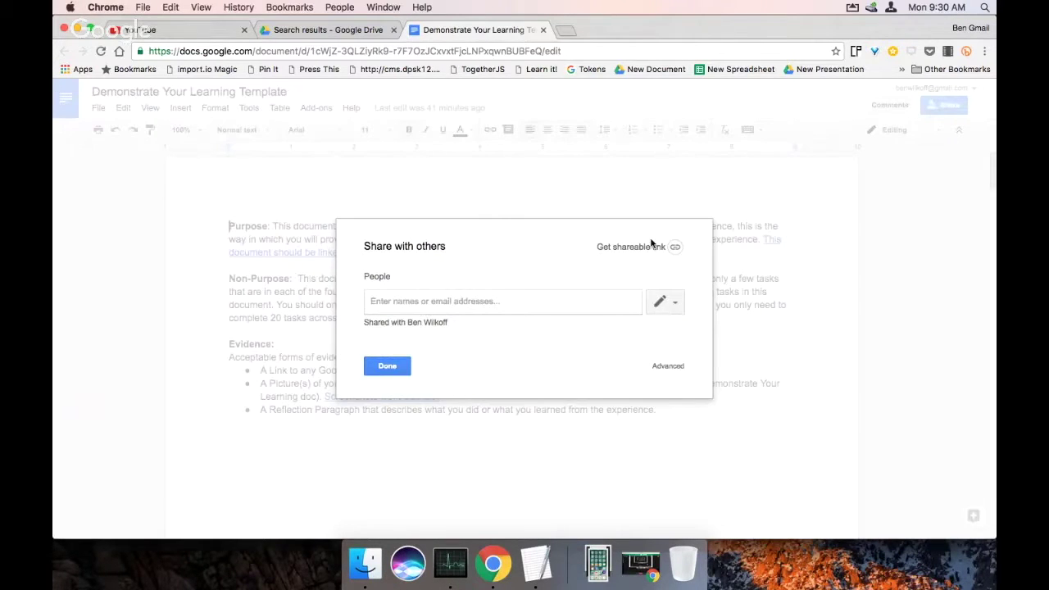
Step: Turn on link sharing for the template, keeping 'Anyone with the link can view' access
left_click(652, 245)
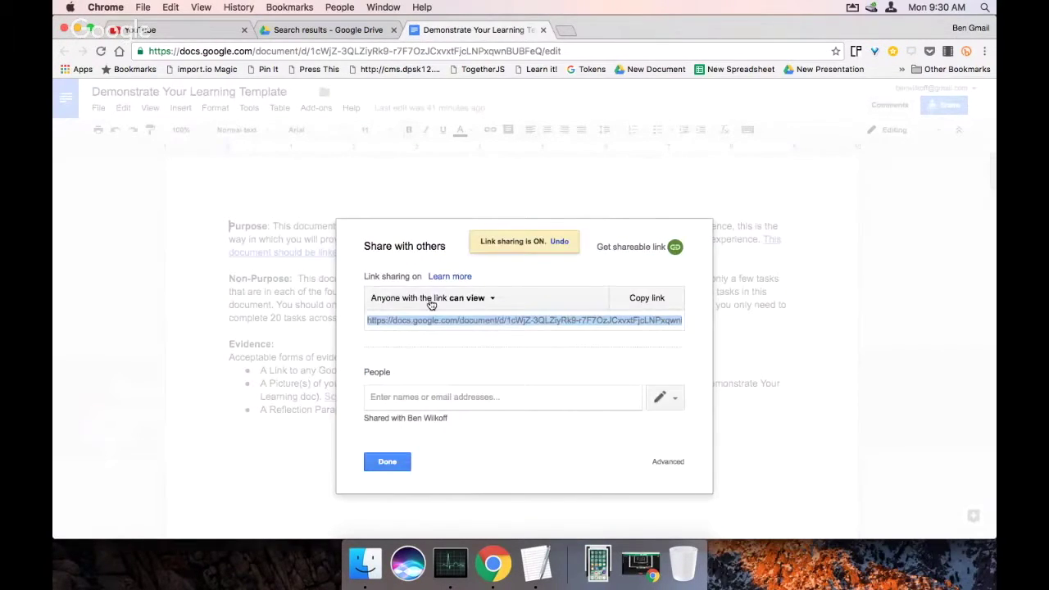
left_click(473, 301)
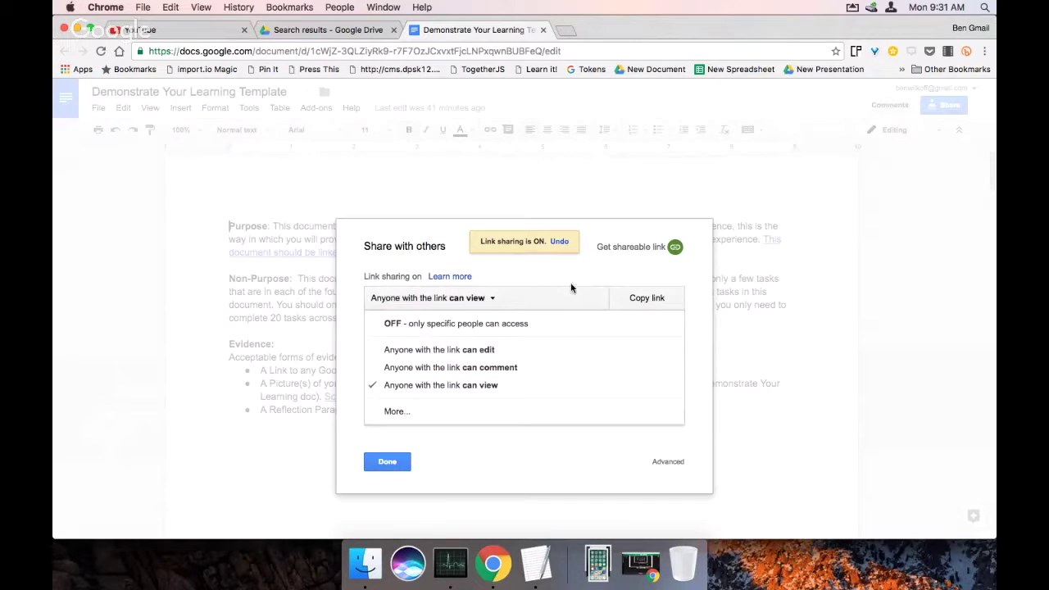
left_click(392, 462)
left_click(395, 463)
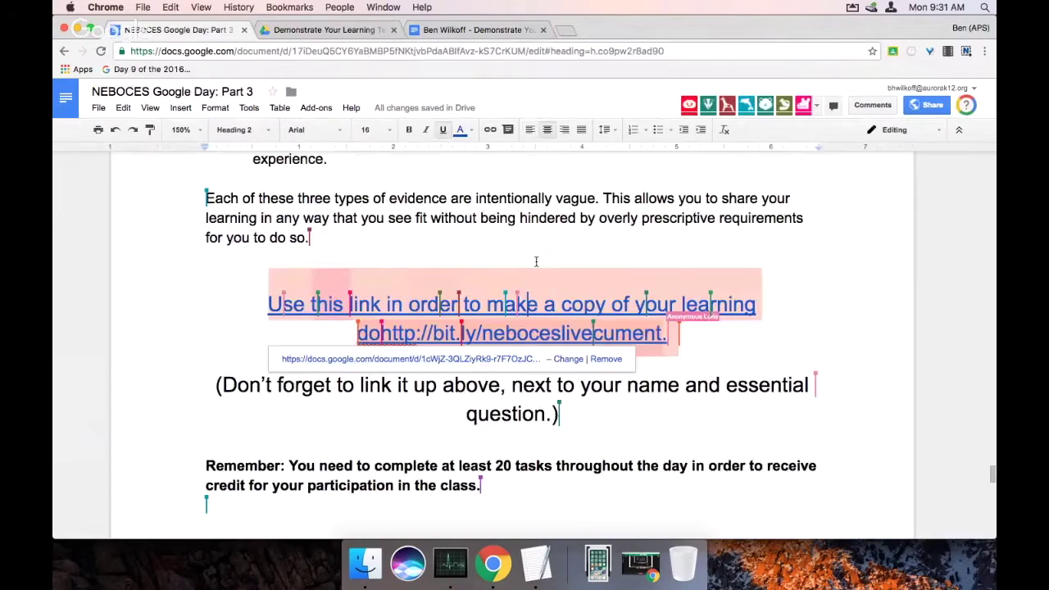
Step: Switch to the personal Demonstrate Your Learning doc and close its open sharing settings
key("super+grave")
left_click(472, 32)
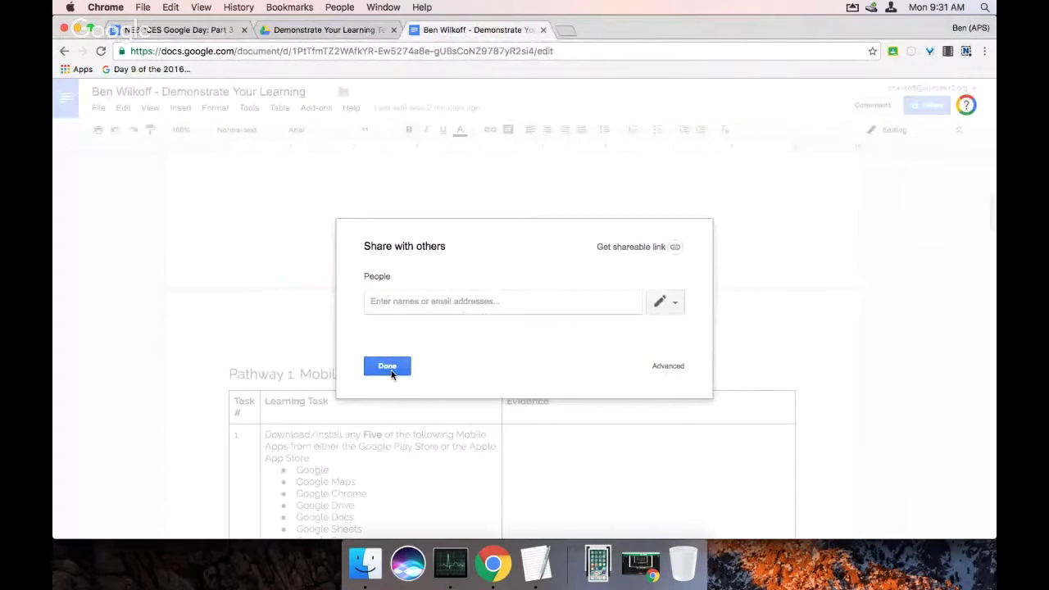
left_click(390, 369)
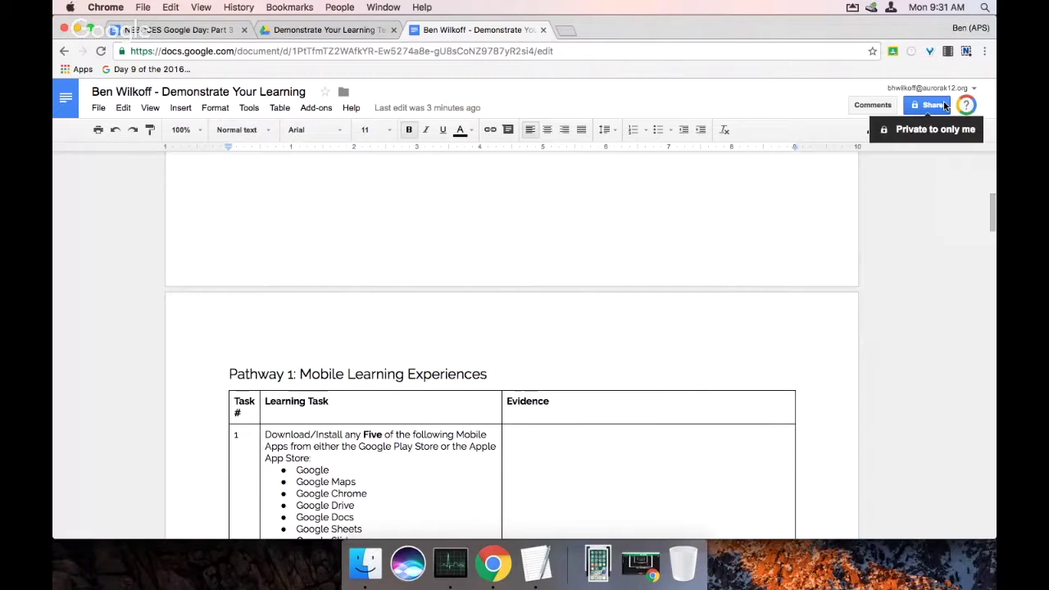
scroll(318, 281, "up", 10)
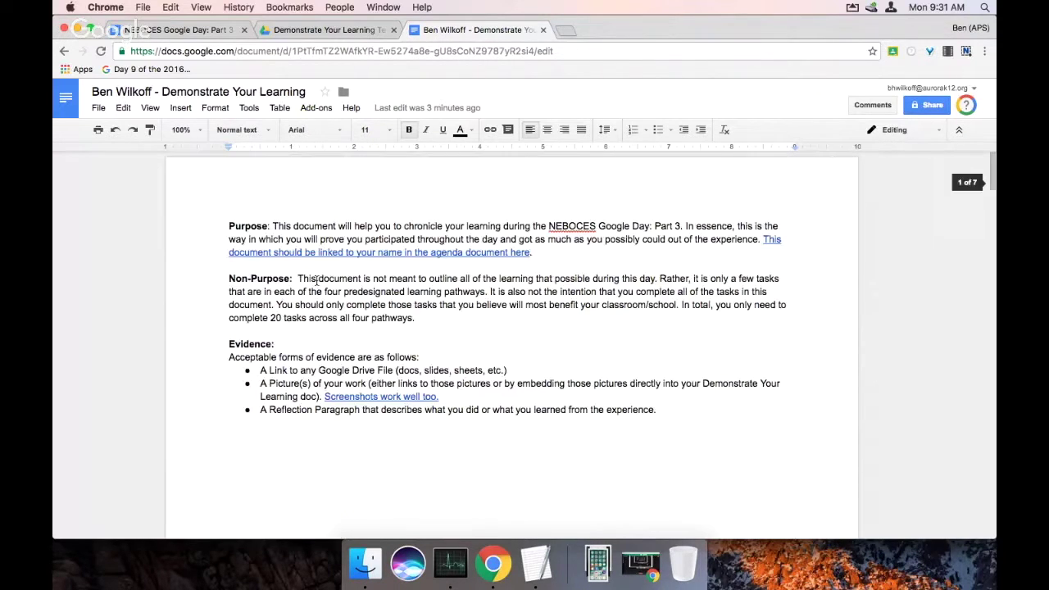
Step: Set the personal doc's link sharing to 'On - Anyone with the link' and copy its URL
left_click(915, 107)
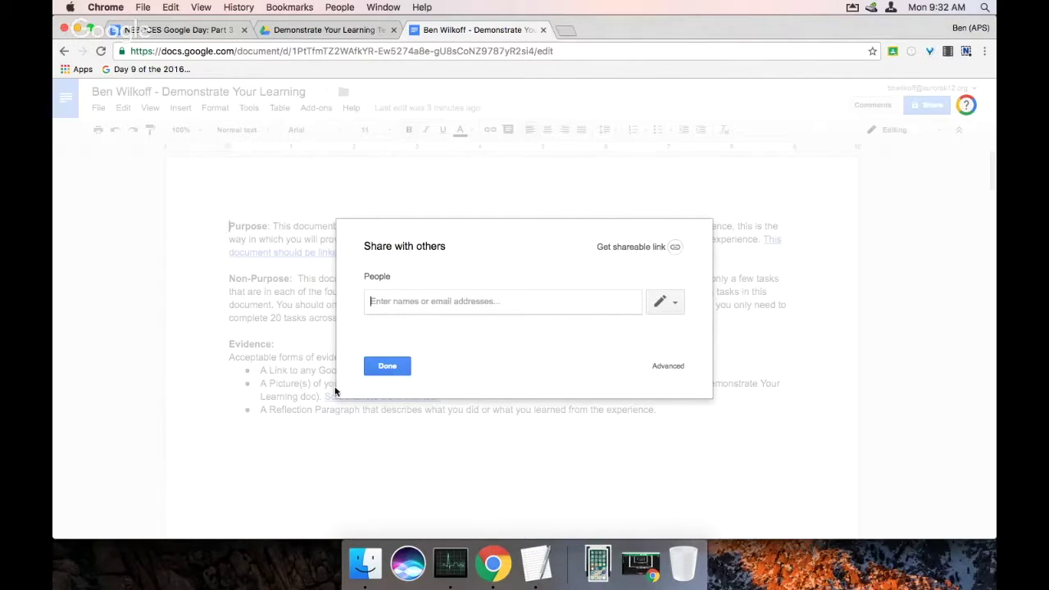
left_click(629, 249)
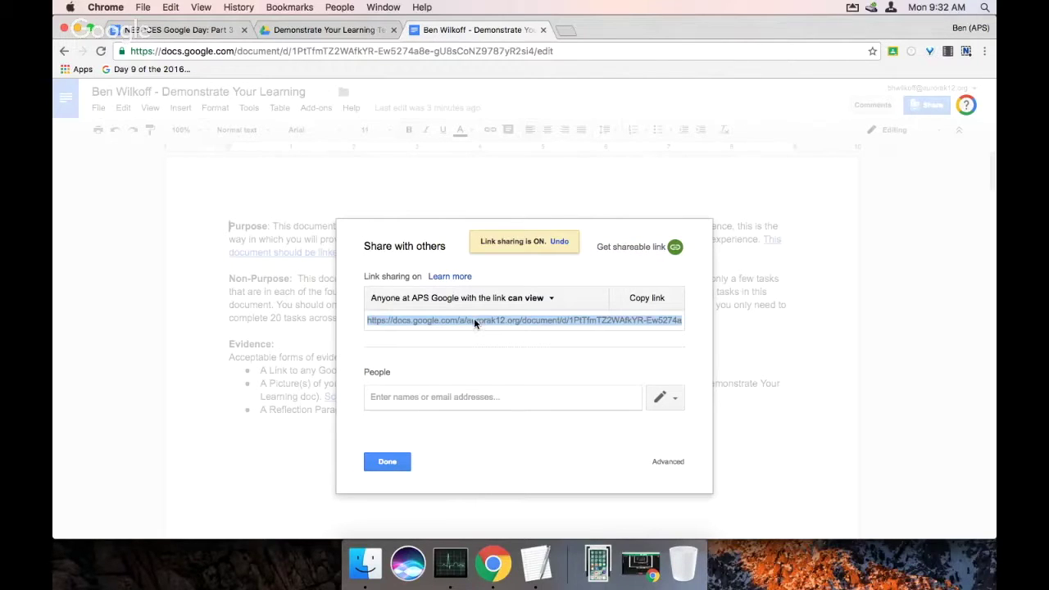
left_click(500, 319)
left_click(501, 309)
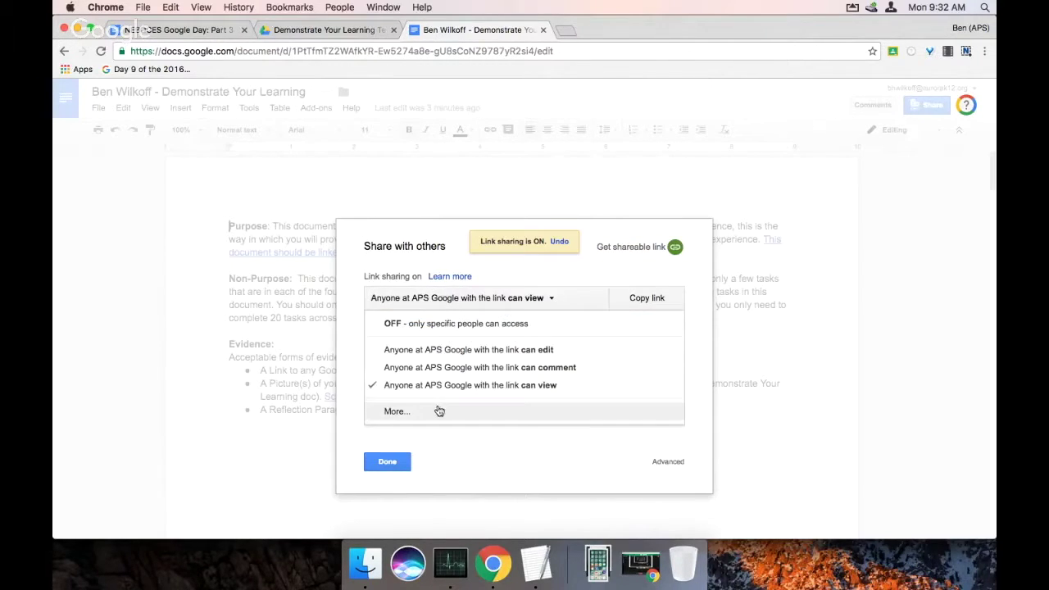
left_click(436, 408)
left_click(434, 244)
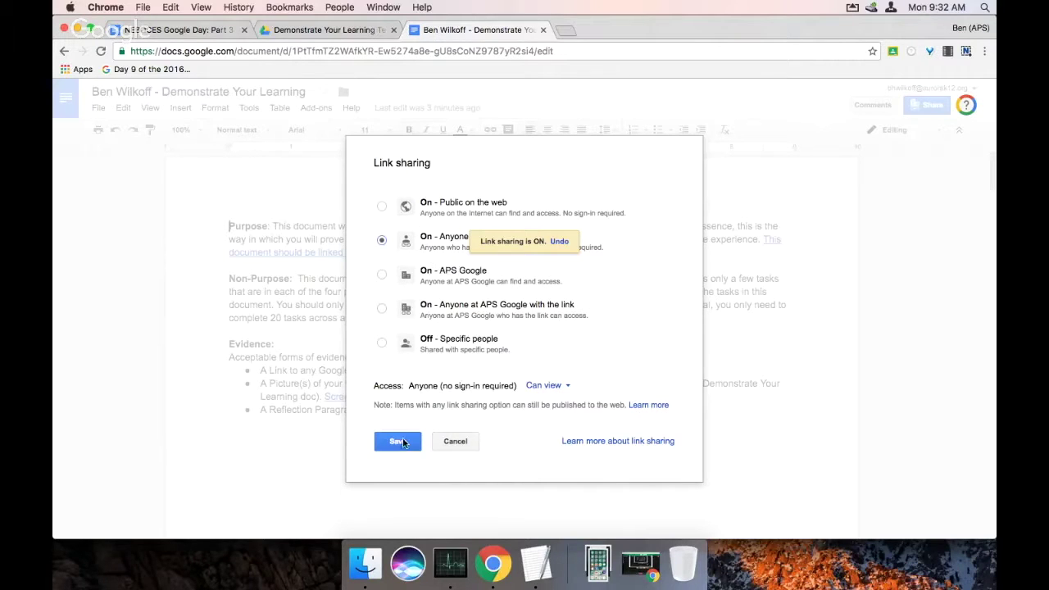
left_click(397, 441)
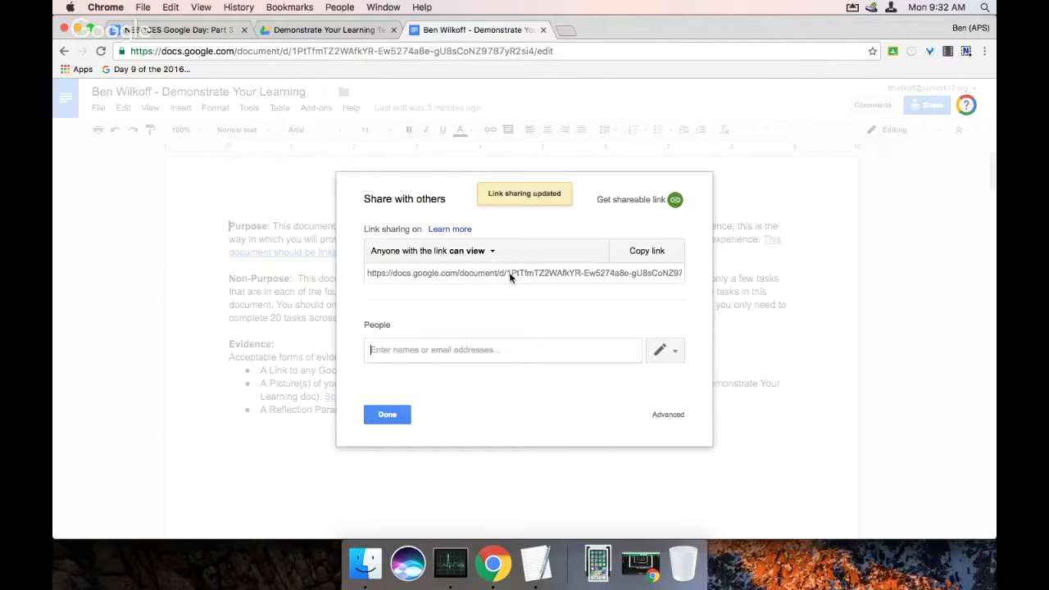
left_click(510, 277)
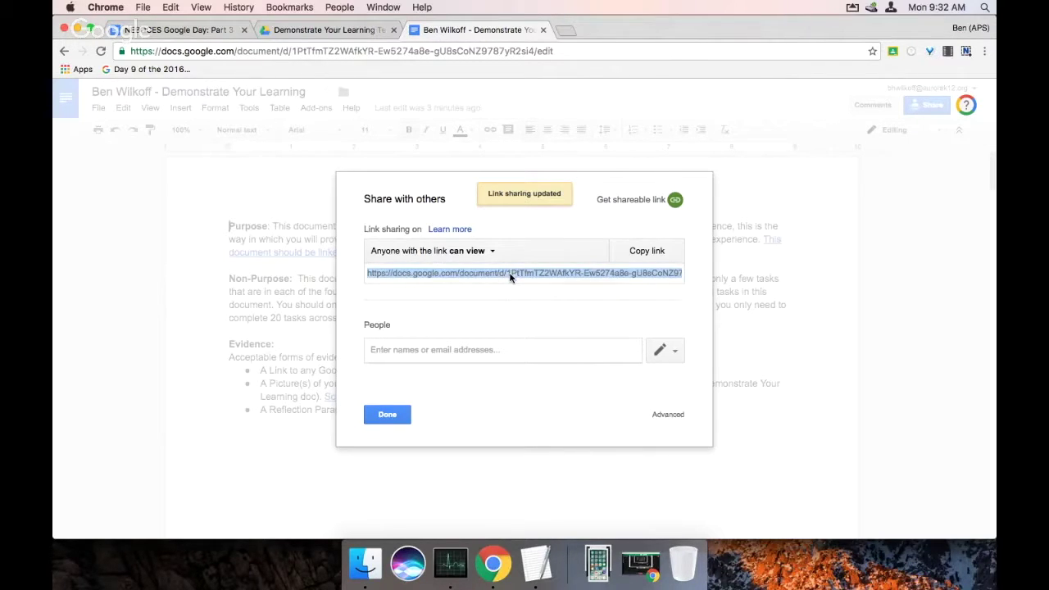
left_click(195, 33)
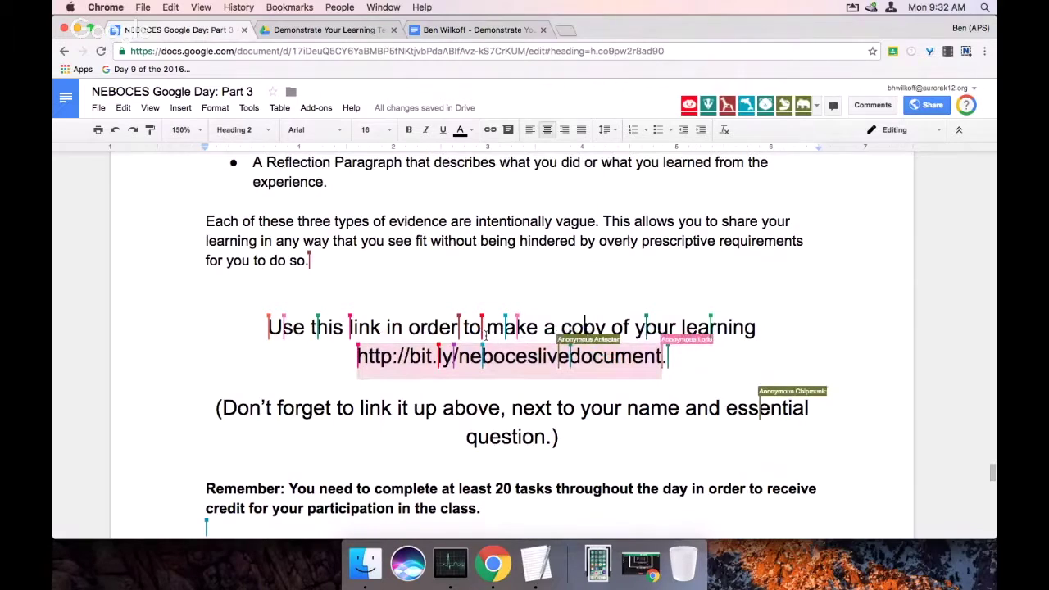
Step: Replace the make-a-copy paragraph's bit.ly link with the pasted template docs.google.com address
key("super+grave")
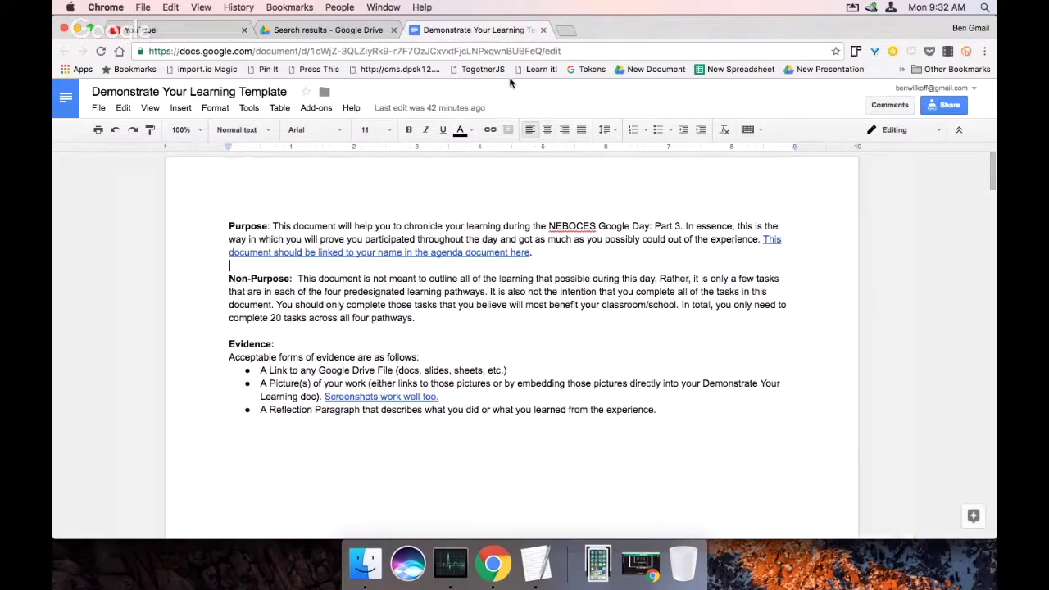
key("super+grave")
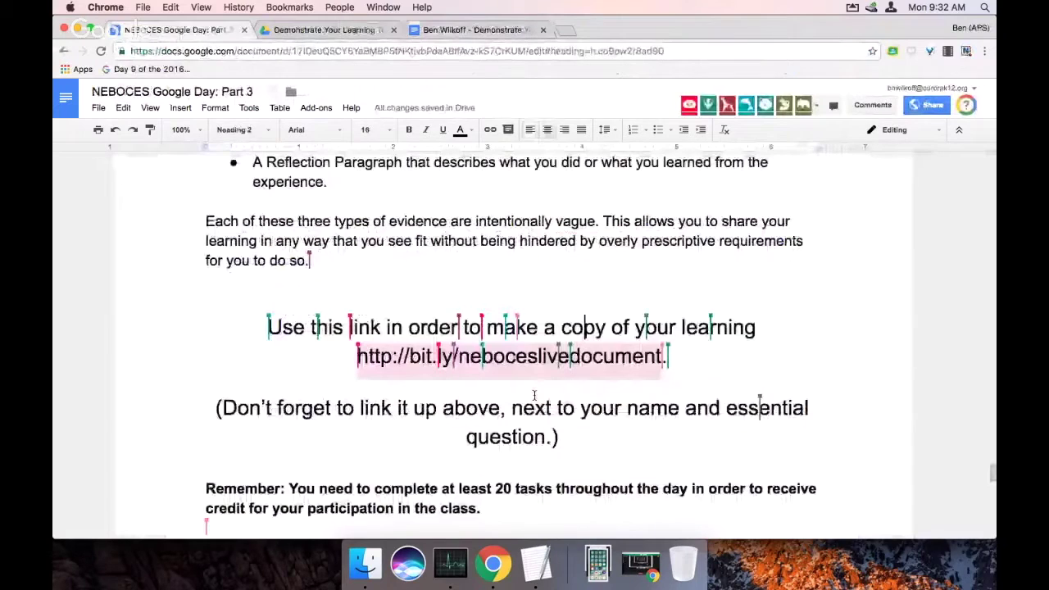
left_click_drag(669, 357, 260, 321)
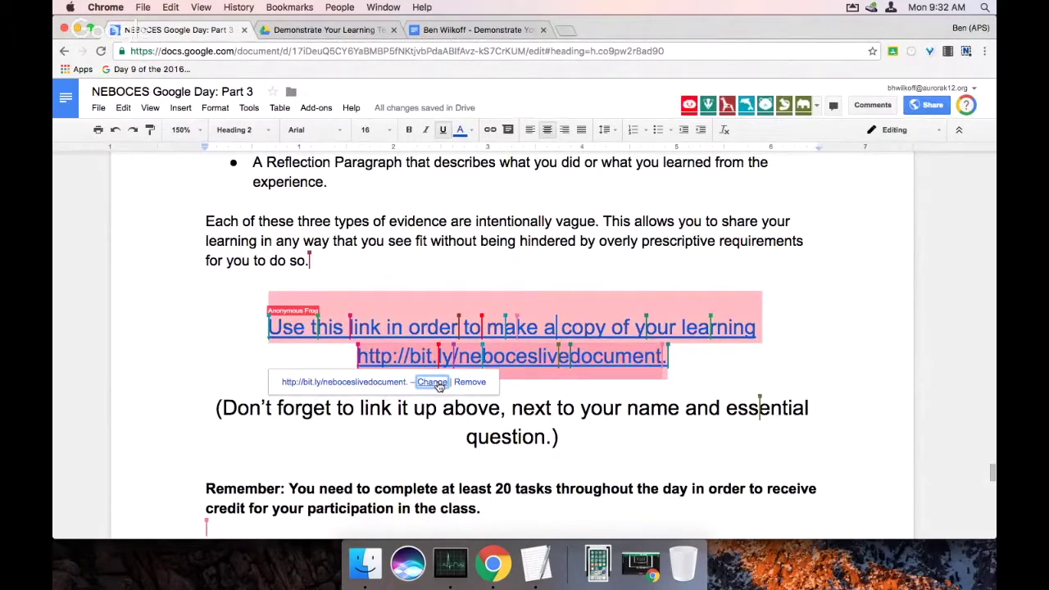
left_click(432, 382)
key("super+v")
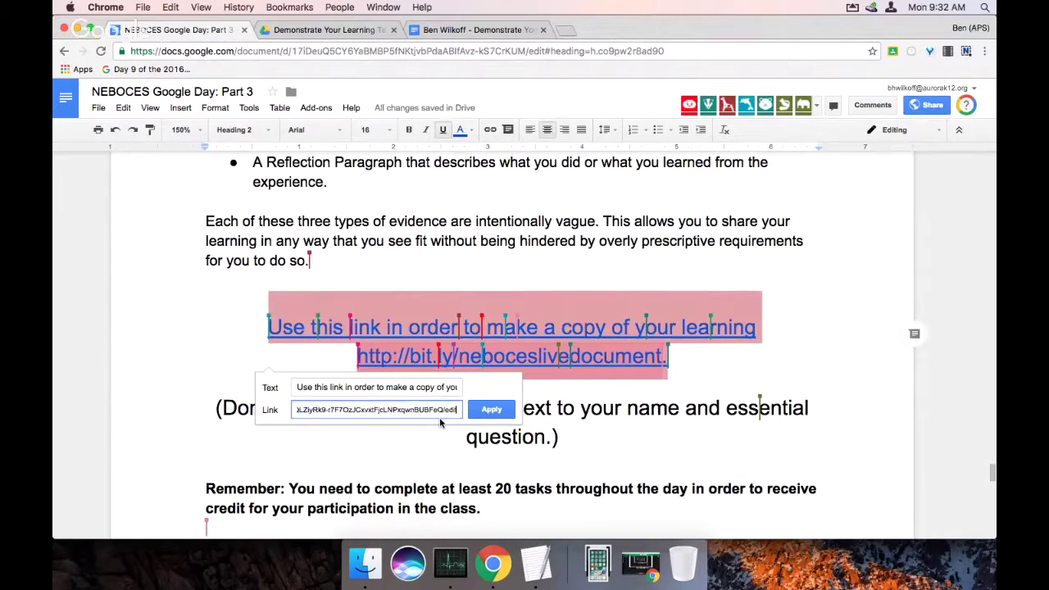
key("BackSpace")
key("BackSpace")
key("BackSpace")
key("BackSpace")
key("Return")
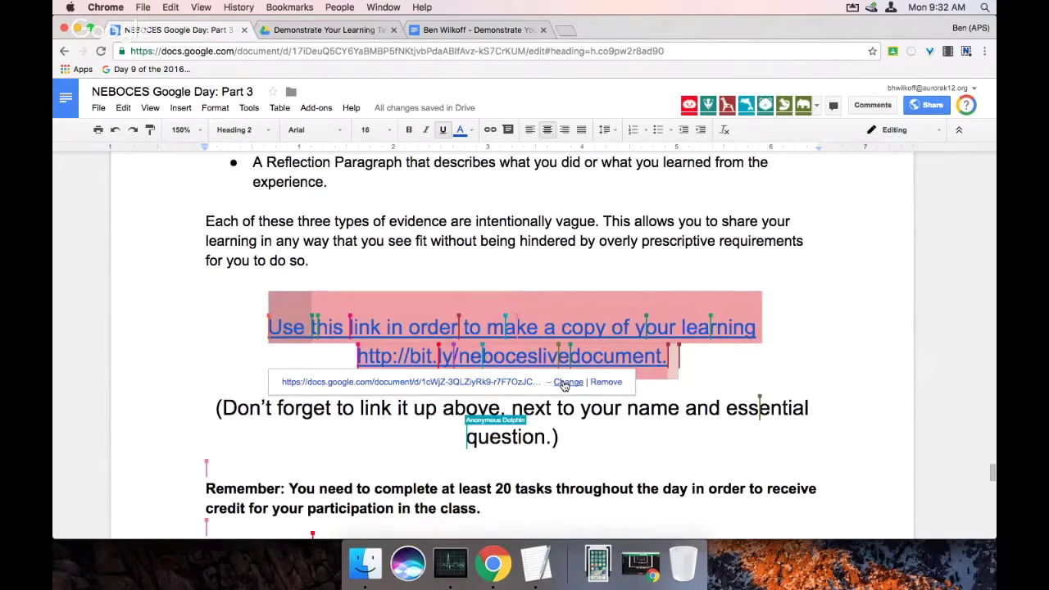
left_click(565, 382)
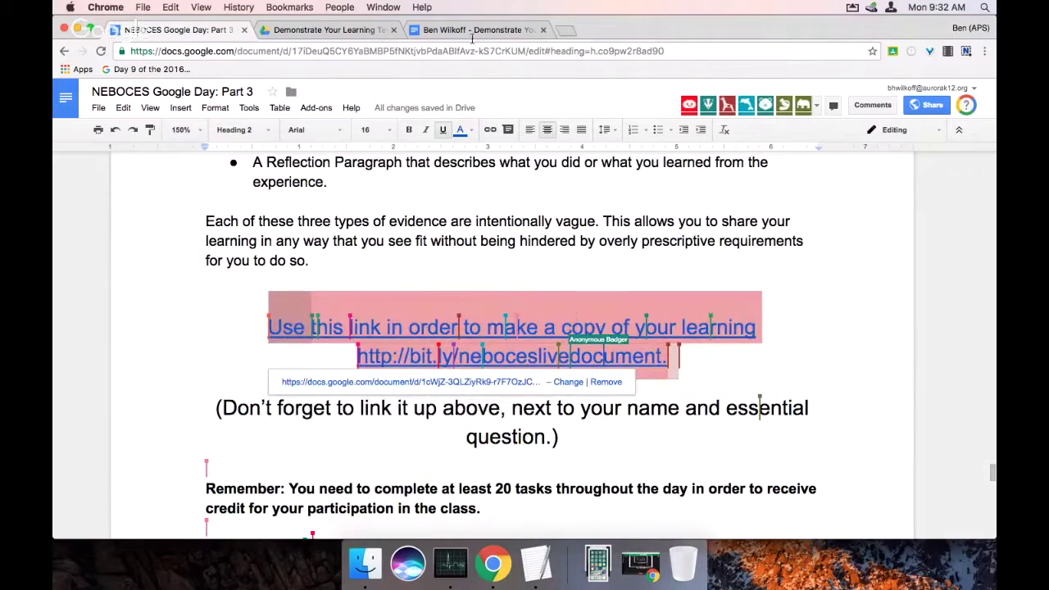
Step: Paste the personal doc's share link into the first row's link cell of the agenda table
scroll(667, 215, "down", 15)
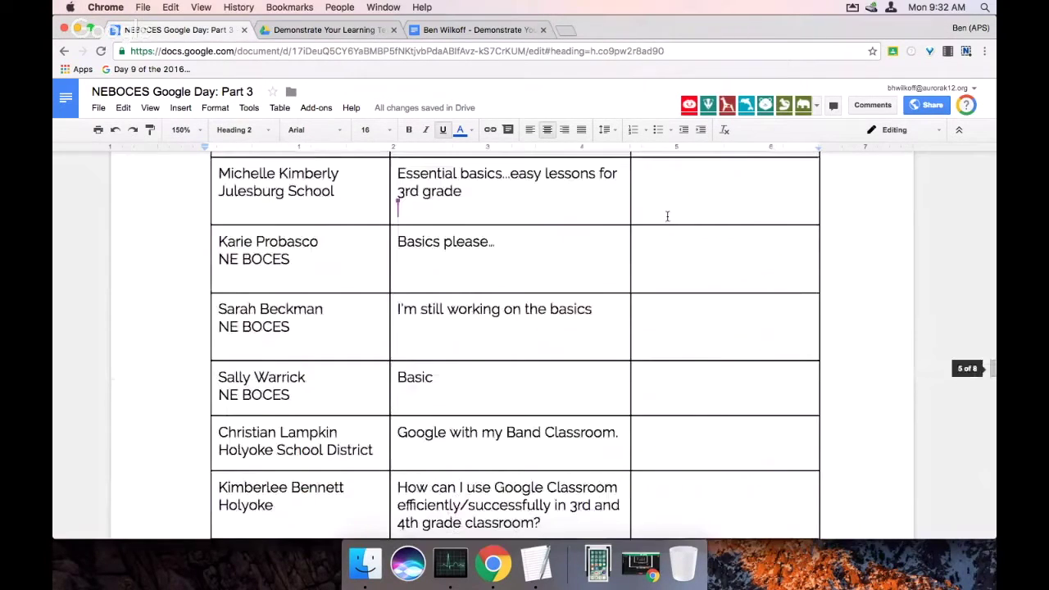
scroll(667, 215, "up", 15)
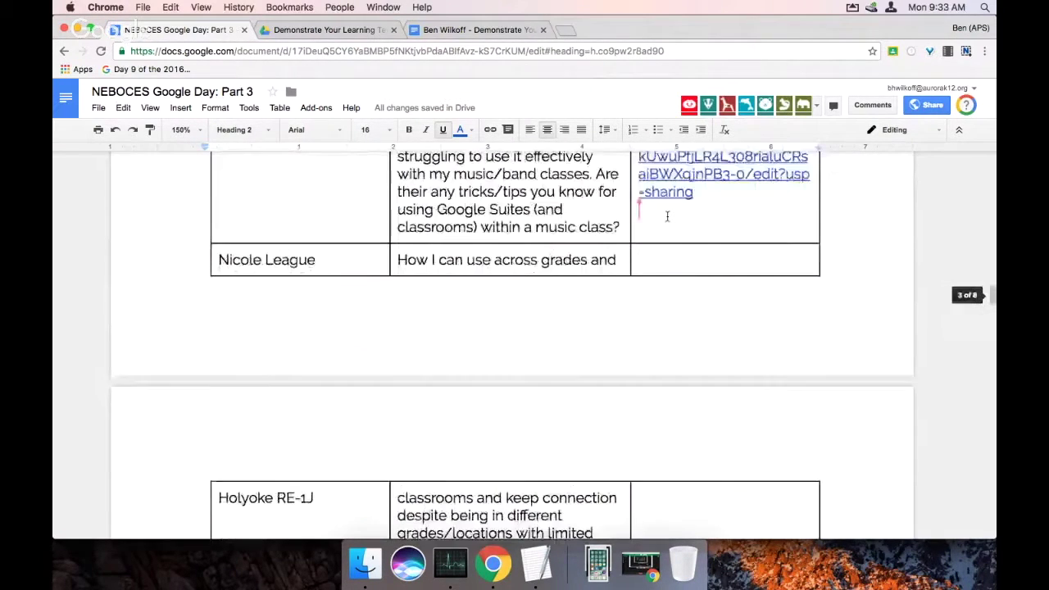
scroll(667, 216, "up", 2)
scroll(667, 216, "up", 3)
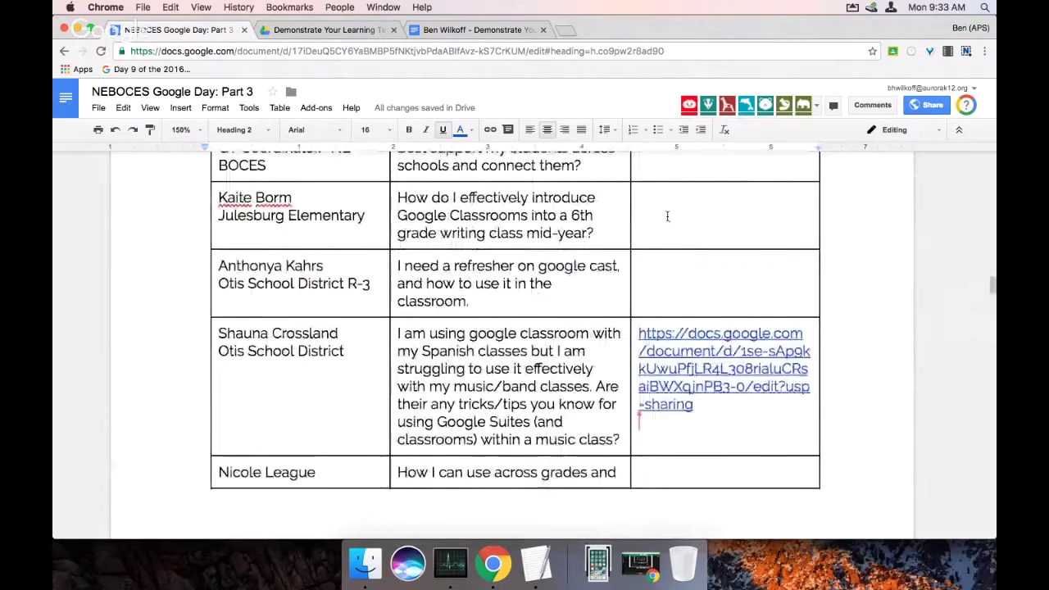
scroll(667, 216, "up", 2)
scroll(667, 216, "up", 4)
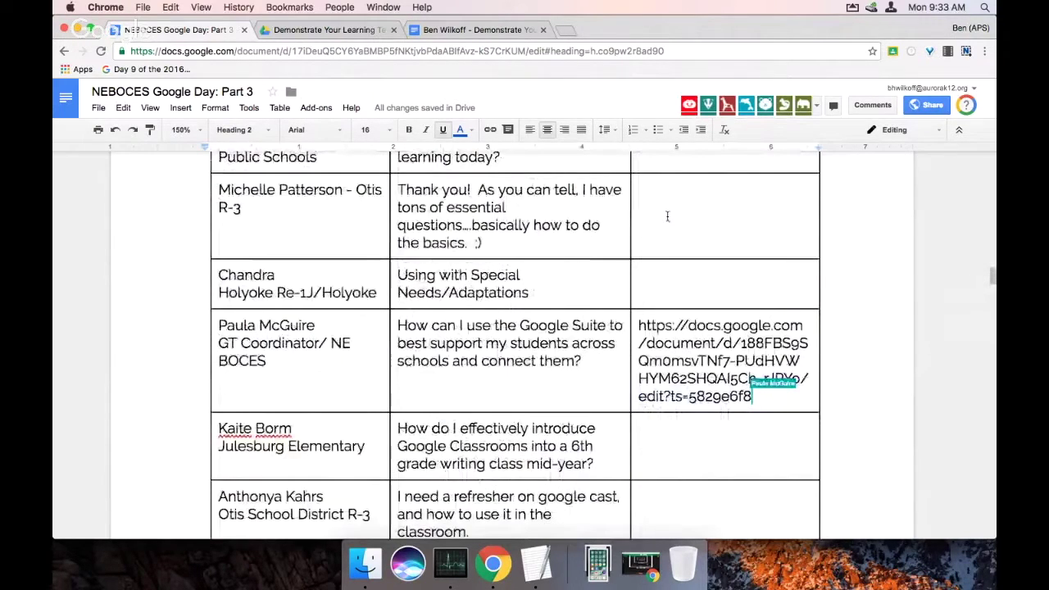
scroll(667, 216, "up", 2)
scroll(667, 216, "up", 1)
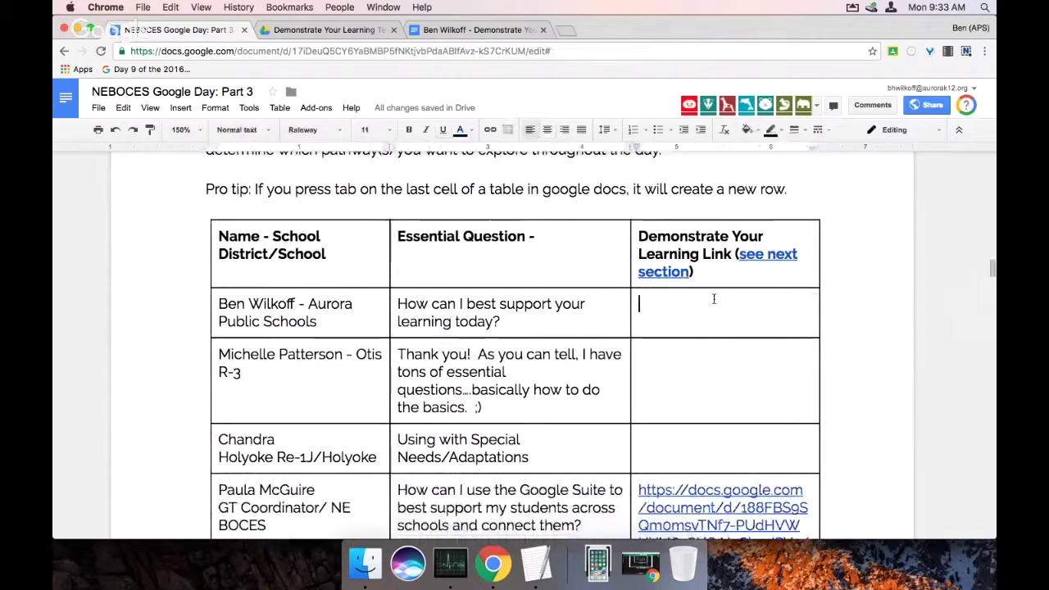
left_click(475, 29)
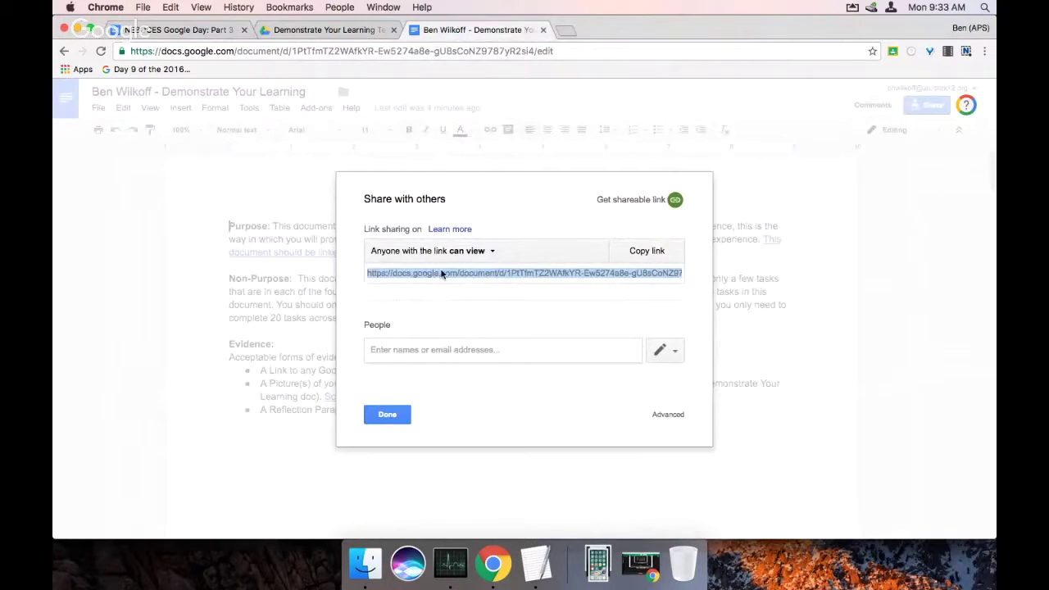
left_click(390, 411)
left_click(176, 30)
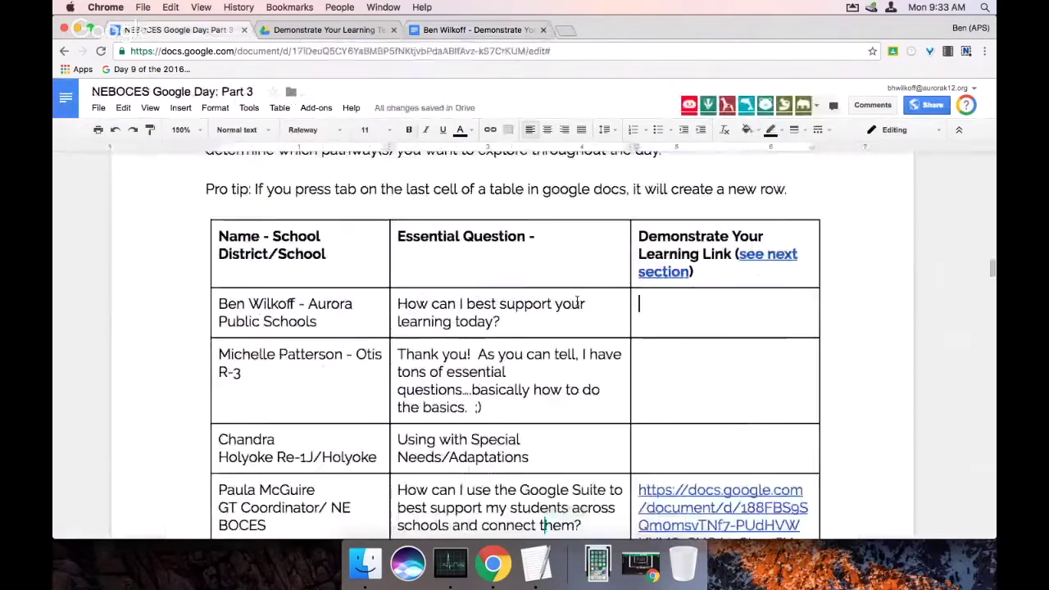
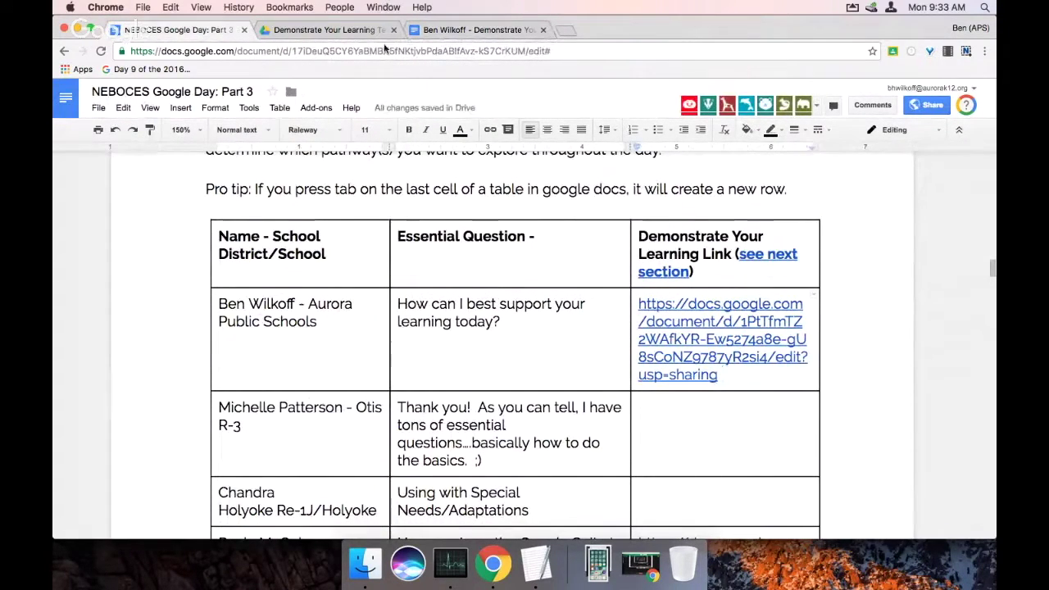
Step: Show the link preview for the 'Use this link in order to make a copy' line
scroll(505, 350, "down", 1)
scroll(504, 349, "down", 10)
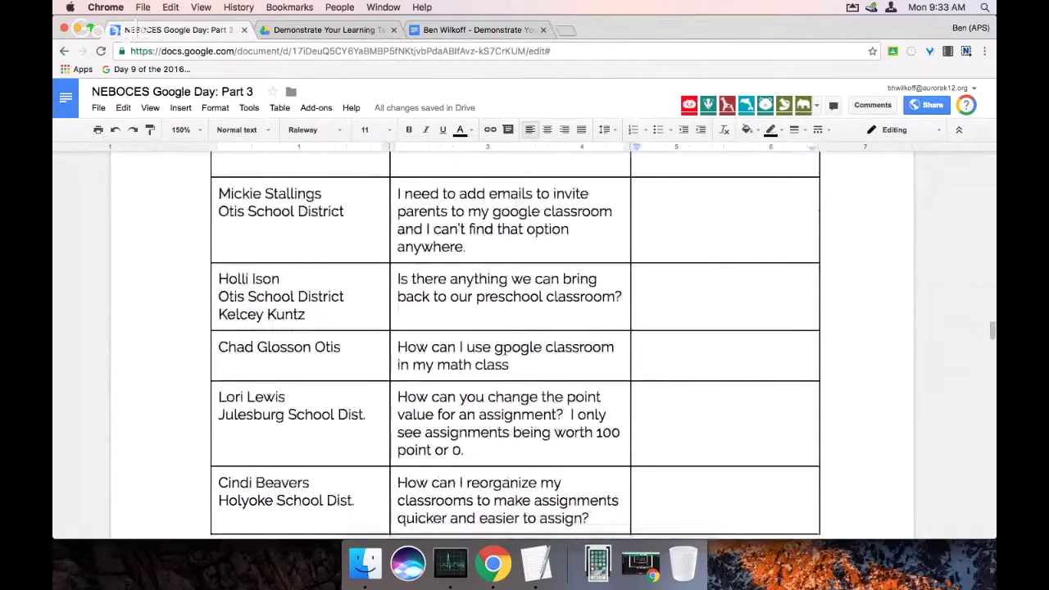
scroll(505, 350, "down", 15)
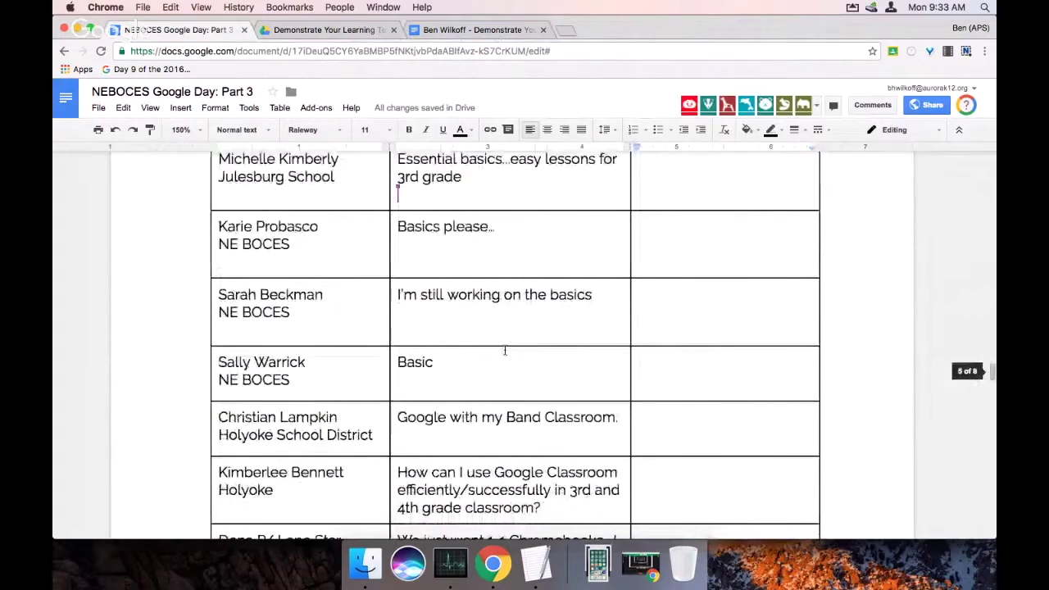
scroll(505, 350, "down", 15)
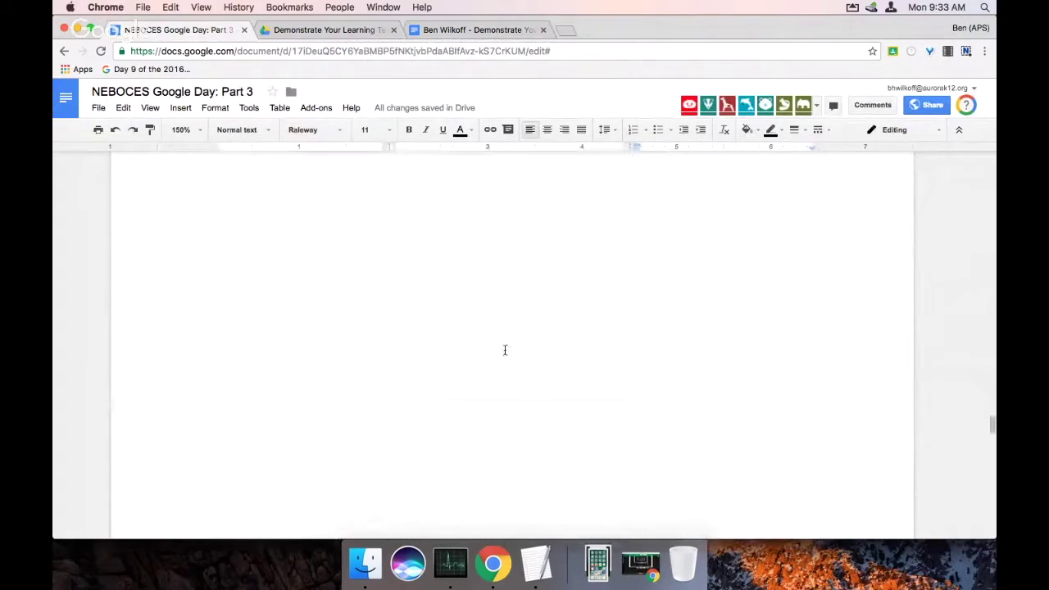
scroll(505, 350, "down", 8)
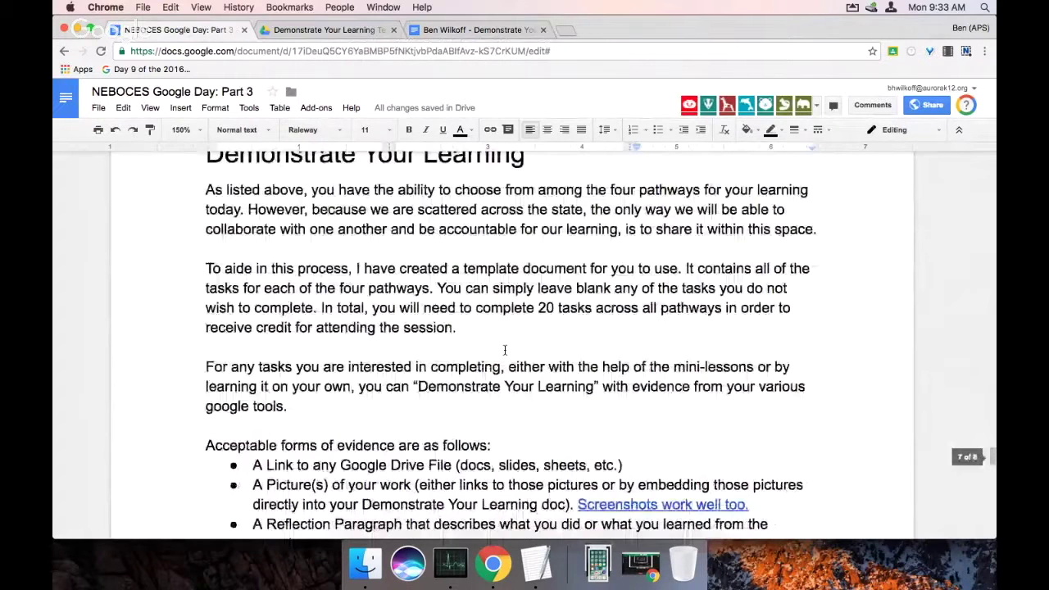
scroll(505, 350, "down", 5)
left_click(505, 302)
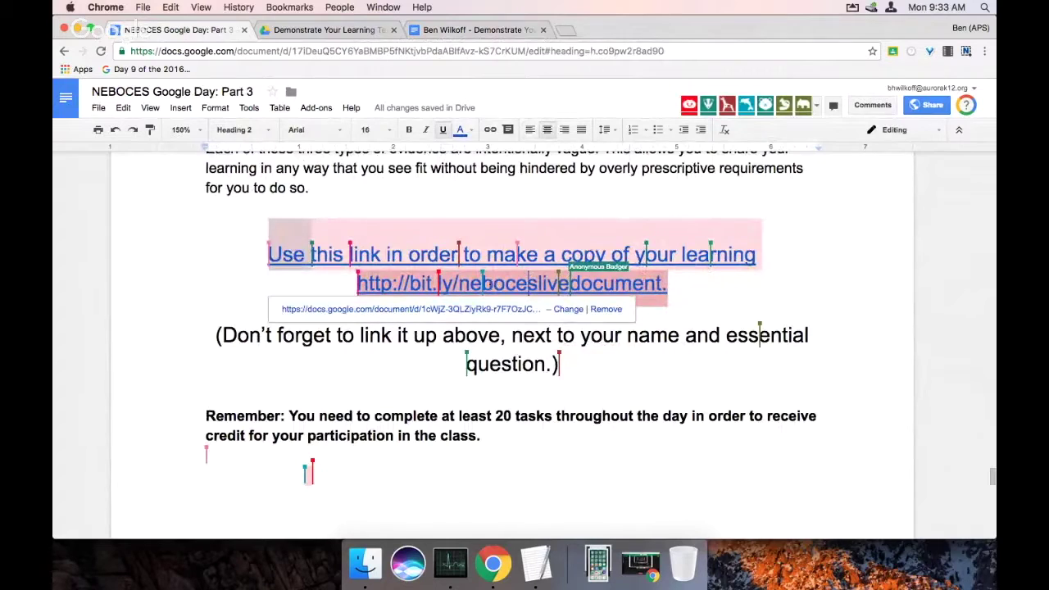
Step: Follow the /copy link and make a copy of Demonstrate Your Learning Template
left_click(462, 311)
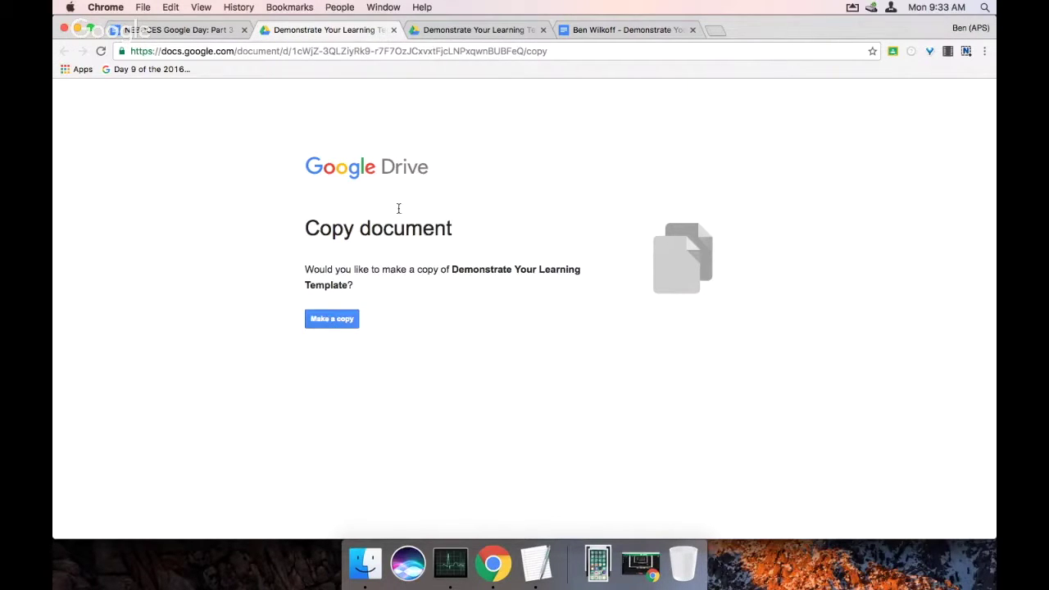
left_click(393, 30)
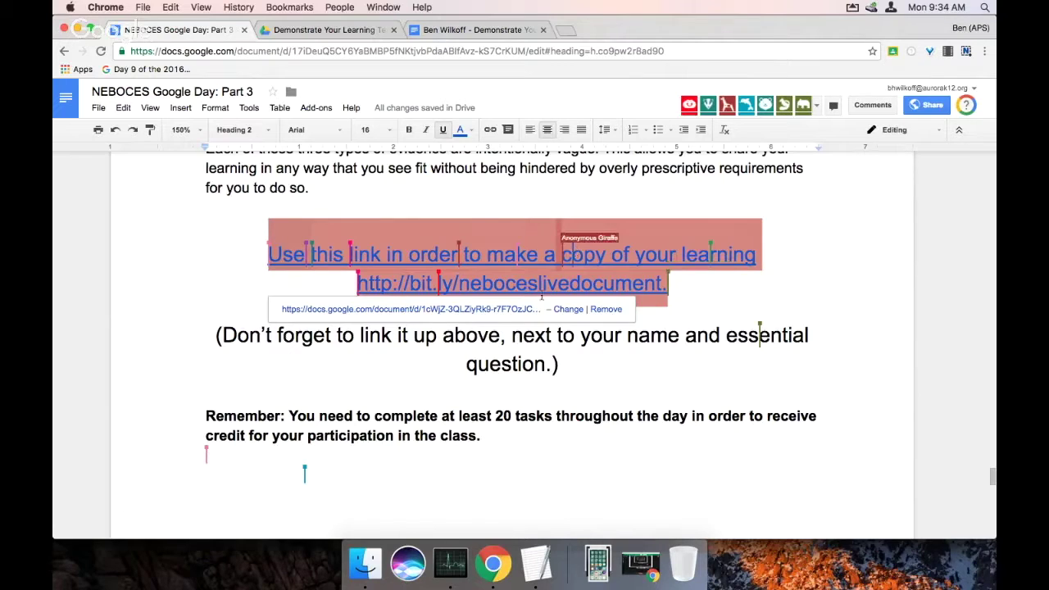
left_click(486, 311)
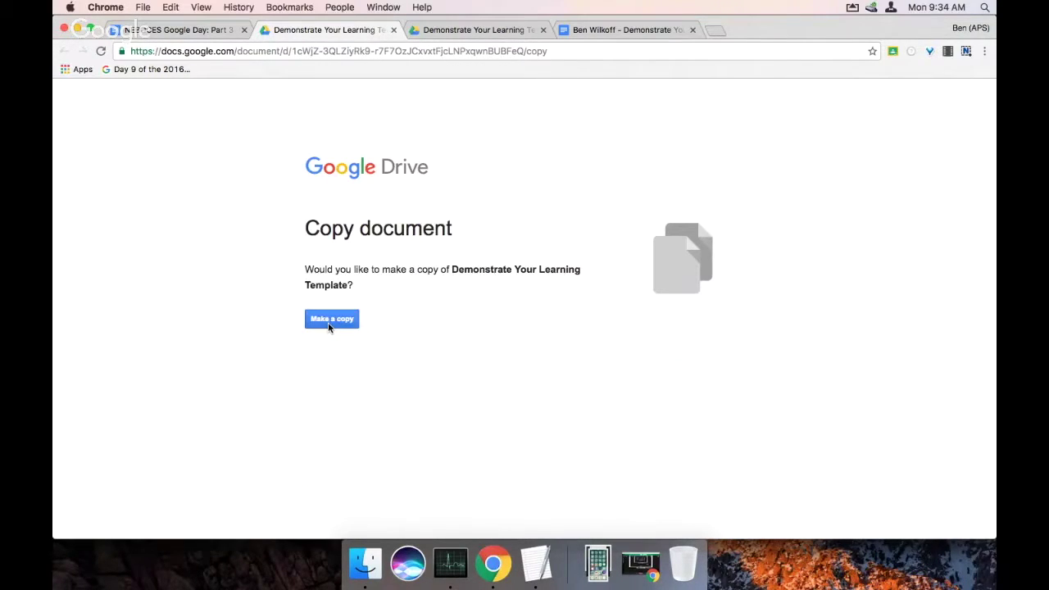
left_click(328, 324)
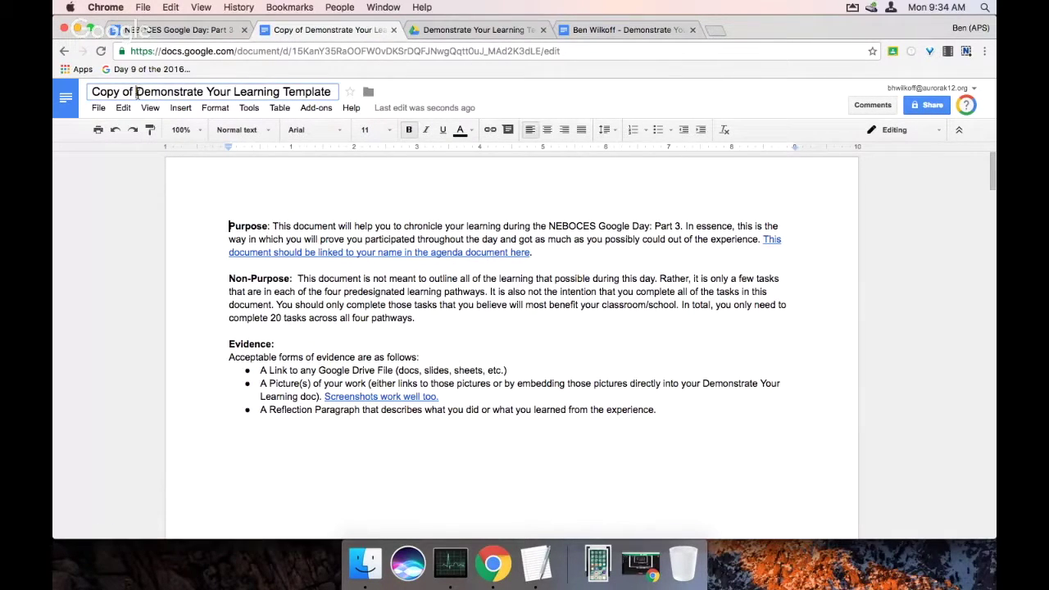
Step: Replace 'Copy of' in the title with the participant's name followed by a dash
left_click_drag(136, 92, 83, 93)
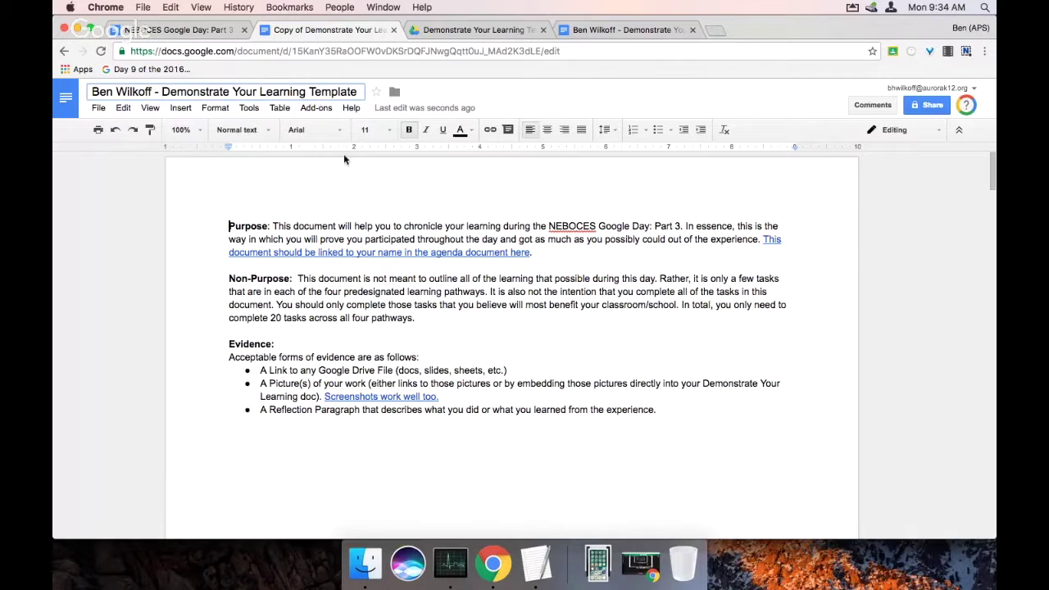
left_click(354, 254)
left_click(390, 236)
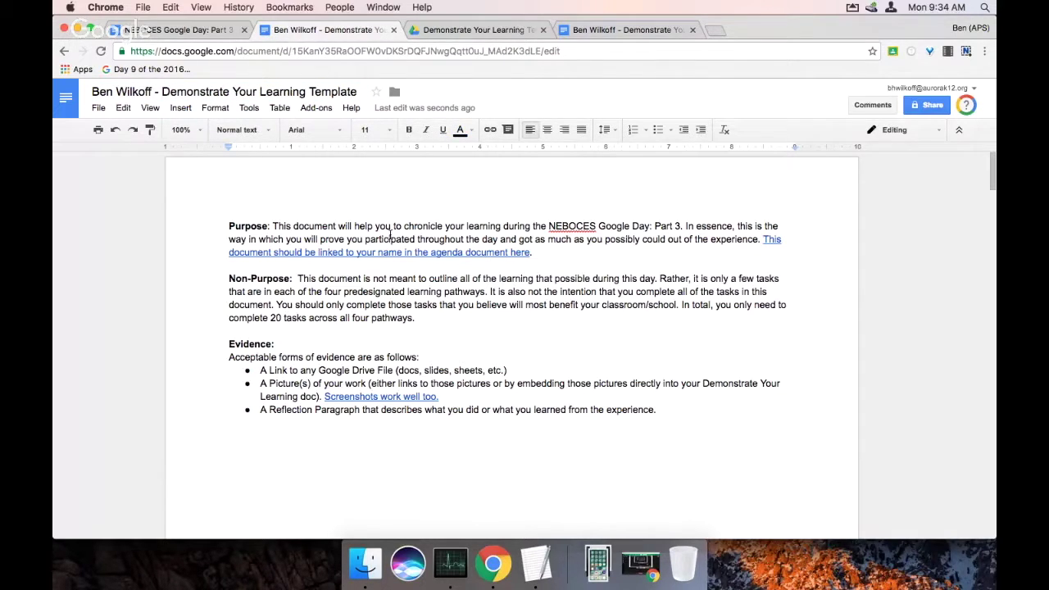
Step: Set the renamed copy's link sharing to 'Anyone with the link' can view, then close sharing
left_click(928, 107)
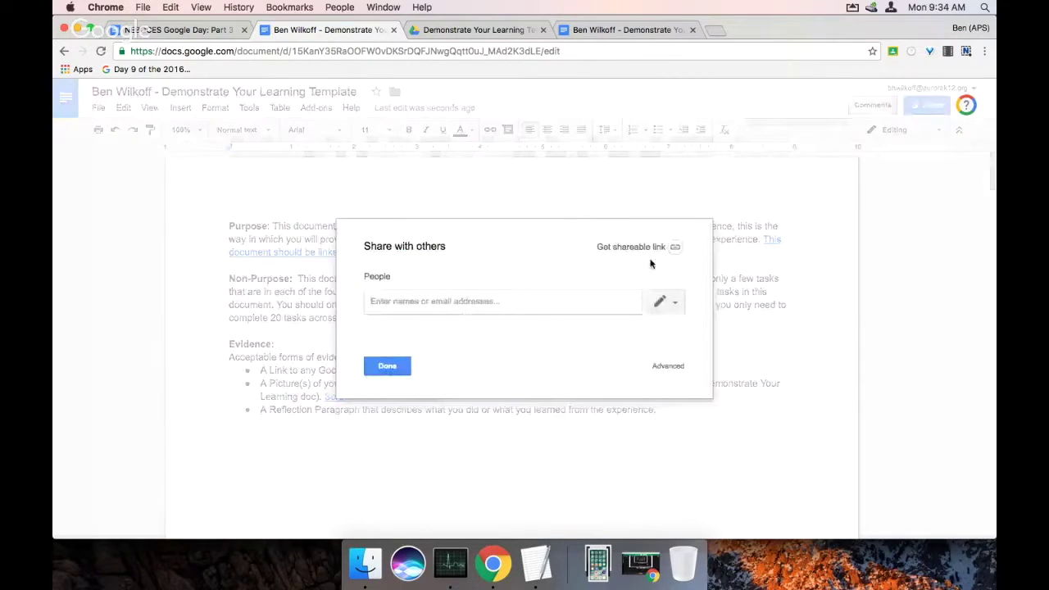
left_click(653, 246)
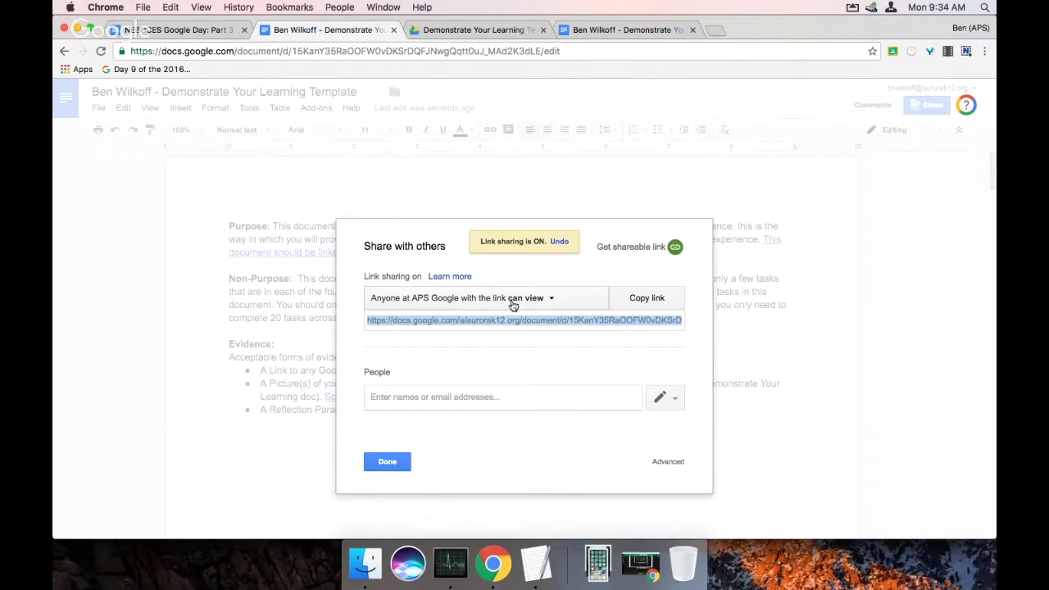
left_click(512, 304)
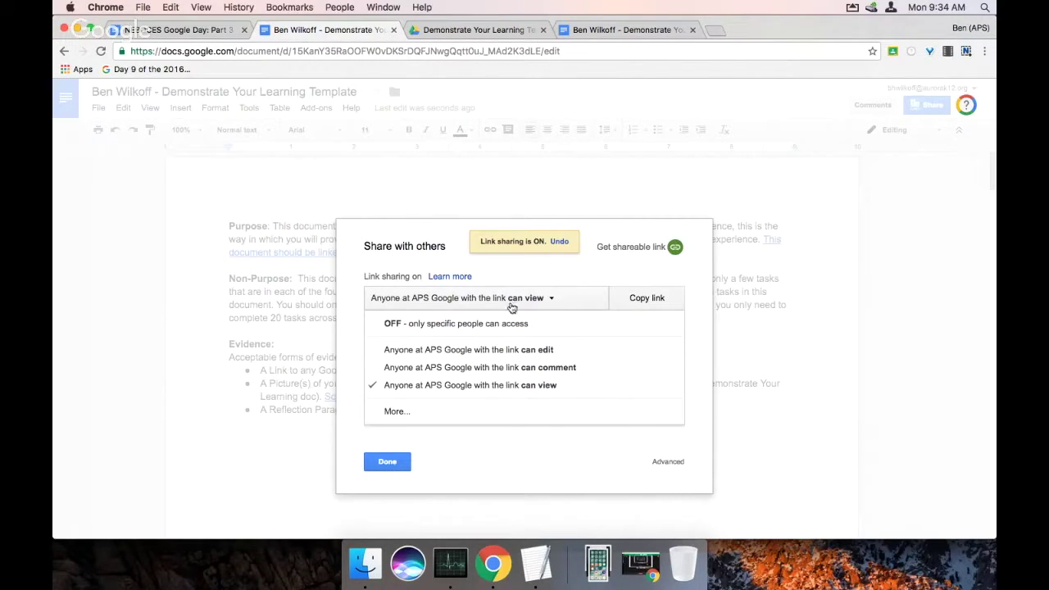
left_click(468, 415)
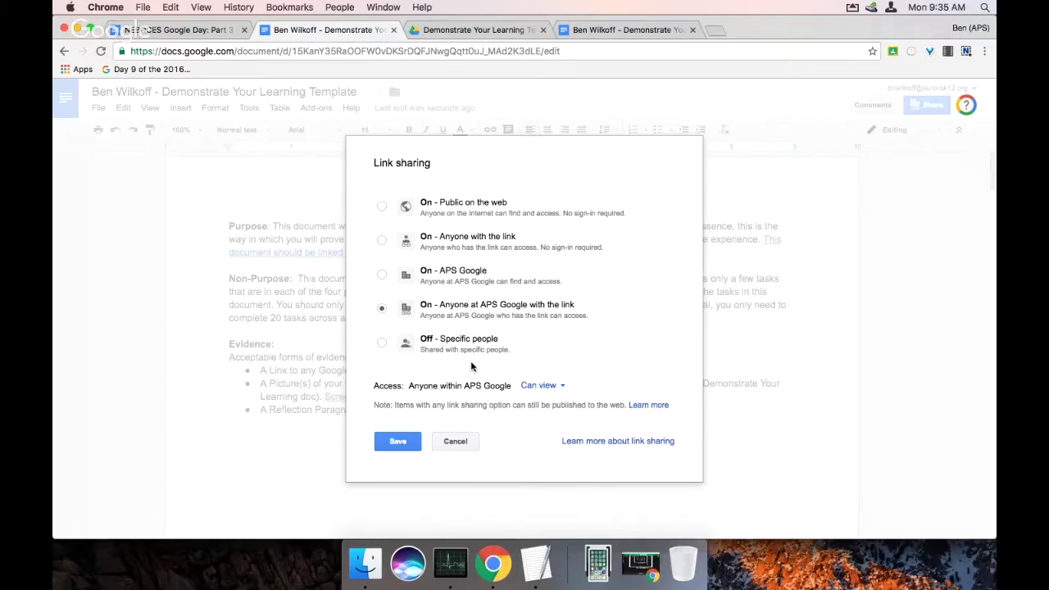
left_click(382, 241)
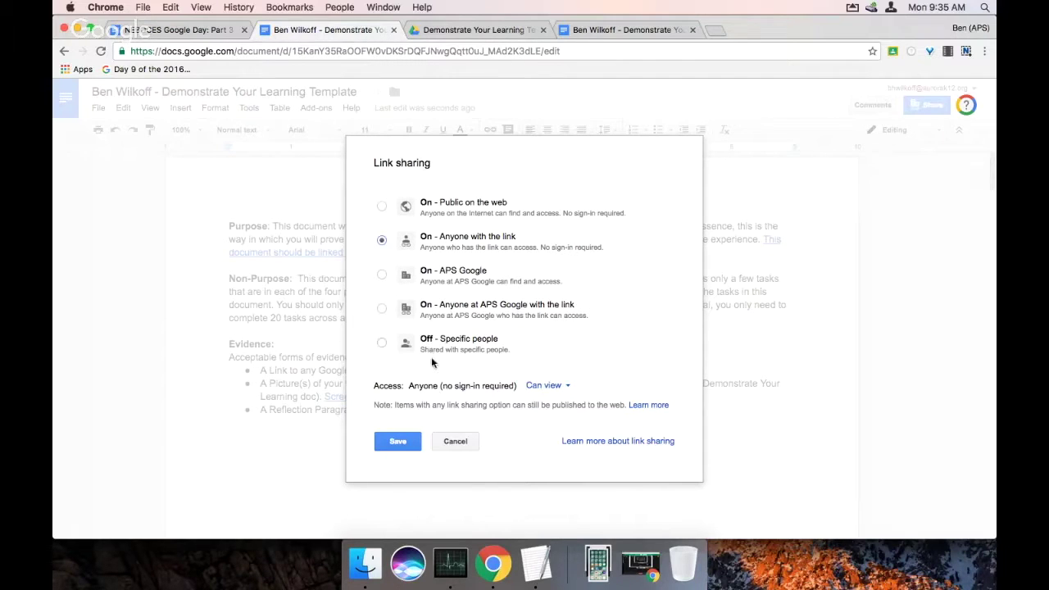
left_click(397, 441)
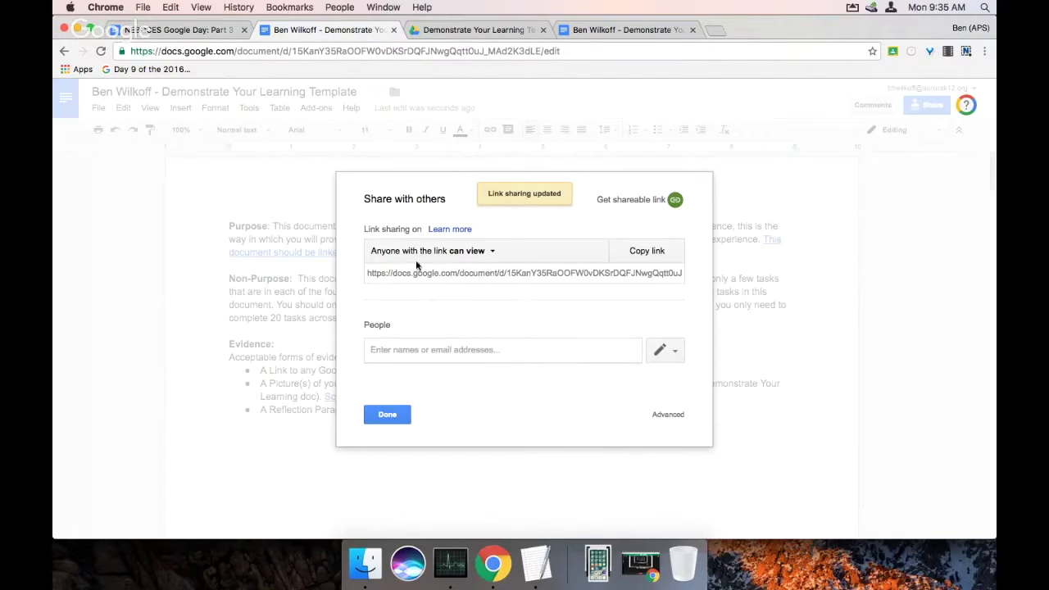
left_click(436, 274)
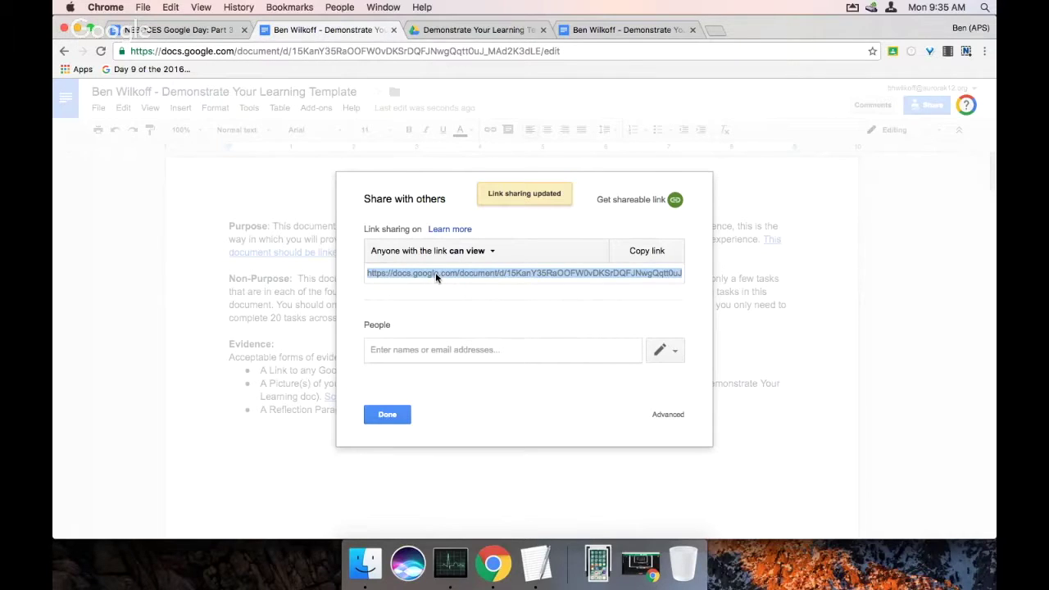
left_click(383, 416)
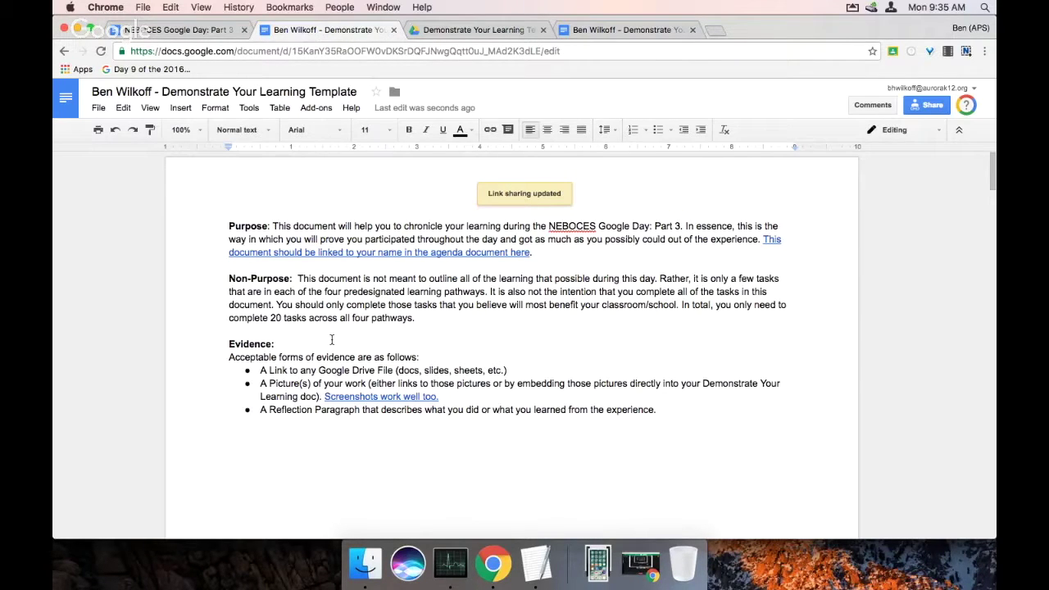
Step: Turn the pasted URL in the agenda table's link cell into a clickable link
key("ctrl+shift+Tab")
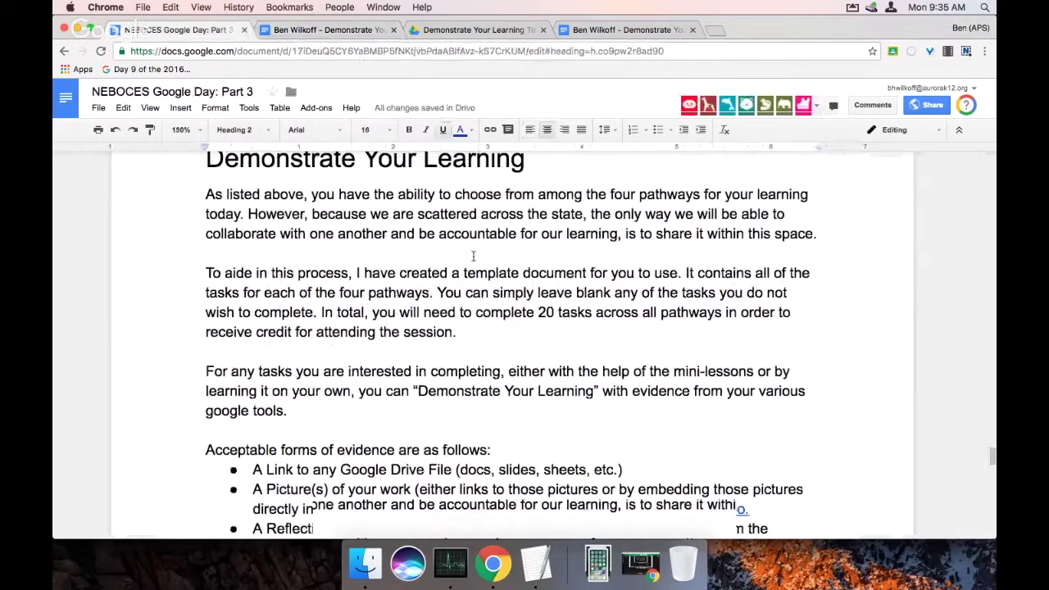
scroll(472, 257, "down", 15)
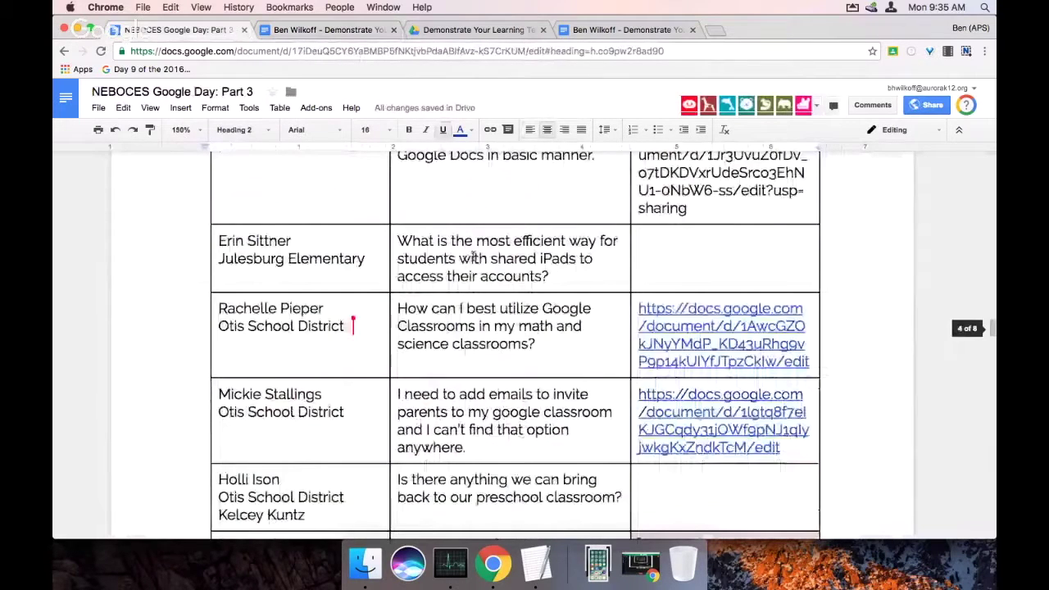
scroll(473, 256, "up", 2)
scroll(538, 253, "up", 2)
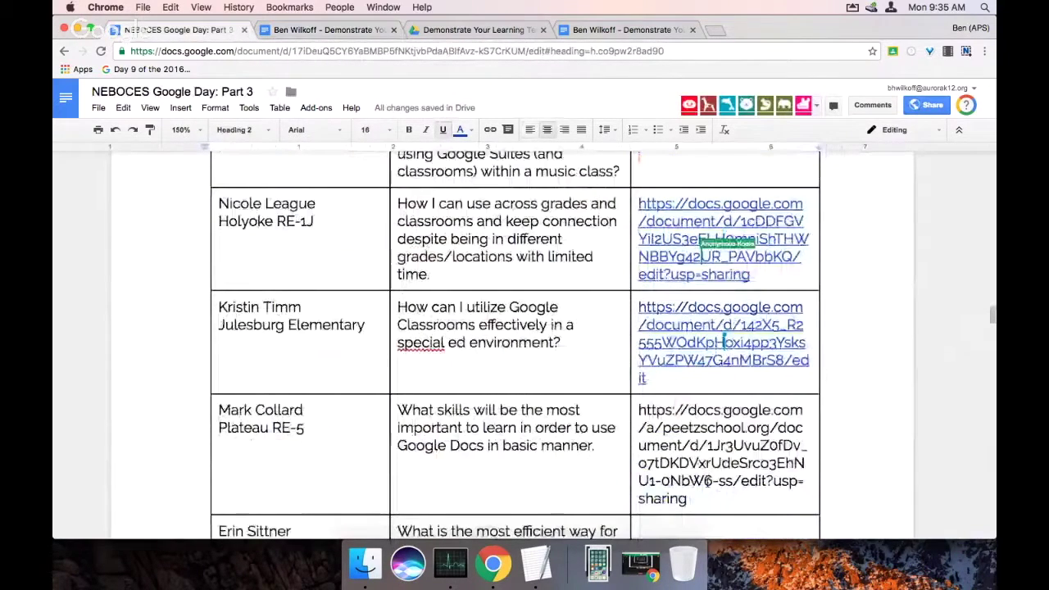
scroll(538, 328, "up", 1)
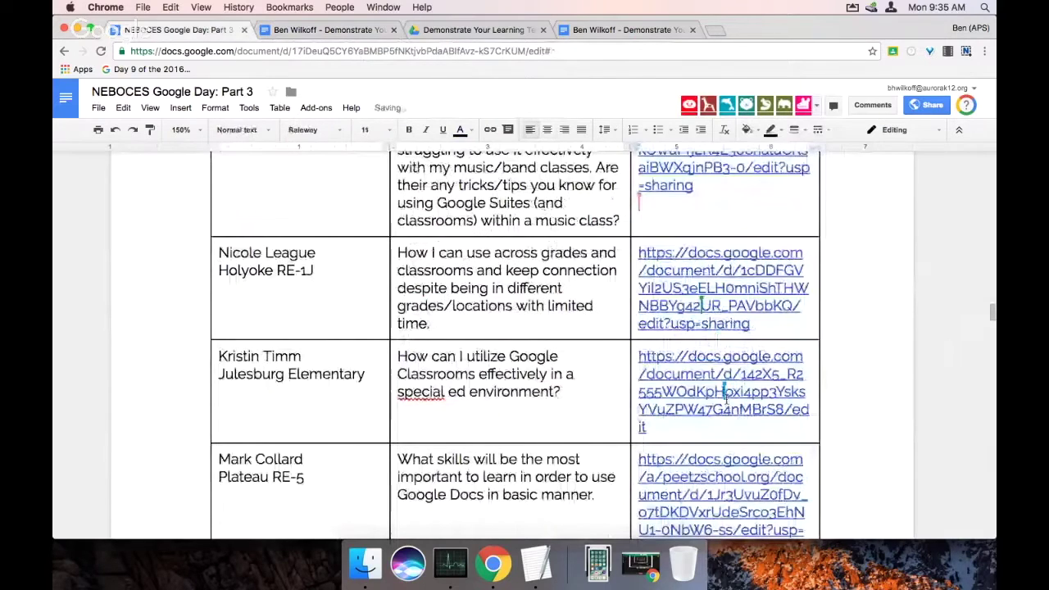
scroll(726, 397, "down", 15)
scroll(726, 398, "up", 6)
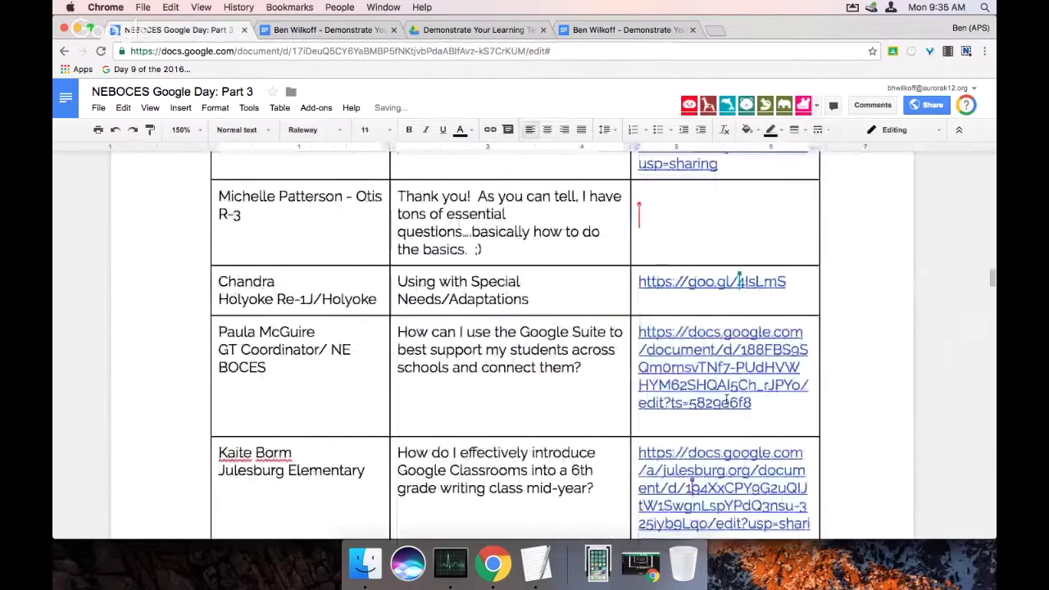
scroll(726, 398, "up", 4)
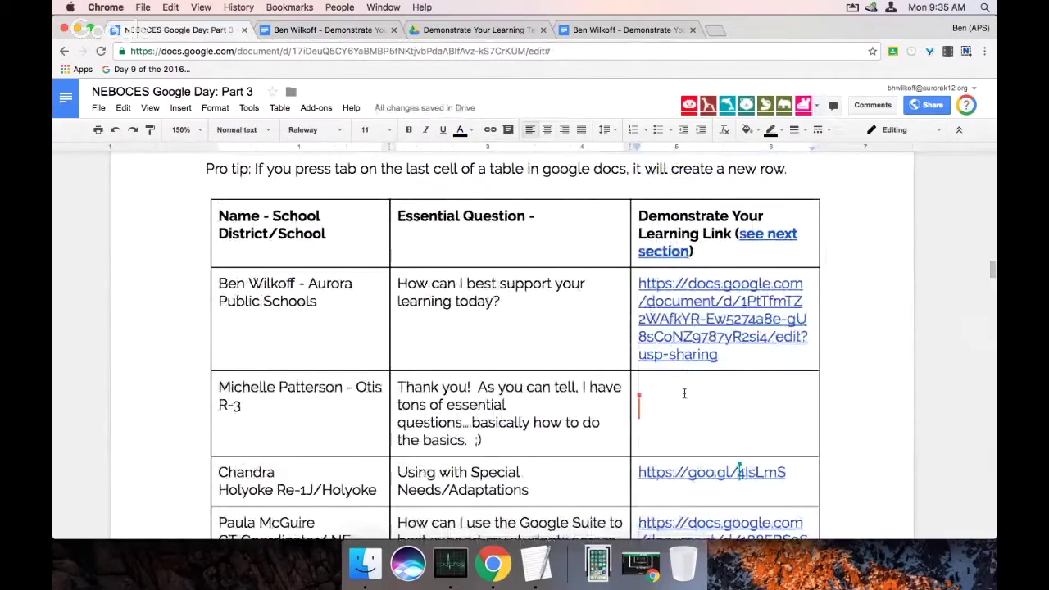
scroll(684, 394, "down", 1)
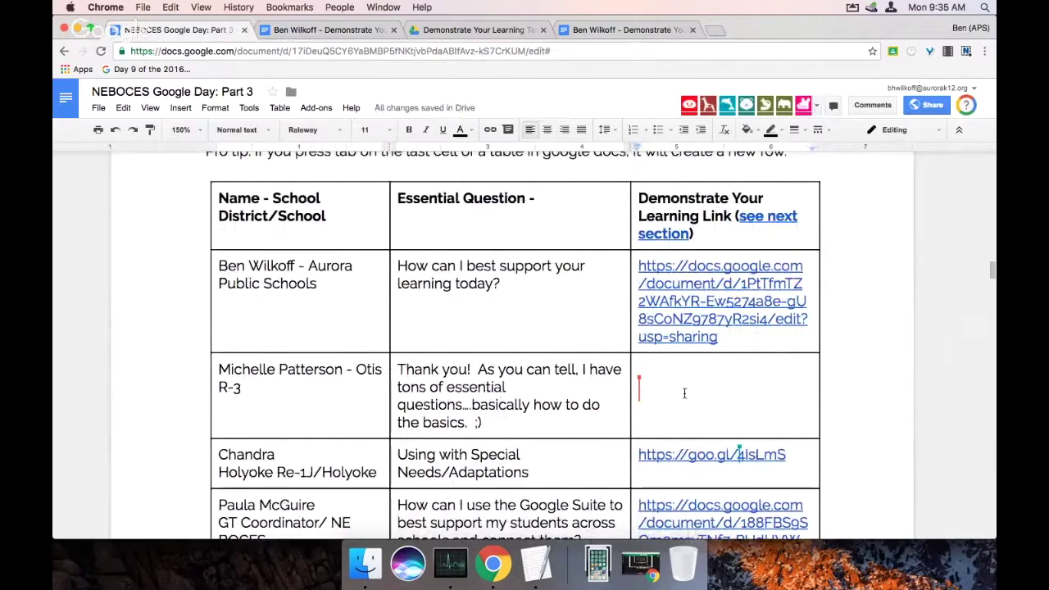
scroll(685, 393, "down", 10)
scroll(684, 393, "down", 10)
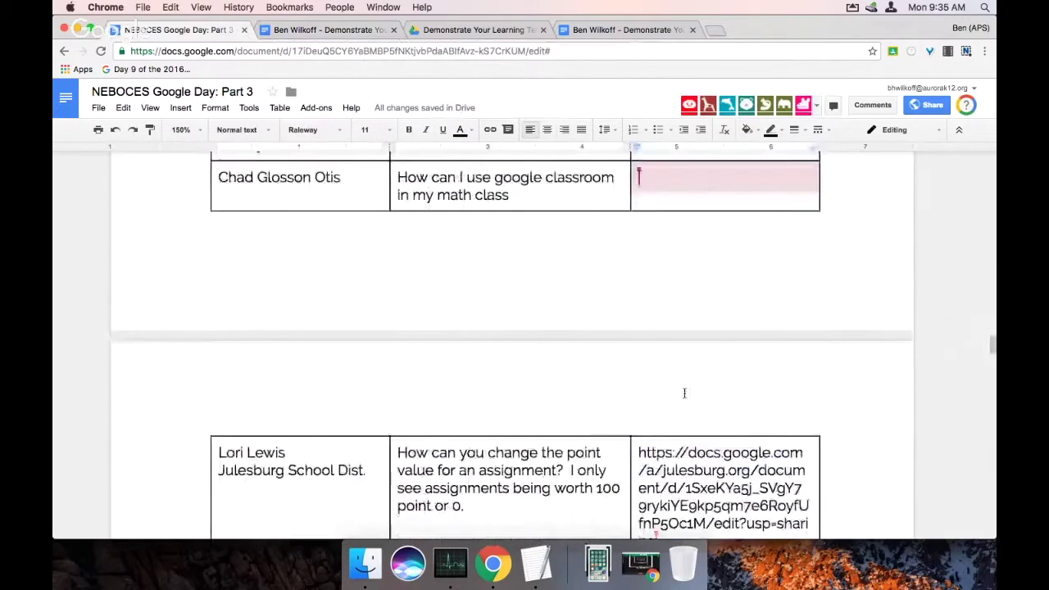
scroll(684, 393, "down", 5)
left_click(677, 257)
key("space")
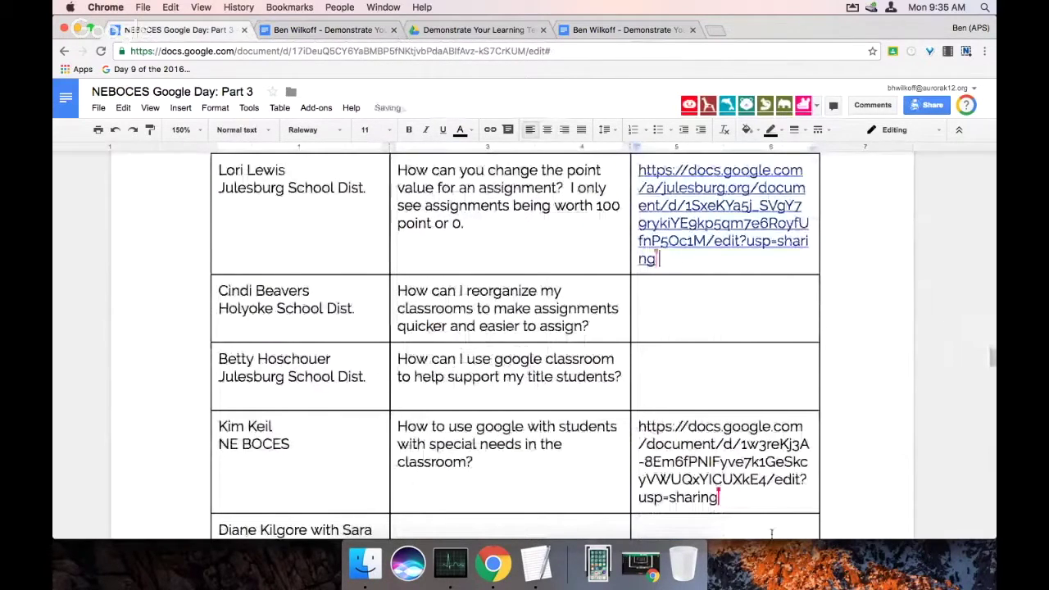
Step: Scroll the agenda down to the Demonstrate Your Learning section
scroll(736, 495, "down", 2)
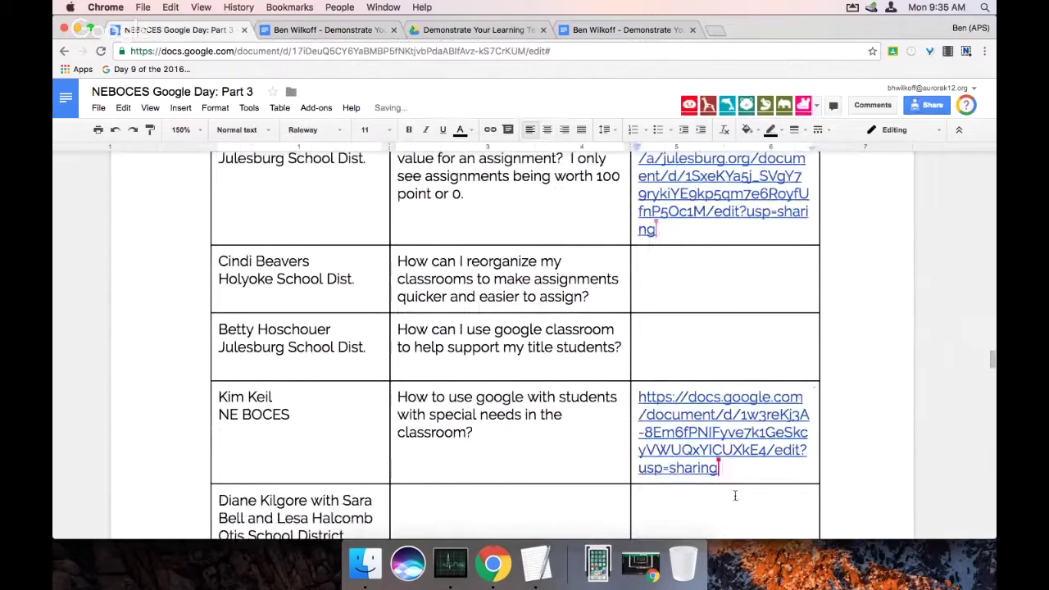
scroll(735, 495, "down", 10)
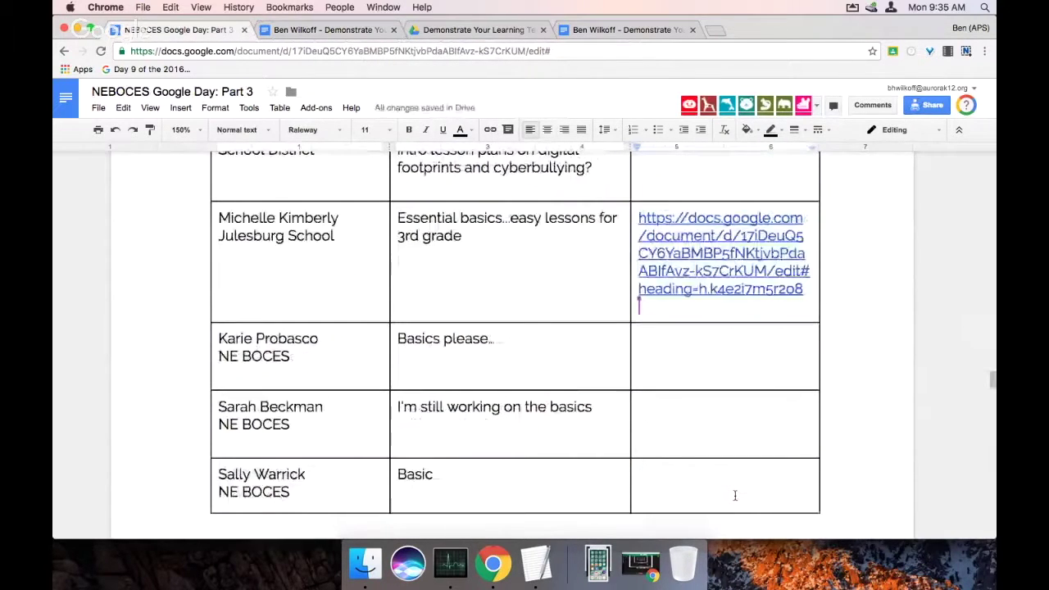
scroll(735, 495, "down", 2)
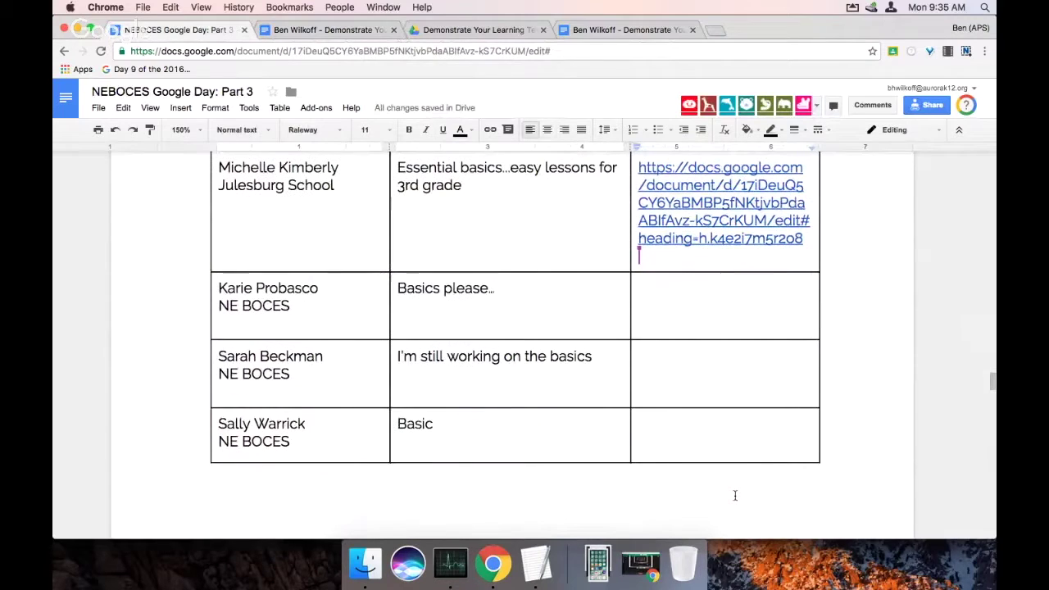
scroll(735, 495, "down", 4)
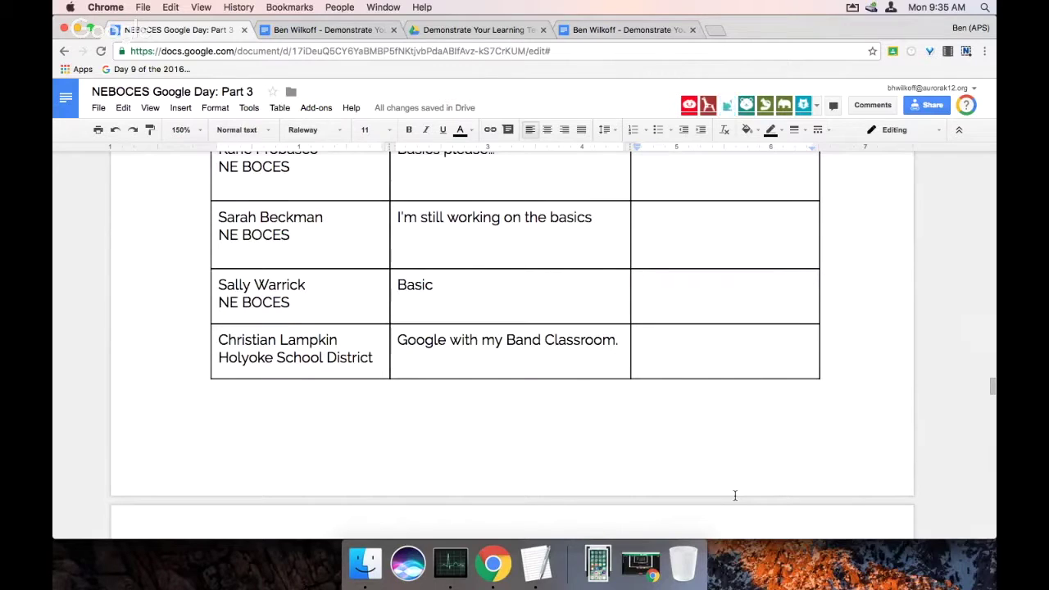
scroll(735, 495, "down", 5)
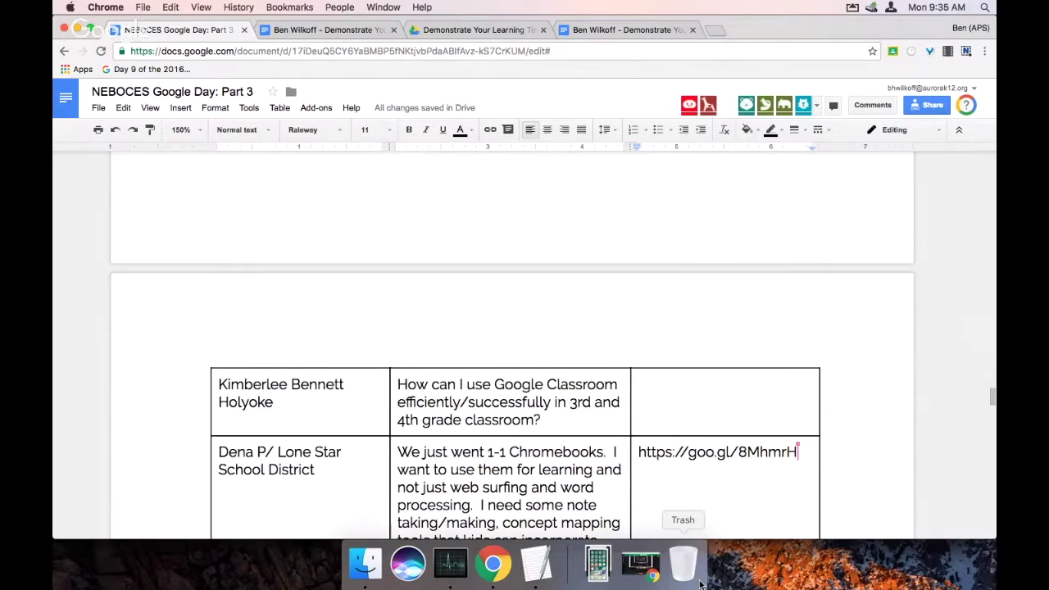
scroll(685, 418, "down", 6)
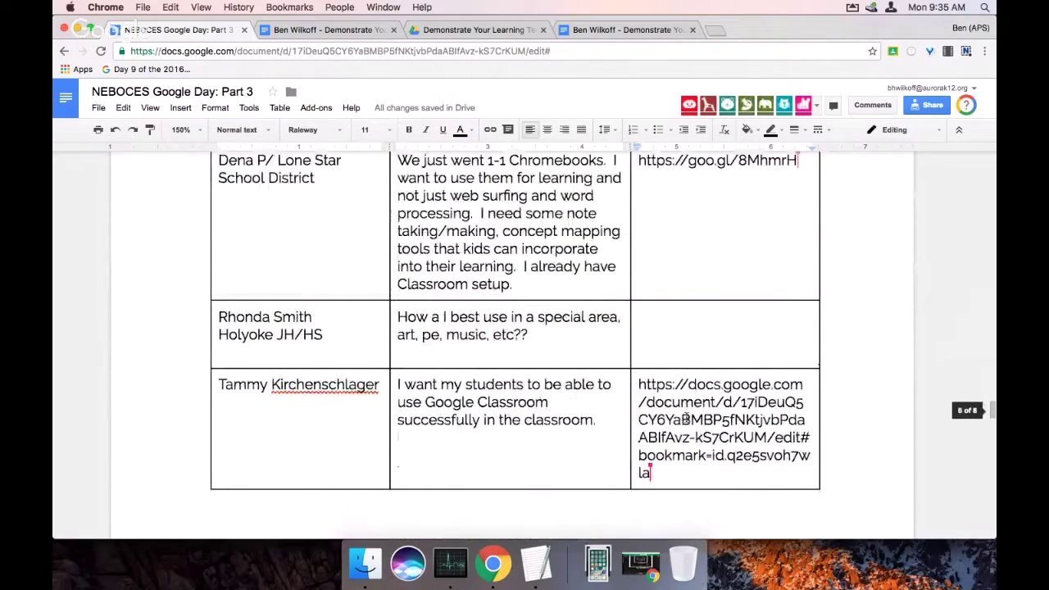
scroll(565, 428, "down", 1)
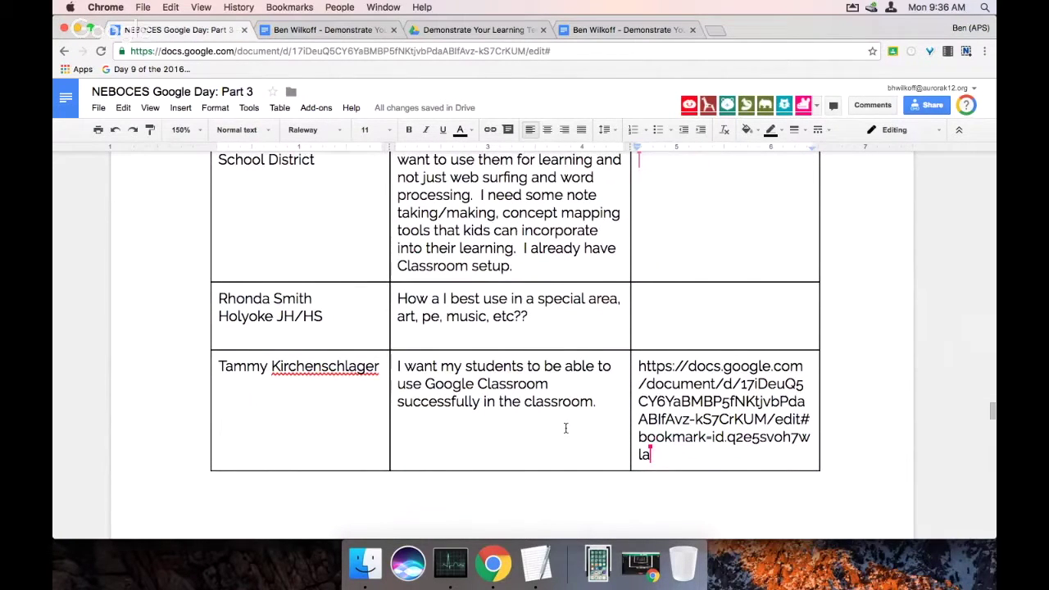
scroll(565, 428, "down", 5)
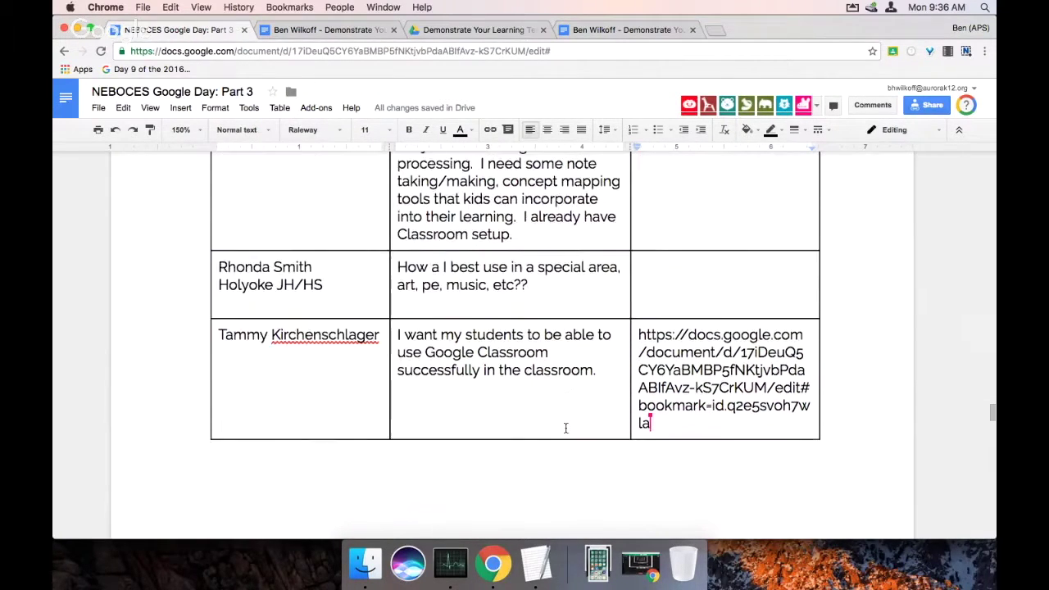
scroll(566, 427, "down", 6)
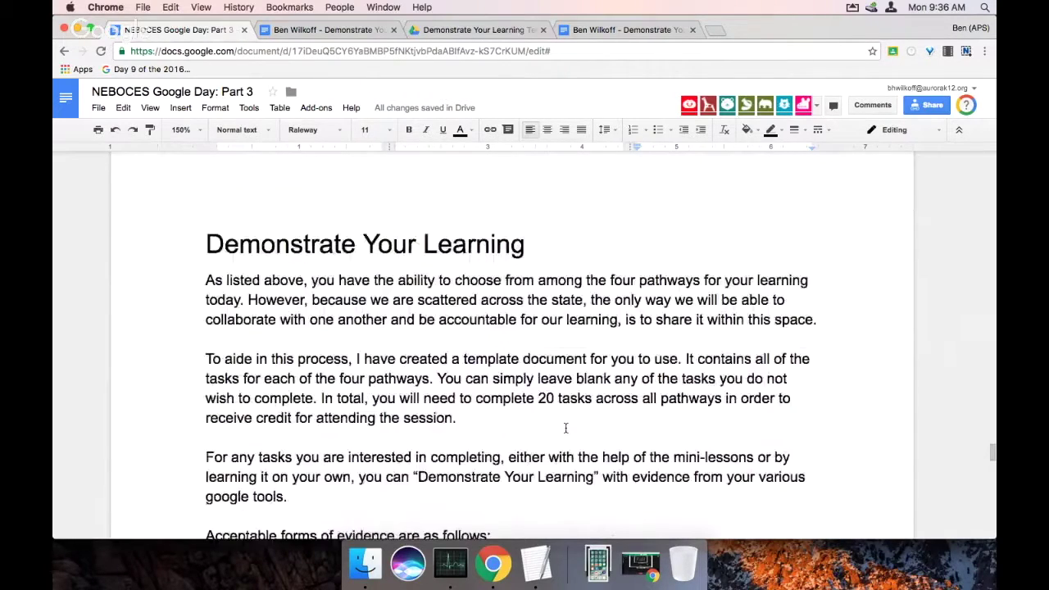
scroll(566, 428, "down", 5)
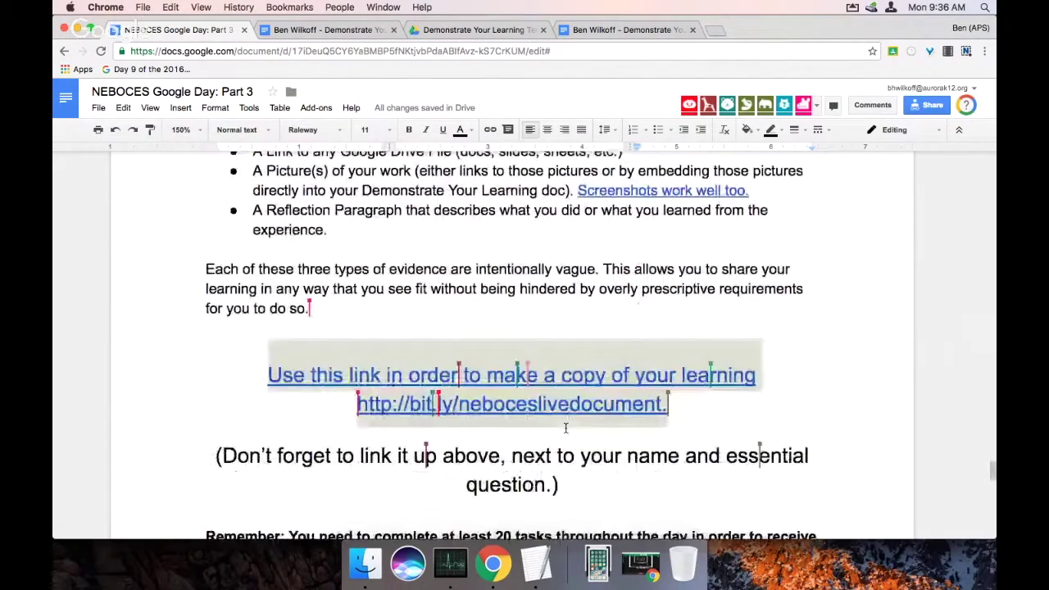
scroll(565, 427, "down", 4)
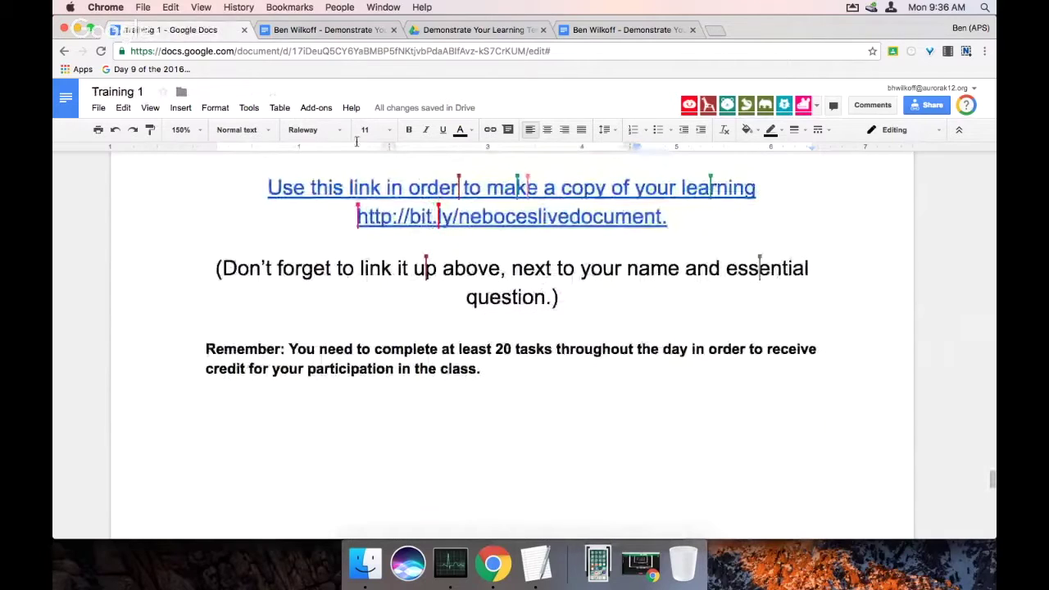
Step: Close the duplicate tab and browse the Pathway 1 and Pathway 2 task tables
left_click(393, 30)
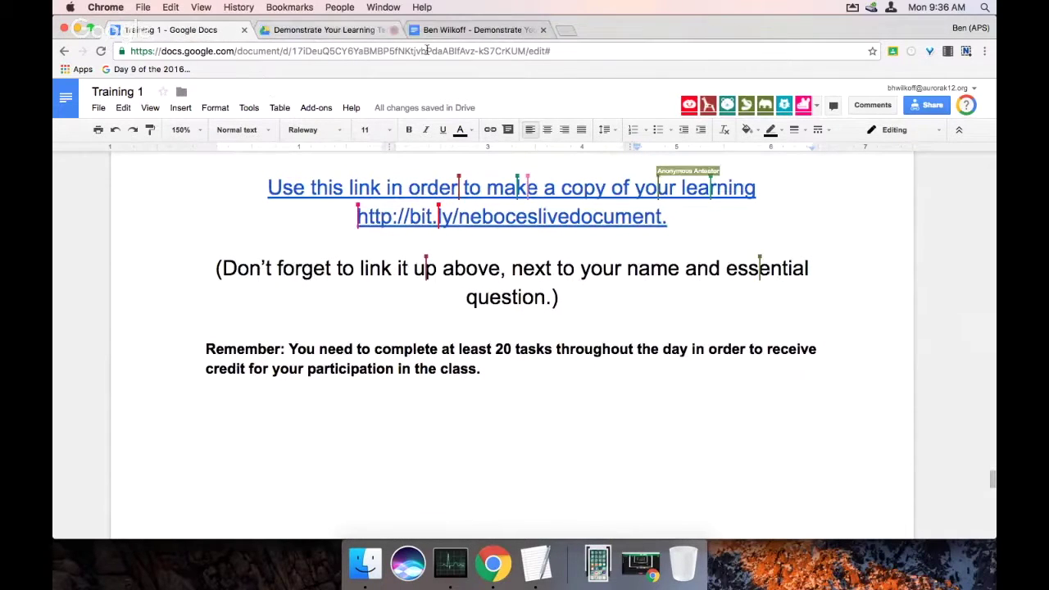
left_click(478, 29)
scroll(451, 441, "down", 10)
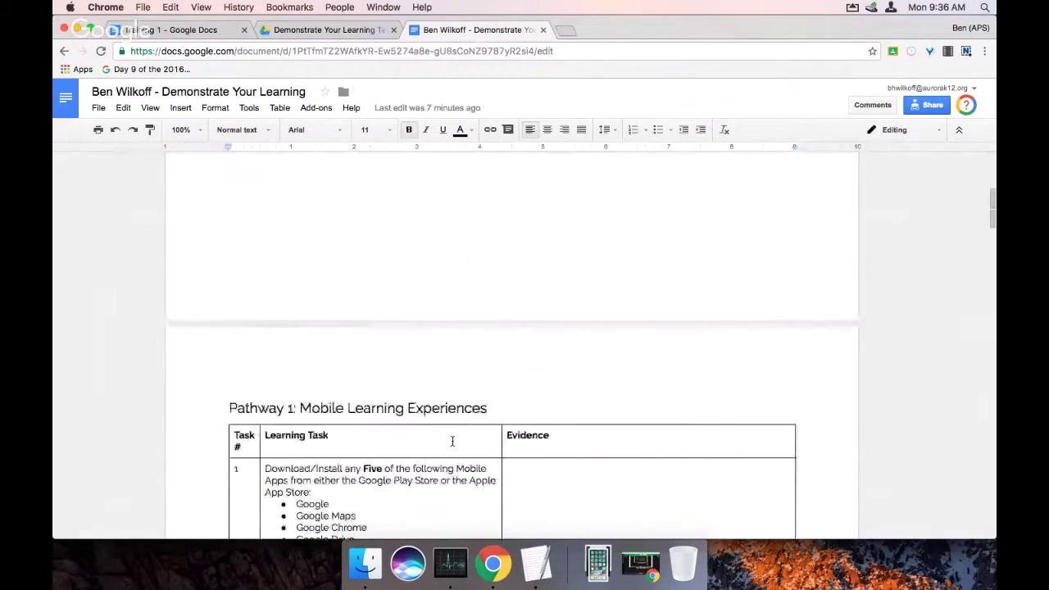
scroll(451, 441, "down", 2)
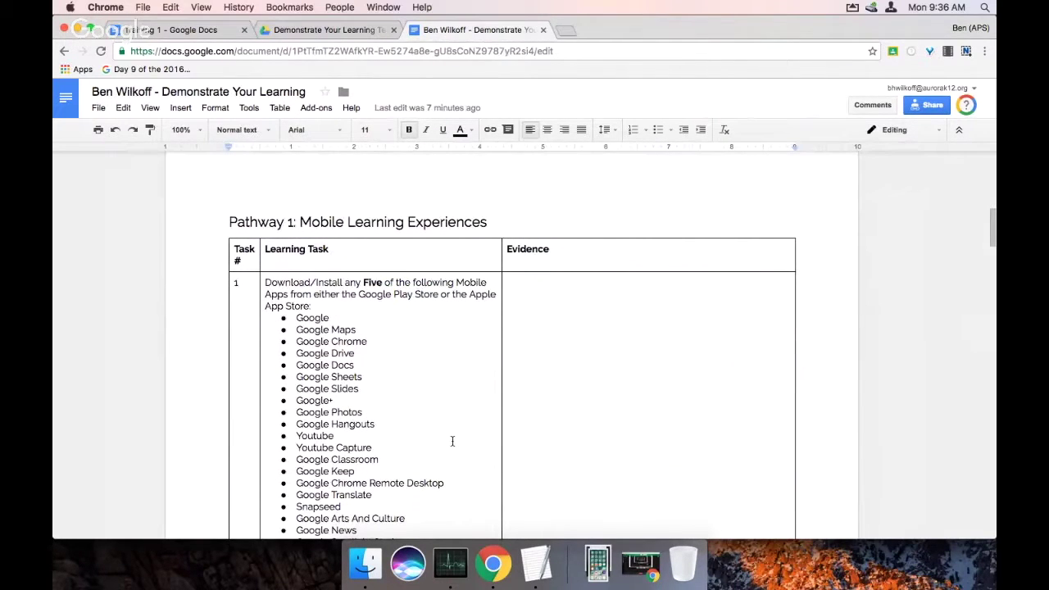
scroll(452, 441, "down", 3)
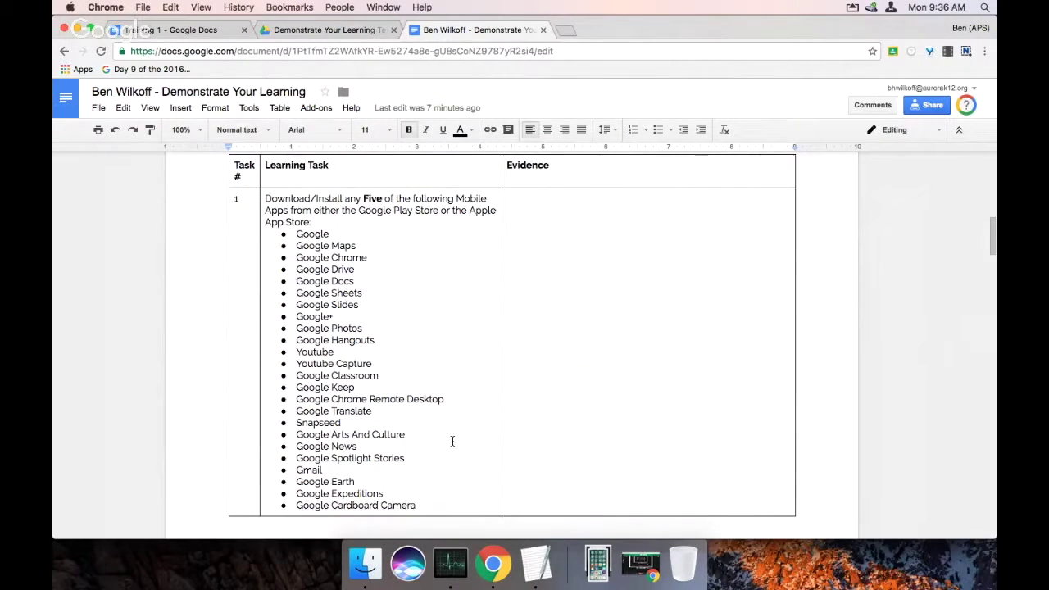
scroll(451, 441, "down", 10)
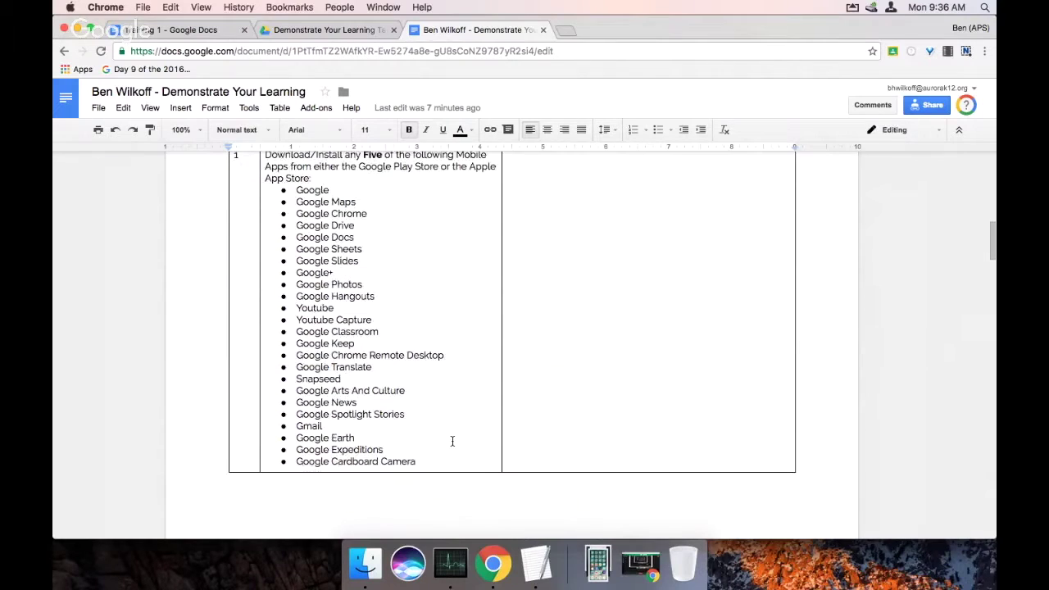
scroll(452, 441, "up", 5)
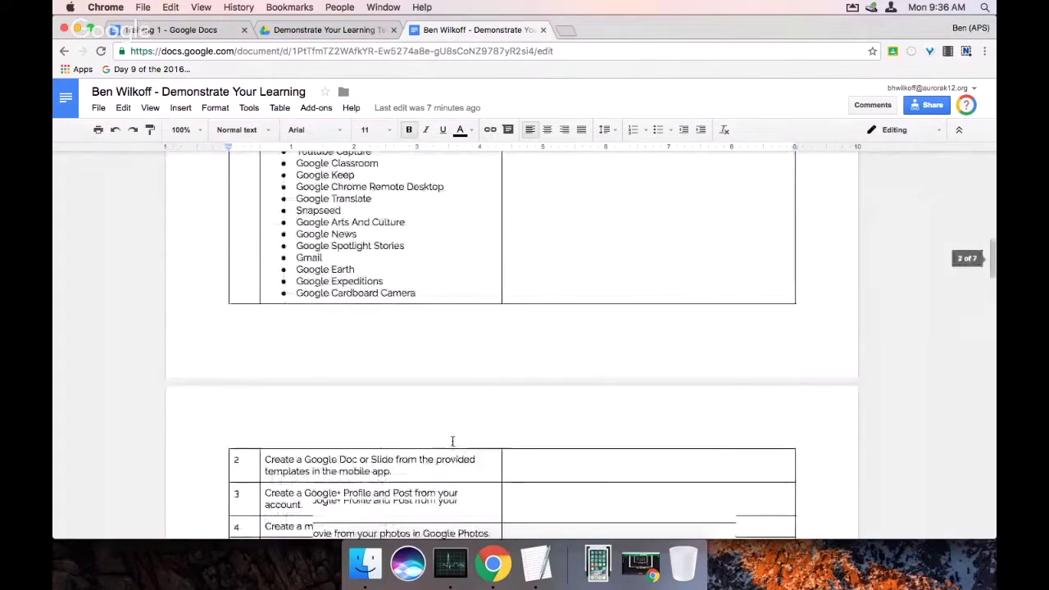
scroll(451, 441, "up", 2)
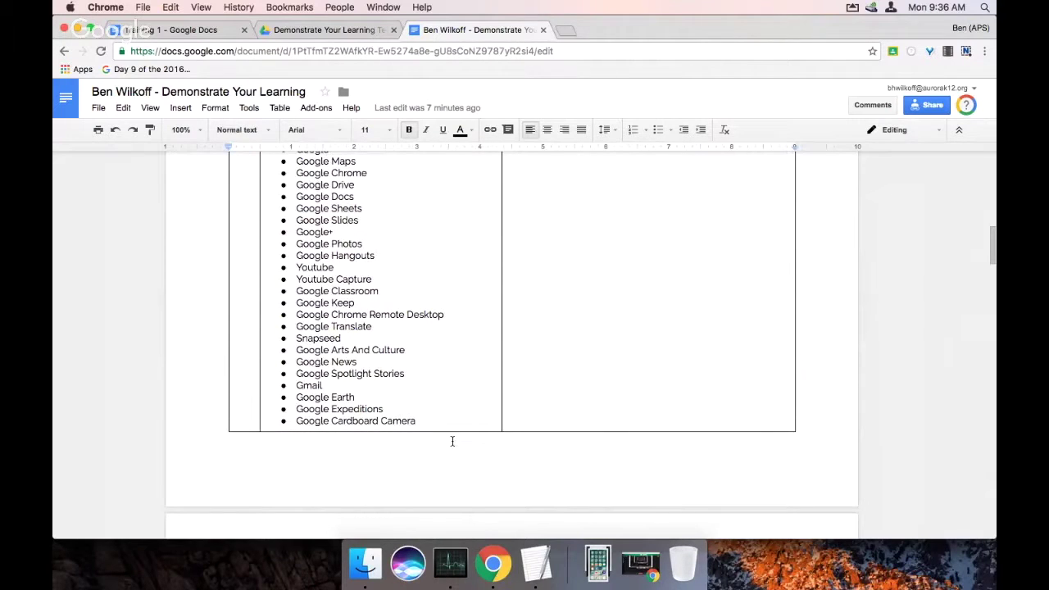
scroll(452, 441, "up", 2)
scroll(451, 440, "up", 1)
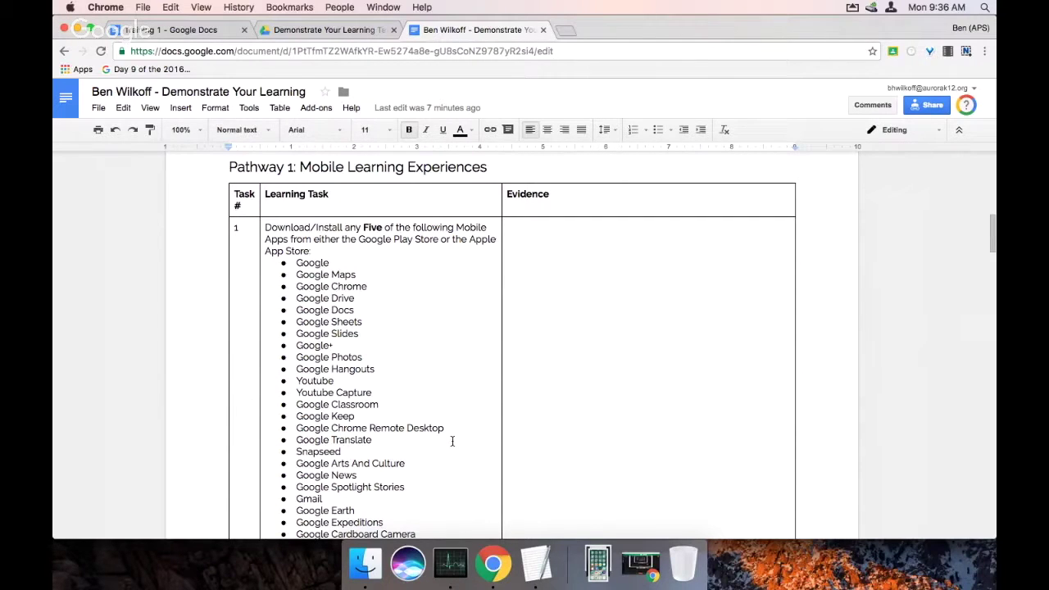
Step: Select the phrase '20 tasks across all four pathways.'
scroll(451, 441, "down", 15)
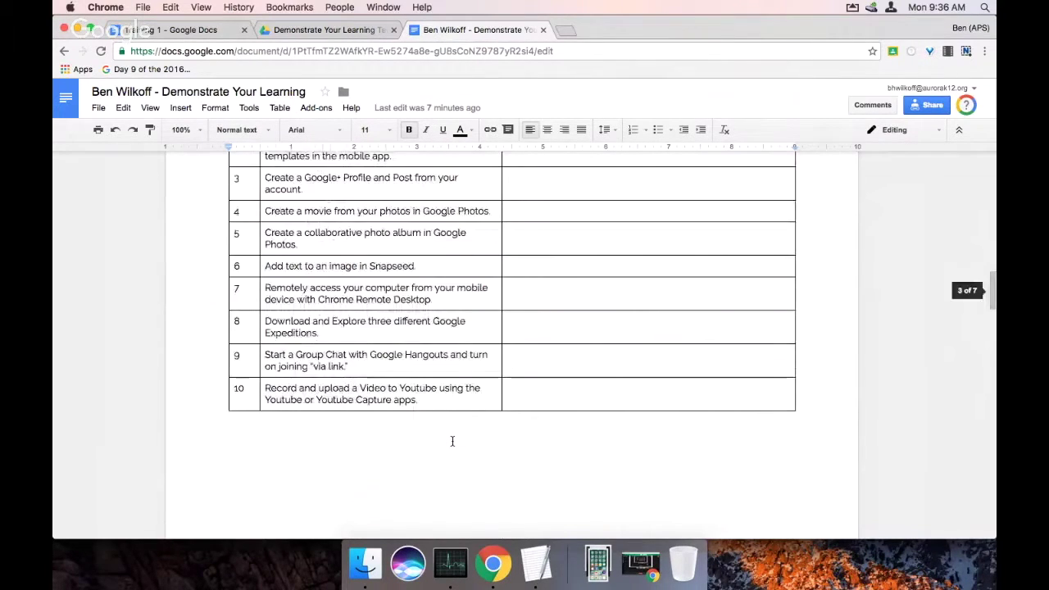
scroll(451, 440, "up", 2)
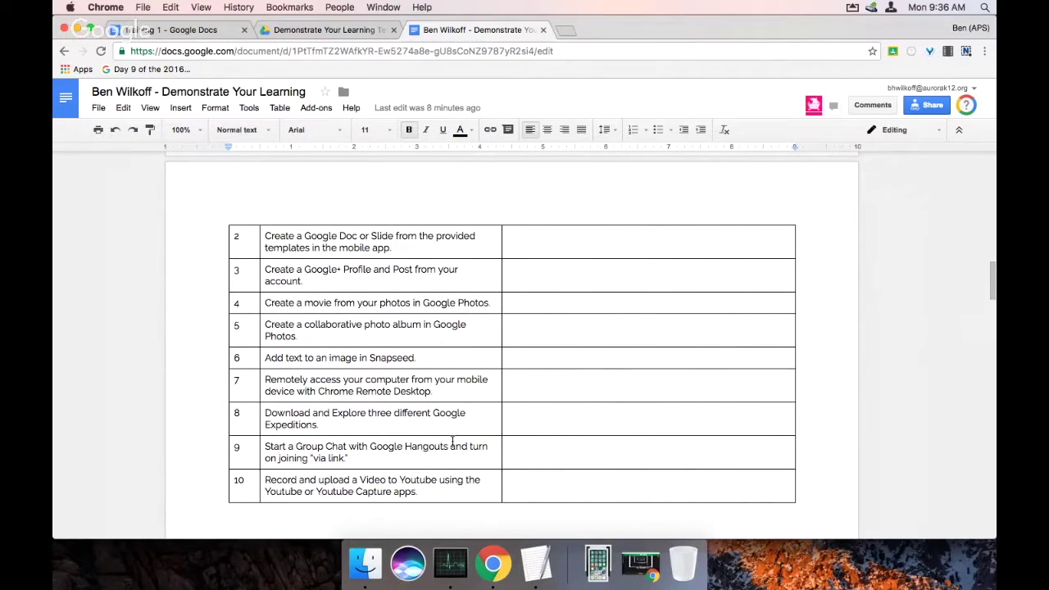
scroll(452, 443, "down", 10)
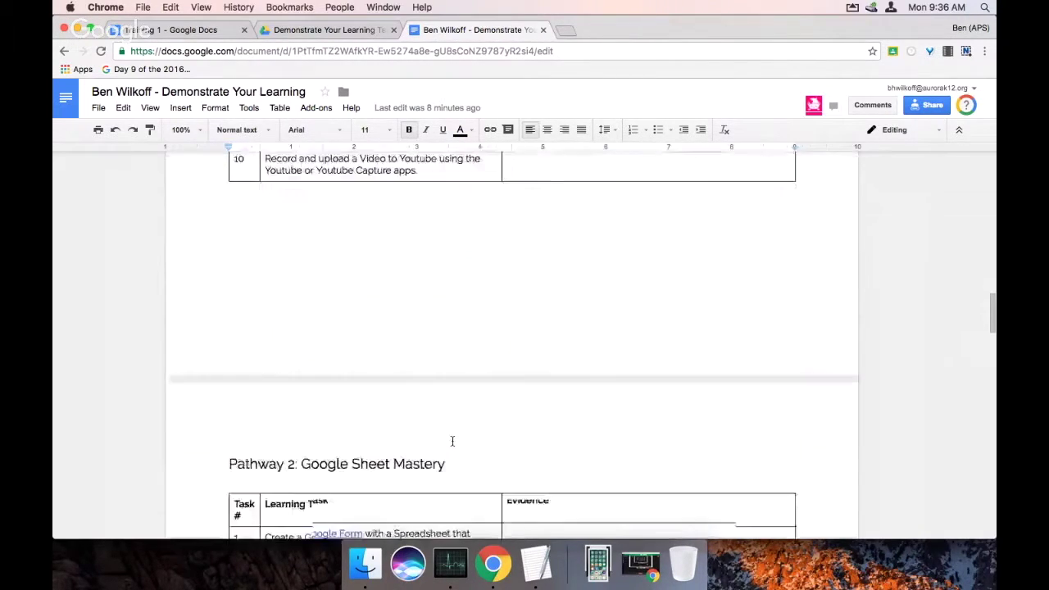
scroll(453, 443, "down", 1)
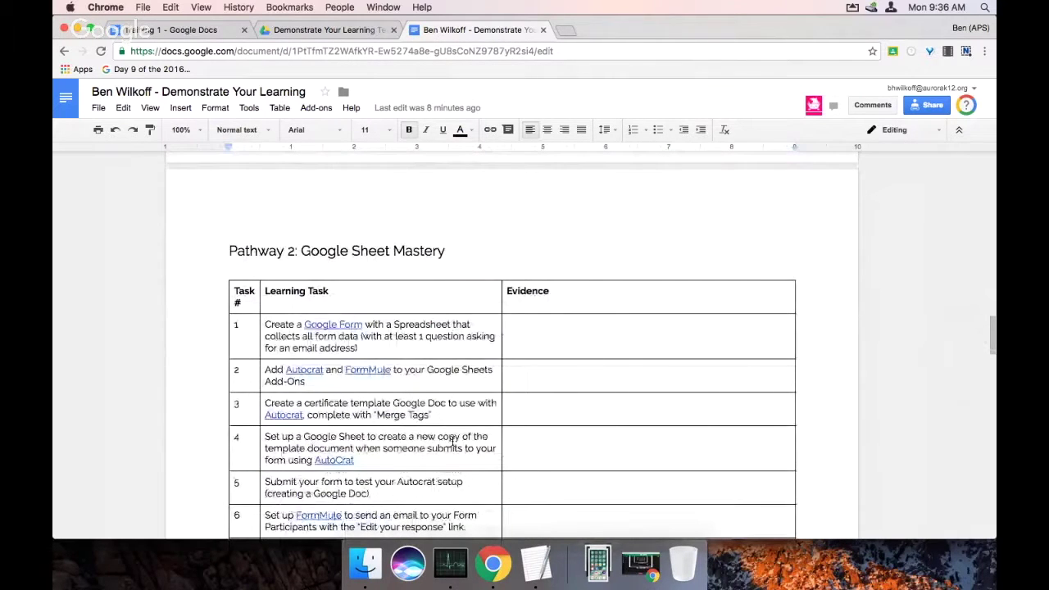
scroll(452, 442, "up", 20)
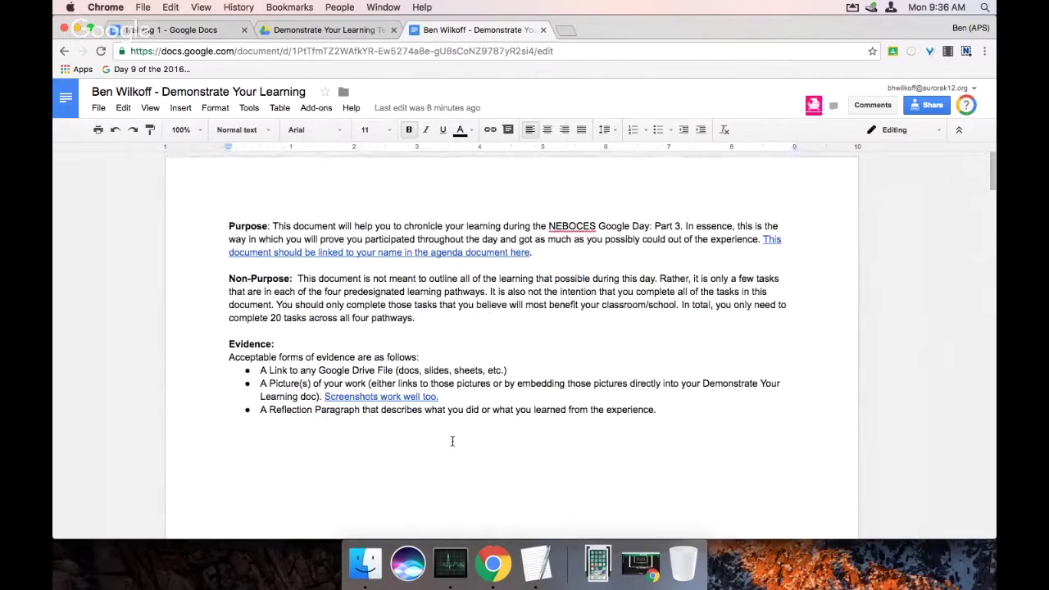
left_click_drag(421, 319, 272, 319)
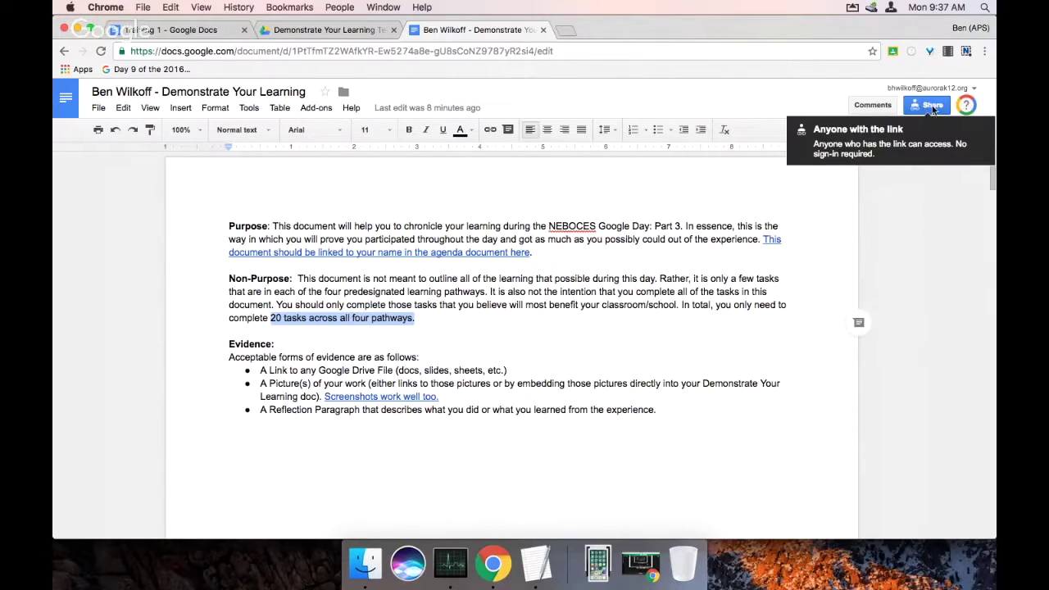
Step: Copy the personal doc's view-only share link from its sharing settings
left_click(925, 106)
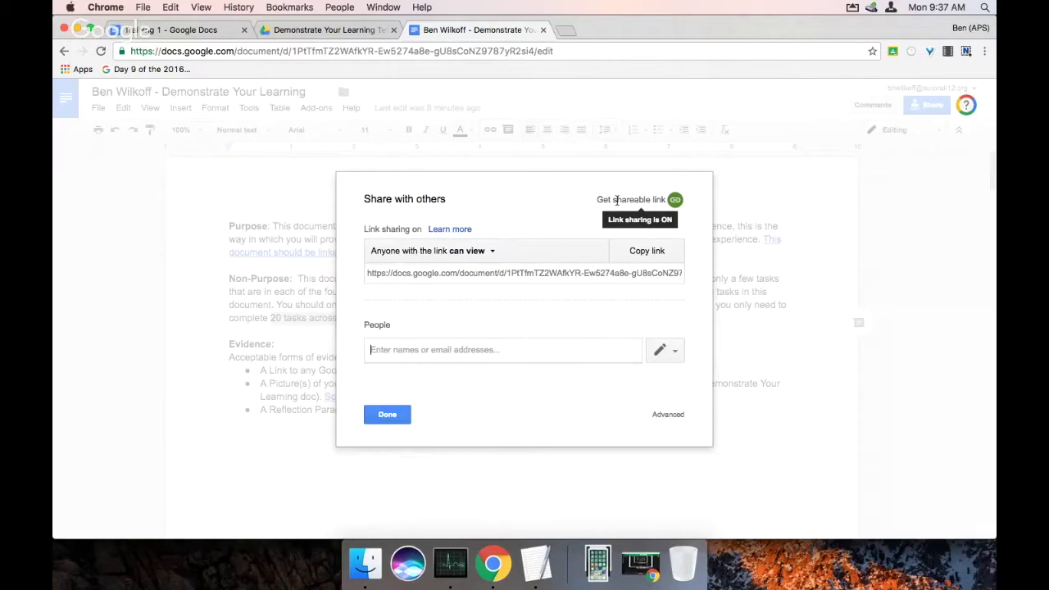
left_click(511, 273)
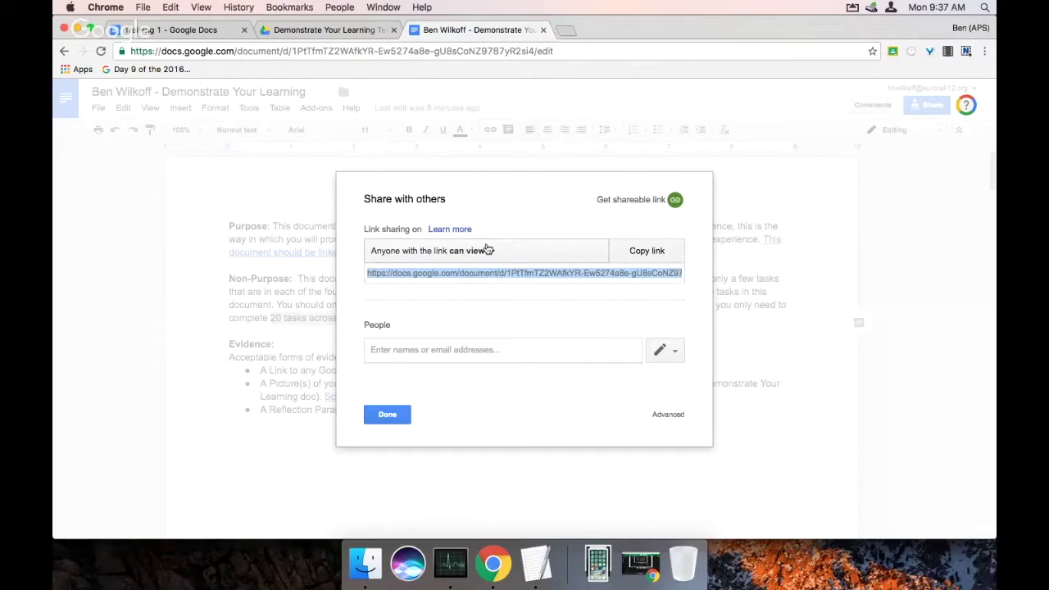
right_click(406, 279)
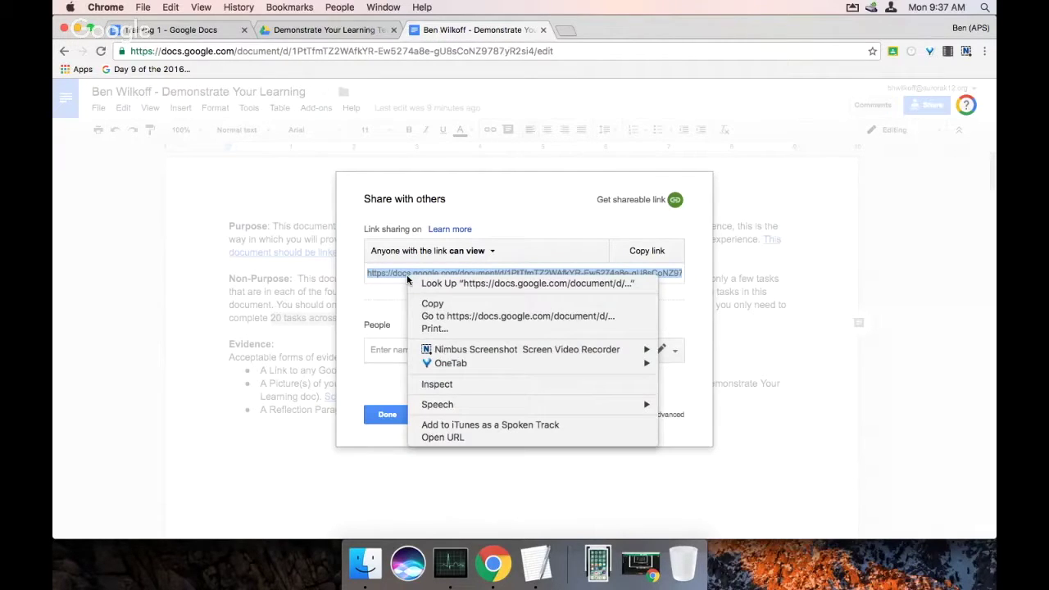
left_click(449, 305)
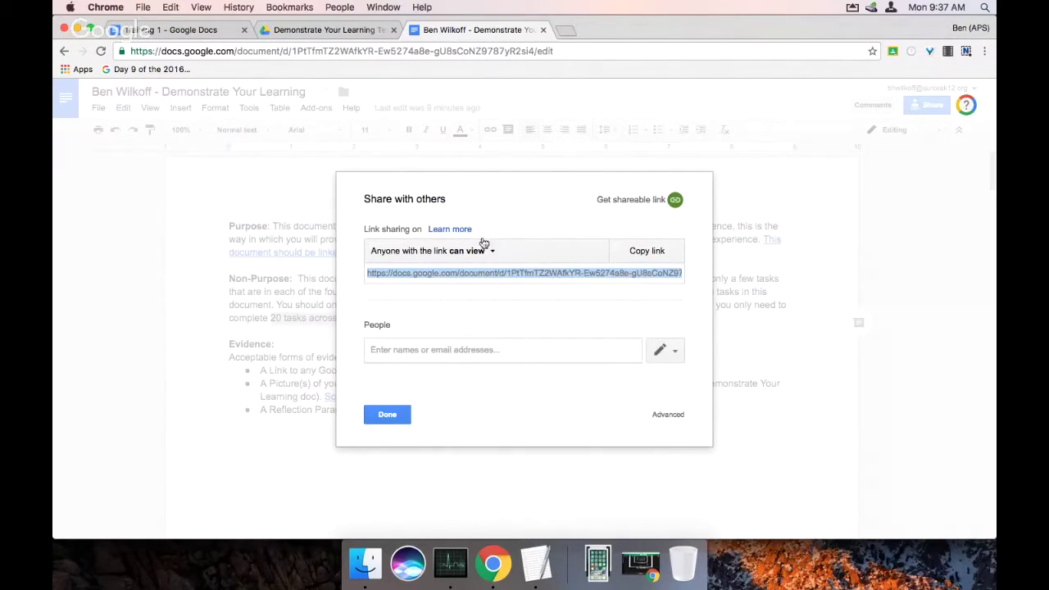
left_click(172, 30)
scroll(429, 347, "down", 20)
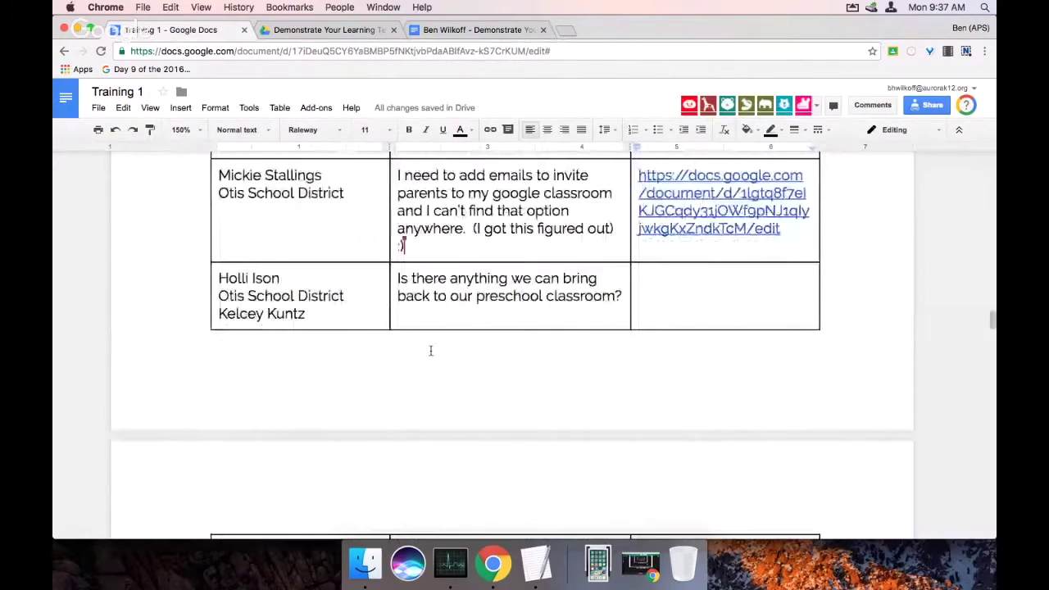
scroll(430, 349, "down", 5)
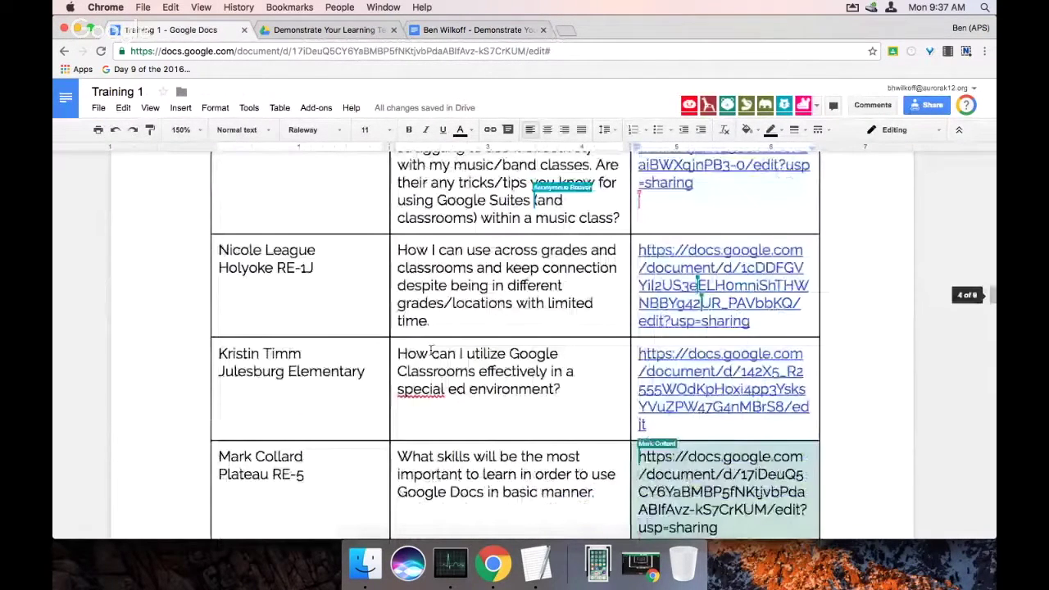
scroll(430, 352, "down", 2)
left_click(741, 375)
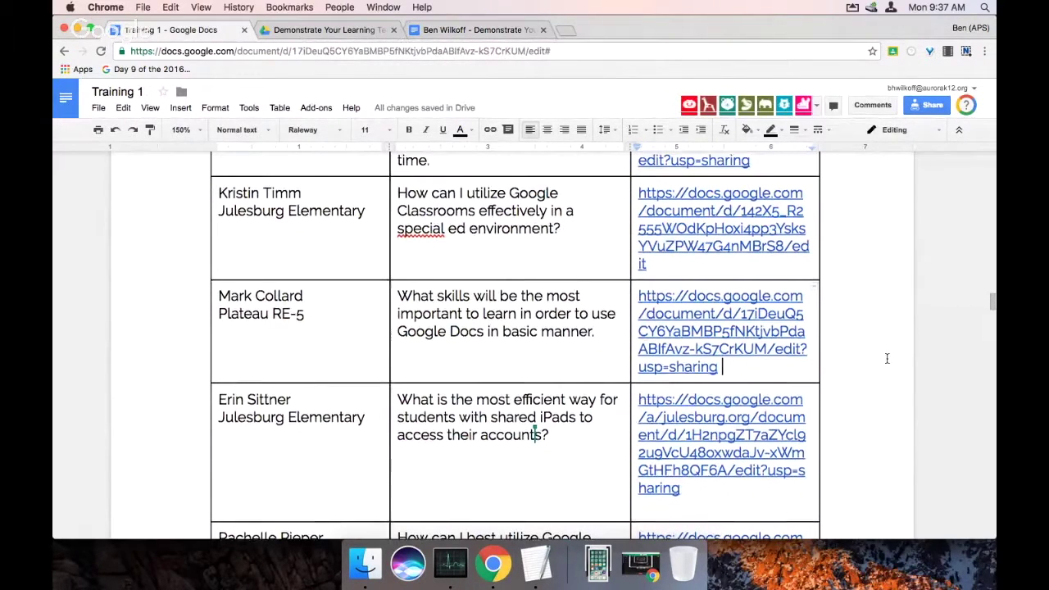
Step: Scroll up and down through the participant table to review the links
scroll(886, 358, "up", 1)
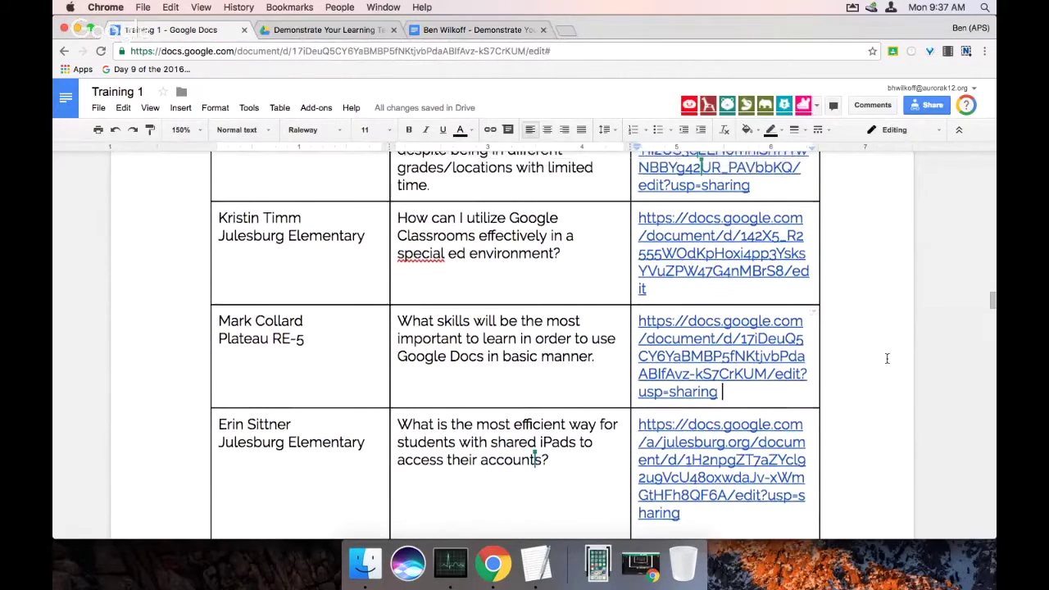
scroll(886, 358, "up", 1)
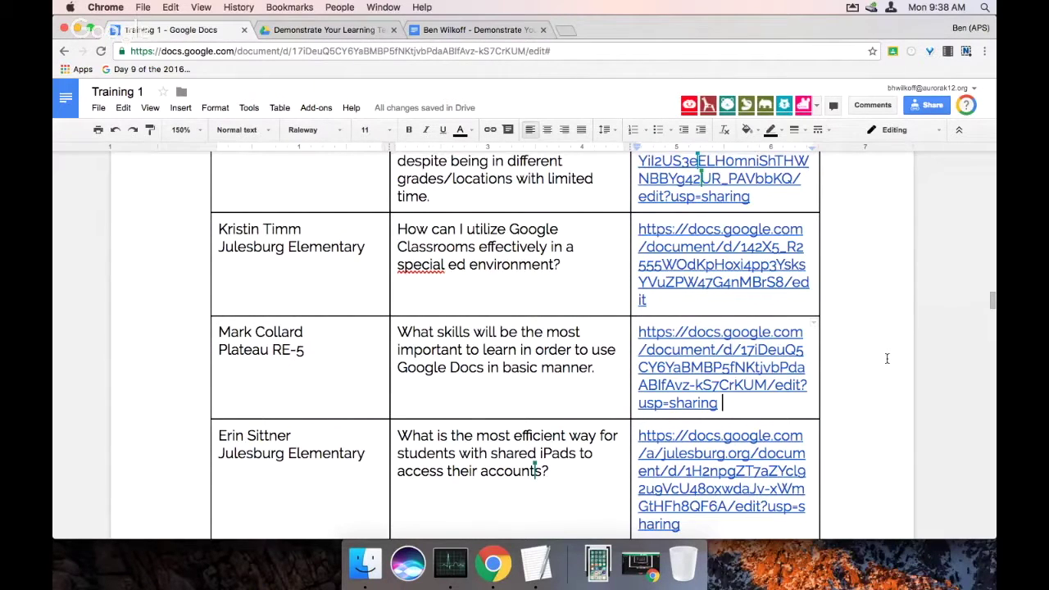
scroll(887, 358, "up", 1)
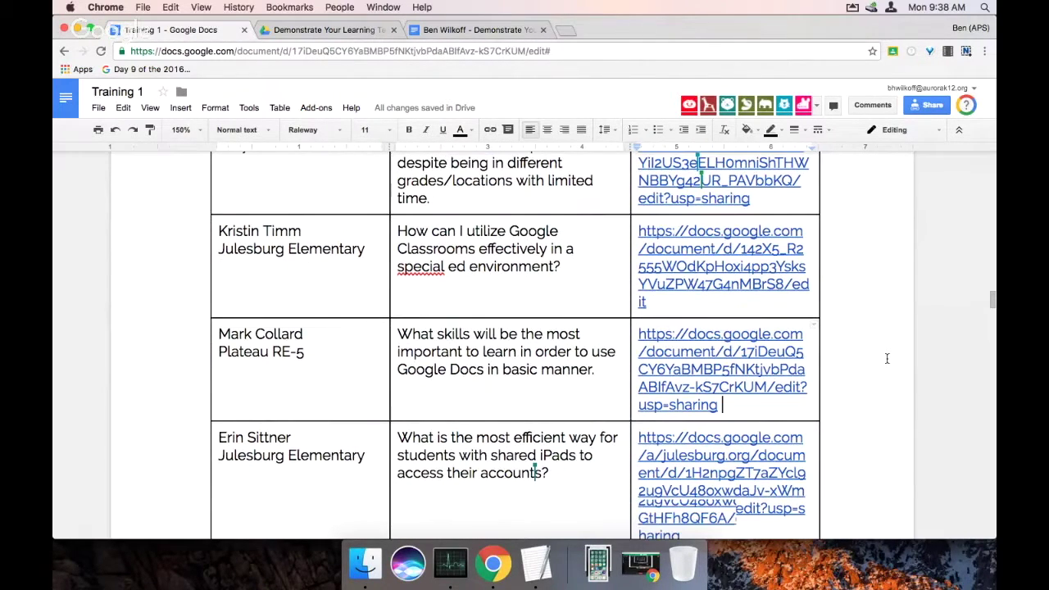
scroll(887, 358, "up", 5)
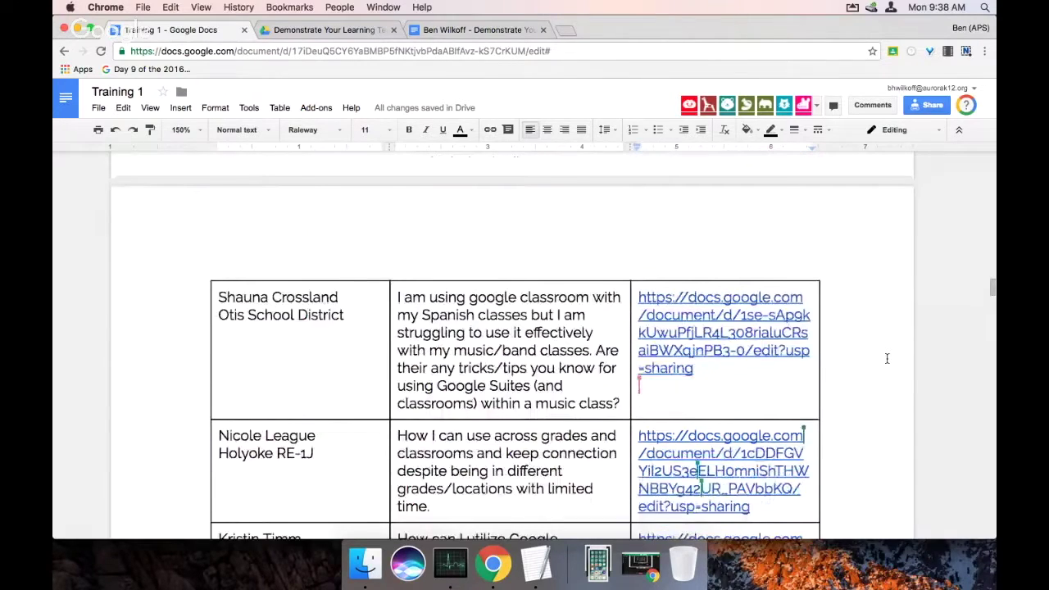
scroll(886, 359, "up", 5)
scroll(886, 358, "up", 5)
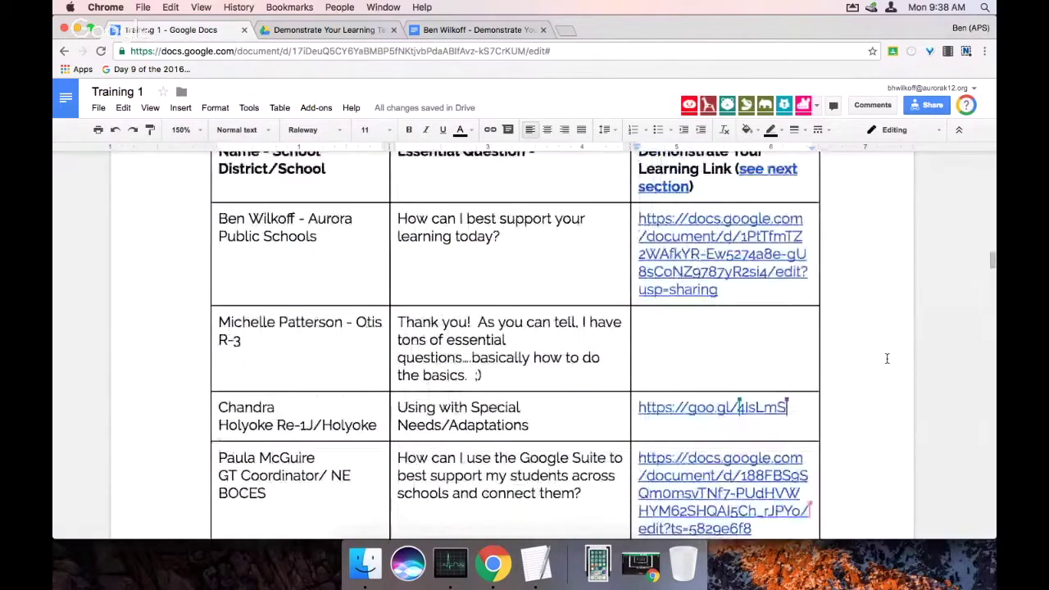
scroll(886, 358, "down", 2)
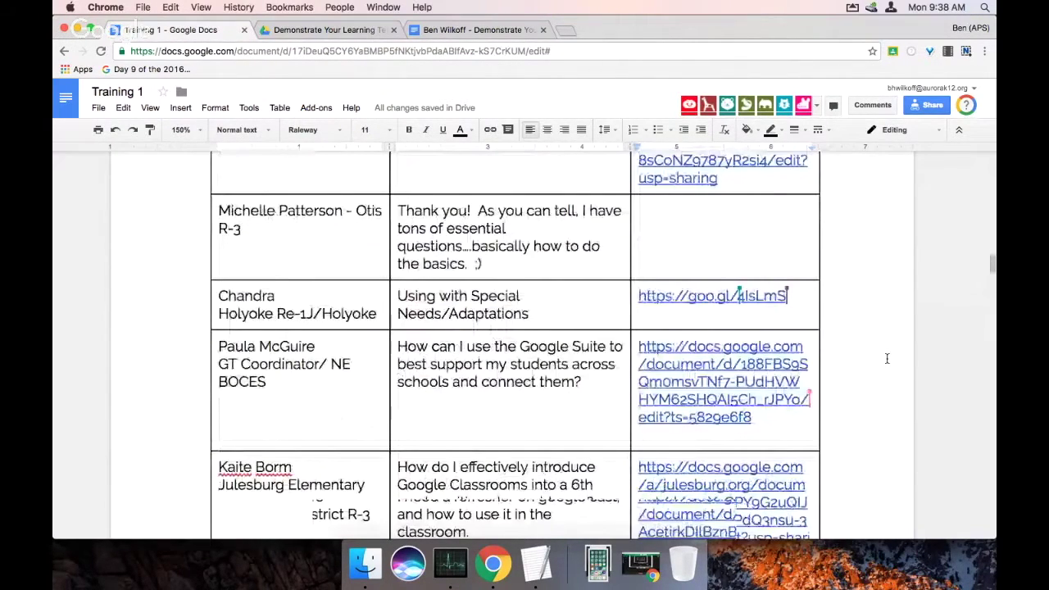
scroll(887, 358, "down", 15)
scroll(886, 358, "down", 5)
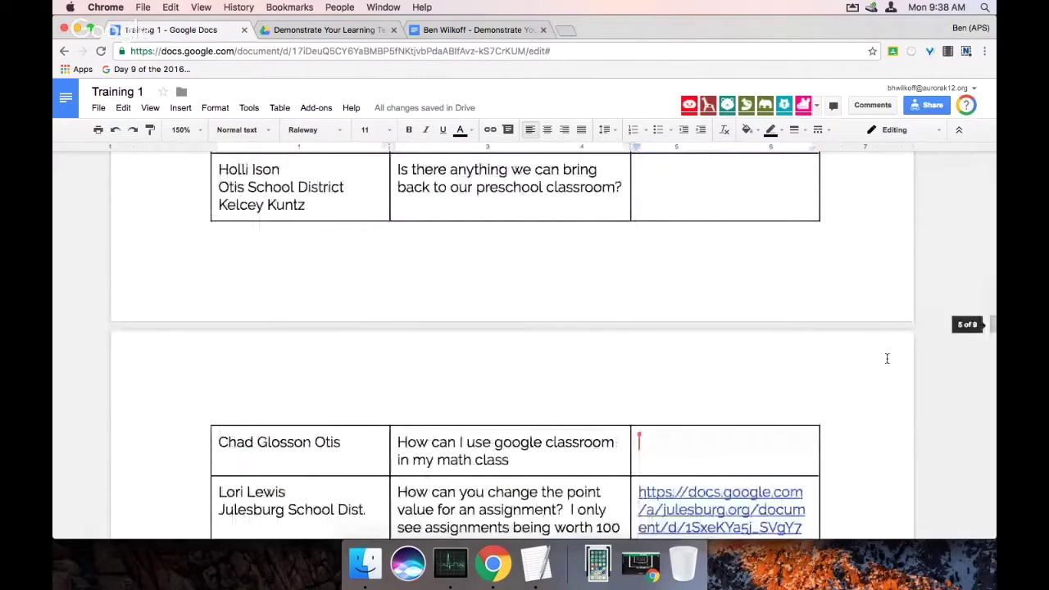
scroll(887, 358, "down", 1)
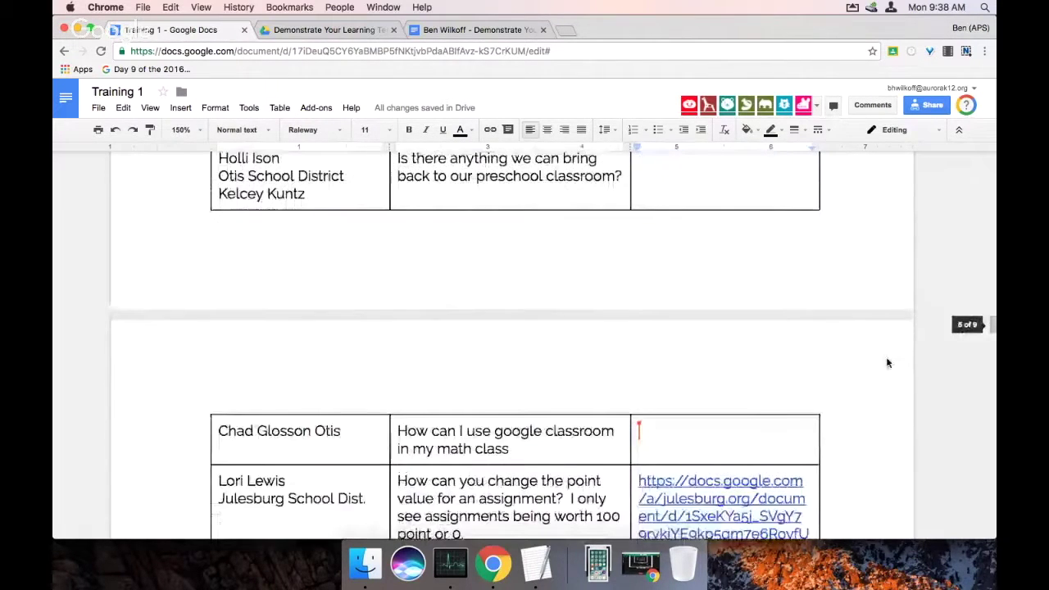
scroll(887, 363, "down", 3)
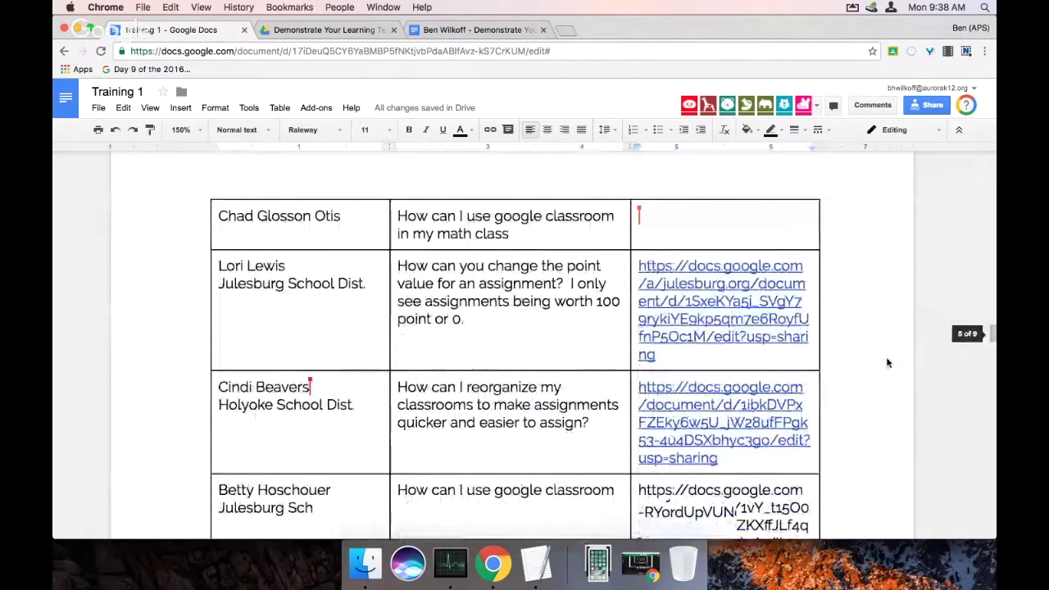
scroll(886, 363, "down", 4)
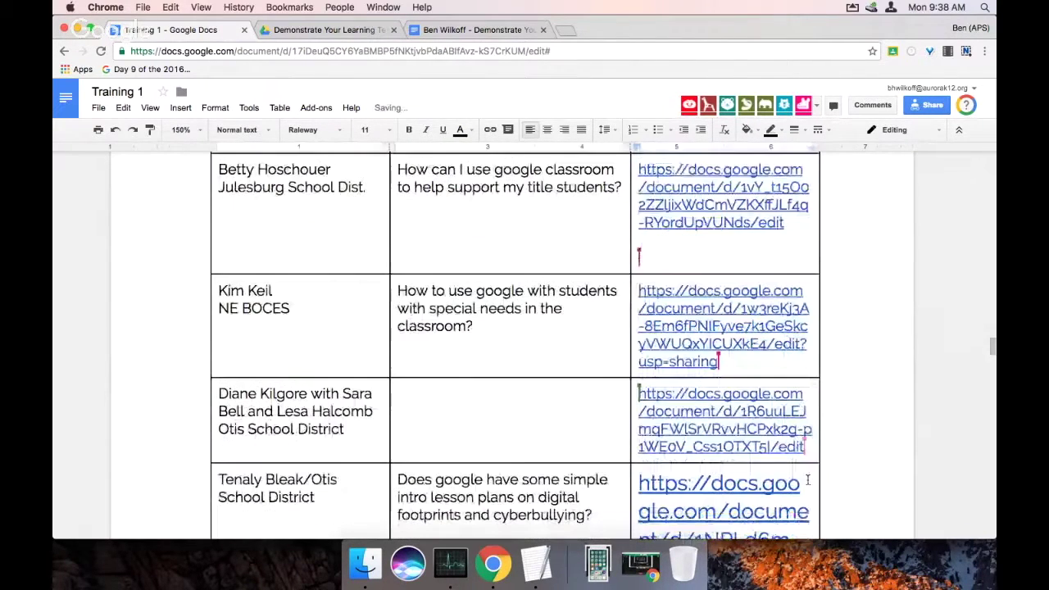
scroll(807, 479, "down", 3)
scroll(808, 480, "down", 6)
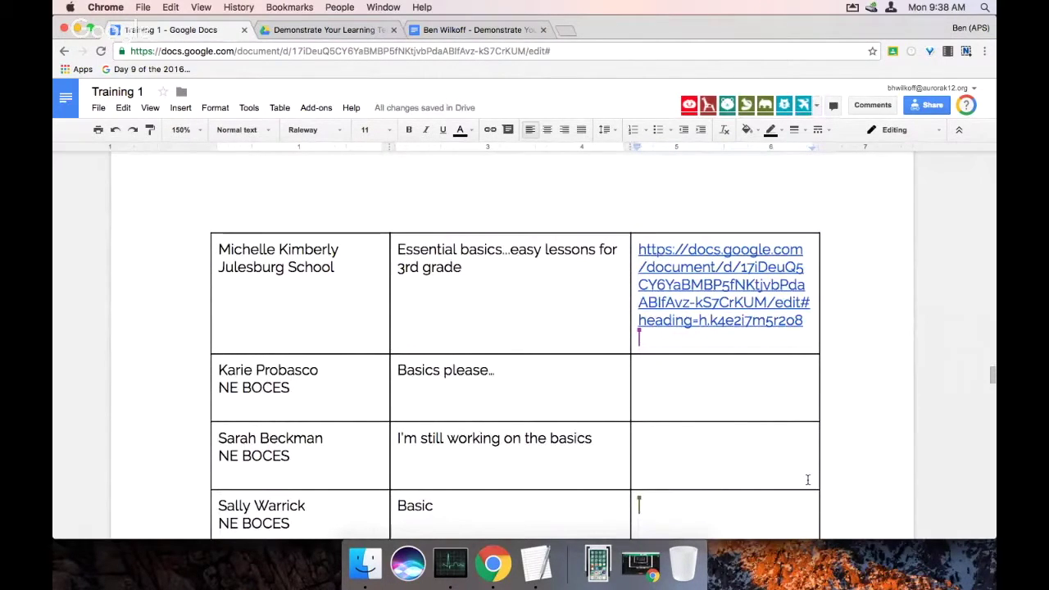
scroll(807, 480, "down", 2)
scroll(807, 480, "down", 3)
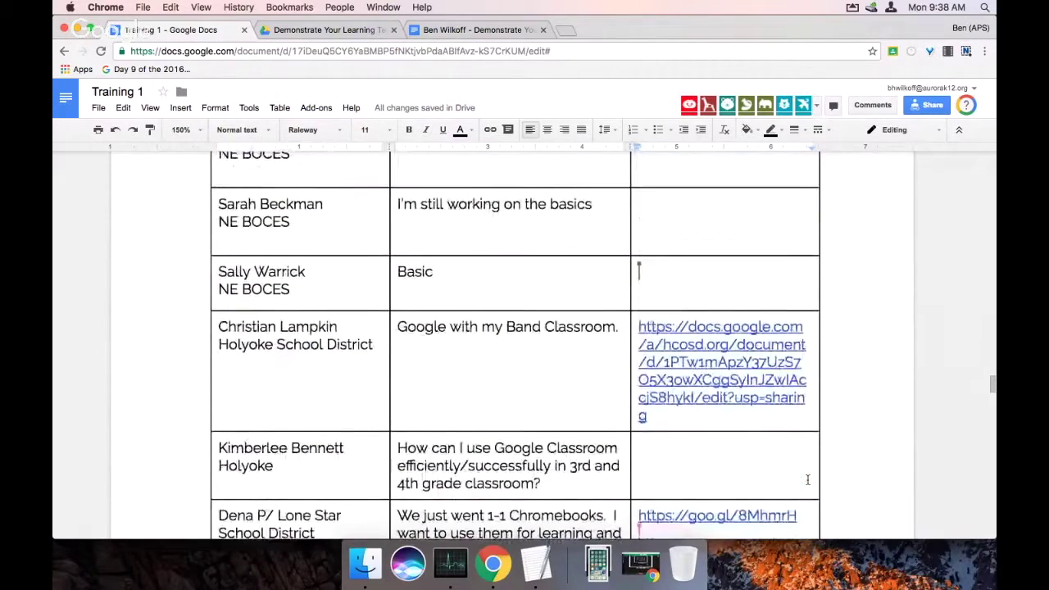
scroll(807, 479, "up", 2)
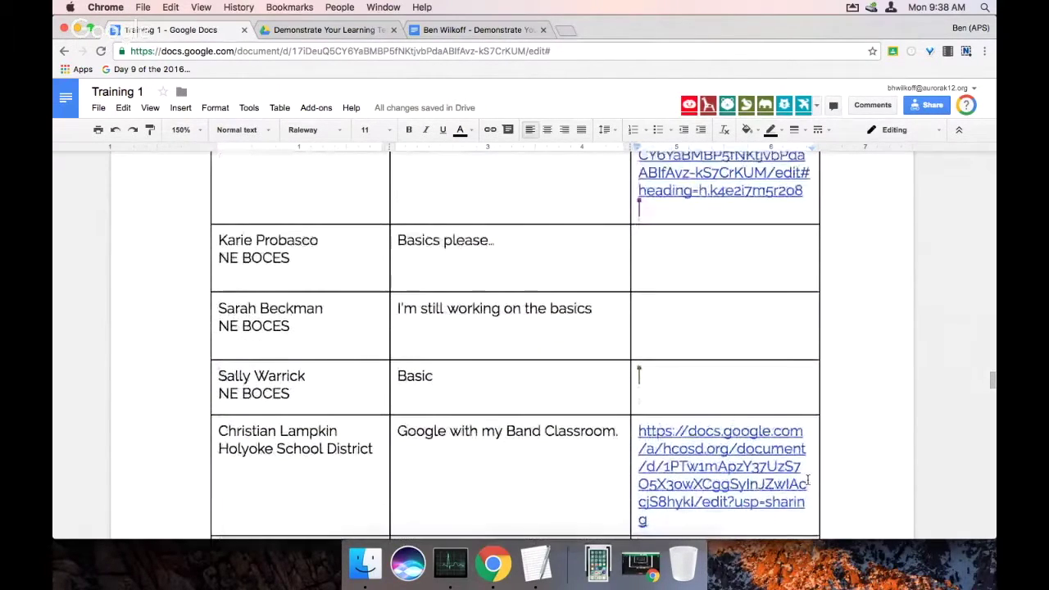
scroll(807, 479, "down", 12)
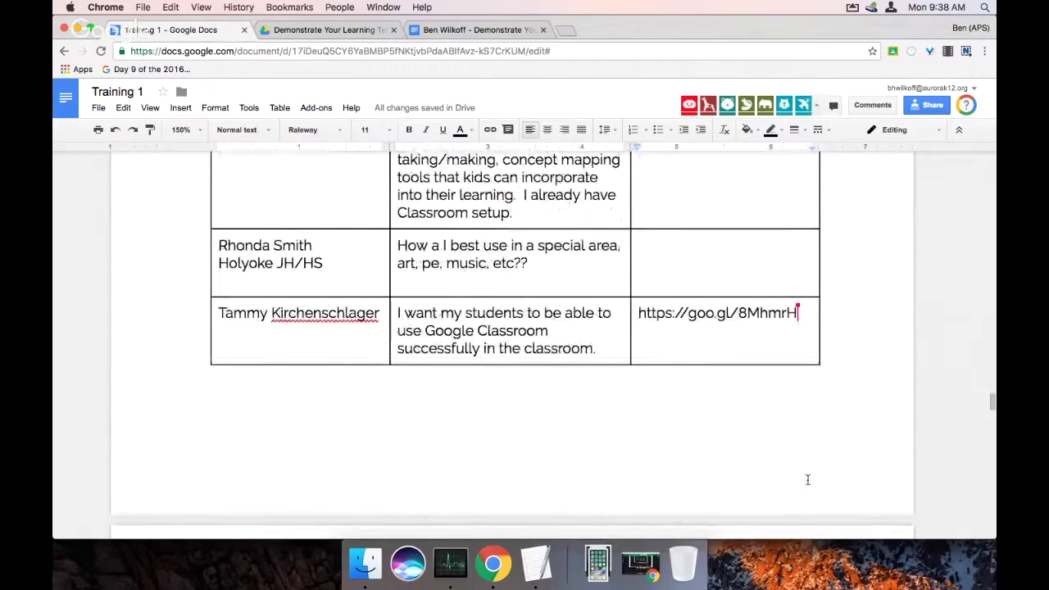
scroll(808, 480, "up", 4)
scroll(807, 480, "down", 2)
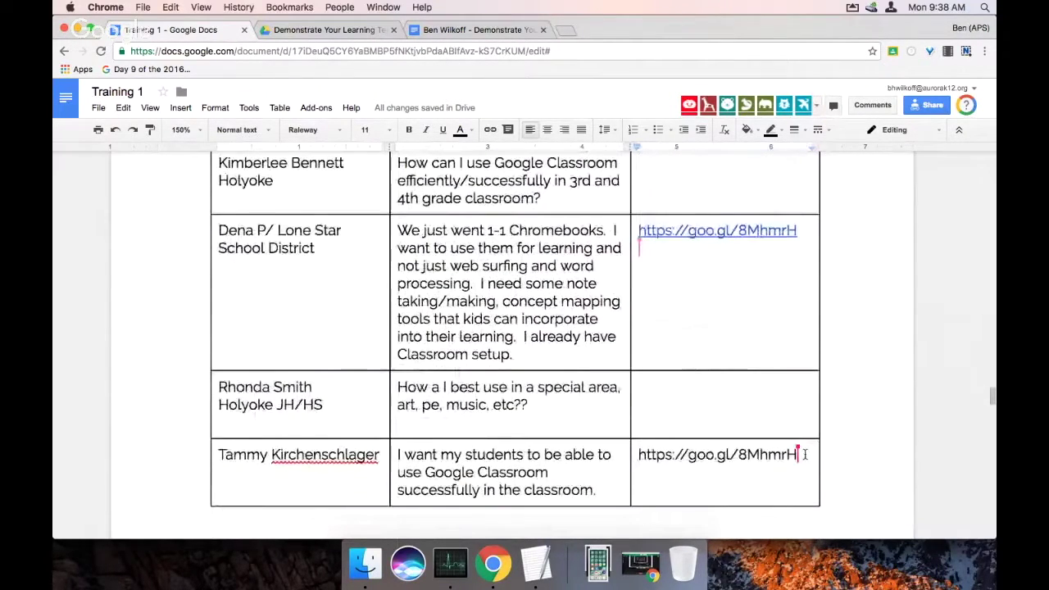
scroll(807, 455, "down", 4)
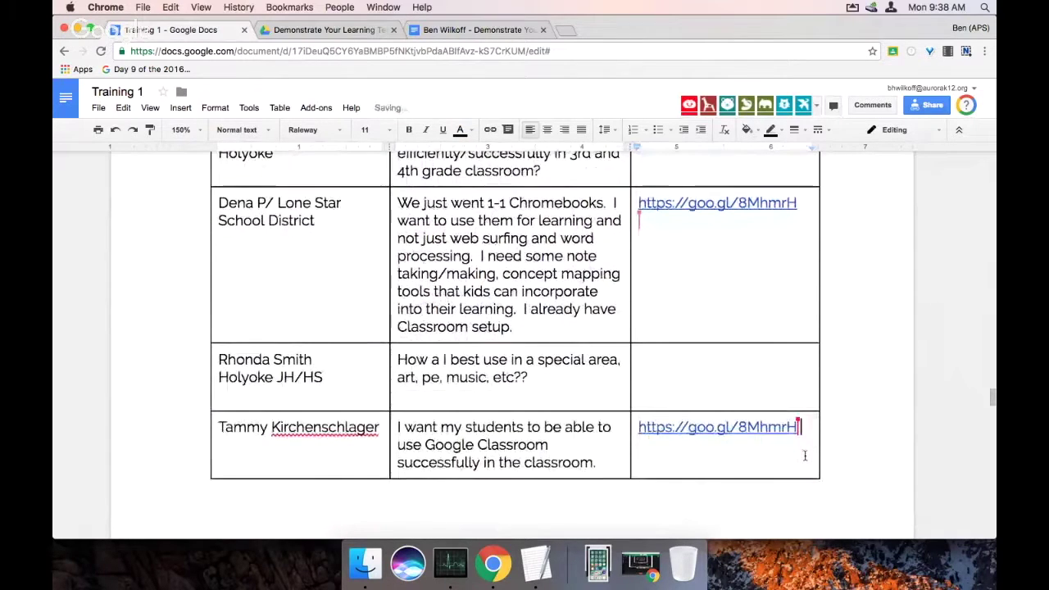
scroll(804, 455, "down", 2)
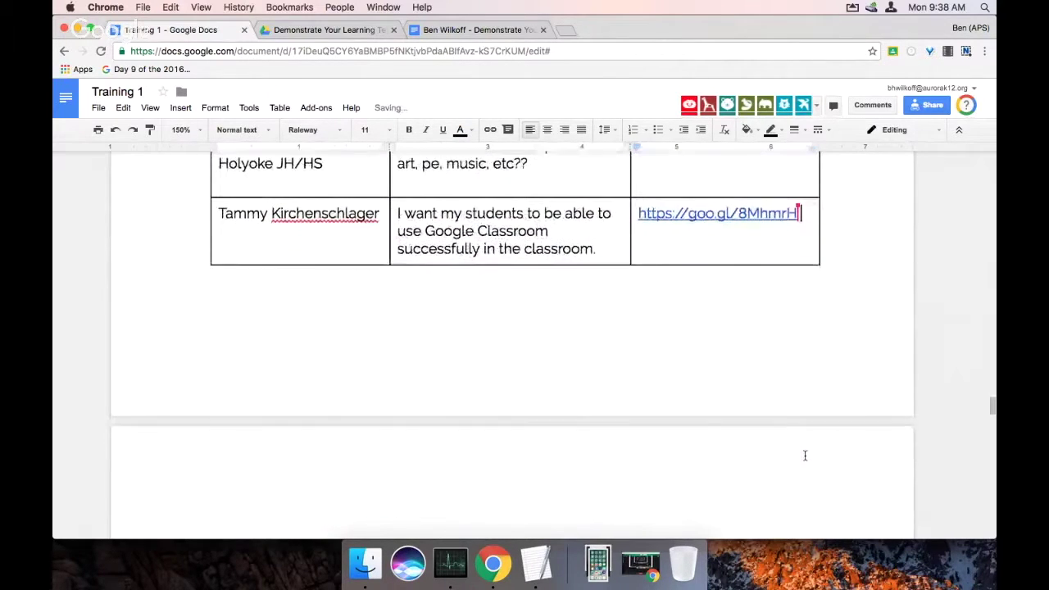
scroll(805, 455, "down", 5)
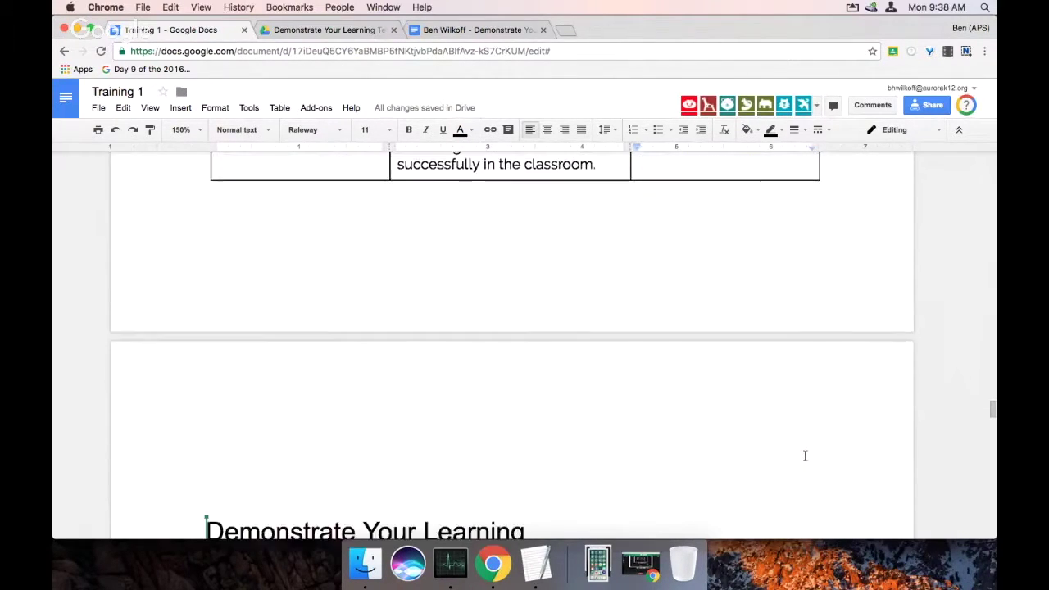
Step: Check the link on the 'Use this link…' make-a-copy heading, then dismiss its preview
scroll(805, 456, "down", 5)
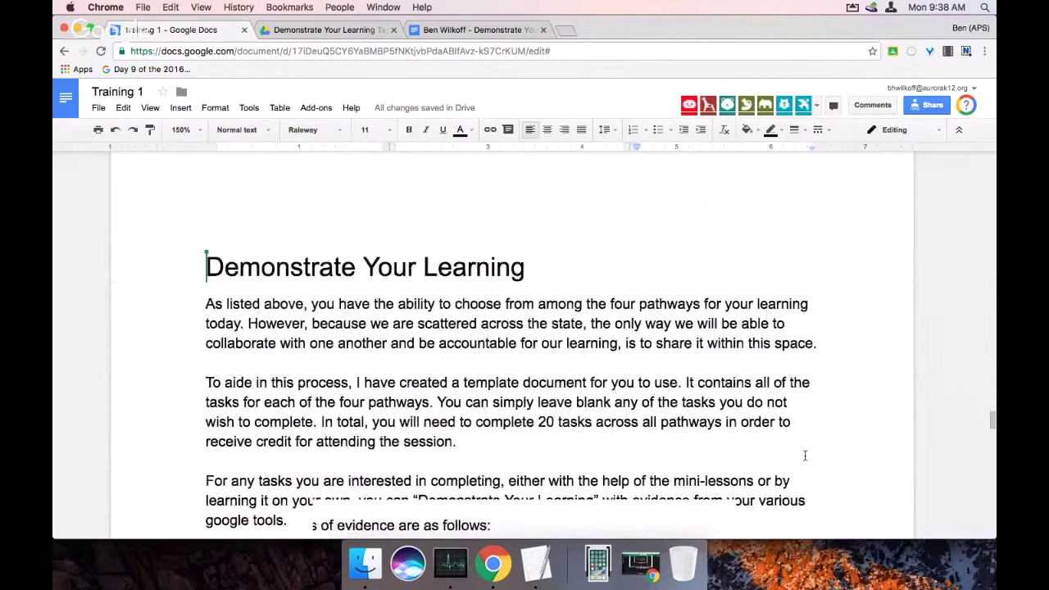
scroll(805, 455, "down", 3)
scroll(805, 456, "down", 3)
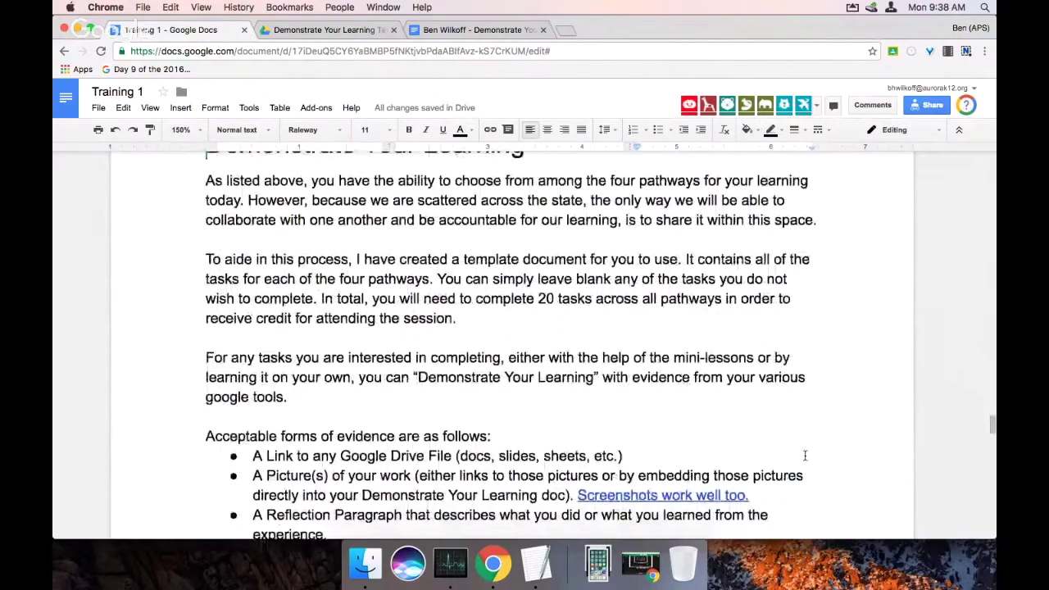
scroll(804, 456, "down", 8)
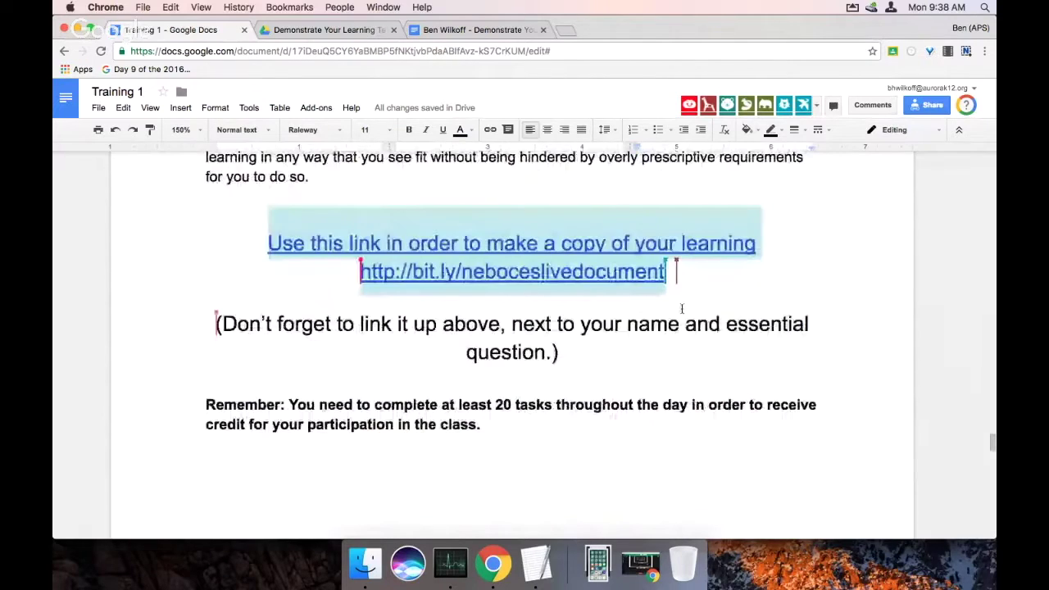
left_click(675, 271)
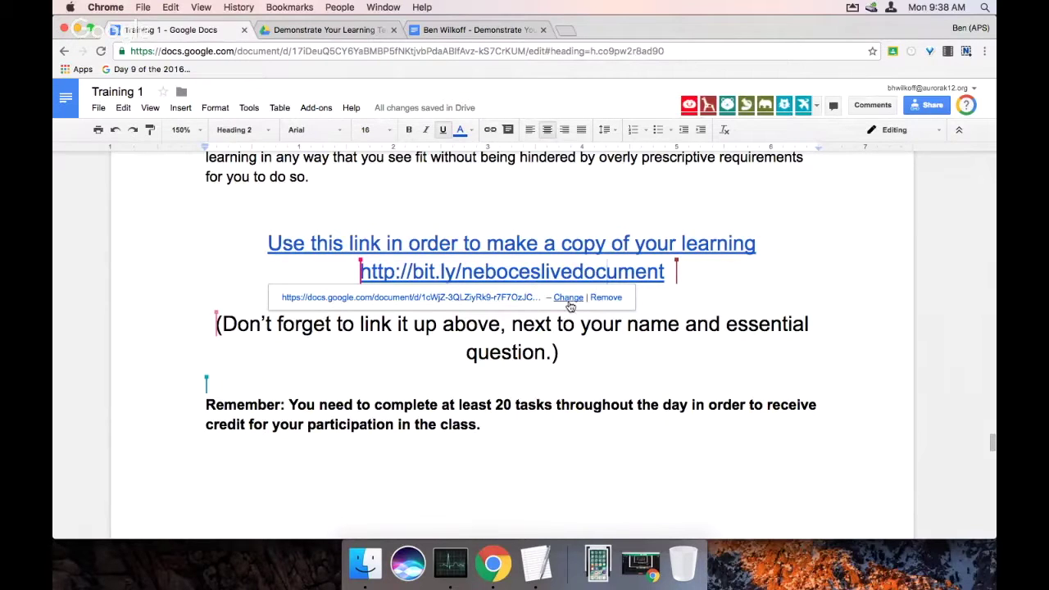
left_click(613, 323)
Step: Add a period after 'learning' at the end of the make-a-copy heading
scroll(612, 322, "down", 2)
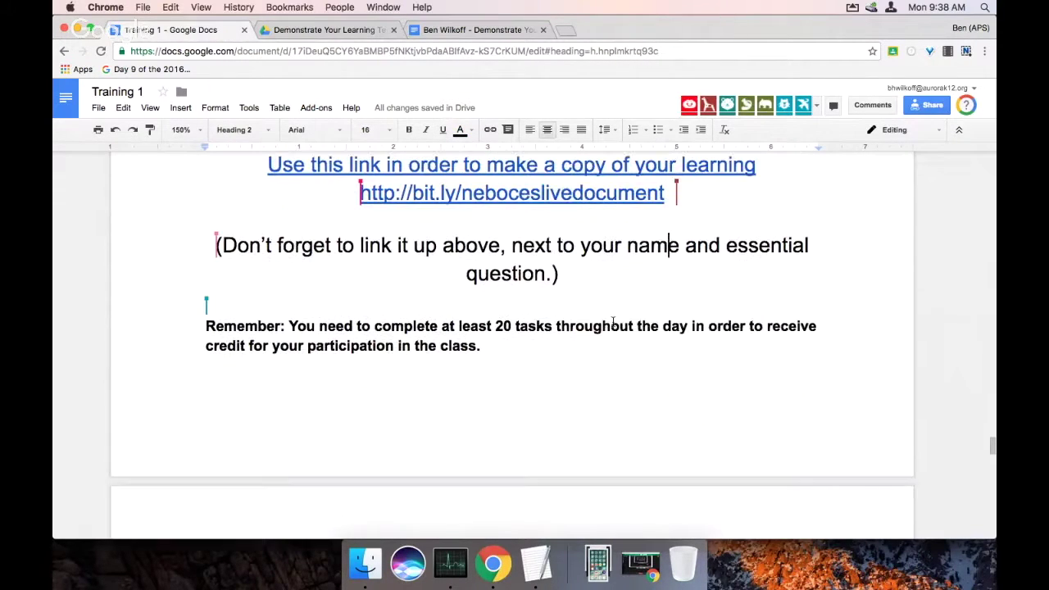
scroll(612, 322, "up", 1)
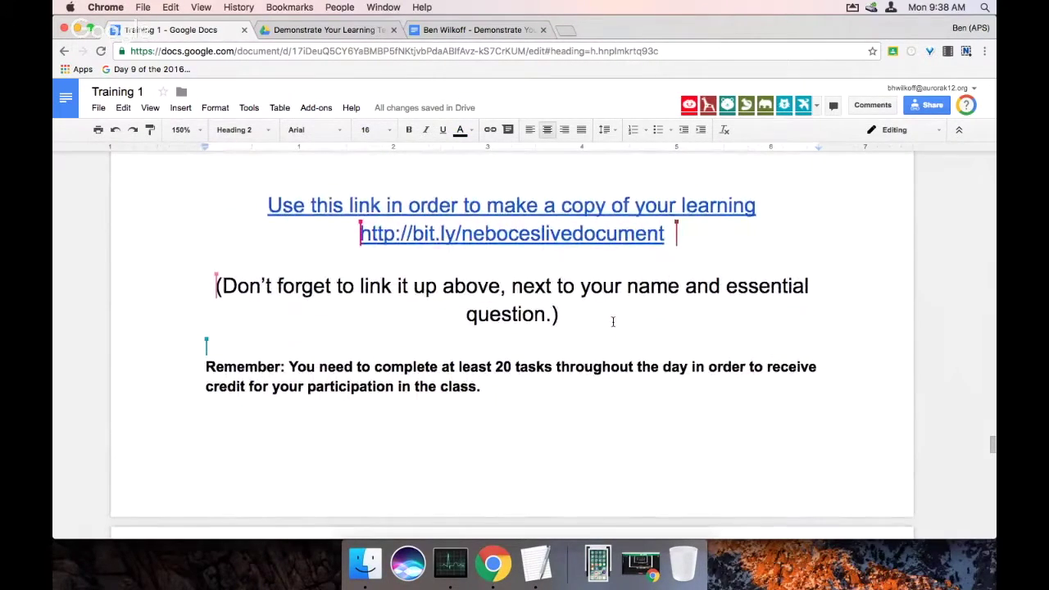
left_click(756, 205)
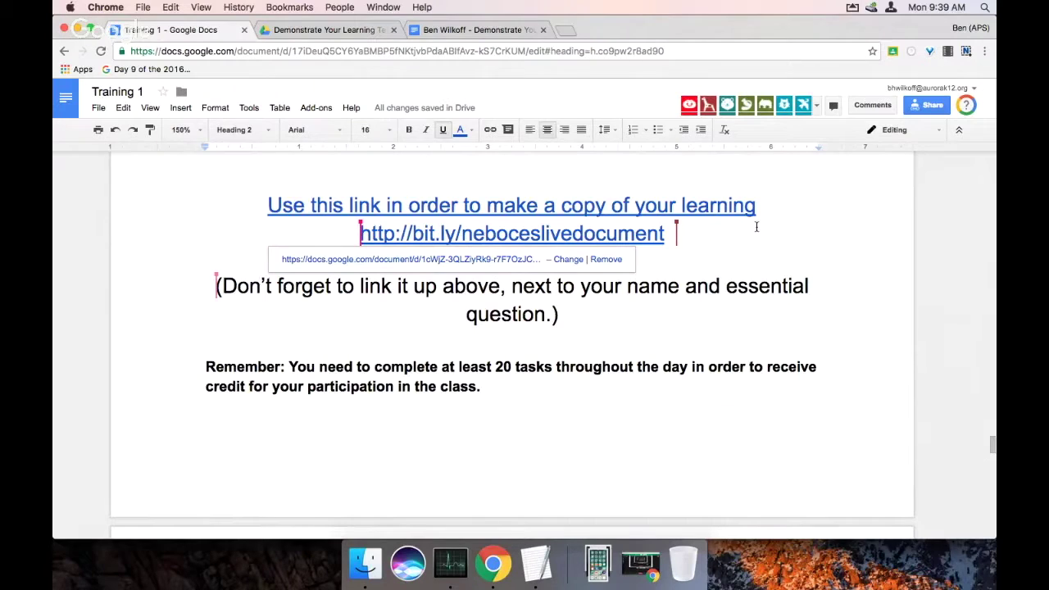
type(".")
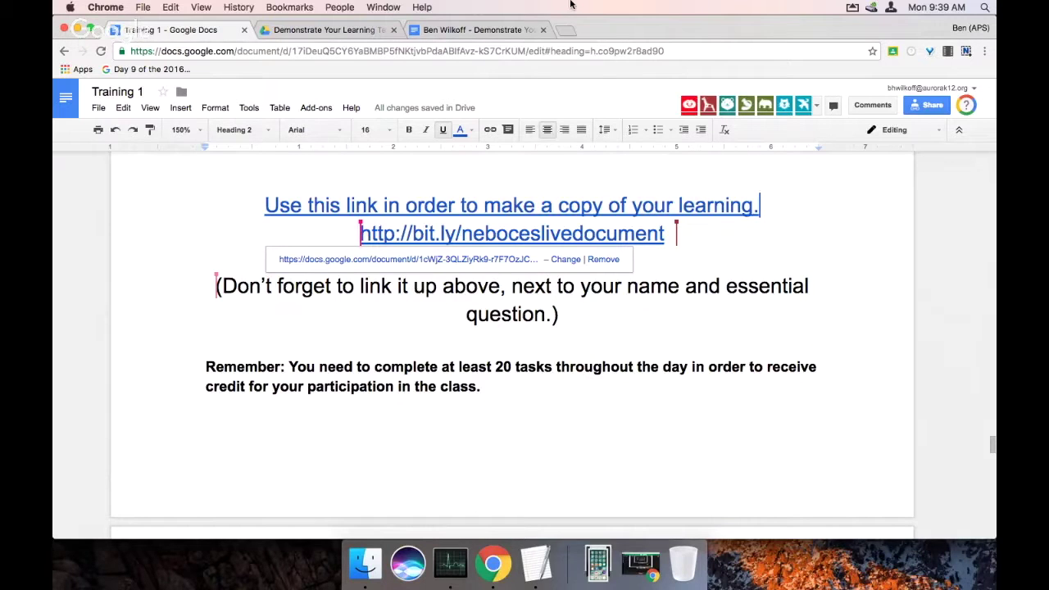
Step: In the Demonstrate Your Learning document, copy the anyone-can-view share link and close sharing settings
left_click(432, 31)
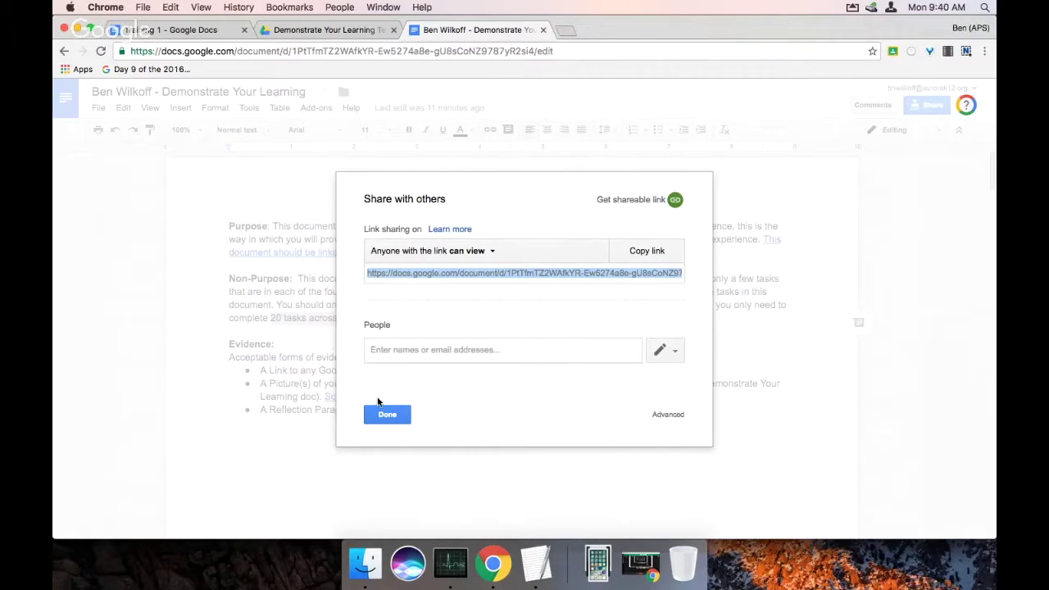
right_click(469, 273)
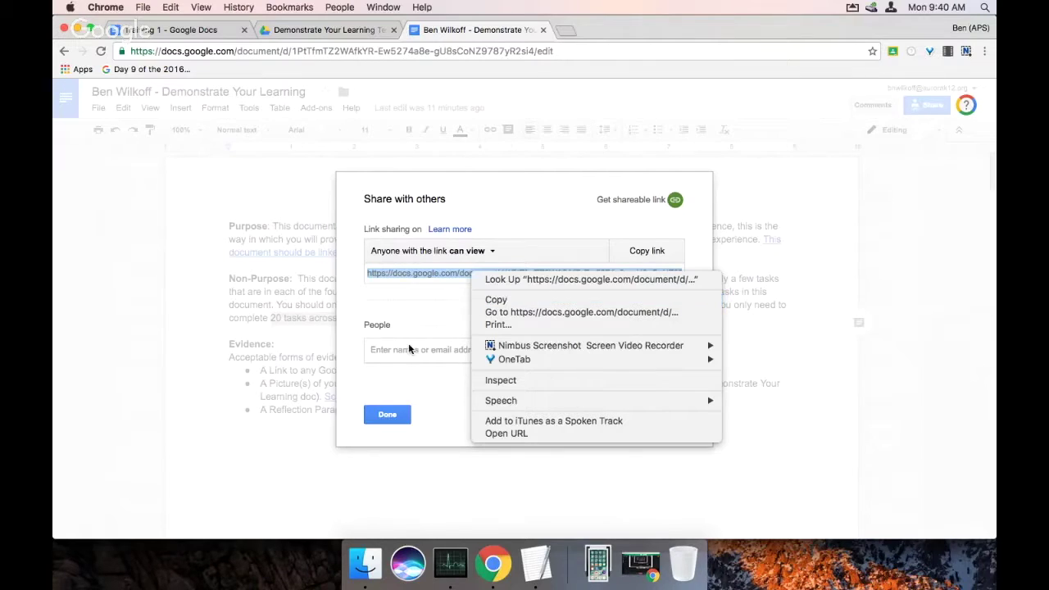
left_click(424, 315)
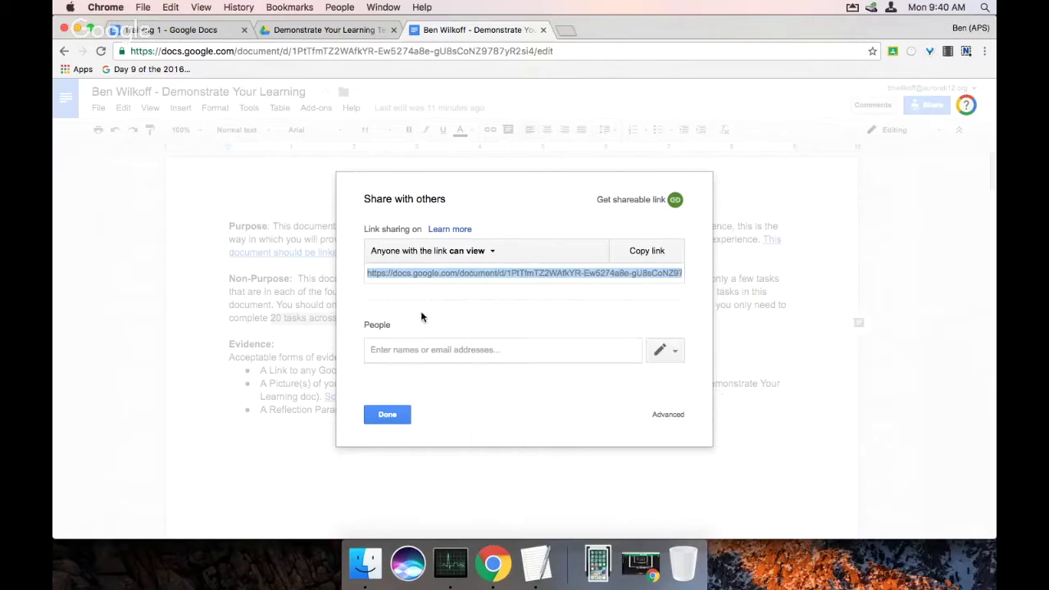
left_click(388, 416)
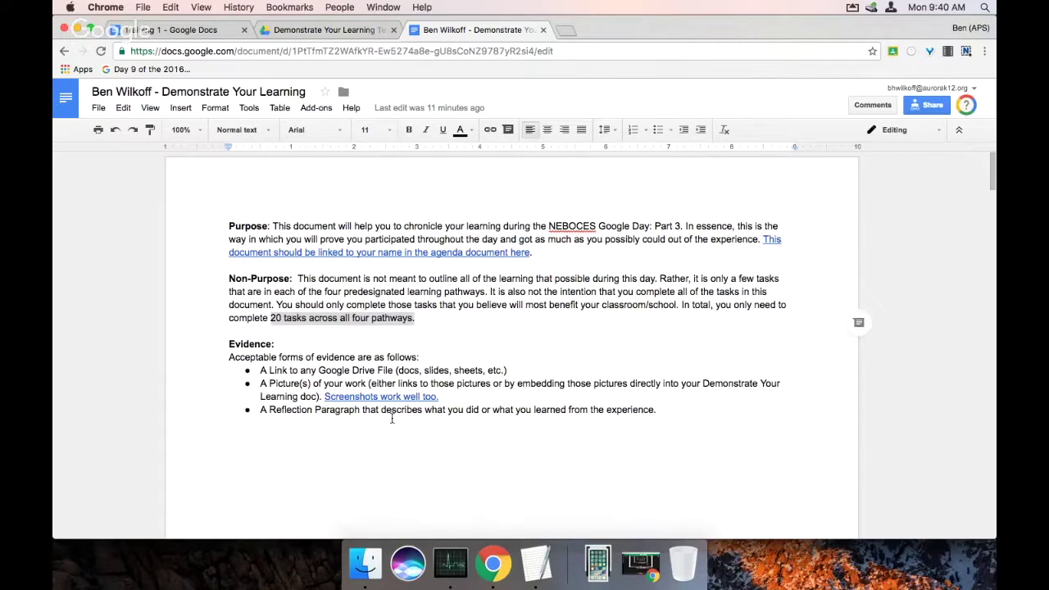
Step: Rename the Training 1 document to 'NEBOCES Google Day: Part 3'
key("super+1")
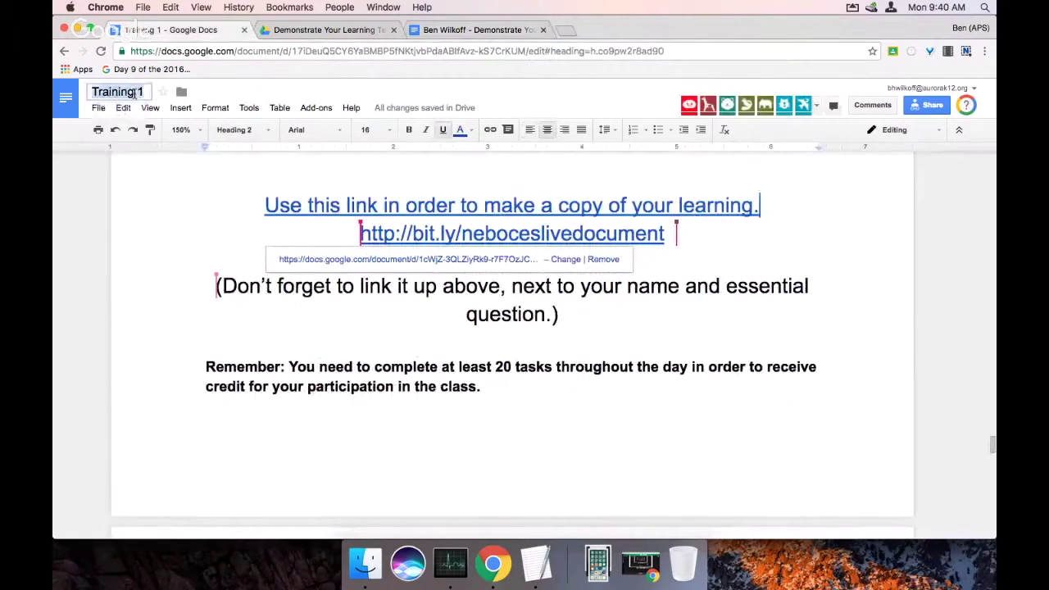
left_click(135, 93)
type("Google Day")
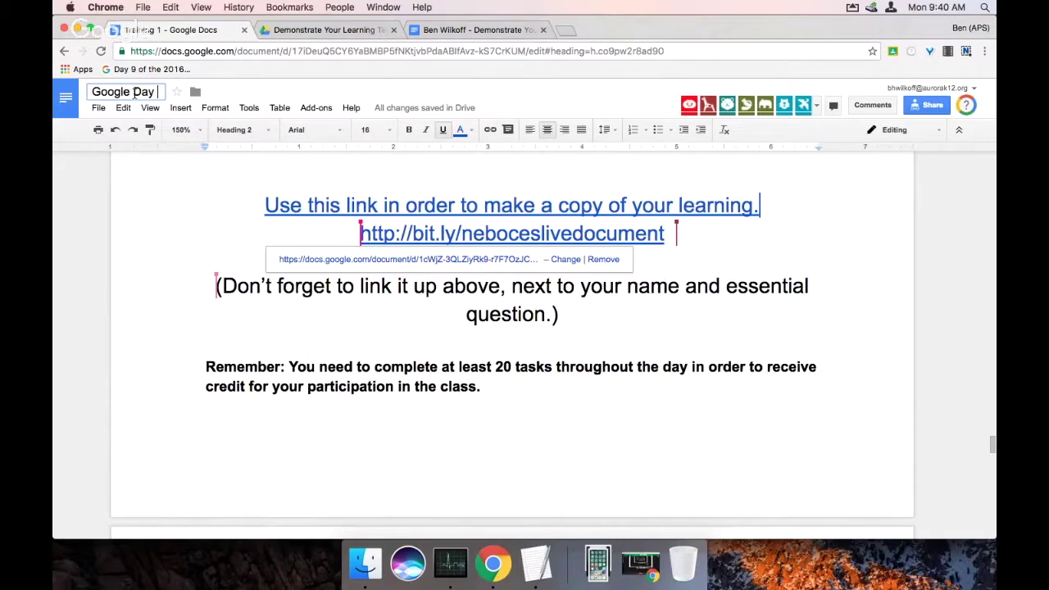
left_click(92, 92)
type("NE")
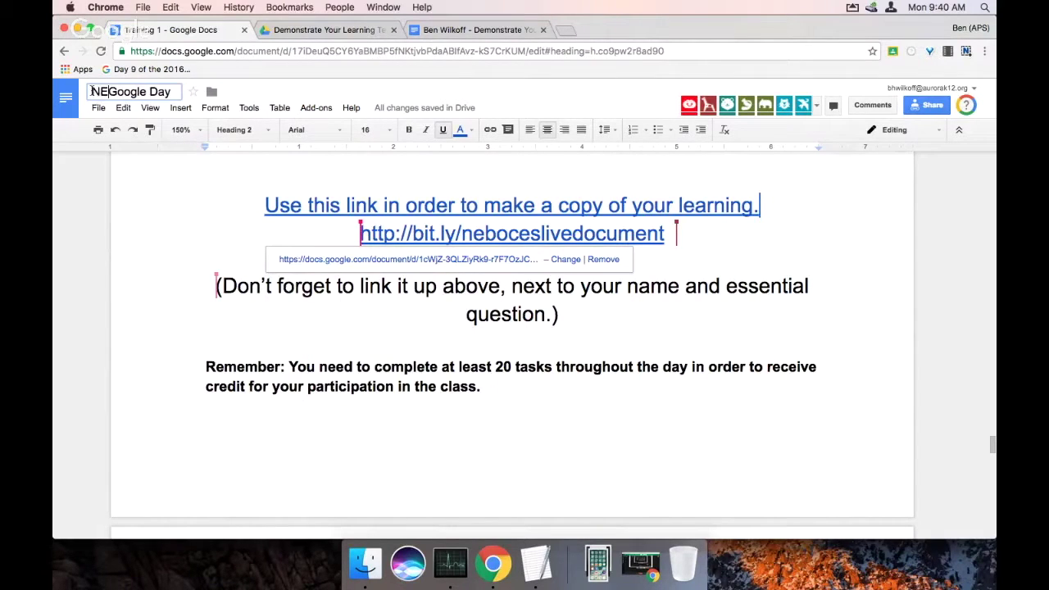
type("BOCES")
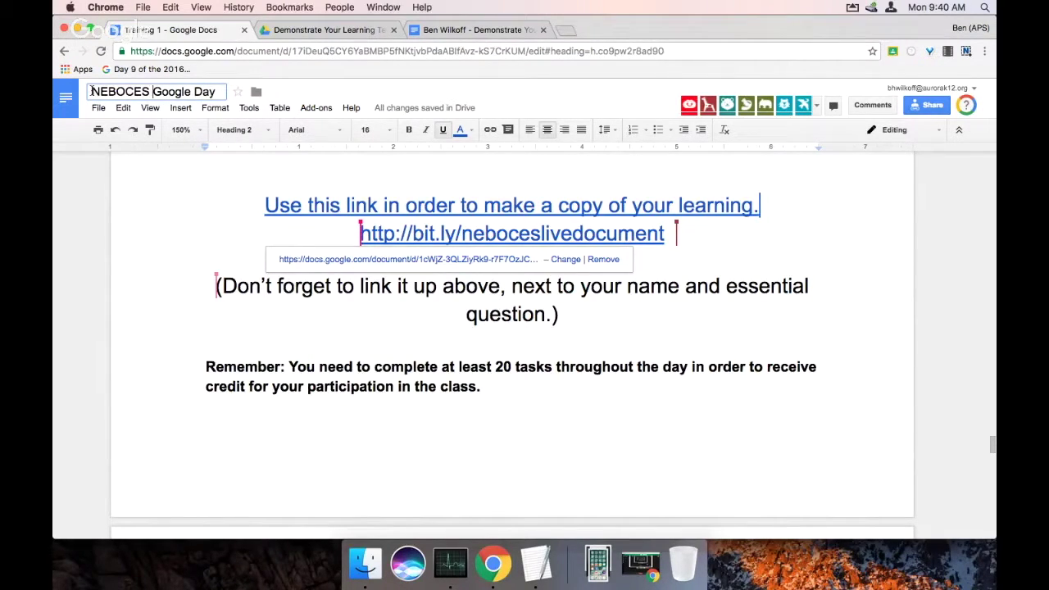
key("End")
type(": Part 3")
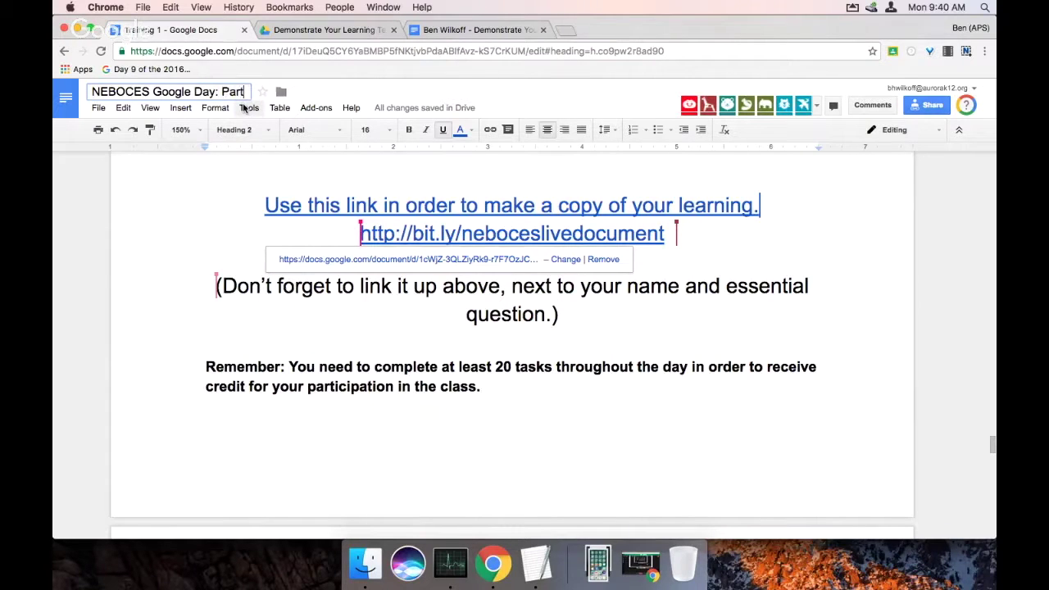
left_click(238, 179)
Step: Turn the two pasted participant URLs near the table's end into clickable links
scroll(342, 373, "up", 1)
scroll(342, 373, "down", 2)
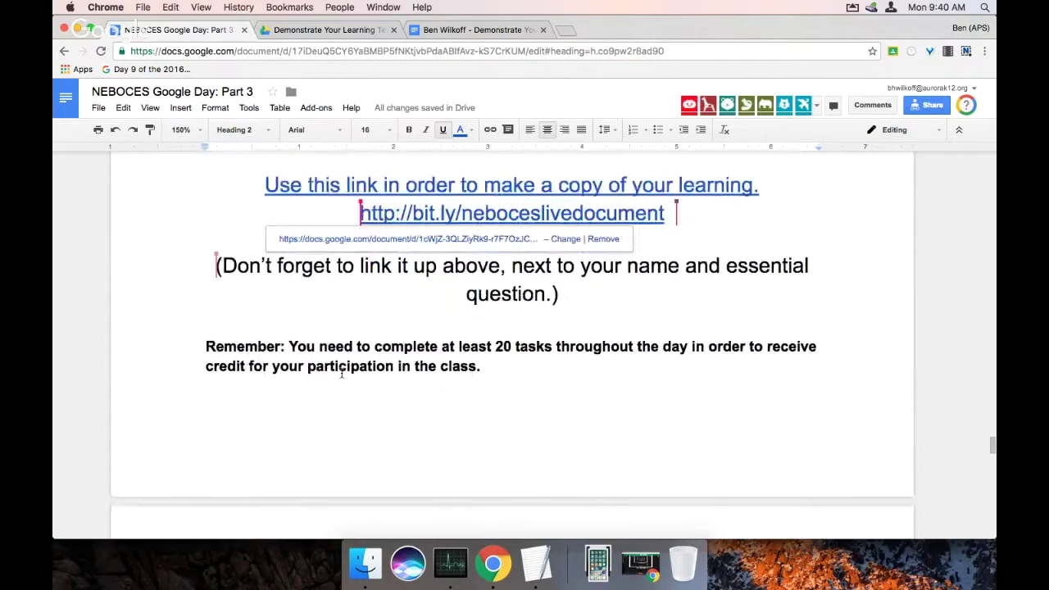
scroll(341, 373, "down", 10)
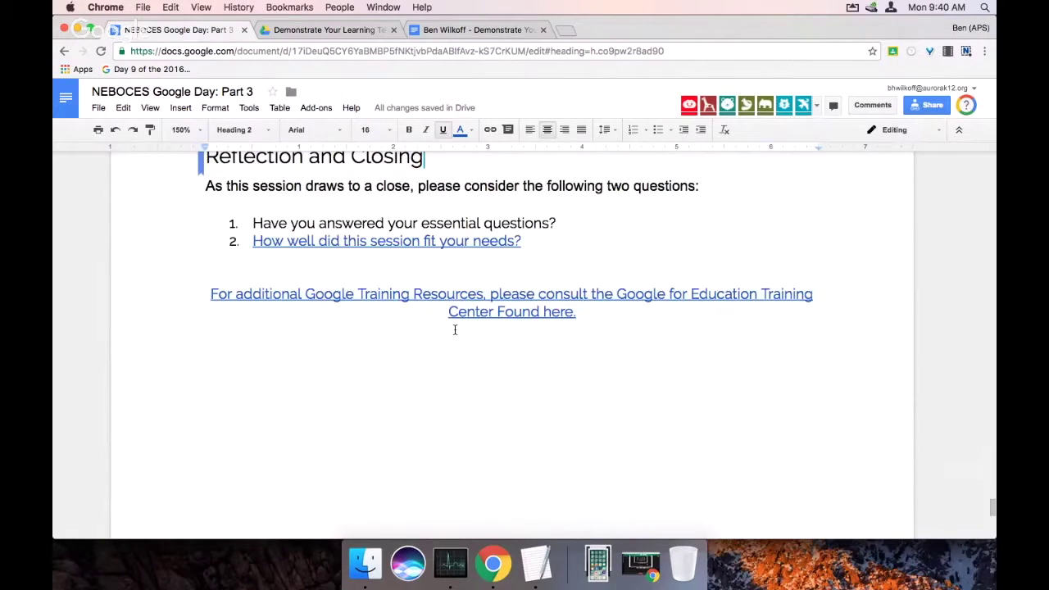
scroll(455, 330, "up", 10)
scroll(455, 329, "down", 1)
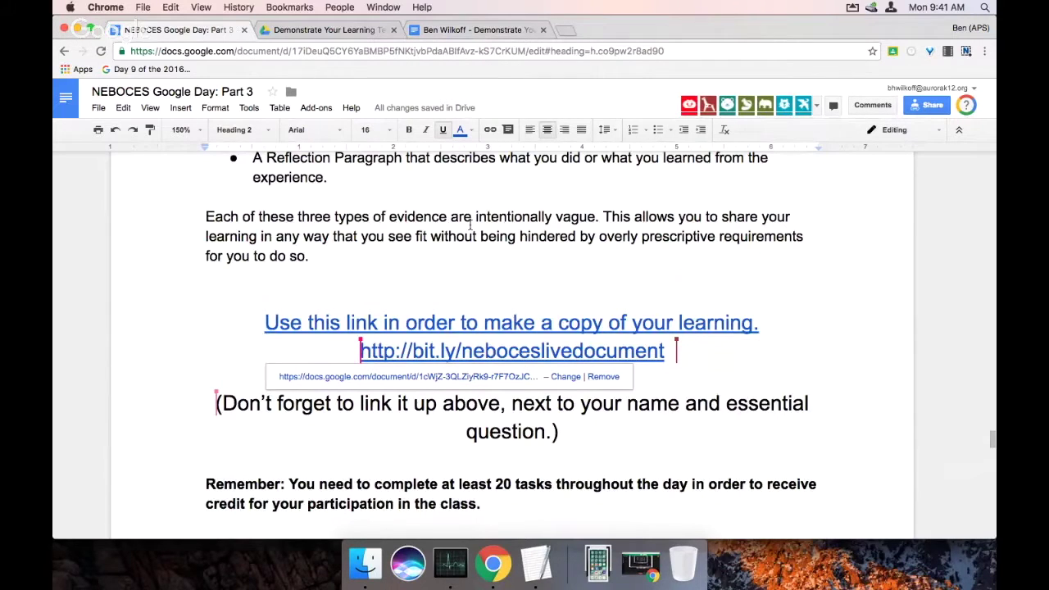
scroll(469, 224, "up", 1)
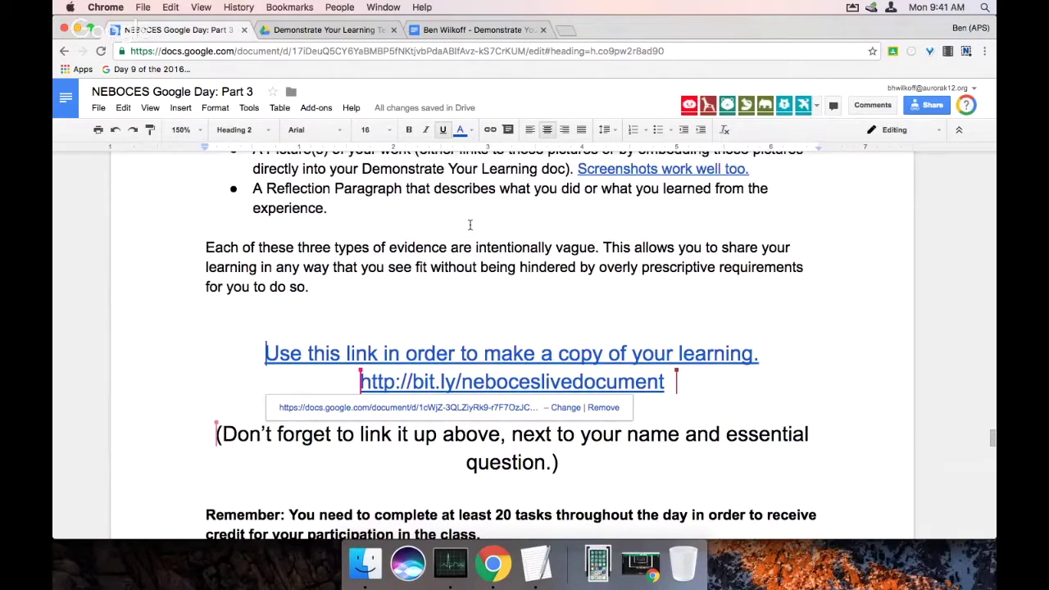
scroll(470, 224, "up", 10)
scroll(469, 225, "up", 10)
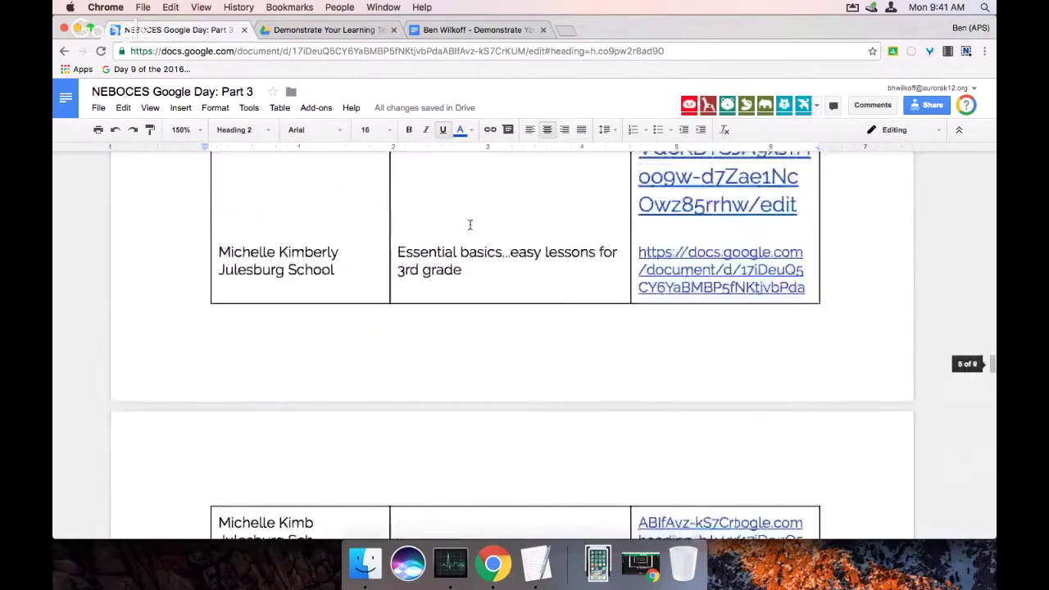
scroll(469, 225, "up", 5)
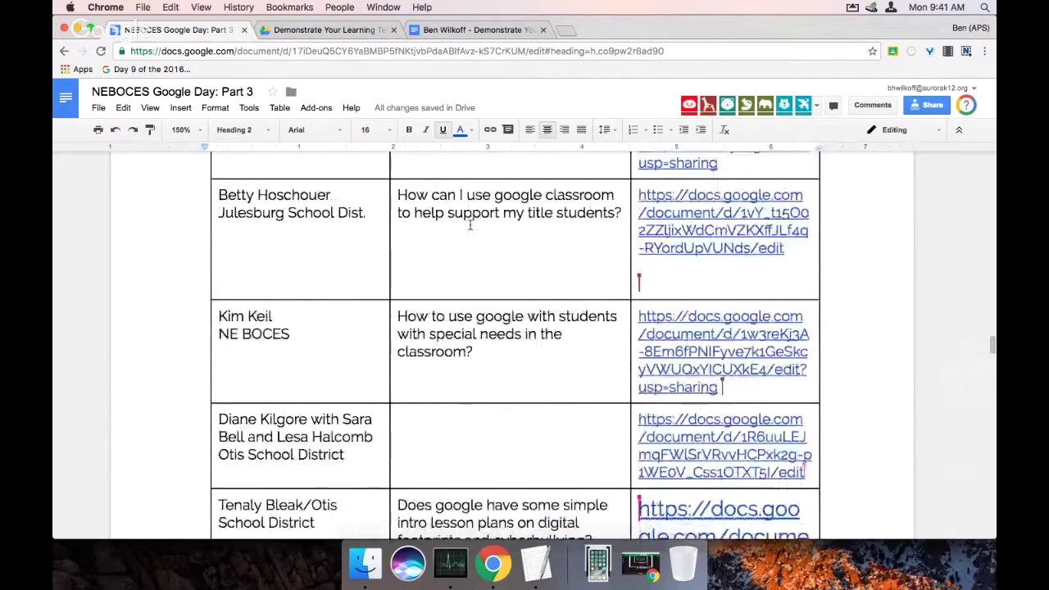
scroll(470, 225, "up", 8)
scroll(470, 224, "down", 10)
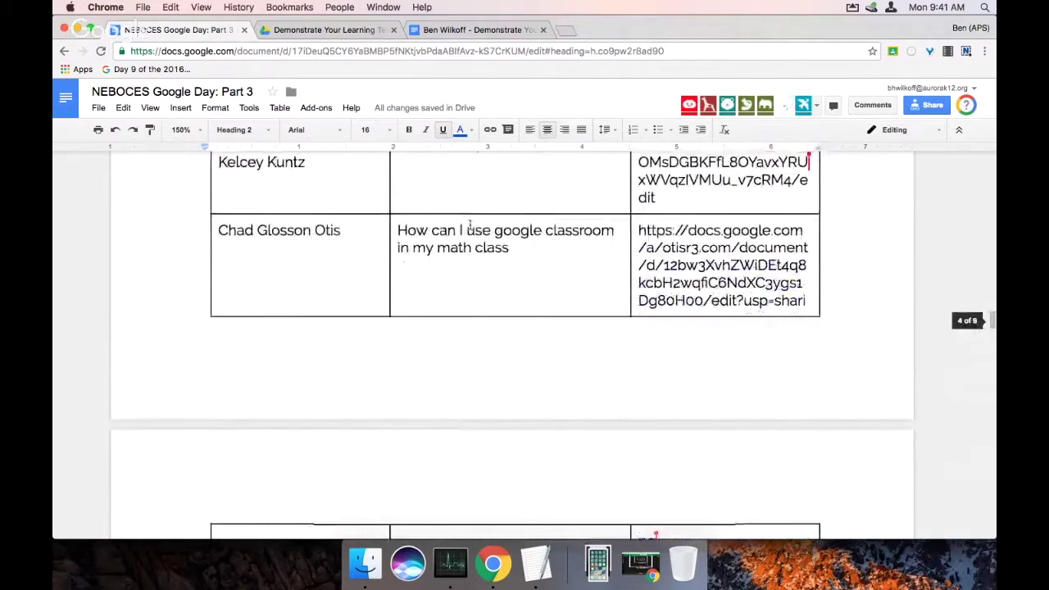
scroll(612, 264, "up", 2)
left_click(662, 339)
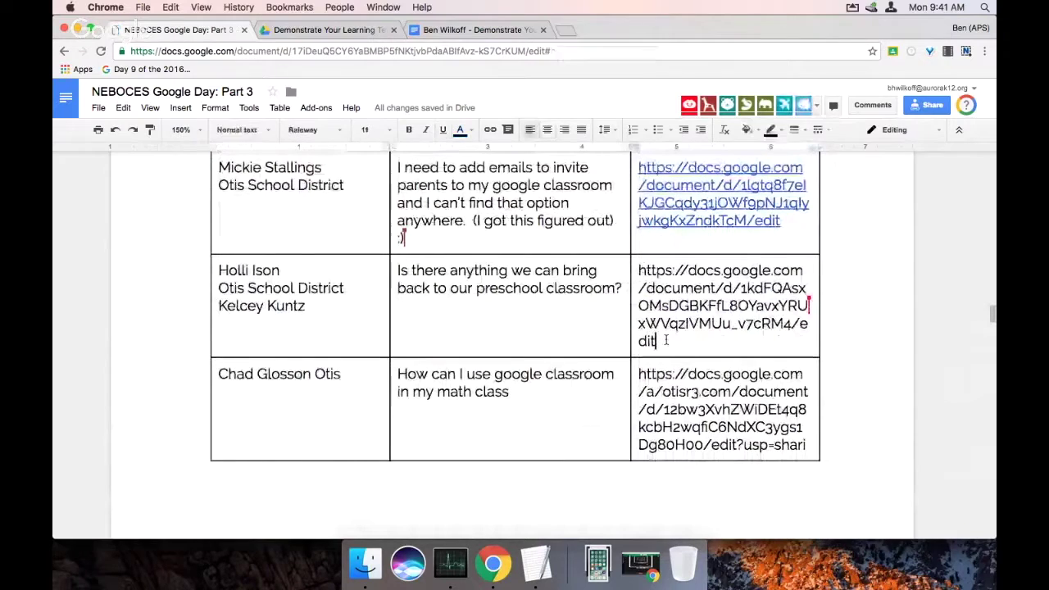
scroll(720, 402, "down", 6)
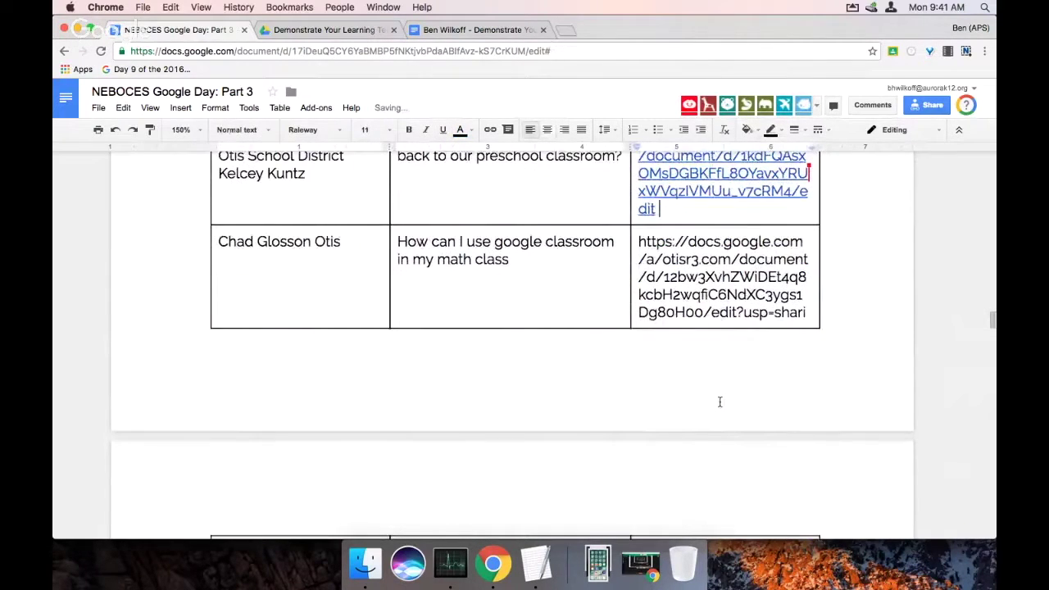
left_click(684, 424)
Step: Reload the agenda page and return to the Demonstrate Your Learning copy
scroll(684, 424, "down", 5)
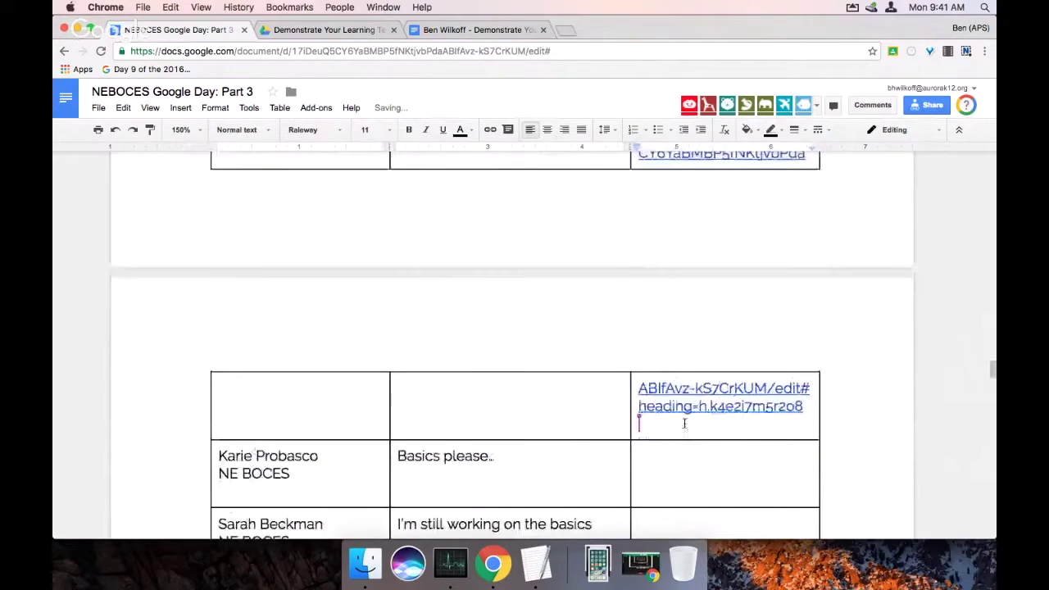
scroll(685, 424, "down", 8)
scroll(684, 424, "down", 1)
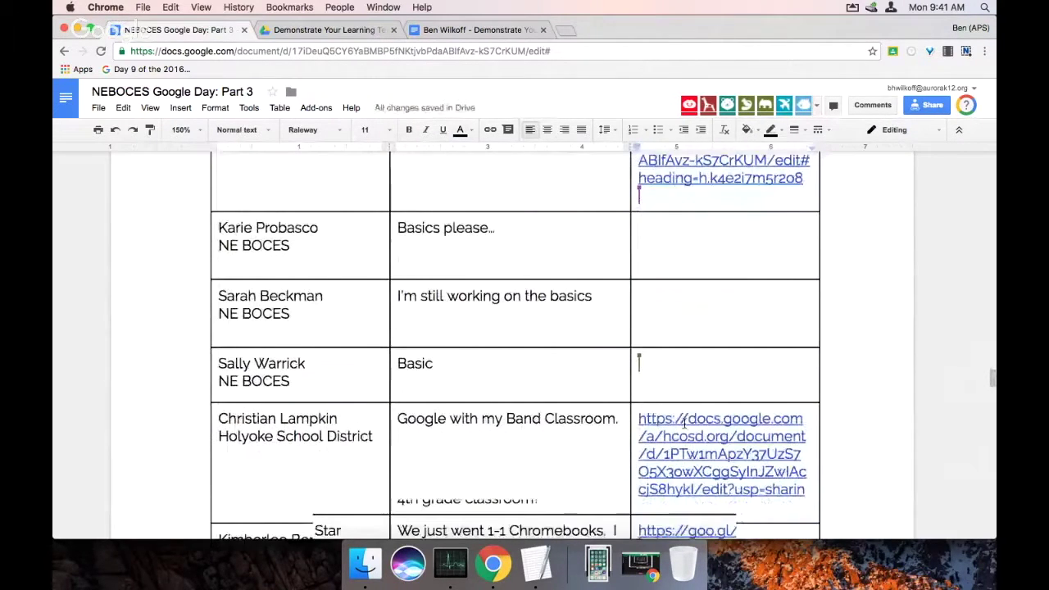
scroll(685, 424, "down", 15)
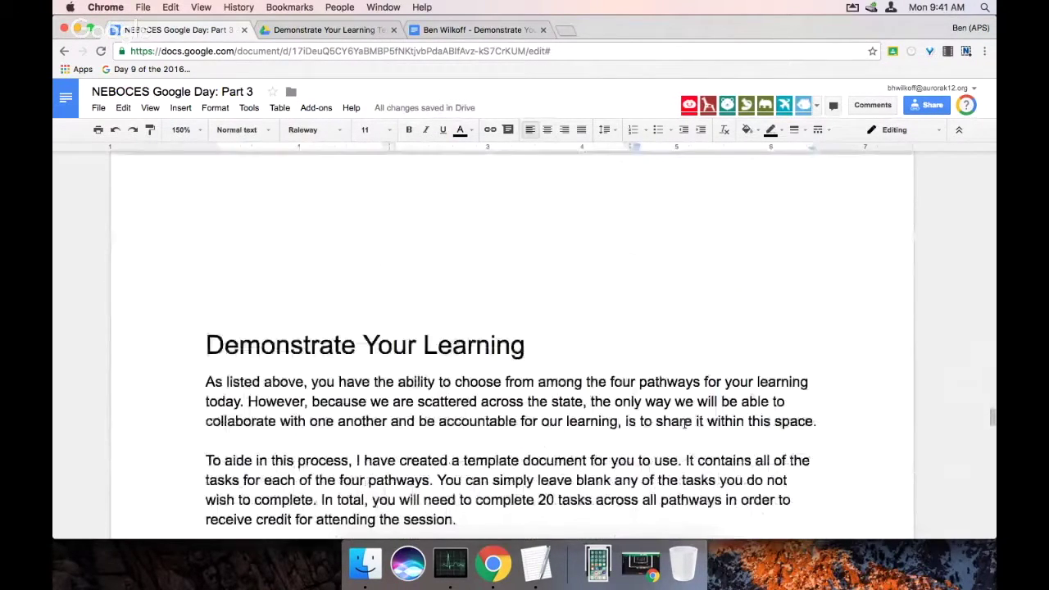
scroll(684, 424, "down", 12)
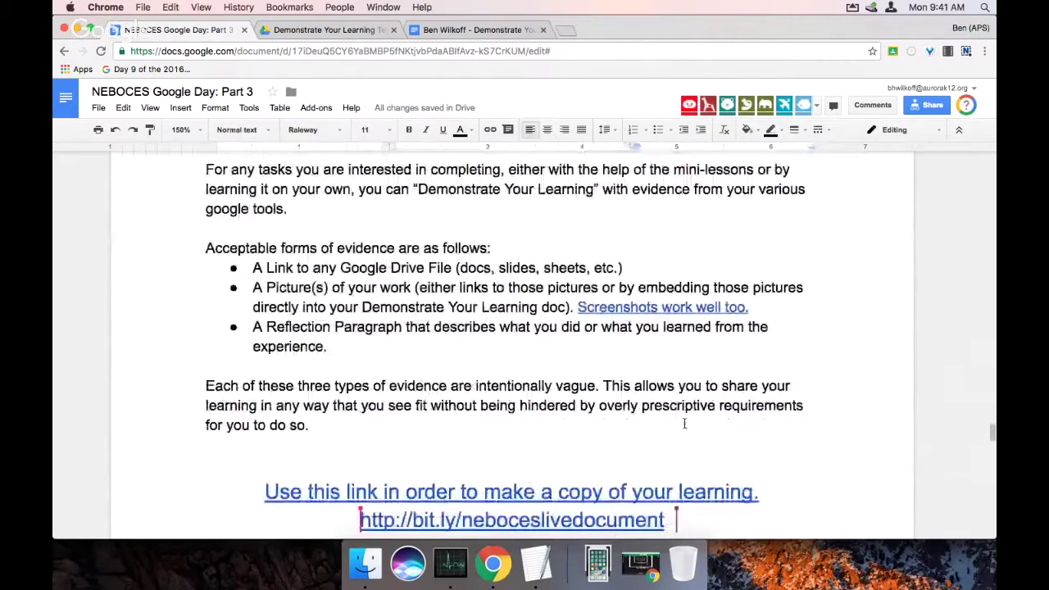
scroll(684, 423, "down", 3)
key("super+r")
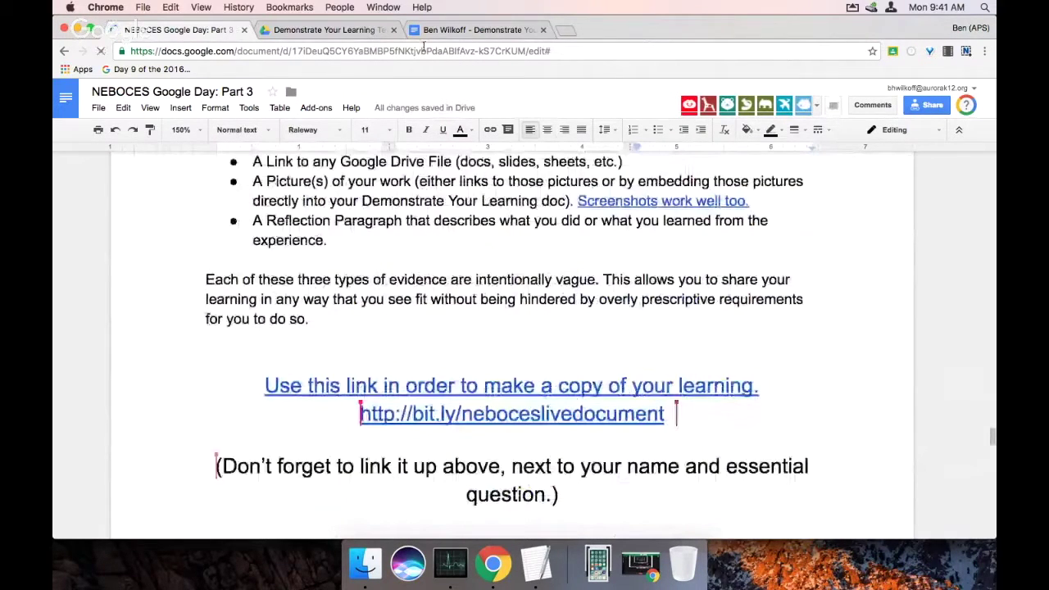
left_click(424, 29)
Step: Place the caret in the Evidence cells of tasks 1 and 2 in the Pathway 1 table
scroll(598, 336, "down", 15)
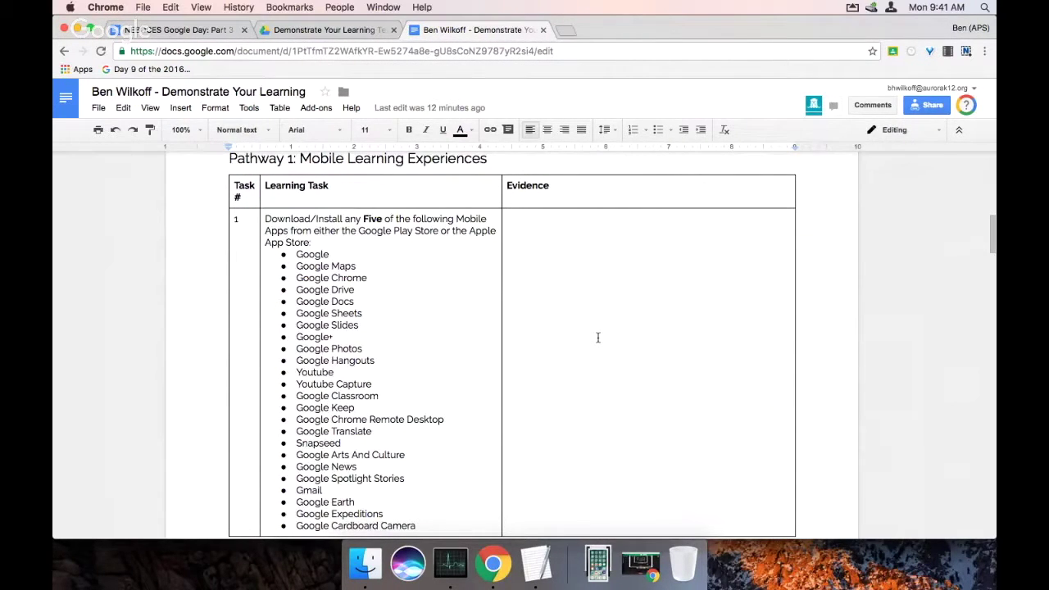
left_click(589, 318)
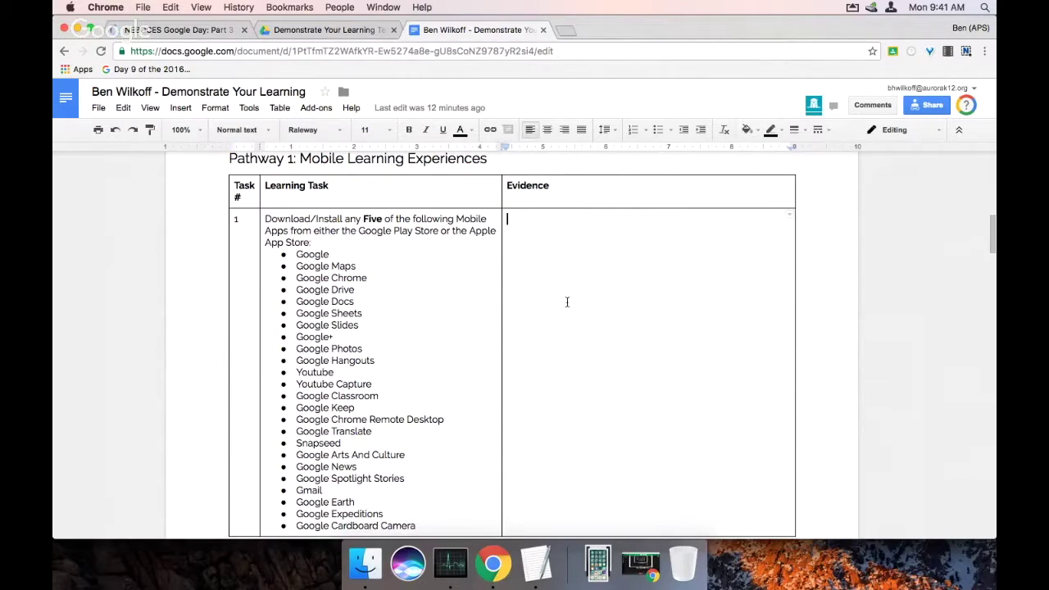
scroll(540, 338, "down", 10)
left_click(528, 352)
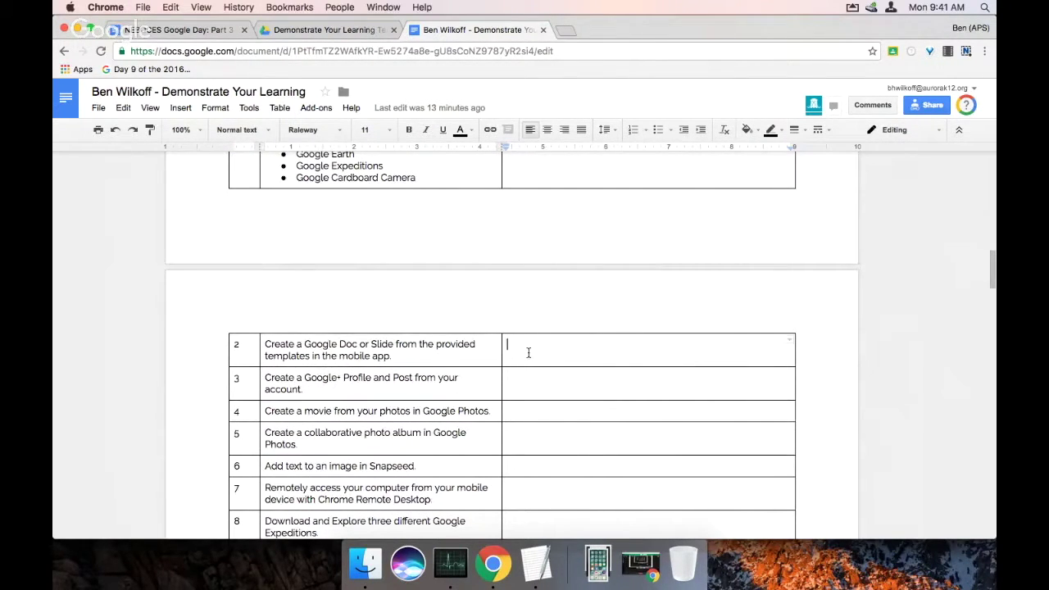
scroll(528, 352, "up", 12)
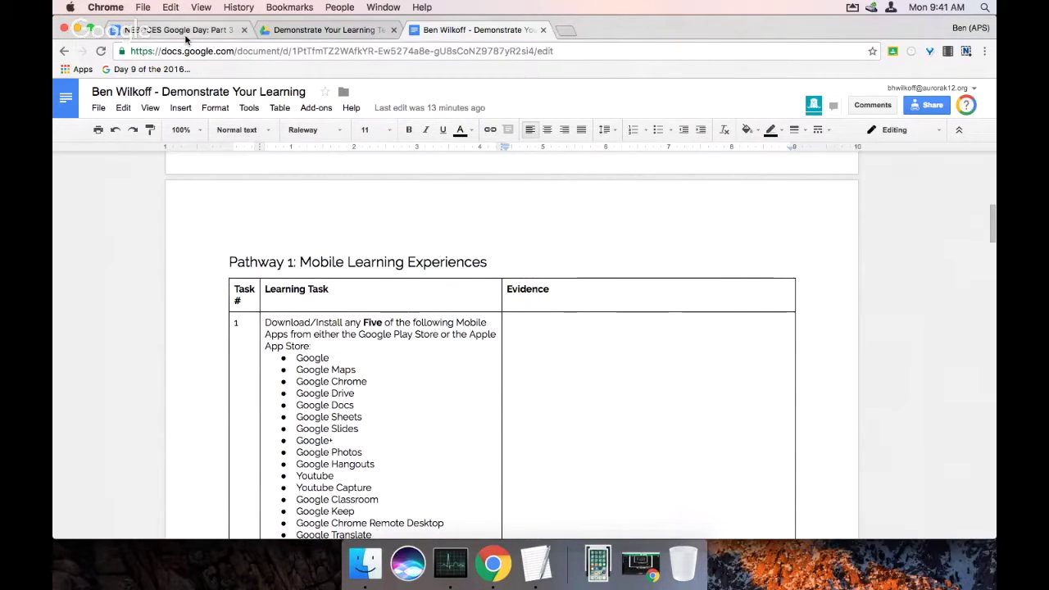
Step: In NEBOCES Google Day: Part 3, check the Nimbus Screenshot link in the Tools list
key("super+1")
scroll(455, 358, "down", 20)
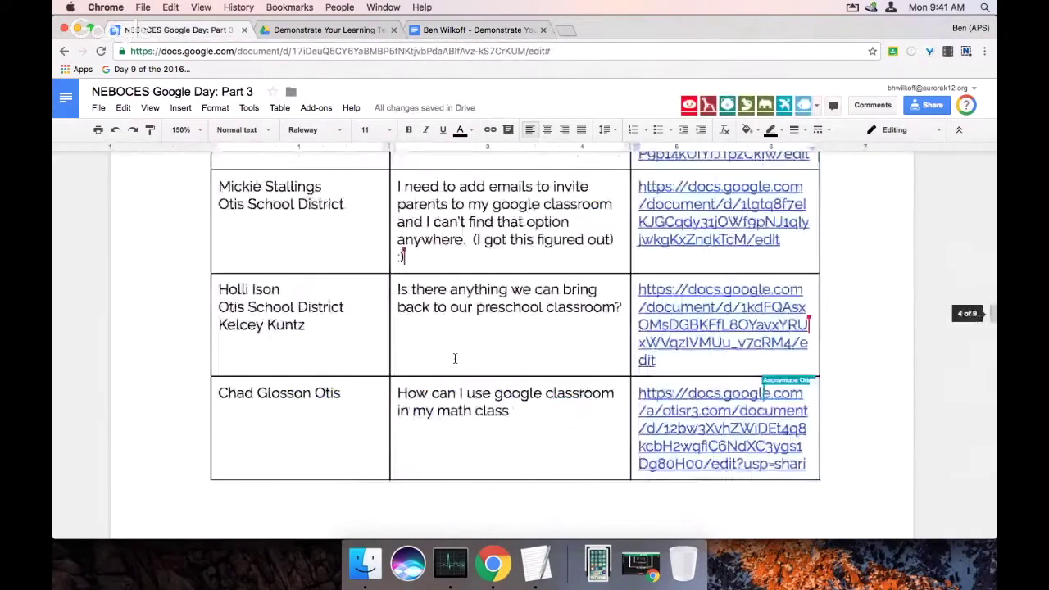
scroll(455, 358, "up", 3)
scroll(455, 358, "up", 20)
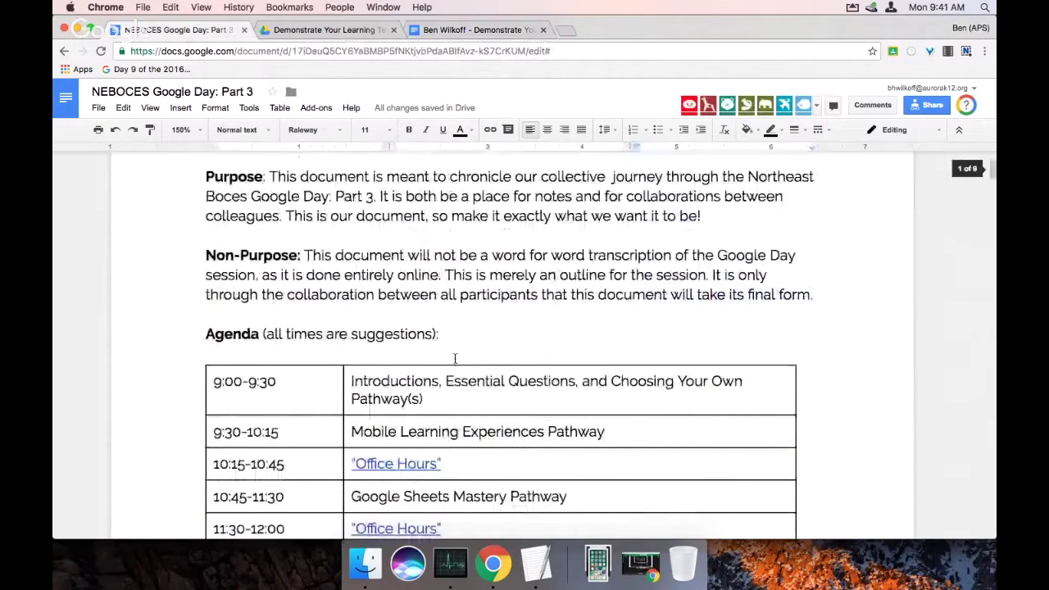
scroll(454, 358, "down", 5)
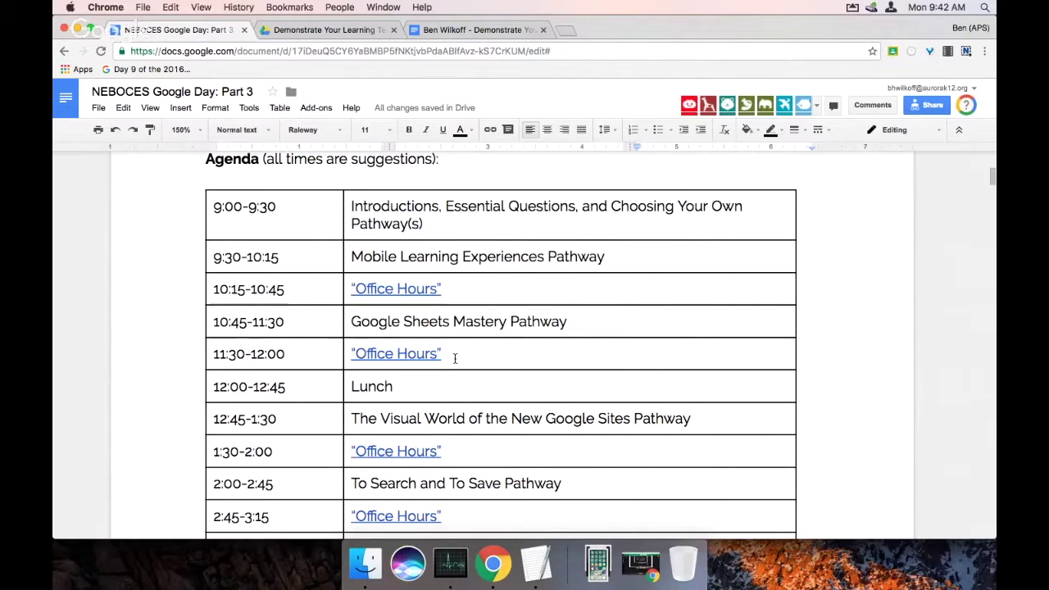
scroll(412, 372, "up", 1)
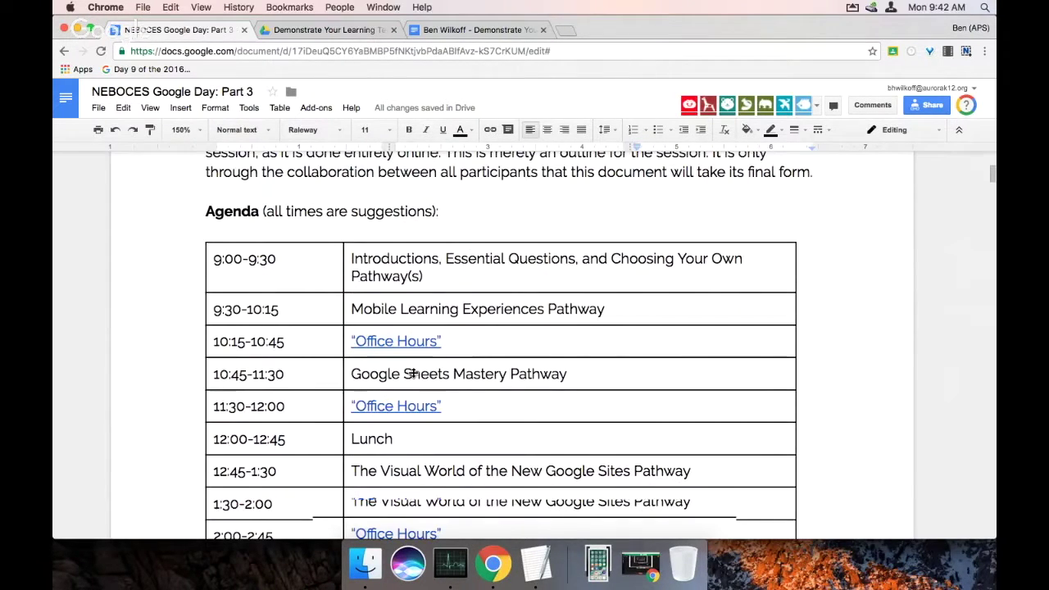
scroll(413, 372, "down", 5)
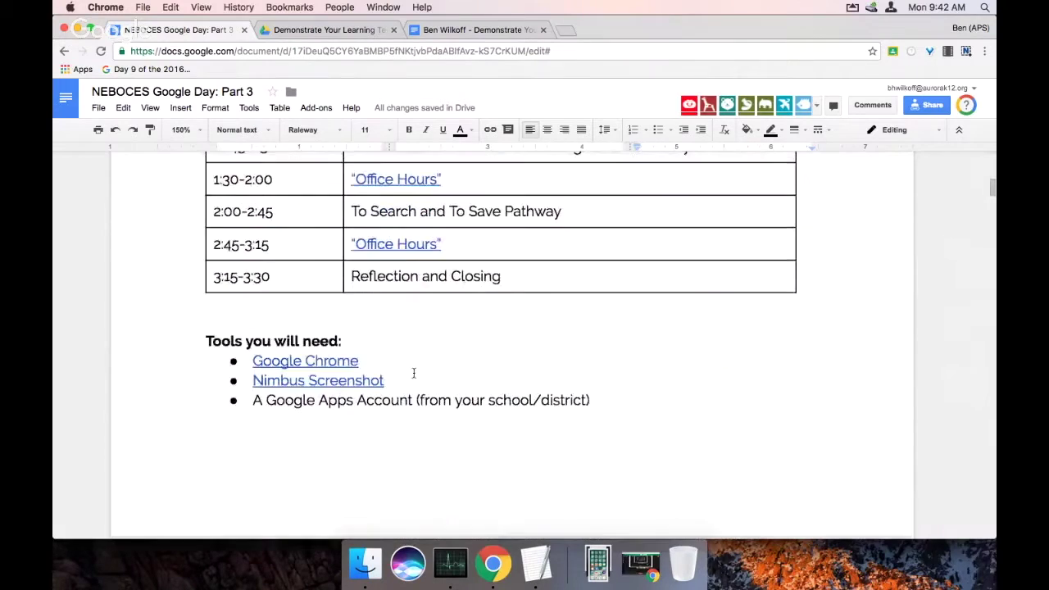
scroll(413, 373, "down", 1)
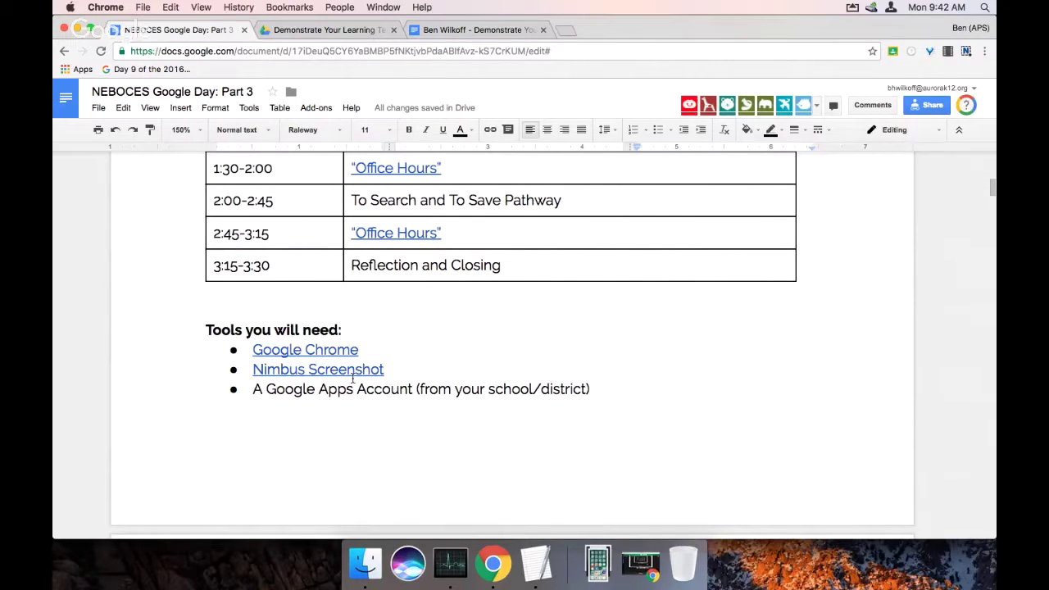
left_click(331, 371)
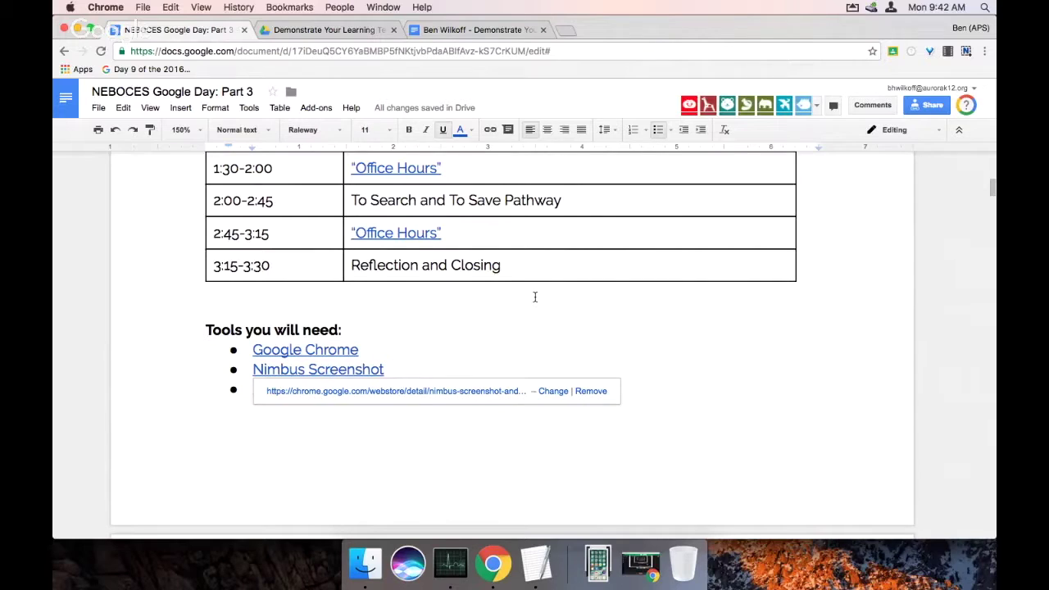
left_click(479, 326)
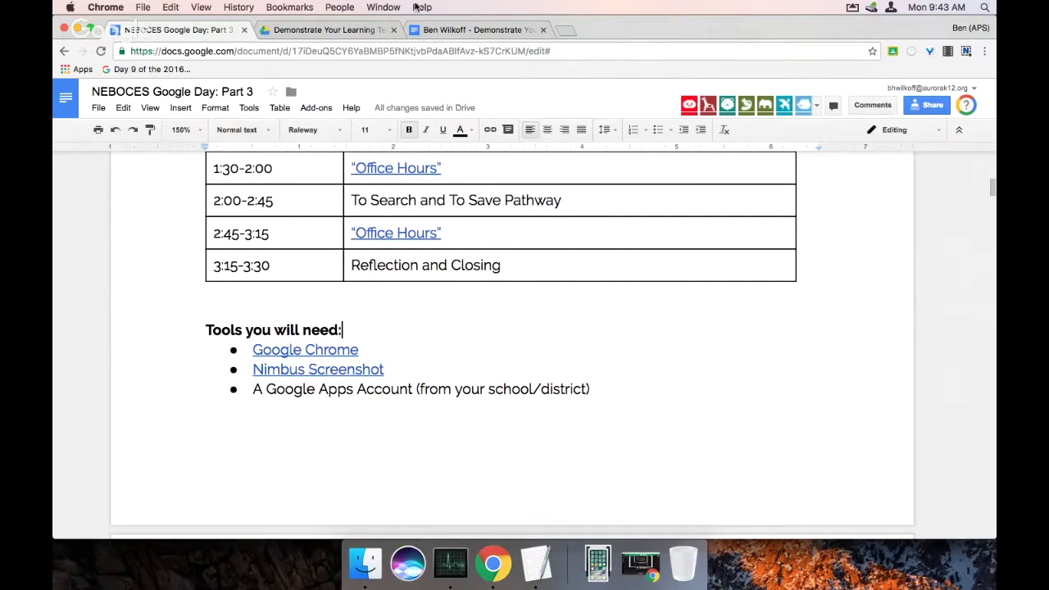
left_click(466, 29)
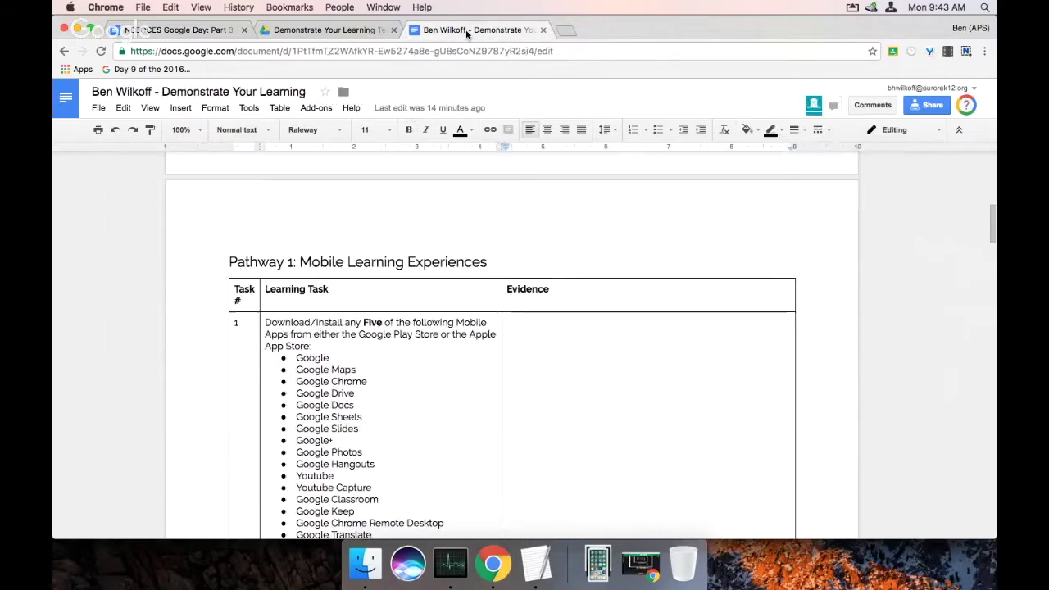
left_click(933, 105)
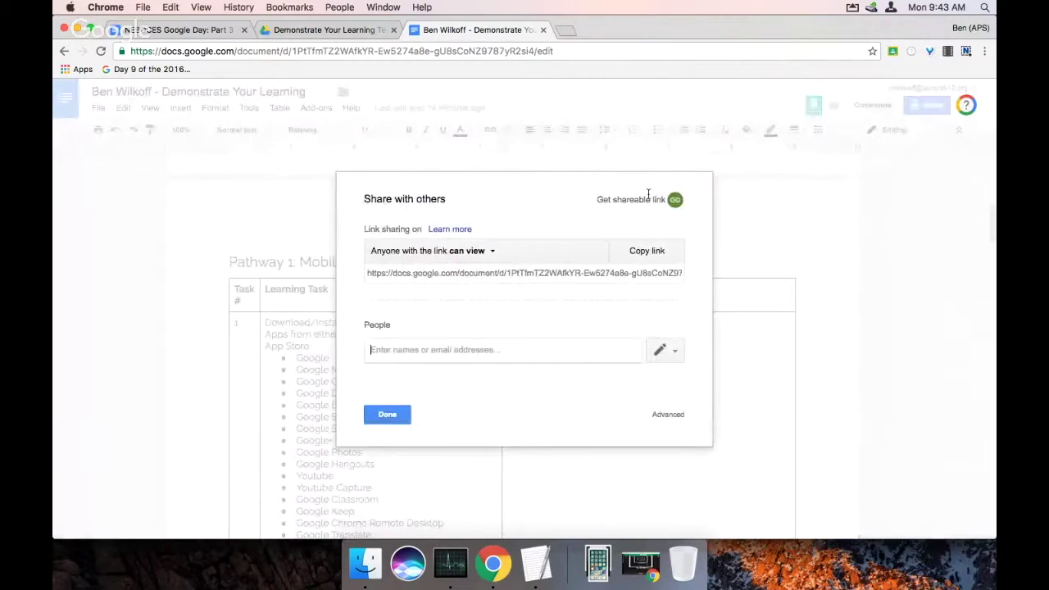
left_click(455, 278)
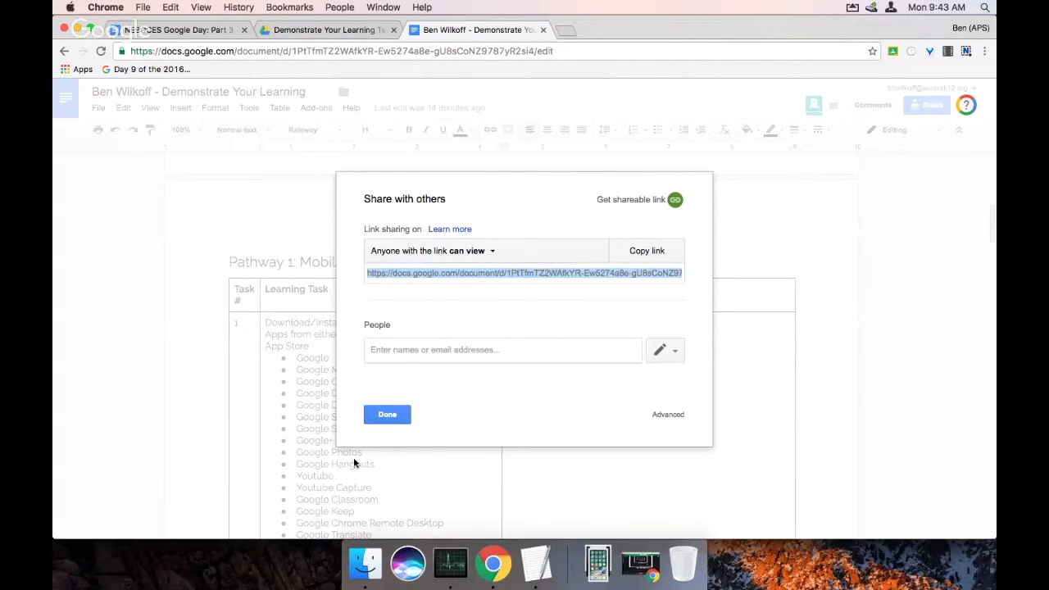
left_click(394, 415)
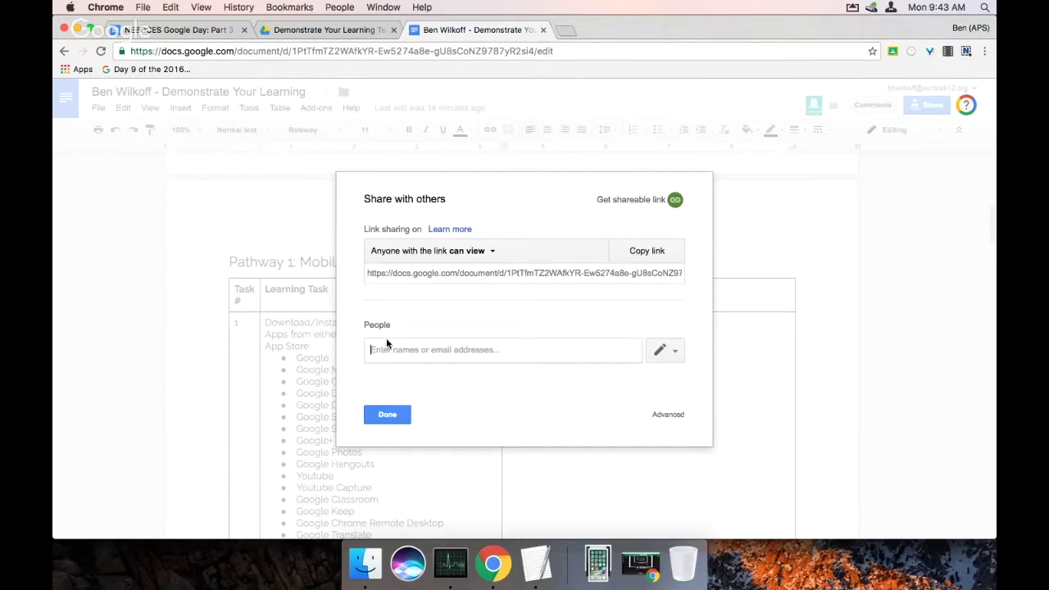
left_click(481, 278)
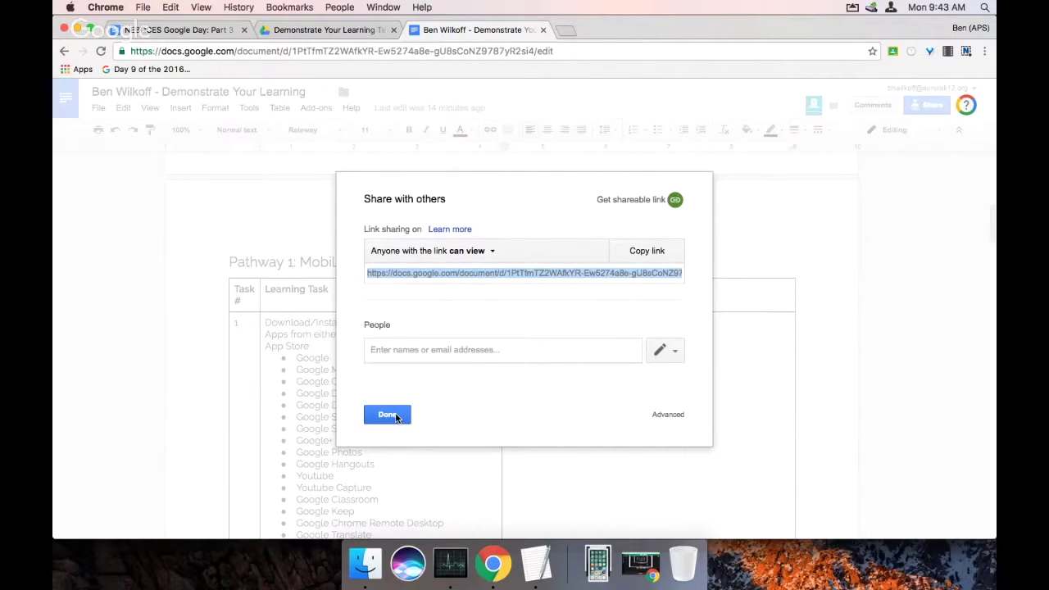
left_click(392, 415)
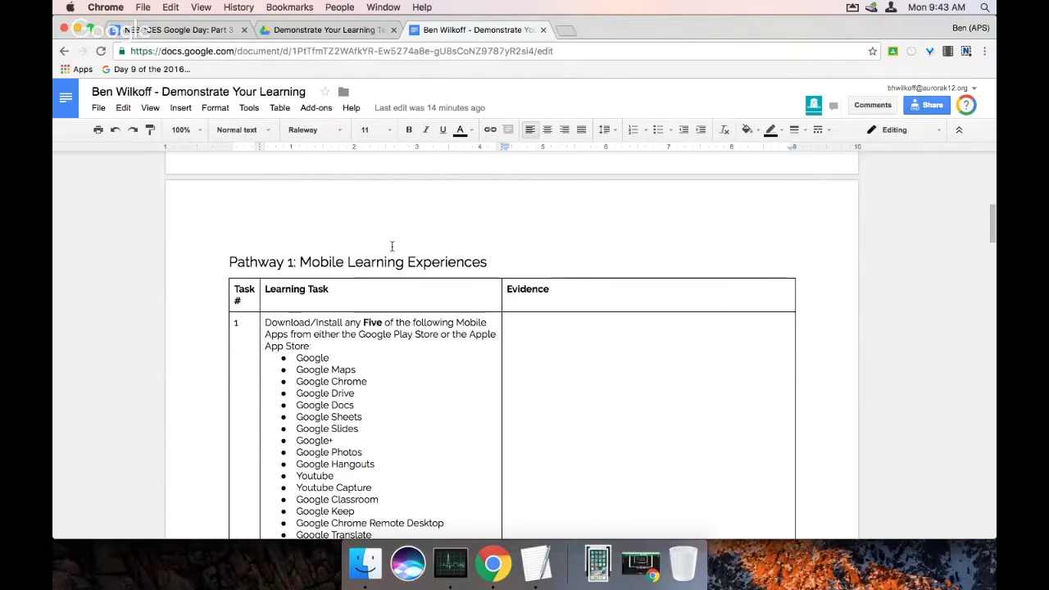
left_click(179, 31)
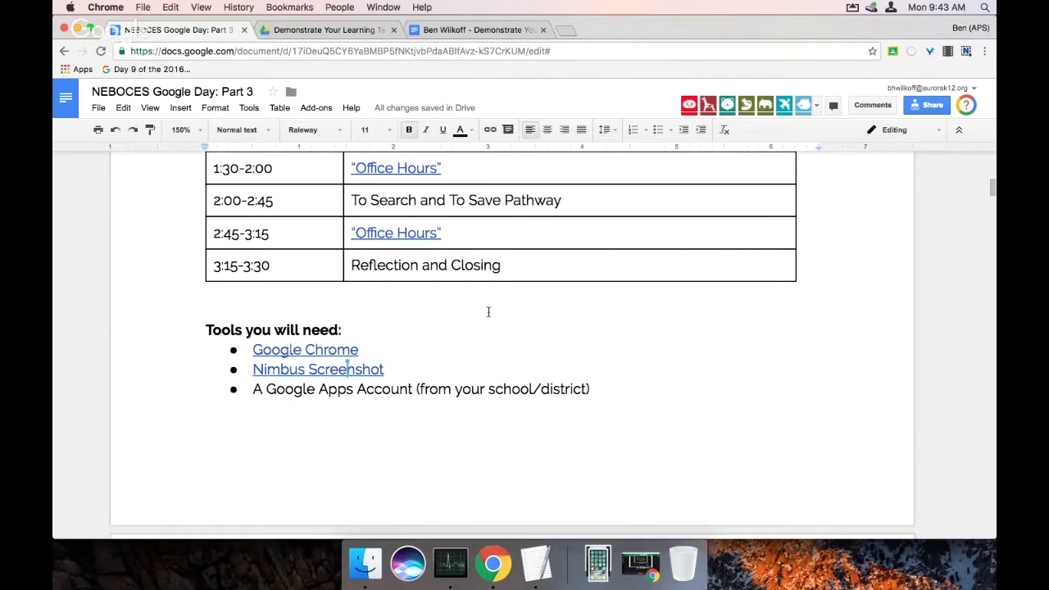
Step: Scroll up through the Part 3 schedule table
scroll(488, 310, "up", 5)
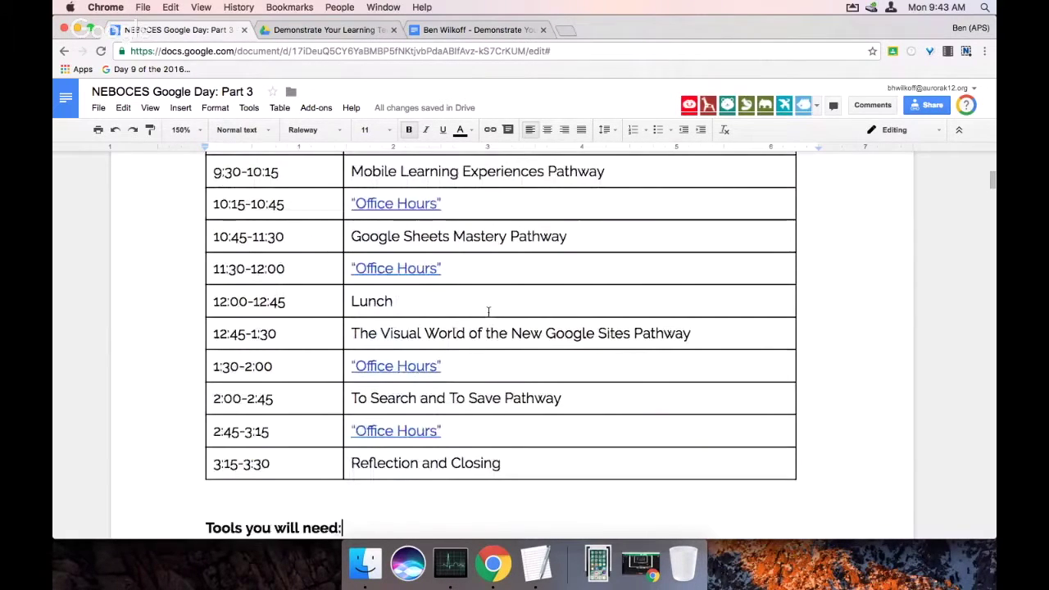
scroll(488, 310, "up", 1)
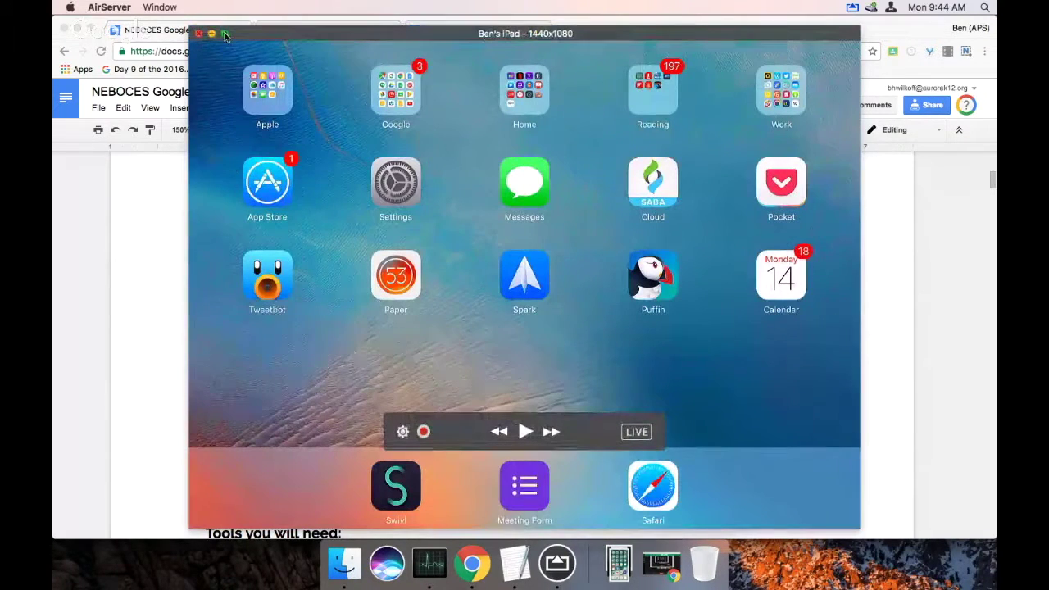
Step: Switch the AirServer window mirroring the iPad to full screen
left_click(225, 34)
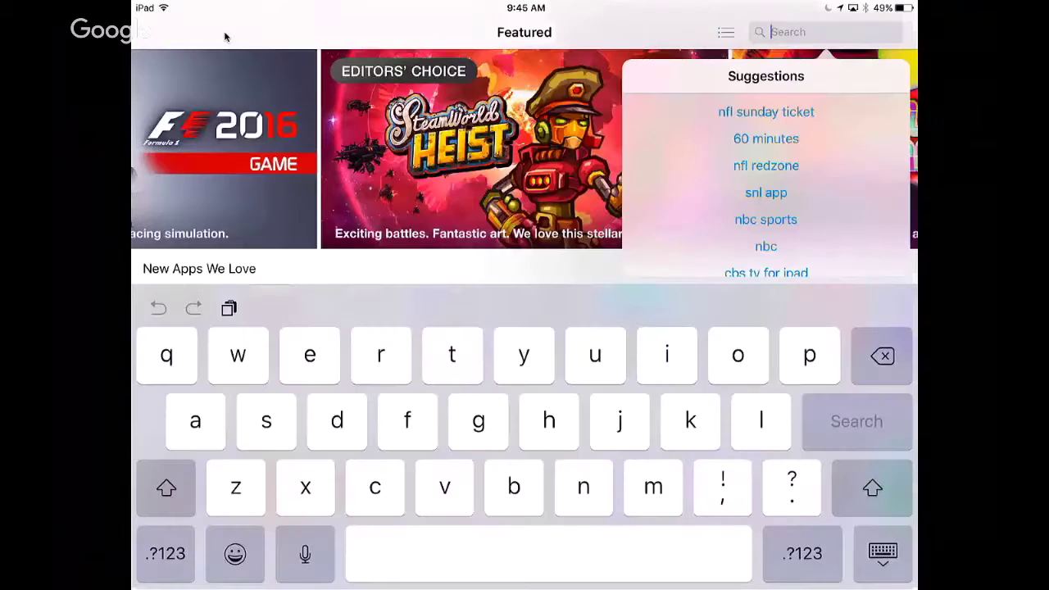
Step: Search the App Store for 'google' and open the Google, Inc. developer page
type("google")
key("Return")
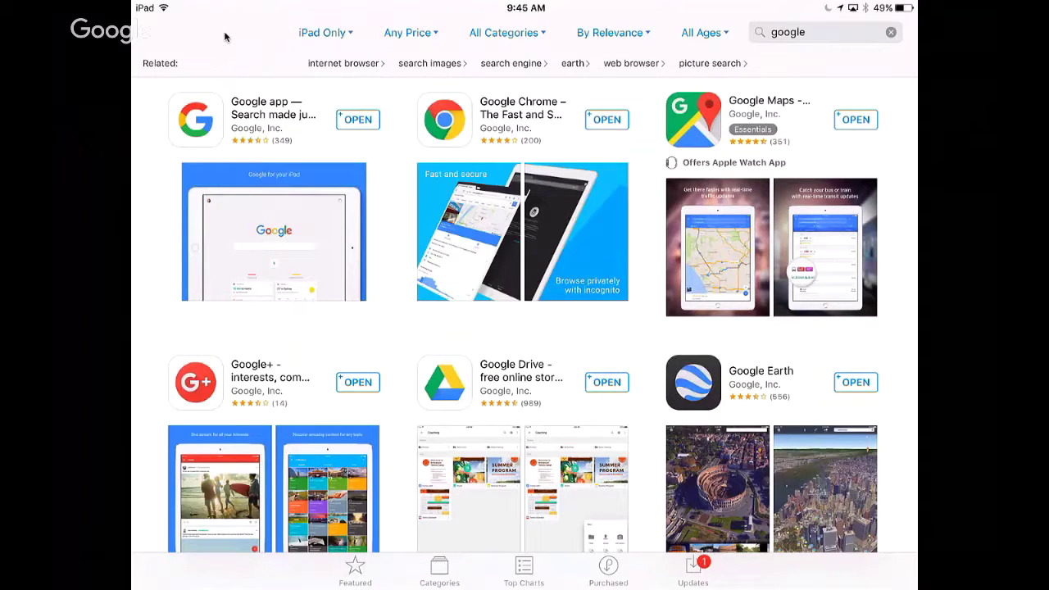
scroll(525, 311, "down", 2)
scroll(525, 311, "up", 2)
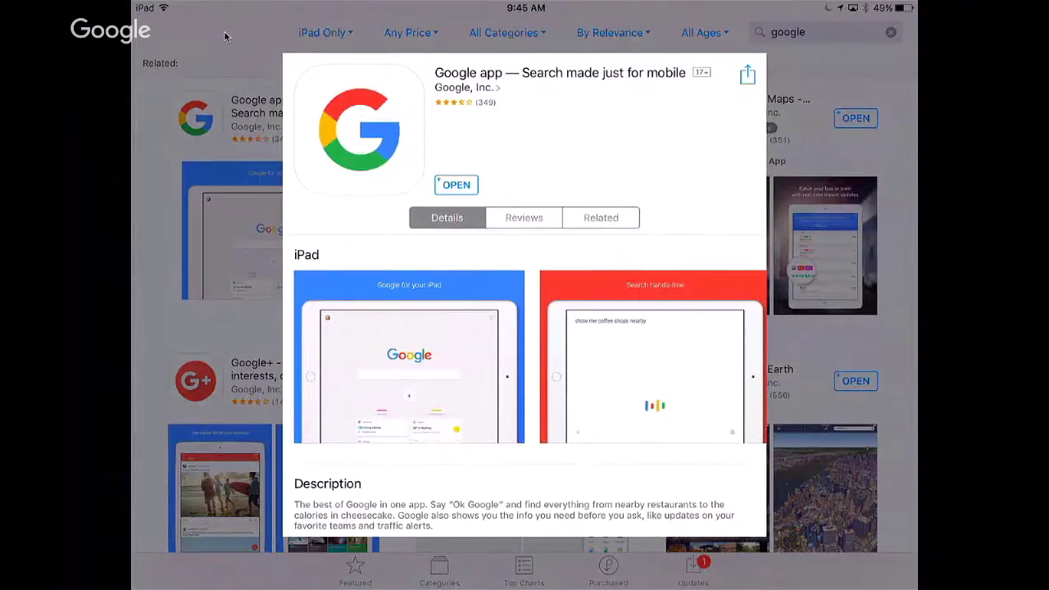
mouse_move(328, 7)
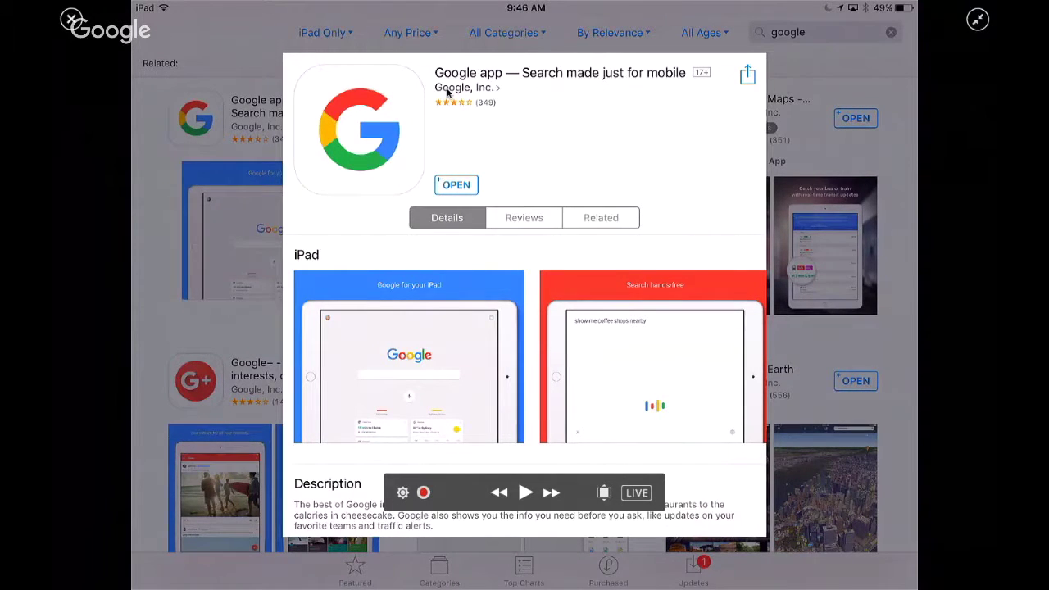
left_click(446, 92)
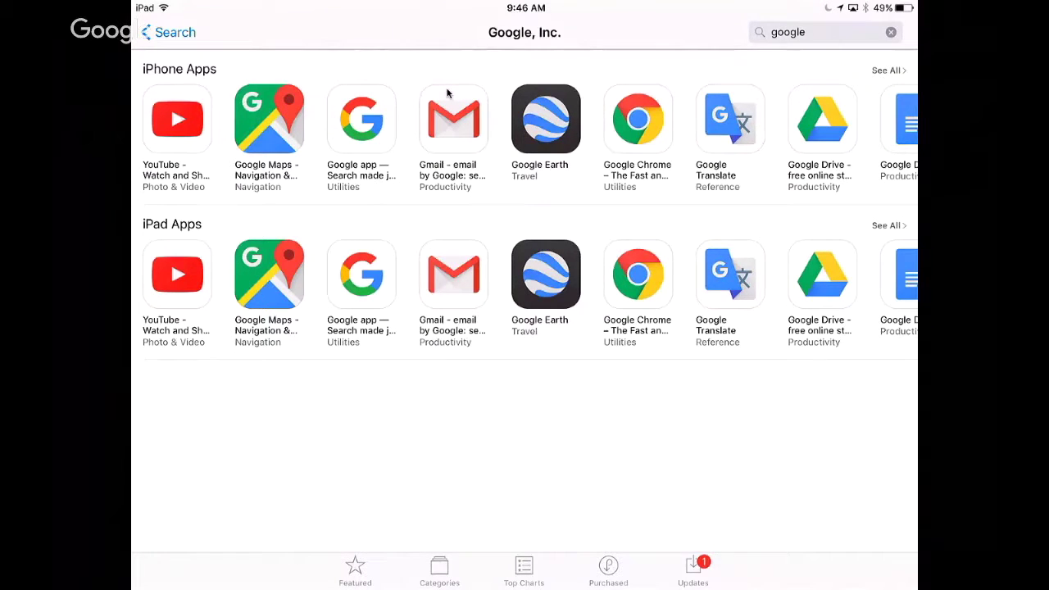
Step: Show all 58 of Google, Inc.'s iPad apps and browse the list down and back to the top
left_click(890, 225)
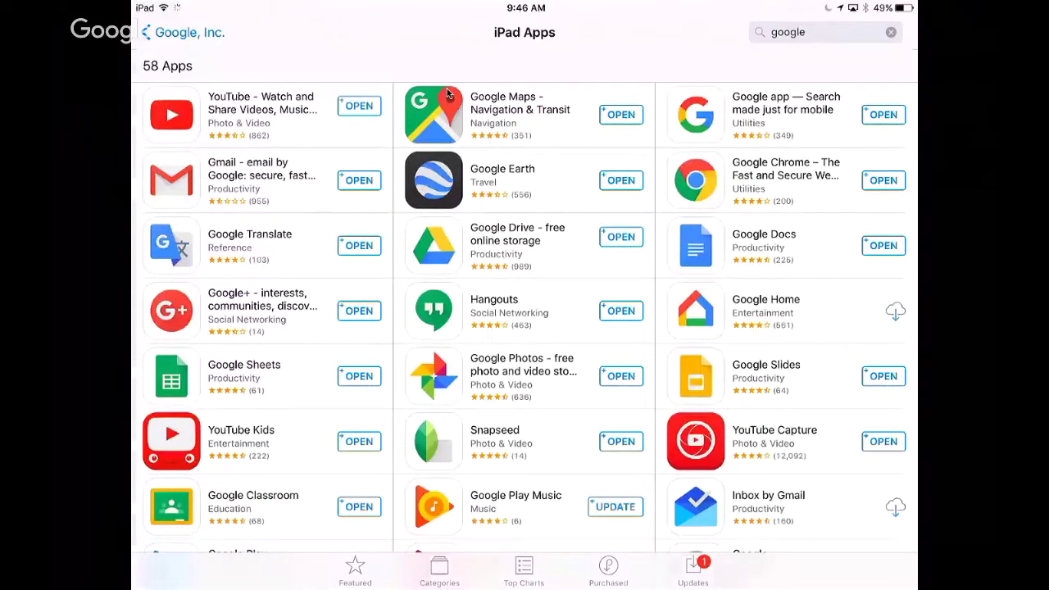
scroll(446, 88, "down", 5)
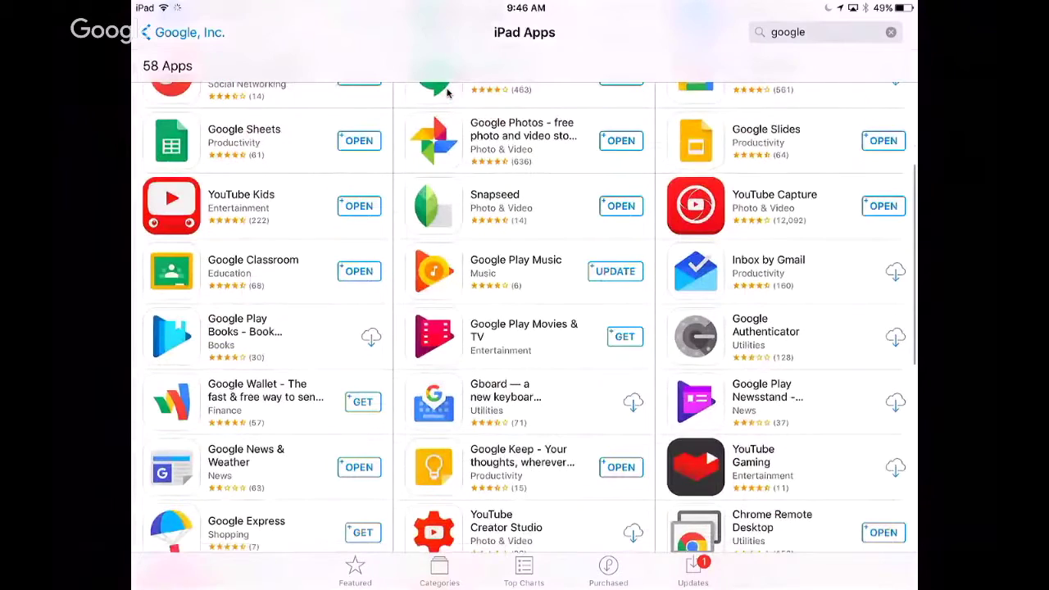
scroll(447, 93, "down", 4)
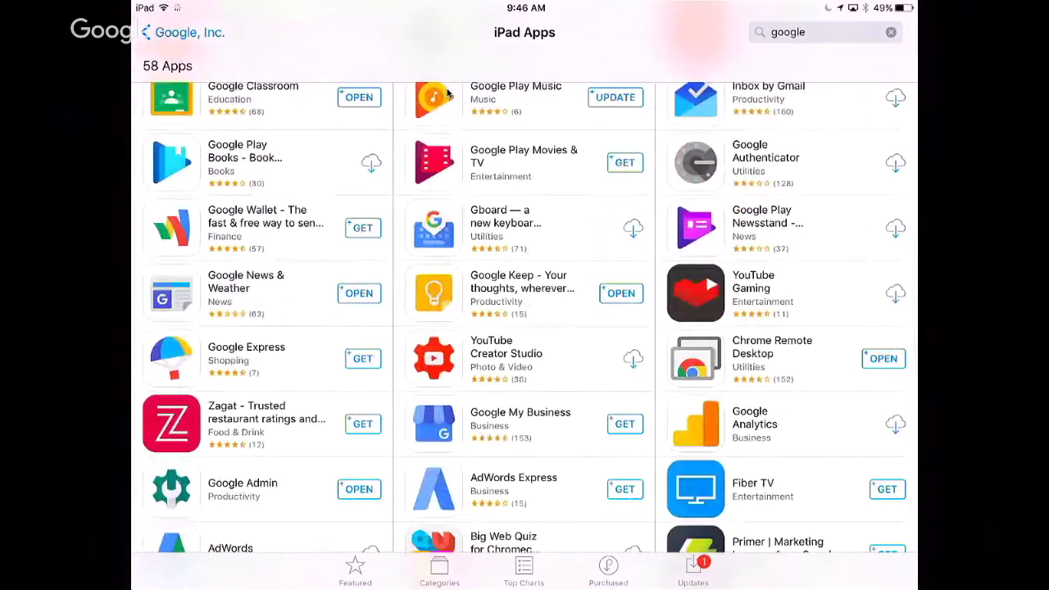
scroll(446, 94, "down", 6)
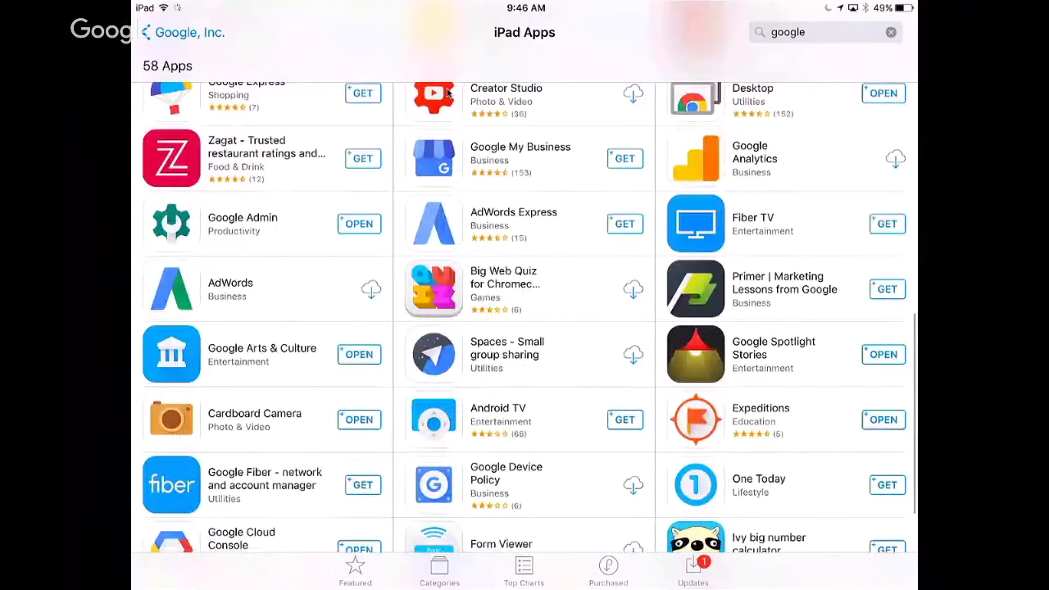
scroll(446, 94, "up", 2)
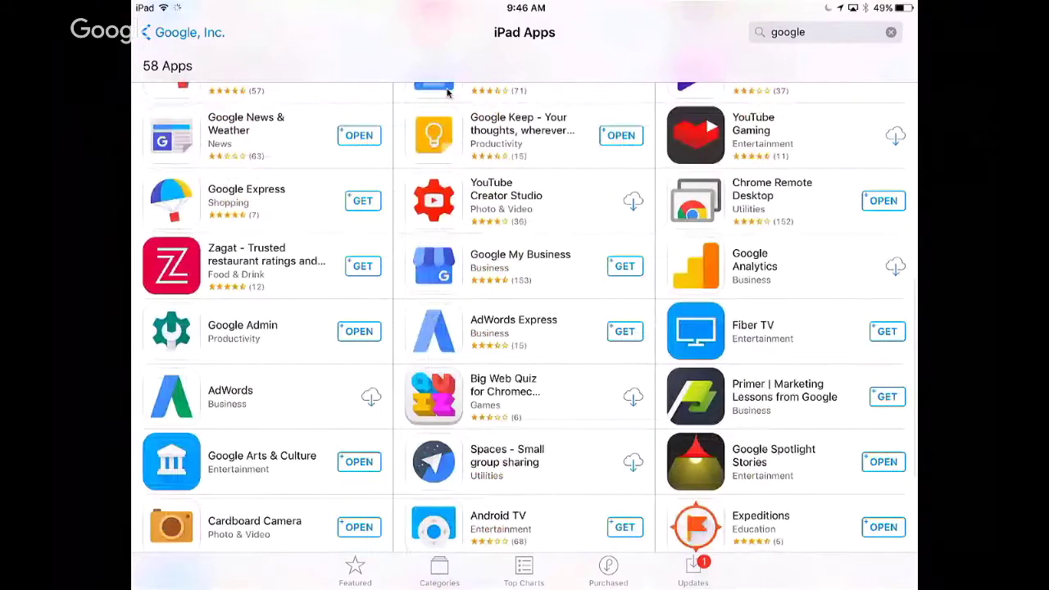
scroll(447, 93, "up", 8)
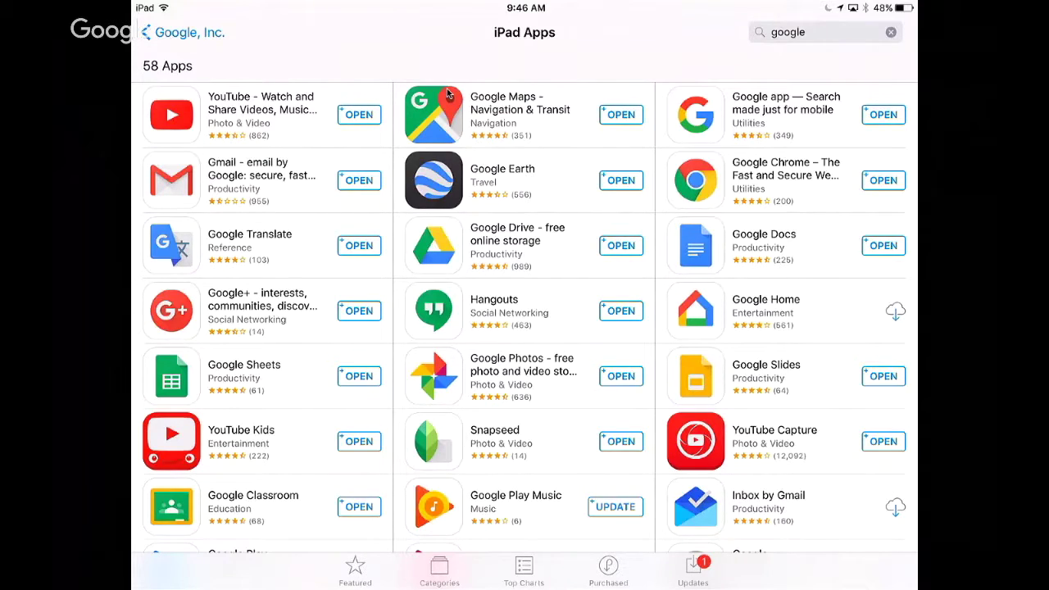
scroll(446, 89, "down", 1)
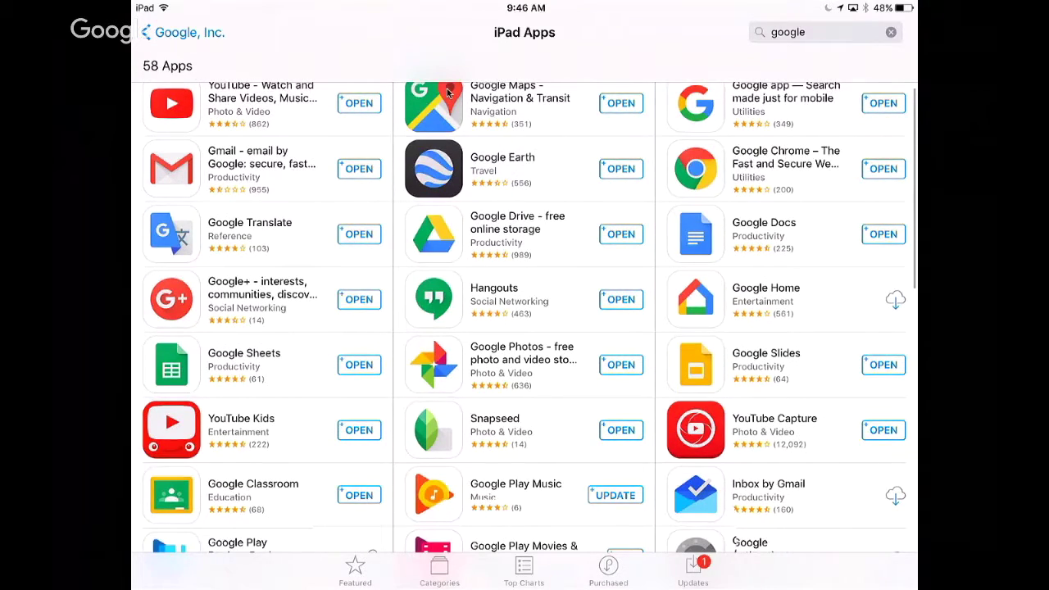
scroll(447, 92, "down", 5)
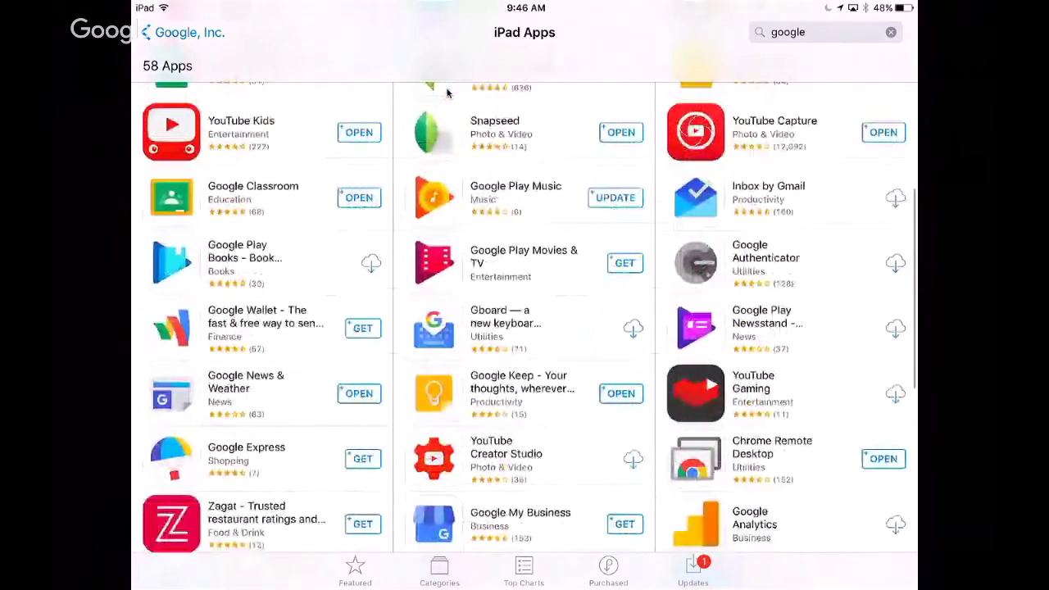
scroll(447, 92, "down", 5)
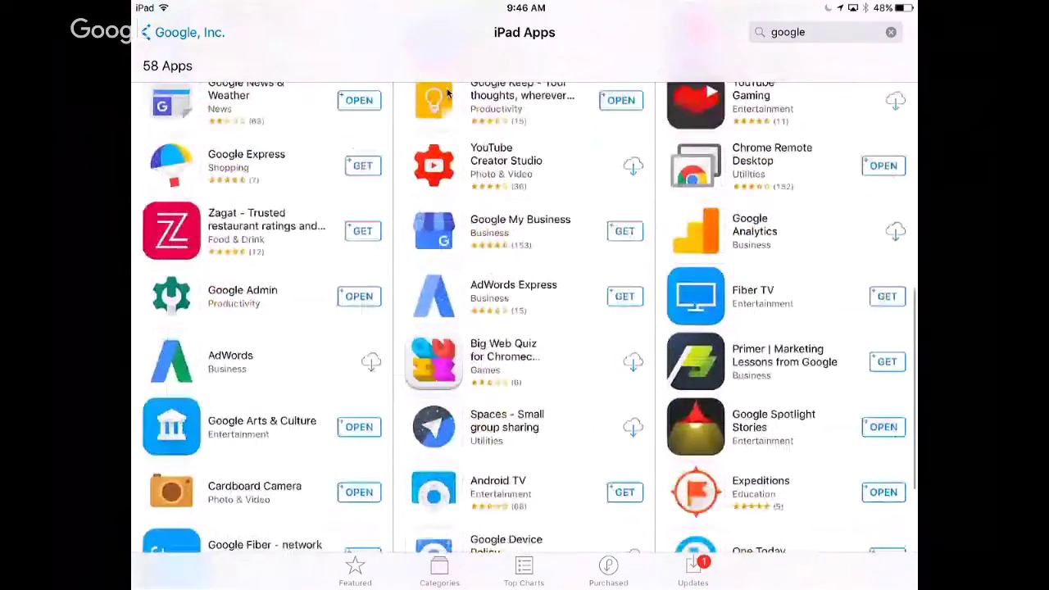
scroll(447, 93, "down", 2)
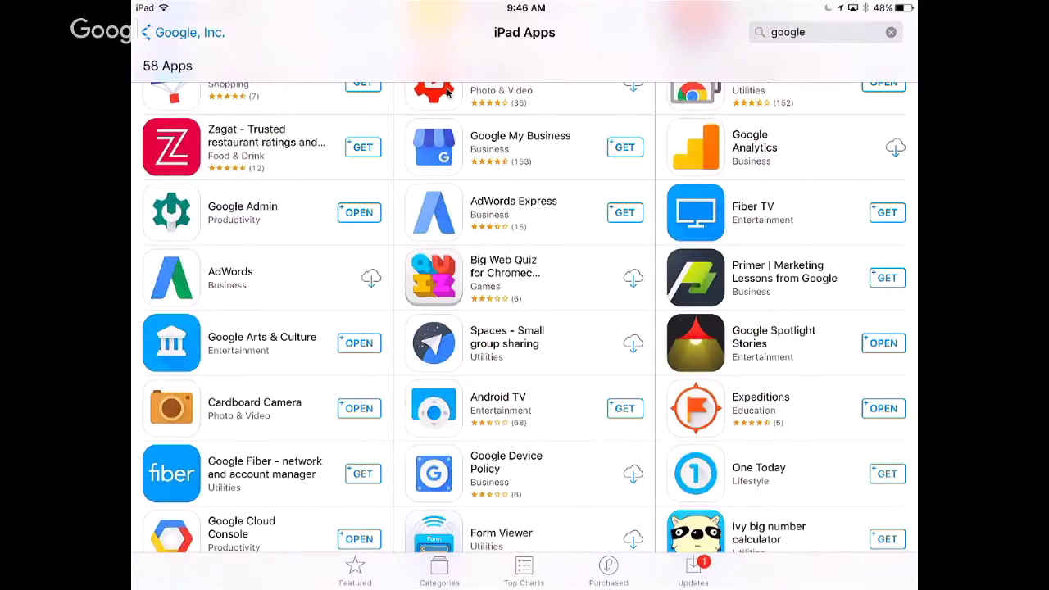
scroll(447, 93, "up", 6)
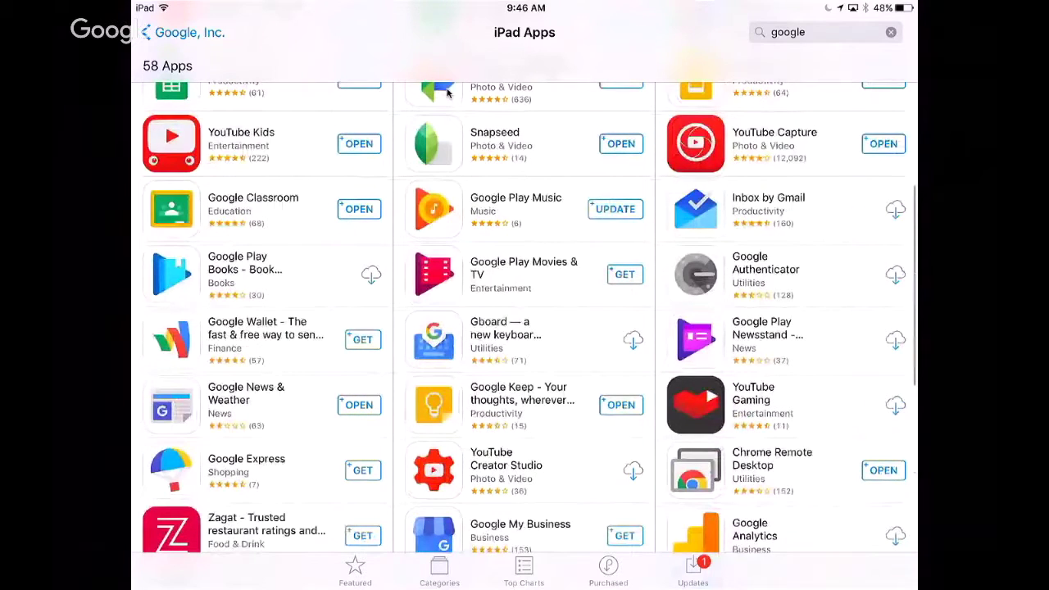
scroll(447, 93, "up", 5)
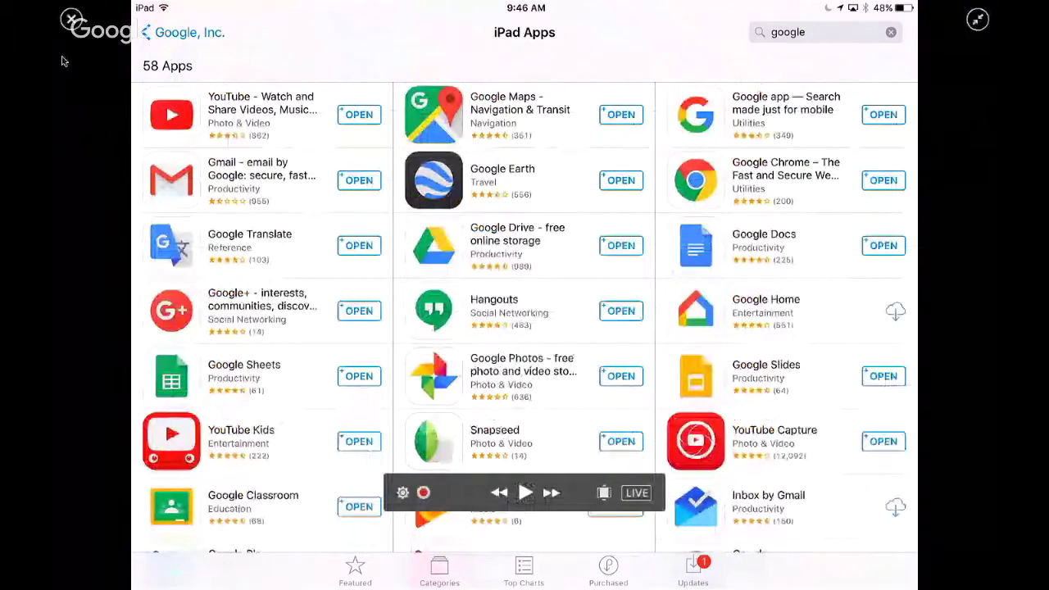
Step: Close the iPad mirror and place the cursor in task 1's Evidence cell of the Demonstrate Your Learning doc
left_click(73, 20)
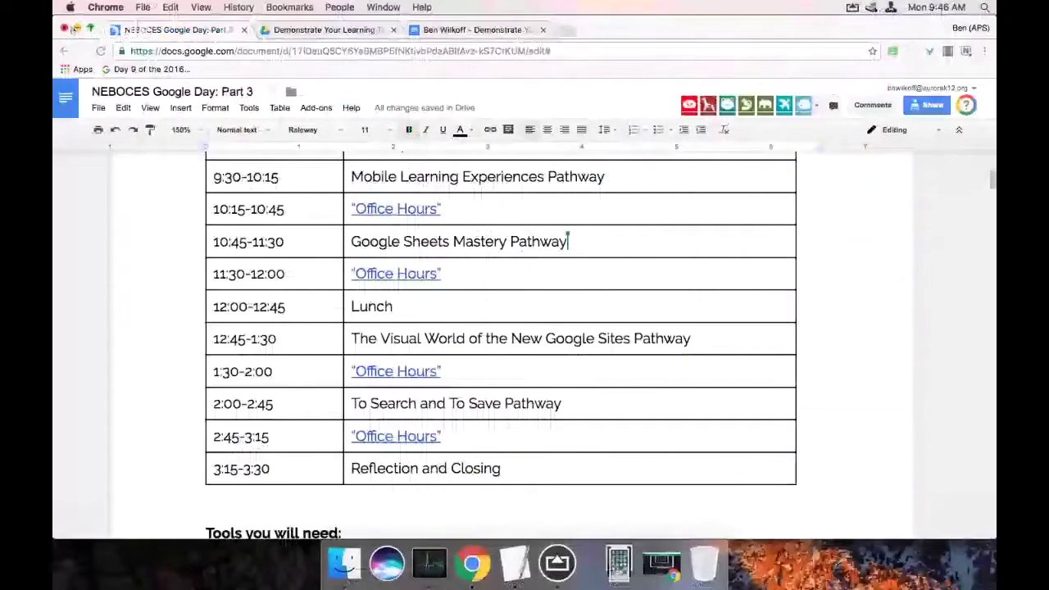
left_click(475, 29)
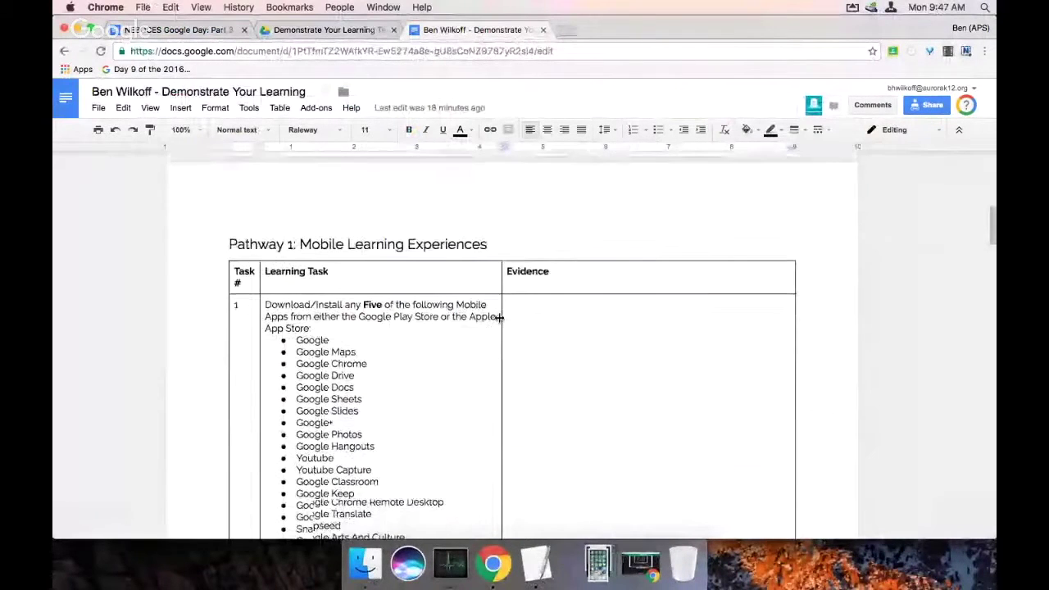
scroll(499, 318, "down", 1)
scroll(500, 318, "down", 2)
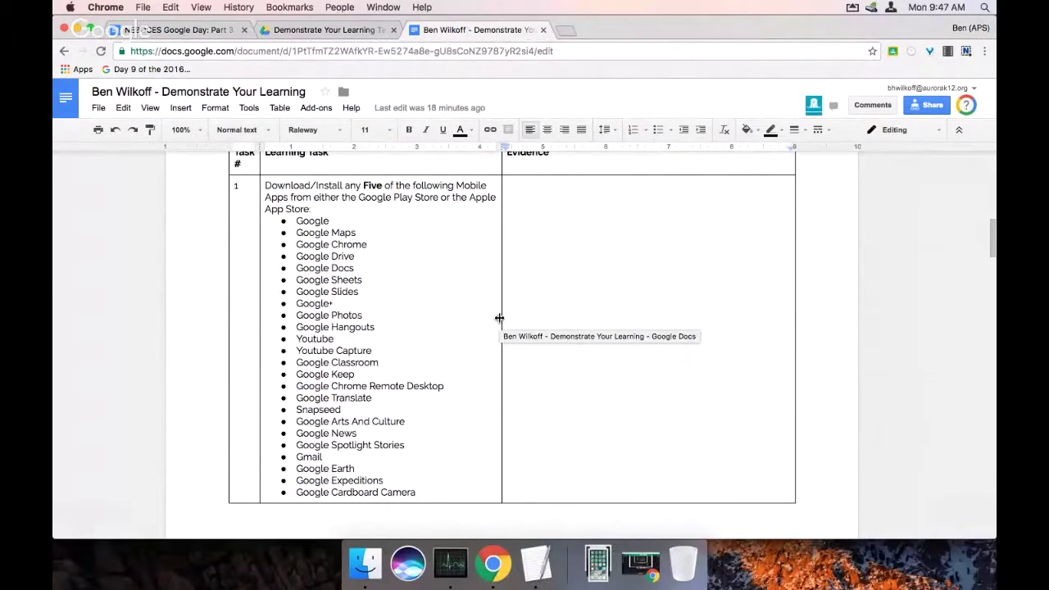
left_click(586, 307)
Step: Scroll through the mobile app task table before moving to the iPad Google Docs app's Recent list
scroll(586, 306, "up", 1)
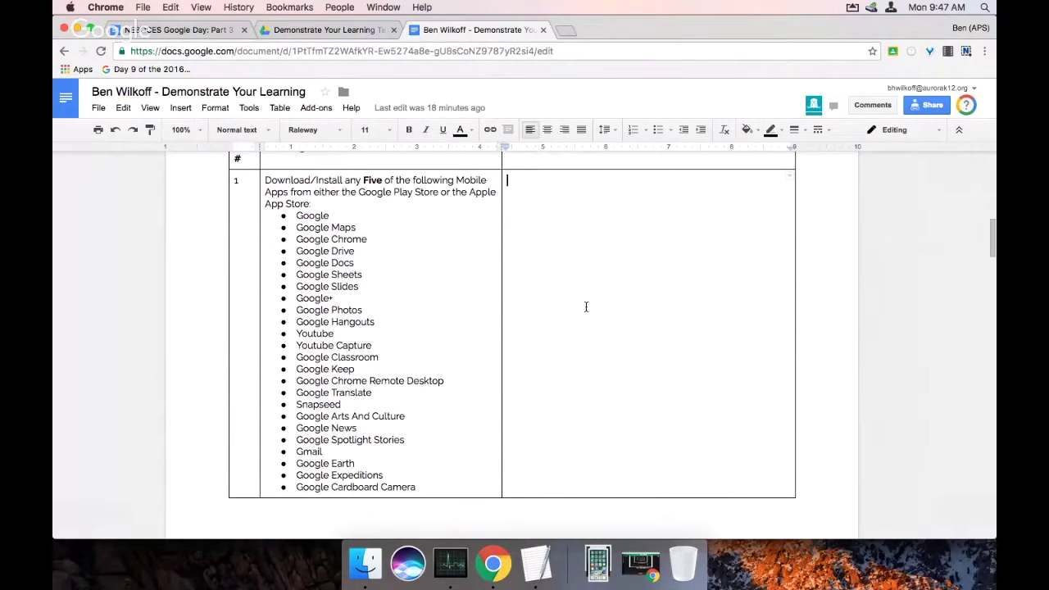
scroll(586, 306, "down", 1)
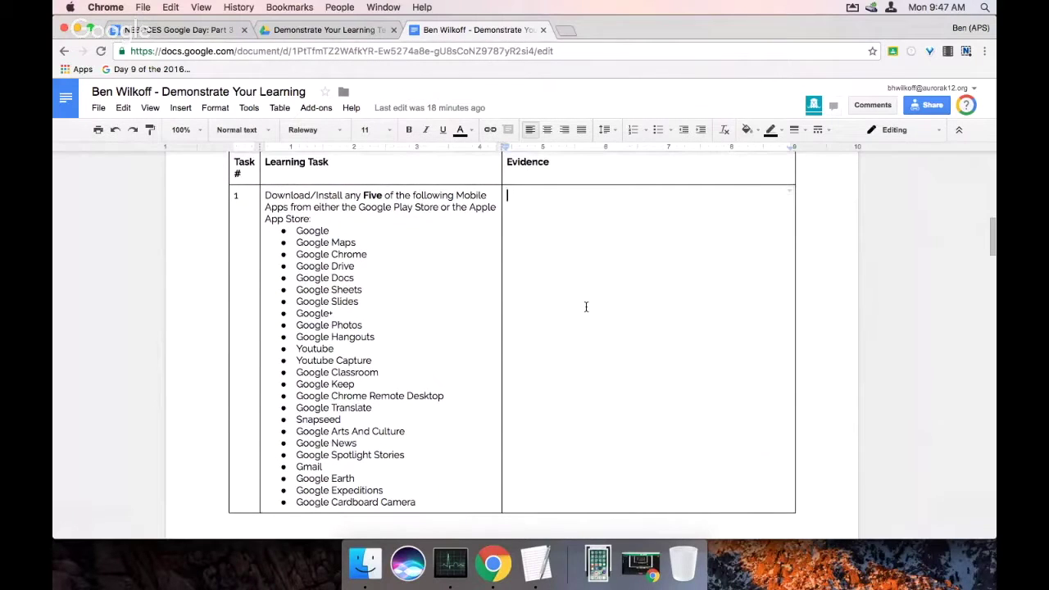
scroll(586, 306, "down", 1)
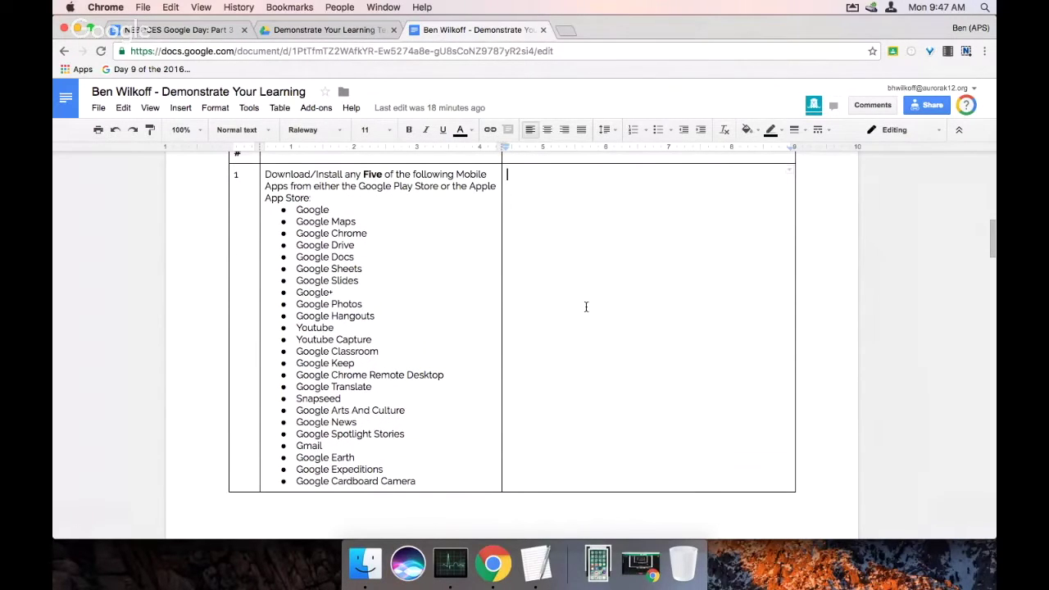
scroll(586, 307, "down", 1)
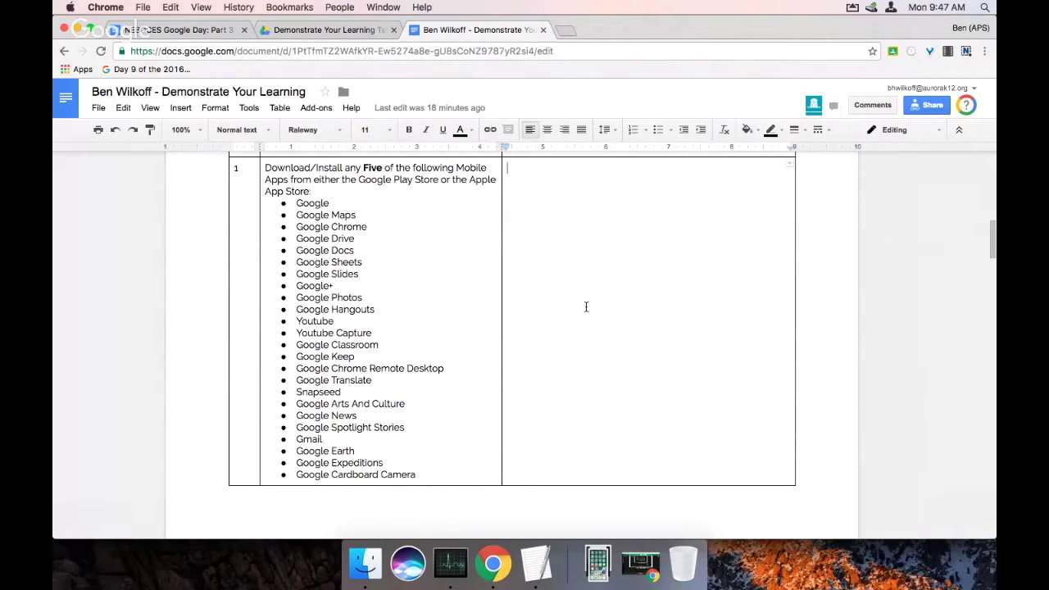
scroll(586, 306, "up", 2)
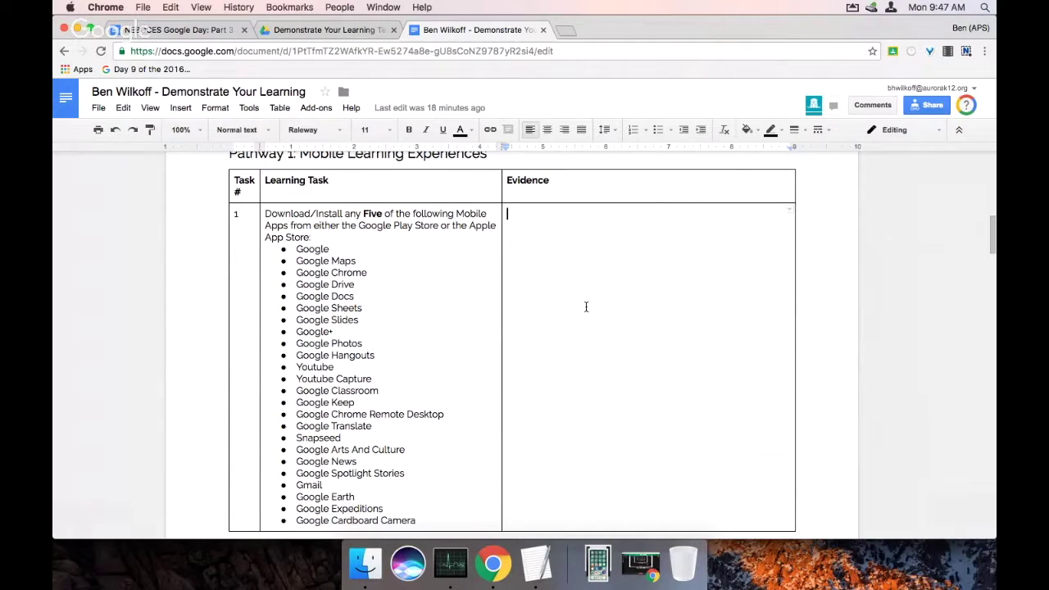
scroll(586, 306, "down", 1)
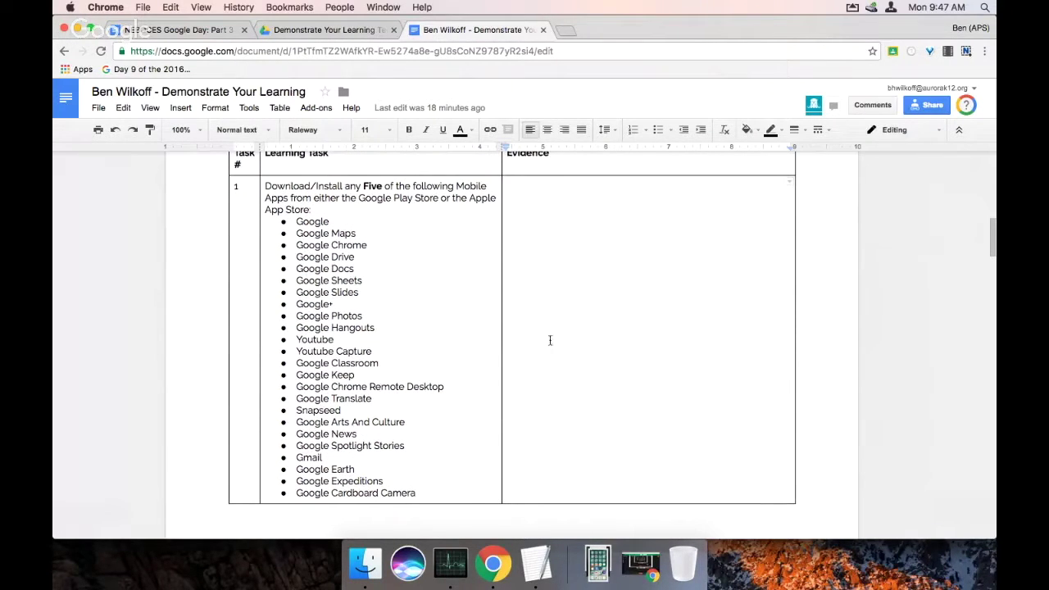
scroll(549, 340, "down", 1)
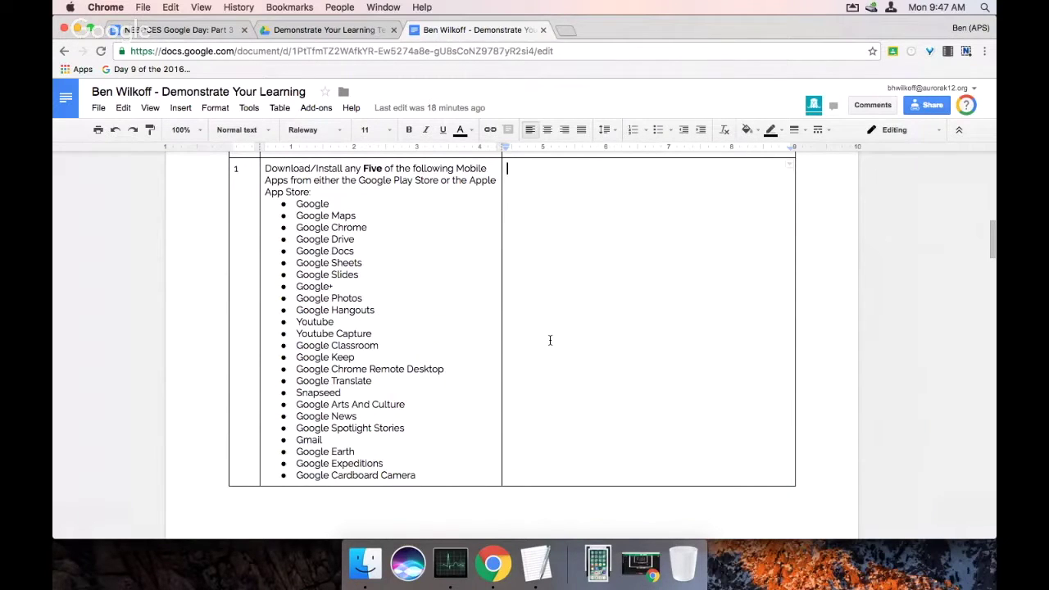
scroll(549, 340, "down", 5)
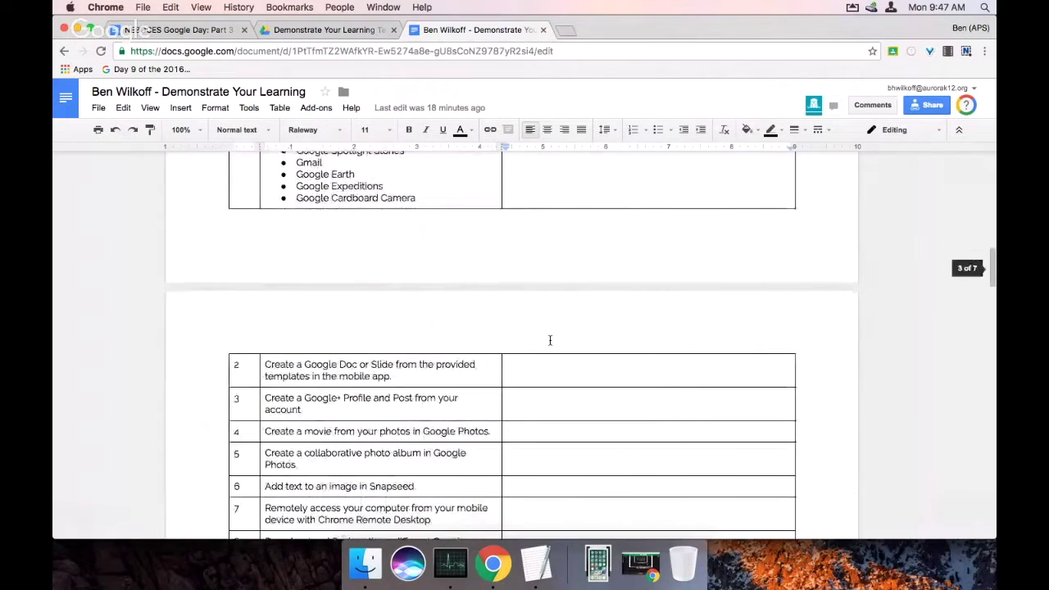
scroll(373, 376, "up", 2)
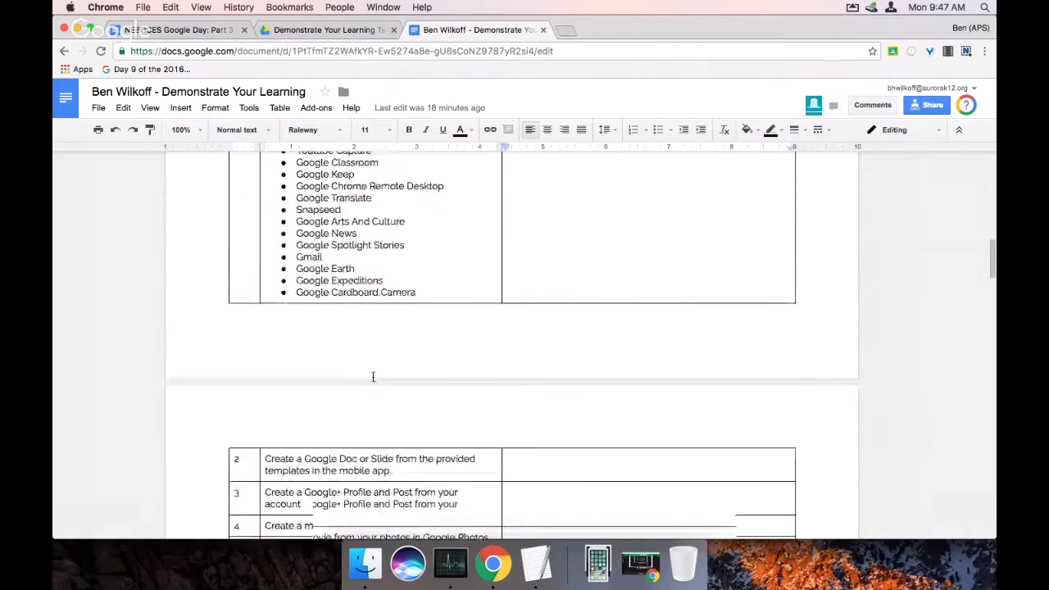
scroll(373, 376, "up", 4)
scroll(373, 377, "down", 3)
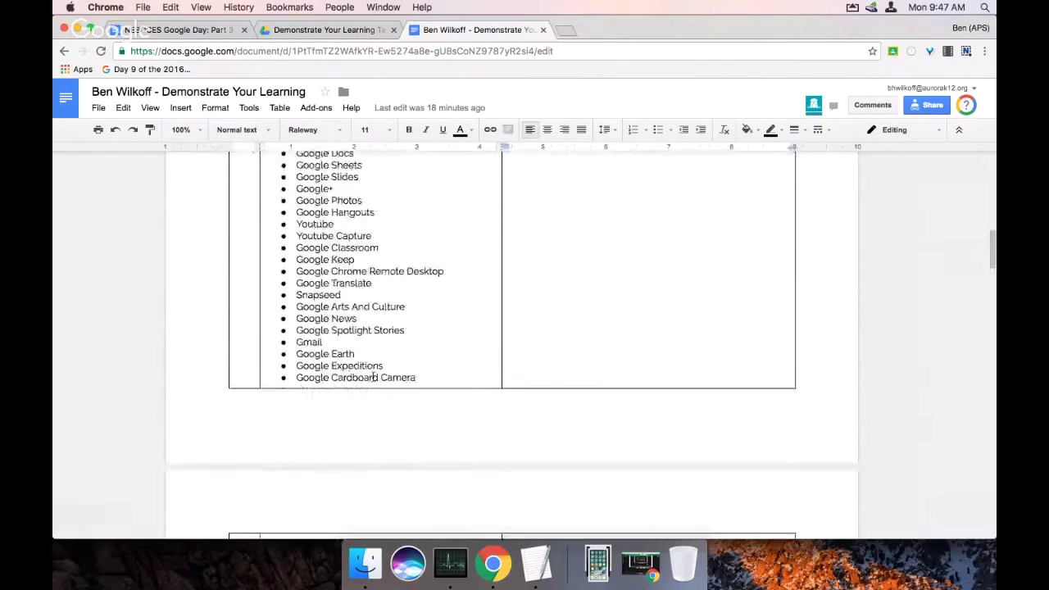
scroll(373, 377, "down", 3)
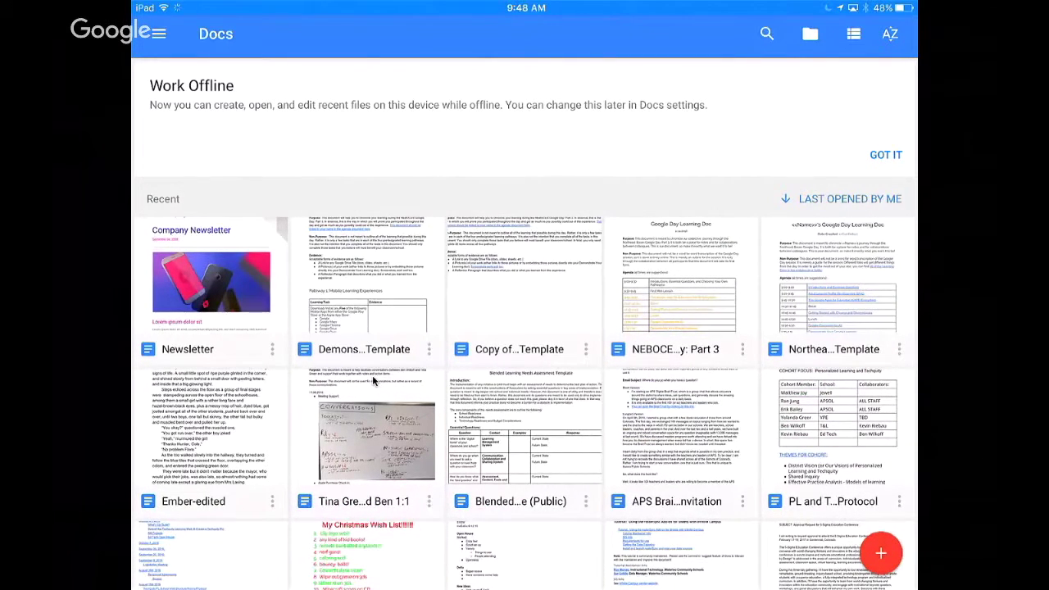
Step: Start a new document from a template and scroll the gallery down to the Education templates
left_click(881, 553)
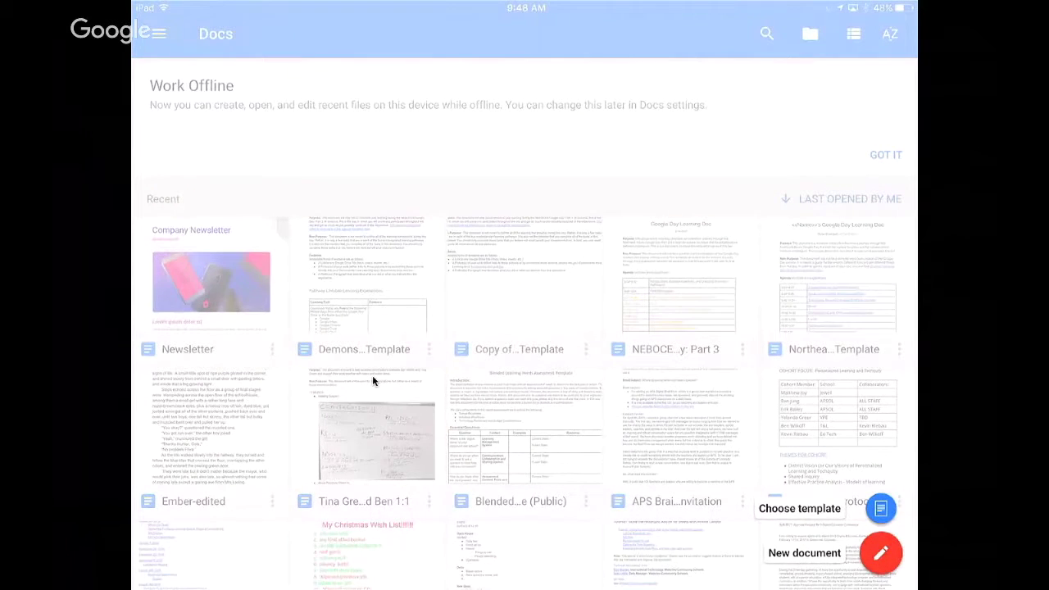
left_click(372, 379)
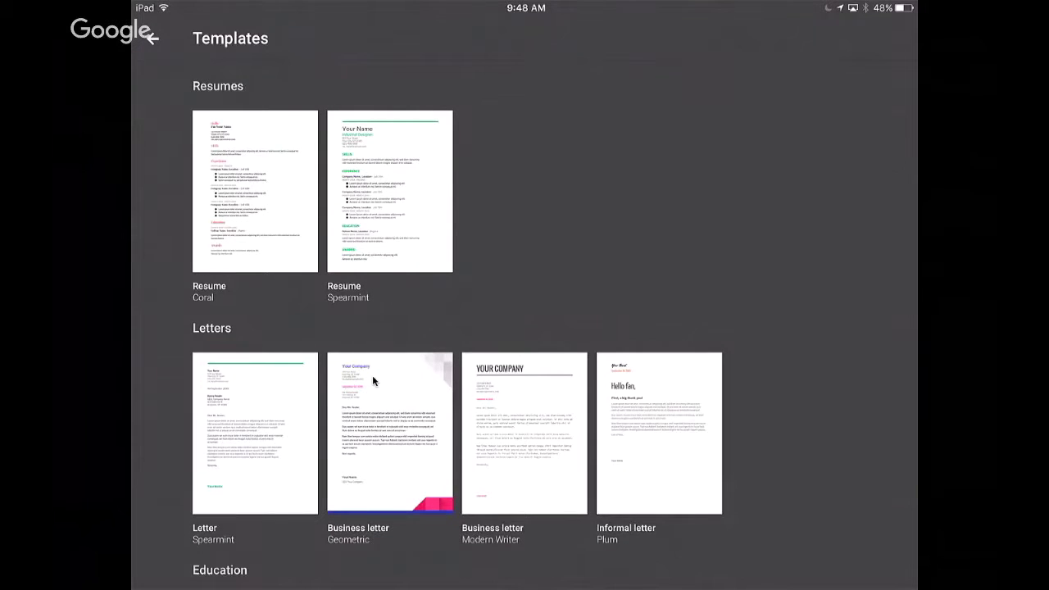
scroll(373, 379, "down", 2)
scroll(373, 380, "up", 3)
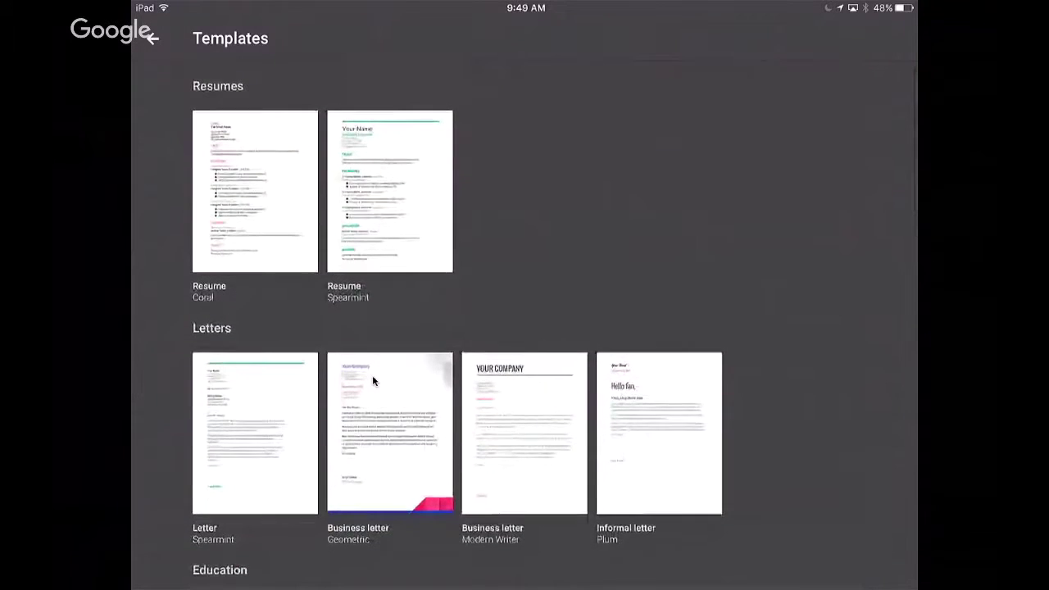
scroll(373, 379, "down", 2)
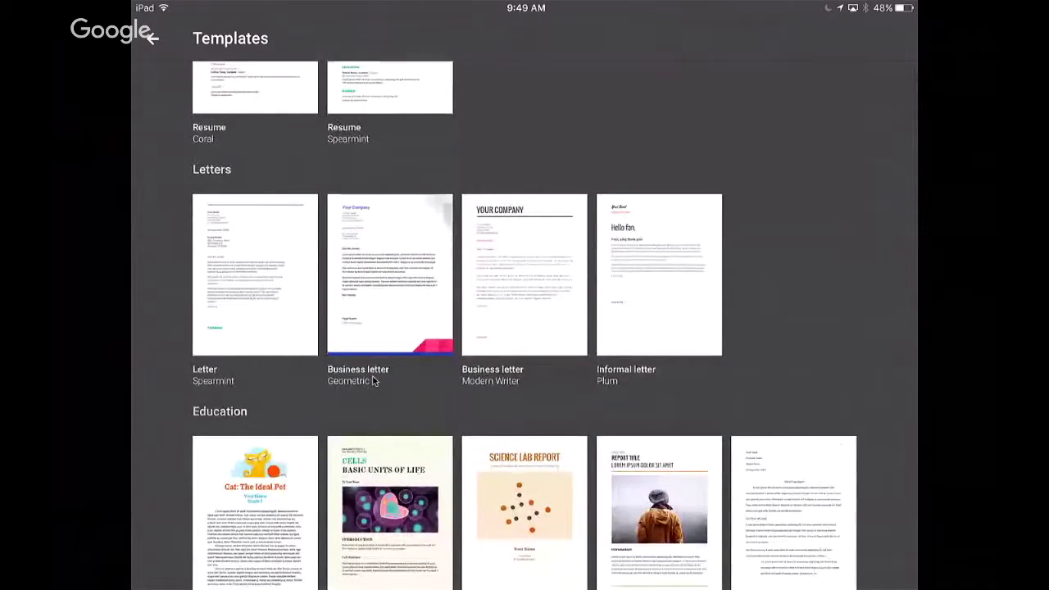
scroll(373, 379, "down", 3)
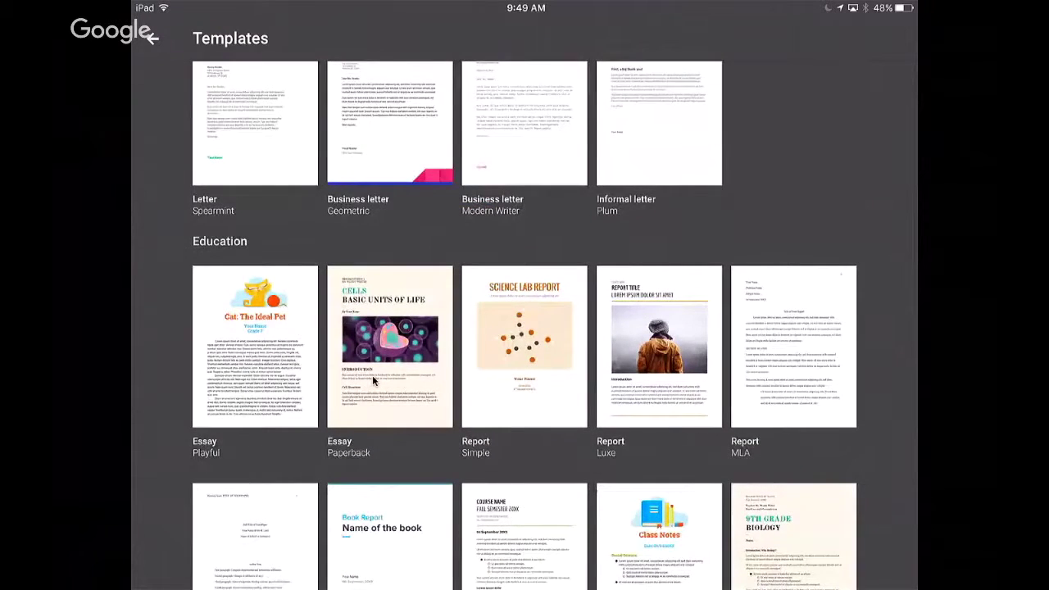
scroll(373, 379, "down", 2)
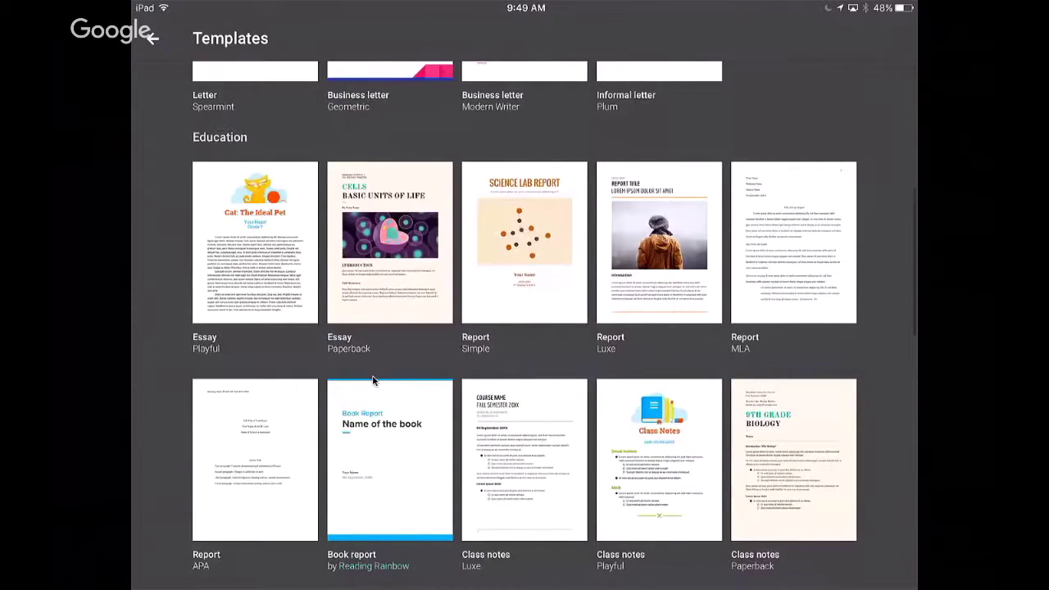
scroll(373, 379, "down", 1)
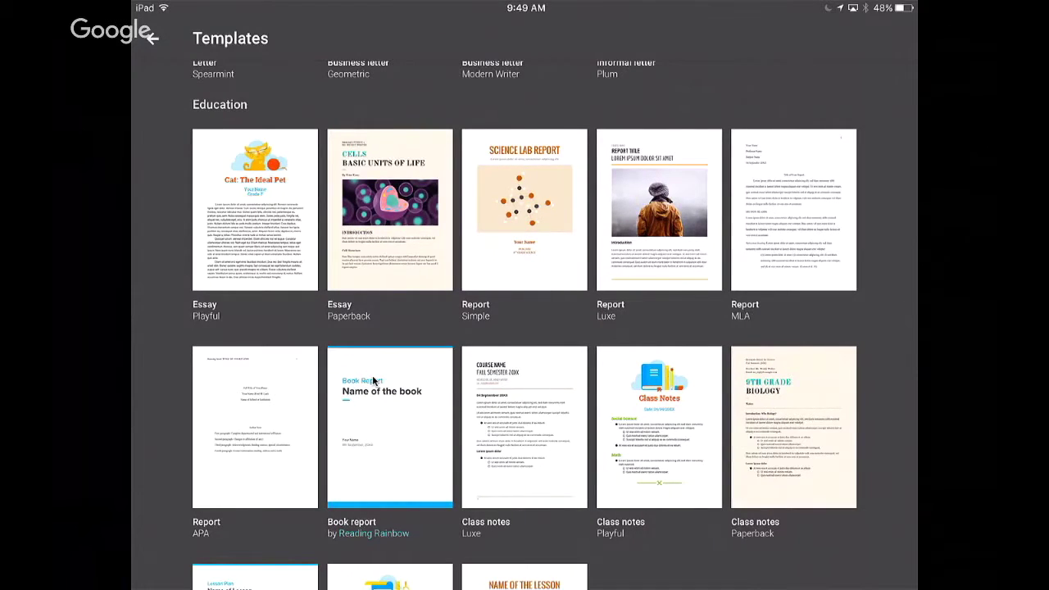
scroll(373, 381, "down", 1)
Step: Create a document from the Report MLA template and scroll through its placeholder text
left_click(373, 381)
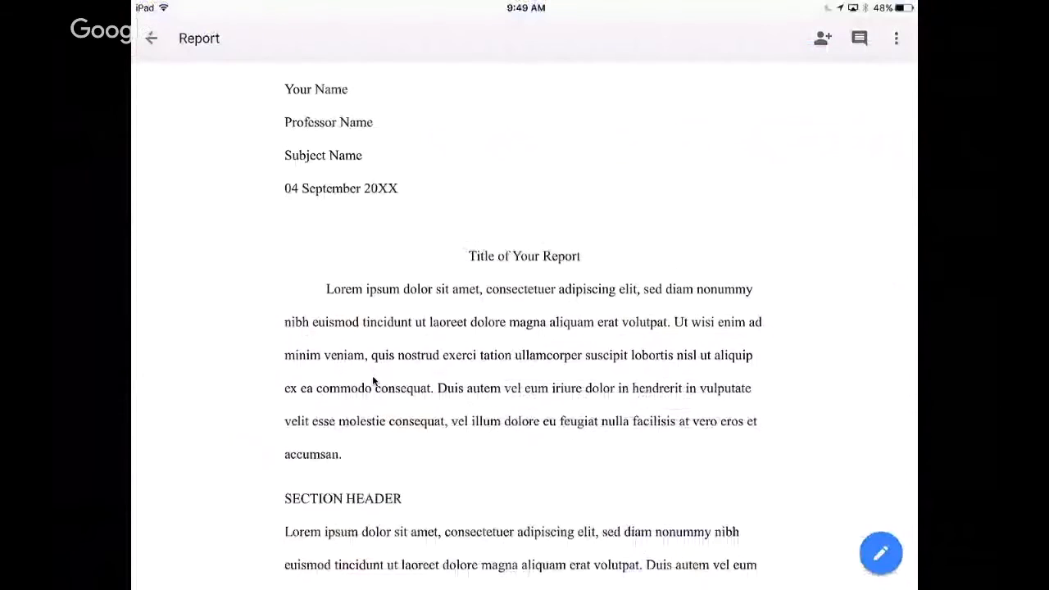
scroll(373, 381, "down", 3)
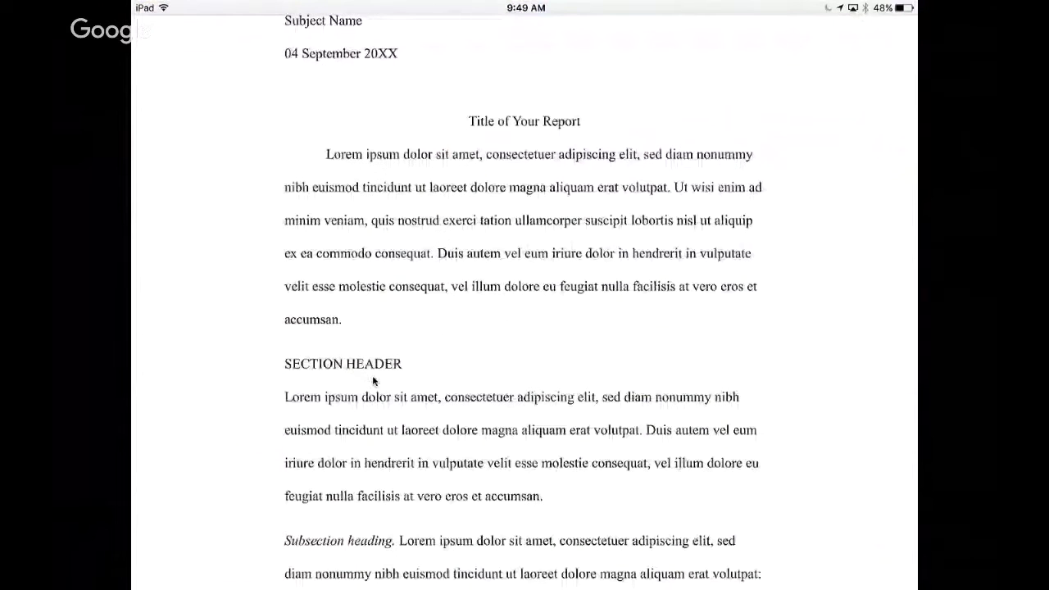
scroll(373, 381, "down", 1)
scroll(373, 381, "down", 5)
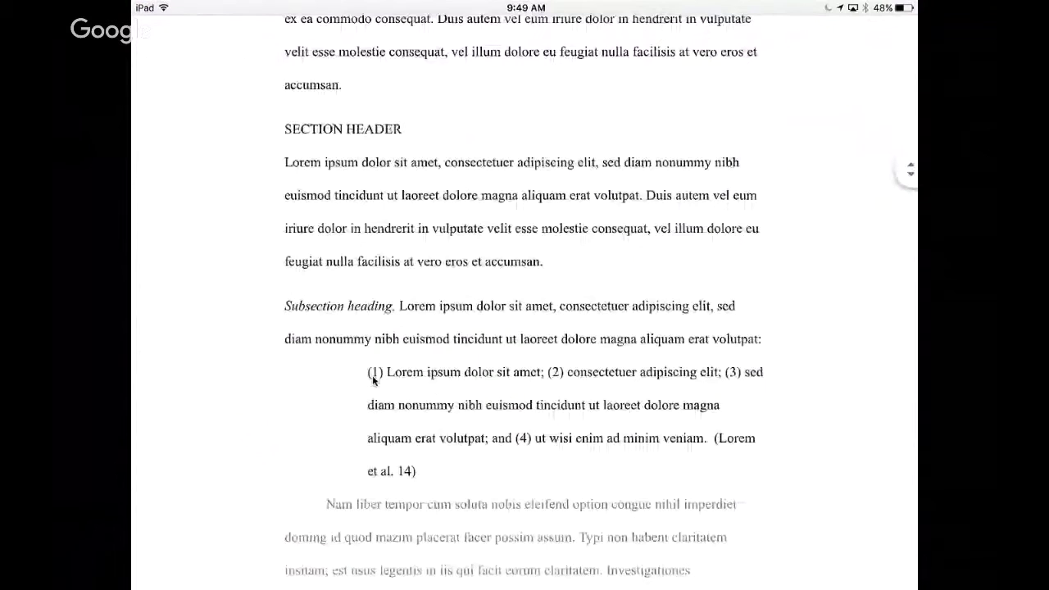
scroll(373, 381, "down", 6)
scroll(373, 381, "down", 1)
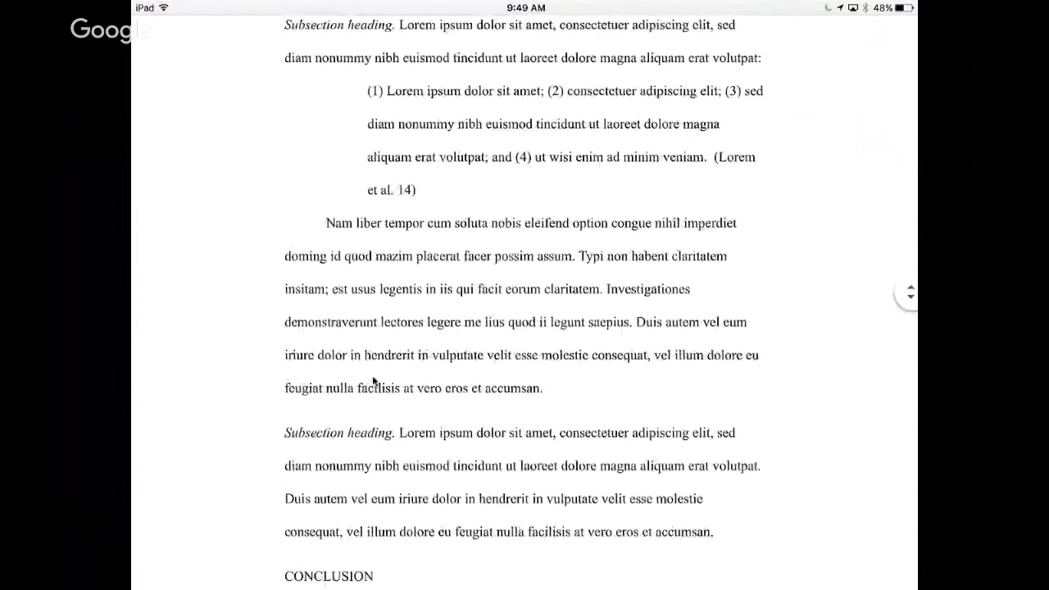
scroll(373, 381, "down", 6)
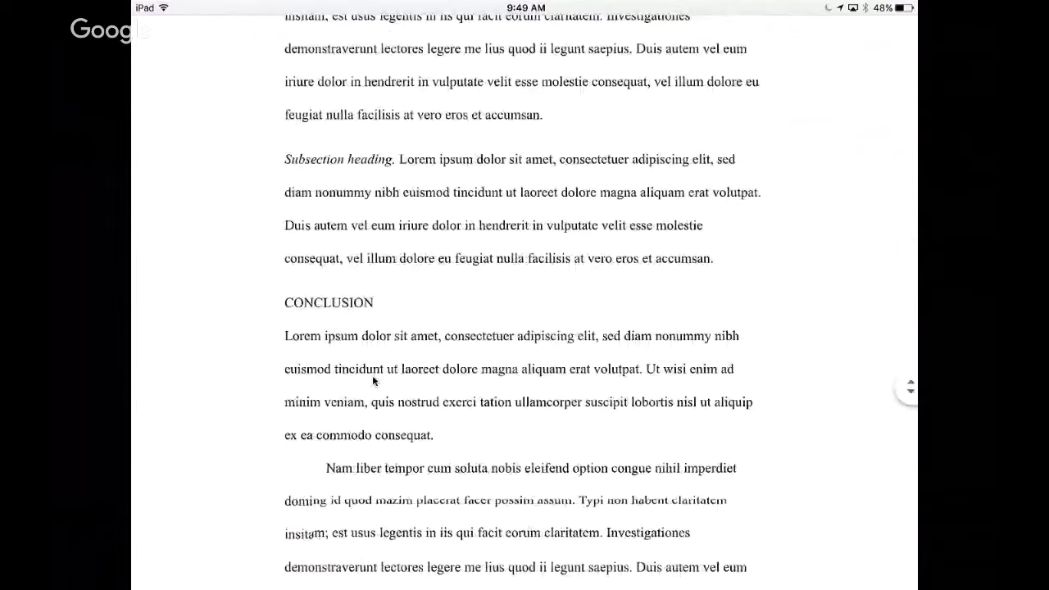
scroll(373, 381, "down", 2)
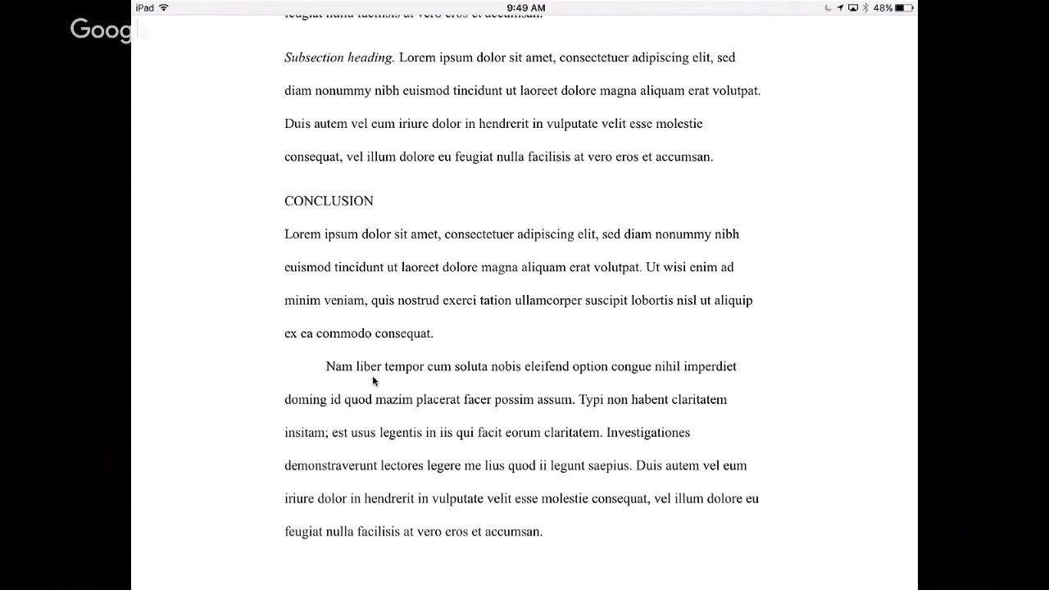
scroll(372, 381, "down", 2)
Step: Scroll back to the top of the Report and return to the recent documents list
scroll(373, 381, "up", 8)
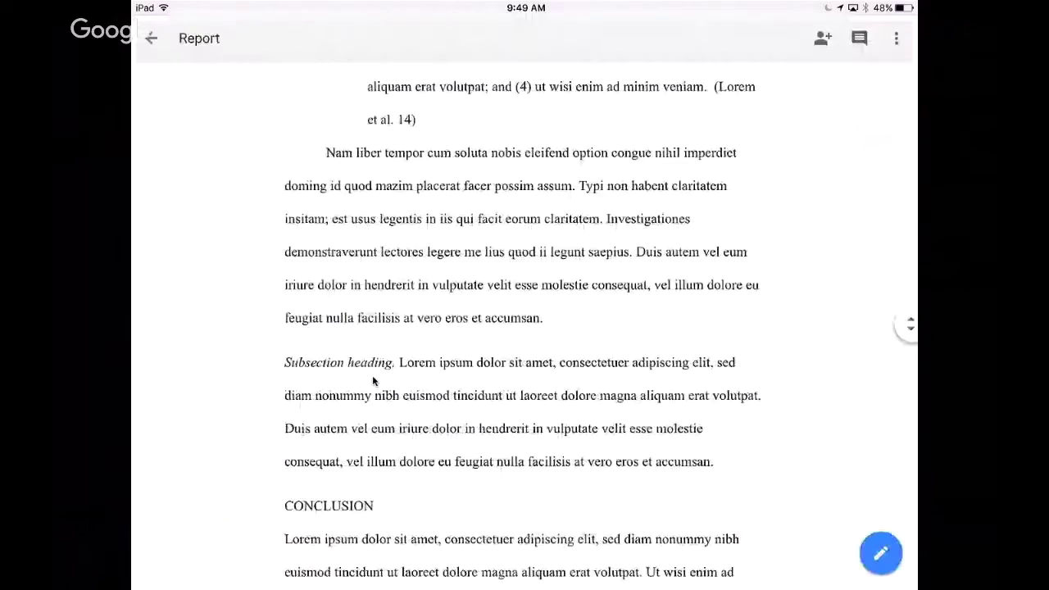
scroll(373, 381, "up", 5)
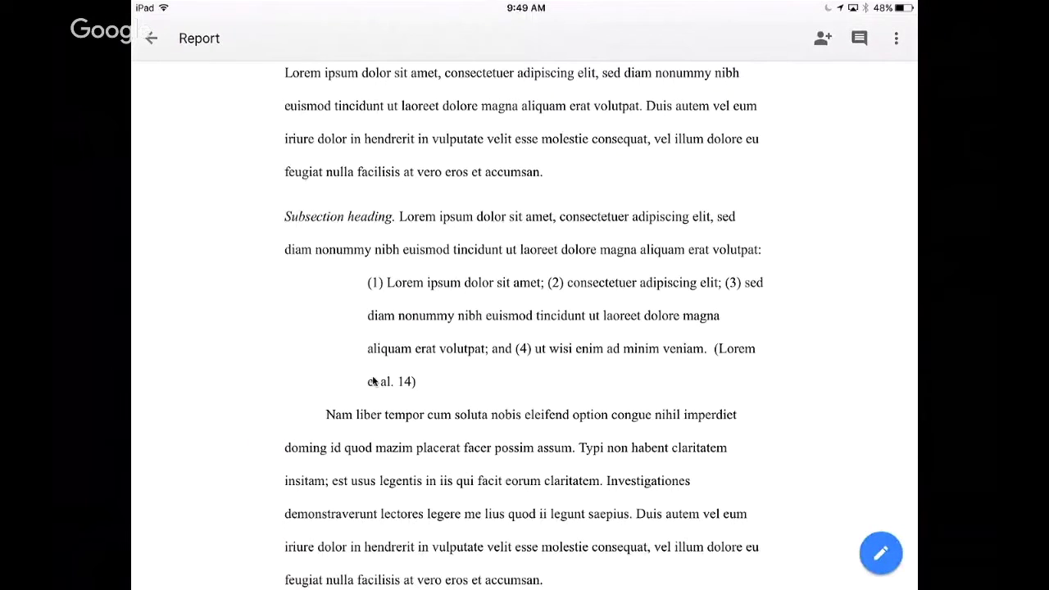
scroll(373, 381, "up", 2)
scroll(373, 382, "up", 7)
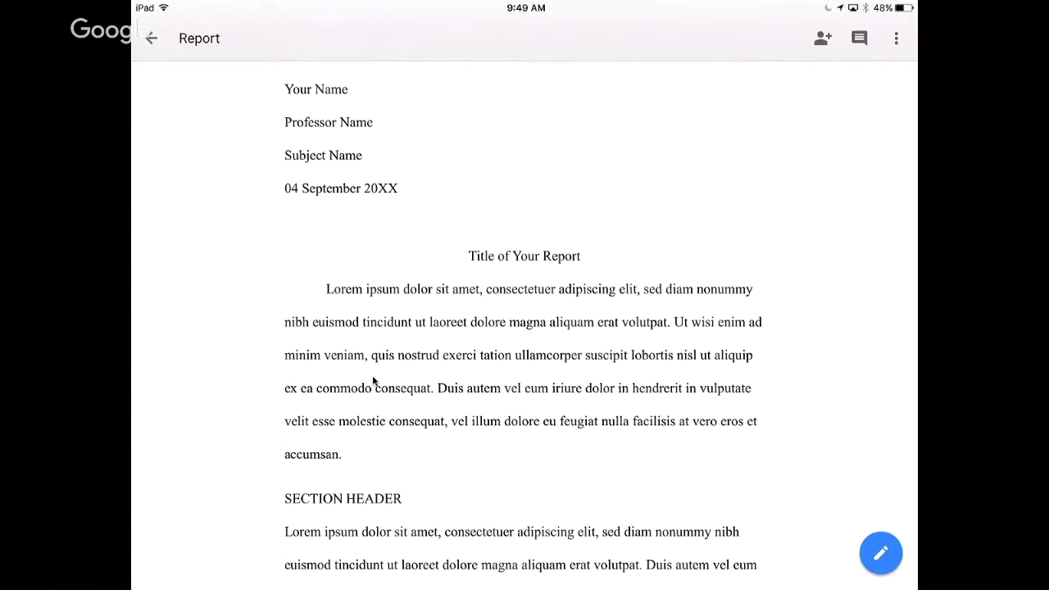
left_click(151, 37)
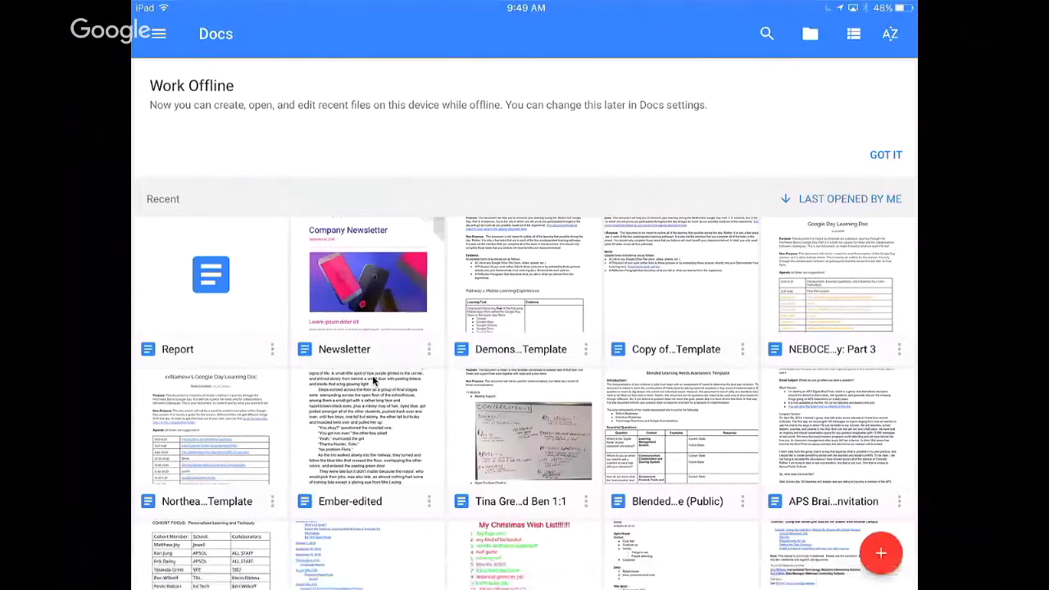
Step: Create a HeartWorks newsletter from the Newsletter Lively template, browse it, then go to the iPad home screen
left_click(881, 554)
scroll(524, 328, "down", 5)
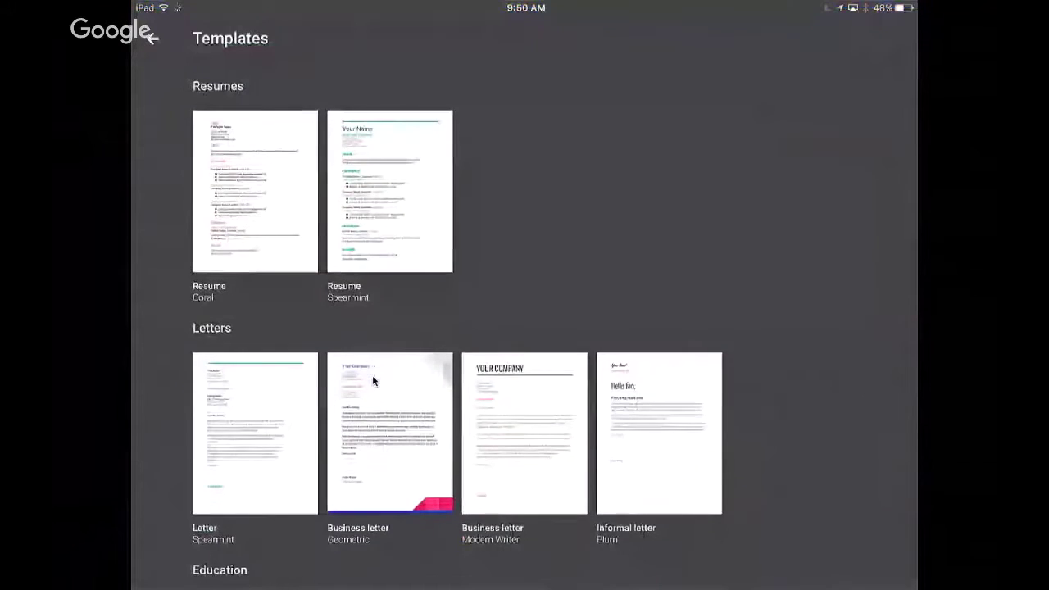
scroll(373, 381, "down", 5)
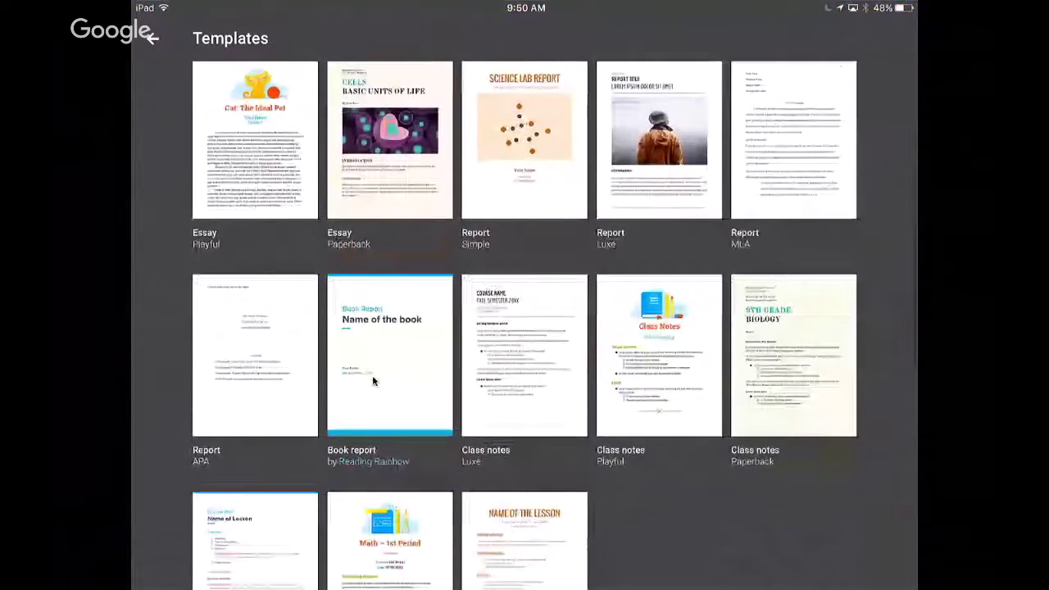
scroll(373, 381, "down", 6)
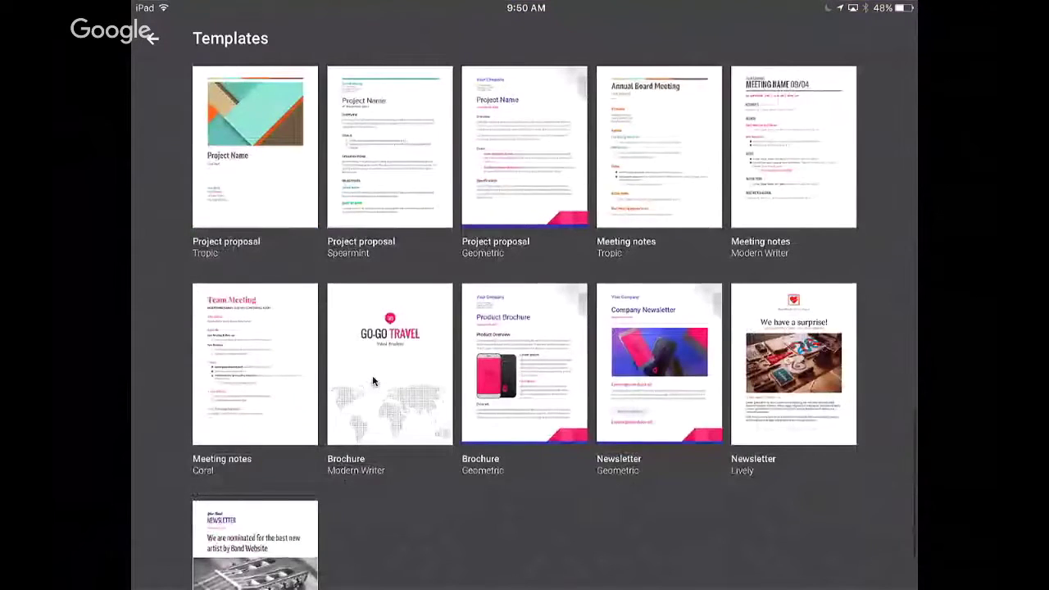
scroll(373, 381, "down", 3)
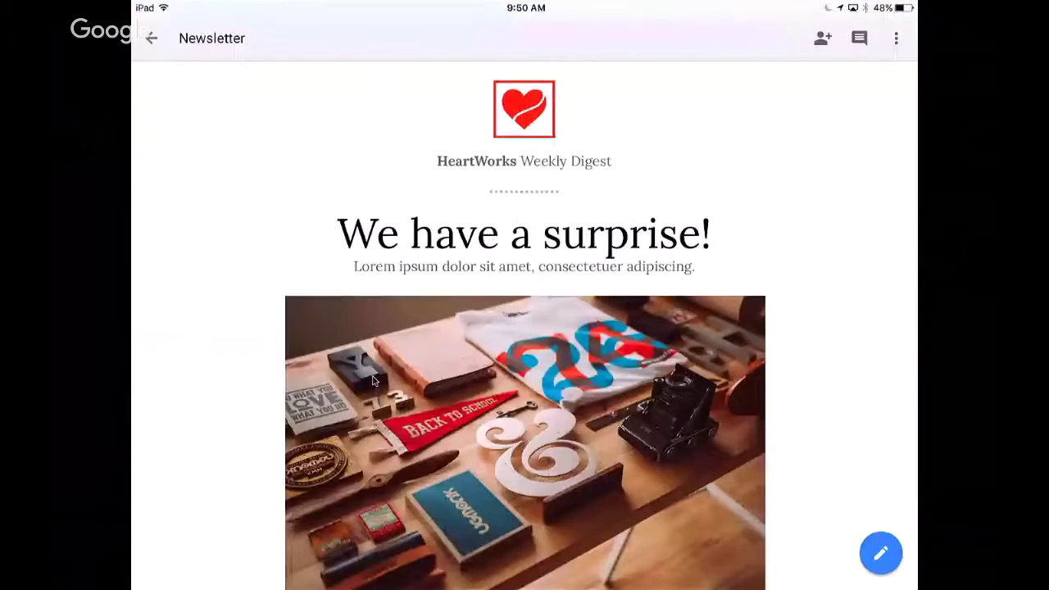
scroll(373, 380, "down", 10)
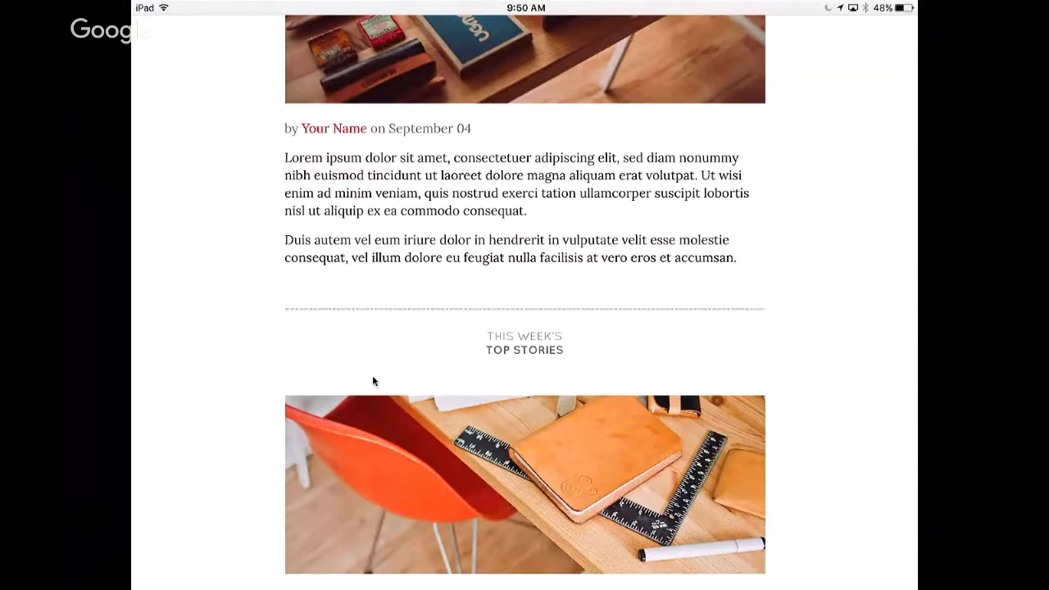
scroll(373, 380, "down", 6)
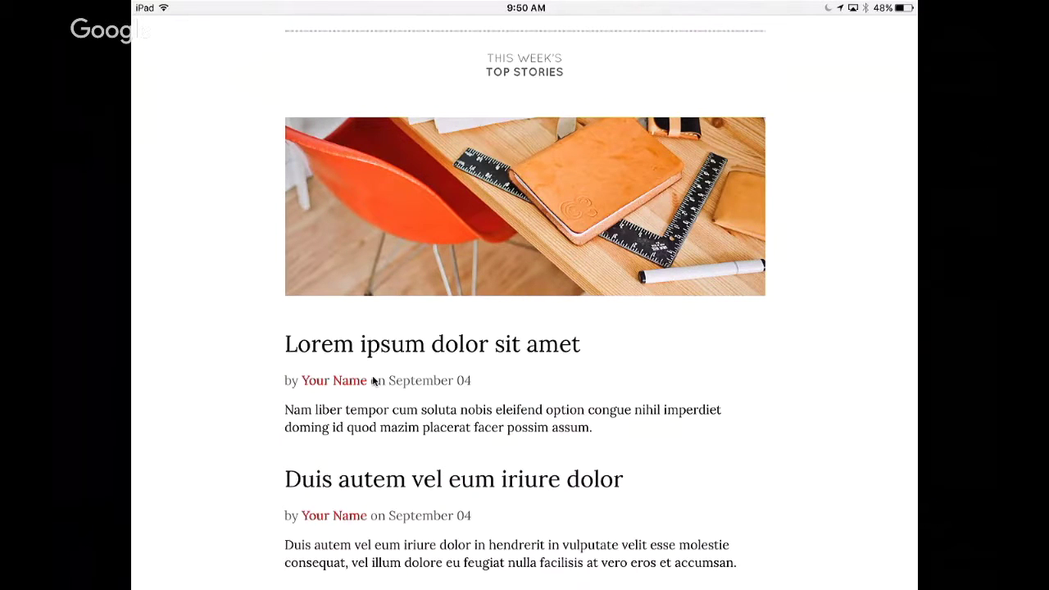
scroll(373, 380, "up", 10)
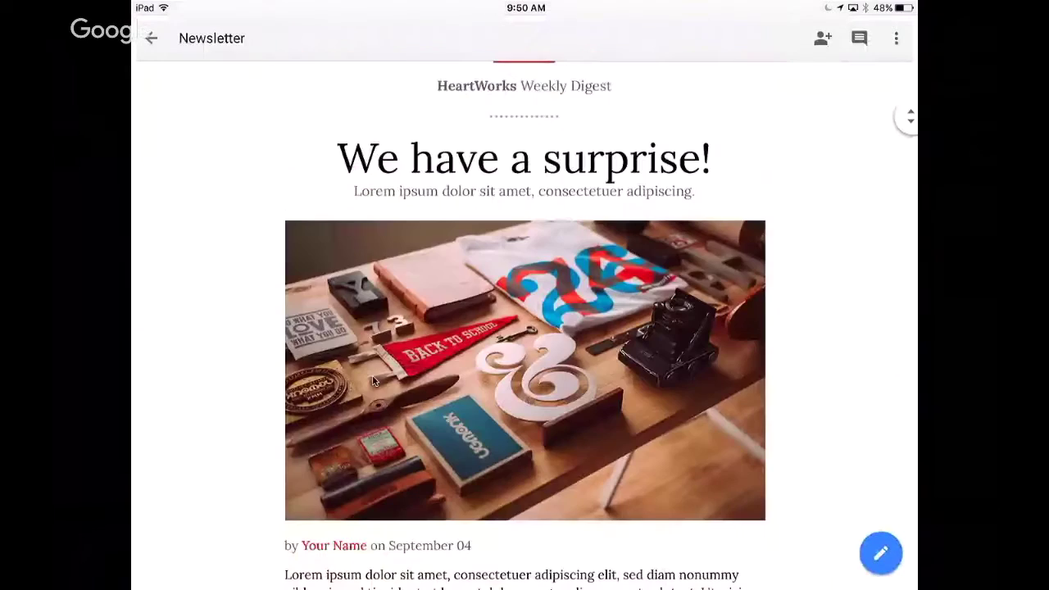
scroll(372, 381, "up", 2)
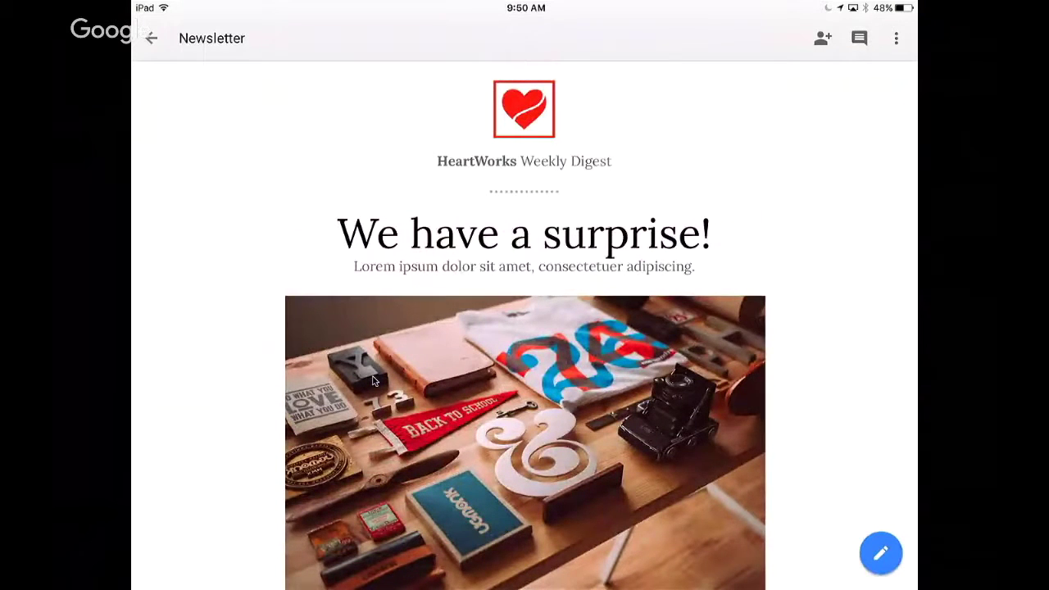
key("super+h")
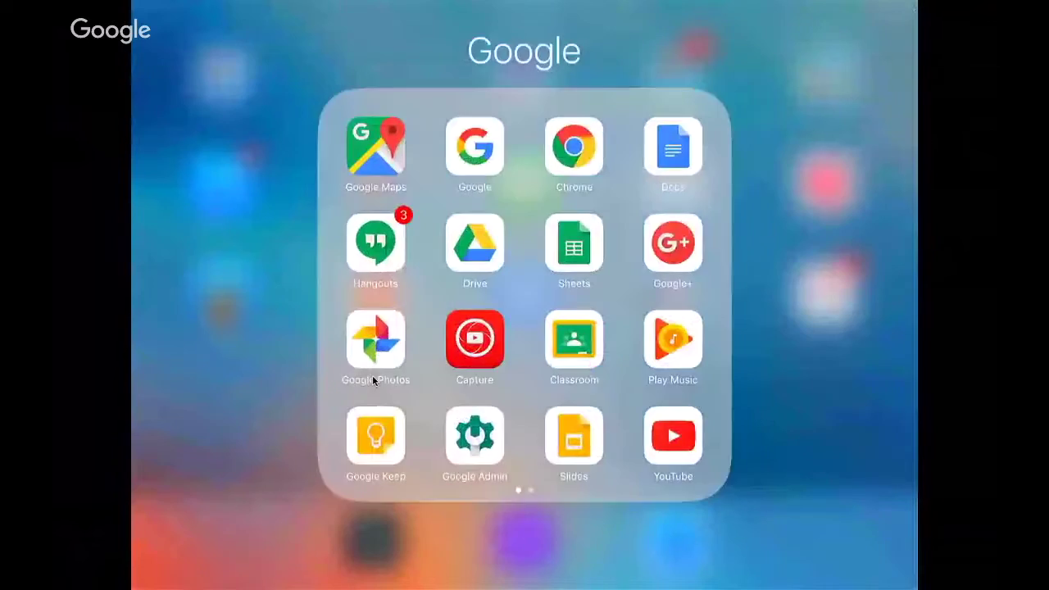
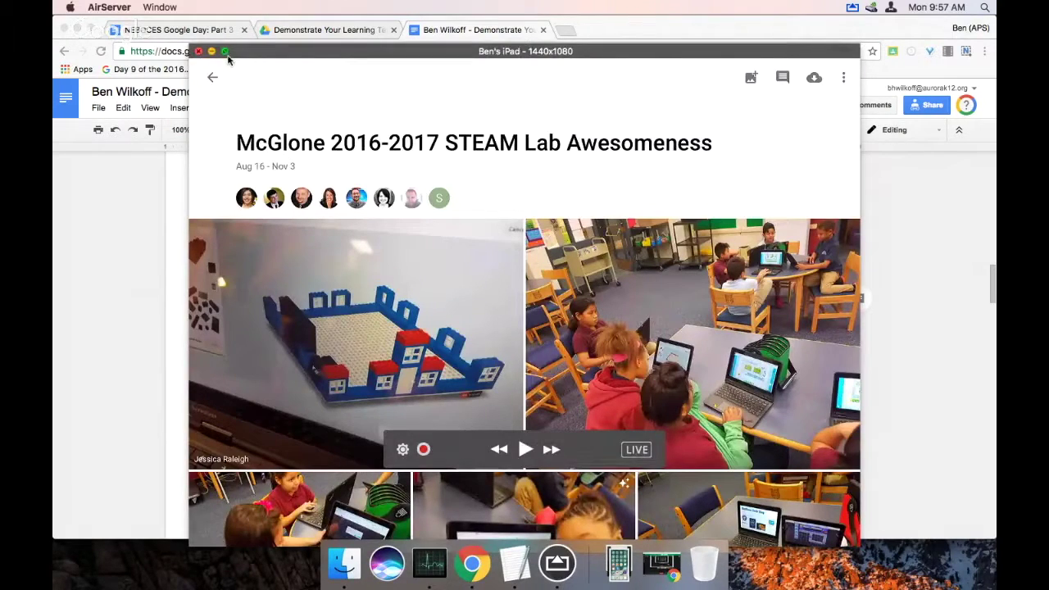
Step: Show the mirrored iPad full screen, scroll the STEAM Lab album photos, then exit full screen
left_click(225, 52)
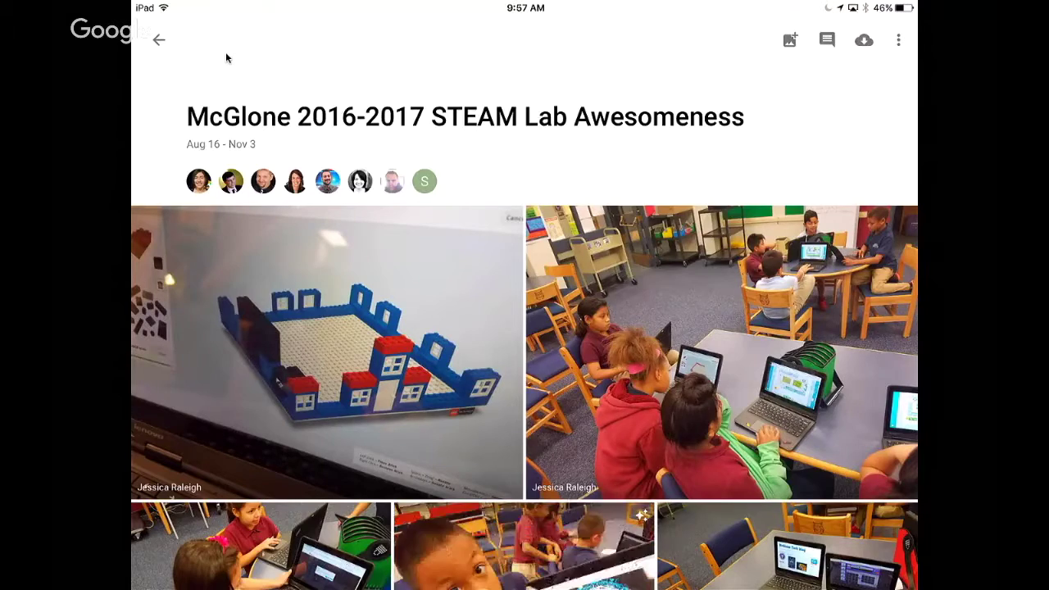
scroll(525, 327, "down", 3)
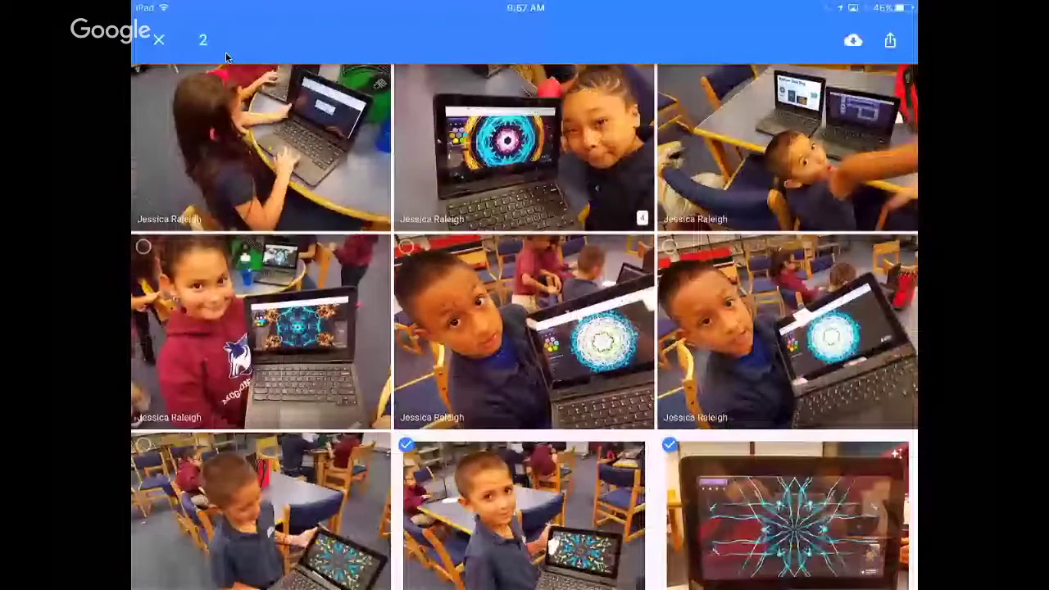
scroll(525, 328, "down", 1)
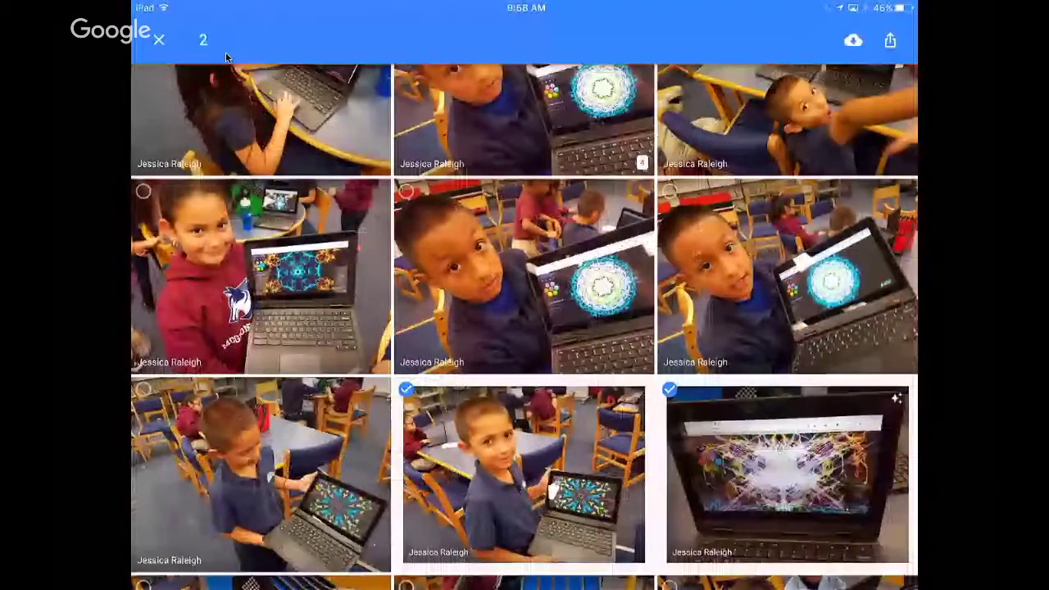
scroll(524, 327, "down", 5)
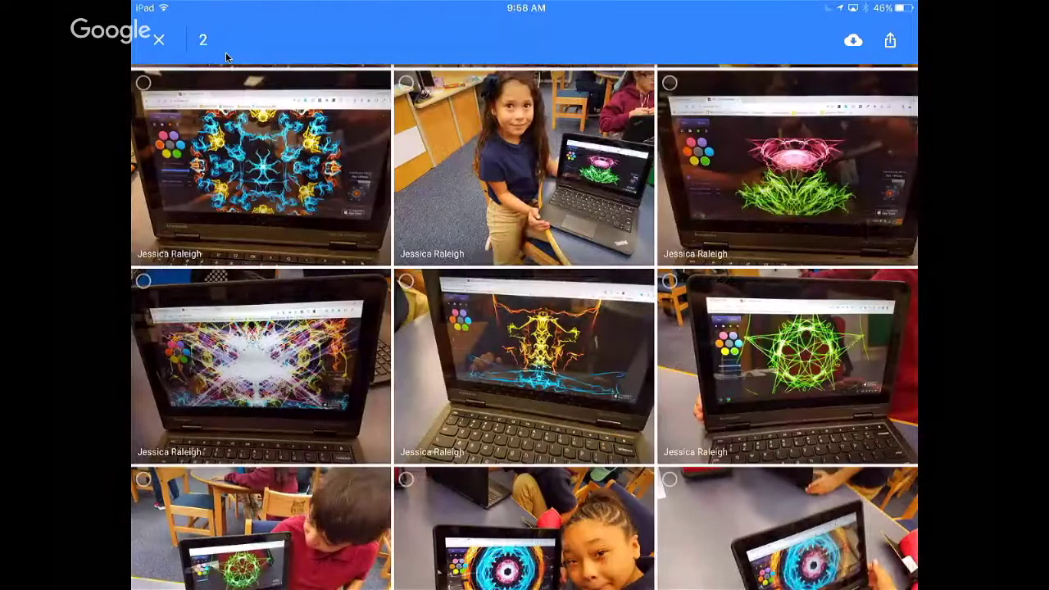
scroll(524, 327, "down", 2)
scroll(525, 327, "down", 3)
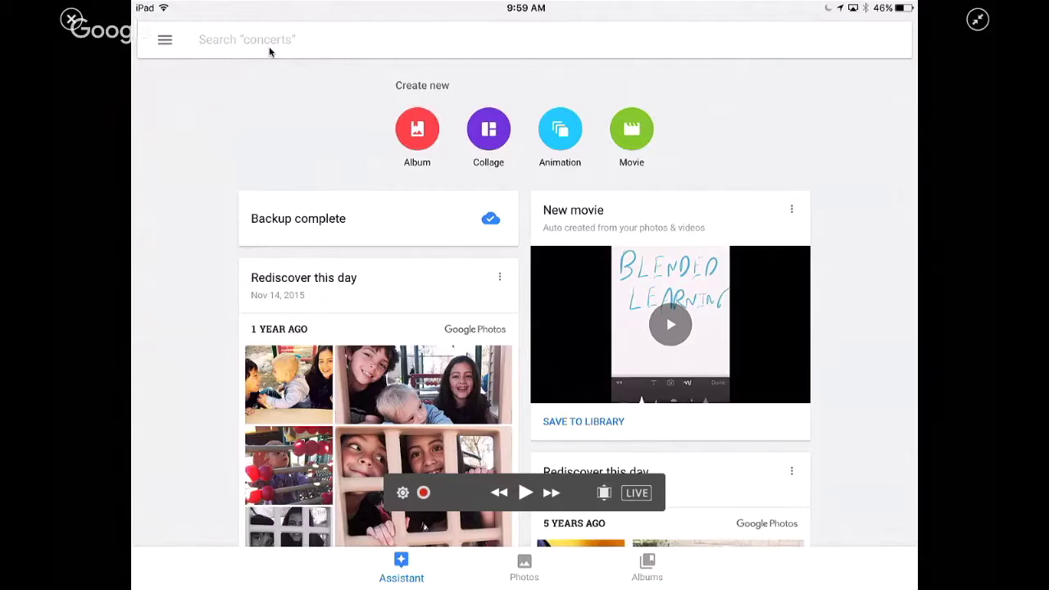
key("Escape")
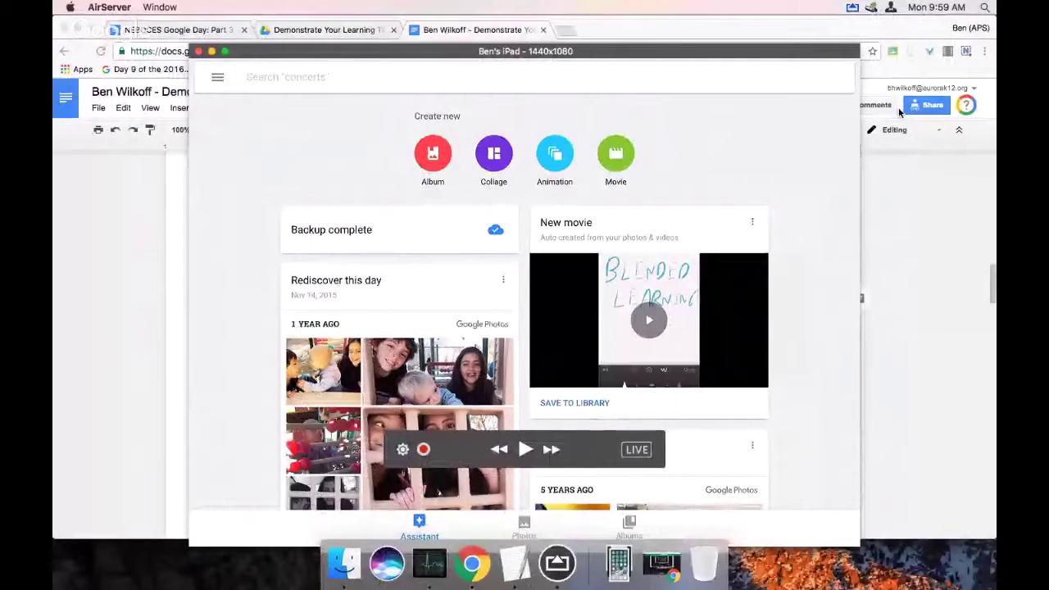
Step: Bring the learning task doc forward, review its Pathway 1 task table, then switch to the agenda
left_click(899, 112)
left_click(344, 326)
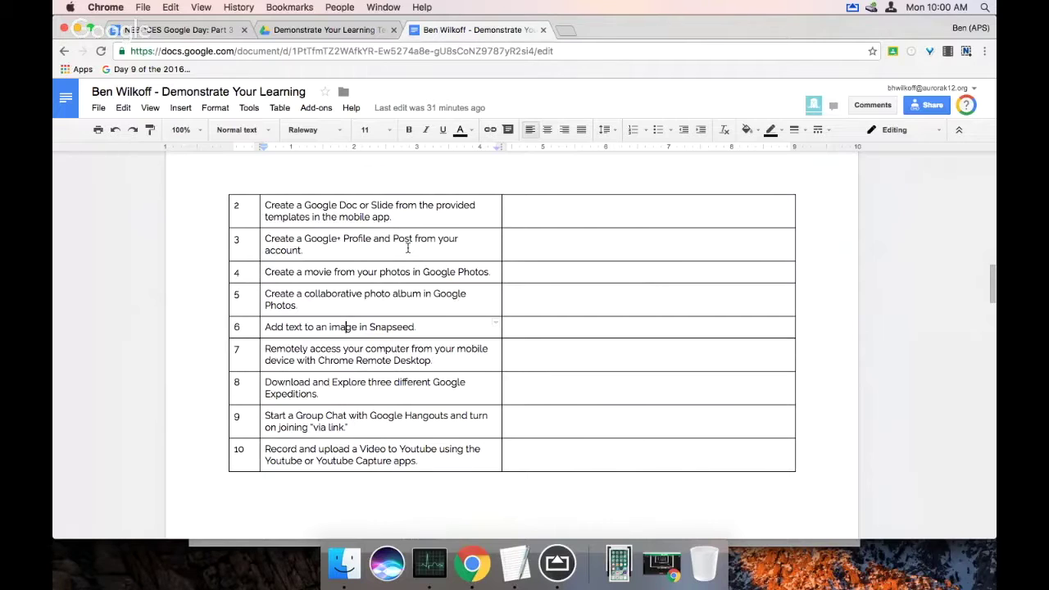
scroll(407, 248, "up", 5)
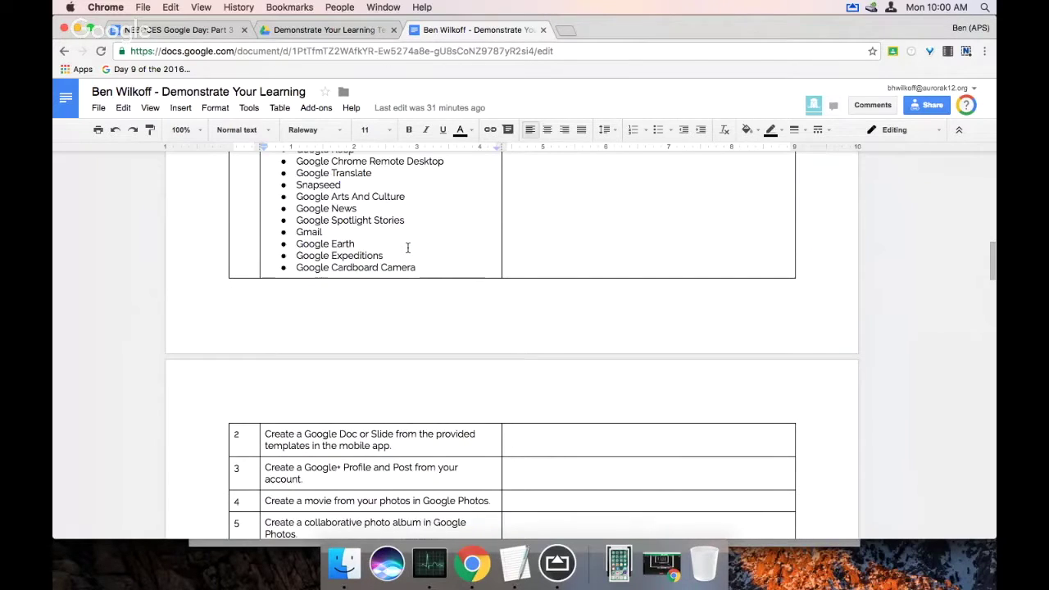
scroll(407, 248, "up", 8)
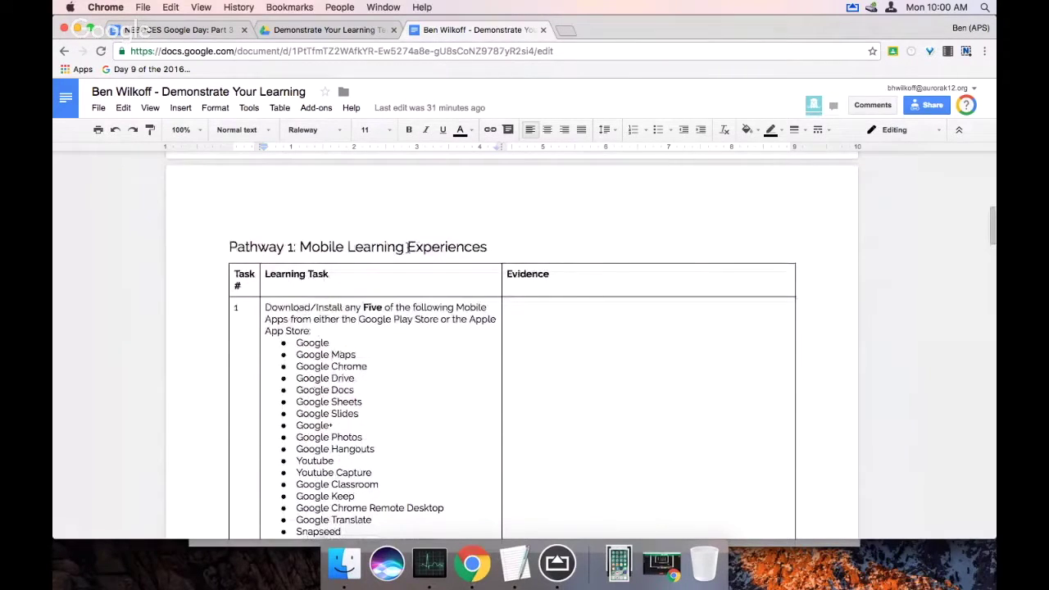
scroll(407, 247, "down", 10)
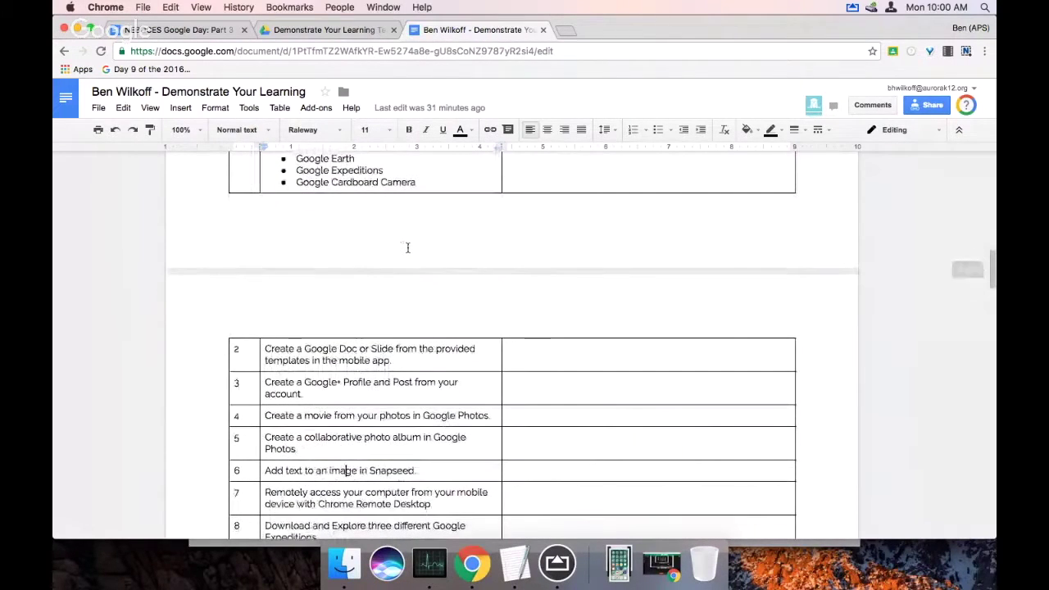
scroll(407, 248, "down", 1)
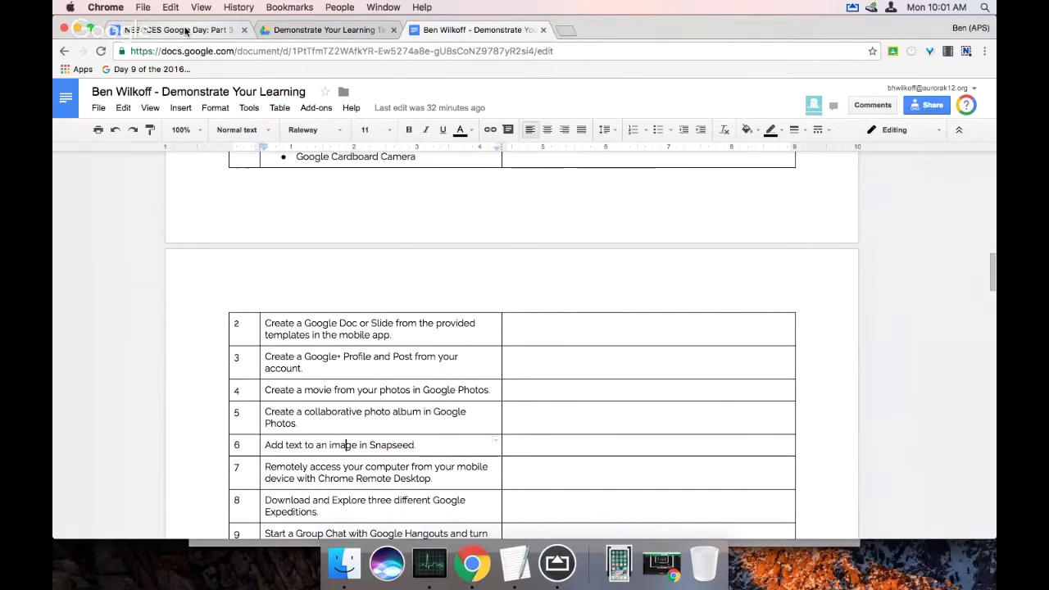
left_click(186, 31)
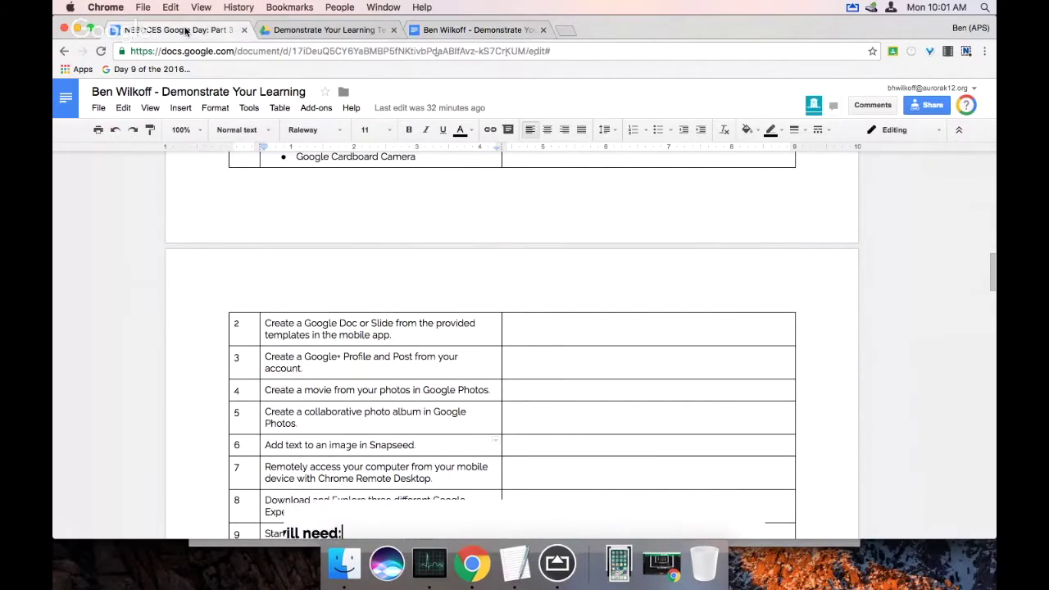
Step: Check the agenda's make-a-copy link in the participant table, then bring the template doc forward
scroll(584, 426, "down", 4)
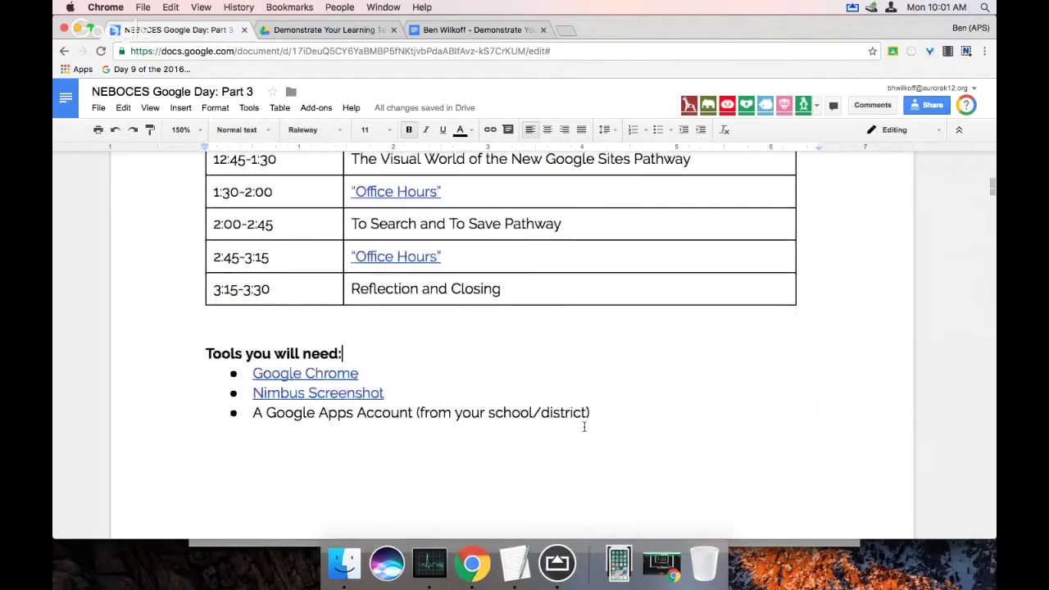
scroll(584, 426, "down", 8)
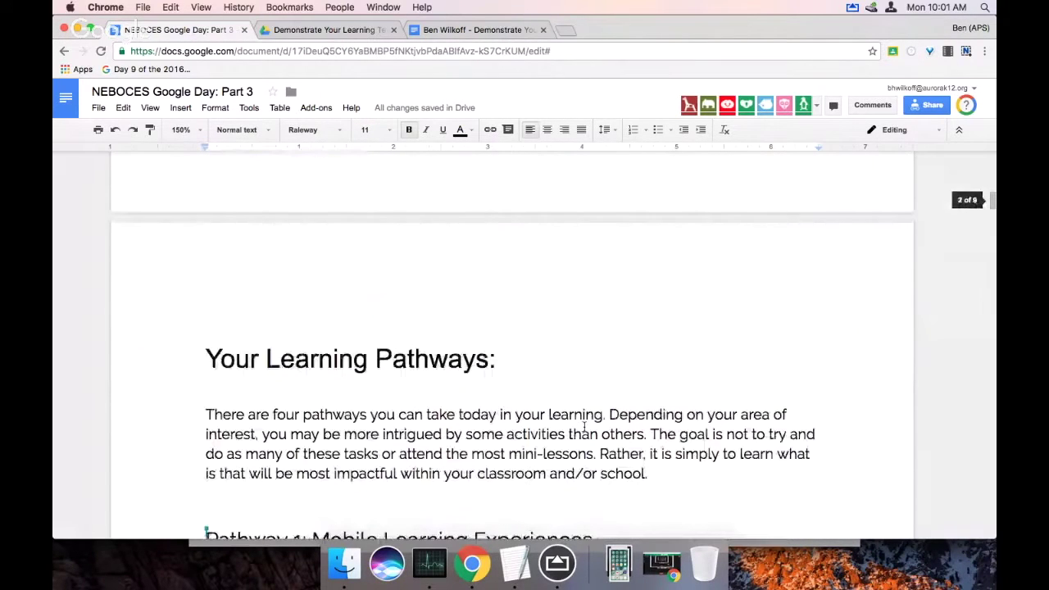
scroll(584, 424, "down", 10)
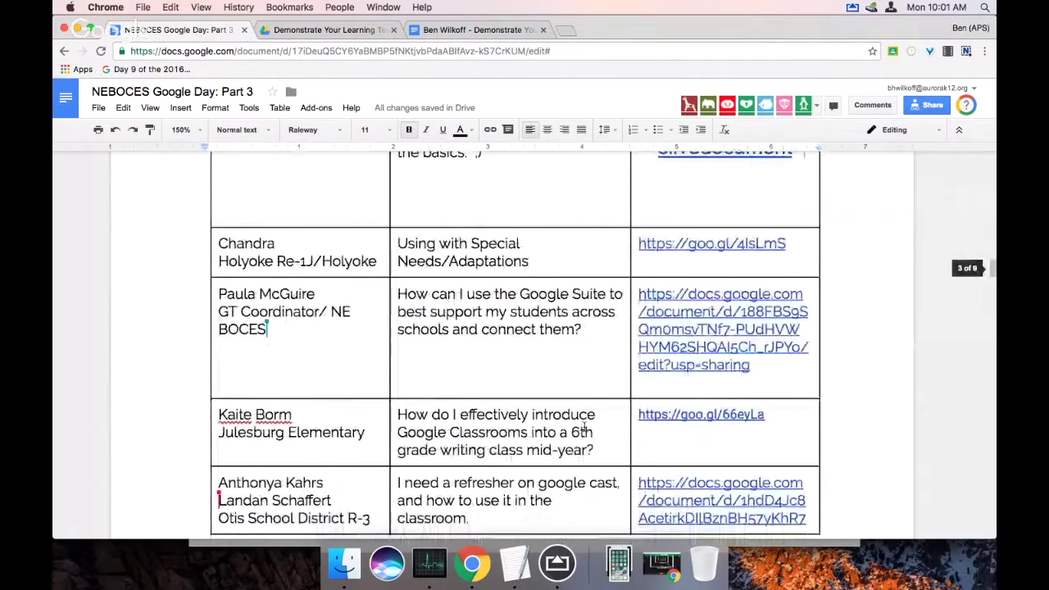
scroll(584, 426, "down", 10)
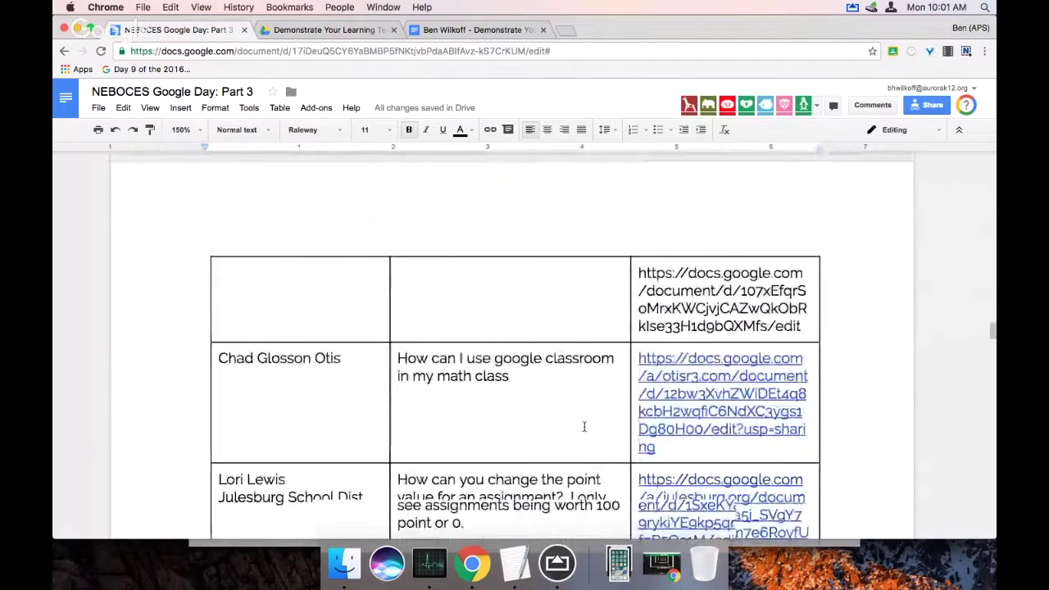
scroll(584, 426, "down", 10)
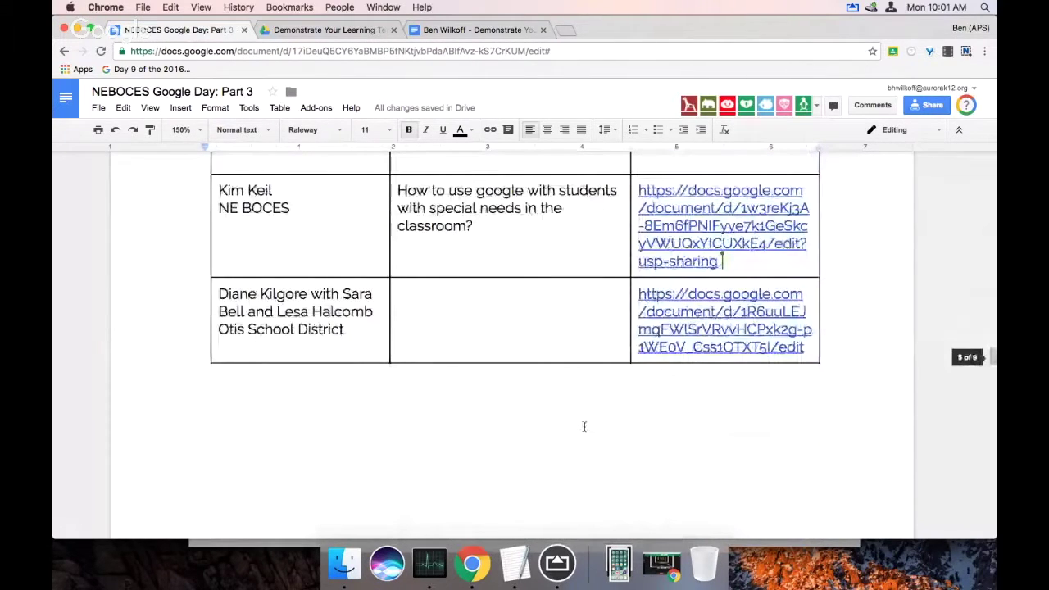
scroll(584, 426, "down", 10)
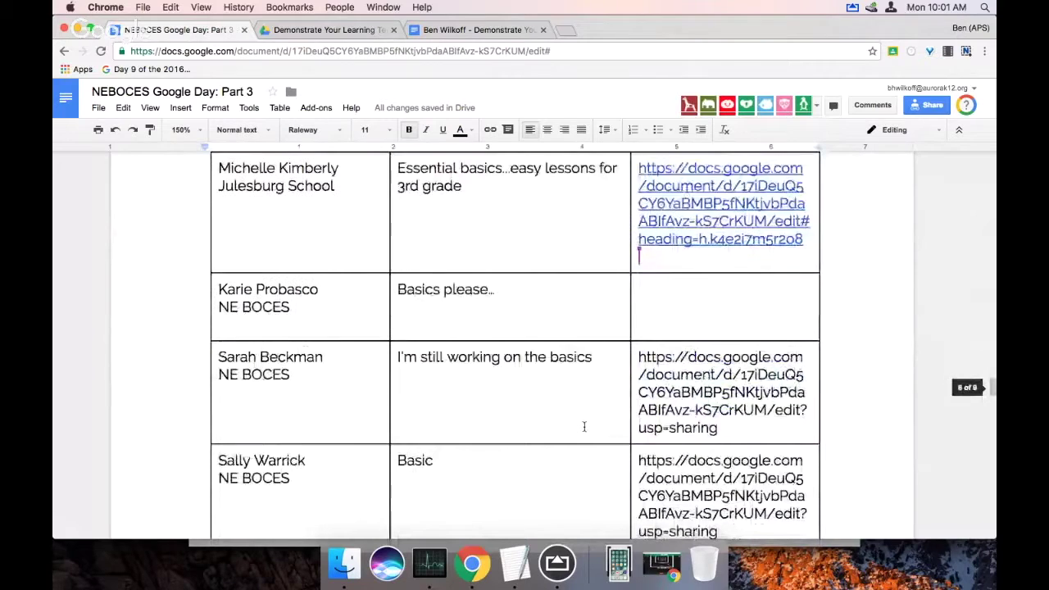
scroll(584, 426, "down", 10)
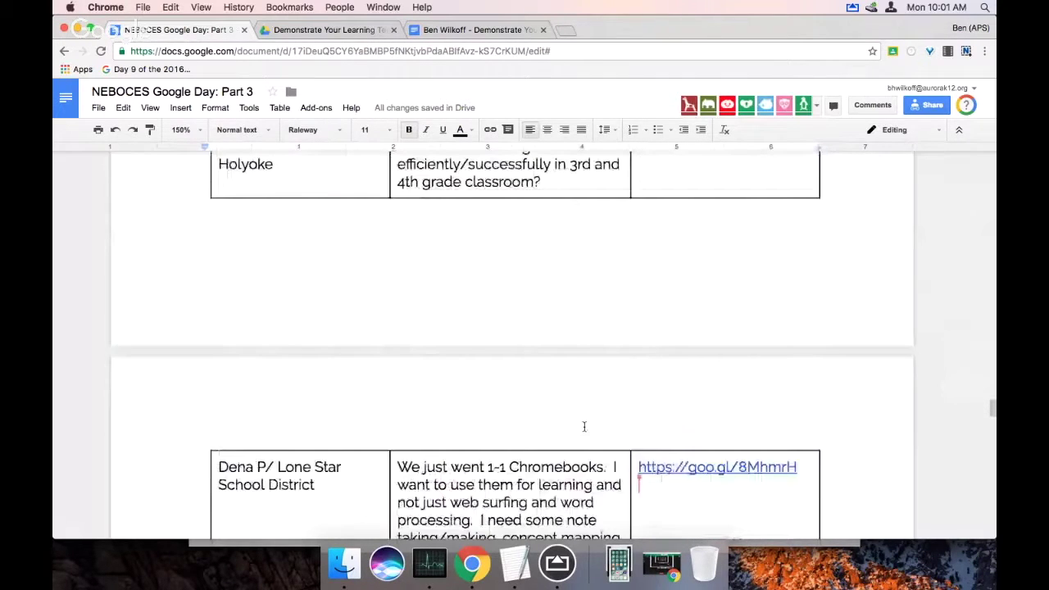
scroll(584, 426, "down", 10)
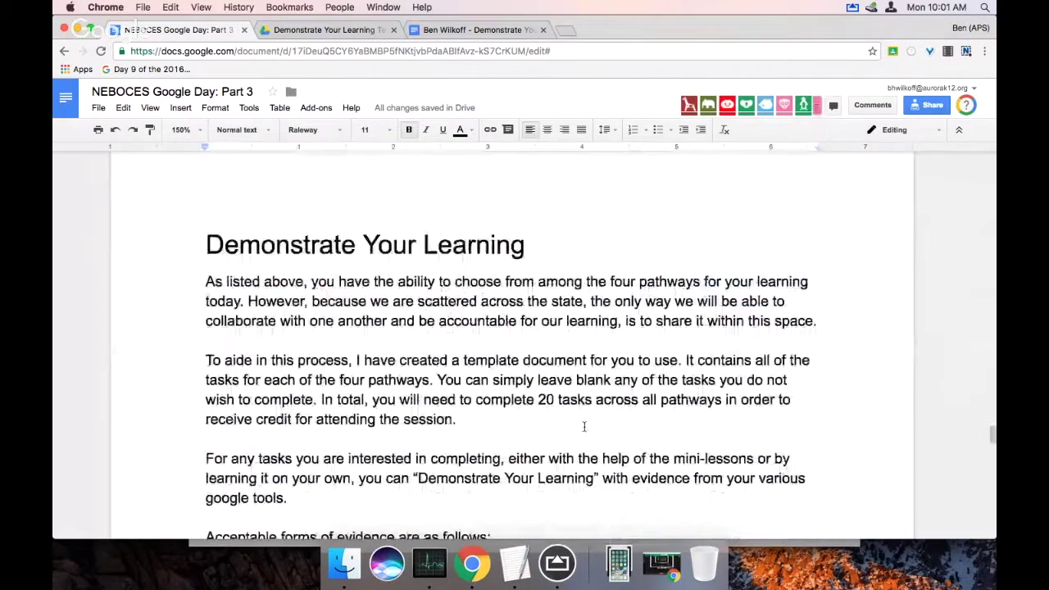
scroll(584, 426, "down", 5)
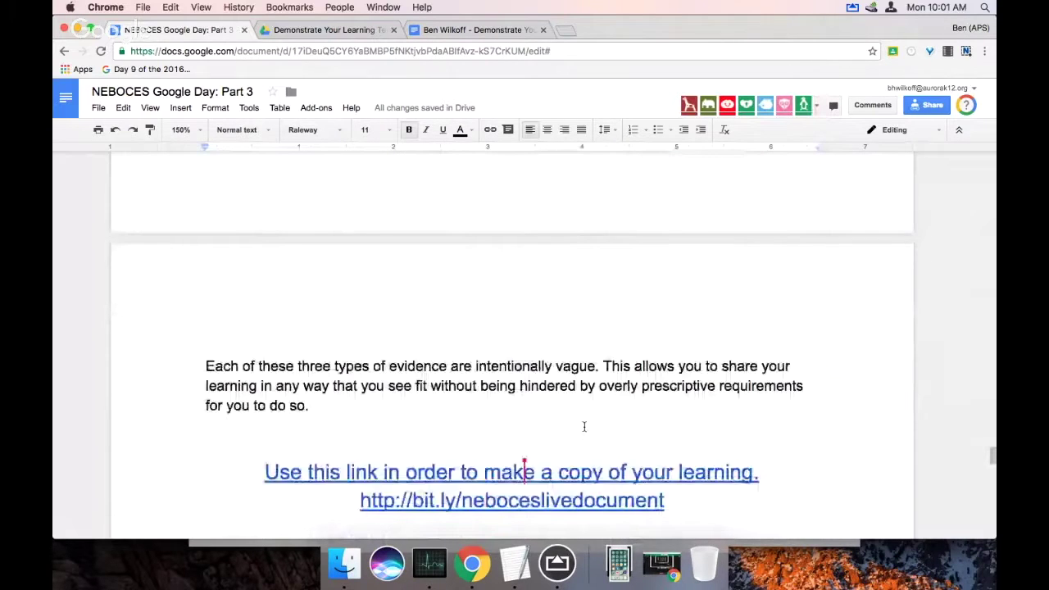
scroll(584, 426, "down", 3)
left_click(389, 327)
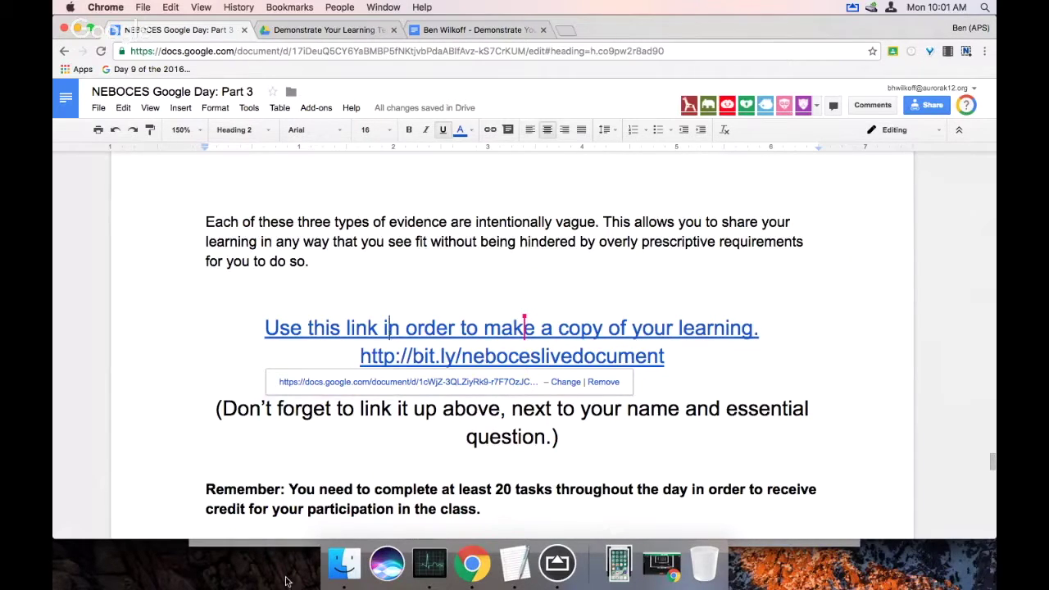
left_click(463, 449)
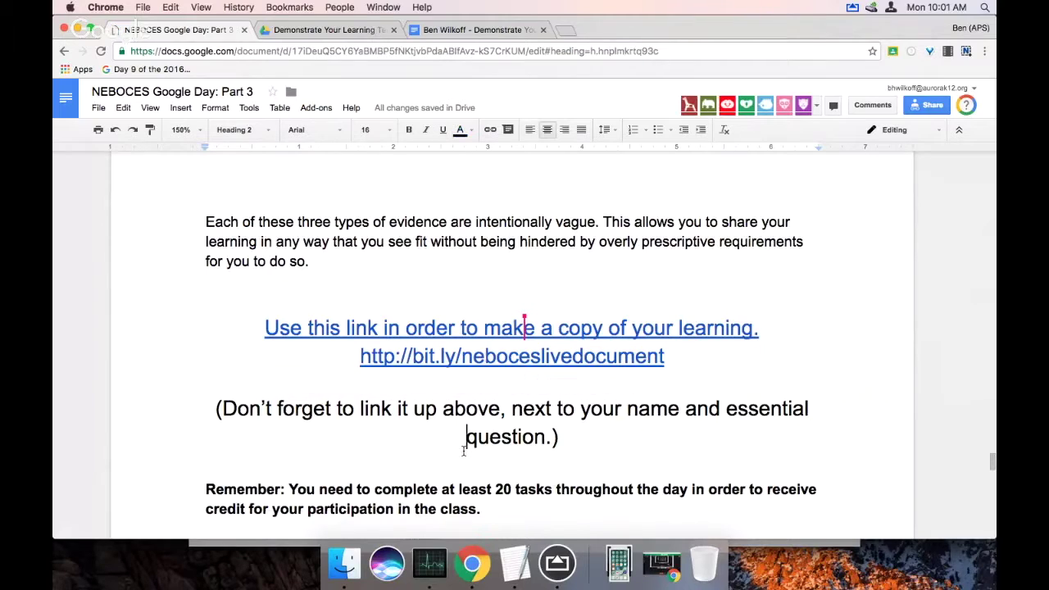
key("super+grave")
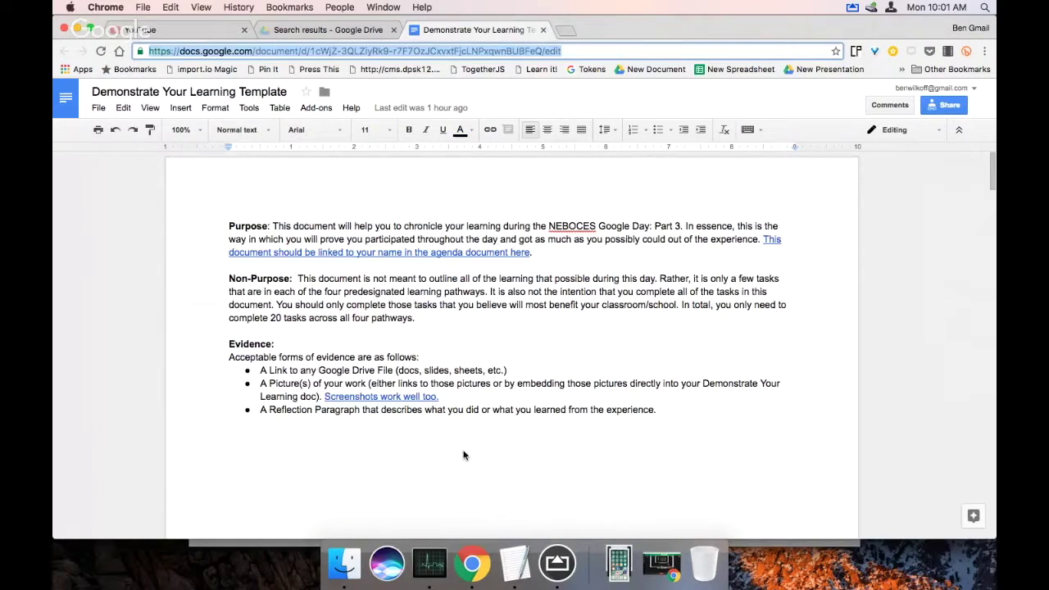
Step: Bring the YouTube live chat forward, maximize and zoom it to 150%, and scroll to the newest messages
key("super+grave")
double_click(301, 25)
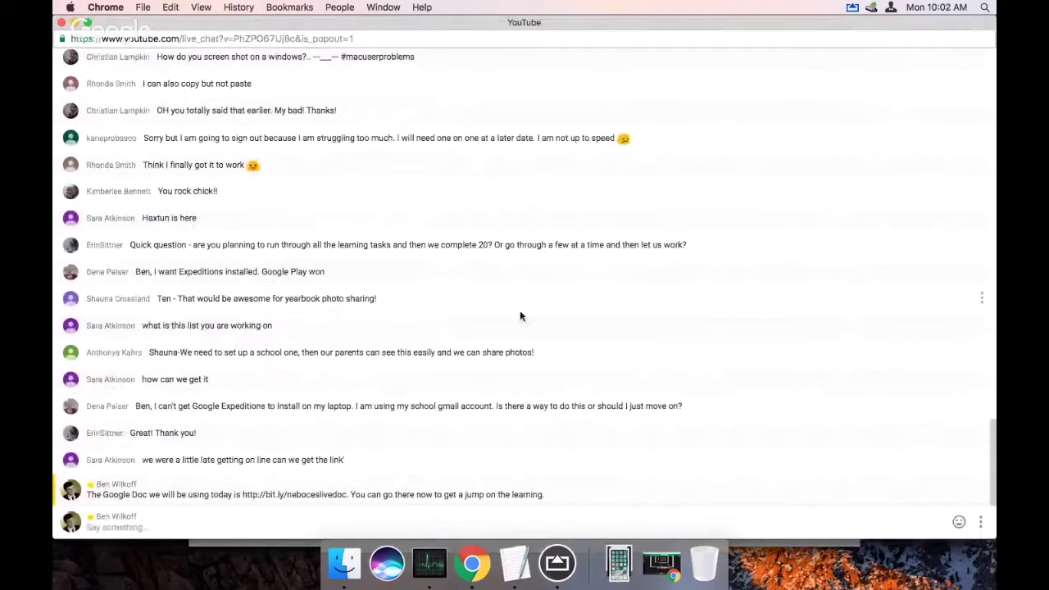
key("super+equal")
key("super+equal")
key("super+equal")
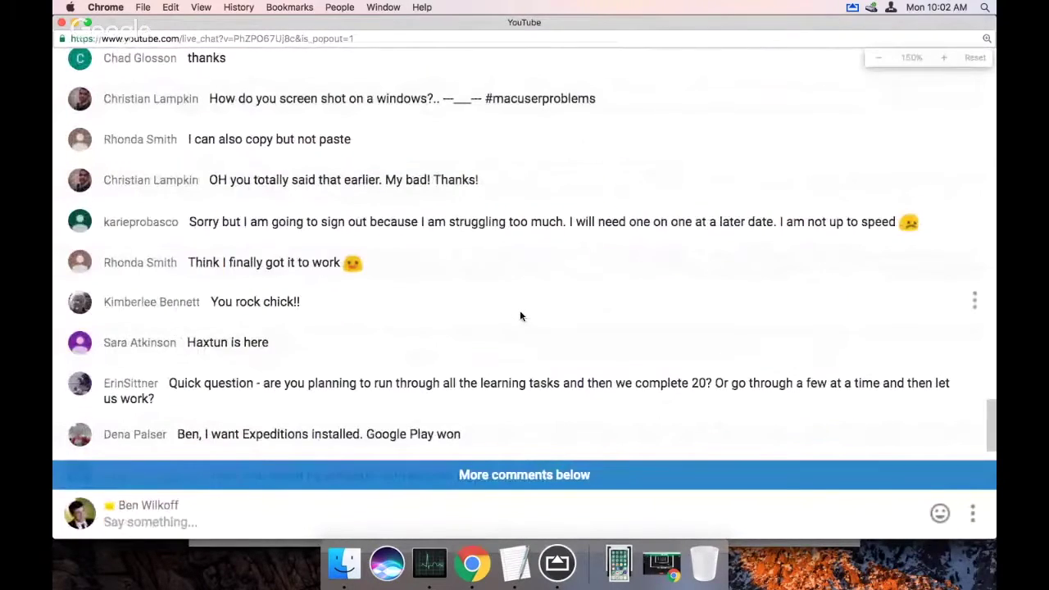
key("super+equal")
scroll(445, 309, "down", 5)
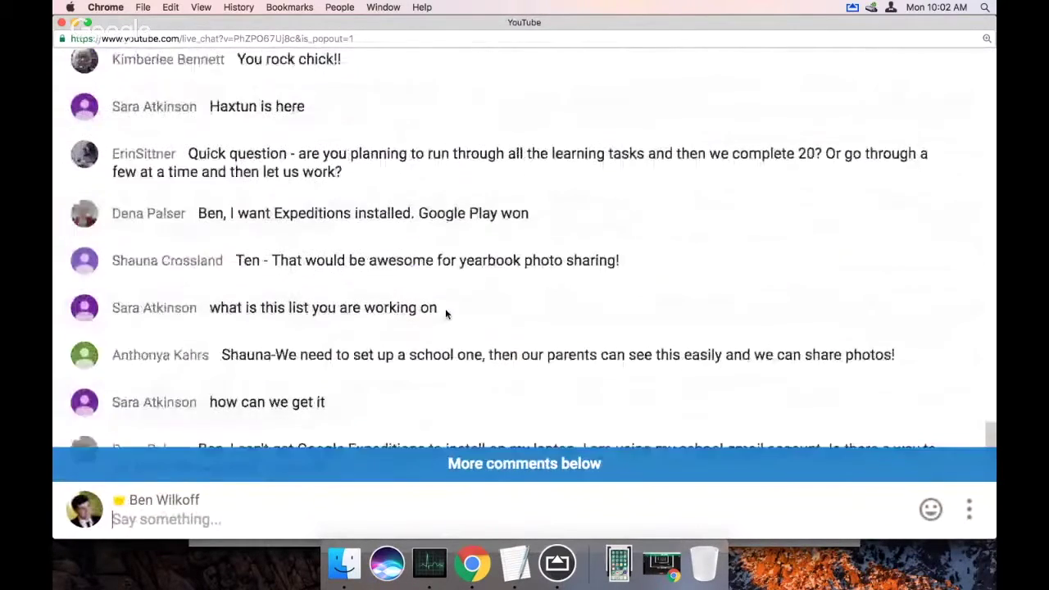
scroll(445, 308, "up", 1)
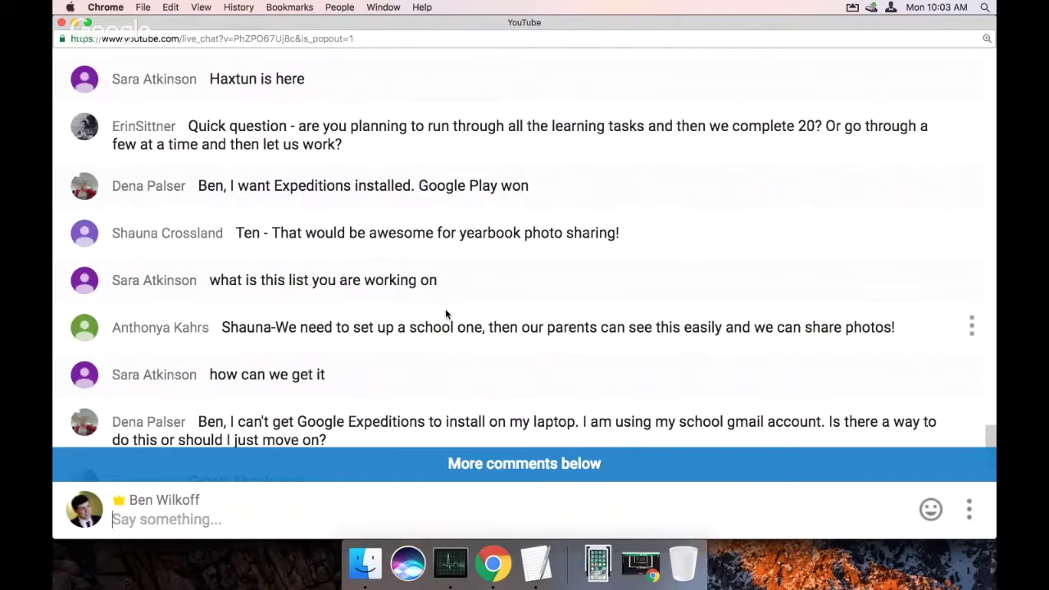
scroll(445, 308, "down", 2)
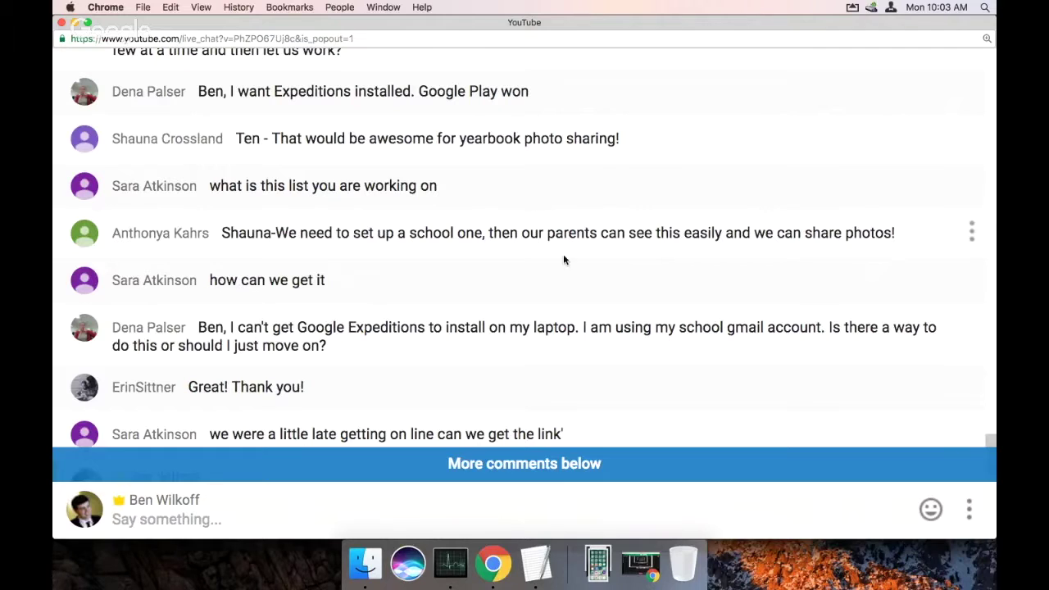
scroll(557, 262, "down", 3)
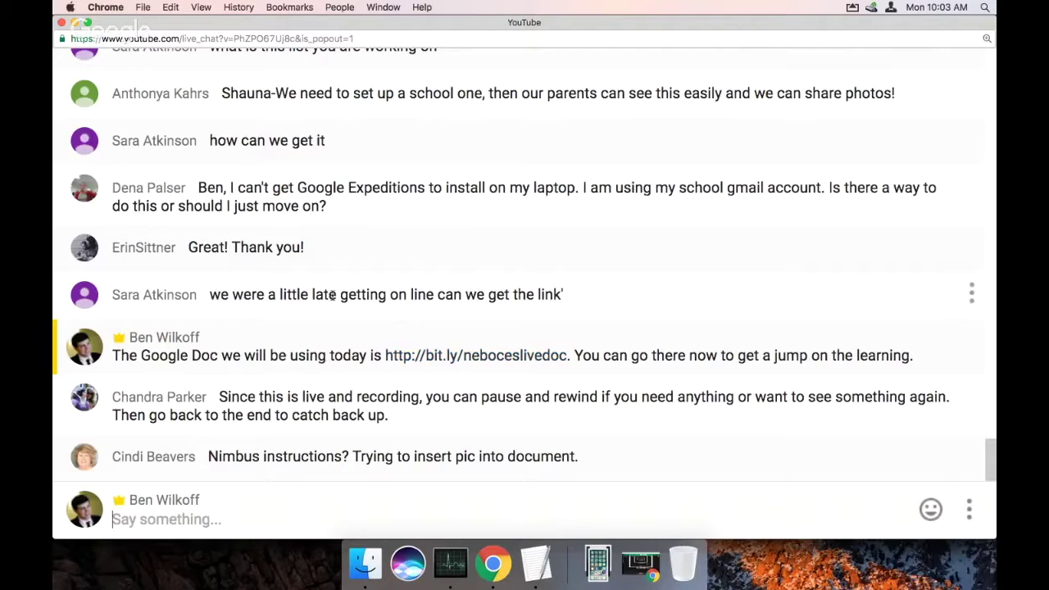
key("super+grave")
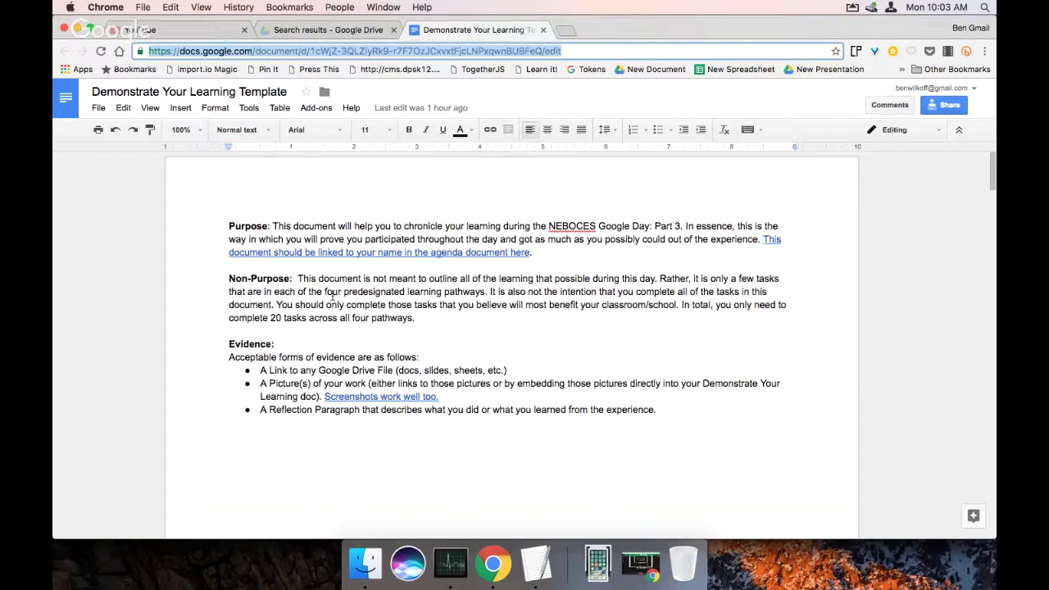
Step: Scroll the template down to the Pathway 1: Mobile Learning Experiences task table
scroll(446, 377, "down", 10)
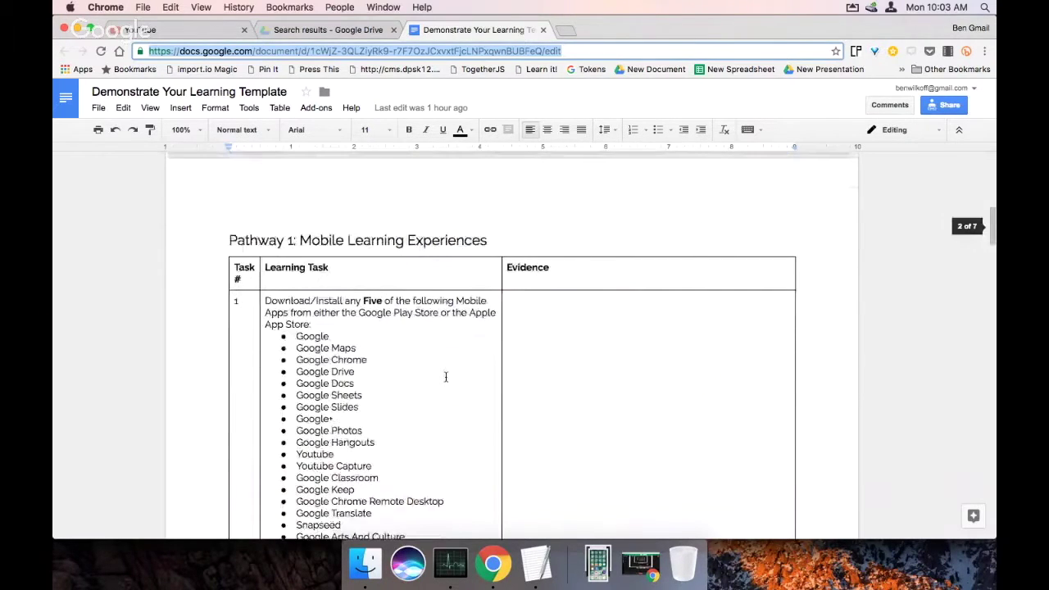
scroll(446, 377, "down", 2)
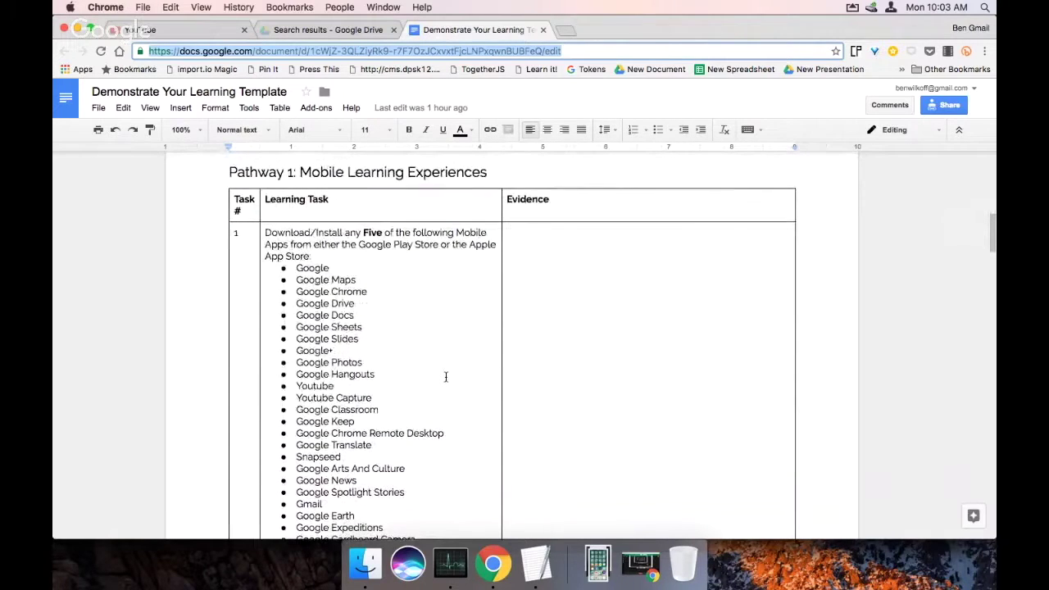
scroll(446, 377, "down", 6)
scroll(446, 377, "down", 5)
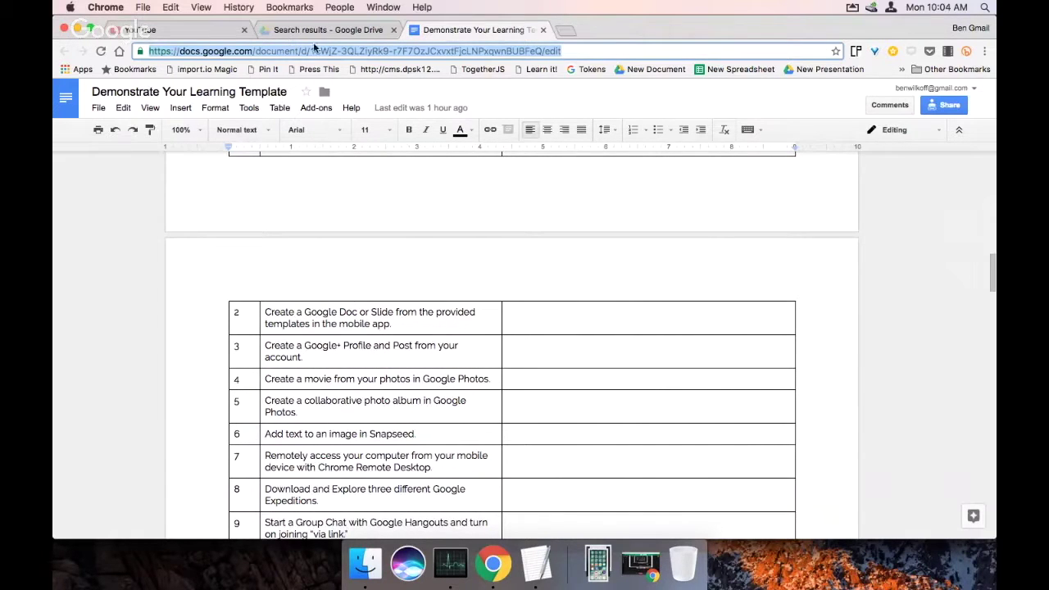
Step: In the personal copy, place the cursor in task 4's Evidence cell and open Nimbus capture options
key("super+grave")
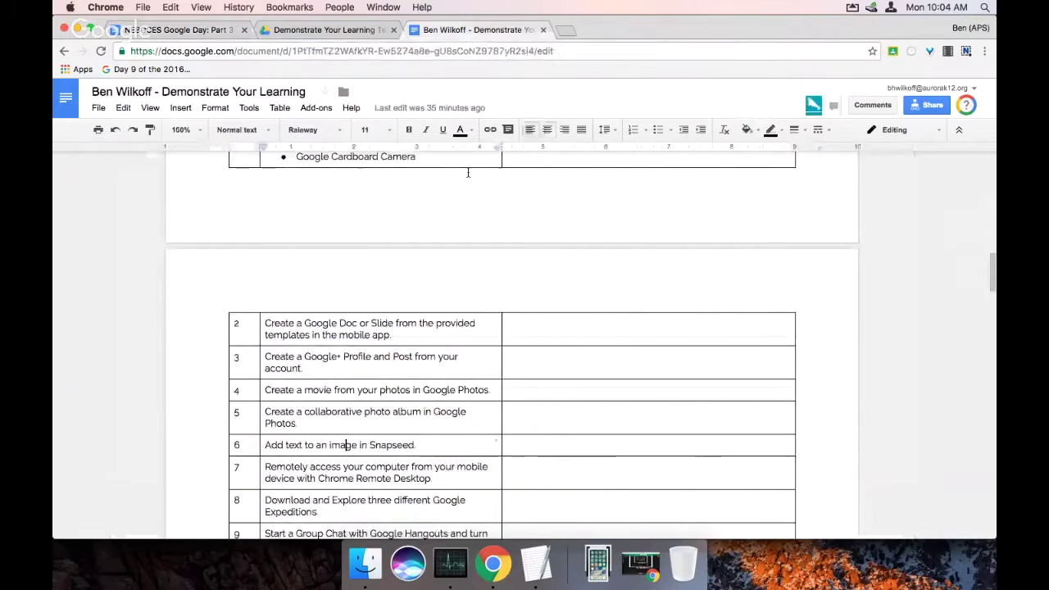
scroll(588, 390, "up", 5)
scroll(588, 390, "up", 4)
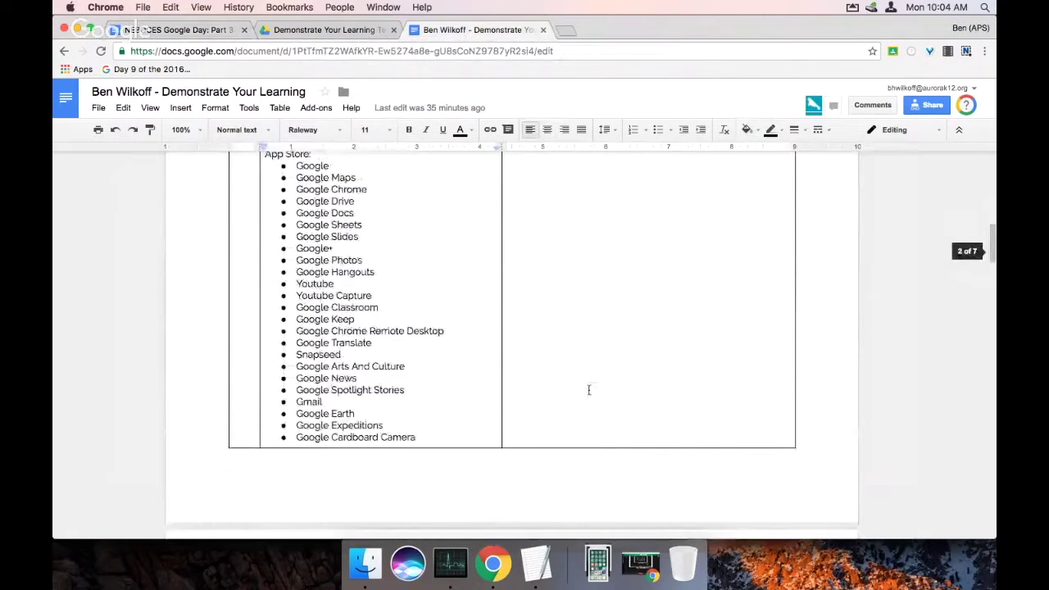
scroll(588, 390, "down", 11)
scroll(588, 390, "up", 1)
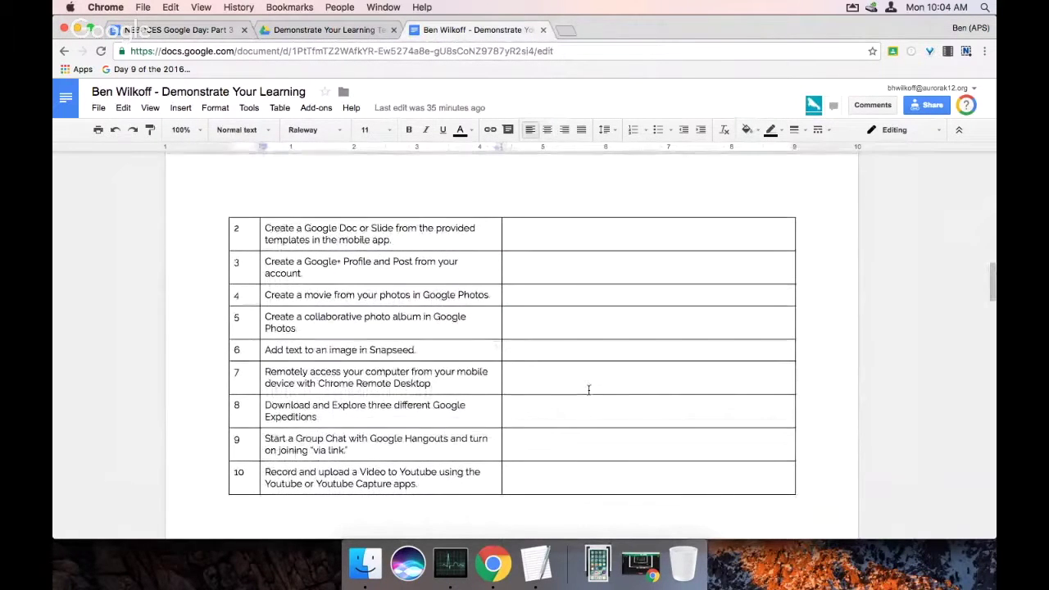
left_click(521, 299)
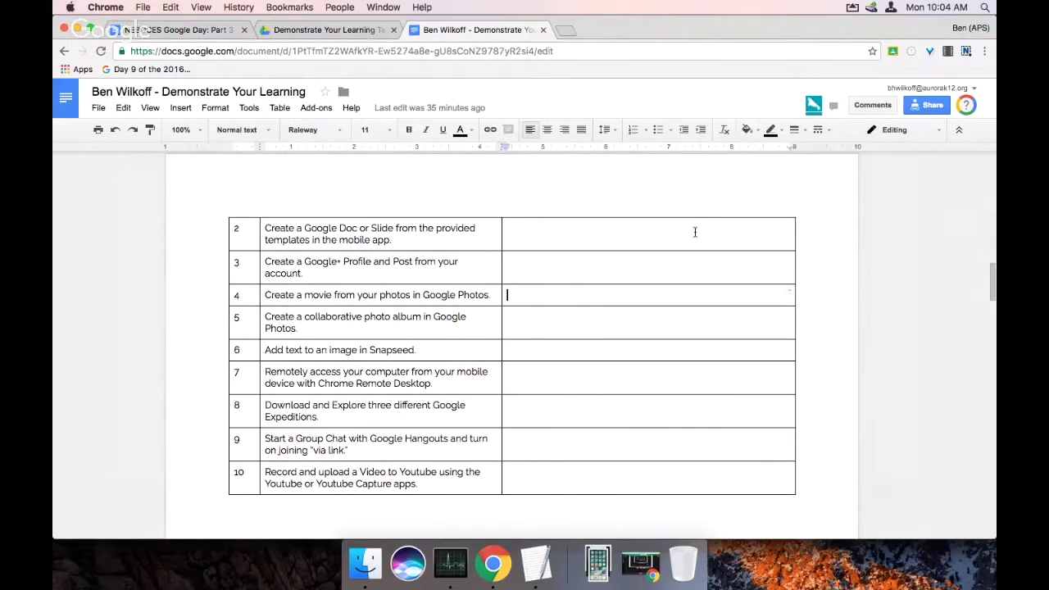
left_click(965, 52)
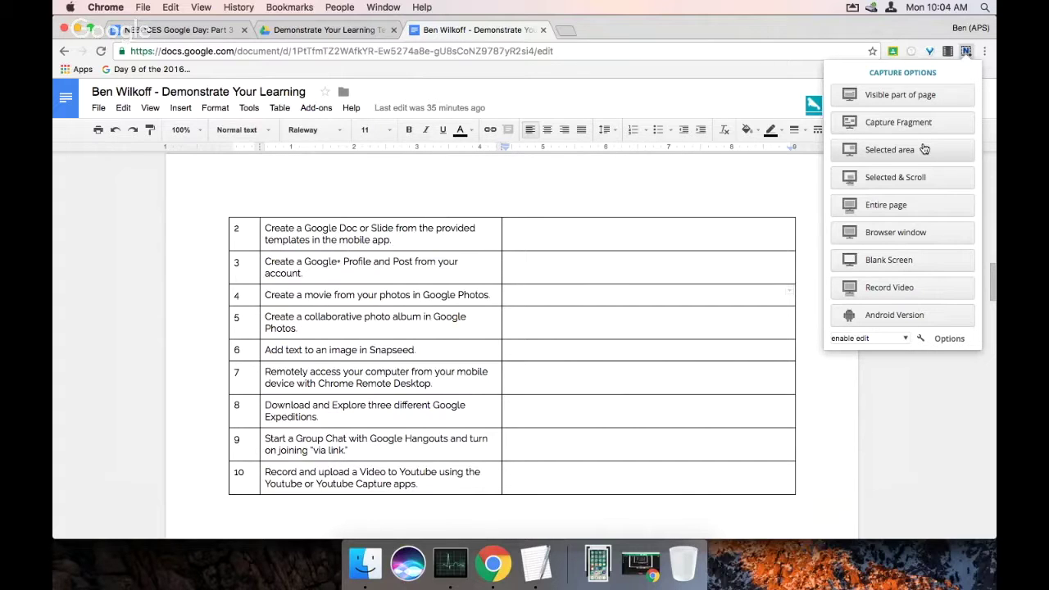
Step: Capture the visible page and annotate it with a red arrow and 'This is super exciting!'
left_click(922, 96)
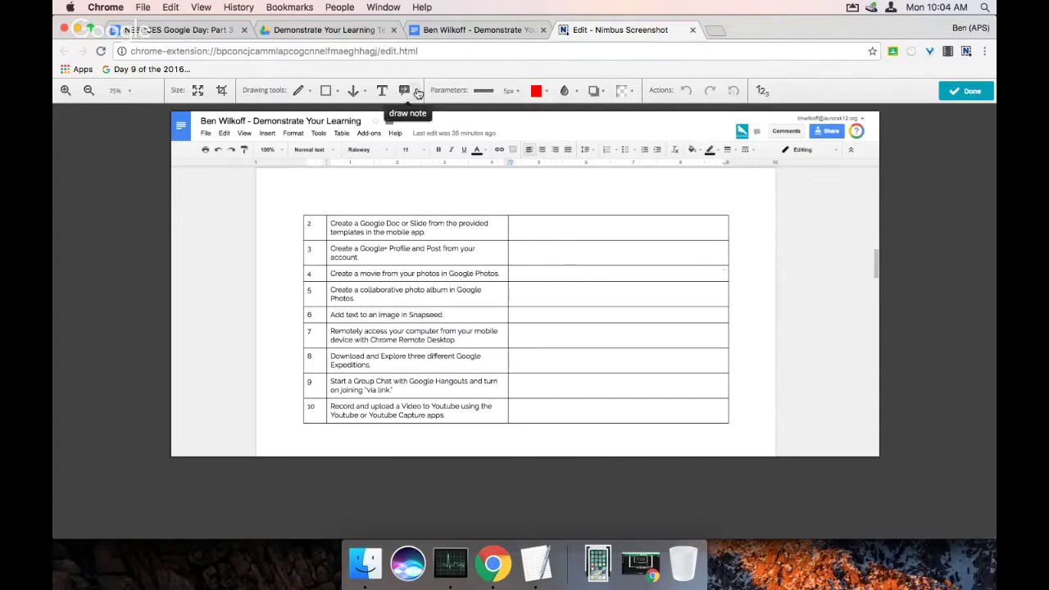
left_click(352, 92)
left_click_drag(559, 183, 460, 215)
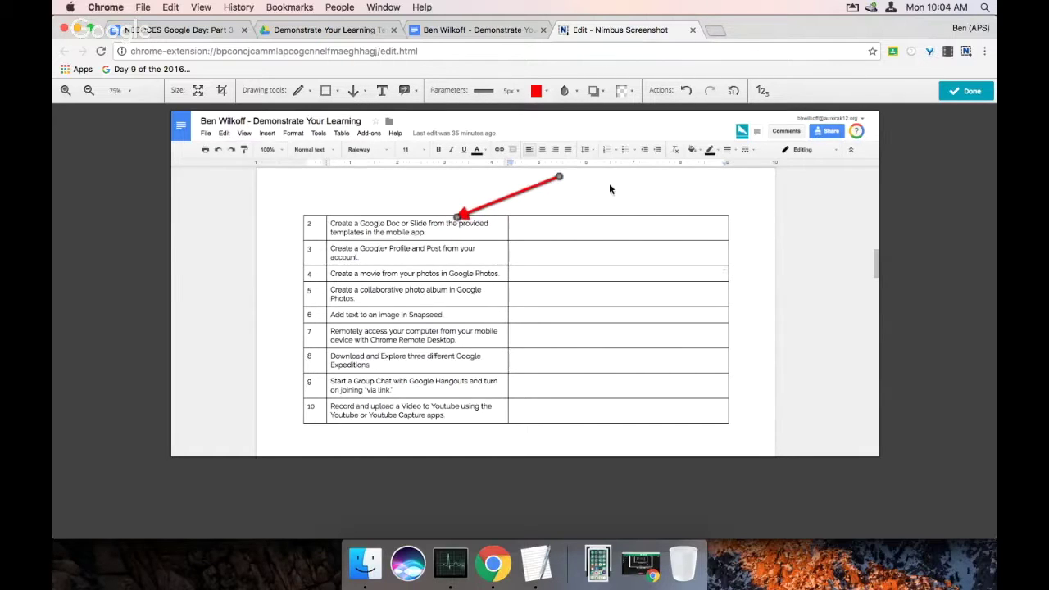
left_click(382, 92)
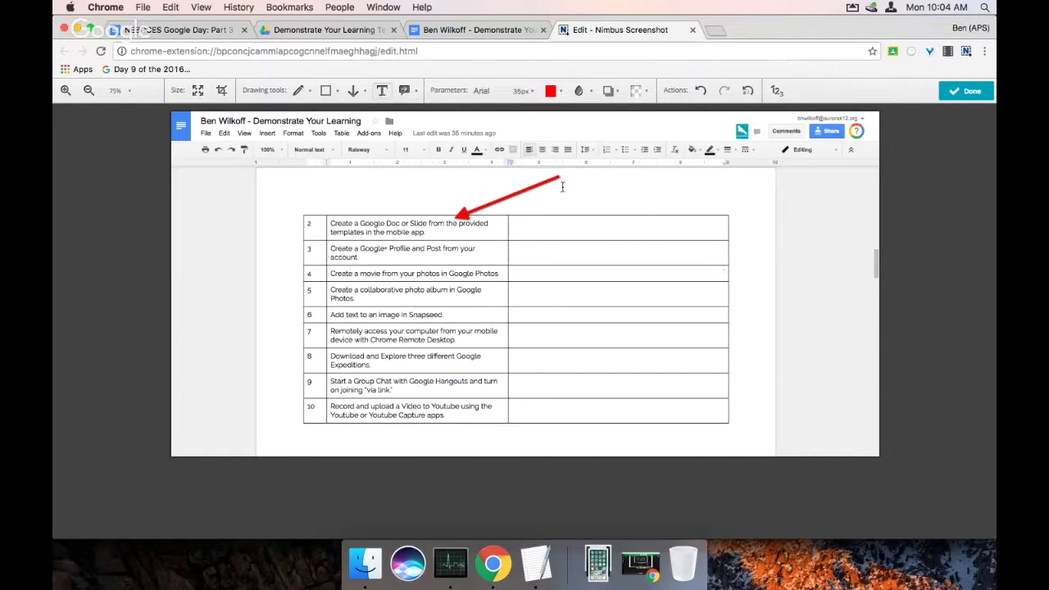
left_click(563, 177)
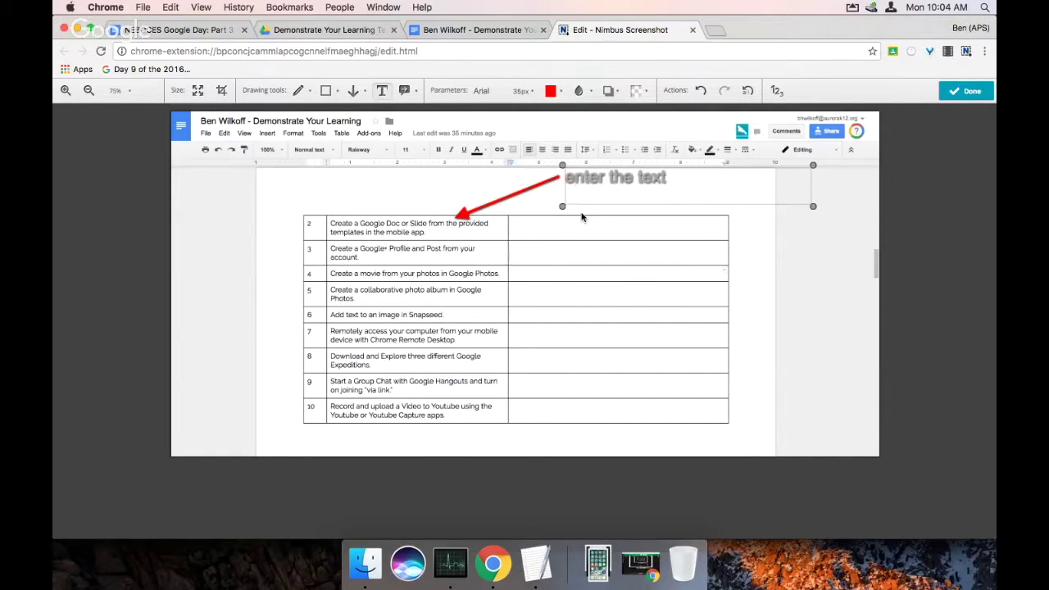
type("This is ")
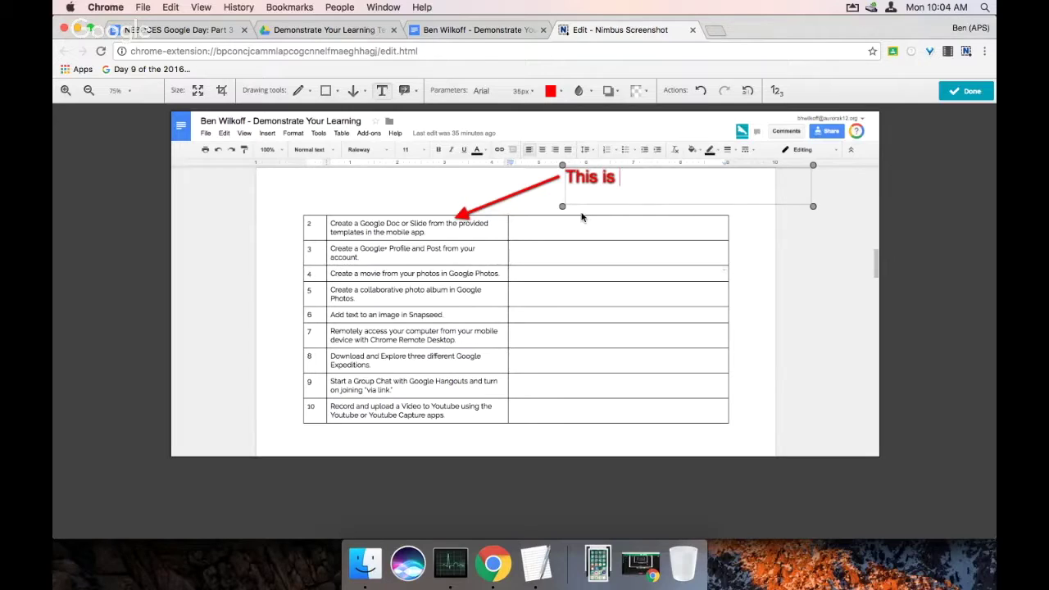
type("super excited")
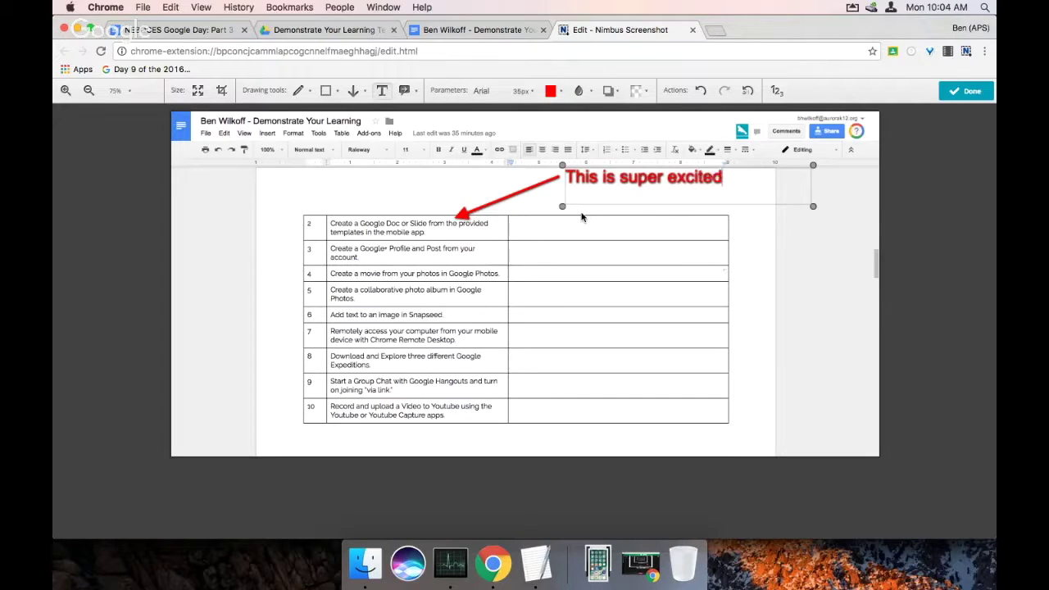
key("BackSpace")
key("BackSpace")
type("ing!")
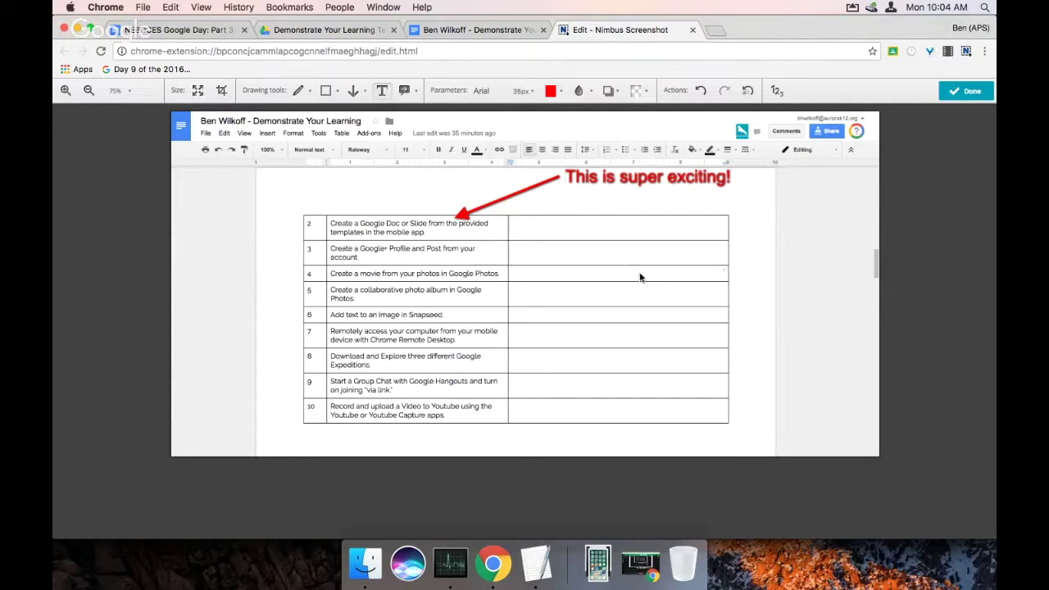
Step: Save the annotated screenshot as a PNG in Downloads and return to the doc
left_click(960, 92)
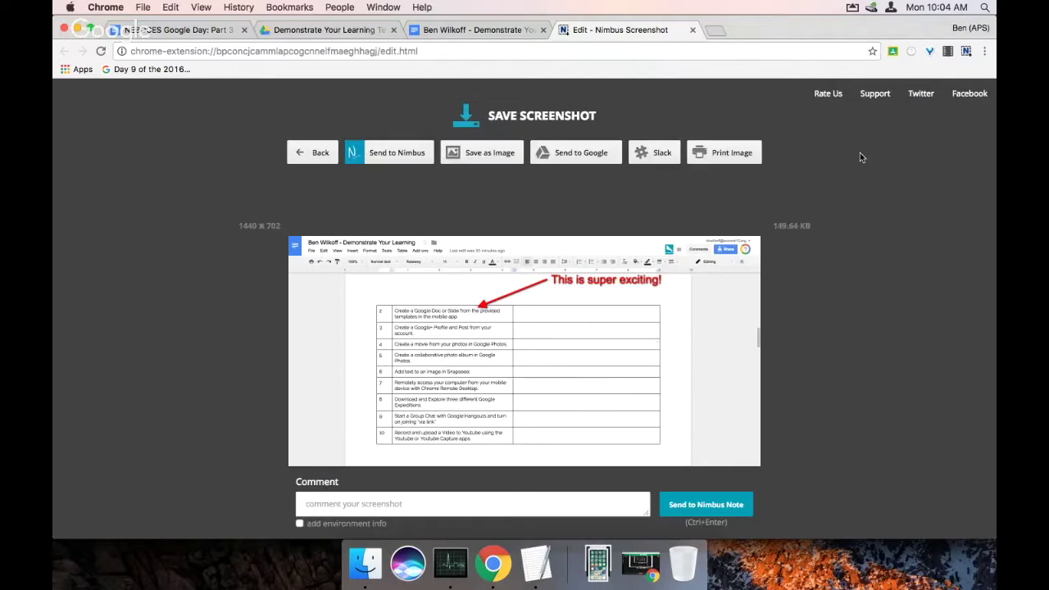
left_click(484, 157)
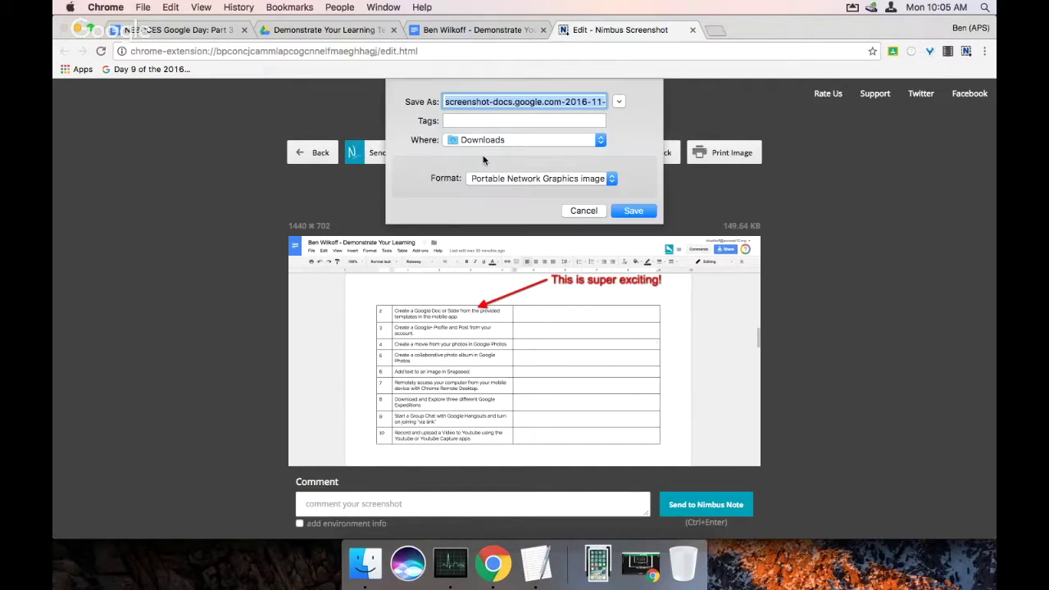
left_click(636, 214)
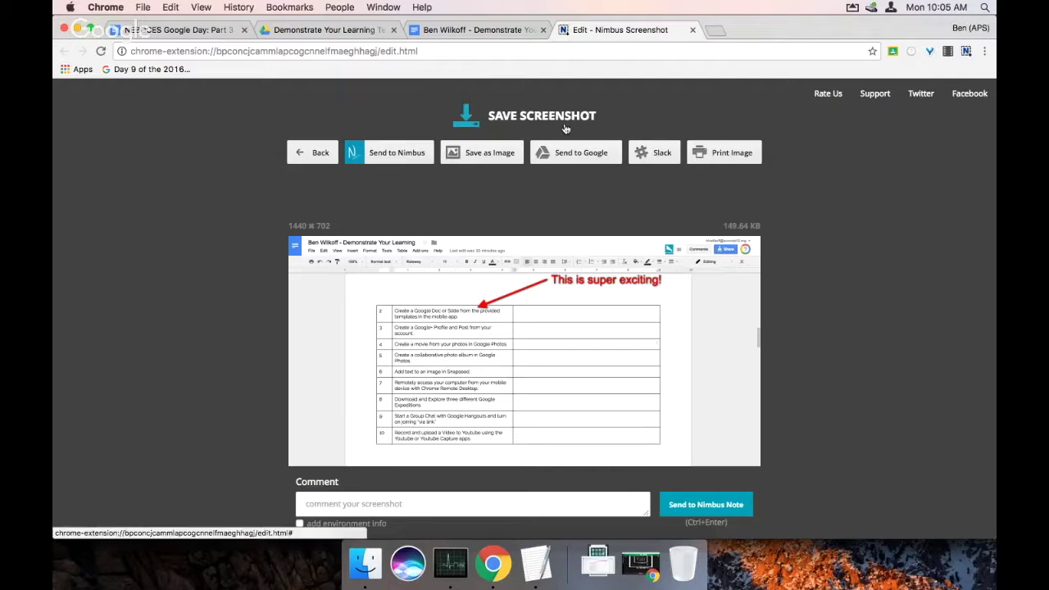
left_click(464, 30)
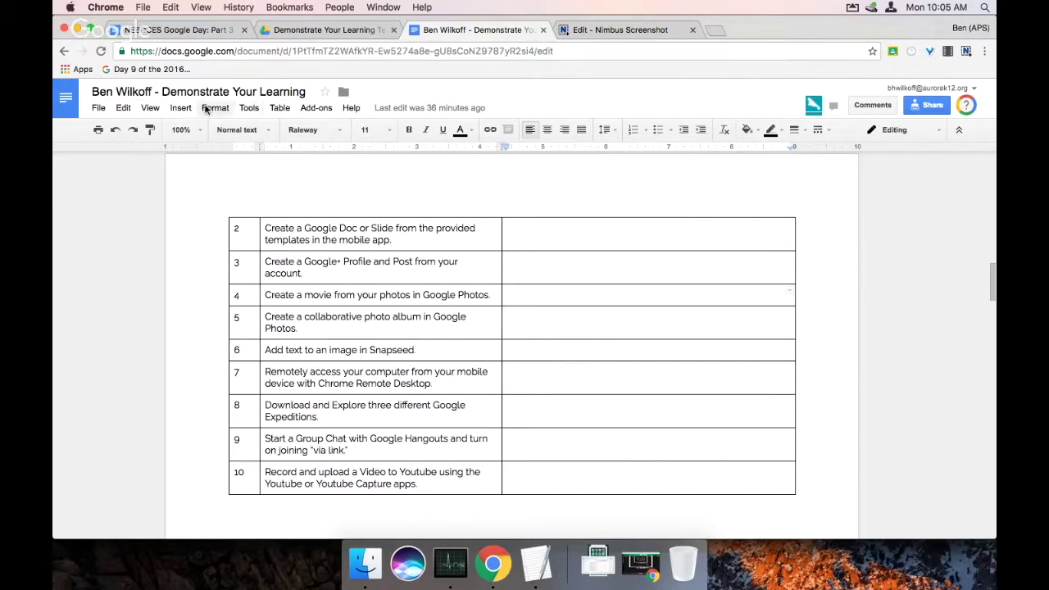
Step: Insert the saved screenshot PNG from Downloads into task 4's Evidence cell via Insert > Image
left_click(180, 107)
left_click(215, 135)
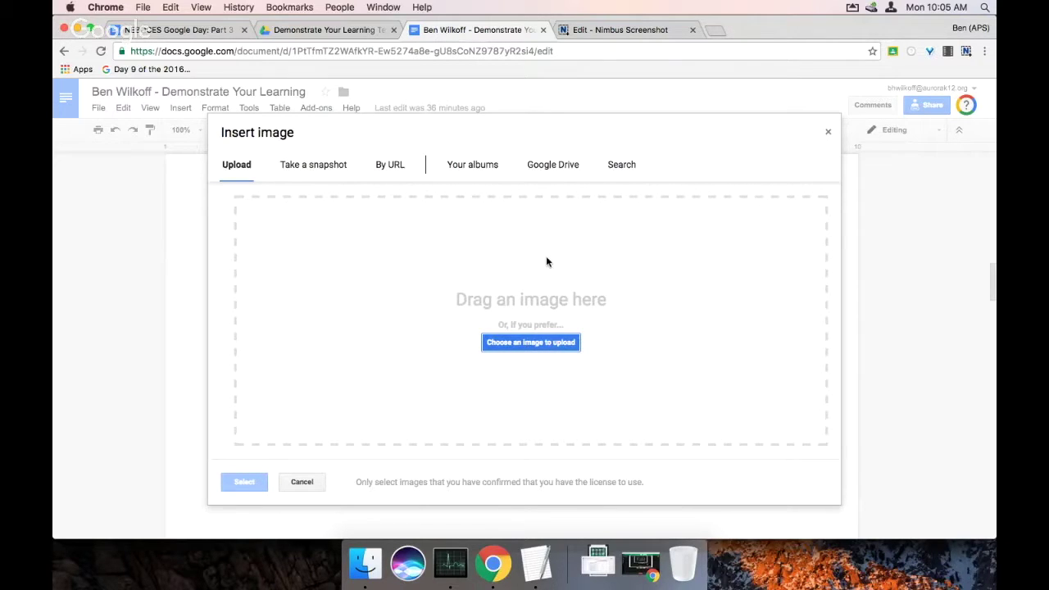
left_click(573, 349)
double_click(485, 129)
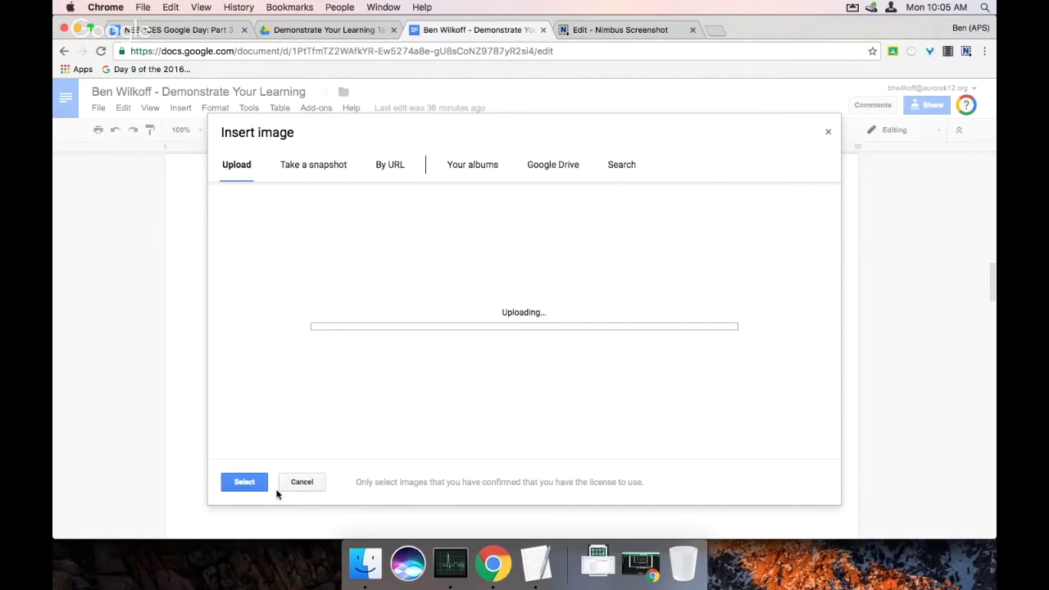
left_click(250, 481)
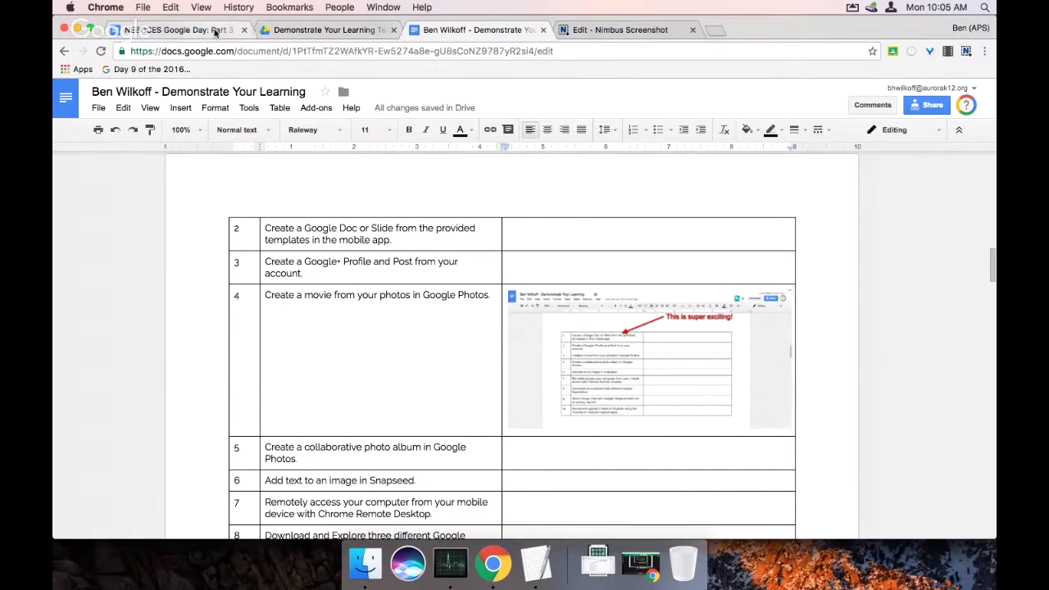
Step: Search the agenda for 'chris', open their linked learning doc, and close the access-denied tab
left_click(184, 29)
scroll(449, 352, "down", 15)
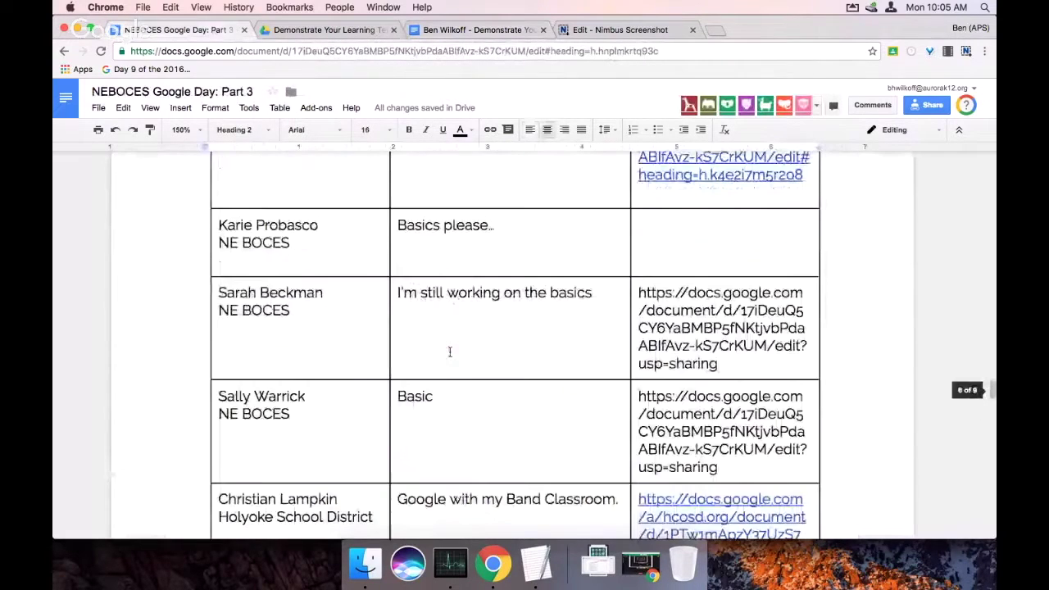
scroll(449, 352, "down", 15)
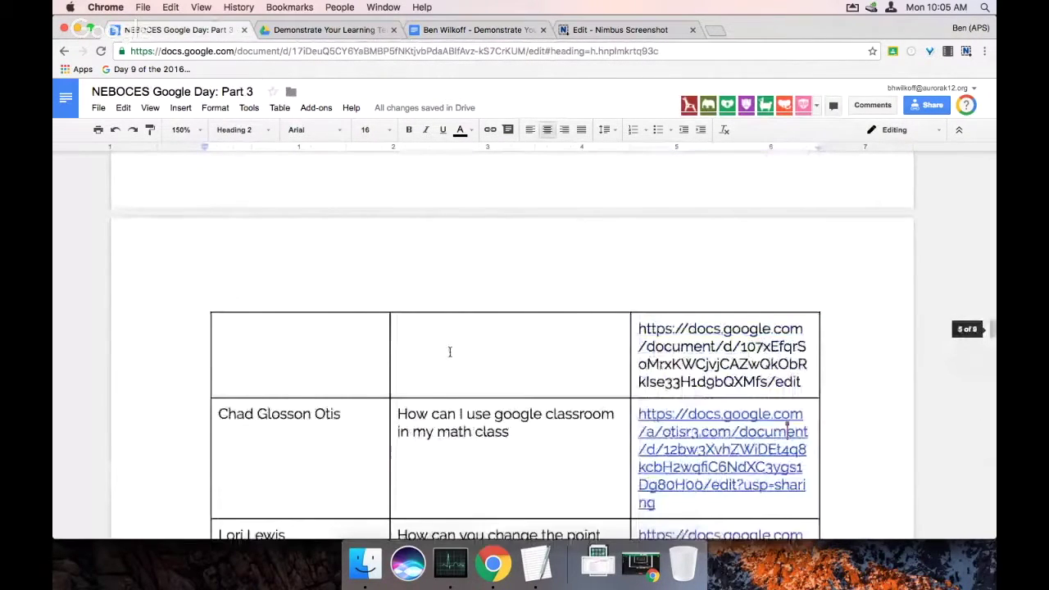
scroll(449, 352, "down", 5)
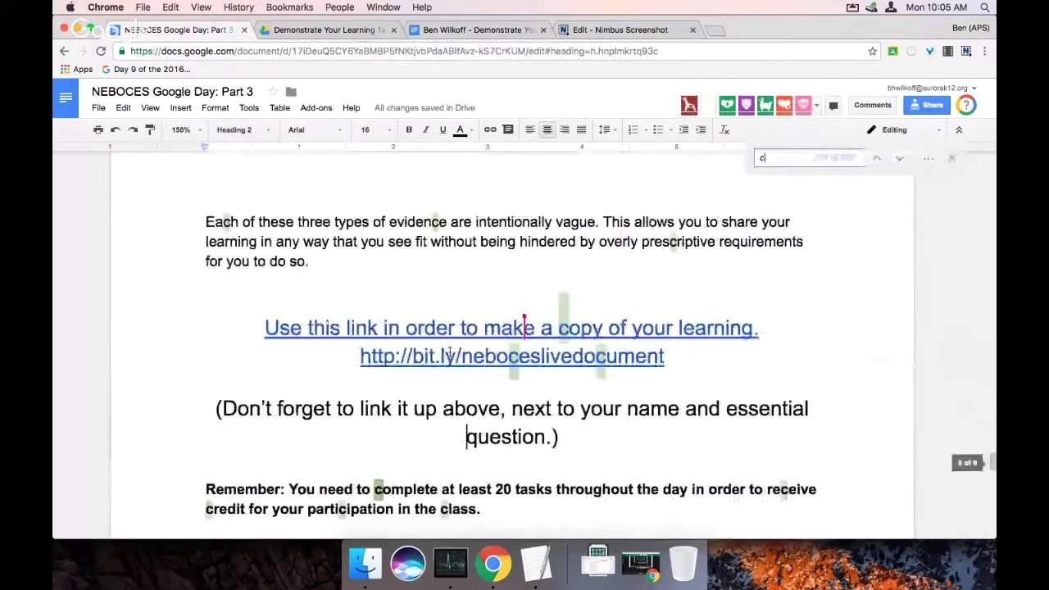
key("super+f")
type("chris")
scroll(532, 382, "down", 2)
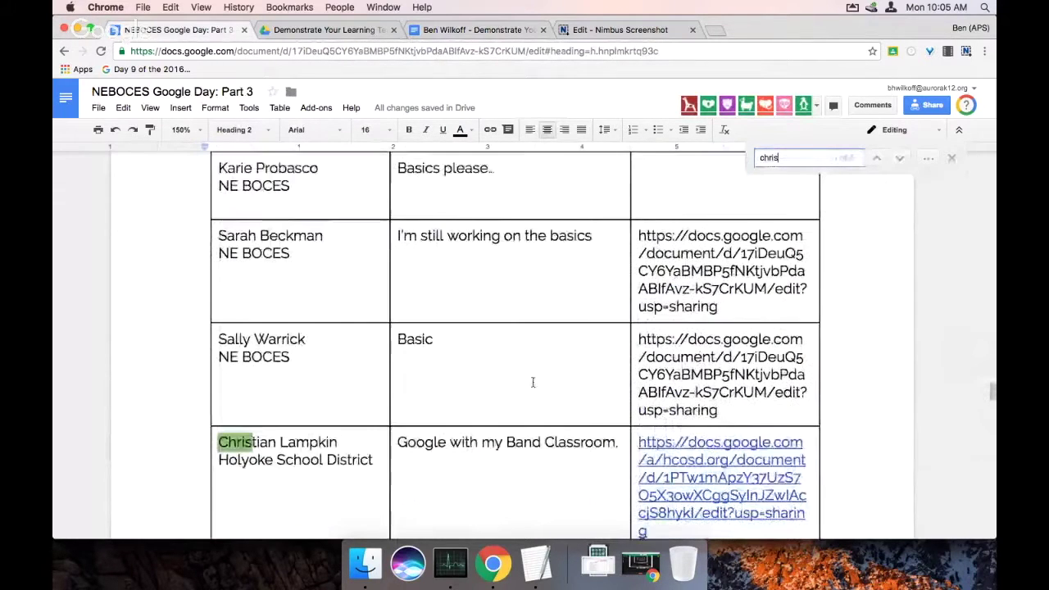
left_click(739, 470)
left_click(770, 527)
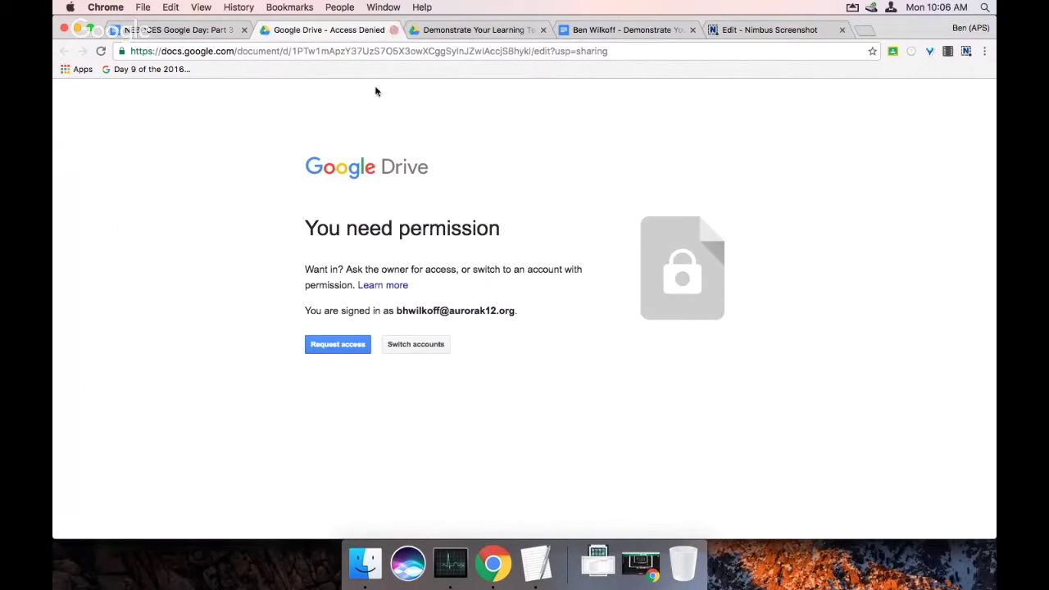
left_click(394, 30)
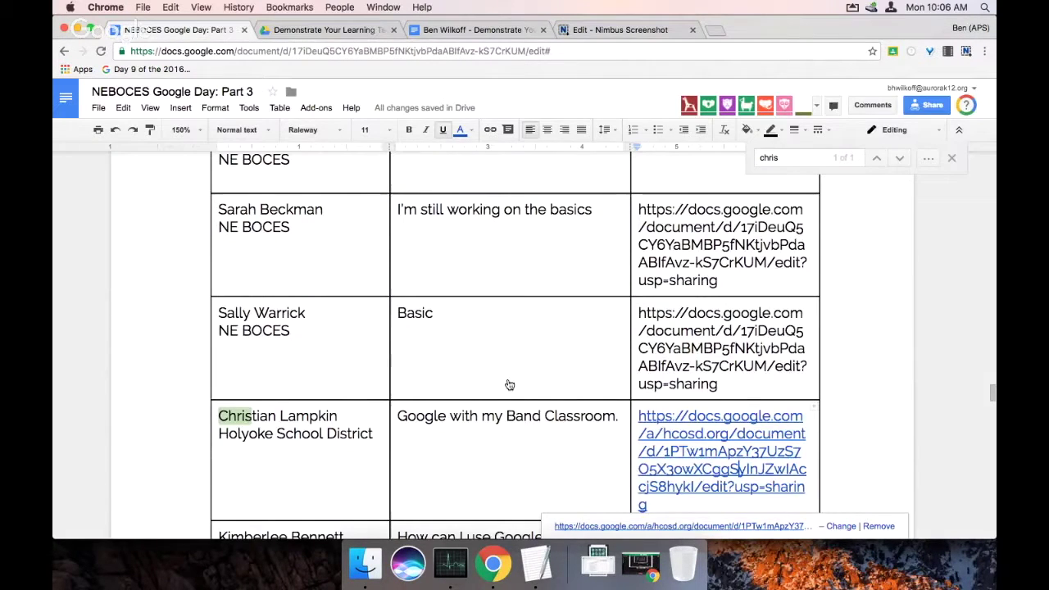
Step: Convert a participant's pasted URL in the table into a clickable hyperlink
scroll(724, 360, "down", 1)
left_click(731, 264)
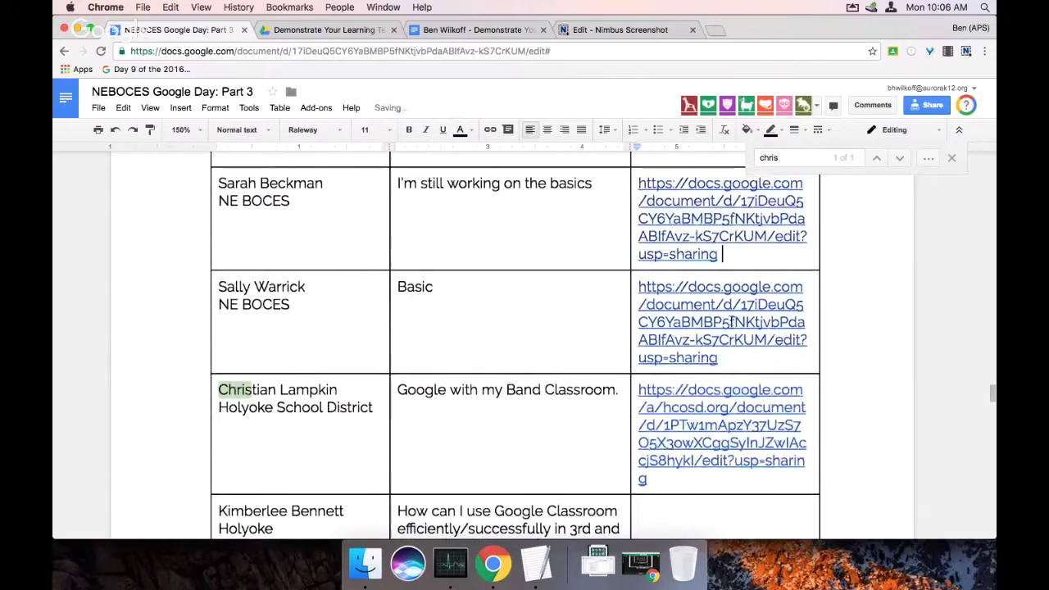
scroll(731, 320, "up", 1)
scroll(731, 319, "up", 5)
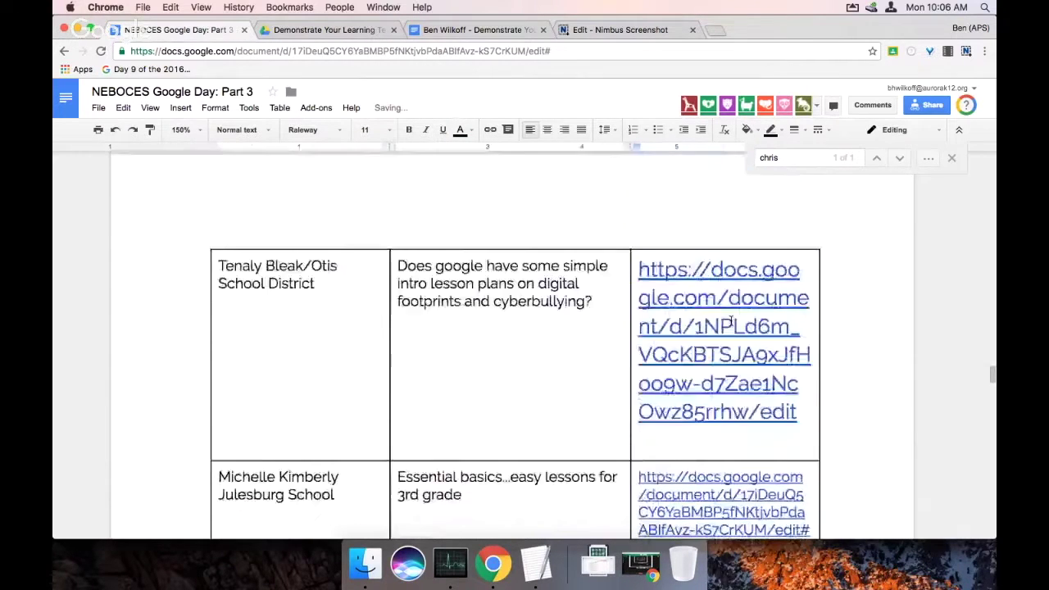
scroll(731, 319, "up", 1)
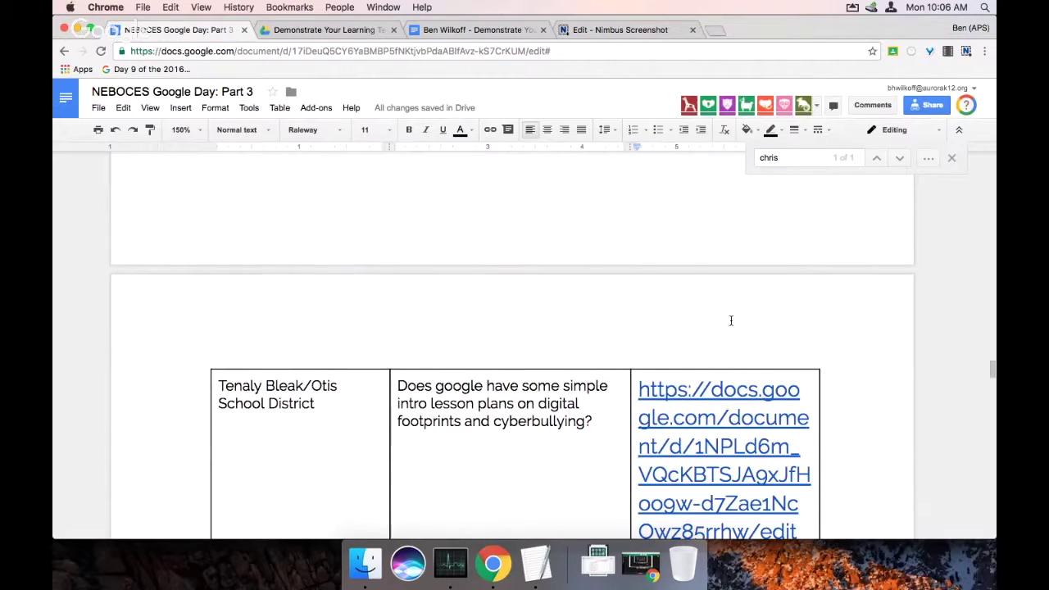
scroll(731, 320, "down", 1)
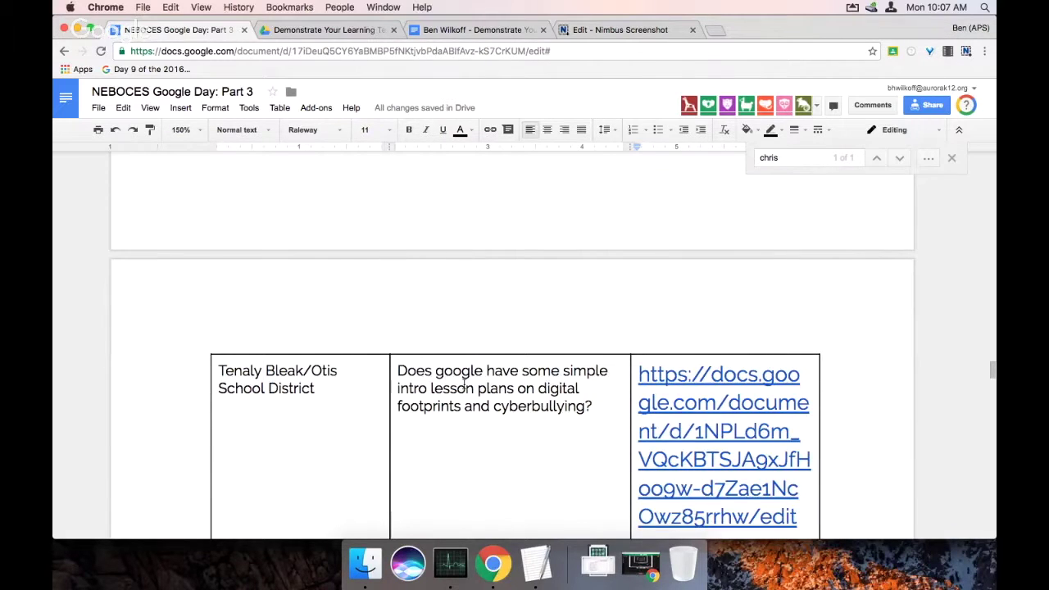
scroll(464, 383, "down", 10)
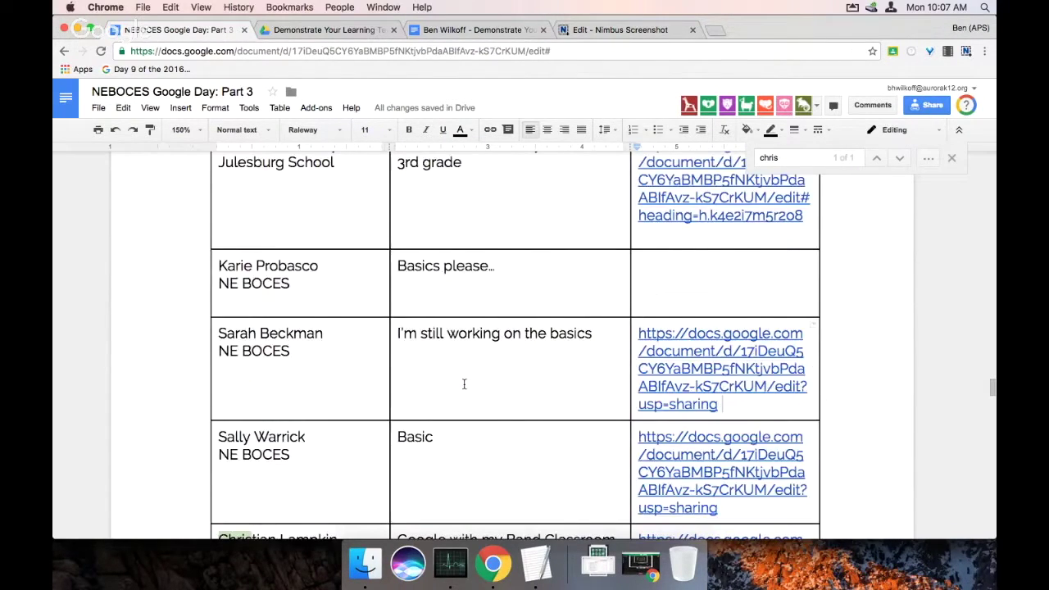
scroll(464, 384, "down", 12)
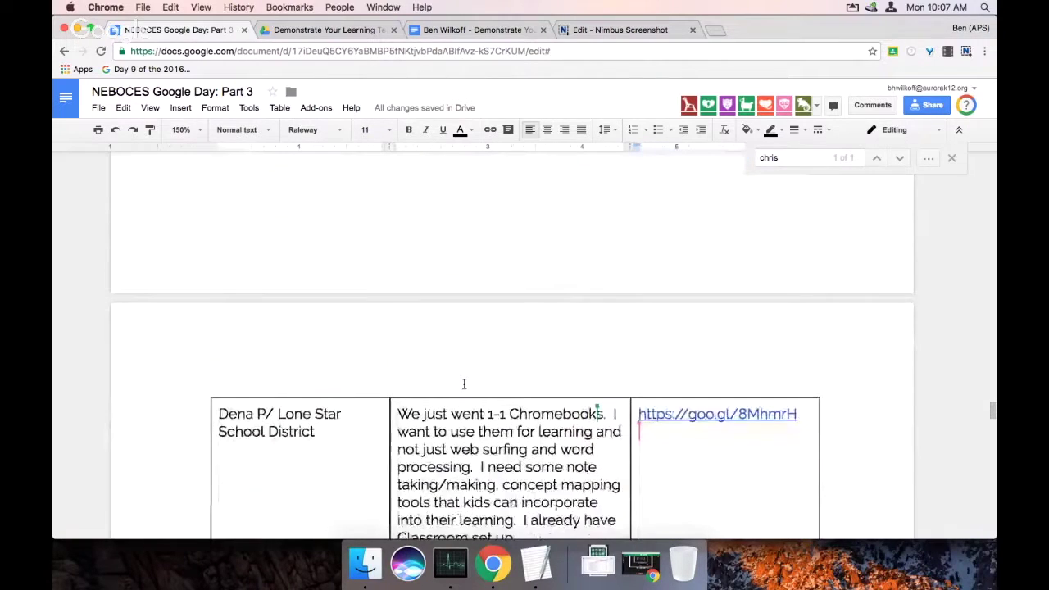
scroll(463, 384, "down", 10)
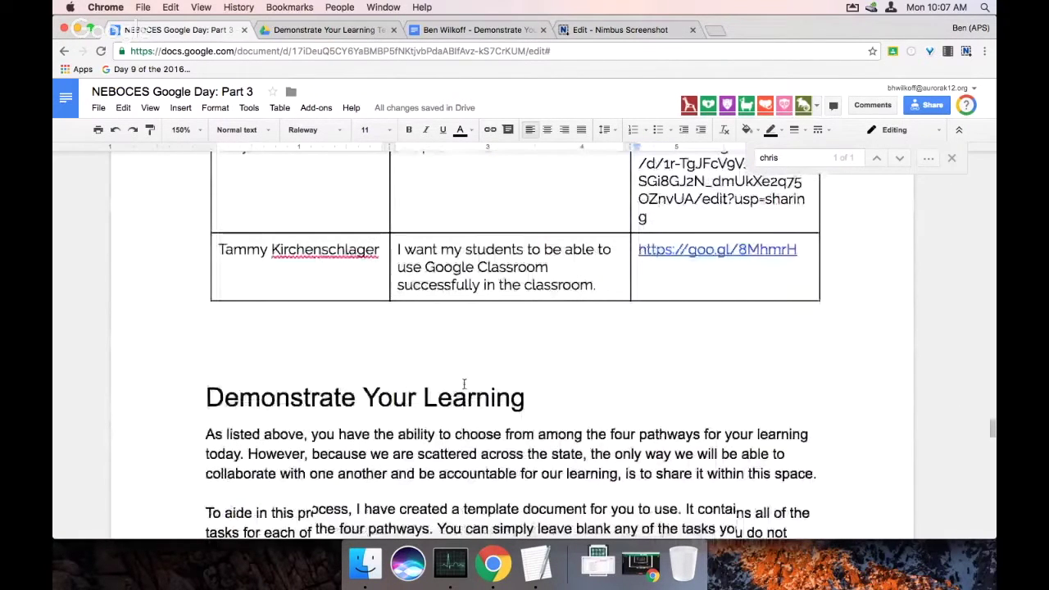
scroll(463, 384, "down", 2)
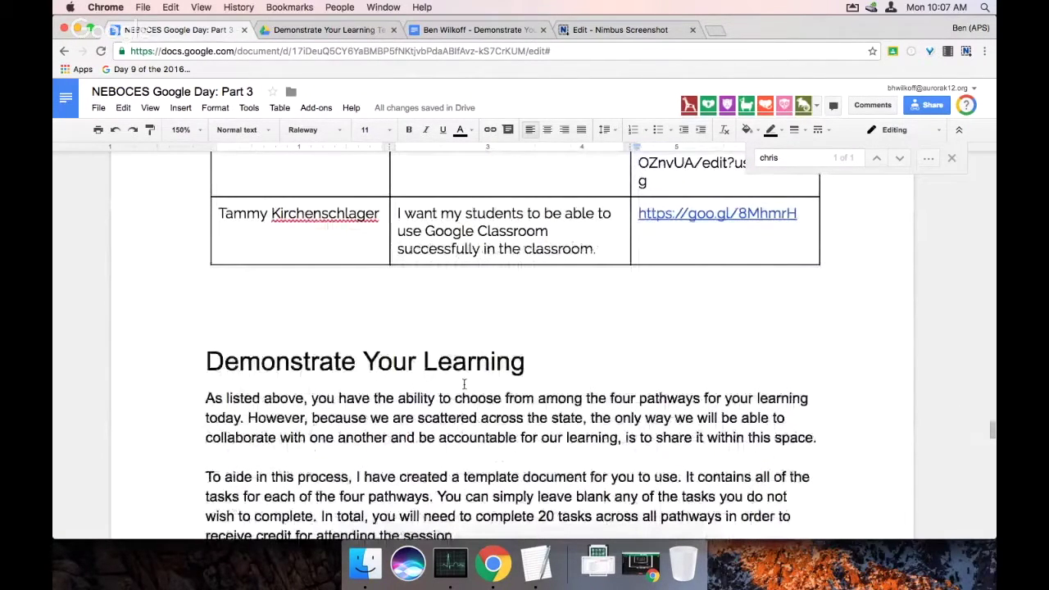
scroll(464, 384, "up", 1)
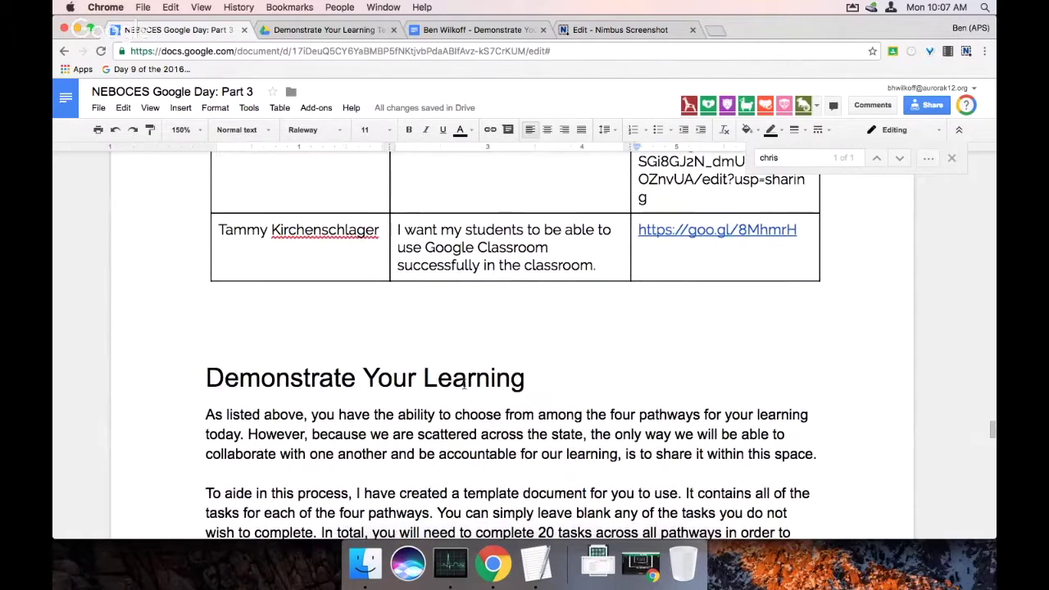
scroll(464, 384, "up", 5)
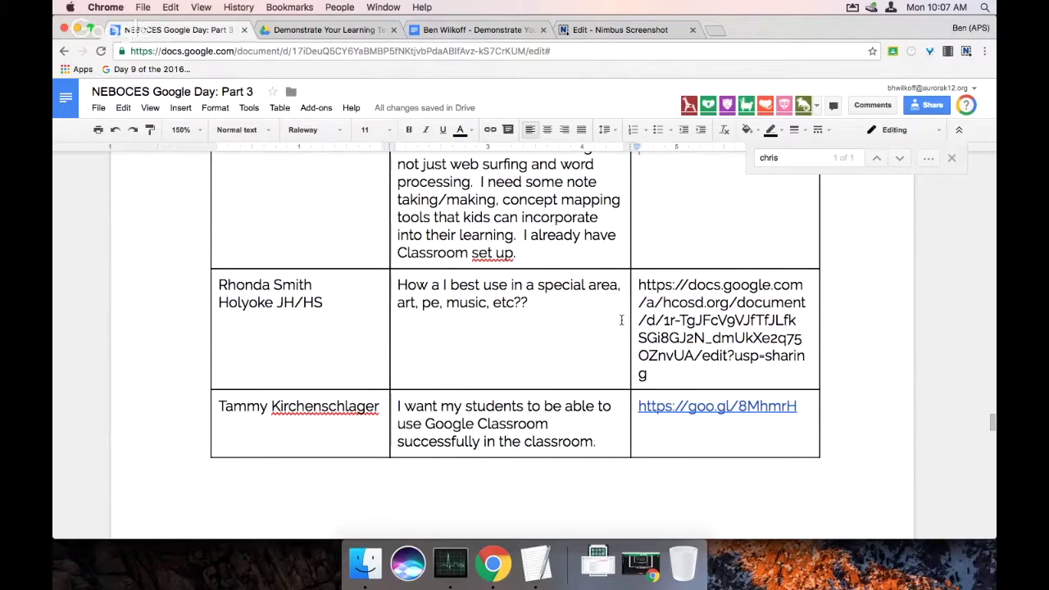
Step: Linkify the participant's long URL, then share the learning doc as viewable by anyone with the link
left_click(675, 371)
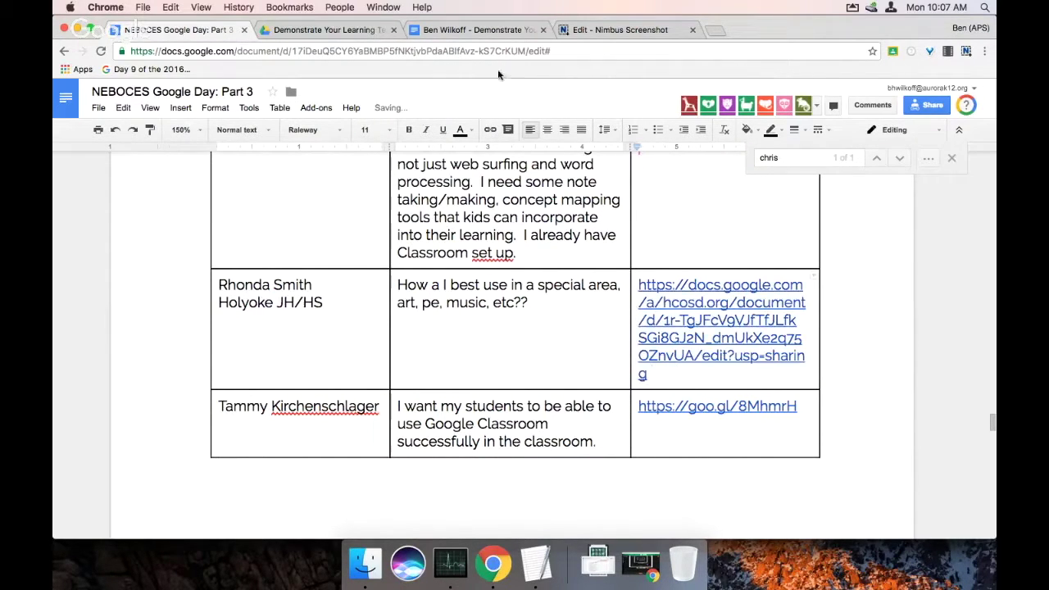
left_click(463, 30)
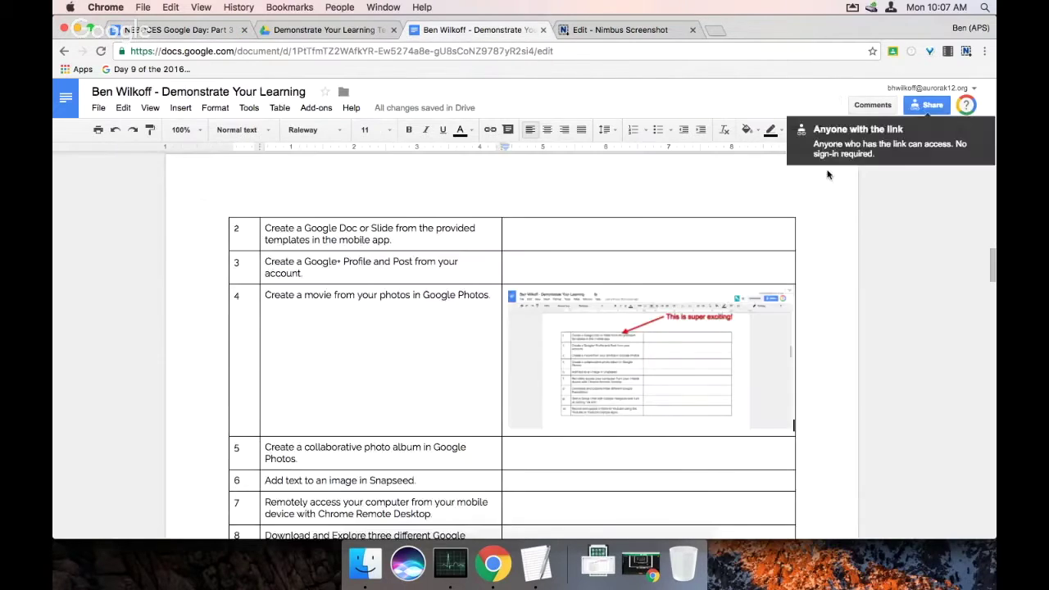
left_click(930, 105)
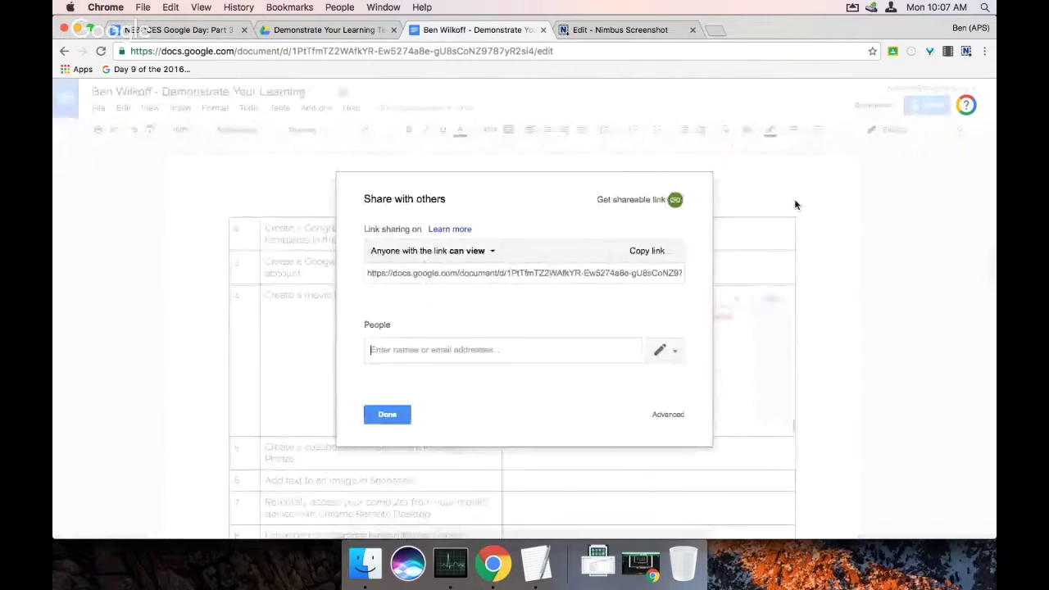
left_click(496, 252)
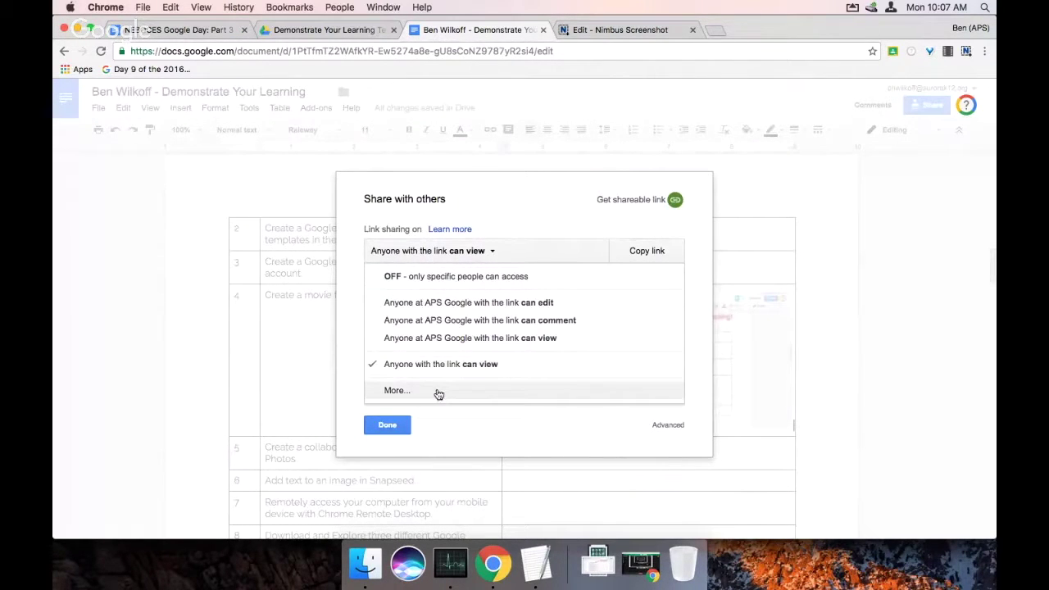
left_click(437, 390)
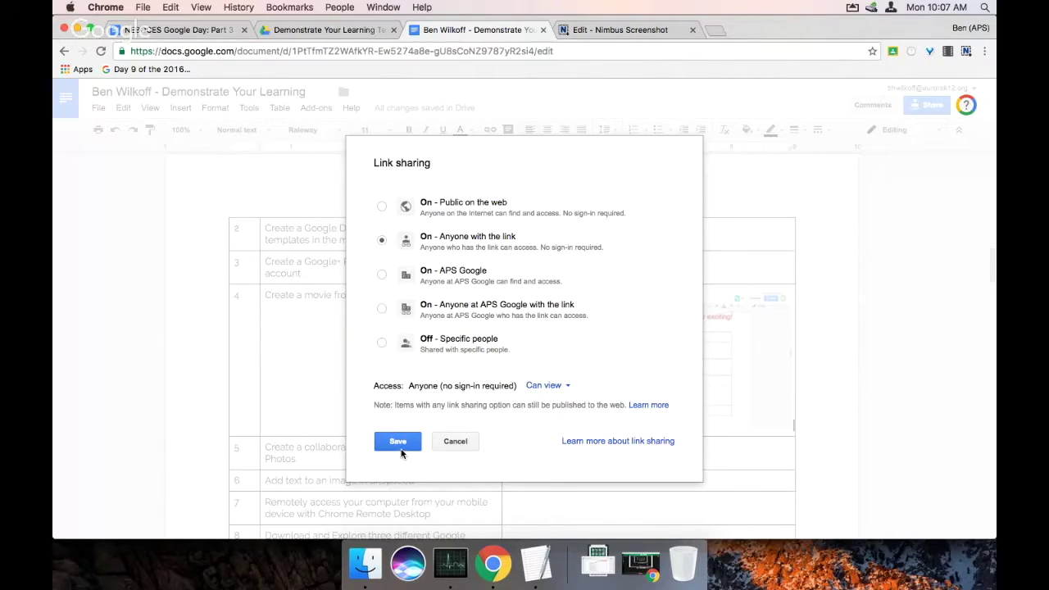
left_click(395, 443)
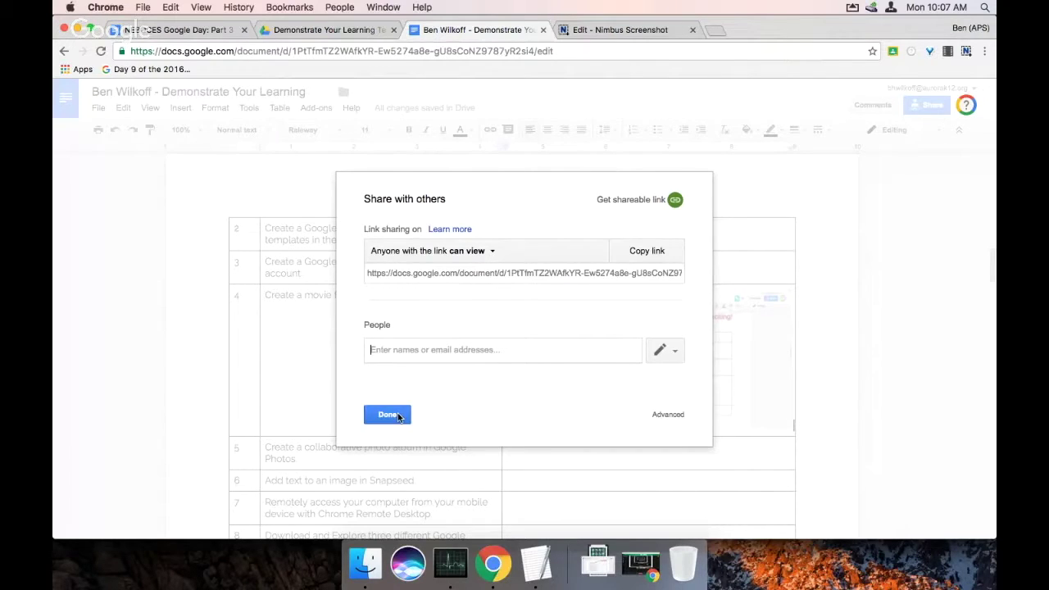
left_click(399, 417)
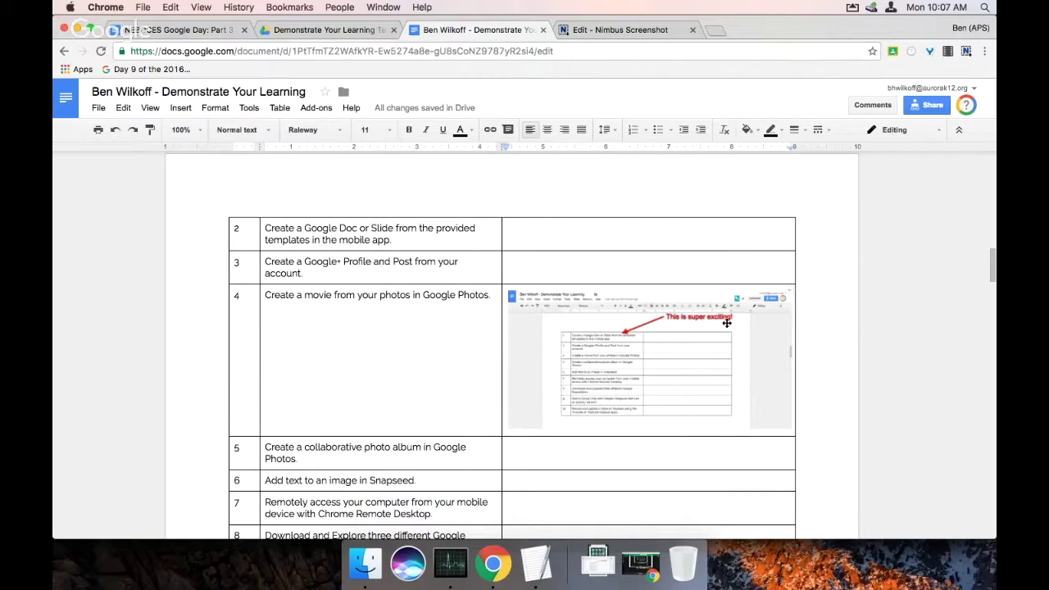
Step: Capture the visible page in Nimbus, finish the annotated edit, and close the extra editing tab
left_click(971, 56)
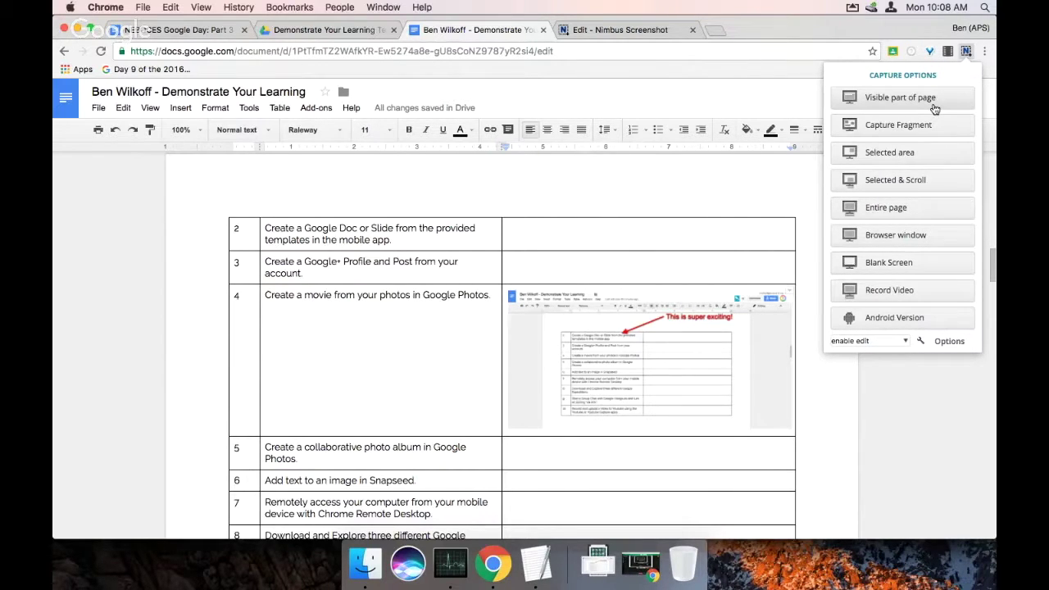
left_click(900, 98)
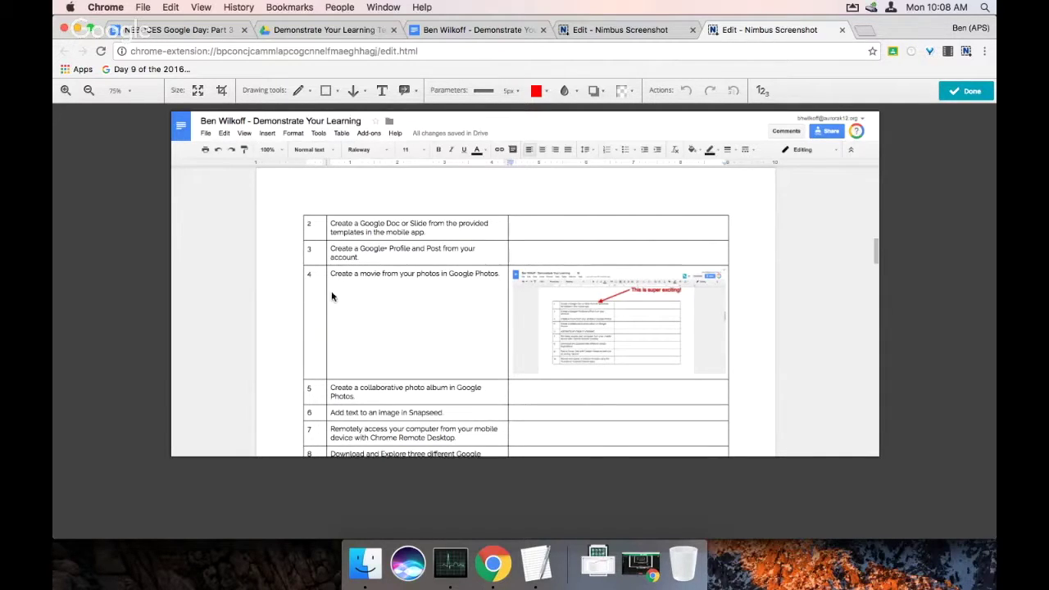
left_click(969, 91)
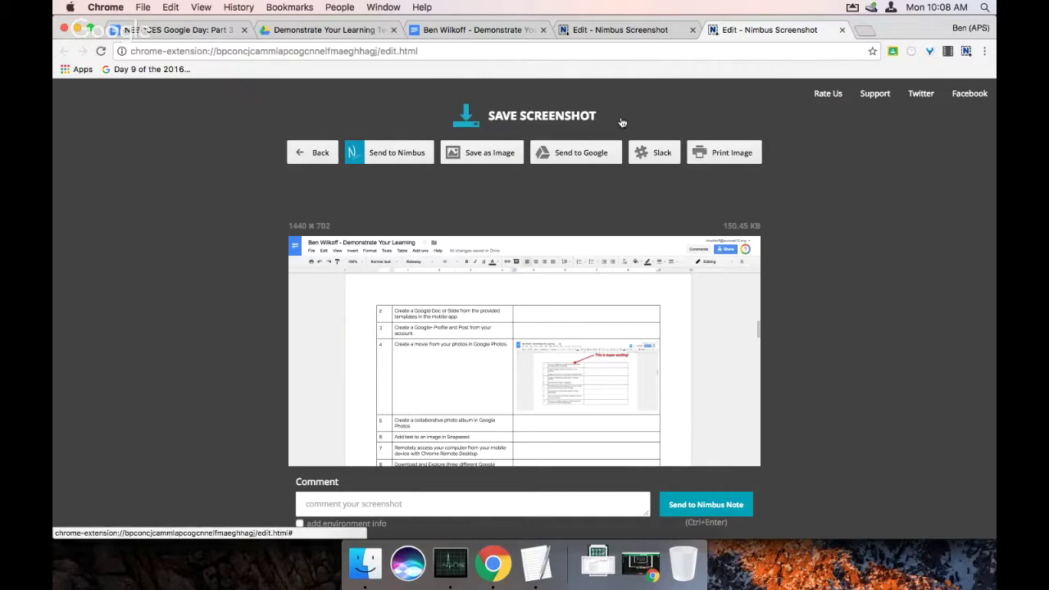
left_click(843, 30)
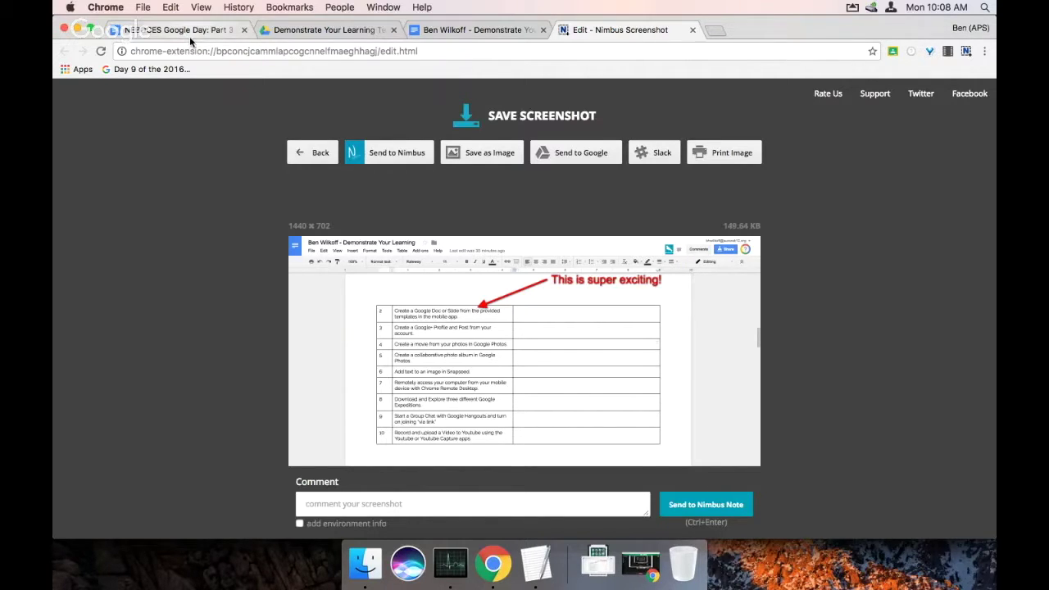
Step: From the NEBOCES agenda, open a participant's linked learning doc and scroll its Pathway 1 table
left_click(191, 32)
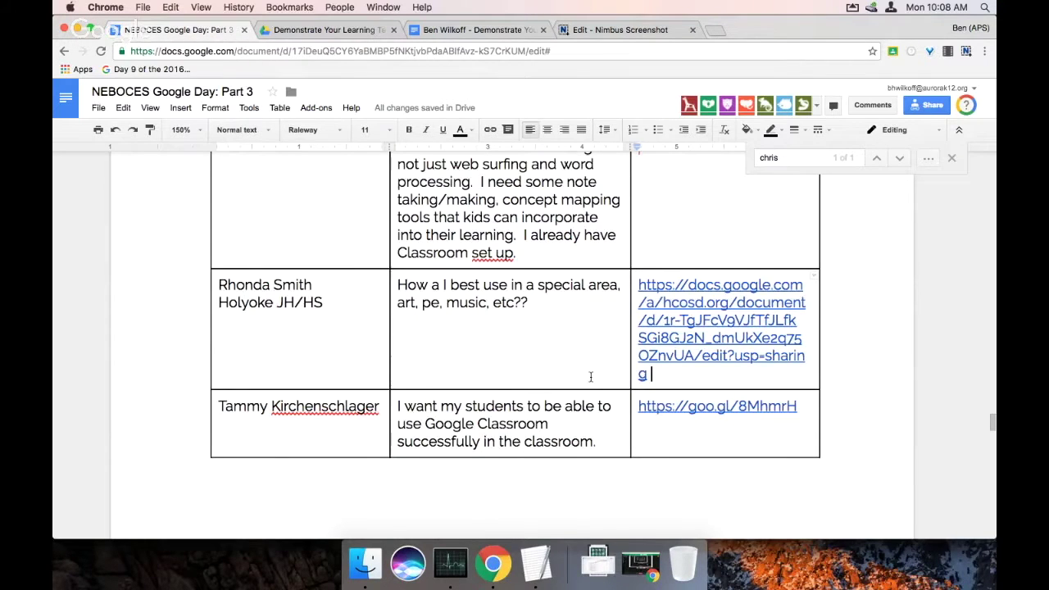
scroll(591, 377, "up", 3)
scroll(590, 377, "down", 10)
left_click(703, 382)
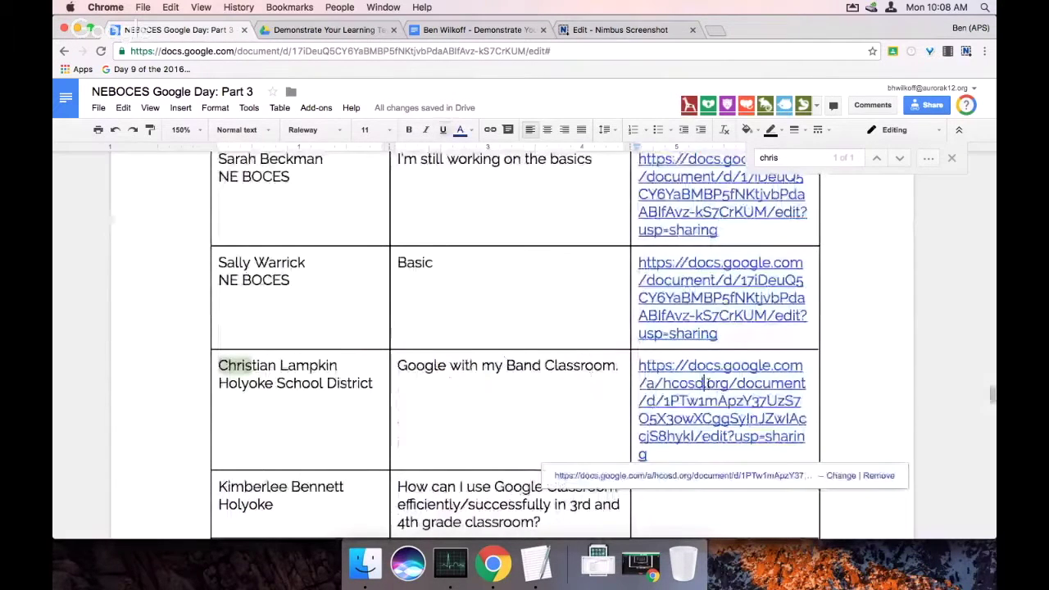
left_click(701, 476)
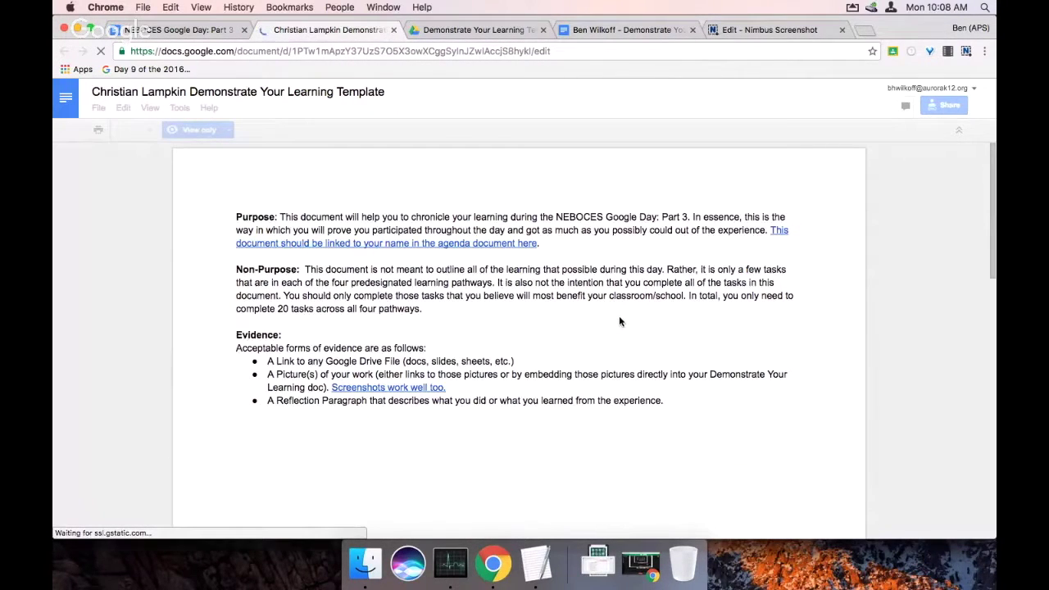
scroll(618, 321, "down", 8)
scroll(619, 322, "down", 5)
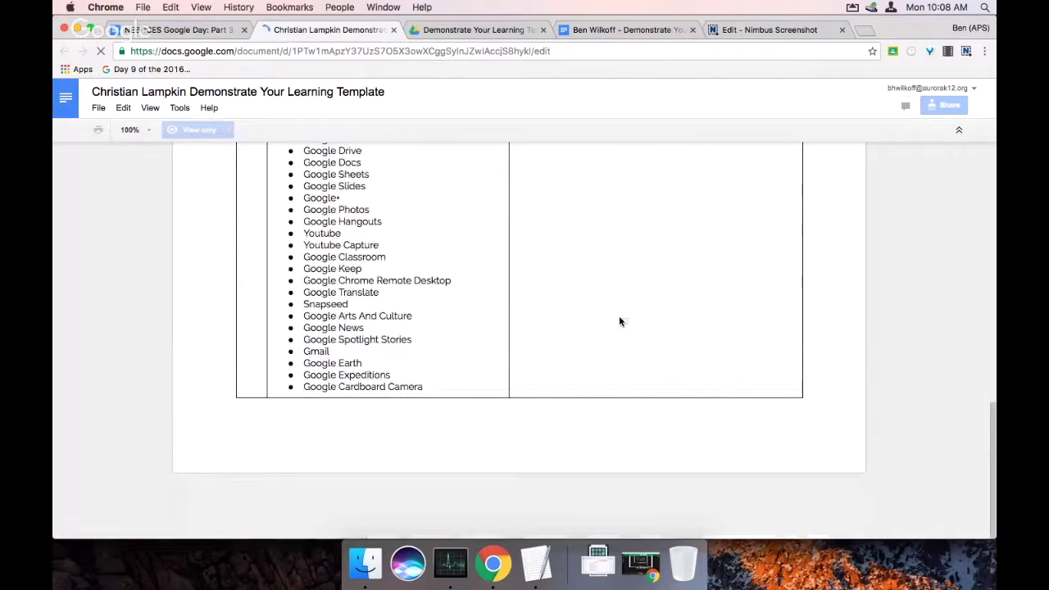
scroll(619, 322, "down", 5)
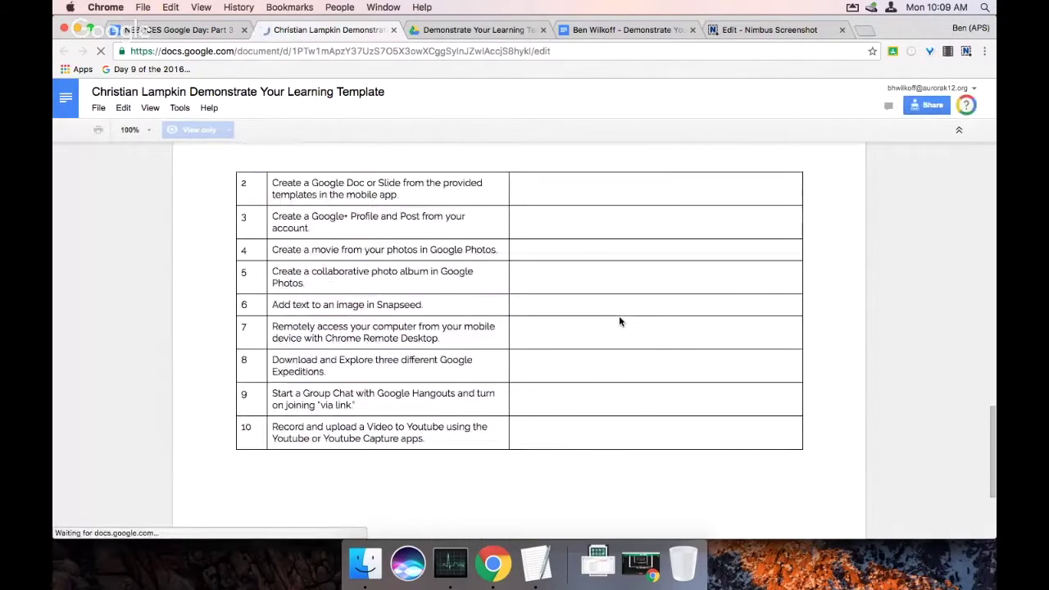
scroll(620, 321, "up", 5)
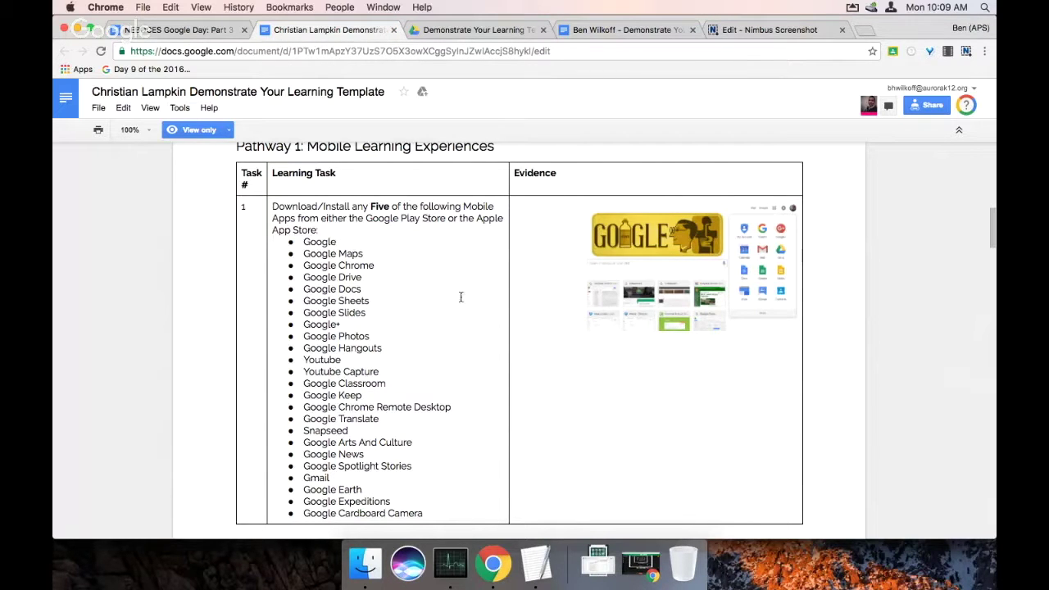
Step: Close the participant's doc and scroll back up through the NEBOCES agenda
left_click(393, 31)
scroll(537, 331, "up", 1)
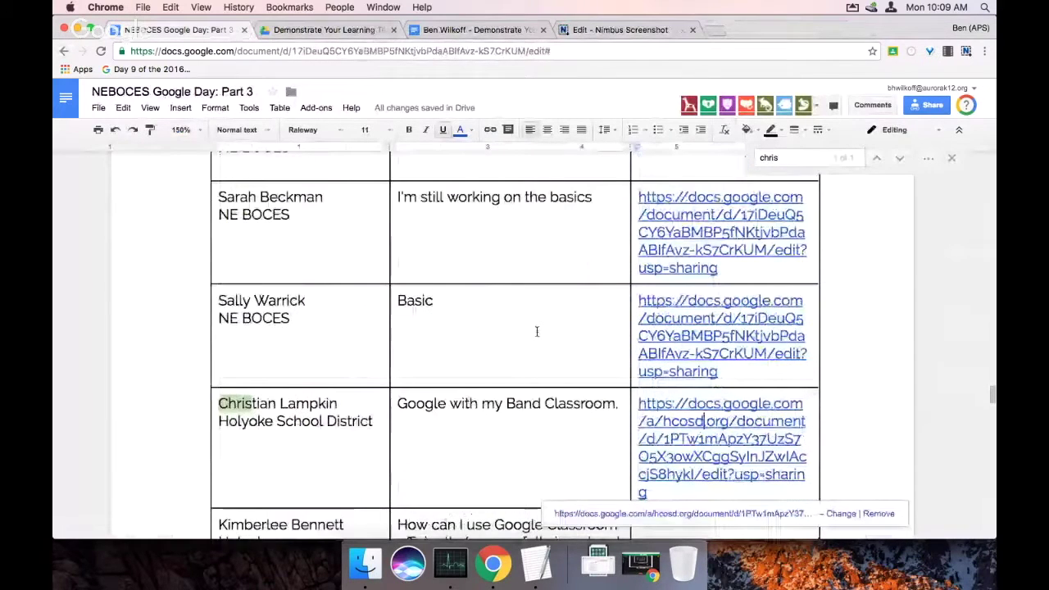
scroll(537, 331, "up", 1)
scroll(537, 332, "up", 3)
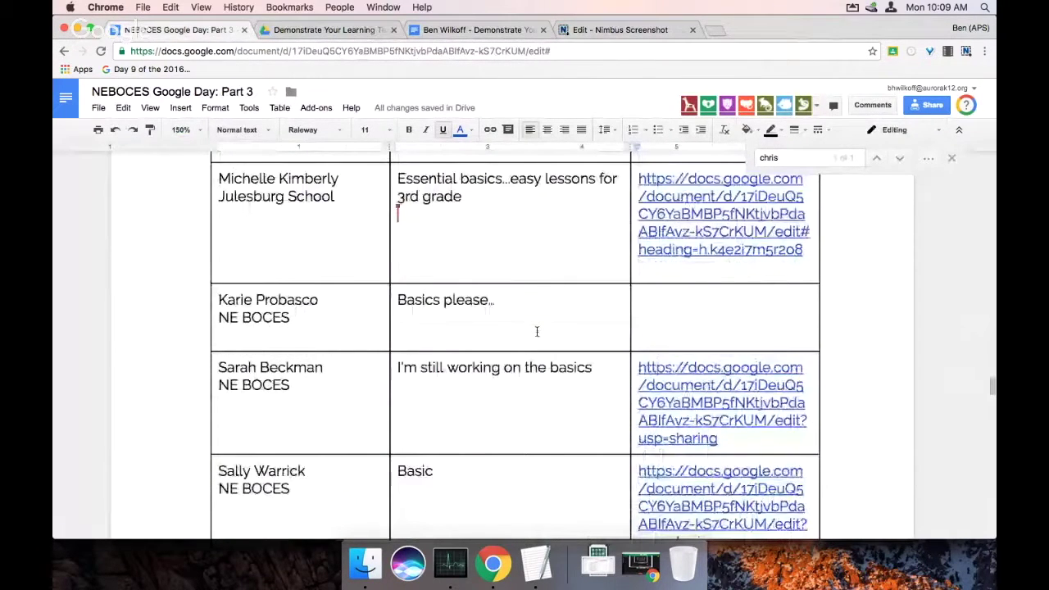
scroll(537, 332, "up", 2)
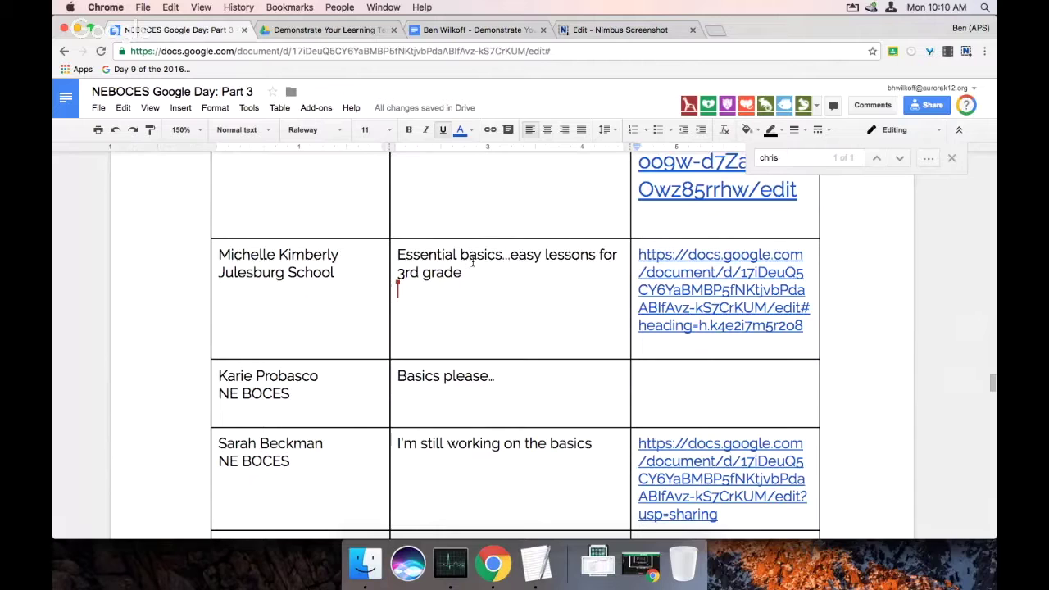
scroll(473, 260, "up", 3)
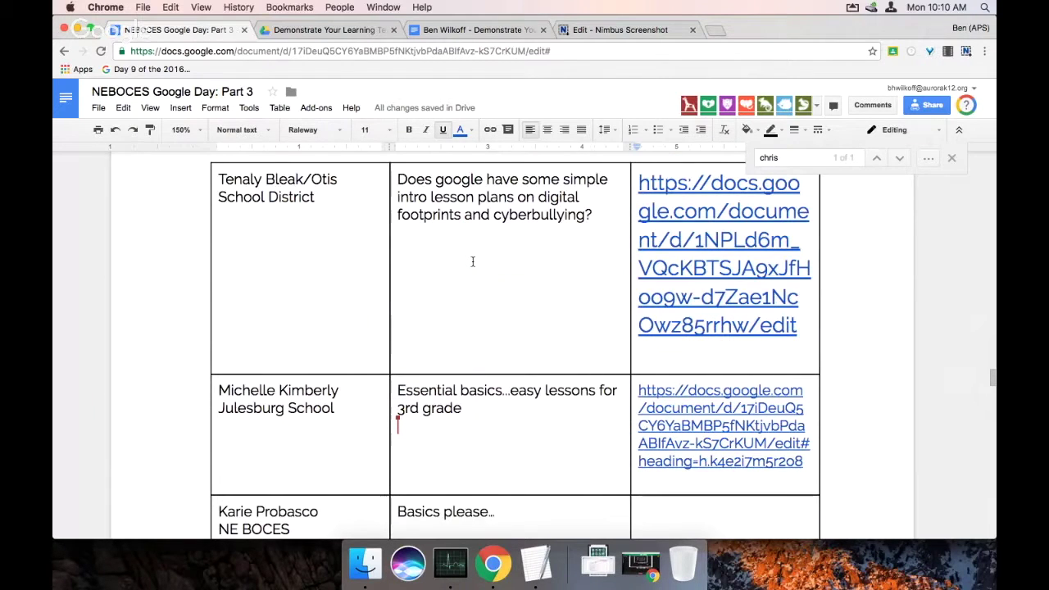
scroll(472, 261, "up", 5)
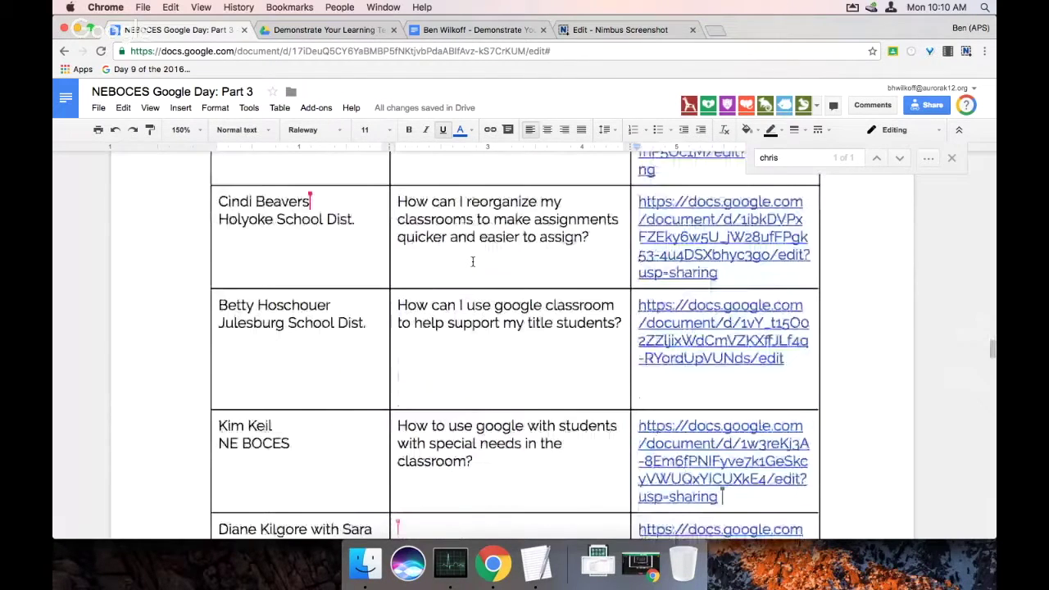
scroll(473, 261, "up", 8)
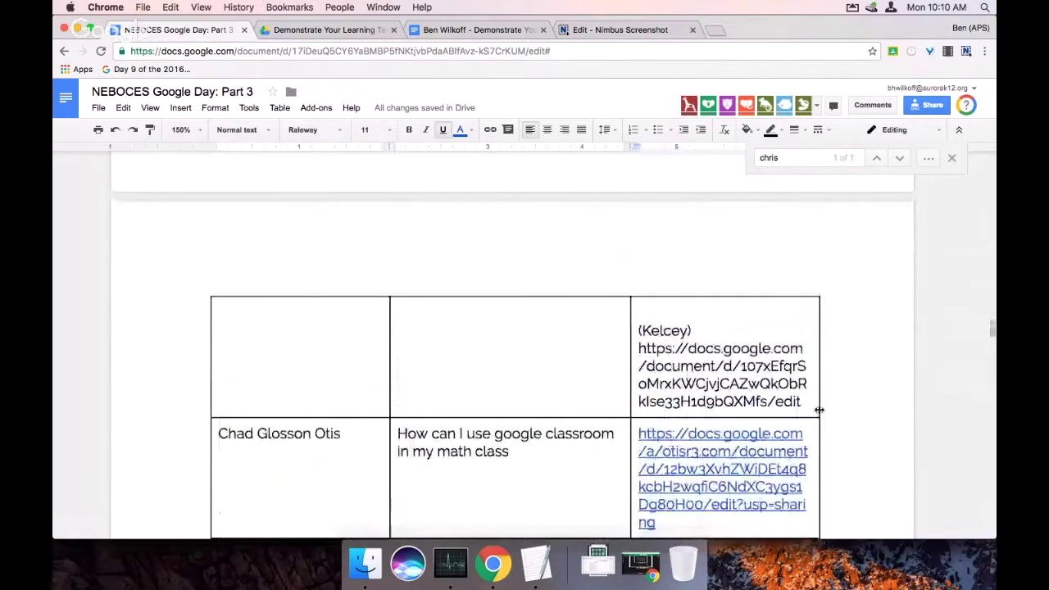
scroll(686, 304, "up", 10)
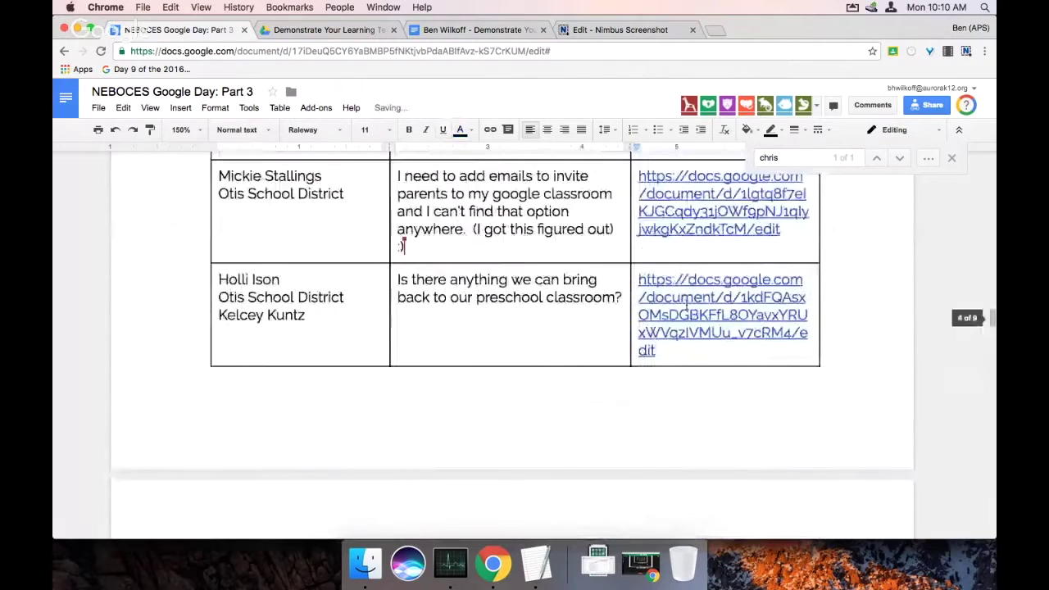
scroll(686, 304, "up", 6)
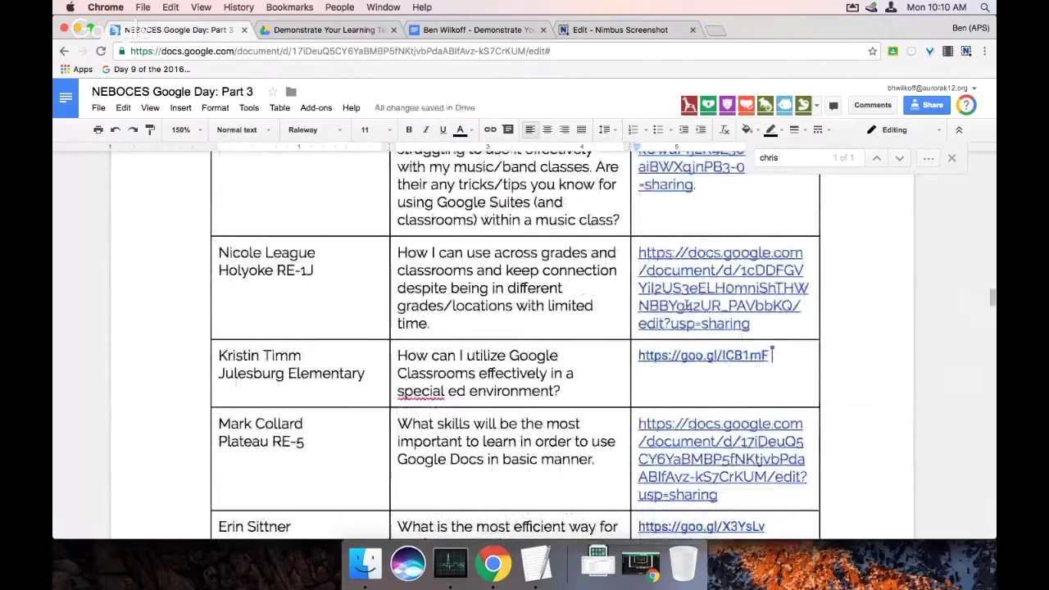
scroll(686, 304, "up", 4)
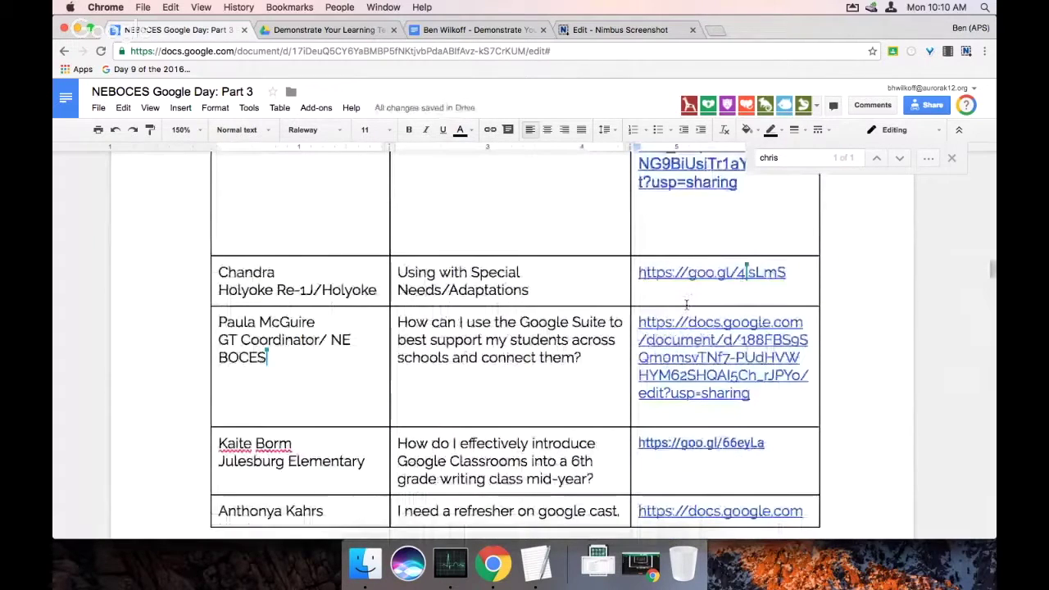
scroll(686, 304, "up", 5)
Step: Scroll down through the agenda's participant links, then return to the Demonstrate Your Learning document
scroll(685, 304, "down", 8)
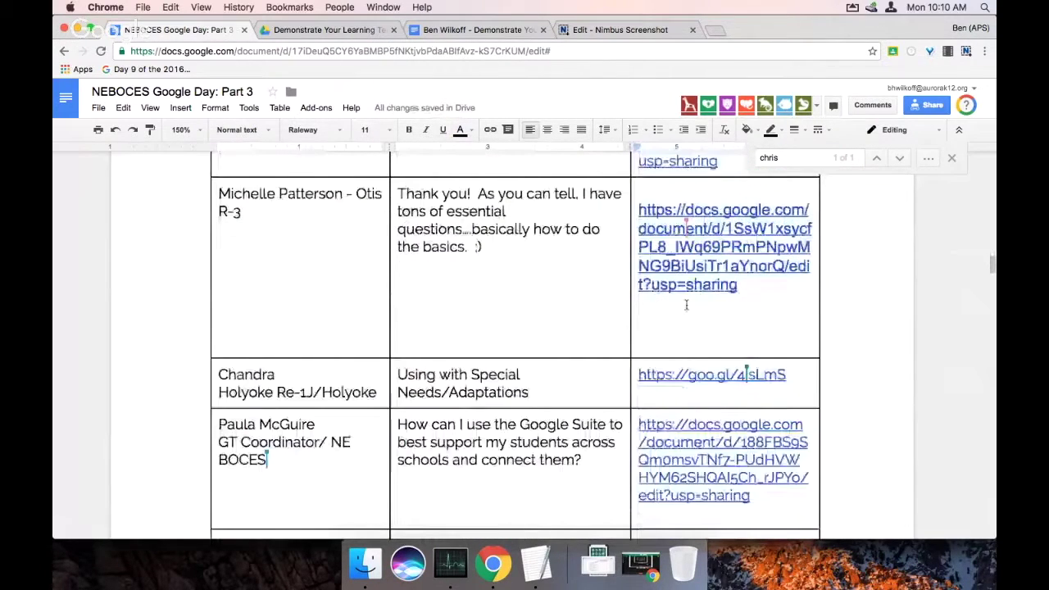
scroll(686, 304, "down", 3)
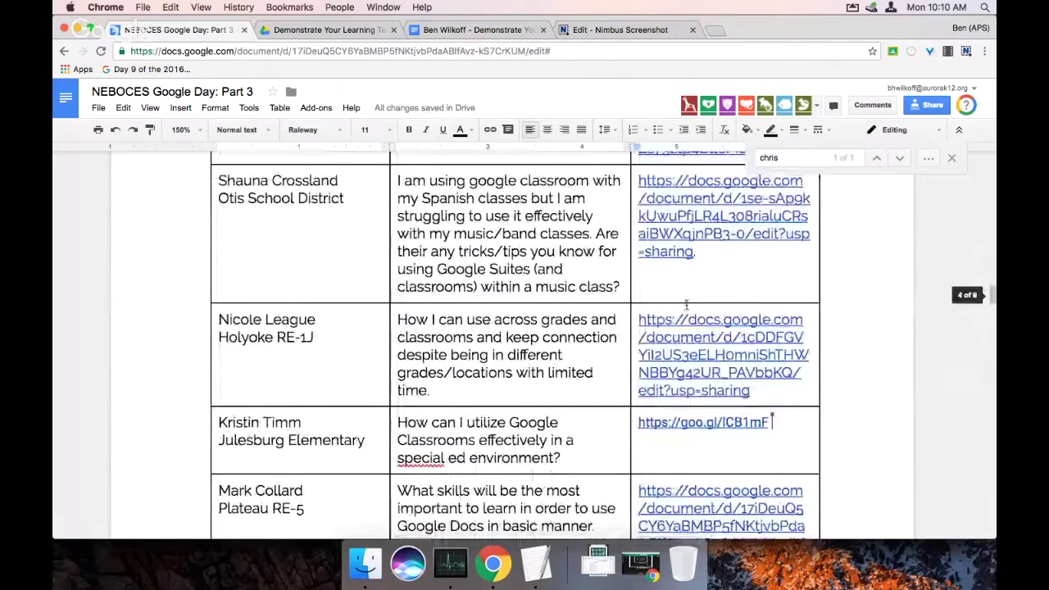
scroll(686, 304, "down", 5)
scroll(686, 304, "down", 4)
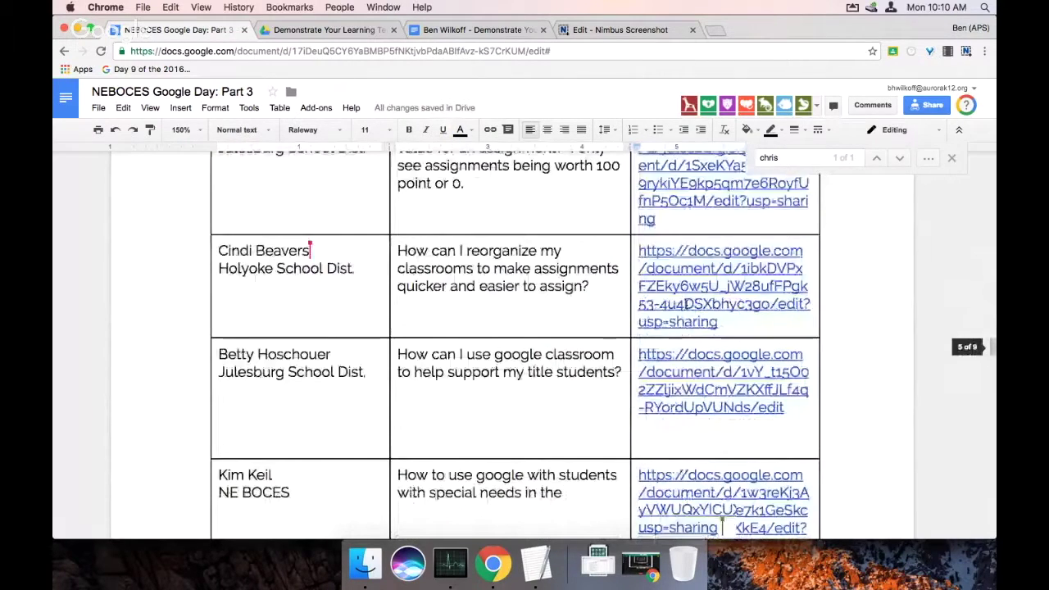
scroll(687, 304, "down", 8)
scroll(686, 304, "down", 5)
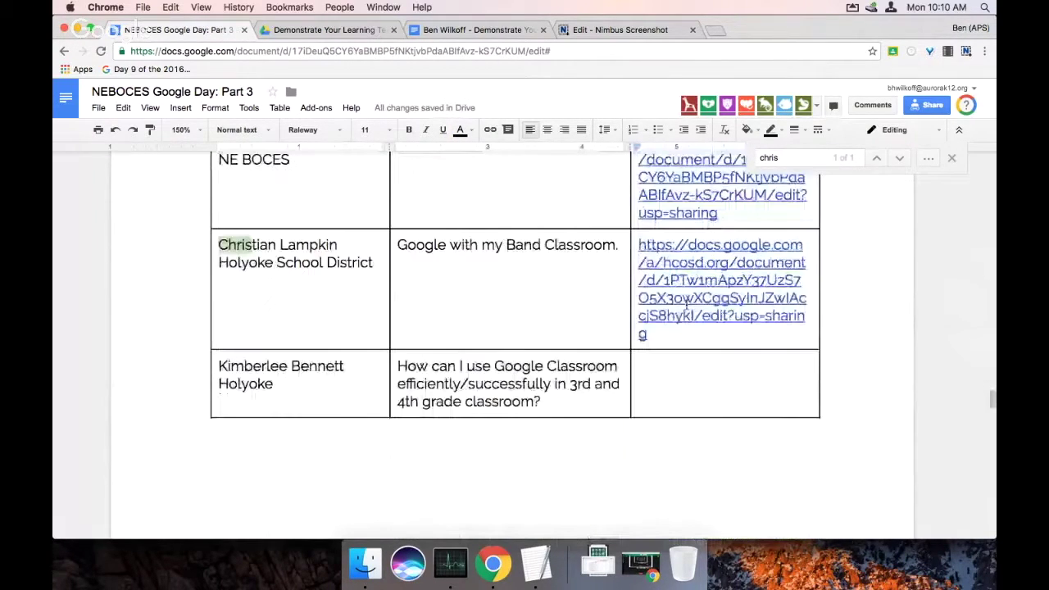
scroll(685, 304, "down", 5)
scroll(686, 304, "down", 3)
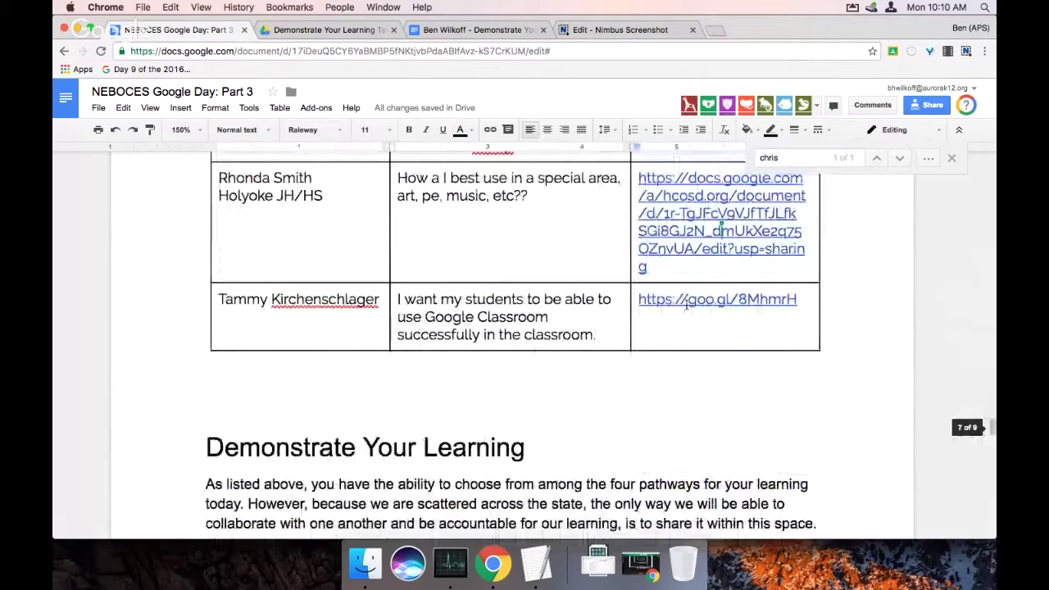
scroll(686, 304, "down", 3)
scroll(686, 304, "down", 6)
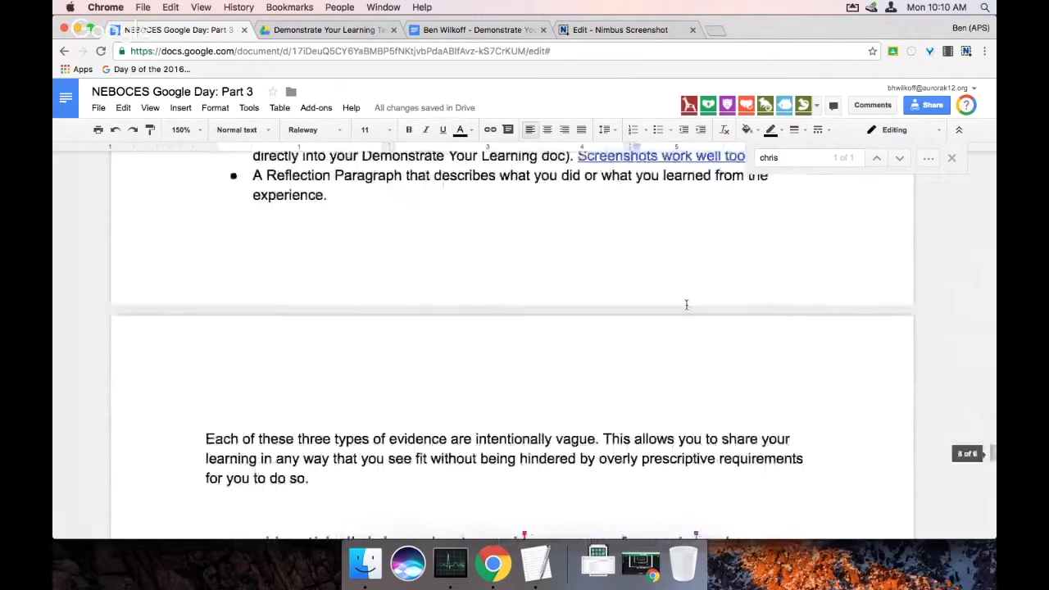
scroll(686, 307, "down", 1)
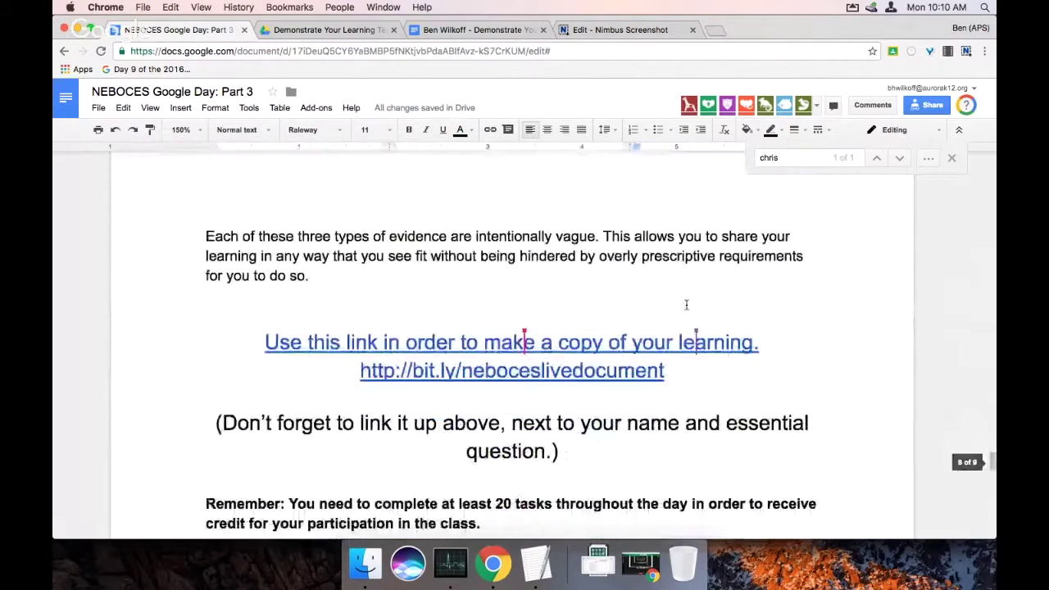
scroll(687, 305, "down", 1)
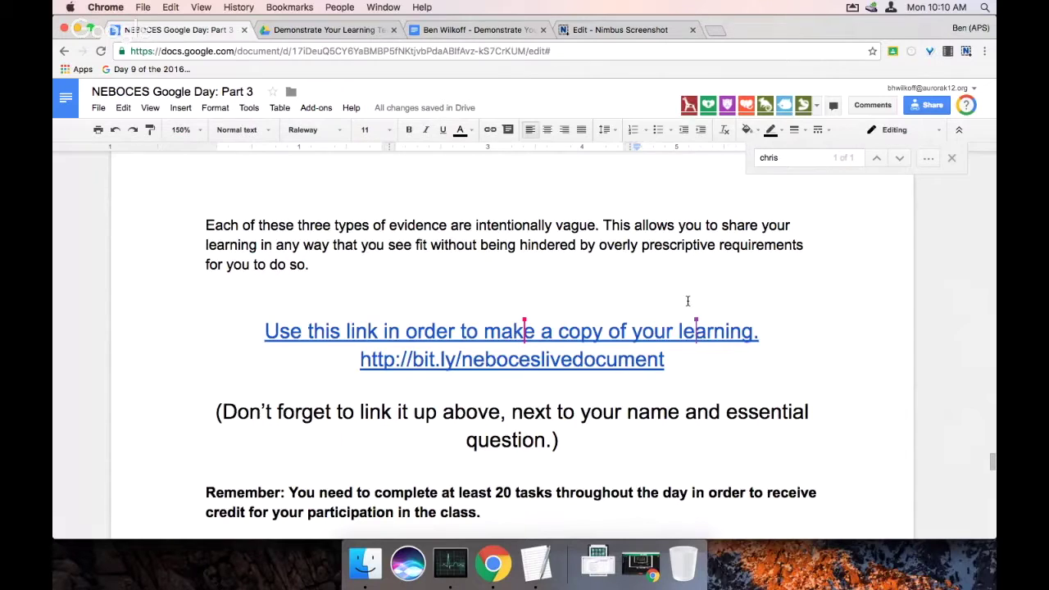
scroll(688, 301, "down", 1)
scroll(687, 300, "down", 4)
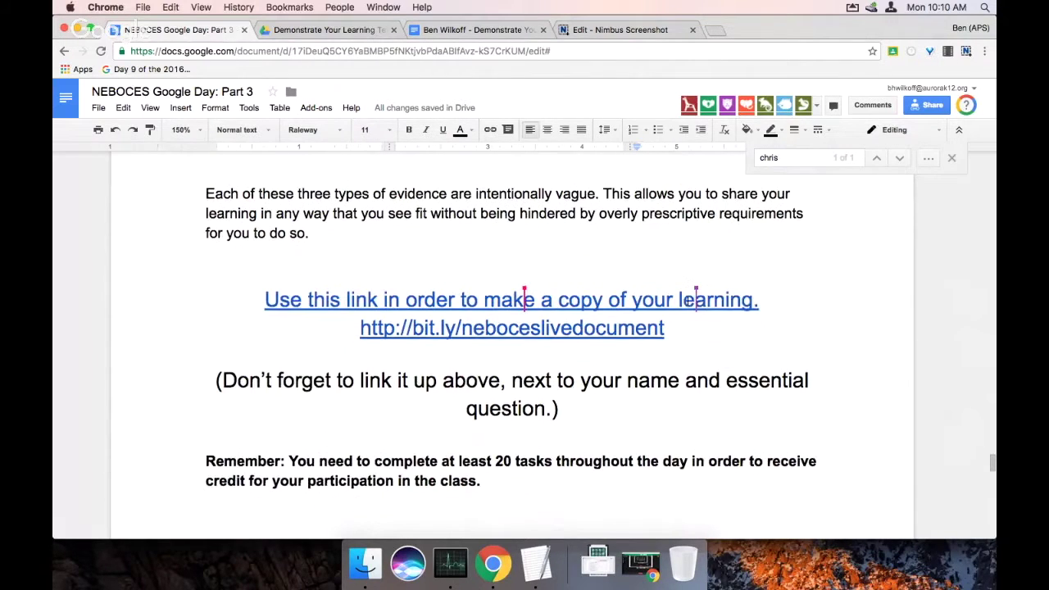
scroll(687, 301, "down", 6)
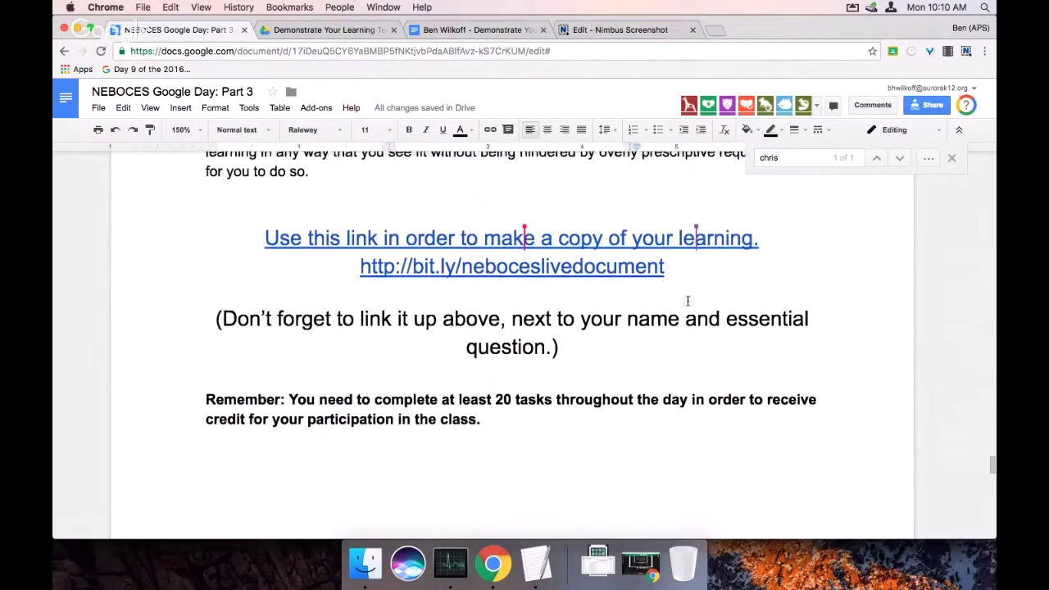
scroll(688, 301, "up", 3)
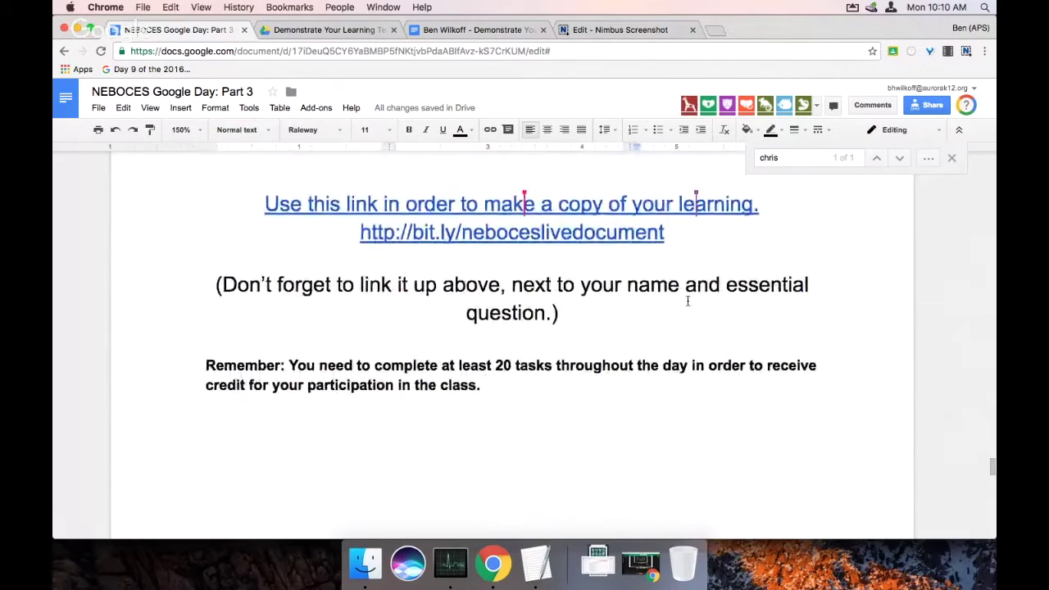
scroll(687, 301, "down", 5)
scroll(688, 301, "down", 12)
scroll(688, 300, "up", 10)
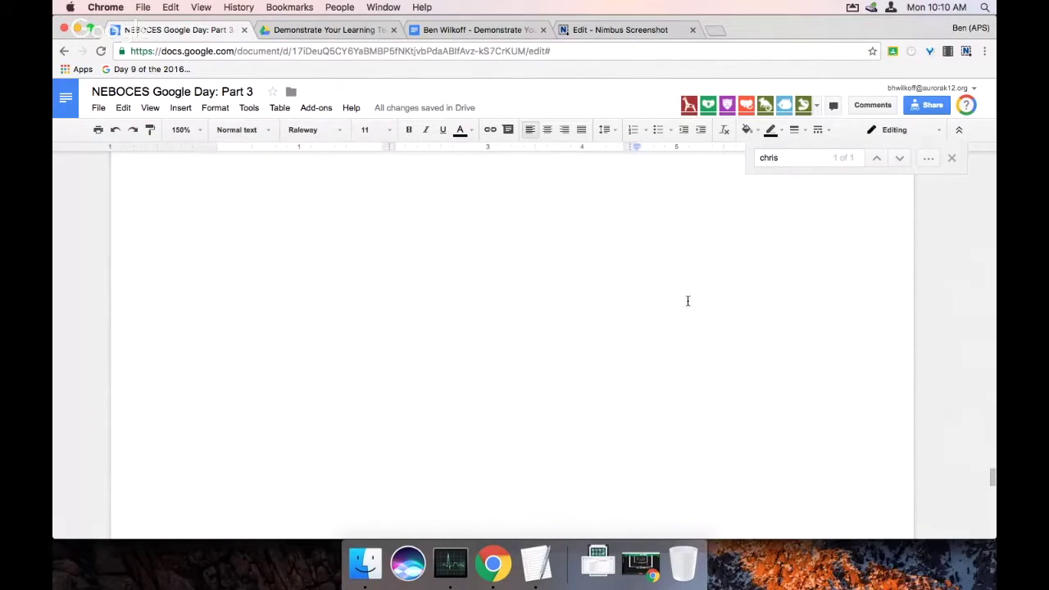
scroll(687, 301, "up", 5)
left_click(490, 33)
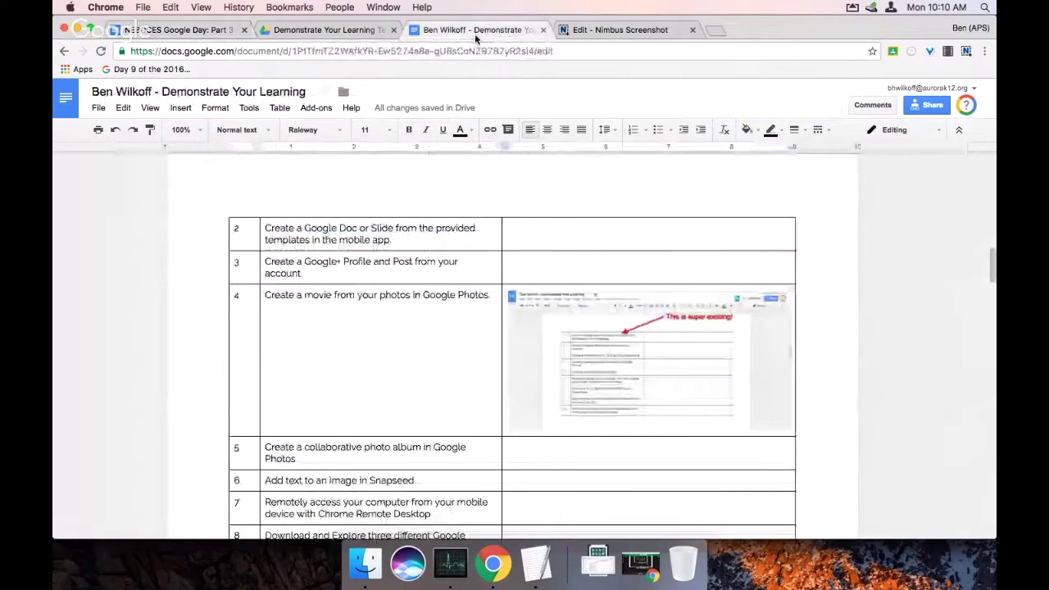
Step: Delete the pasted screenshot from row 4 of the task table
left_click(683, 294)
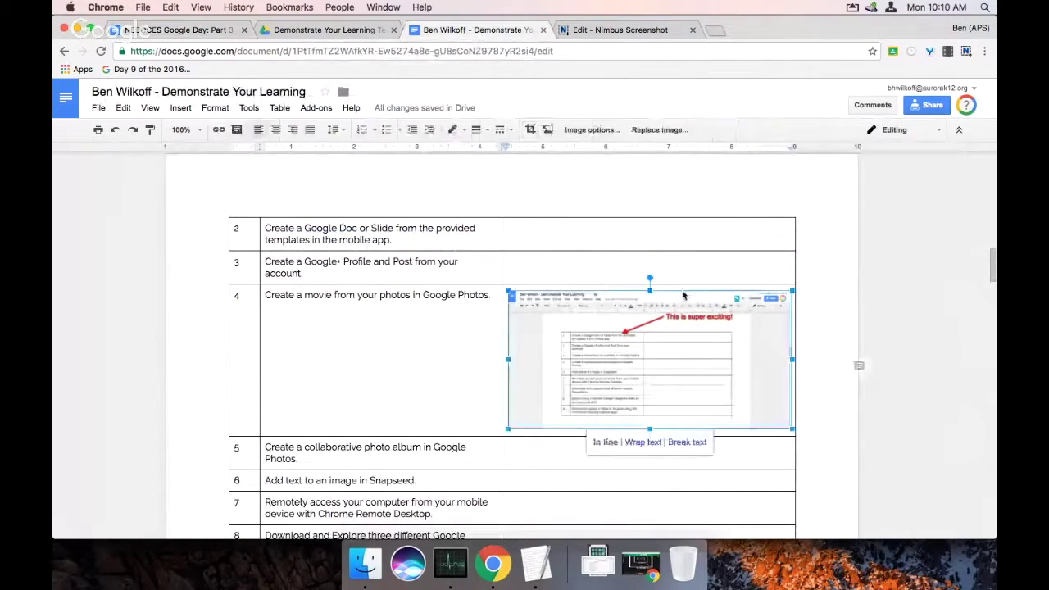
key("BackSpace")
scroll(375, 340, "down", 1)
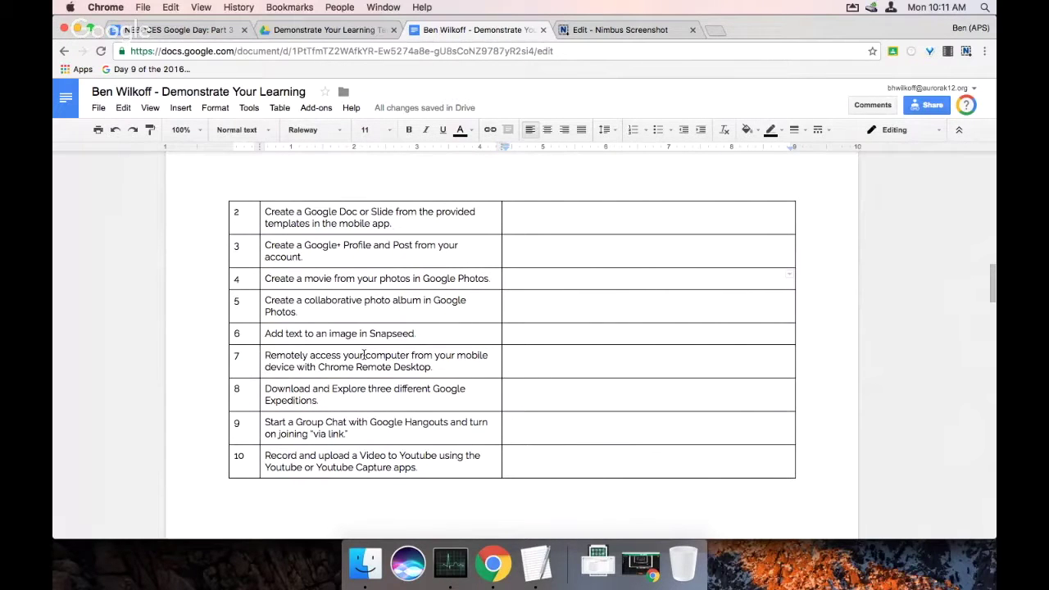
scroll(364, 354, "down", 1)
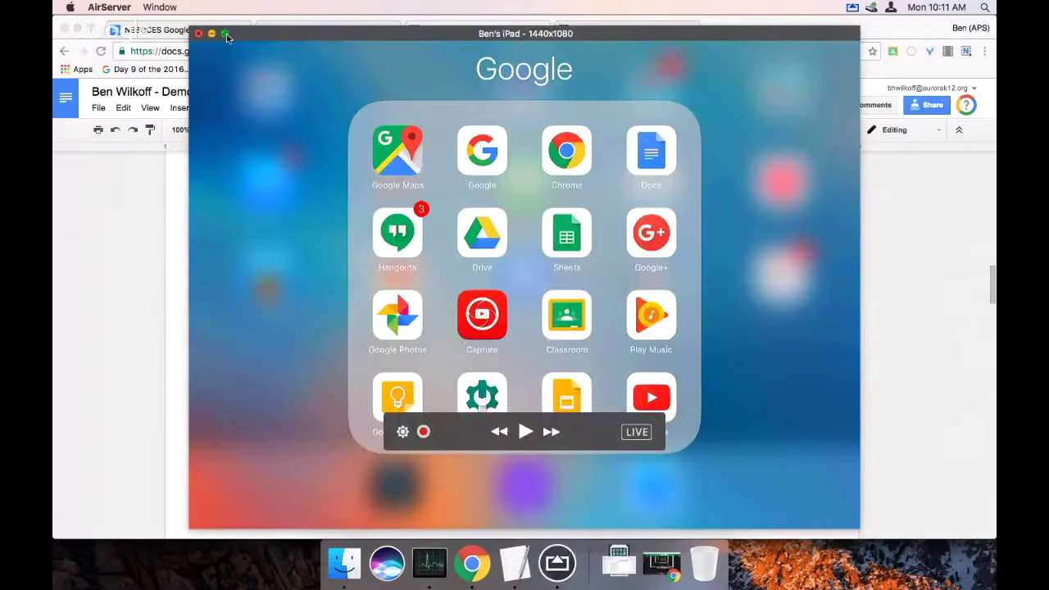
Step: Make the AirServer iPad mirror fill the whole screen
left_click(226, 33)
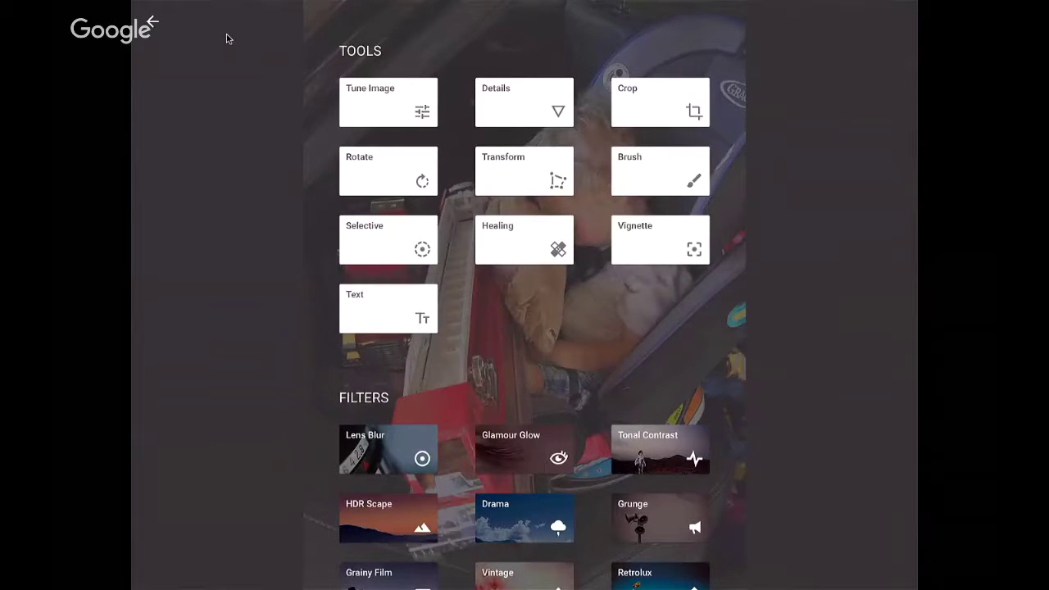
Step: Scroll the mirrored Snapseed view while adding a text element to the photo
scroll(228, 38, "down", 5)
scroll(228, 39, "up", 5)
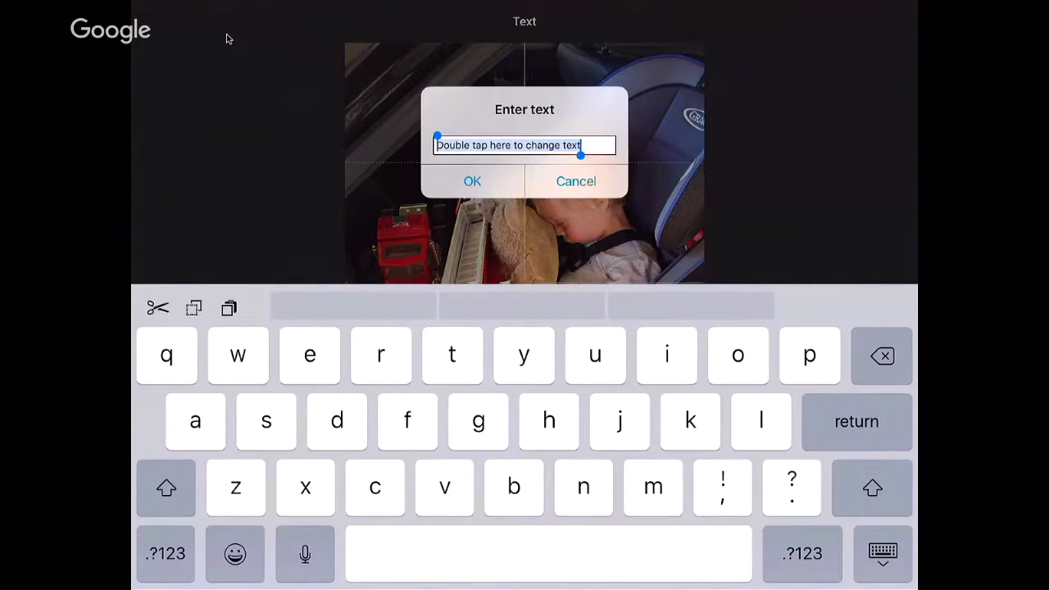
Step: Replace the placeholder with the caption 'This is cute.' and apply it to the photo
key("BackSpace")
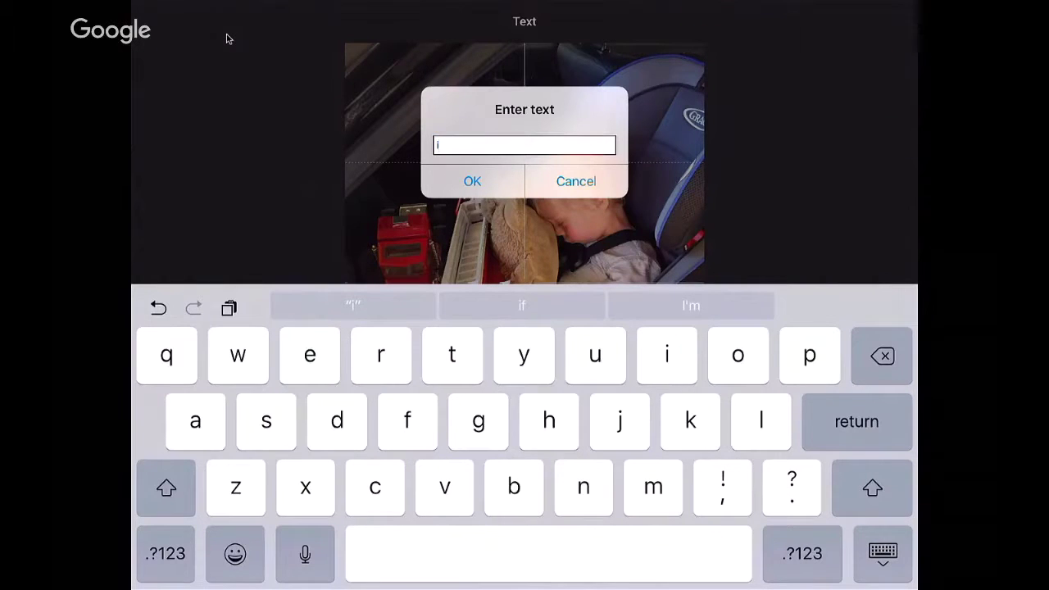
type("this is")
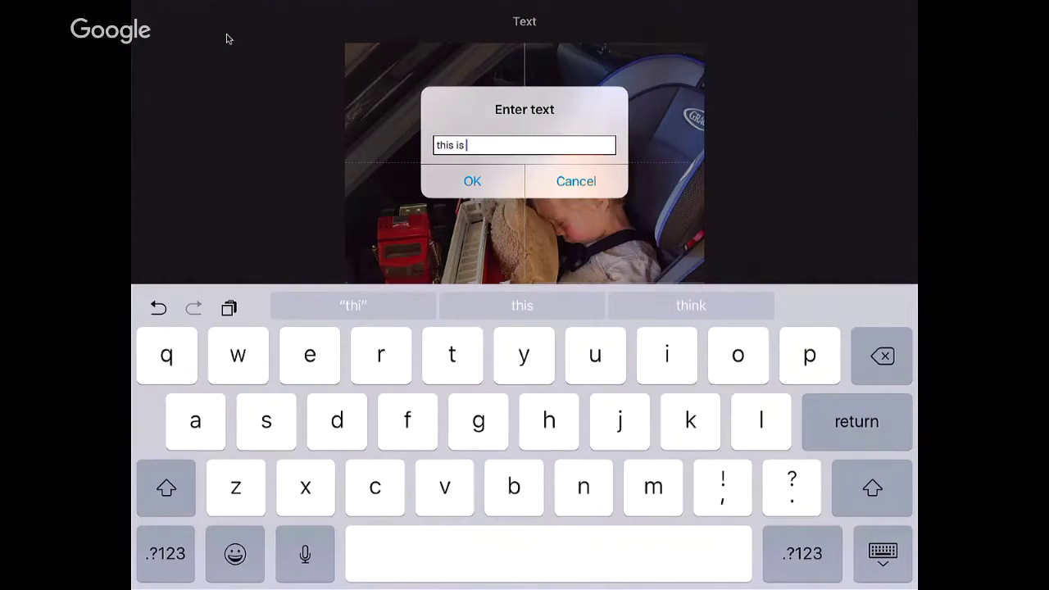
key("BackSpace")
key("BackSpace")
key("BackSpace")
key("BackSpace")
key("BackSpace")
key("BackSpace")
key("BackSpace")
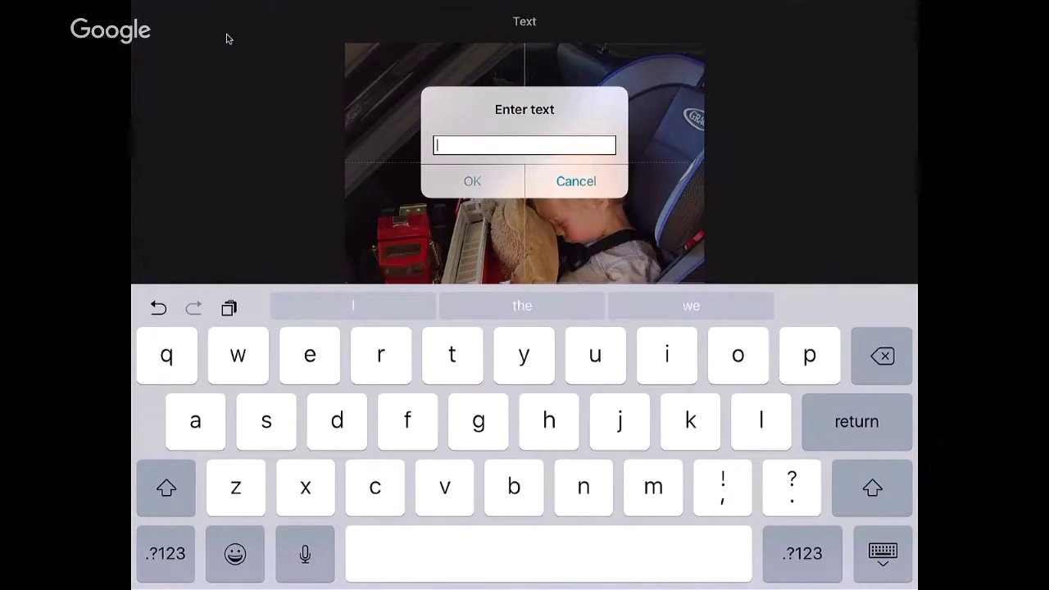
type("This is cute.")
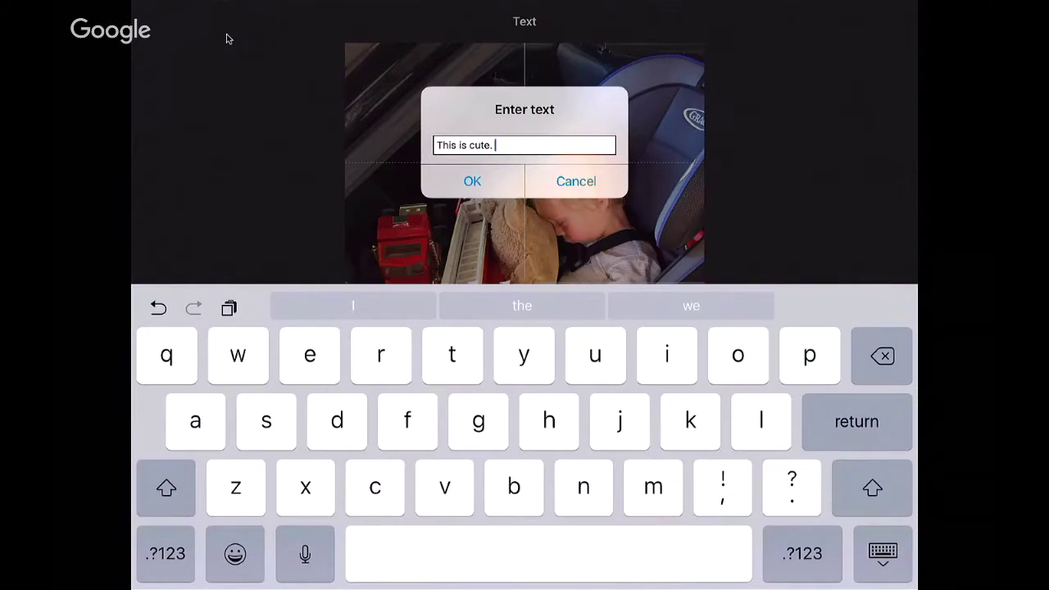
key("Return")
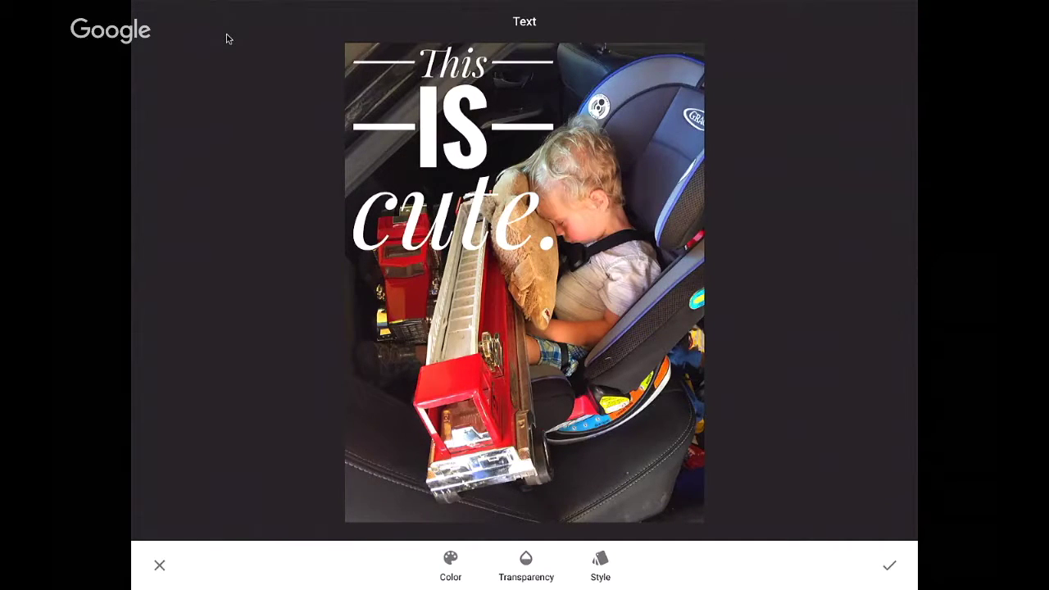
key("Return")
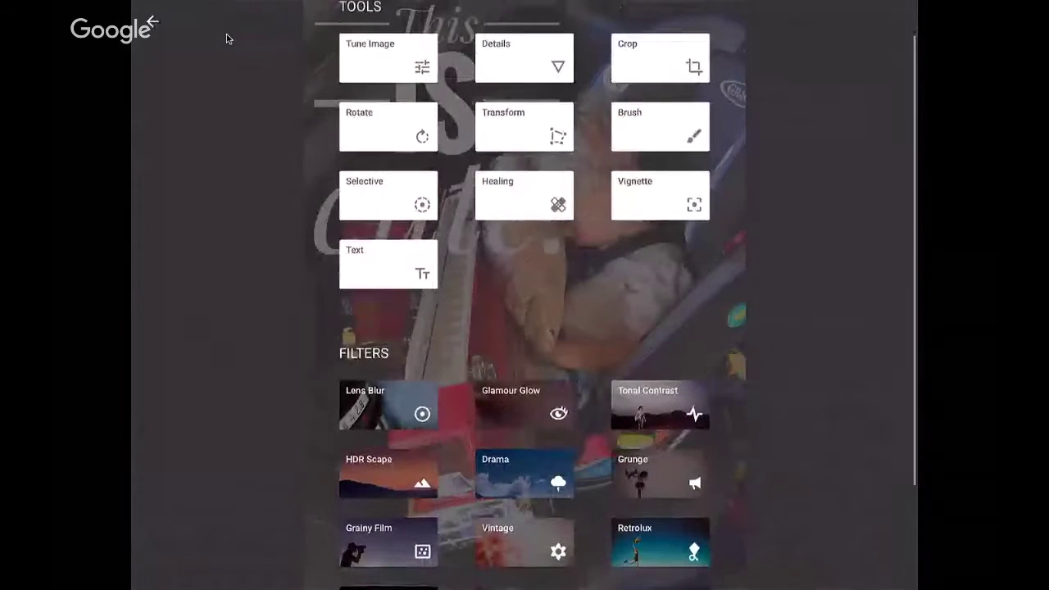
Step: Scroll through Snapseed's filters and open the sharing options for the framed photo
scroll(228, 38, "down", 1)
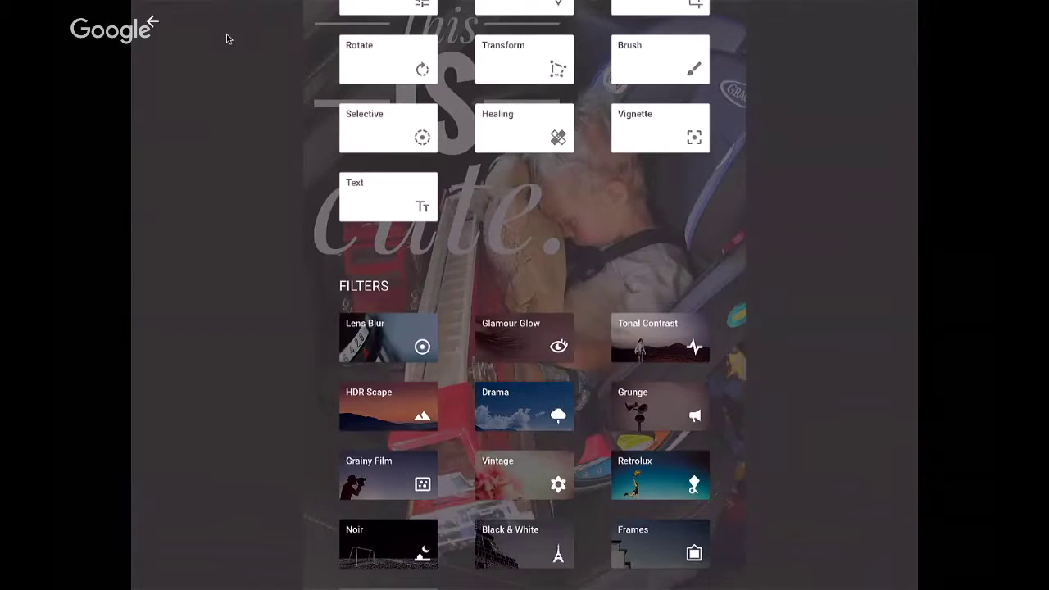
scroll(228, 39, "down", 1)
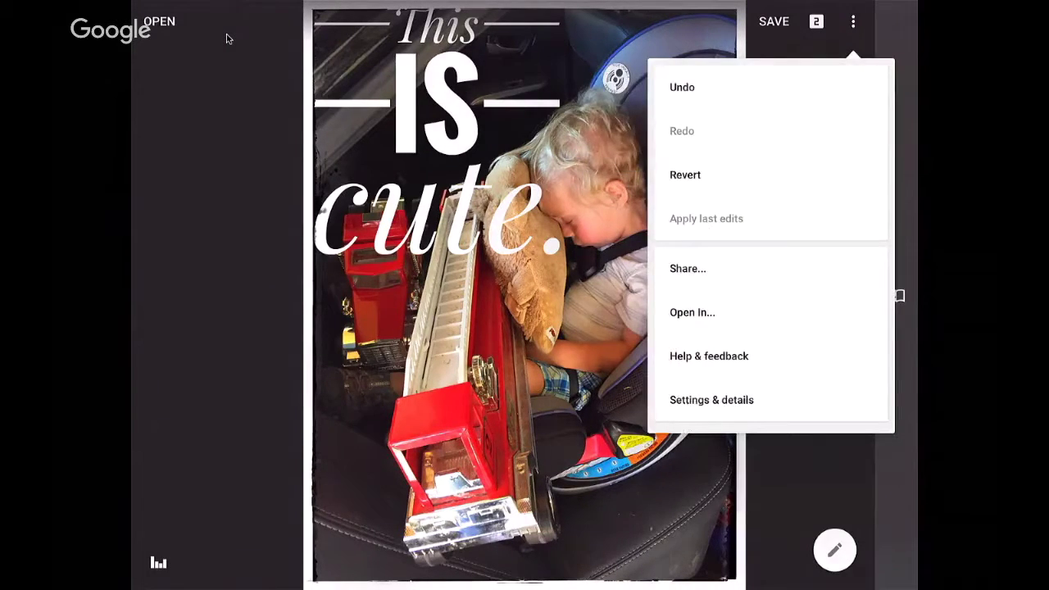
left_click(687, 268)
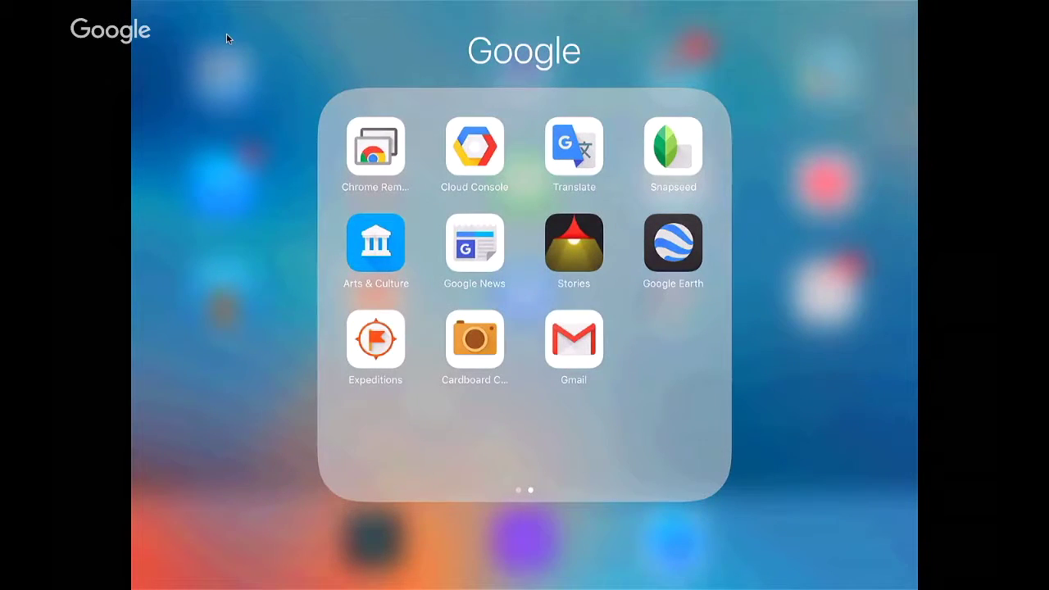
mouse_move(976, 20)
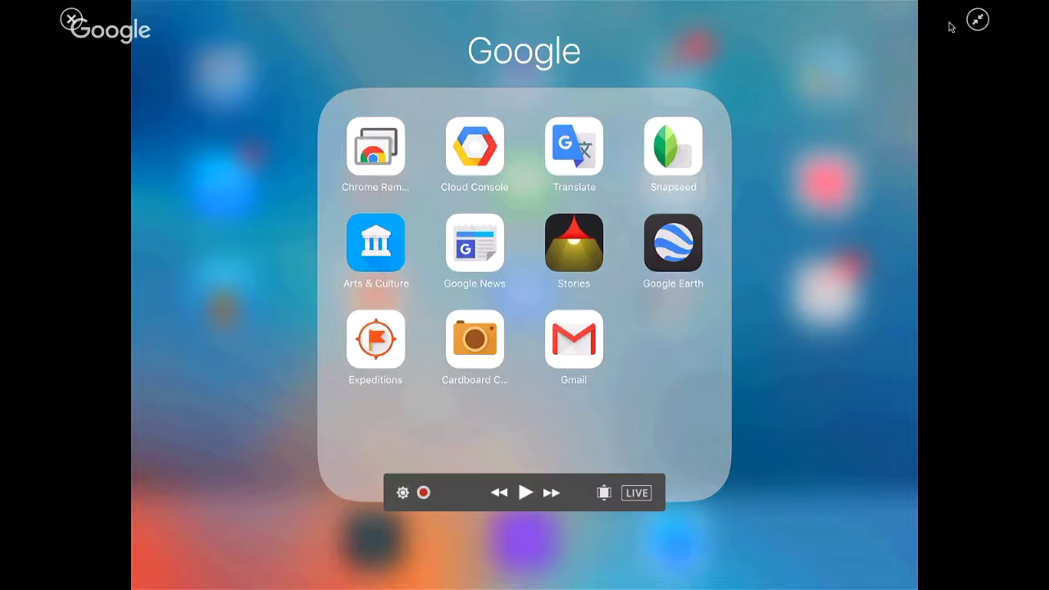
left_click(978, 19)
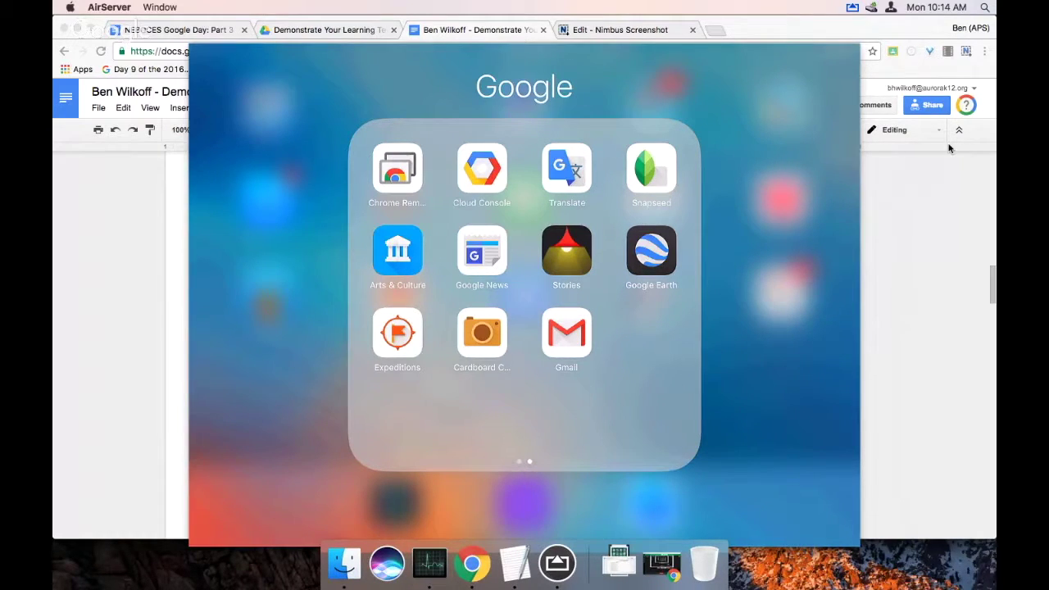
left_click(116, 317)
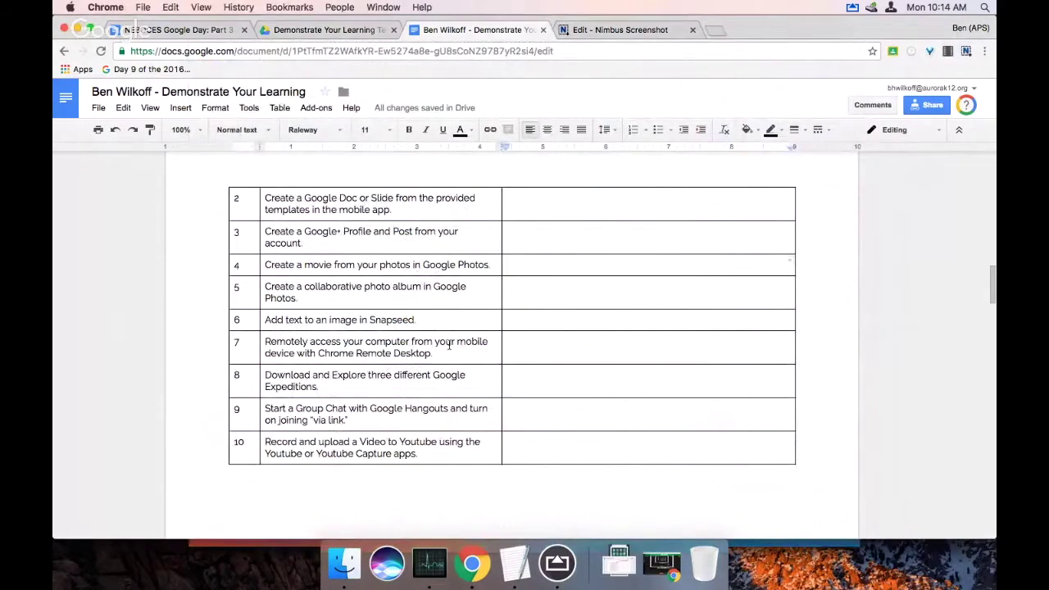
double_click(425, 353)
left_click(448, 356)
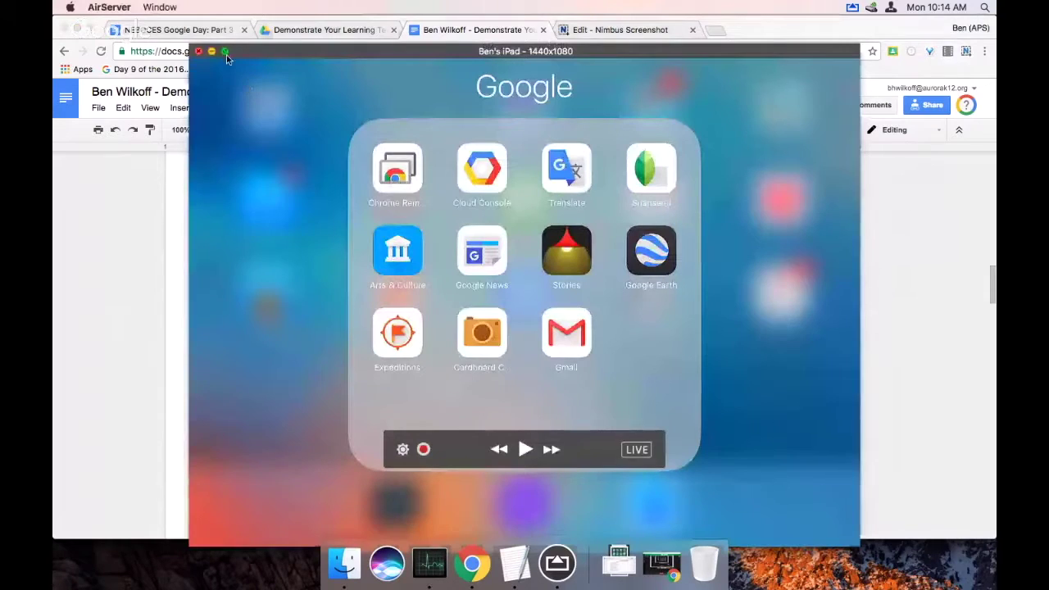
left_click(225, 51)
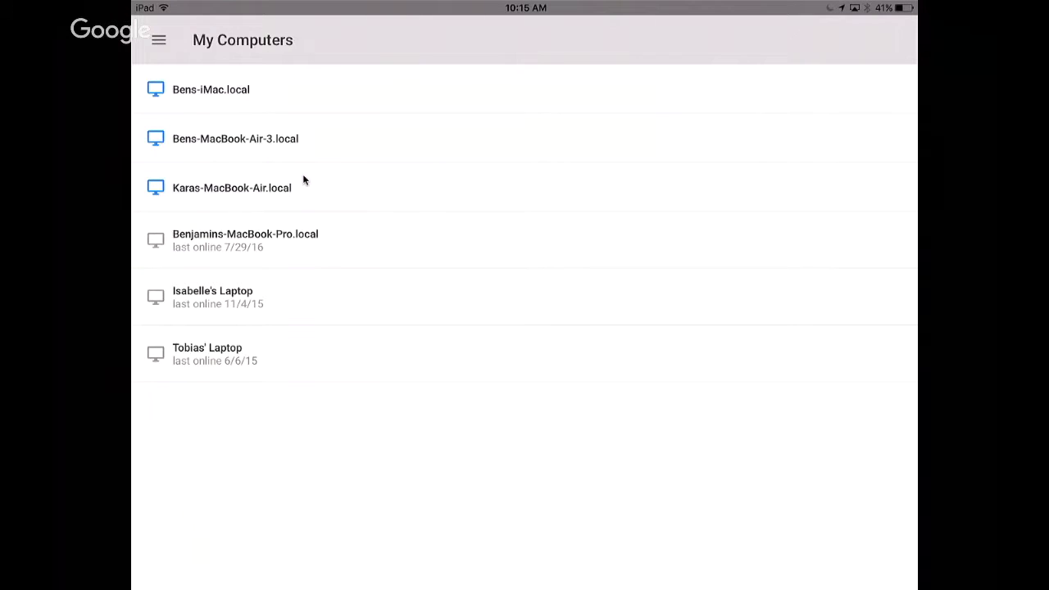
left_click(303, 180)
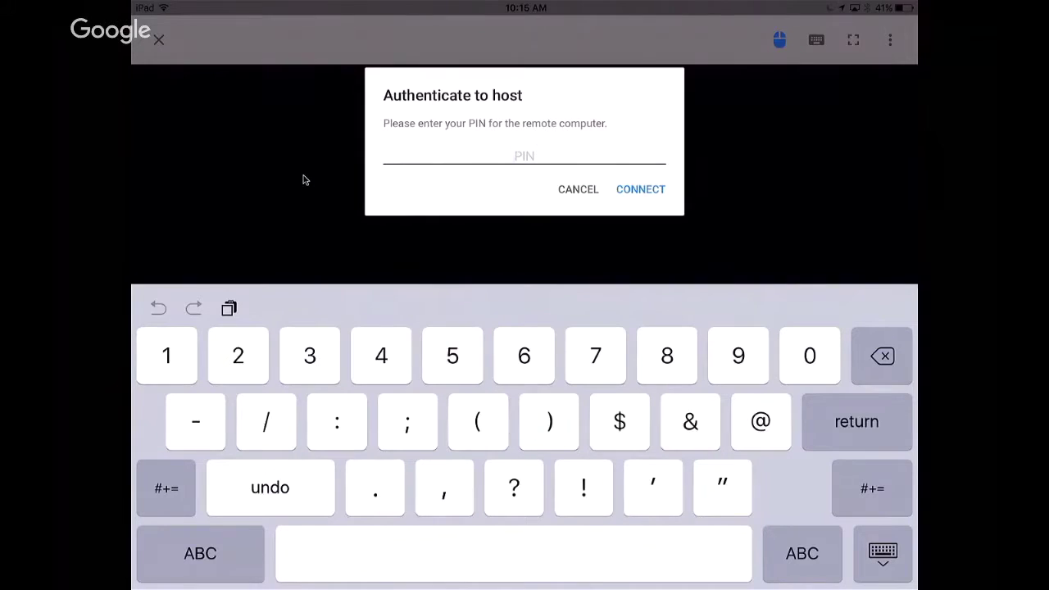
key("Return")
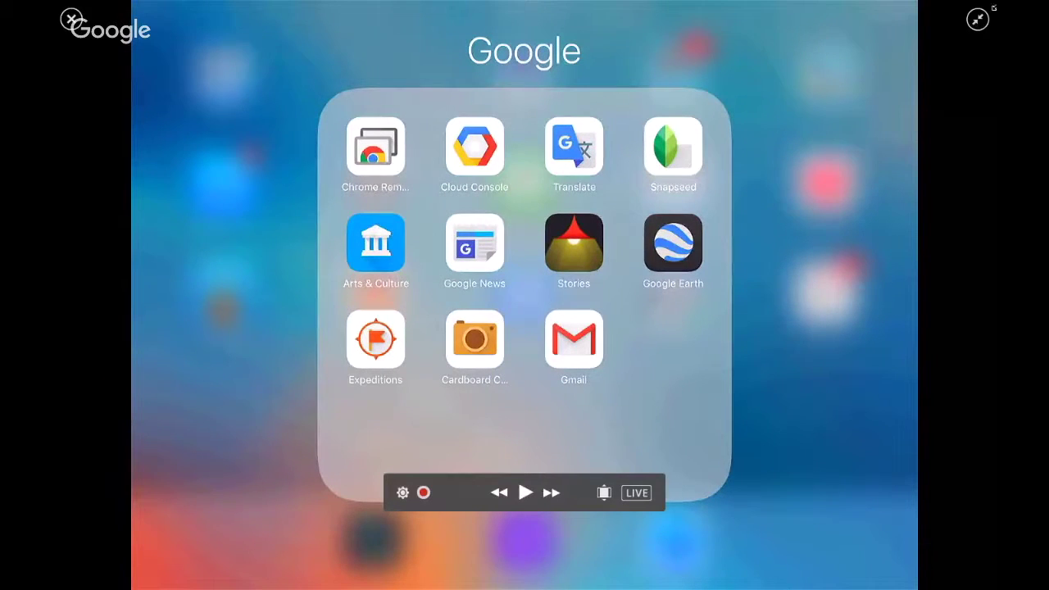
left_click(980, 26)
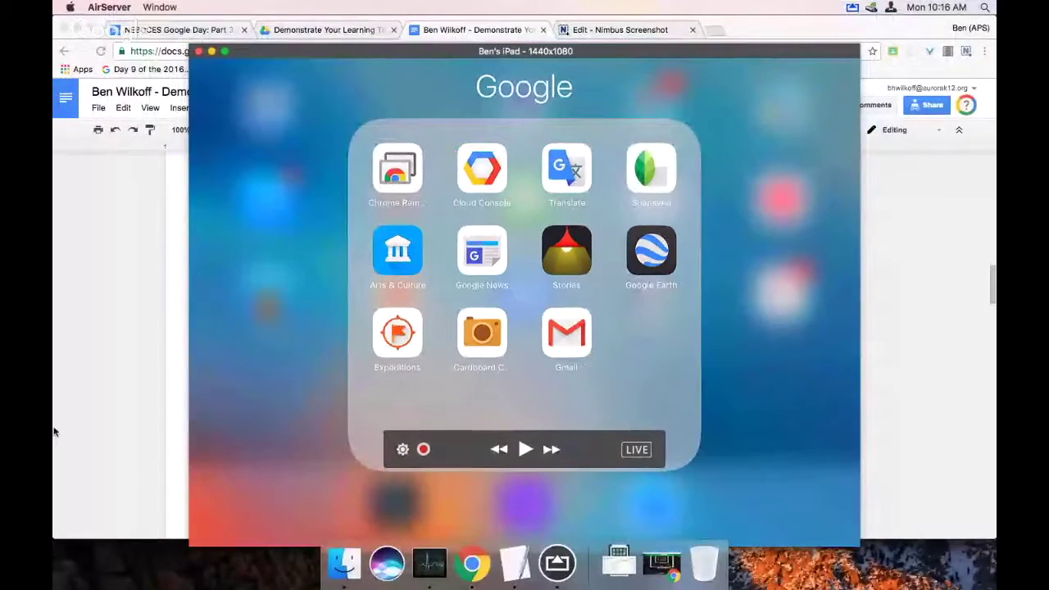
left_click(153, 433)
scroll(340, 362, "down", 2)
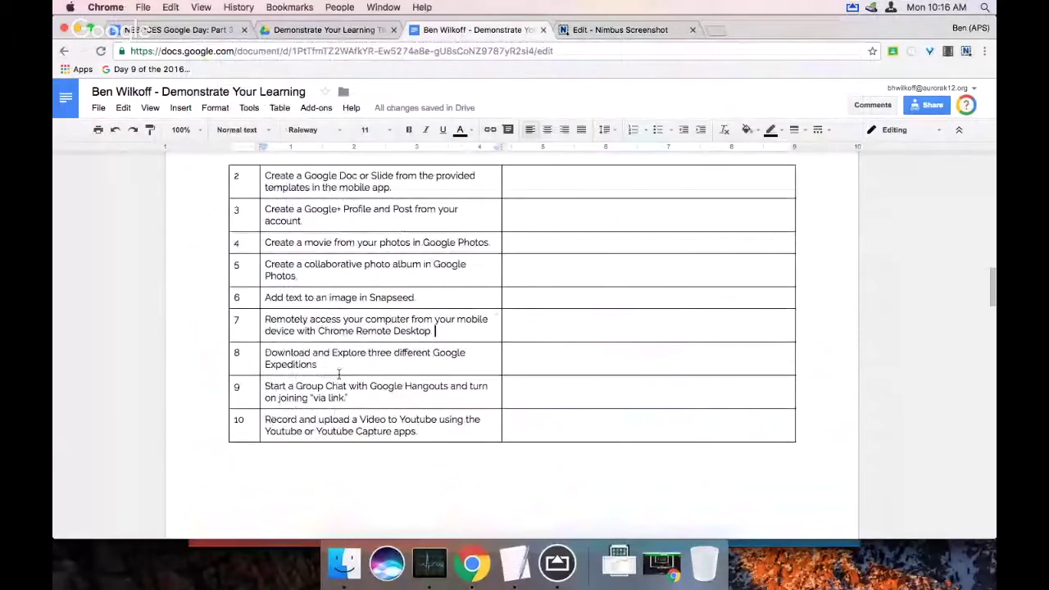
left_click(557, 563)
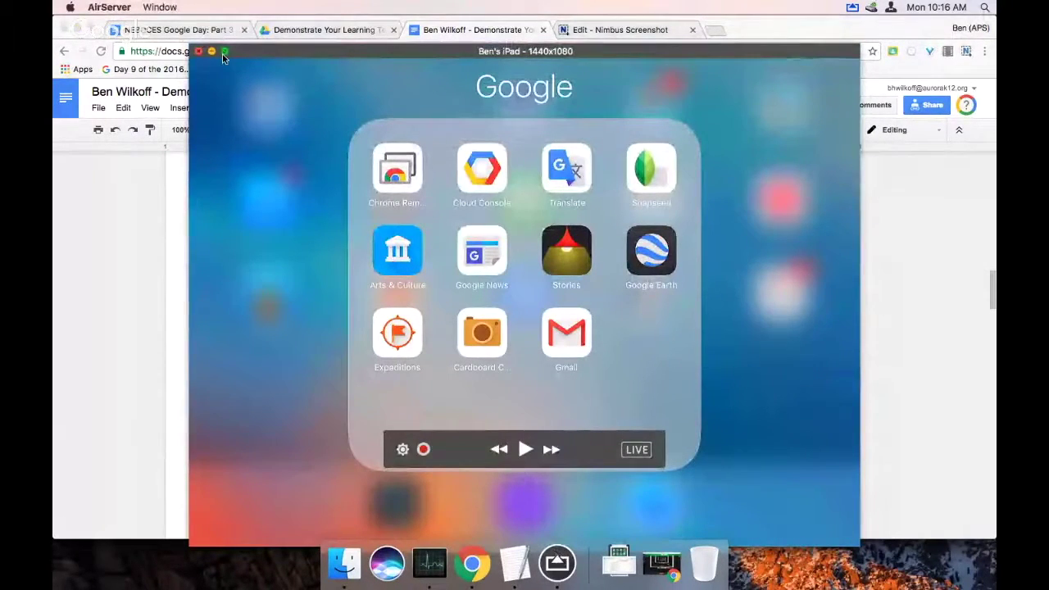
left_click(224, 52)
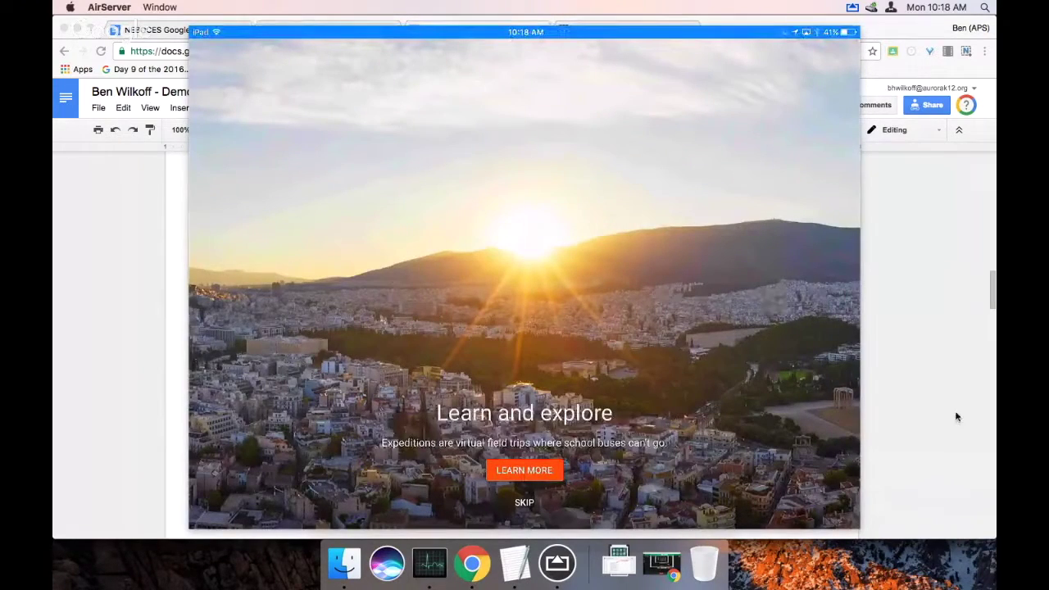
Step: With the iPad mirror full screen, download and open the Underwater Excursion expedition
left_click(226, 34)
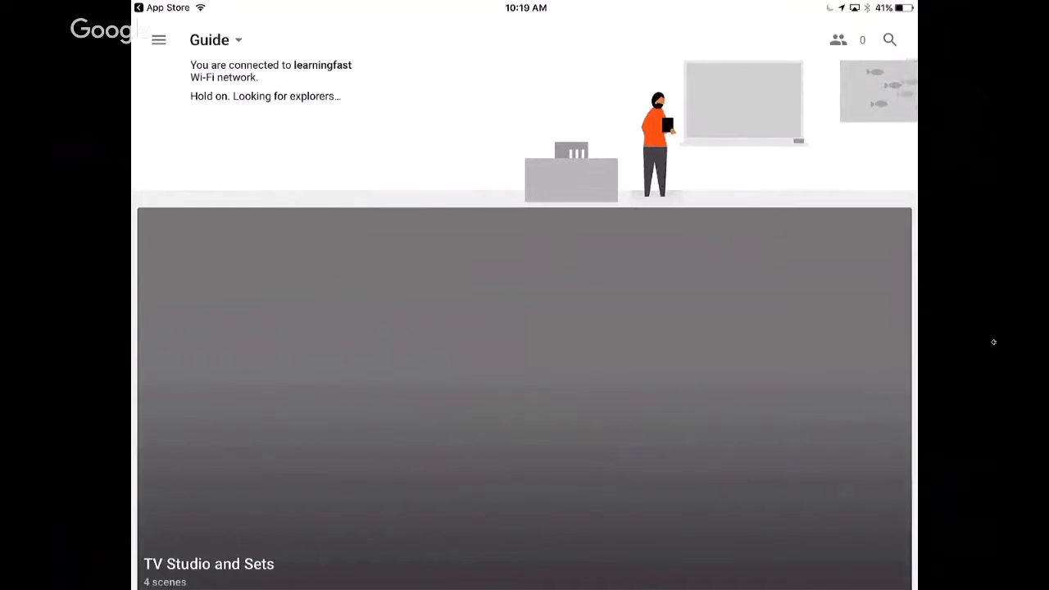
scroll(524, 327, "down", 6)
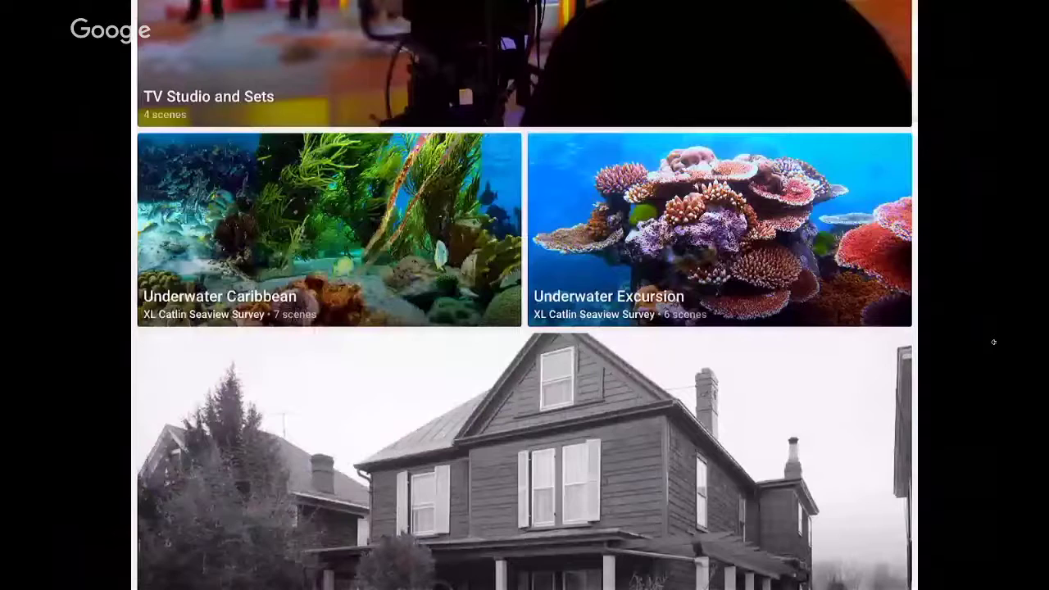
scroll(524, 327, "down", 5)
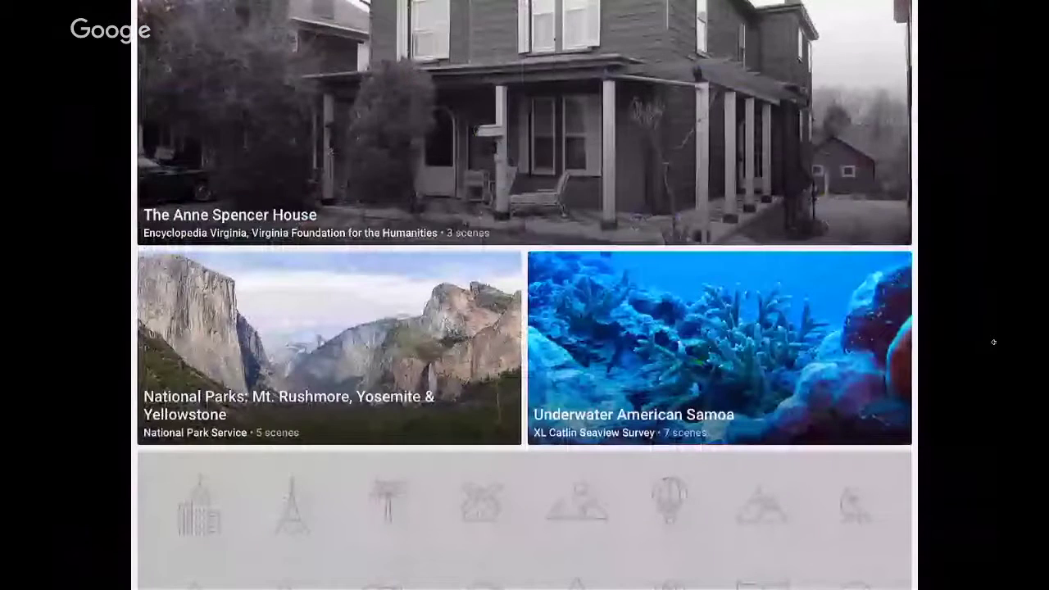
scroll(524, 327, "down", 2)
scroll(524, 328, "up", 5)
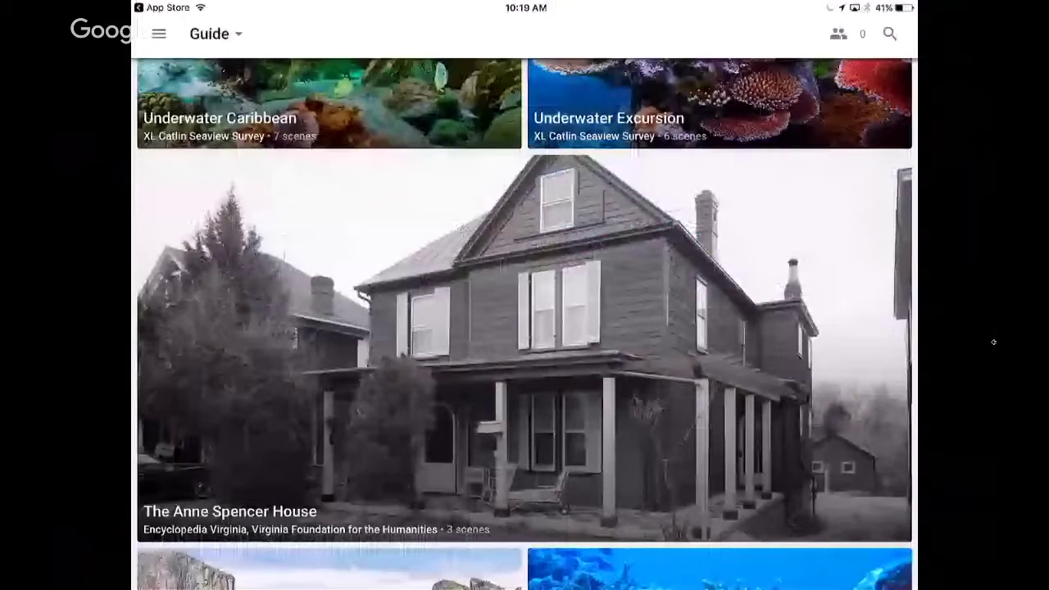
scroll(525, 328, "up", 2)
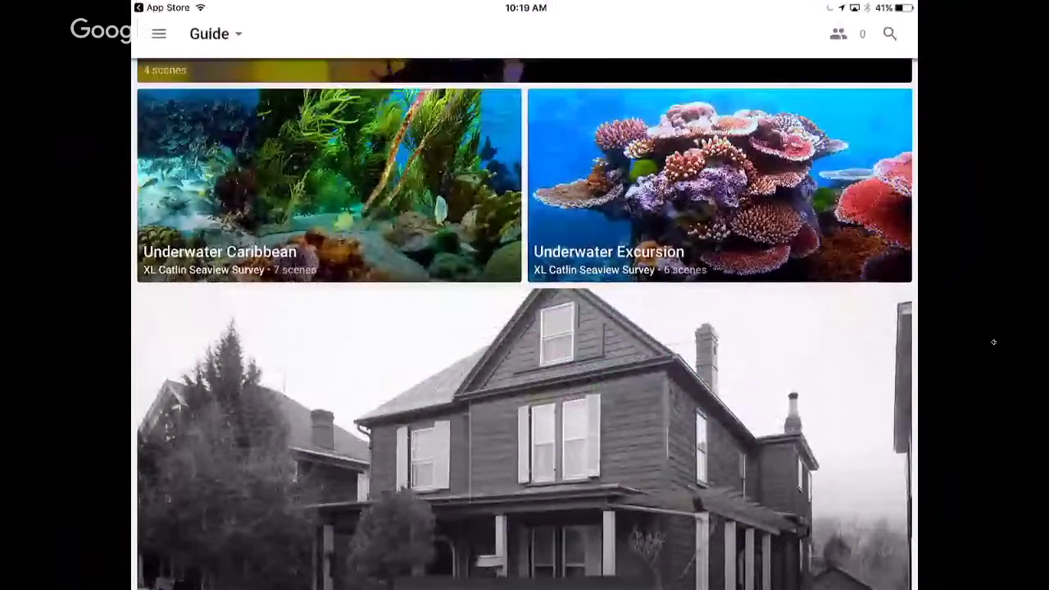
left_click(891, 260)
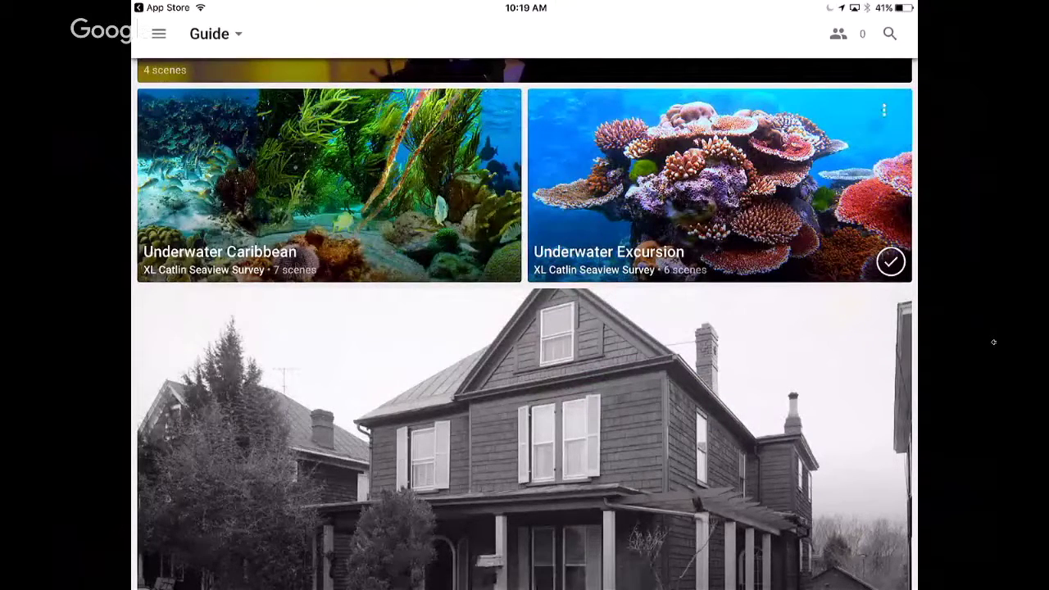
left_click(719, 185)
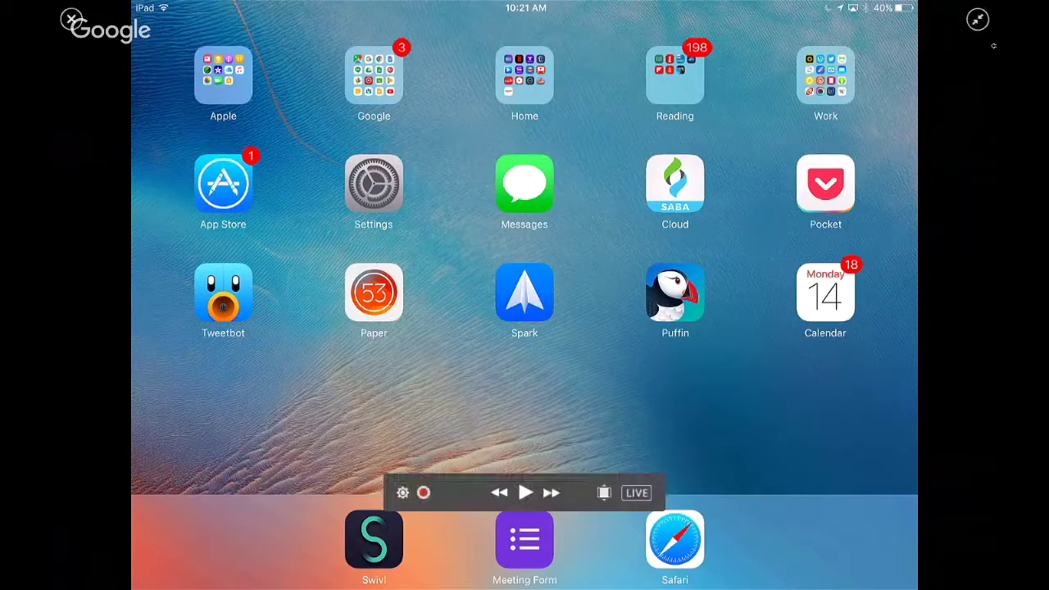
Step: Exit full-screen mirroring and bring the Google Doc window back to the front
mouse_move(981, 26)
key("Escape")
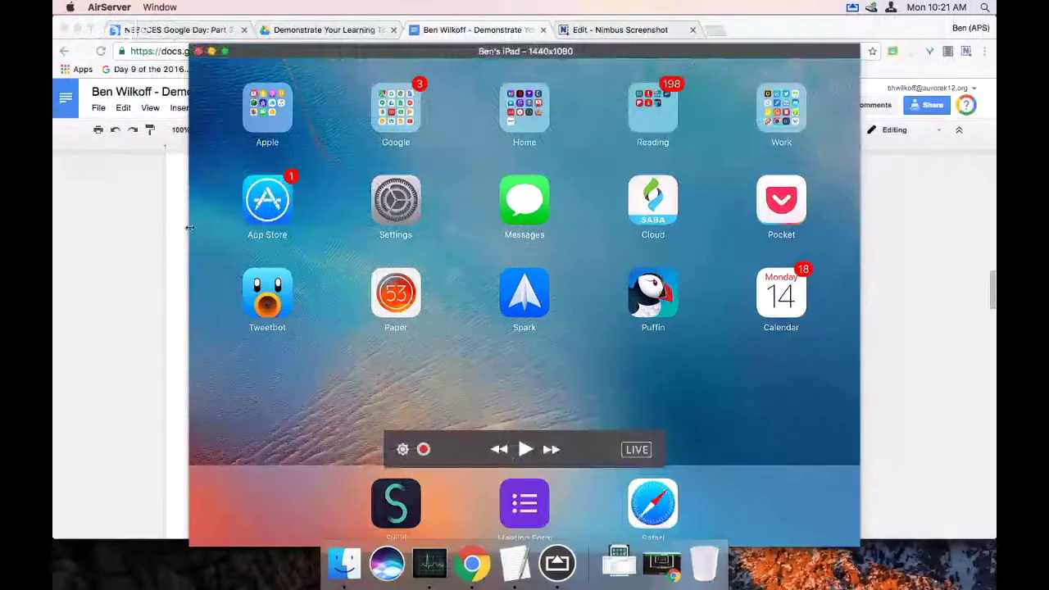
left_click(157, 251)
scroll(371, 291, "down", 2)
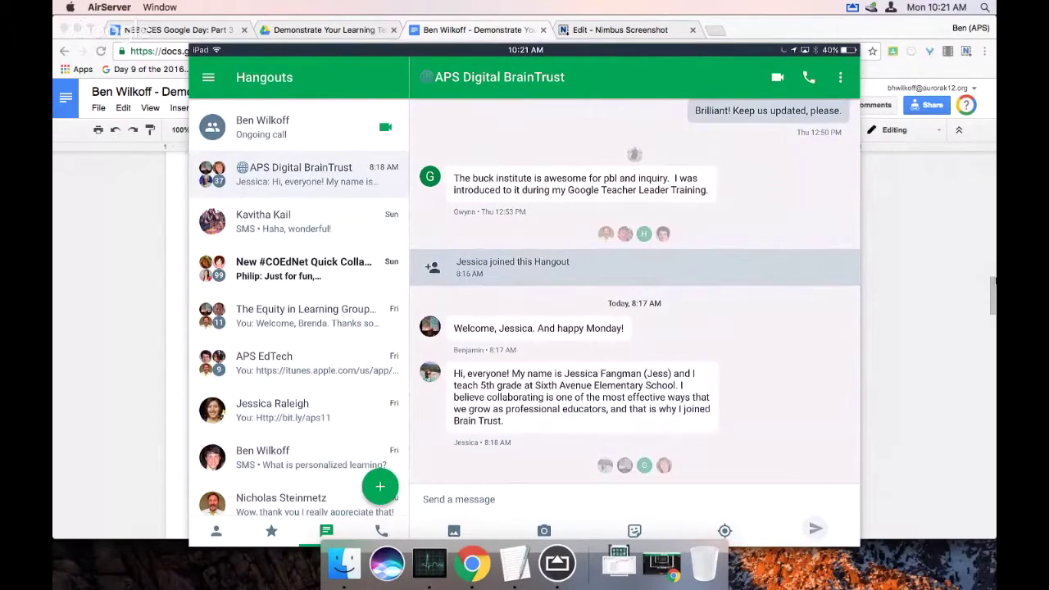
Step: Create a Hangouts group conversation named 'Test.' and bring up the prompt to enable joining by link
left_click(381, 486)
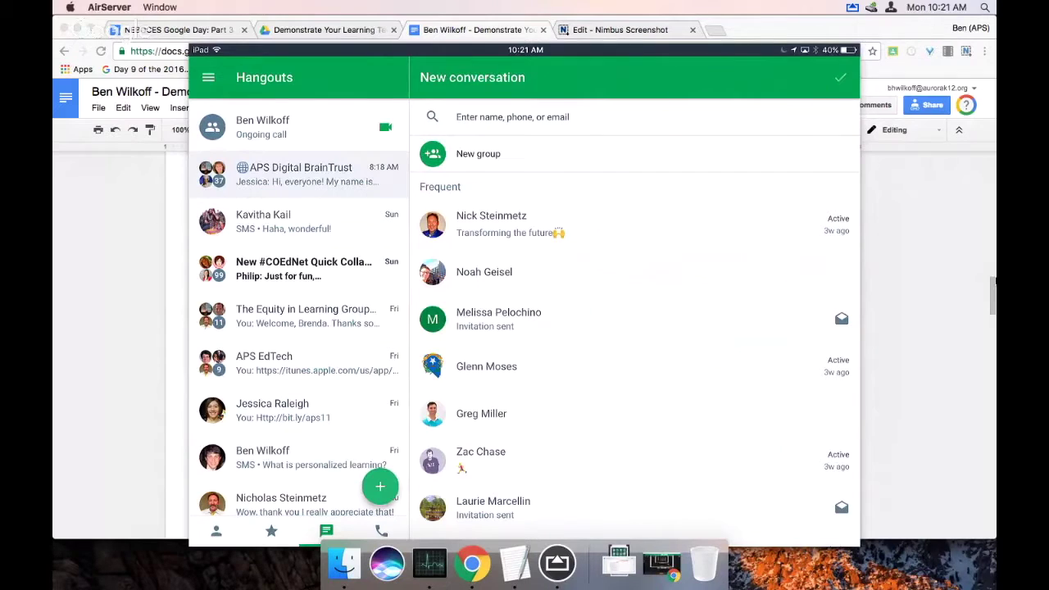
left_click(477, 154)
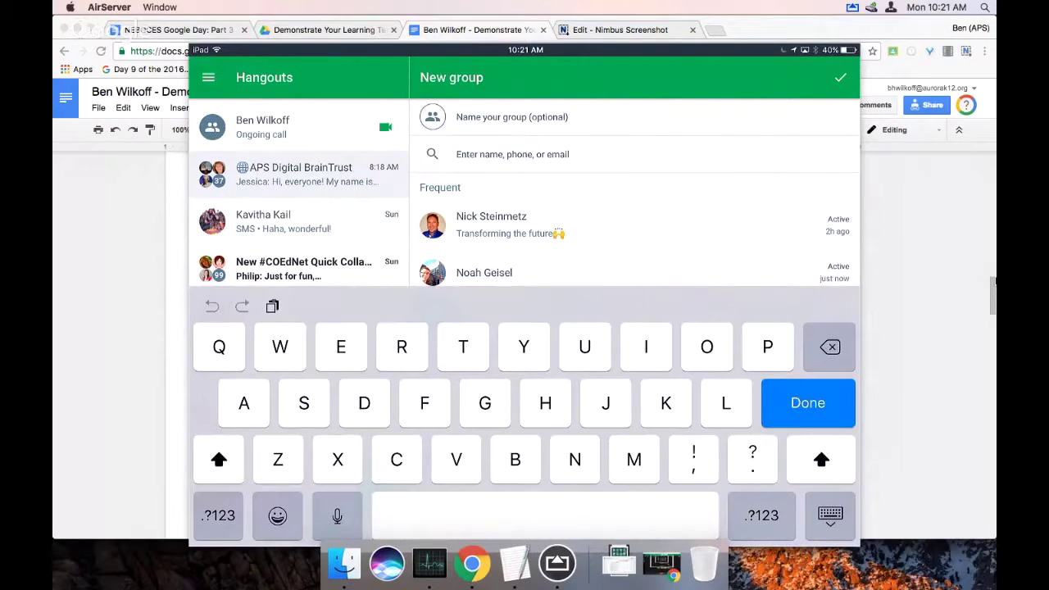
type("Test.")
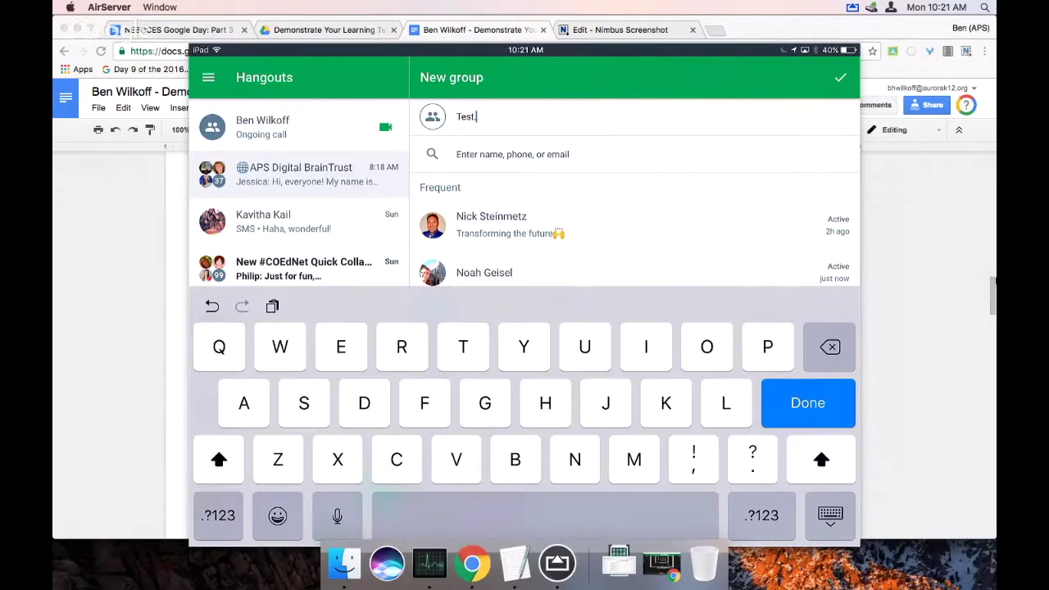
left_click(840, 77)
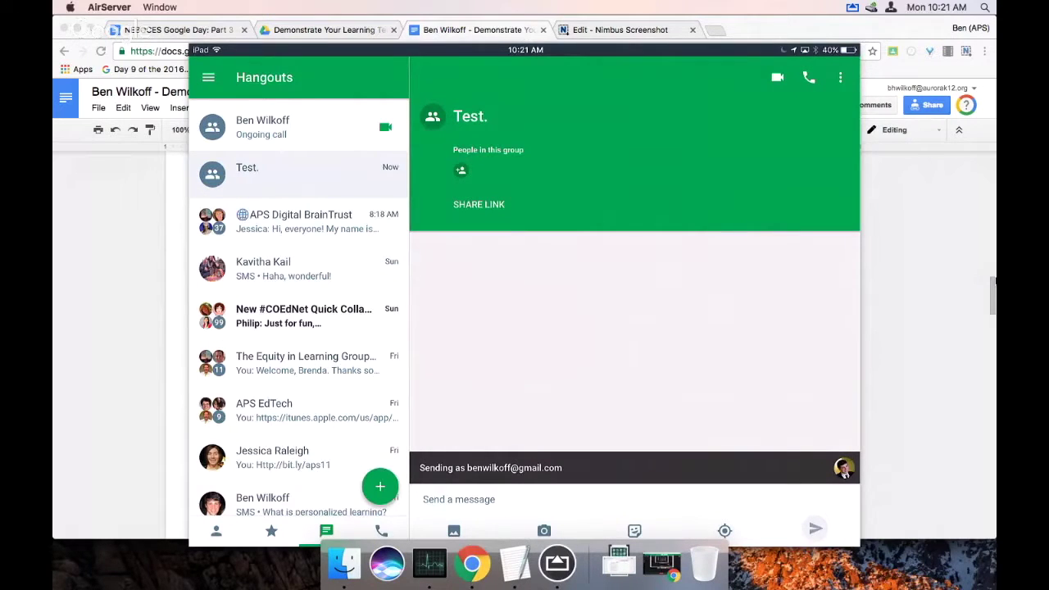
left_click(479, 204)
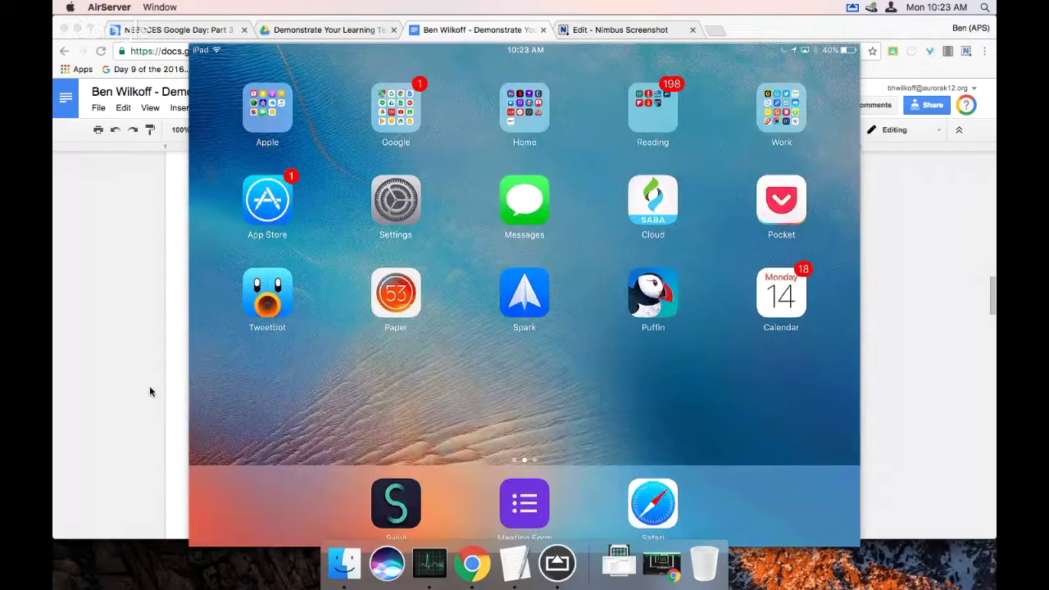
Step: Quit the iPad mirror with Cmd+Q and scroll the doc to the Pathway 1: Mobile Learning Experiences table
key("super+q")
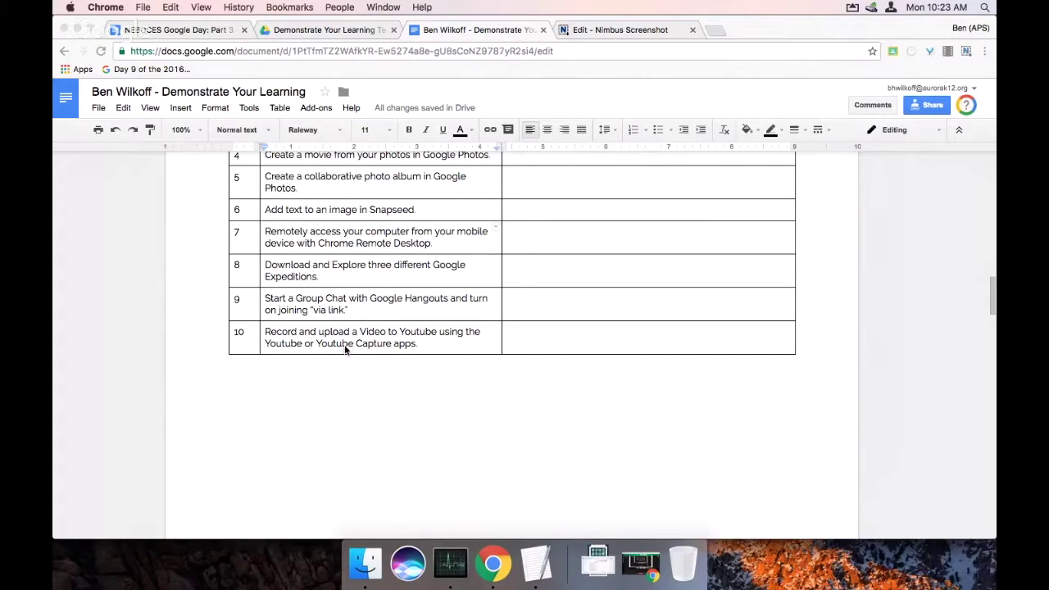
scroll(345, 348, "up", 3)
scroll(345, 349, "up", 10)
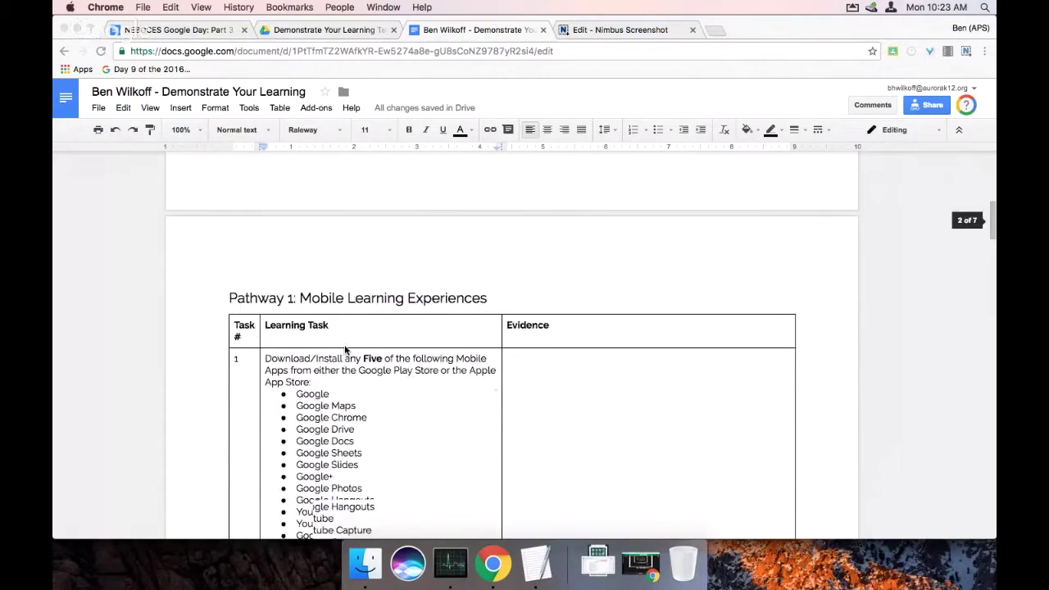
scroll(344, 351, "down", 10)
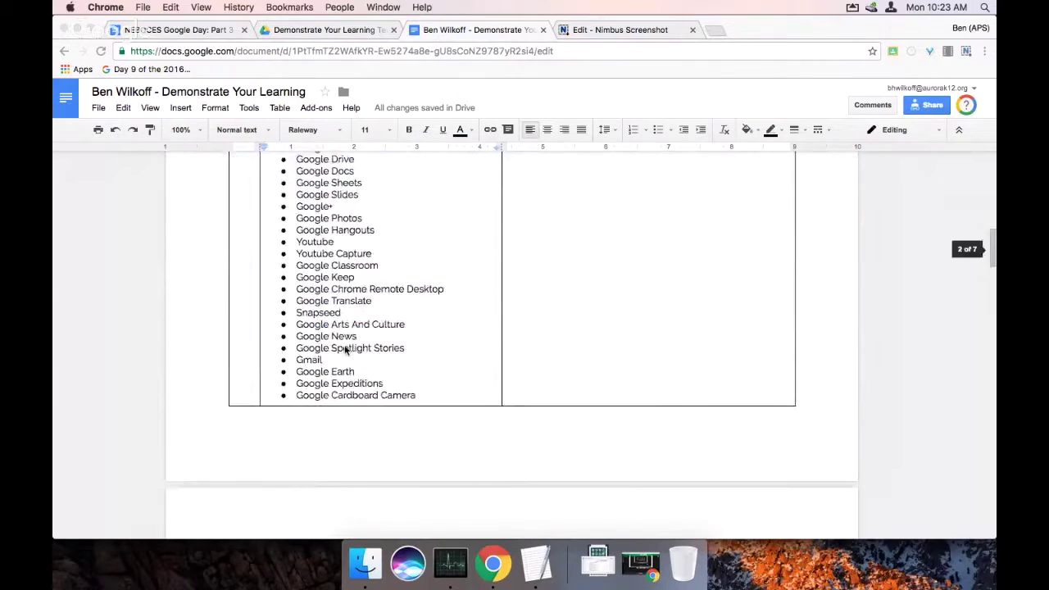
scroll(344, 350, "up", 4)
scroll(344, 351, "down", 2)
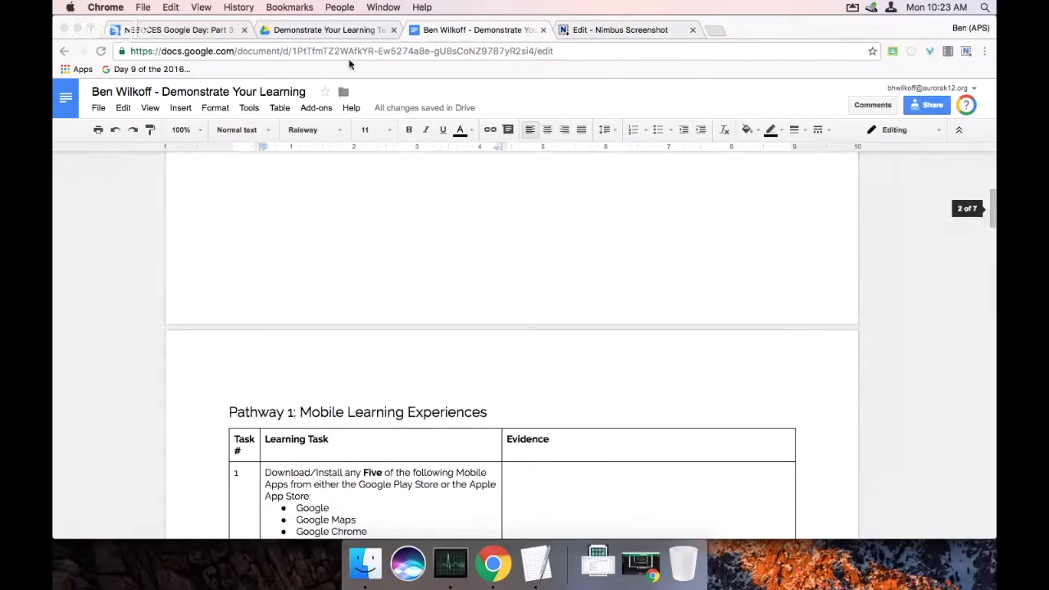
Step: Switch to the NEBOCES Google Day: Part 3 agenda doc and scroll through the participant table
left_click(186, 30)
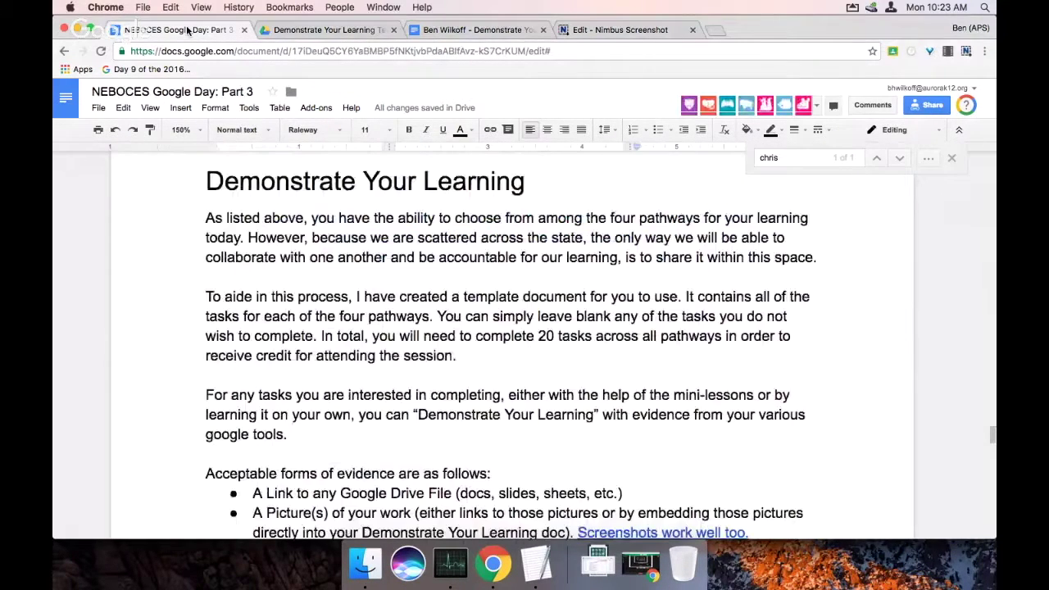
scroll(412, 357, "down", 3)
scroll(412, 354, "down", 2)
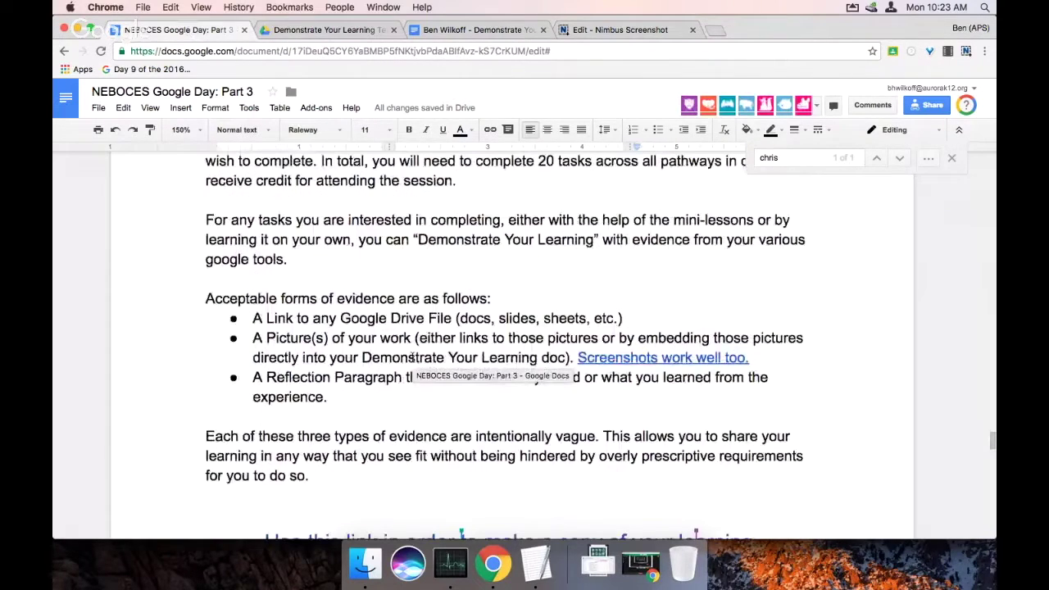
scroll(412, 358, "down", 8)
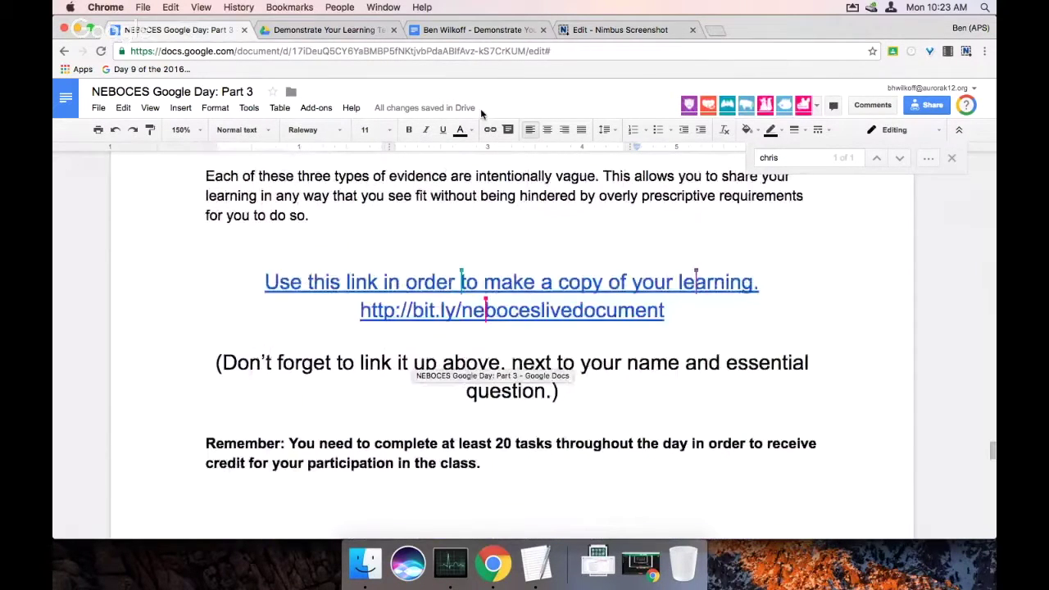
scroll(500, 236, "down", 15)
scroll(500, 236, "up", 3)
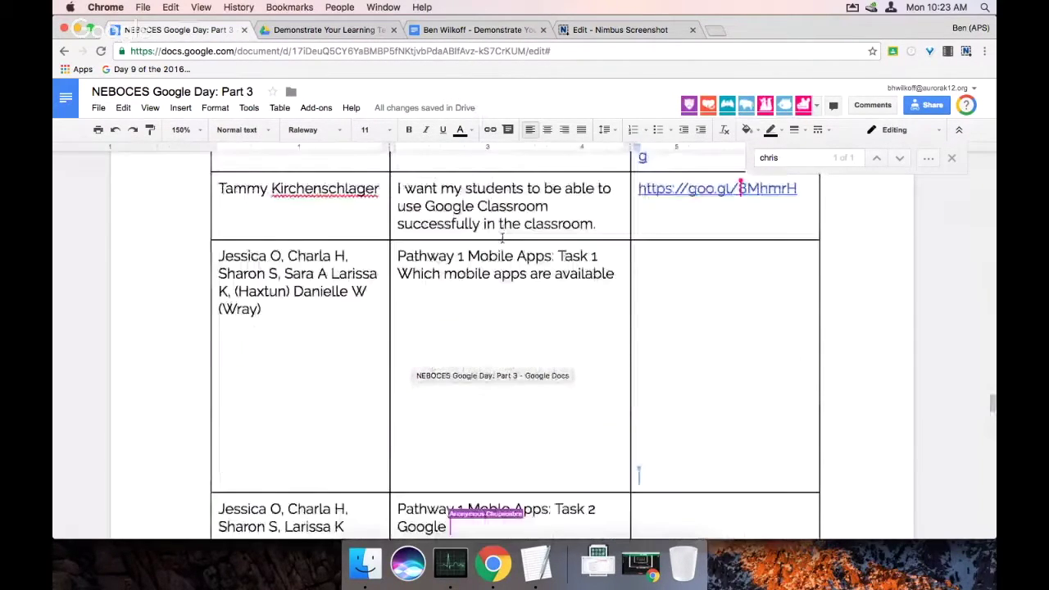
scroll(503, 237, "down", 1)
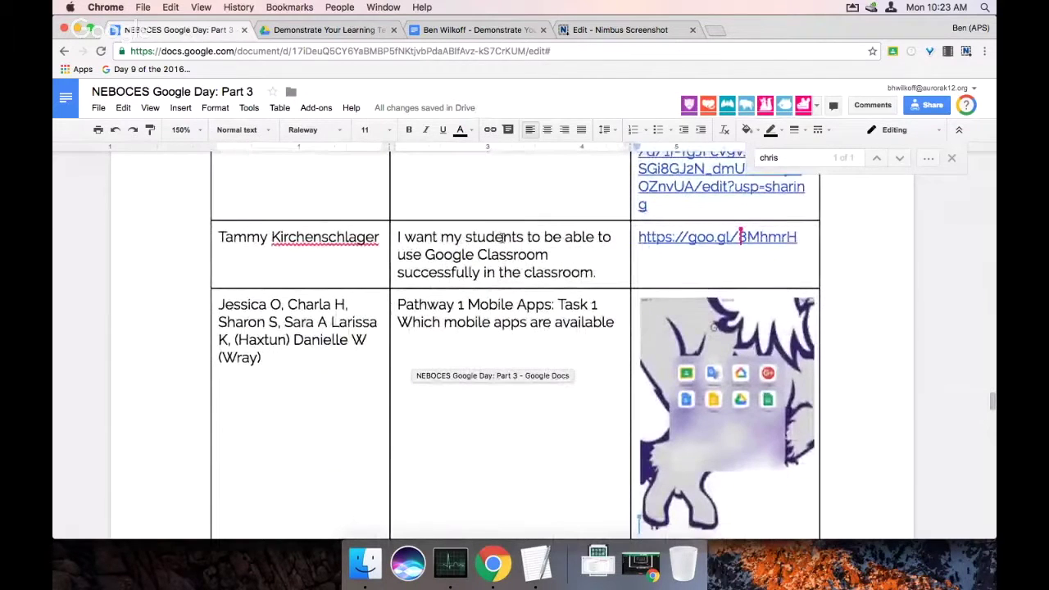
Step: Select the screenshot in a participant's evidence cell and scroll through the surrounding rows
left_click(721, 355)
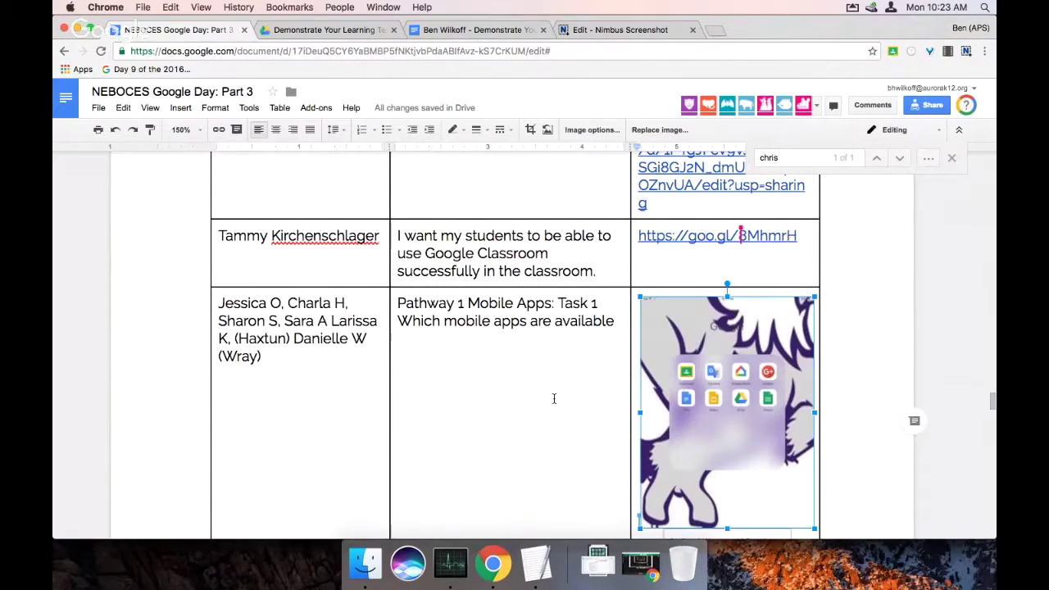
scroll(506, 398, "down", 1)
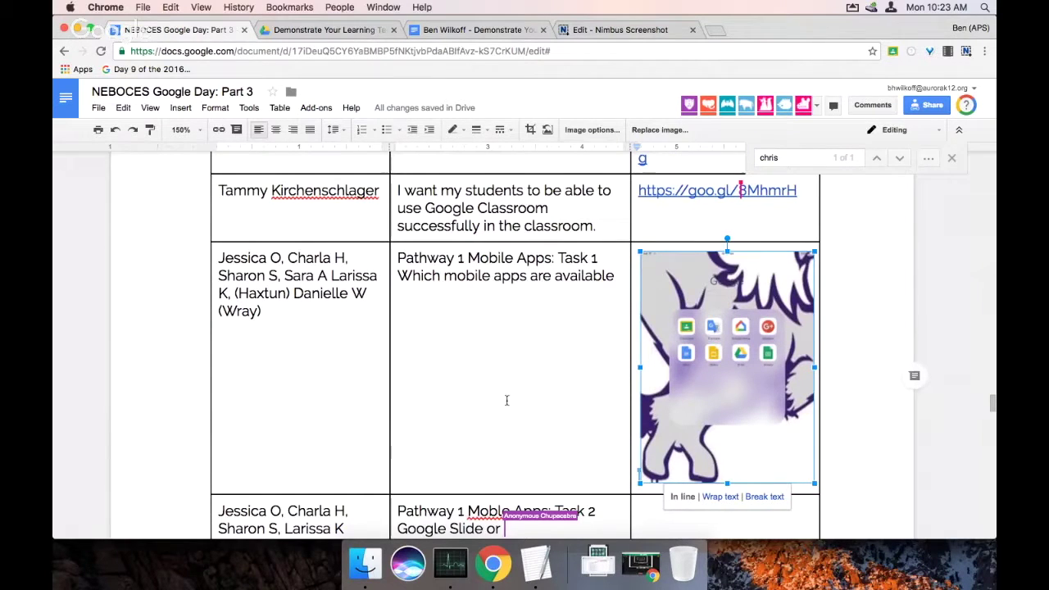
scroll(507, 399, "down", 1)
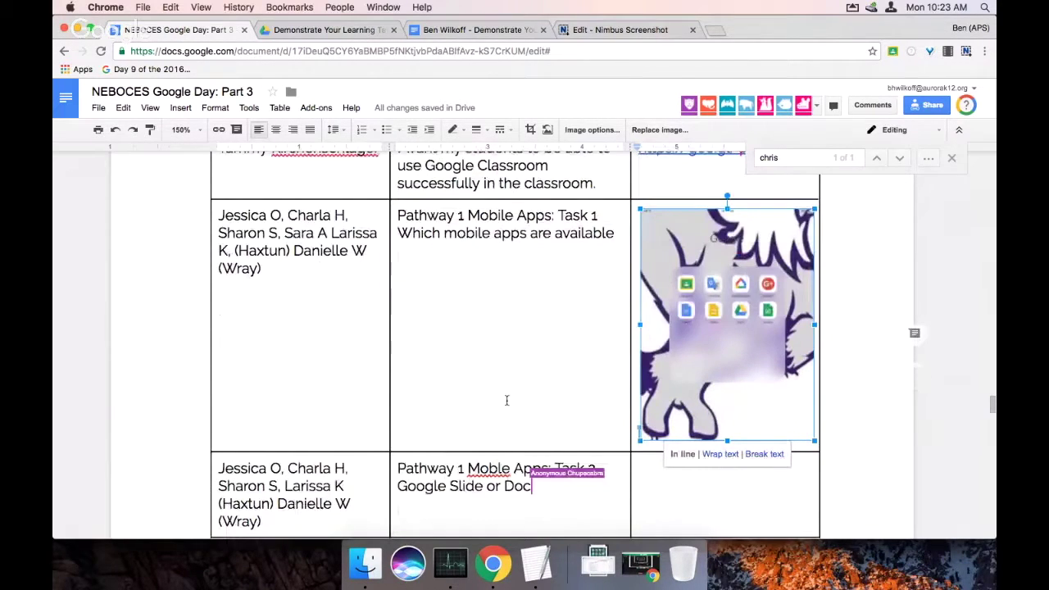
scroll(507, 399, "up", 3)
scroll(505, 398, "up", 2)
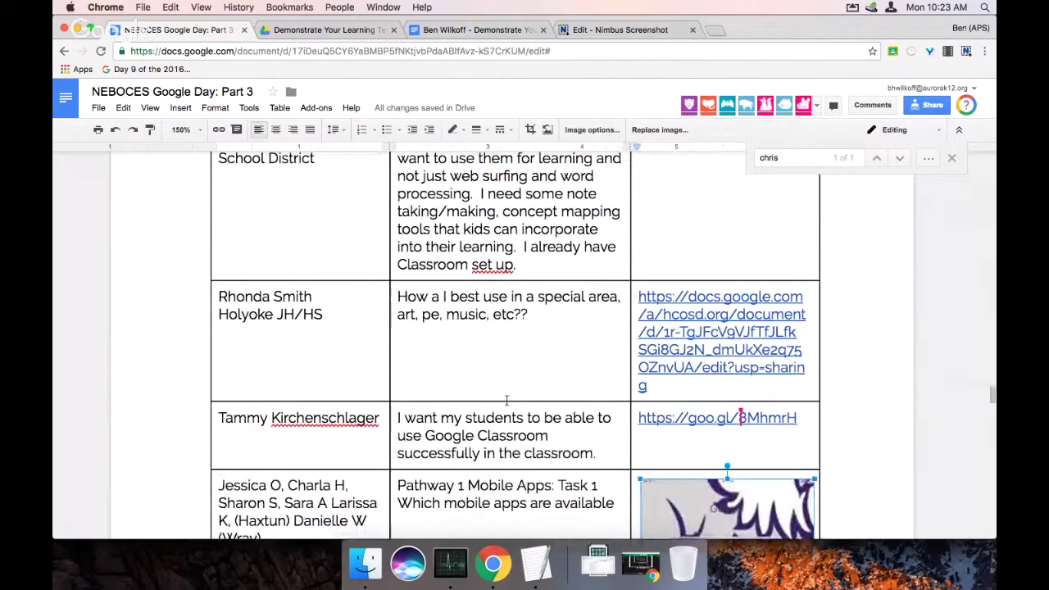
scroll(507, 400, "up", 1)
scroll(506, 400, "down", 10)
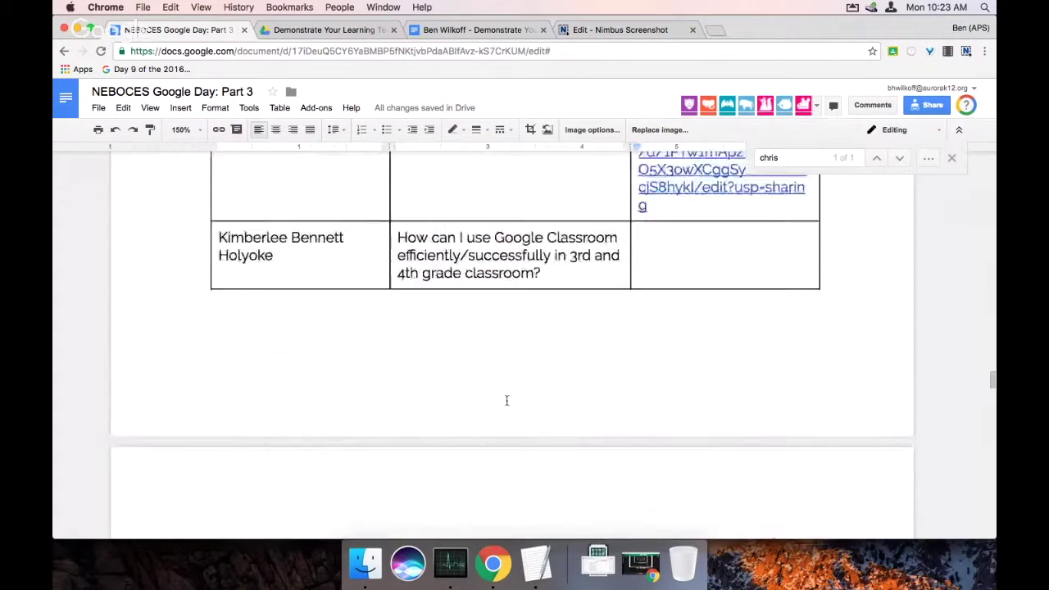
scroll(506, 400, "up", 2)
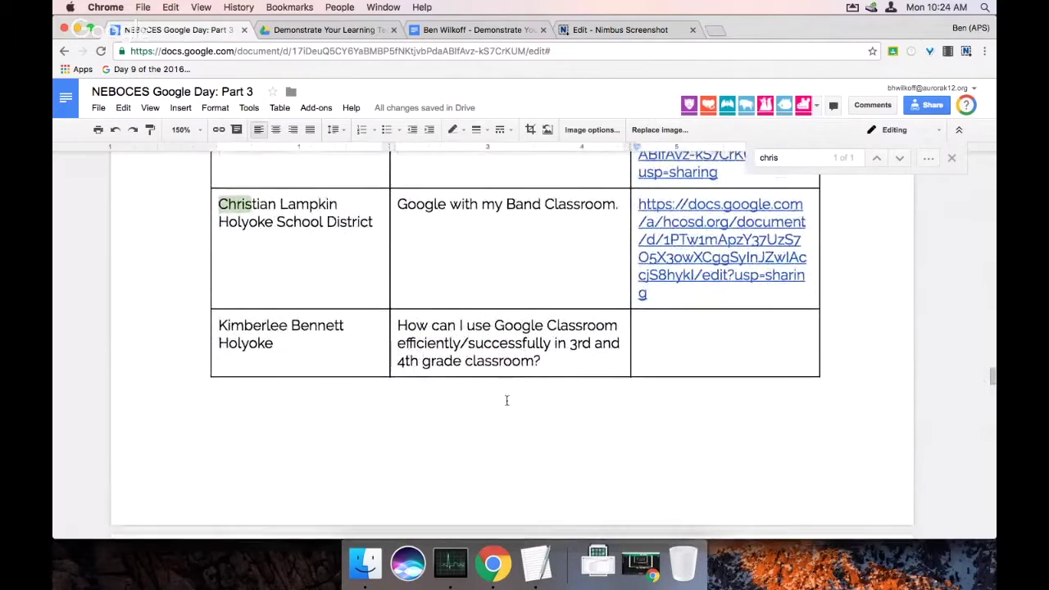
scroll(506, 400, "up", 1)
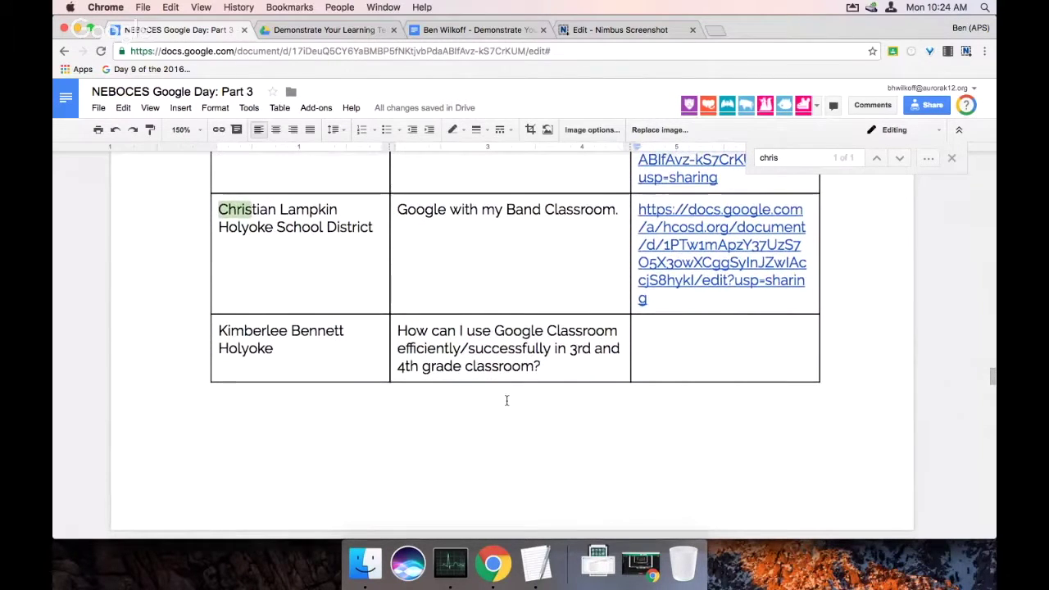
scroll(507, 400, "up", 2)
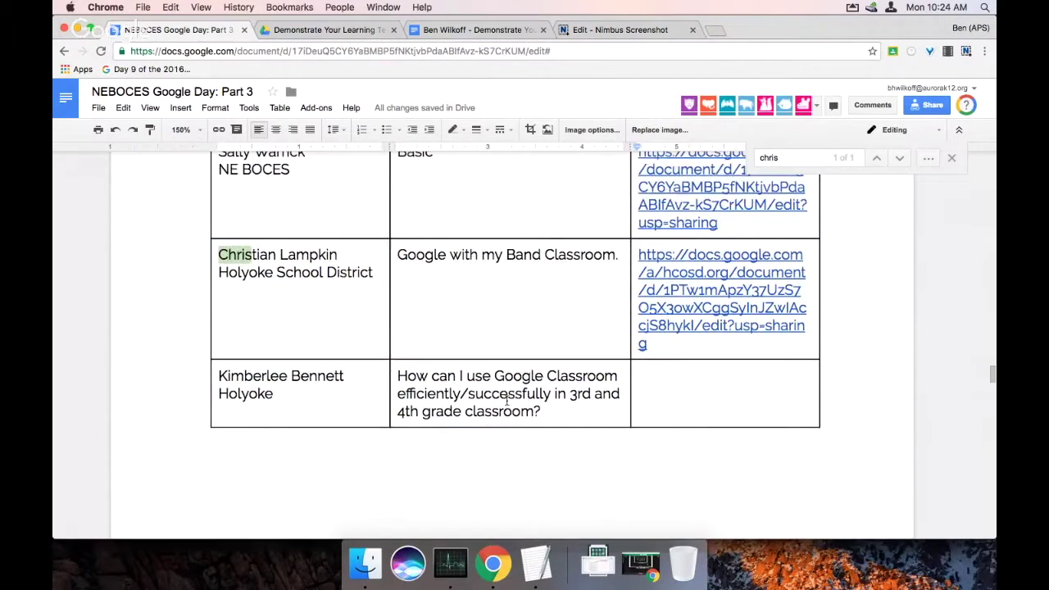
scroll(507, 400, "up", 2)
Step: Search the agenda for another participant's name and open their linked learning doc
key("BackSpace")
key("BackSpace")
key("BackSpace")
key("BackSpace")
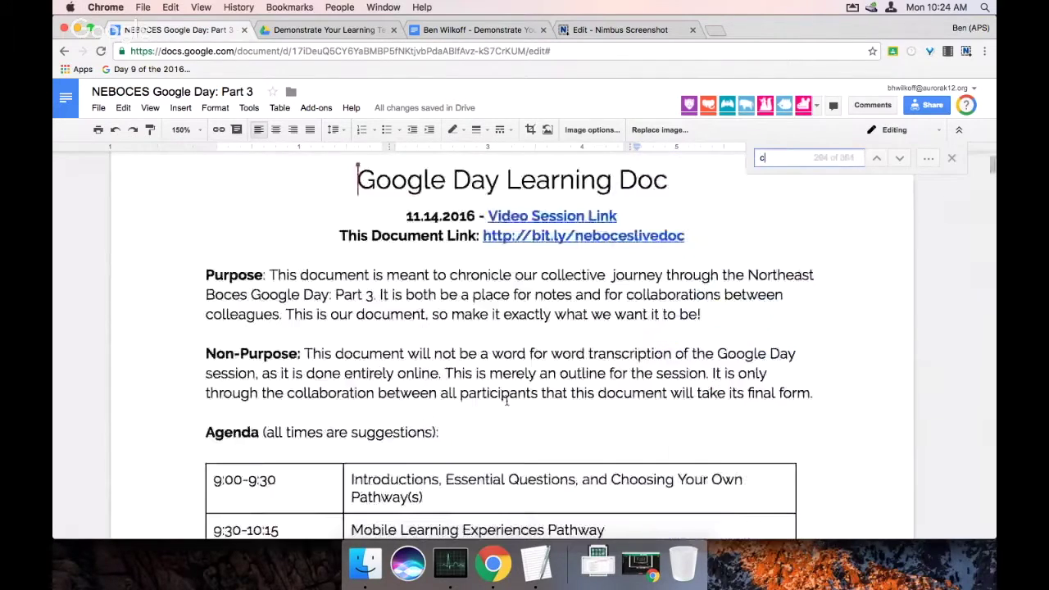
type("indi")
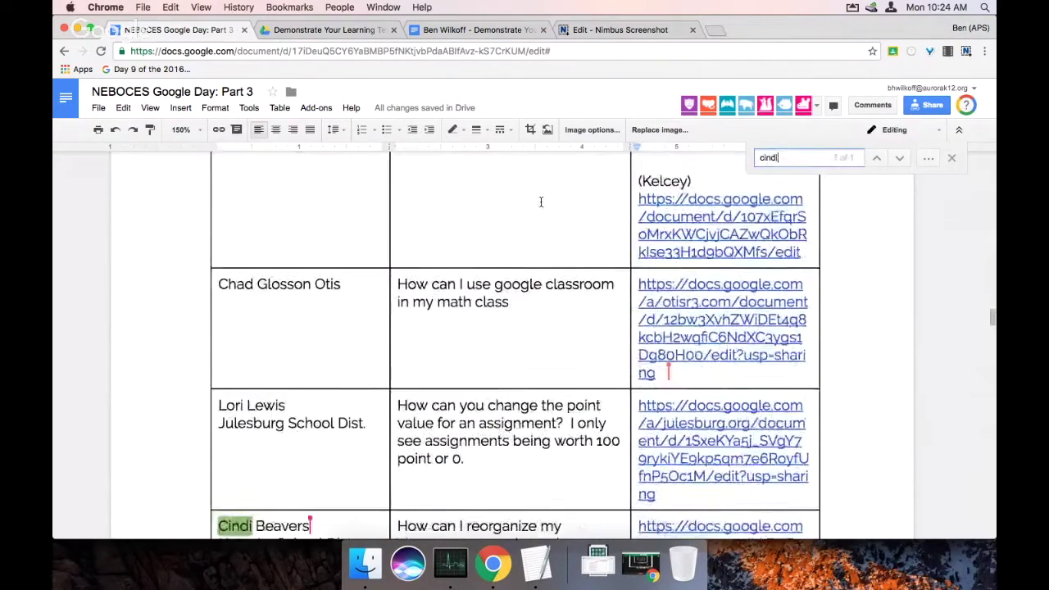
scroll(541, 202, "down", 4)
left_click(724, 395)
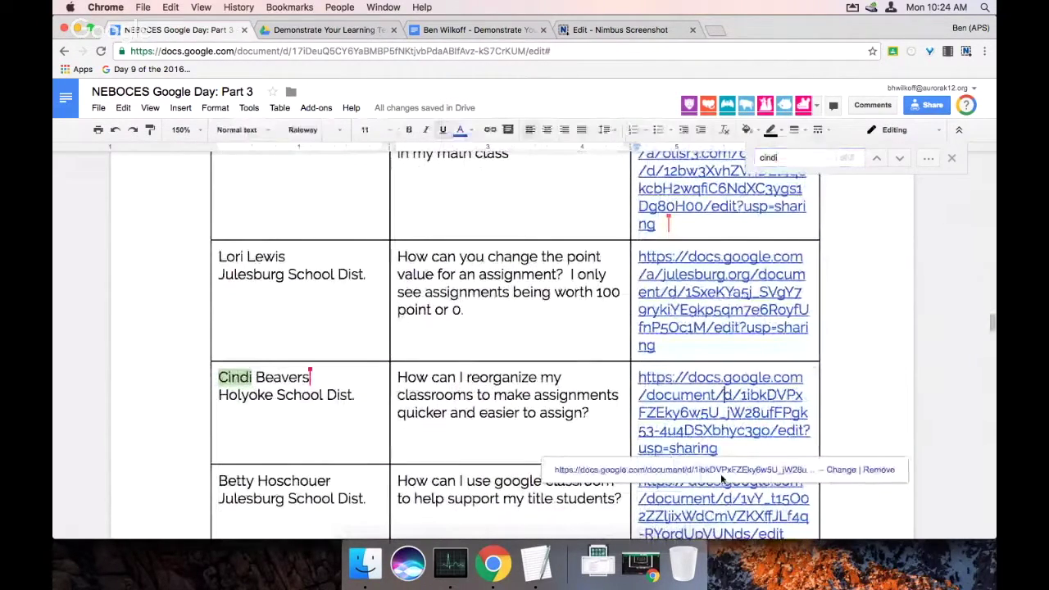
left_click(721, 472)
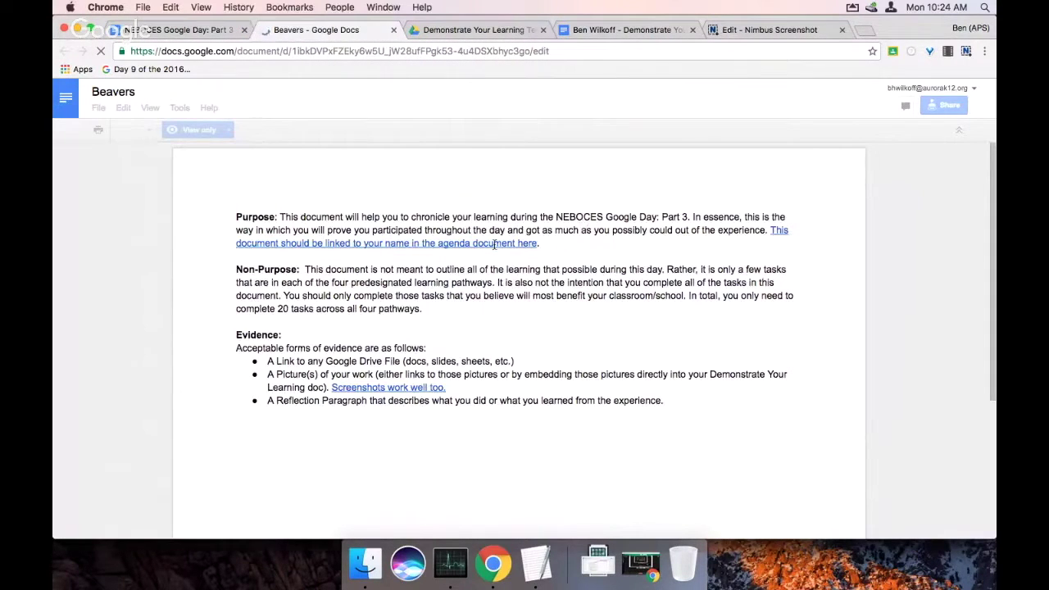
scroll(494, 244, "down", 10)
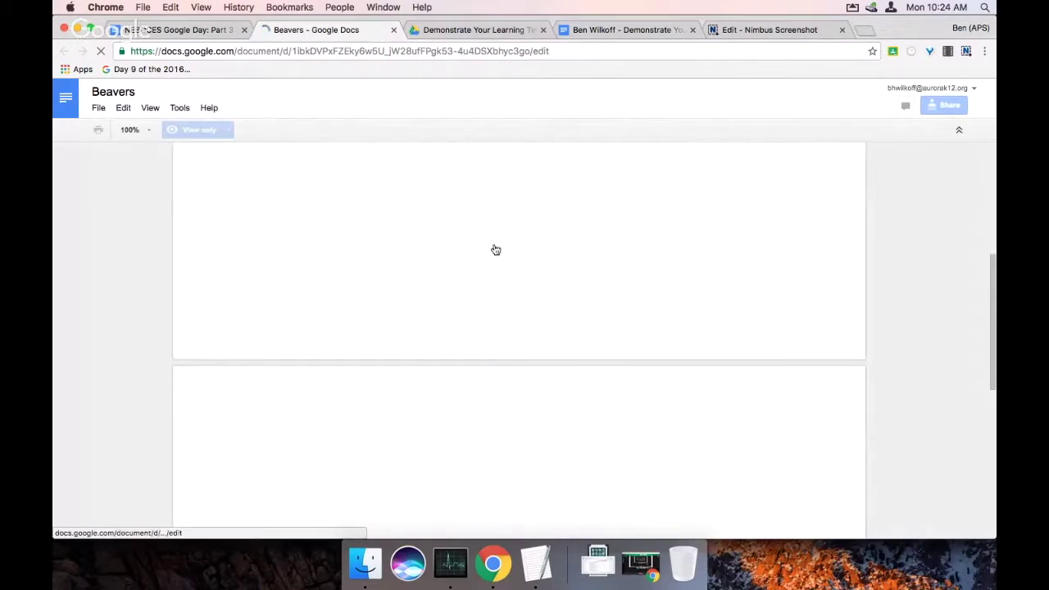
scroll(496, 250, "down", 4)
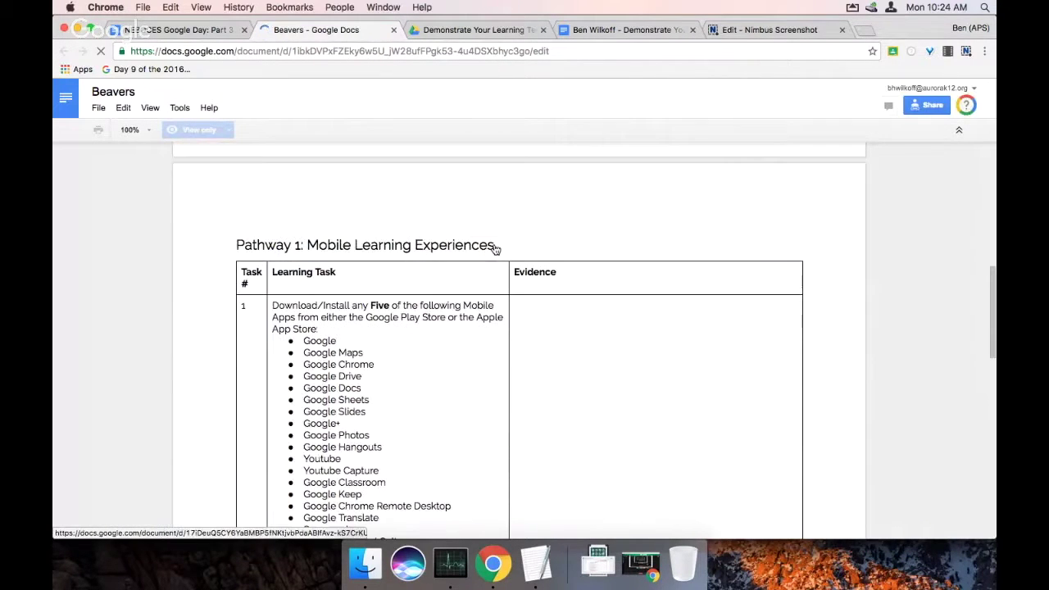
scroll(495, 248, "down", 2)
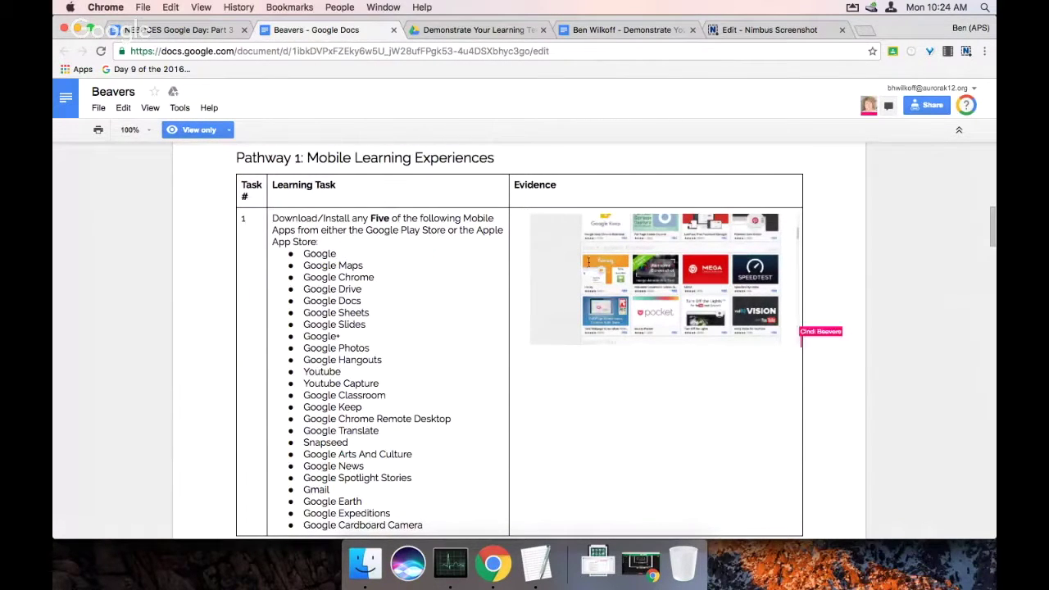
scroll(599, 399, "down", 1)
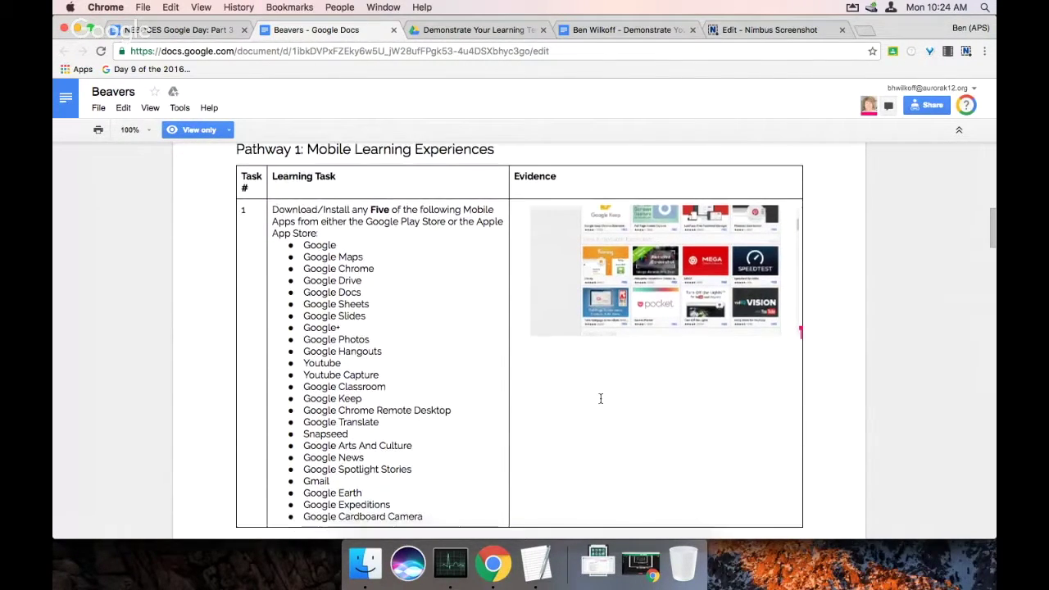
scroll(600, 399, "down", 1)
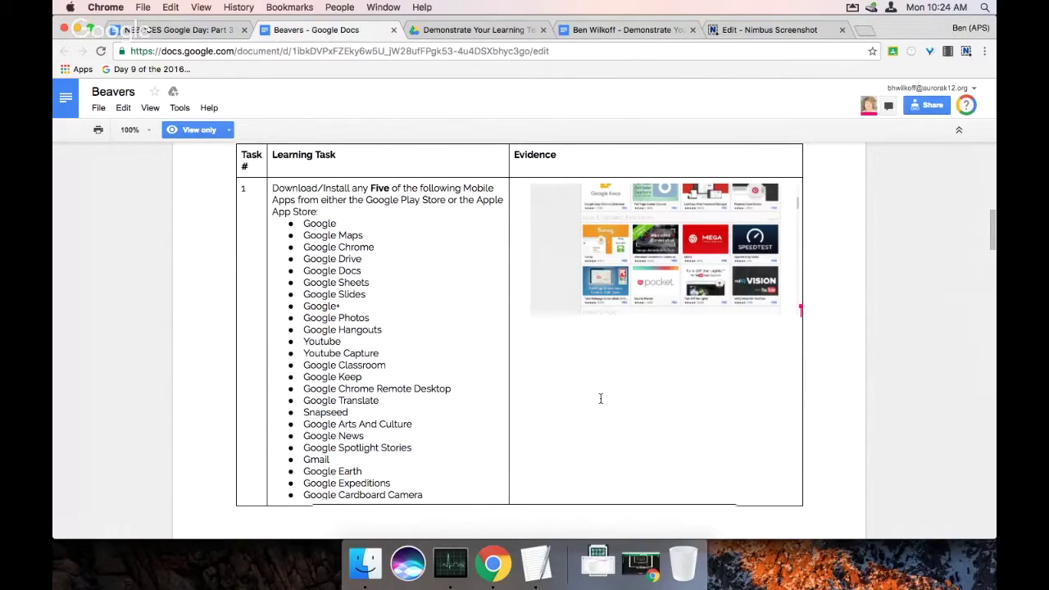
scroll(600, 398, "down", 1)
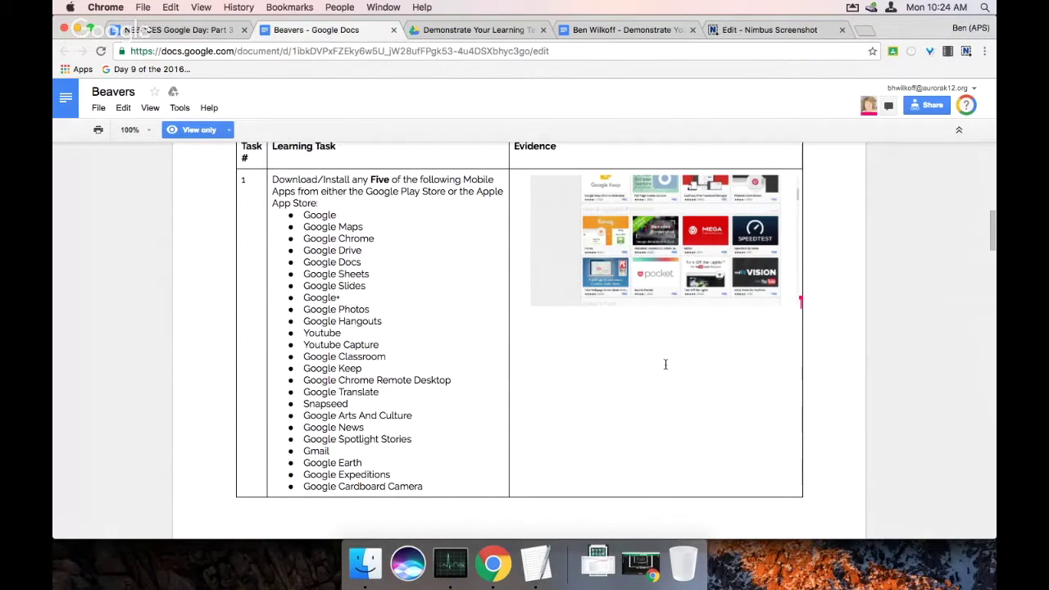
scroll(668, 369, "down", 1)
scroll(665, 363, "down", 5)
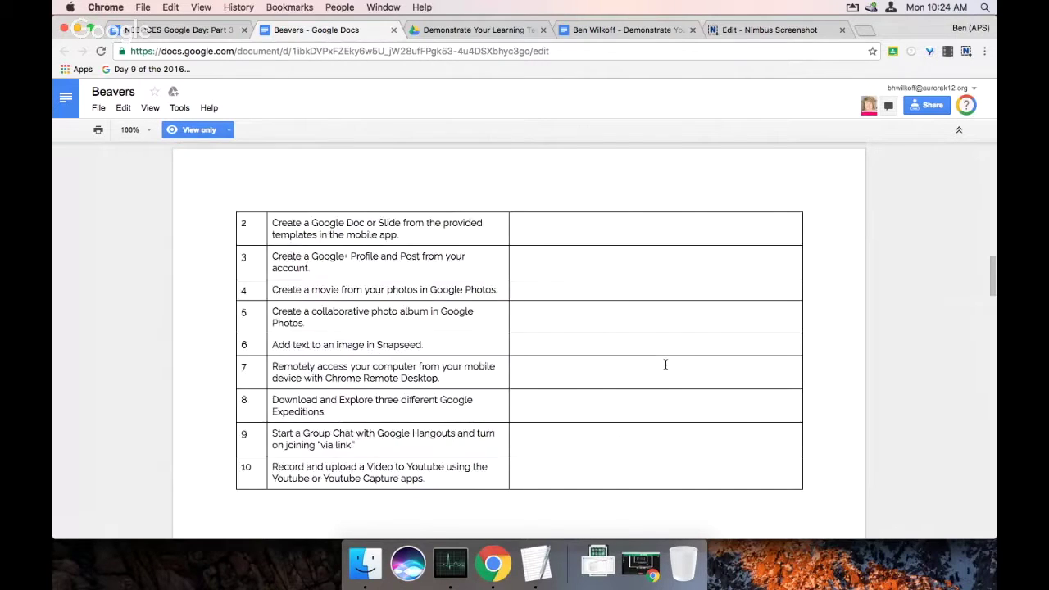
scroll(665, 364, "up", 10)
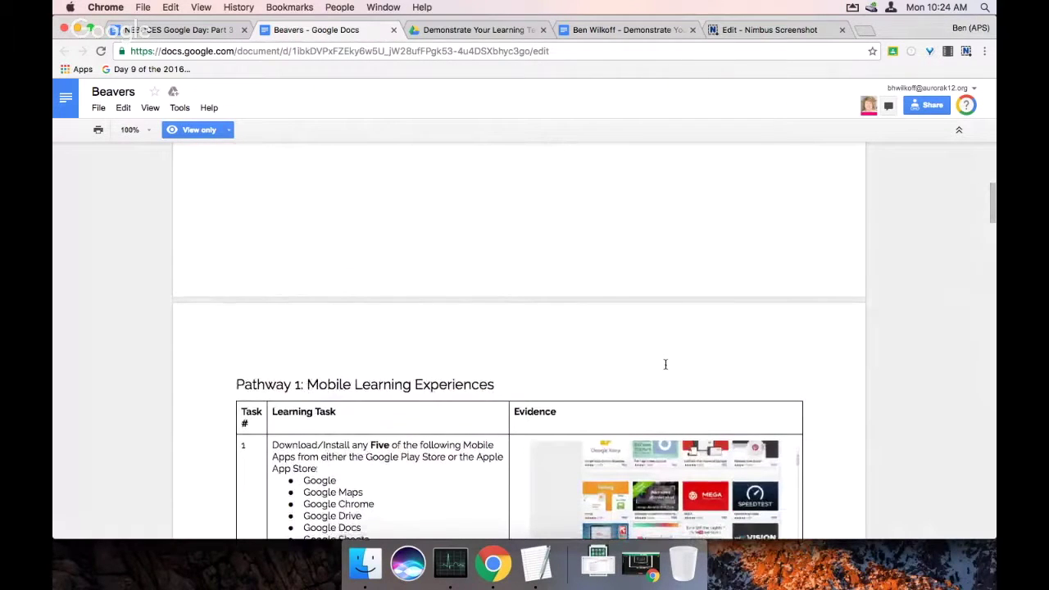
scroll(665, 364, "up", 6)
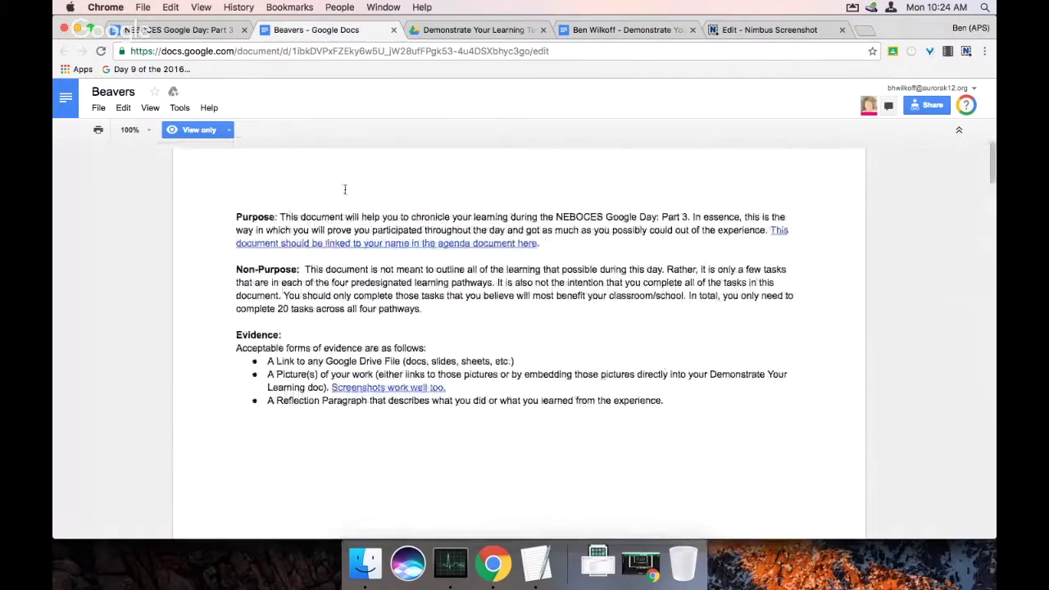
Step: Return to the NEBOCES Google Day: Part 3 agenda and scroll to the Demonstrate Your Learning section
left_click(215, 30)
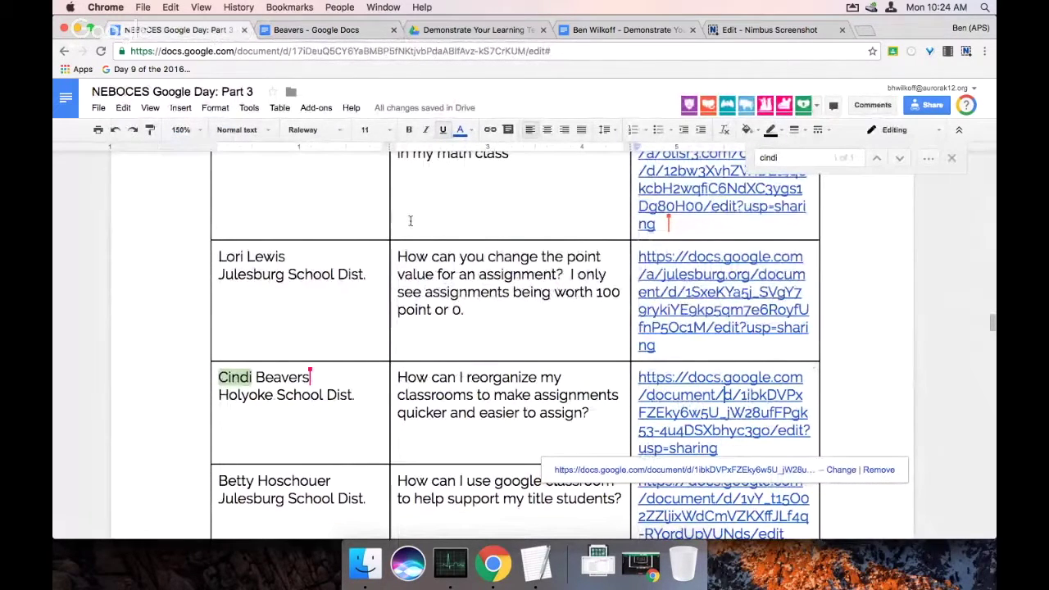
scroll(411, 220, "up", 3)
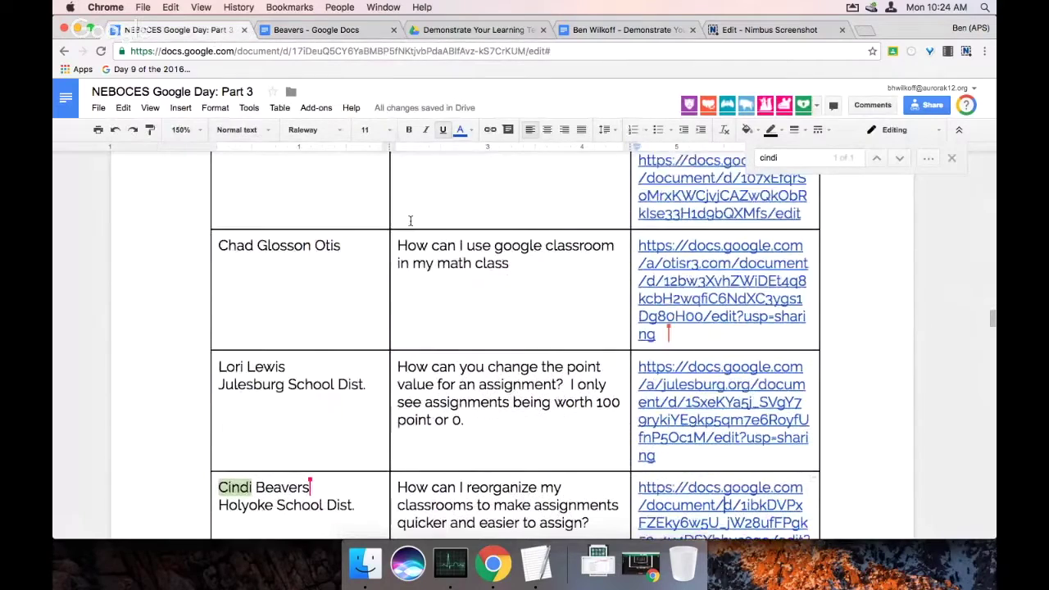
scroll(410, 220, "down", 10)
scroll(411, 220, "down", 15)
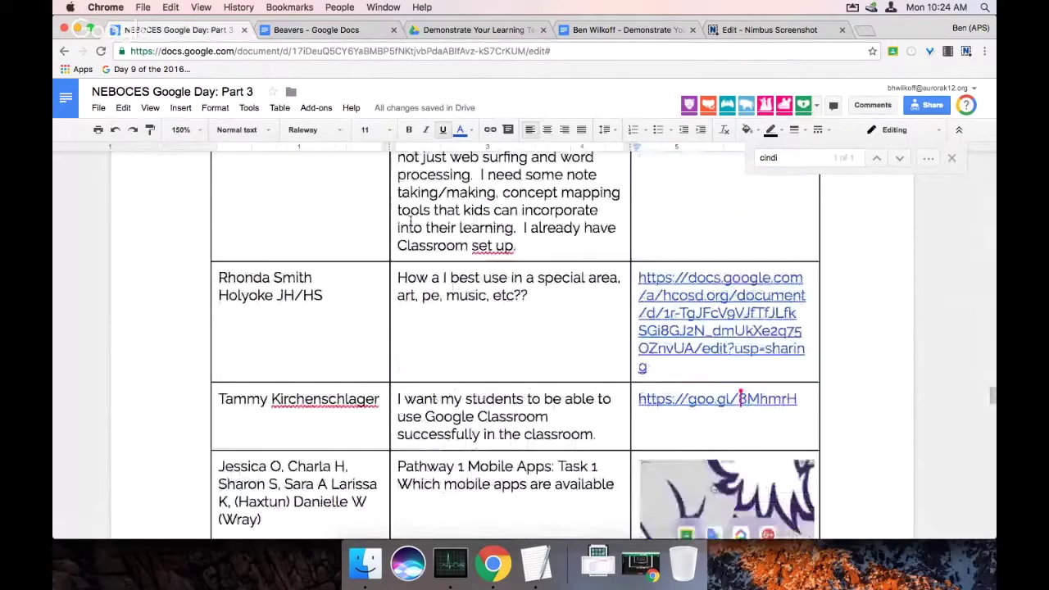
scroll(410, 220, "down", 8)
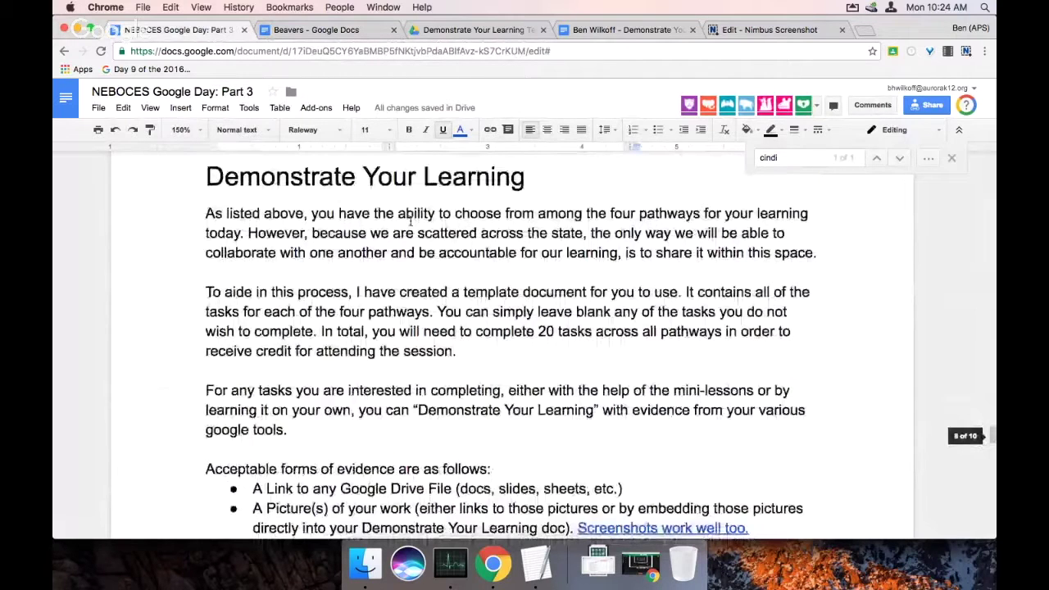
scroll(410, 220, "down", 5)
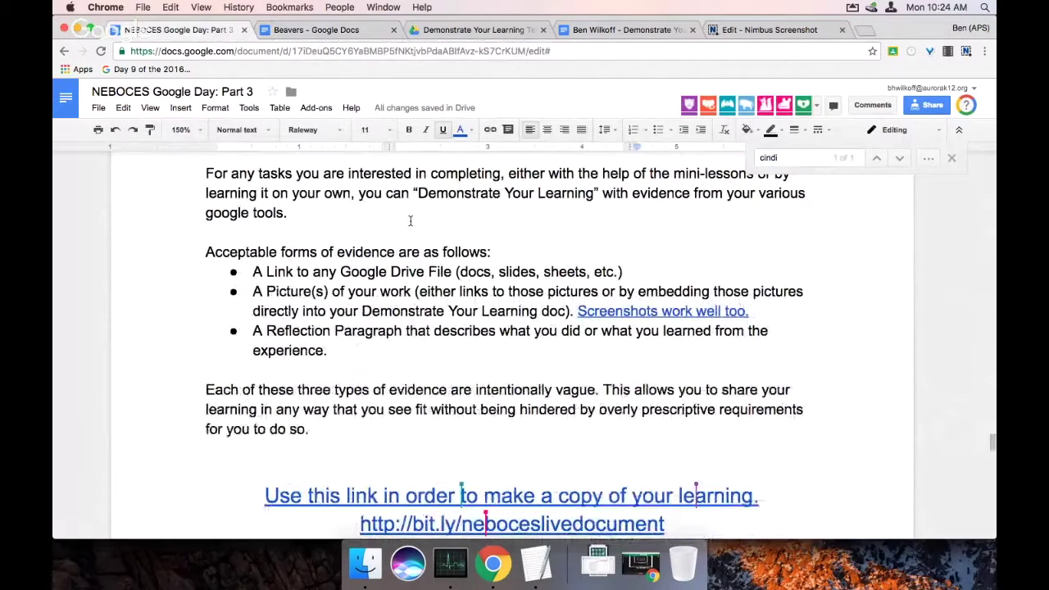
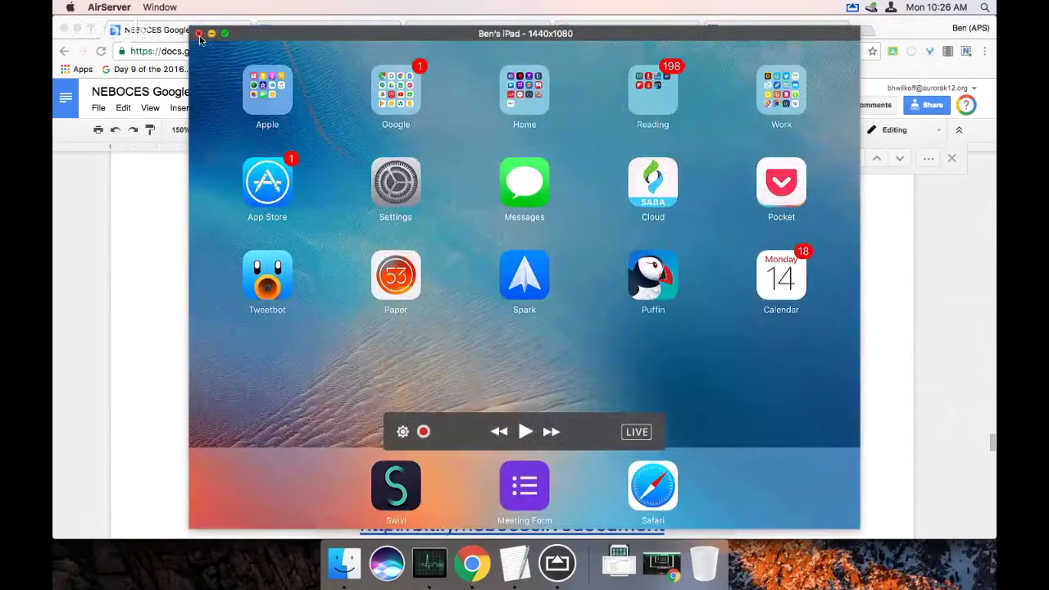
Step: Close the mirrored iPad window and search 'chrome remote desktop', opening its Web Store listing
left_click(203, 33)
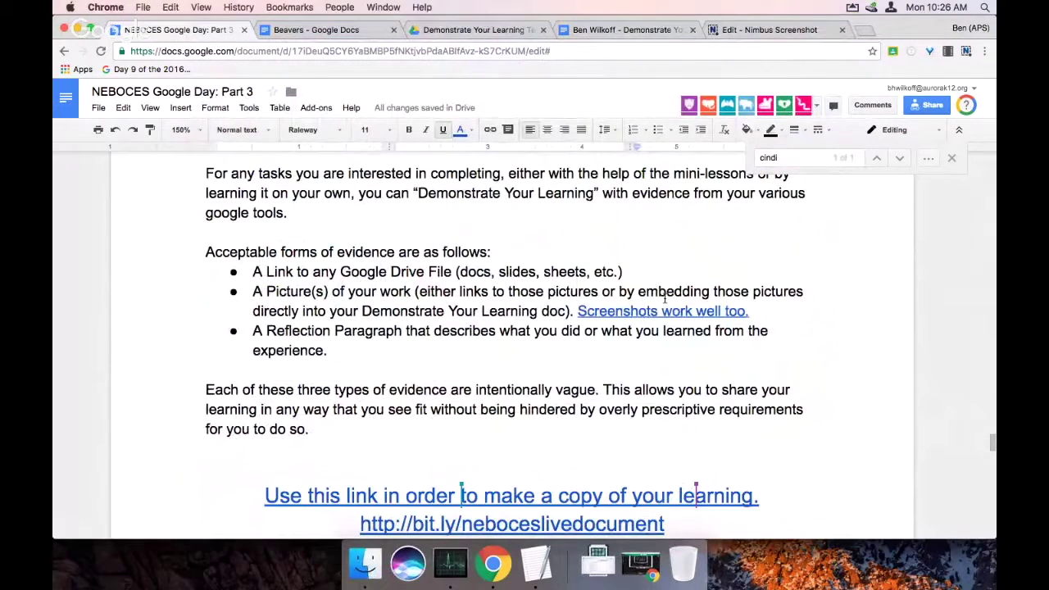
key("super+t")
type("chrome")
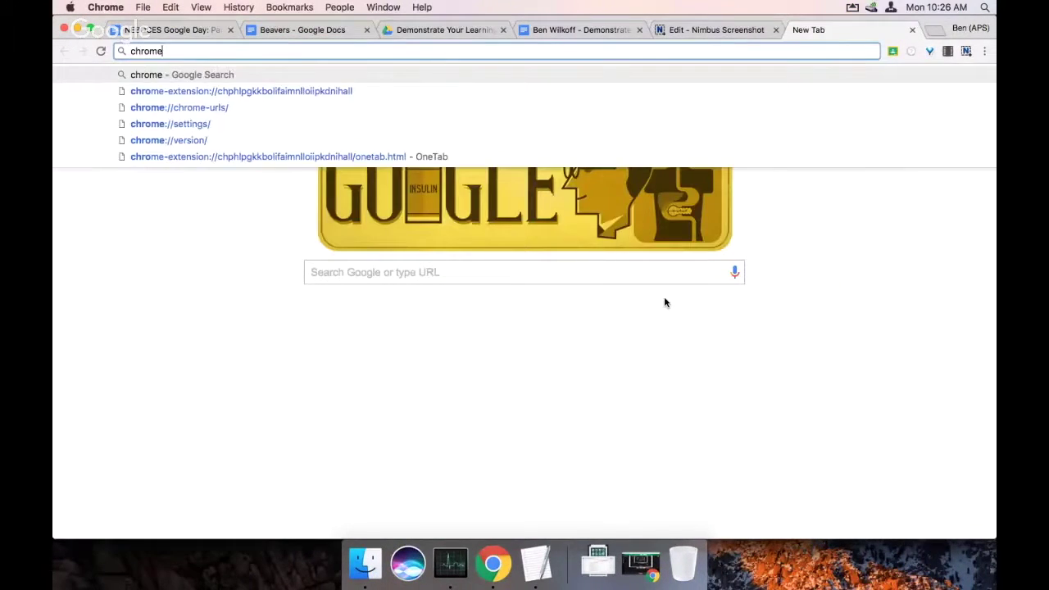
type(" remote desktop")
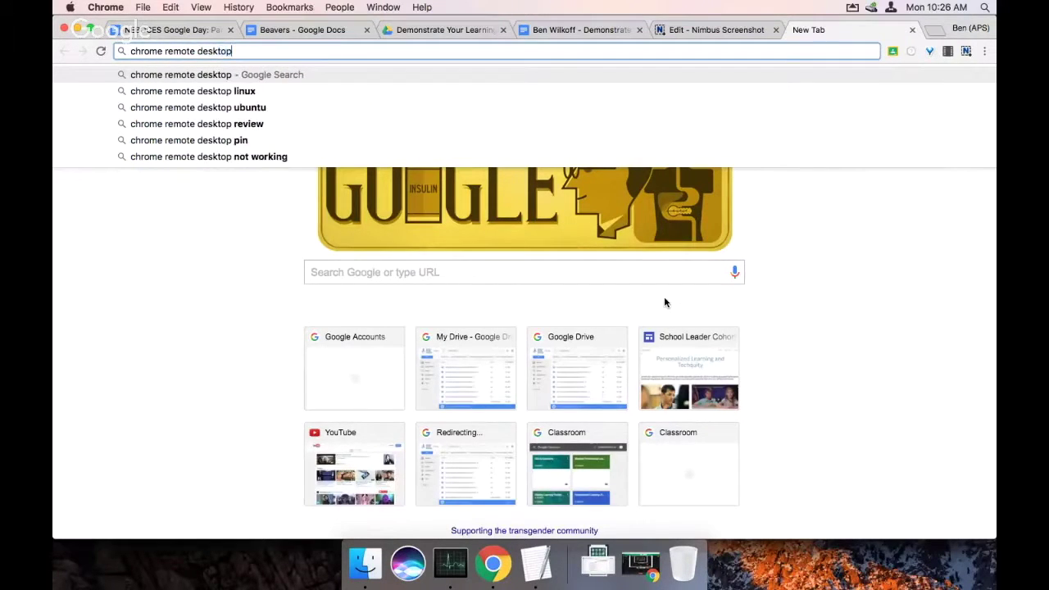
key("Return")
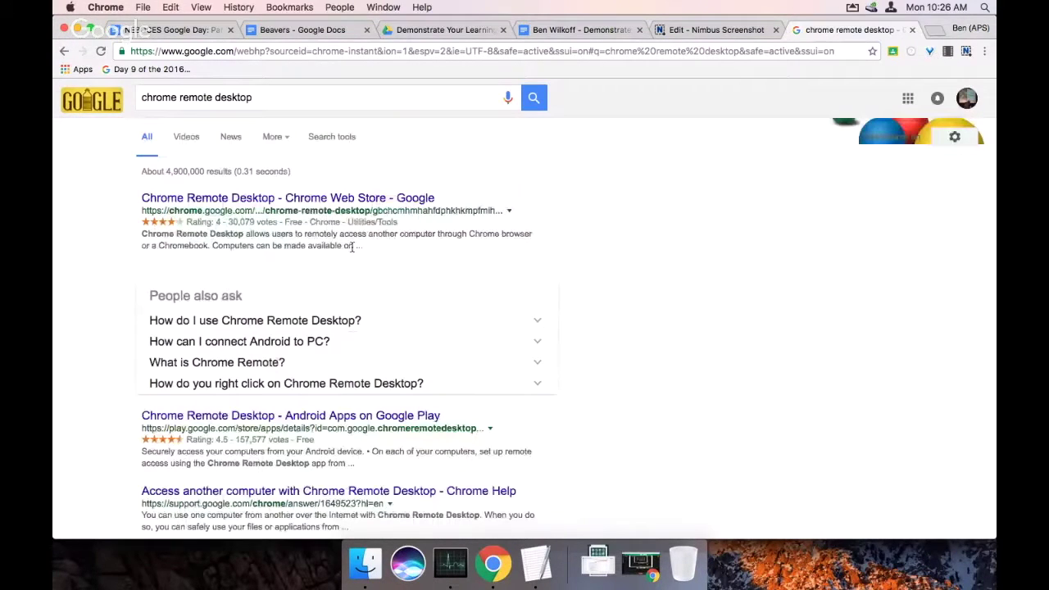
left_click(336, 200)
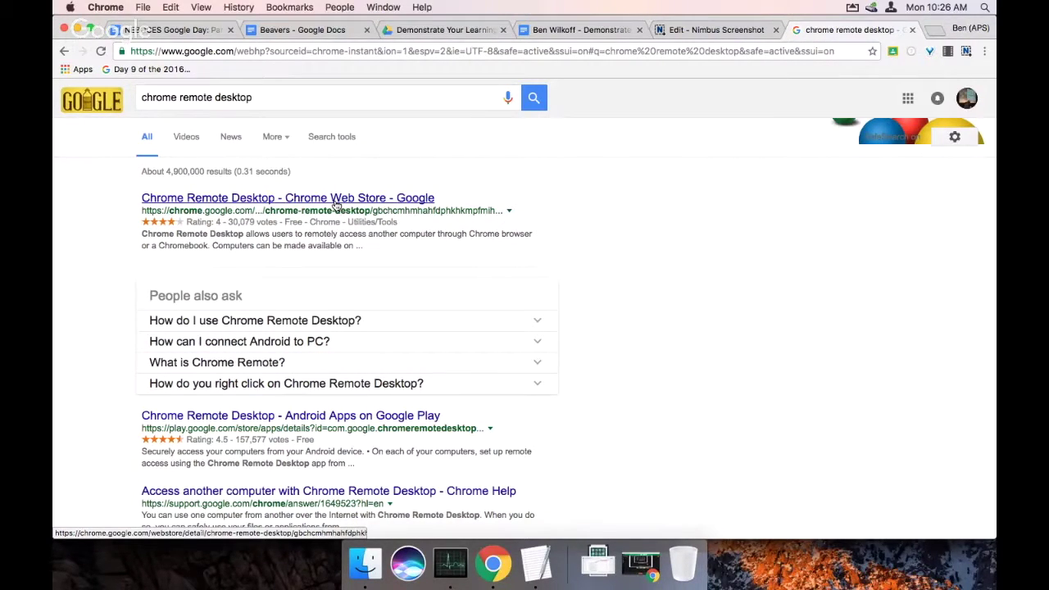
left_click(336, 206)
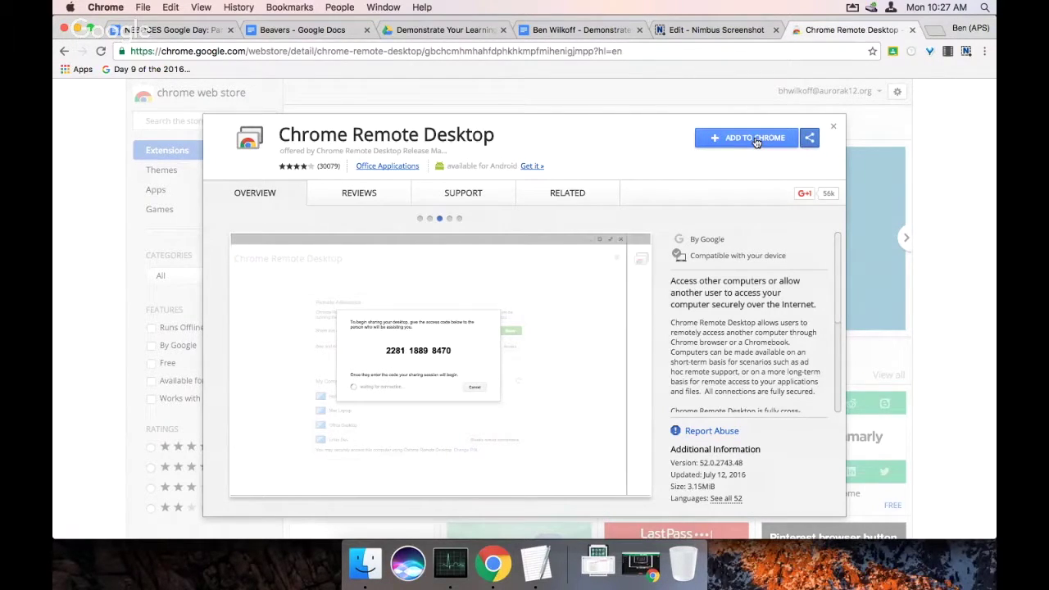
Step: Close the Chrome Remote Desktop listing, the Chrome Web Store tab and the Nimbus Screenshot tab
left_click(834, 127)
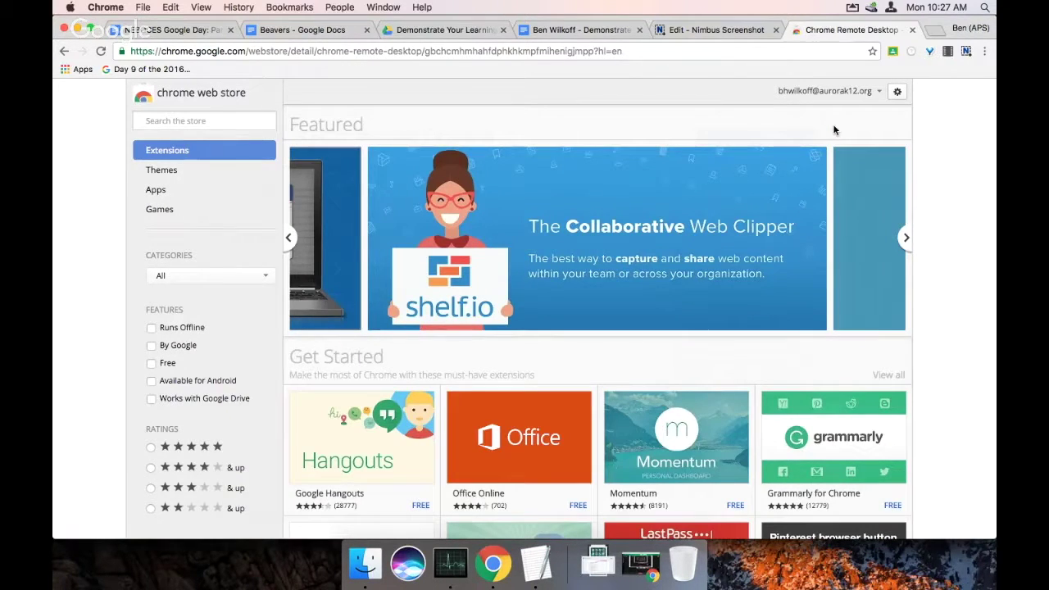
left_click(911, 30)
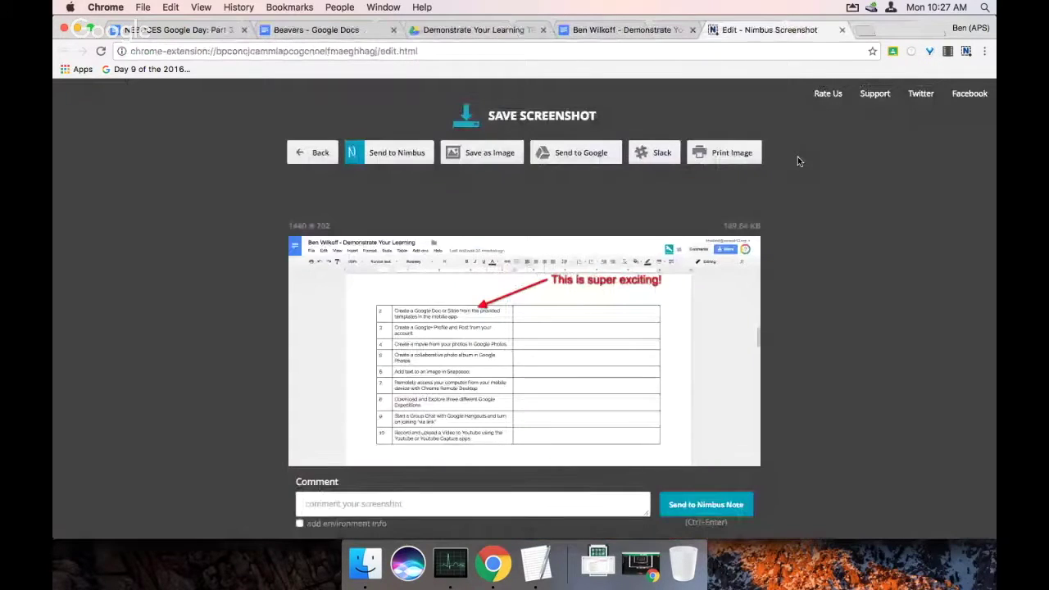
left_click(841, 30)
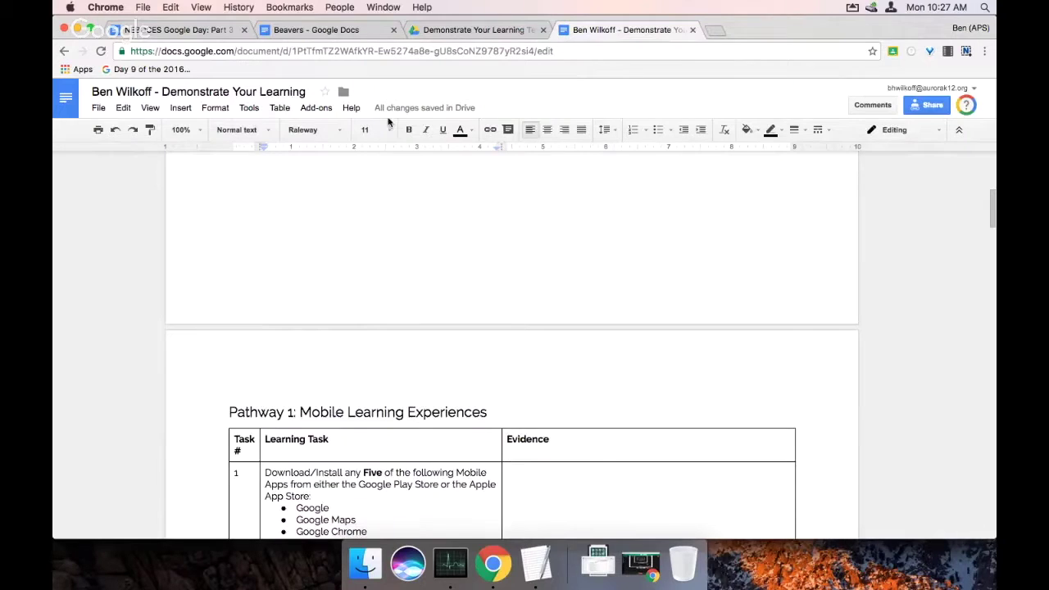
Step: Switch to the NEBOCES Google Day: Part 3 agenda and scroll through it
left_click(177, 30)
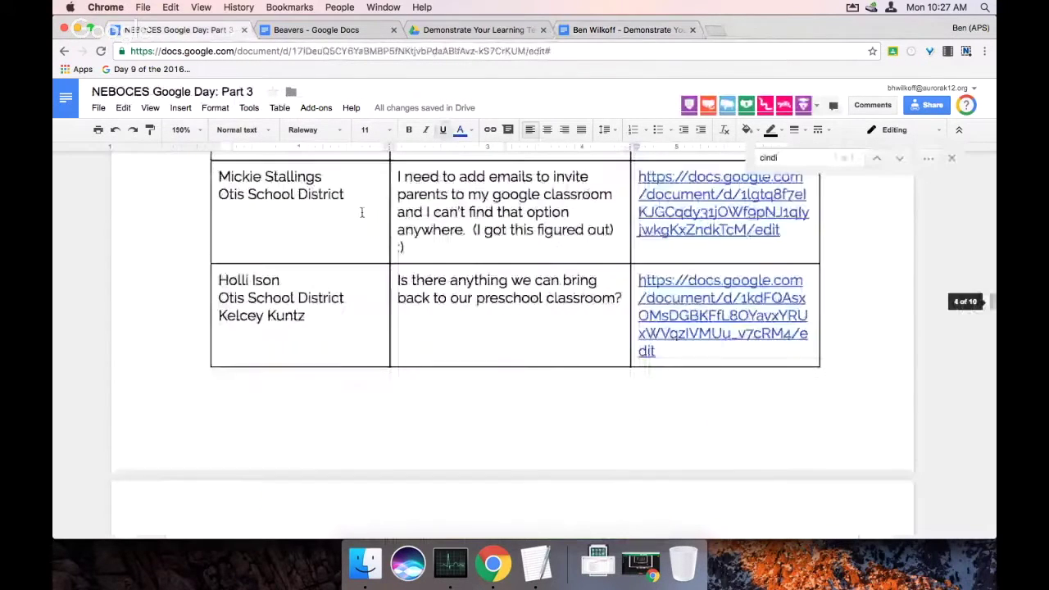
scroll(361, 212, "down", 5)
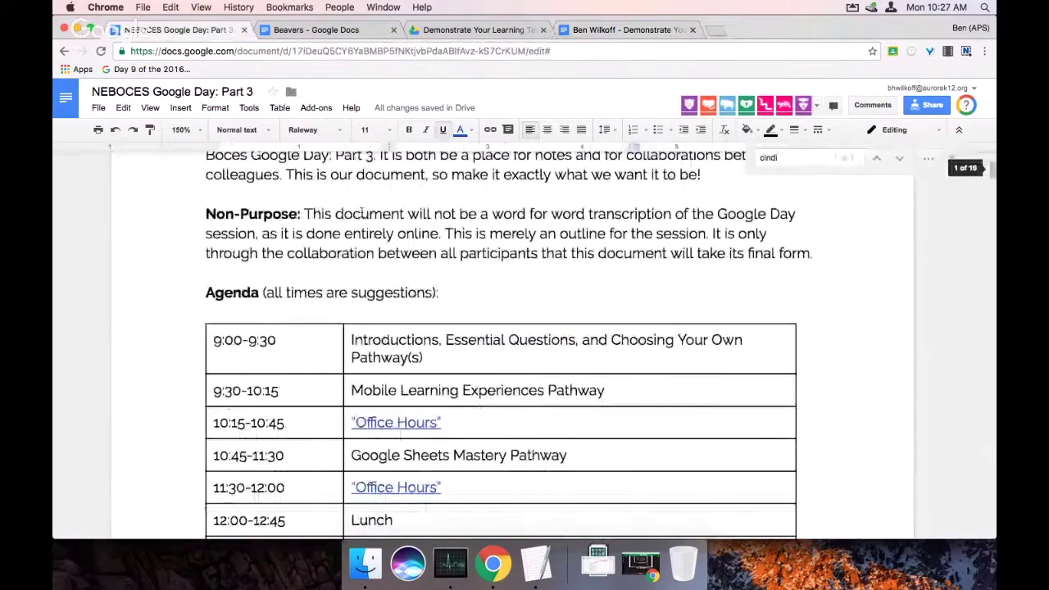
scroll(362, 212, "down", 5)
scroll(439, 194, "up", 1)
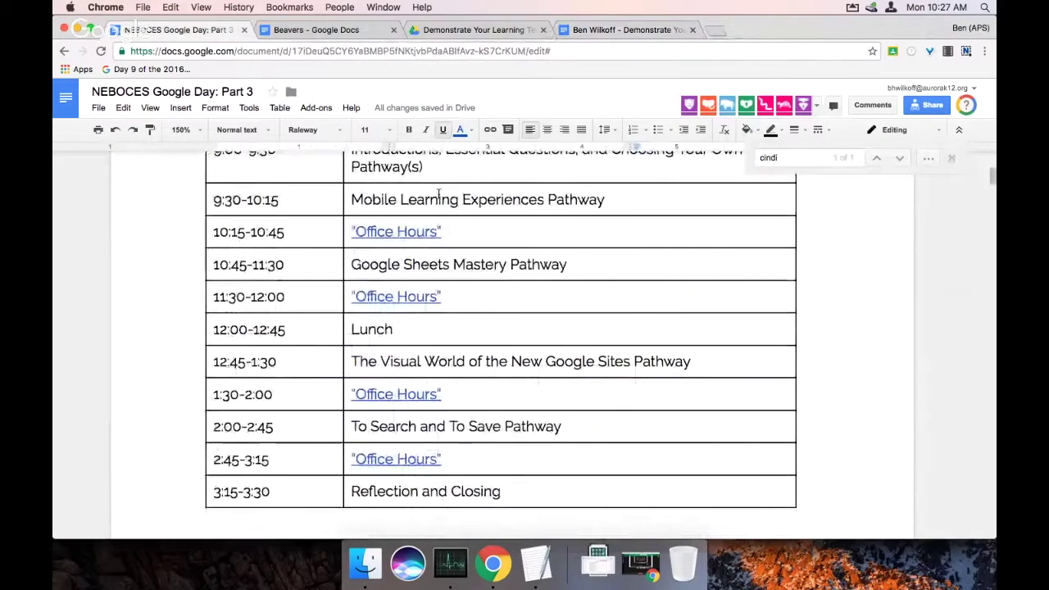
scroll(438, 194, "up", 1)
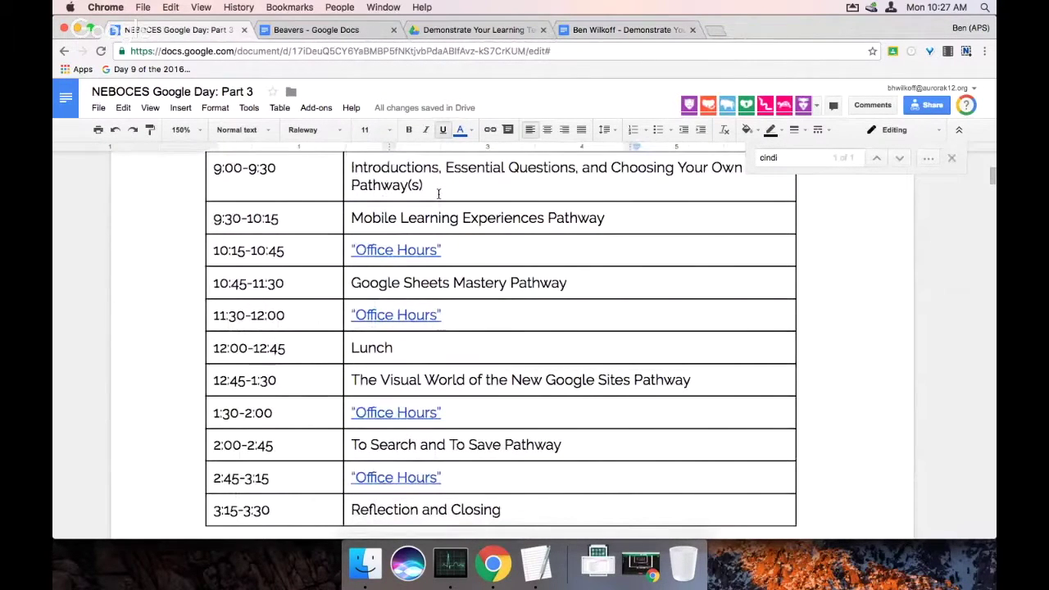
scroll(438, 194, "up", 1)
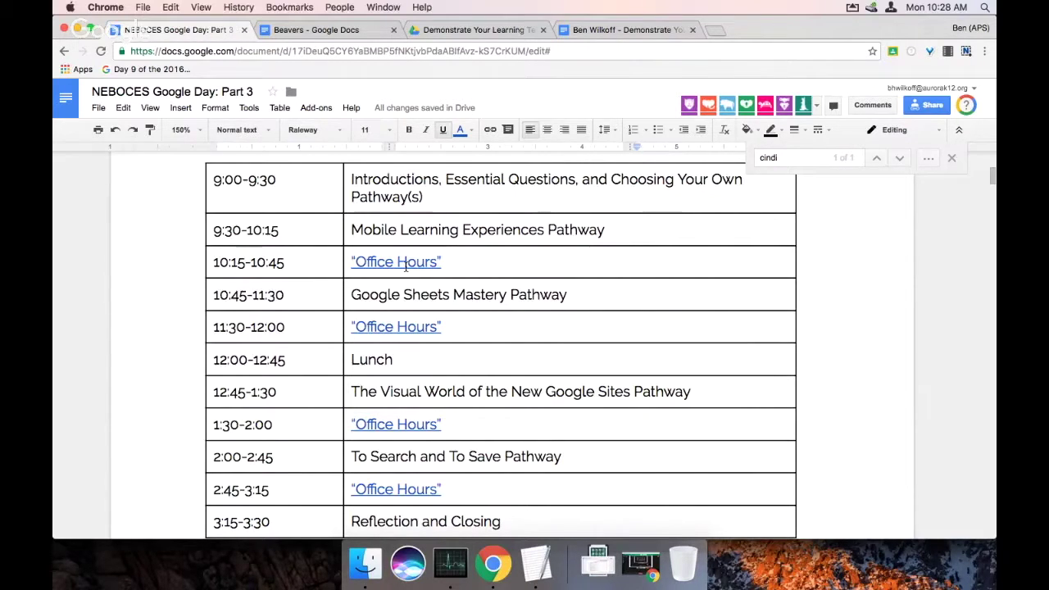
Step: Preview where the first Office Hours link leads, then scroll further through the agenda
left_click(407, 264)
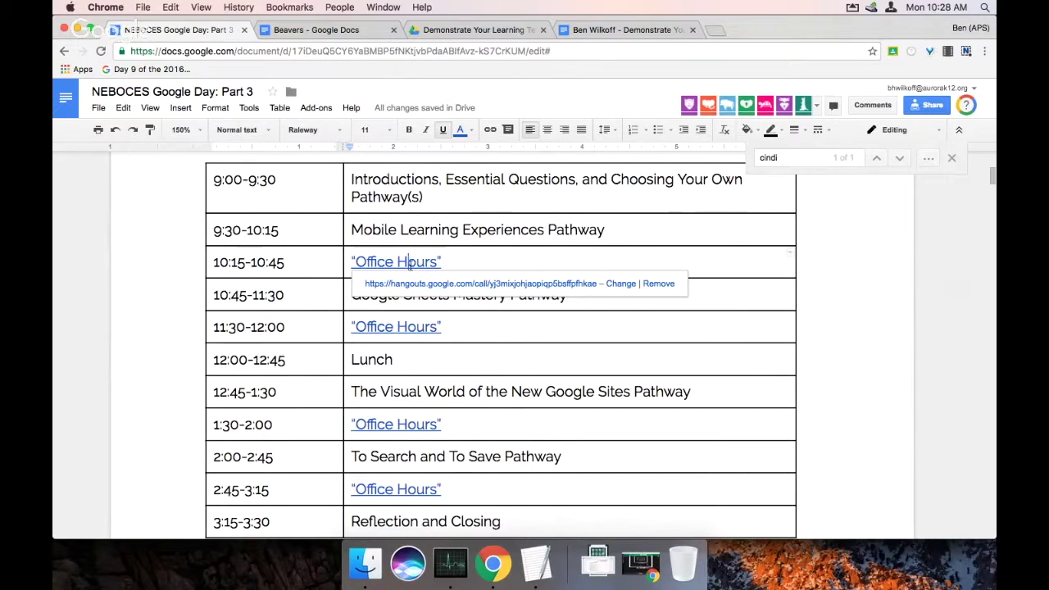
left_click(561, 267)
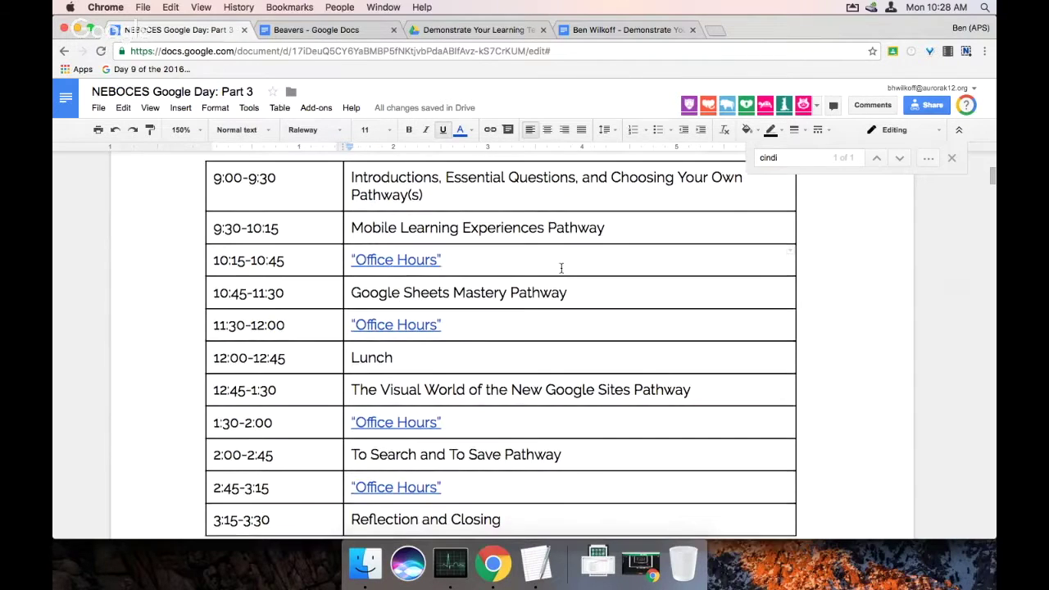
scroll(561, 267, "down", 15)
scroll(561, 267, "down", 8)
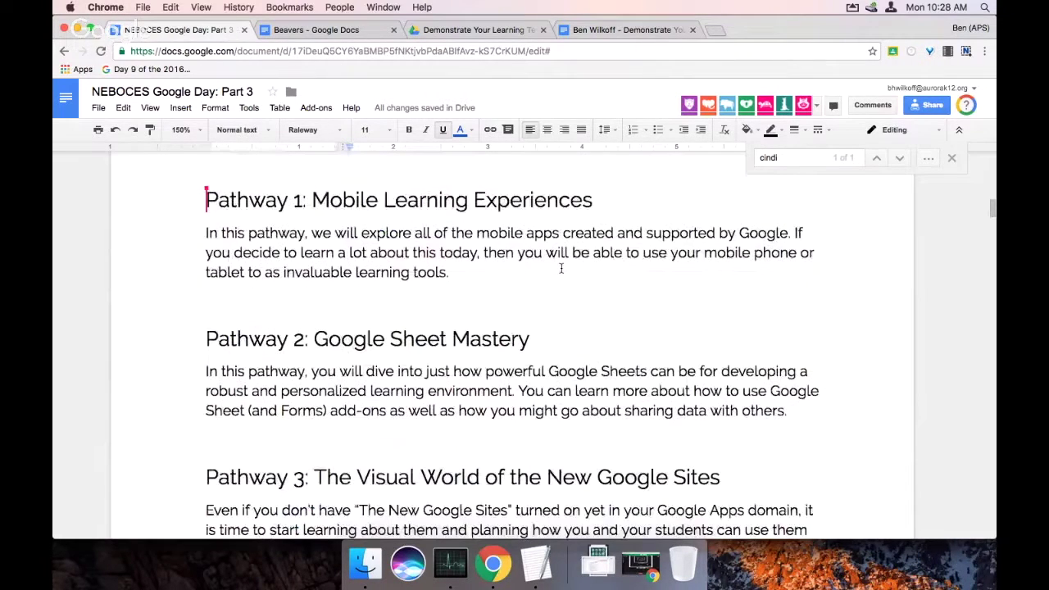
scroll(561, 267, "down", 10)
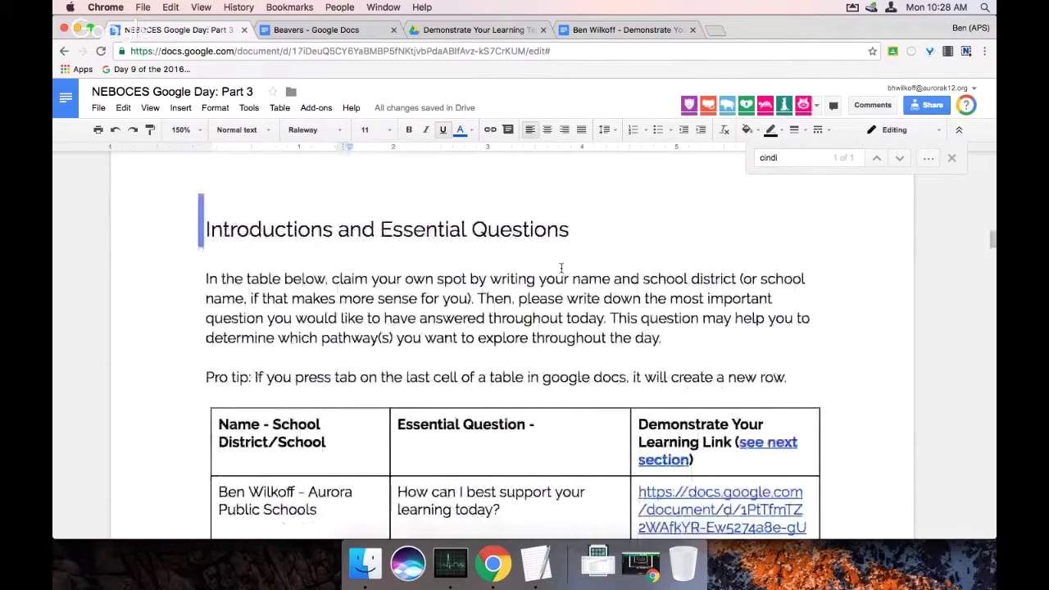
scroll(560, 267, "down", 3)
scroll(560, 267, "down", 10)
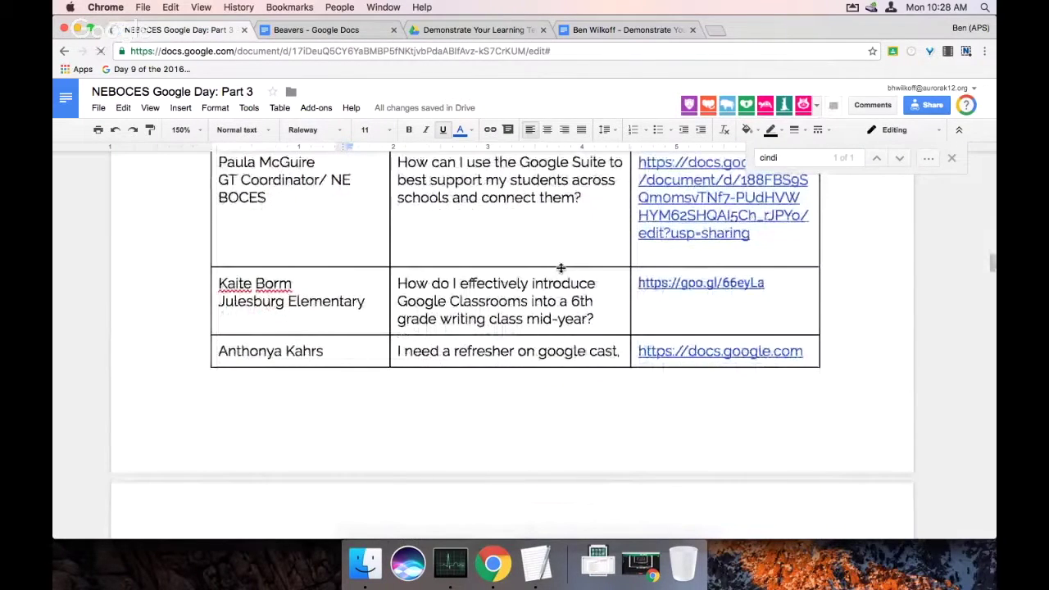
scroll(561, 267, "up", 20)
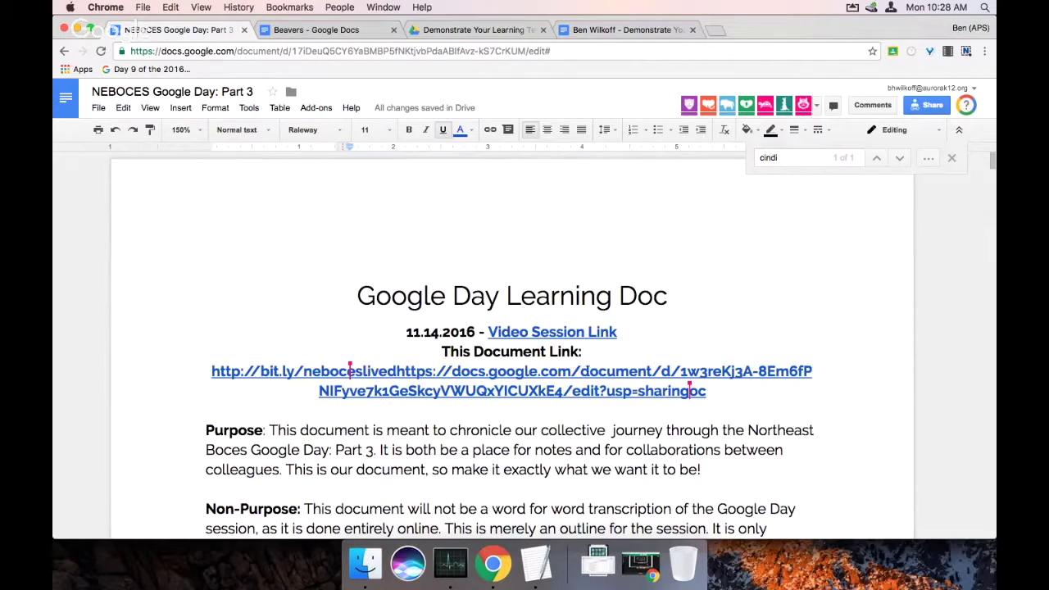
left_click(583, 372)
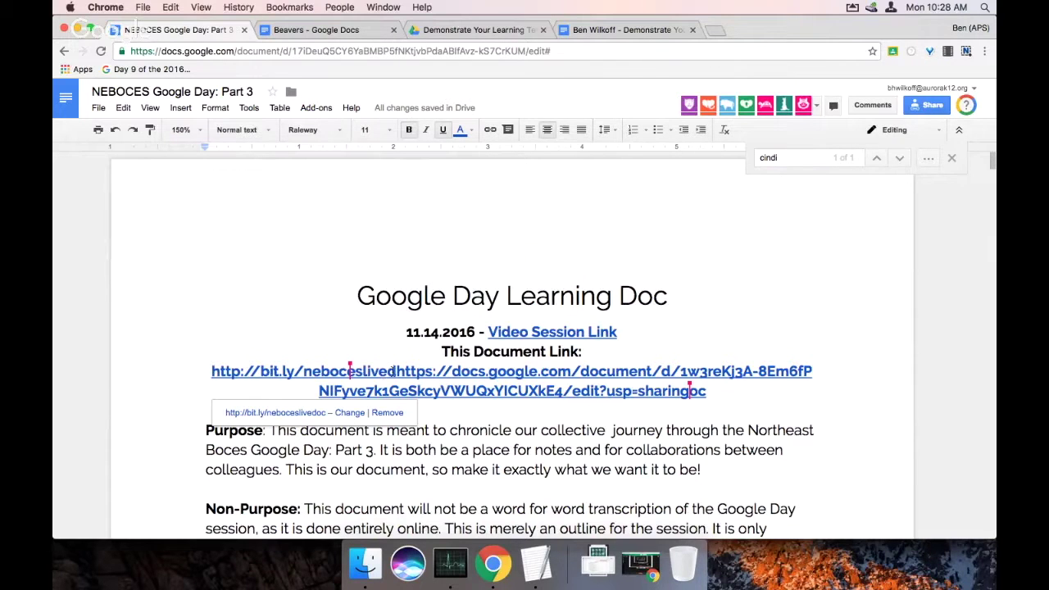
left_click_drag(398, 371, 522, 378)
left_click_drag(685, 387, 704, 390)
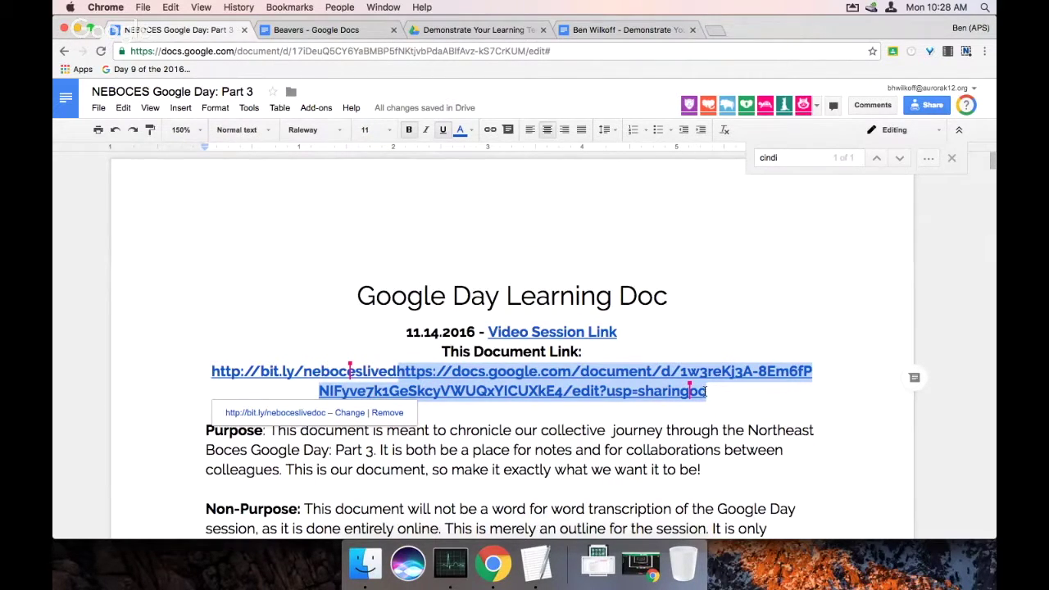
key("BackSpace")
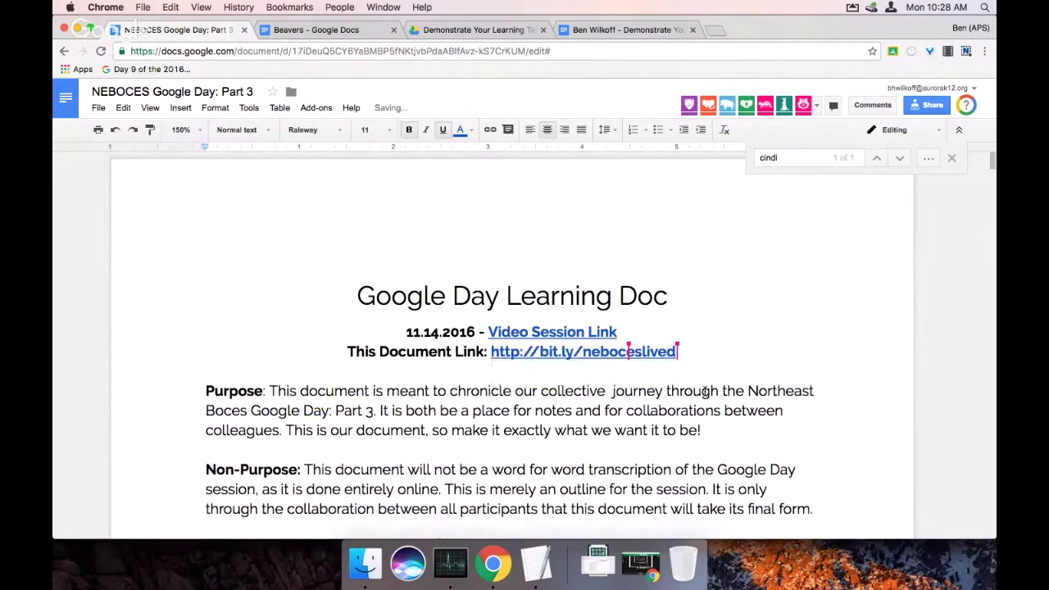
type("oc")
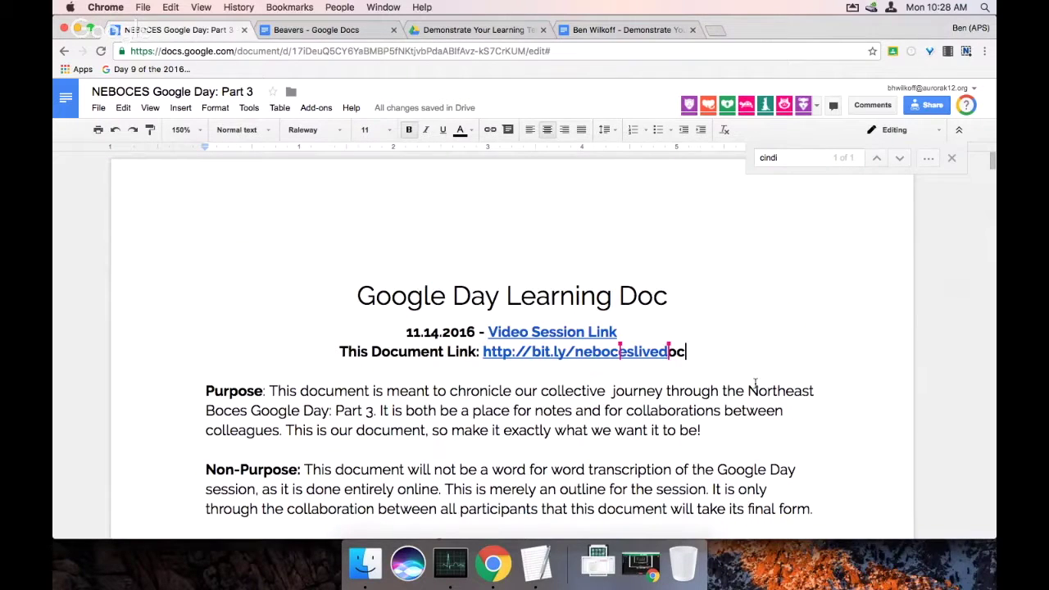
key("super+t")
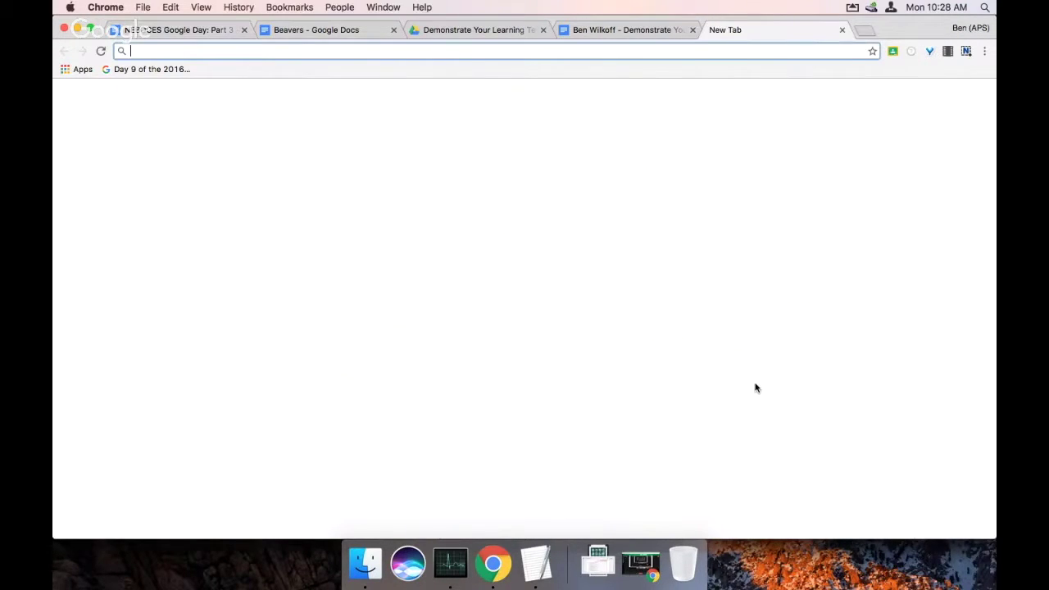
Step: Go to Google Hangouts and open the APS Digital BrainTrust group chat
type("hang")
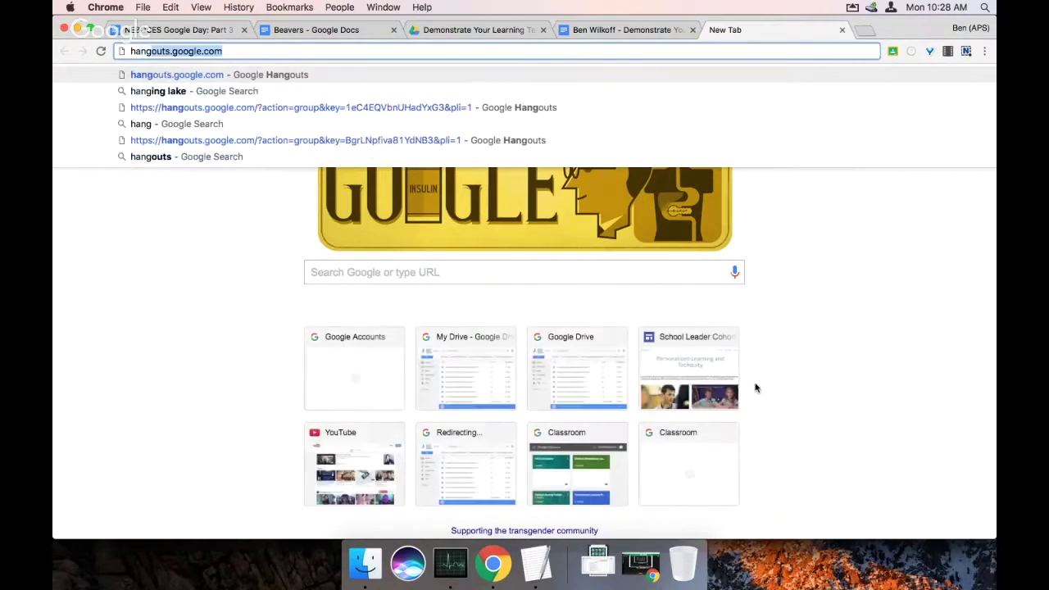
key("Return")
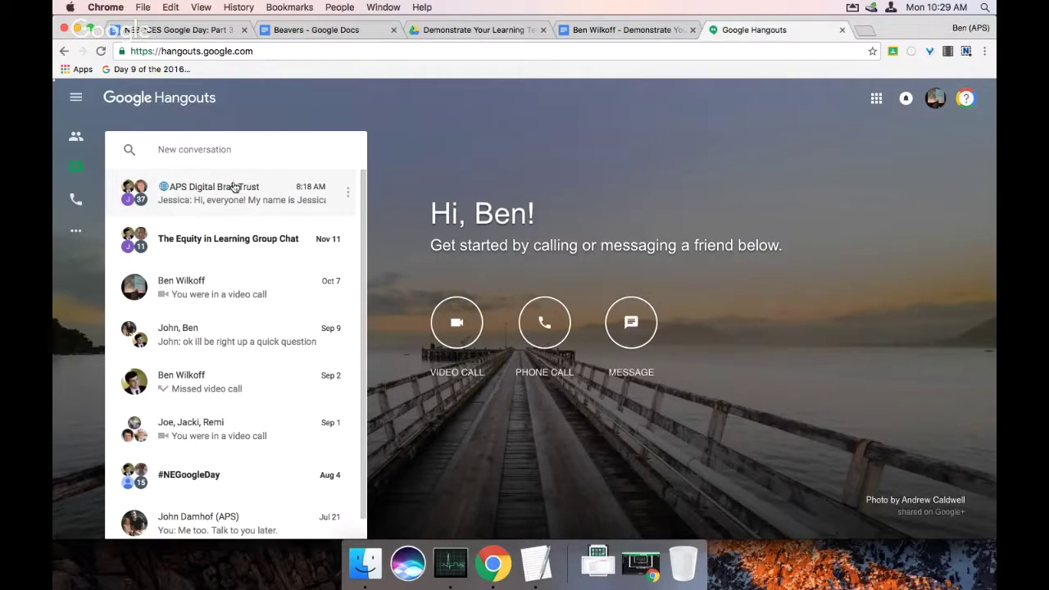
left_click(235, 187)
left_click(238, 209)
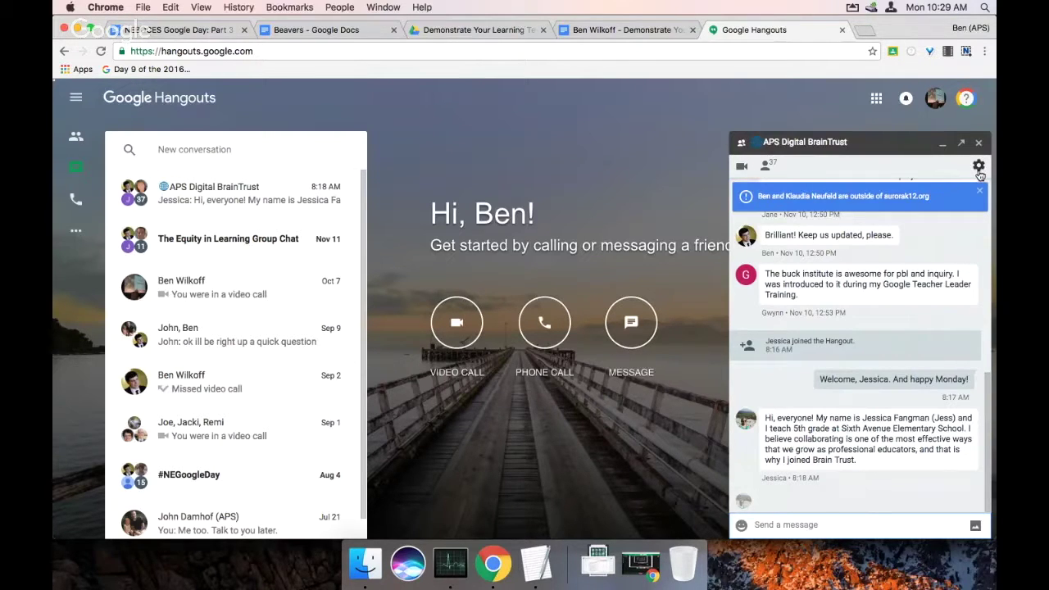
Step: Select the group's join-by-link address in Options, keep joining by link on, and close the chat
left_click(979, 169)
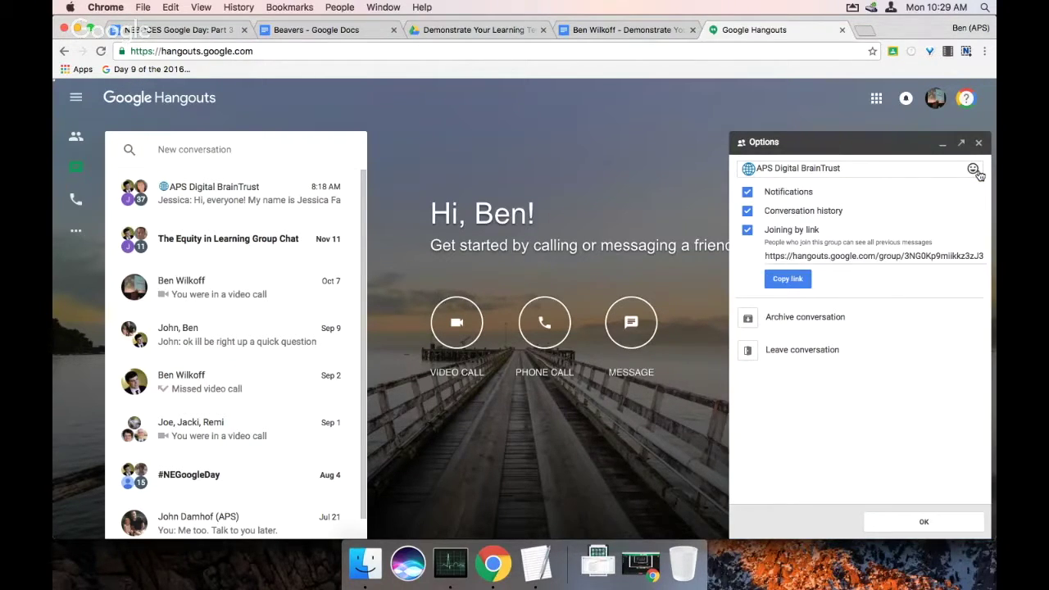
left_click(924, 522)
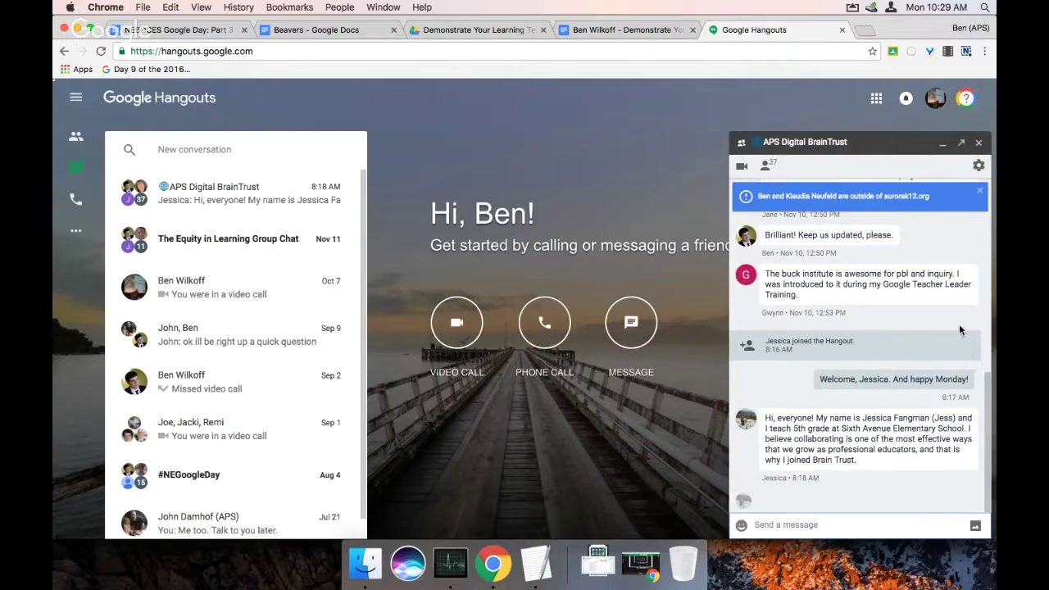
left_click(979, 168)
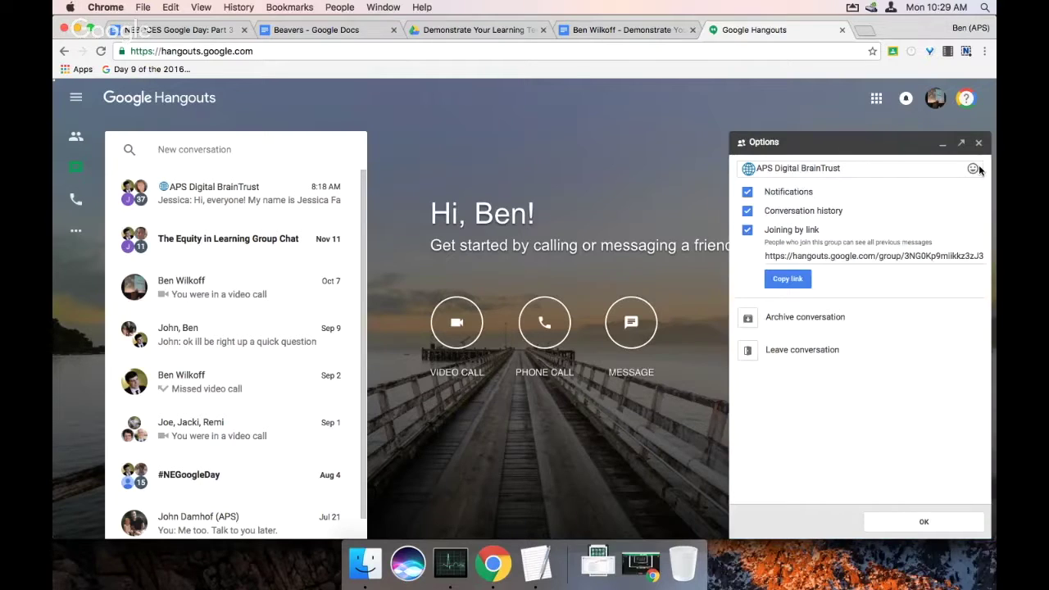
left_click(799, 261)
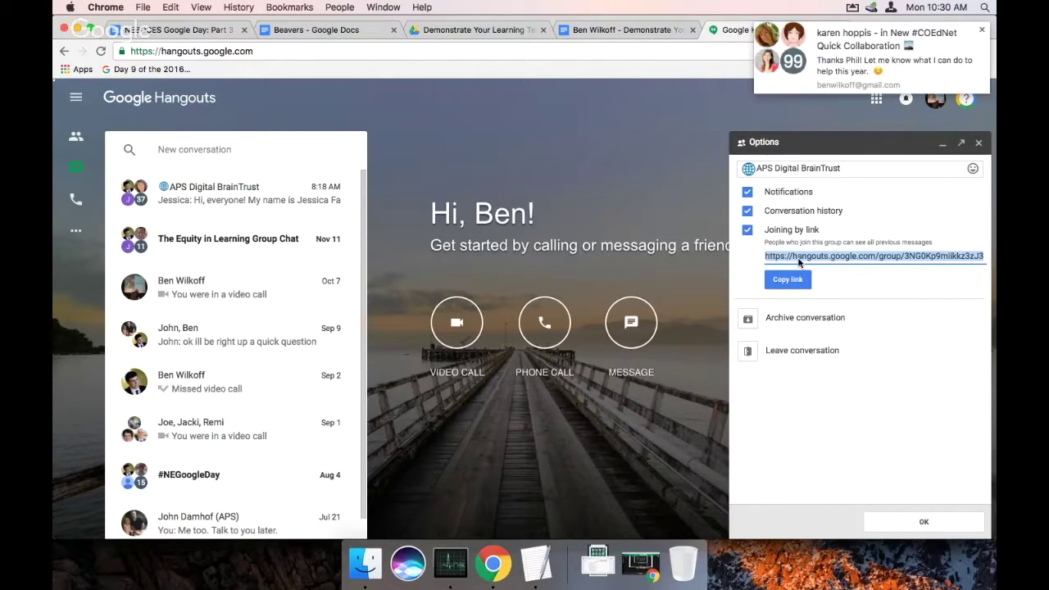
left_click(981, 31)
left_click(924, 522)
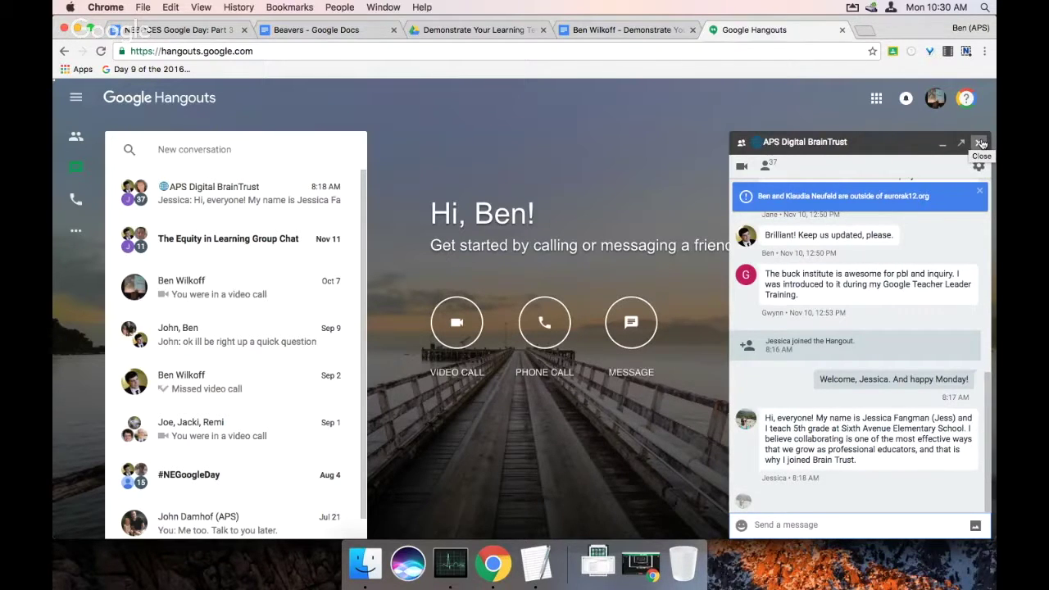
left_click(981, 144)
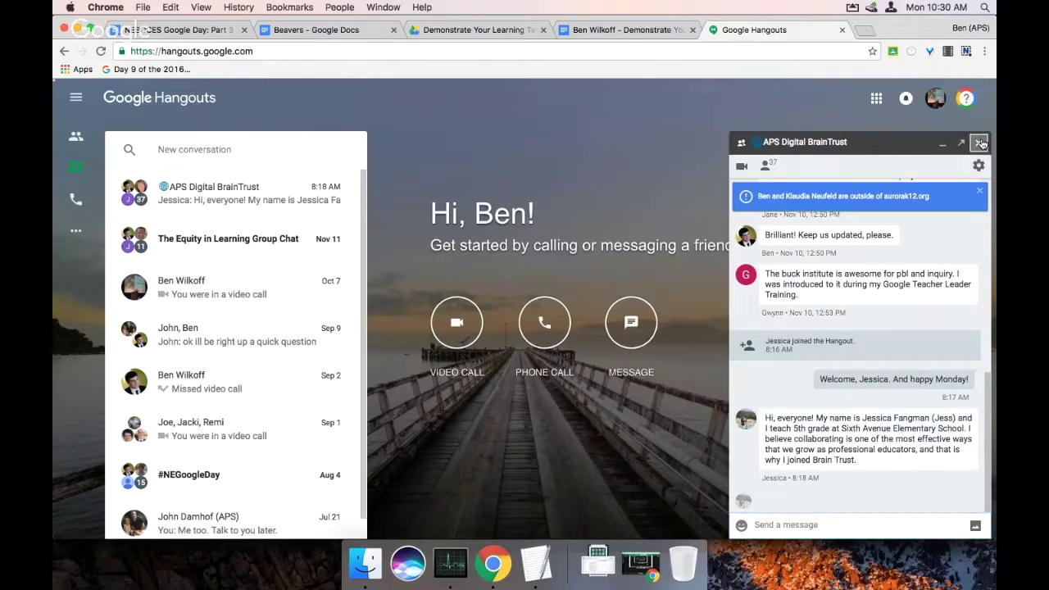
left_click(611, 30)
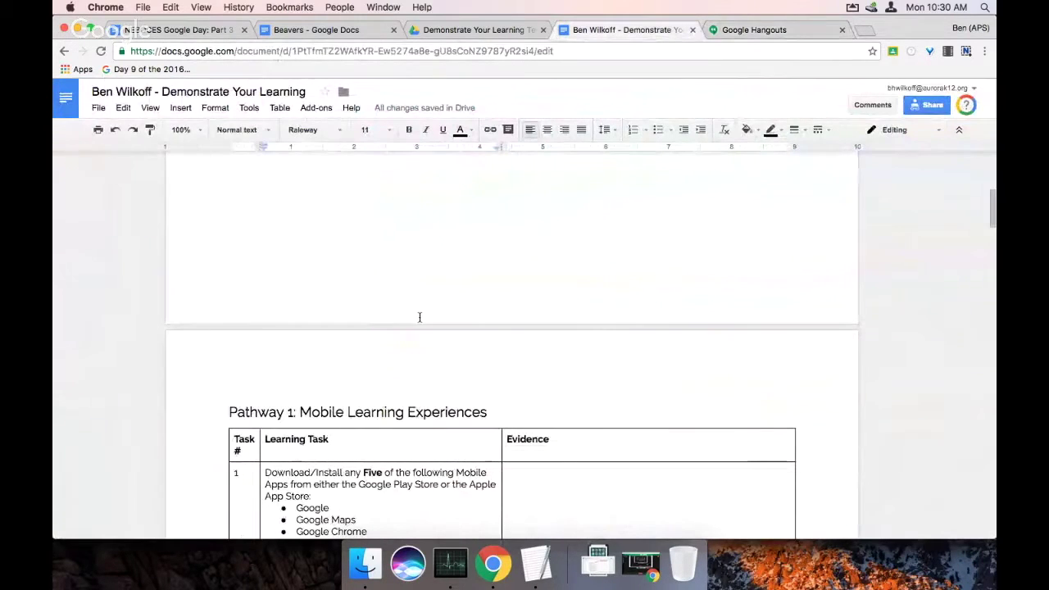
Step: Close the Beavers doc and the template copy tab, returning to the NEBOCES agenda
scroll(420, 317, "down", 3)
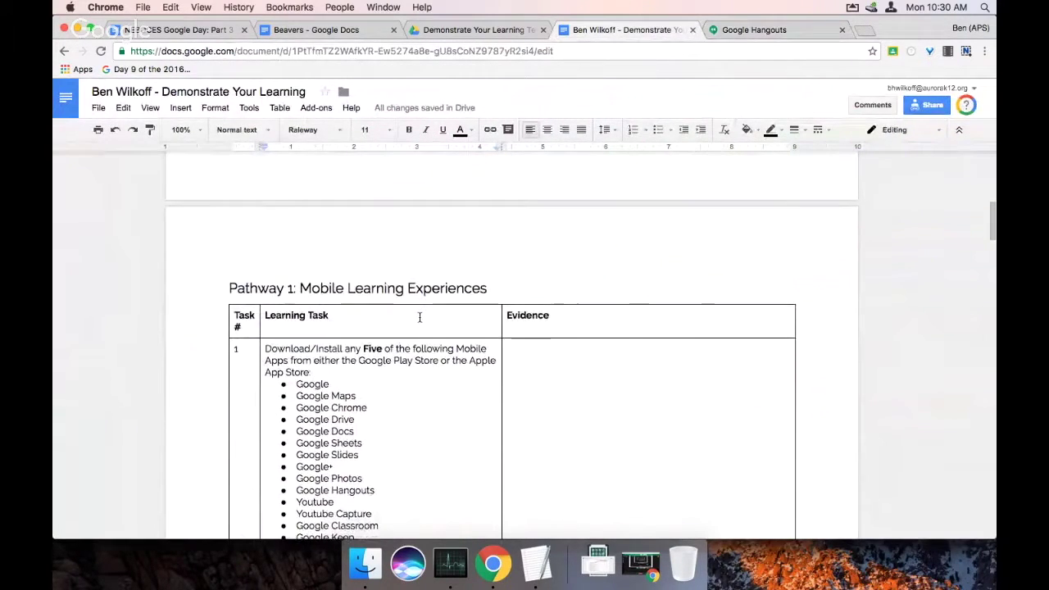
left_click(312, 33)
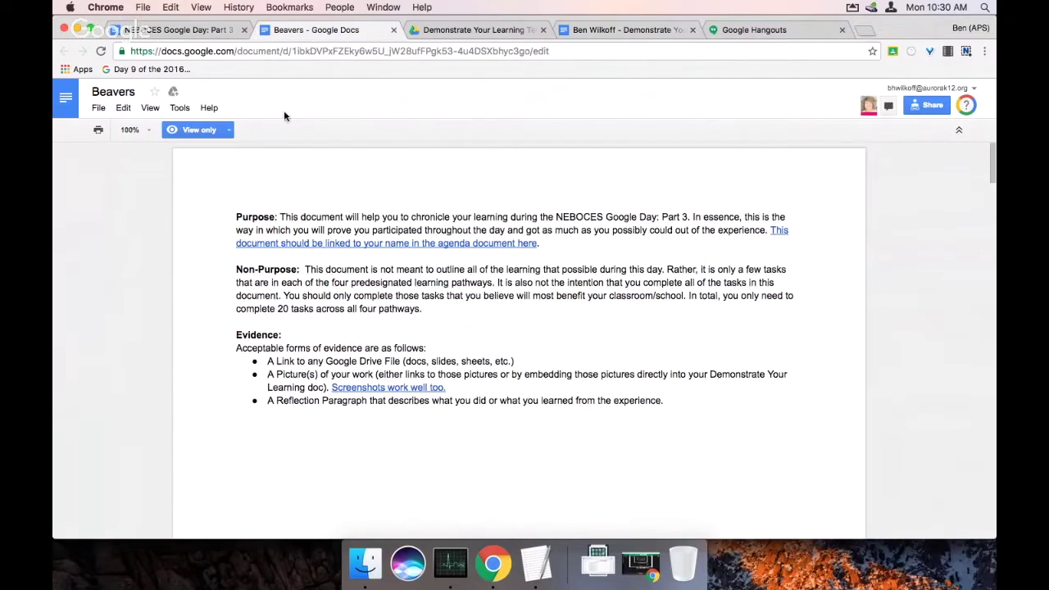
left_click(394, 30)
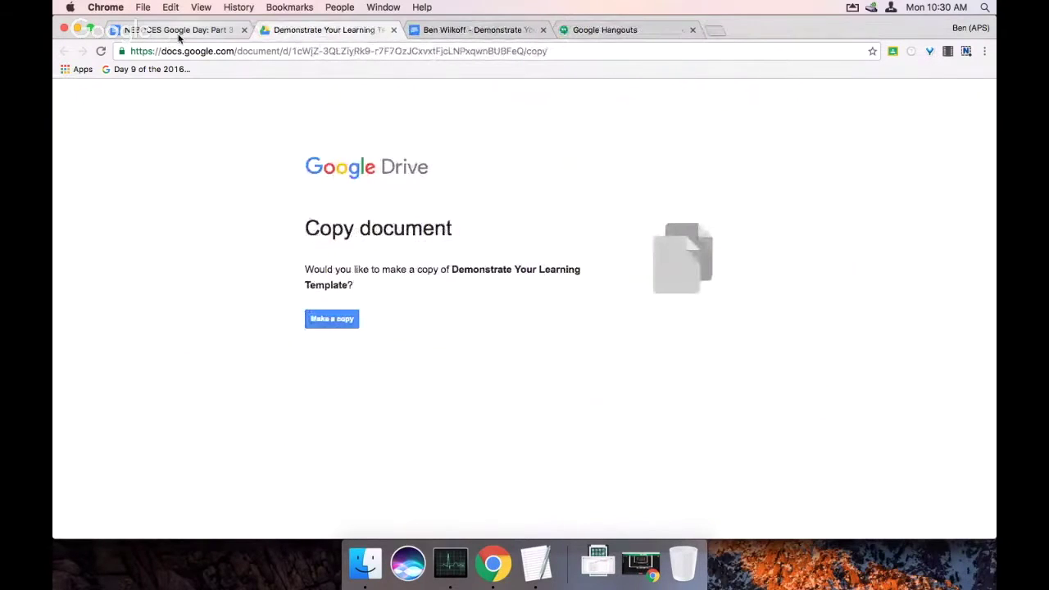
left_click(394, 31)
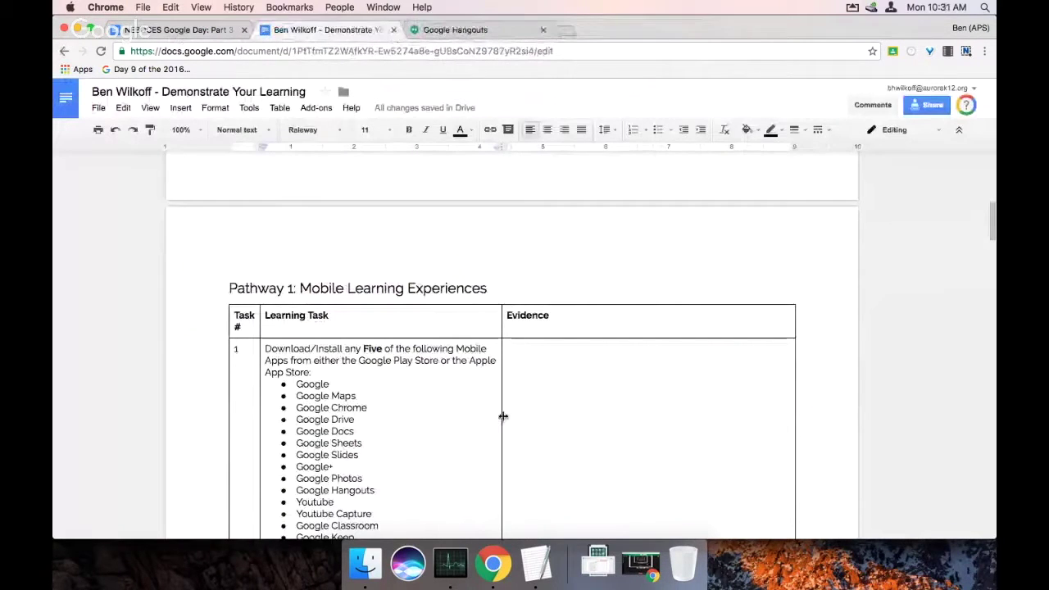
left_click(175, 30)
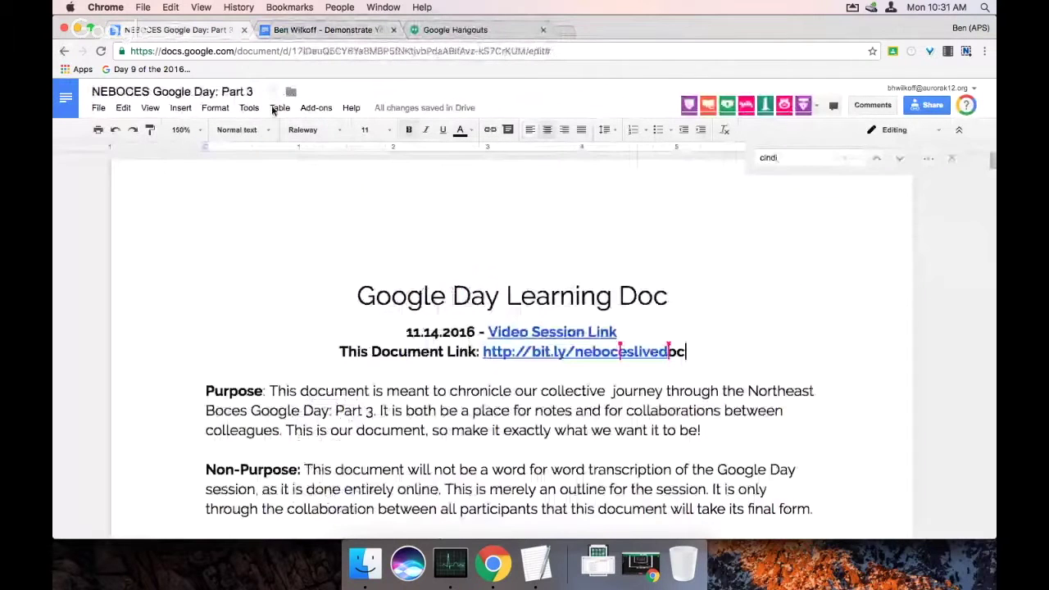
Step: Open the second participant's linked doc, review its task 3 evidence, and close it
scroll(568, 331, "down", 10)
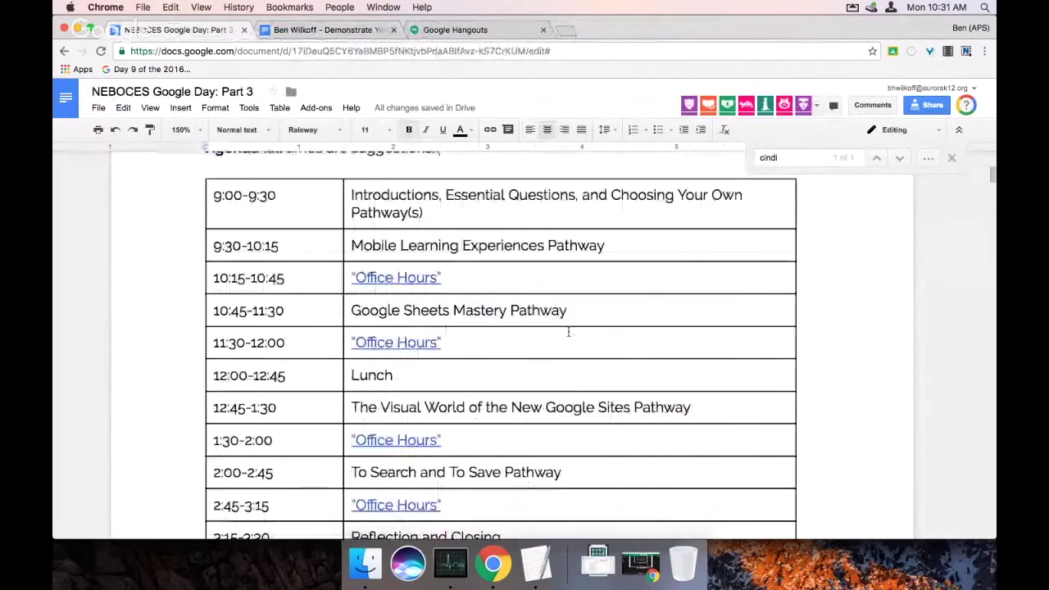
scroll(568, 331, "down", 15)
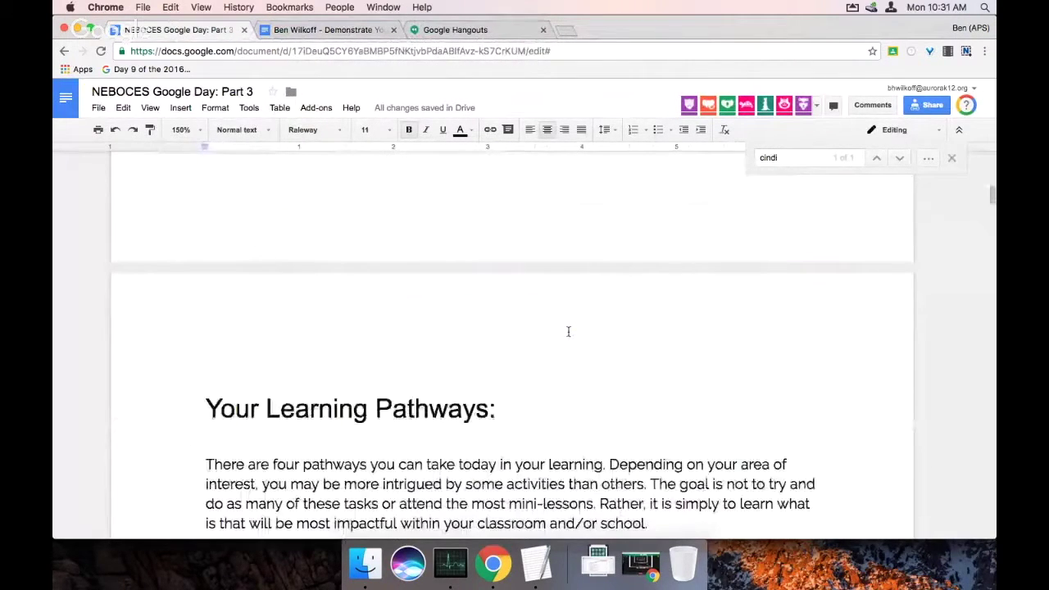
scroll(567, 331, "down", 20)
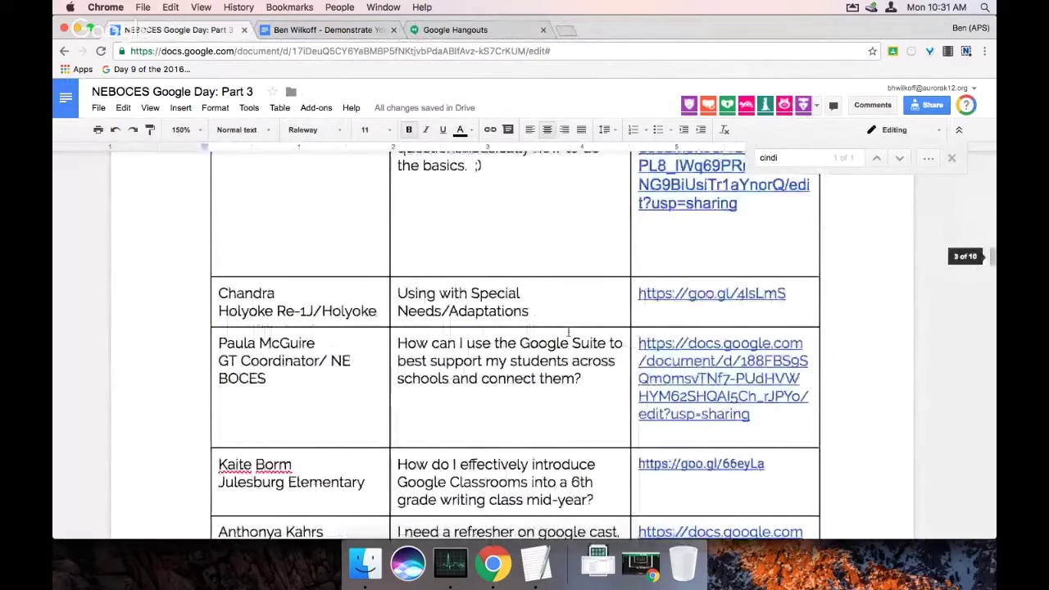
scroll(568, 331, "up", 4)
scroll(656, 392, "down", 2)
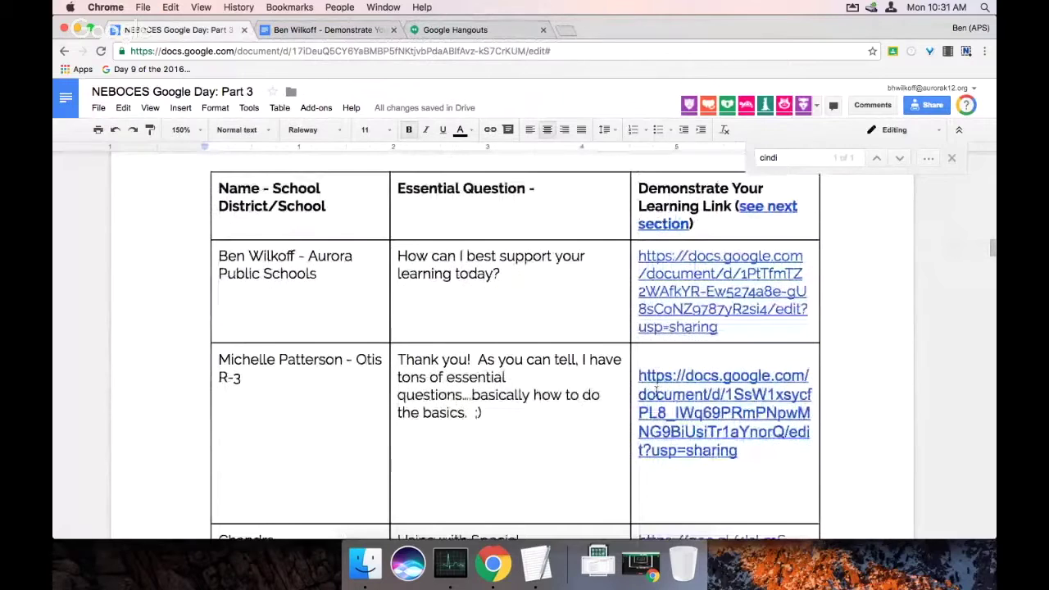
left_click(695, 383)
left_click(699, 443)
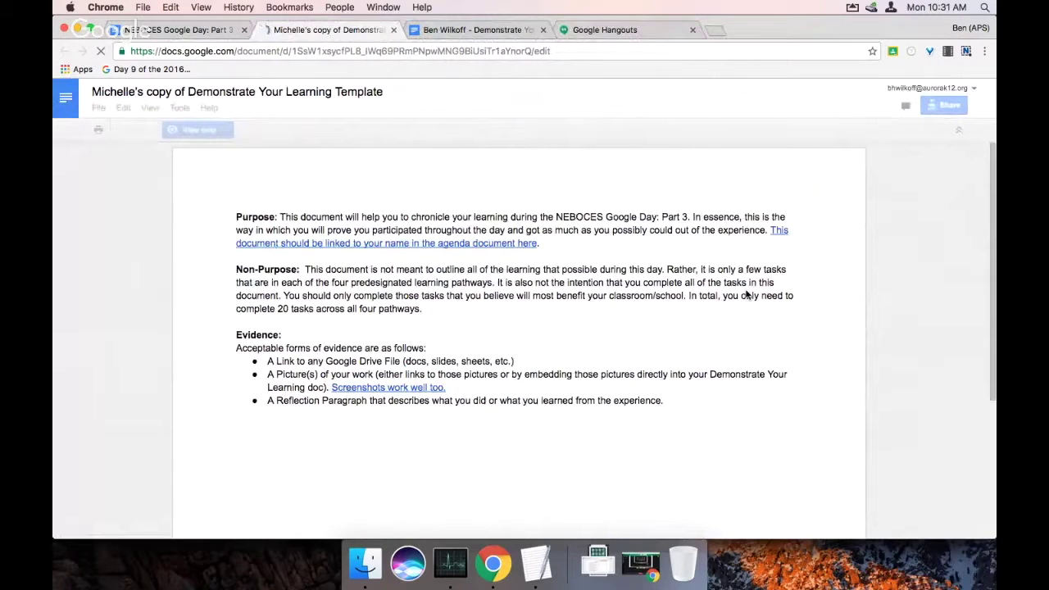
scroll(745, 295, "down", 10)
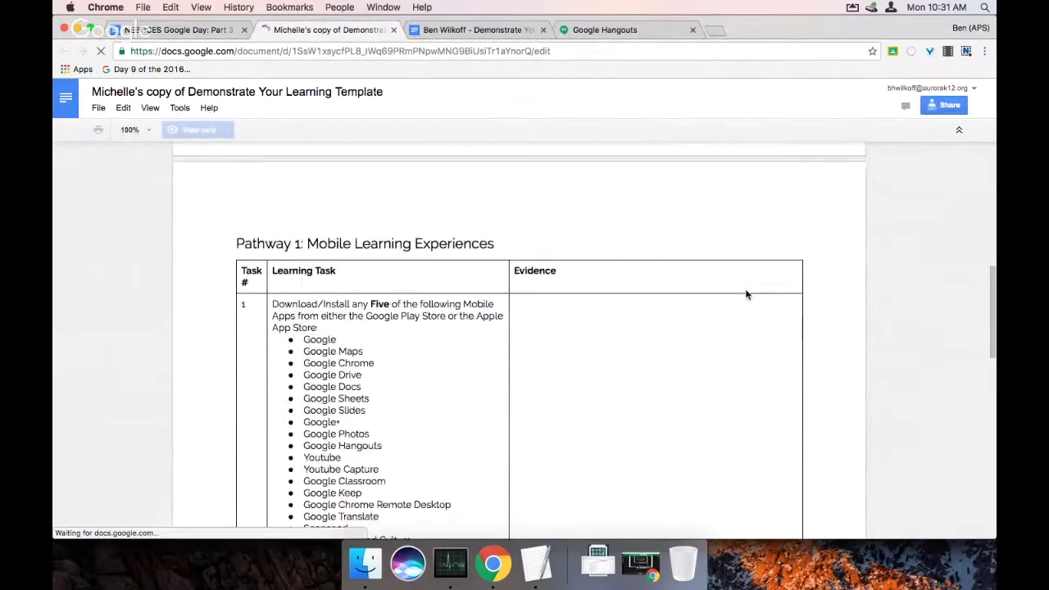
scroll(745, 295, "down", 8)
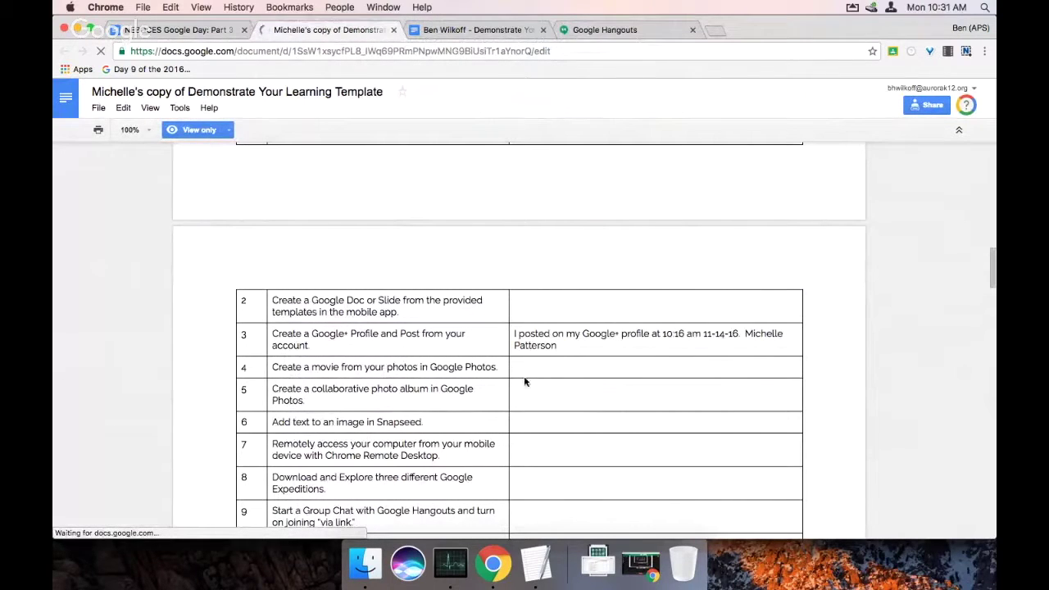
triple_click(552, 348)
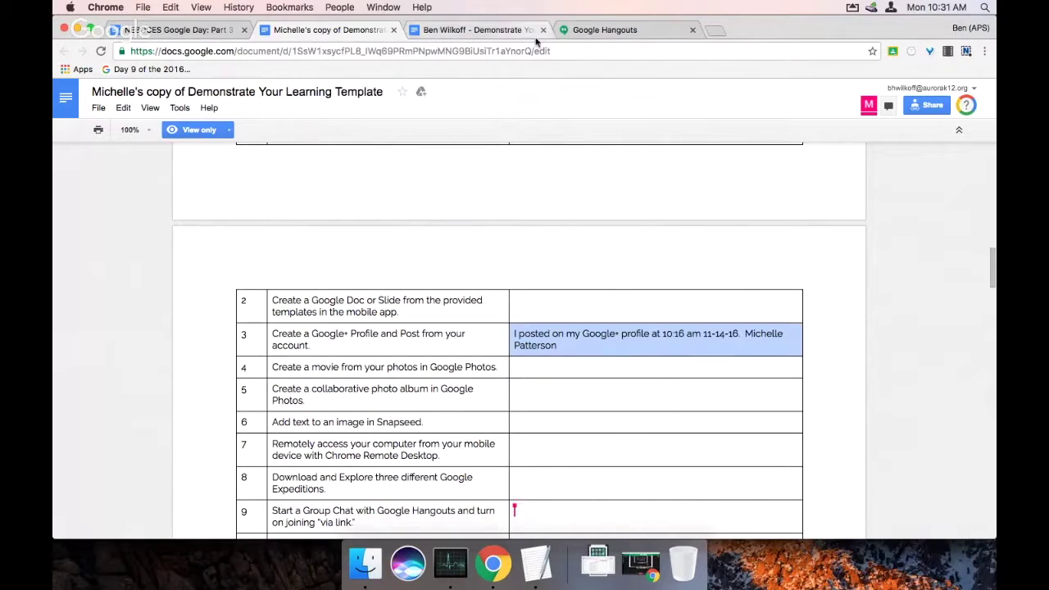
left_click(394, 31)
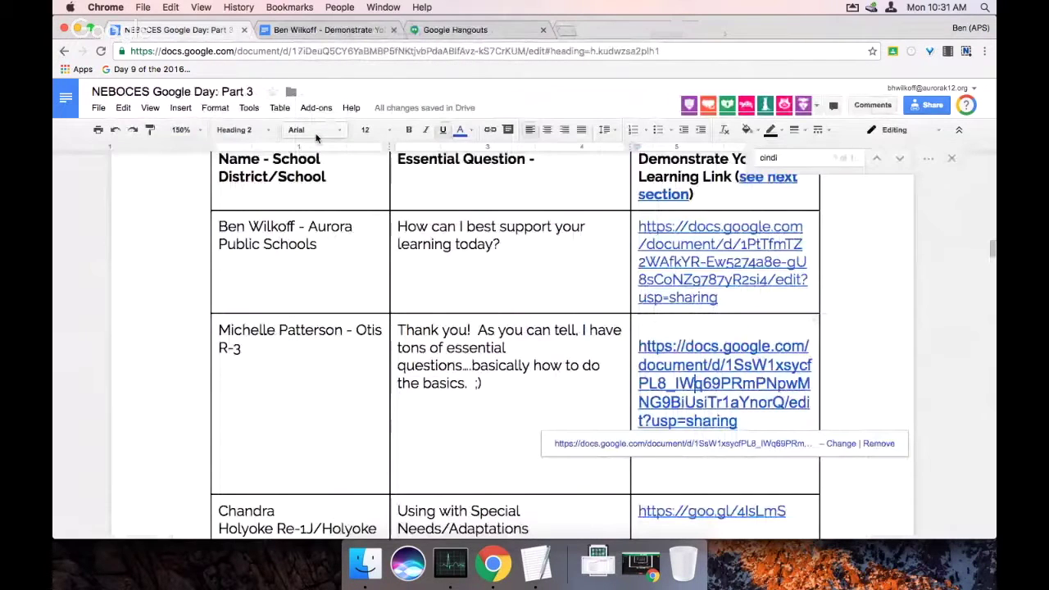
scroll(584, 356, "down", 1)
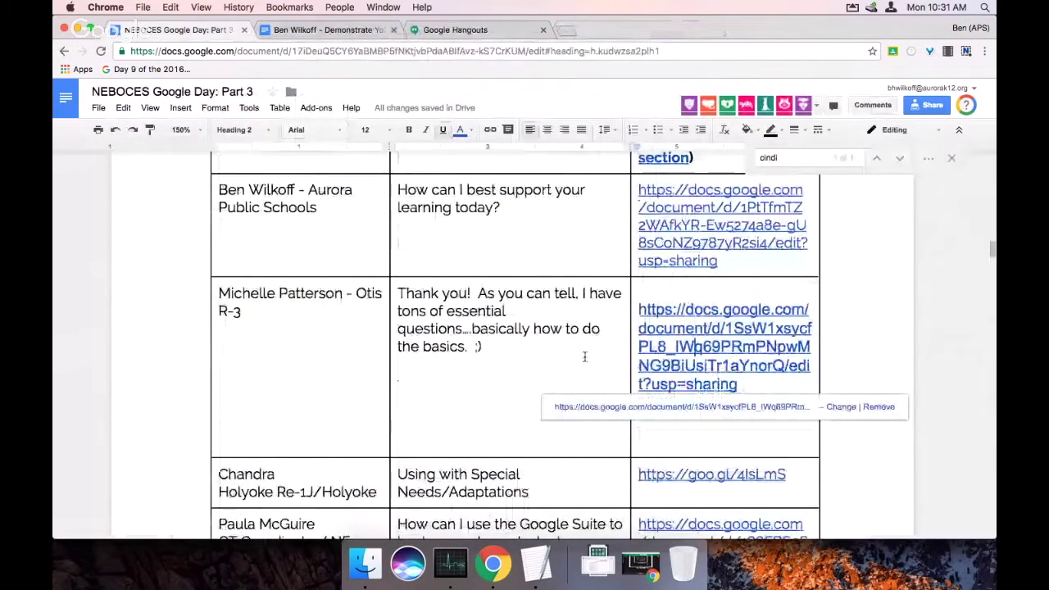
scroll(584, 356, "down", 4)
left_click(705, 317)
left_click(667, 345)
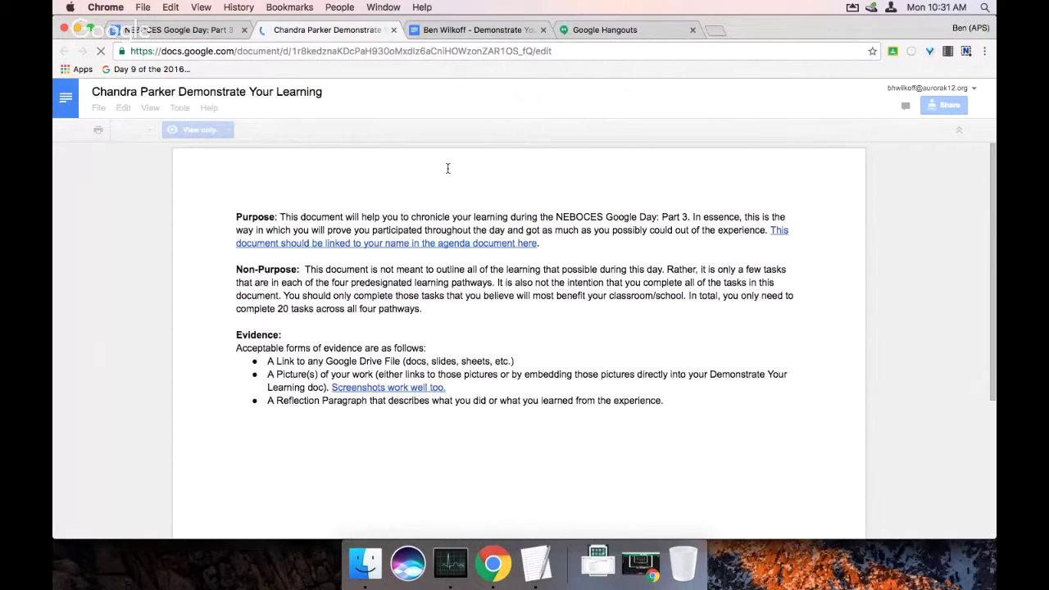
scroll(508, 265, "down", 10)
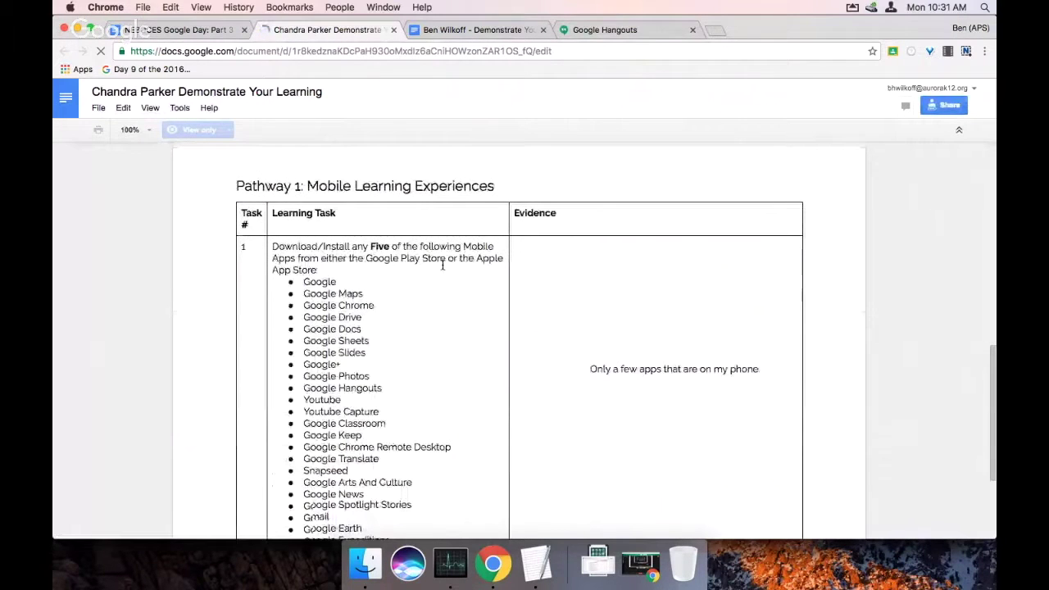
scroll(442, 265, "down", 3)
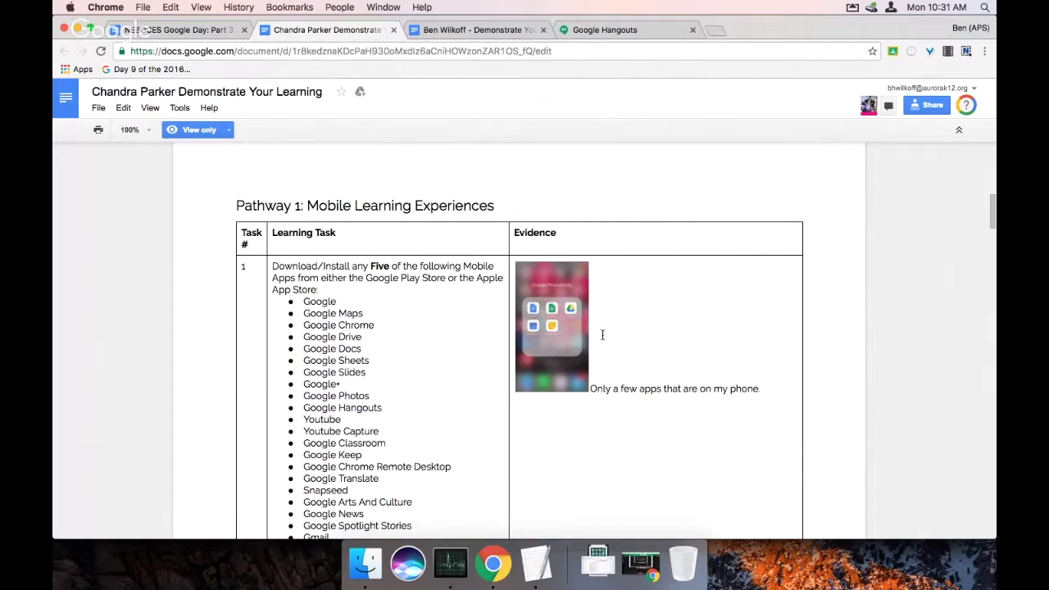
scroll(602, 334, "down", 3)
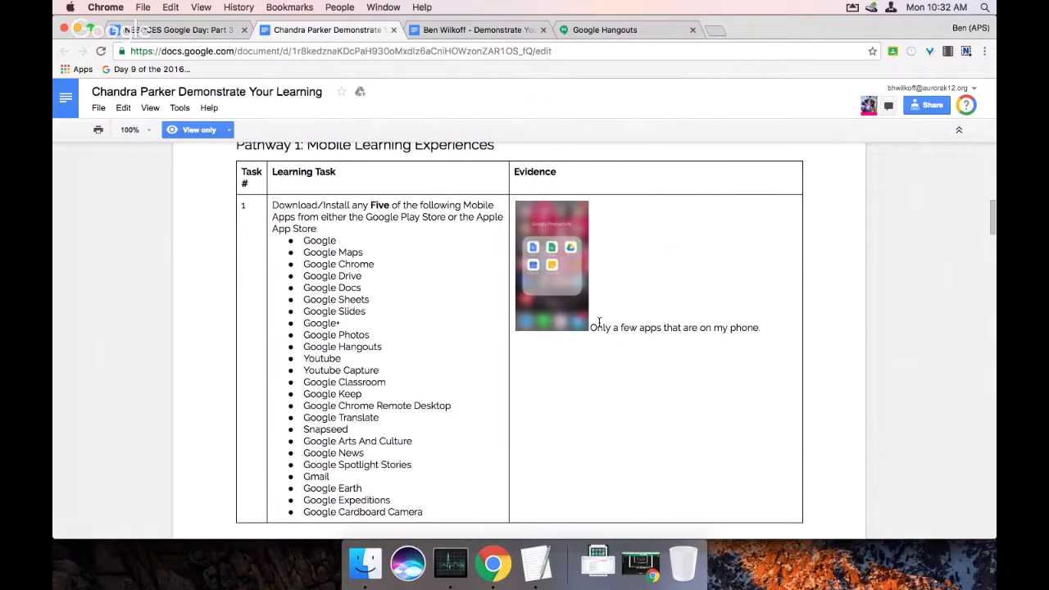
scroll(599, 322, "down", 10)
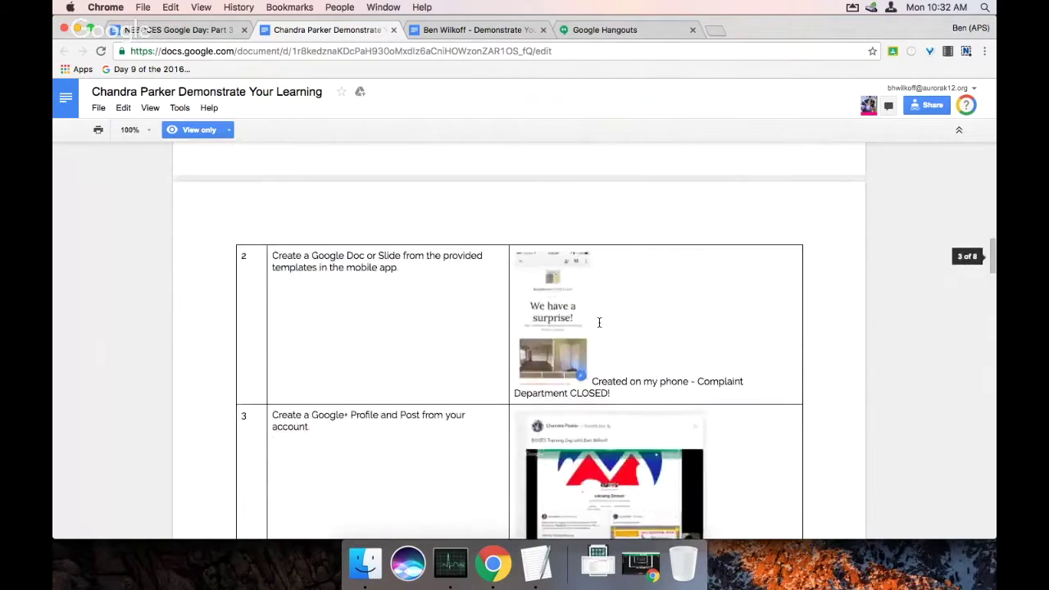
scroll(599, 322, "down", 3)
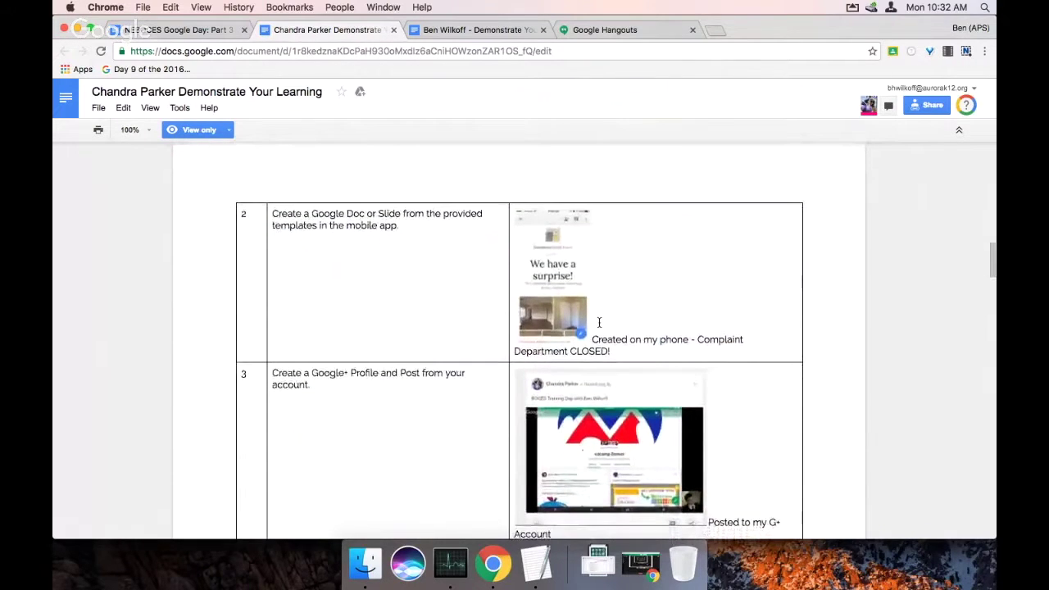
scroll(599, 322, "down", 1)
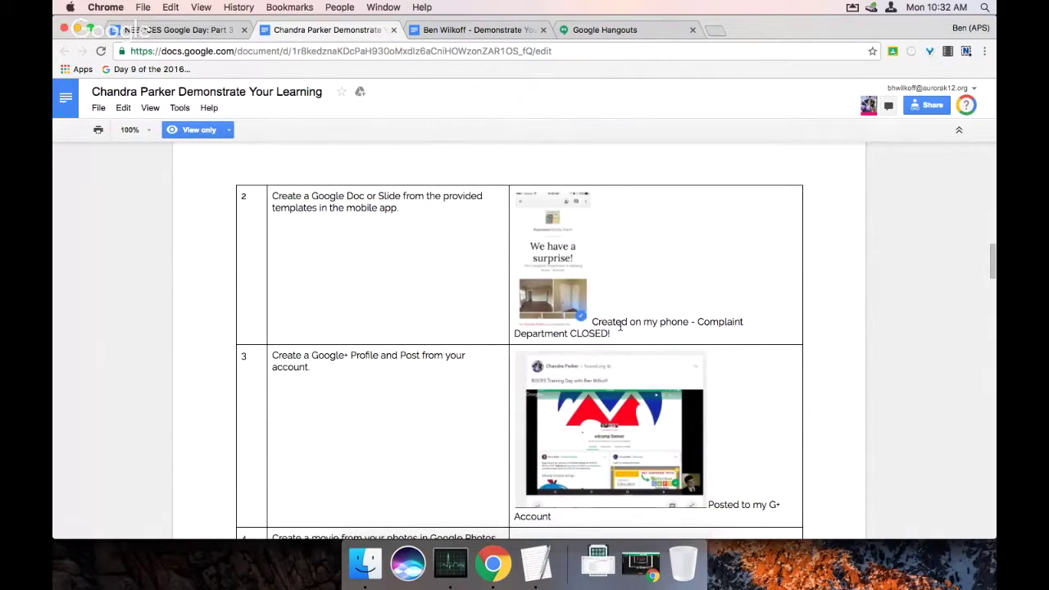
scroll(621, 326, "down", 8)
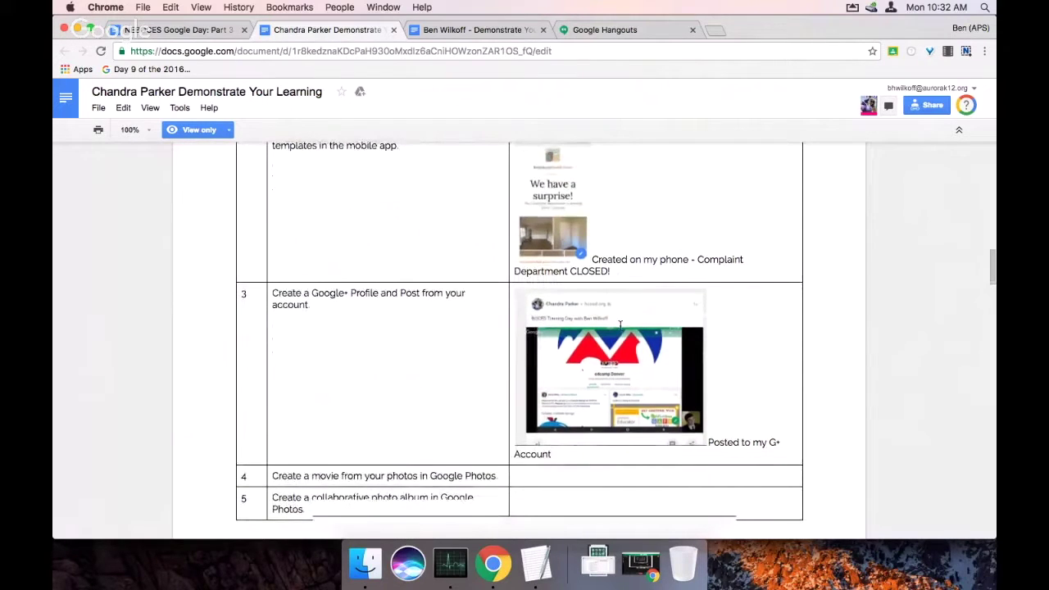
scroll(620, 326, "down", 9)
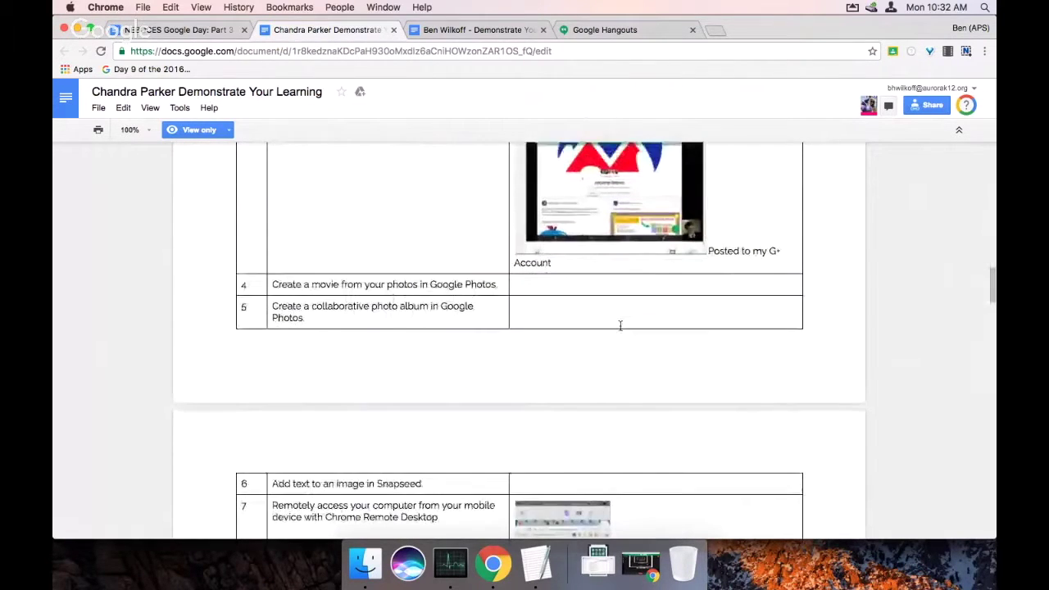
scroll(620, 326, "down", 12)
scroll(621, 326, "down", 6)
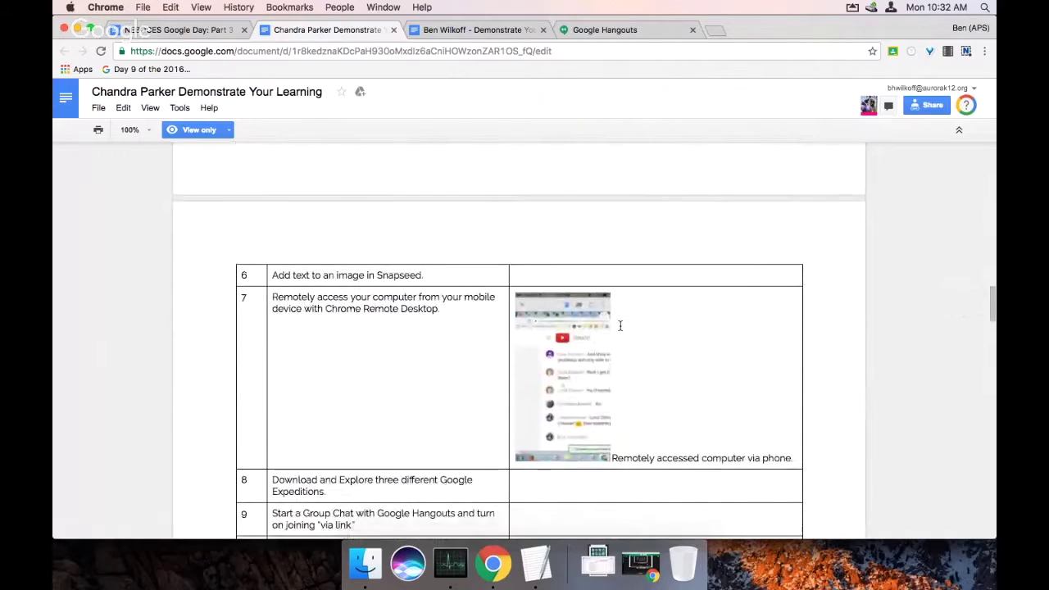
scroll(620, 326, "down", 2)
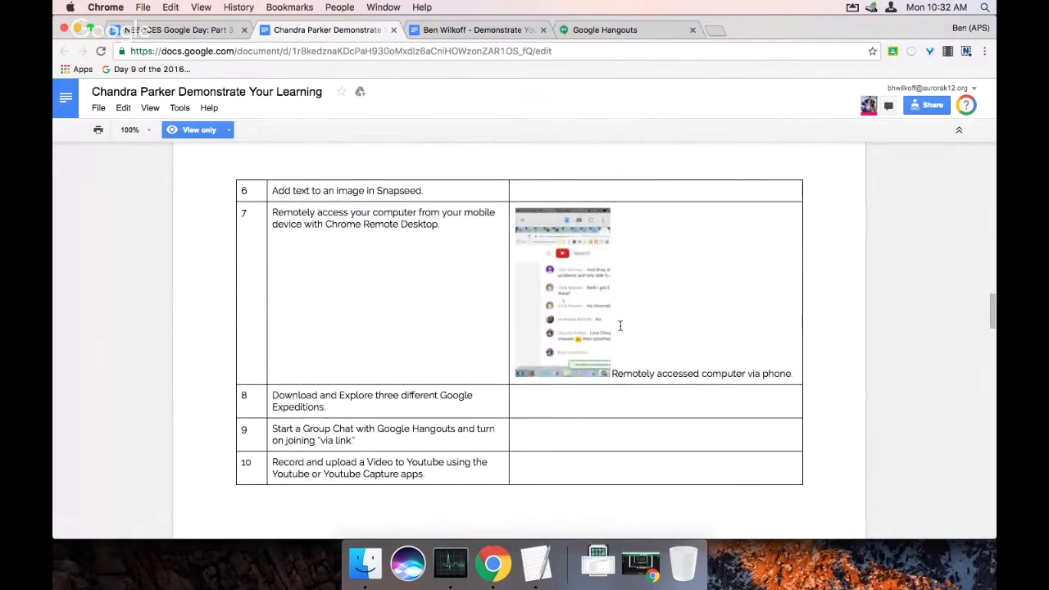
scroll(620, 326, "up", 20)
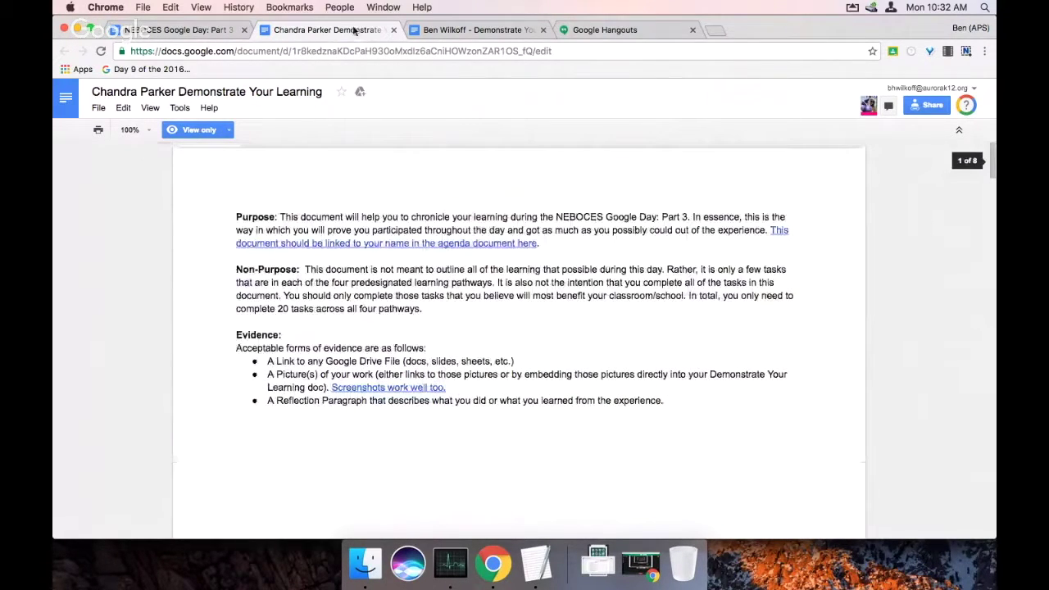
left_click(394, 29)
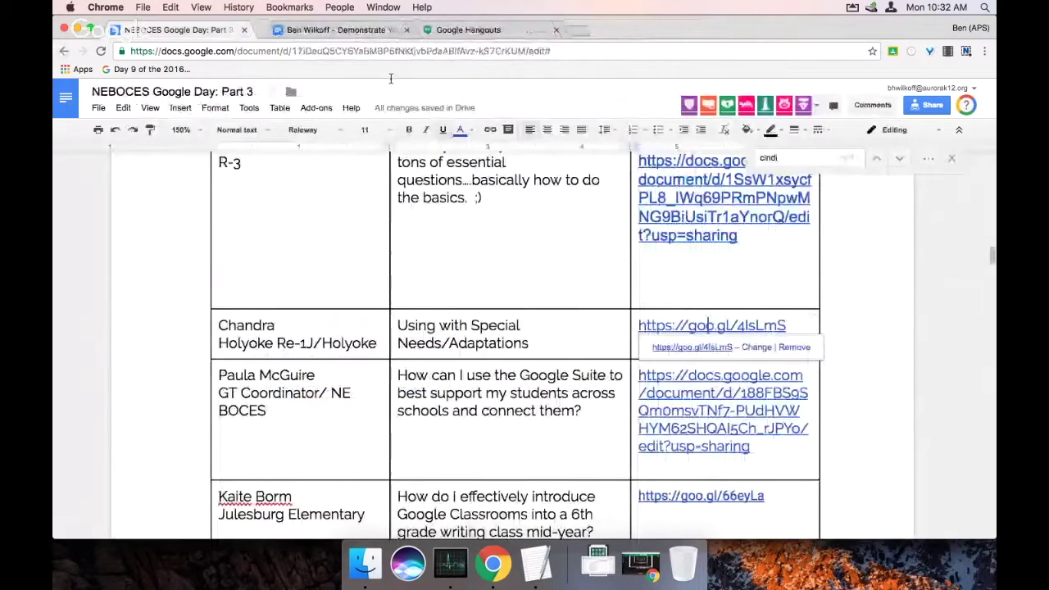
Step: Open the next participant's doc and review its phone screenshot, softball photo and remote-desktop reflection
scroll(571, 277, "down", 10)
left_click(677, 293)
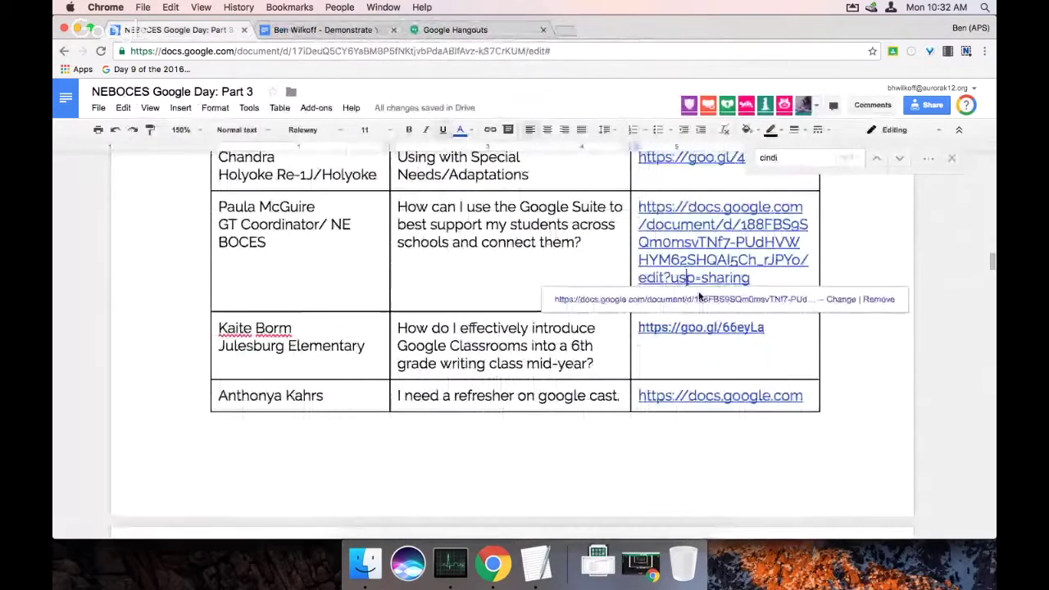
left_click(623, 297)
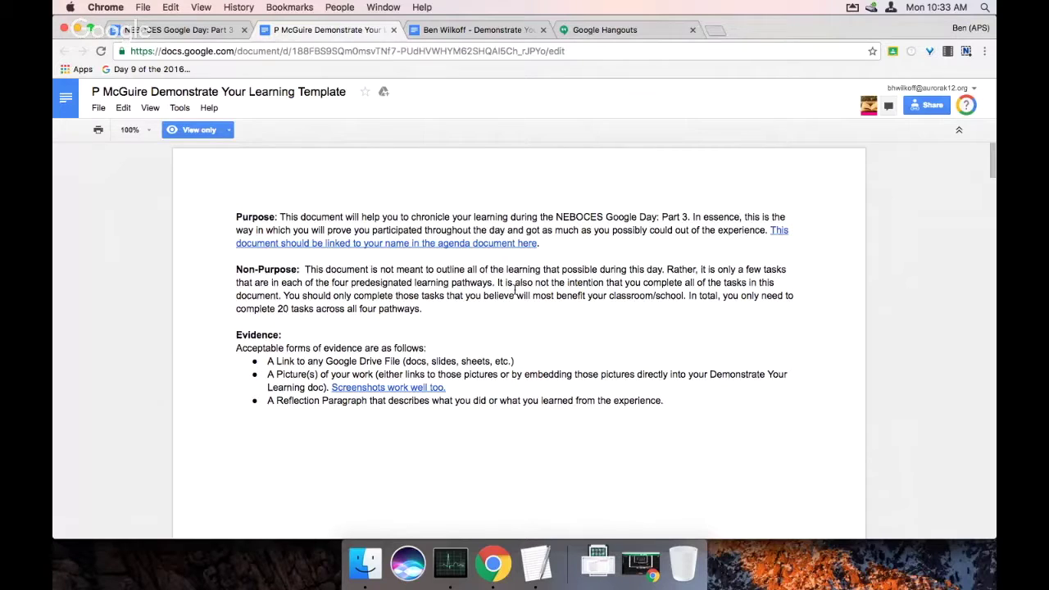
scroll(472, 297, "down", 15)
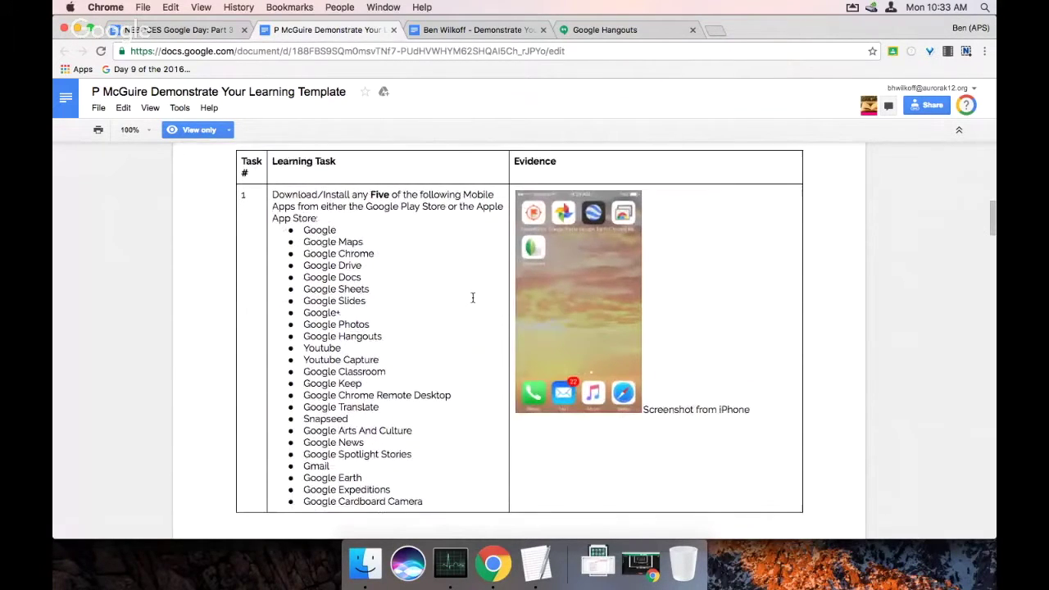
scroll(473, 297, "down", 8)
scroll(473, 298, "down", 3)
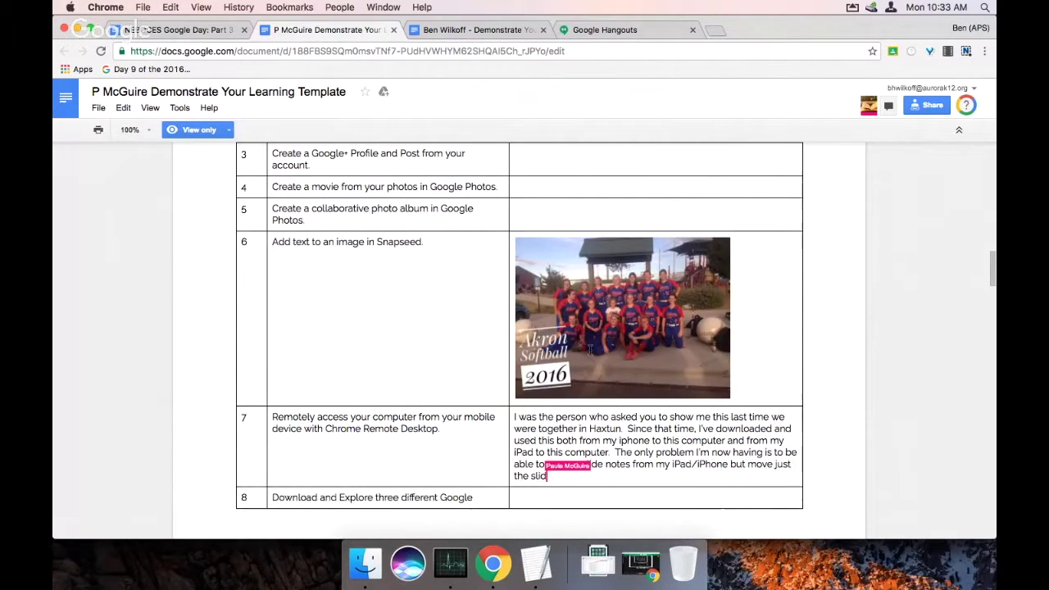
scroll(590, 348, "down", 4)
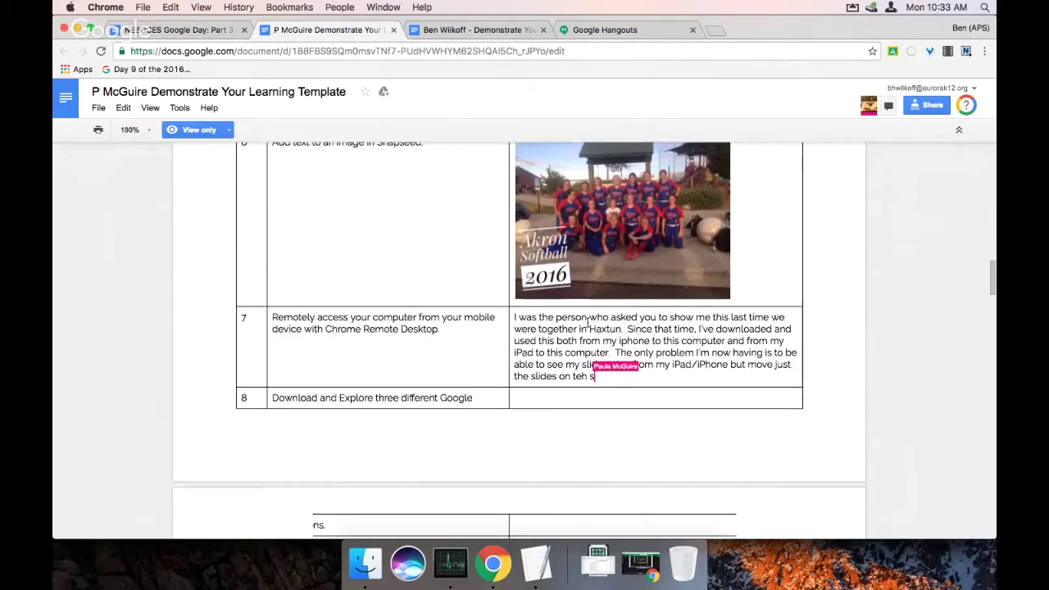
scroll(587, 322, "down", 6)
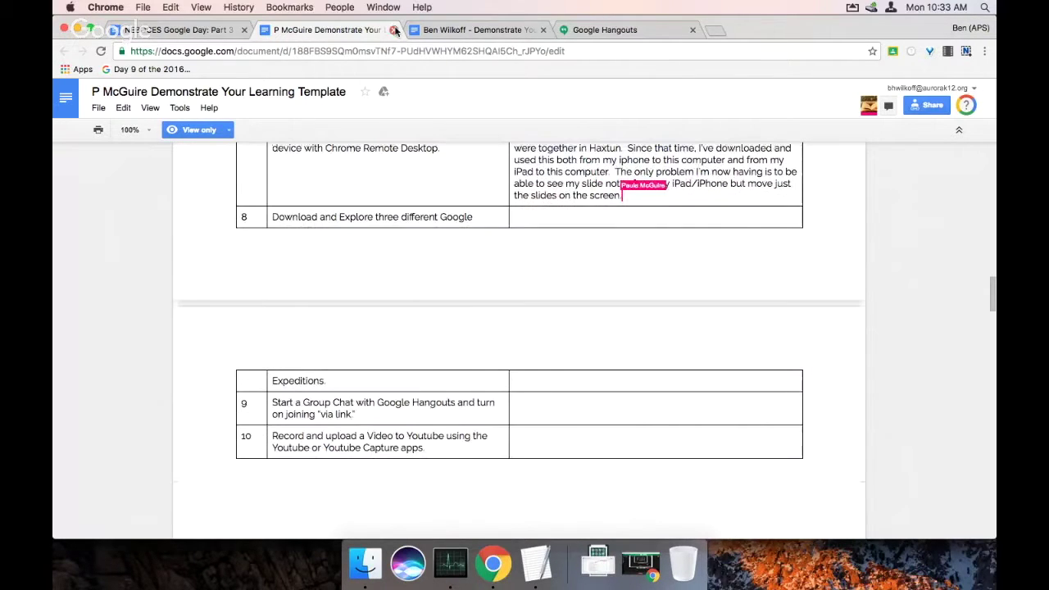
left_click(394, 29)
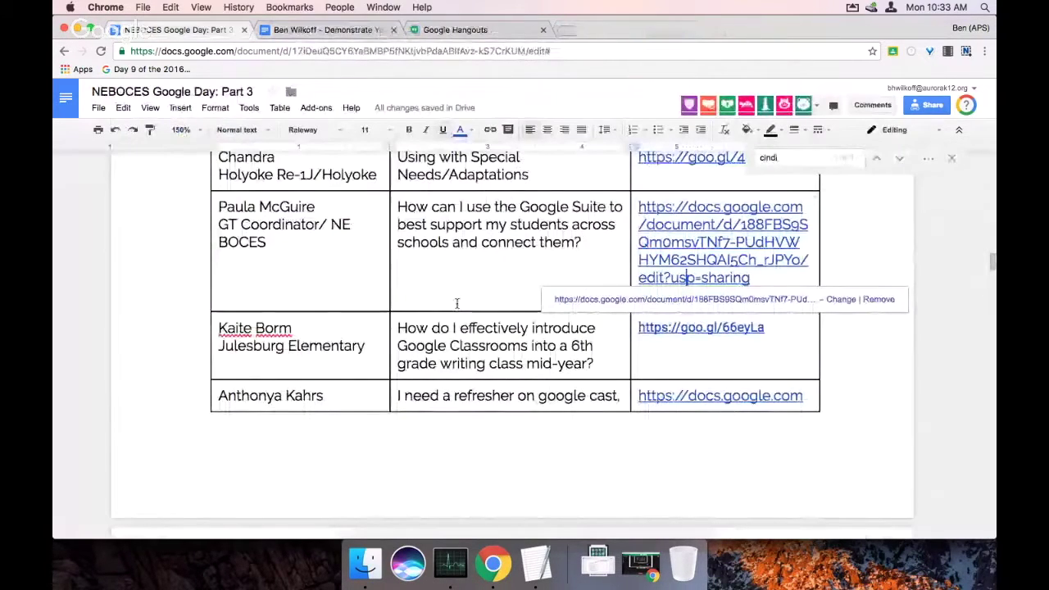
left_click(604, 330)
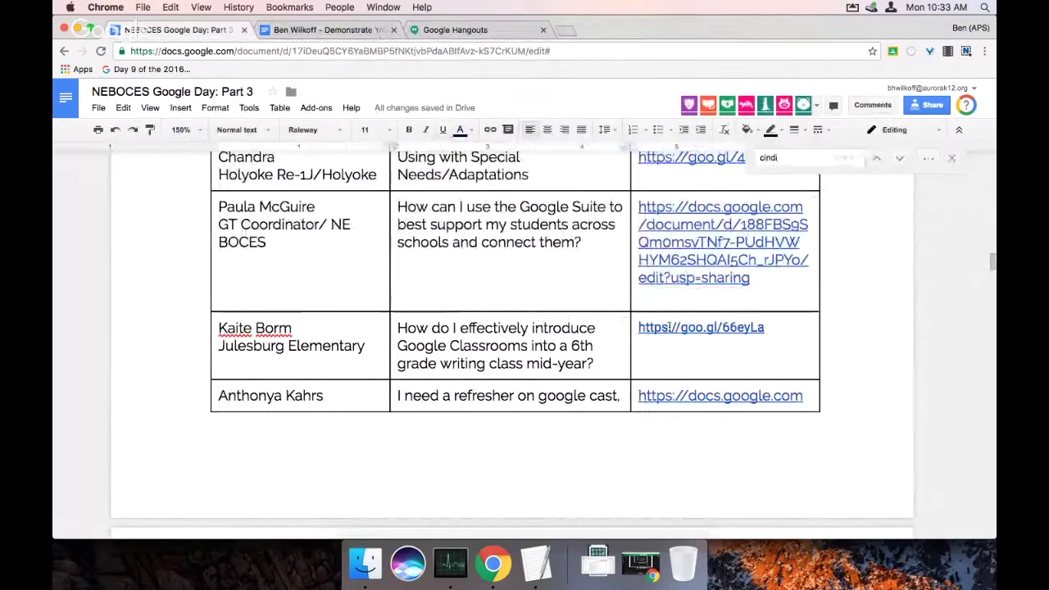
left_click(670, 327)
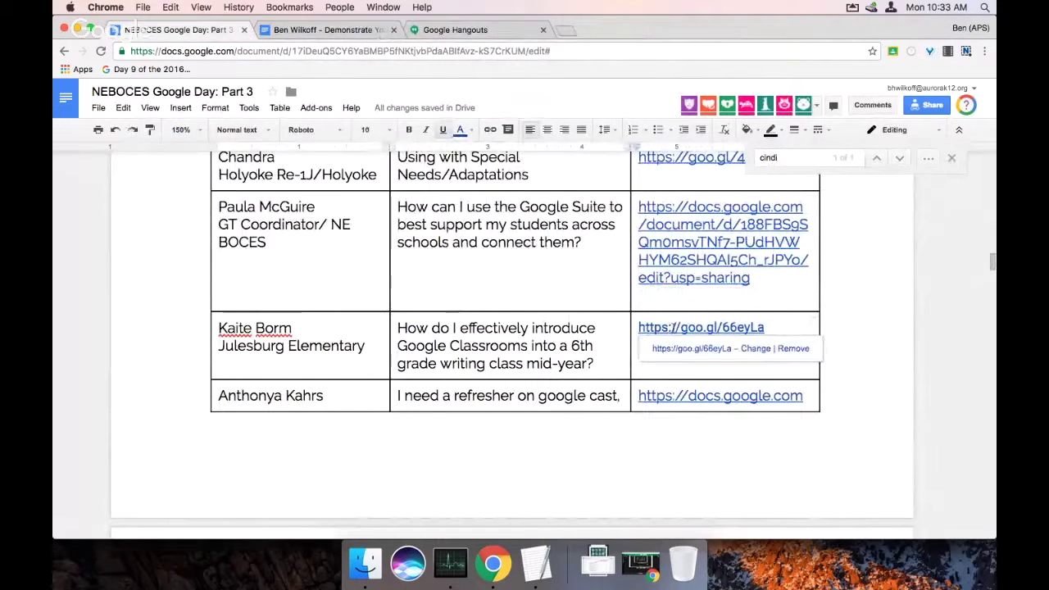
left_click(680, 349)
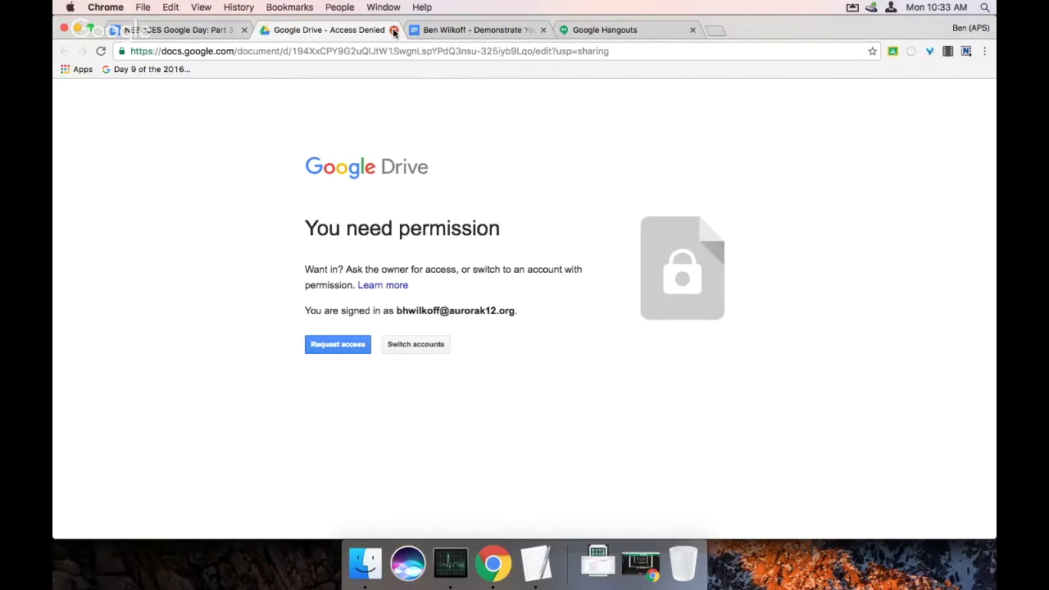
left_click(394, 30)
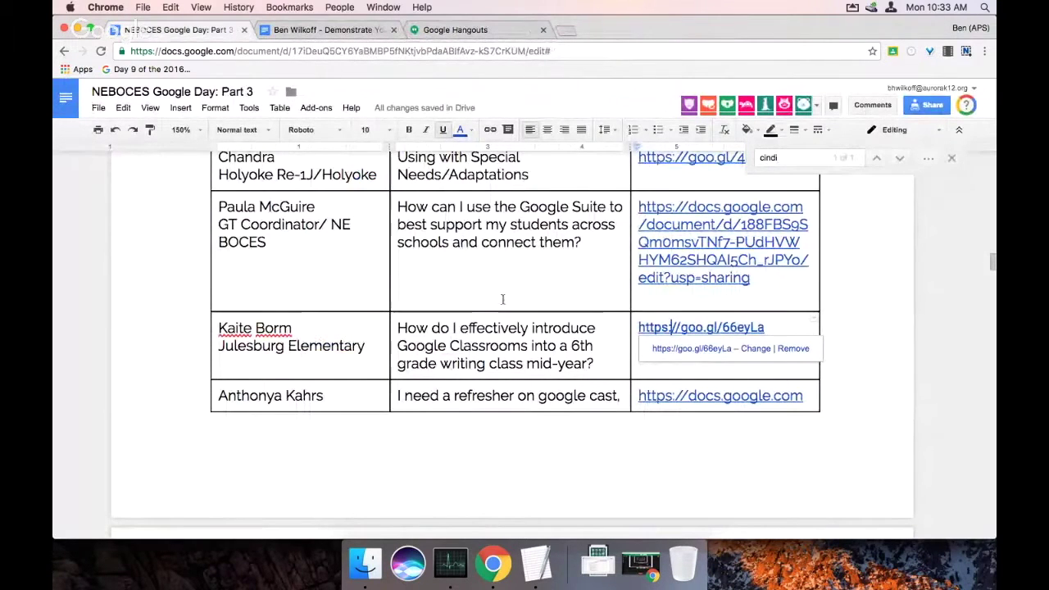
Step: Open the next participant's link, close its 'You need permission' page, and scroll down the table
scroll(469, 307, "down", 1)
scroll(468, 308, "down", 1)
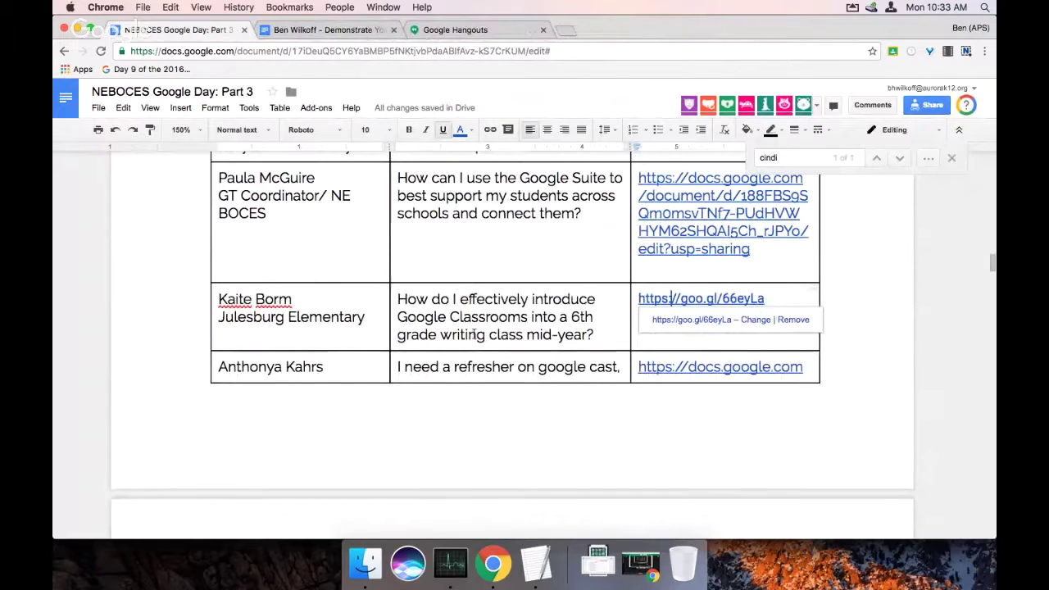
scroll(472, 324, "down", 3)
scroll(473, 334, "down", 3)
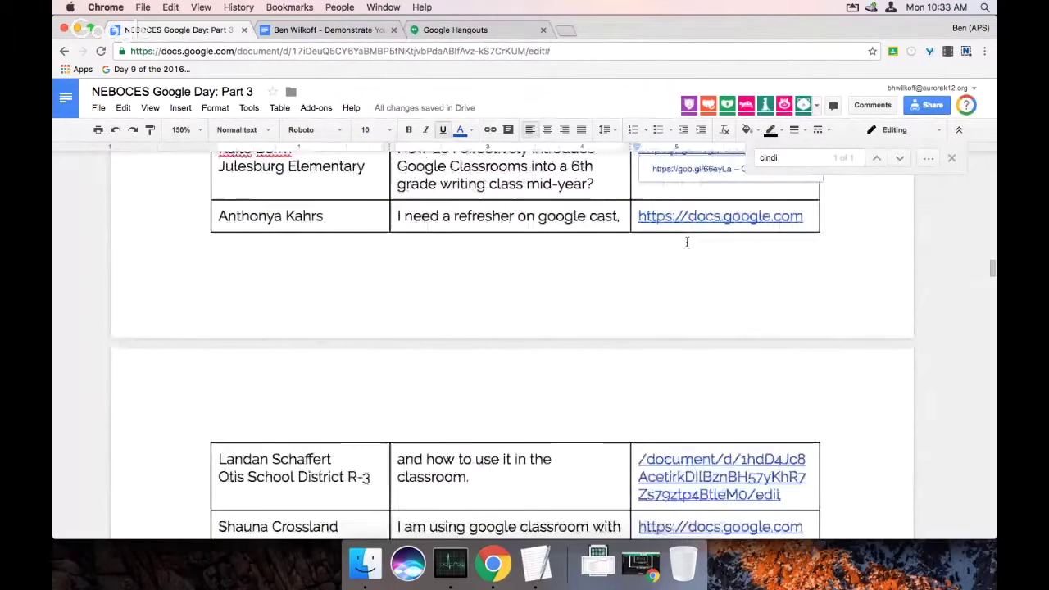
left_click(779, 492)
left_click(782, 518)
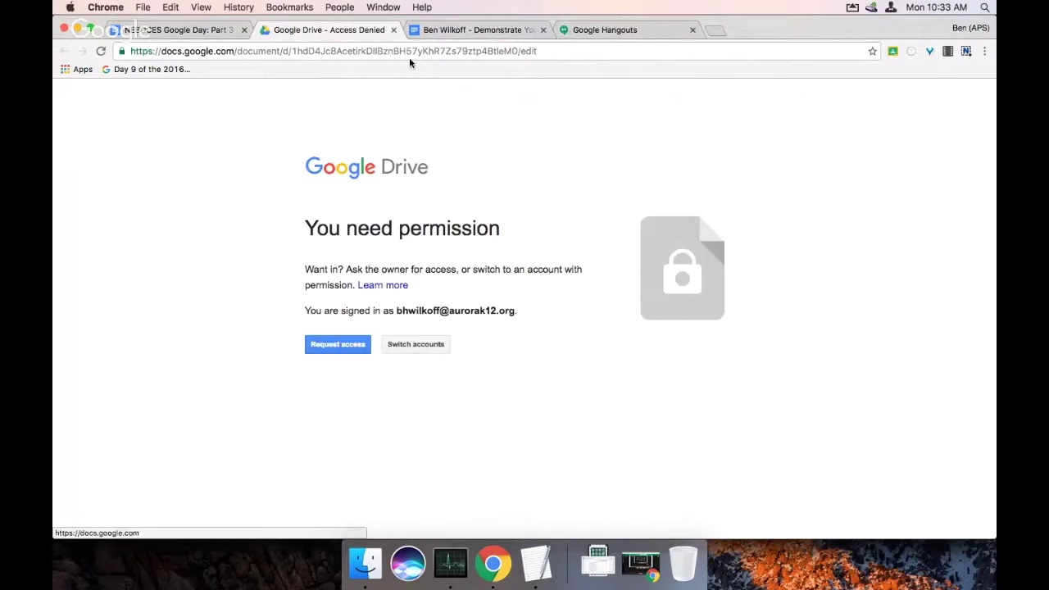
left_click(393, 29)
scroll(559, 379, "down", 2)
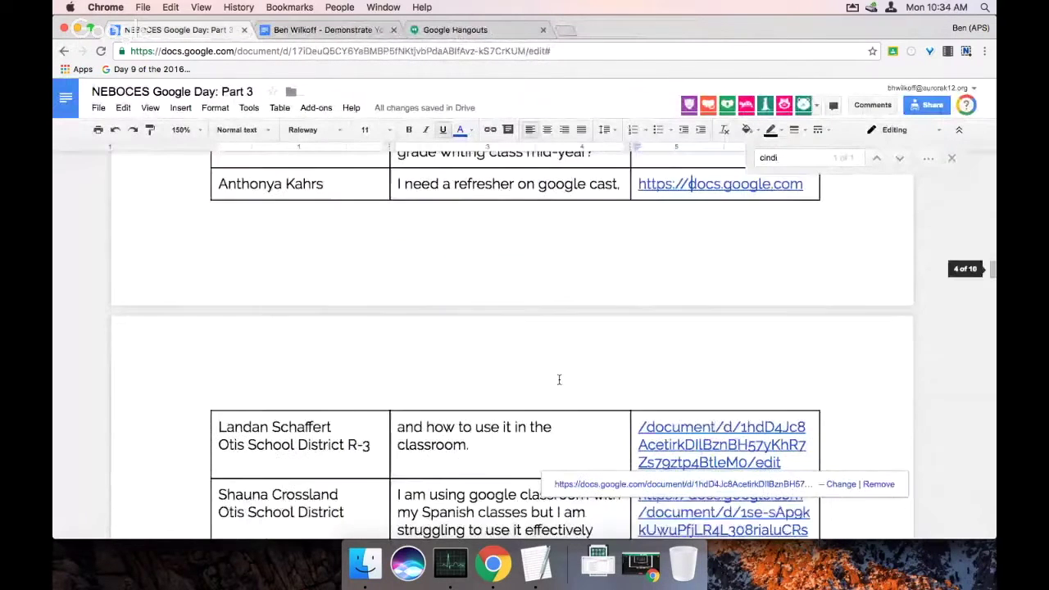
scroll(559, 379, "up", 3)
scroll(559, 383, "down", 1)
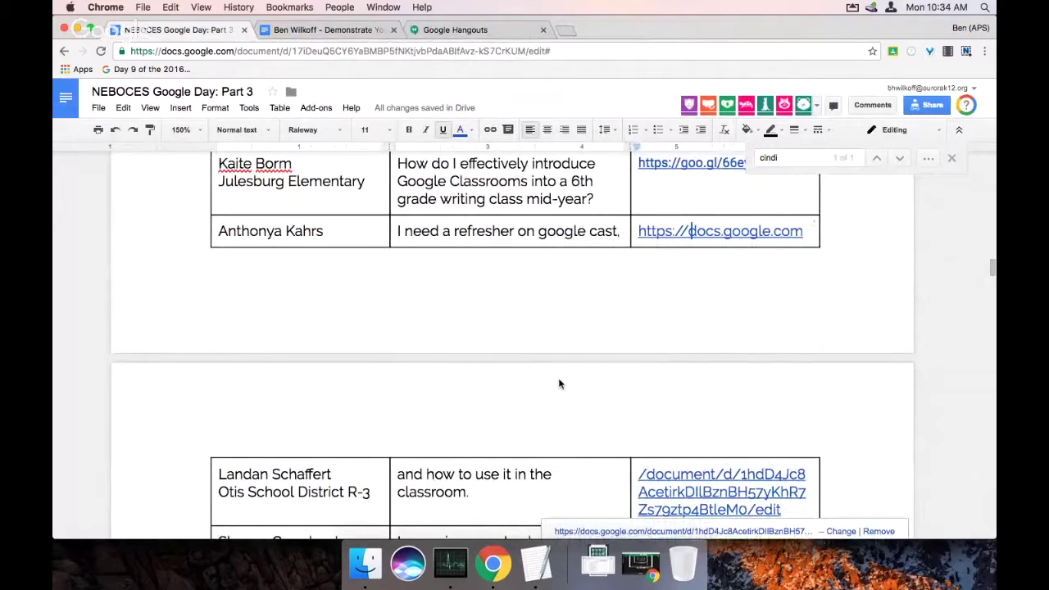
scroll(558, 384, "down", 5)
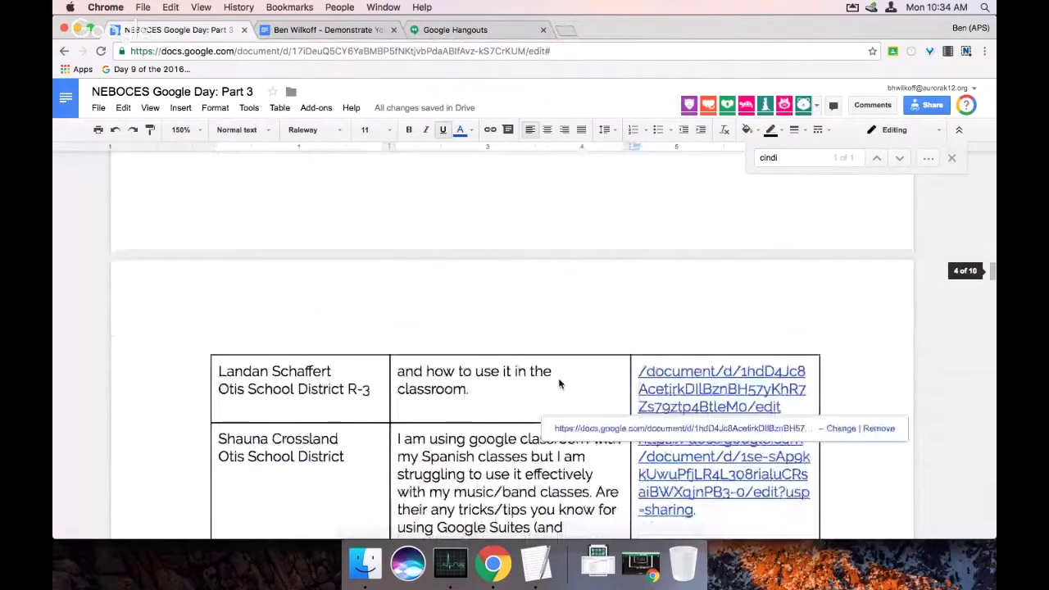
scroll(559, 383, "down", 8)
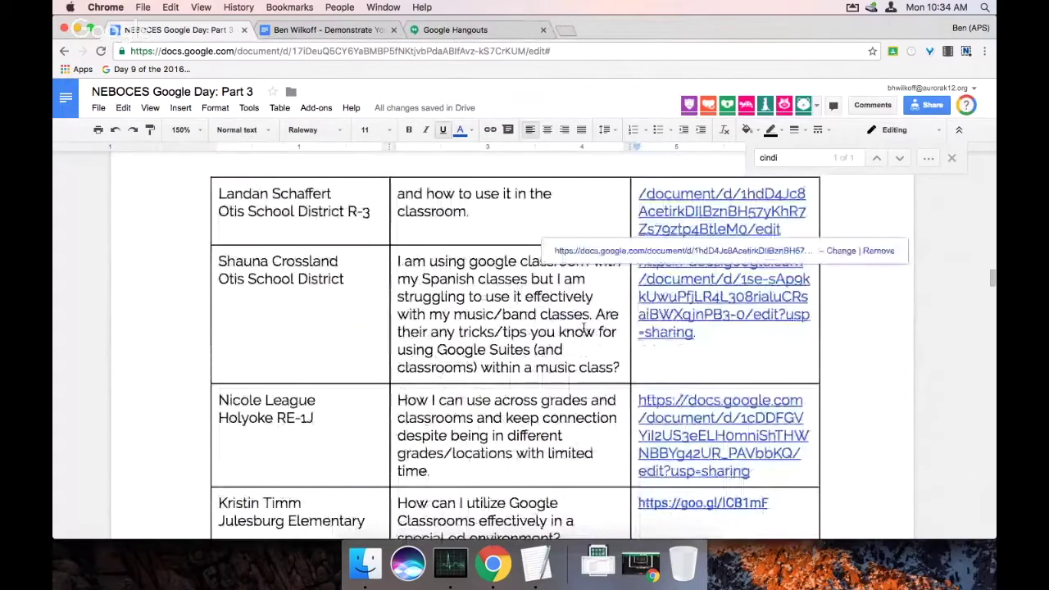
Step: Open the next participant's linked doc and scroll down to its task table
left_click(680, 324)
left_click(623, 353)
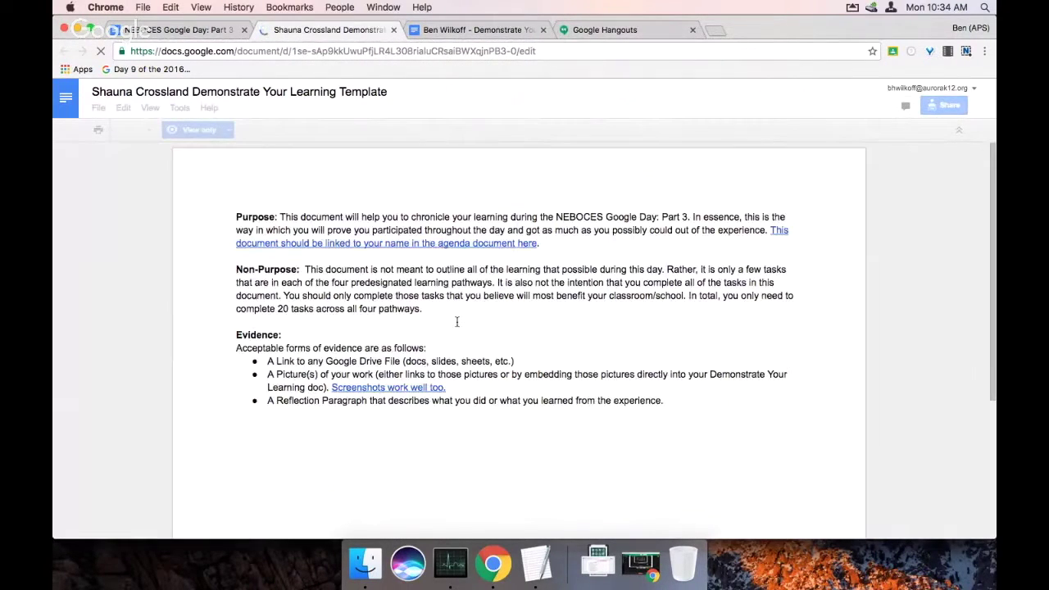
scroll(458, 321, "down", 10)
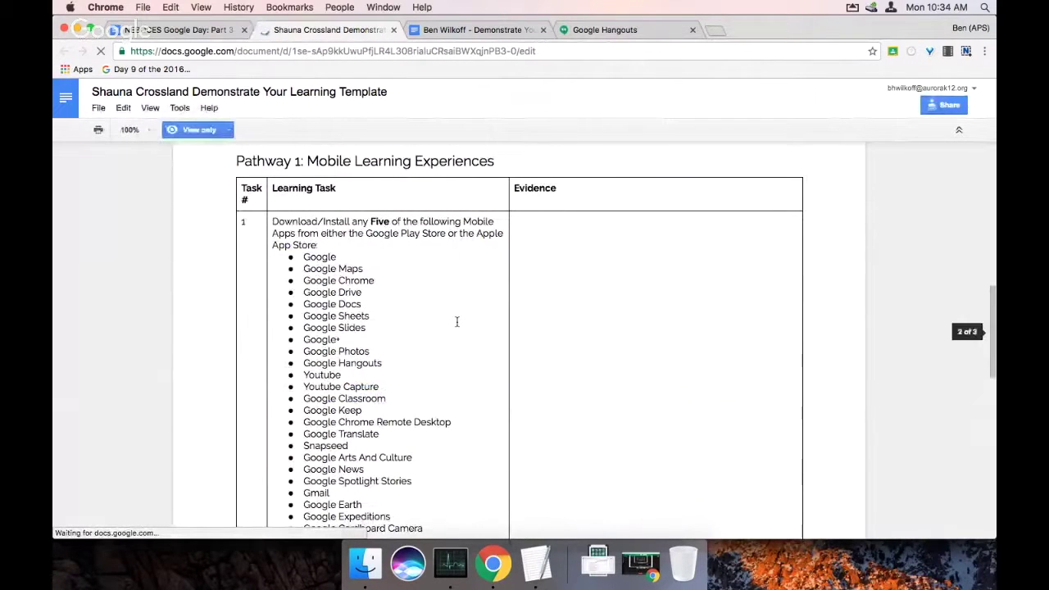
scroll(457, 321, "down", 5)
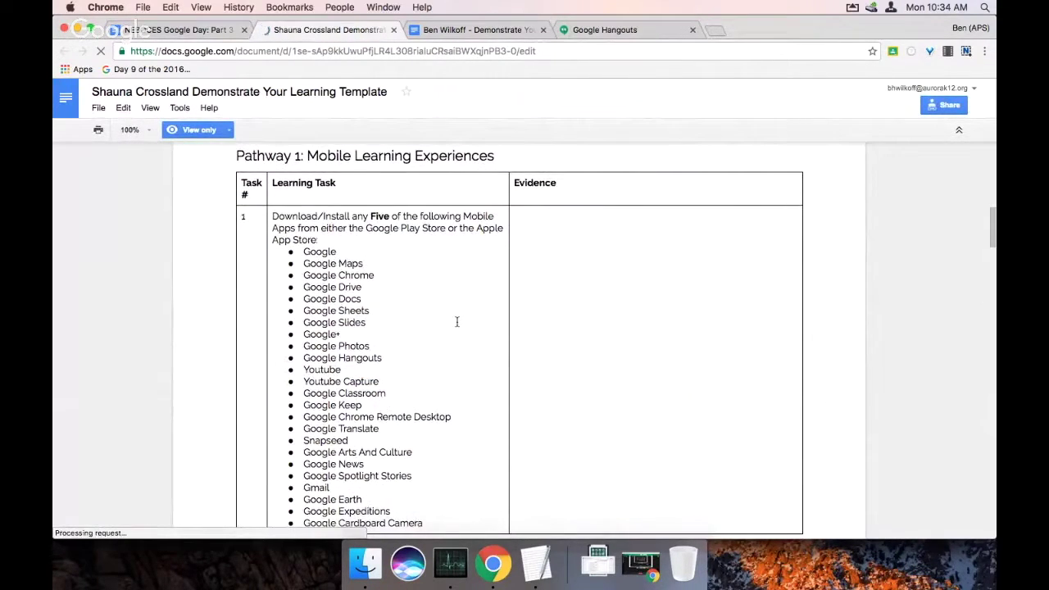
scroll(457, 321, "down", 4)
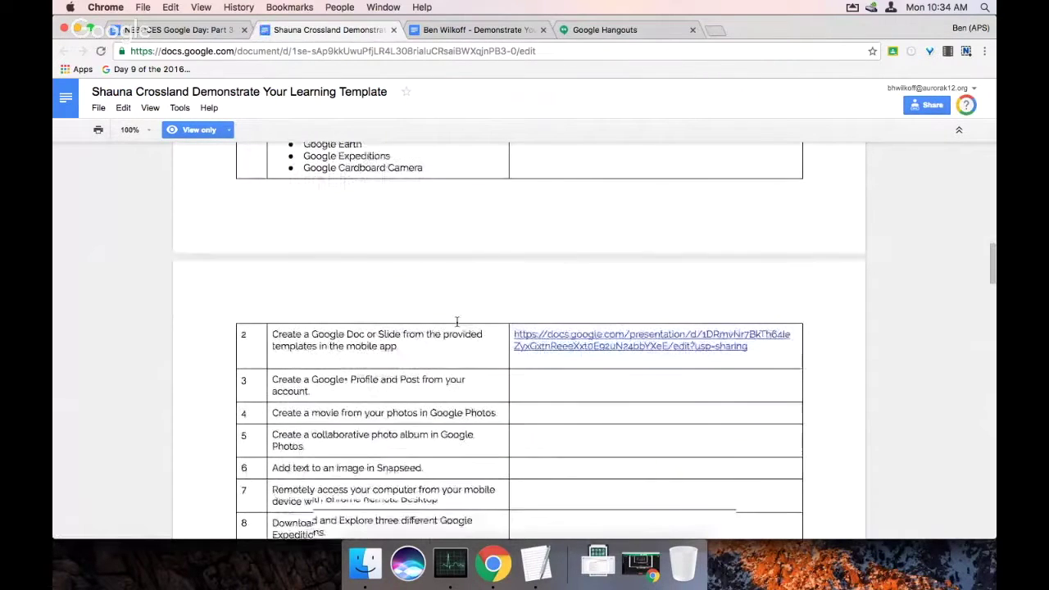
Step: View the task 2 Student certificate presentation, then close it and the participant's doc
left_click(602, 318)
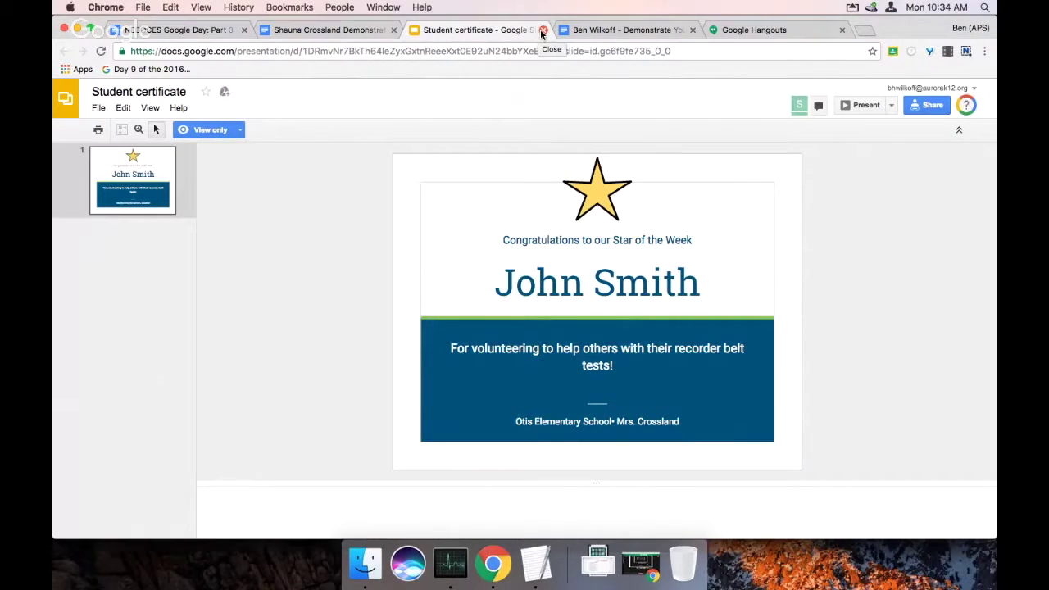
left_click(543, 30)
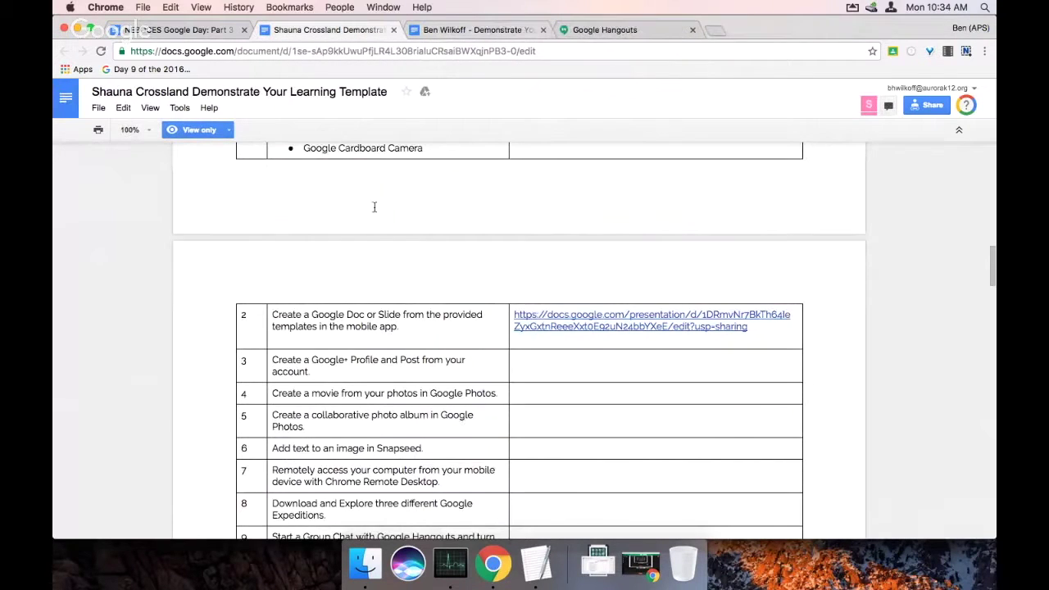
scroll(461, 417, "down", 5)
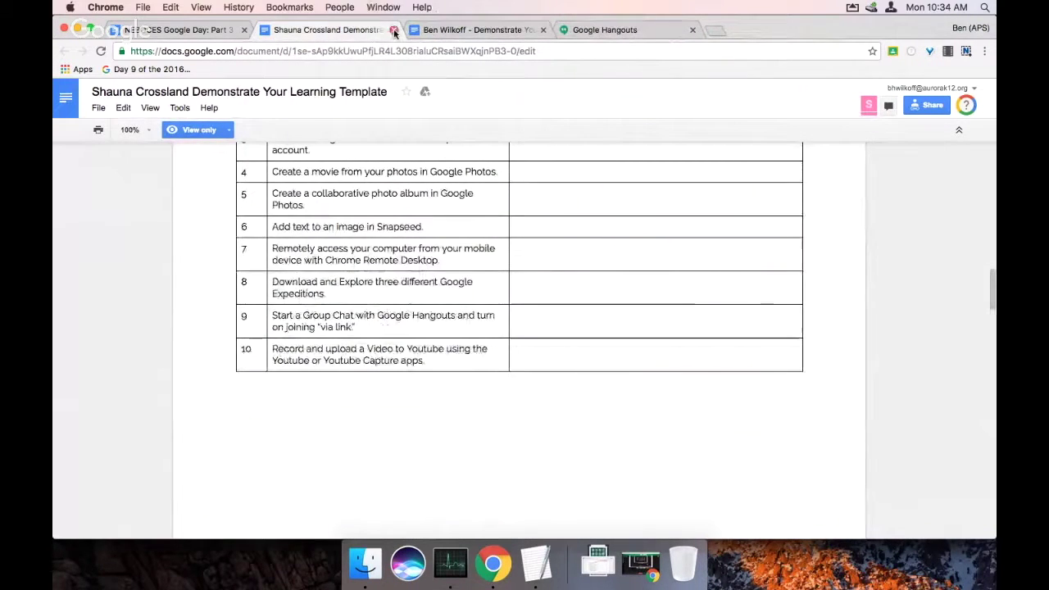
left_click(394, 30)
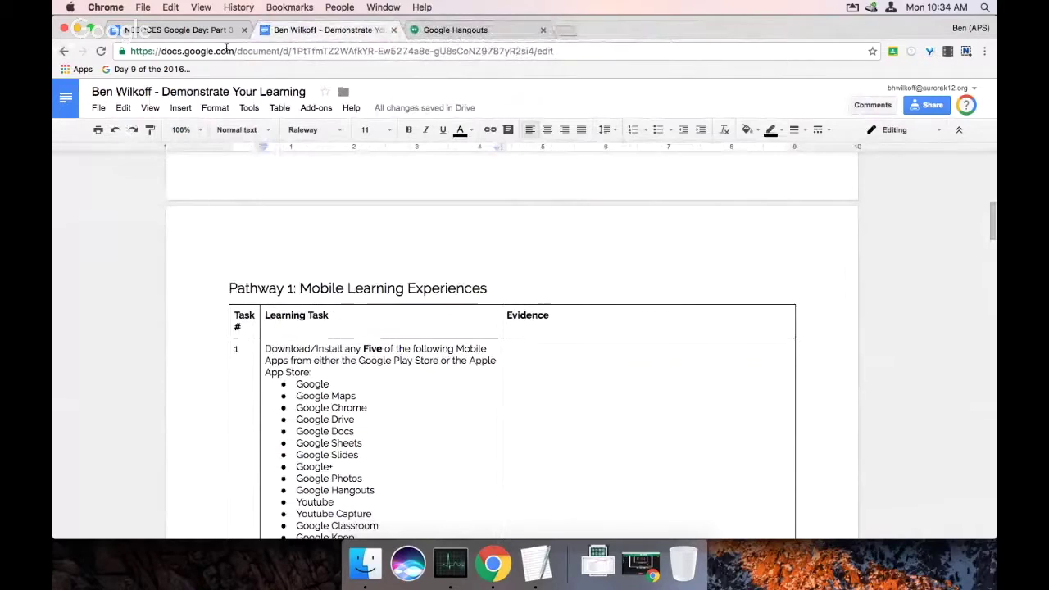
left_click(176, 30)
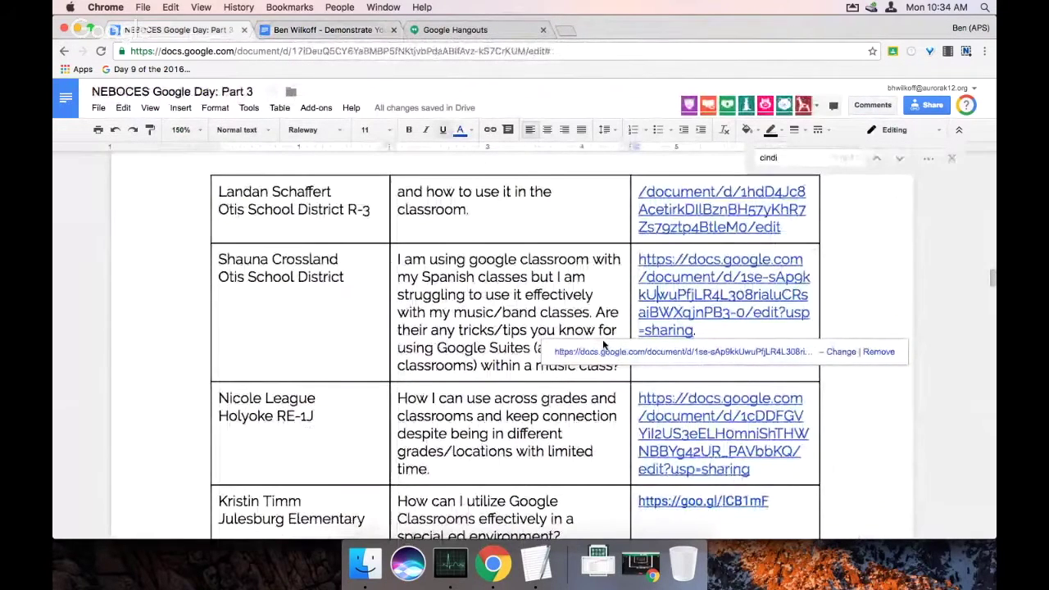
scroll(666, 324, "down", 2)
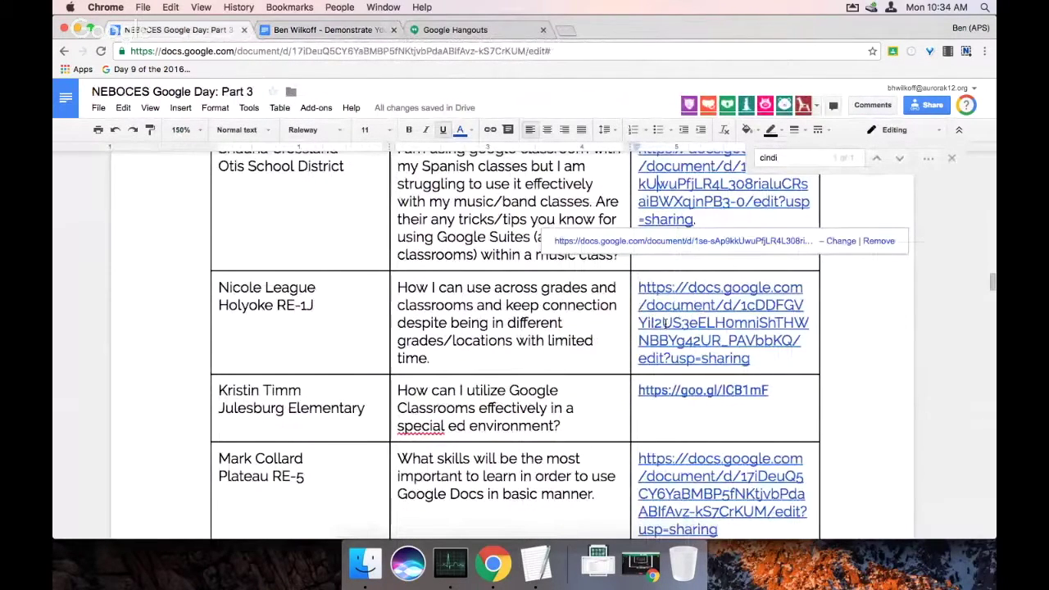
scroll(665, 322, "down", 1)
left_click(666, 323)
left_click(681, 353)
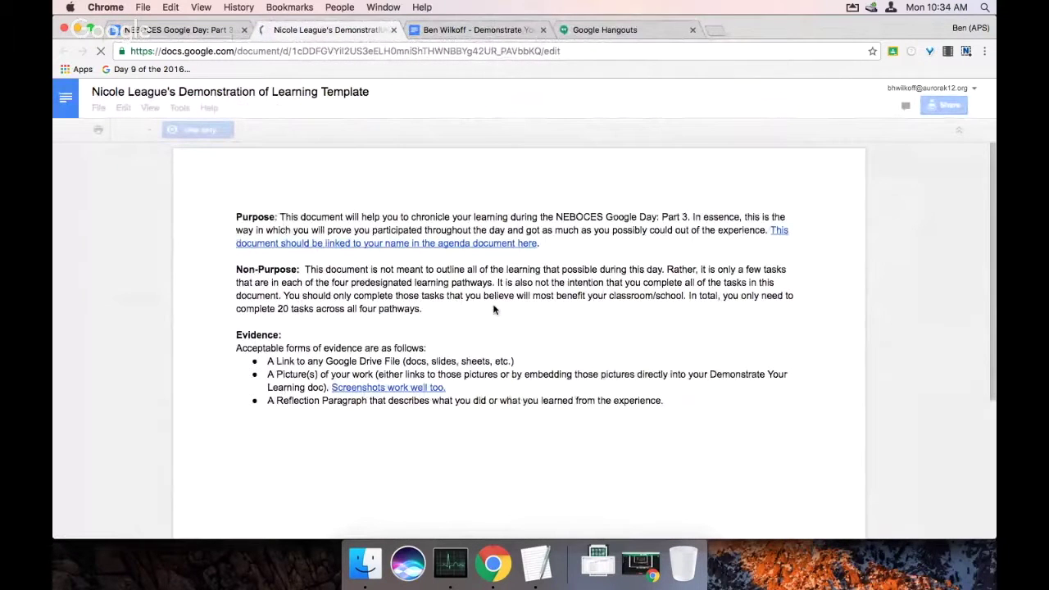
scroll(493, 309, "down", 6)
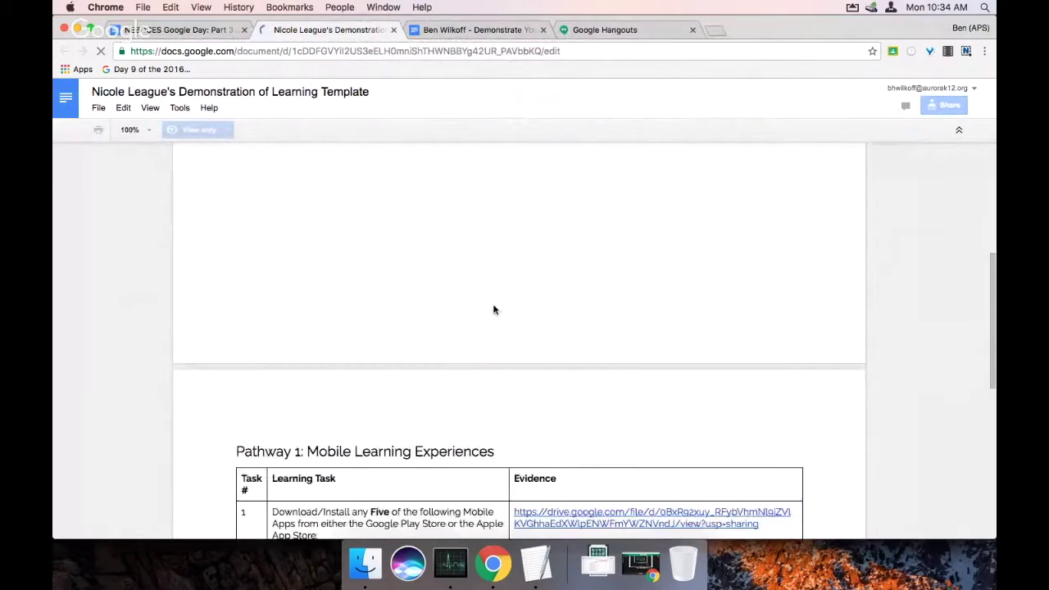
scroll(493, 310, "down", 3)
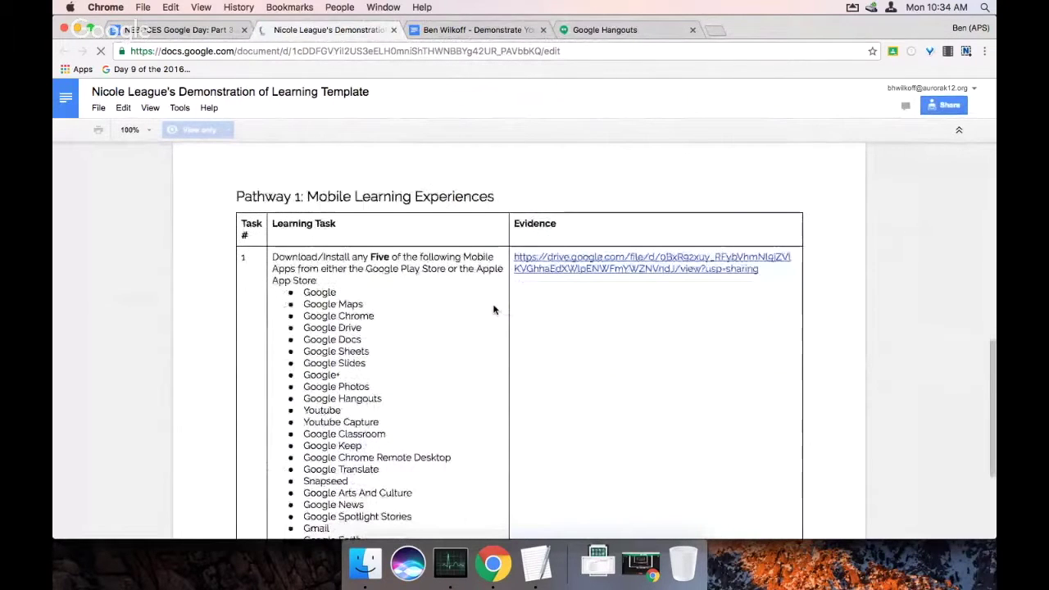
scroll(493, 310, "down", 2)
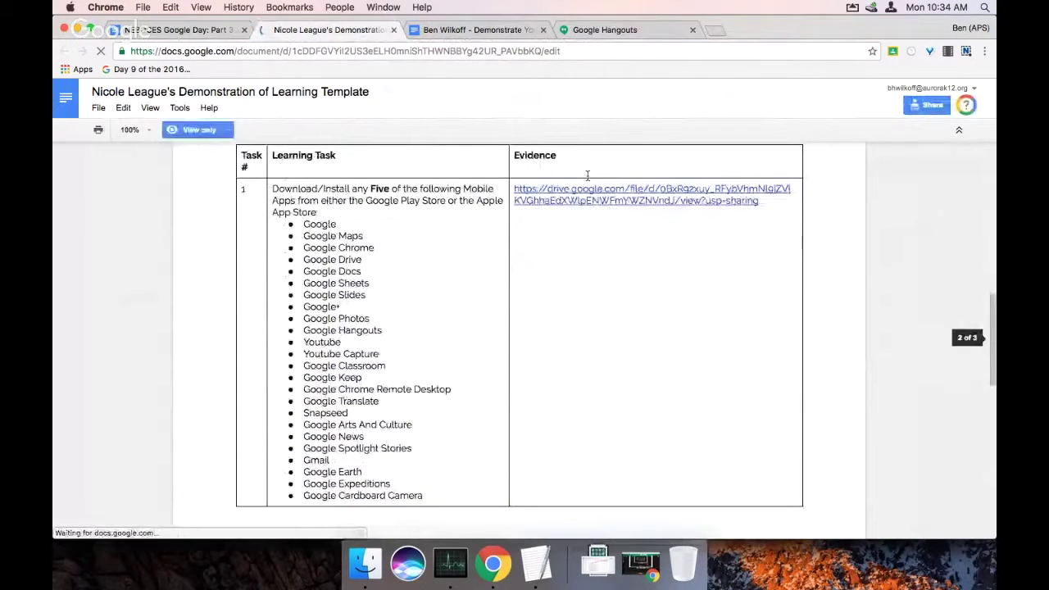
left_click(588, 193)
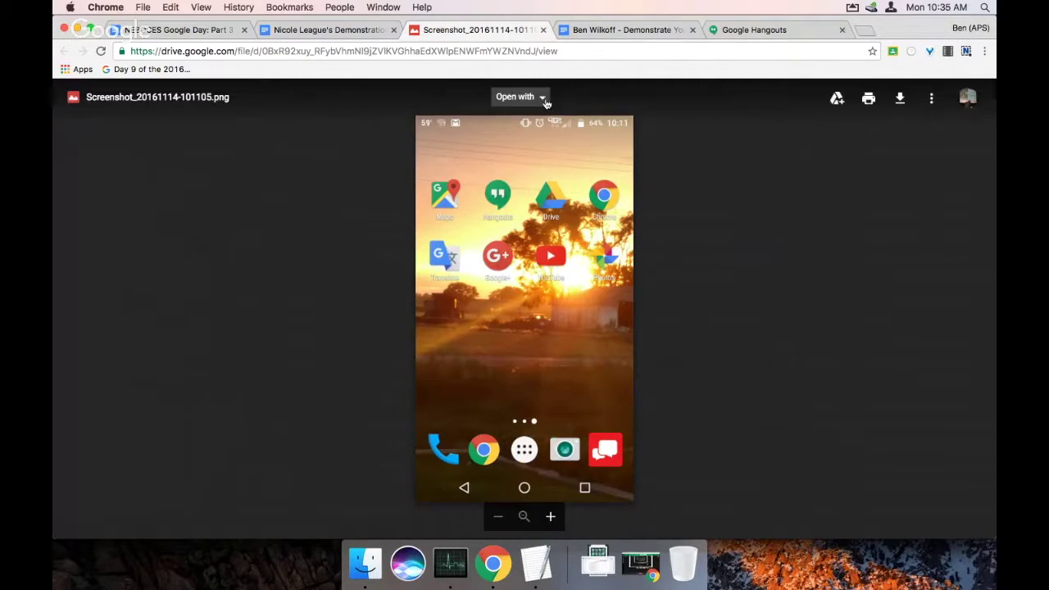
left_click(543, 30)
scroll(573, 338, "down", 10)
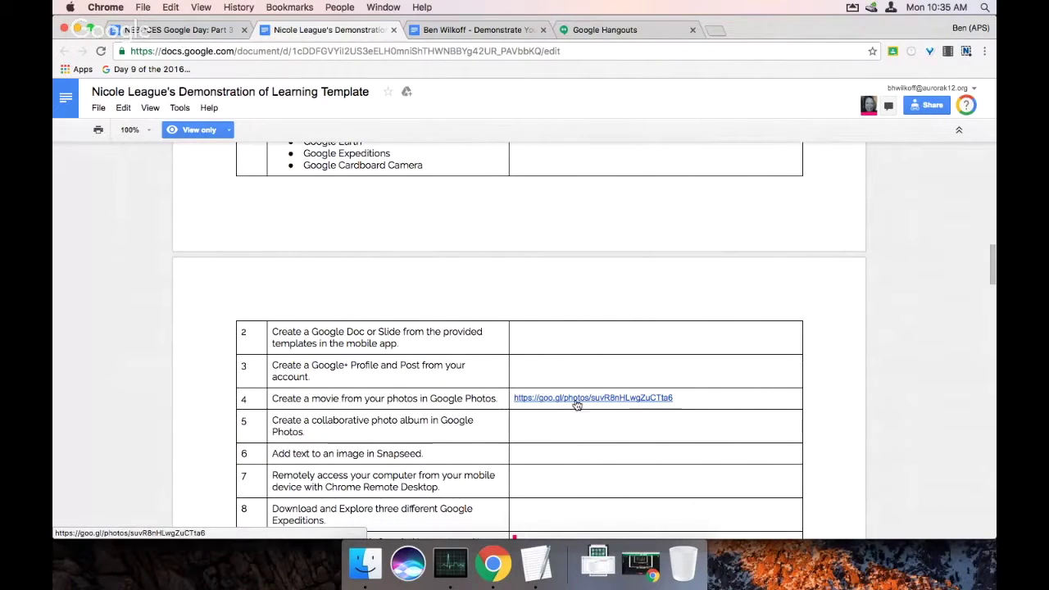
left_click_drag(688, 398, 513, 399)
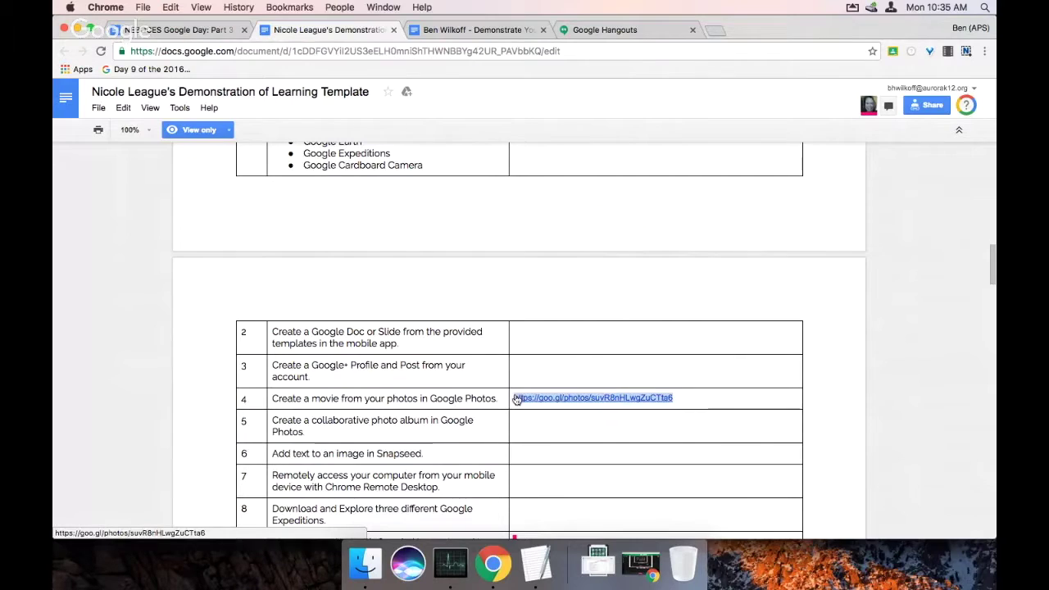
key("super+c")
key("super+t")
key("super+v")
key("Return")
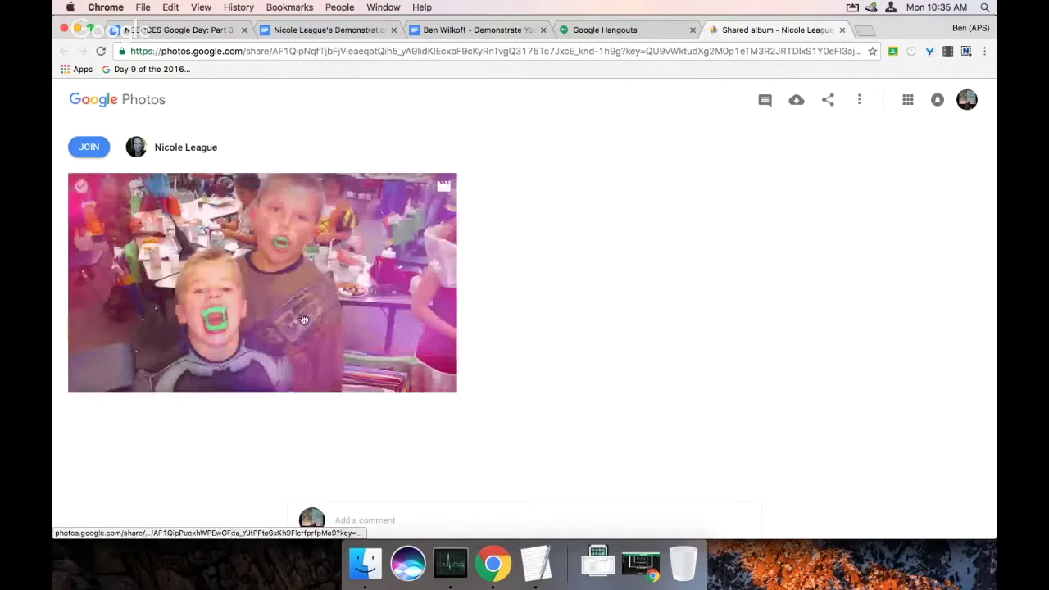
left_click(271, 306)
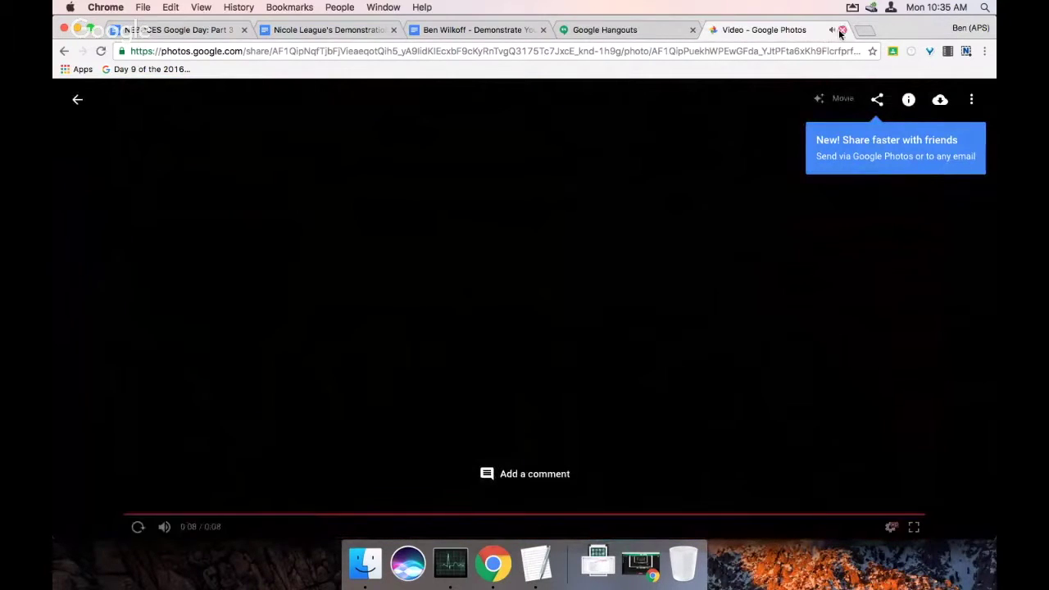
left_click(842, 30)
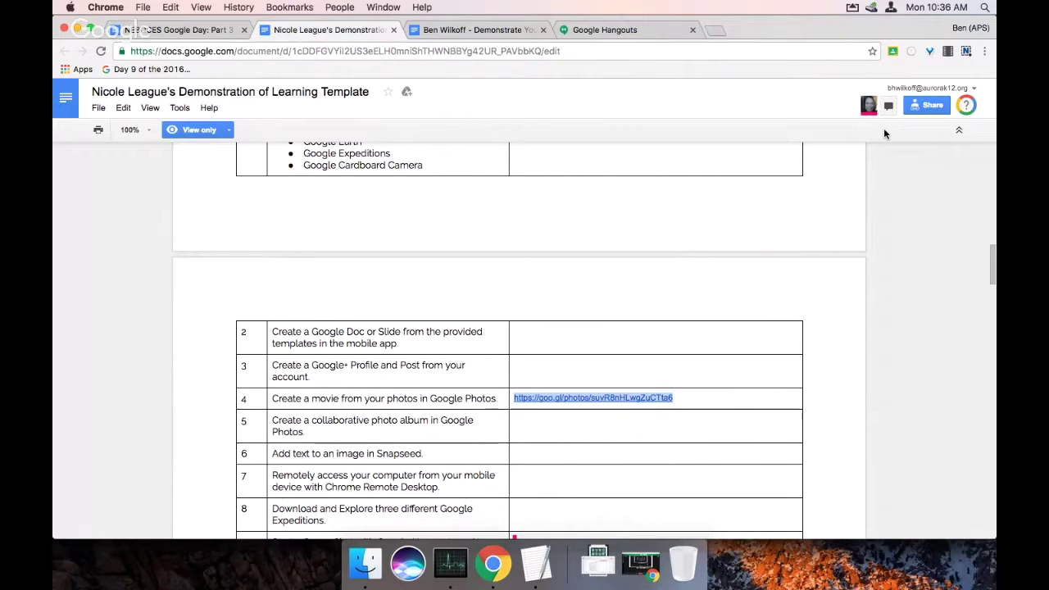
Step: Turn link sharing off for the Demonstrate Your Learning doc
left_click(475, 30)
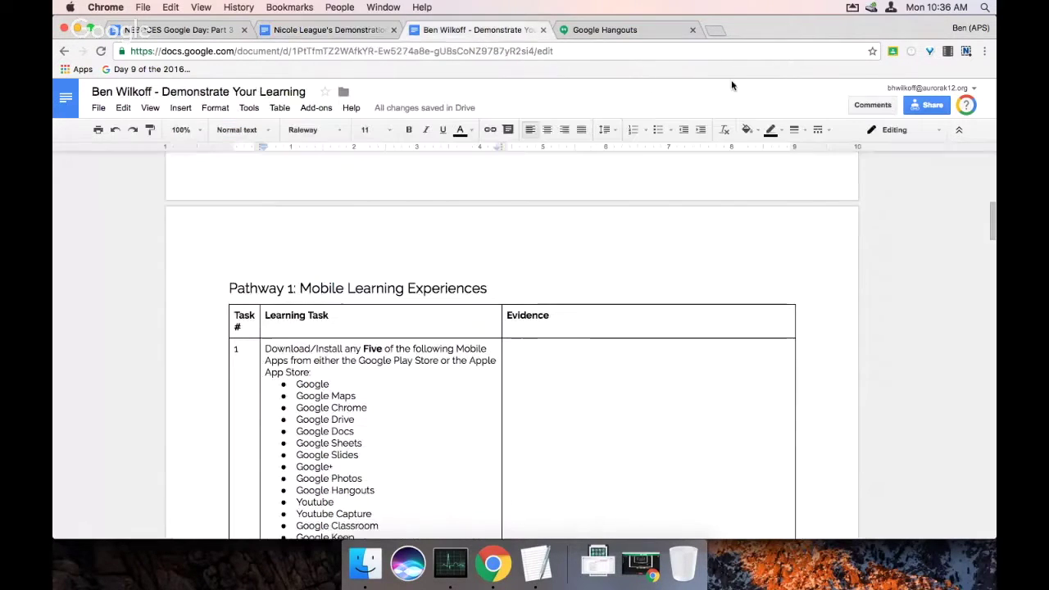
left_click(927, 105)
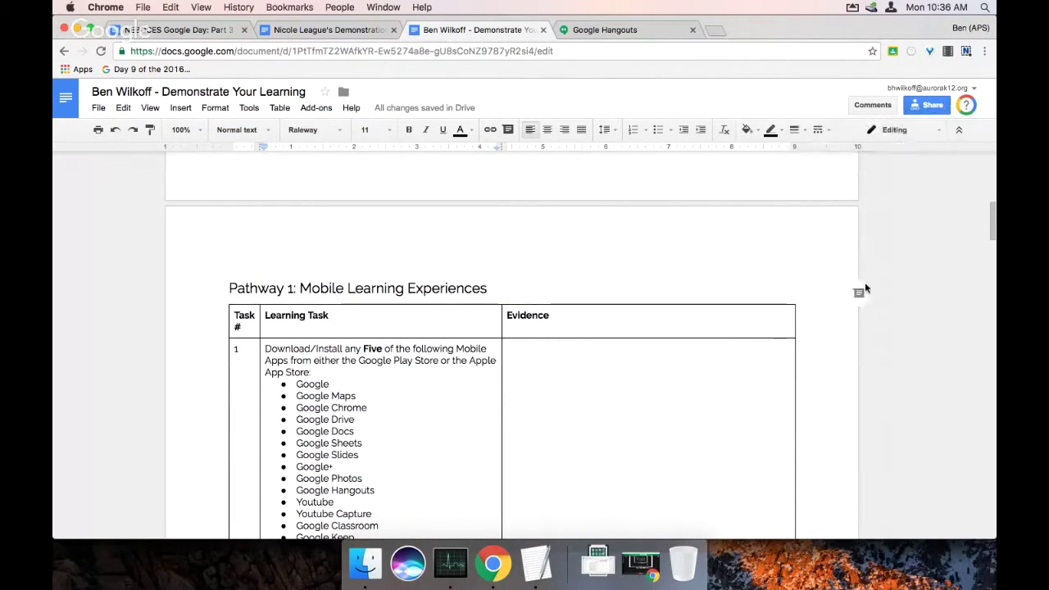
left_click(482, 254)
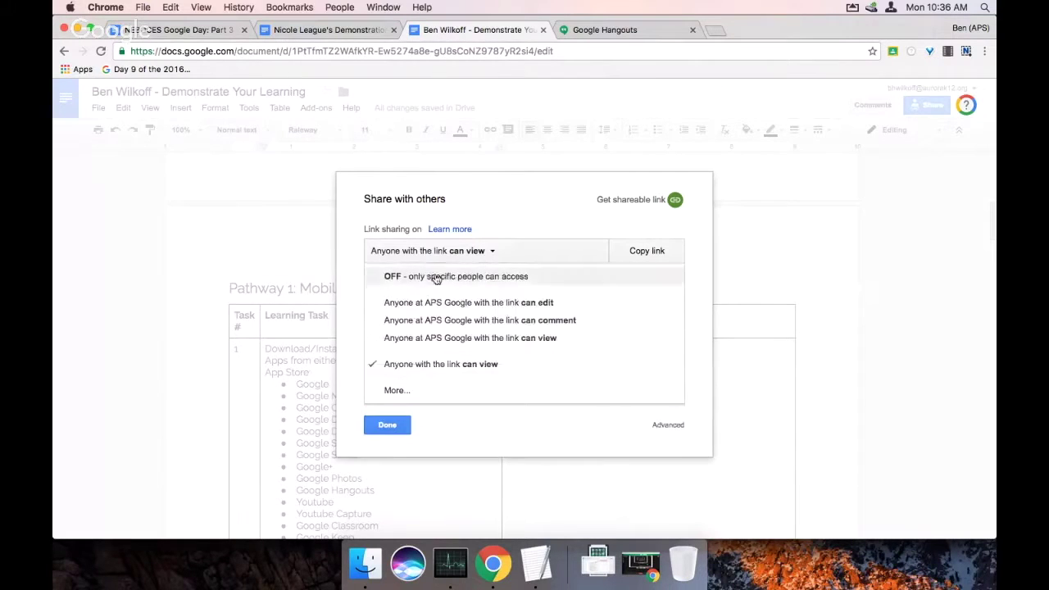
left_click(480, 273)
left_click(401, 412)
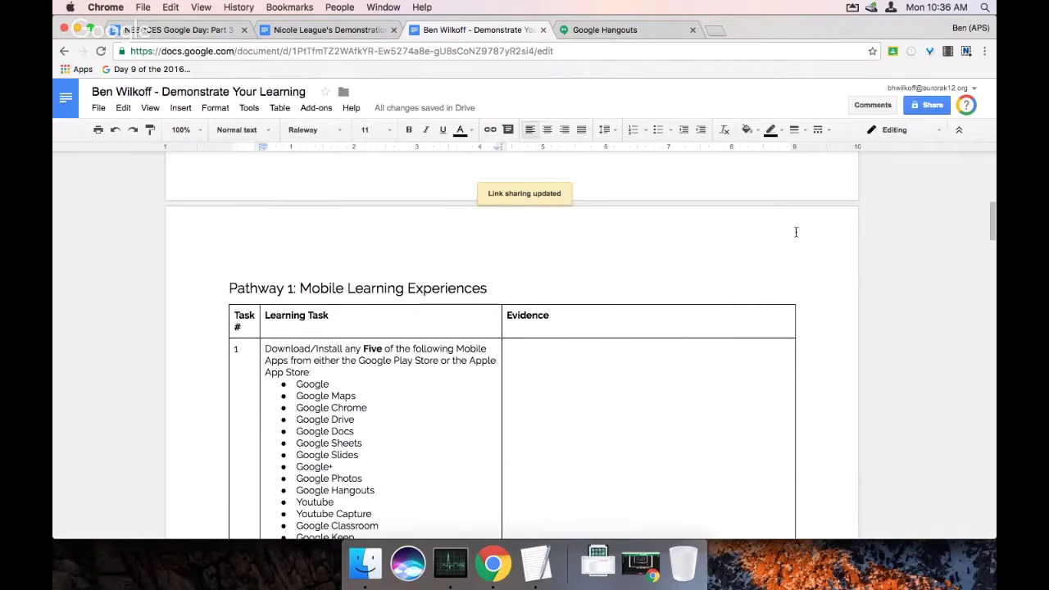
Step: Set link sharing to 'On - Anyone with the link' can view and save it
left_click(929, 107)
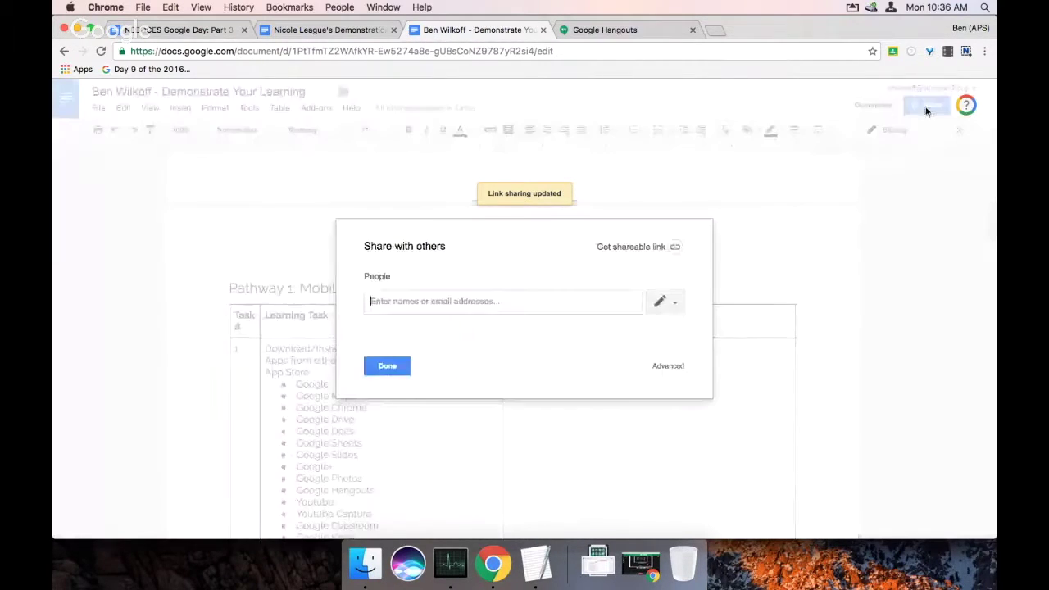
left_click(627, 246)
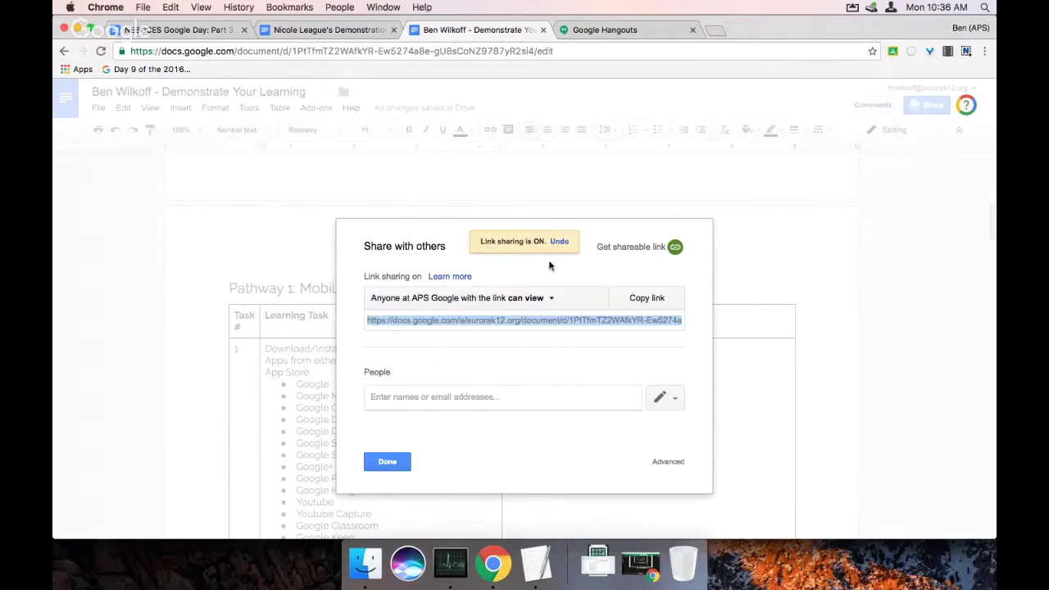
left_click(474, 299)
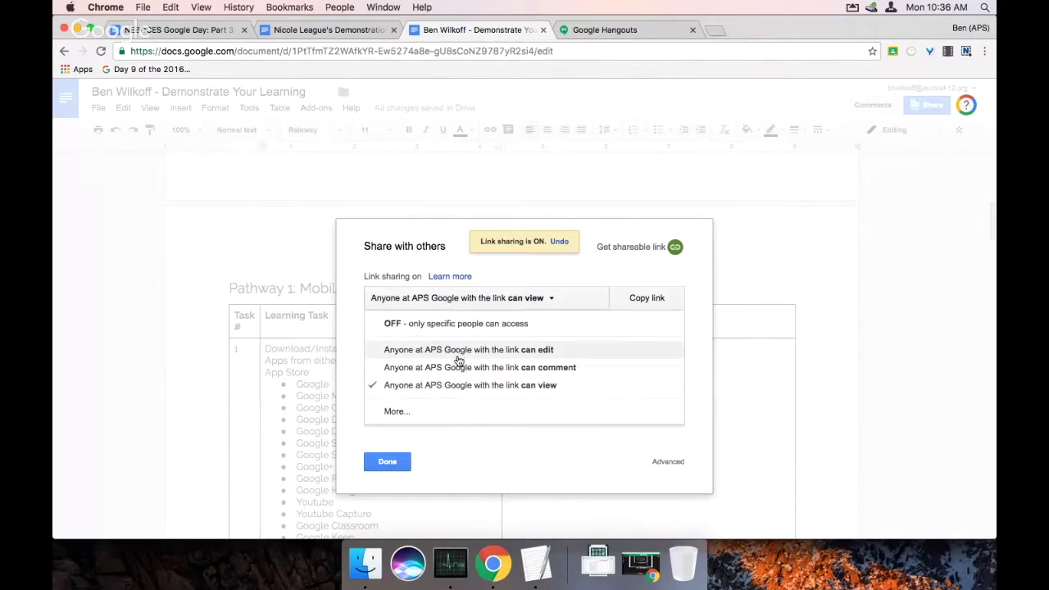
left_click(453, 415)
left_click(414, 240)
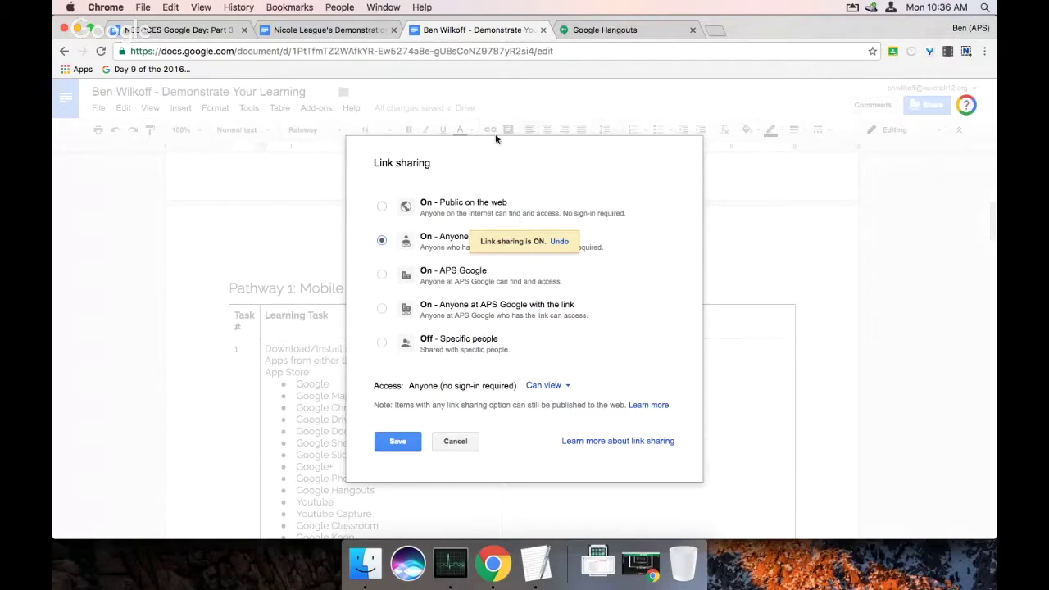
left_click_drag(486, 151, 328, 172)
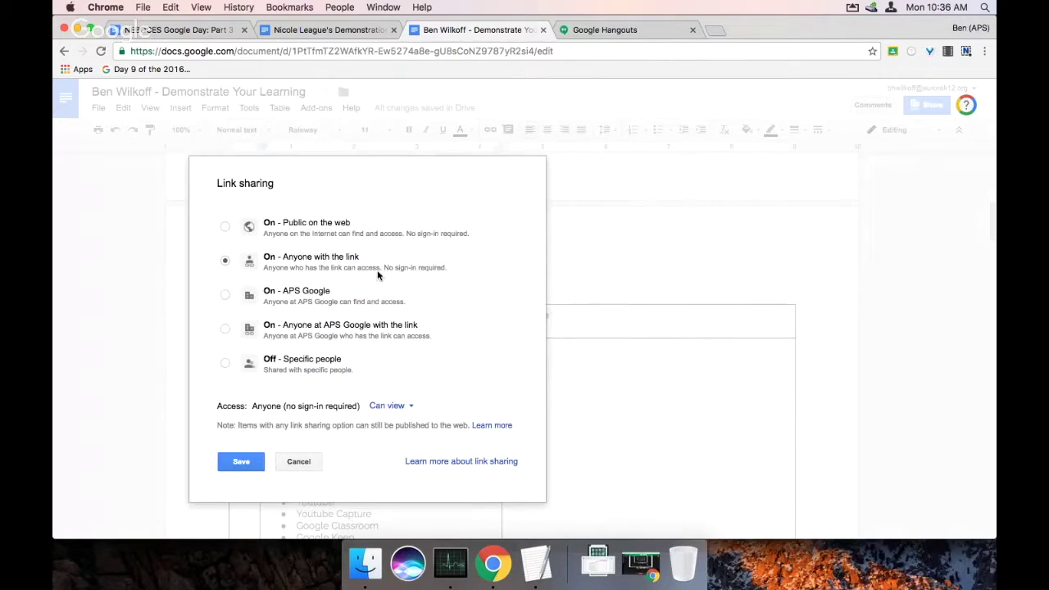
left_click(252, 463)
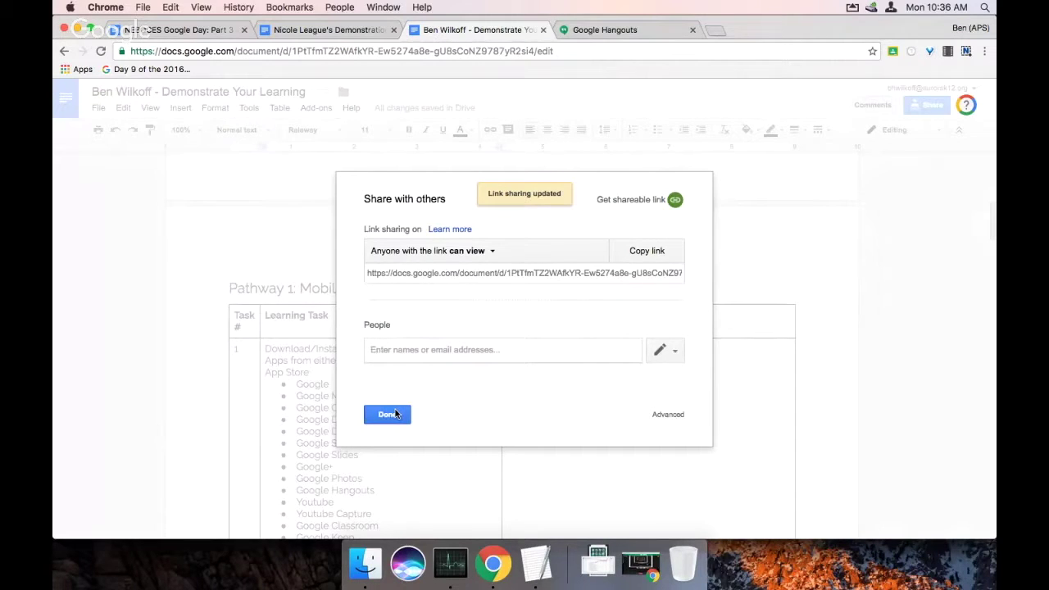
left_click(388, 414)
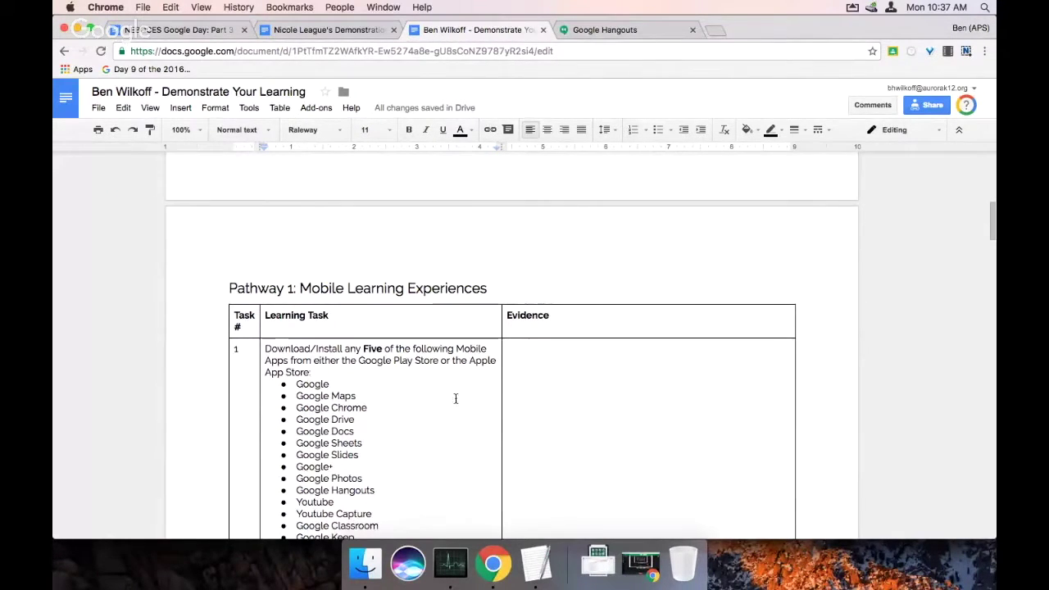
Step: Post the presenter's e-mail address as a message in the YouTube live chat
key("super+grave")
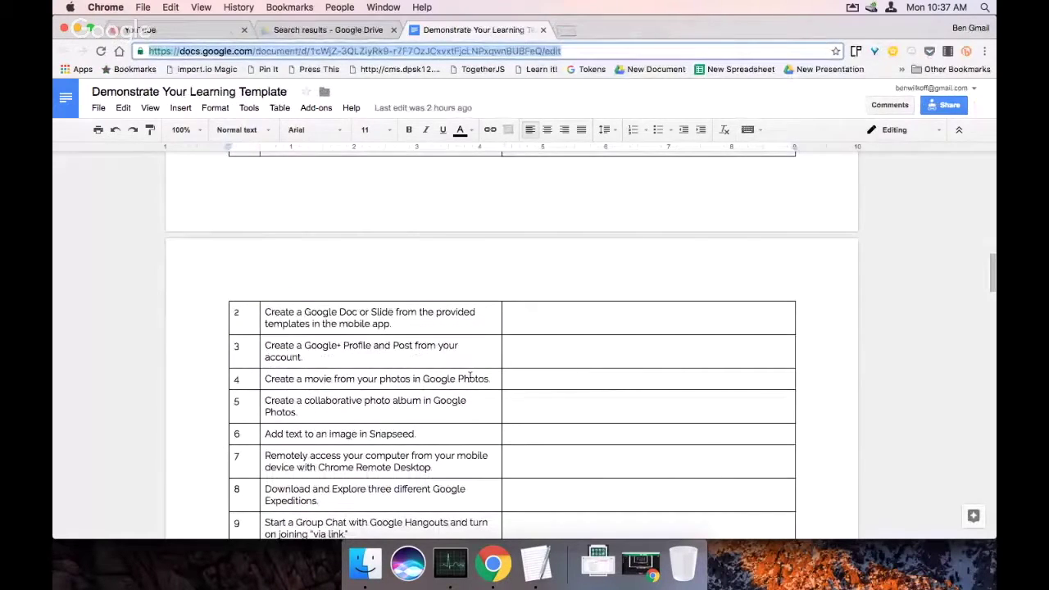
key("super+grave")
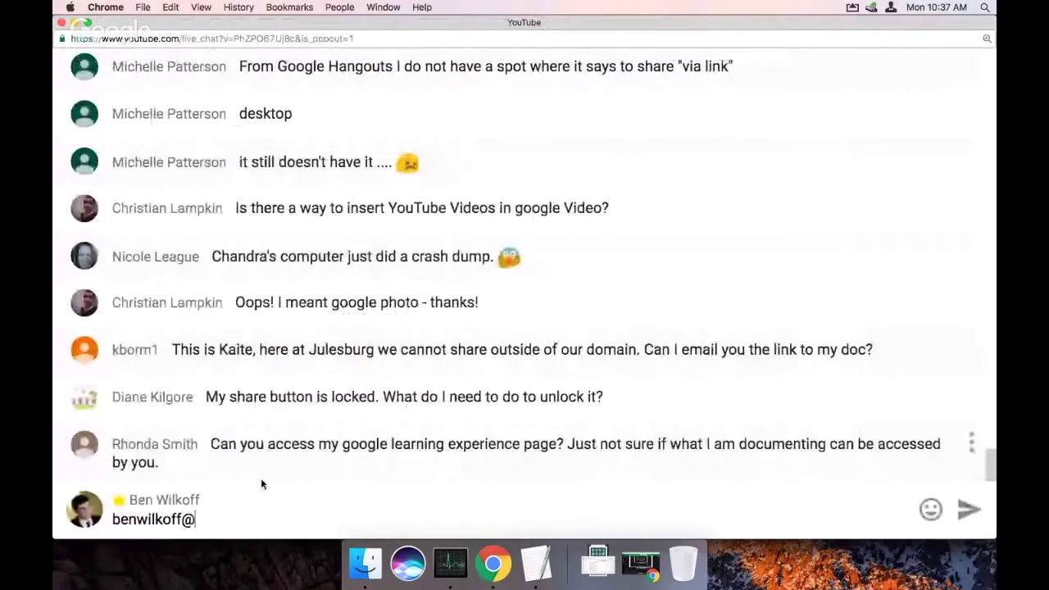
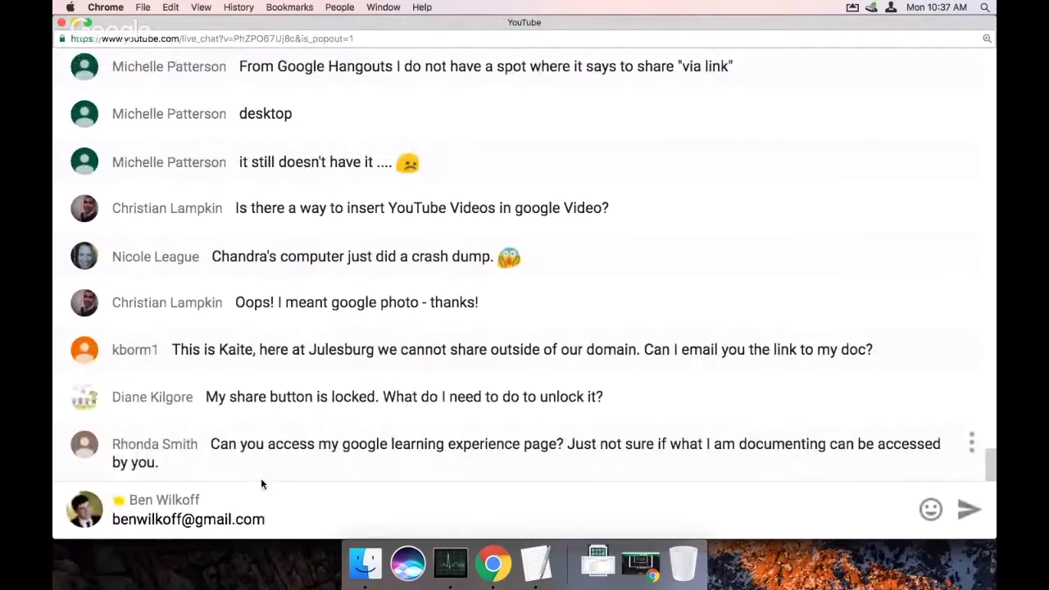
key("Return")
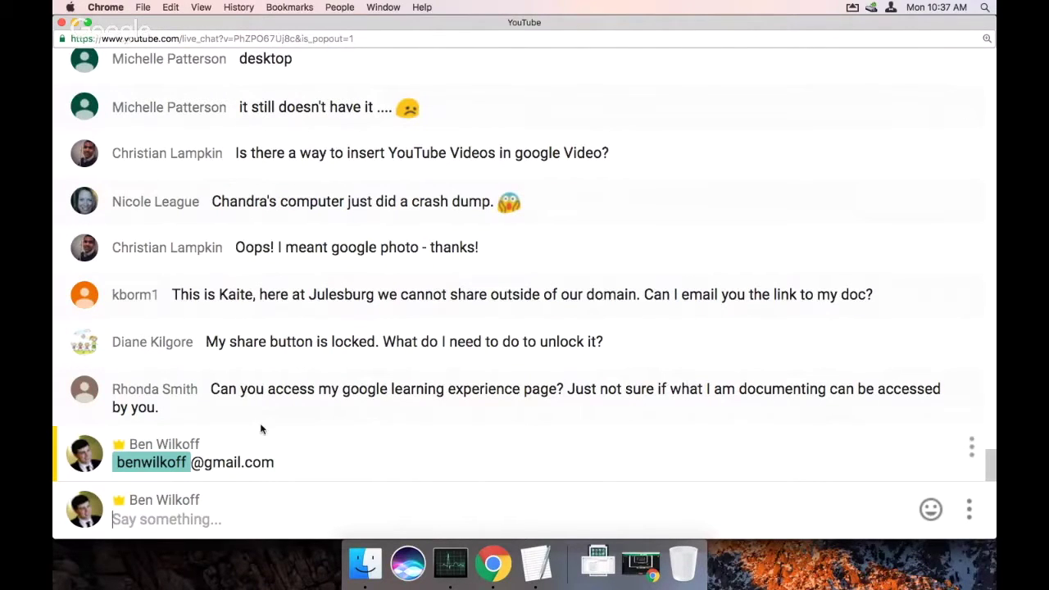
Step: Close the live chat popout, the YouTube tab and the extra browser window
key("super+w")
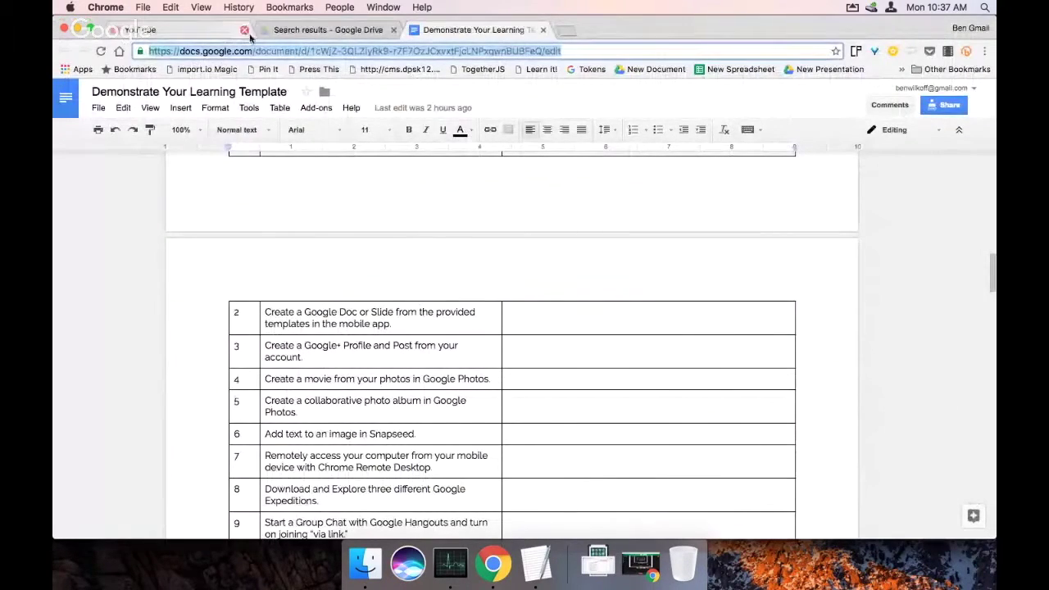
left_click(244, 30)
left_click(244, 29)
left_click(244, 29)
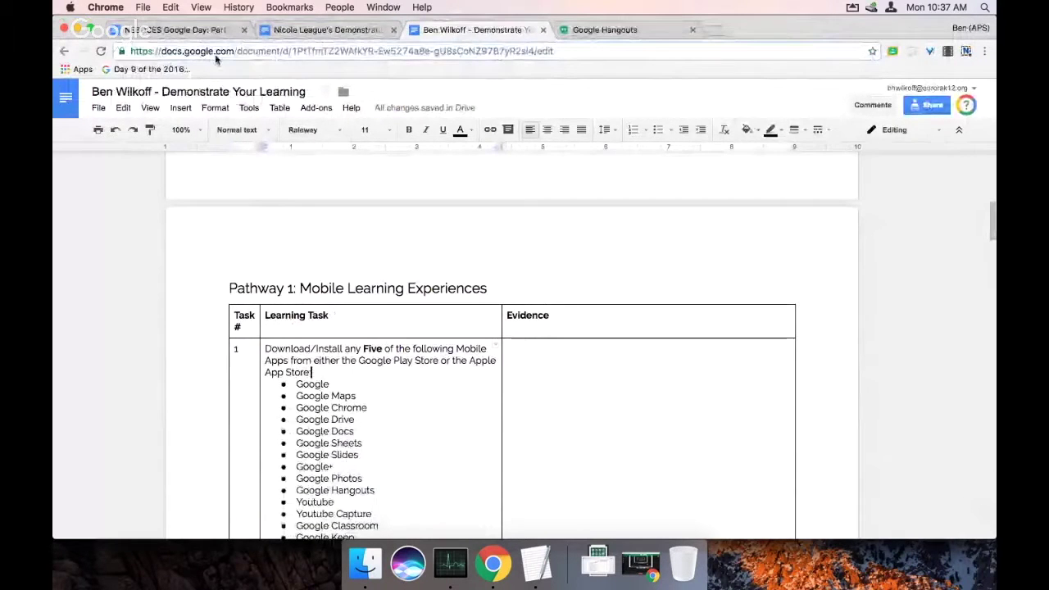
Step: Close the first participant's doc and return to the NEBOCES Google Day: Part 3 agenda
left_click(380, 34)
left_click(393, 30)
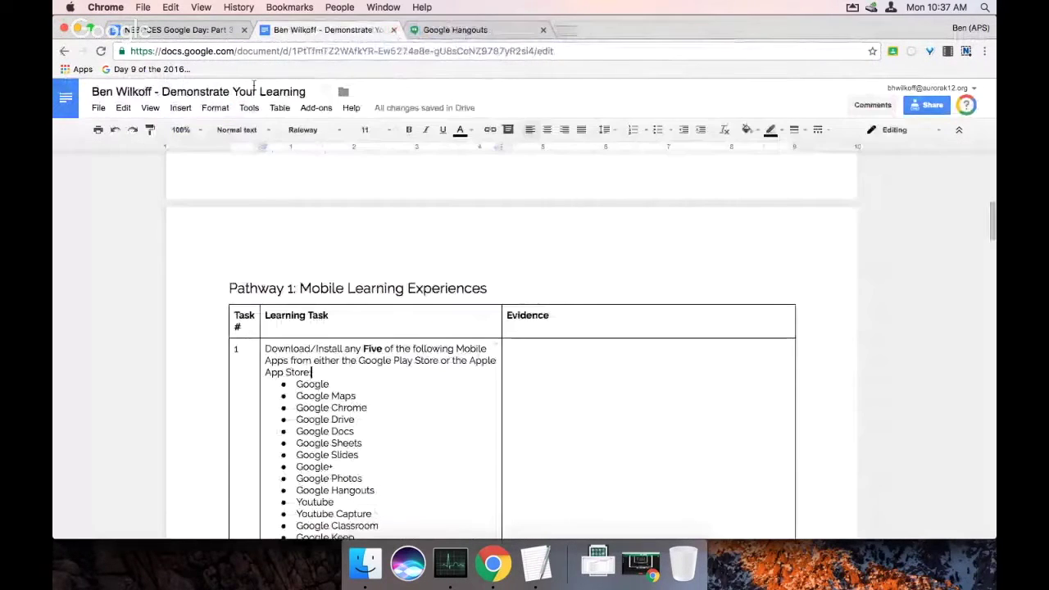
left_click(177, 30)
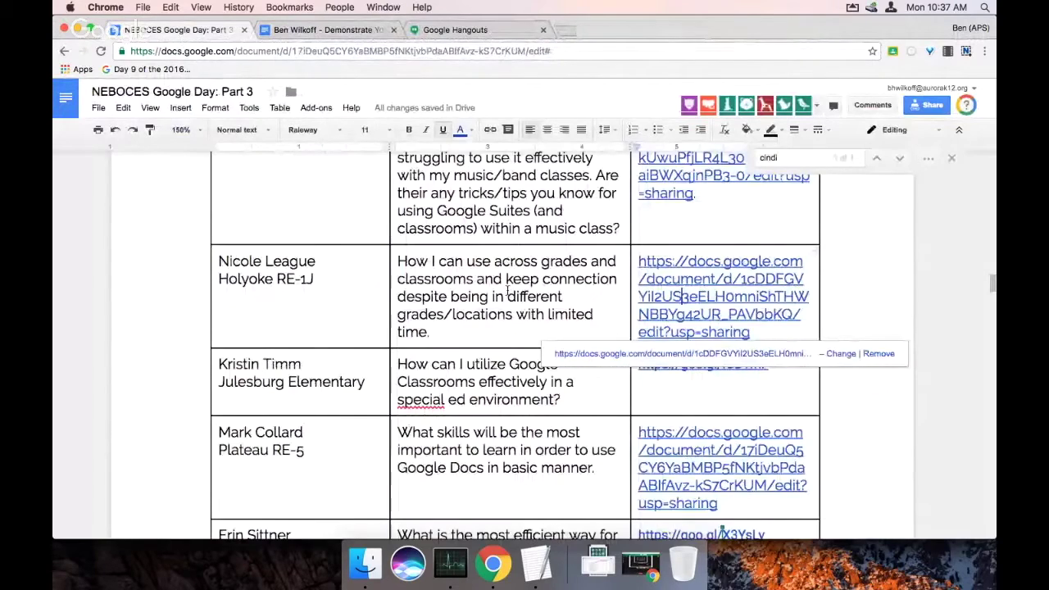
Step: Find the next participant's name in the agenda and open their linked doc
key("ctrl+f")
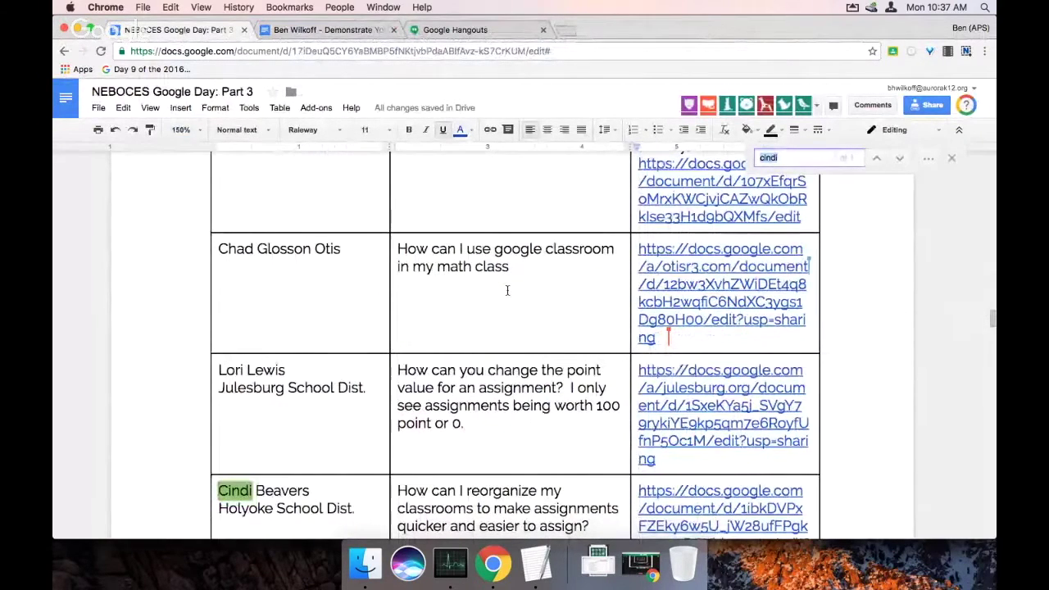
type("rhon")
scroll(507, 290, "down", 3)
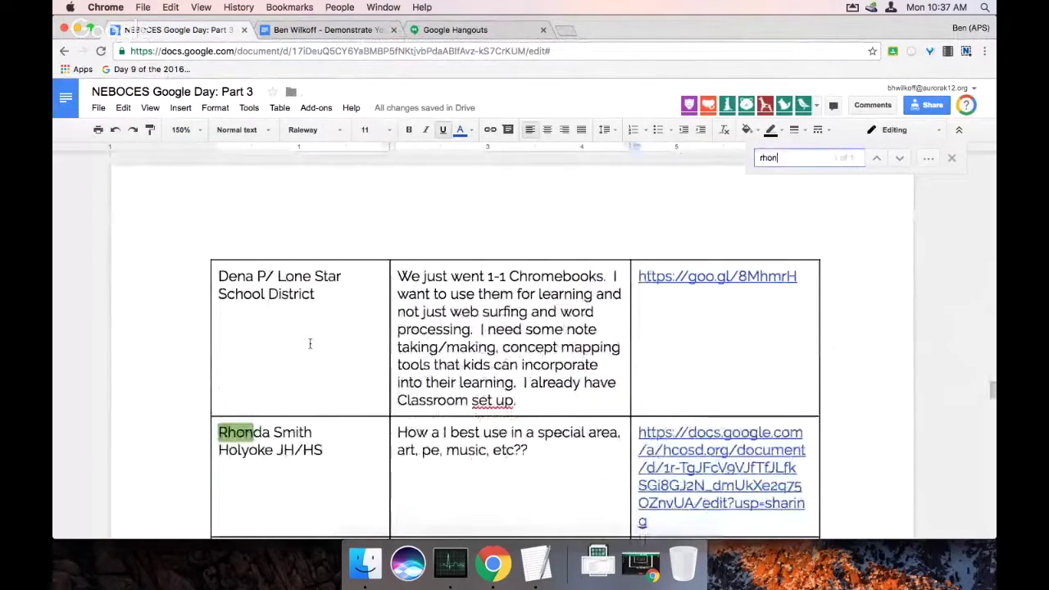
left_click(679, 374)
left_click(677, 484)
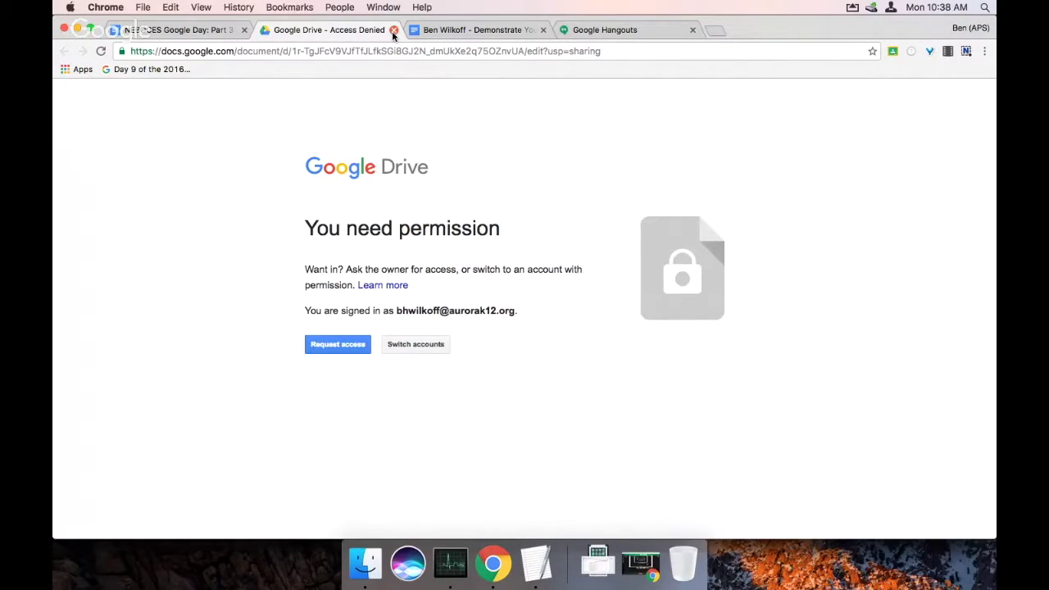
Step: Close the access-denied page and open an earlier participant's linked document from the table
left_click(393, 31)
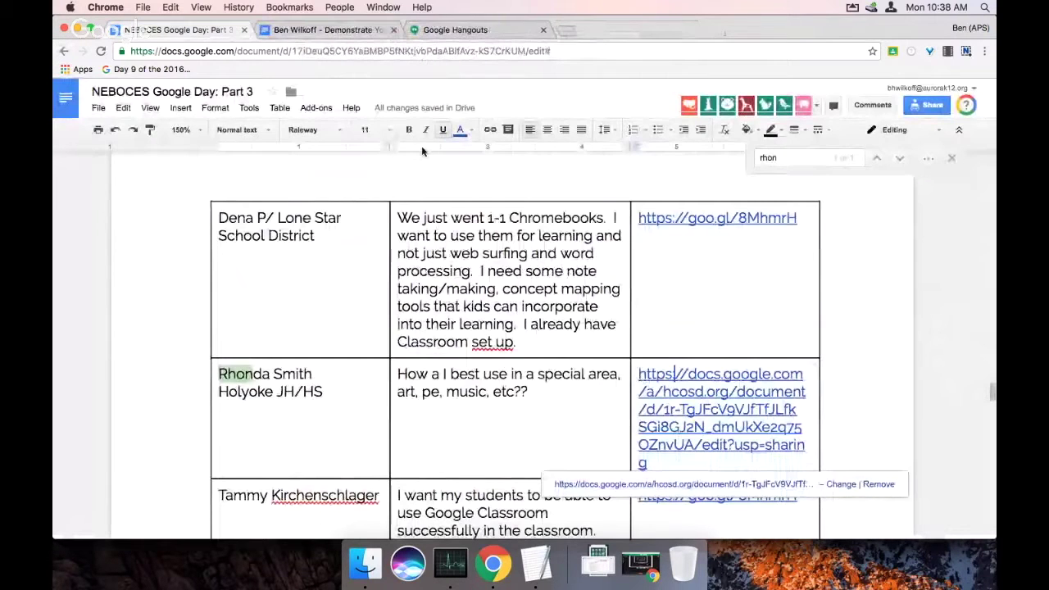
scroll(414, 269, "up", 3)
scroll(414, 269, "up", 15)
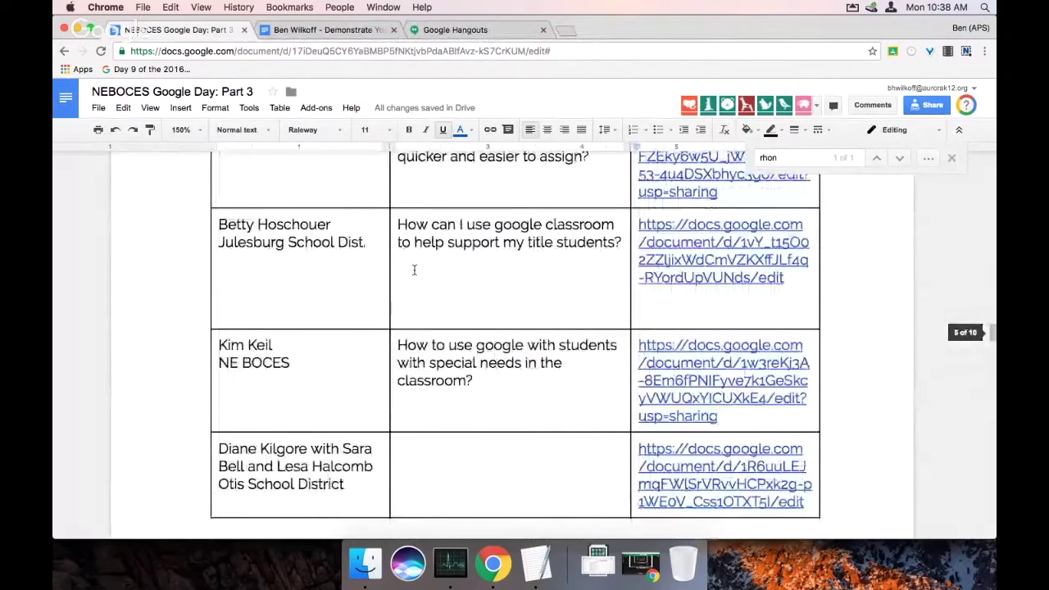
scroll(414, 270, "up", 10)
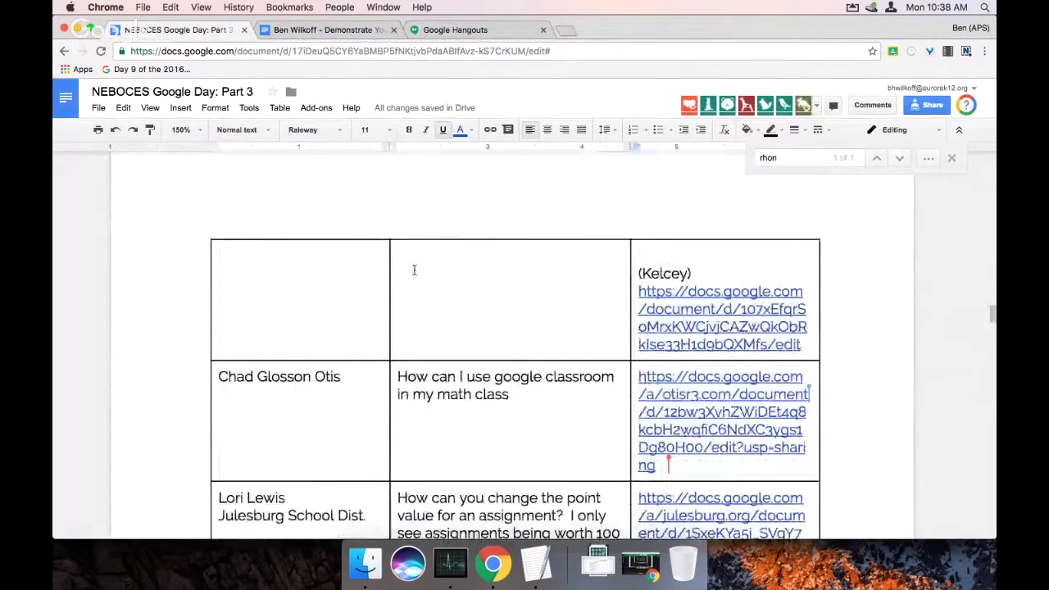
scroll(414, 270, "up", 2)
scroll(414, 270, "up", 5)
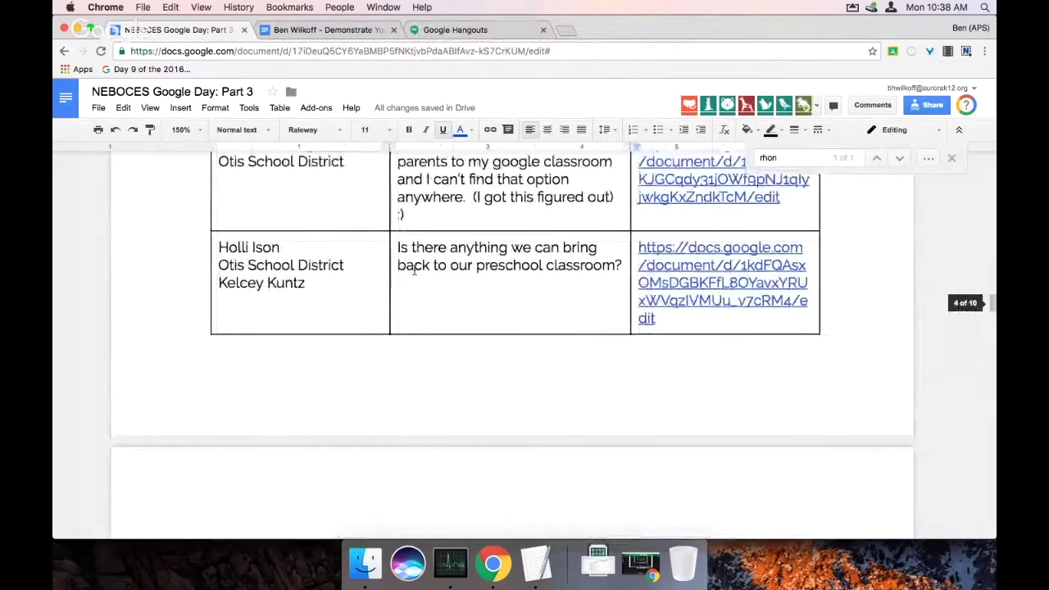
scroll(413, 269, "up", 5)
scroll(414, 270, "up", 8)
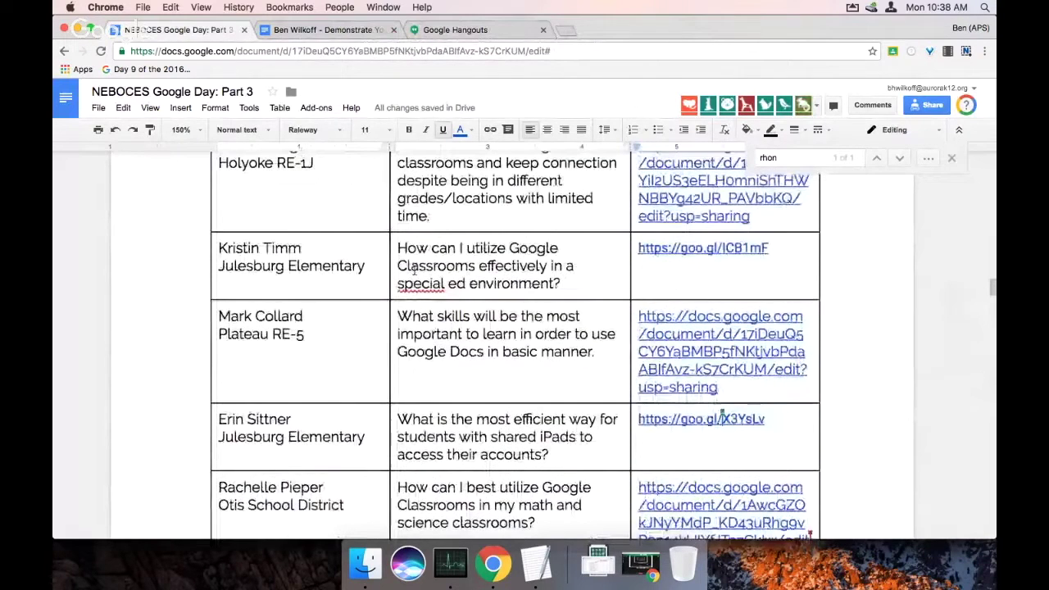
left_click(666, 357)
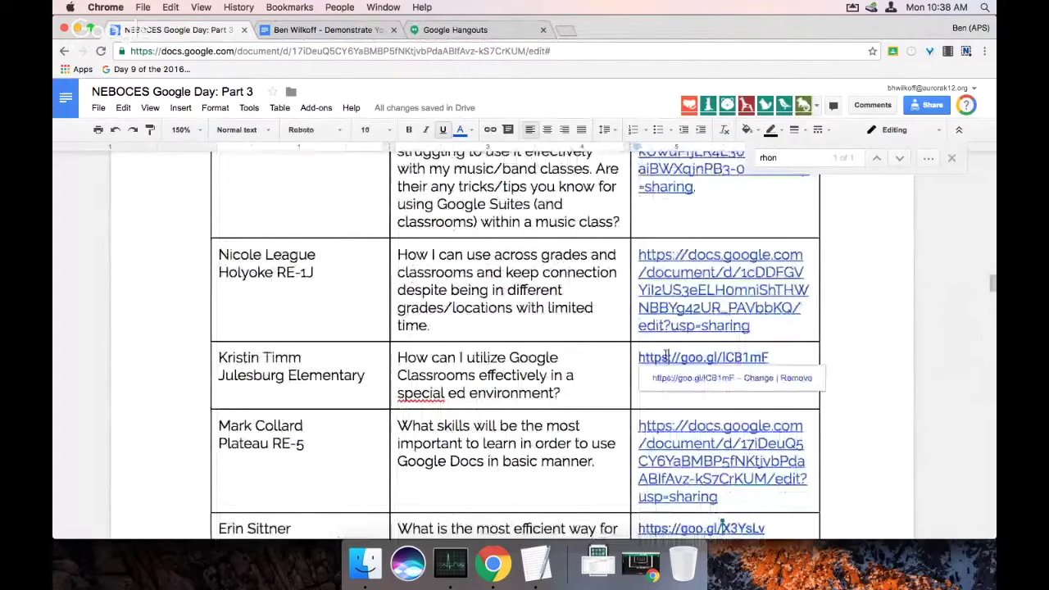
left_click(668, 375)
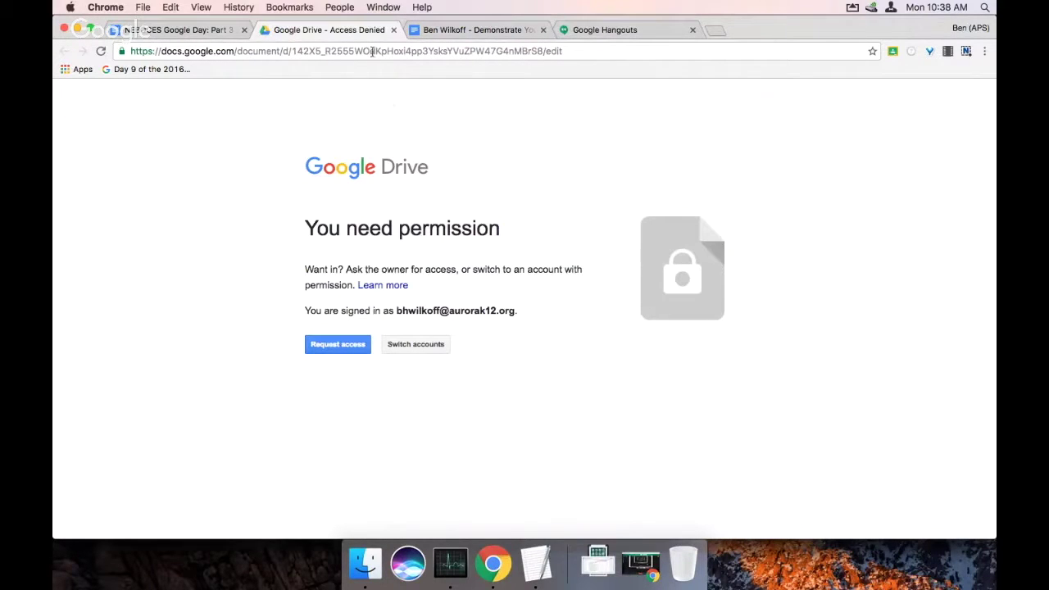
Step: Try the next participant's link, which opens a duplicate agenda copy, and close it
left_click(393, 30)
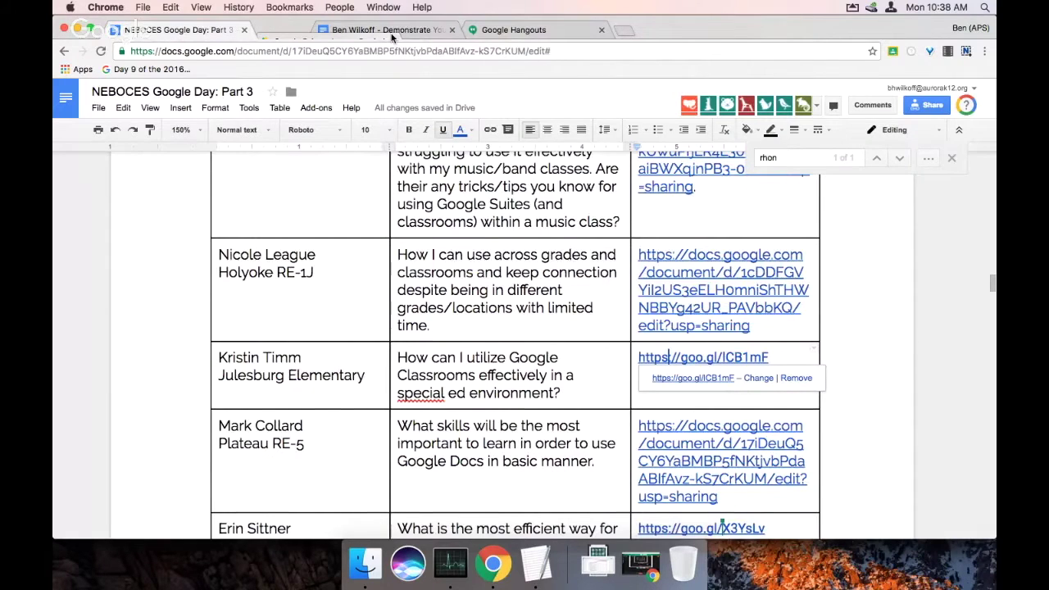
scroll(508, 344, "down", 4)
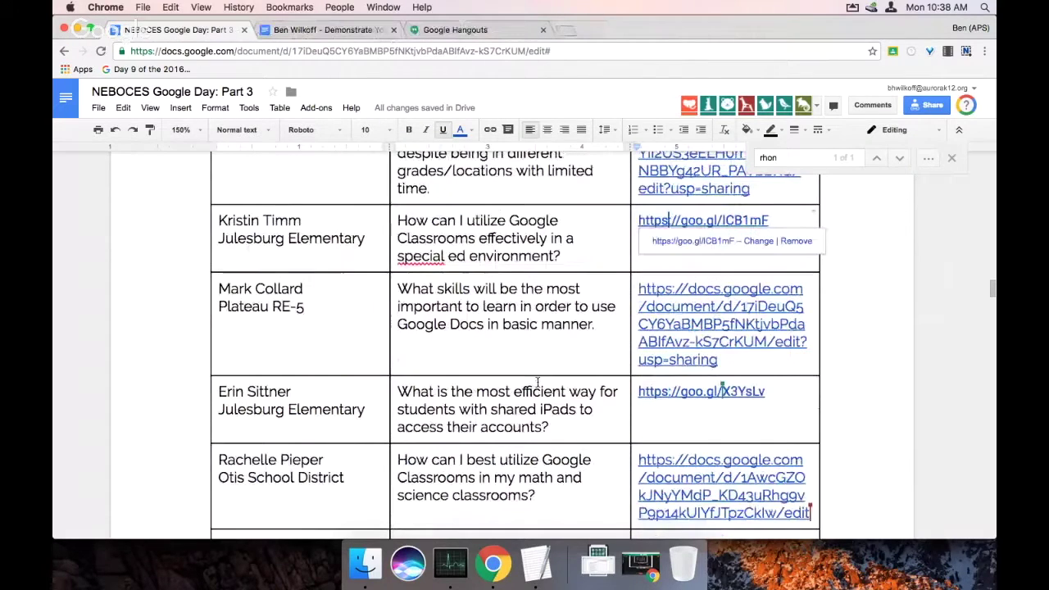
left_click(770, 321)
left_click(733, 375)
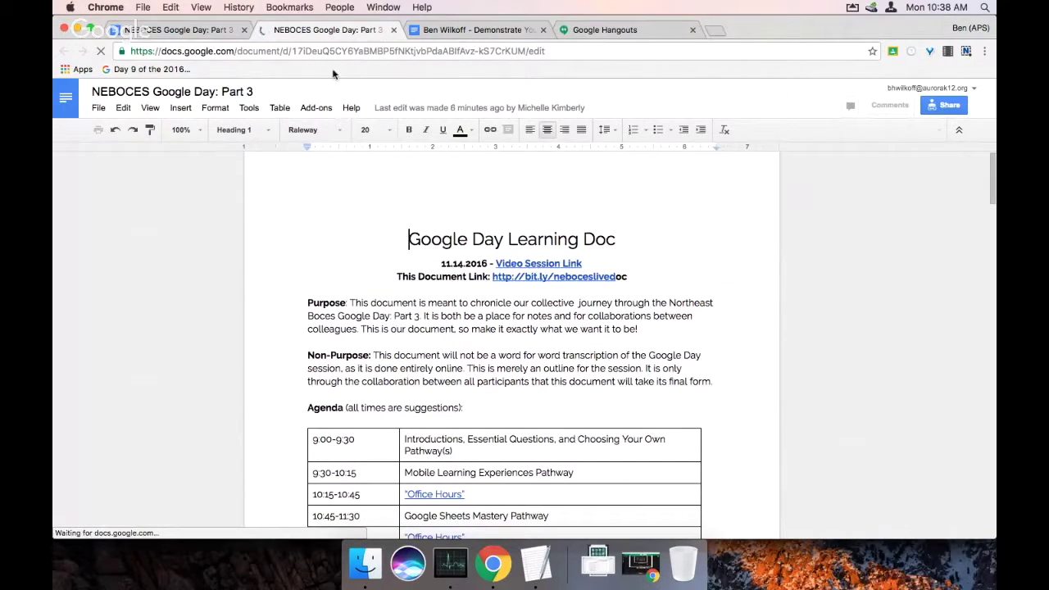
left_click(392, 32)
Step: Check the following rows' short links, open one participant's document, and close the denied page
left_click(482, 409)
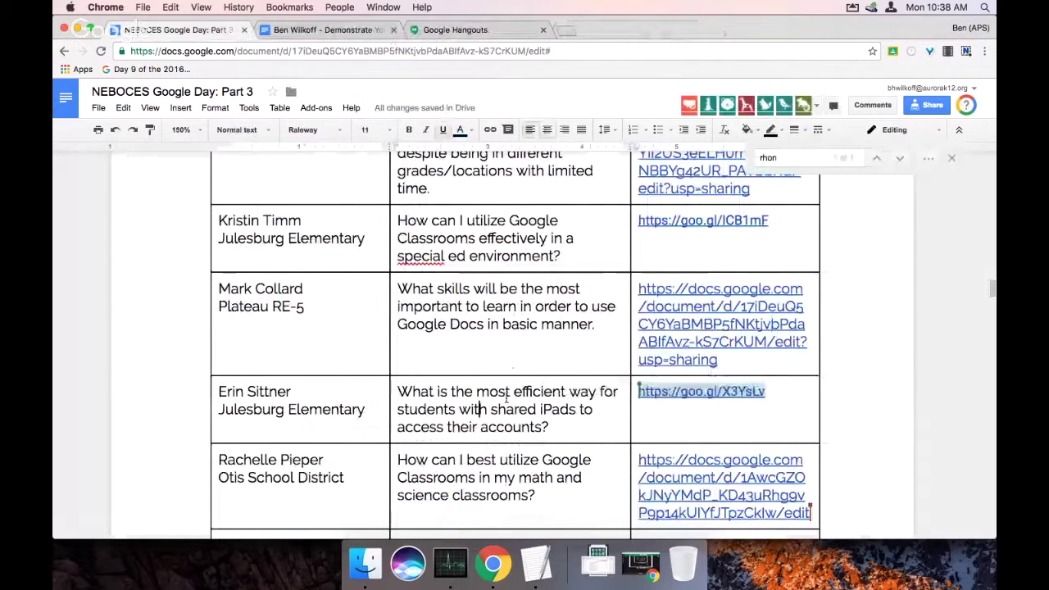
scroll(499, 393, "down", 1)
scroll(500, 394, "down", 1)
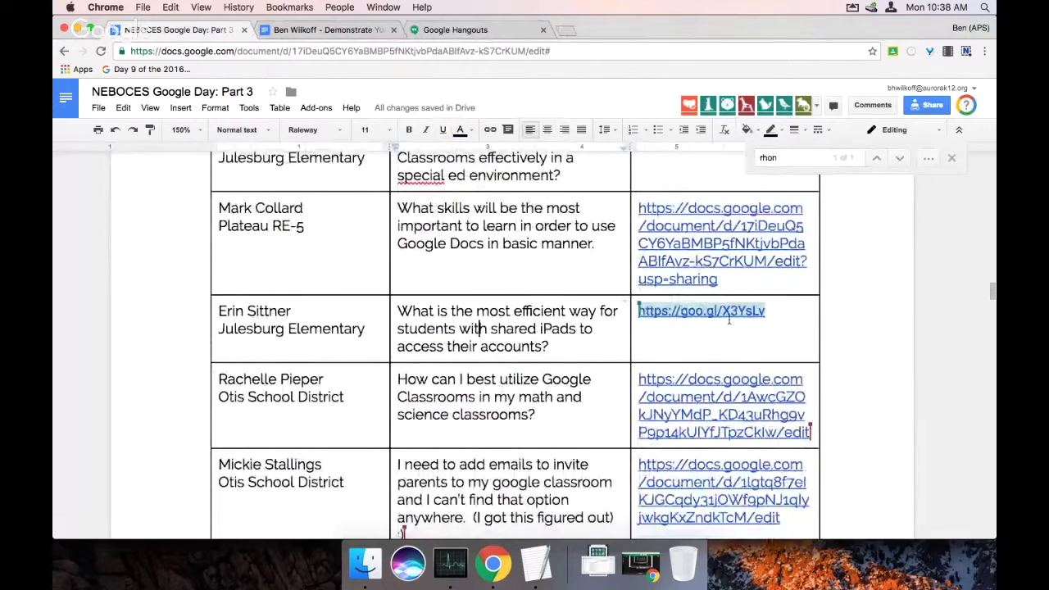
left_click(729, 315)
left_click(497, 348)
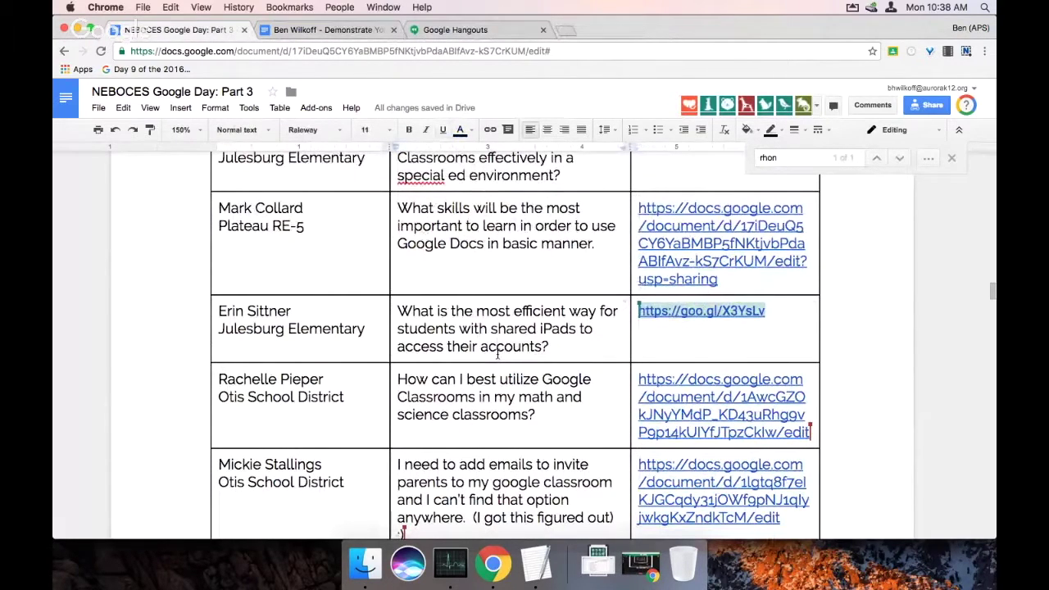
scroll(497, 354, "down", 1)
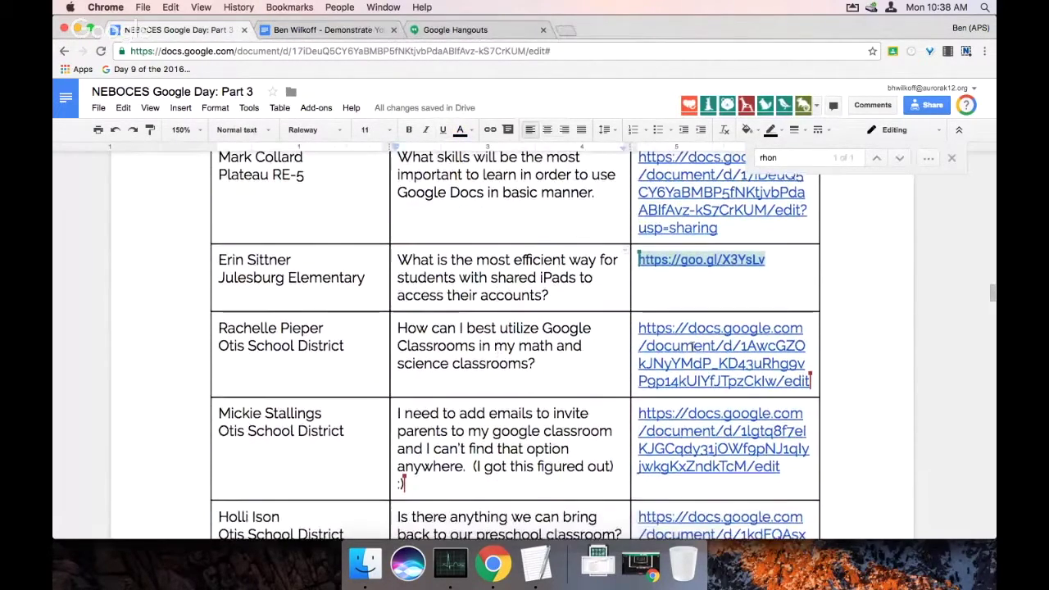
left_click(688, 380)
left_click(686, 406)
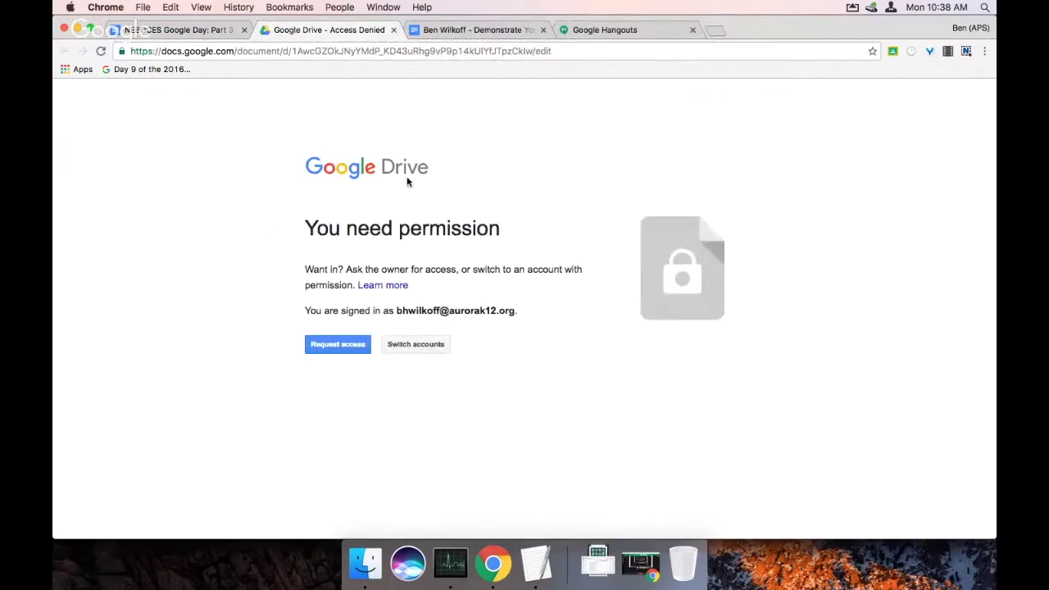
left_click(393, 30)
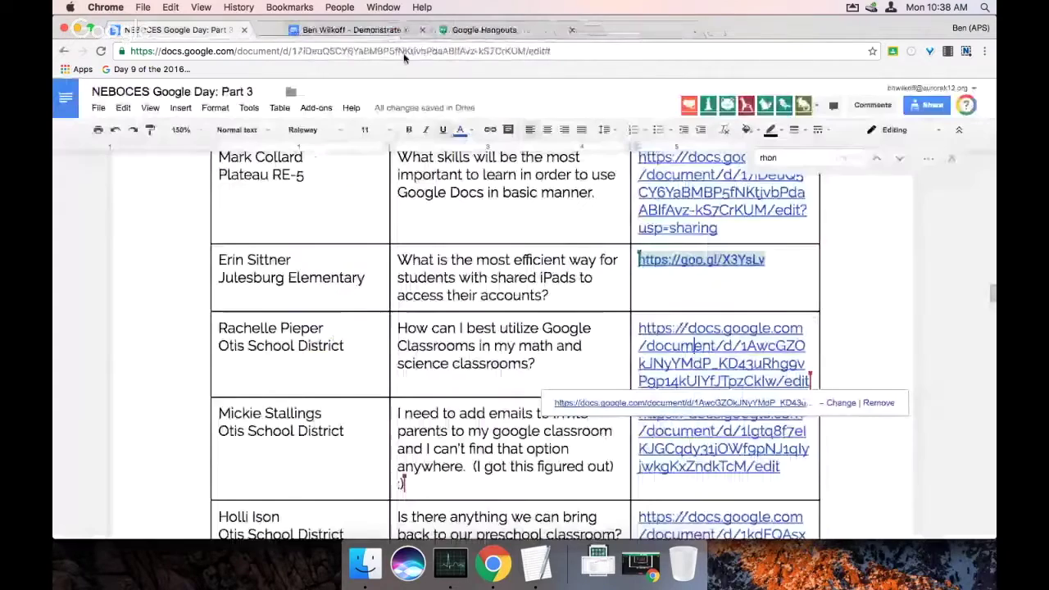
Step: Try another participant's link, close the denied page, and show the last participant's link details
scroll(578, 361, "down", 1)
scroll(577, 361, "down", 1)
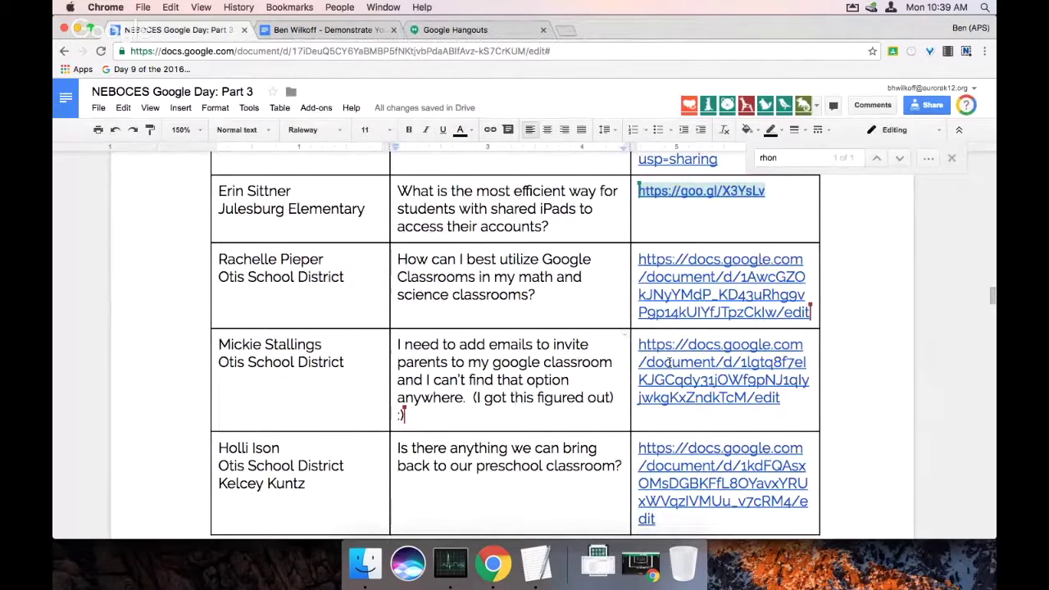
left_click(672, 384)
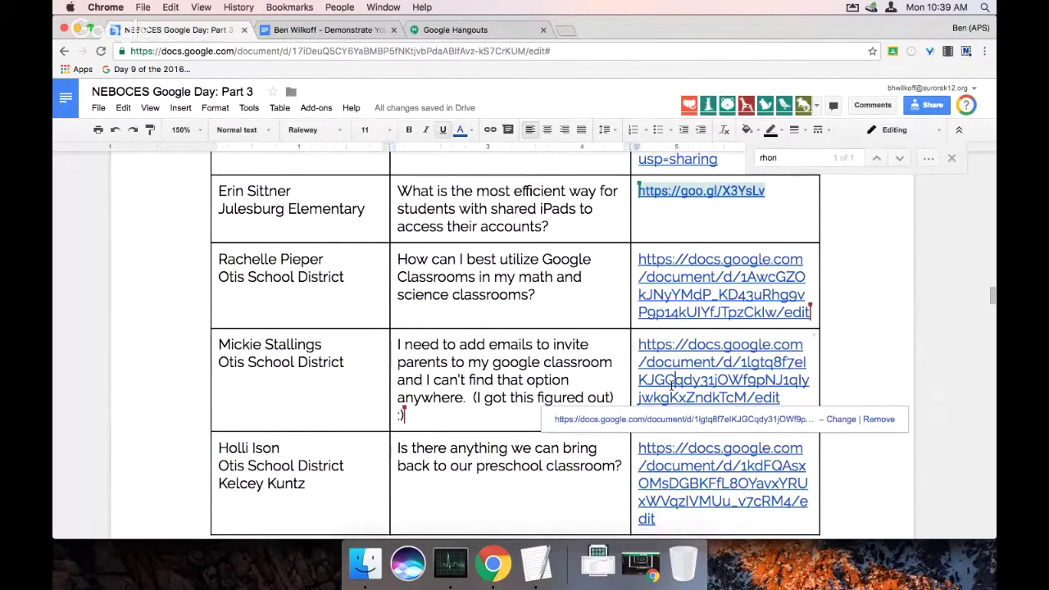
left_click(717, 421)
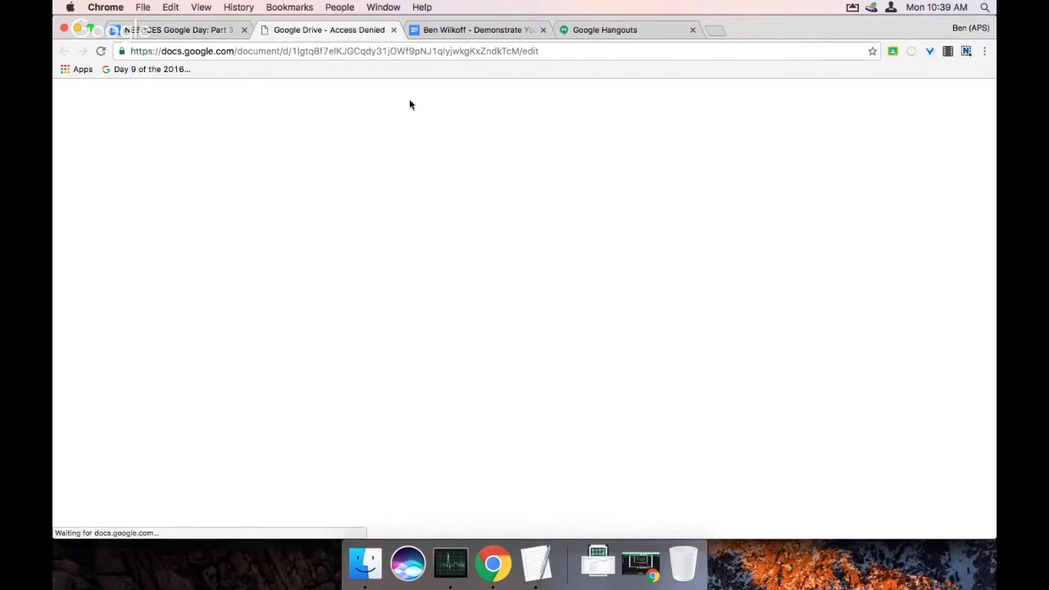
left_click(394, 30)
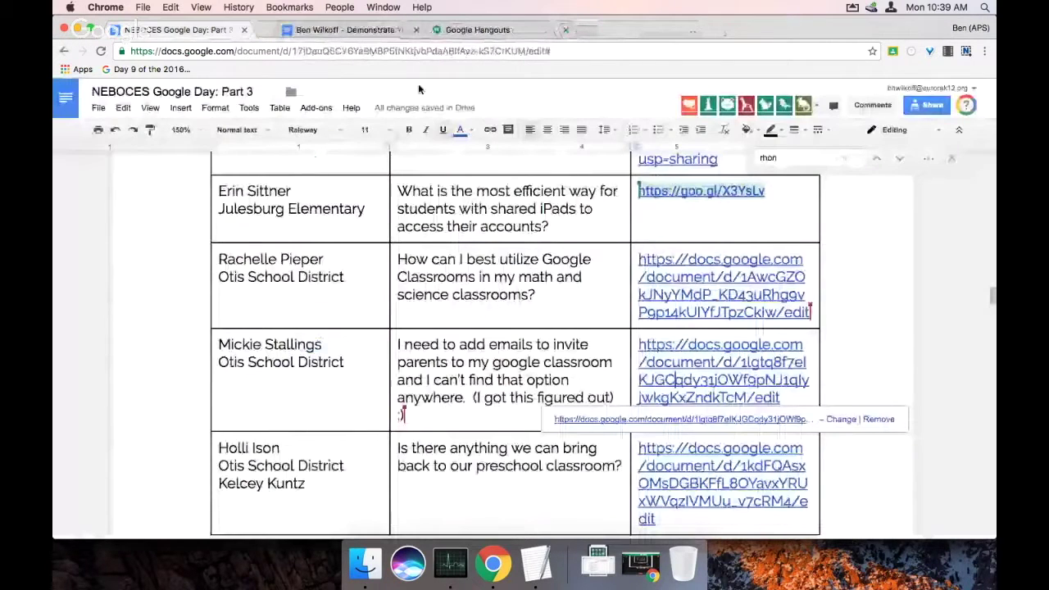
scroll(548, 358, "down", 2)
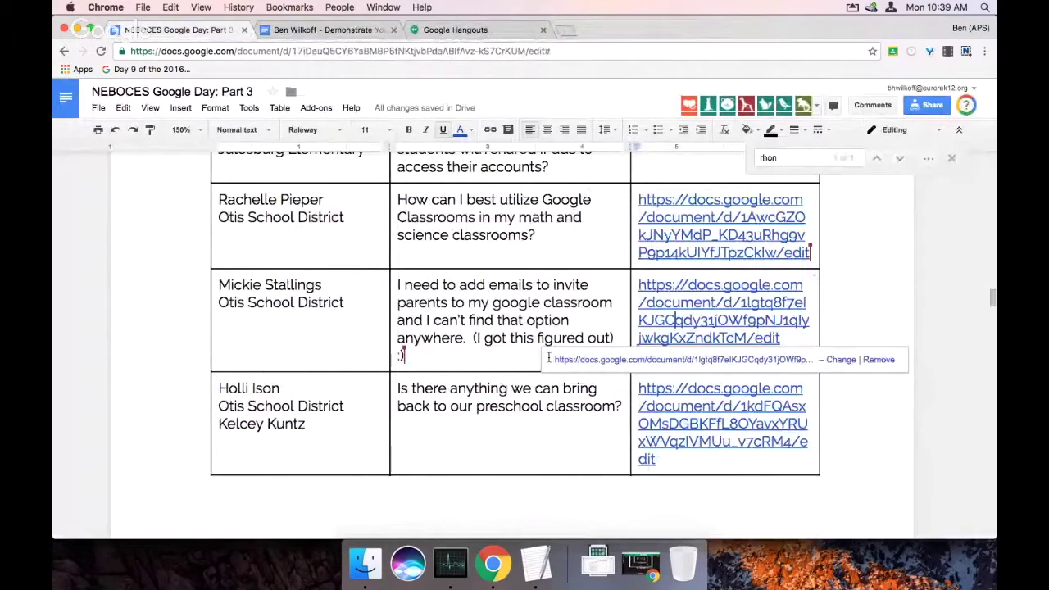
scroll(548, 358, "down", 1)
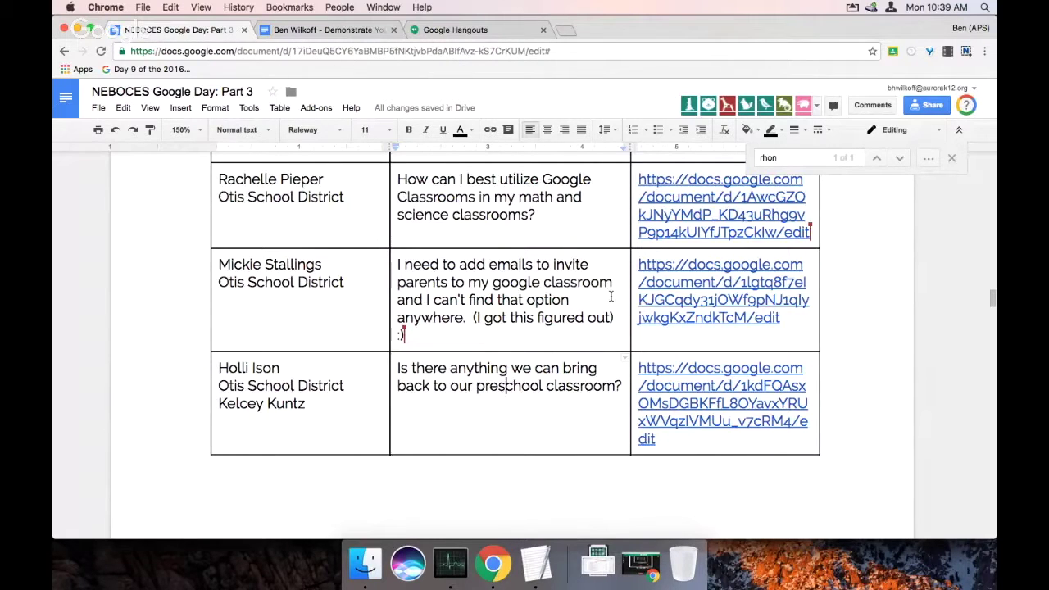
scroll(612, 295, "down", 1)
scroll(612, 295, "down", 4)
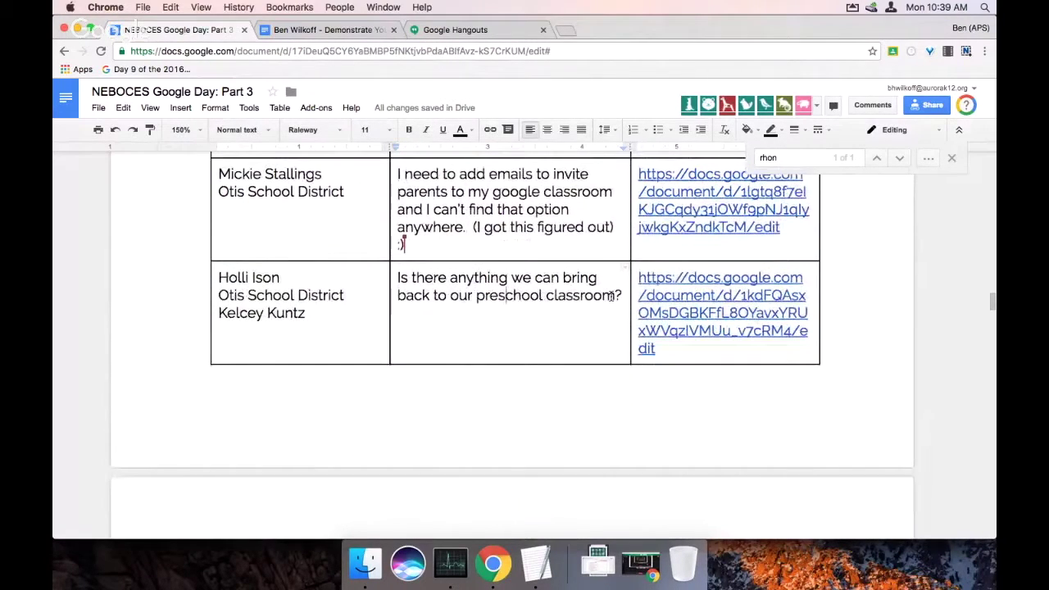
left_click(689, 277)
left_click(674, 334)
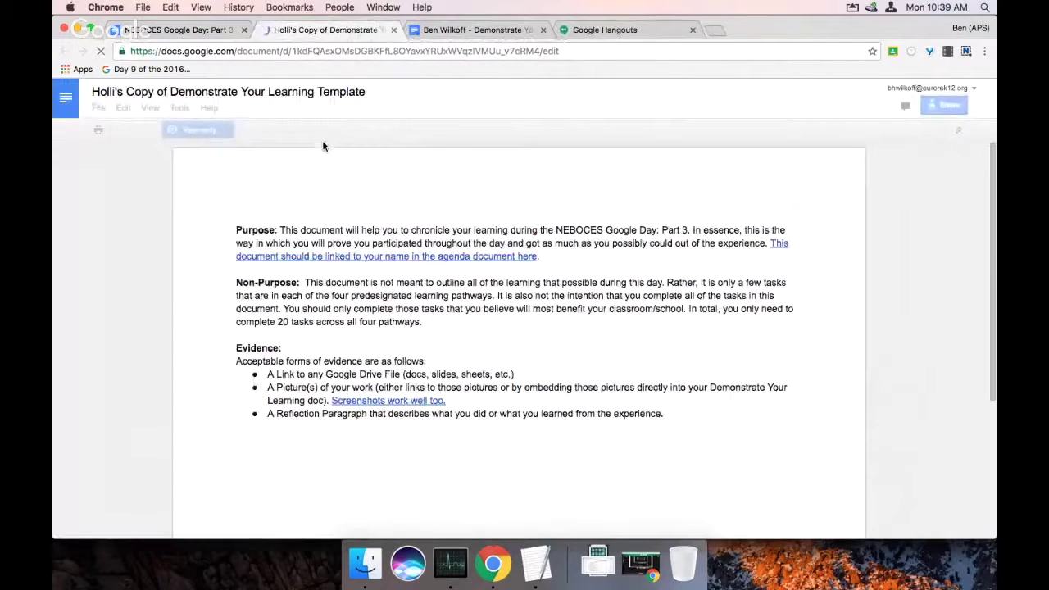
scroll(612, 314, "down", 3)
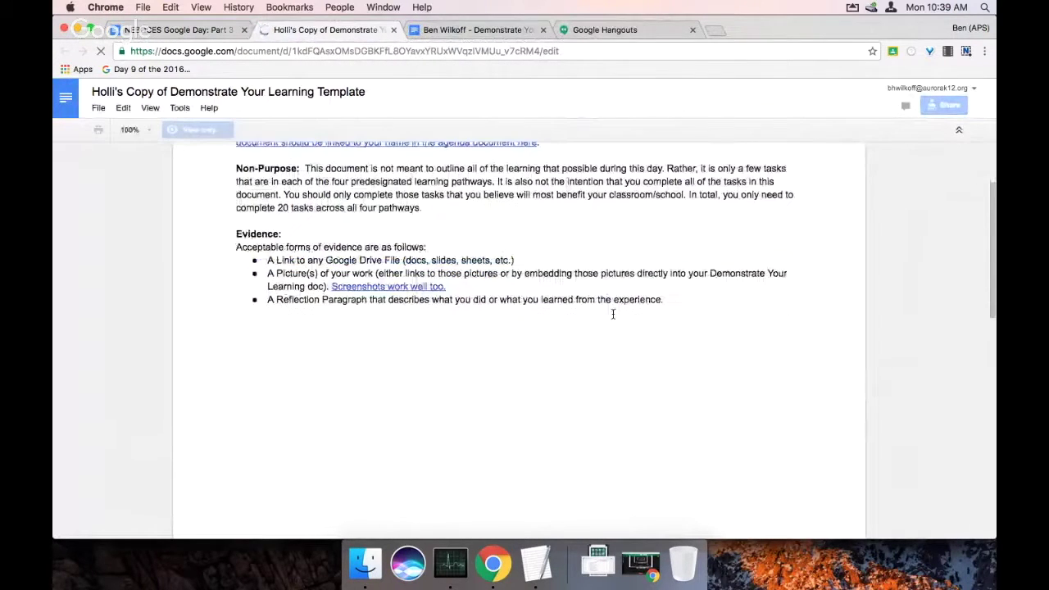
scroll(612, 314, "down", 5)
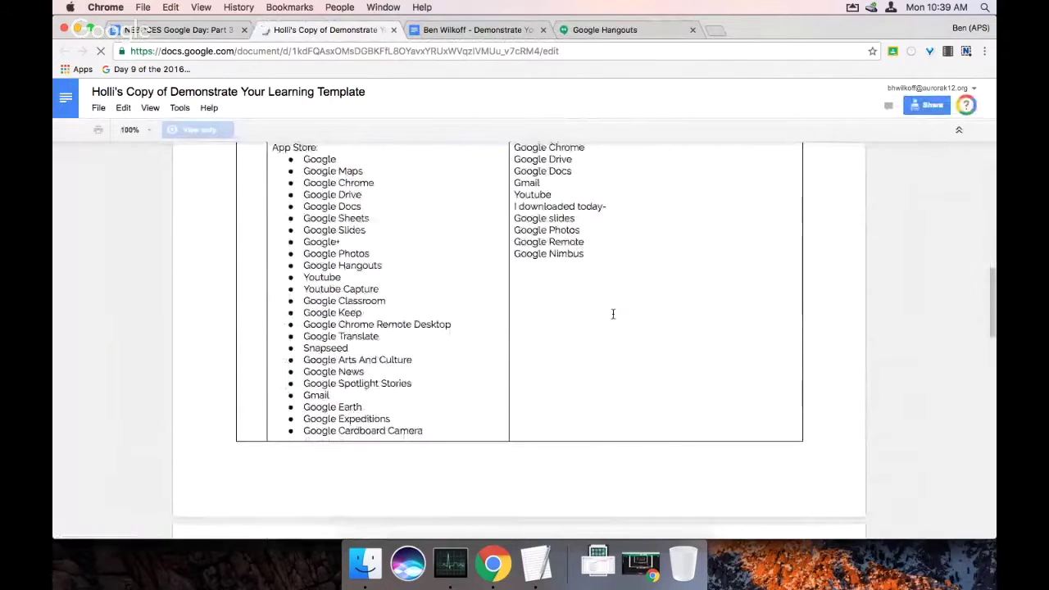
scroll(612, 314, "down", 5)
scroll(613, 314, "up", 4)
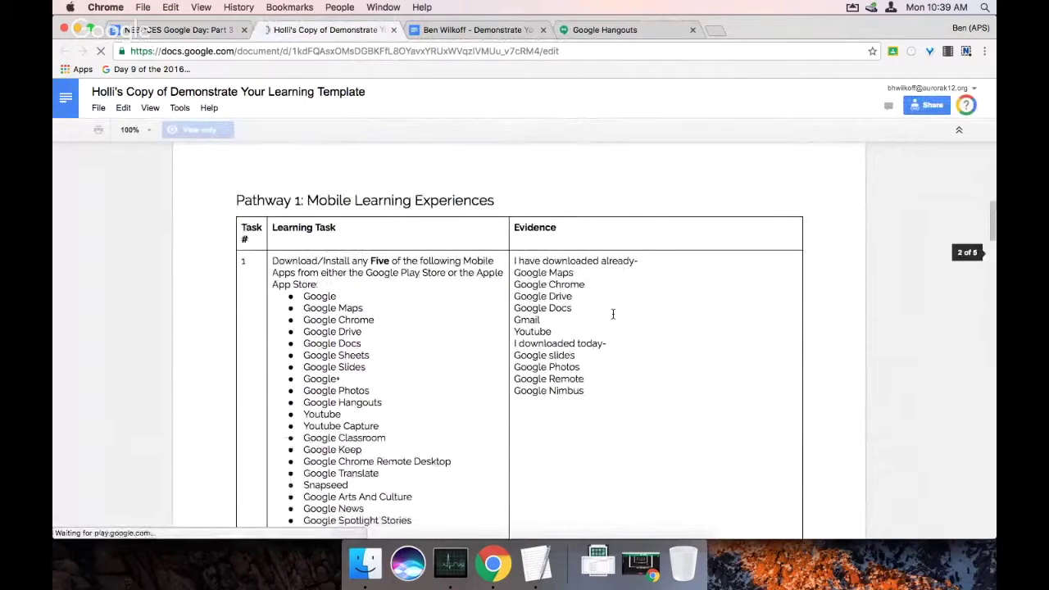
scroll(612, 314, "down", 10)
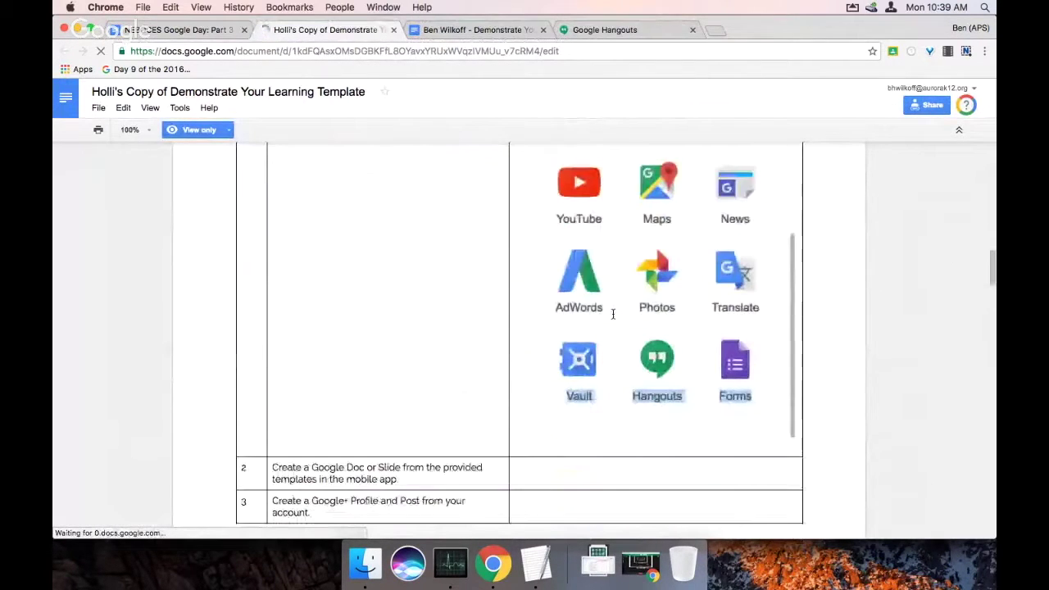
scroll(612, 314, "down", 5)
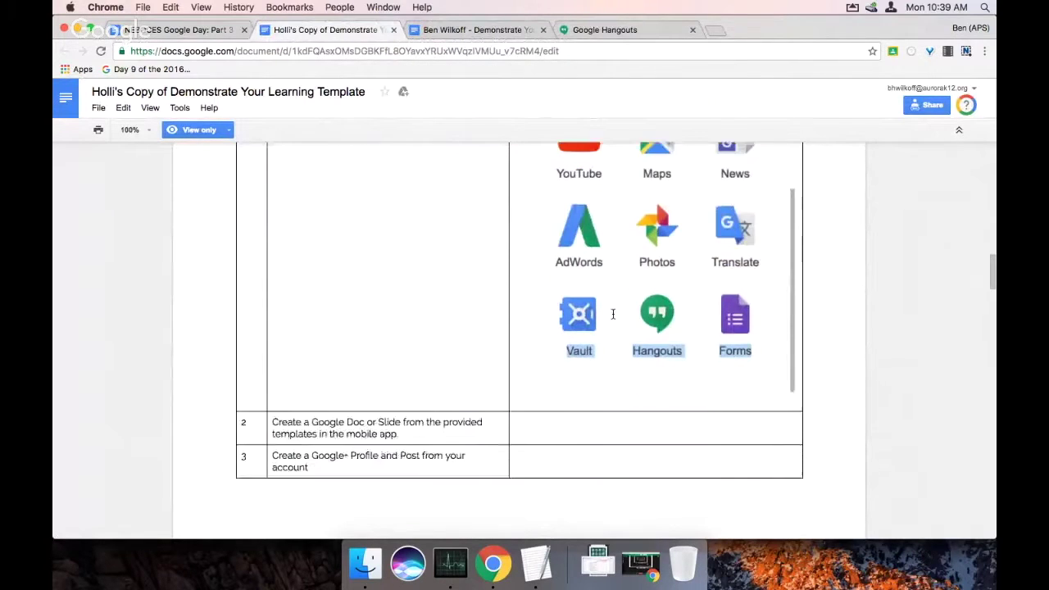
scroll(612, 314, "down", 4)
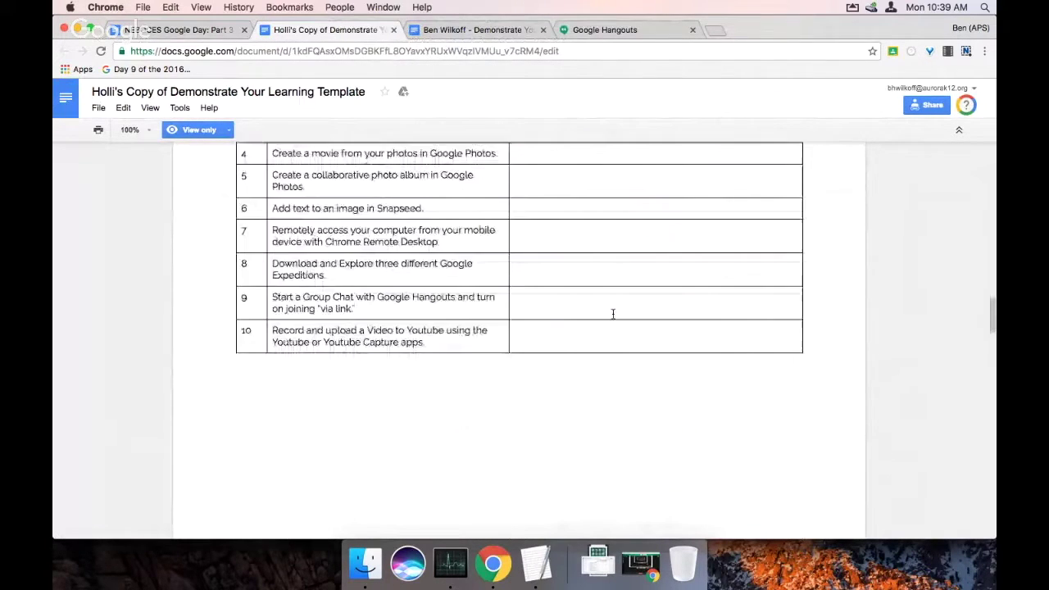
left_click(394, 30)
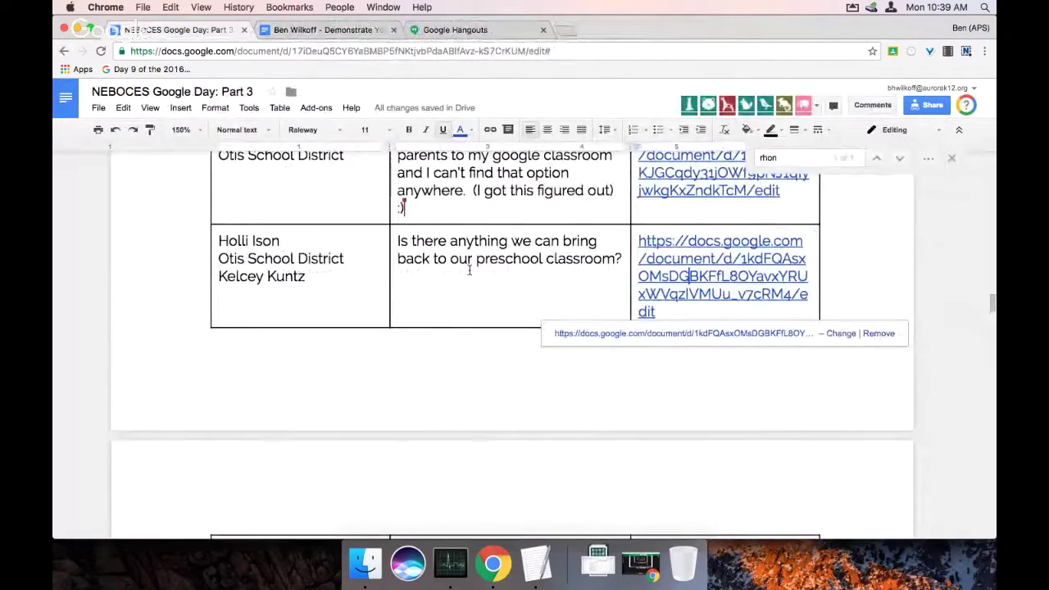
scroll(470, 269, "down", 3)
Step: Open the participant's linked Demonstrate Your Learning copy in a new tab
scroll(470, 270, "down", 2)
left_click(721, 319)
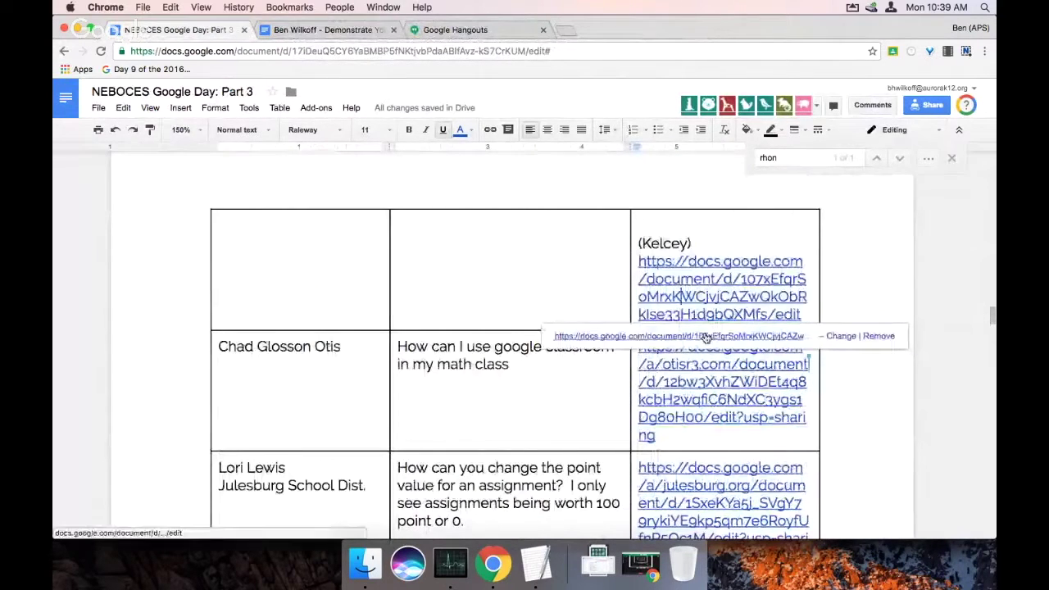
left_click(703, 335)
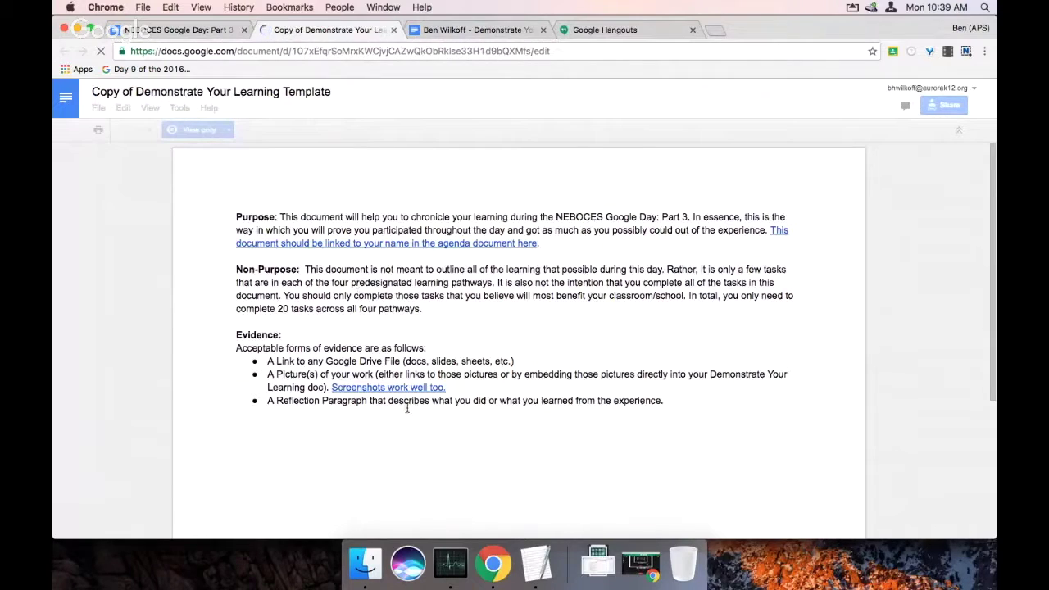
Step: Review the doc down to task 4 and select its goo.gl photos evidence link
scroll(407, 408, "down", 5)
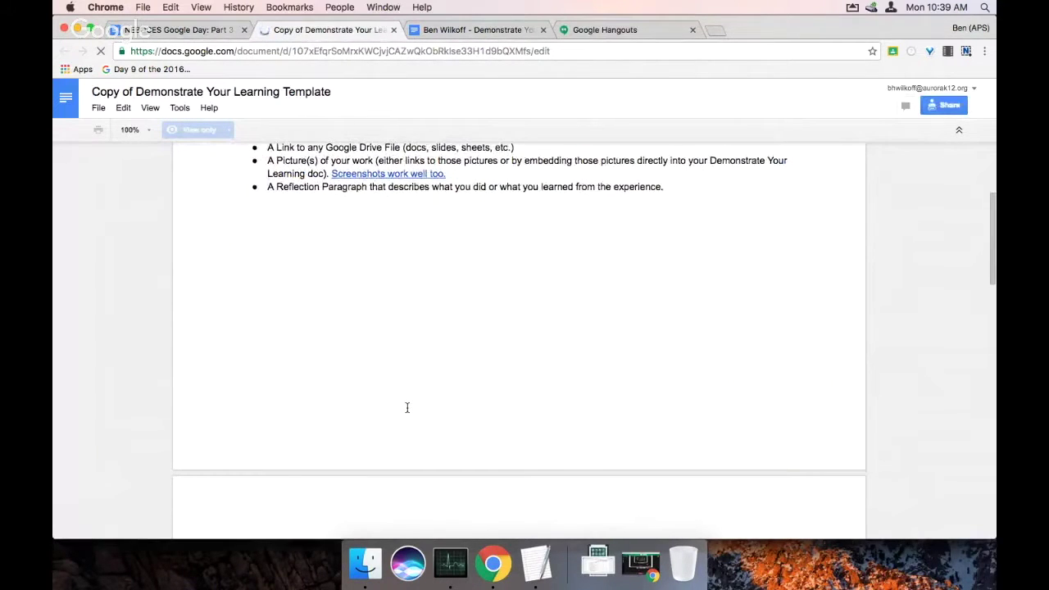
scroll(406, 408, "down", 10)
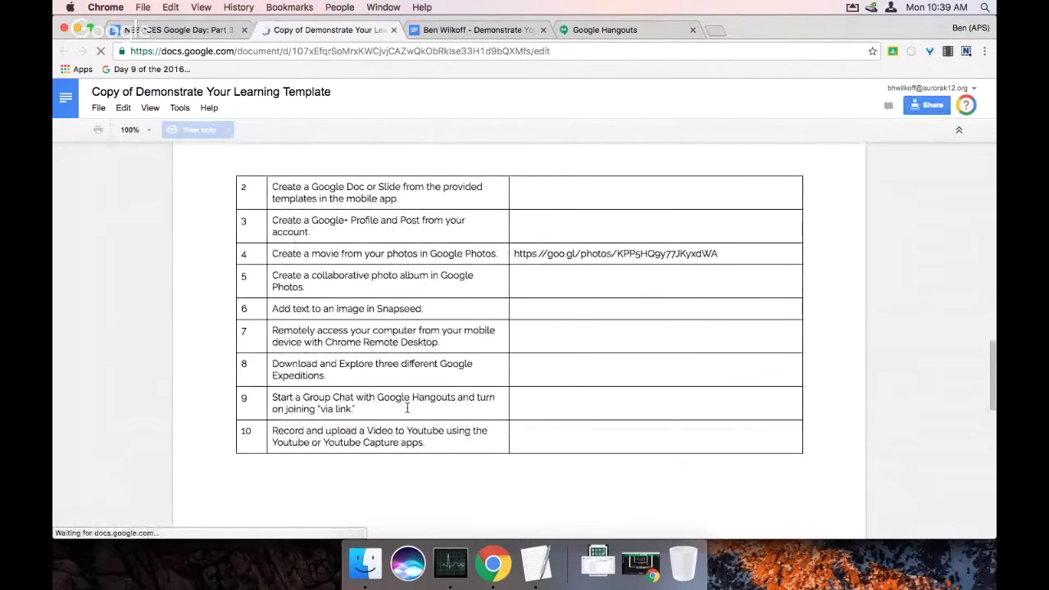
scroll(406, 408, "up", 8)
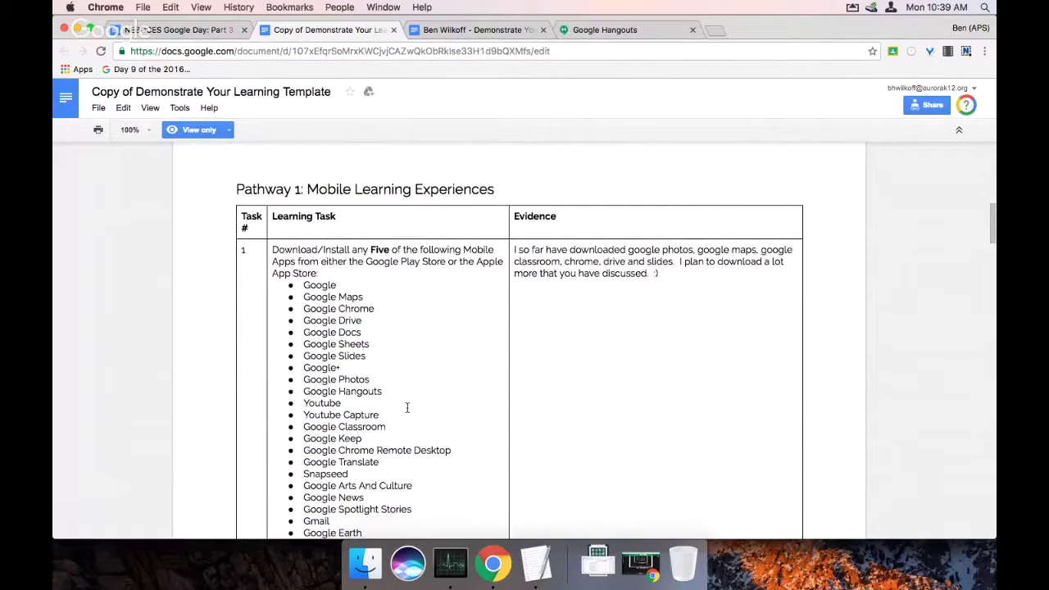
scroll(407, 408, "down", 2)
scroll(406, 407, "down", 4)
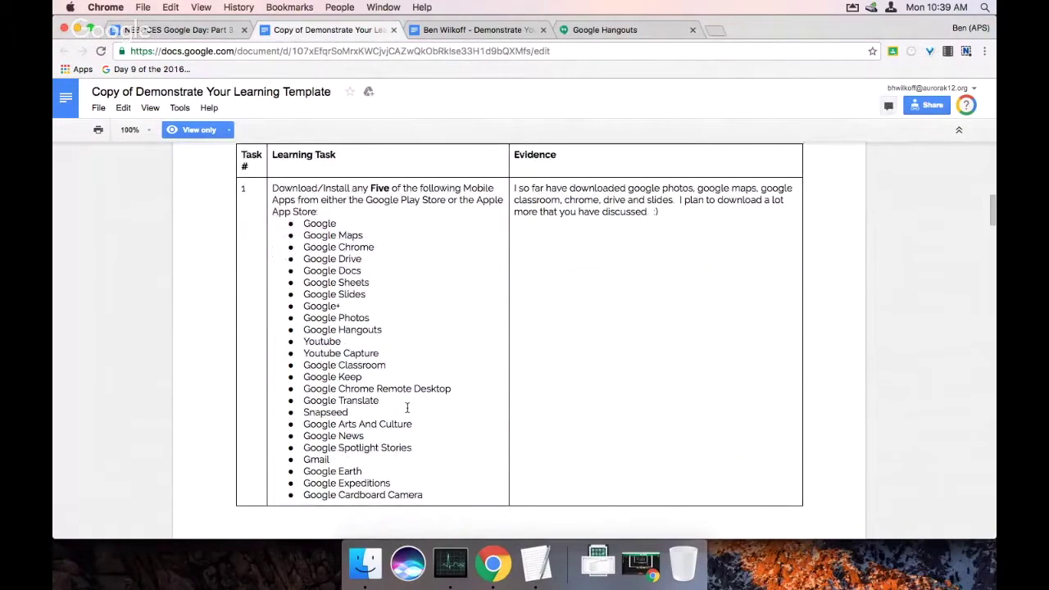
scroll(407, 408, "down", 15)
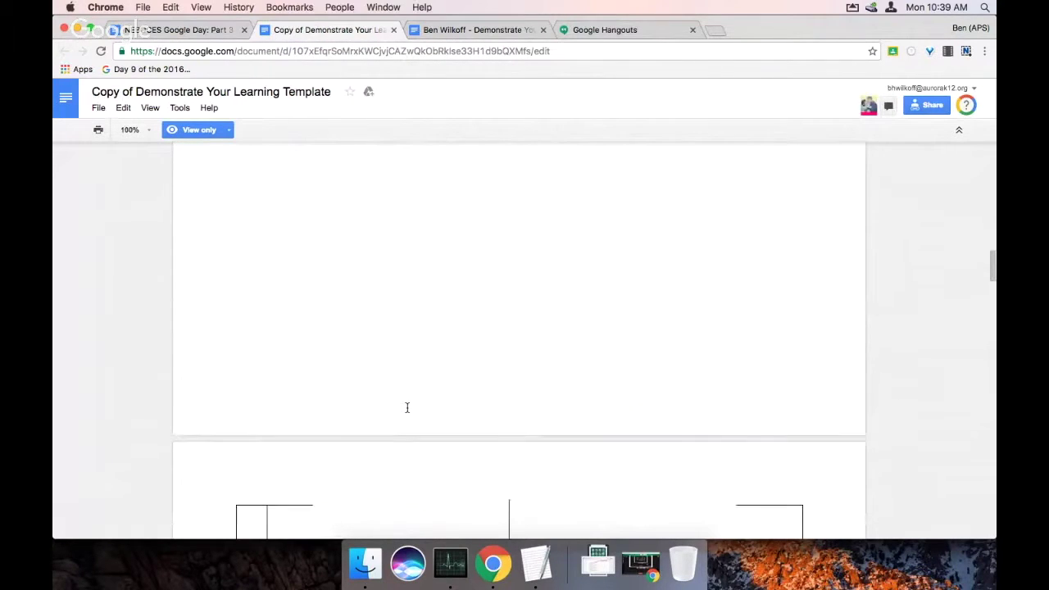
scroll(407, 407, "down", 5)
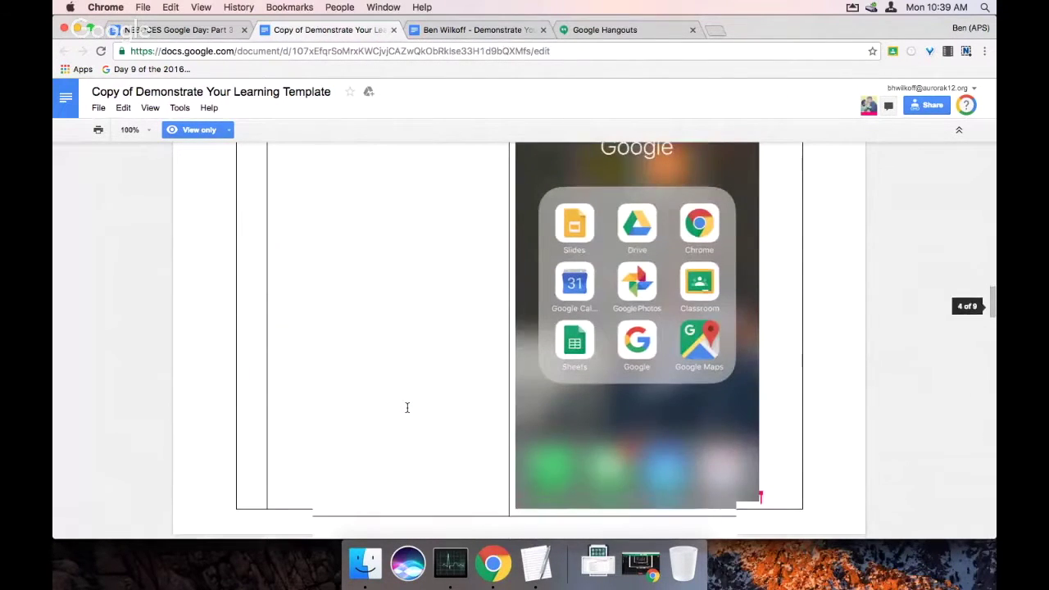
scroll(407, 407, "down", 1)
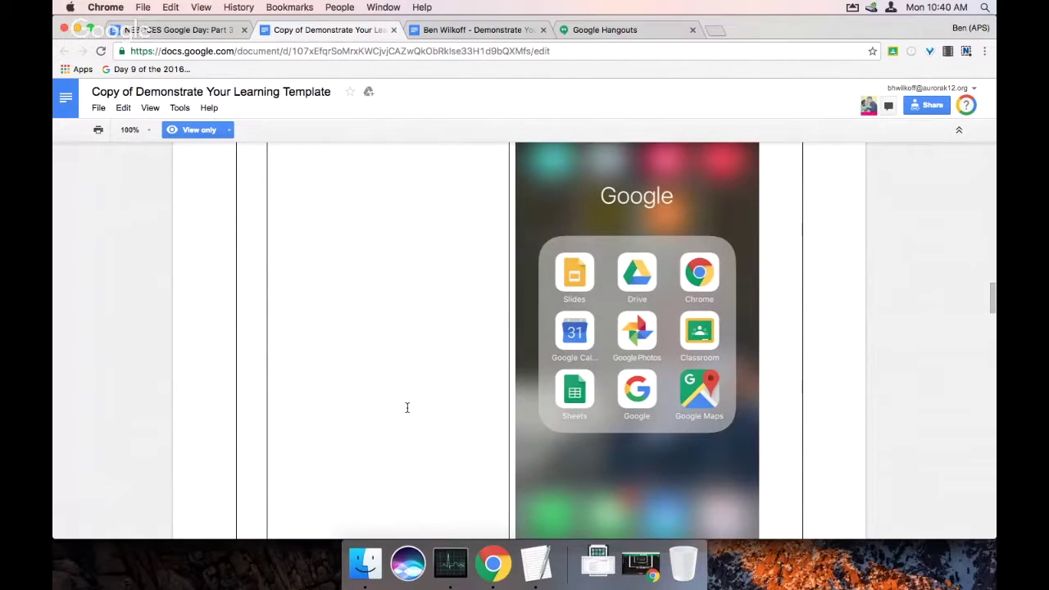
scroll(407, 407, "down", 5)
scroll(406, 407, "down", 4)
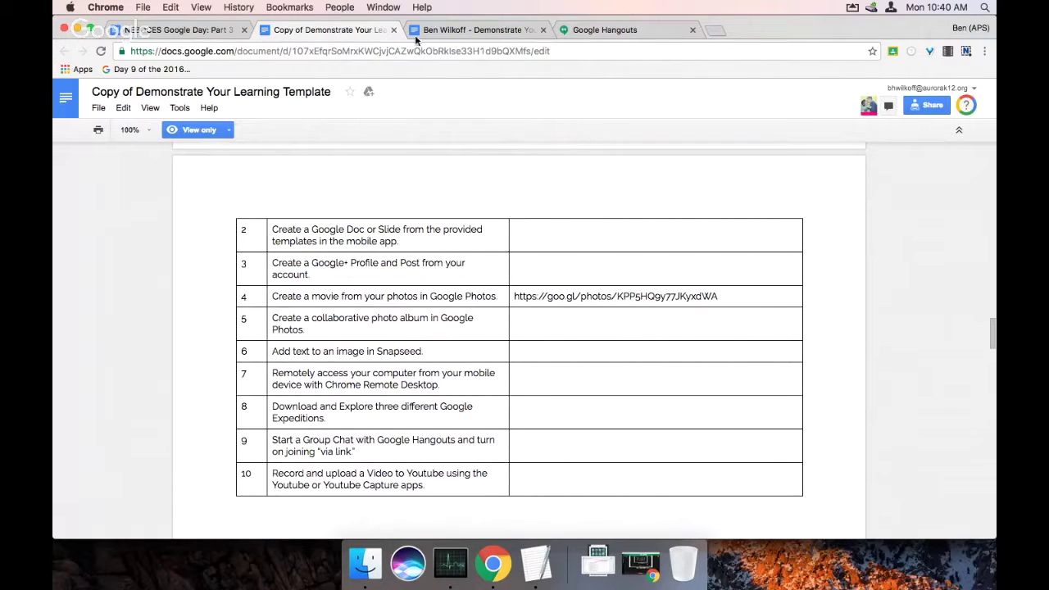
left_click_drag(511, 297, 719, 288)
key("super+c")
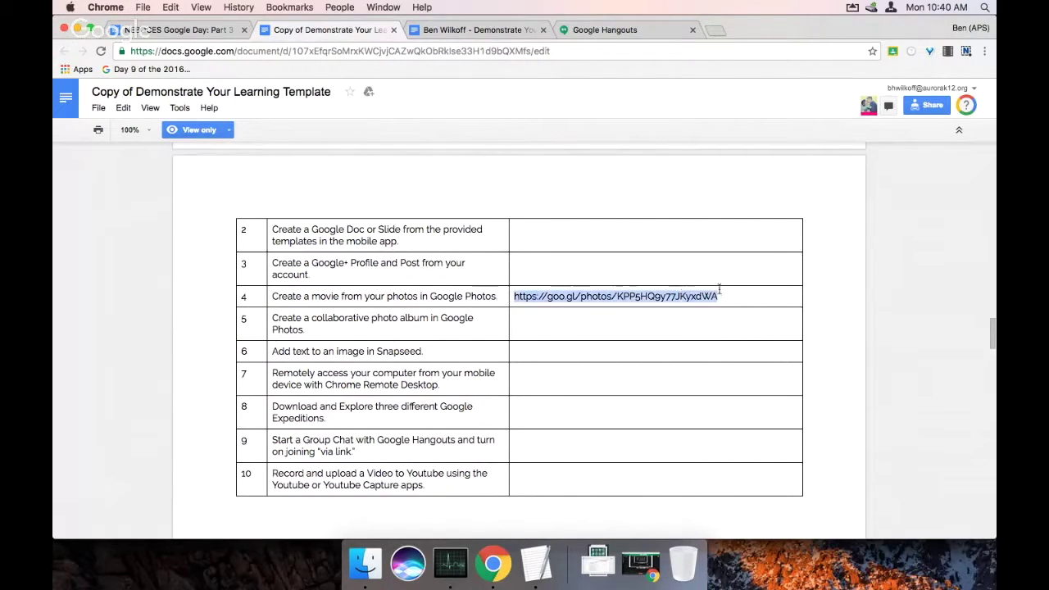
Step: Load the copied photos link in another tab, view a full-size photo, then close the album
left_click(625, 32)
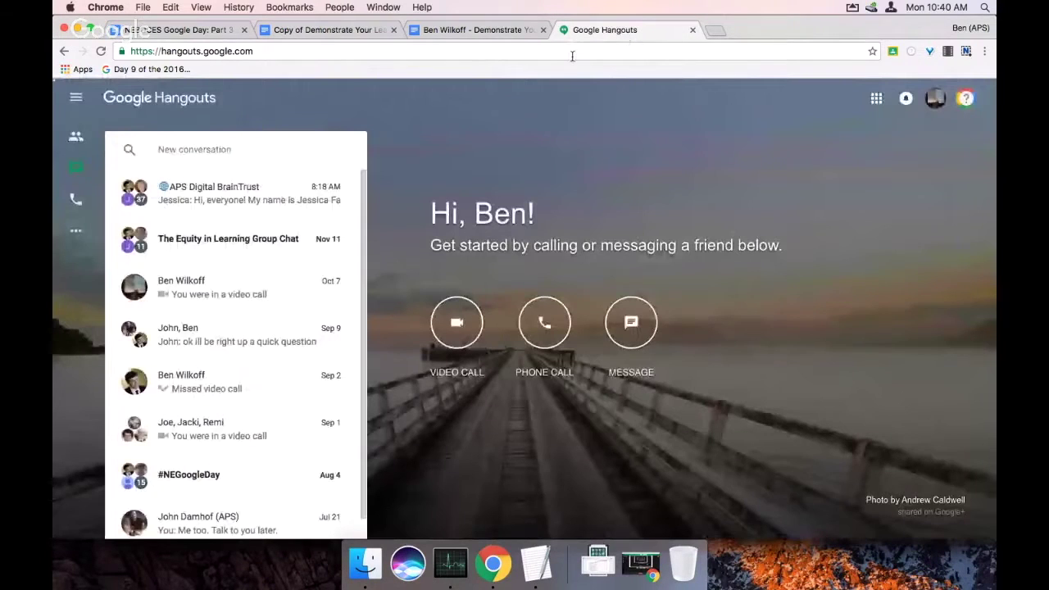
left_click(572, 51)
key("super+v")
key("Return")
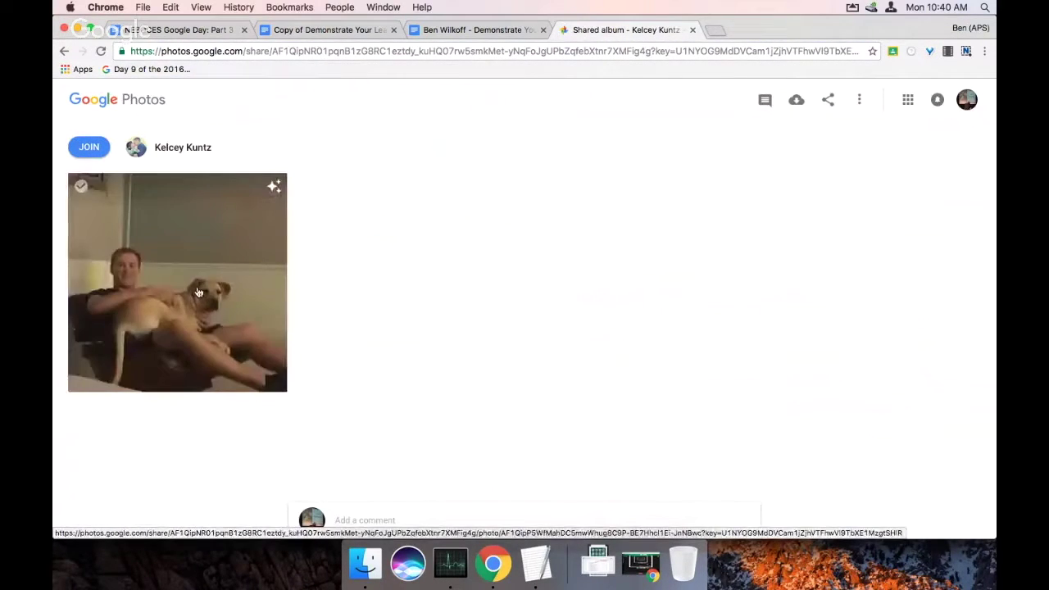
left_click(198, 292)
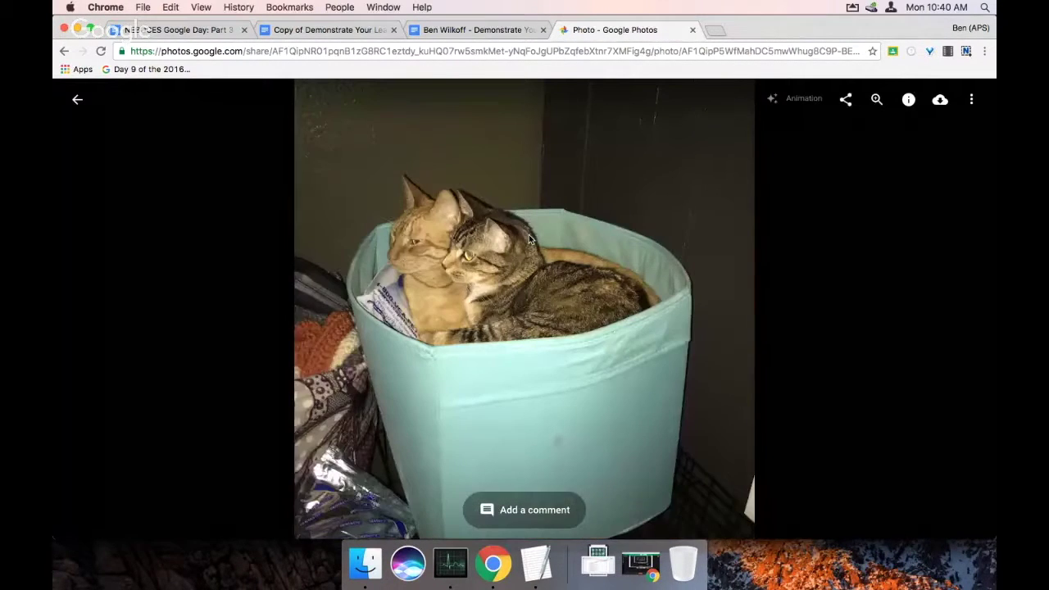
left_click(77, 99)
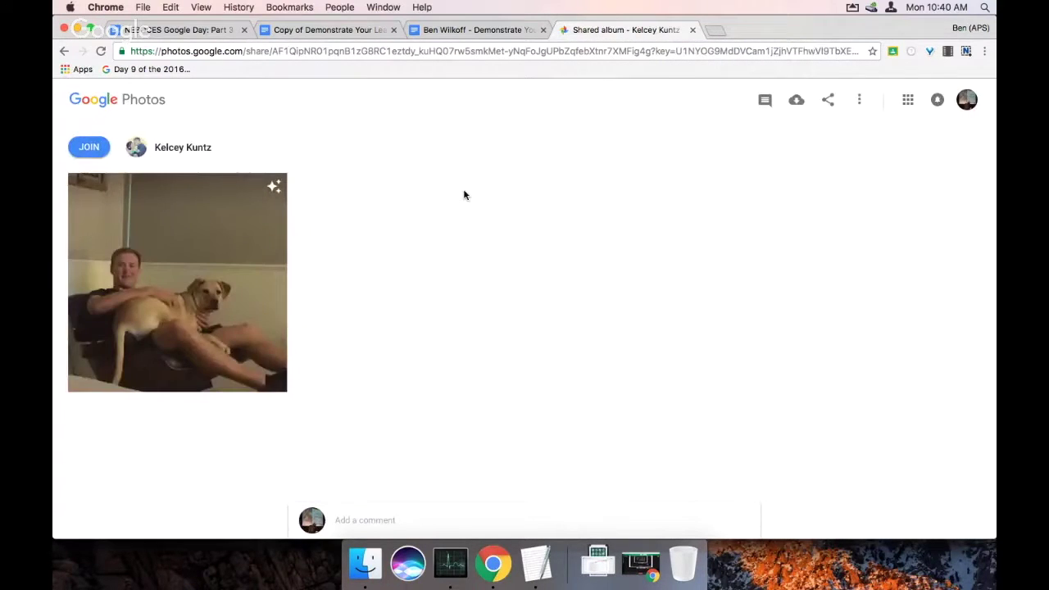
left_click(692, 30)
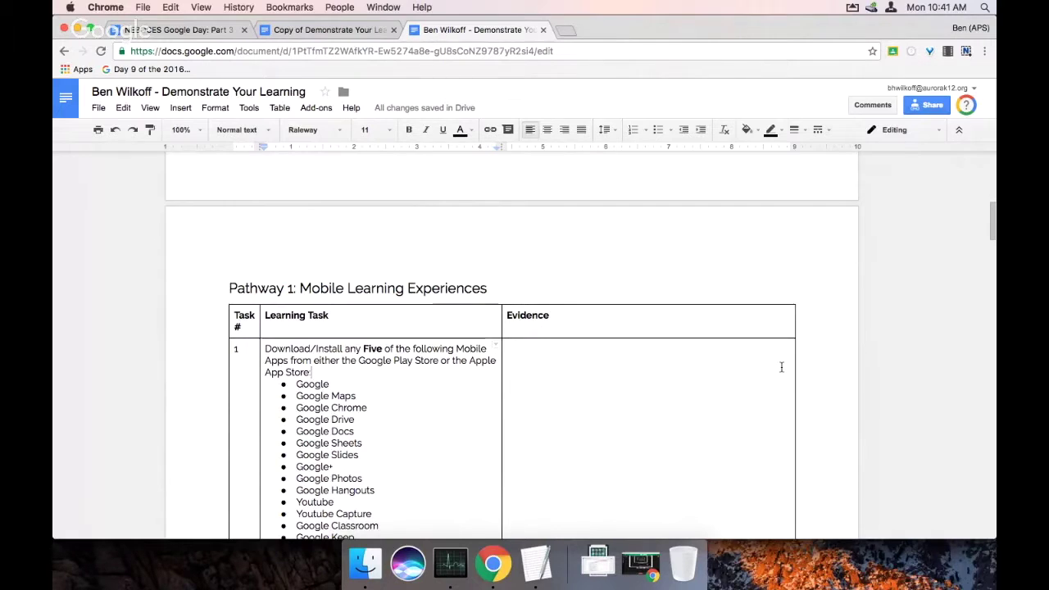
Step: Close the participant's doc and search the agenda for the next participant's name
left_click(385, 31)
left_click(393, 30)
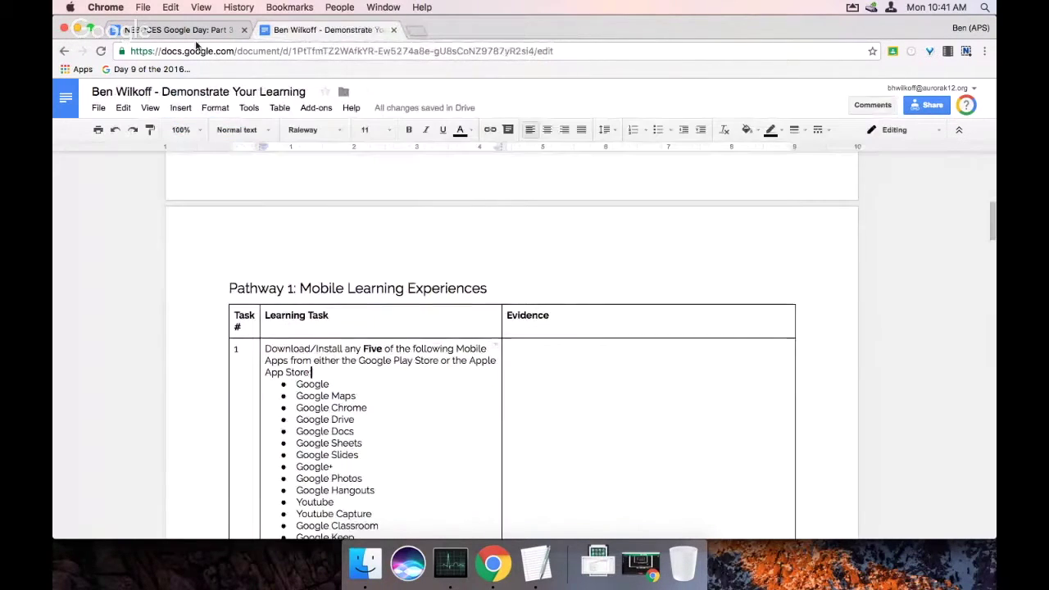
left_click(190, 36)
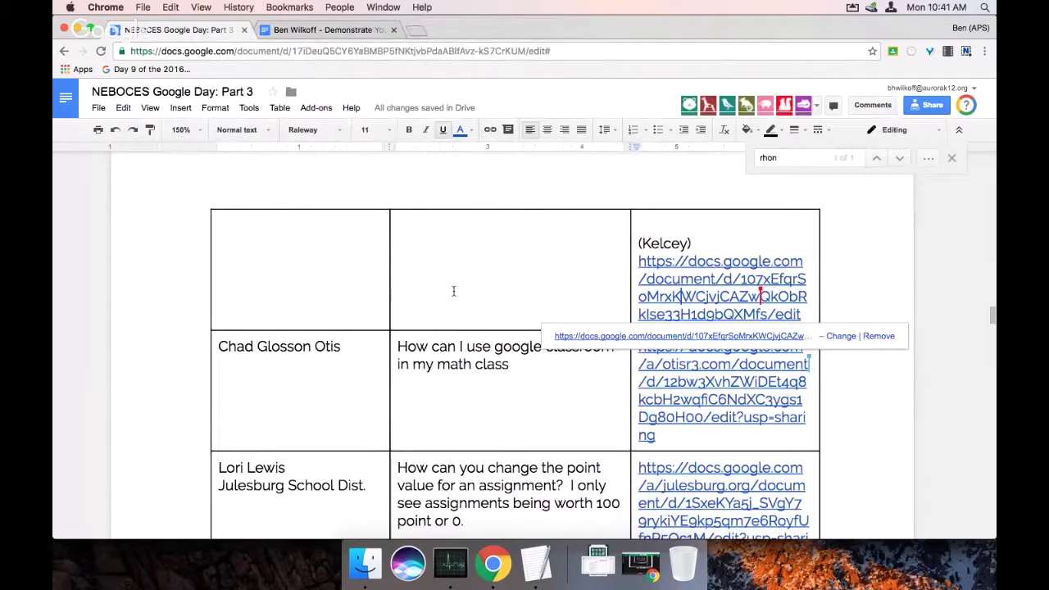
key("cmd+f")
type("erin")
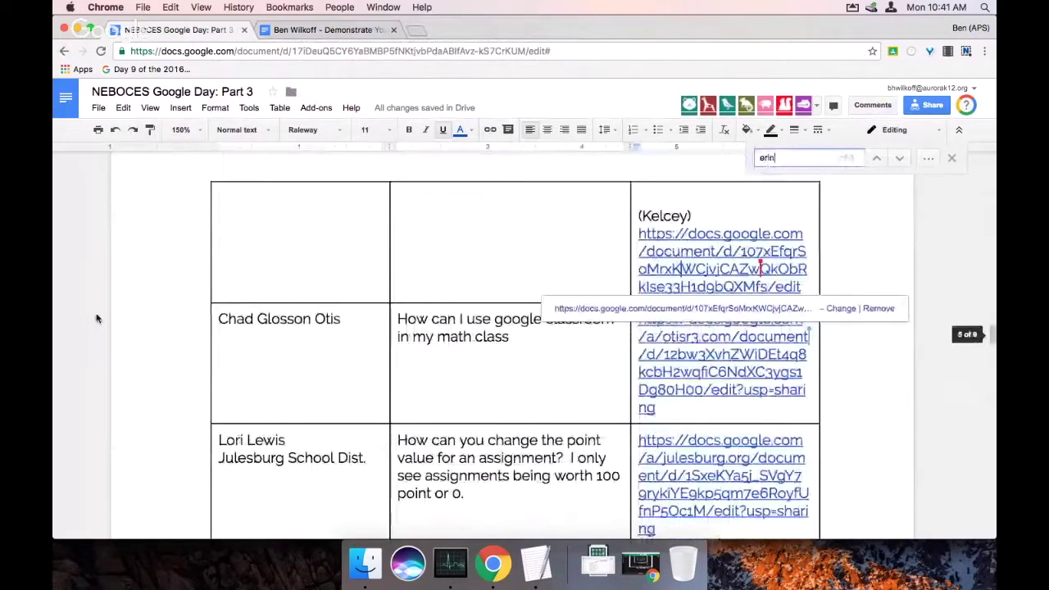
scroll(517, 391, "up", 3)
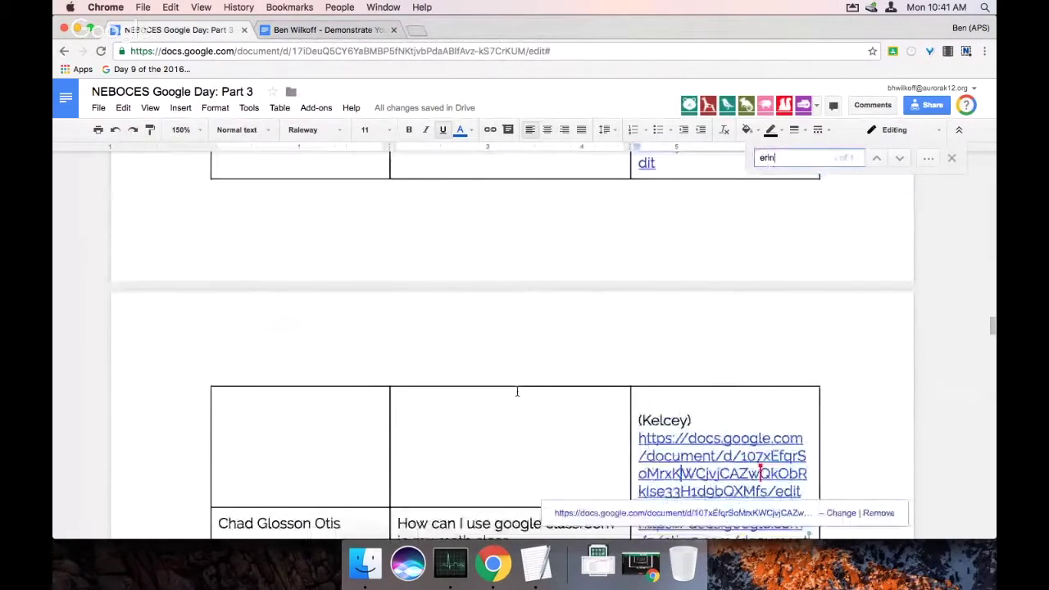
scroll(517, 391, "down", 1)
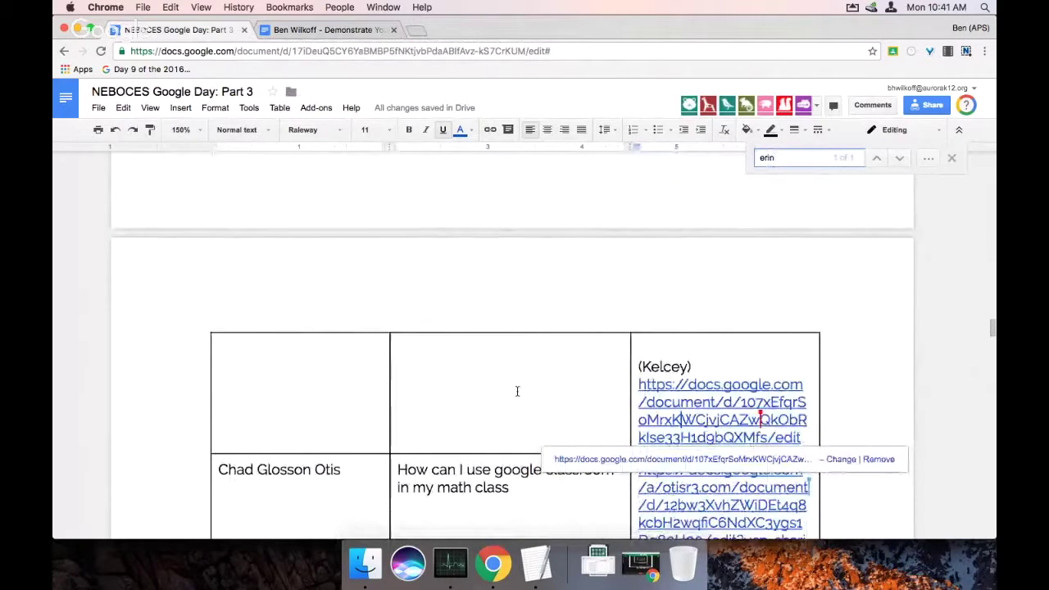
key("Return")
Step: Open that participant's linked evidence, which is access-denied, and close it
left_click(693, 199)
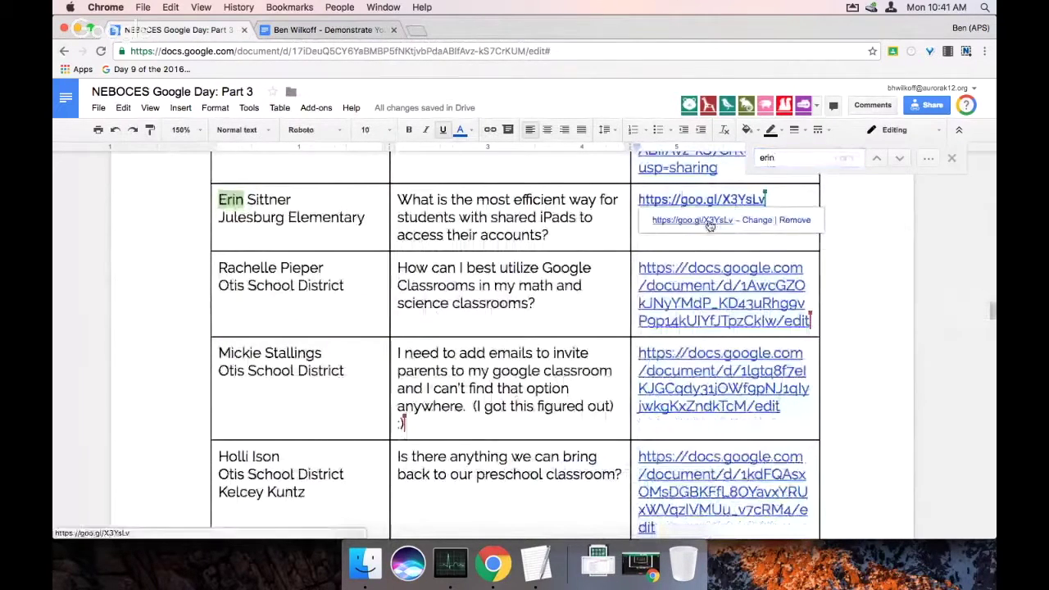
left_click(668, 226)
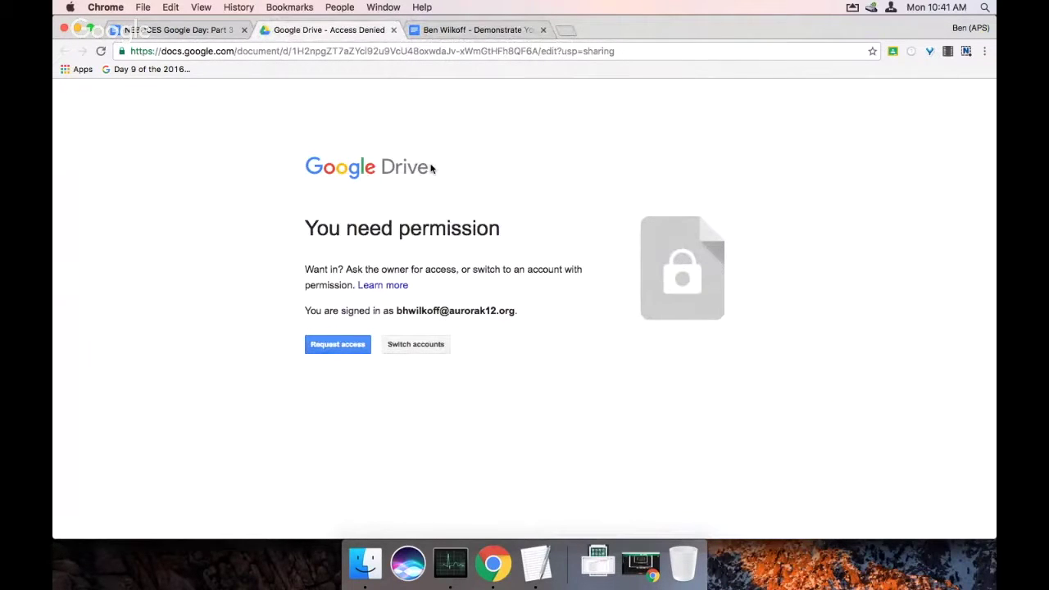
left_click(394, 31)
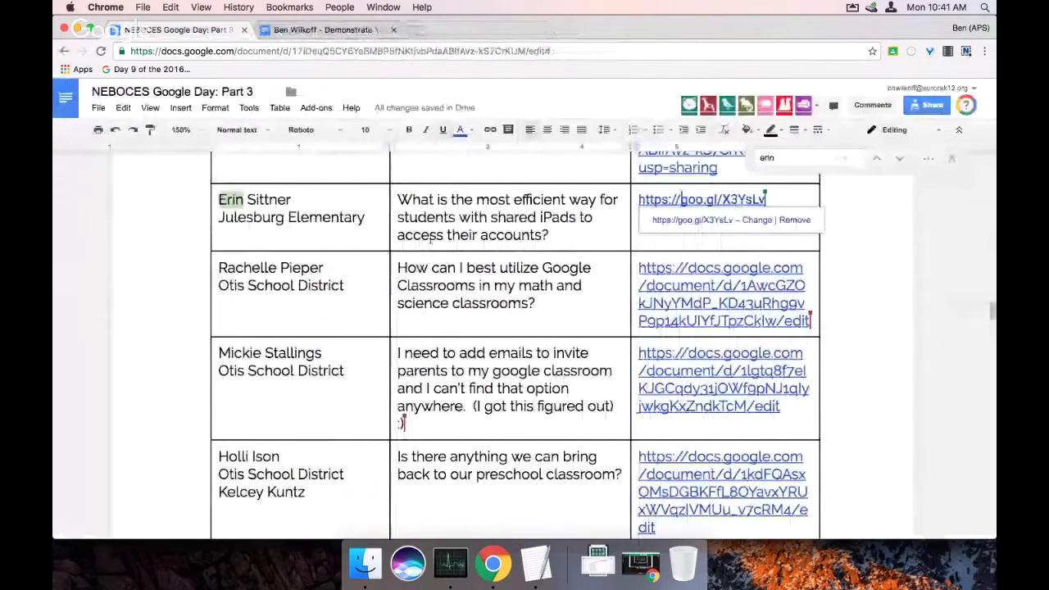
scroll(526, 277, "up", 2)
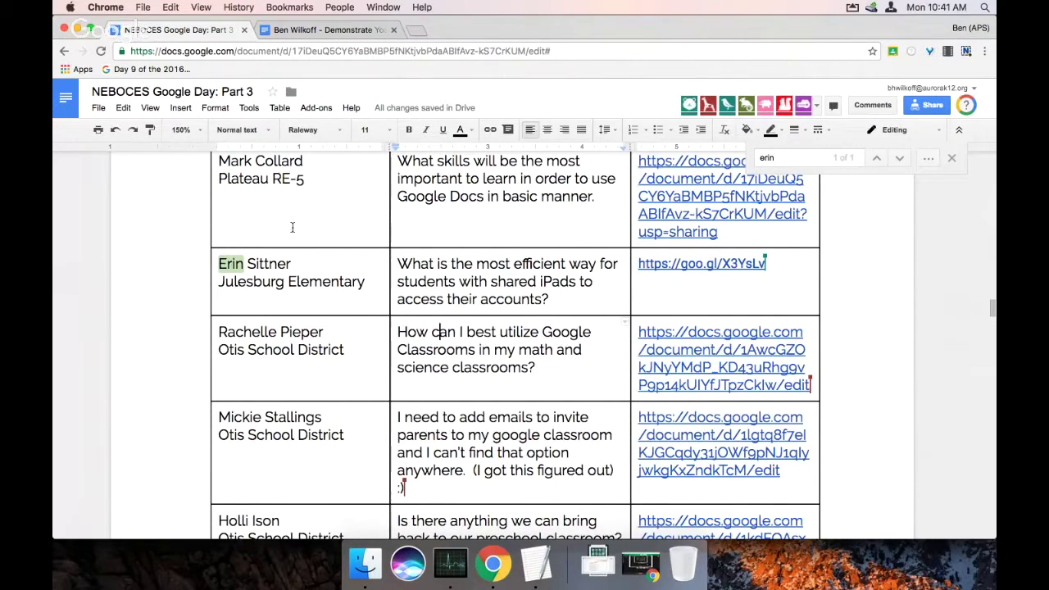
scroll(450, 354, "down", 10)
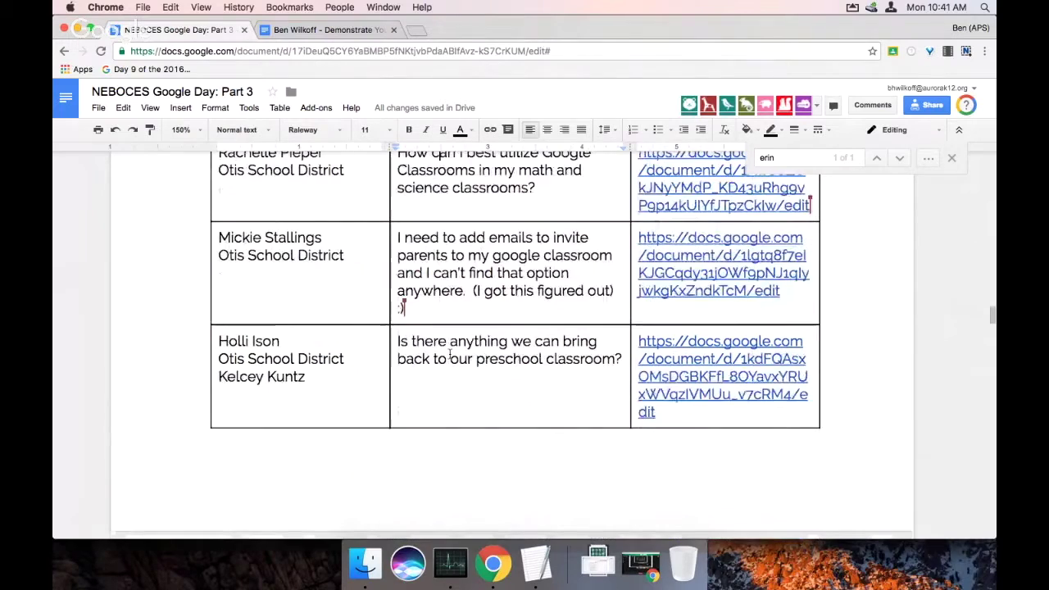
scroll(450, 353, "down", 4)
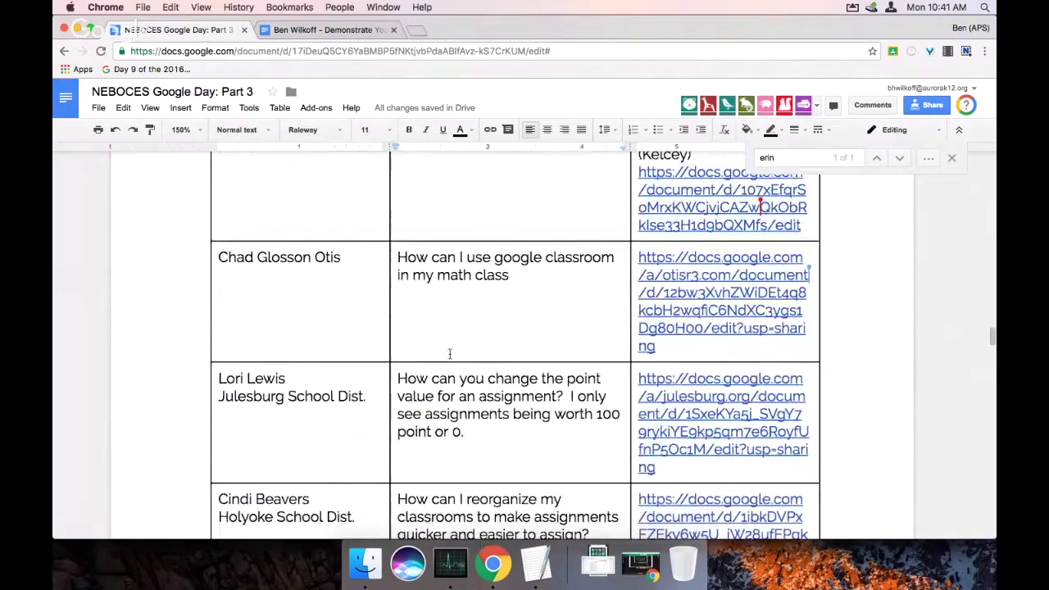
Step: Try the next participant's linked doc, close the access-denied page, and dismiss the preview
left_click(707, 278)
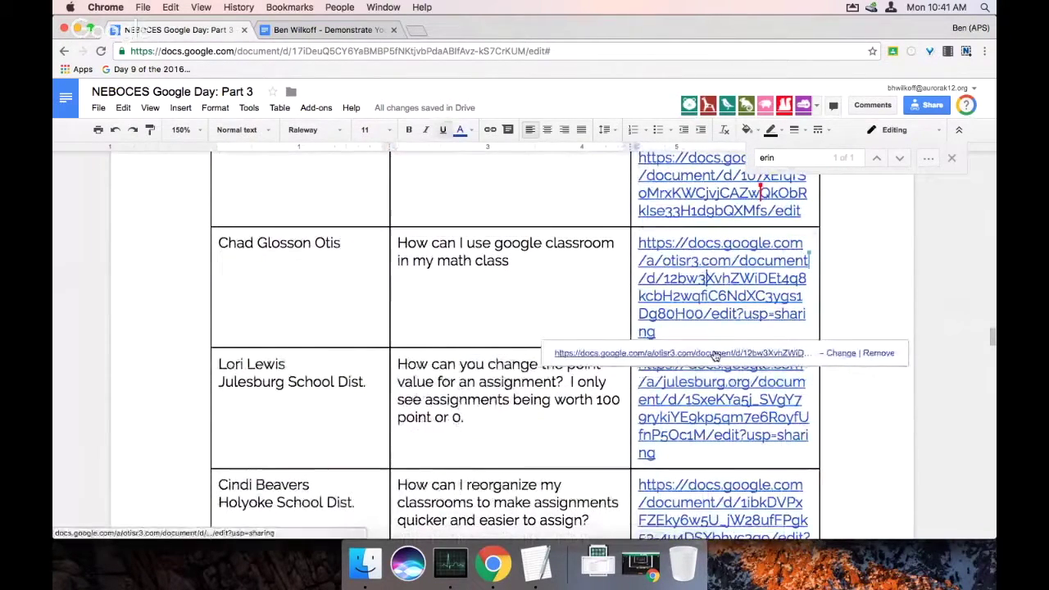
left_click(647, 353)
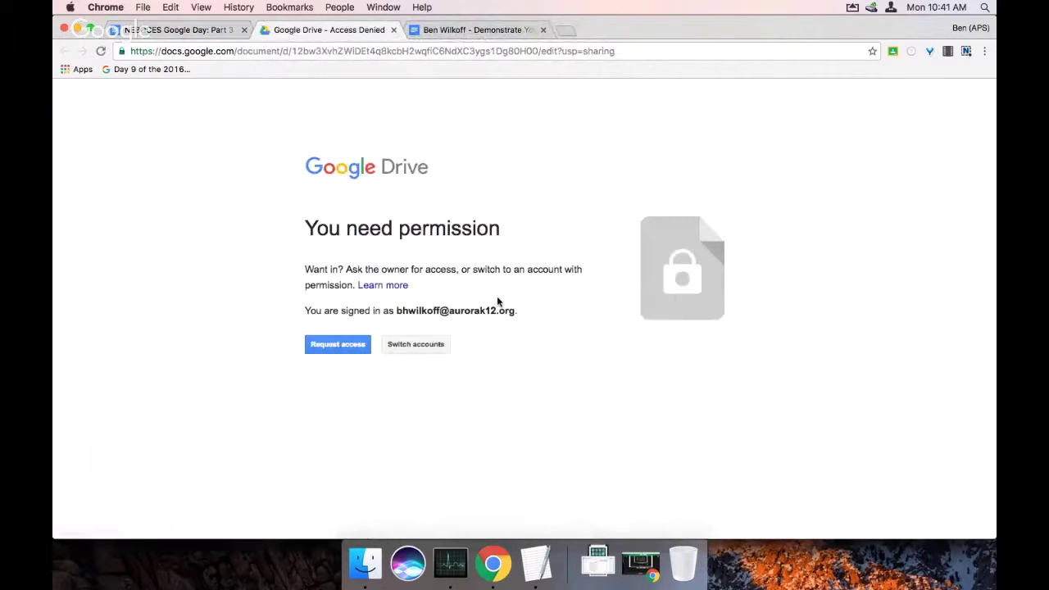
left_click(394, 30)
left_click(538, 409)
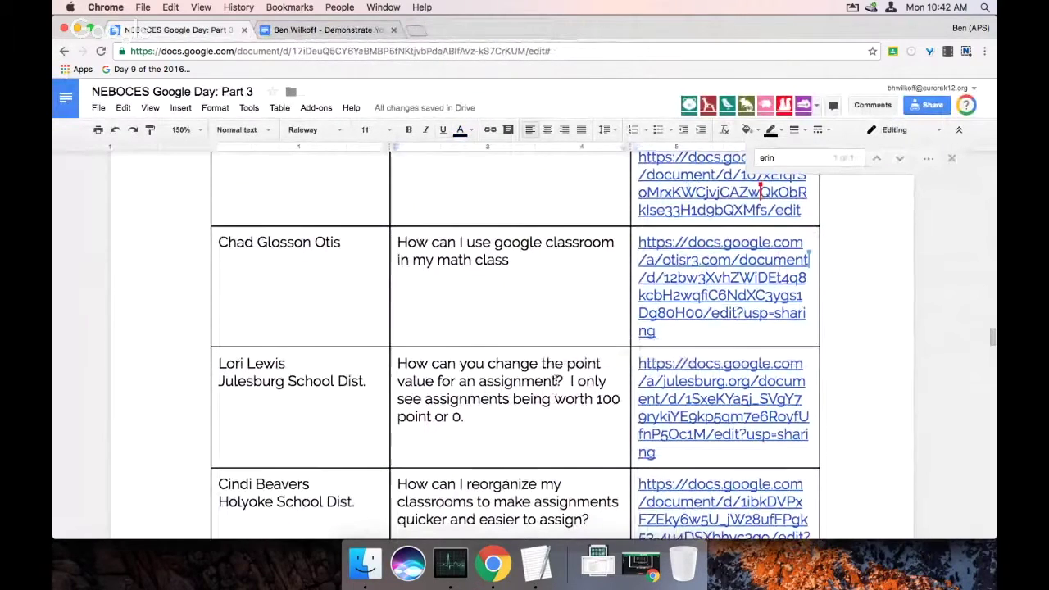
scroll(539, 407, "down", 4)
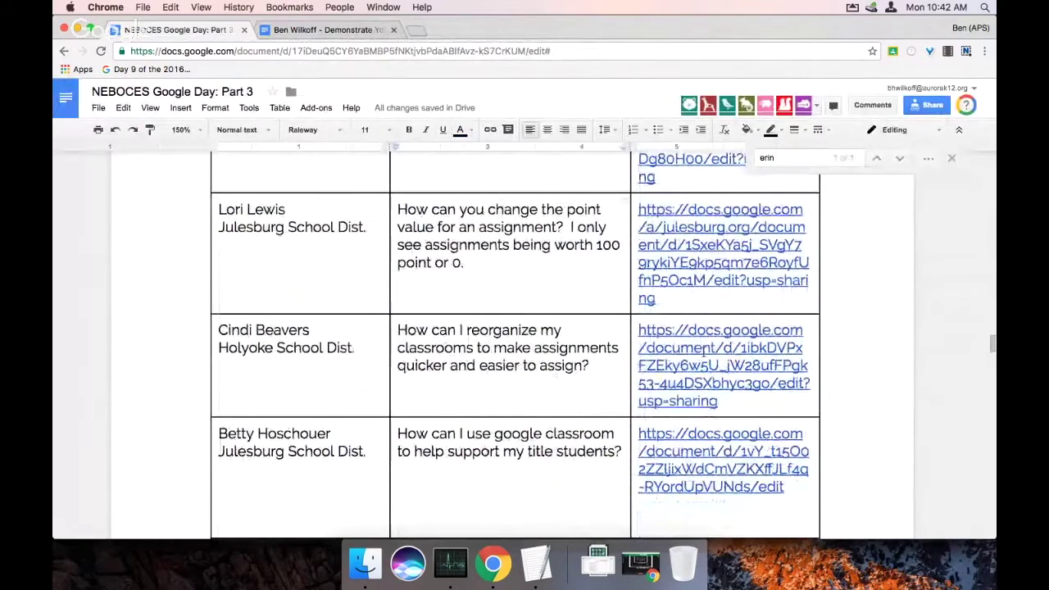
Step: Open the next participant's linked doc, scroll through it, and close it
left_click(704, 352)
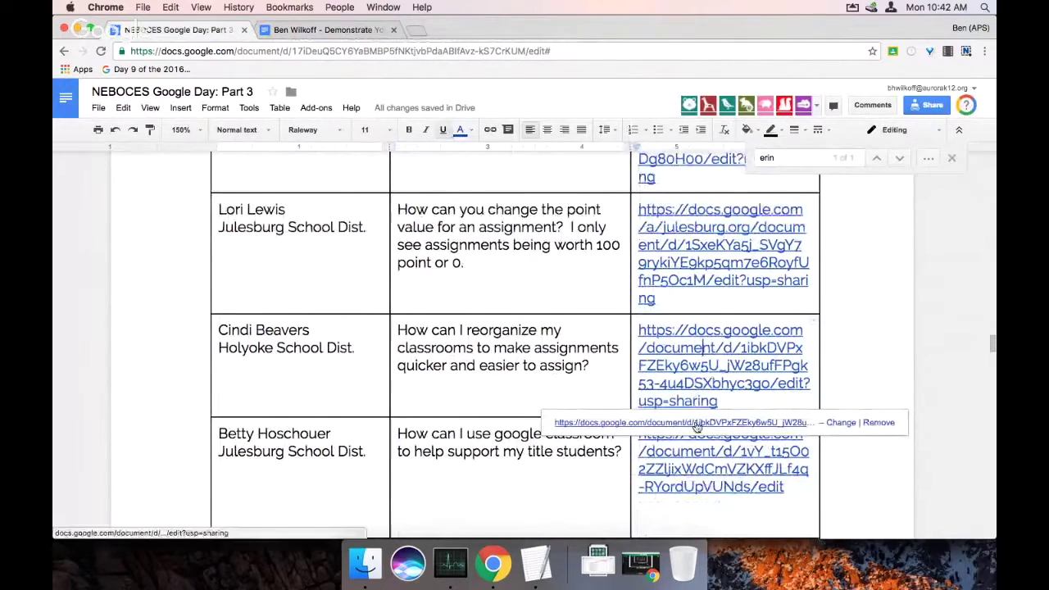
left_click(663, 422)
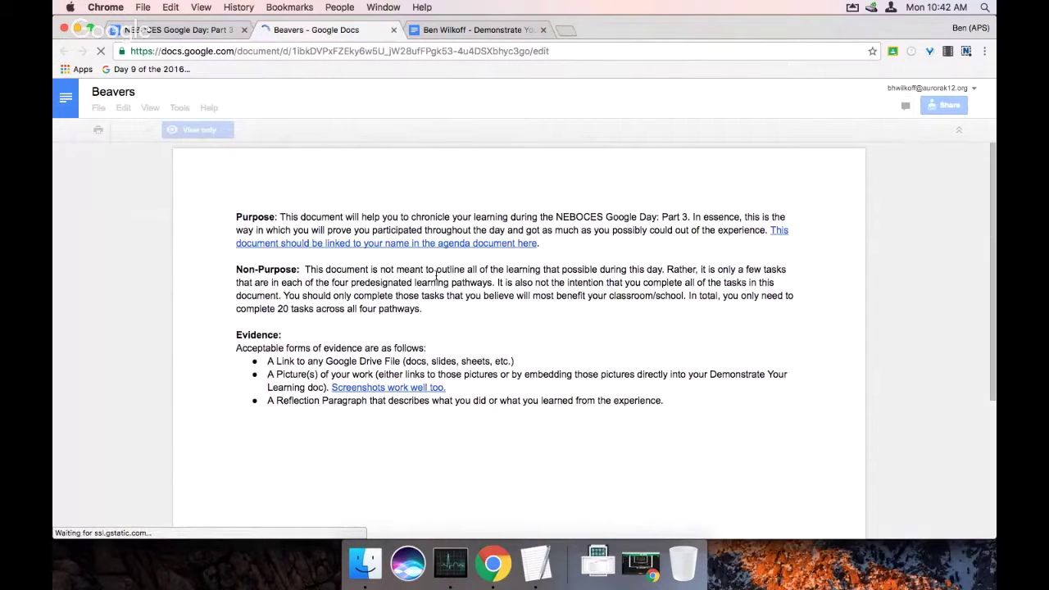
scroll(436, 278, "down", 10)
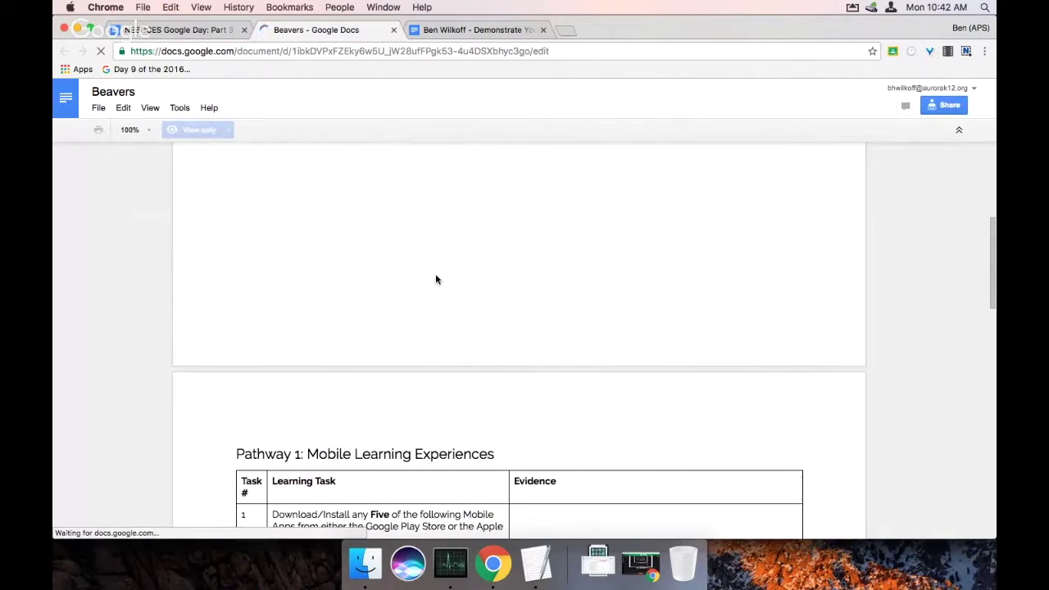
scroll(435, 279, "down", 7)
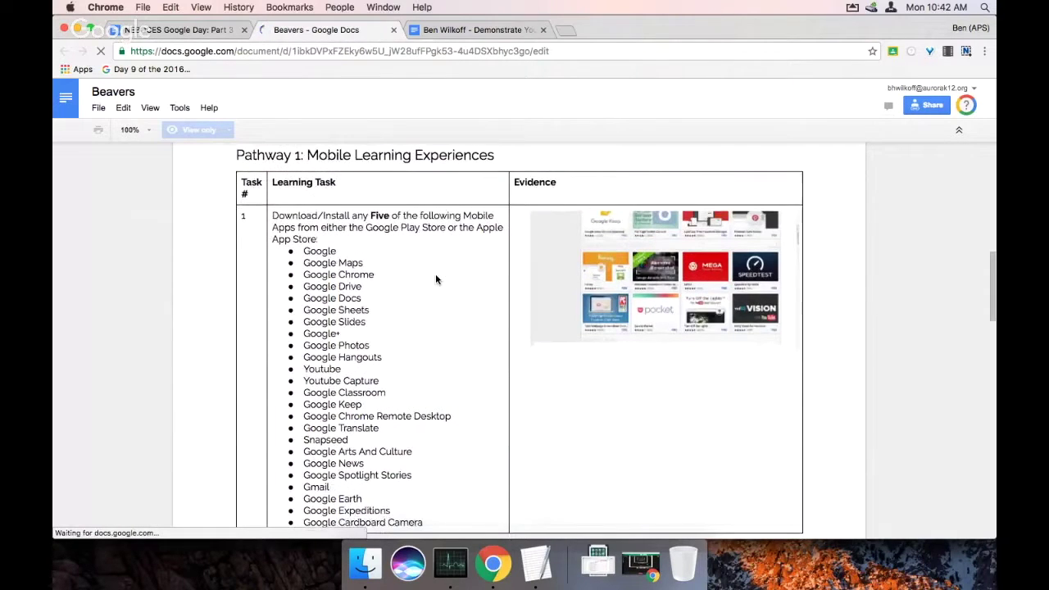
scroll(435, 280, "down", 5)
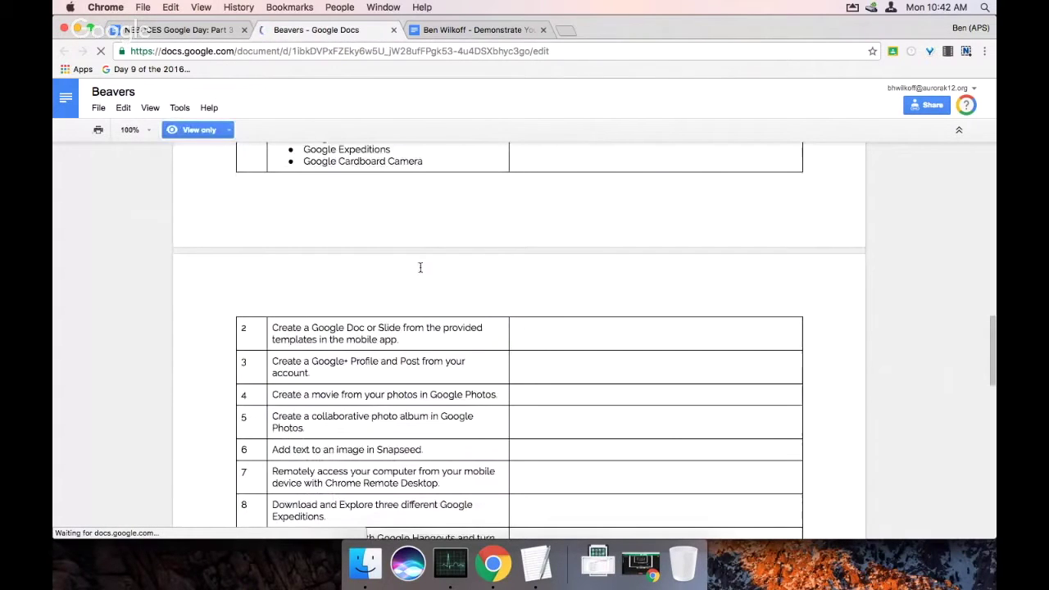
left_click(394, 30)
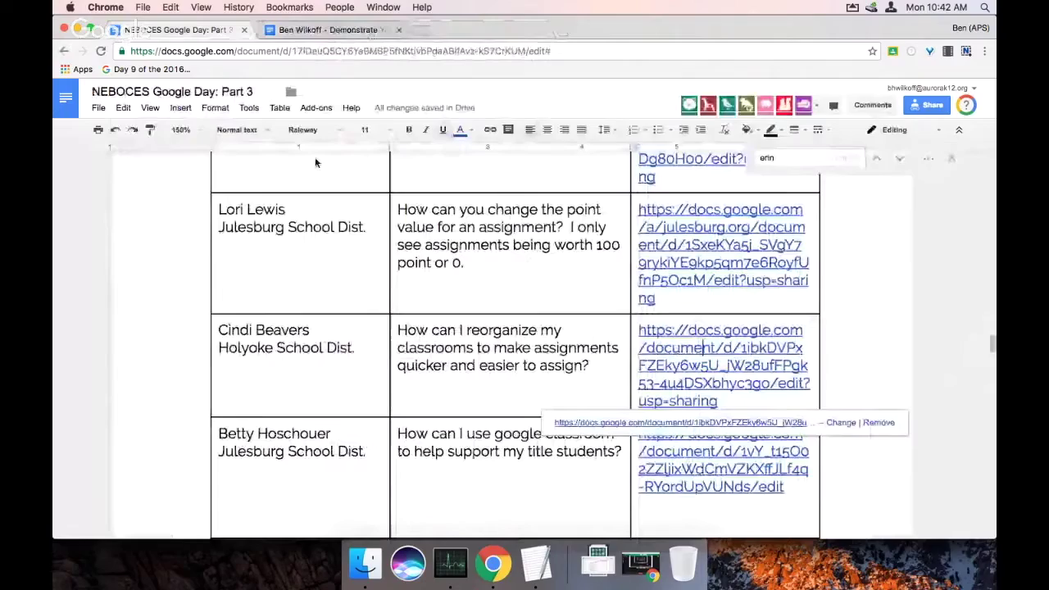
Step: Open the following participant's linked doc, review it top to bottom, and close it
scroll(446, 334, "down", 1)
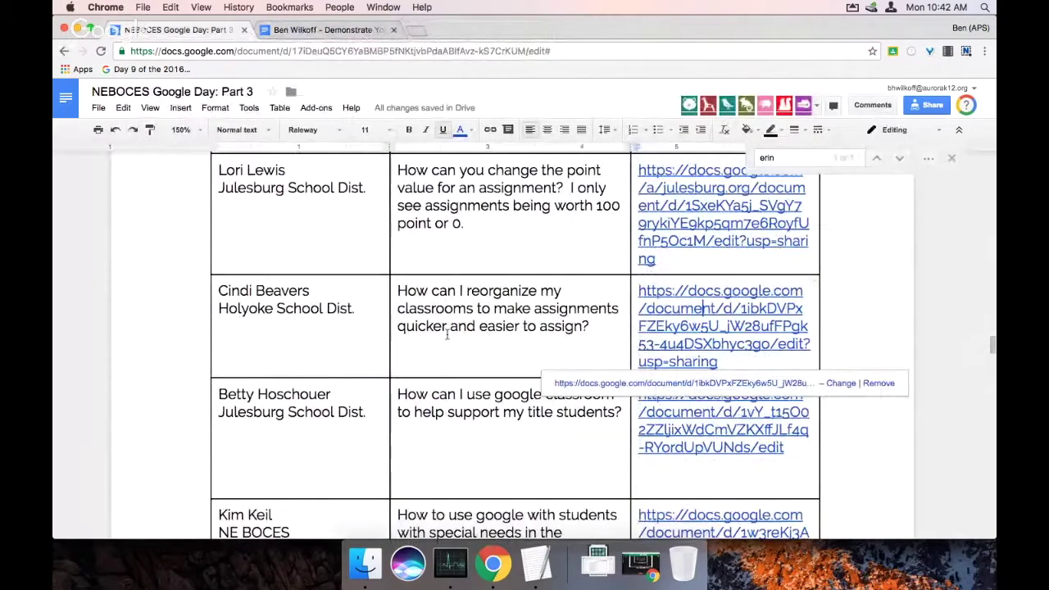
scroll(446, 334, "down", 8)
left_click(736, 264, "super")
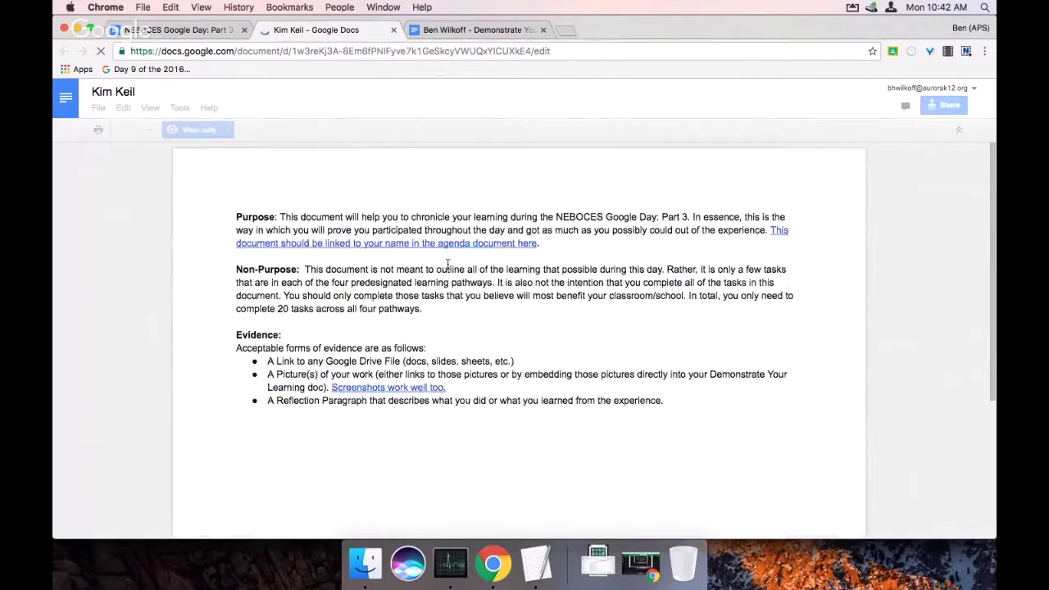
scroll(447, 264, "down", 5)
scroll(448, 263, "down", 12)
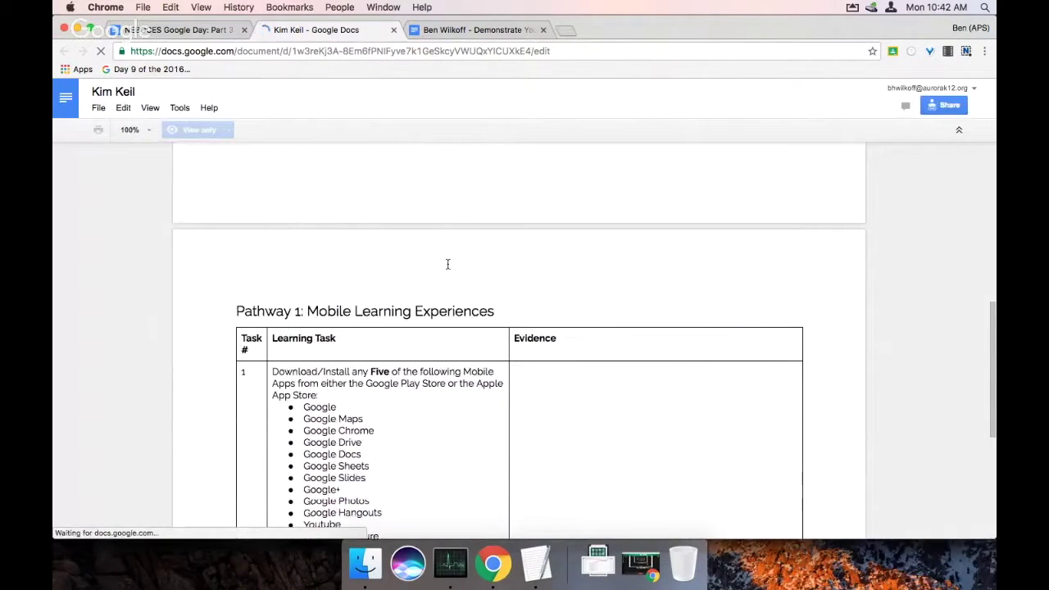
scroll(448, 263, "down", 3)
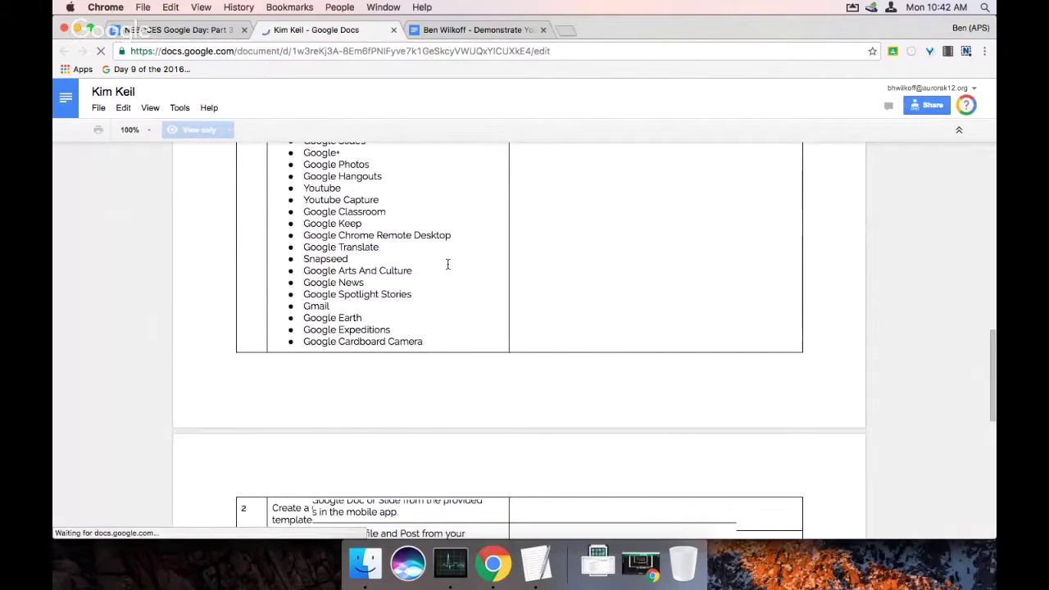
scroll(445, 264, "down", 6)
scroll(457, 281, "up", 20)
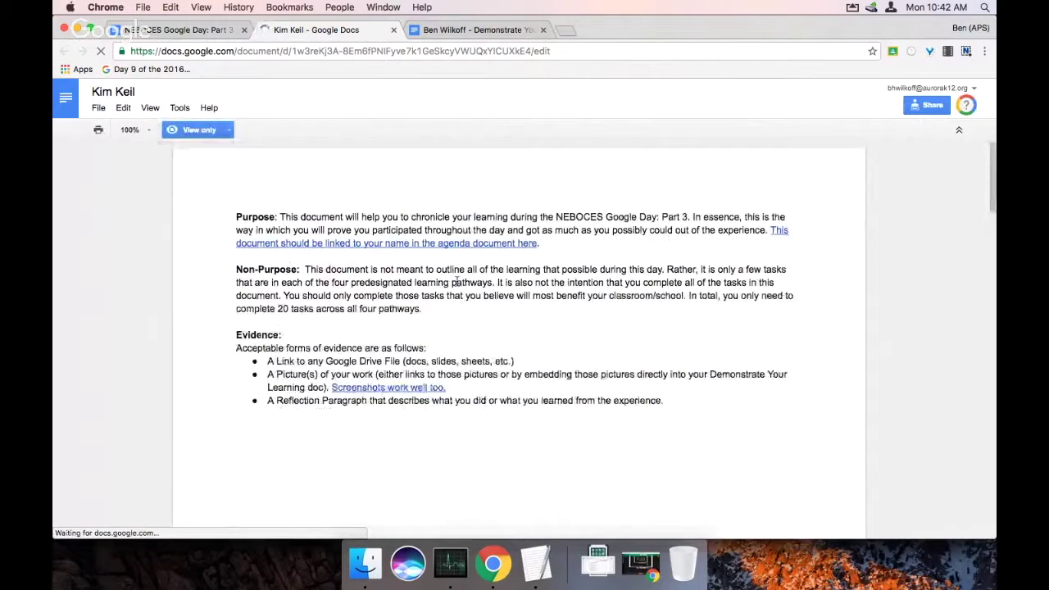
scroll(451, 282, "down", 5)
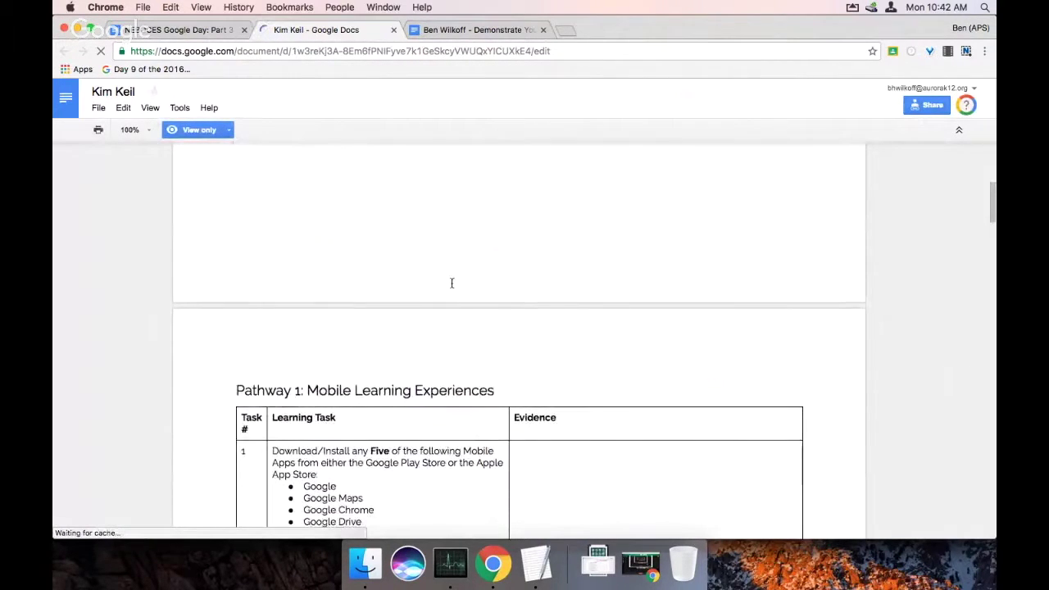
scroll(452, 282, "down", 1)
scroll(451, 283, "down", 3)
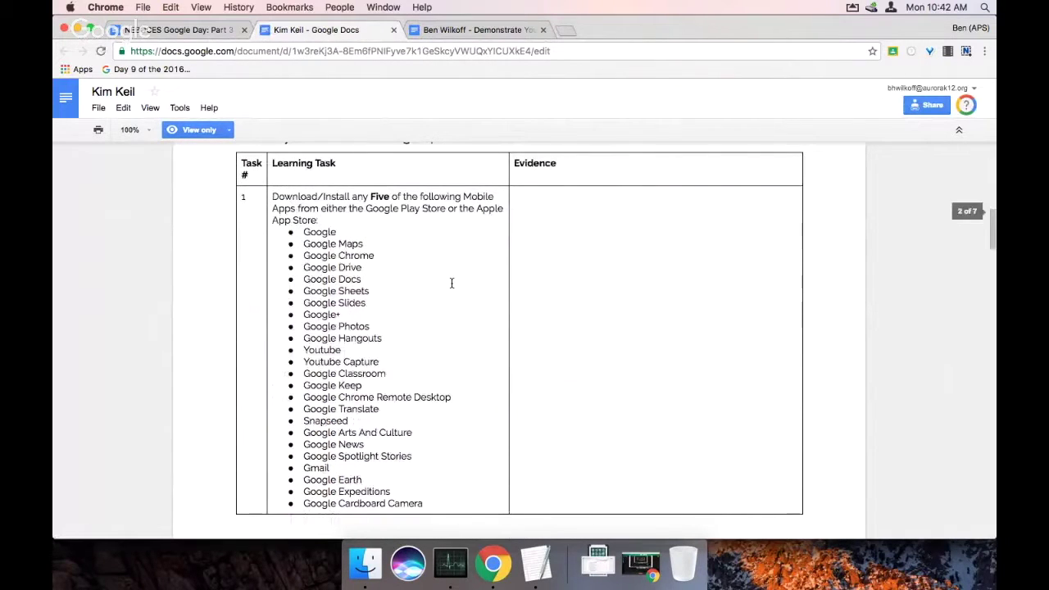
scroll(452, 283, "up", 1)
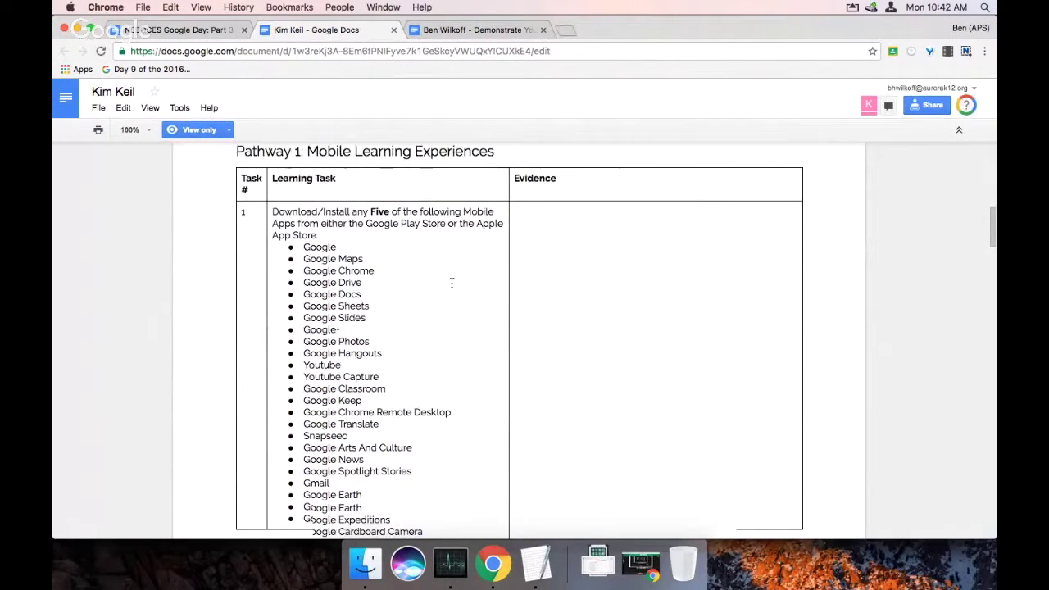
scroll(451, 283, "down", 10)
scroll(451, 283, "up", 20)
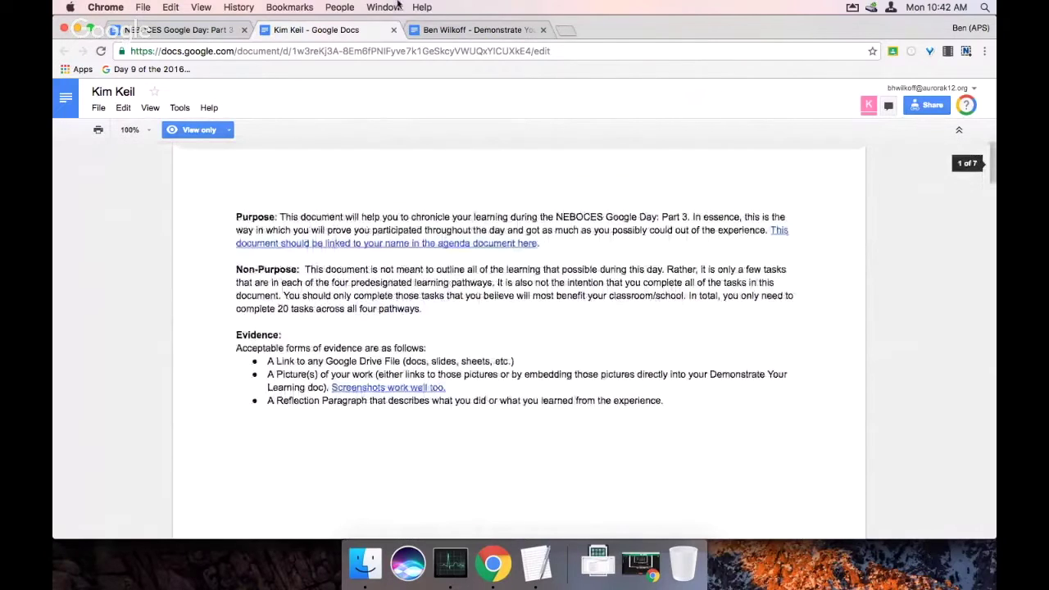
left_click(394, 31)
Step: Open the last row's participant doc from the agenda table in a new tab
left_click(564, 367)
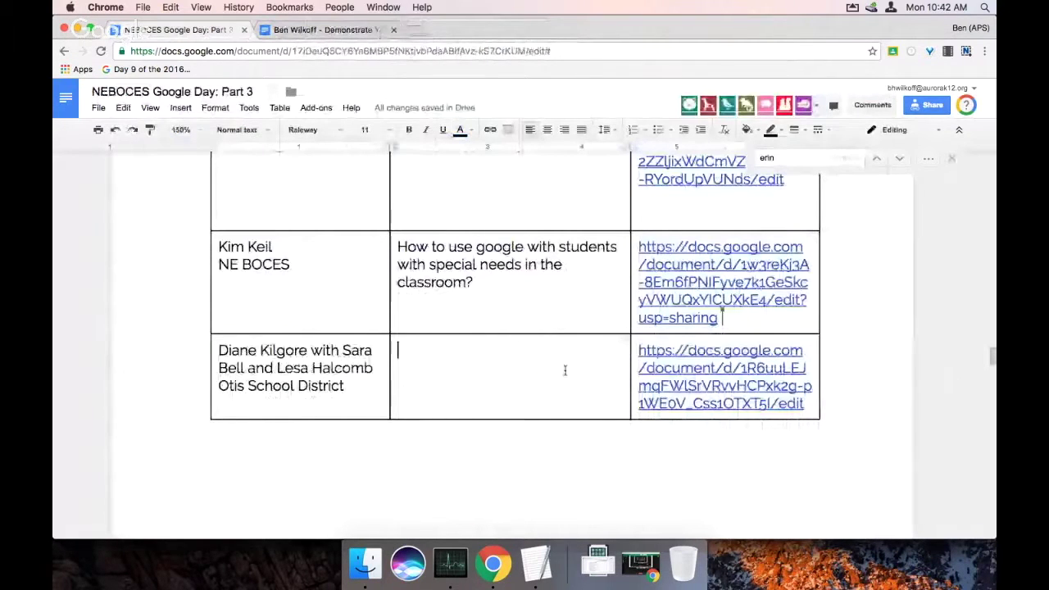
scroll(597, 369, "down", 5)
scroll(602, 367, "down", 1)
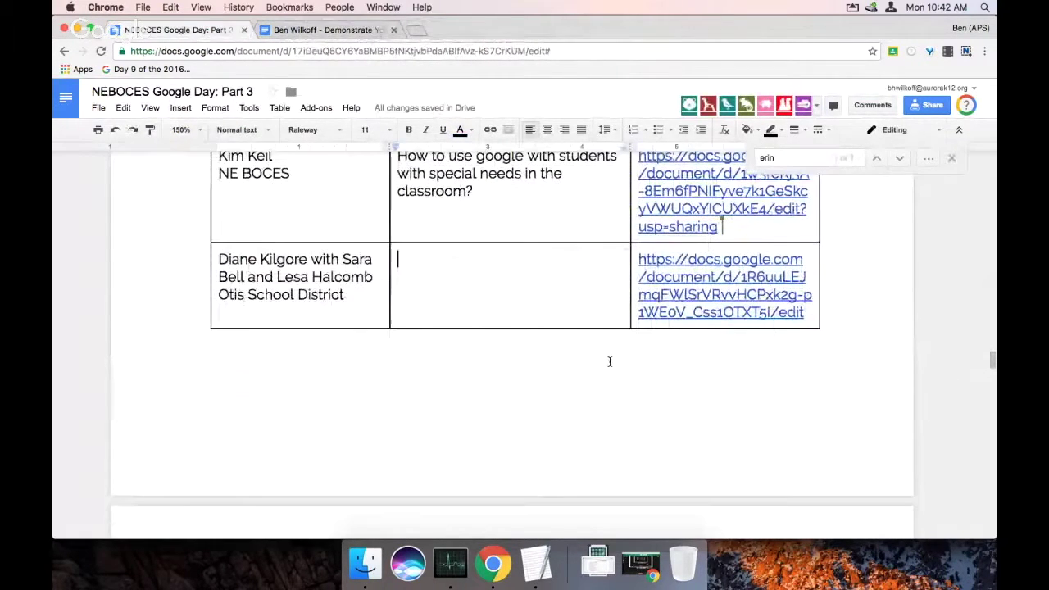
left_click(711, 312)
left_click(719, 339)
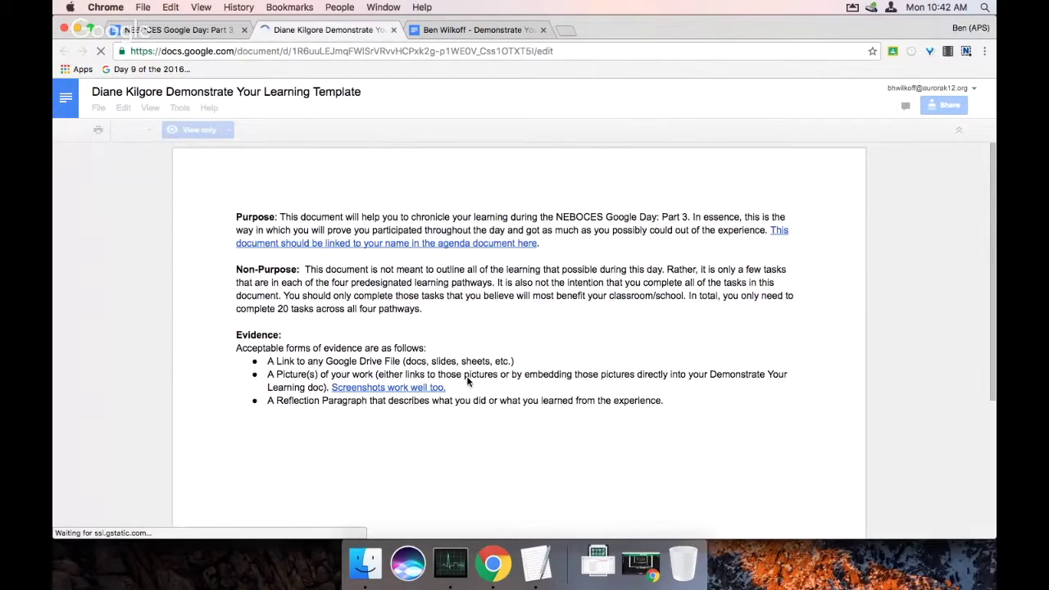
Step: Copy the Slides URL from task 2's Evidence cell and load it in a new tab
scroll(467, 380, "down", 10)
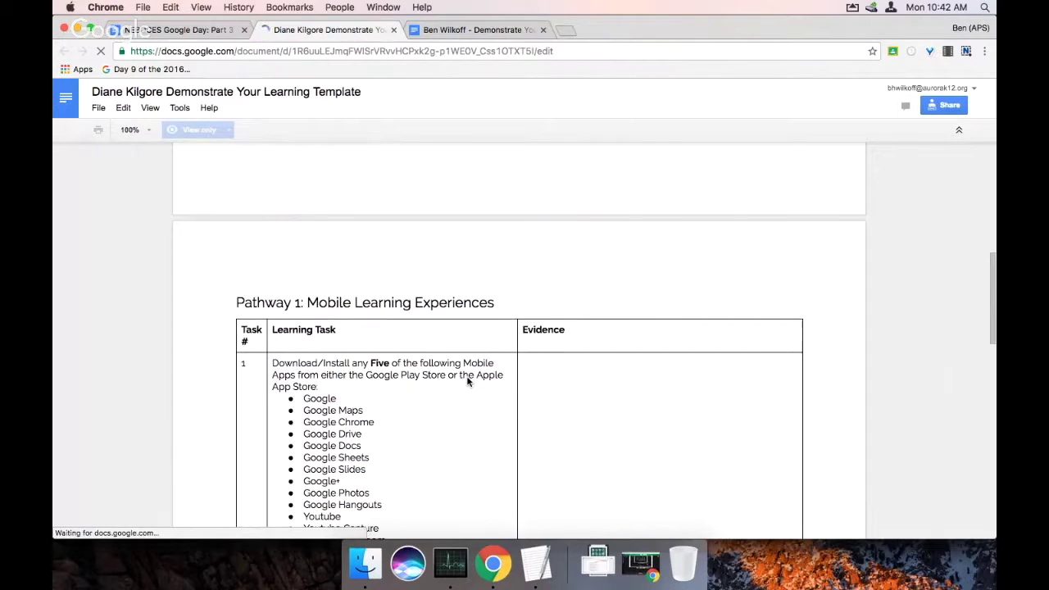
scroll(468, 380, "down", 5)
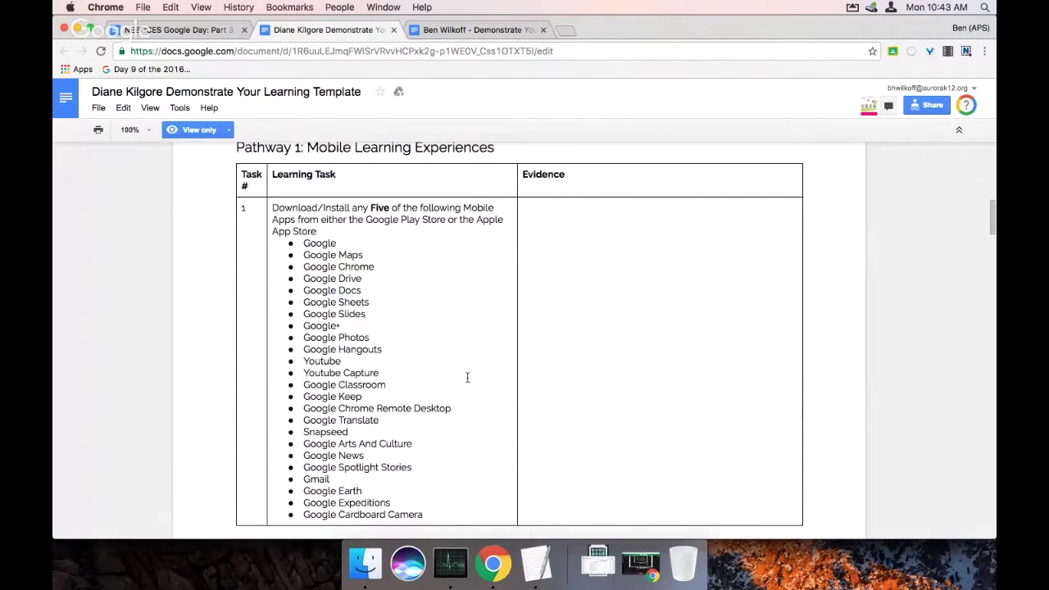
scroll(468, 376, "down", 8)
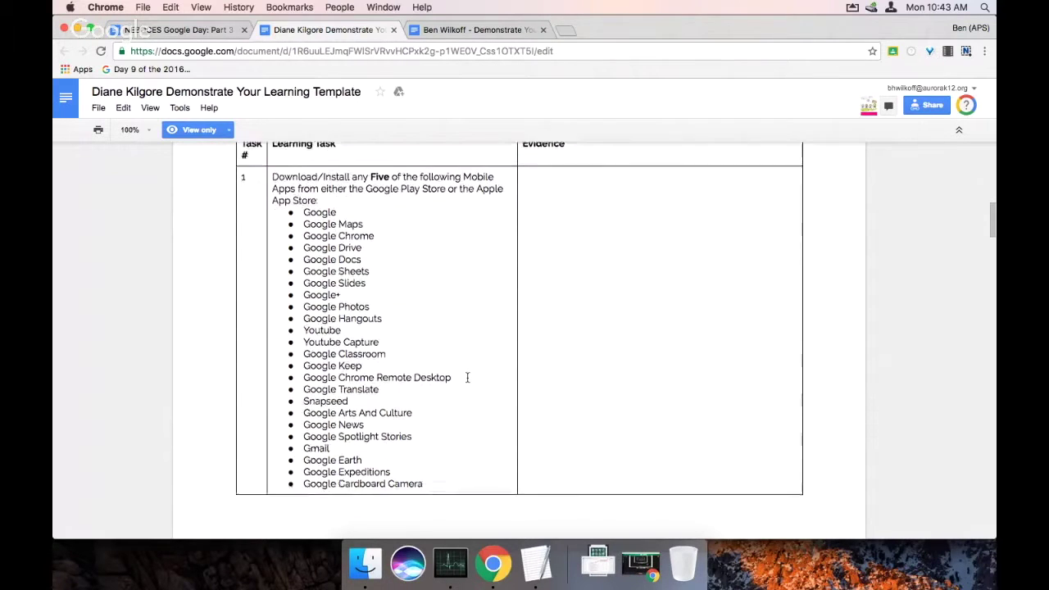
scroll(467, 377, "down", 3)
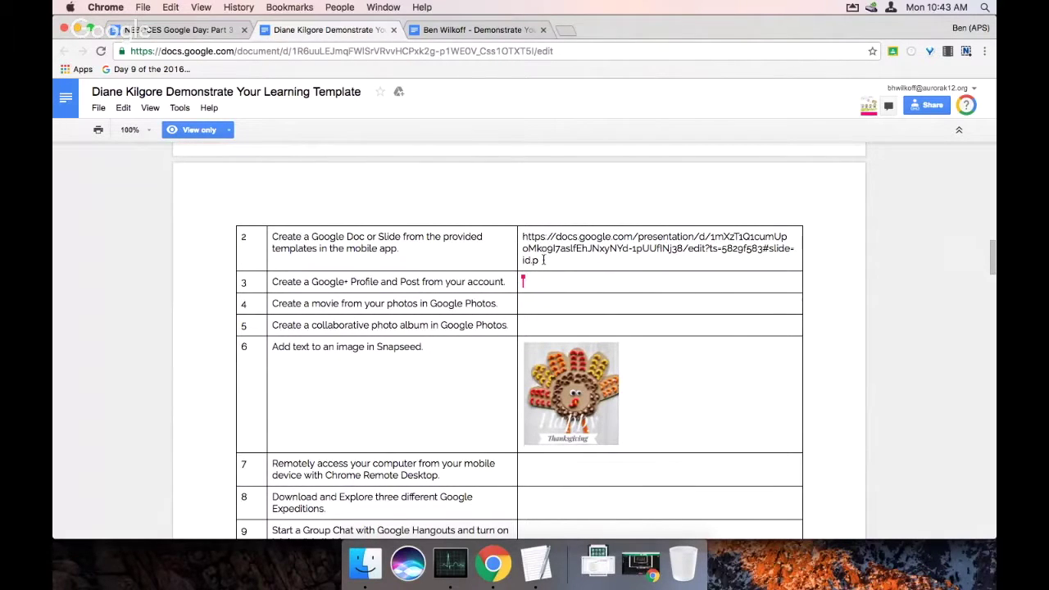
left_click_drag(543, 260, 520, 238)
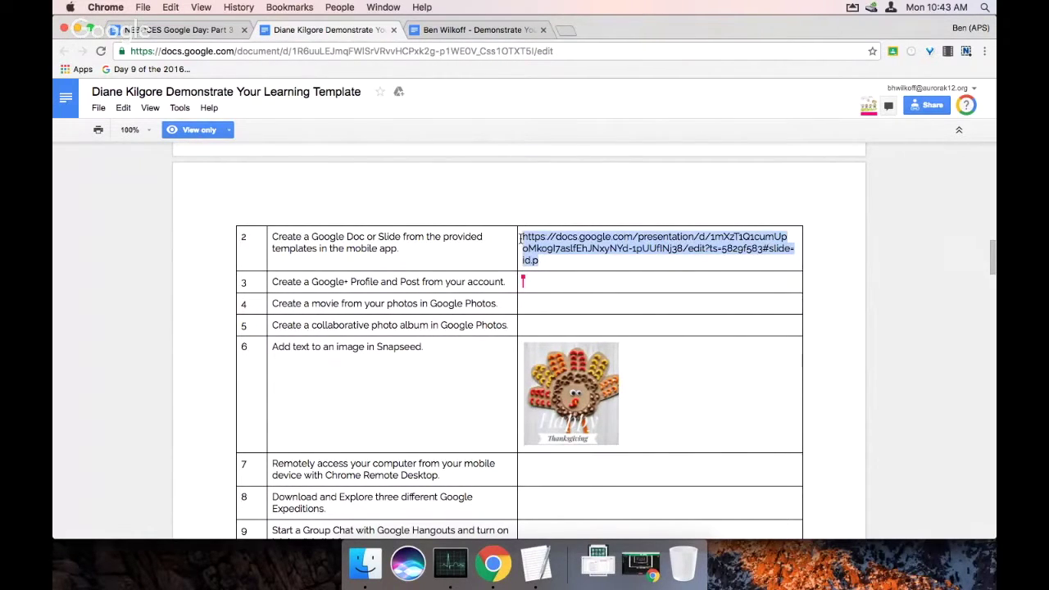
key("super+c")
key("super+t")
key("super+v")
key("Return")
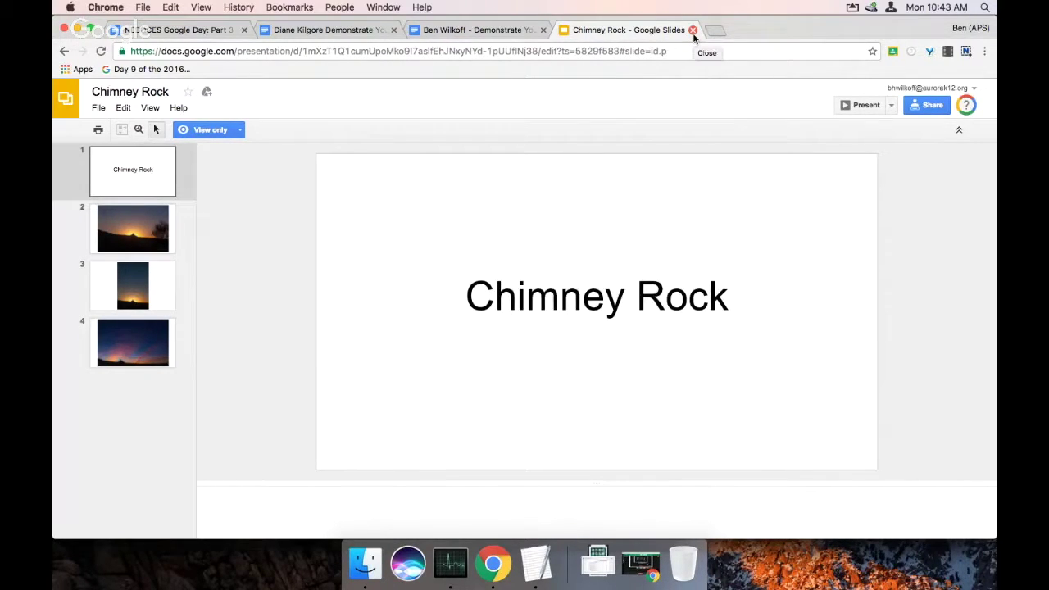
Step: View Chimney Rock slides 2, 3 and 4, then close the presentation and participant's doc
left_click(145, 219)
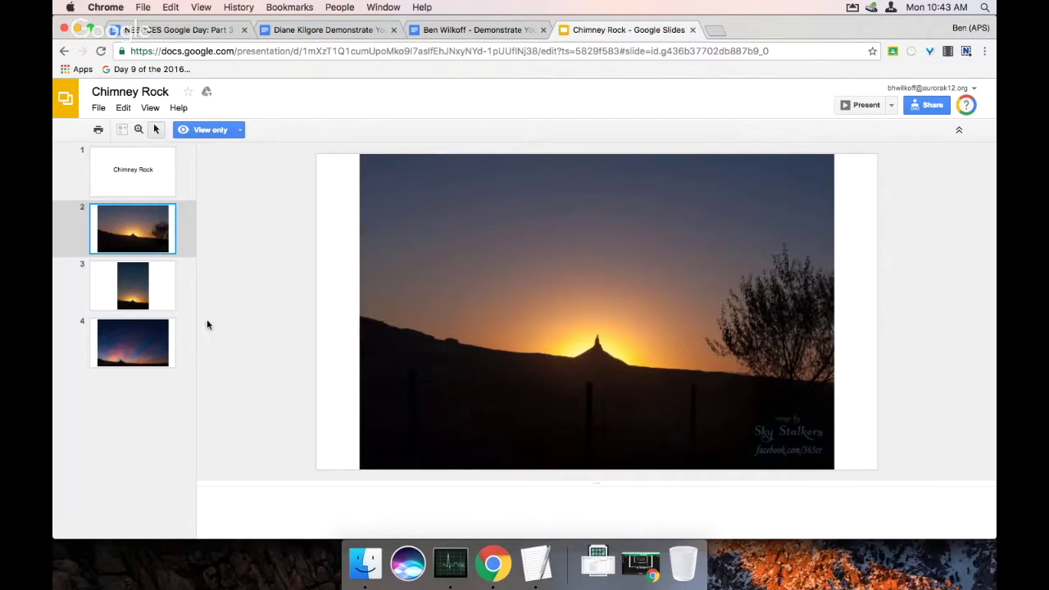
left_click(151, 296)
left_click(146, 361)
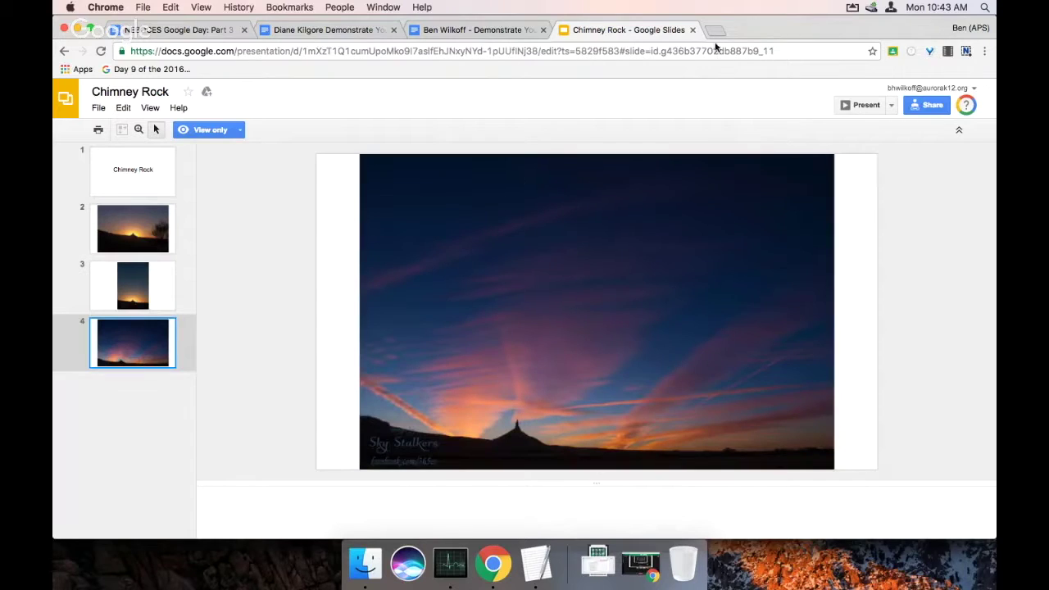
left_click(692, 29)
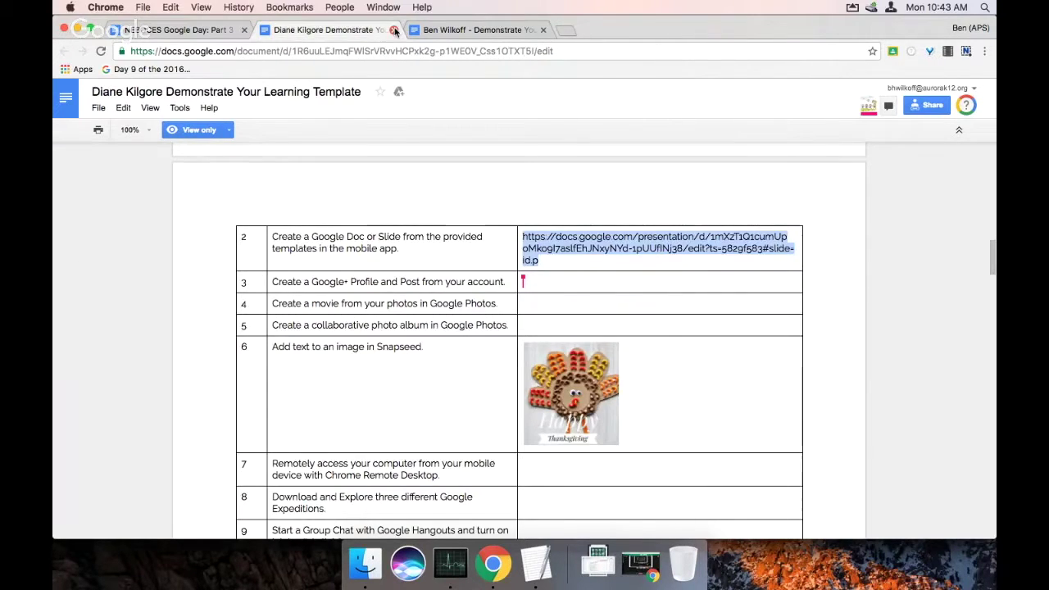
left_click(394, 31)
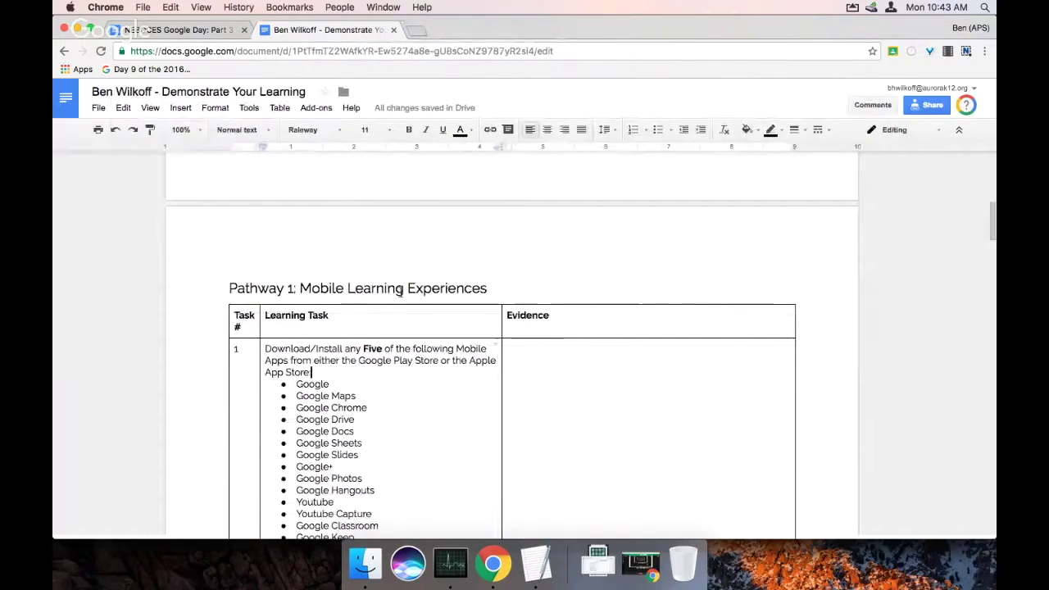
Step: Back in the agenda, open the next participant's doc link and close its permission-denied page
key("ctrl+shift+Tab")
scroll(520, 273, "down", 5)
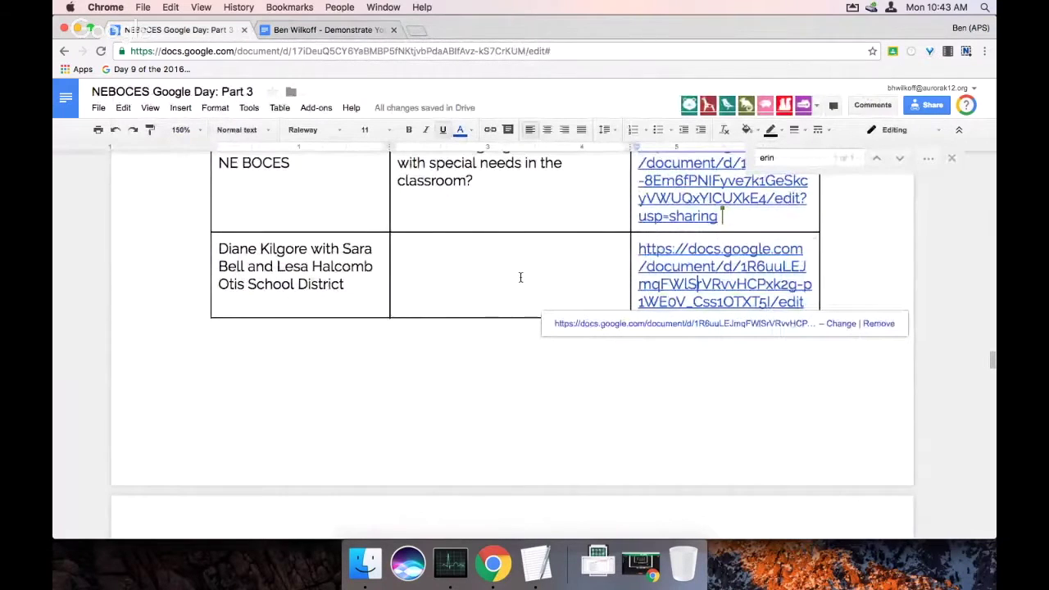
scroll(520, 277, "down", 5)
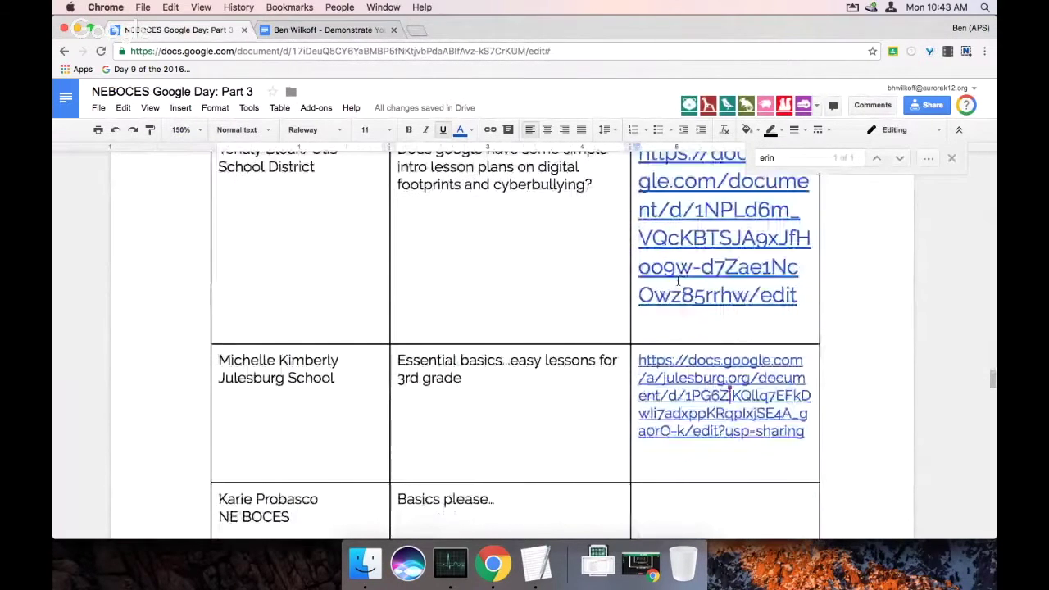
left_click(693, 266)
left_click(698, 321)
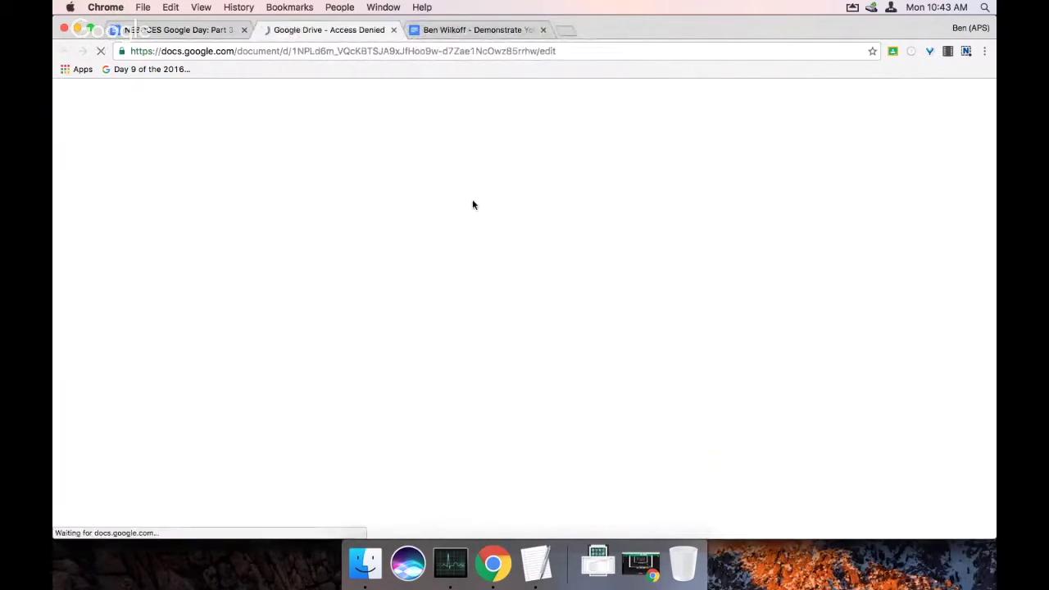
left_click(394, 30)
Step: Open the Julesburg School row's linked document, then close its tab
scroll(449, 322, "down", 2)
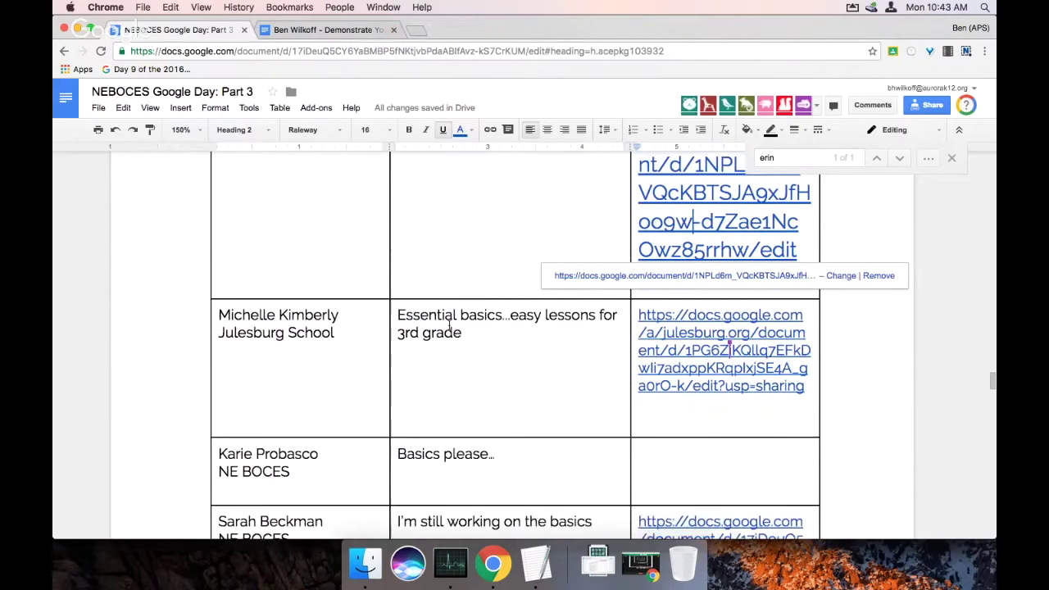
scroll(449, 322, "down", 1)
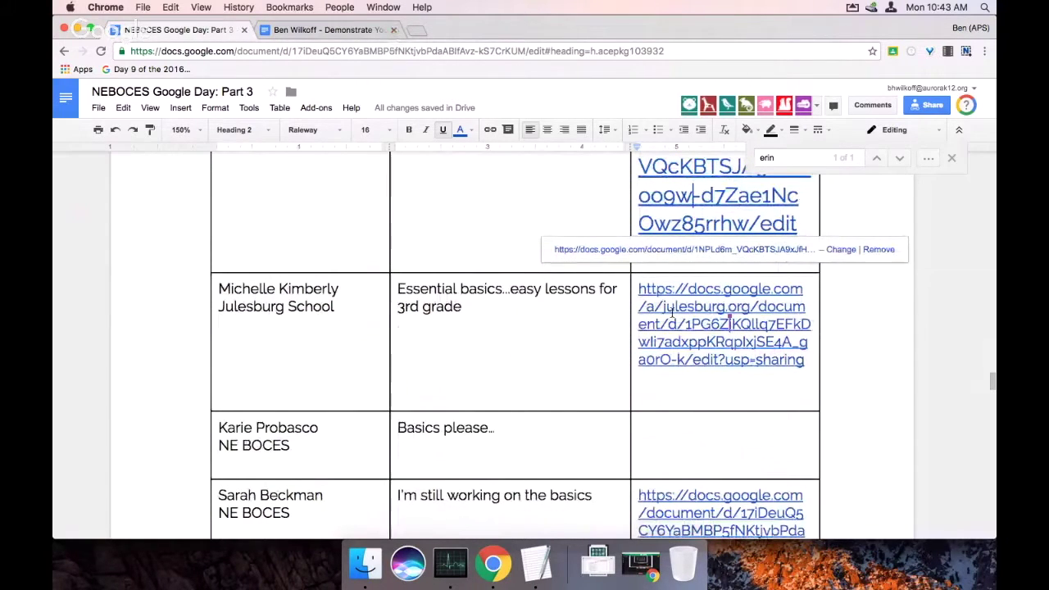
left_click(672, 312)
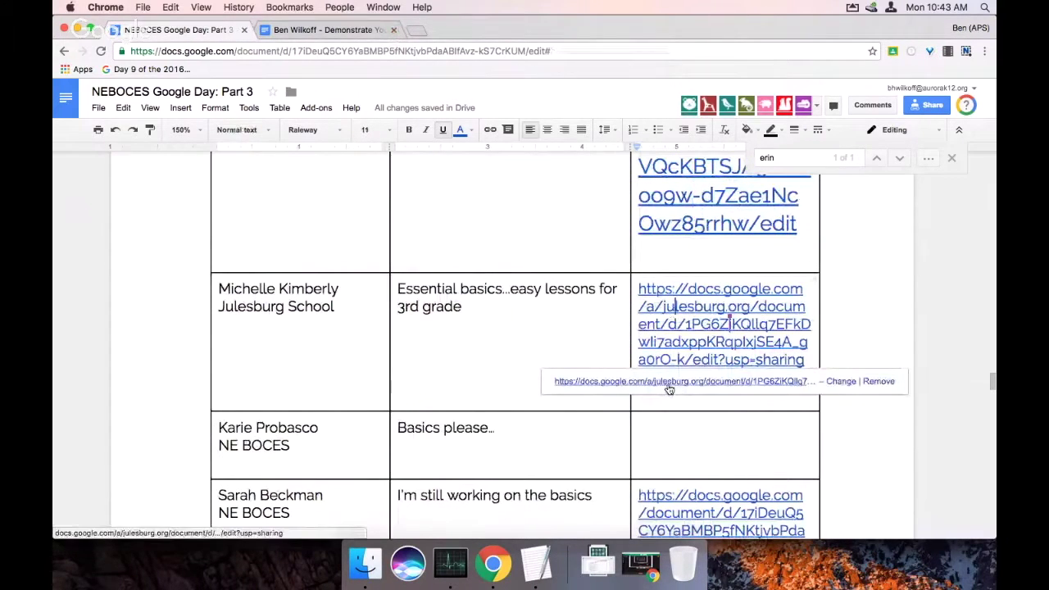
left_click(623, 381)
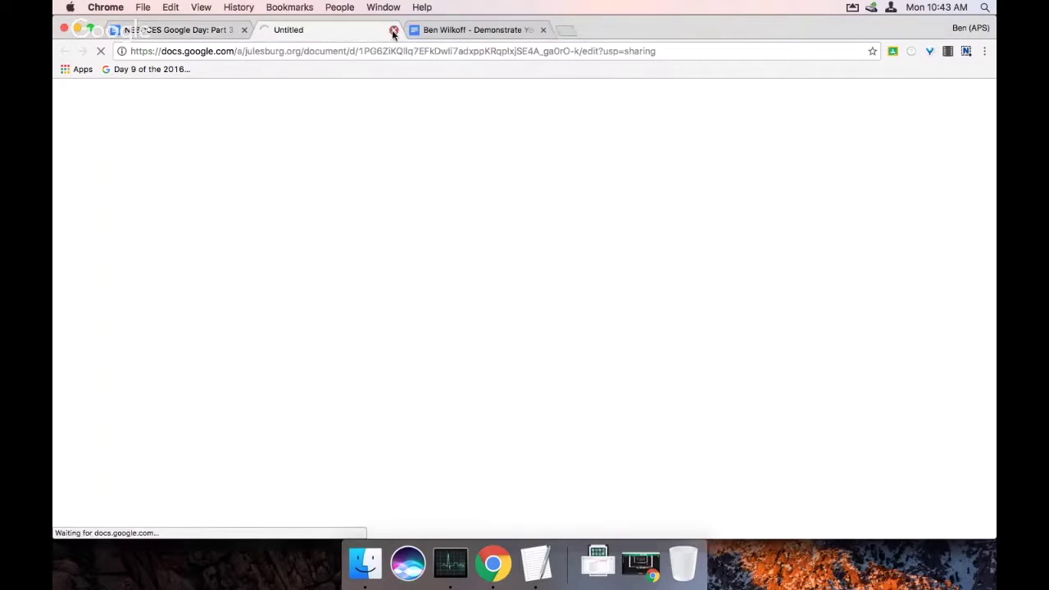
left_click(393, 30)
Step: Check the NE BOCES row's link by copying its URL into a new tab, then close the duplicates
scroll(769, 465, "down", 5)
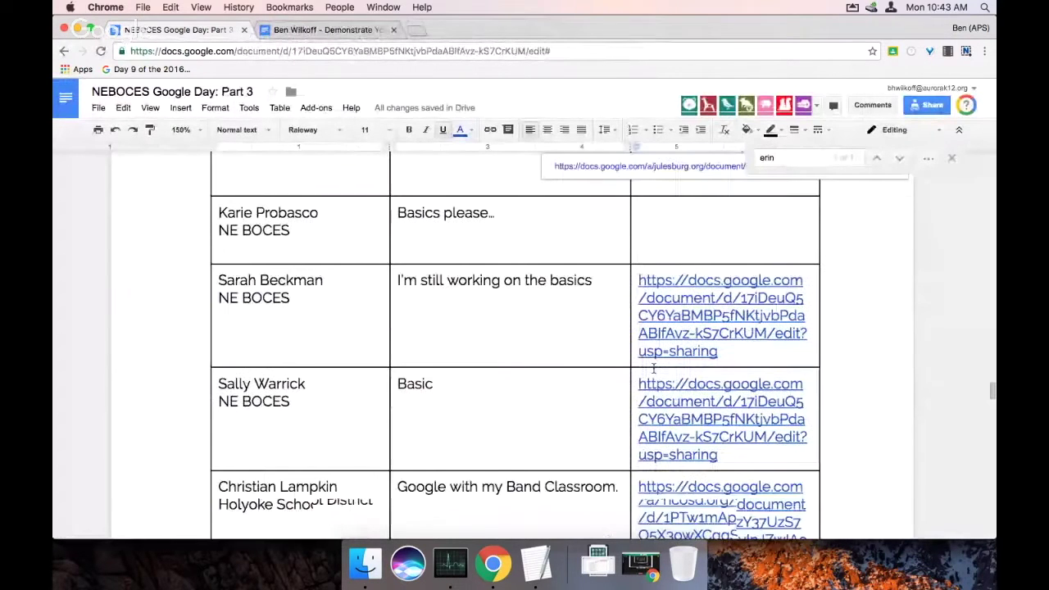
left_click(722, 322)
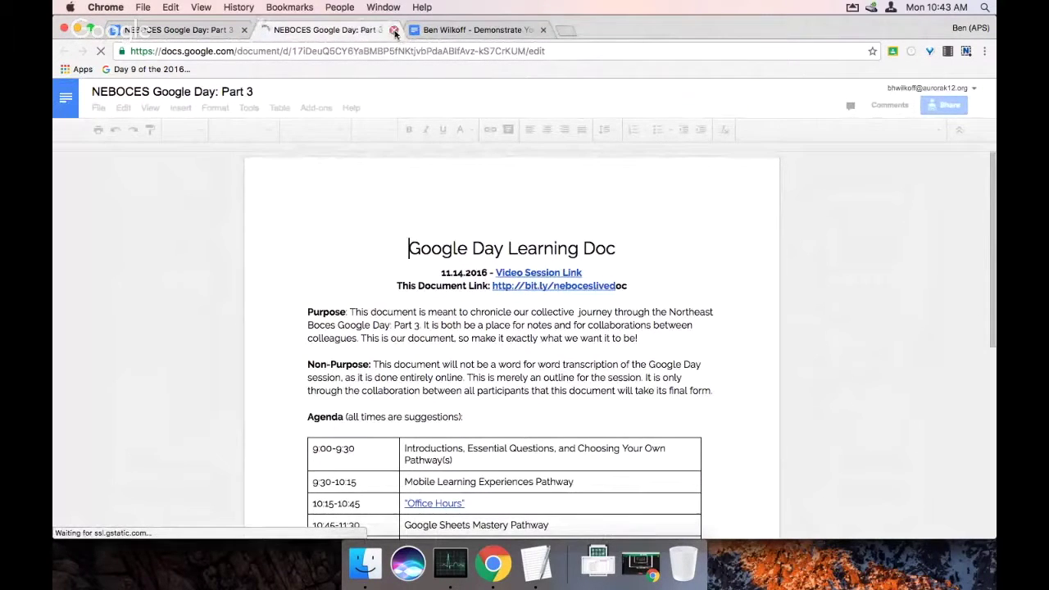
key("super+w")
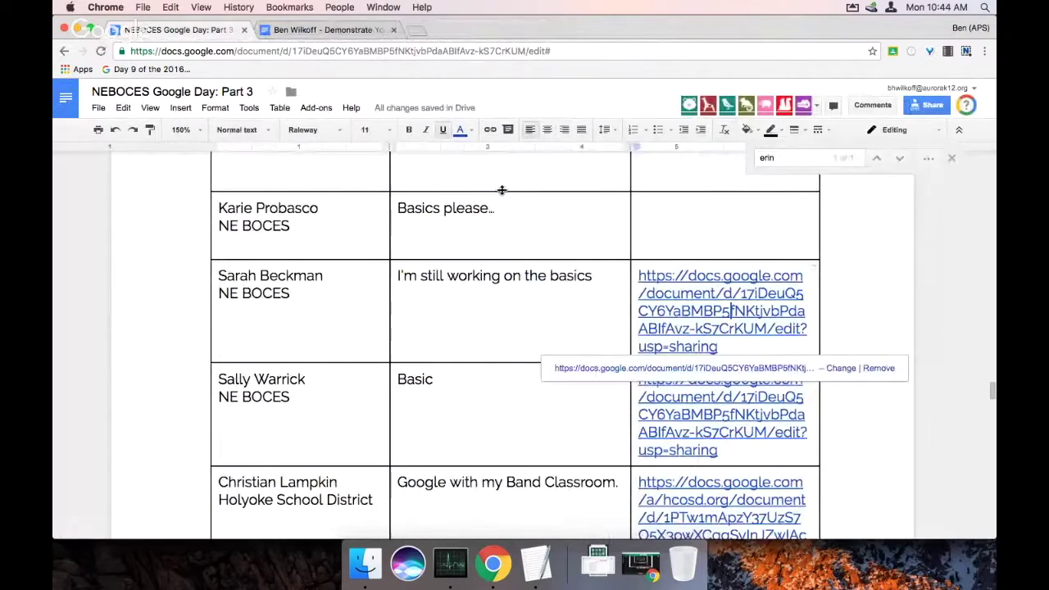
left_click_drag(725, 348, 638, 279)
key("super+c")
key("super+t")
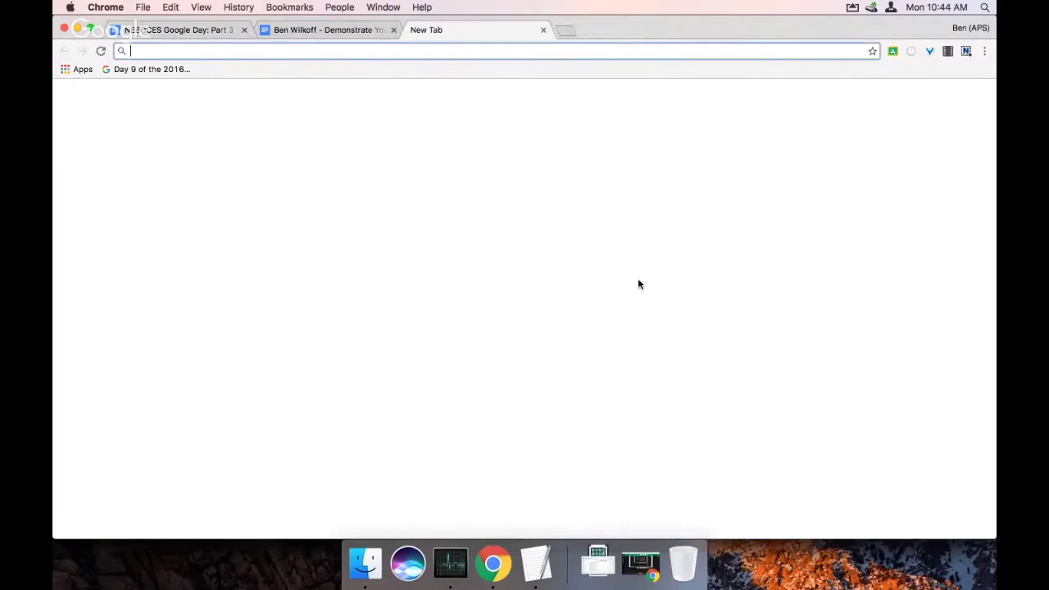
key("super+v")
key("Return")
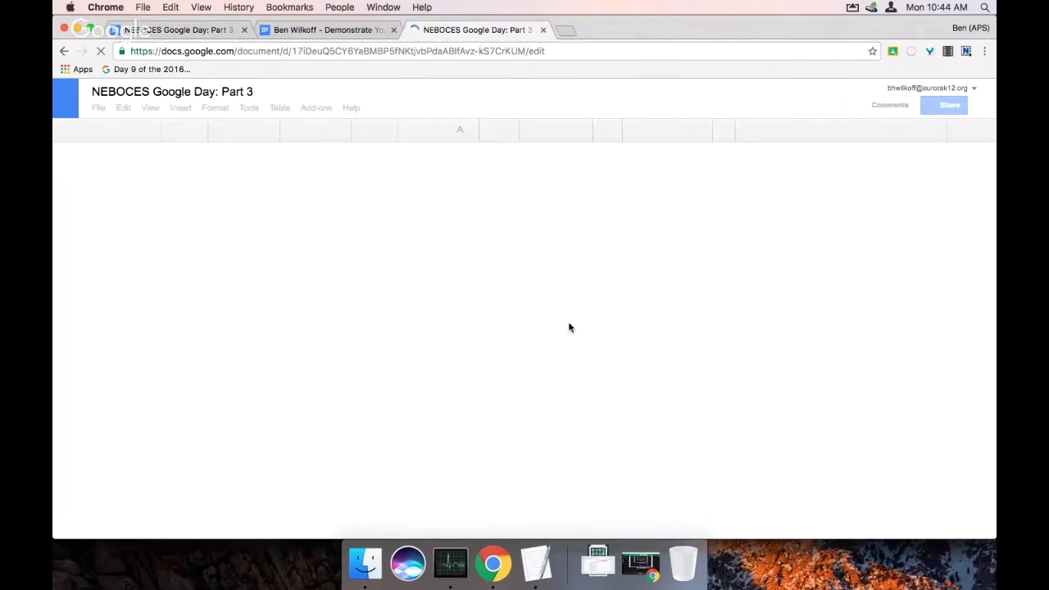
key("super+w")
left_click(479, 342)
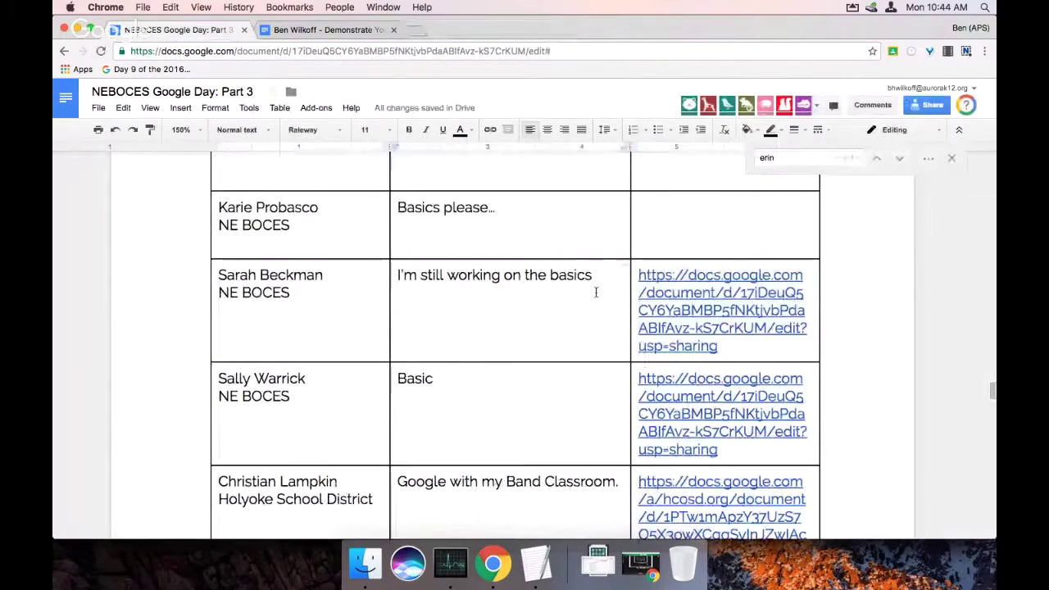
Step: Open the Basic row's linked document and close the duplicate agenda tab it produced
scroll(596, 292, "down", 2)
left_click(705, 357)
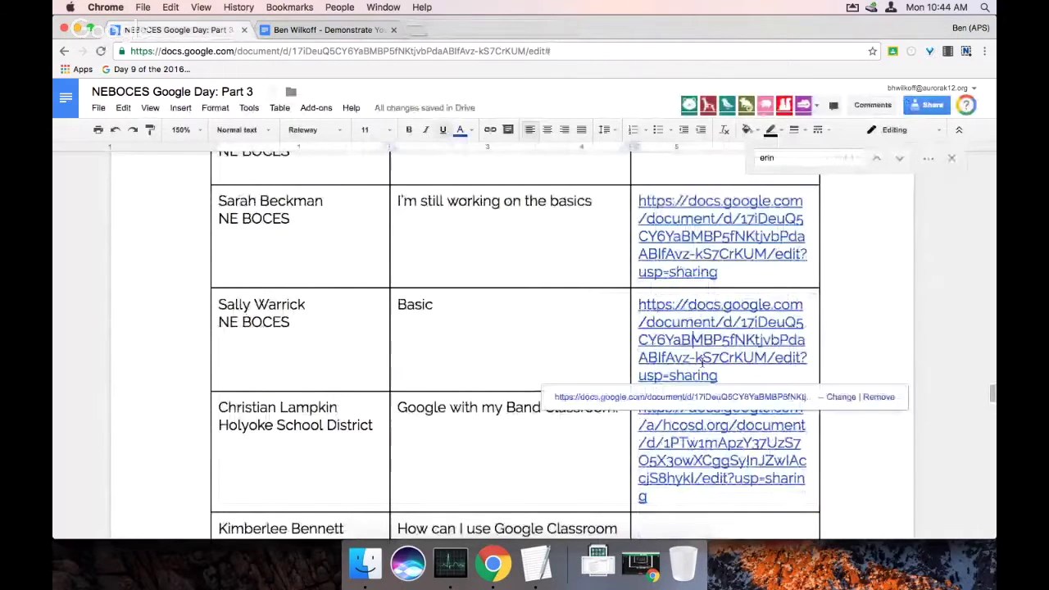
left_click(721, 399)
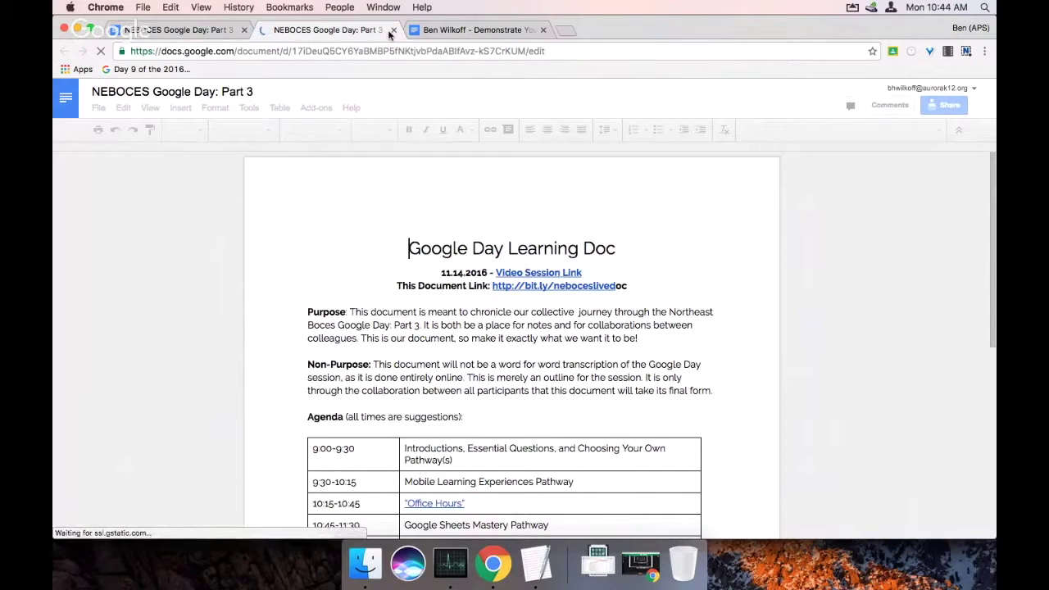
key("super+w")
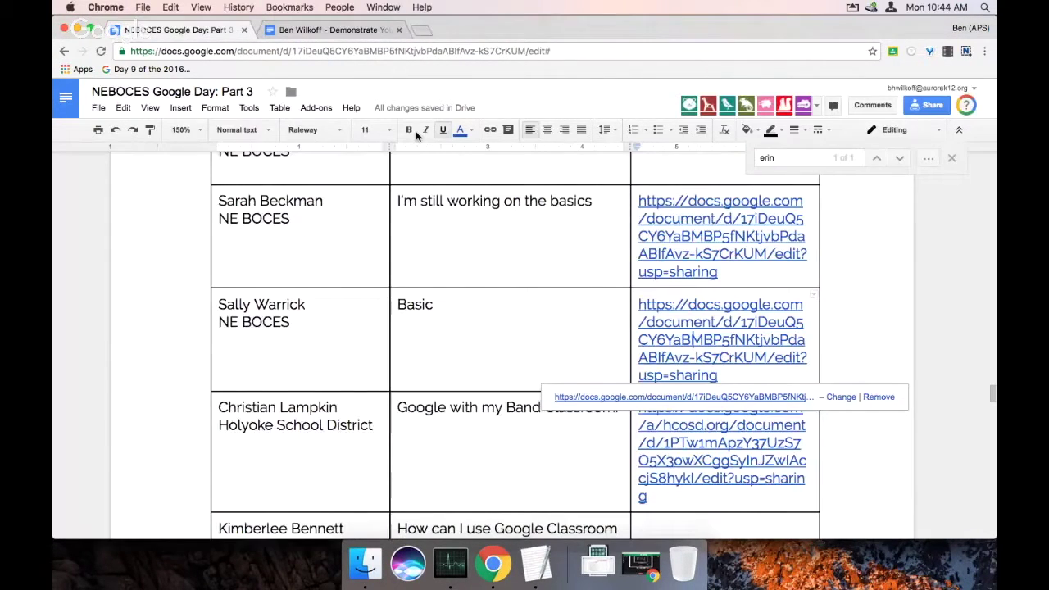
Step: Open the Holyoke School District participant's linked document from its row
scroll(573, 344, "down", 3)
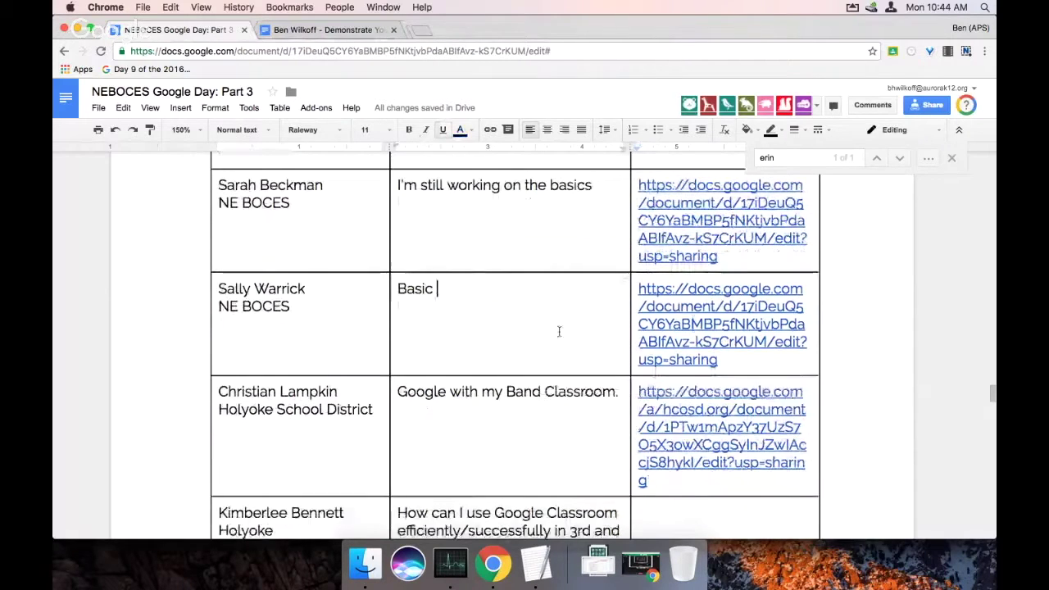
left_click(662, 326)
left_click(678, 397)
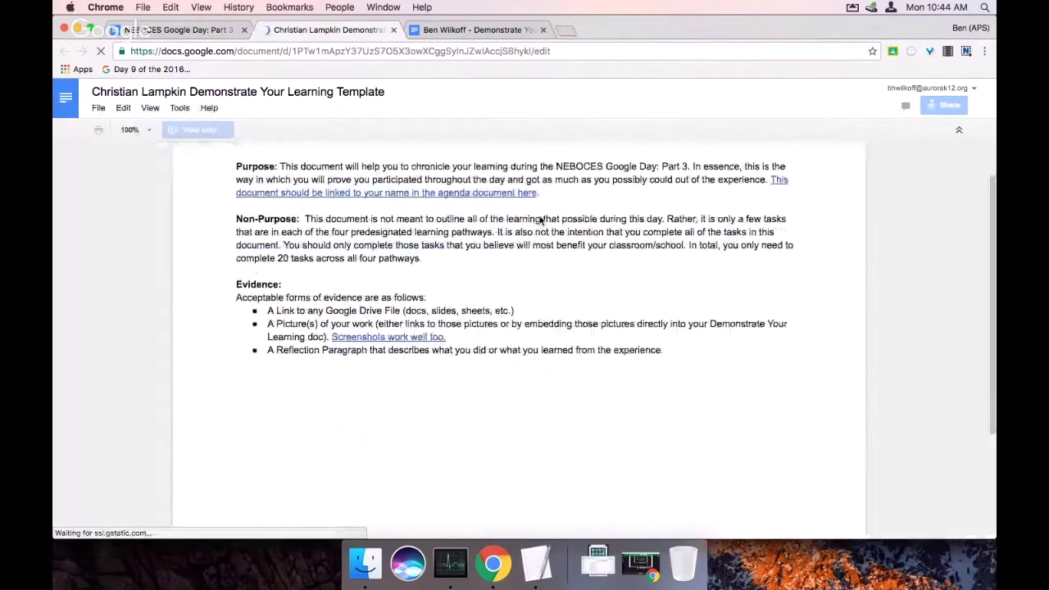
Step: Review the Holyoke template's evidence for tasks 1, 4 and 5, then close it
scroll(539, 219, "down", 5)
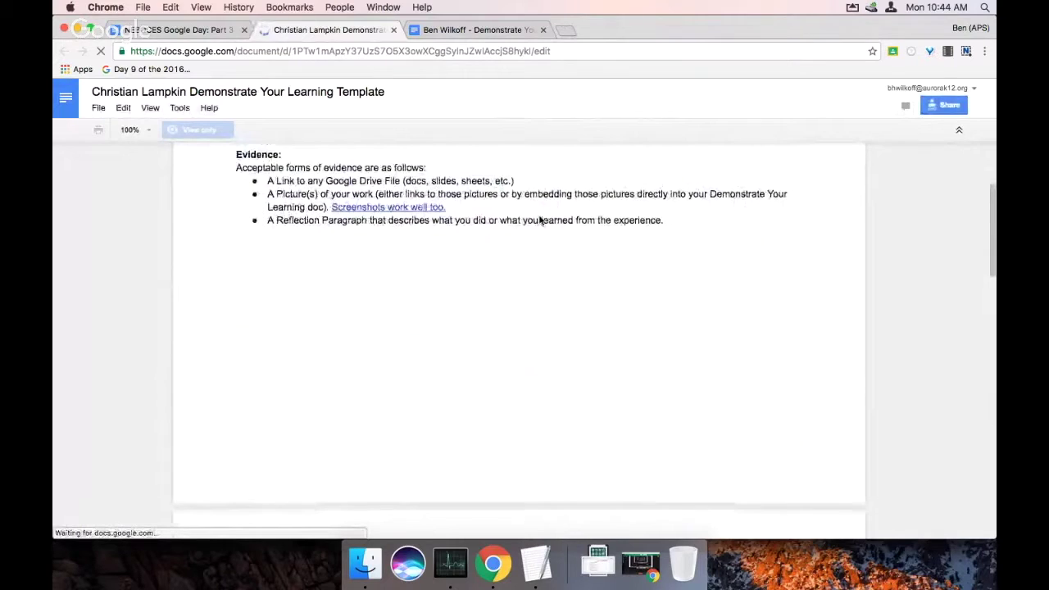
scroll(539, 220, "down", 12)
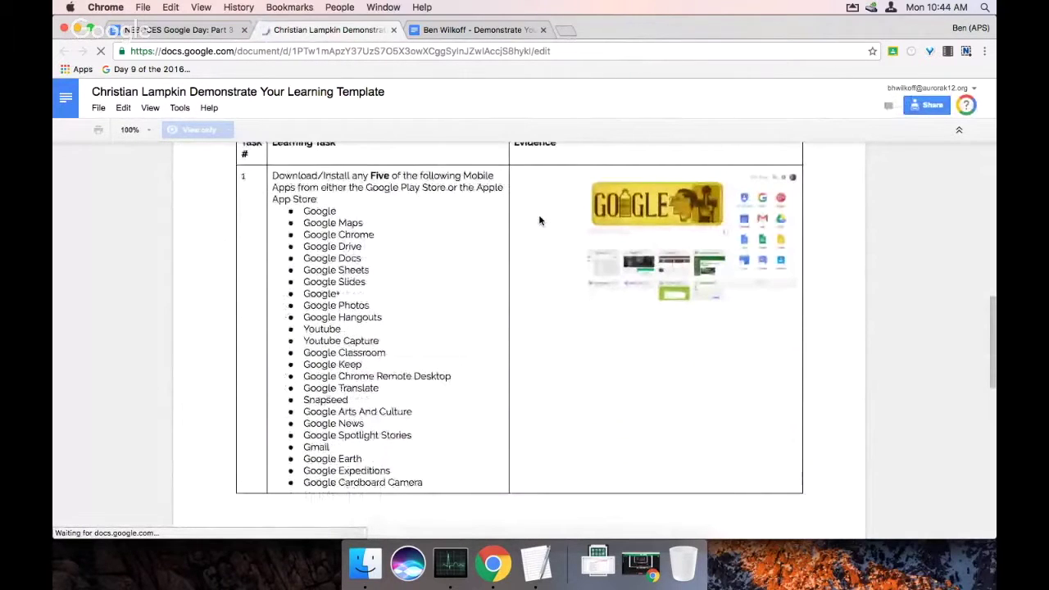
scroll(539, 219, "down", 7)
scroll(539, 219, "down", 15)
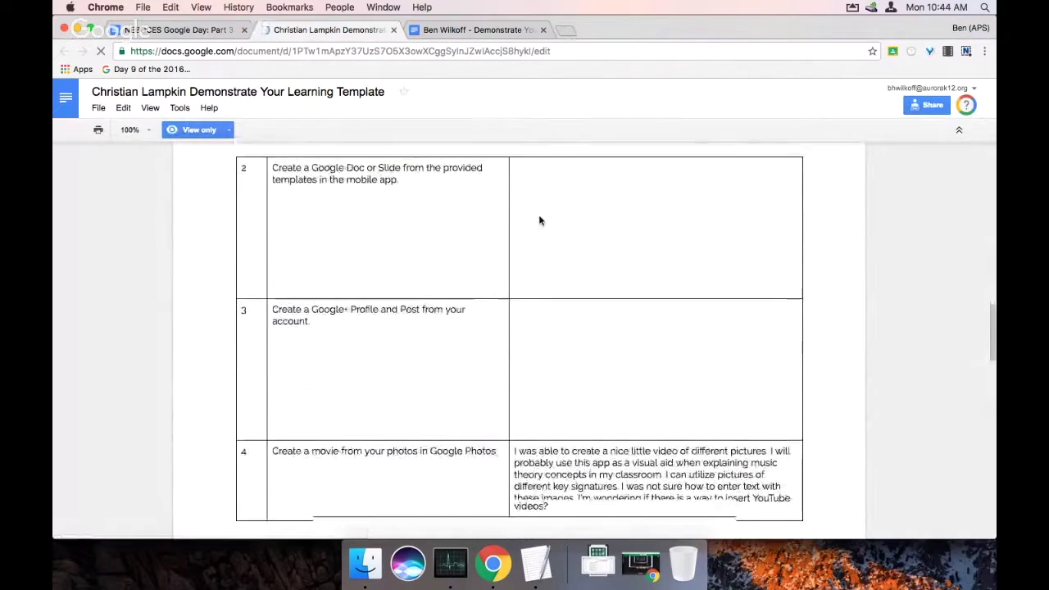
scroll(539, 220, "up", 9)
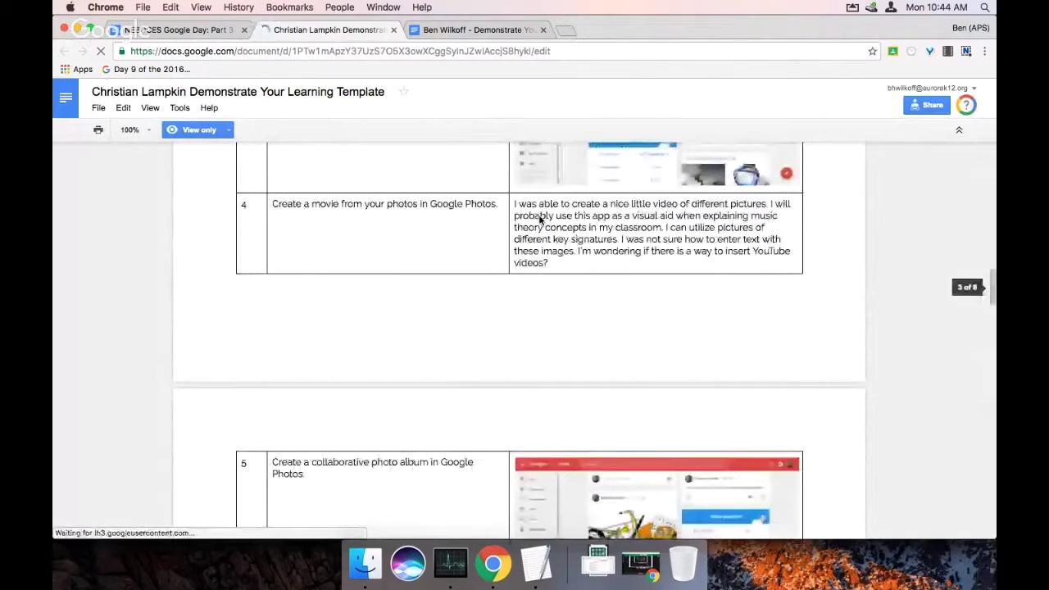
scroll(539, 220, "down", 7)
scroll(540, 220, "down", 7)
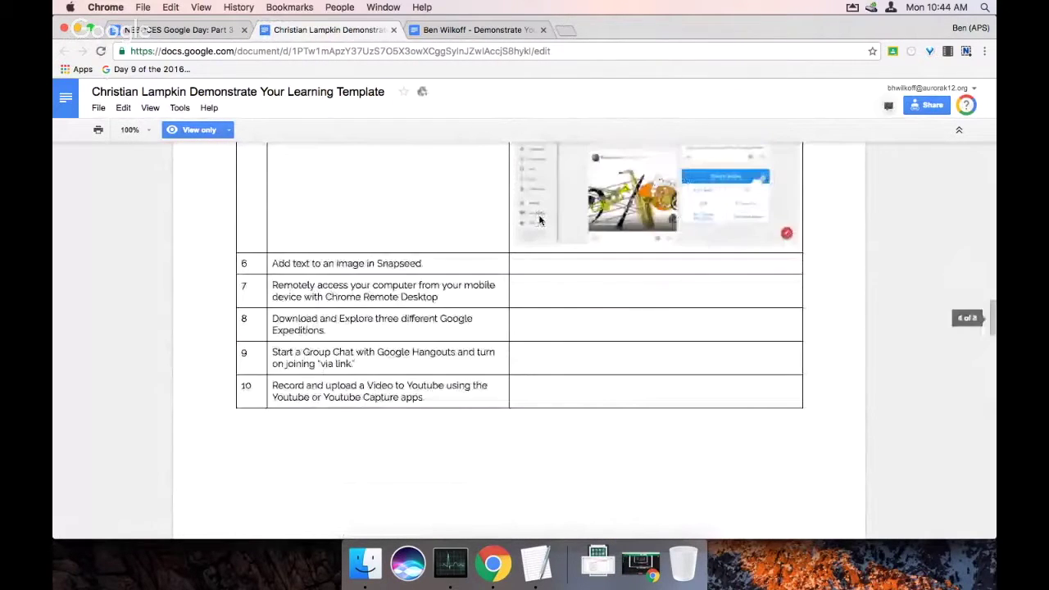
scroll(539, 219, "up", 2)
scroll(539, 219, "up", 2)
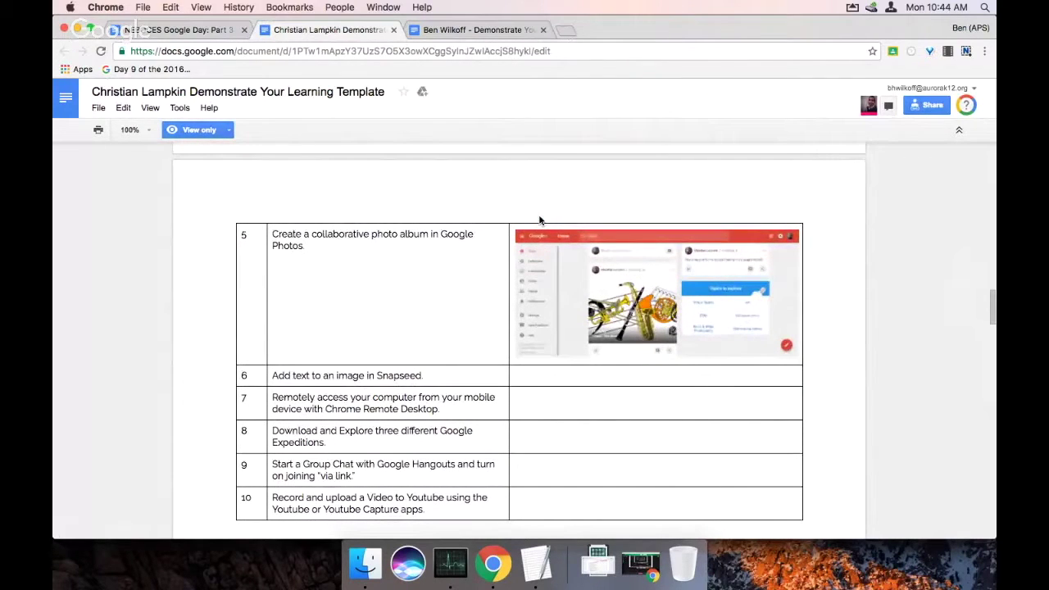
scroll(540, 220, "up", 20)
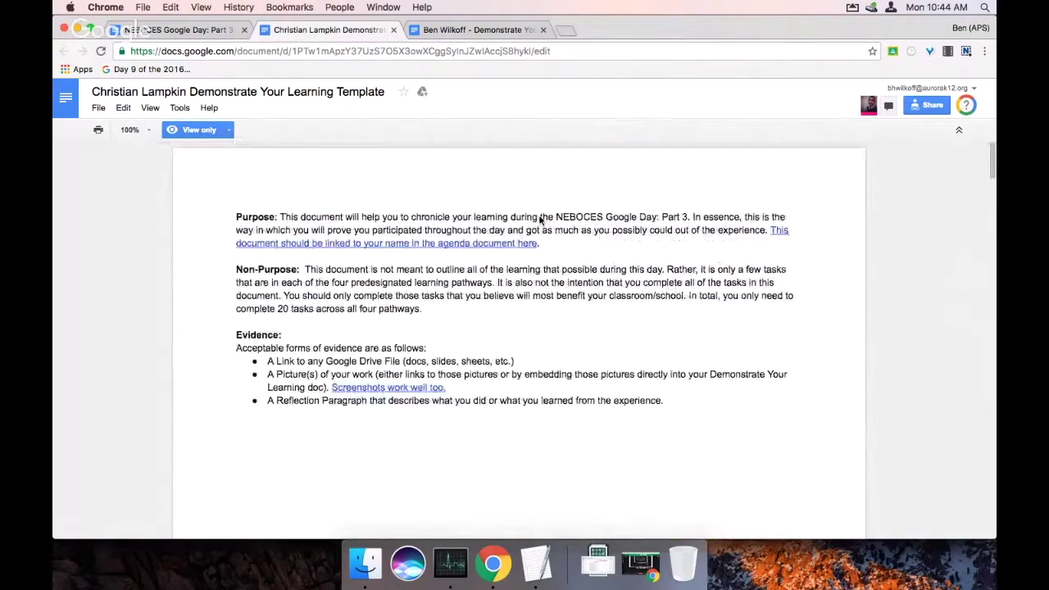
left_click(393, 29)
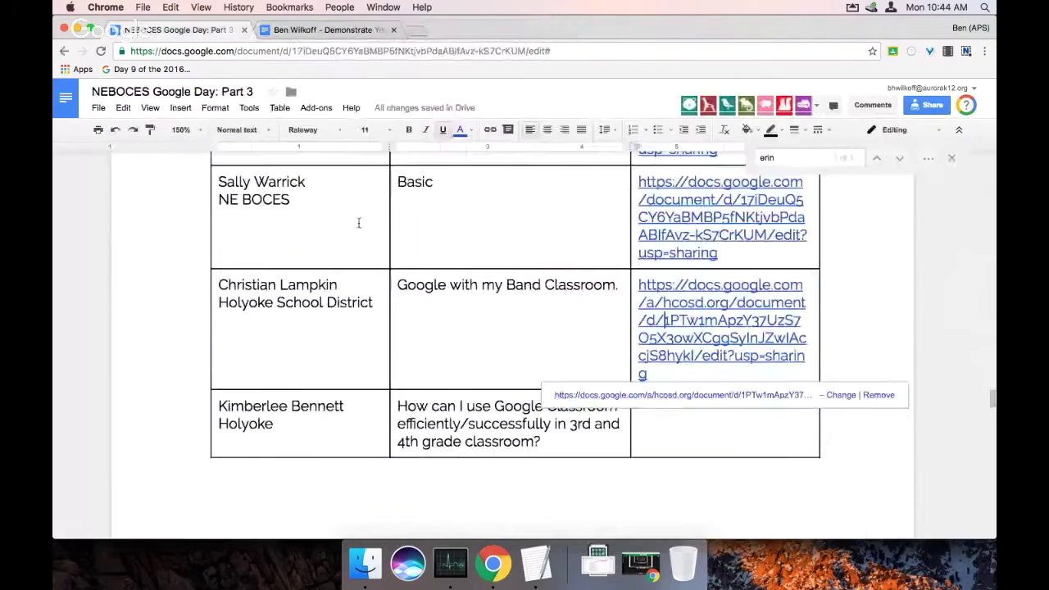
Step: Check the Lone Star row's goo.gl link, then switch to the presenter's Demonstrate Your Learning doc
scroll(474, 310, "down", 6)
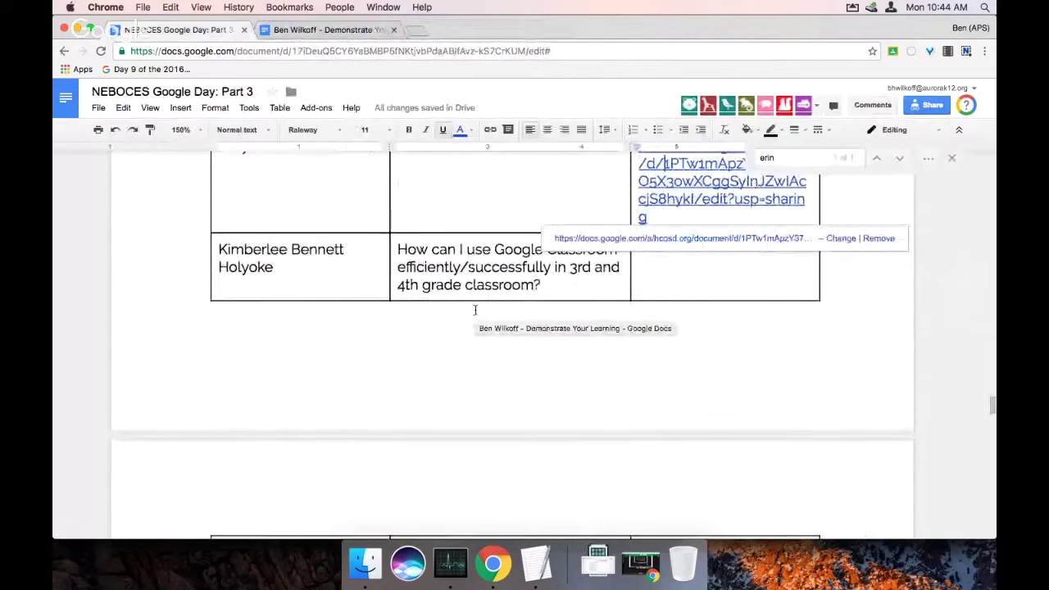
scroll(474, 309, "down", 1)
left_click(669, 369)
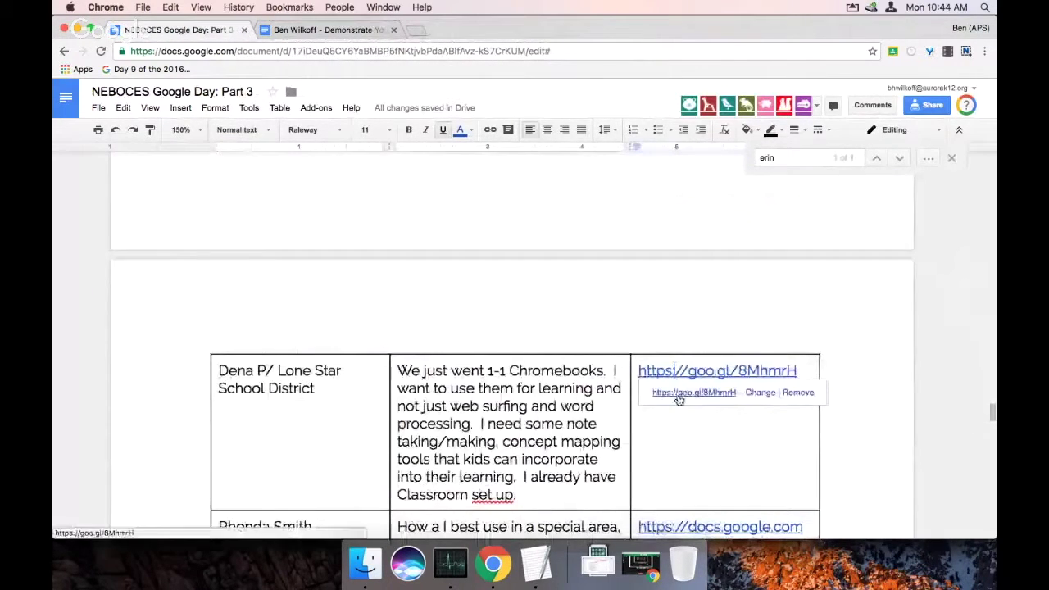
left_click(706, 391)
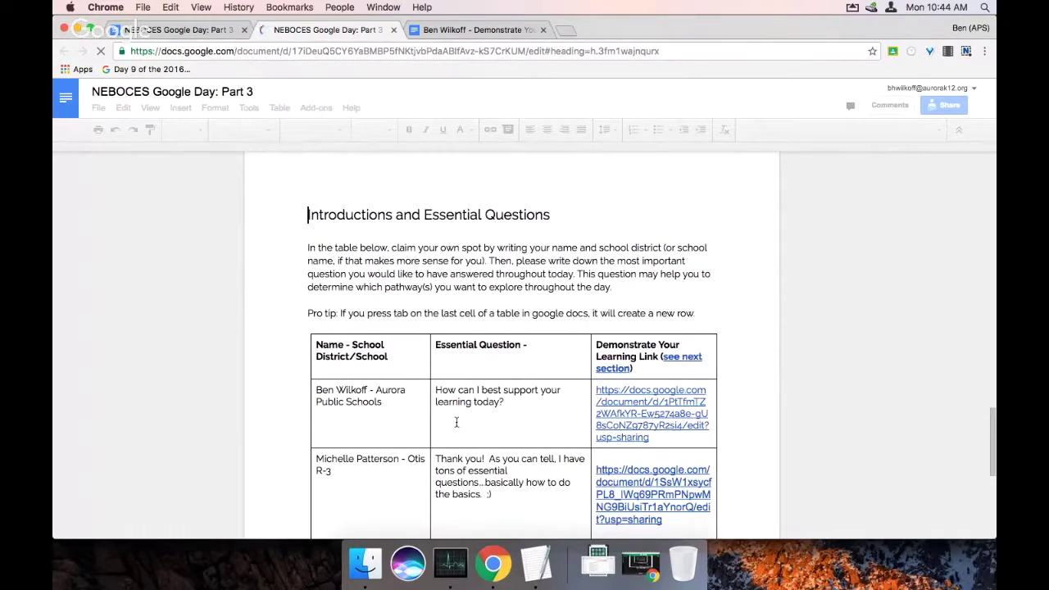
left_click(394, 30)
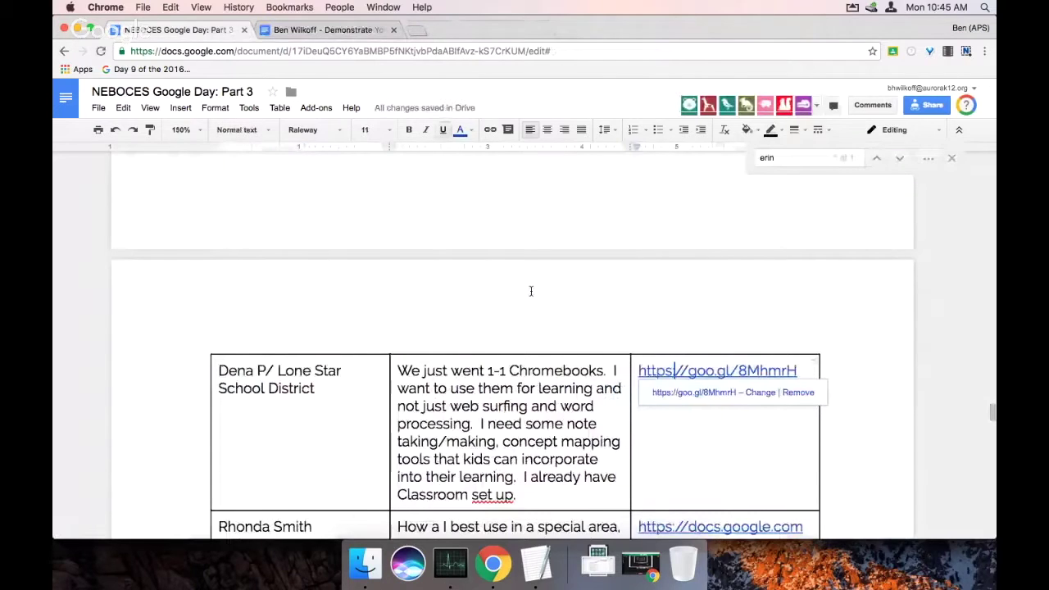
scroll(531, 291, "down", 3)
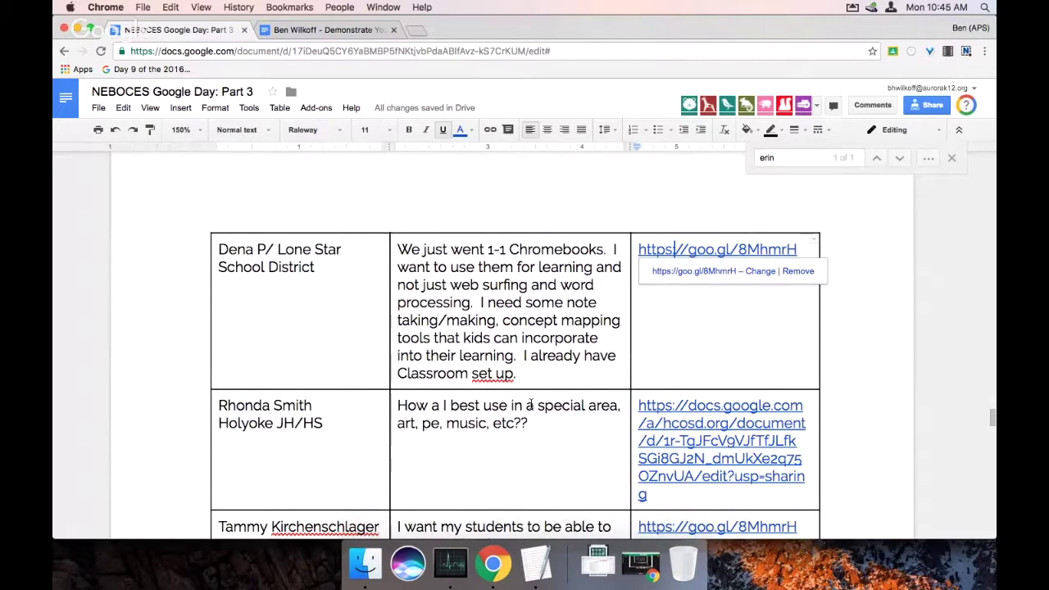
left_click(355, 29)
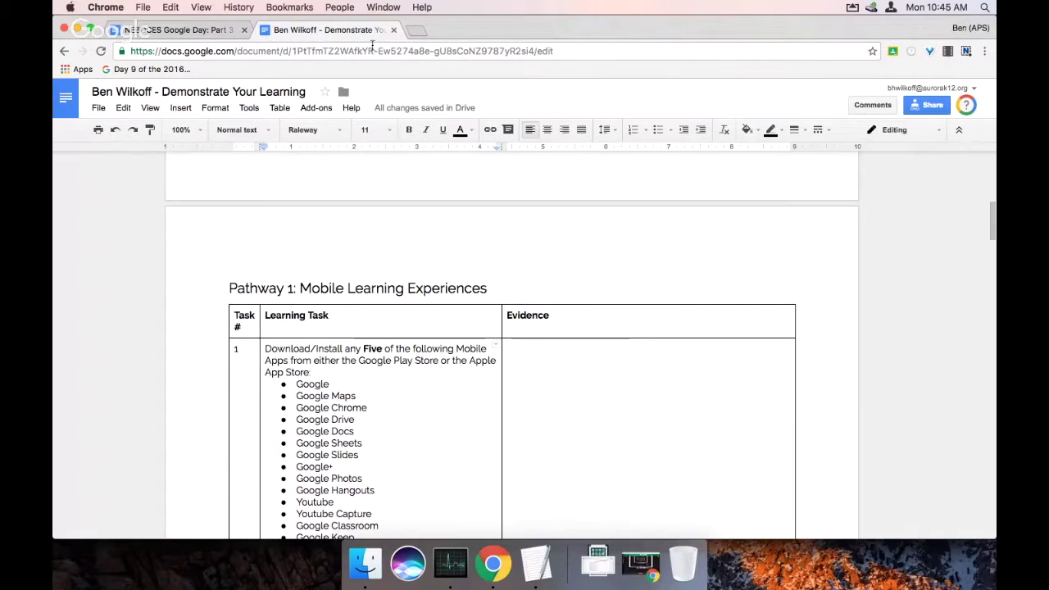
Step: Inspect the presenter doc's web address and shareable link, then return to the Google Day agenda
left_click(408, 51)
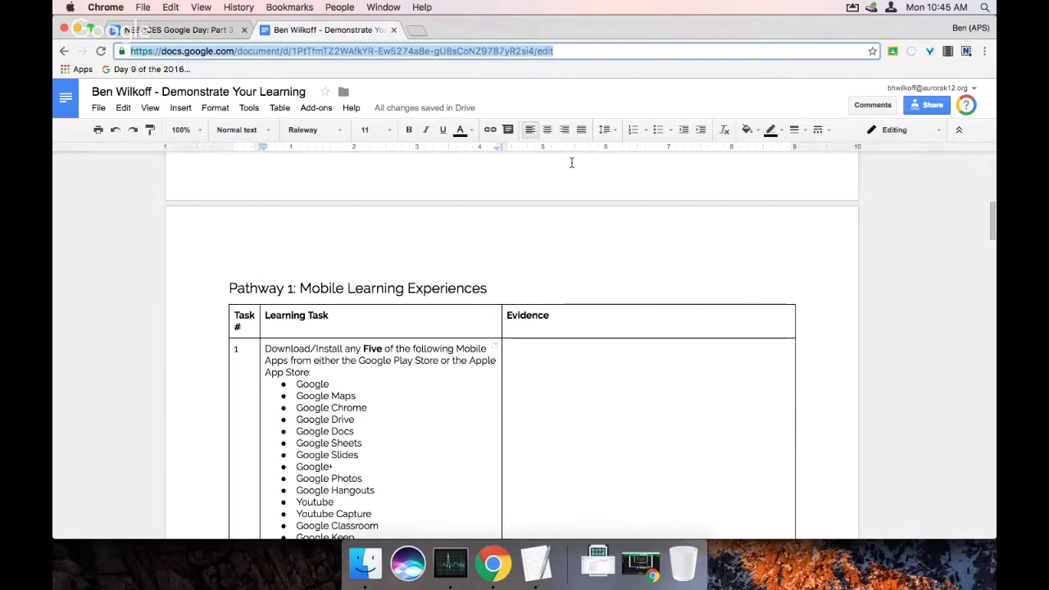
left_click(933, 106)
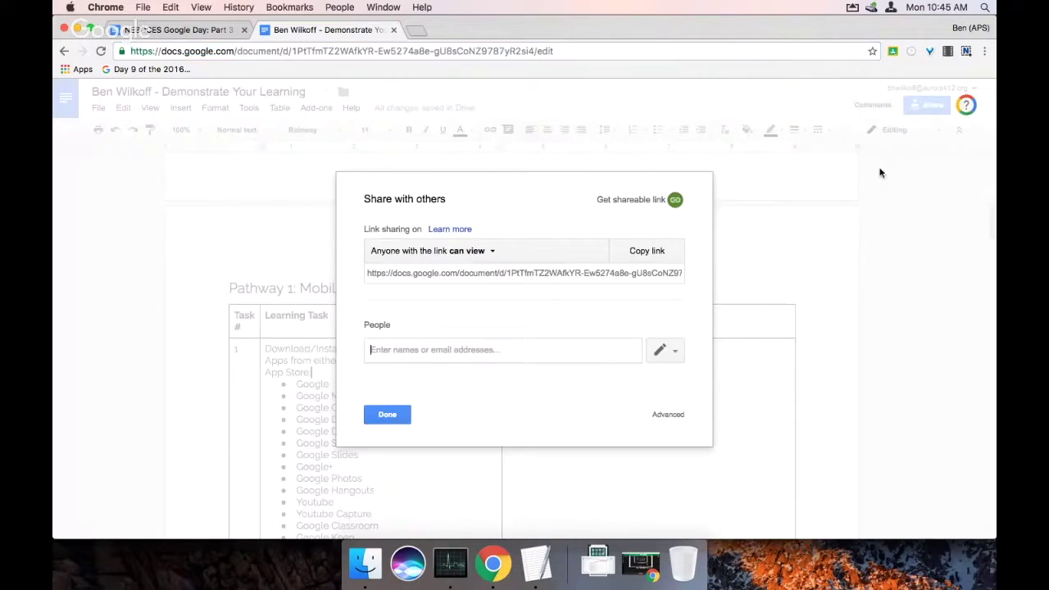
left_click(527, 276)
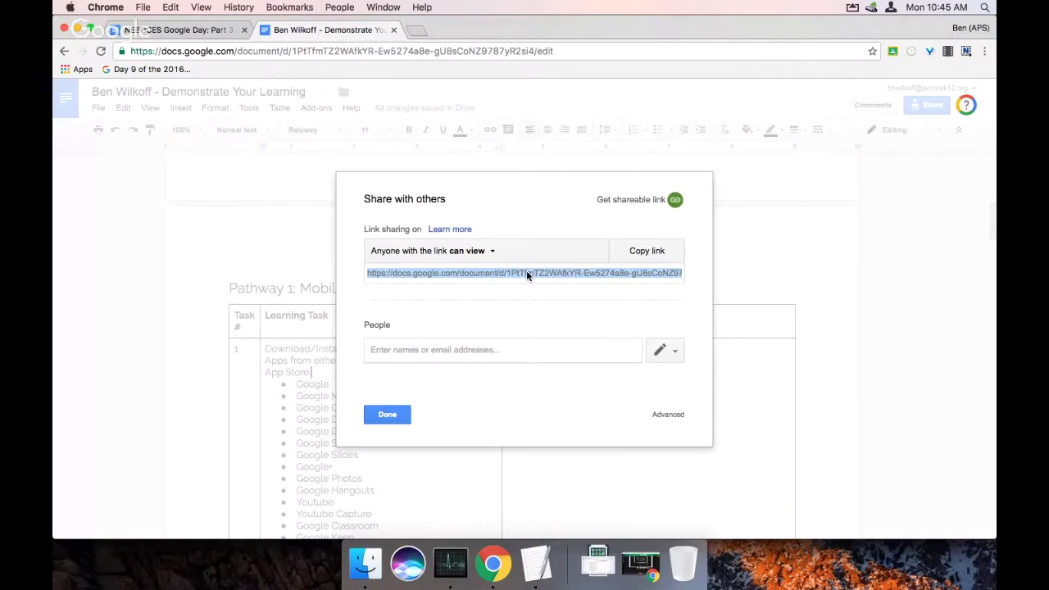
left_click(389, 418)
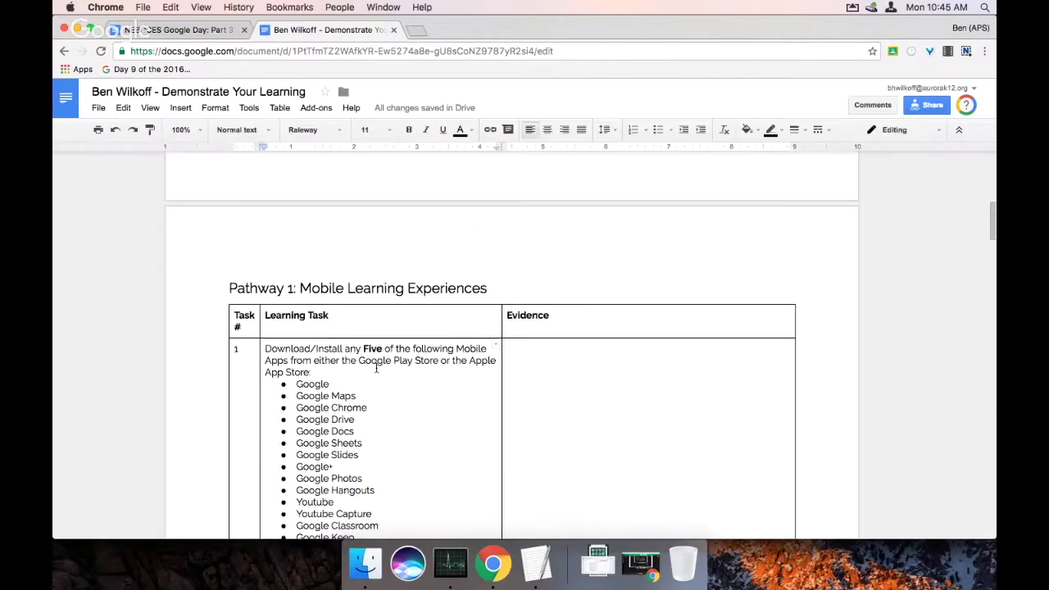
left_click(180, 30)
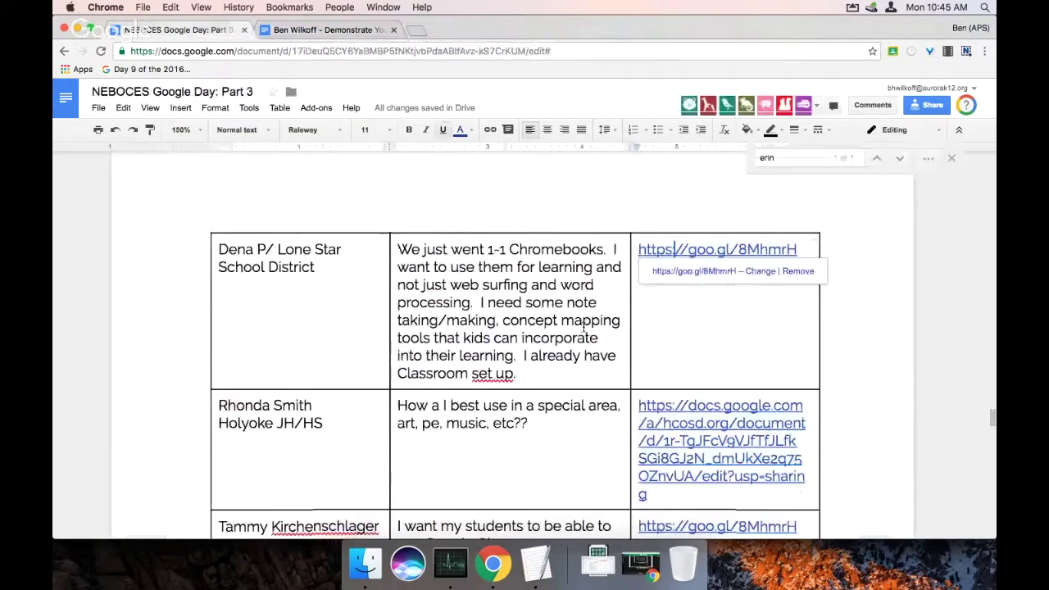
Step: Open a participant's docs.google.com link, which shows Access Denied, and close that tab
scroll(583, 328, "down", 3)
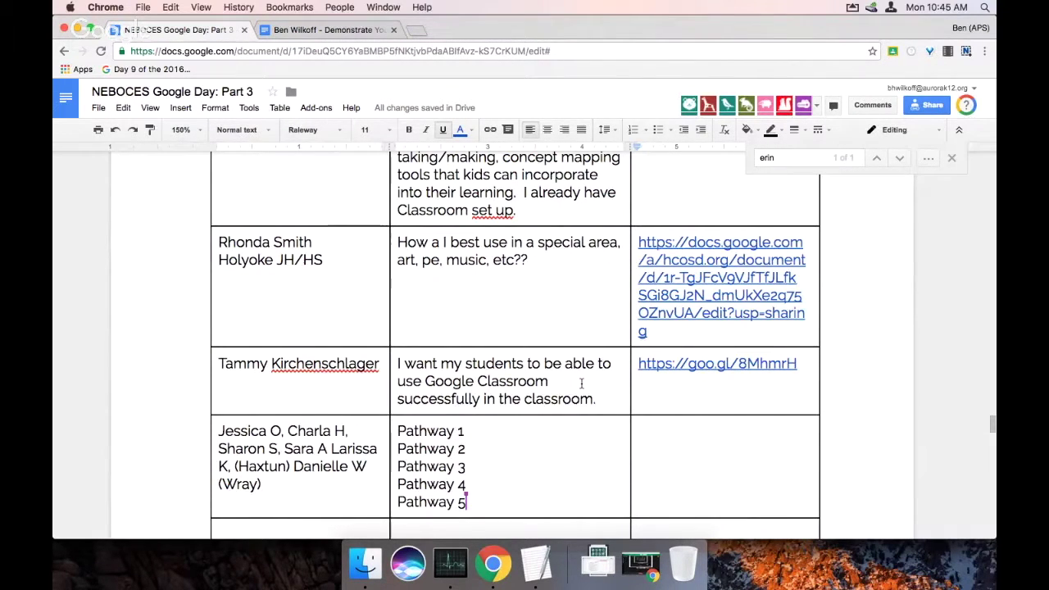
scroll(581, 382, "down", 1)
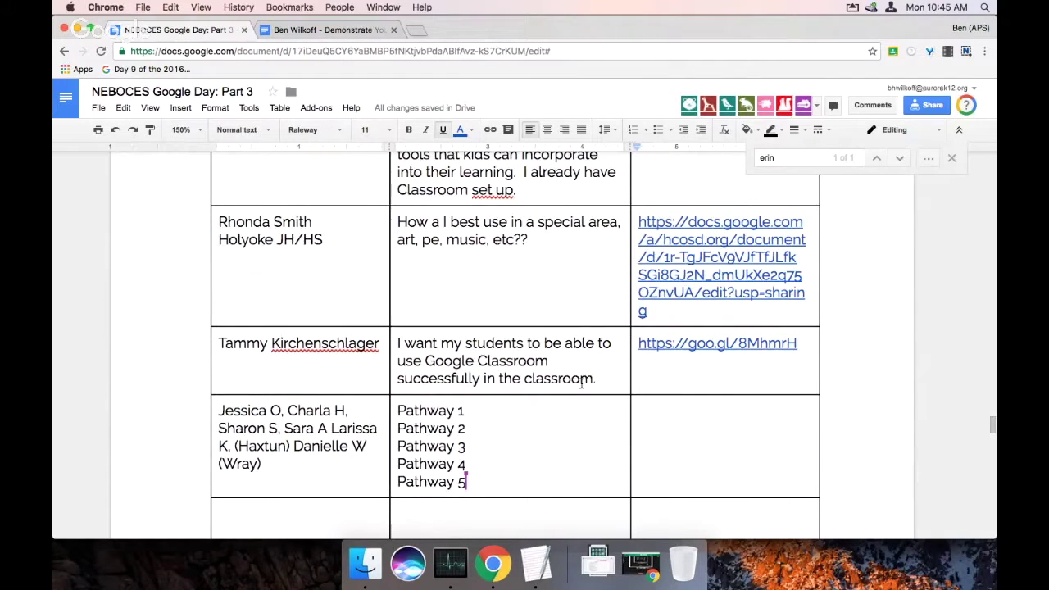
scroll(581, 382, "up", 1)
scroll(581, 382, "up", 4)
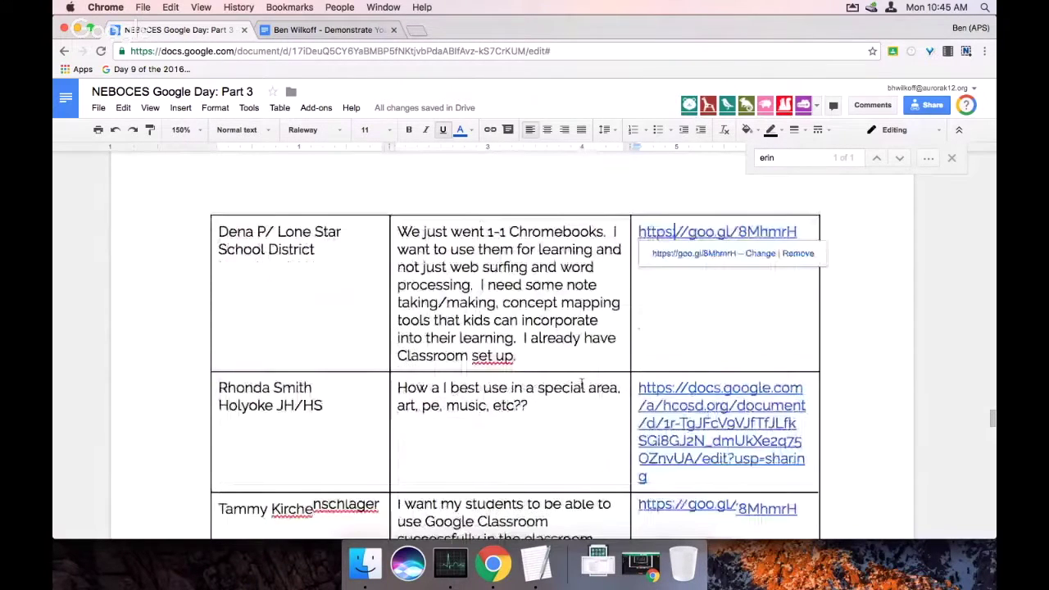
scroll(581, 383, "down", 2)
left_click(663, 397)
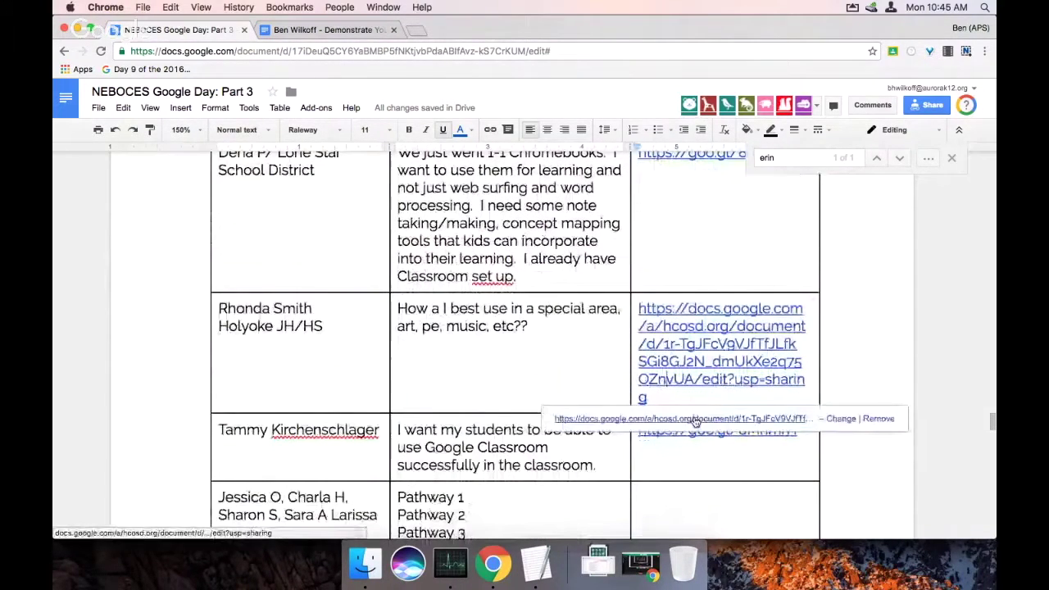
left_click(693, 418)
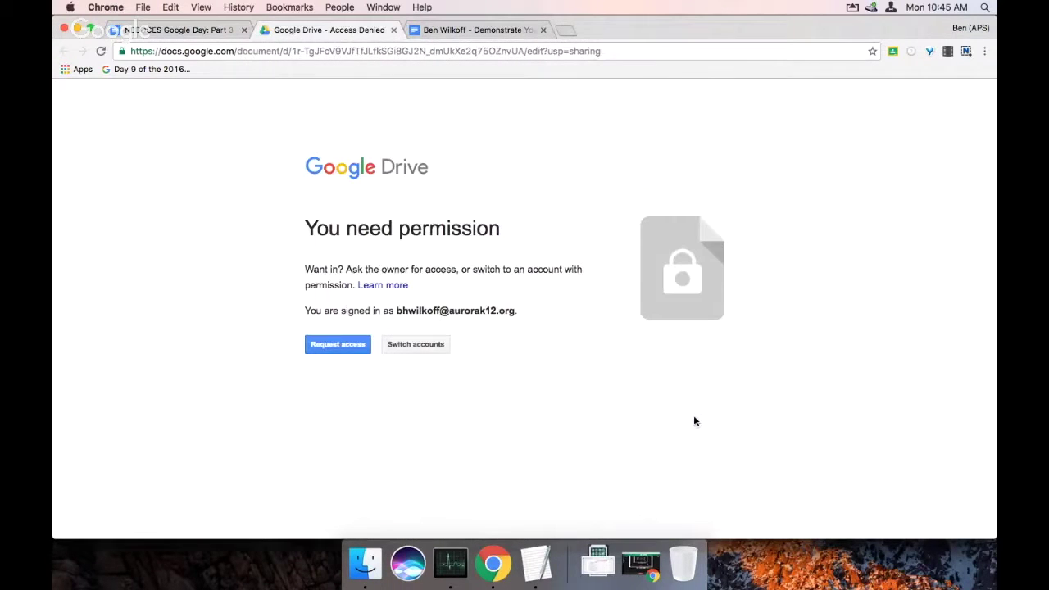
left_click(394, 30)
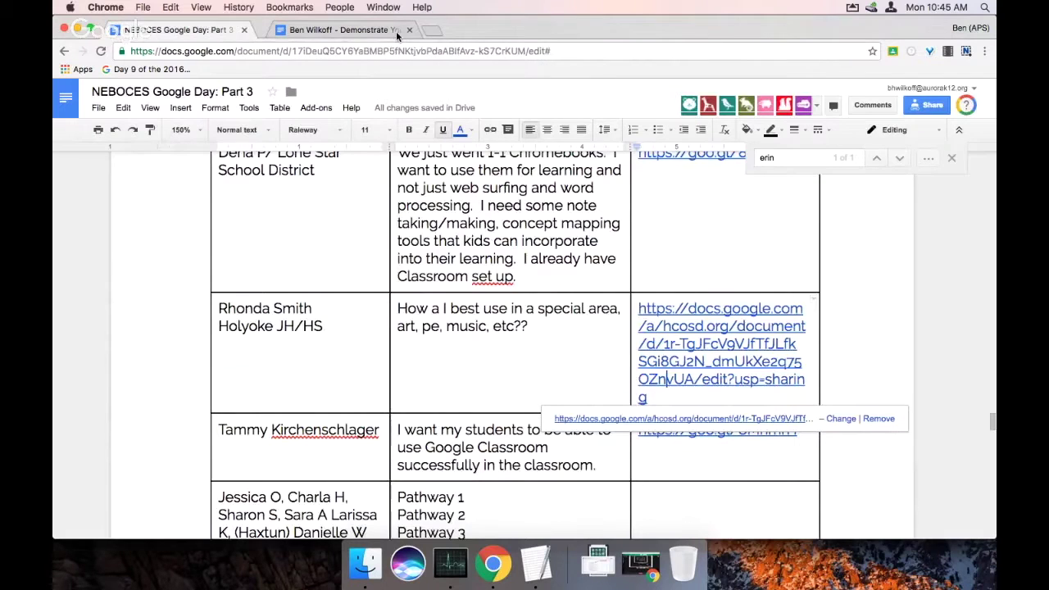
left_click(717, 429)
scroll(717, 377, "down", 1)
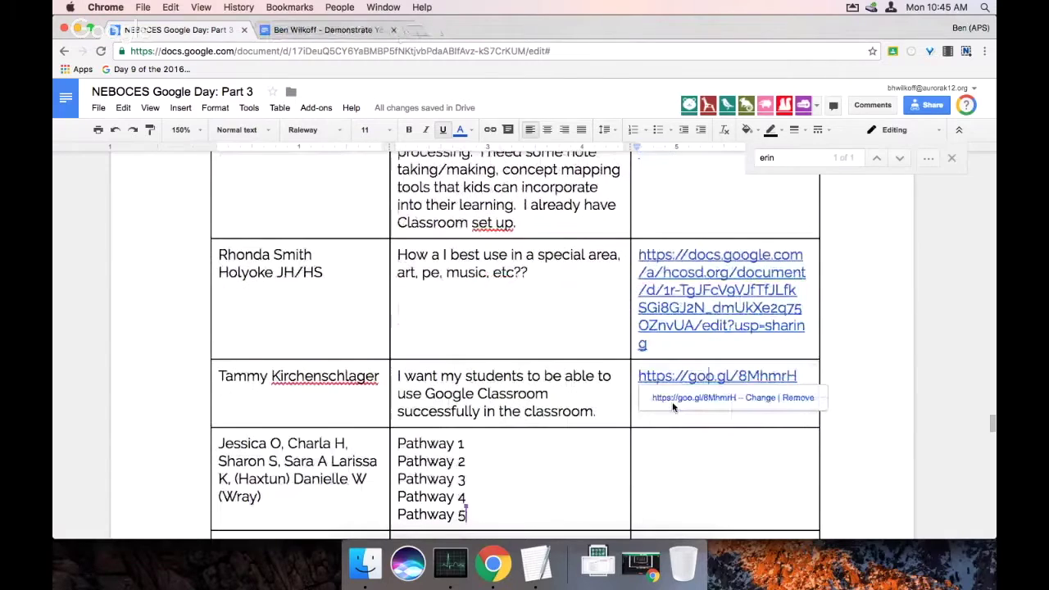
left_click(639, 398)
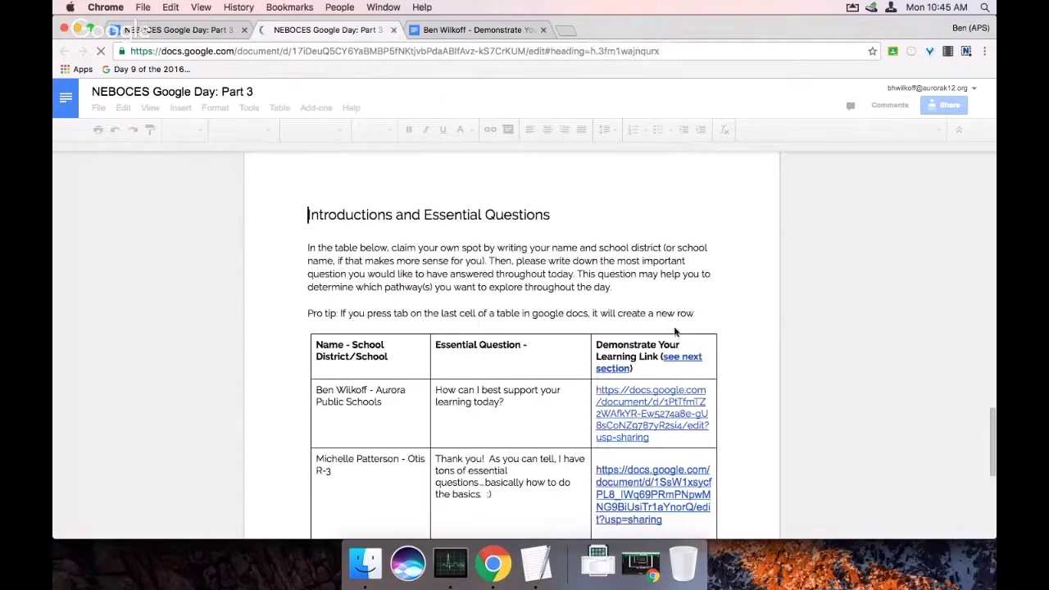
key("super+w")
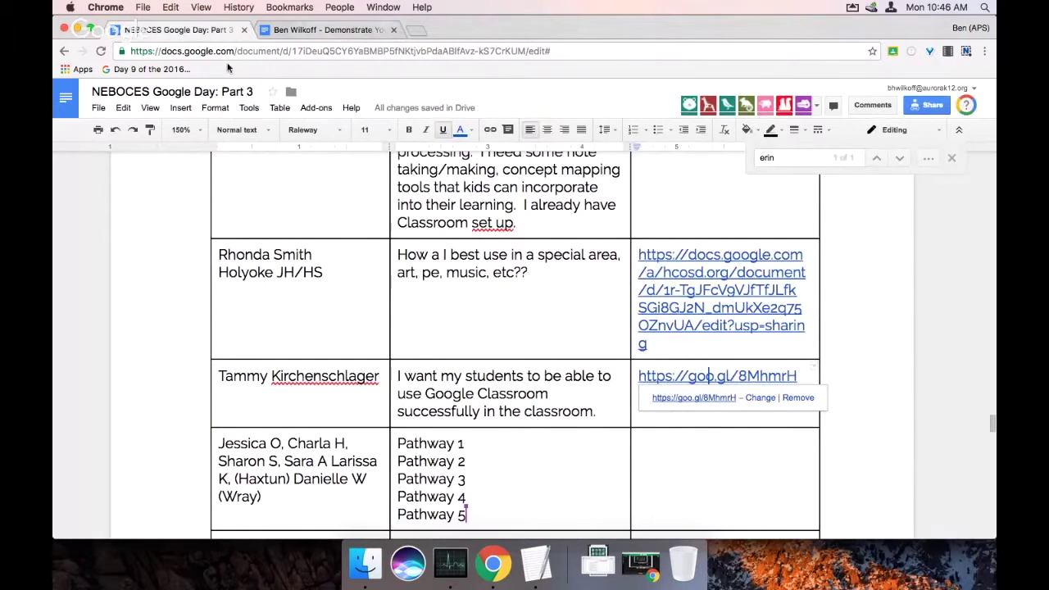
scroll(741, 402, "down", 1)
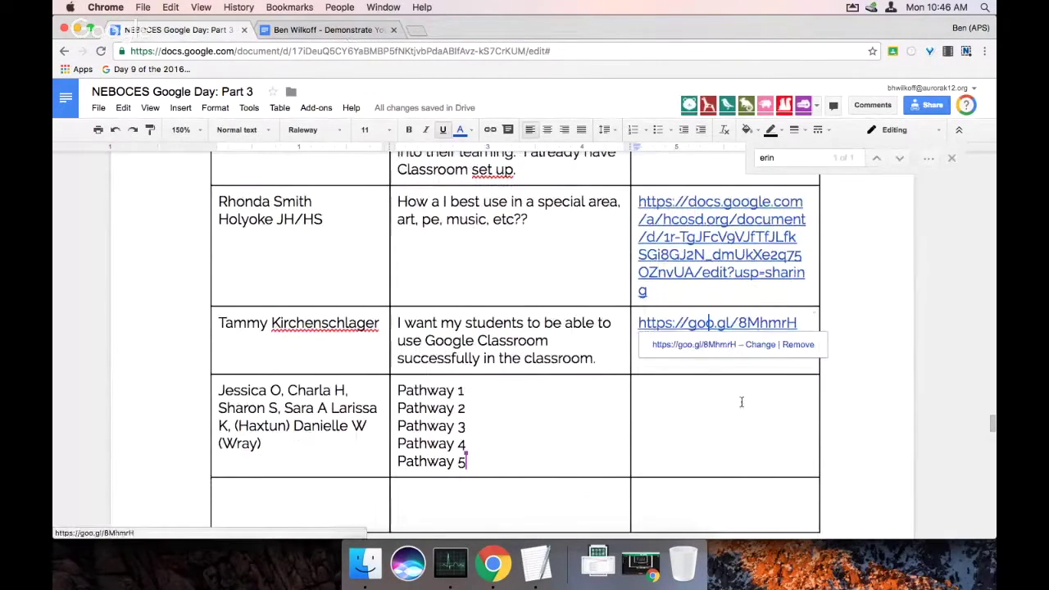
left_click(761, 344)
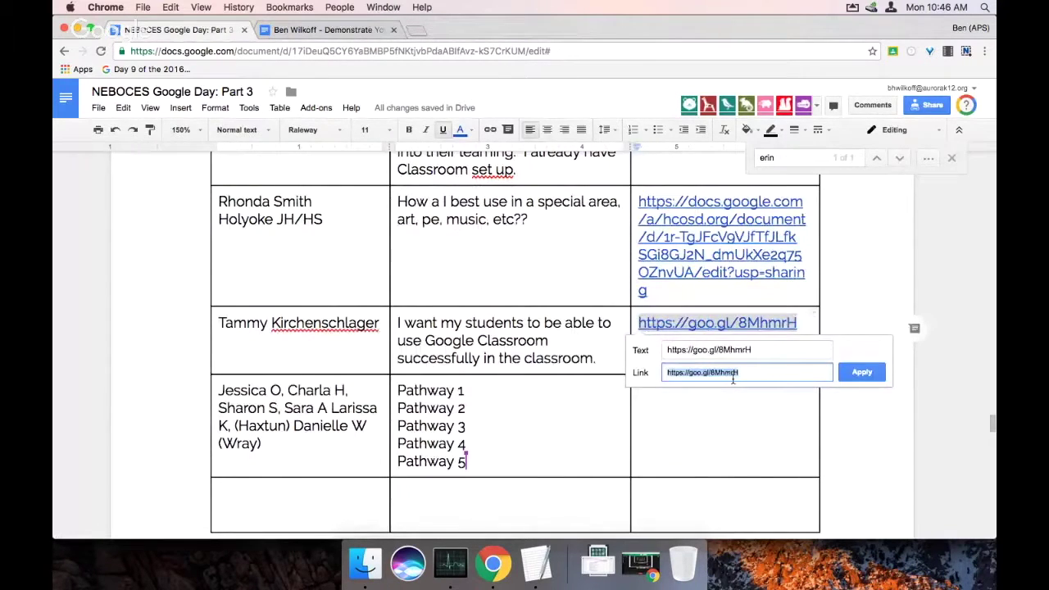
key("super+t")
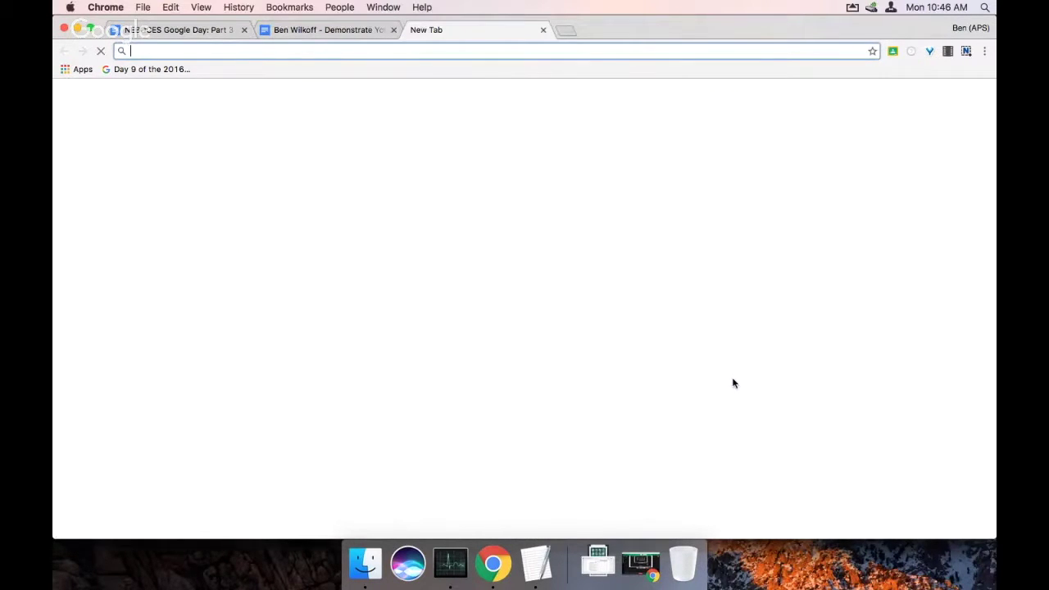
key("super+v")
key("Return")
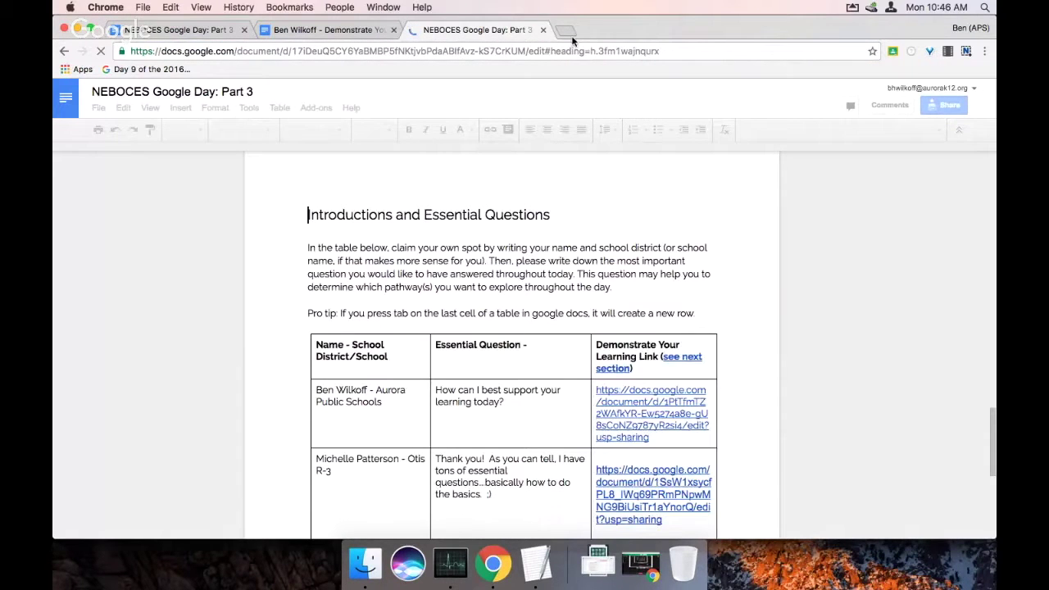
key("super+w")
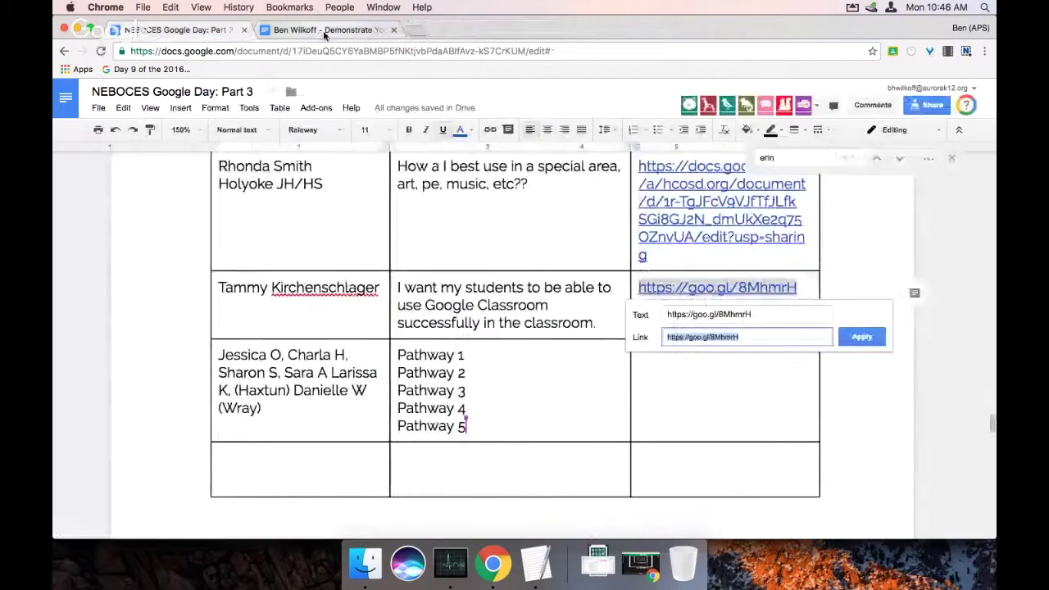
Step: Compare with the Demonstrate Your Learning doc's address, then scroll the agenda to the bit.ly section
left_click(323, 31)
left_click(382, 50)
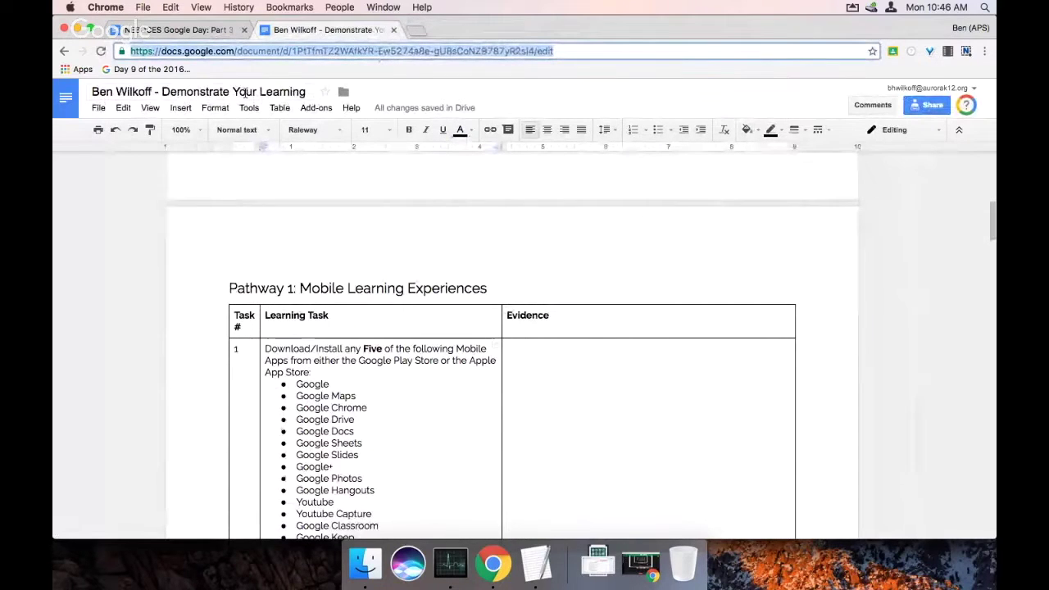
left_click(138, 30)
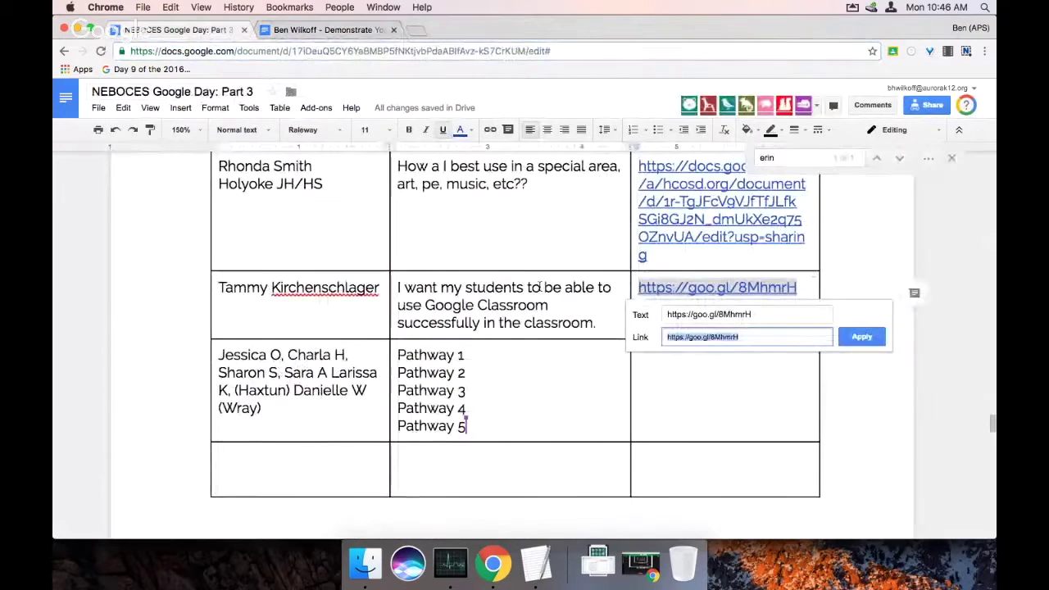
scroll(540, 286, "down", 3)
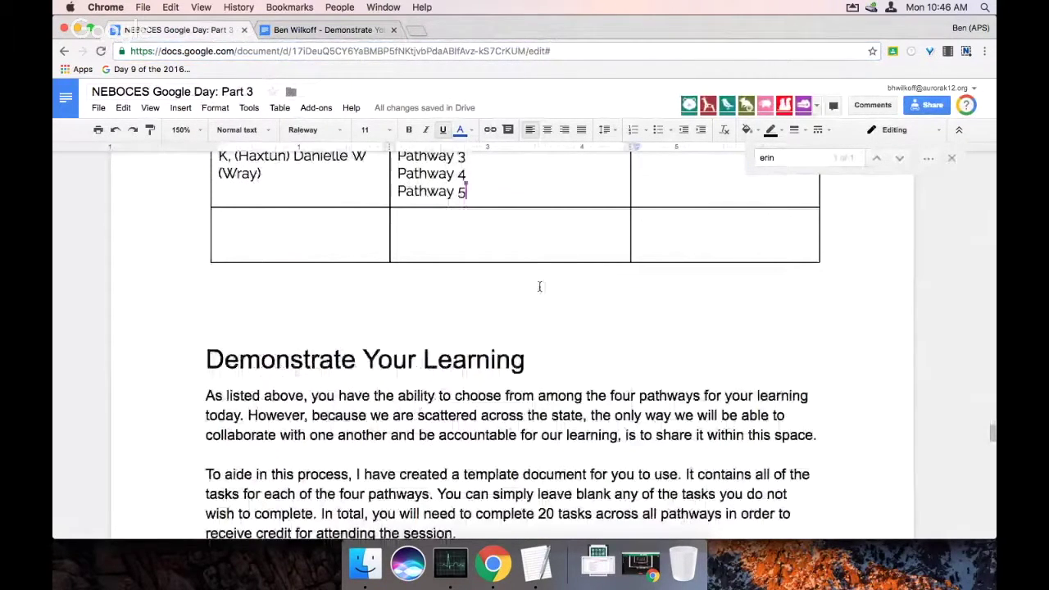
scroll(539, 286, "down", 10)
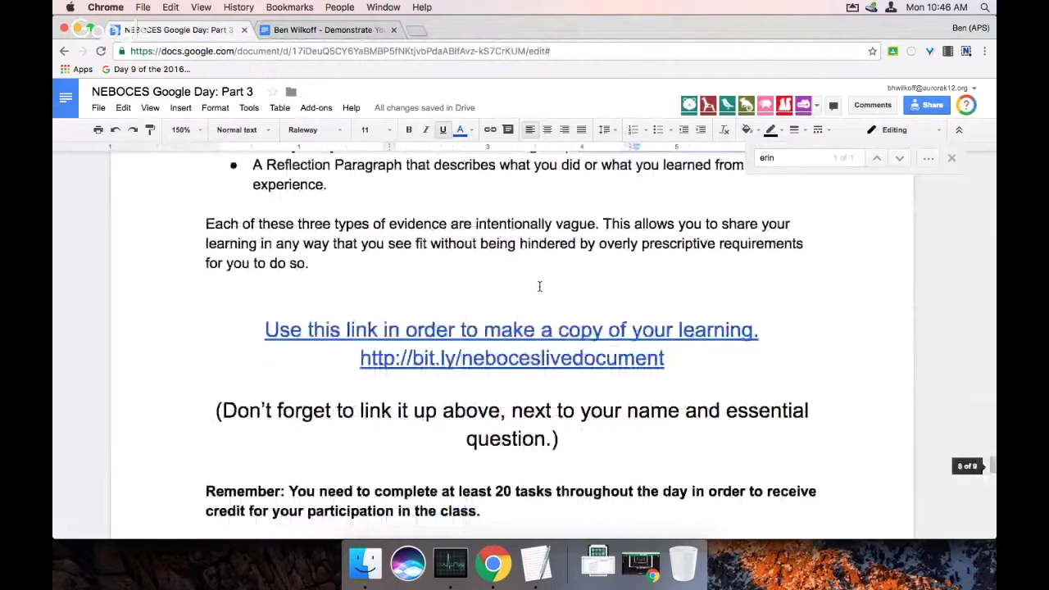
Step: Inspect the 'Use this link' template line, then scroll to the title and down to the 9:00–2:45 Agenda table
scroll(539, 286, "up", 1)
left_click(484, 369)
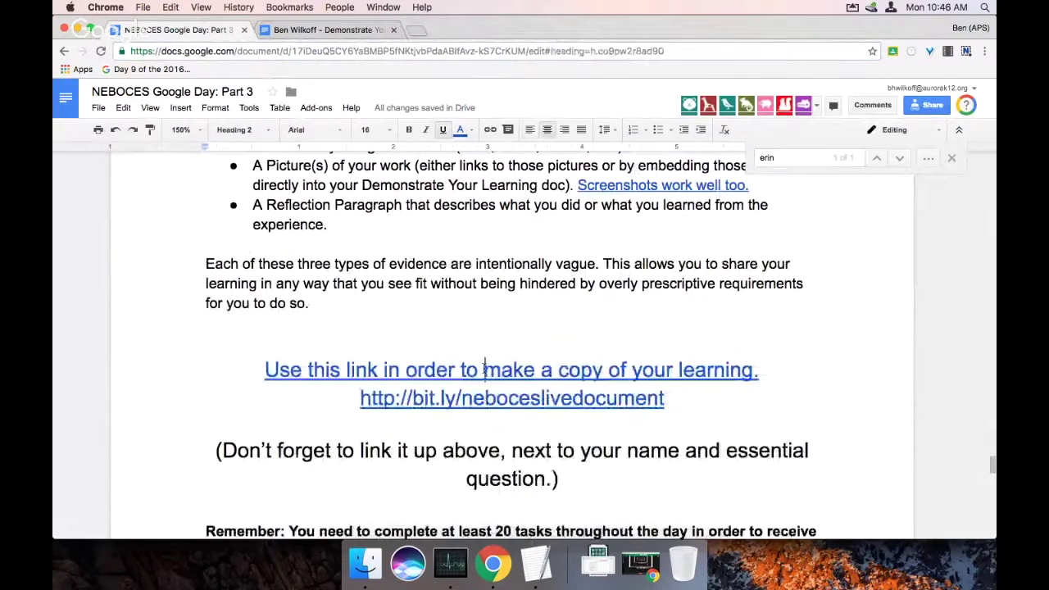
scroll(484, 370, "down", 1)
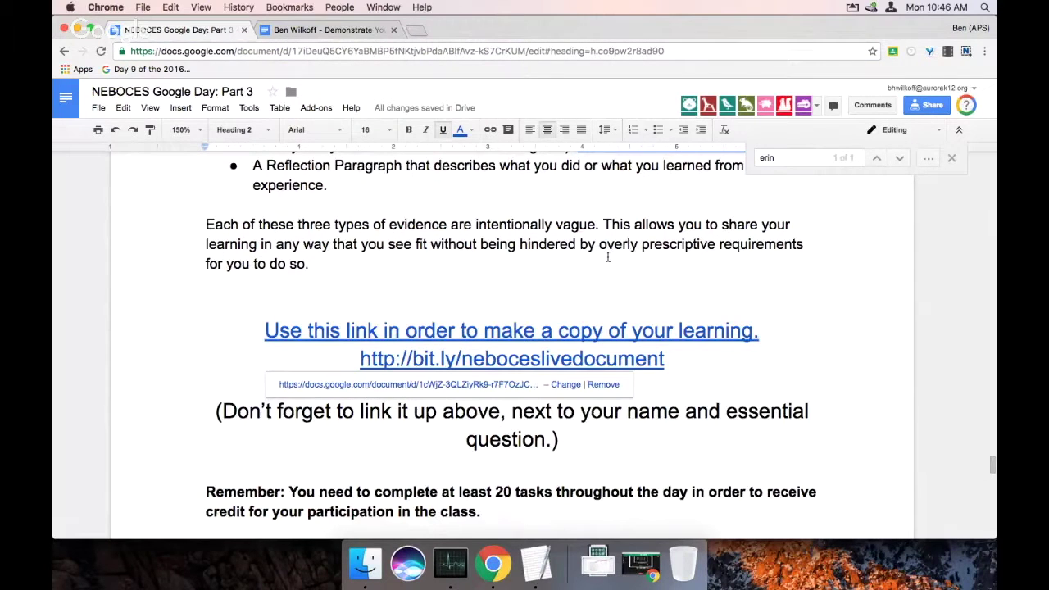
scroll(607, 258, "up", 10)
scroll(608, 256, "up", 7)
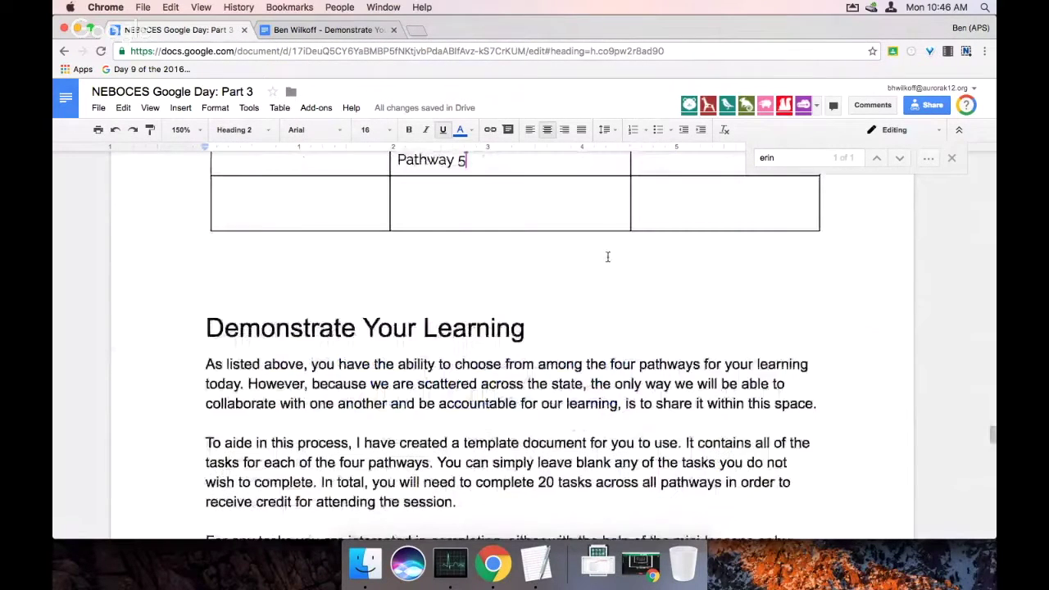
scroll(608, 258, "up", 5)
scroll(607, 257, "up", 13)
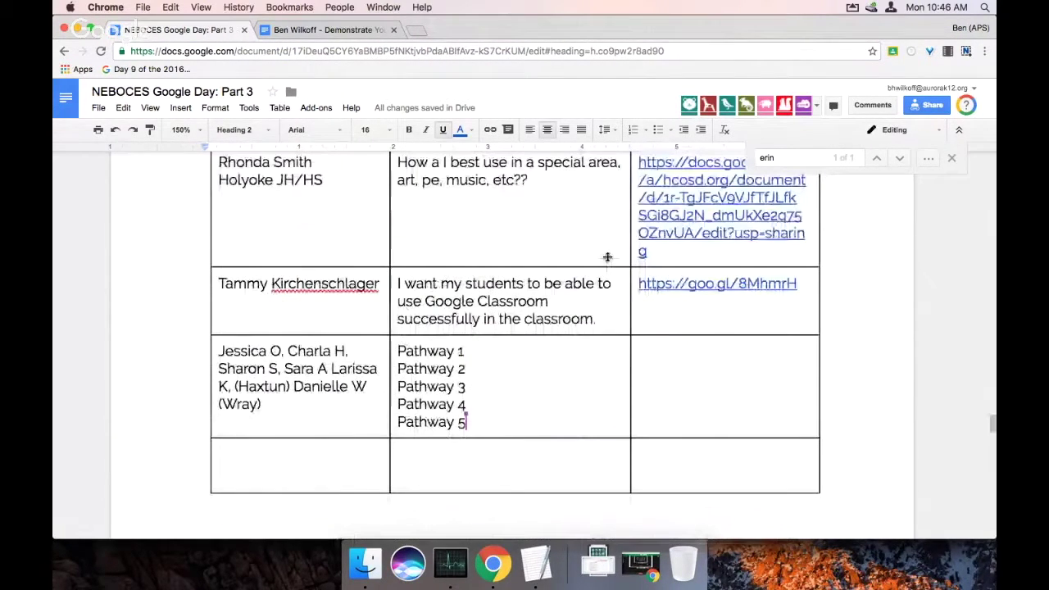
scroll(607, 256, "up", 15)
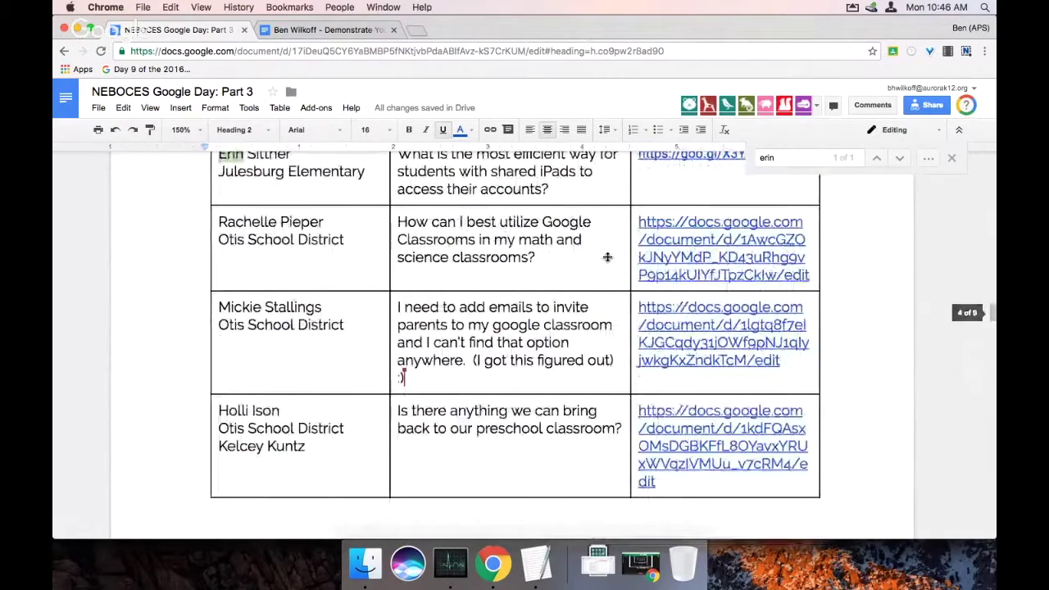
scroll(607, 257, "down", 10)
scroll(607, 258, "down", 10)
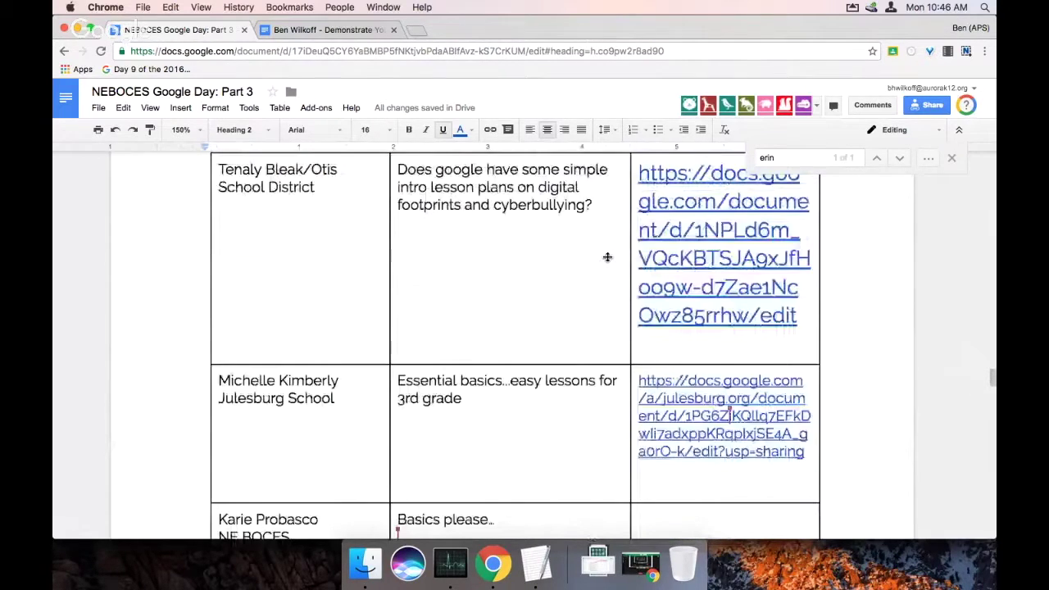
scroll(607, 258, "down", 3)
scroll(548, 254, "up", 20)
scroll(549, 254, "up", 20)
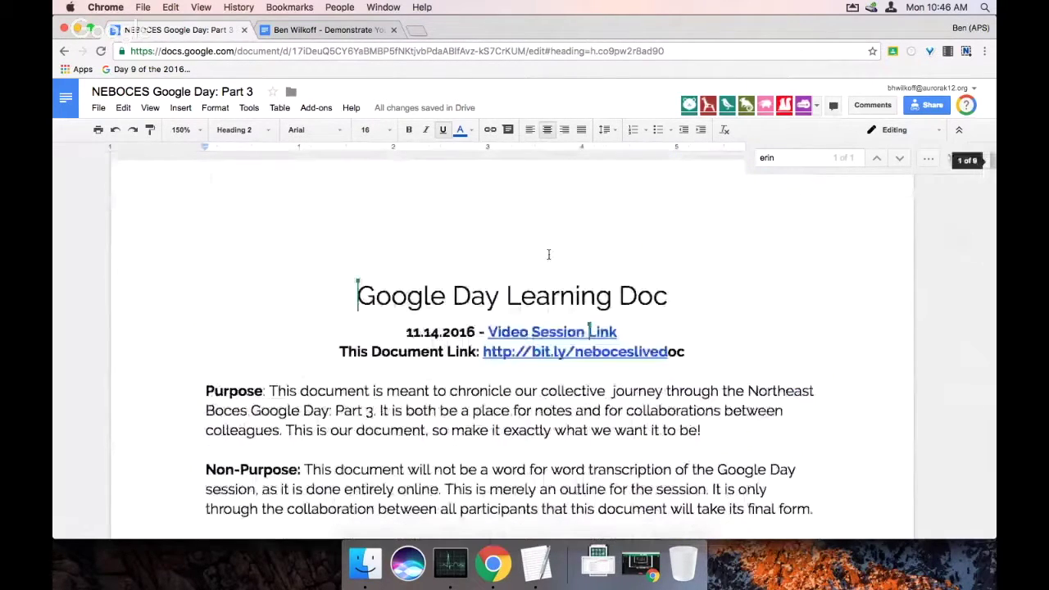
scroll(549, 254, "down", 5)
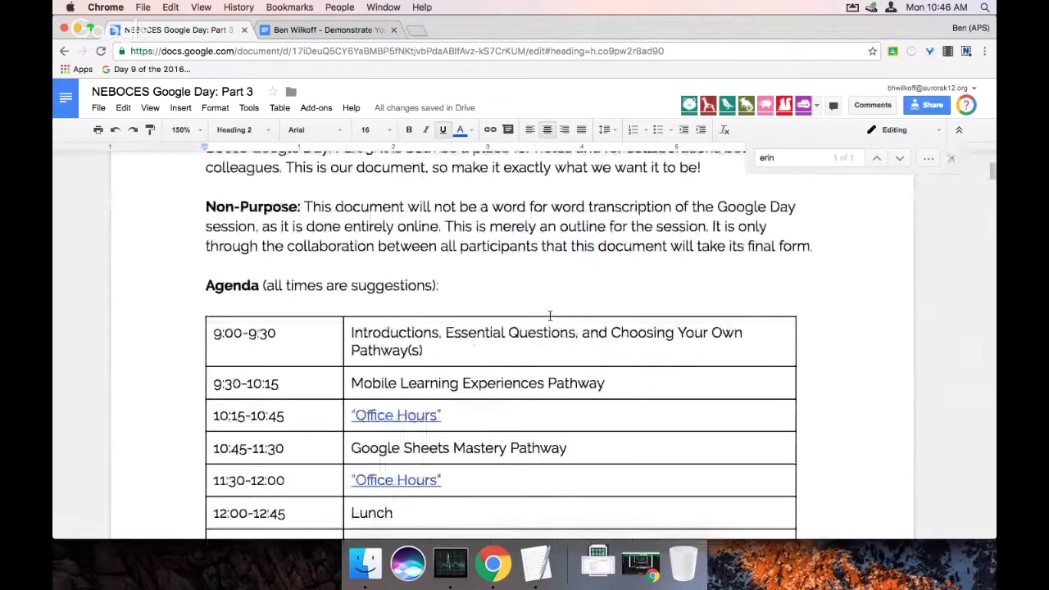
scroll(550, 317, "down", 2)
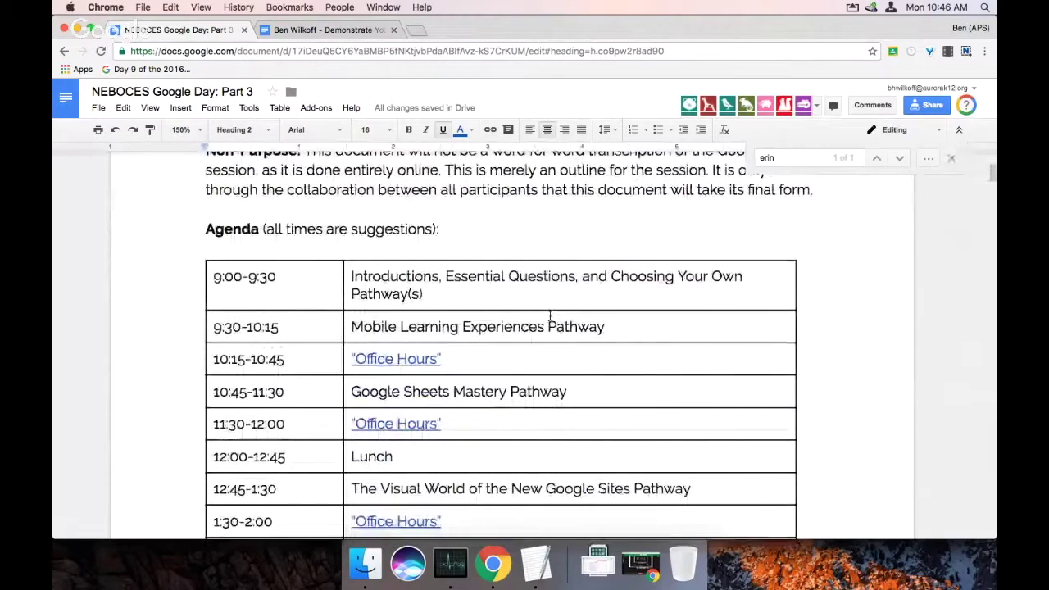
scroll(549, 316, "down", 1)
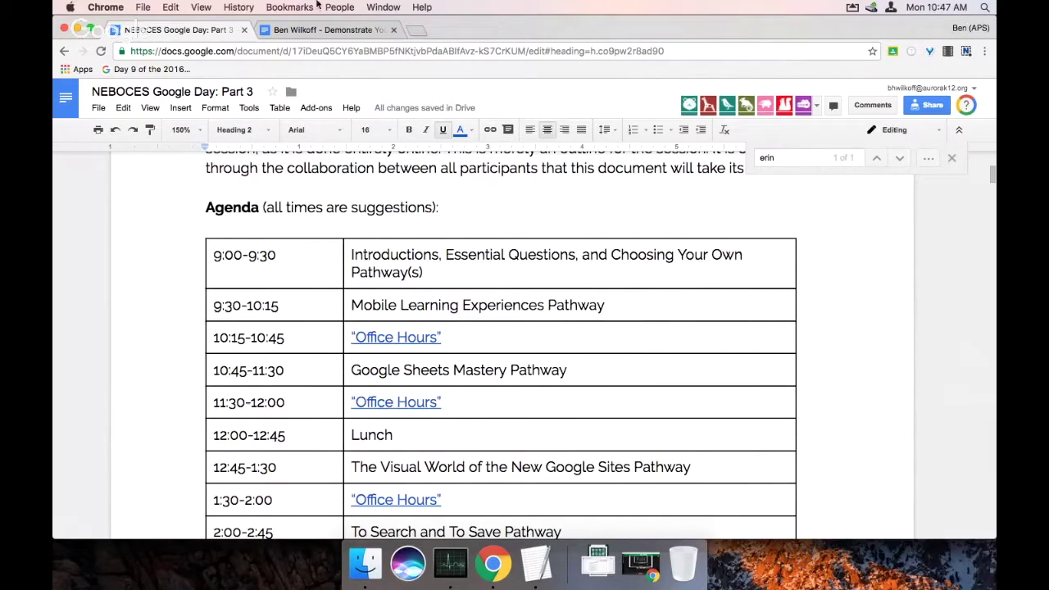
Step: Scroll through the Demonstrate Your Learning document
left_click(318, 30)
scroll(454, 326, "down", 3)
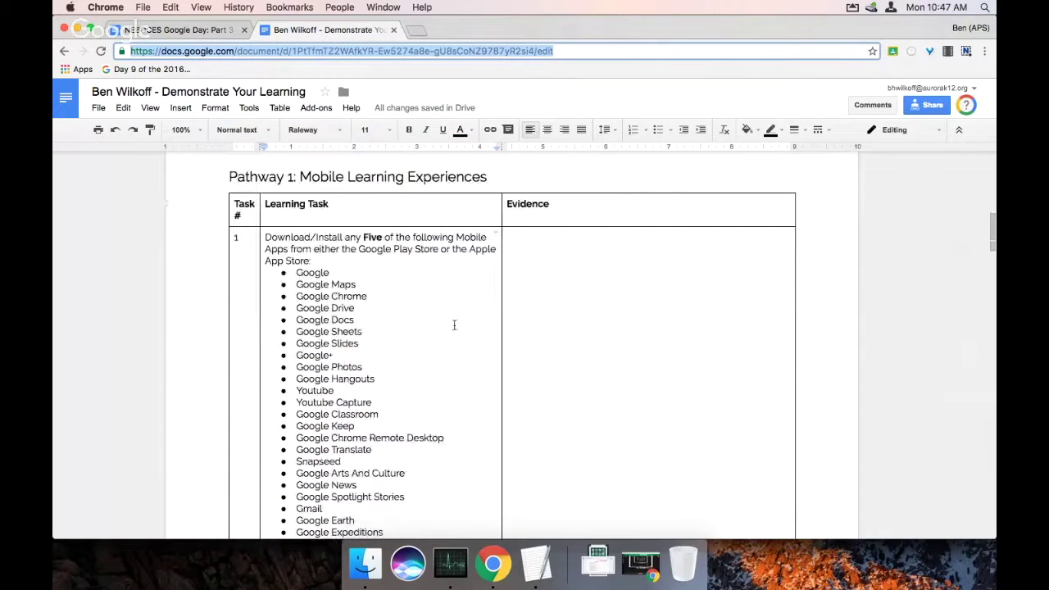
scroll(454, 325, "down", 20)
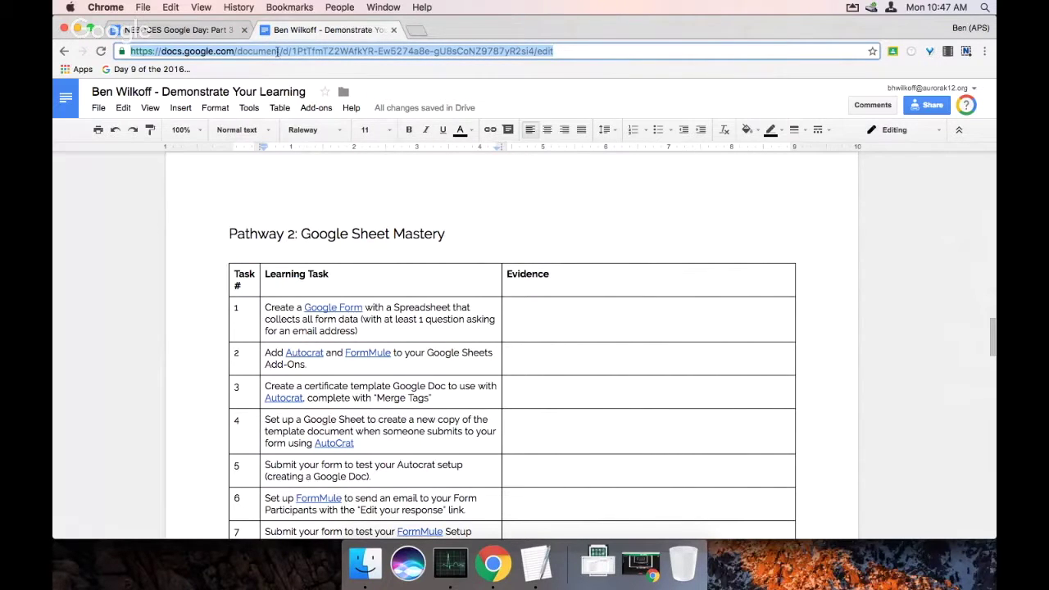
Step: Search the NEBOCES agenda for 'sarah', then return to Demonstrate Your Learning at Pathway 2
left_click(208, 31)
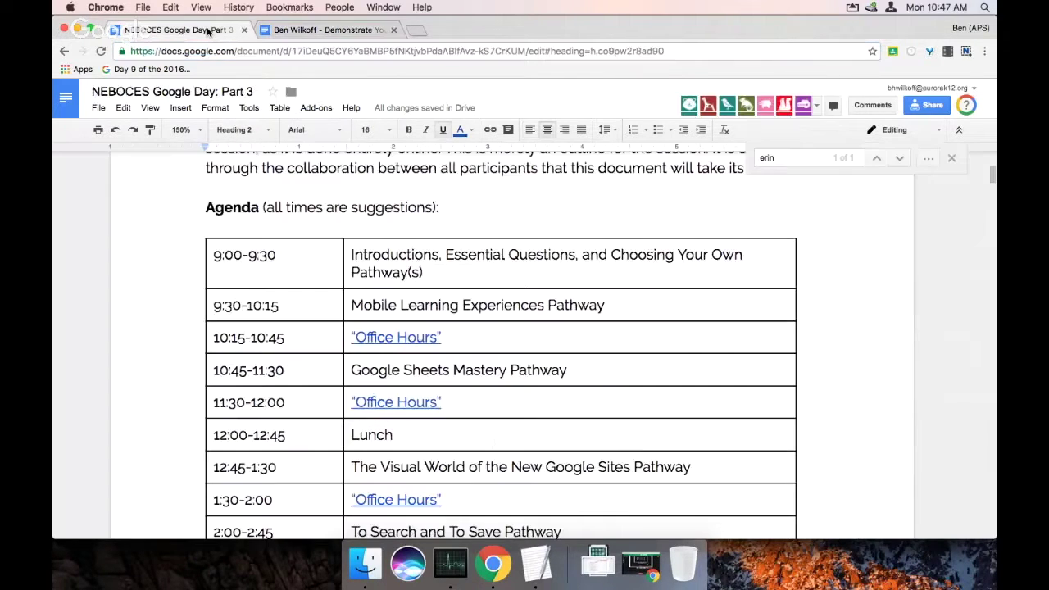
scroll(489, 324, "down", 2)
scroll(488, 324, "down", 20)
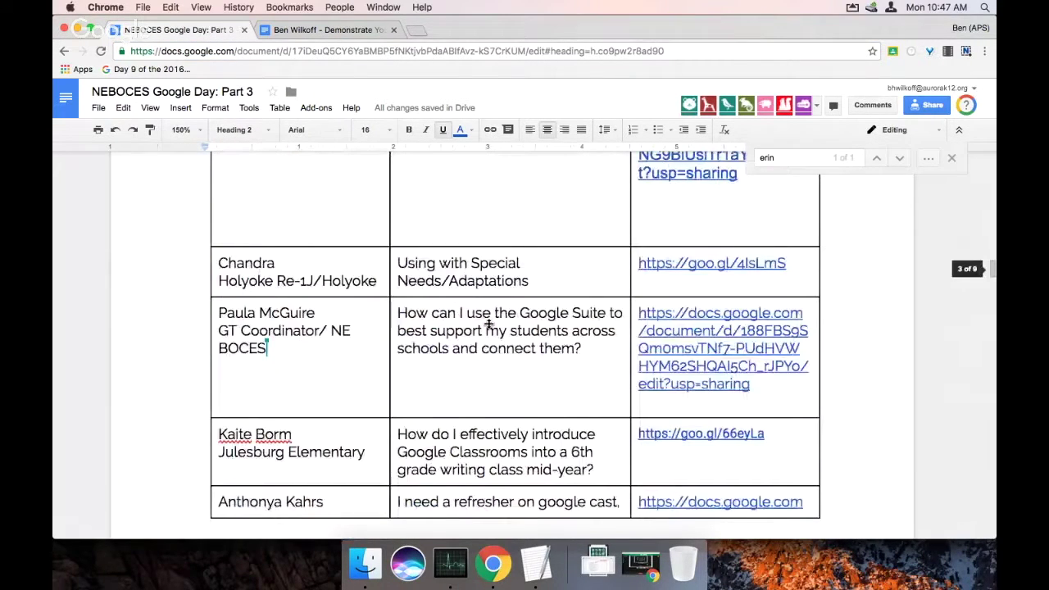
key("super+f")
type("sarah")
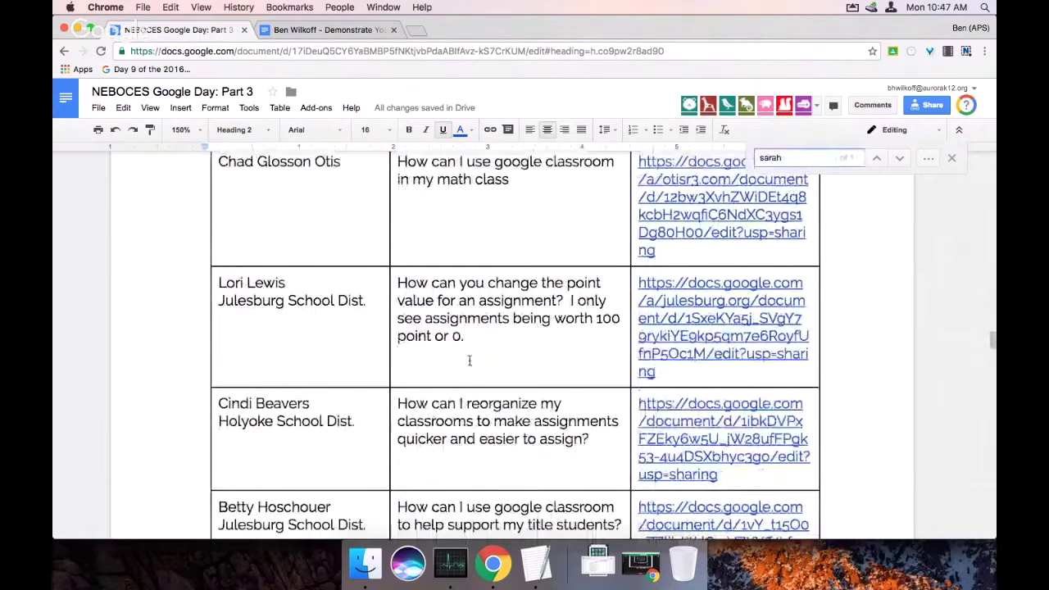
scroll(645, 361, "down", 3)
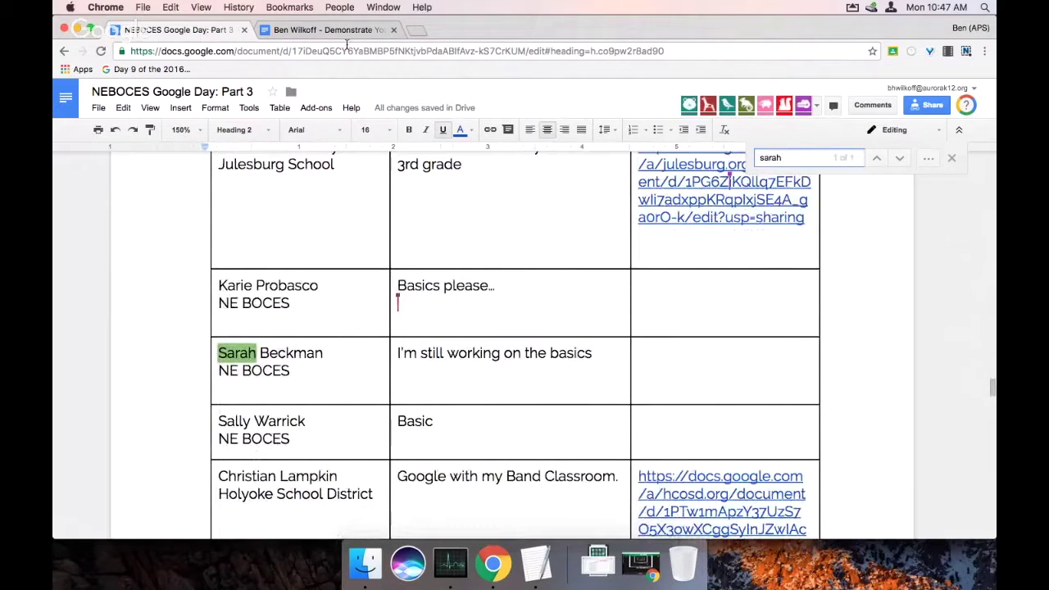
left_click(326, 31)
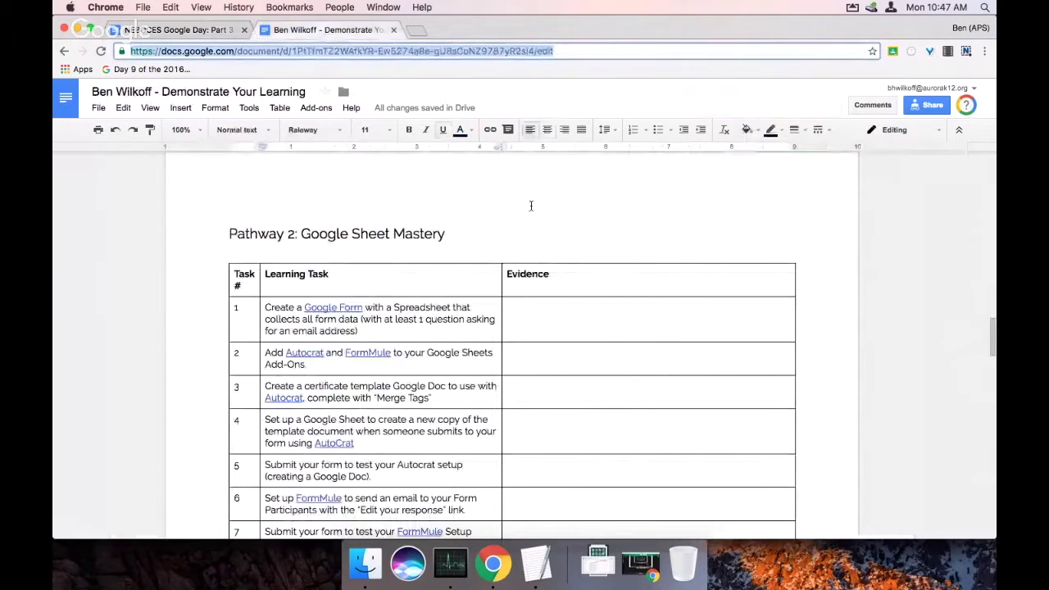
scroll(541, 262, "down", 2)
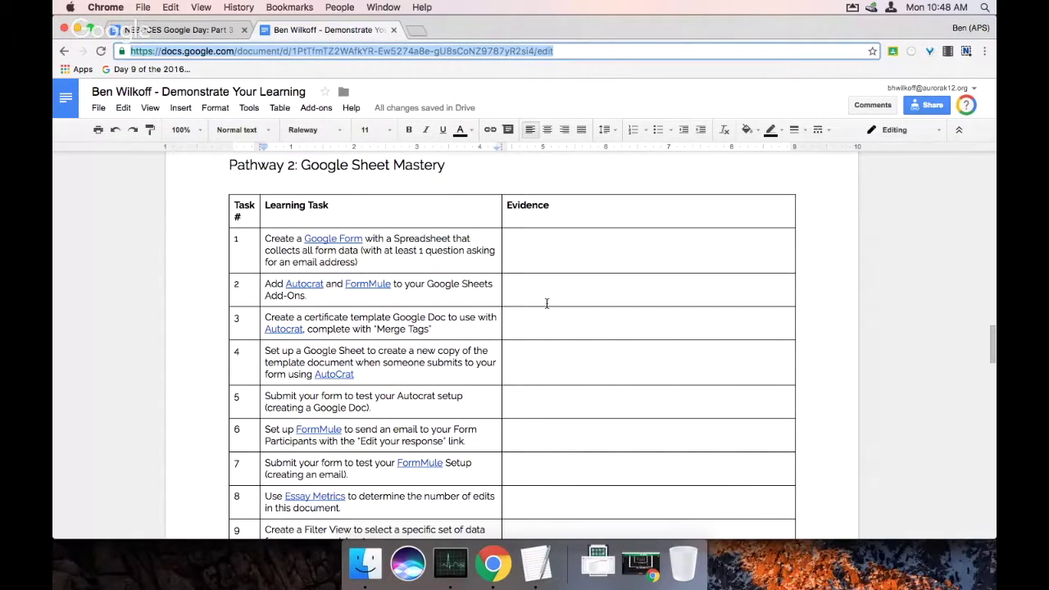
Step: Create a new blank Google Form from the Docs File > New menu
left_click(97, 109)
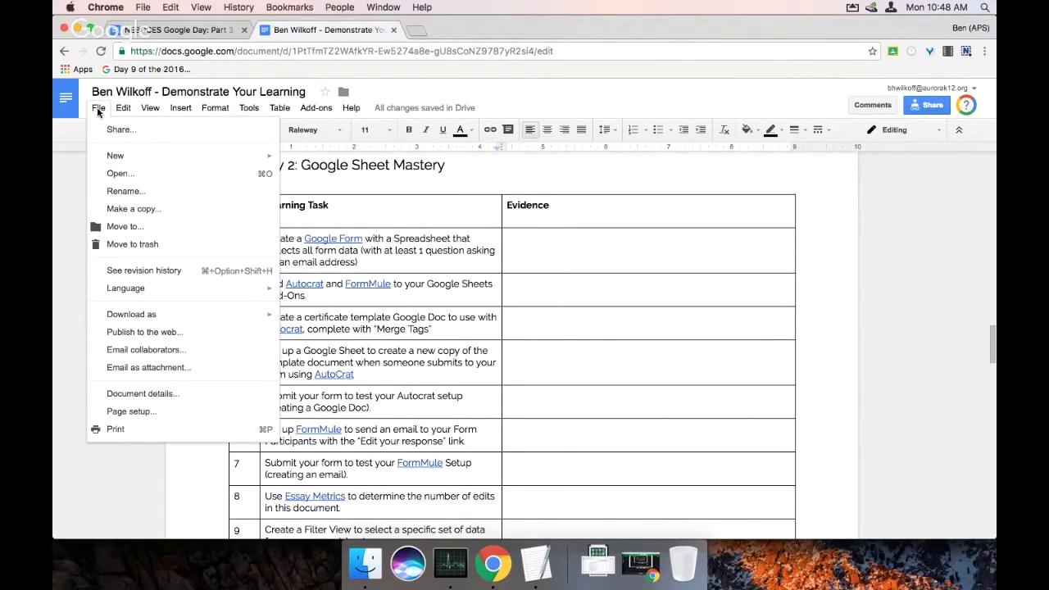
mouse_move(119, 160)
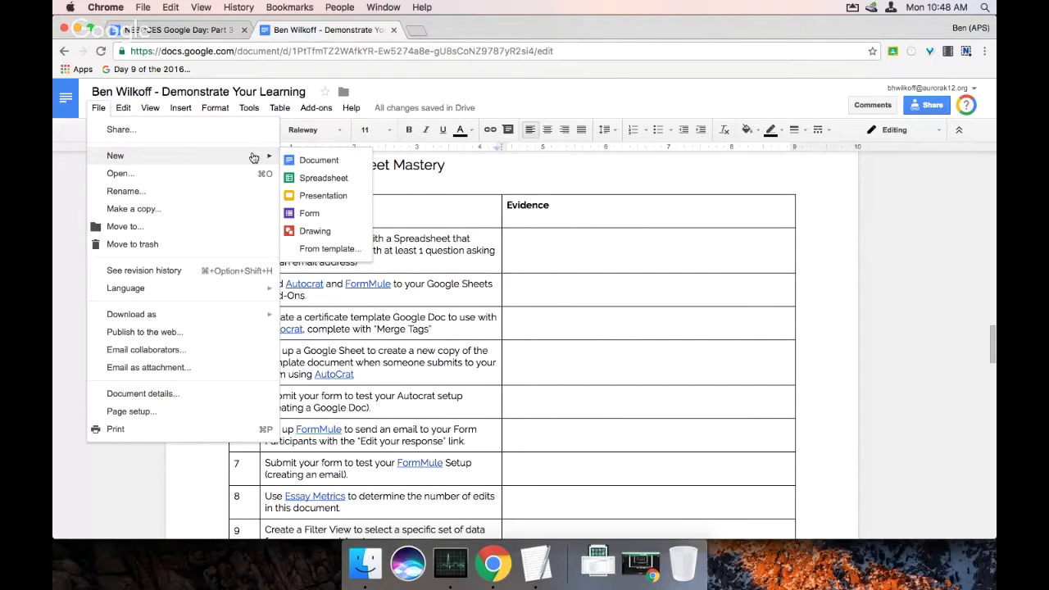
left_click(319, 223)
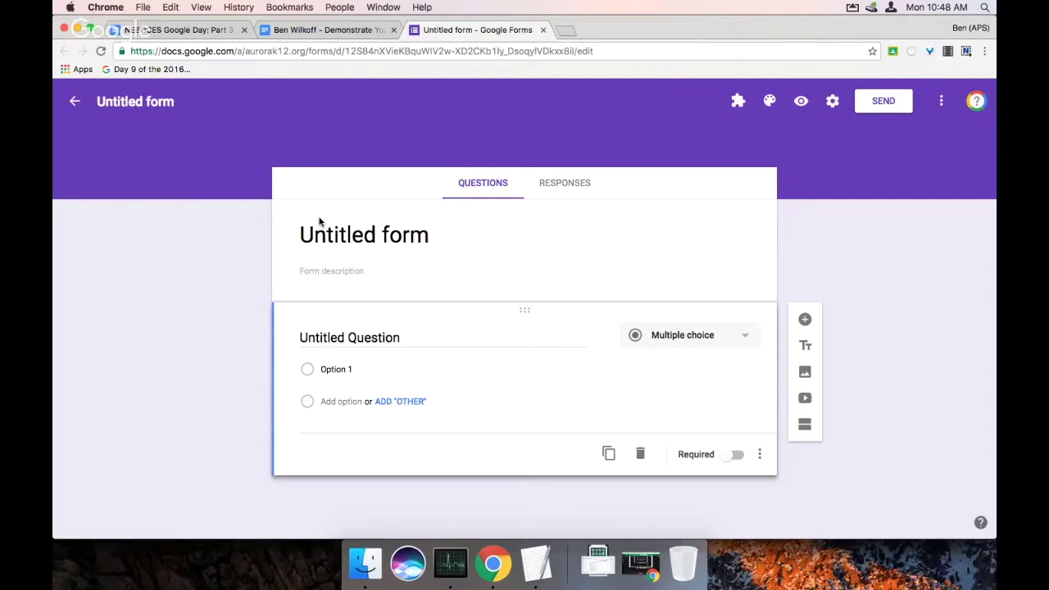
Step: Title the form 'Quick Form For Learning'
left_click(379, 224)
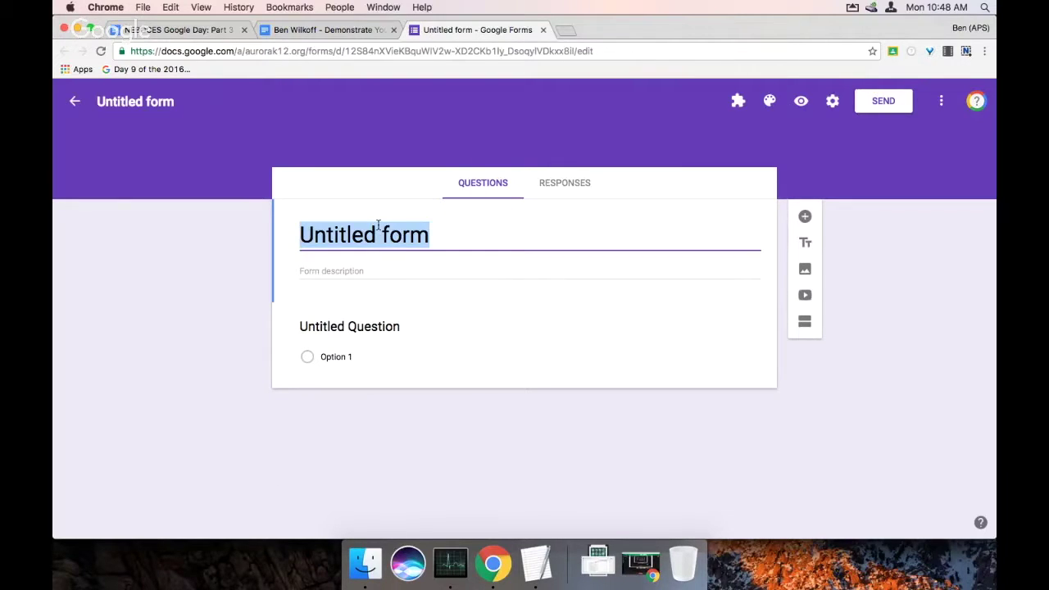
type("Quick F")
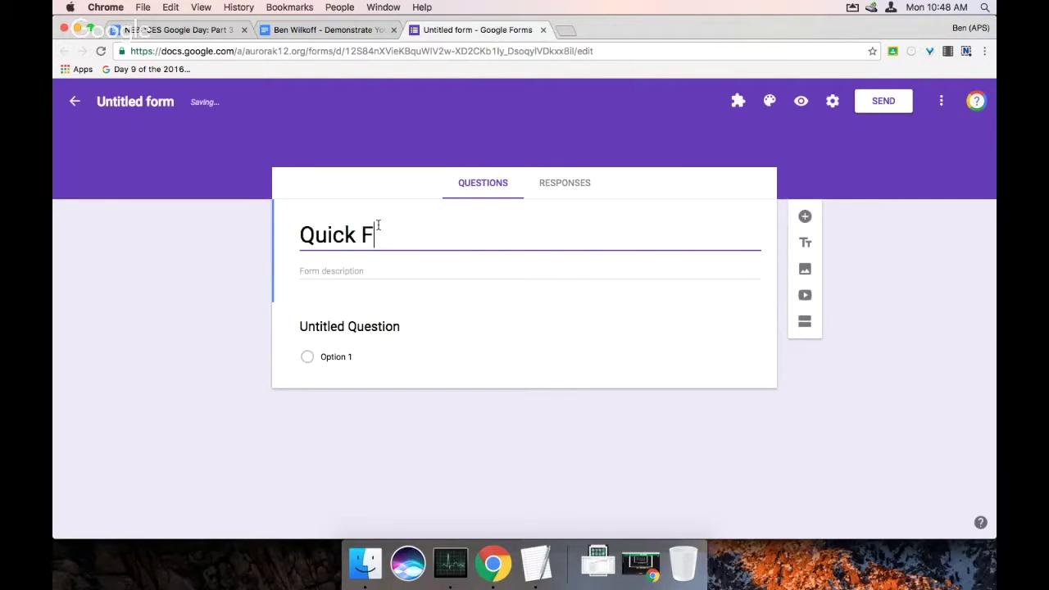
type("orm")
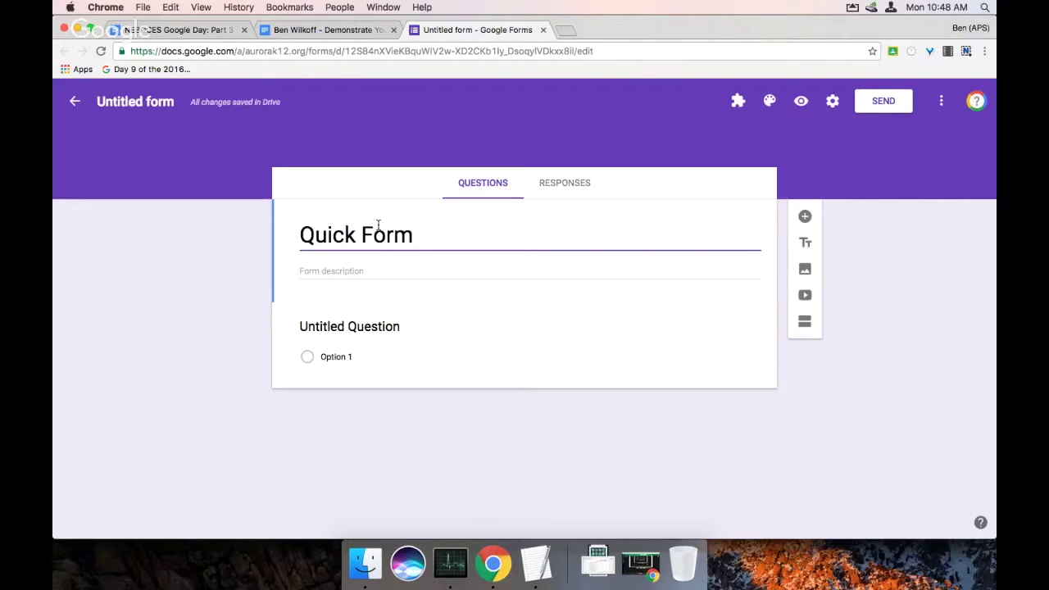
type("For Learning")
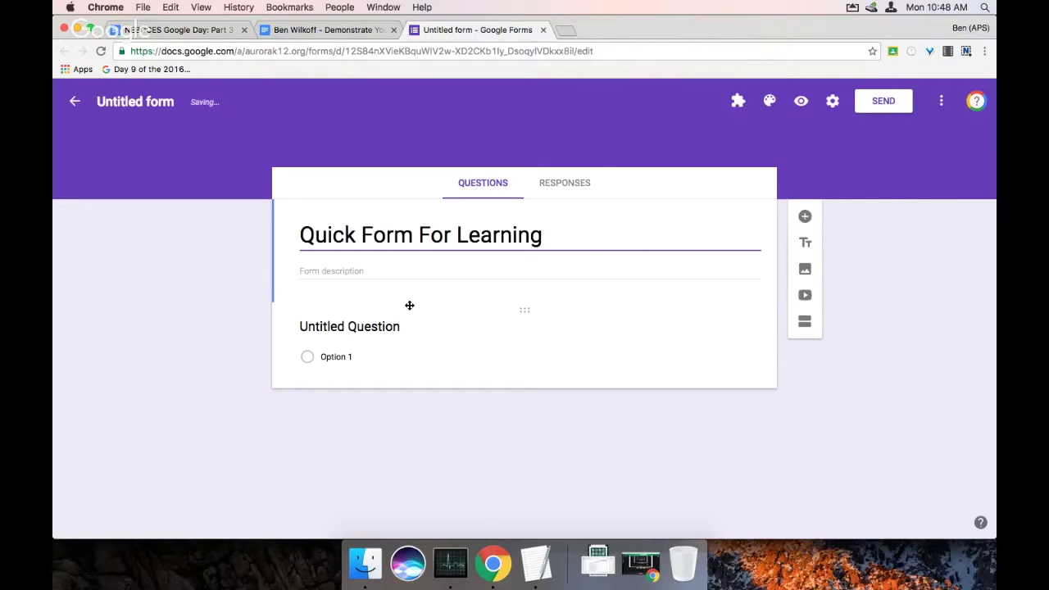
Step: Word the first question 'What is your Email Address?'
left_click(394, 363)
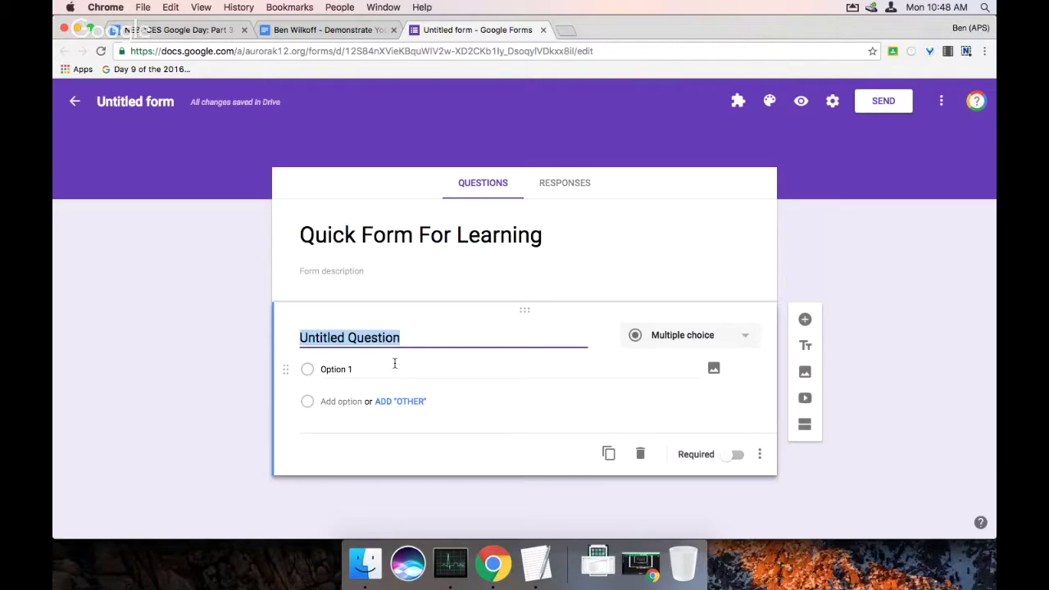
type("What is your Email Address")
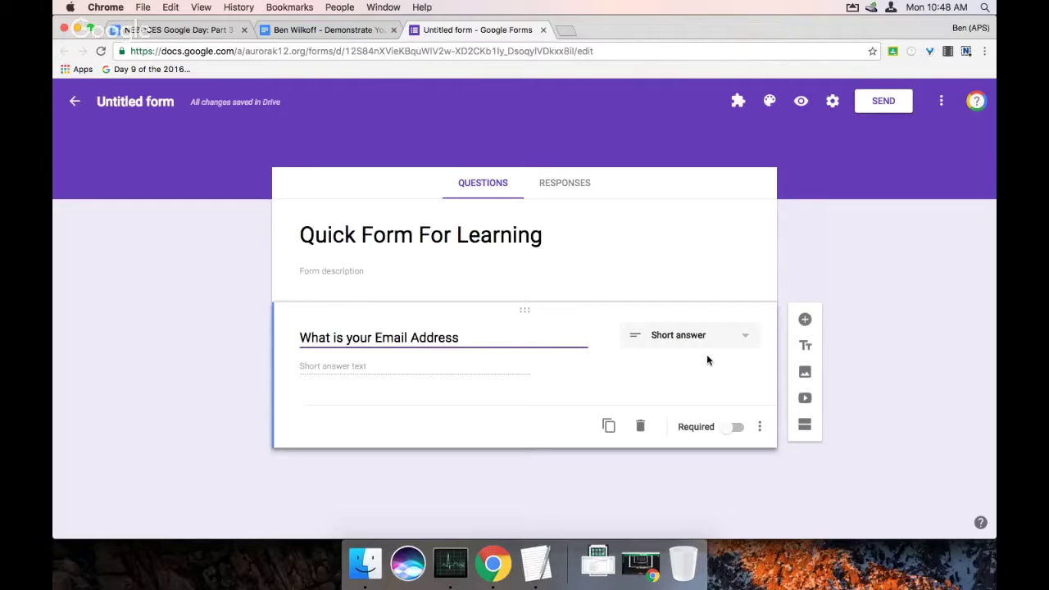
type("?")
Step: Add a second question and, after a few drafts, title it 'What is your name?'
left_click(804, 319)
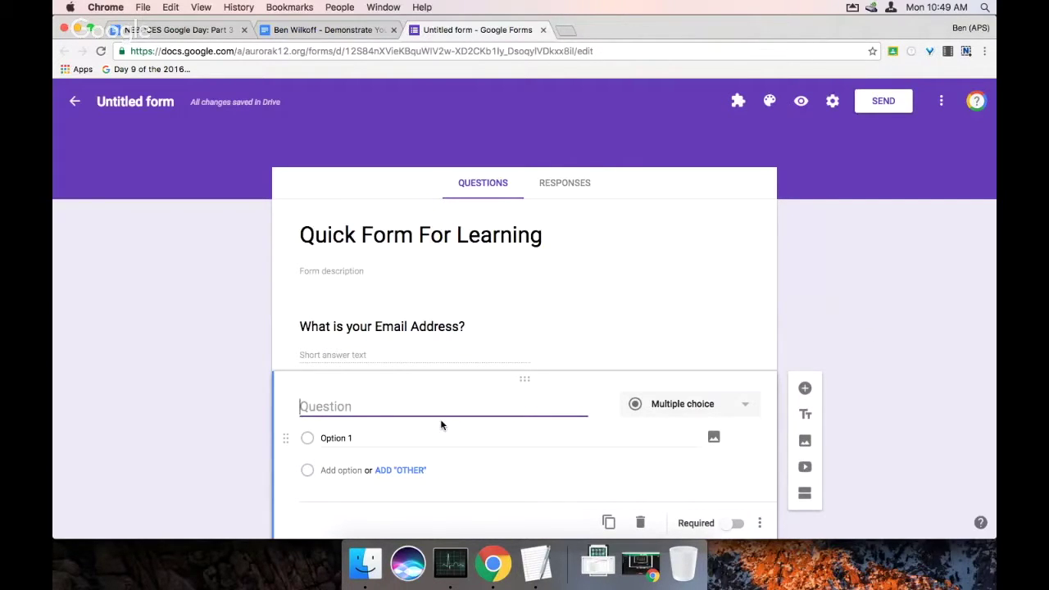
type("Which of the following")
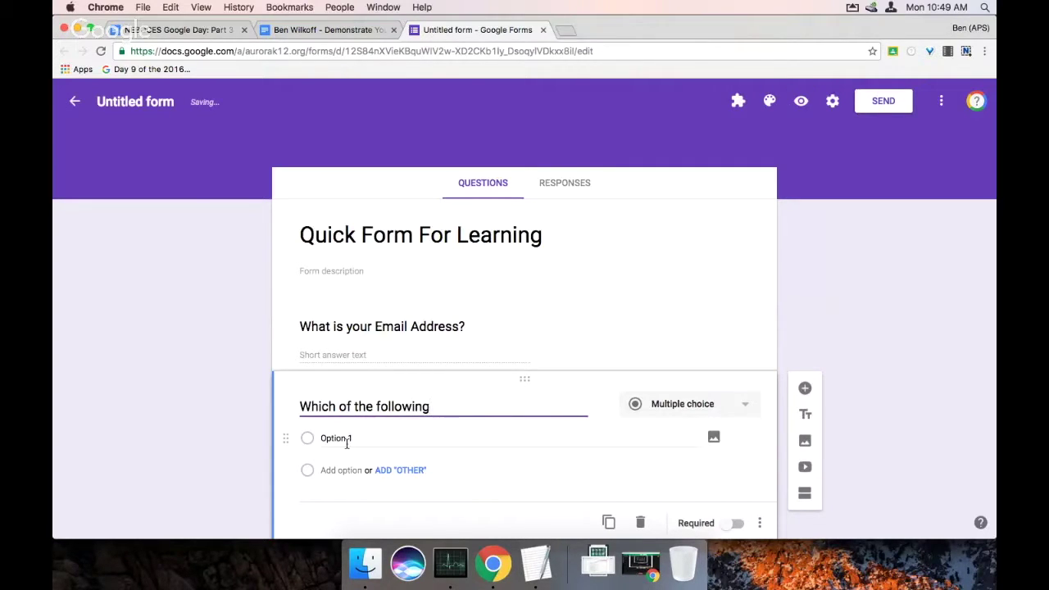
triple_click(356, 409)
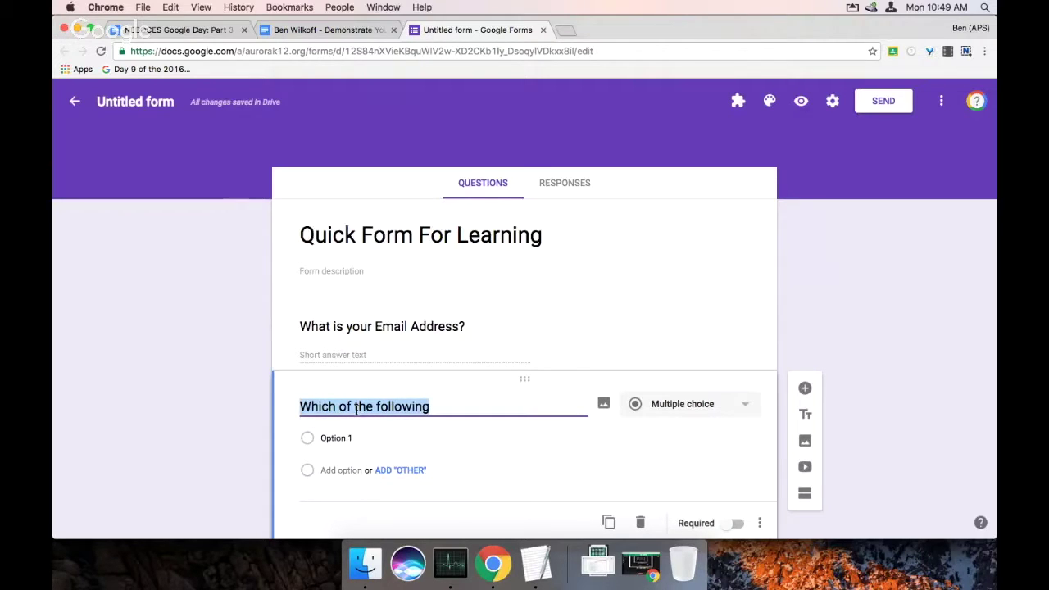
type("Ho")
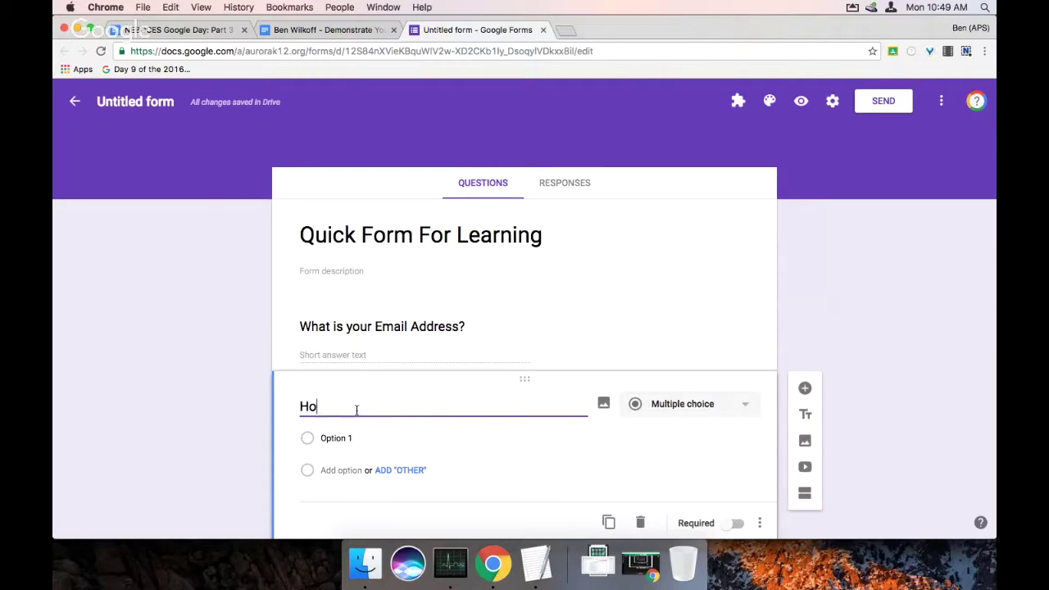
type("w do you want to ")
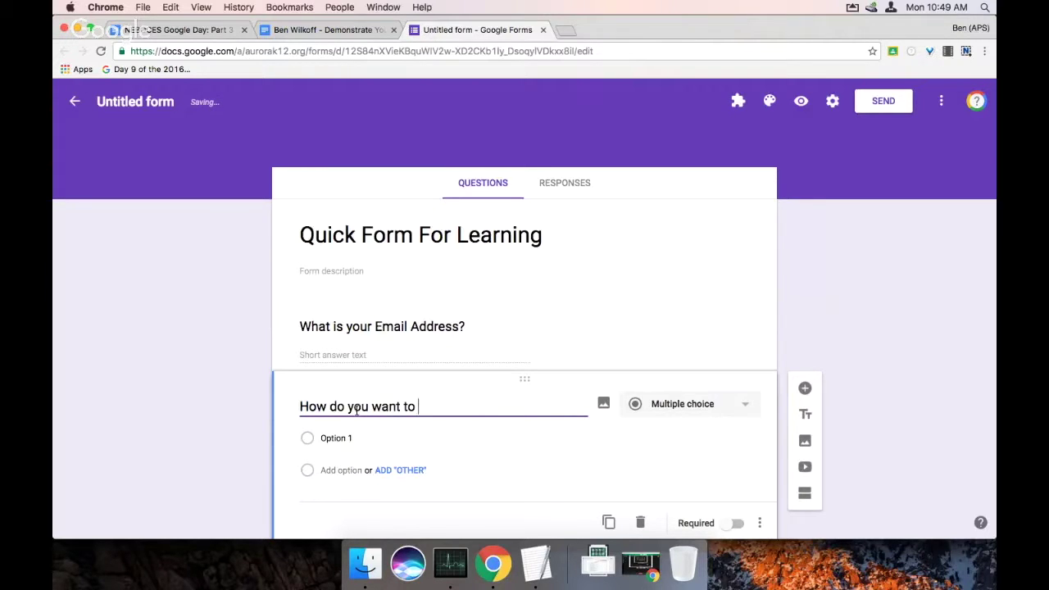
type("learning")
key("BackSpace")
key("BackSpace")
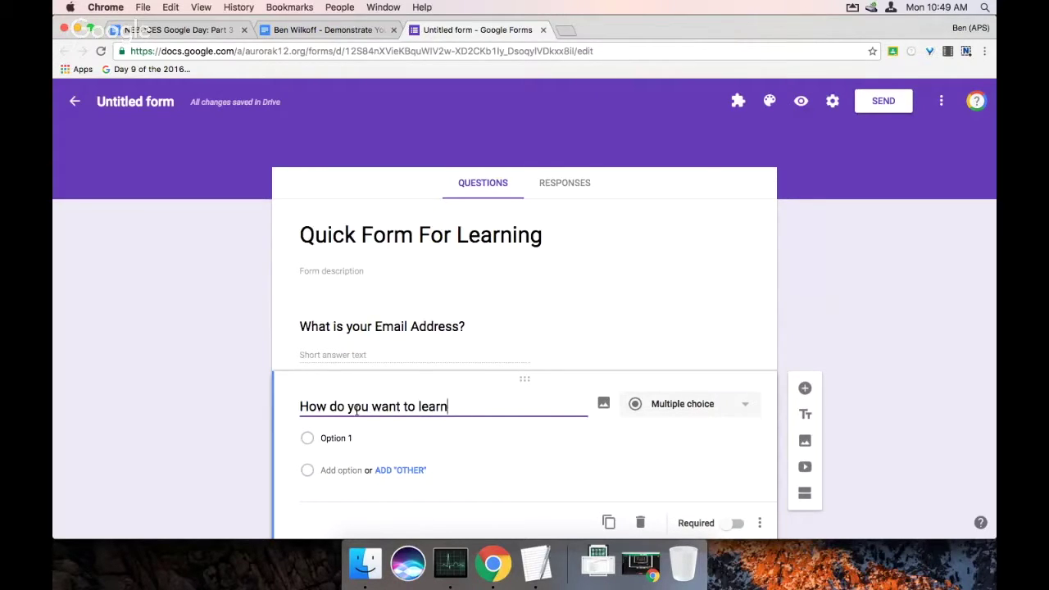
key("BackSpace")
key("BackSpace")
key("BackSpace")
key("BackSpace")
key("BackSpace")
key("BackSpace")
key("BackSpace")
key("BackSpace")
key("BackSpace")
key("BackSpace")
key("BackSpace")
key("BackSpace")
key("BackSpace")
key("BackSpace")
key("BackSpace")
key("BackSpace")
key("BackSpace")
key("BackSpace")
key("BackSpace")
key("BackSpace")
key("BackSpace")
key("BackSpace")
key("BackSpace")
key("BackSpace")
key("BackSpace")
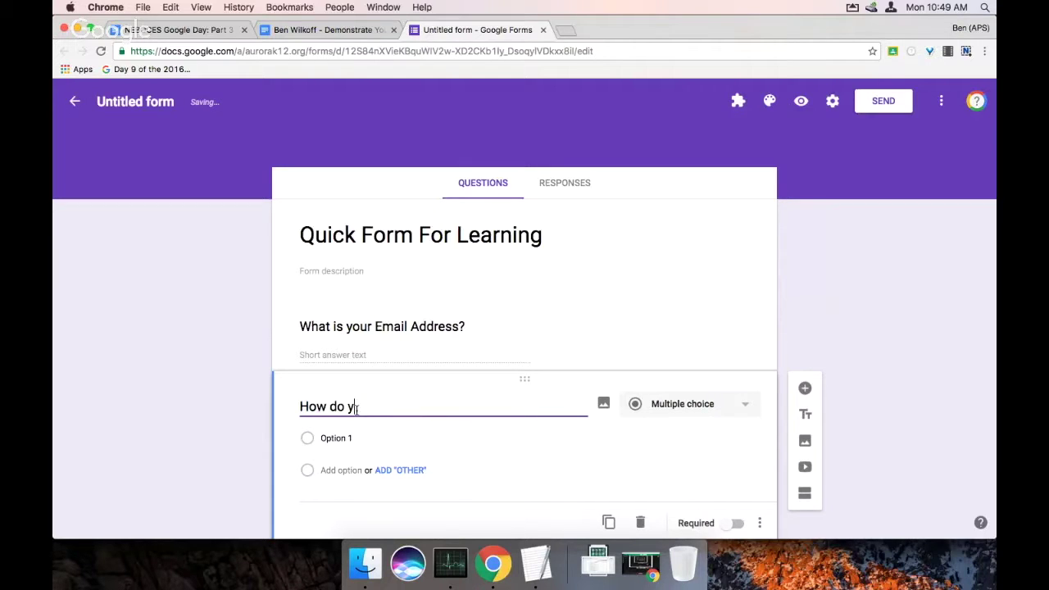
type("Please explain ")
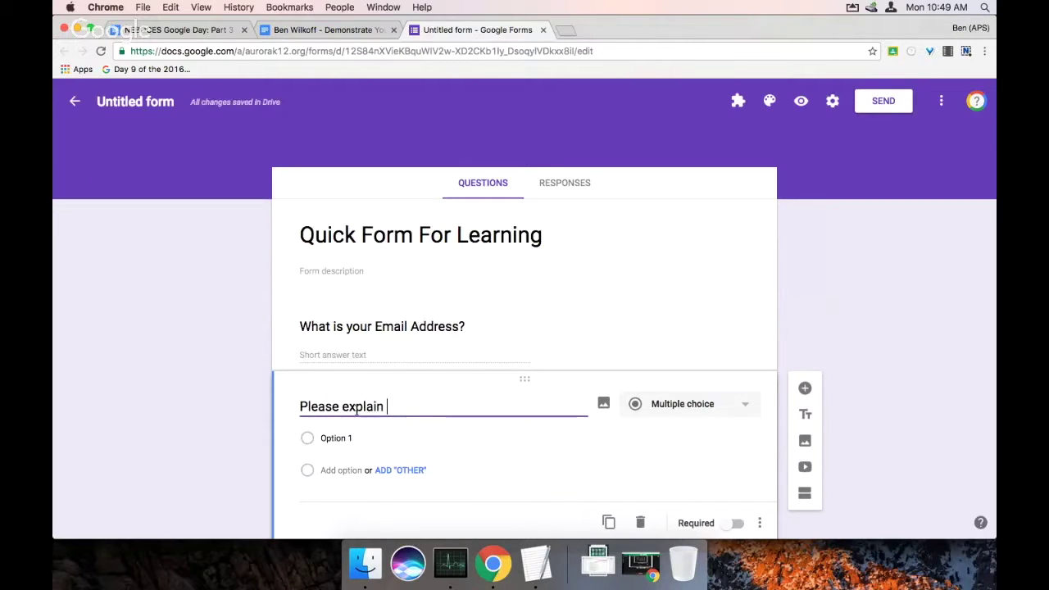
type("your thinking")
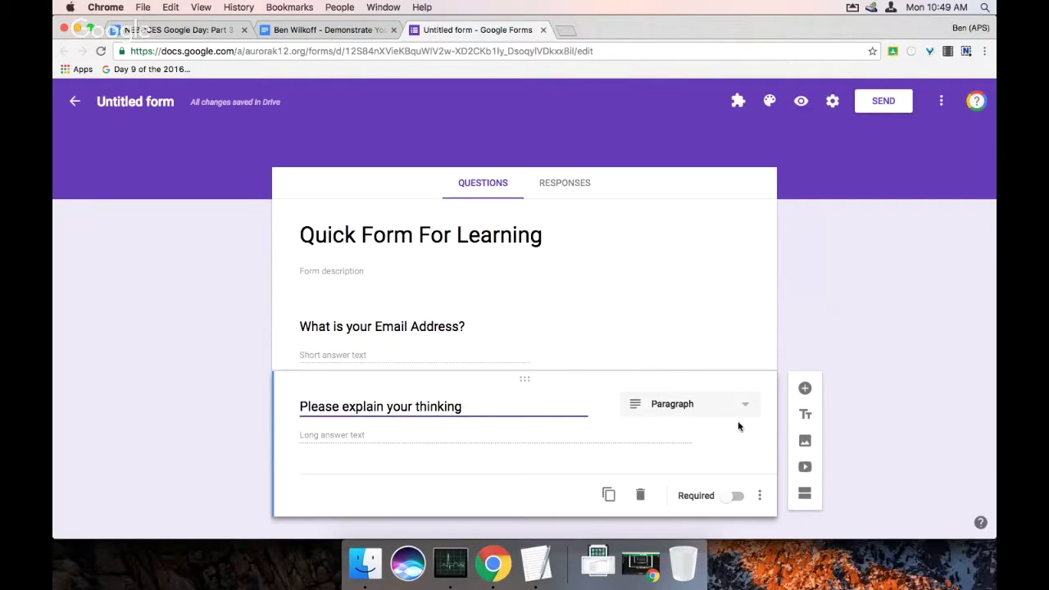
triple_click(494, 409)
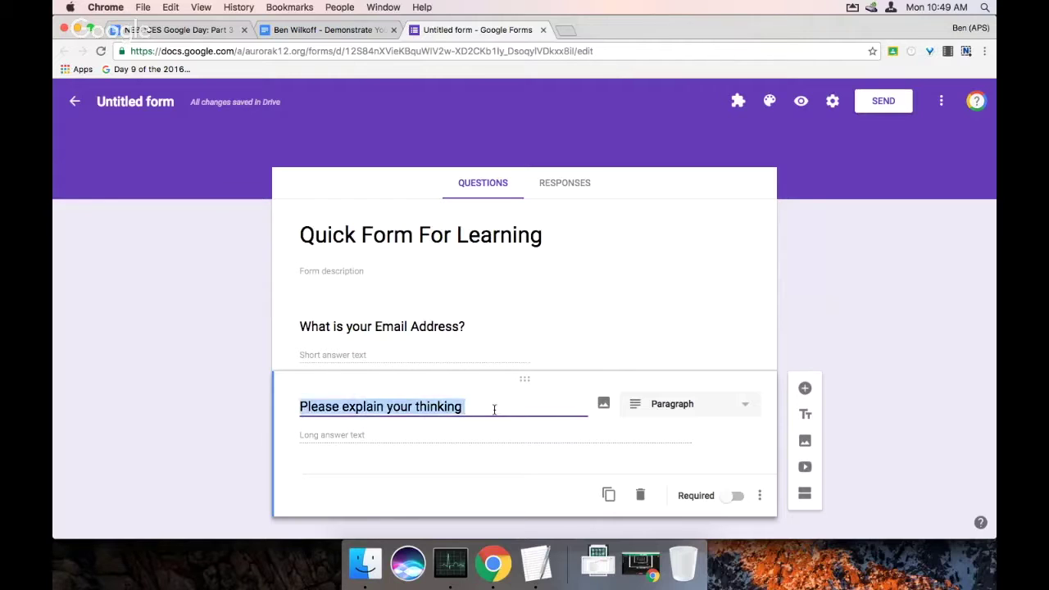
type("What is ")
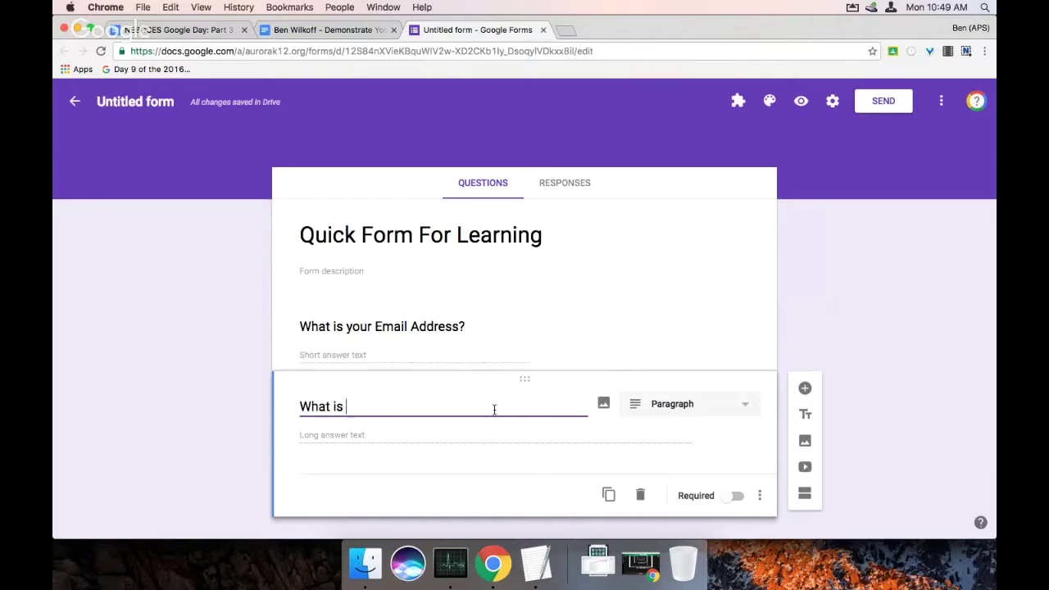
type("your name?")
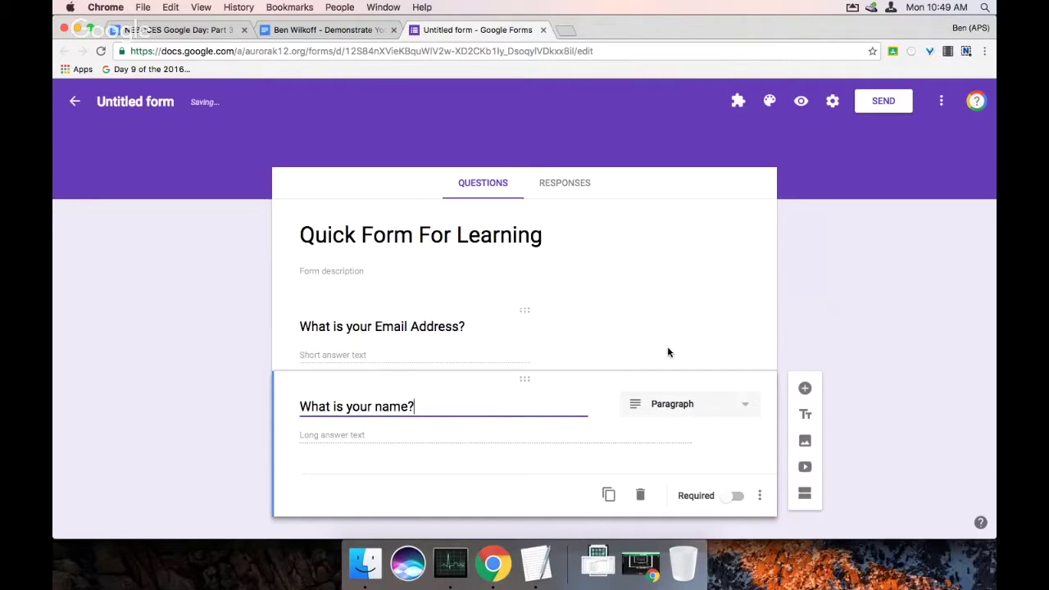
Step: Make both the email and name questions required
left_click(646, 342)
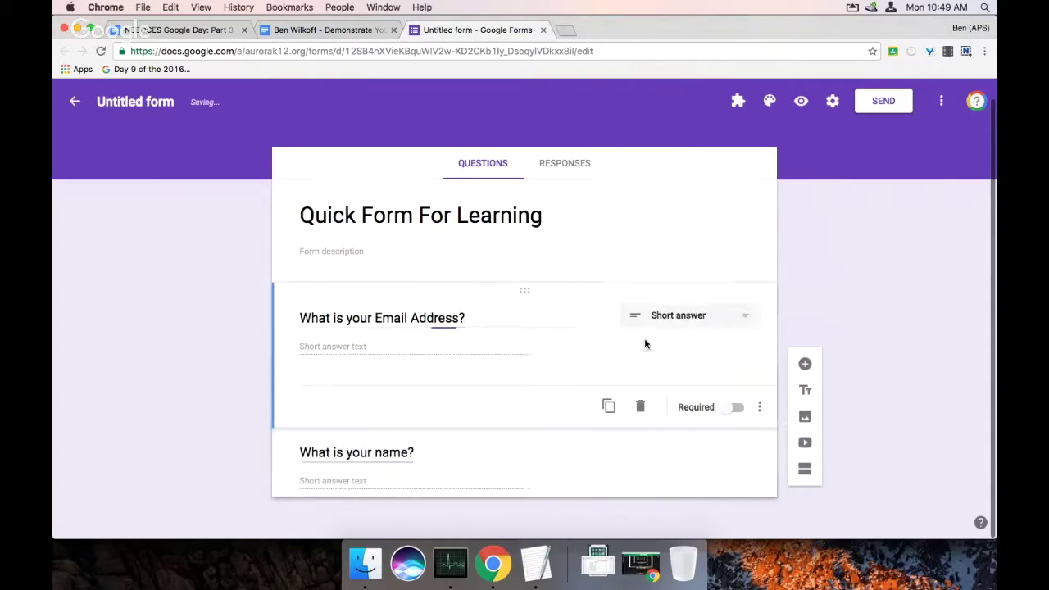
left_click(735, 409)
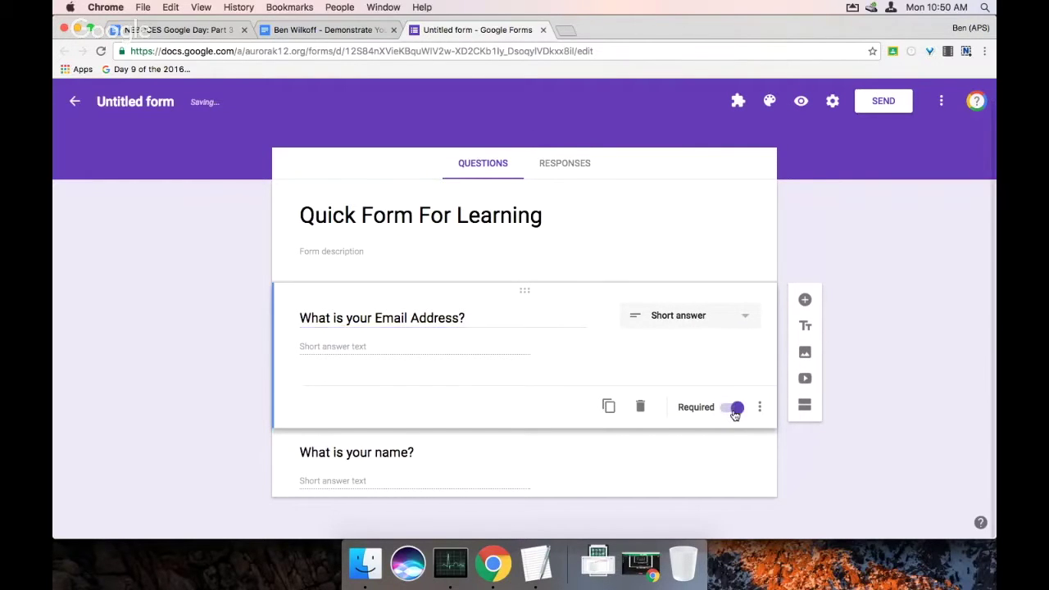
left_click(713, 460)
left_click(736, 474)
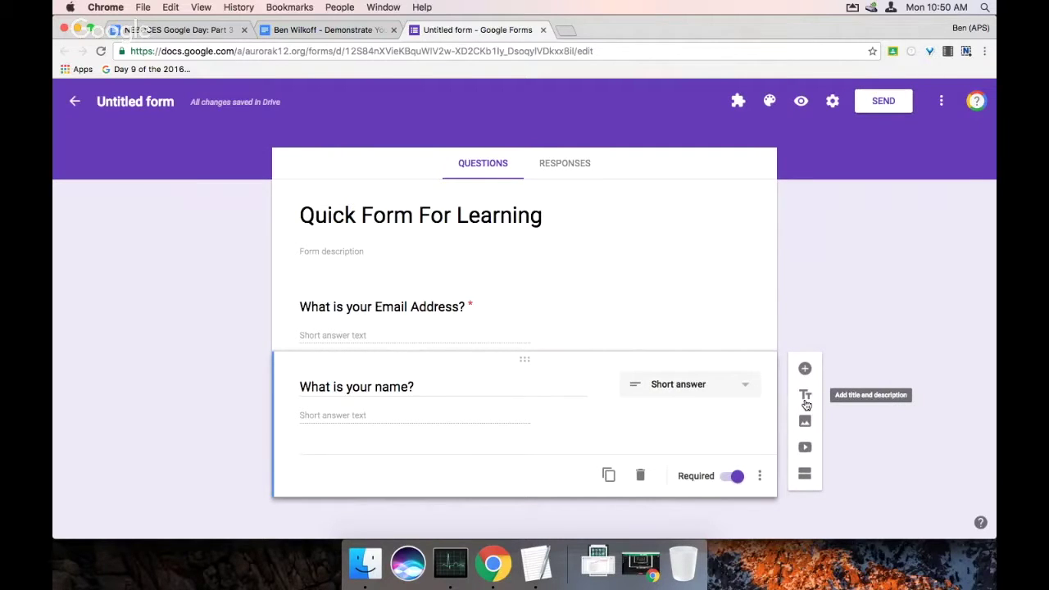
Step: Add a multiple-choice question 'What is your favorite color?' with Red, Blue, Yellow, Green
left_click(803, 369)
type("W")
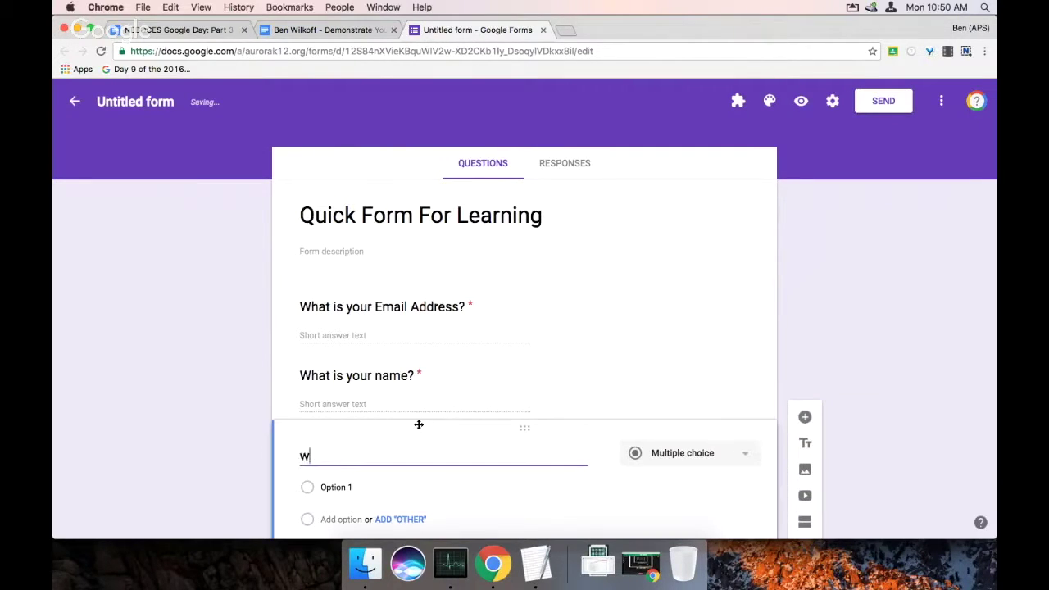
type("hat is your favorite color?")
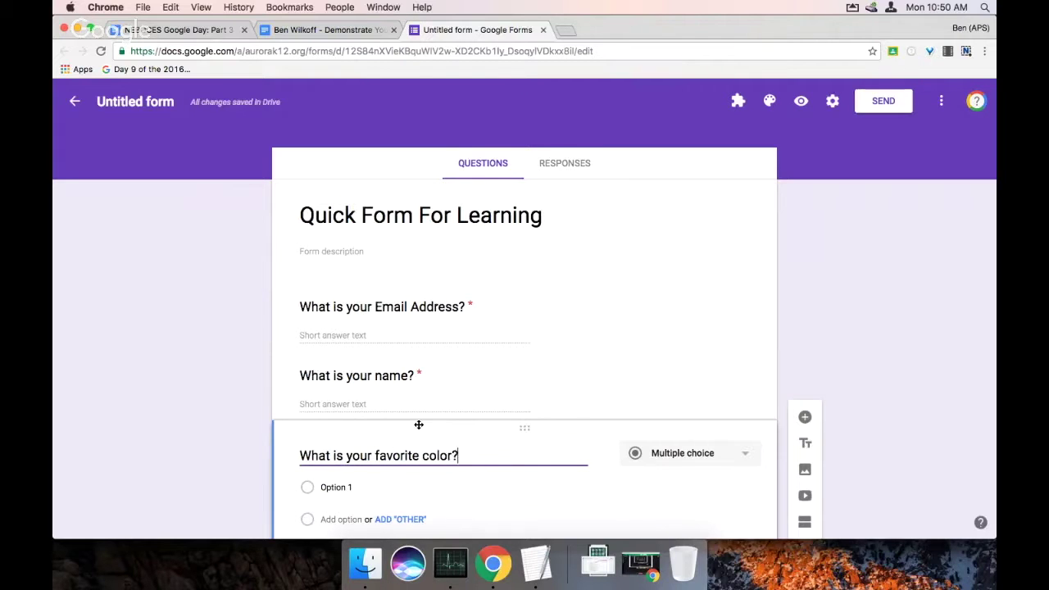
scroll(344, 429, "down", 2)
left_click(340, 391)
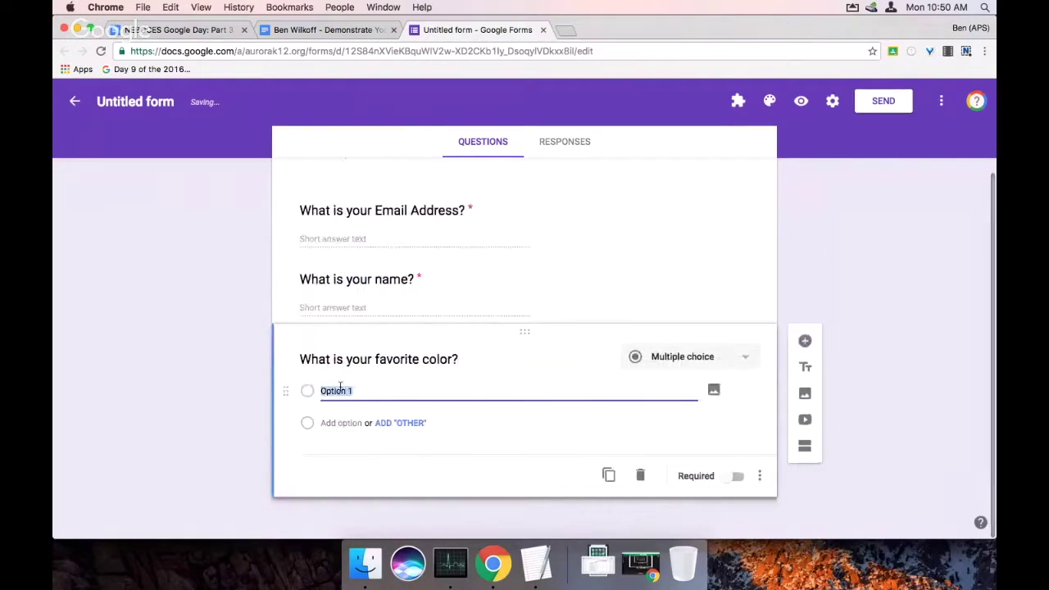
type("Red")
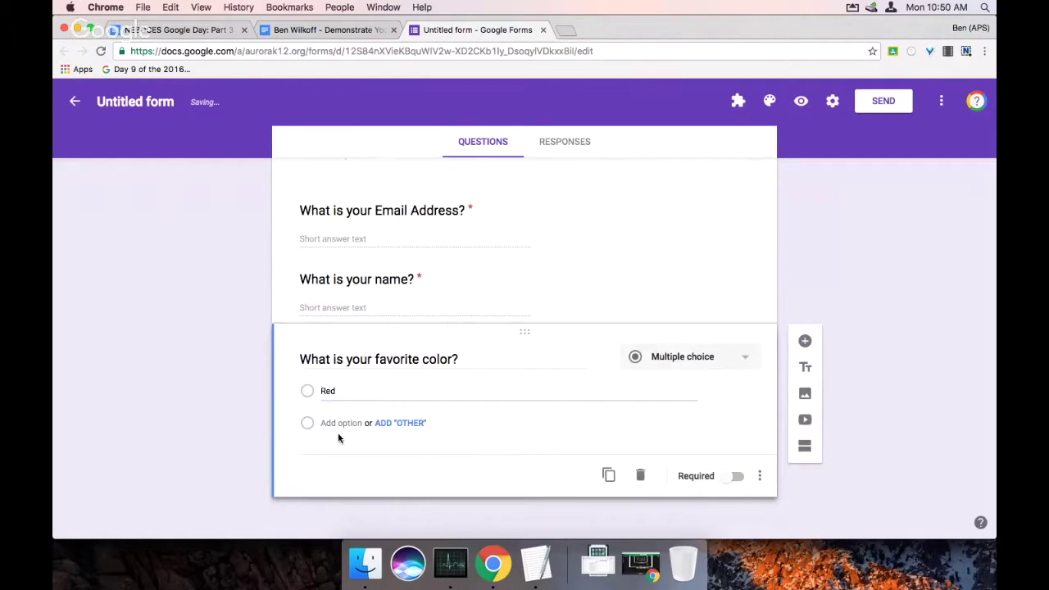
left_click(338, 426)
type("Be")
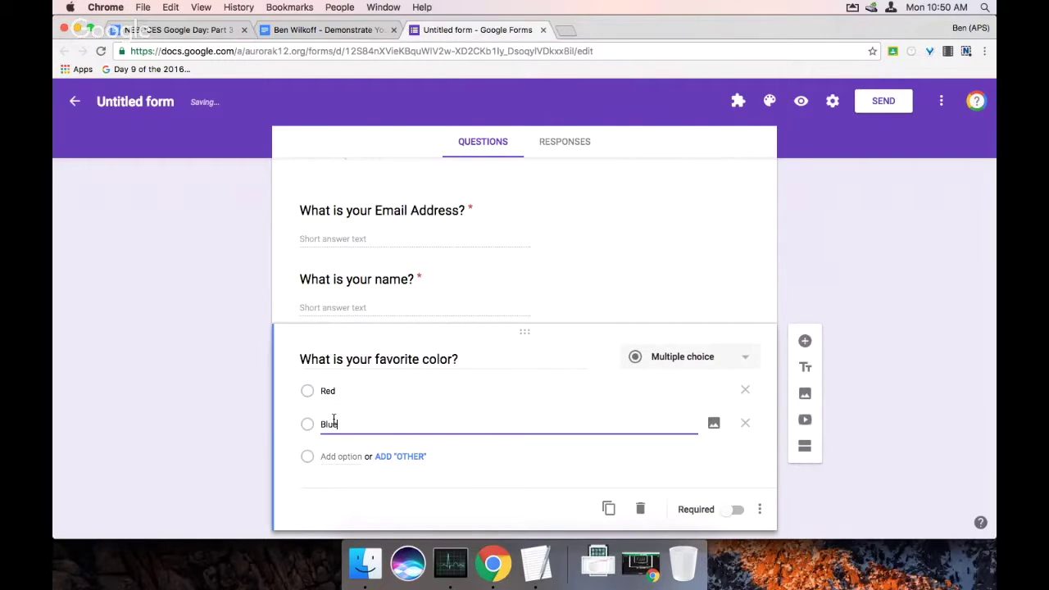
left_click(327, 457)
type("Ye")
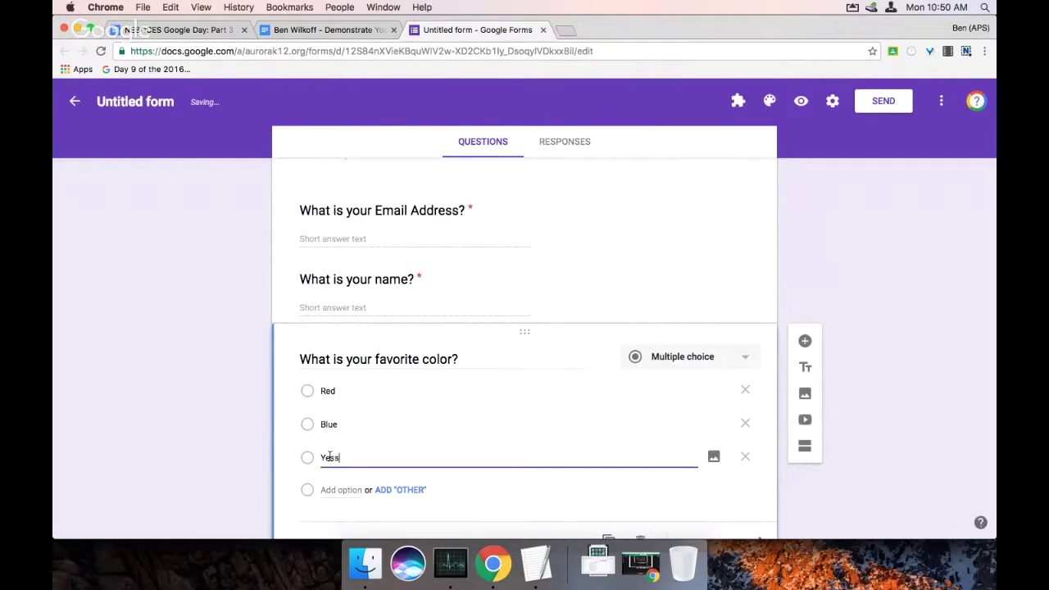
type("llow")
key("Tab")
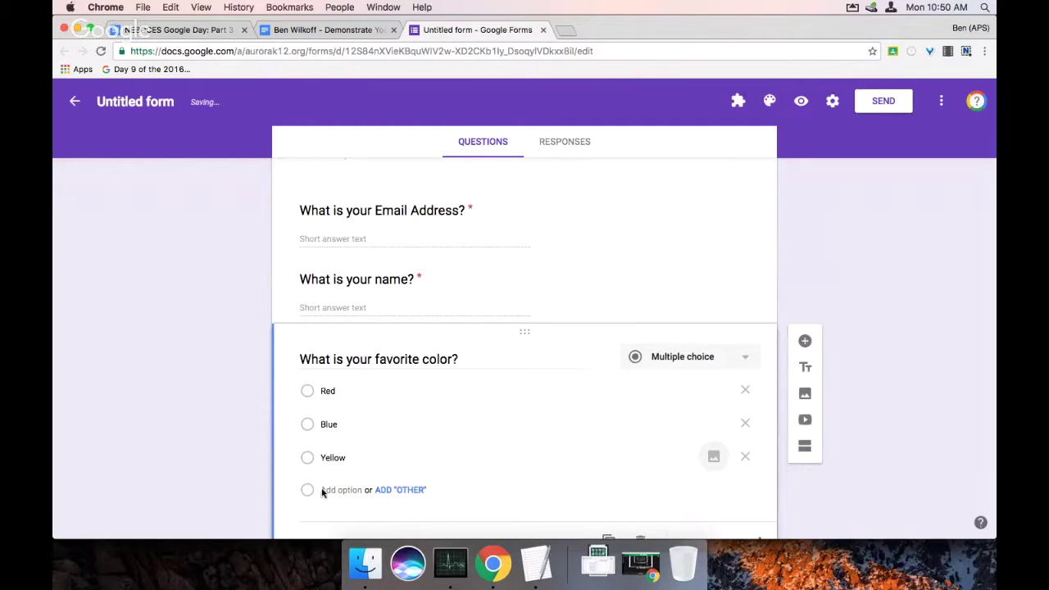
left_click(323, 490)
type("Green")
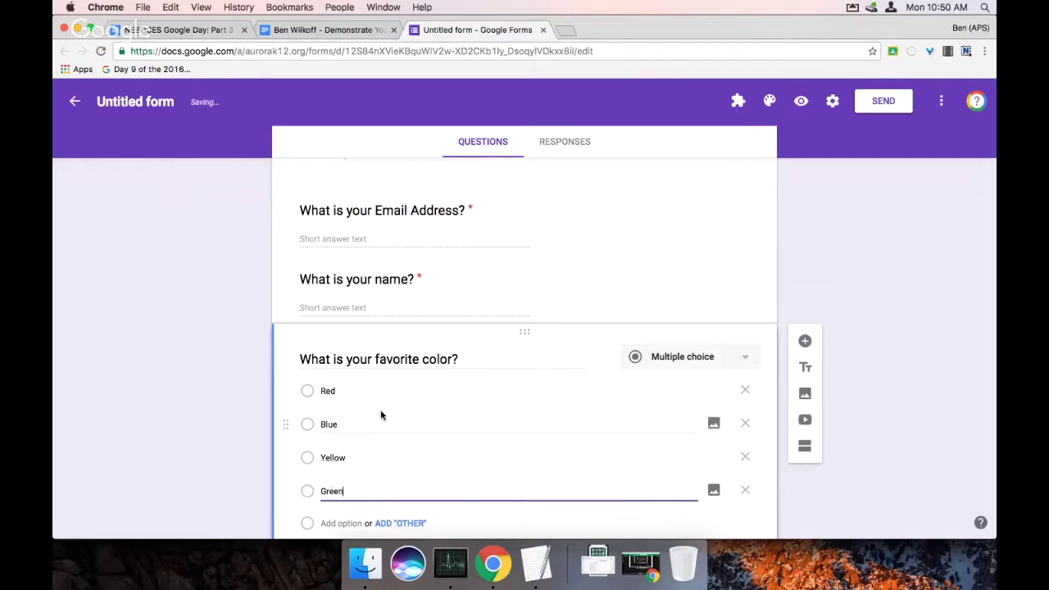
scroll(389, 420, "down", 2)
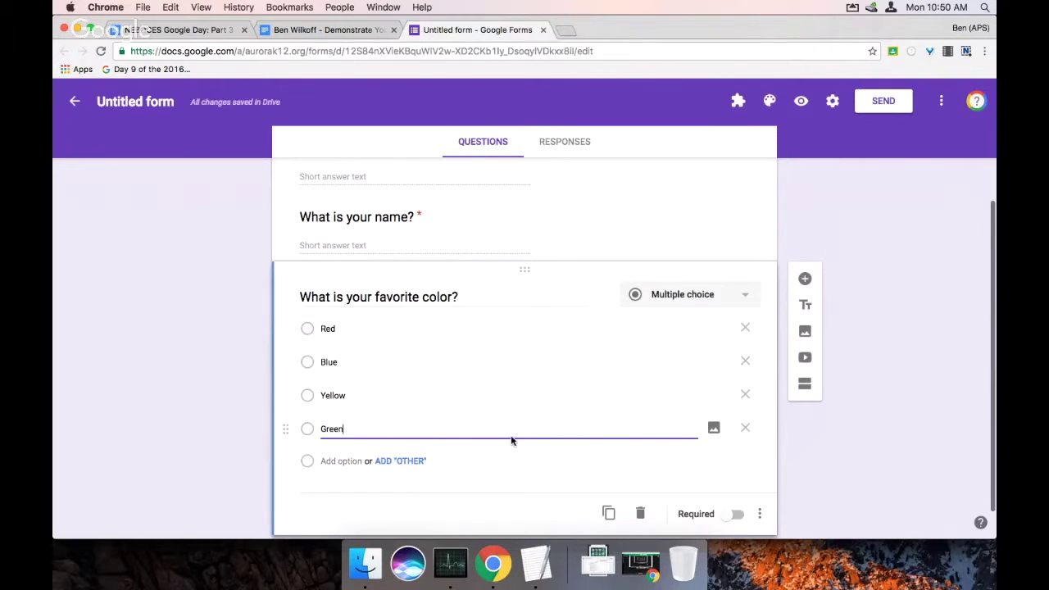
scroll(612, 374, "down", 1)
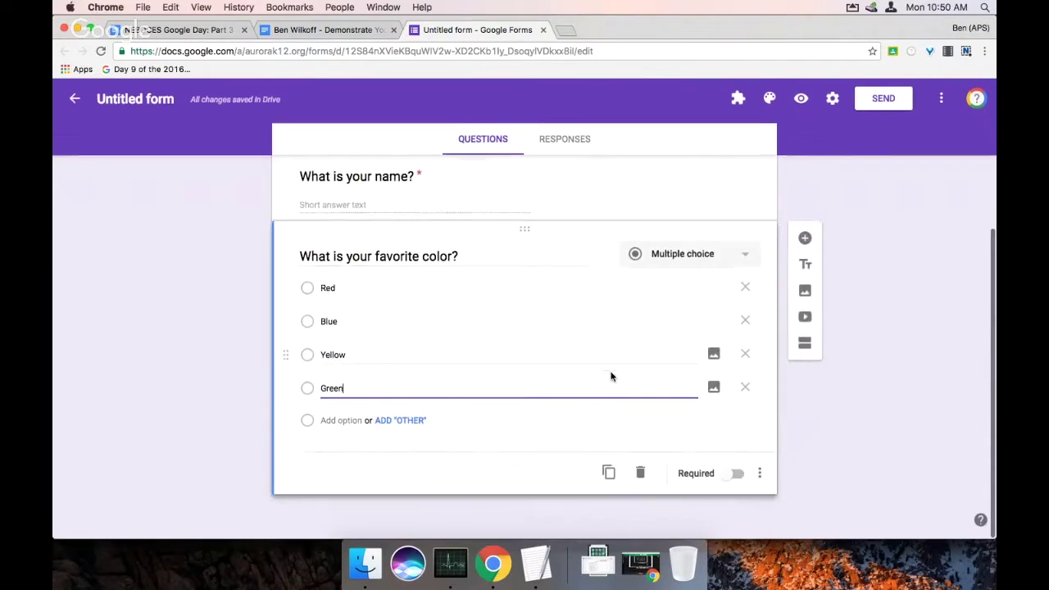
Step: Duplicate the color question and start retitling the copy 'What month of the year were you born'
left_click(607, 473)
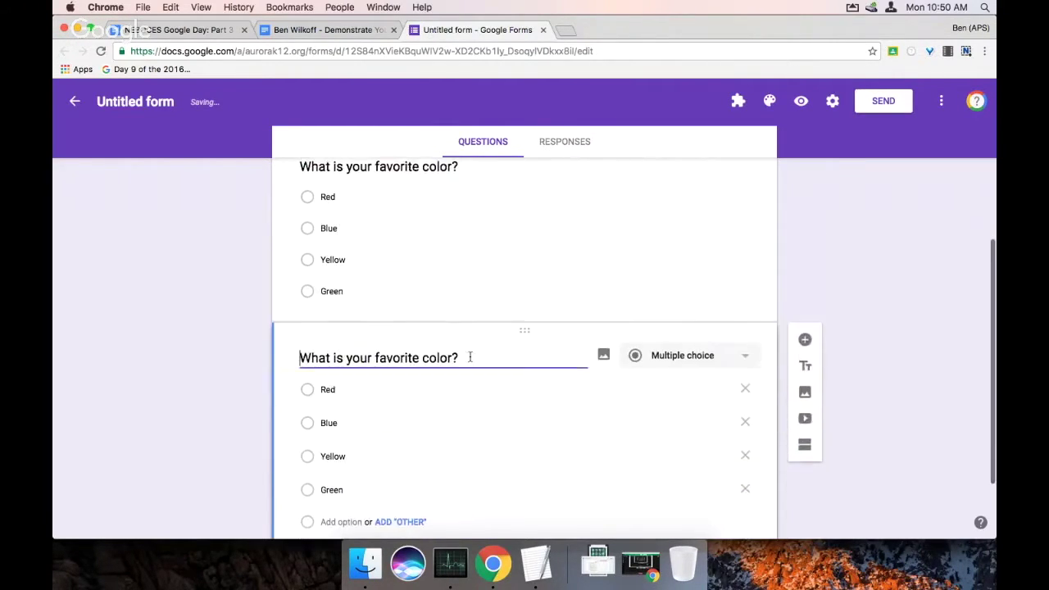
left_click_drag(470, 358, 317, 347)
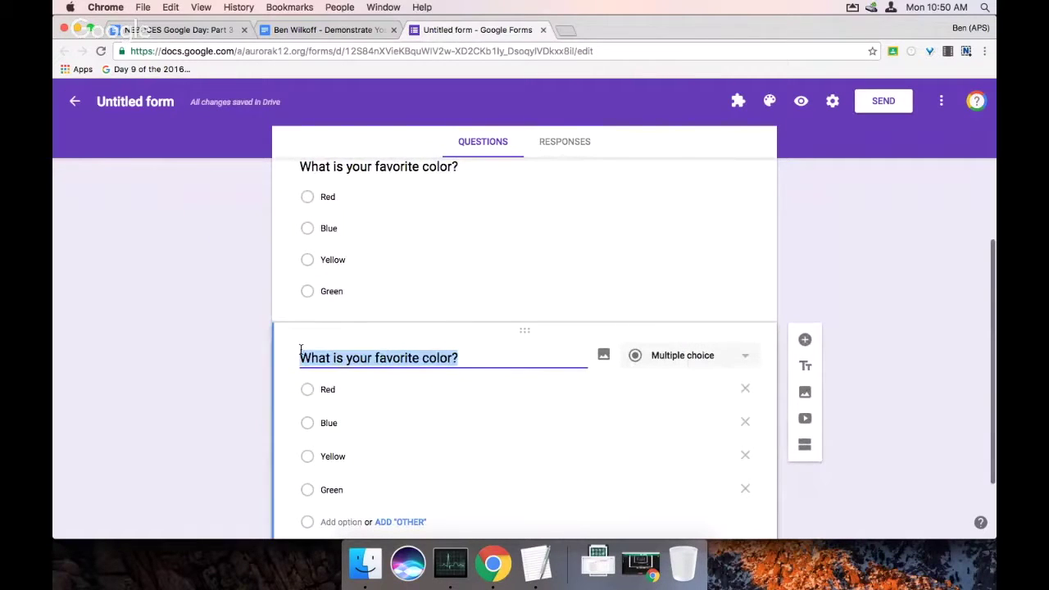
type("What month")
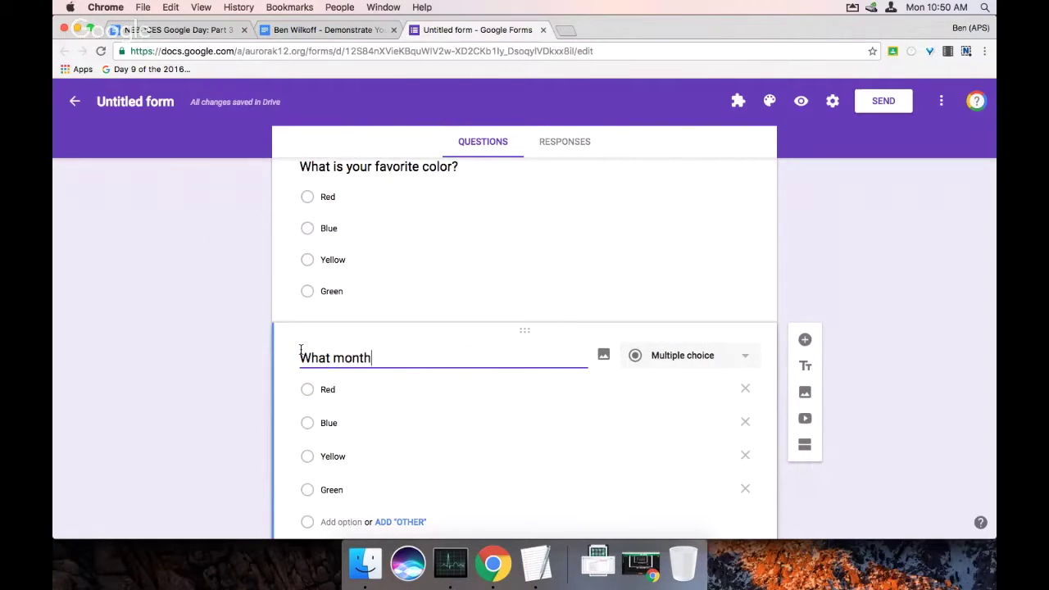
type(" of the year were ")
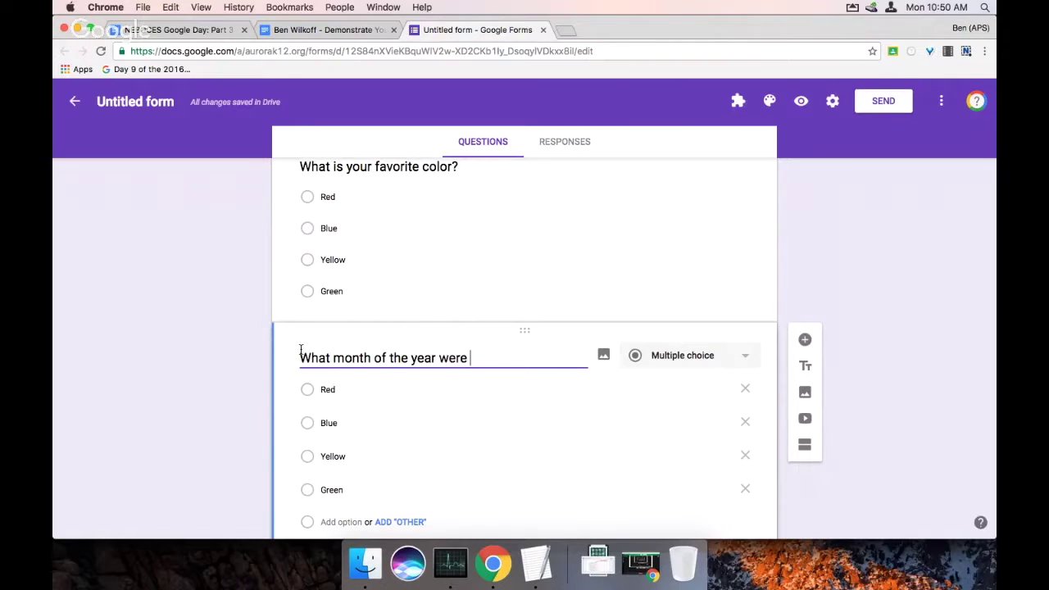
type("you born?")
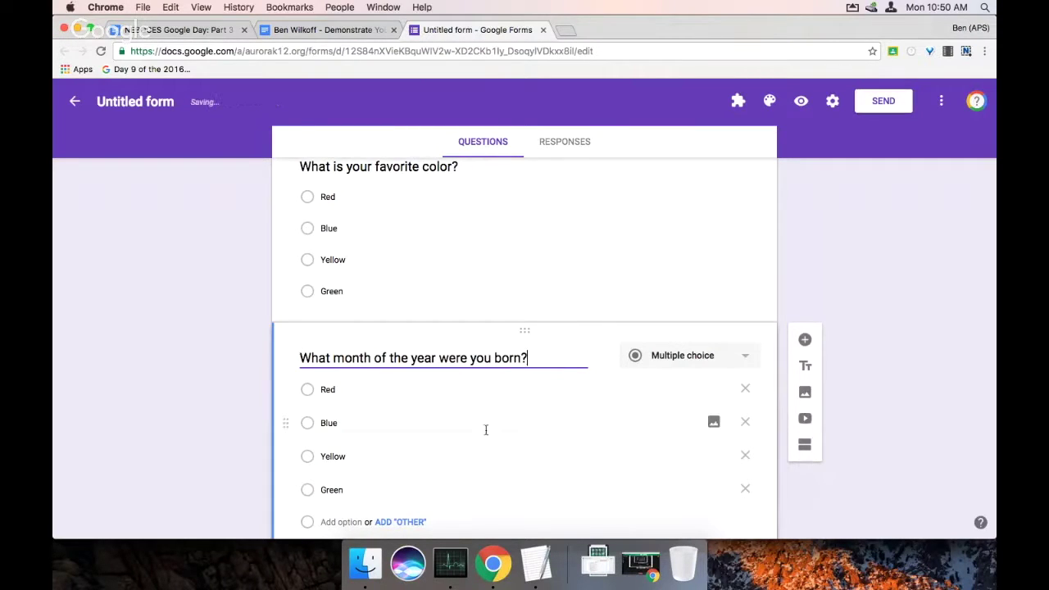
Step: Replace the copy's color choices with options 1, 2, 3 and 4
scroll(557, 429, "down", 3)
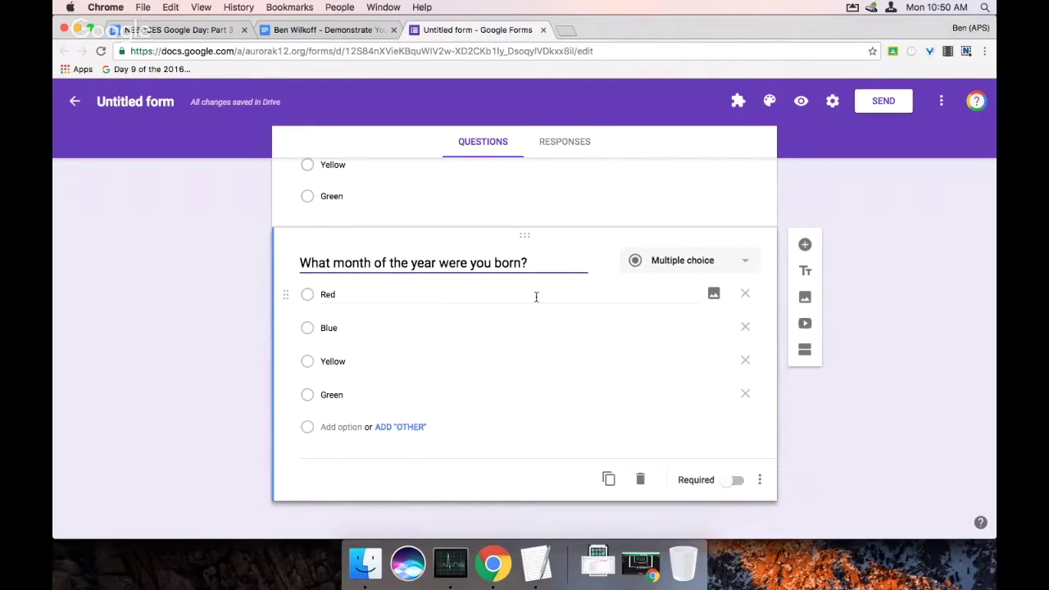
left_click(369, 292)
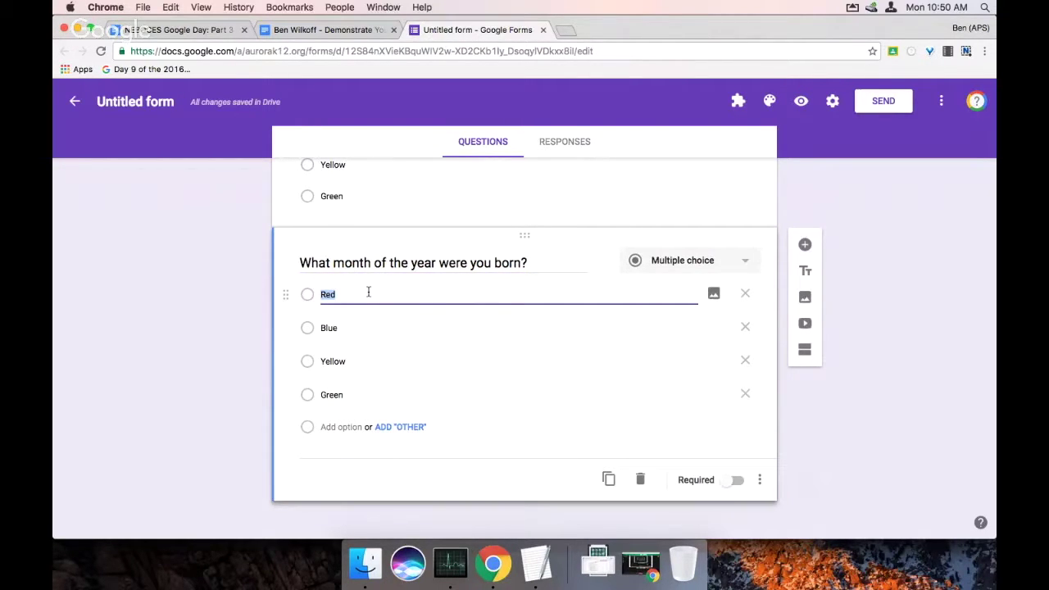
type("Janu")
key("BackSpace")
key("BackSpace")
key("BackSpace")
key("BackSpace")
type("1")
left_click(344, 330)
type("2")
left_click(353, 370)
type("3")
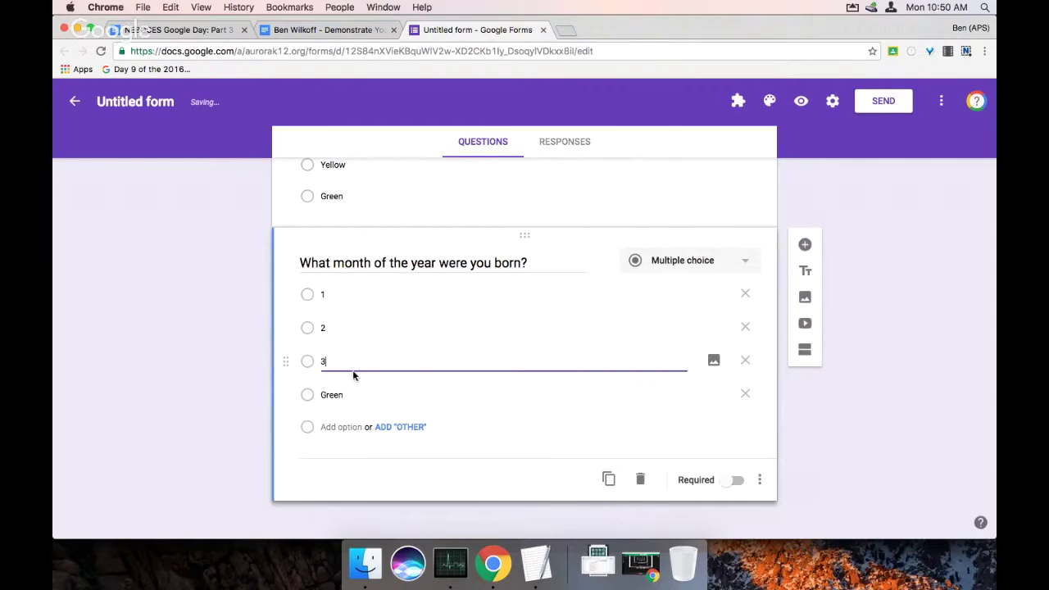
left_click(332, 395)
type("4")
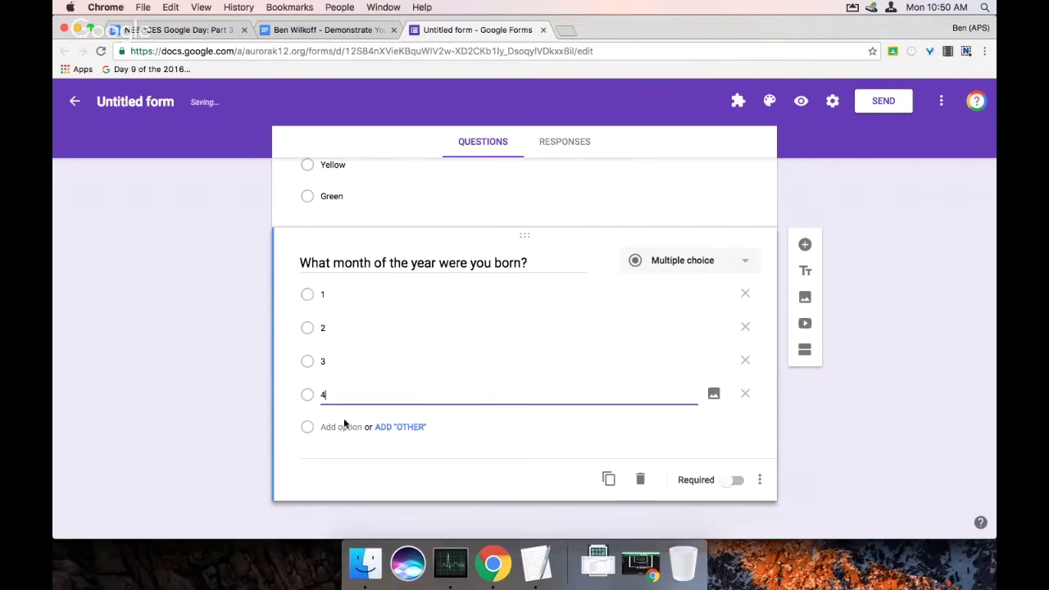
Step: Add options 5, 6 and 7 to the birth-month question
left_click(338, 426)
type("5")
left_click(337, 460)
type("6")
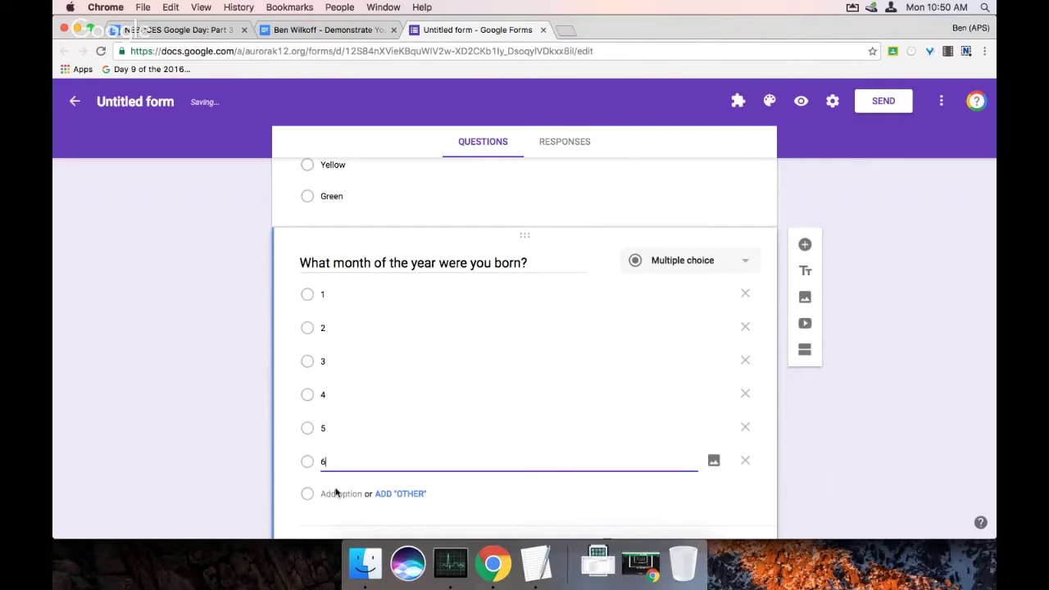
left_click(333, 494)
type("7")
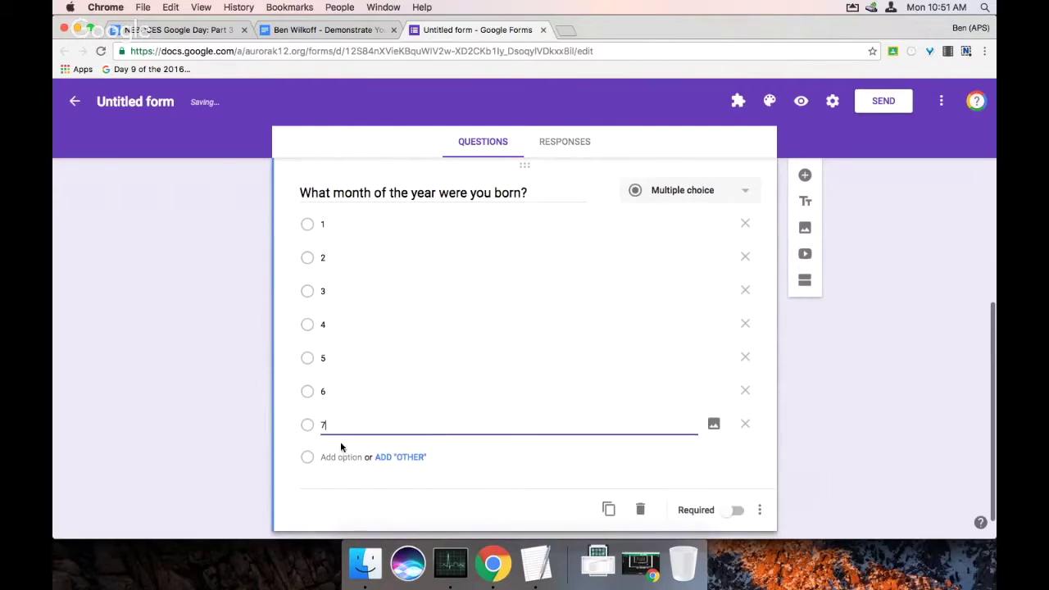
left_click(691, 196)
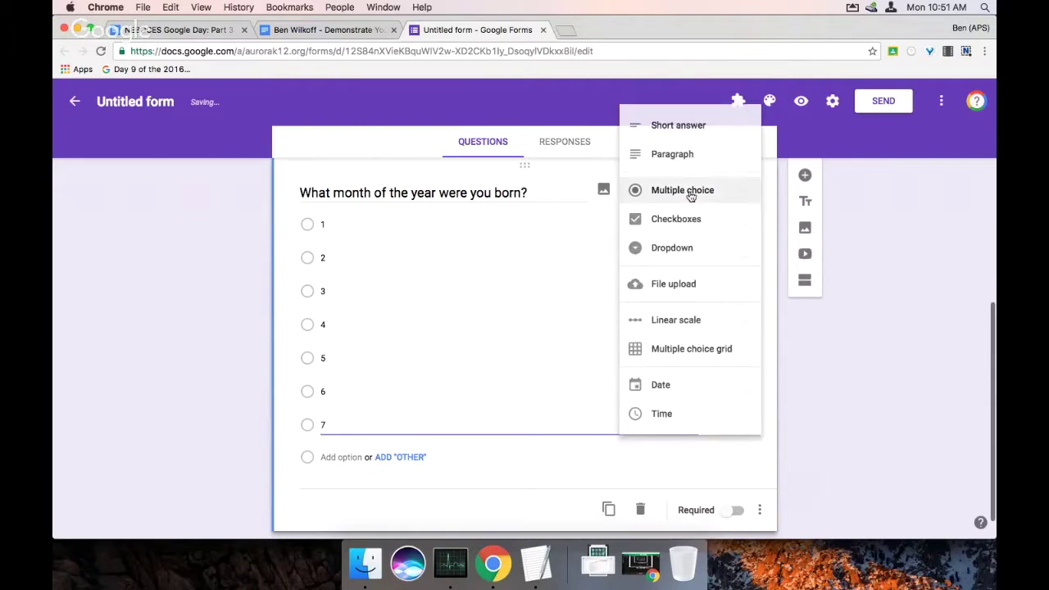
Step: Turn the birth-month question into a dropdown and add options 8 and 9
left_click(697, 251)
left_click(334, 456)
type("8")
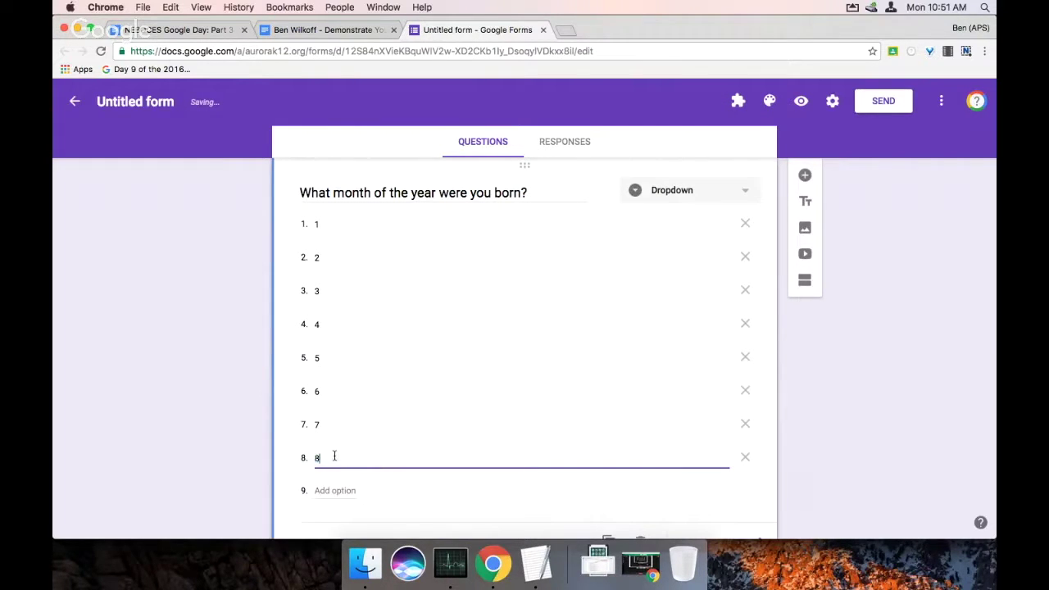
key("Return")
type("9")
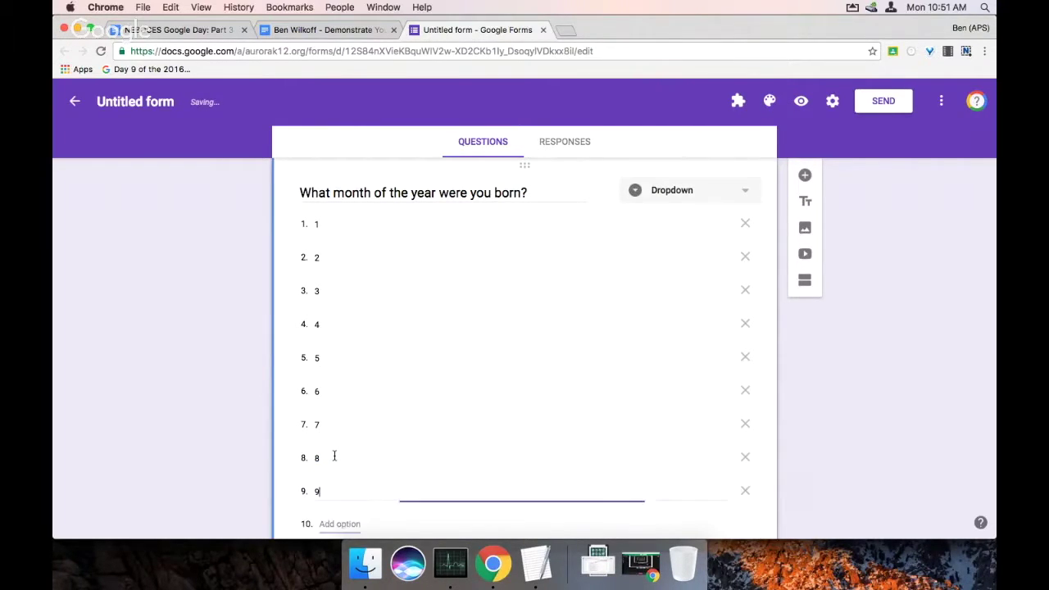
Step: Add options 10, 11 and 12 to the month dropdown
scroll(335, 456, "down", 3)
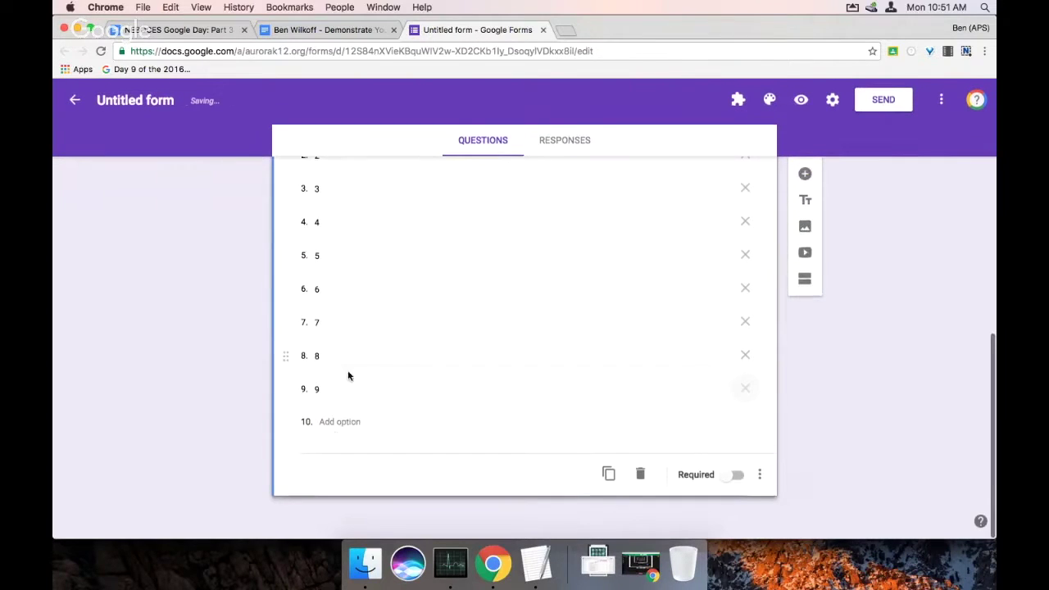
key("Return")
type("1")
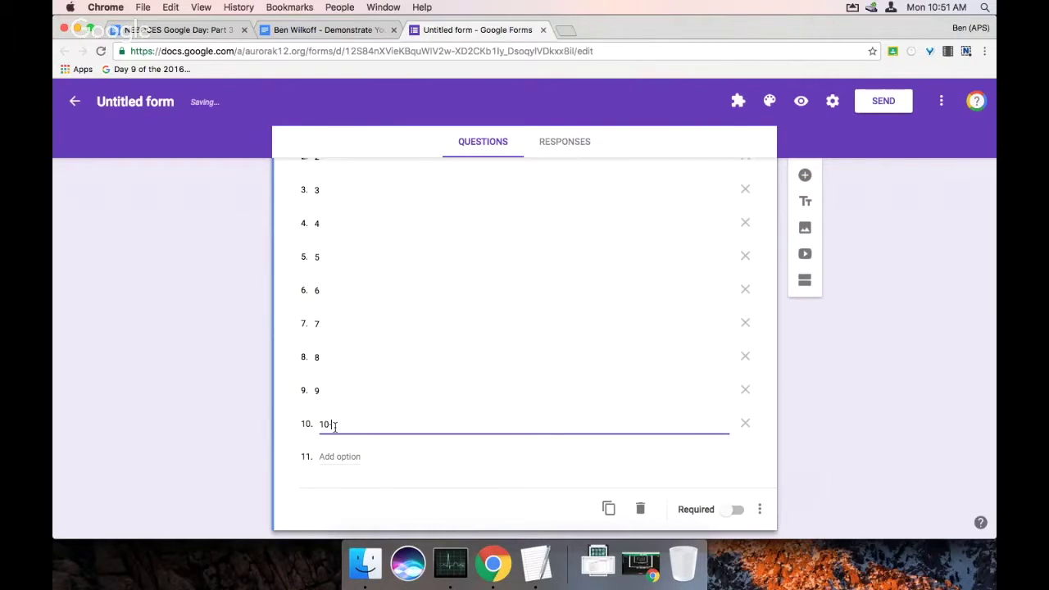
type("0")
key("Return")
type("11")
key("Return")
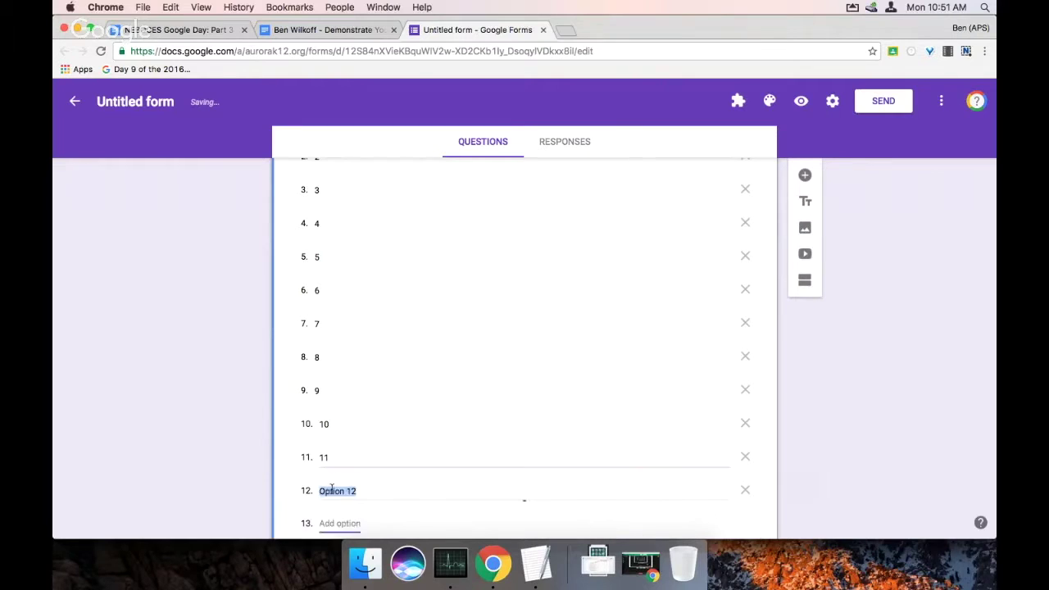
type("12")
scroll(808, 418, "up", 5)
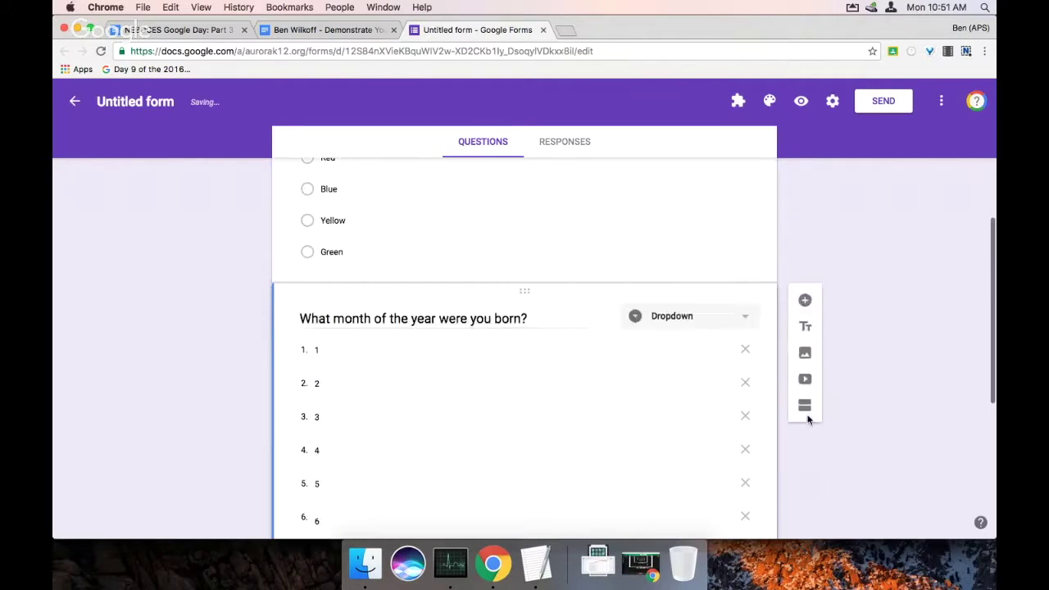
scroll(881, 360, "up", 5)
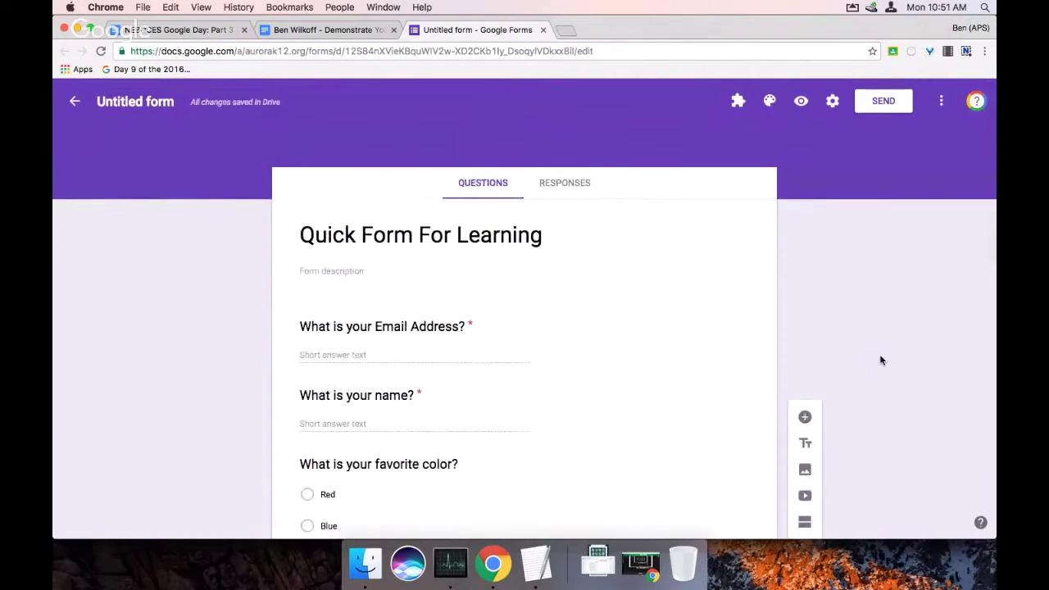
scroll(881, 360, "down", 8)
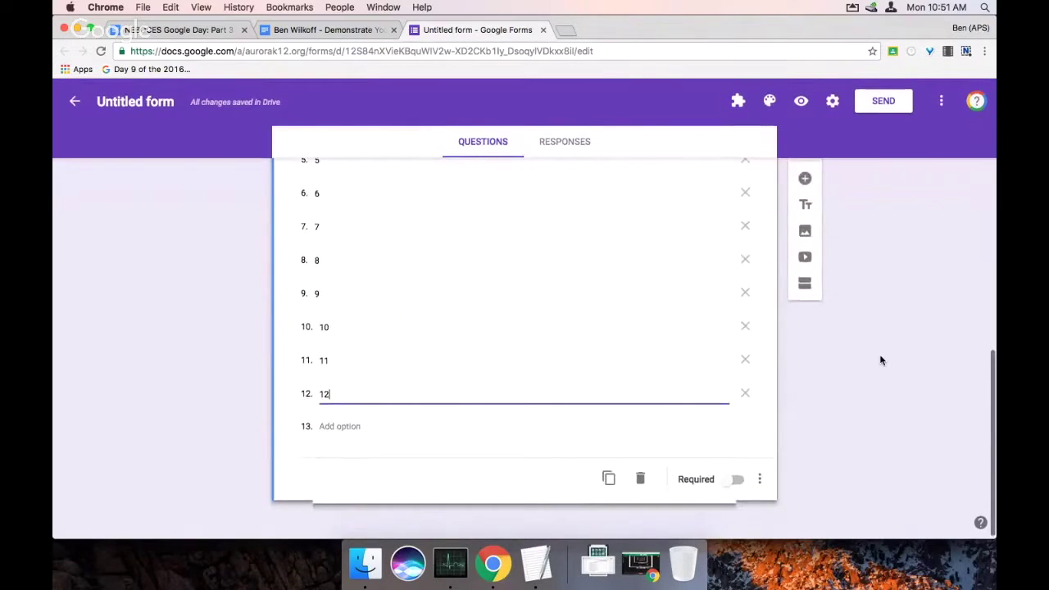
scroll(881, 361, "up", 5)
scroll(881, 360, "down", 3)
scroll(661, 309, "up", 4)
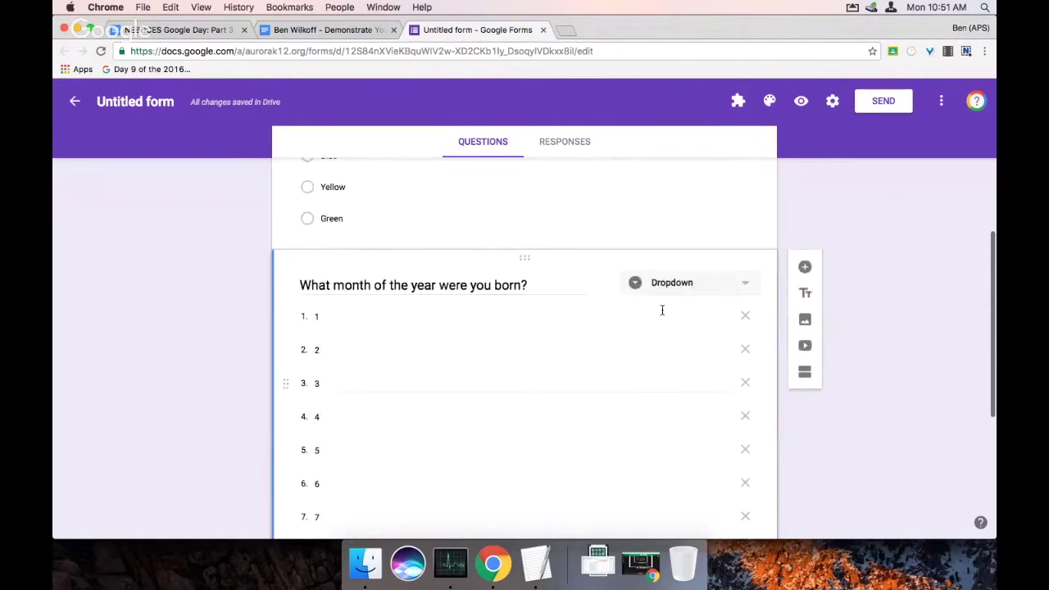
Step: Make the favorite color and birth-month questions required
left_click(622, 369)
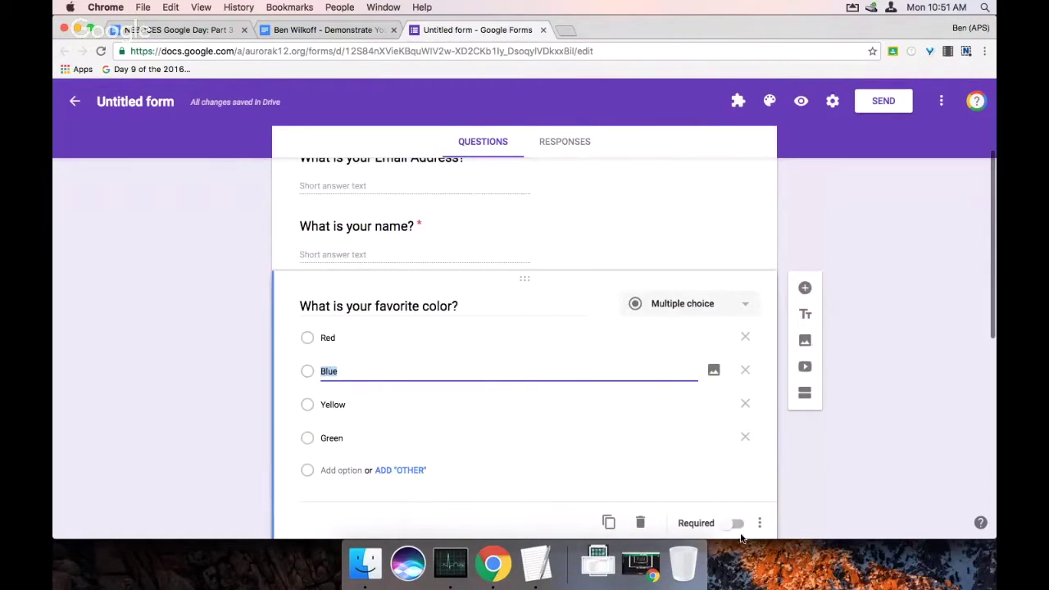
left_click(737, 526)
scroll(785, 352, "down", 10)
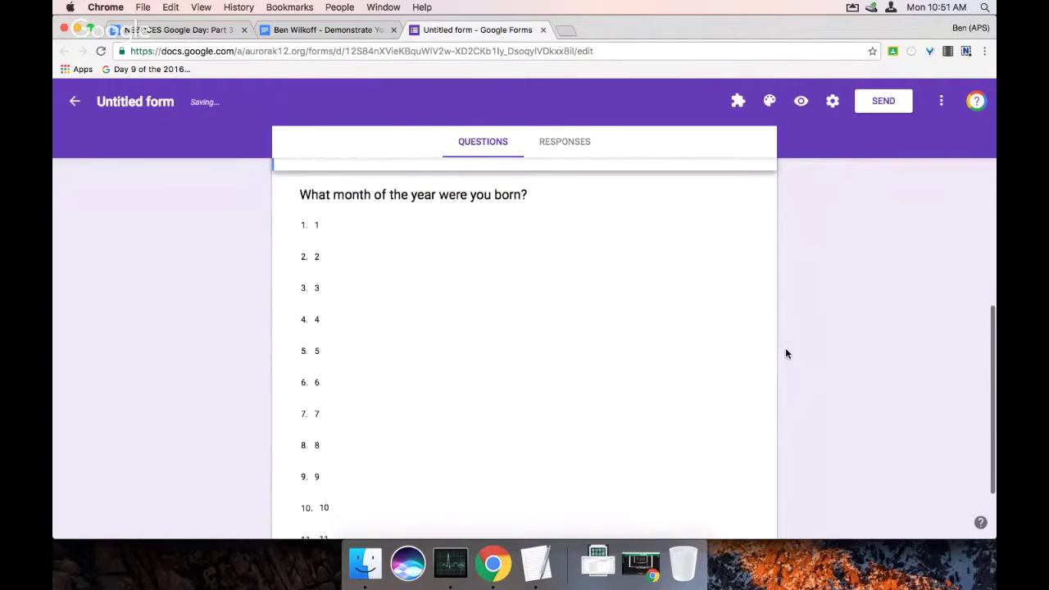
left_click(716, 436)
left_click(735, 491)
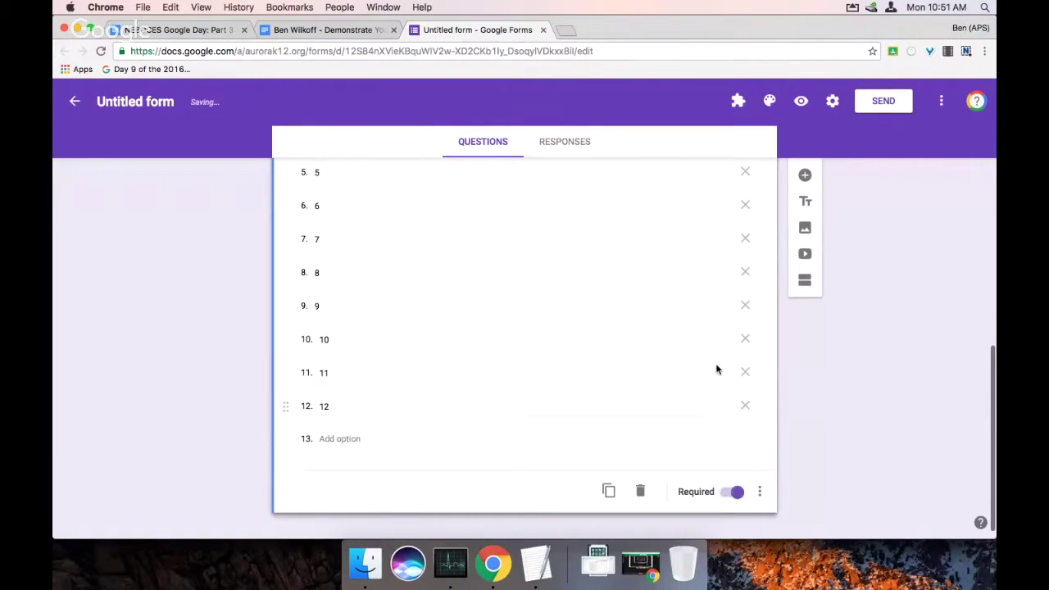
scroll(716, 369, "up", 15)
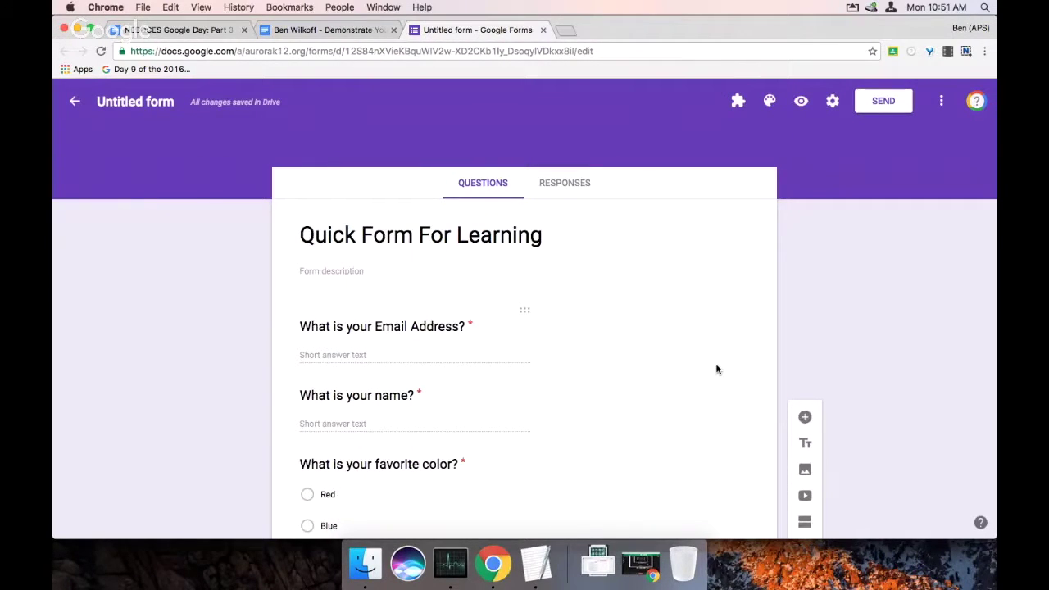
left_click(565, 196)
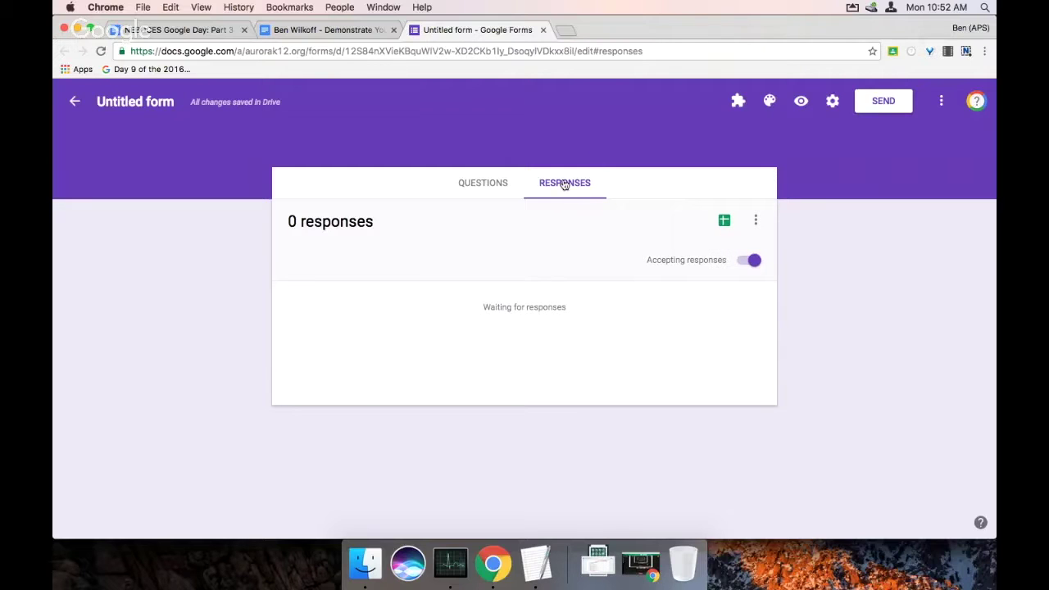
left_click(723, 220)
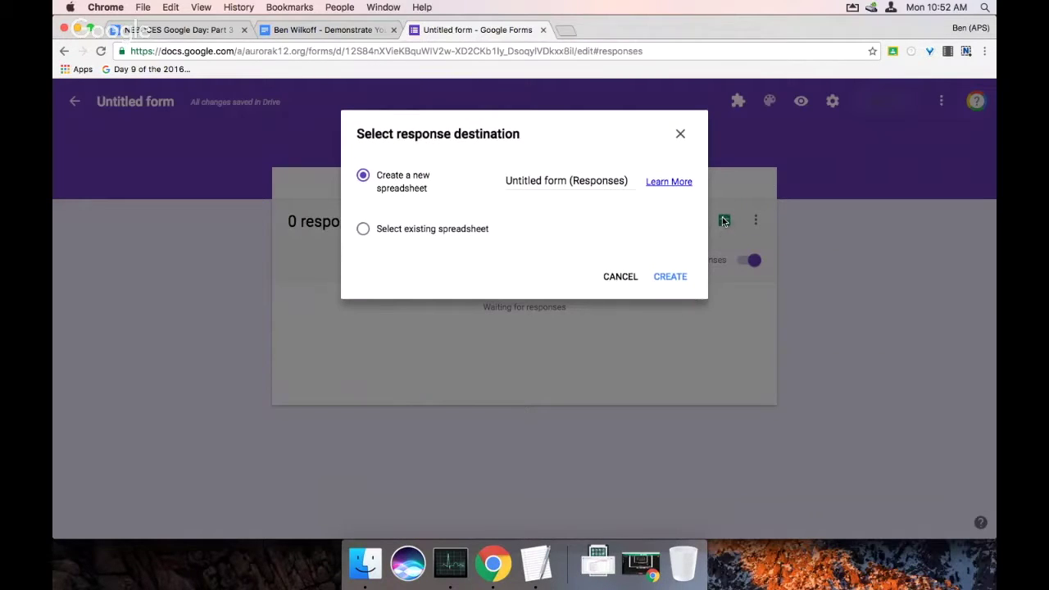
left_click(621, 277)
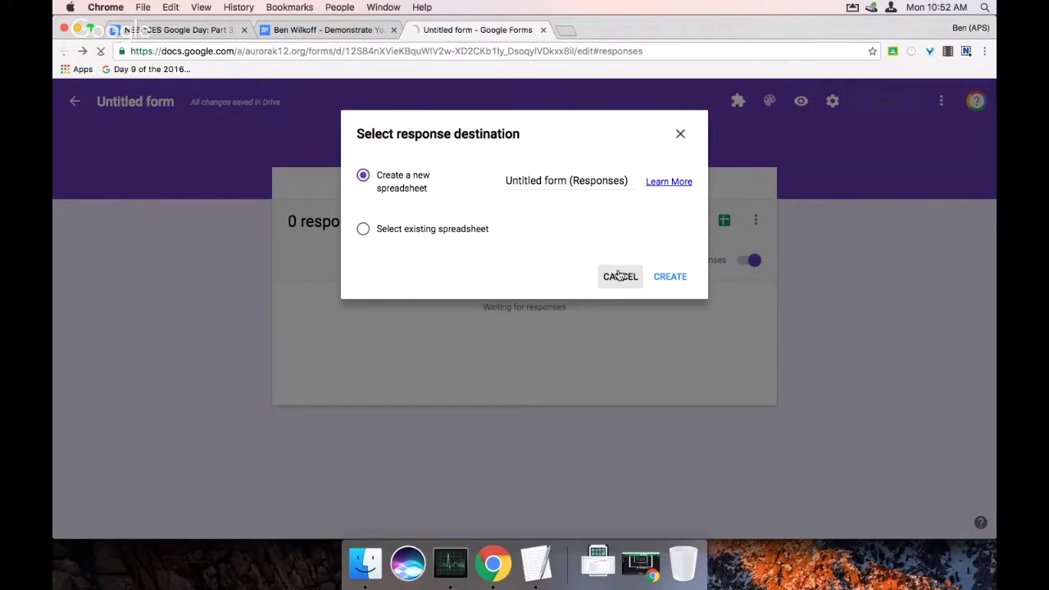
left_click(473, 183)
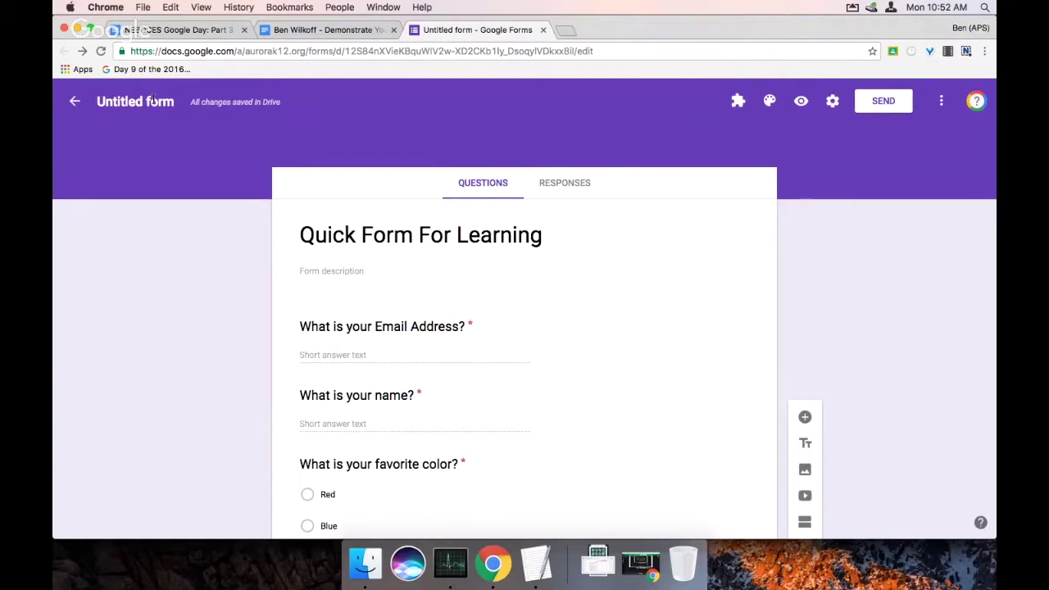
Step: Name the form Quick Form For Learning, create its linked responses spreadsheet, and return to Docs
left_click(151, 98)
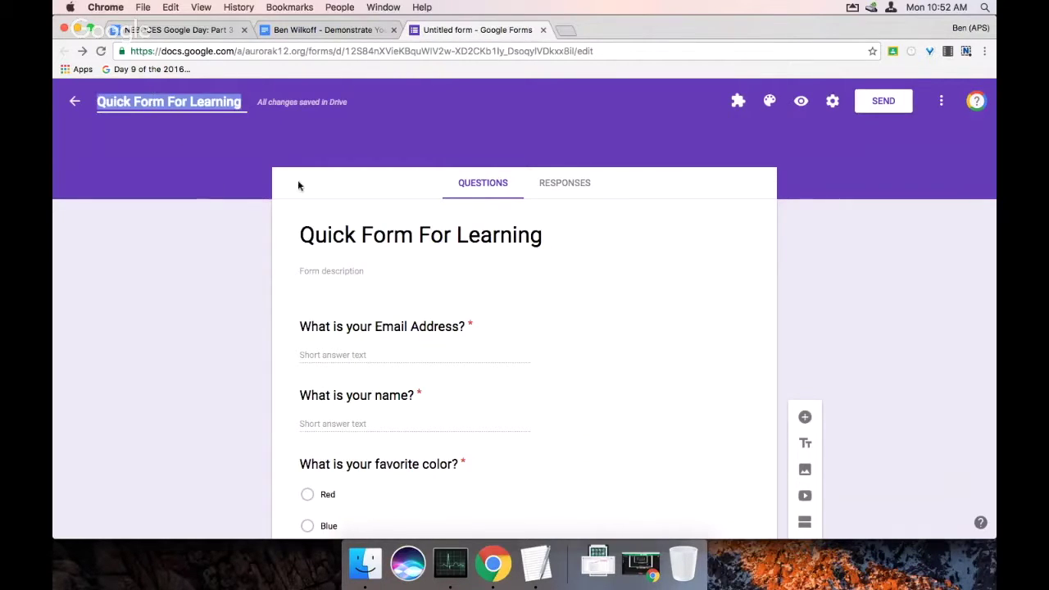
key("Tab")
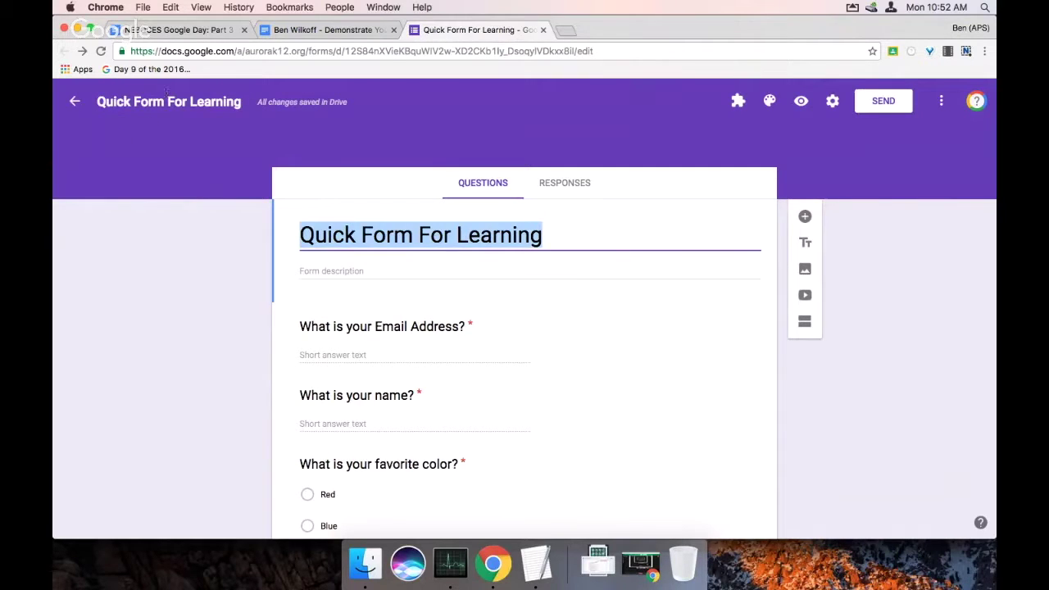
left_click(550, 199)
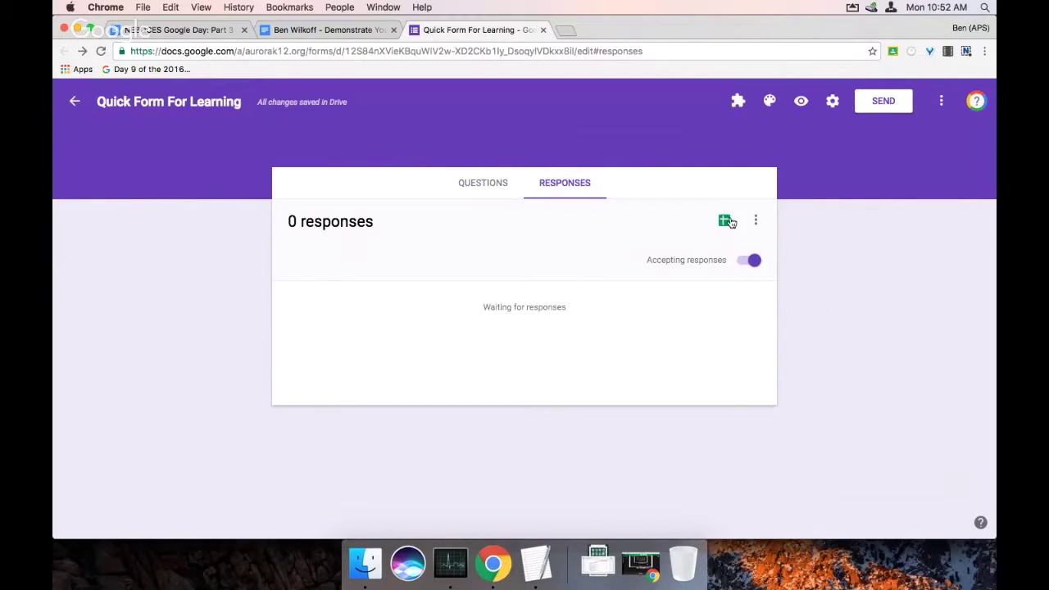
left_click(724, 220)
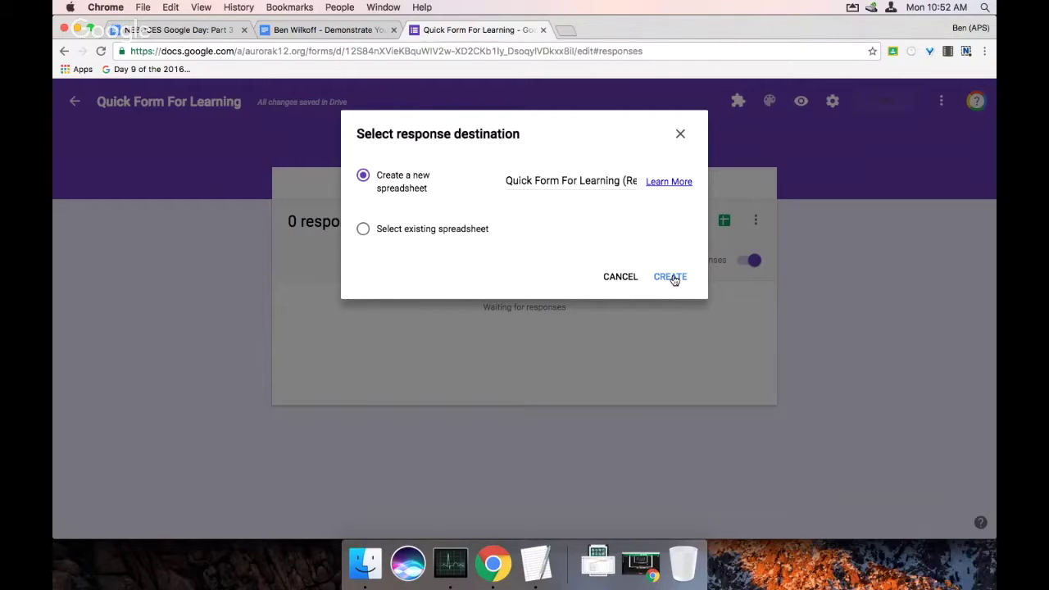
left_click(672, 278)
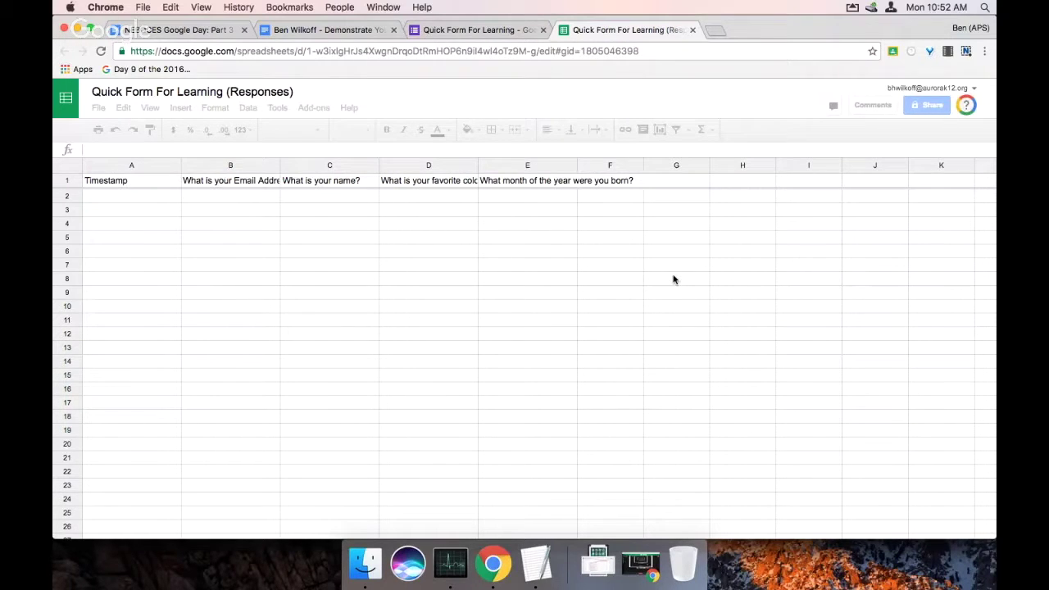
left_click(304, 31)
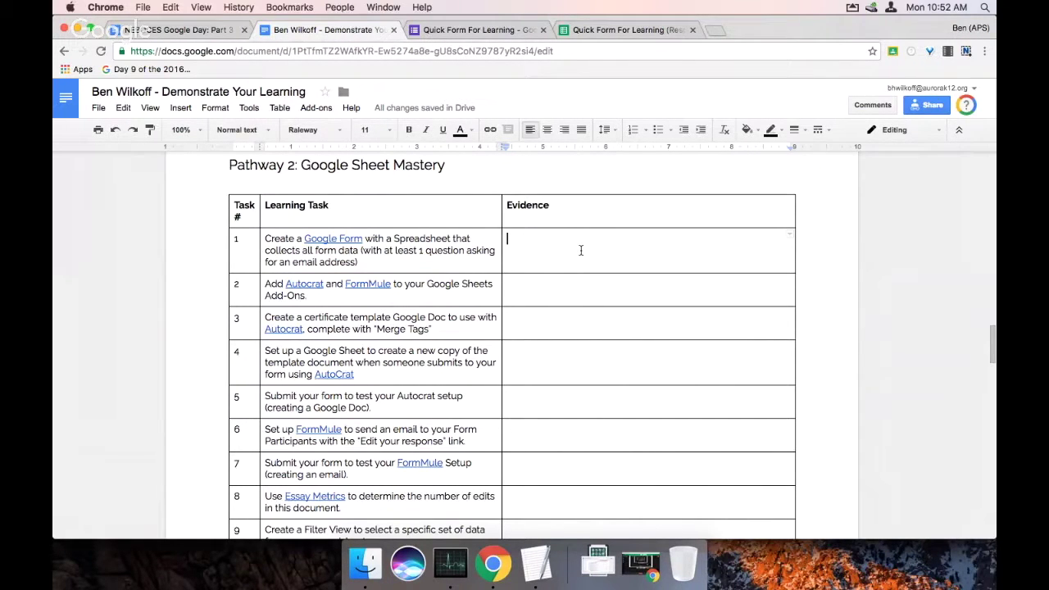
Step: Scroll the Pathway 2 task table, then switch to the Quick Form For Learning (Responses) sheet
scroll(580, 250, "down", 2)
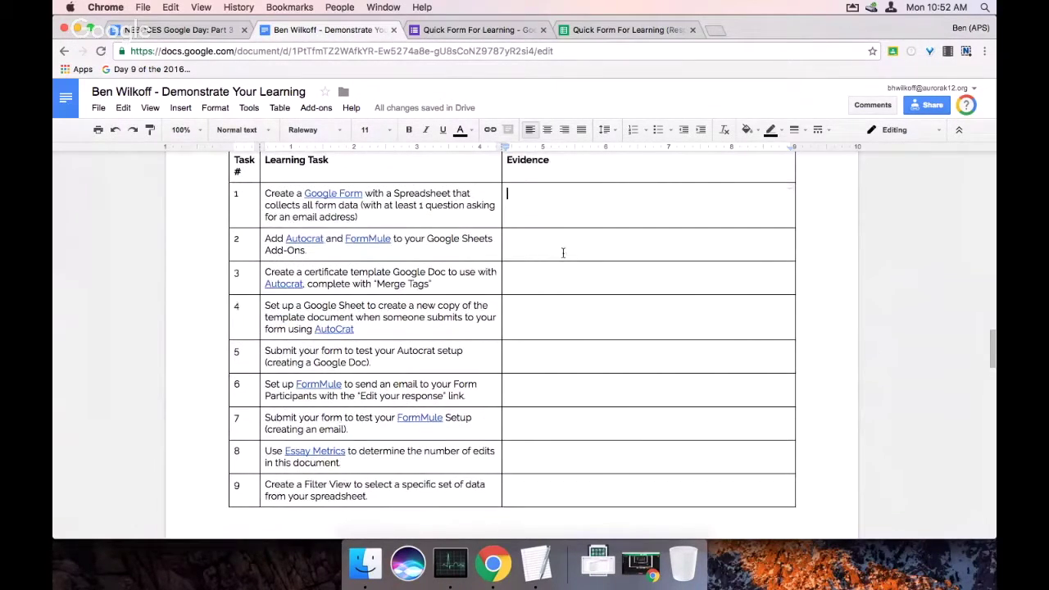
left_click(581, 31)
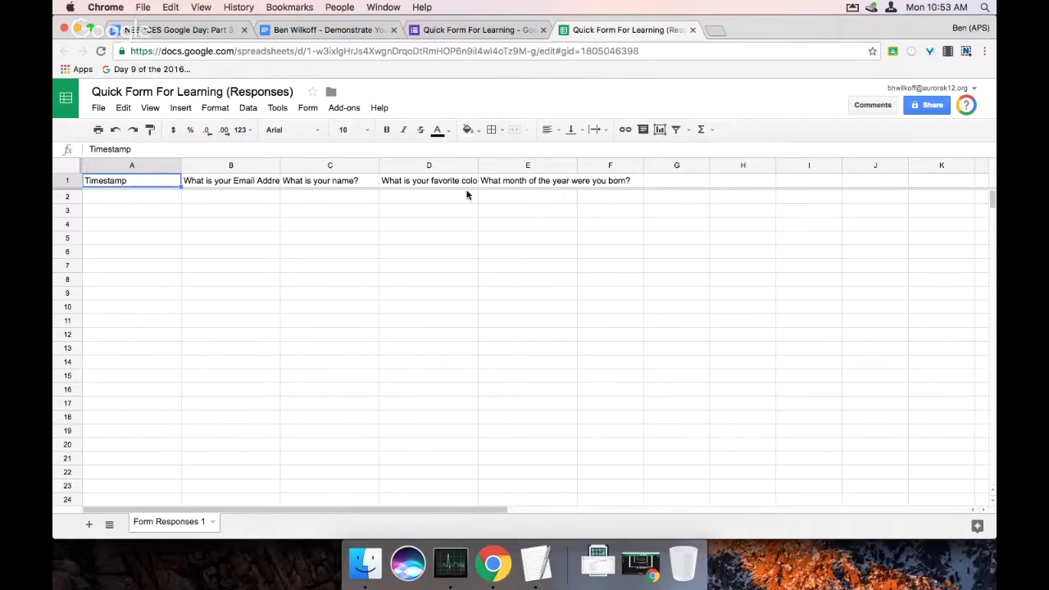
Step: Open Manage add-ons and look over autoCrat's management options
left_click(342, 107)
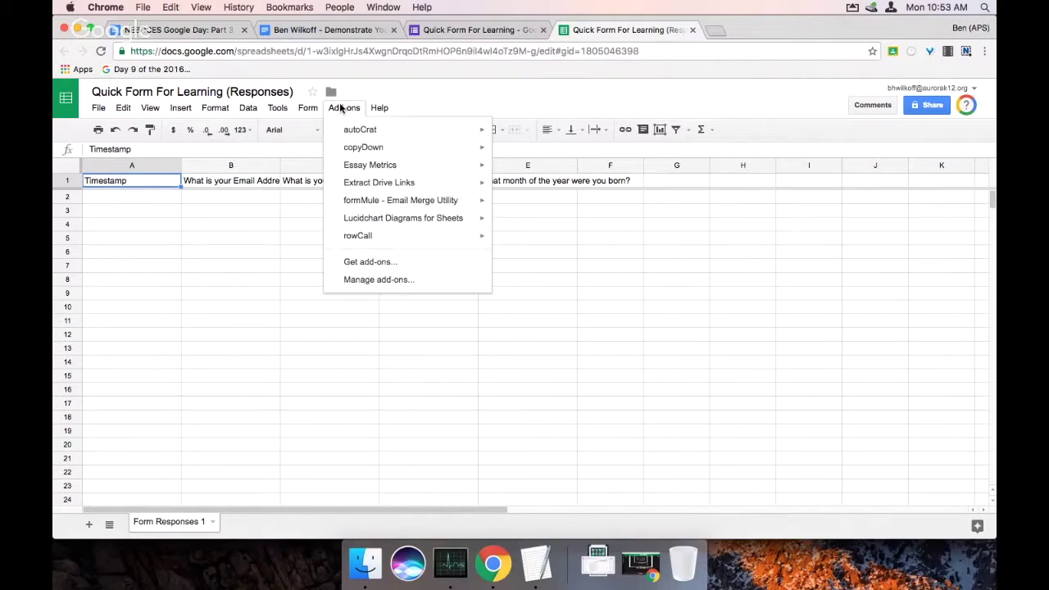
left_click(418, 289)
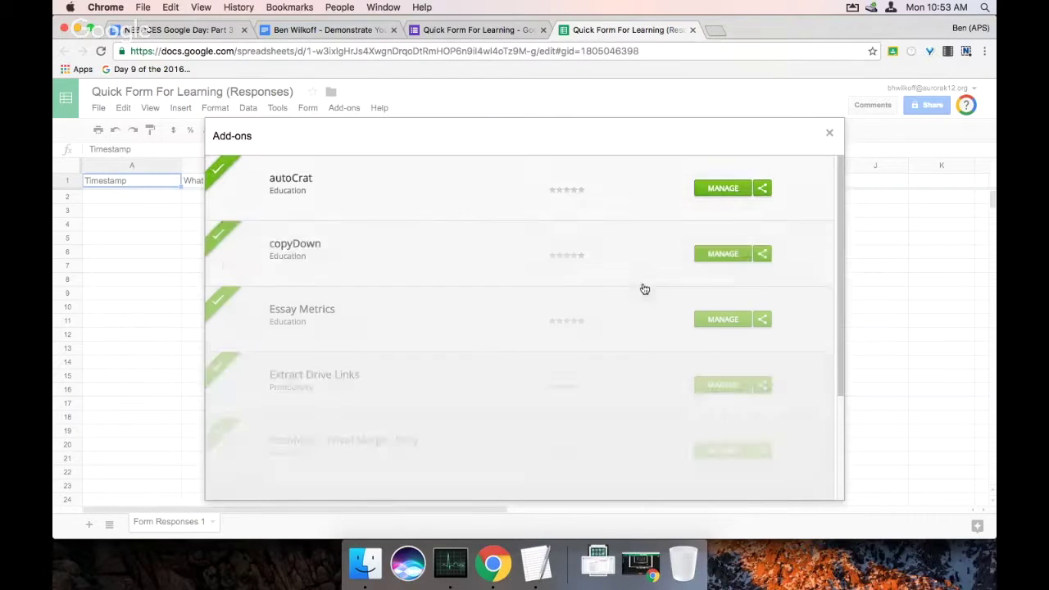
left_click(761, 189)
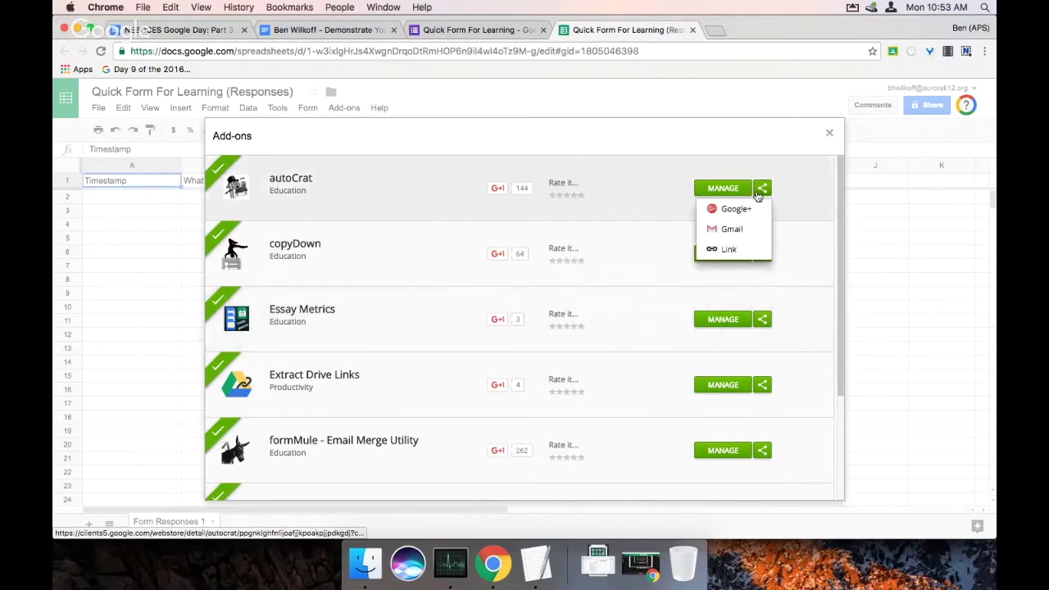
left_click(714, 189)
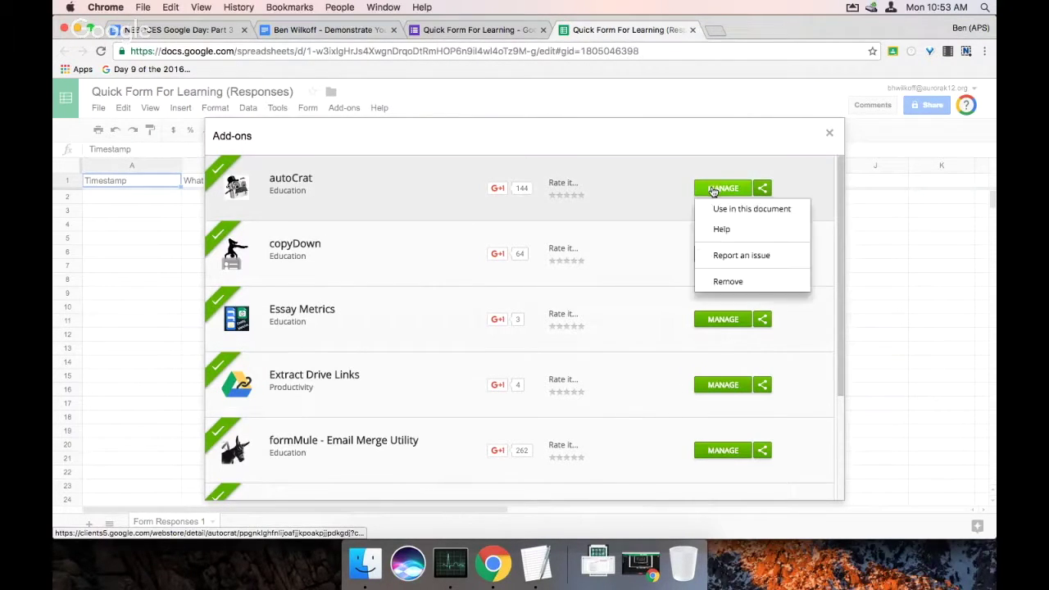
left_click(740, 291)
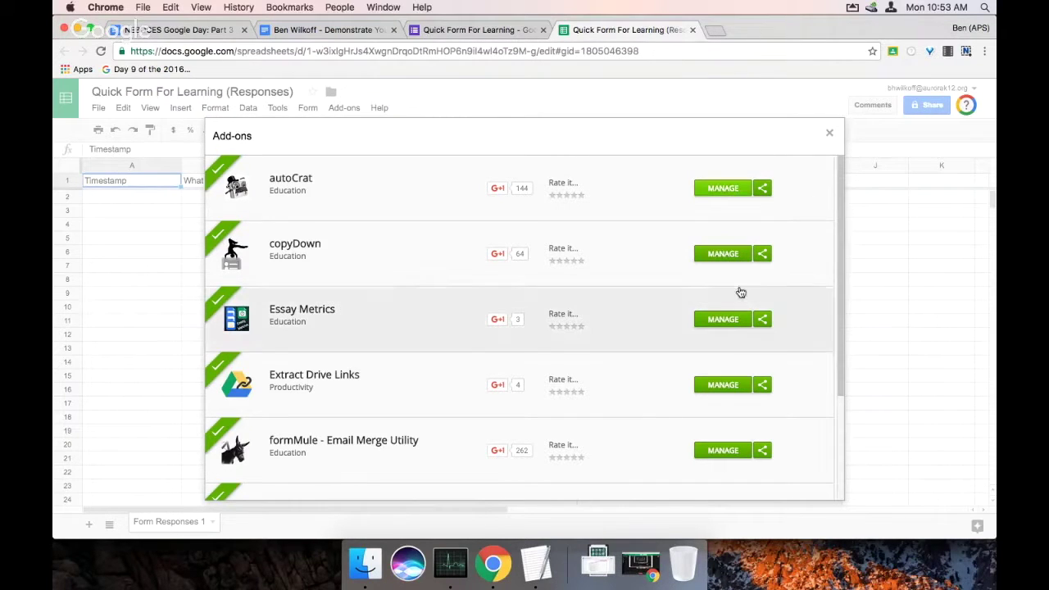
Step: Remove the Essay Metrics and formMule add-ons and close the add-ons manager
scroll(705, 321, "down", 3)
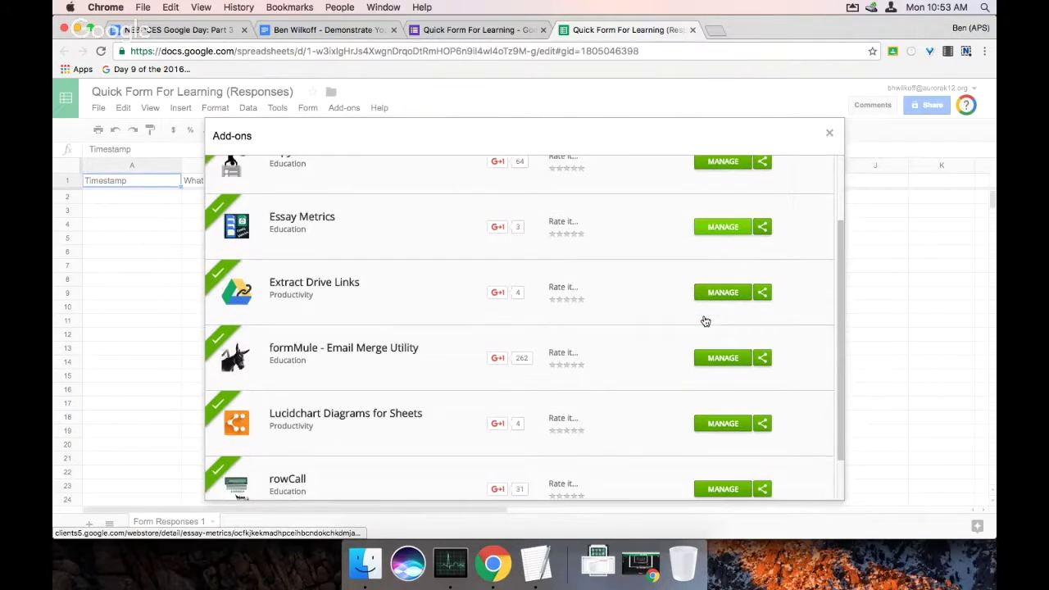
left_click(623, 230)
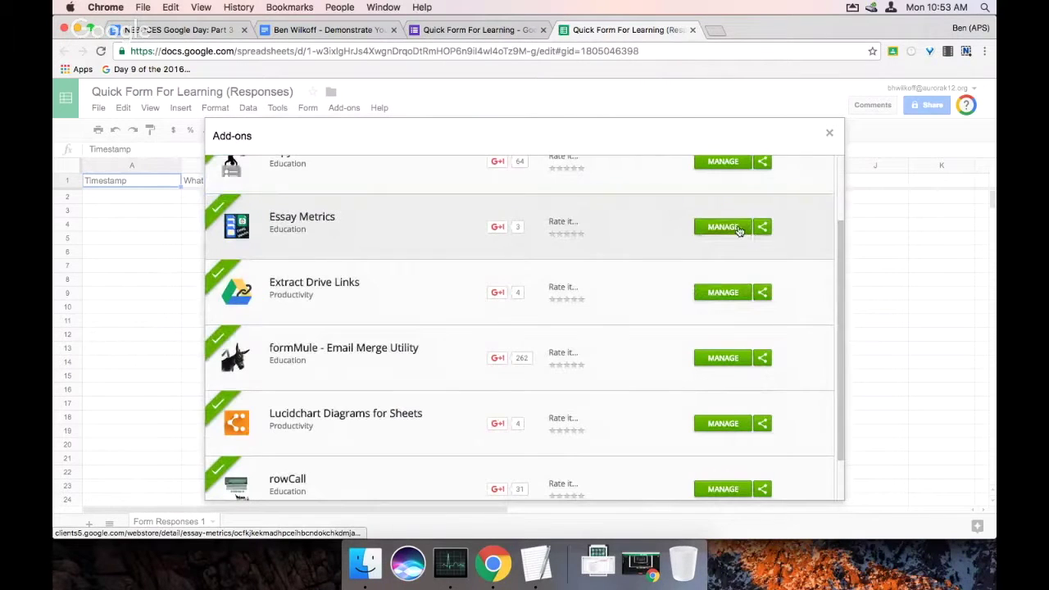
left_click(726, 227)
left_click(742, 321)
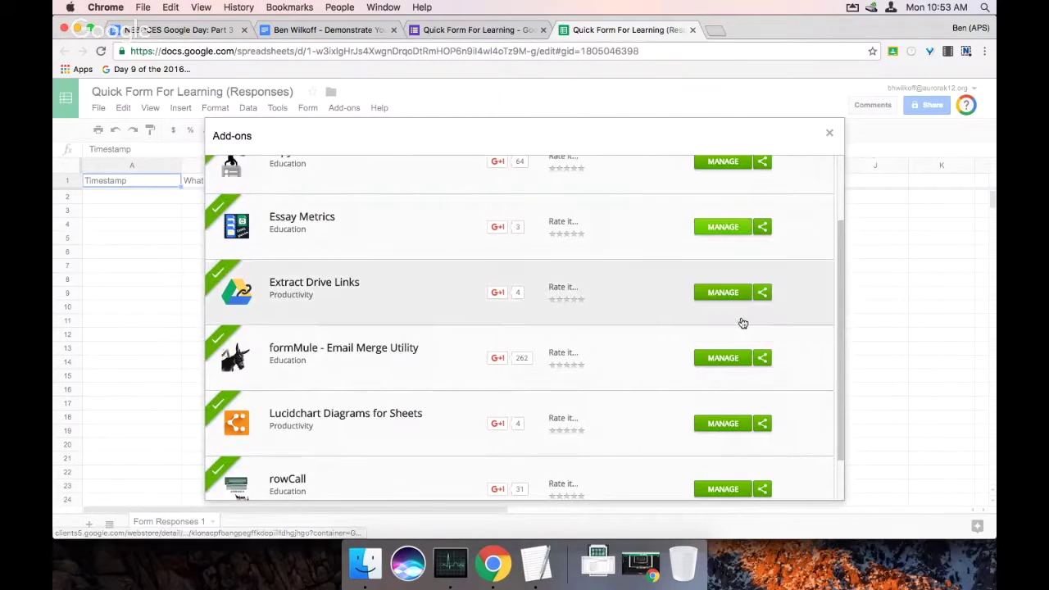
scroll(620, 315, "down", 1)
scroll(620, 315, "down", 1)
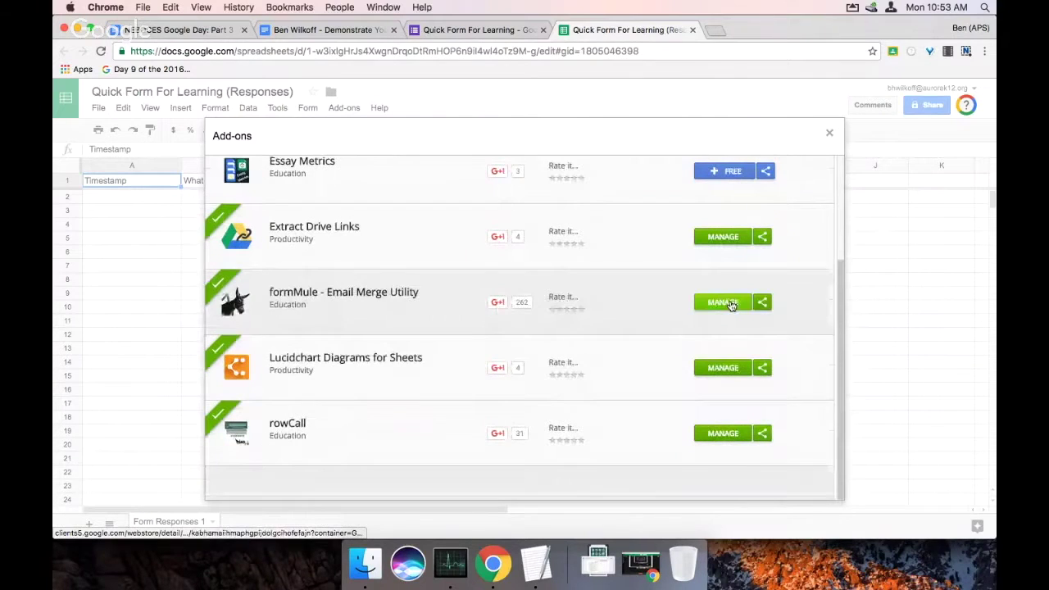
left_click(726, 302)
left_click(740, 393)
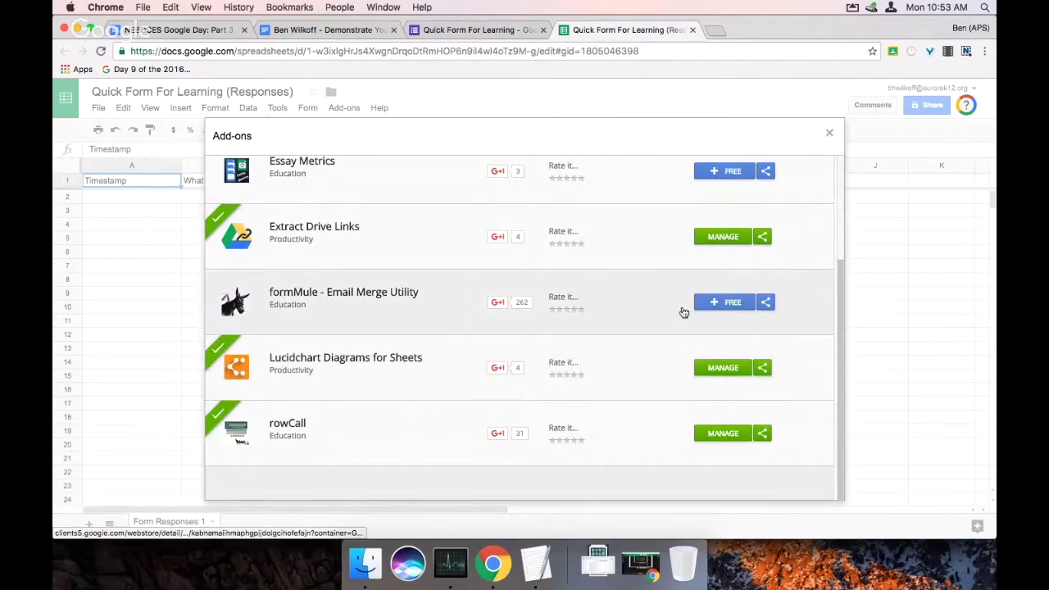
left_click(829, 131)
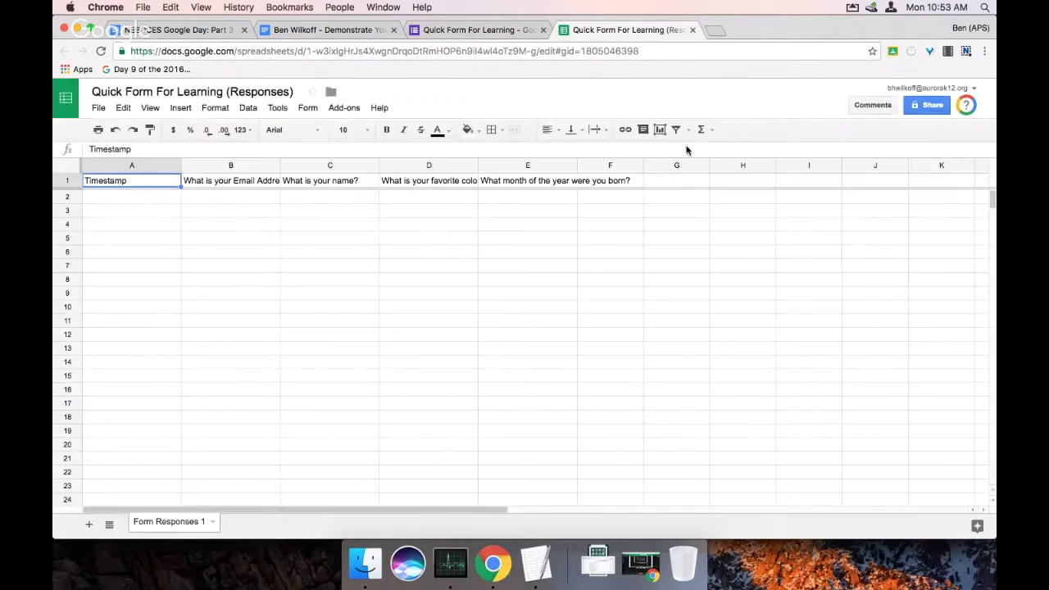
left_click(344, 107)
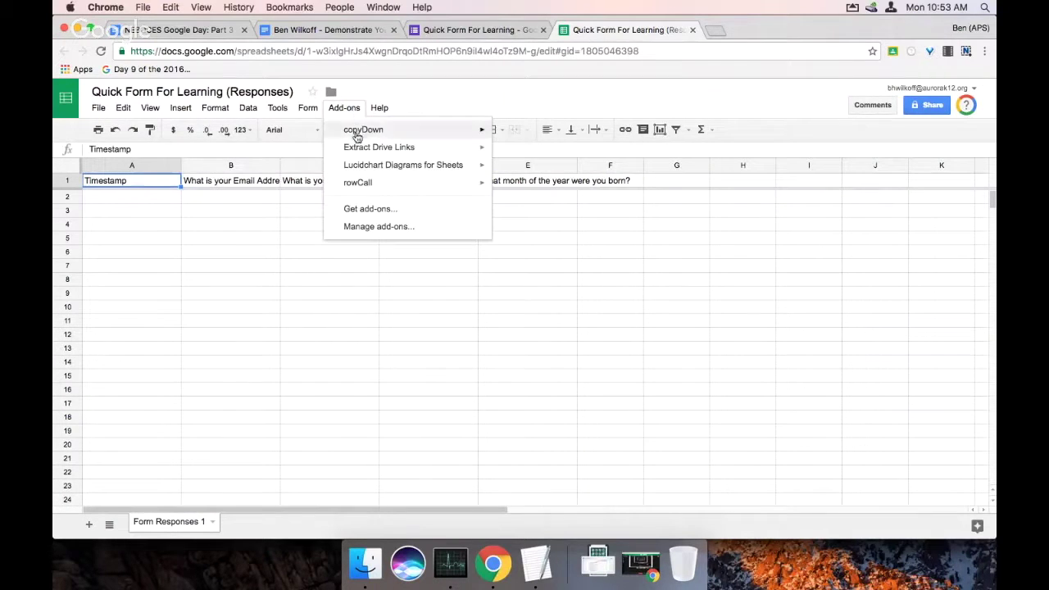
Step: Find autoCrat in the add-on store, install and authorize it, then dismiss its welcome card
left_click(368, 211)
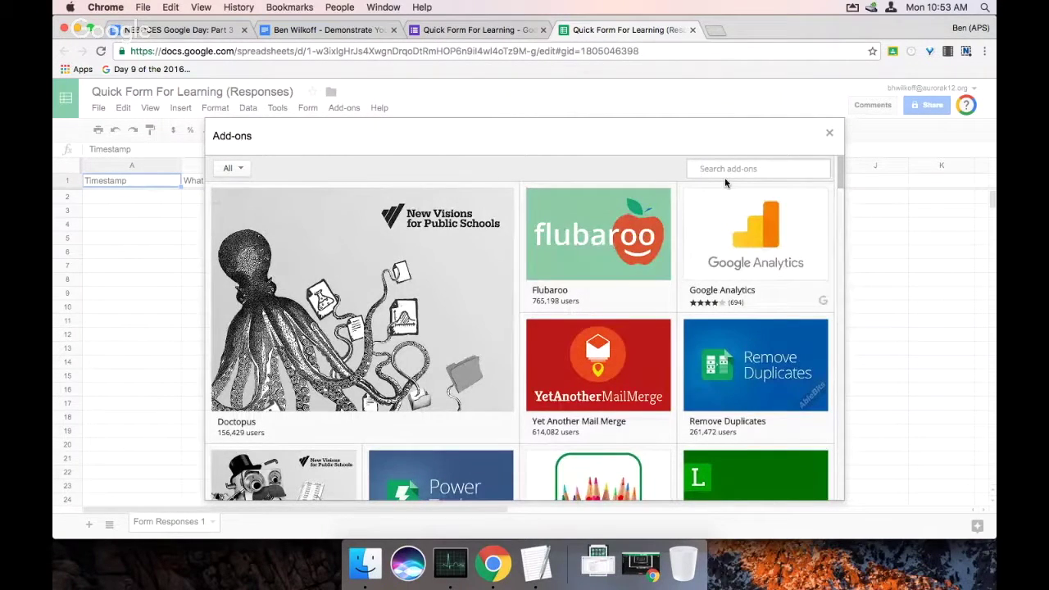
type("autocrat")
key("Return")
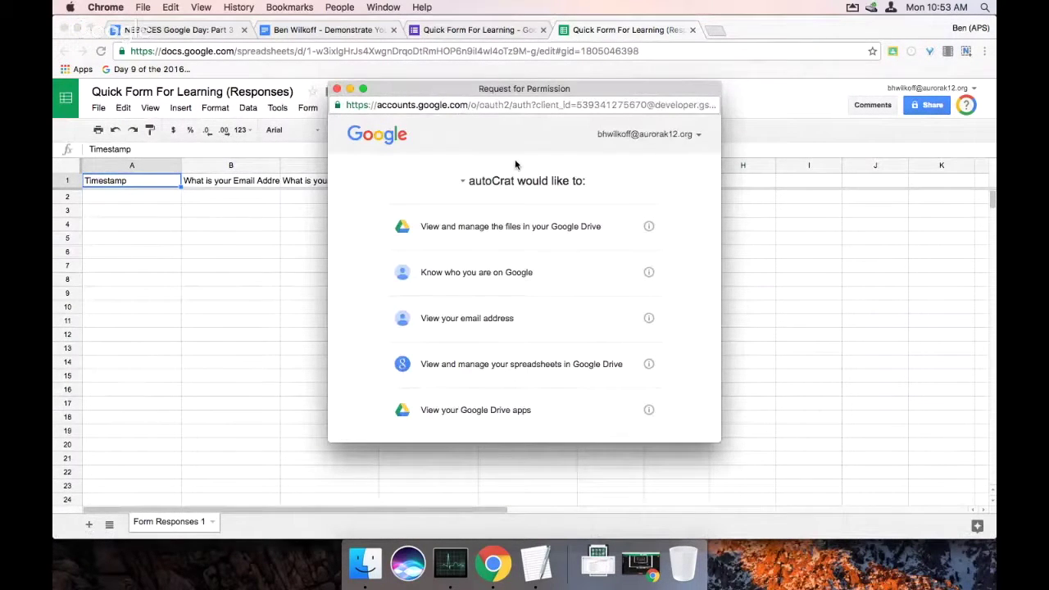
scroll(511, 246, "down", 1)
scroll(511, 246, "down", 10)
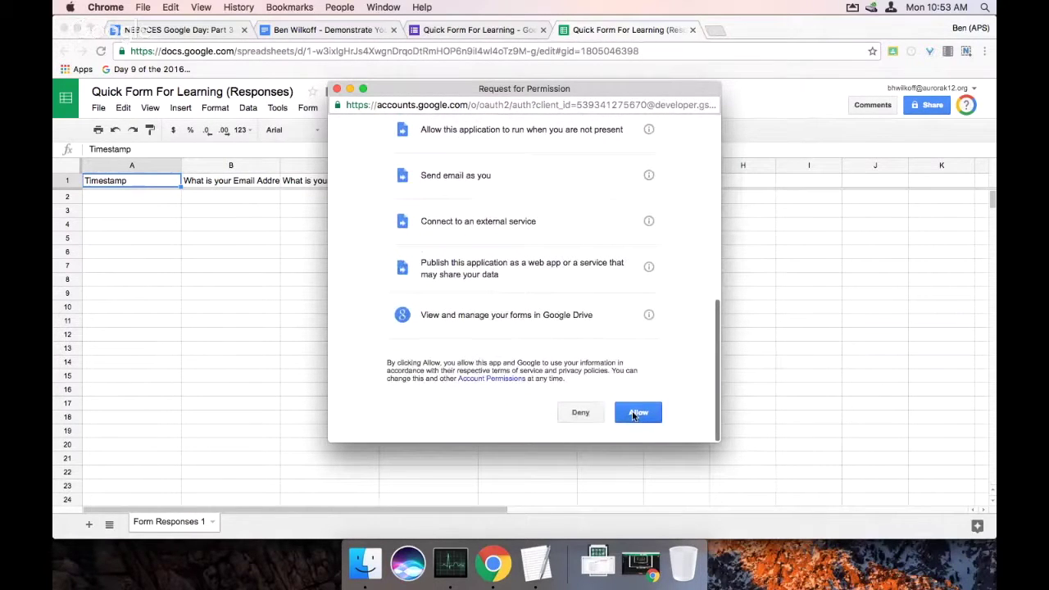
left_click(635, 413)
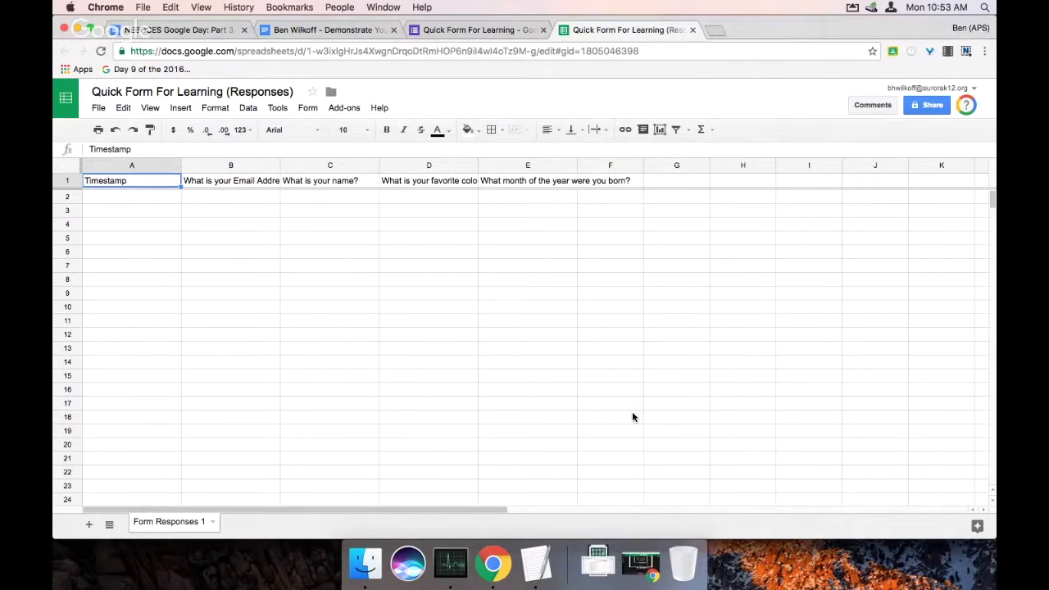
left_click(341, 108)
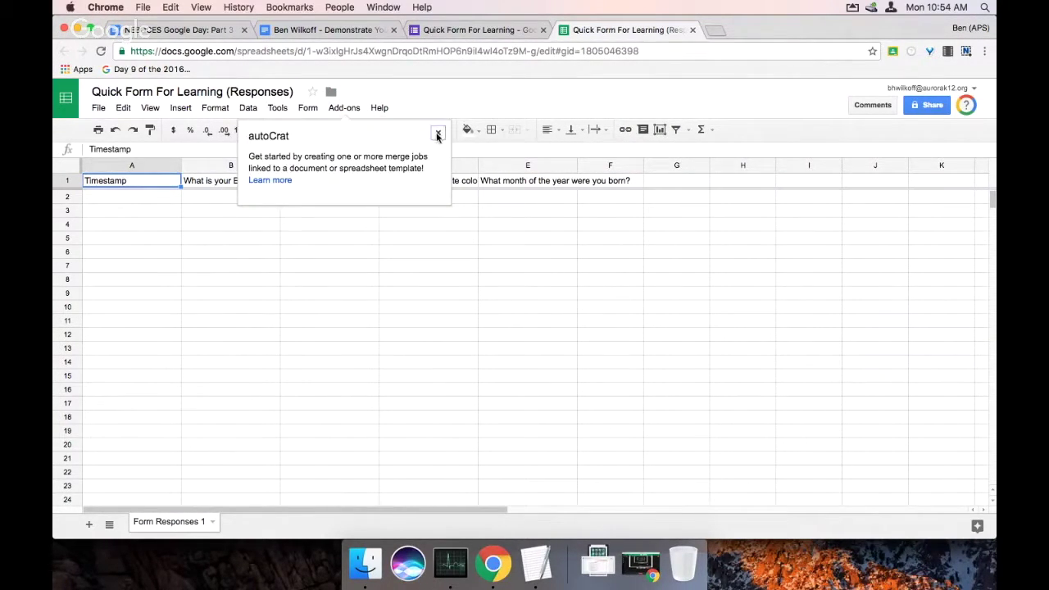
left_click(438, 133)
left_click(344, 108)
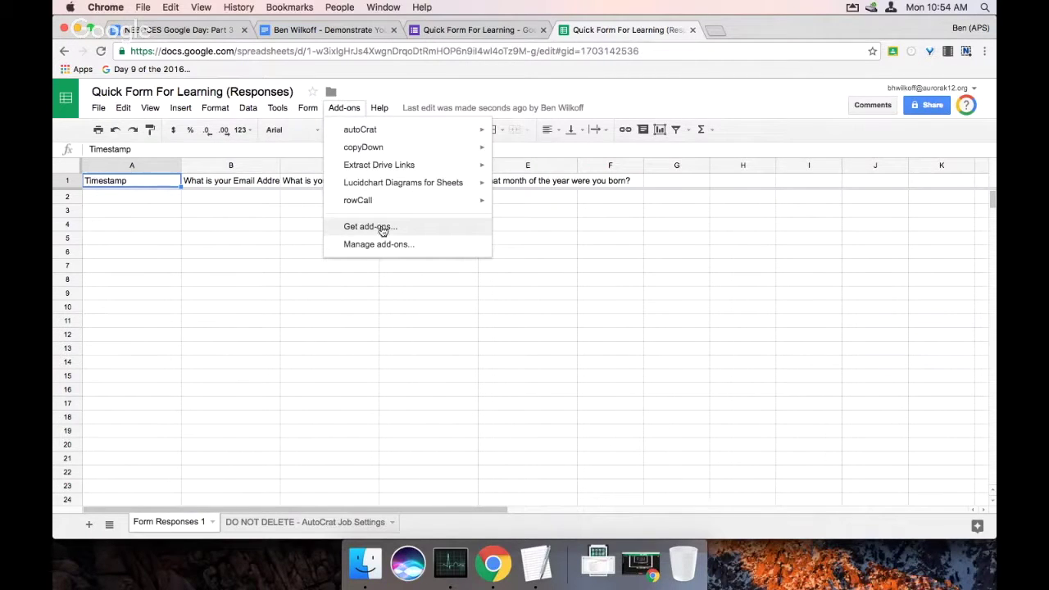
Step: Search the add-on store for 'formmule', install formMule and allow its requested permissions
left_click(373, 227)
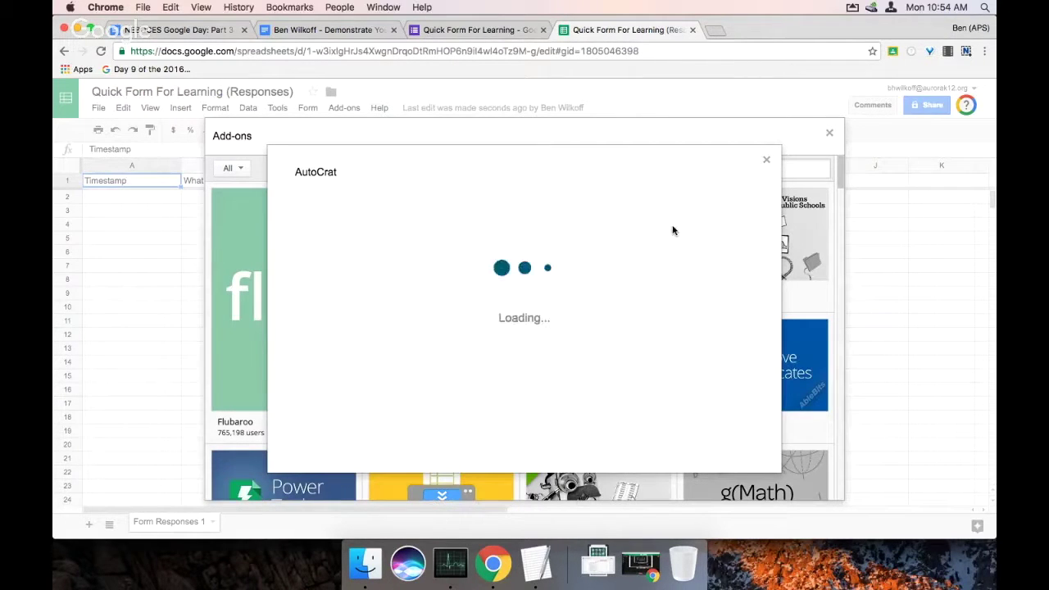
left_click(764, 161)
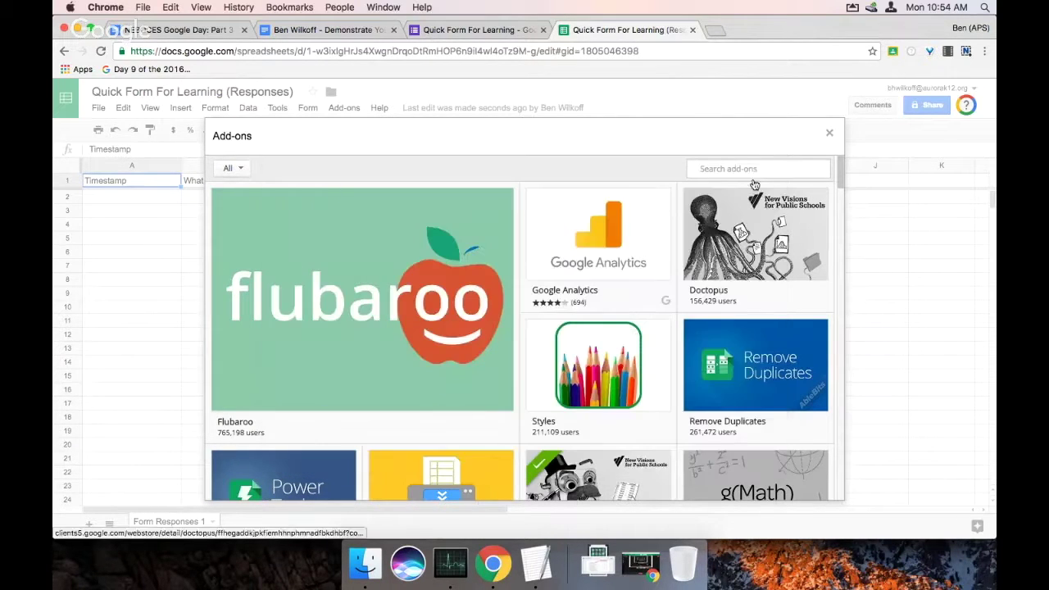
left_click(749, 168)
type("formmule")
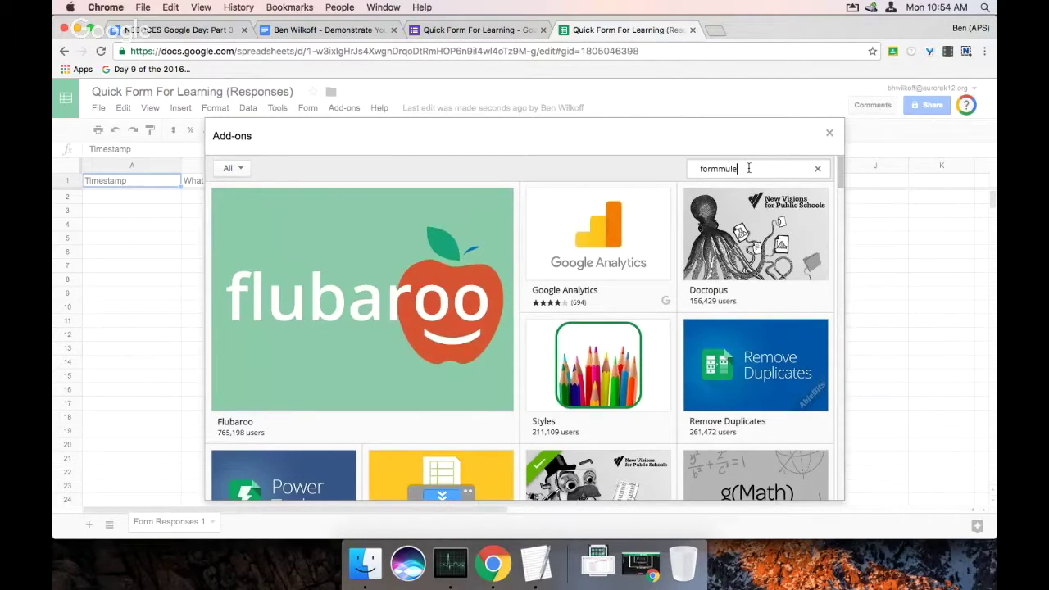
key("Return")
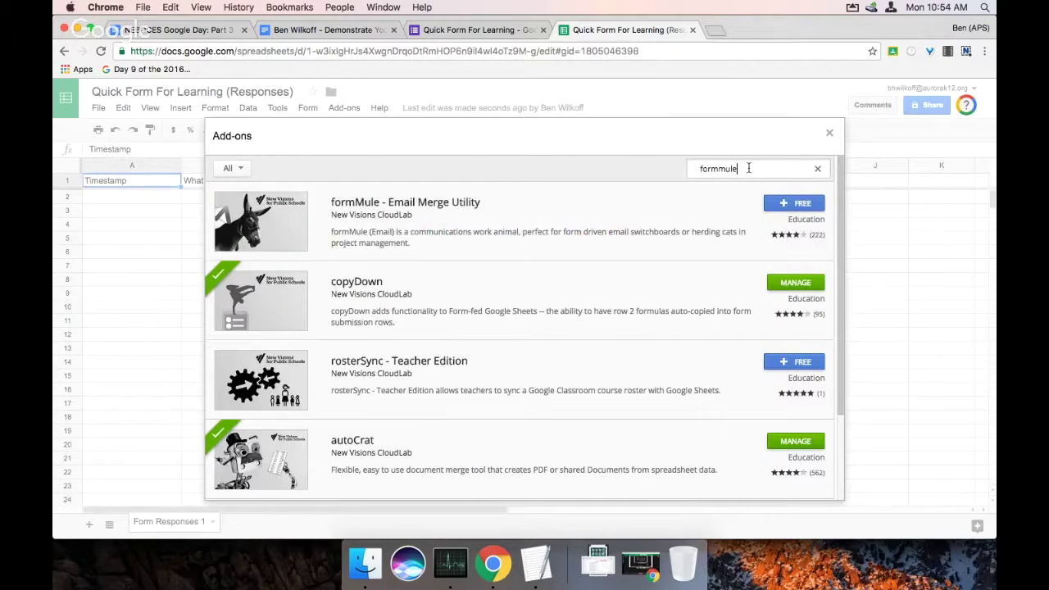
left_click(785, 211)
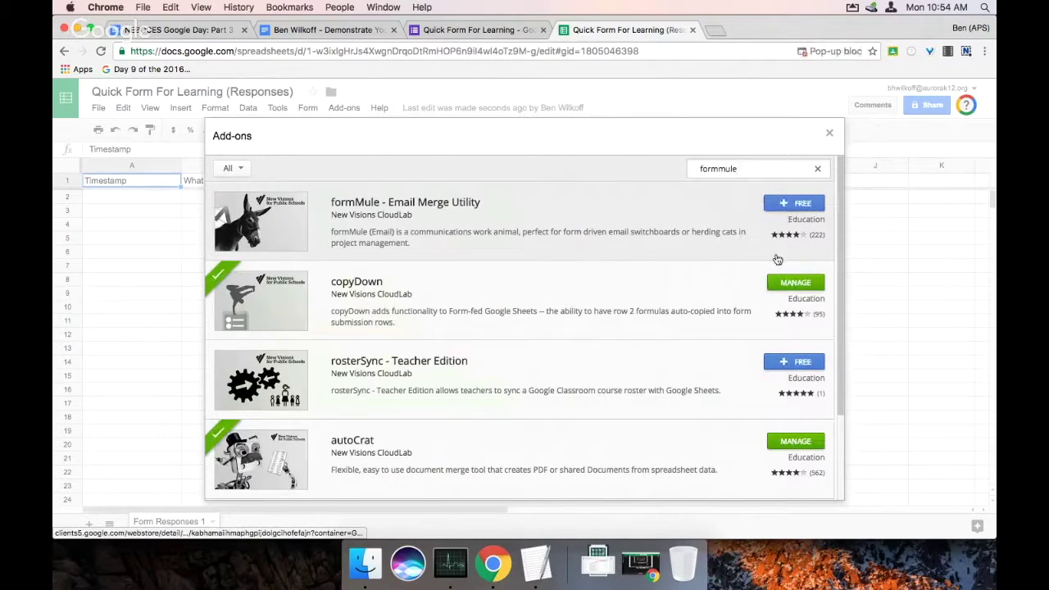
left_click(795, 204)
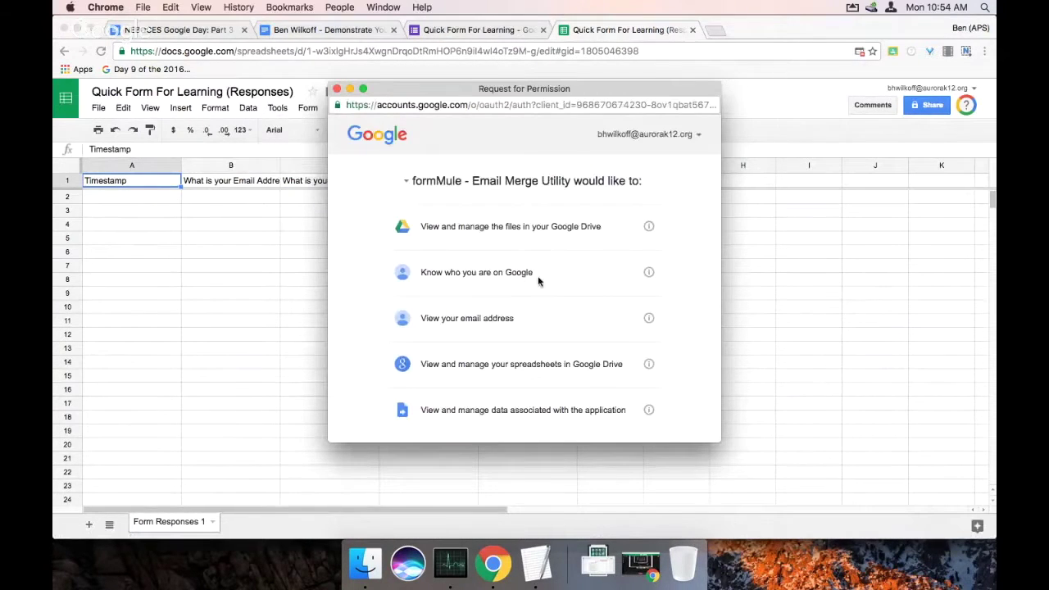
scroll(542, 320, "down", 5)
left_click(638, 412)
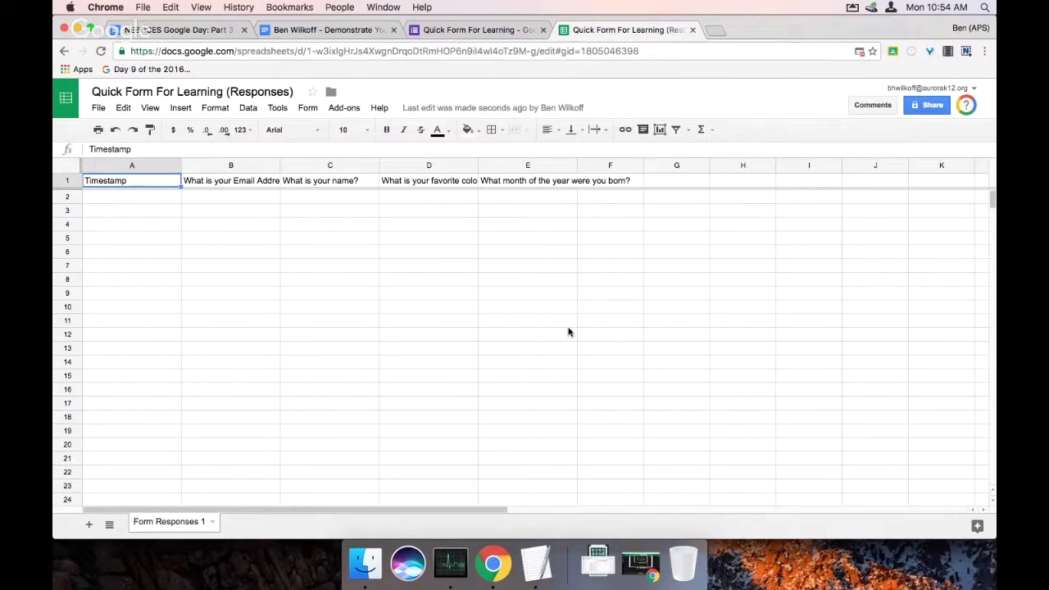
Step: Dismiss the formMule intro card and check that formMule now appears in the Add-ons menu
left_click(344, 109)
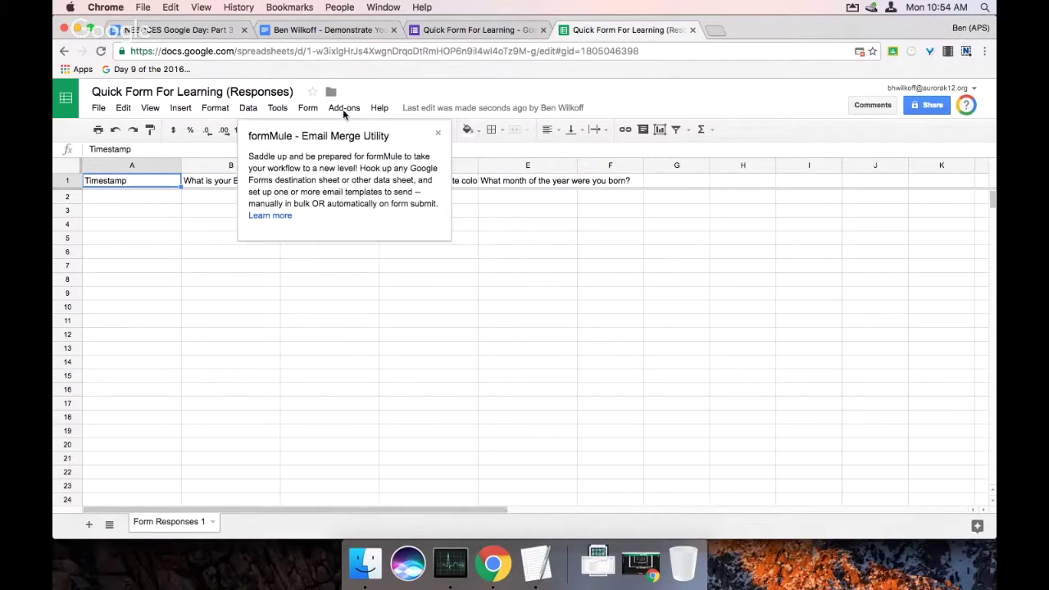
left_click(435, 133)
left_click(338, 109)
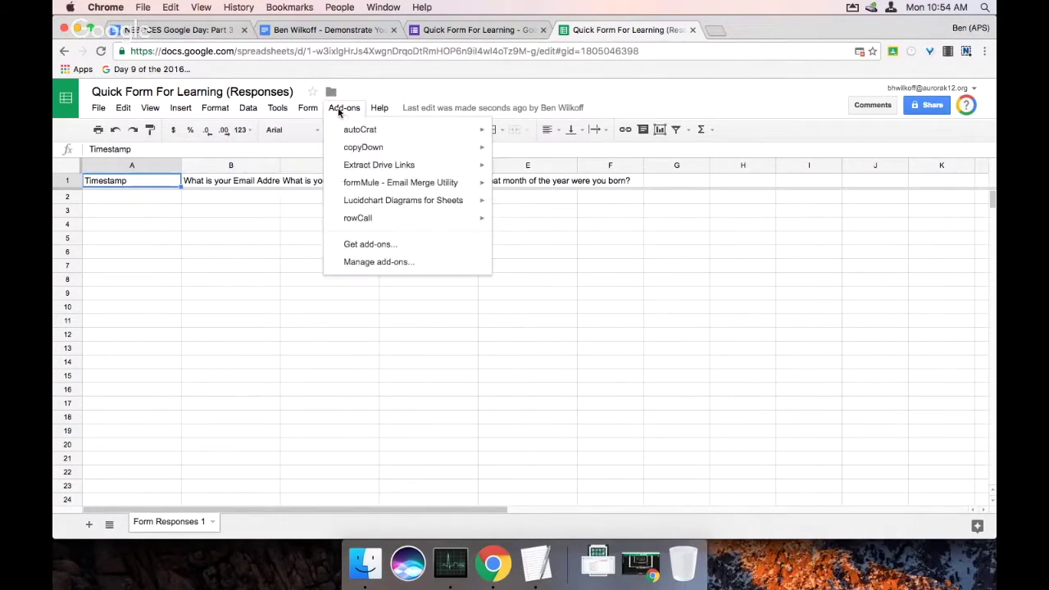
mouse_move(371, 134)
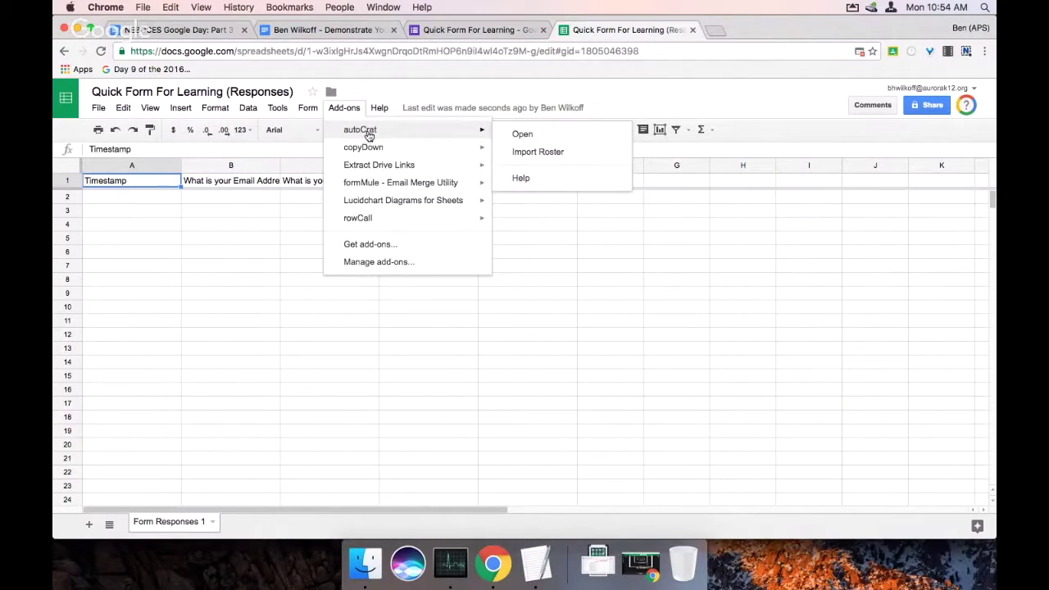
mouse_move(397, 184)
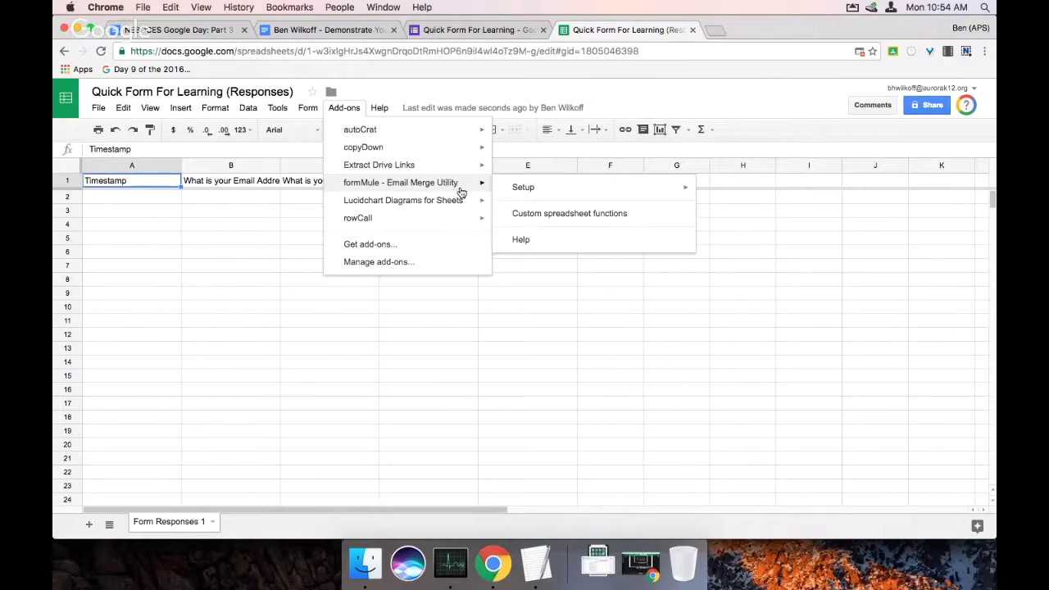
left_click(303, 304)
Step: Review the Demonstrate Your Learning task document, then return to the responses spreadsheet
left_click(324, 30)
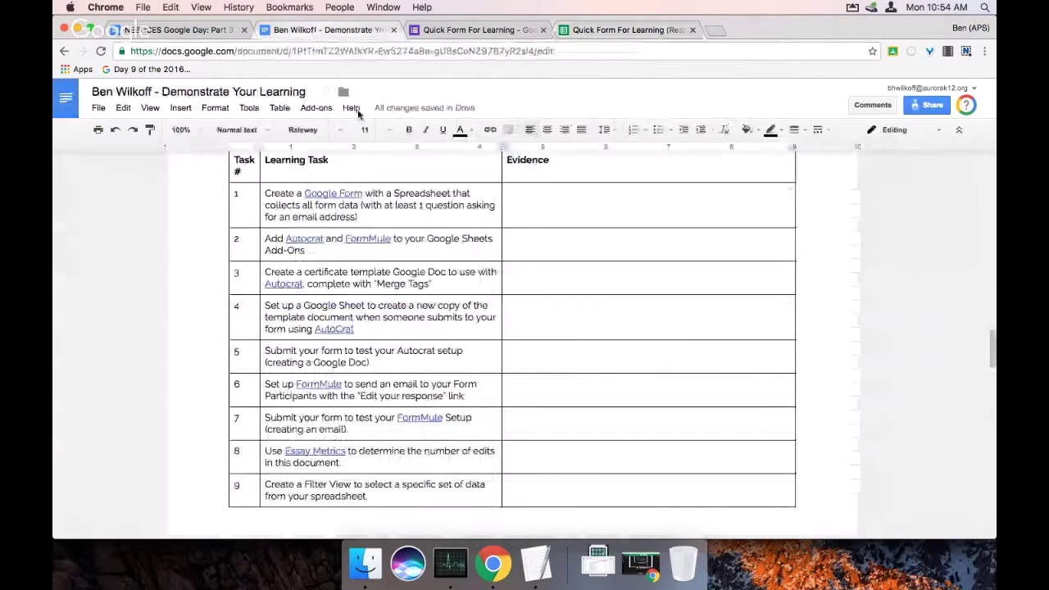
scroll(544, 230, "up", 1)
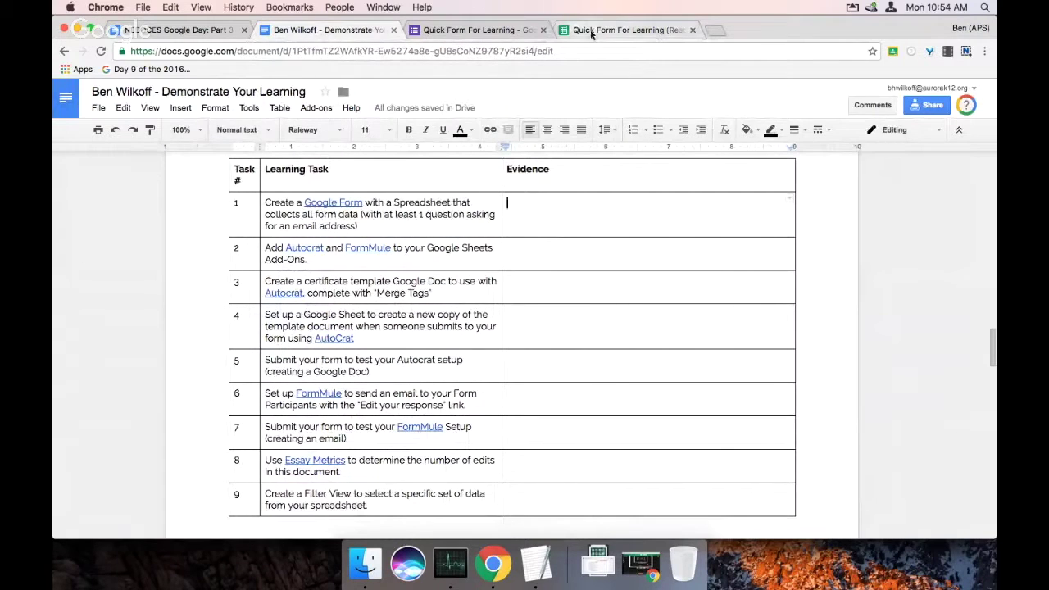
left_click(627, 29)
Step: Open Help for autoCrat from the Add-ons menu
left_click(344, 107)
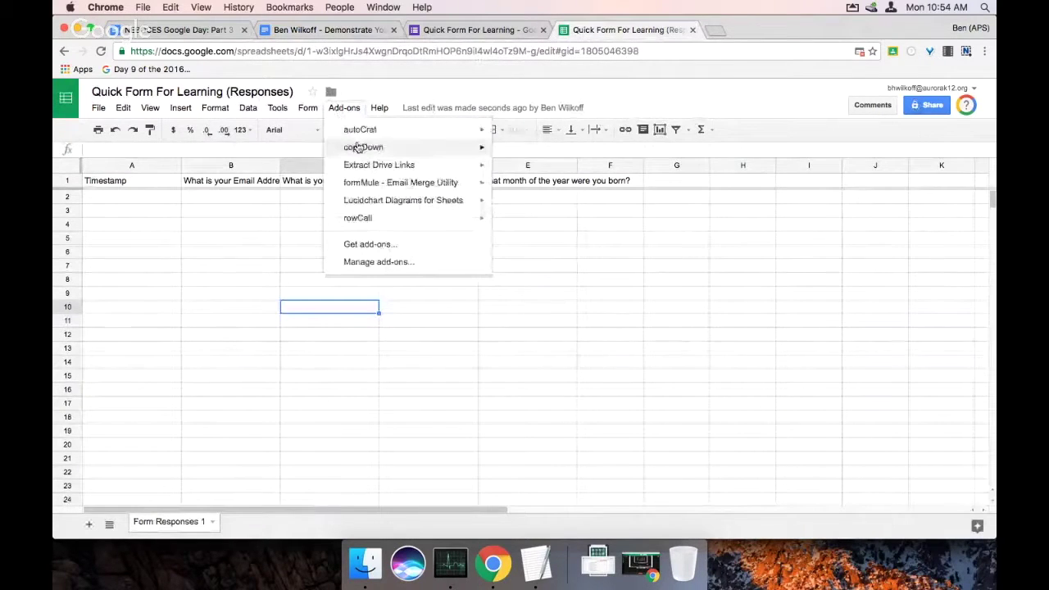
mouse_move(357, 184)
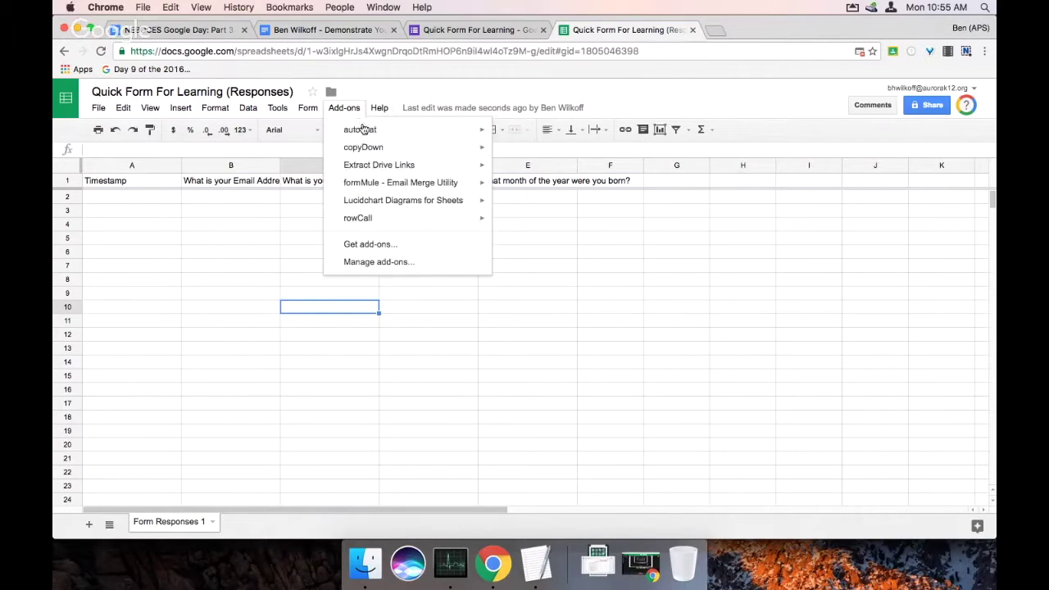
mouse_move(363, 130)
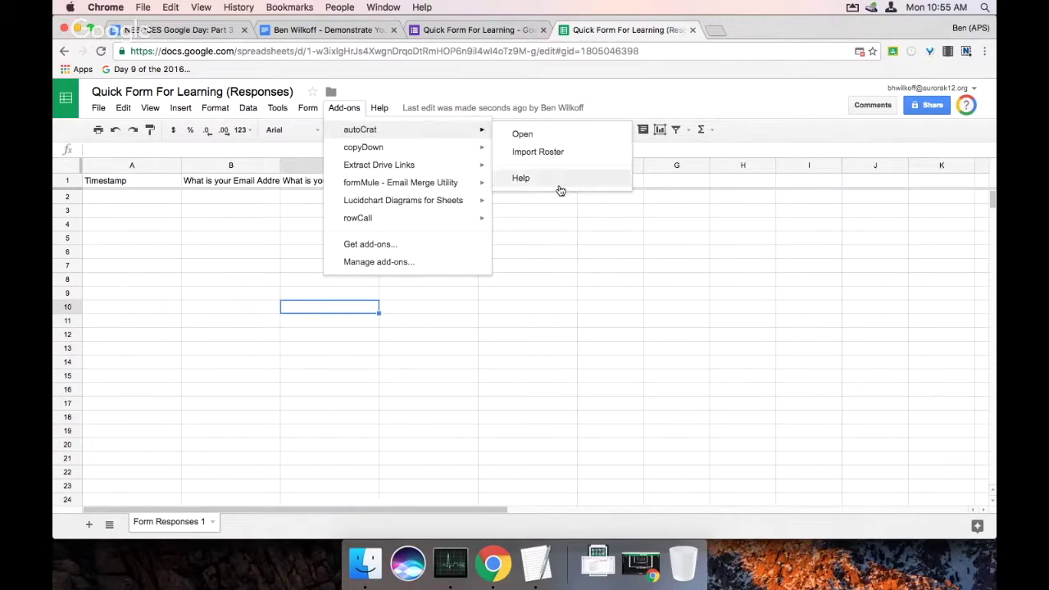
left_click(561, 180)
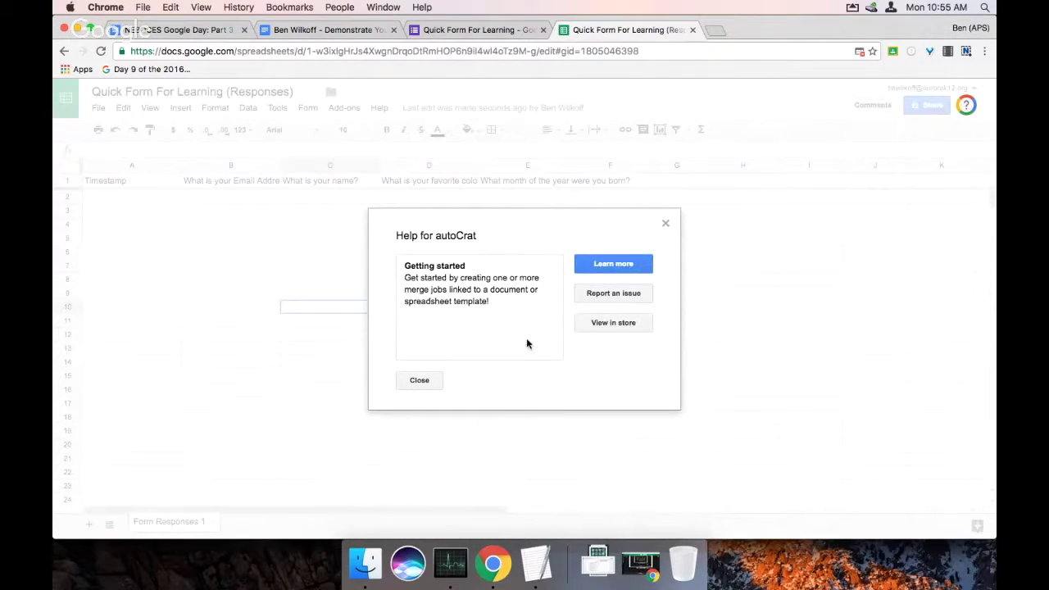
Step: Open the autoCrat documentation page on the CloudLab site, read through it, and close it
left_click(607, 263)
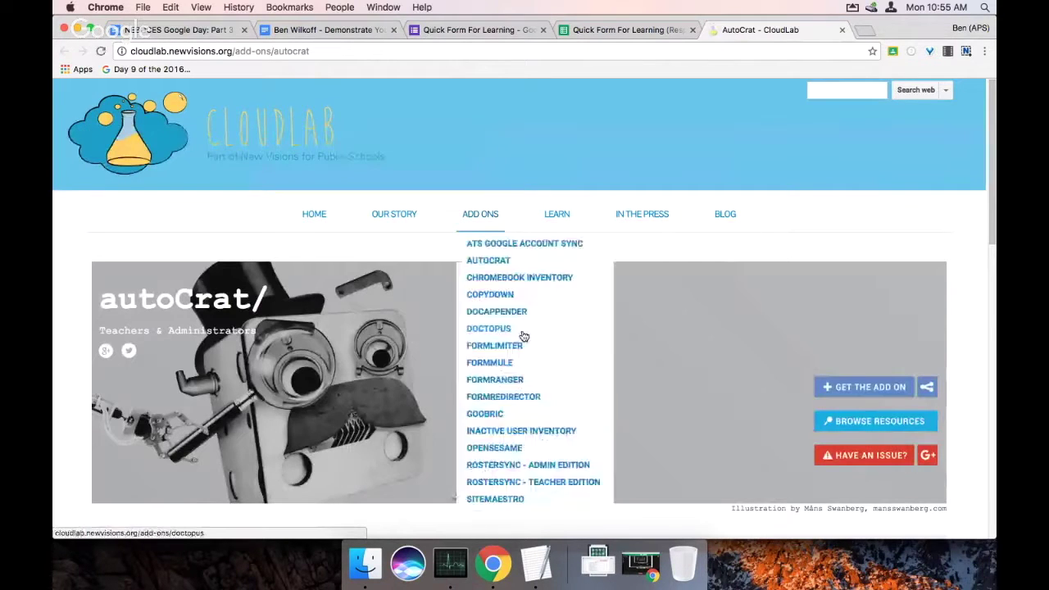
scroll(946, 187, "down", 1)
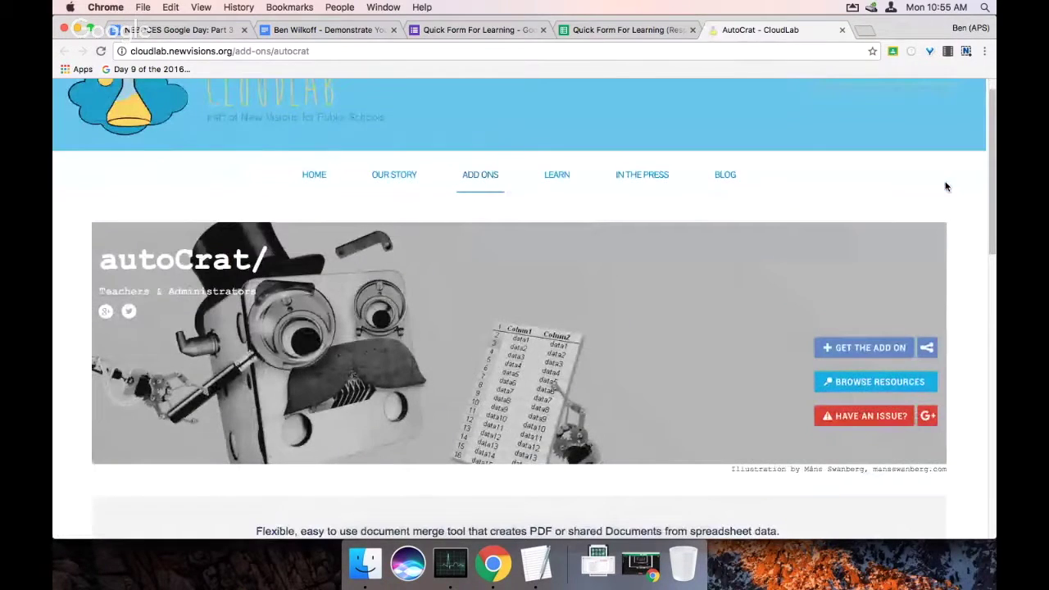
scroll(945, 186, "down", 4)
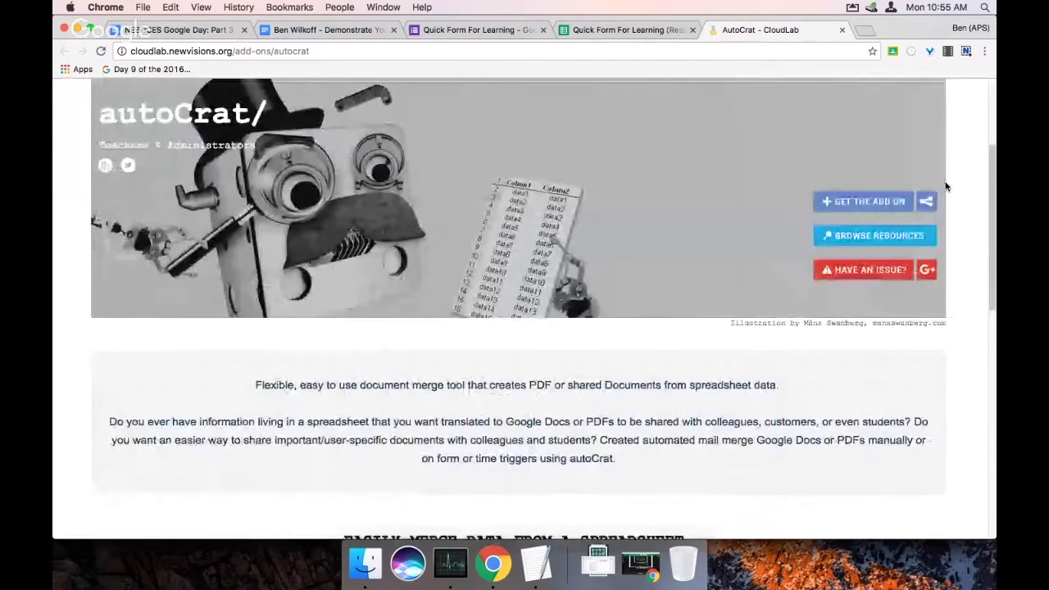
scroll(945, 187, "up", 3)
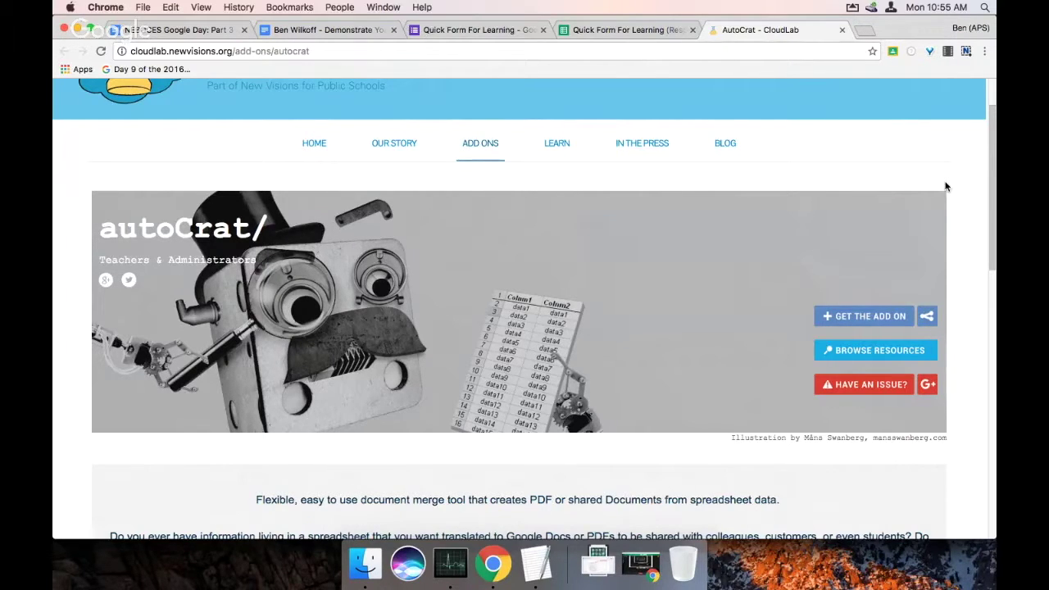
scroll(945, 187, "down", 5)
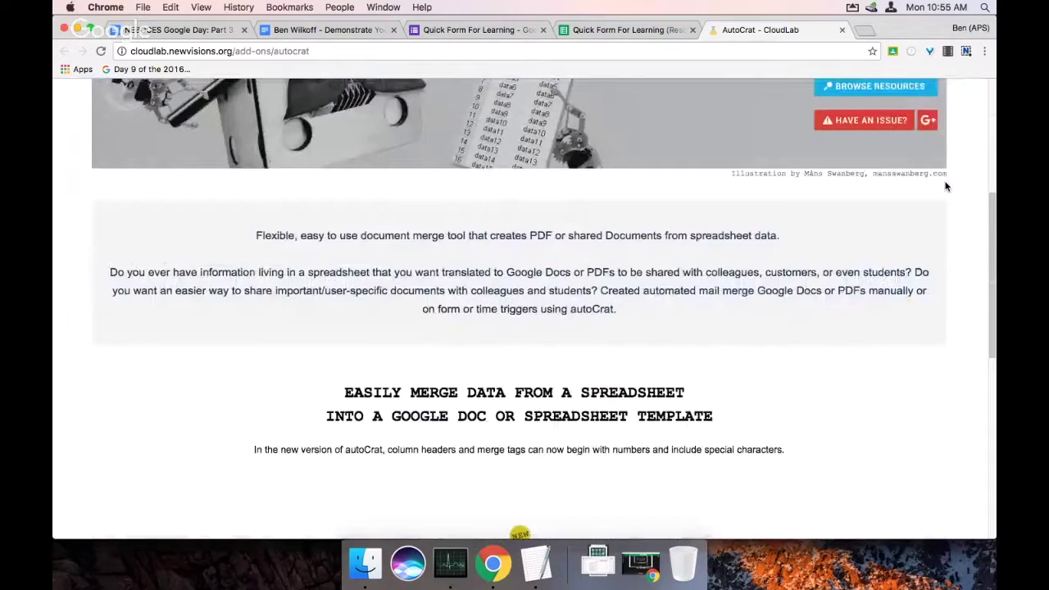
scroll(944, 187, "down", 4)
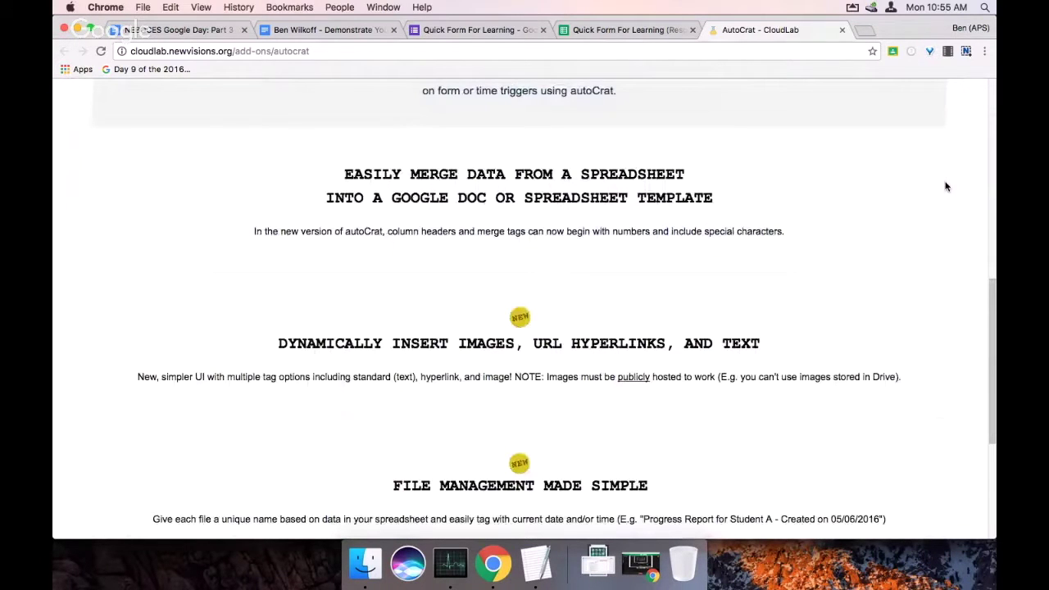
scroll(945, 187, "up", 1)
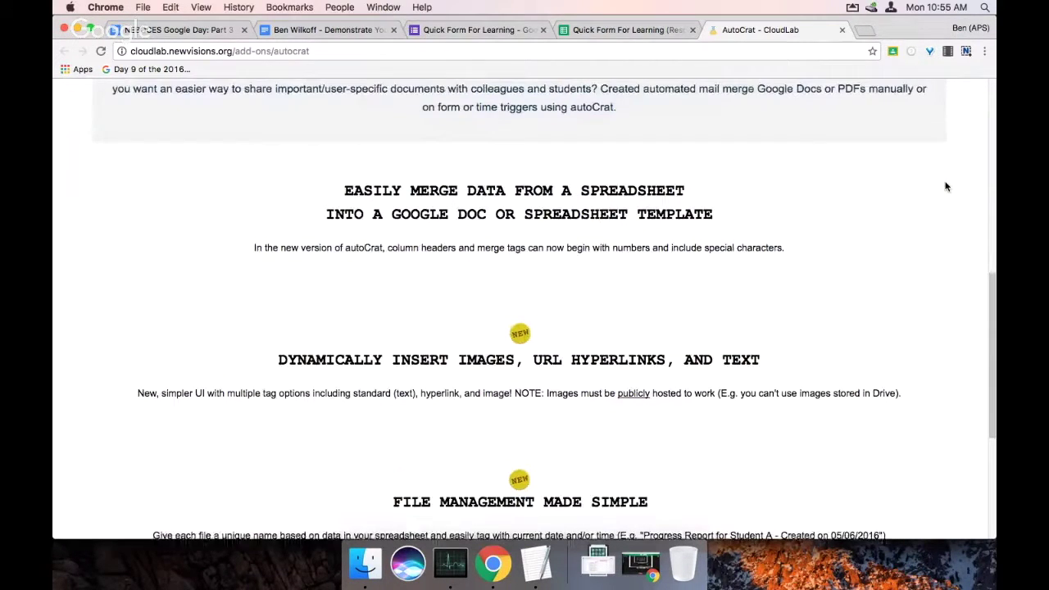
scroll(944, 187, "up", 7)
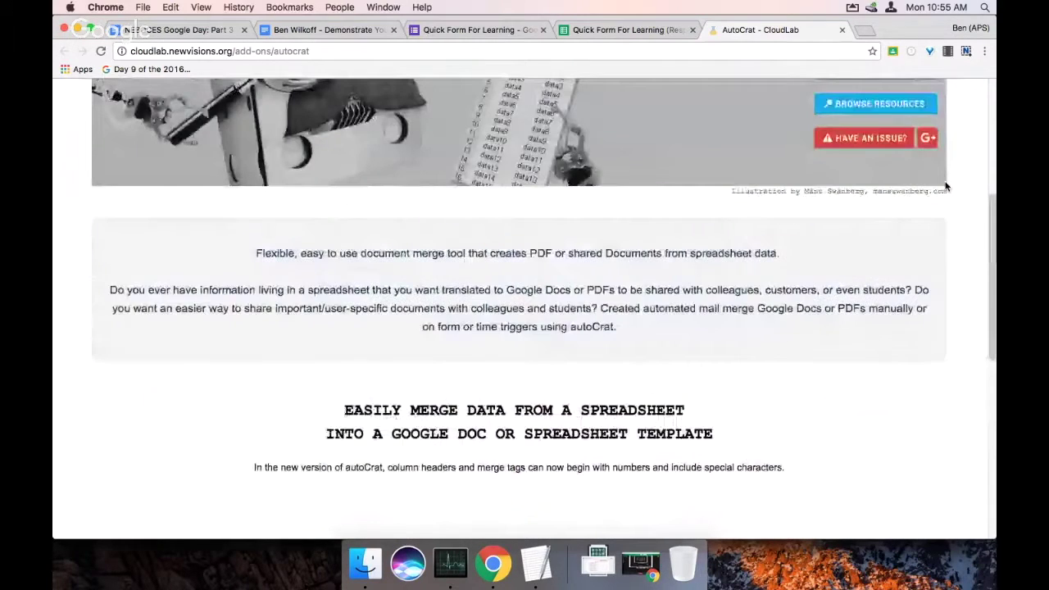
scroll(945, 186, "up", 2)
scroll(945, 187, "up", 2)
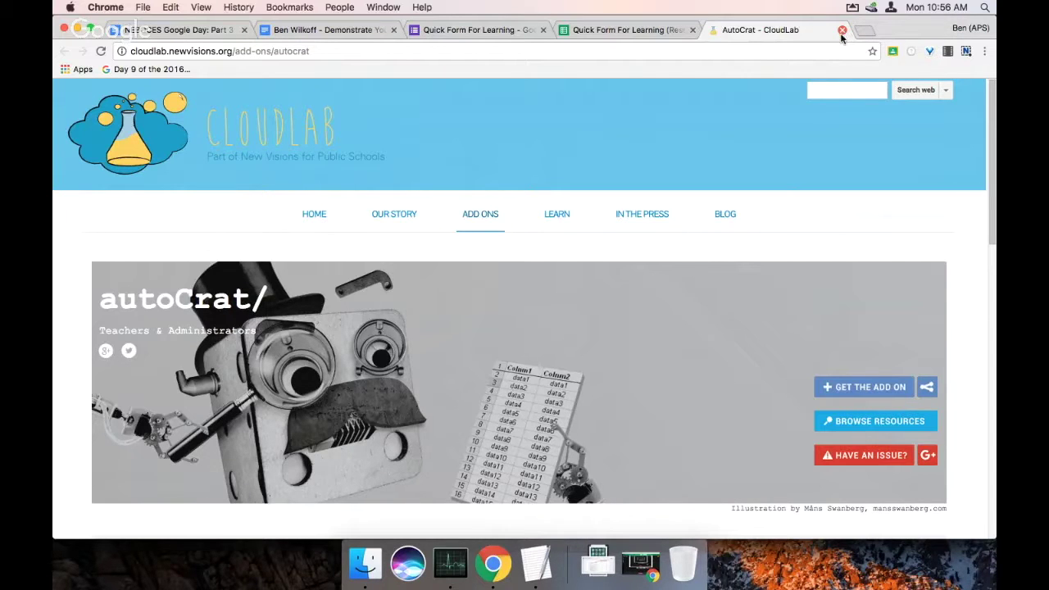
left_click(842, 30)
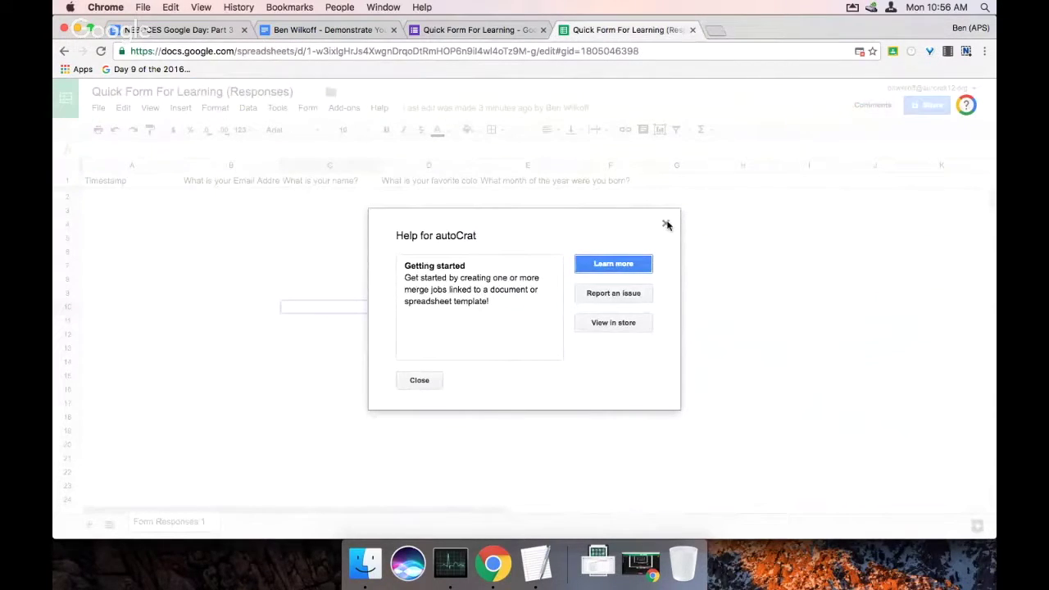
Step: Close the autoCrat help dialog and bring up Help for formMule
left_click(667, 223)
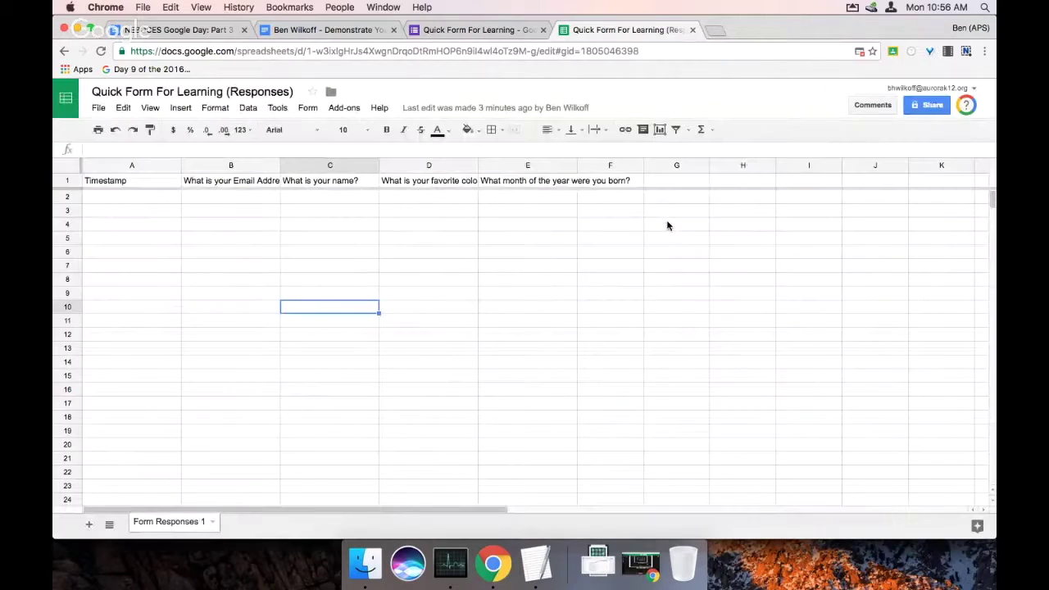
left_click(342, 107)
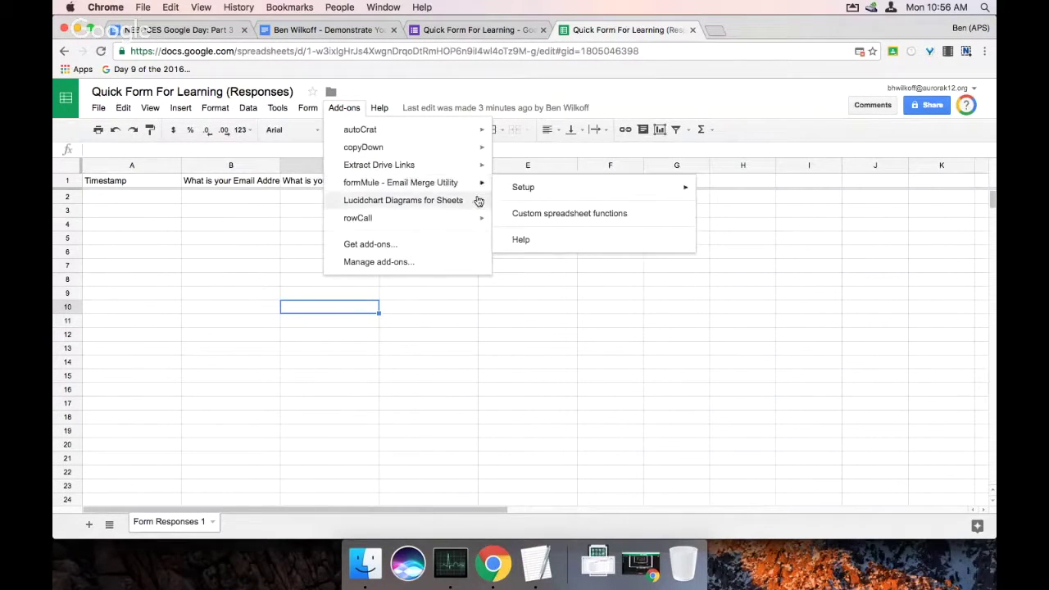
mouse_move(472, 190)
left_click(526, 237)
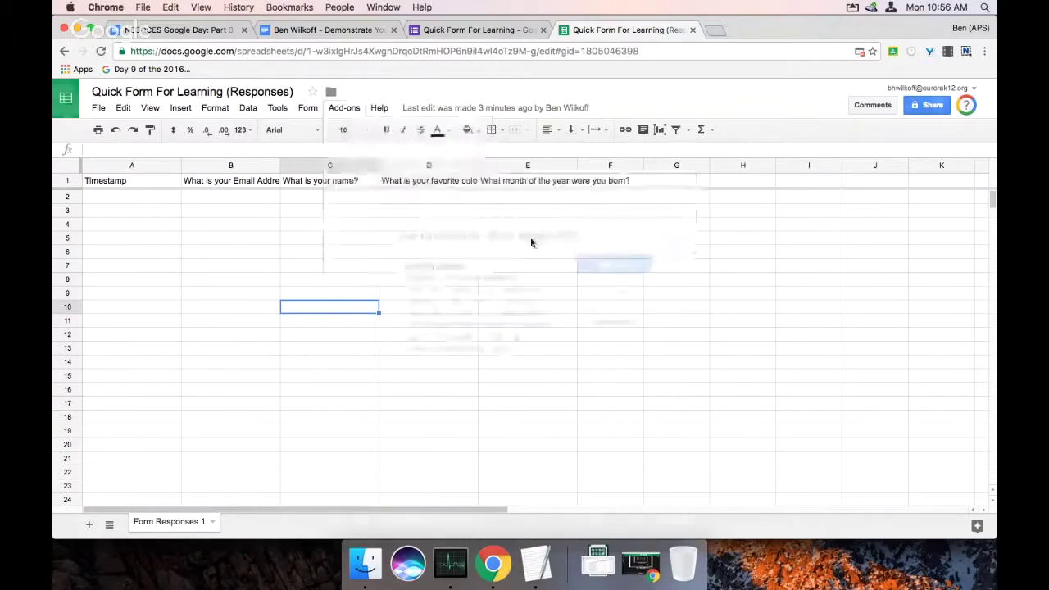
Step: View formMule's community page, close it and the formMule help, then return to the learning tasks document
left_click(619, 271)
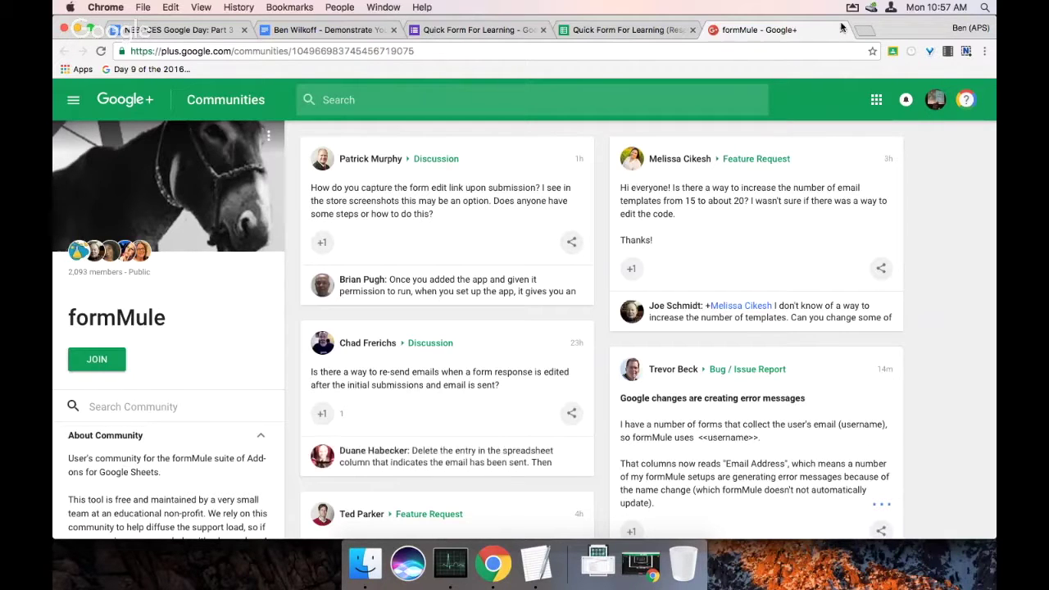
left_click(841, 29)
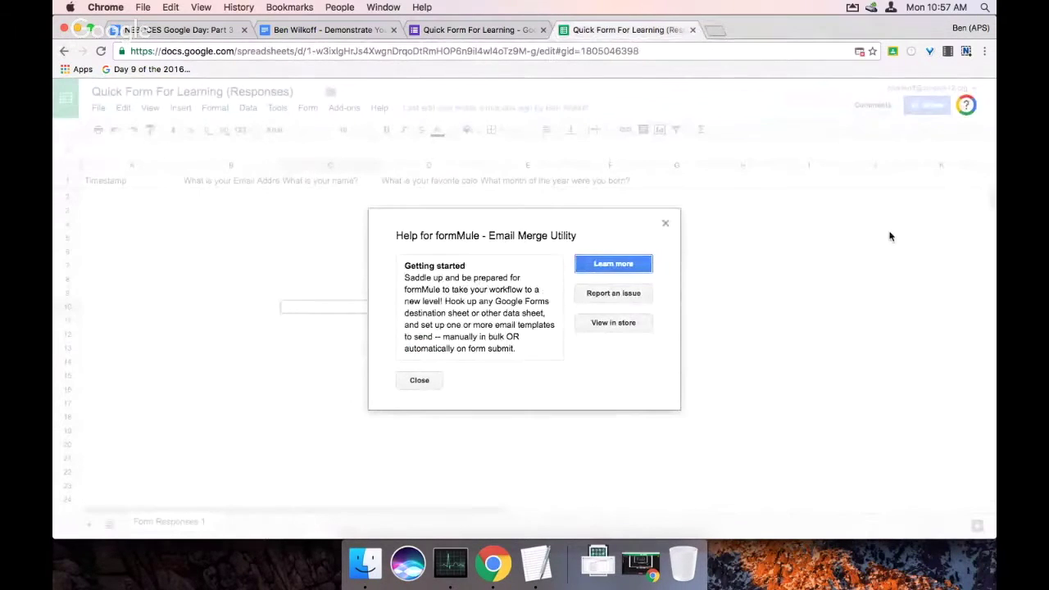
left_click(666, 222)
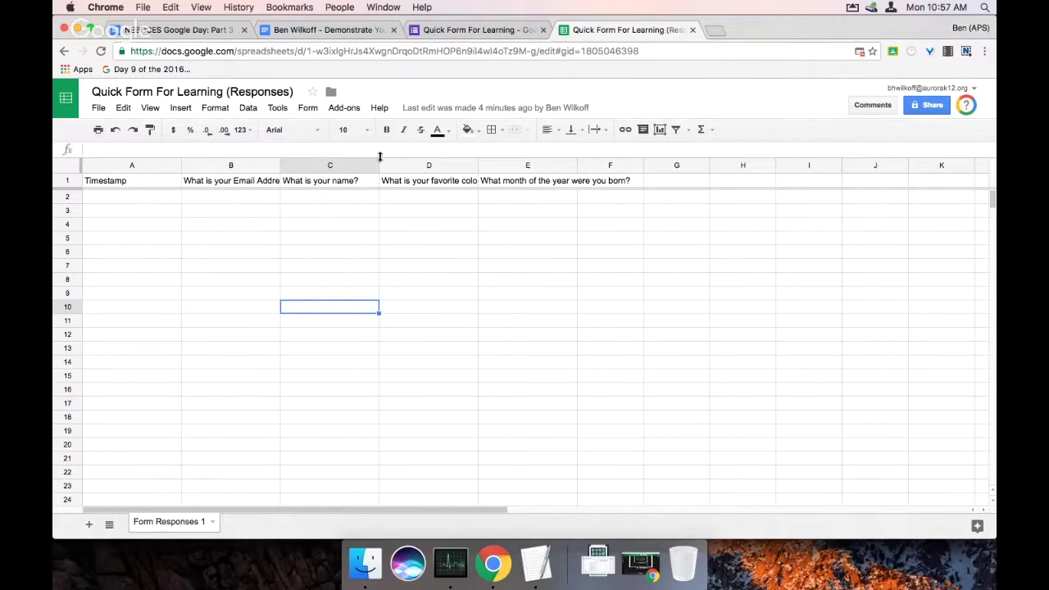
left_click(336, 33)
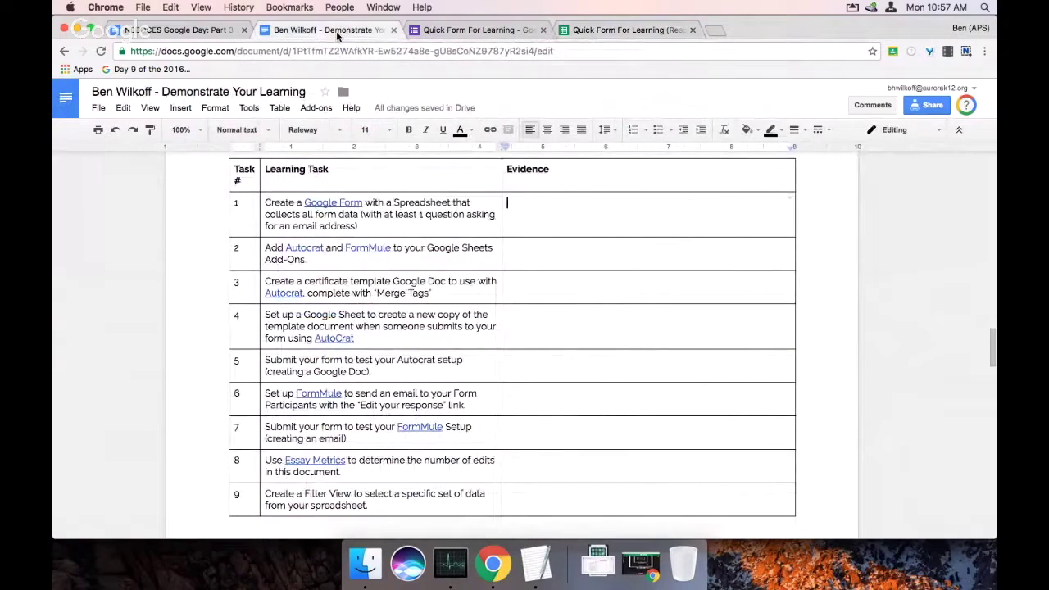
Step: Back in the responses spreadsheet, launch autoCrat from the Add-ons menu
left_click(616, 30)
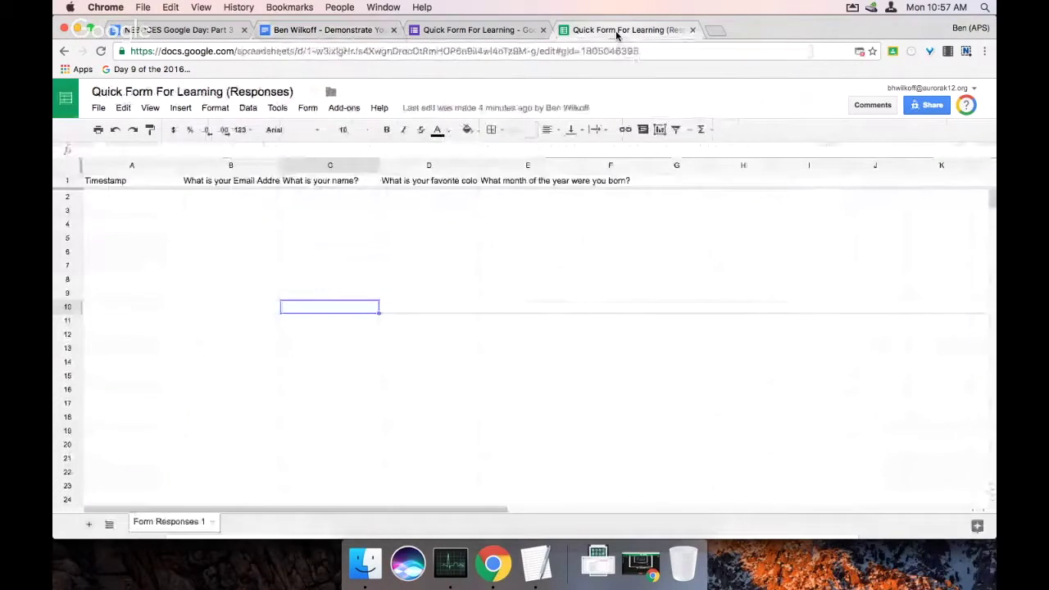
left_click(345, 108)
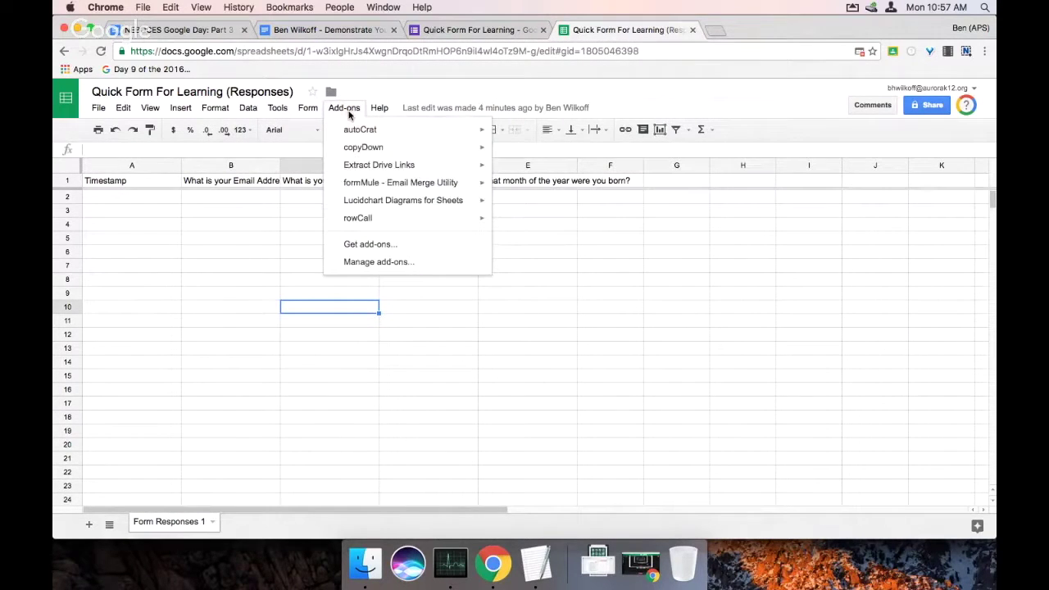
mouse_move(356, 135)
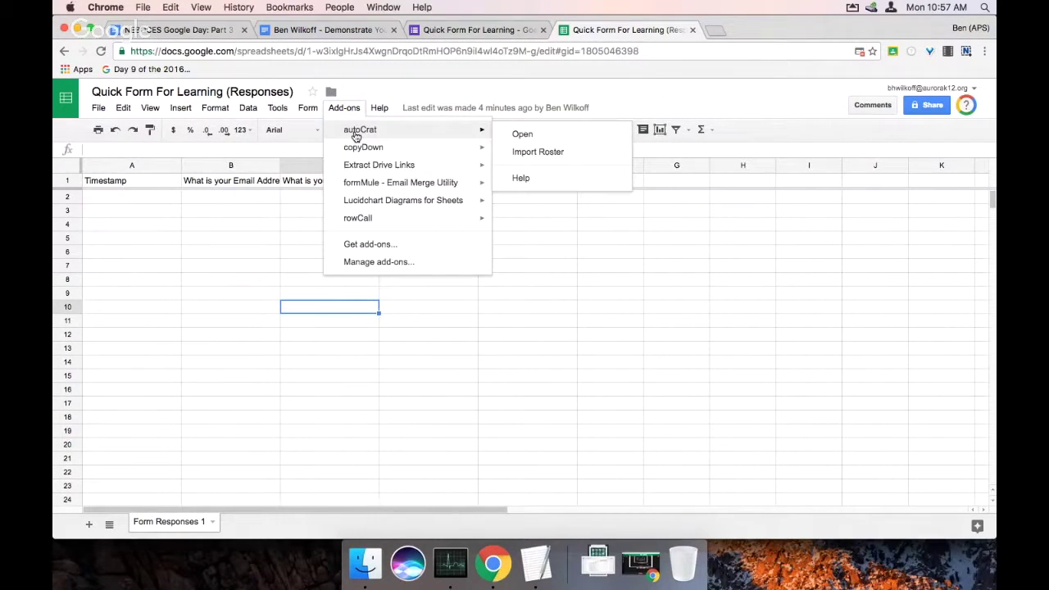
left_click(578, 138)
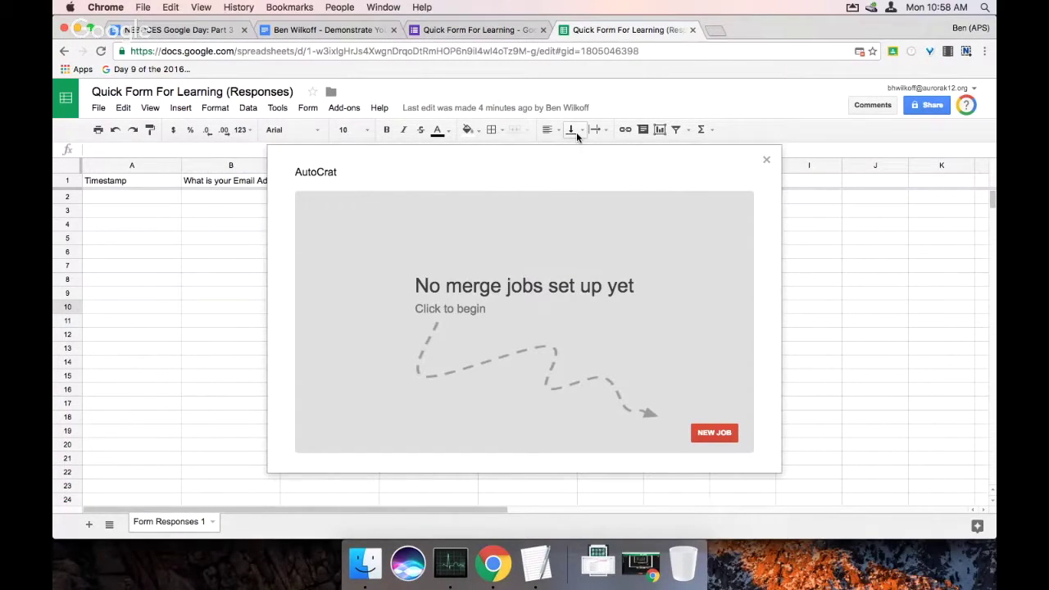
Step: Create a new merge job named 'Certificates', save it, and dismiss the missing-template error
left_click(727, 435)
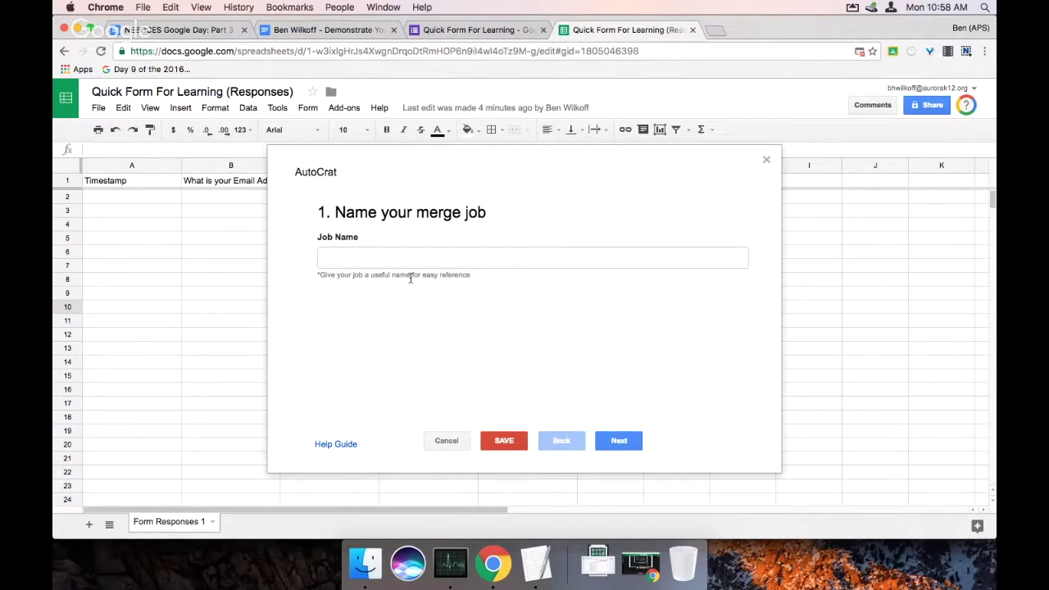
left_click(411, 258)
type("cer")
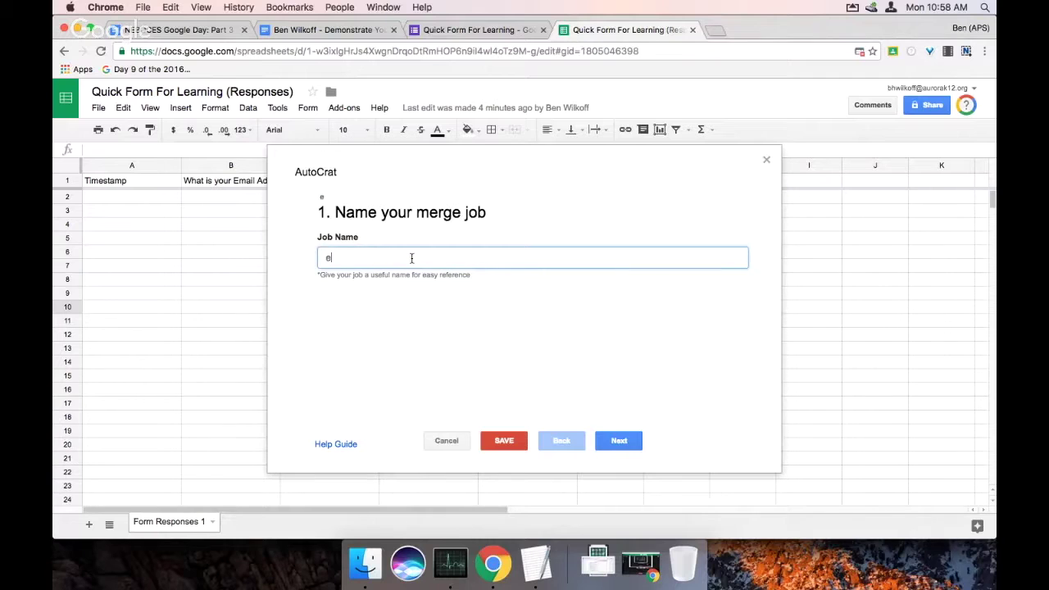
key("BackSpace")
key("BackSpace")
key("BackSpace")
type("Certificates")
left_click(518, 431)
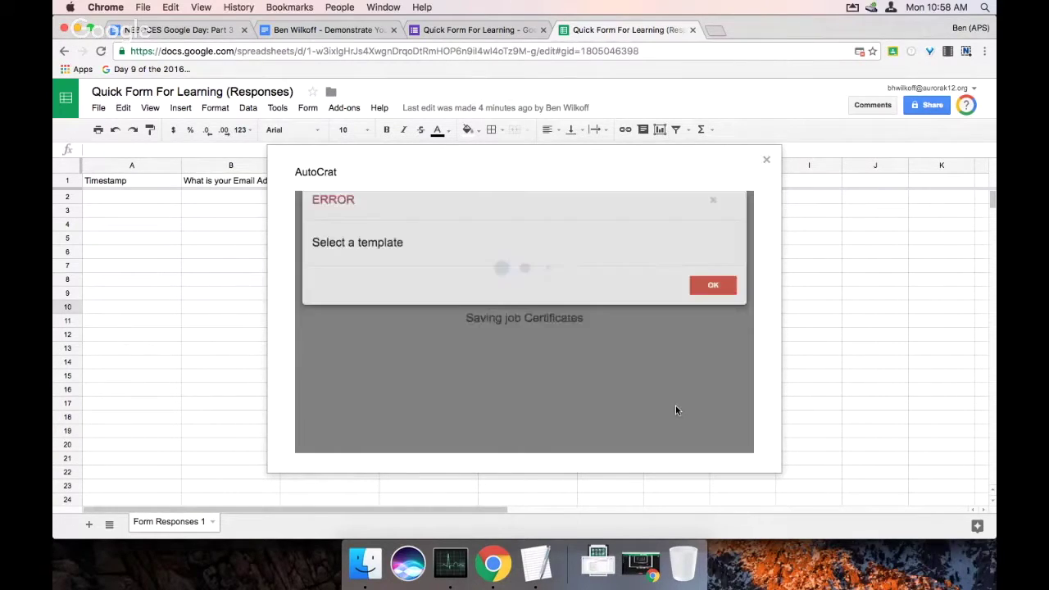
left_click(712, 300)
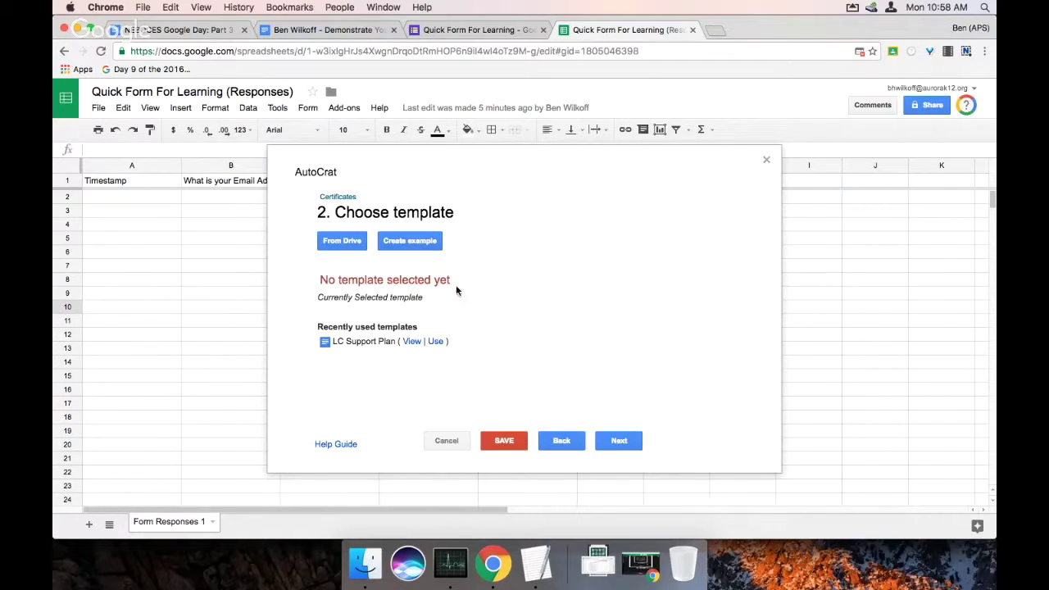
Step: Generate the example AutoCrat Demo Template and merge sheet, then open the template document
left_click(417, 242)
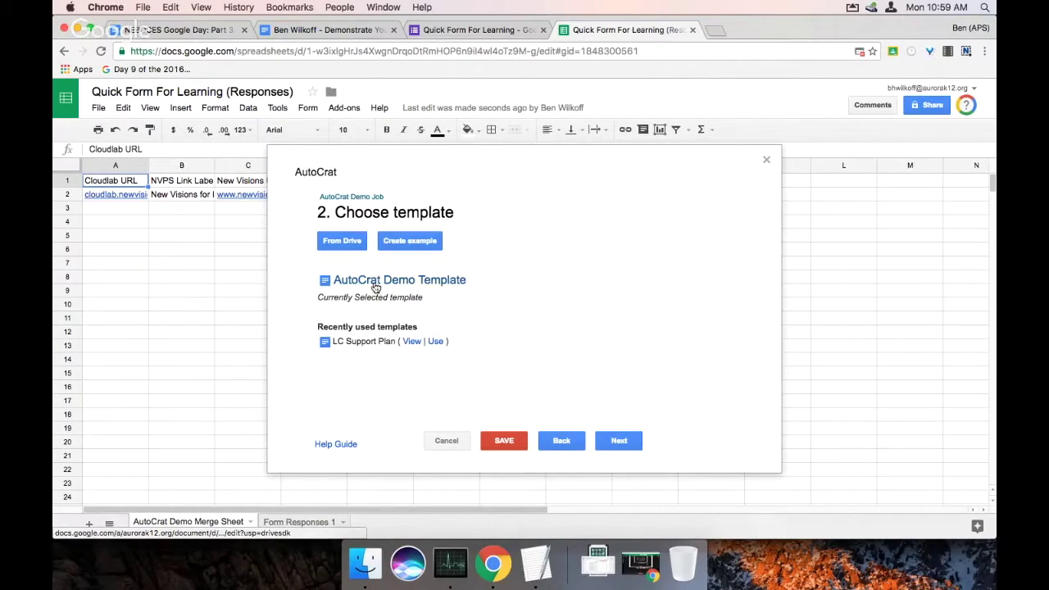
left_click(375, 284)
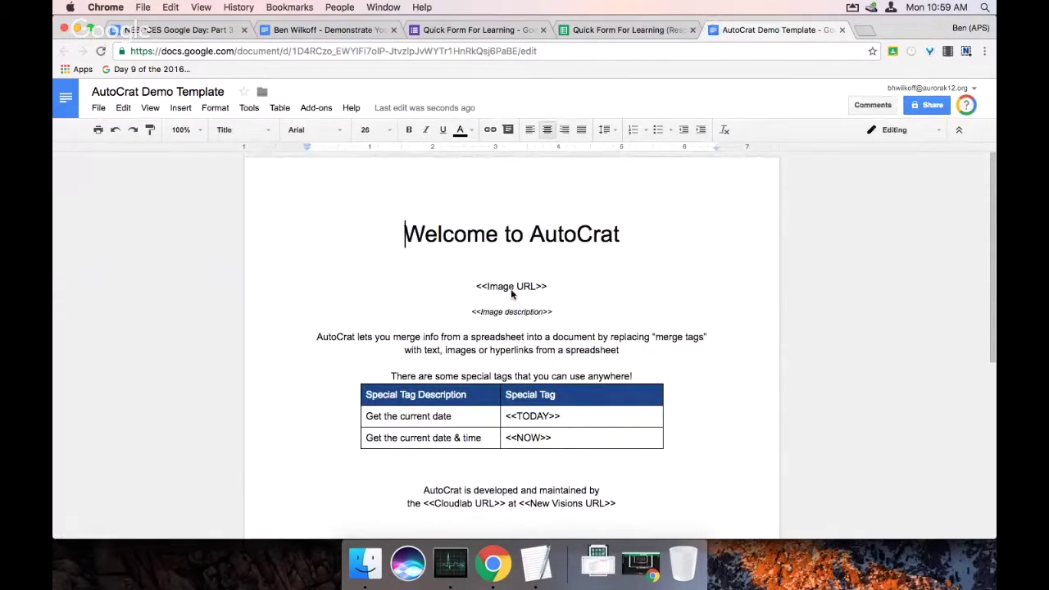
scroll(428, 298, "down", 1)
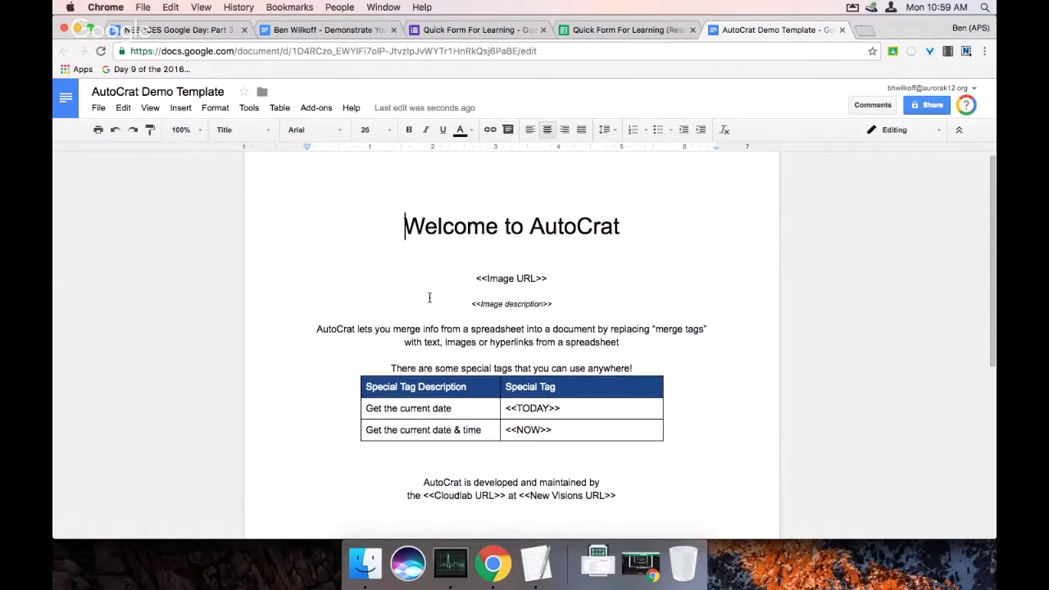
scroll(428, 297, "down", 5)
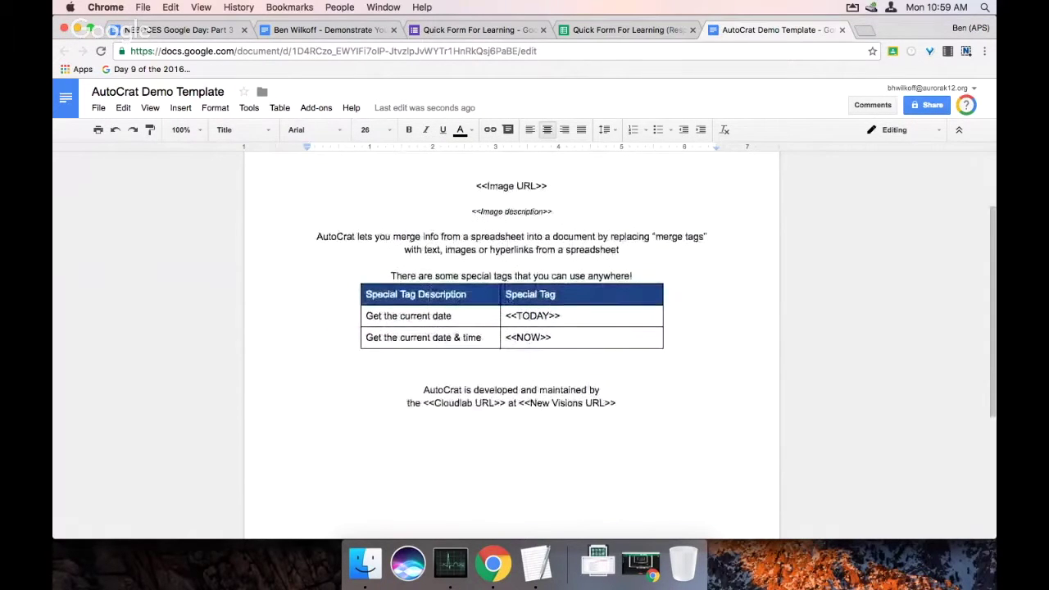
scroll(429, 297, "up", 5)
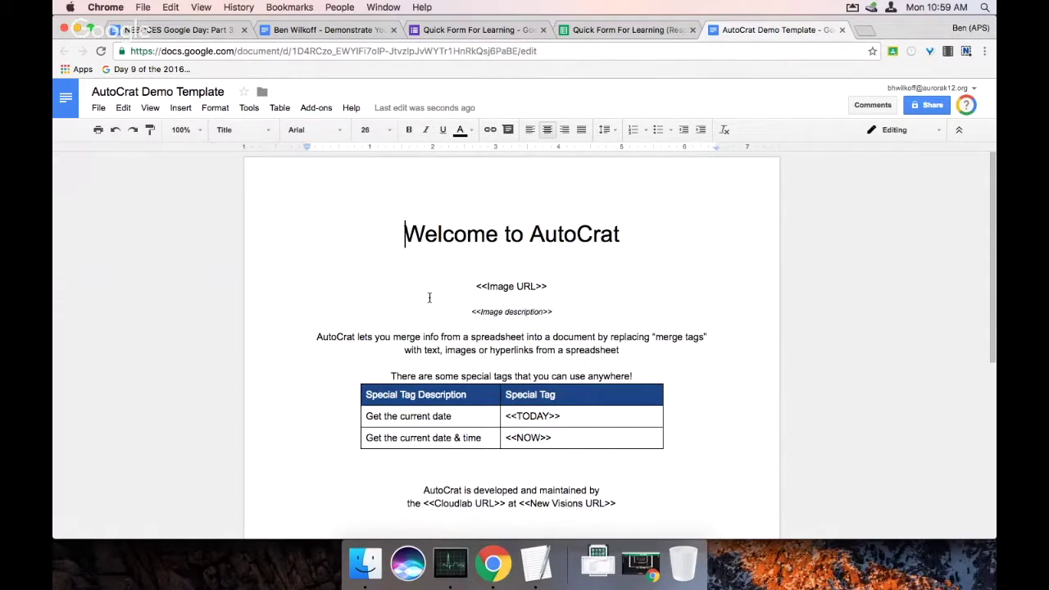
scroll(429, 297, "down", 1)
scroll(429, 298, "down", 1)
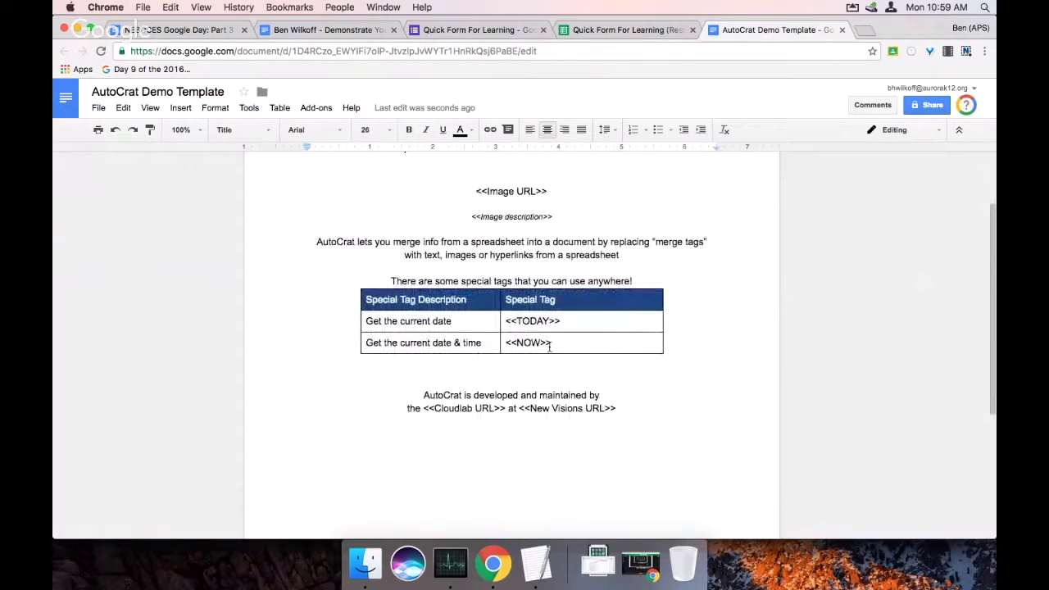
scroll(554, 347, "down", 4)
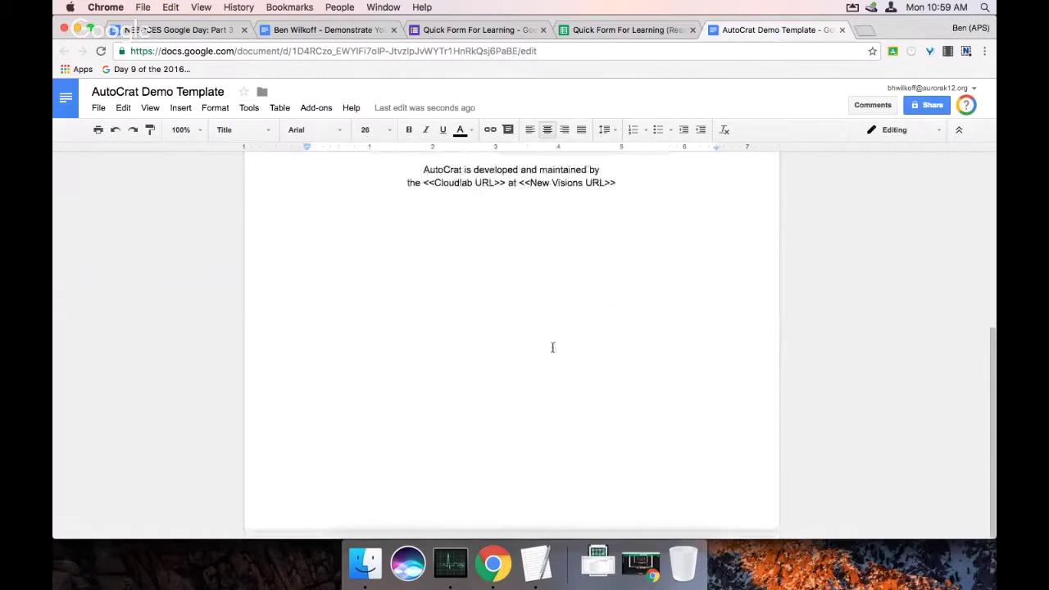
scroll(553, 347, "up", 6)
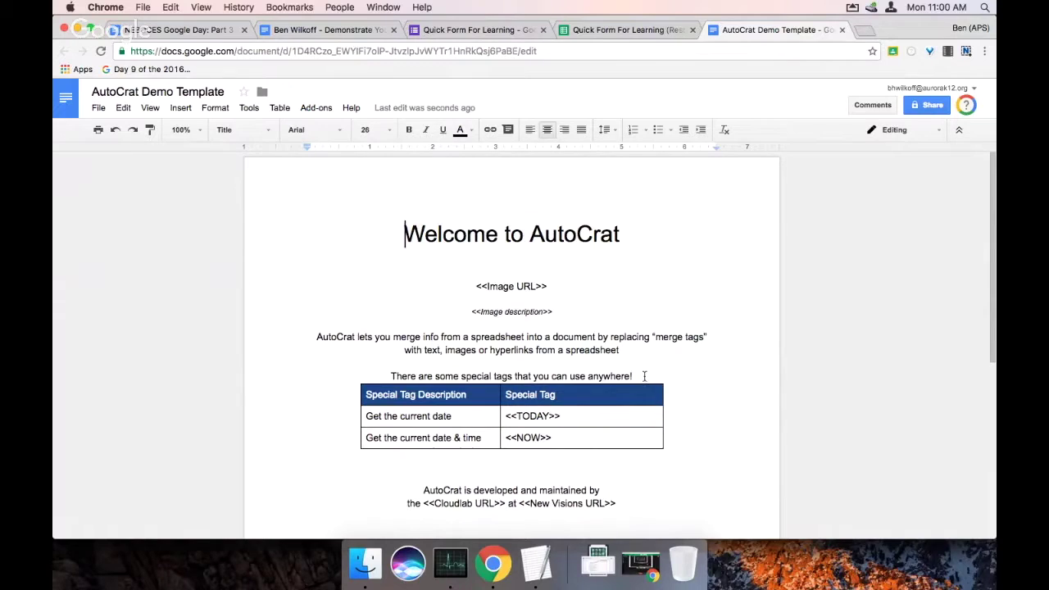
Step: Replace the 'Welcome to AutoCrat' title with 'Your Awesome Certificate'
left_click(641, 374)
triple_click(564, 237)
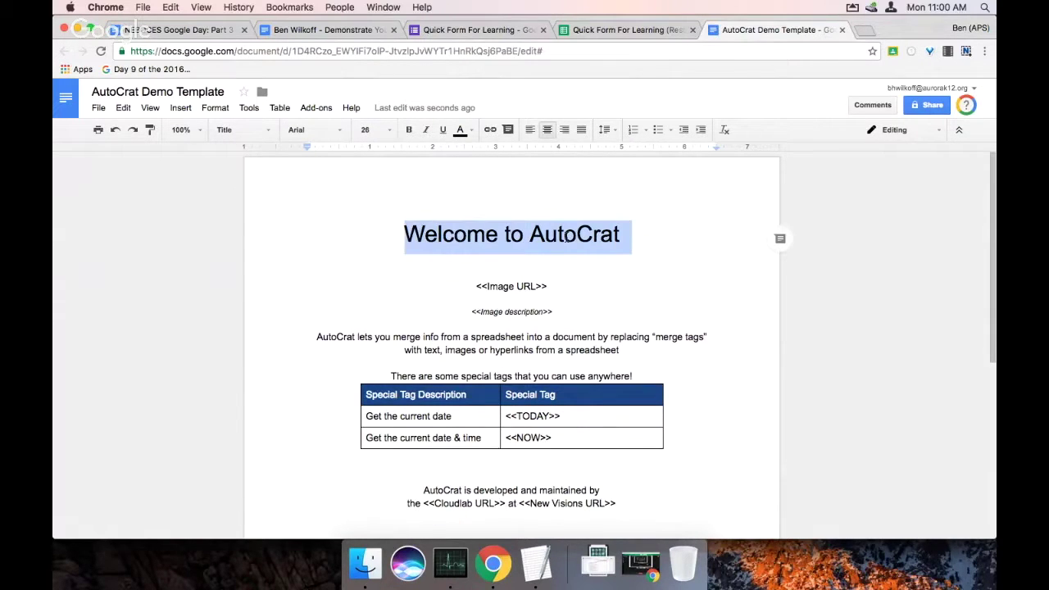
type("You")
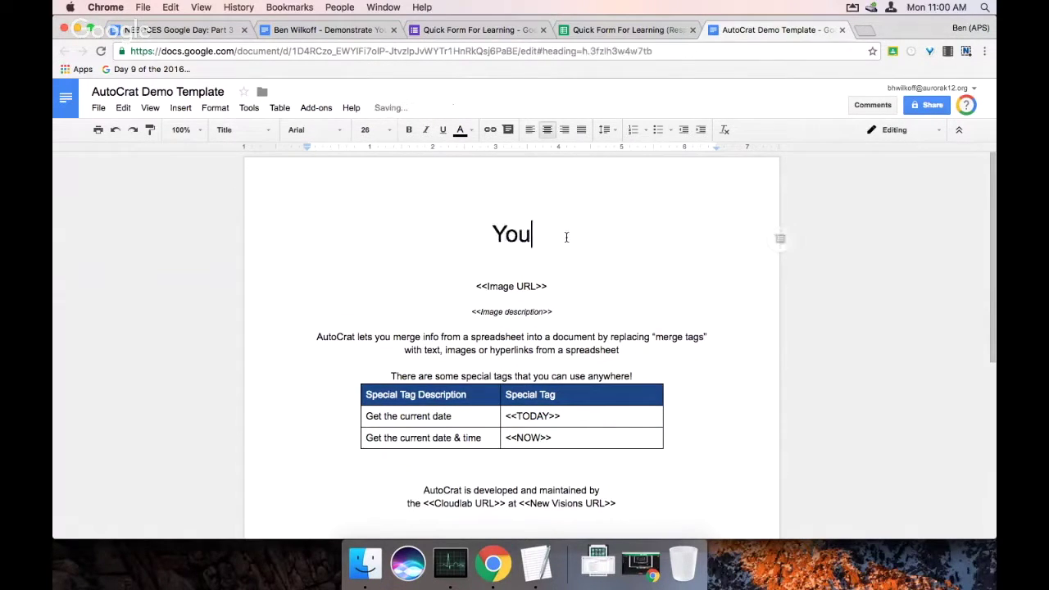
type("r Awesome Certificate")
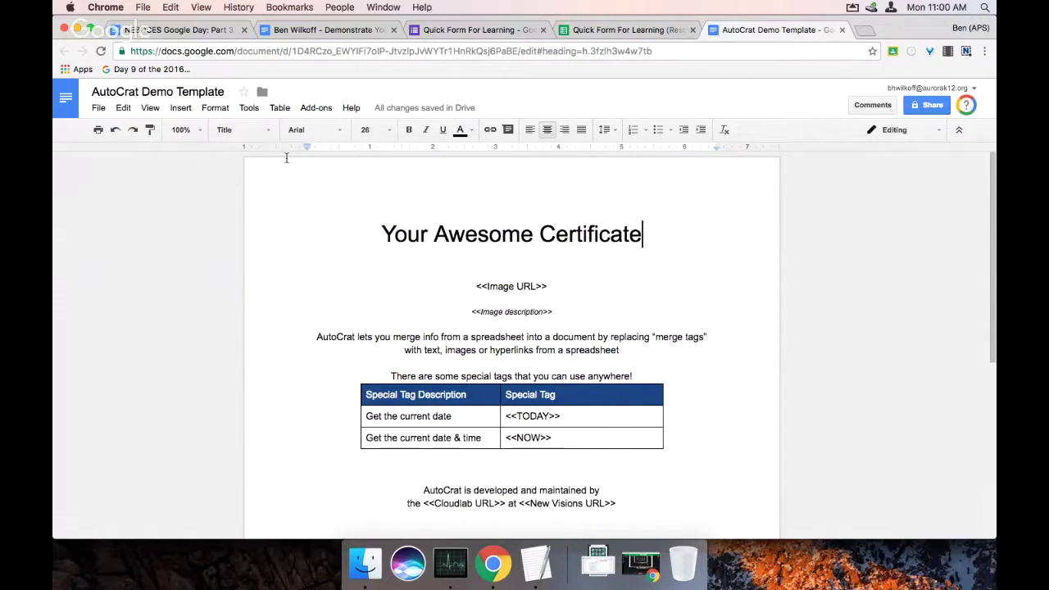
Step: Switch the document's page setup to landscape orientation
left_click(99, 107)
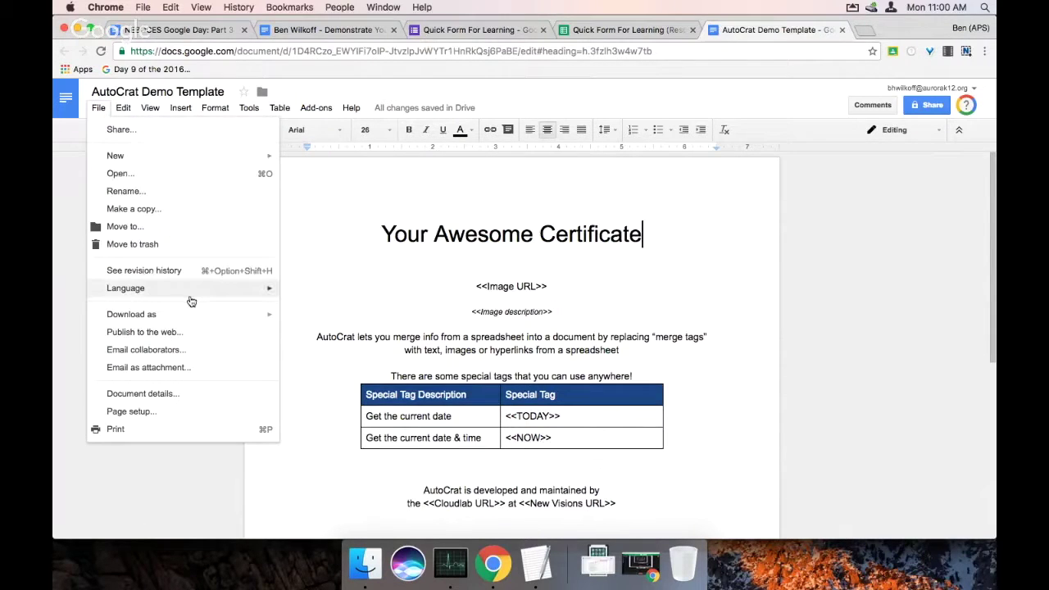
left_click(174, 414)
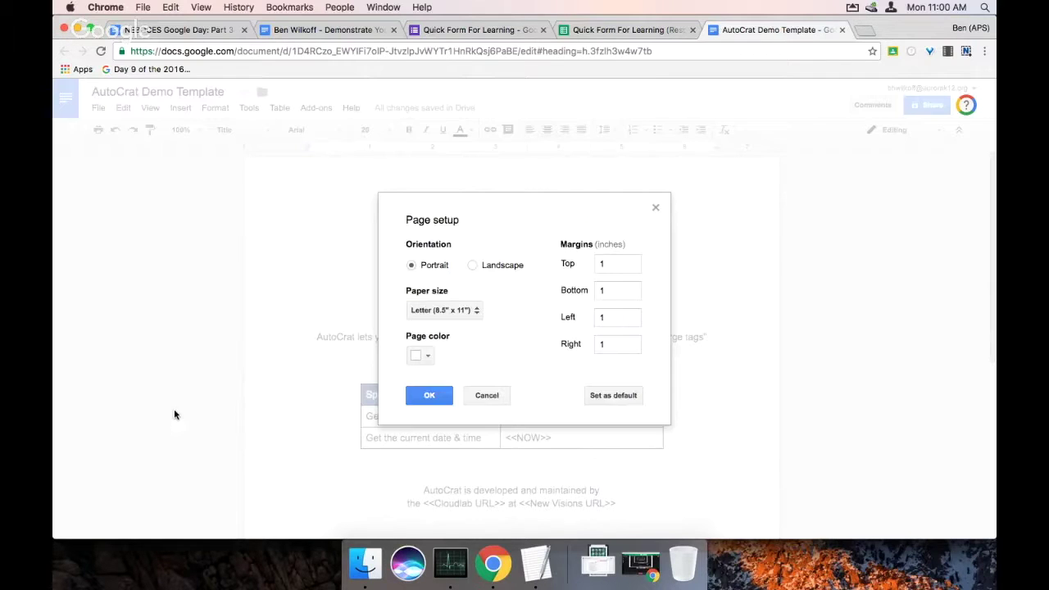
left_click(472, 265)
left_click(429, 398)
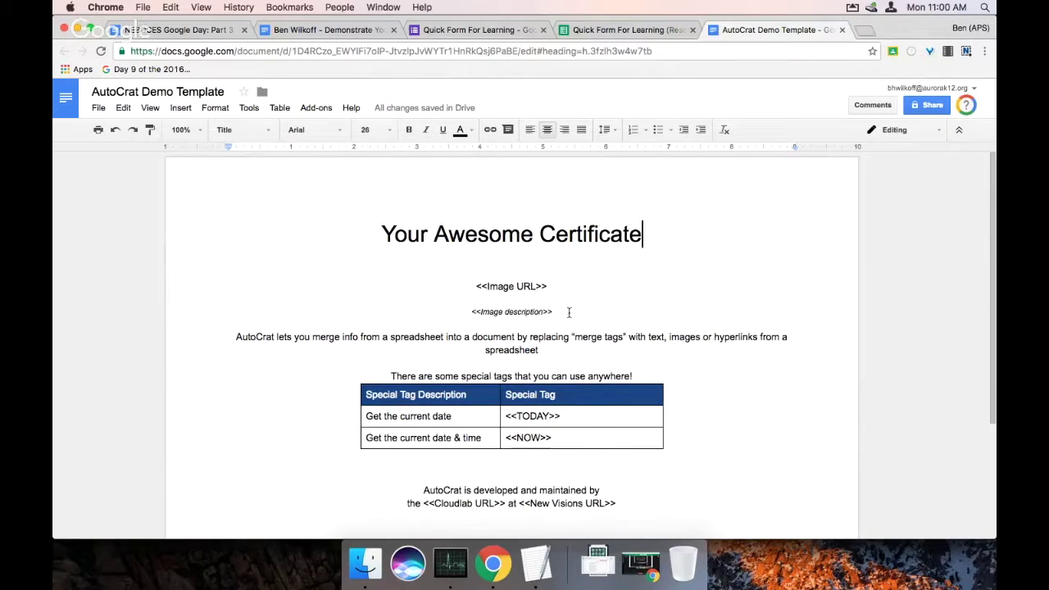
Step: Replace 'Your' in the title with a <<Name>> tag and delete the <<Image URL>> placeholder
double_click(399, 235)
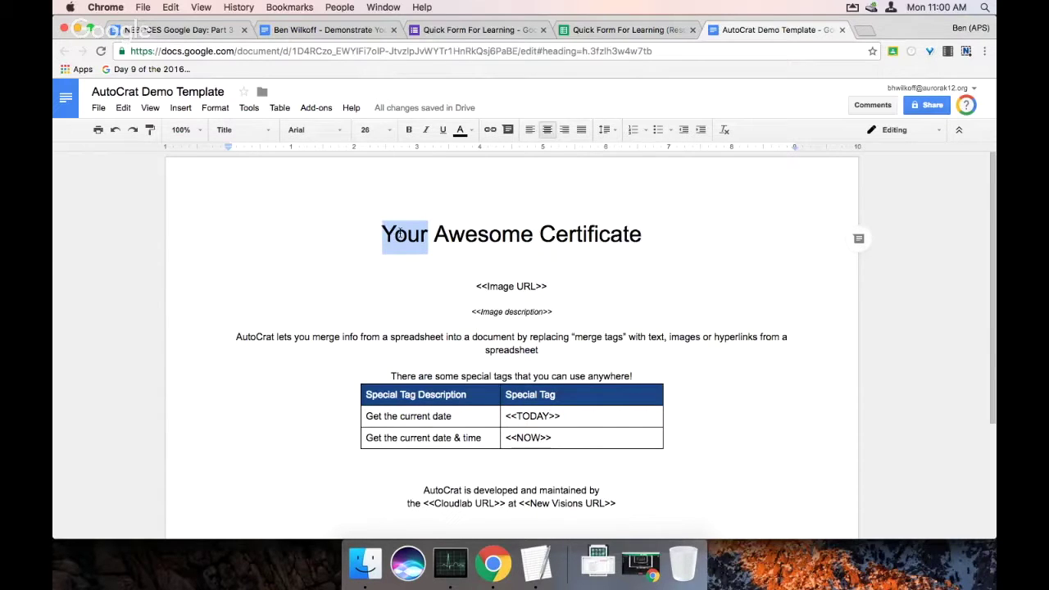
type("<<")
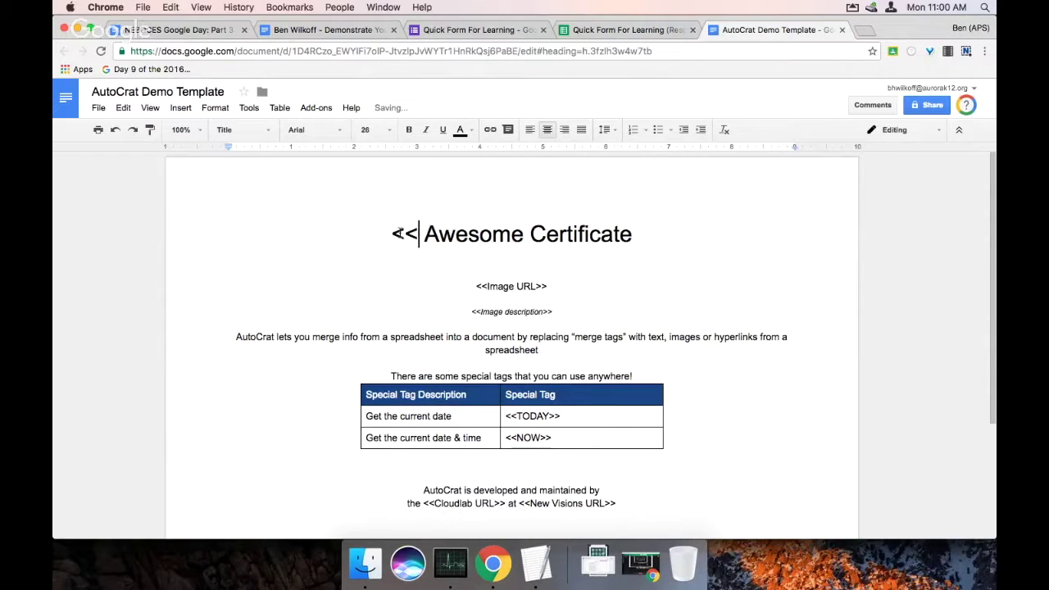
type("Name")
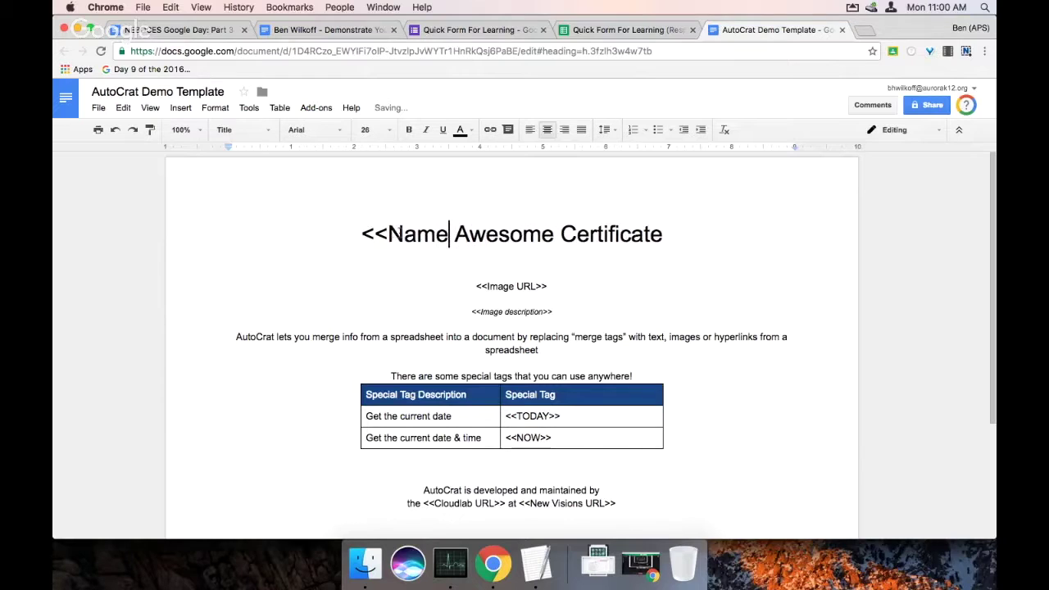
type(">>")
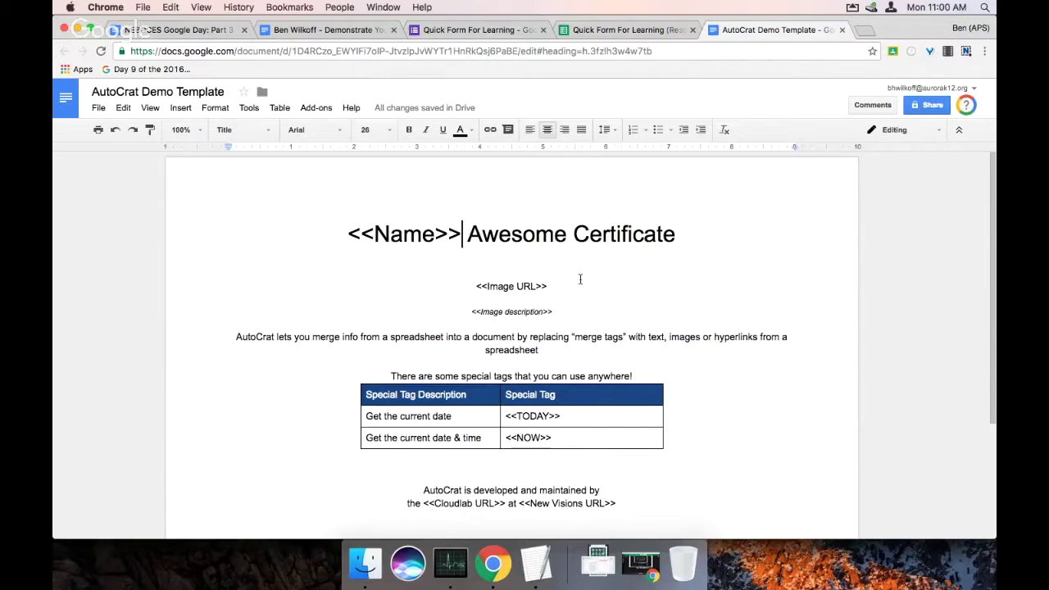
left_click_drag(549, 286, 474, 284)
key("BackSpace")
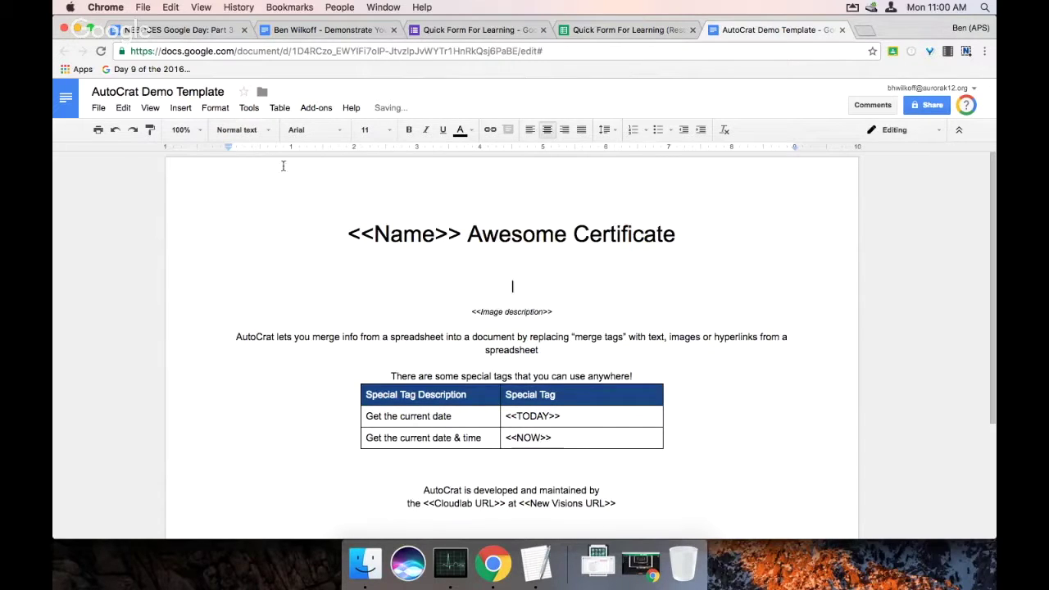
Step: Insert a gold medal with red ribbons found through a web image search for 'award'
left_click(181, 110)
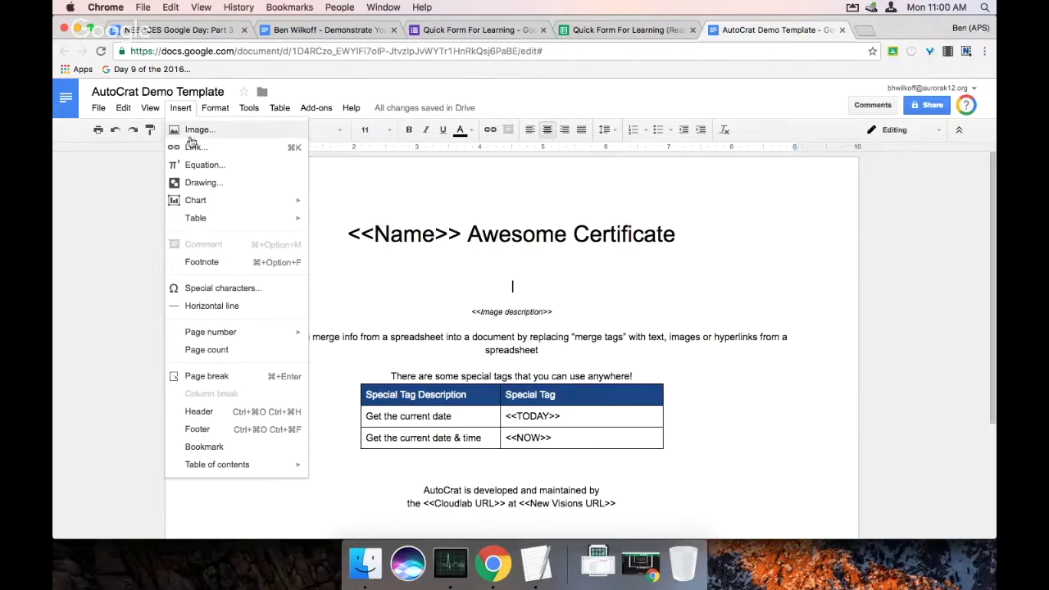
left_click(194, 133)
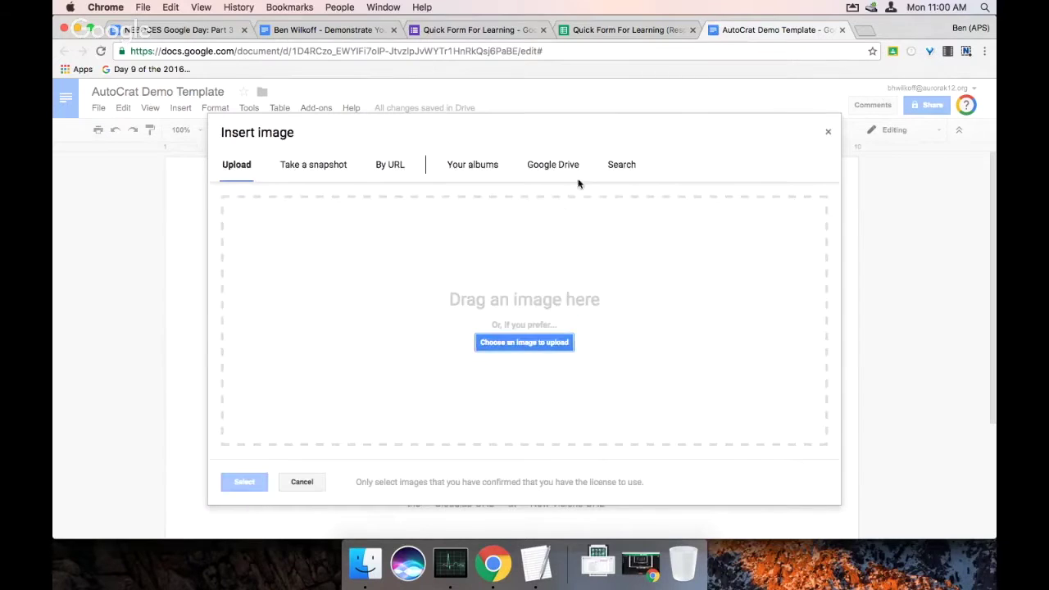
left_click(620, 166)
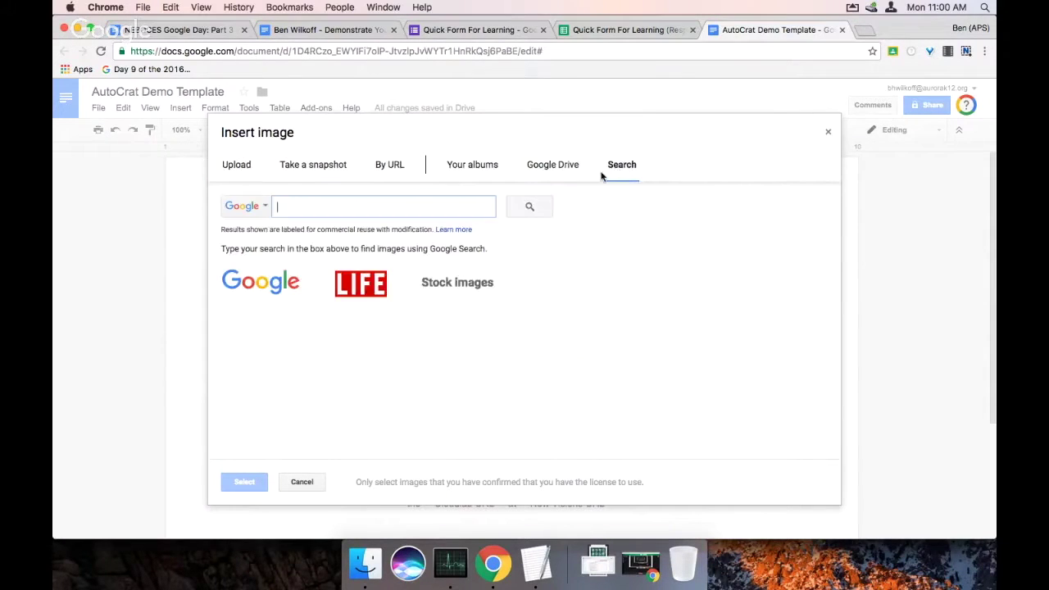
type("award")
key("Return")
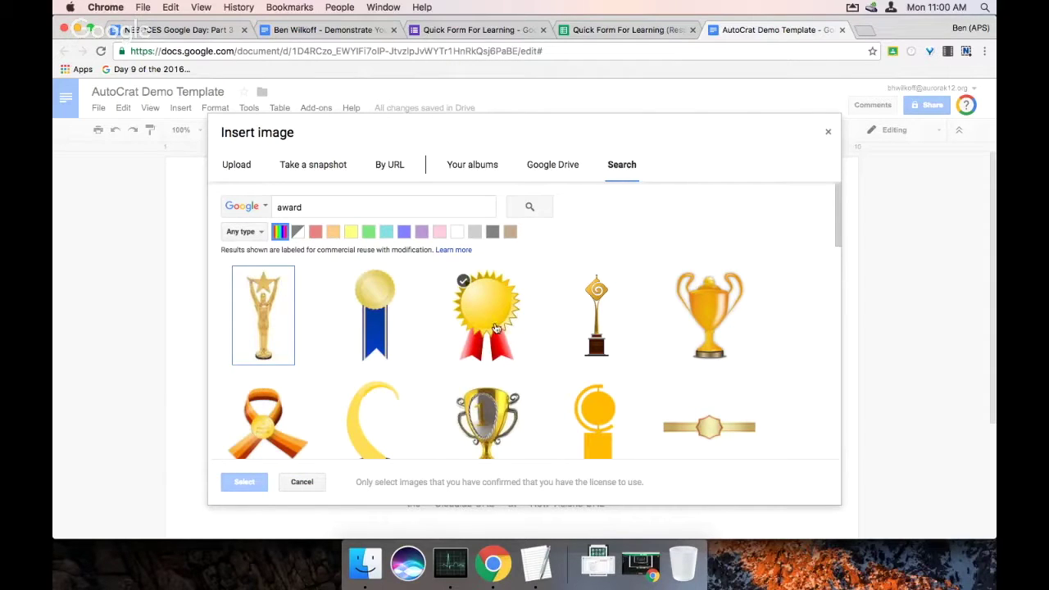
left_click(494, 328)
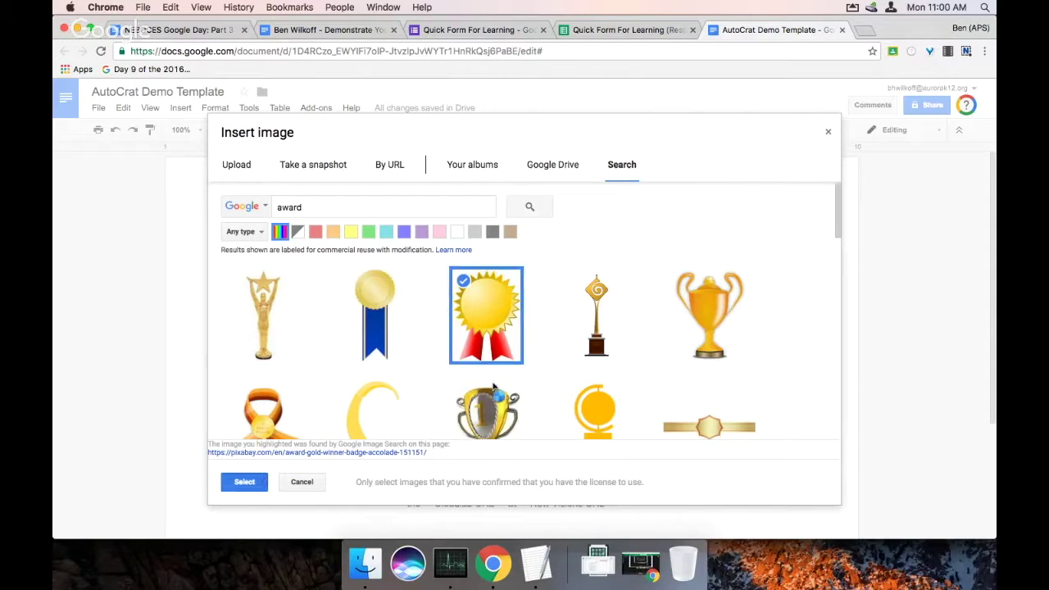
key("Return")
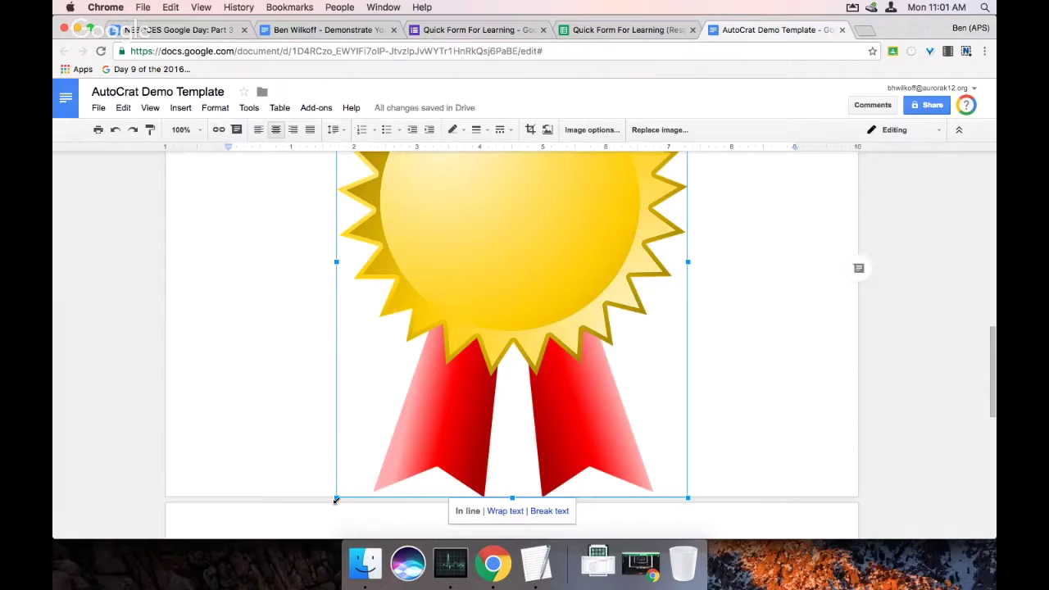
Step: Shrink the medal to a small badge below the title, then select the explanation paragraphs
left_click_drag(335, 498, 541, 246)
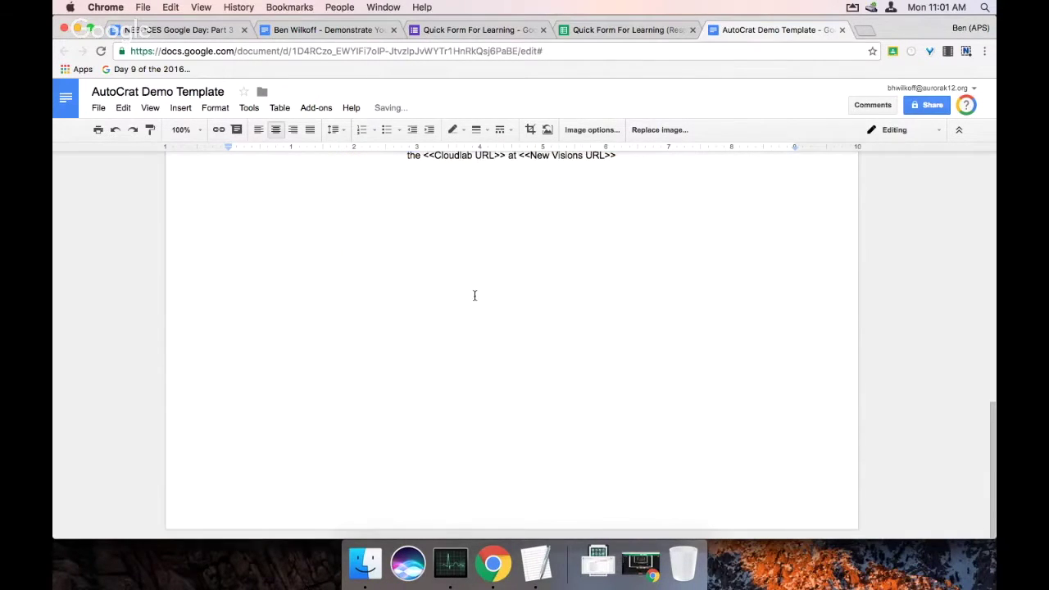
scroll(474, 295, "up", 15)
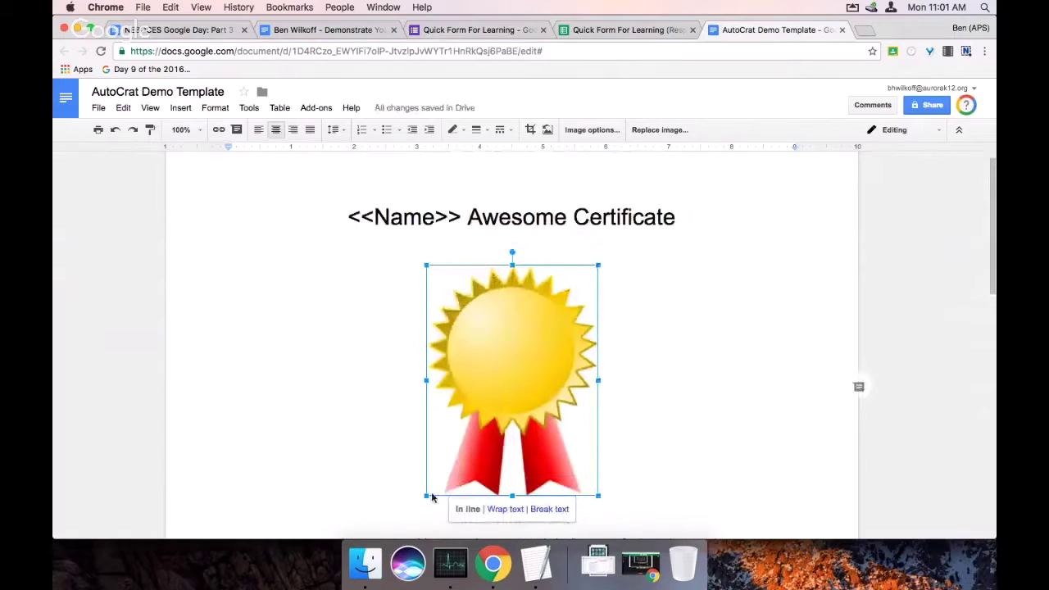
left_click_drag(427, 497, 513, 376)
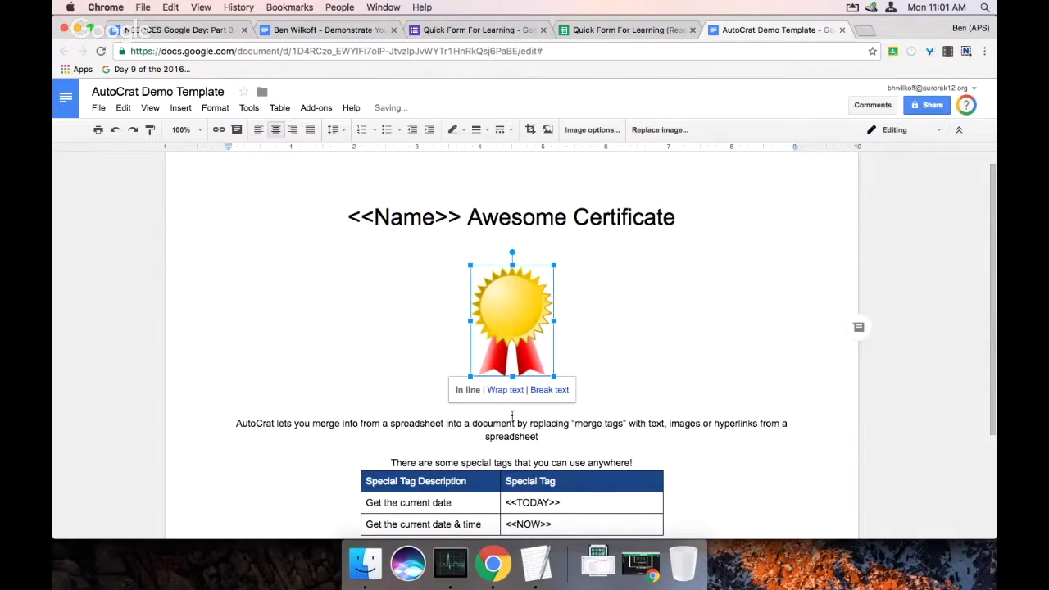
scroll(381, 336, "up", 1)
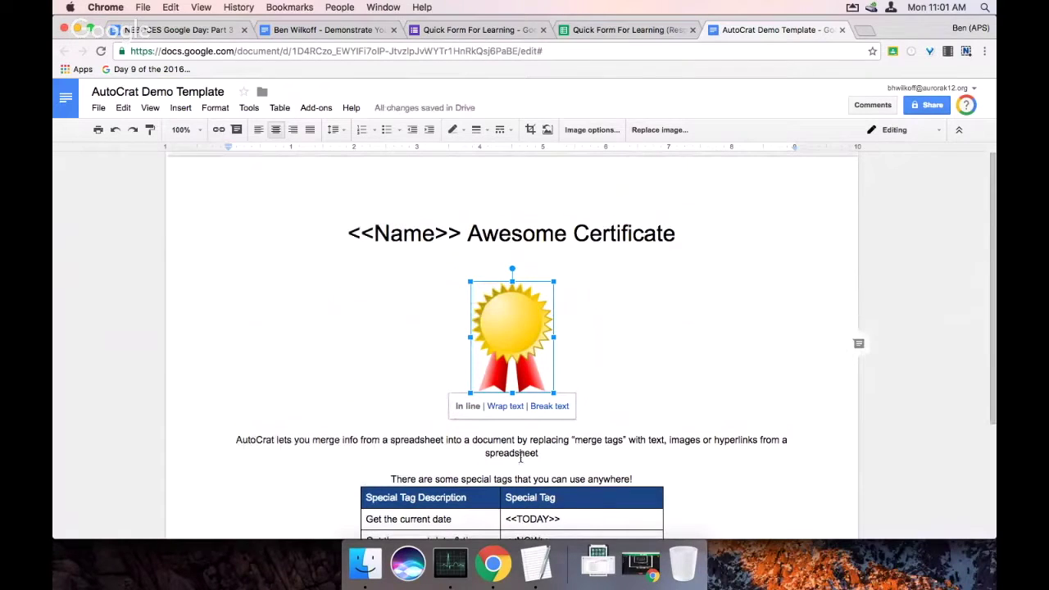
left_click_drag(645, 477, 234, 435)
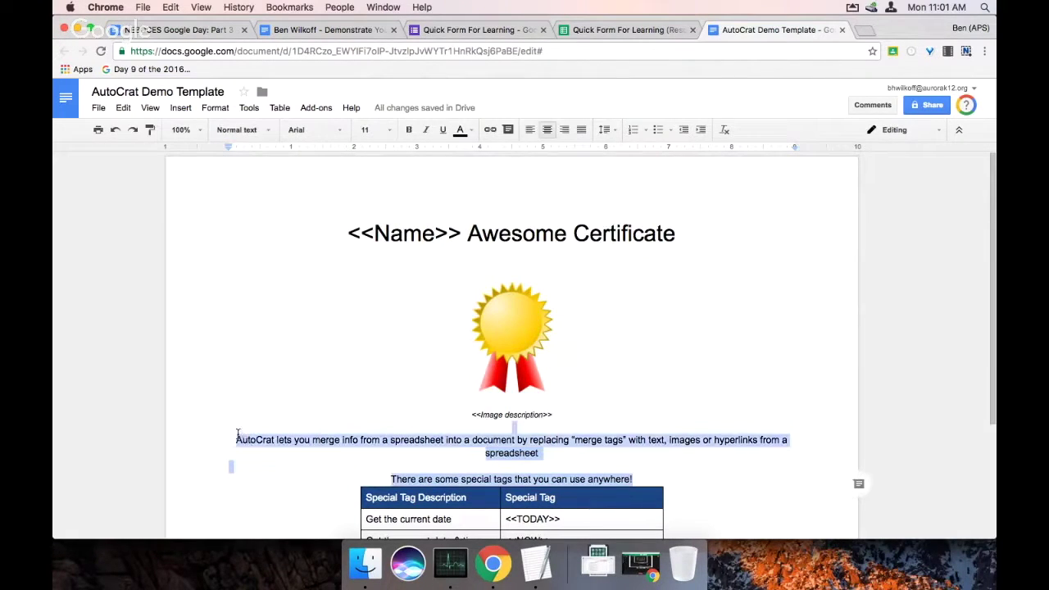
Step: Replace the image description and explanation text with 'Thank you for filling out this form!' in 18 pt
left_click(557, 417)
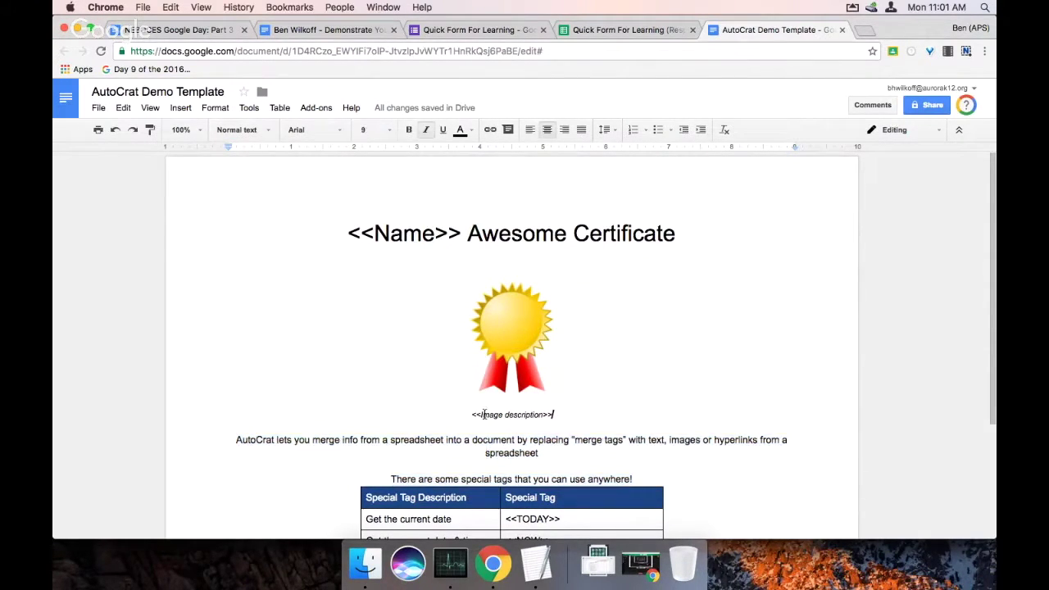
left_click_drag(408, 416, 640, 480)
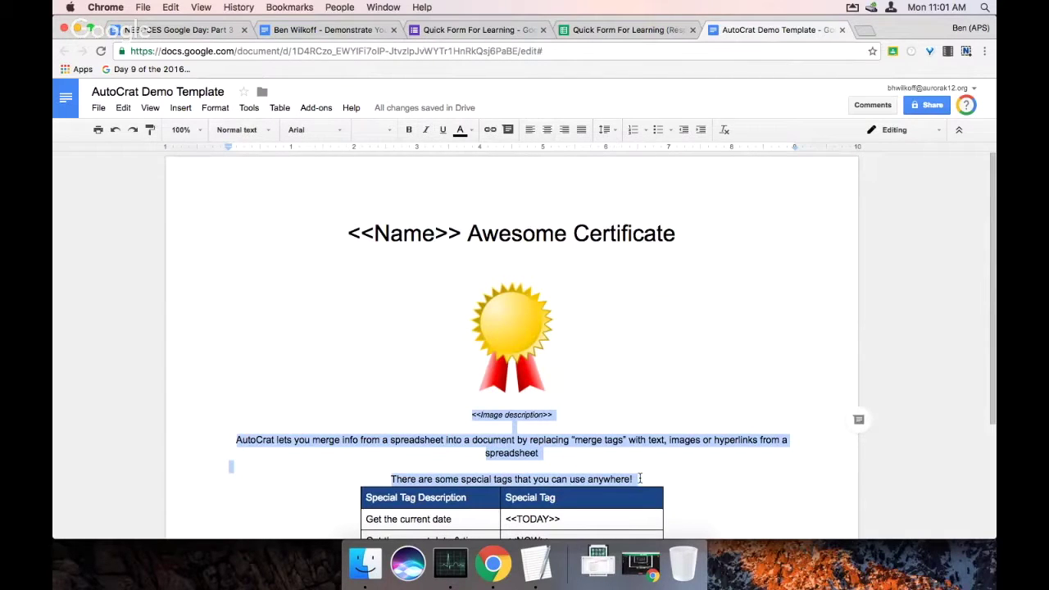
type("Thank you fo")
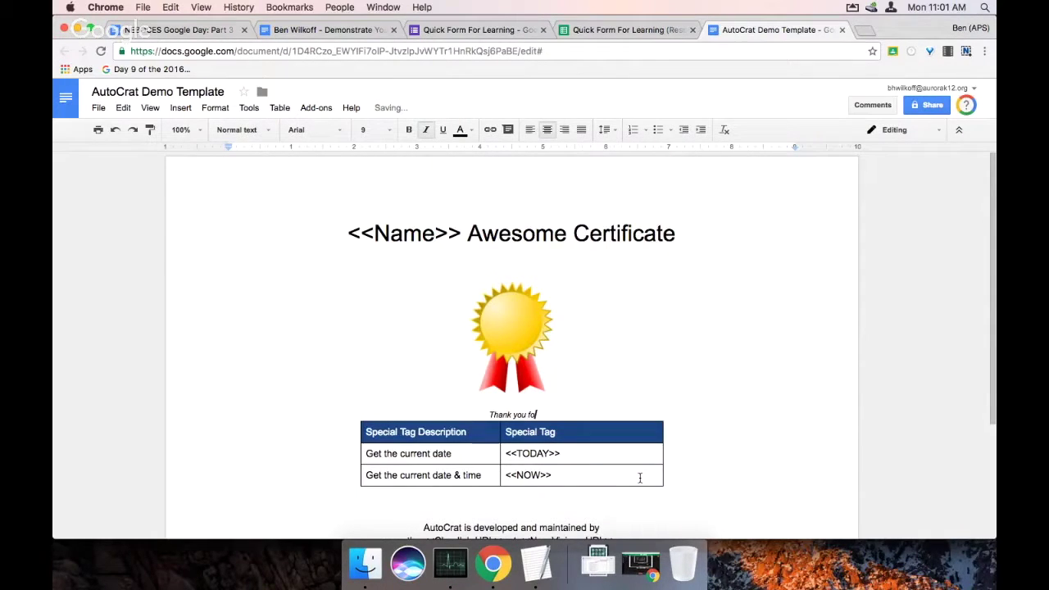
type("r filling out this form!")
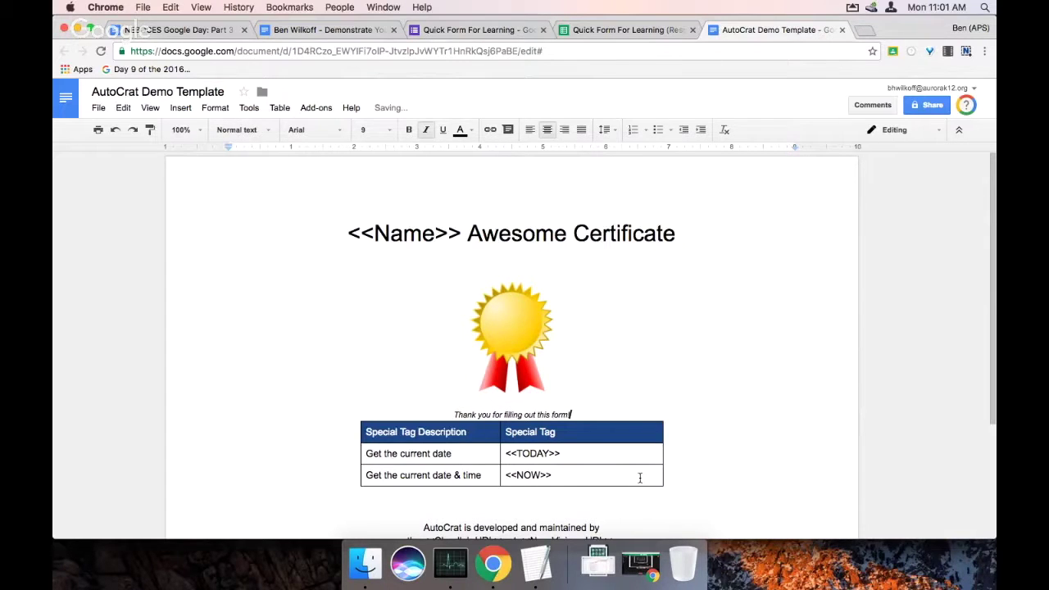
triple_click(531, 414)
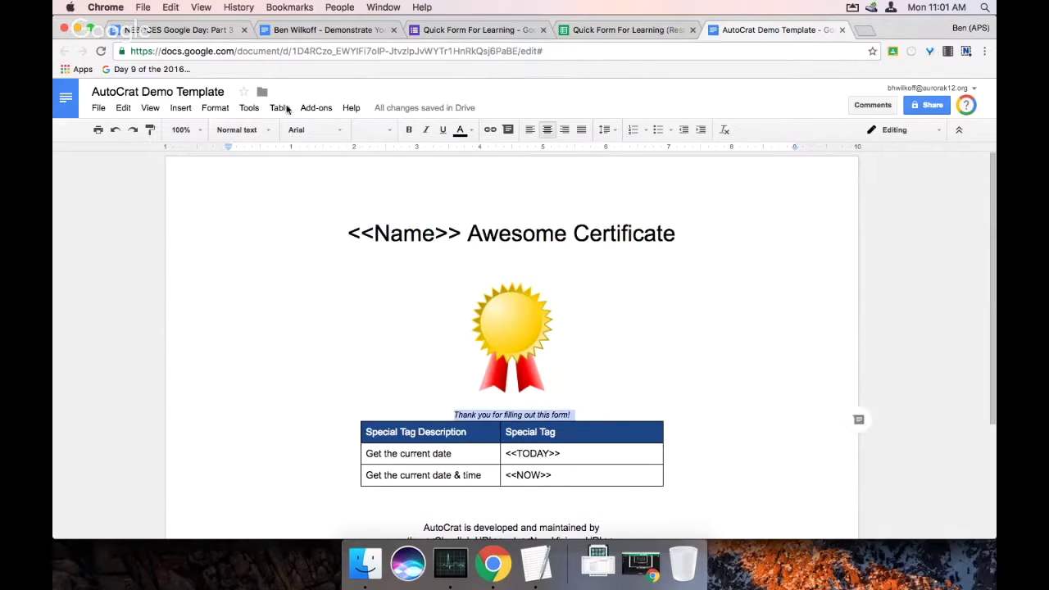
left_click(377, 129)
left_click(382, 275)
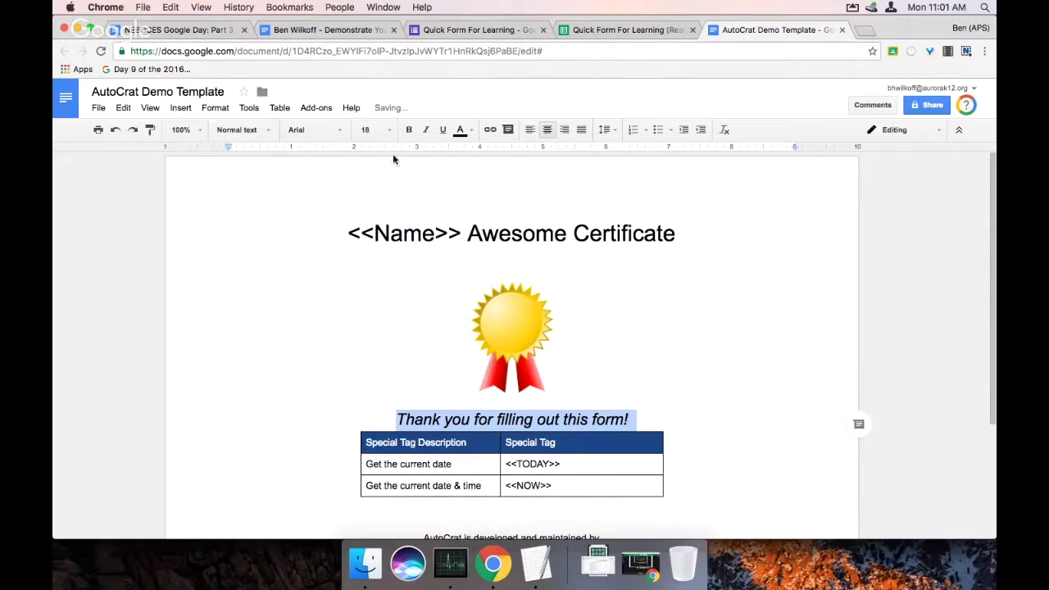
Step: Append 'Here is your certification that you know your favorite color and your birth month.'
left_click(634, 410)
type("He")
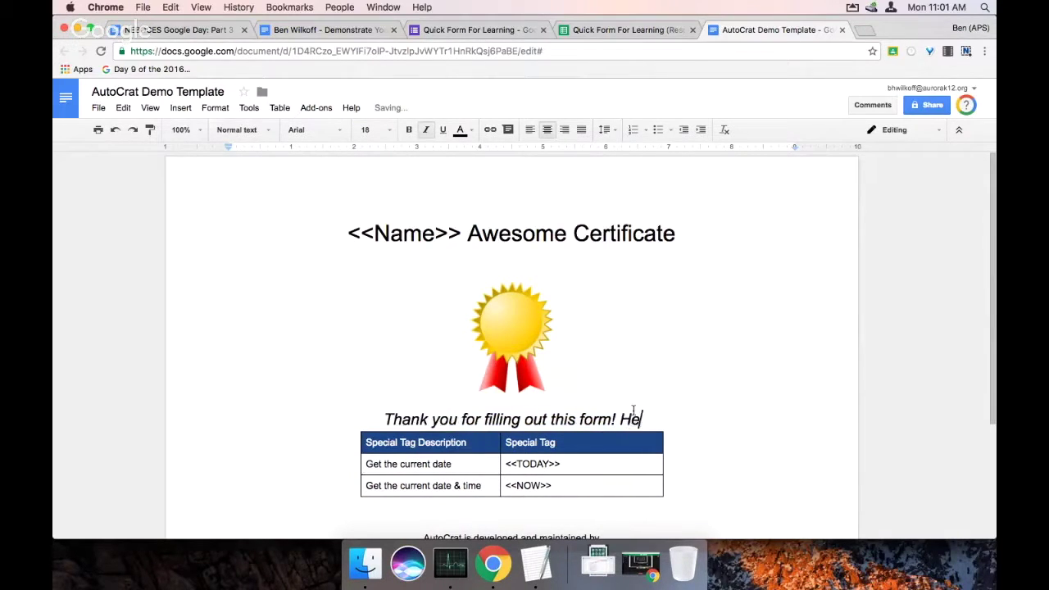
type("re is your certifi")
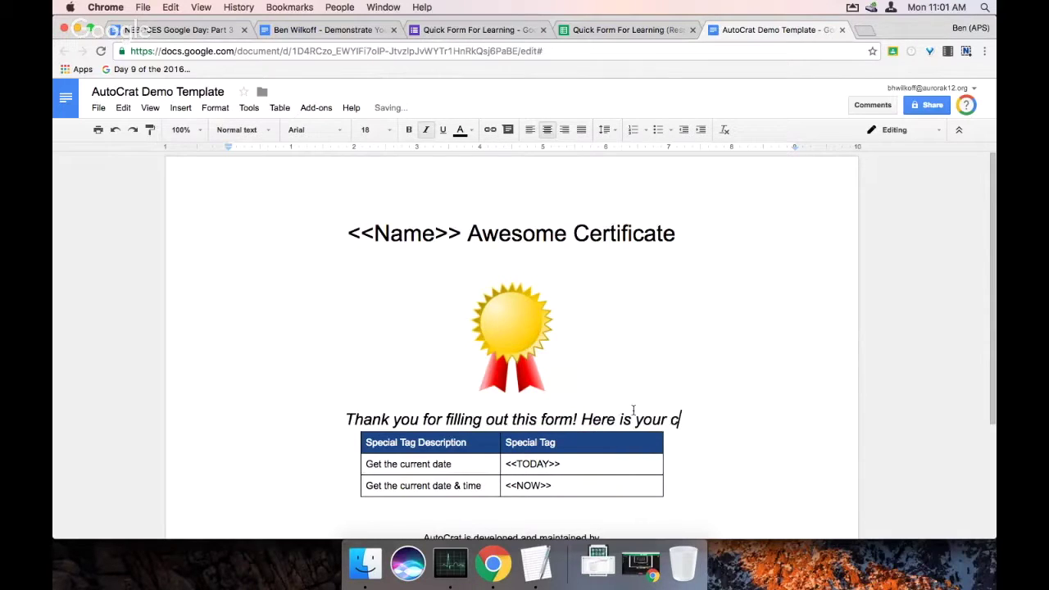
key("BackSpace")
key("BackSpace")
key("BackSpace")
key("BackSpace")
key("BackSpace")
key("BackSpace")
type("ertific")
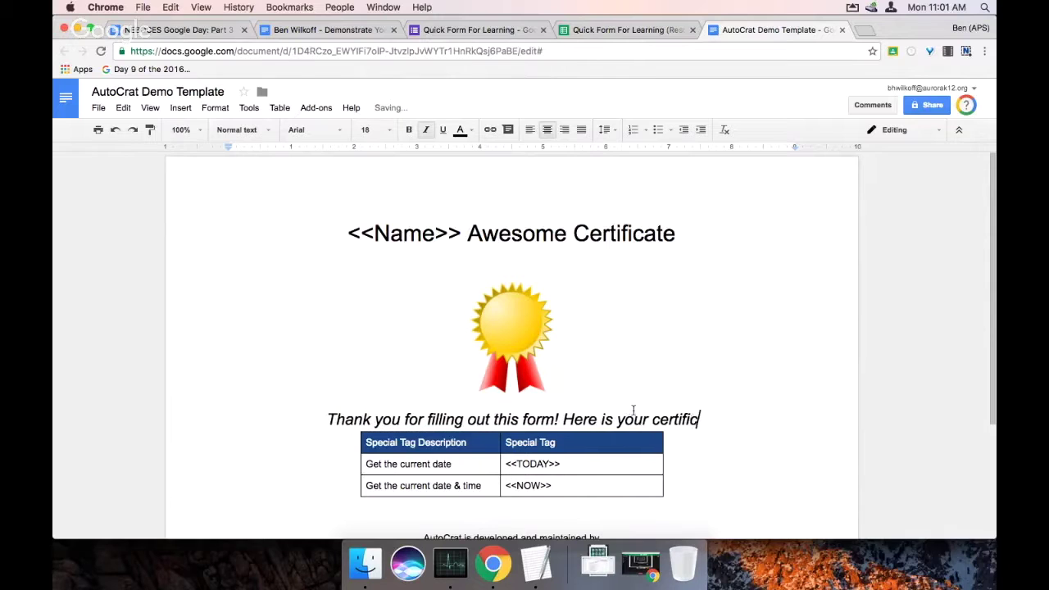
type("ation that you know your ")
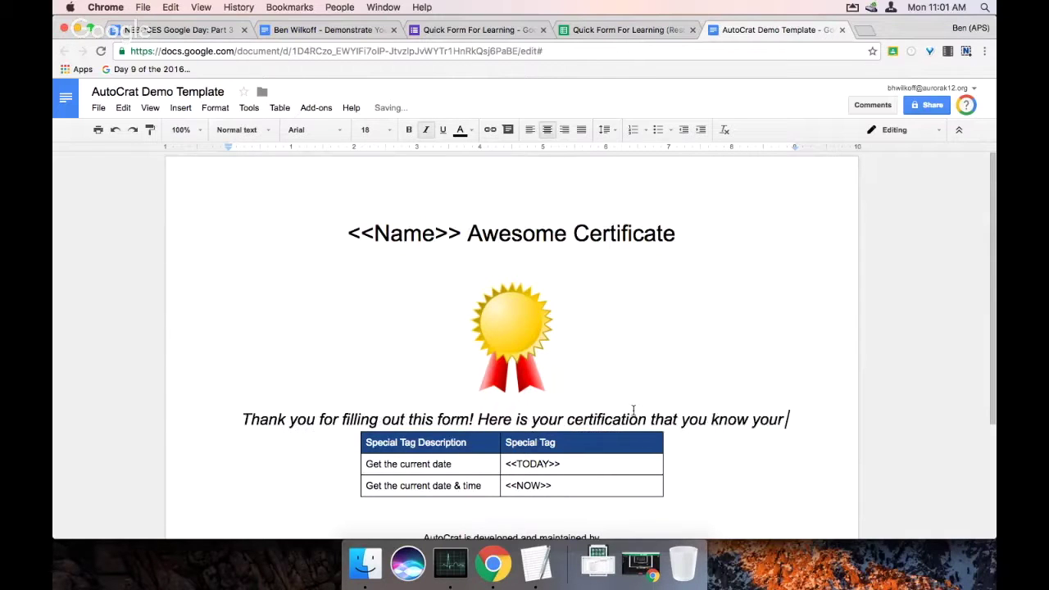
type("favorite col")
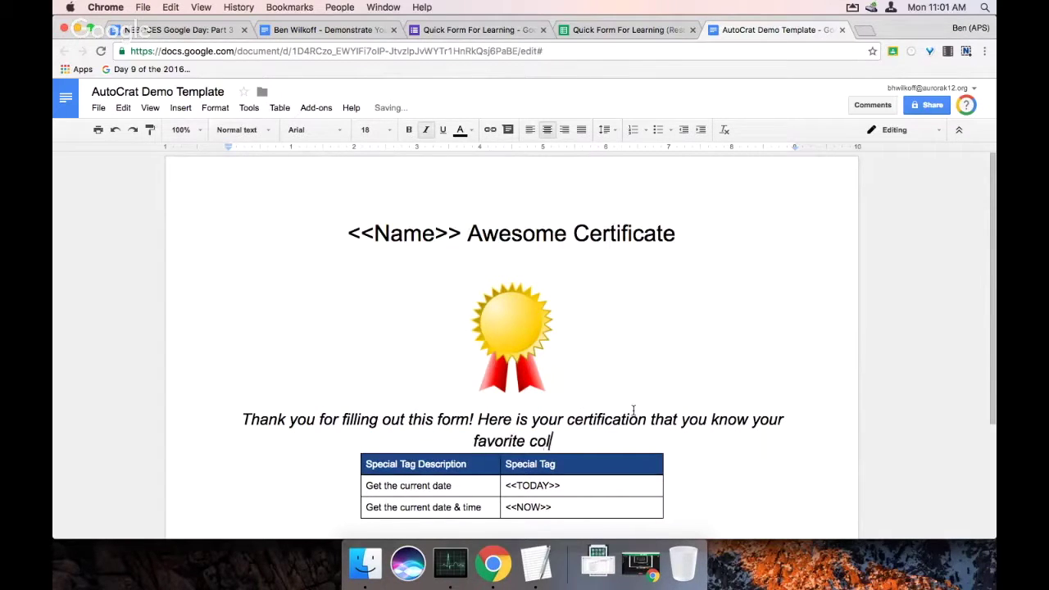
type("or and your birth")
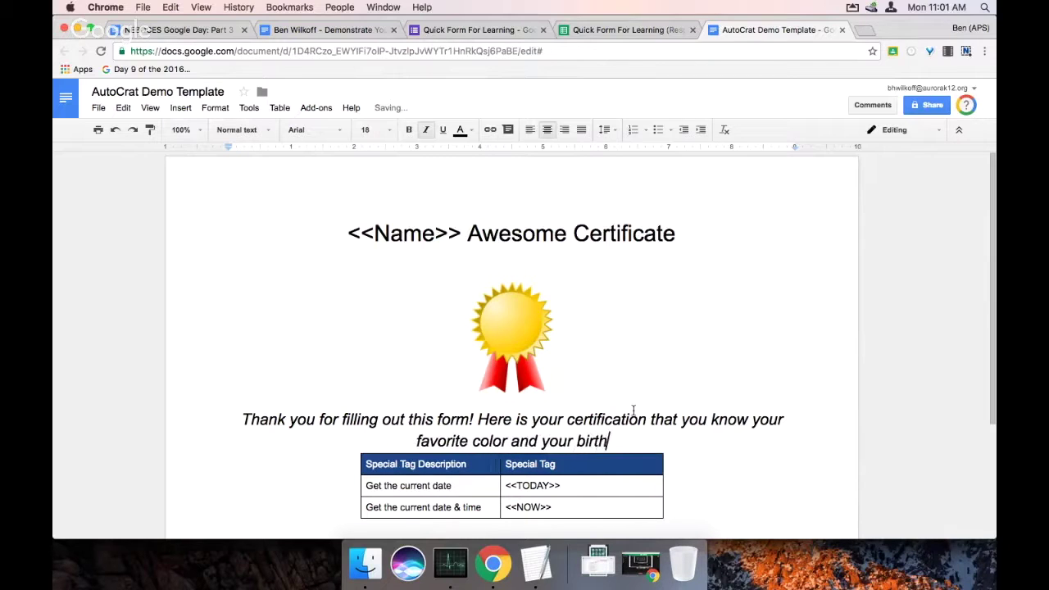
type(" m")
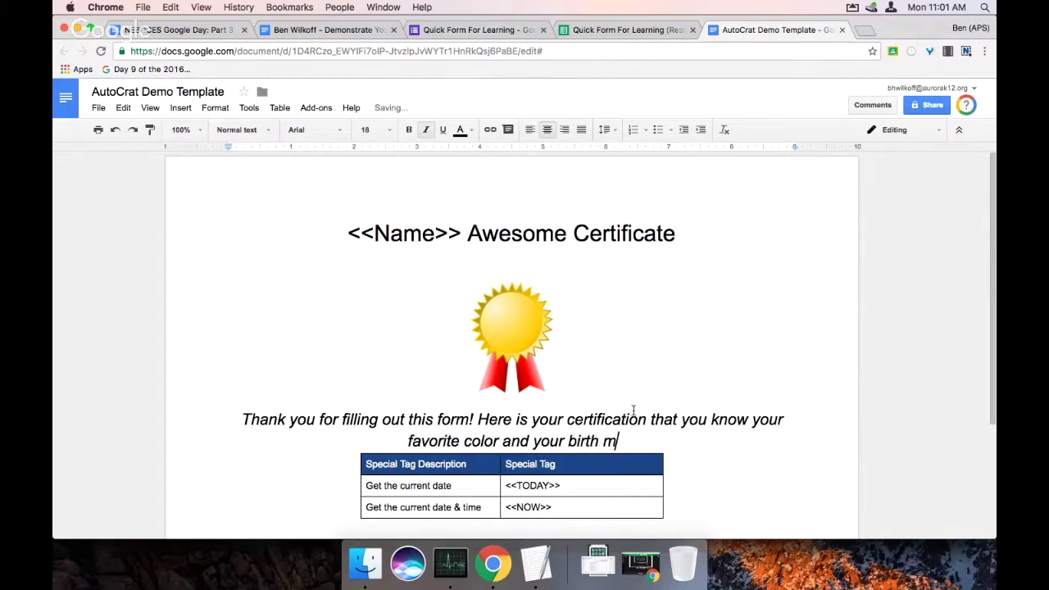
type("onth.")
scroll(634, 409, "down", 3)
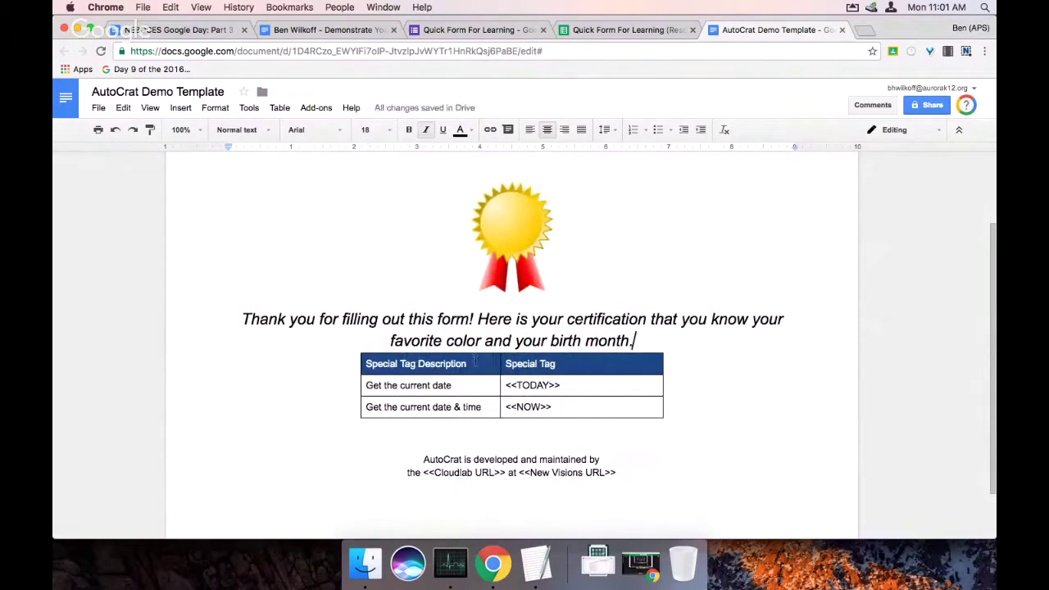
Step: Delete the two-line AutoCrat credit footer below the tag table, then bring the YouTube chat window forward
left_click_drag(366, 364, 494, 361)
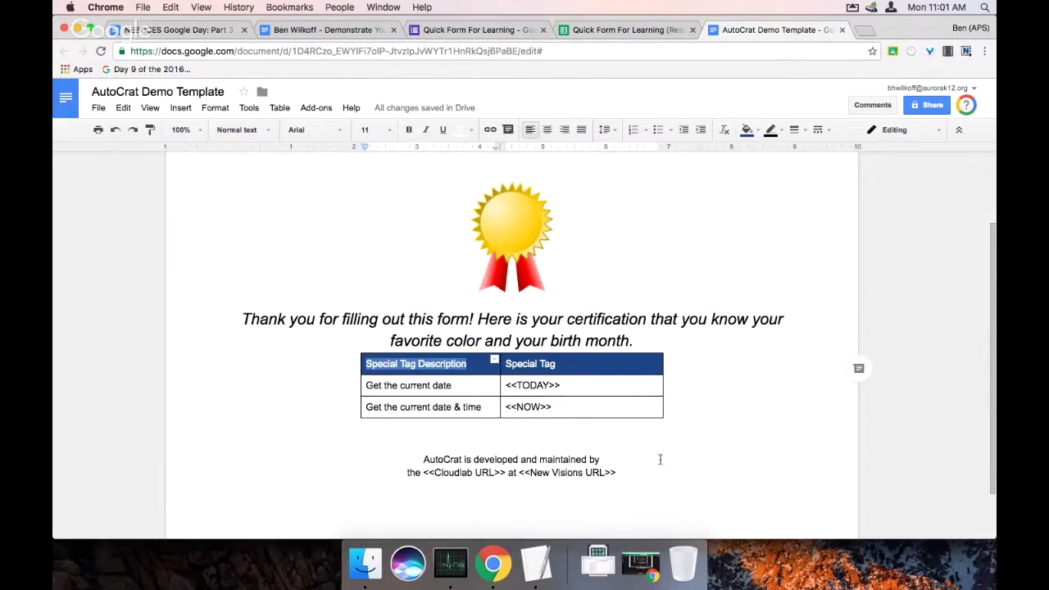
left_click_drag(620, 473, 421, 459)
key("BackSpace")
key("BackSpace")
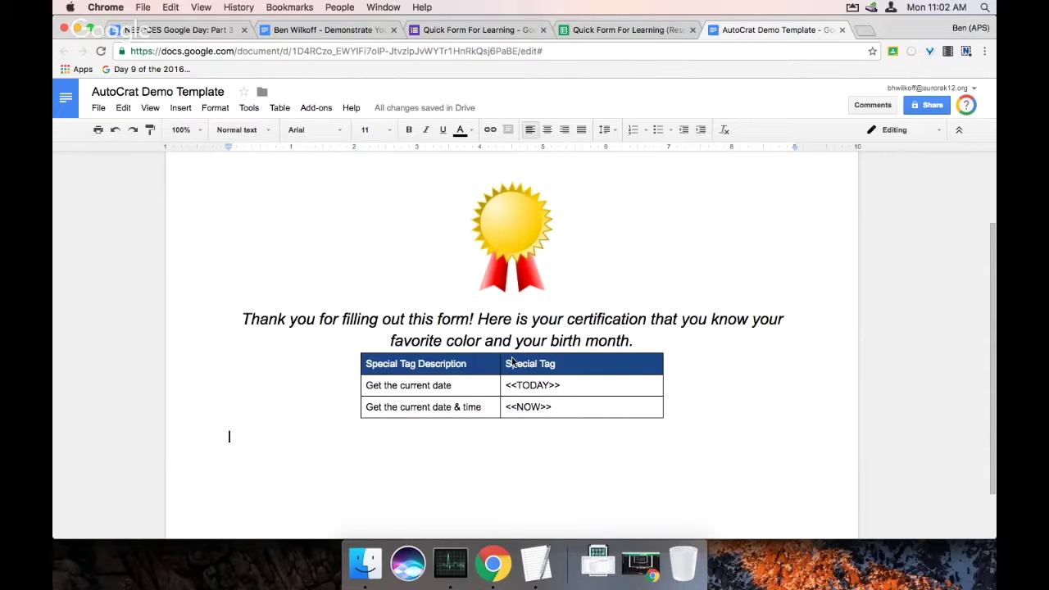
key("super+grave")
key("super+grave")
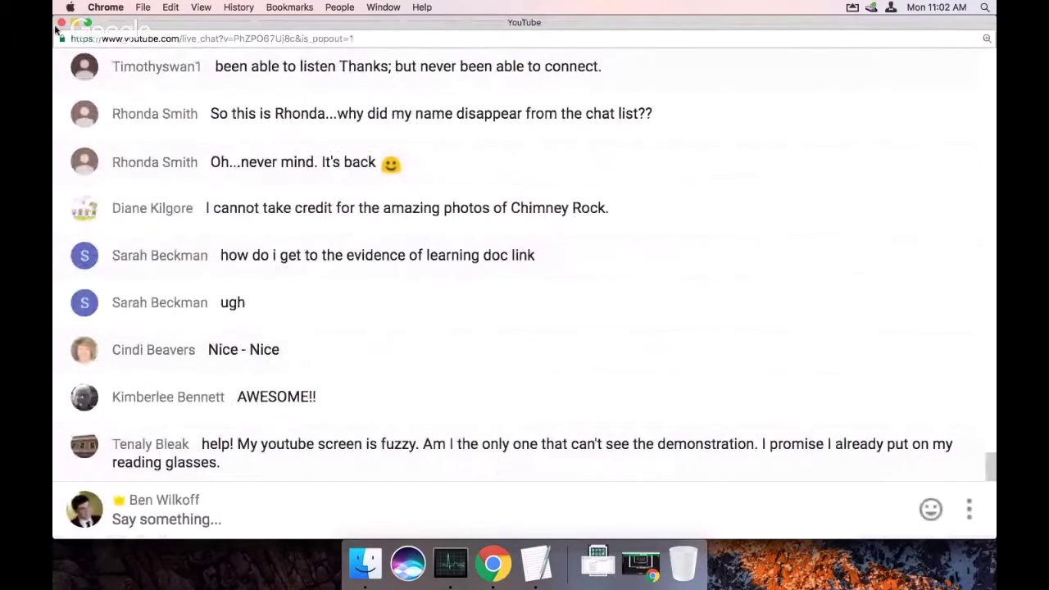
Step: Check the YouTube live dashboard's stream status (OK, peak 16 viewers), then minimize YouTube
key("super+grave")
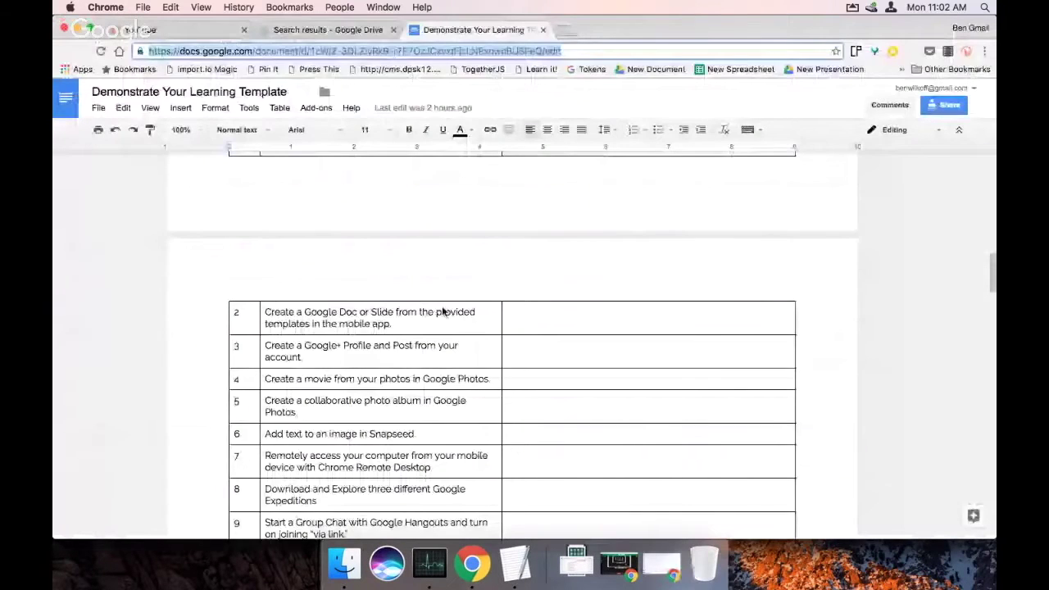
key("super+grave")
key("super+grave")
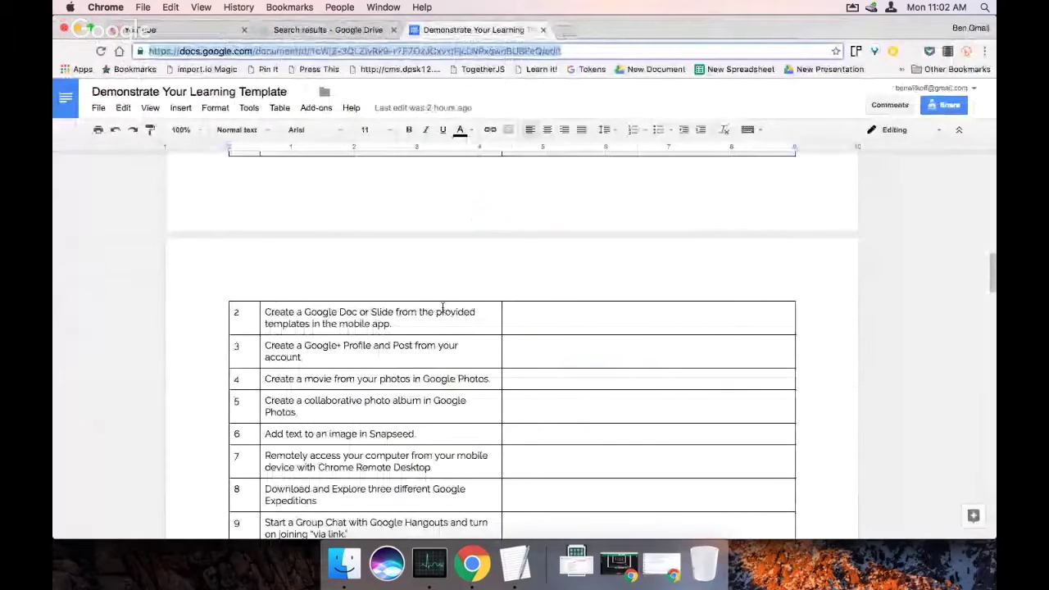
key("super+1")
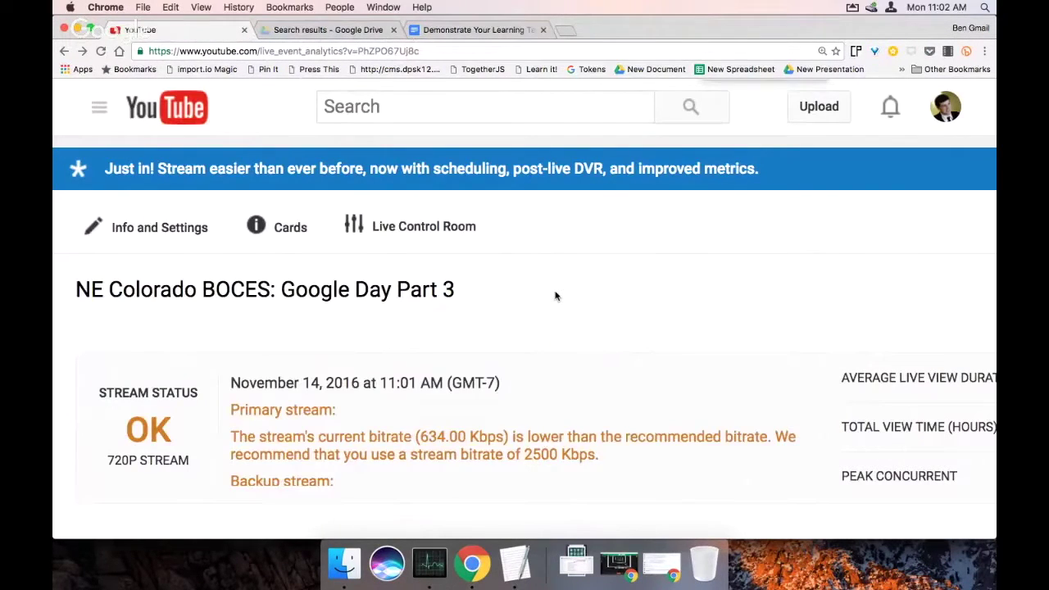
key("super+minus")
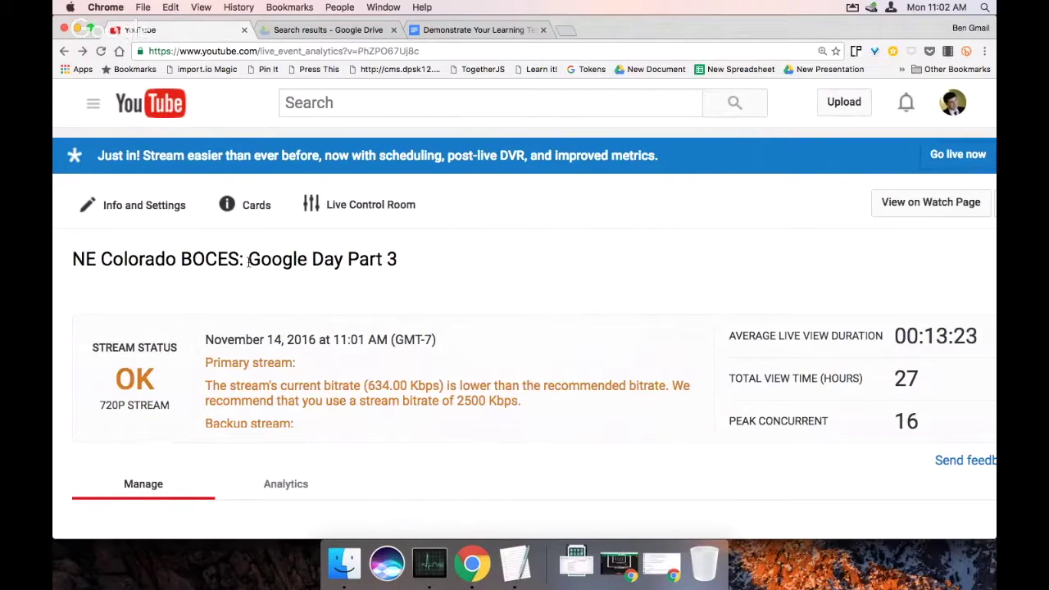
left_click(77, 30)
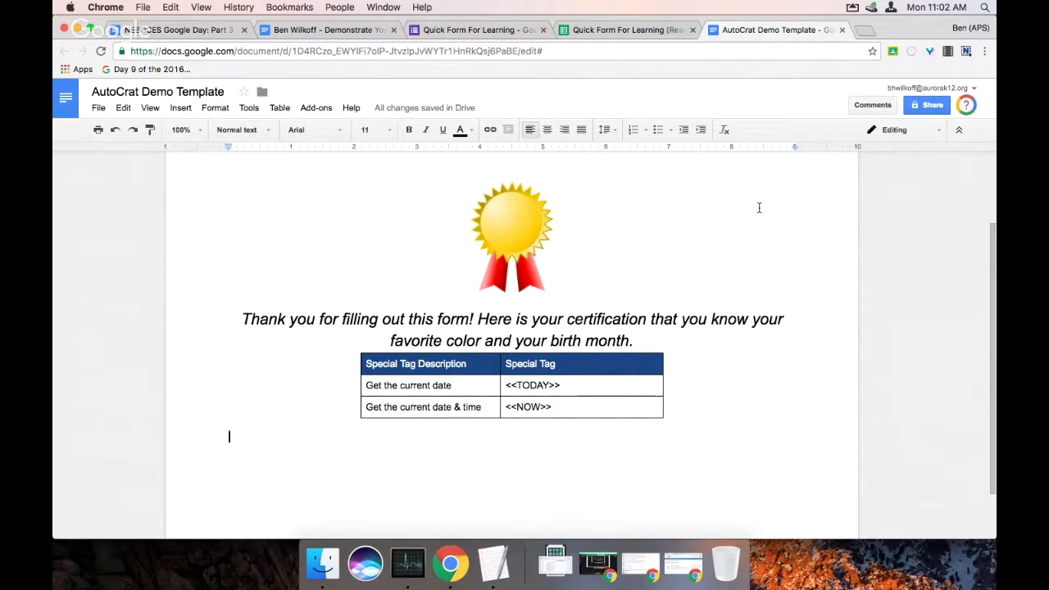
Step: Retitle the table heading 'Current Time and Date' and rename the rows to 'Date' and 'Time'
scroll(702, 377, "down", 1)
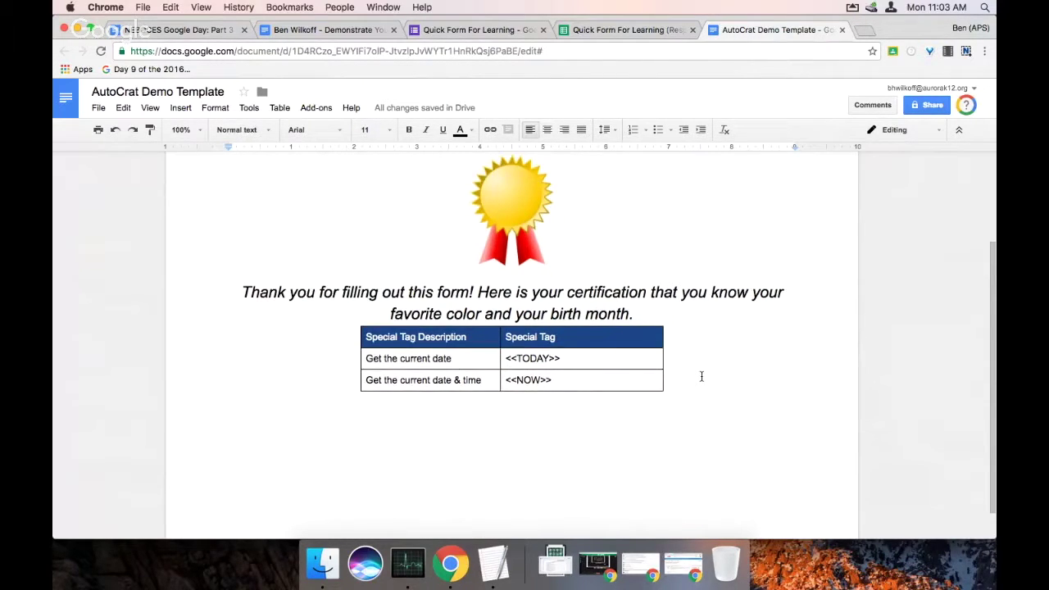
scroll(702, 376, "down", 1)
triple_click(418, 300)
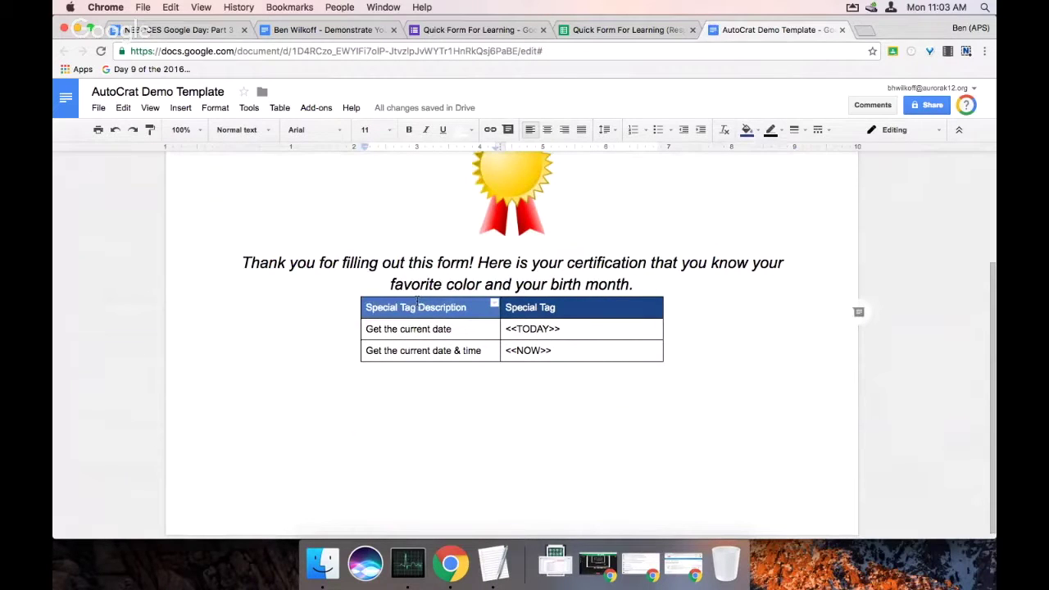
type("Your")
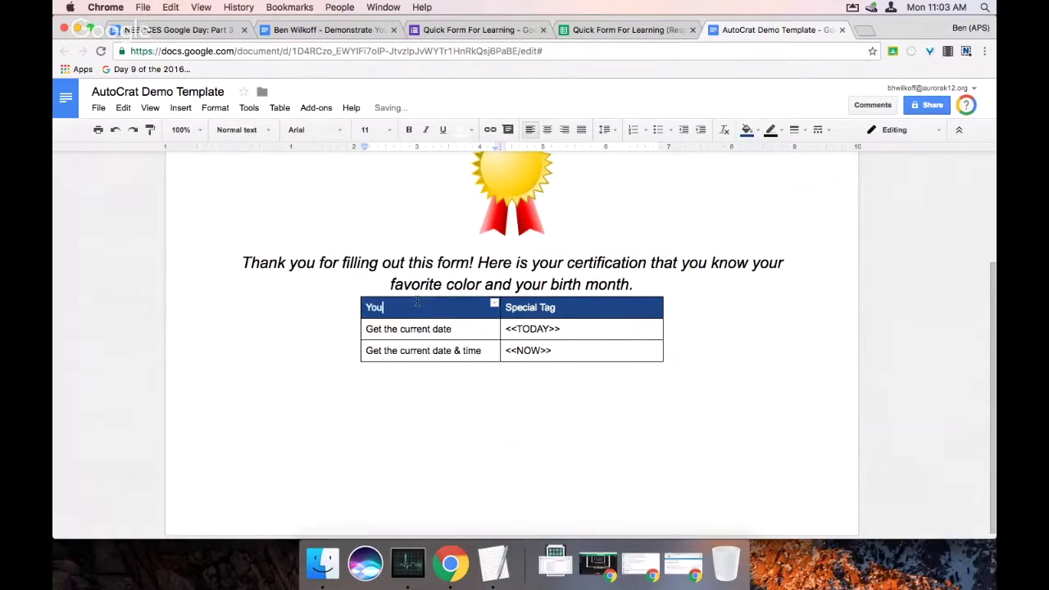
key("BackSpace")
key("BackSpace")
key("BackSpace")
key("BackSpace")
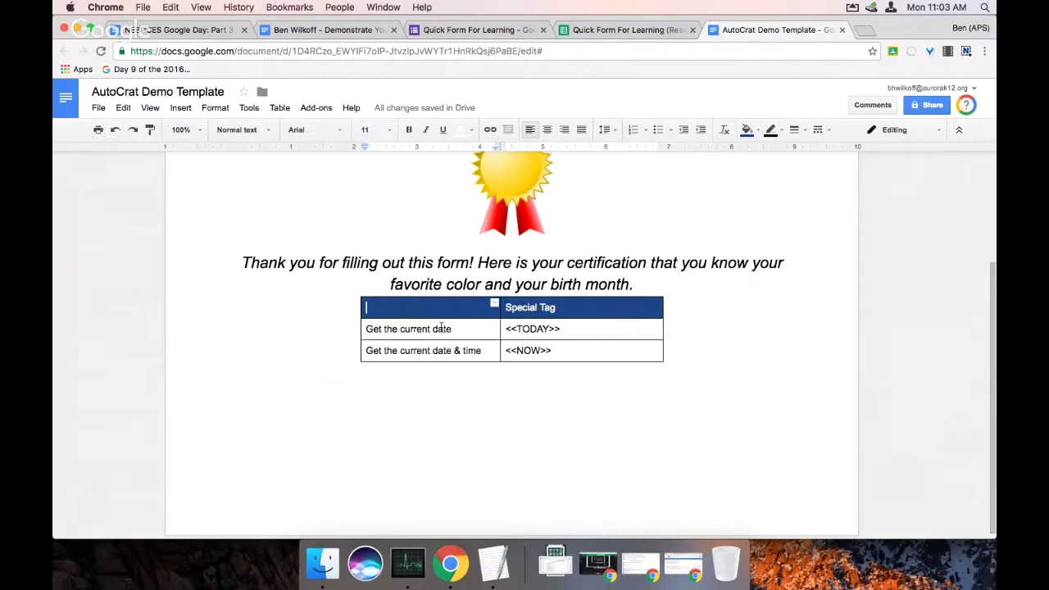
type("Current ")
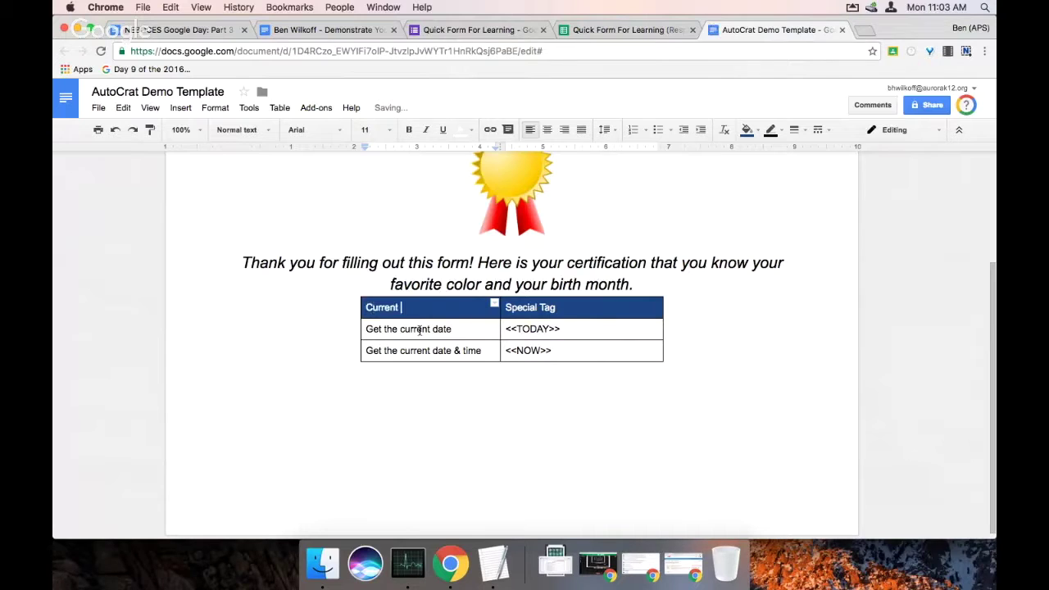
type("Time and Date")
left_click_drag(452, 328, 360, 328)
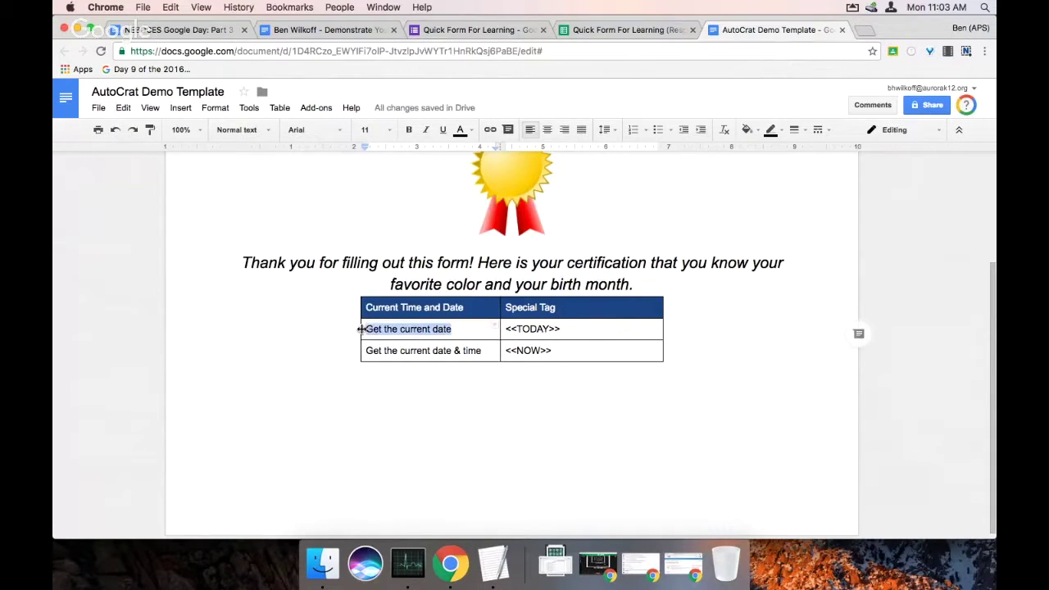
type("Date")
triple_click(428, 352)
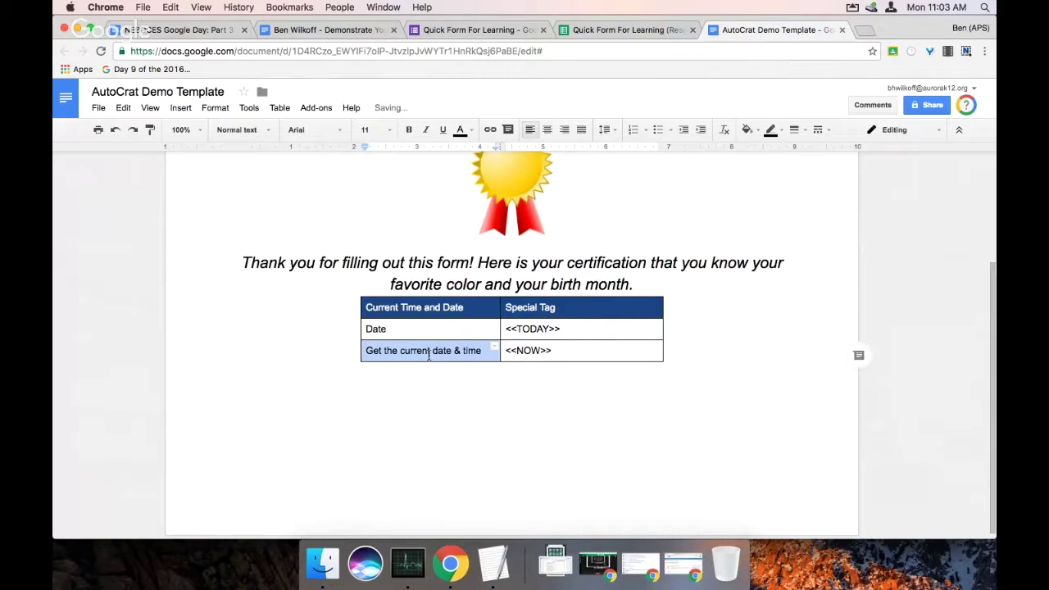
type("Time")
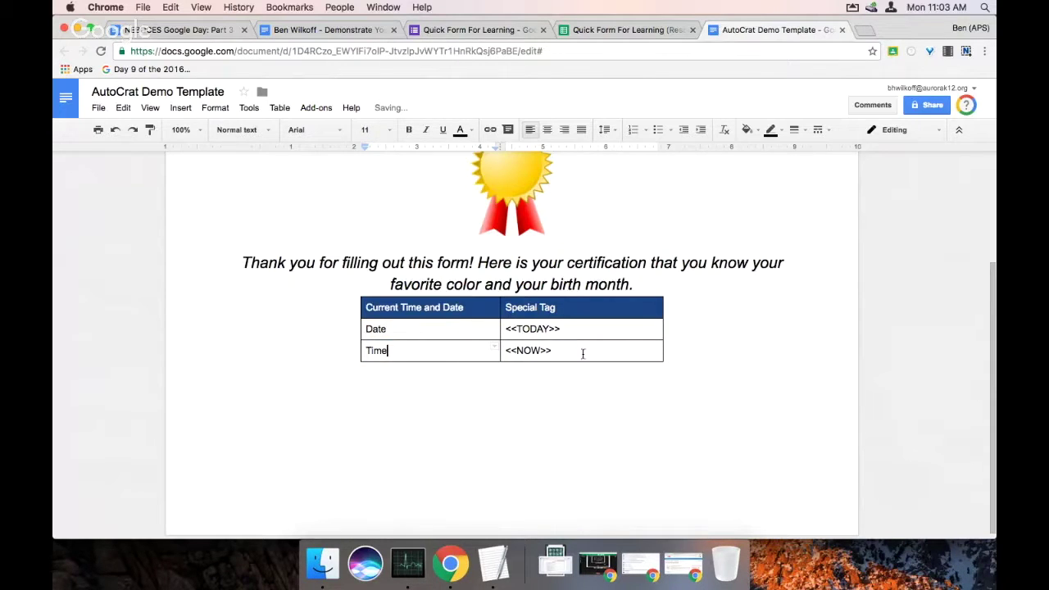
Step: Add a 'Your Birth month' row tagged <<Birth Month>> to the table
key("Tab")
key("Tab")
type("Your Birth")
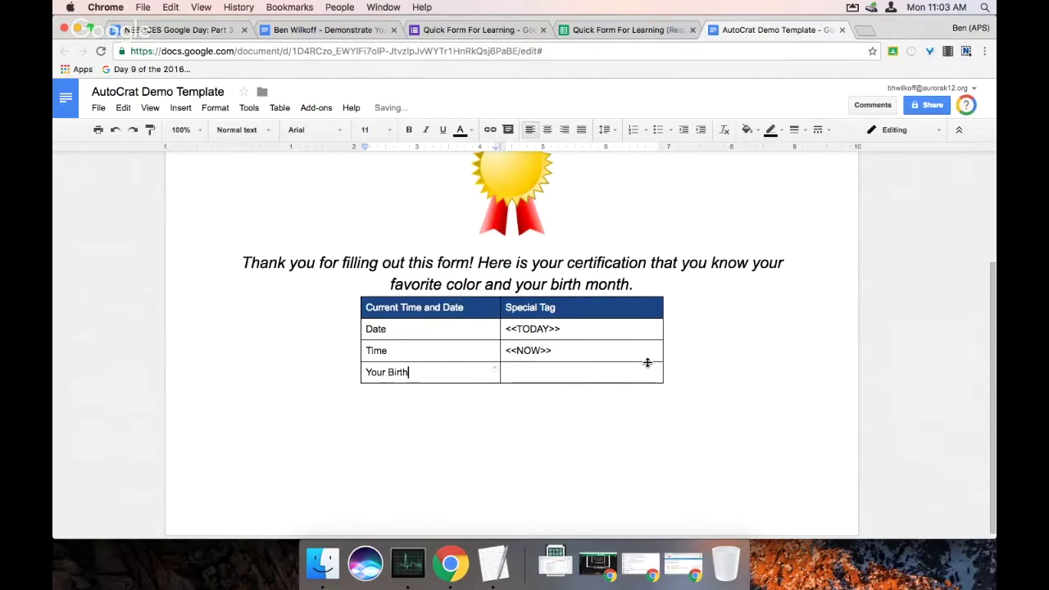
type(" month")
key("Tab")
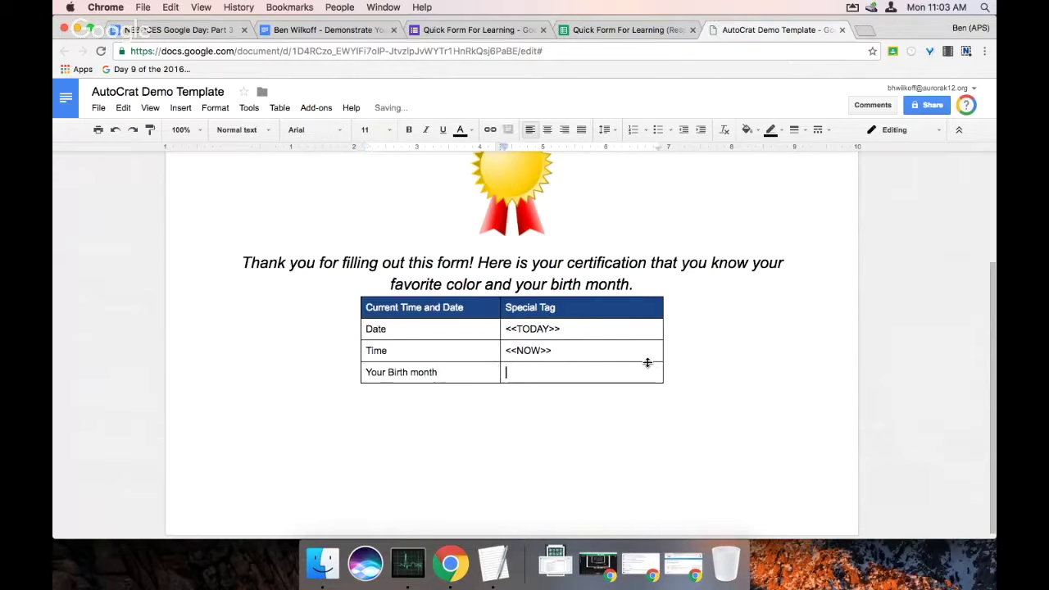
type("<<Birth Mont")
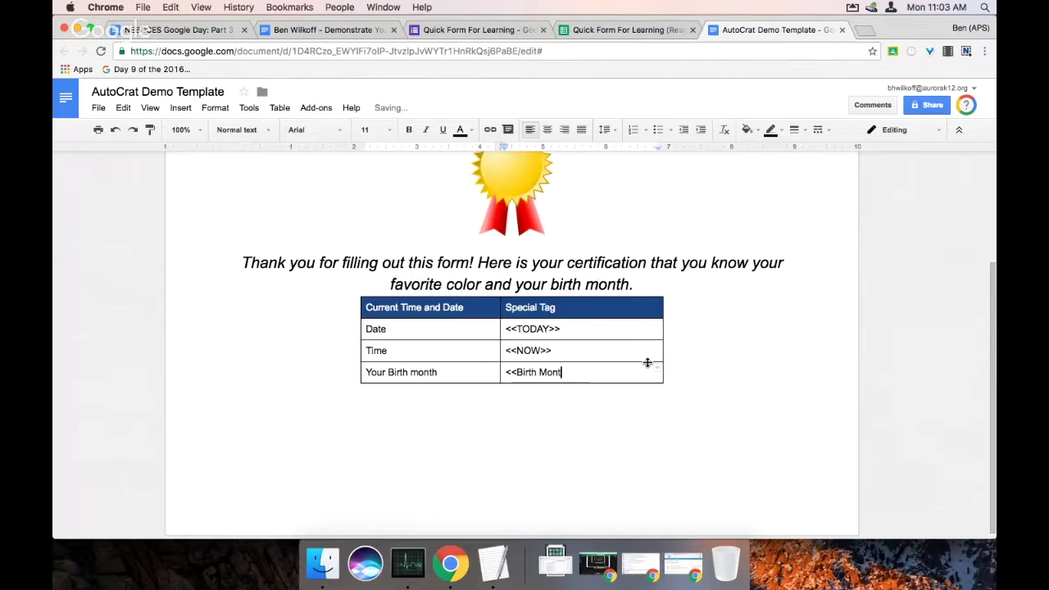
type("h>>")
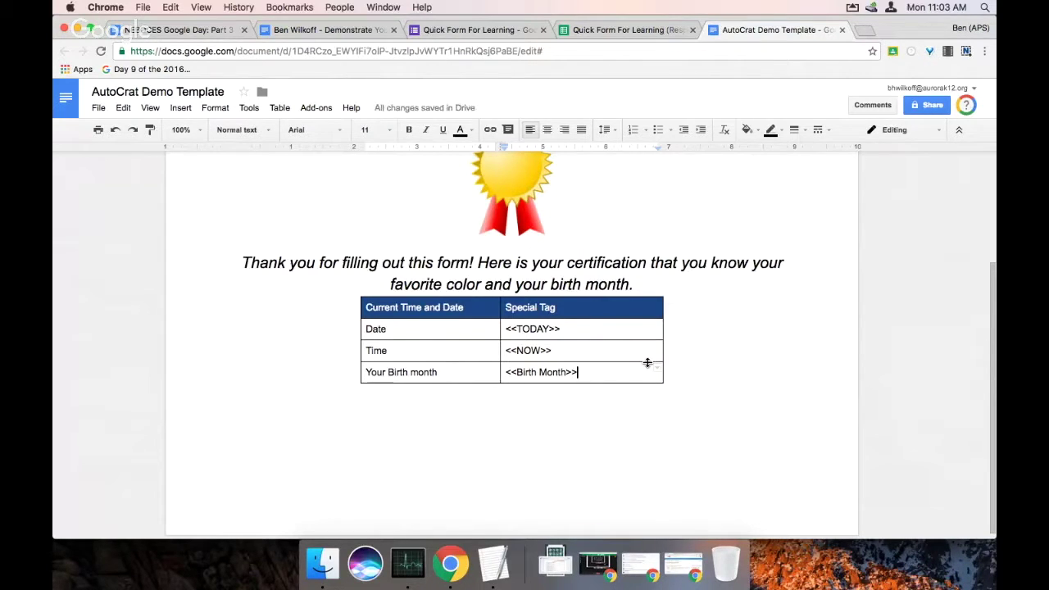
scroll(648, 362, "up", 3)
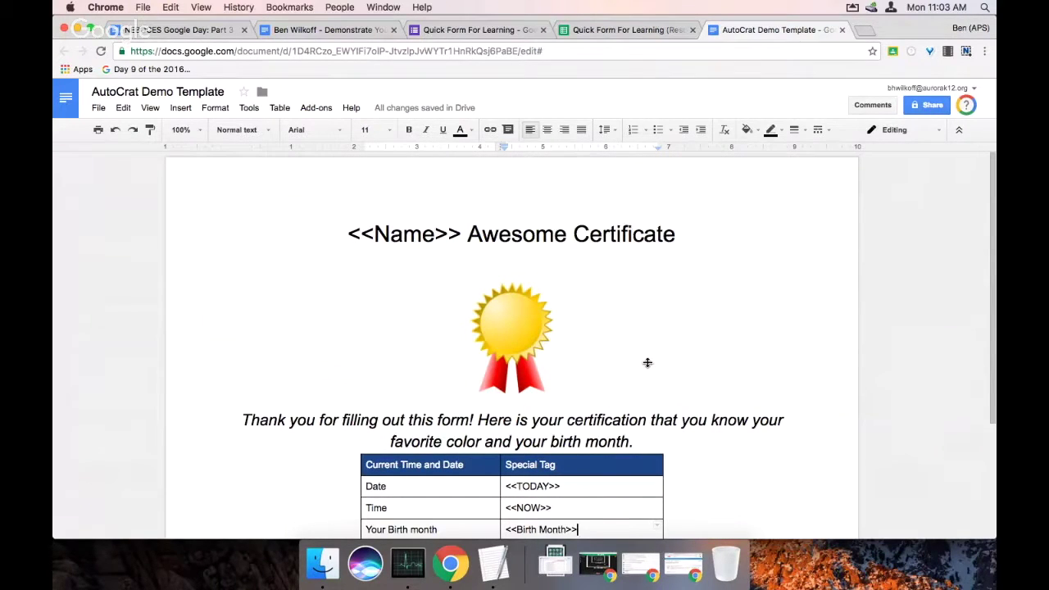
scroll(562, 302, "down", 2)
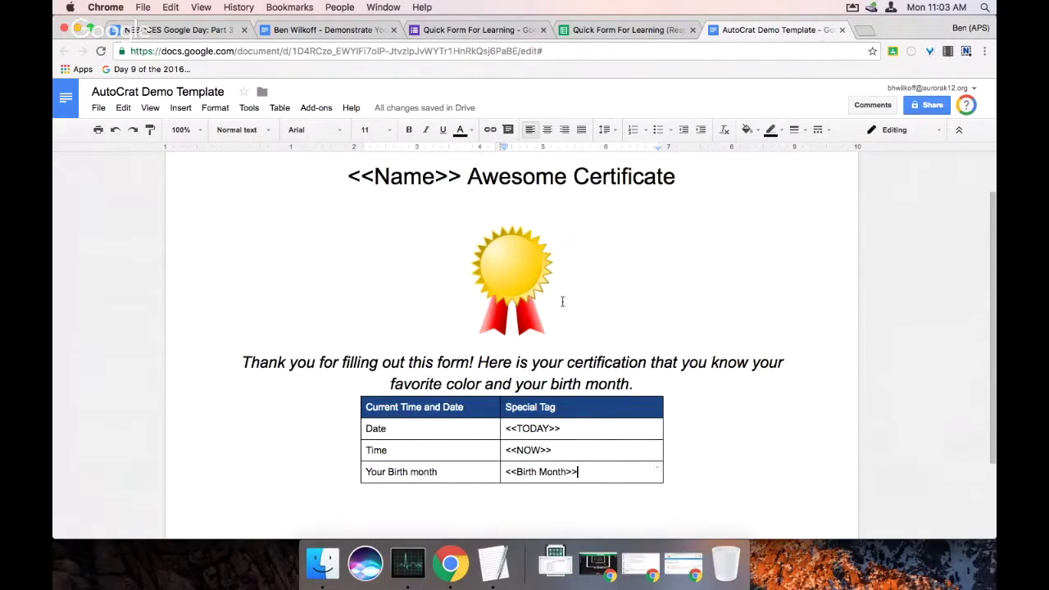
Step: In the responses spreadsheet's autoCrat job, set the merge source tab to Form Responses 1
left_click(614, 31)
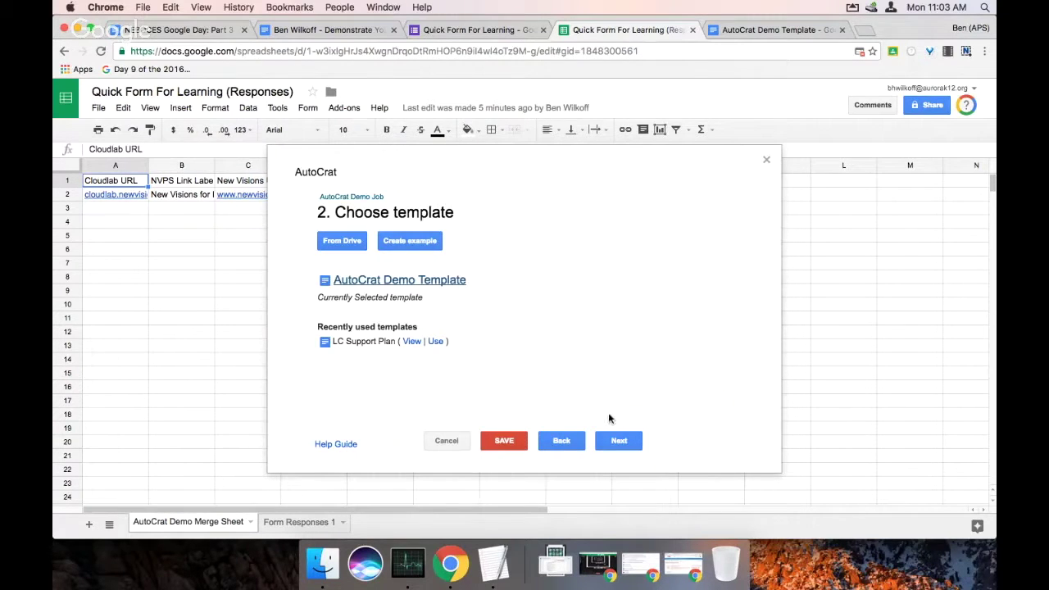
left_click(619, 442)
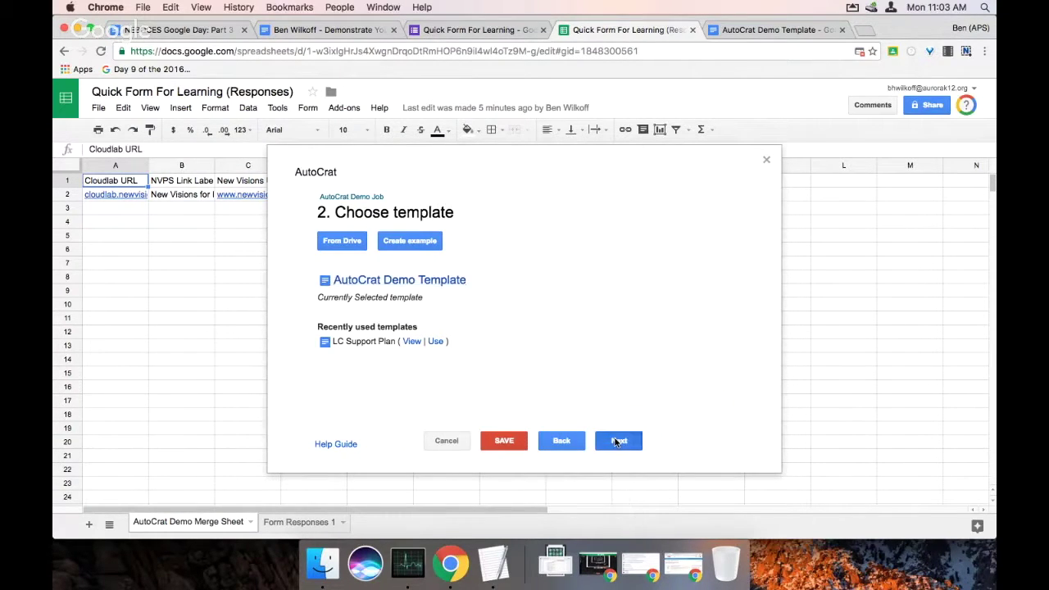
left_click(463, 254)
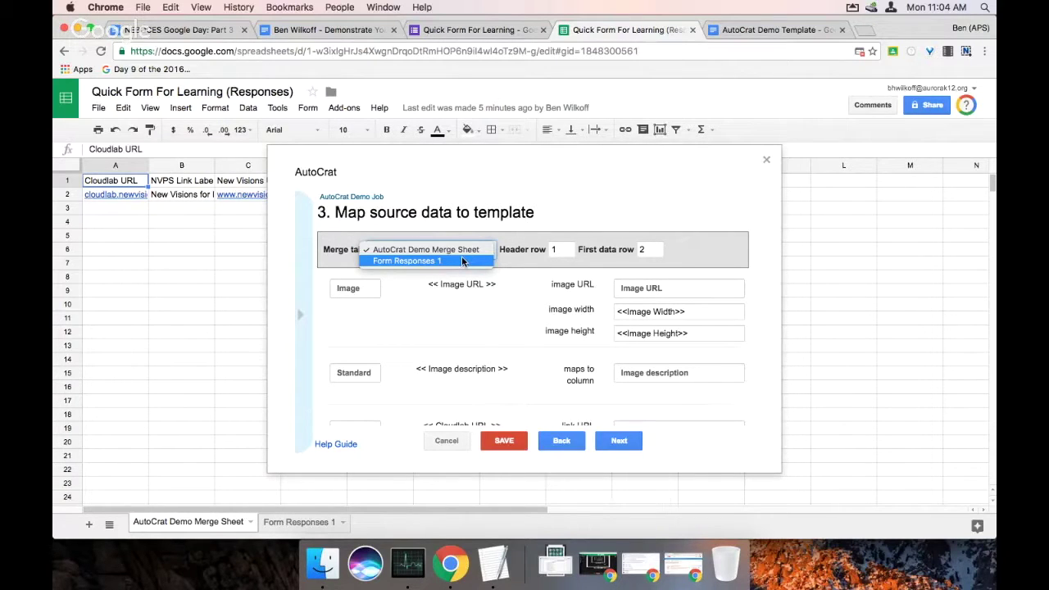
left_click(462, 260)
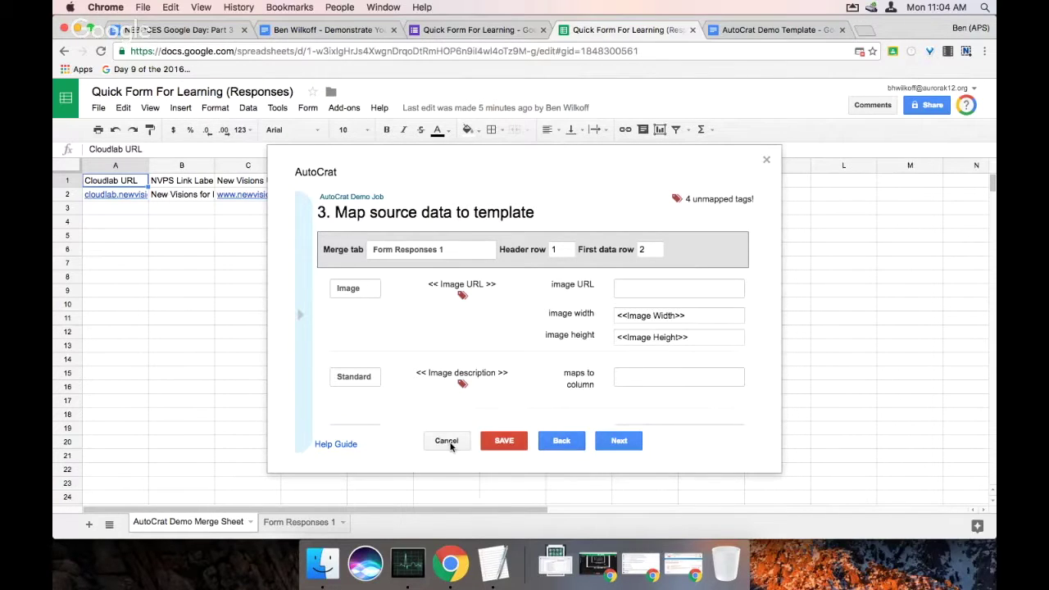
Step: Attempt to save the merge job twice, dismissing the unmapped-tags errors and reviewing the merge tag list
left_click(572, 442)
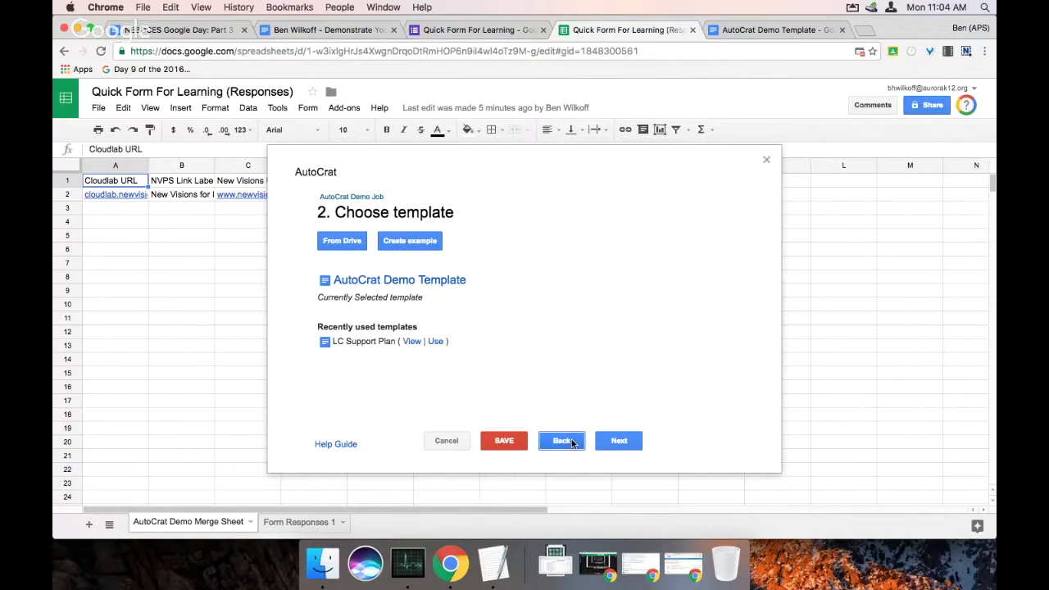
left_click(562, 441)
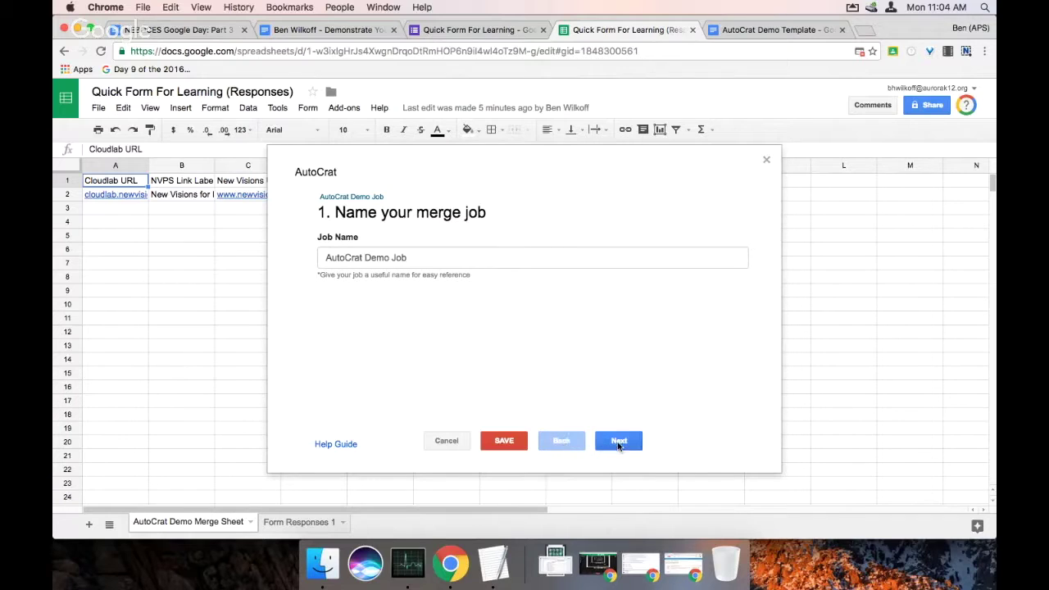
left_click(518, 443)
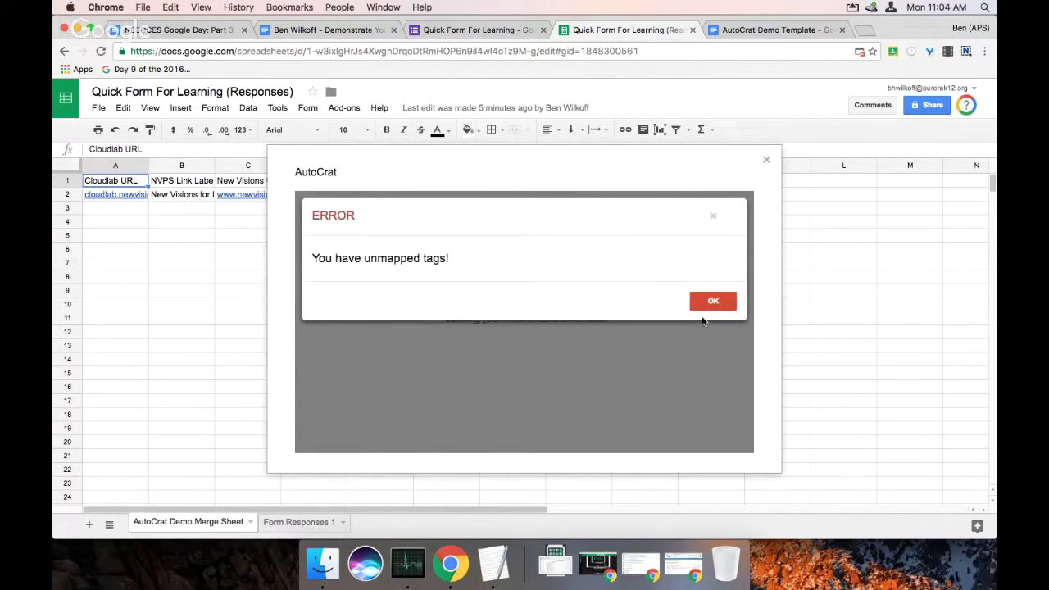
left_click(706, 304)
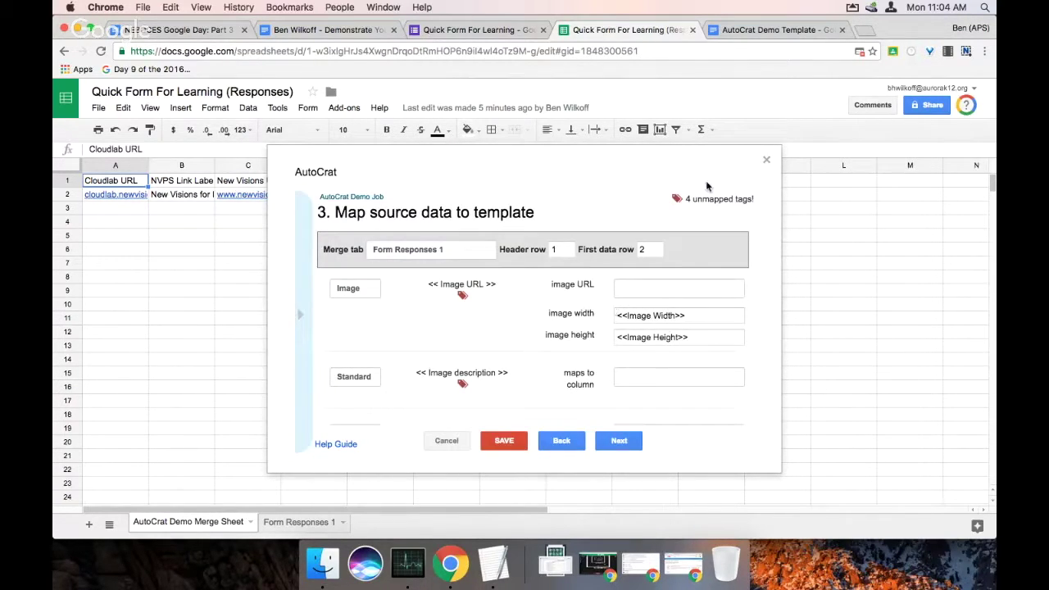
scroll(532, 375, "down", 3)
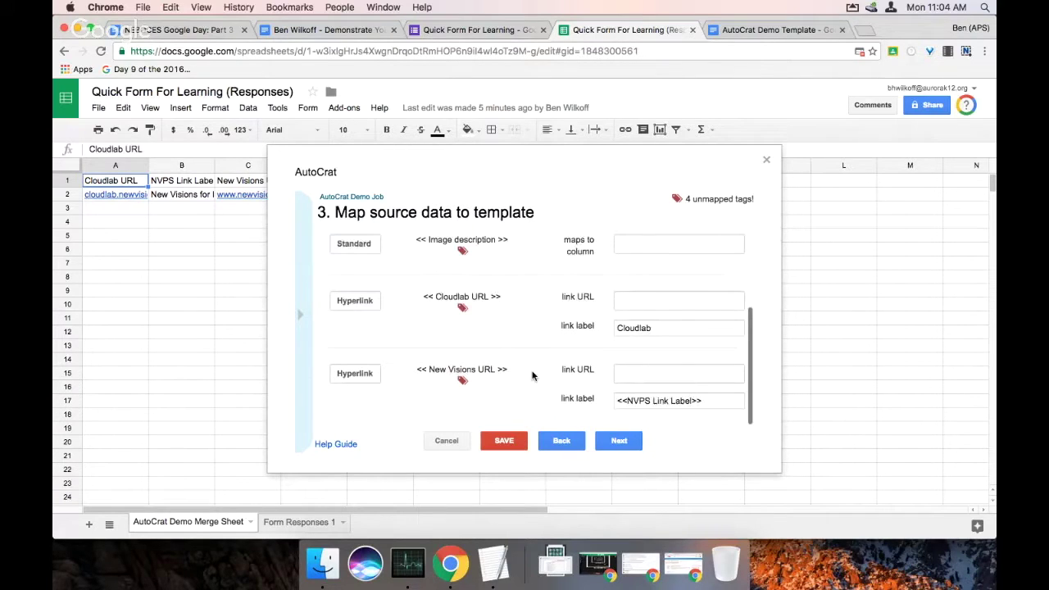
scroll(532, 375, "up", 3)
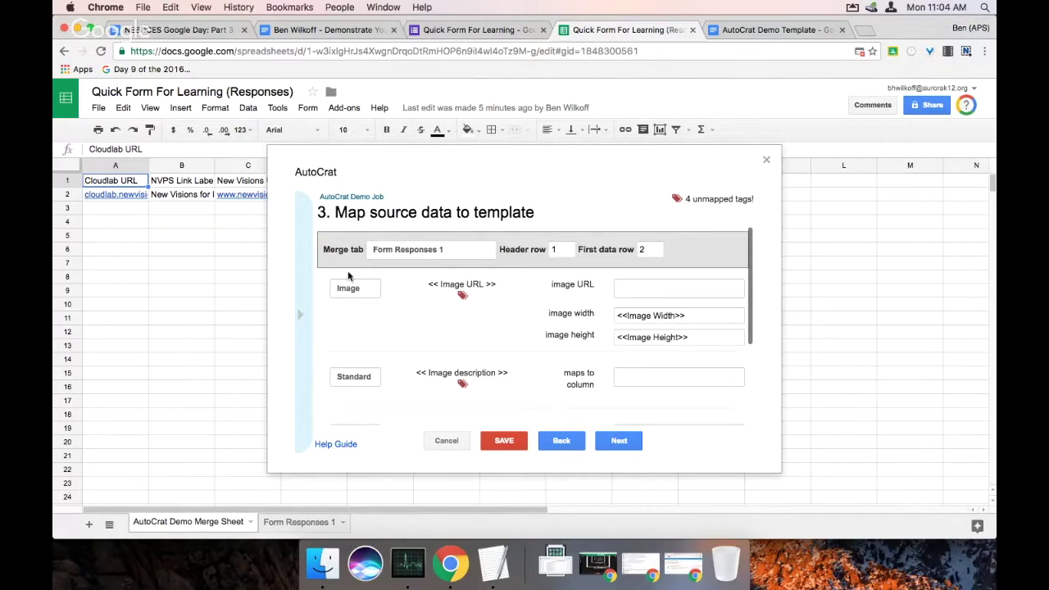
left_click(310, 297)
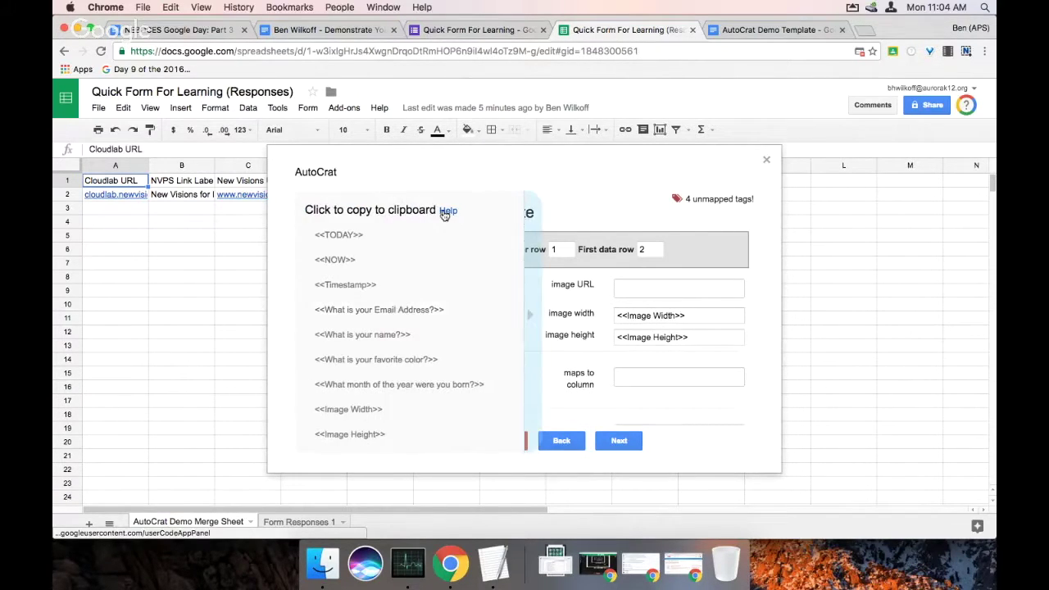
left_click(530, 330)
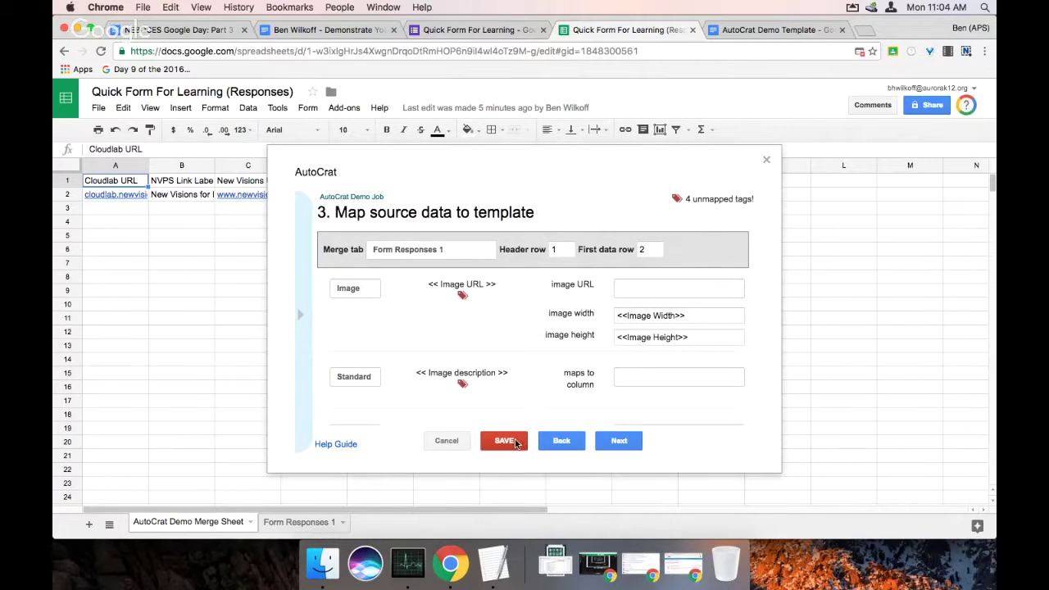
left_click(516, 444)
left_click(718, 303)
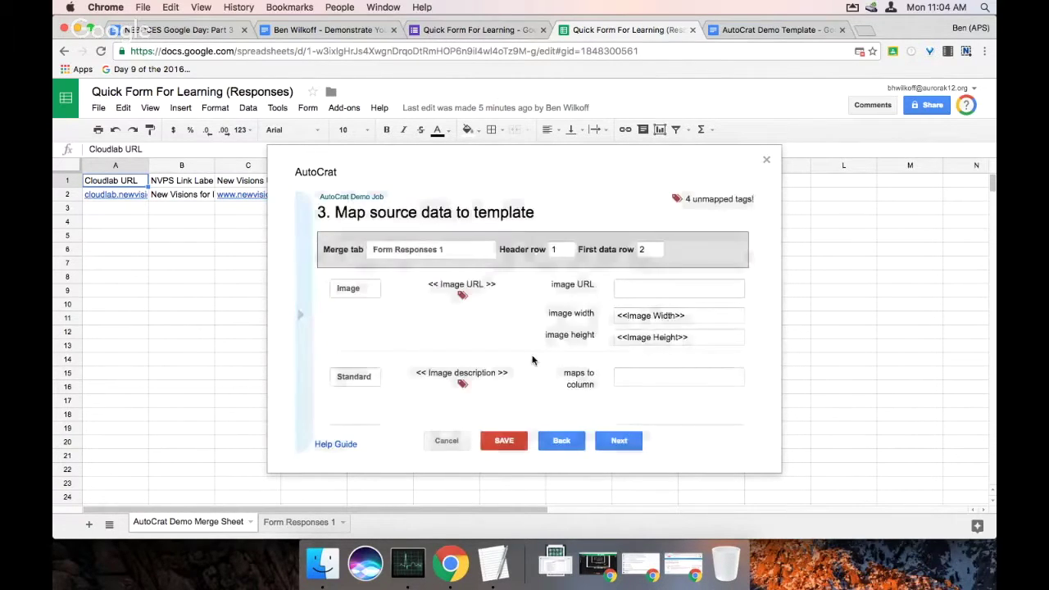
scroll(532, 361, "down", 2)
Step: Review the certificate template document, then return to the responses spreadsheet
left_click(772, 32)
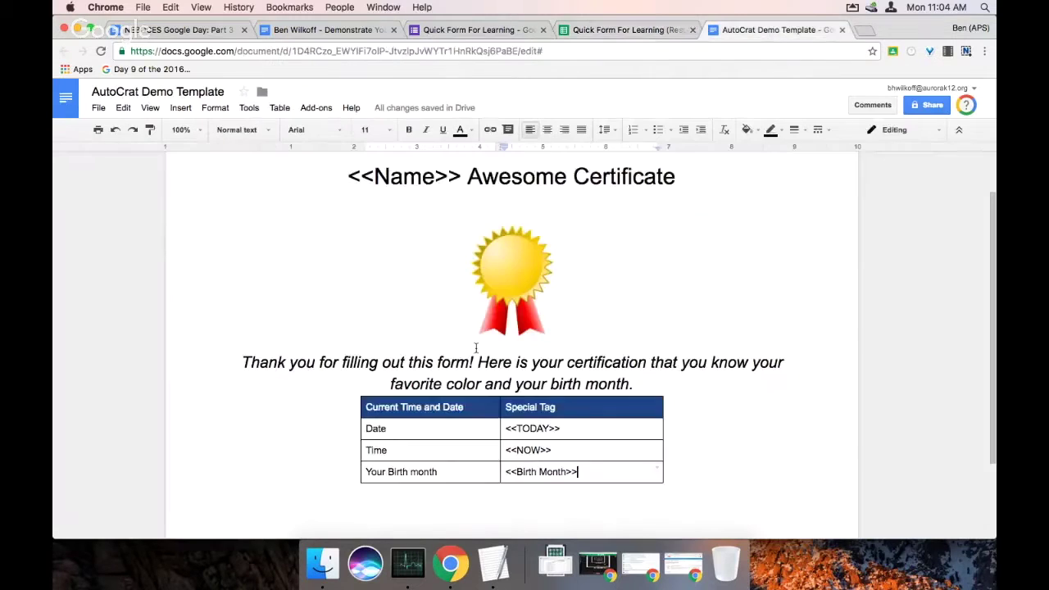
scroll(475, 348, "down", 3)
scroll(476, 348, "up", 5)
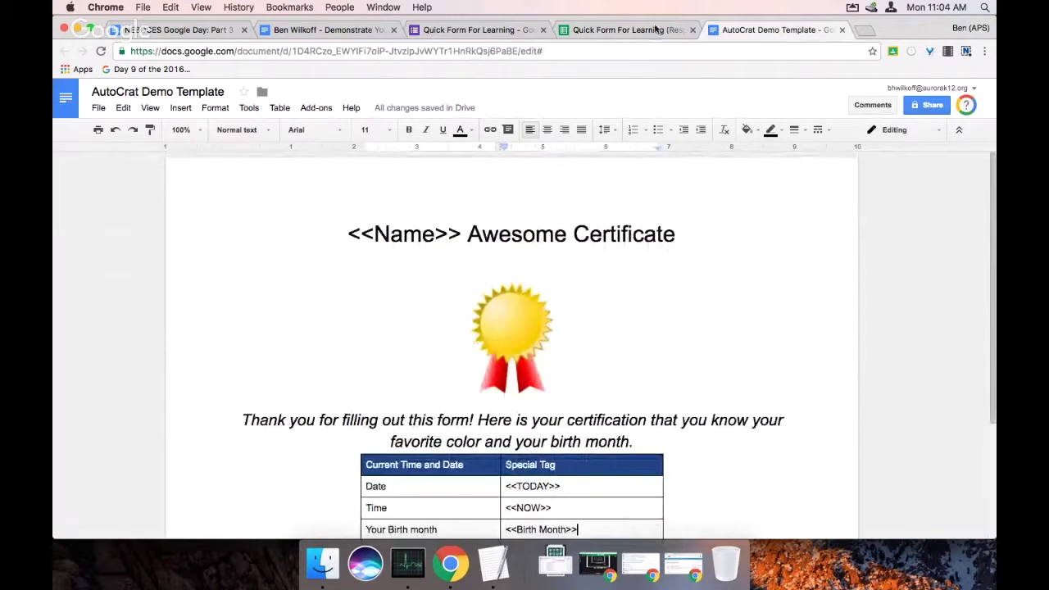
left_click(643, 29)
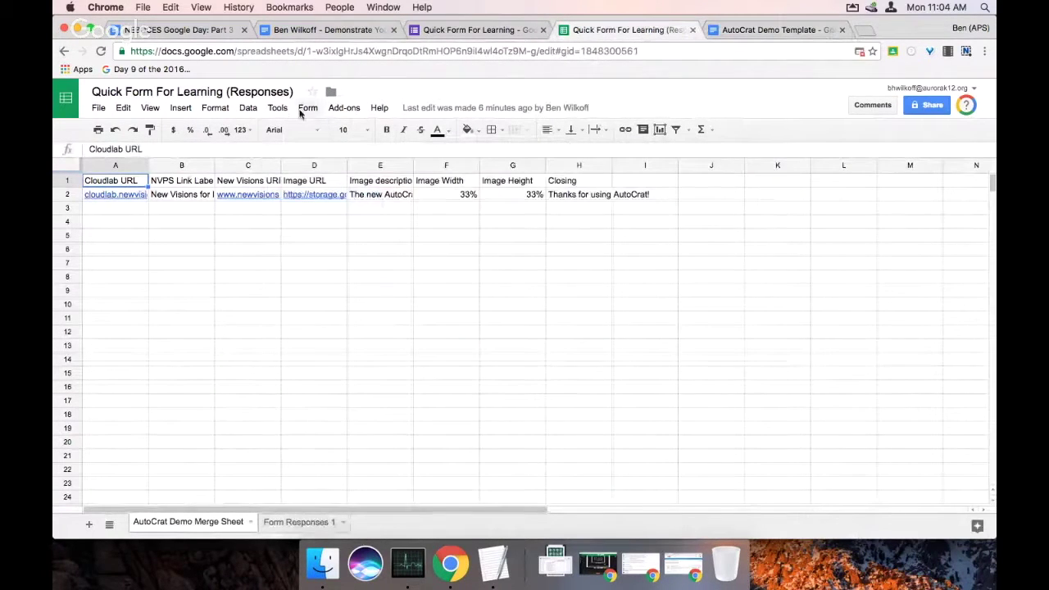
Step: Launch autoCrat from the Add-ons menu
left_click(344, 108)
mouse_move(474, 137)
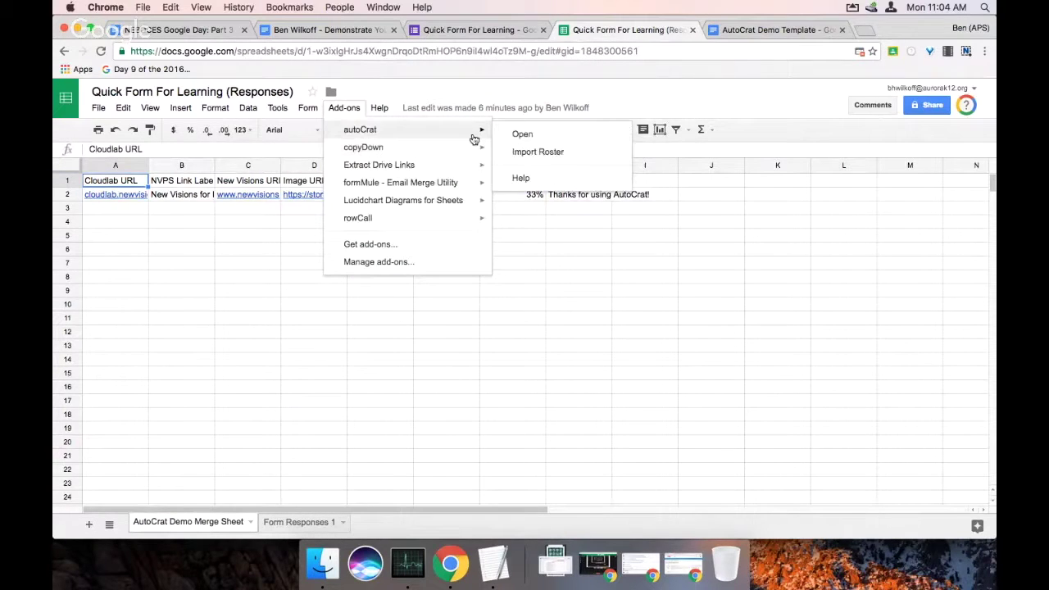
left_click(516, 133)
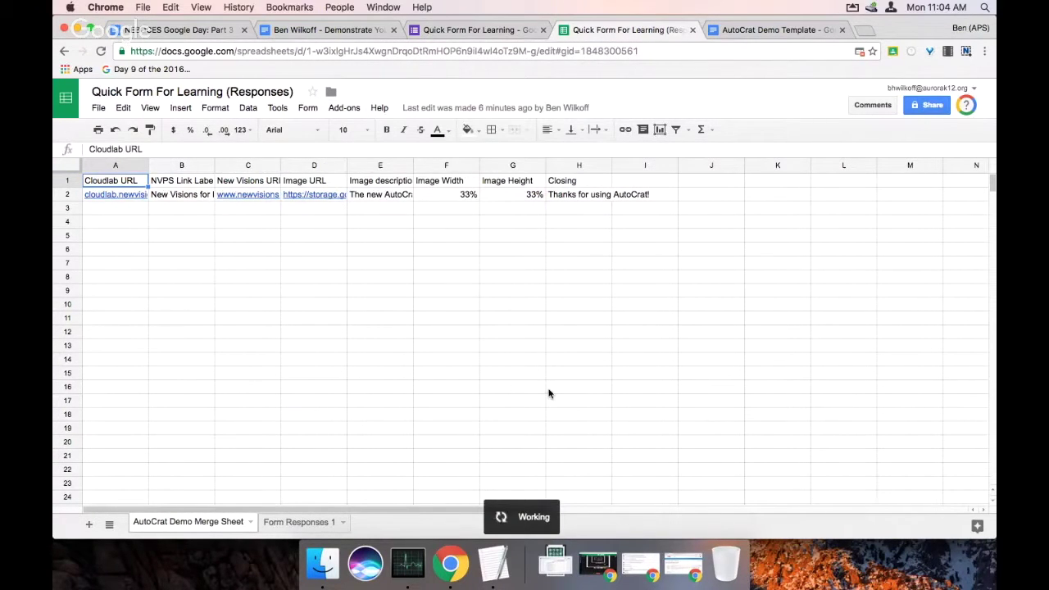
Step: Delete the AutoCrat Demo Merge Sheet, leaving only Form Responses 1
left_click(248, 522)
left_click(155, 332)
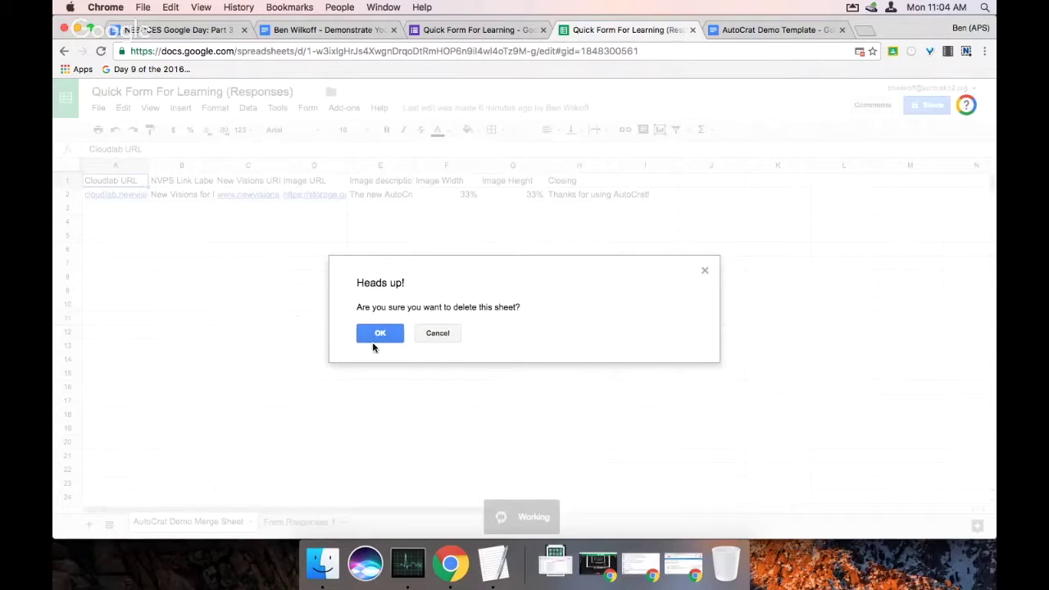
left_click(379, 334)
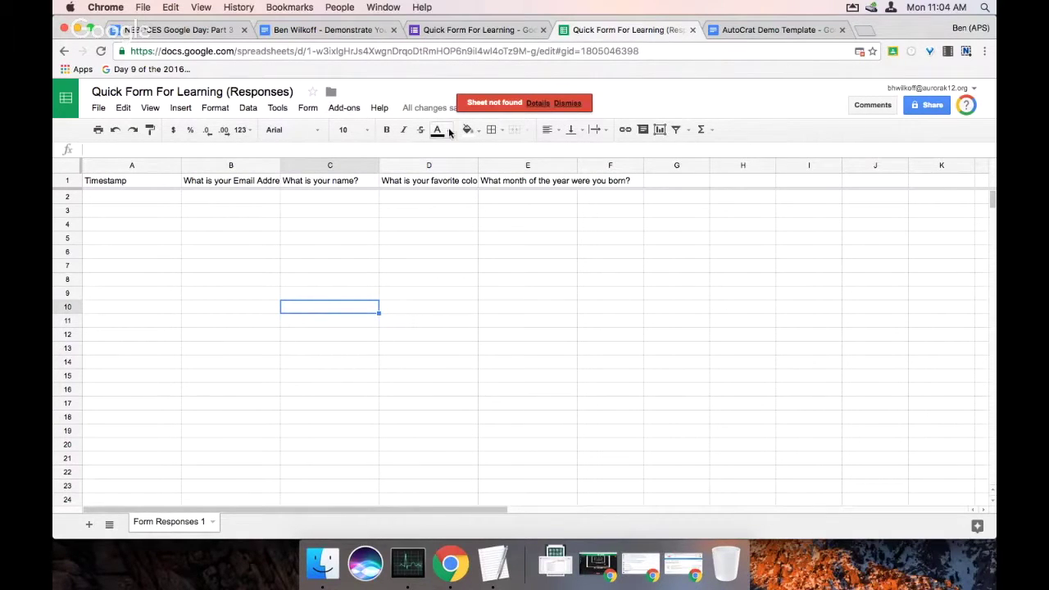
Step: Relaunch autoCrat from Add-ons to start a fresh merge job
left_click(348, 107)
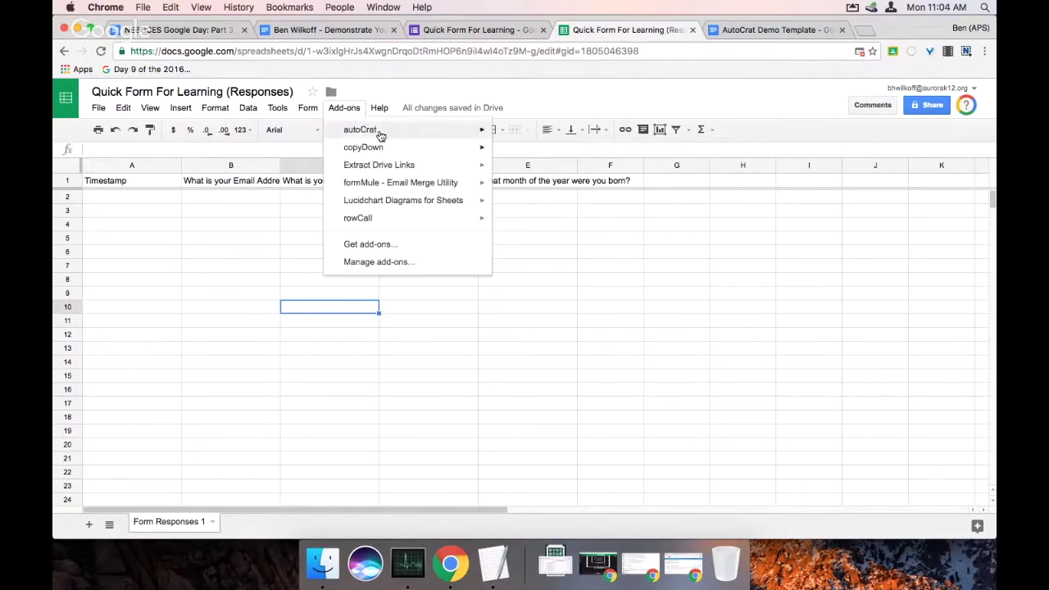
mouse_move(382, 131)
left_click(525, 135)
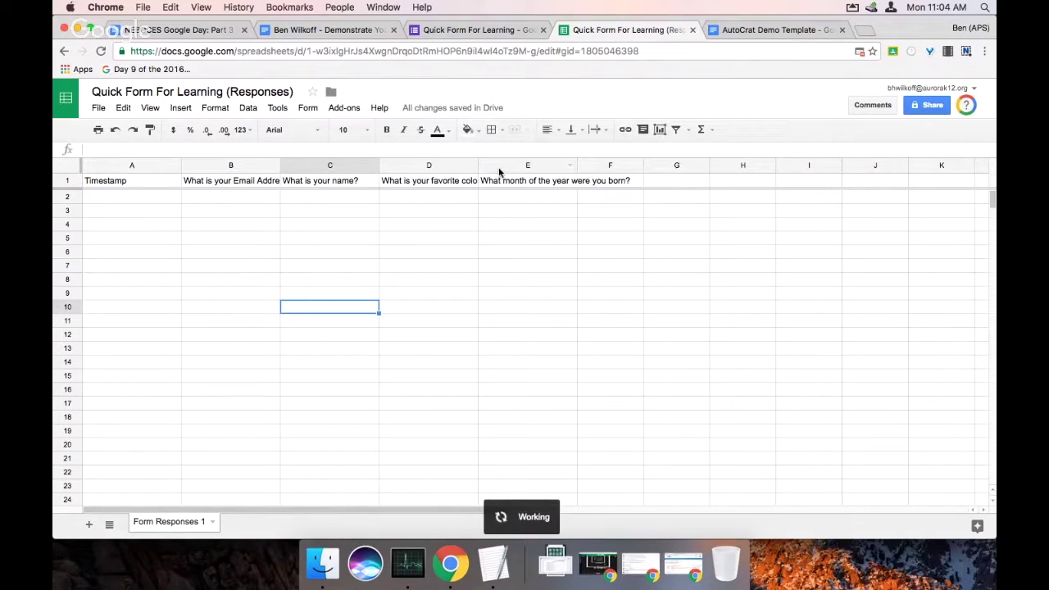
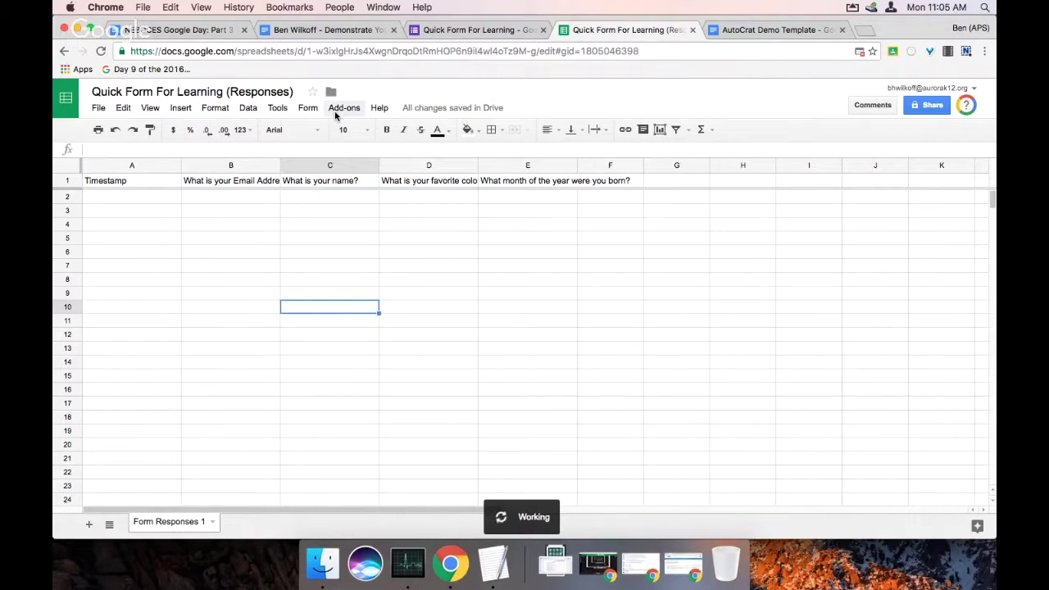
Step: Hide the AutoCrat Demo Merge Sheet tab, leaving Form Responses 1 visible
left_click(367, 332)
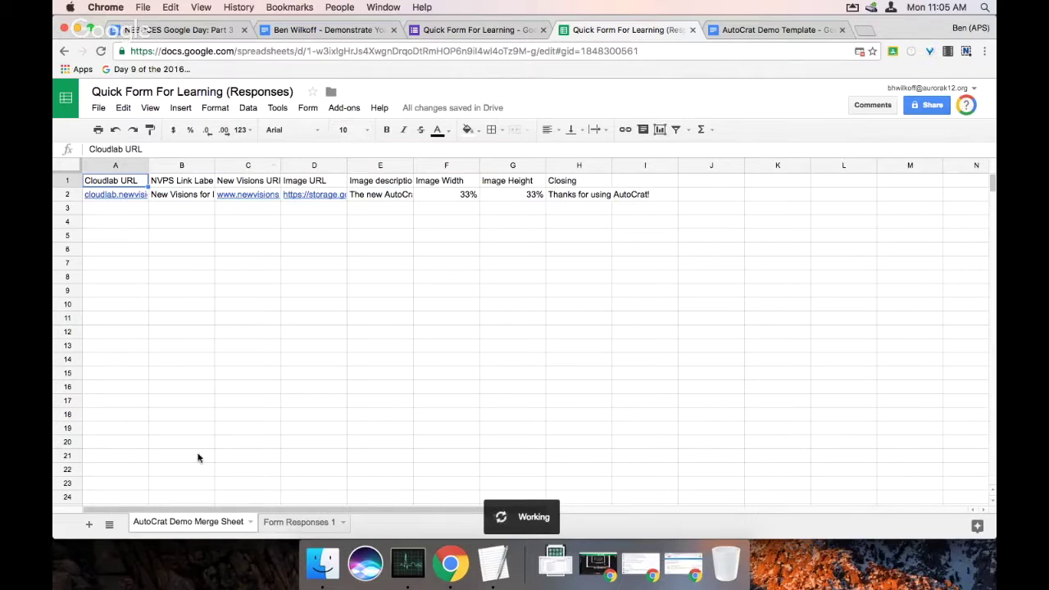
left_click(251, 522)
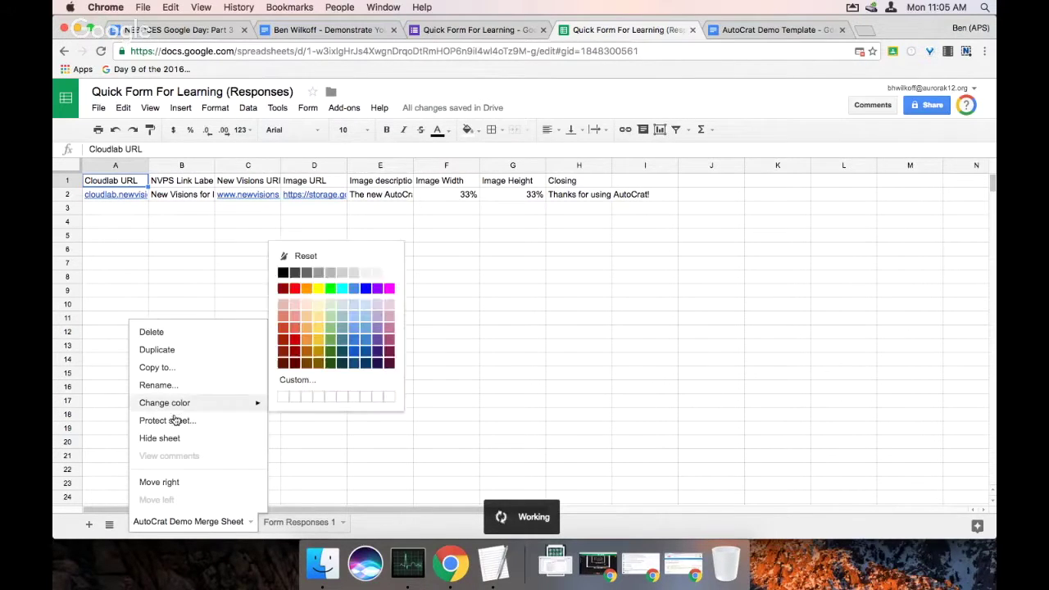
left_click(144, 437)
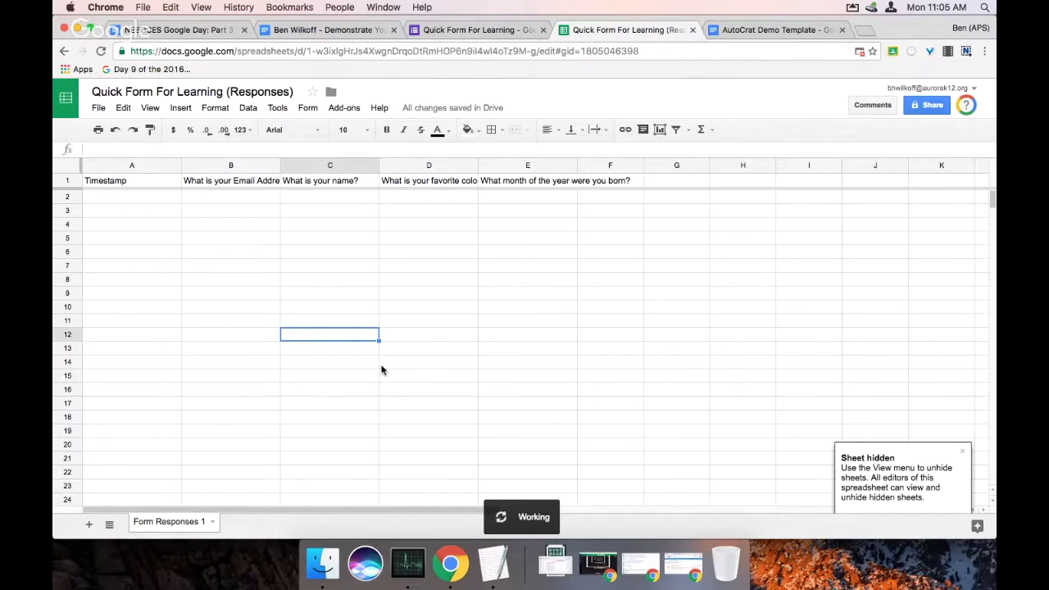
Step: Launch autoCrat from the Add-ons menu
left_click(348, 109)
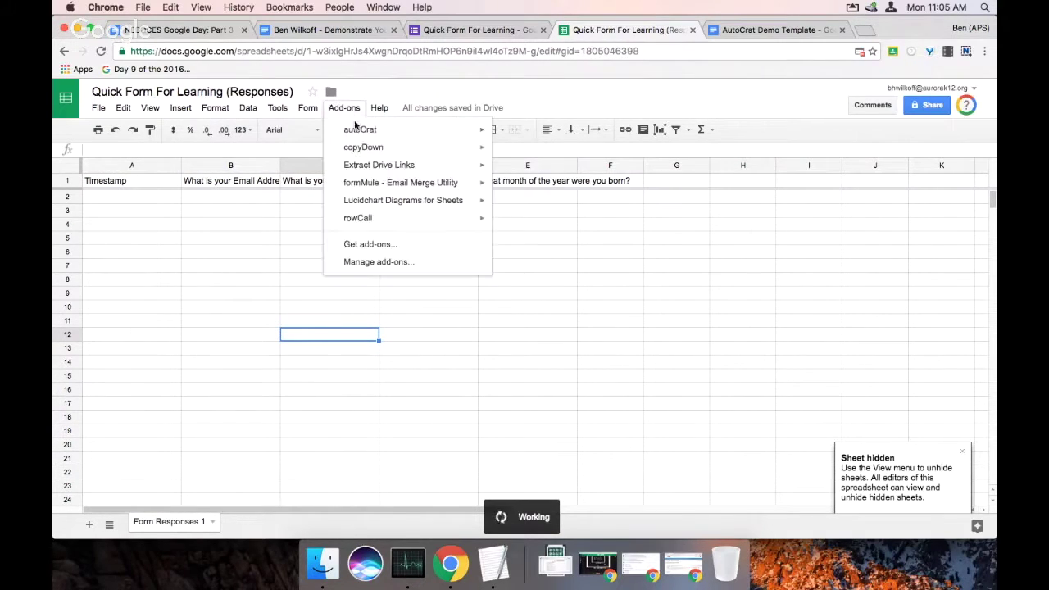
mouse_move(365, 132)
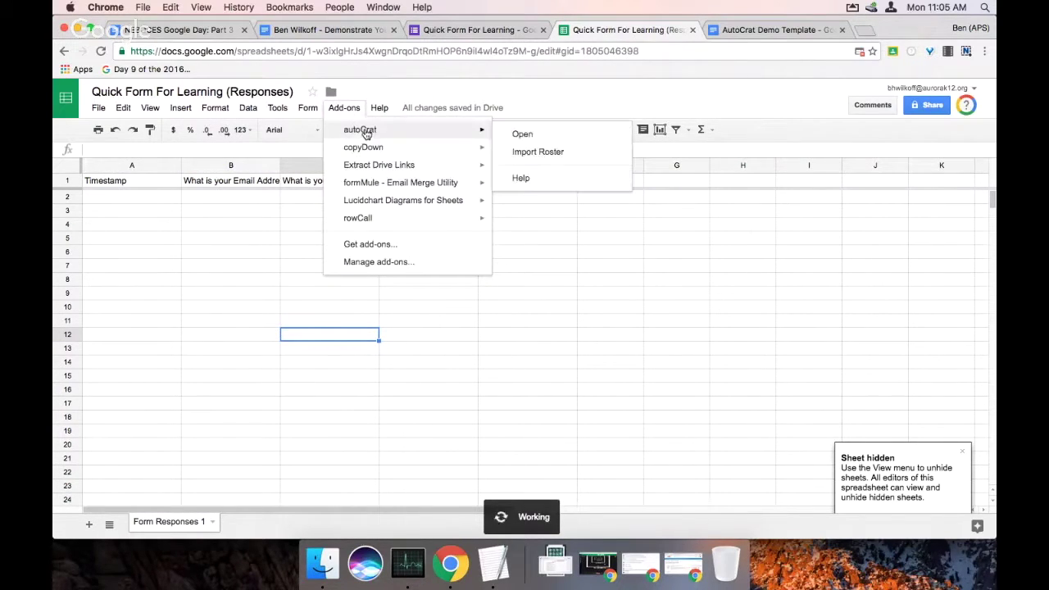
left_click(522, 136)
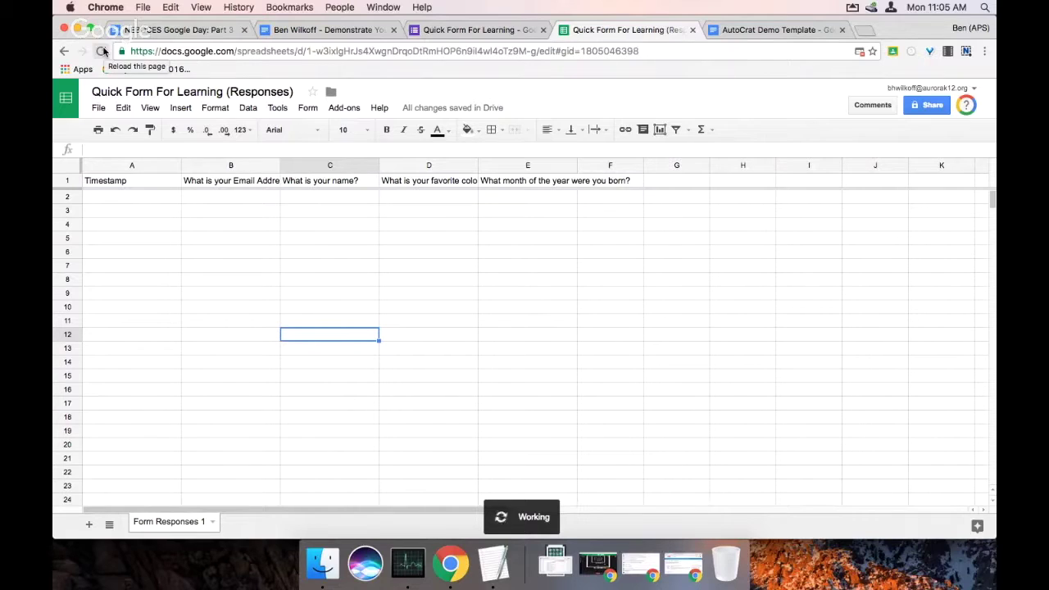
Step: Reload the spreadsheet and relaunch autoCrat to list the AutoCrat Demo Job
left_click(102, 51)
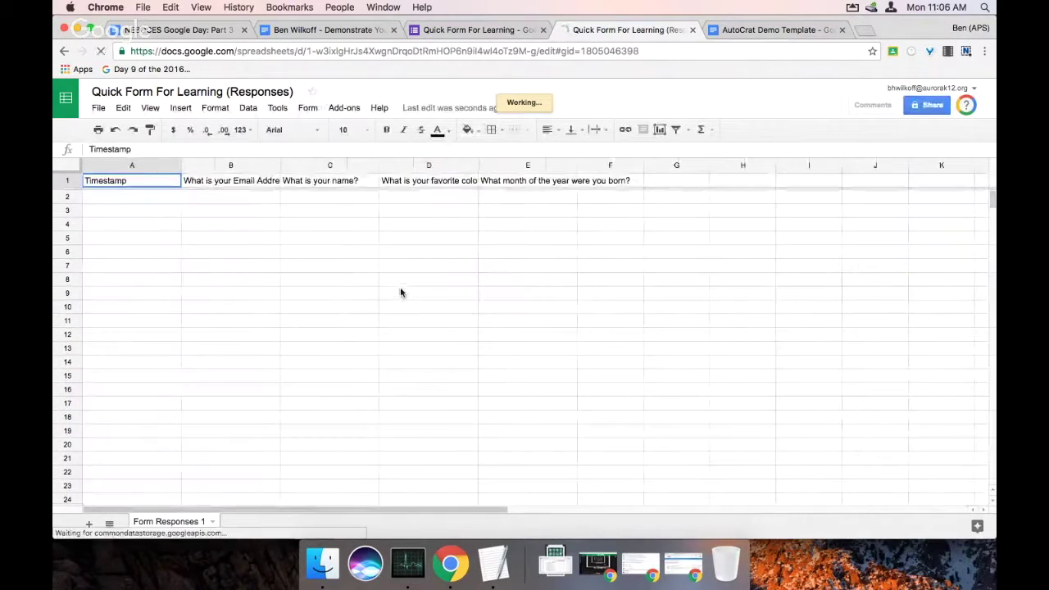
left_click(349, 115)
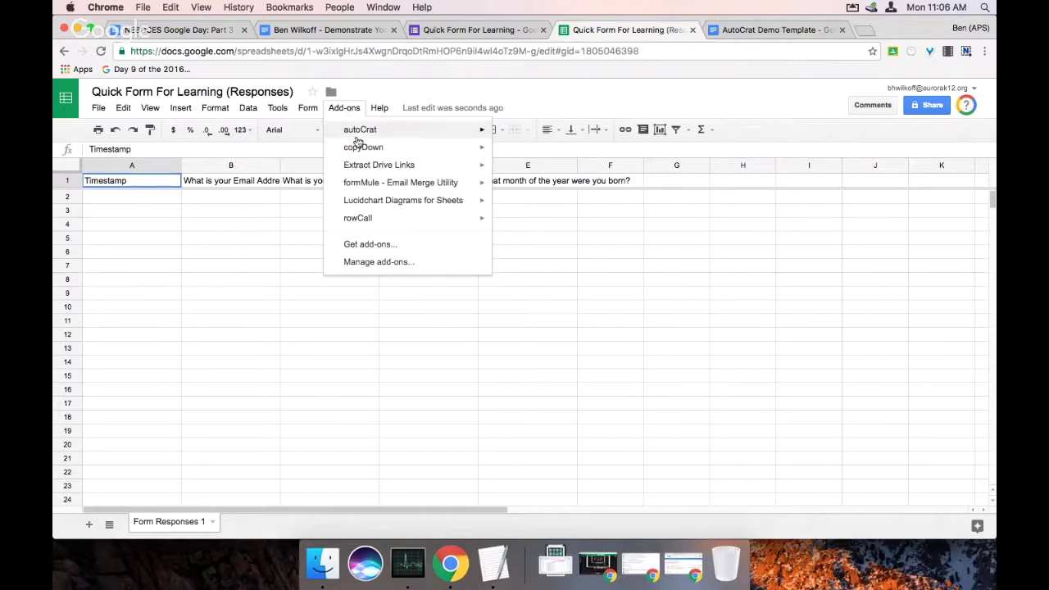
mouse_move(403, 135)
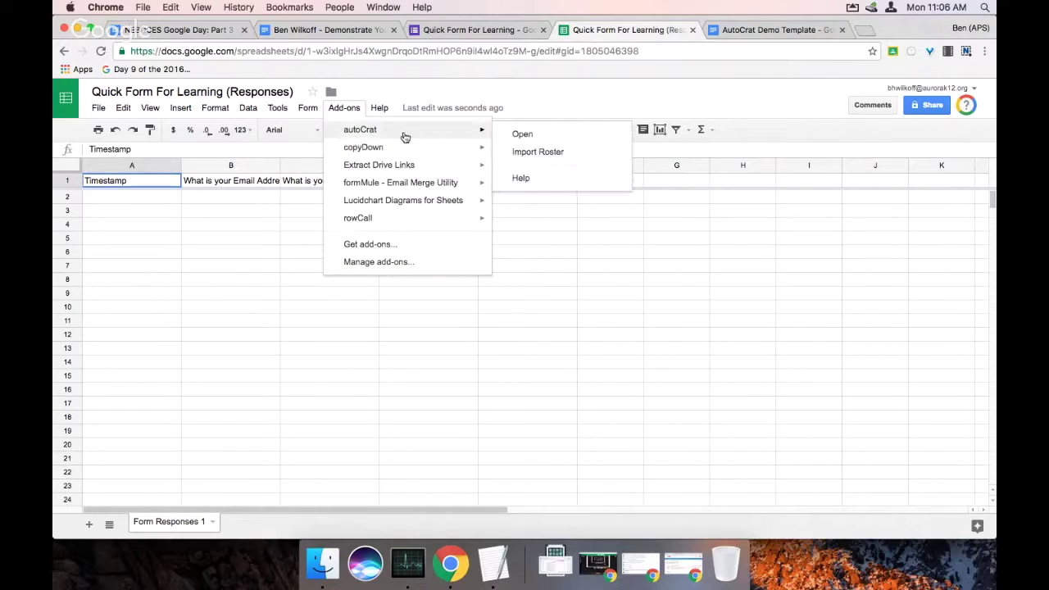
left_click(529, 135)
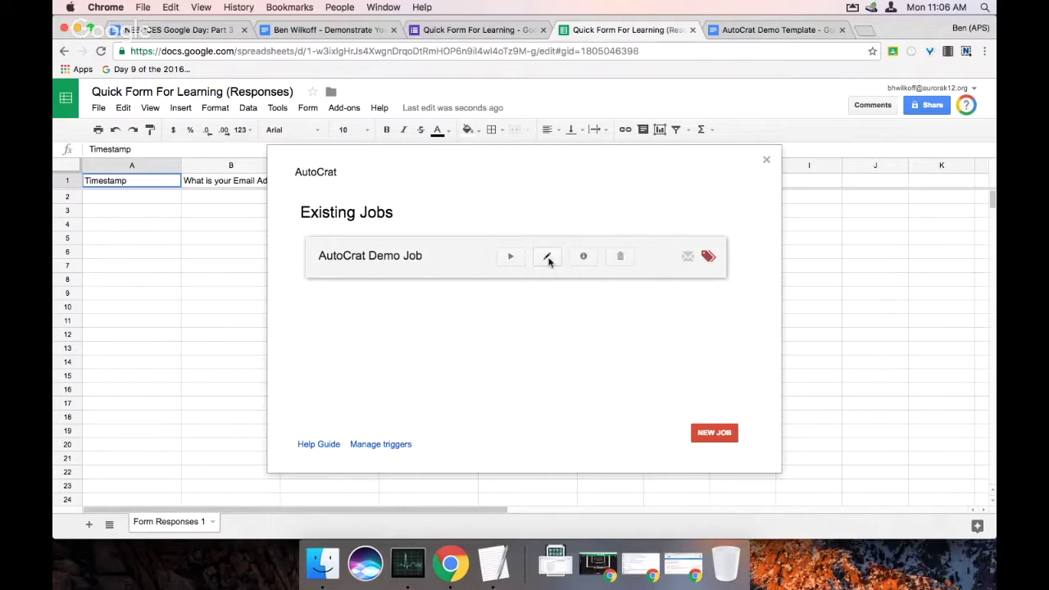
Step: Edit the AutoCrat Demo Job and advance to the source-data mapping step
left_click(549, 262)
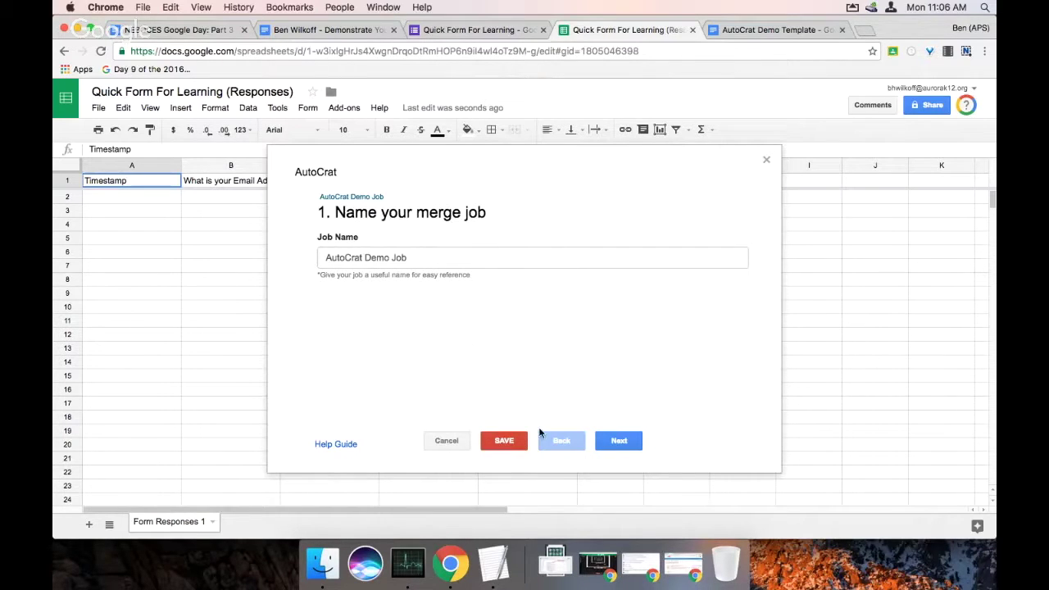
left_click(619, 442)
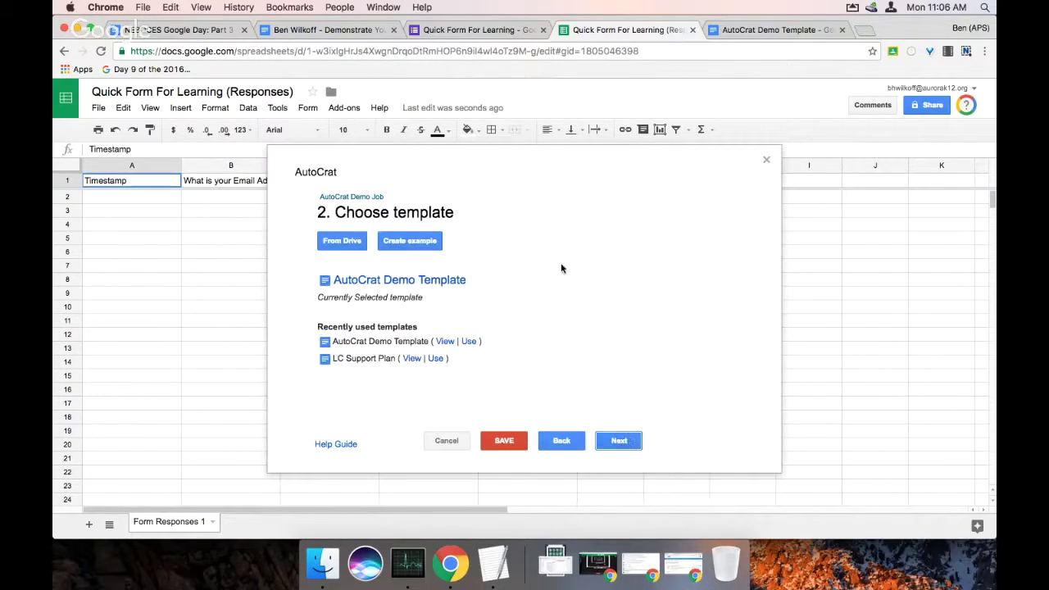
left_click(619, 443)
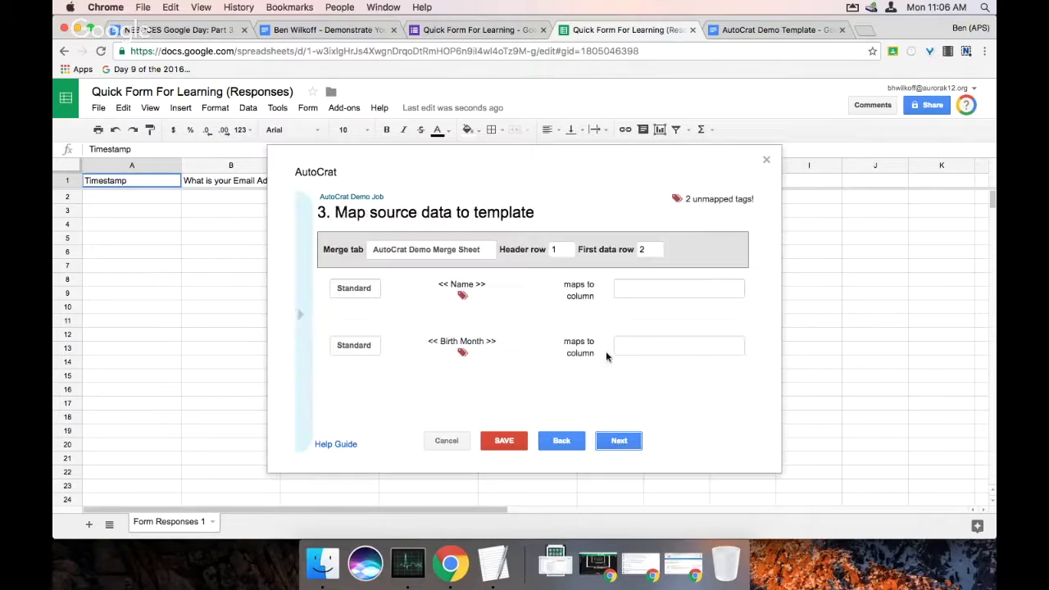
Step: Merge from Form Responses 1, mapping Name to 'What is your name?' and Birth Month to the birth-month question
left_click(395, 256)
left_click(430, 260)
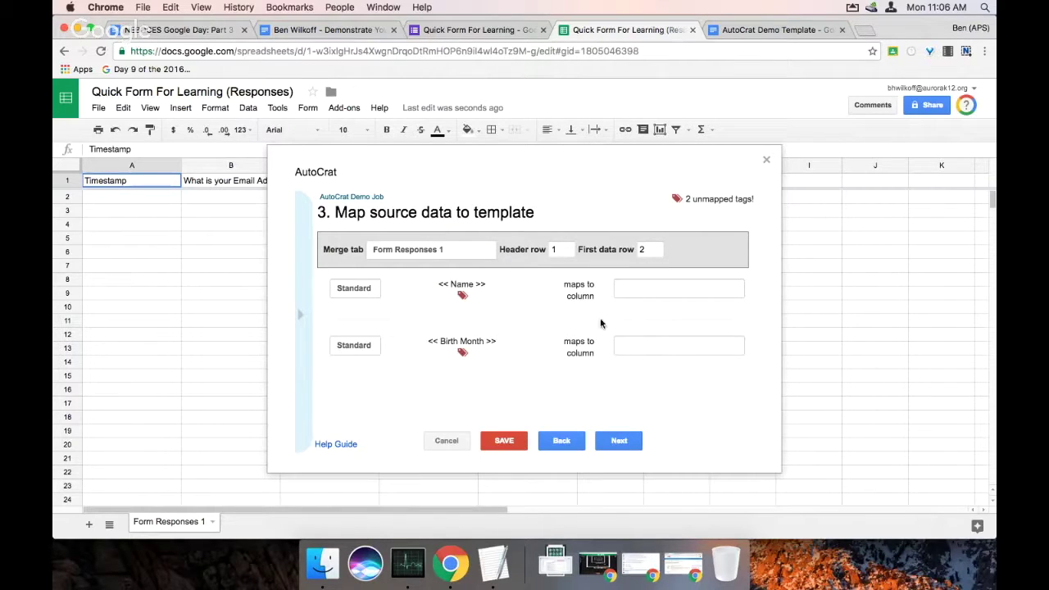
left_click(656, 288)
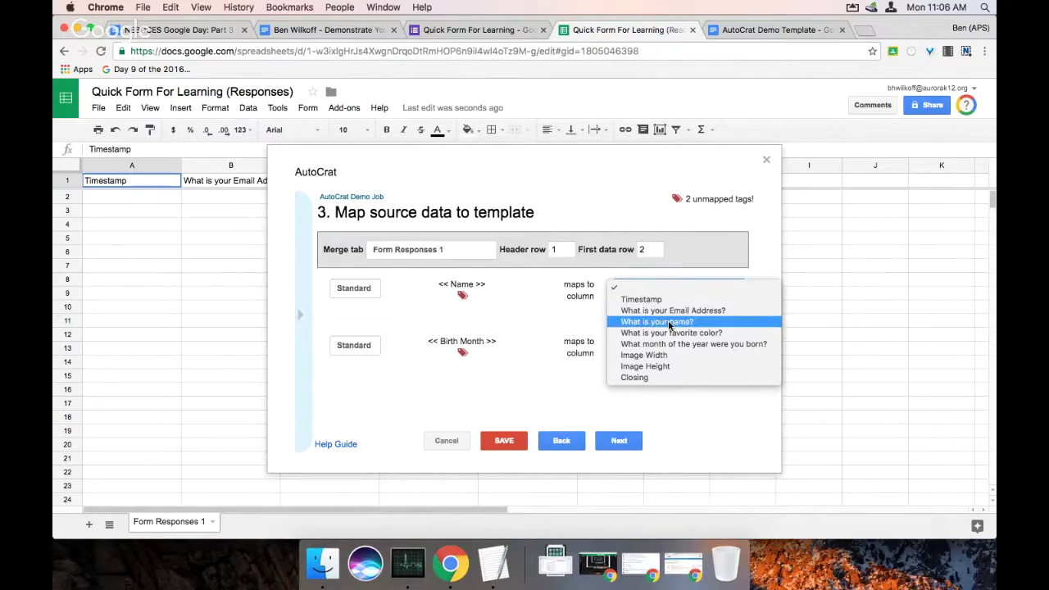
left_click(668, 323)
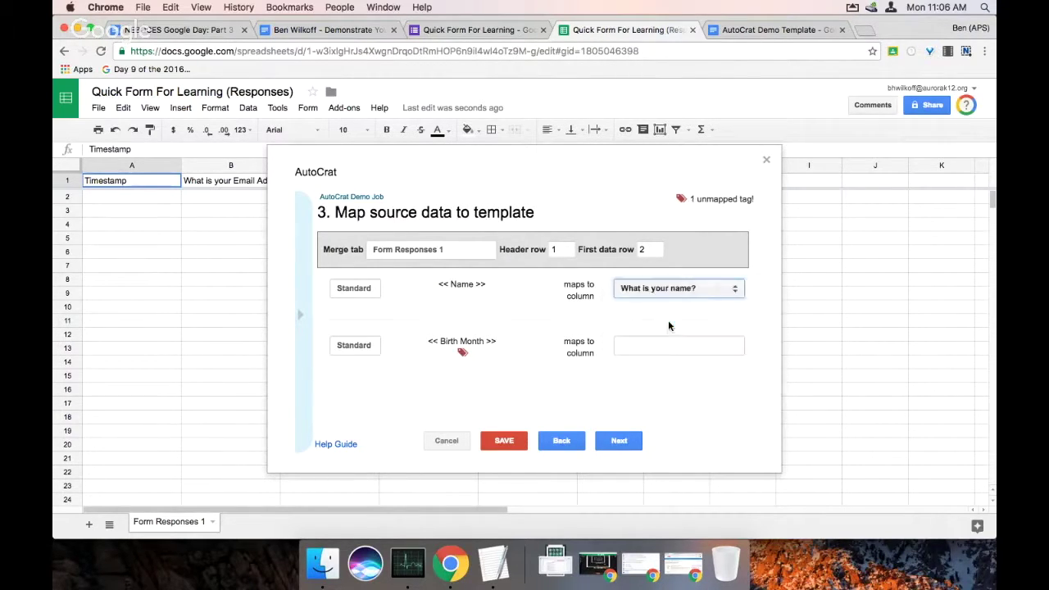
left_click(661, 346)
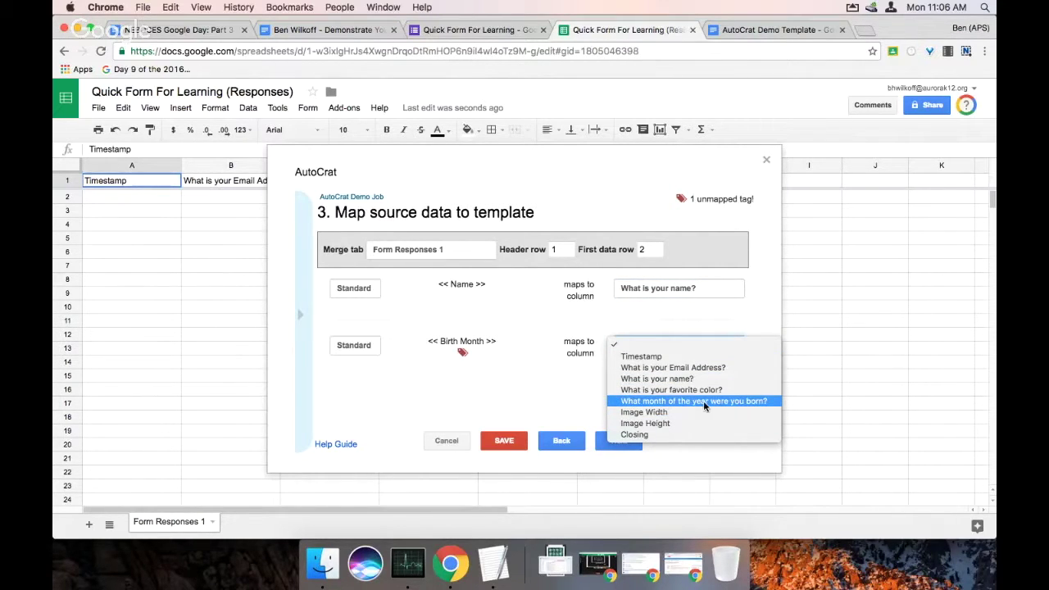
left_click(703, 401)
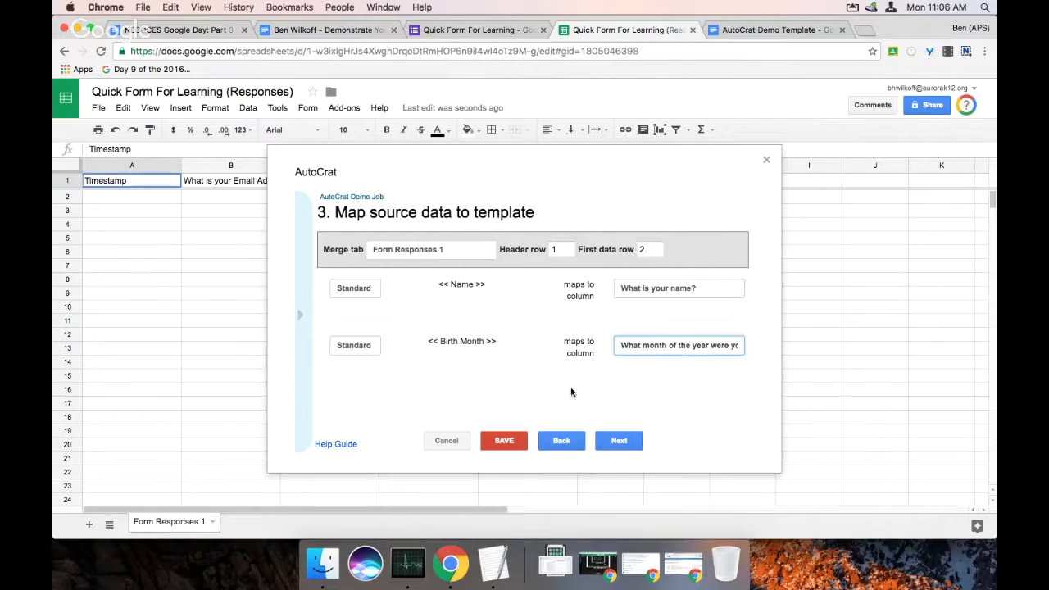
left_click(619, 440)
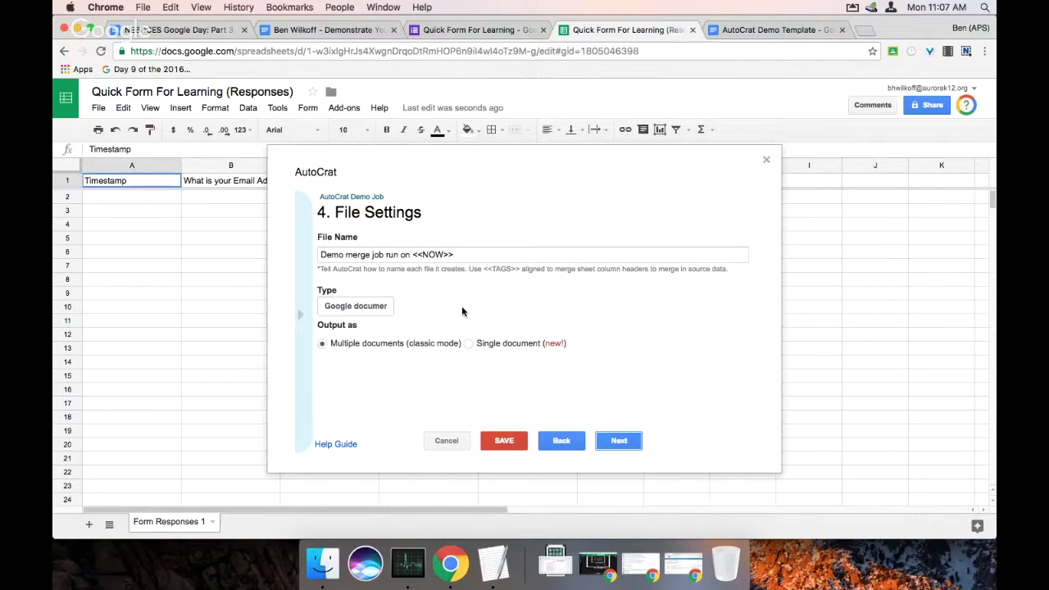
Step: Set the job's output file type to PDF
left_click(385, 310)
left_click(388, 317)
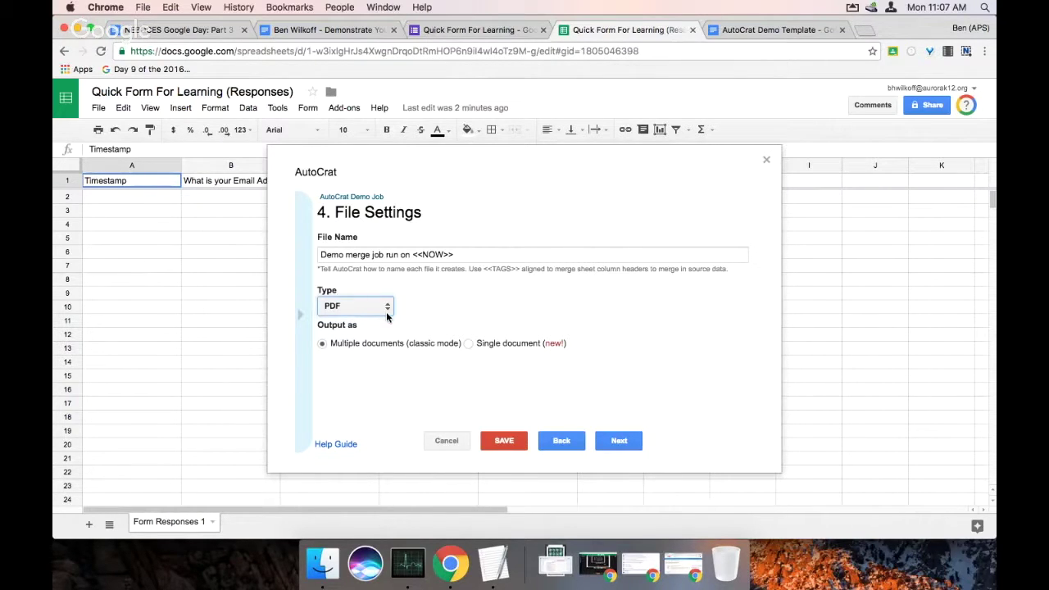
left_click(384, 314)
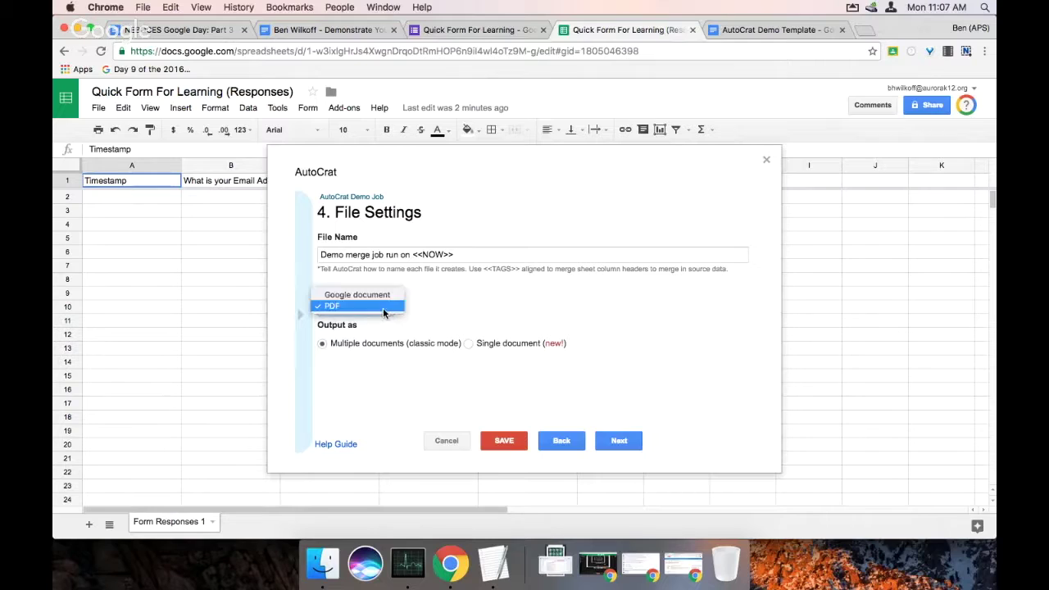
left_click(454, 308)
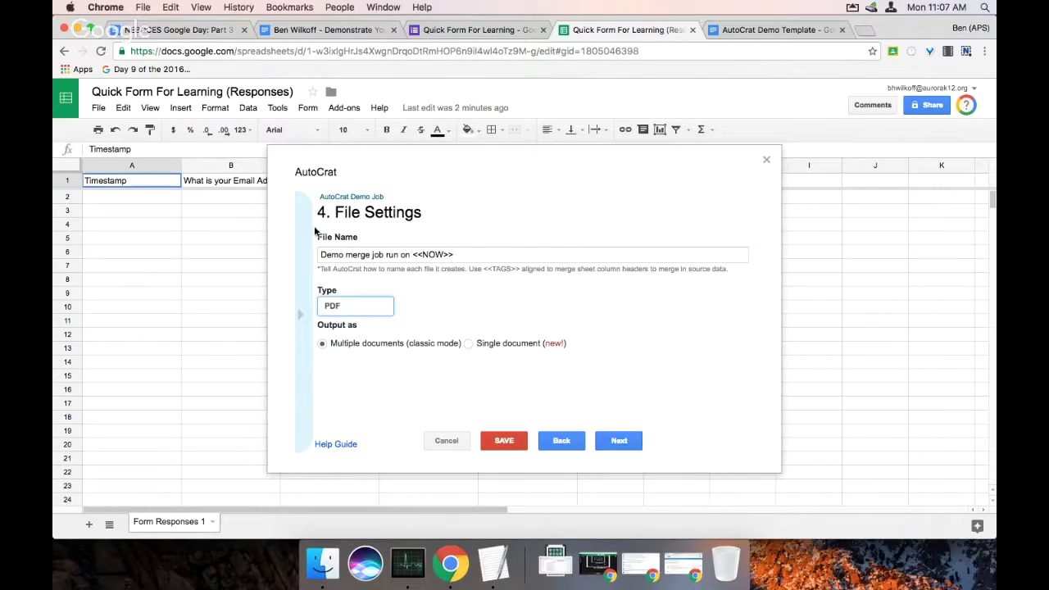
Step: Name the output files "<<What is your name?>>'s Certificate" using the merge-tag drawer
triple_click(347, 254)
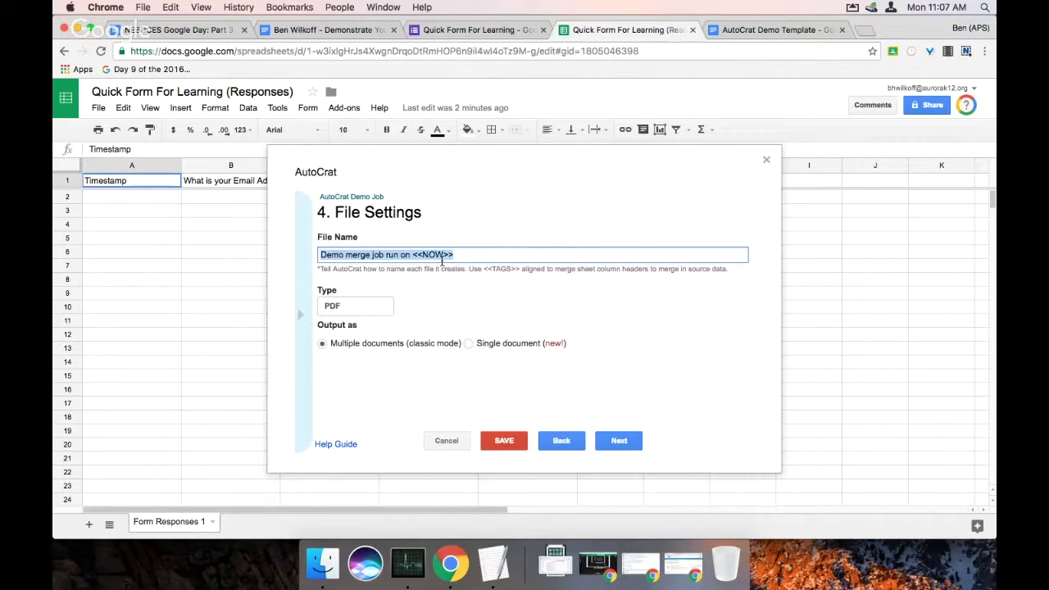
left_click(302, 327)
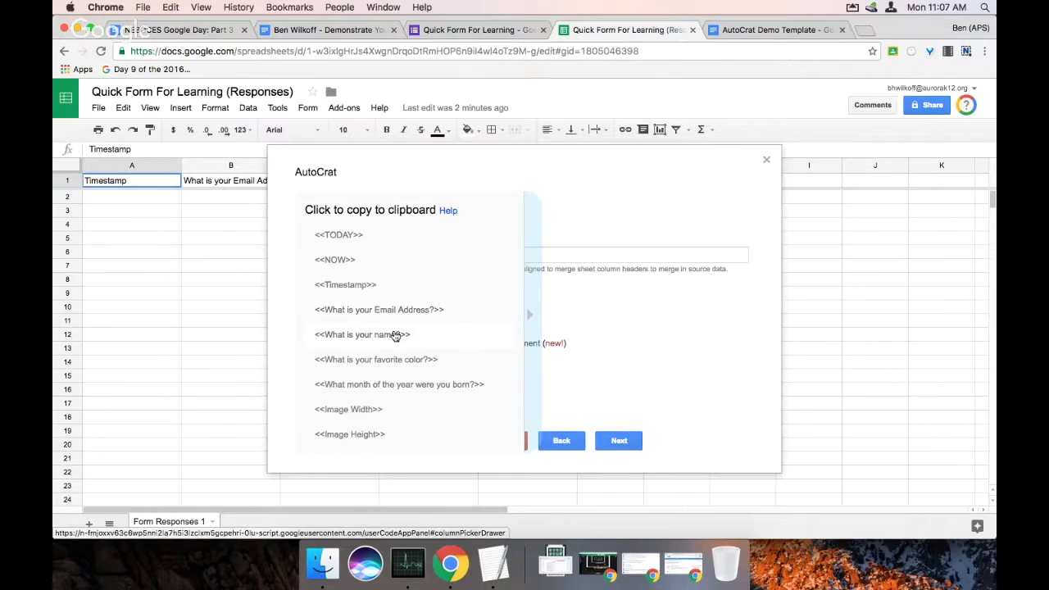
left_click(395, 336)
left_click(319, 255)
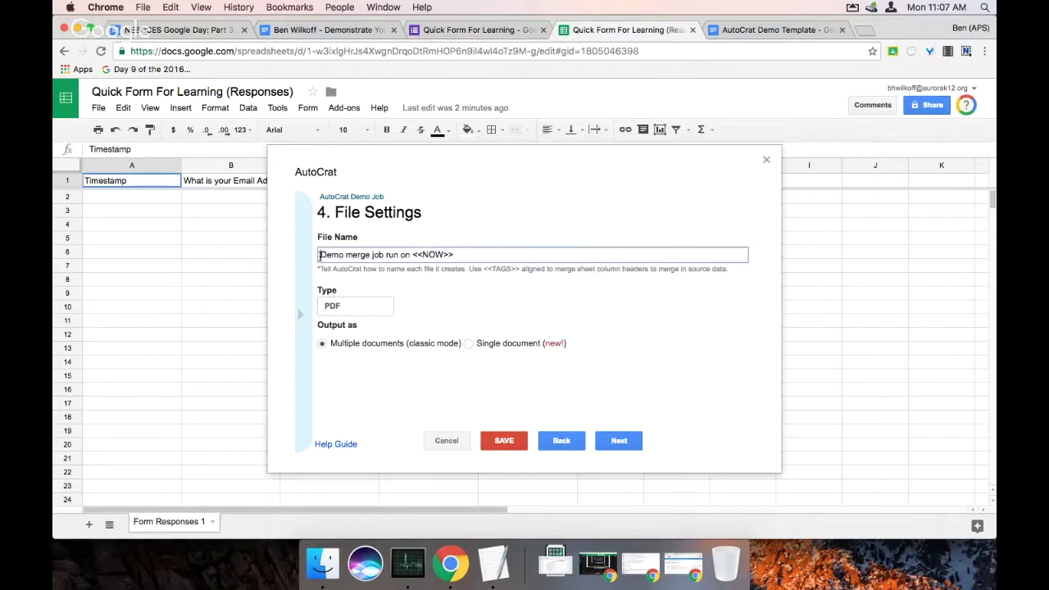
type("<<What is your name?>>")
left_click_drag(420, 255, 625, 255)
key("BackSpace")
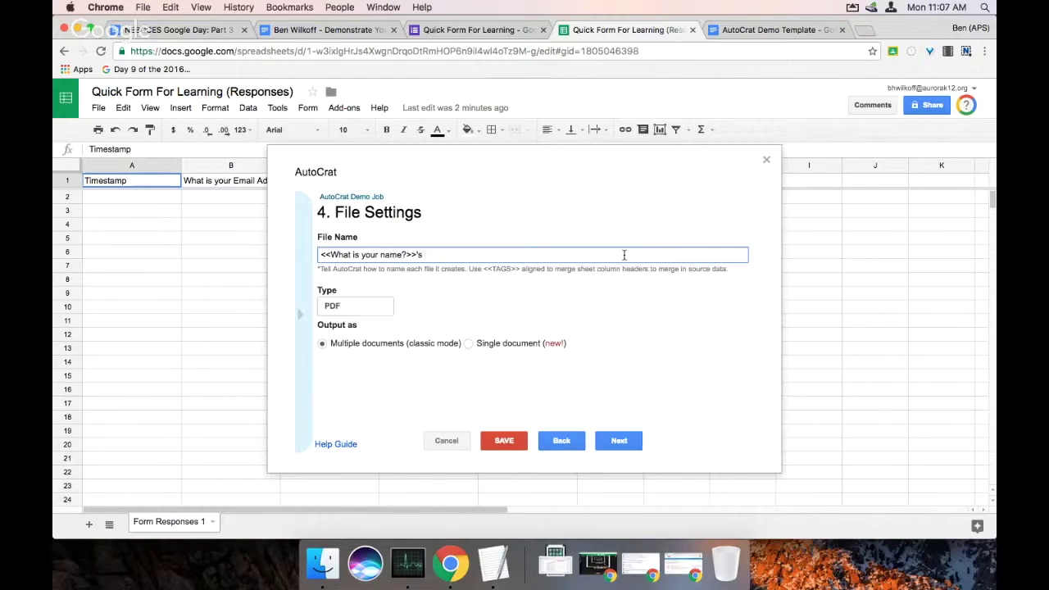
type("'s Certificate")
left_click(619, 443)
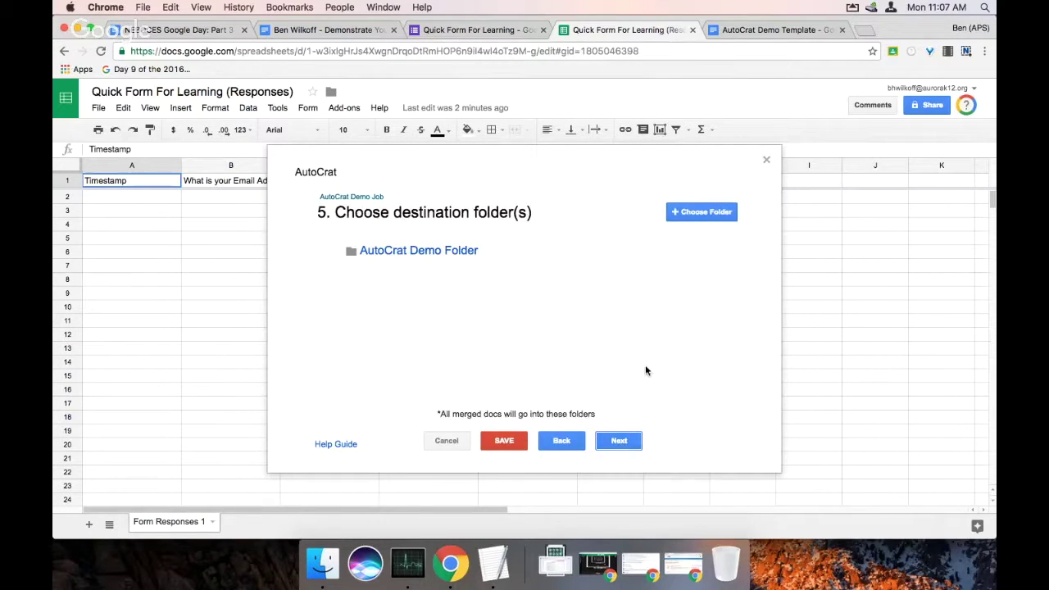
Step: Keep the destination folder and skip the folder-reference and merge-condition steps
left_click(621, 441)
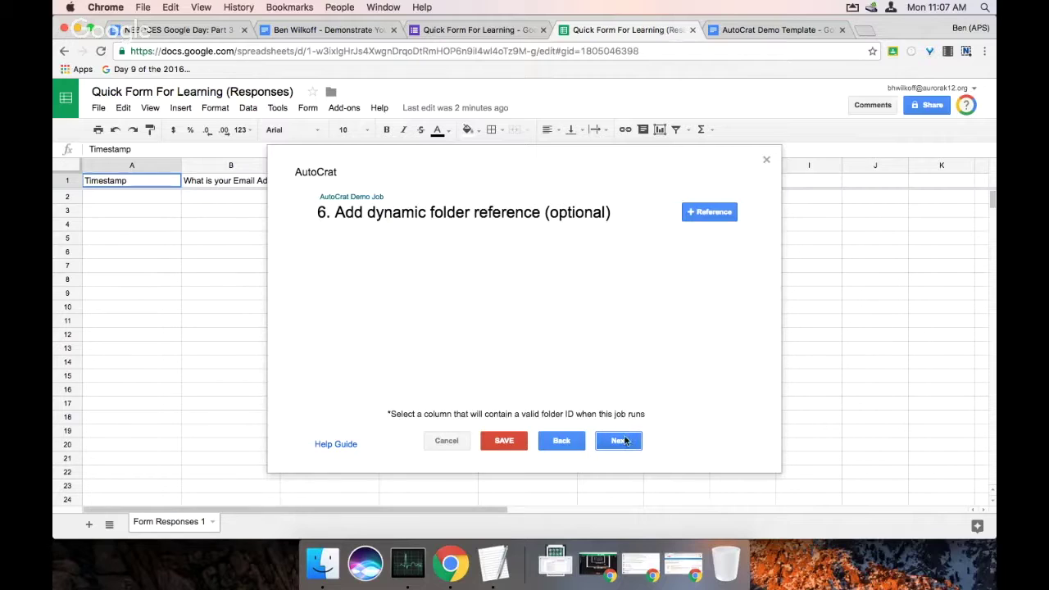
left_click(622, 441)
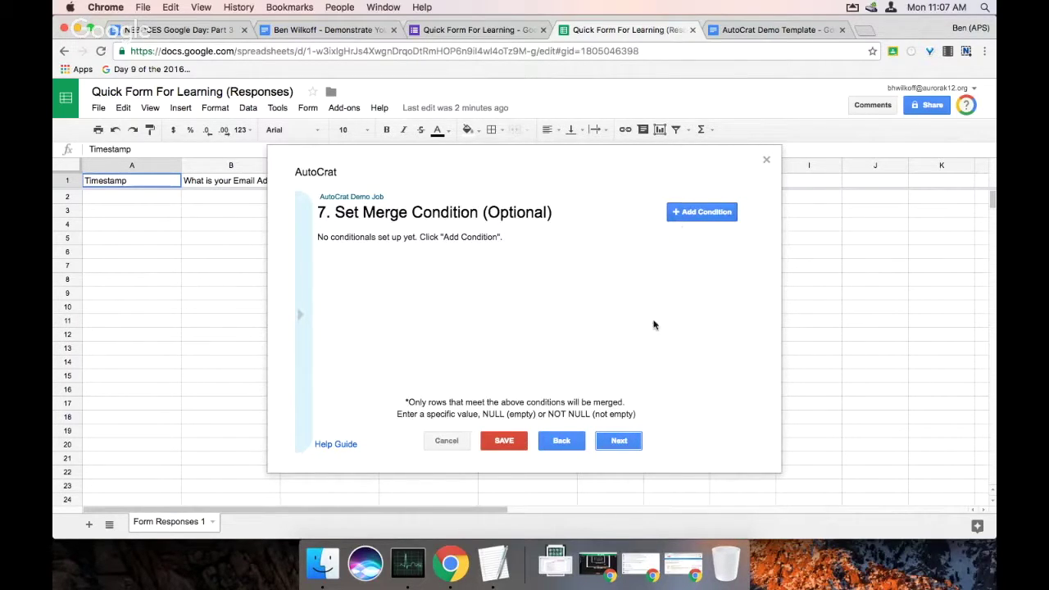
left_click(624, 440)
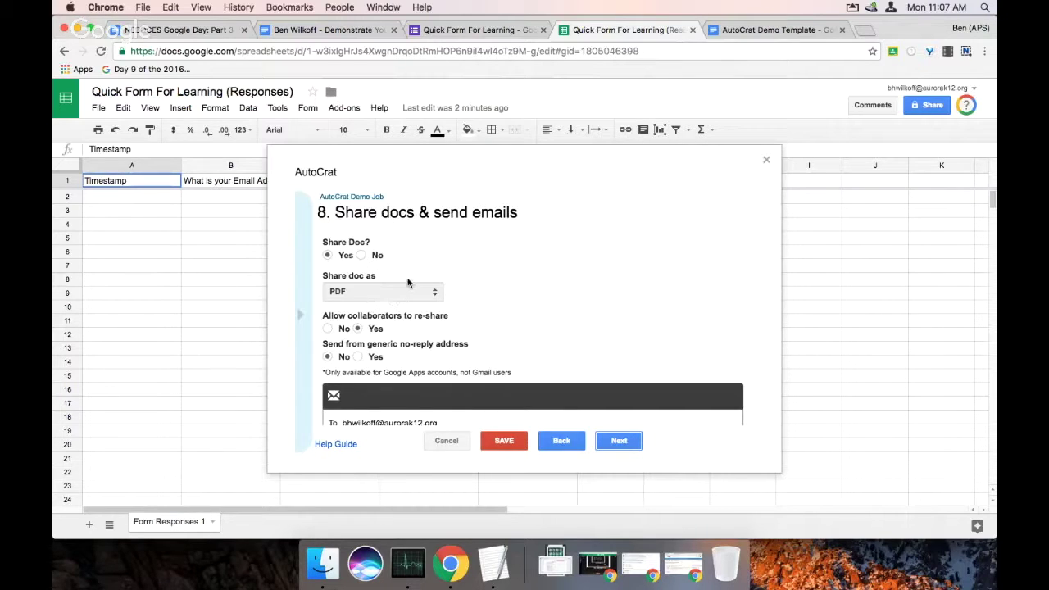
Step: Set 'Allow collaborators to re-share' to Yes
scroll(466, 286, "down", 2)
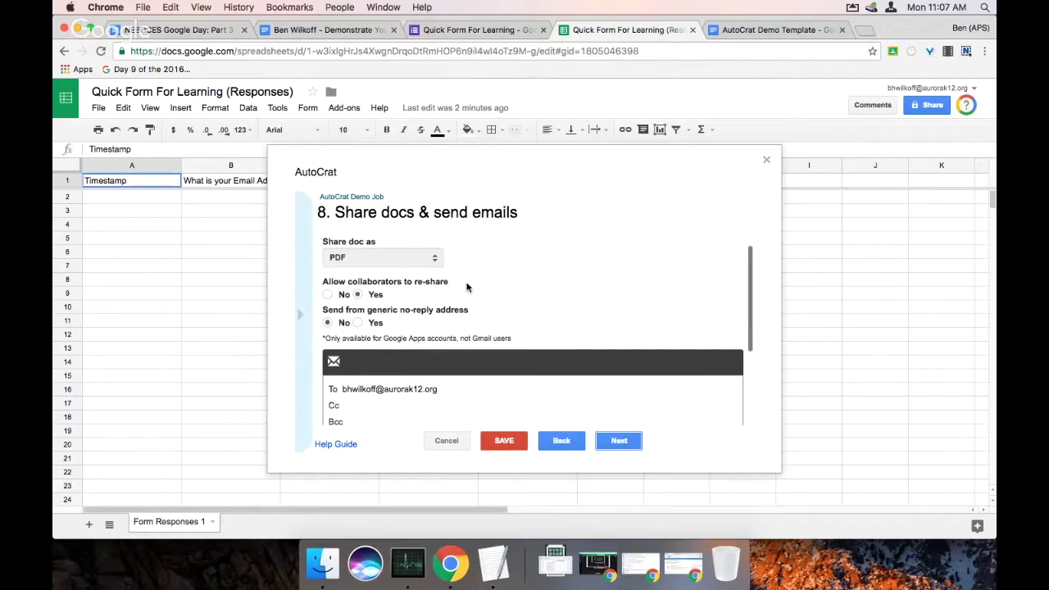
left_click(341, 297)
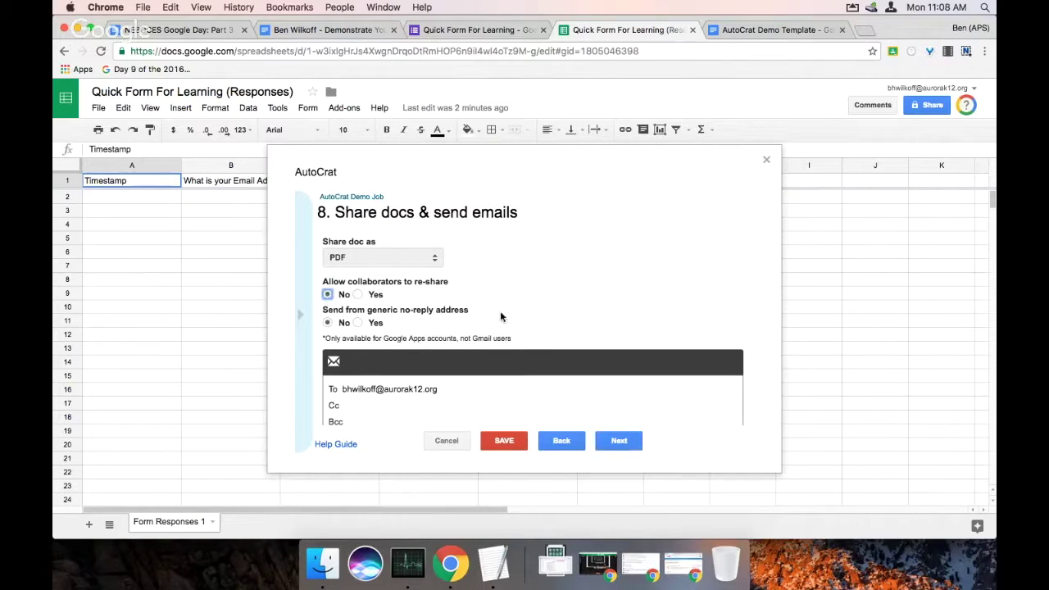
scroll(500, 312, "down", 1)
scroll(500, 317, "down", 1)
left_click(359, 277)
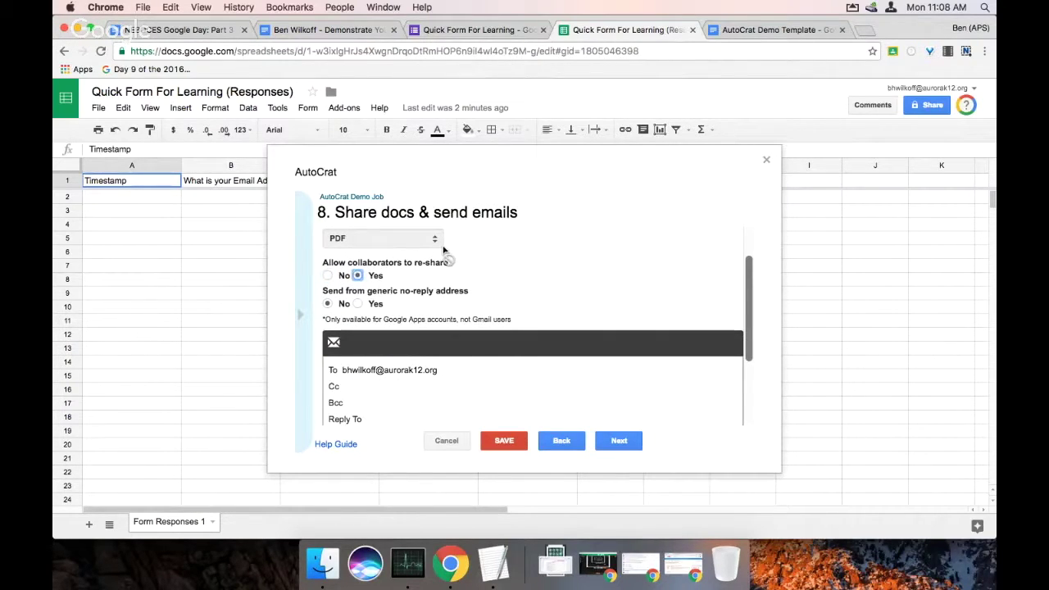
Step: Change the email subject to 'Here is your awesome Certificate that was made <<TODAY>>'
scroll(443, 249, "down", 1)
scroll(443, 248, "down", 3)
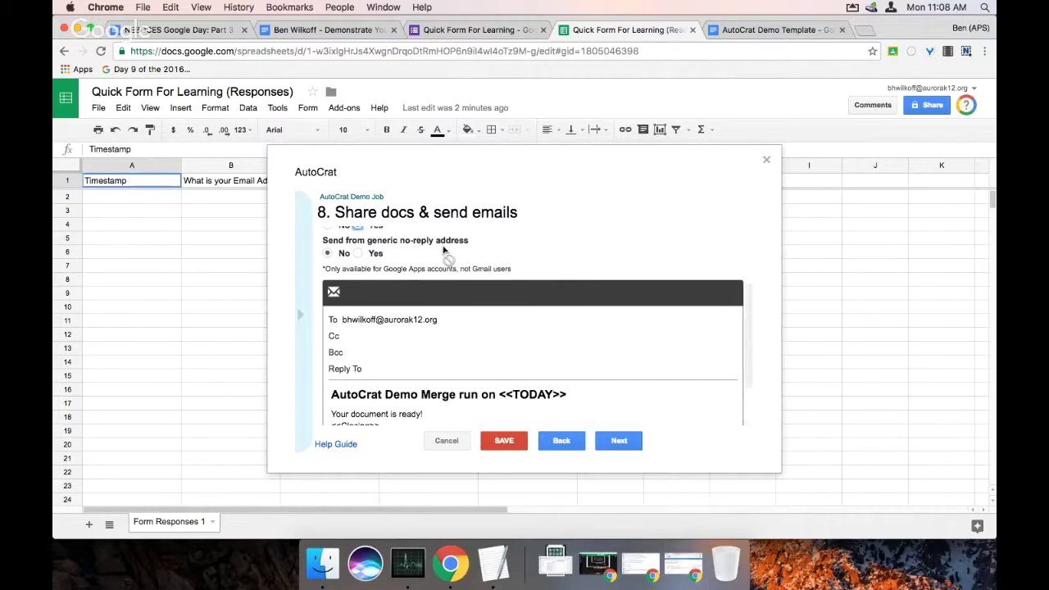
scroll(443, 248, "down", 2)
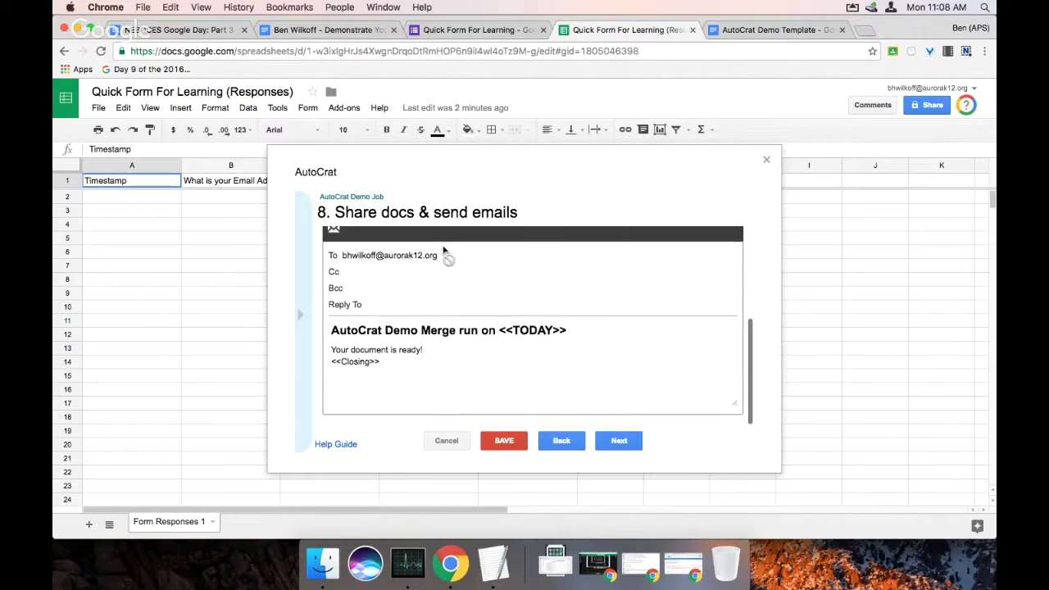
scroll(443, 248, "up", 5)
scroll(443, 248, "down", 5)
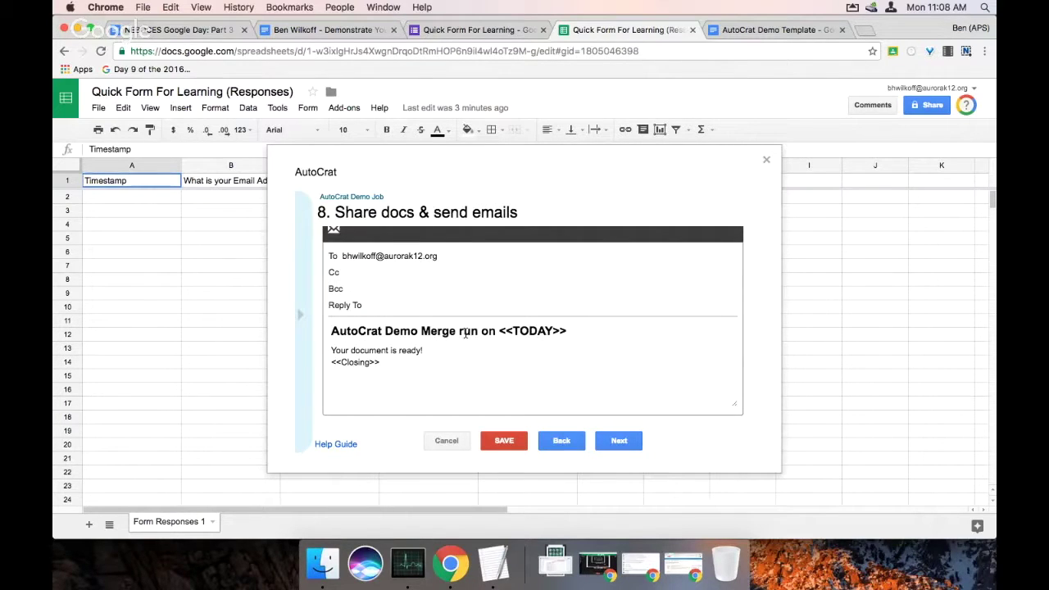
left_click_drag(495, 332, 318, 330)
type("Here is your awe")
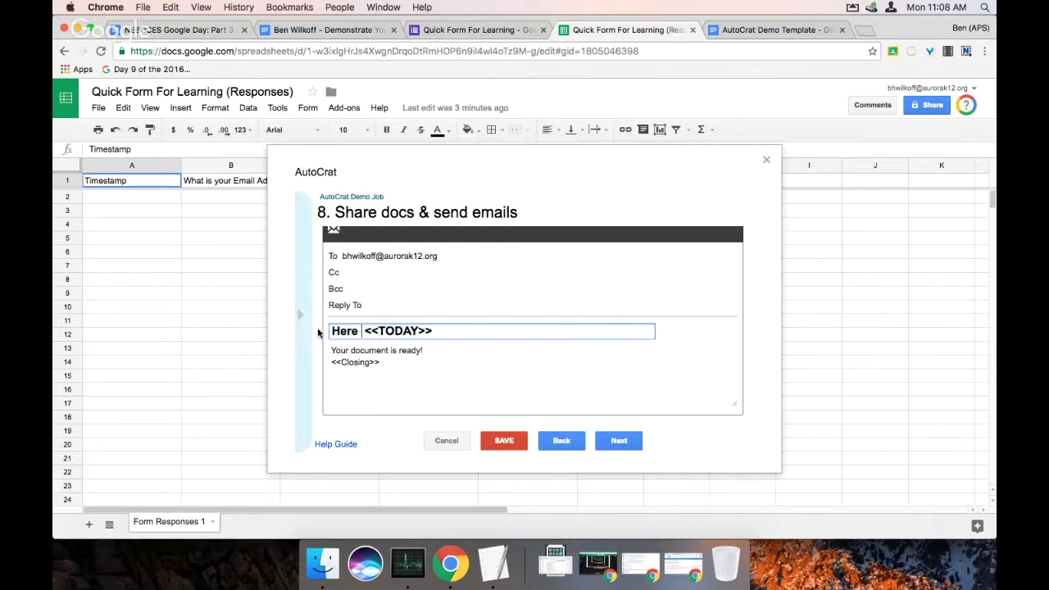
type("some Certific")
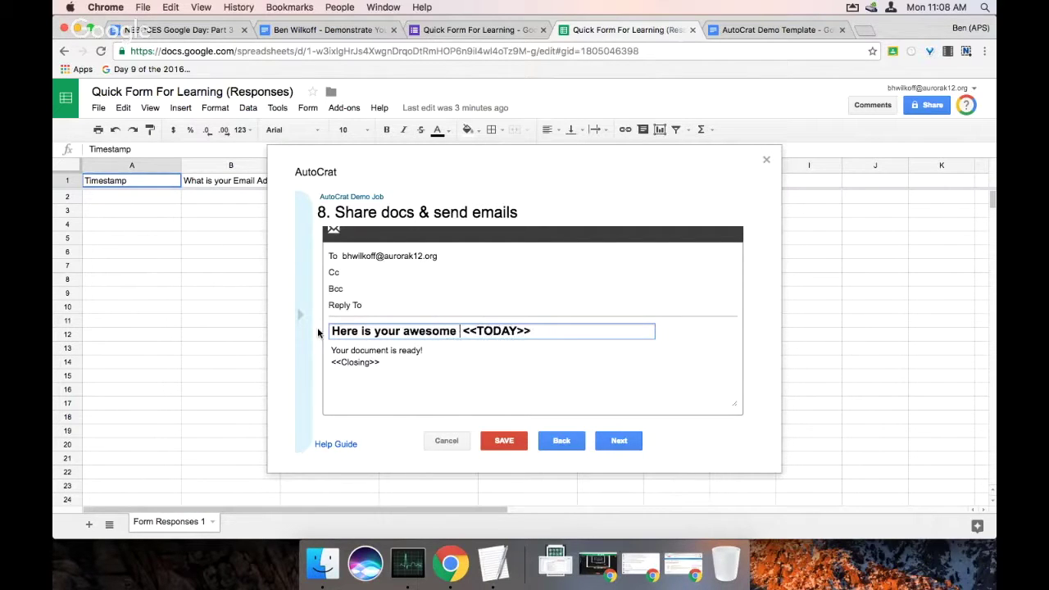
type("ate")
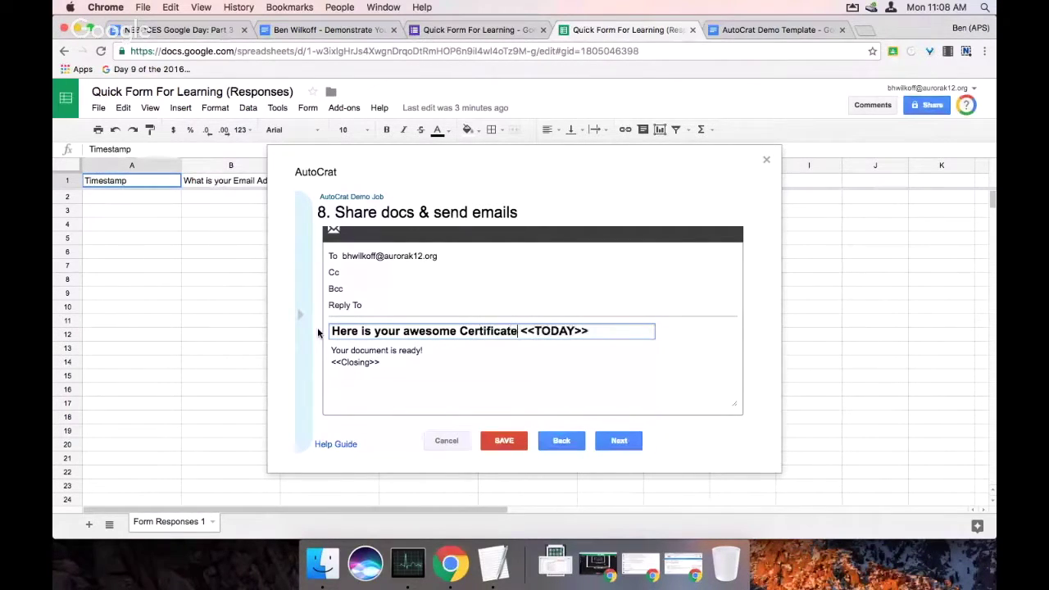
left_click_drag(592, 332, 521, 331)
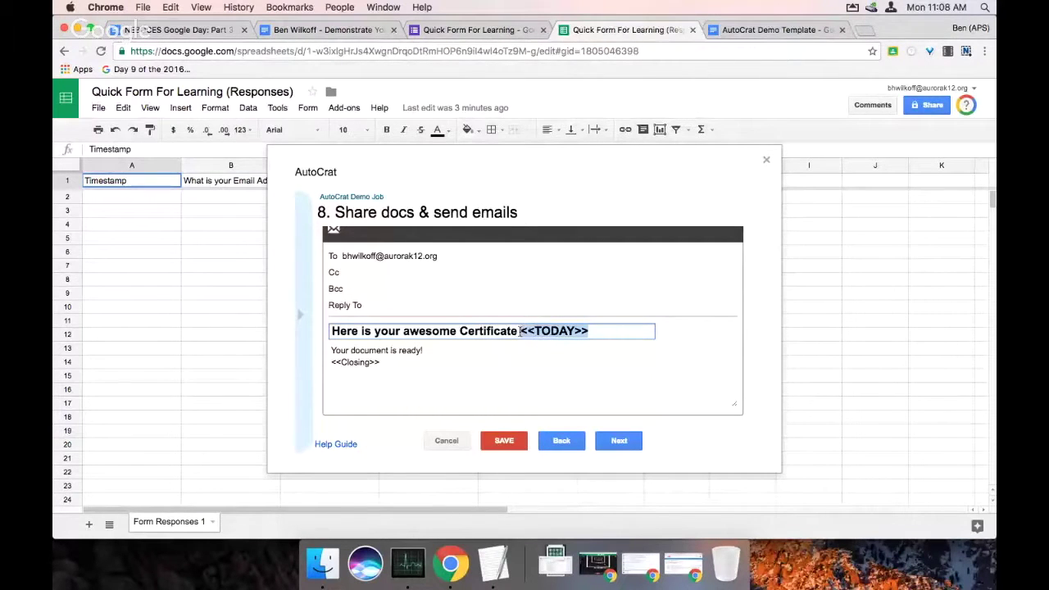
type("that was ")
type("m")
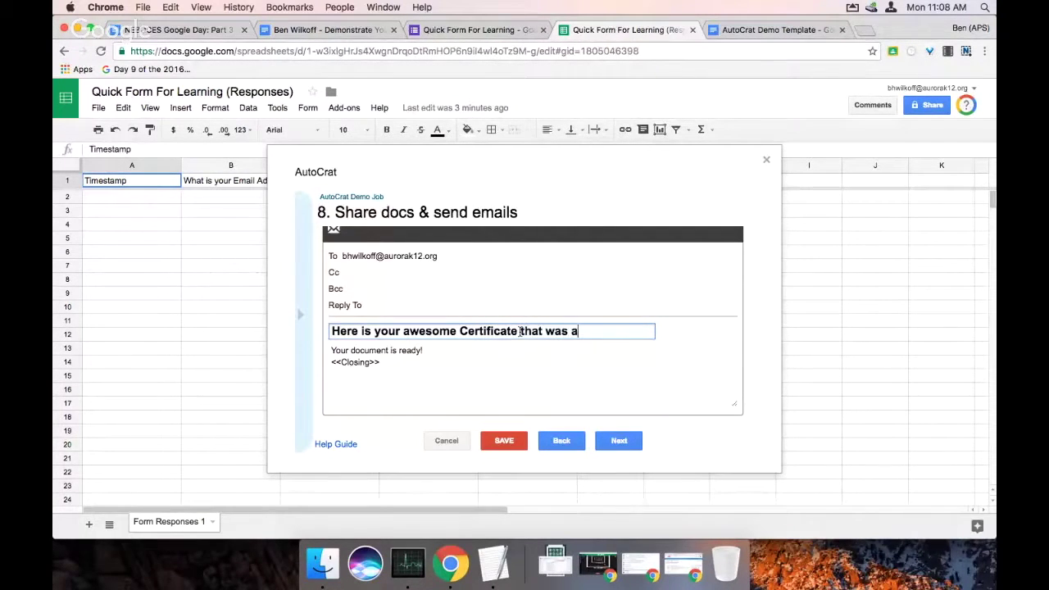
type("ade <<TODAY>>")
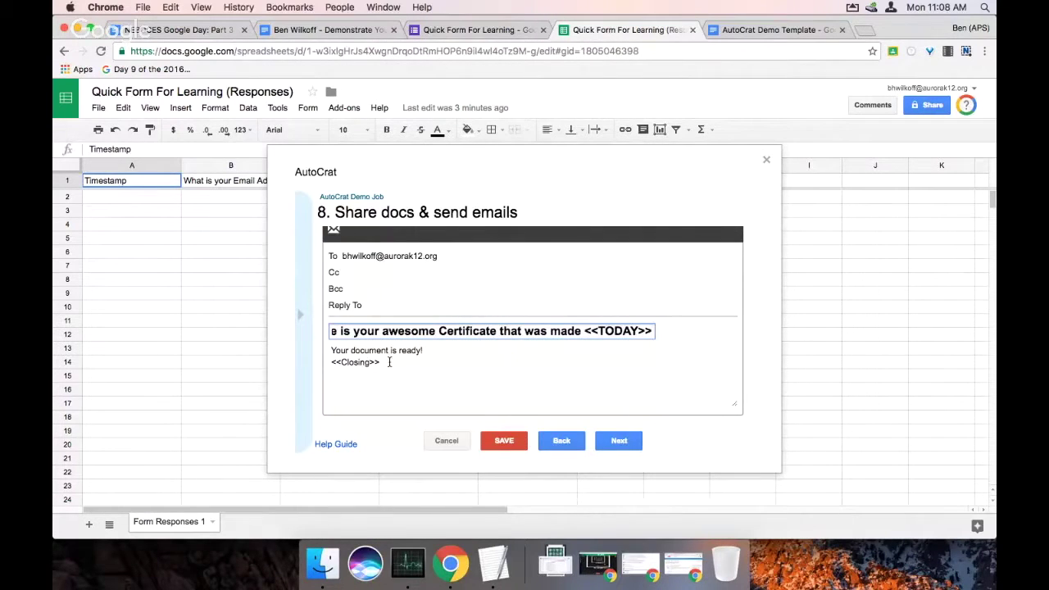
left_click_drag(392, 362, 328, 361)
Step: Remove <<Closing>> from the email body and enable running the job on form submission
key("BackSpace")
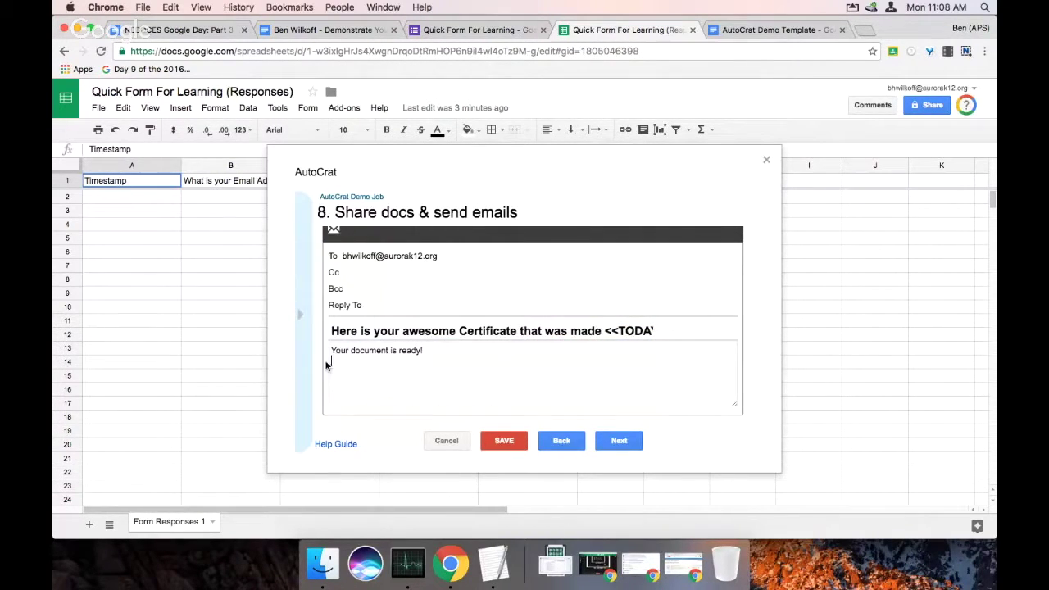
left_click(616, 441)
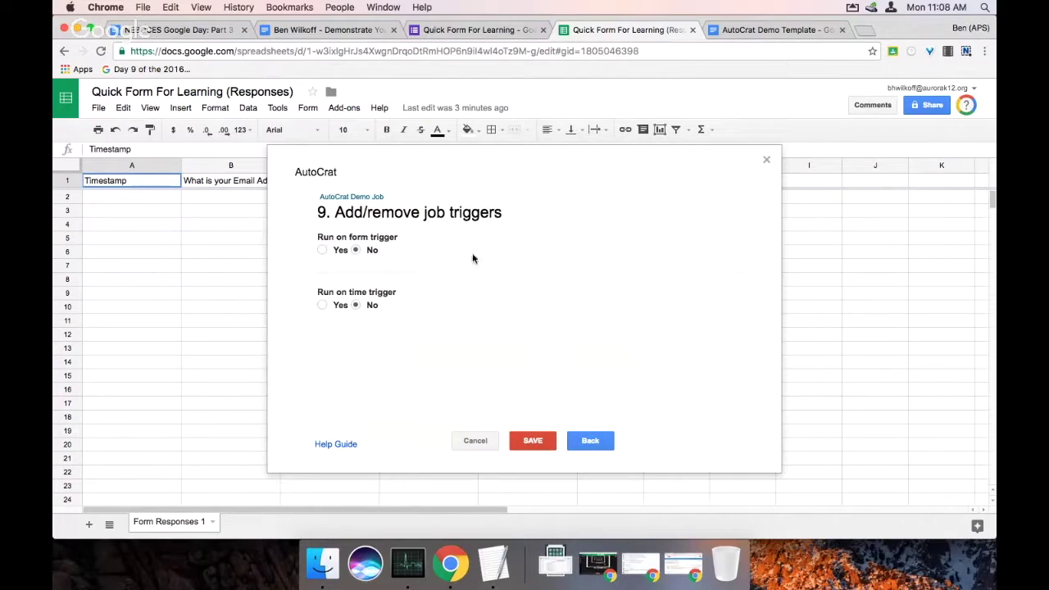
left_click(322, 250)
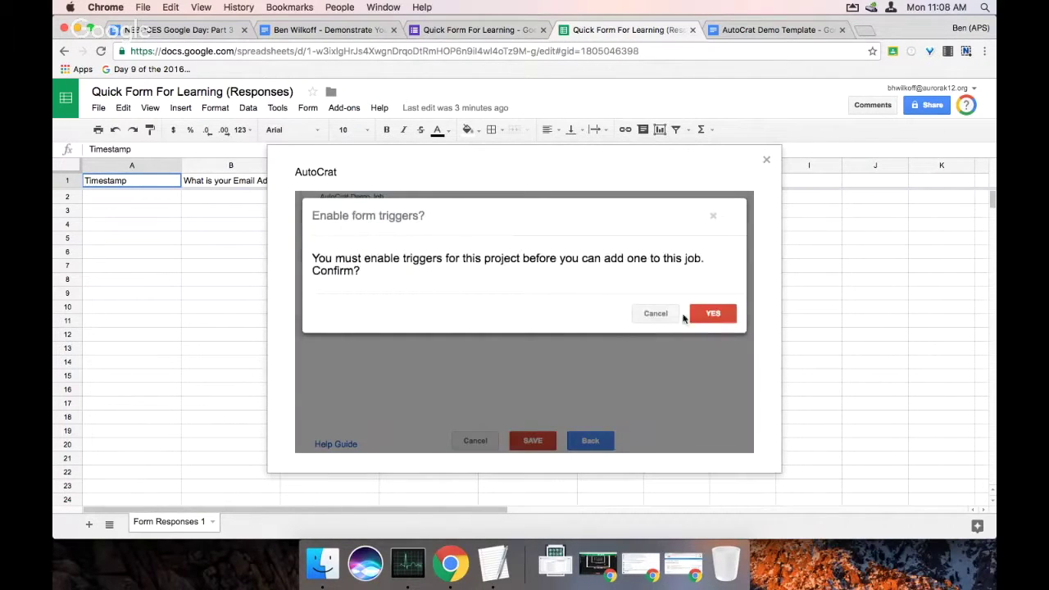
left_click(708, 315)
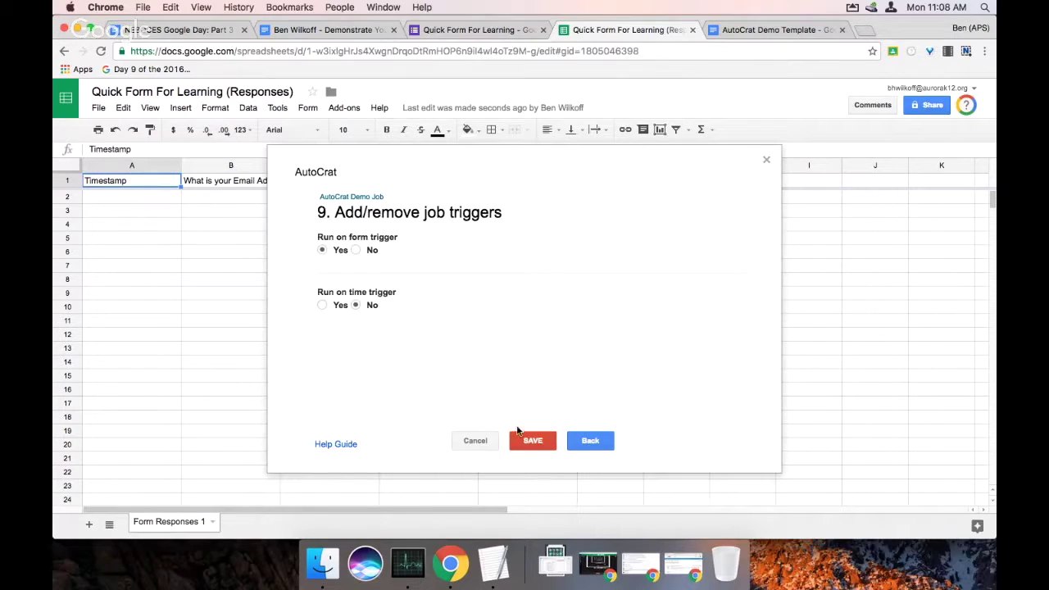
left_click(589, 441)
Step: Replace the email recipient with the <<What is your Email Address?>> tag
scroll(449, 351, "down", 4)
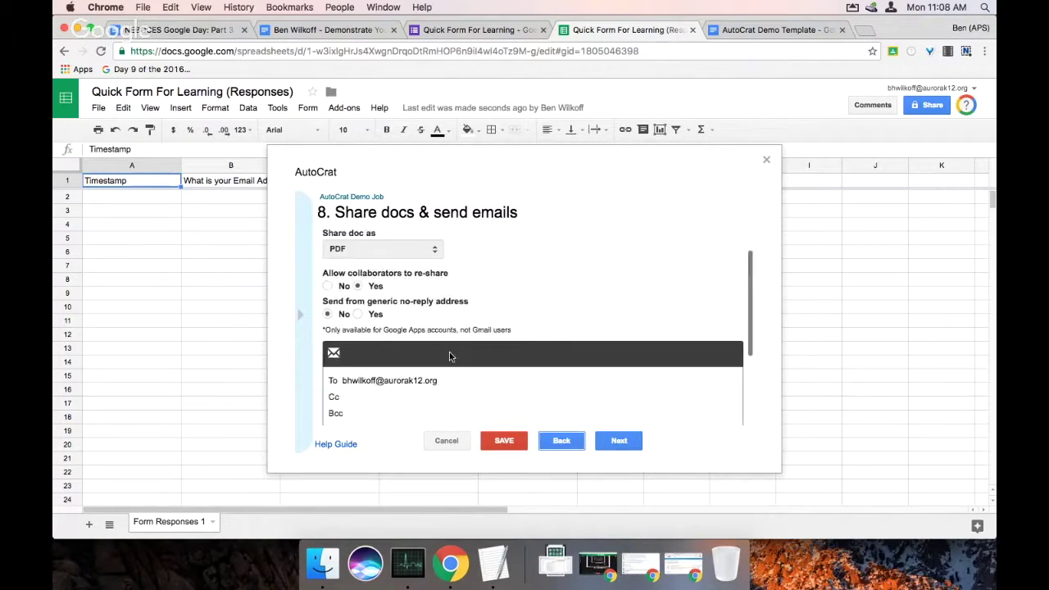
left_click(440, 291)
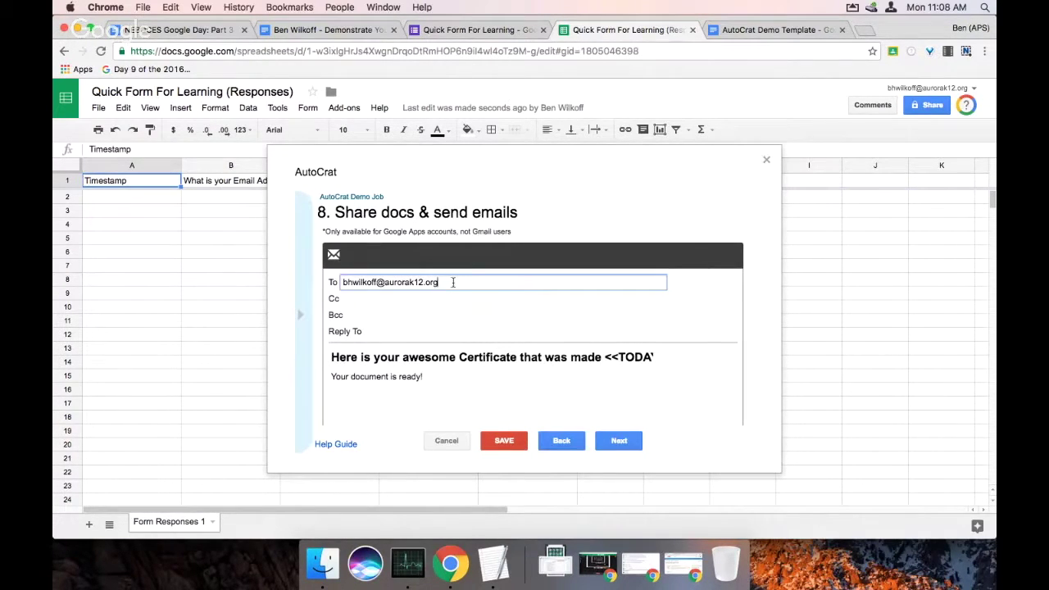
left_click_drag(453, 284, 327, 285)
key("BackSpace")
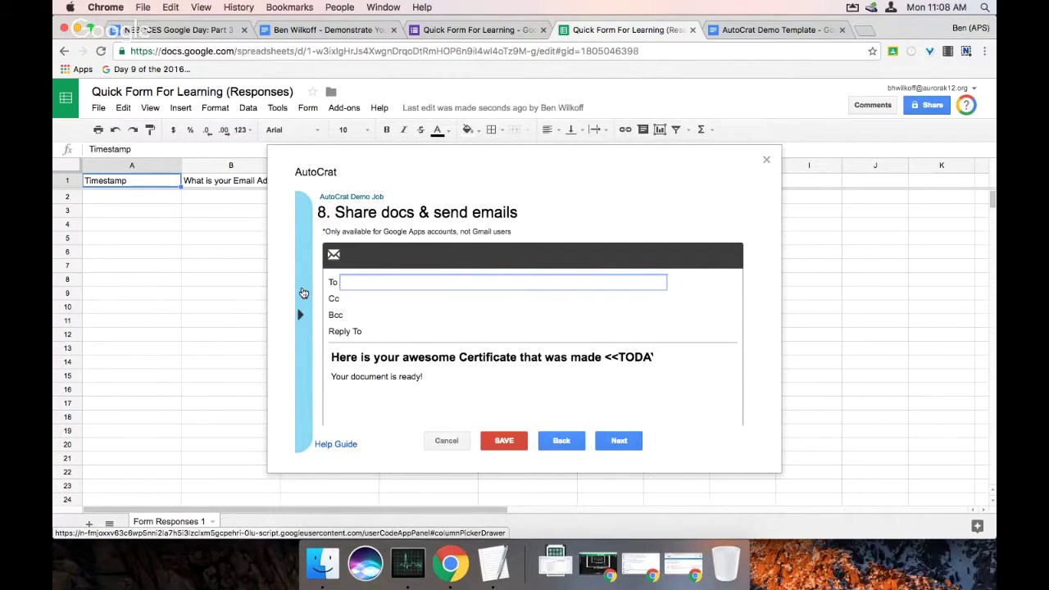
left_click(302, 295)
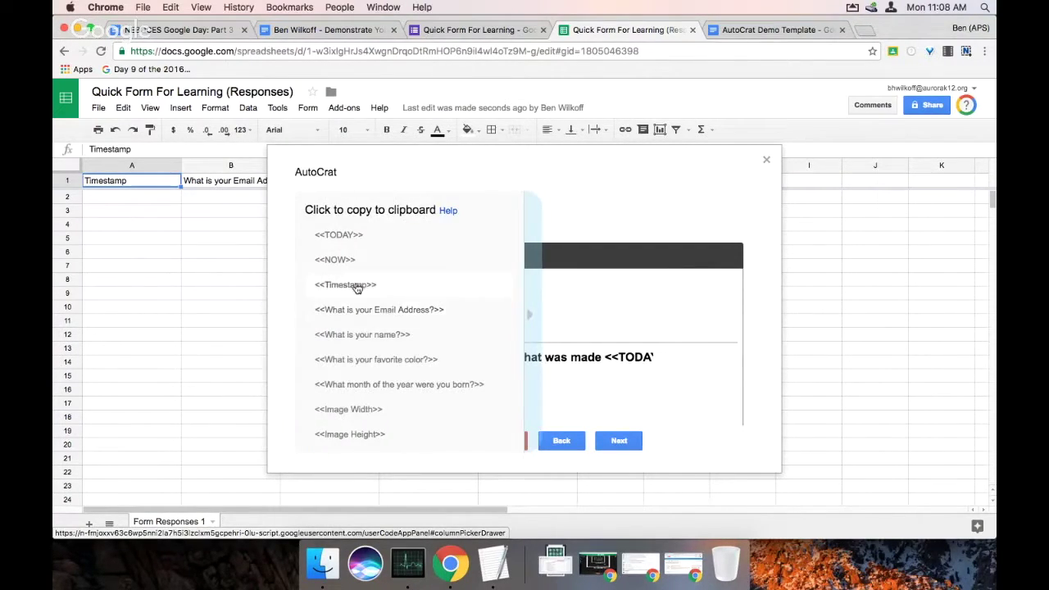
left_click(418, 314)
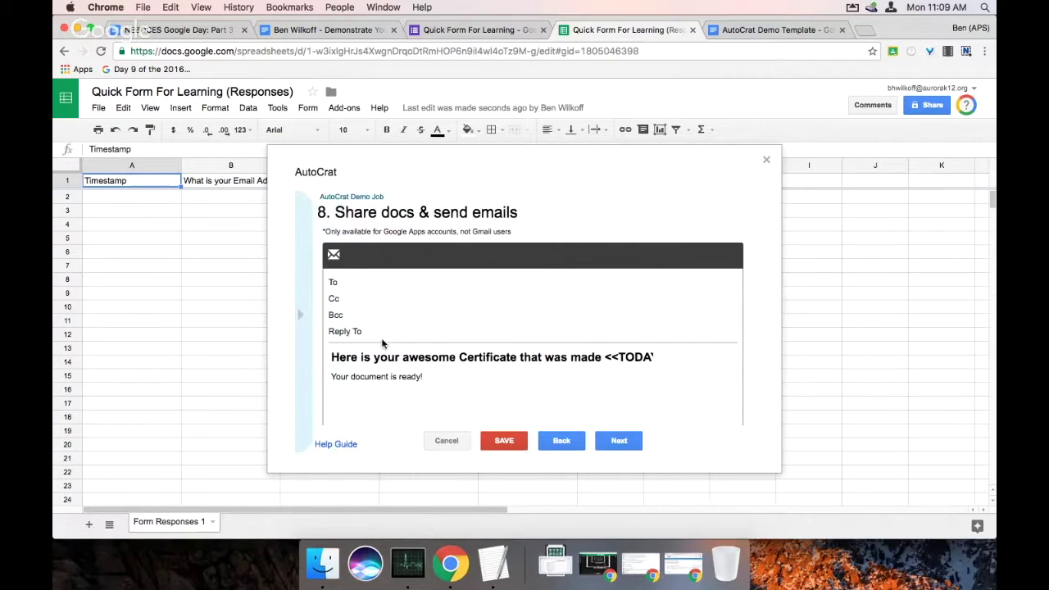
left_click(358, 284)
type("<<What is your Email Address?>>")
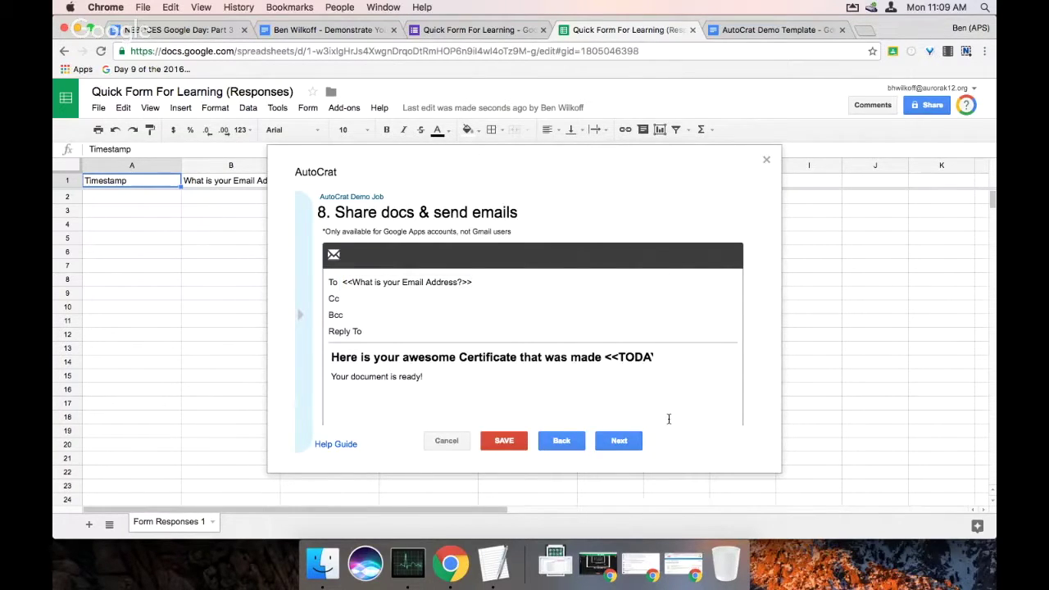
Step: Save the AutoCrat Demo Job and close the autoCrat window
left_click(620, 443)
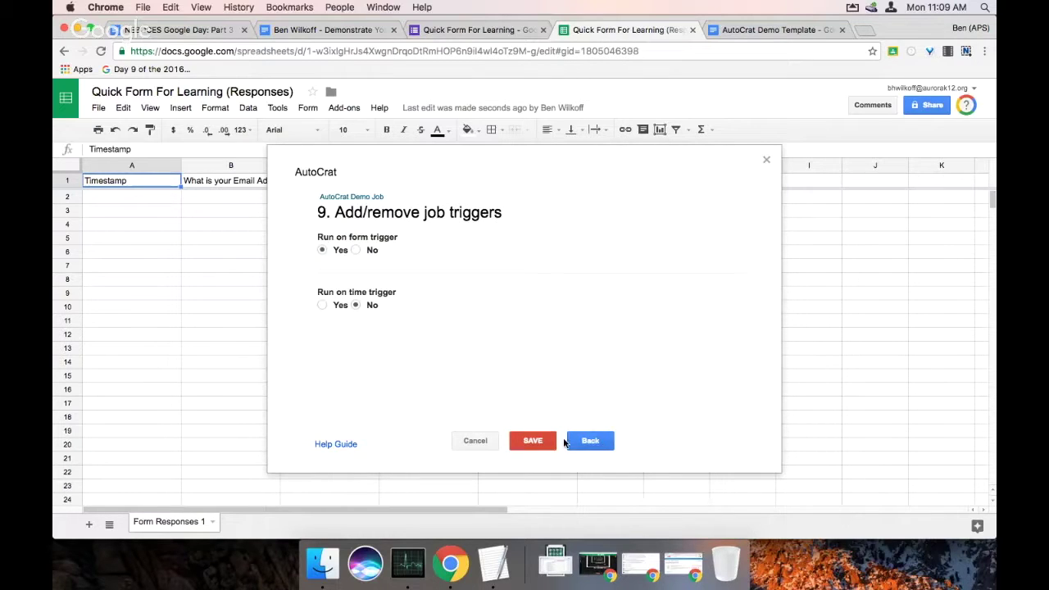
left_click(515, 441)
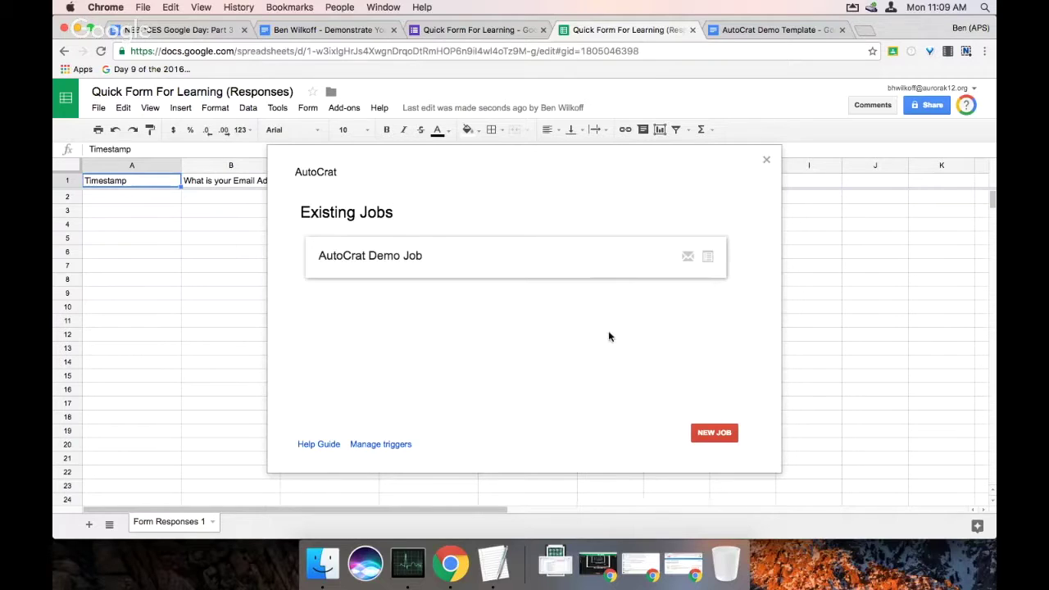
left_click(767, 159)
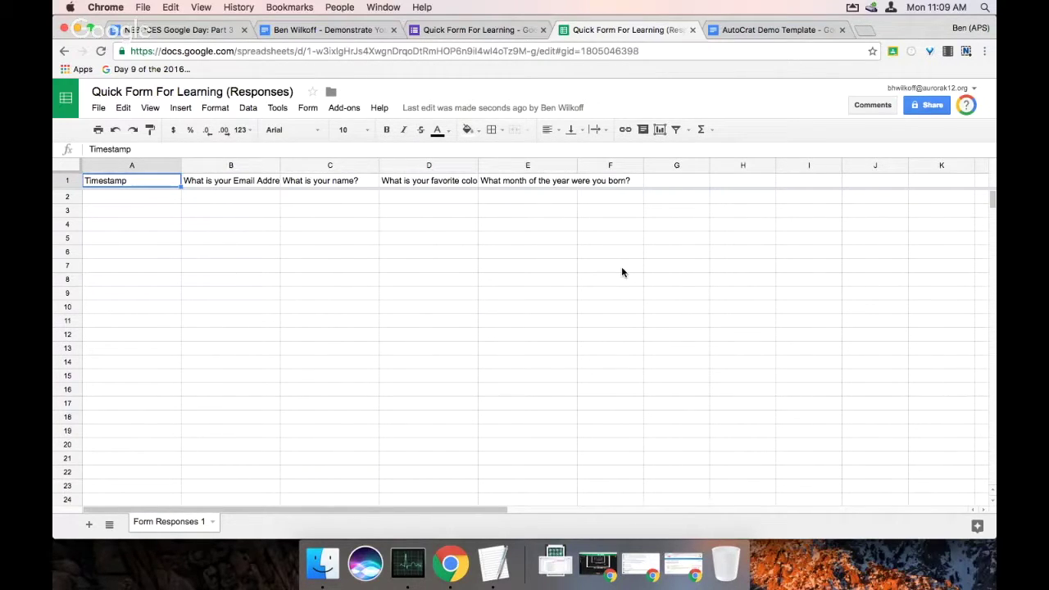
Step: Preview the live form and enter the respondent's email address and name
left_click(479, 29)
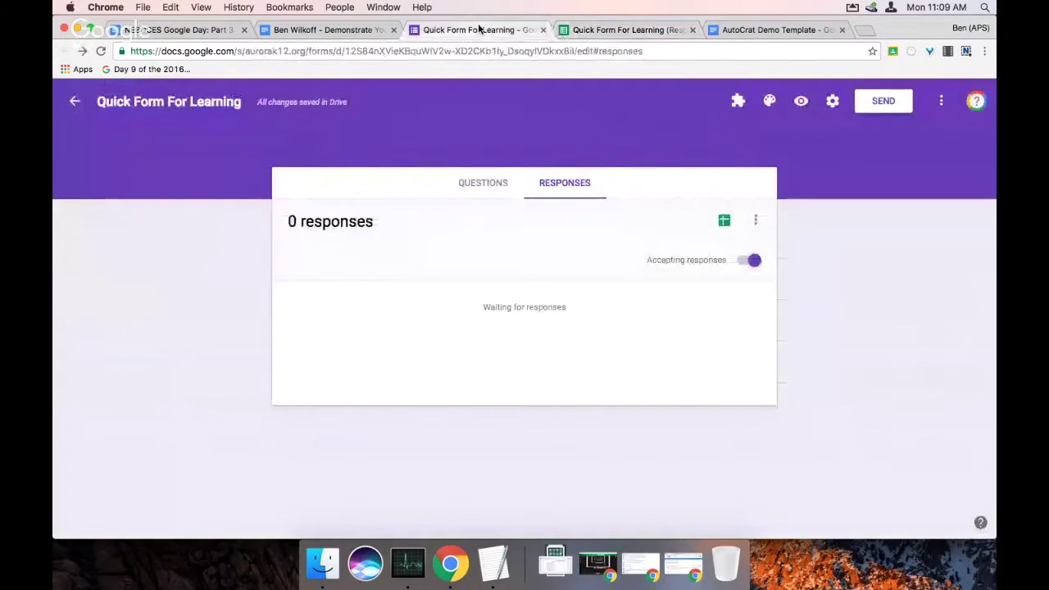
left_click(796, 104)
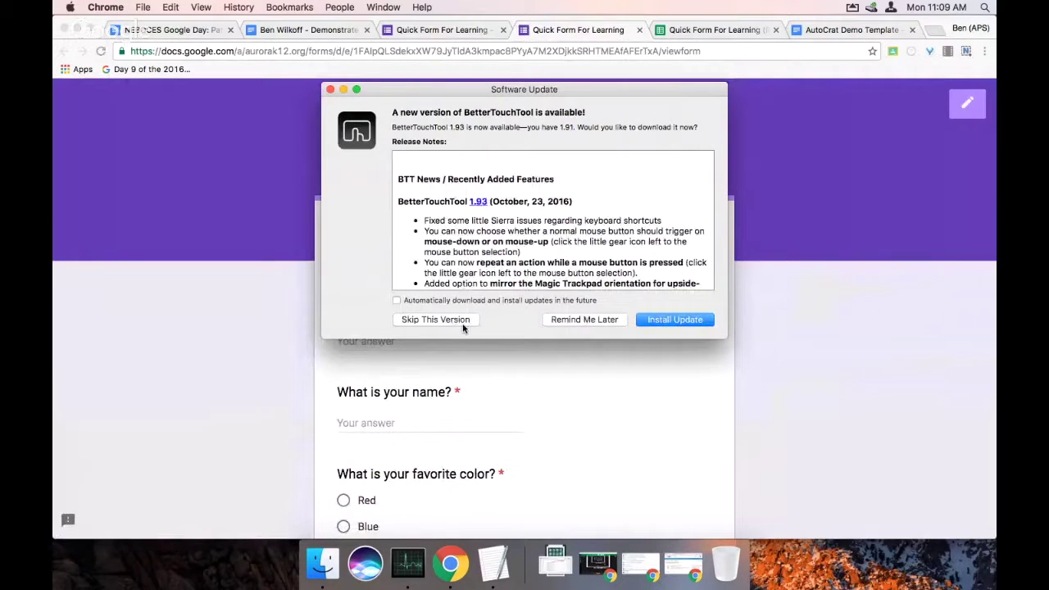
left_click(462, 323)
scroll(625, 263, "down", 3)
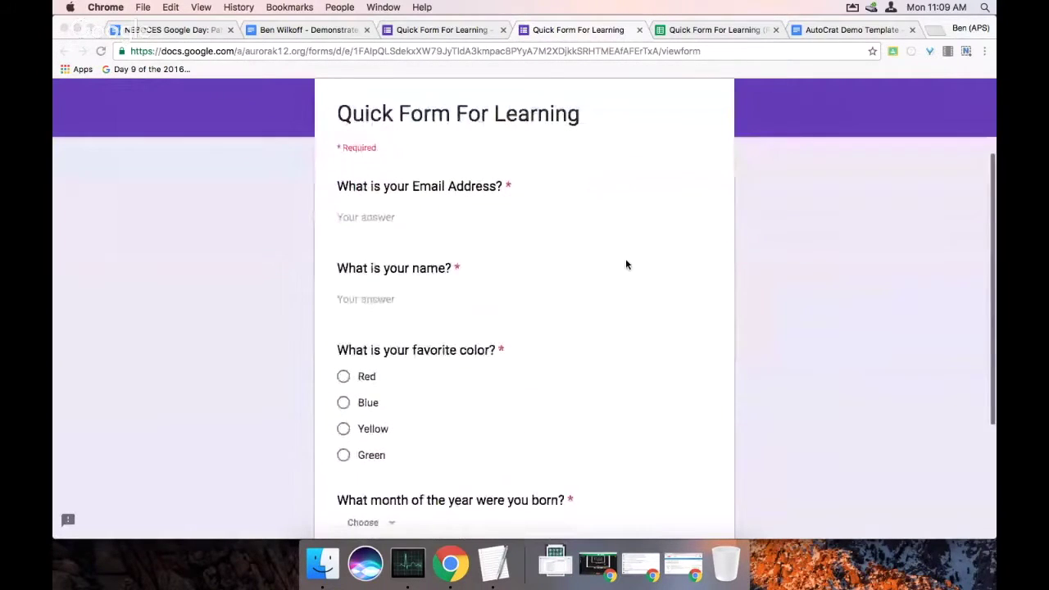
left_click(416, 223)
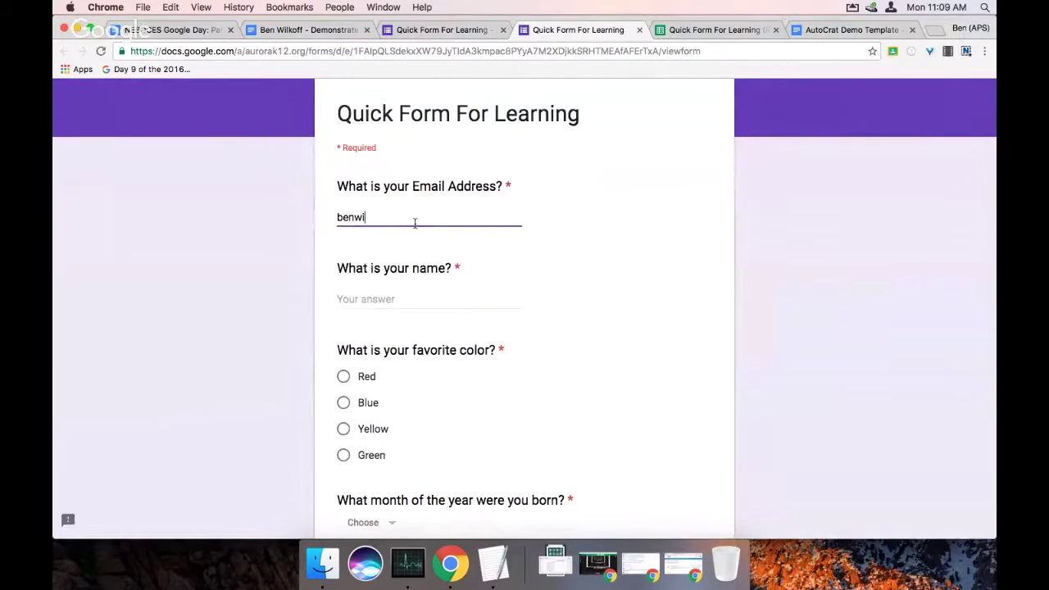
key("Tab")
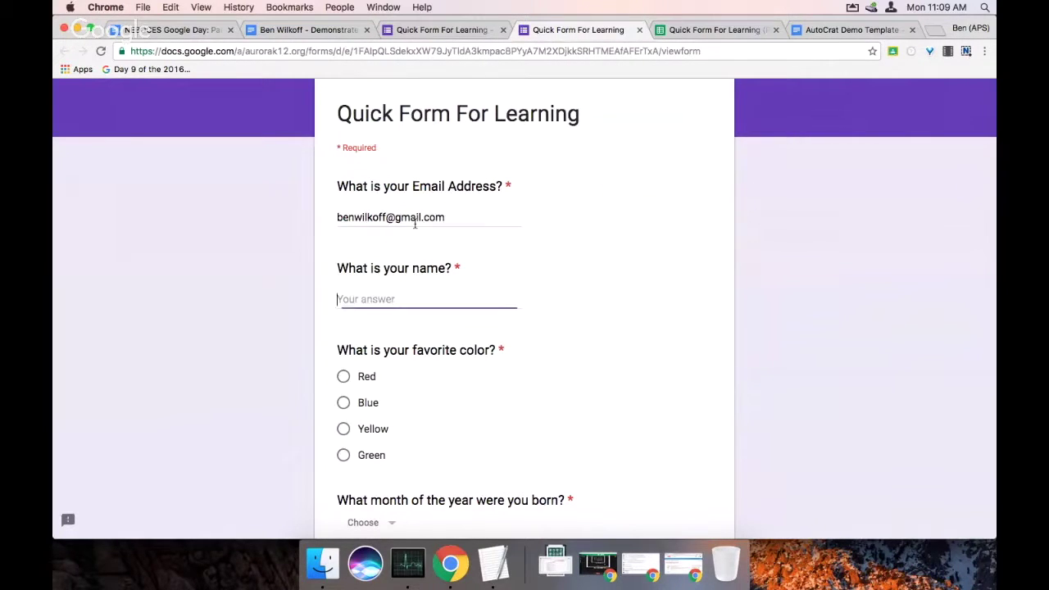
Step: Answer Blue and birth month 3, submit, and view the responses spreadsheet
scroll(361, 392, "down", 3)
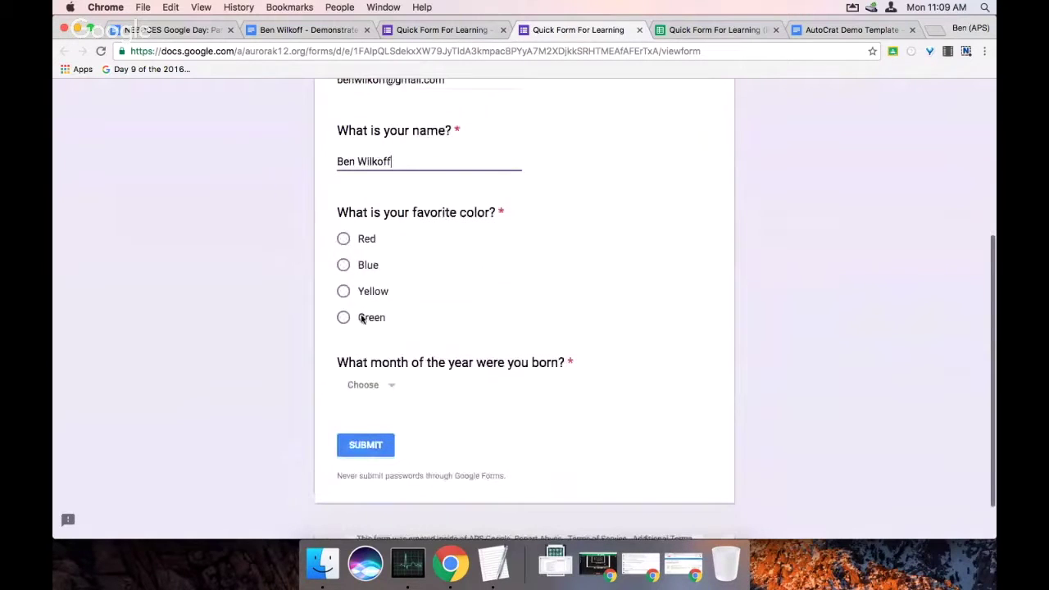
left_click(345, 265)
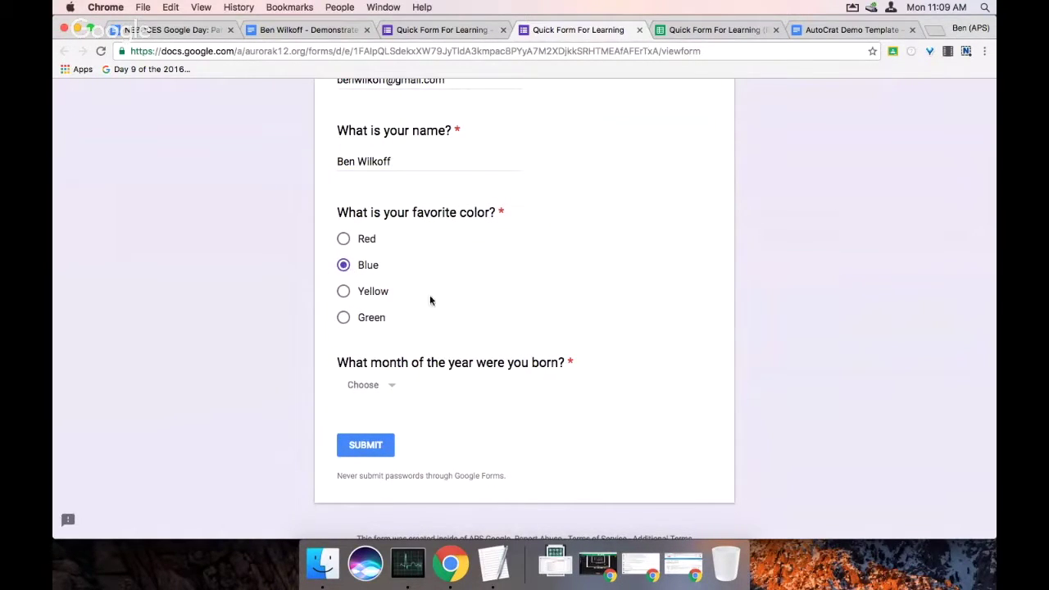
left_click(373, 386)
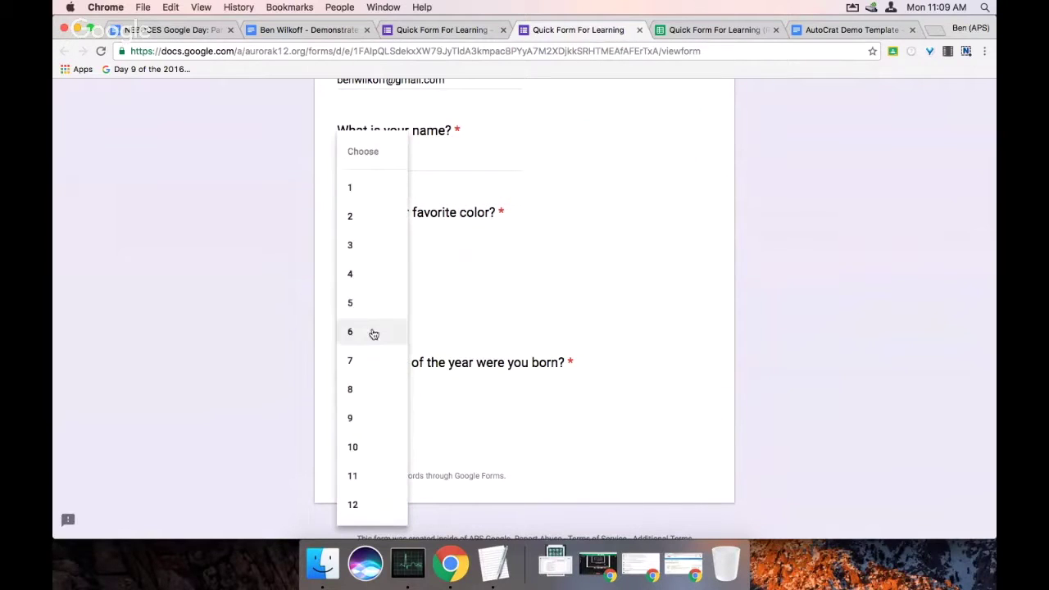
left_click(364, 243)
scroll(763, 348, "down", 2)
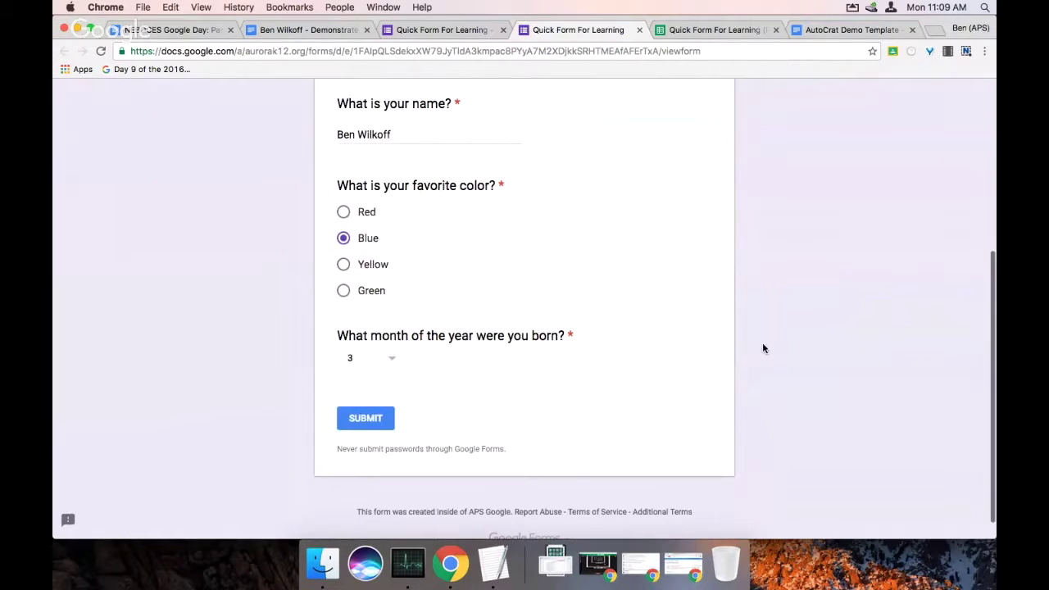
left_click(392, 424)
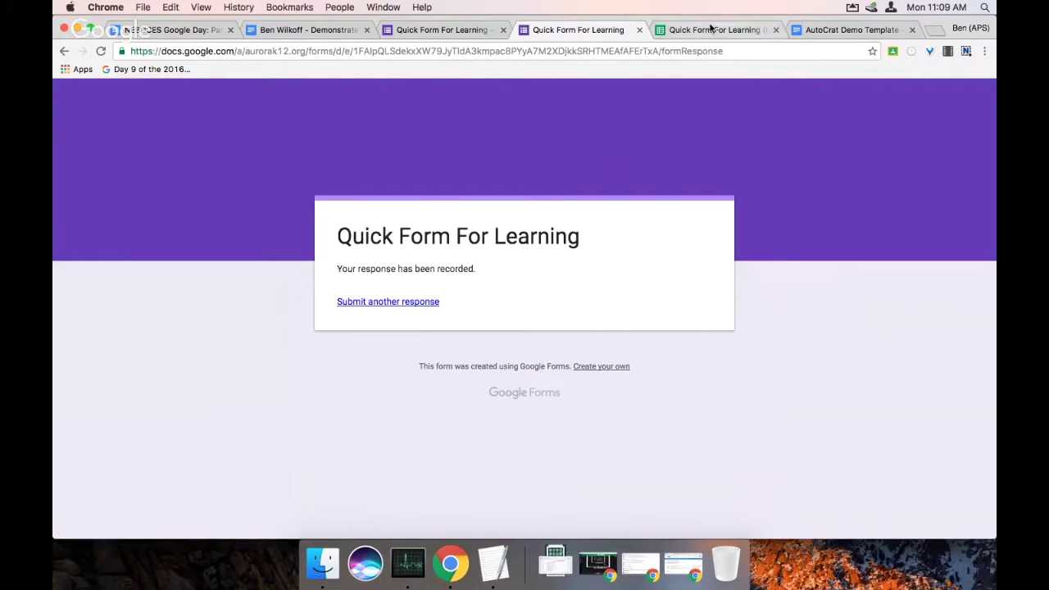
left_click(711, 30)
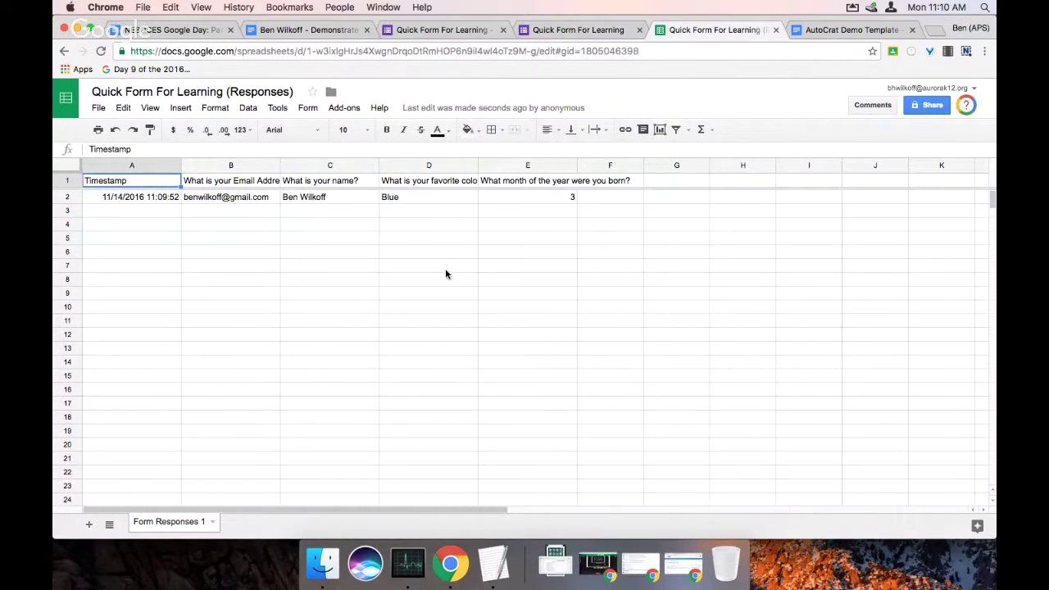
Step: Run the autoCrat merge job on the new response
left_click(343, 110)
mouse_move(353, 131)
left_click(522, 134)
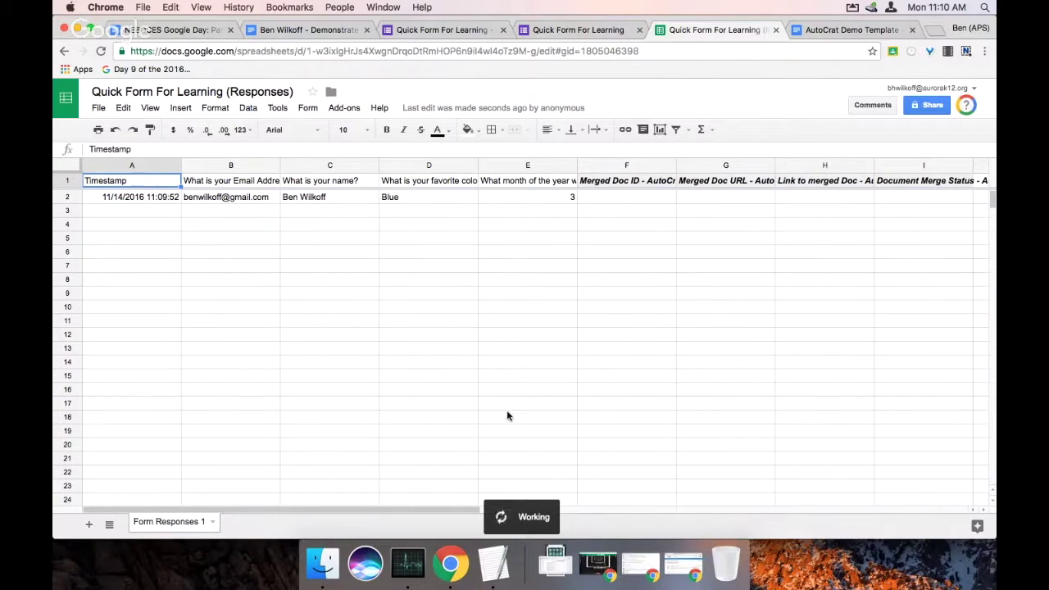
left_click(763, 160)
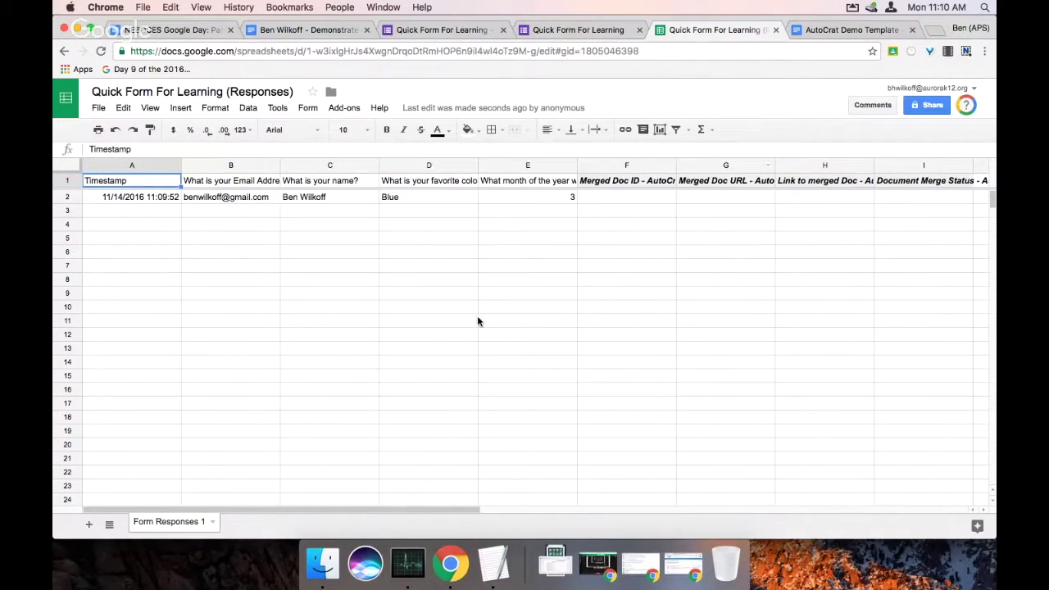
Step: Open the generated certificate from the merge link column
scroll(478, 321, "right", 2)
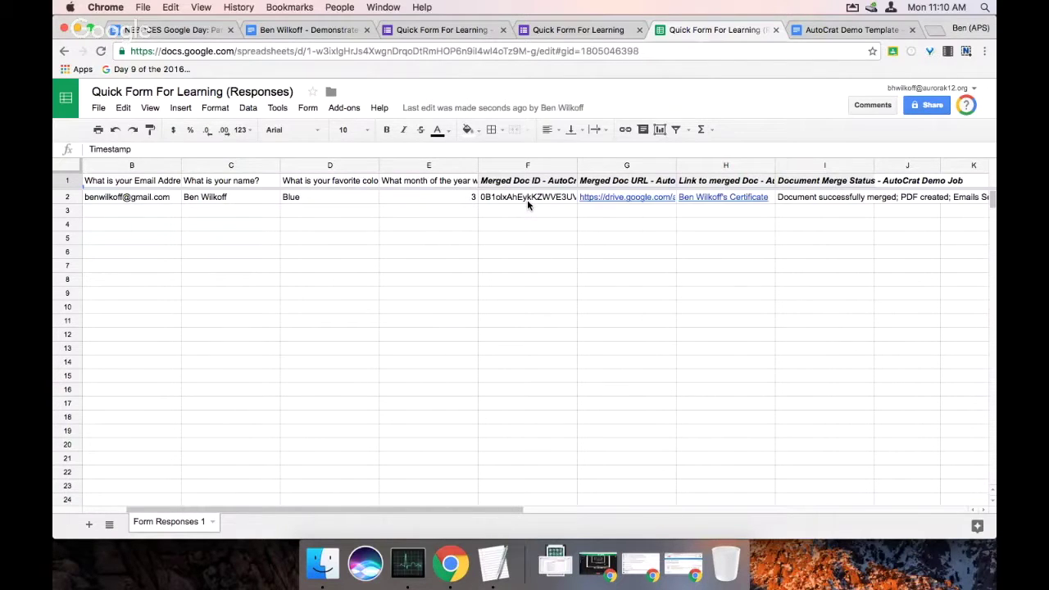
scroll(541, 217, "right", 3)
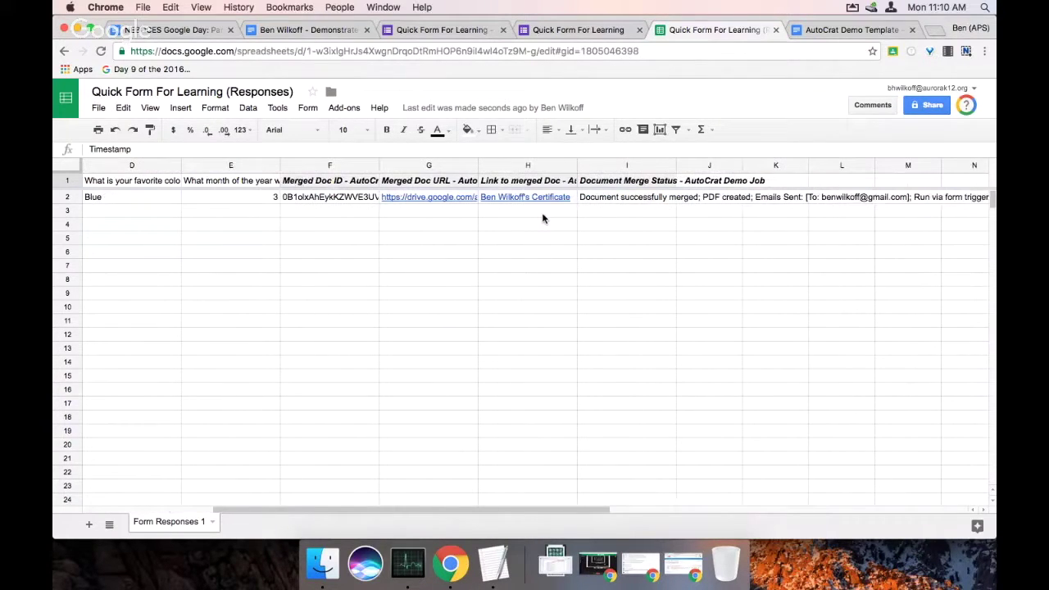
left_click(528, 198)
left_click(541, 214)
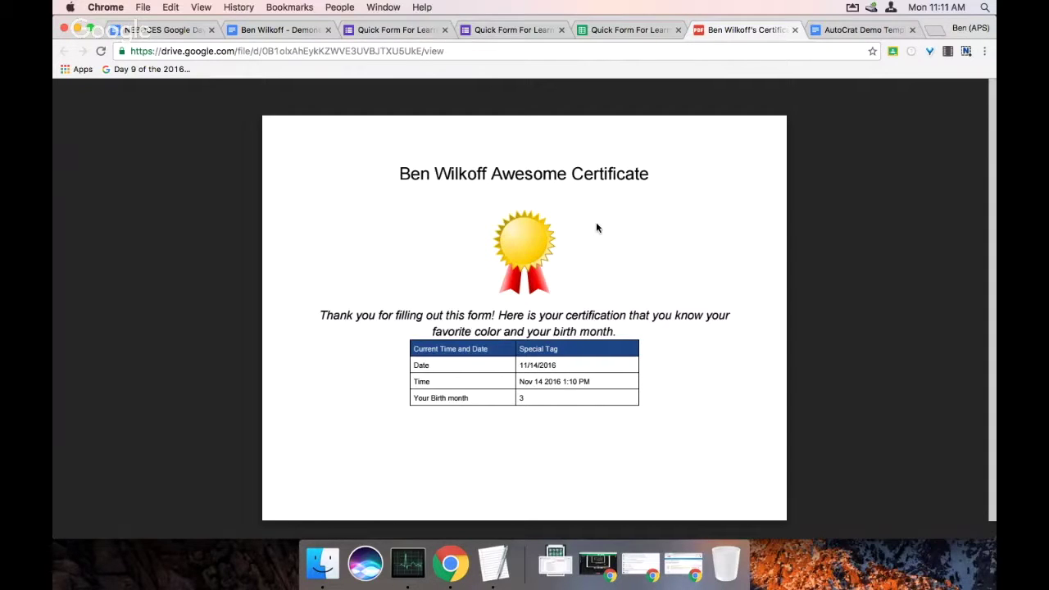
left_click(795, 31)
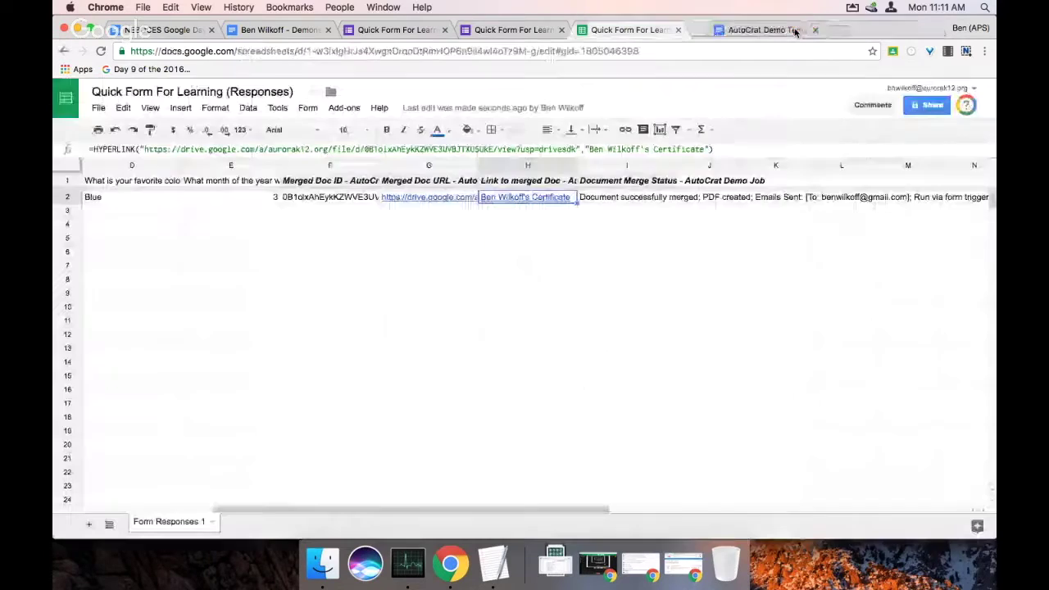
scroll(458, 289, "left", 3)
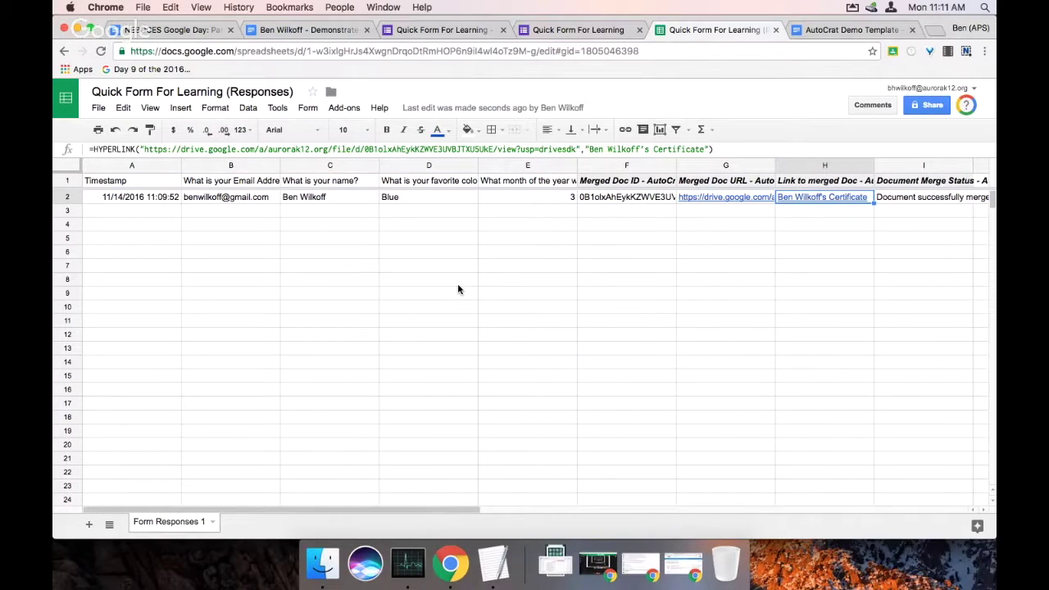
left_click(339, 30)
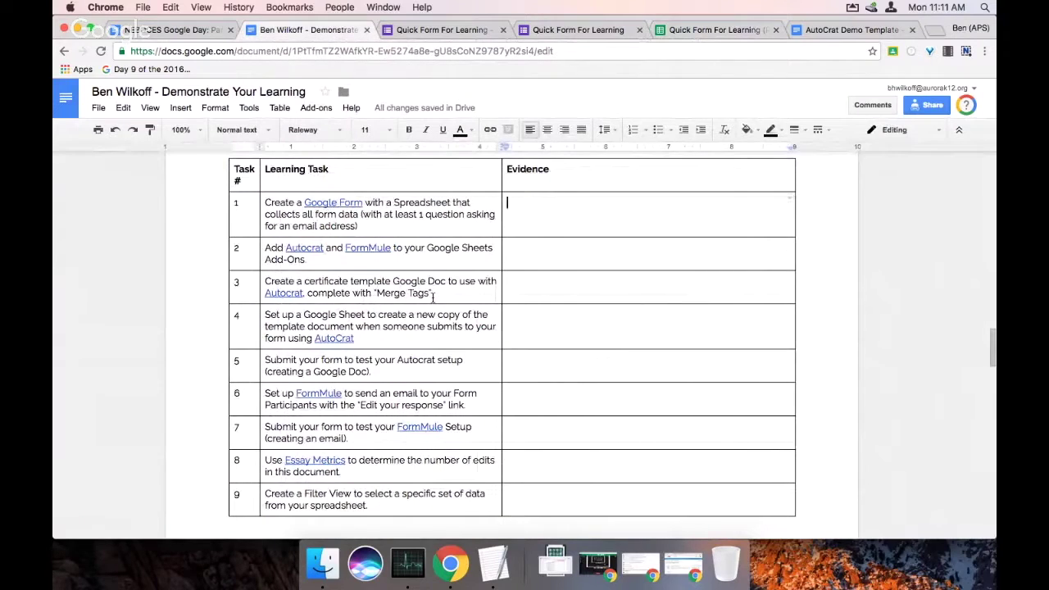
scroll(433, 296, "down", 2)
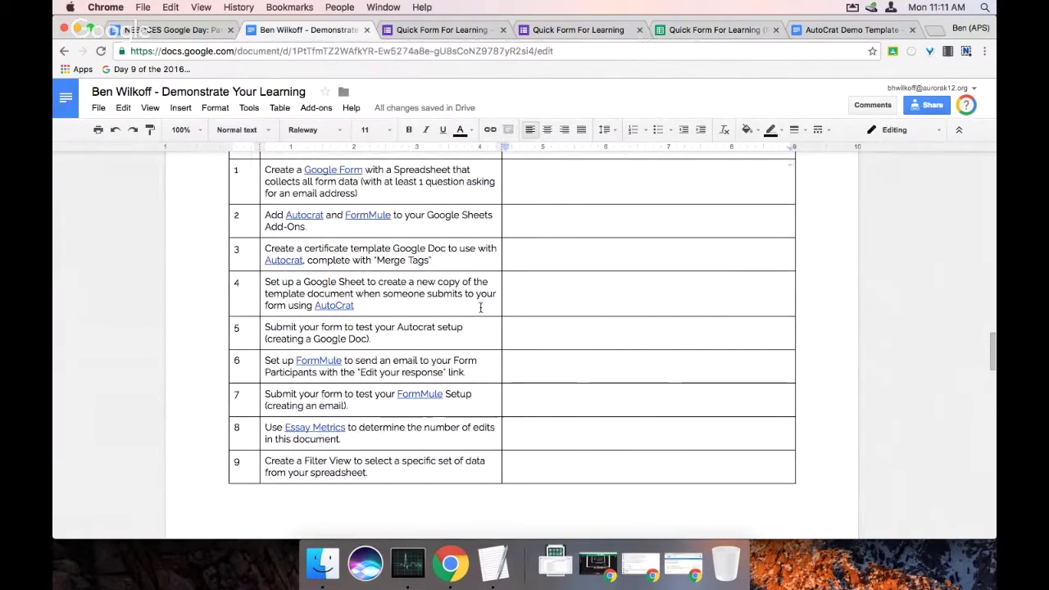
scroll(481, 307, "down", 1)
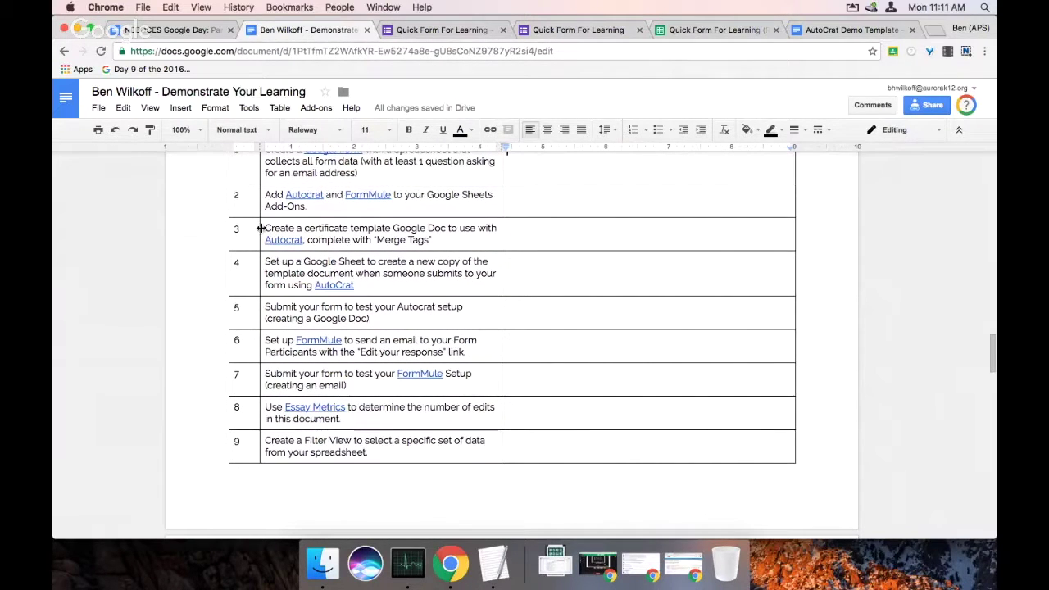
mouse_move(261, 227)
left_mouse_down()
mouse_move(274, 227)
mouse_move(256, 227)
left_mouse_up()
left_click(381, 285)
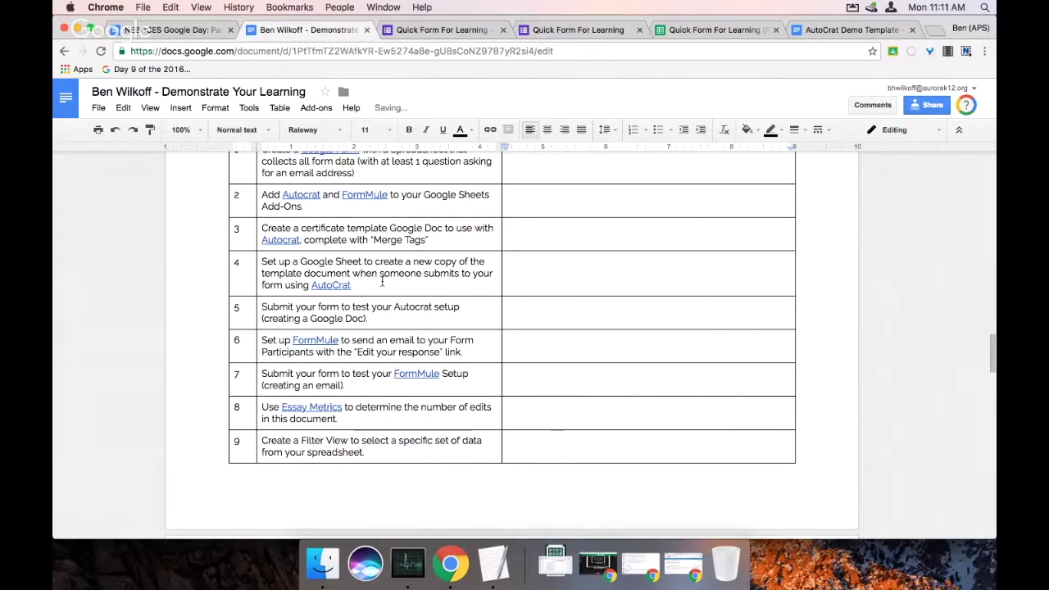
triple_click(381, 284)
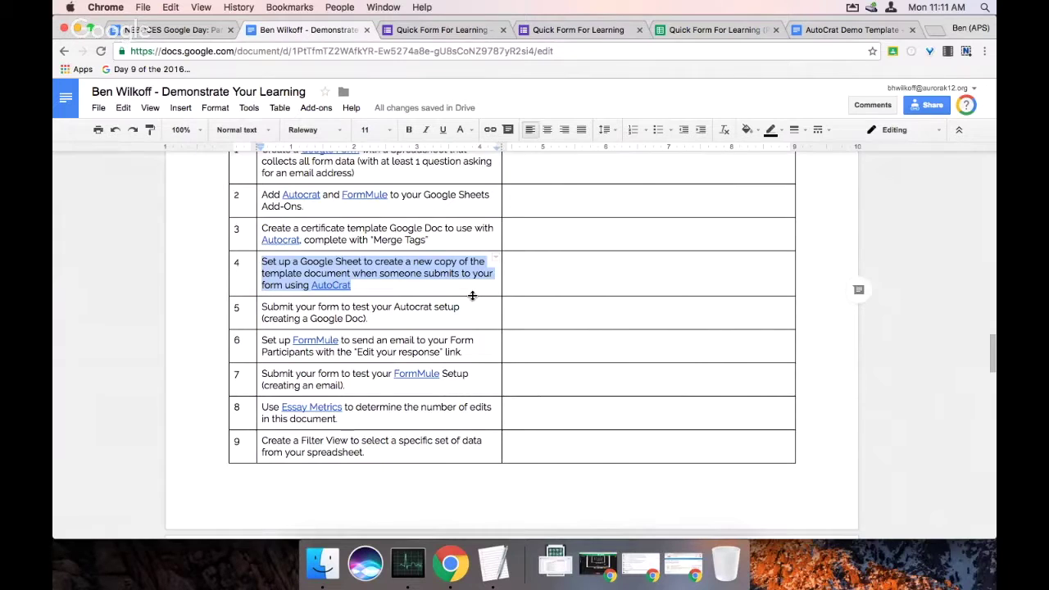
left_click(415, 321)
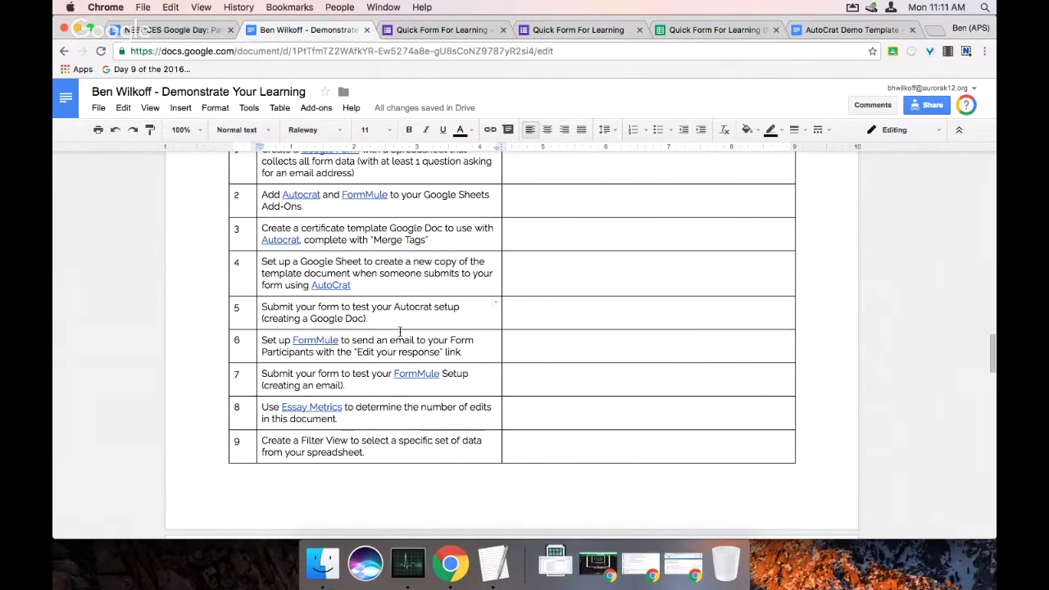
scroll(401, 327, "down", 3)
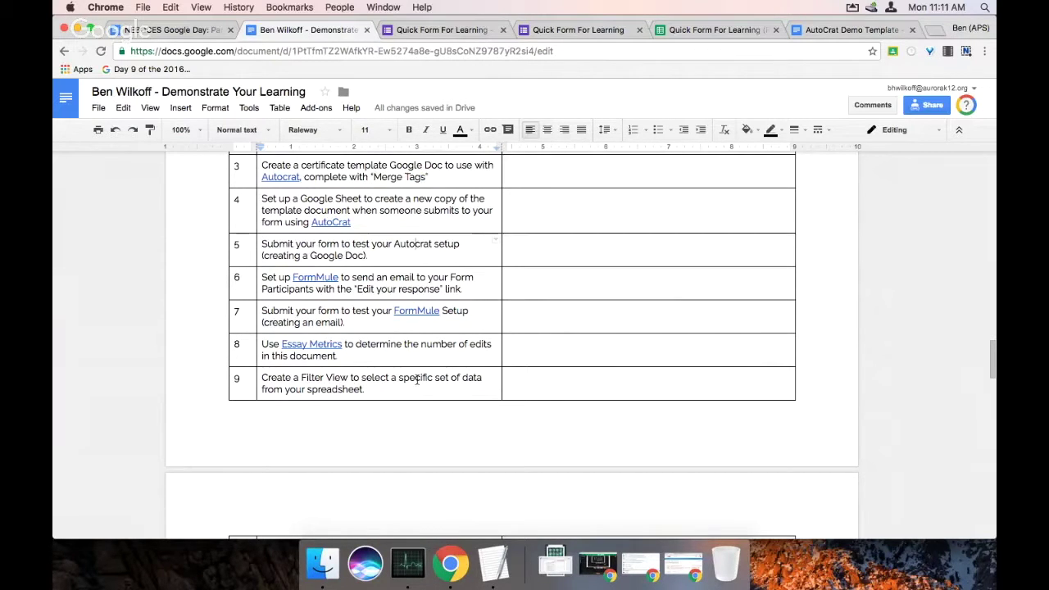
scroll(416, 378, "down", 2)
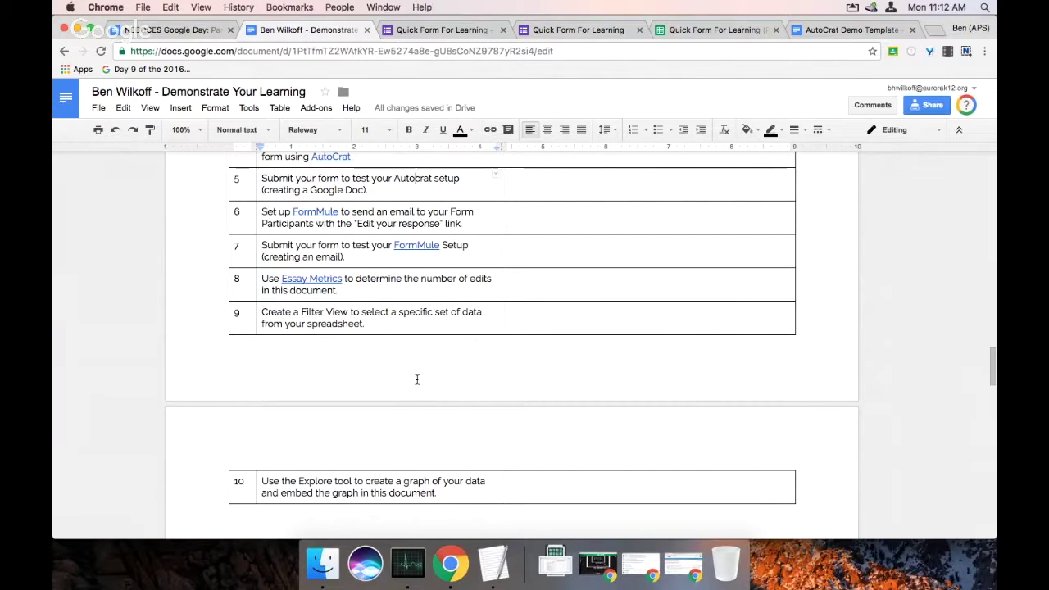
scroll(416, 379, "up", 5)
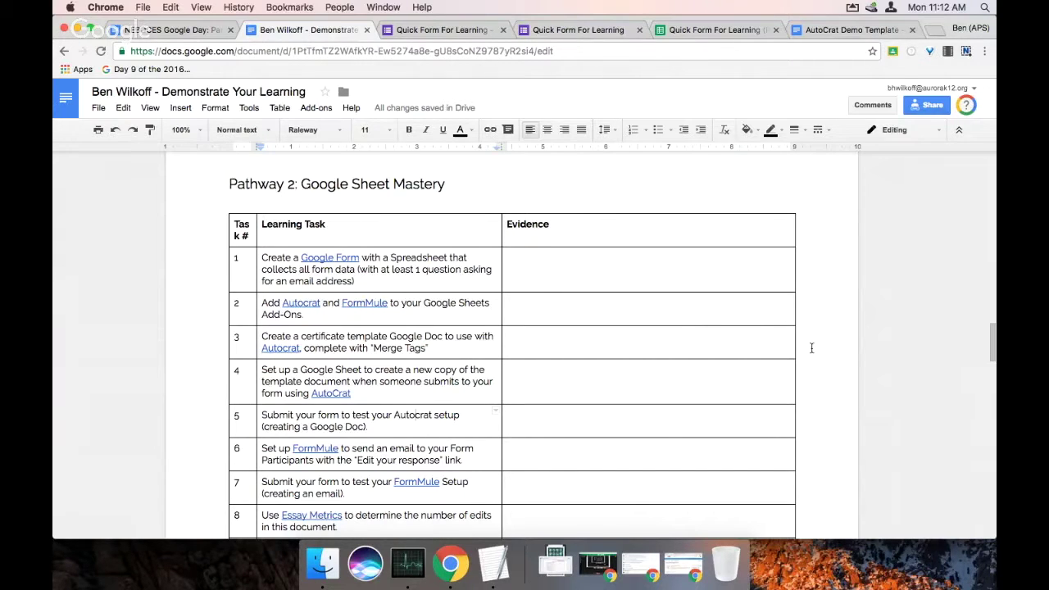
scroll(812, 349, "down", 1)
scroll(811, 348, "down", 10)
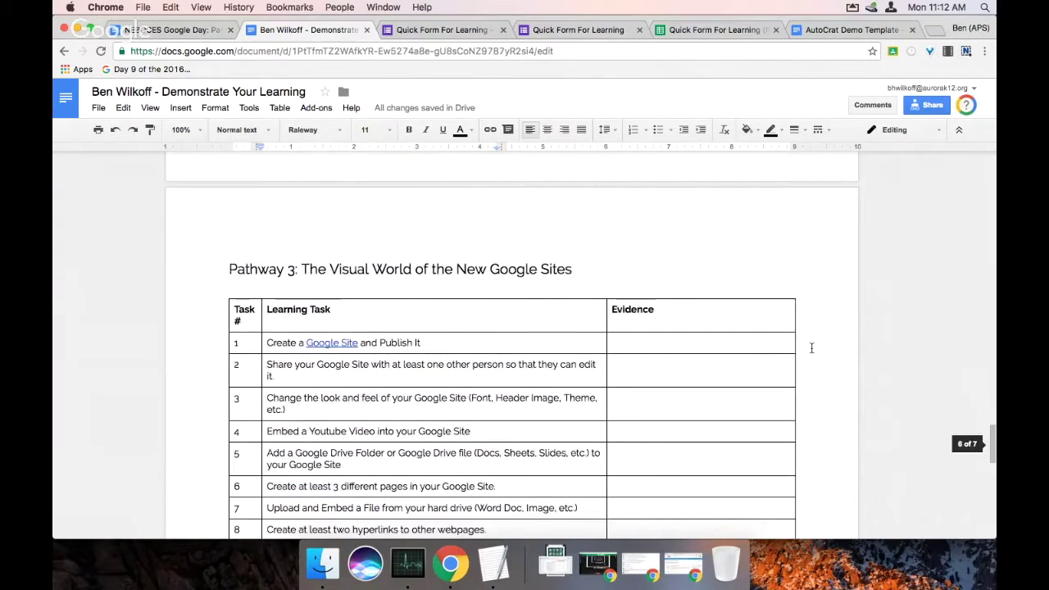
scroll(811, 348, "down", 3)
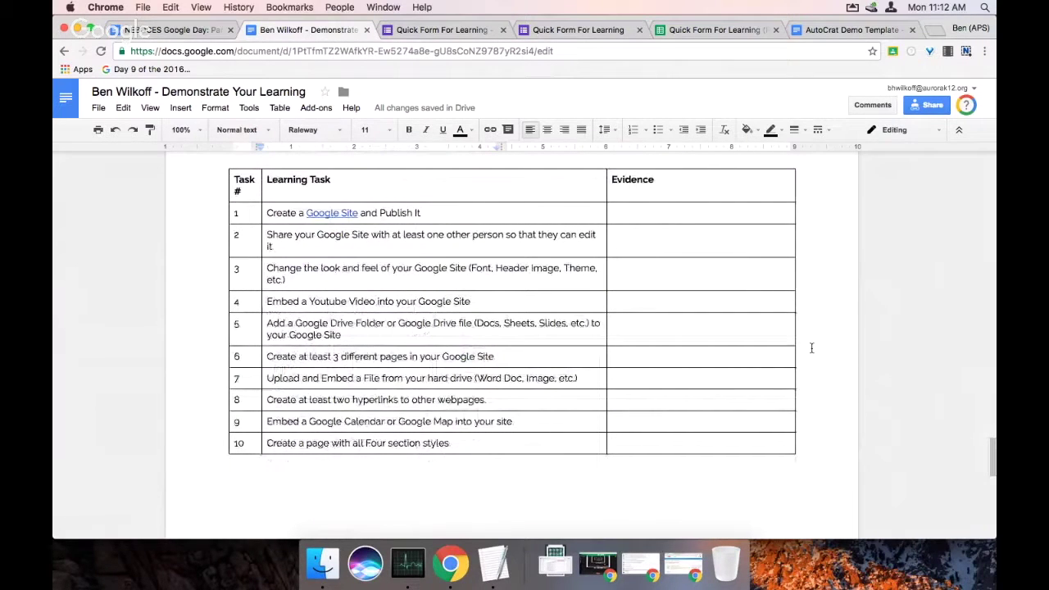
scroll(811, 348, "up", 10)
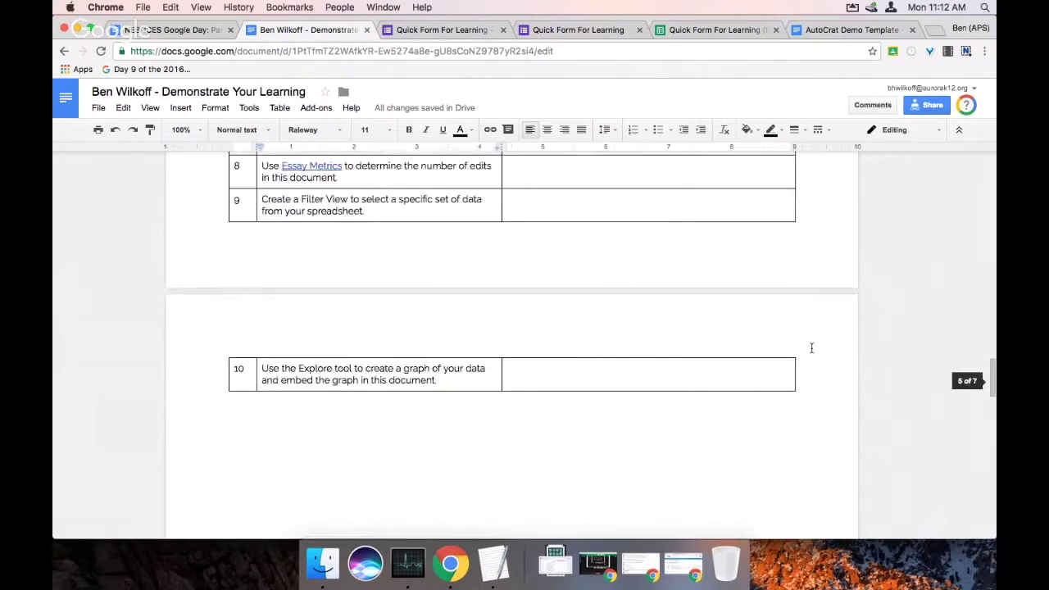
scroll(811, 348, "up", 6)
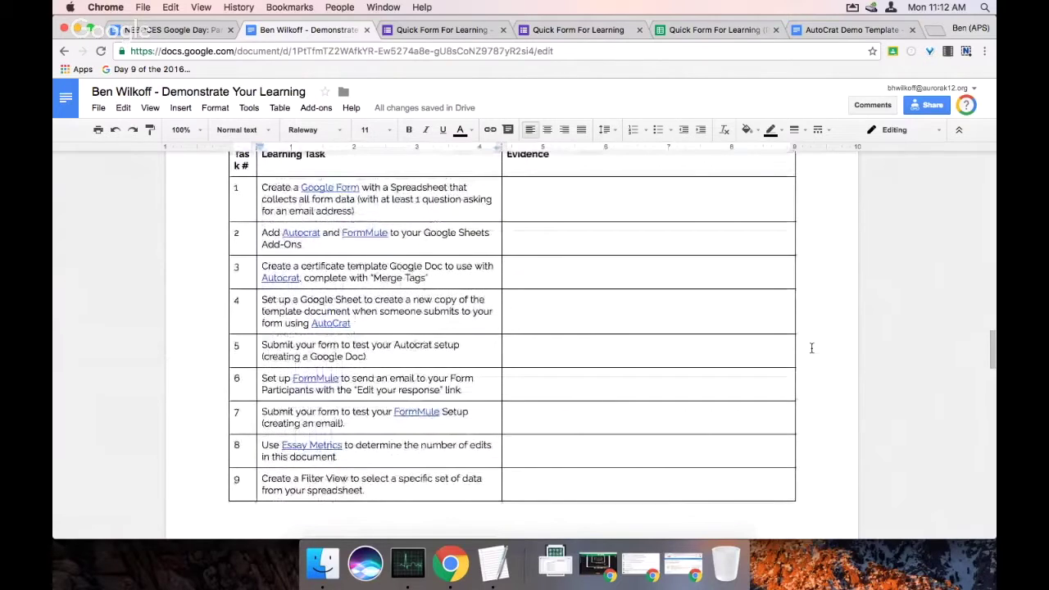
scroll(811, 348, "up", 1)
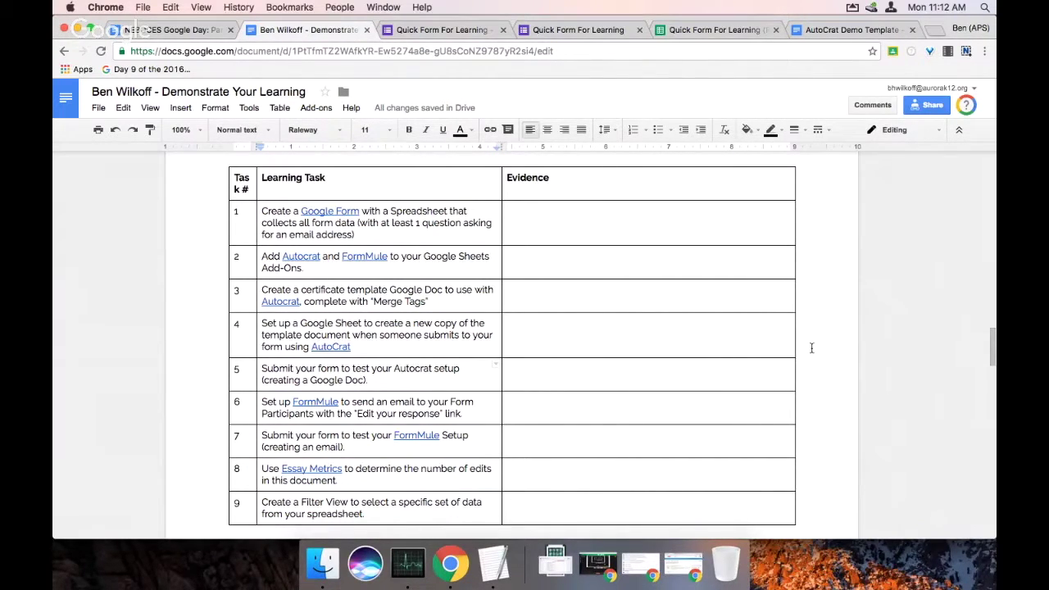
left_click(712, 29)
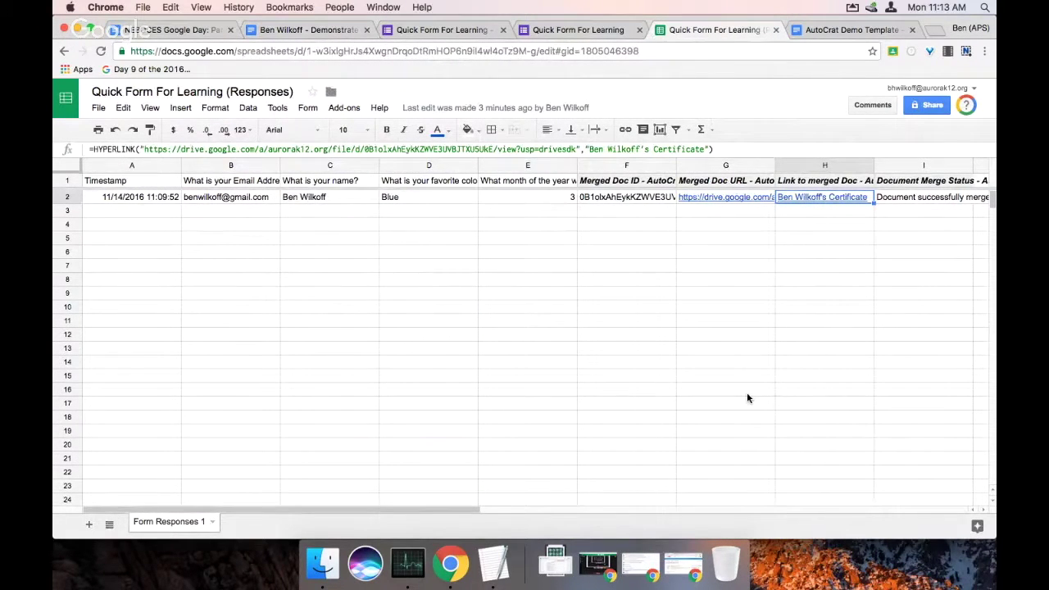
Step: Look over the AutoCrat Demo Template, then return to the Demonstrate Your Learning Purpose section
left_click(852, 30)
scroll(549, 338, "down", 1)
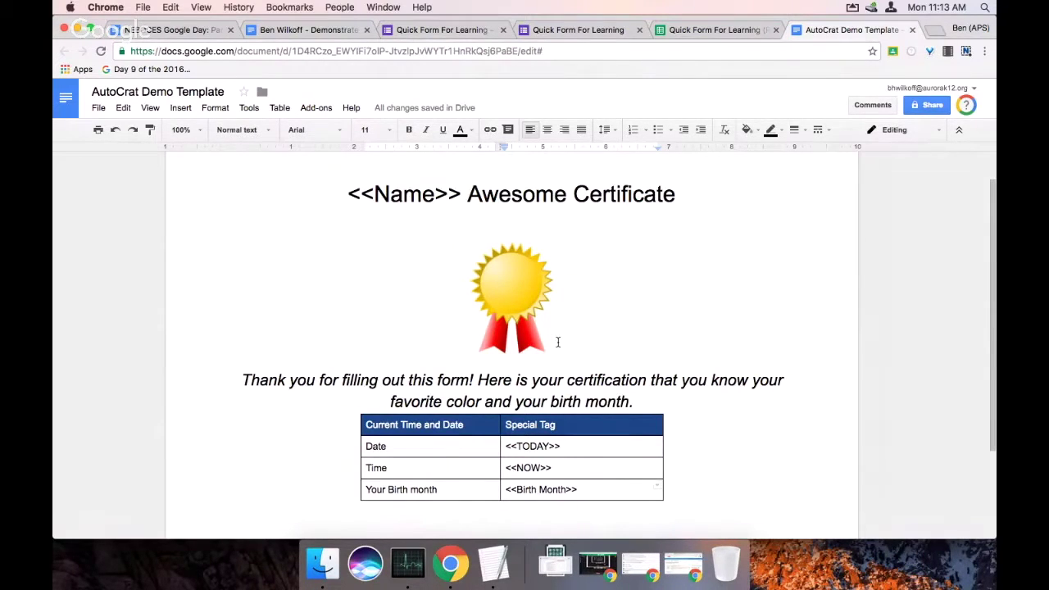
left_click(328, 30)
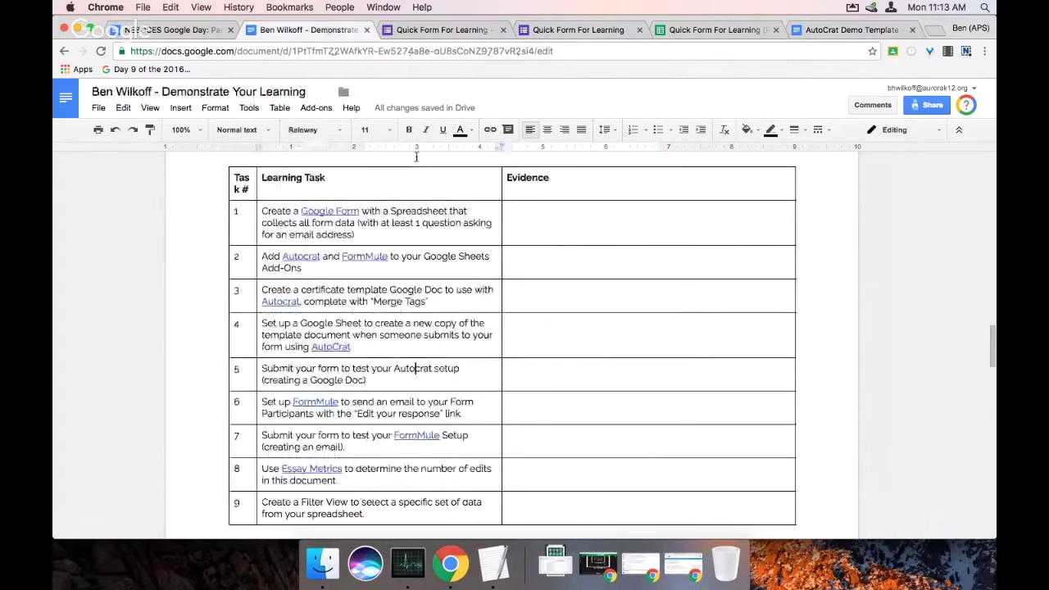
scroll(527, 293, "up", 3)
scroll(527, 293, "down", 3)
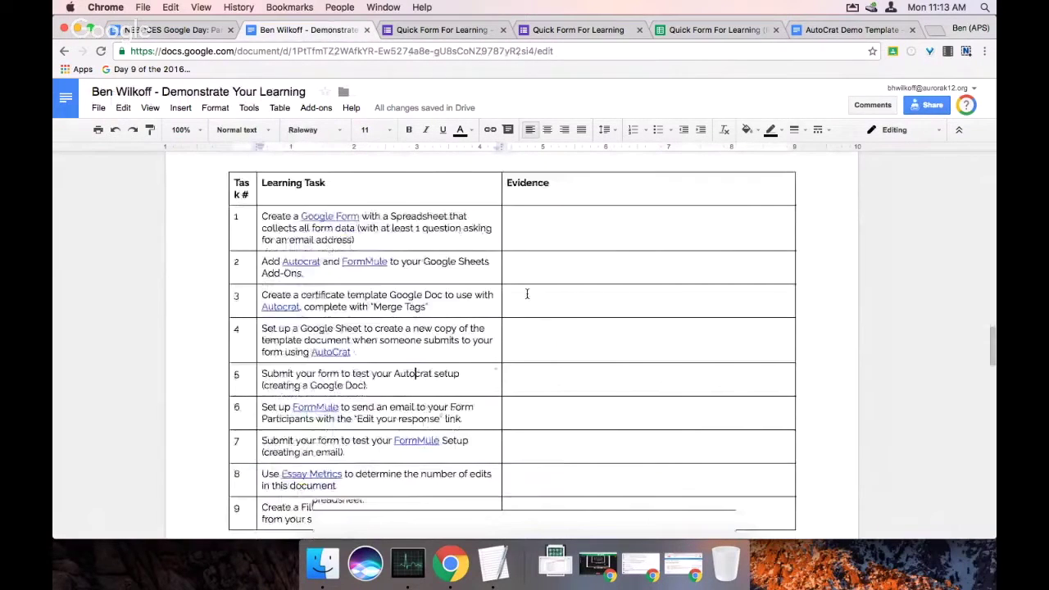
scroll(527, 294, "up", 20)
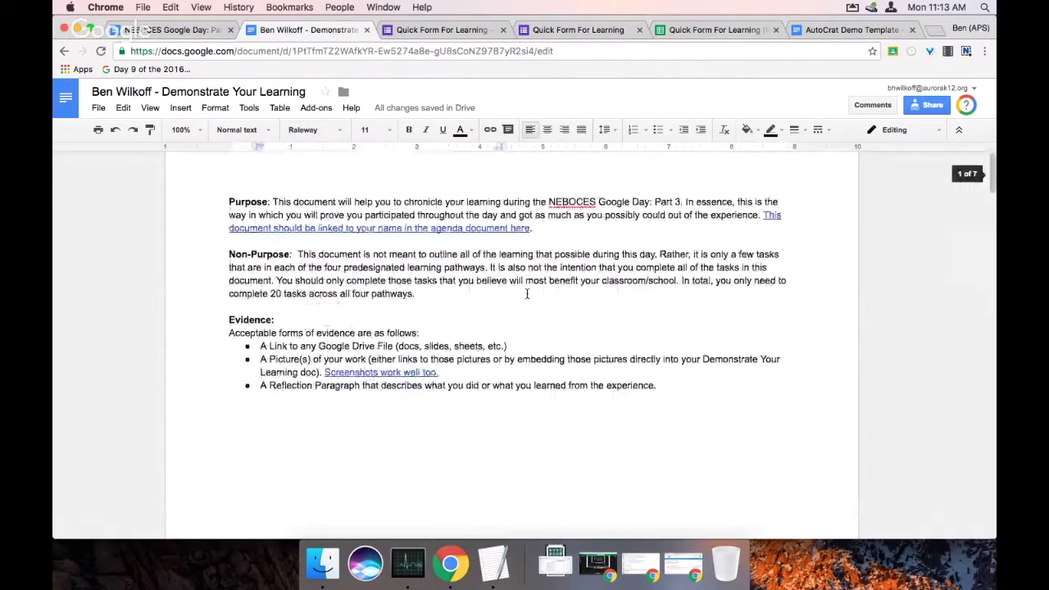
Step: Bring up the NEBOCES Google Day: Part 3 agenda, scrolled up to its participant table header
key("ctrl+shift+Tab")
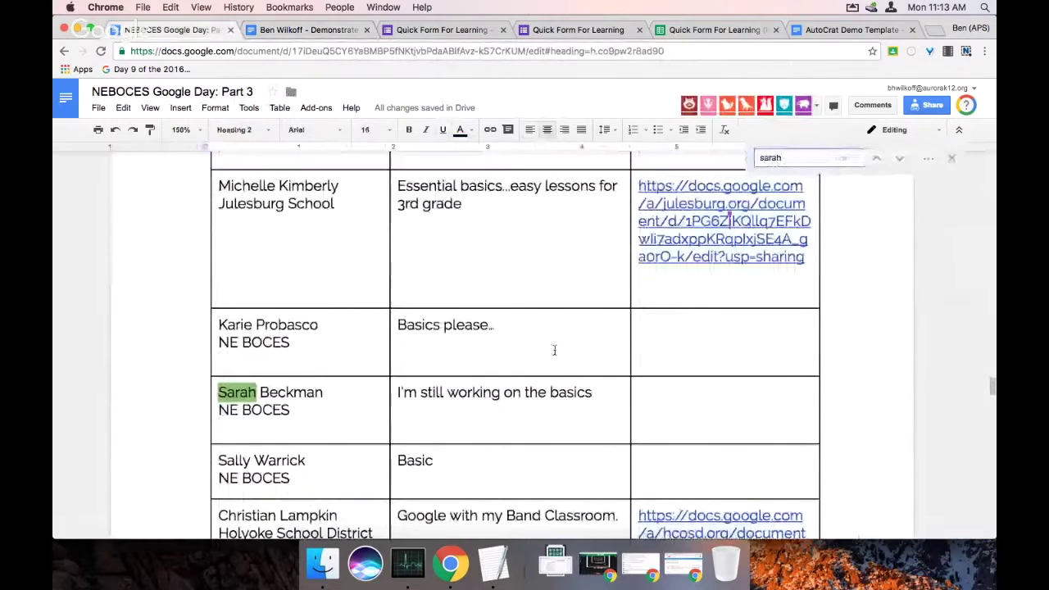
scroll(554, 350, "up", 10)
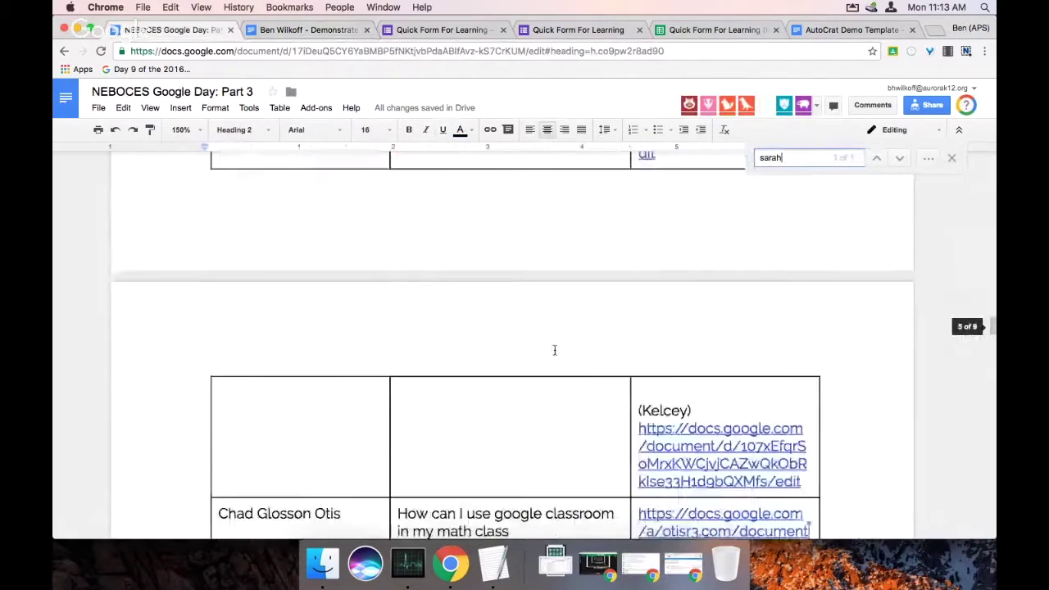
scroll(554, 350, "up", 15)
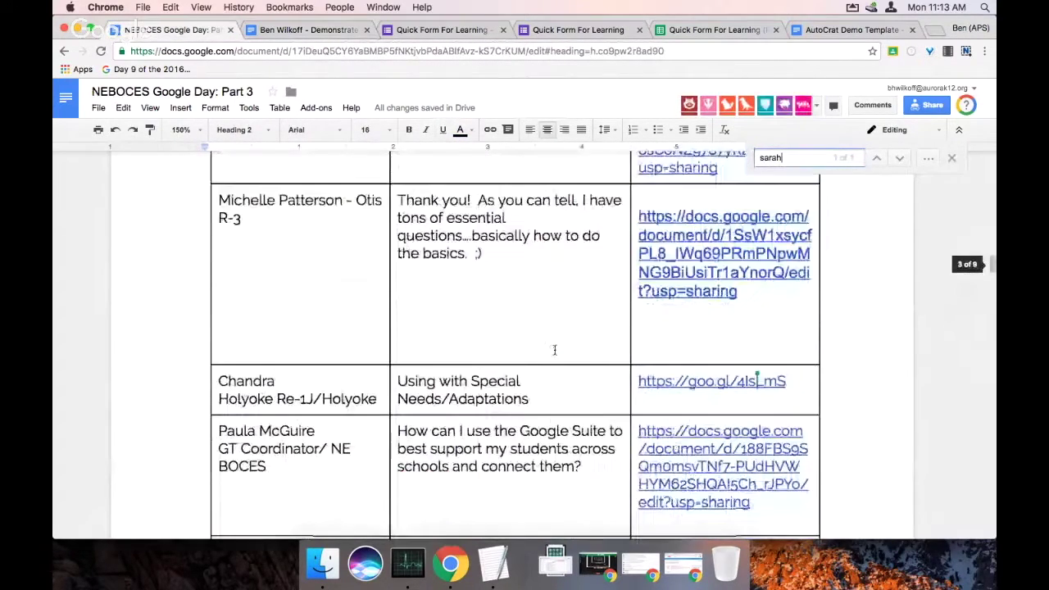
scroll(554, 349, "up", 8)
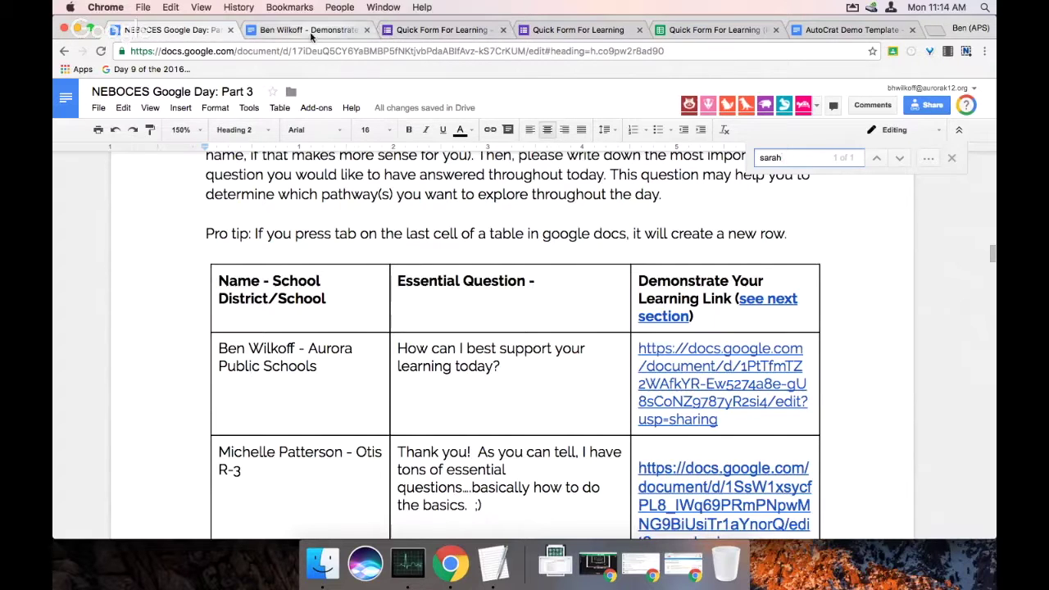
Step: Select the <<Name>> merge tag in the AutoCrat Demo Template title
left_click(825, 33)
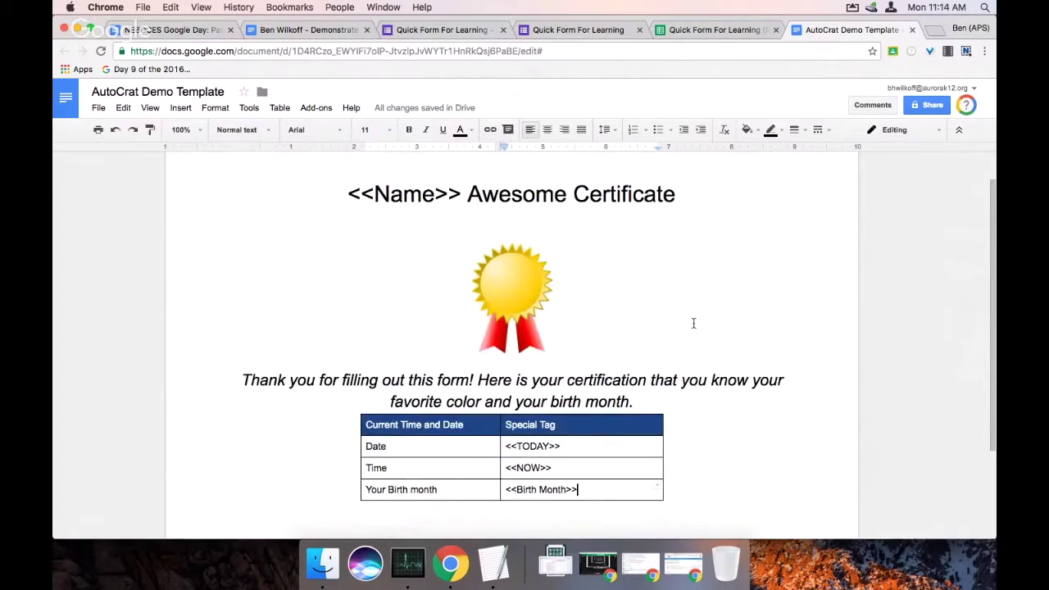
scroll(694, 323, "up", 1)
left_click_drag(463, 212, 350, 214)
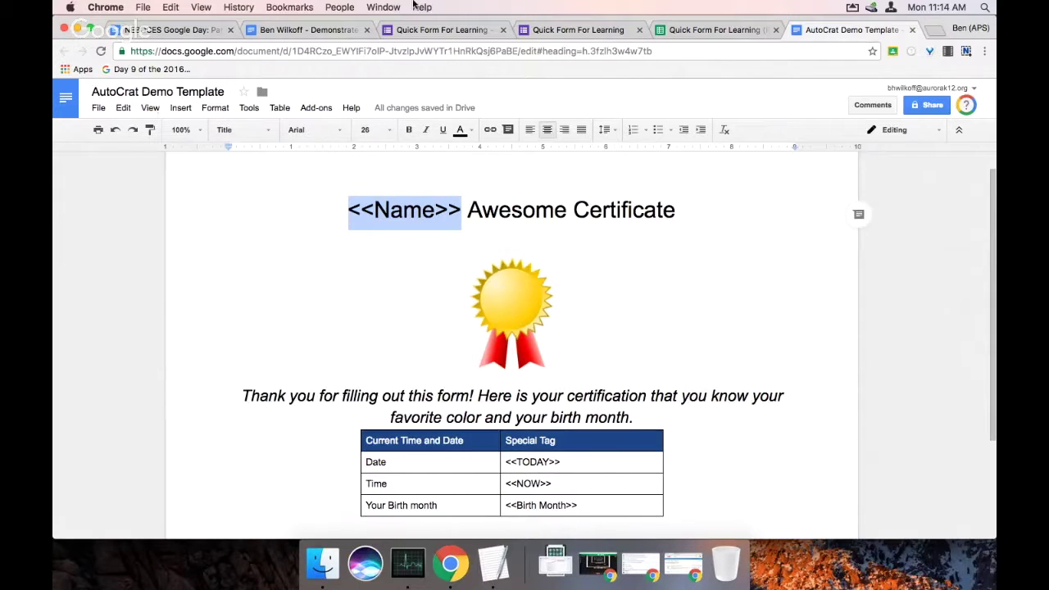
Step: Check the responses sheet columns, then start a new blank Quick Form For Learning response
left_click(700, 33)
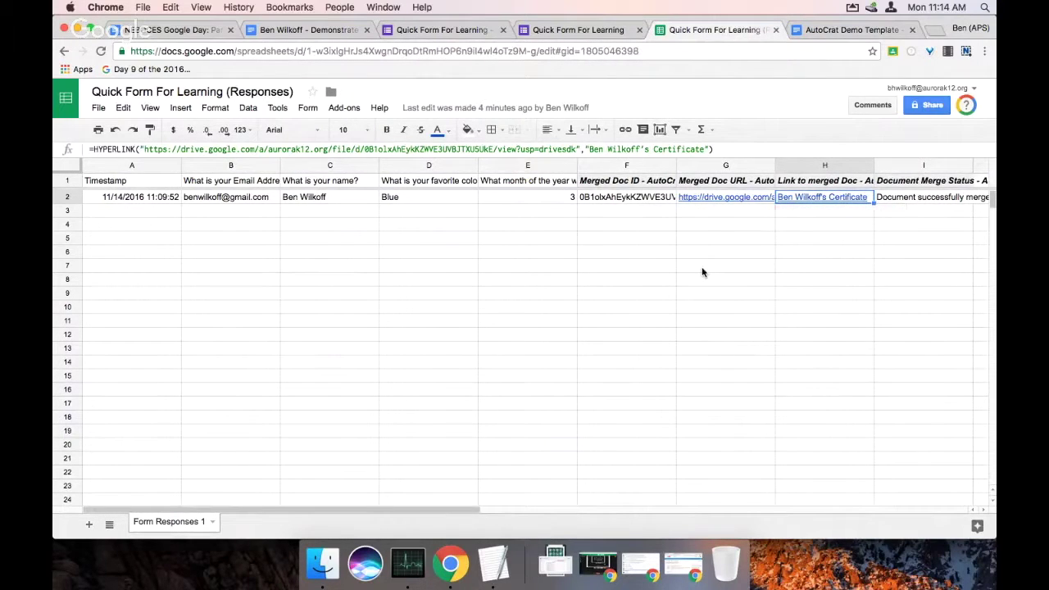
scroll(701, 271, "right", 5)
scroll(701, 272, "right", 1)
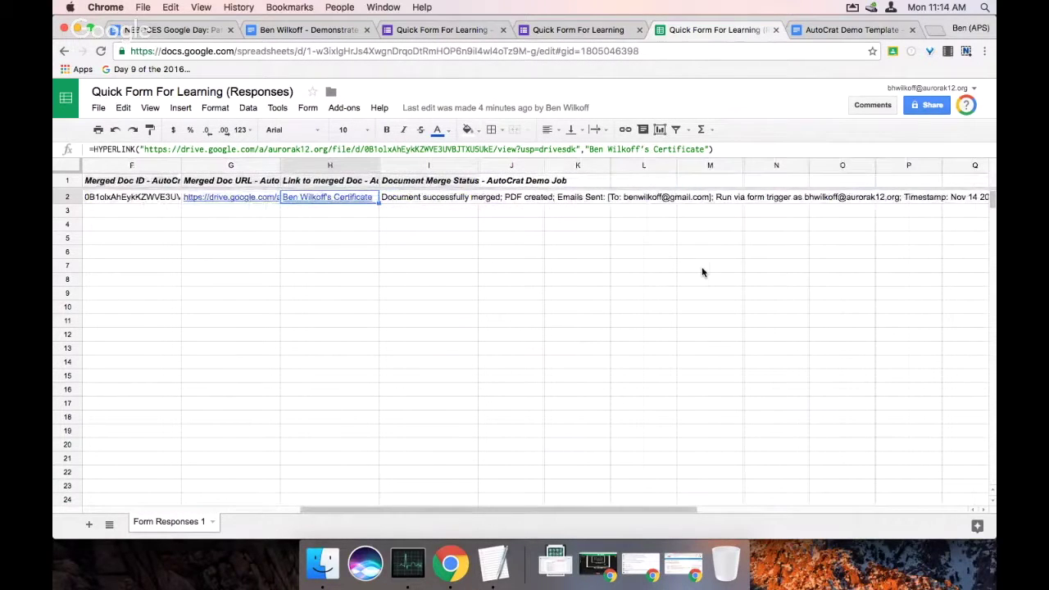
scroll(701, 272, "left", 3)
scroll(701, 272, "left", 1)
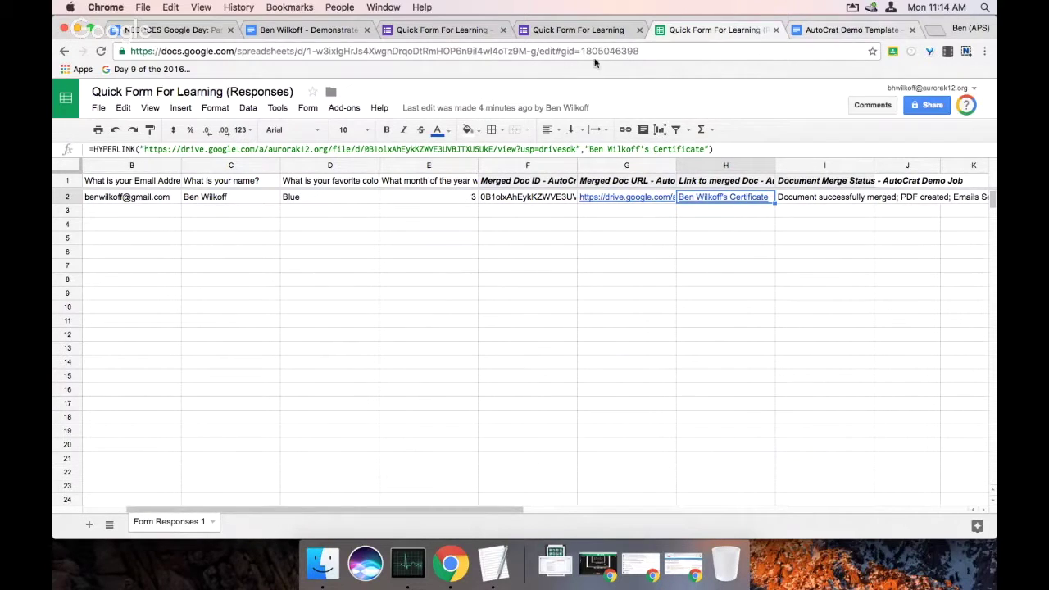
key("ctrl+shift+Tab")
left_click(388, 302)
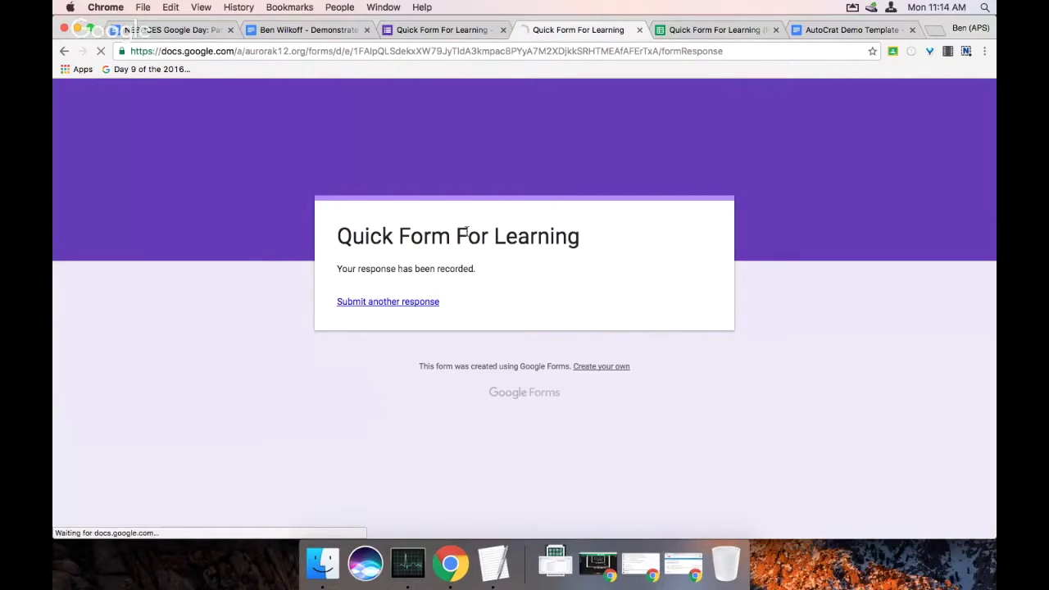
Step: Post the Quick Form For Learning URL in YouTube Live Chat, then bring the form window back
left_click(575, 53)
key("super+c")
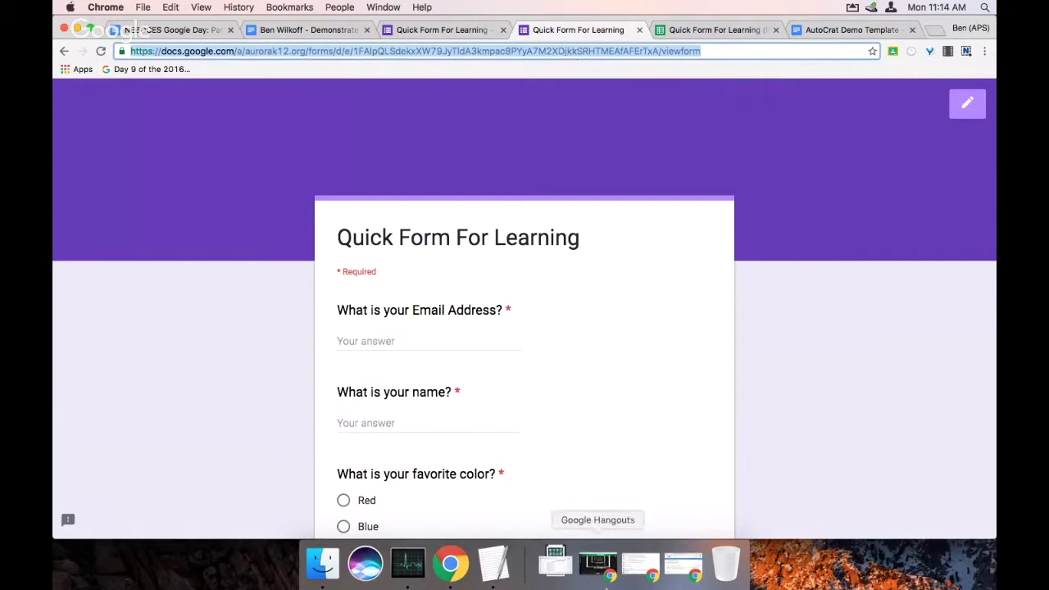
left_click(649, 576)
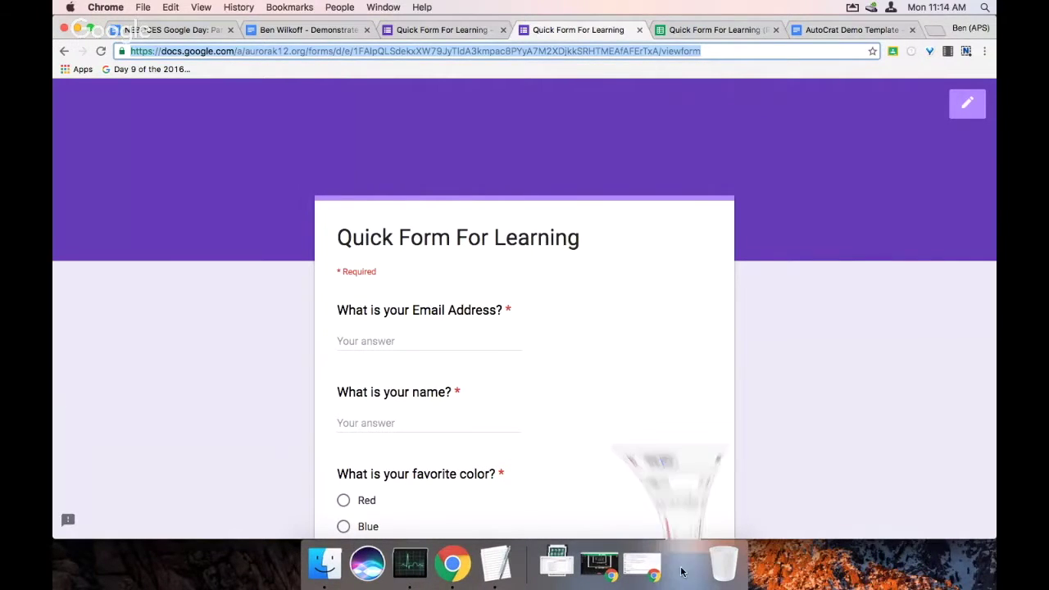
left_click(680, 571)
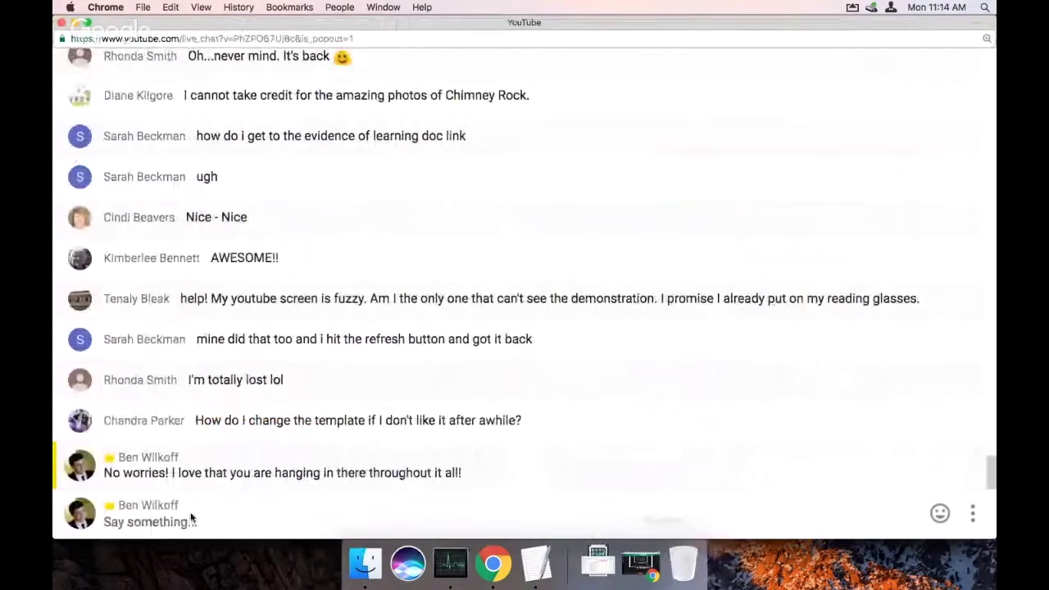
left_click(188, 519)
key("super+v")
key("Return")
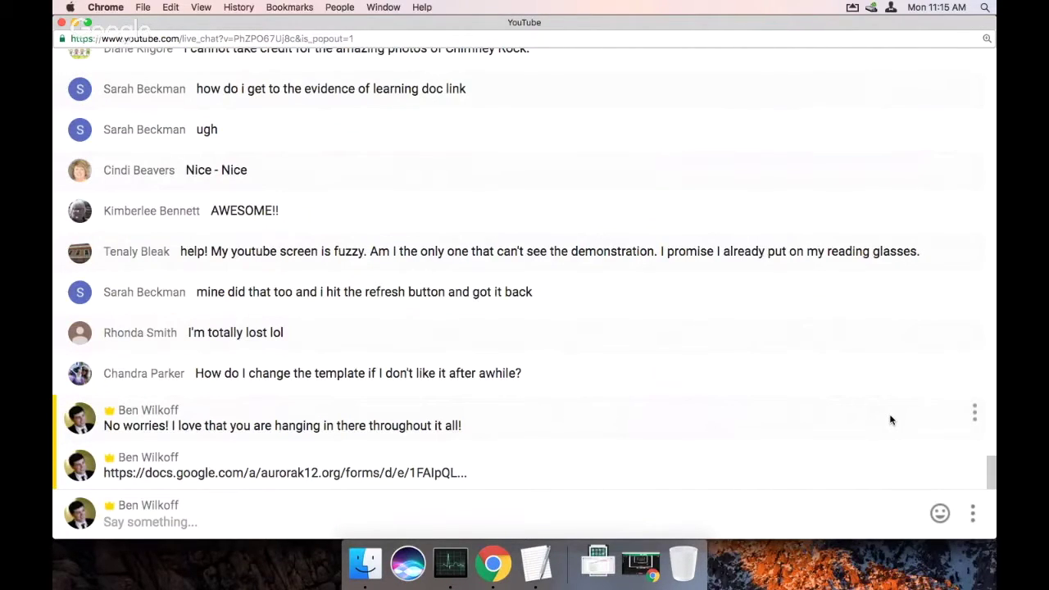
key("super+w")
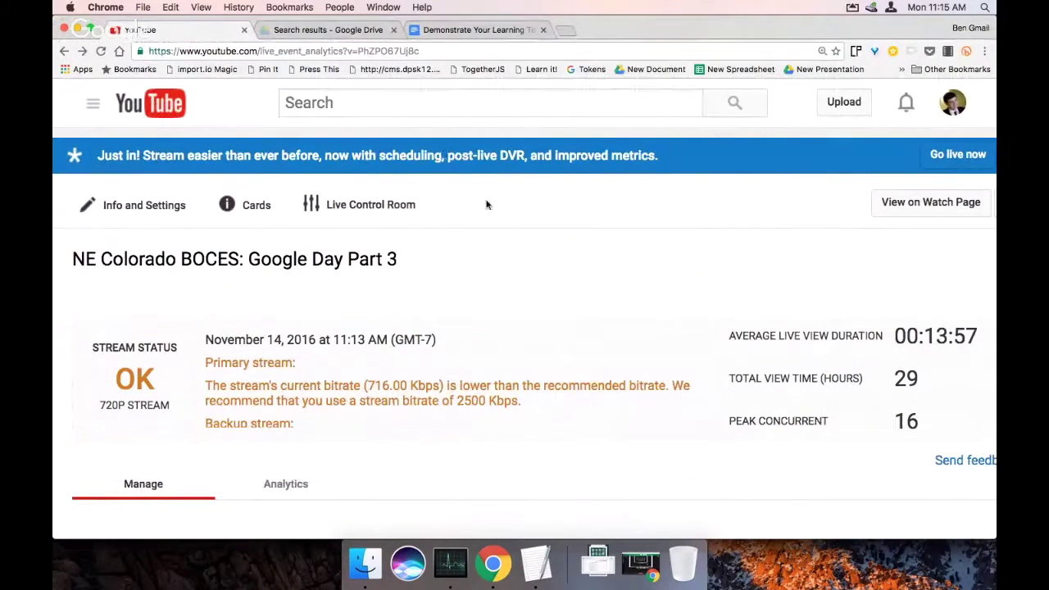
key("super+grave")
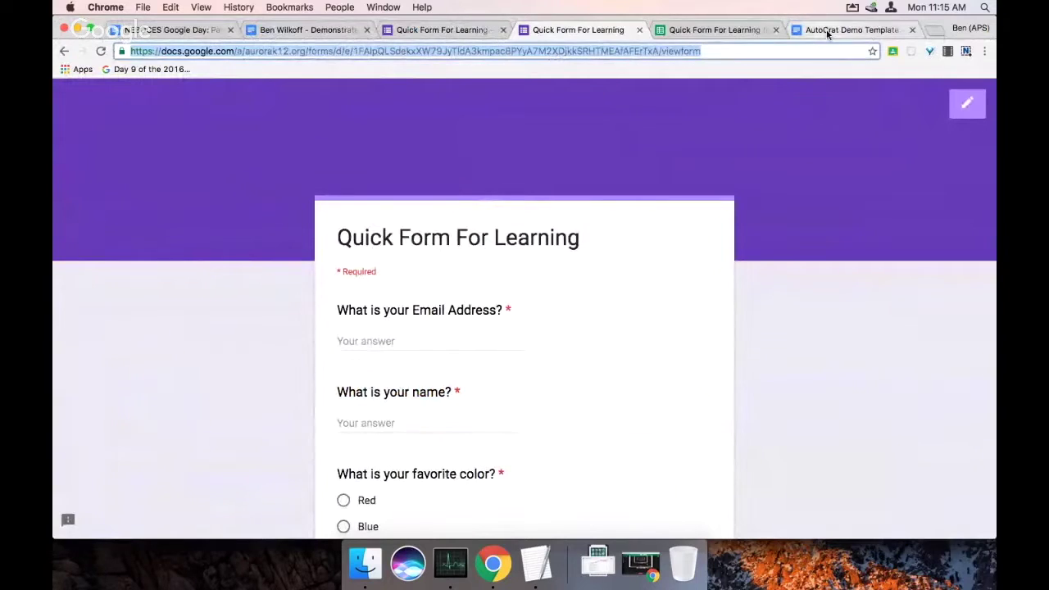
Step: Find a participant's row in the NEBOCES Google Day: Part 3 table and open their goo.gl link preview
left_click(826, 31)
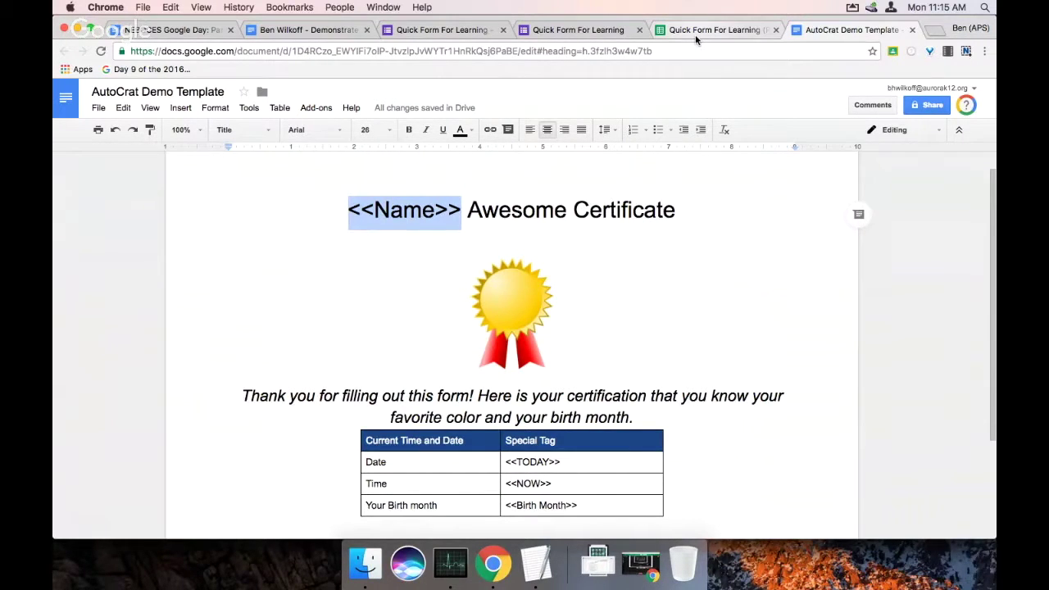
left_click(217, 36)
scroll(620, 356, "down", 5)
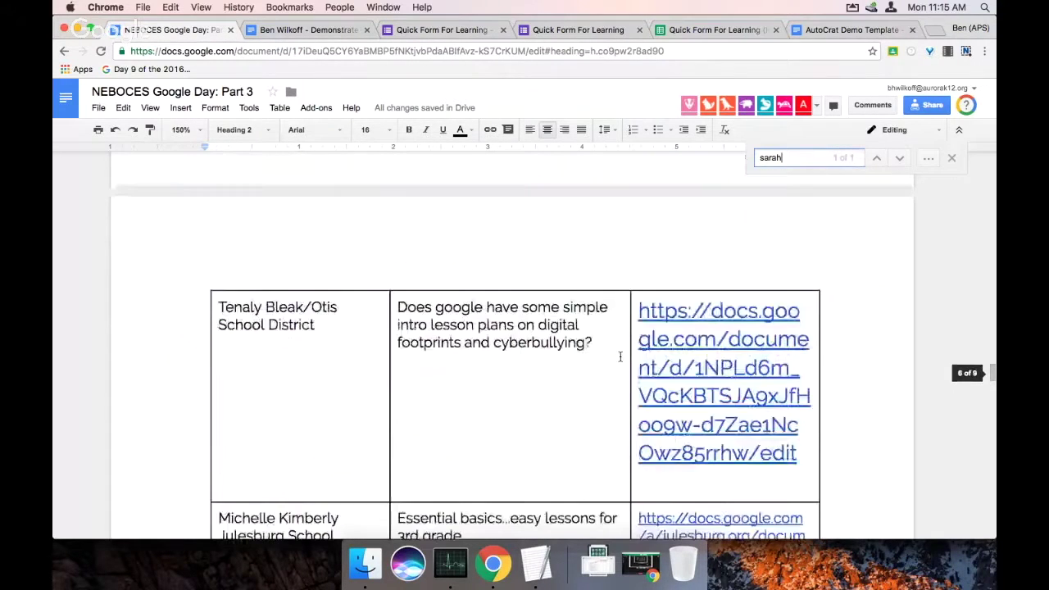
scroll(620, 356, "down", 10)
scroll(620, 357, "up", 3)
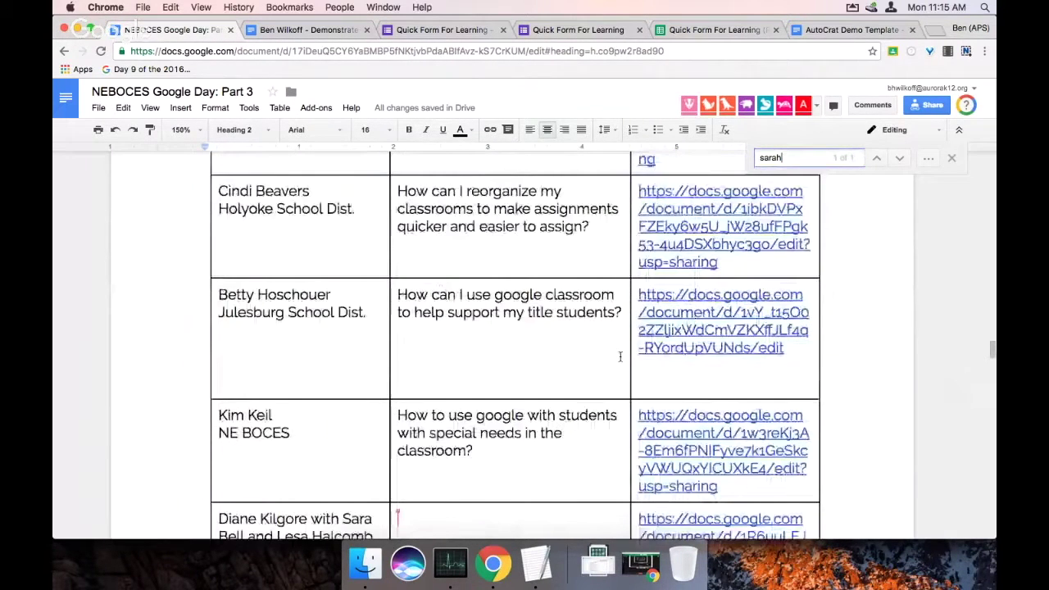
scroll(620, 357, "down", 8)
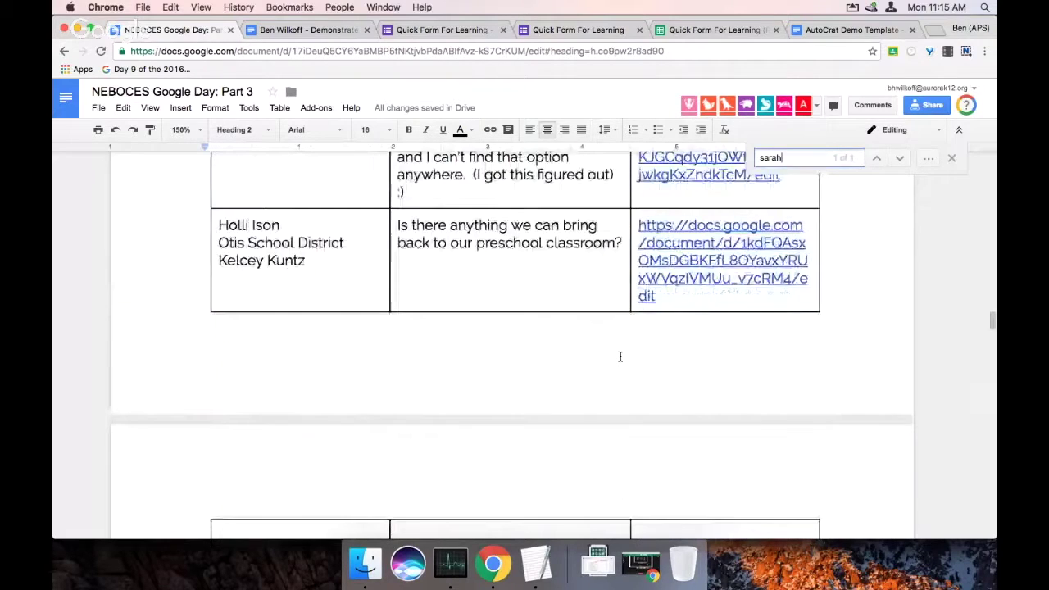
scroll(620, 357, "up", 4)
scroll(620, 357, "up", 2)
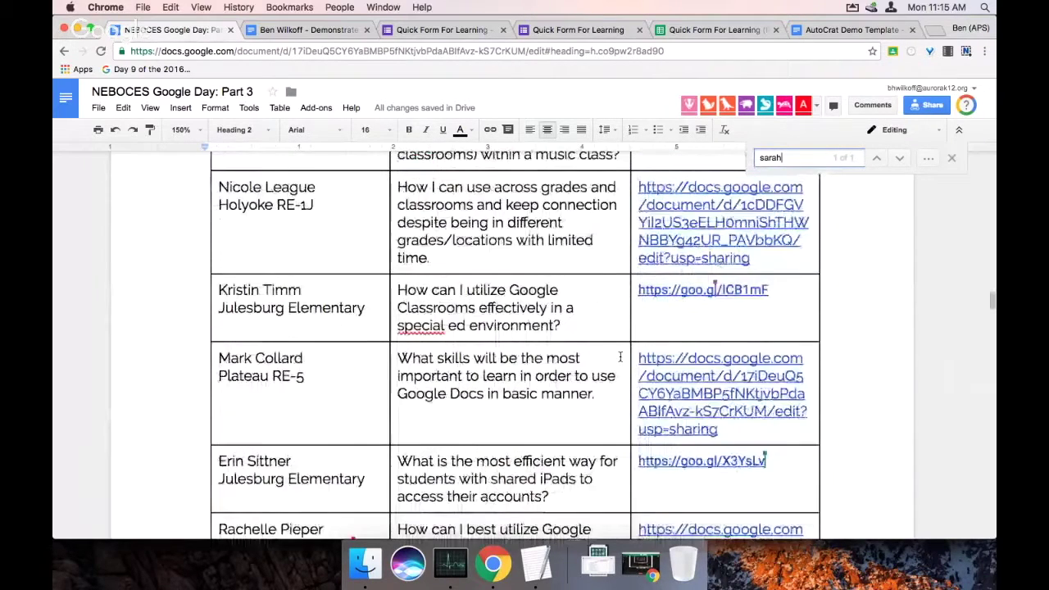
scroll(621, 357, "down", 10)
scroll(621, 357, "up", 4)
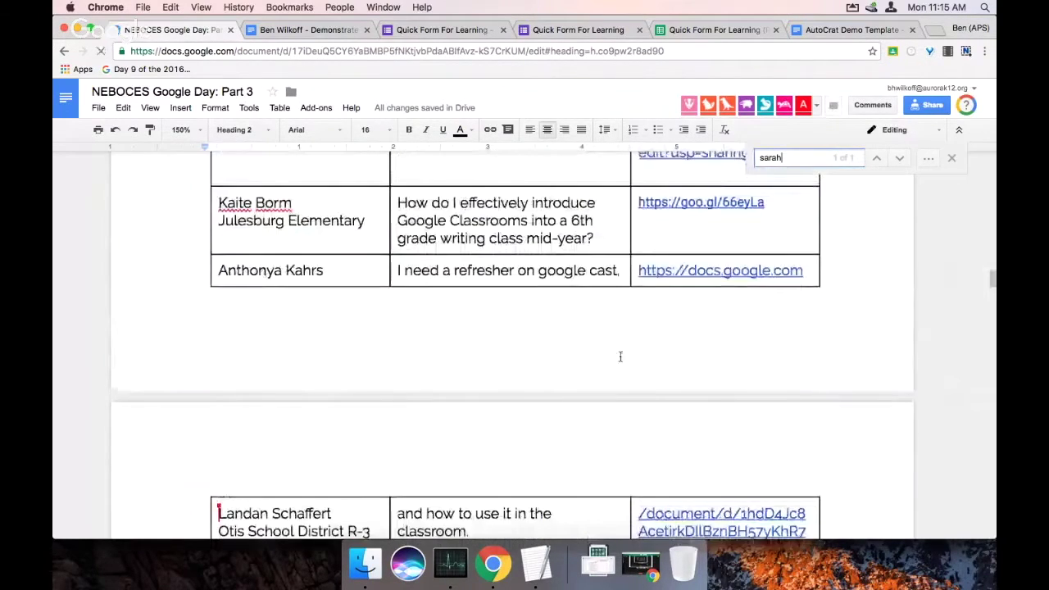
scroll(620, 357, "up", 2)
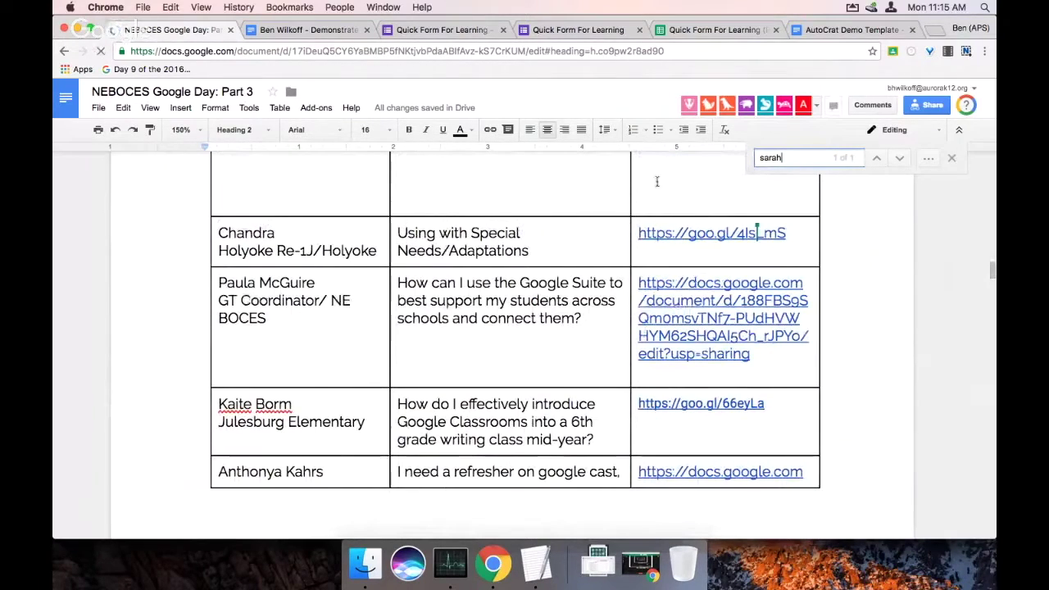
scroll(670, 279, "up", 9)
scroll(670, 279, "down", 3)
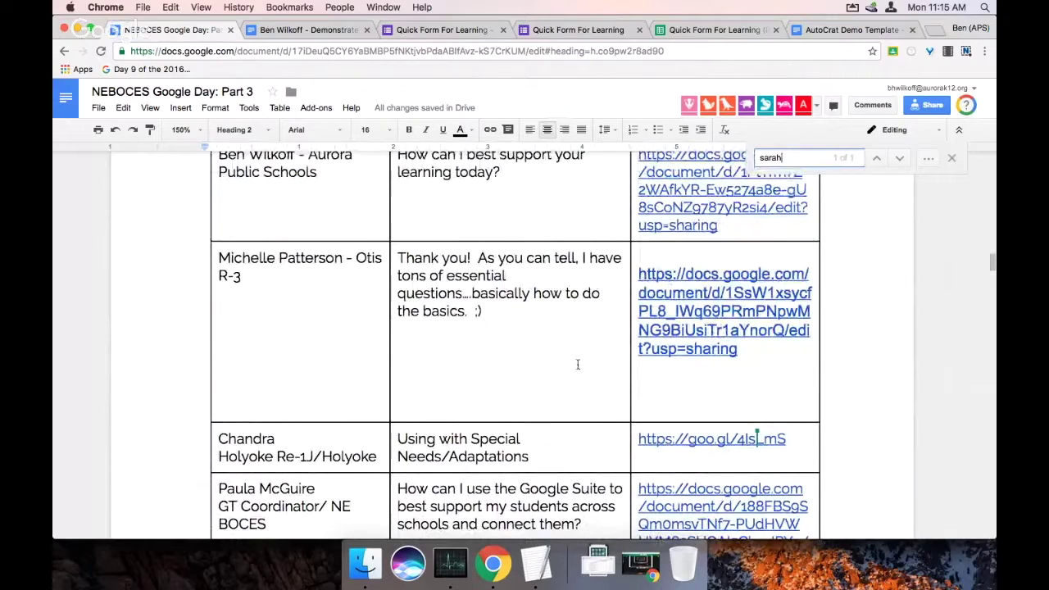
scroll(577, 364, "down", 1)
left_click(685, 401)
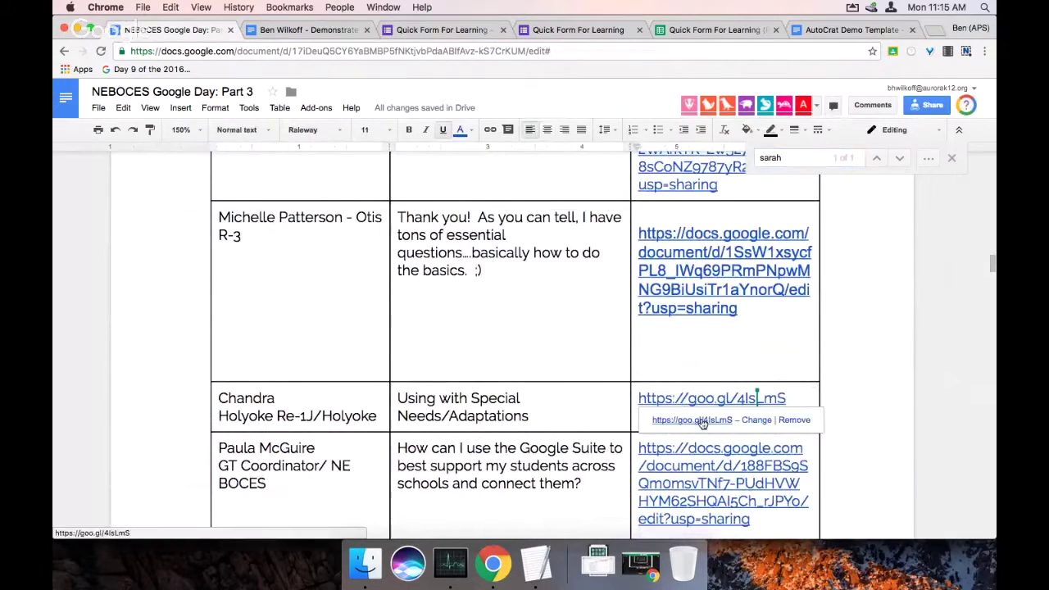
Step: Open the participant's evidence doc, review it down to Pathway 2: Google Sheet Mastery, and close it
left_click(705, 422)
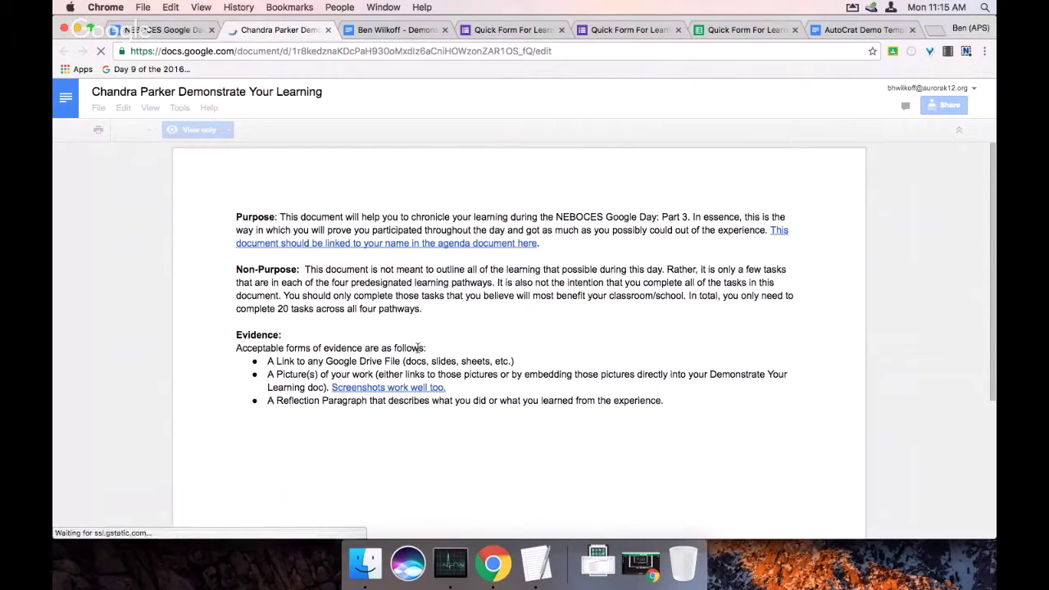
scroll(417, 349, "down", 20)
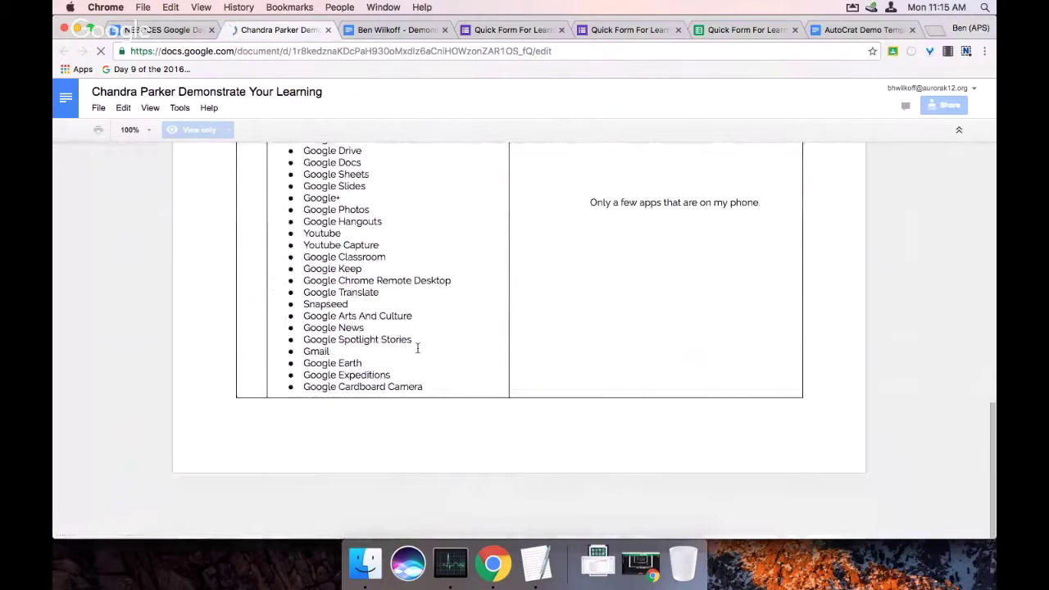
scroll(417, 348, "down", 1)
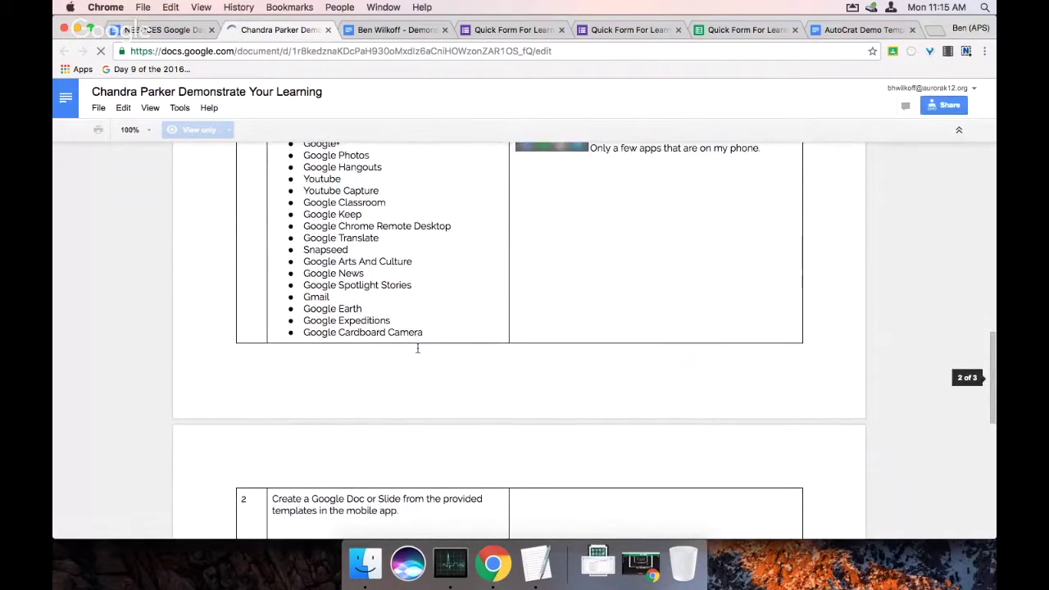
scroll(417, 348, "down", 9)
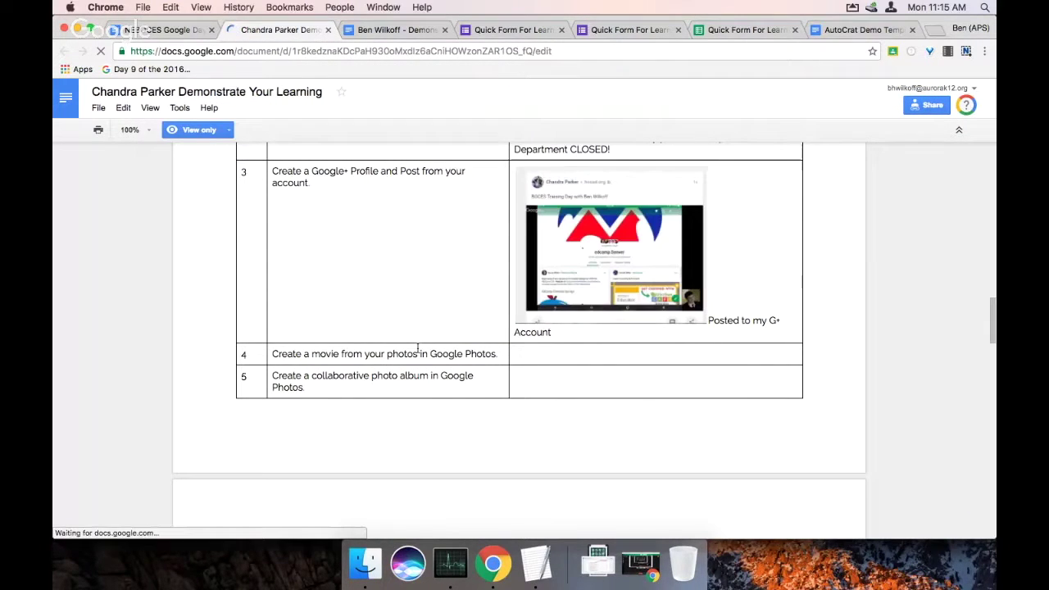
scroll(417, 349, "down", 10)
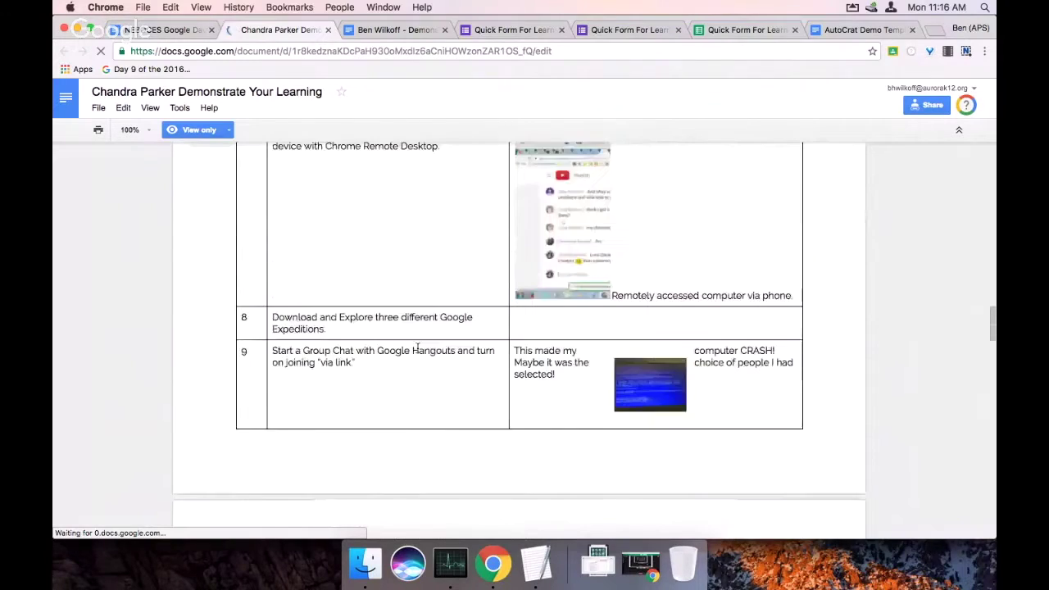
scroll(417, 348, "down", 10)
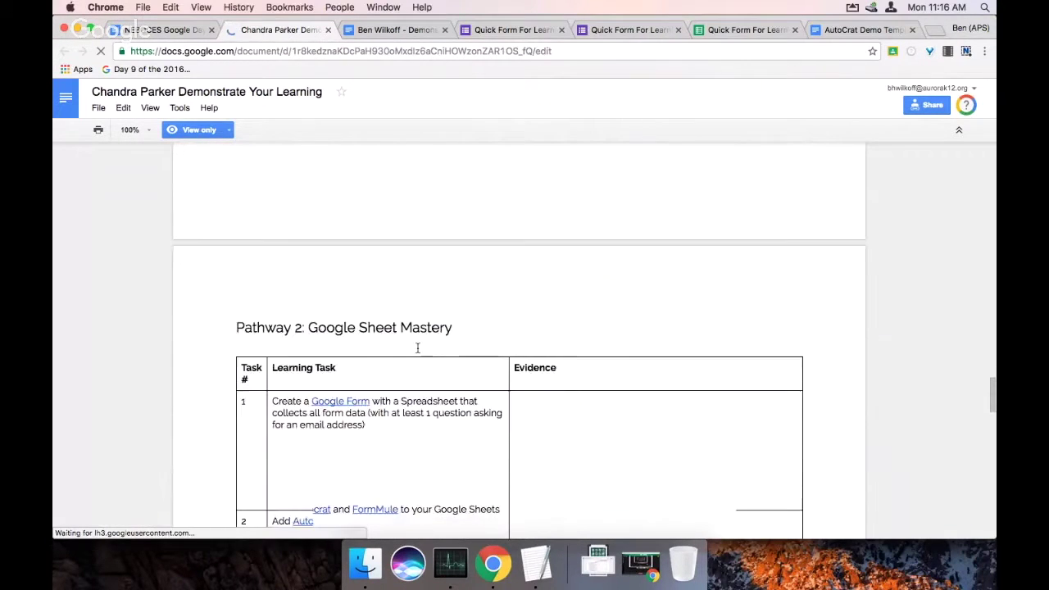
scroll(417, 349, "down", 10)
scroll(417, 348, "down", 3)
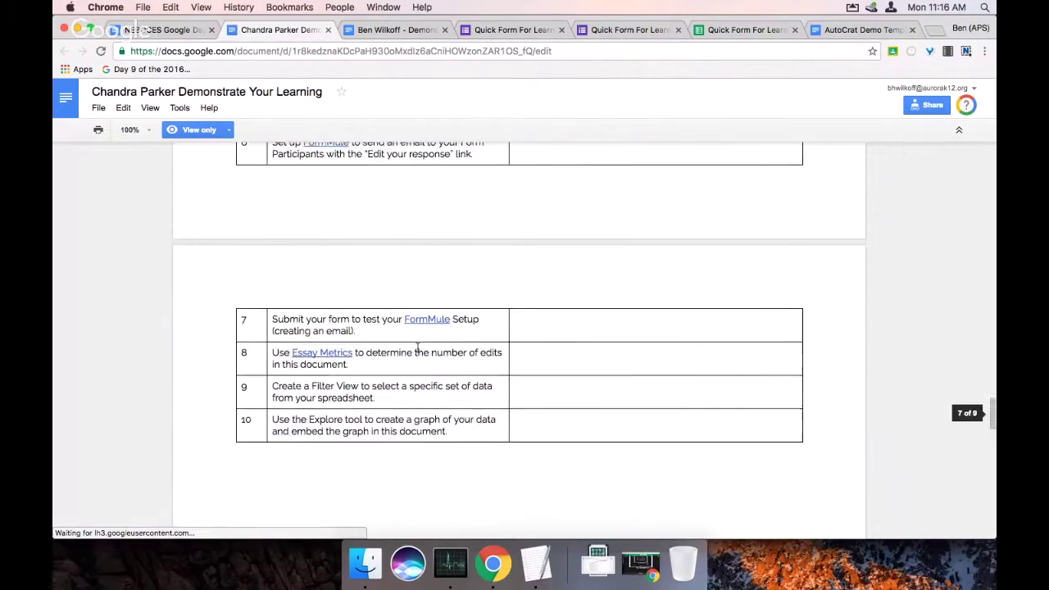
scroll(385, 275, "up", 3)
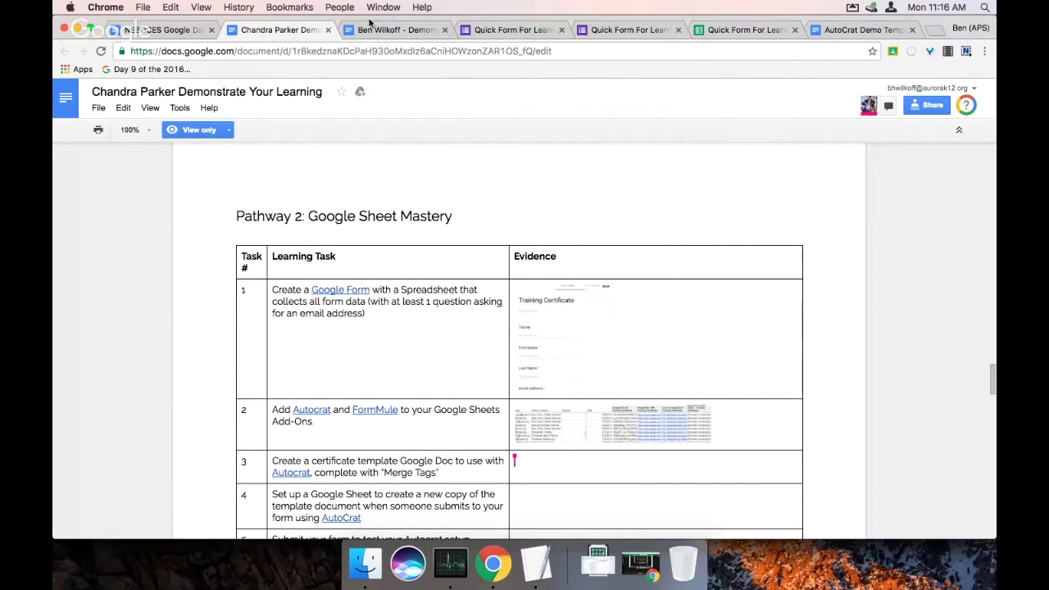
left_click(328, 30)
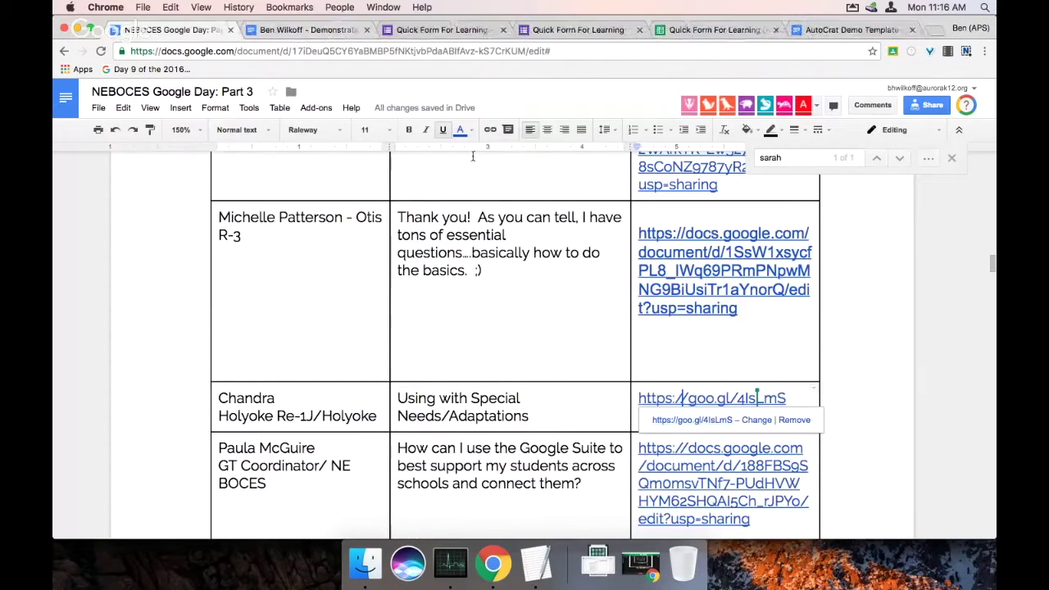
Step: Uncheck 'Restrict to APS Google users' in the form settings, save, and reopen the settings to confirm
left_click(602, 32)
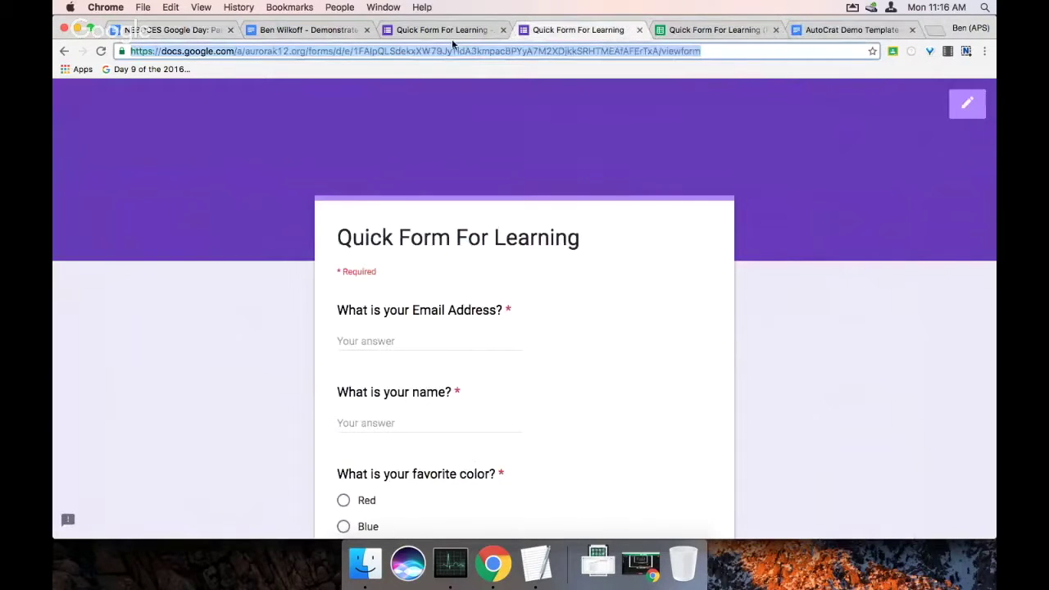
left_click(467, 30)
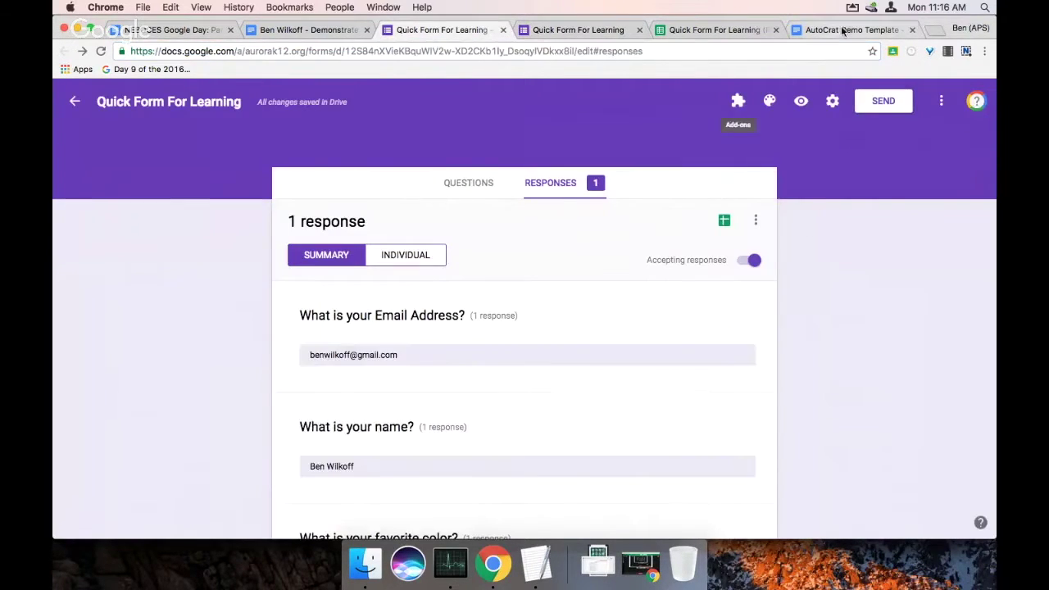
left_click(832, 100)
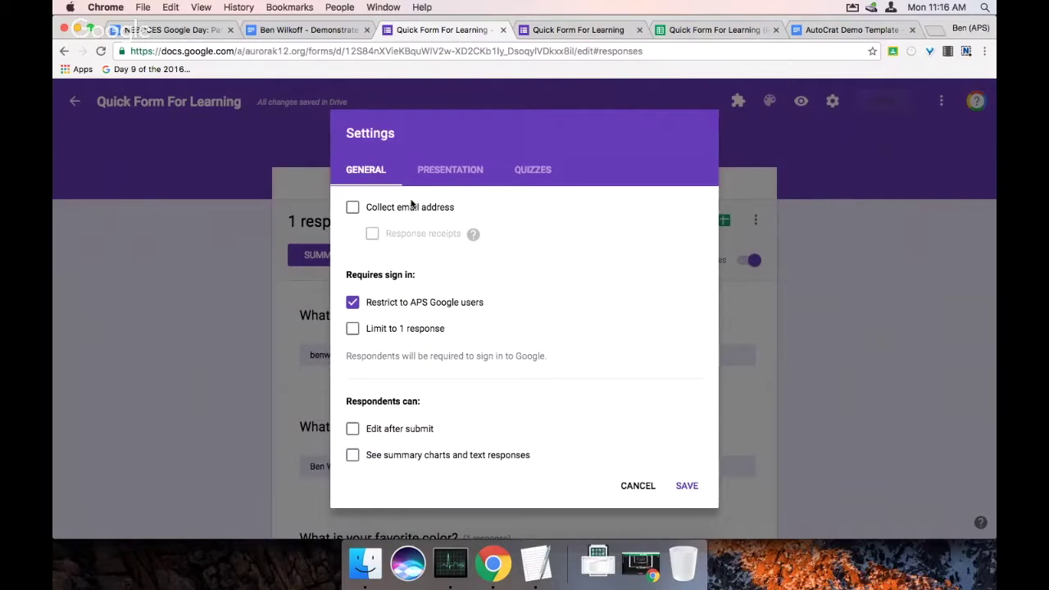
left_click(352, 303)
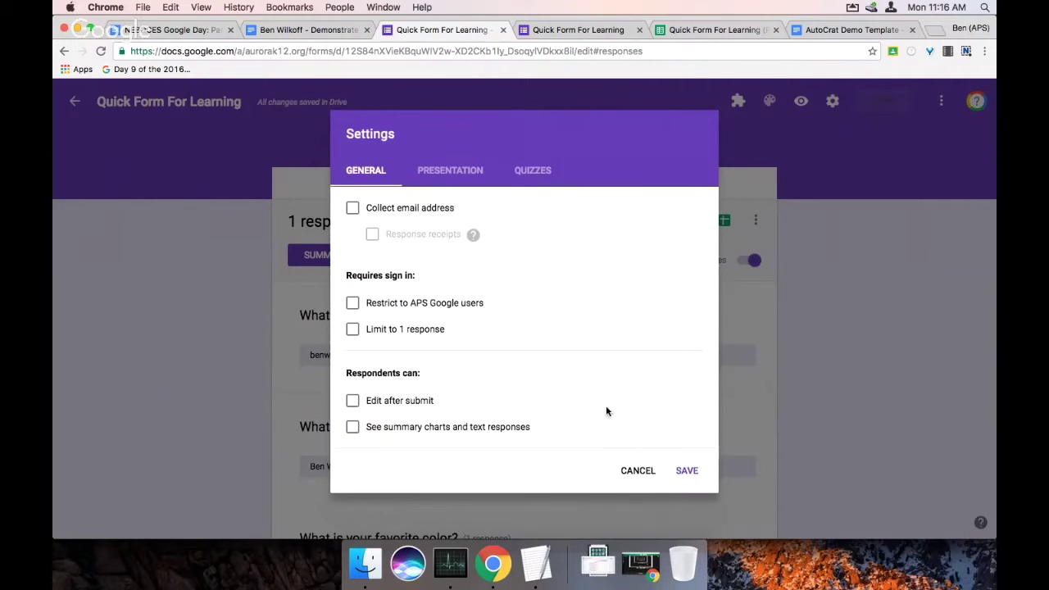
left_click(686, 471)
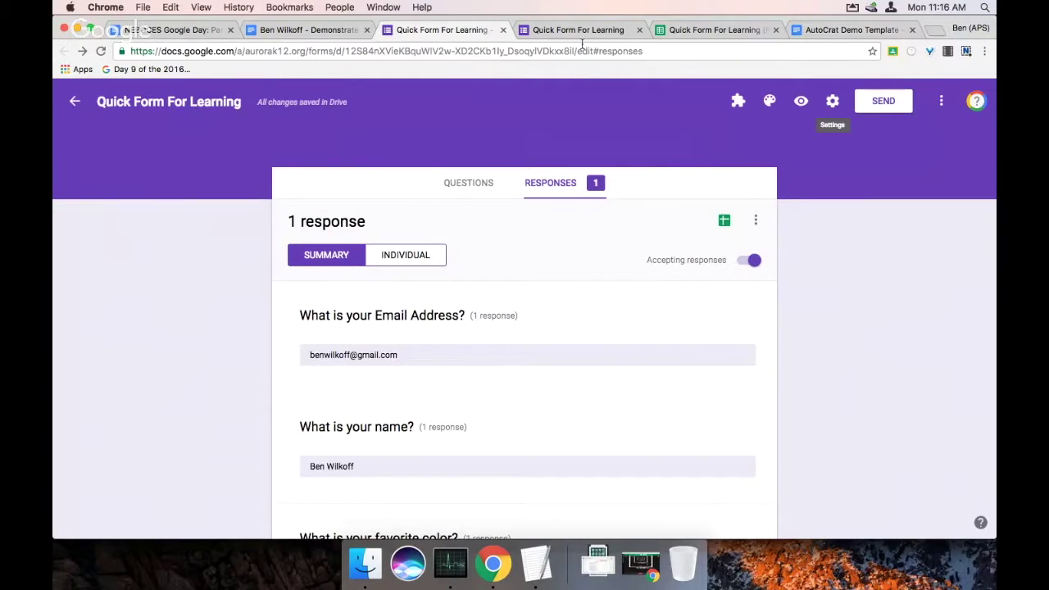
key("Return")
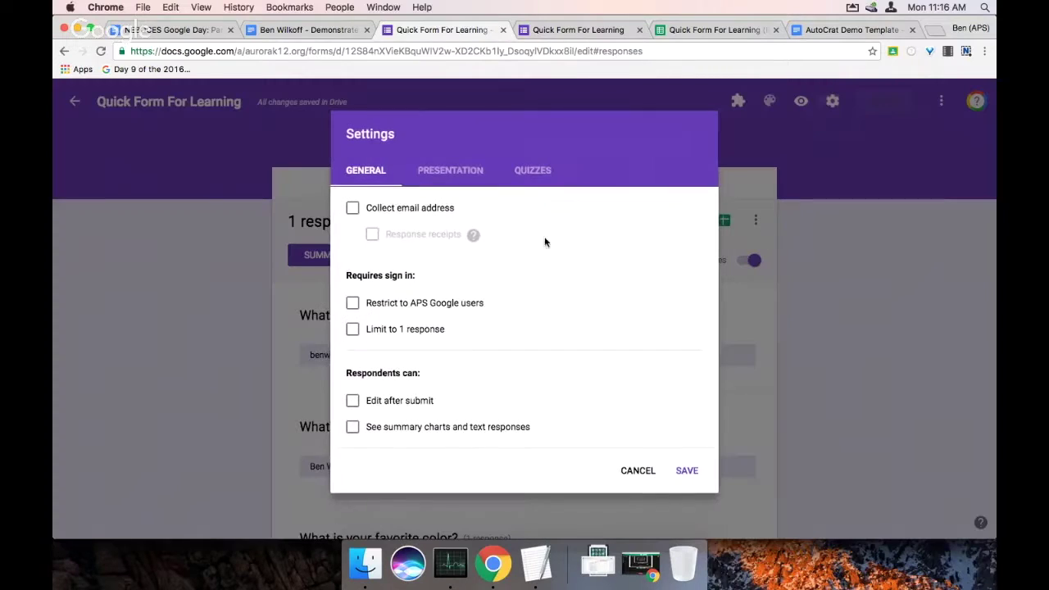
left_click(688, 471)
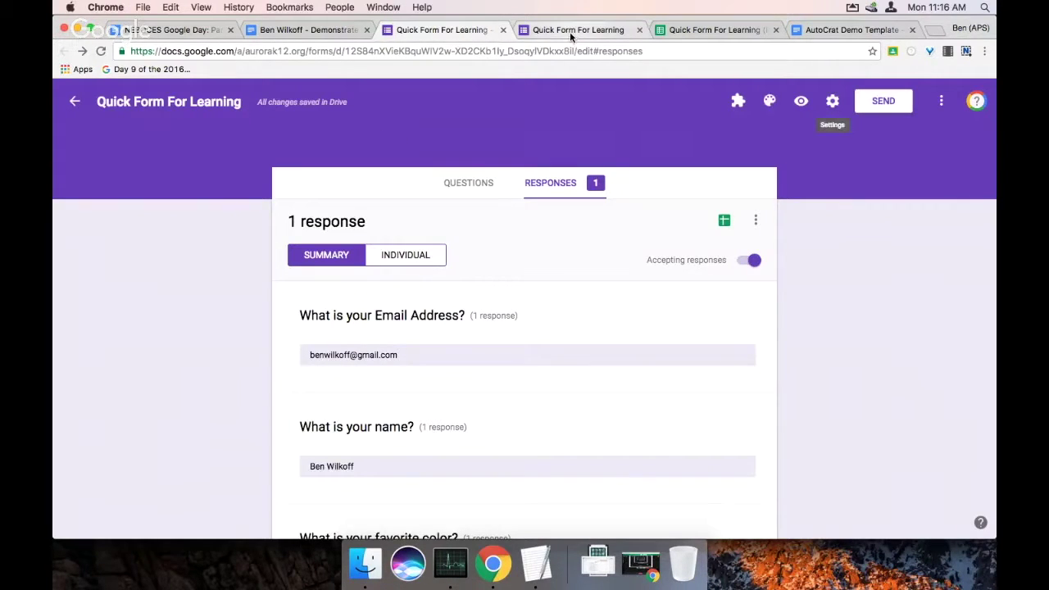
left_click(572, 31)
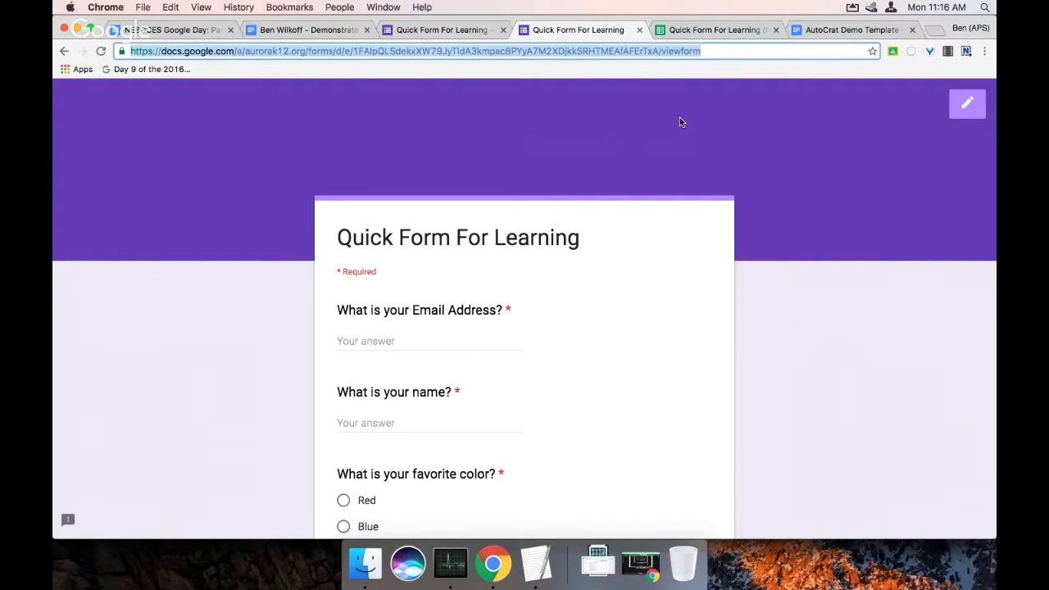
Step: Check the form's responses summary and linked spreadsheet, then go back to the Demonstrate Your Learning doc
left_click(421, 31)
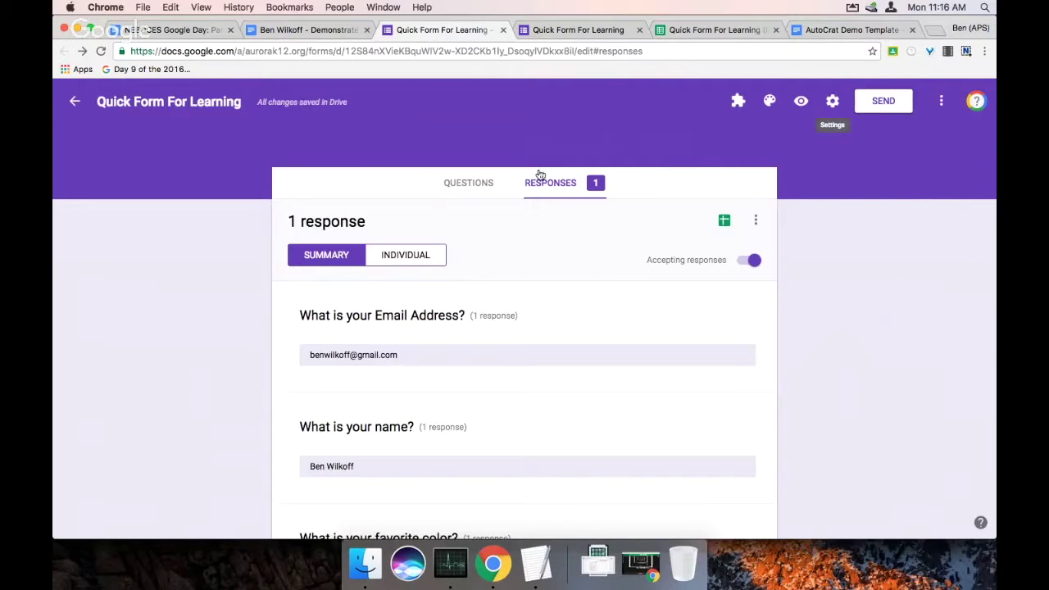
left_click(714, 31)
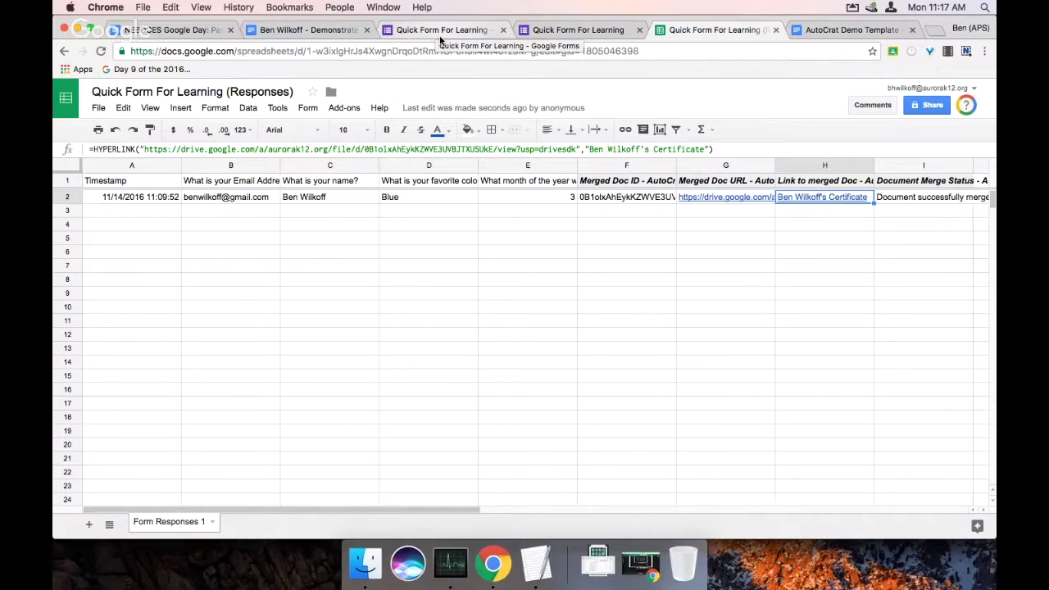
left_click(442, 34)
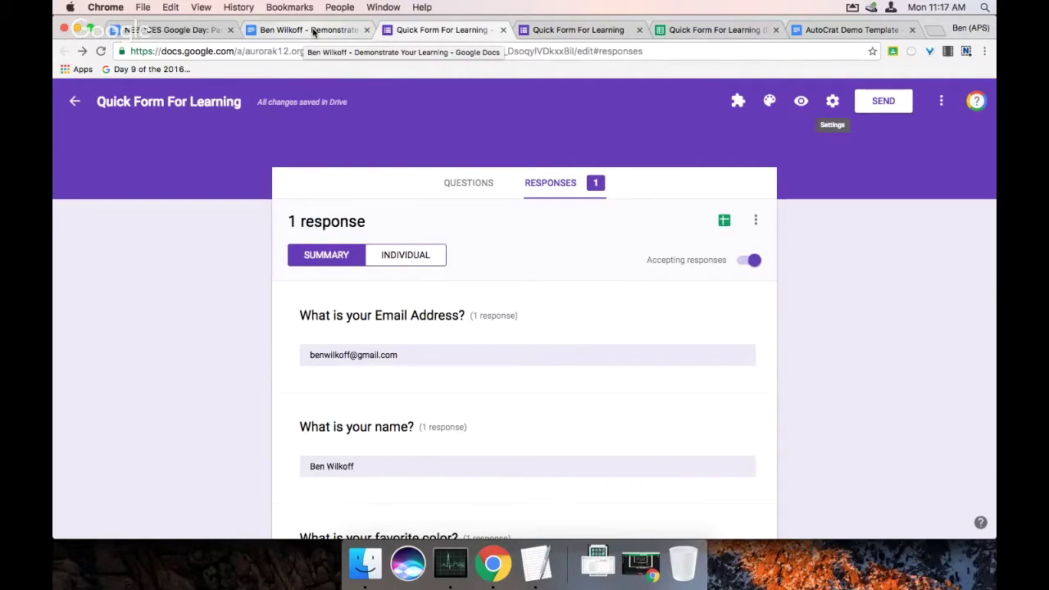
left_click(312, 31)
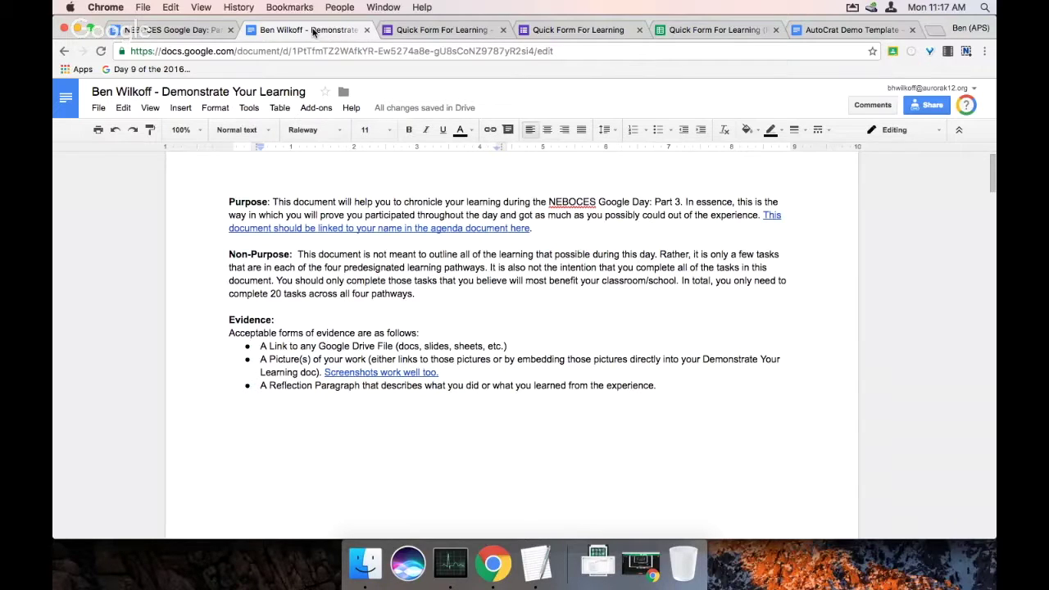
Step: Scroll to the doc's Autocrat tasks table, then return to the form's summary showing 2 responses
left_click(449, 33)
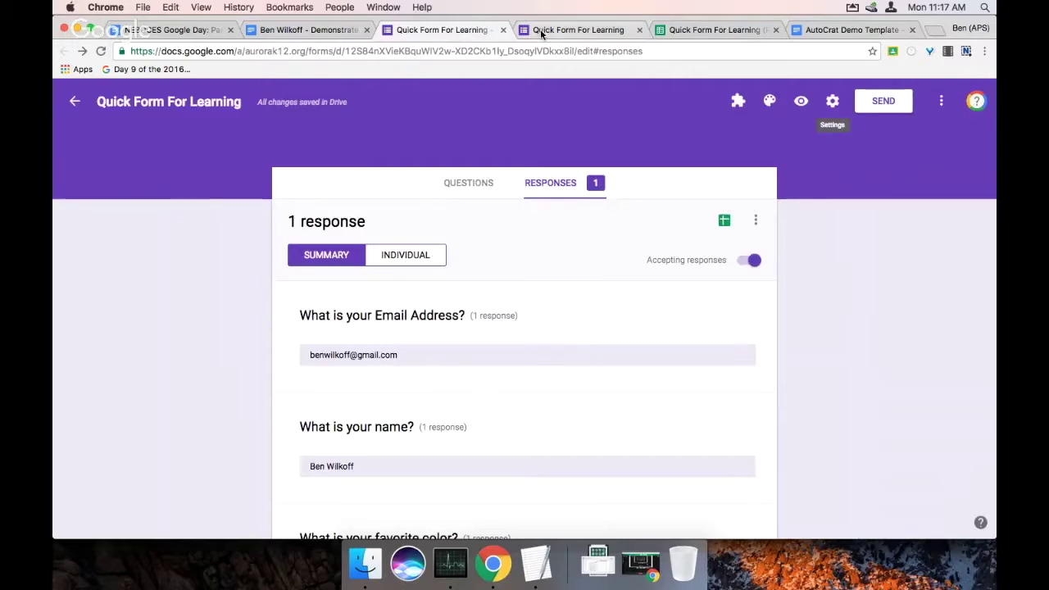
left_click(284, 32)
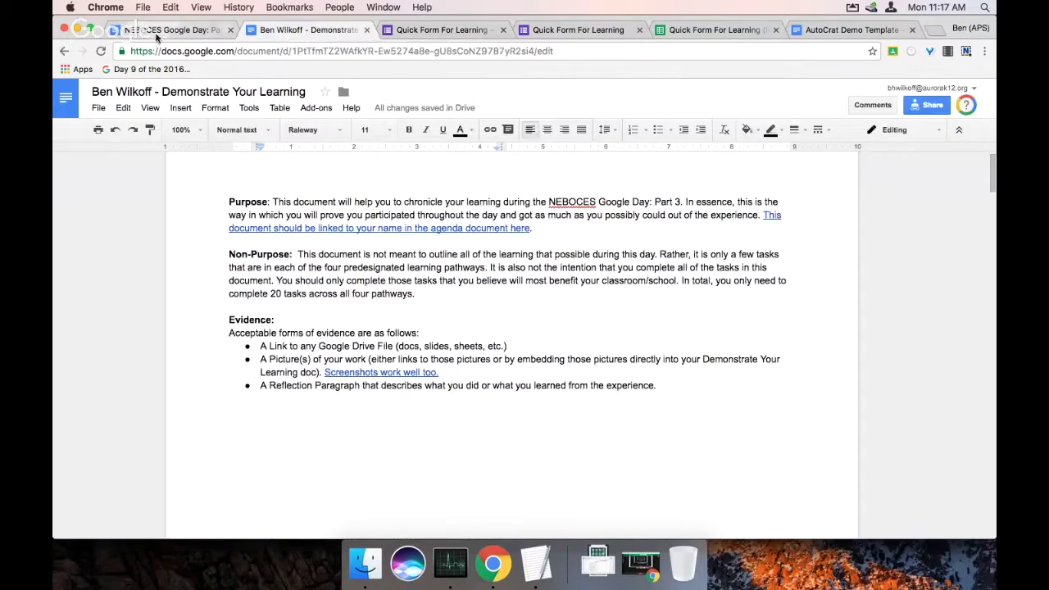
scroll(379, 328, "down", 10)
scroll(379, 328, "down", 8)
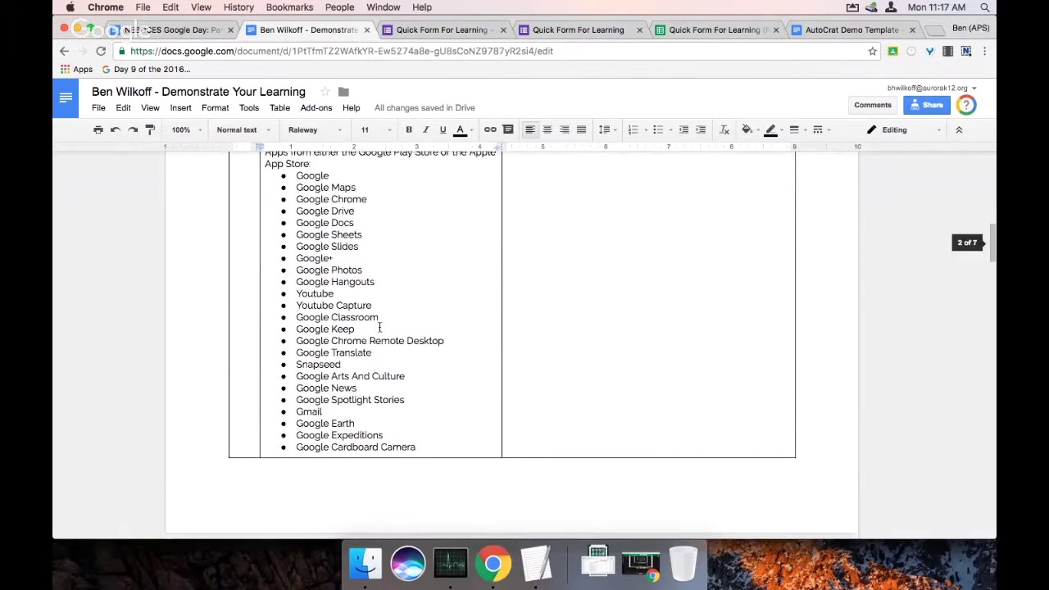
scroll(380, 328, "down", 5)
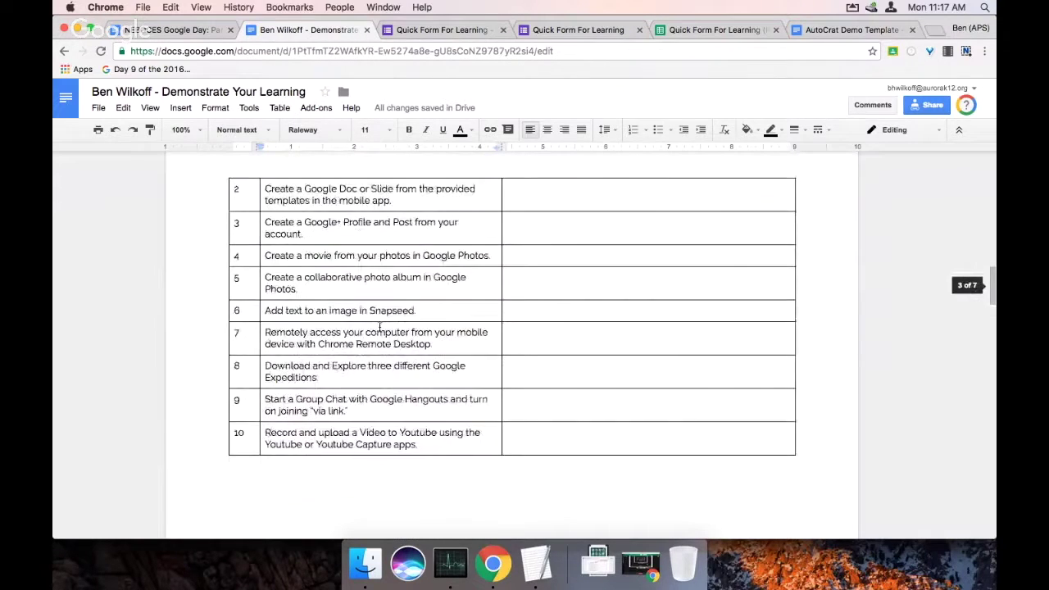
scroll(380, 327, "up", 5)
scroll(379, 328, "down", 3)
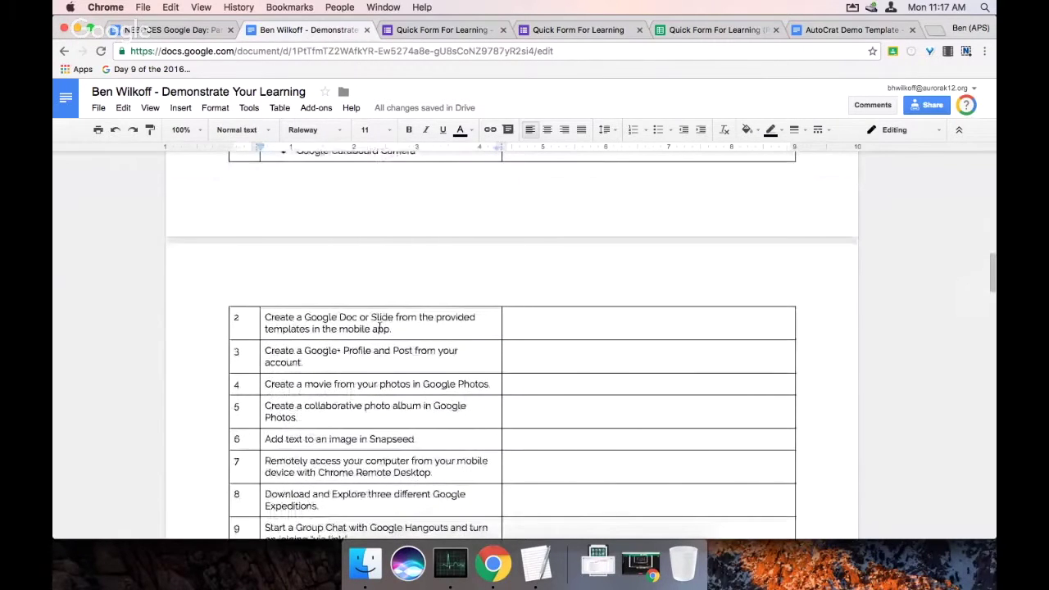
scroll(379, 328, "up", 3)
scroll(380, 327, "down", 3)
scroll(380, 328, "down", 12)
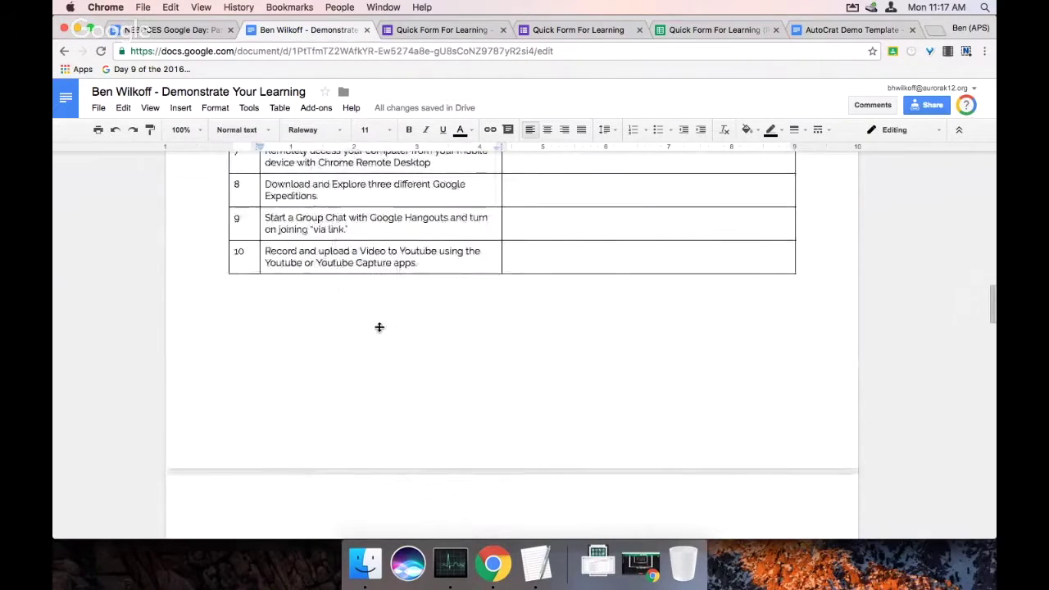
scroll(380, 328, "up", 2)
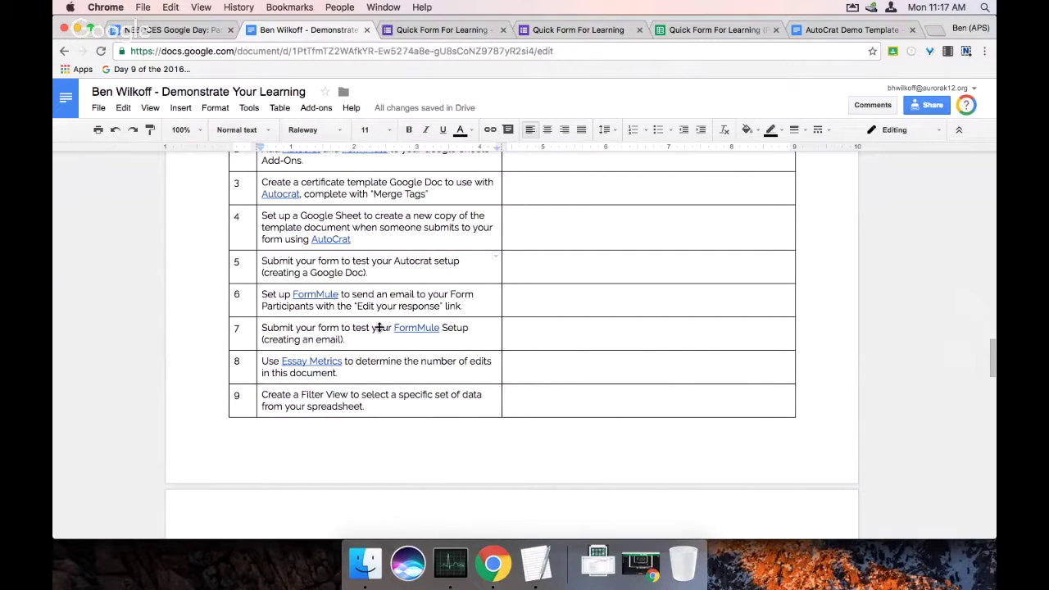
scroll(379, 328, "down", 1)
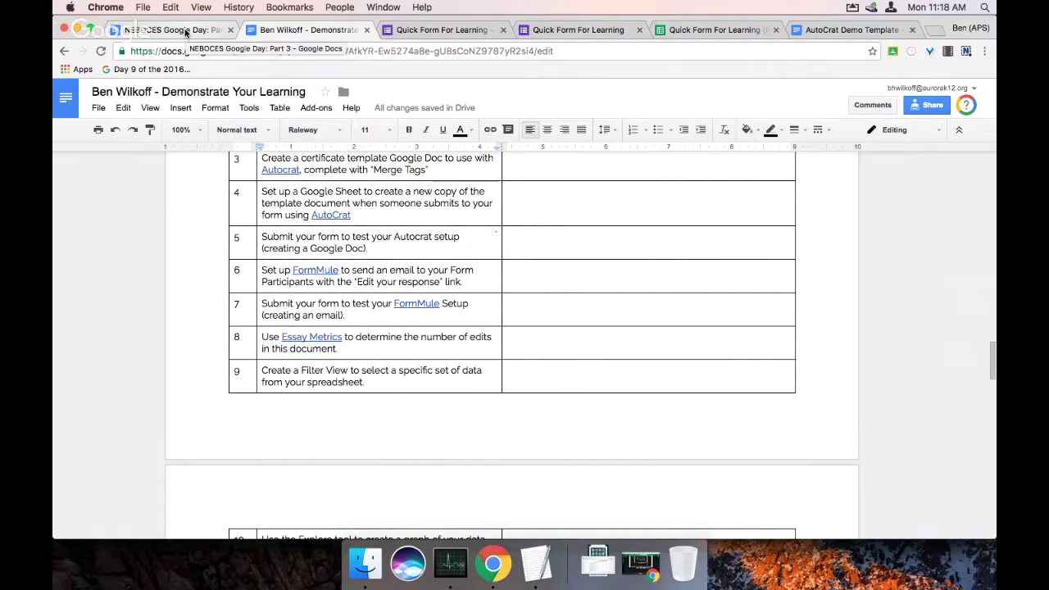
key("ctrl+Tab")
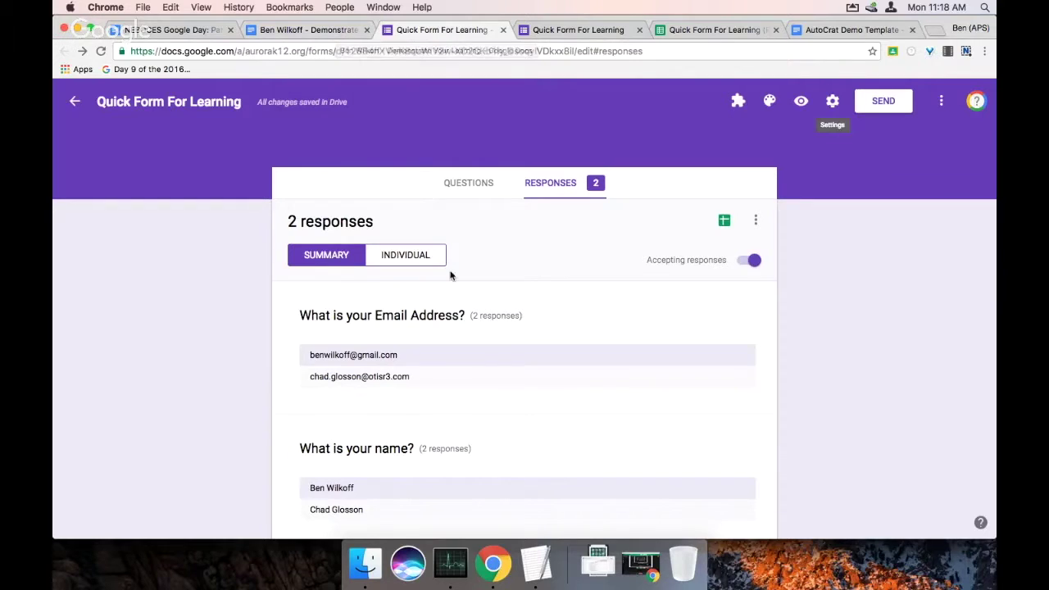
Step: Scroll to the favorite-colour chart, then view the responses spreadsheet with month answers 3 and 5
scroll(426, 205, "down", 5)
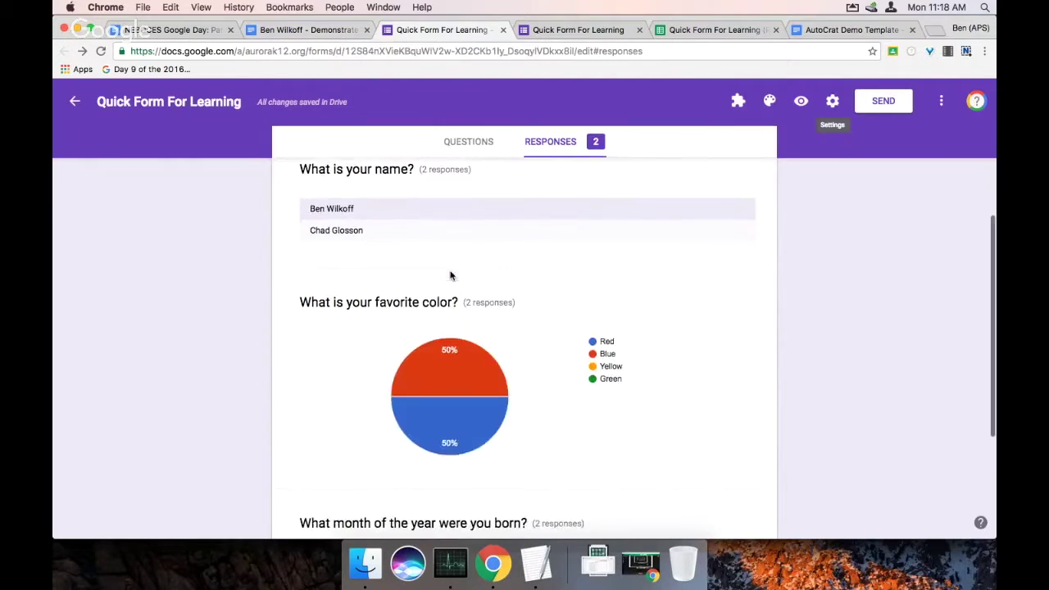
left_click(667, 31)
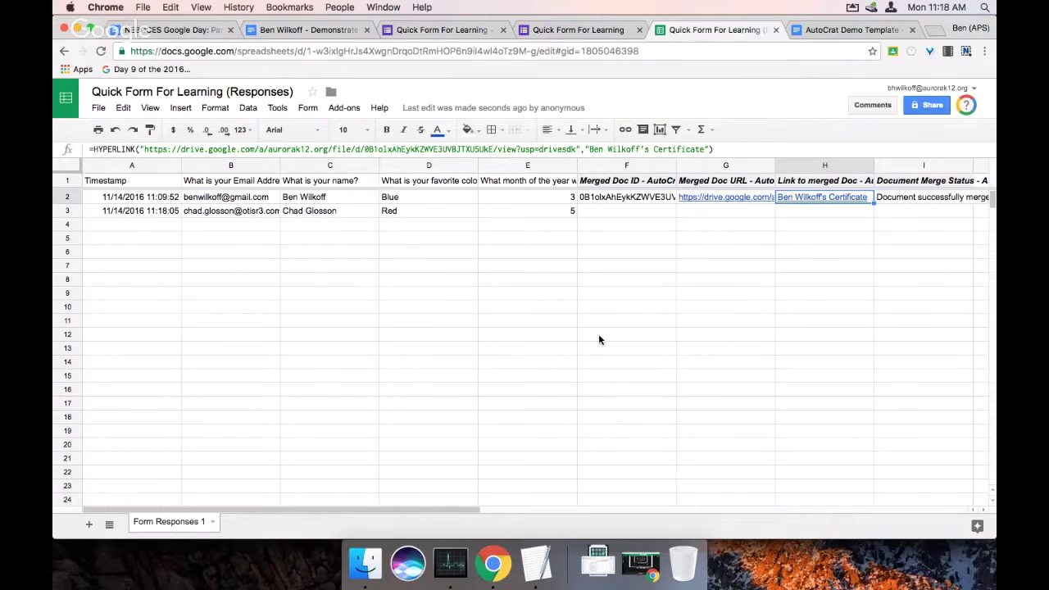
Step: Open the second respondent's merged month-5 certificate from H3, then return to the Demonstrate Your Learning doc
scroll(261, 239, "right", 10)
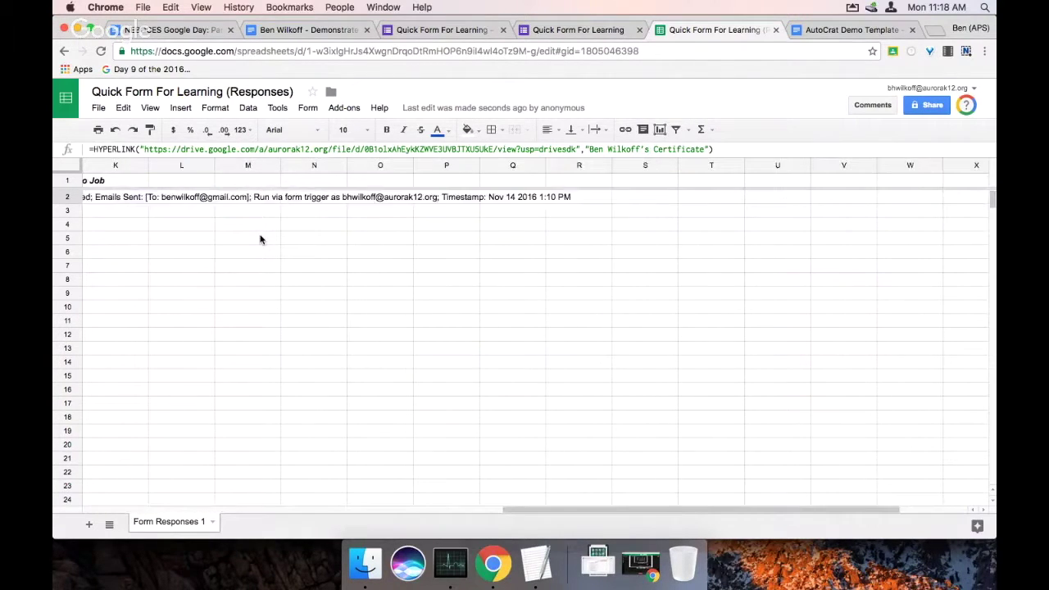
scroll(261, 239, "left", 5)
scroll(261, 239, "left", 1)
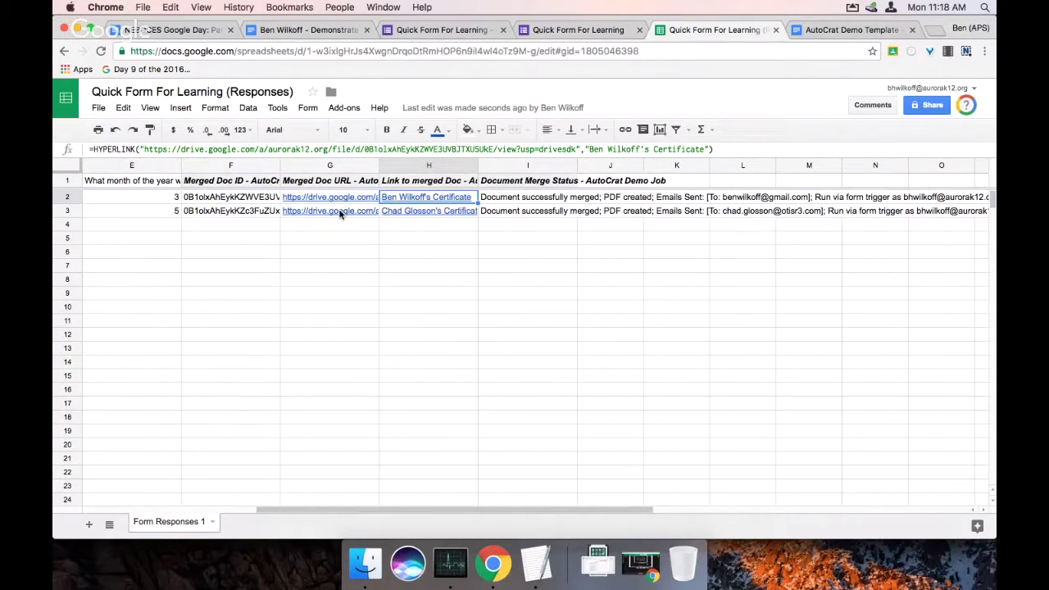
left_click(340, 214)
left_click(443, 212)
left_click(447, 195)
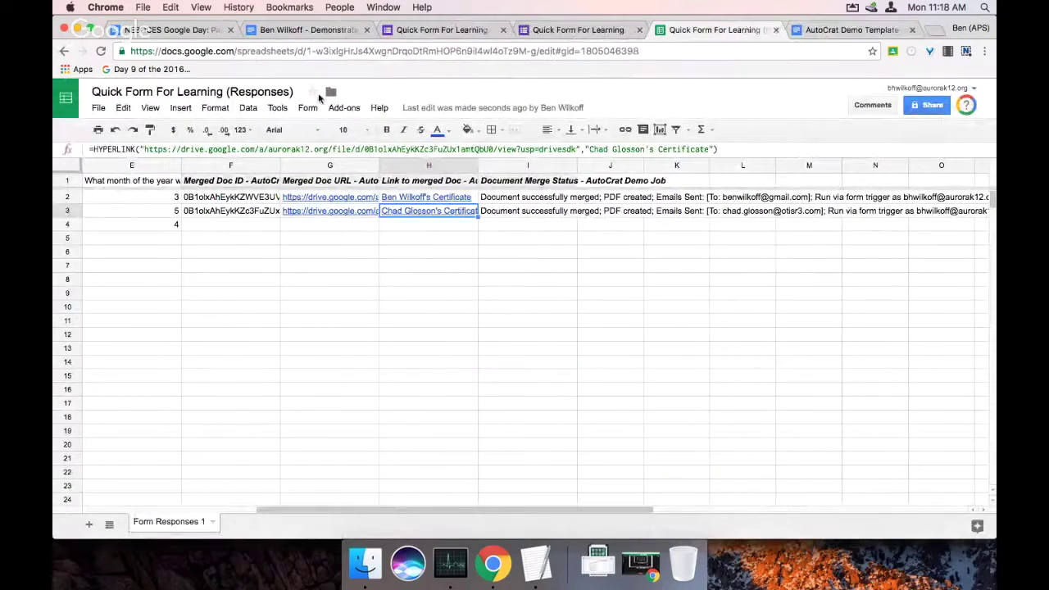
left_click(309, 30)
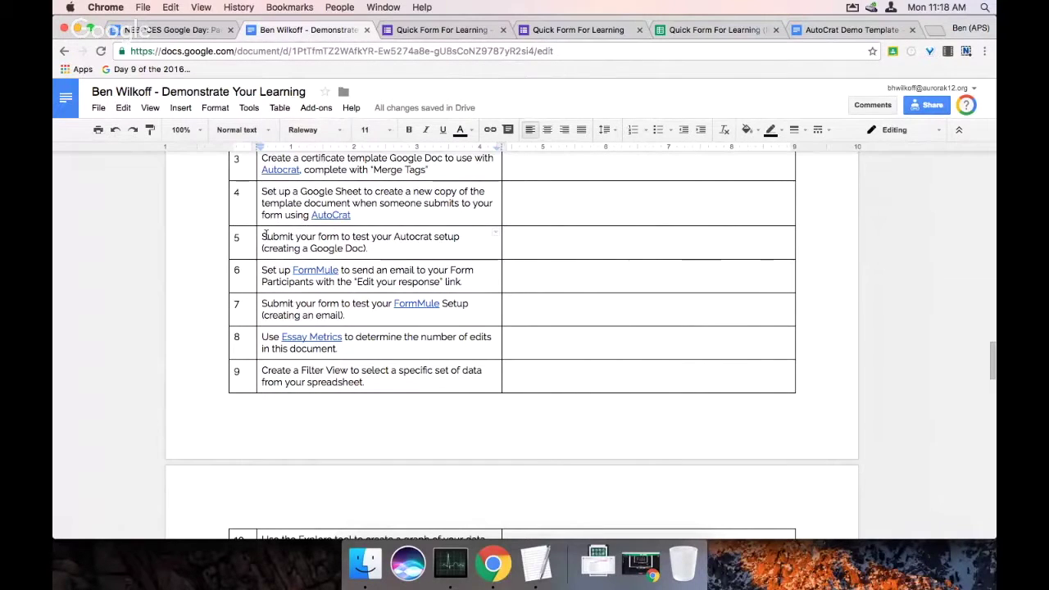
Step: Review the FormMule task rows 6–7 in the task table, then switch back to the responses sheet
left_click_drag(259, 269, 340, 304)
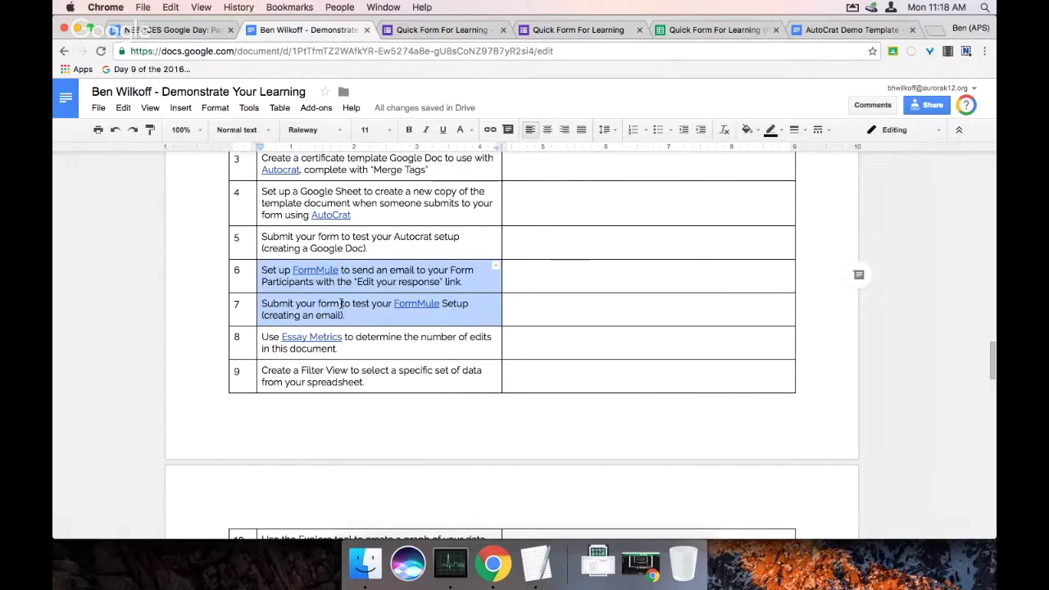
scroll(340, 303, "up", 5)
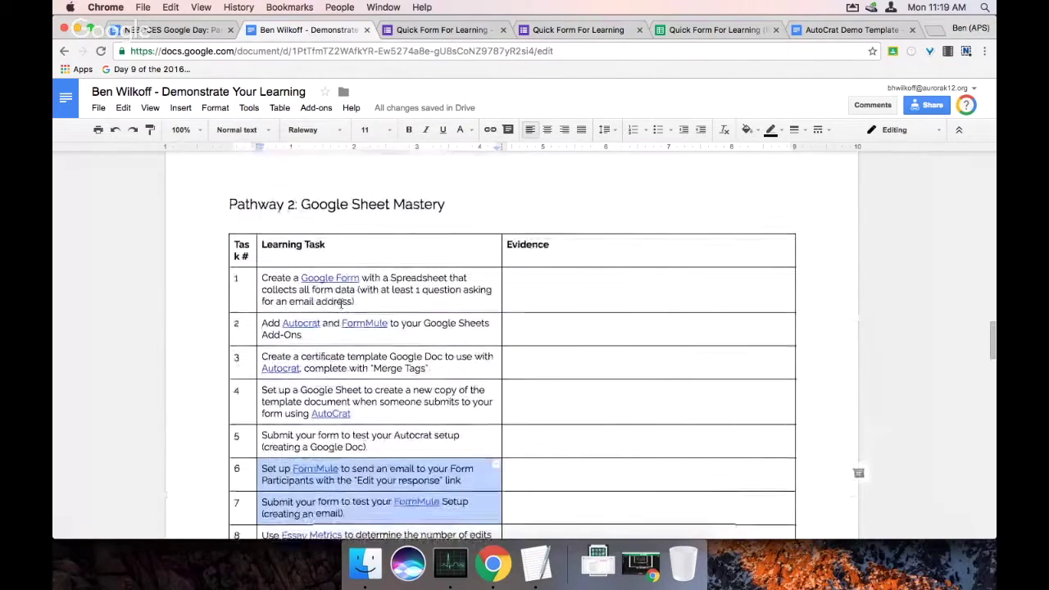
scroll(341, 303, "down", 2)
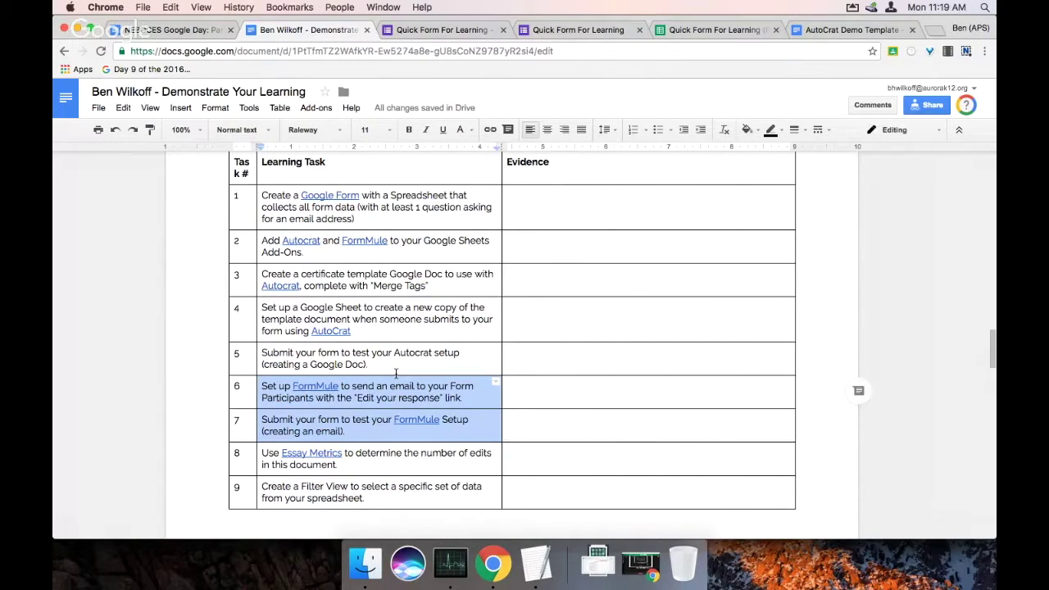
left_click(347, 432)
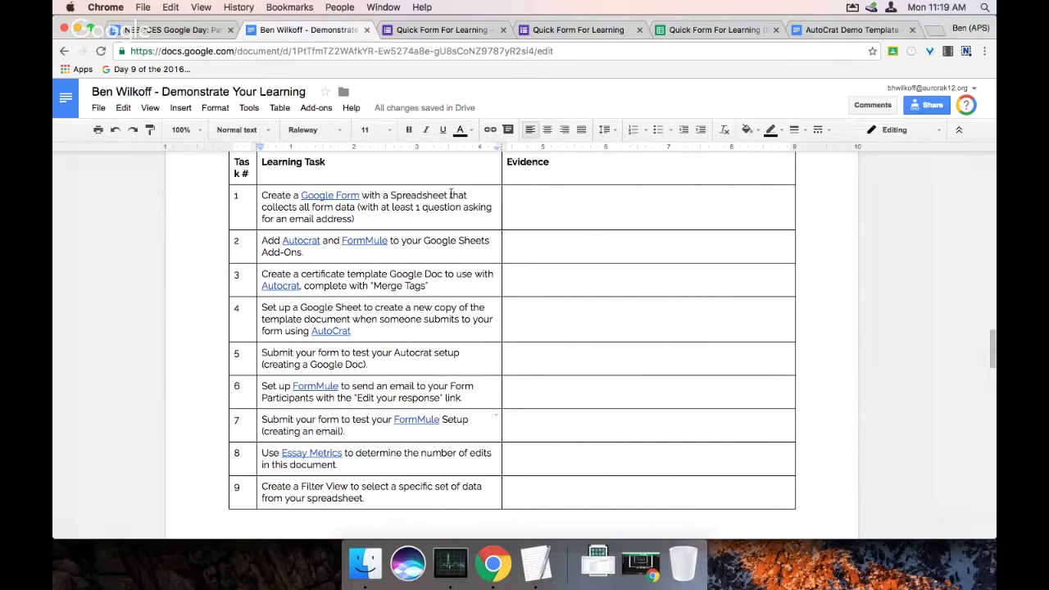
left_click(700, 32)
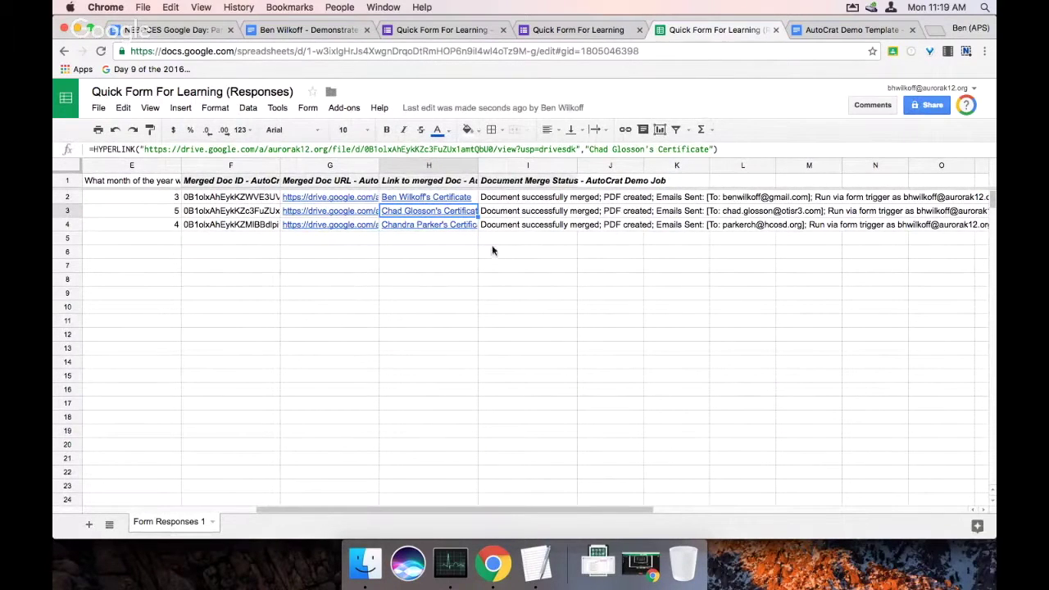
Step: Open Add-ons > Get add-ons to browse the add-on gallery
left_click(333, 112)
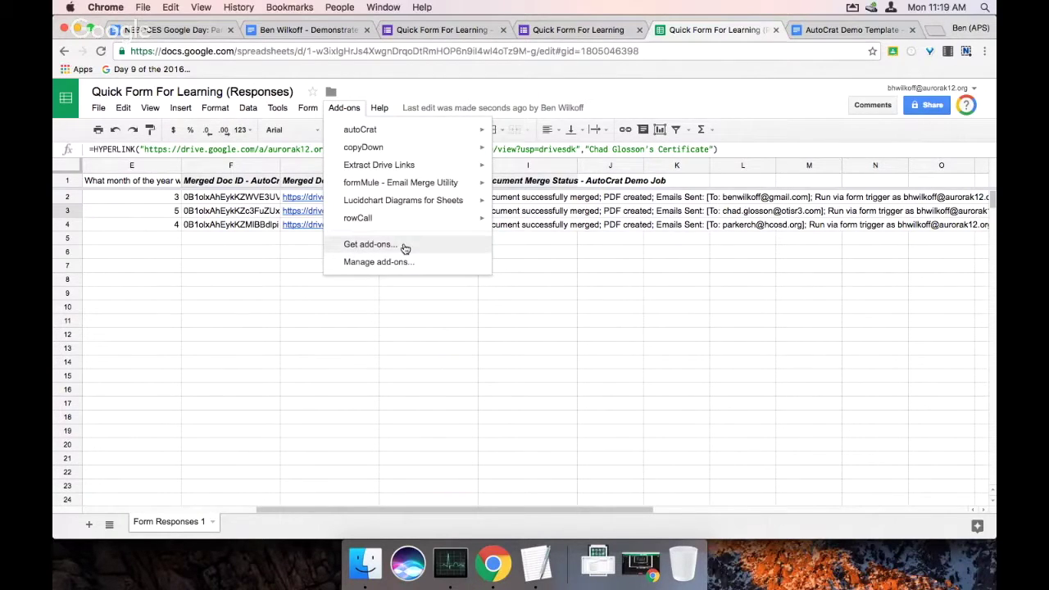
left_click(404, 247)
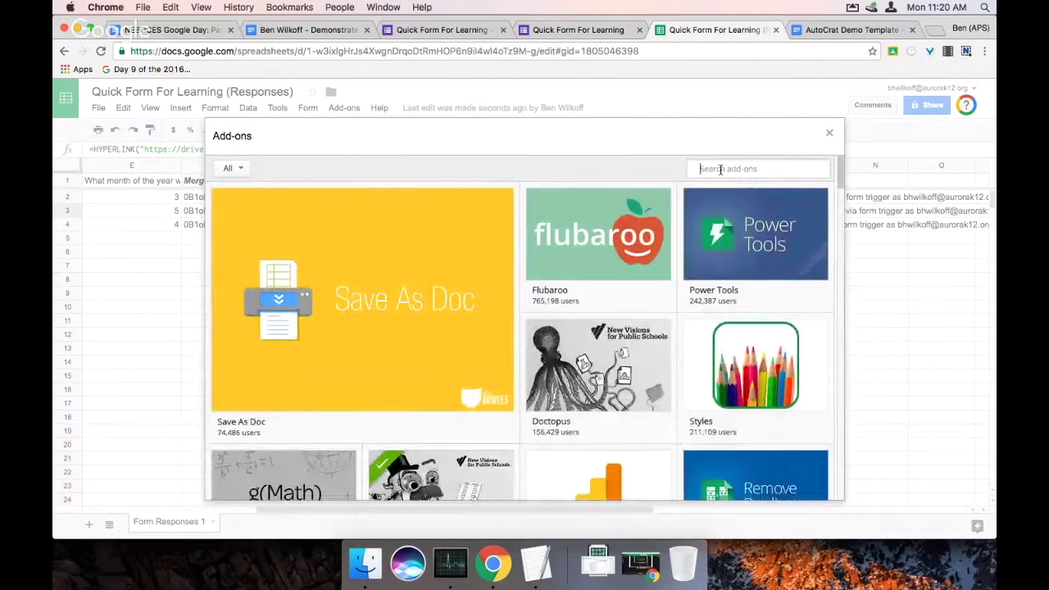
Step: Search the add-on store for 'essay metrics' and install the free Essay Metrics add-on
left_click(721, 168)
scroll(656, 328, "down", 3)
scroll(700, 246, "up", 3)
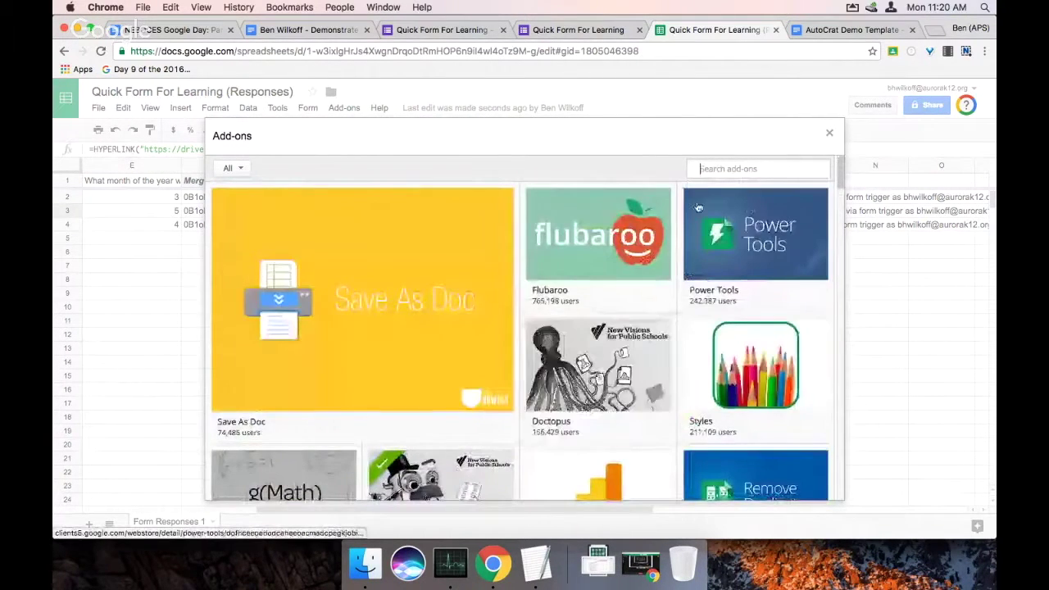
type("essay metrics")
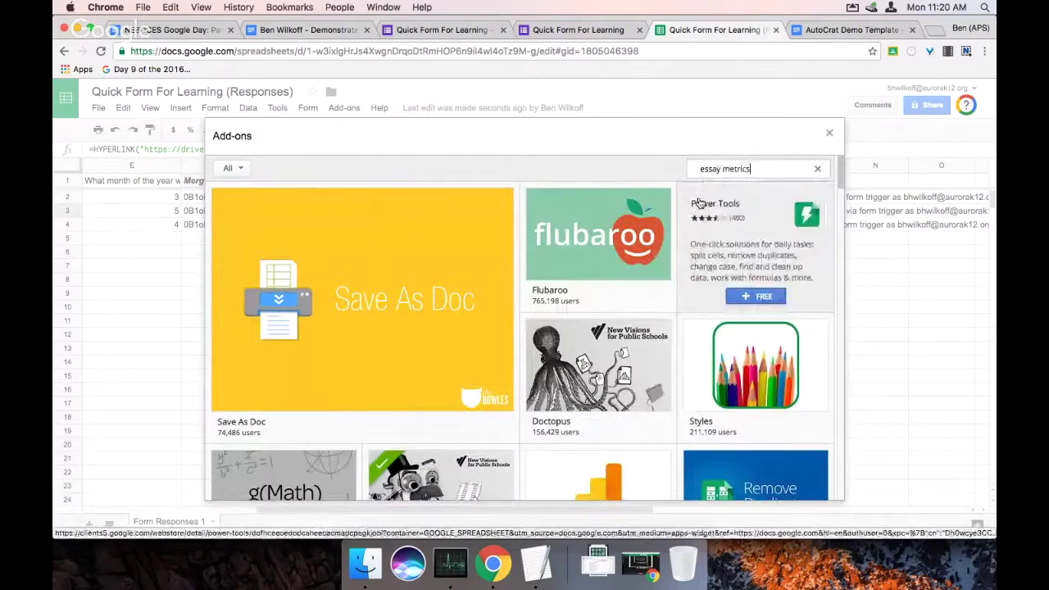
key("Return")
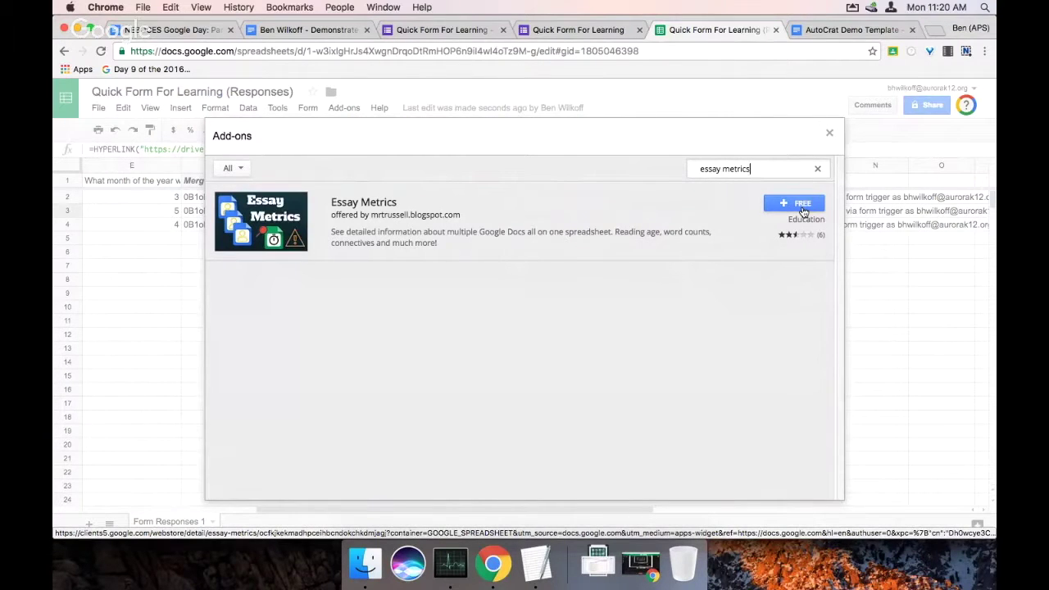
left_click(804, 211)
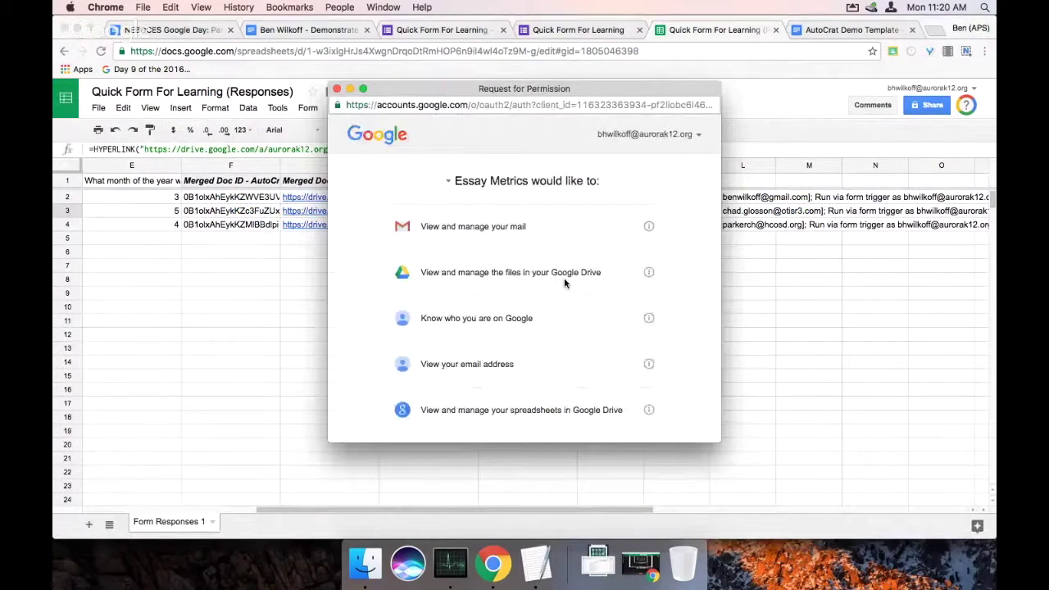
Step: Authorise Essay Metrics and show its Get file information from options
scroll(564, 283, "down", 3)
scroll(564, 283, "up", 3)
scroll(531, 267, "down", 5)
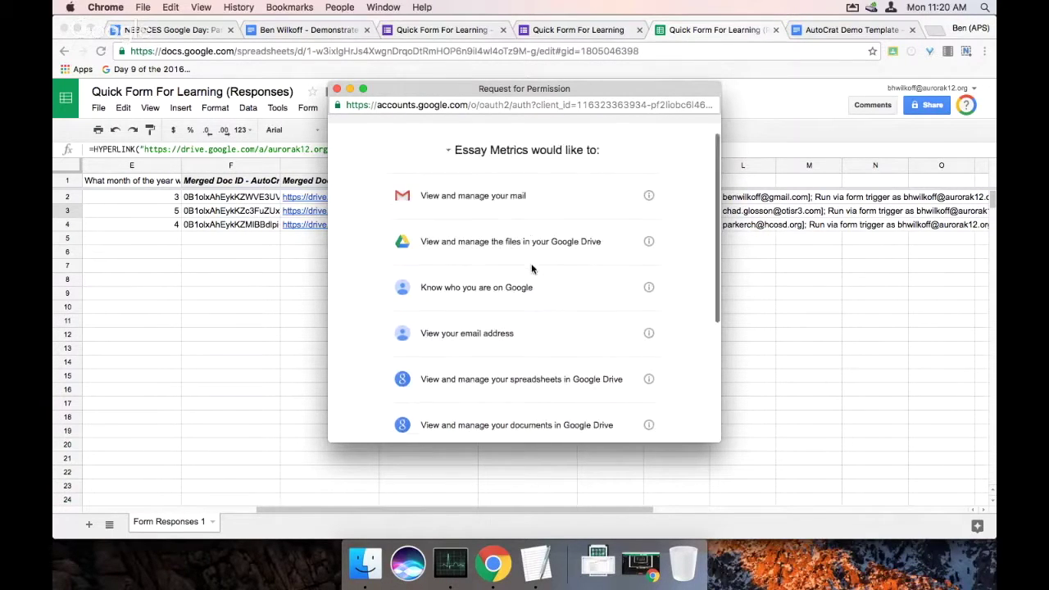
left_click(636, 412)
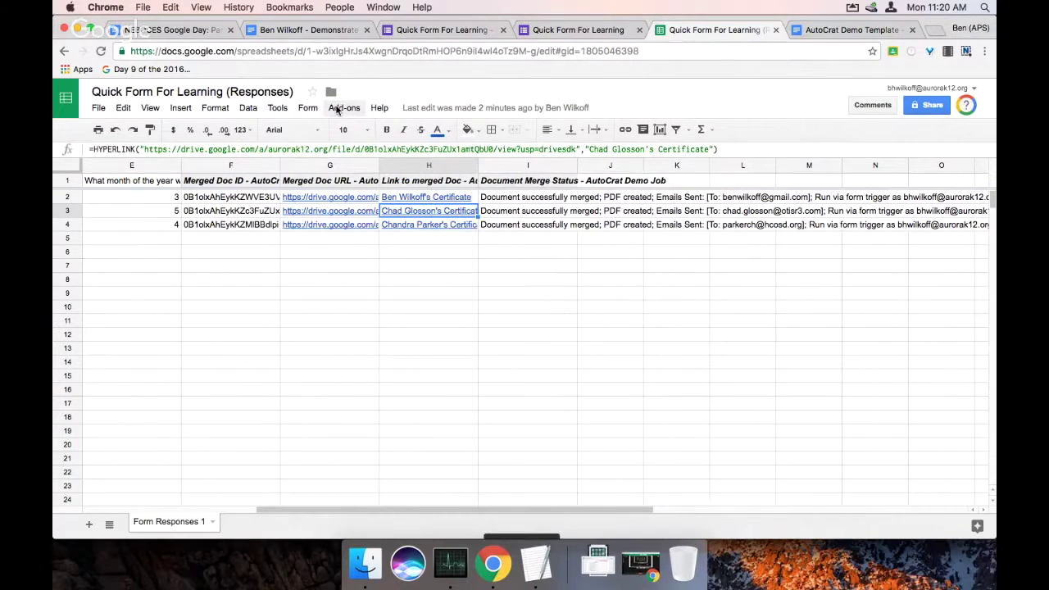
left_click(345, 108)
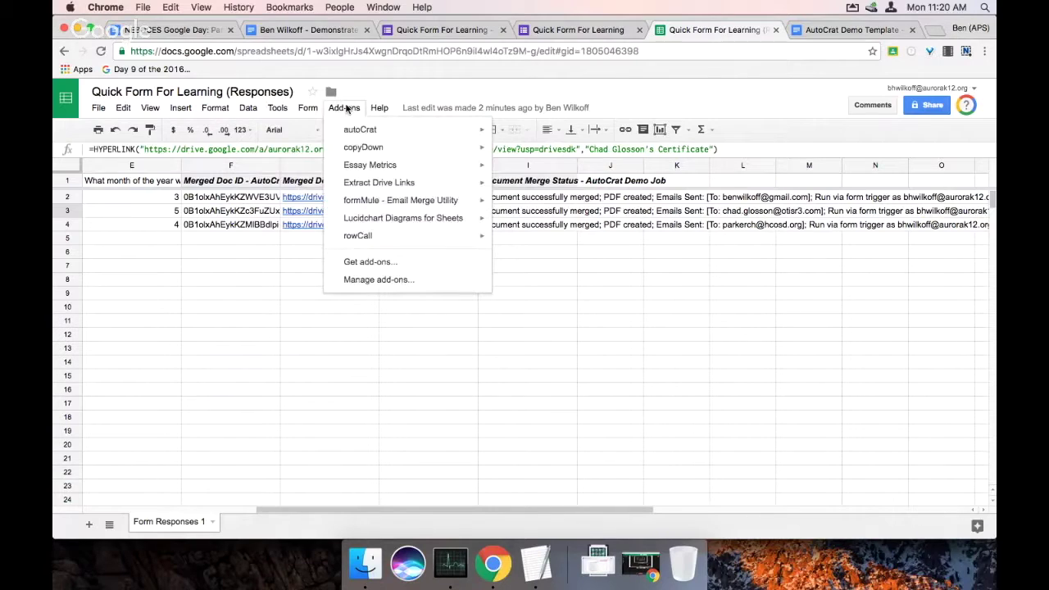
mouse_move(390, 168)
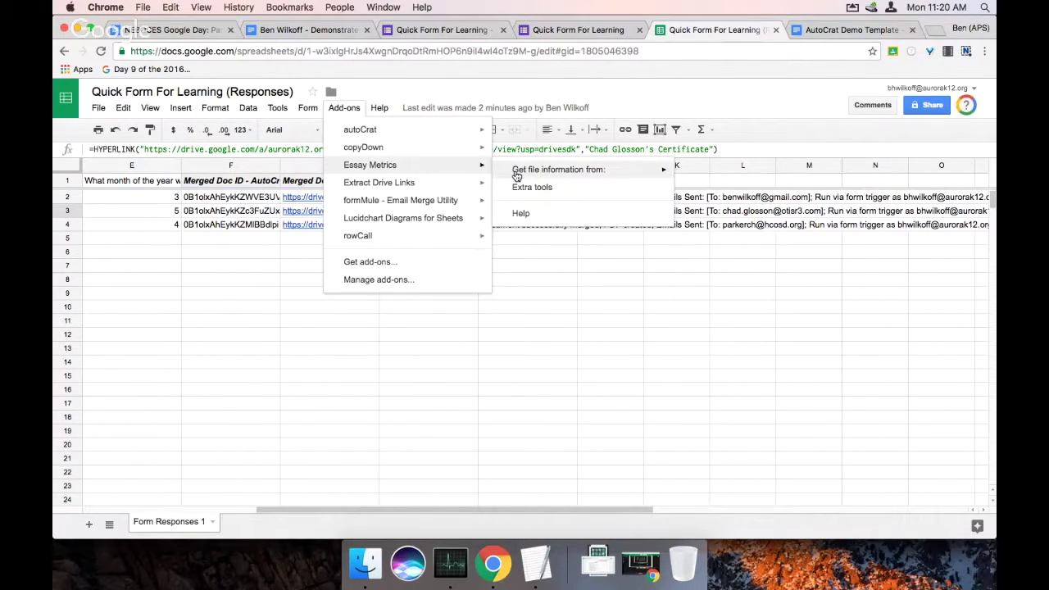
mouse_move(514, 170)
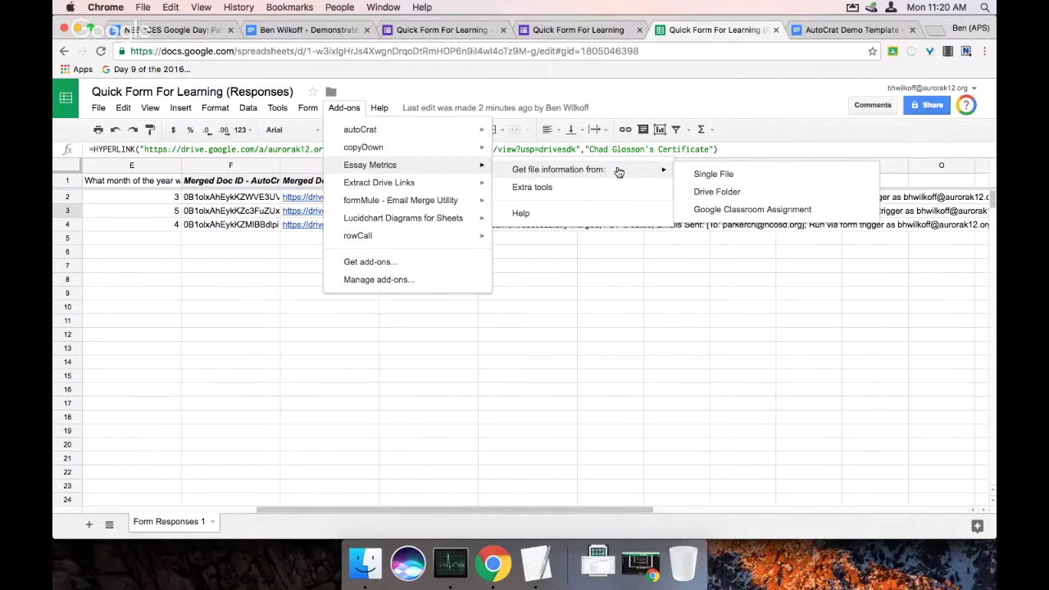
Step: Run Essay Metrics on the single file NEBOCES Google Day: Part 3, producing a 1549-word report
left_click(343, 107)
left_click(342, 108)
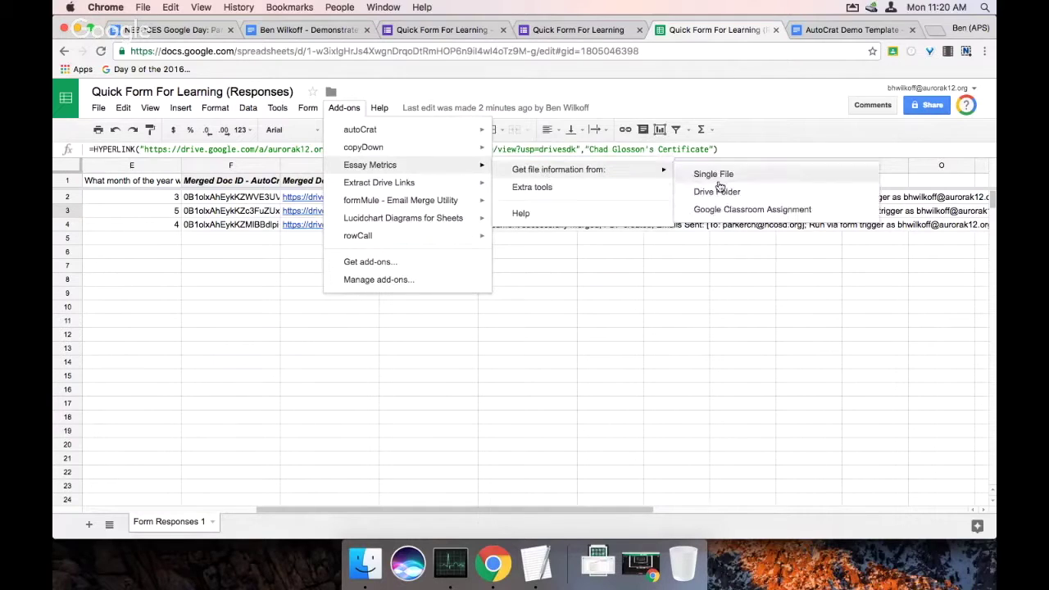
left_click(719, 180)
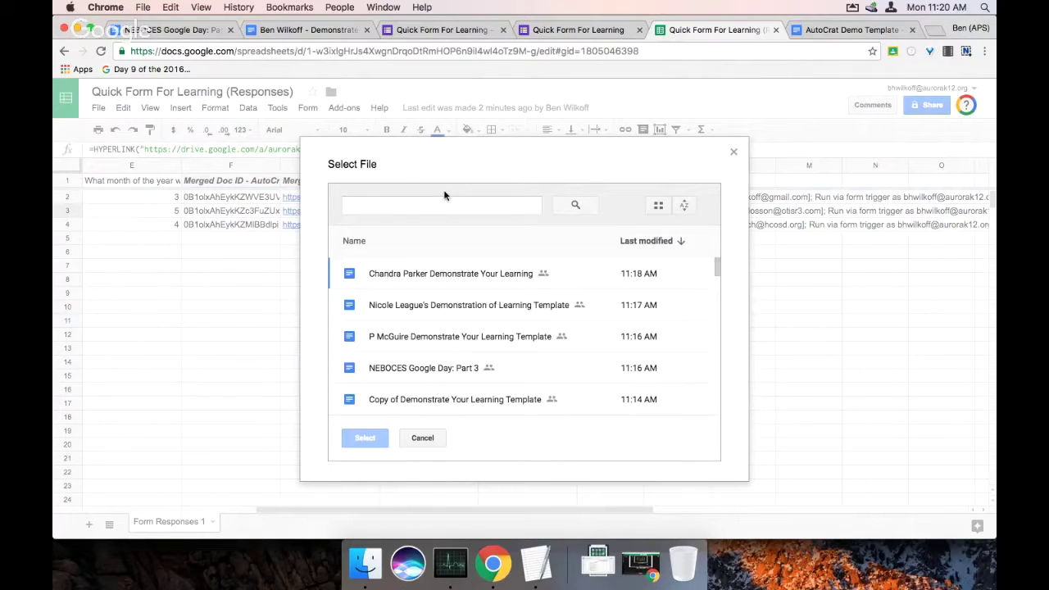
left_click(458, 370)
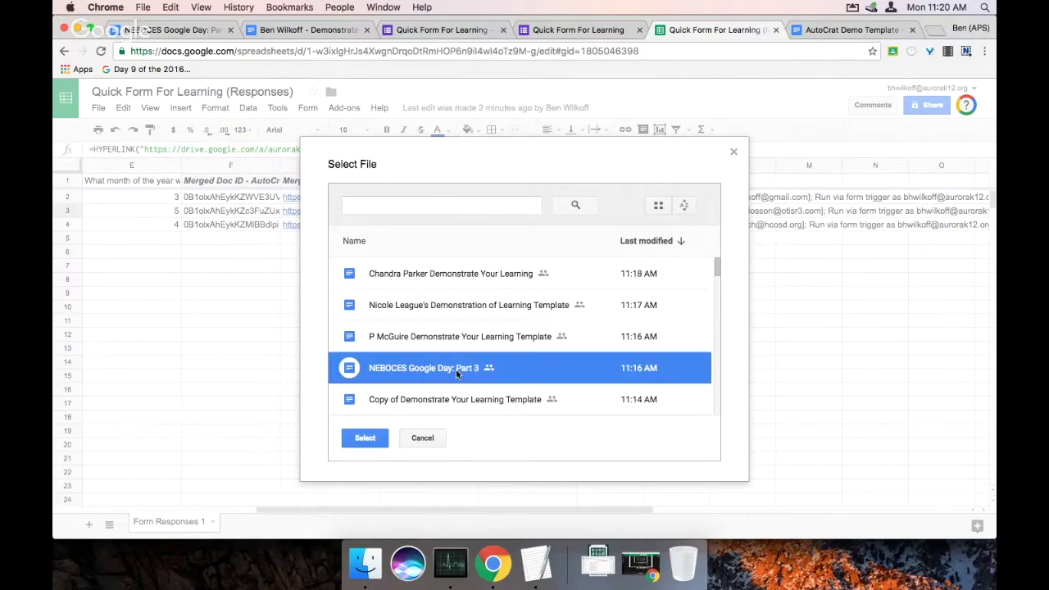
left_click(374, 440)
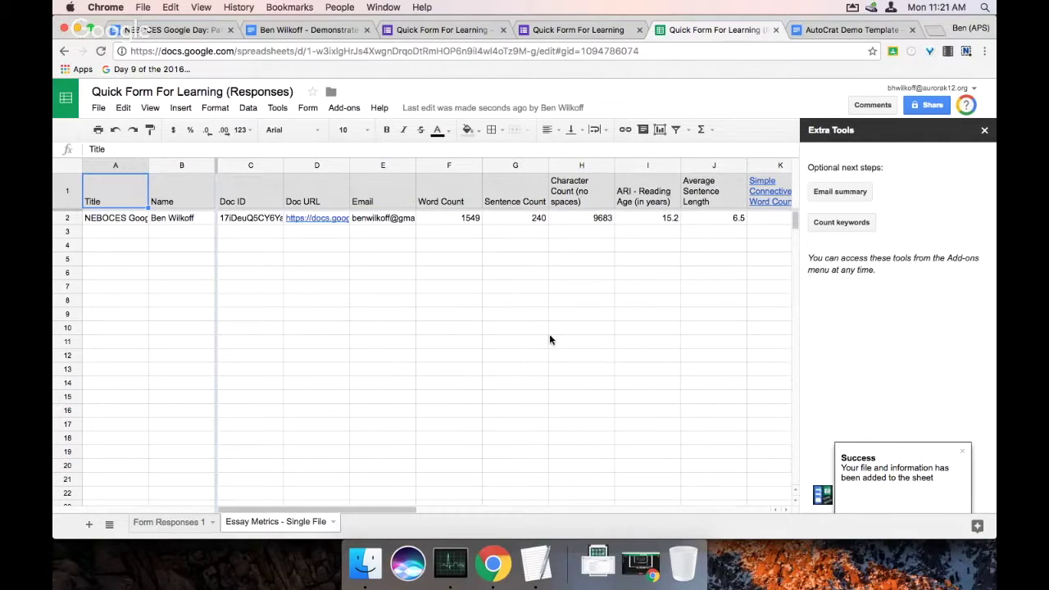
left_click(458, 218)
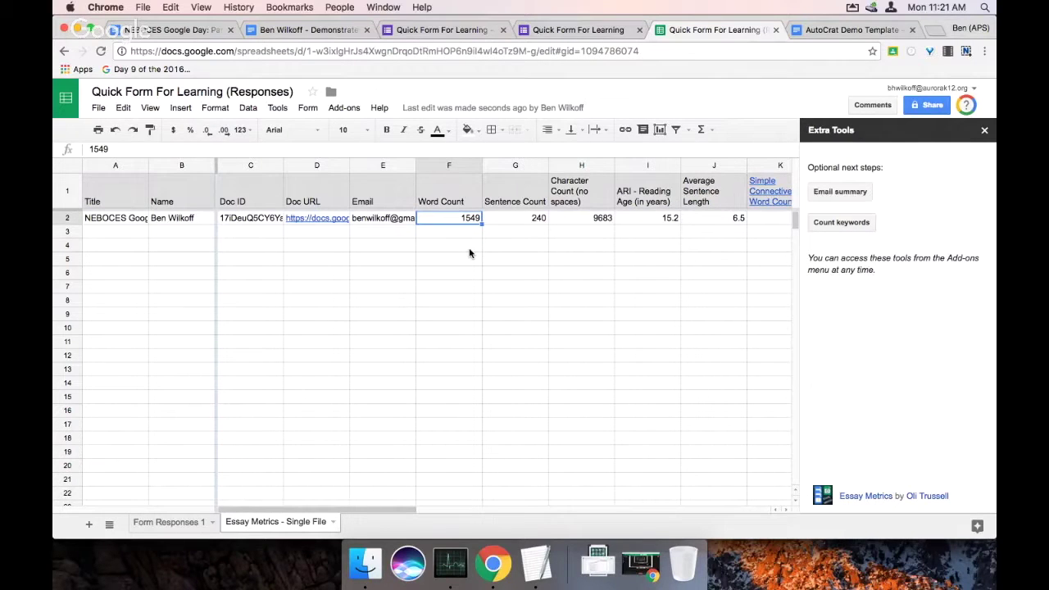
key("Right")
key("Right")
key("Right")
key("Right")
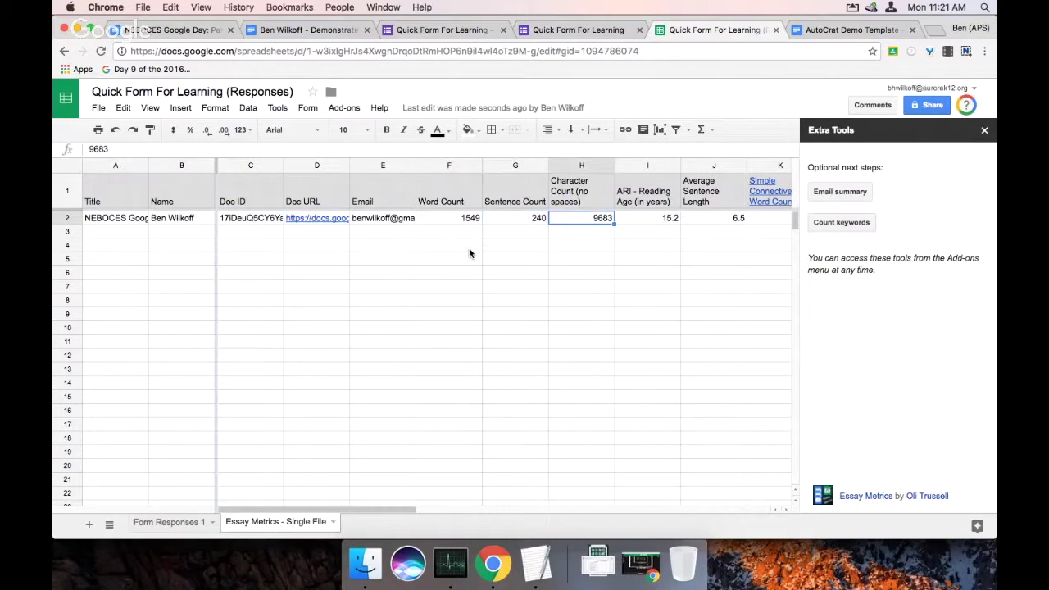
key("Right")
key("Right")
key("Left")
key("Left")
key("Left")
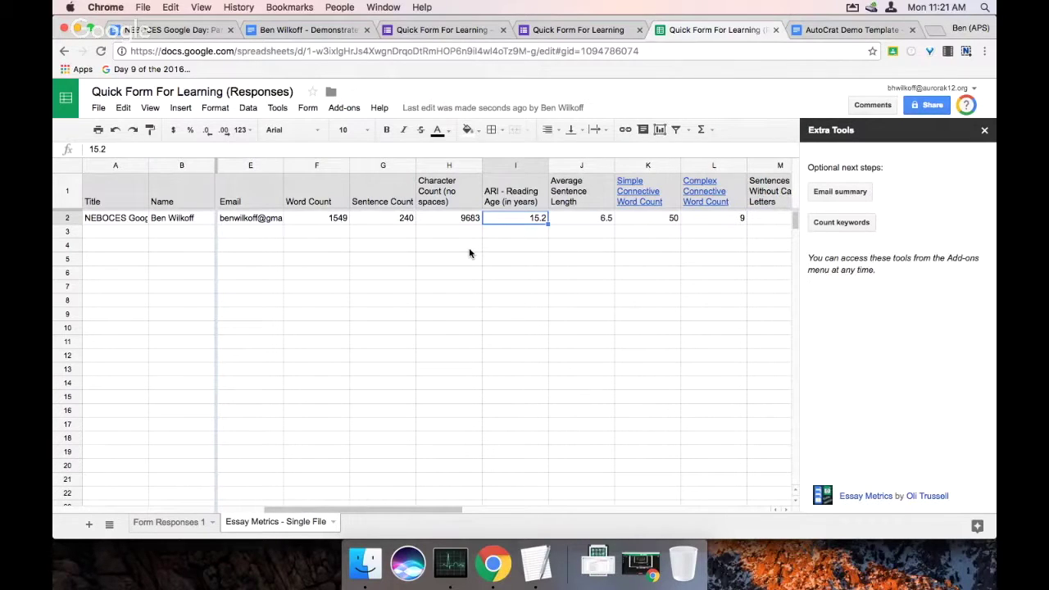
key("Right")
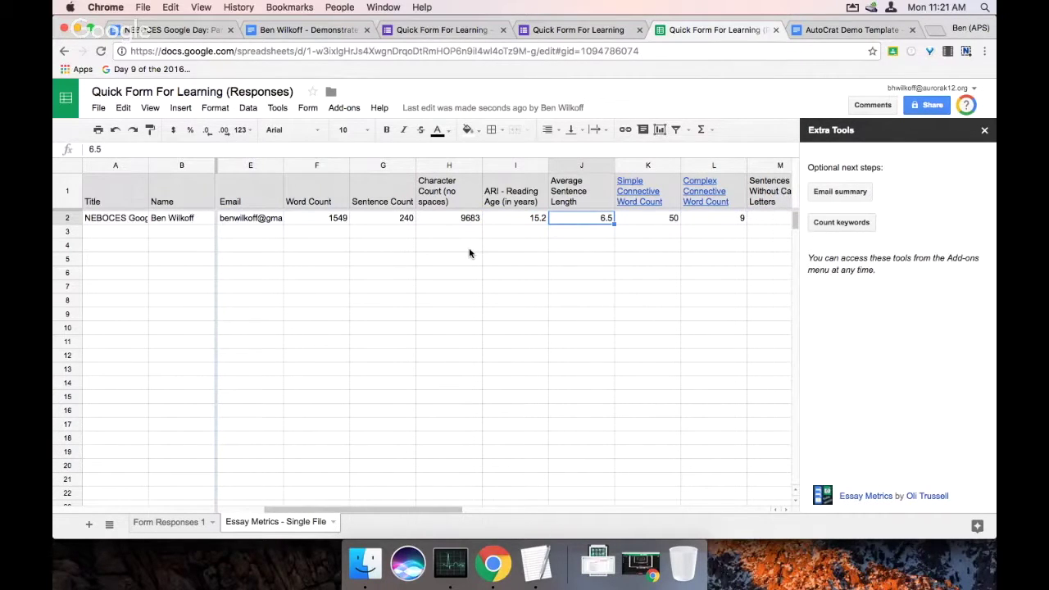
key("Right")
key("Right")
key("Right")
key("Right")
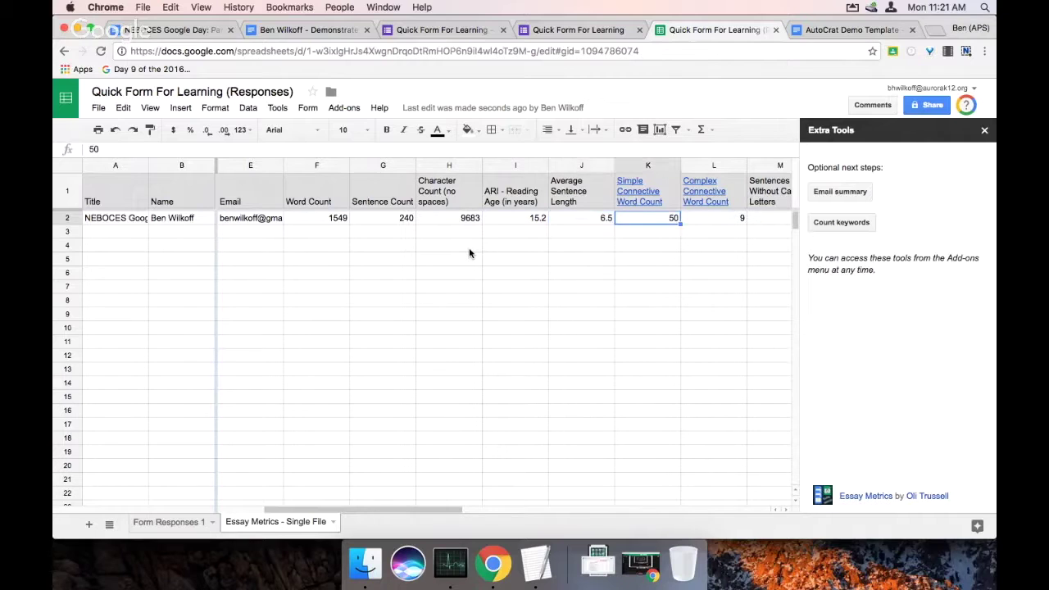
key("Right")
key("Right")
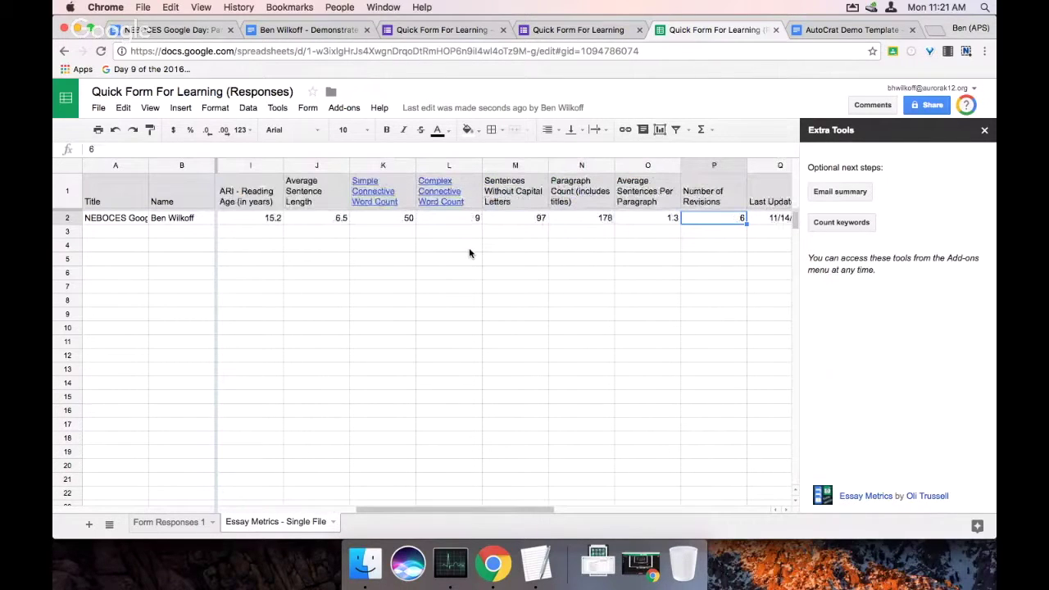
key("Left")
key("Left")
key("Left")
key("Left")
key("Left")
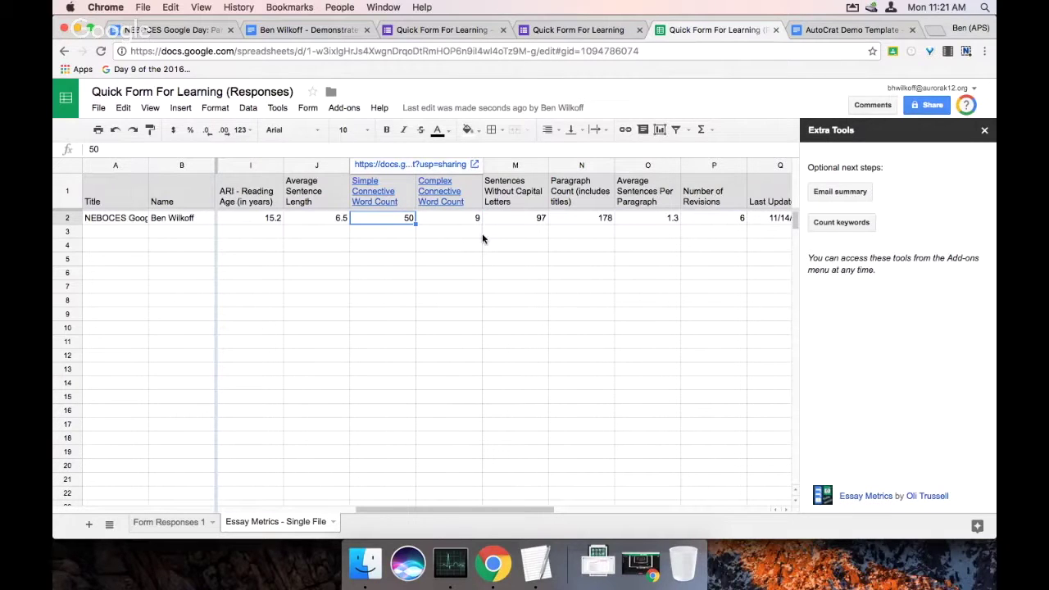
left_click(428, 212)
key("Right")
key("Right")
key("Right")
key("Right")
key("Right")
key("Right")
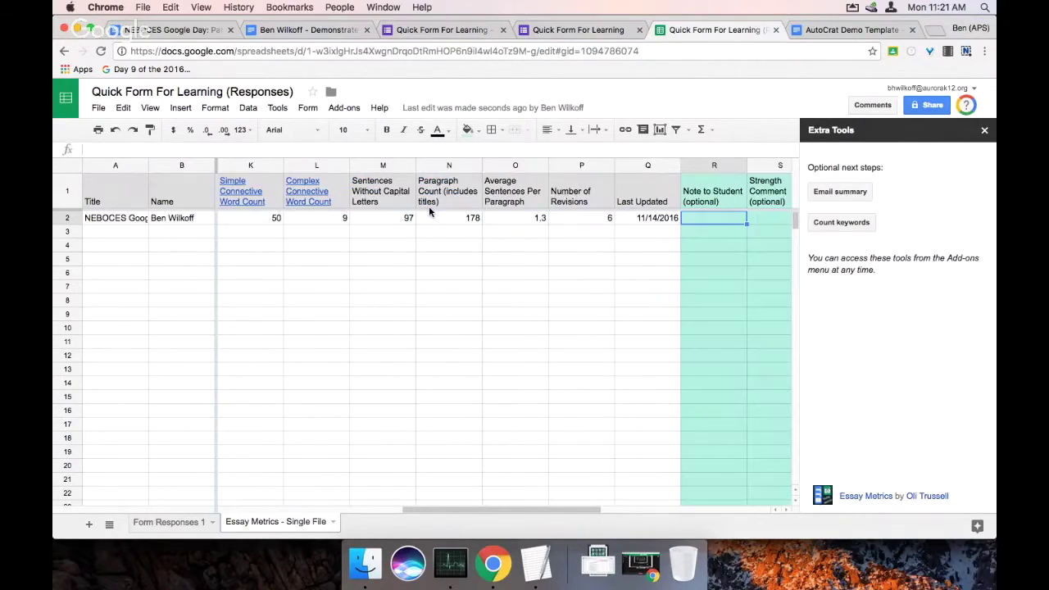
key("Left")
key("Left")
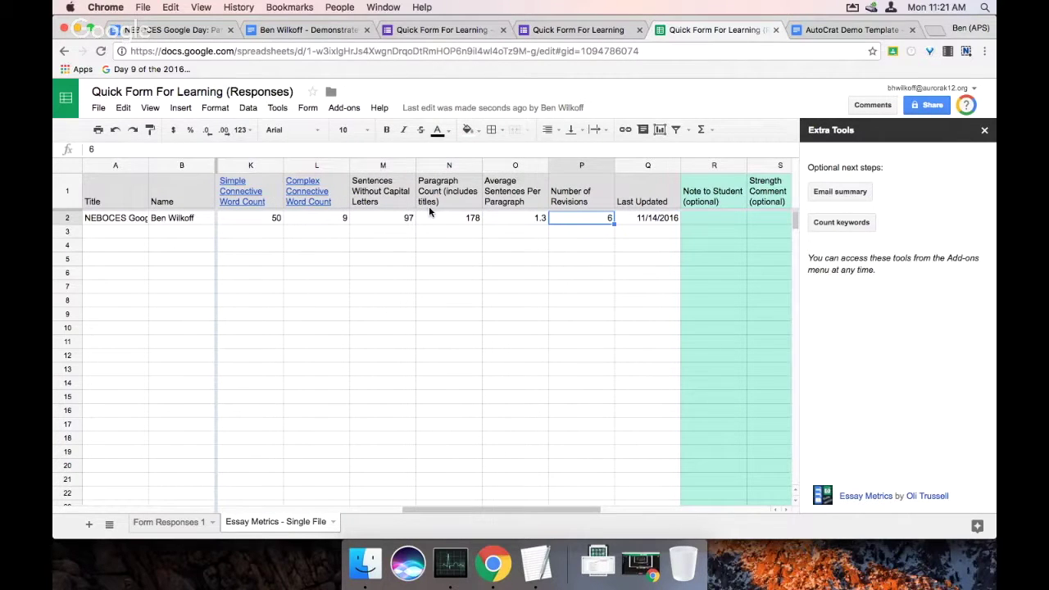
key("Left")
key("Left")
key("Left")
key("Left")
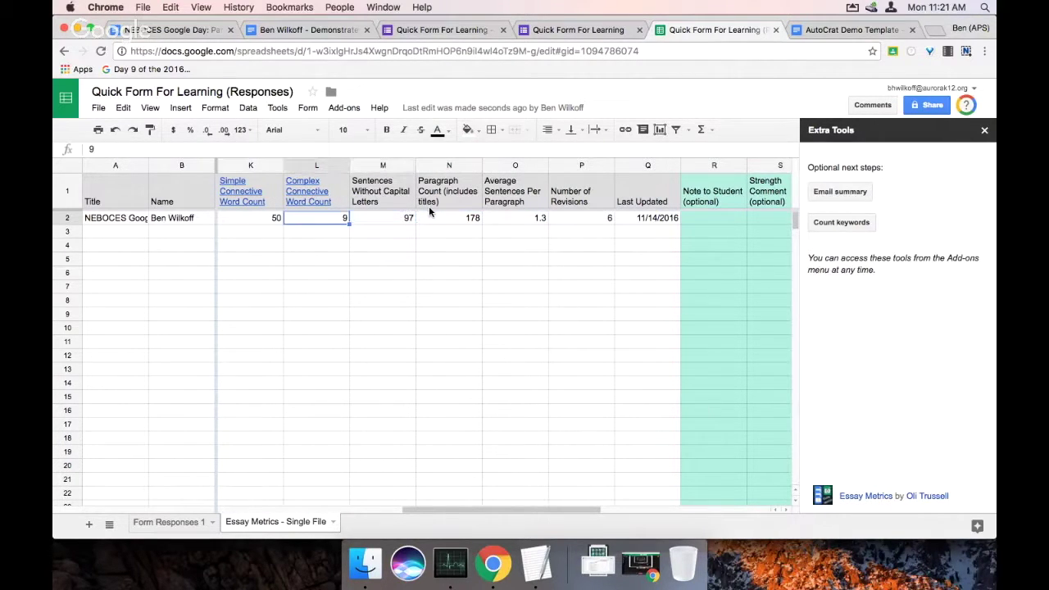
key("Left")
key("Left")
key("Left")
key("Left")
key("Left")
key("Left")
key("Left")
key("Left")
key("Left")
key("Left")
key("Left")
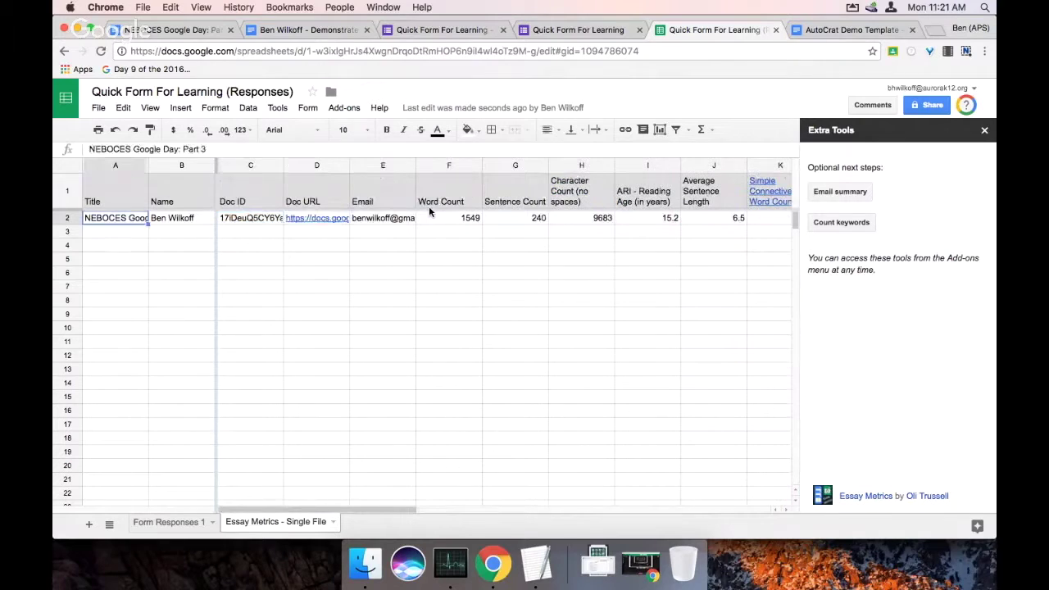
key("Right")
key("Right")
key("Right")
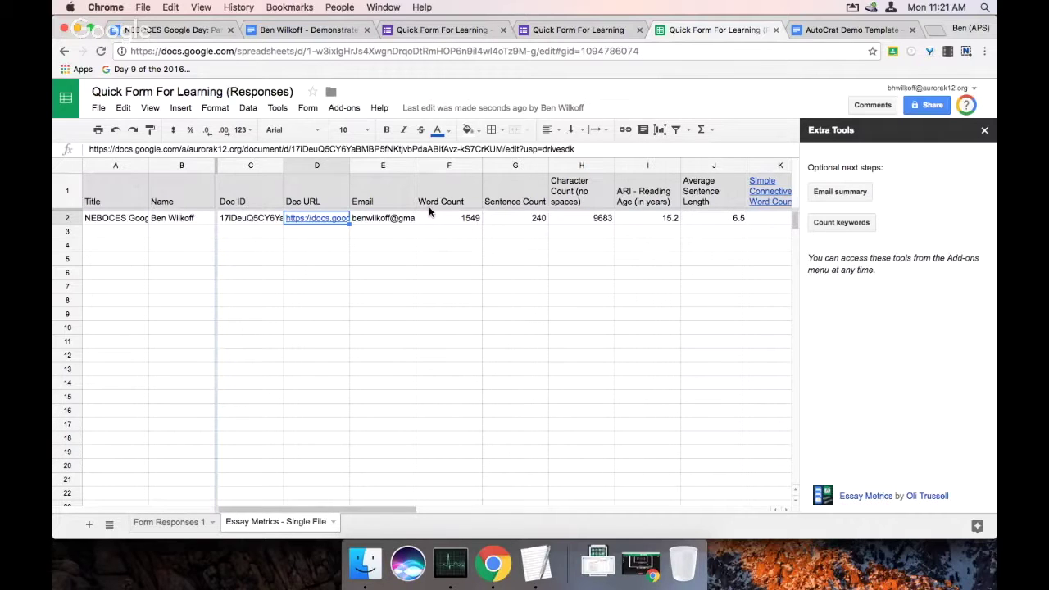
key("Right")
key("Right")
key("Right")
key("Right")
key("Right")
key("Right")
key("Right")
key("Right")
key("Right")
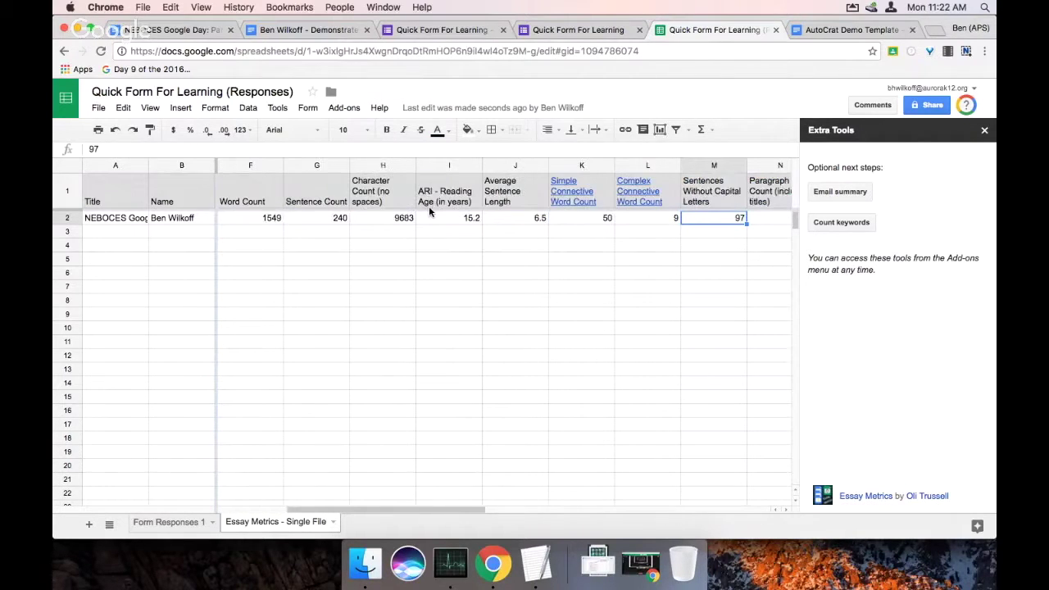
key("Right")
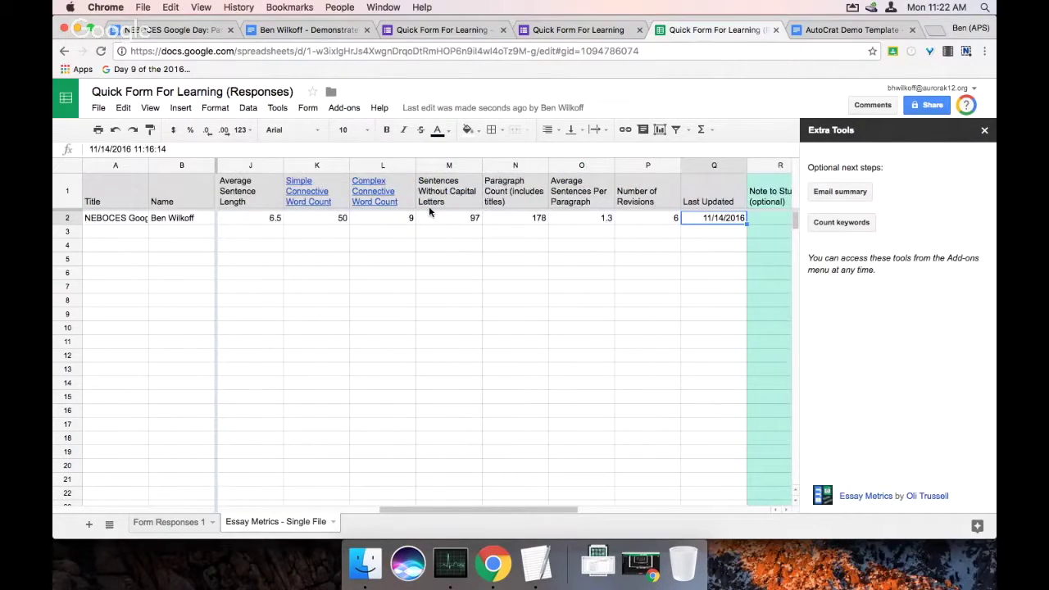
key("Left")
key("Left")
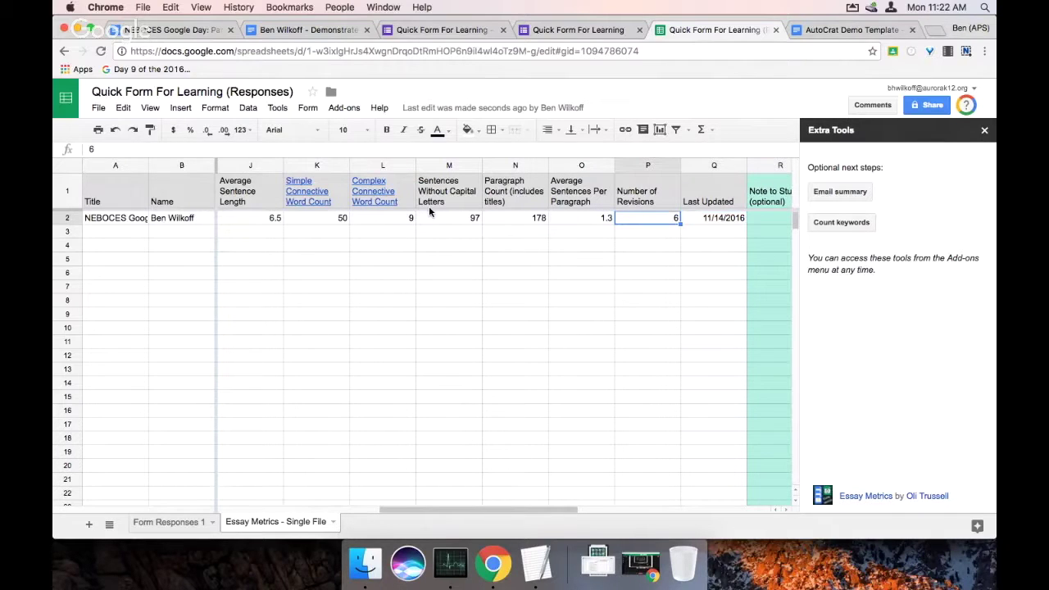
key("Left")
key("Left")
key("Left")
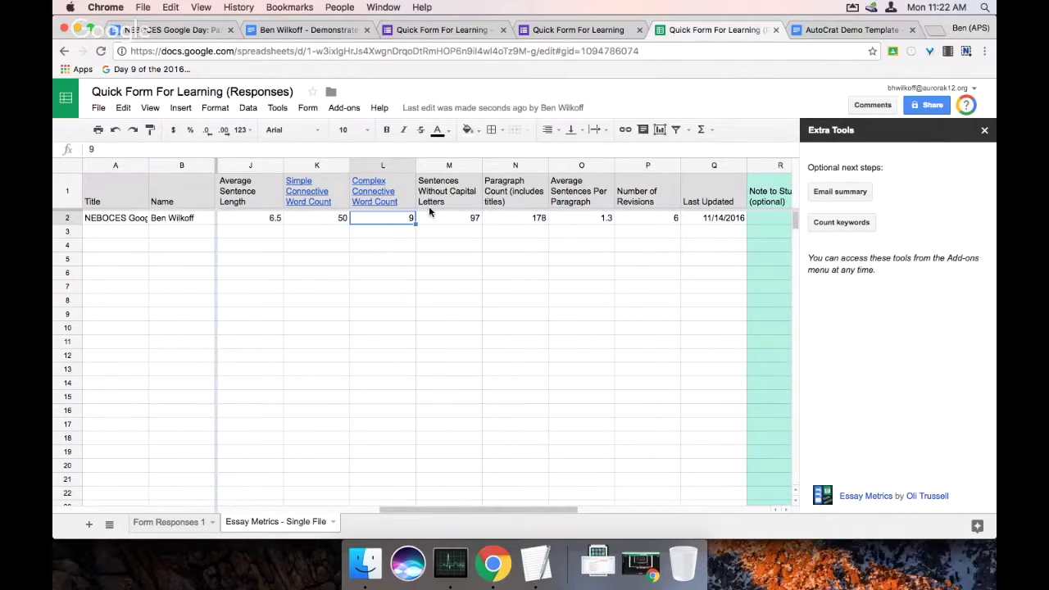
key("Left")
key("Left")
key("Left")
key("Left")
key("Left")
key("Left")
key("Left")
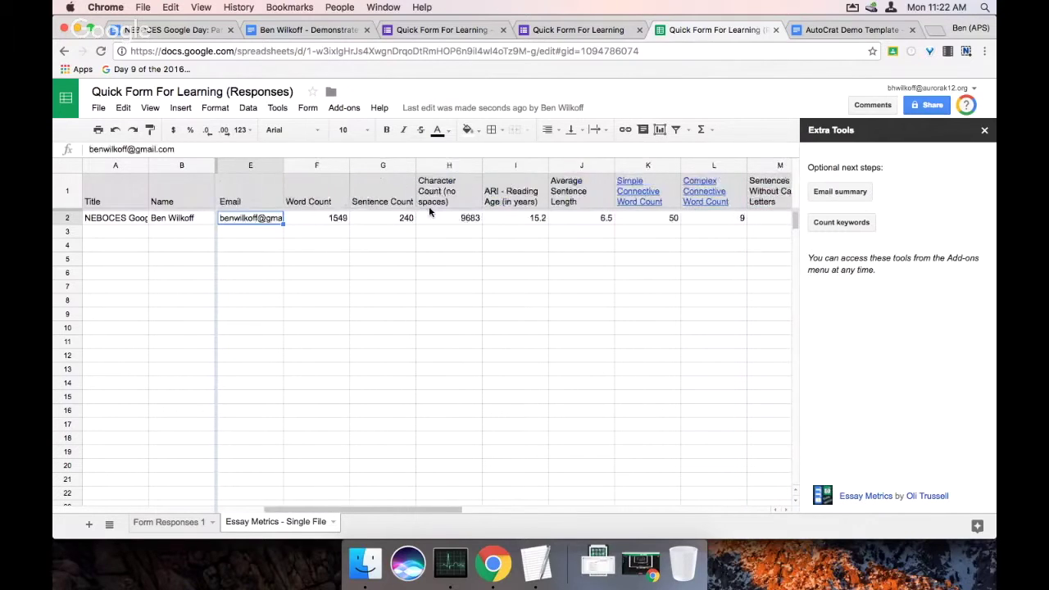
key("Left")
key("Left")
key("Right")
key("Right")
key("Left")
key("Left")
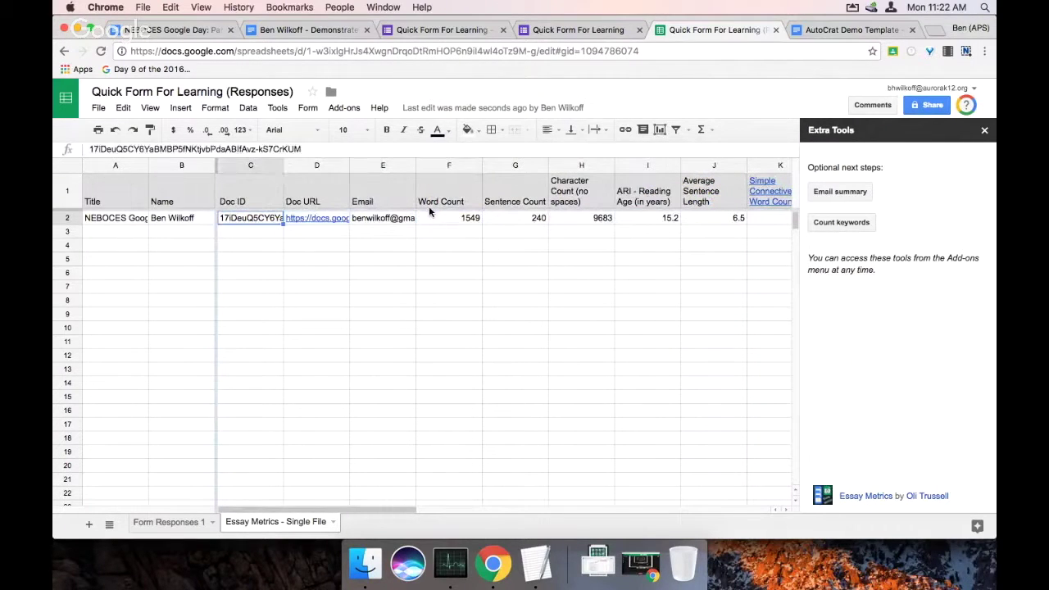
key("Left")
key("Left")
key("Right")
key("Right")
key("Right")
key("Right")
key("Right")
key("Right")
key("Right")
key("Right")
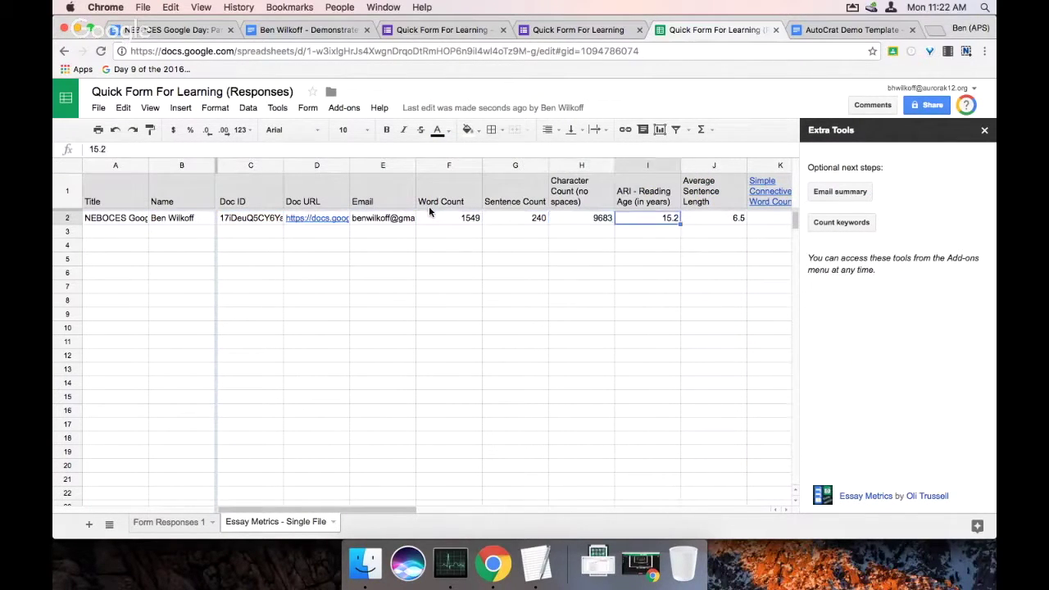
key("Right")
key("Right")
key("Right")
key("Right")
key("Right")
key("Right")
key("Right")
key("Right")
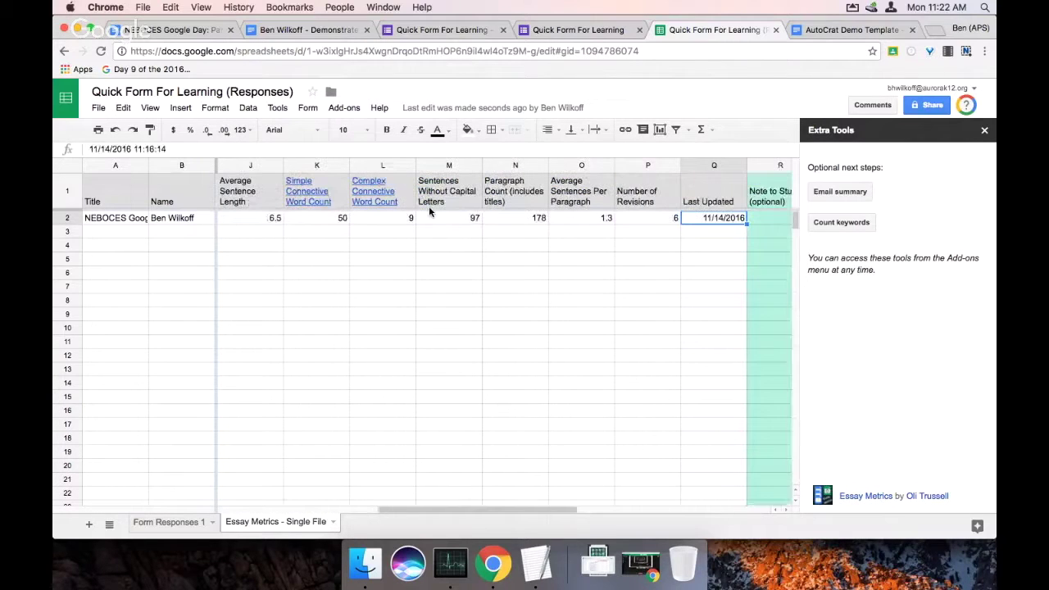
key("Left")
key("Right")
key("Right")
key("Right")
key("Right")
key("Right")
key("Left")
key("Left")
key("Left")
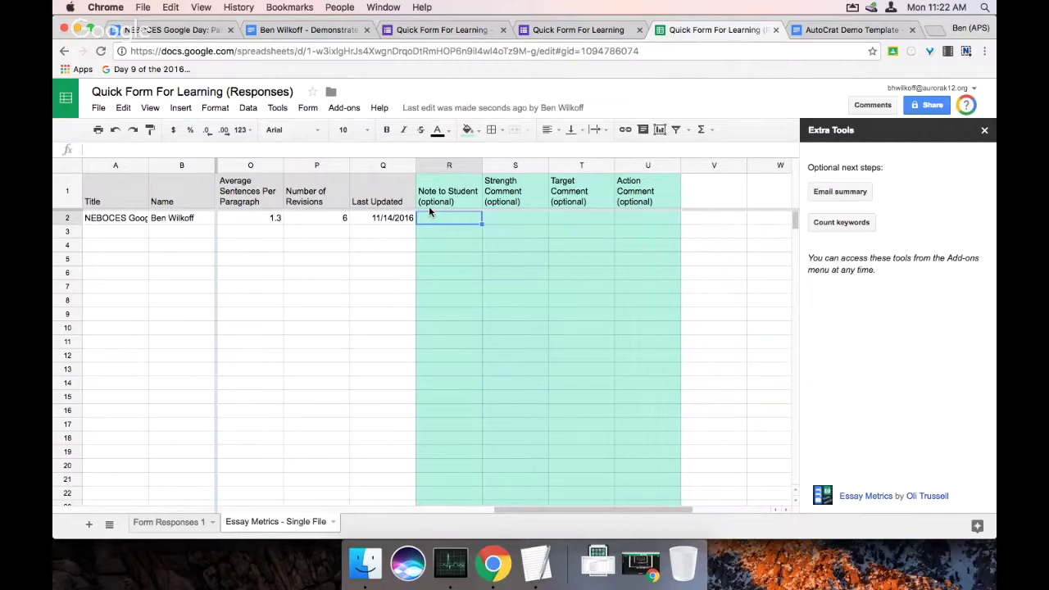
Step: Enter 'This is an awesome document.' as the note in R2 and have the email summary appended to the document
type("This is an awe")
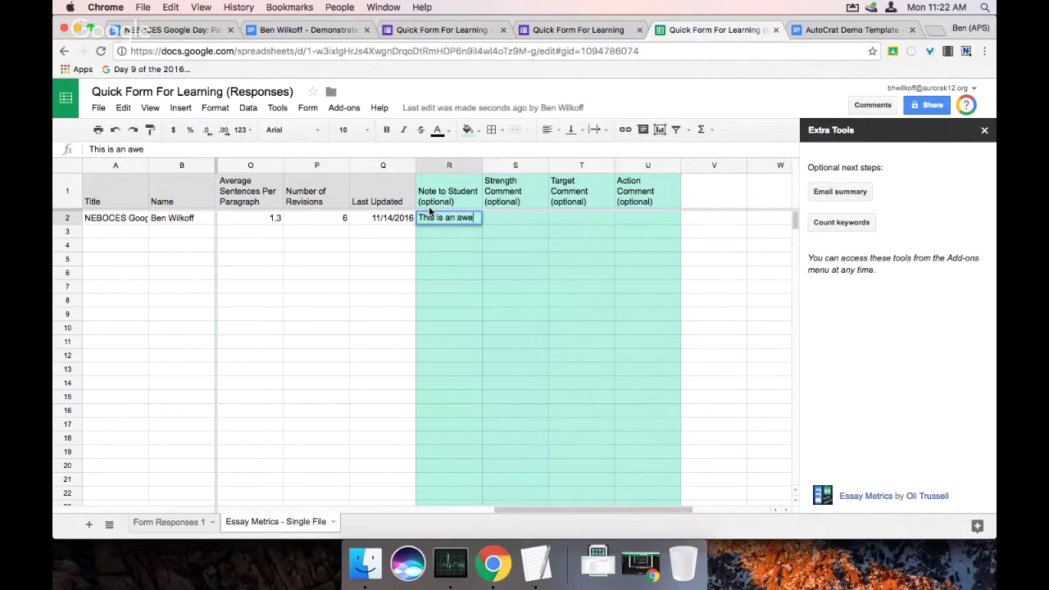
type("some docu")
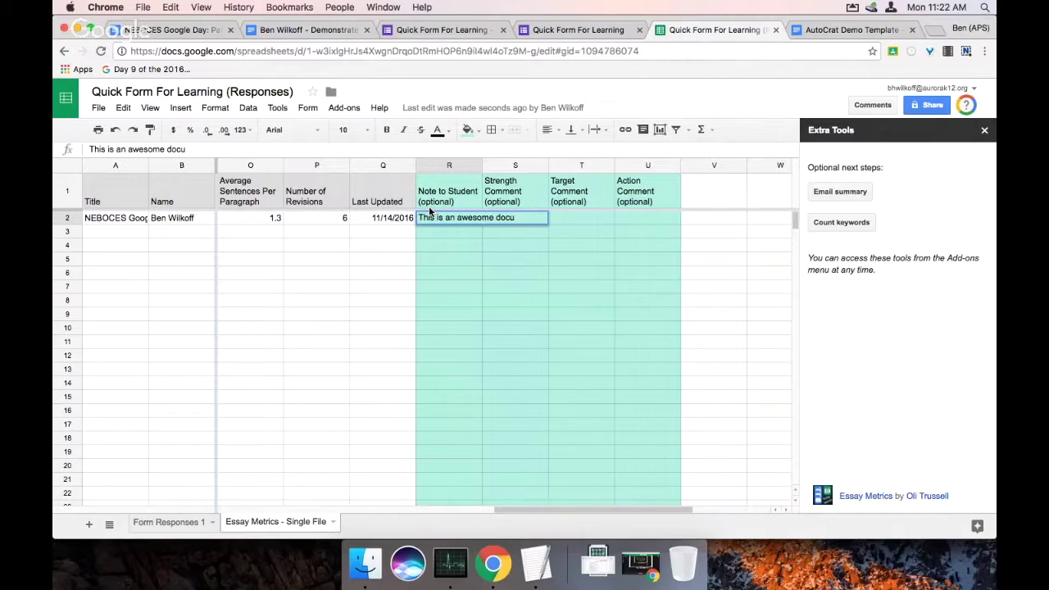
type("ment.")
key("Return")
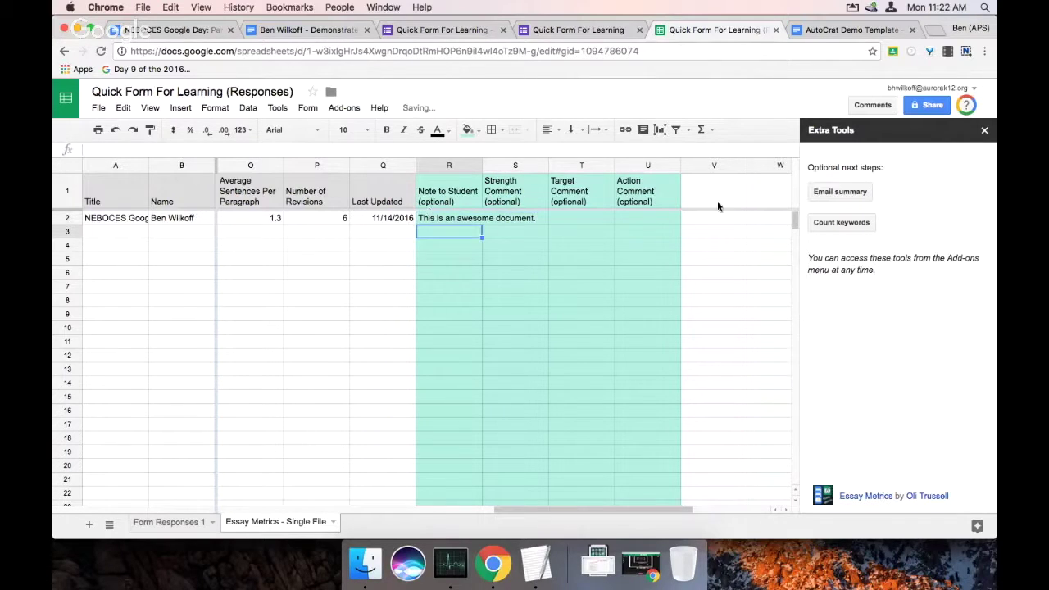
left_click(865, 193)
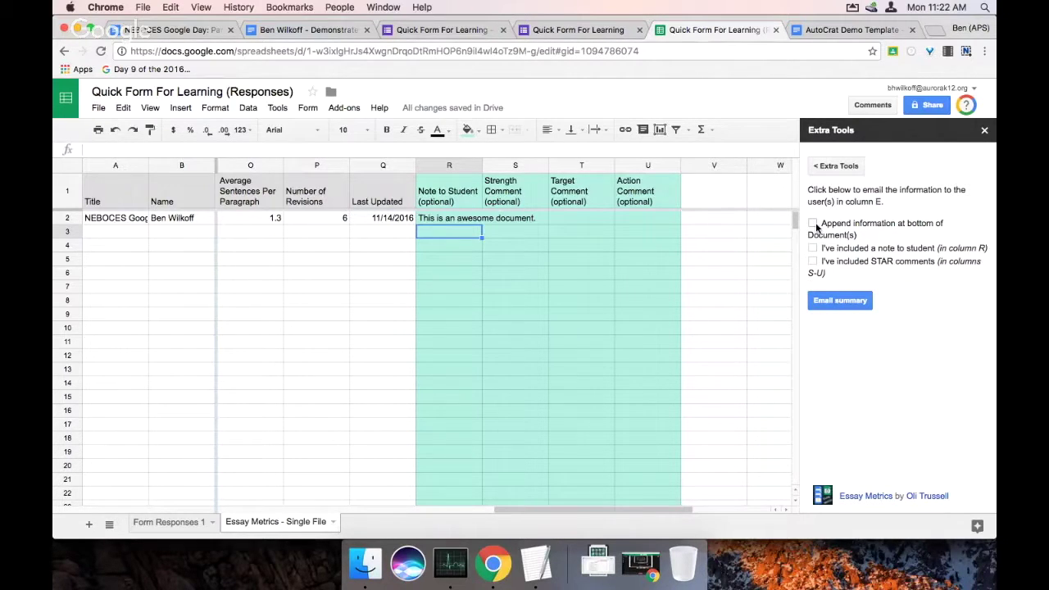
left_click(813, 223)
scroll(528, 267, "left", 10)
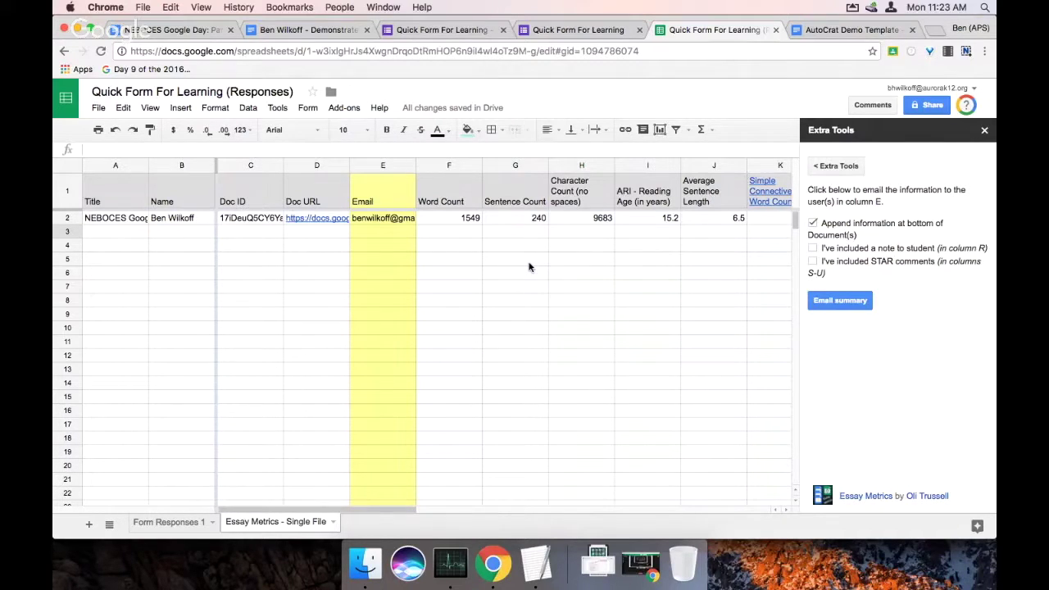
scroll(529, 266, "right", 10)
scroll(528, 266, "left", 5)
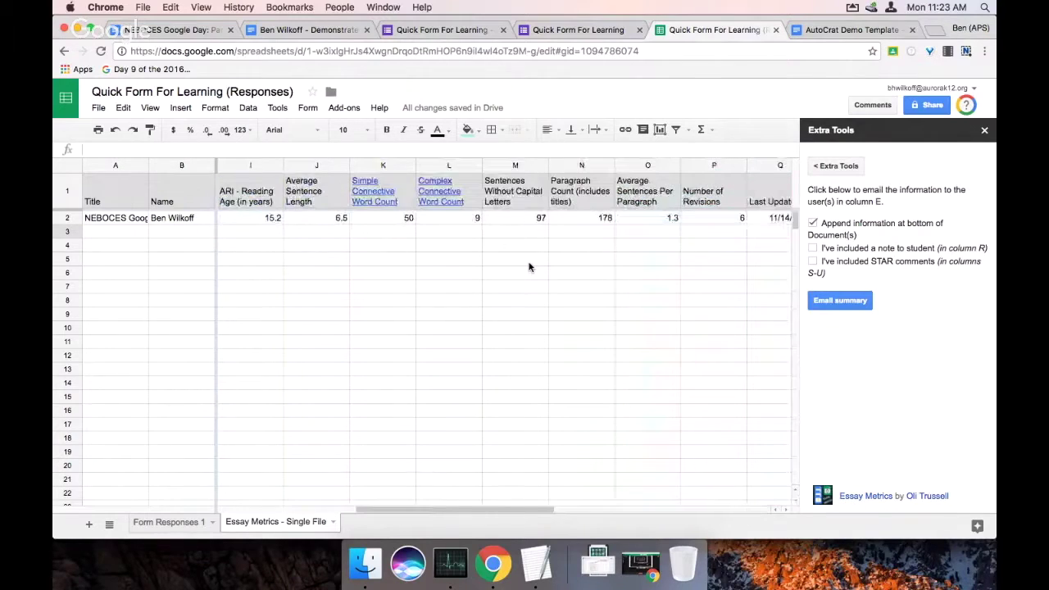
scroll(528, 267, "left", 1)
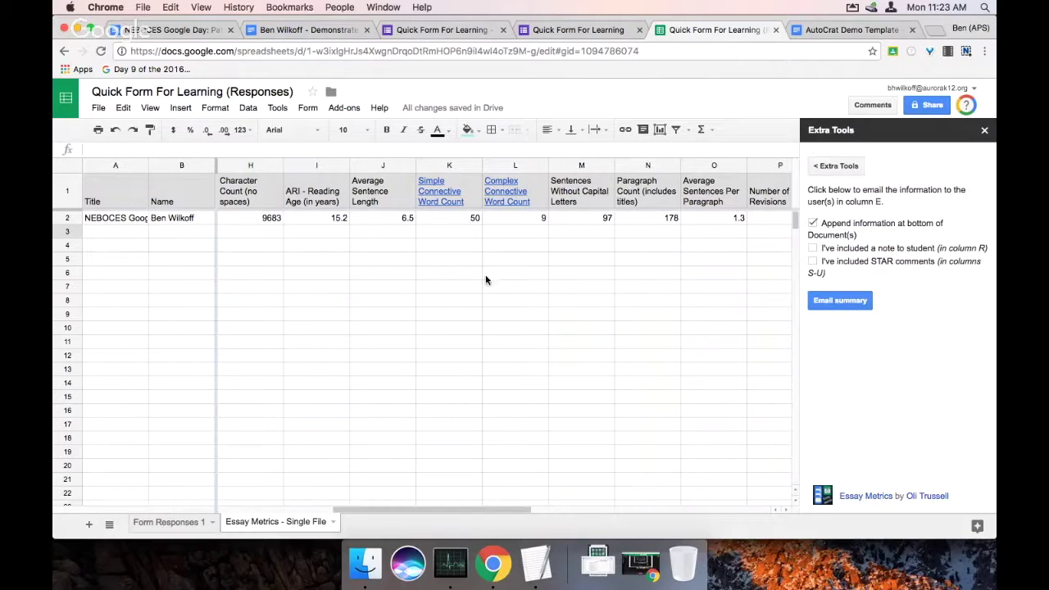
scroll(486, 310, "left", 5)
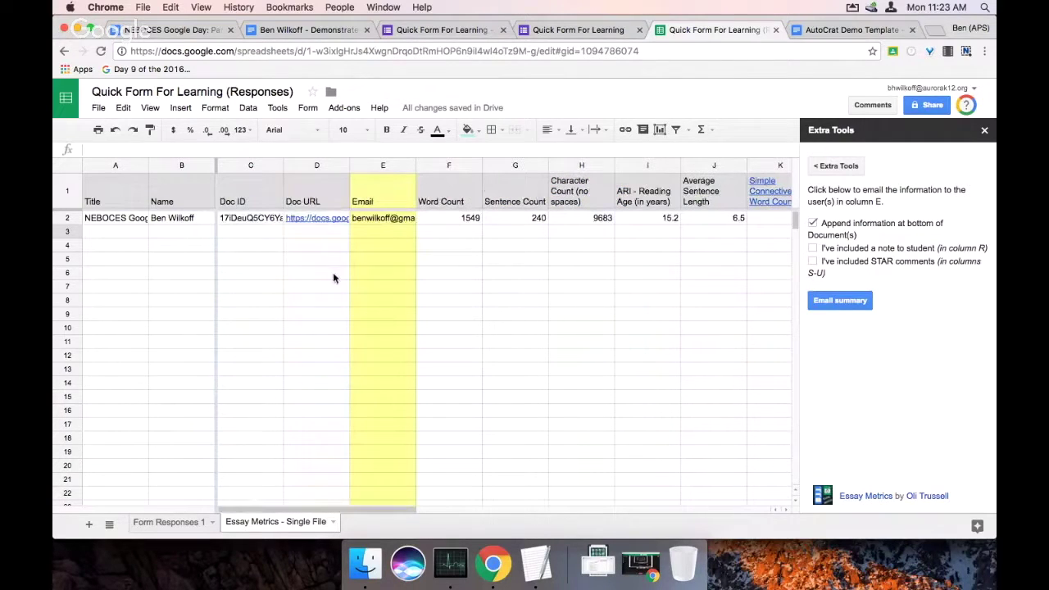
Step: Scroll through the Demonstrate Your Learning task table down to task 9 on creating a filter view
left_click(307, 29)
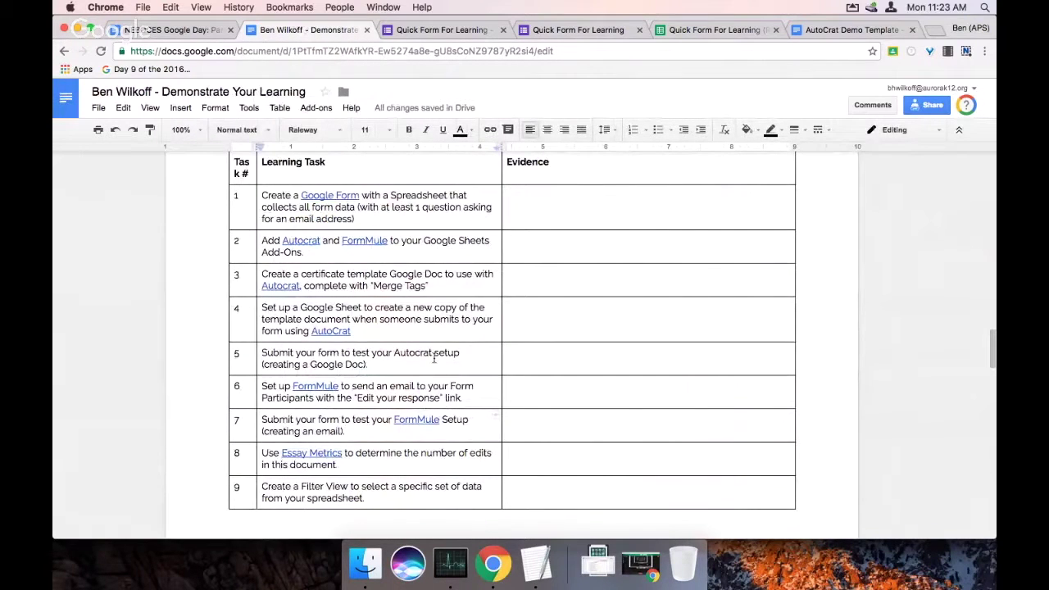
scroll(435, 357, "down", 1)
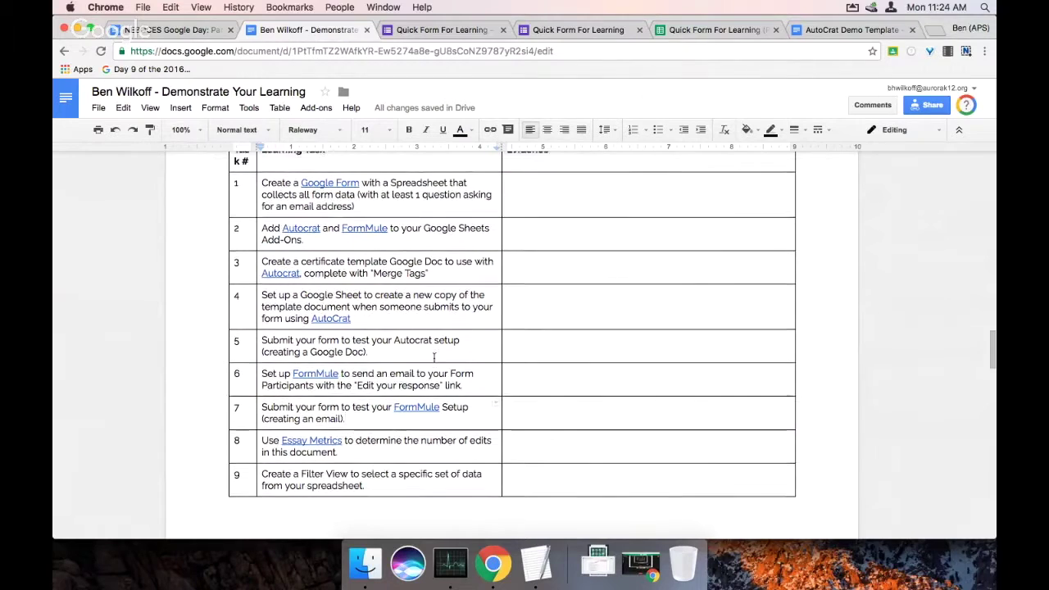
scroll(434, 357, "up", 2)
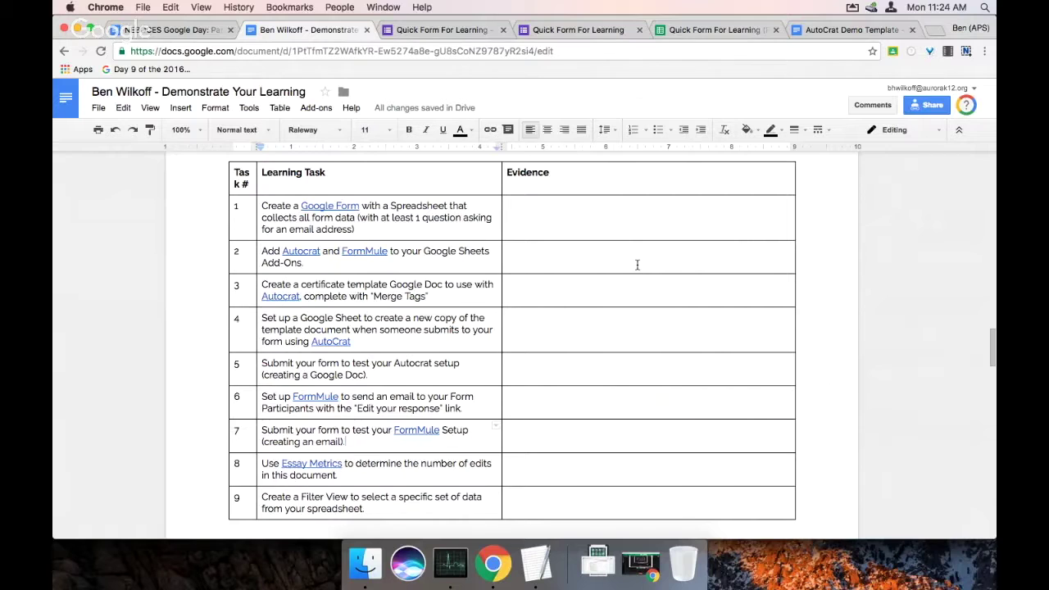
scroll(418, 477, "down", 1)
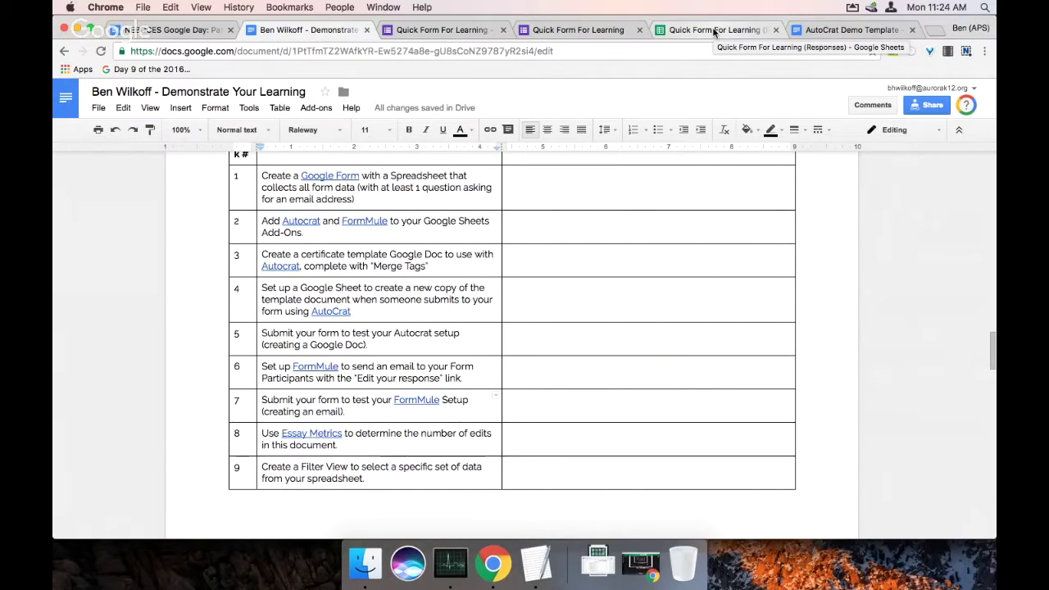
Step: Return to the Form Responses 1 sheet and look through the Data menu
left_click(713, 31)
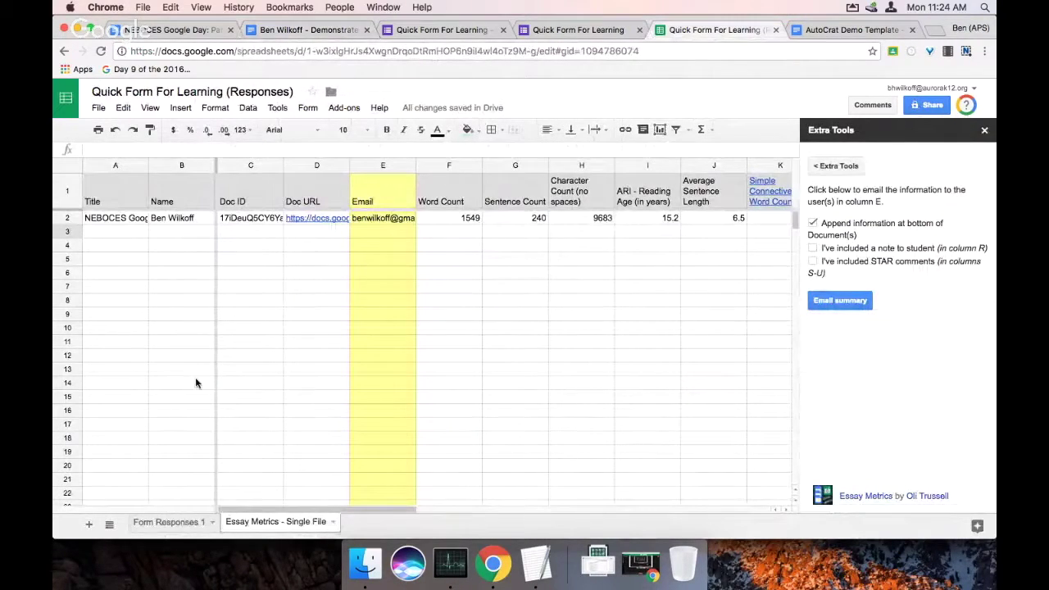
left_click(170, 522)
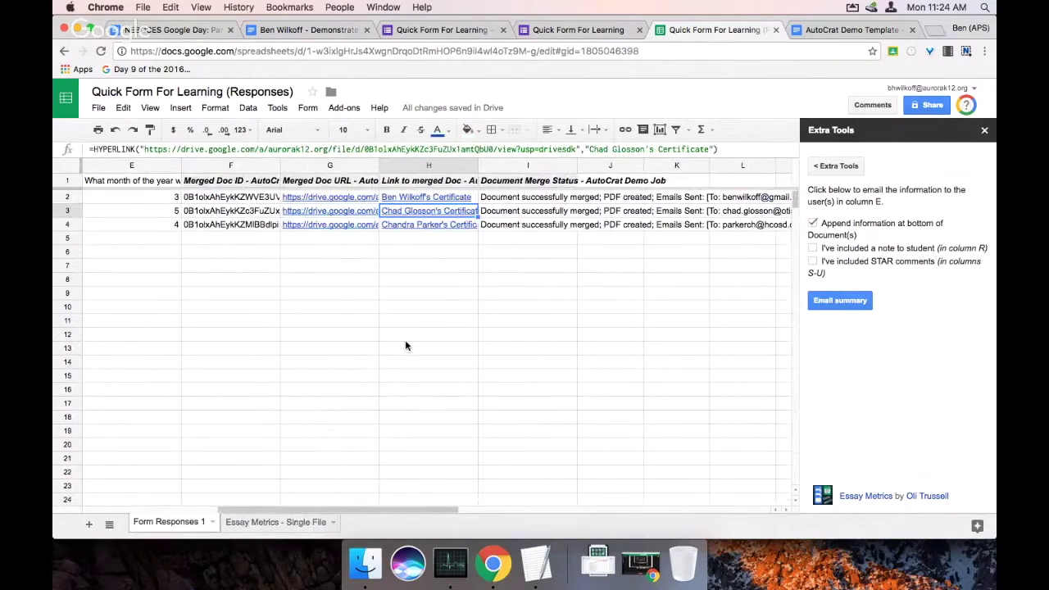
left_click(279, 107)
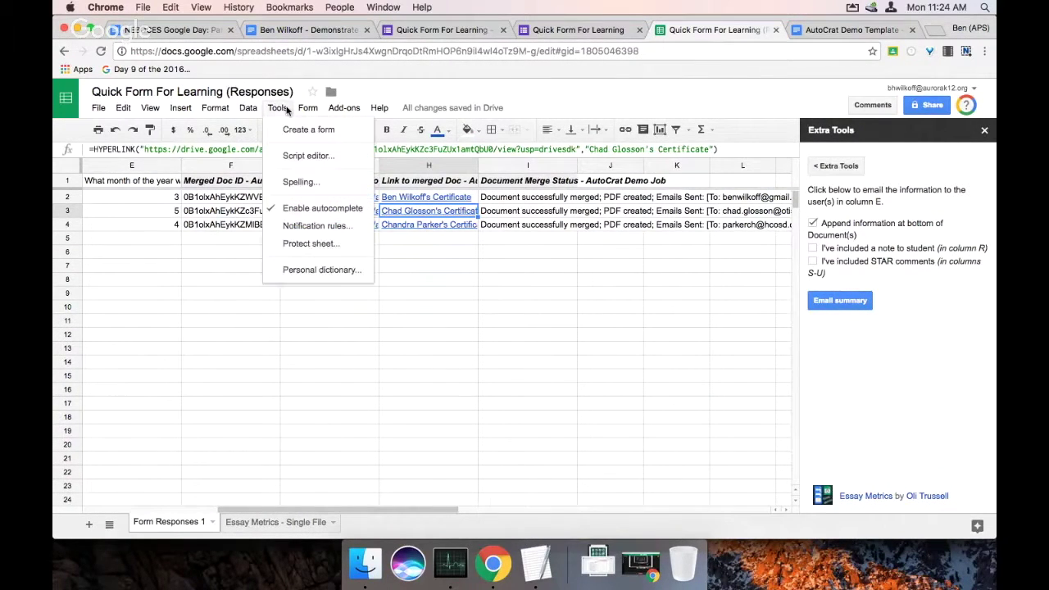
mouse_move(245, 109)
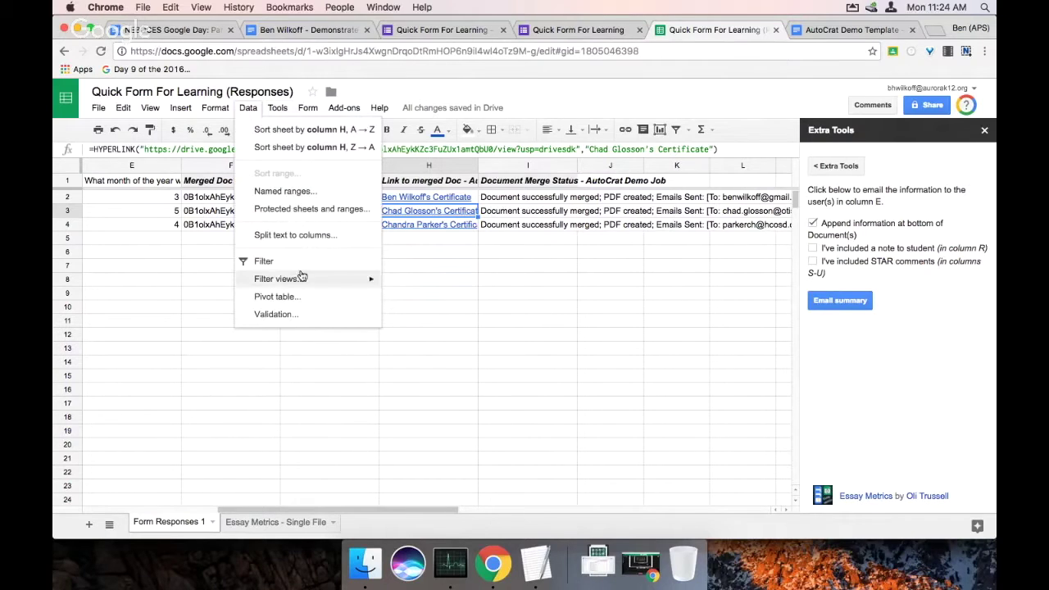
mouse_move(303, 279)
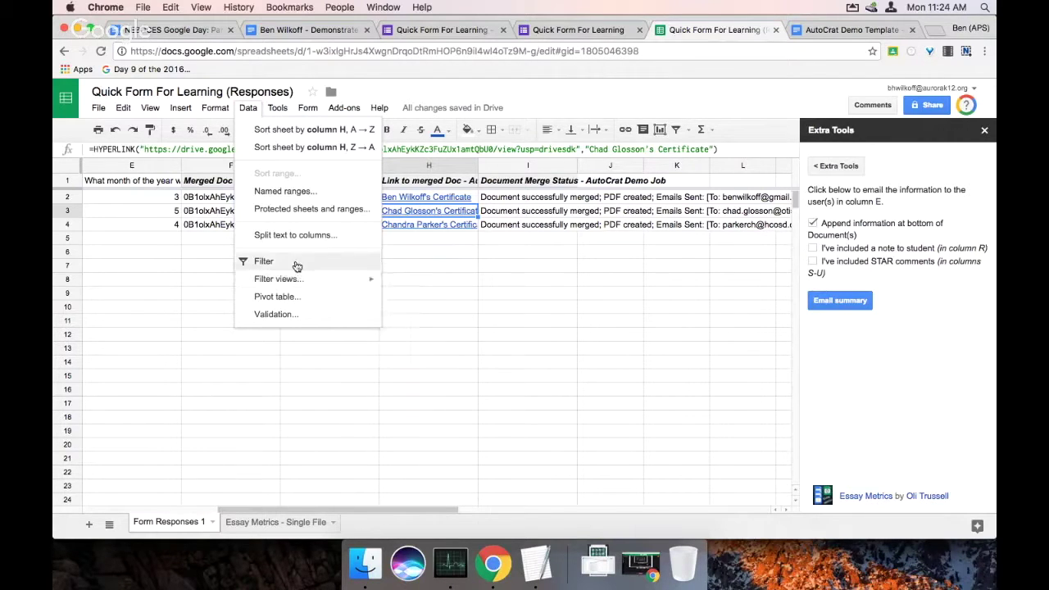
left_click(439, 317)
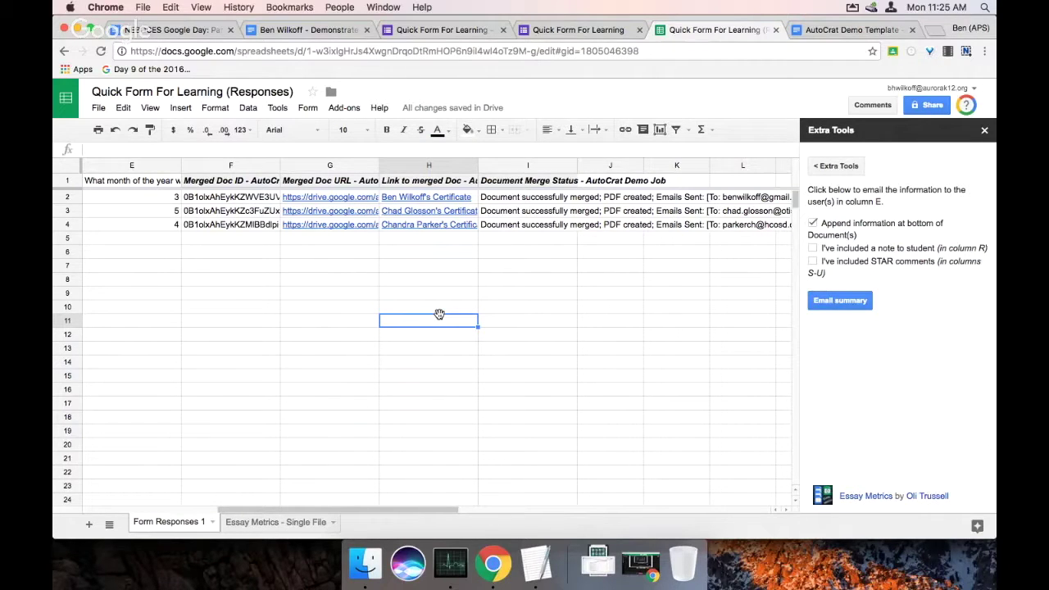
Step: Close the Essay Metrics sidebar and bring up the Data menu's filter view choices
left_click(984, 130)
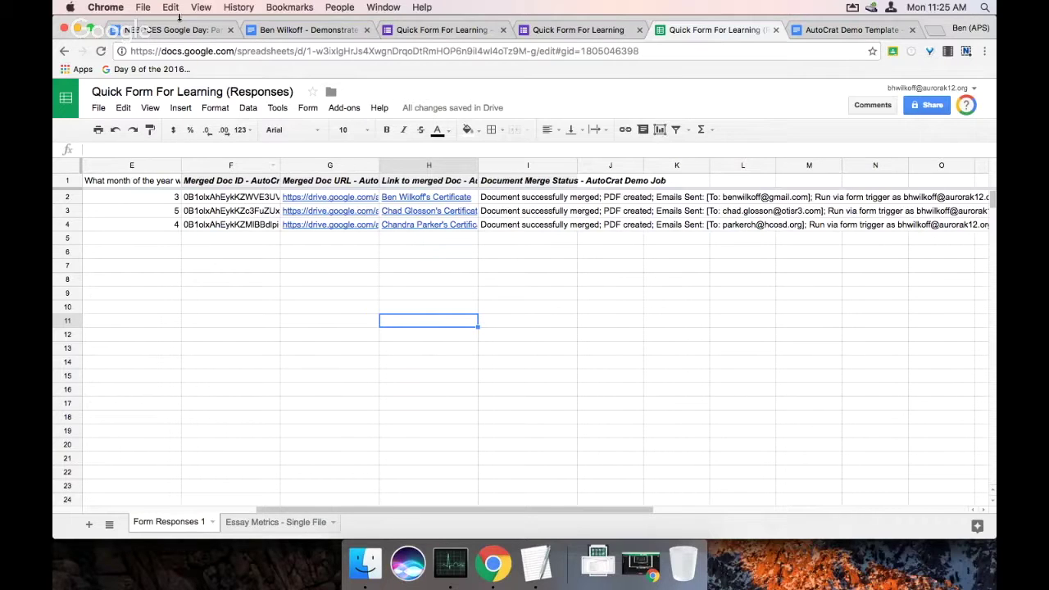
left_click(247, 107)
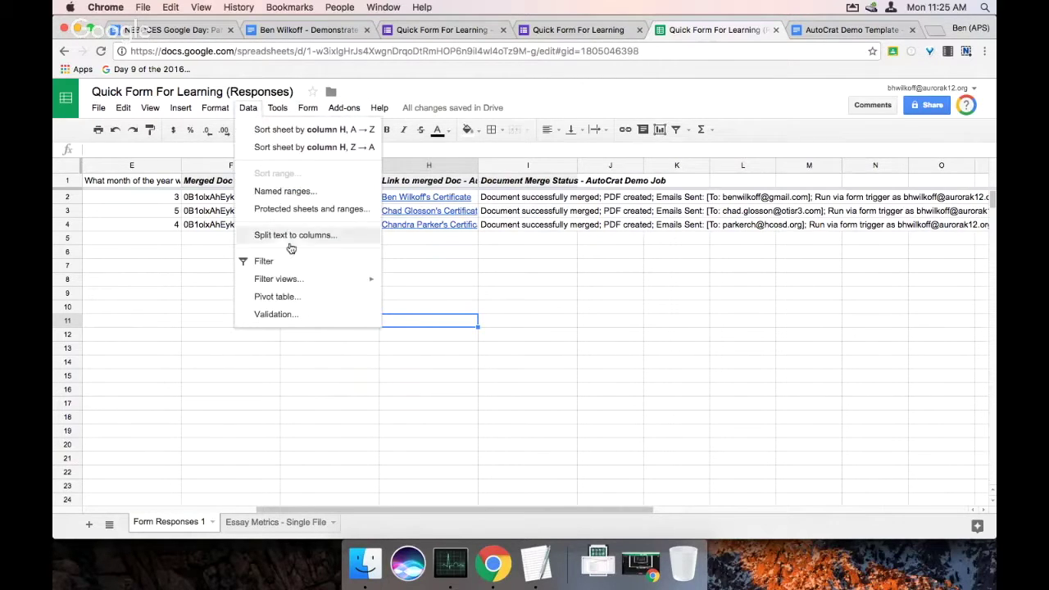
left_click(552, 292)
left_click(248, 108)
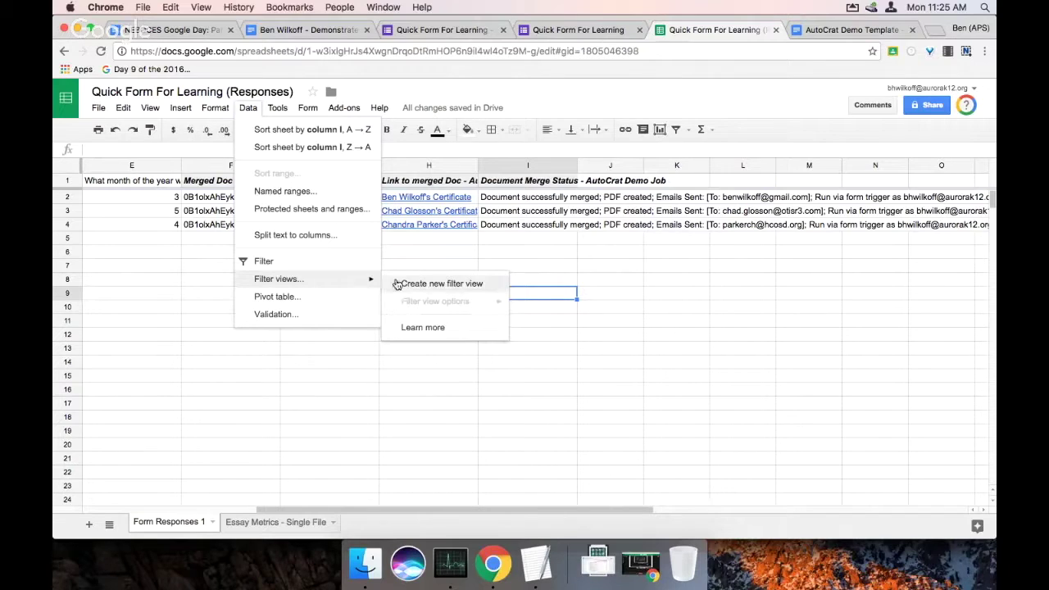
Step: Create a new filter view named 'March'
left_click(407, 284)
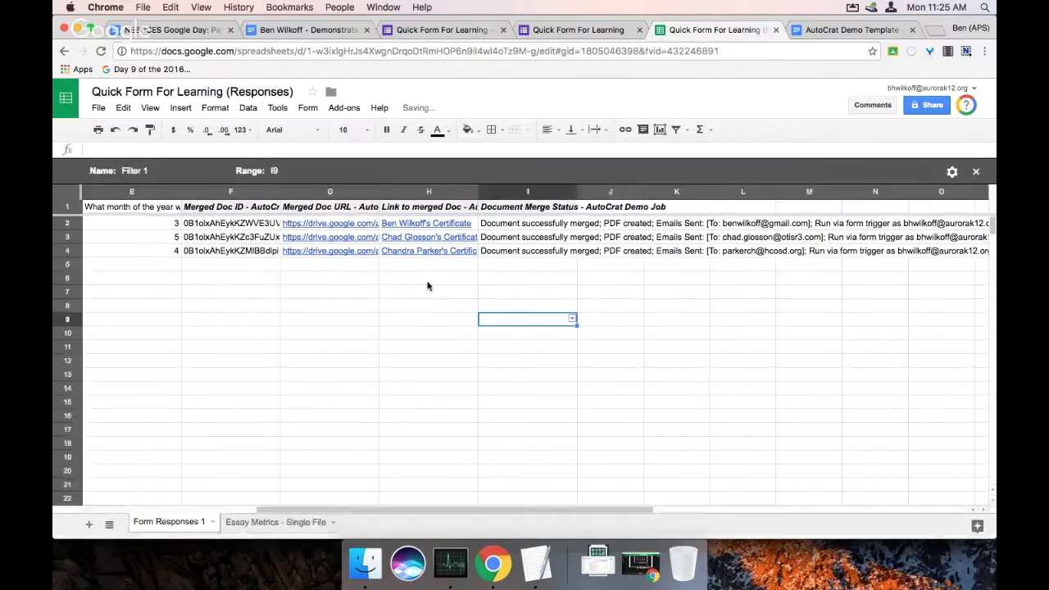
left_click(144, 169)
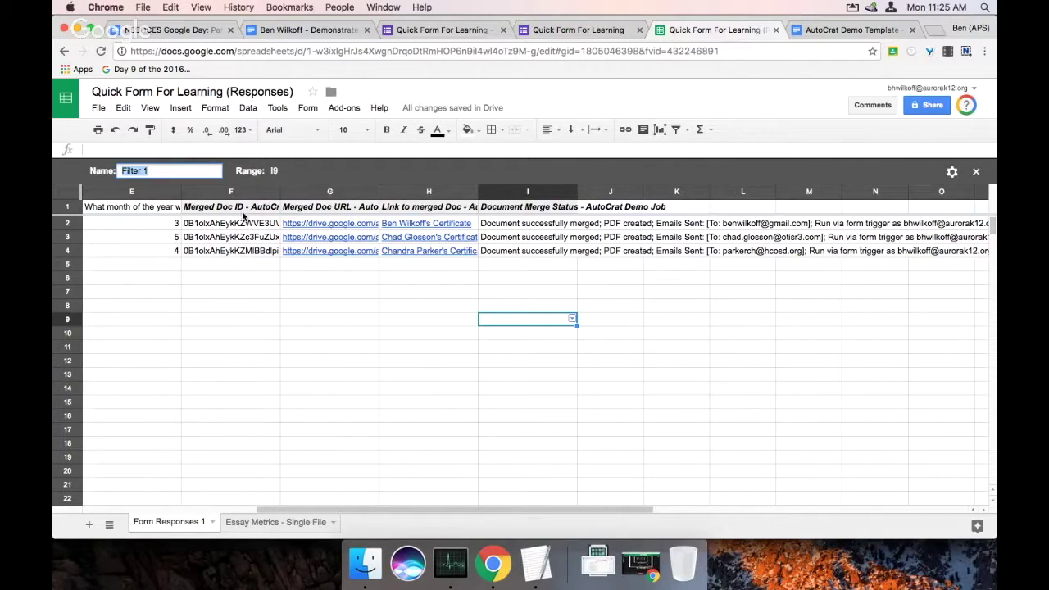
type("March")
key("Return")
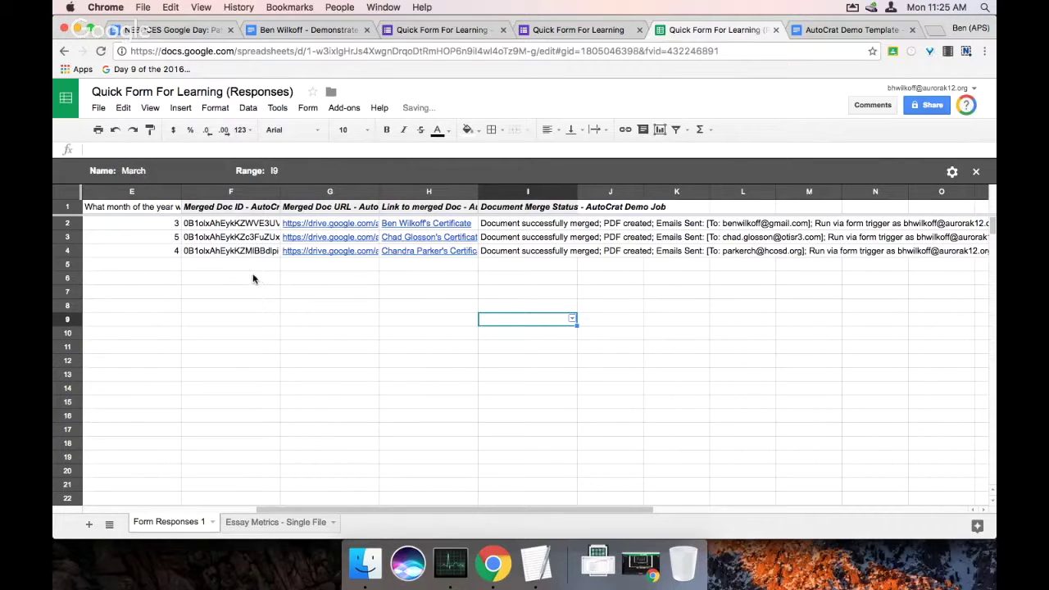
scroll(273, 279, "left", 2)
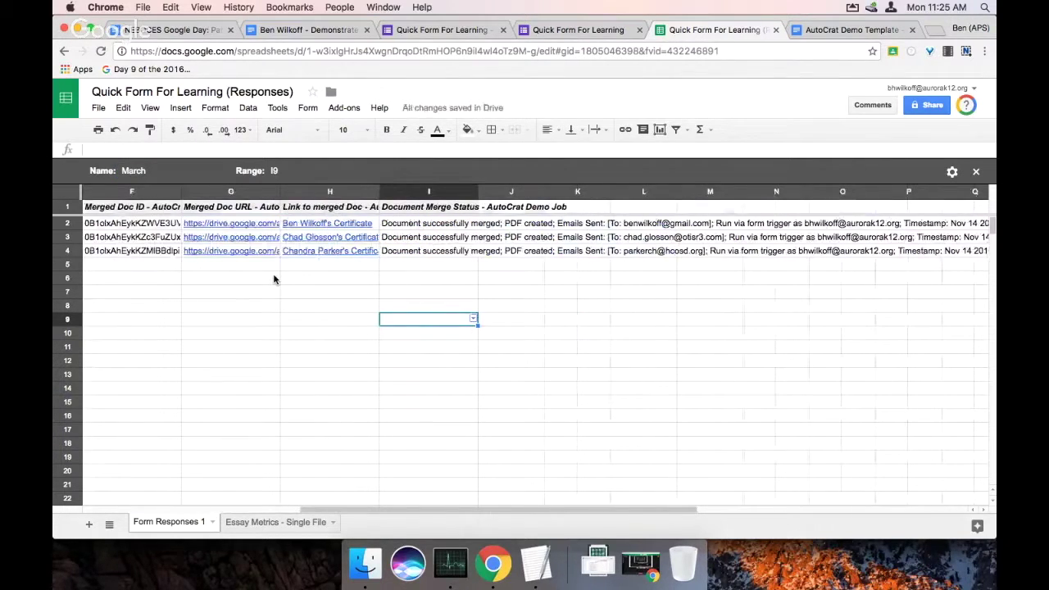
left_click(273, 195)
left_click(273, 194)
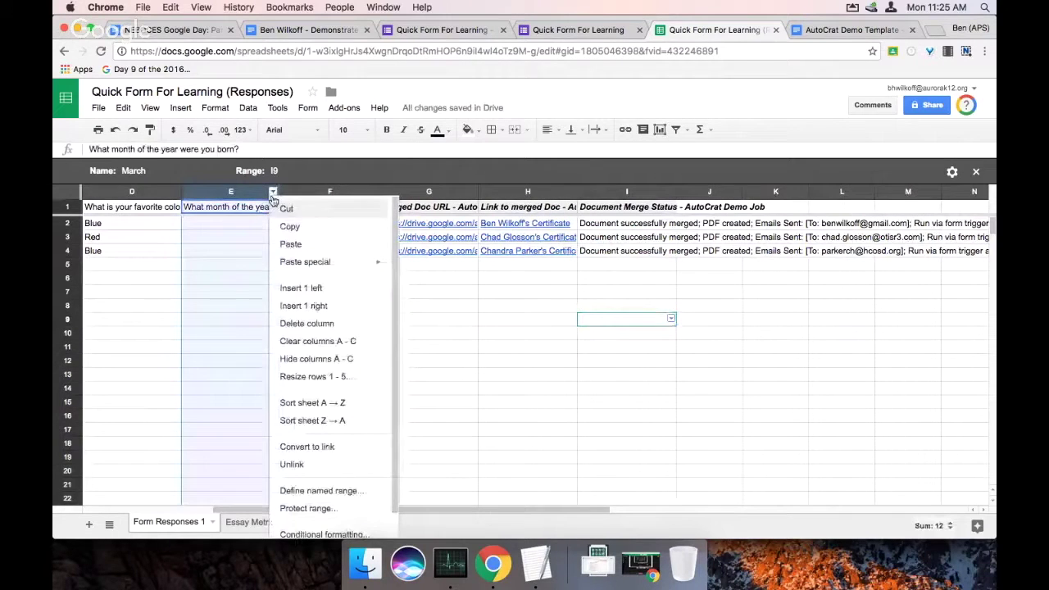
left_click(205, 298)
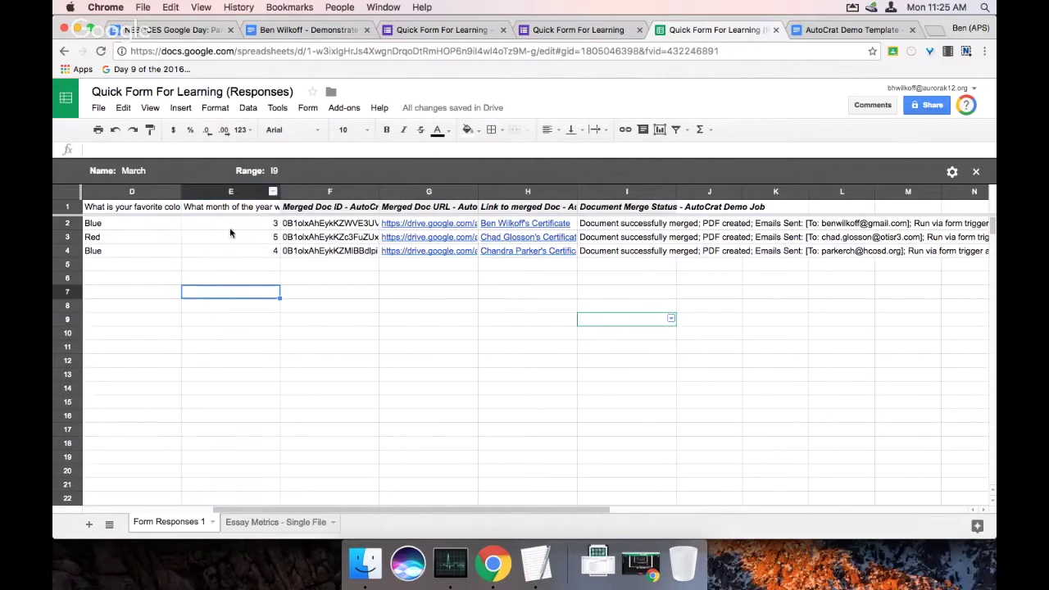
left_click(69, 206)
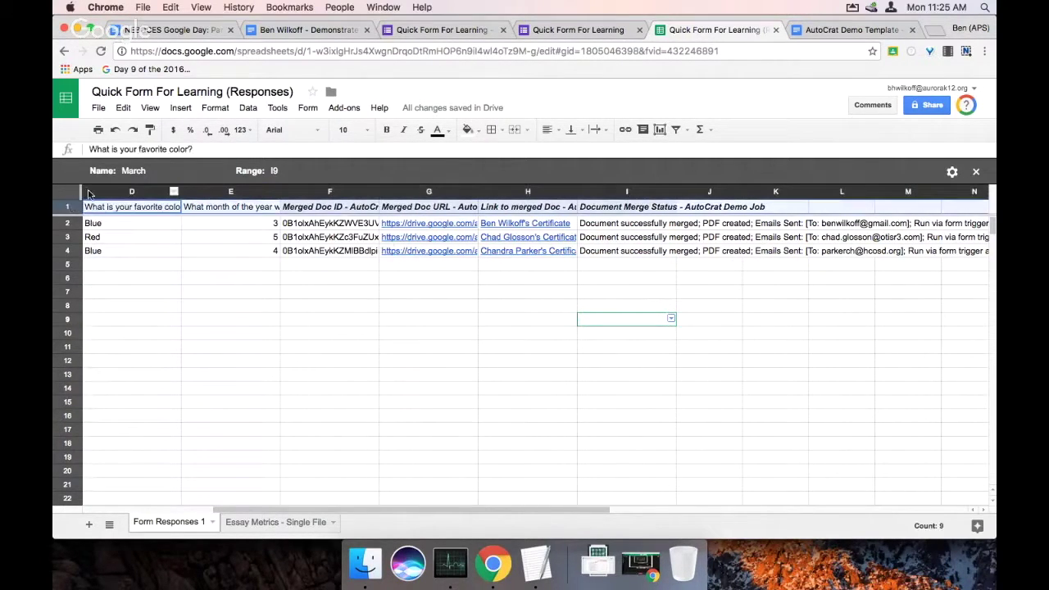
Step: Set the March filter view's range to A:K, spanning A1:K1004
left_click(288, 172)
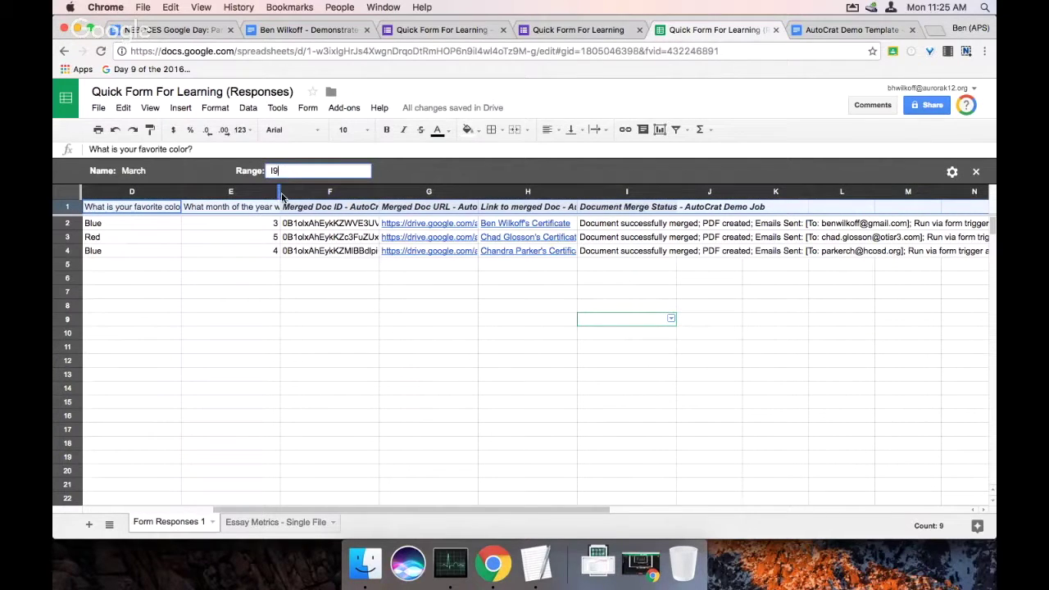
key("BackSpace")
key("BackSpace")
type("A")
type(":F")
key("BackSpace")
key("BackSpace")
type(":K")
key("Return")
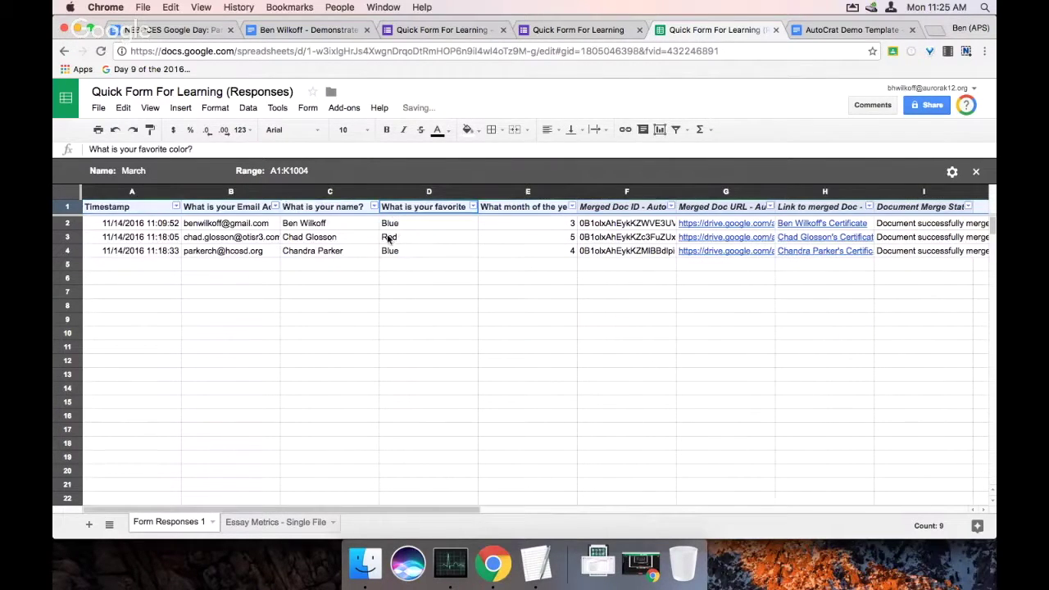
scroll(393, 237, "right", 10)
Step: Filter column E in the March view to show only month 3
scroll(389, 238, "left", 10)
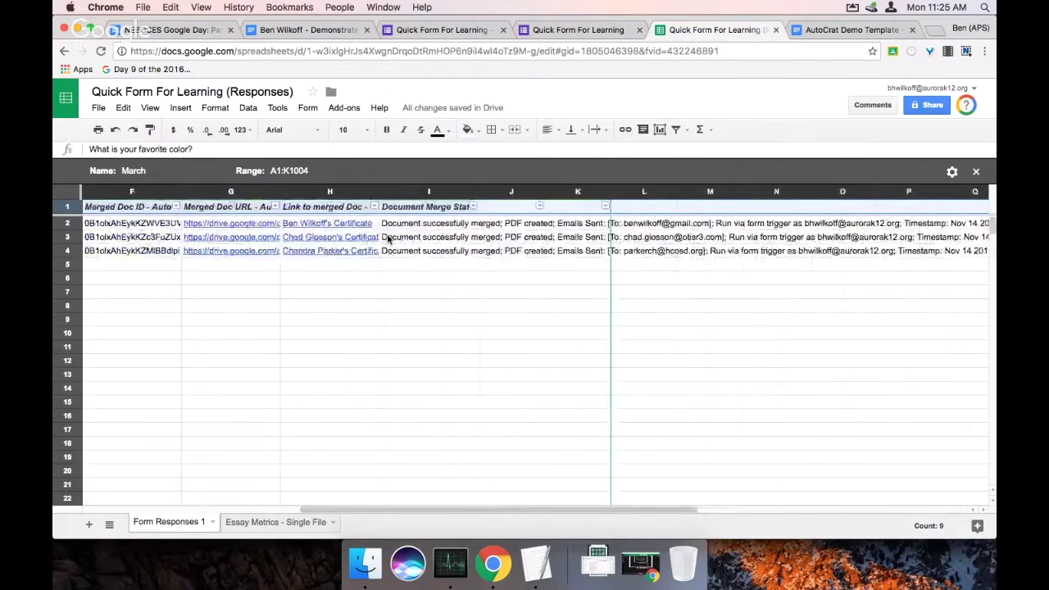
left_click(275, 206)
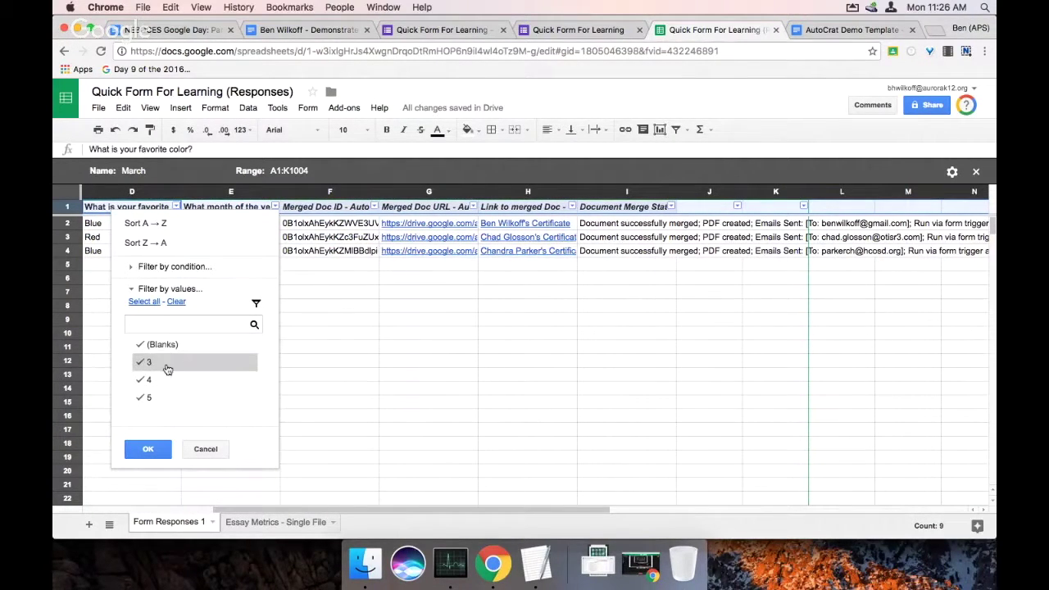
left_click(173, 301)
left_click(160, 362)
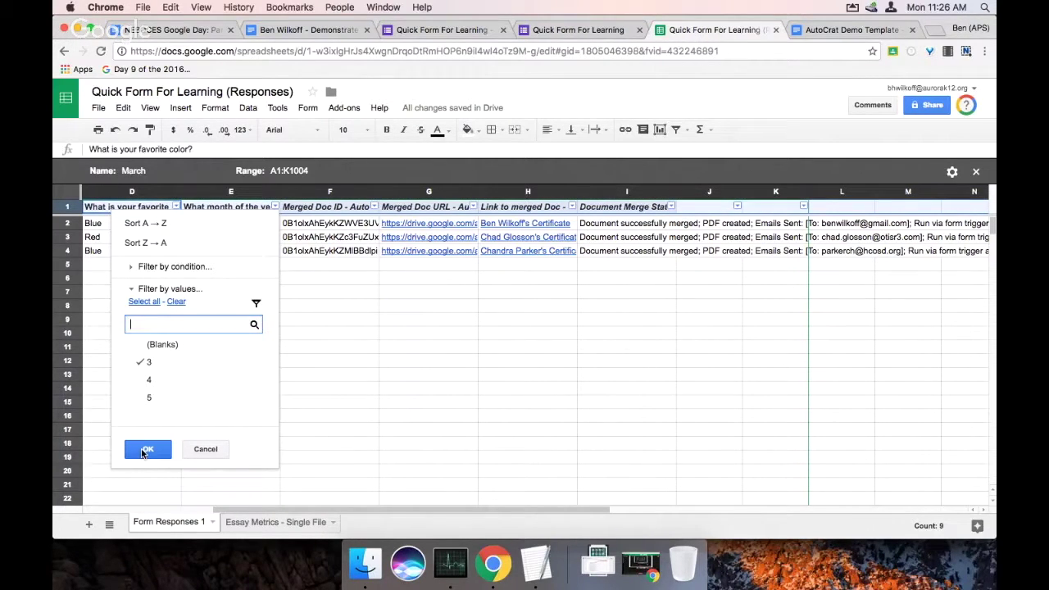
left_click(144, 449)
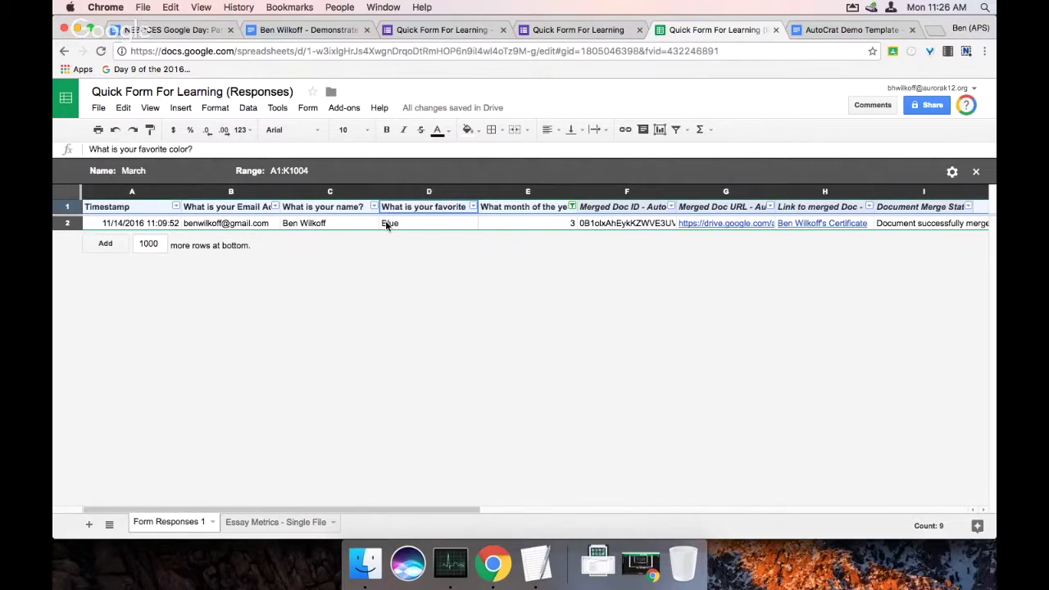
Step: Close the March filter view so all three responses show again
scroll(574, 225, "right", 3)
scroll(623, 225, "right", 2)
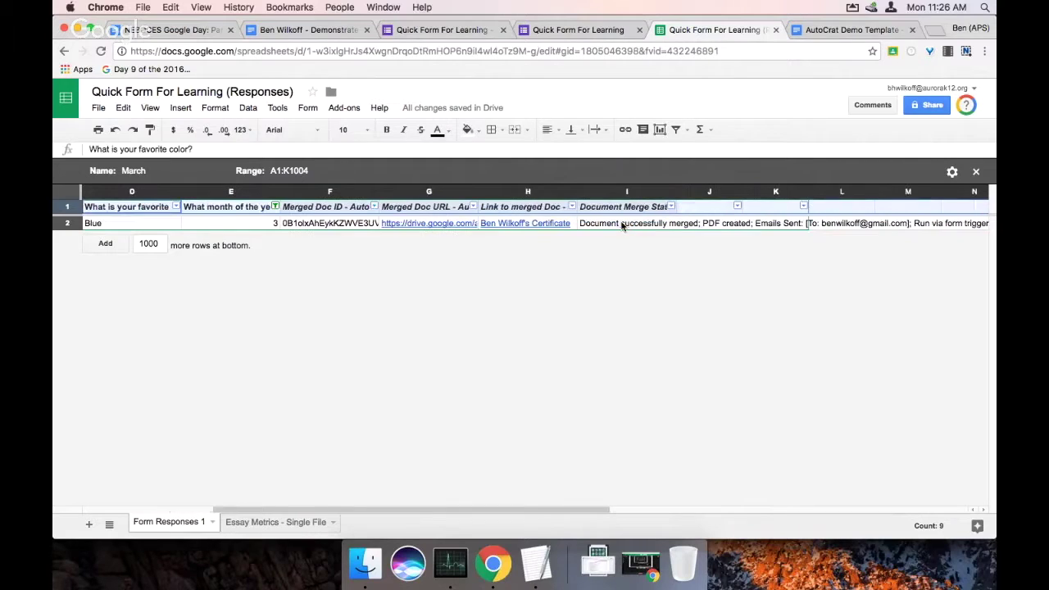
left_click(976, 171)
scroll(446, 299, "right", 3)
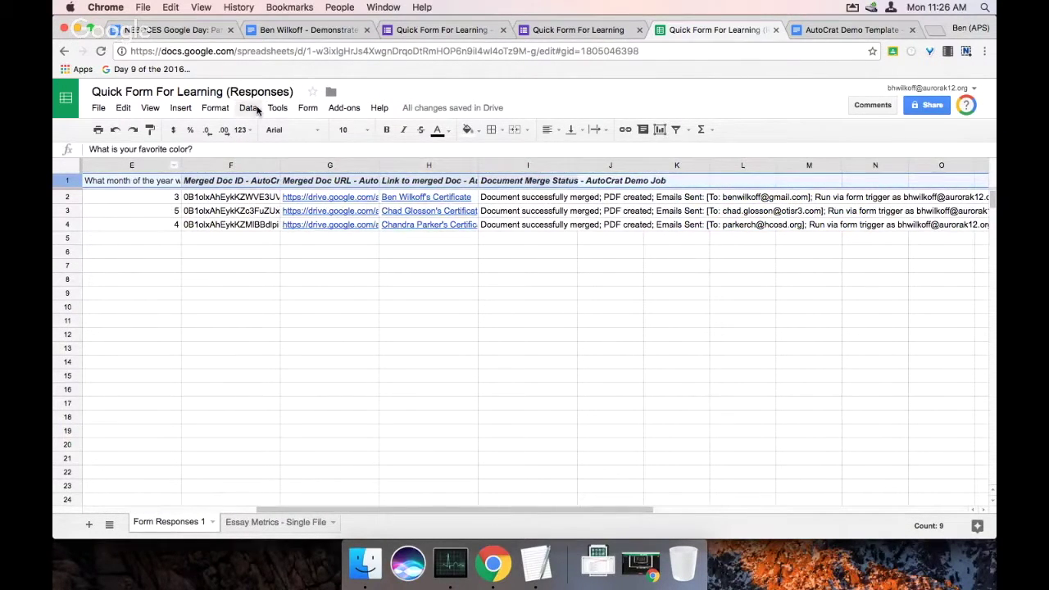
Step: Reopen the saved 'March' filter view and select its filter-view web address
left_click(254, 109)
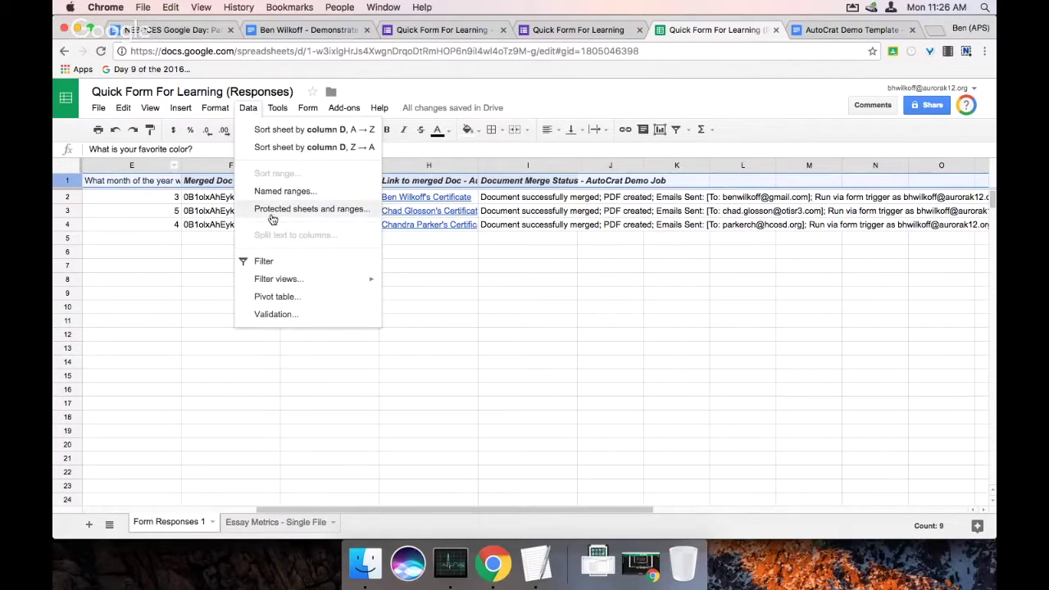
mouse_move(291, 281)
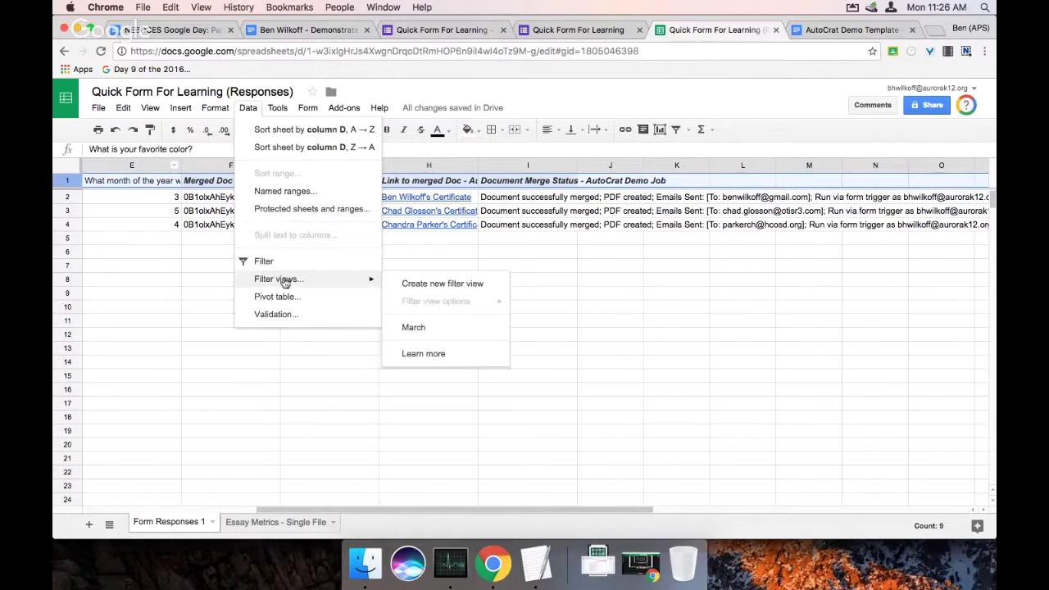
left_click(440, 329)
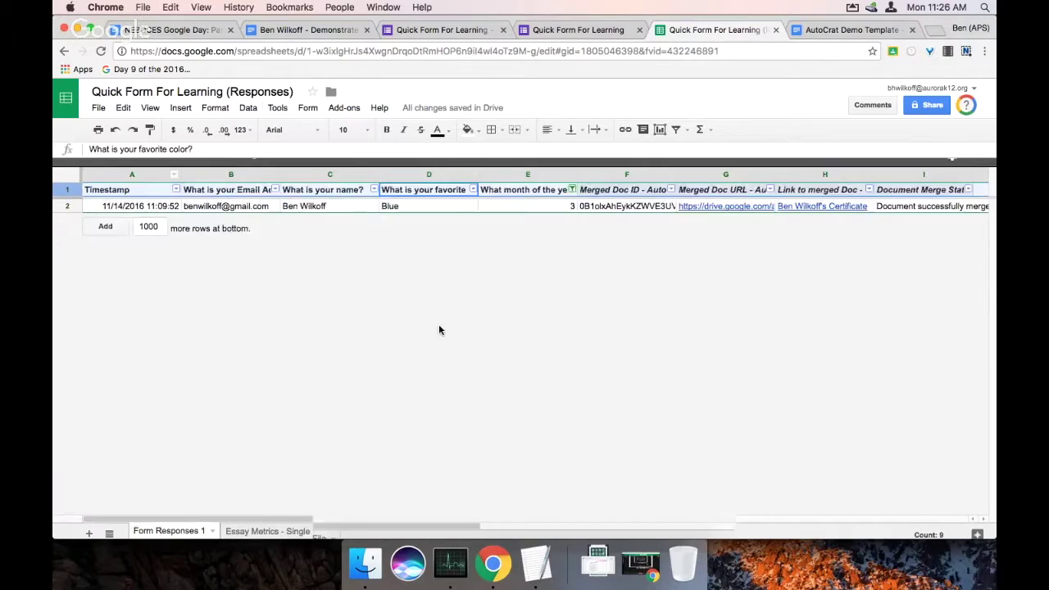
left_click(595, 52)
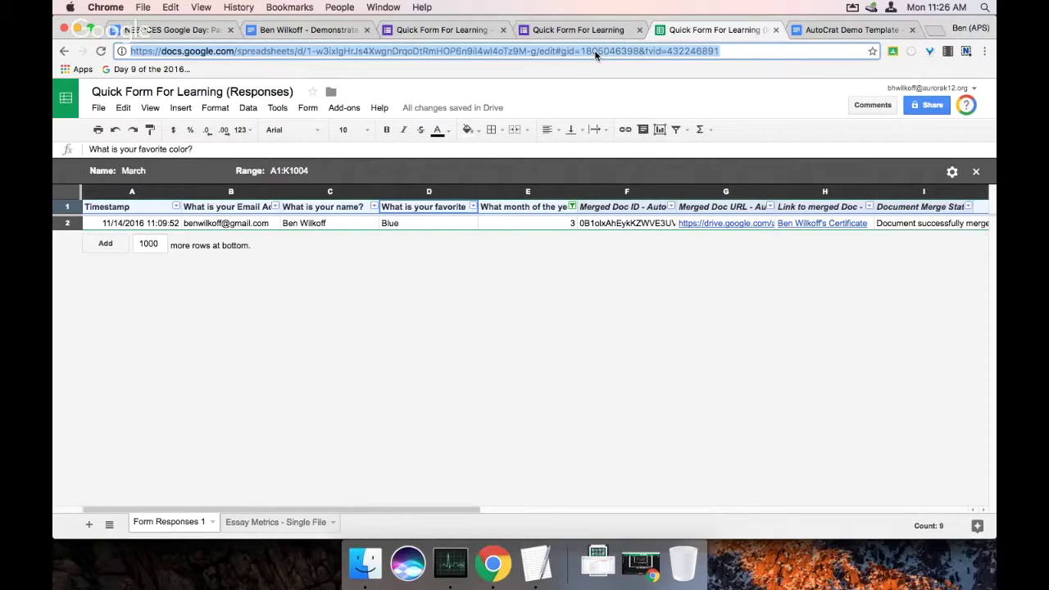
Step: Switch to the Demonstrate Your Learning document and scroll past the Pathway 2 table to Pathway 3's task list
left_click(320, 33)
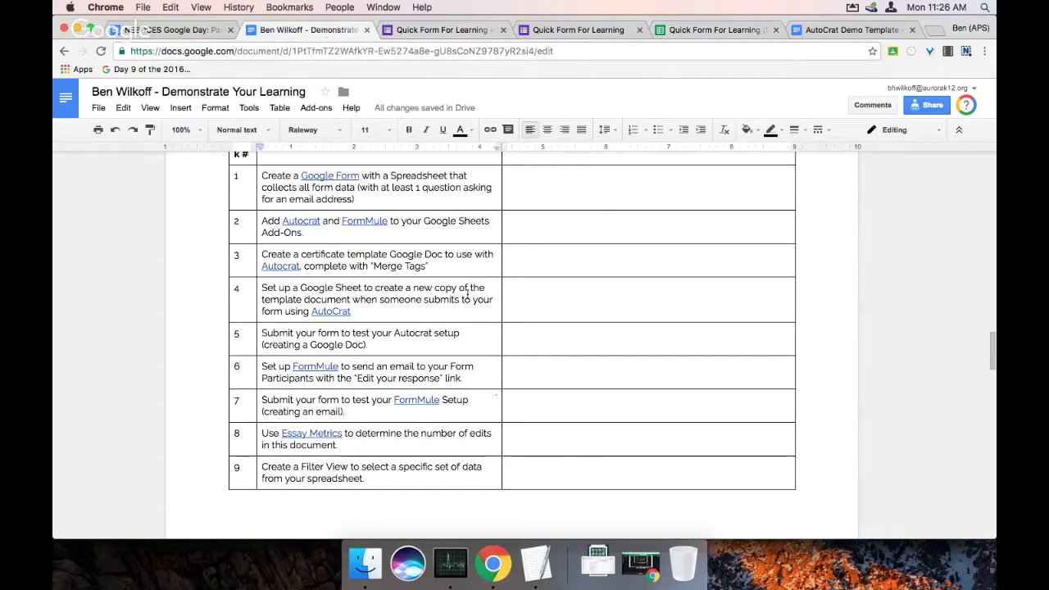
scroll(468, 295, "up", 3)
scroll(468, 295, "down", 3)
scroll(468, 295, "down", 5)
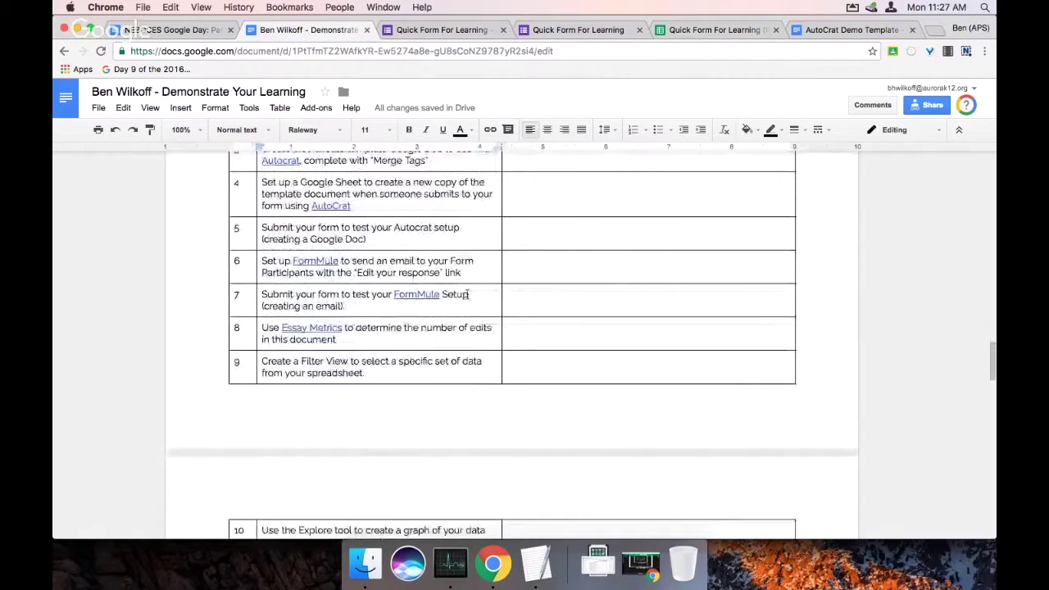
scroll(468, 295, "up", 1)
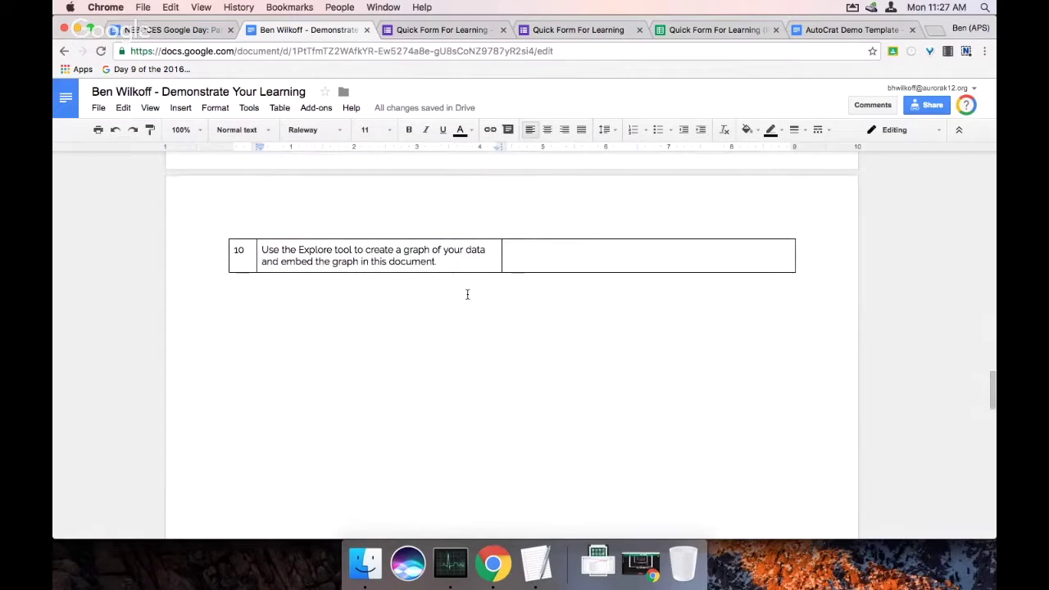
scroll(467, 294, "up", 4)
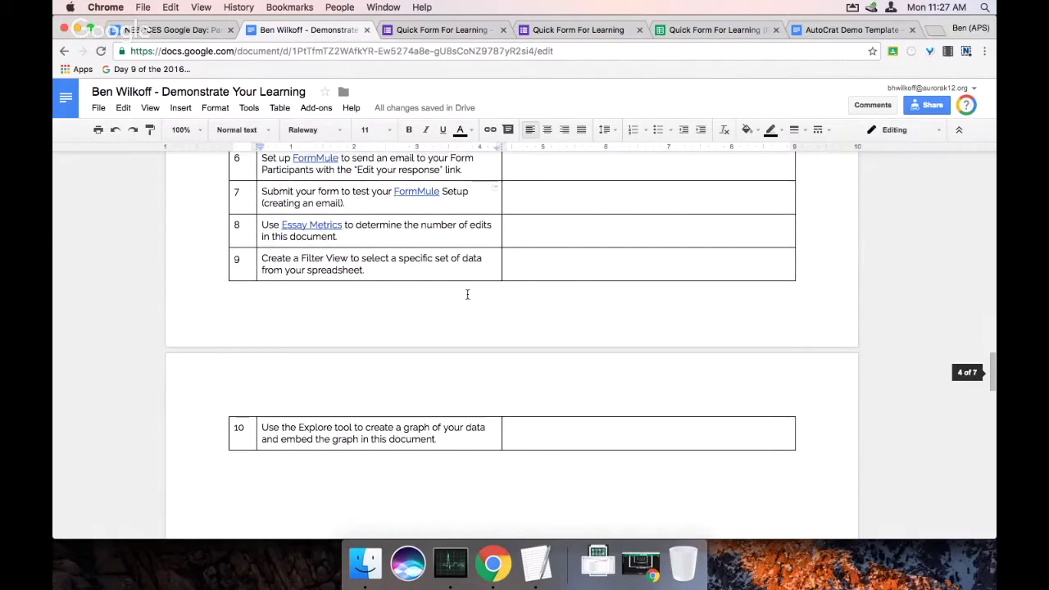
scroll(467, 294, "up", 6)
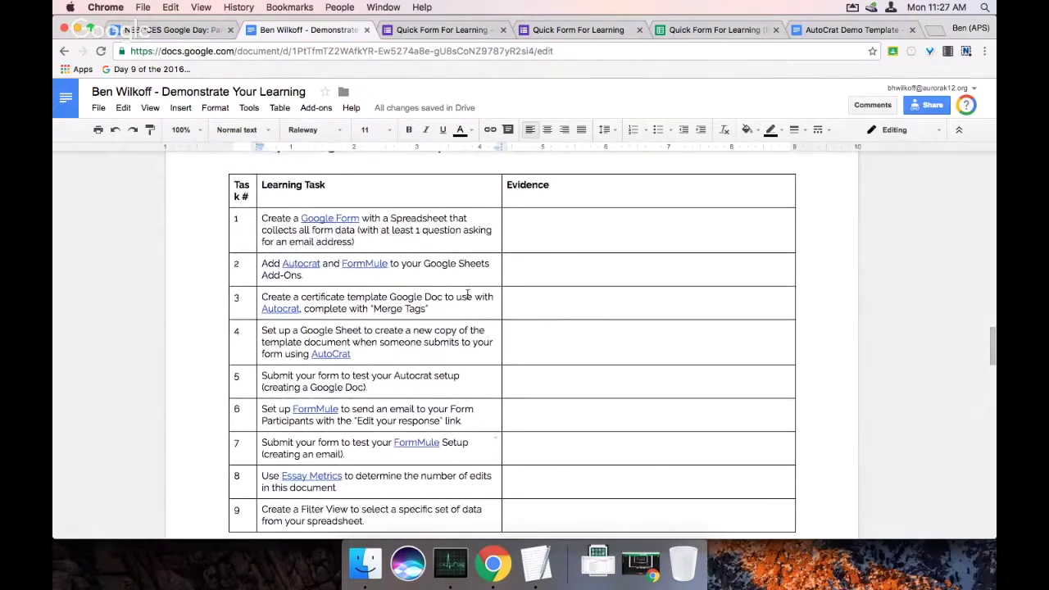
scroll(467, 295, "down", 5)
scroll(467, 295, "up", 3)
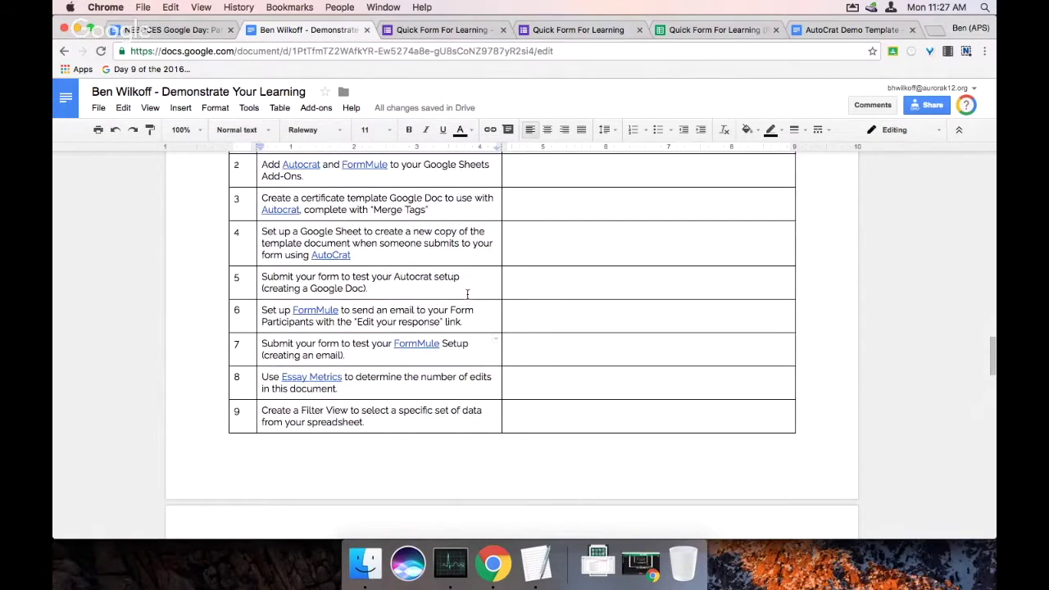
scroll(468, 294, "up", 4)
scroll(467, 294, "down", 2)
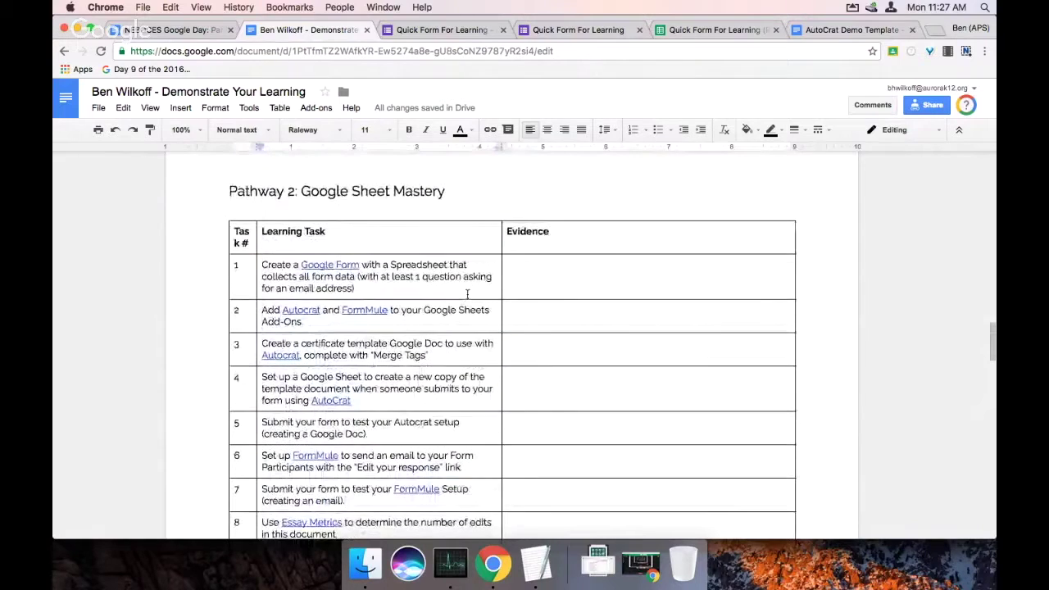
scroll(467, 294, "down", 1)
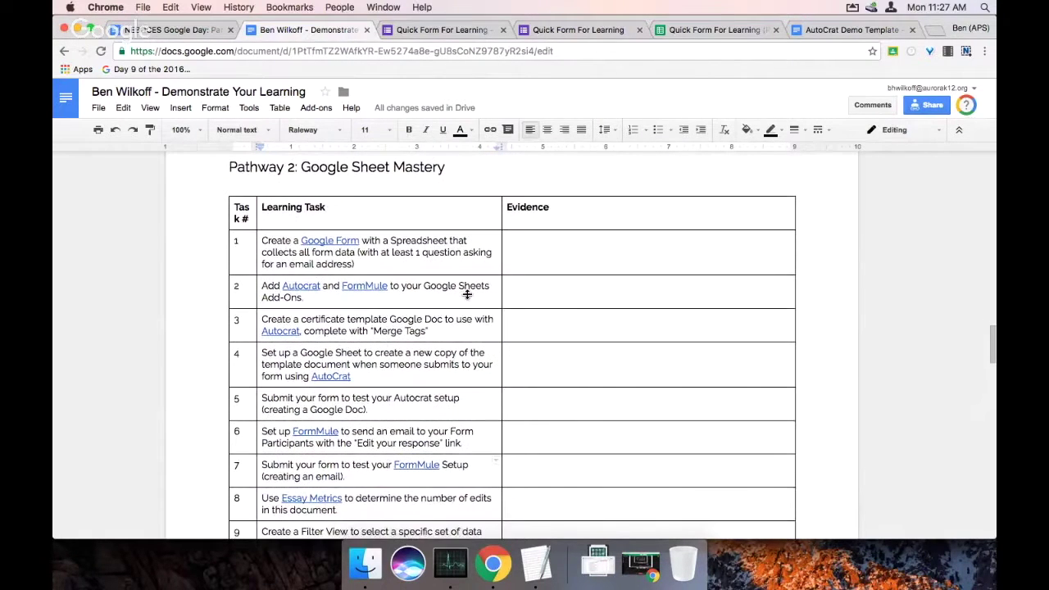
scroll(467, 294, "down", 1)
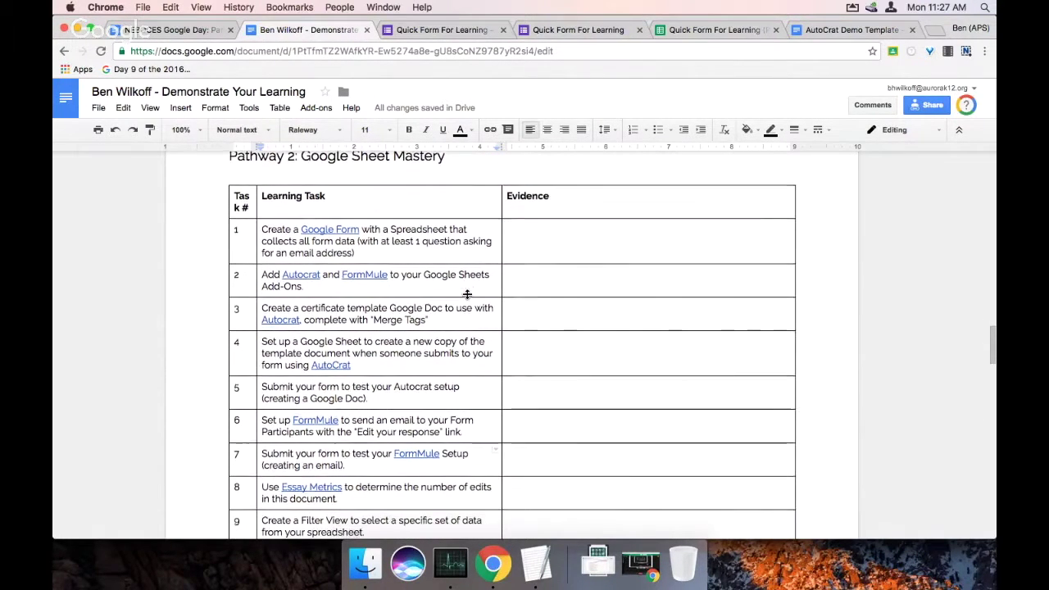
scroll(467, 294, "down", 2)
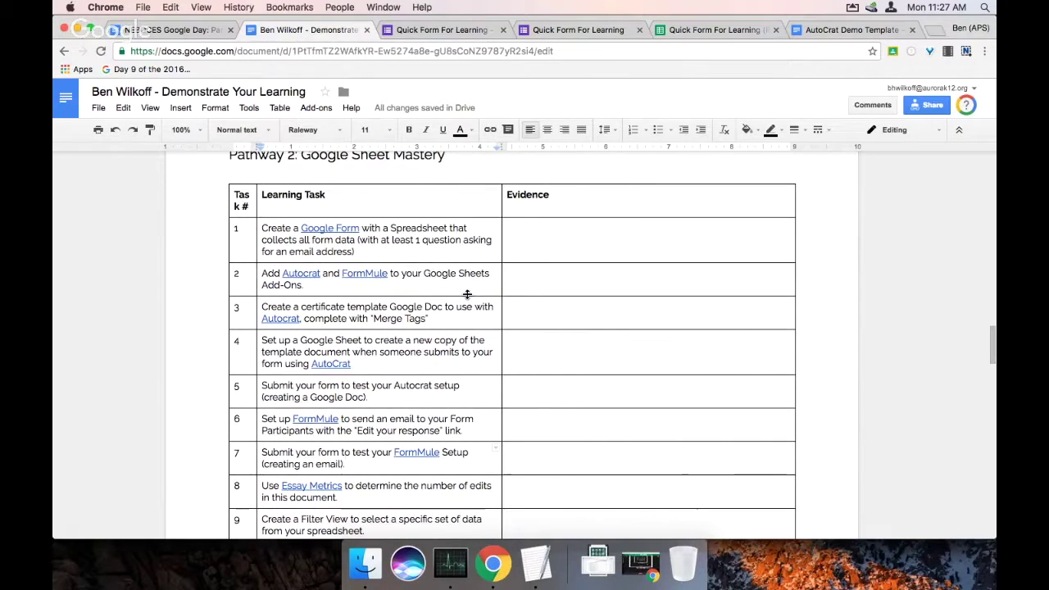
scroll(467, 295, "down", 10)
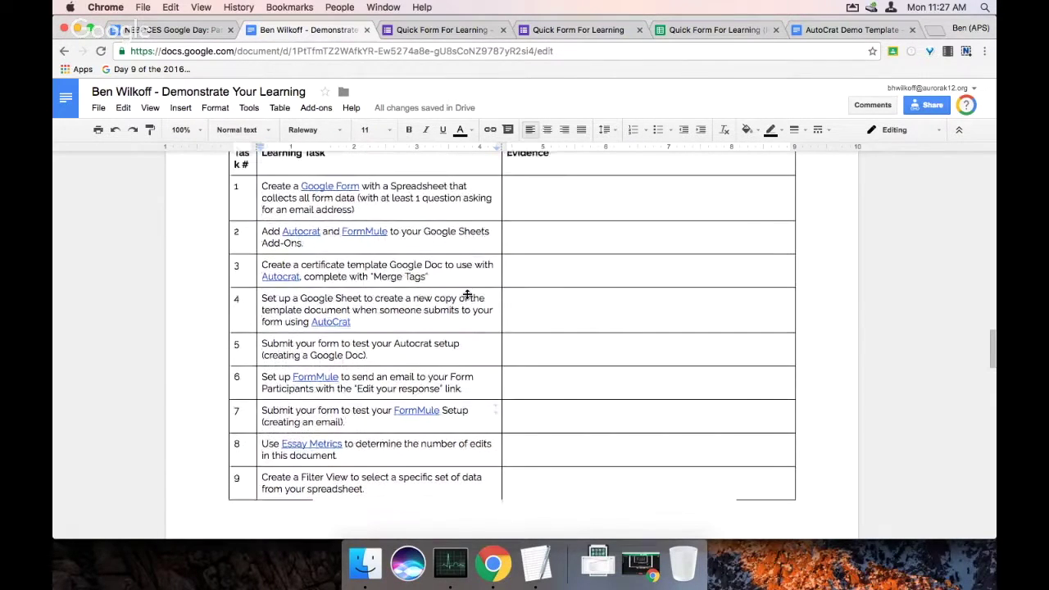
scroll(467, 294, "down", 10)
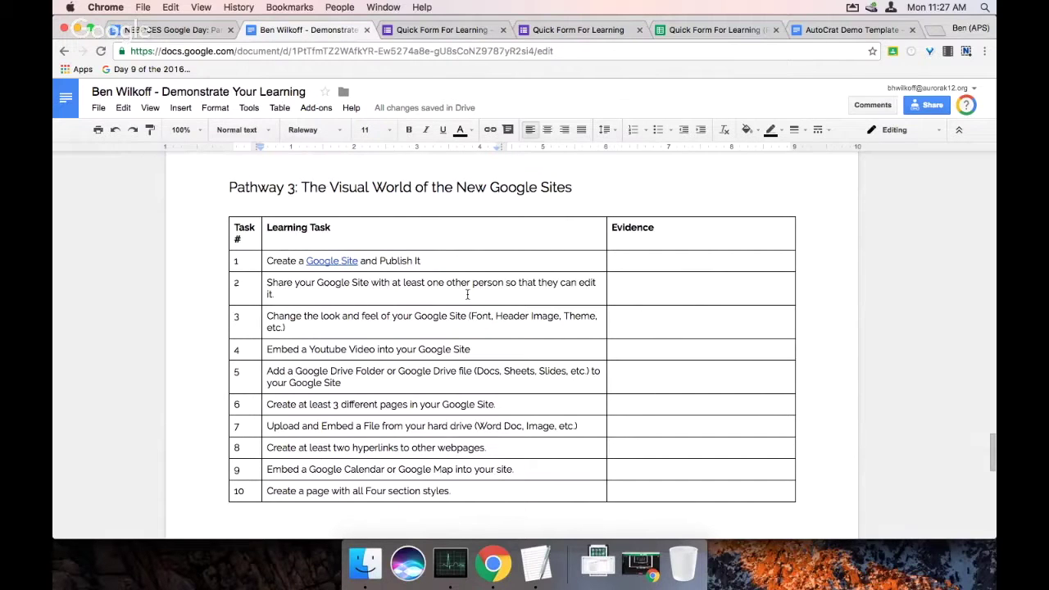
Step: Switch to the NEBOCES Google Day: Part 3 agenda and check the 11:30-12:00 Office Hours link
left_click(162, 30)
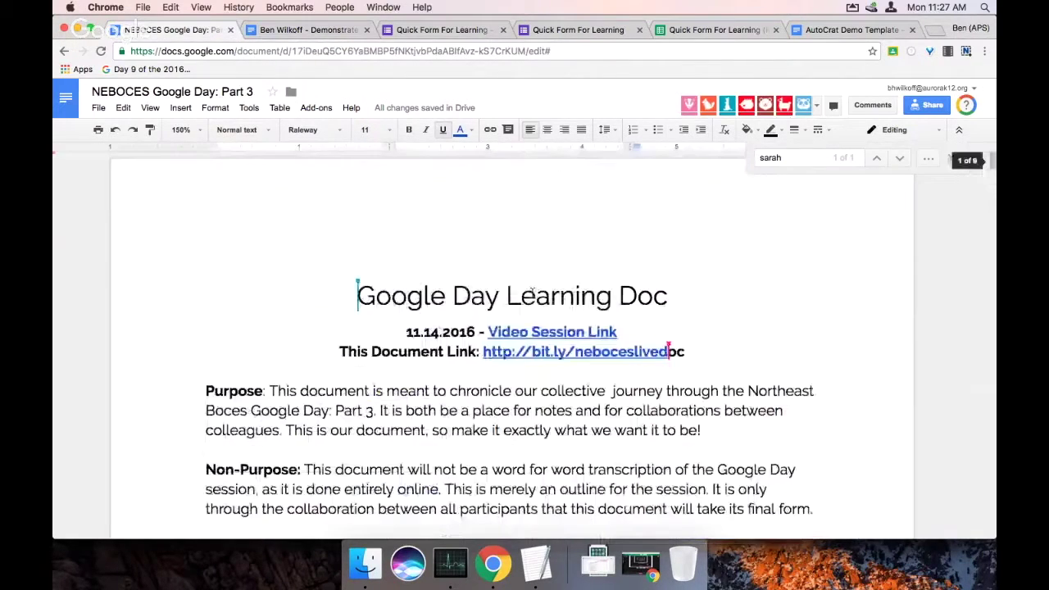
scroll(533, 292, "down", 10)
scroll(533, 292, "up", 1)
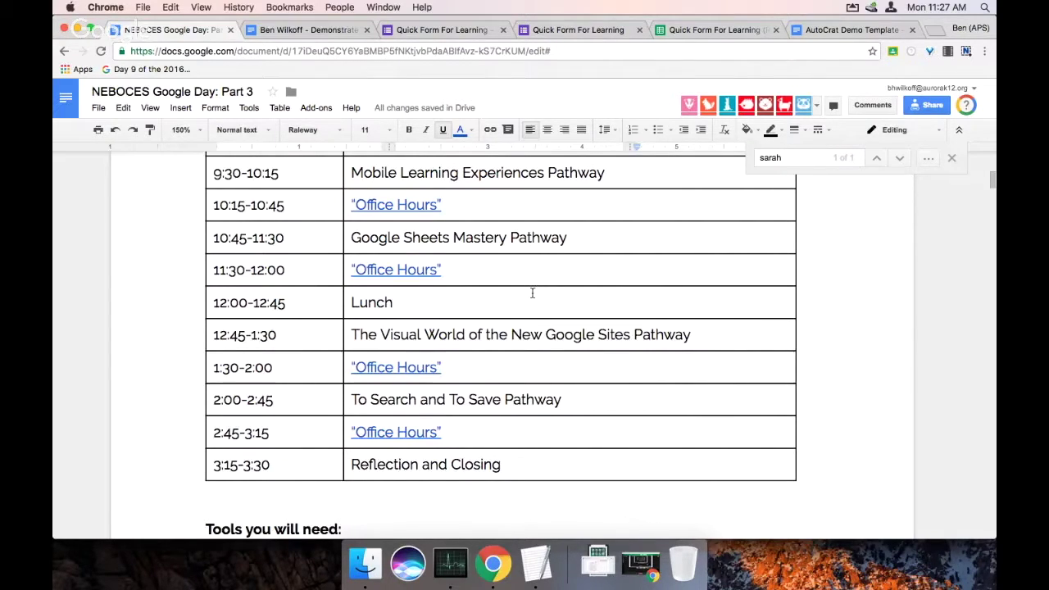
left_click(428, 277)
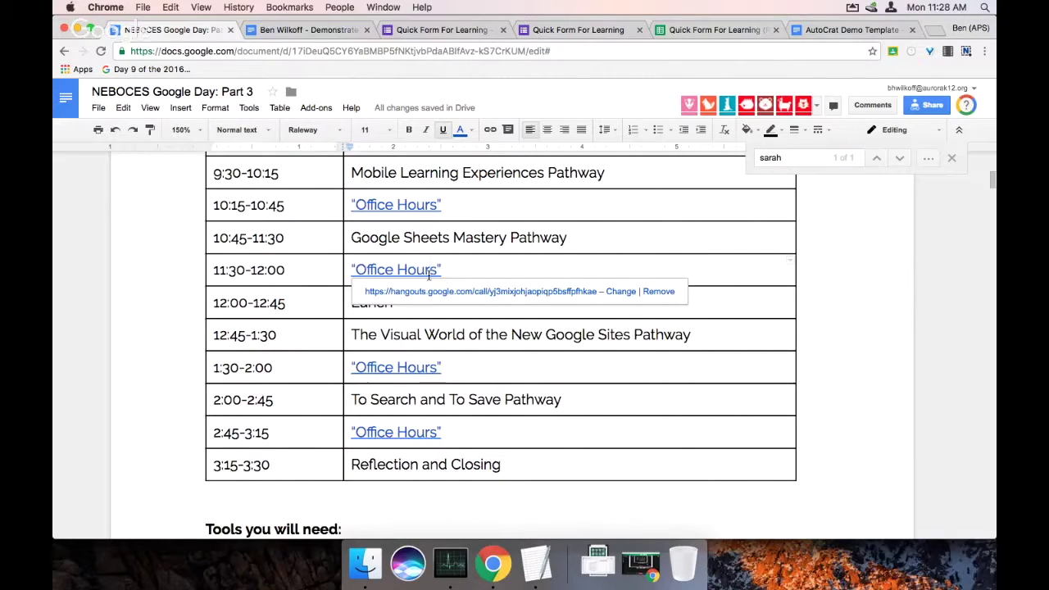
left_click(467, 264)
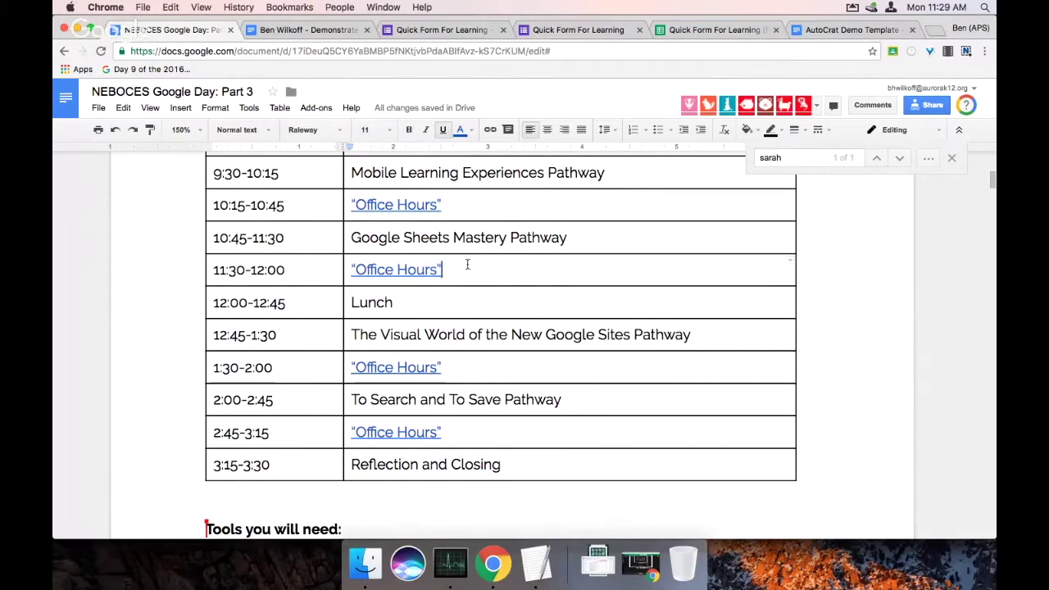
Step: Scroll down to the Introductions and Essential Questions table and show a participant's doc link
scroll(467, 264, "down", 10)
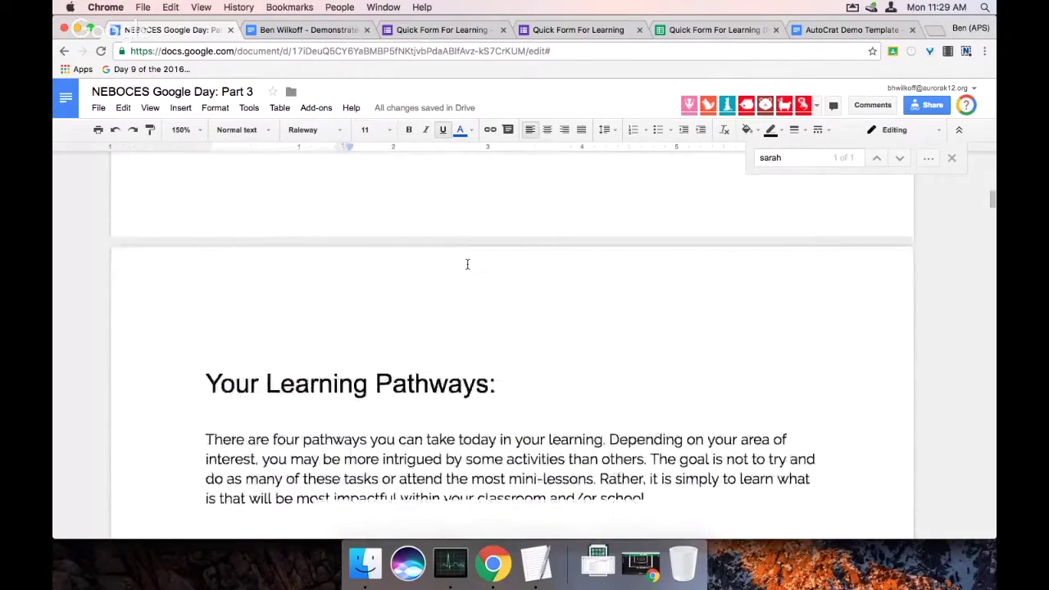
scroll(468, 263, "down", 10)
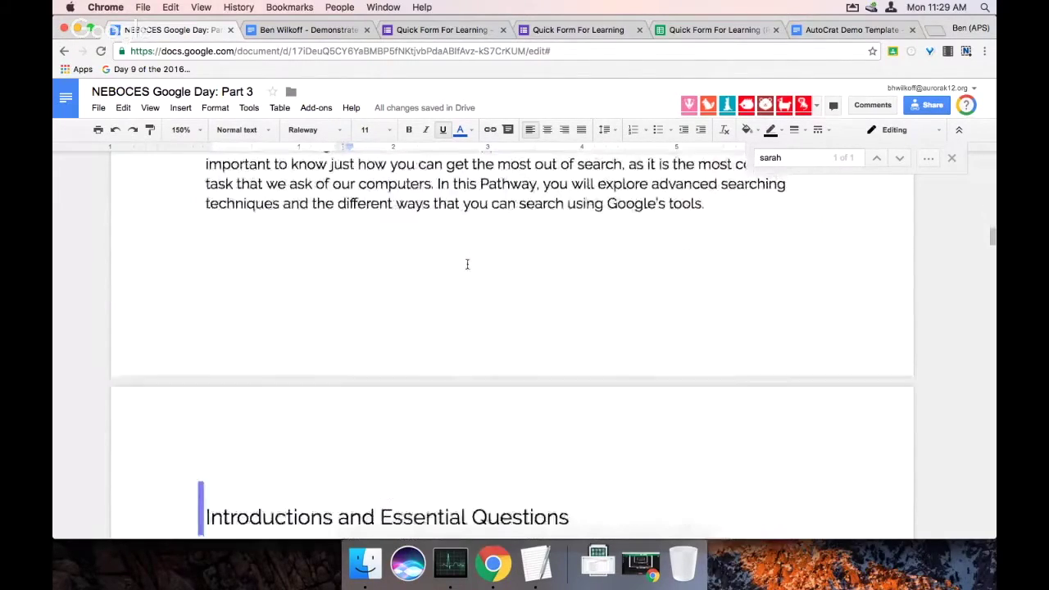
scroll(467, 264, "down", 10)
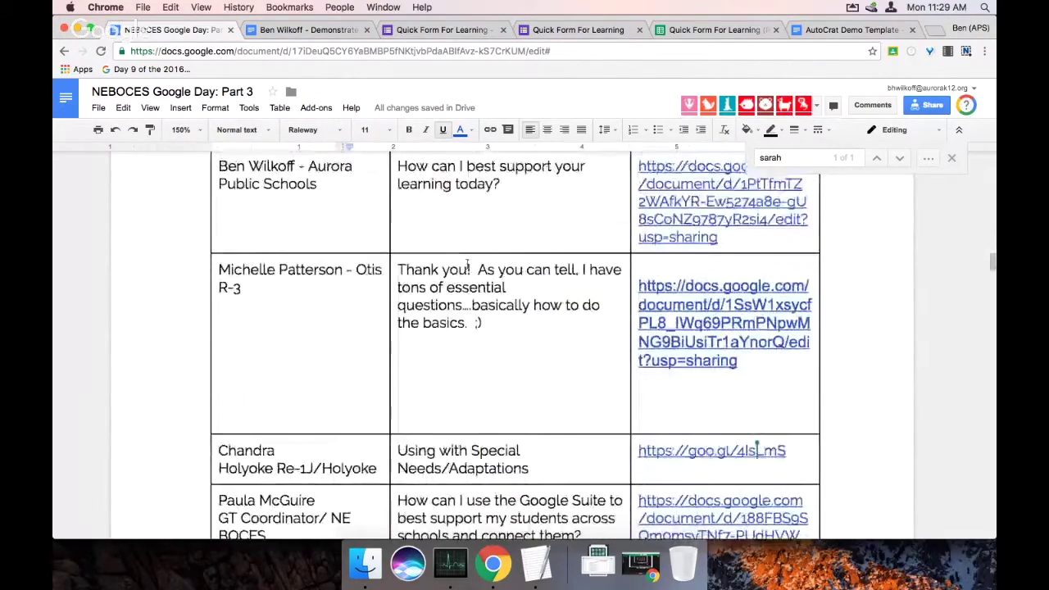
scroll(467, 263, "down", 4)
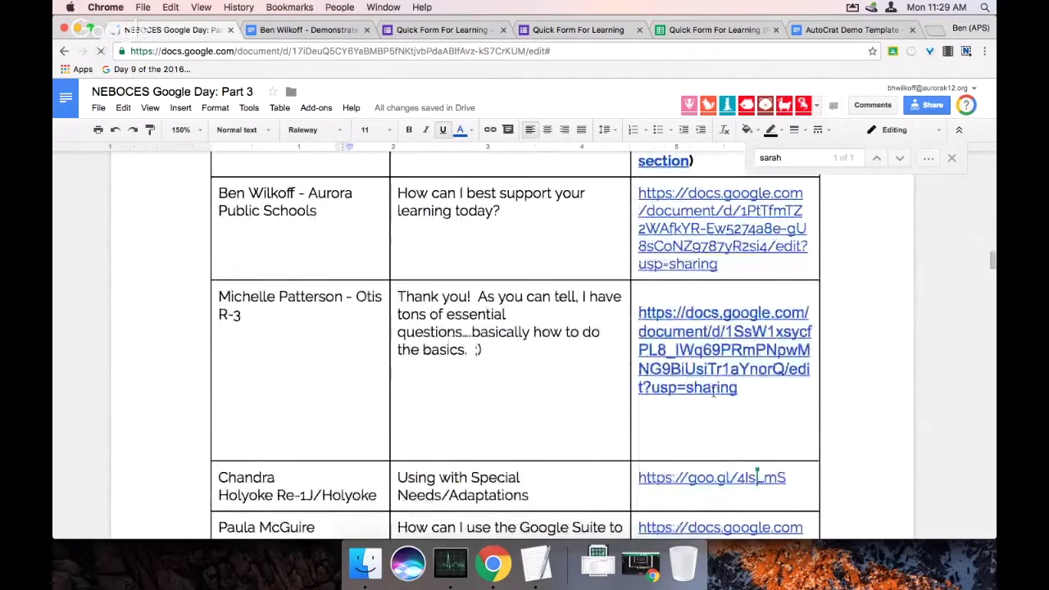
left_click(712, 392)
left_click(713, 410)
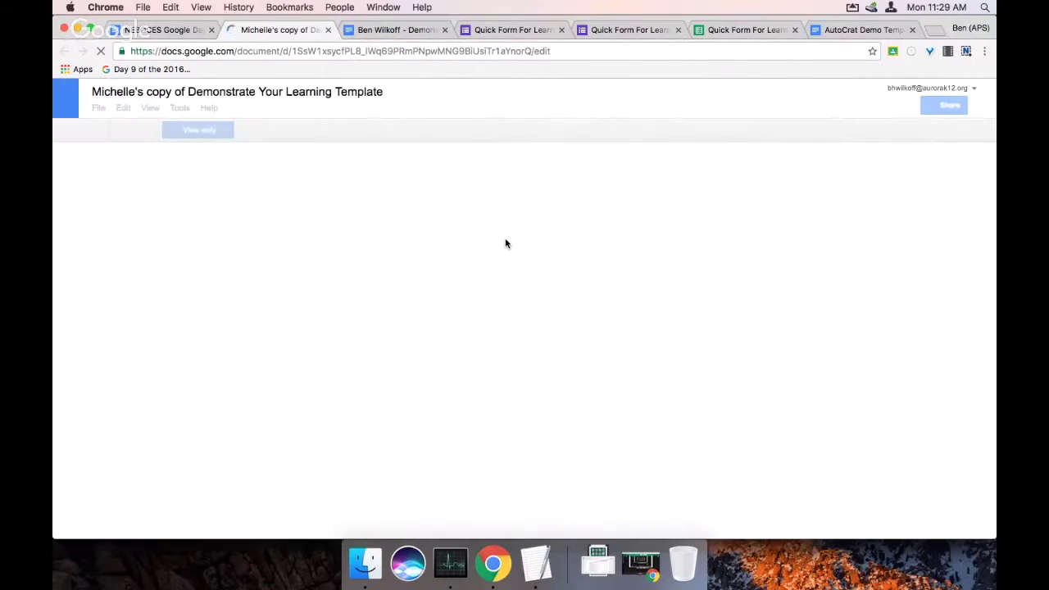
scroll(505, 243, "down", 10)
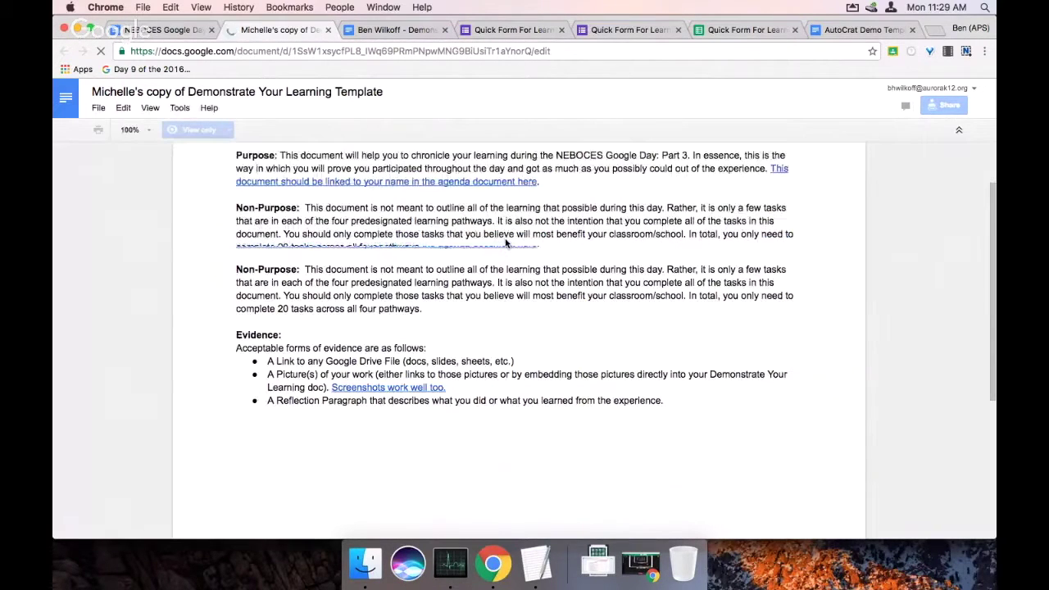
scroll(505, 243, "down", 3)
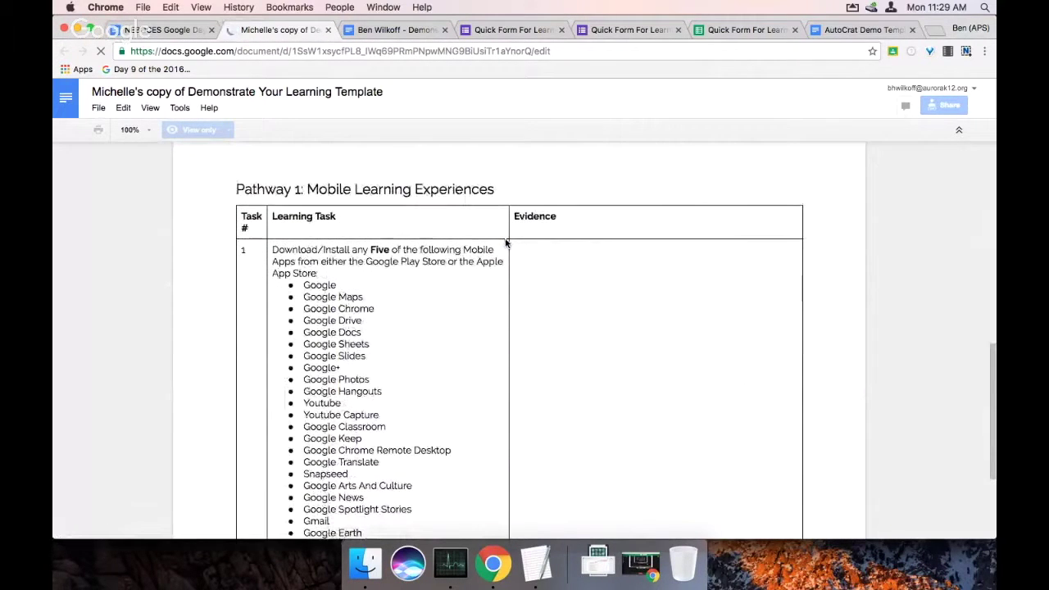
scroll(505, 244, "down", 1)
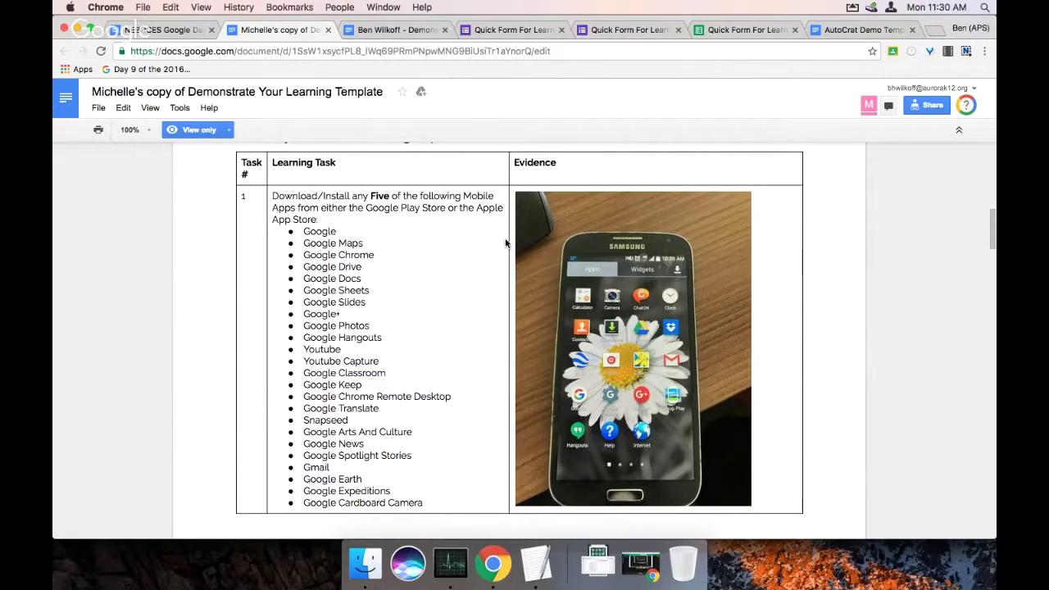
scroll(506, 244, "down", 10)
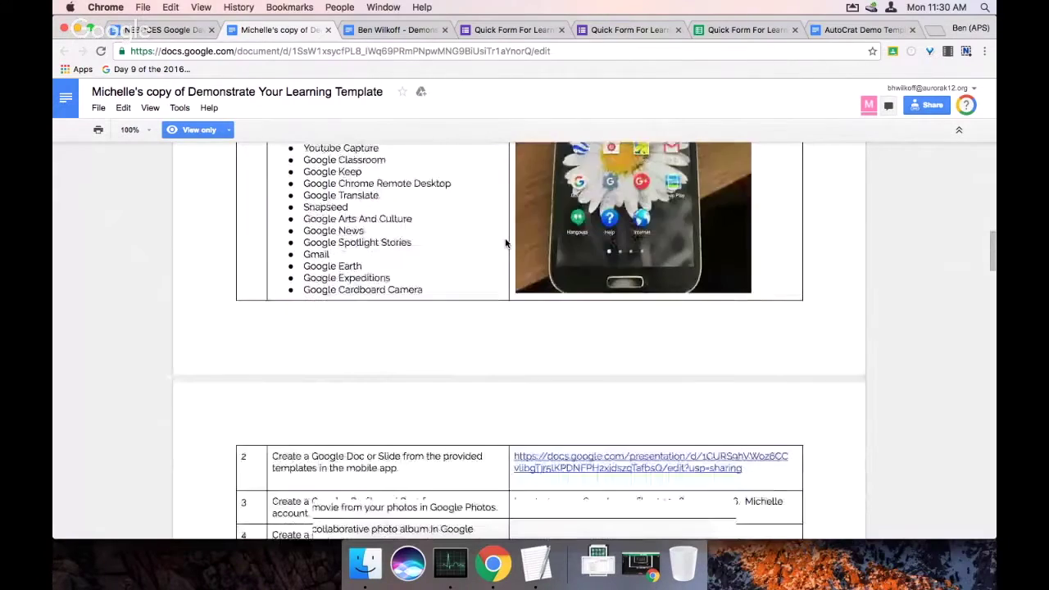
scroll(506, 244, "down", 8)
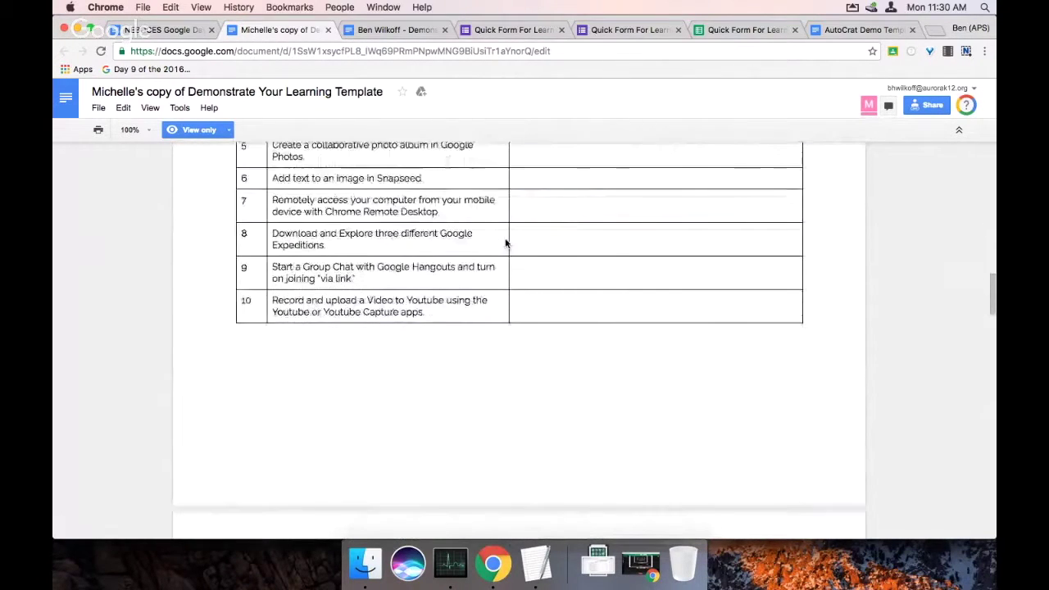
scroll(506, 244, "down", 10)
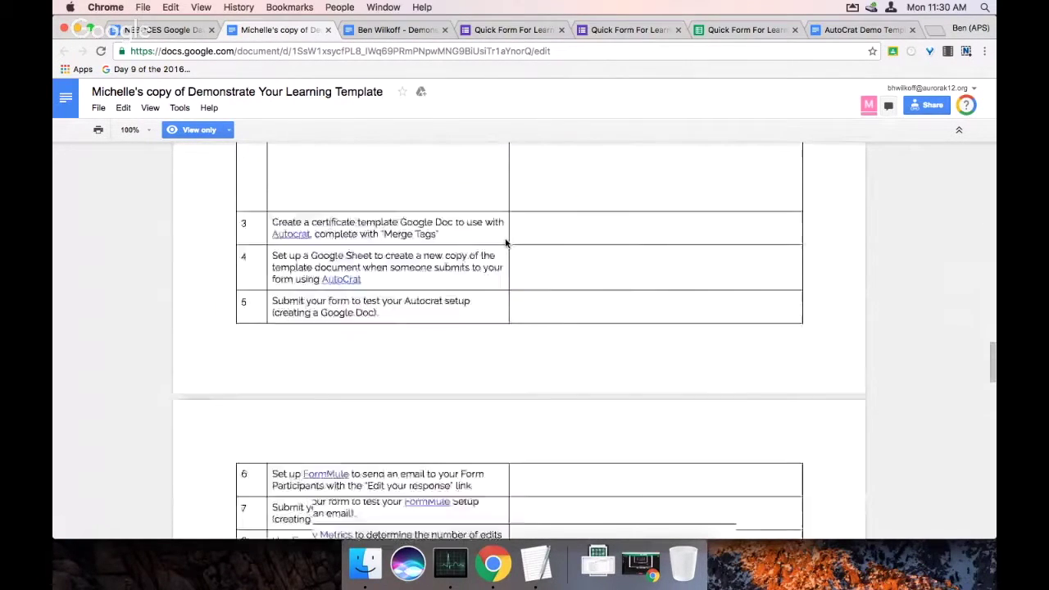
scroll(506, 244, "up", 7)
left_click(328, 29)
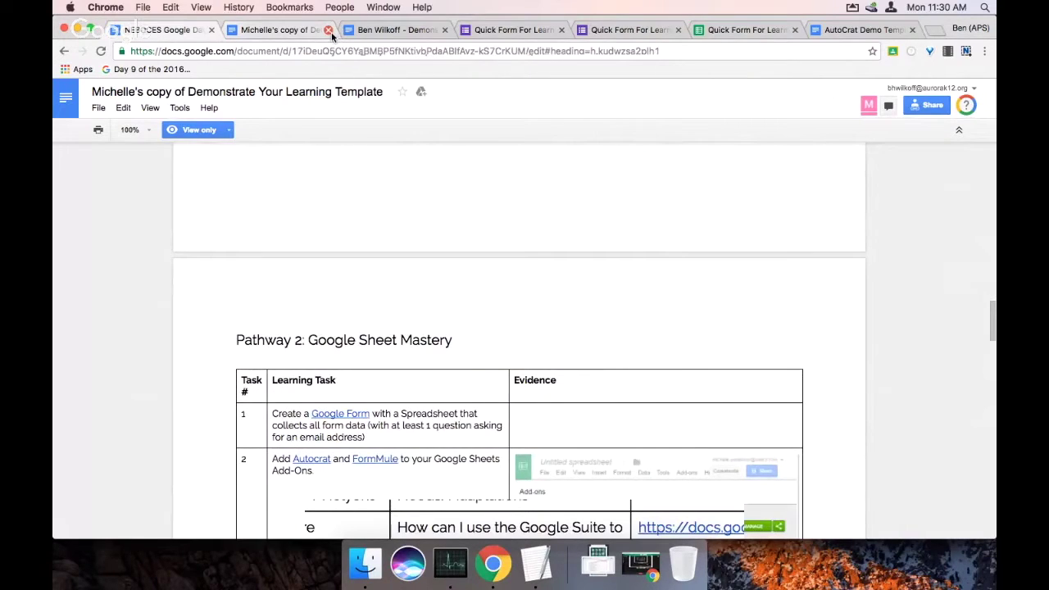
scroll(597, 371, "down", 3)
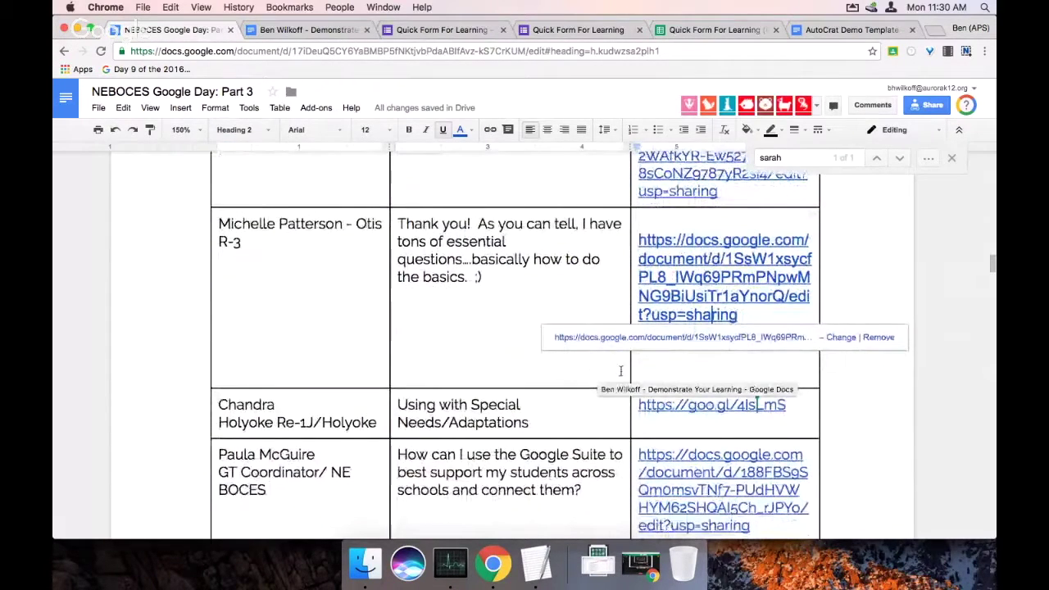
scroll(641, 427, "down", 3)
left_click(717, 380)
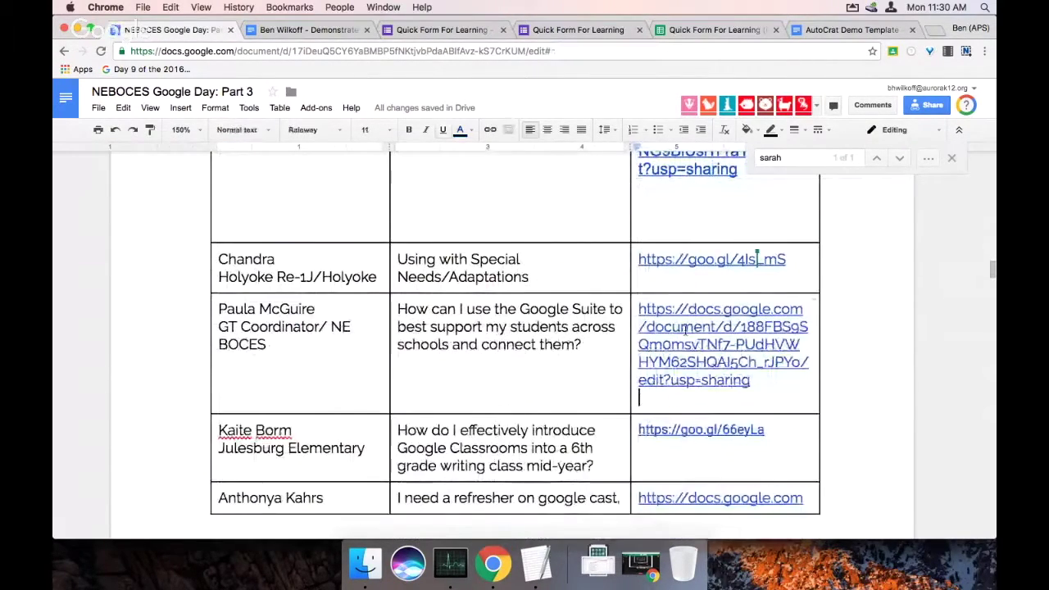
left_click(701, 402)
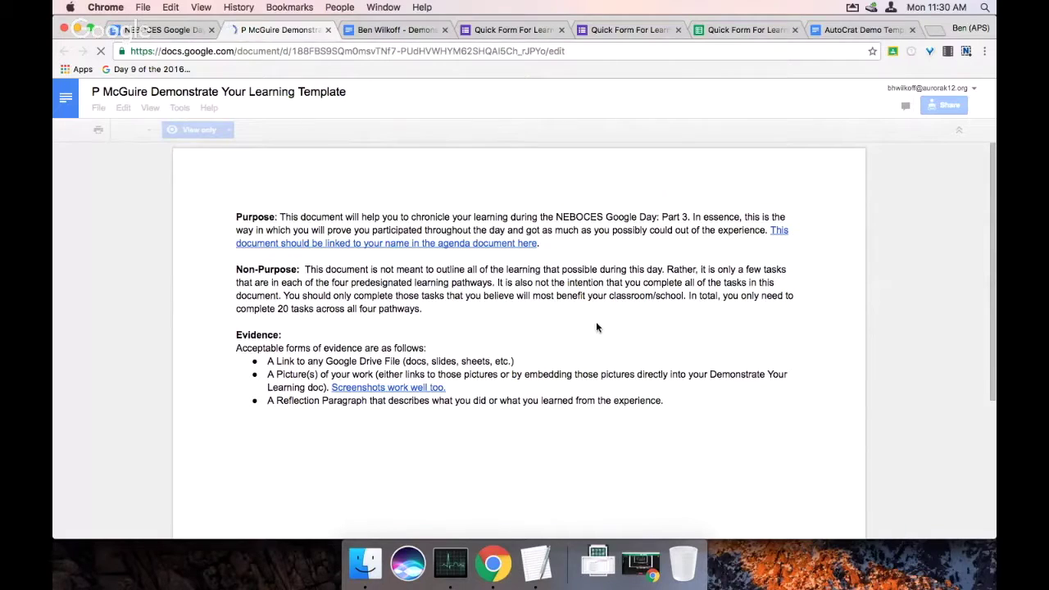
scroll(595, 327, "down", 1)
scroll(596, 327, "down", 10)
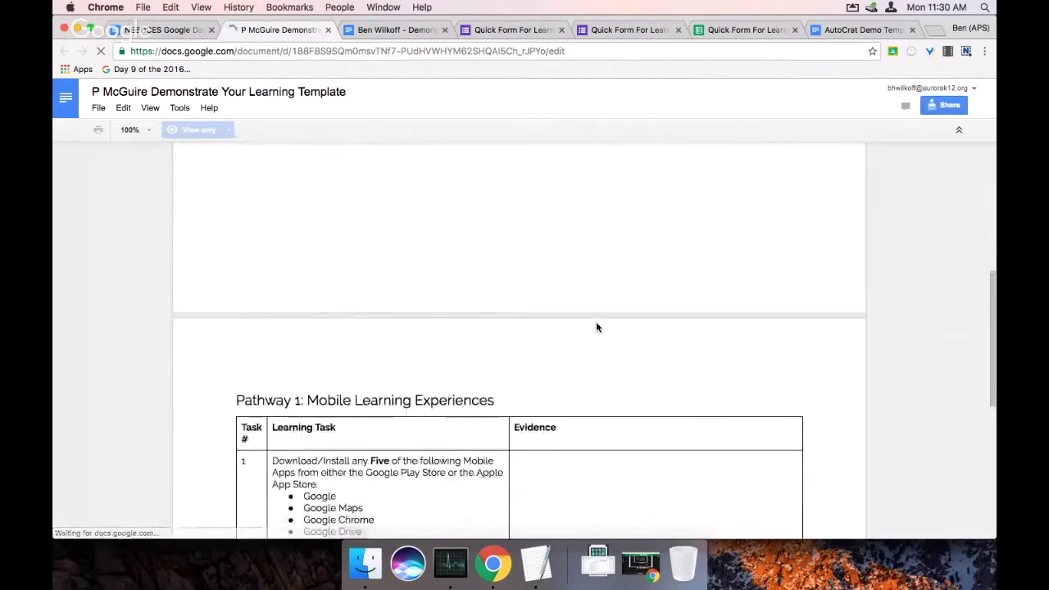
scroll(596, 327, "down", 10)
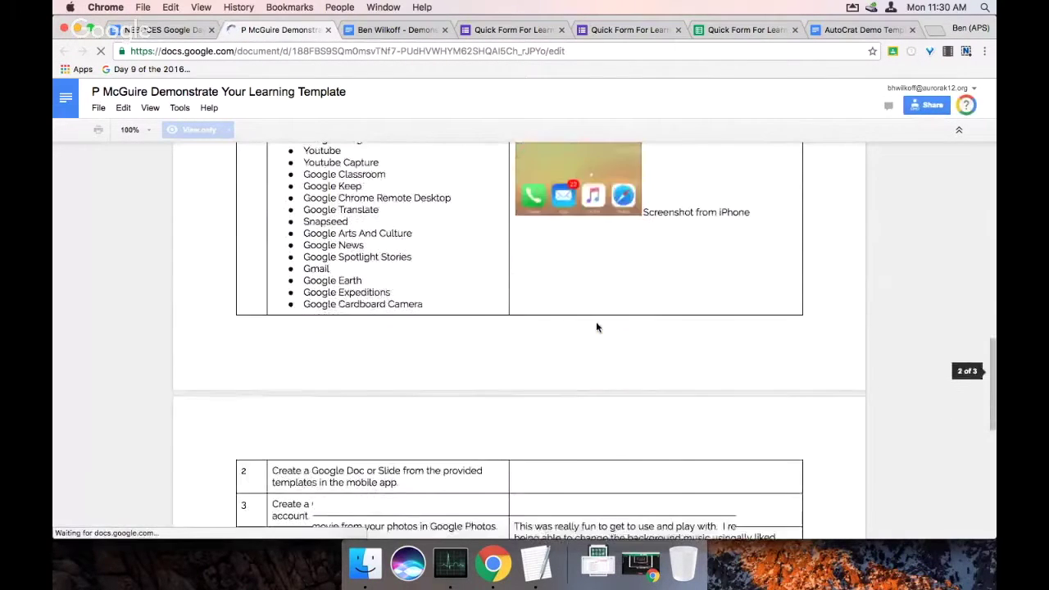
scroll(596, 327, "down", 5)
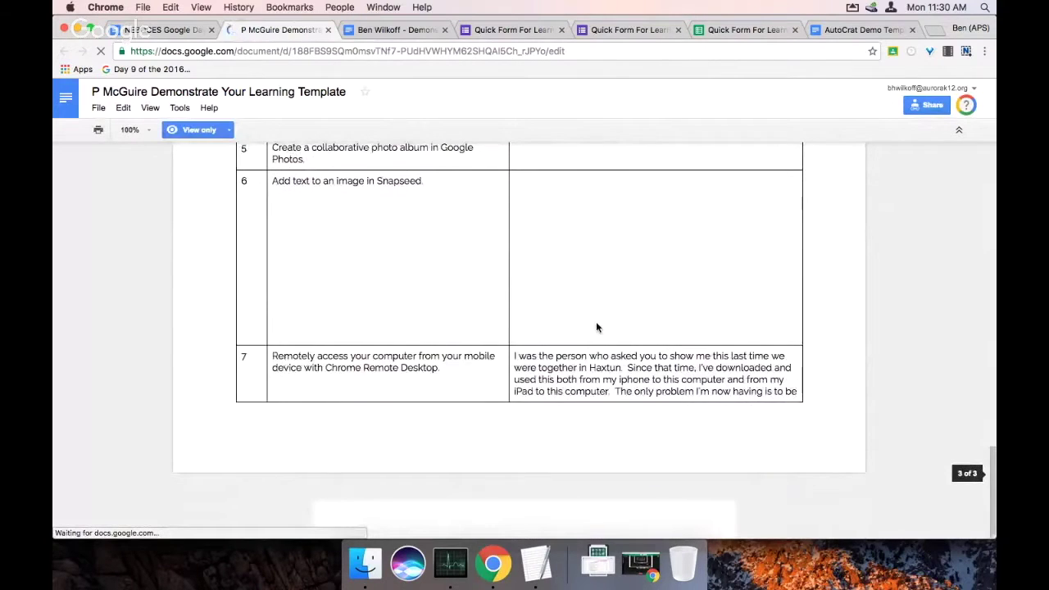
scroll(596, 327, "down", 3)
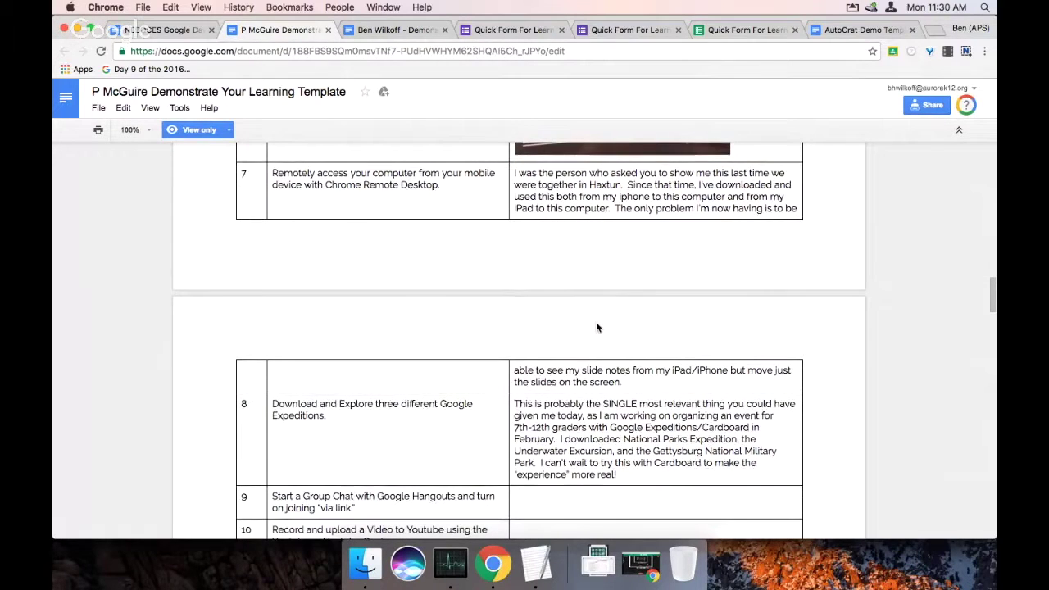
scroll(595, 328, "down", 2)
scroll(596, 325, "down", 2)
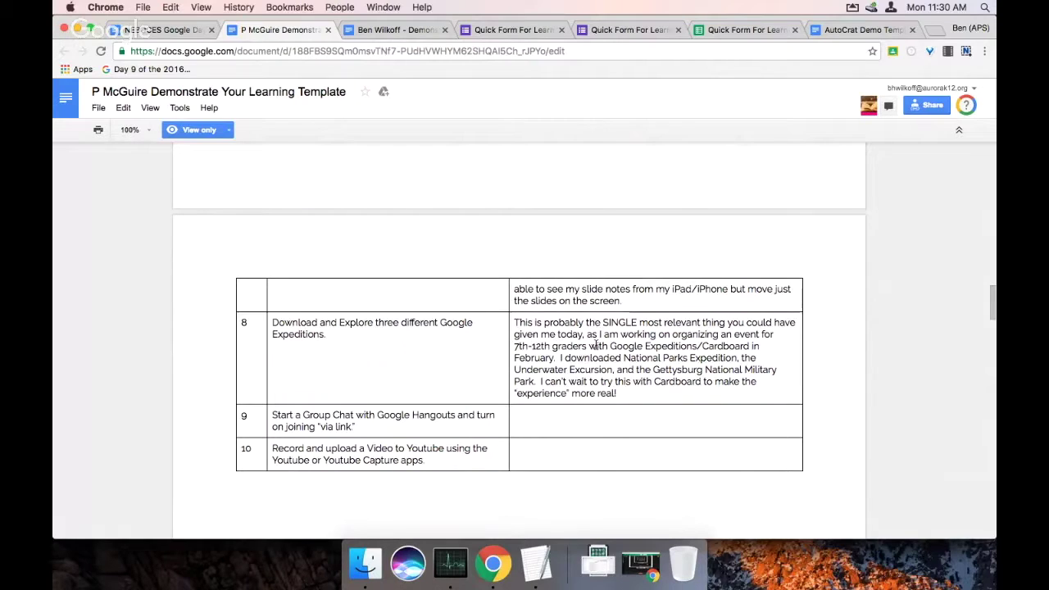
triple_click(596, 345)
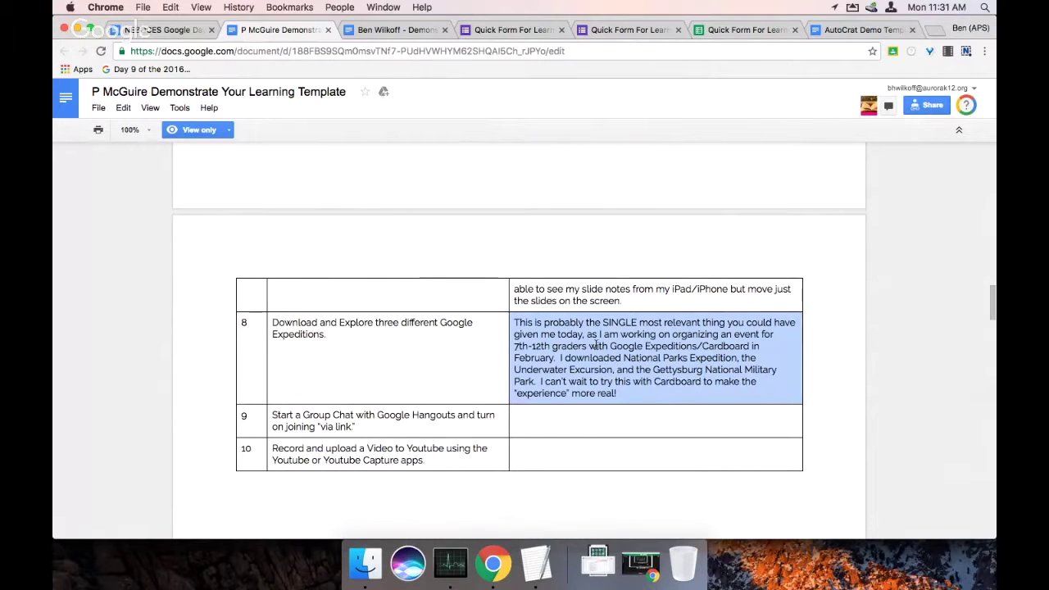
scroll(596, 344, "up", 10)
scroll(596, 345, "up", 10)
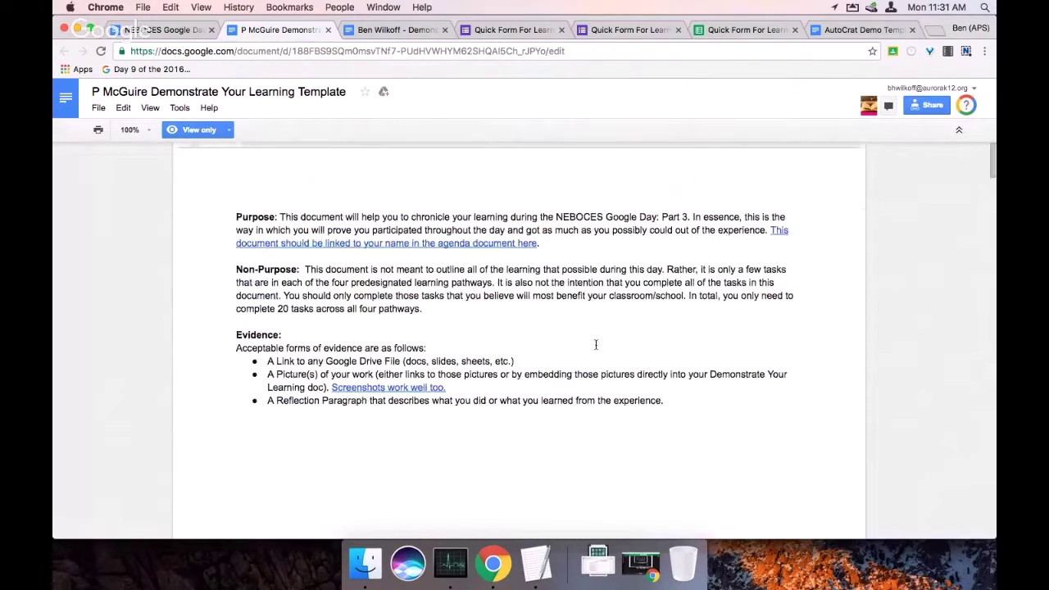
left_click(328, 30)
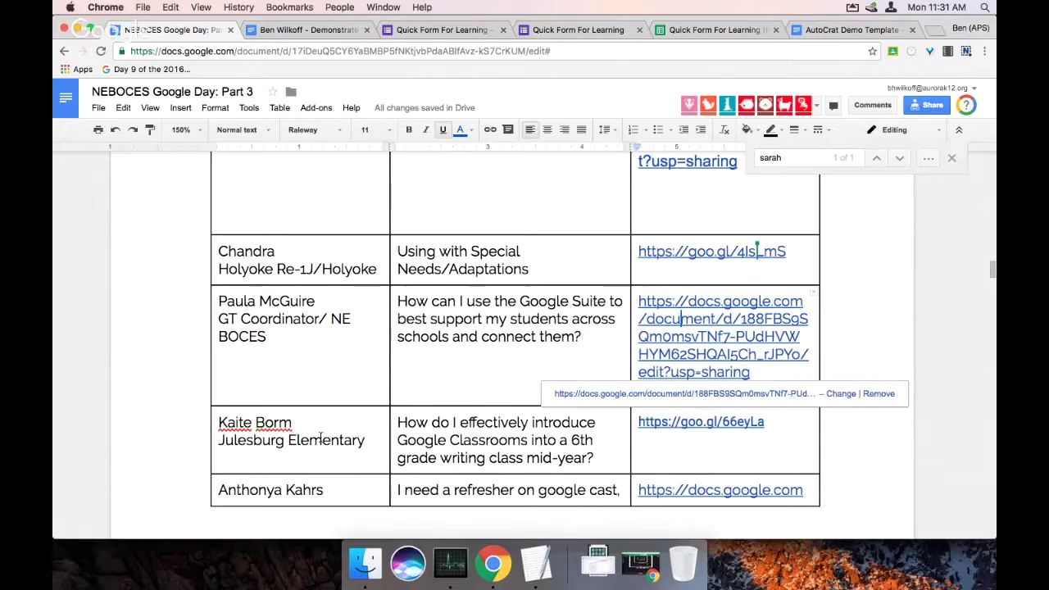
Step: Try the participant's goo.gl link, close the access page it opens, and dismiss the link bubble
scroll(319, 438, "down", 1)
scroll(319, 438, "down", 3)
left_click(699, 322)
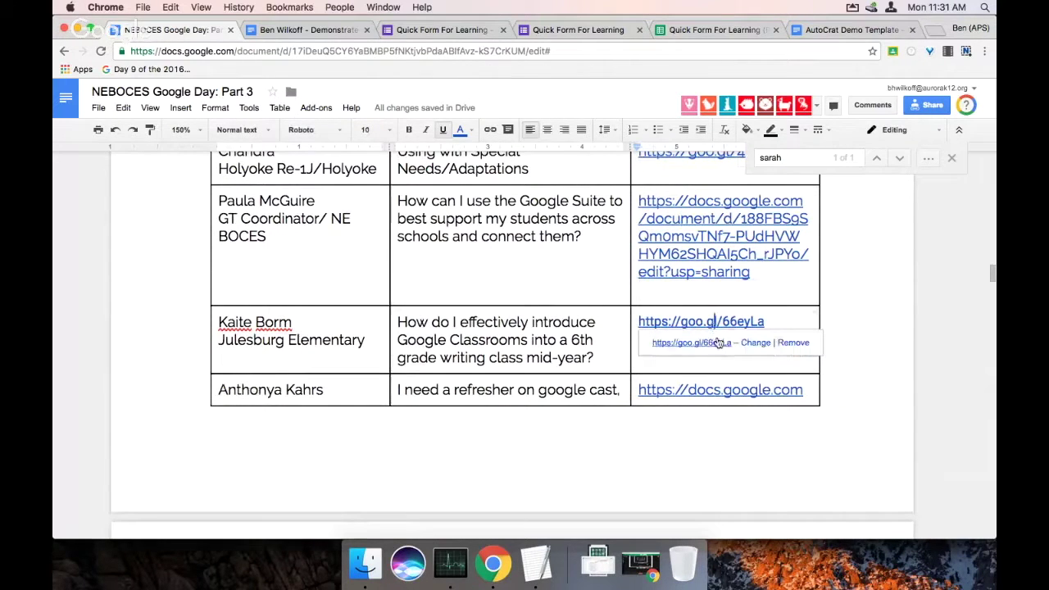
left_click(716, 343)
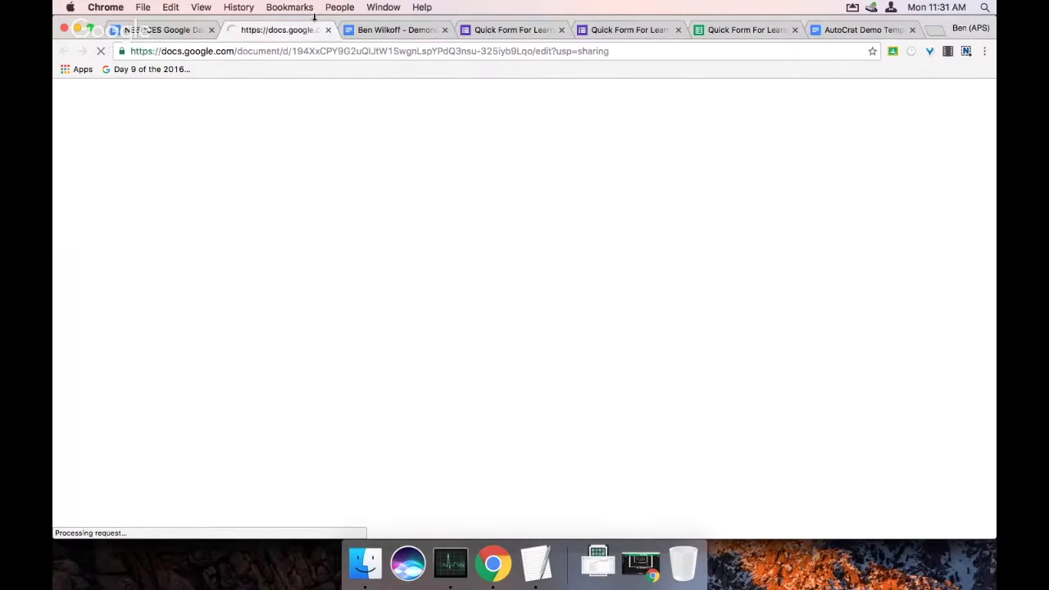
left_click(327, 30)
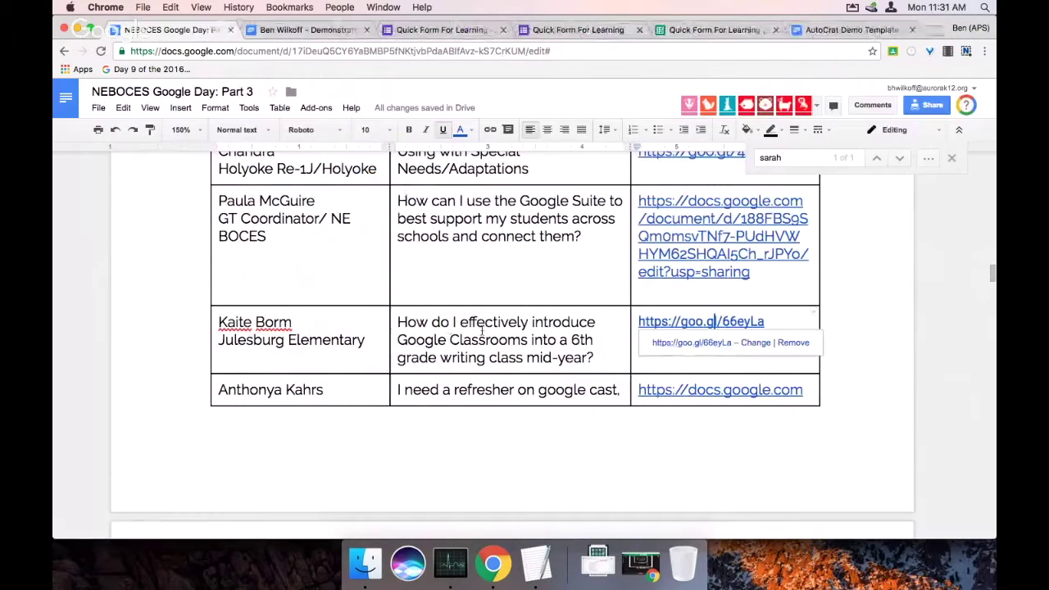
left_click(485, 322)
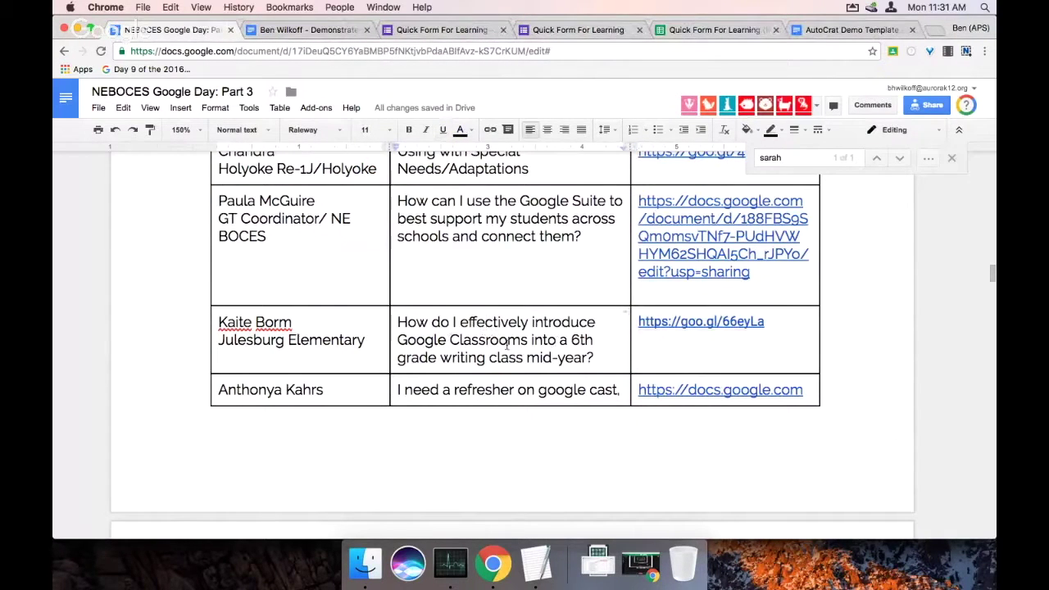
Step: Select the full short goo.gl link text in the table and copy it
right_click(680, 321)
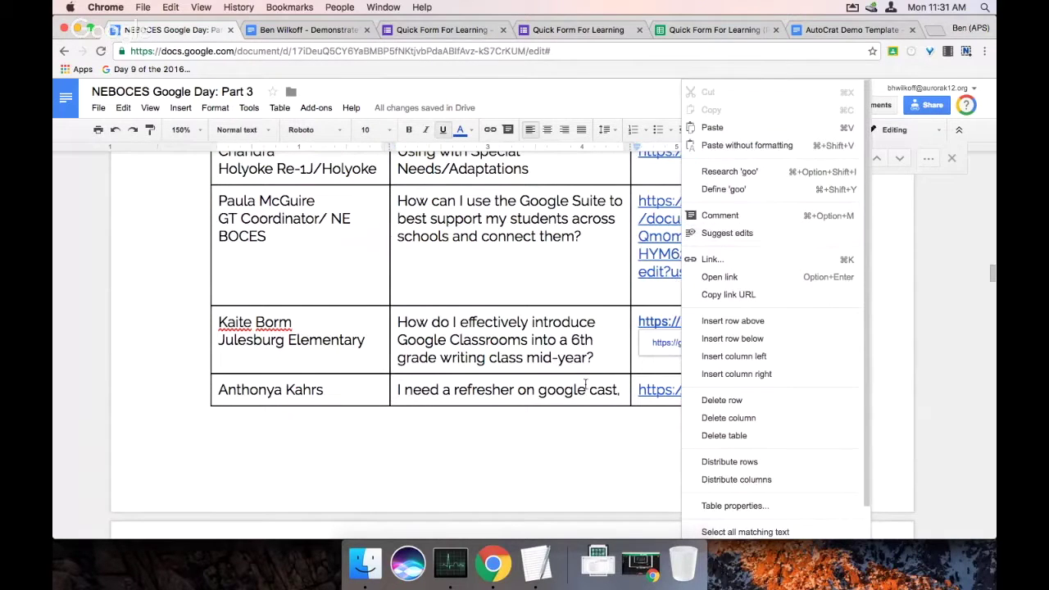
left_click(713, 531)
key("shift+Left")
key("shift+Left")
key("shift+Left")
key("shift+Left")
key("shift+Left")
key("shift+Left")
key("shift+Left")
key("shift+Left")
key("shift+Left")
key("shift+Left")
key("shift+Left")
key("shift+Left")
key("shift+Left")
key("super+c")
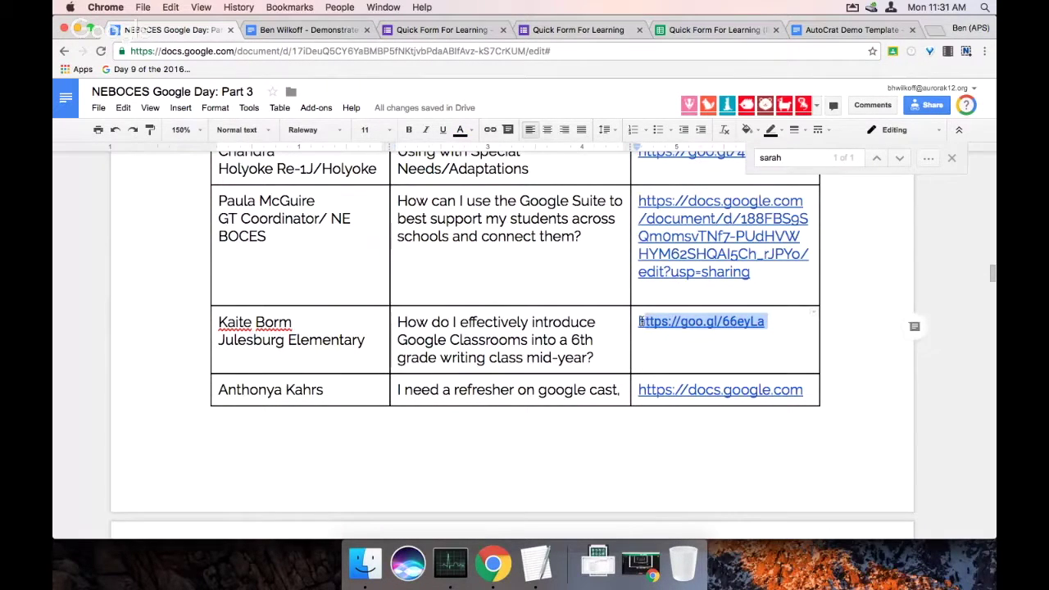
key("super+grave")
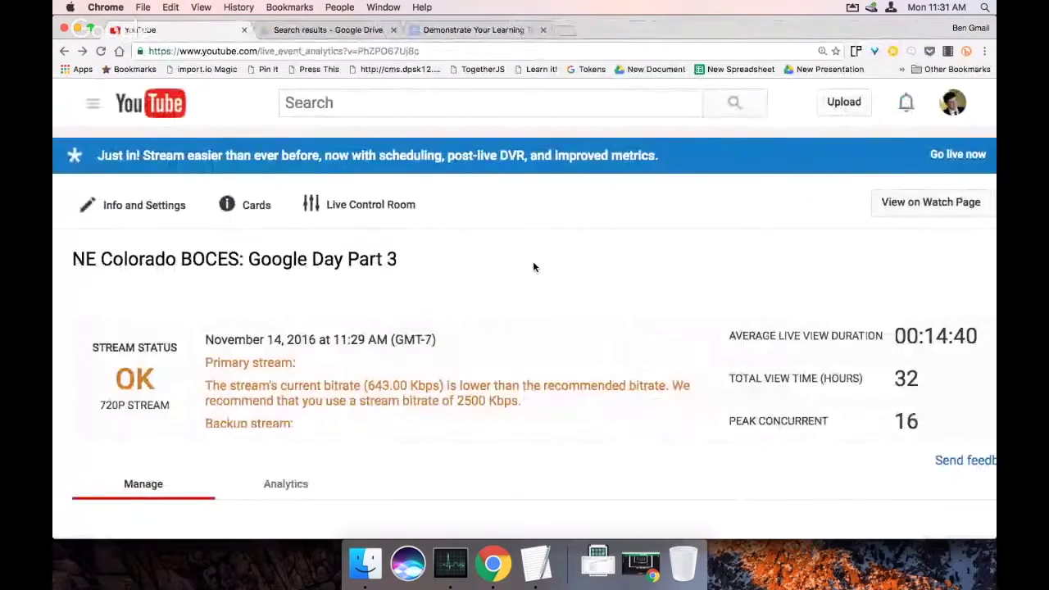
Step: Load the copied goo.gl link in a new tab of the other browser window
key("super+t")
key("super+v")
key("Return")
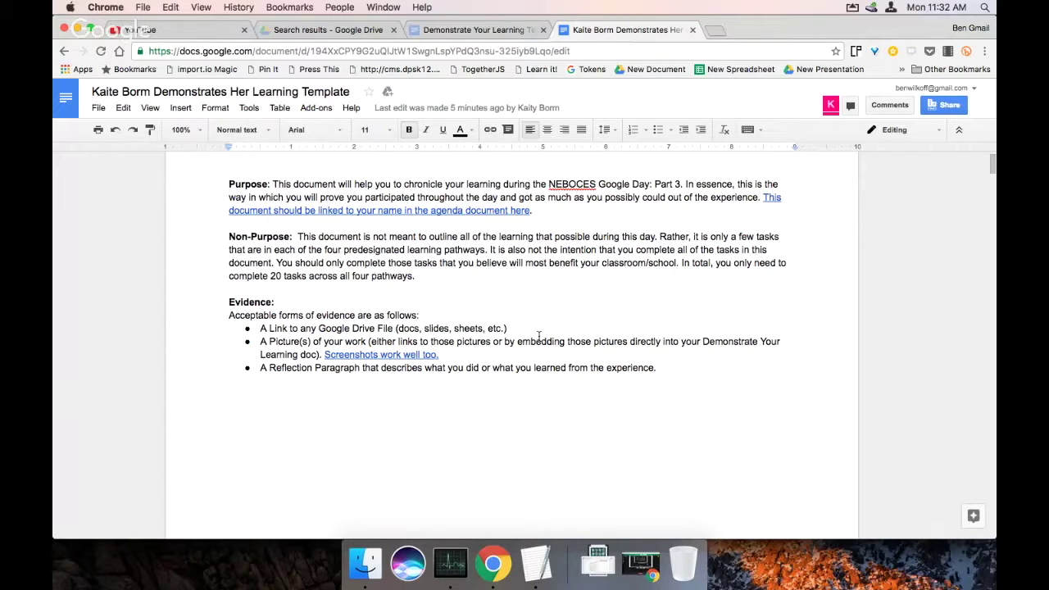
Step: Scroll past Pathways 1 and 2 and show the sites.google.com link in Pathway 3's Evidence cell
scroll(539, 336, "down", 10)
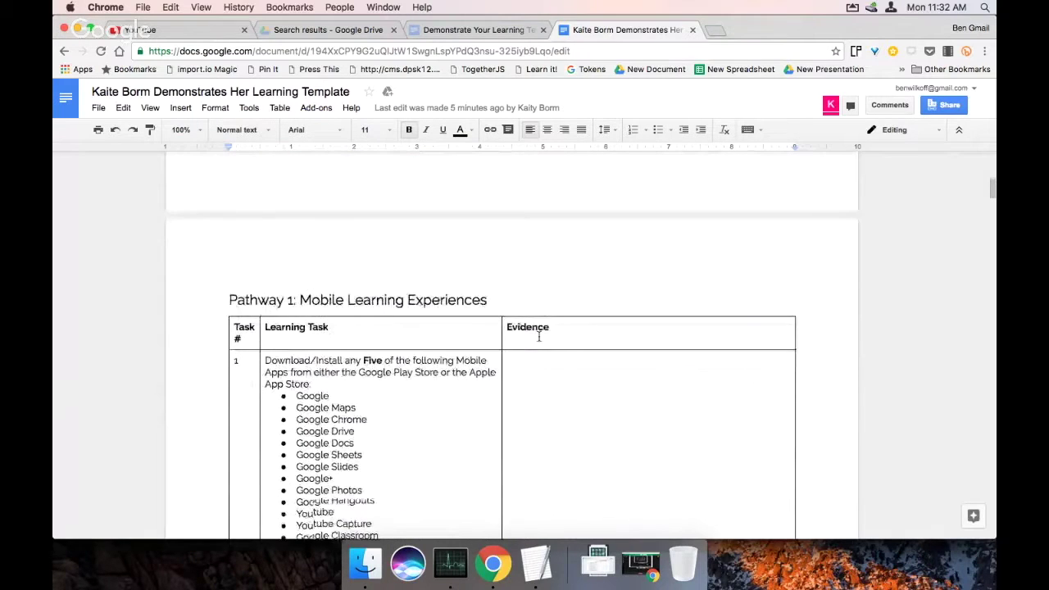
scroll(538, 336, "down", 15)
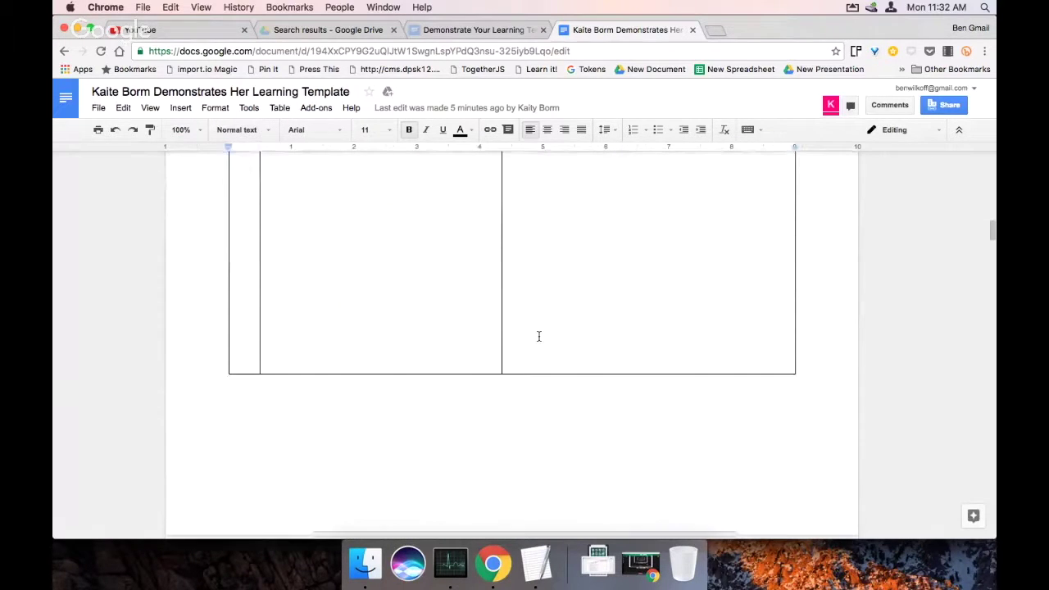
scroll(538, 336, "down", 15)
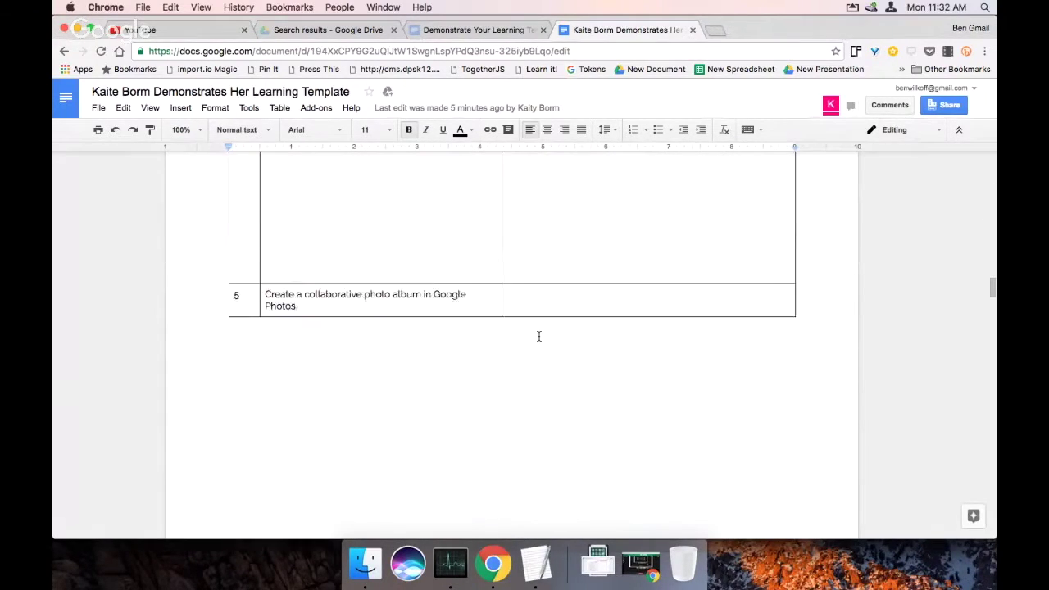
scroll(539, 336, "up", 20)
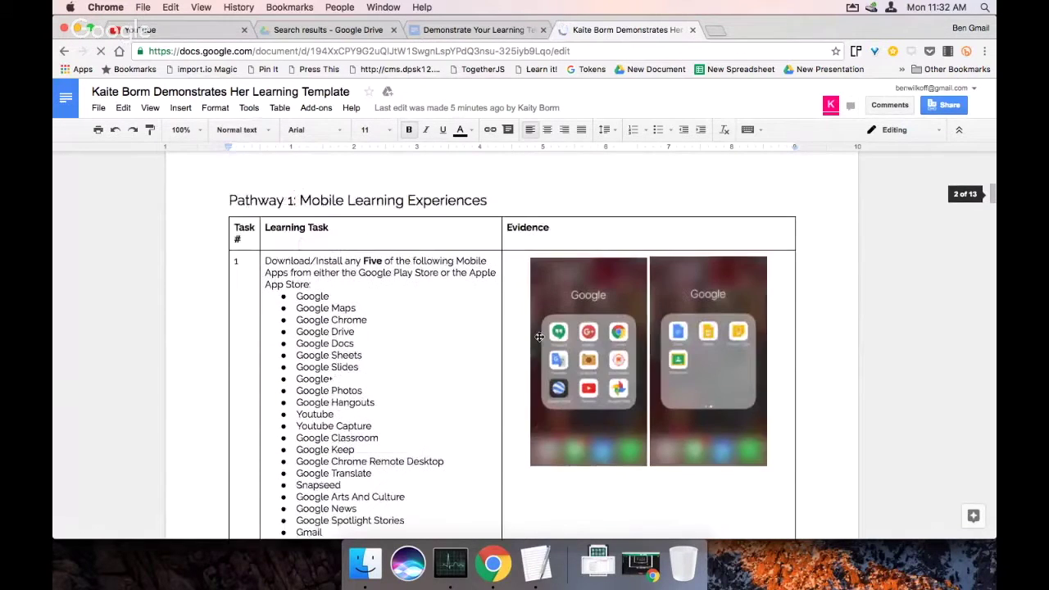
scroll(539, 336, "up", 1)
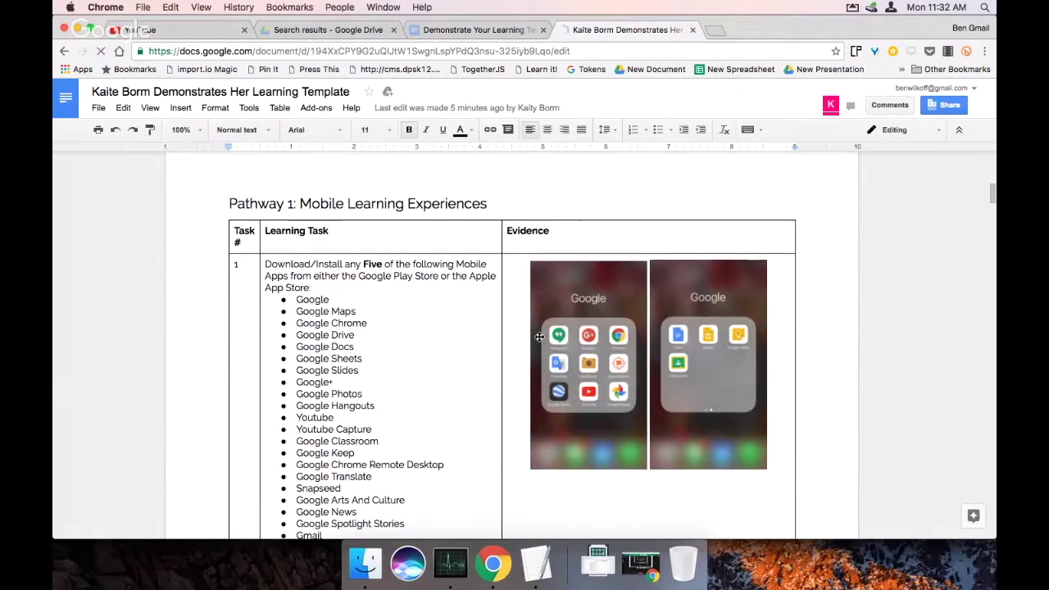
scroll(539, 336, "down", 1)
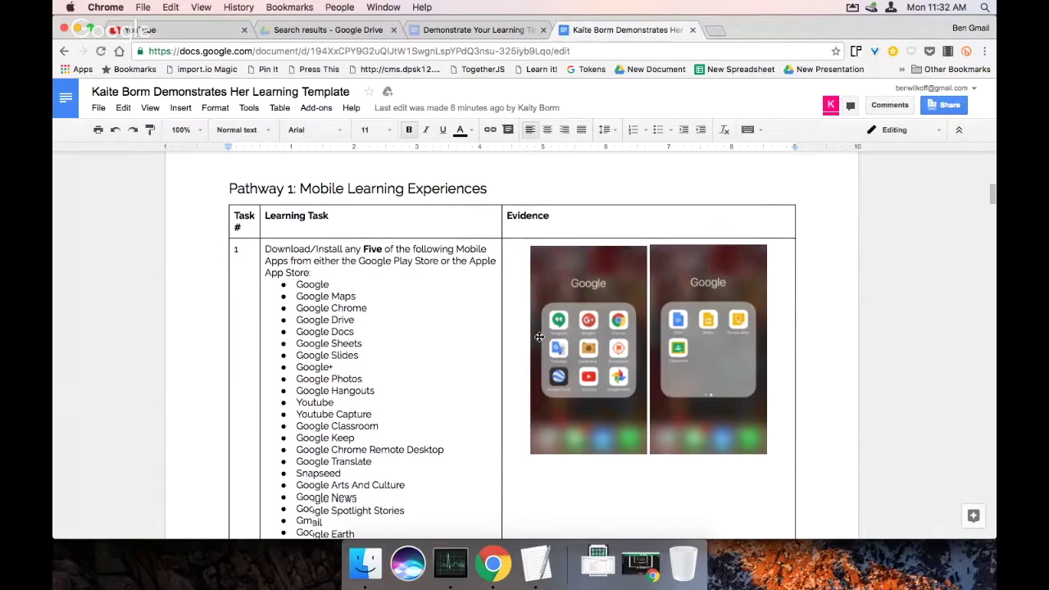
scroll(538, 336, "up", 1)
scroll(538, 336, "down", 5)
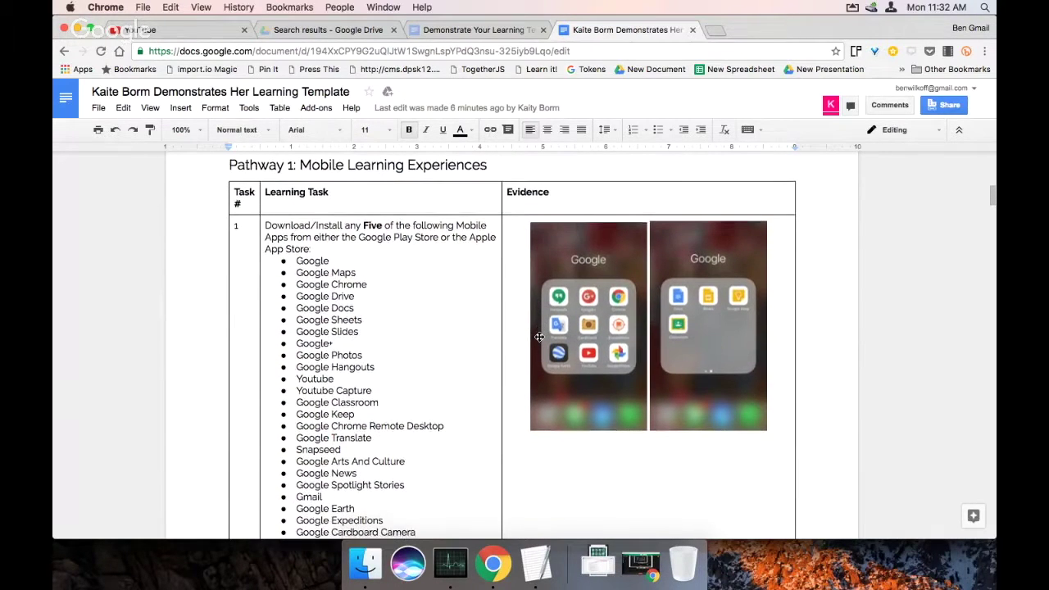
scroll(540, 337, "down", 10)
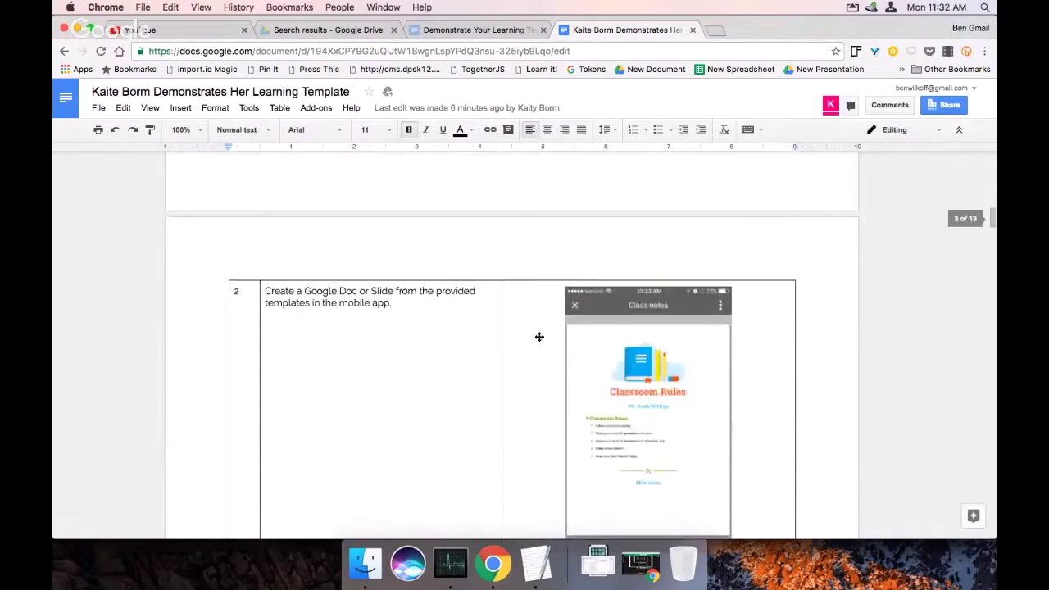
scroll(539, 337, "down", 2)
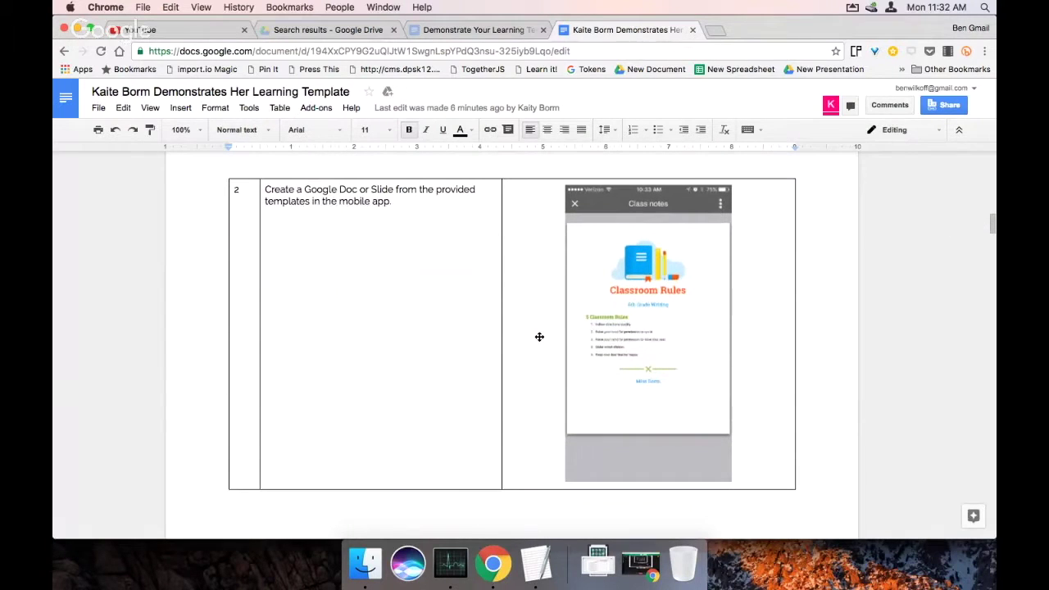
scroll(539, 337, "down", 10)
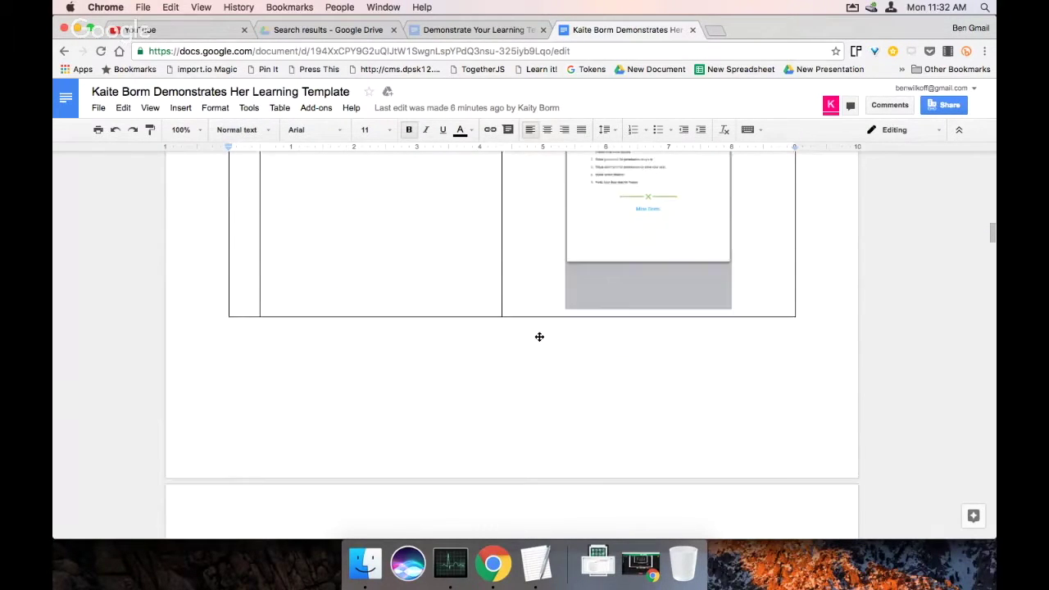
scroll(539, 336, "down", 2)
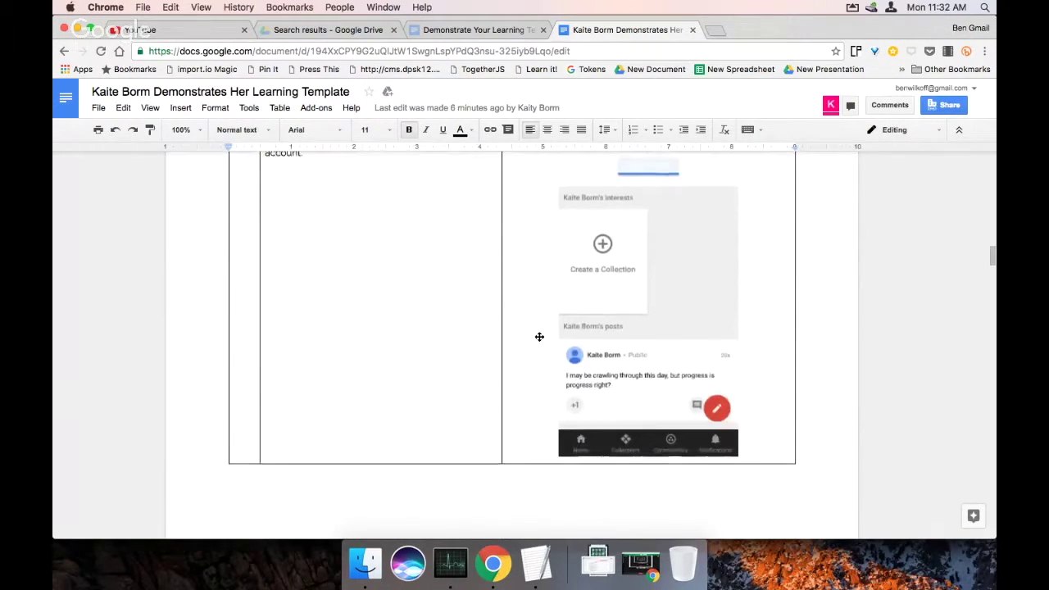
scroll(539, 337, "down", 1)
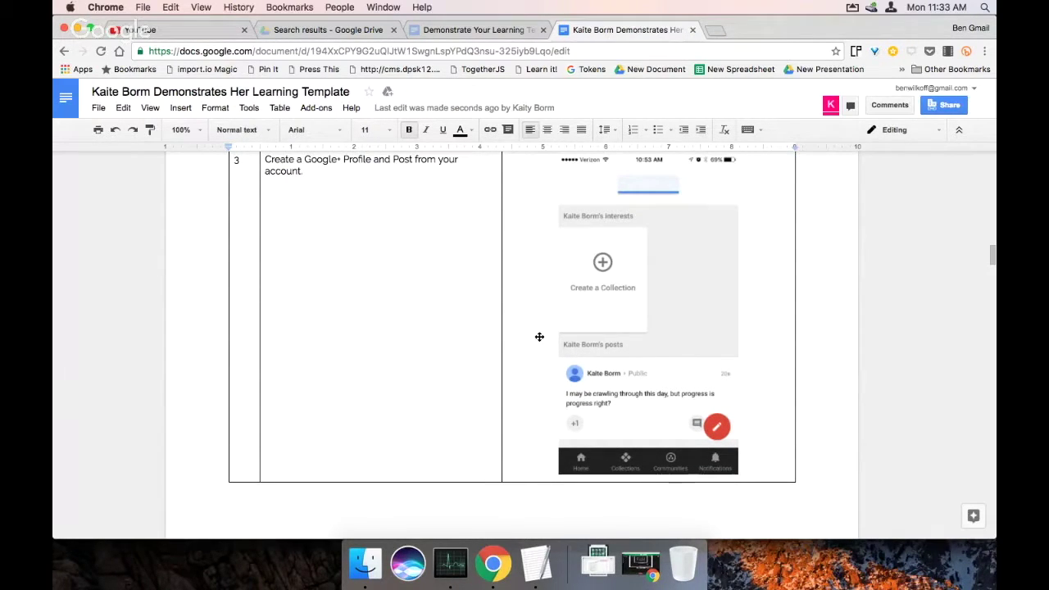
scroll(539, 337, "down", 1)
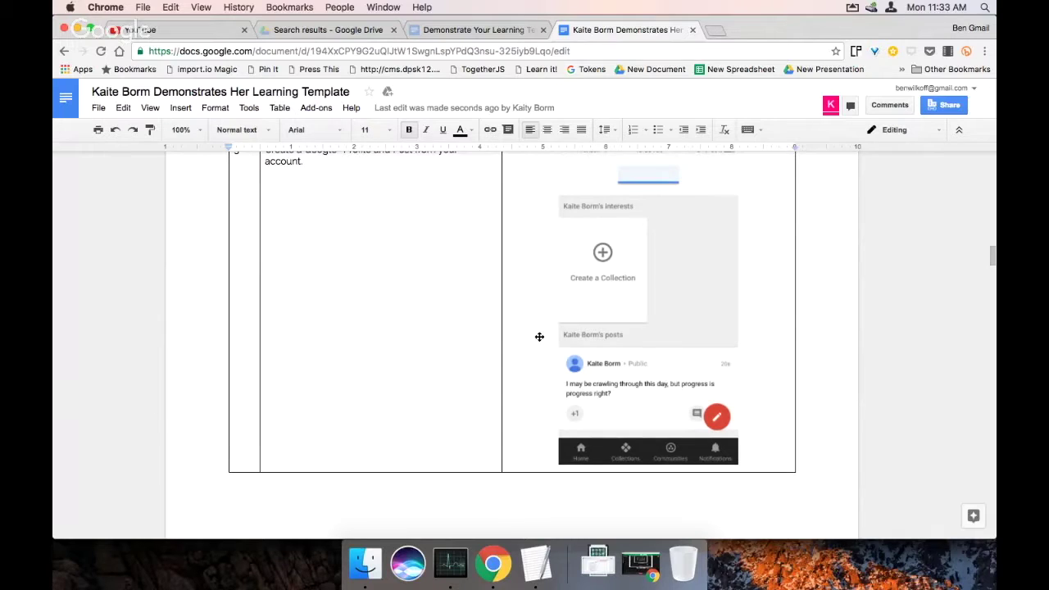
scroll(539, 337, "up", 1)
scroll(539, 336, "up", 1)
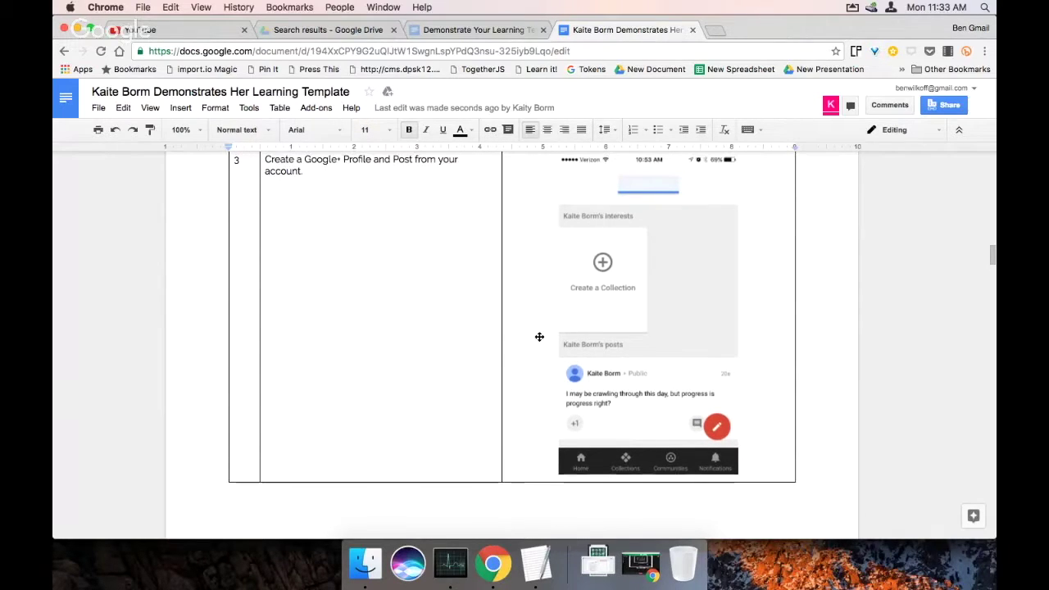
scroll(539, 337, "down", 4)
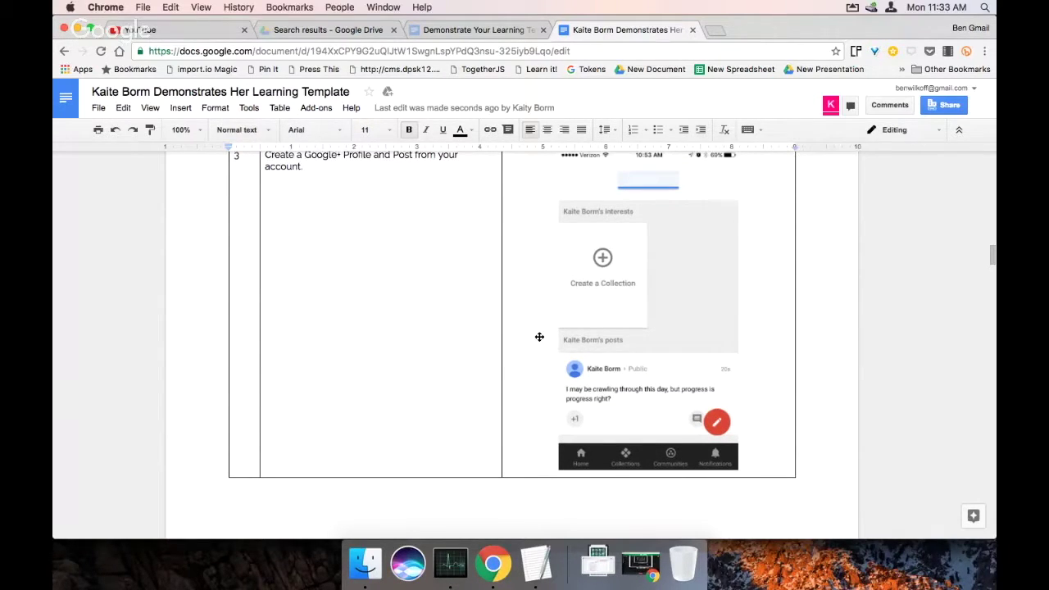
scroll(539, 337, "down", 15)
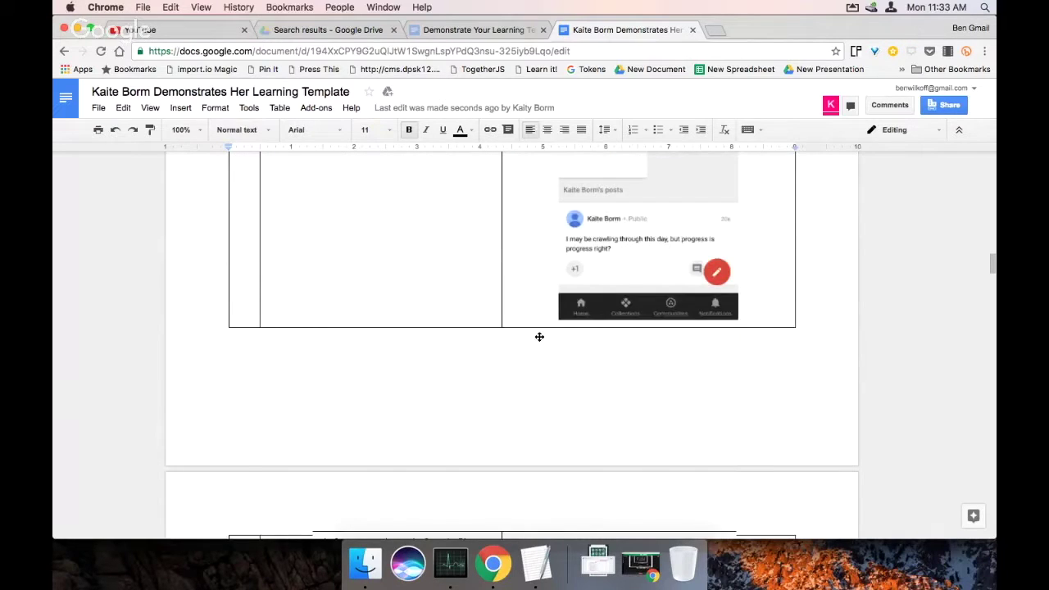
scroll(539, 337, "down", 10)
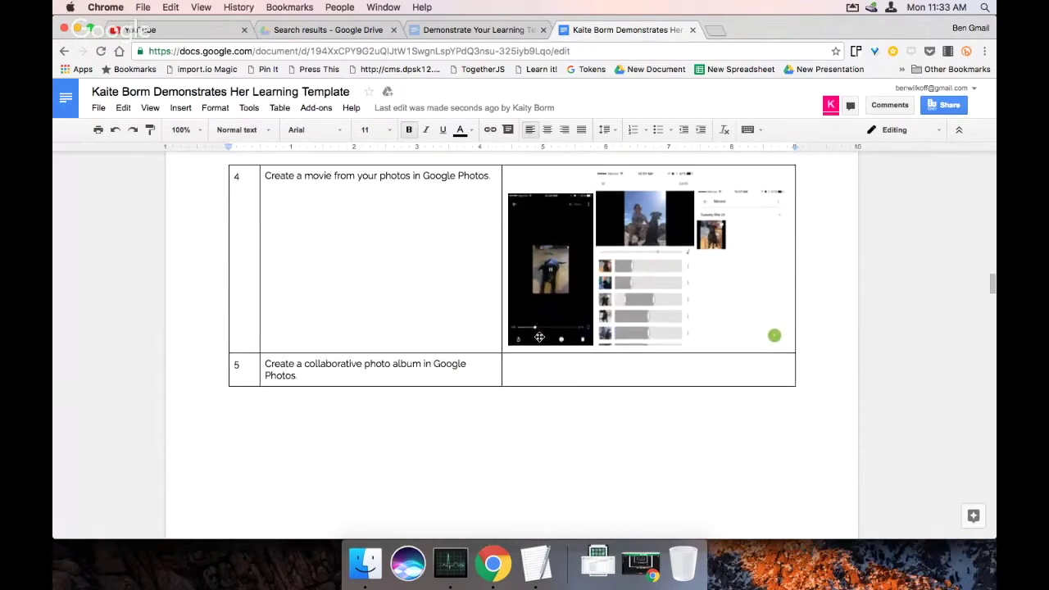
scroll(540, 337, "down", 20)
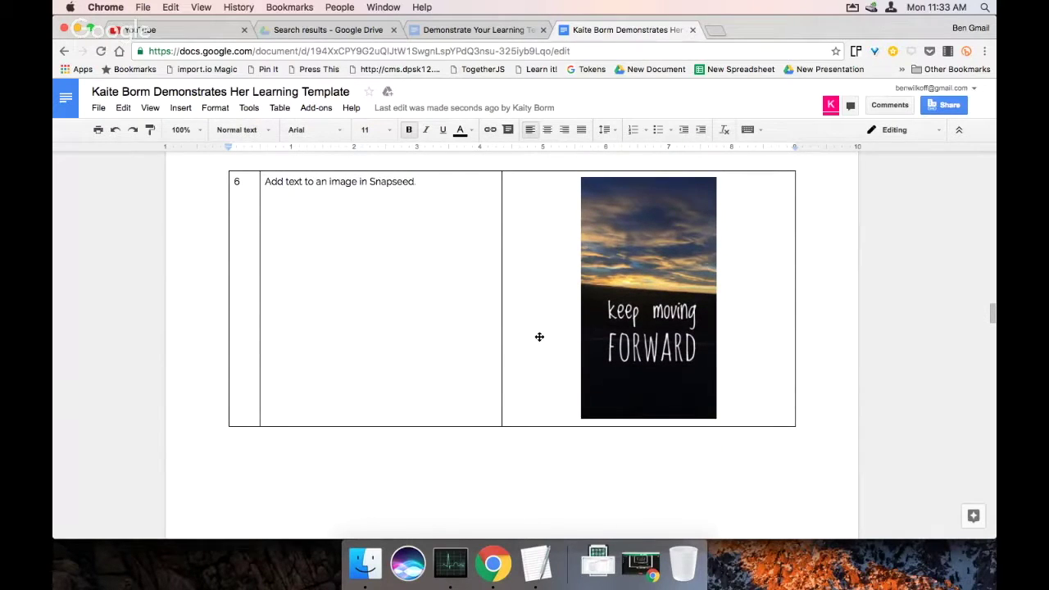
scroll(539, 337, "down", 7)
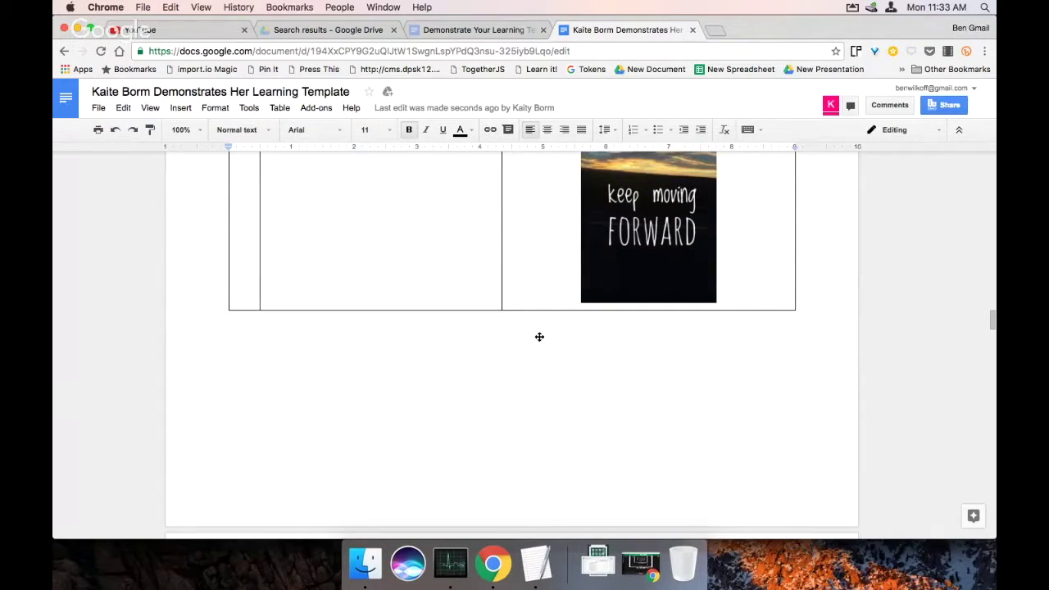
scroll(539, 337, "down", 20)
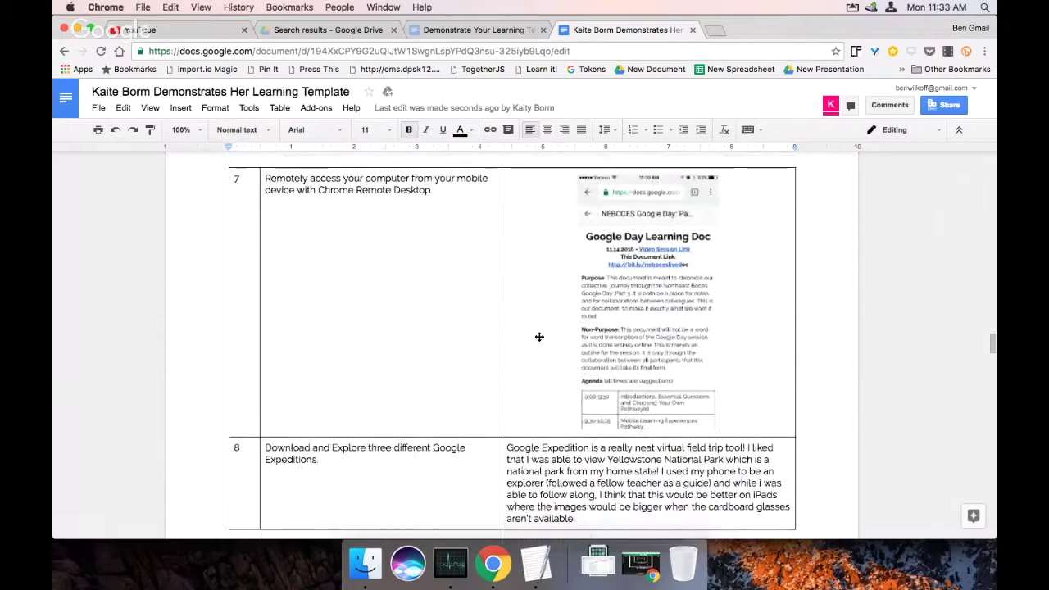
scroll(539, 337, "down", 20)
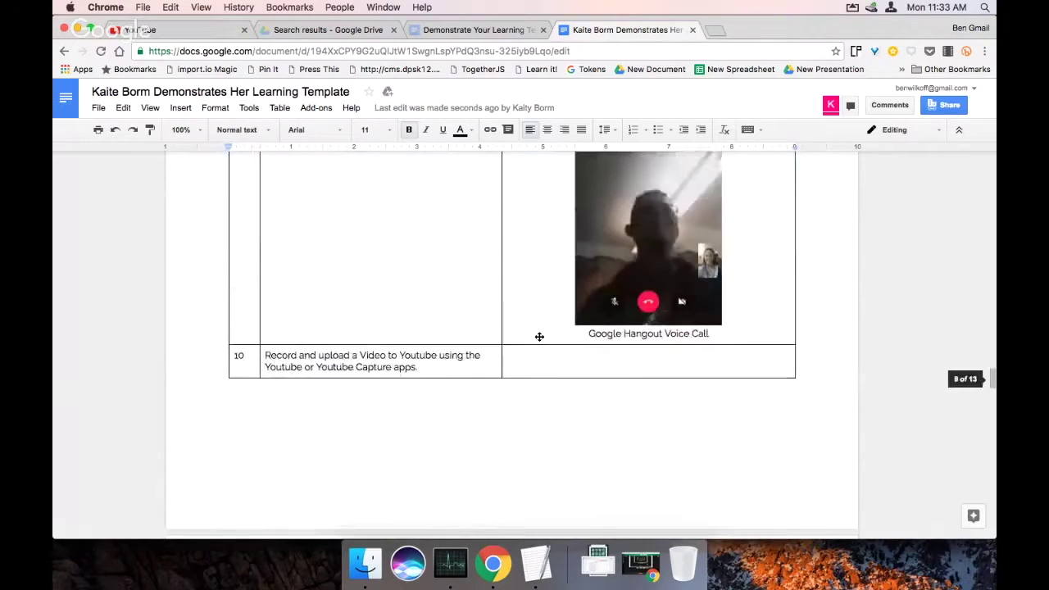
scroll(539, 336, "down", 7)
scroll(539, 337, "up", 14)
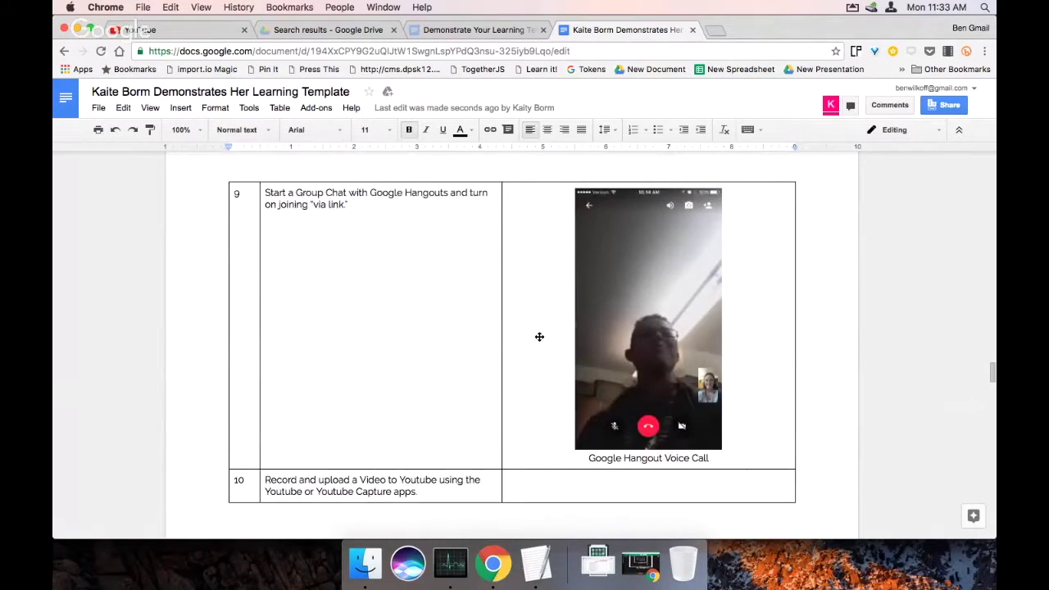
scroll(539, 337, "down", 8)
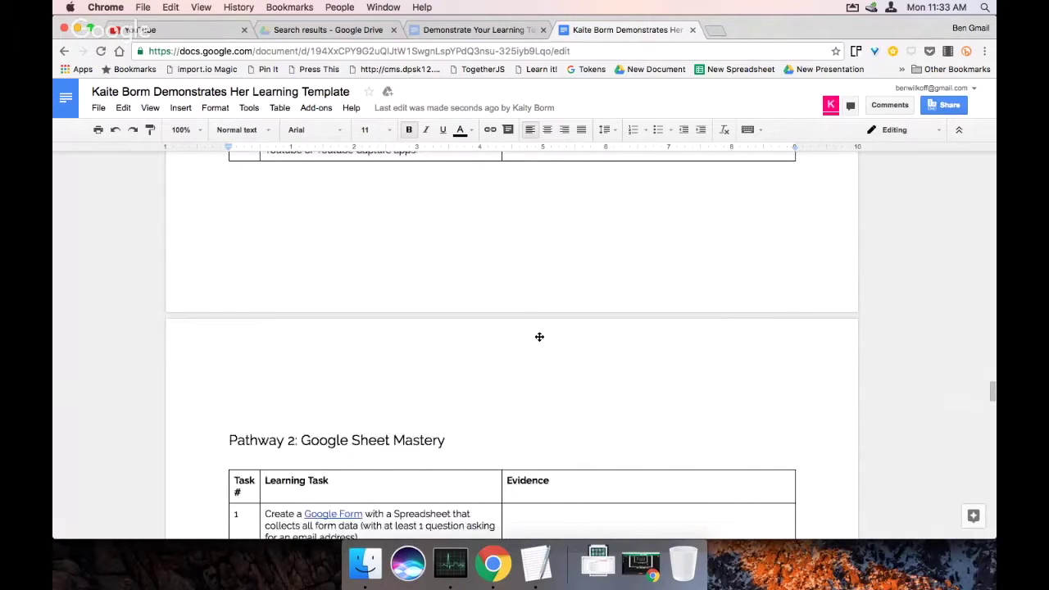
scroll(540, 337, "down", 20)
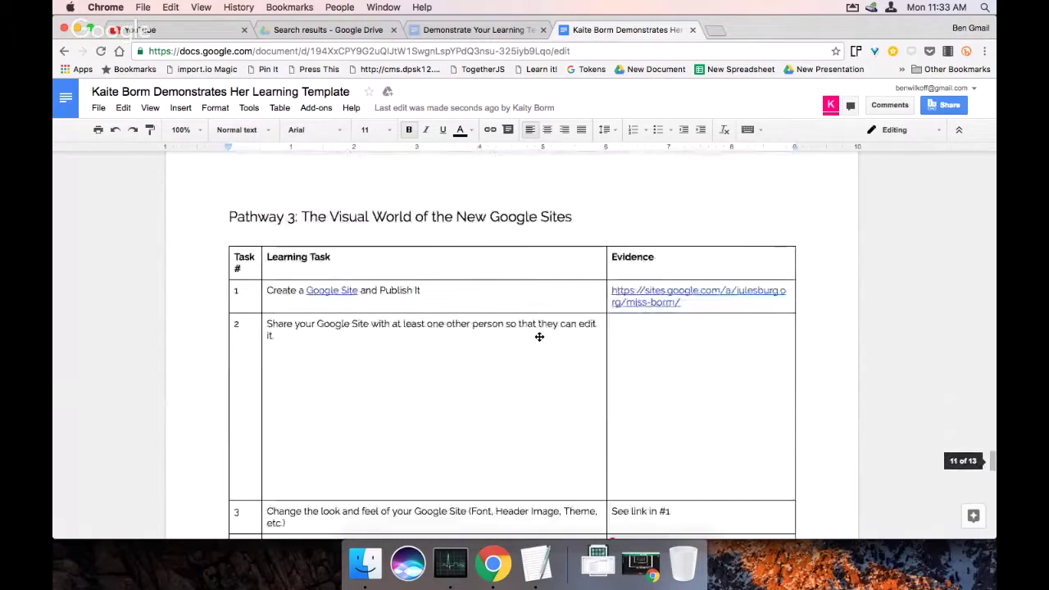
scroll(540, 336, "down", 1)
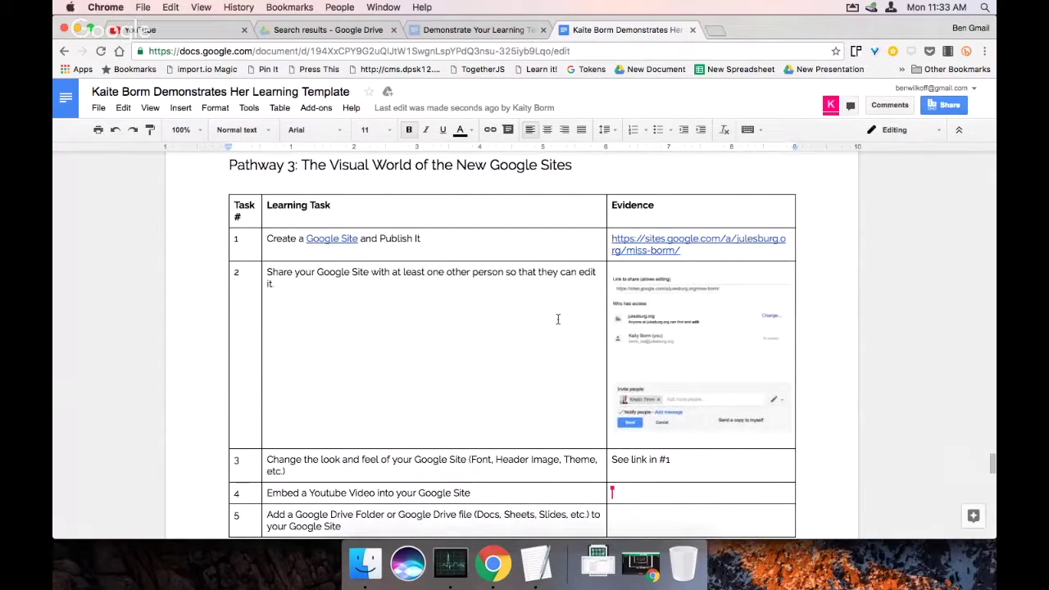
scroll(557, 319, "up", 1)
scroll(557, 319, "down", 4)
scroll(557, 319, "up", 3)
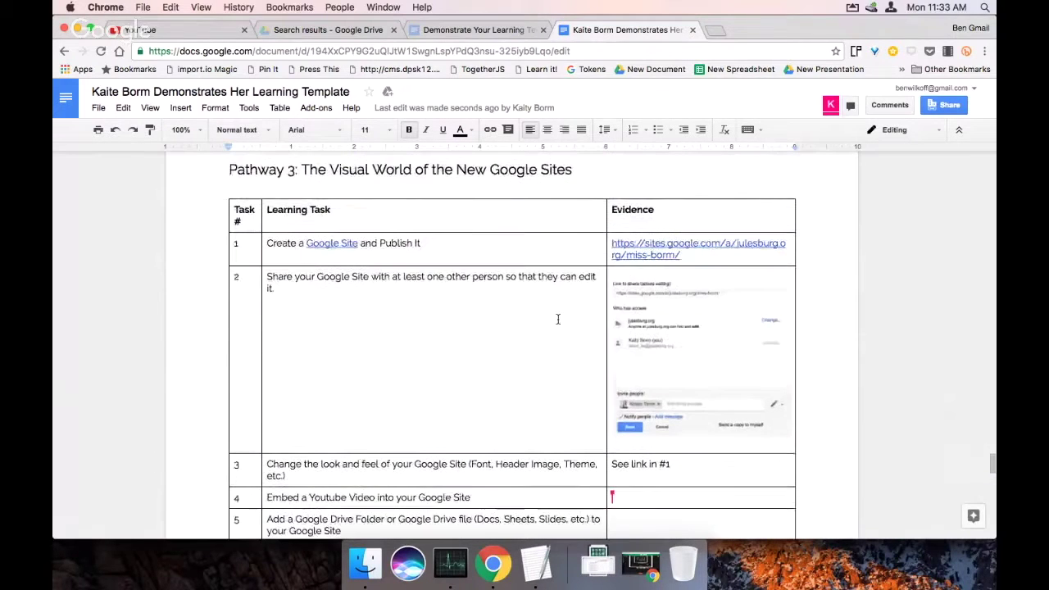
scroll(557, 319, "up", 1)
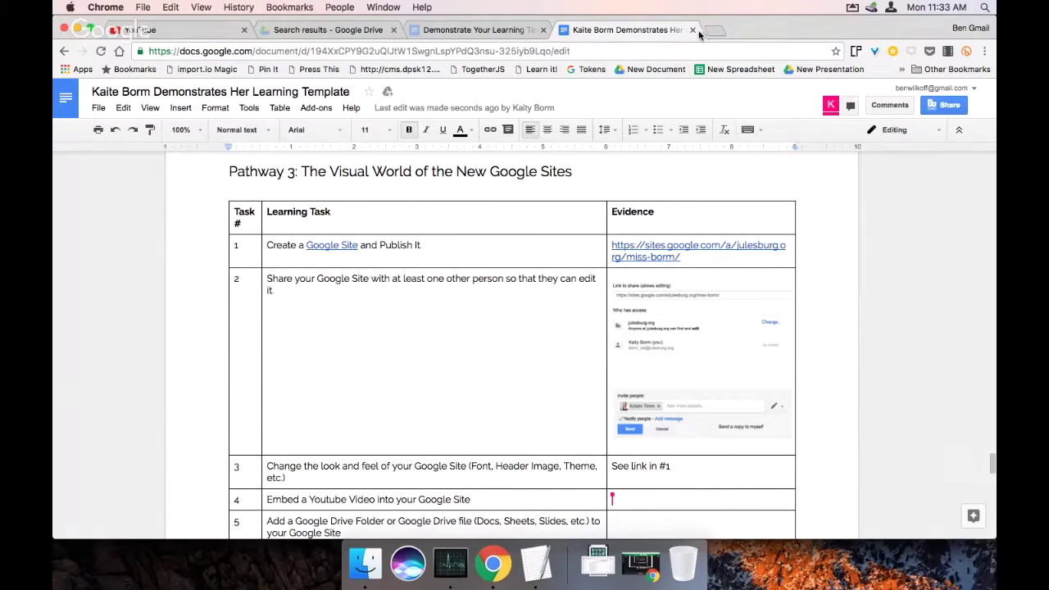
left_click(667, 246)
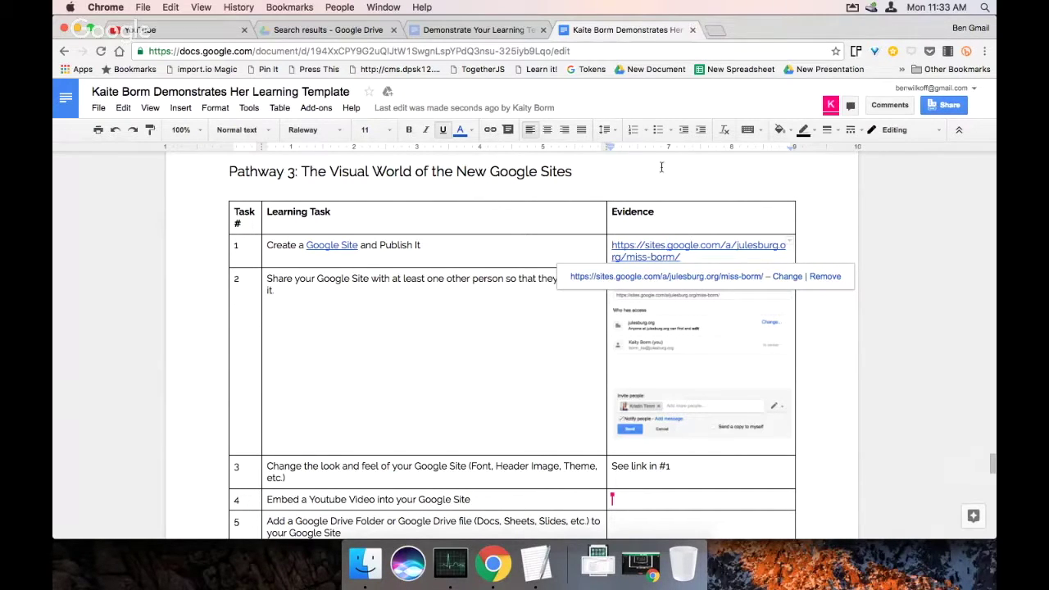
left_click(665, 280)
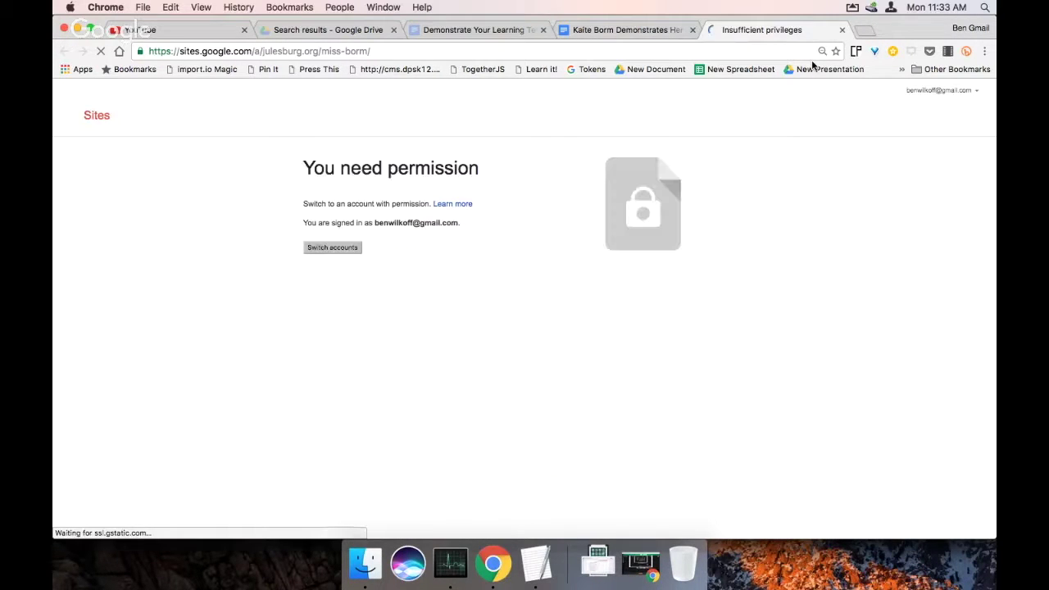
left_click(841, 29)
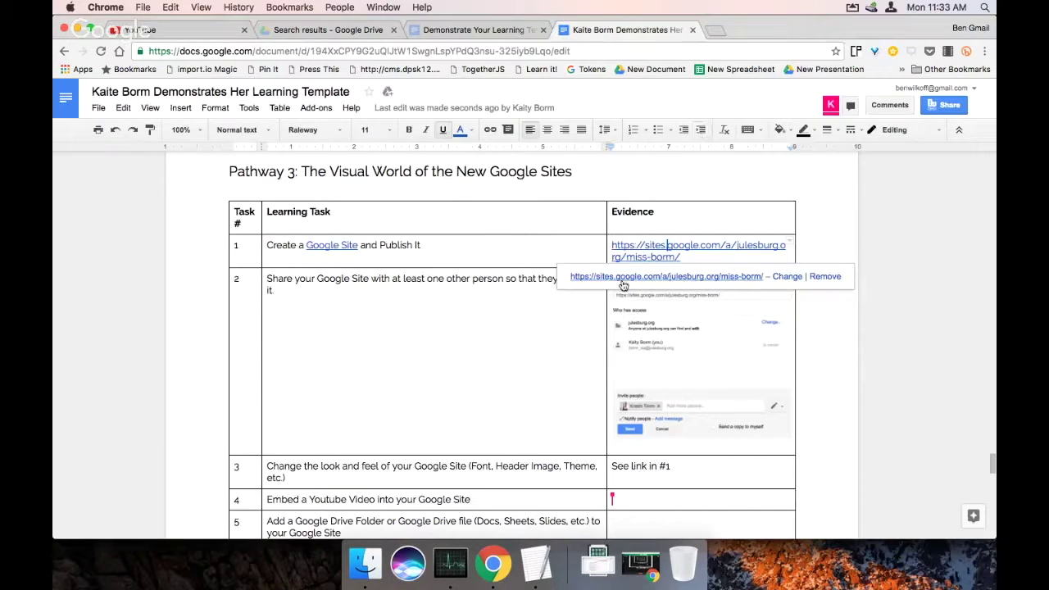
left_click(524, 255)
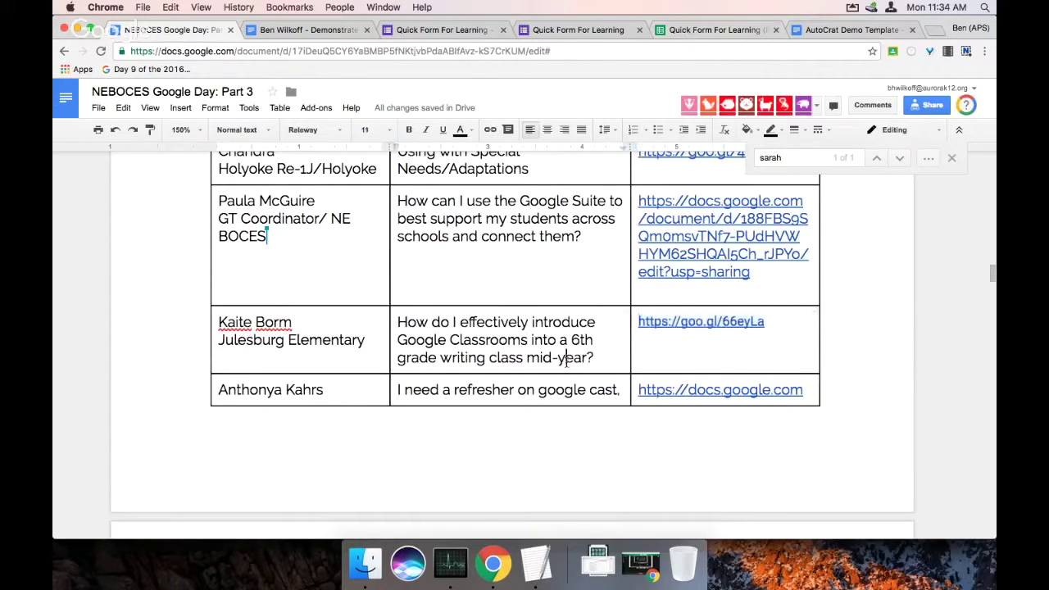
scroll(566, 362, "down", 5)
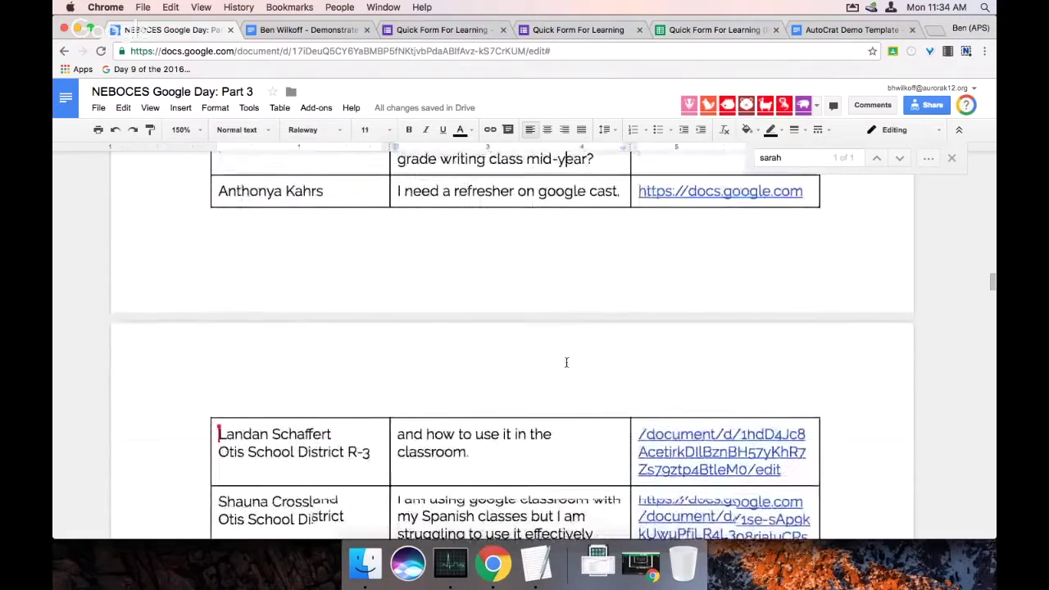
scroll(566, 363, "up", 2)
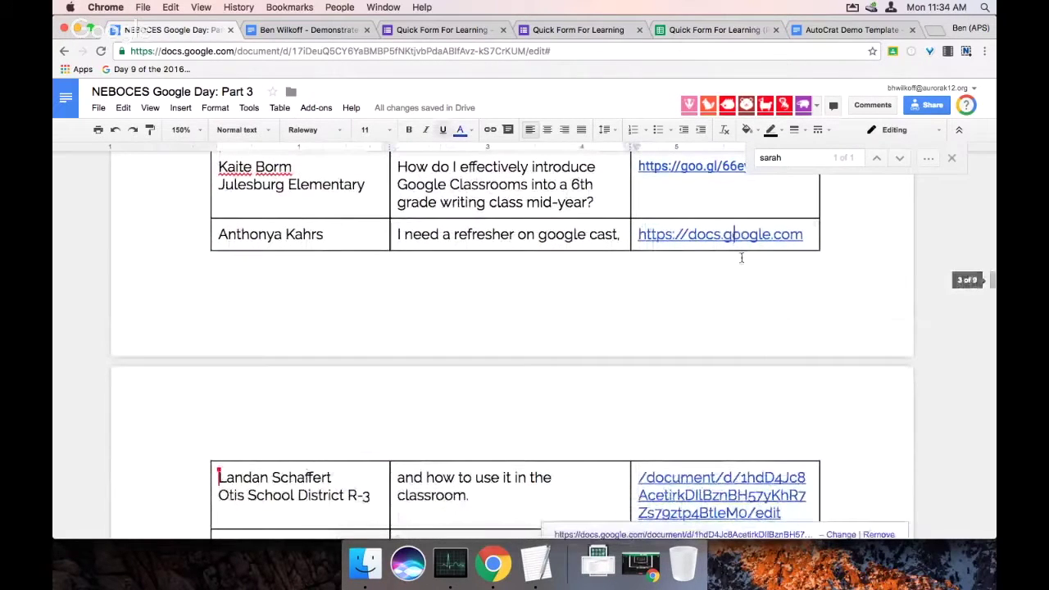
scroll(718, 459, "down", 2)
left_click(717, 408)
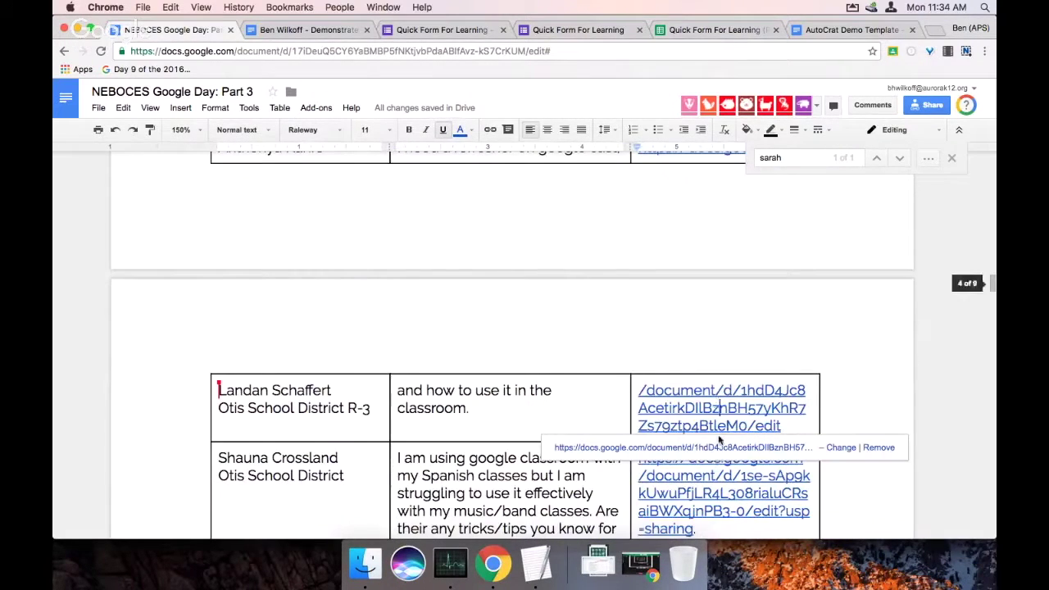
left_click(719, 447)
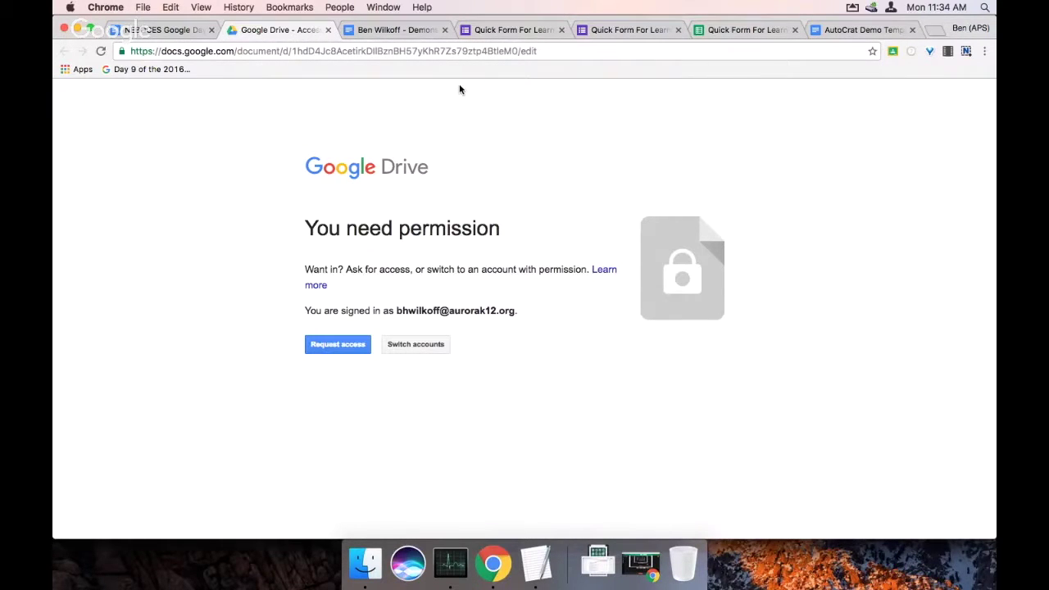
key("super+w")
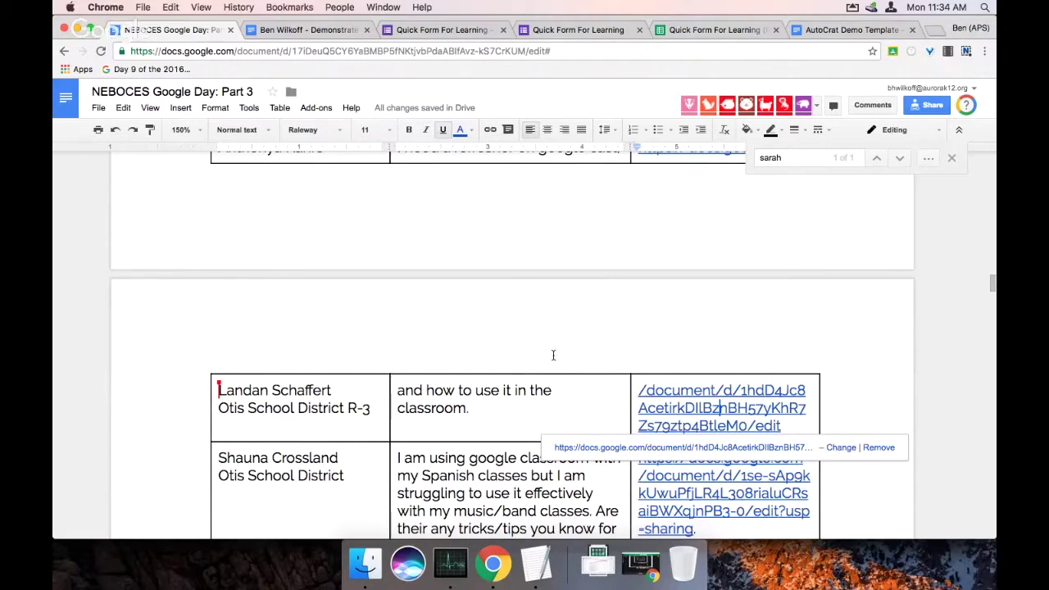
scroll(554, 356, "down", 1)
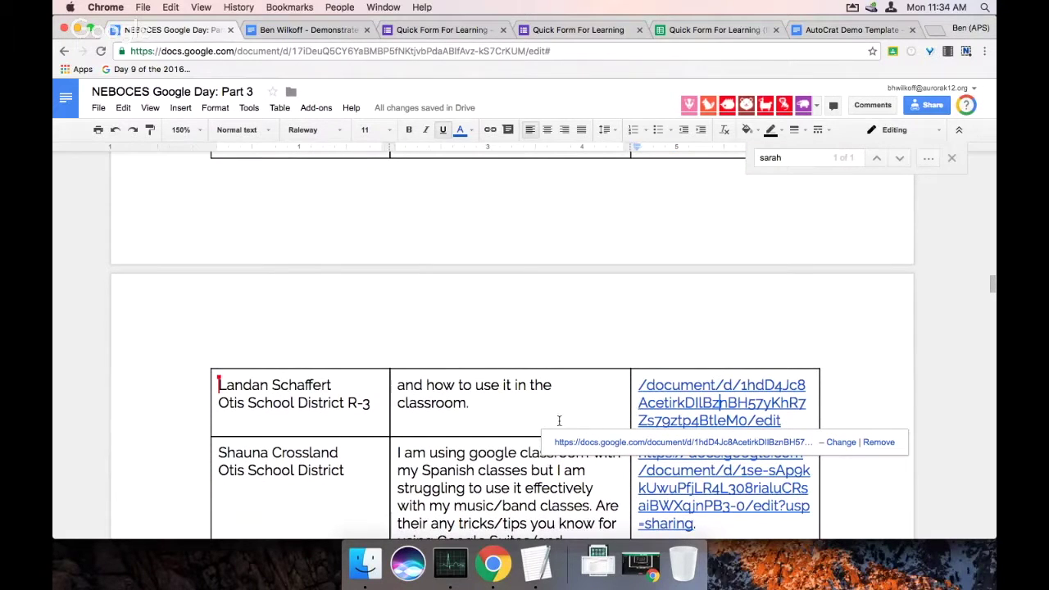
scroll(560, 421, "down", 5)
left_click(722, 327)
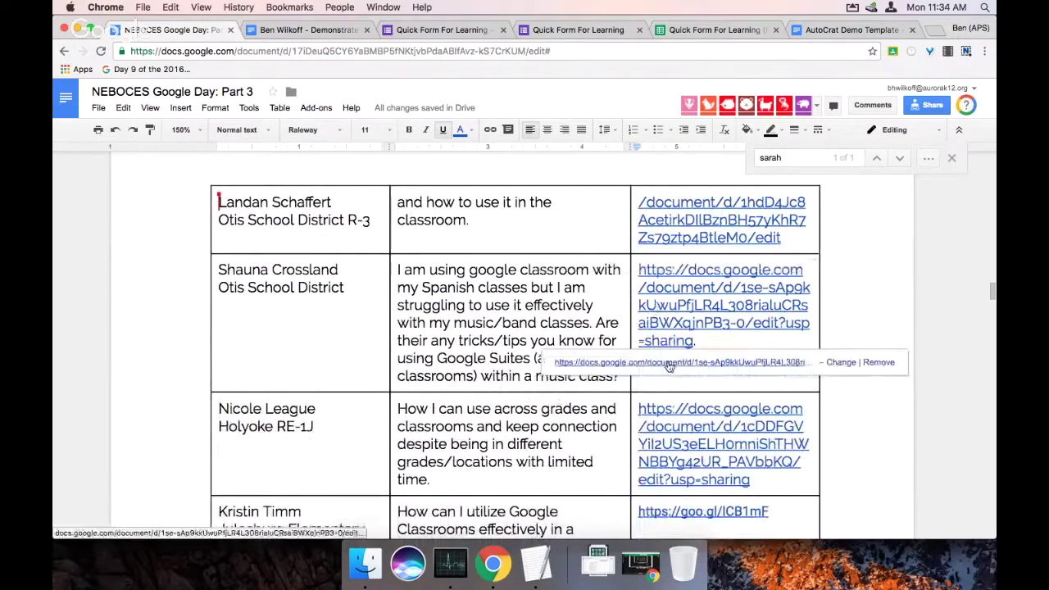
left_click(656, 365)
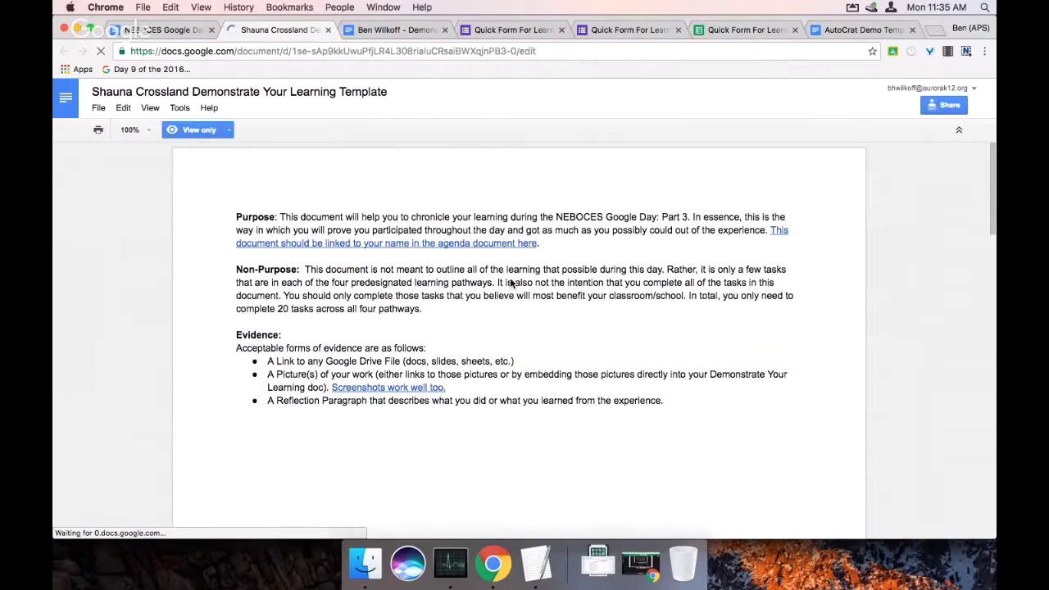
scroll(509, 282, "down", 10)
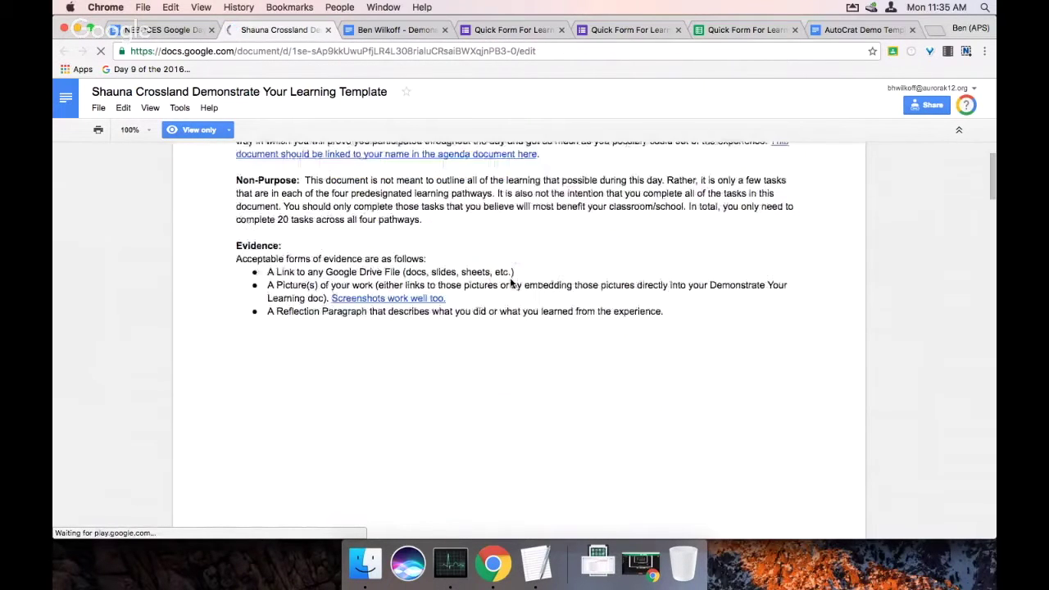
scroll(513, 284, "down", 5)
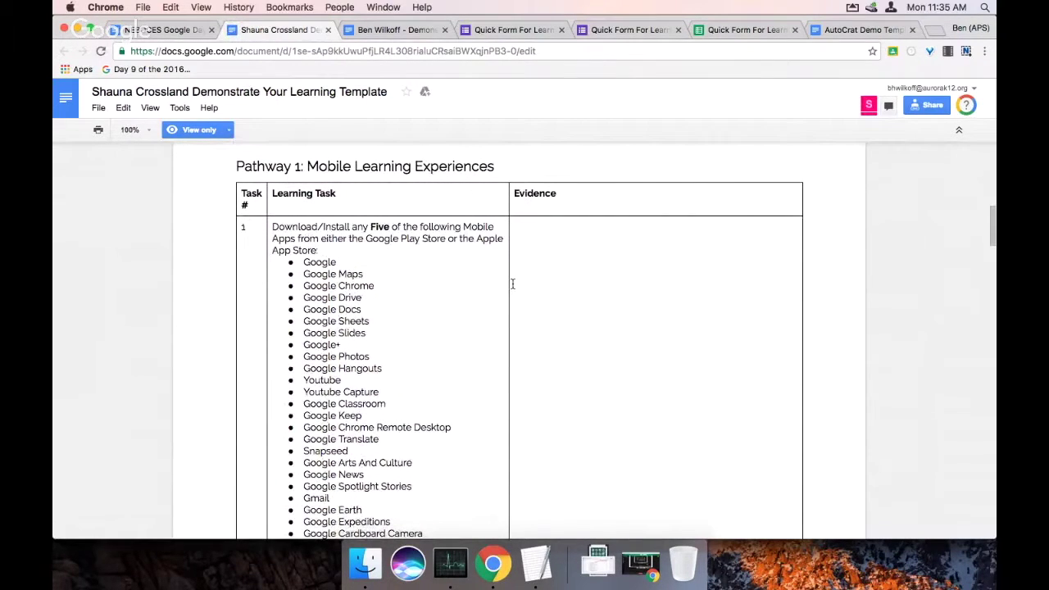
scroll(512, 284, "down", 1)
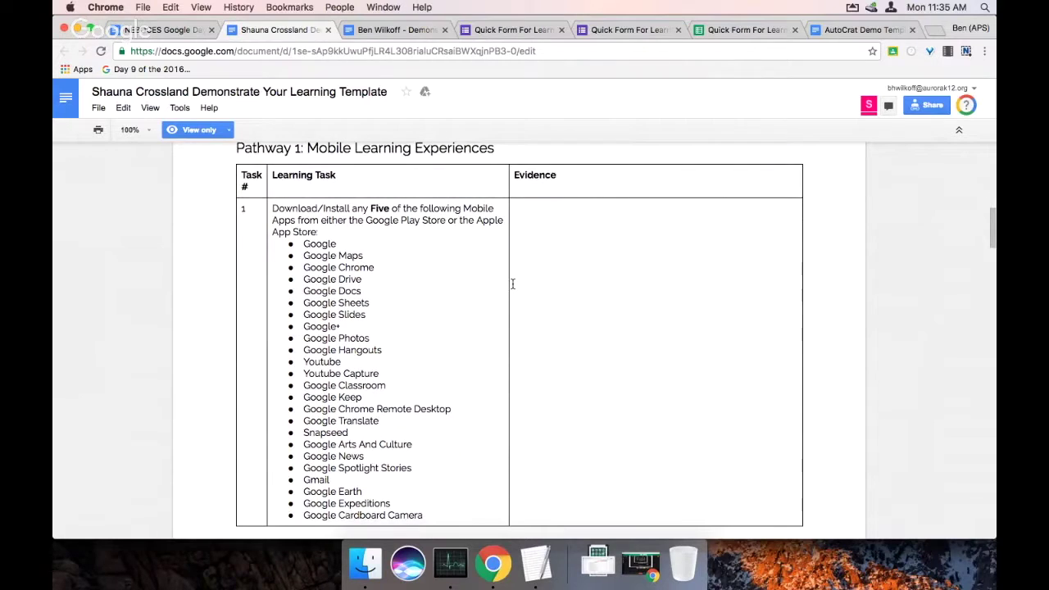
scroll(512, 283, "down", 3)
scroll(512, 283, "up", 3)
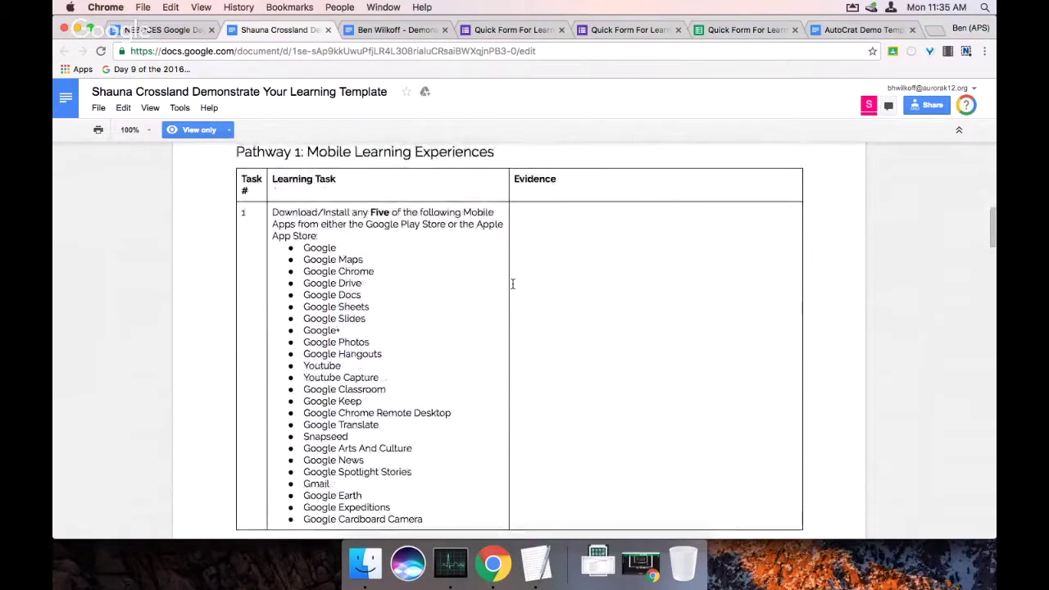
scroll(512, 284, "up", 1)
scroll(512, 284, "down", 1)
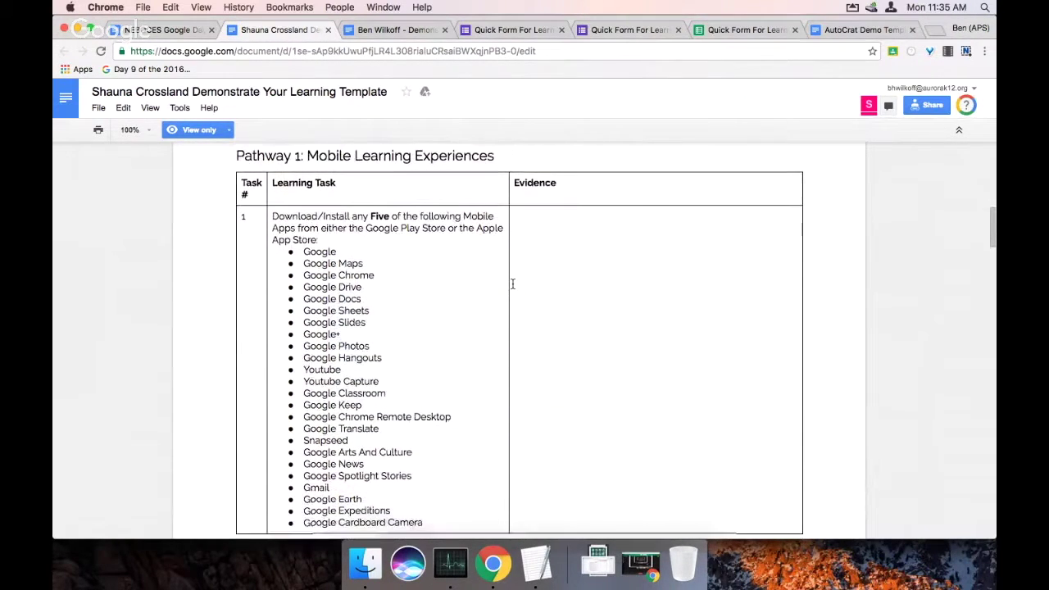
scroll(512, 284, "down", 1)
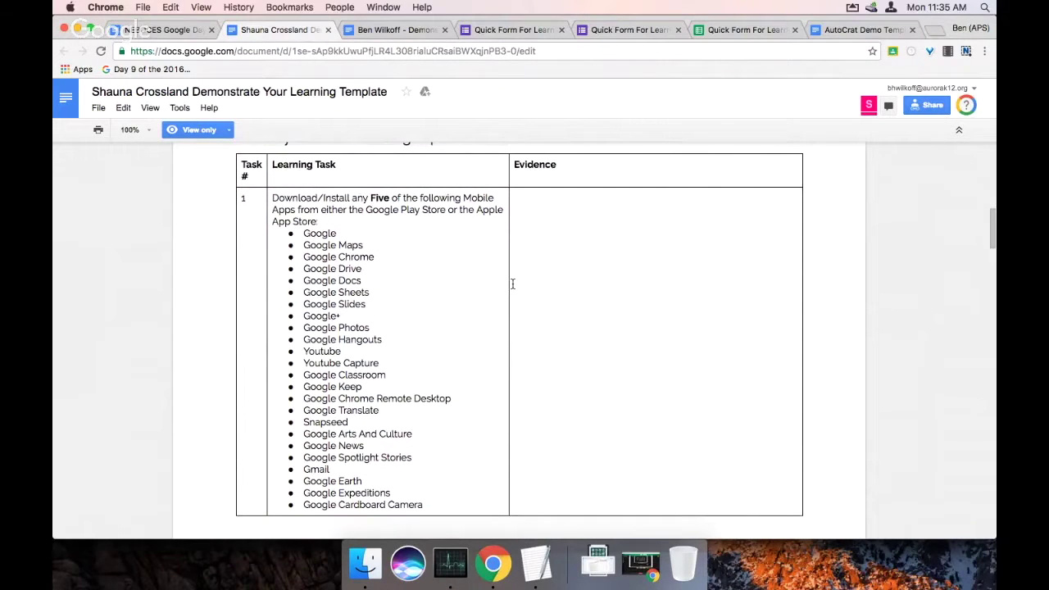
scroll(512, 283, "down", 10)
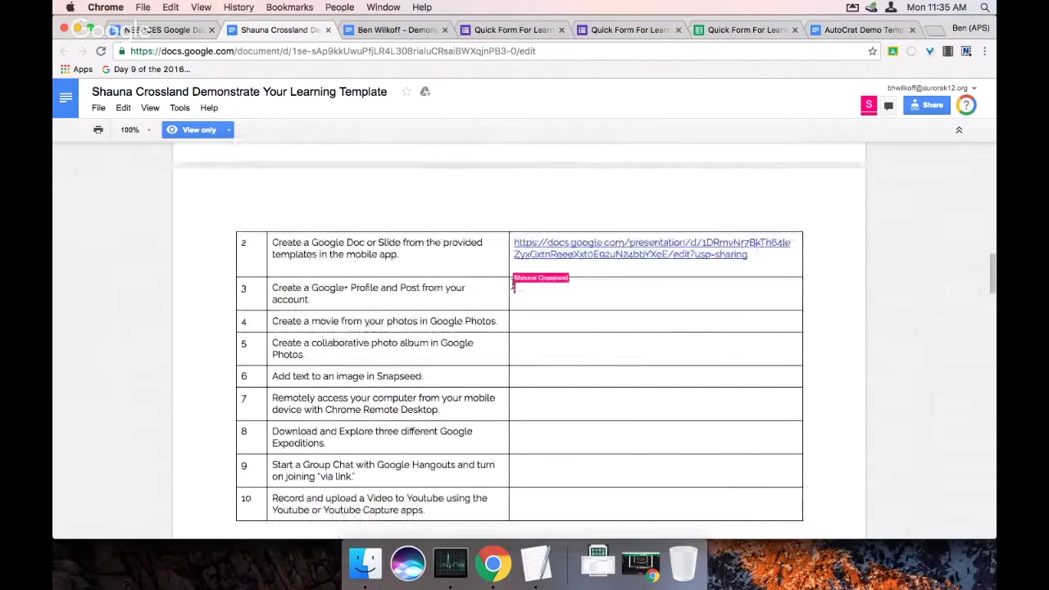
scroll(494, 345, "down", 5)
scroll(493, 344, "down", 15)
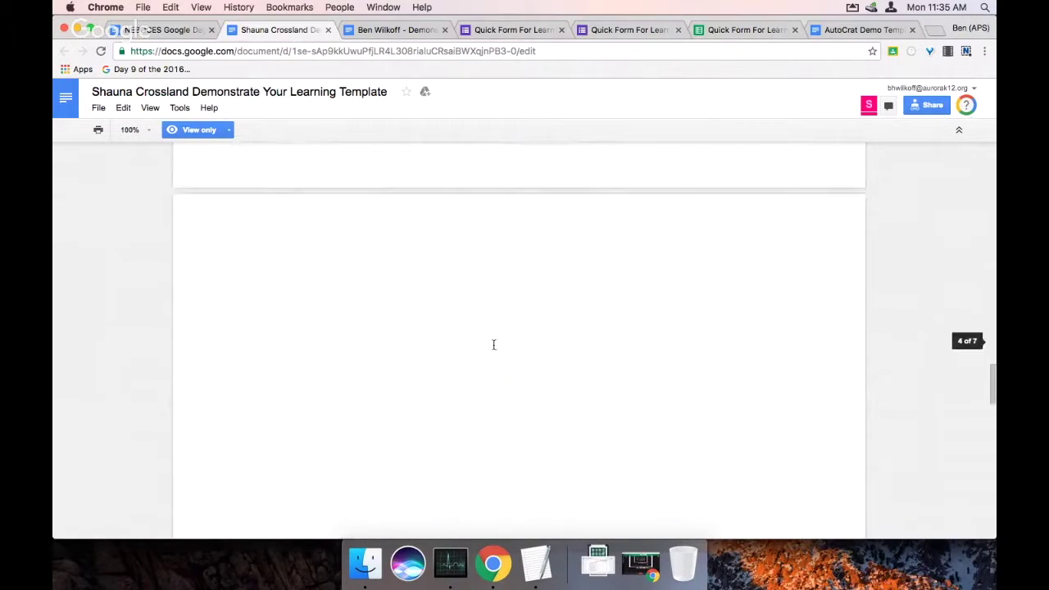
scroll(494, 344, "up", 20)
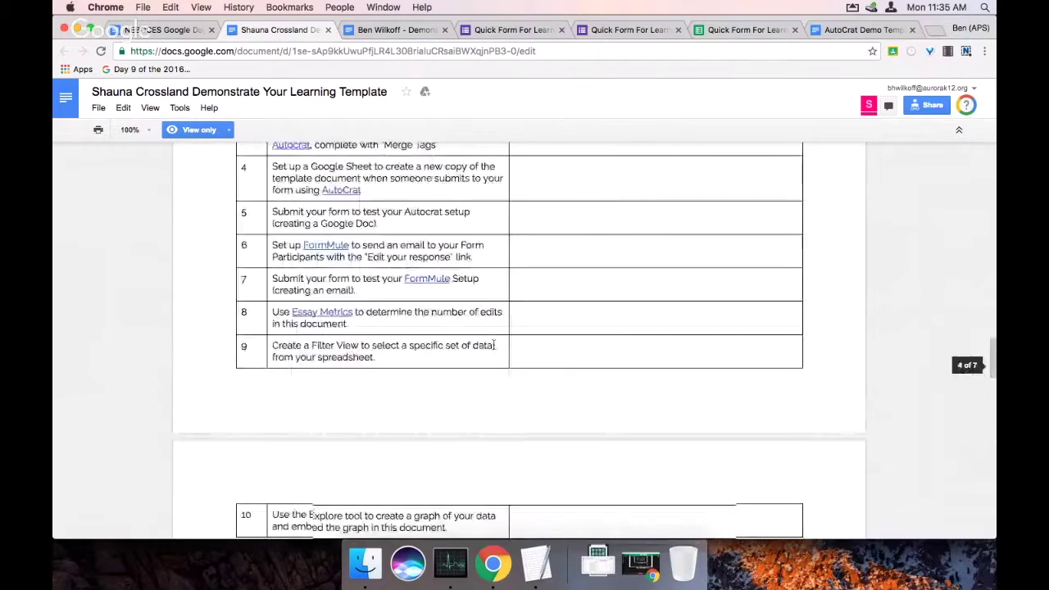
scroll(493, 344, "down", 2)
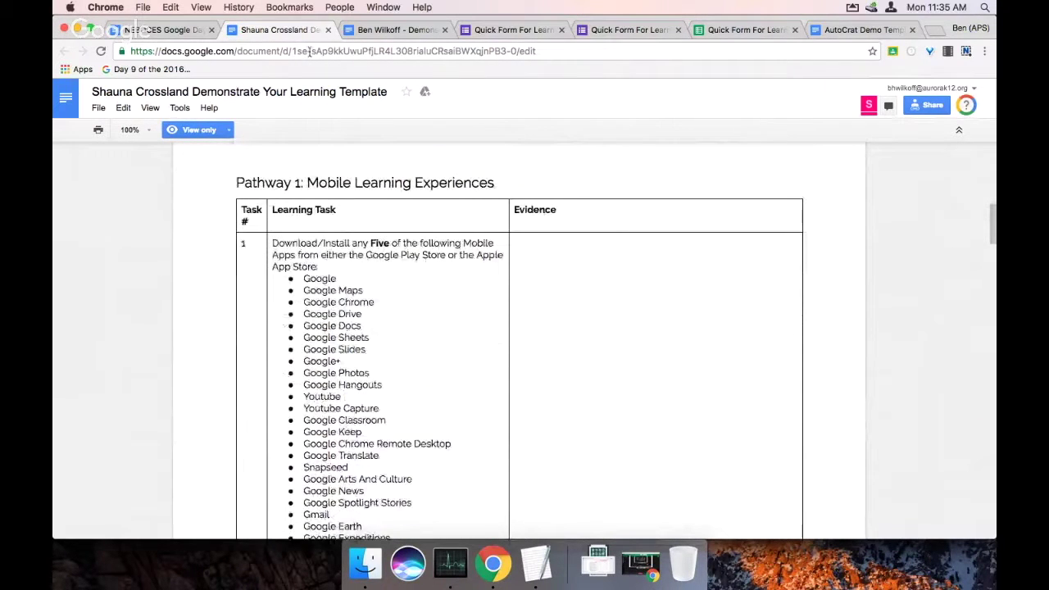
key("super+w")
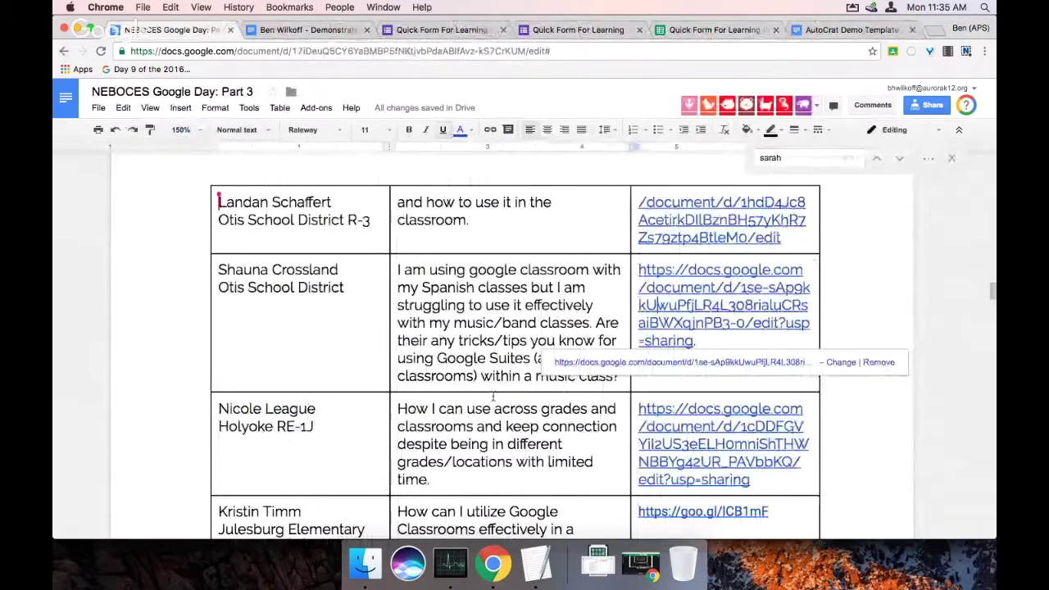
scroll(673, 296, "down", 3)
Step: Open the next participant's learning doc and scroll down to its Pathway 2 section
left_click(673, 295)
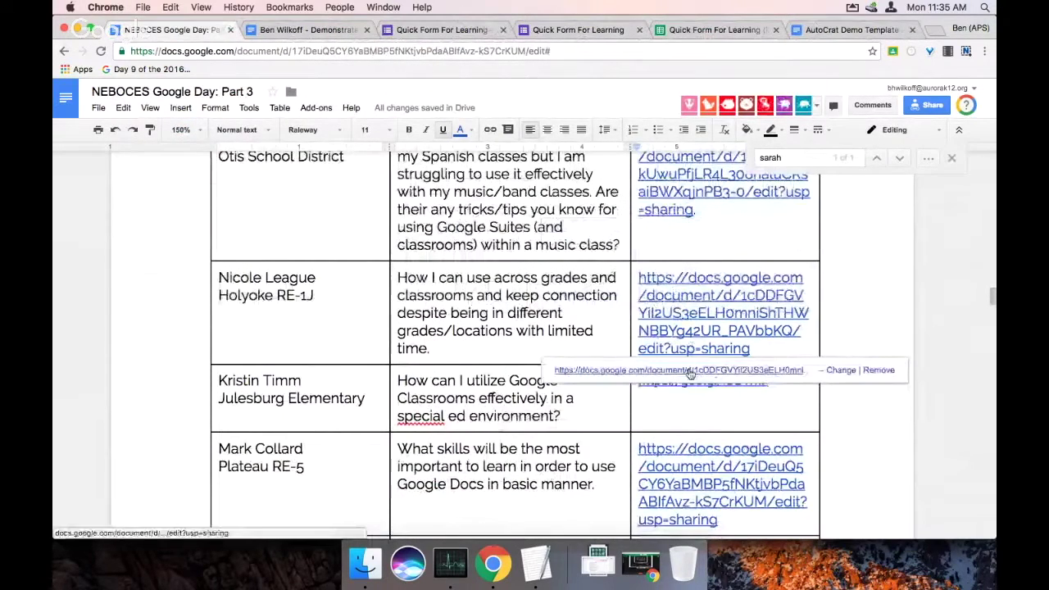
left_click(574, 372)
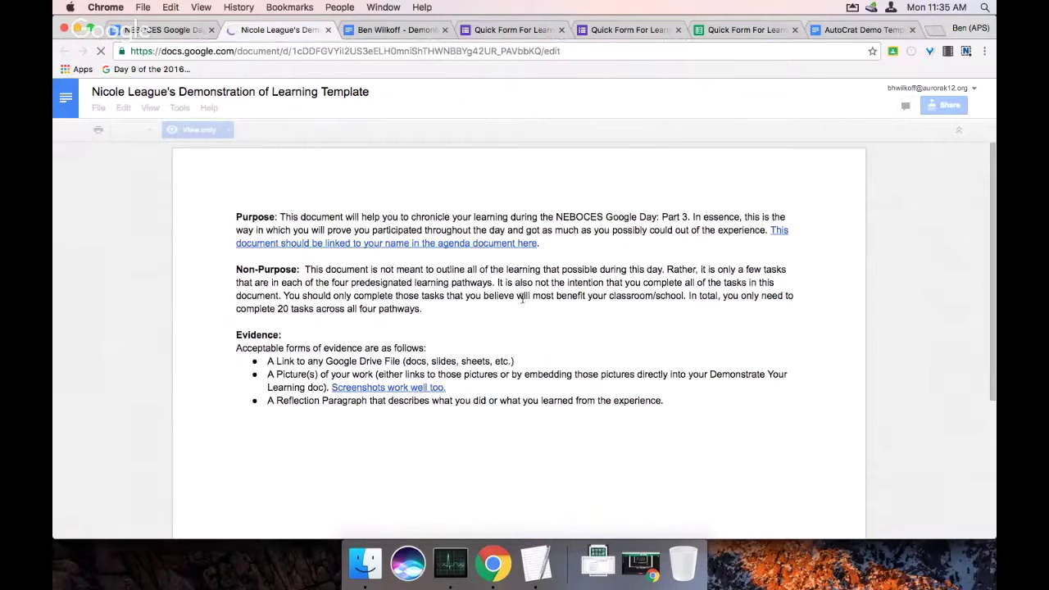
scroll(522, 298, "down", 10)
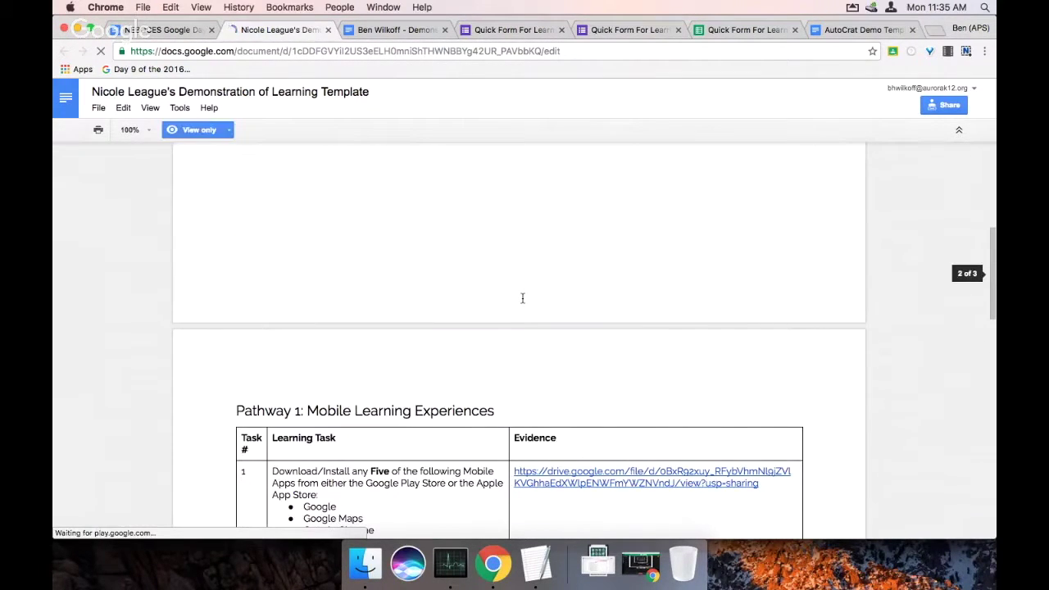
scroll(522, 298, "down", 3)
scroll(522, 298, "down", 10)
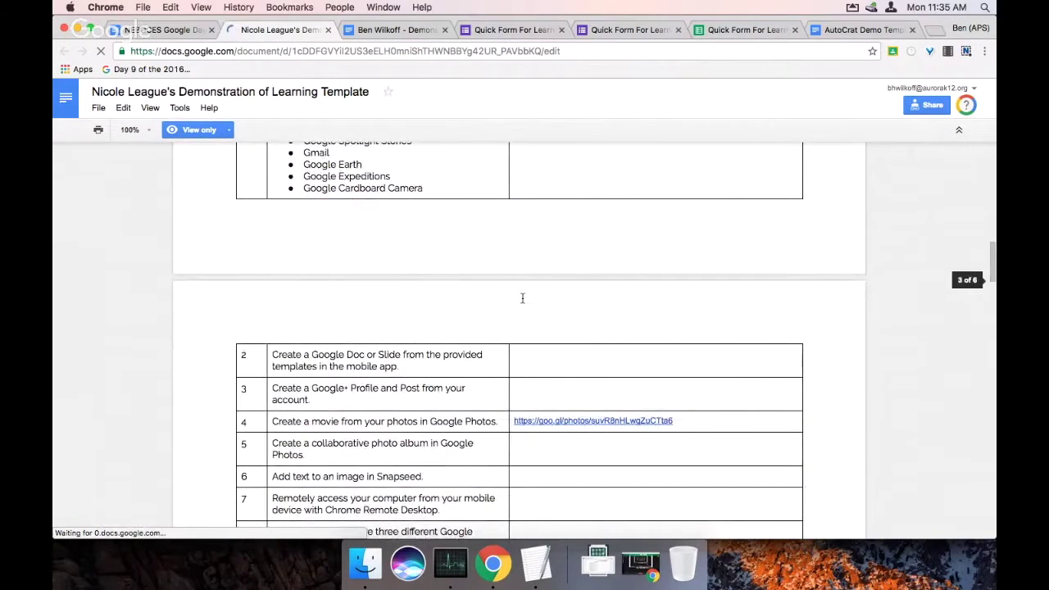
scroll(522, 299, "down", 5)
scroll(522, 298, "down", 7)
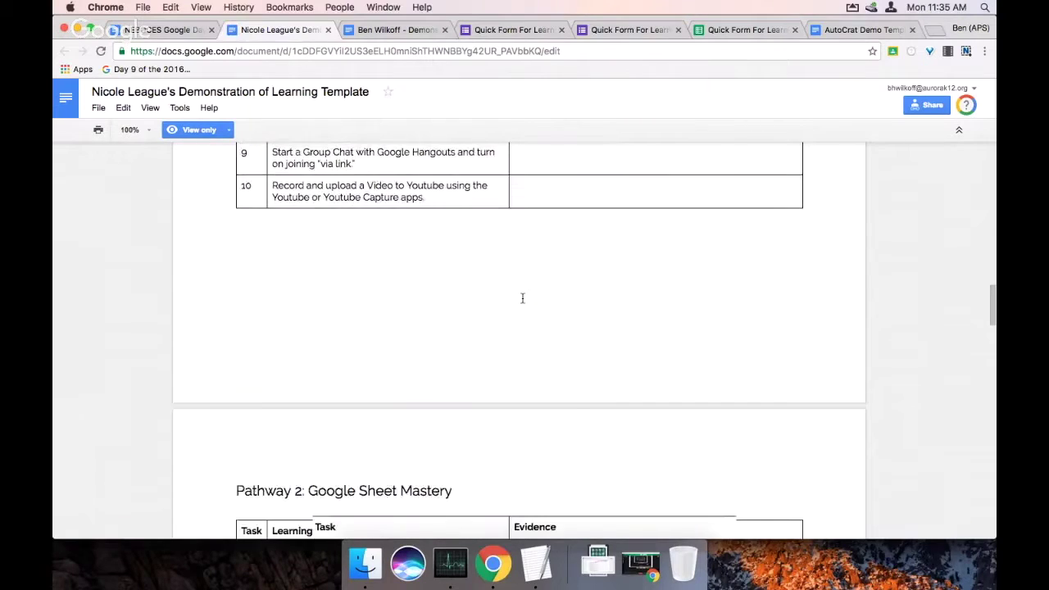
scroll(522, 298, "down", 2)
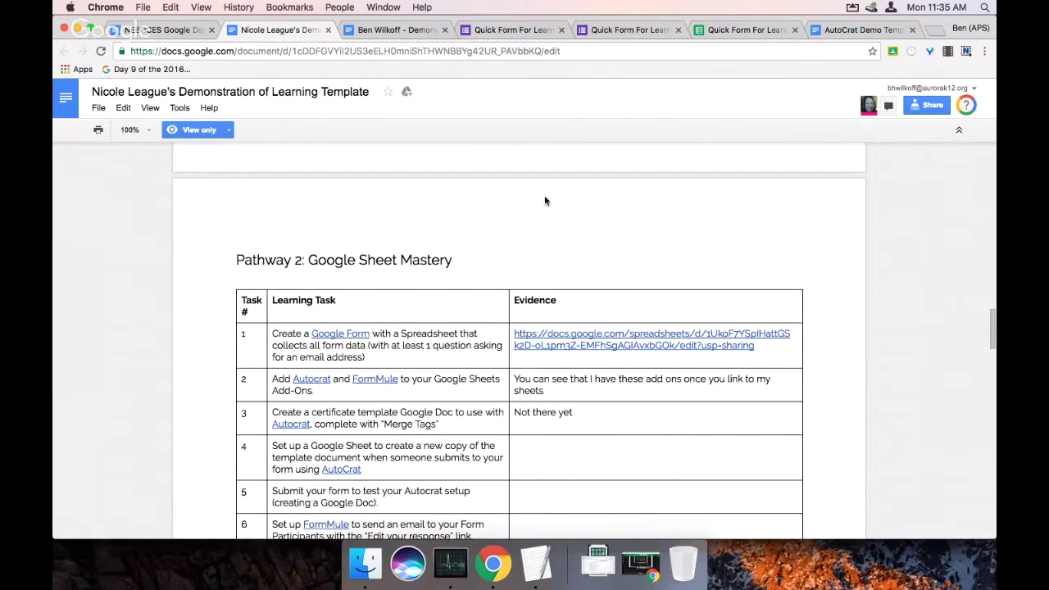
Step: View the Google Training Responses spreadsheet evidence, then close it and the participant's doc
left_click(631, 339)
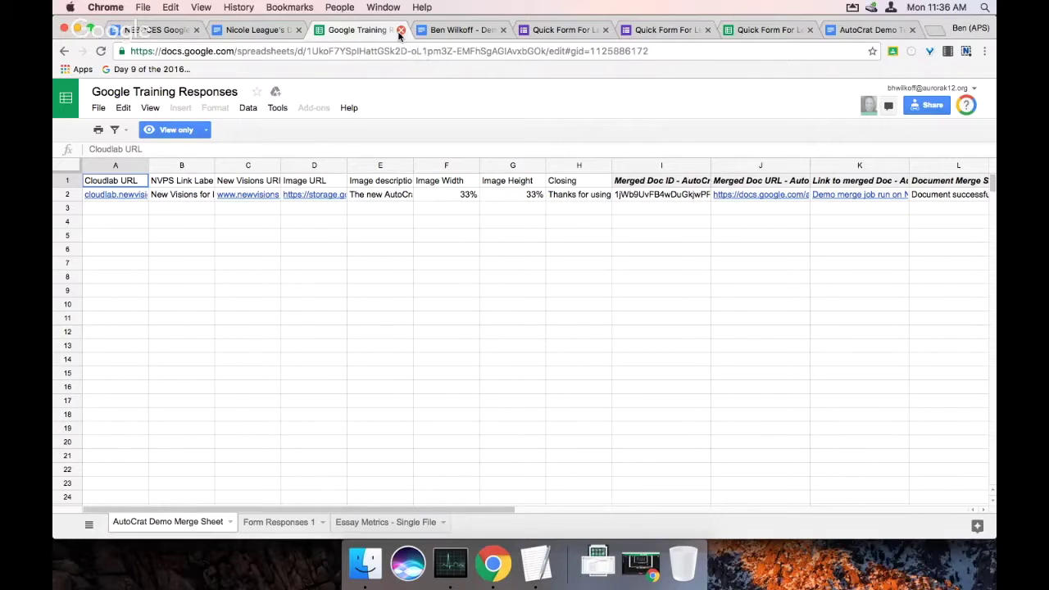
left_click(400, 31)
left_click(328, 30)
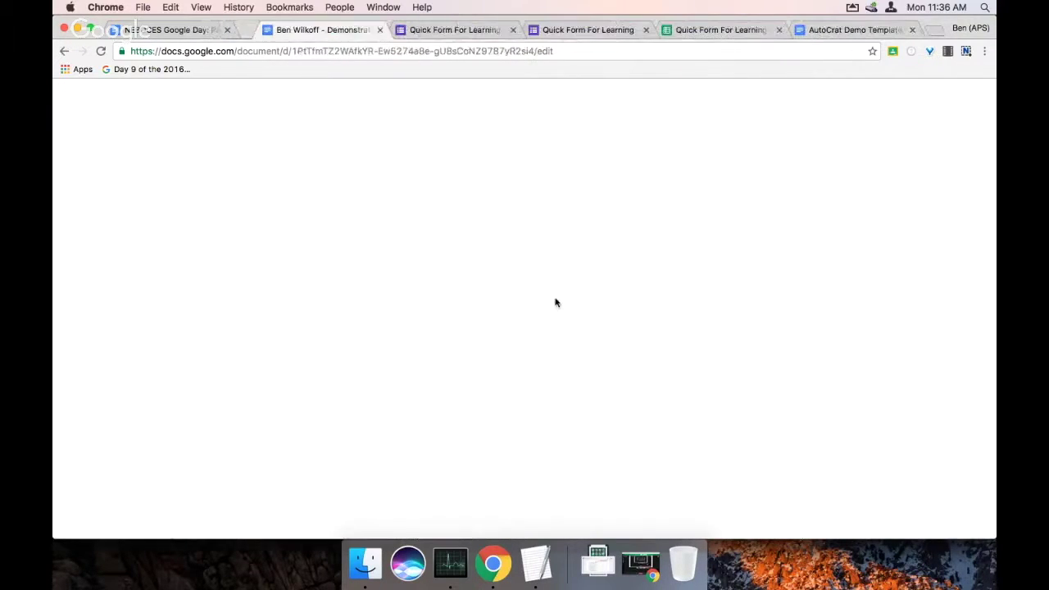
left_click(169, 30)
scroll(638, 309, "down", 3)
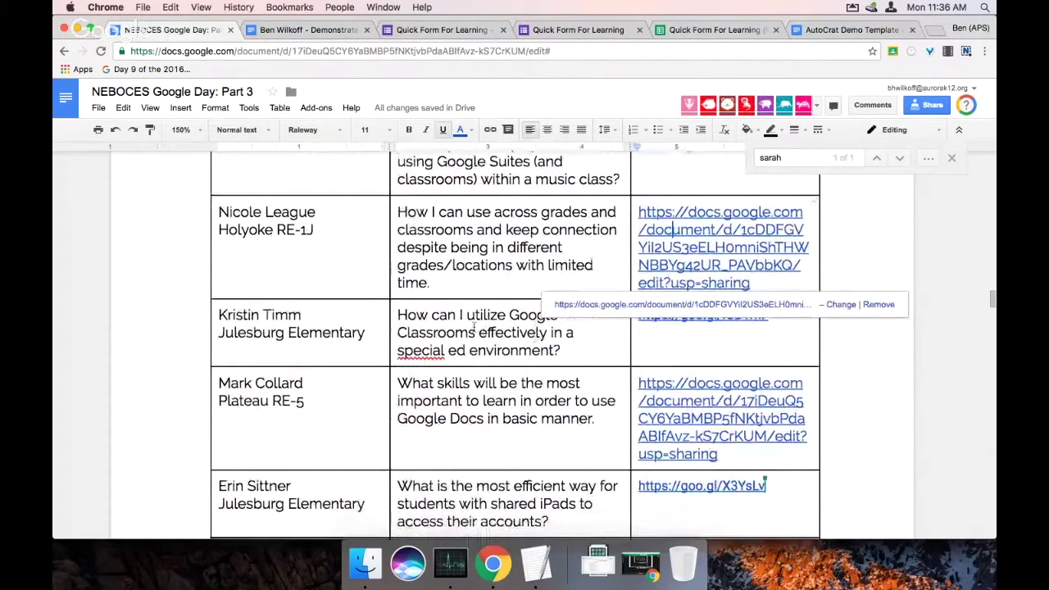
left_click(668, 315)
right_click(662, 318)
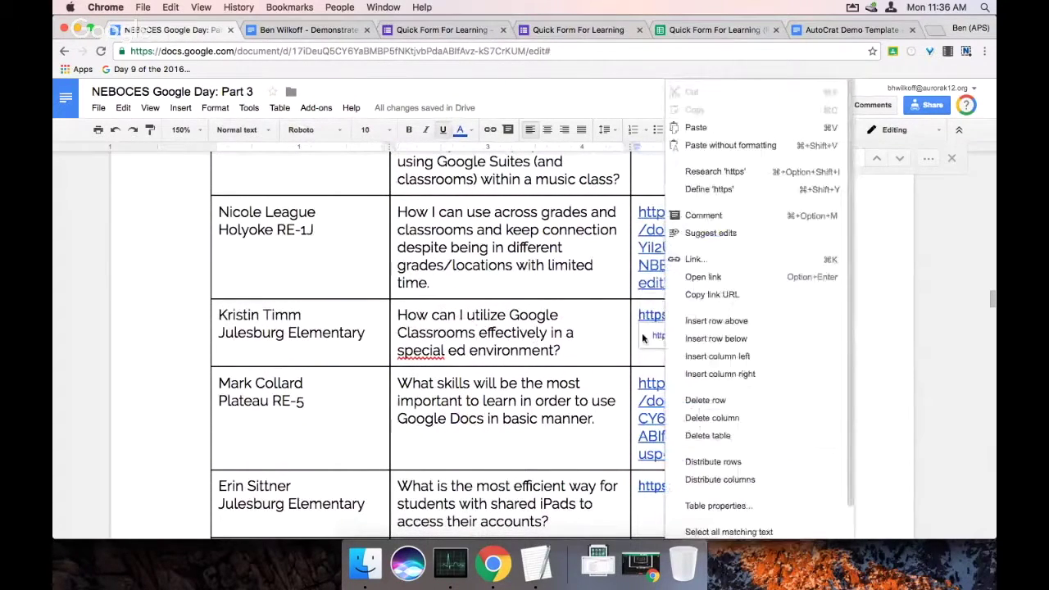
left_click(641, 332)
left_click_drag(770, 315, 640, 314)
key("super+c")
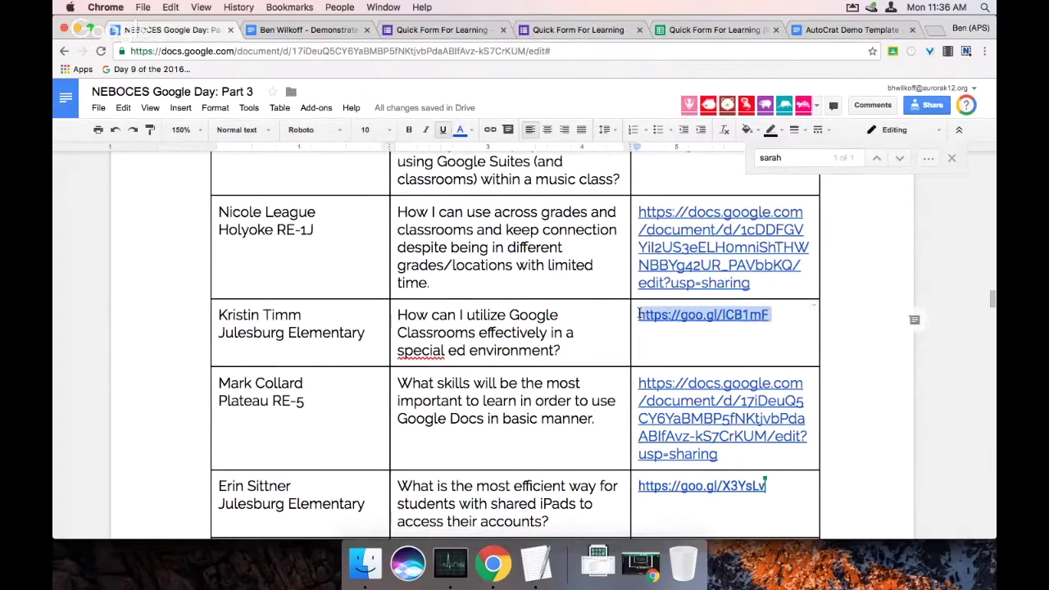
key("super+grave")
key("super+t")
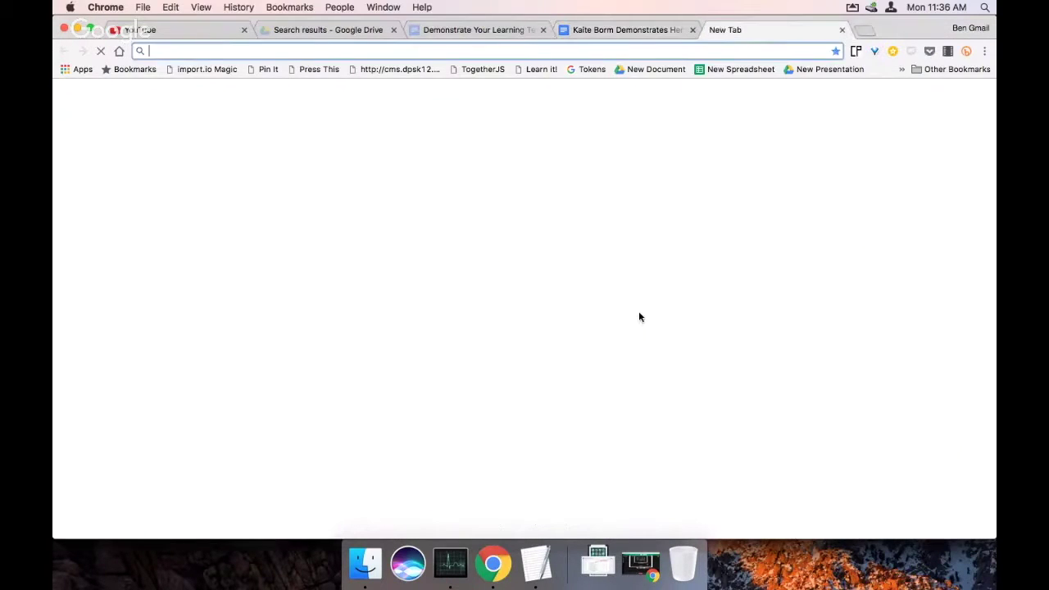
key("super+v")
key("Return")
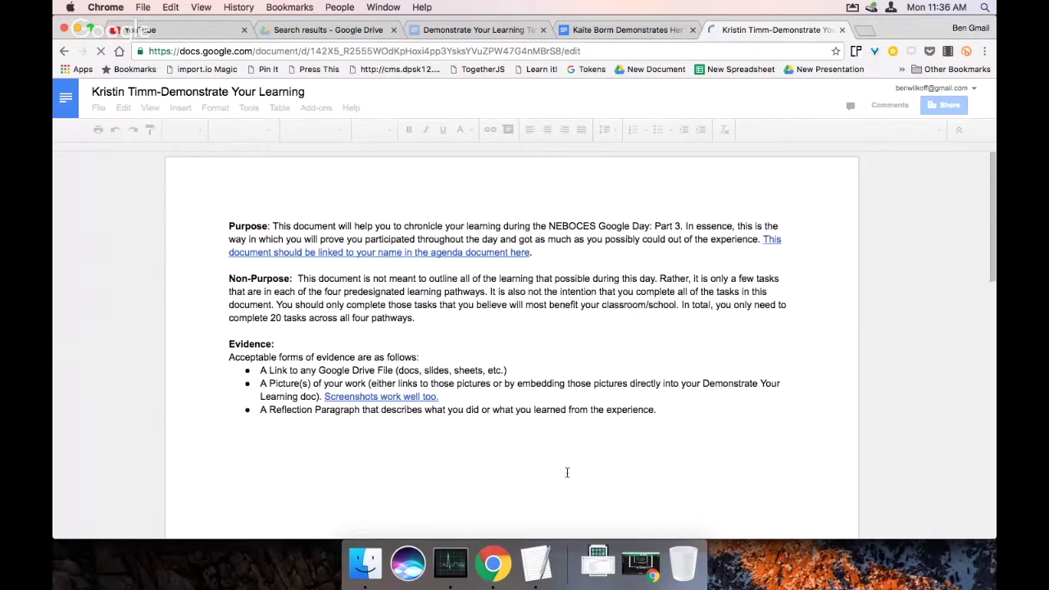
Step: Scroll through the participant's doc down to the Pathway 2 section
scroll(532, 384, "down", 4)
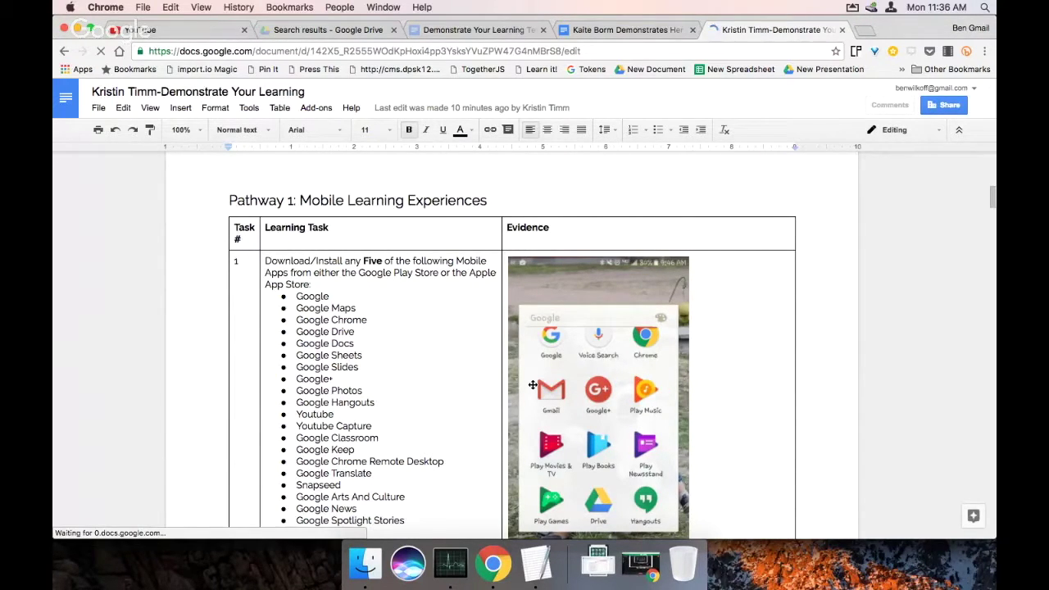
scroll(533, 385, "down", 4)
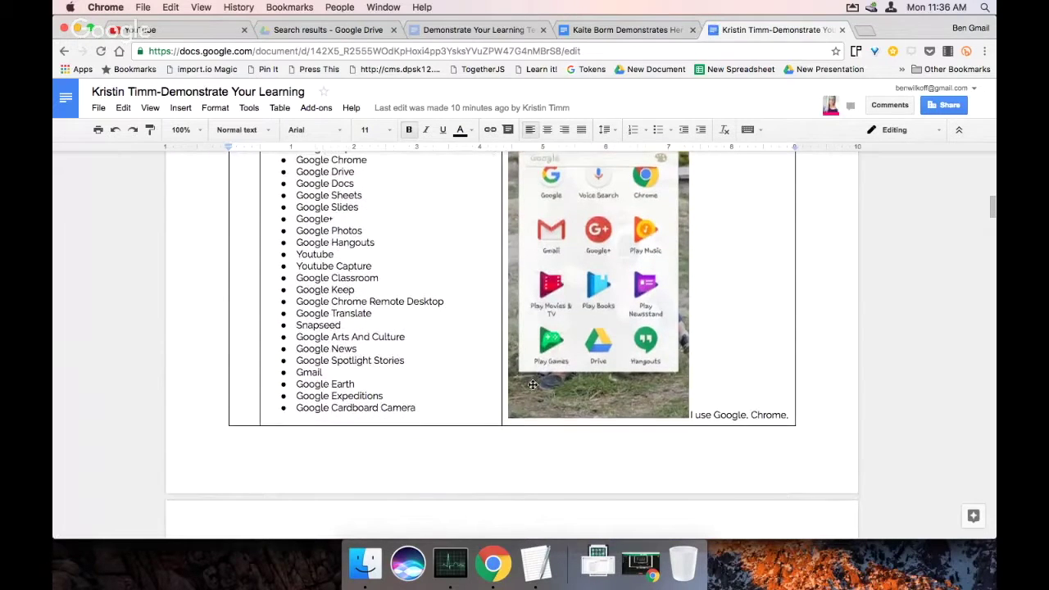
scroll(533, 384, "down", 5)
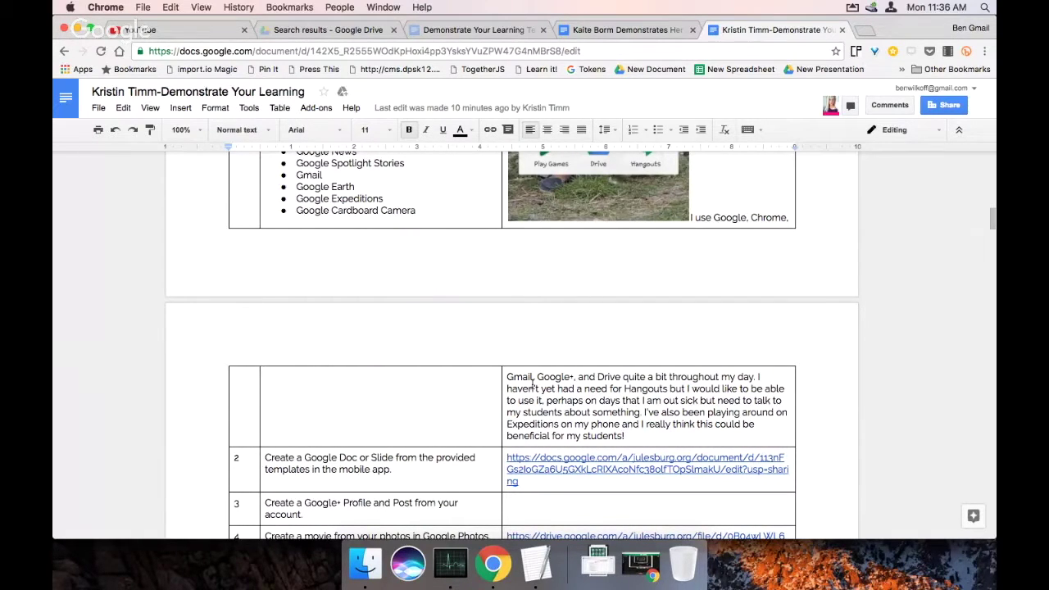
scroll(533, 383, "down", 5)
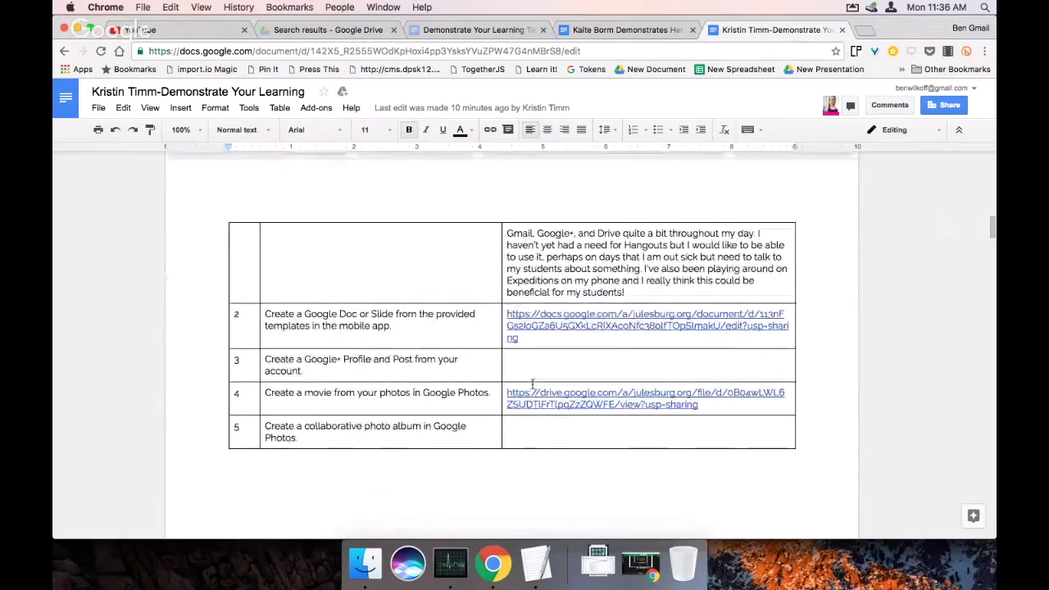
scroll(532, 383, "down", 10)
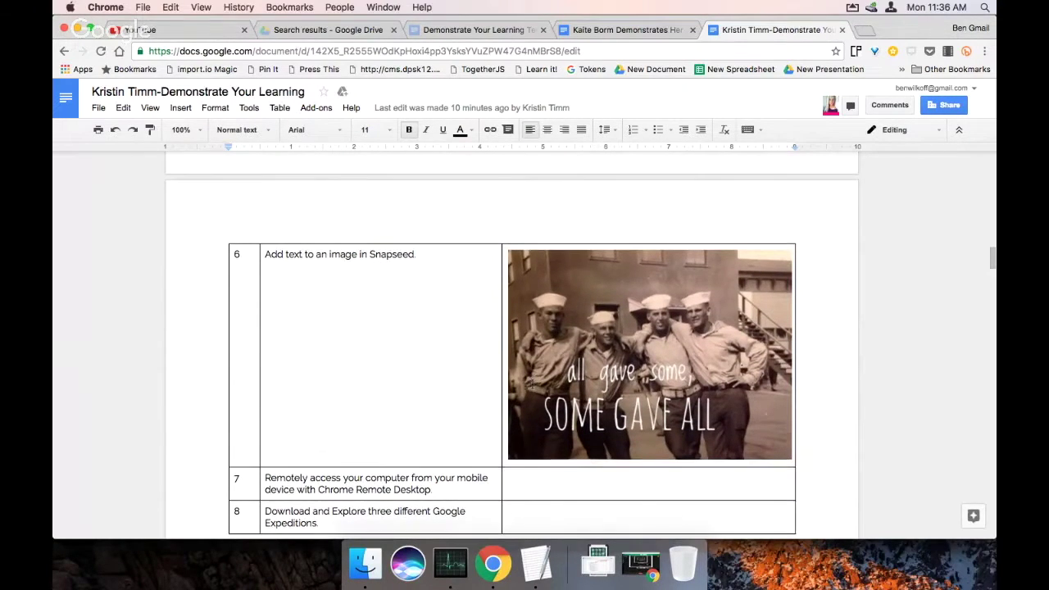
scroll(531, 382, "down", 2)
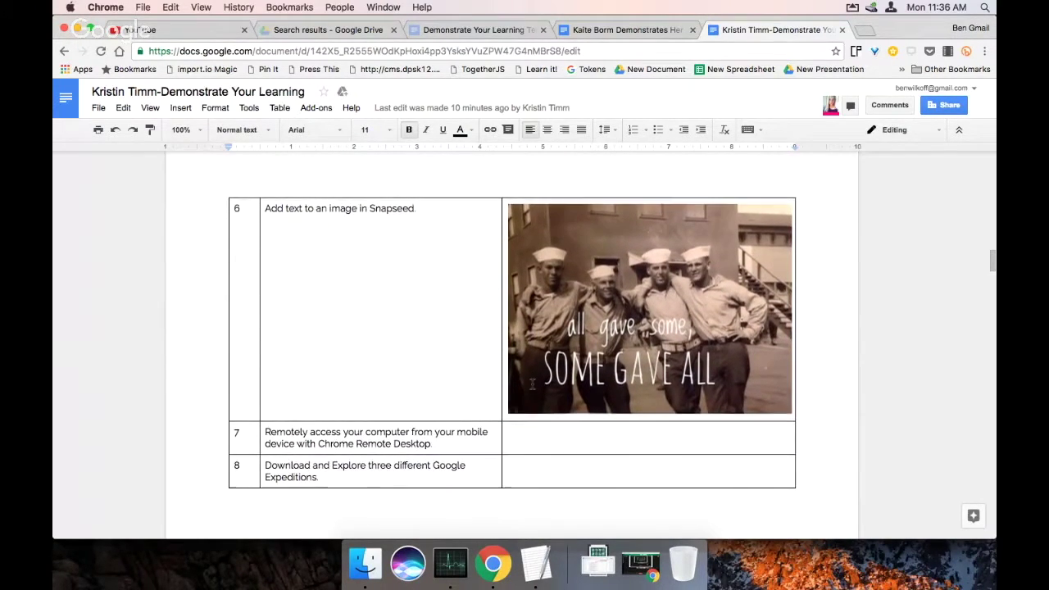
scroll(532, 384, "down", 2)
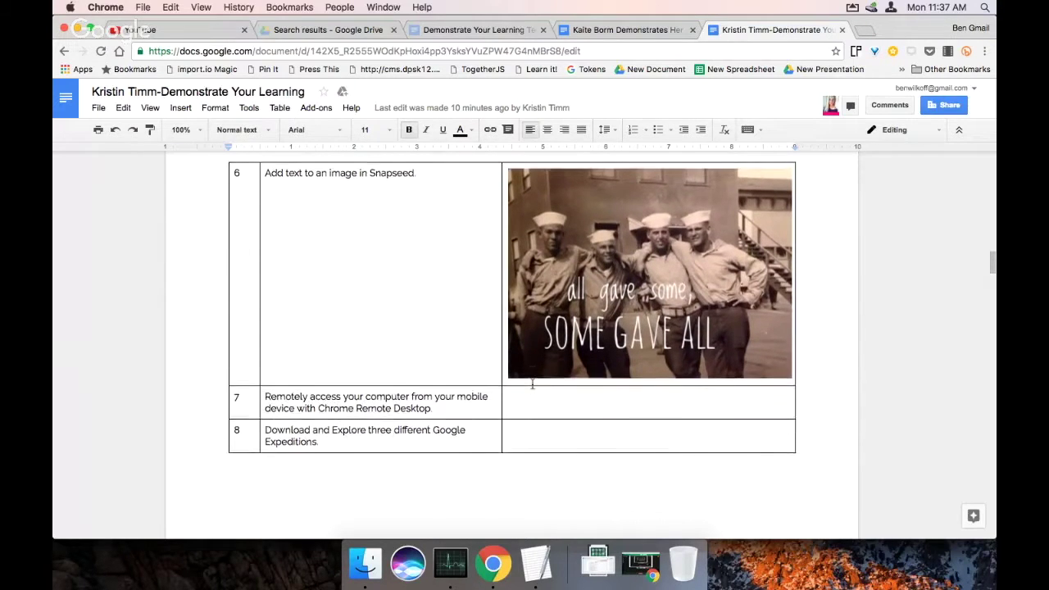
scroll(532, 384, "down", 8)
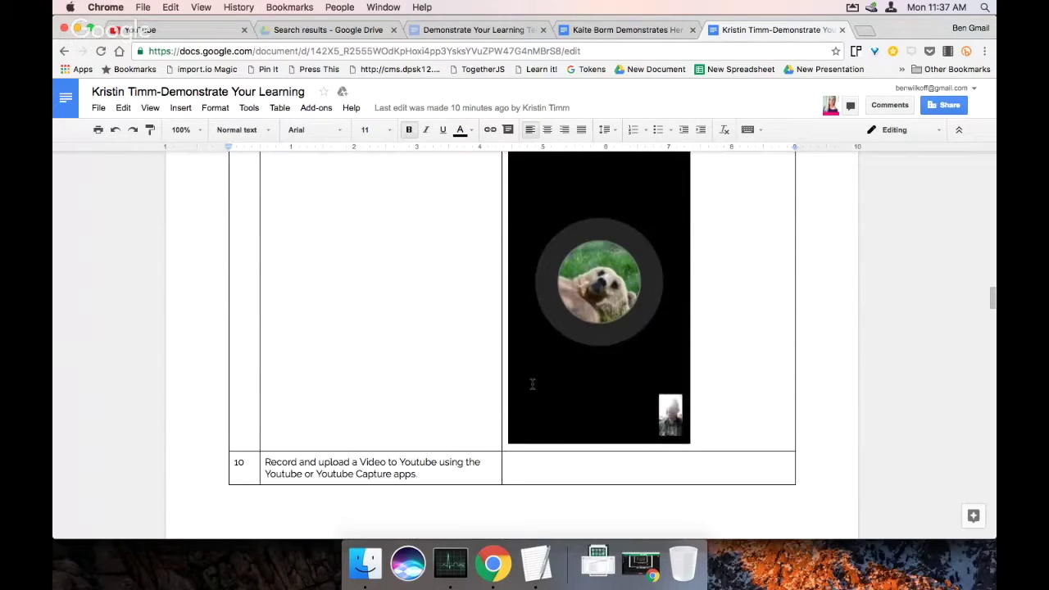
scroll(532, 383, "up", 3)
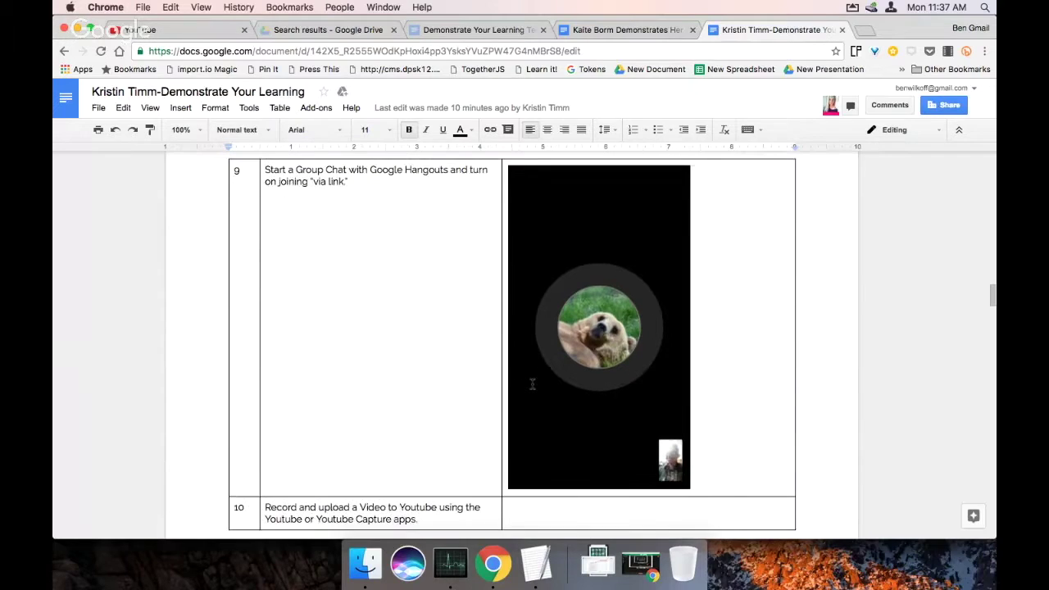
scroll(532, 383, "down", 8)
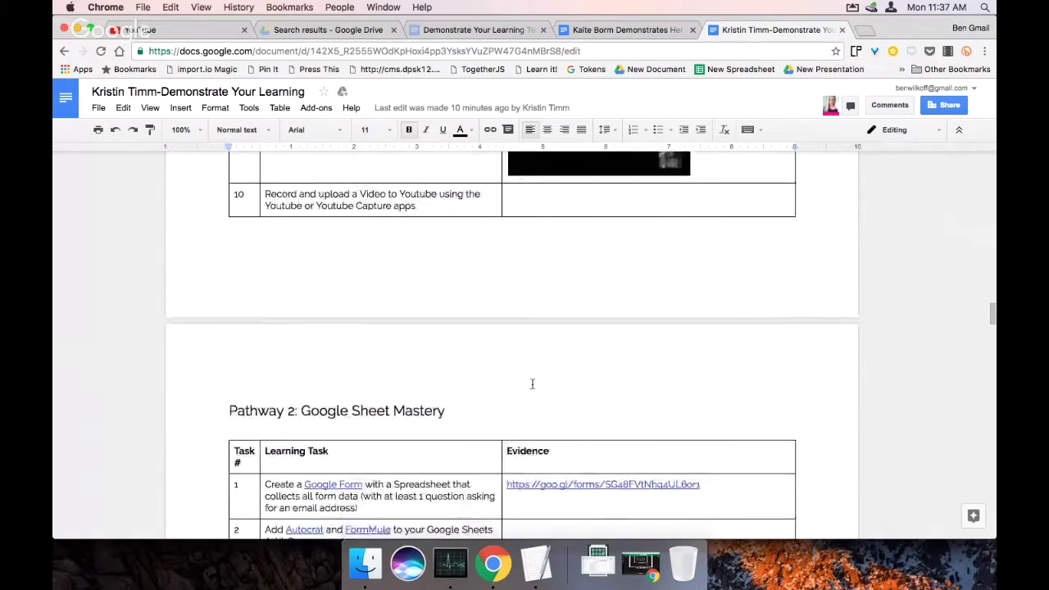
scroll(532, 383, "down", 5)
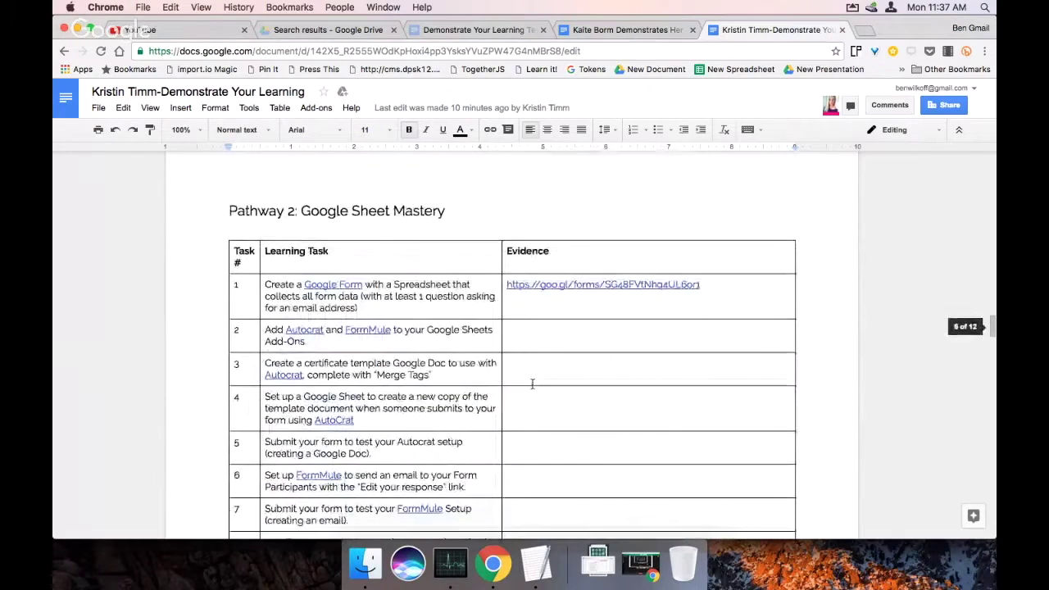
Step: Open the Pathway 2 form evidence link, then close the restricted form tab
left_click(564, 300)
left_click(579, 310)
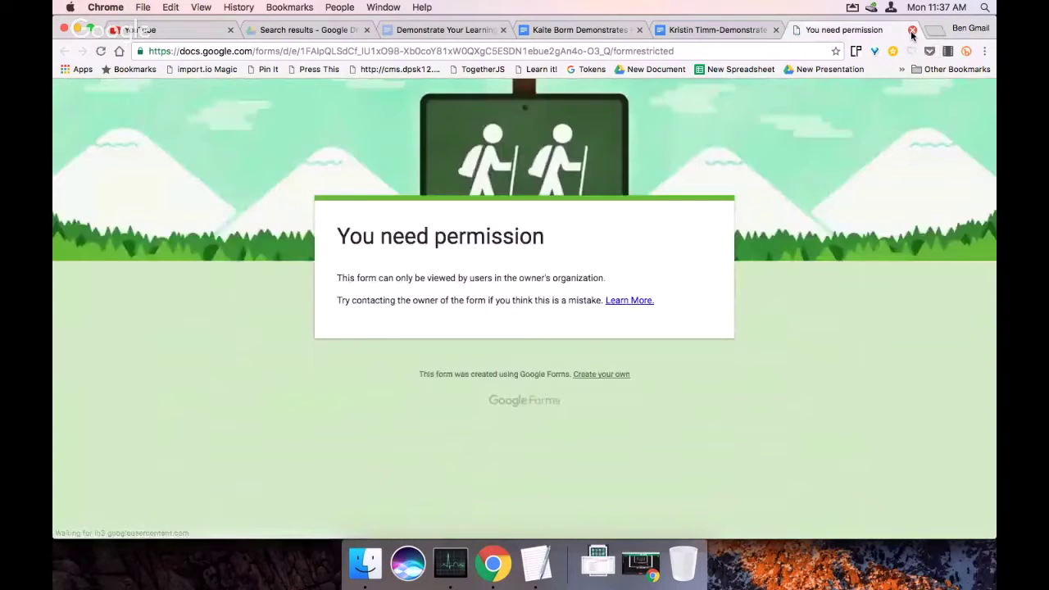
left_click(912, 30)
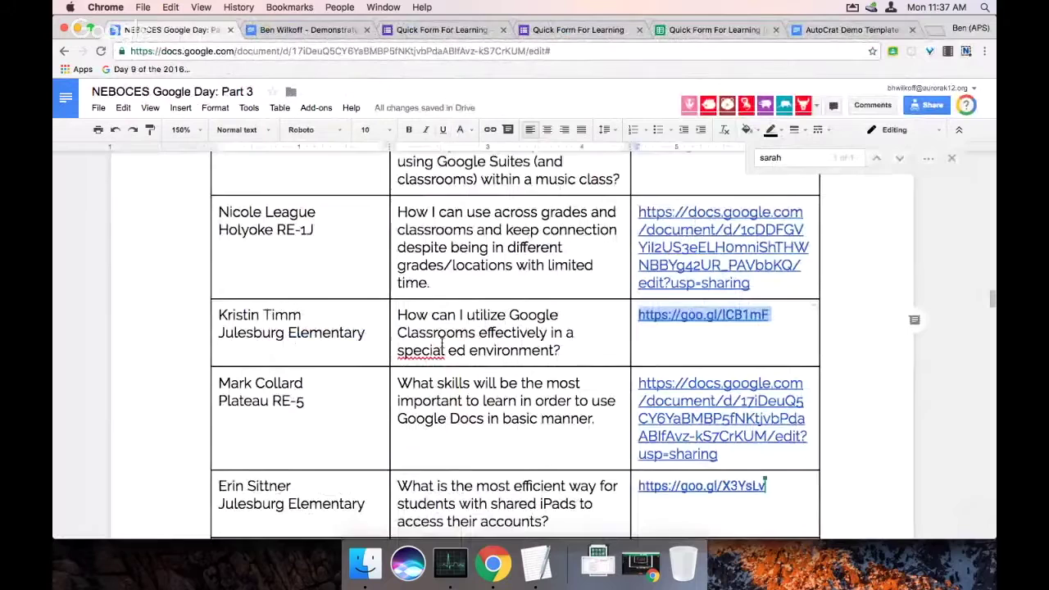
scroll(638, 327, "down", 2)
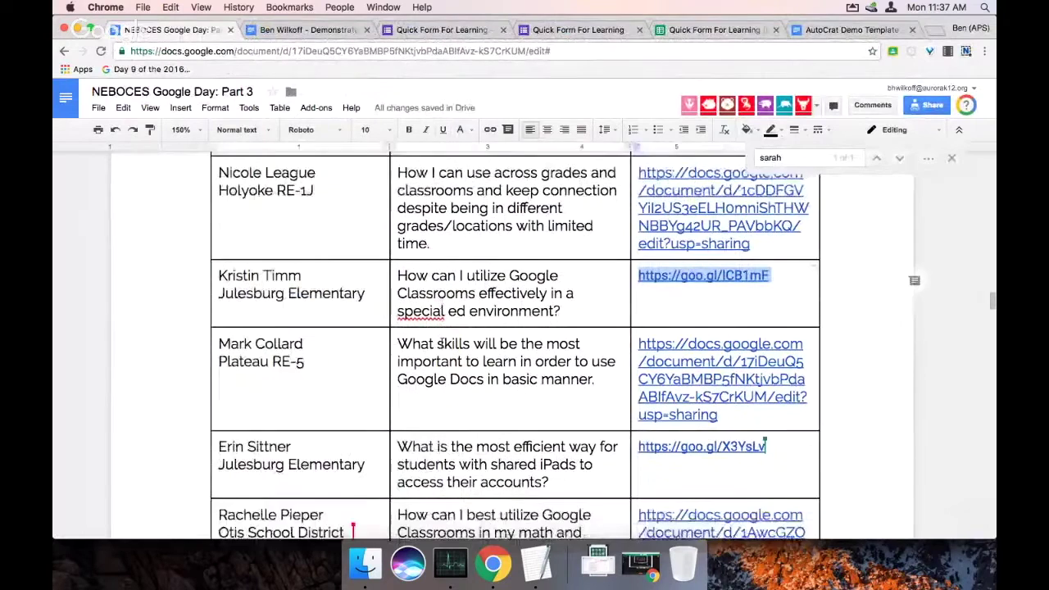
Step: Open the Plateau RE-5 participant's evidence doc and dismiss the link preview
left_click(714, 327)
left_click(697, 398)
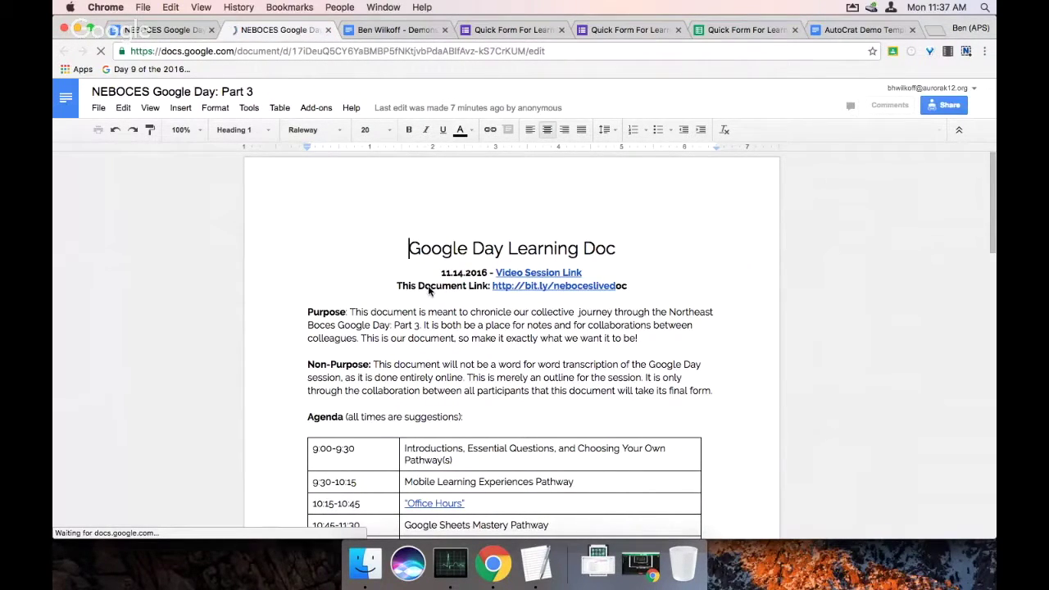
scroll(529, 238, "down", 3)
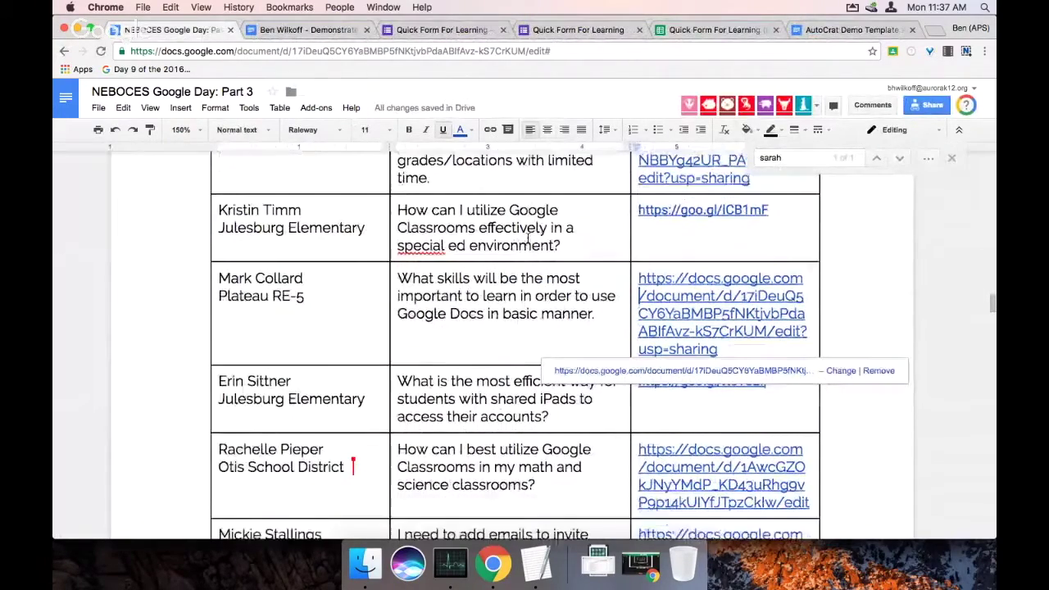
scroll(527, 236, "down", 3)
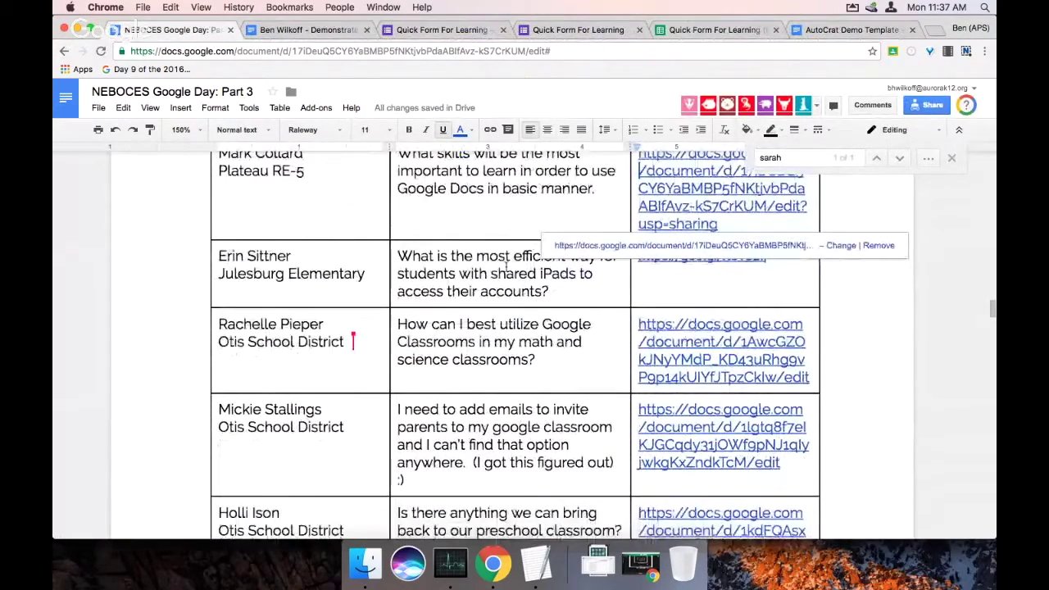
left_click(505, 273)
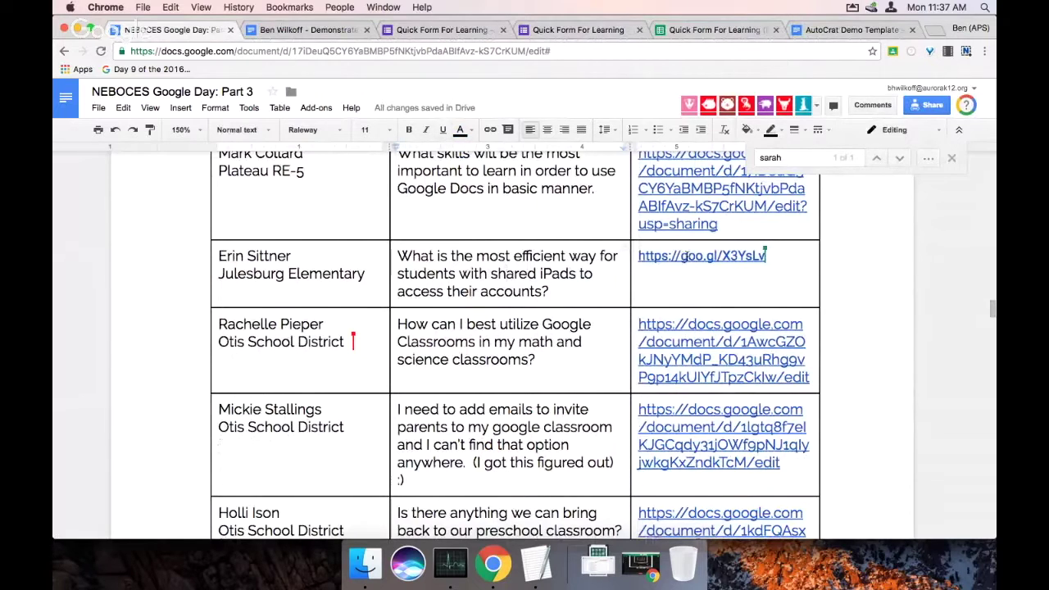
Step: Copy the goo.gl evidence link, load it in the other browser window, and close the access-denied tab
left_click_drag(768, 255, 639, 255)
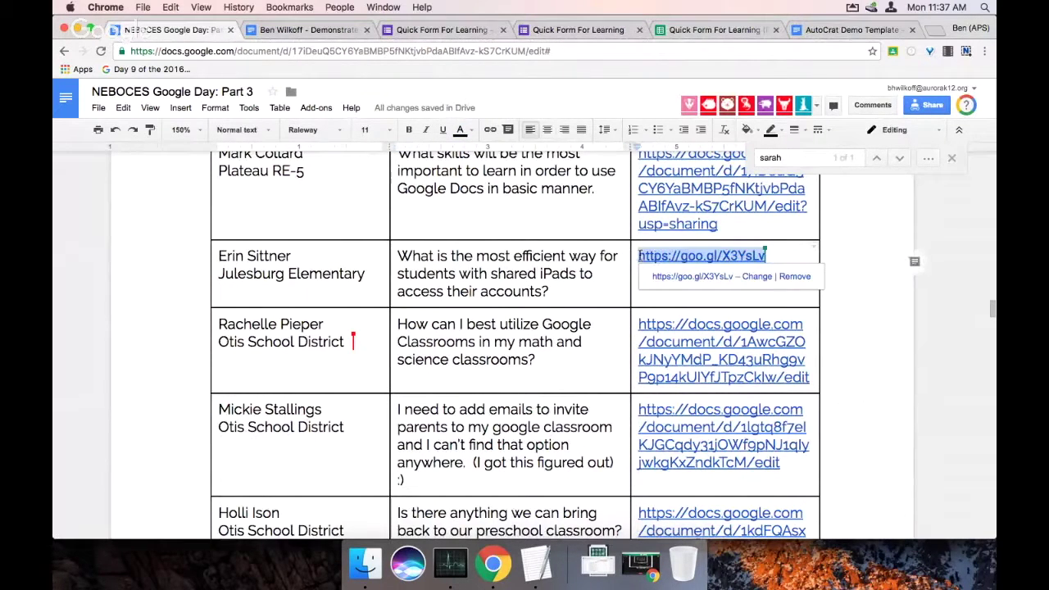
key("super+c")
key("super+grave")
key("super+t")
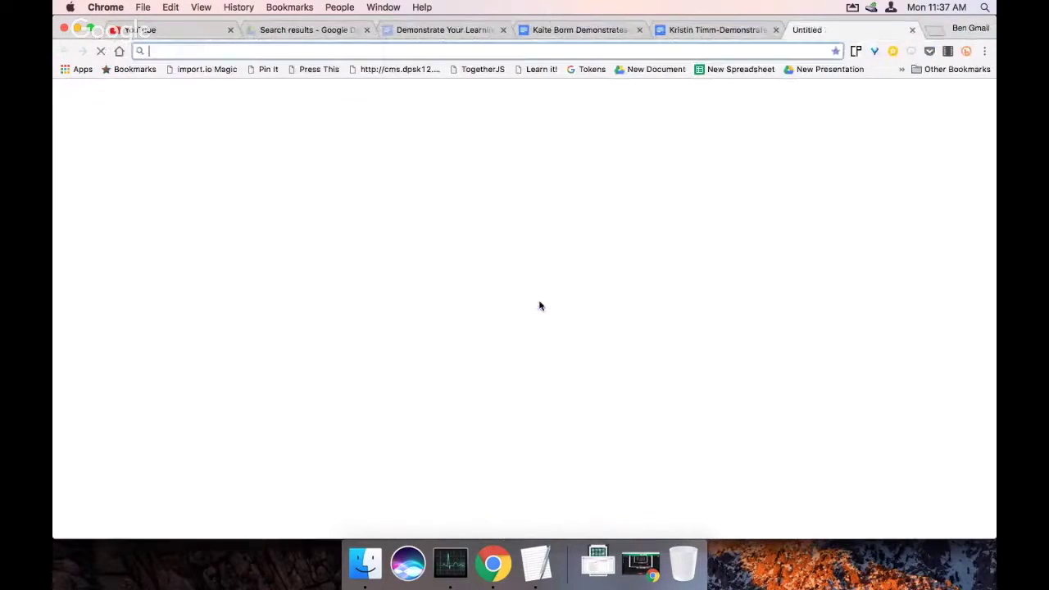
key("super+v")
key("Return")
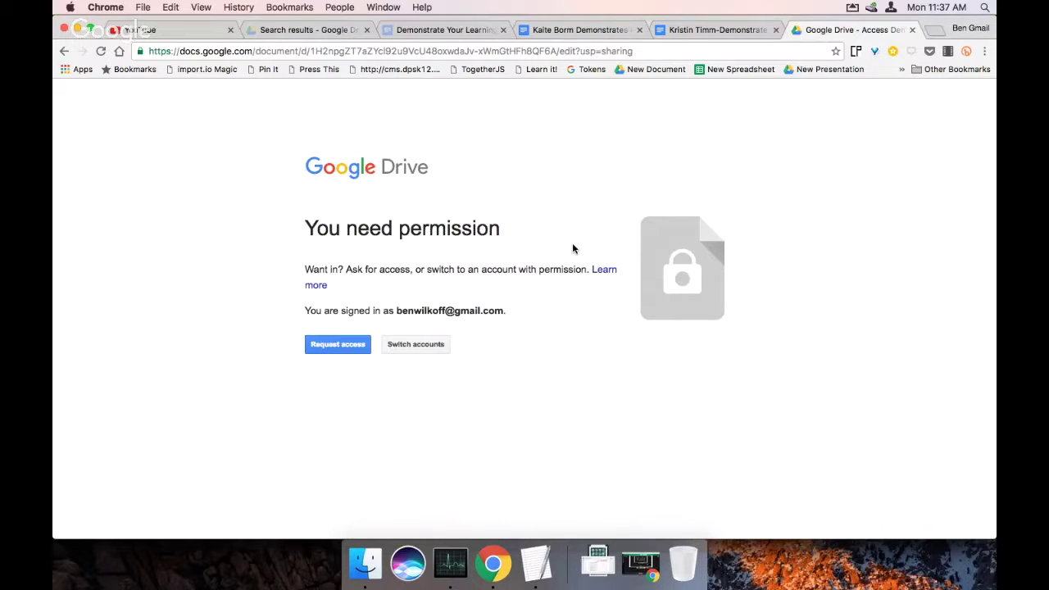
key("super+w")
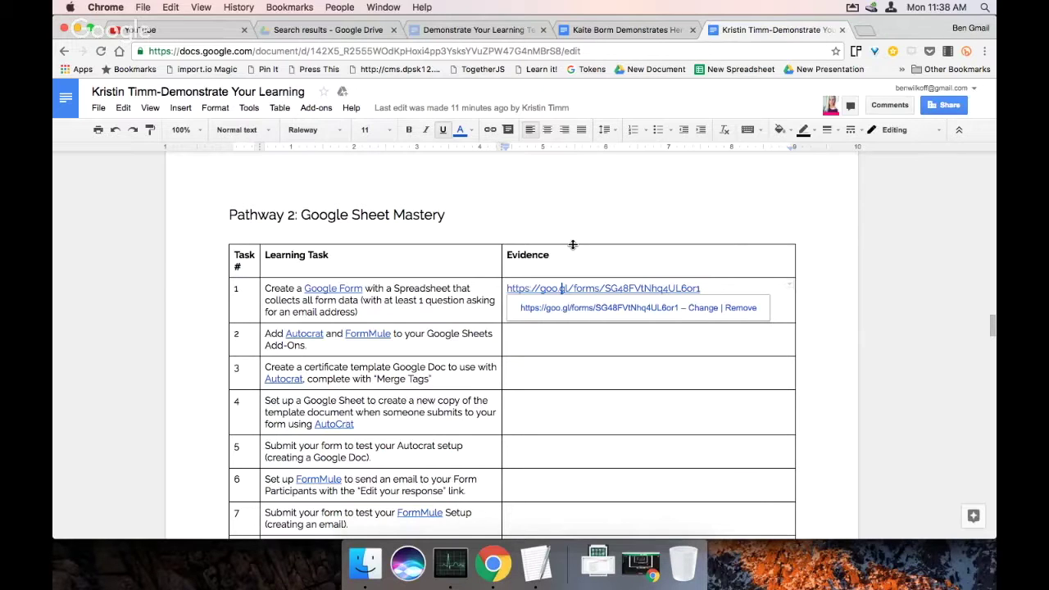
Step: Retry the shared-iPads participant's goo.gl link in the other window and close the permission page
left_click(479, 251)
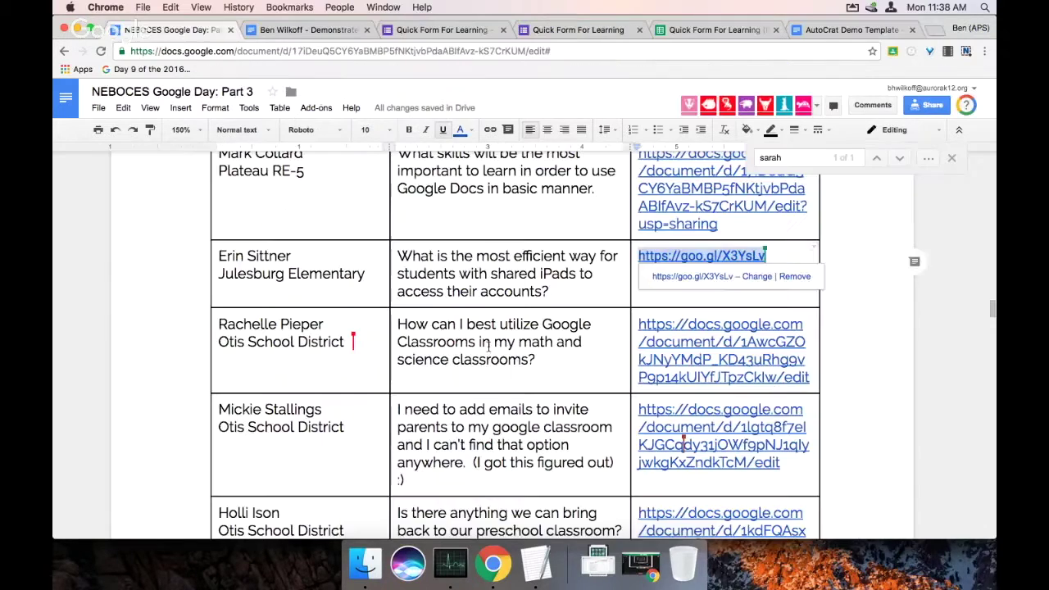
left_click(490, 311)
scroll(554, 350, "down", 2)
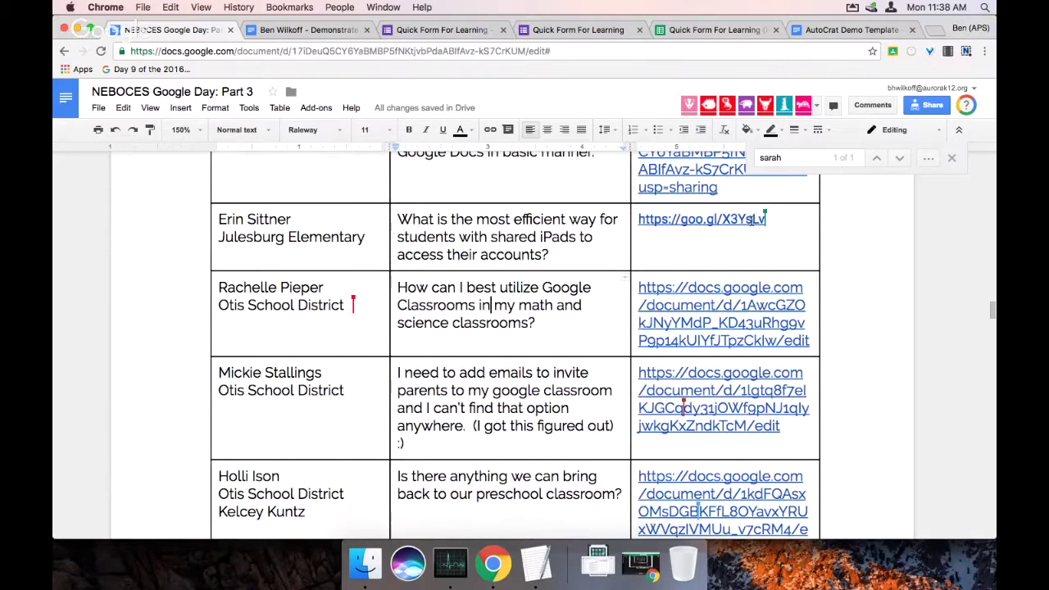
left_click_drag(766, 219, 640, 219)
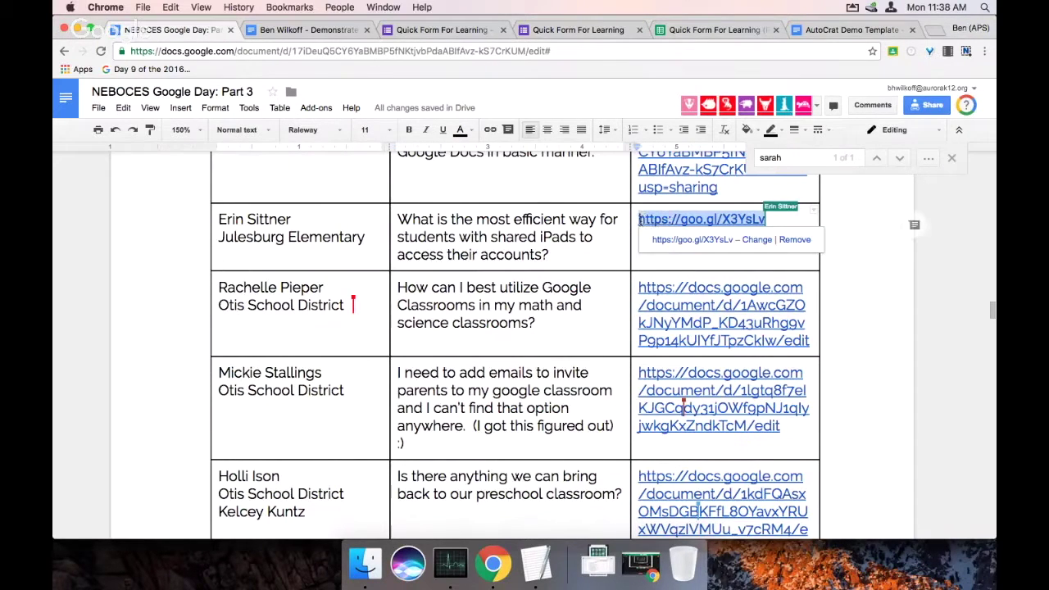
key("super+c")
key("super+grave")
key("super+t")
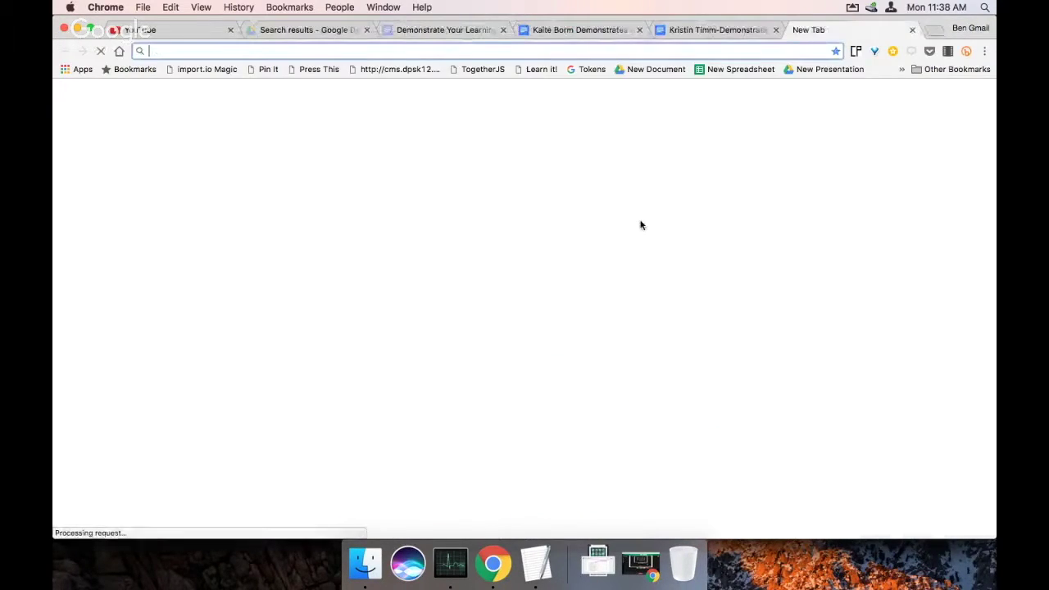
key("super+v")
key("Return")
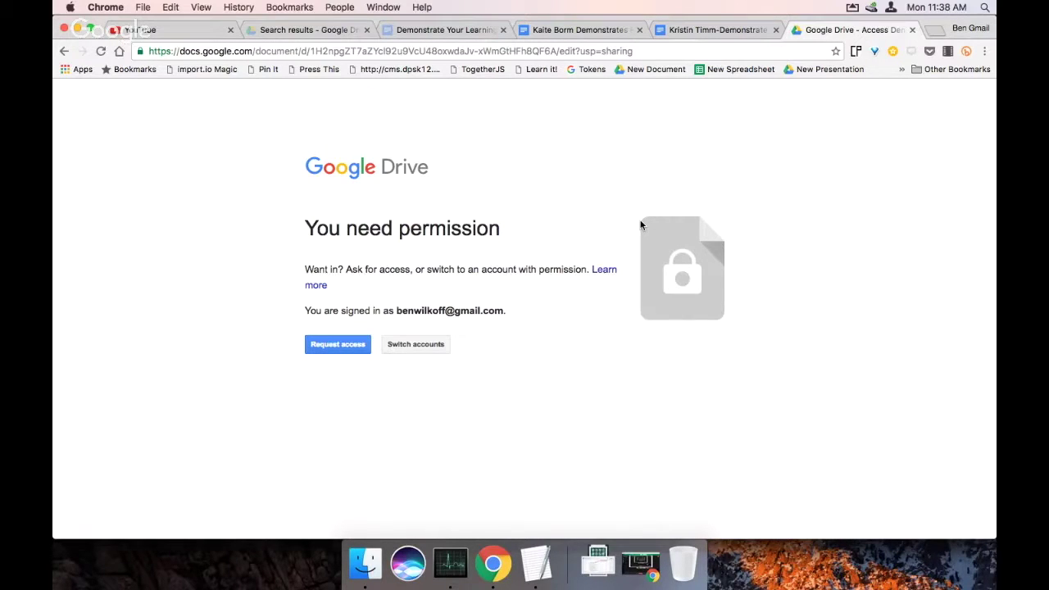
key("super+w")
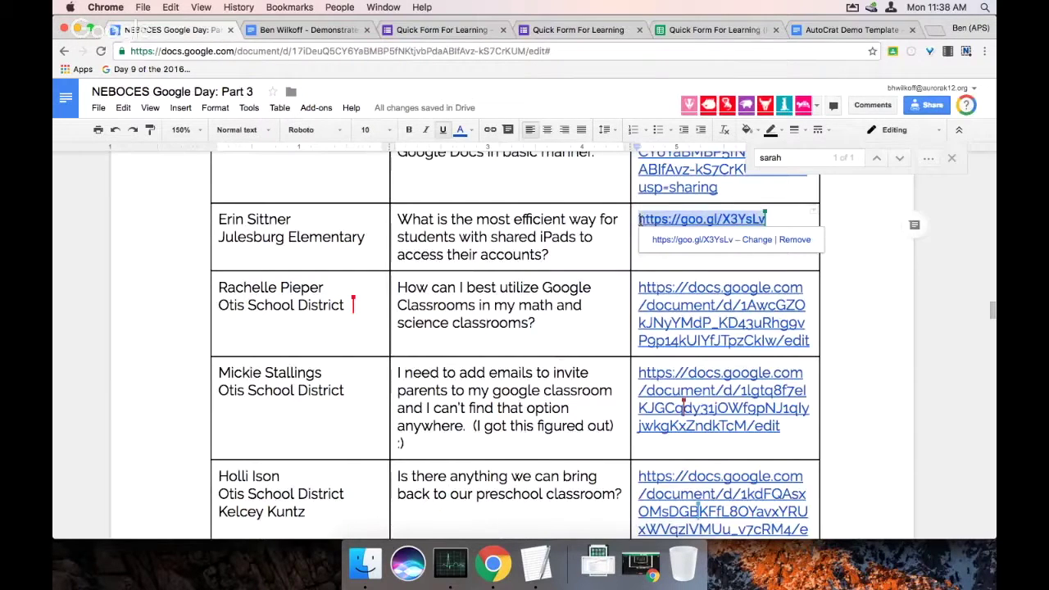
Step: After a permission page, load the math-and-science participant's doc link in the other browser window
left_click(655, 323)
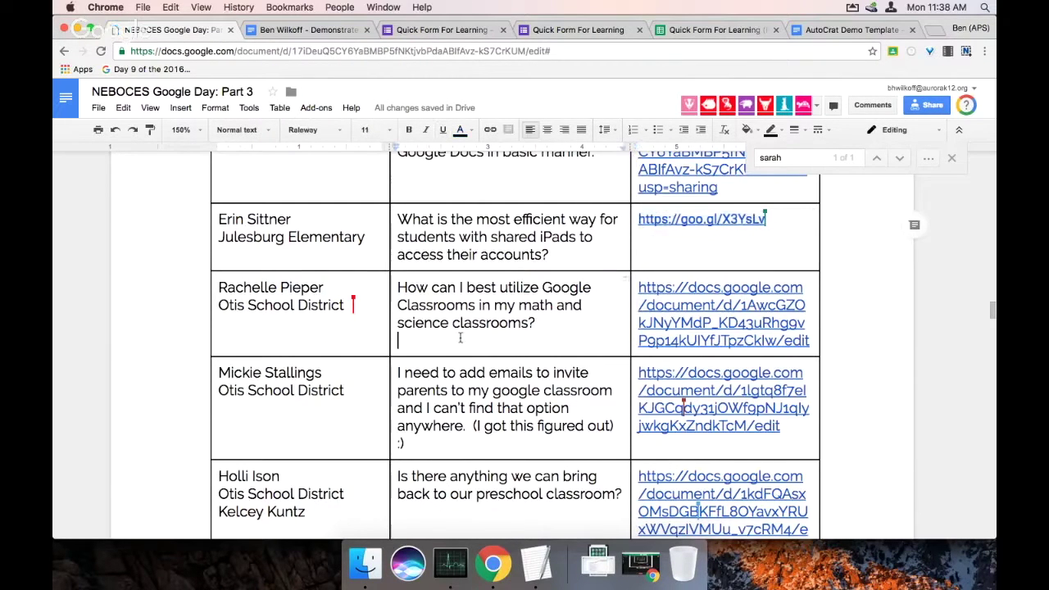
left_click(623, 361)
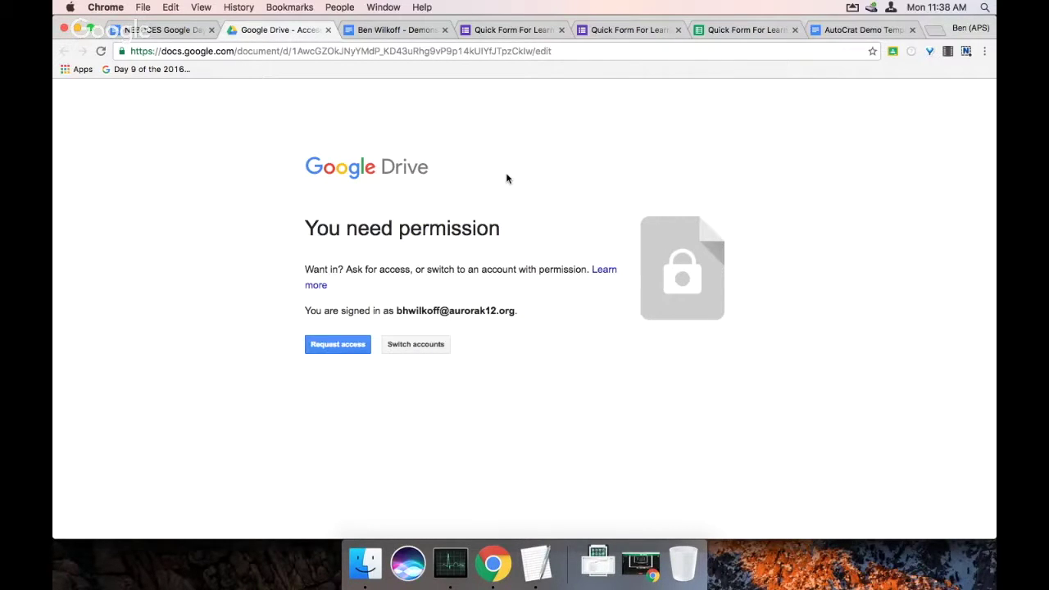
key("super+w")
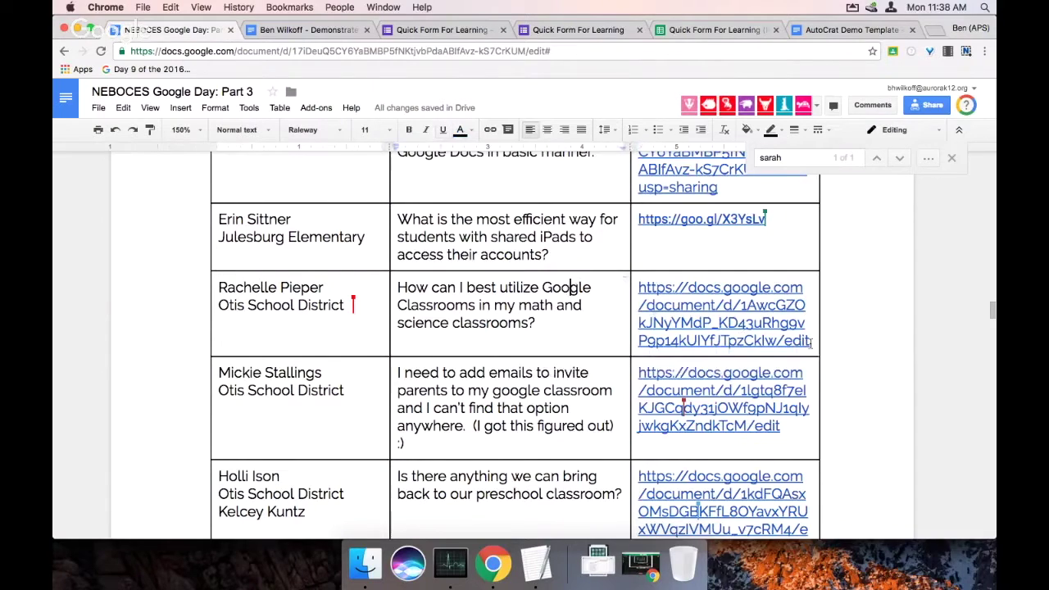
scroll(810, 345, "down", 2)
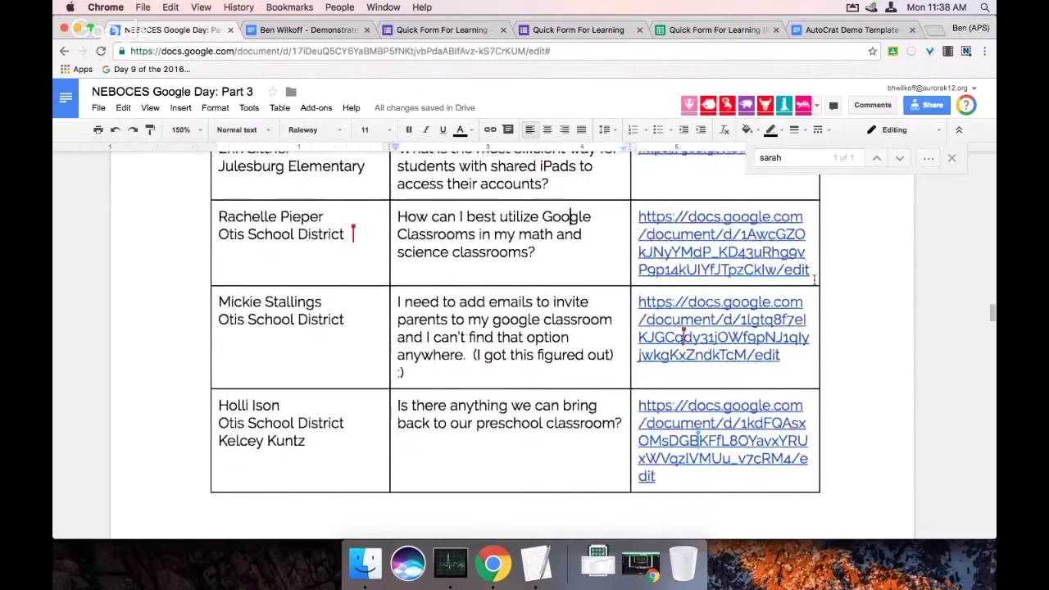
left_click_drag(814, 280, 639, 216)
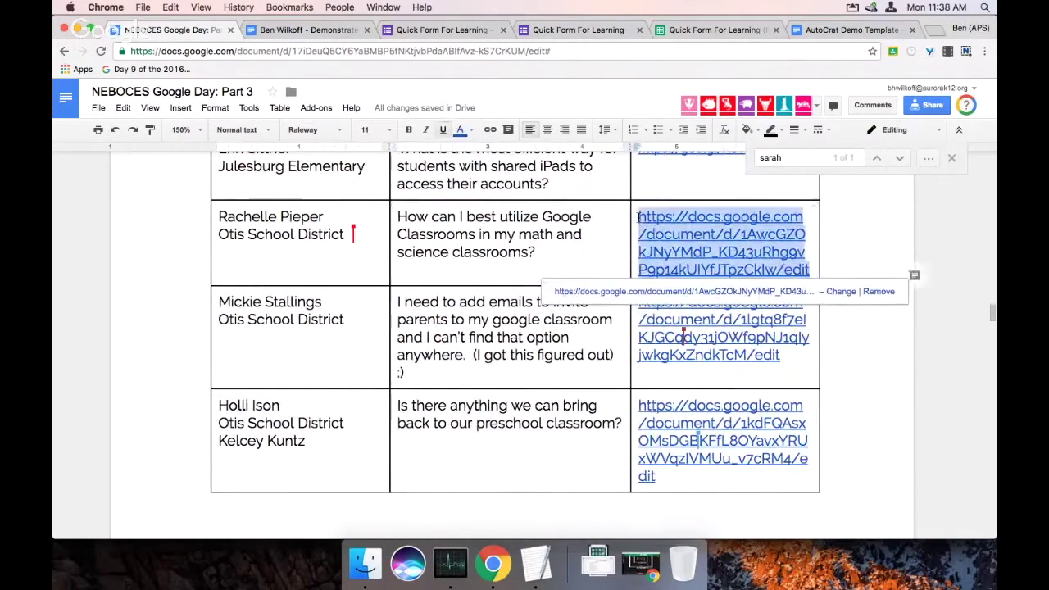
key("super+c")
key("super+grave")
key("super+t")
key("super+v")
key("Return")
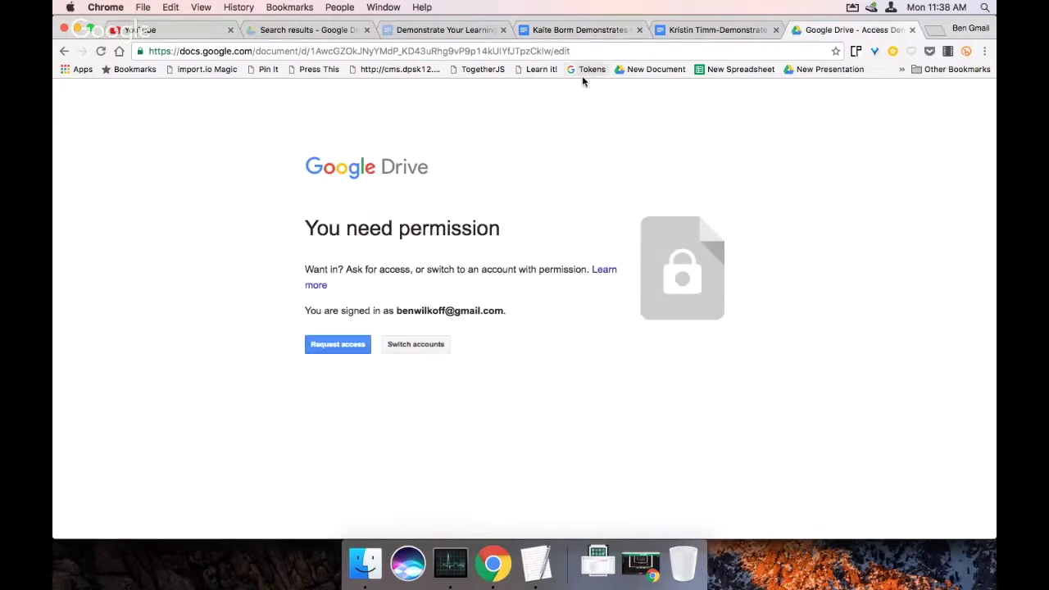
key("super+grave")
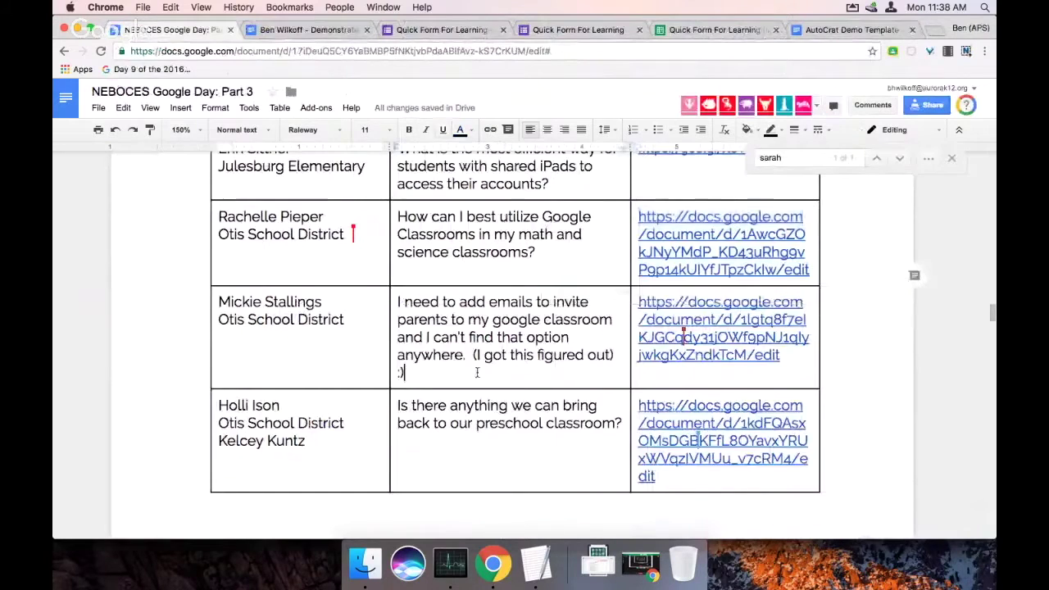
Step: Load the next participant's inaccessible doc link in the other window, then return to the agenda's final rows
scroll(676, 342, "down", 2)
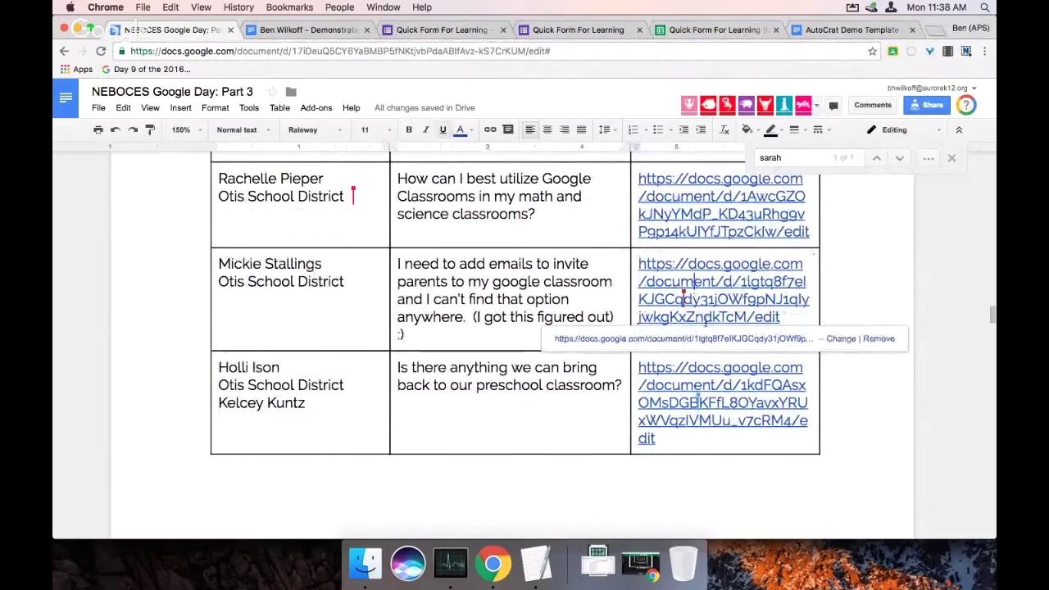
left_click(676, 339)
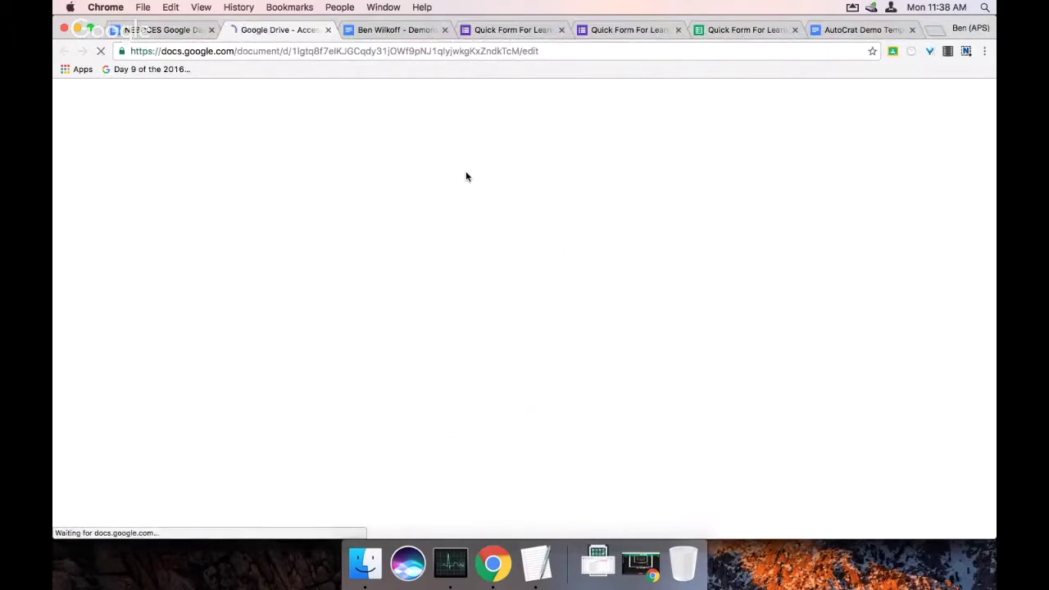
left_click(327, 31)
left_click_drag(787, 319, 638, 264)
key("super+c")
key("super+grave")
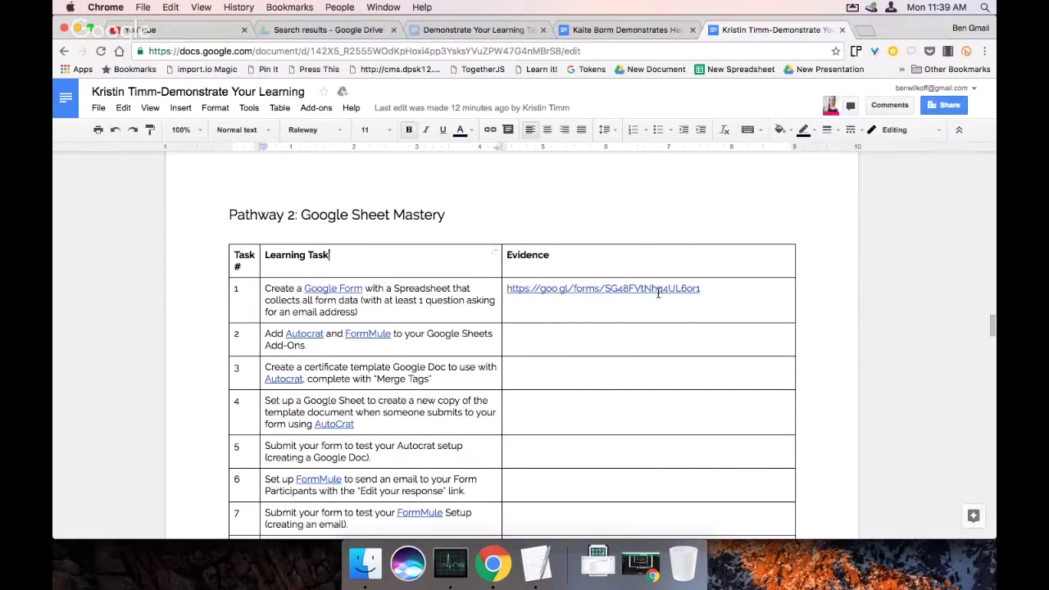
key("super+t")
key("super+v")
key("Return")
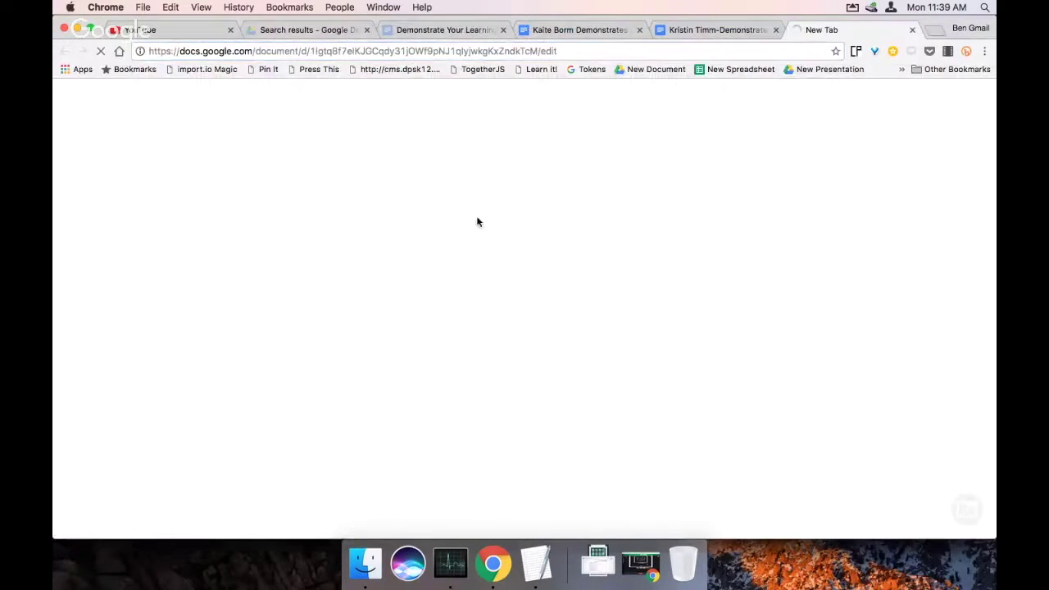
key("super+grave")
key("super+grave")
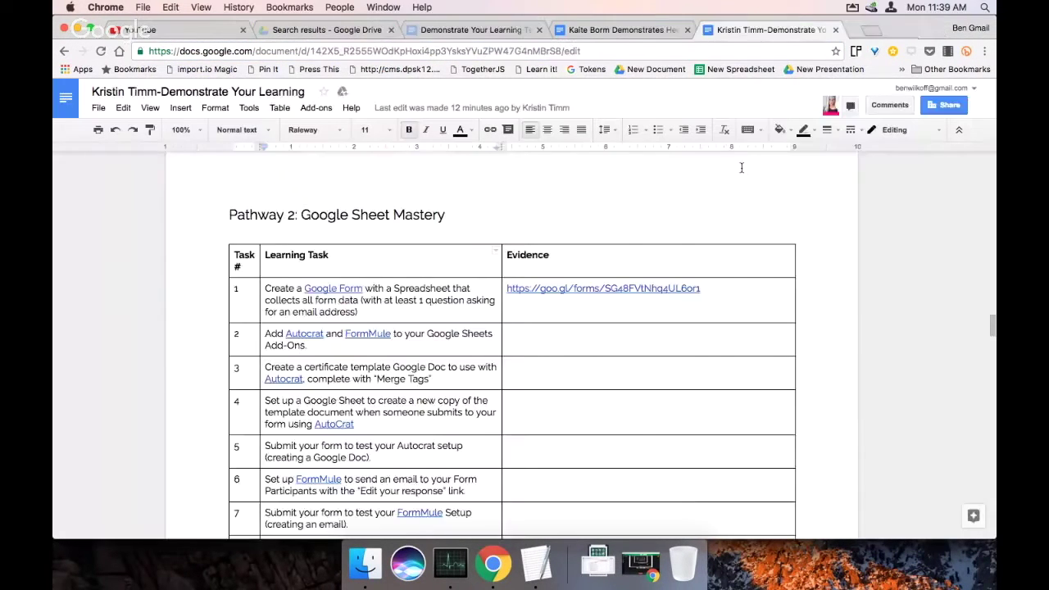
left_click(551, 281)
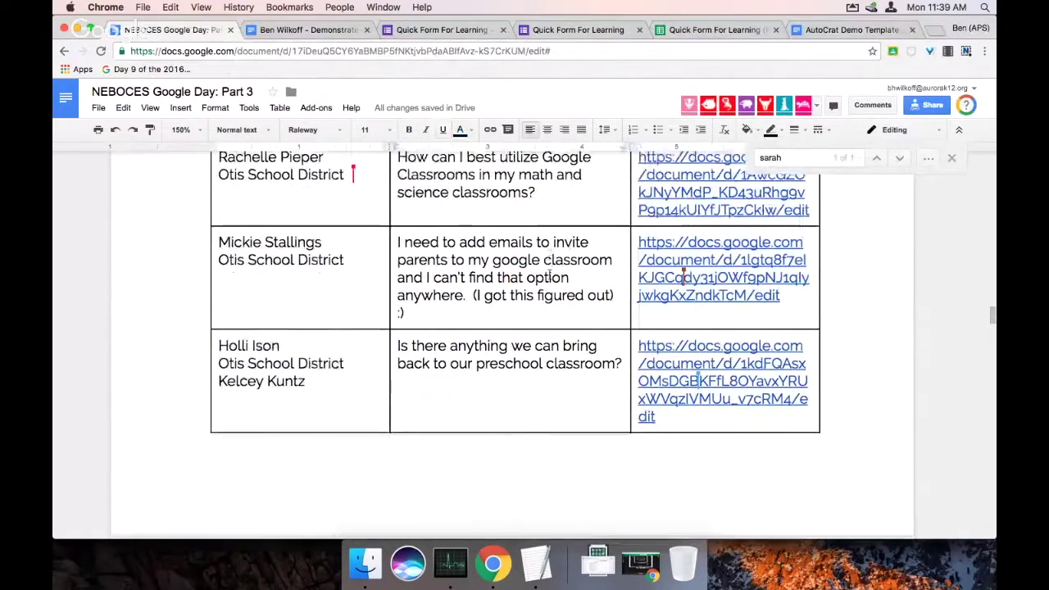
scroll(541, 311, "down", 3)
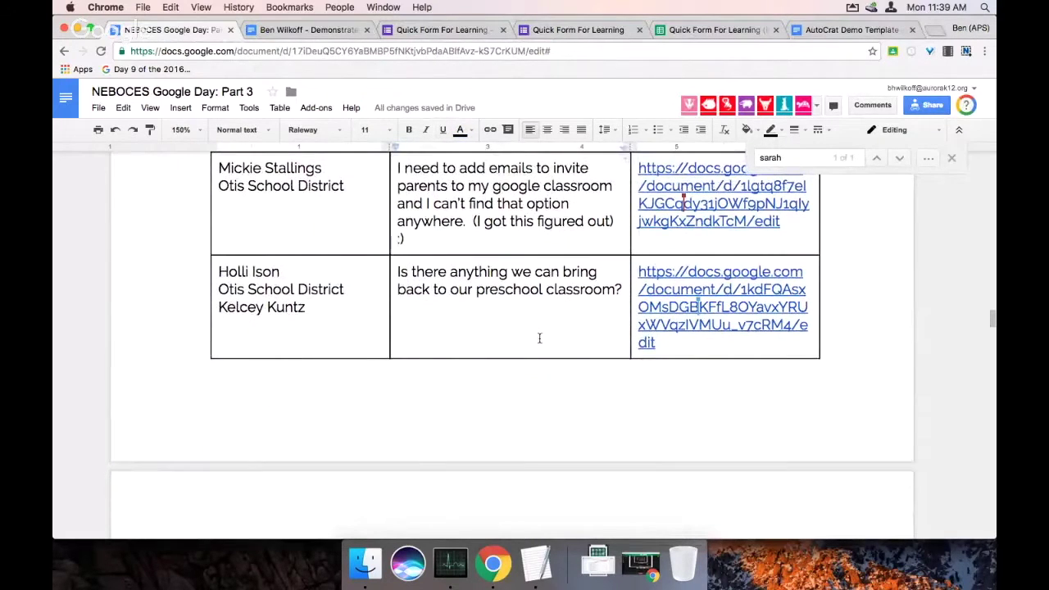
scroll(547, 320, "down", 4)
left_click(672, 190)
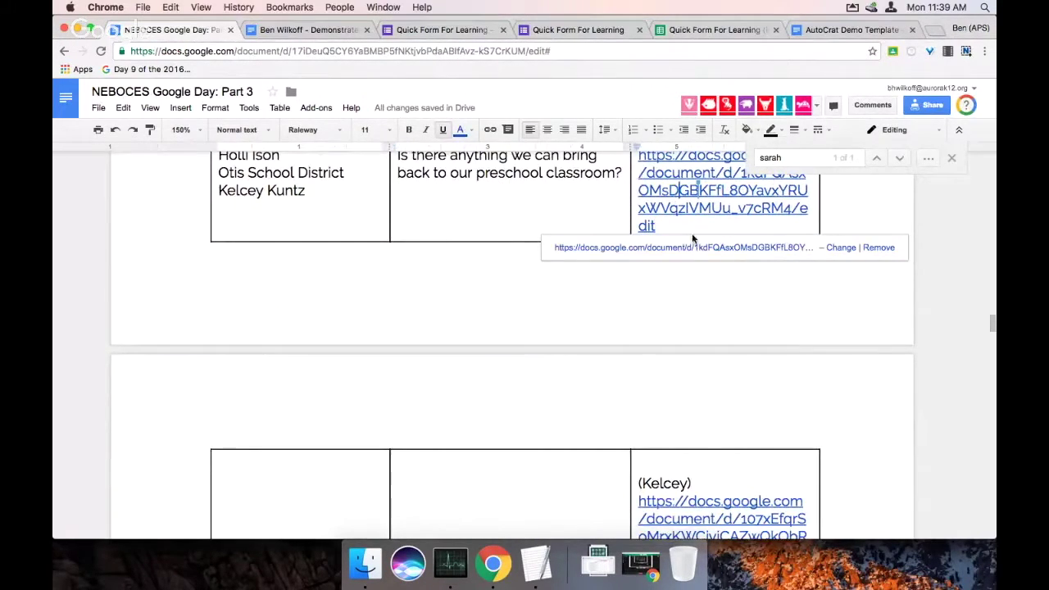
left_click(565, 244)
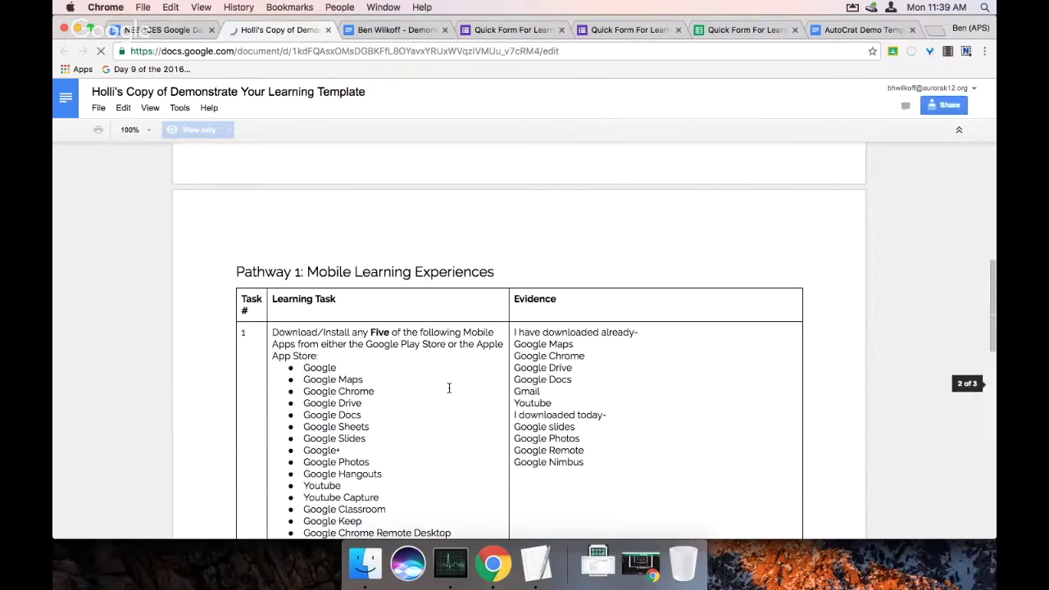
scroll(449, 388, "down", 3)
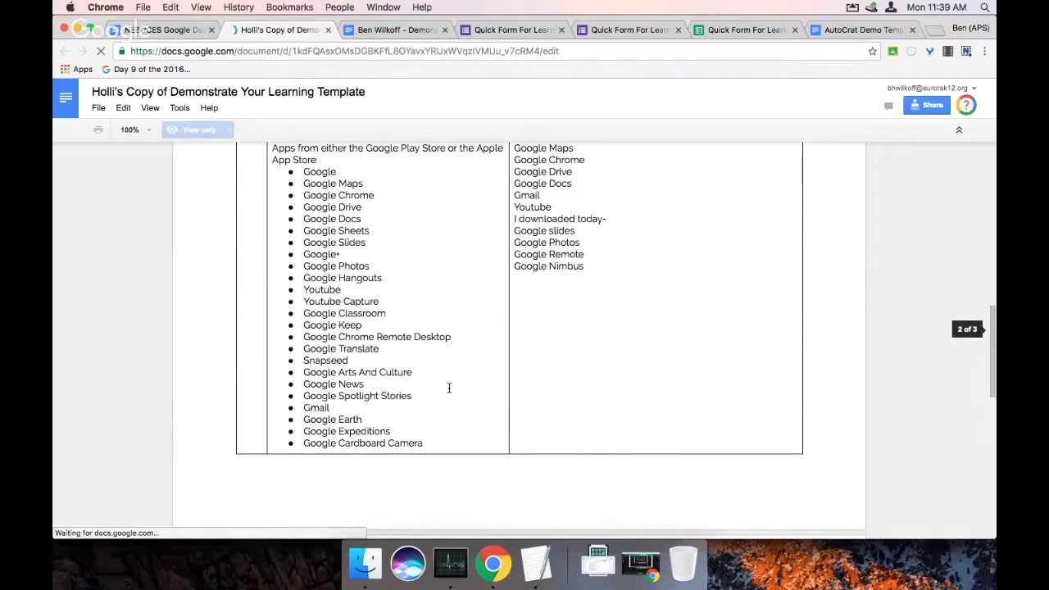
scroll(449, 387, "down", 4)
scroll(449, 388, "down", 4)
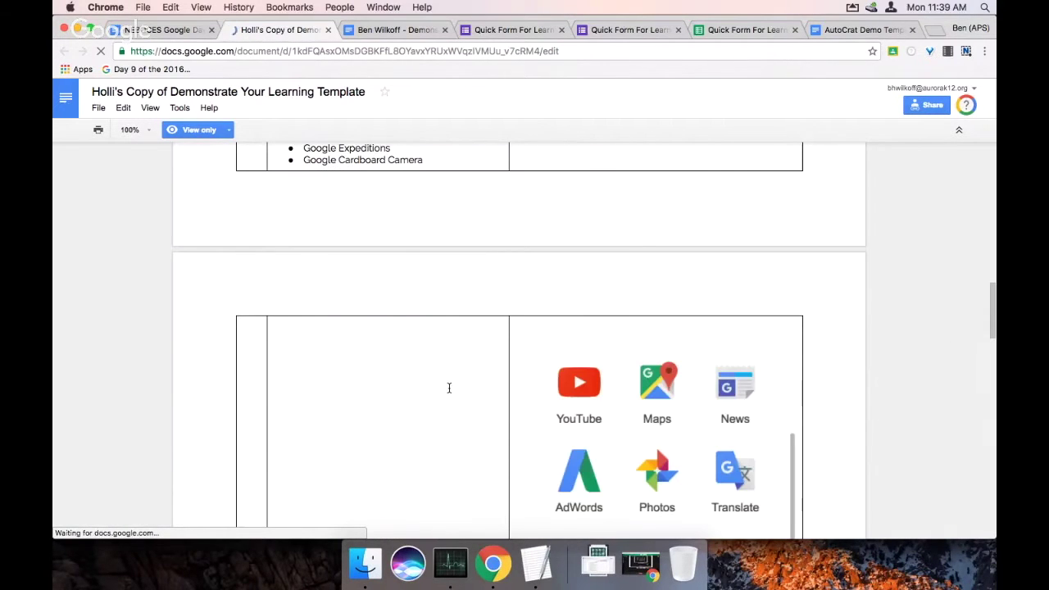
scroll(449, 388, "down", 1)
scroll(449, 387, "down", 15)
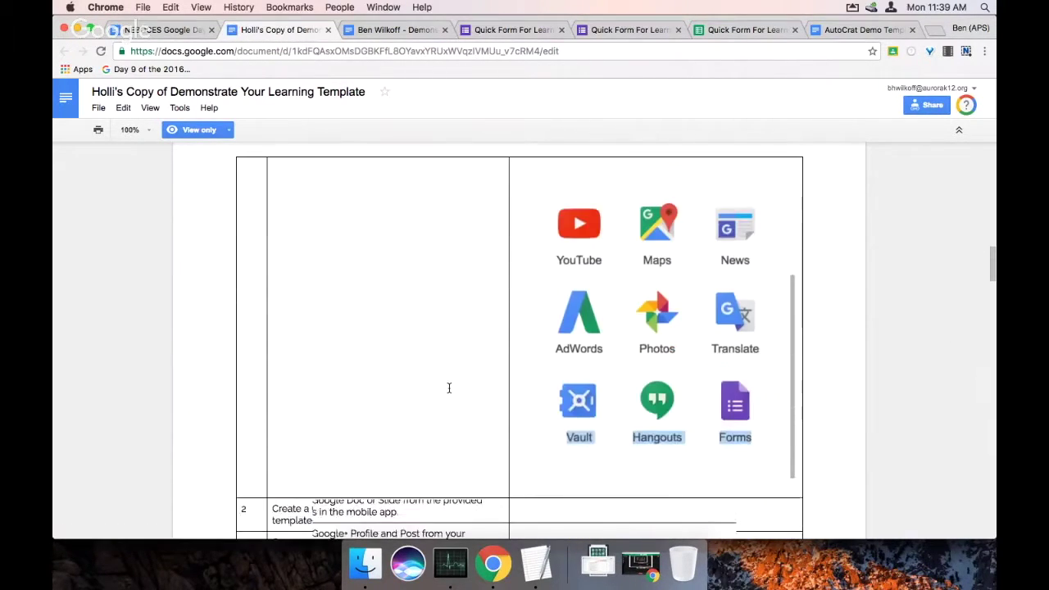
scroll(449, 387, "down", 20)
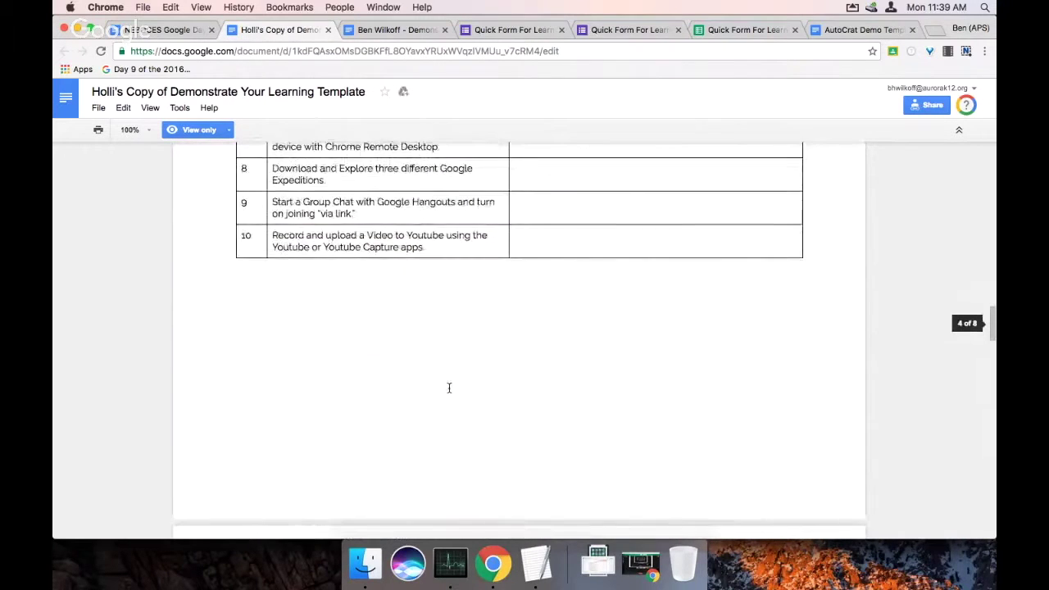
scroll(450, 387, "up", 20)
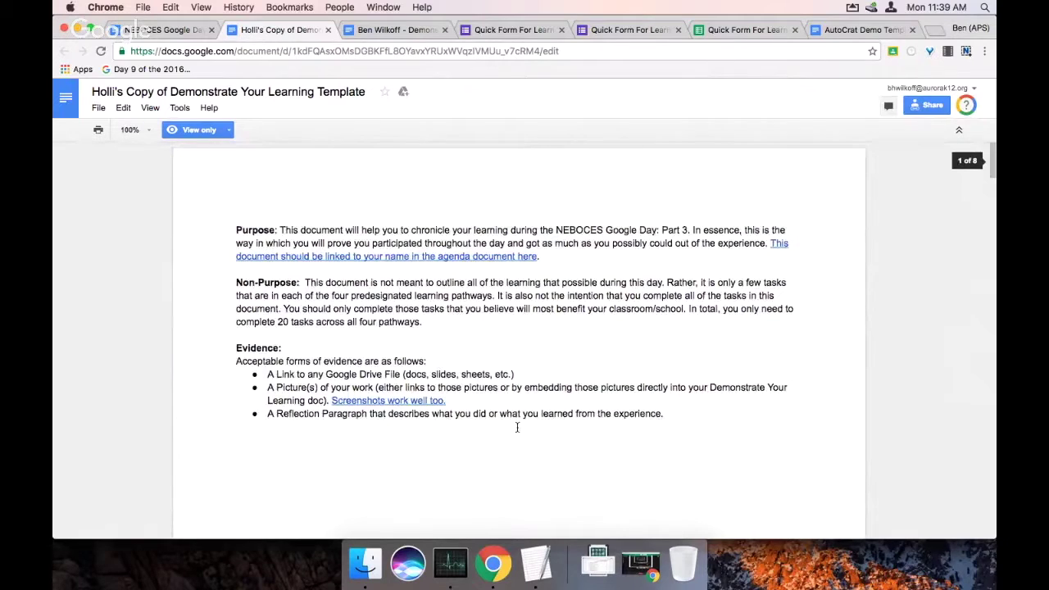
scroll(441, 373, "down", 20)
scroll(517, 427, "down", 3)
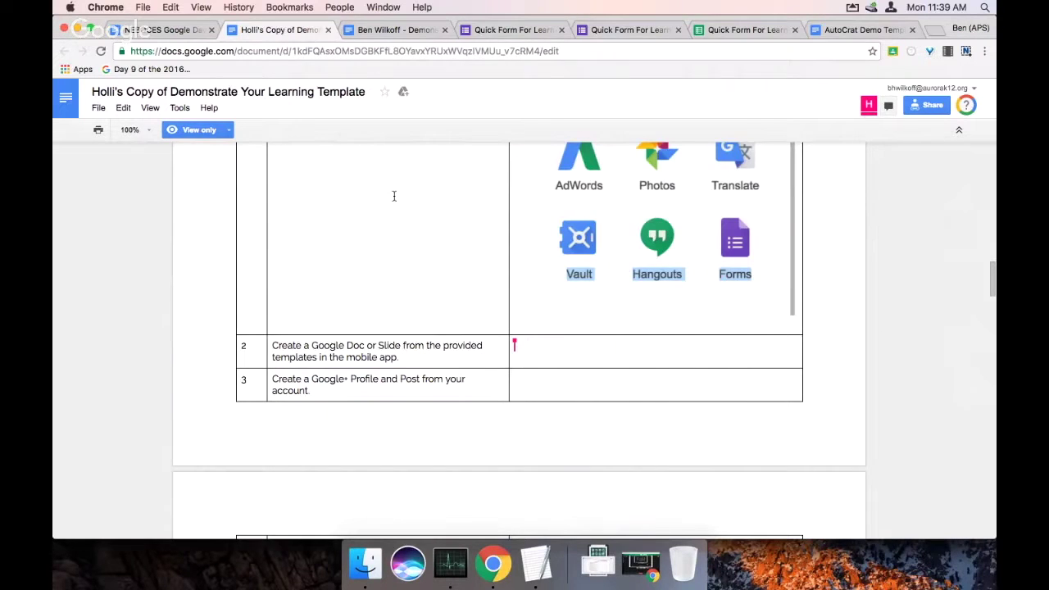
key("super+w")
scroll(368, 235, "down", 5)
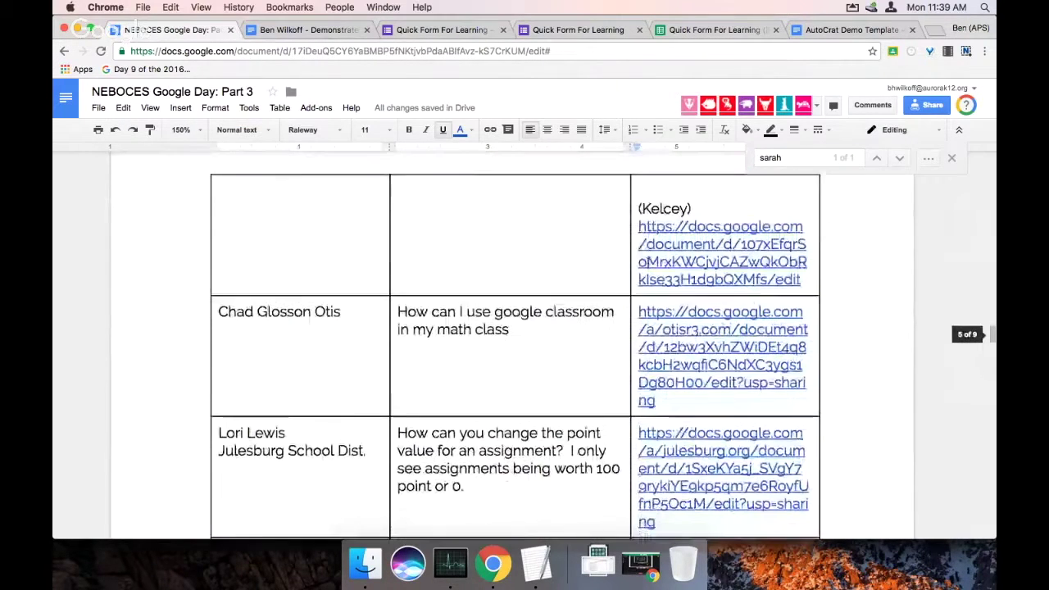
left_click(721, 280)
left_click(703, 300)
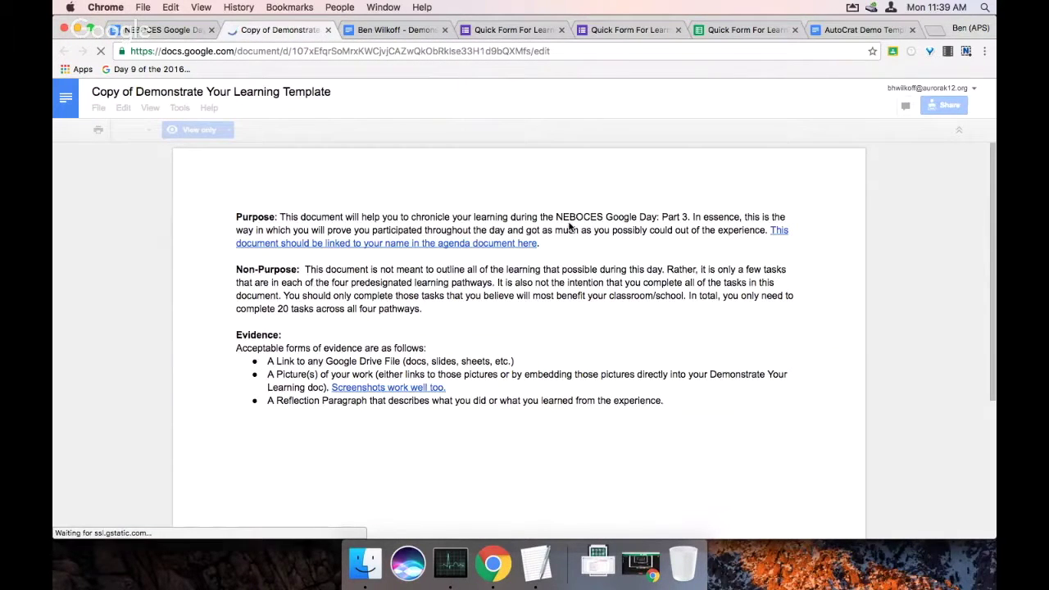
scroll(570, 227, "down", 10)
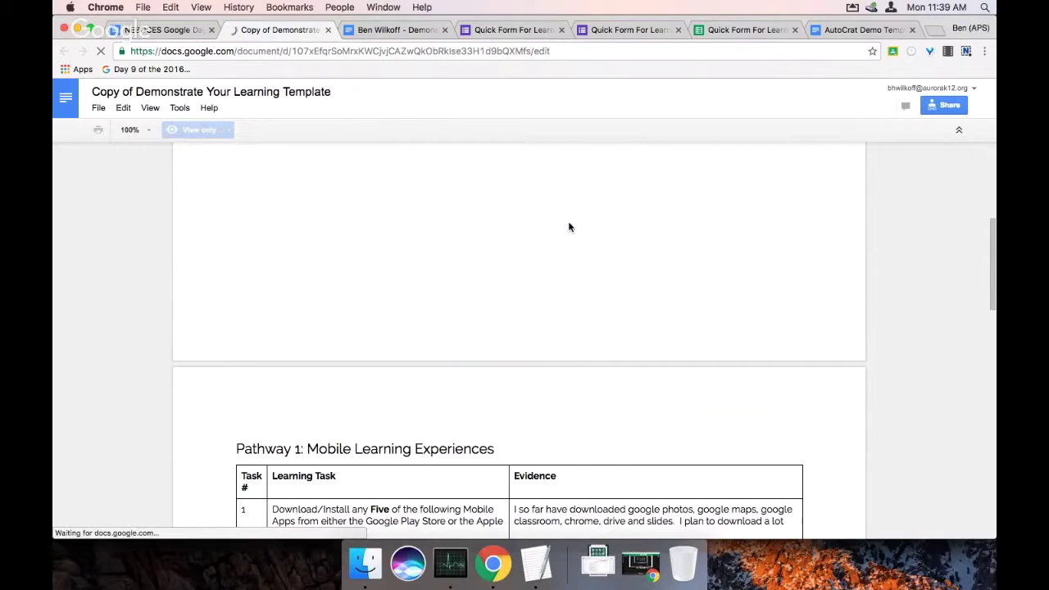
scroll(570, 227, "down", 9)
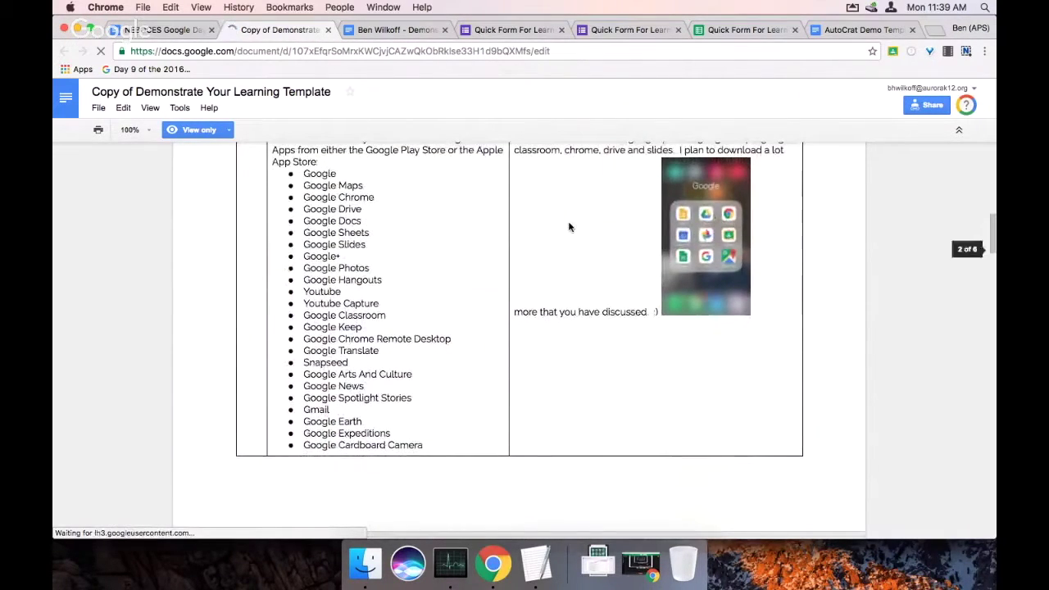
scroll(570, 227, "down", 12)
scroll(570, 227, "down", 2)
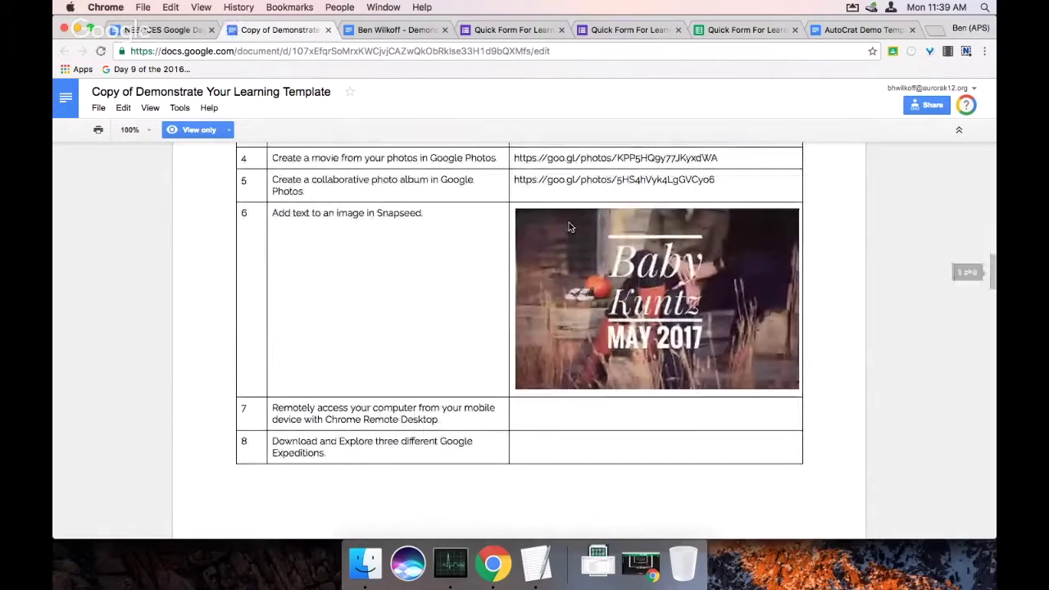
scroll(569, 222, "up", 1)
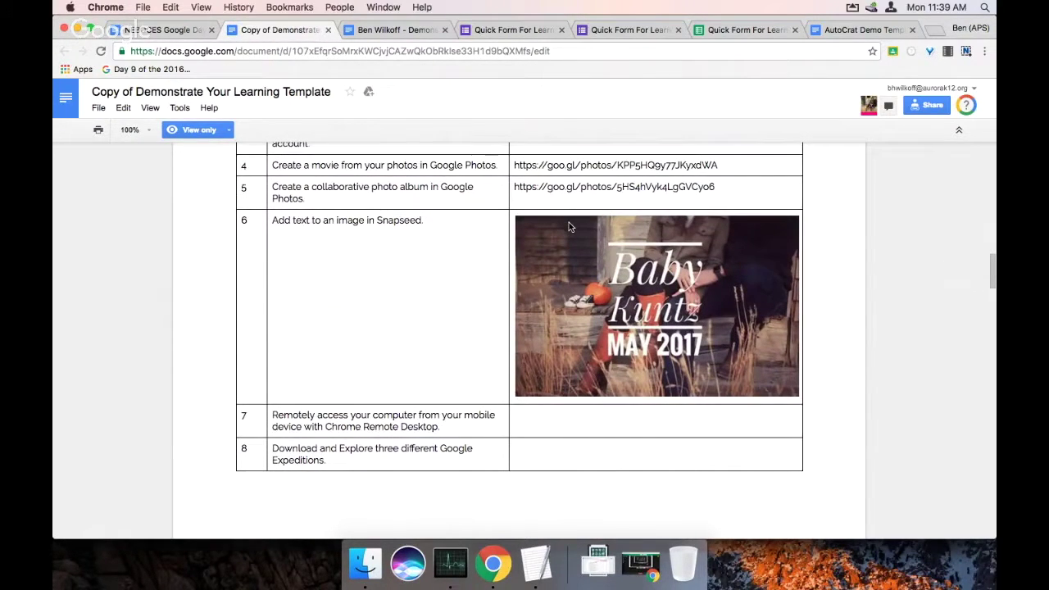
scroll(569, 222, "up", 2)
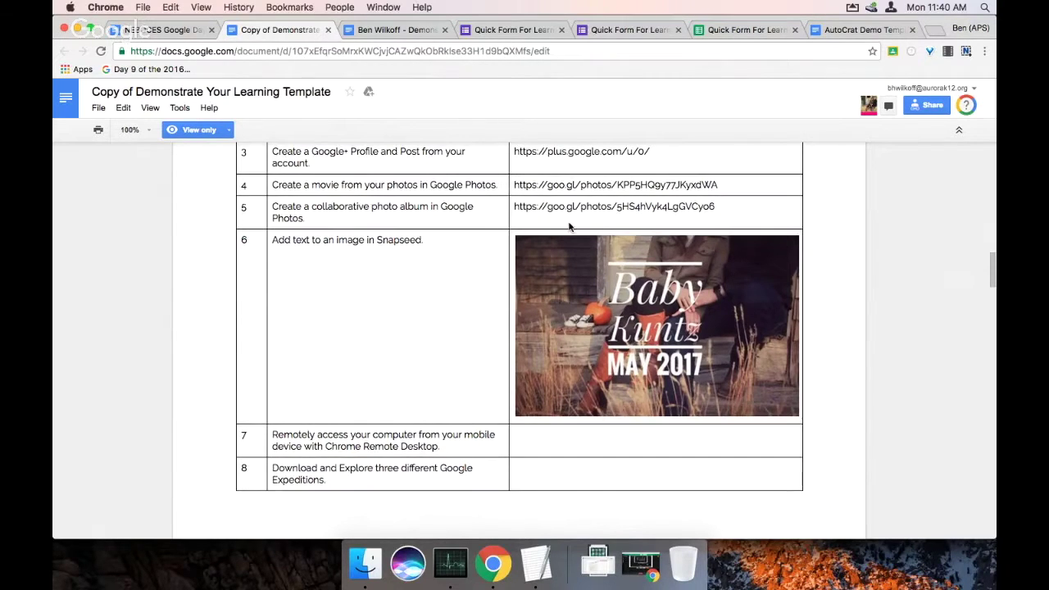
scroll(569, 227, "up", 3)
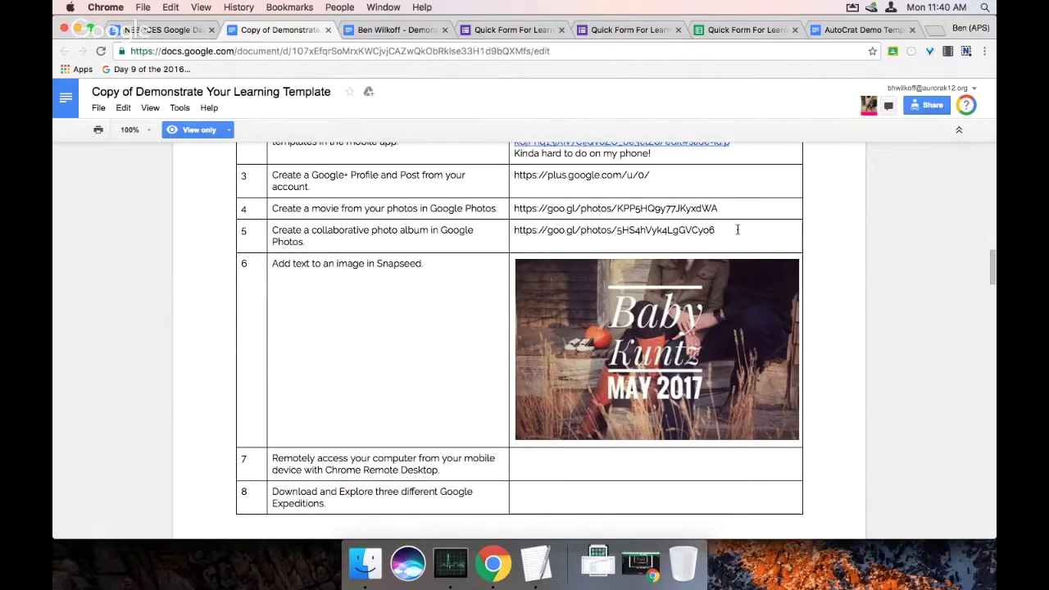
scroll(449, 281, "up", 1)
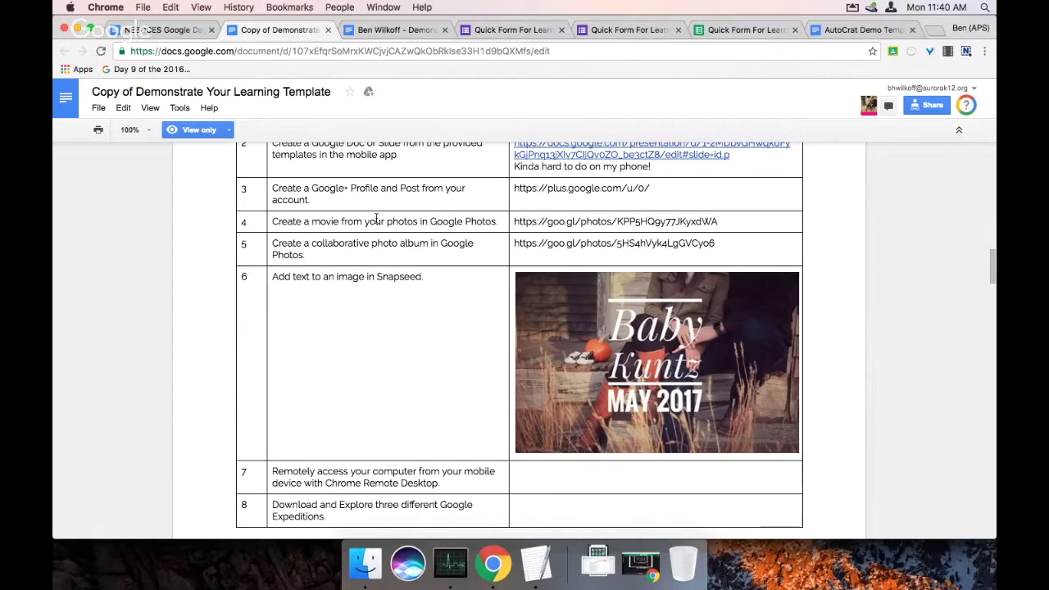
left_click(328, 31)
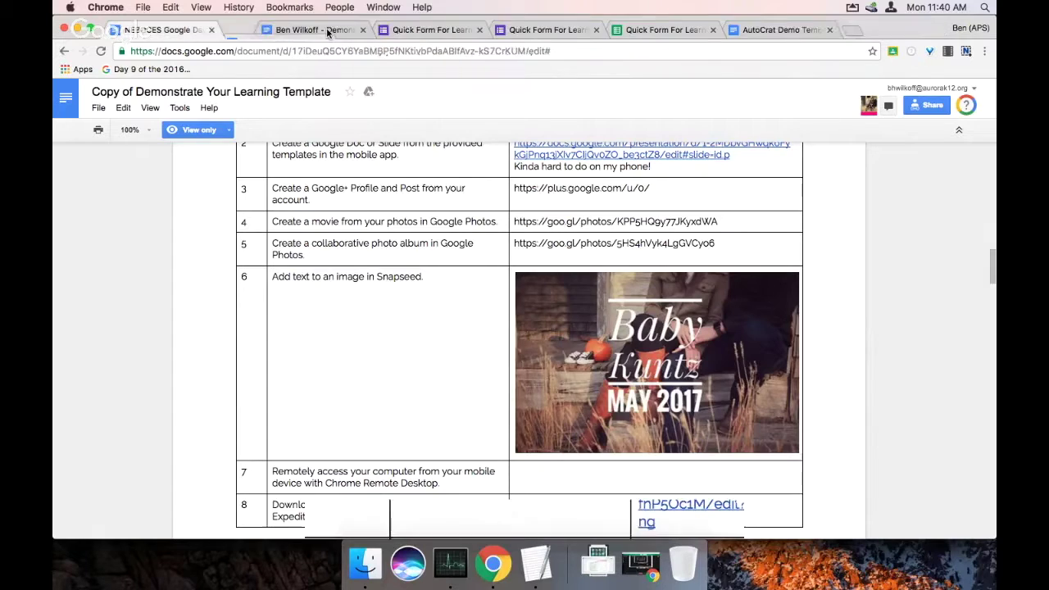
scroll(407, 304, "down", 2)
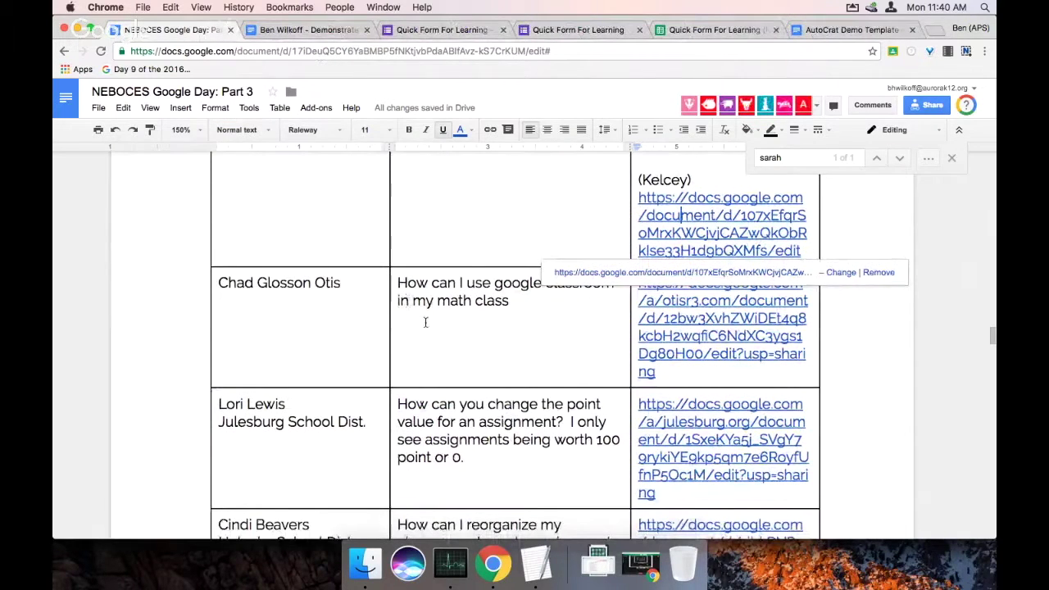
left_click(423, 316)
left_click(680, 324)
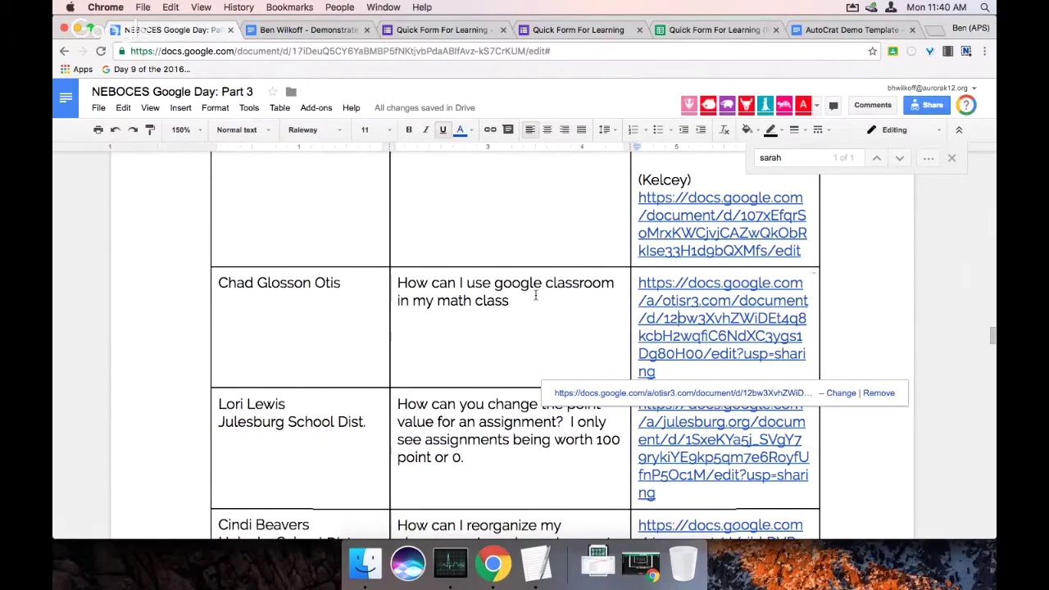
scroll(535, 295, "up", 1)
scroll(535, 295, "up", 10)
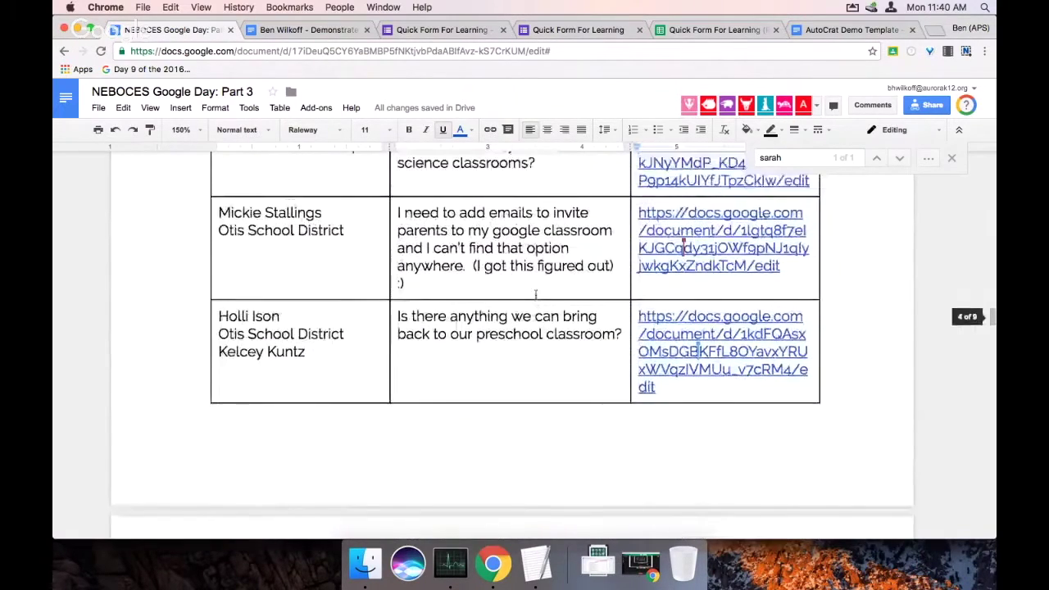
scroll(535, 295, "up", 4)
left_click(685, 270)
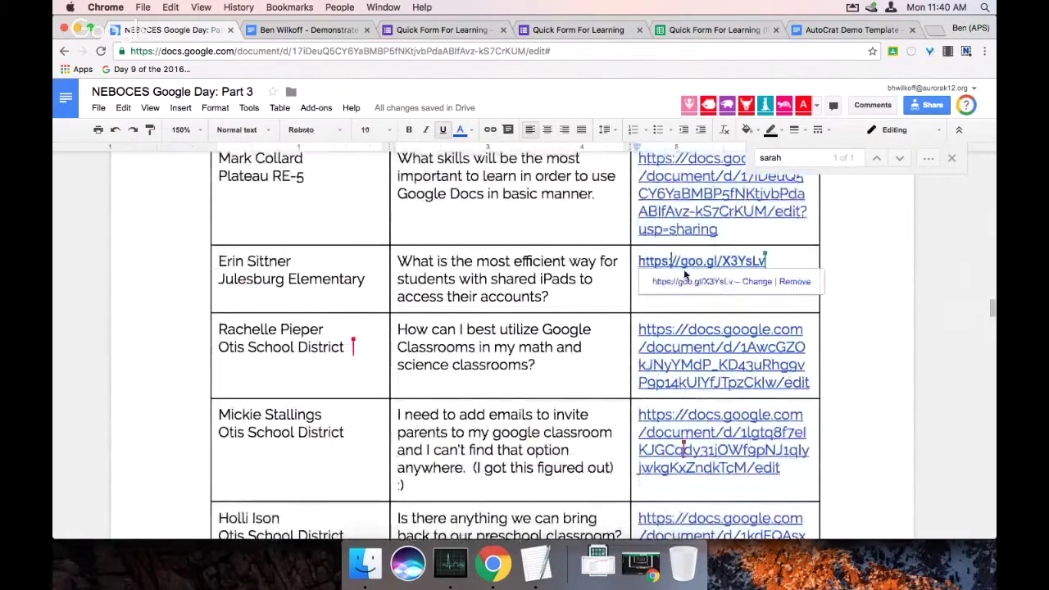
left_click(682, 283)
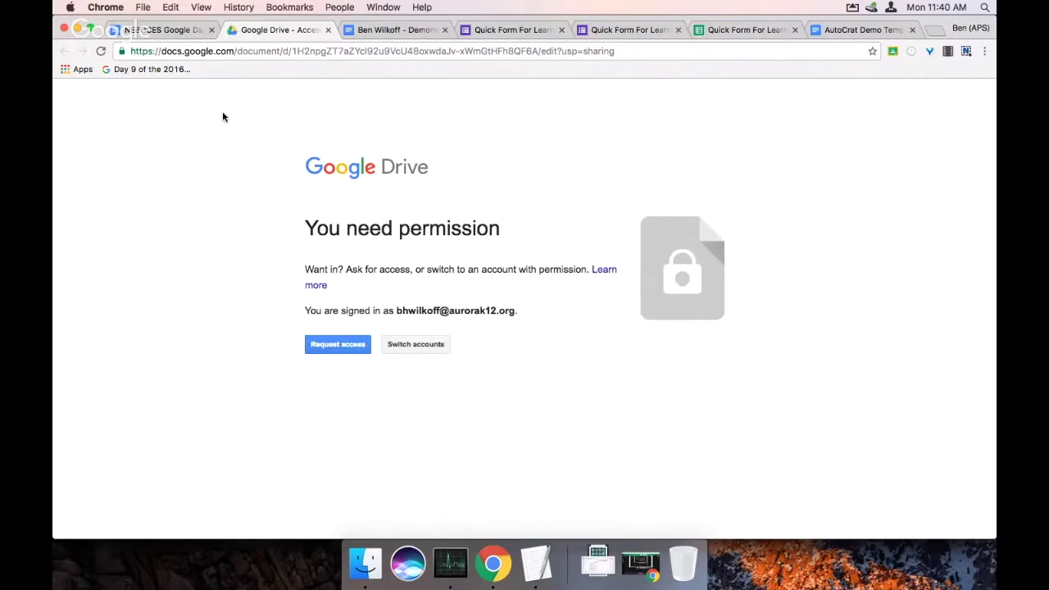
key("super+w")
Step: Copy the goo.gl link and load it in a new tab of the other signed-in window
left_click_drag(767, 260, 641, 256)
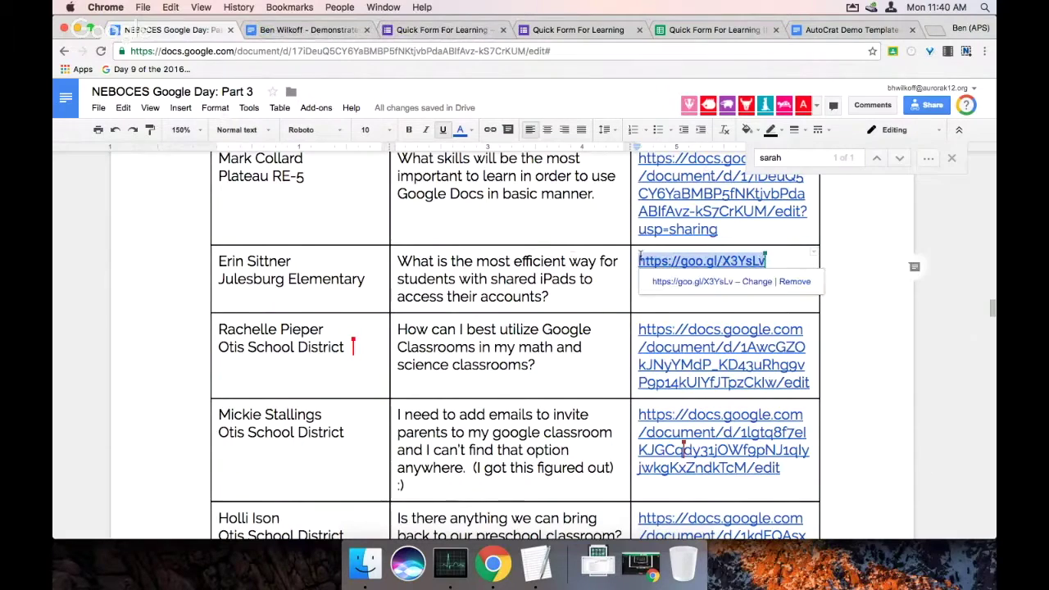
key("super+c")
key("super+grave")
key("super+t")
key("super+v")
key("Return")
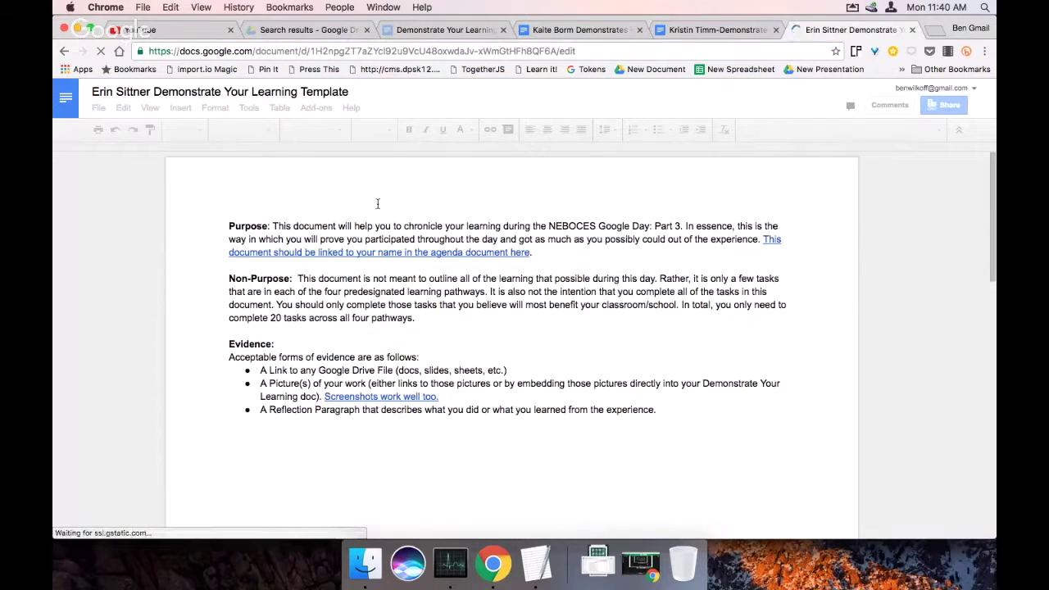
Step: Scroll through the Pathway 1 tasks and select the task 3 screenshot evidence
scroll(378, 203, "down", 1)
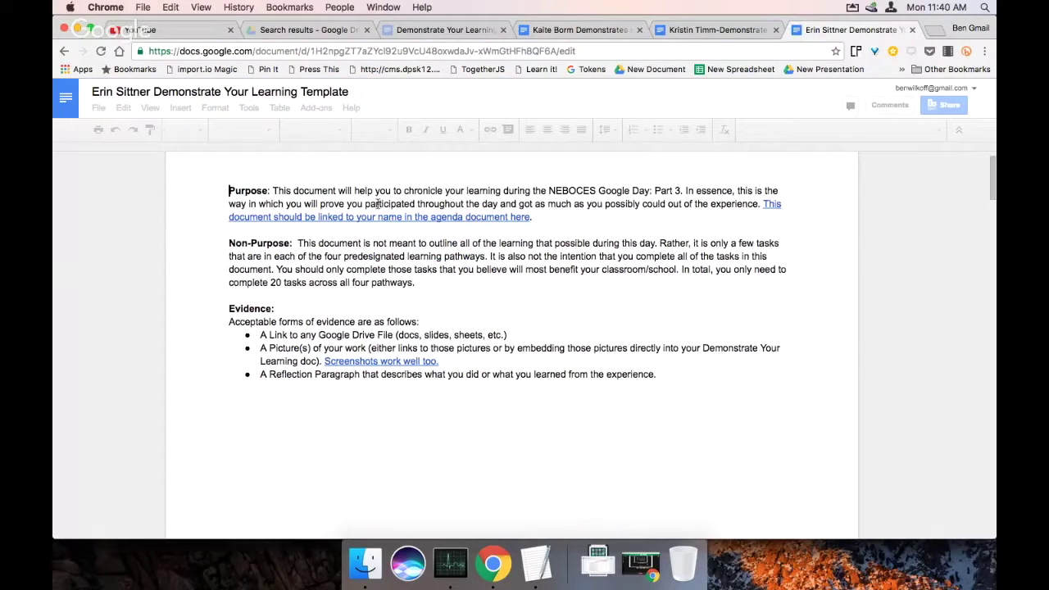
scroll(378, 203, "down", 10)
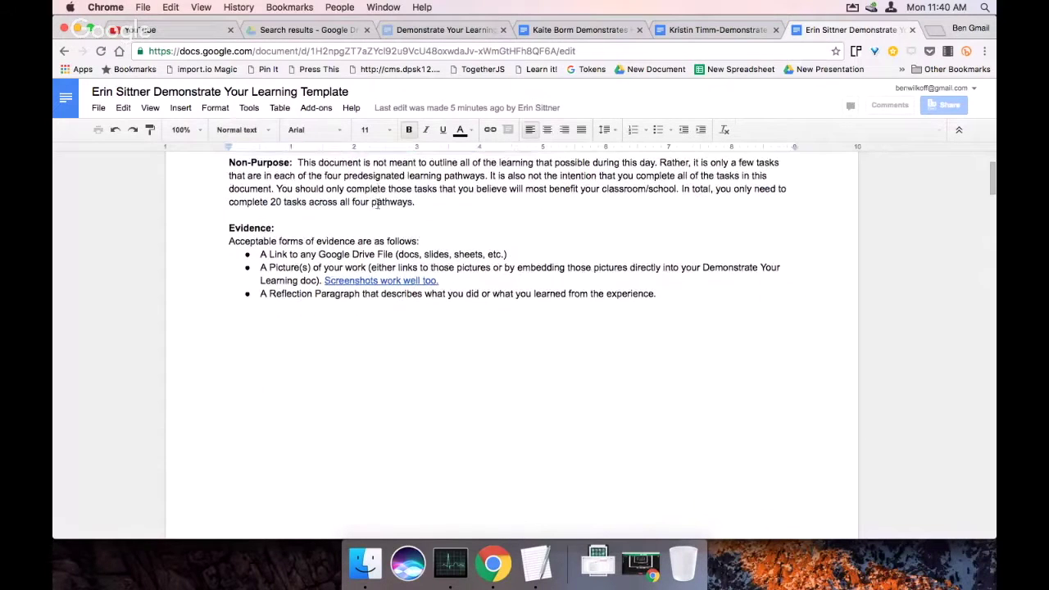
scroll(378, 204, "down", 5)
scroll(377, 203, "up", 5)
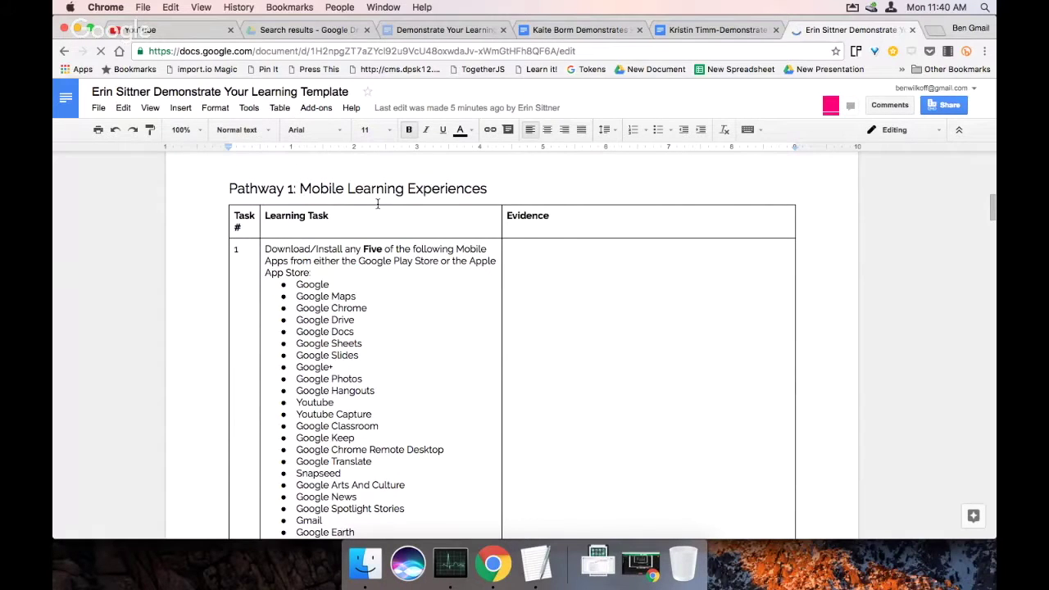
scroll(378, 204, "down", 2)
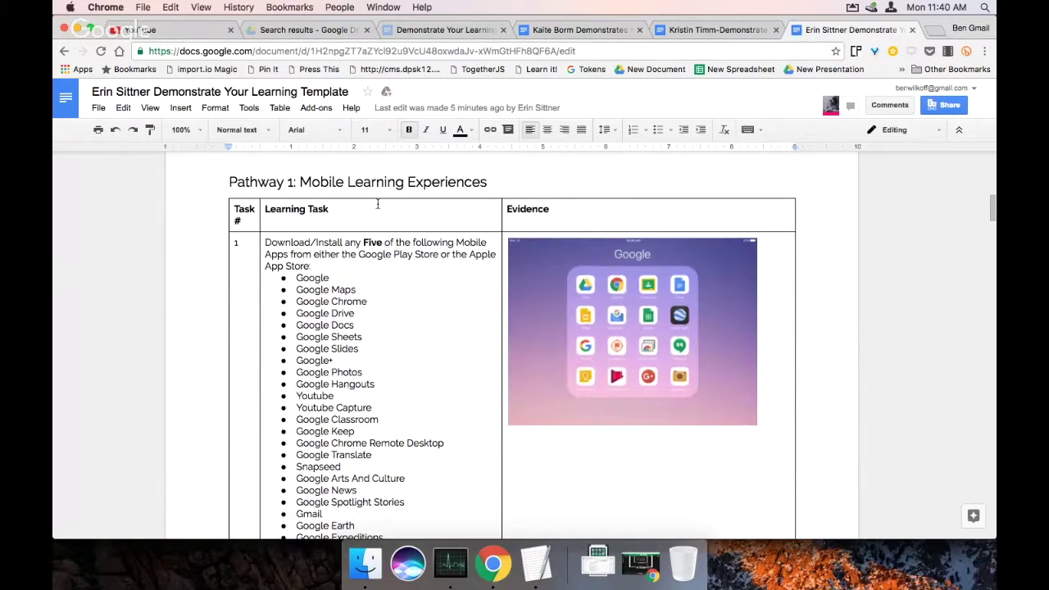
scroll(378, 204, "down", 5)
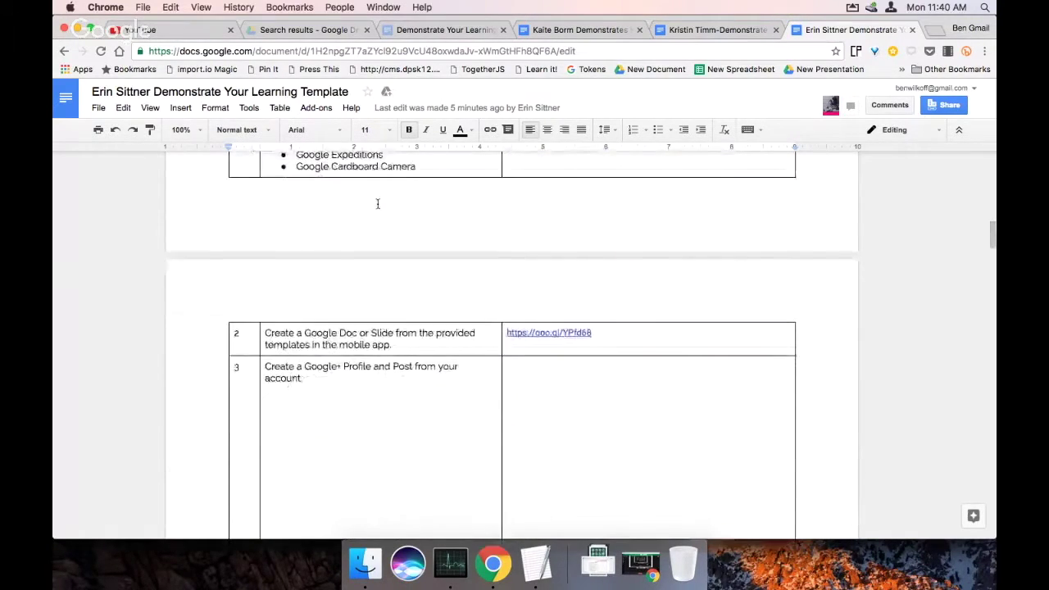
scroll(378, 204, "down", 3)
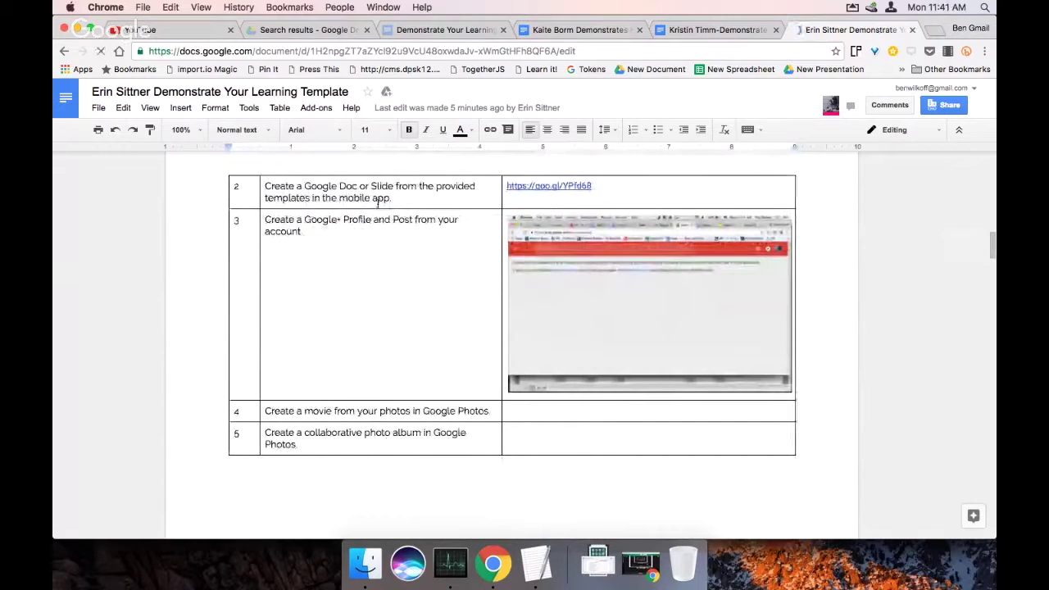
scroll(378, 204, "down", 1)
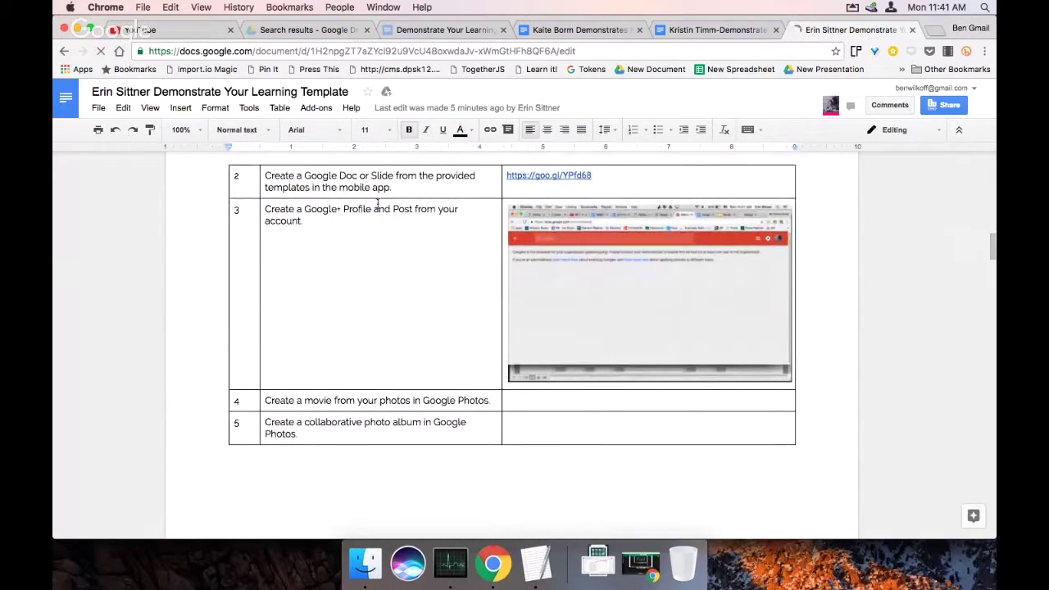
left_click(578, 286)
Step: Review on into Pathway 2's form-link evidence, then close the participant's doc tab
scroll(422, 288, "up", 1)
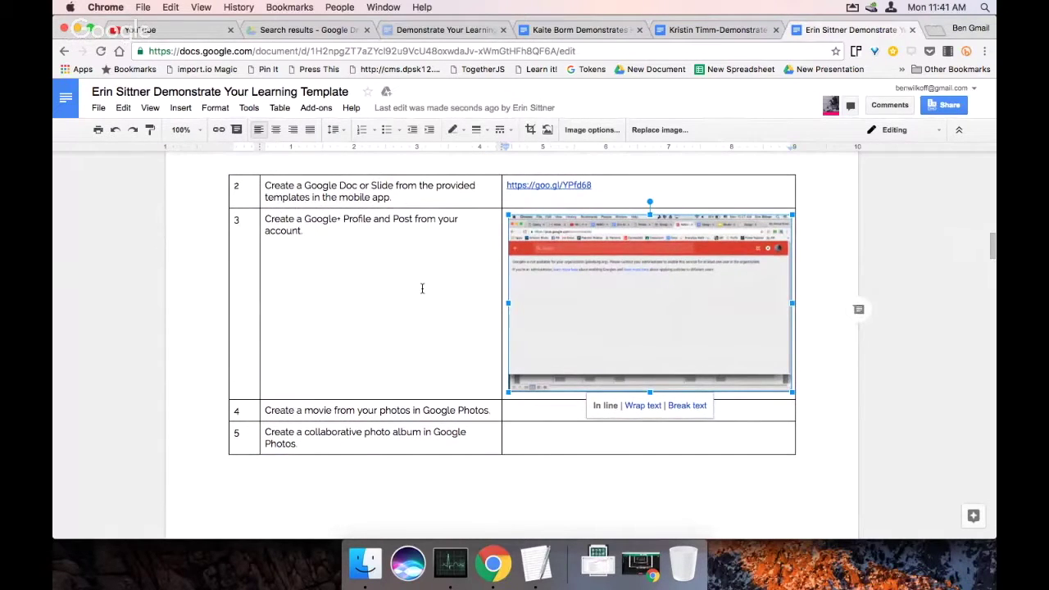
scroll(422, 289, "down", 4)
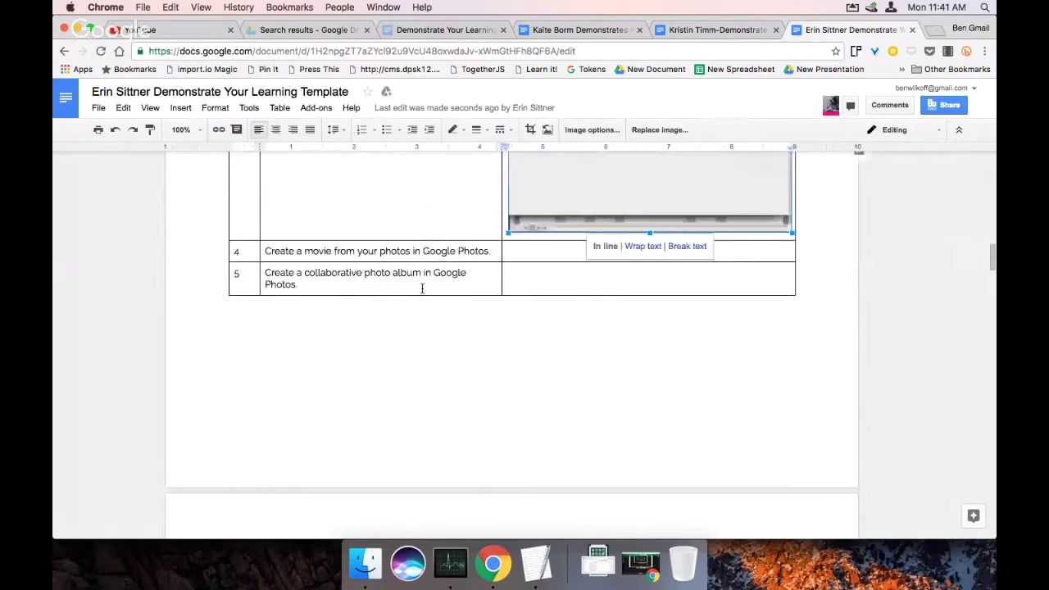
scroll(422, 288, "down", 10)
scroll(422, 289, "up", 3)
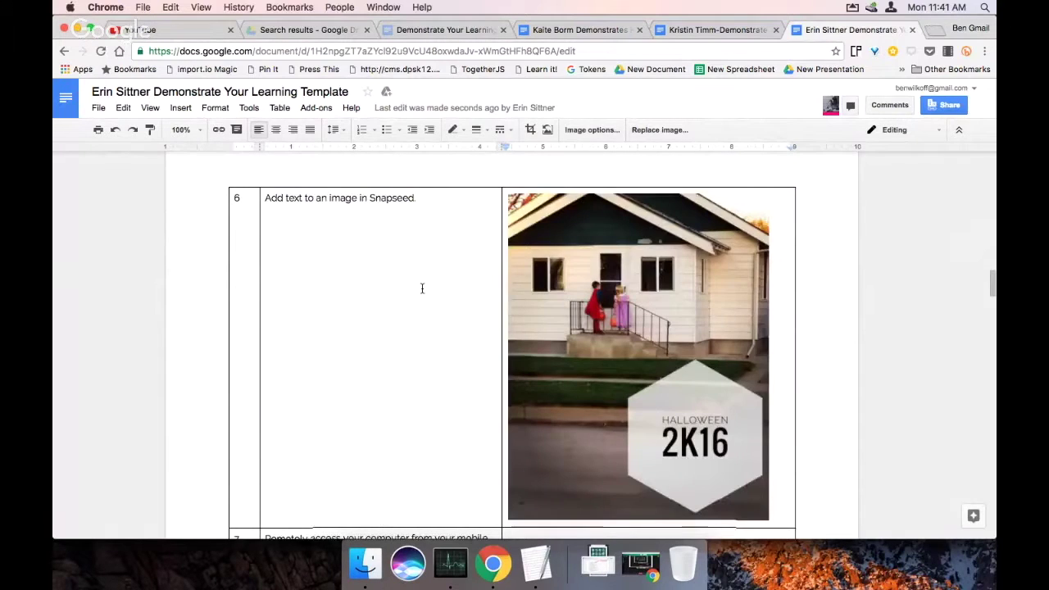
scroll(422, 289, "down", 1)
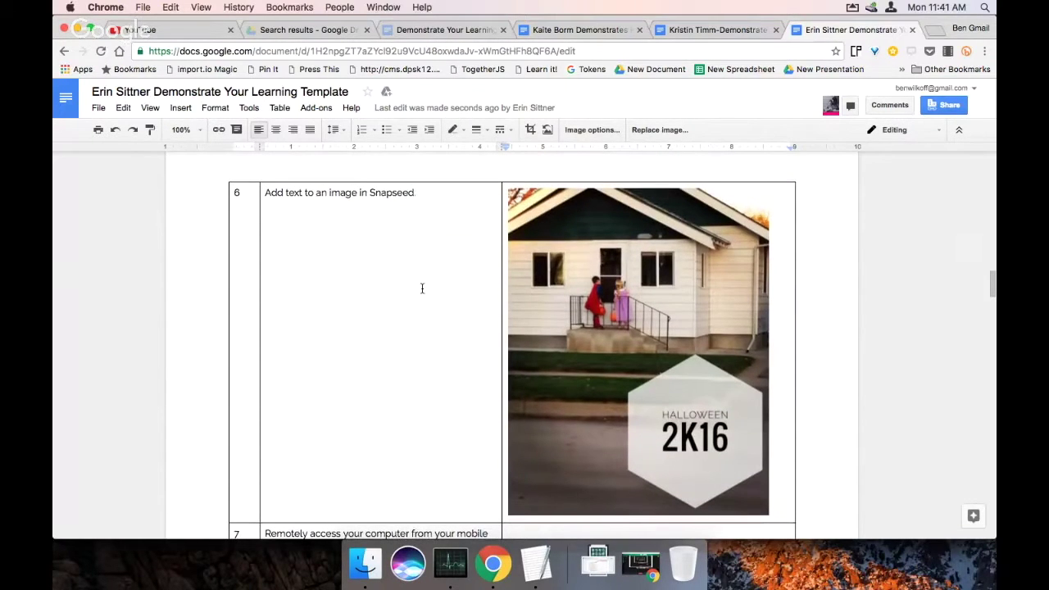
scroll(422, 289, "down", 10)
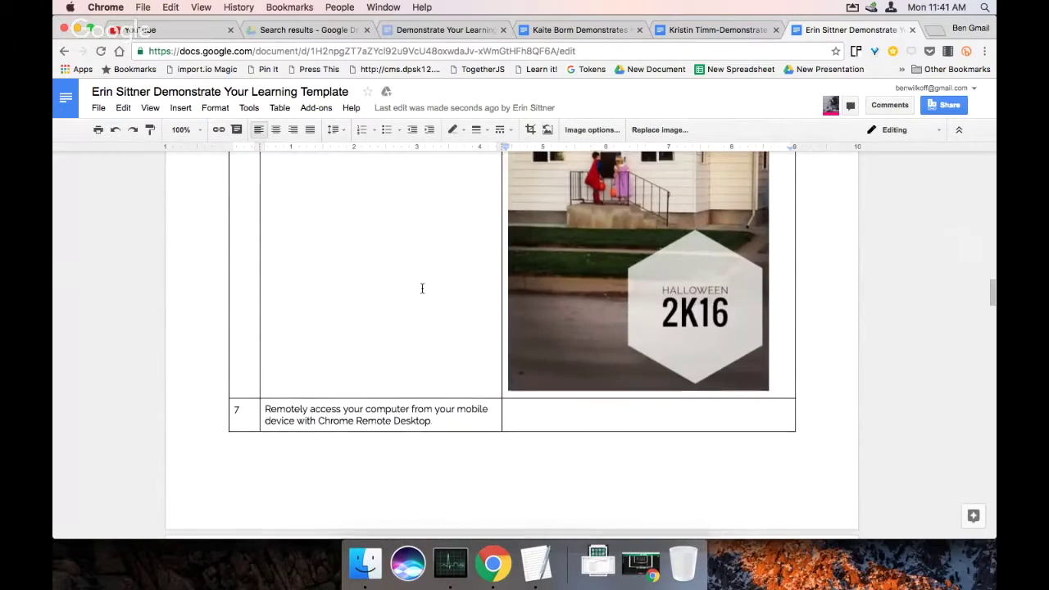
scroll(422, 289, "down", 10)
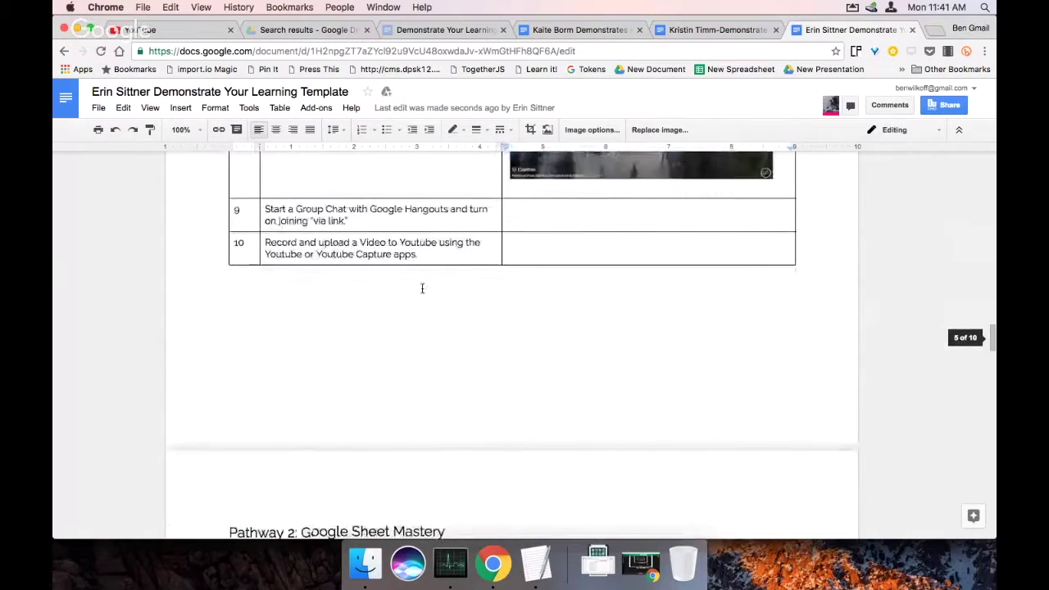
scroll(422, 288, "down", 1)
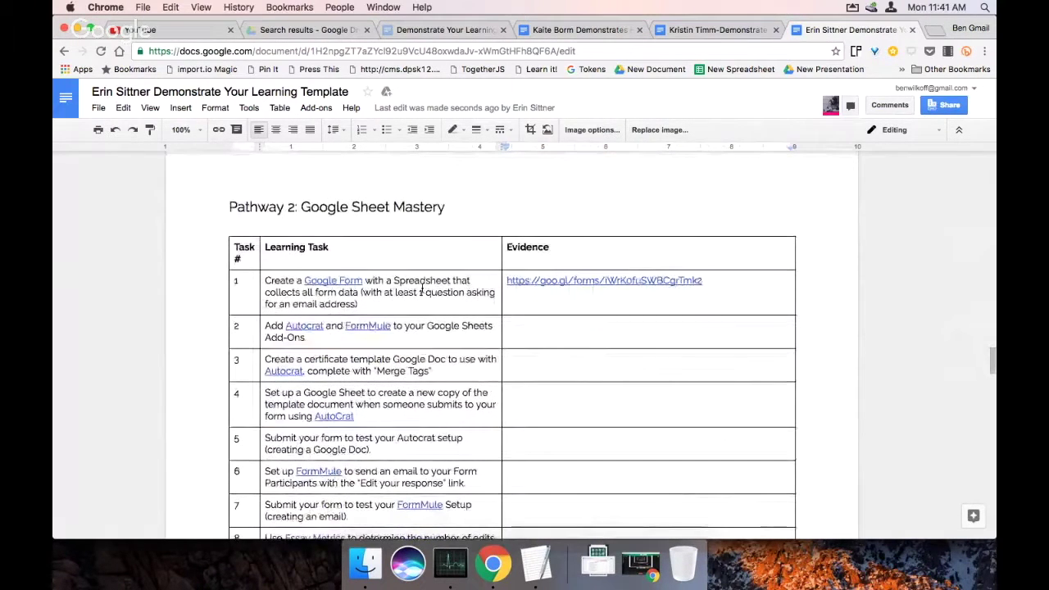
scroll(518, 363, "down", 15)
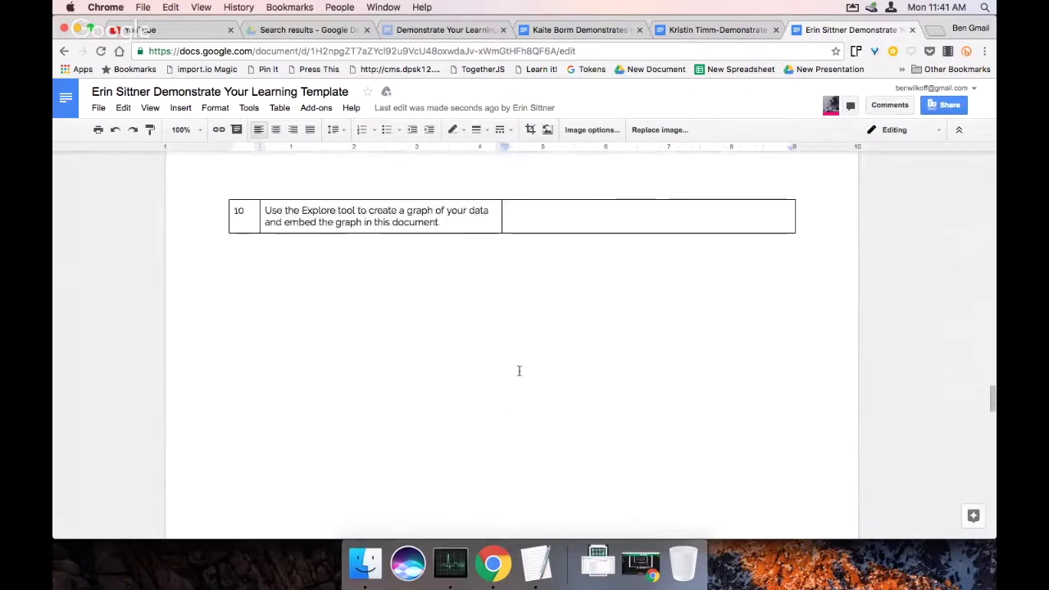
scroll(519, 367, "down", 10)
scroll(520, 368, "up", 1)
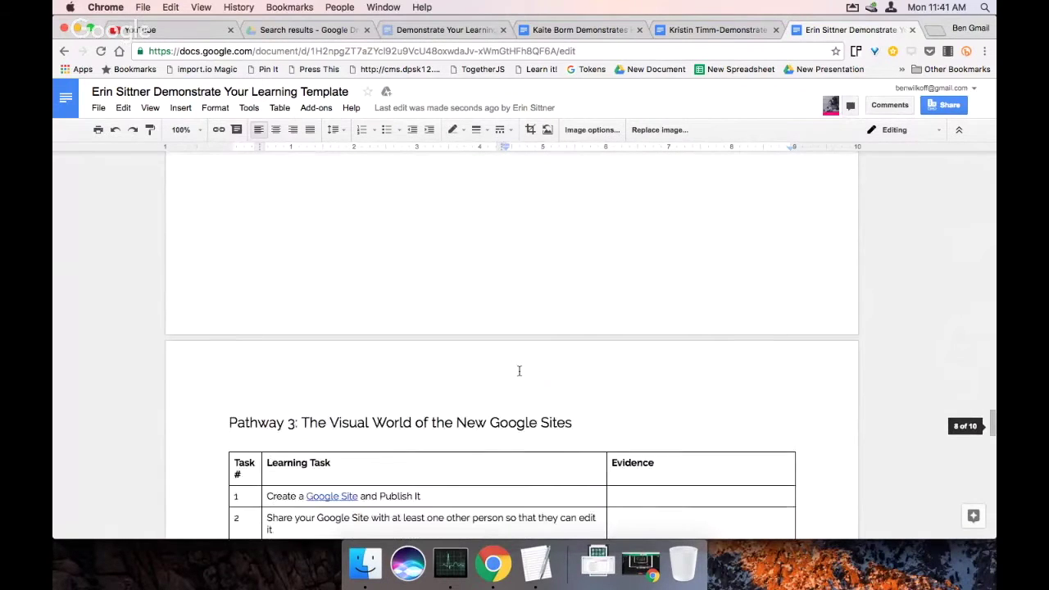
left_click(912, 30)
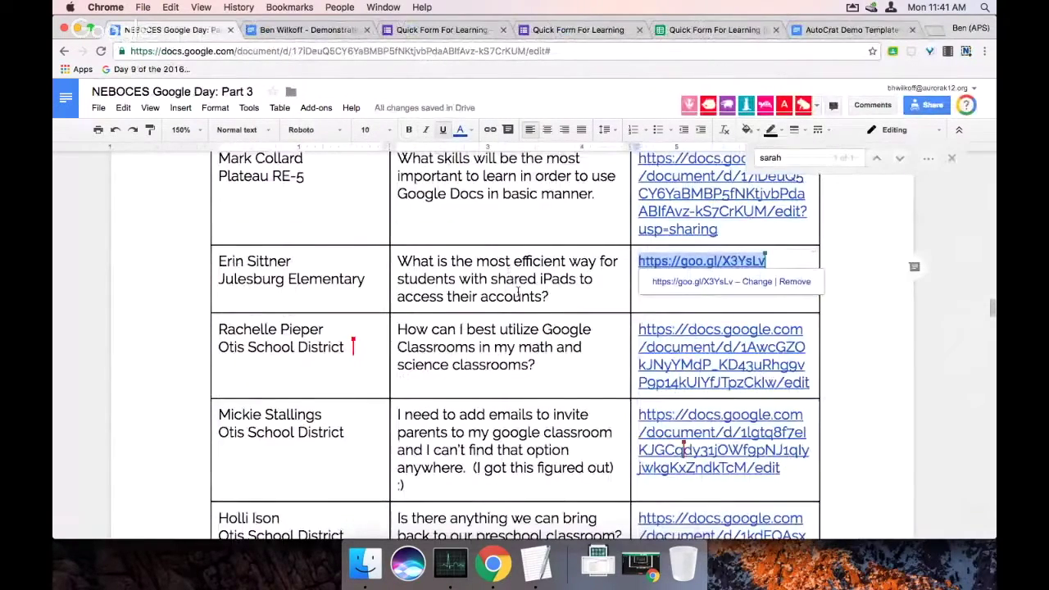
Step: Copy the next participant's Julesburg doc link and load it in a new tab of the other window
scroll(518, 291, "down", 3)
scroll(517, 291, "down", 10)
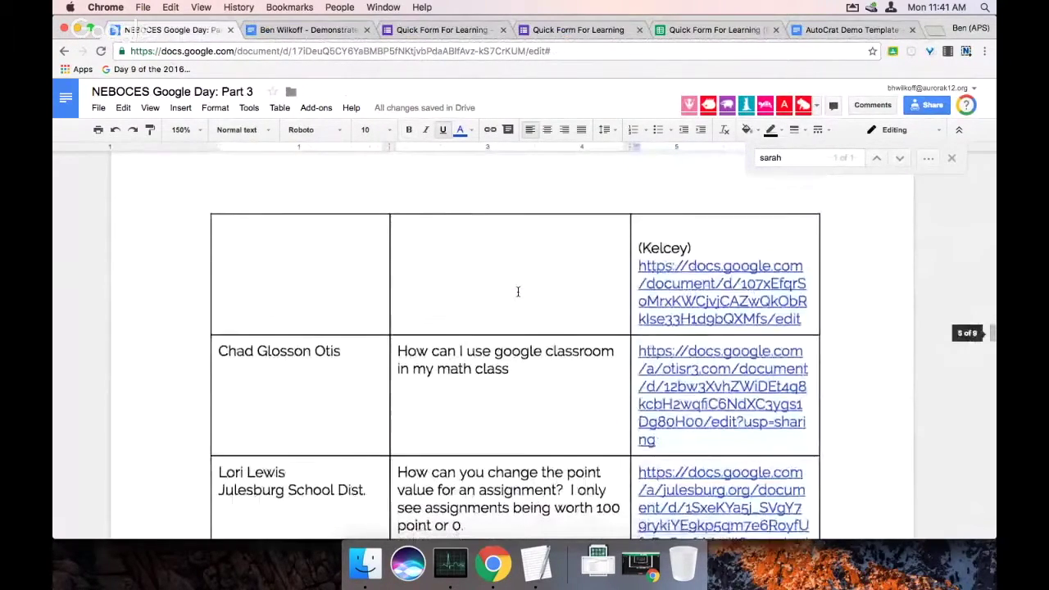
scroll(518, 291, "down", 4)
left_click(709, 261)
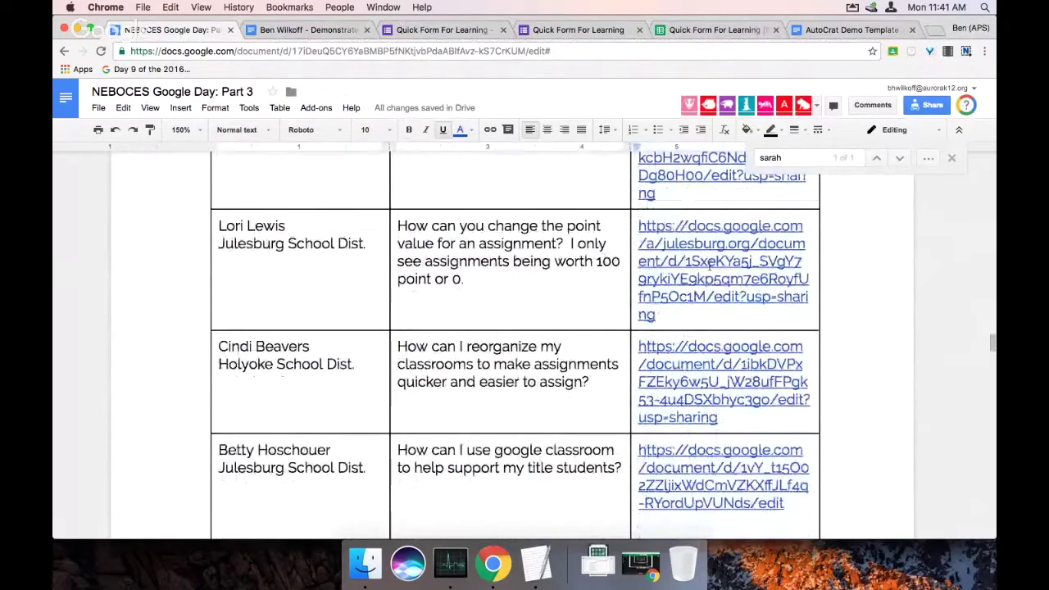
mouse_move(639, 244)
left_mouse_down()
mouse_move(647, 316)
mouse_move(638, 231)
left_mouse_up()
left_click_drag(672, 307, 638, 227)
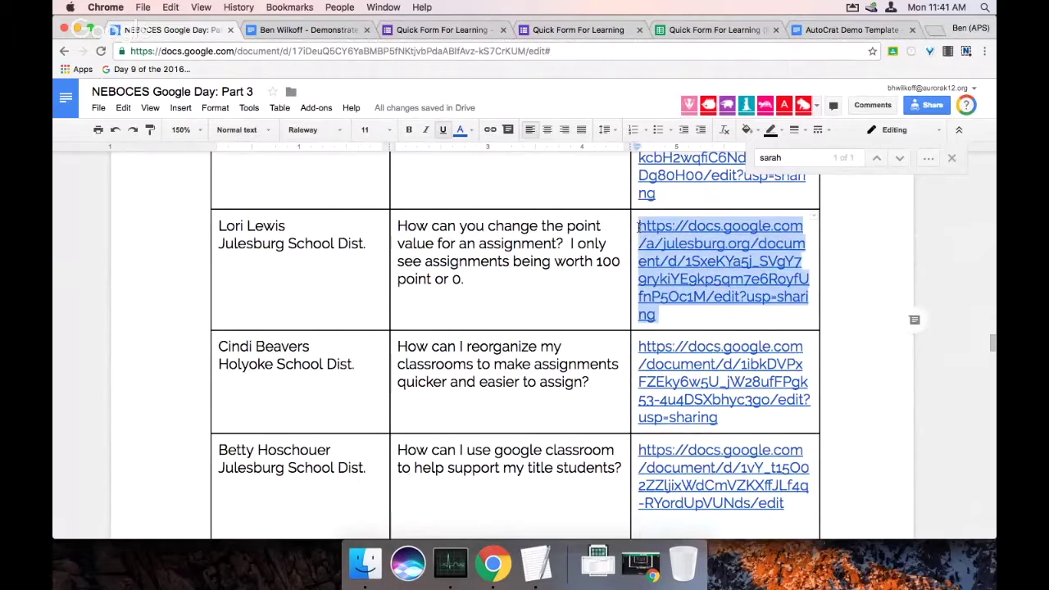
key("super+grave")
key("super+t")
key("super+v")
key("Return")
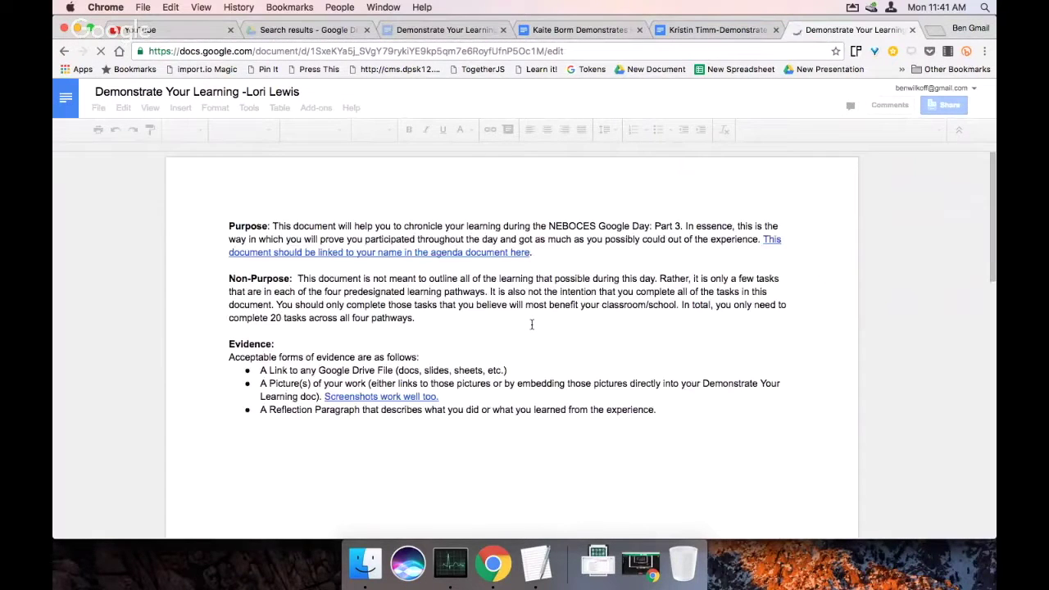
scroll(532, 324, "down", 10)
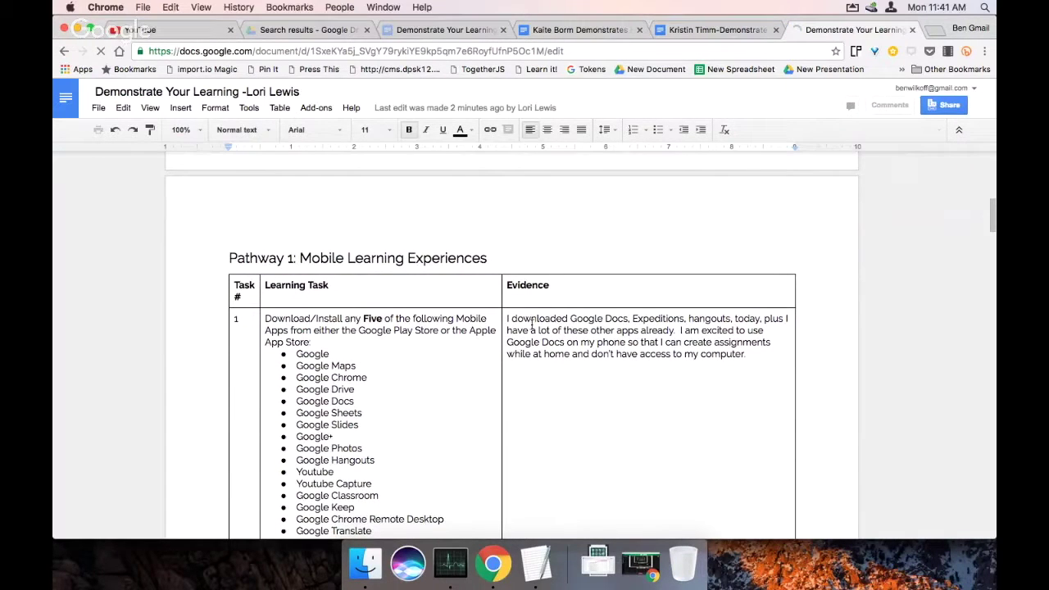
scroll(531, 325, "down", 2)
scroll(532, 325, "down", 2)
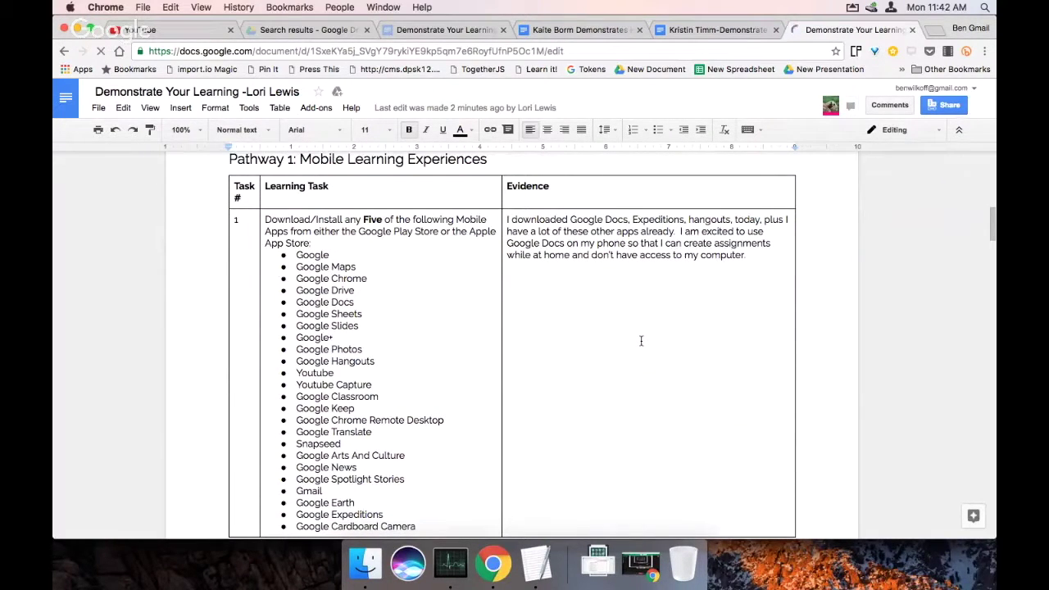
scroll(641, 340, "down", 1)
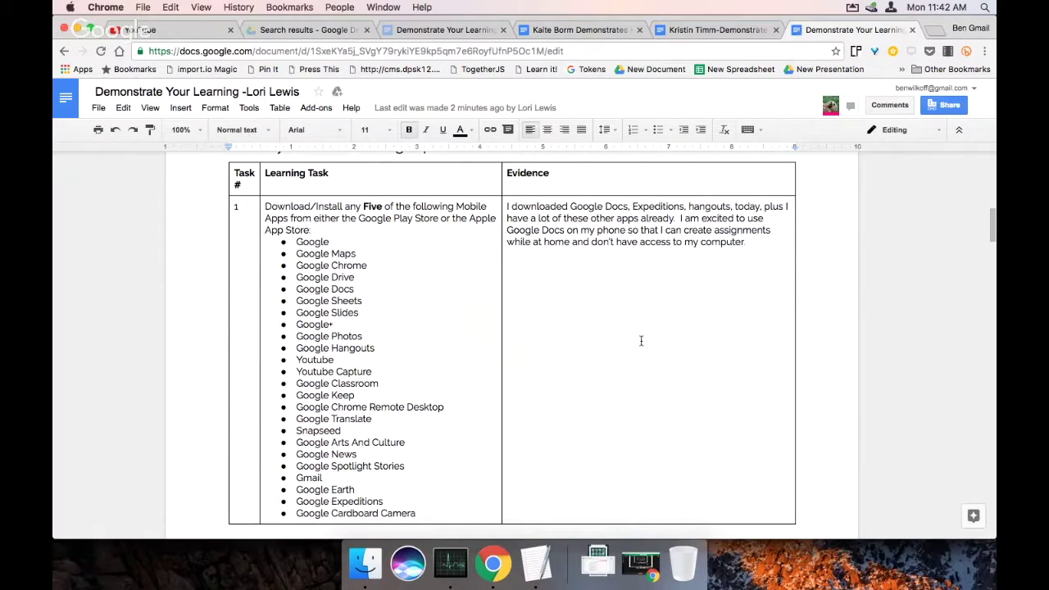
scroll(641, 340, "down", 2)
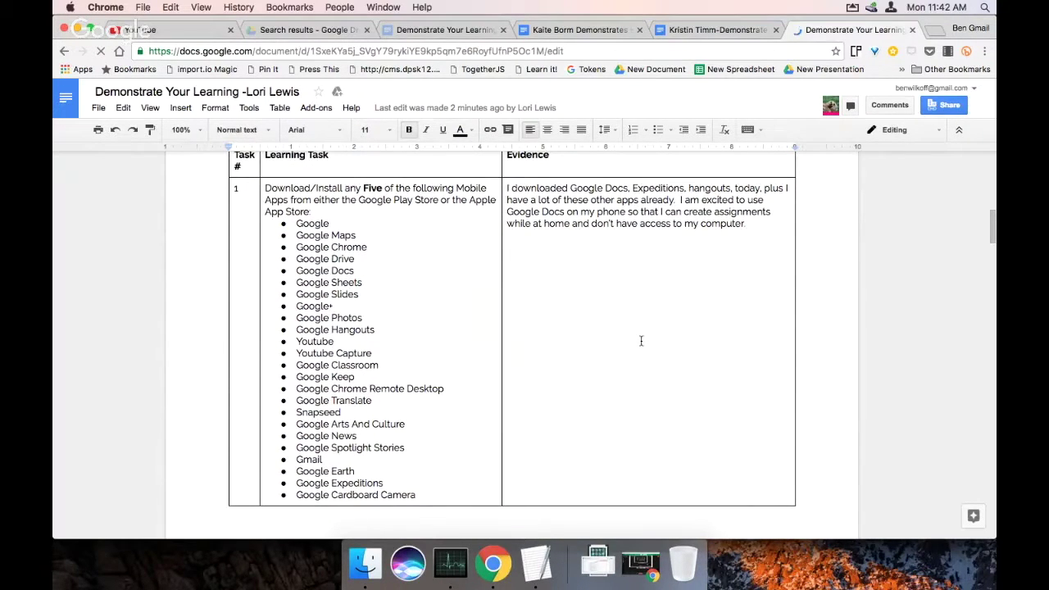
scroll(641, 340, "down", 10)
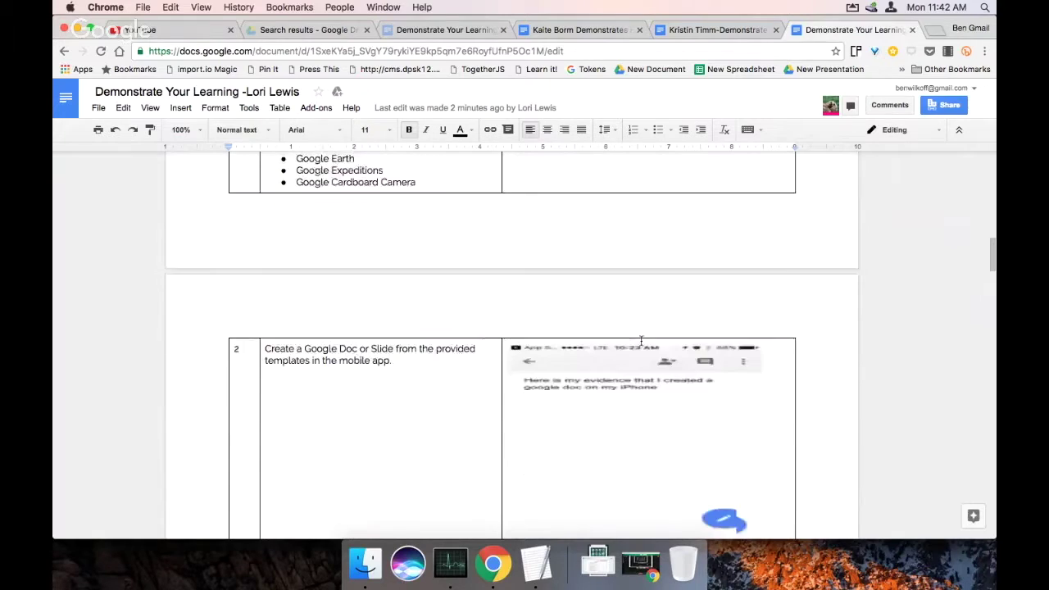
scroll(641, 340, "down", 5)
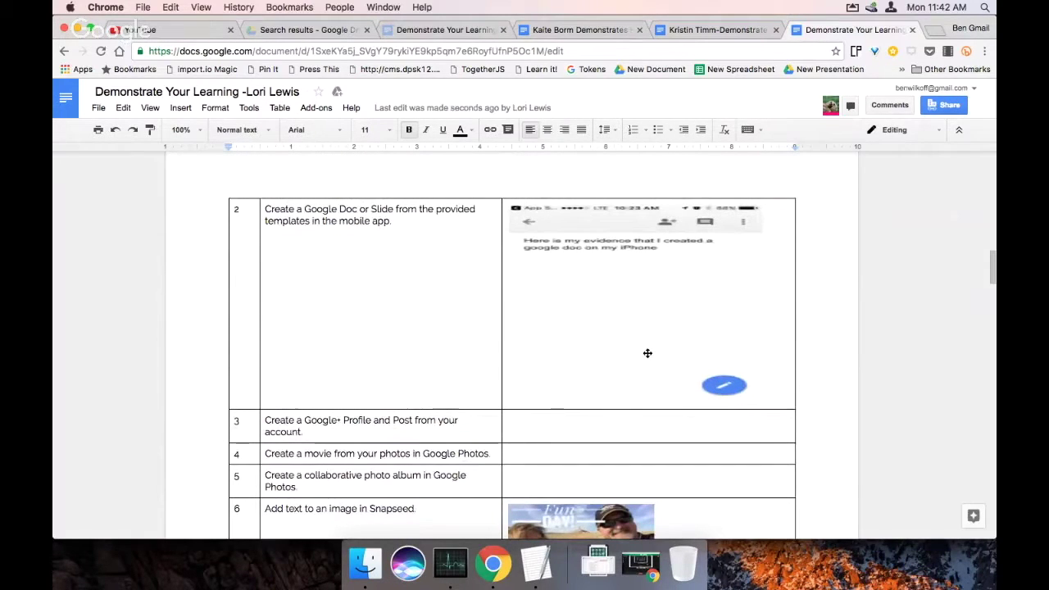
left_click(601, 313)
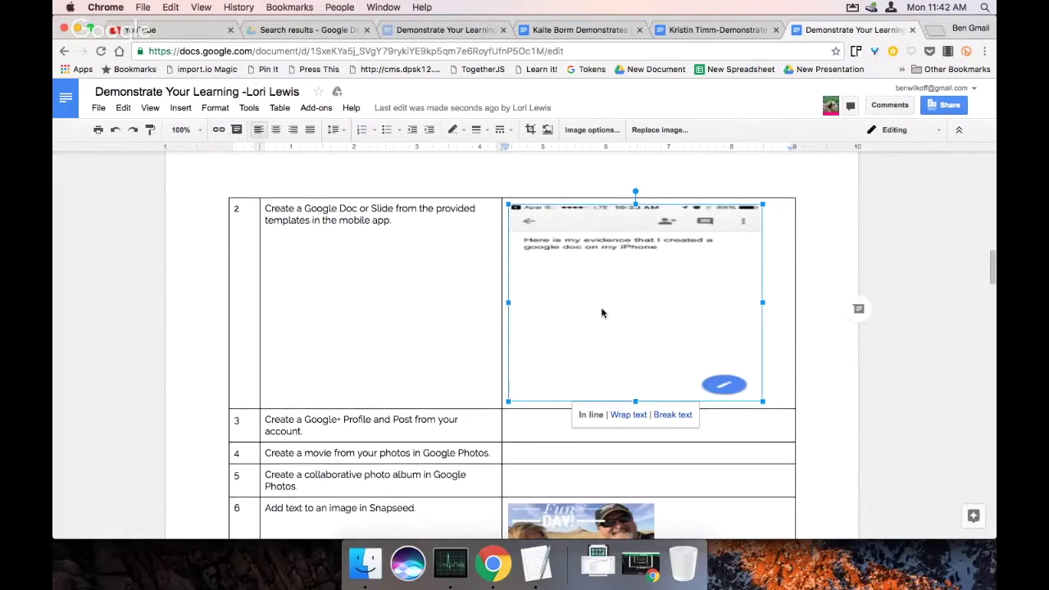
scroll(601, 313, "down", 15)
scroll(601, 313, "down", 6)
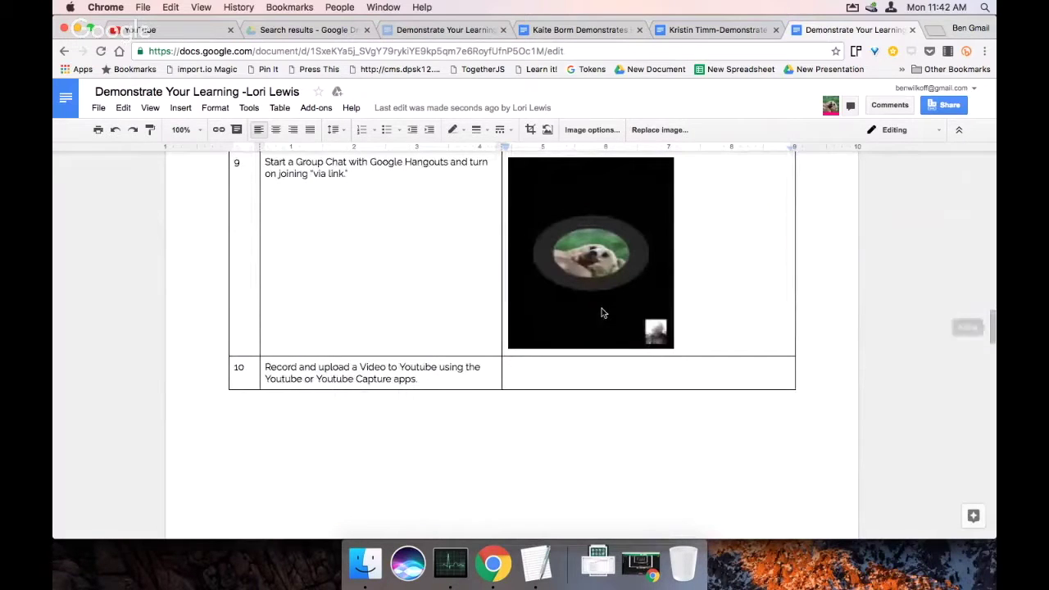
scroll(602, 313, "up", 1)
scroll(601, 312, "down", 20)
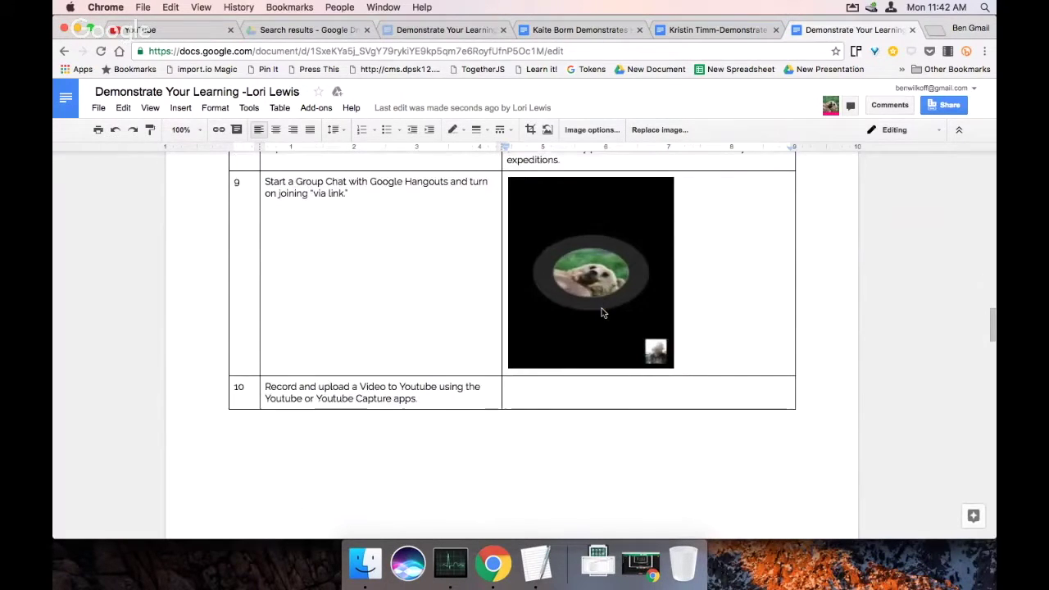
scroll(601, 312, "down", 12)
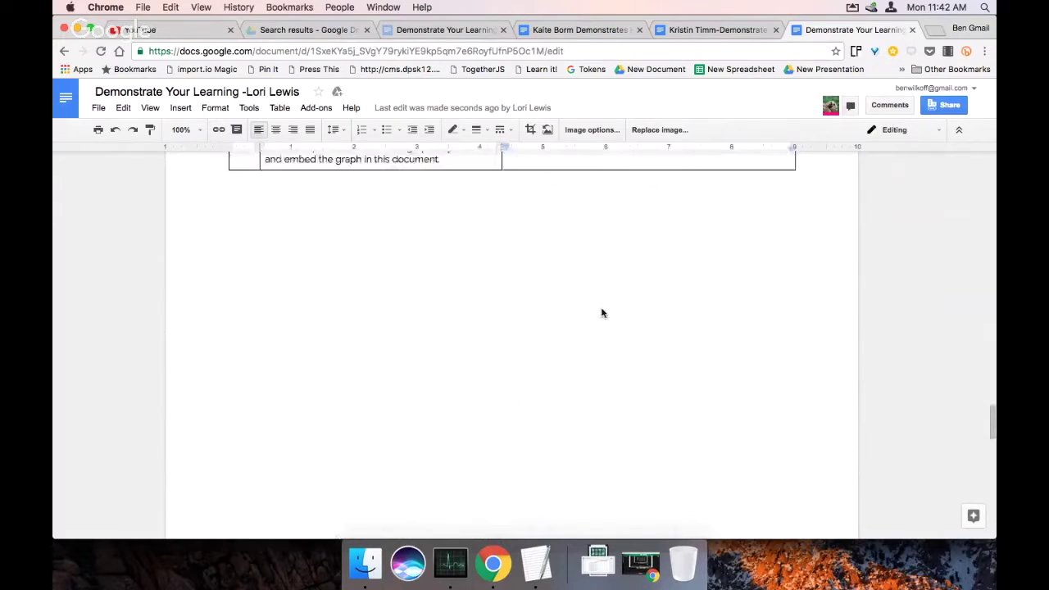
scroll(602, 312, "up", 20)
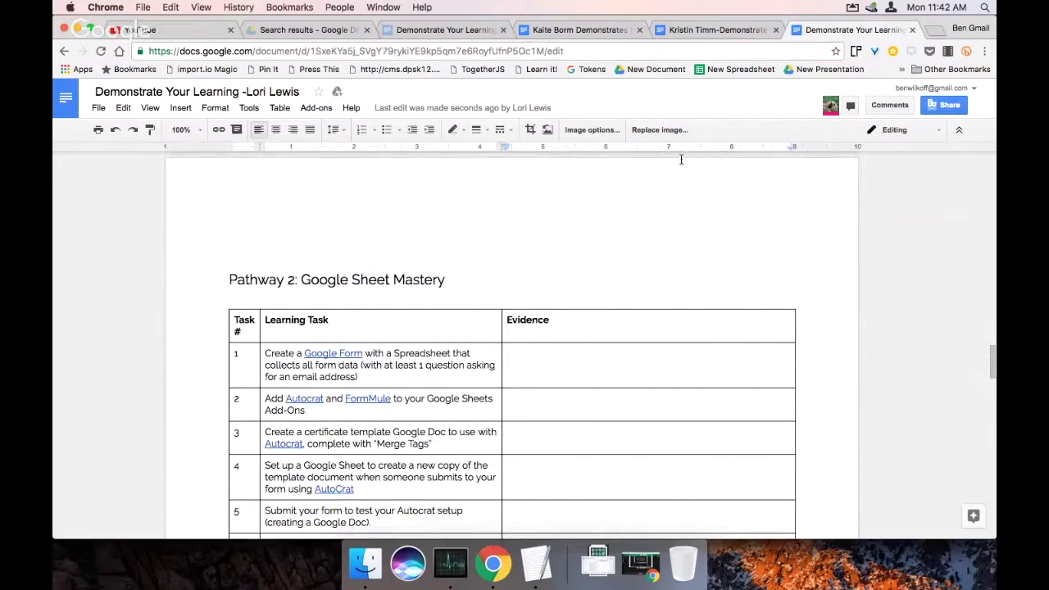
Step: Back in the agenda, open the next participant's linked doc from its link preview
key("super+grave")
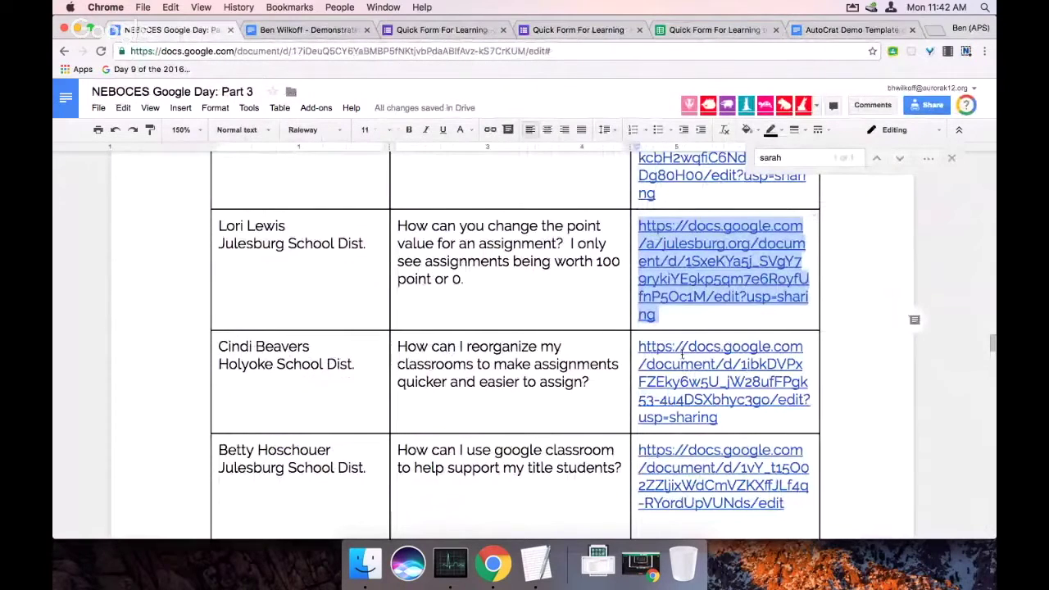
scroll(454, 375, "down", 2)
left_click(677, 373)
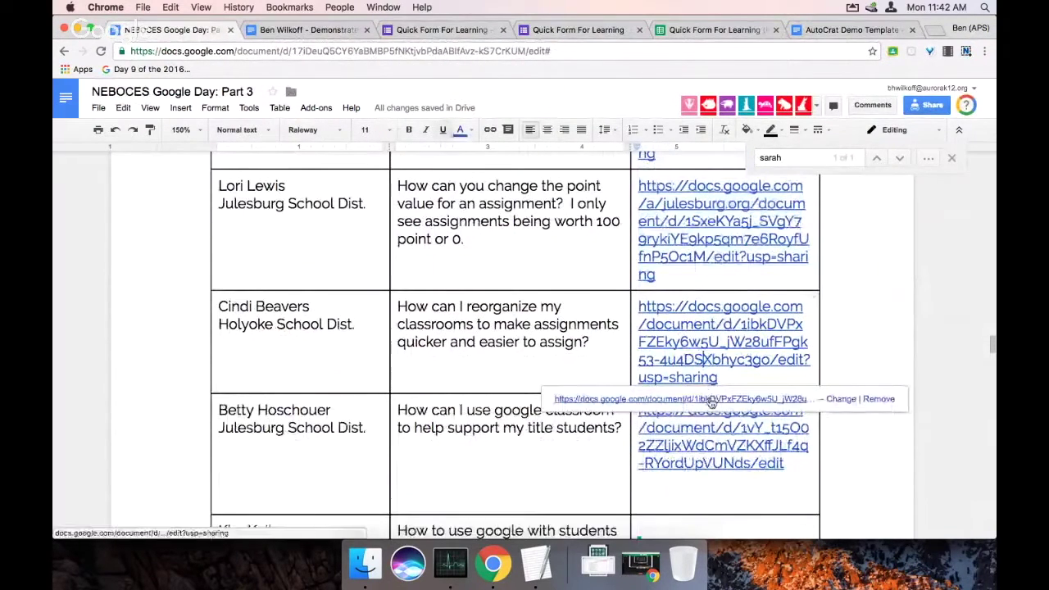
left_click(606, 398)
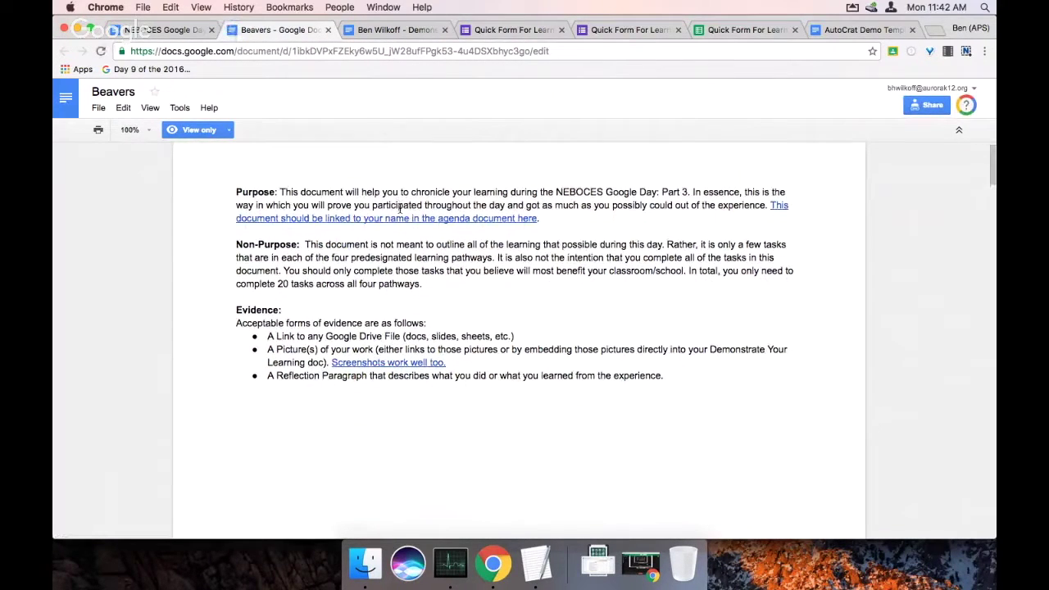
Step: Scroll through the 'Beavers' learning doc down to the empty task 10 evidence, then close it
scroll(400, 208, "down", 10)
scroll(400, 209, "up", 2)
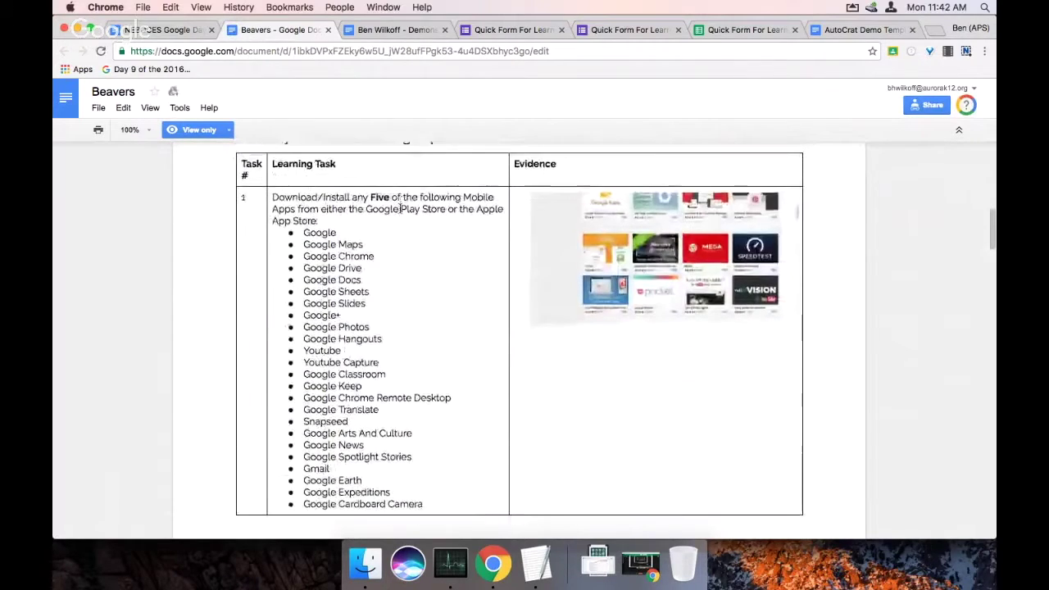
scroll(400, 208, "down", 8)
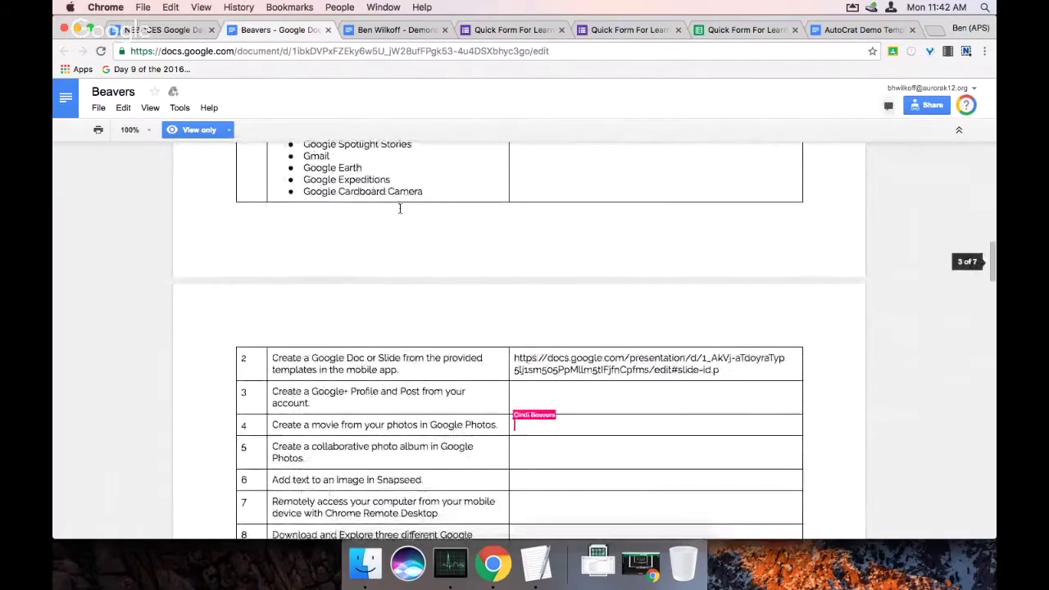
scroll(399, 208, "down", 7)
scroll(399, 208, "up", 3)
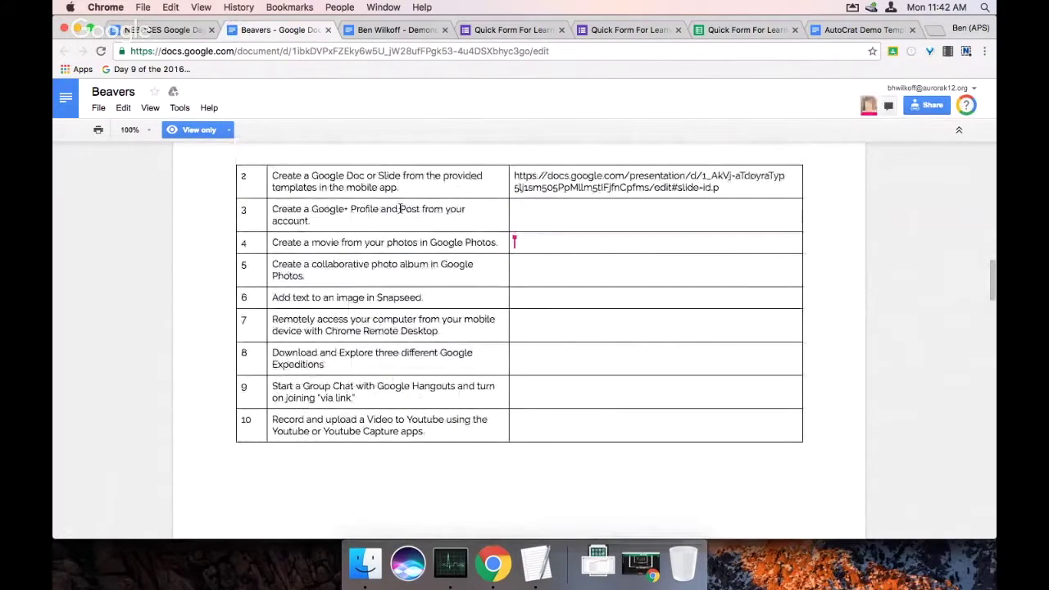
scroll(400, 208, "down", 15)
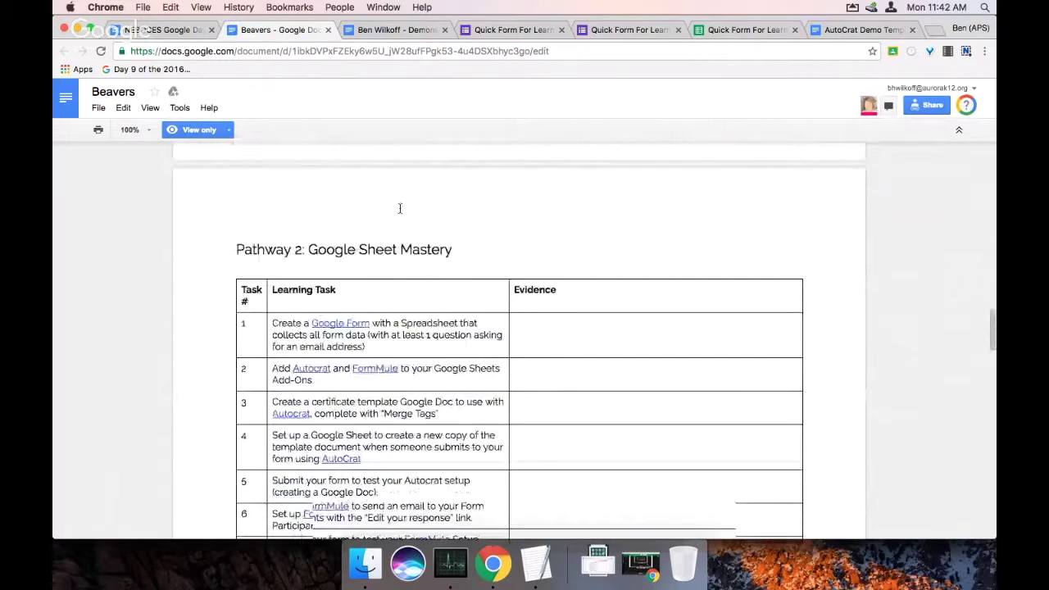
left_click(328, 29)
left_click(517, 401)
scroll(517, 402, "down", 3)
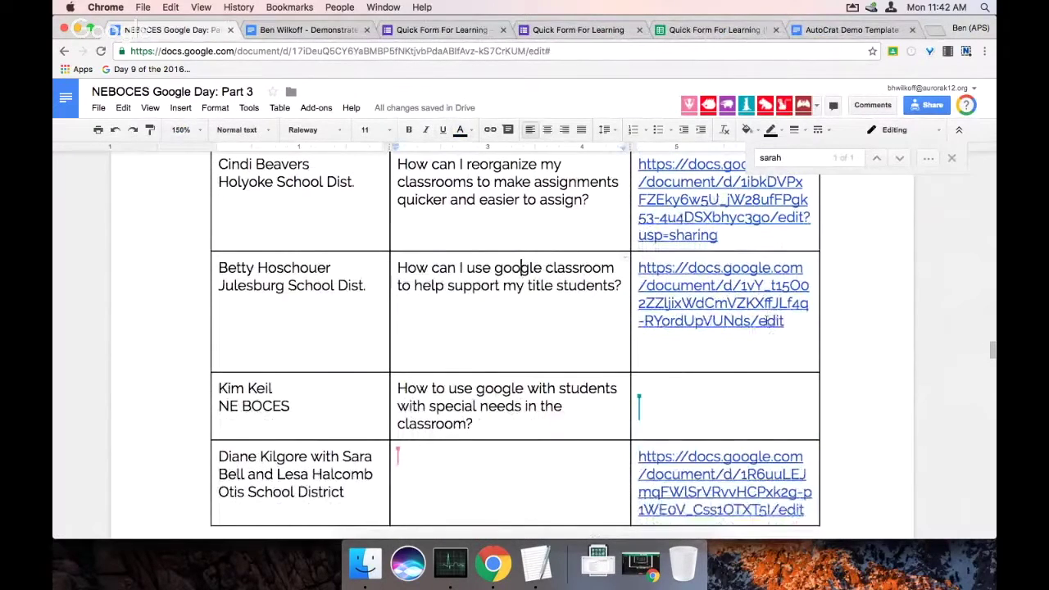
left_click_drag(788, 321, 636, 266)
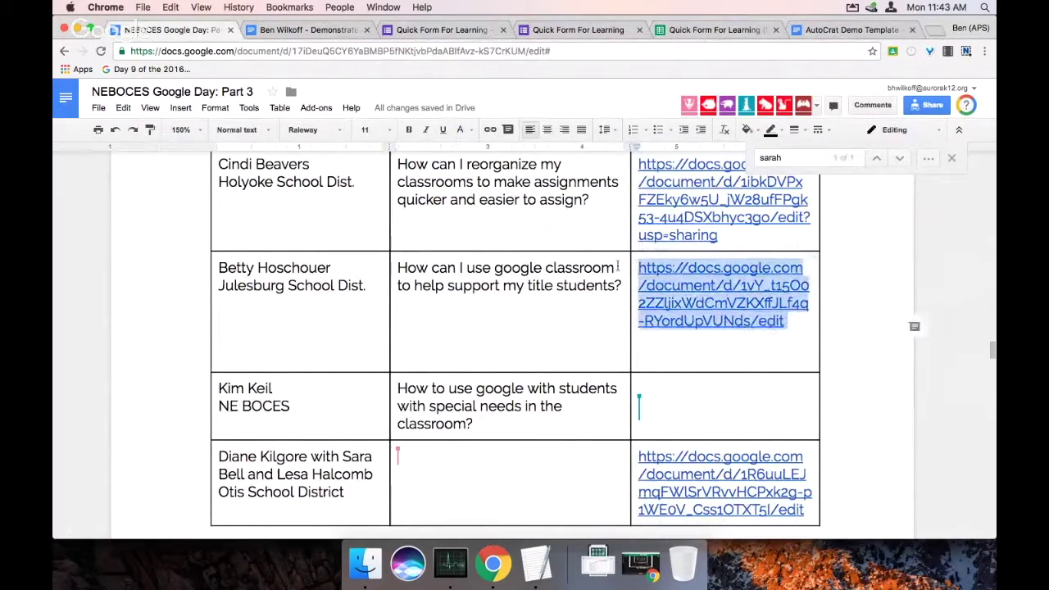
key("super+c")
key("super+grave")
key("super+t")
key("super+v")
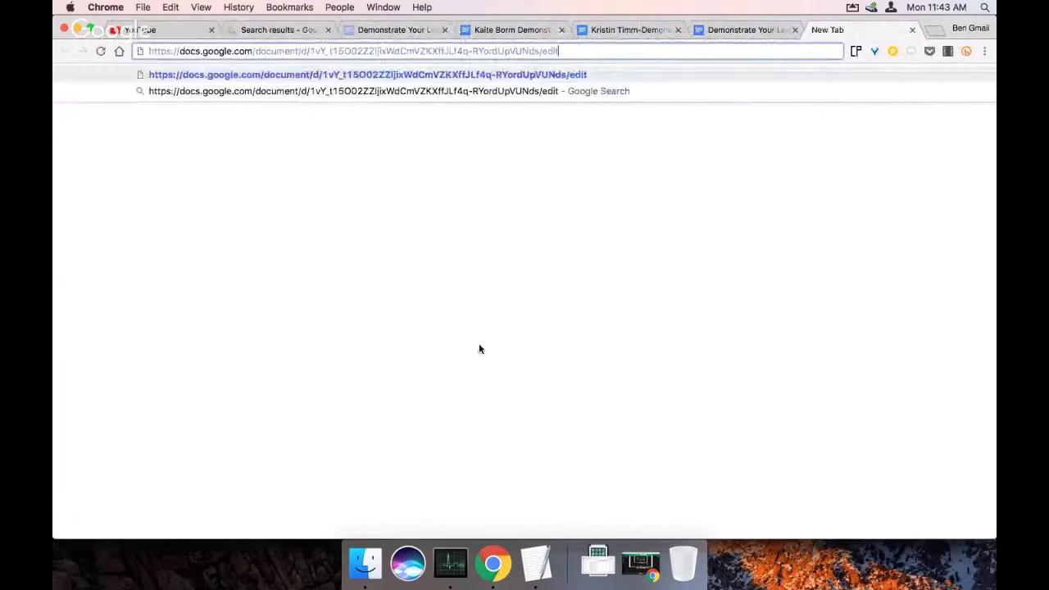
key("Return")
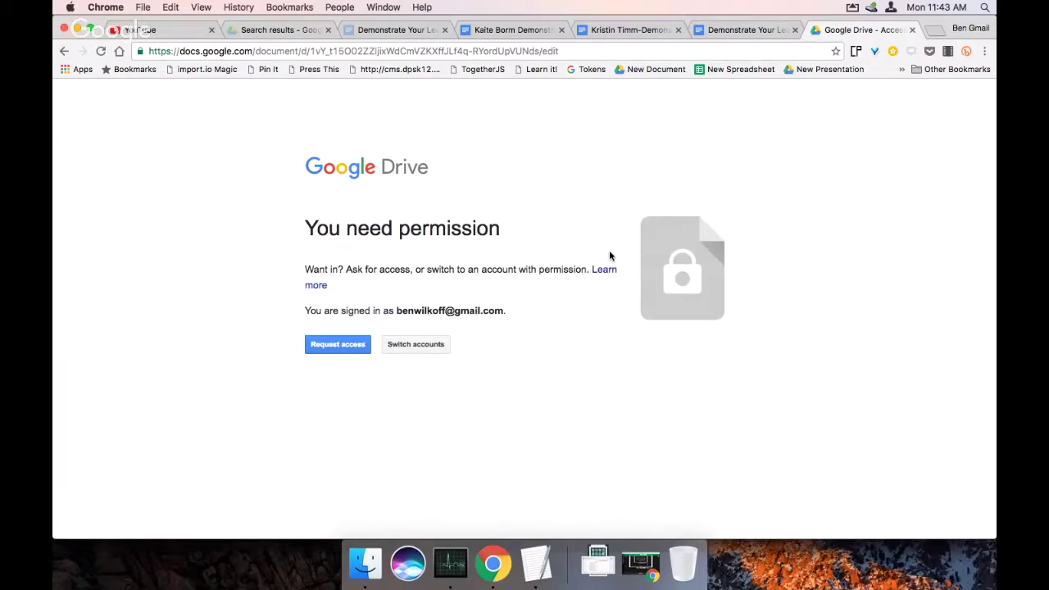
key("super+w")
key("super+grave")
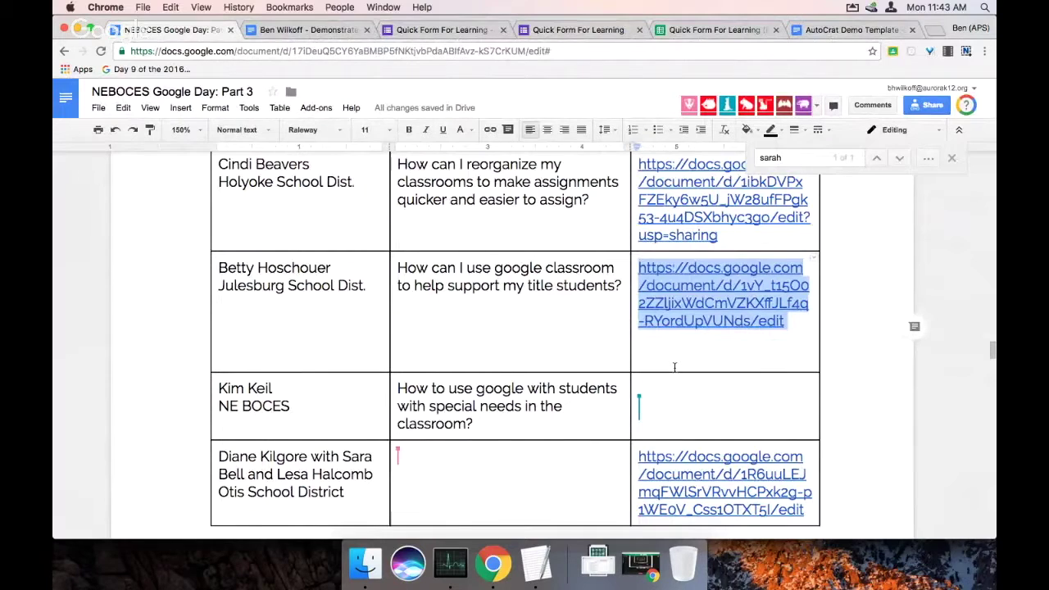
scroll(640, 391, "down", 5)
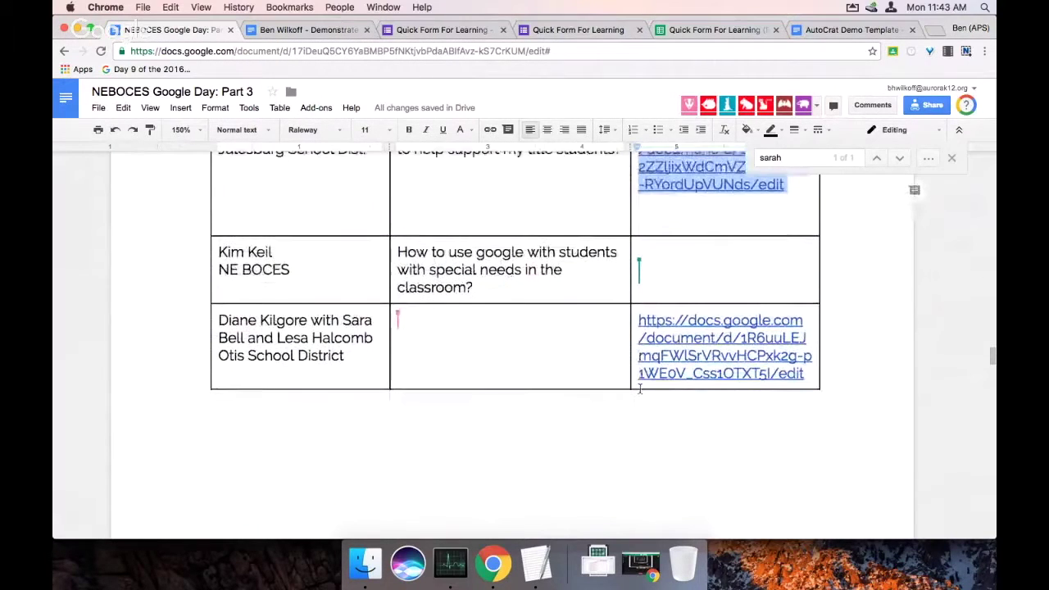
scroll(640, 388, "down", 3)
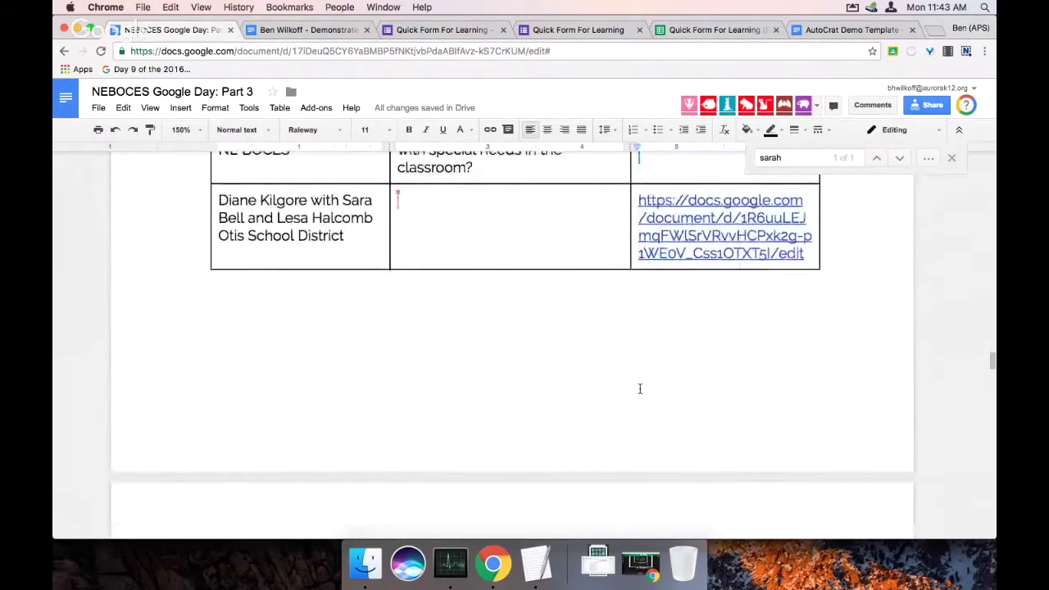
scroll(640, 388, "up", 1)
left_click(702, 272)
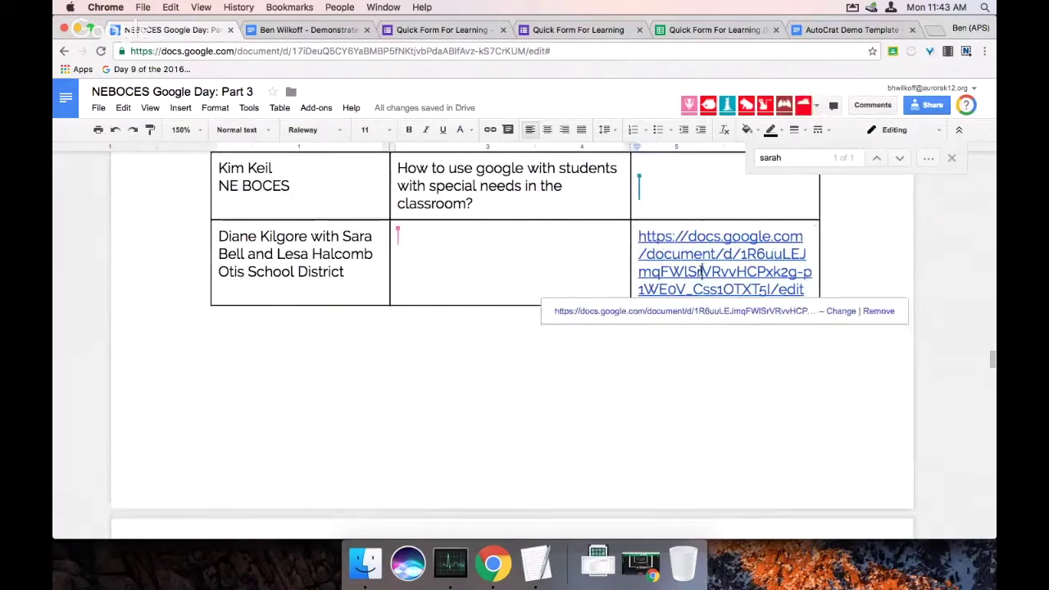
left_click(714, 318)
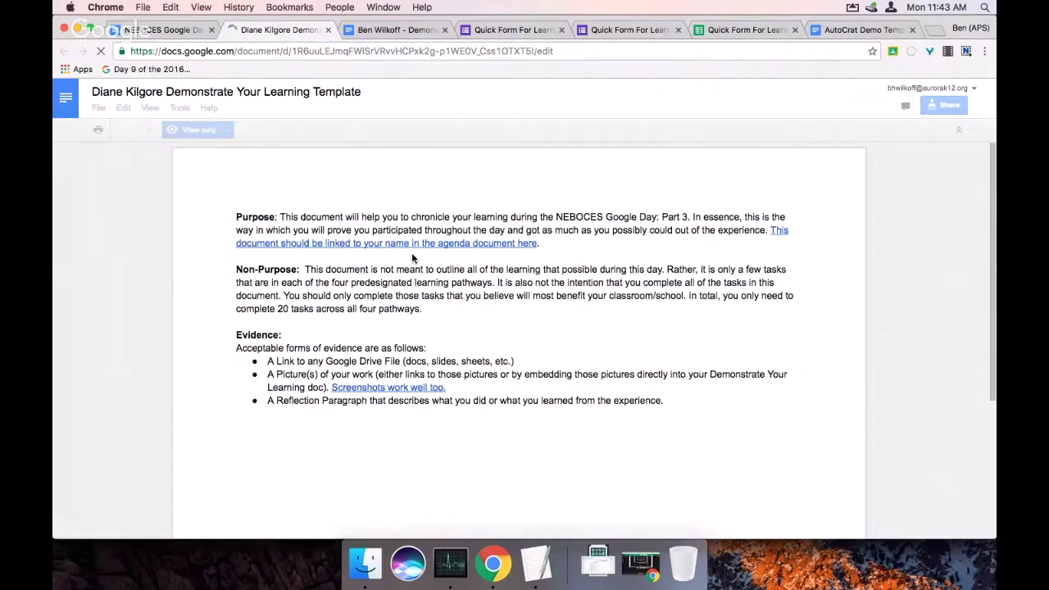
scroll(411, 252, "down", 1)
scroll(411, 253, "down", 8)
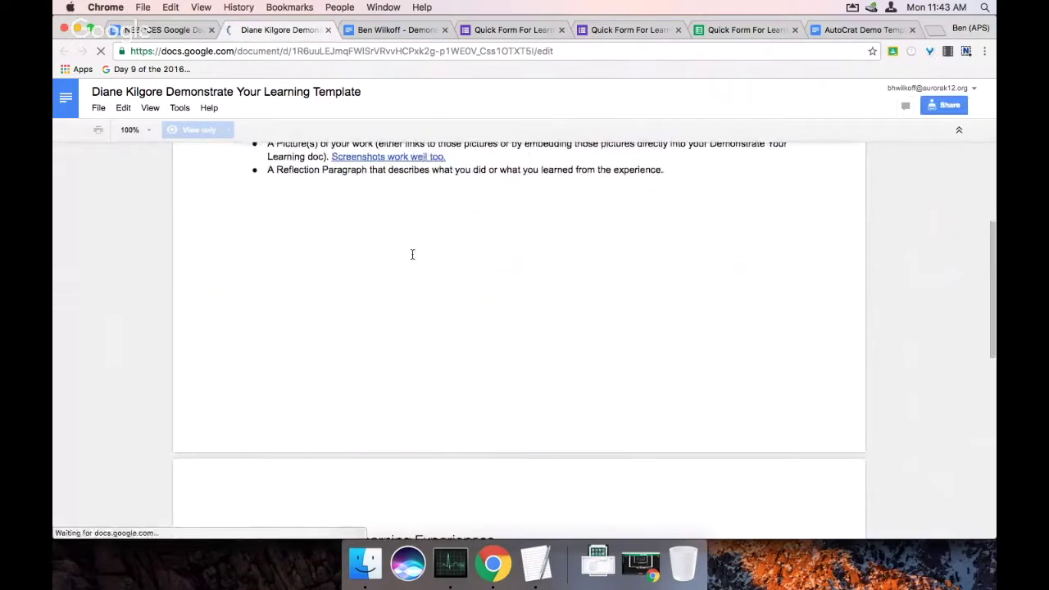
scroll(412, 254, "up", 3)
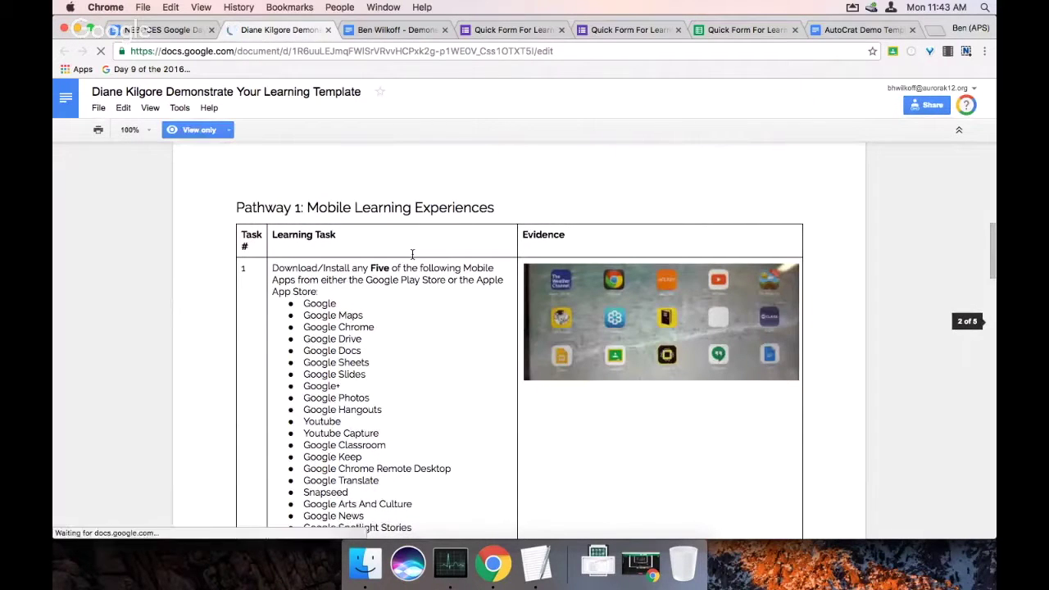
scroll(412, 254, "down", 3)
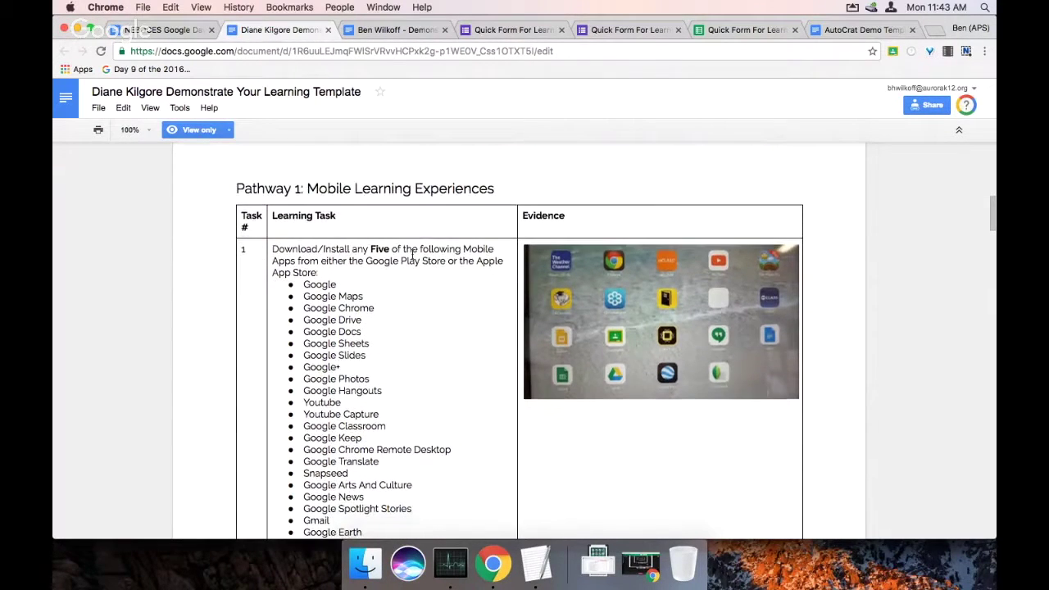
scroll(412, 254, "down", 1)
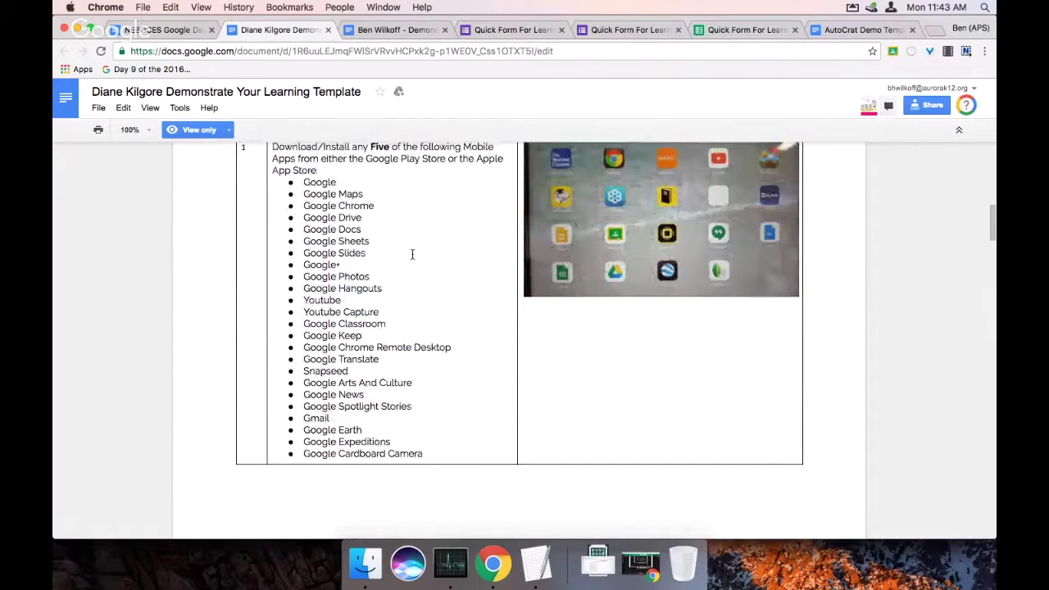
scroll(412, 254, "down", 5)
scroll(412, 254, "down", 10)
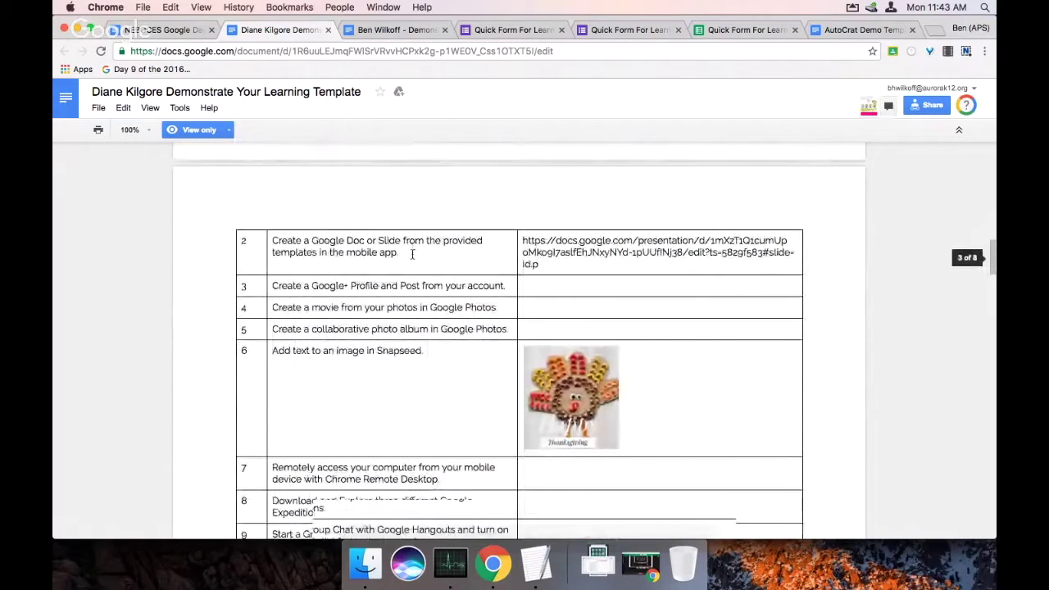
scroll(412, 254, "down", 10)
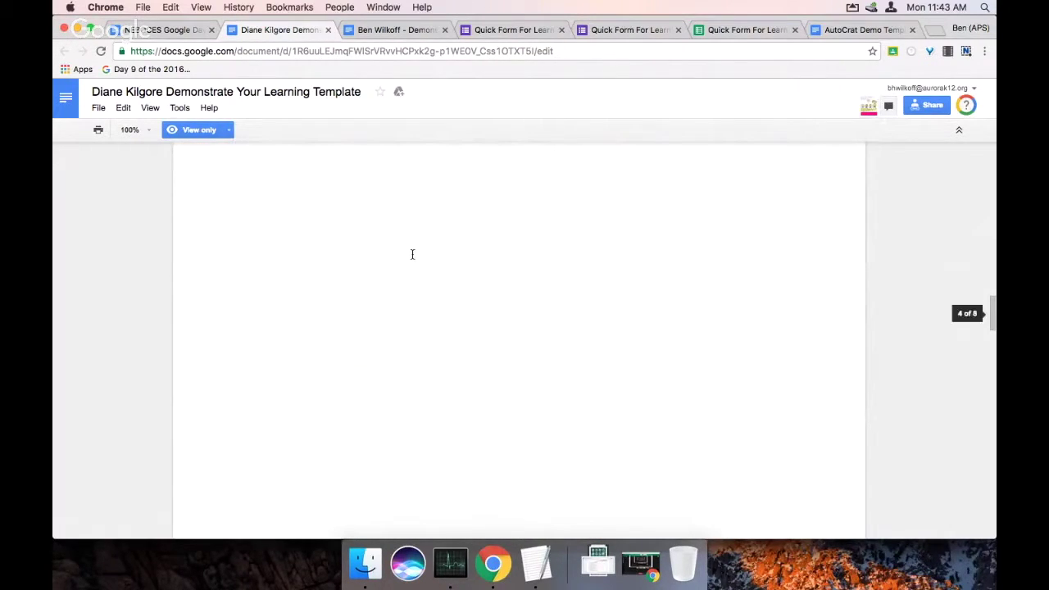
scroll(412, 254, "up", 12)
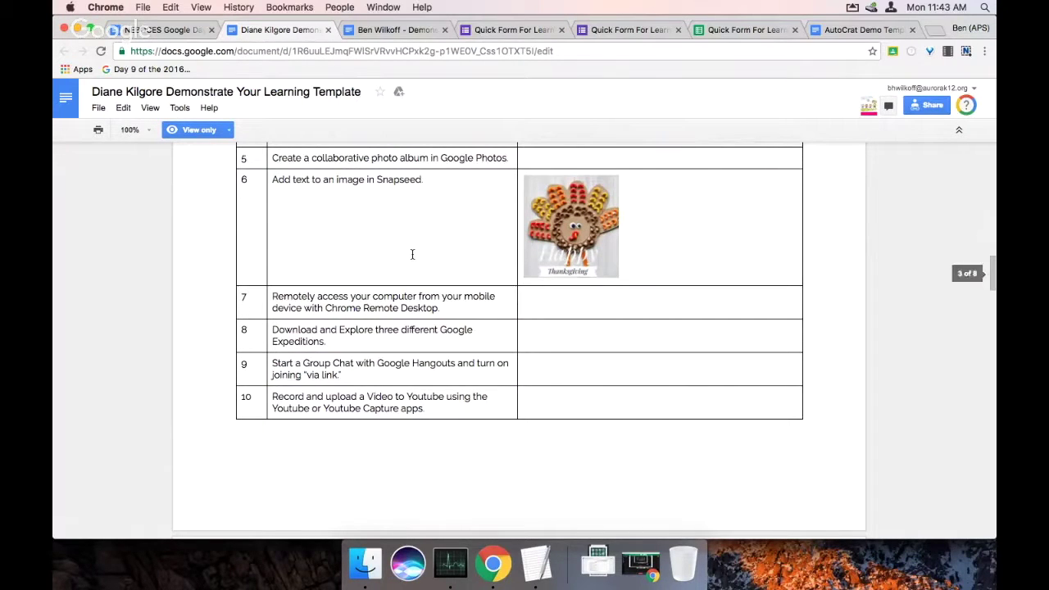
scroll(412, 254, "down", 5)
scroll(413, 254, "down", 10)
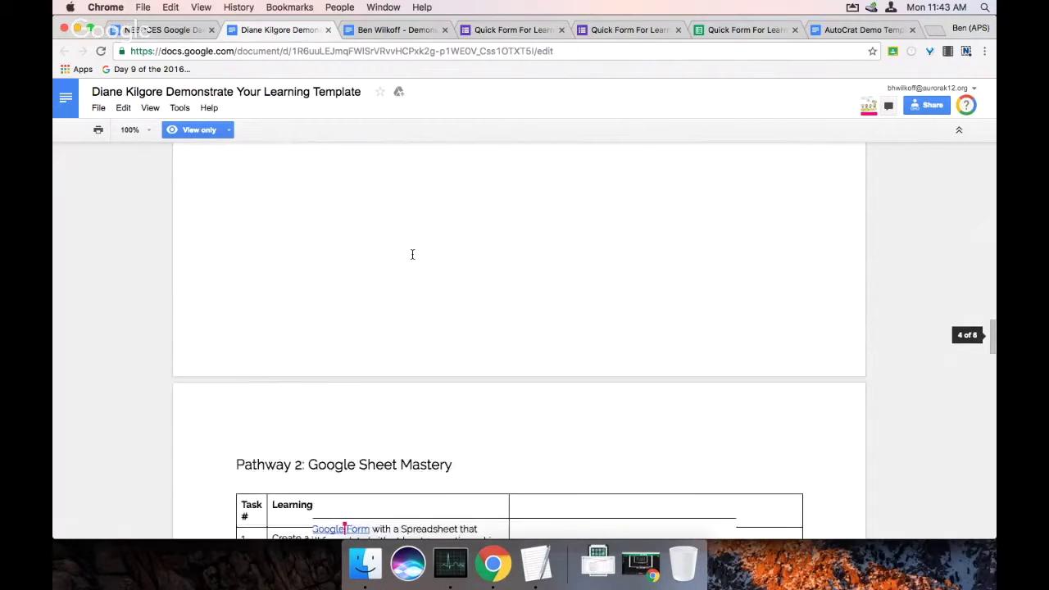
scroll(412, 254, "down", 9)
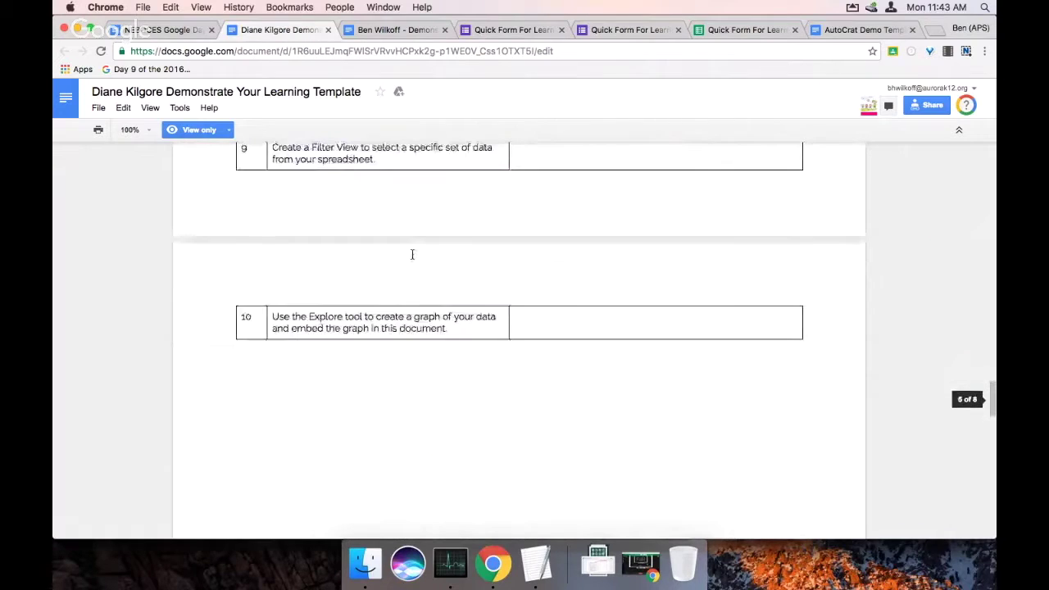
scroll(412, 254, "up", 6)
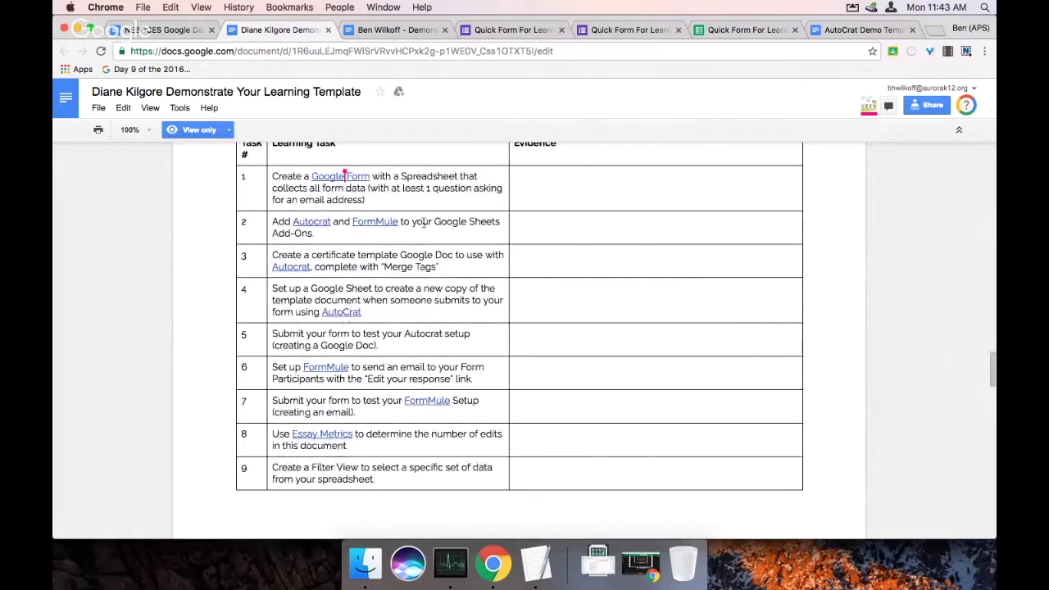
scroll(451, 190, "up", 3)
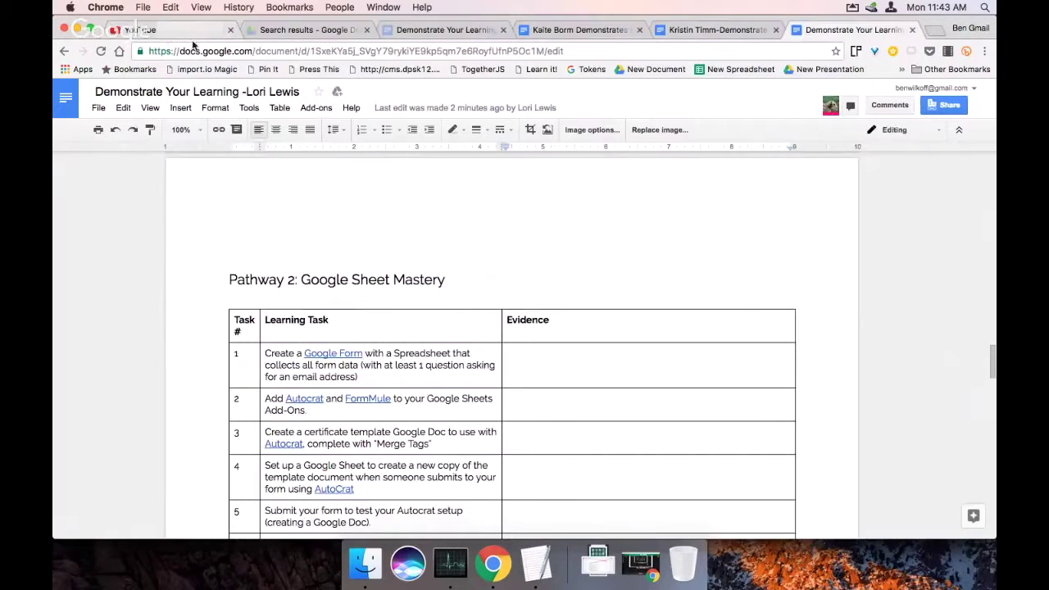
key("super+grave")
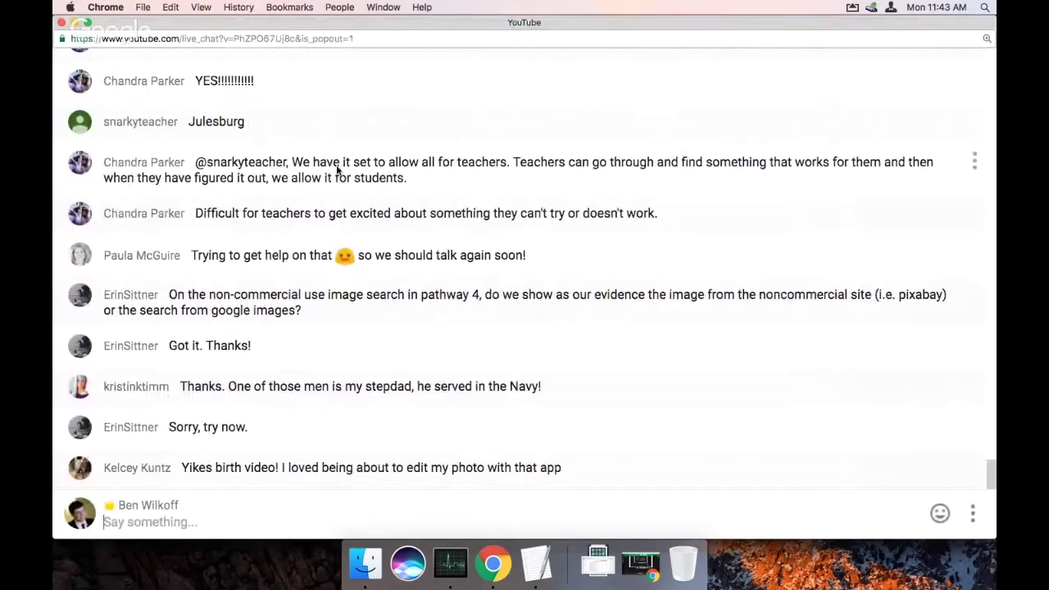
key("super+grave")
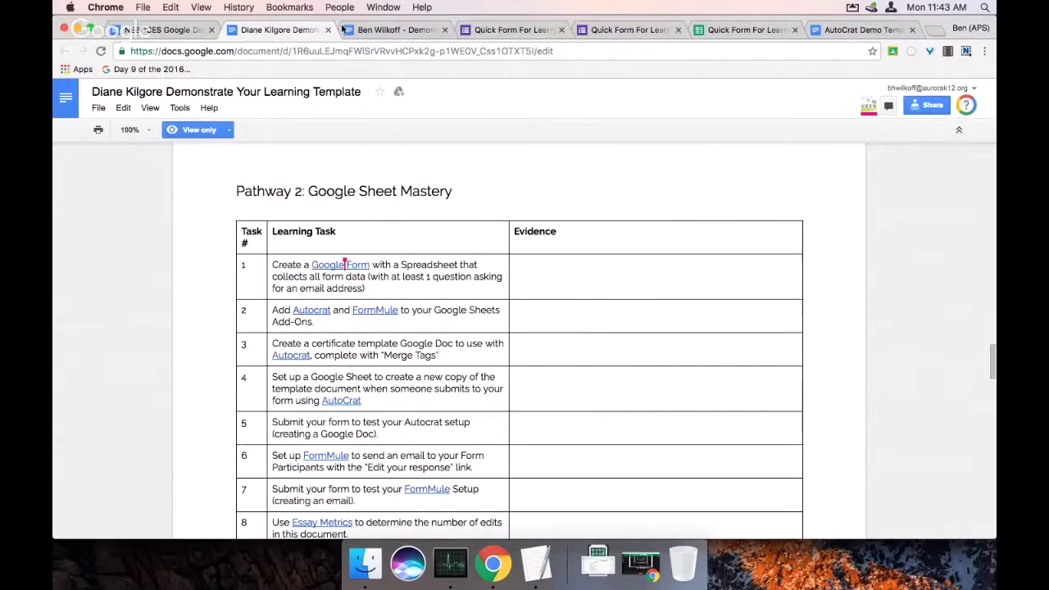
left_click(327, 29)
Step: Open a participant's linked doc from the agenda and close the access-denied page
scroll(516, 248, "down", 5)
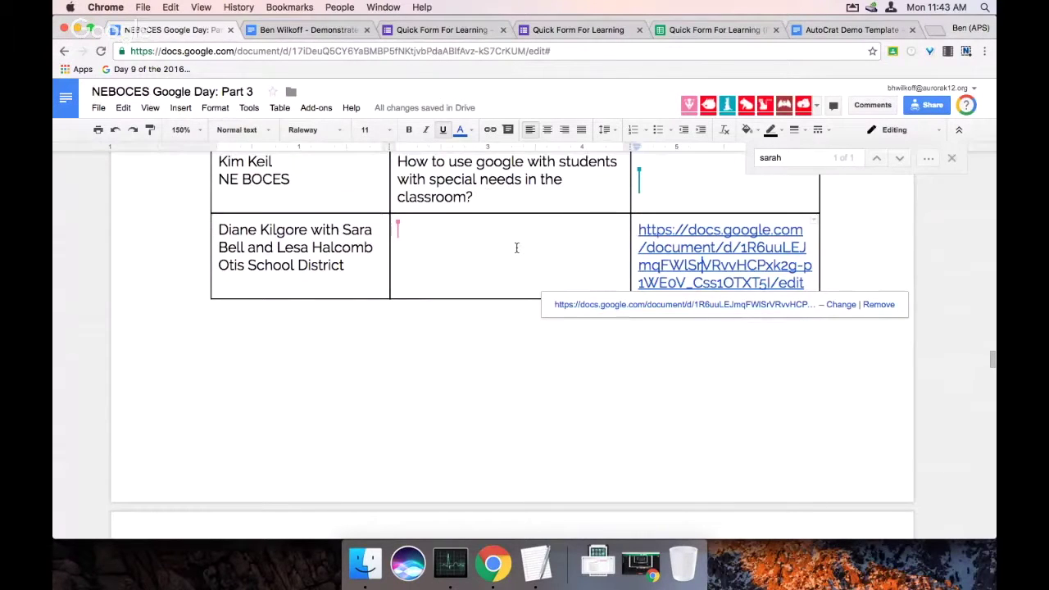
scroll(517, 247, "down", 5)
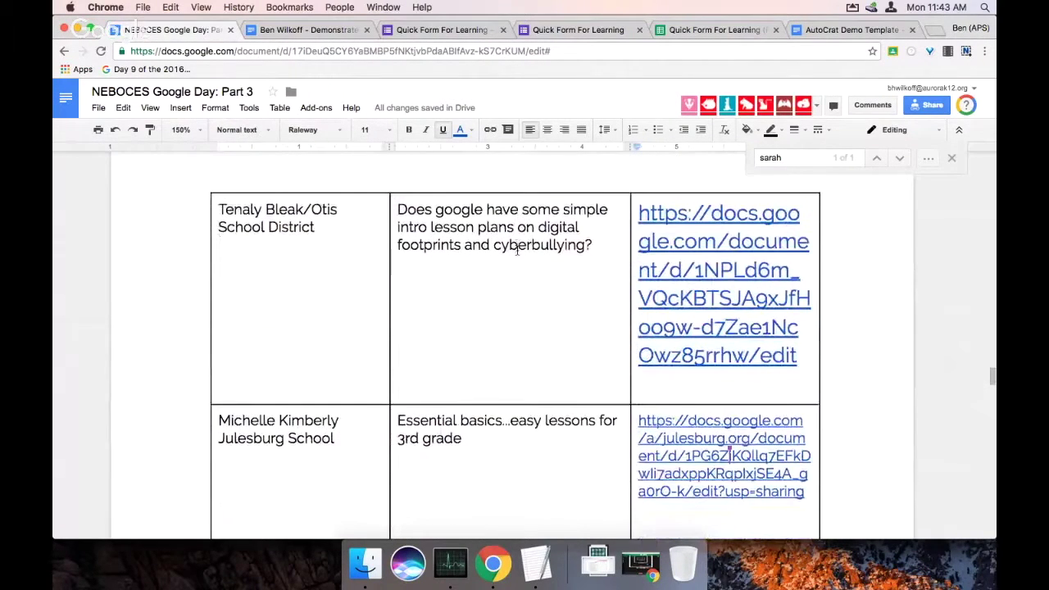
left_click(646, 258)
left_click(704, 369)
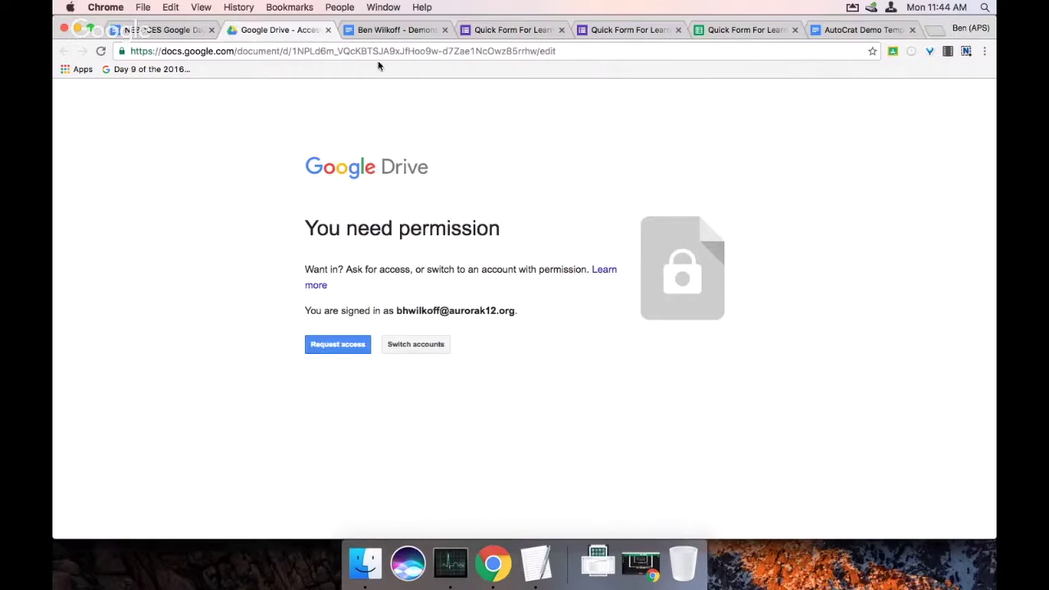
left_click(328, 29)
Step: Copy that participant's doc link and load it in a new tab of the other window
scroll(814, 330, "down", 1)
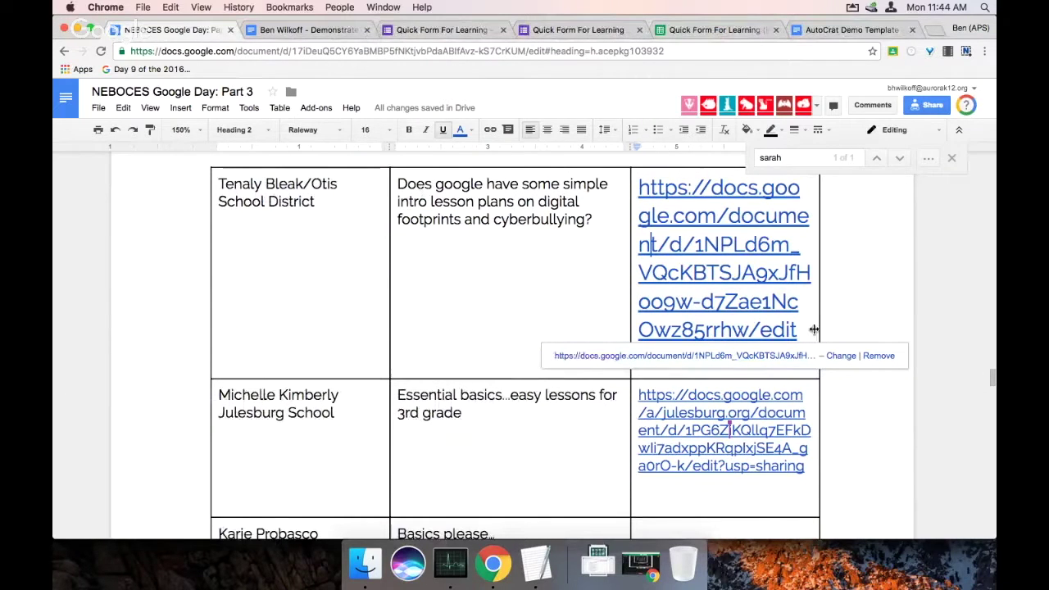
left_click_drag(799, 329, 636, 182)
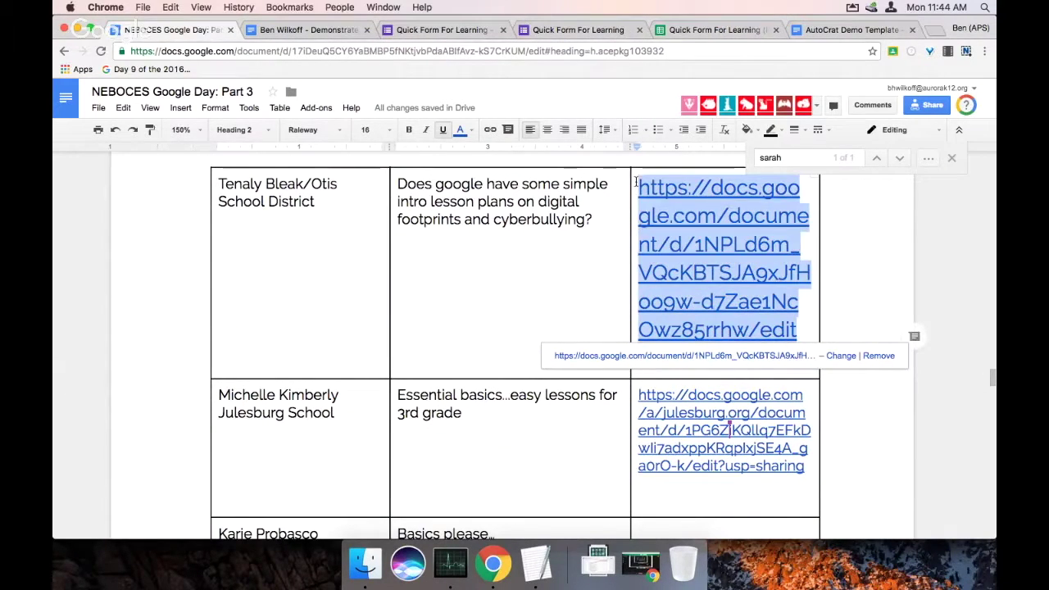
key("super+c")
key("super+grave")
key("super+grave")
key("super+t")
key("super+v")
key("Return")
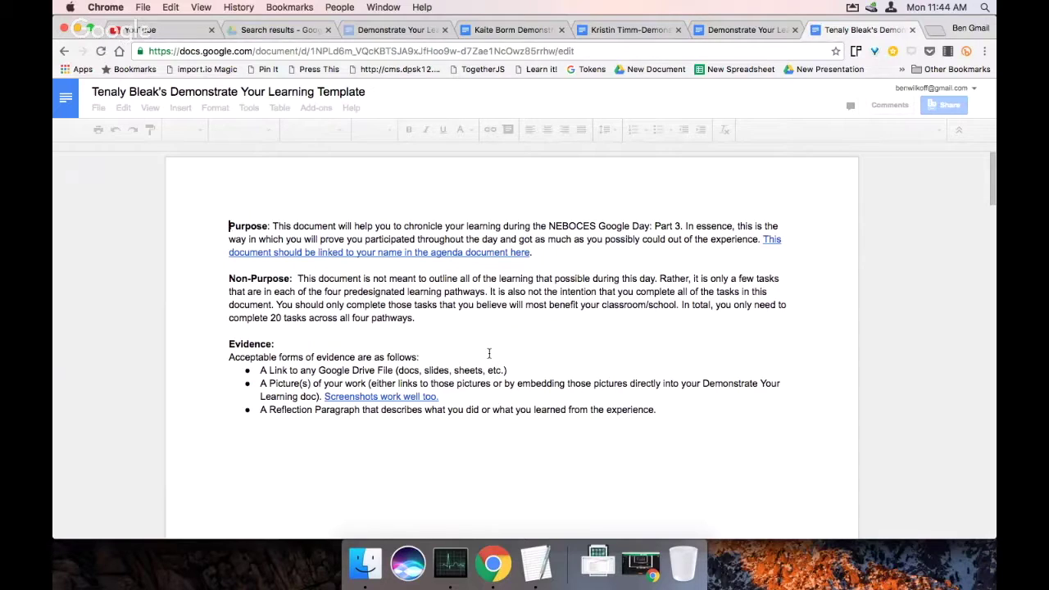
Step: Scroll through the opened participant's doc to review its task evidence
scroll(488, 354, "down", 10)
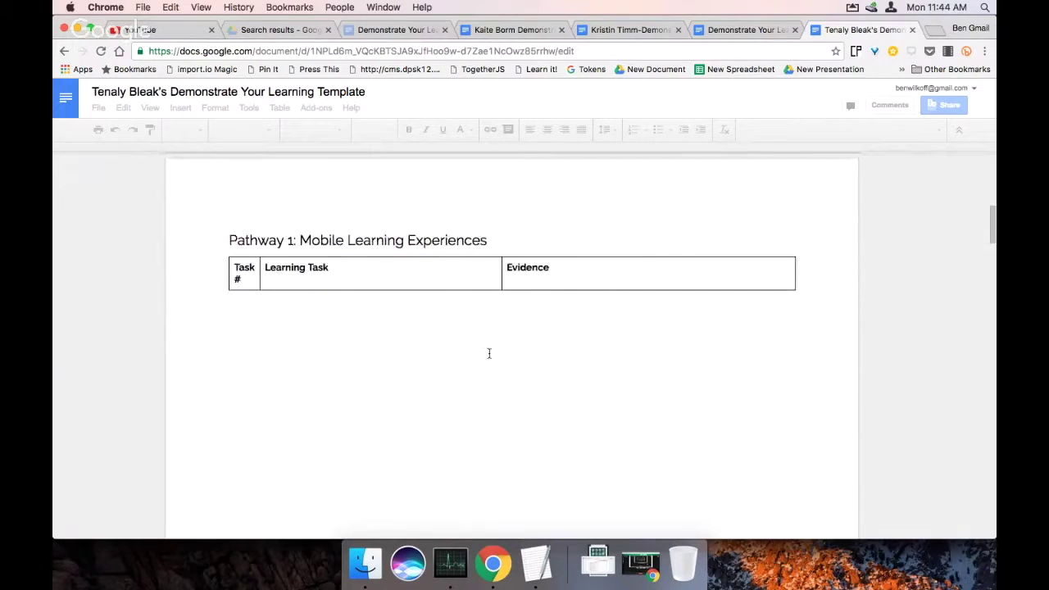
scroll(489, 354, "down", 8)
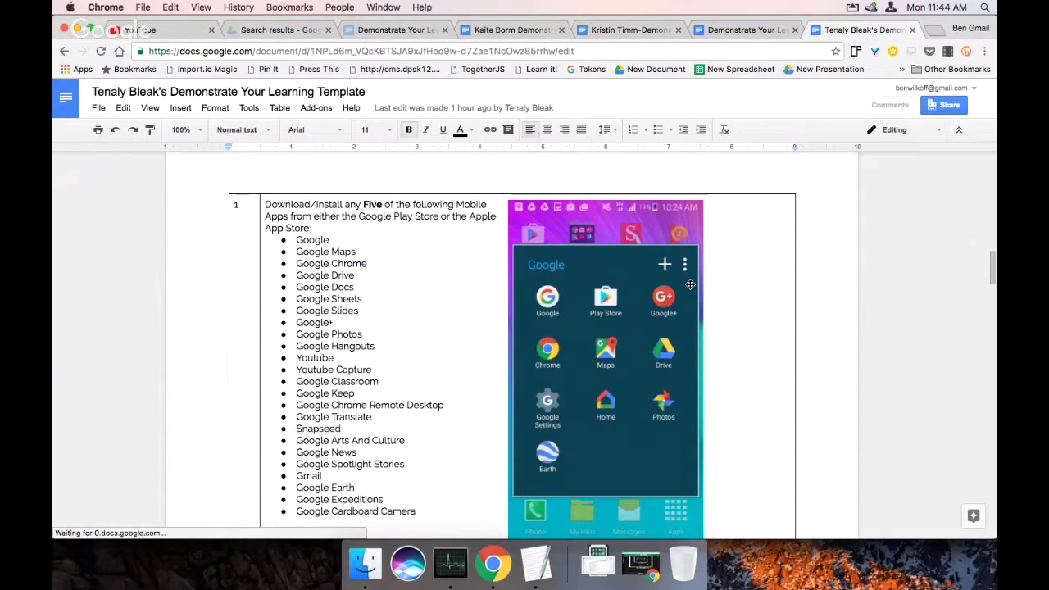
scroll(690, 284, "down", 2)
scroll(690, 284, "down", 10)
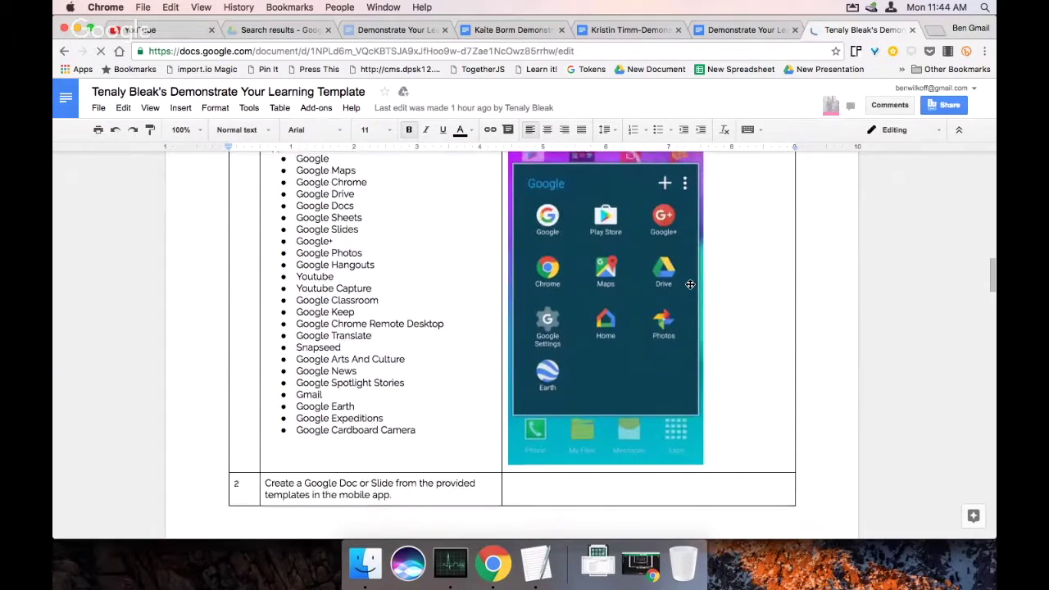
scroll(690, 284, "up", 6)
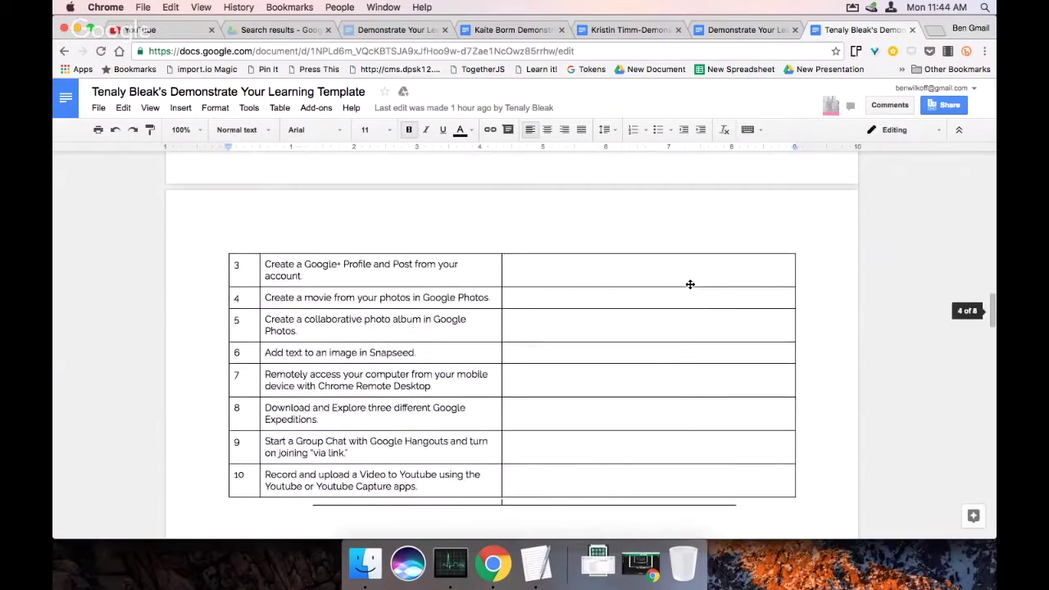
scroll(690, 285, "down", 15)
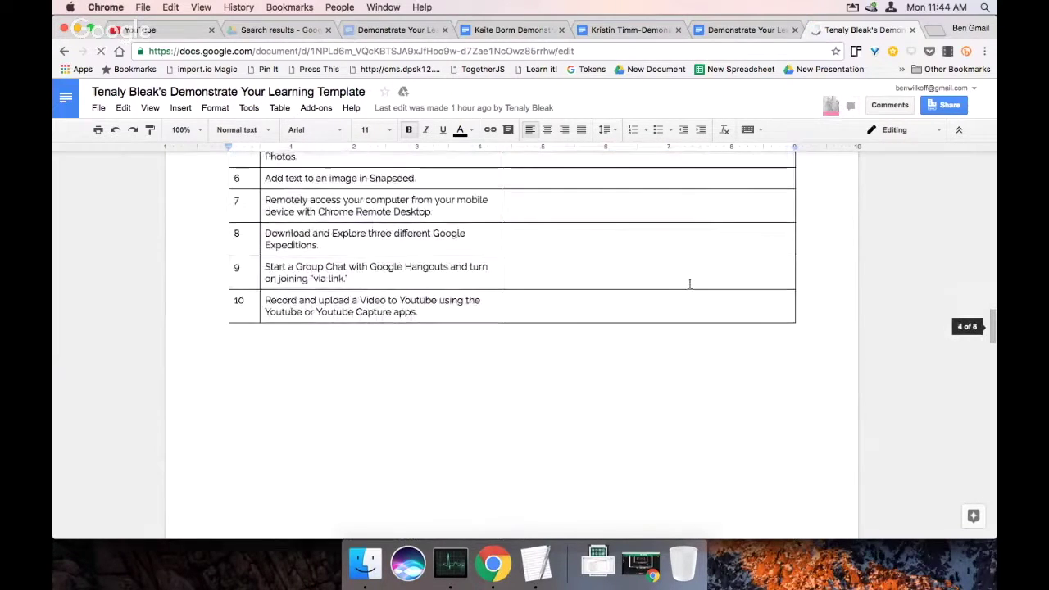
scroll(690, 285, "up", 20)
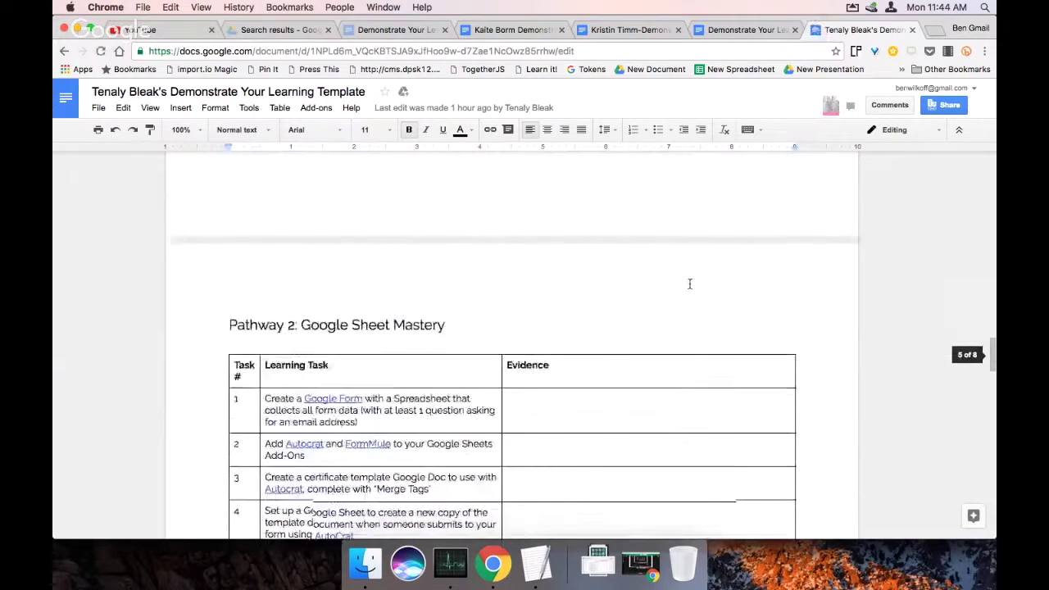
scroll(690, 285, "up", 10)
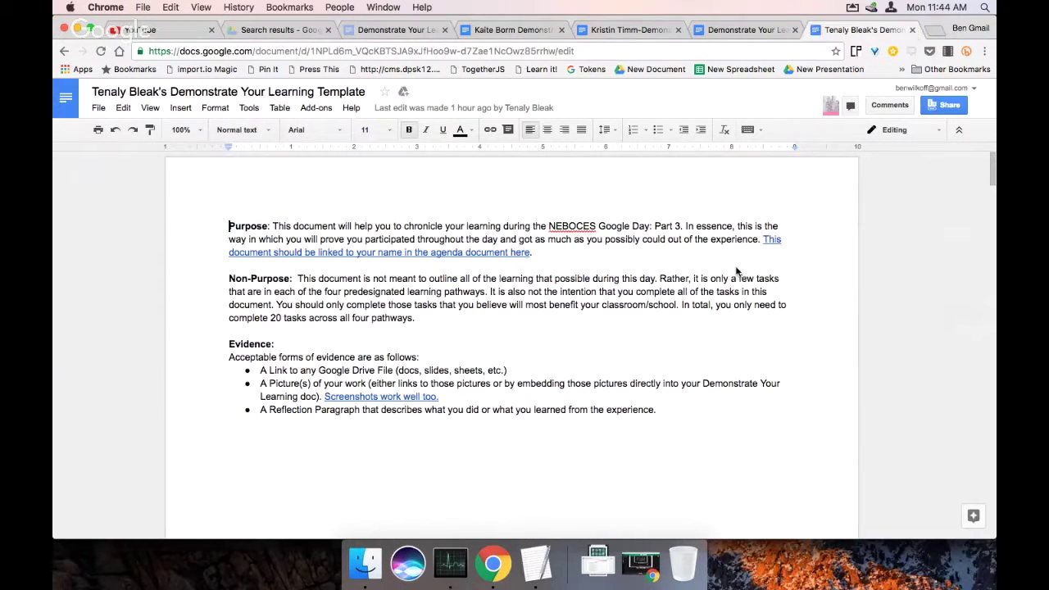
Step: Copy the Julesburg 3rd-grade participant's doc link and load it in the other window
key("super+grave")
key("super+grave")
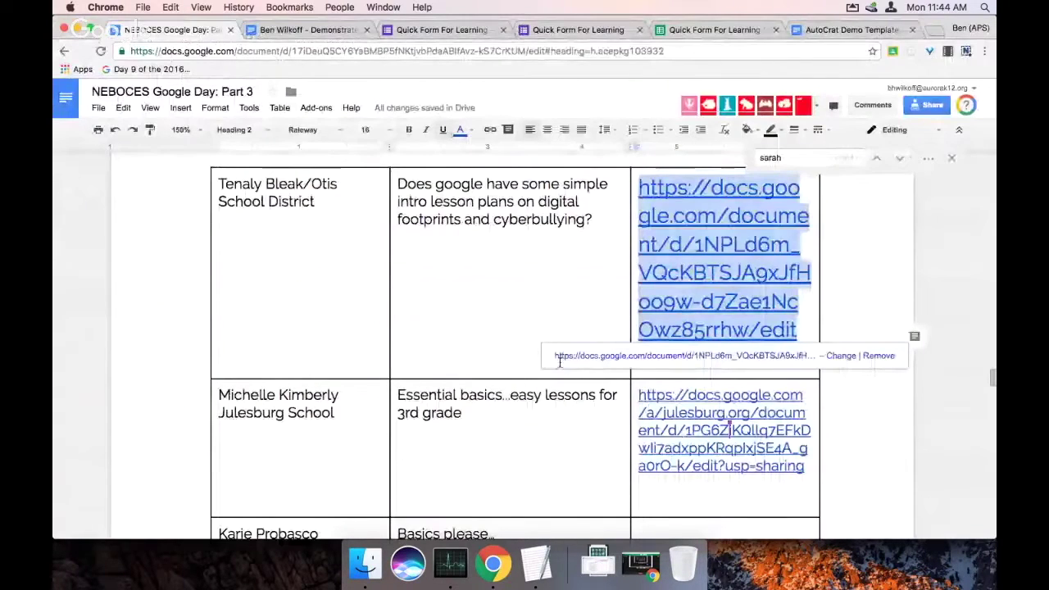
scroll(555, 377, "down", 3)
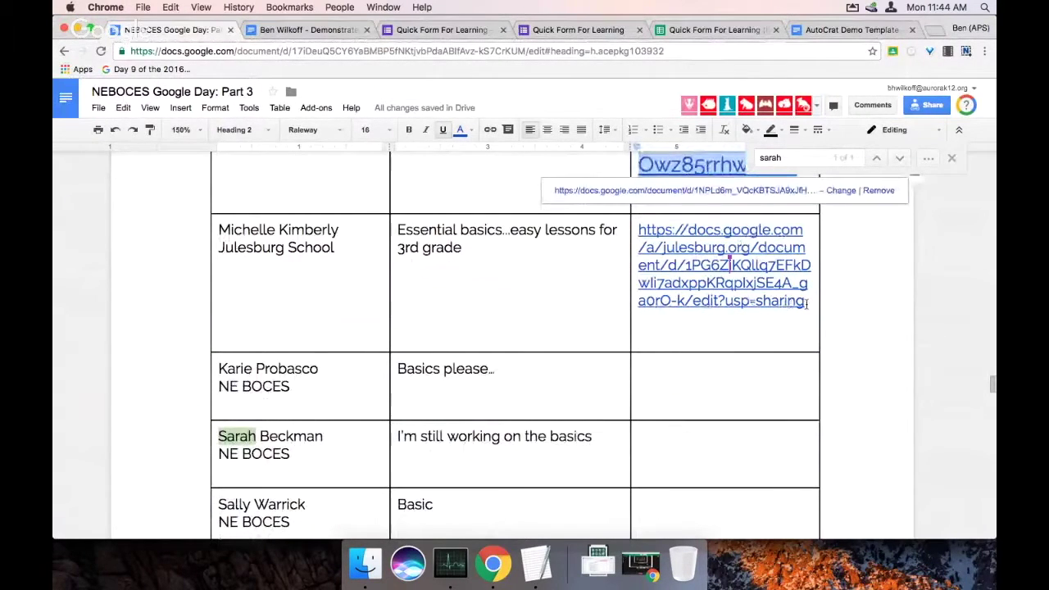
left_click_drag(806, 303, 639, 231)
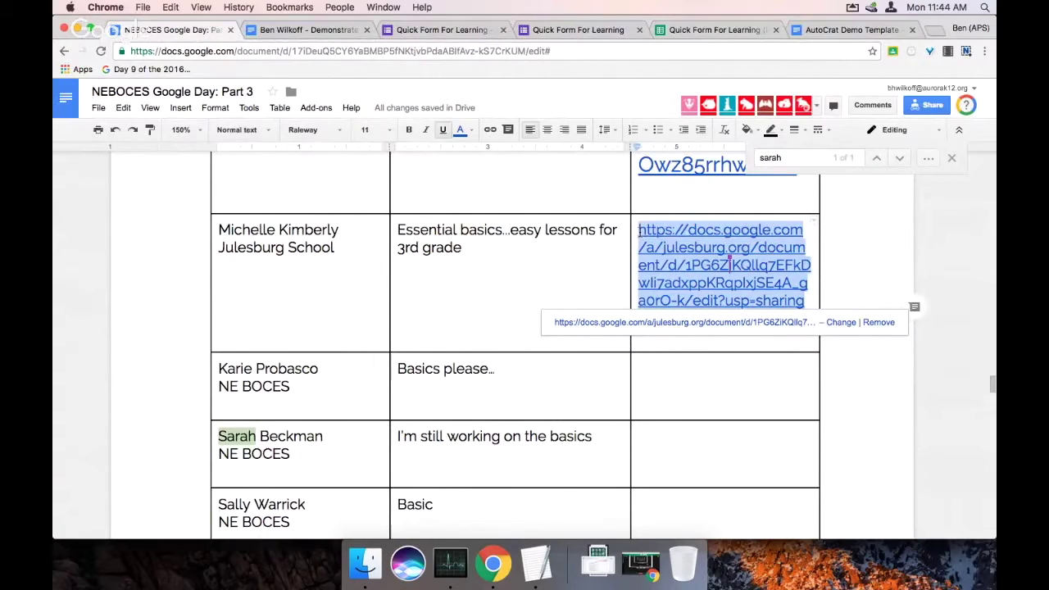
key("super+c")
key("super+grave")
key("super+grave")
key("super+t")
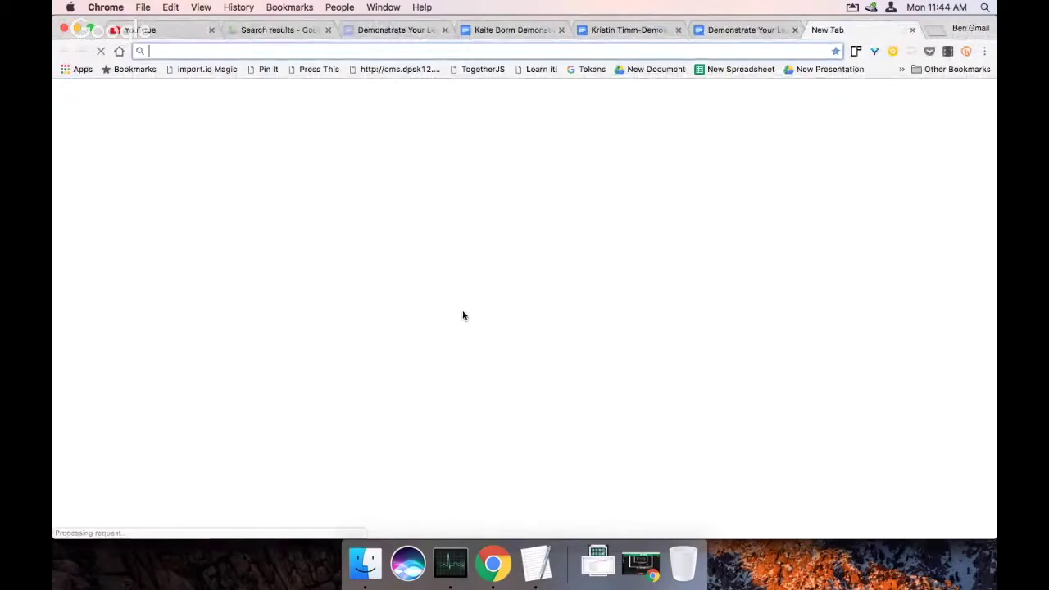
key("super+v")
key("Return")
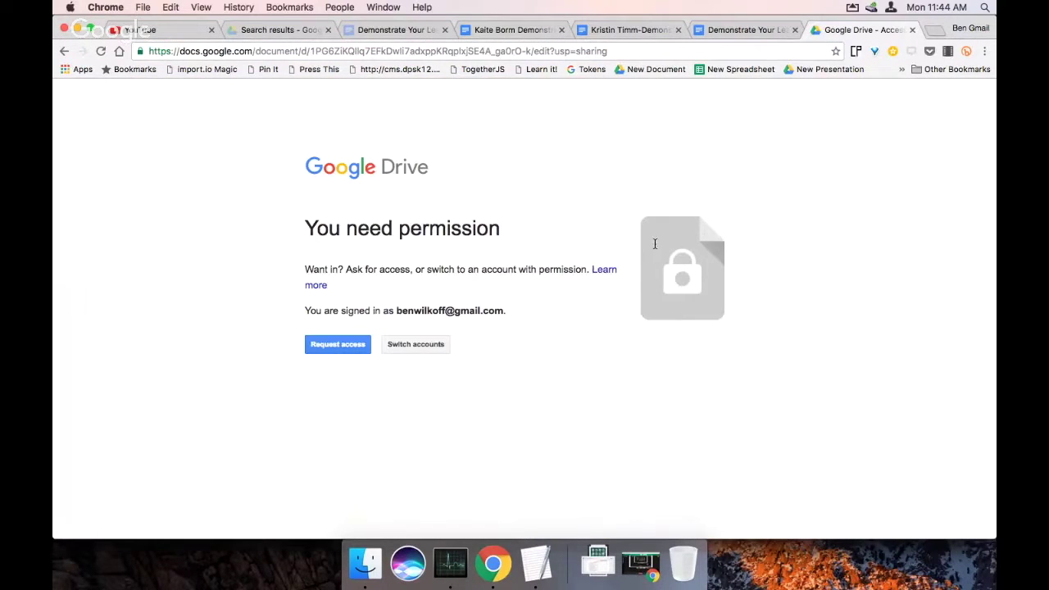
Step: Return to the agenda and preview the next participant's doc link
key("super+grave")
key("super+grave")
key("super+grave")
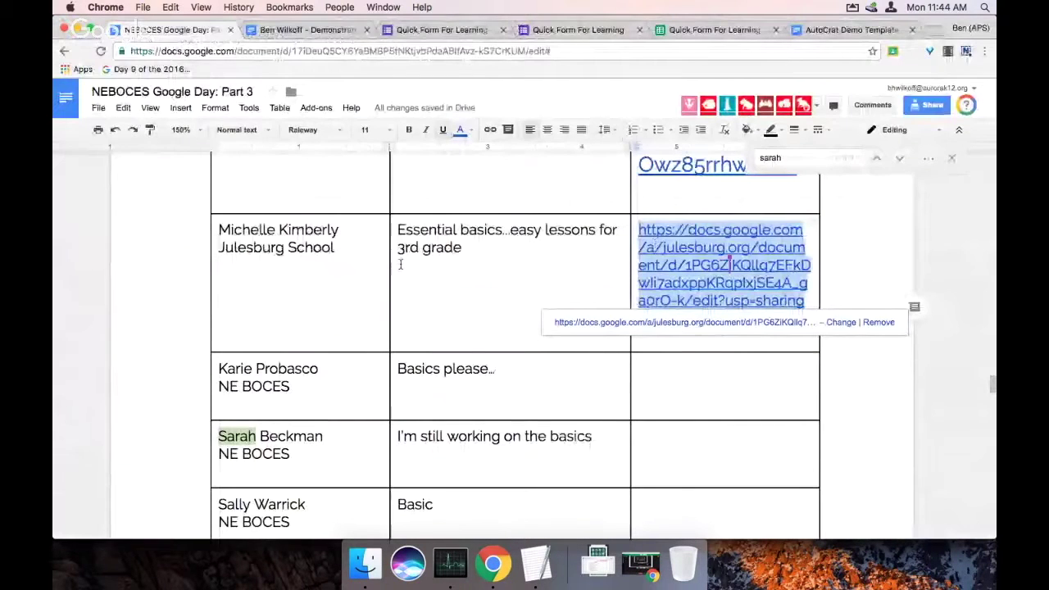
scroll(401, 264, "down", 5)
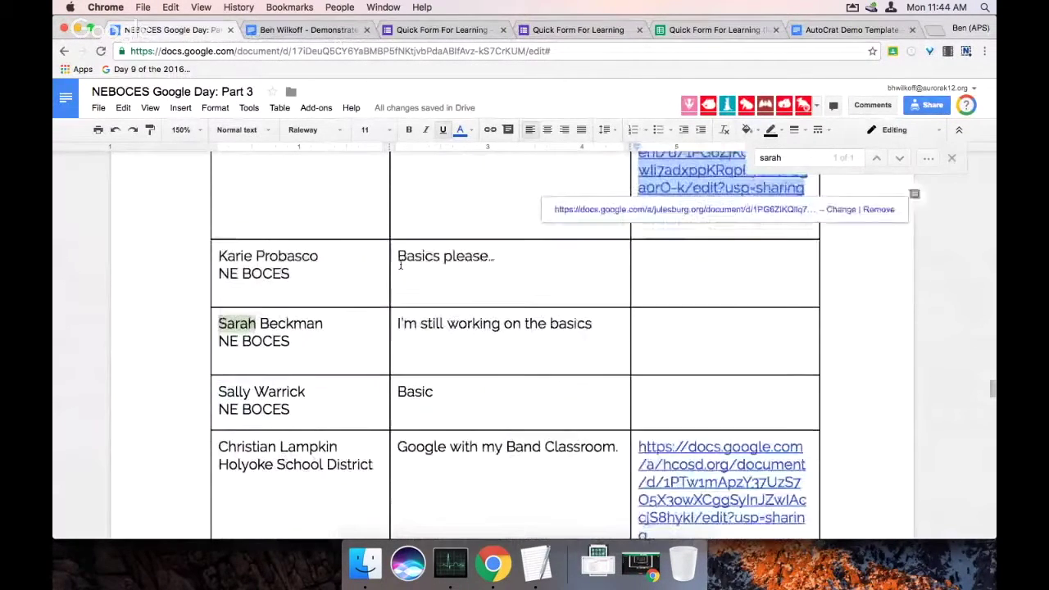
left_click(738, 339)
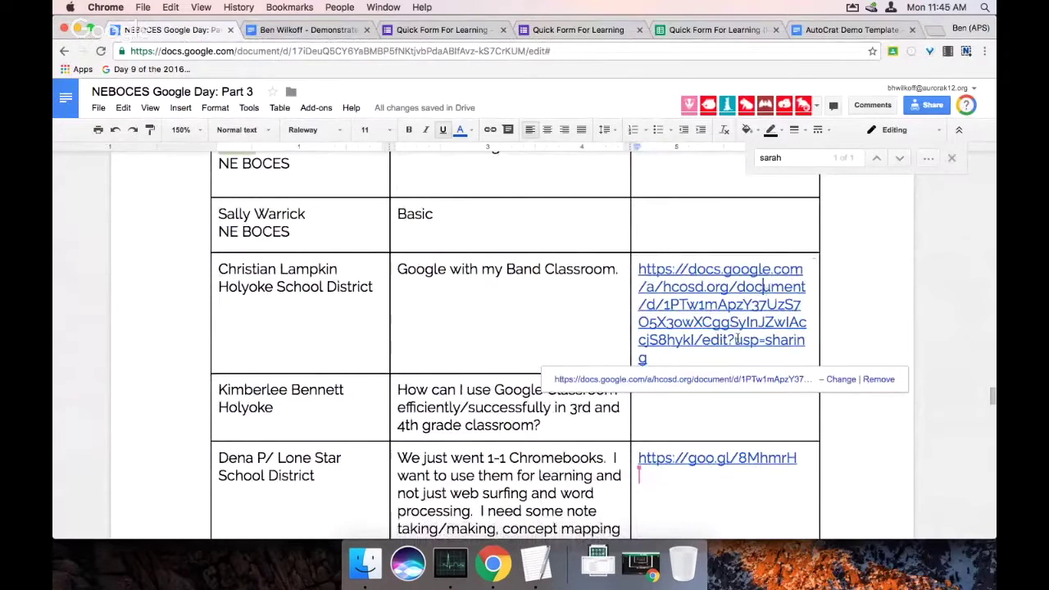
Step: Open the participant's view-only learning doc and scroll through its Pathway 1 table
left_click(727, 377)
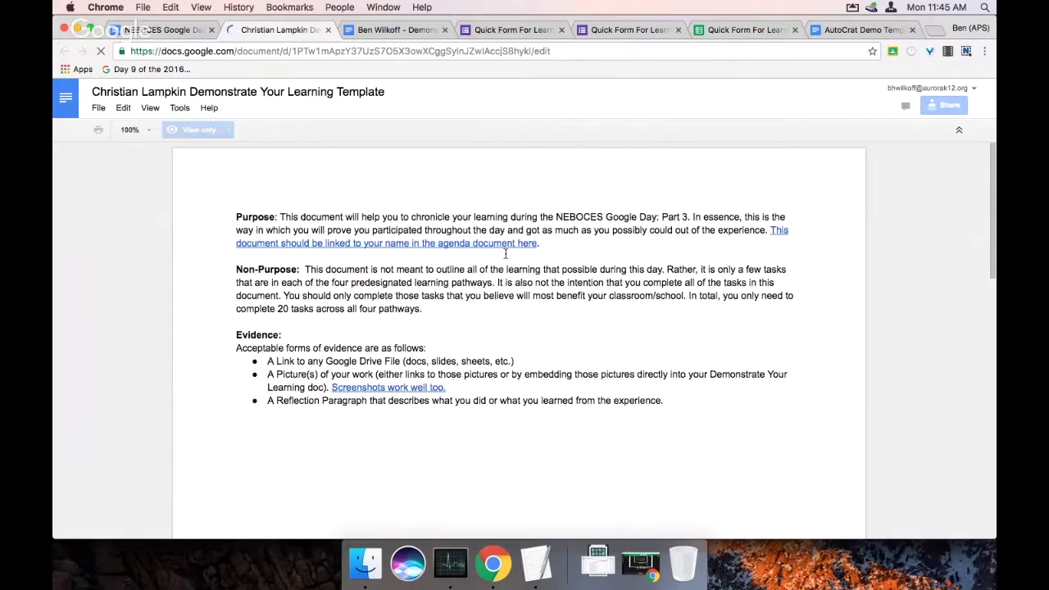
scroll(506, 253, "down", 3)
scroll(505, 253, "down", 4)
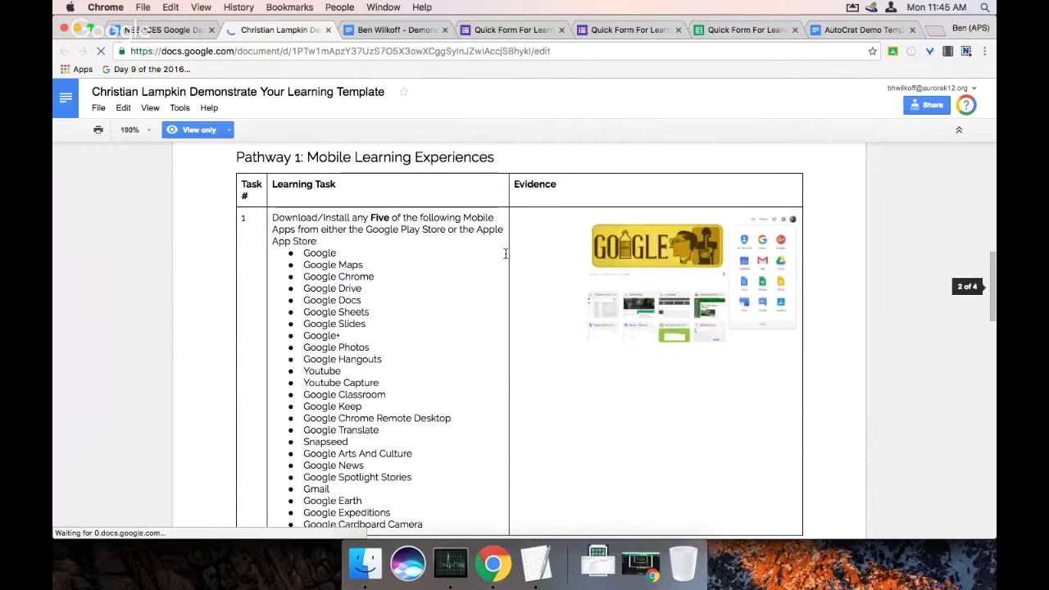
scroll(505, 253, "down", 5)
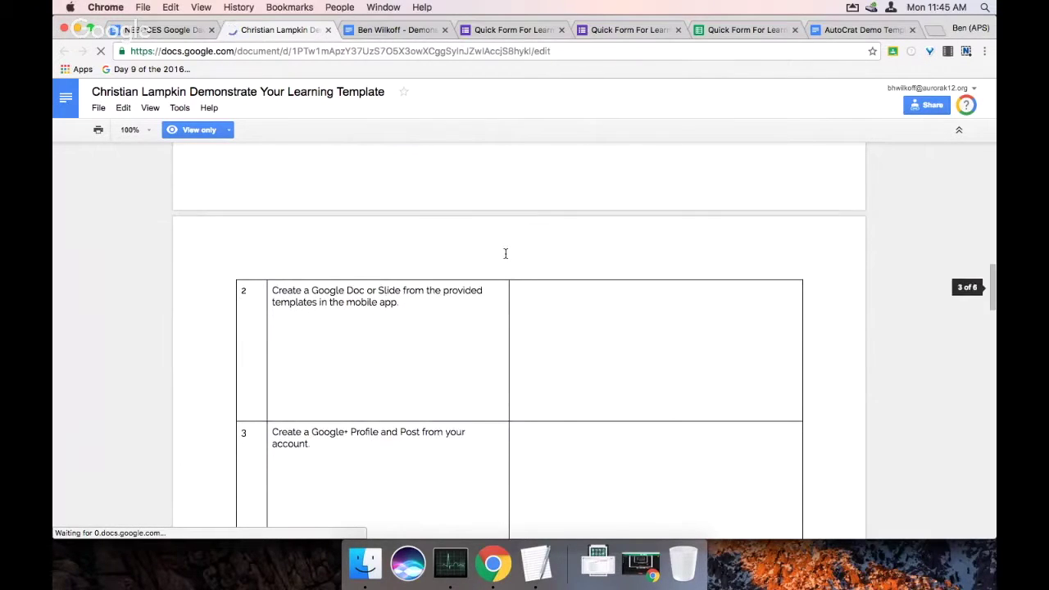
scroll(505, 253, "down", 2)
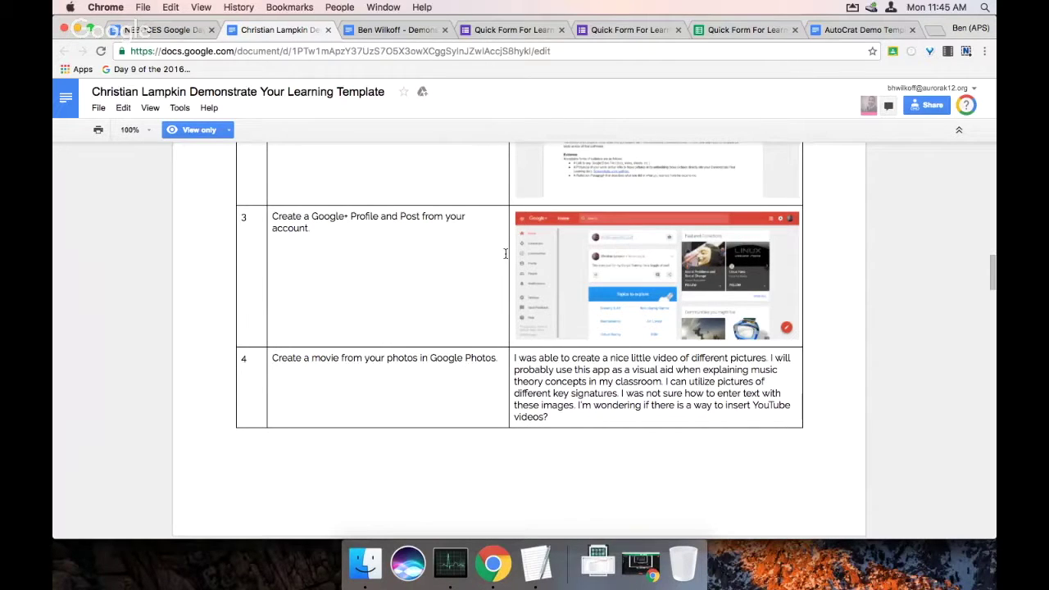
scroll(506, 253, "down", 1)
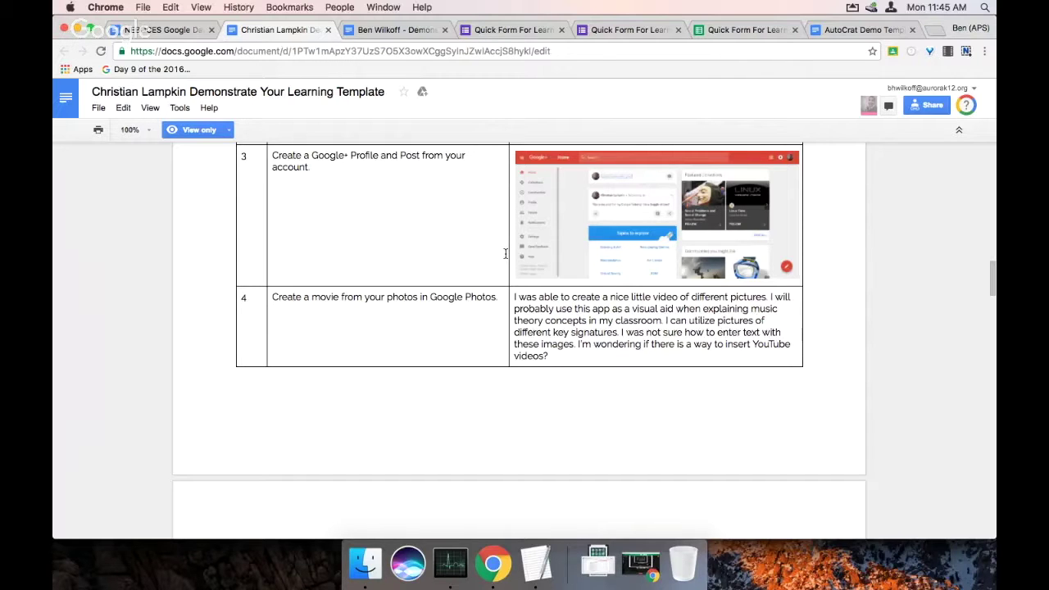
Step: Review the Pathway 2 form and Autocrat screenshots down to the Pathway 3 Google Sites table
scroll(505, 254, "down", 10)
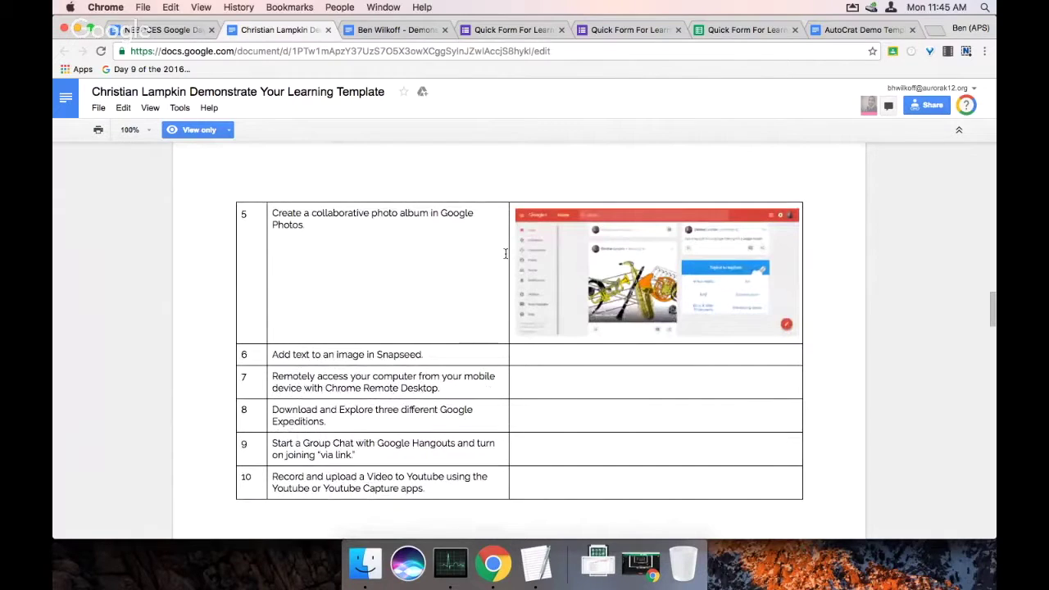
scroll(506, 254, "down", 6)
scroll(505, 254, "down", 15)
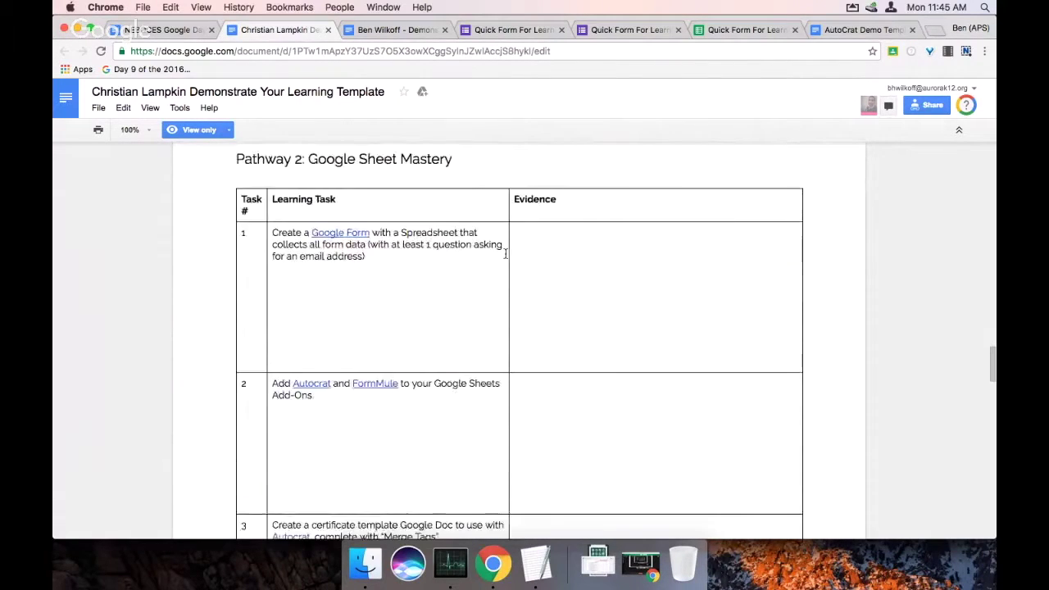
scroll(505, 254, "up", 1)
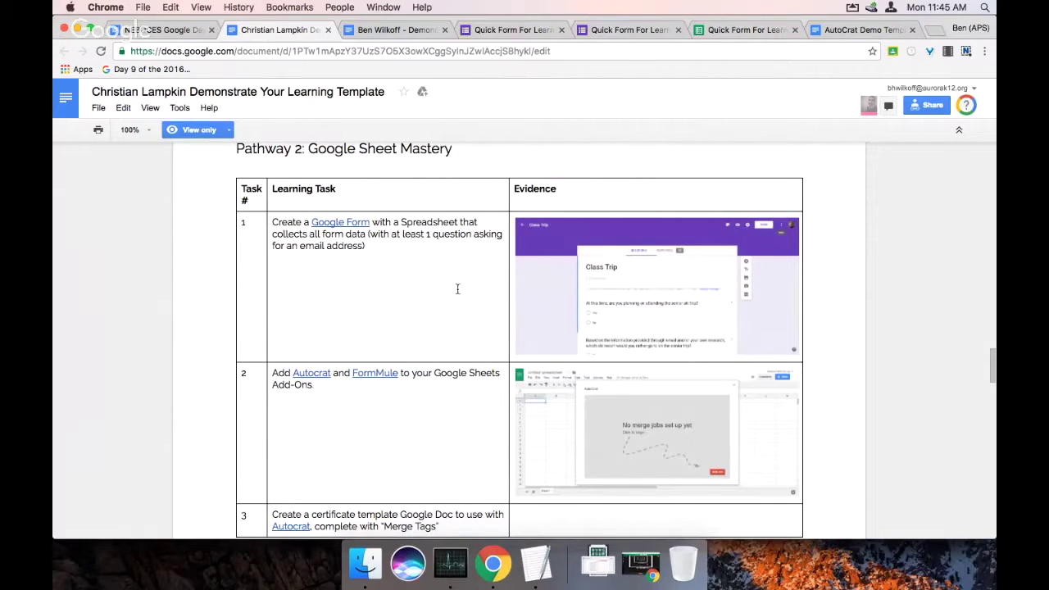
scroll(456, 288, "up", 1)
scroll(456, 288, "down", 2)
scroll(457, 289, "down", 8)
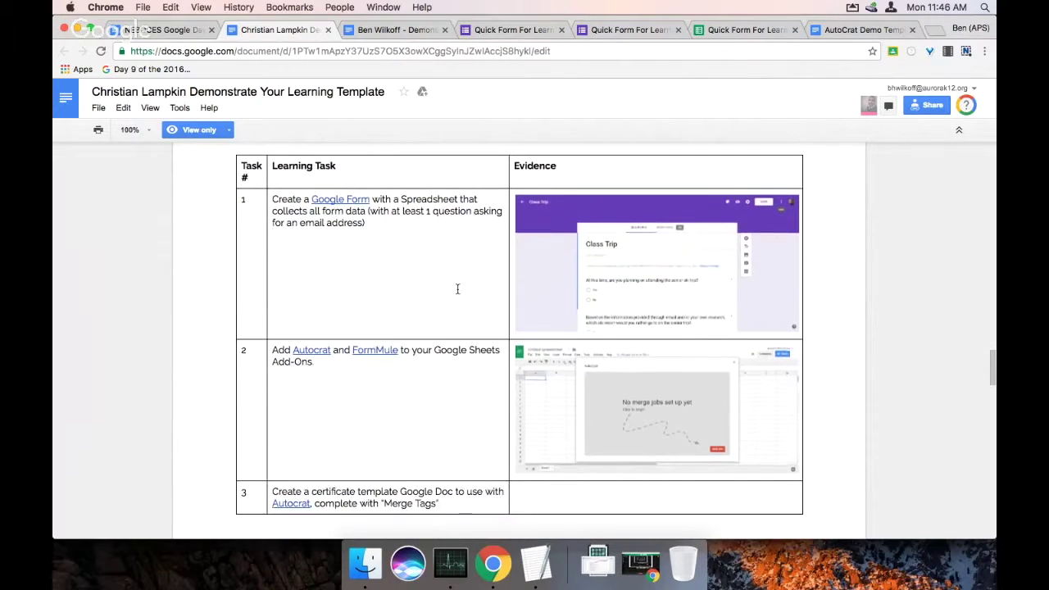
scroll(458, 288, "up", 8)
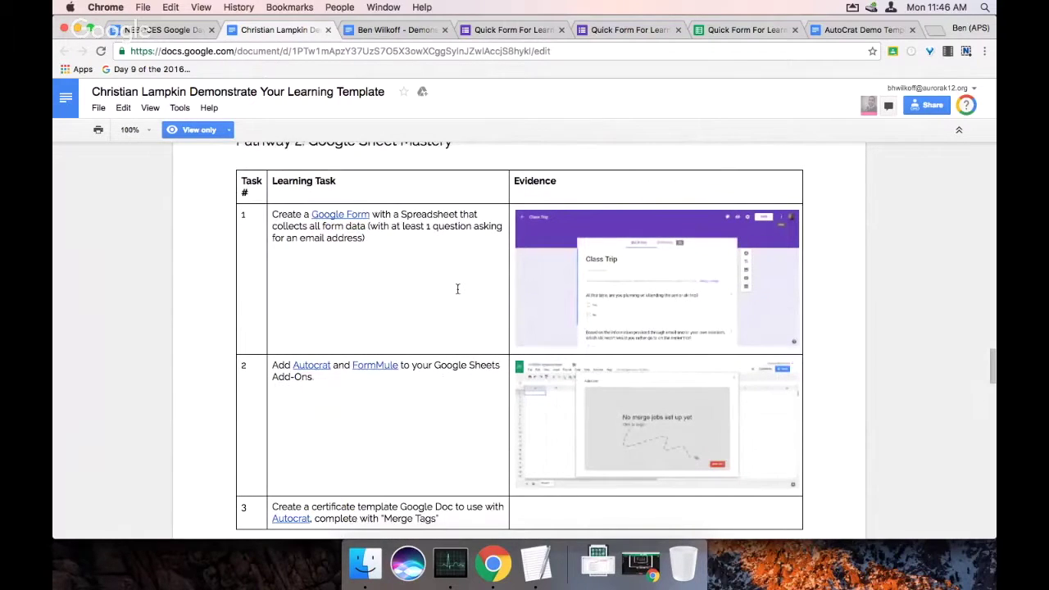
scroll(457, 288, "down", 10)
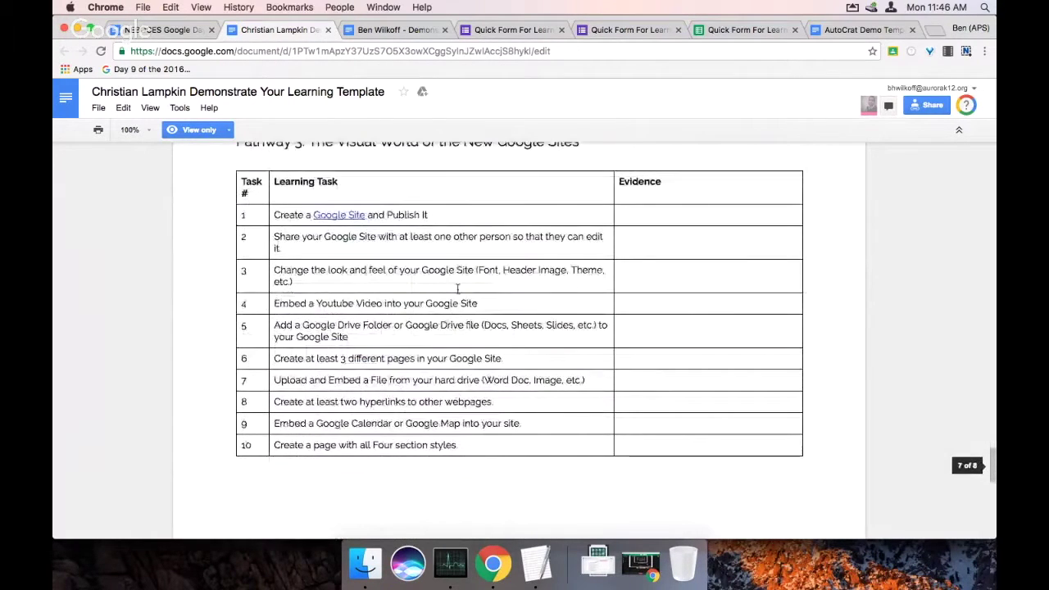
left_click(328, 30)
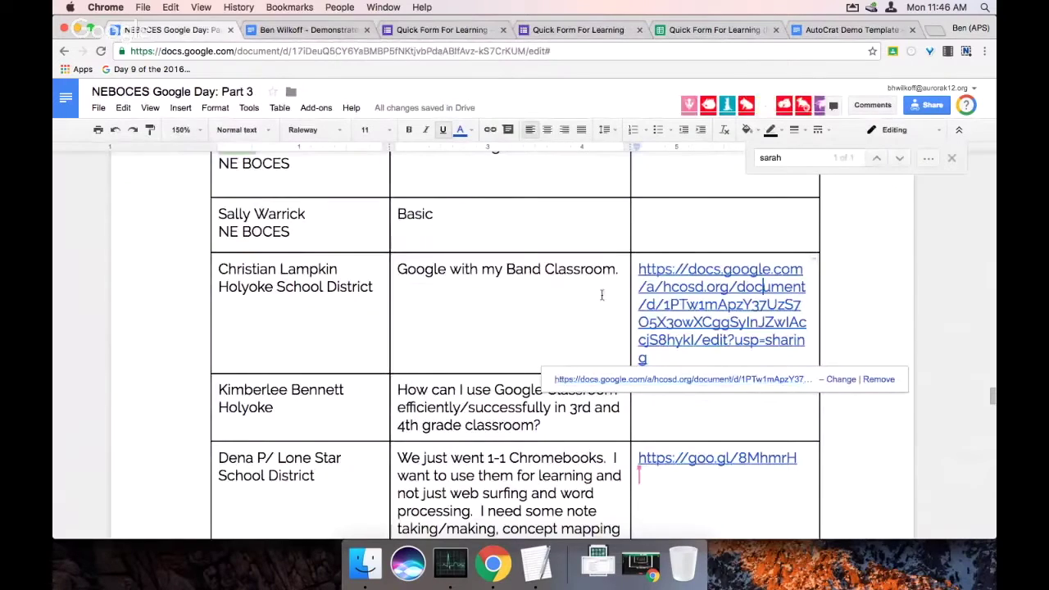
scroll(601, 295, "down", 5)
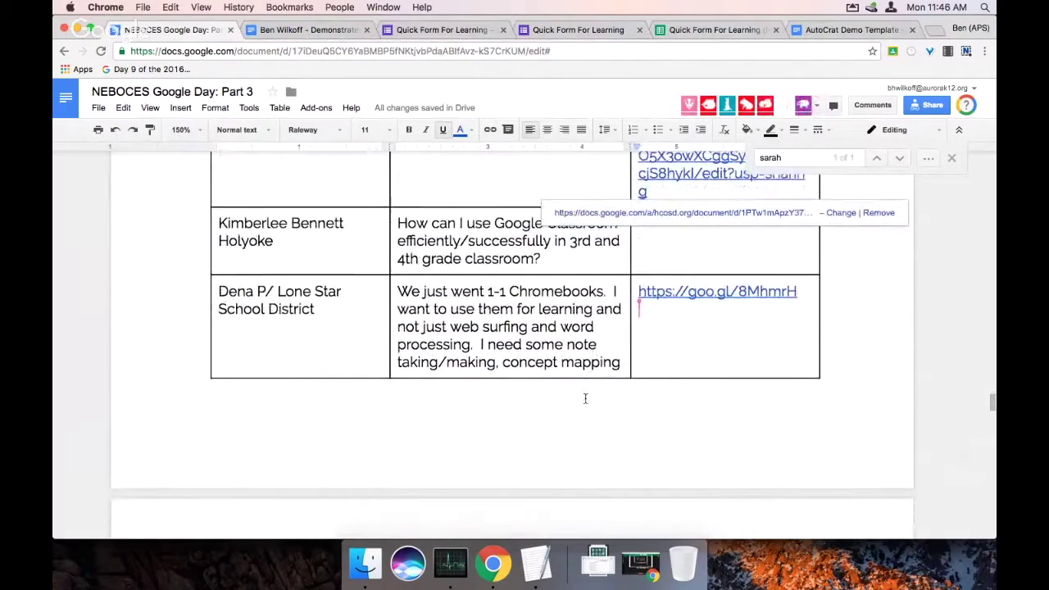
scroll(585, 398, "down", 10)
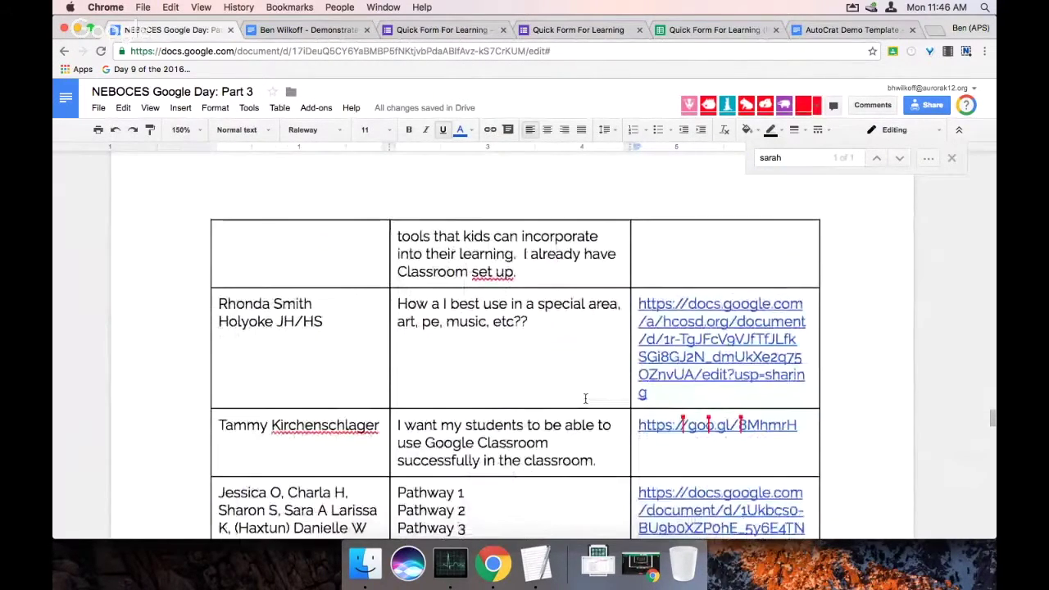
scroll(585, 398, "up", 8)
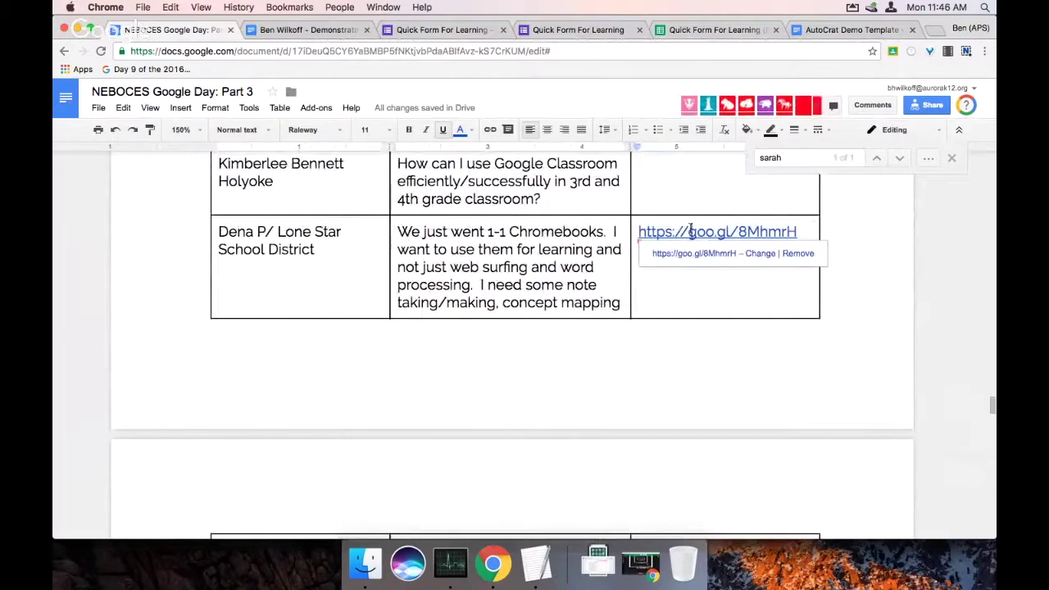
left_click(693, 253)
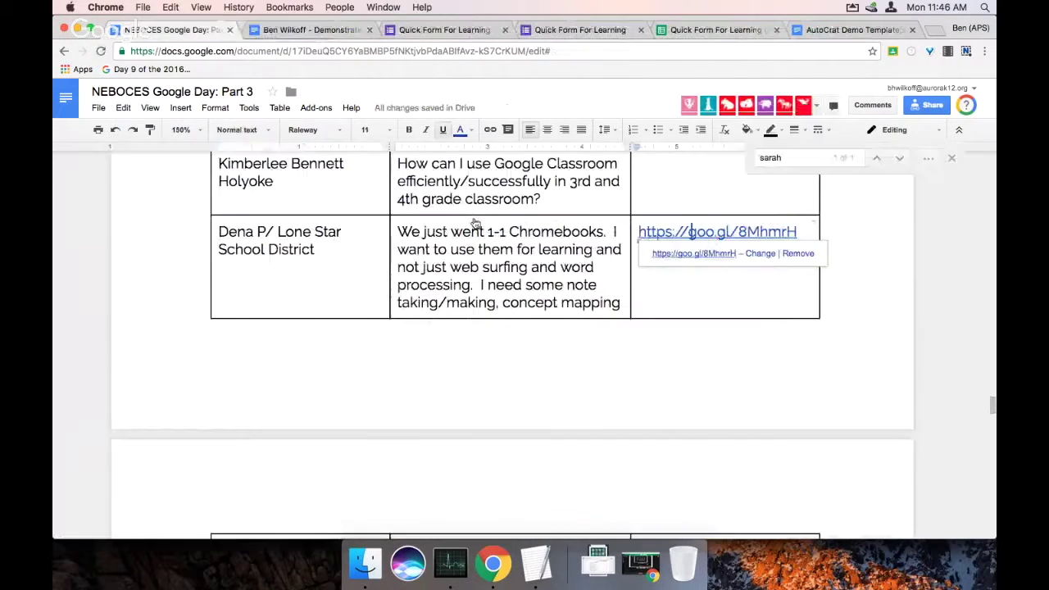
left_click(680, 243)
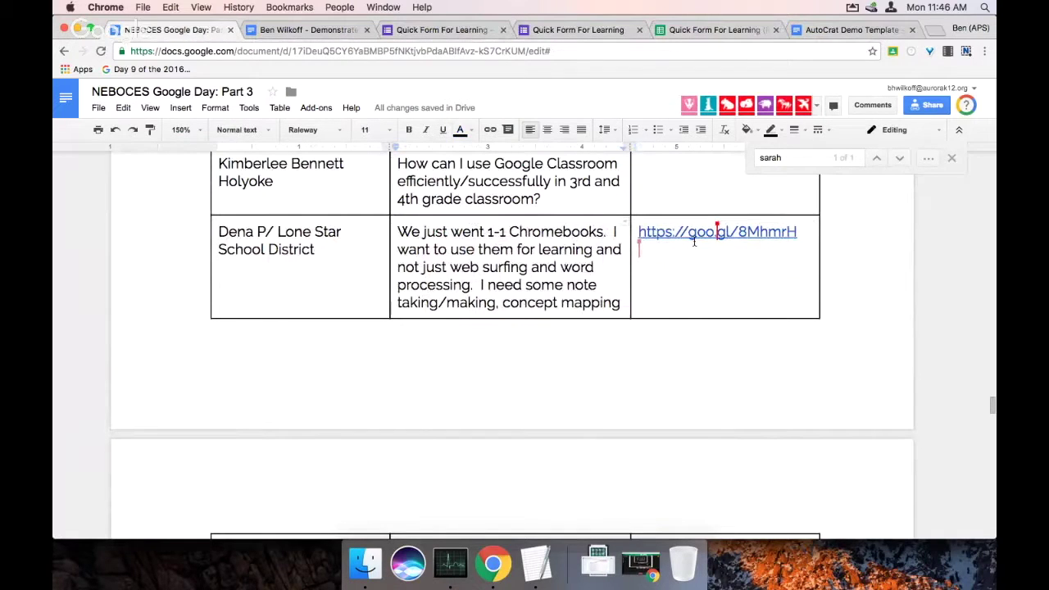
scroll(538, 245, "down", 1)
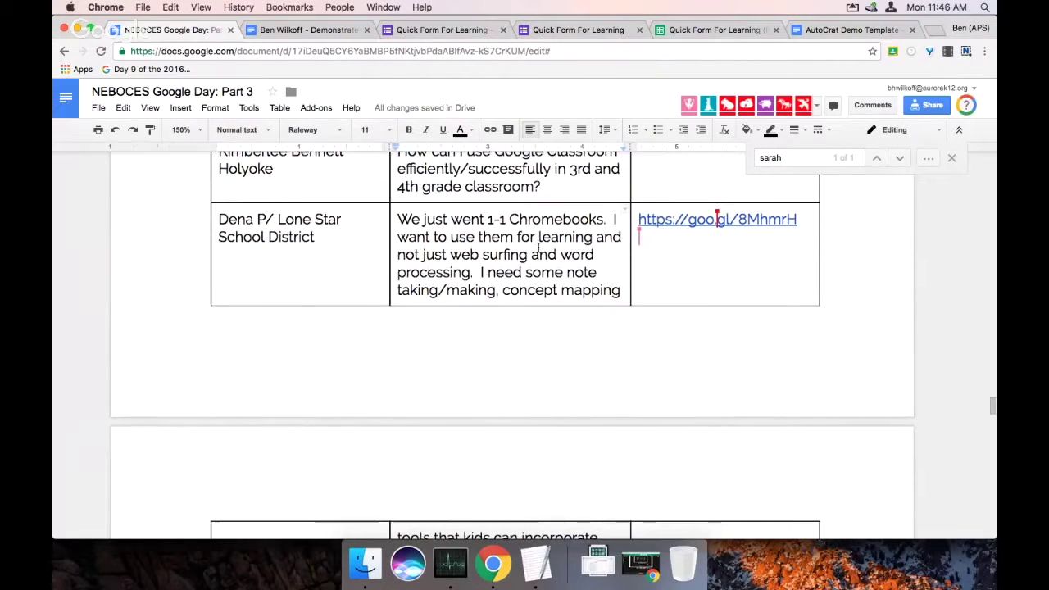
scroll(538, 247, "down", 1)
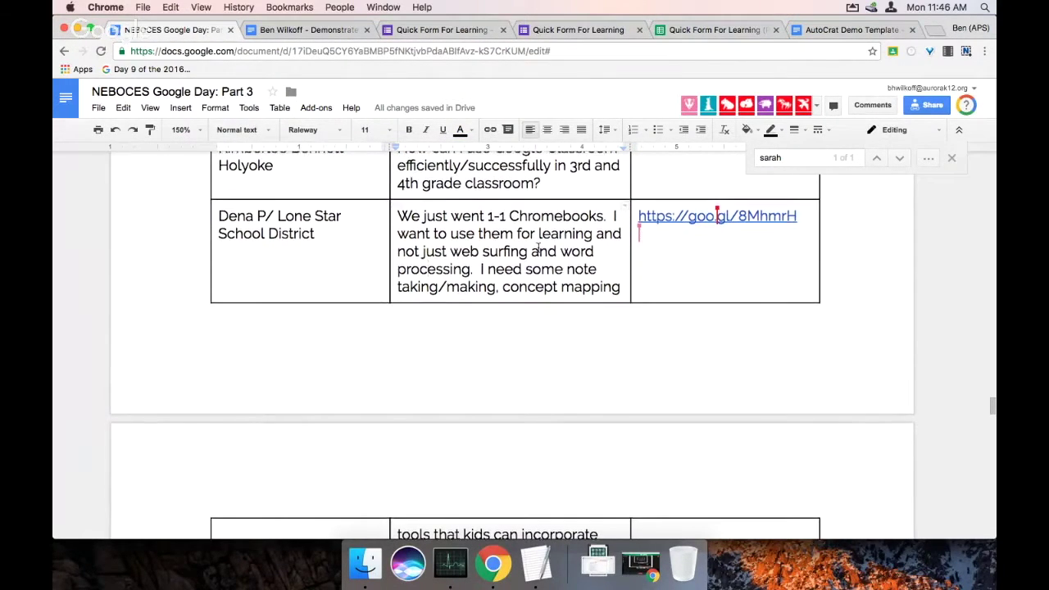
scroll(538, 249, "down", 3)
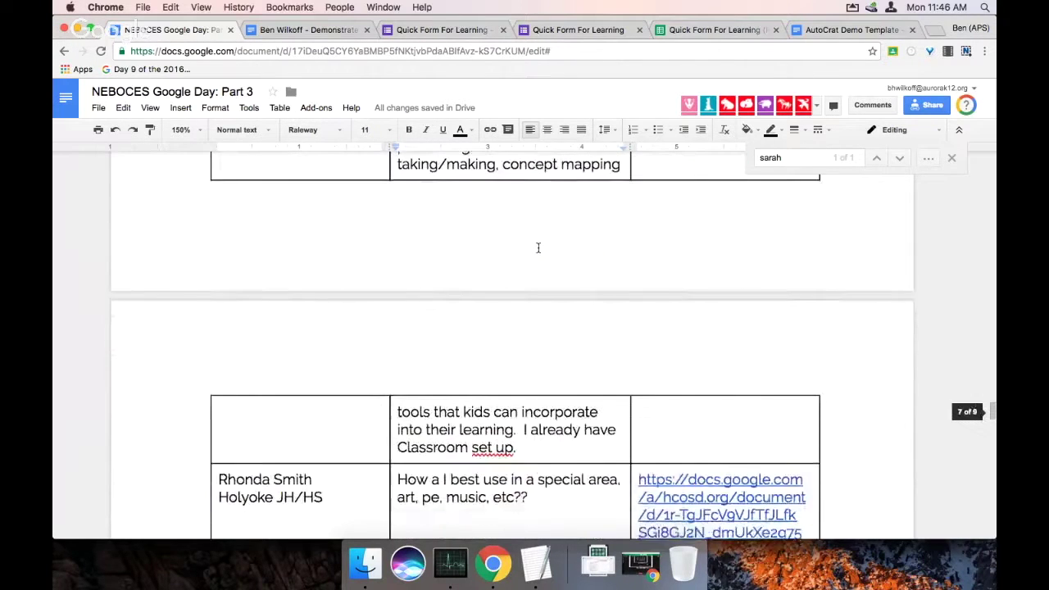
scroll(538, 247, "down", 5)
left_click(672, 240)
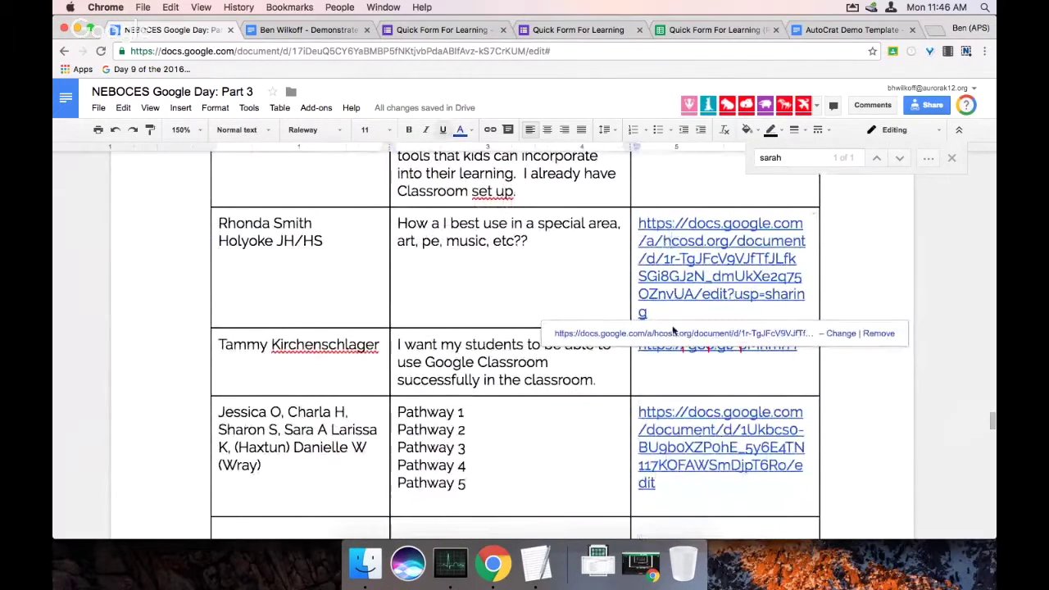
left_click(672, 333)
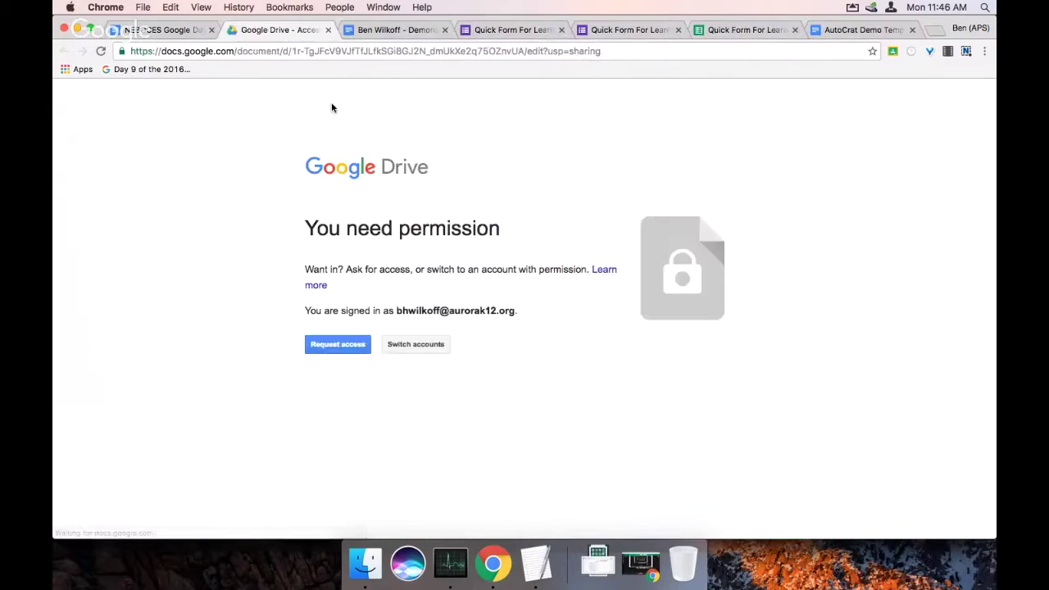
left_click(327, 29)
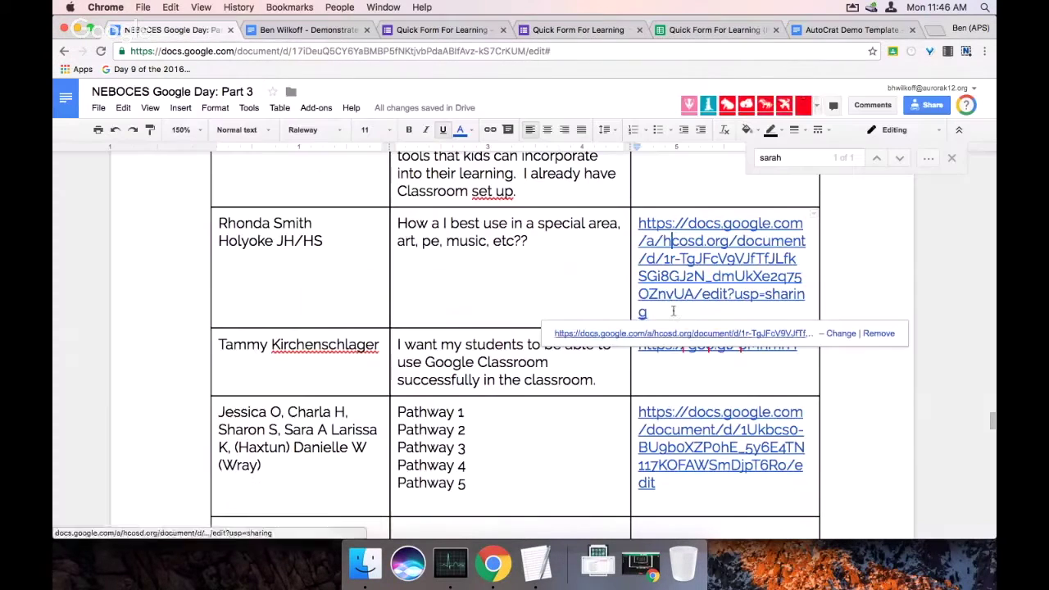
left_click_drag(673, 311, 636, 229)
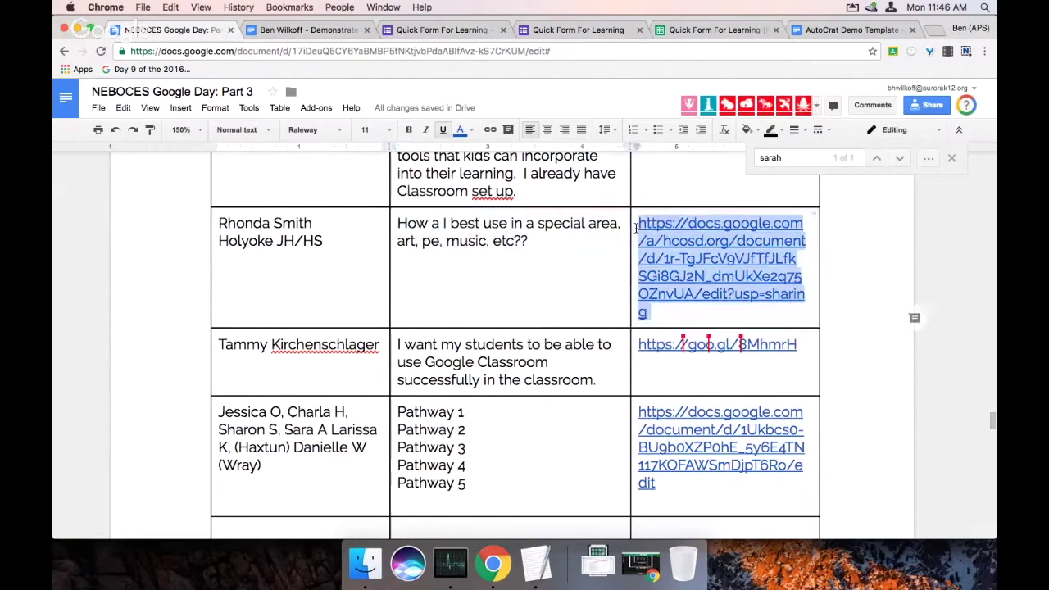
key("super+grave")
key("super+grave")
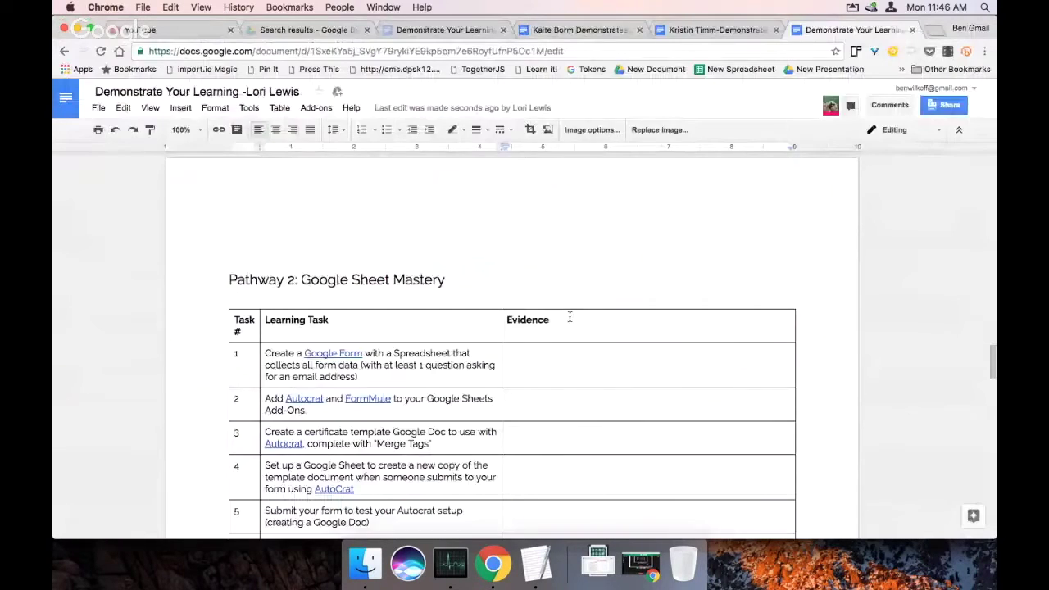
key("super+t")
key("Return")
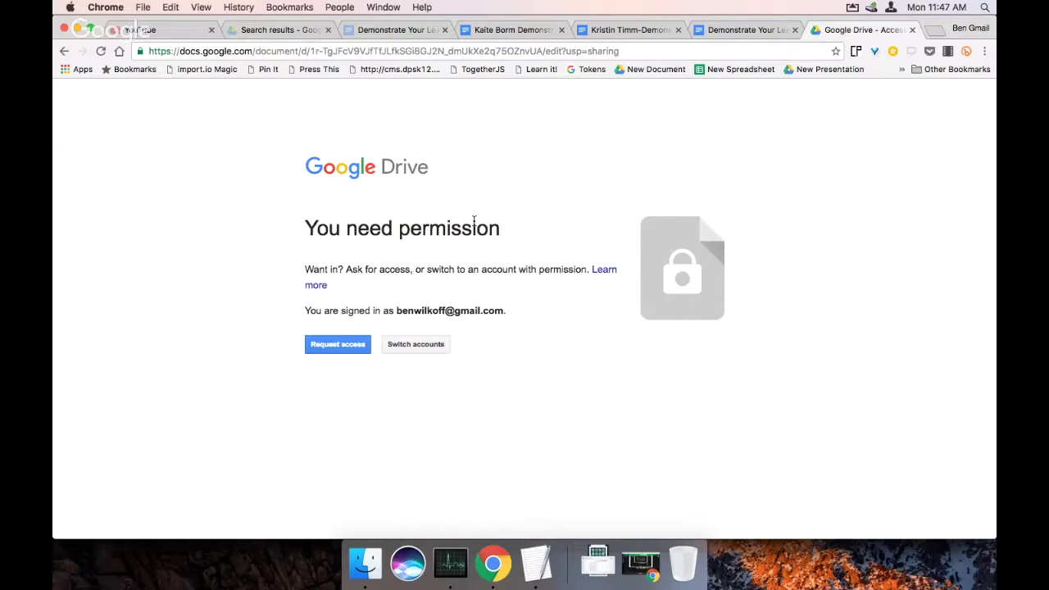
key("super+w")
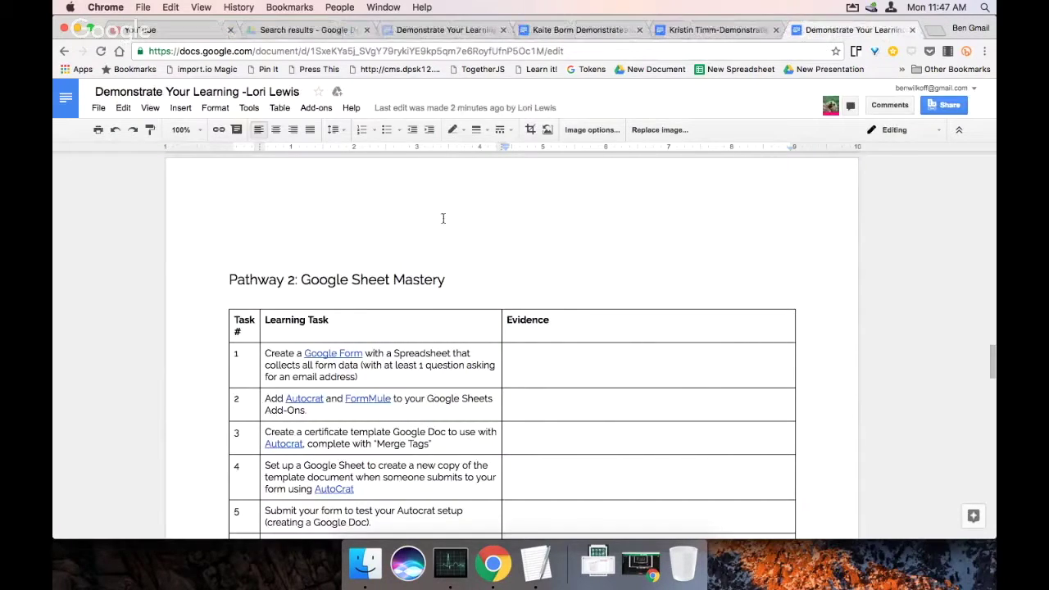
key("super+grave")
key("super+grave")
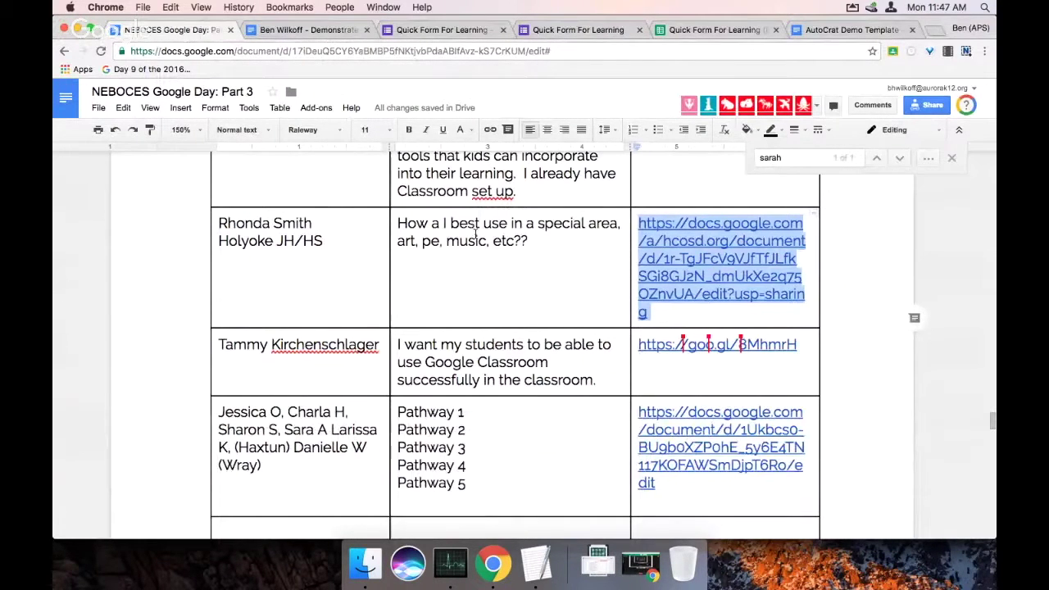
Step: Retry the copied link in a new tab of the other signed-in window
key("super+c")
key("super+grave")
key("super+t")
key("super+v")
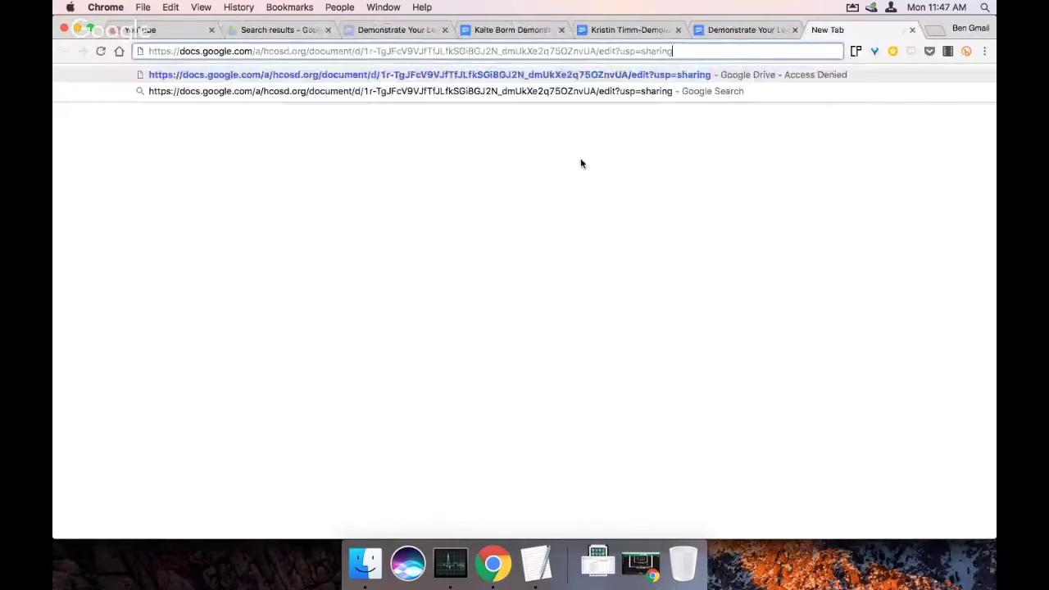
key("Return")
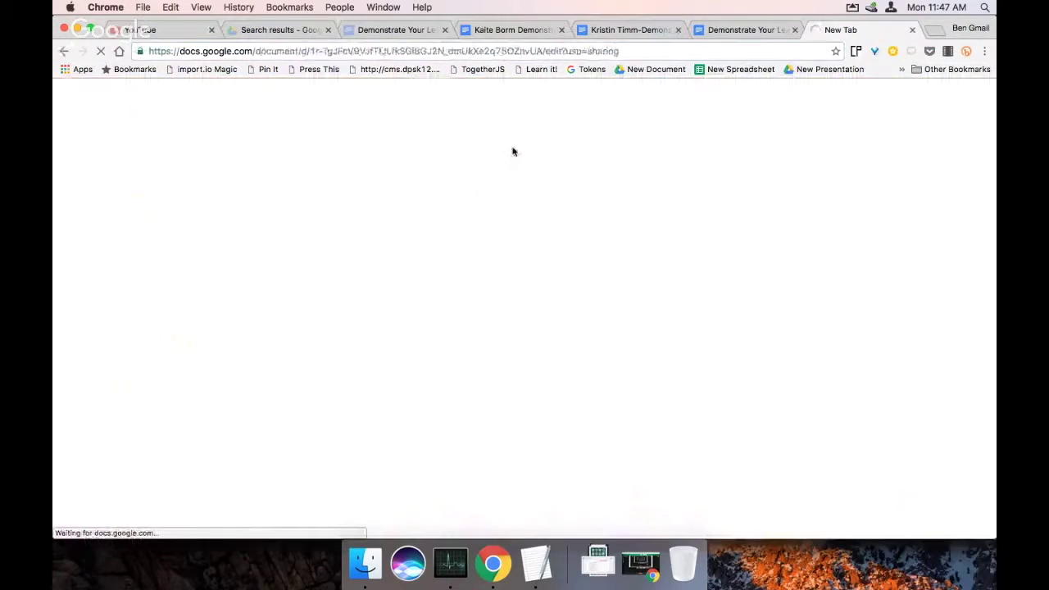
key("super+grave")
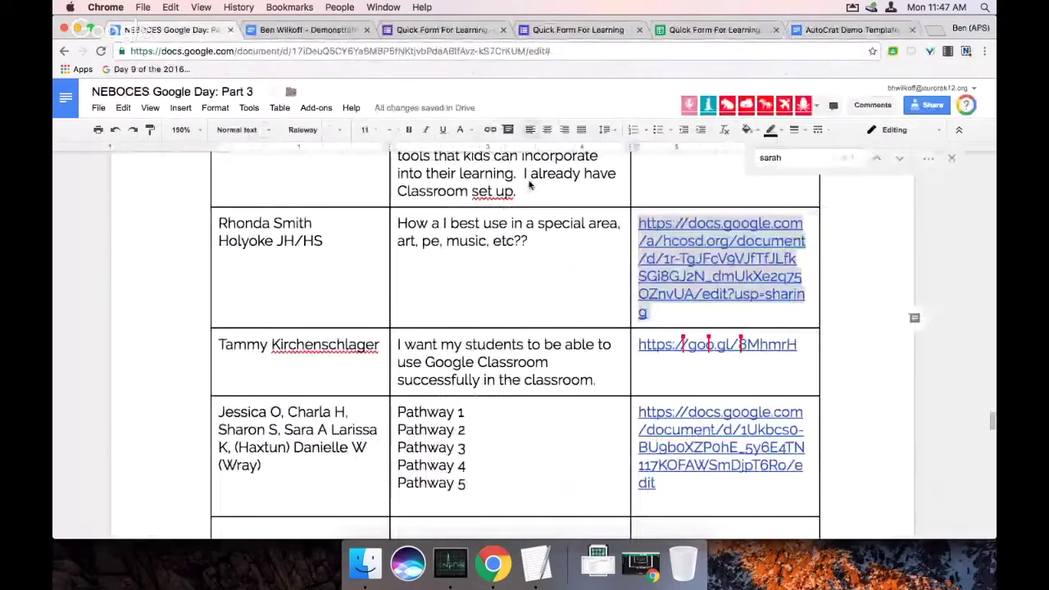
Step: Open the next row's goo.gl link in a new tab and close the duplicate agenda tab
scroll(459, 379, "down", 1)
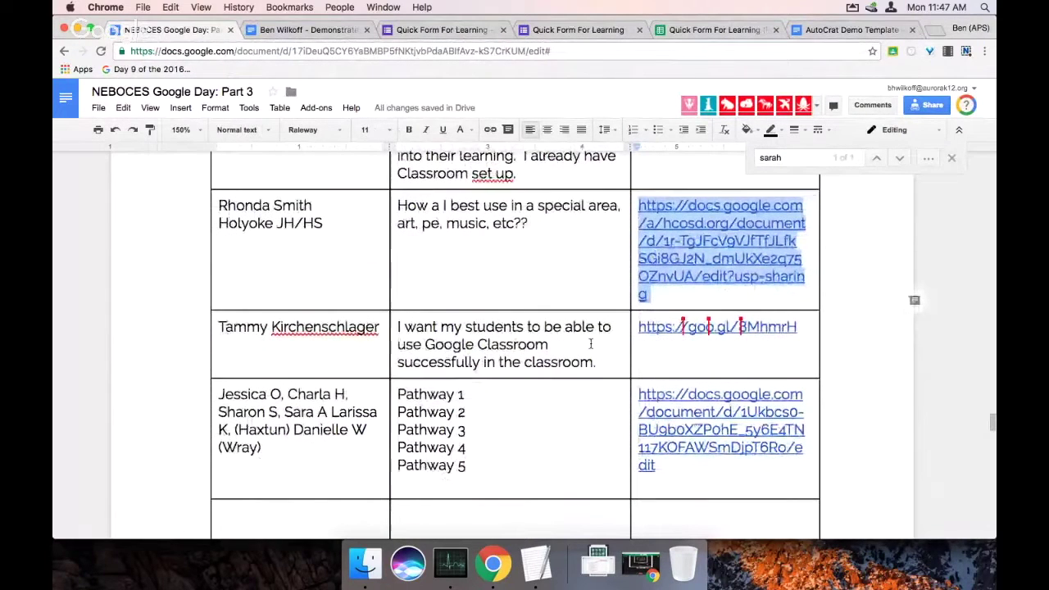
left_click(539, 338)
left_click(649, 327)
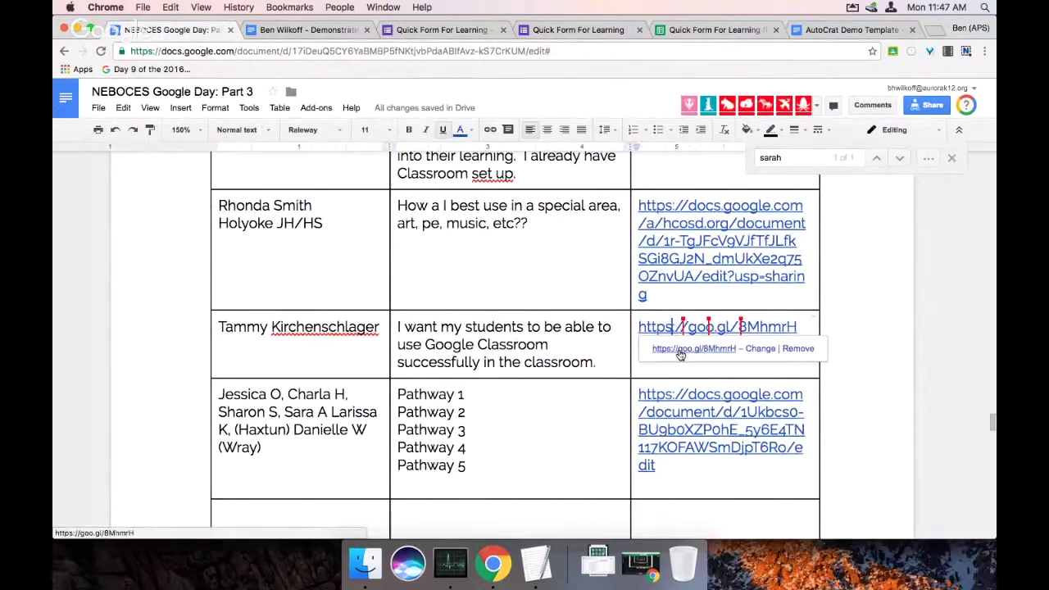
left_click(682, 351)
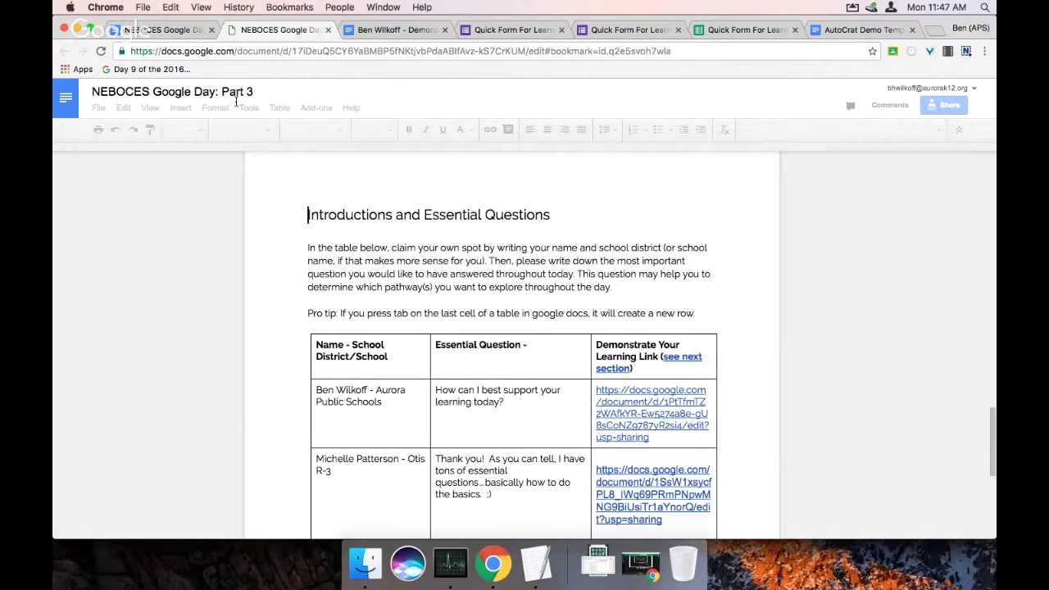
key("super+w")
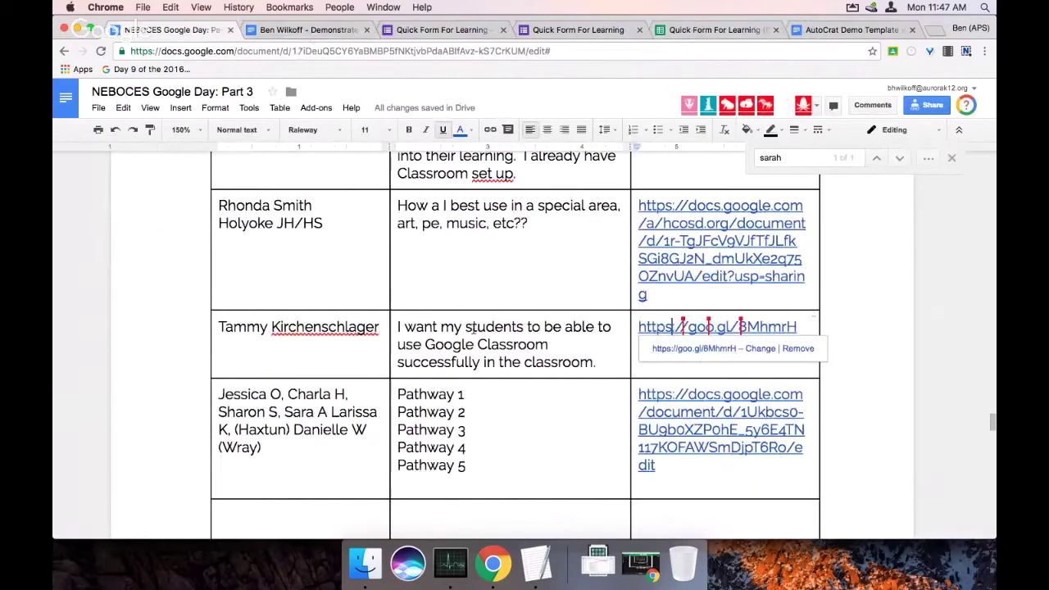
Step: Open the Pathway 1–5 group row's linked doc from its link preview
scroll(473, 329, "down", 2)
scroll(474, 329, "down", 3)
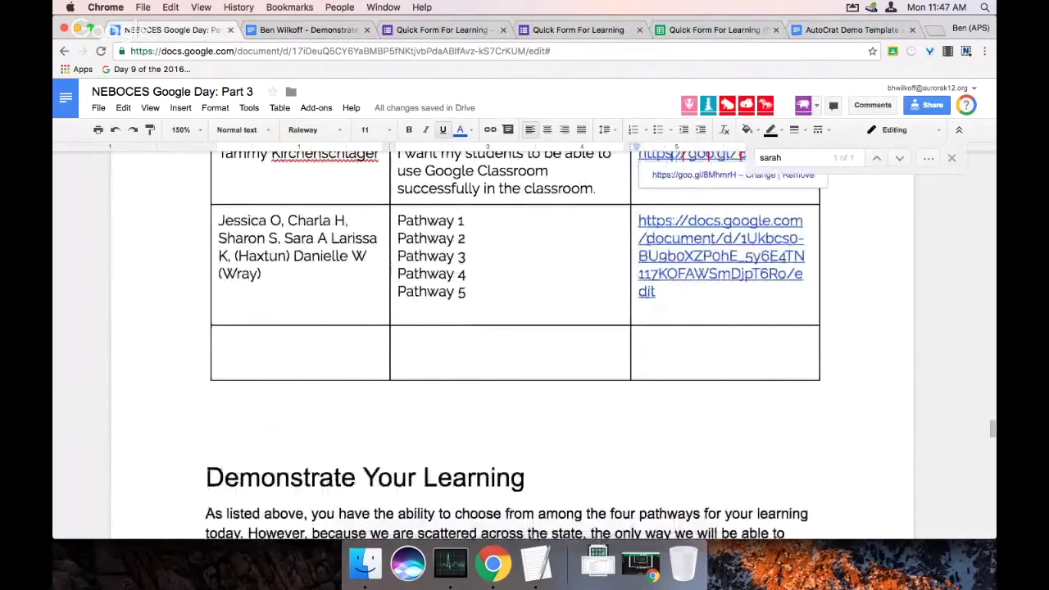
left_click(658, 255)
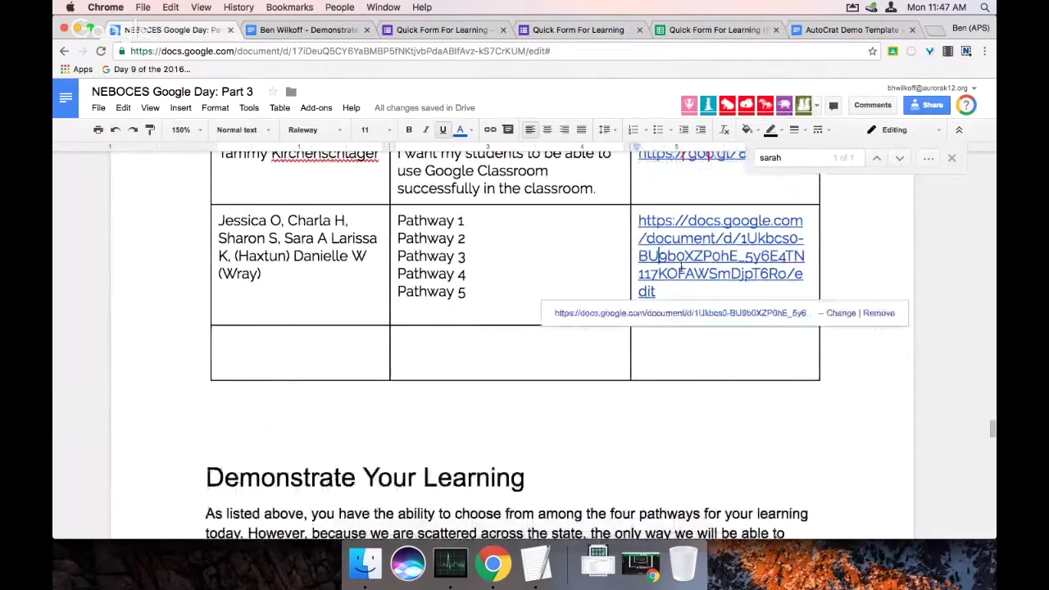
left_click(663, 313)
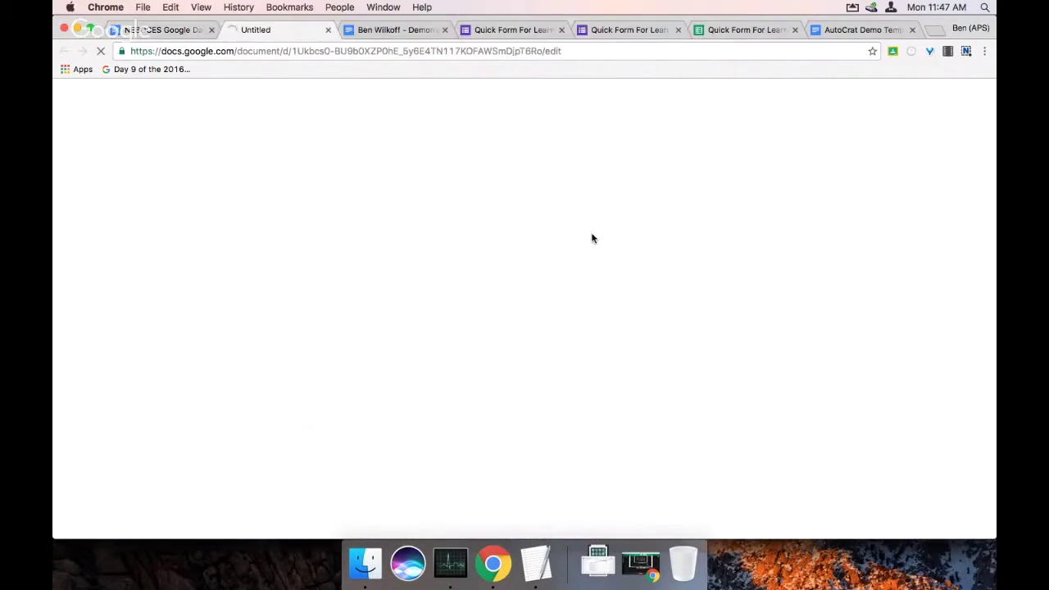
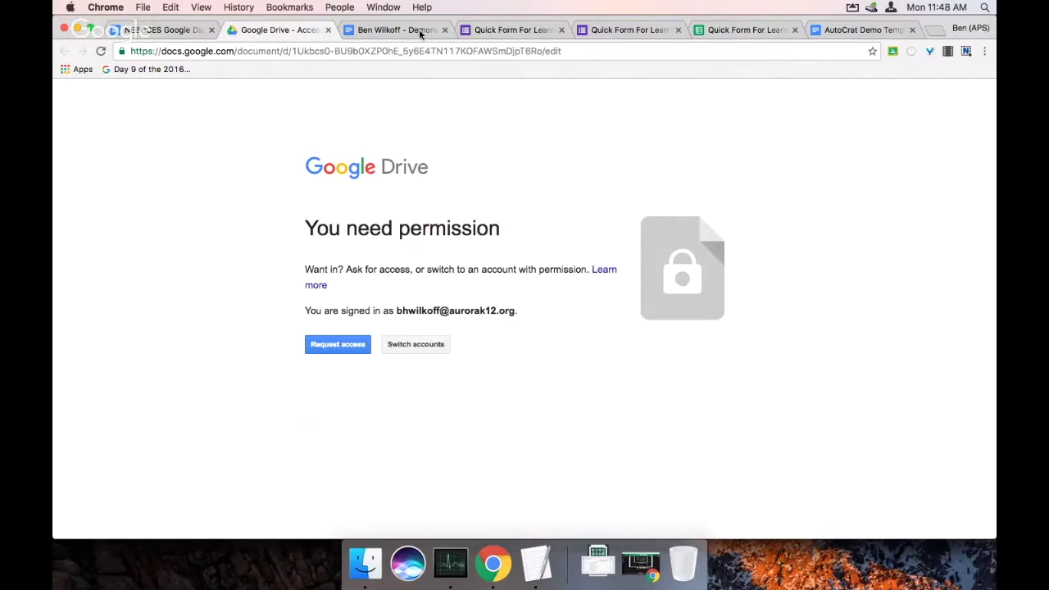
Step: Close the 'You need permission' tab and scroll the NEBOCES doc to the 'Use this link…' section
left_click(327, 30)
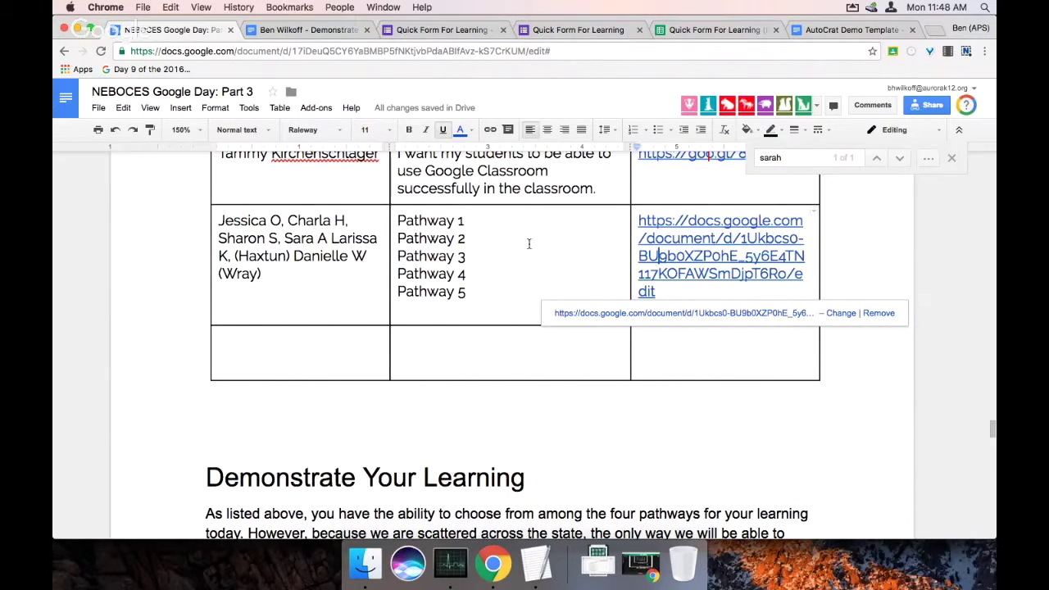
scroll(587, 299, "down", 1)
scroll(587, 300, "down", 3)
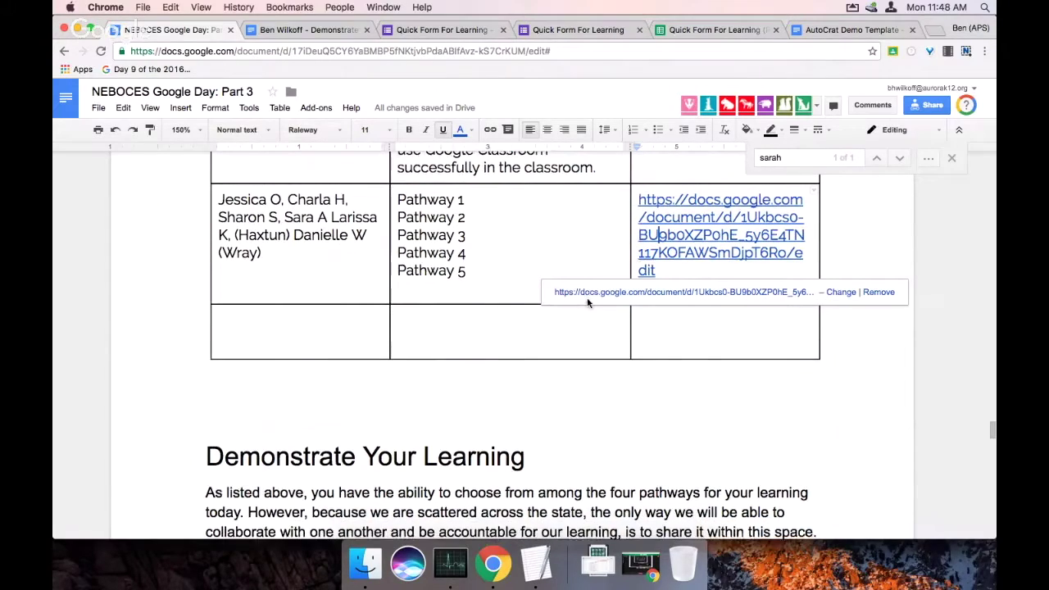
scroll(586, 299, "down", 10)
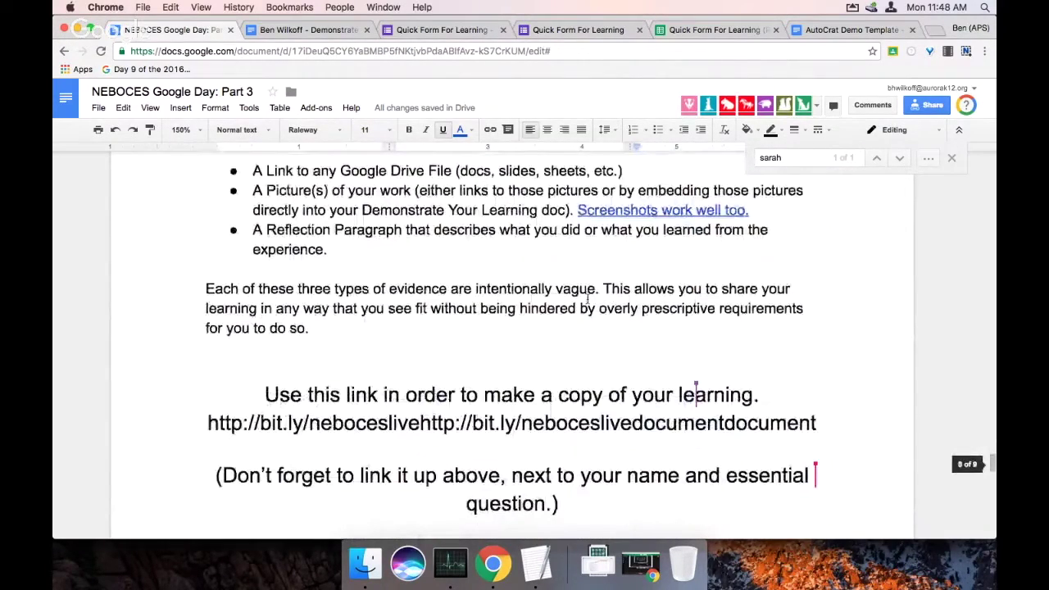
scroll(586, 299, "down", 3)
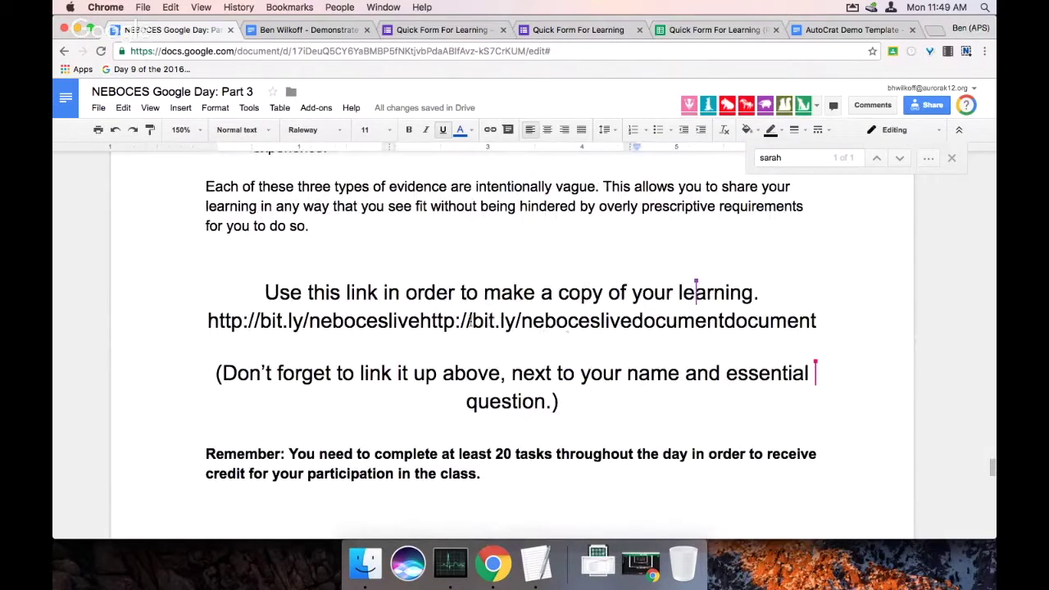
Step: Select the sentence 'Use this link in order to make a copy of your learning.'
left_click(419, 320)
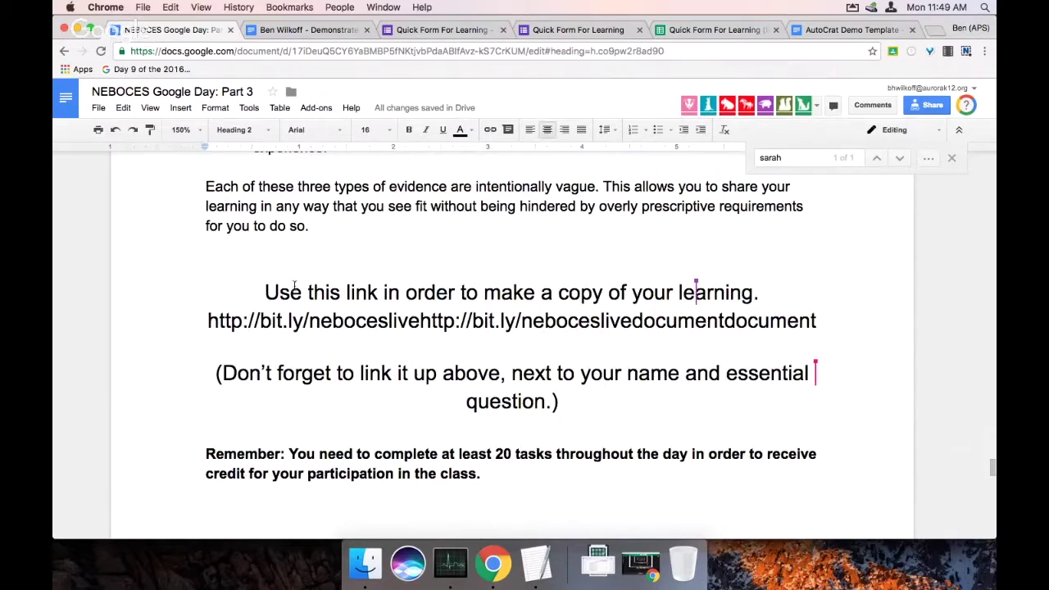
left_click_drag(263, 291, 778, 299)
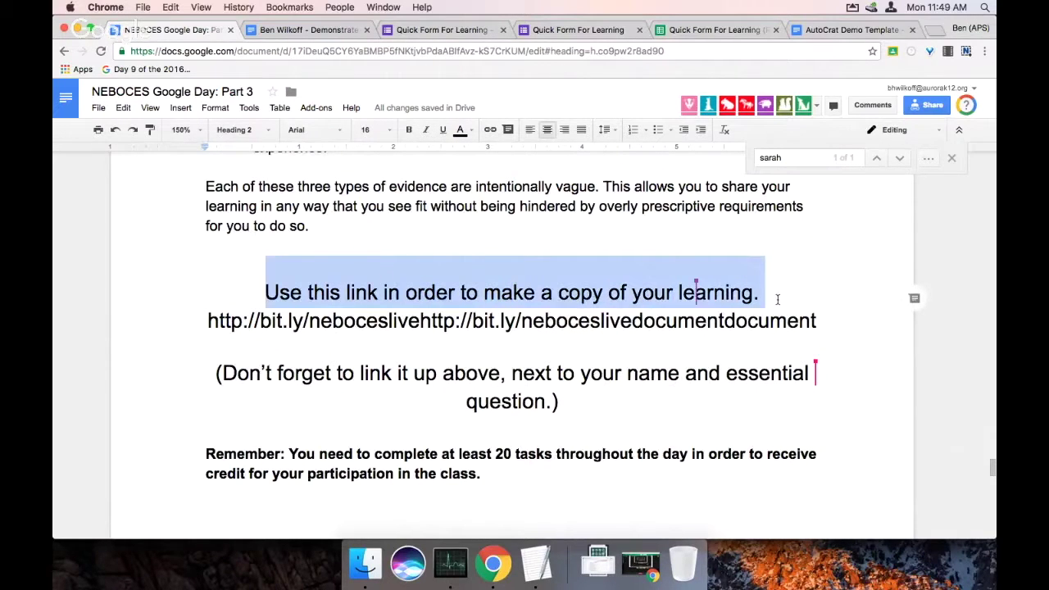
key("super+c")
key("super+grave")
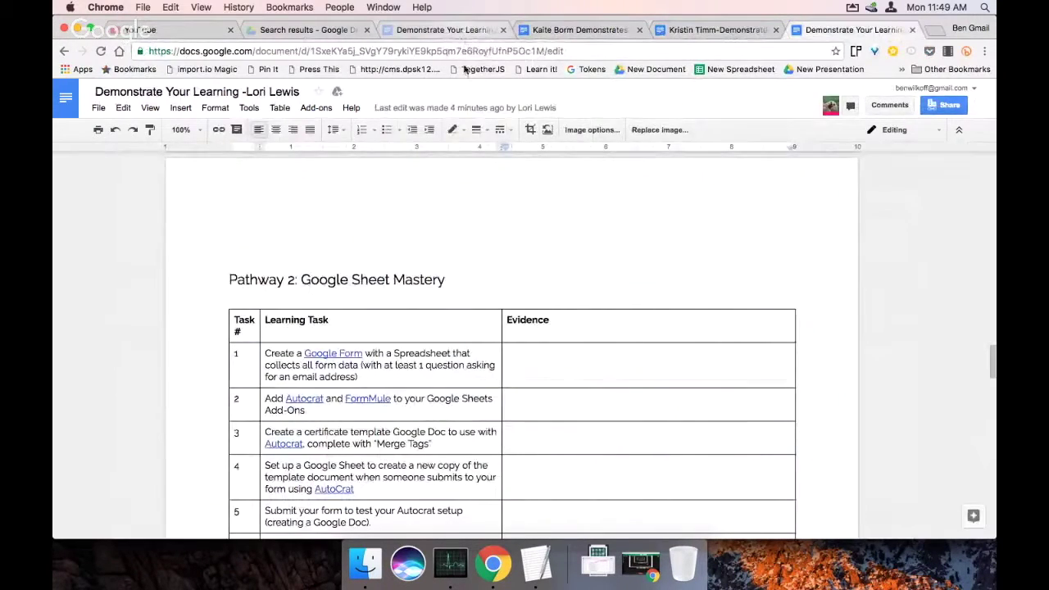
Step: Turn the template's address into its /copy URL and test-load it
key("super+l")
key("super+v")
key("Return")
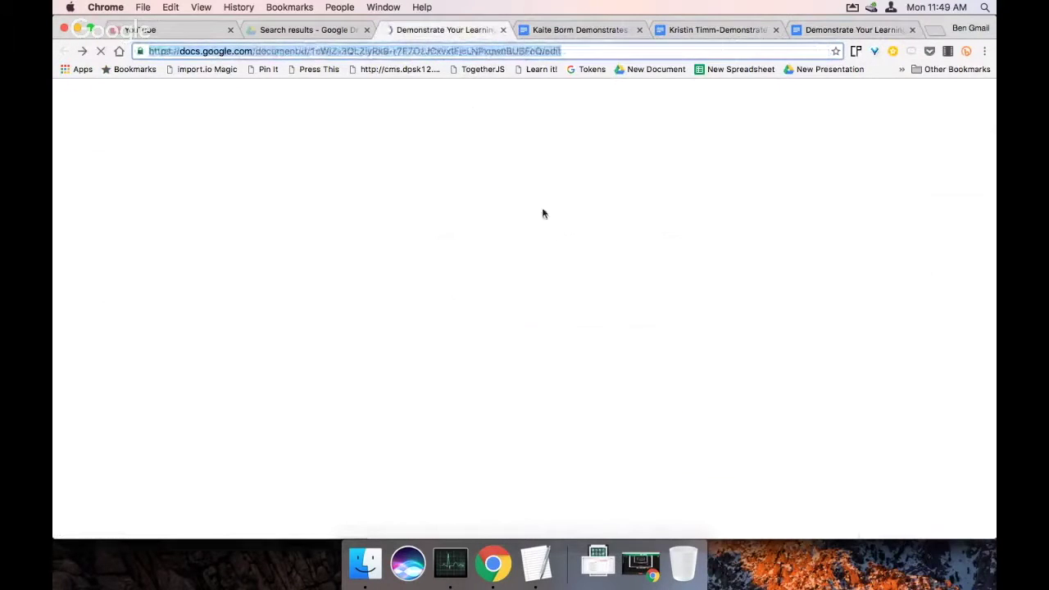
double_click(554, 50)
type("copy")
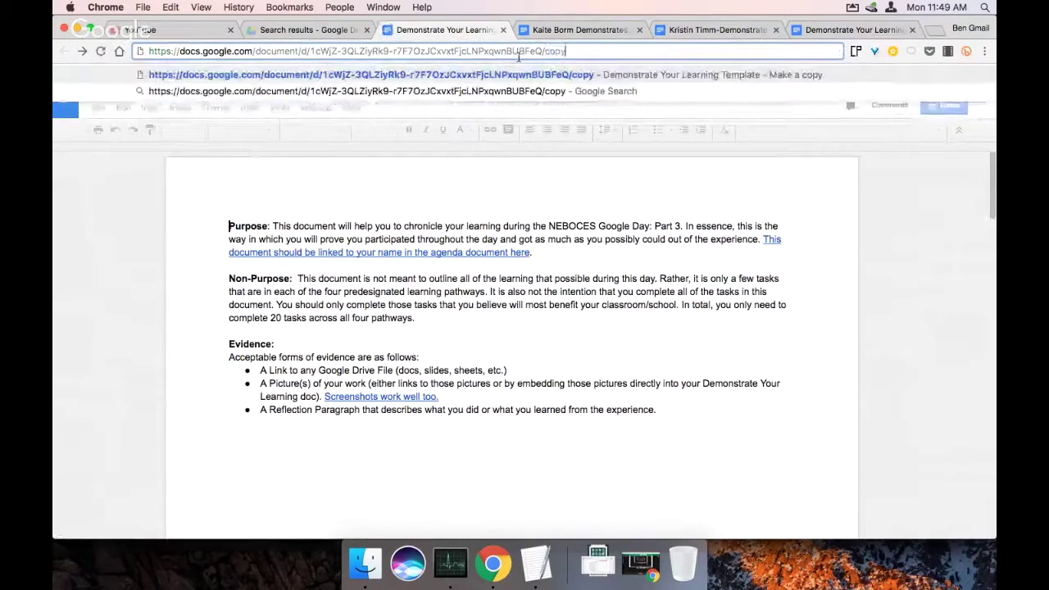
key("super+a")
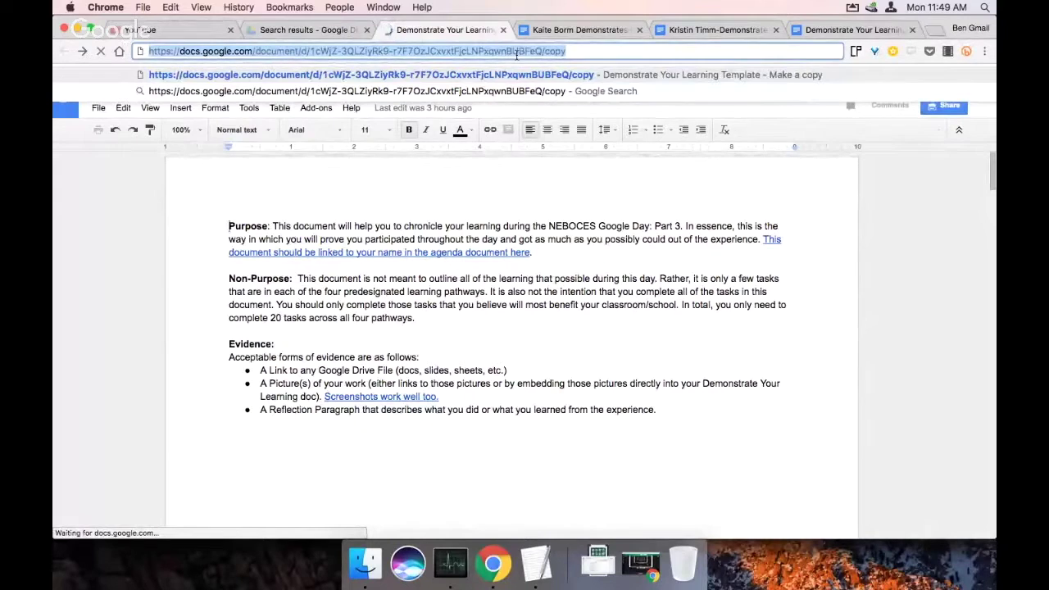
double_click(558, 51)
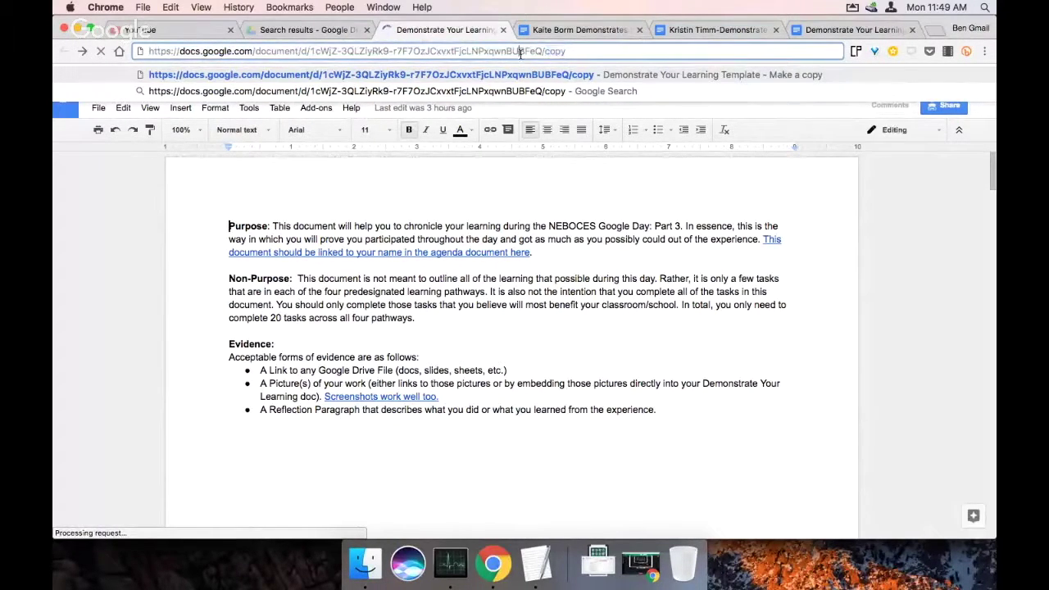
triple_click(557, 51)
key("cmd+v")
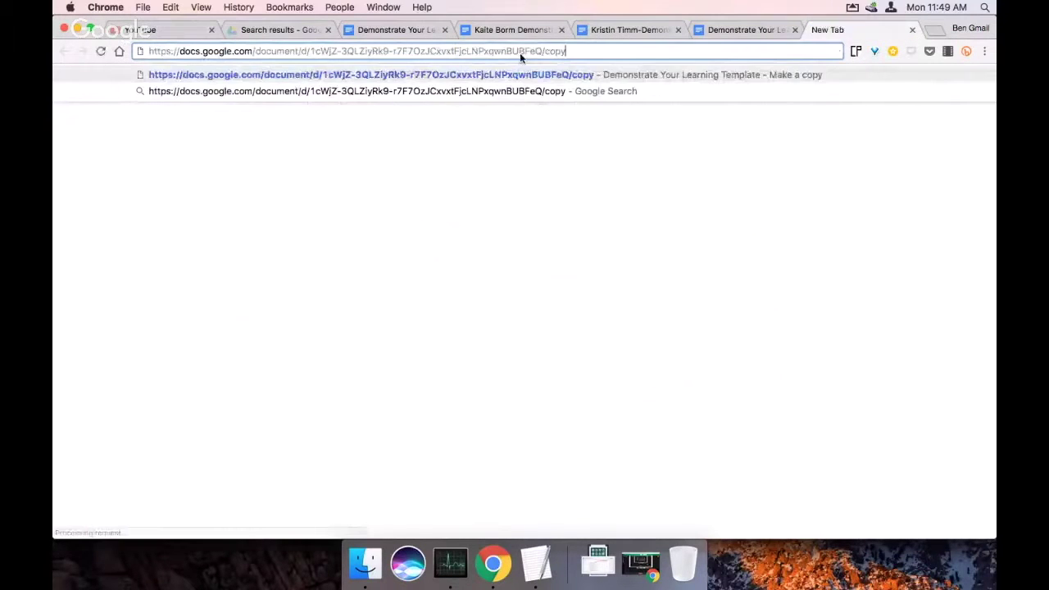
key("Return")
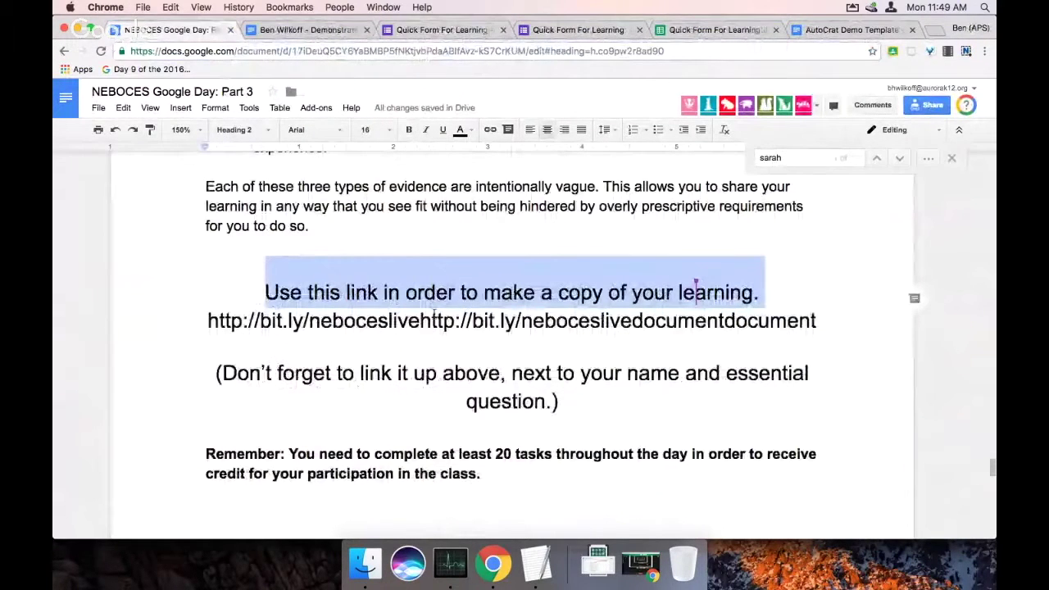
Step: Link the selected sentence to the /copy URL, then select the duplicated URL text
key("super+k")
key("super+v")
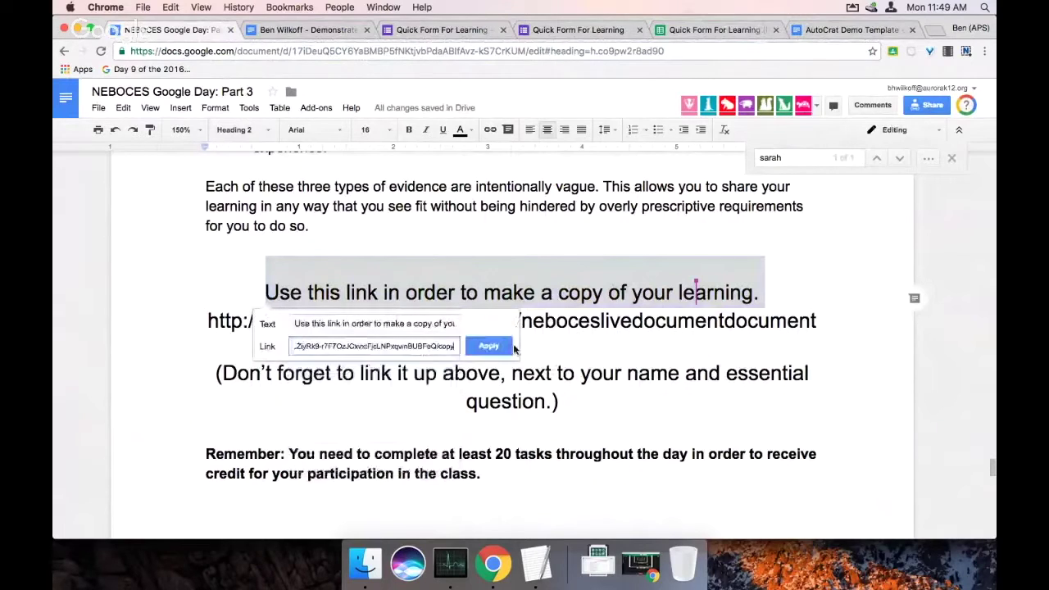
left_click(508, 348)
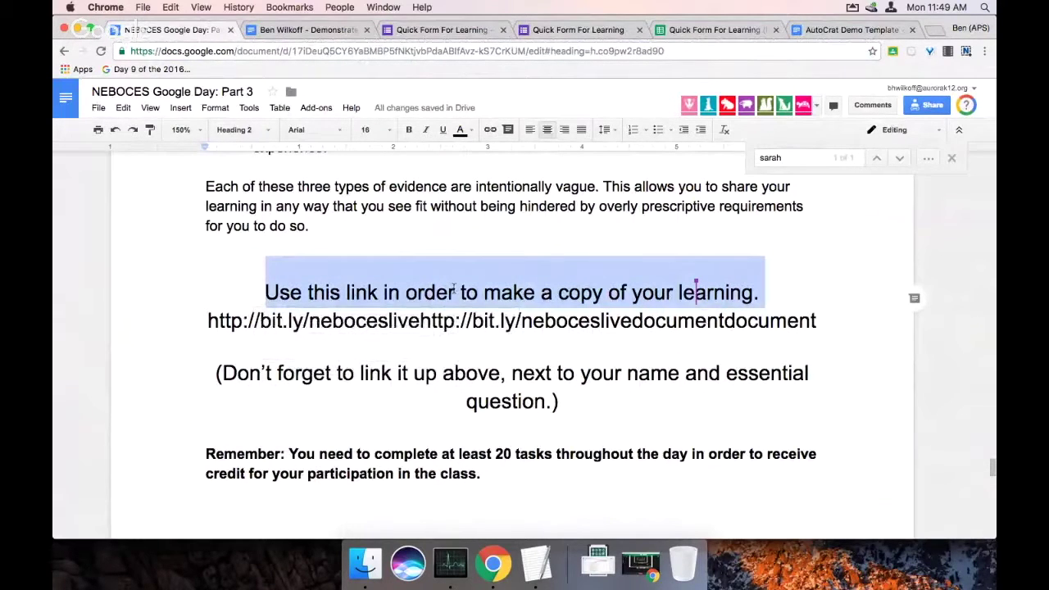
key("super+k")
key("super+v")
key("Return")
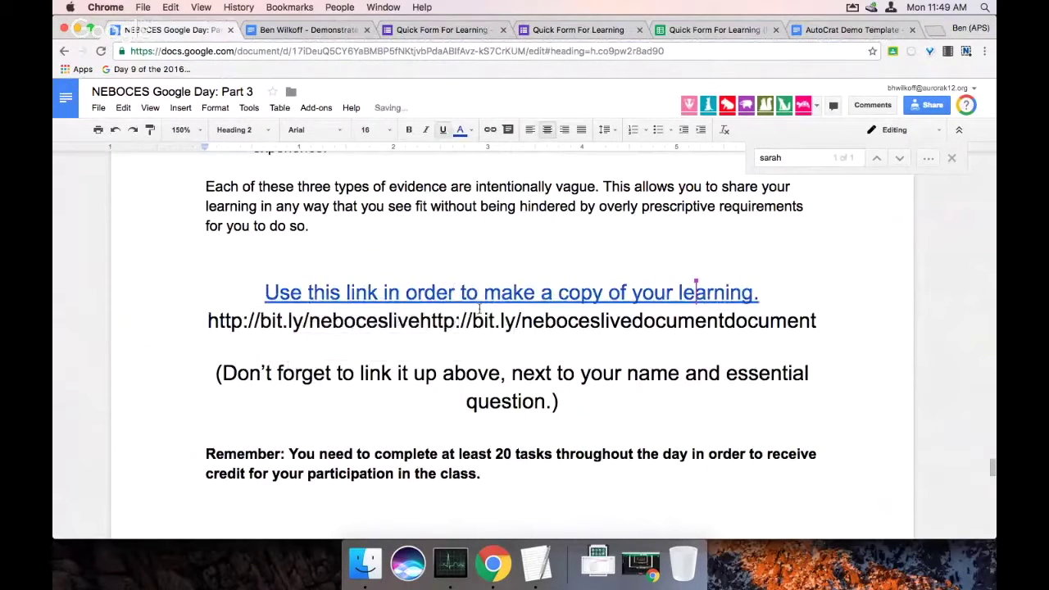
left_click(394, 321)
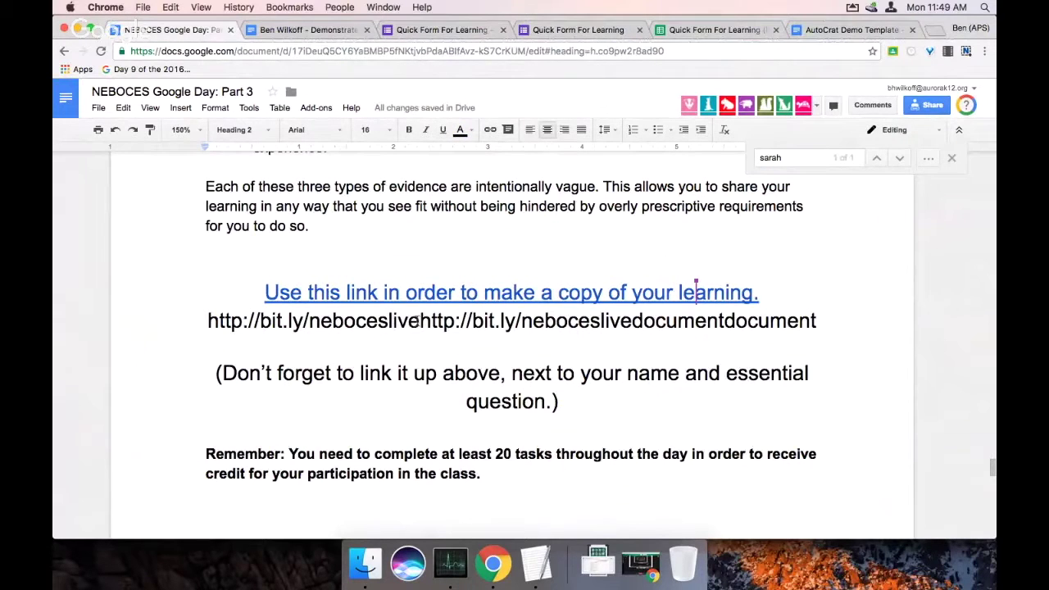
left_click_drag(420, 320, 177, 318)
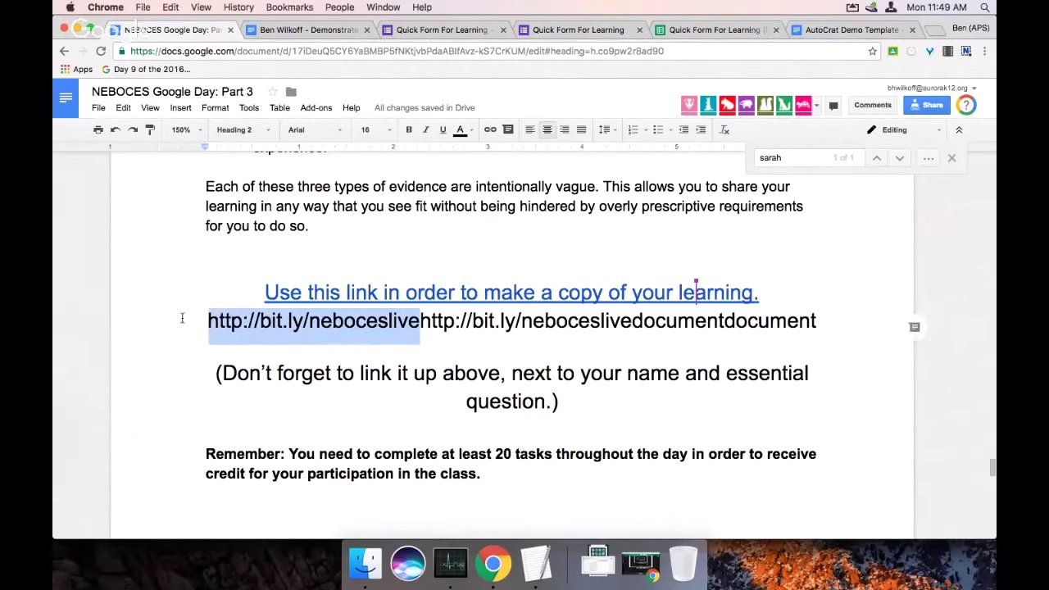
Step: Trim the duplicated bit.ly text and test the link, closing the broken Bitly page
key("BackSpace")
left_click_drag(713, 322, 615, 323)
key("BackSpace")
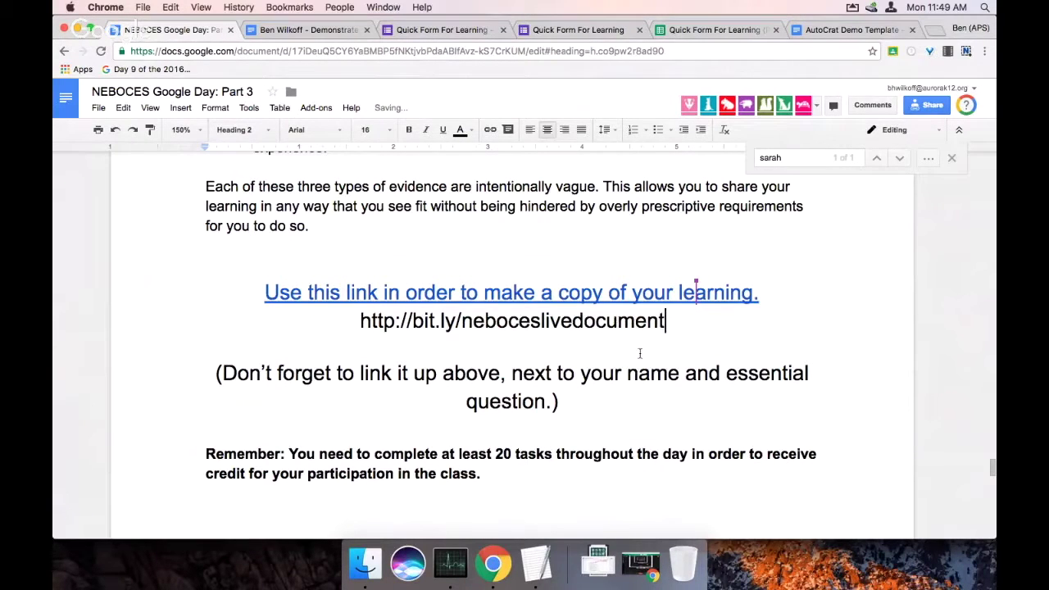
left_click(530, 321)
left_click(490, 346)
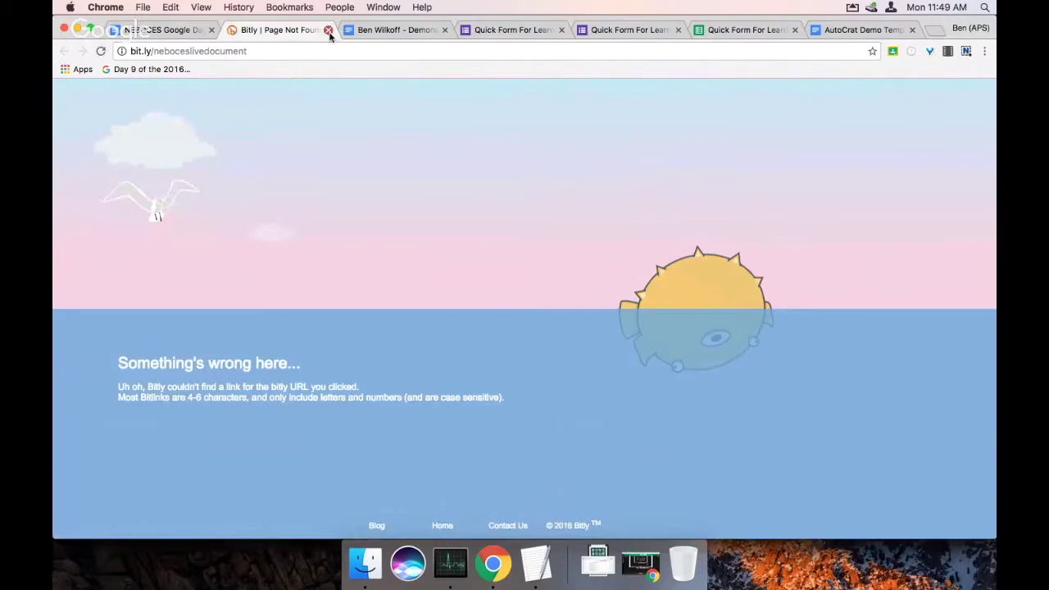
left_click(328, 30)
left_click(668, 326)
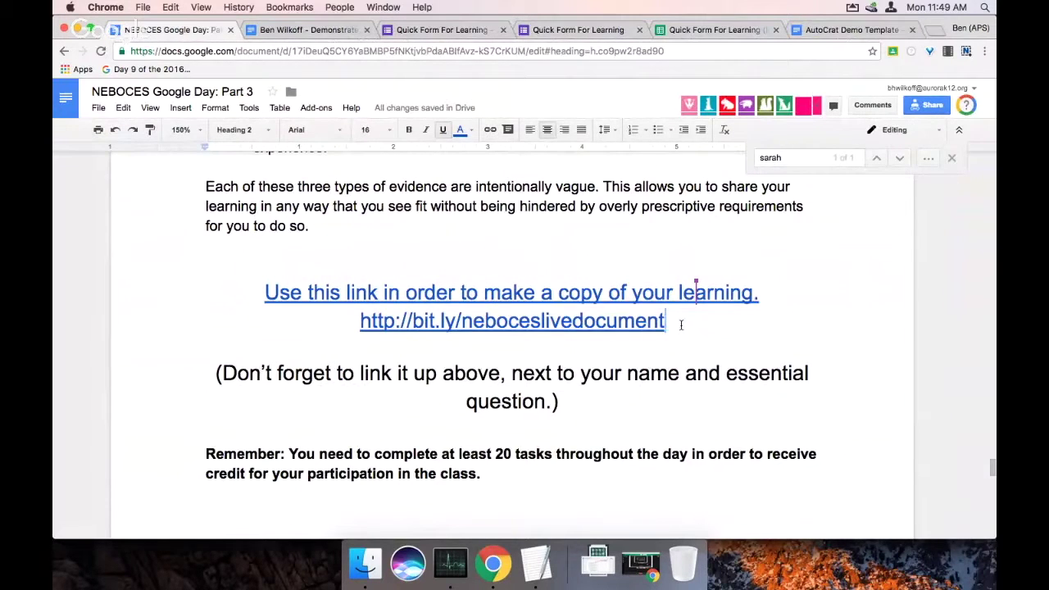
Step: Delete the broken bit.ly URL line beneath the linked make-a-copy sentence
left_click_drag(677, 324, 361, 321)
key("BackSpace")
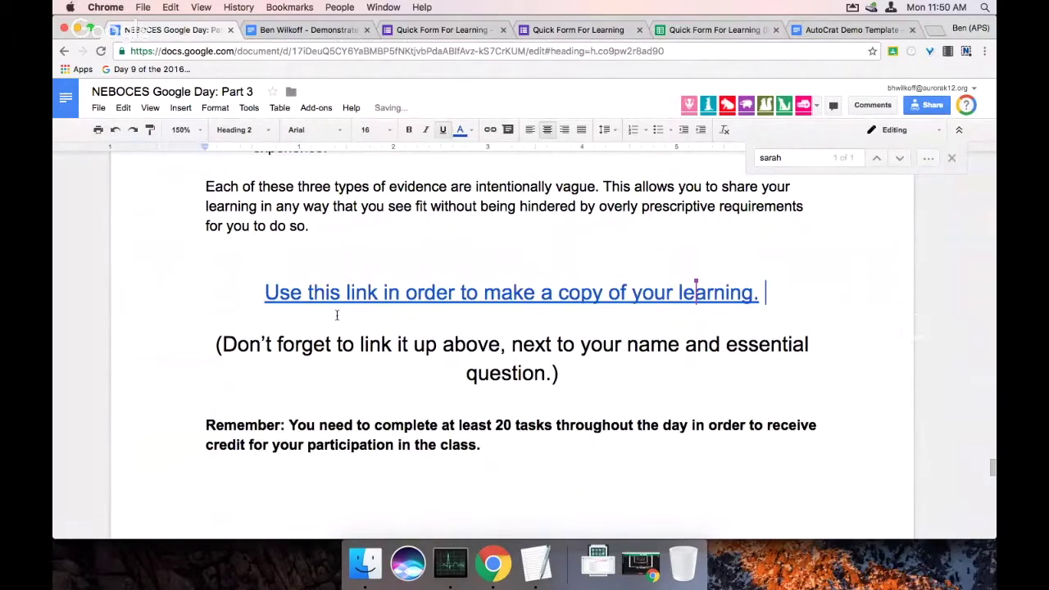
key("BackSpace")
left_click(543, 287)
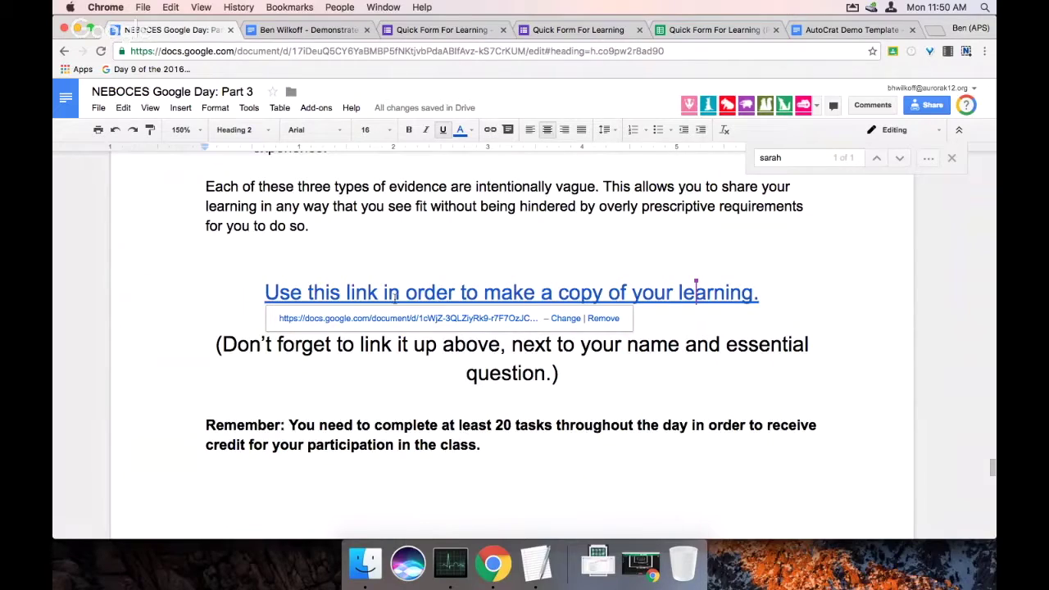
Step: Remove the extra characters at the end of the This Document Link
scroll(395, 298, "up", 5)
scroll(435, 222, "up", 20)
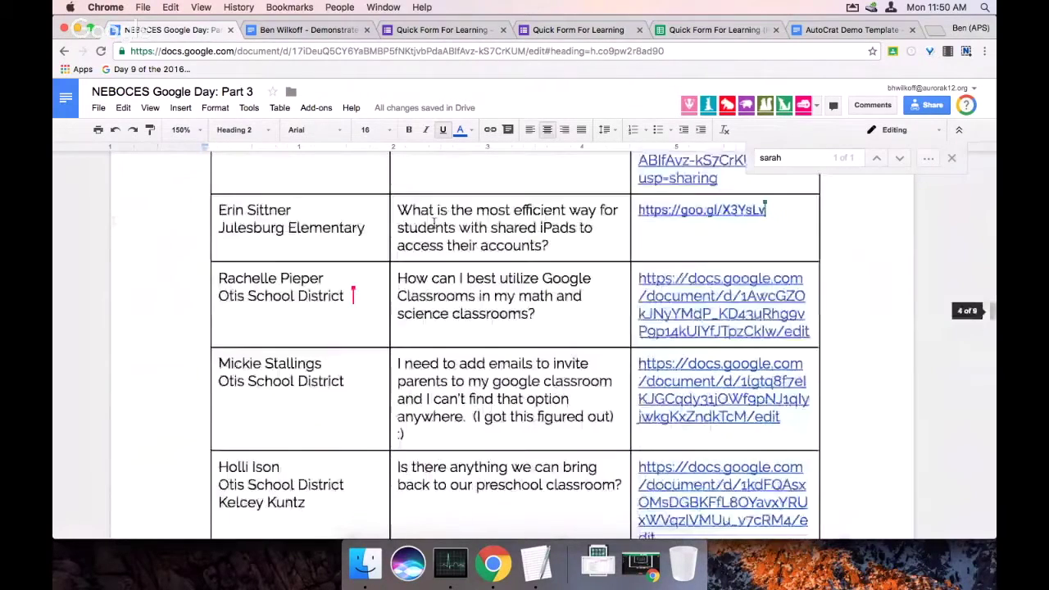
scroll(435, 222, "down", 1)
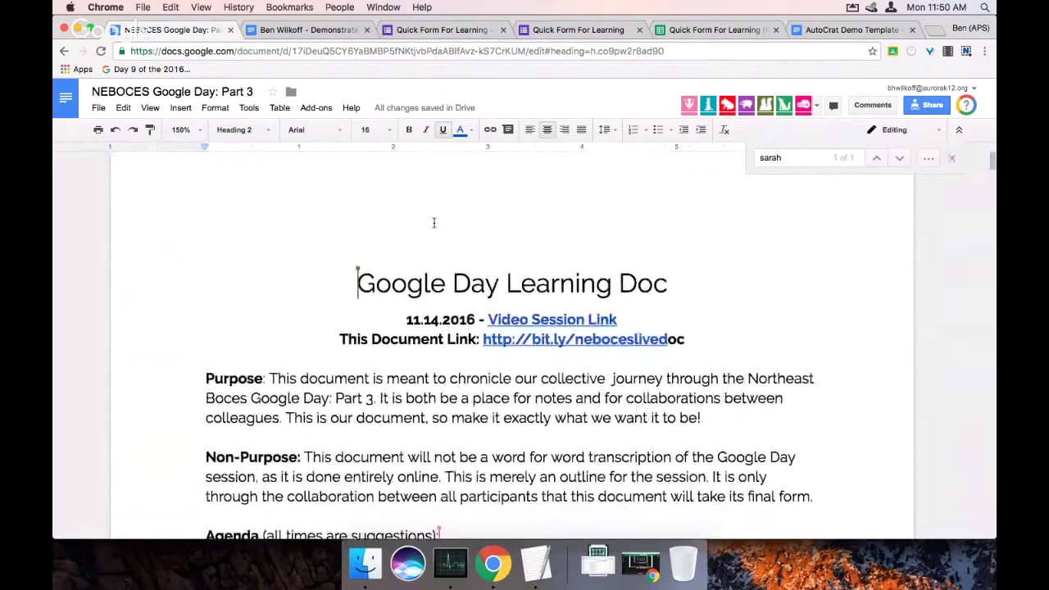
left_click(661, 344)
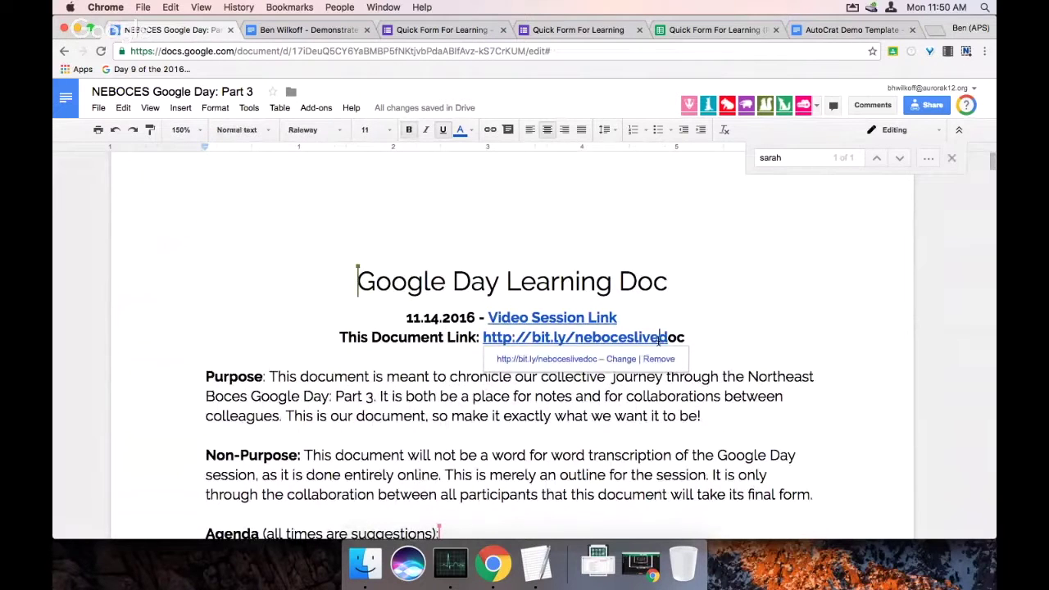
type("doc")
key("BackSpace")
key("BackSpace")
key("BackSpace")
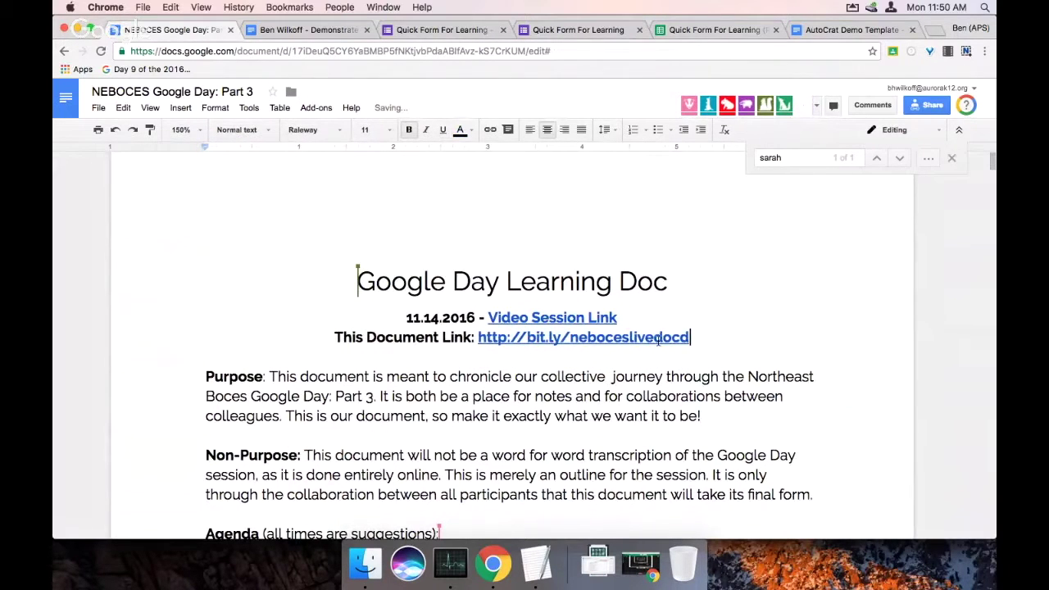
Step: Check the Demonstrate Your Learning doc, then return to the Google Day Learning doc
scroll(666, 382, "down", 1)
scroll(666, 383, "down", 1)
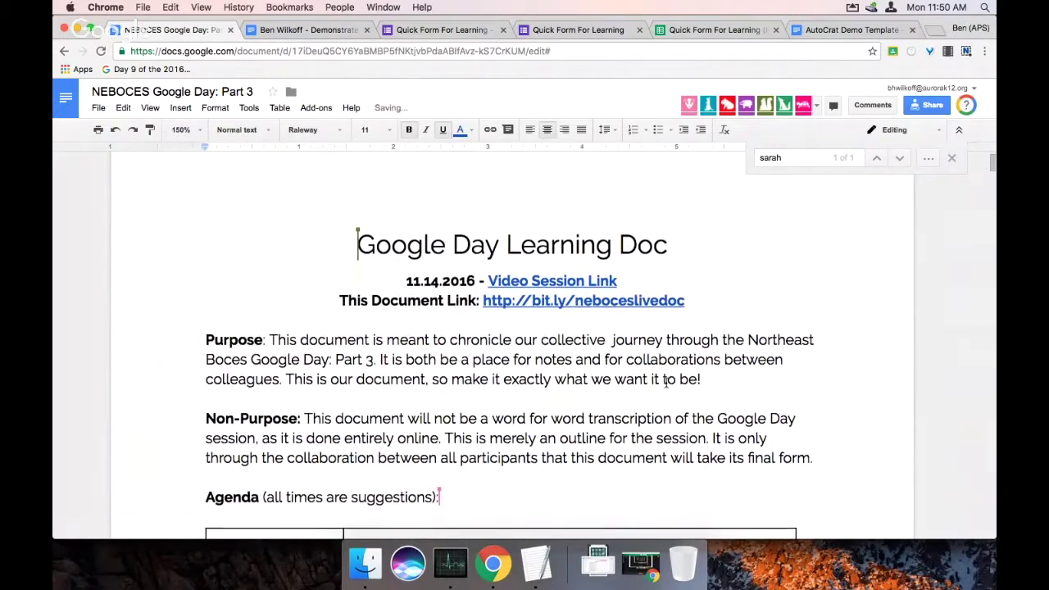
scroll(666, 383, "down", 1)
left_click(313, 30)
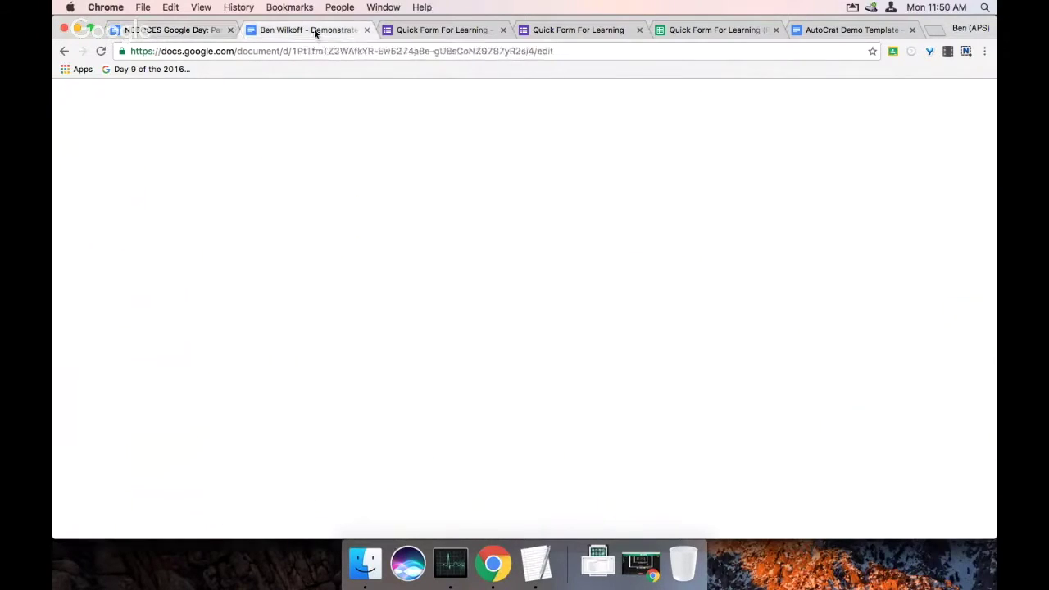
left_click(172, 29)
scroll(489, 289, "down", 5)
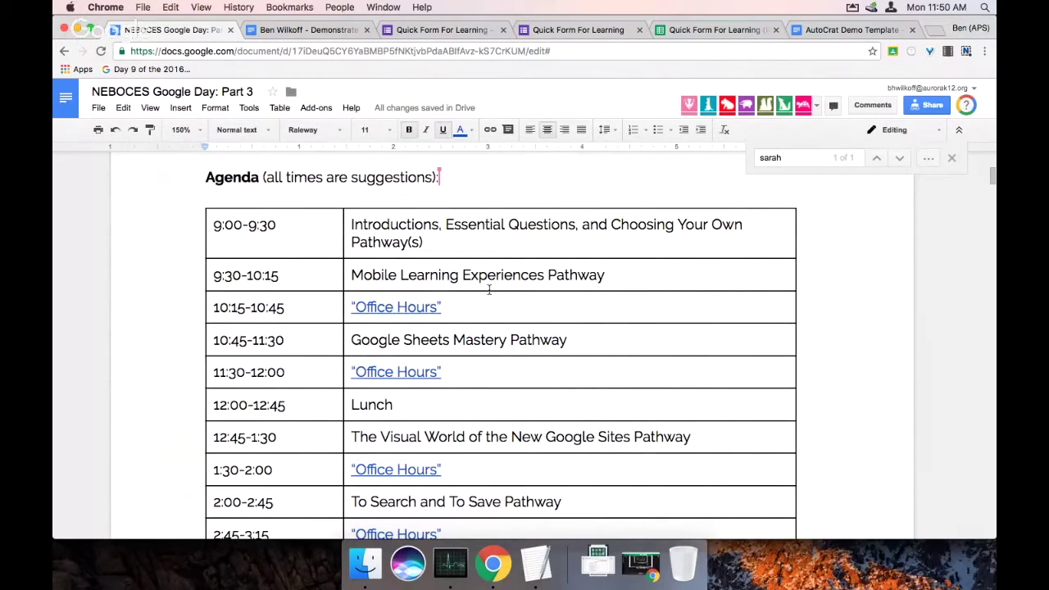
Step: Scroll through the Test Certificate's 'Thank you for sharing!' certificate
scroll(450, 361, "down", 1)
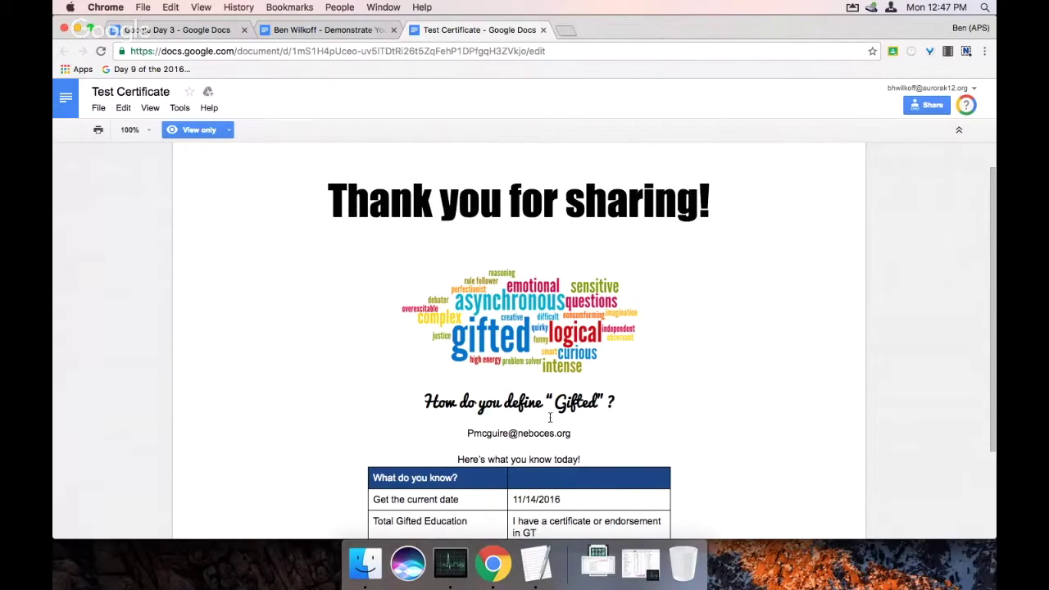
Step: Select the certificate's e-mail line, review the certificate, and close the Test Certificate tab
triple_click(514, 436)
scroll(514, 436, "down", 3)
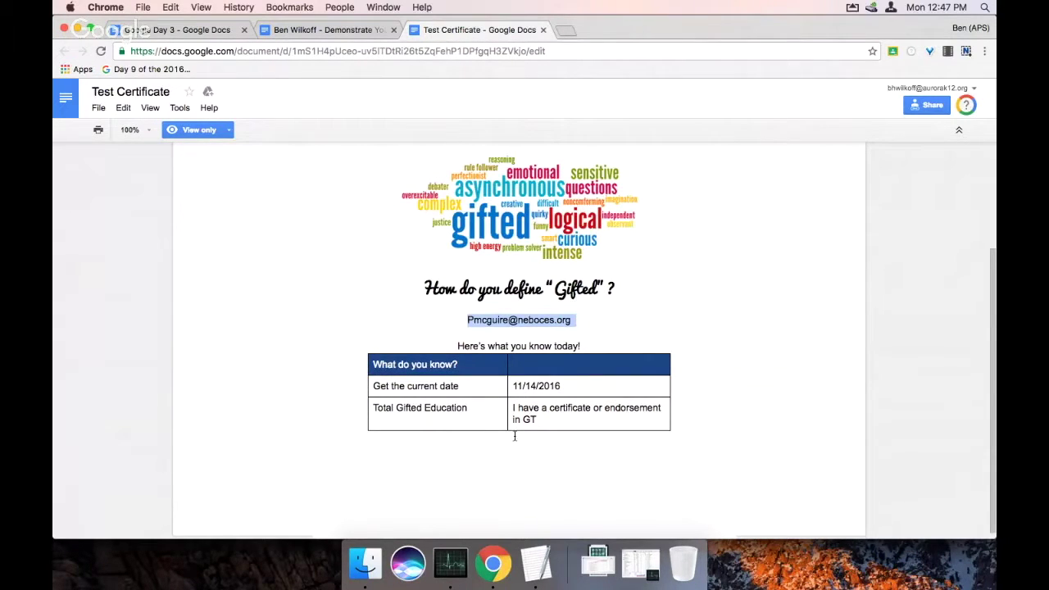
scroll(515, 436, "up", 3)
scroll(553, 188, "down", 2)
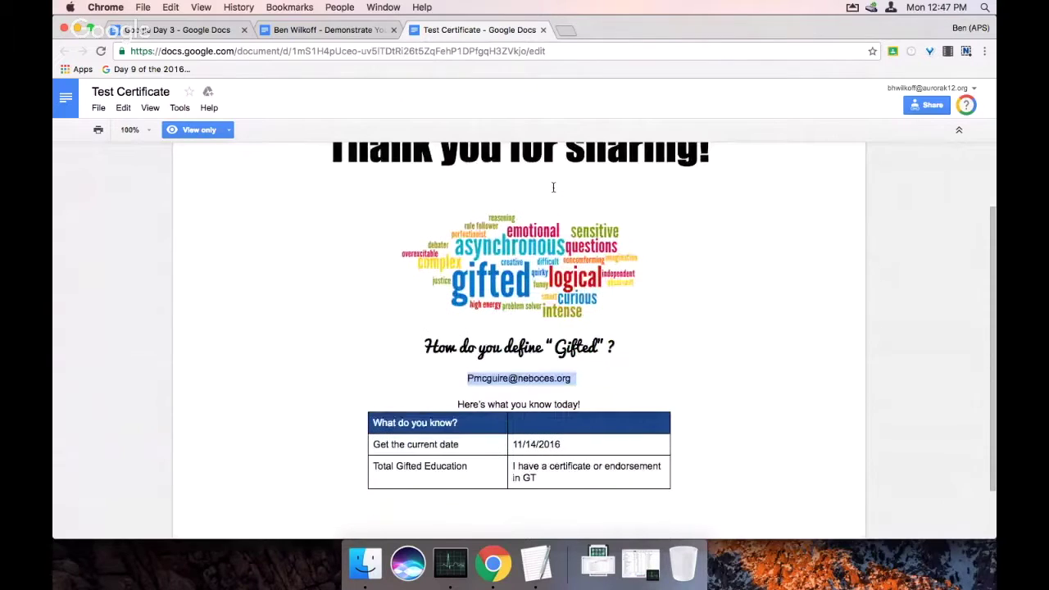
scroll(509, 332, "down", 1)
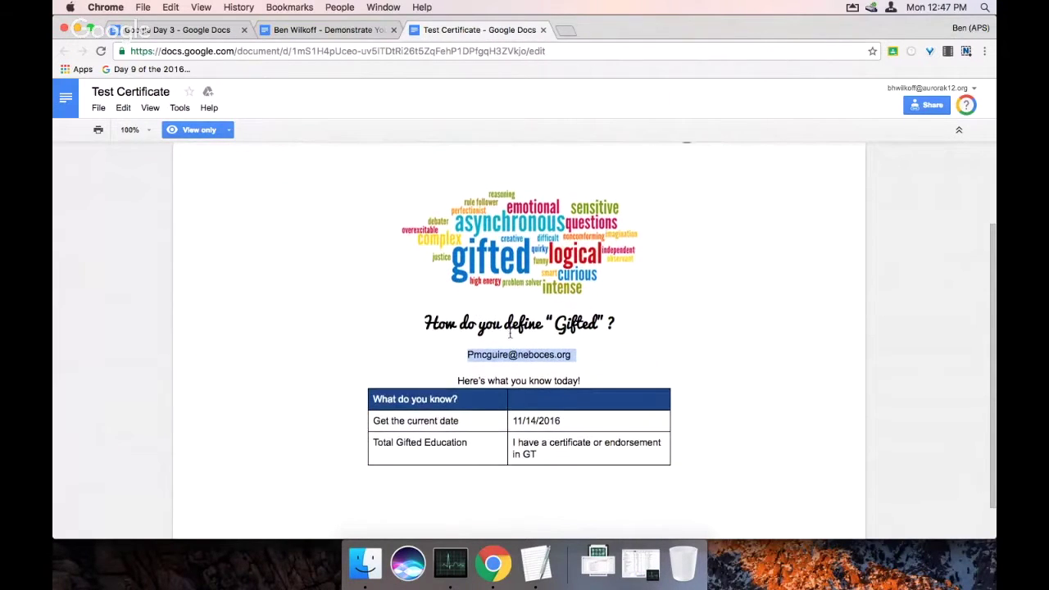
scroll(510, 332, "up", 3)
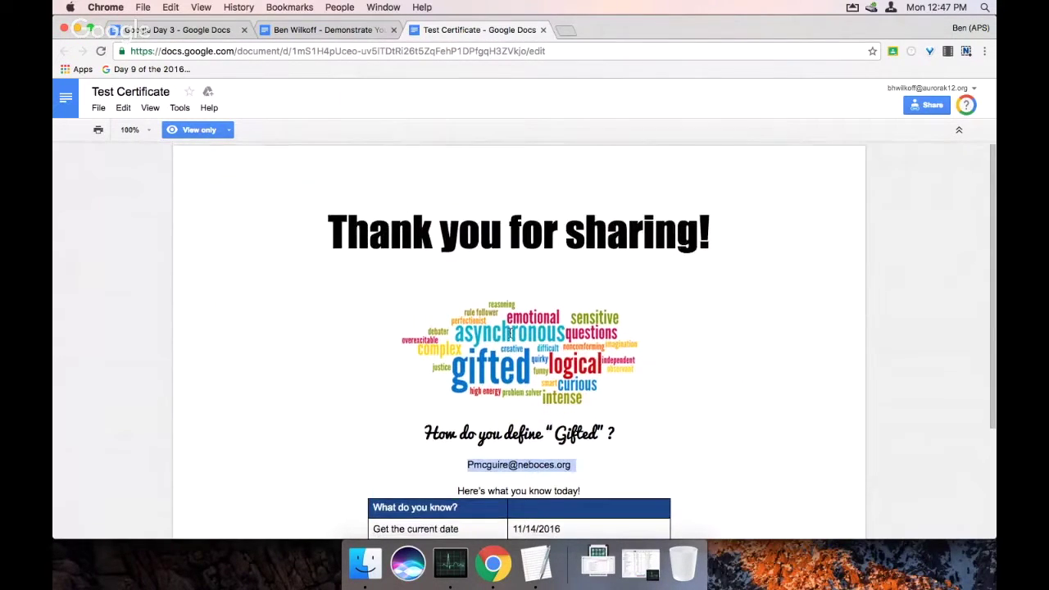
left_click(543, 30)
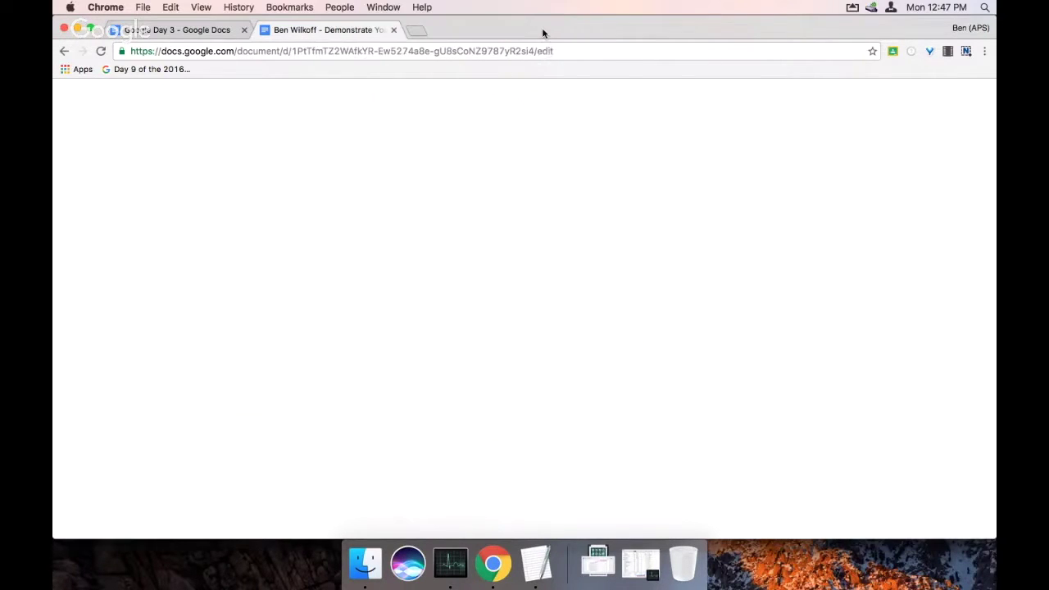
scroll(407, 218, "up", 10)
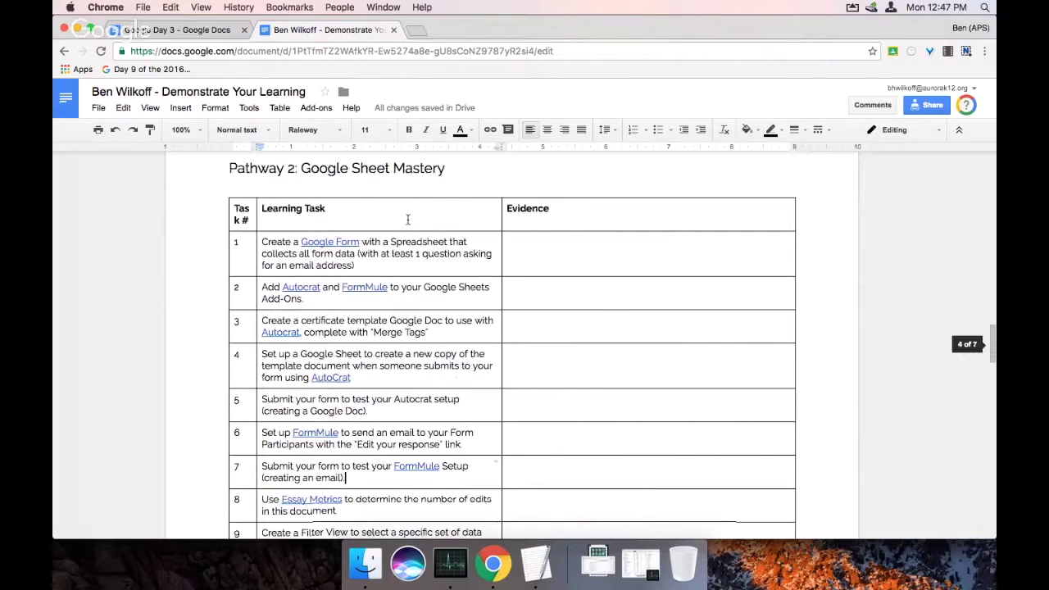
scroll(407, 220, "down", 10)
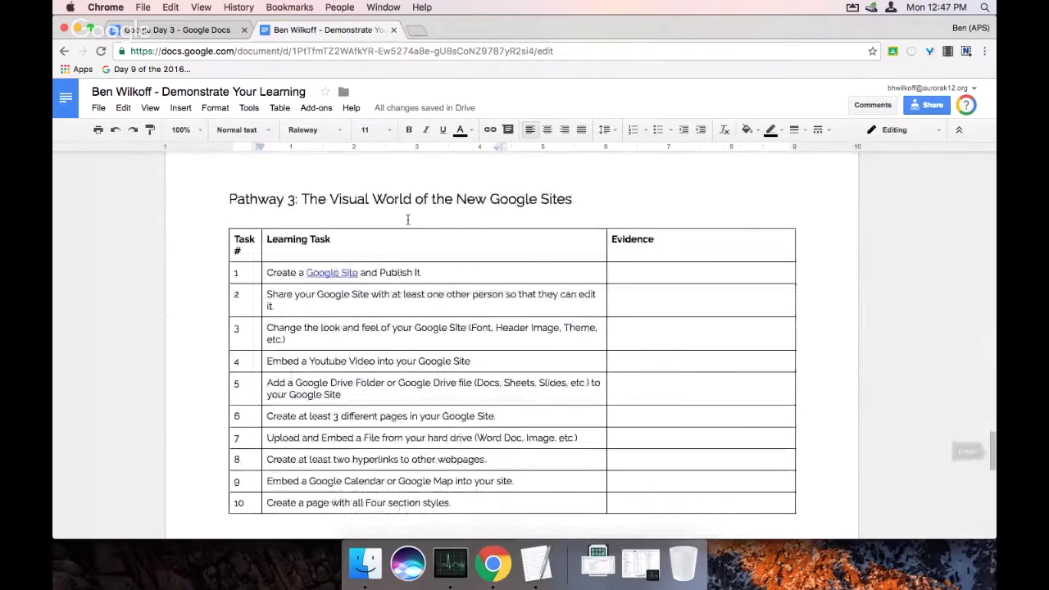
scroll(407, 220, "down", 2)
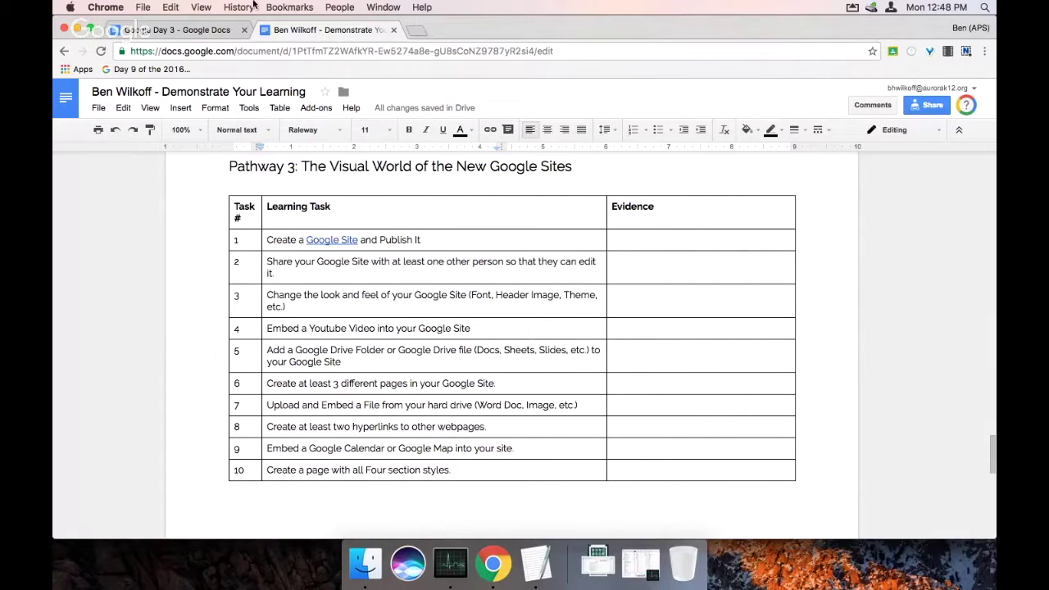
Step: Rename the Google Day 3 document to 'NEBOCES Google Day: Part 3'
left_click(188, 33)
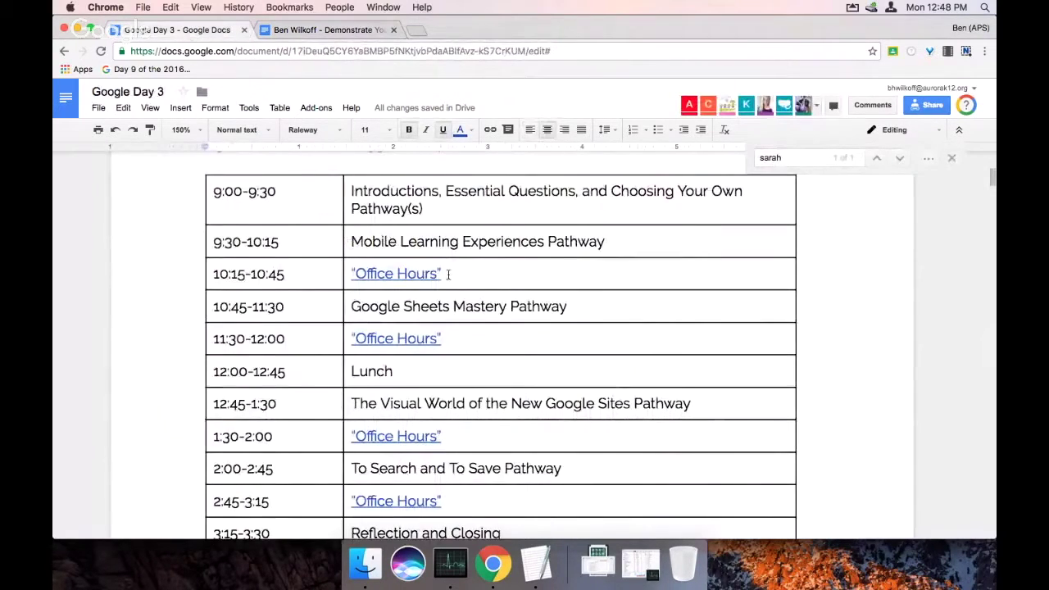
scroll(448, 274, "down", 5)
scroll(448, 274, "down", 15)
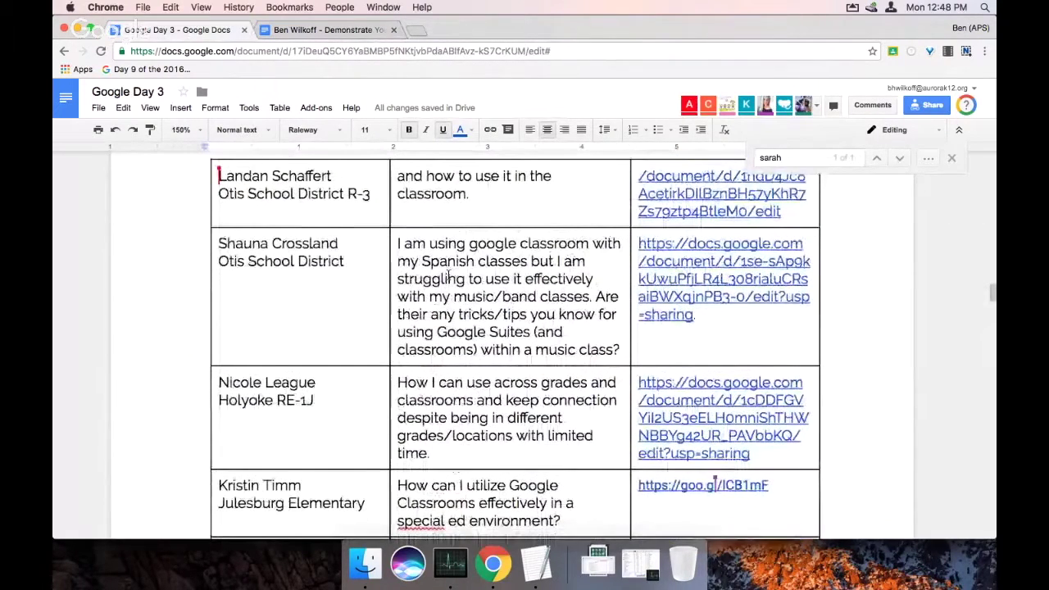
scroll(448, 275, "up", 1)
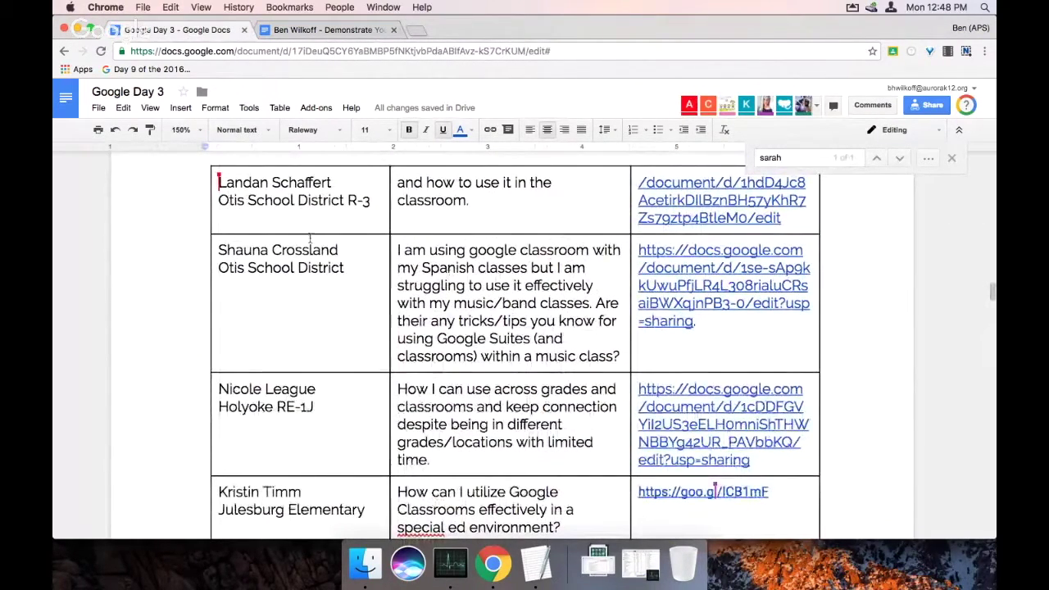
left_click(157, 91)
type(": Part")
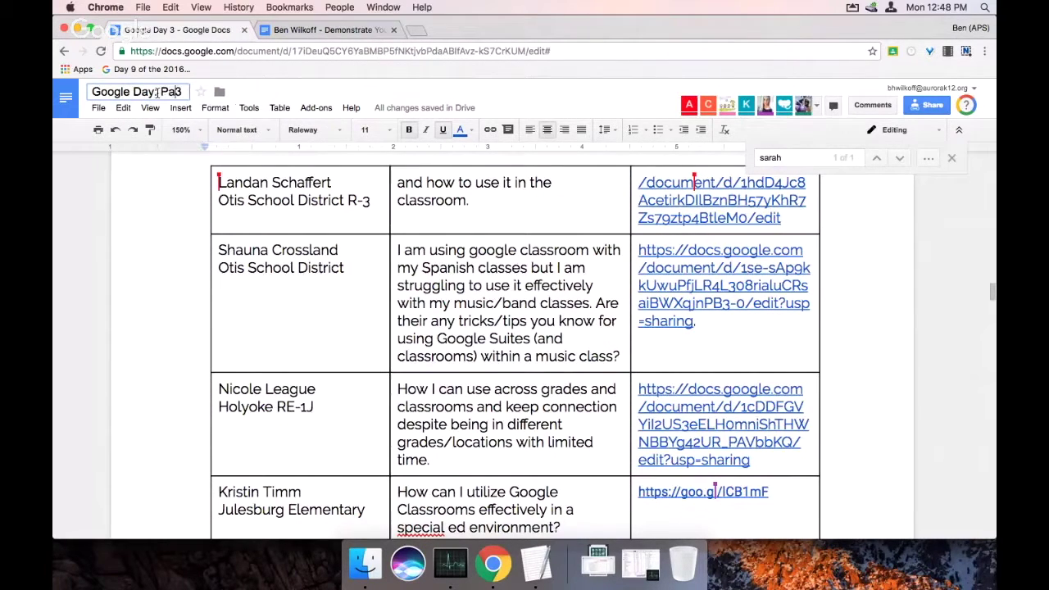
left_click(93, 92)
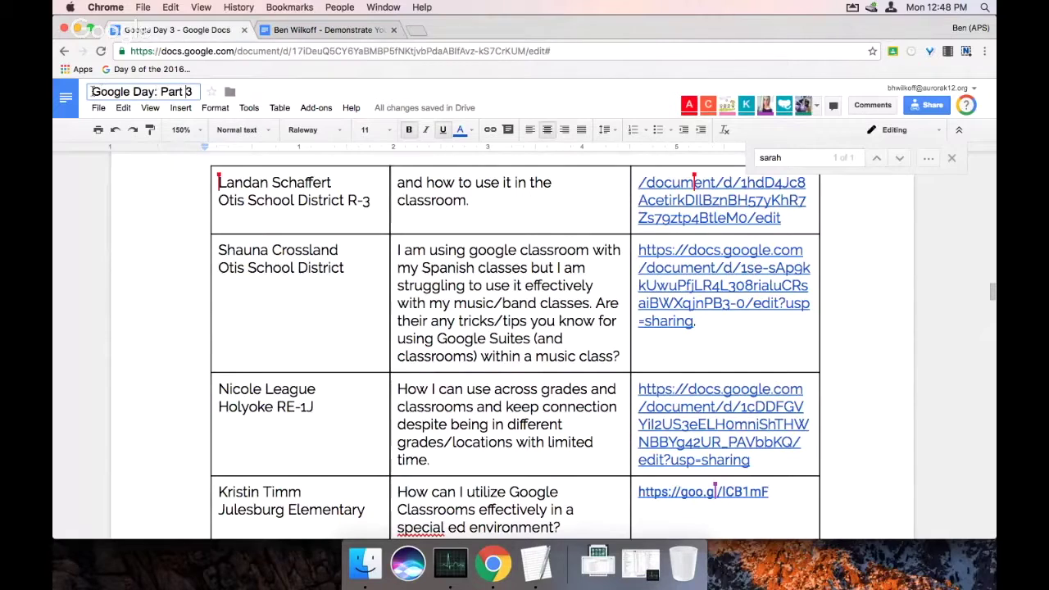
type("NEBOCES:")
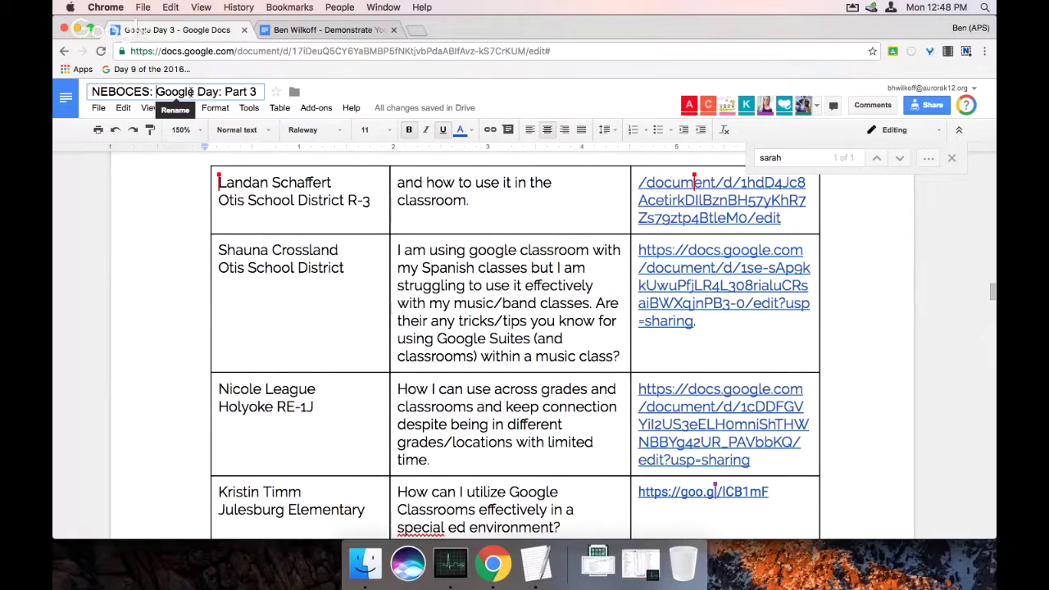
left_click(153, 92)
key("BackSpace")
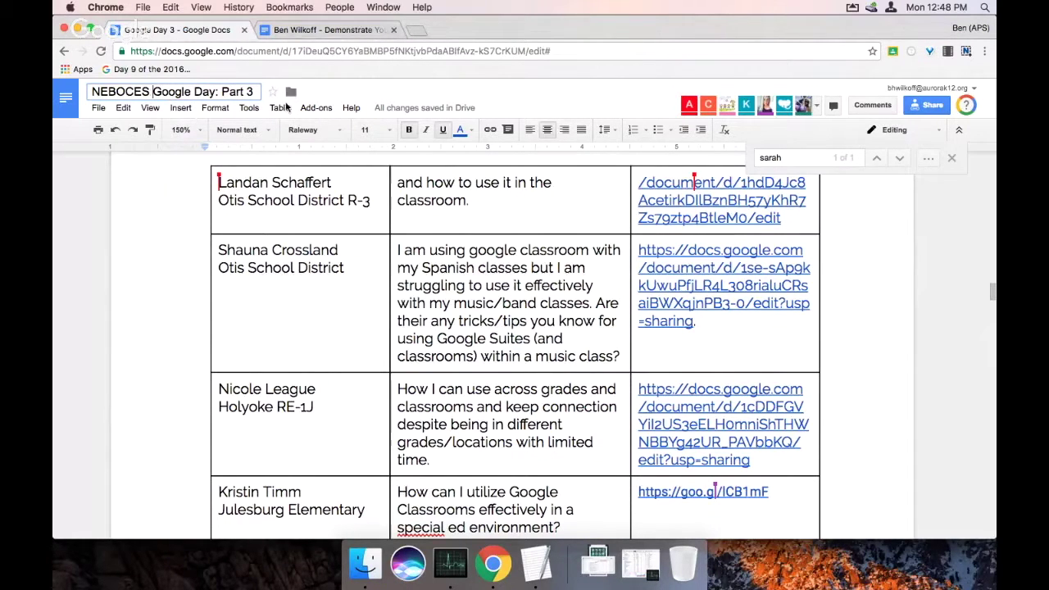
key("Return")
left_click(342, 33)
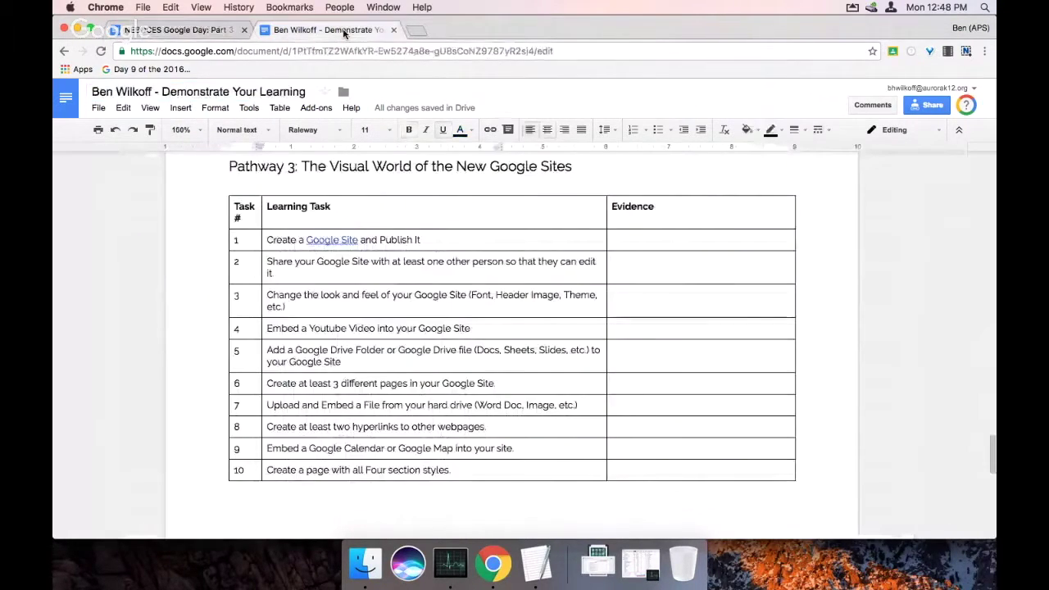
Step: Reveal the sites.google.com address behind task 1's 'Google Site' link
scroll(492, 369, "down", 1)
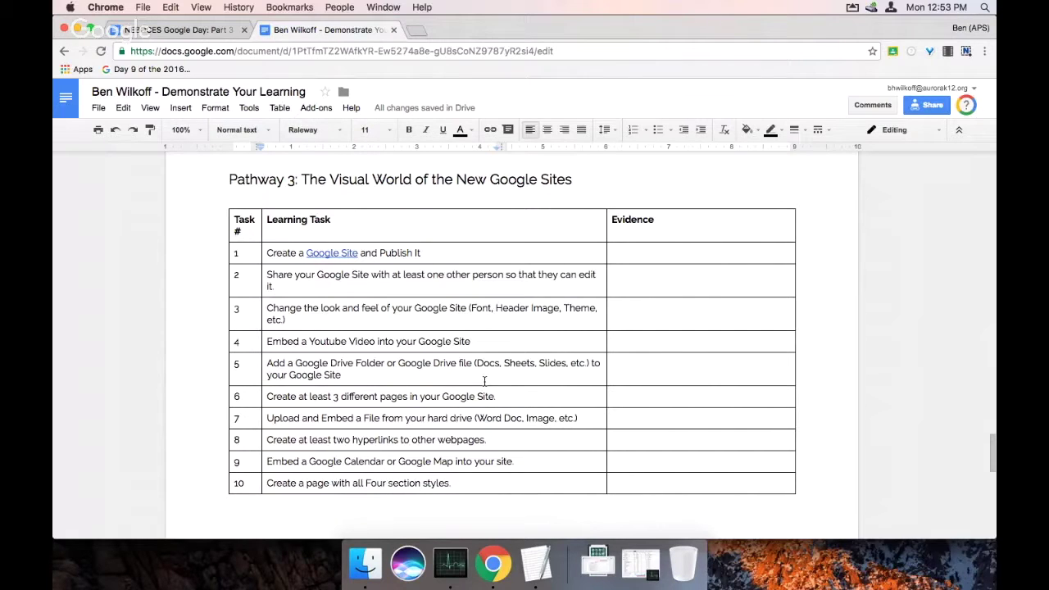
left_click(347, 254)
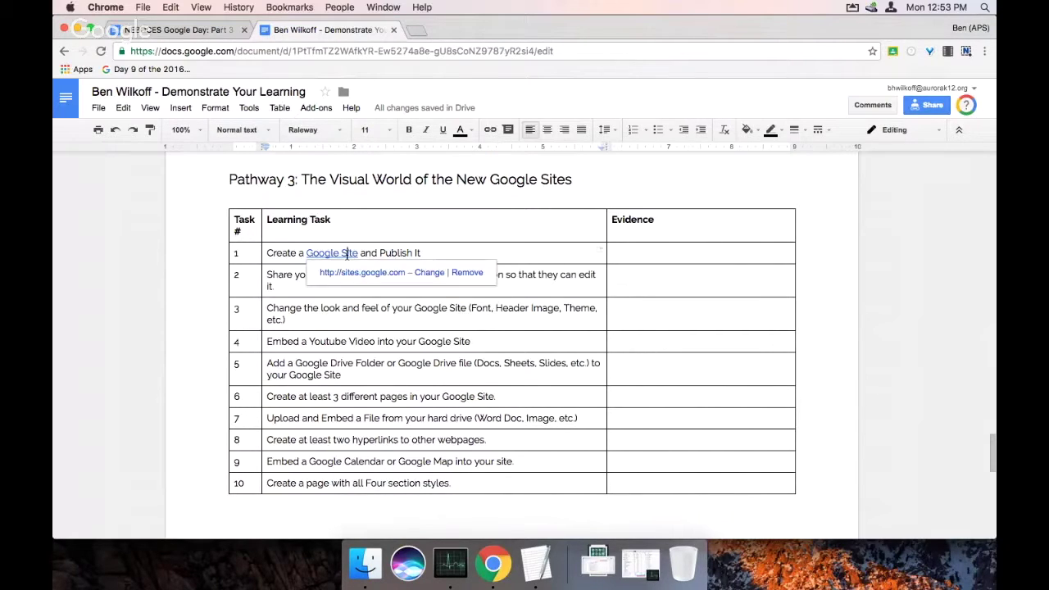
Step: Open the sites.google.com link to reach the aurorak12.org Sites list
left_click(351, 274)
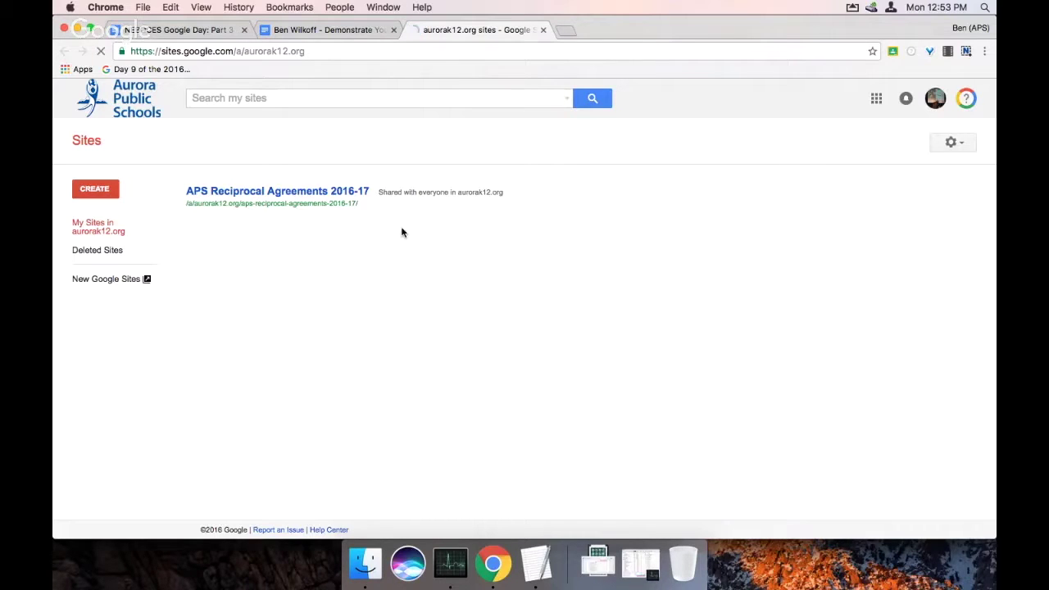
Step: Show the CREATE options for building a site in classic Sites or new Sites
left_click(88, 189)
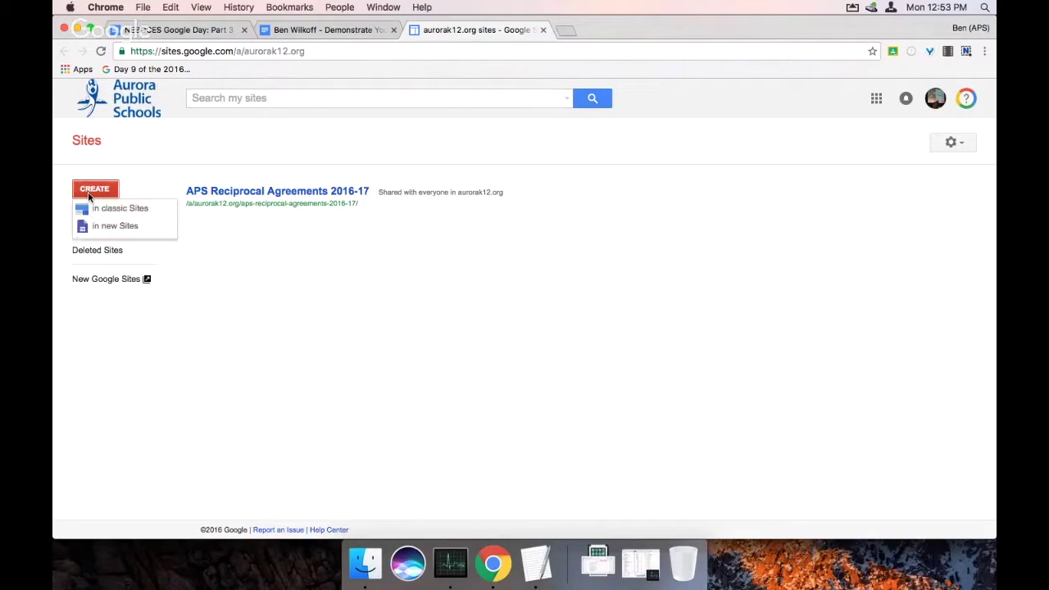
left_click(158, 184)
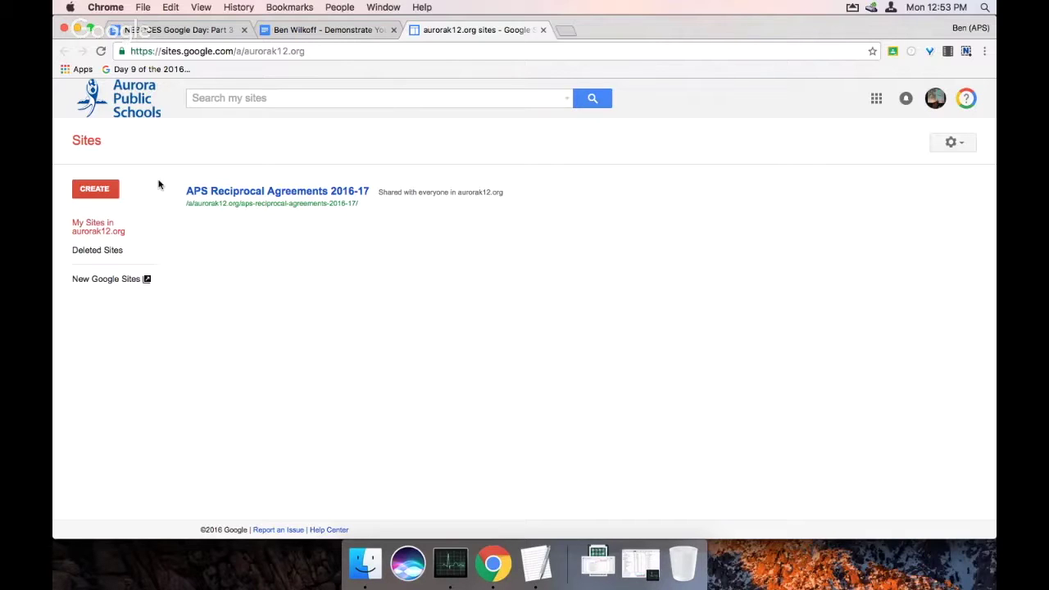
left_click(94, 188)
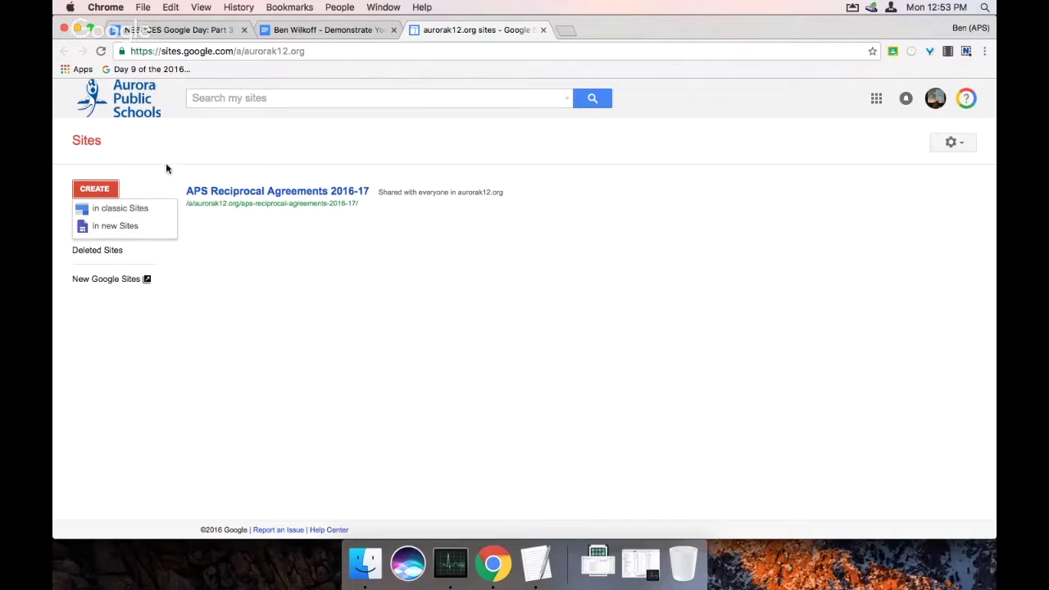
left_click(166, 168)
left_click(94, 189)
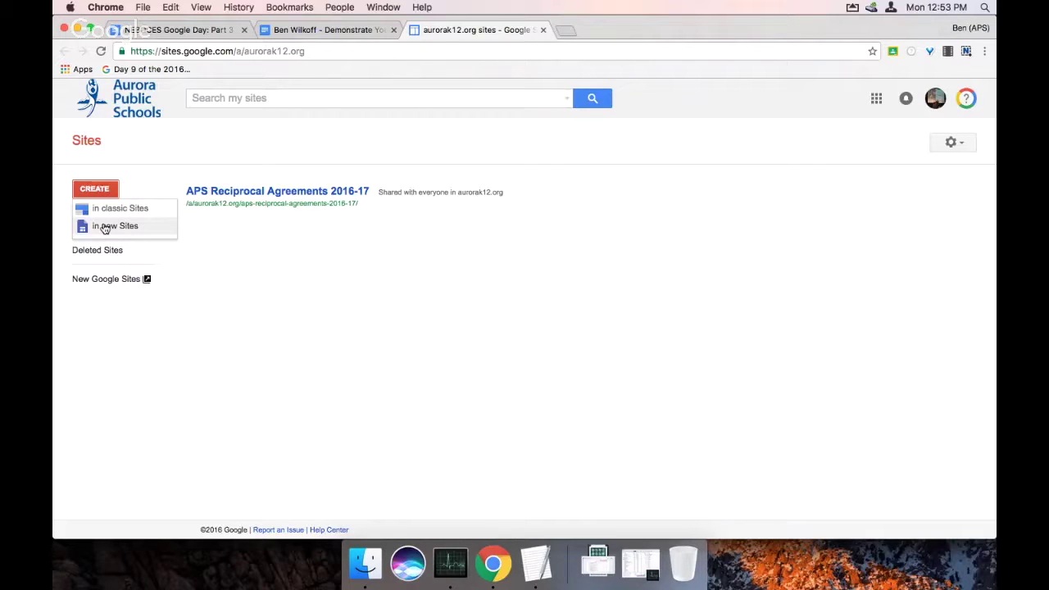
left_click(332, 29)
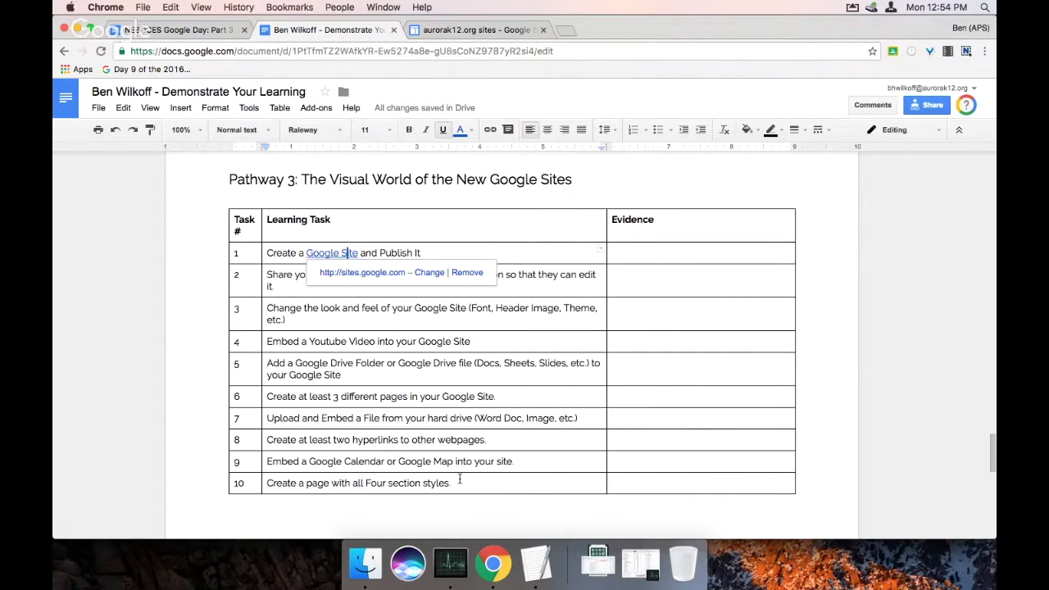
left_click_drag(460, 480, 268, 254)
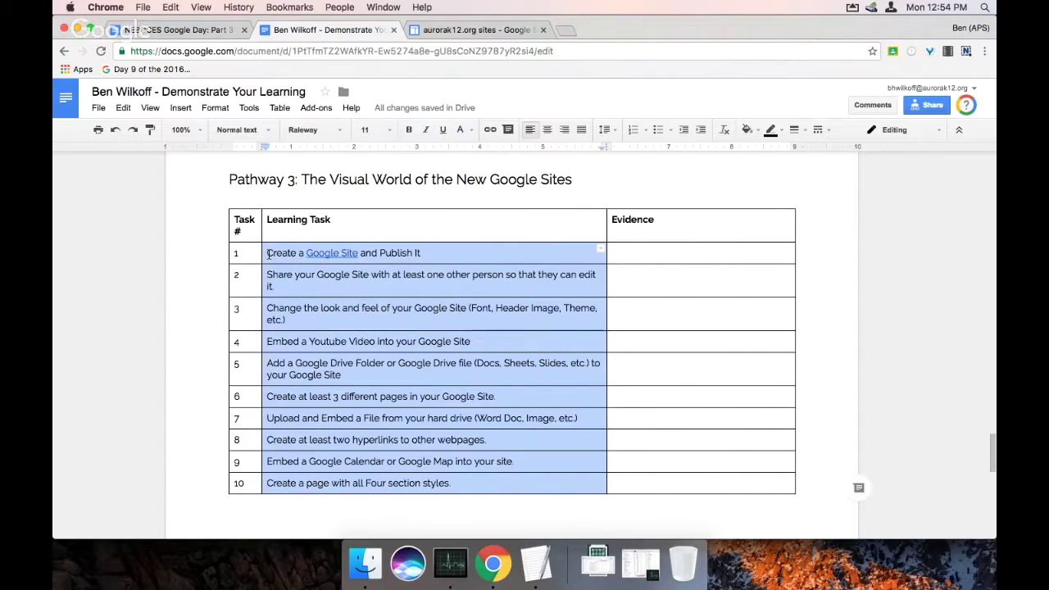
left_click(268, 254)
left_click(484, 31)
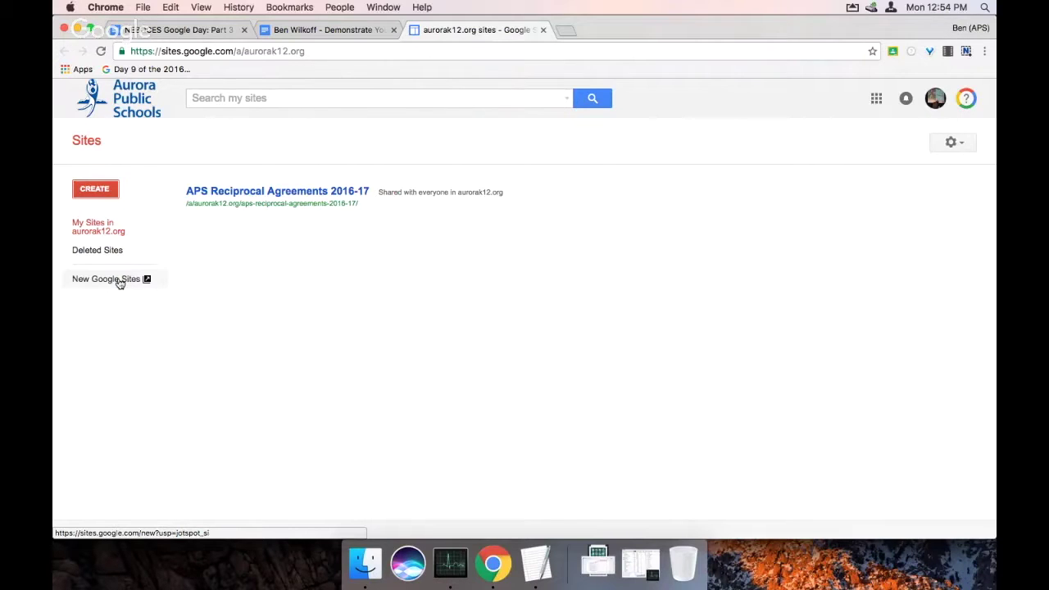
Step: Open the new Google Sites home, then cycle through the chat, broadcast and template windows back to Chrome
left_click(119, 282)
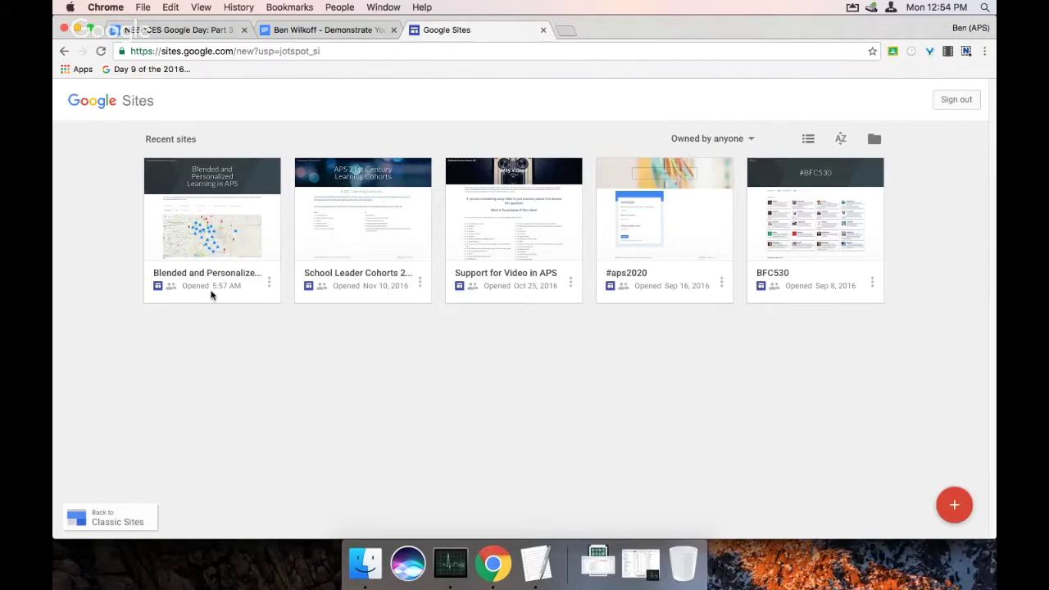
key("super+grave")
key("super+grave")
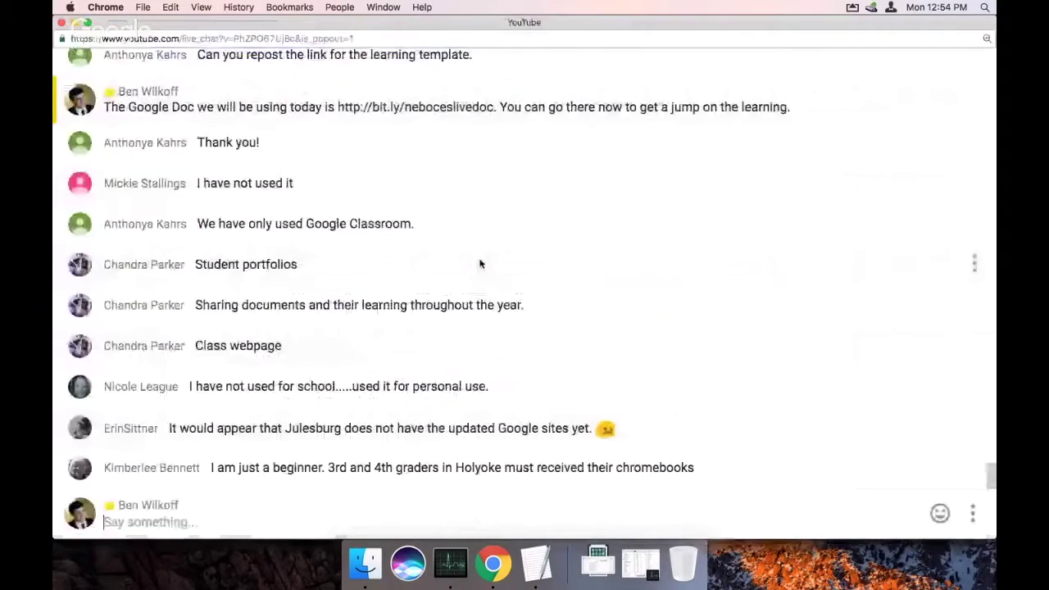
key("super+grave")
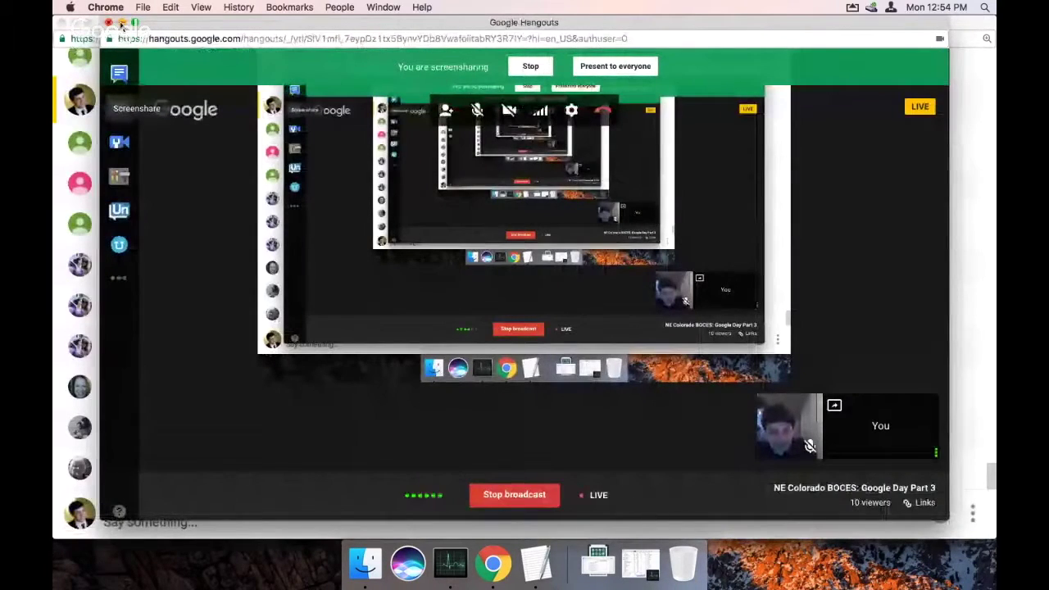
key("super+grave")
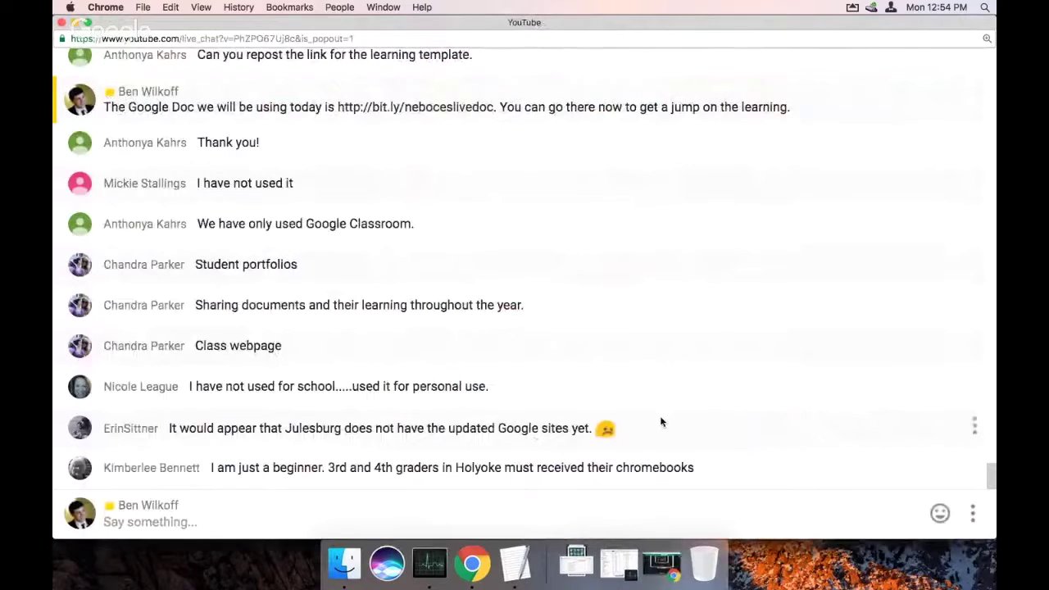
key("super+grave")
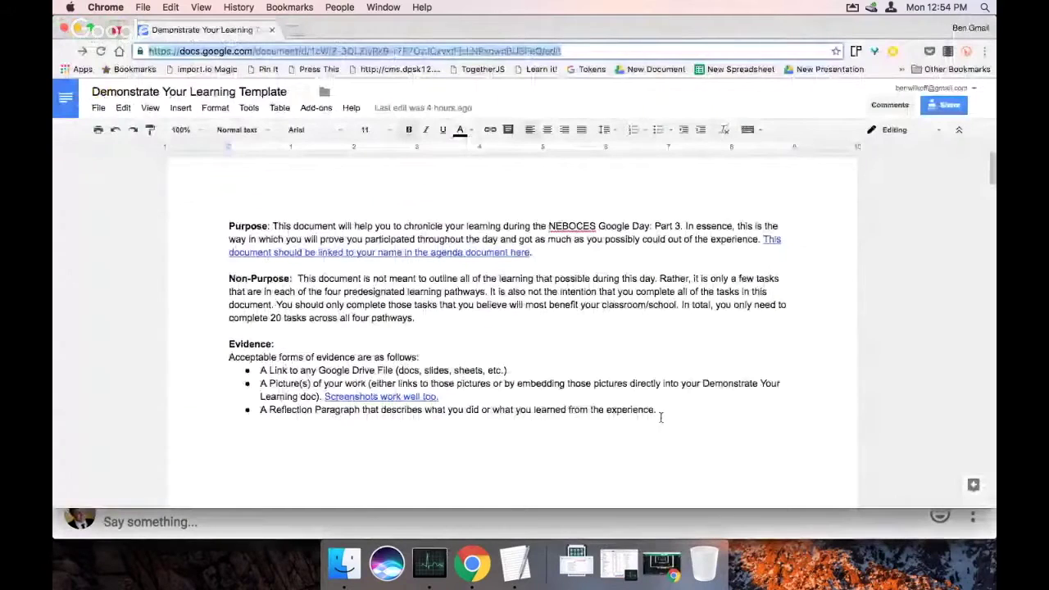
key("super+grave")
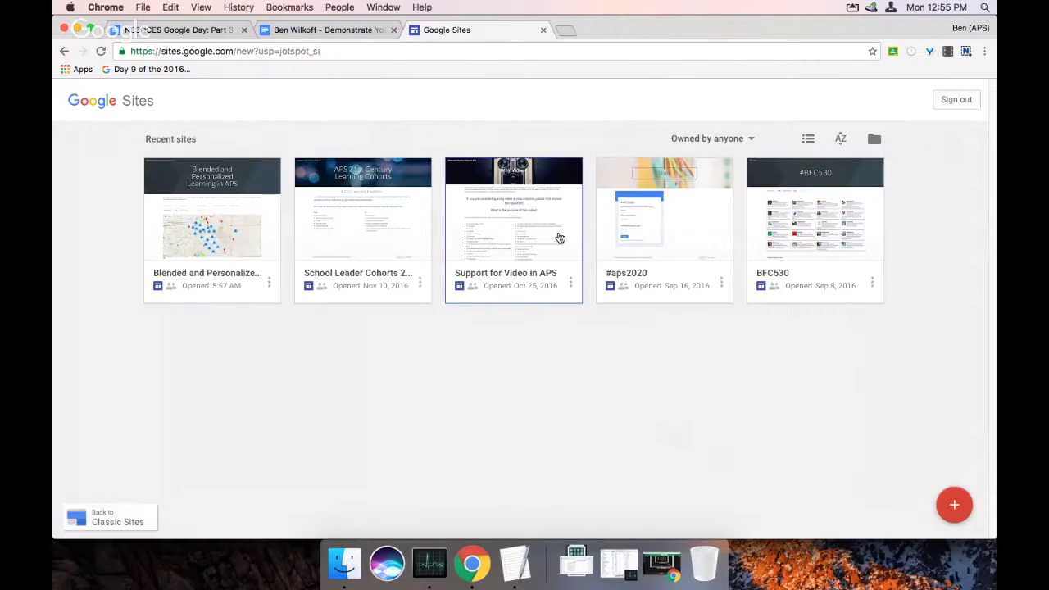
Step: Open the #aps2020 site in the editor and scroll down through its page and back up
left_click(694, 230)
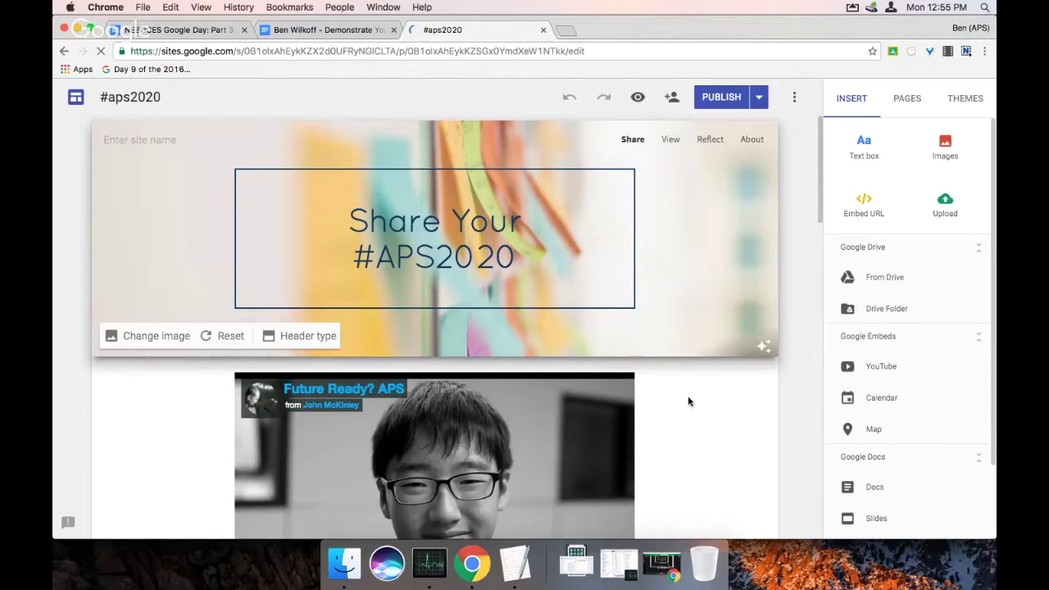
scroll(687, 404, "down", 5)
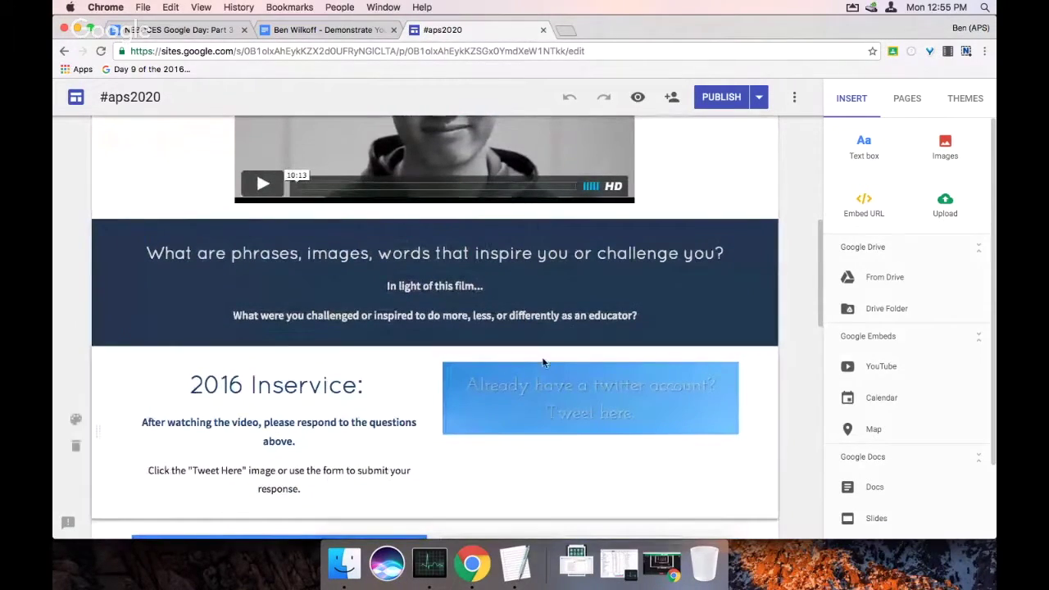
scroll(380, 400, "down", 5)
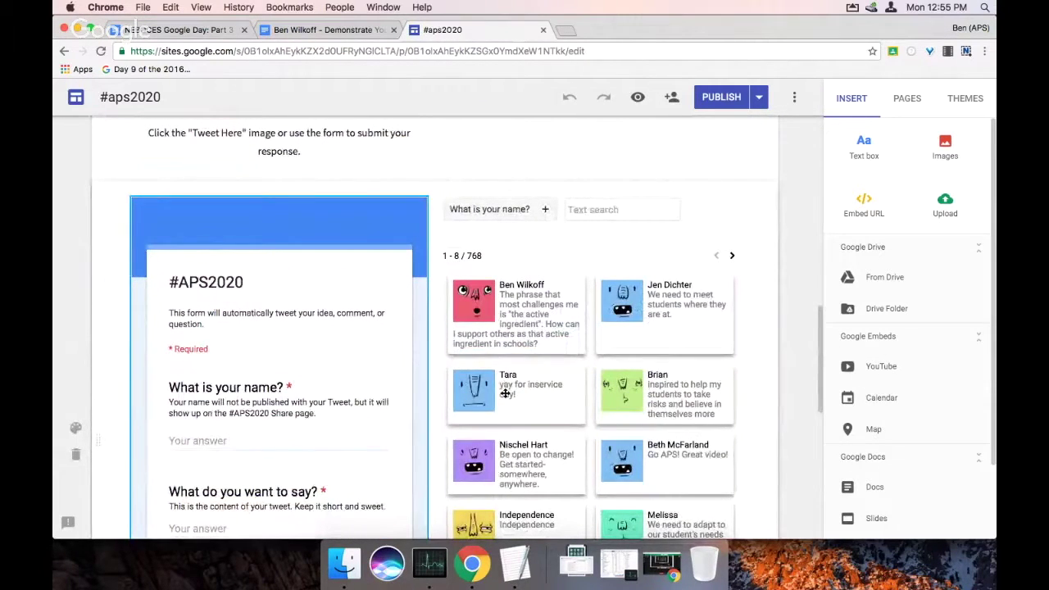
scroll(569, 359, "down", 2)
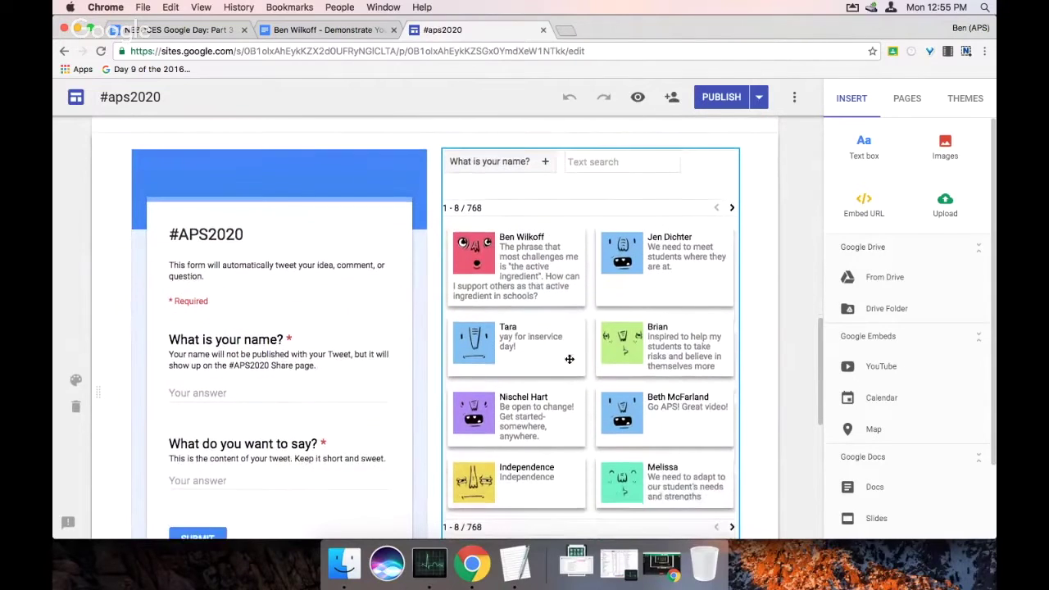
scroll(569, 359, "down", 1)
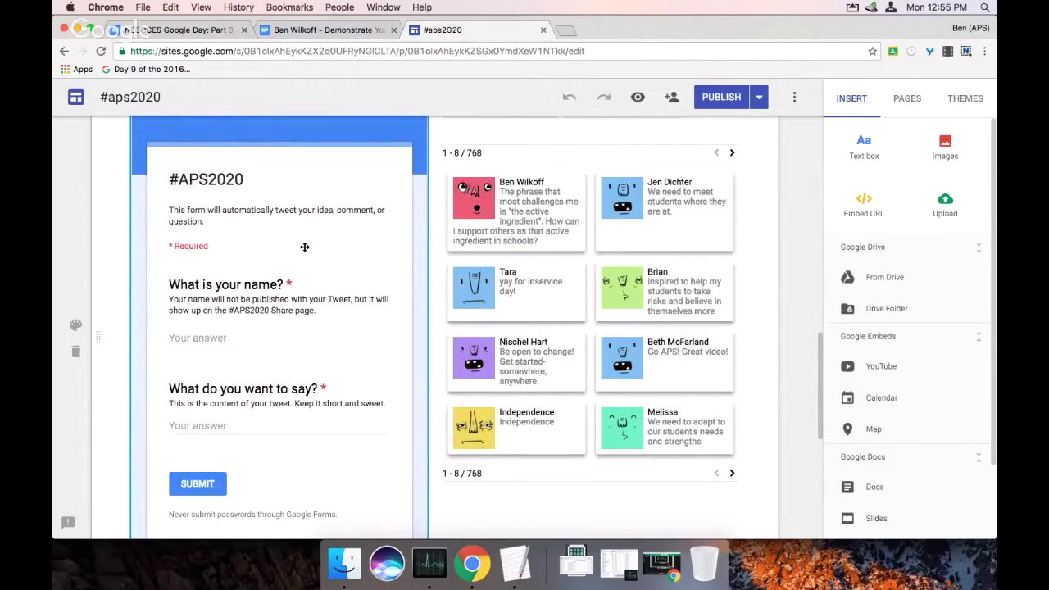
scroll(534, 318, "down", 3)
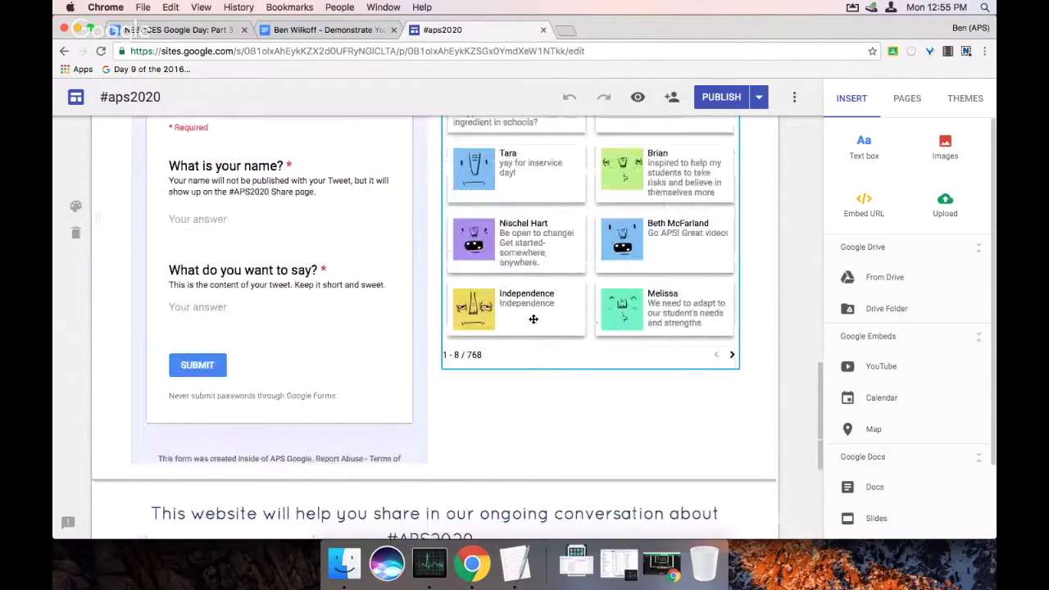
scroll(534, 319, "down", 7)
scroll(533, 317, "up", 7)
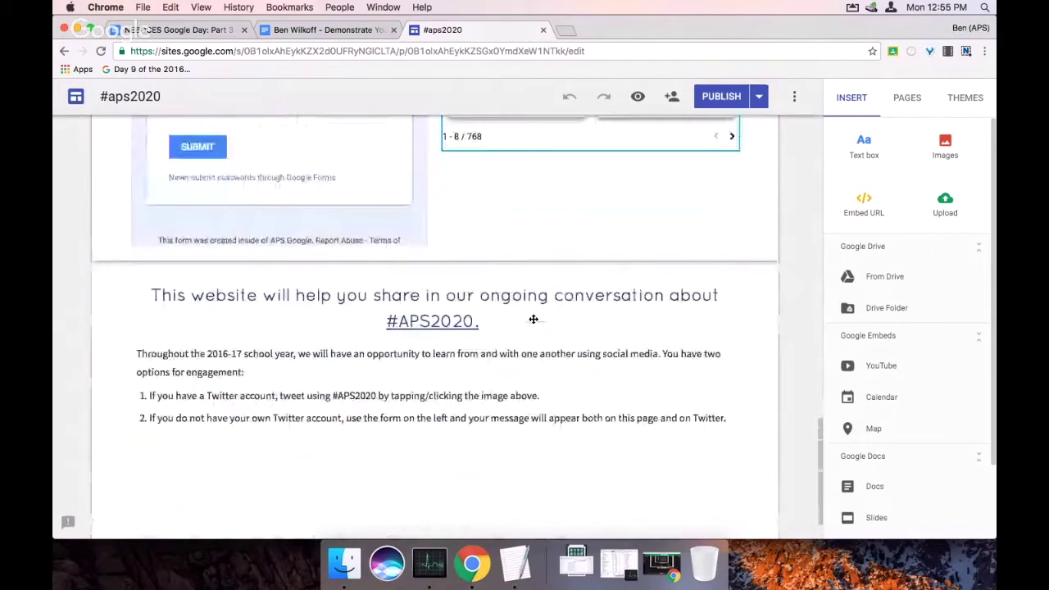
scroll(533, 319, "up", 15)
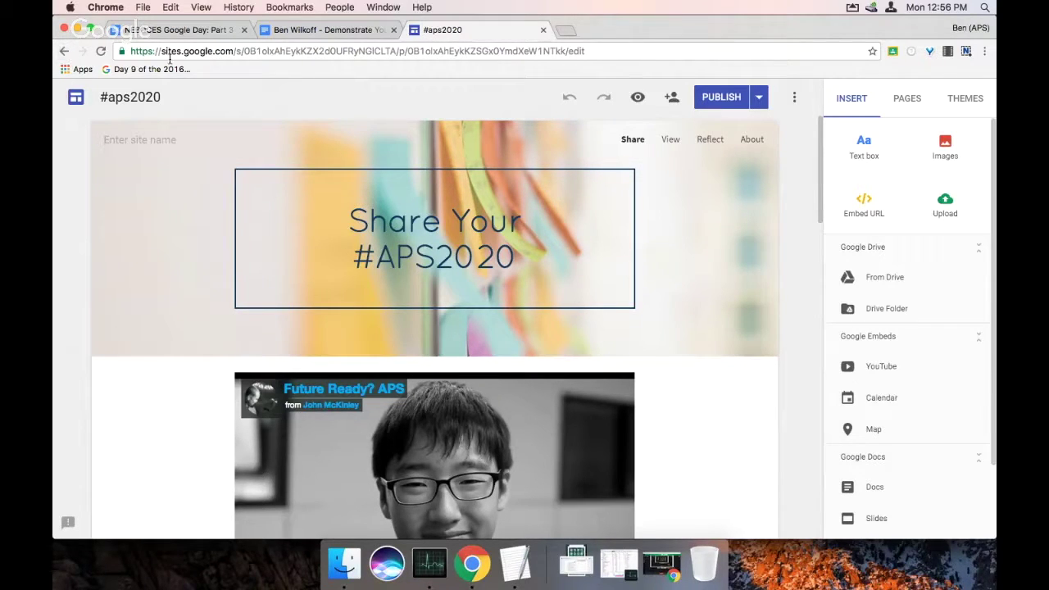
Step: Create a new site whose page title is 'Home Page' and bring up its publish settings
left_click(65, 52)
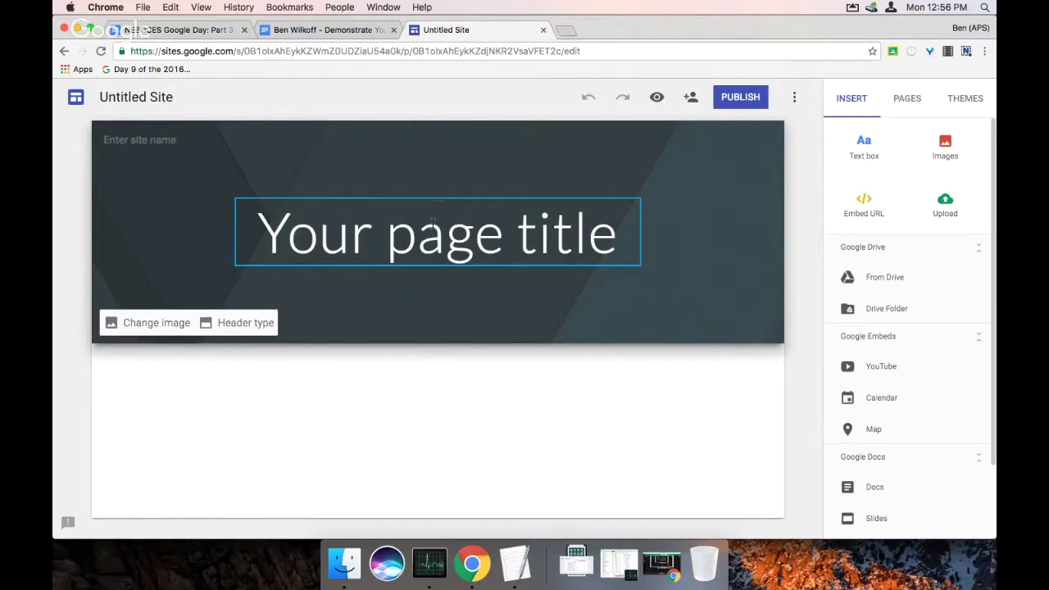
triple_click(513, 246)
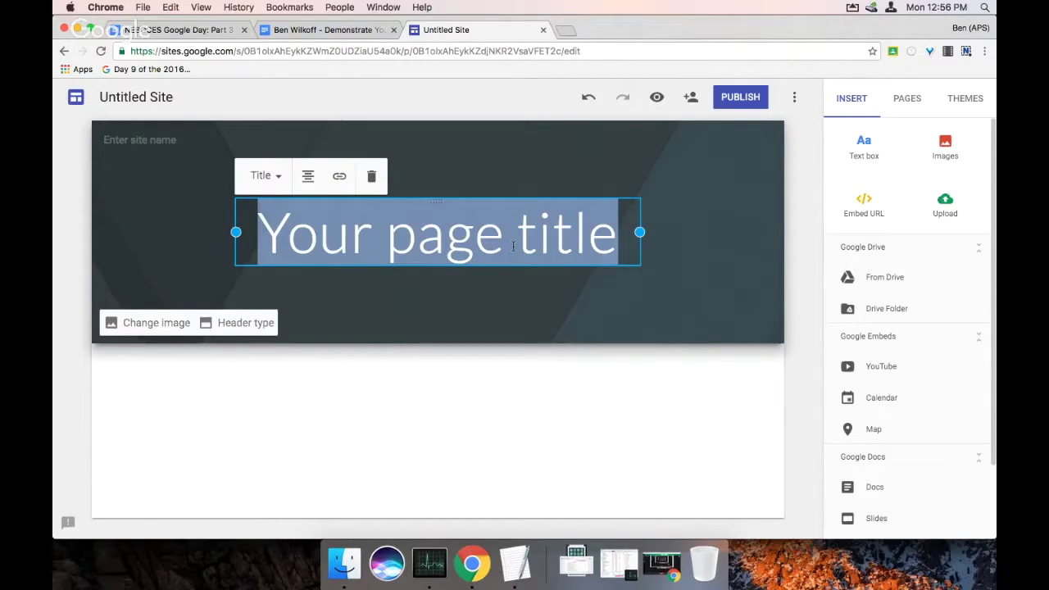
key("BackSpace")
type("I'm")
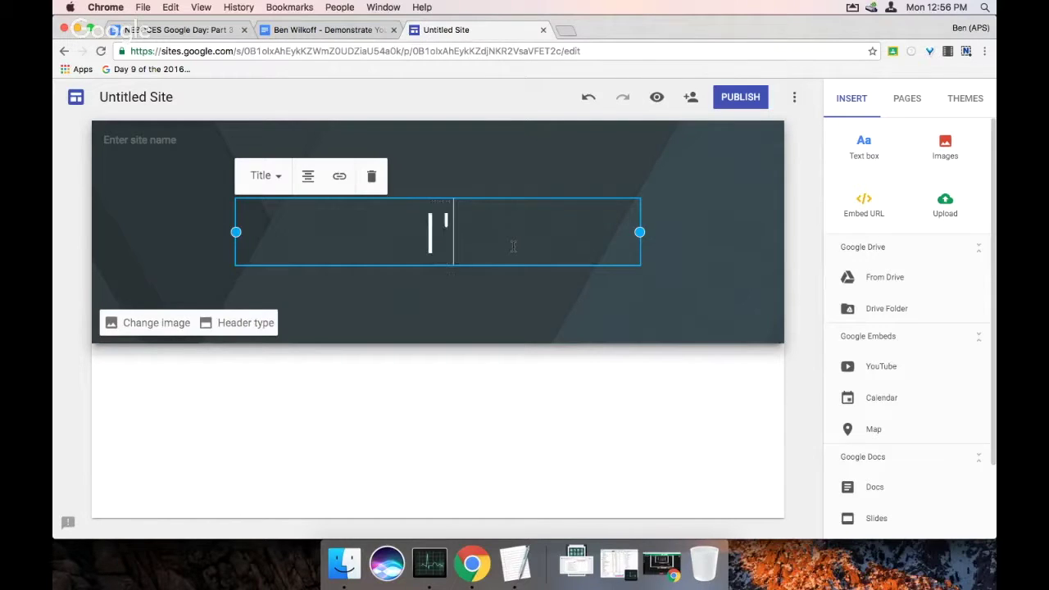
key("BackSpace")
key("BackSpace")
key("BackSpace")
type("Home Page")
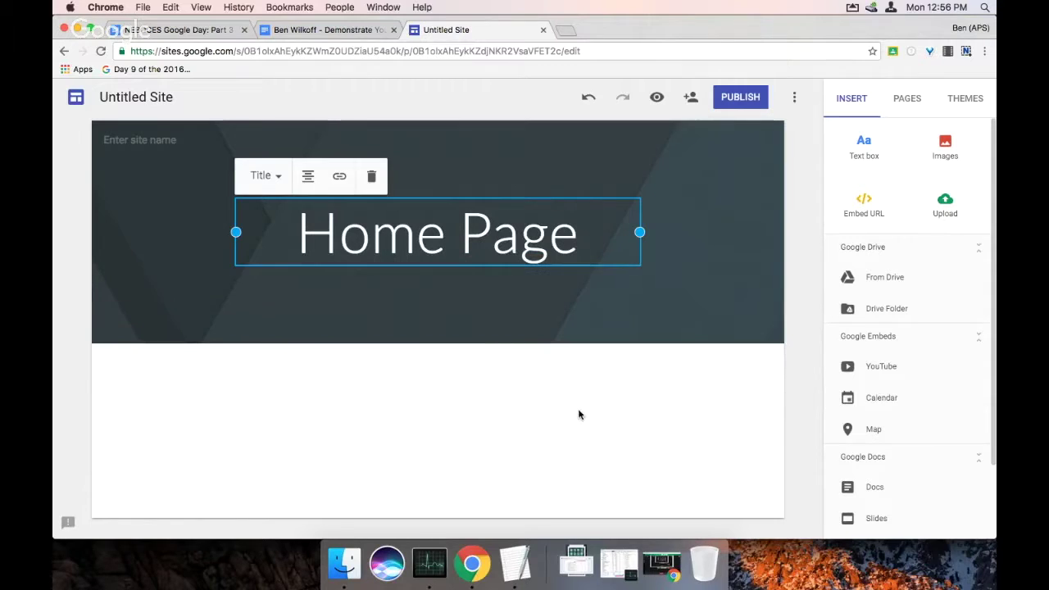
left_click(579, 412)
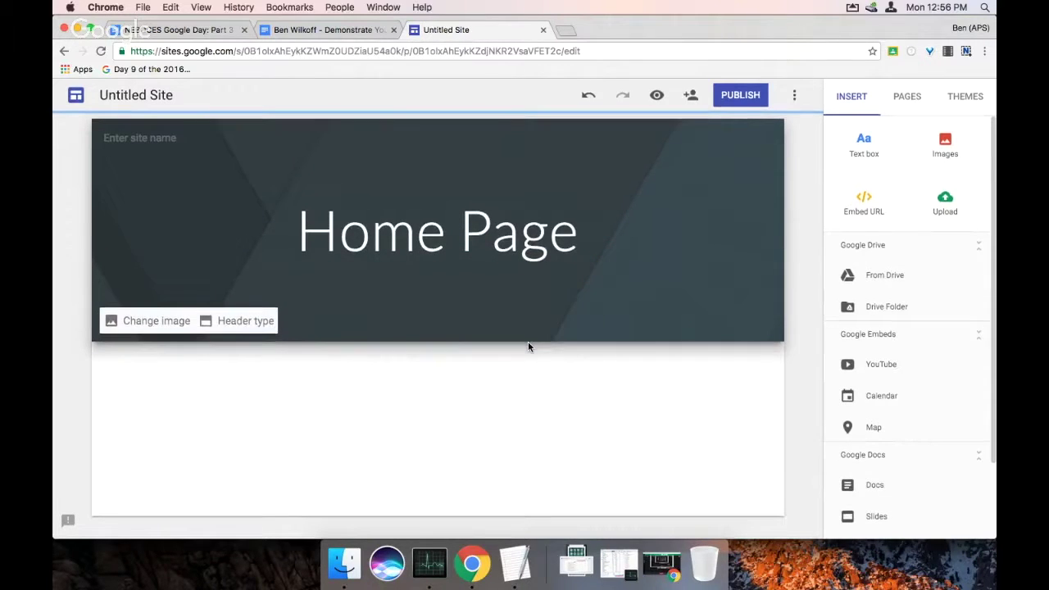
left_click(748, 101)
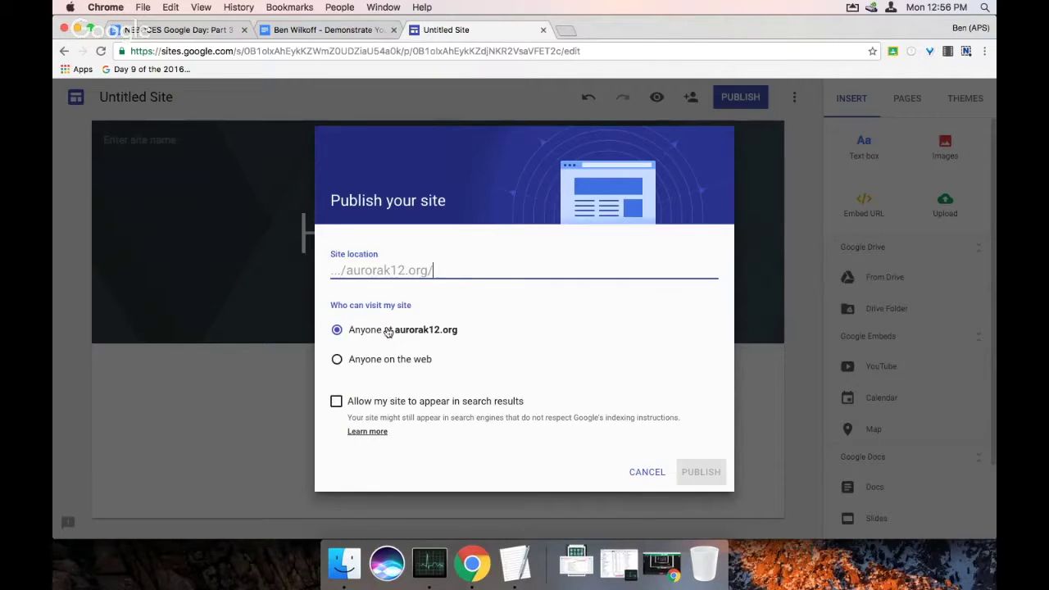
Step: Publish the site at location 'testsite', visible to anyone on the web
left_click(337, 360)
type("test")
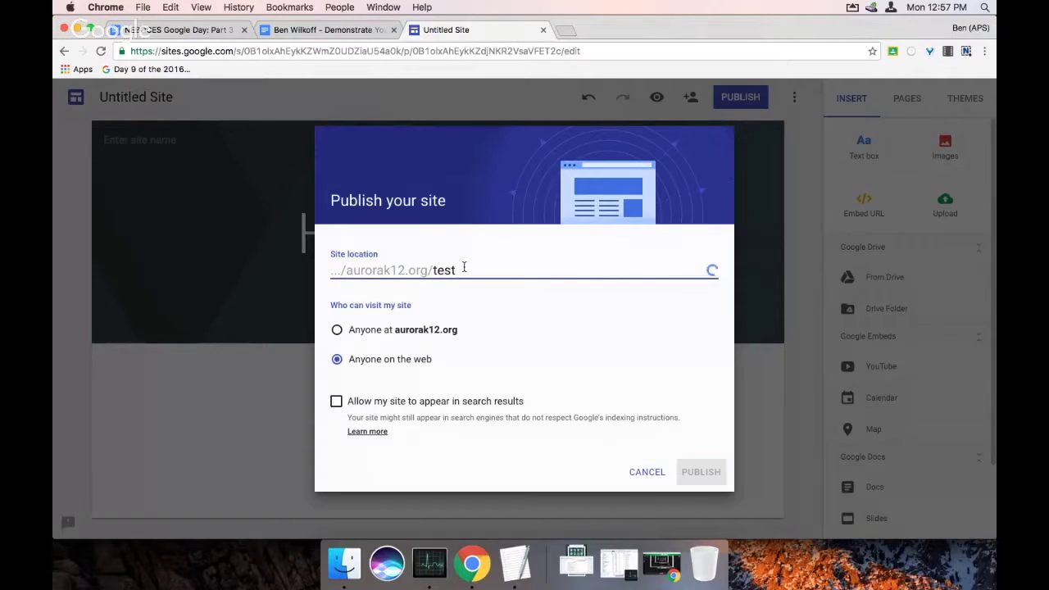
type("site")
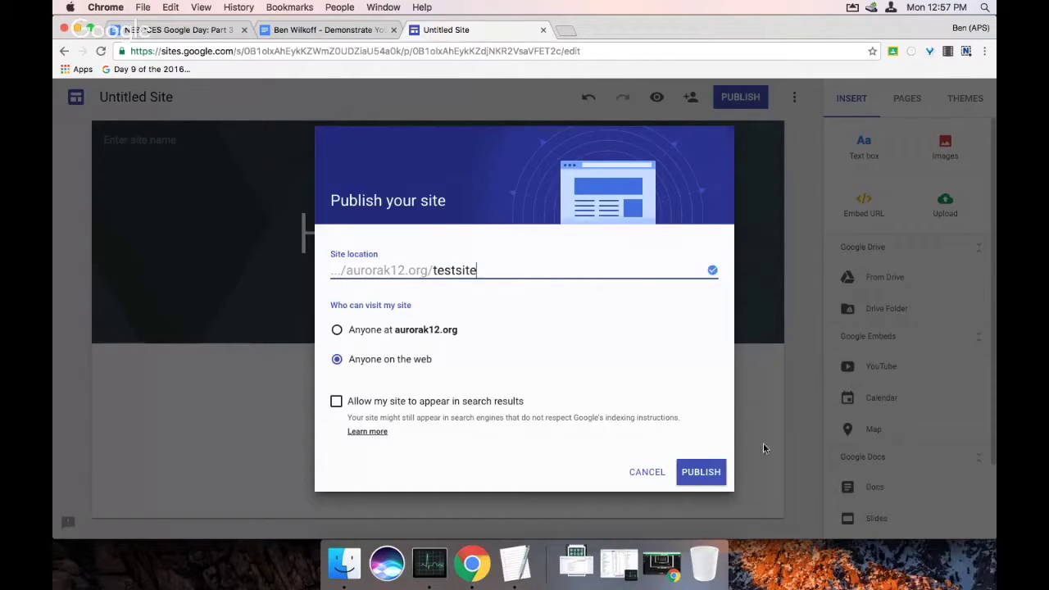
left_click(709, 475)
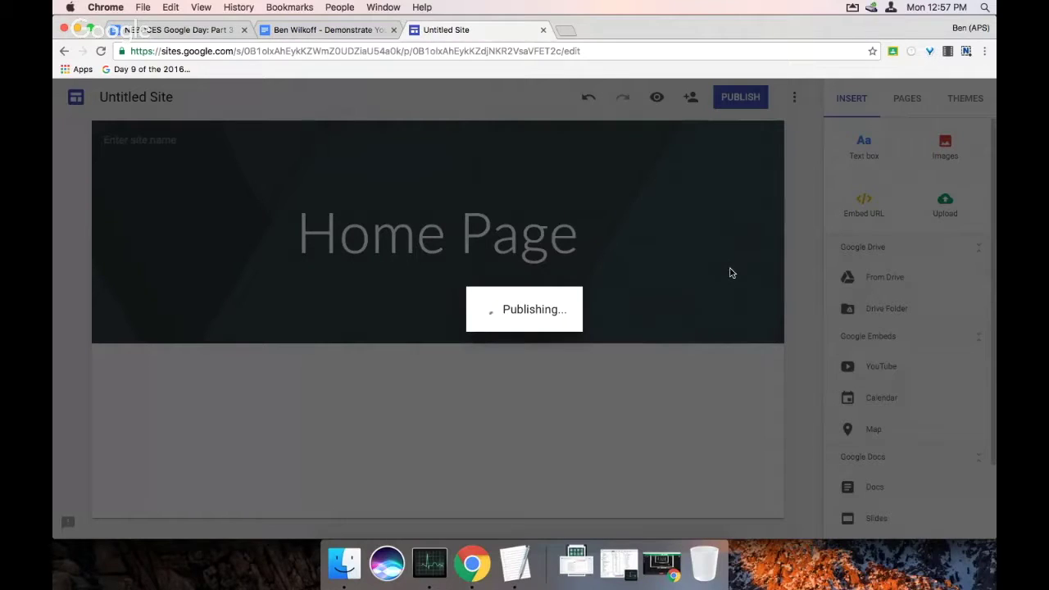
left_click(281, 31)
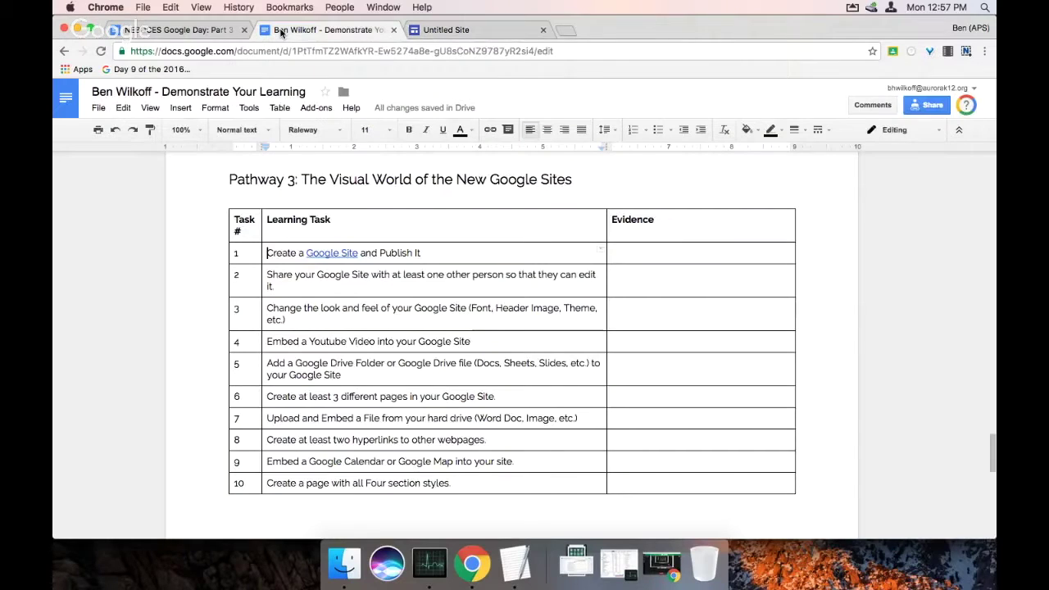
left_click(424, 254)
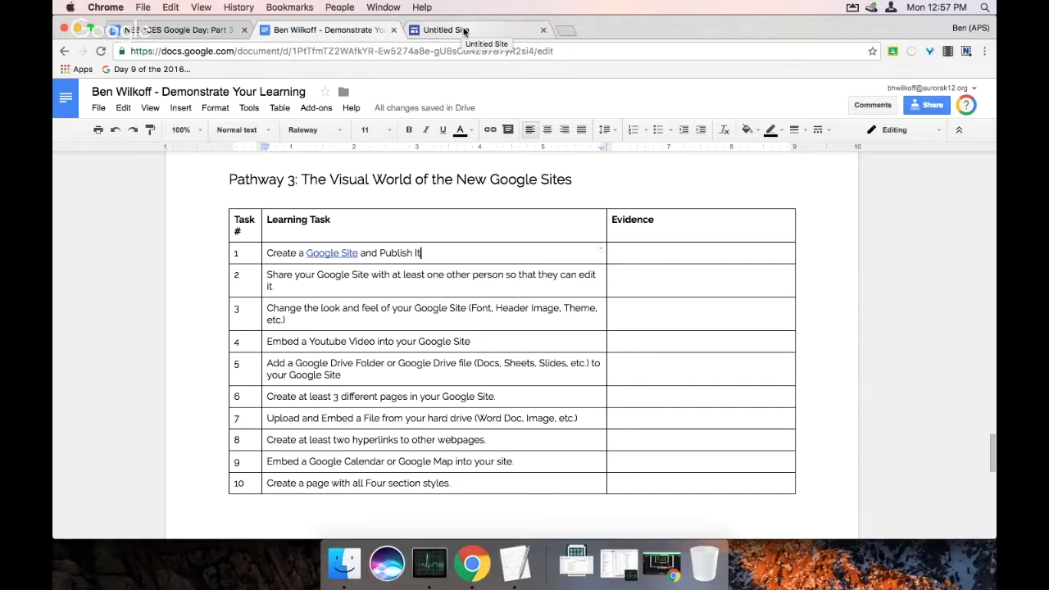
left_click(464, 31)
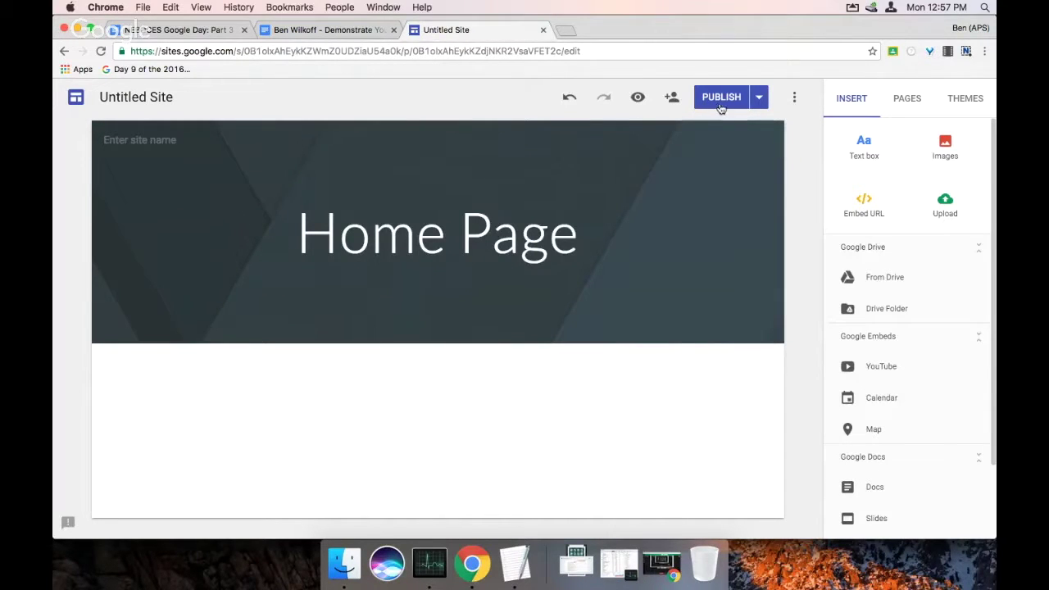
Step: View the published site in its own tab, narrow the browser window, and return to the editor tab
left_click(759, 98)
left_click(738, 167)
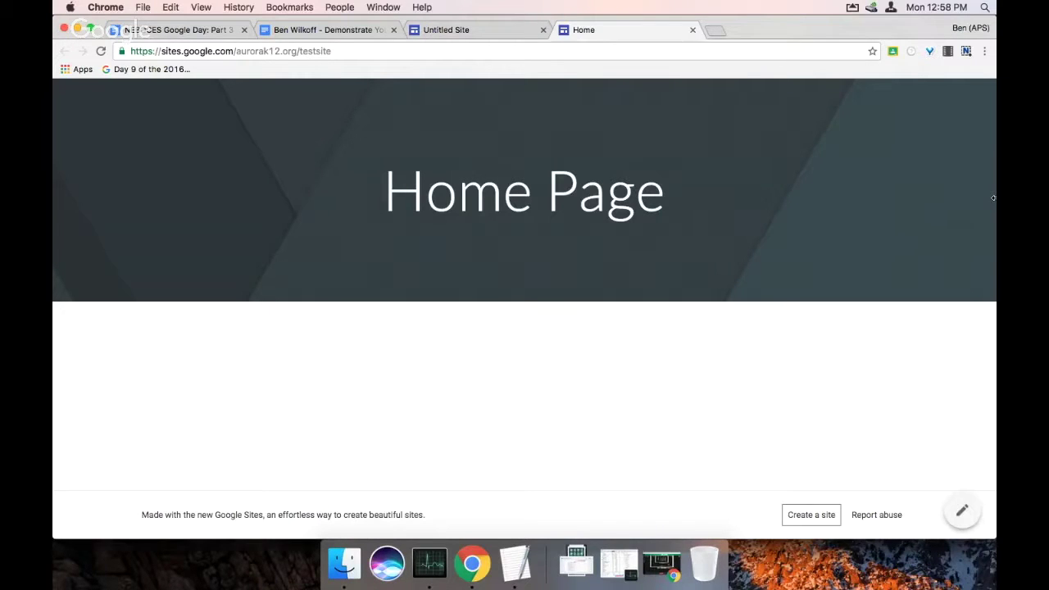
left_click_drag(906, 213, 993, 271)
left_click(443, 30)
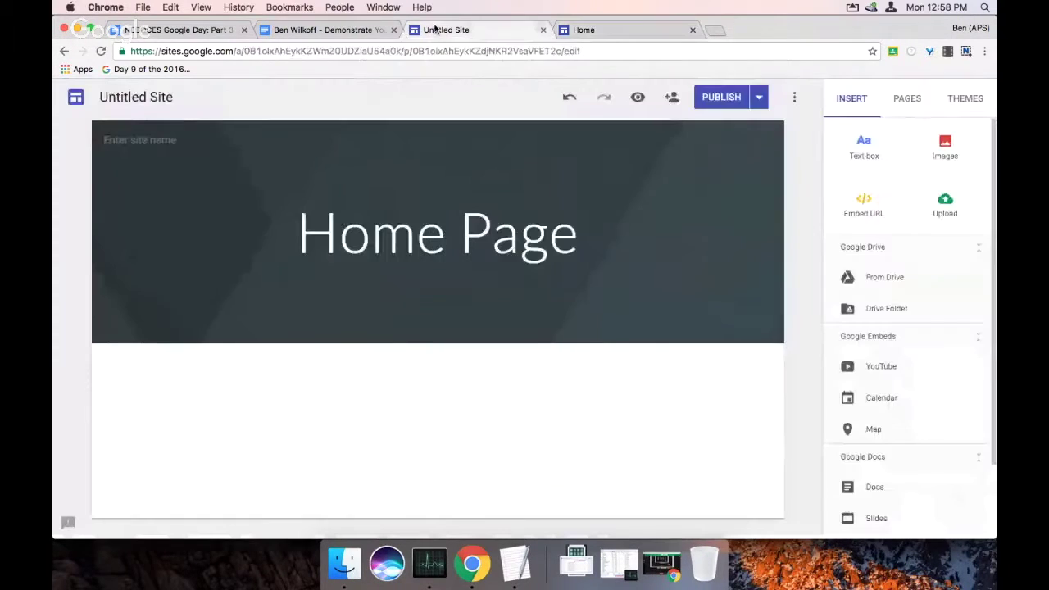
left_click(300, 28)
double_click(296, 275)
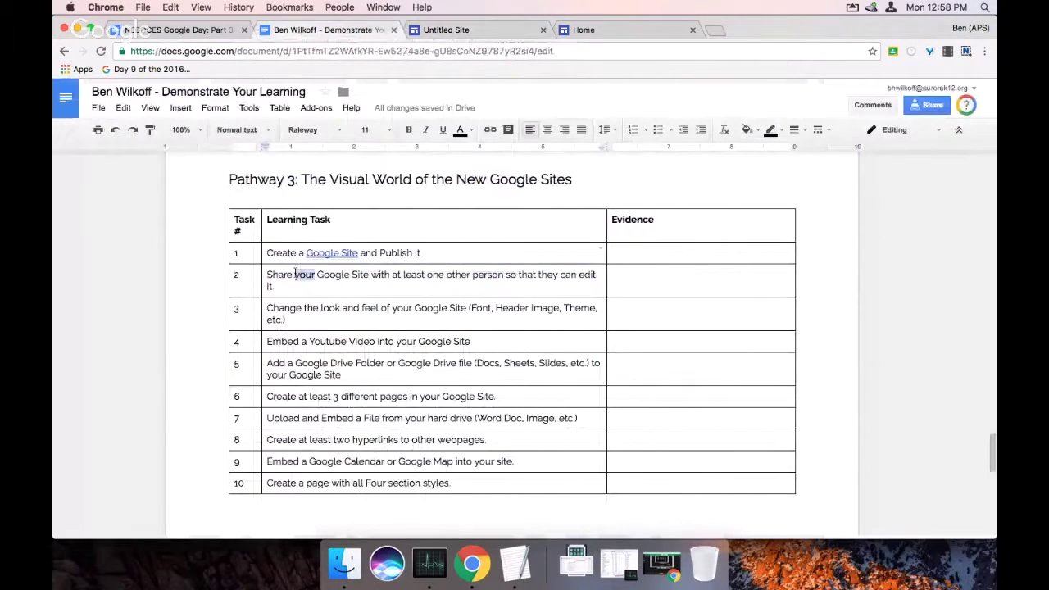
triple_click(295, 274)
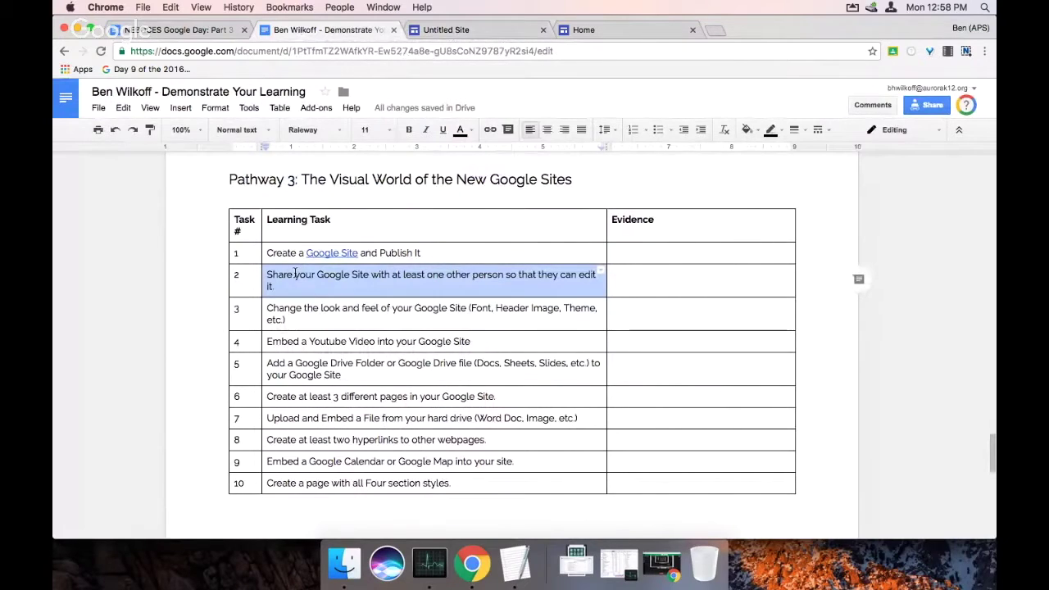
left_click(482, 32)
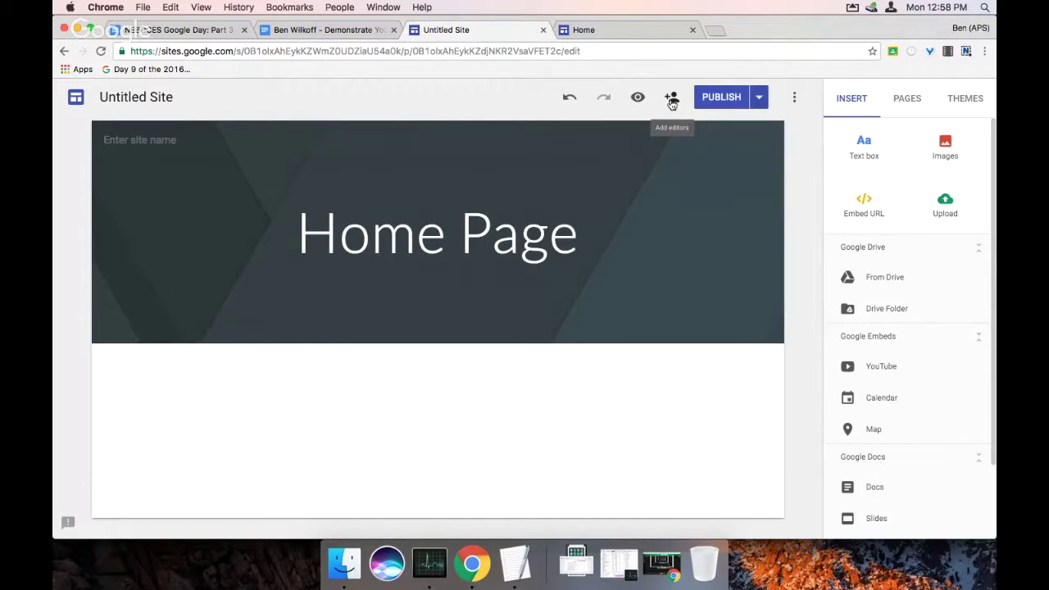
Step: Change the site's link sharing to 'On - Public on the web' and select the share link
left_click(670, 102)
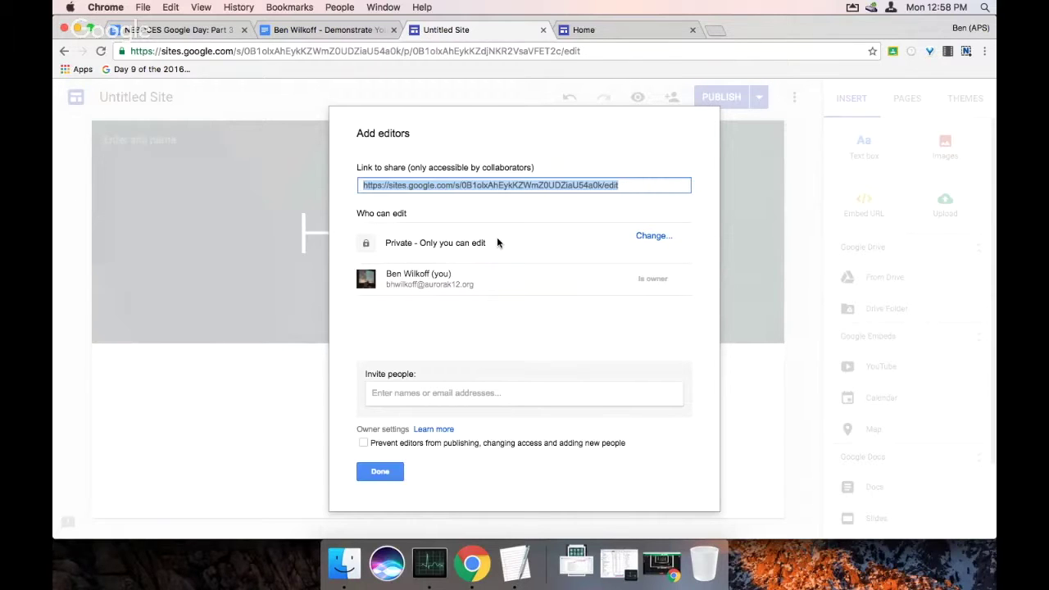
left_click(654, 236)
left_click(431, 228)
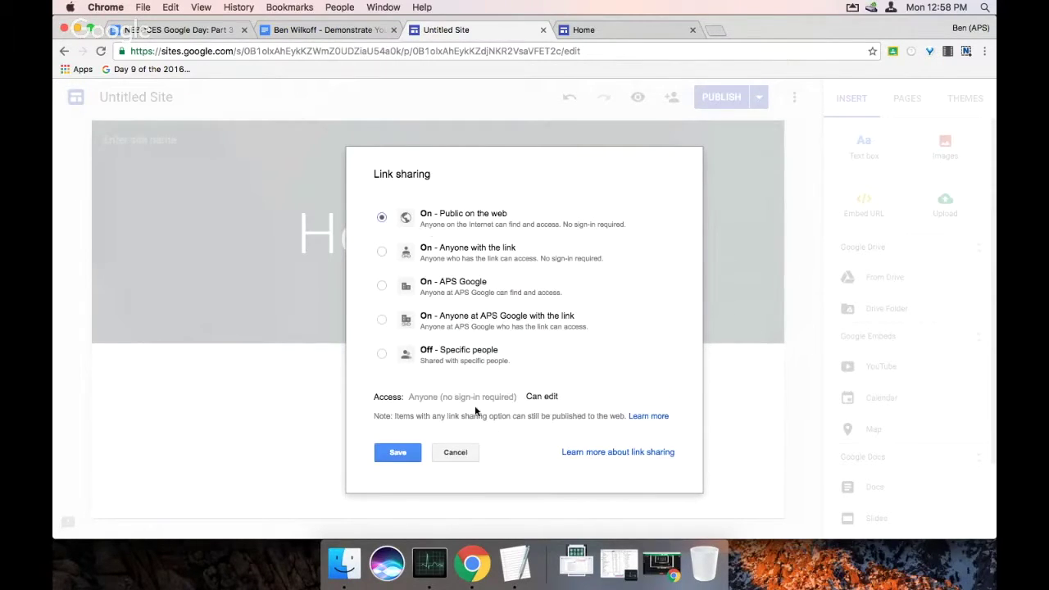
left_click(399, 452)
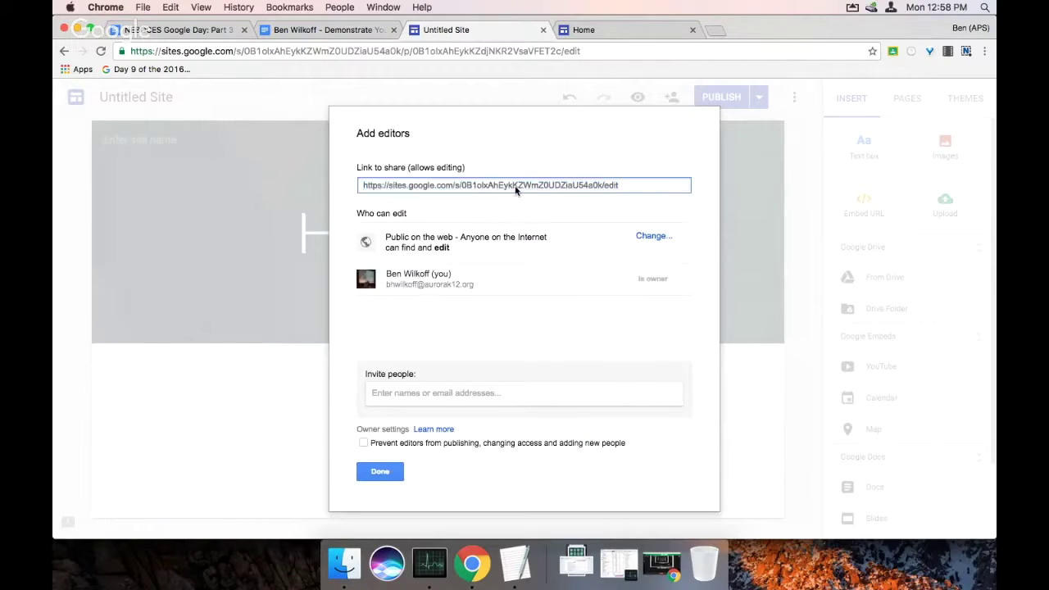
left_click(517, 189)
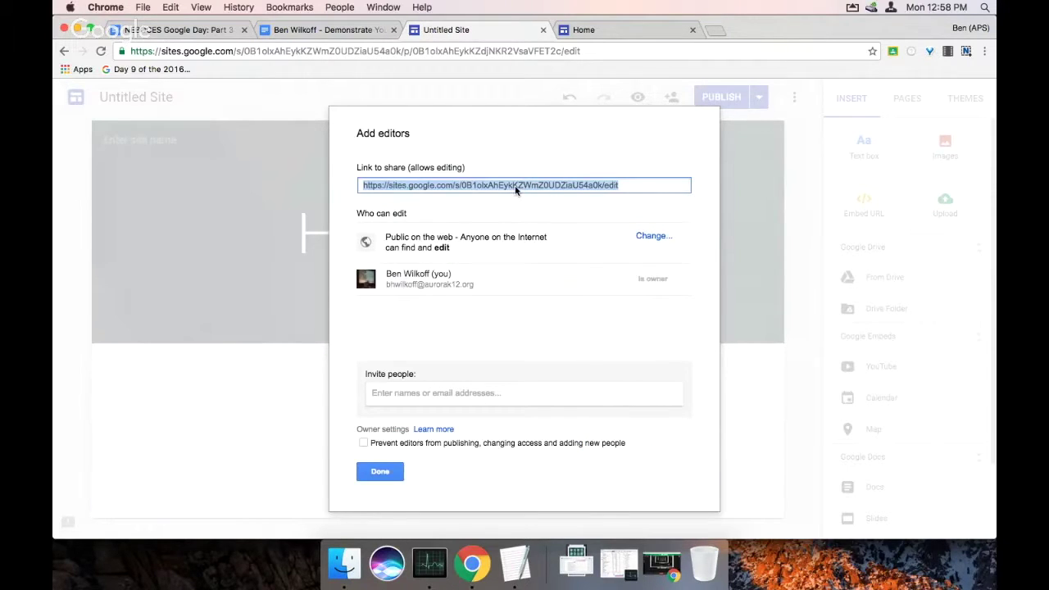
left_click(382, 471)
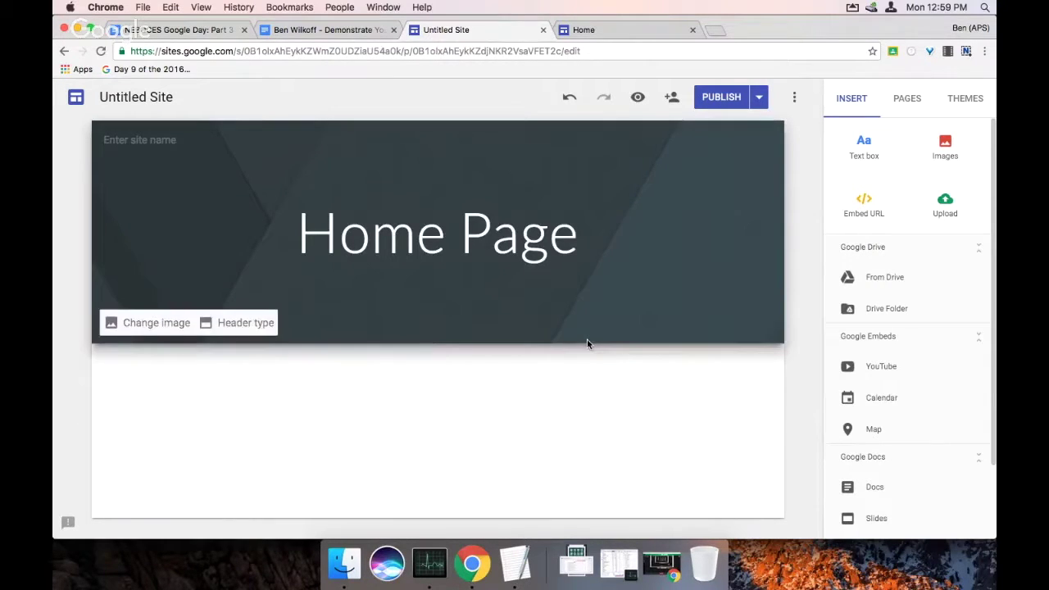
Step: Send the site's editing link as a YouTube live-chat message, then return to the Sites window
key("super+grave")
key("super+grave")
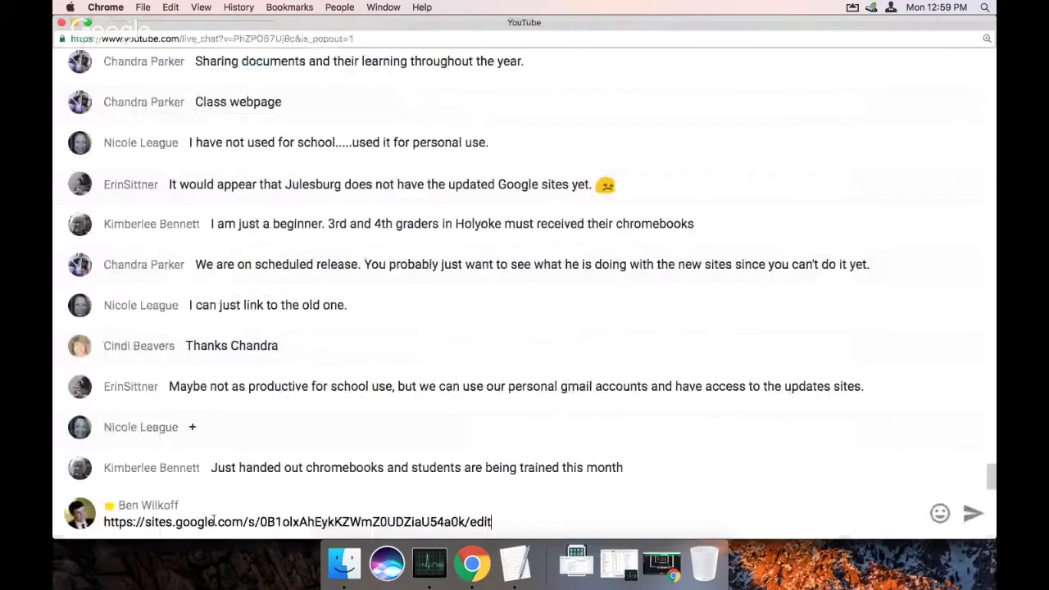
key("Return")
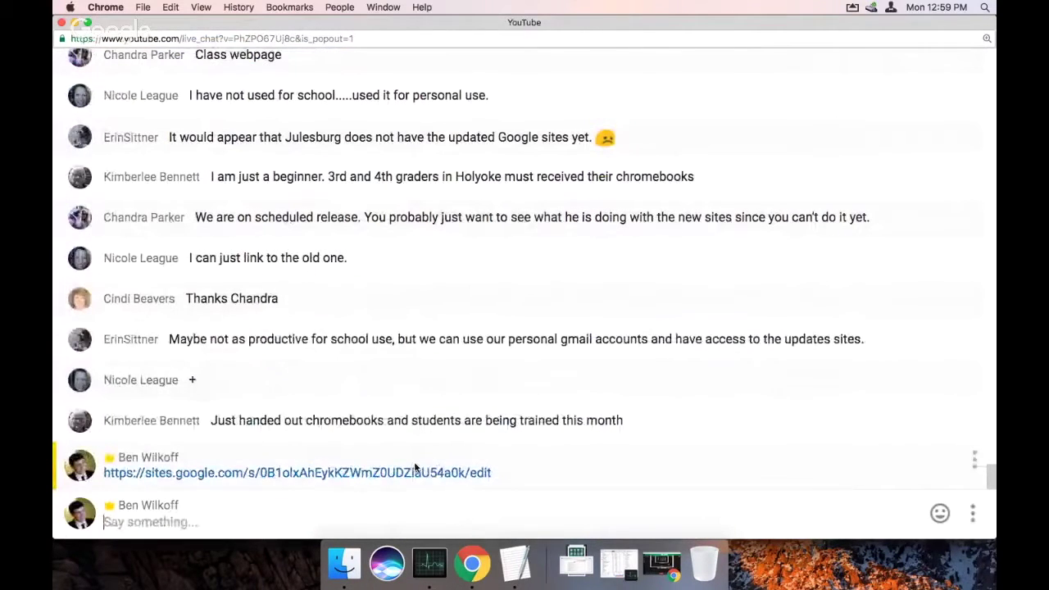
key("super+grave")
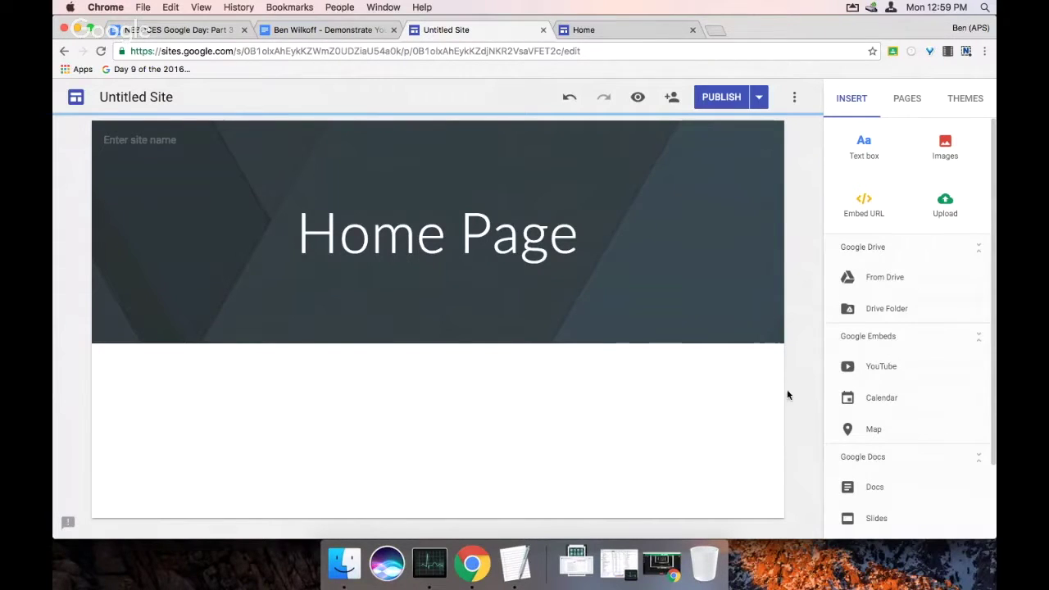
Step: Add a text box below the header reading 'Hello to everyone in the NEBOCES. Welcome!'
mouse_move(754, 347)
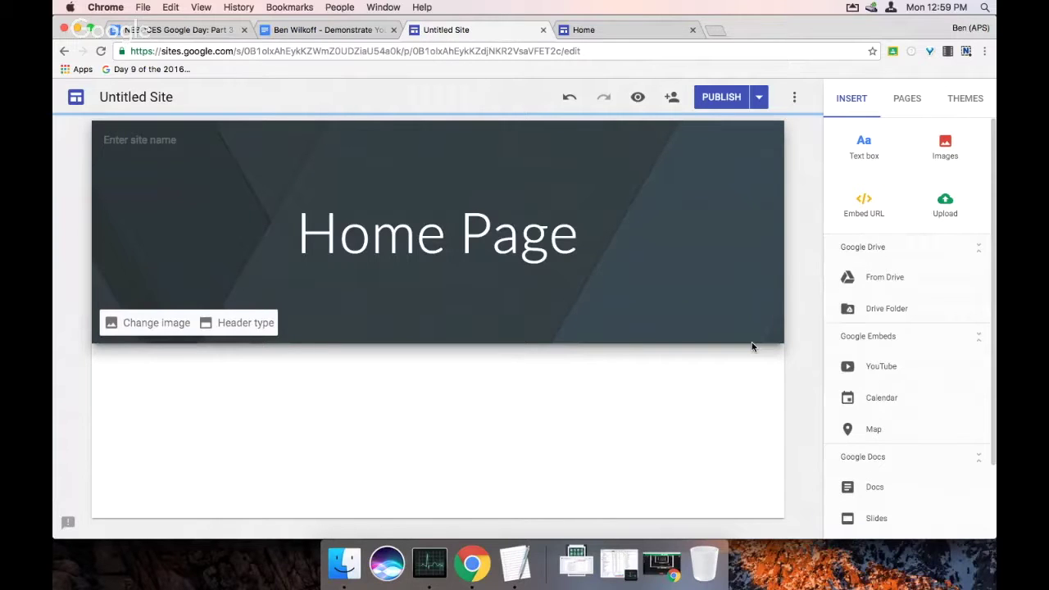
left_click(864, 150)
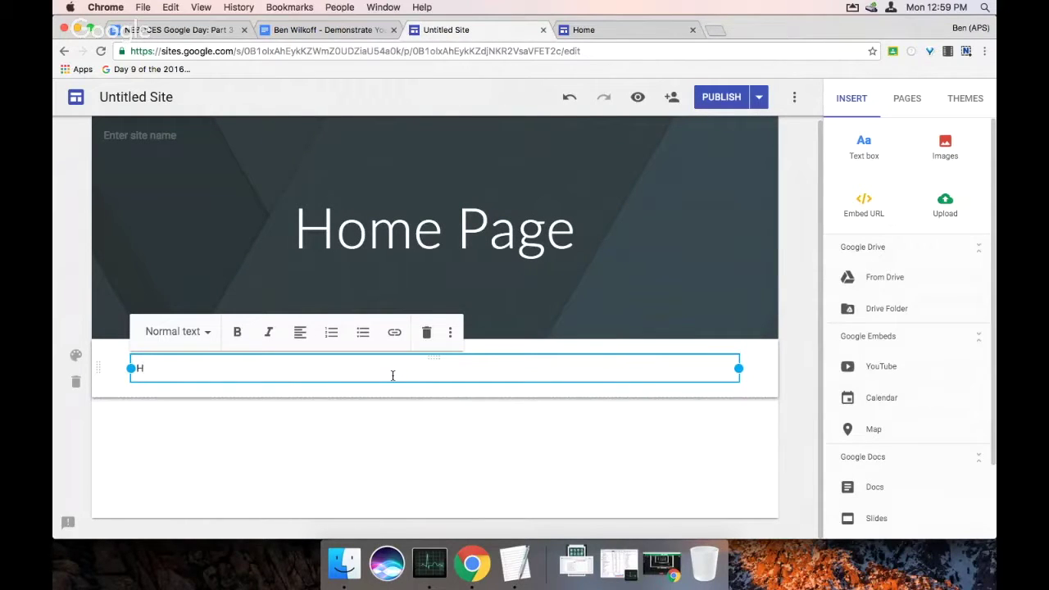
type("Hello to everyone in the NE")
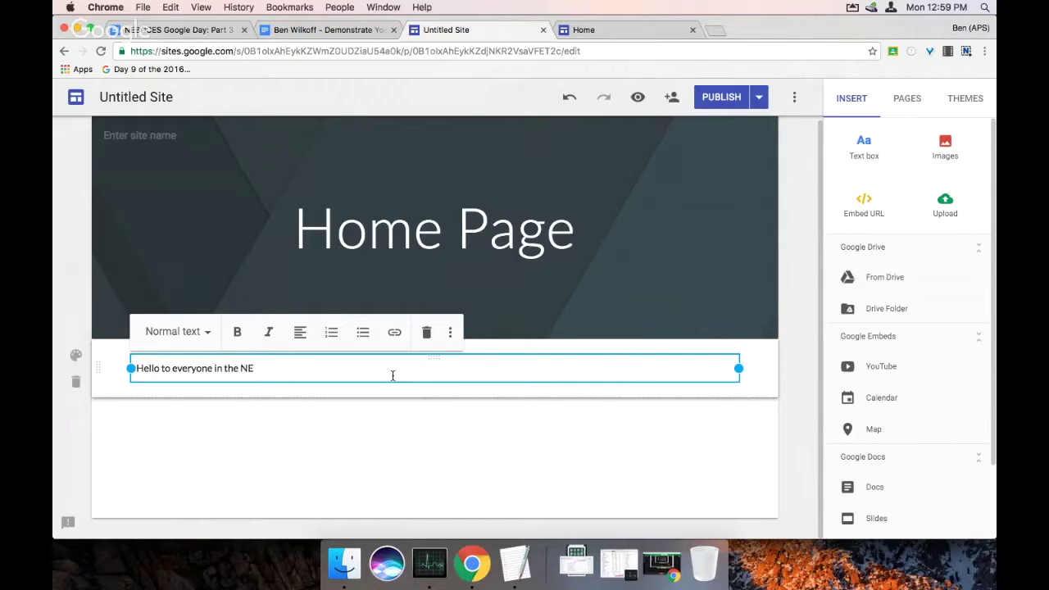
type("BOCES ")
type("Welcome ")
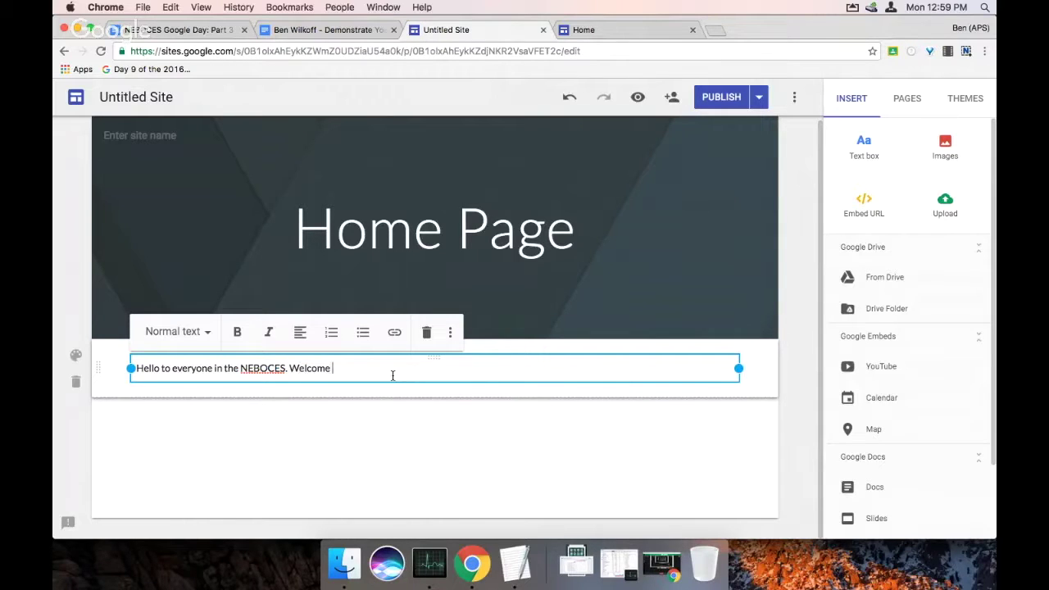
type("an")
key("BackSpace")
key("BackSpace")
key("BackSpace")
left_click(383, 485)
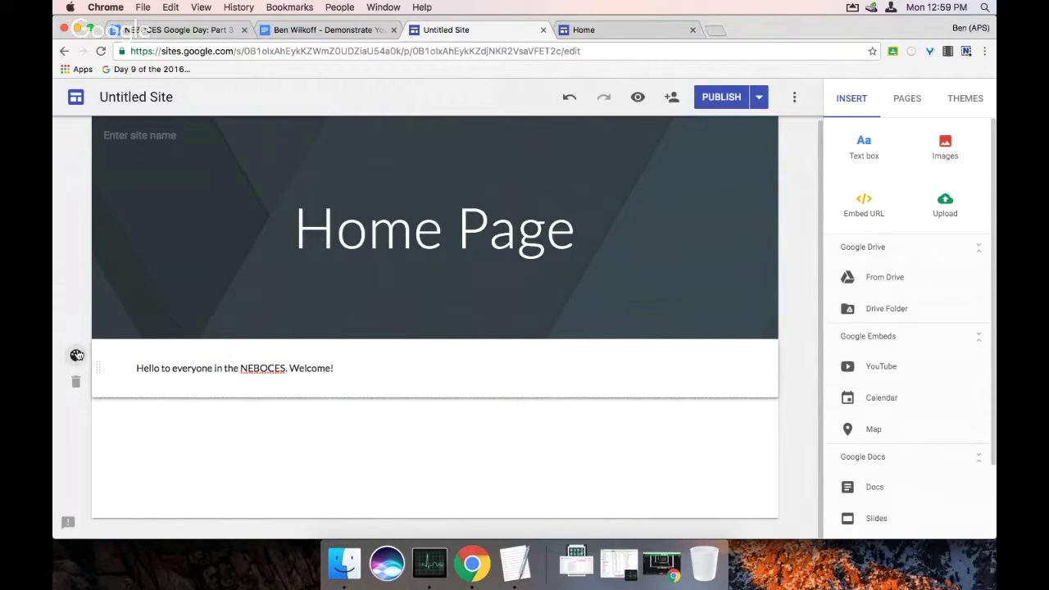
Step: Try the Emphasis 1 and 2 section styles, then set the beach picture as section background
left_click(75, 355)
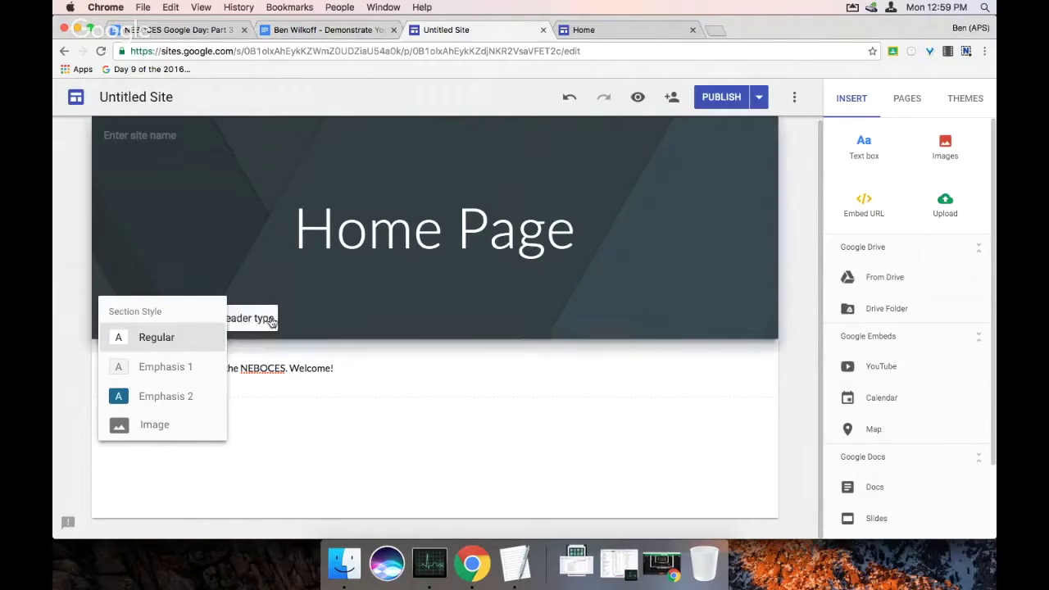
left_click(196, 368)
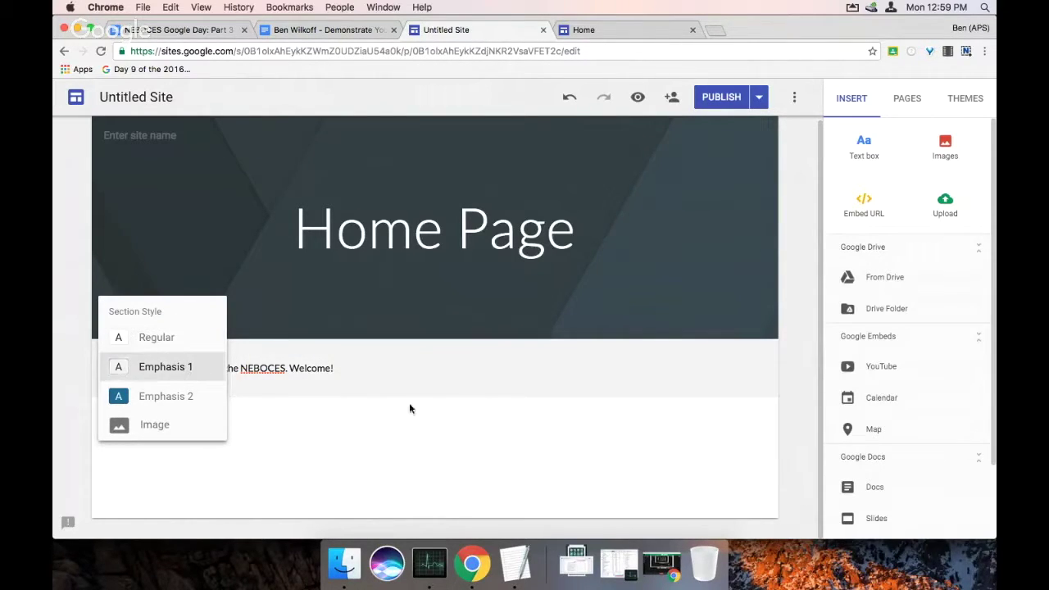
left_click(409, 402)
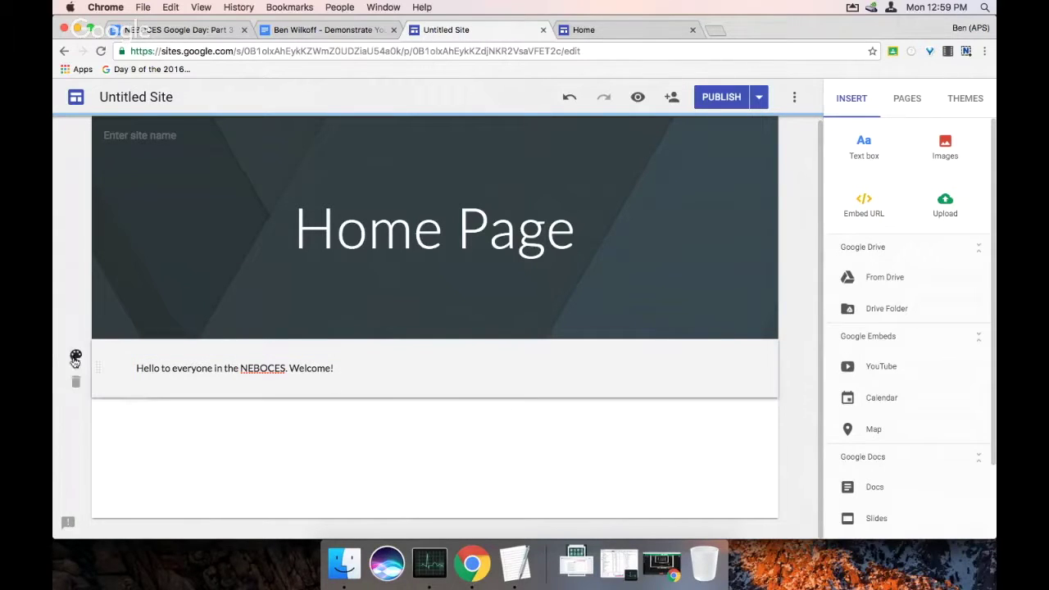
left_click(74, 355)
left_click(153, 398)
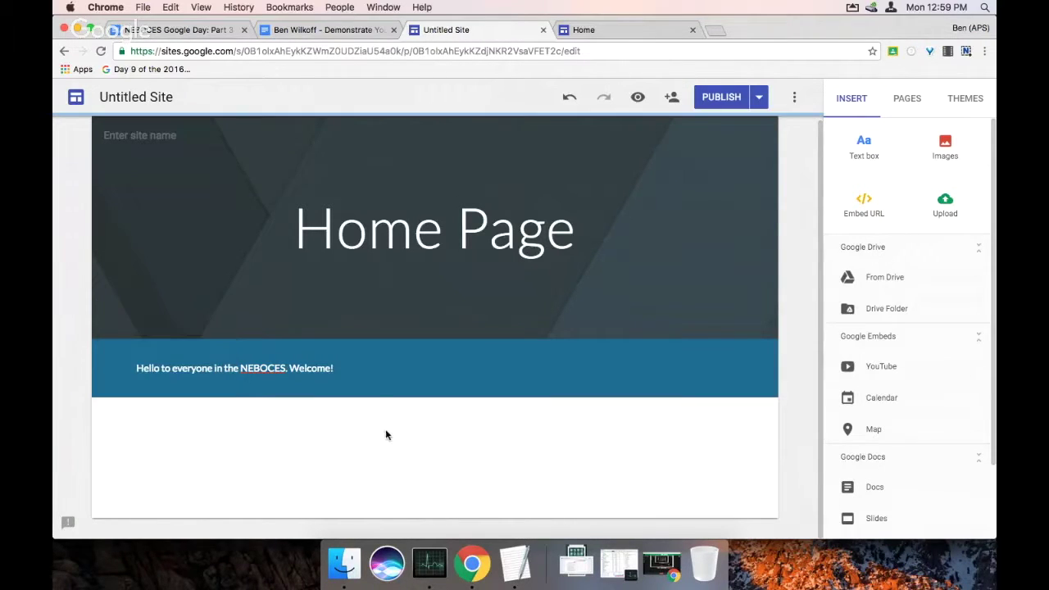
left_click(76, 357)
left_click(149, 424)
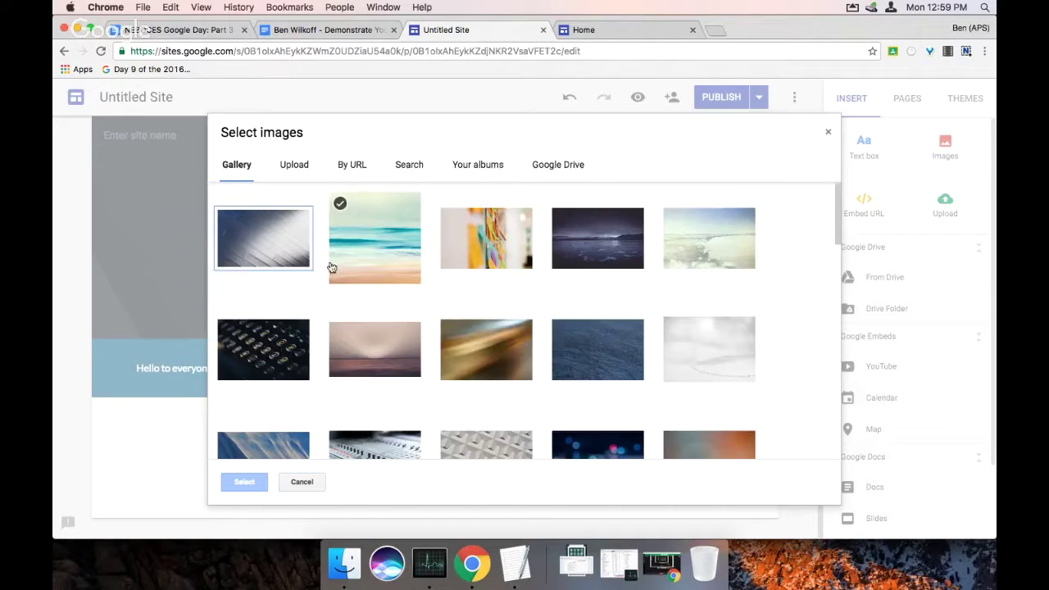
left_click(335, 251)
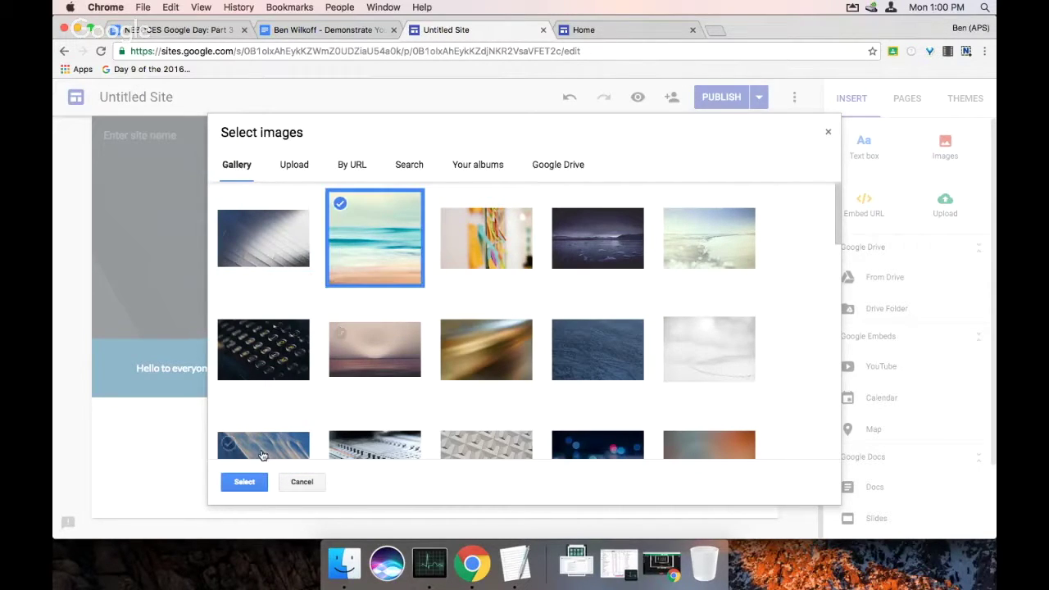
left_click(244, 482)
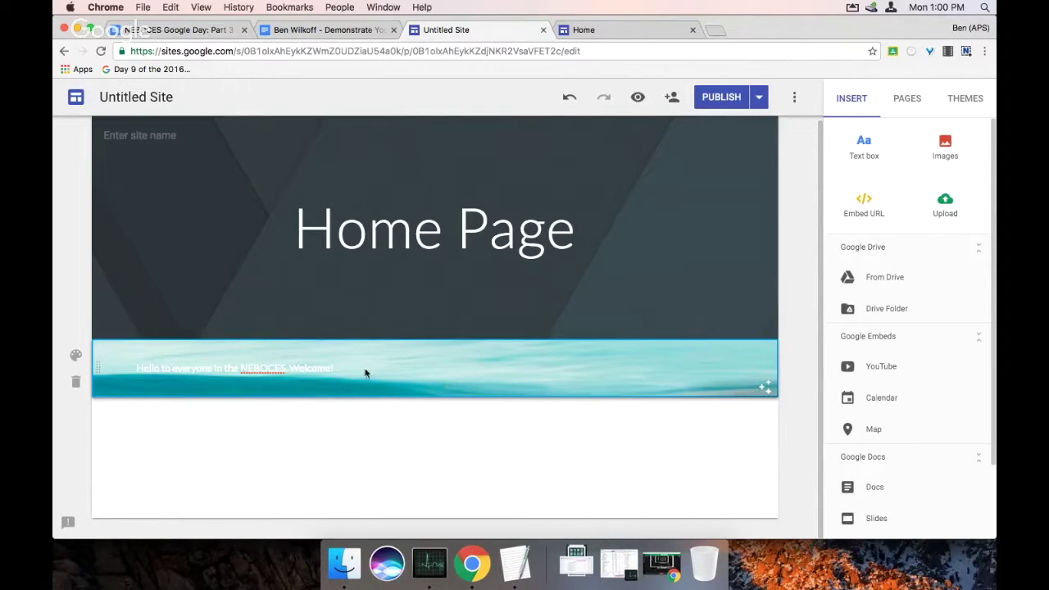
Step: Format the whole welcome line with the Title text style
triple_click(242, 369)
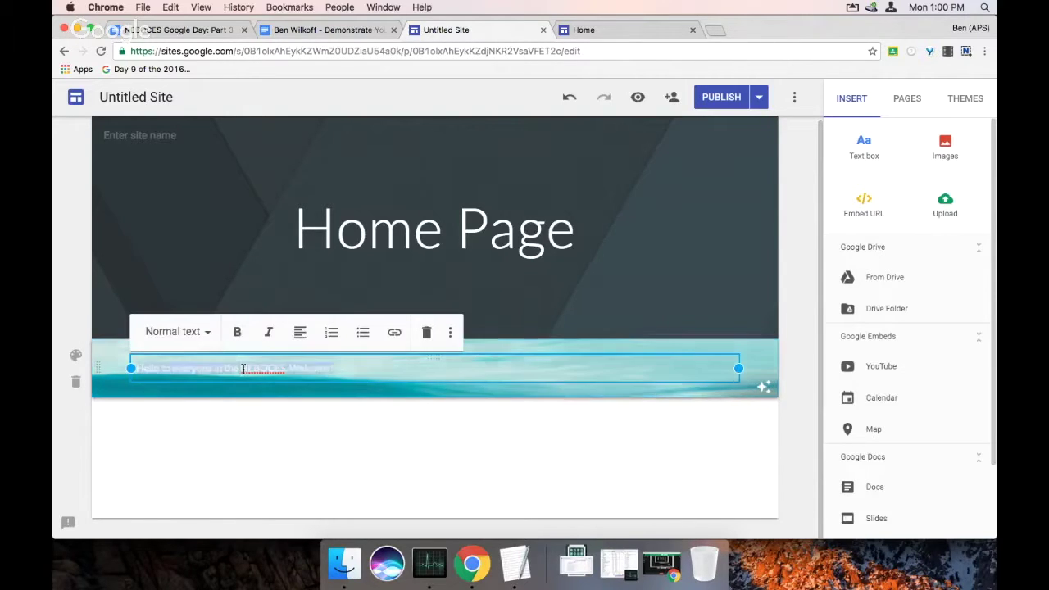
left_click(203, 333)
left_click(170, 374)
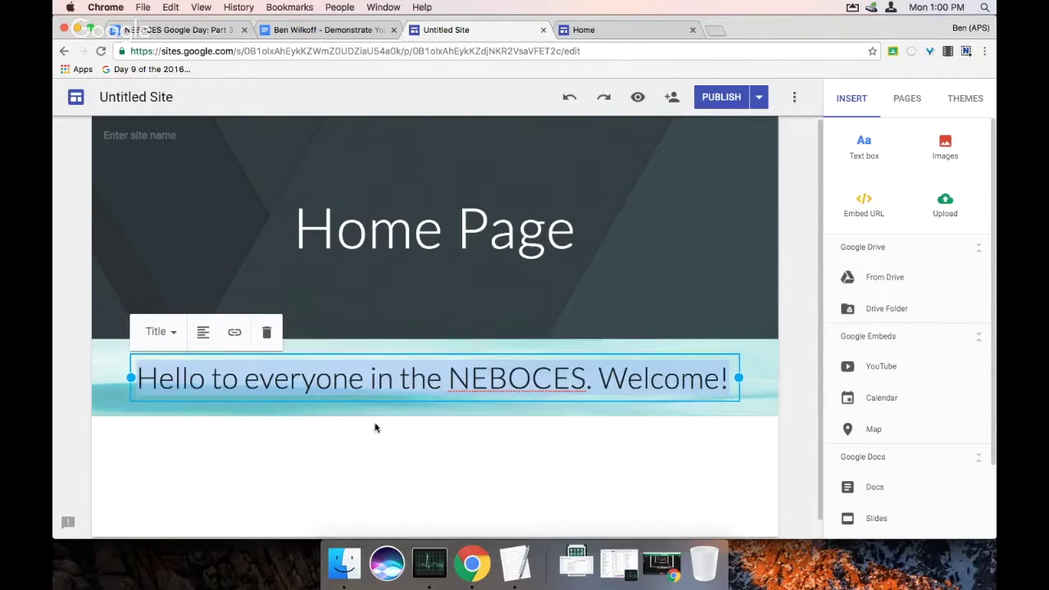
left_click(398, 446)
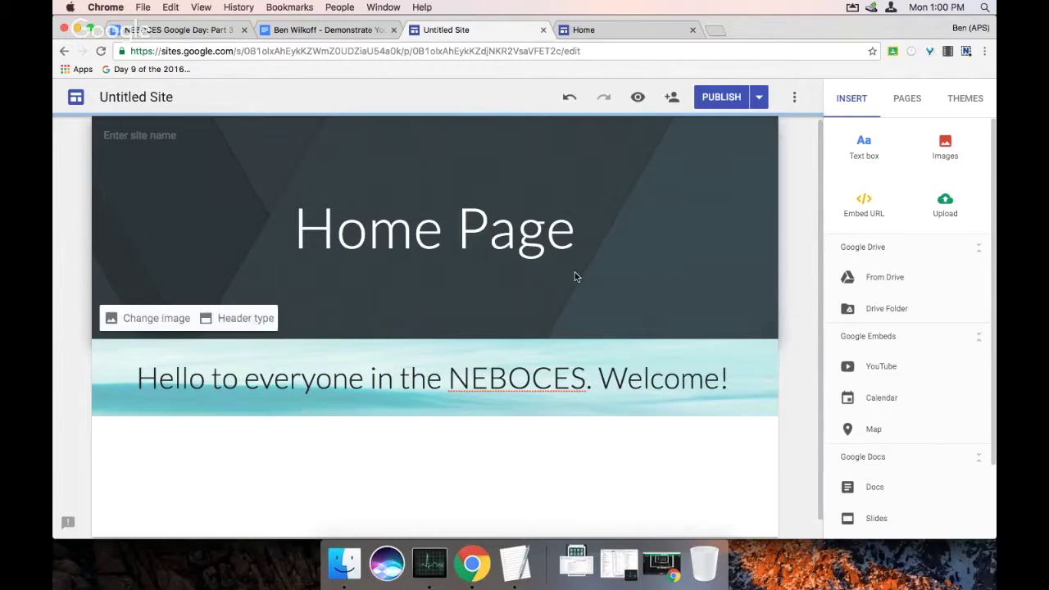
Step: Publish the updated site and reload the live Home tab to show the welcome banner
scroll(693, 447, "down", 2)
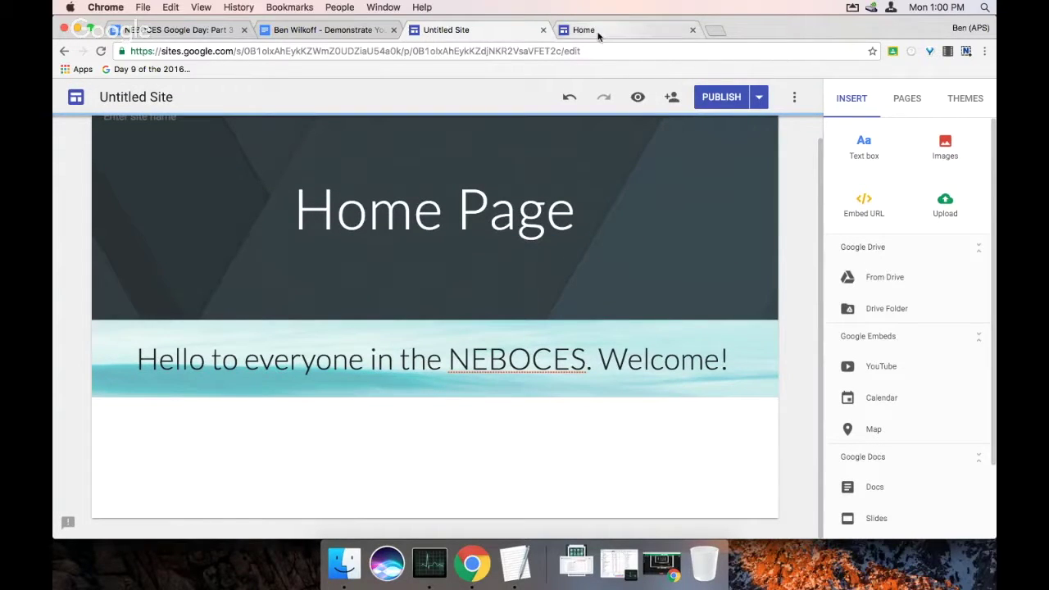
left_click(715, 98)
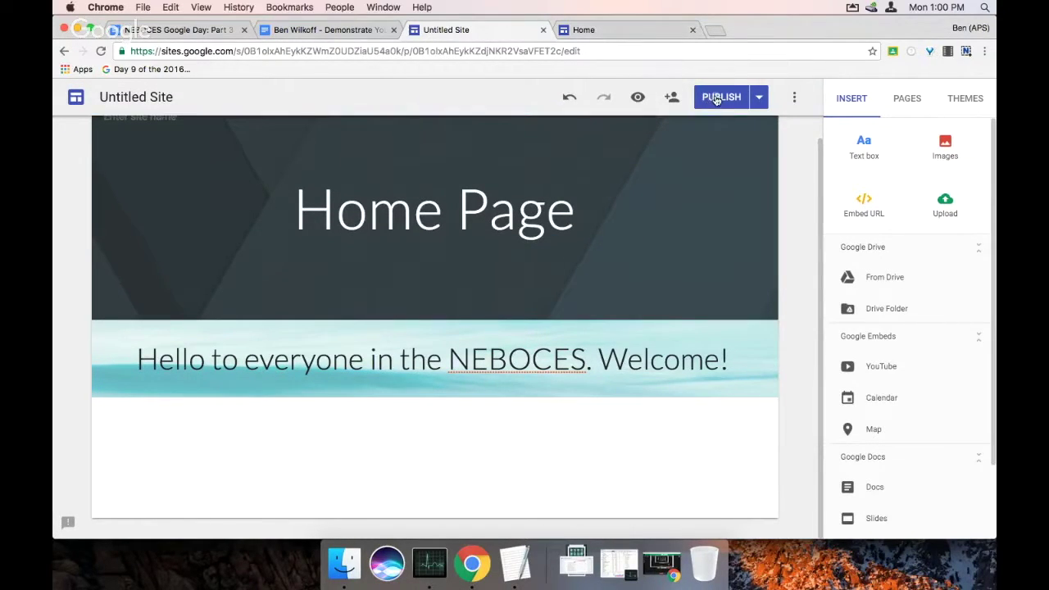
left_click(578, 30)
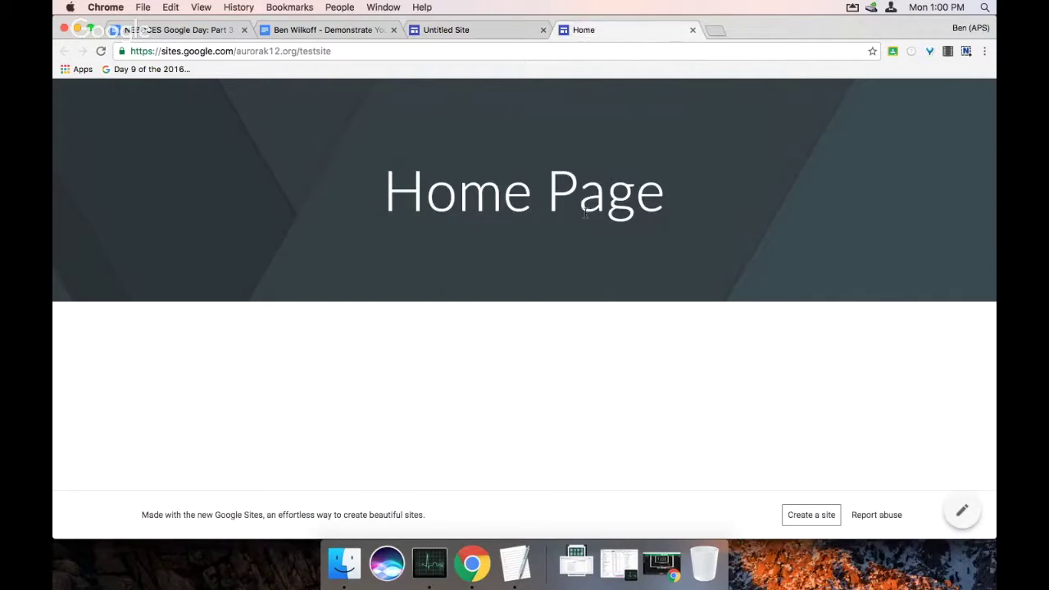
key("super+r")
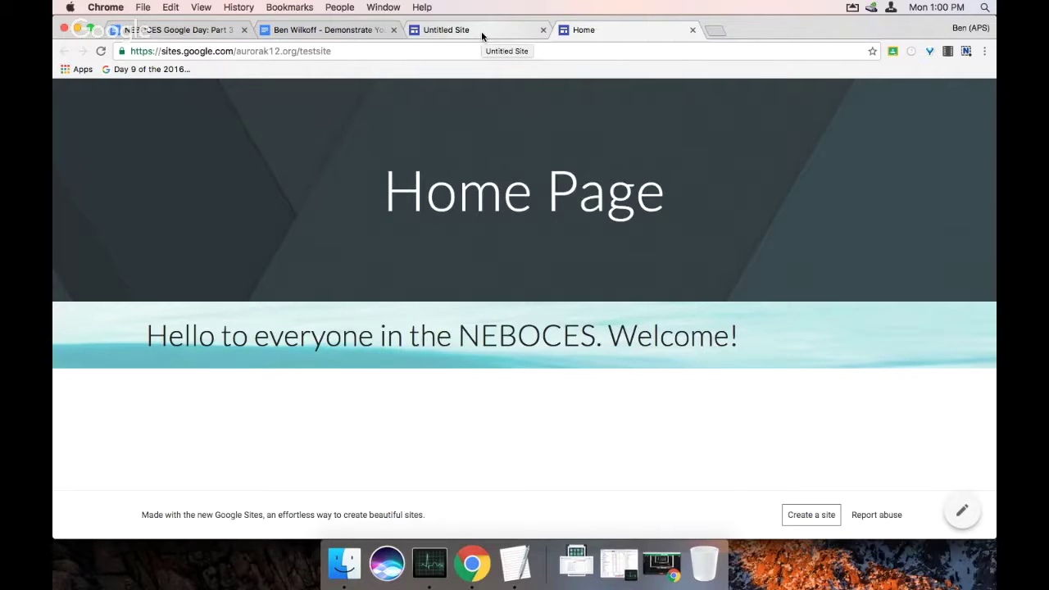
left_click(481, 31)
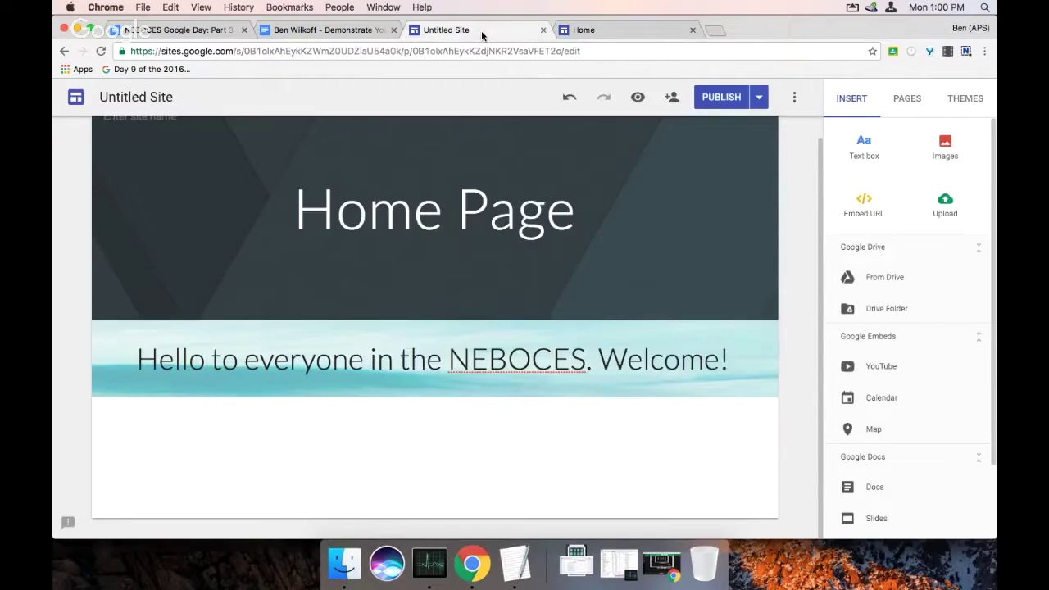
left_click(619, 33)
Step: Post the address sites.google.com/aurorak12.org/testsite in the YouTube live chat, then return to the editor
left_click(492, 56)
key("super+c")
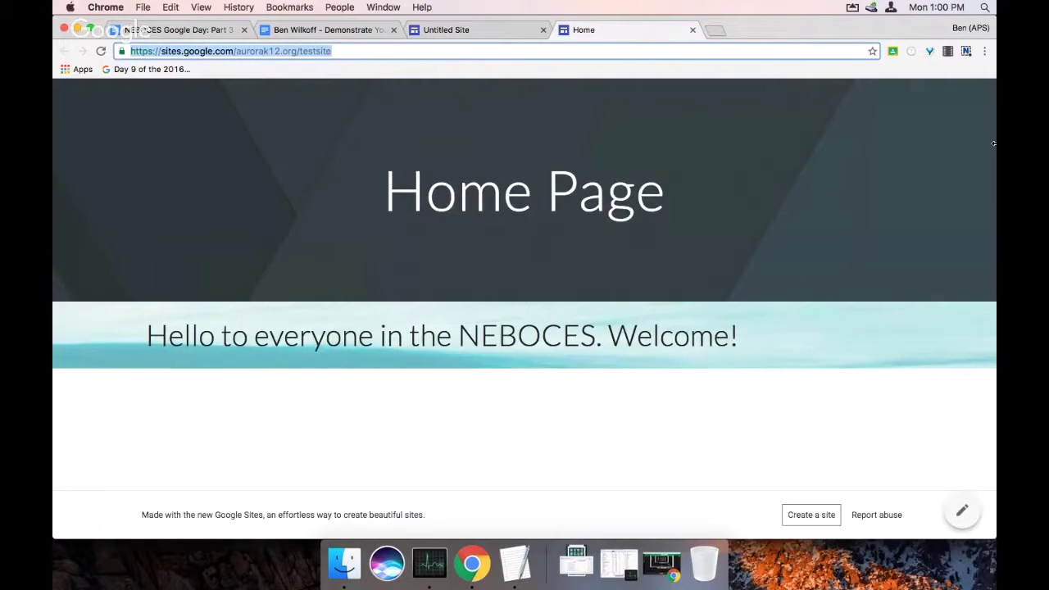
key("super+grave")
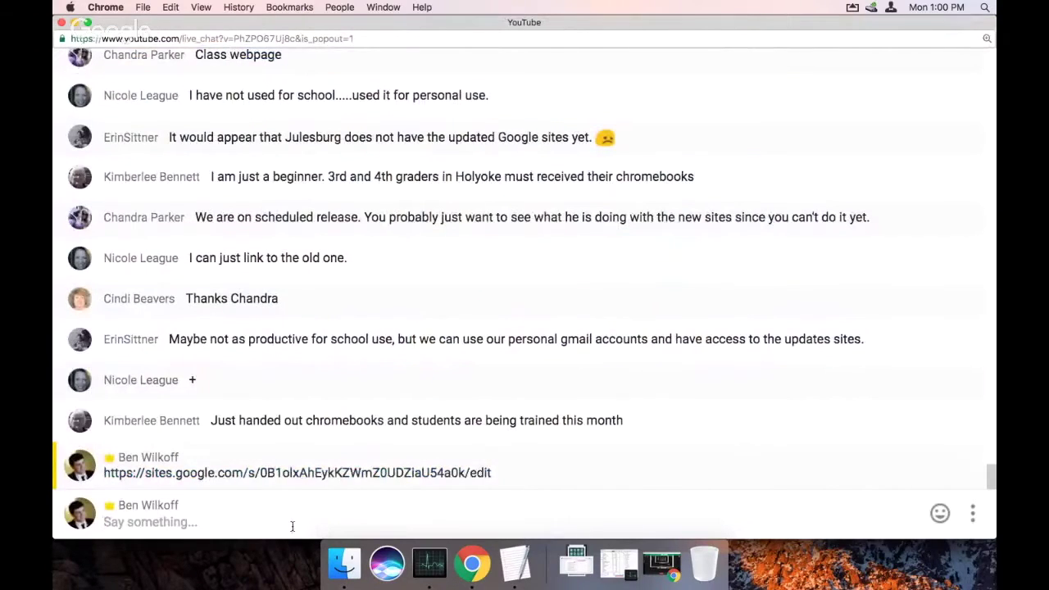
left_click(292, 525)
key("super+v")
key("Return")
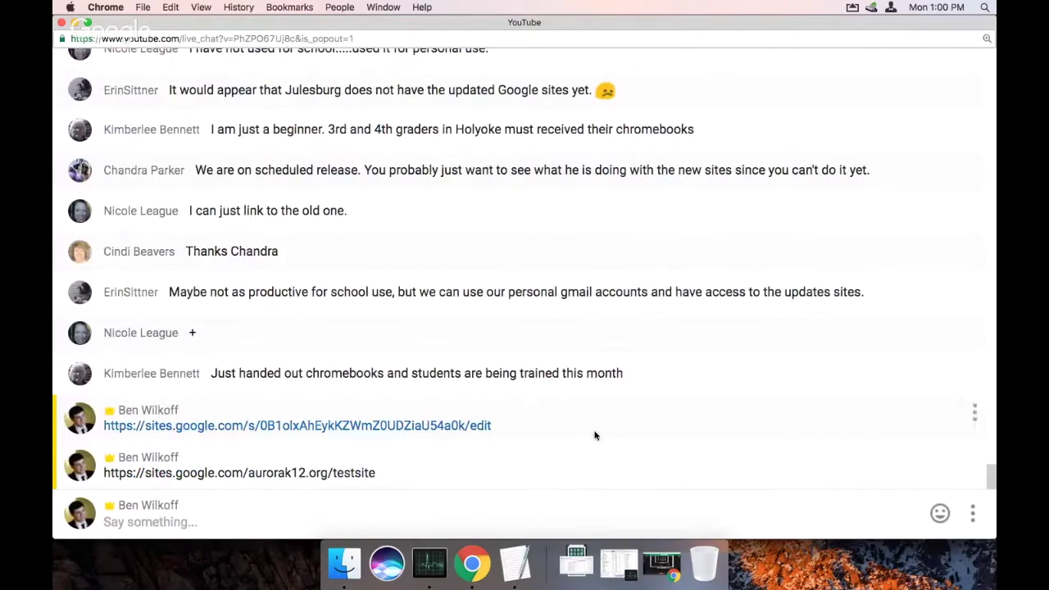
key("super+grave")
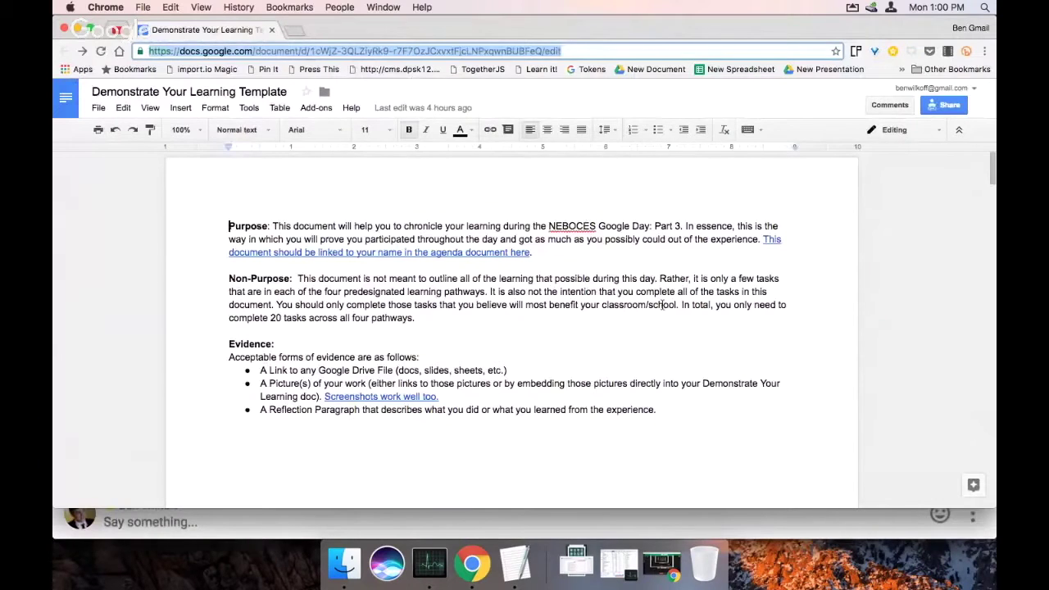
key("super+grave")
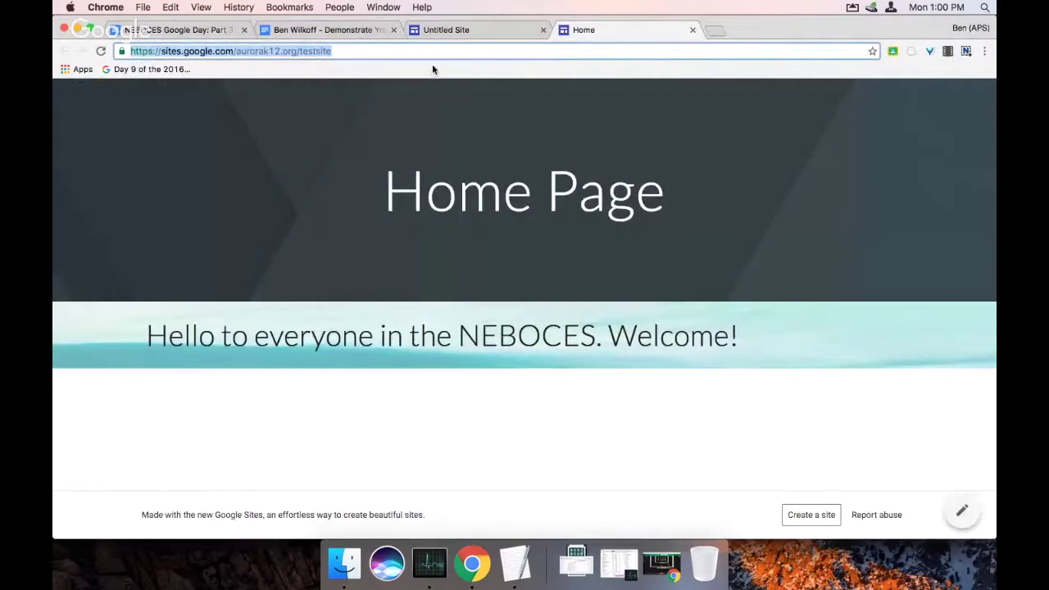
left_click(463, 31)
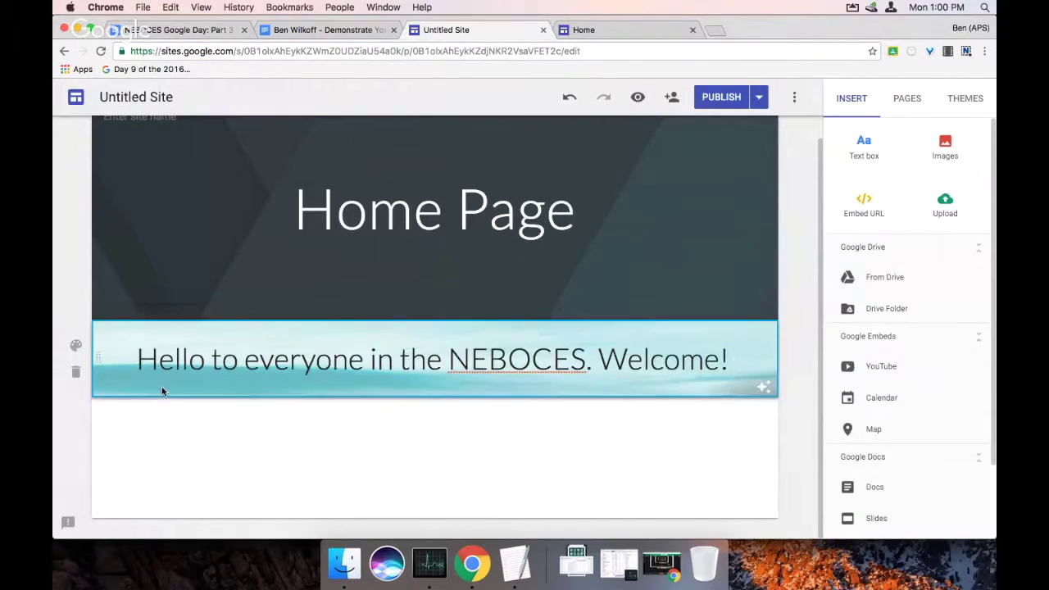
Step: Centre-align the welcome text in the banner
left_click(155, 361)
left_click(205, 315)
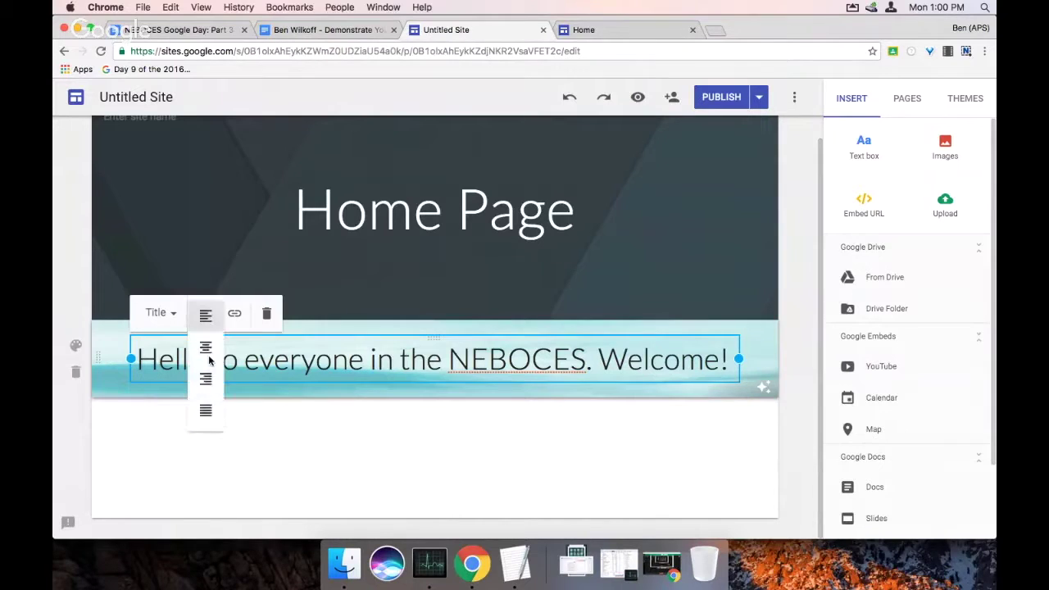
left_click(207, 349)
left_click(410, 448)
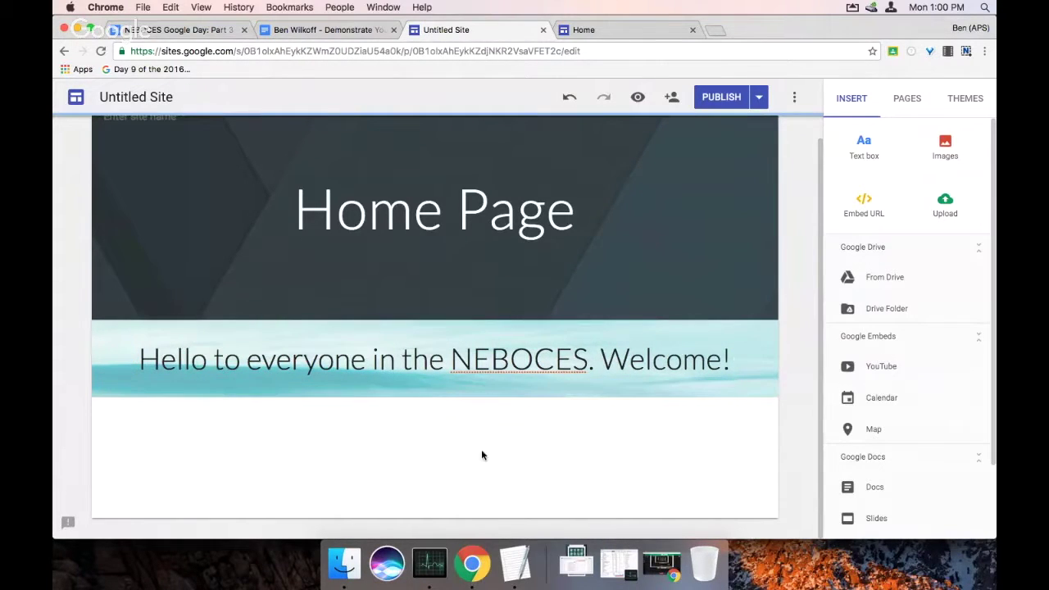
Step: Check task 3 about changing the site's look in the Demonstrate Your Learning document
left_click(336, 30)
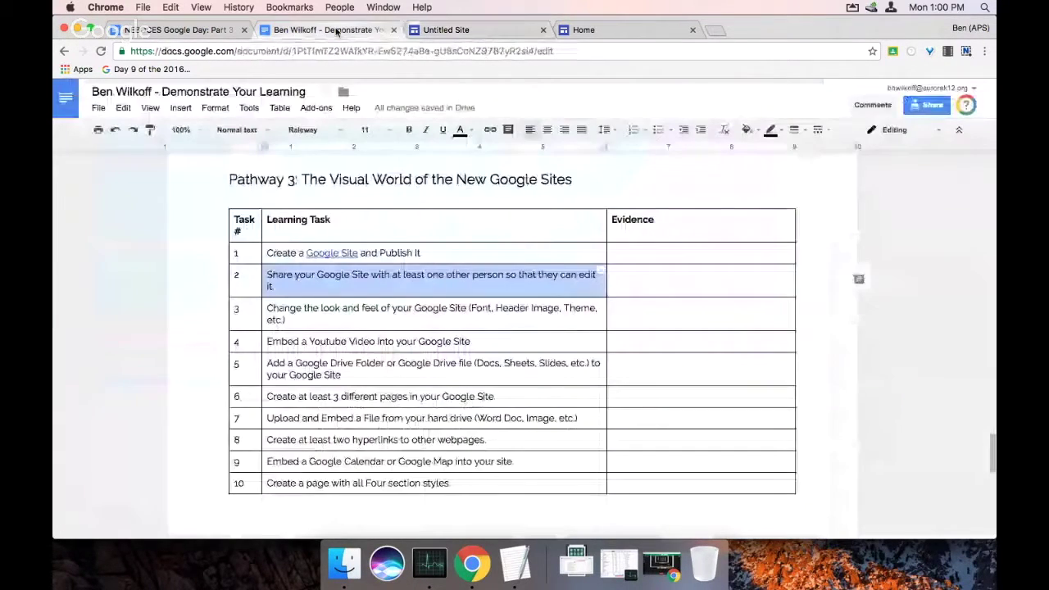
left_click(356, 305)
triple_click(348, 318)
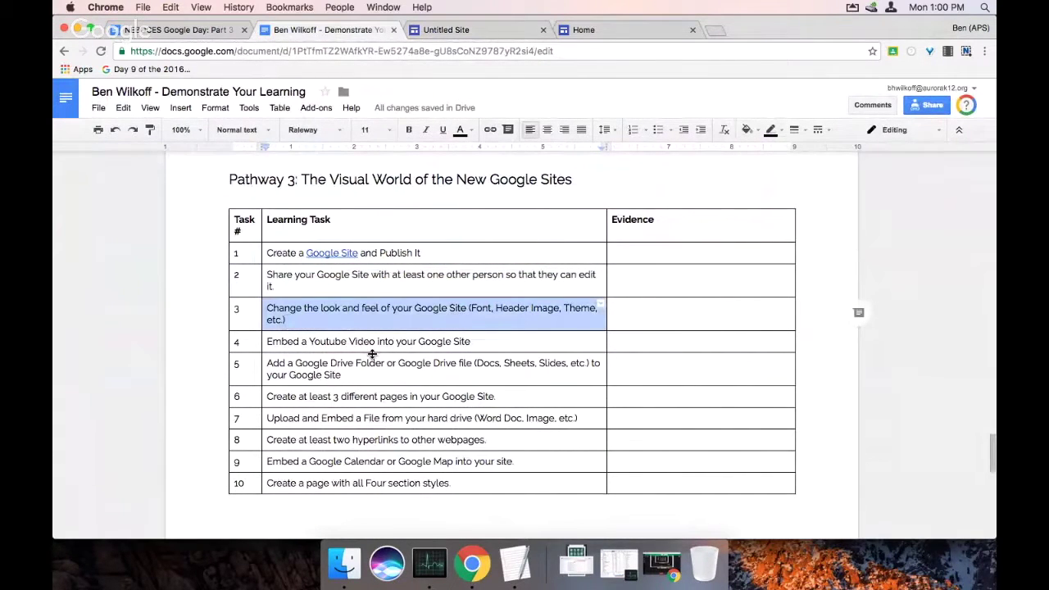
left_click(478, 33)
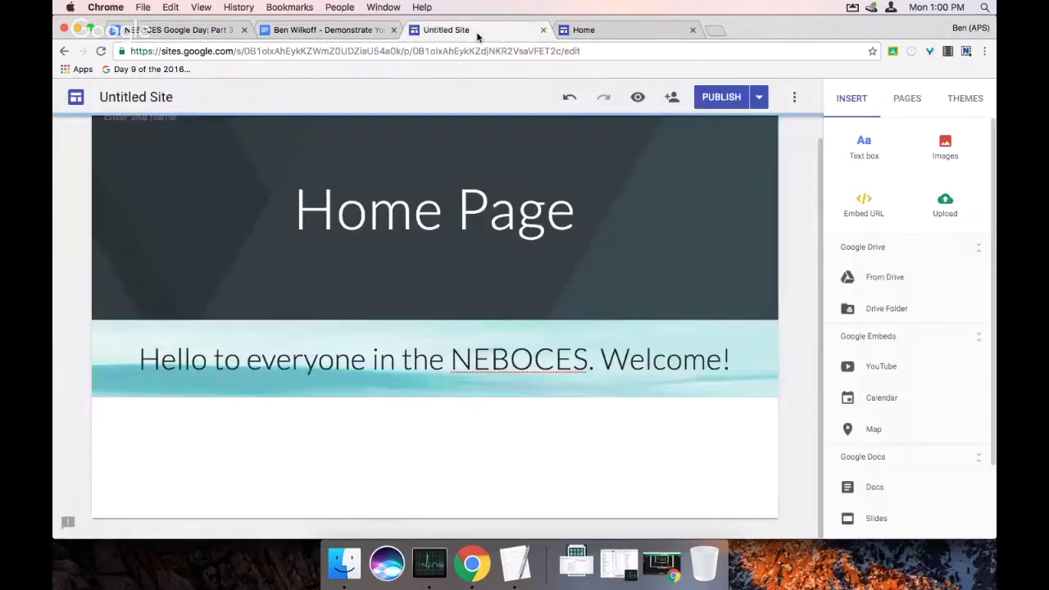
Step: Replace the Home Page header image with the dark blue bokeh photo and bring up the site themes
left_click(191, 216)
scroll(191, 217, "up", 1)
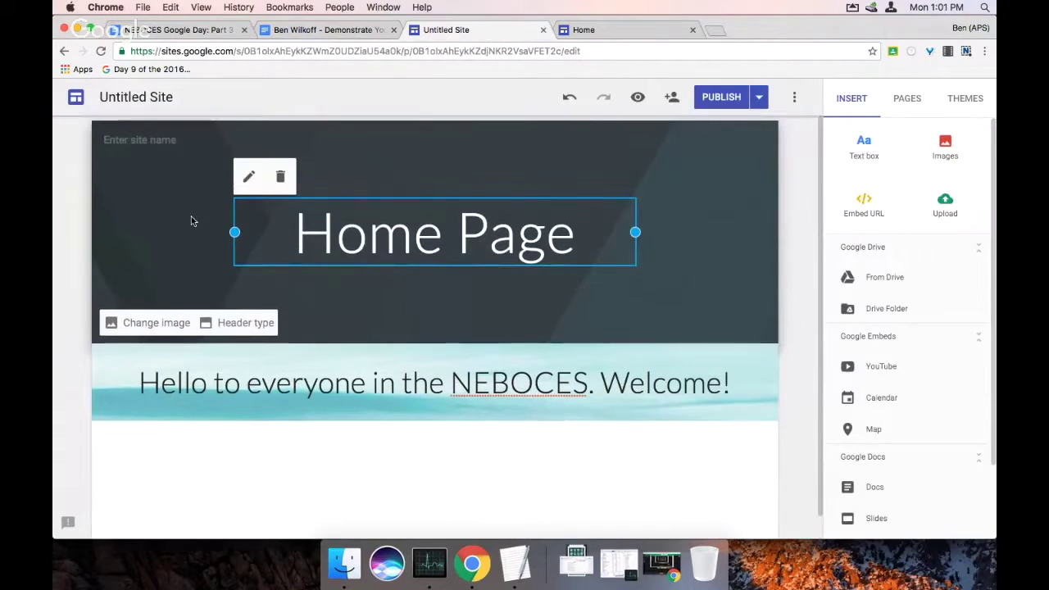
left_click(176, 323)
scroll(389, 354, "down", 5)
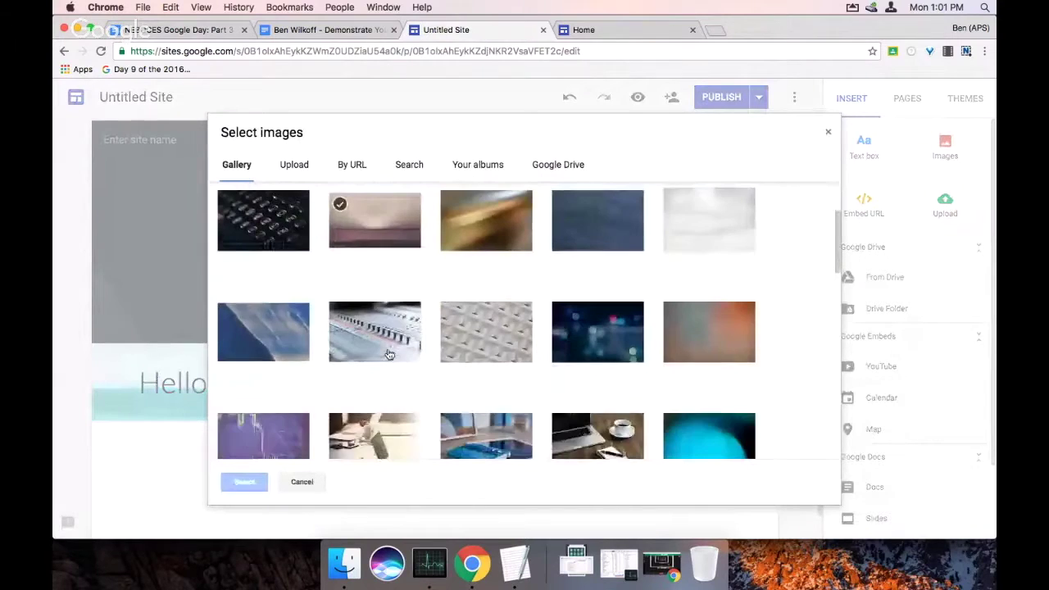
scroll(389, 354, "up", 2)
left_click(597, 244)
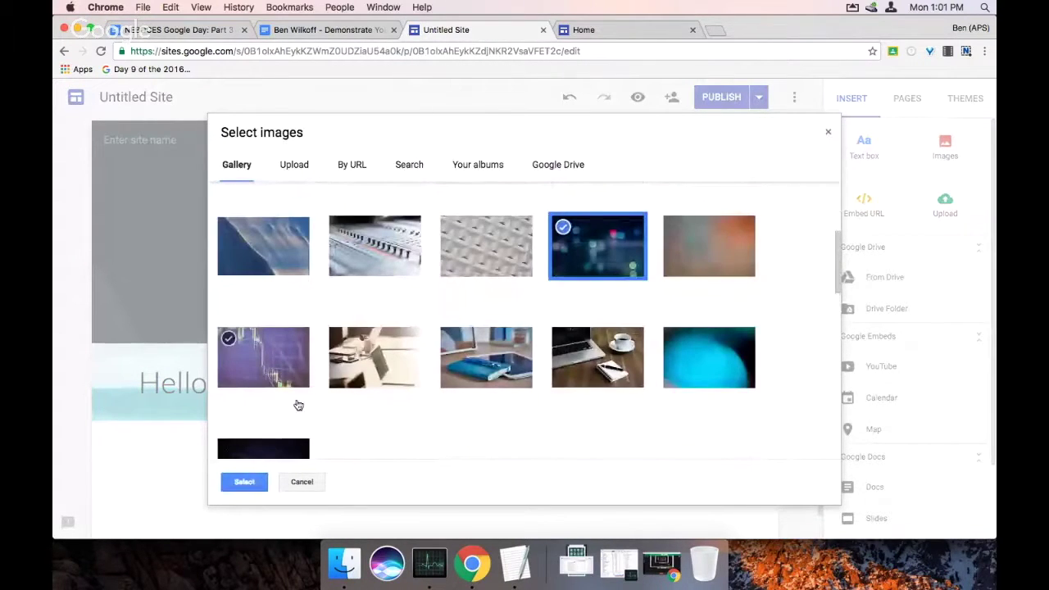
left_click(244, 482)
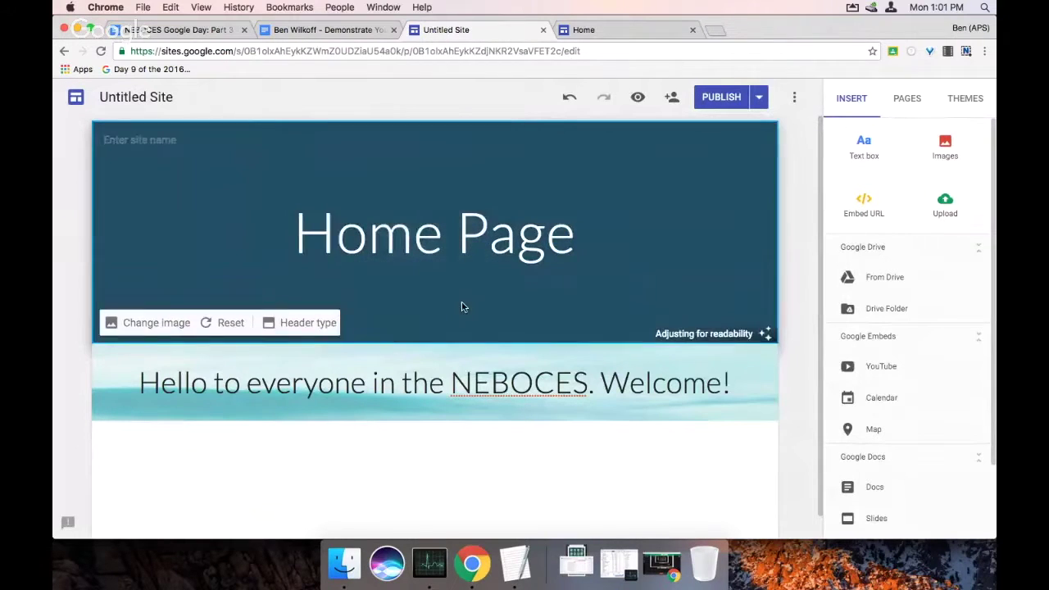
left_click(474, 217)
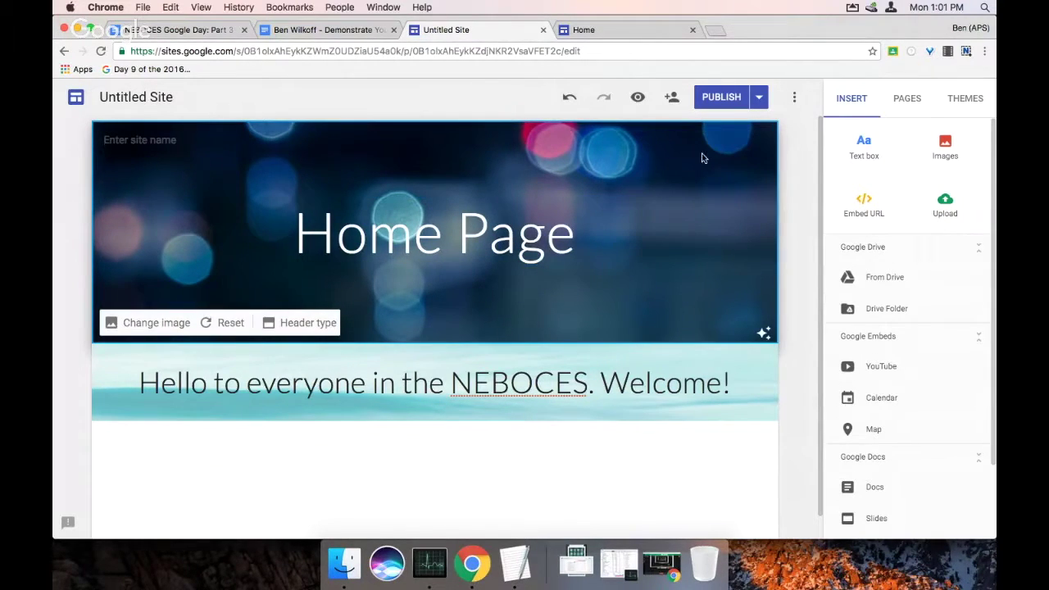
left_click(962, 102)
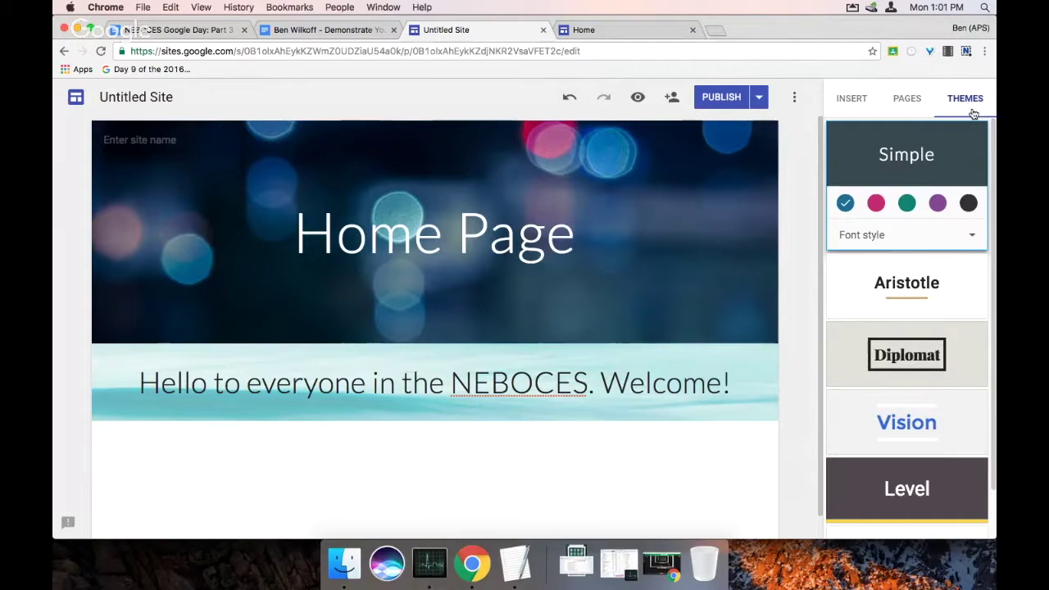
Step: Try the Impression theme in green and grey-blue accents, then the Vision theme
scroll(885, 350, "down", 1)
scroll(885, 351, "down", 2)
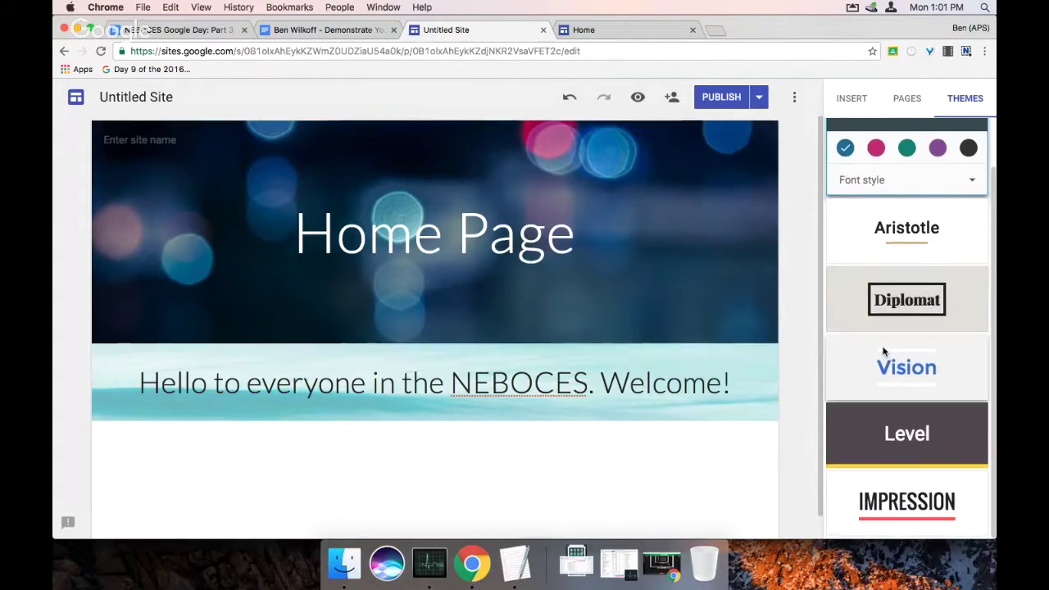
left_click(898, 491)
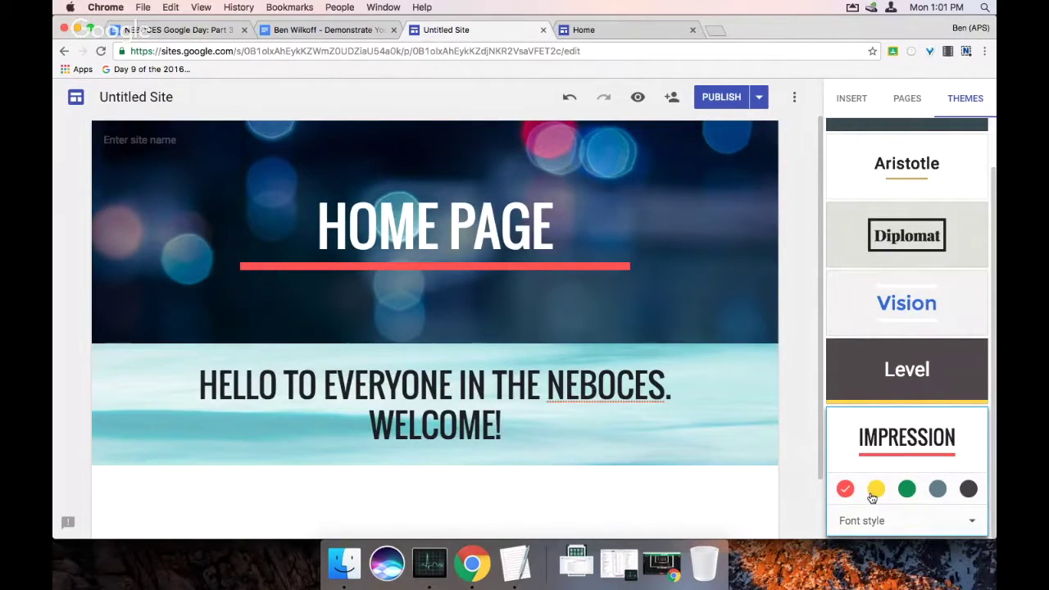
left_click(906, 488)
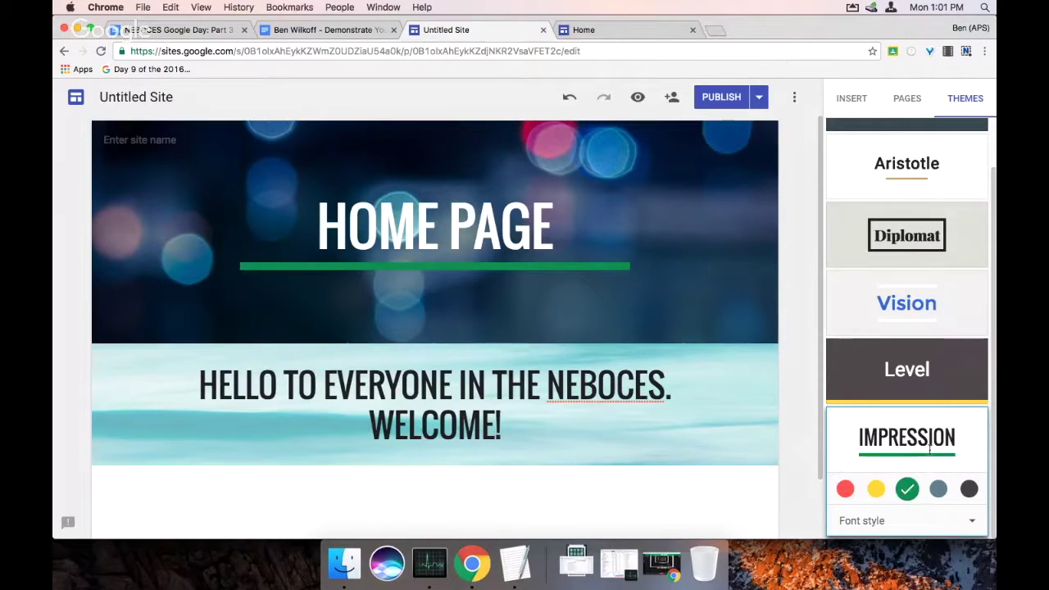
left_click(938, 488)
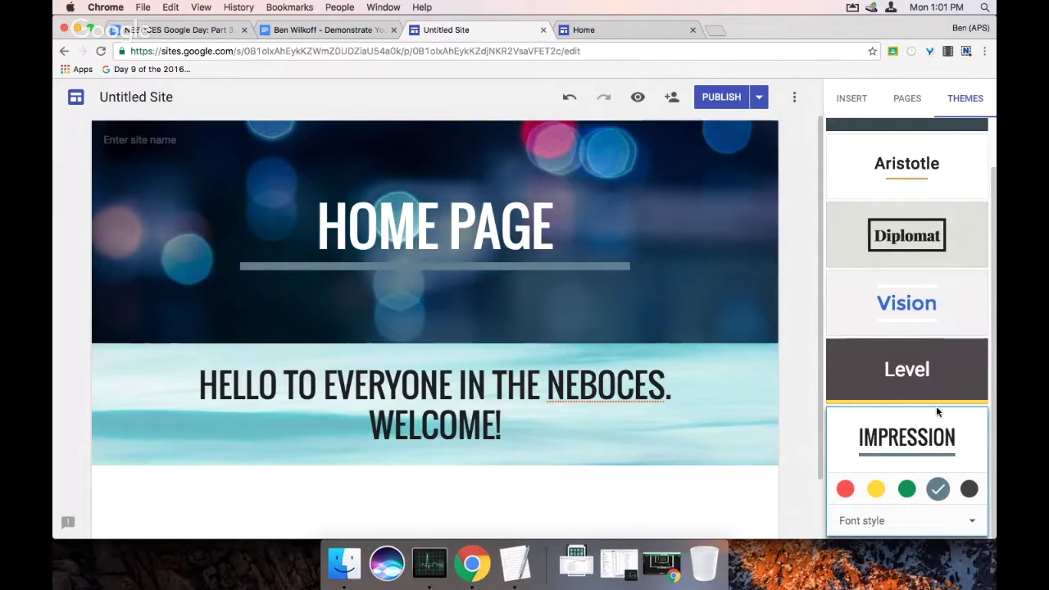
left_click(889, 312)
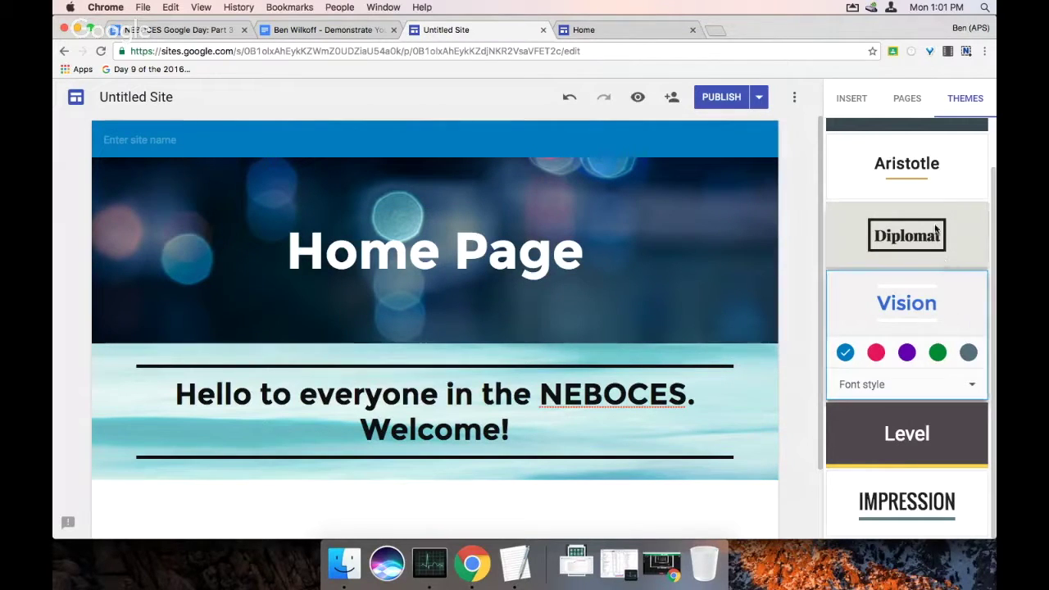
Step: Apply the Aristotle theme with the blue accent and publish the site
left_click(927, 182)
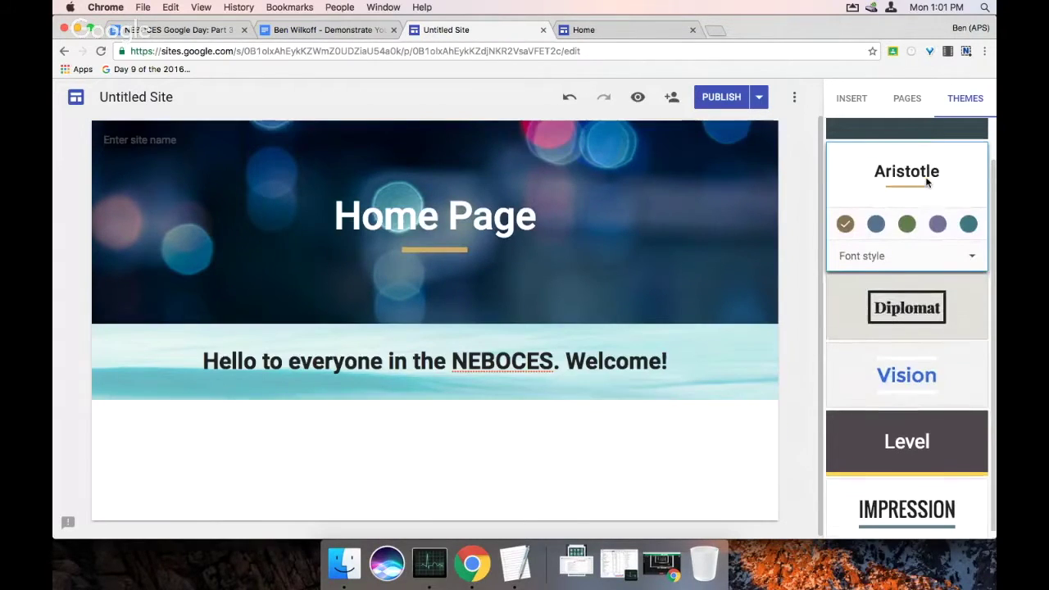
left_click(925, 164)
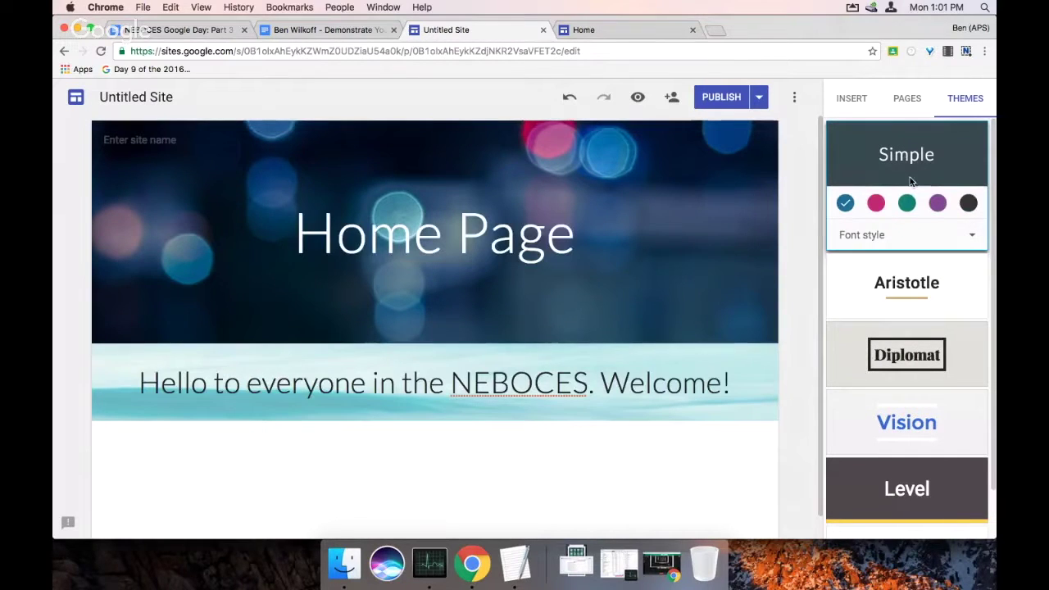
left_click(904, 277)
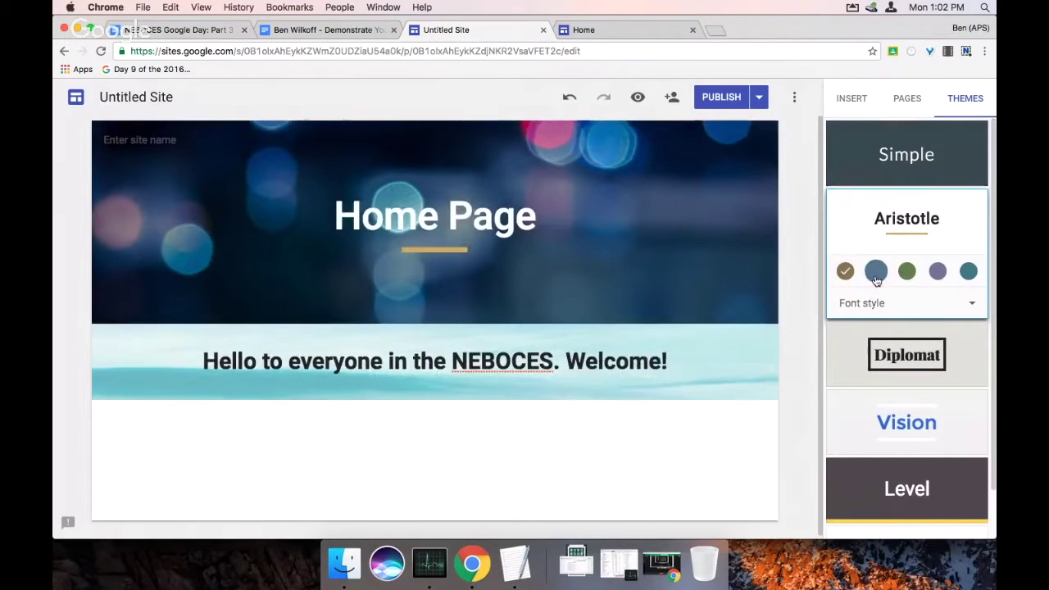
left_click(877, 272)
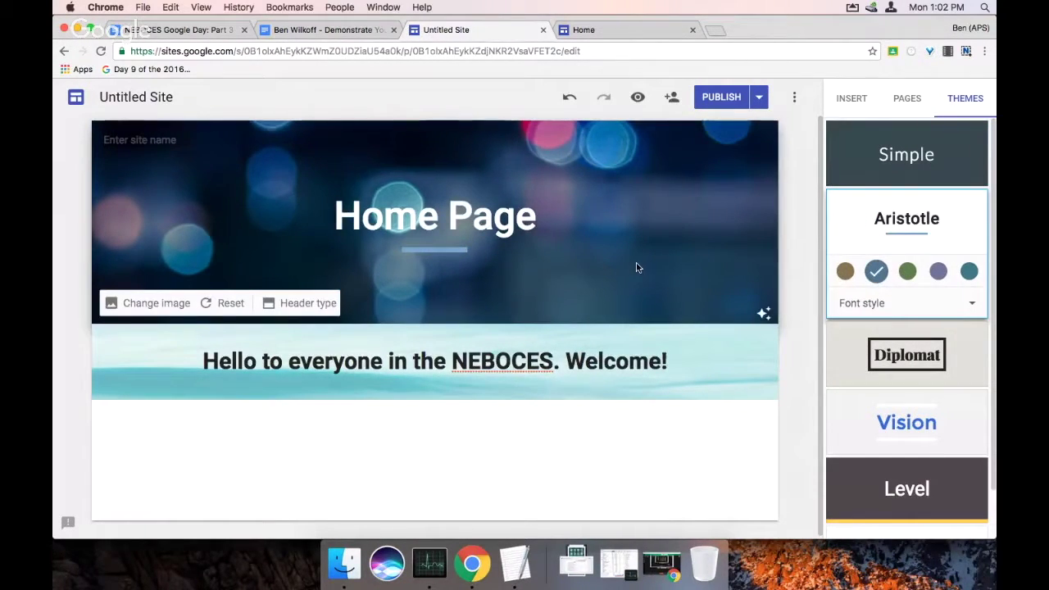
left_click(717, 102)
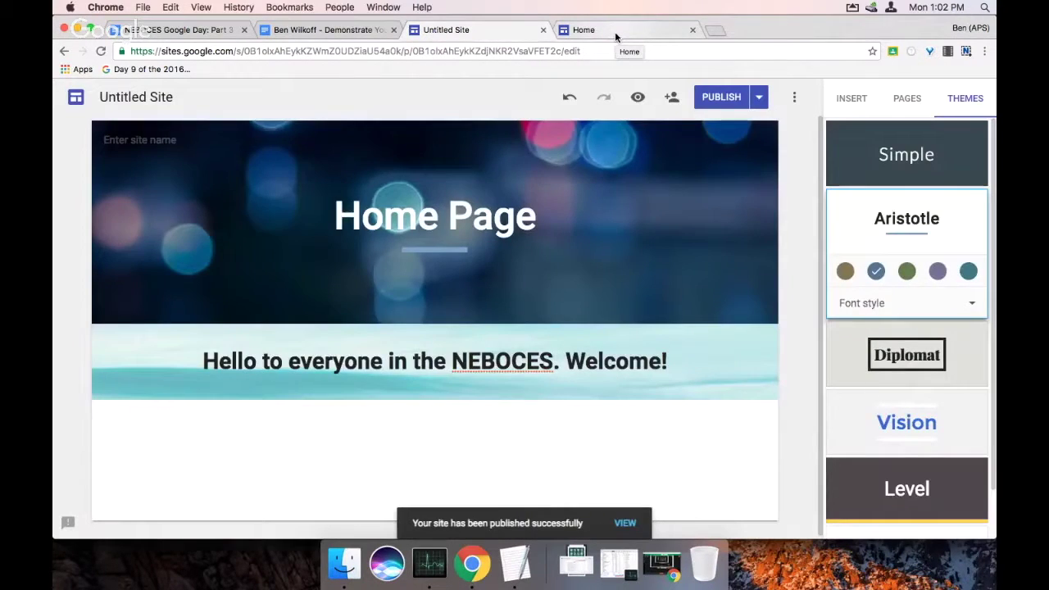
Step: View the live Home page, then return to the editor and the Demonstrate Your Learning doc
left_click(614, 31)
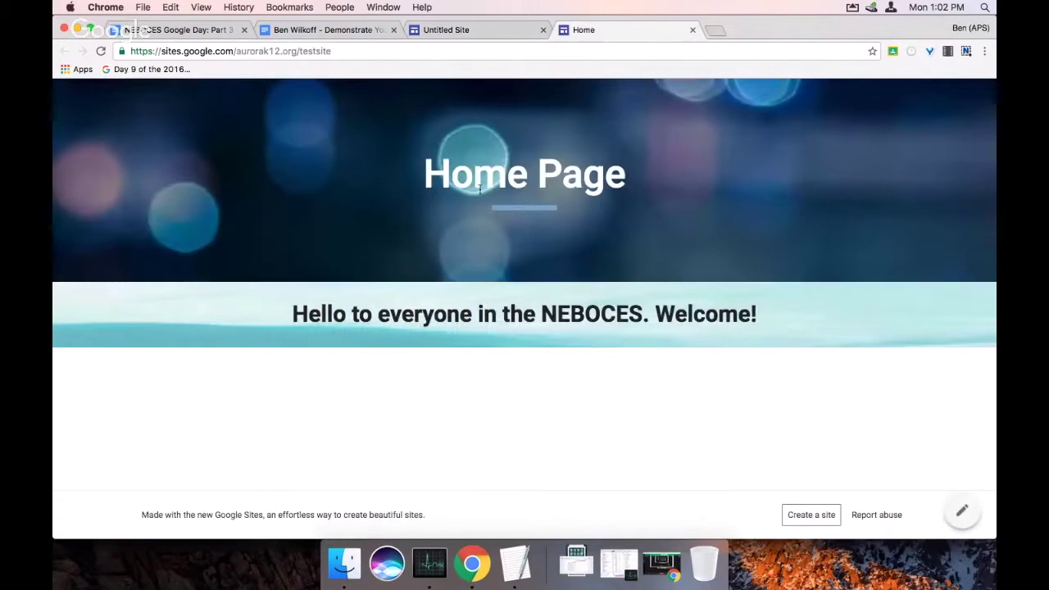
left_click(474, 33)
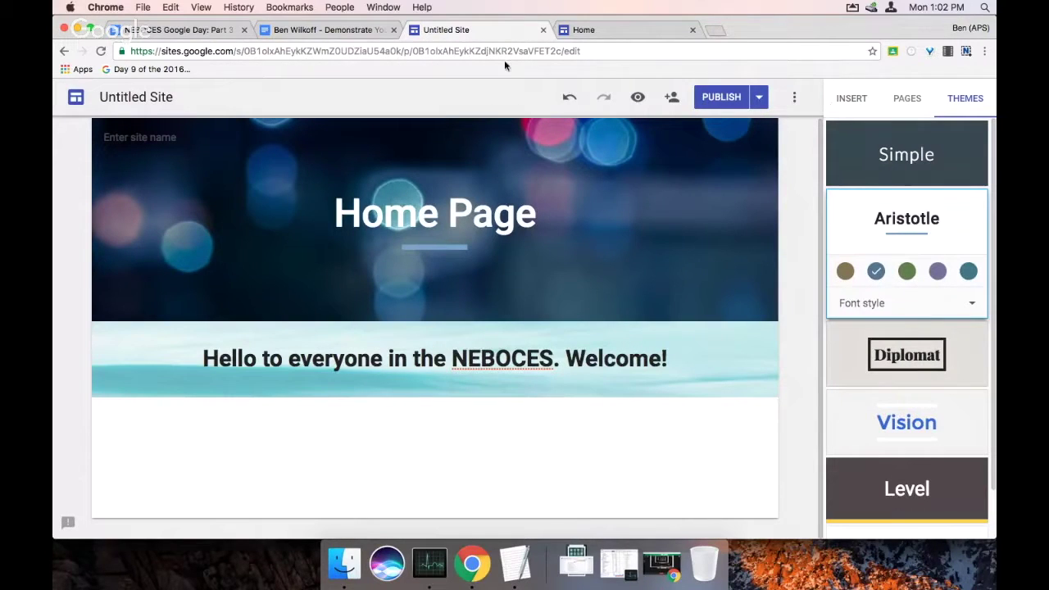
left_click(357, 38)
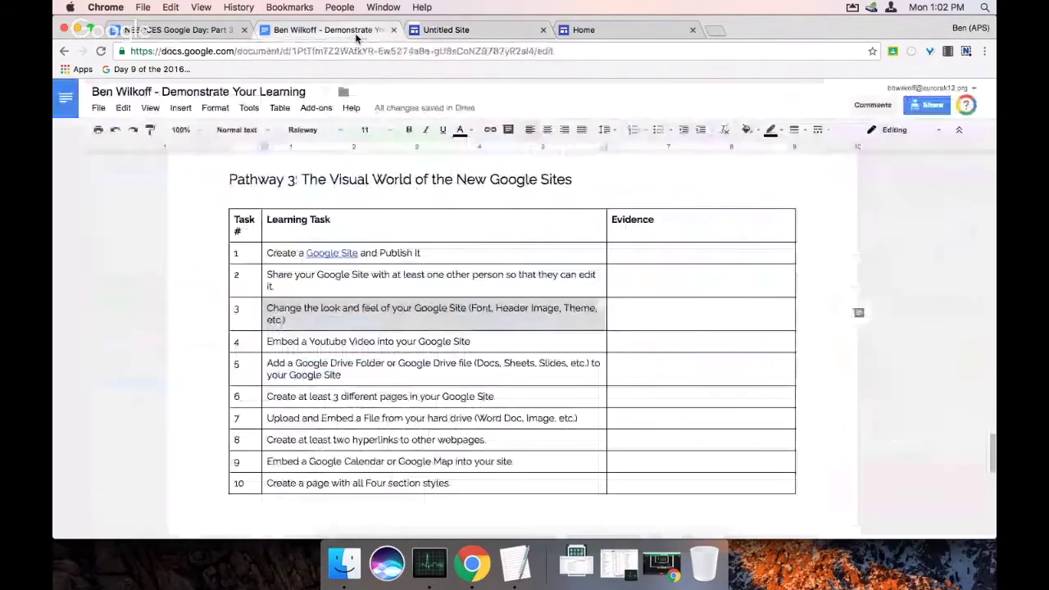
Step: Review the Pathway 3 task table in the doc, ending back in the Untitled Site editor
left_click(415, 252)
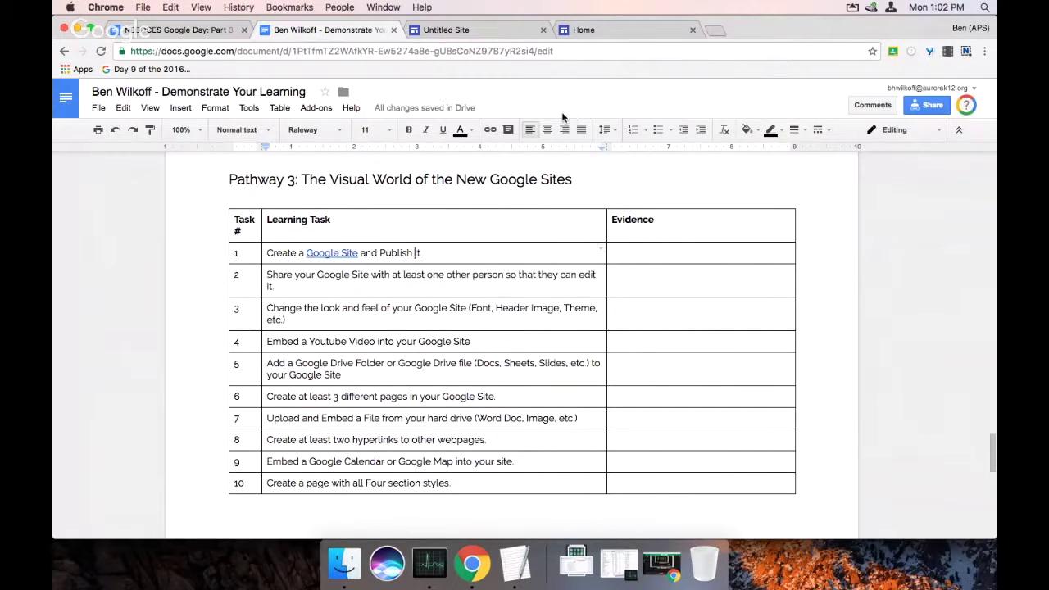
left_click(462, 32)
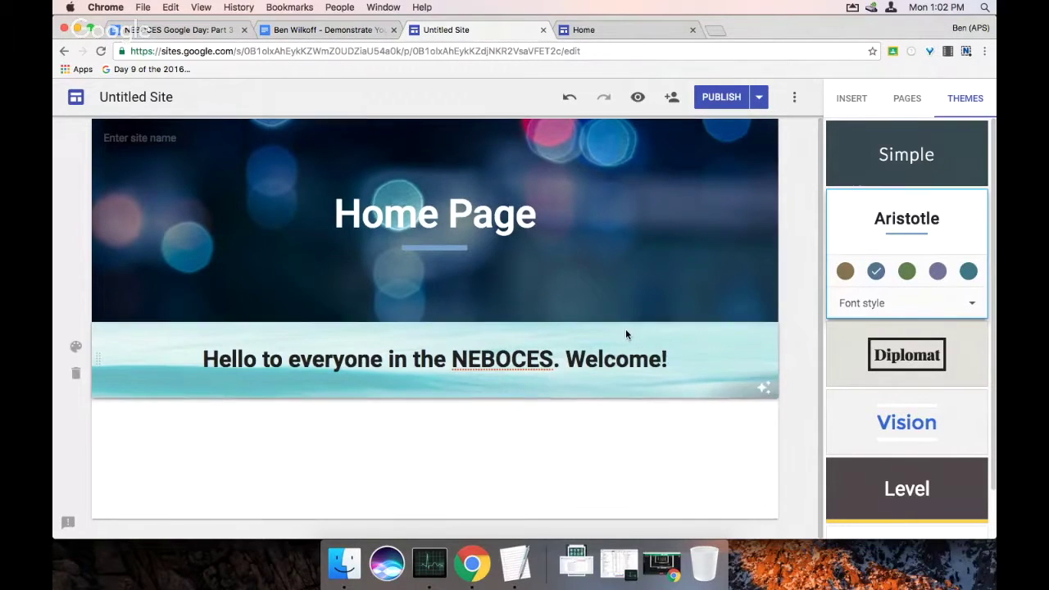
left_click(354, 31)
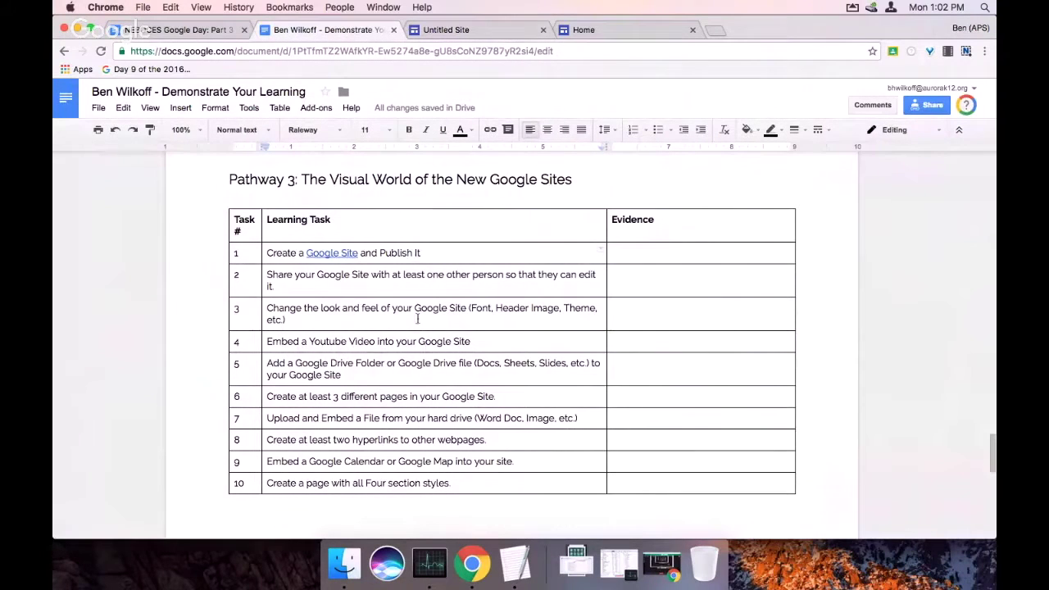
scroll(417, 318, "down", 1)
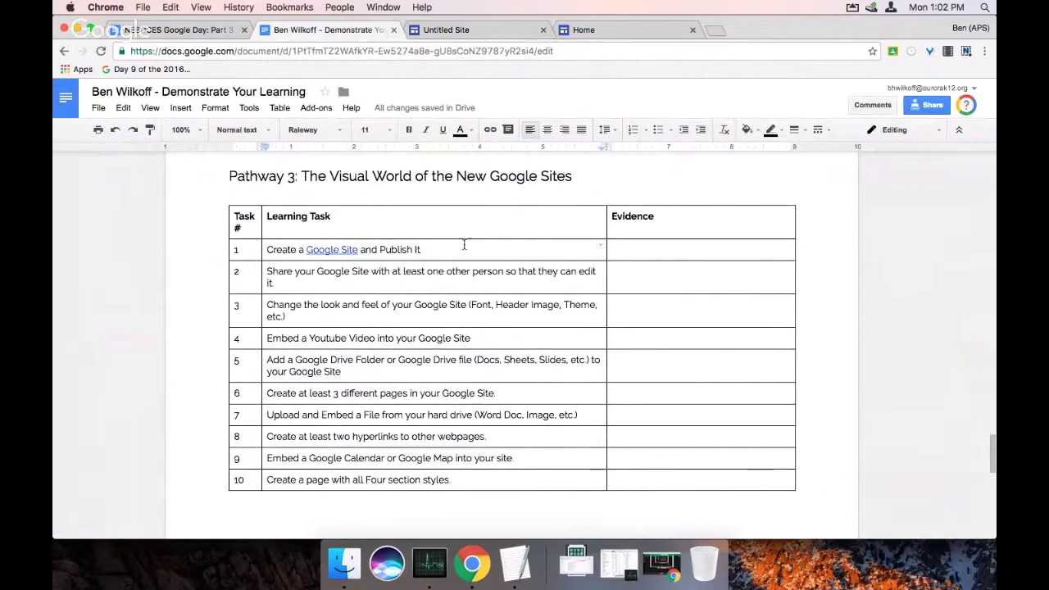
left_click(439, 33)
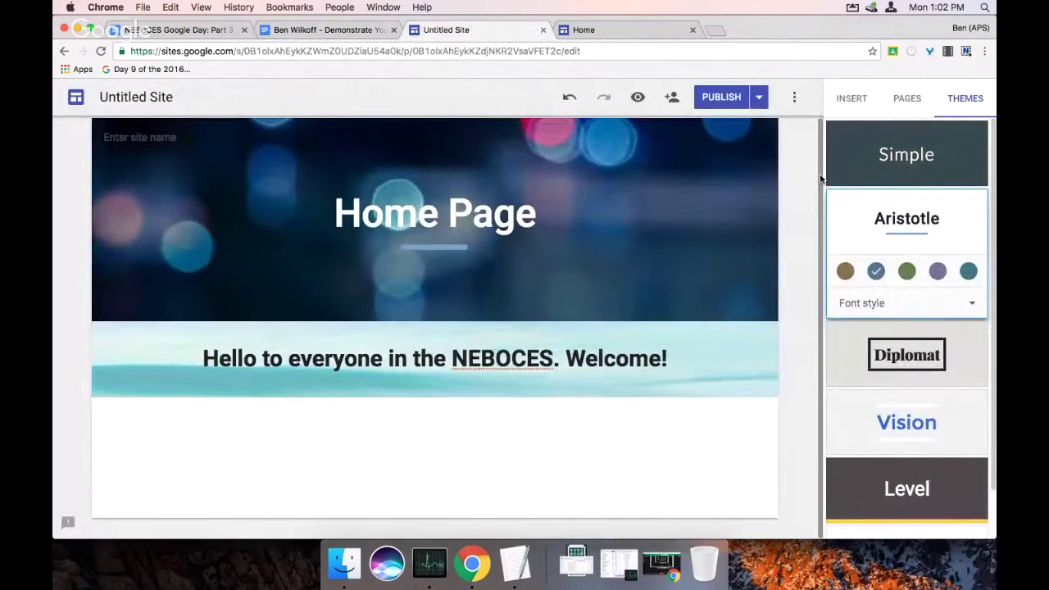
Step: Start inserting a YouTube video and bring up quick insert choices below the welcome banner
left_click(852, 97)
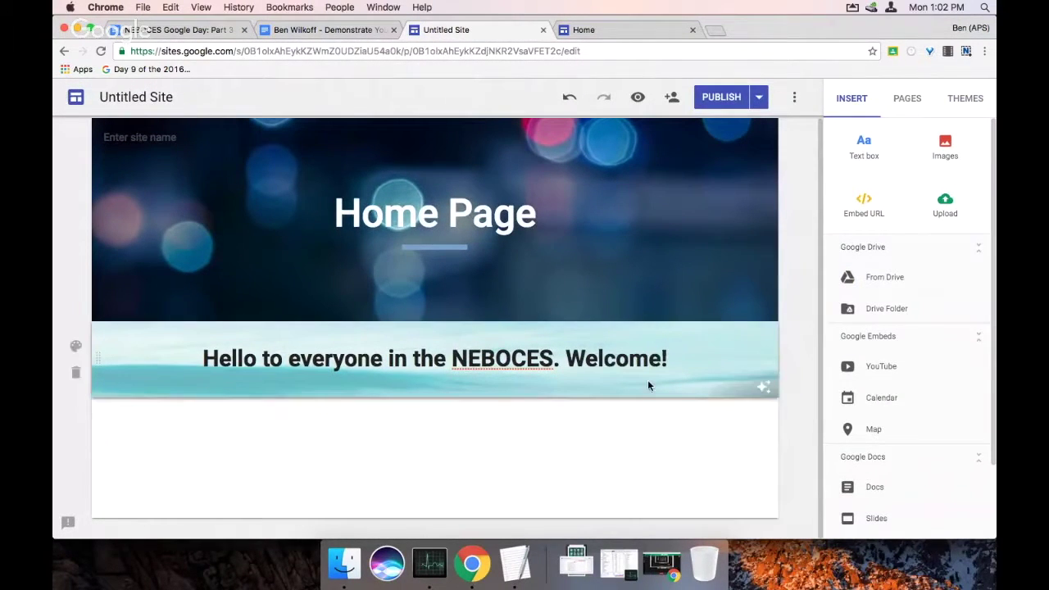
left_click(884, 371)
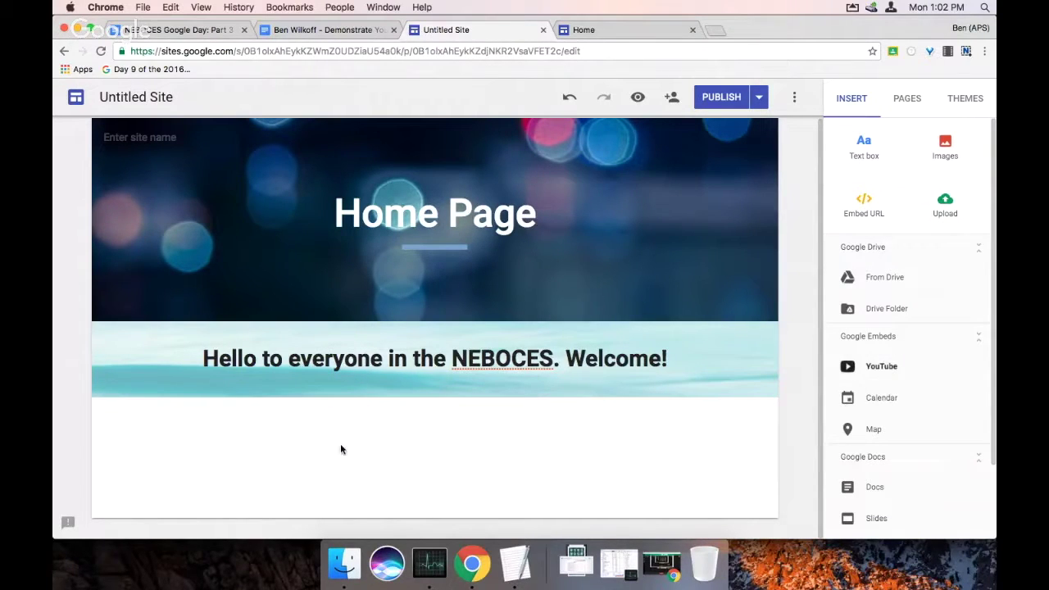
double_click(428, 443)
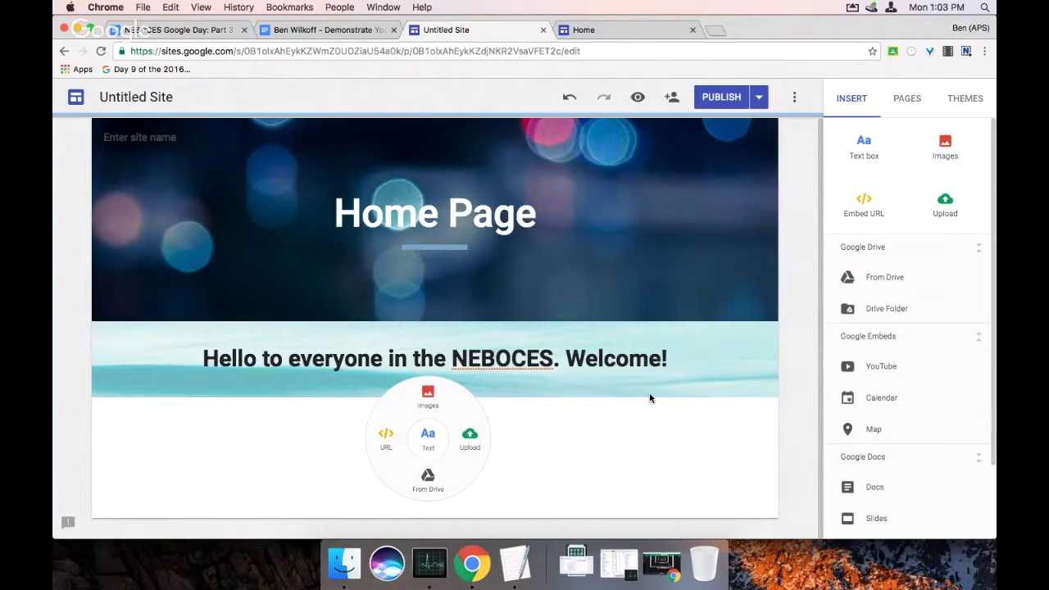
Step: Search YouTube for 'neboces' and browse the account's uploaded videos
left_click(857, 370)
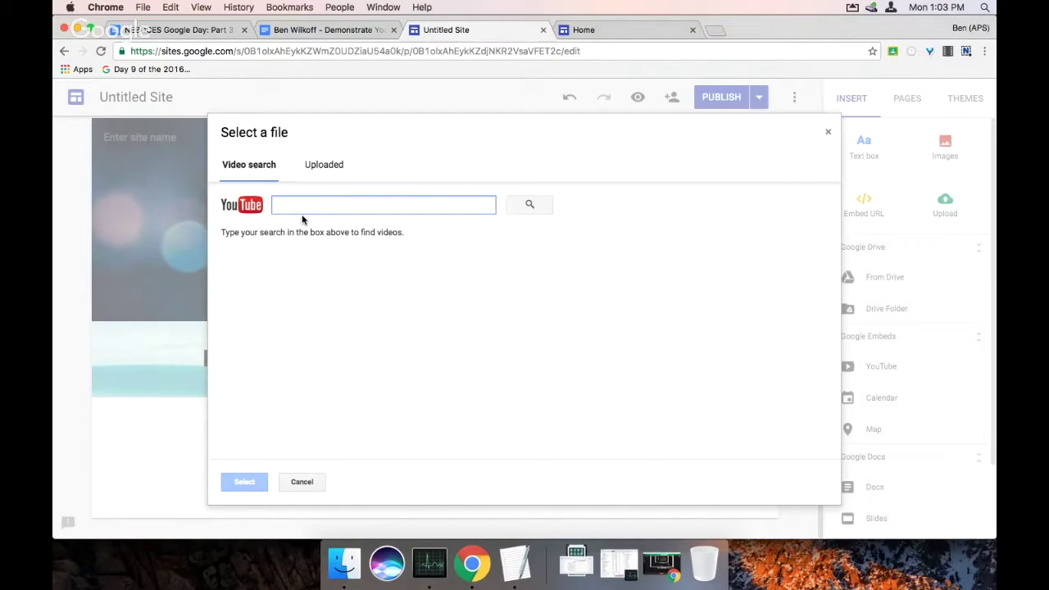
type("ne")
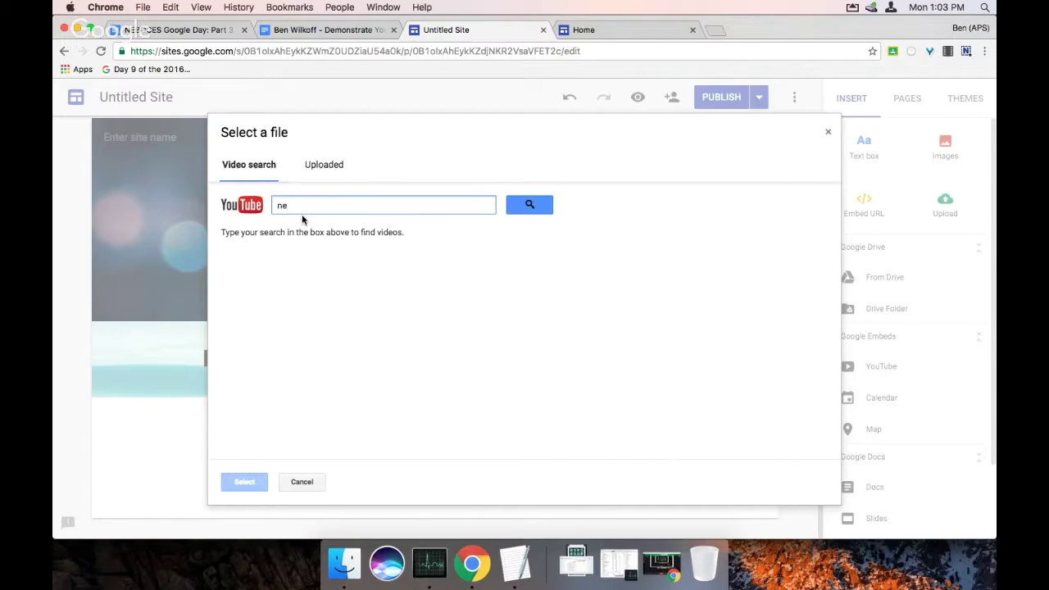
type("boces")
key("Return")
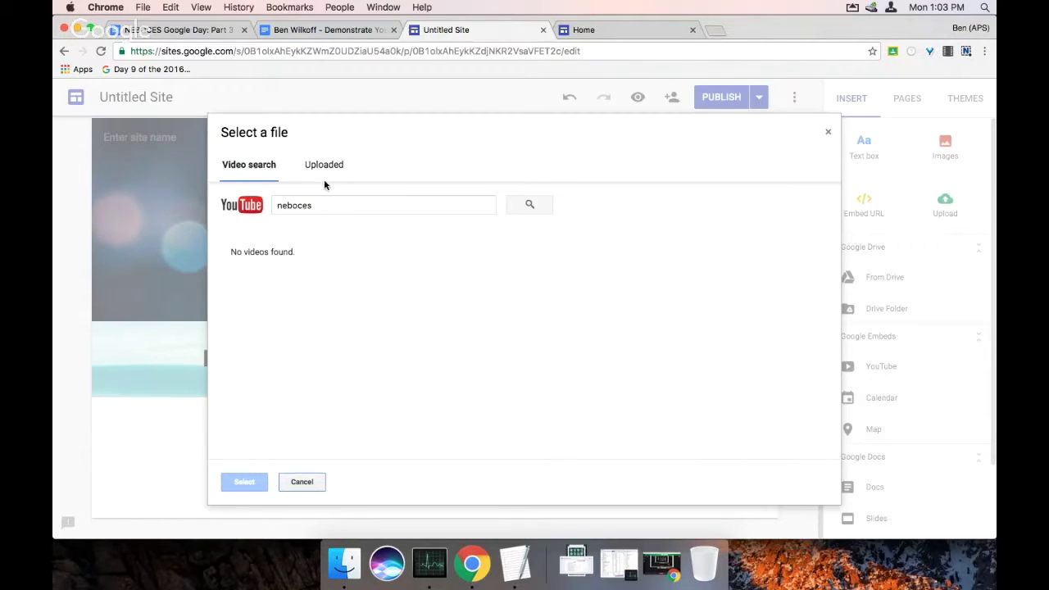
double_click(316, 201)
key("BackSpace")
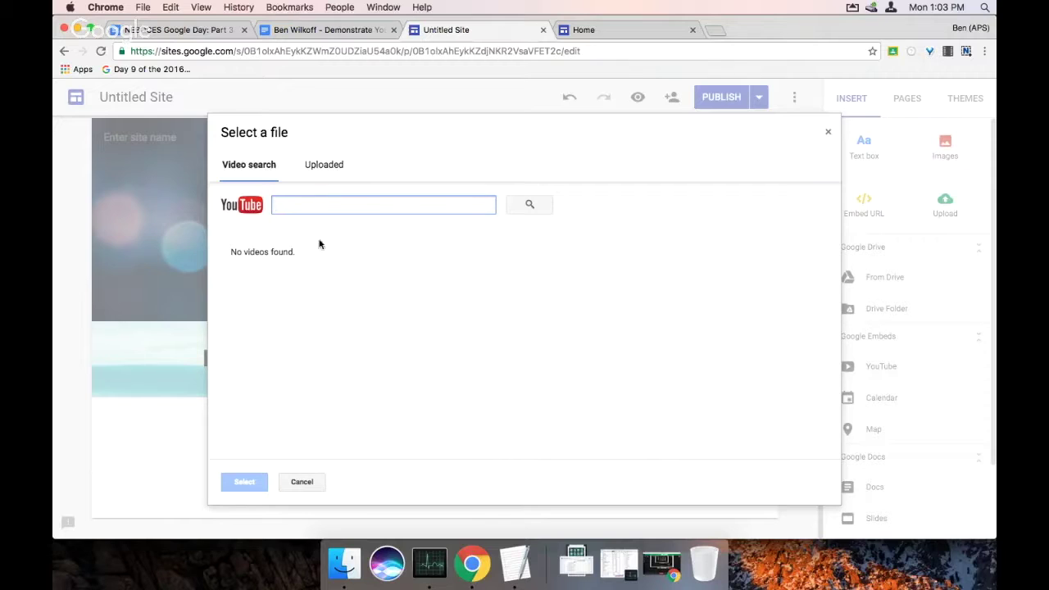
left_click(325, 166)
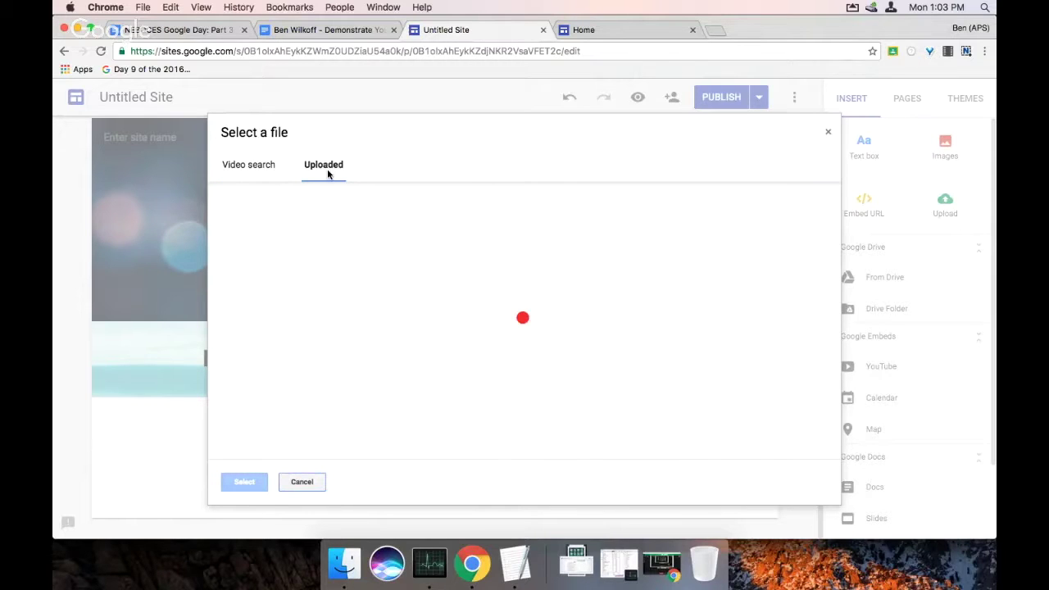
left_click(260, 173)
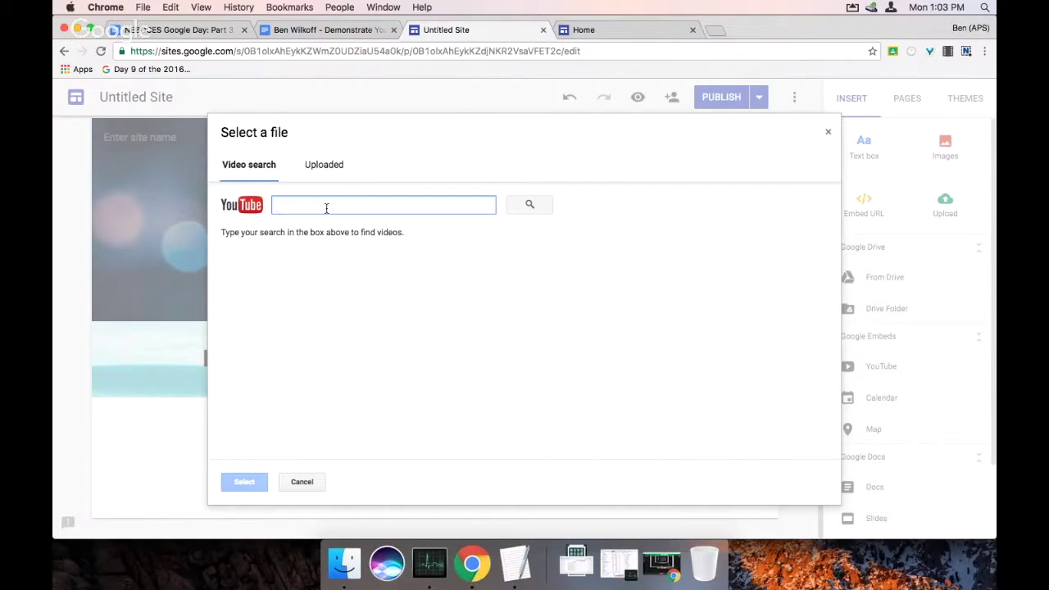
Step: Search 'essay writing' and embed 'How to write a good essay: Paraphrasing the question'
type("essa")
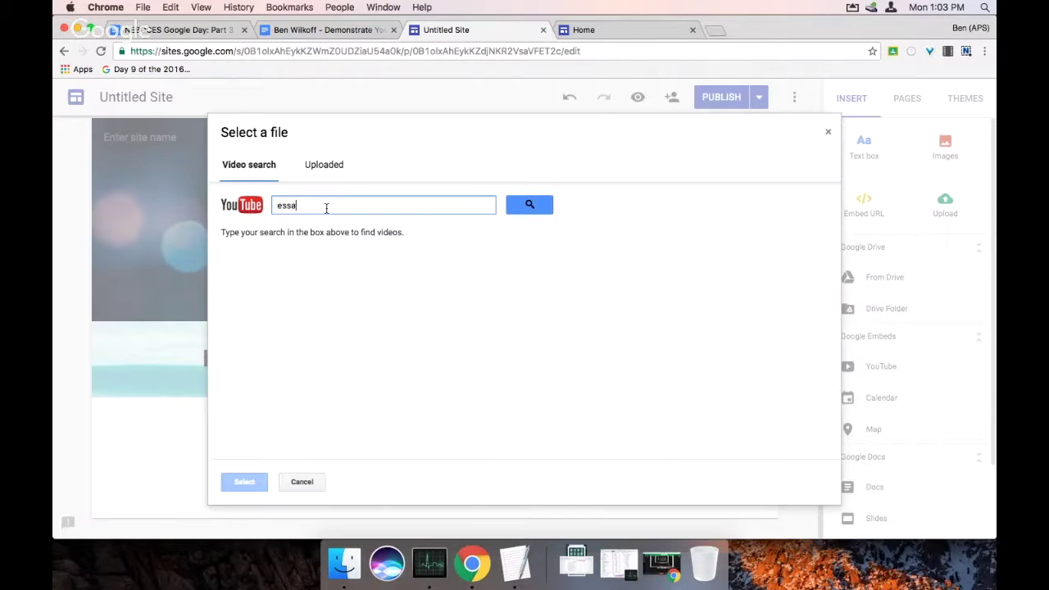
type("y writing")
key("Return")
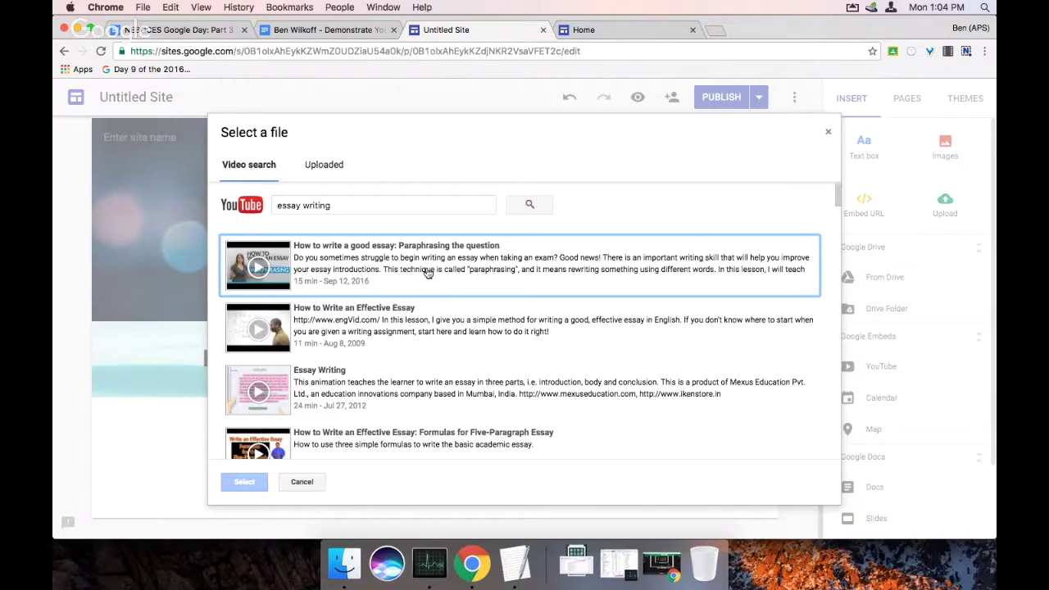
left_click(427, 273)
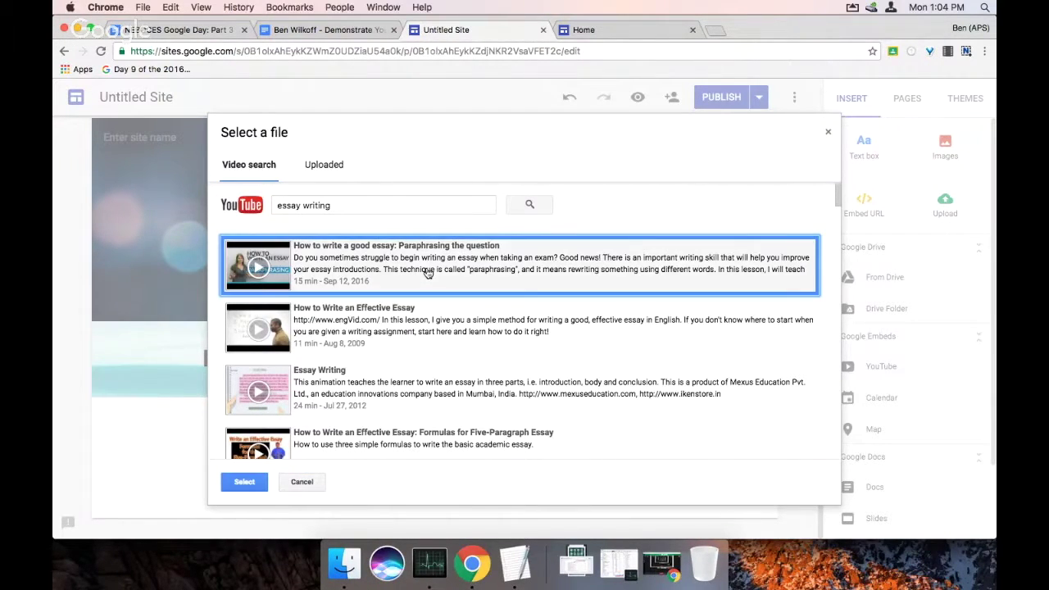
left_click(245, 482)
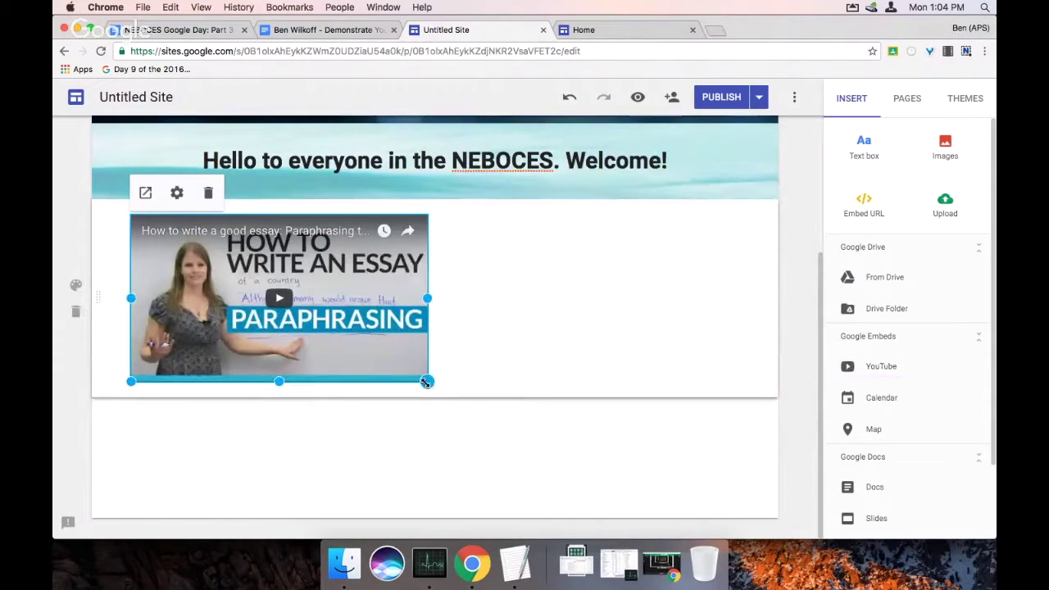
Step: Enlarge the embedded essay video and centre it within its section
left_click_drag(425, 383, 491, 429)
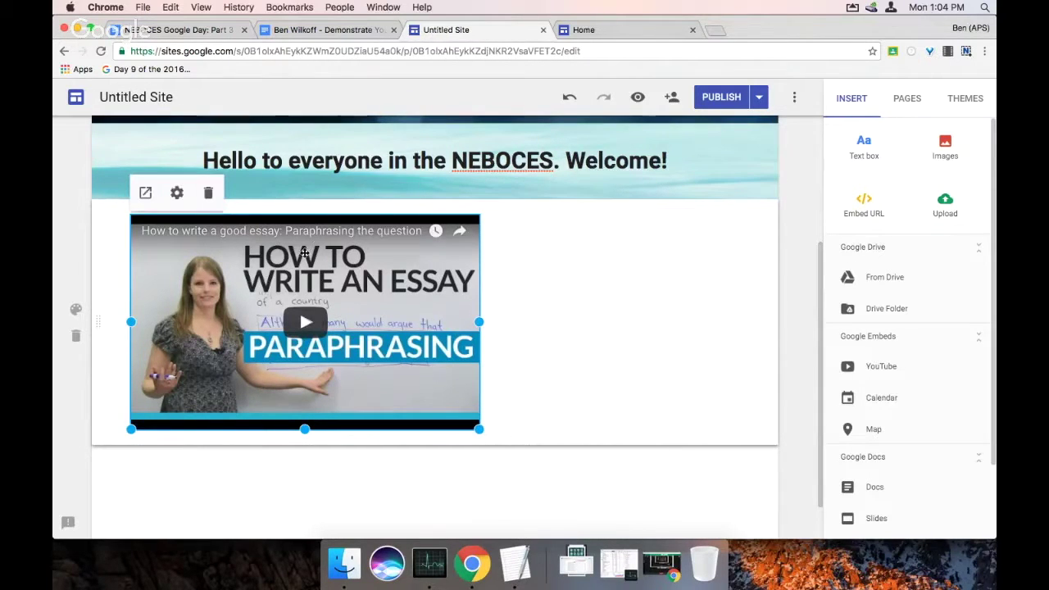
left_click_drag(296, 256, 416, 261)
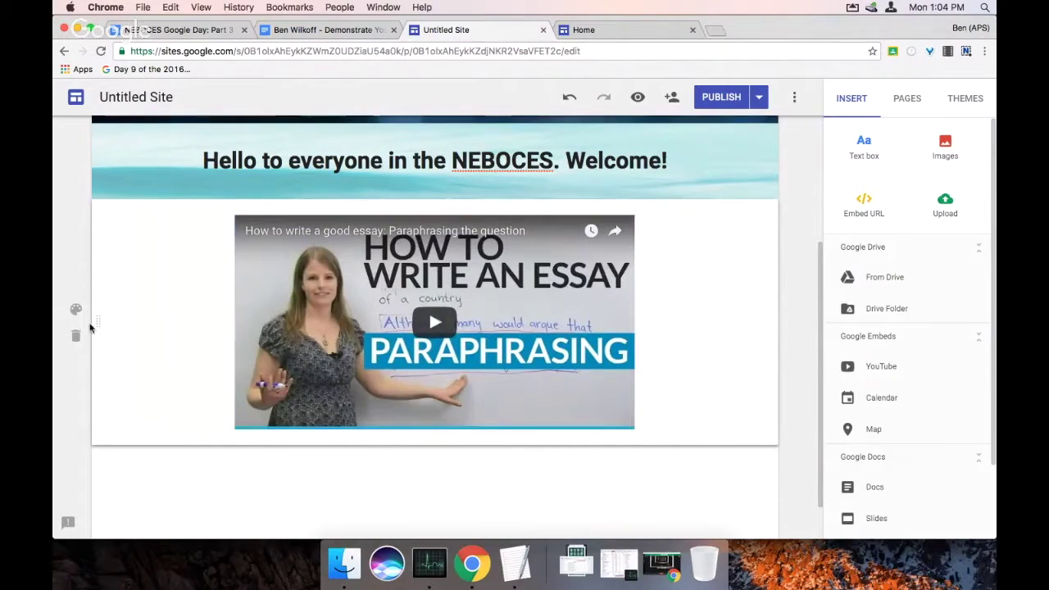
left_click(75, 311)
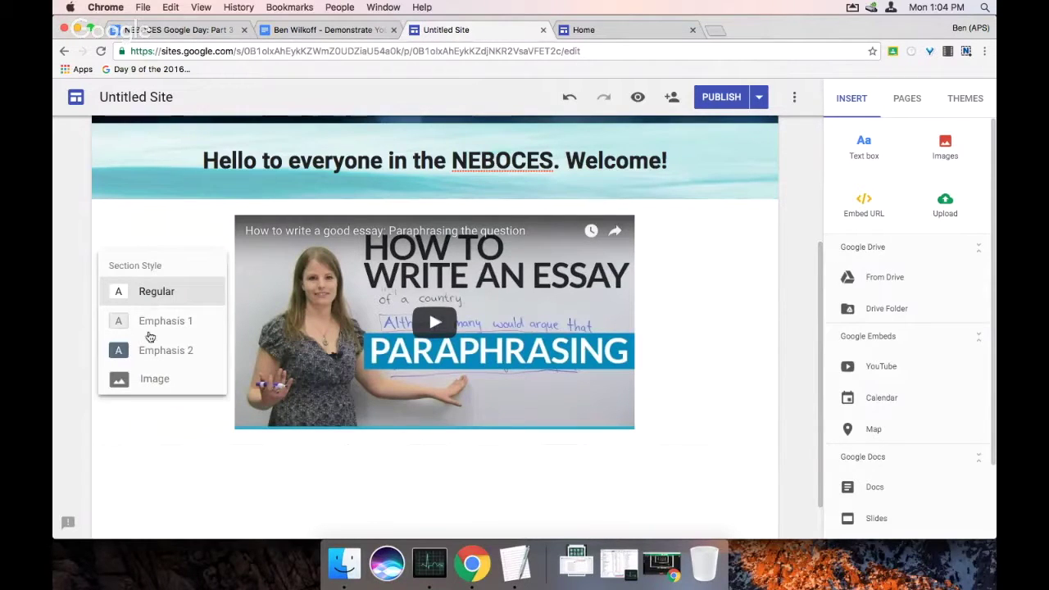
Step: Try light grey and dark slate backgrounds on the video section, then revert it to plain
left_click(196, 323)
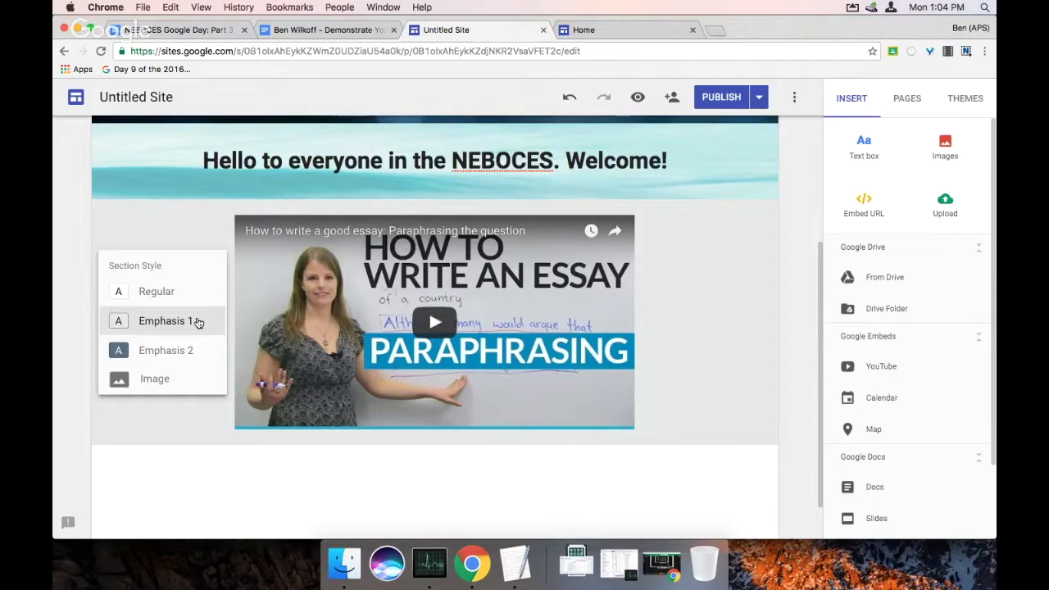
left_click(564, 451)
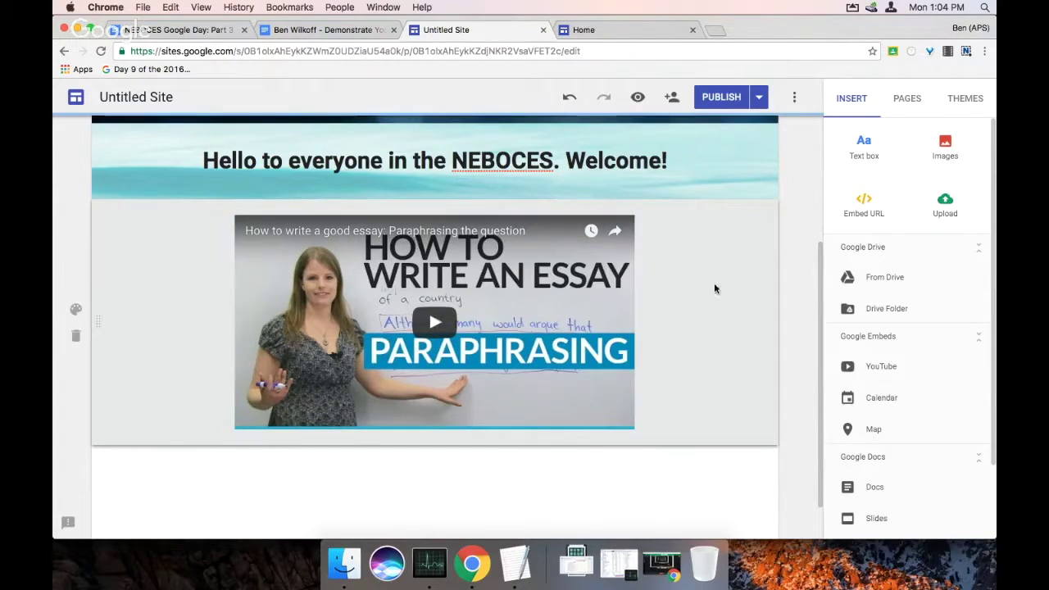
left_click(75, 309)
left_click(142, 351)
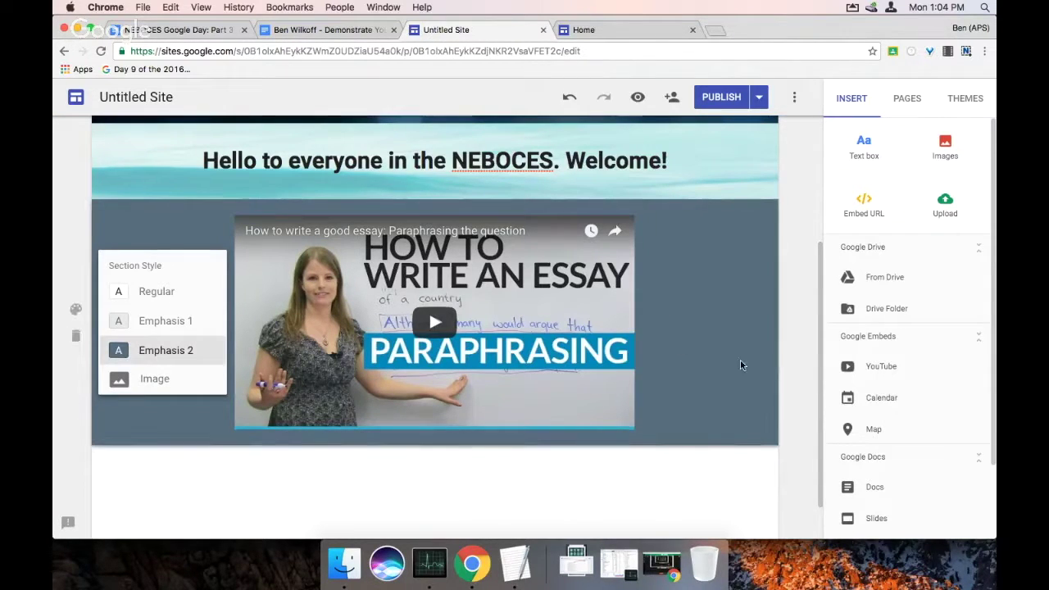
scroll(688, 367, "up", 3)
scroll(687, 373, "down", 4)
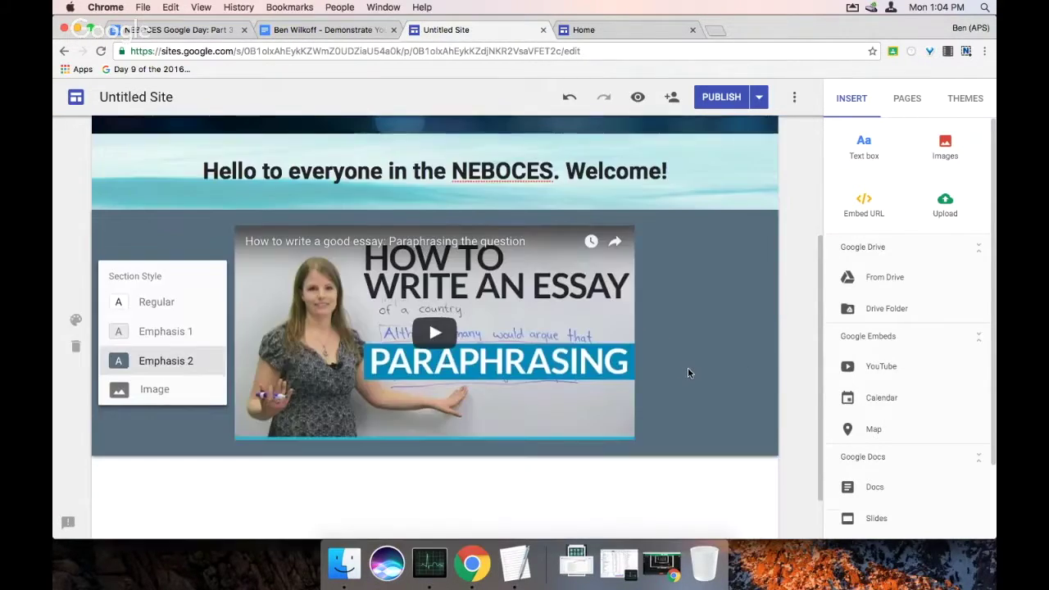
left_click(156, 244)
scroll(315, 331, "up", 4)
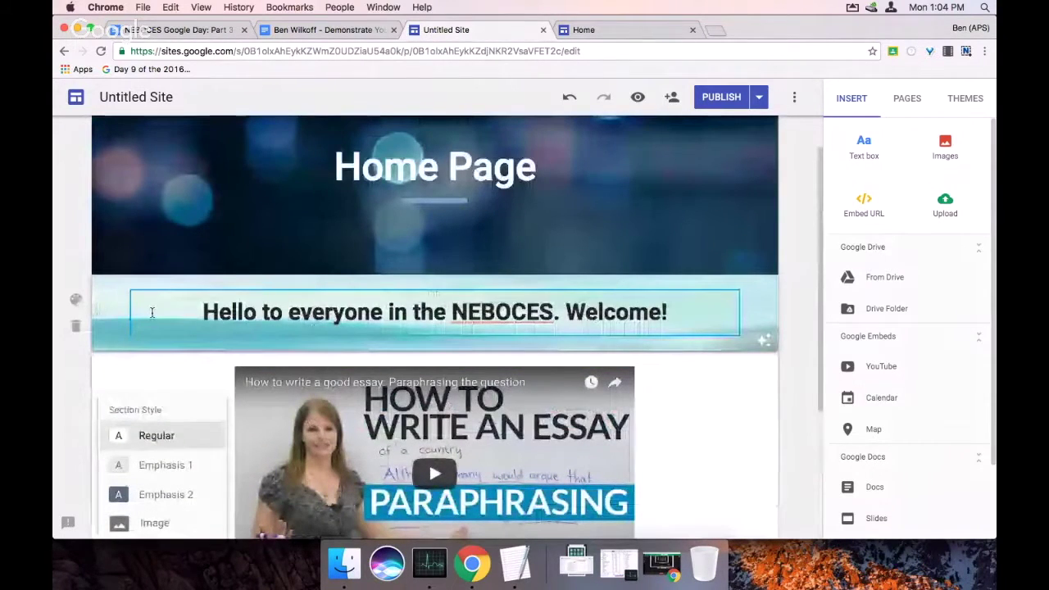
Step: Give the welcome section light grey Emphasis 1 and the video section dark slate Emphasis 2
left_click(164, 309)
left_click(145, 439)
scroll(164, 443, "down", 3)
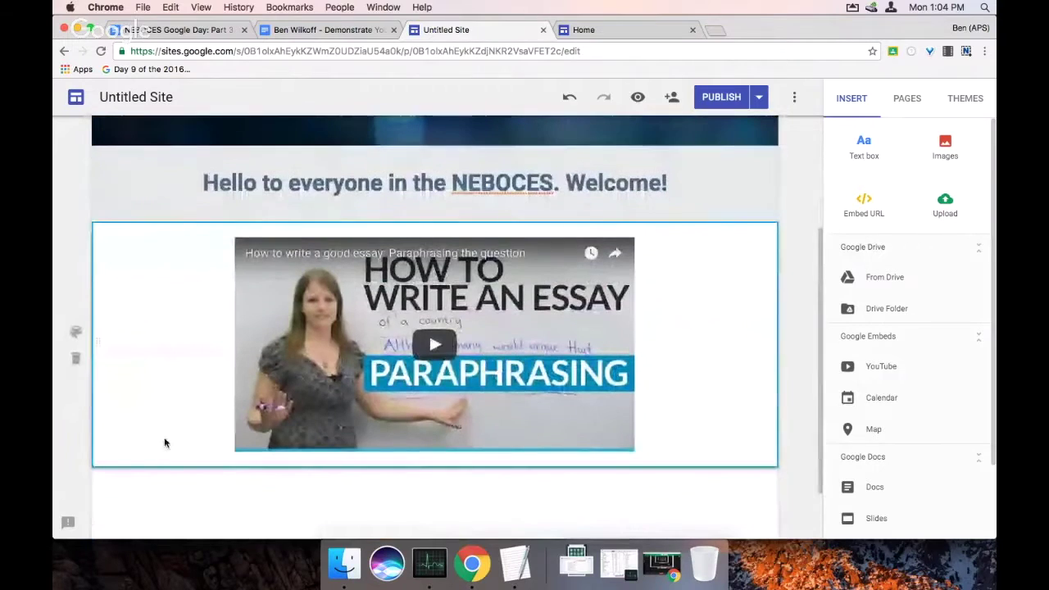
left_click(75, 336)
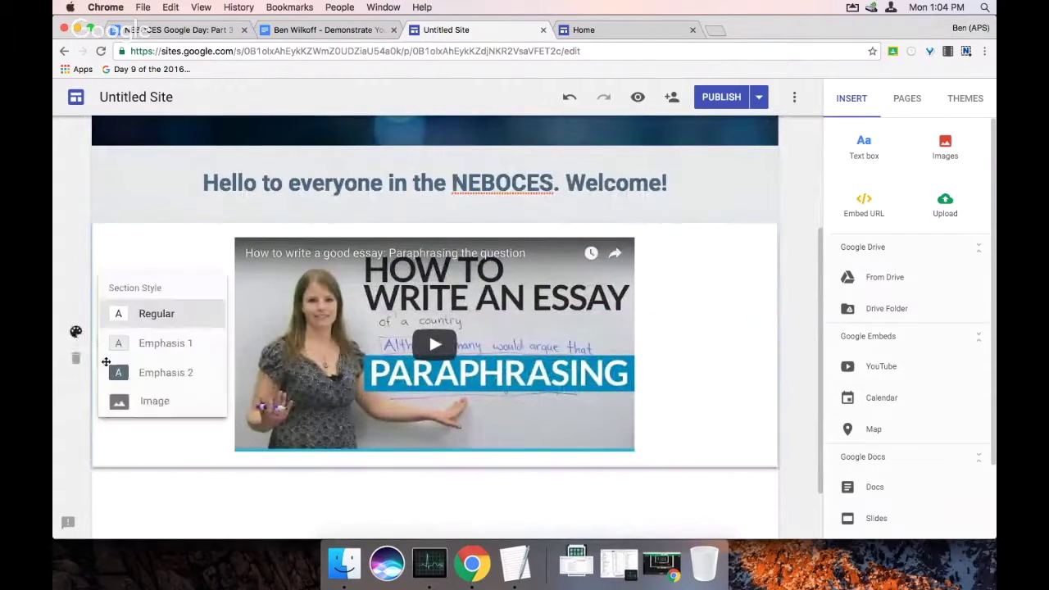
left_click(154, 373)
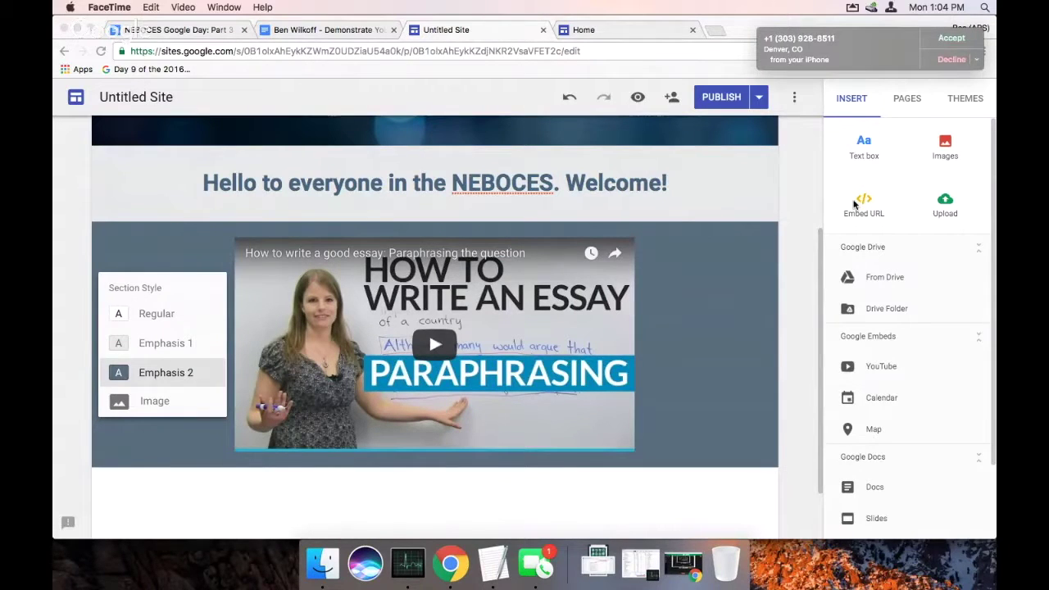
left_click(950, 60)
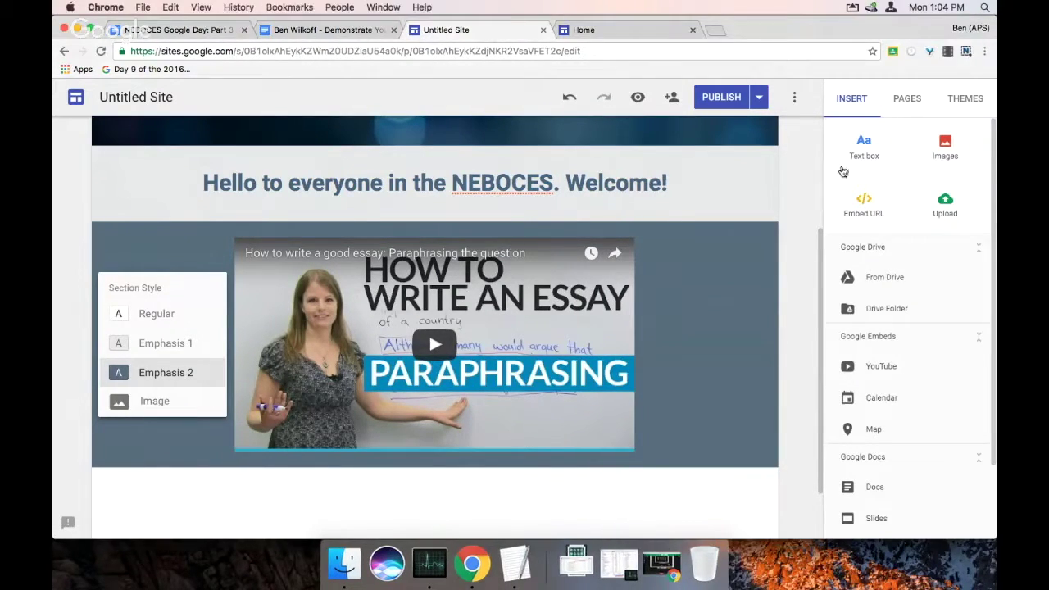
scroll(801, 293, "down", 1)
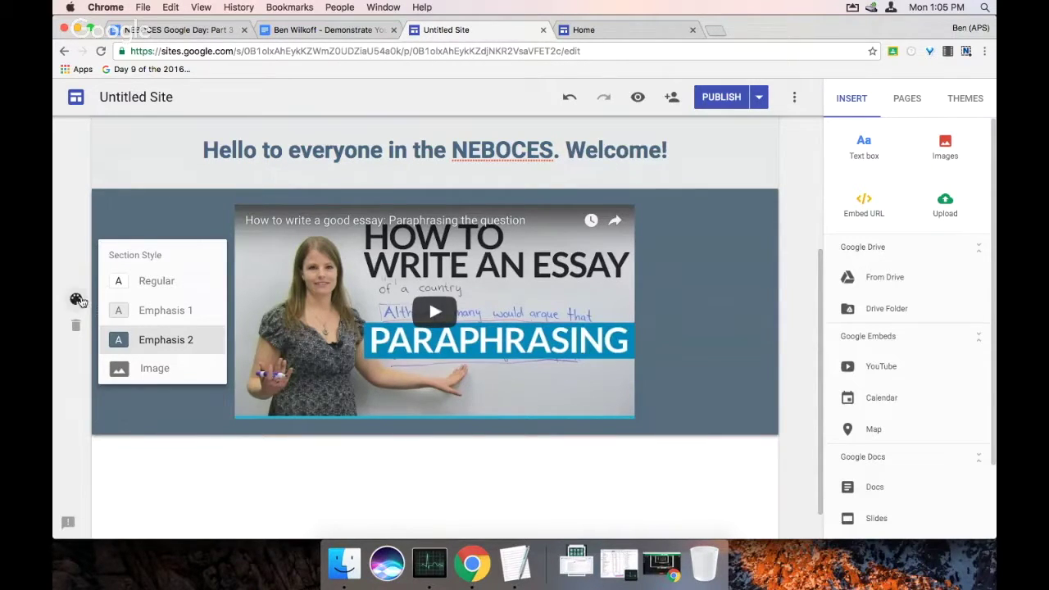
left_click(135, 442)
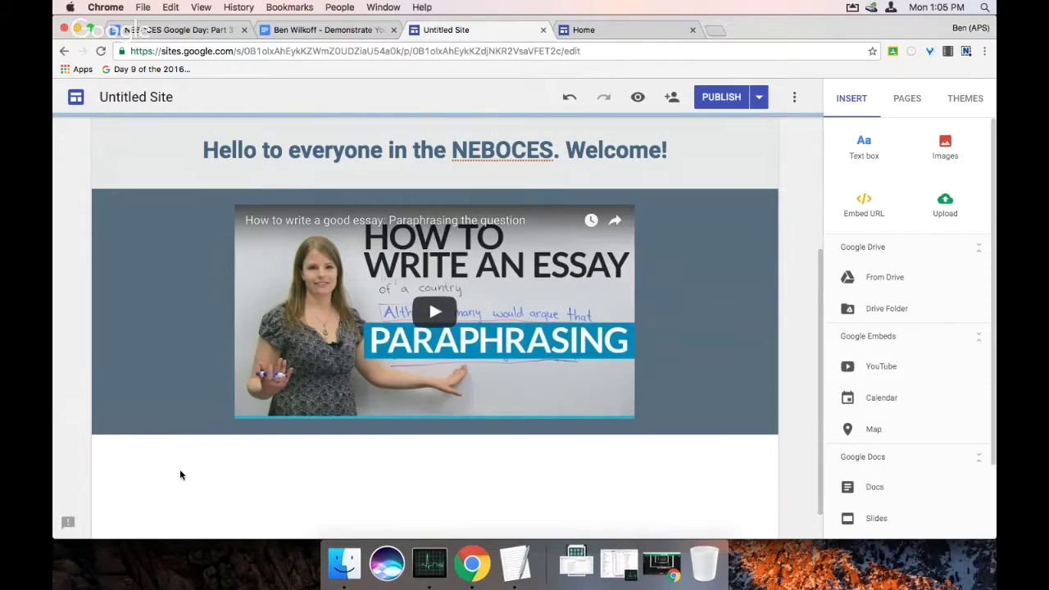
scroll(306, 442, "down", 1)
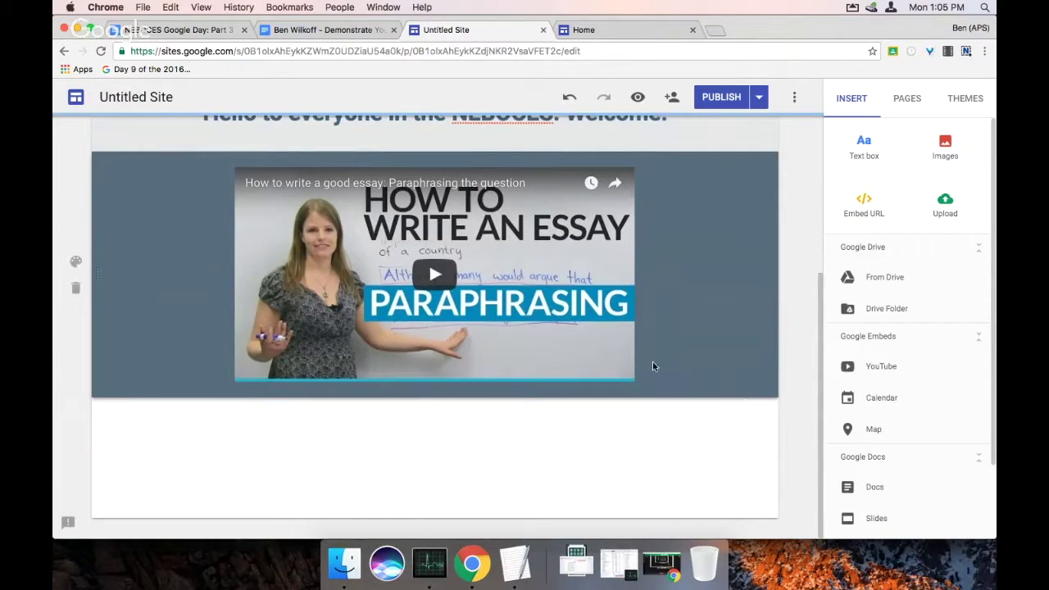
left_click(320, 33)
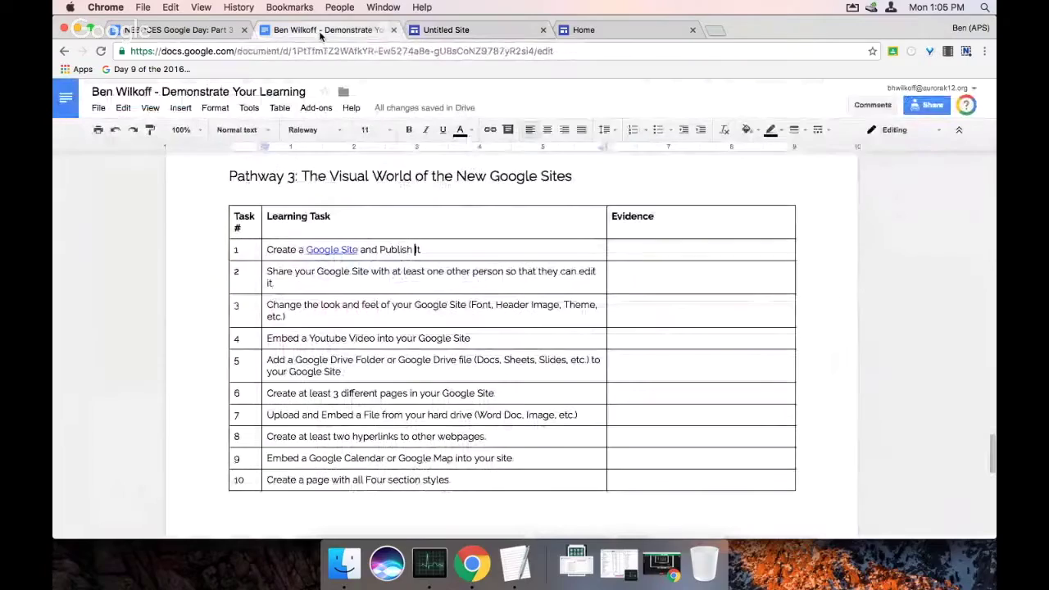
Step: Read task 5 about adding a Drive file, then return to the site editor
triple_click(340, 363)
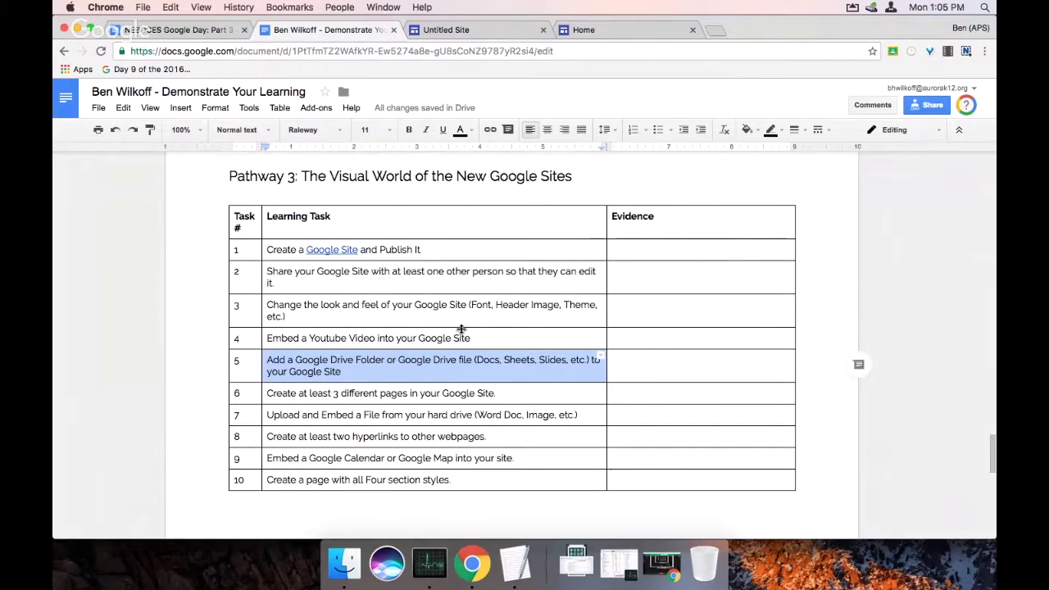
left_click(455, 29)
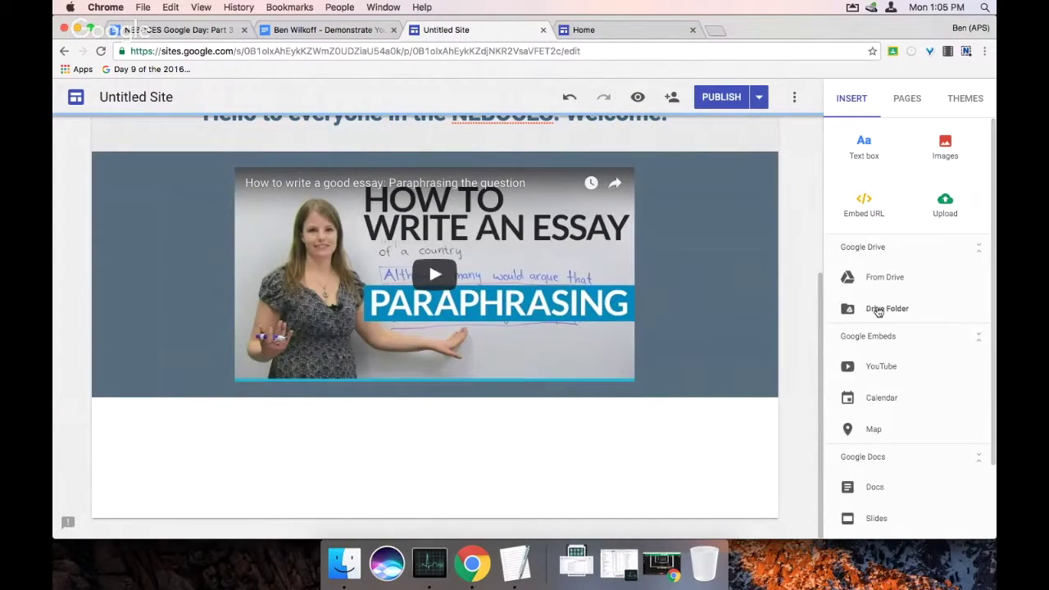
Step: Embed the NEBOCES Google Day Learning Doc from Drive below the video and make it taller
double_click(415, 456)
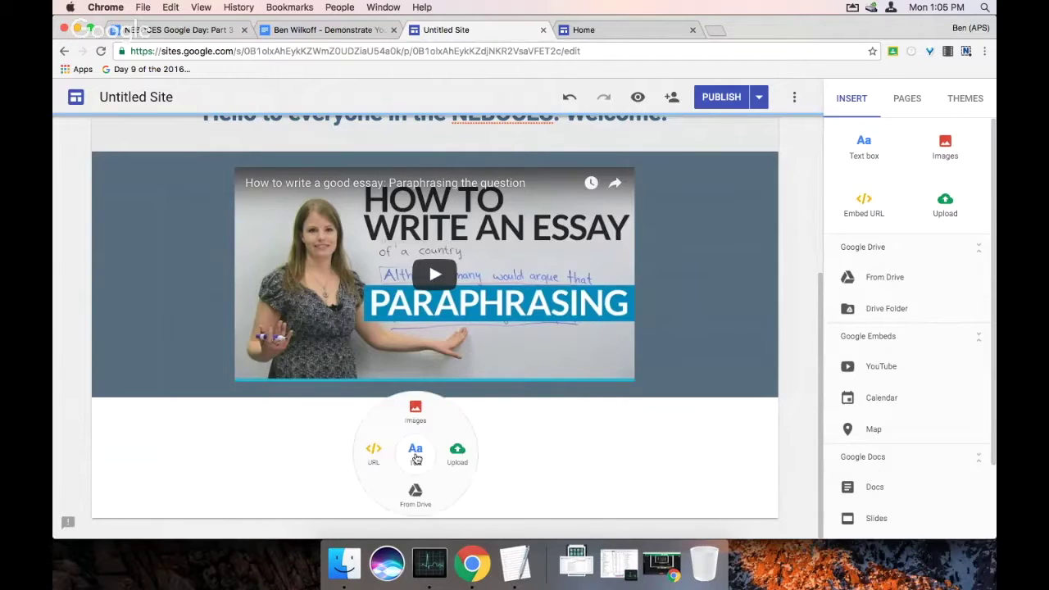
left_click(415, 492)
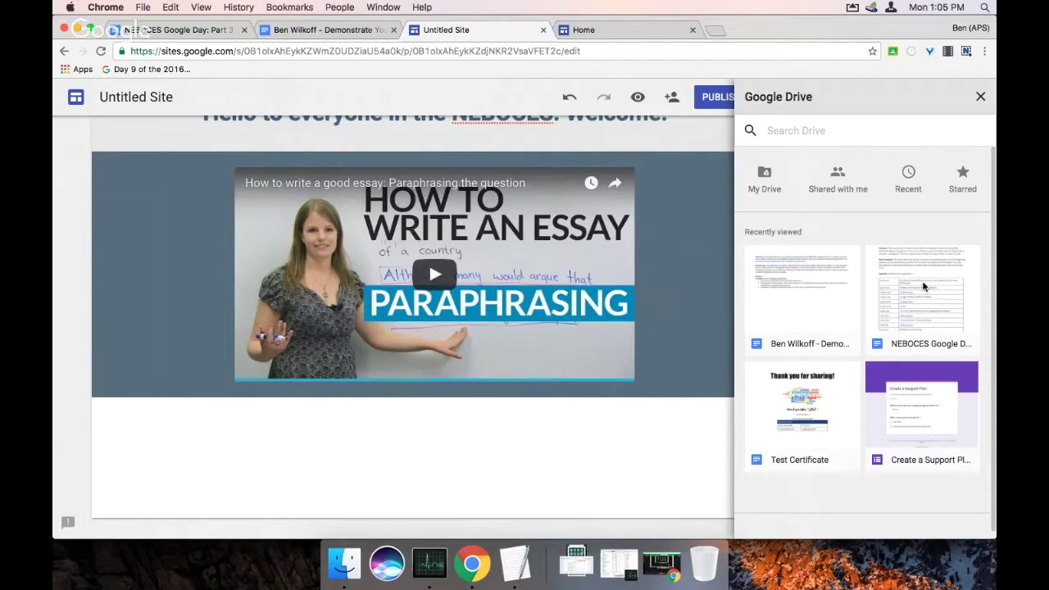
left_click(924, 286)
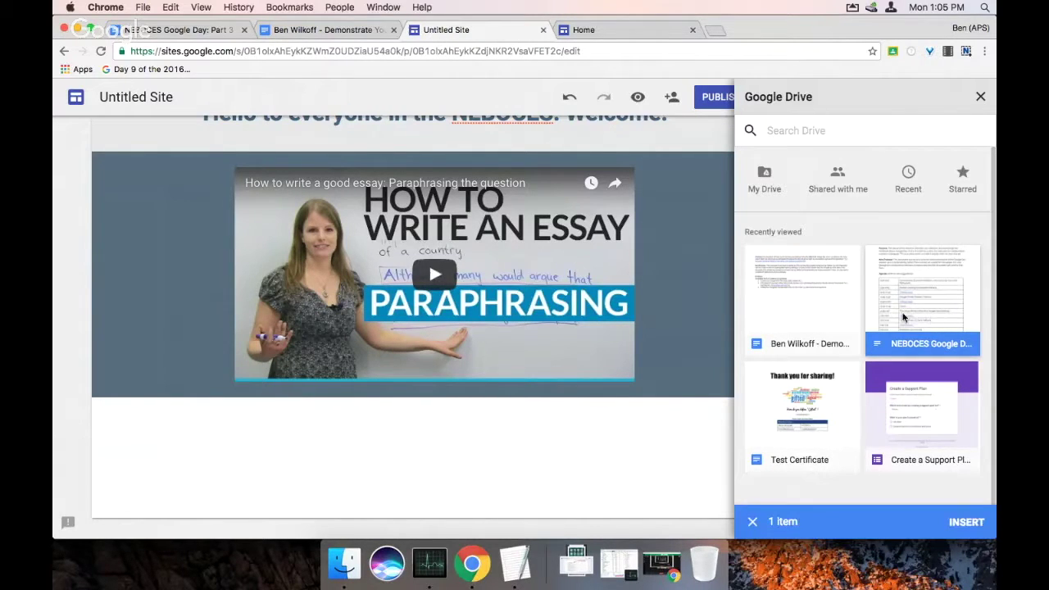
left_click(968, 534)
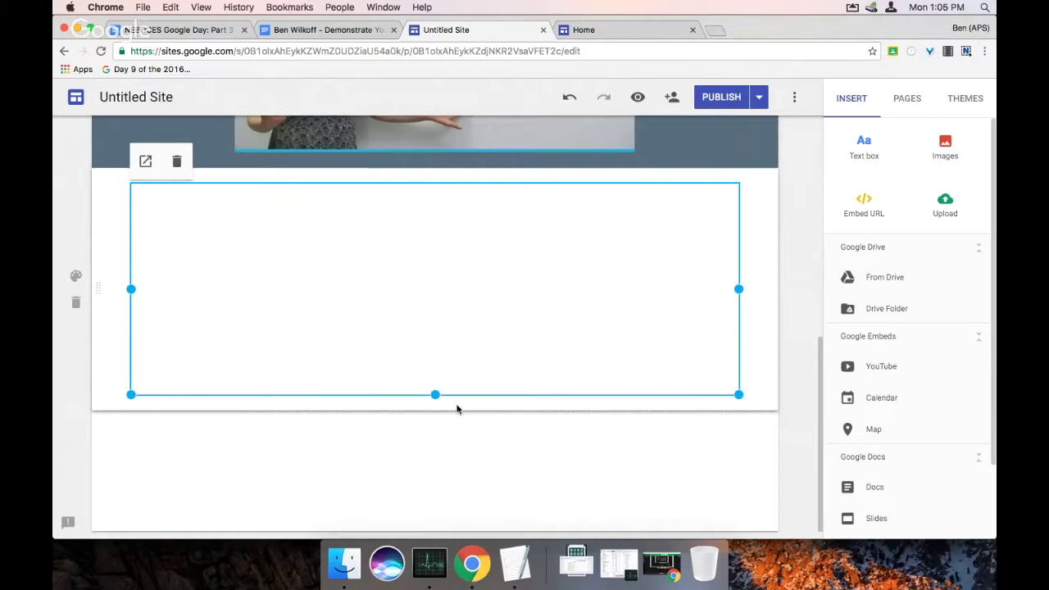
left_click_drag(435, 394, 433, 508)
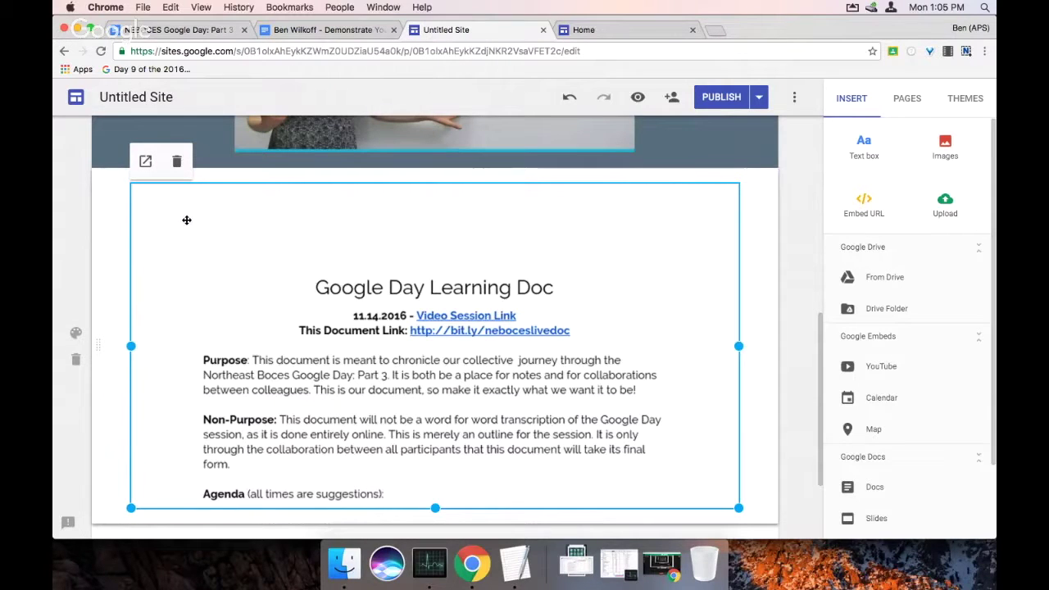
Step: Select the document embed and publish the site
left_click(202, 292)
left_click(202, 292)
scroll(659, 383, "down", 3)
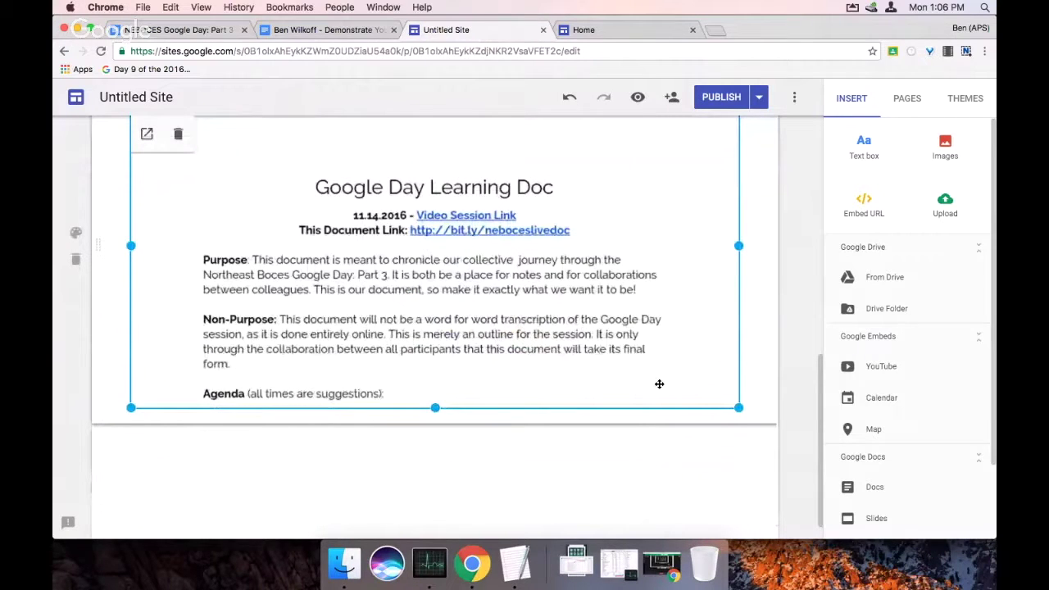
left_click(721, 97)
Step: Check the live Home page's video and embedded Learning Doc, then return to the editor
left_click(604, 30)
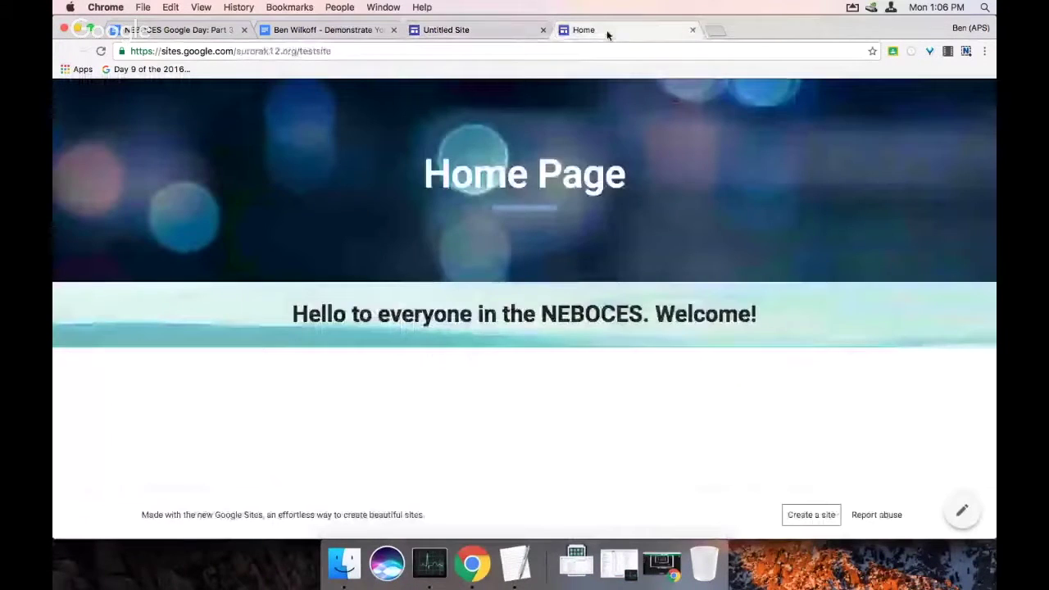
key("super+r")
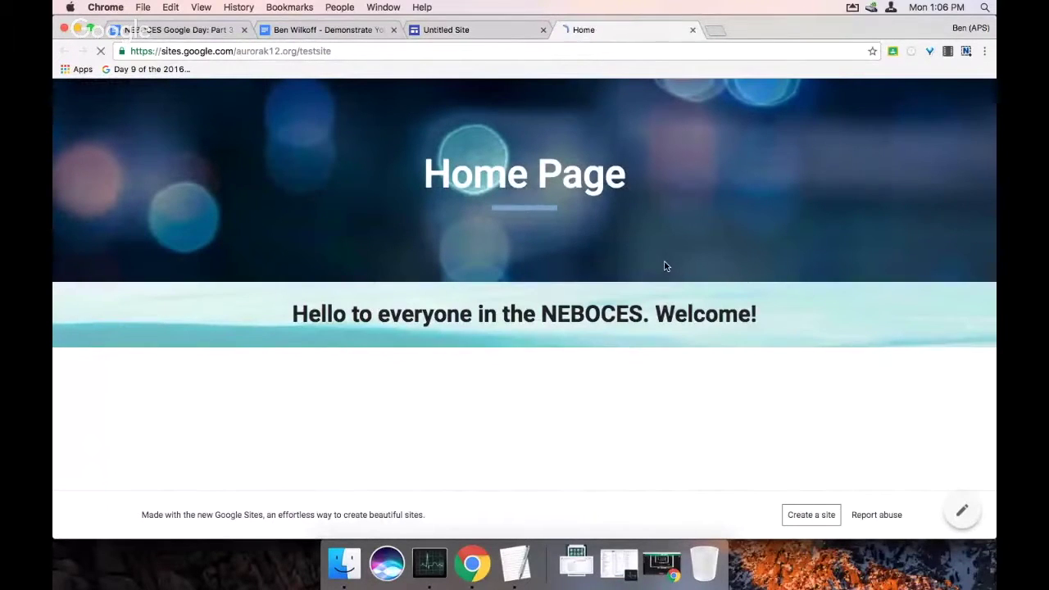
left_click(479, 30)
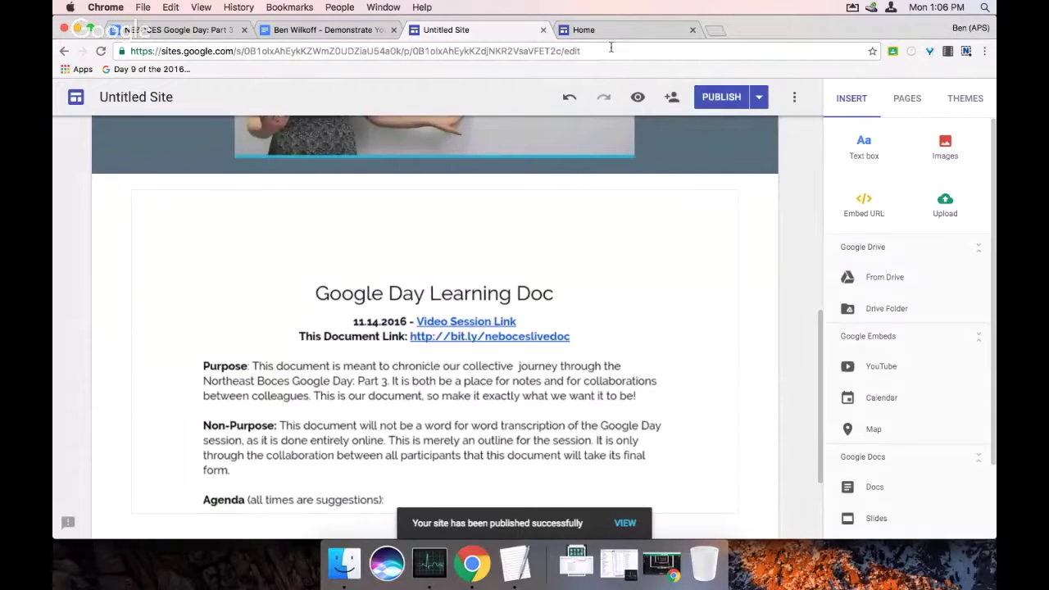
left_click(613, 33)
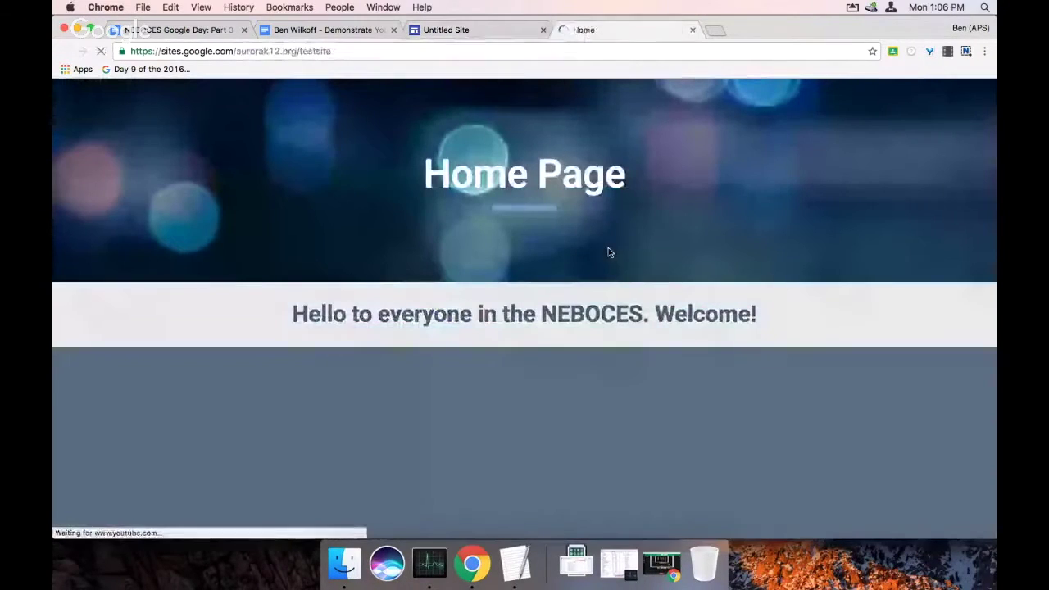
scroll(613, 289, "down", 5)
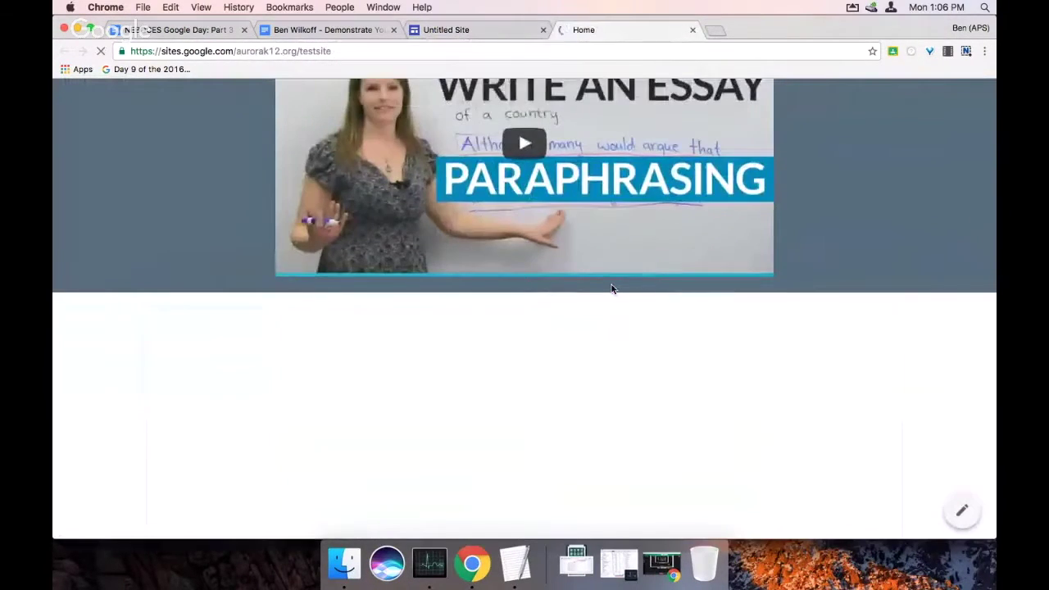
scroll(926, 311, "down", 1)
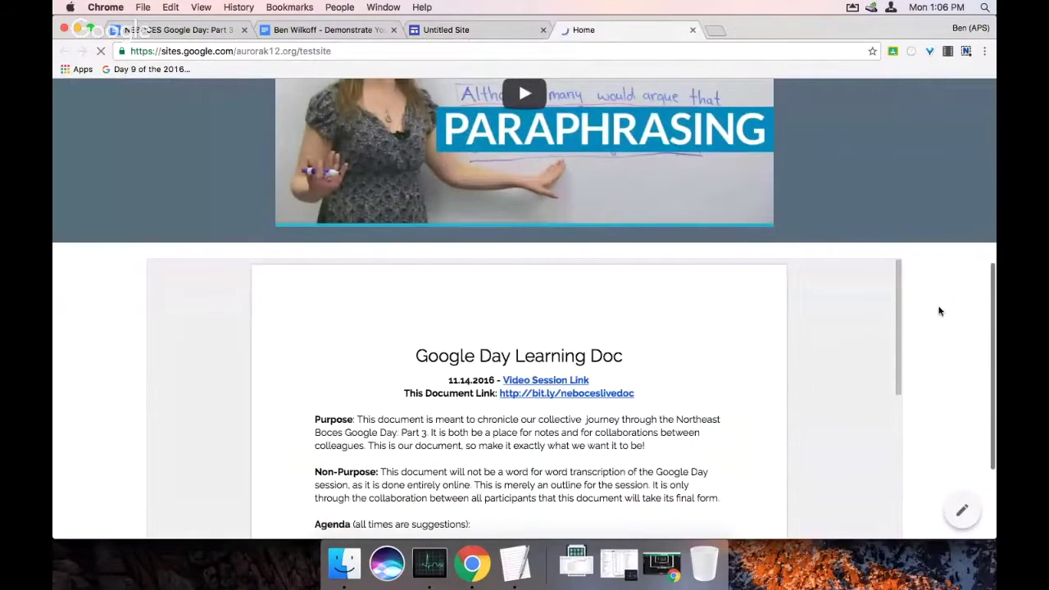
scroll(940, 311, "down", 3)
scroll(940, 310, "up", 5)
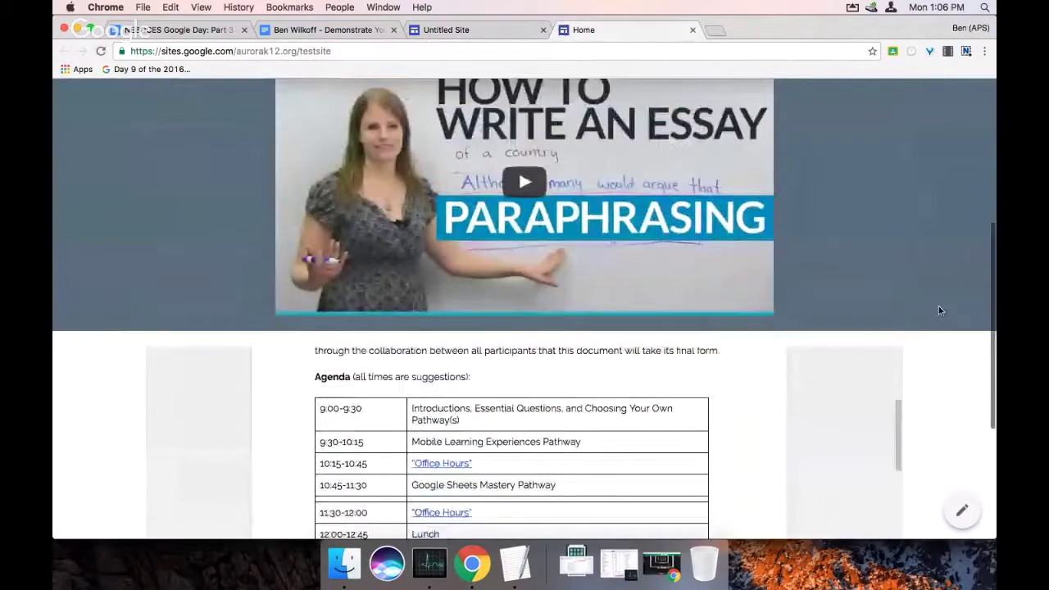
scroll(939, 306, "up", 5)
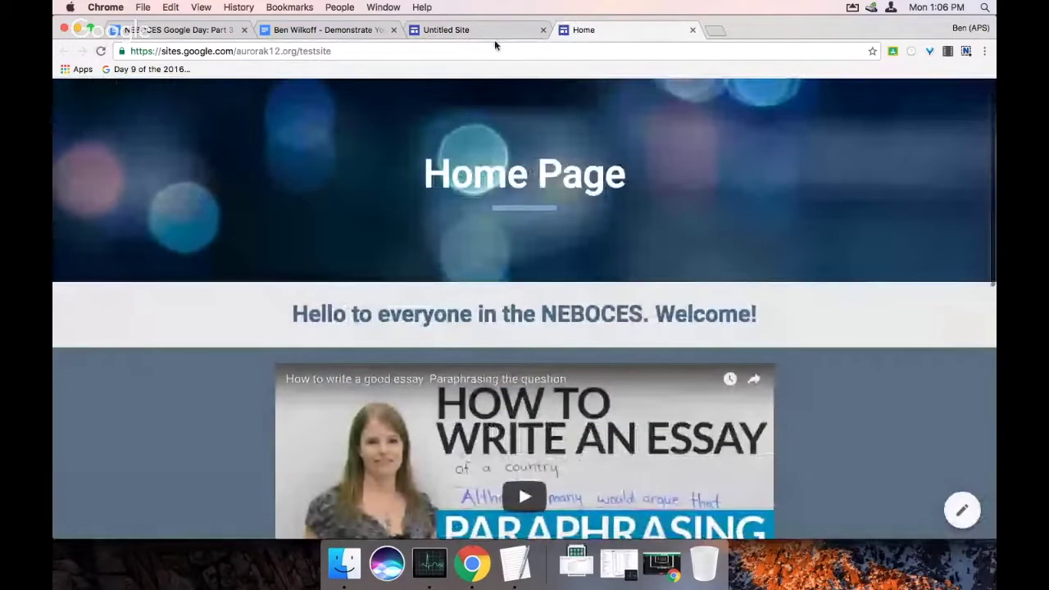
left_click(475, 33)
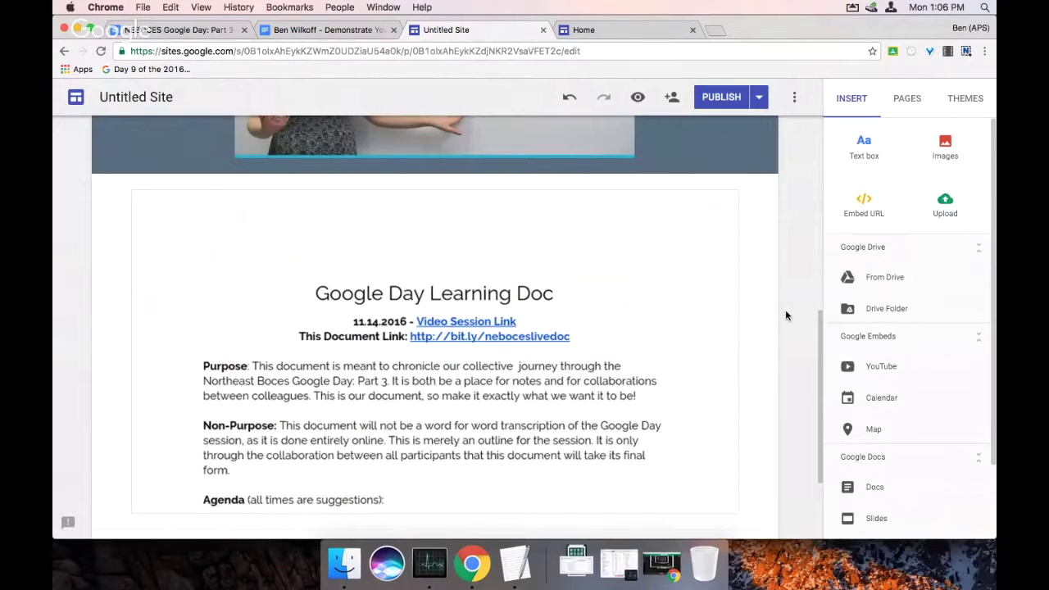
scroll(785, 316, "down", 1)
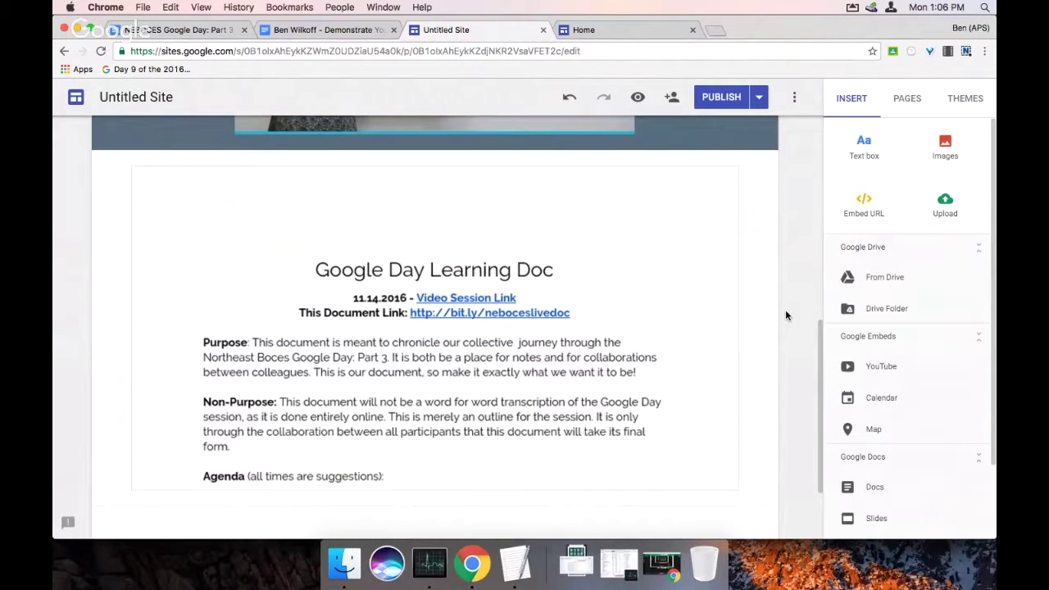
scroll(785, 316, "up", 3)
scroll(785, 315, "up", 6)
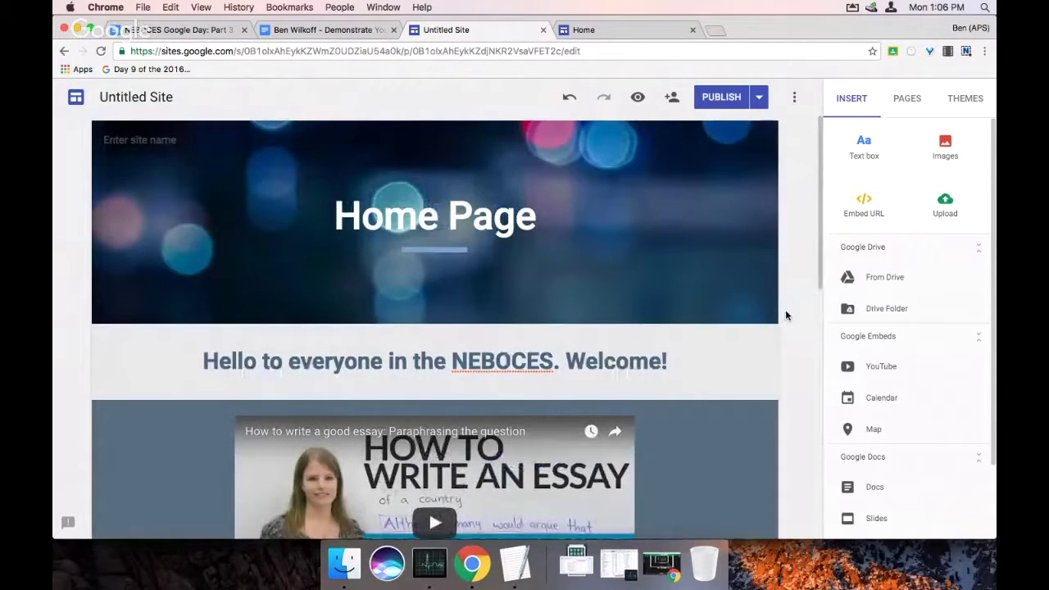
scroll(775, 342, "down", 10)
scroll(775, 343, "up", 10)
Step: In the Demonstrate Your Learning doc, follow task 1's 'Google Site' link to sites.google.com in a new tab
left_click(345, 33)
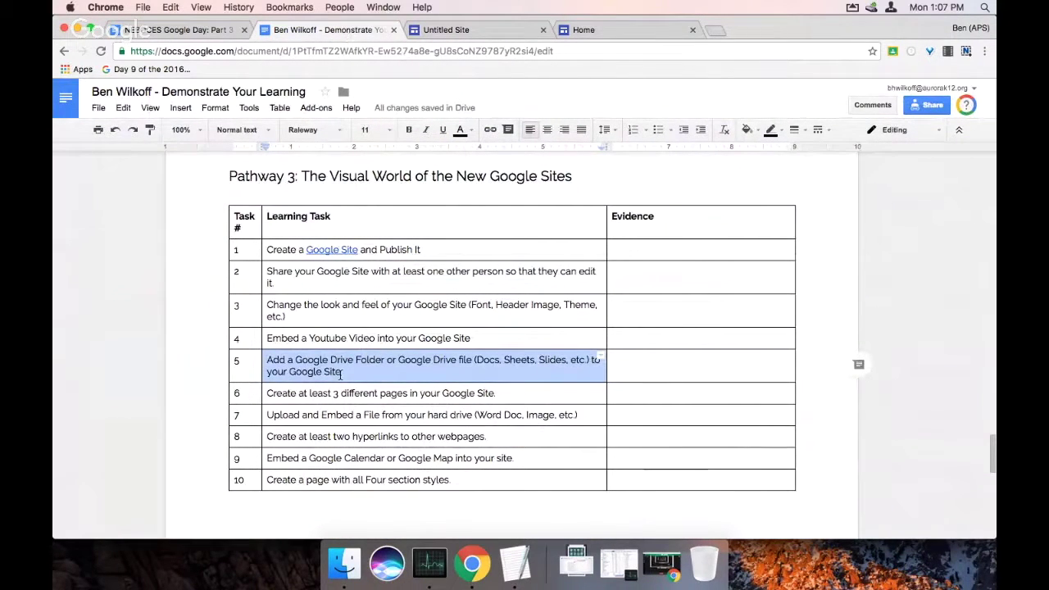
left_click(342, 373)
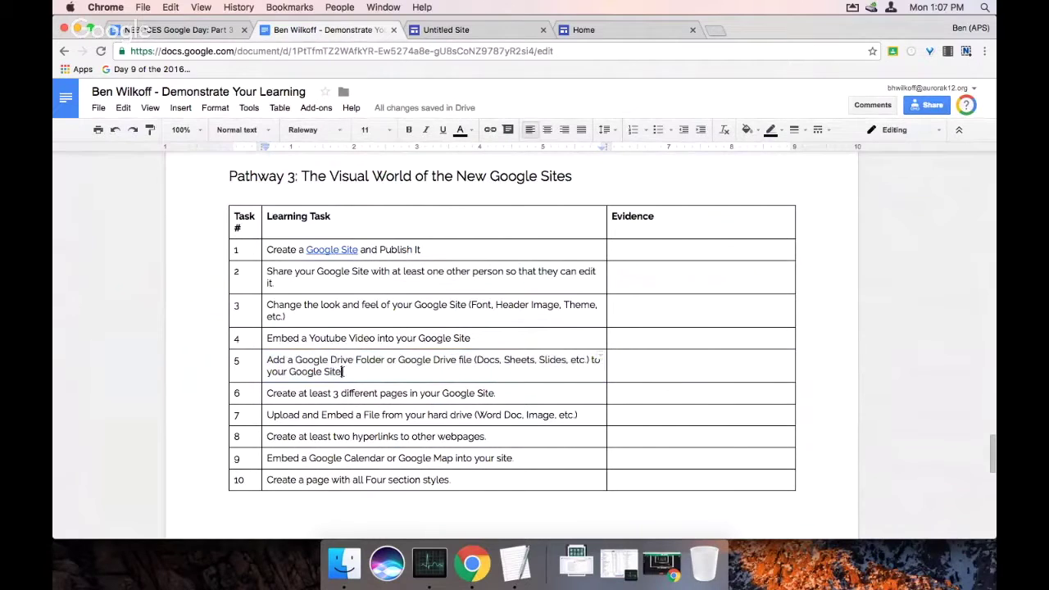
left_click(460, 32)
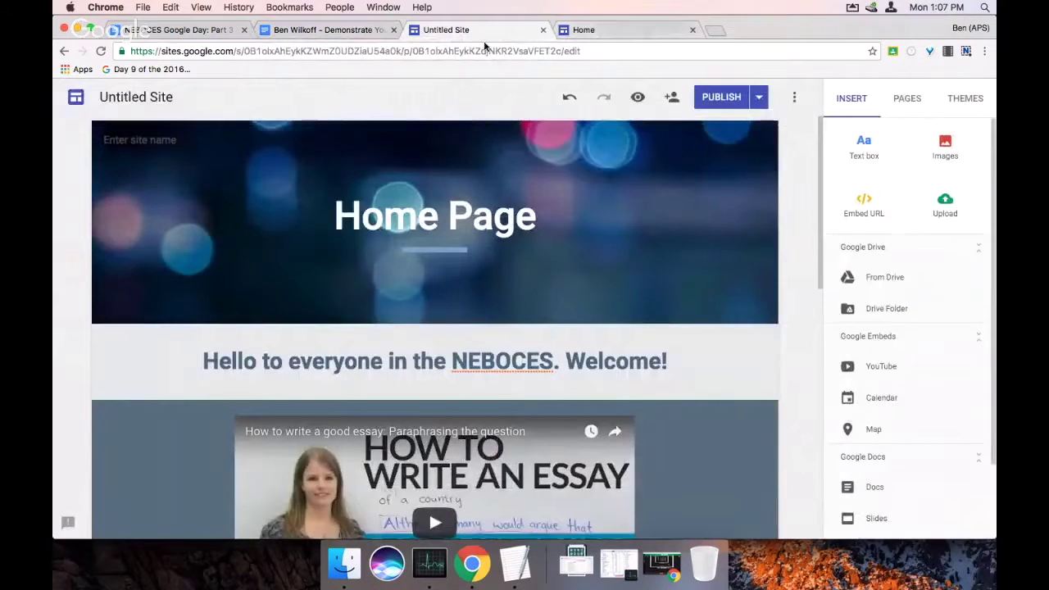
left_click(180, 31)
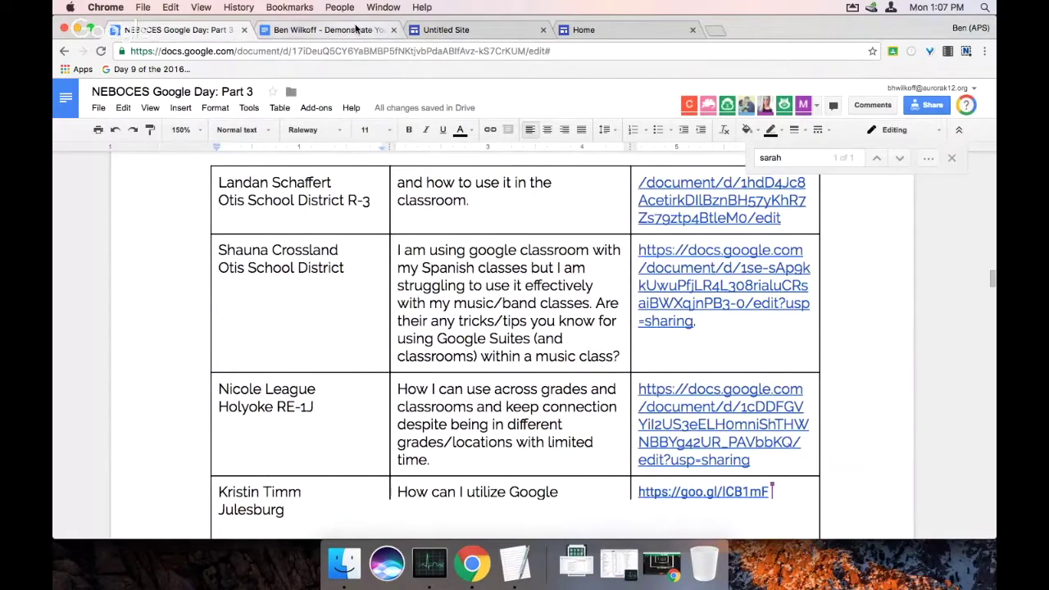
left_click(328, 29)
left_click(358, 251)
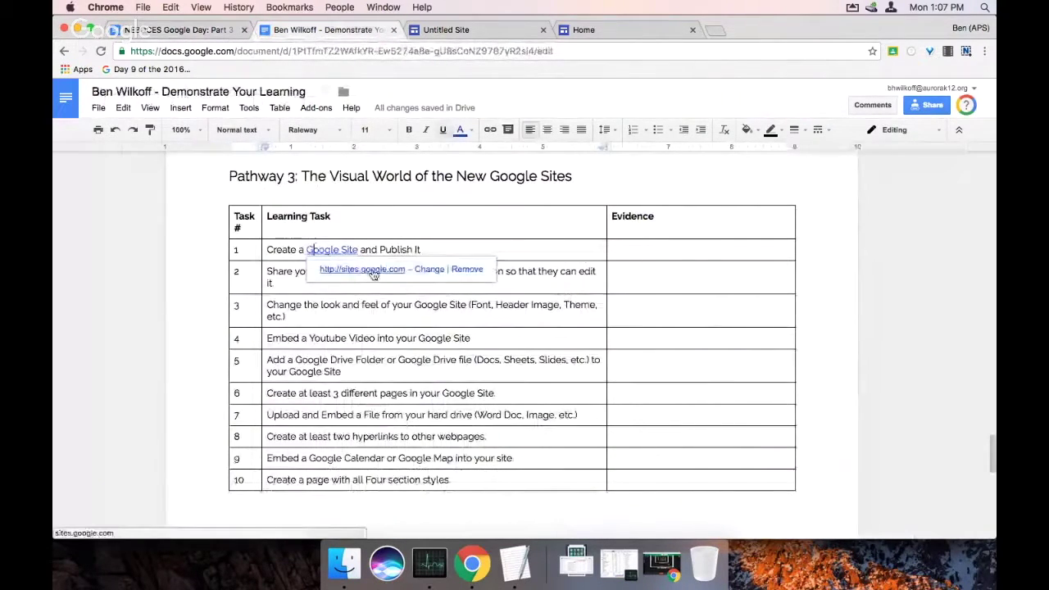
left_click(361, 266)
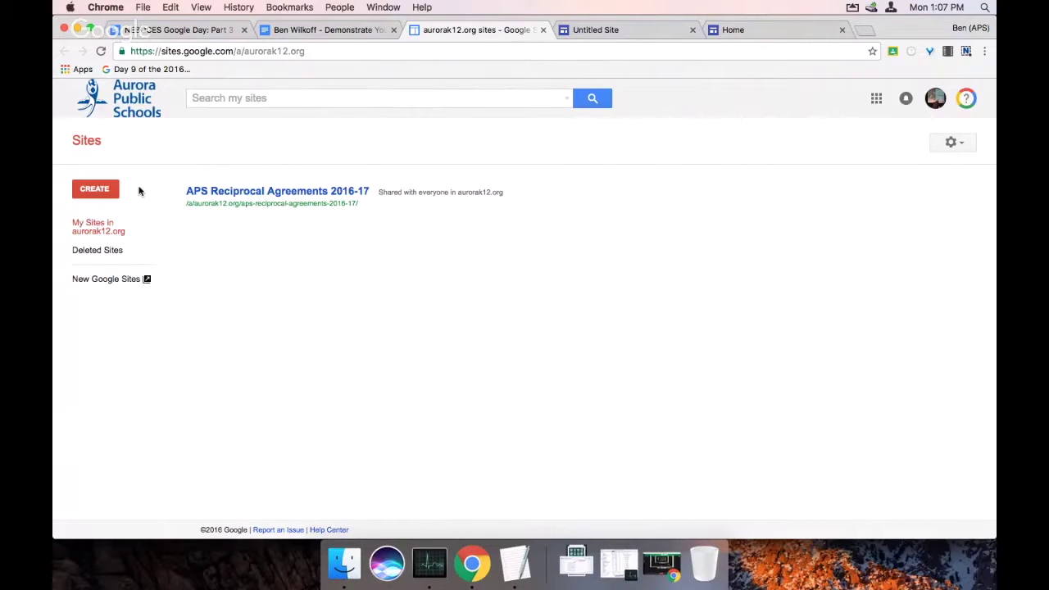
Step: Start a new blank-template classic site named Test at location testingtesting123
left_click(97, 189)
left_click(109, 209)
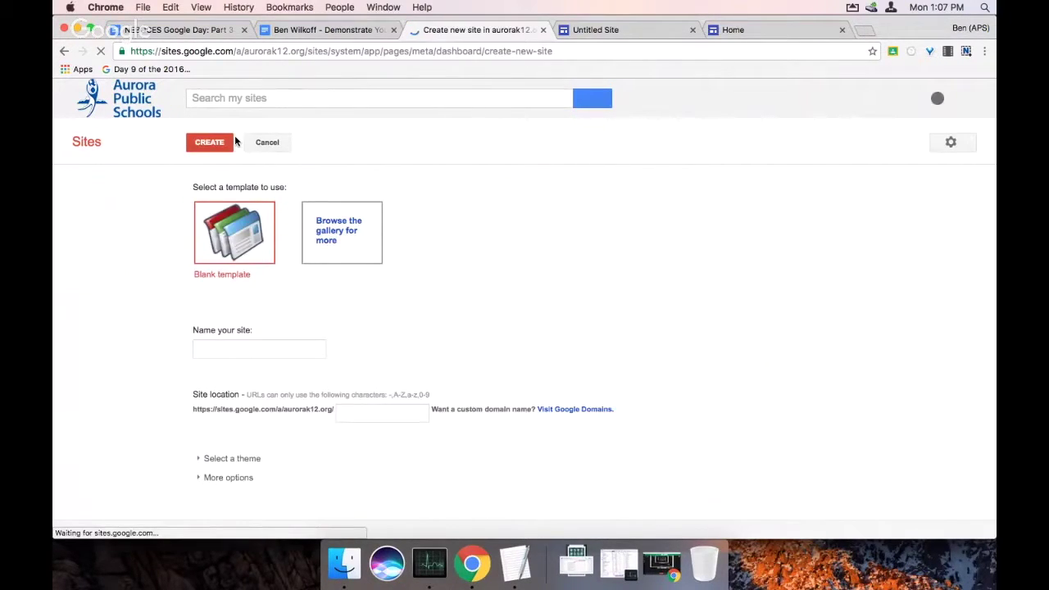
left_click(285, 356)
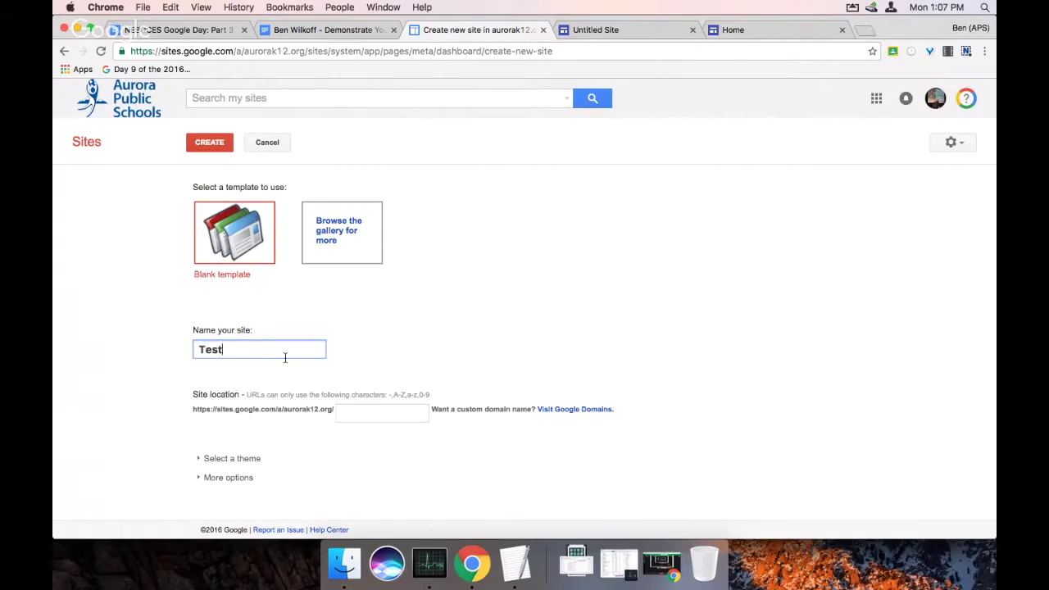
left_click(382, 413)
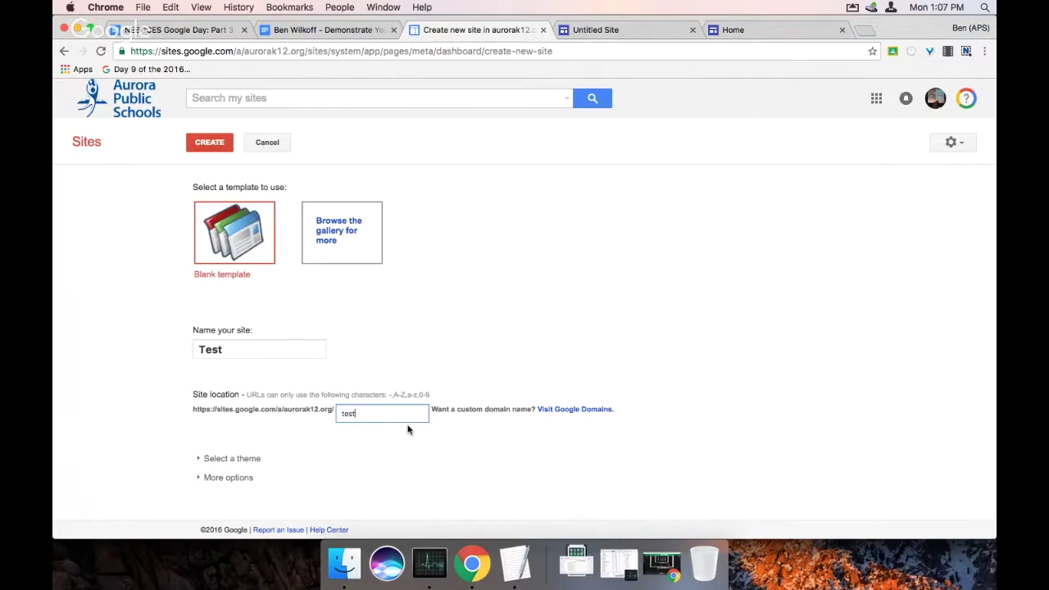
type("sting123")
Step: Browse the available themes without choosing one, then create the Test site
left_click(233, 459)
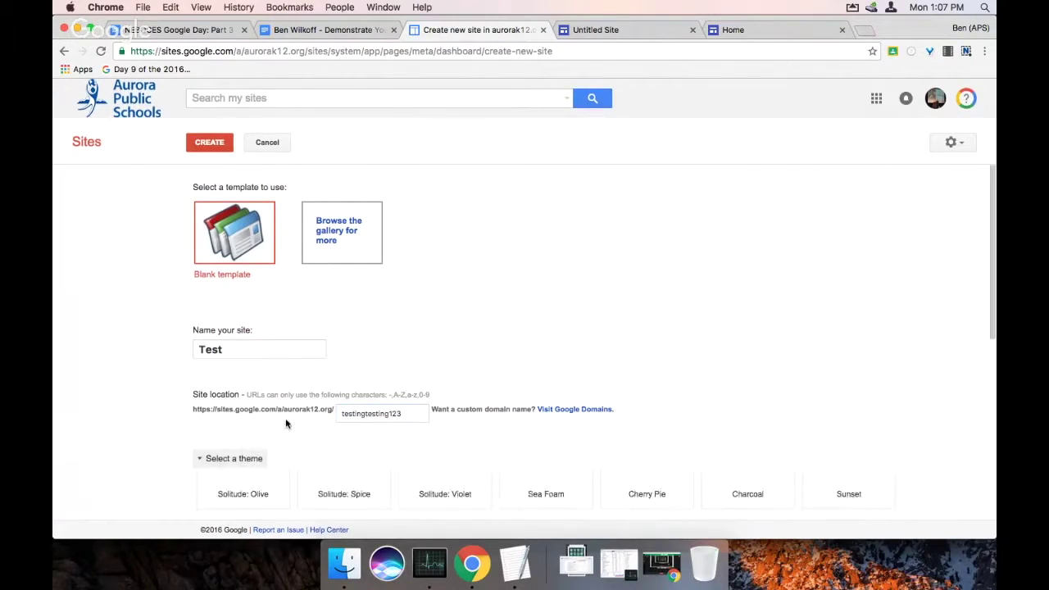
scroll(291, 414, "down", 15)
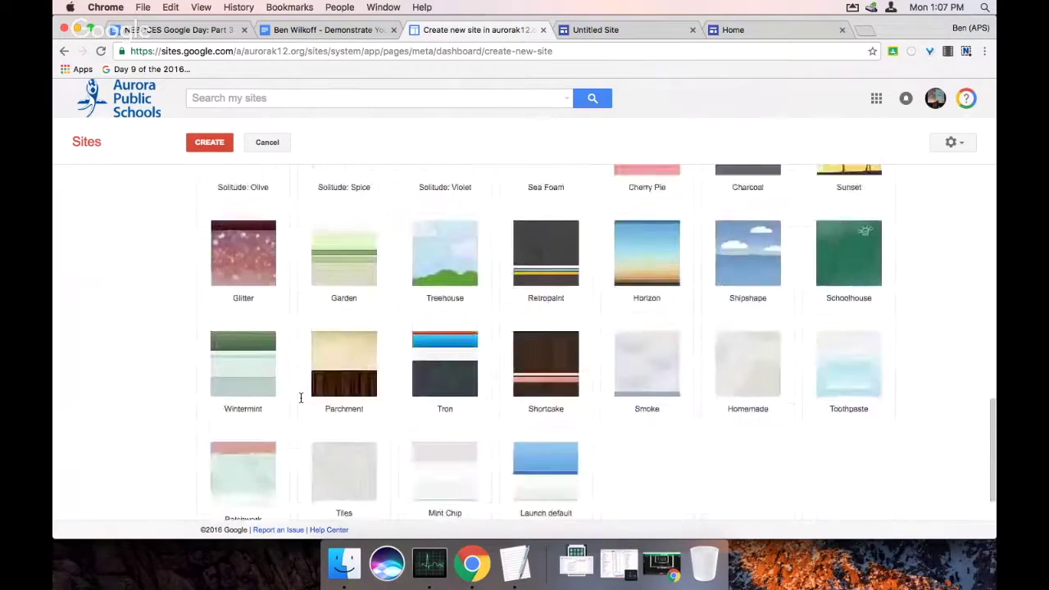
scroll(300, 397, "down", 2)
scroll(301, 397, "up", 4)
scroll(300, 398, "down", 4)
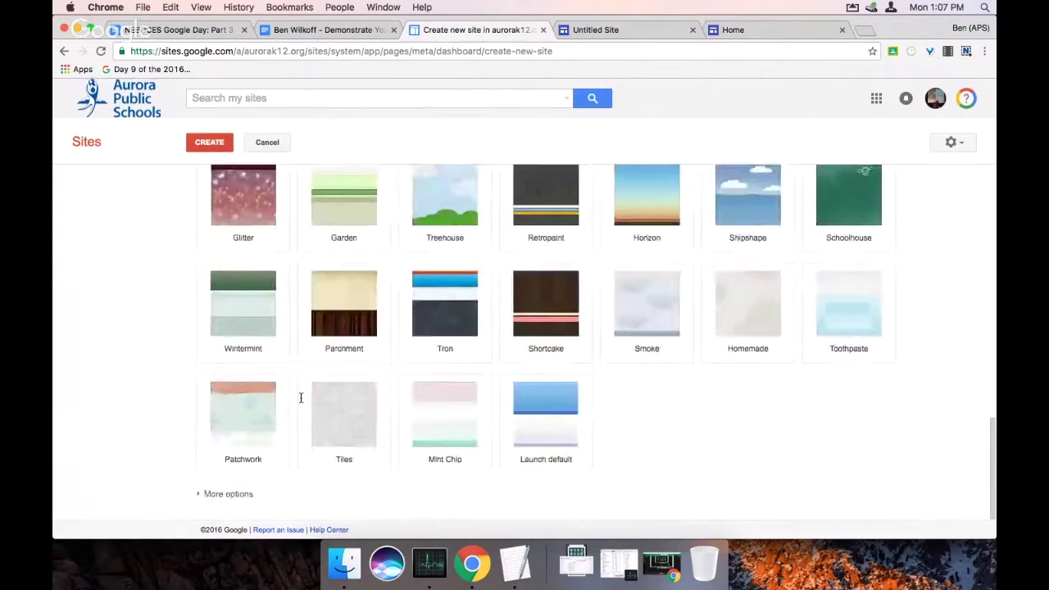
scroll(223, 496, "up", 15)
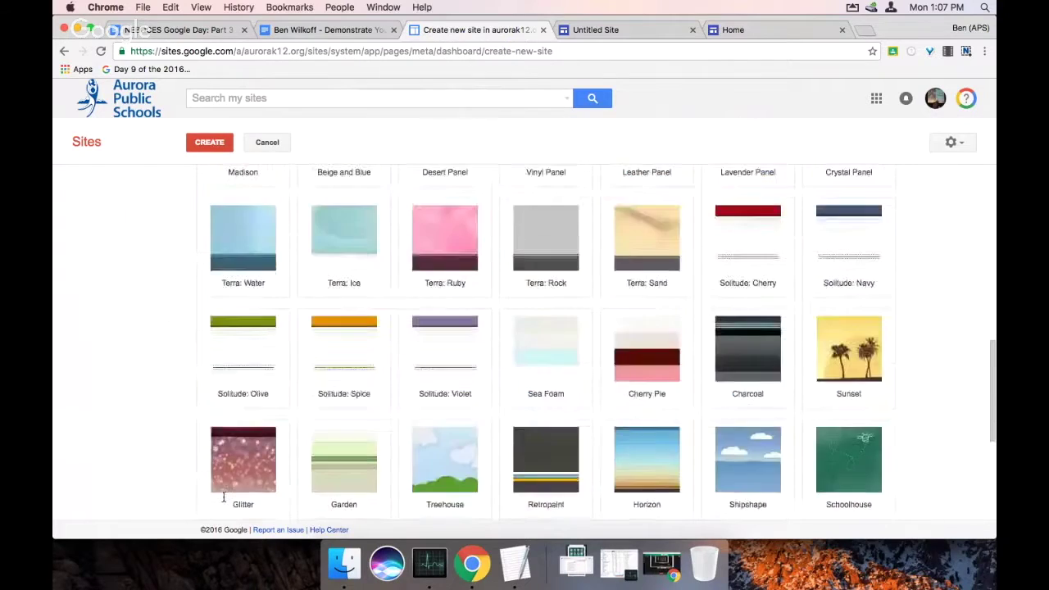
left_click(223, 328)
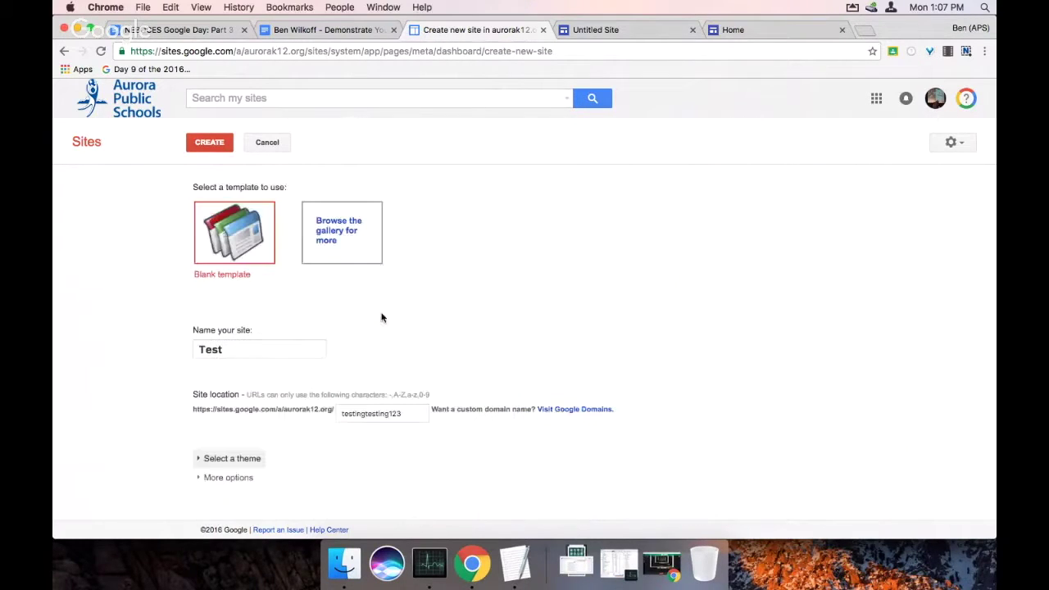
left_click(215, 143)
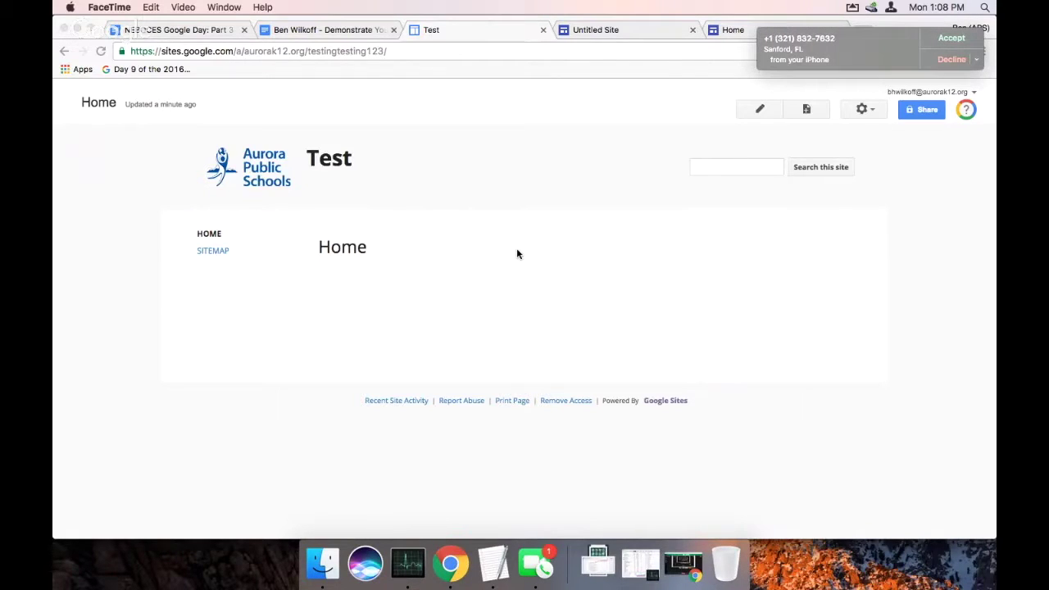
Step: Dismiss the FaceTime call notification and begin editing the Test site's blank Home page
left_click(947, 57)
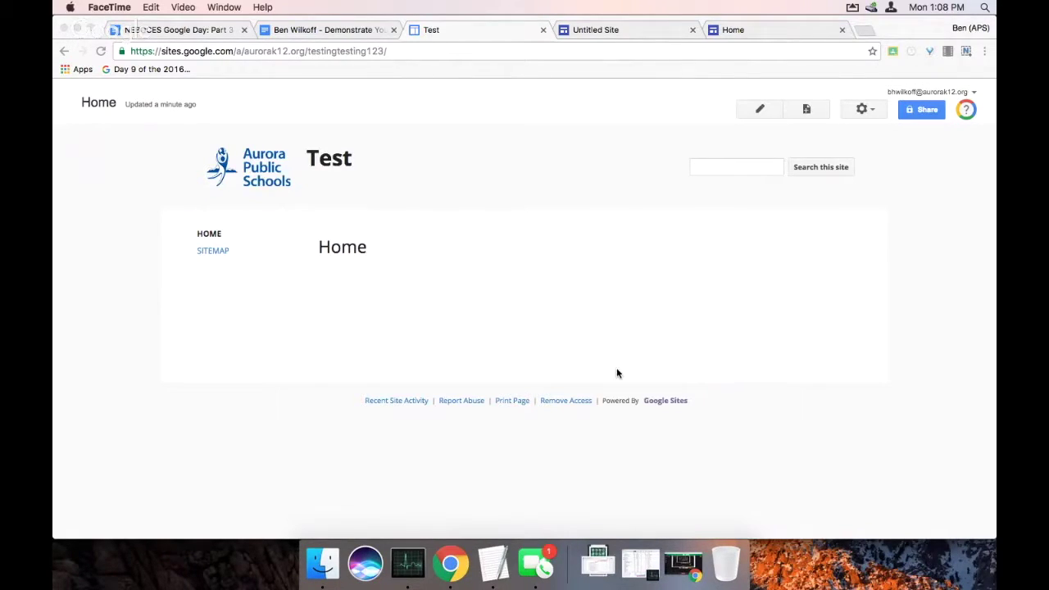
left_click(760, 111)
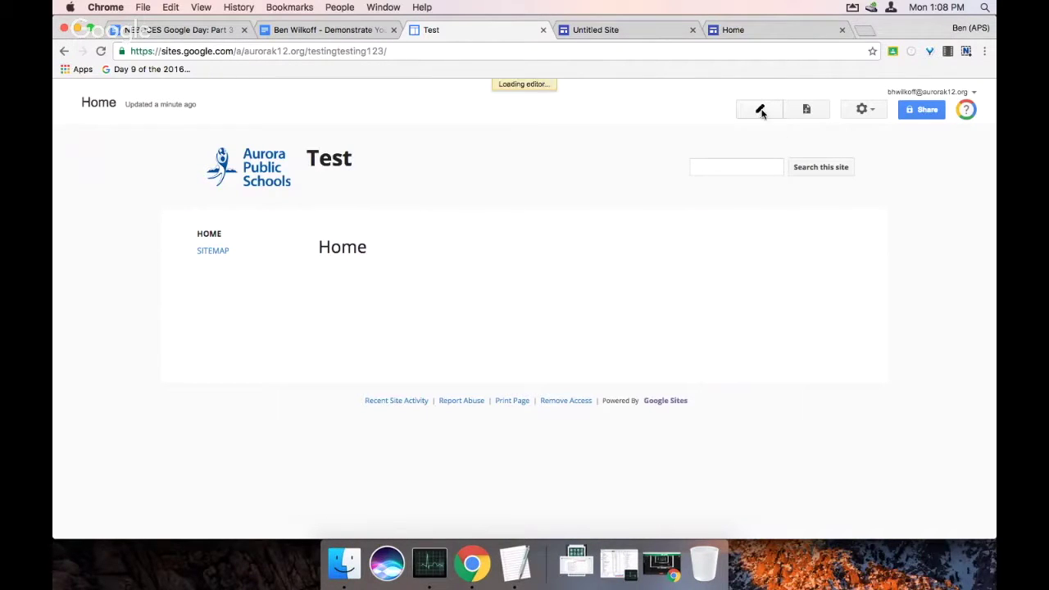
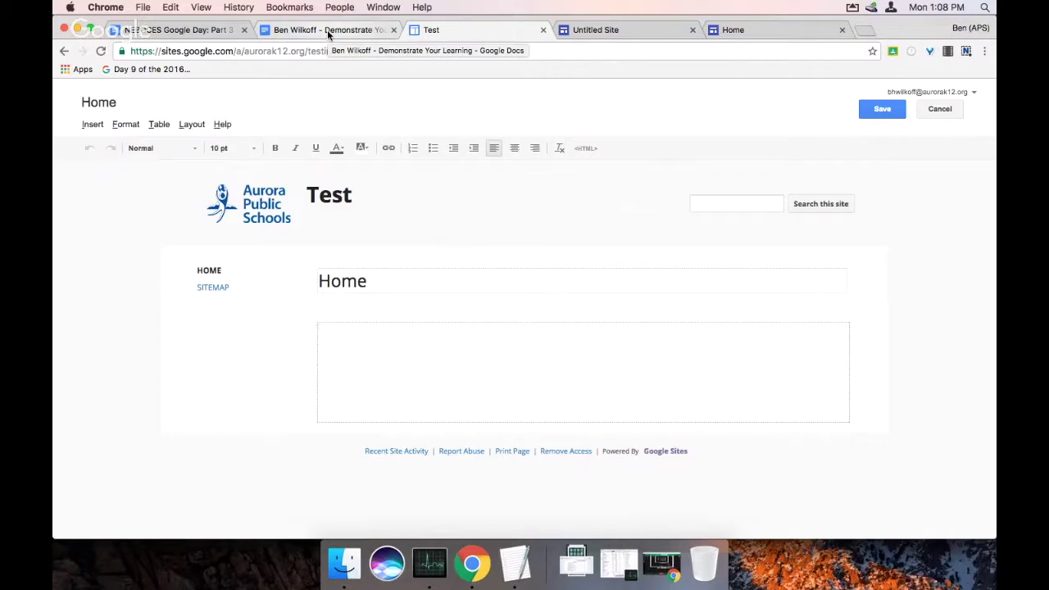
Step: Switch to the NEBOCES Google Day: Part 3 doc and check who is currently viewing it
left_click(336, 31)
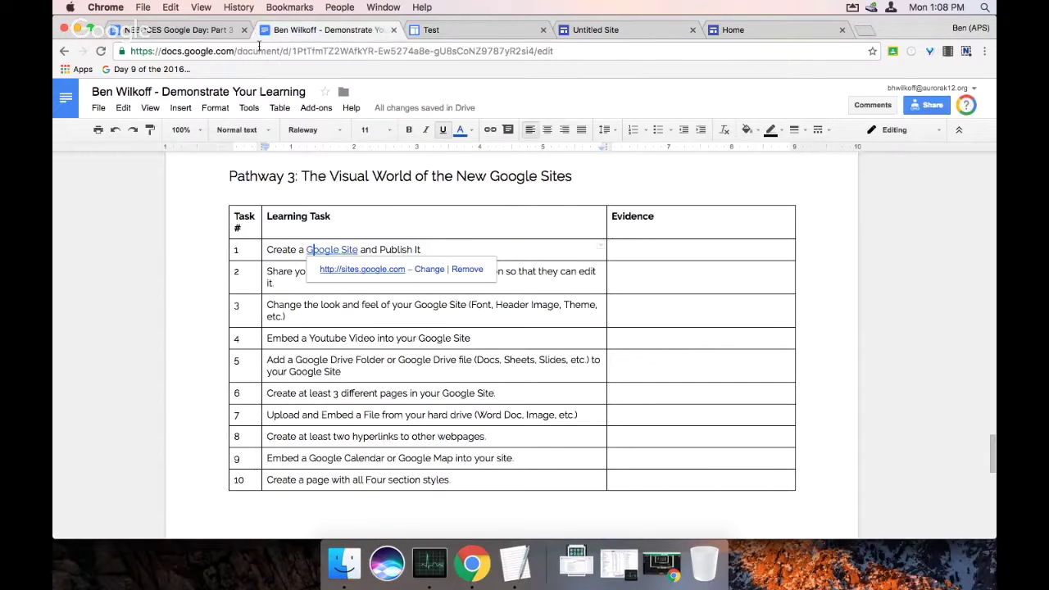
left_click(184, 32)
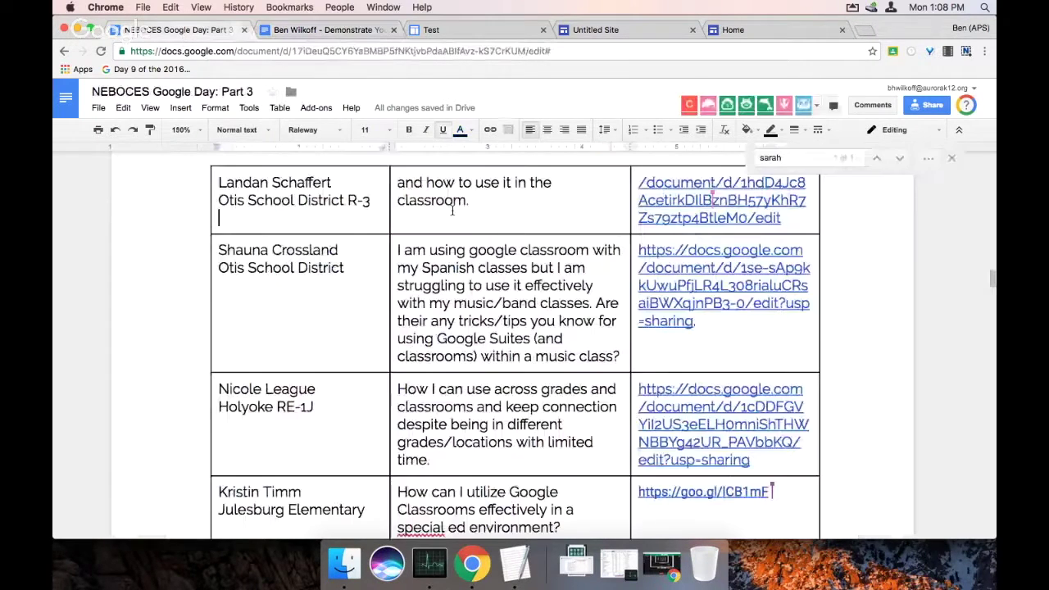
scroll(482, 323, "down", 10)
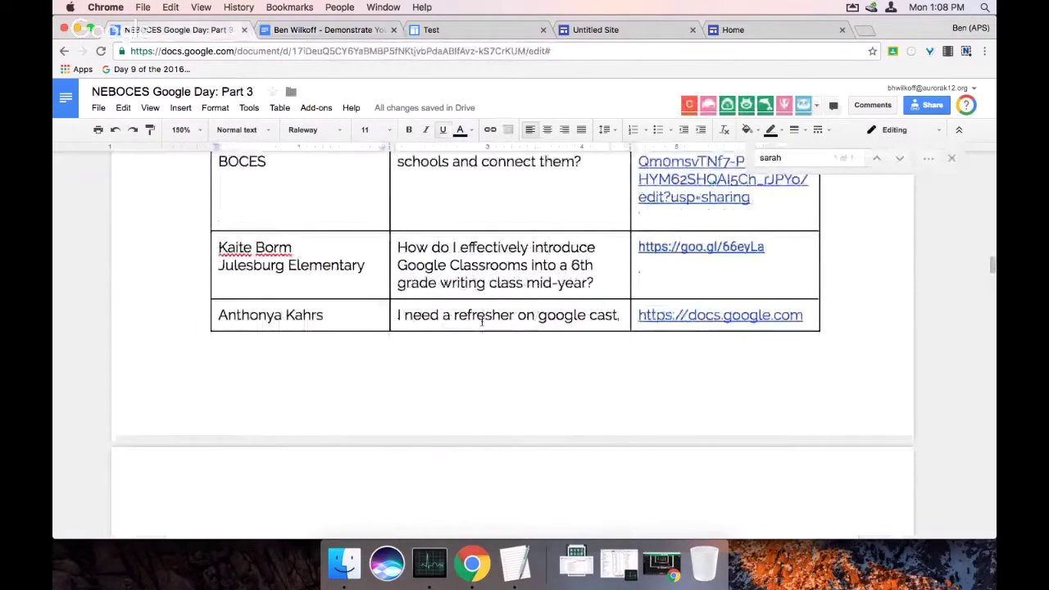
scroll(482, 322, "up", 5)
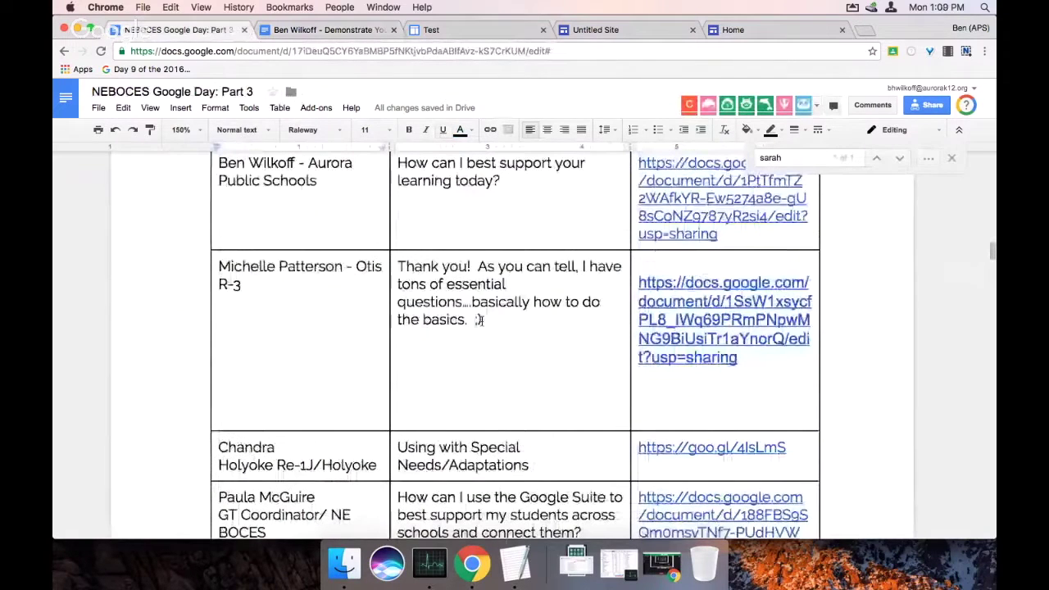
scroll(479, 320, "up", 2)
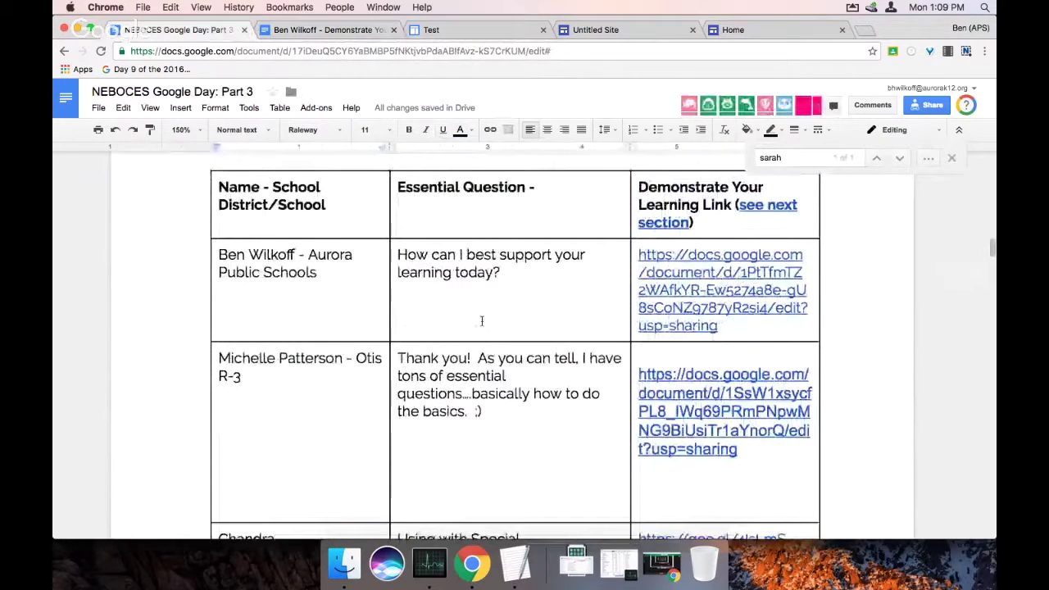
left_click(817, 110)
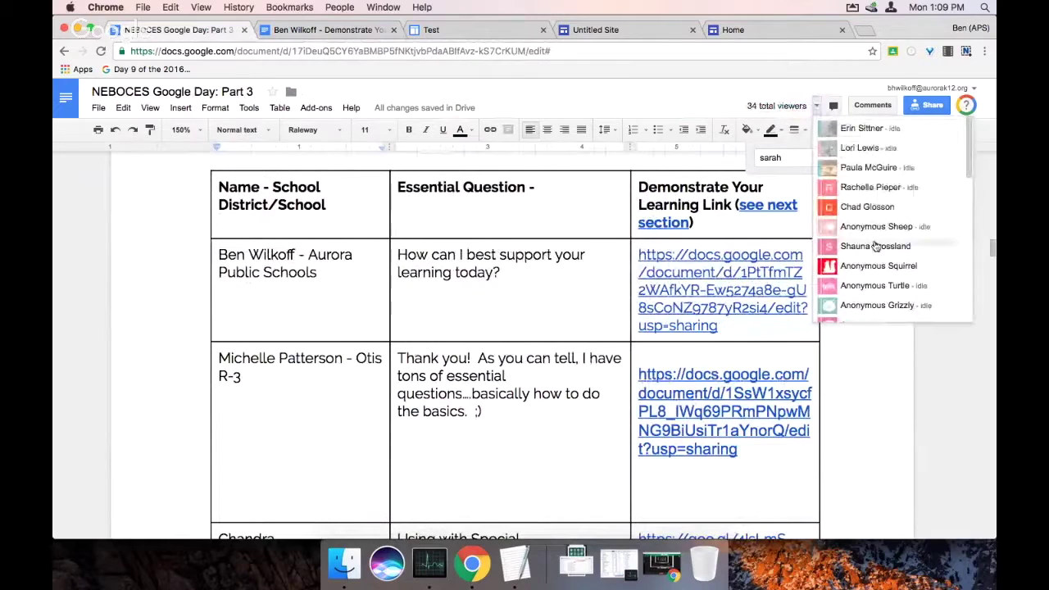
scroll(875, 246, "down", 10)
scroll(877, 229, "up", 10)
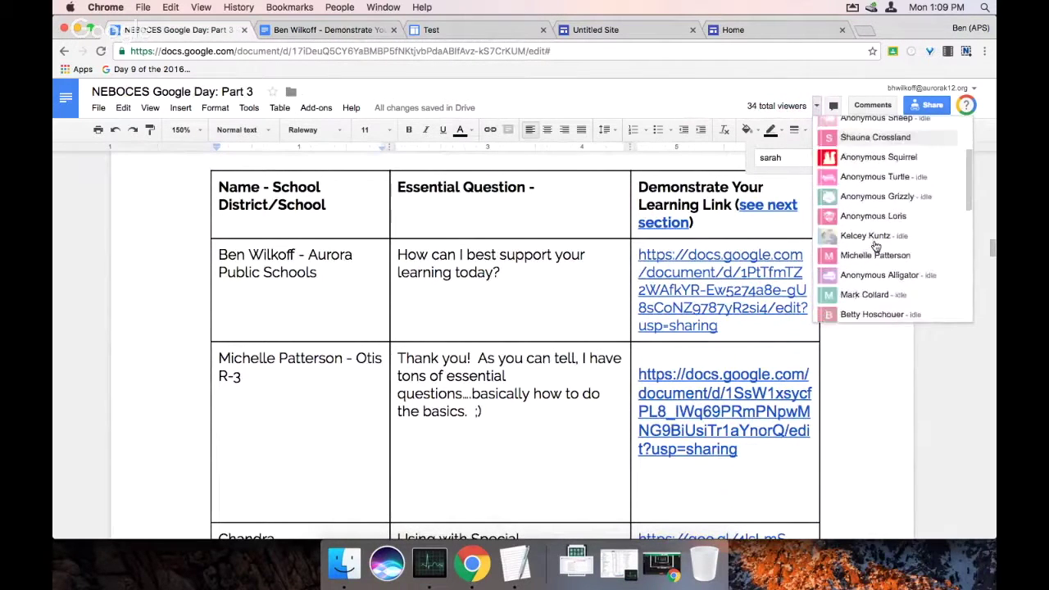
left_click(817, 108)
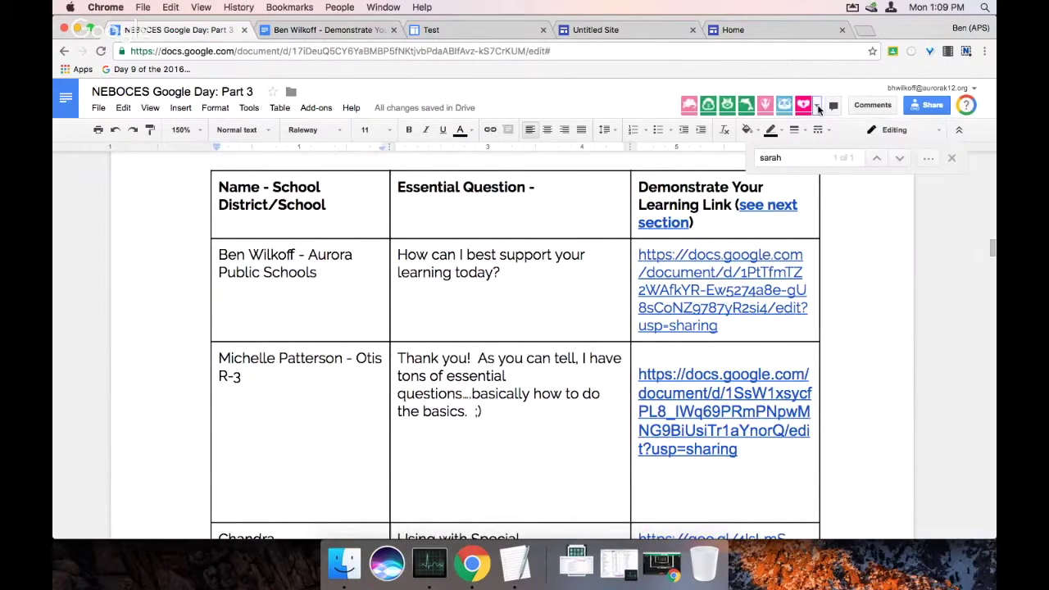
Step: Open a participant's goo.gl link in the Demonstrate Your Learning Link column
scroll(576, 278, "up", 2)
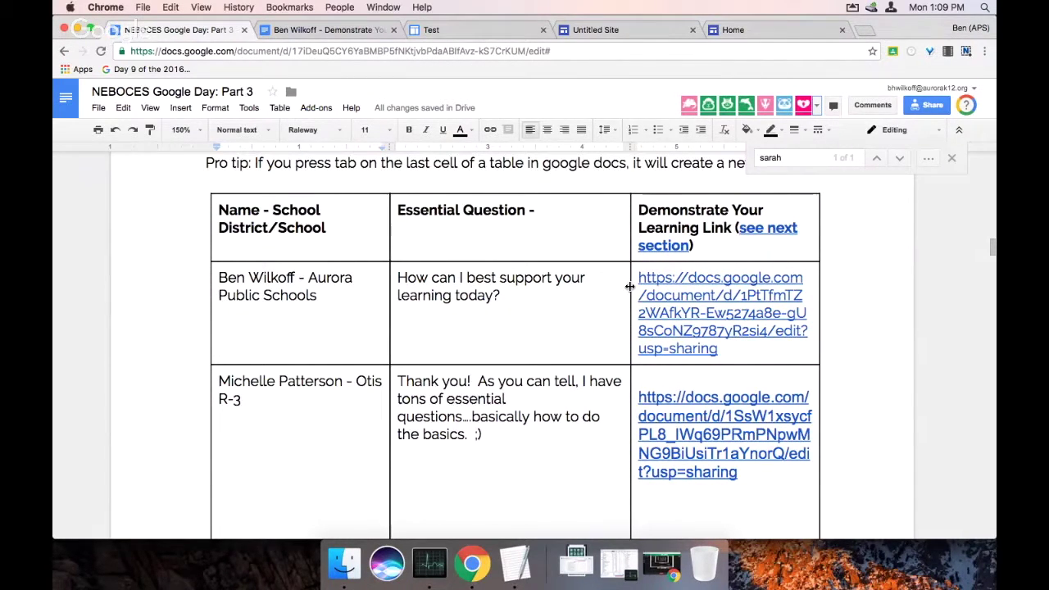
scroll(560, 339, "down", 3)
scroll(560, 338, "down", 1)
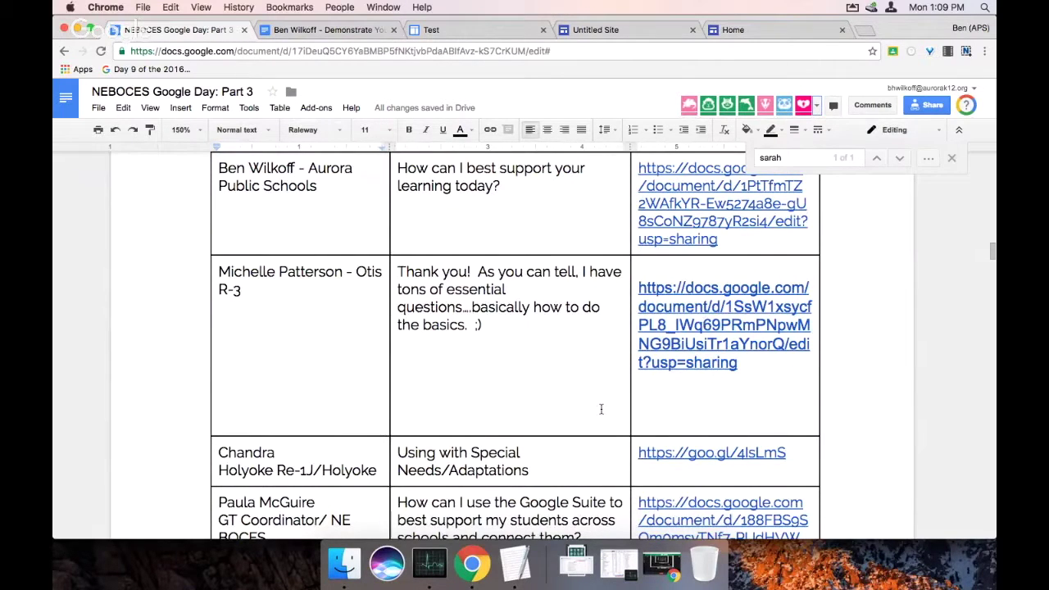
scroll(705, 391, "down", 2)
left_click(706, 382)
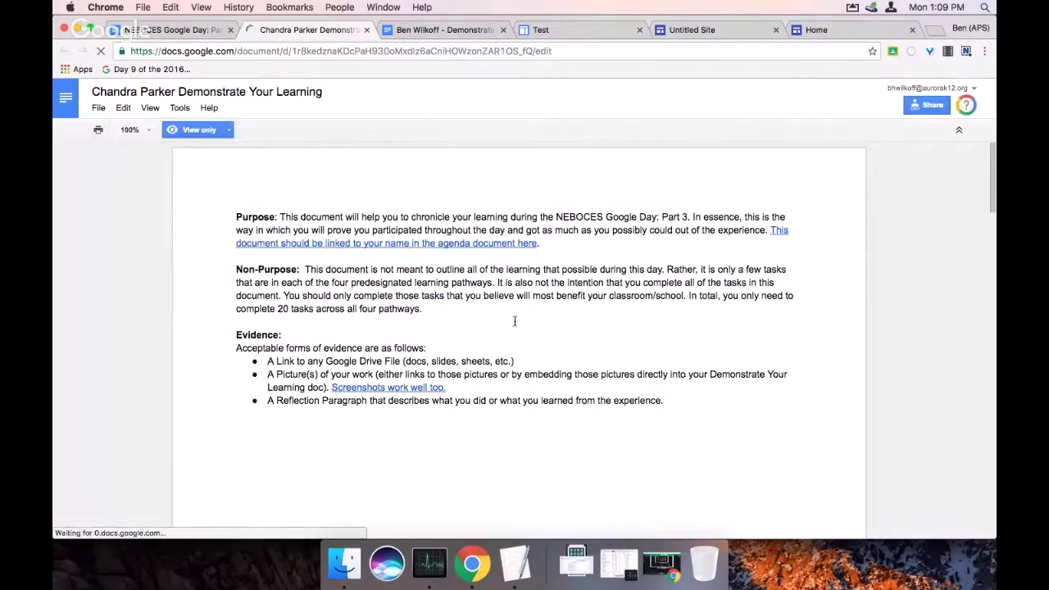
Step: Scroll through the participant's Pathway 1 and 2 evidence down to the empty Pathway 3 table
scroll(515, 321, "down", 1)
scroll(515, 322, "down", 15)
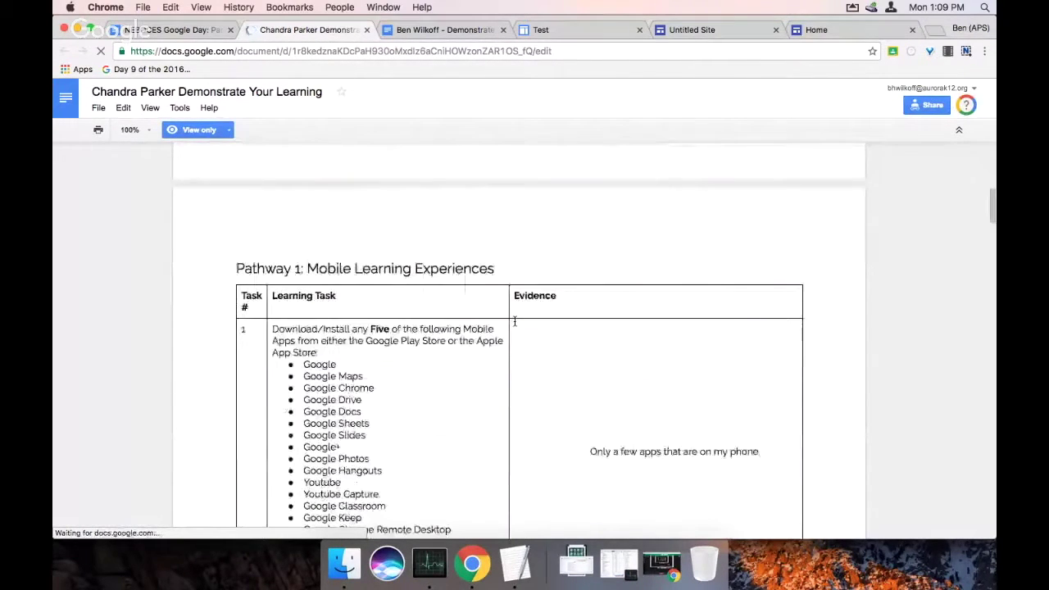
scroll(514, 321, "down", 15)
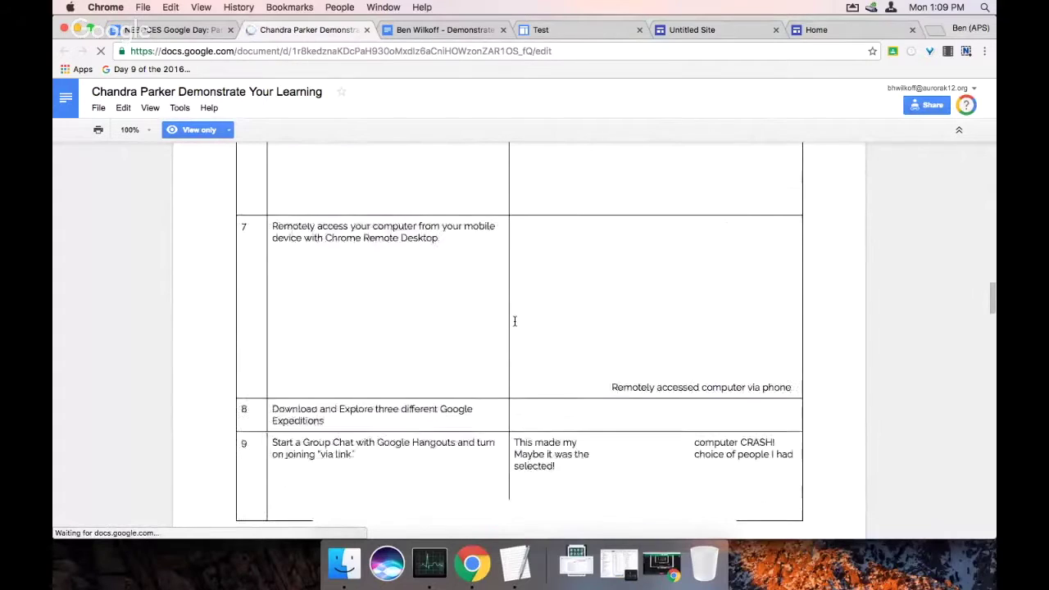
scroll(515, 321, "down", 5)
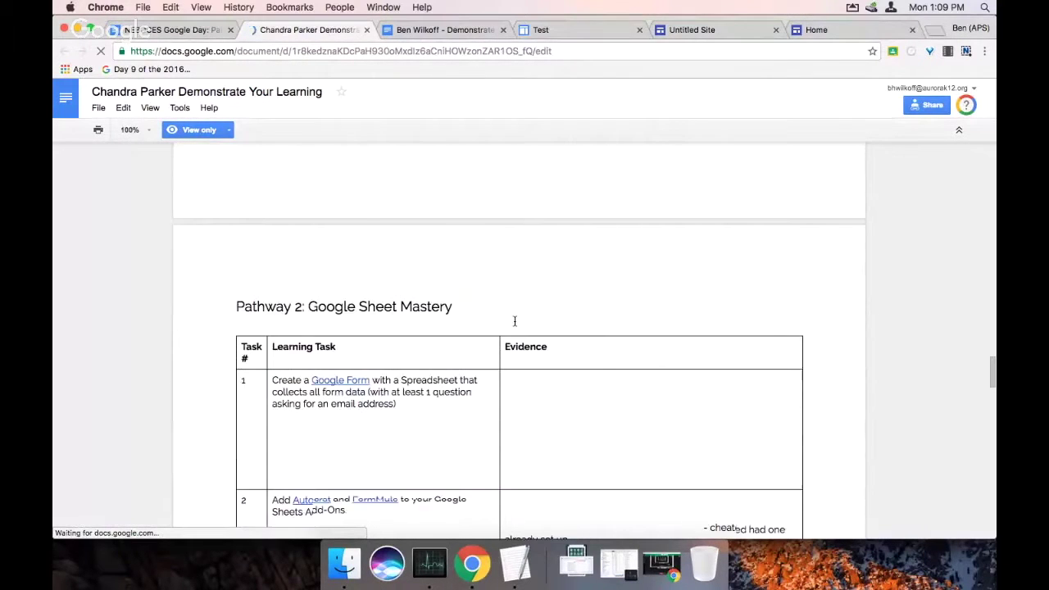
scroll(515, 321, "down", 8)
scroll(515, 321, "up", 7)
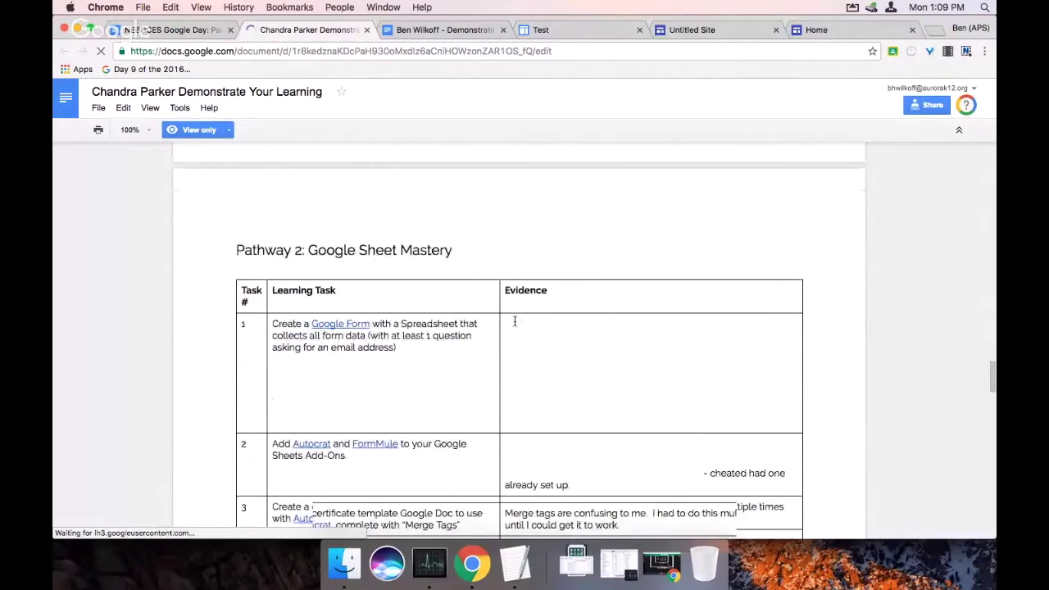
scroll(515, 321, "down", 5)
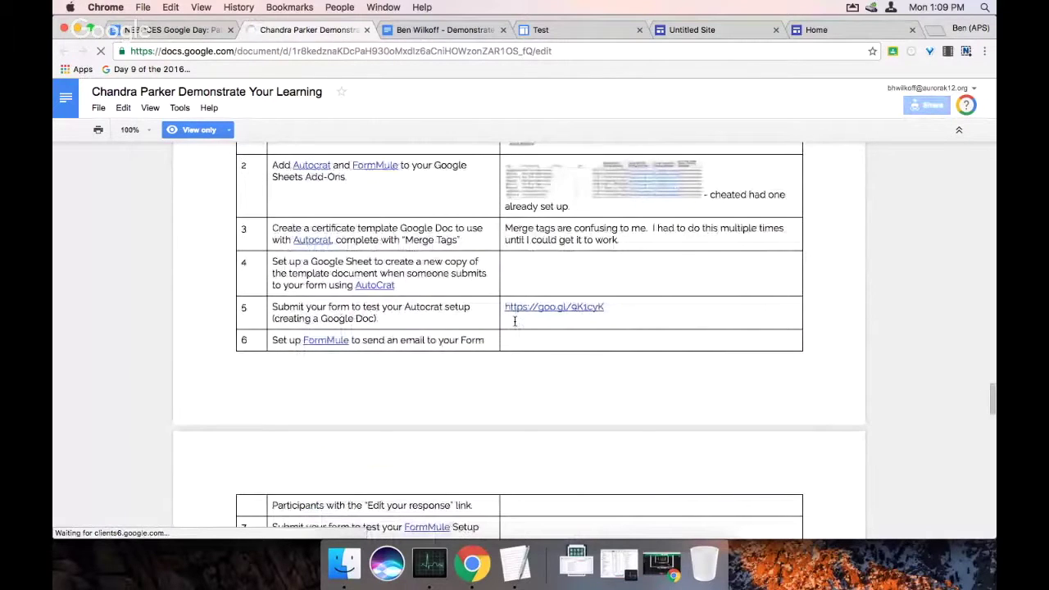
scroll(515, 321, "down", 18)
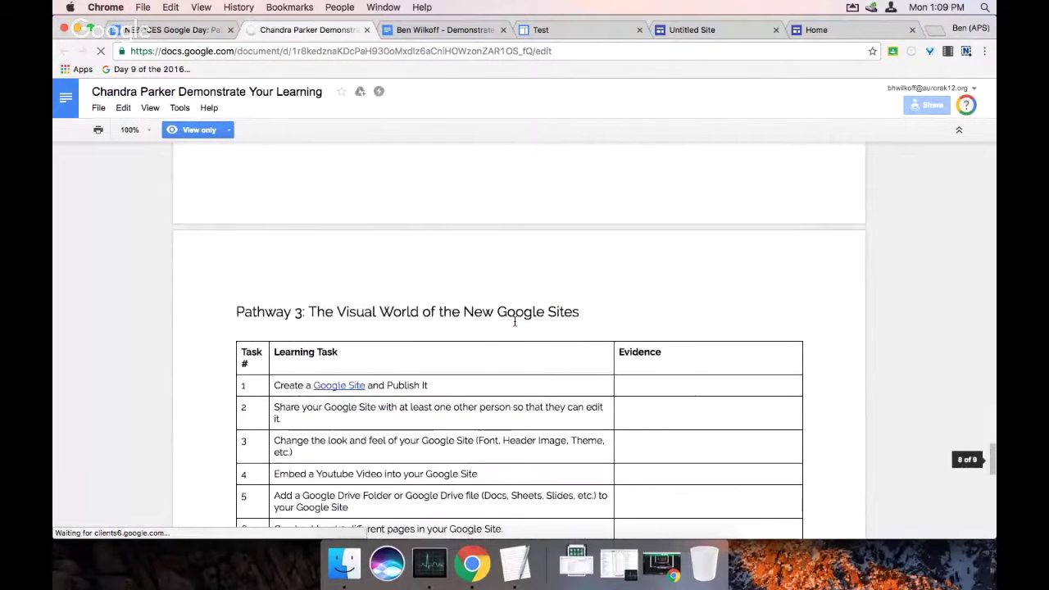
scroll(515, 321, "down", 3)
scroll(515, 322, "down", 6)
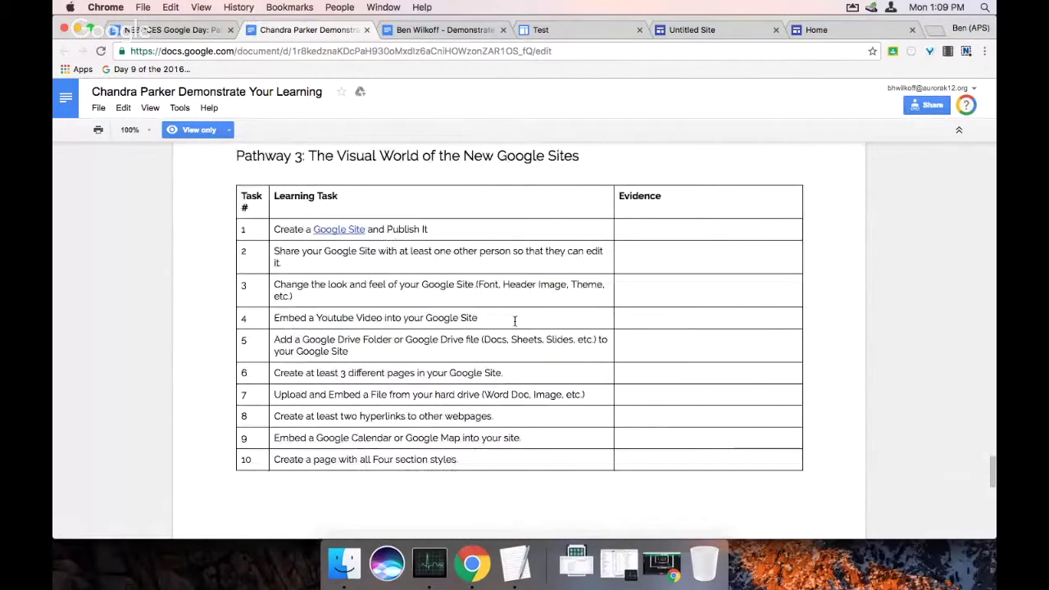
Step: Close the reviewed doc and open the next participant's linked evidence document in a new tab
left_click(367, 30)
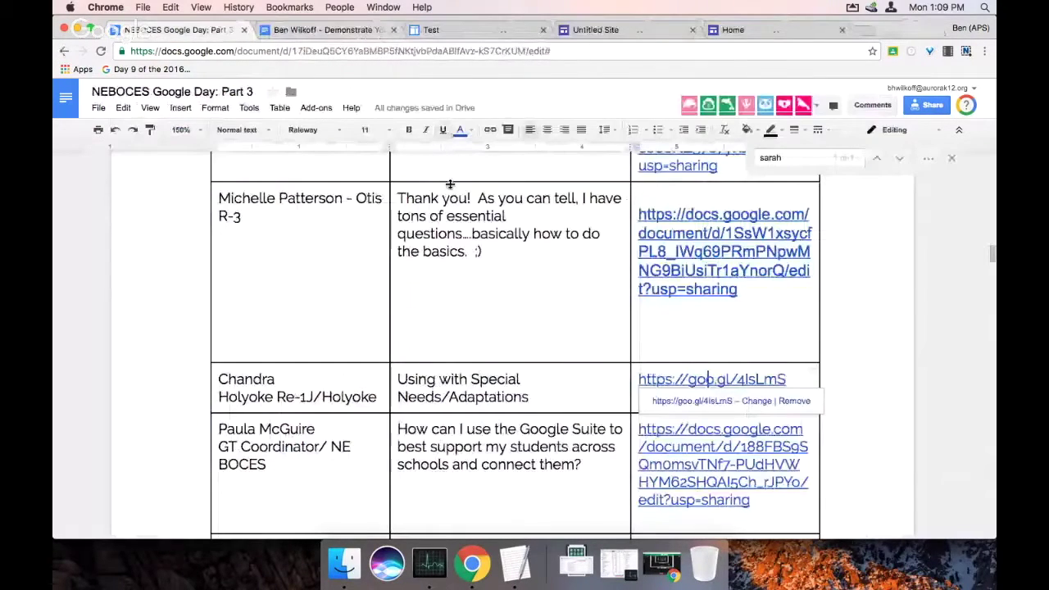
scroll(631, 408, "down", 4)
left_click(639, 398)
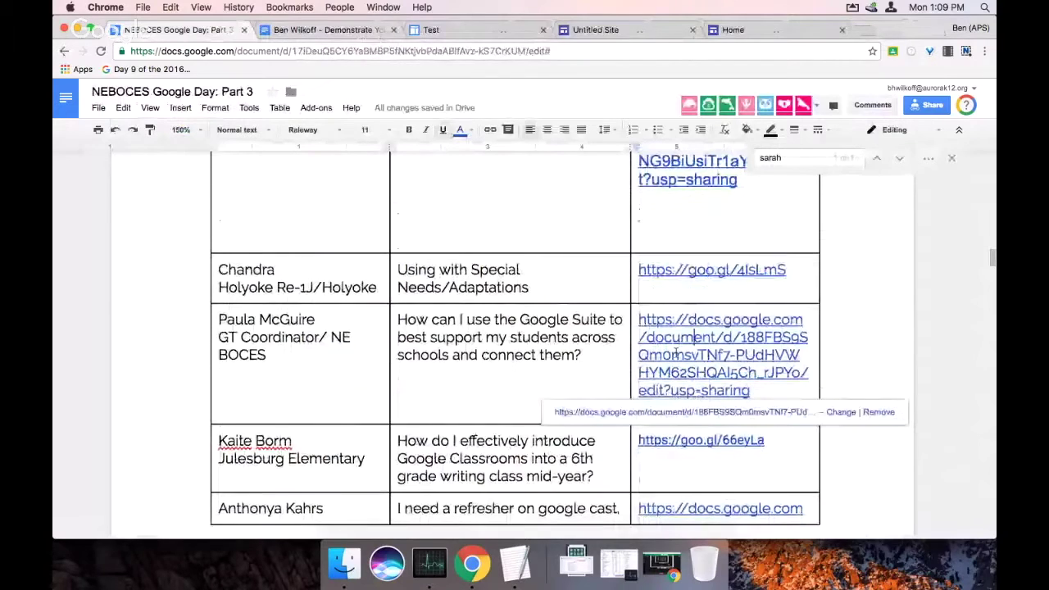
left_click(611, 412)
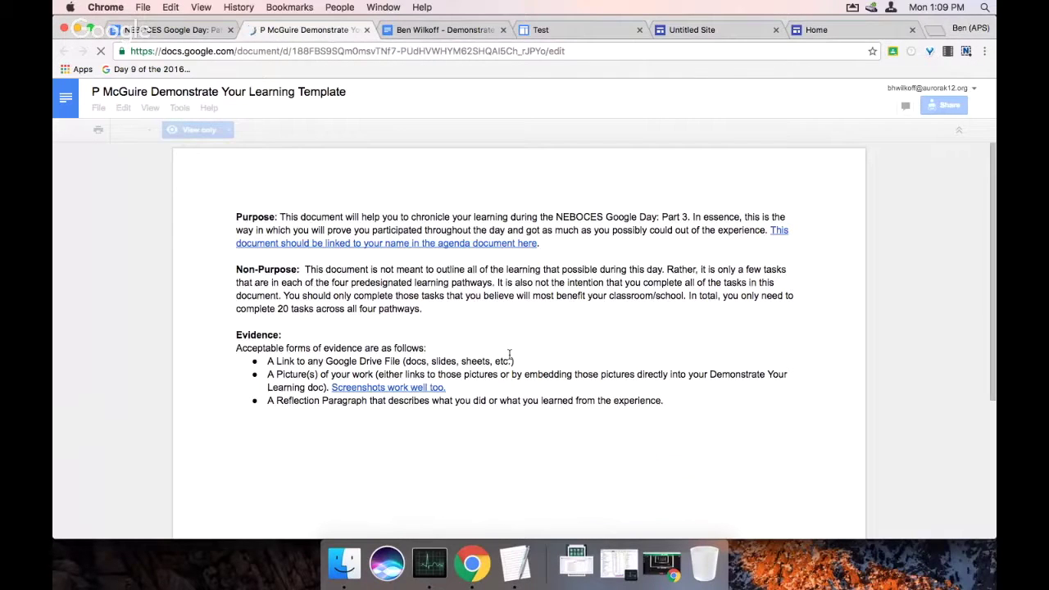
Step: Review the participant's template copy, check its task 1 Google Site link, then close the doc
scroll(509, 354, "down", 5)
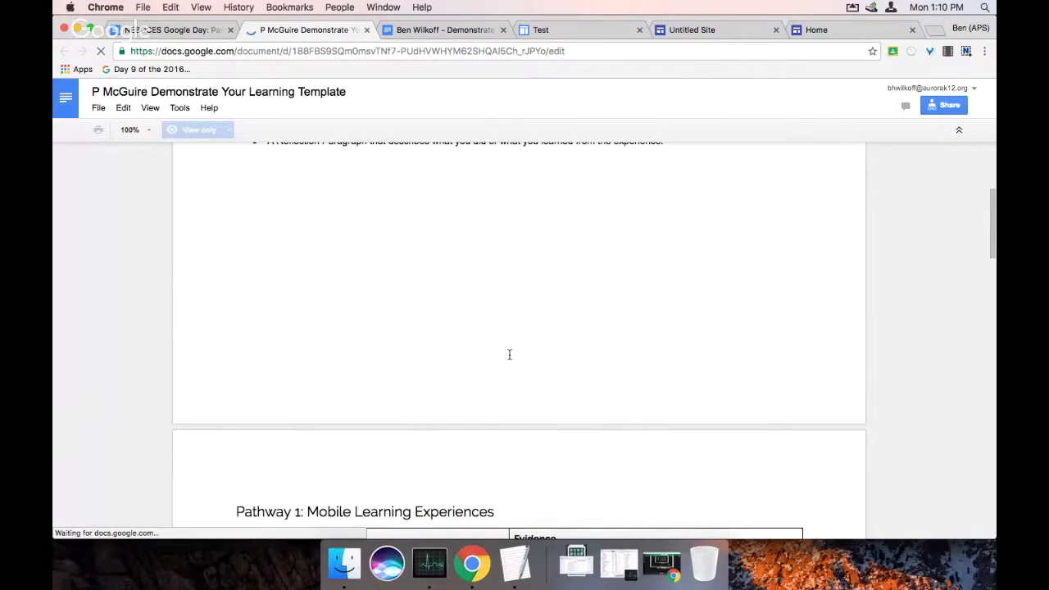
scroll(509, 354, "down", 15)
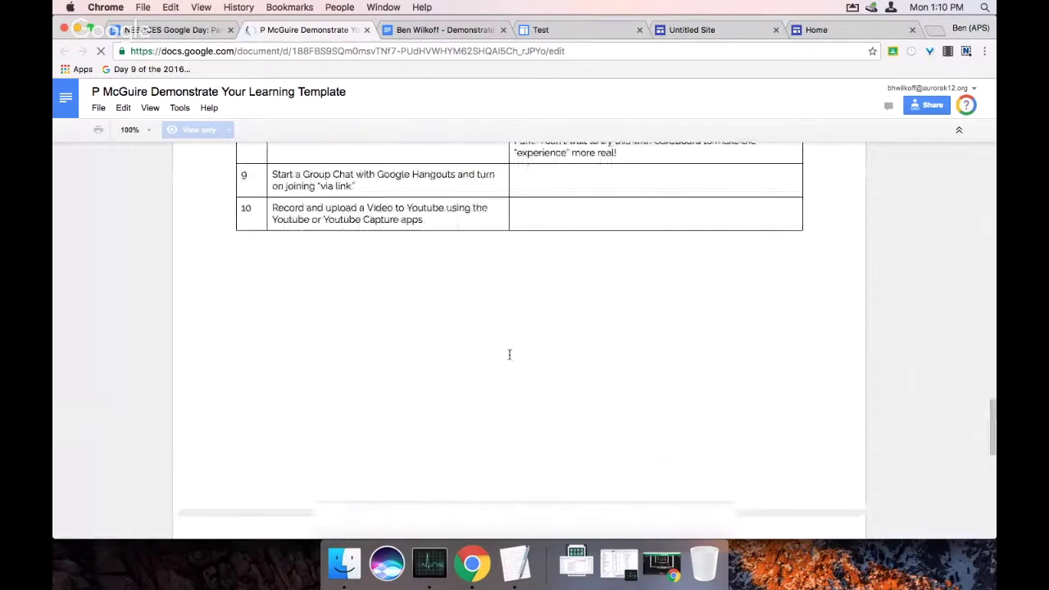
scroll(509, 354, "down", 1)
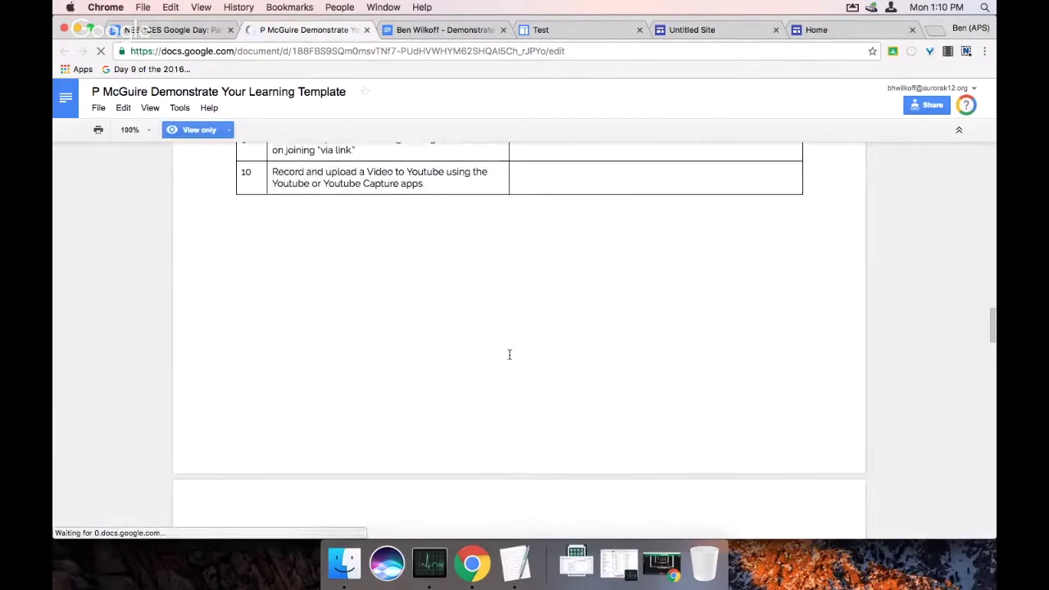
scroll(509, 354, "down", 5)
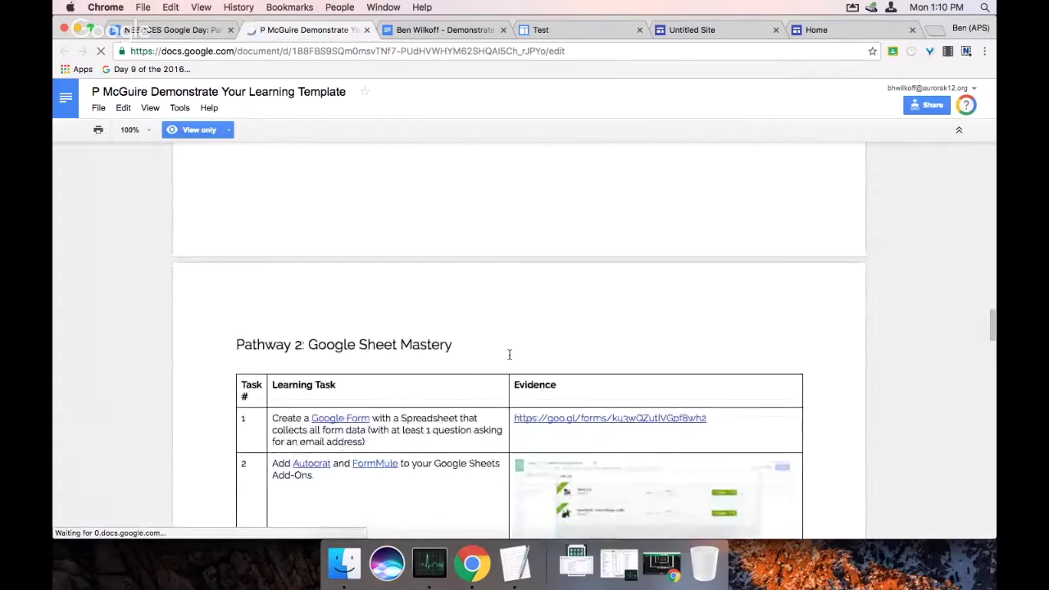
scroll(509, 354, "down", 10)
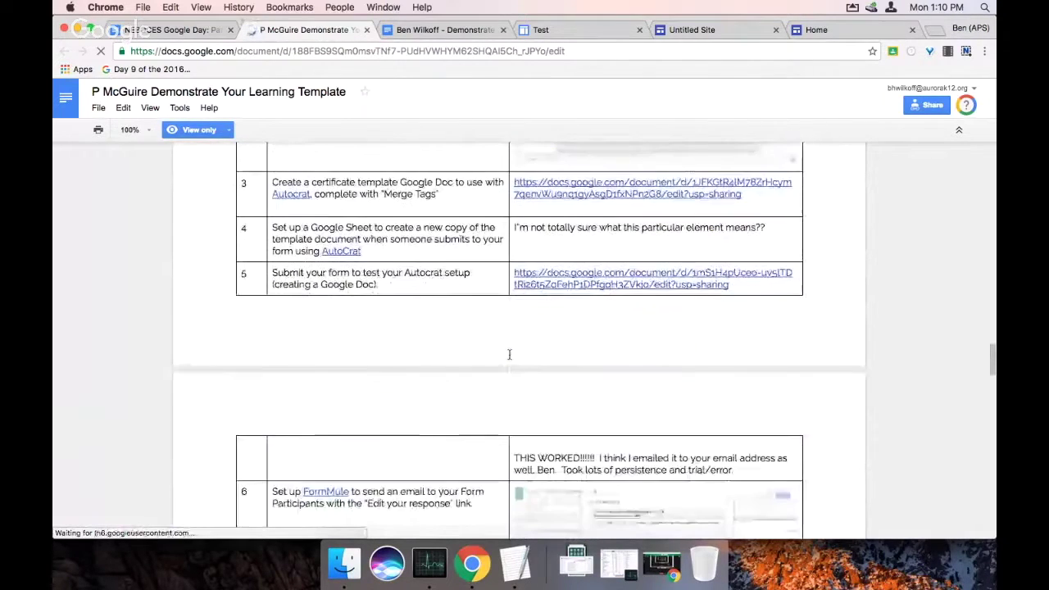
scroll(509, 354, "down", 12)
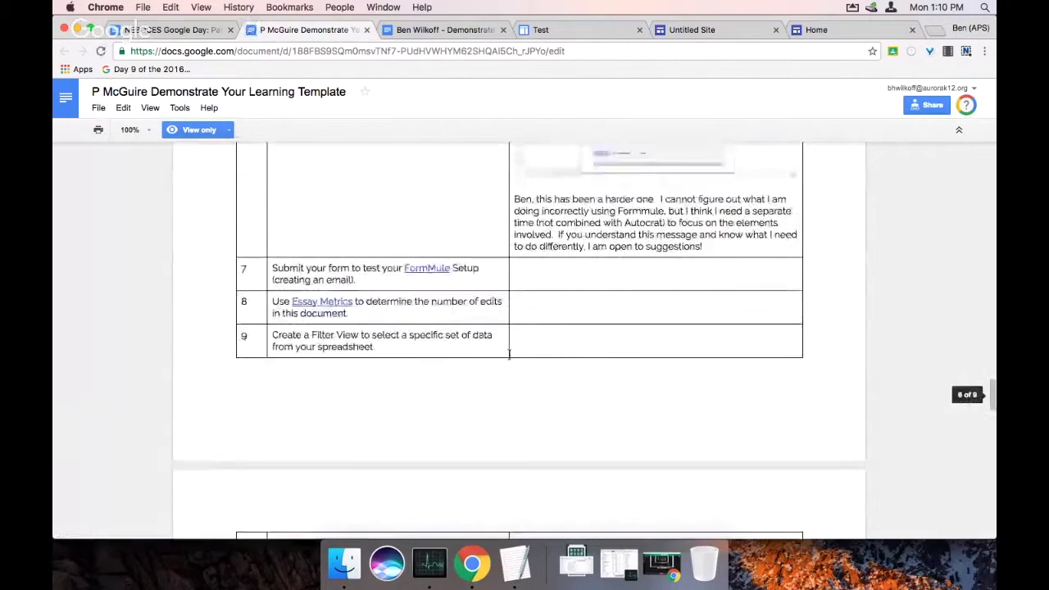
scroll(509, 354, "down", 19)
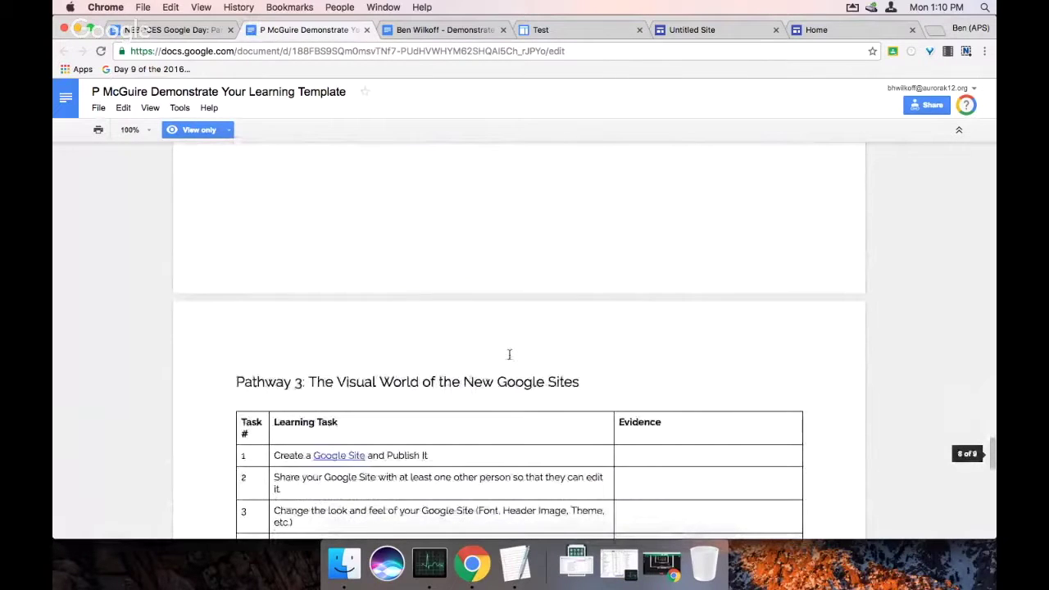
scroll(509, 354, "down", 3)
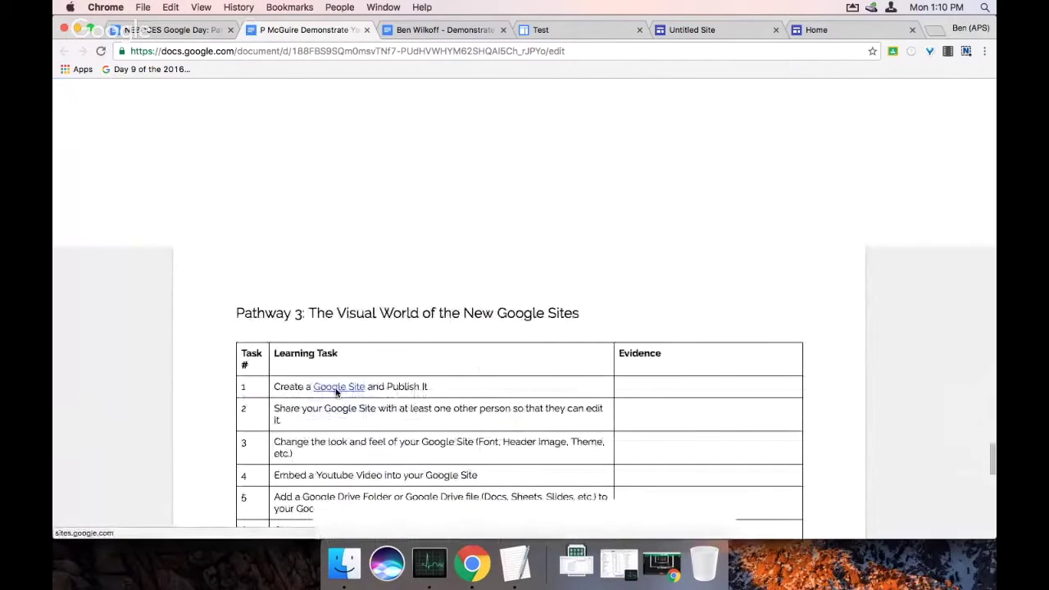
left_click(335, 392)
left_click(443, 30)
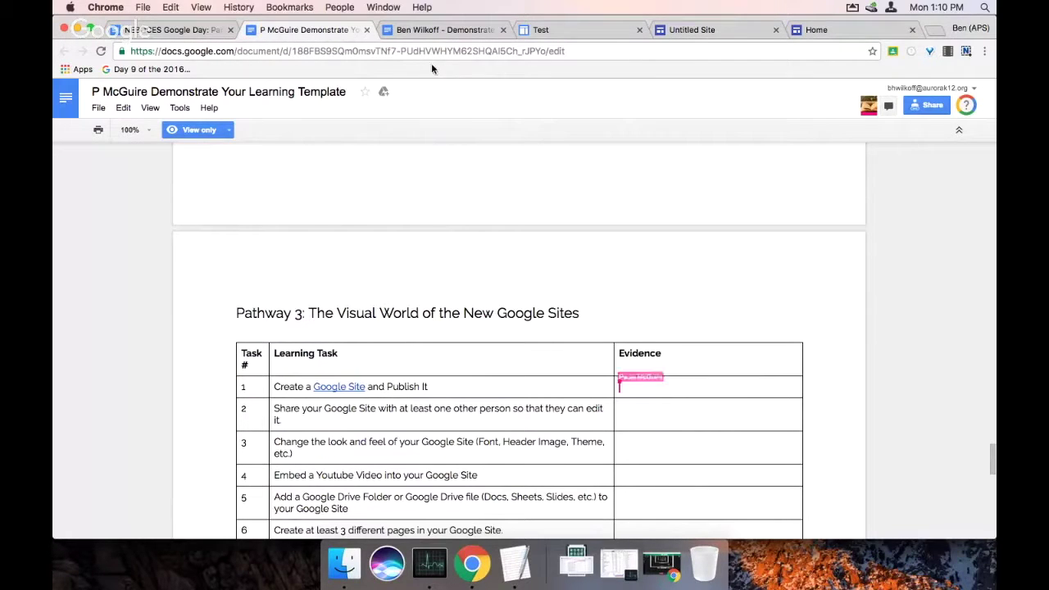
left_click(367, 30)
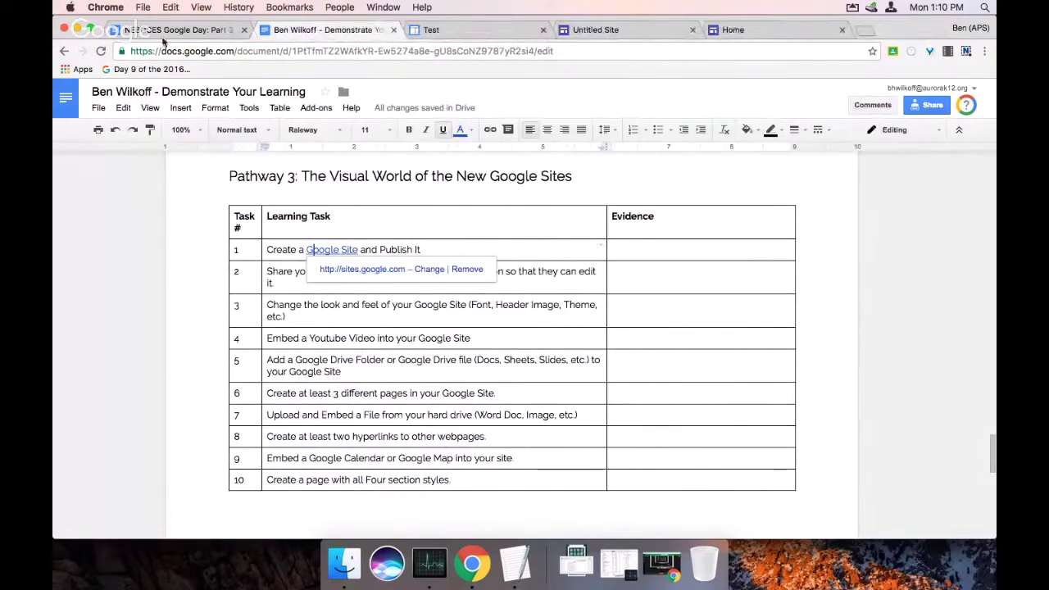
Step: Return to the NEBOCES Google Day: Part 3 table and scroll to the participant links
left_click(168, 30)
scroll(522, 354, "down", 5)
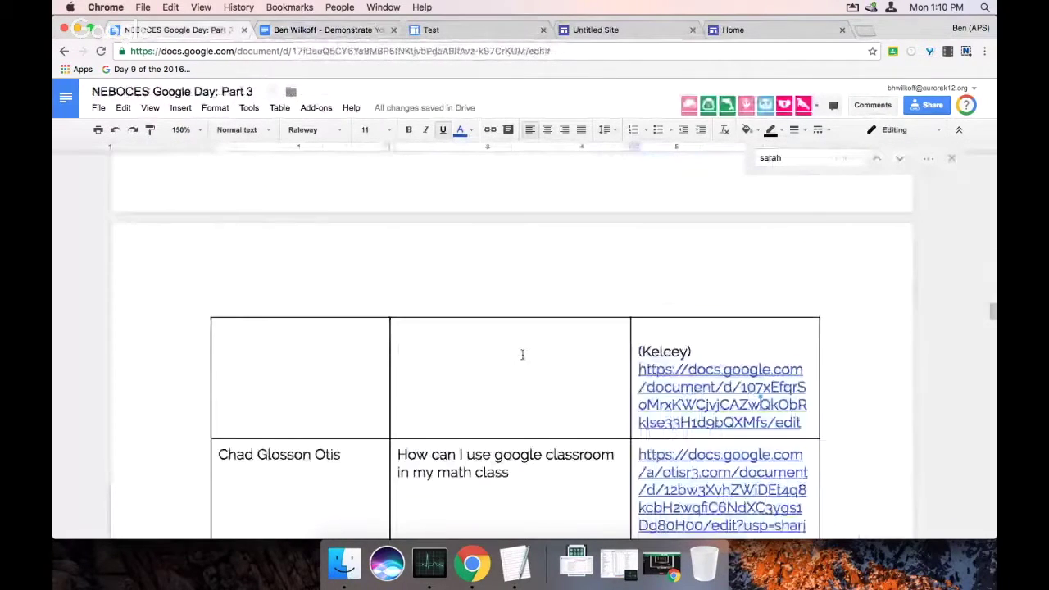
scroll(522, 354, "down", 3)
scroll(522, 354, "down", 8)
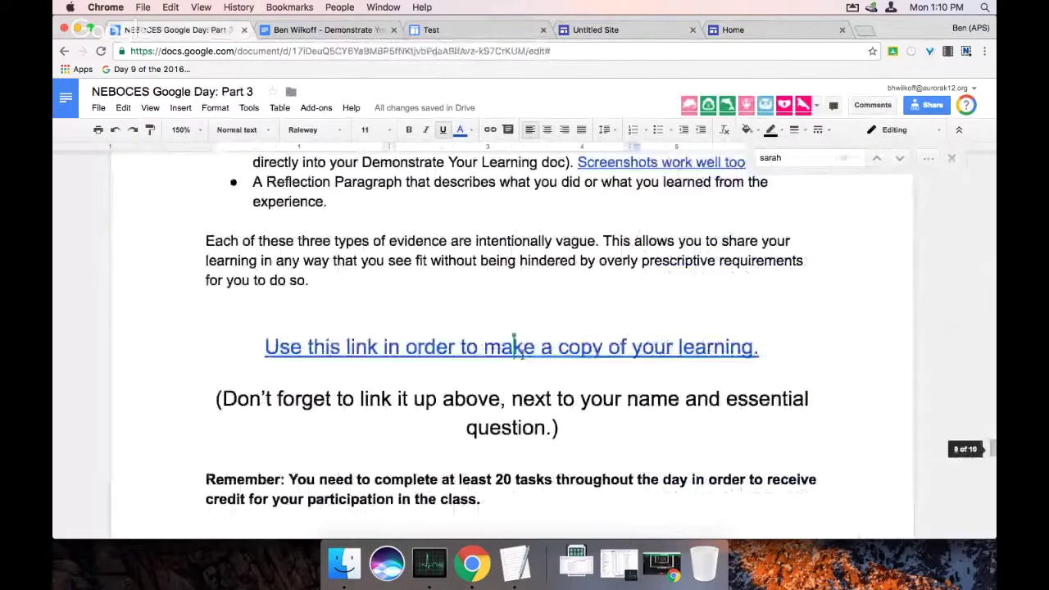
scroll(517, 351, "up", 10)
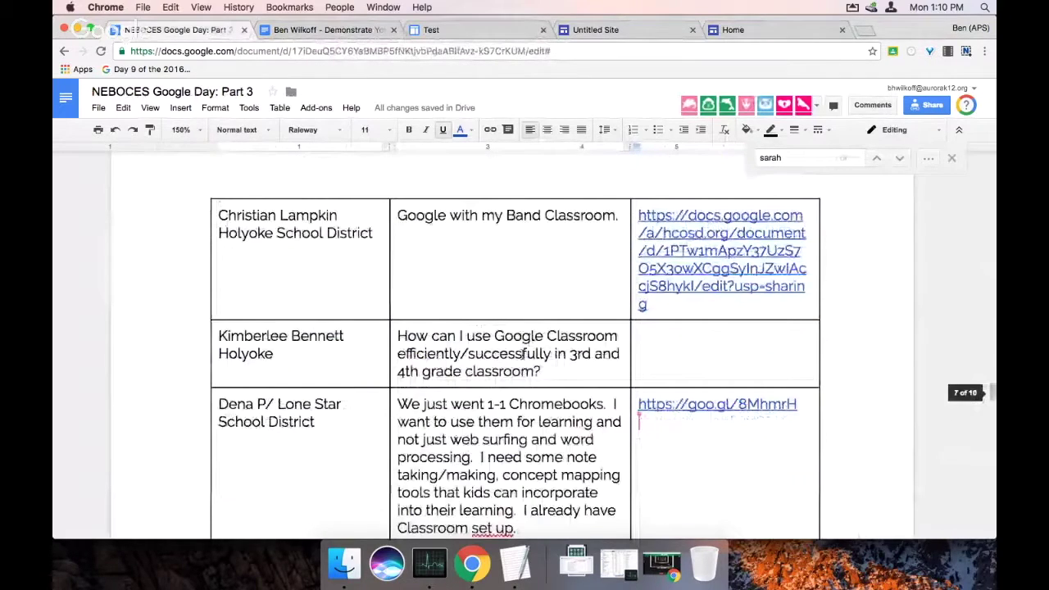
scroll(522, 353, "down", 3)
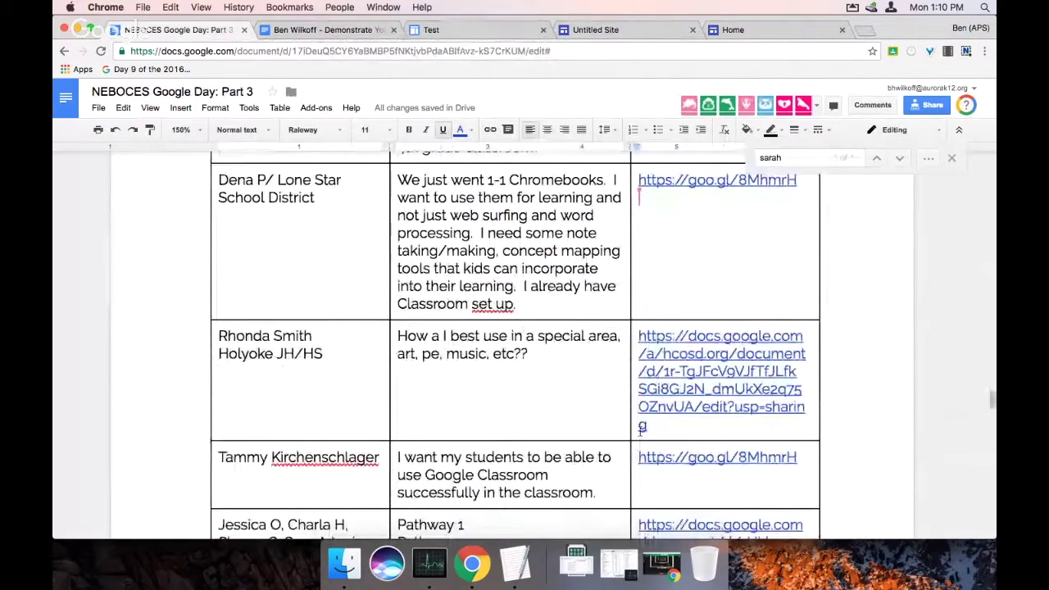
scroll(639, 431, "down", 3)
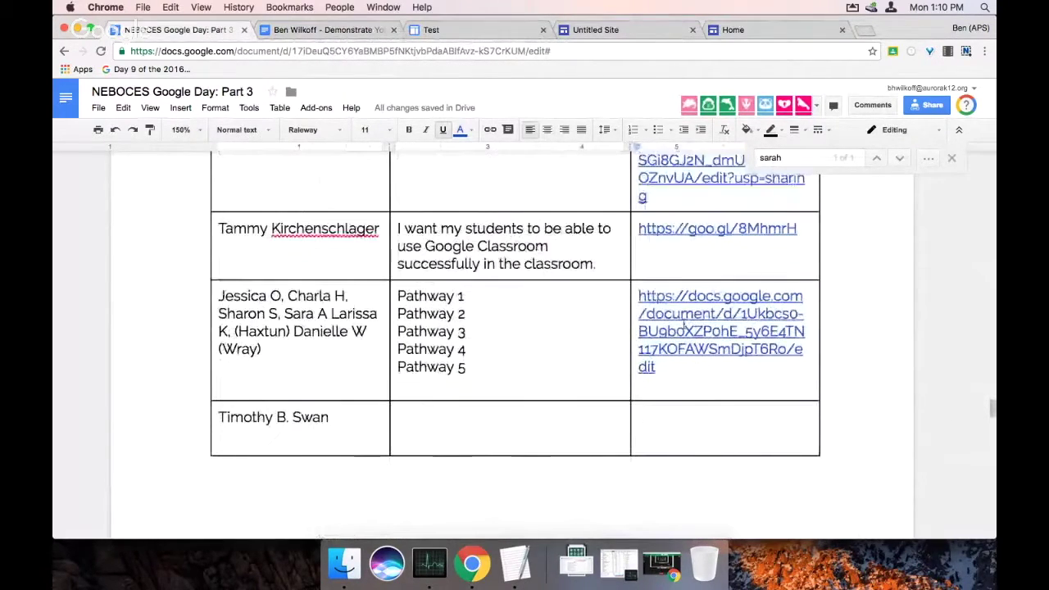
Step: Open a participant's linked doc, then close its permission-denied page and scroll the table
left_click(684, 326)
left_click(677, 388)
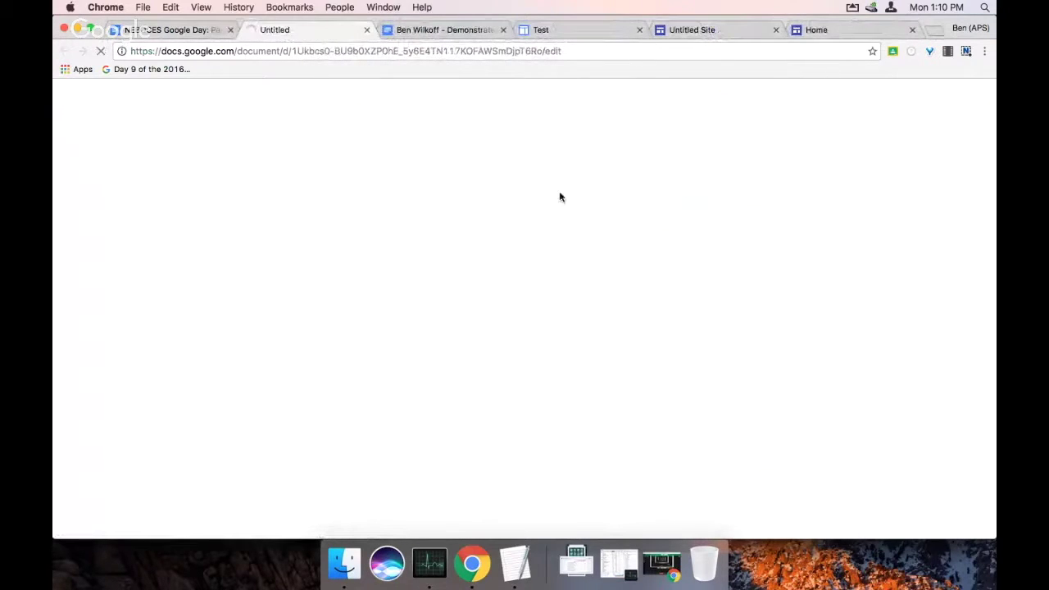
left_click(367, 30)
scroll(572, 259, "up", 2)
scroll(573, 259, "up", 5)
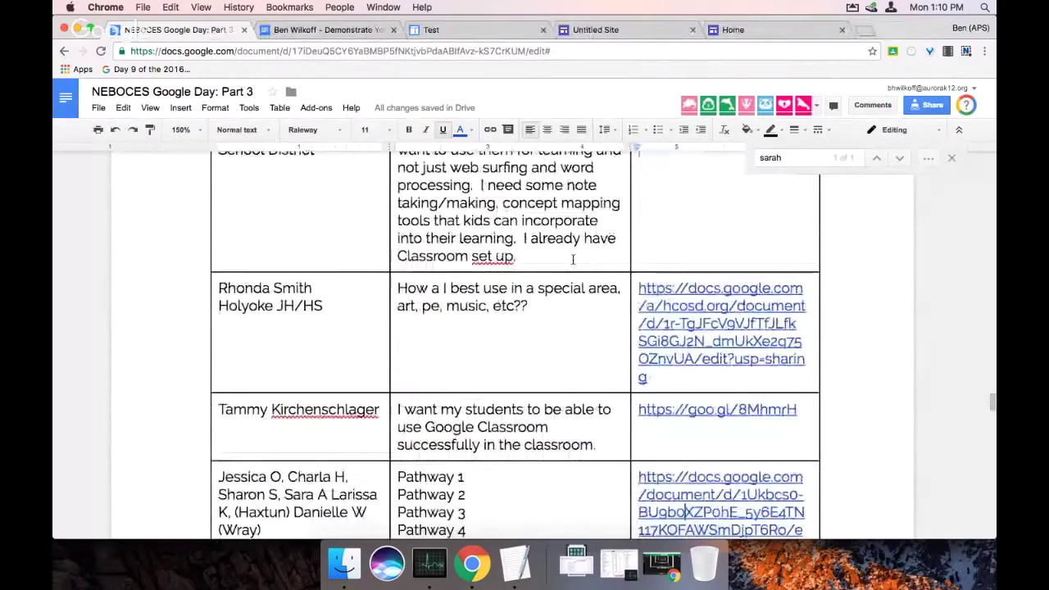
scroll(572, 259, "down", 4)
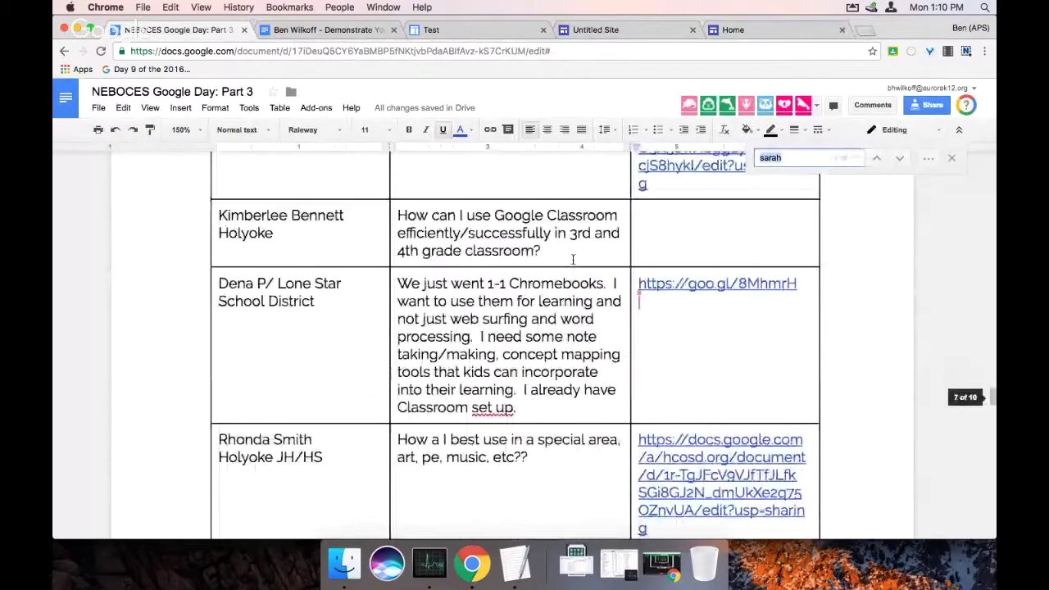
scroll(572, 259, "down", 1)
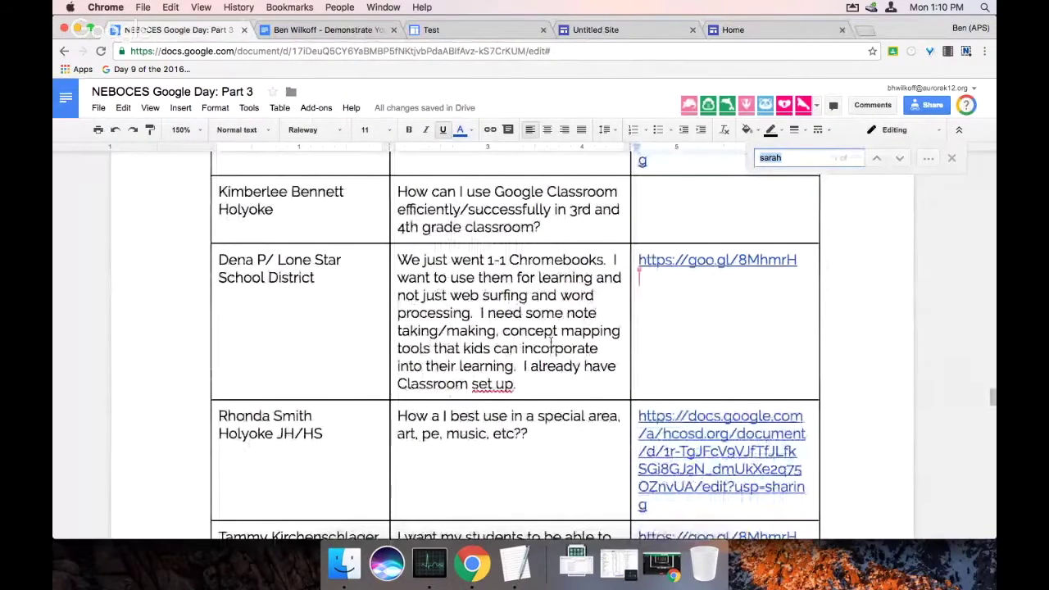
scroll(551, 343, "down", 3)
Step: Open a participant's template copy and look over its reflections and Pathway 1–3 tables
left_click(680, 419)
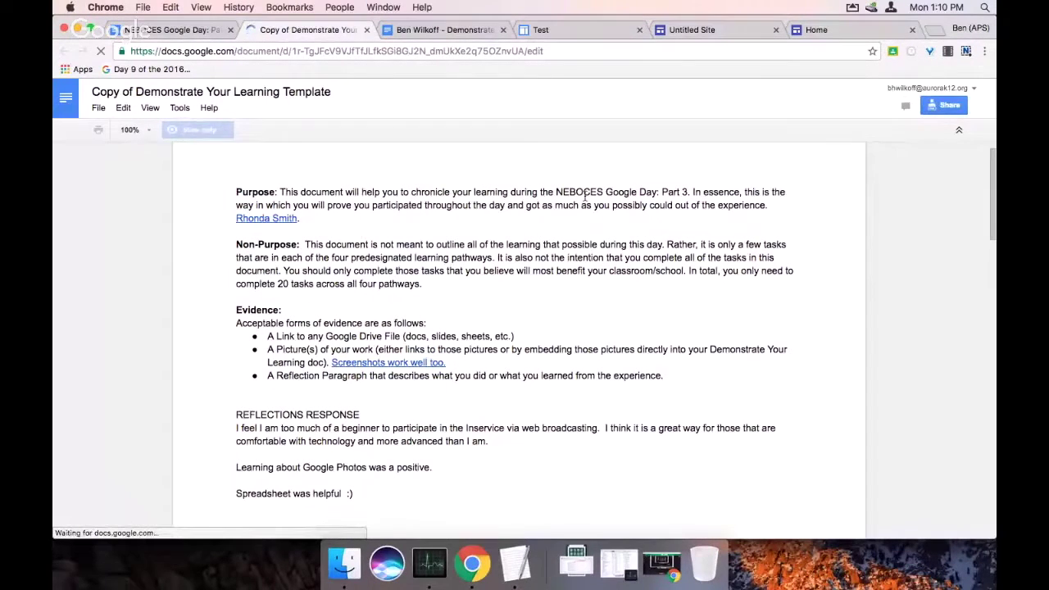
scroll(585, 195, "down", 2)
scroll(586, 195, "down", 12)
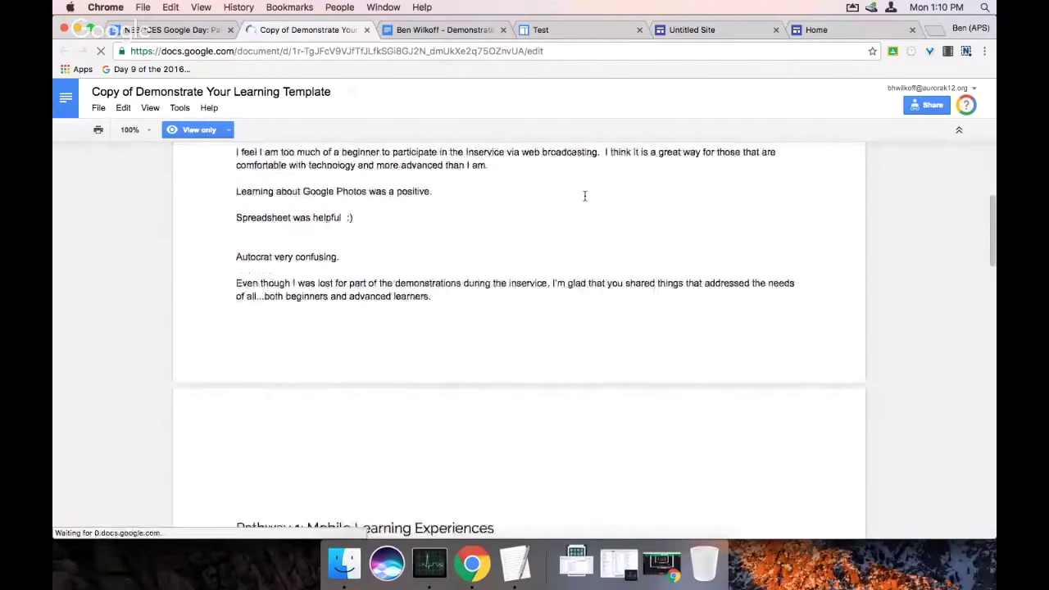
scroll(585, 195, "down", 3)
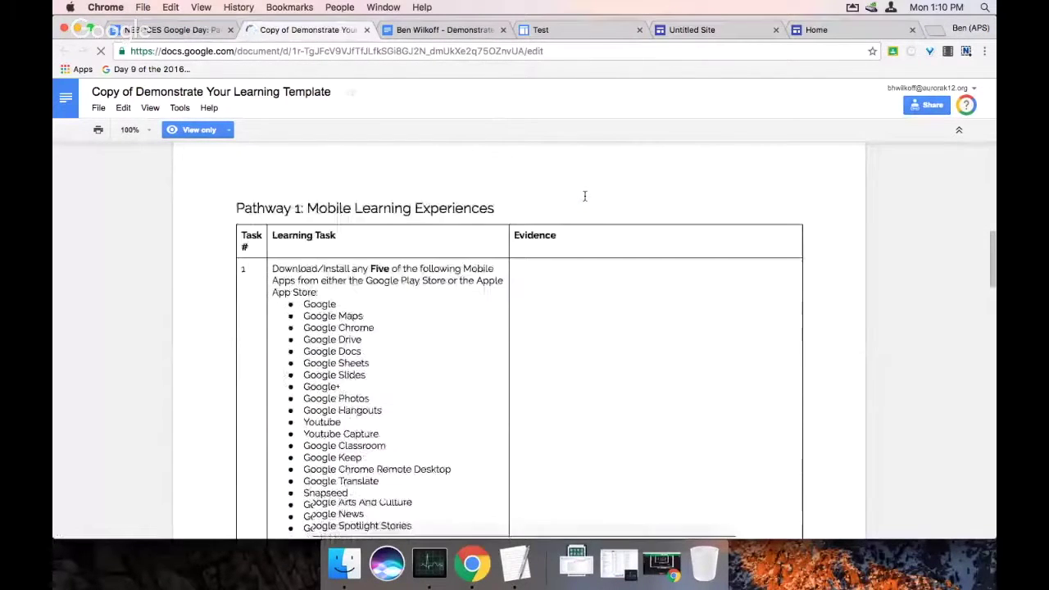
scroll(585, 195, "down", 1)
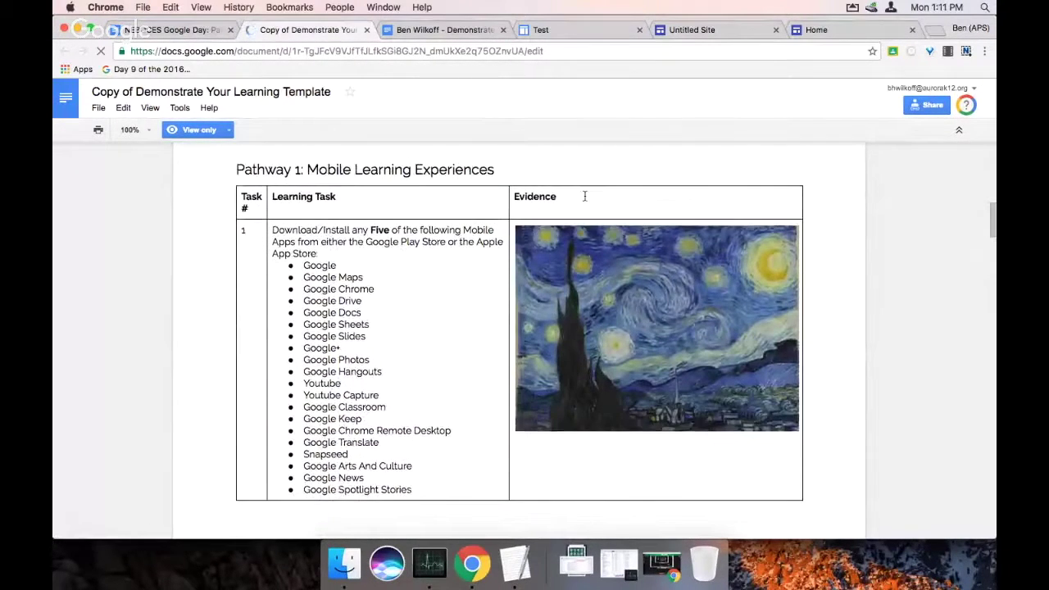
scroll(585, 195, "down", 2)
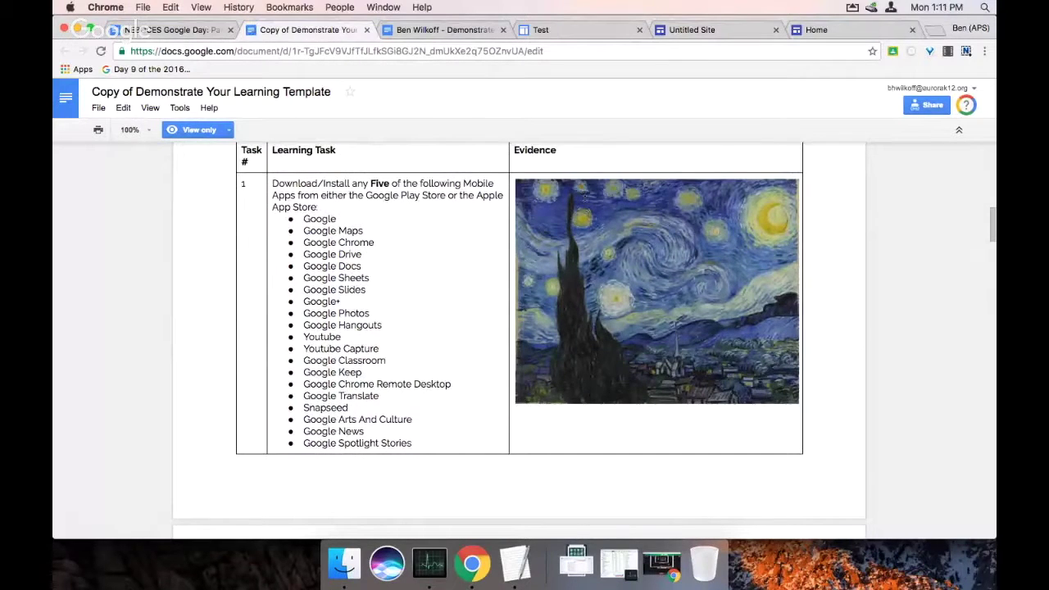
scroll(585, 195, "down", 8)
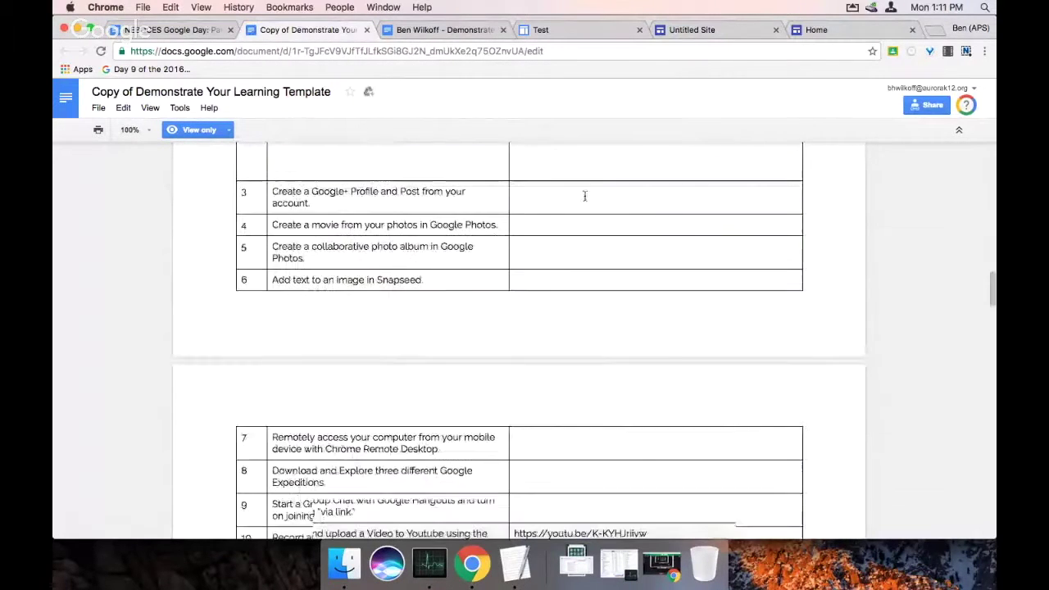
scroll(586, 195, "down", 5)
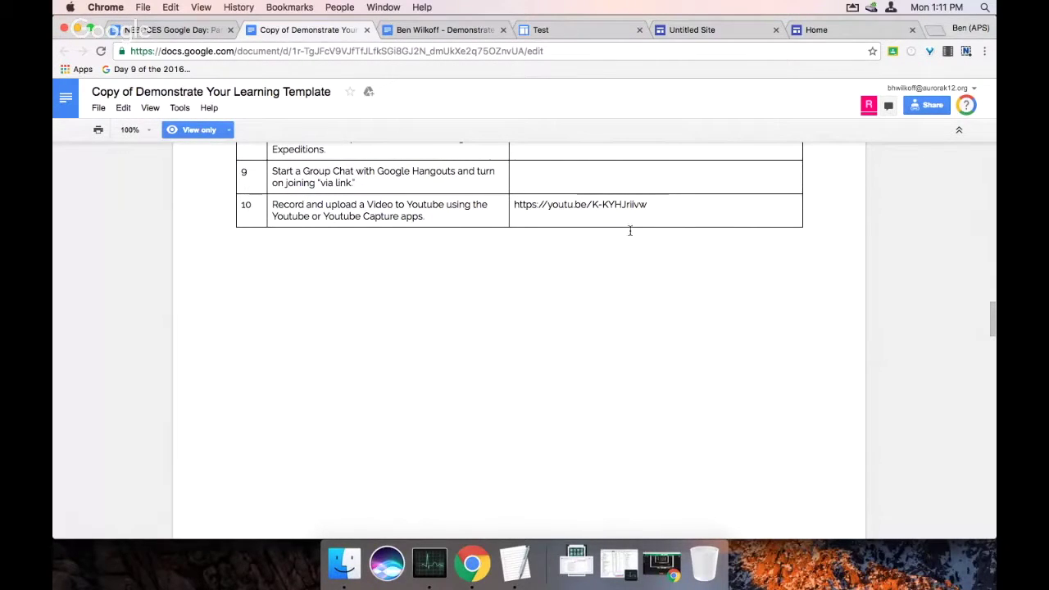
scroll(598, 272, "down", 5)
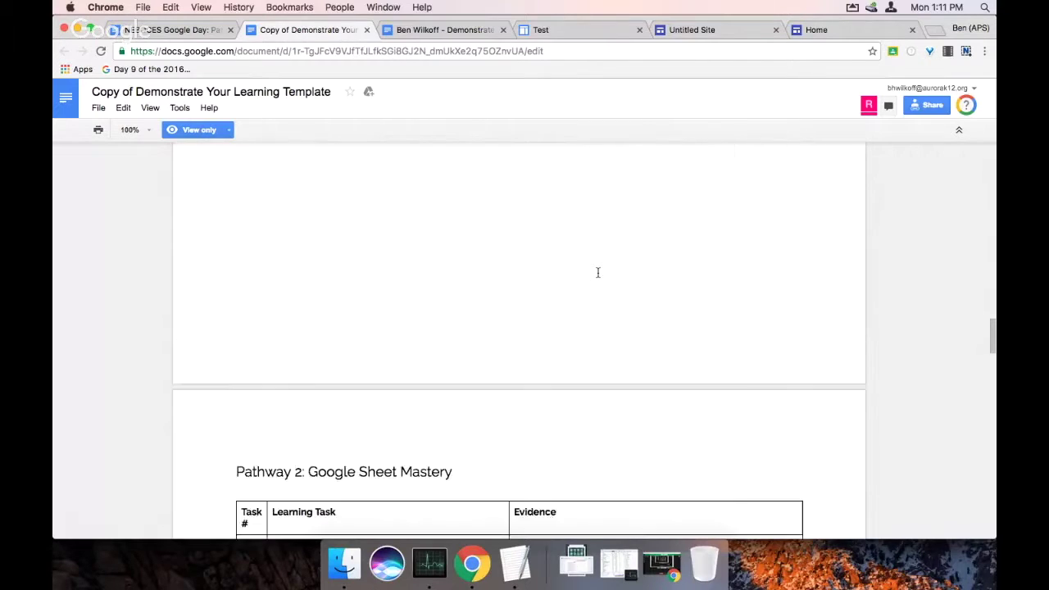
scroll(598, 272, "down", 5)
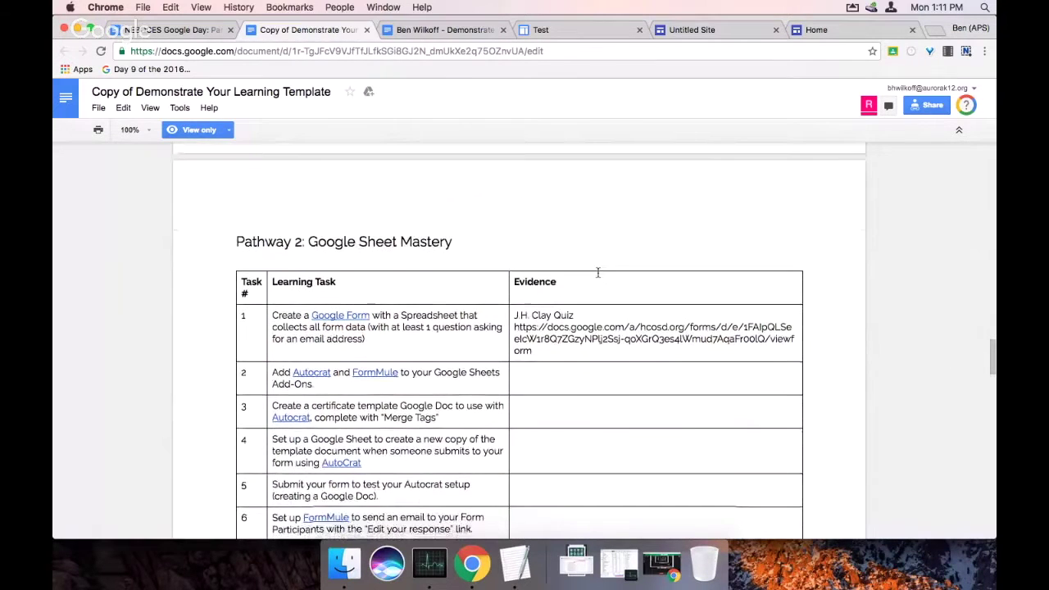
scroll(598, 272, "down", 10)
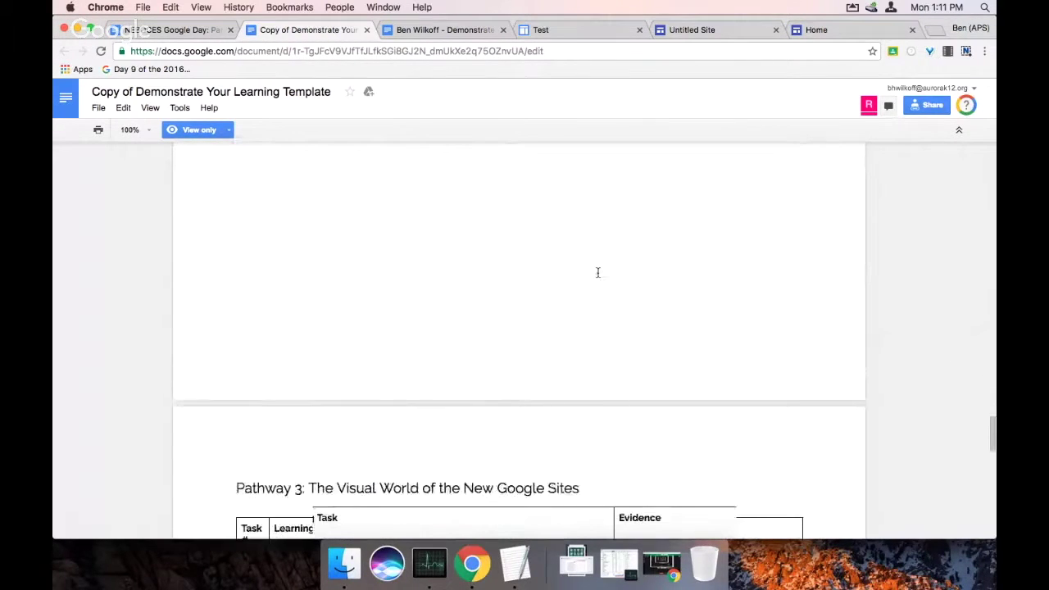
scroll(597, 272, "up", 2)
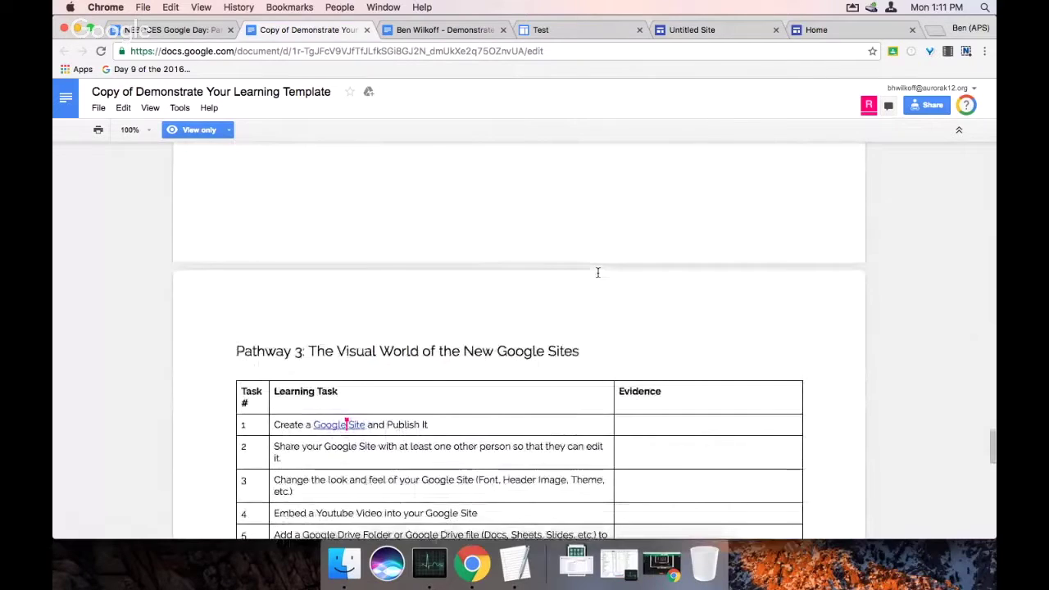
Step: Close the participant's copy and reveal the doc link in the Band Classroom row
left_click(366, 30)
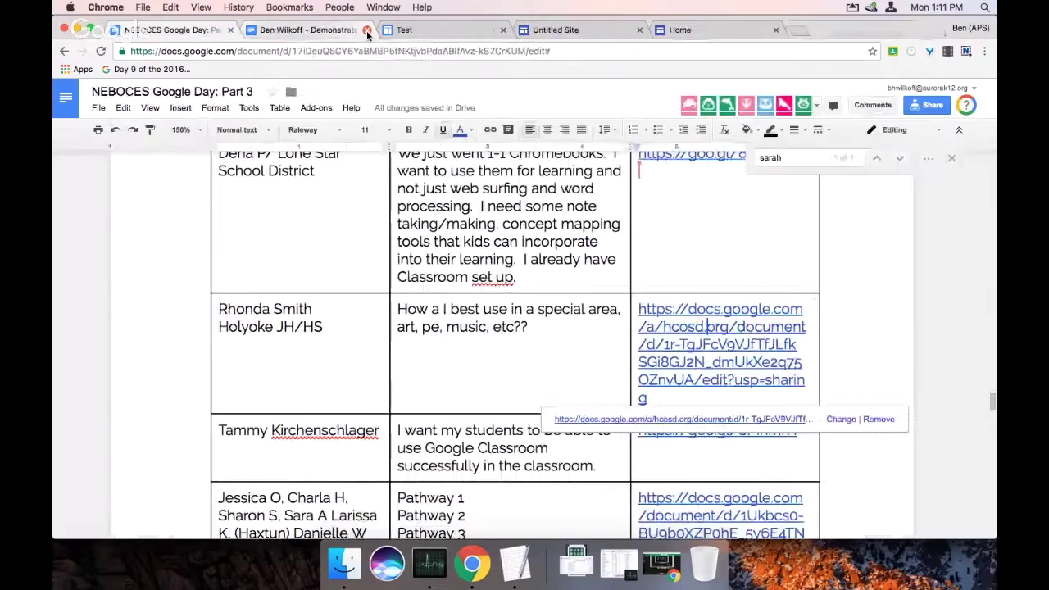
scroll(548, 349, "down", 1)
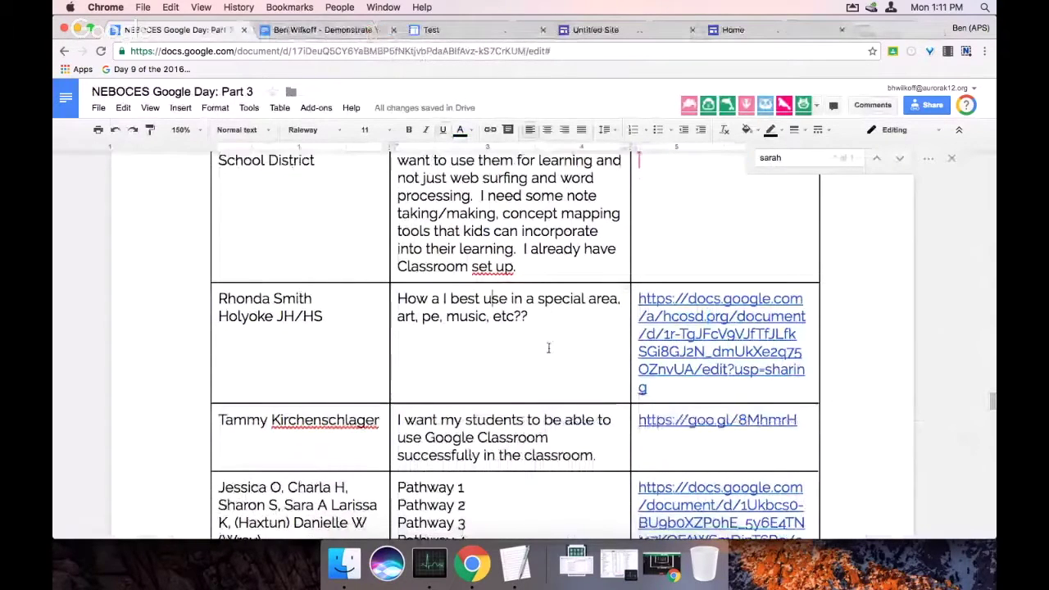
scroll(548, 348, "down", 5)
scroll(548, 348, "up", 5)
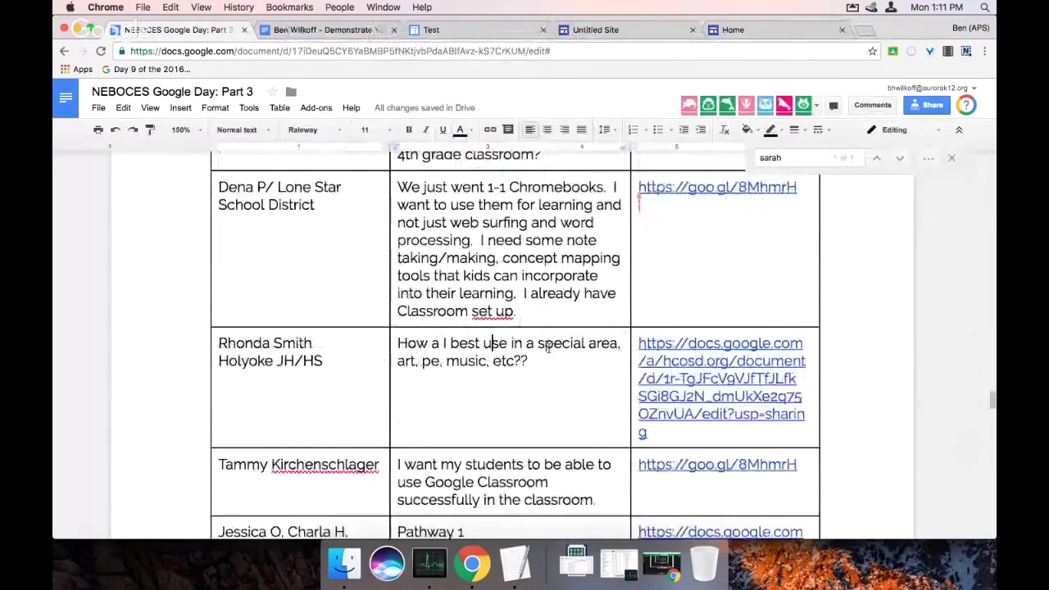
scroll(548, 348, "up", 5)
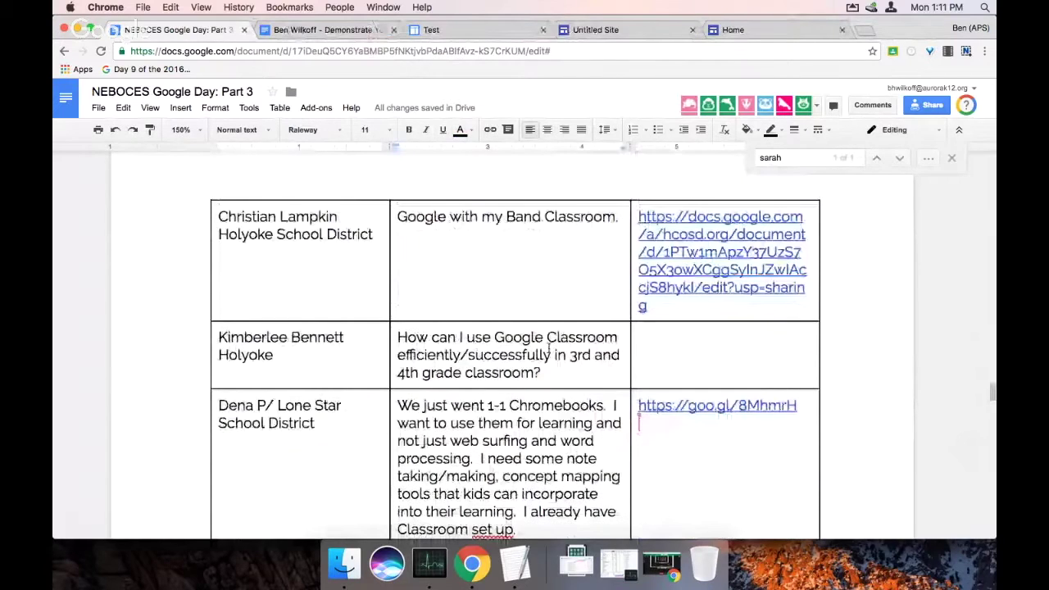
scroll(552, 204, "up", 1)
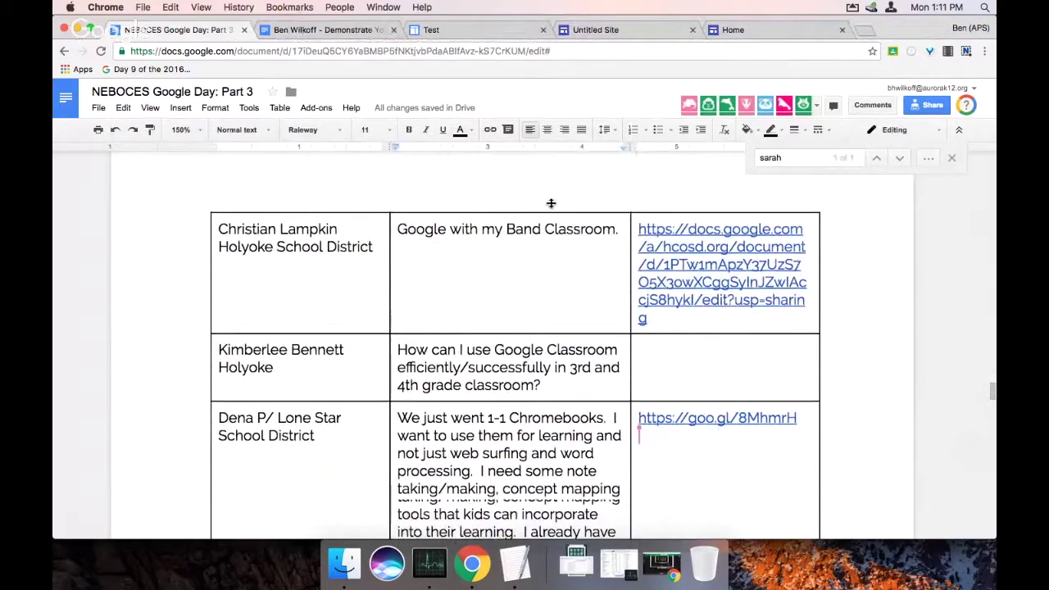
scroll(552, 204, "up", 1)
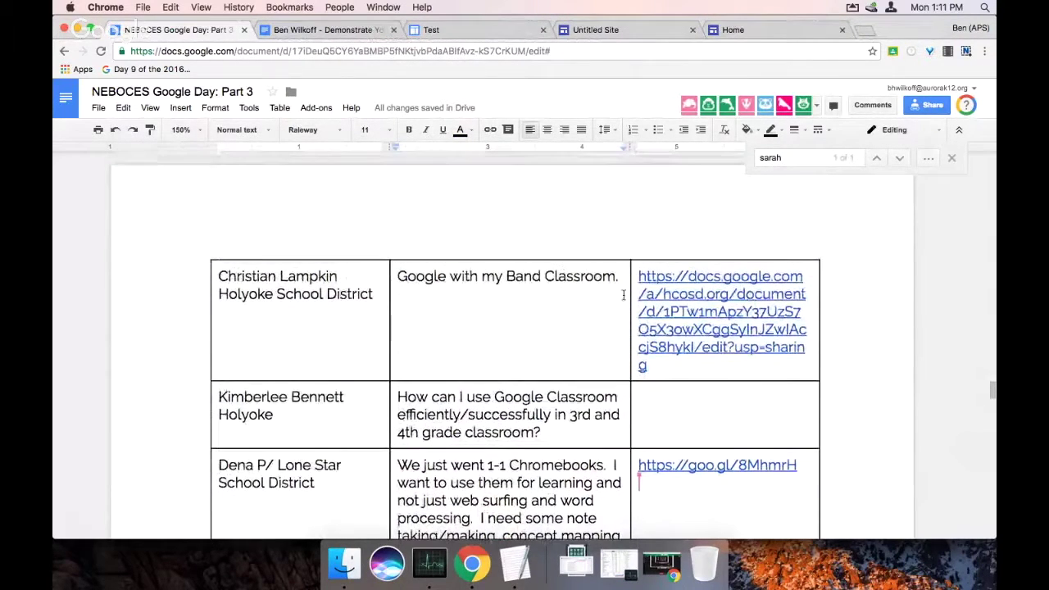
left_click(706, 312)
Step: Open the Band Classroom row's doc, review Pathways 1 through 3, and close it
left_click(678, 384)
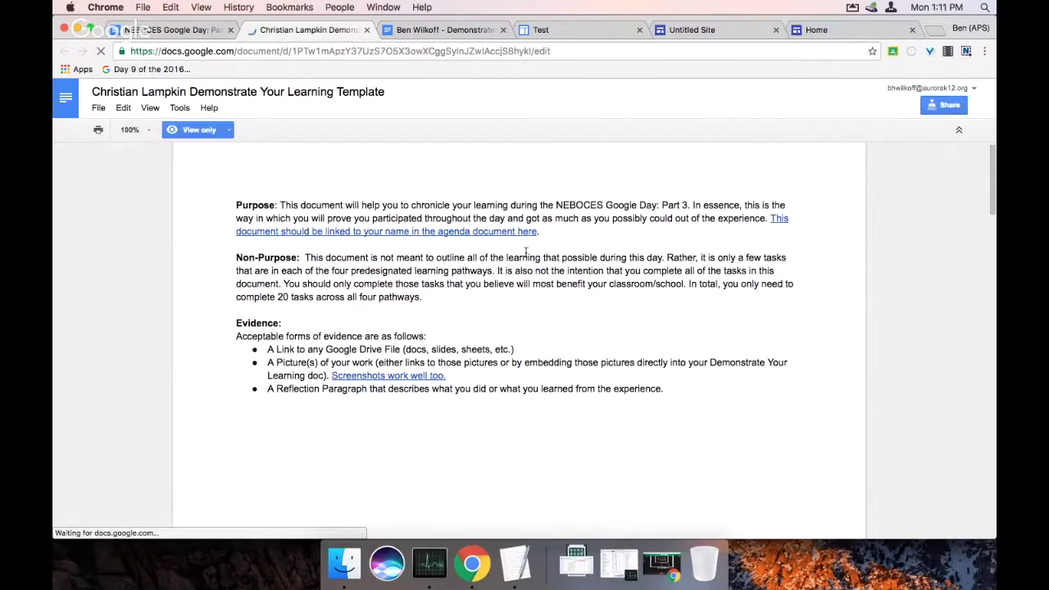
scroll(525, 252, "down", 5)
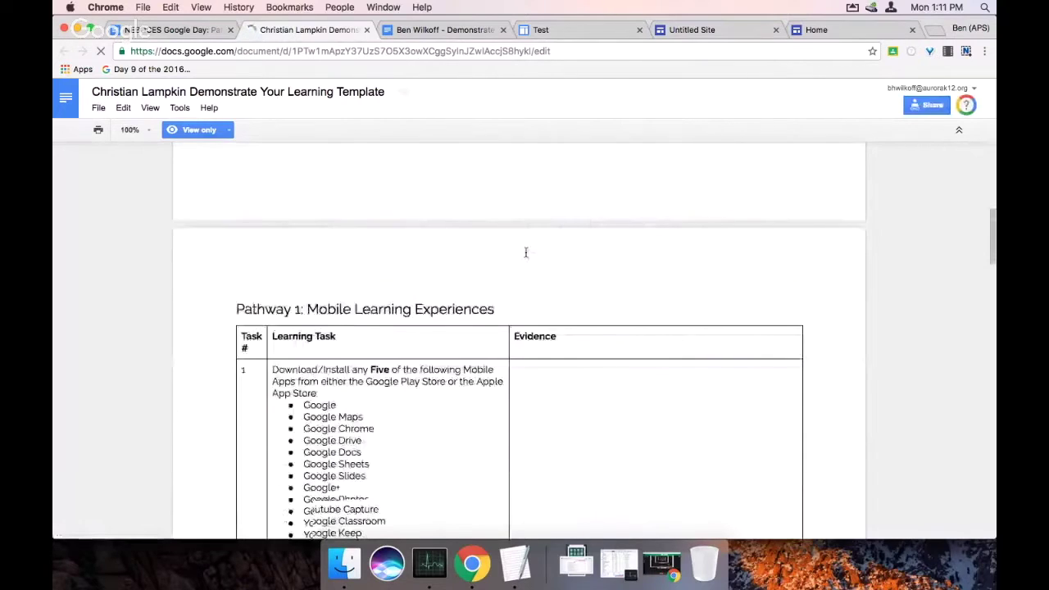
scroll(525, 252, "up", 2)
scroll(525, 252, "down", 15)
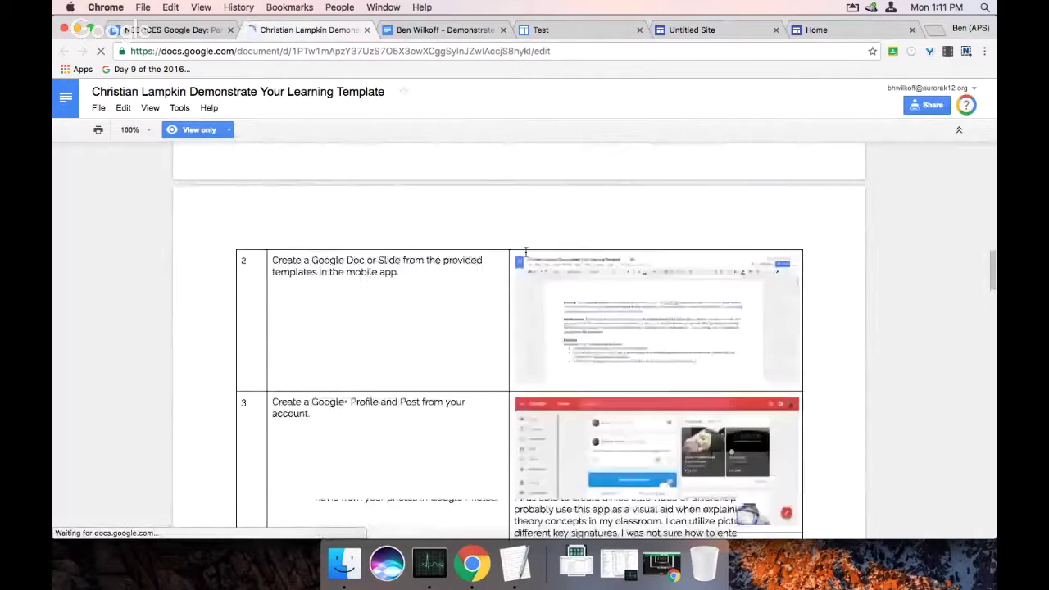
scroll(526, 252, "down", 8)
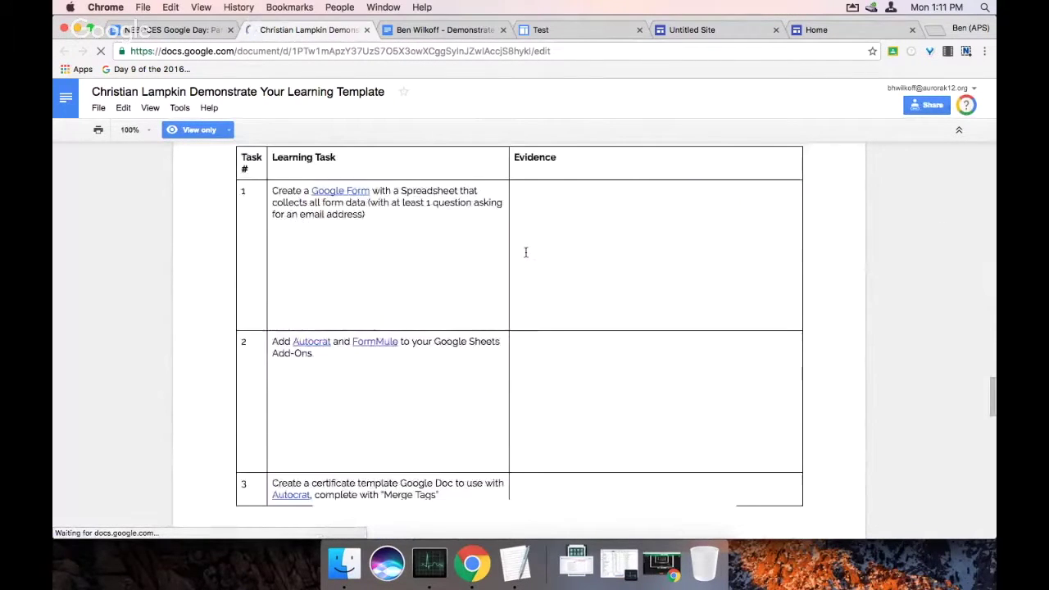
scroll(525, 253, "up", 5)
scroll(525, 252, "down", 10)
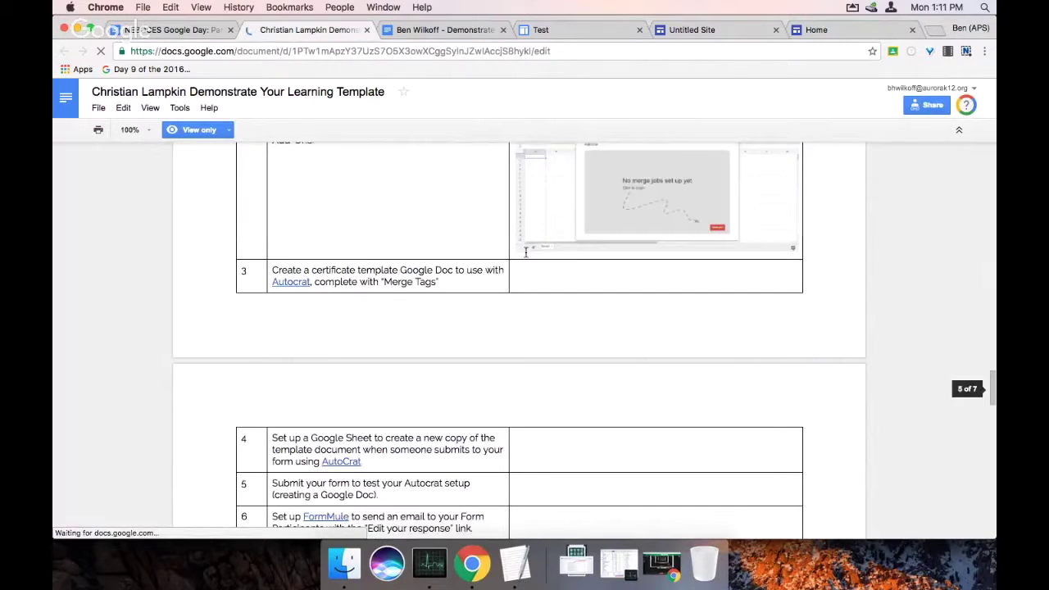
scroll(525, 252, "down", 8)
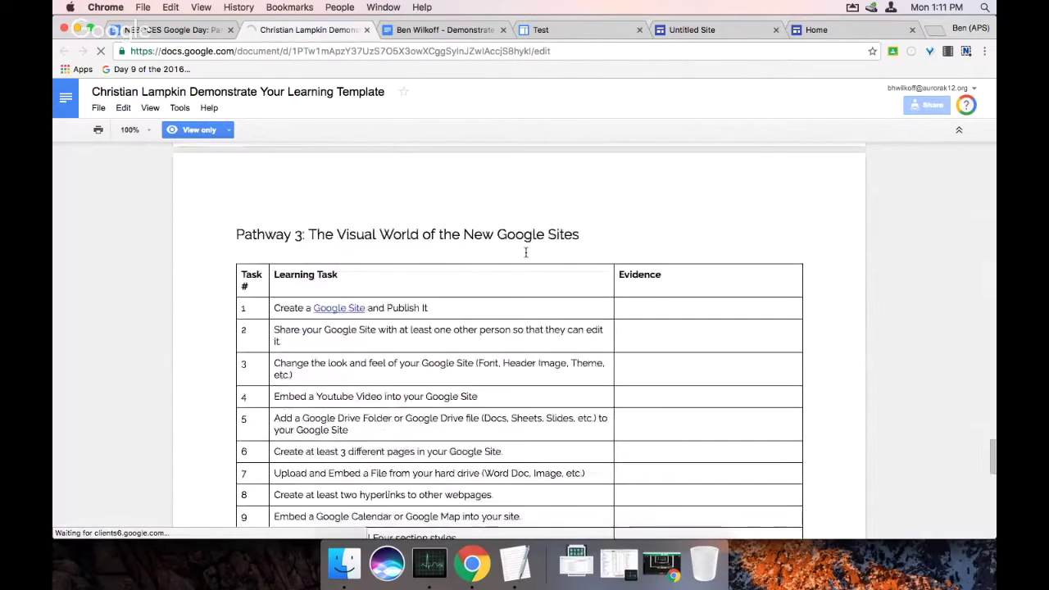
scroll(526, 253, "up", 3)
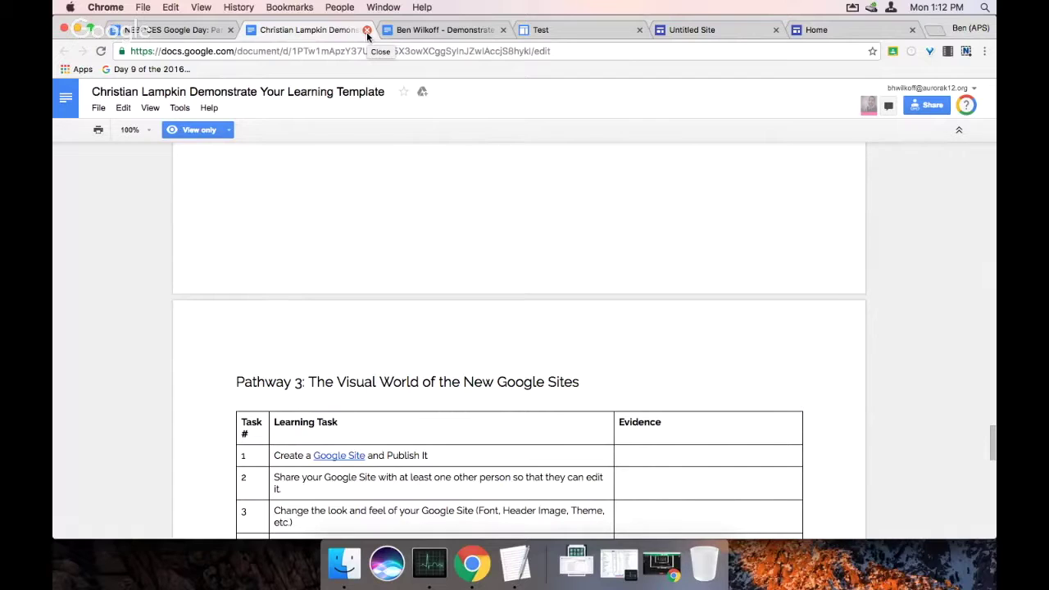
left_click(367, 31)
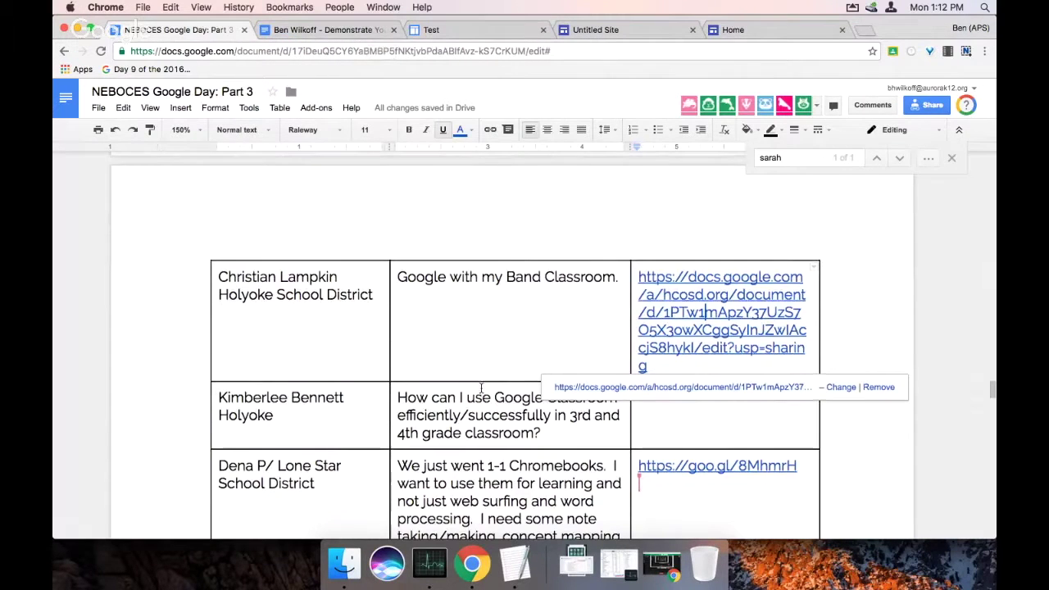
scroll(481, 388, "down", 5)
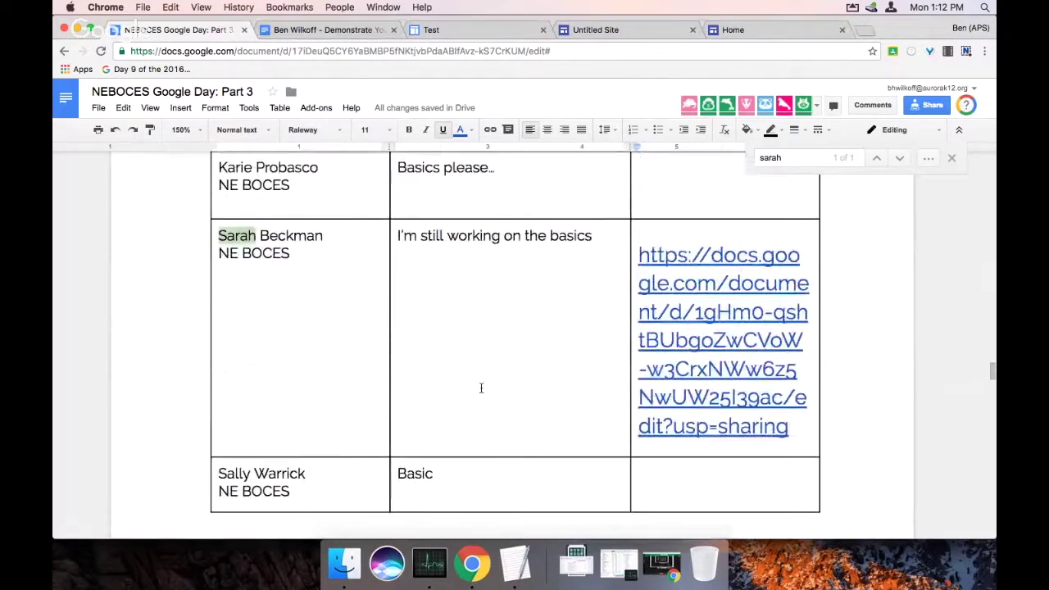
scroll(481, 387, "up", 3)
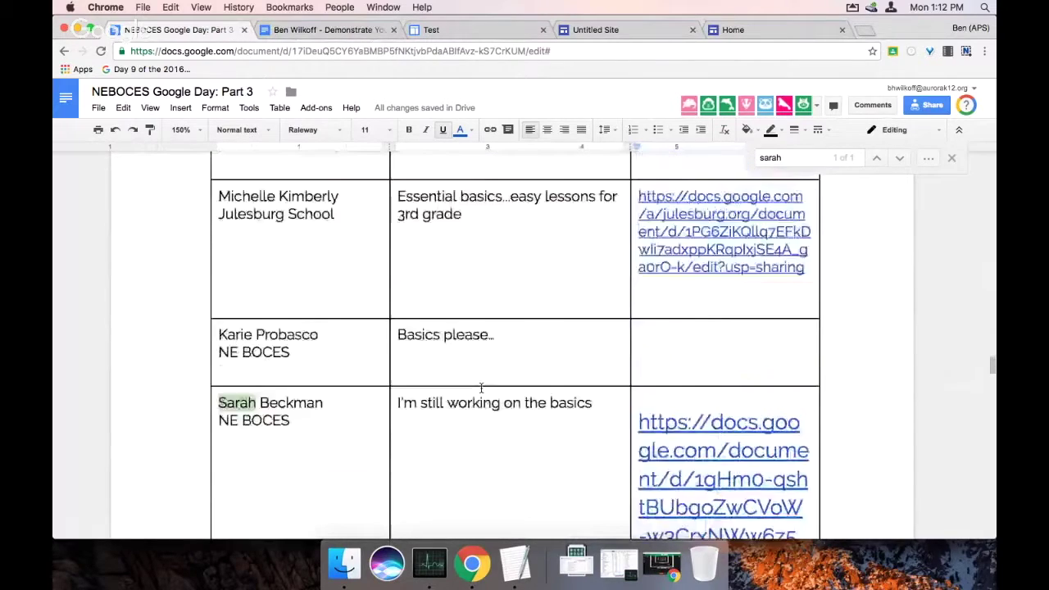
scroll(481, 387, "up", 5)
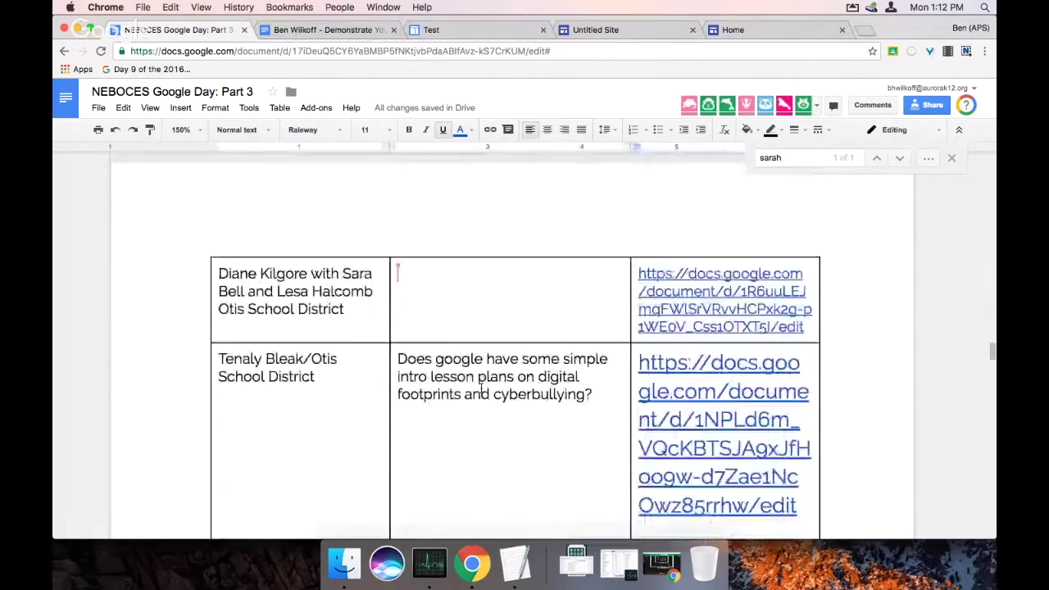
scroll(481, 388, "up", 8)
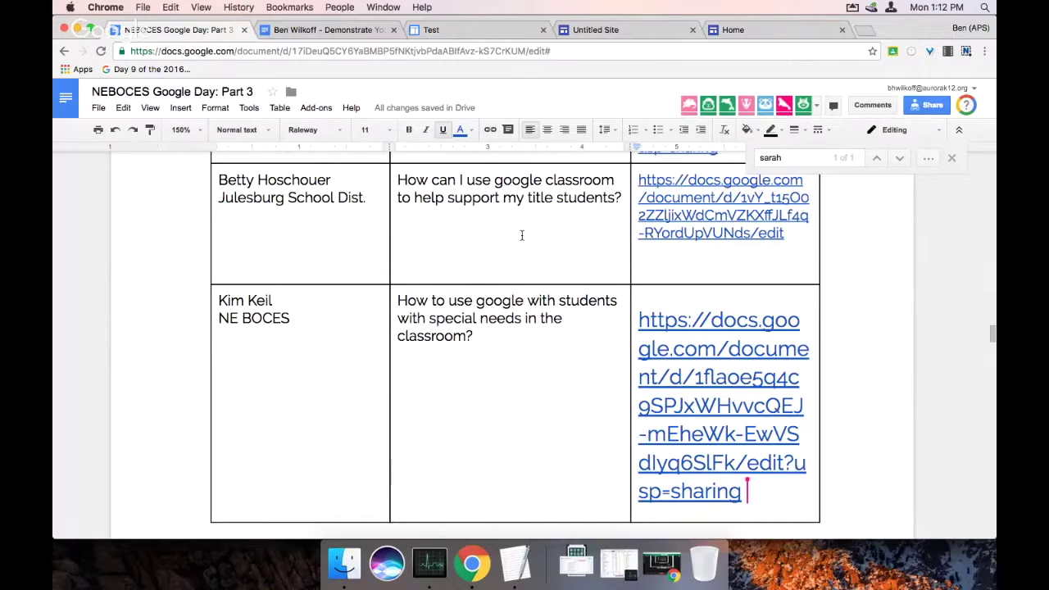
scroll(521, 235, "up", 2)
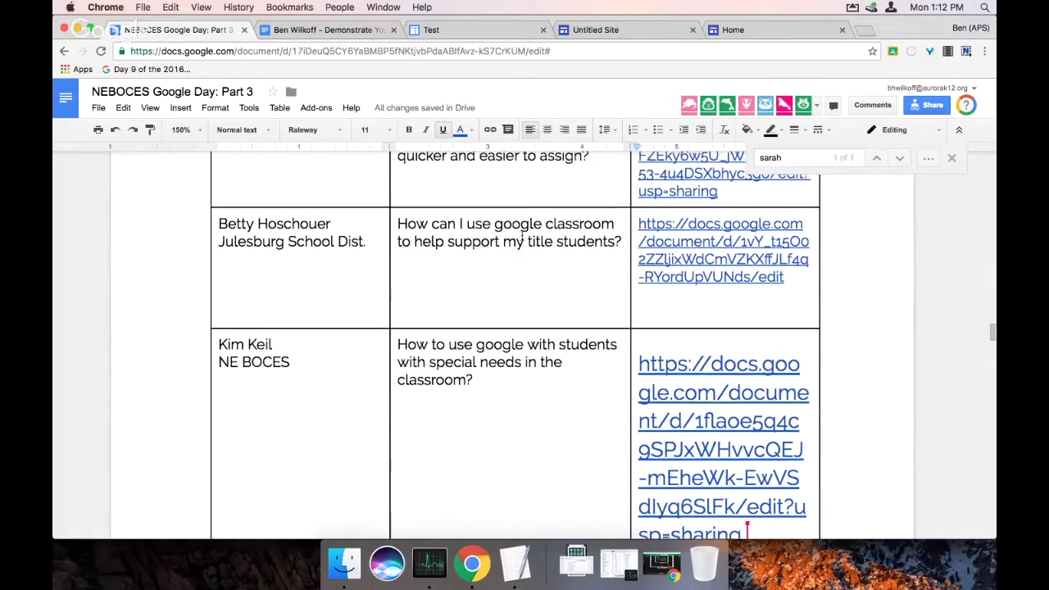
scroll(521, 235, "down", 1)
scroll(521, 236, "up", 2)
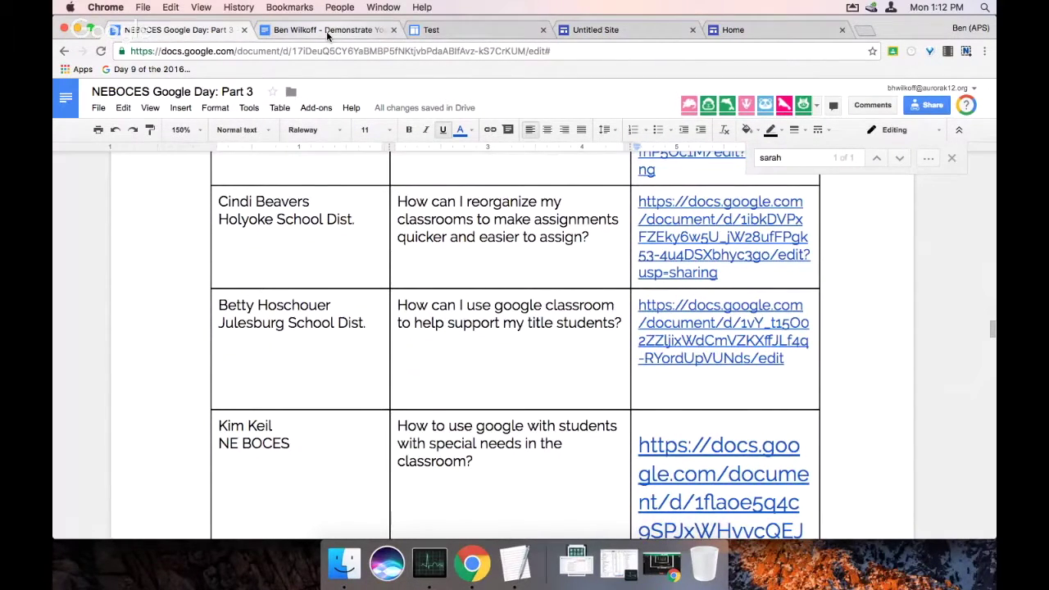
Step: Switch to your own Demonstrate Your Learning doc with Ctrl+Tab and click into its Pathway 3 table
key("ctrl+Tab")
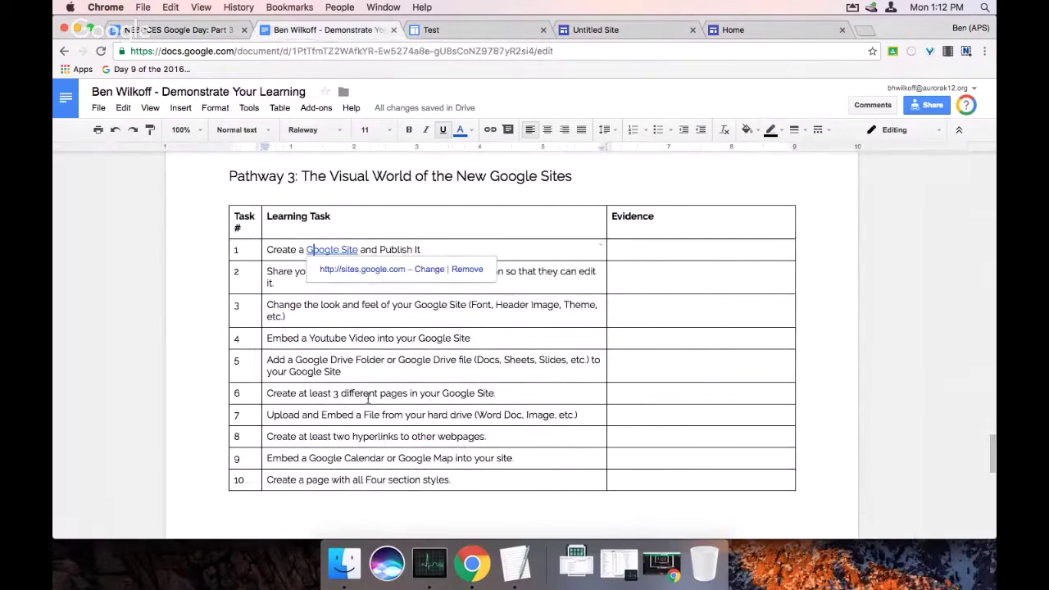
key("Down")
key("Down")
key("Down")
key("Down")
key("Down")
key("Down")
key("Down")
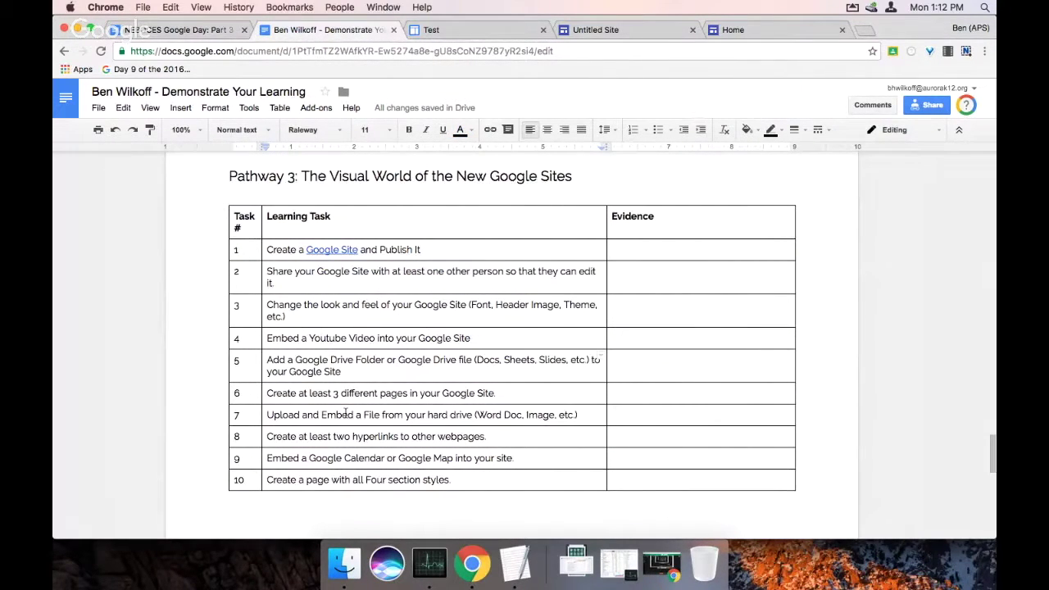
left_click(410, 459)
Step: From the NEBOCES agenda, open the next participant's linked document in a new tab
left_click(172, 31)
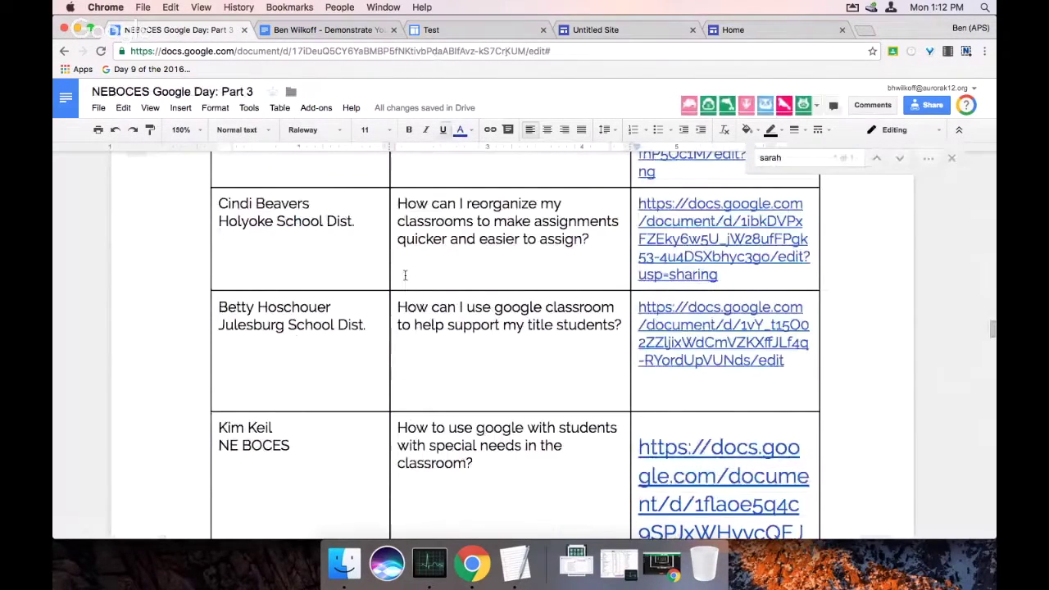
scroll(405, 276, "up", 3)
left_click(636, 292)
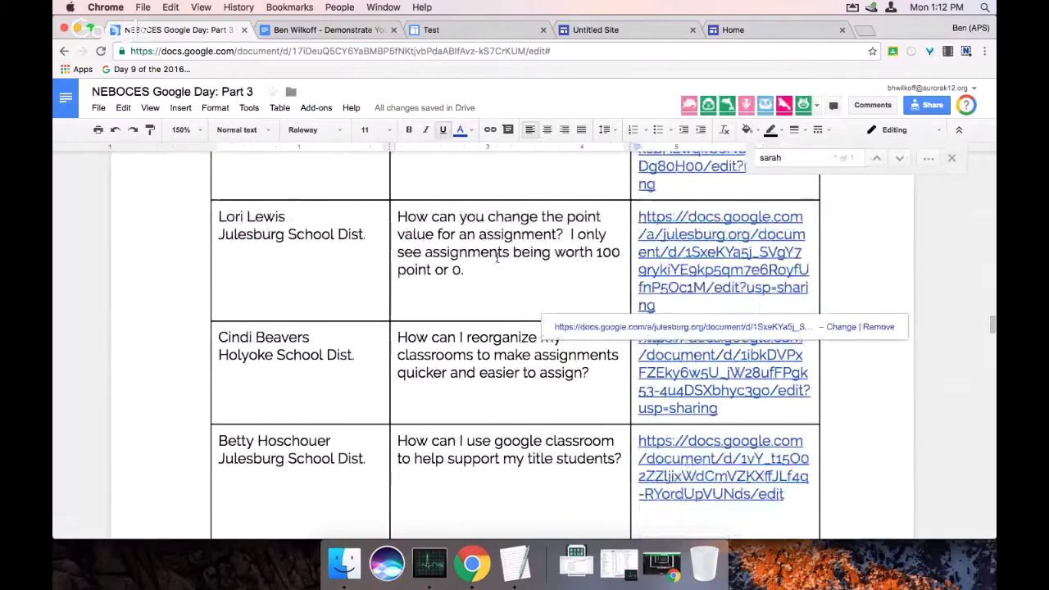
left_click(727, 356)
left_click(690, 429)
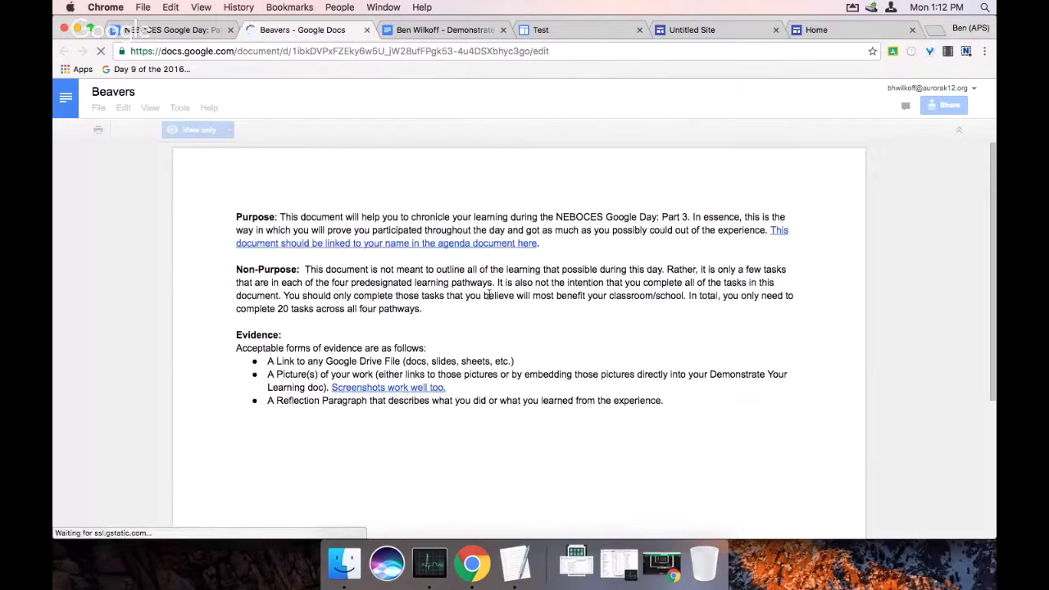
Step: Scroll through the Beavers group doc and its presentation evidence down to Pathway 3
scroll(489, 295, "down", 15)
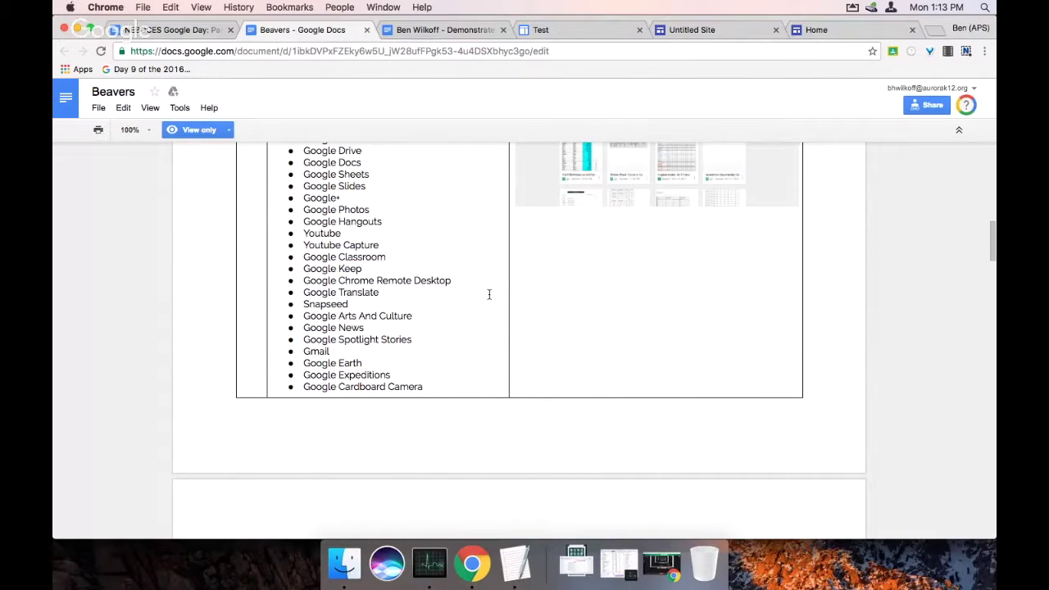
scroll(490, 294, "down", 10)
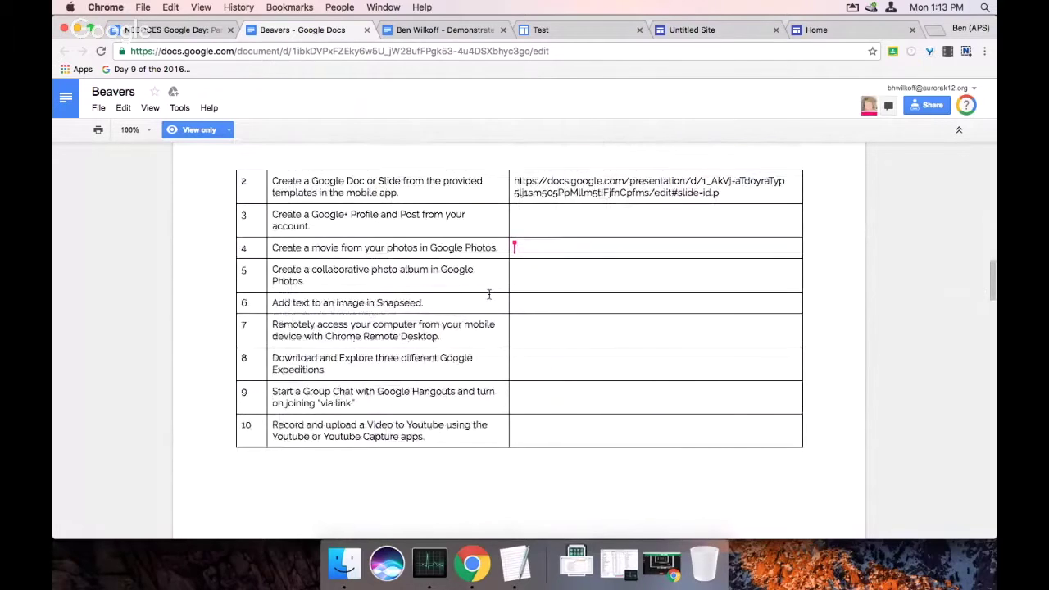
scroll(489, 295, "down", 5)
scroll(489, 294, "down", 5)
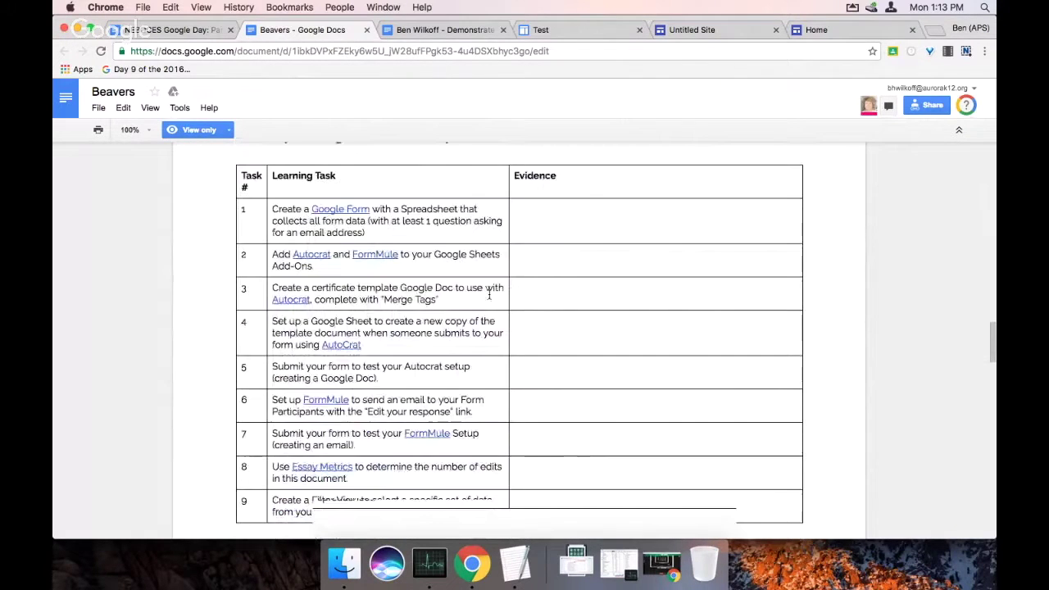
scroll(489, 294, "down", 10)
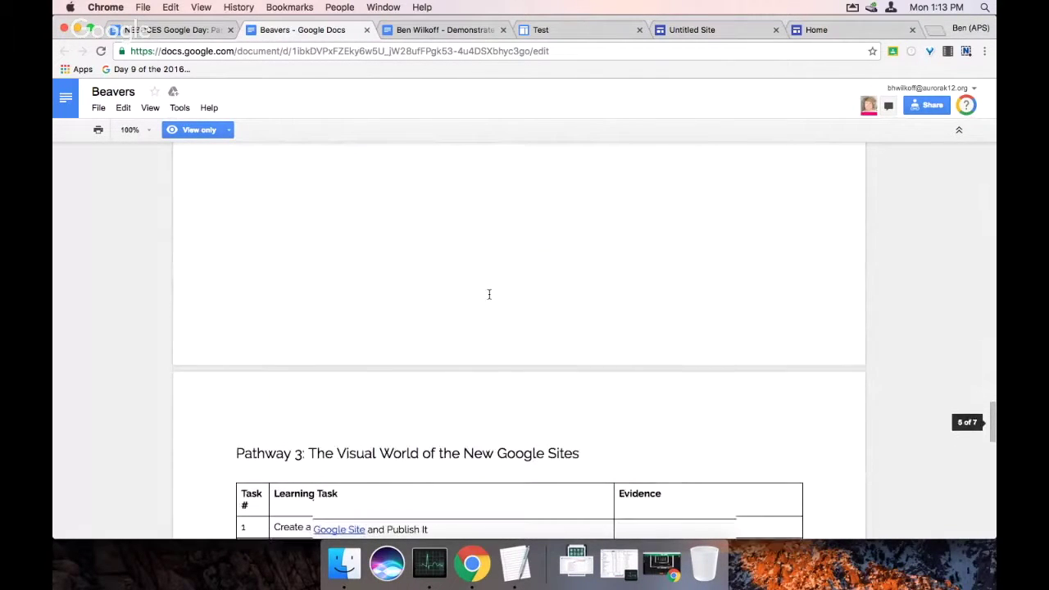
Step: Close the permission page and scroll the NEBOCES agenda table back to the participant links
left_click(366, 29)
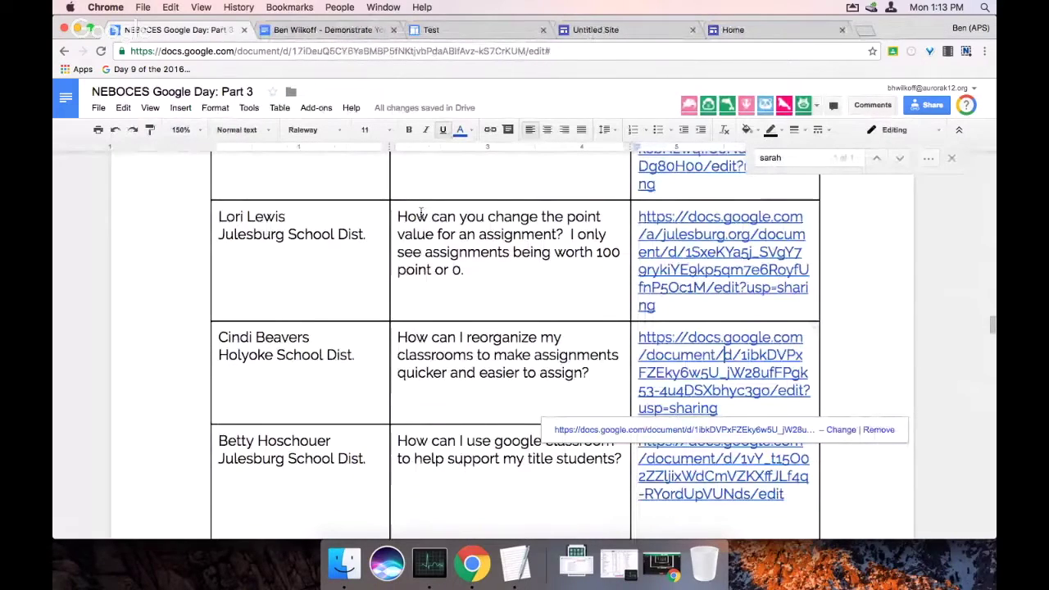
scroll(533, 346, "up", 3)
scroll(532, 346, "up", 3)
scroll(532, 346, "down", 4)
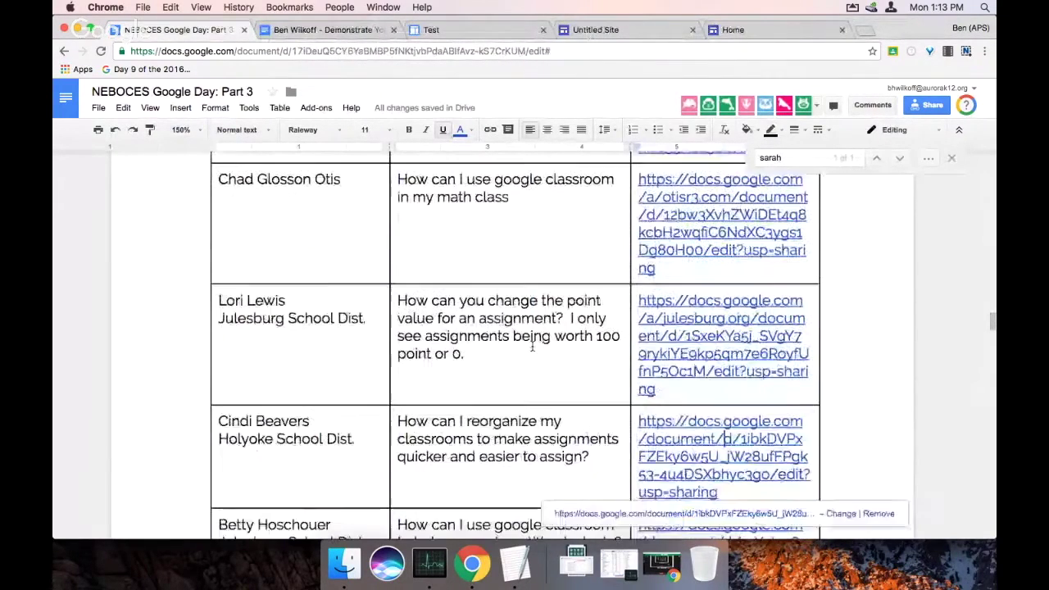
scroll(533, 346, "up", 3)
scroll(532, 346, "up", 3)
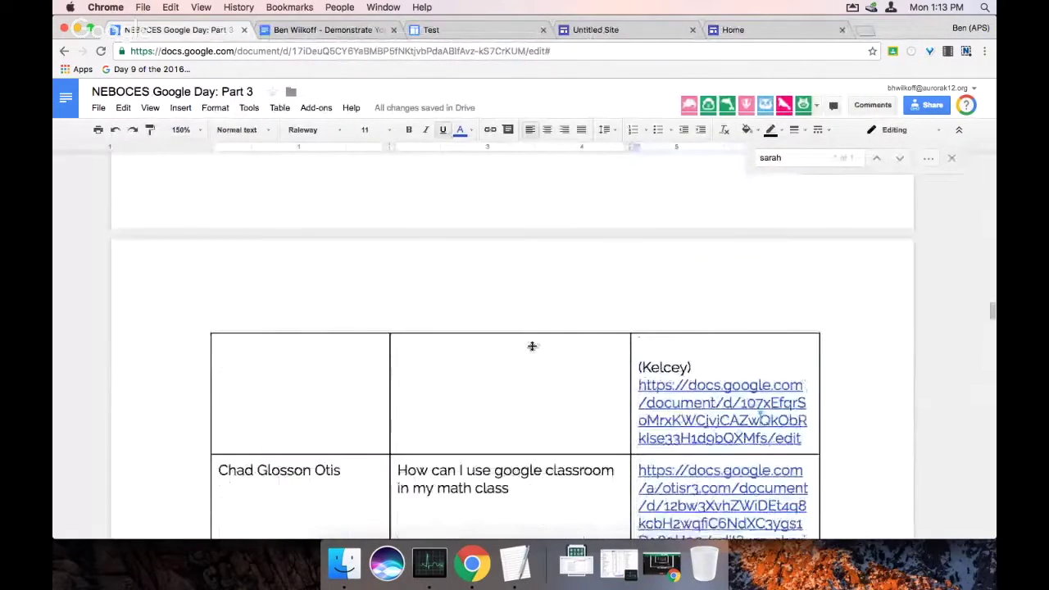
scroll(532, 346, "down", 10)
scroll(532, 346, "down", 5)
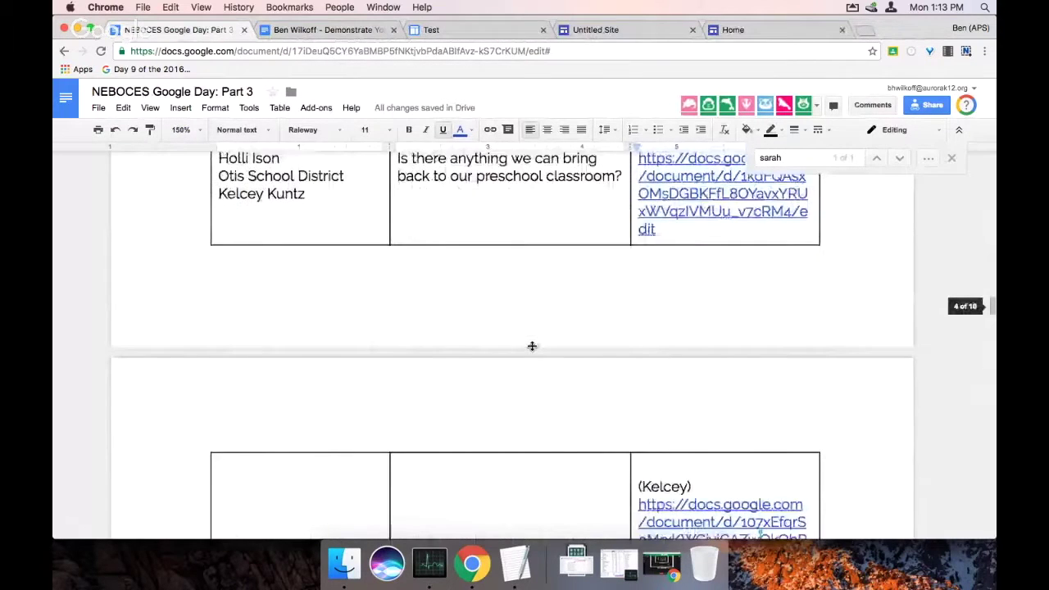
scroll(532, 346, "up", 6)
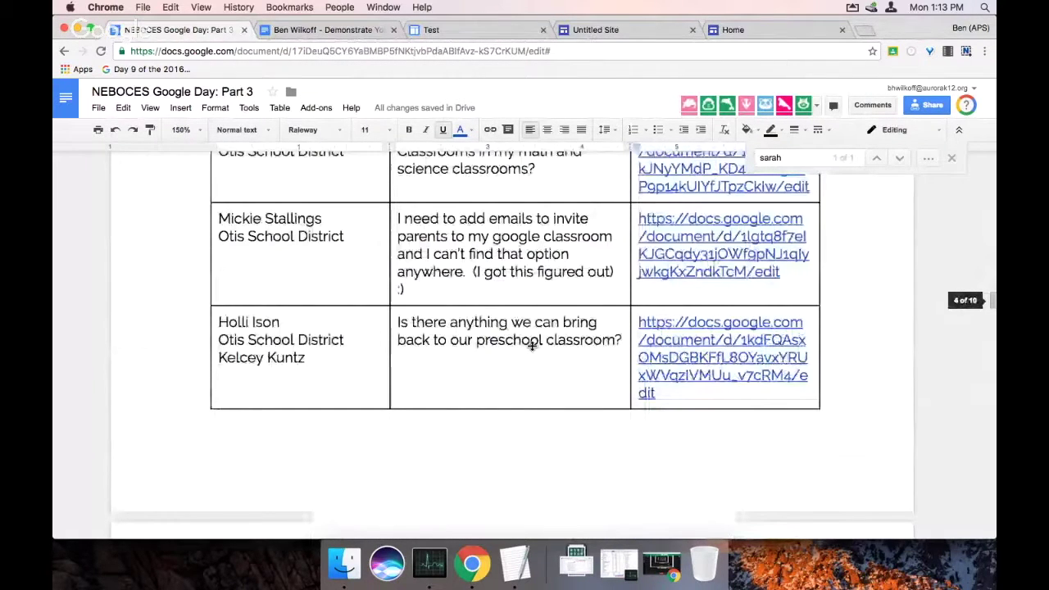
scroll(532, 345, "up", 3)
Step: Open another participant's linked doc, close its access-denied page, and select their question and link cells
left_click(697, 424)
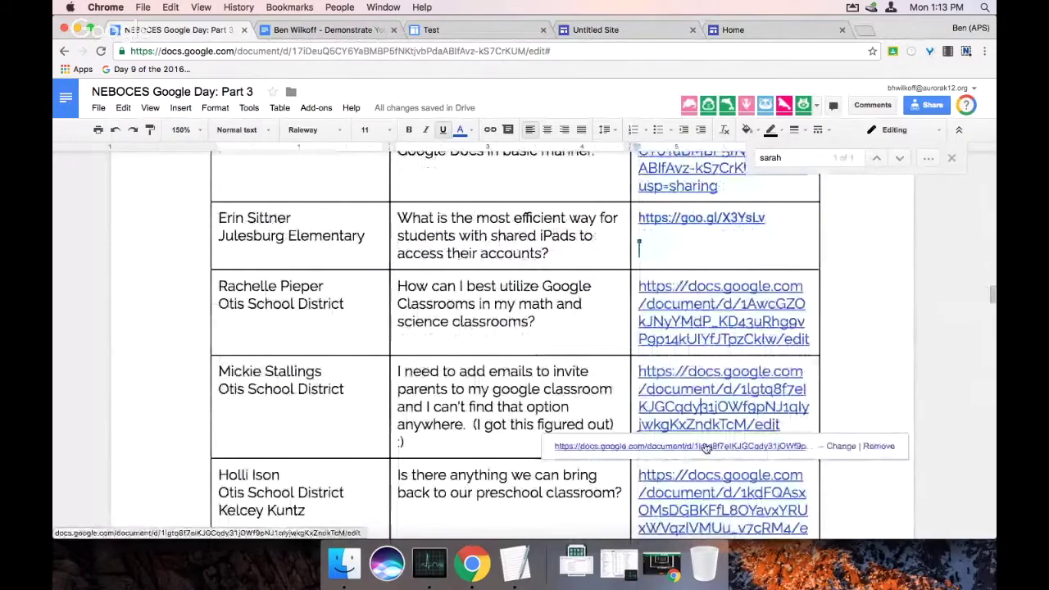
left_click(656, 438)
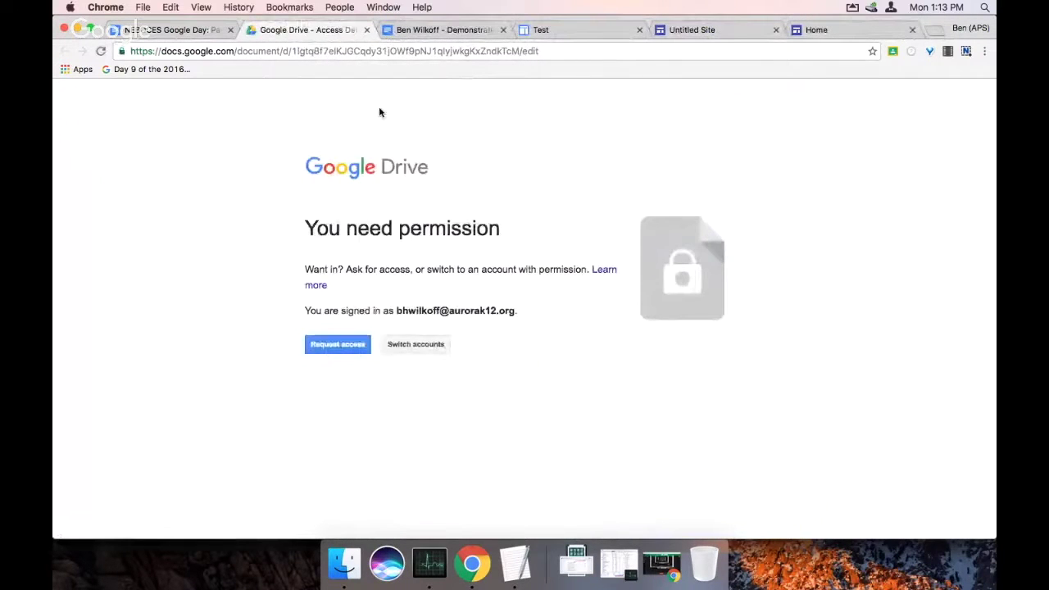
left_click(367, 30)
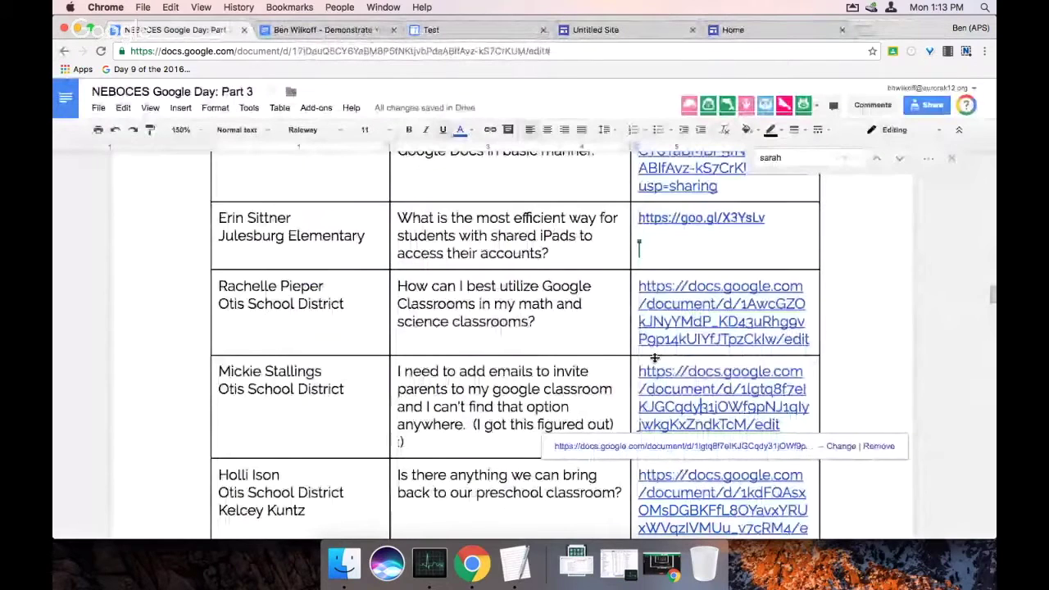
left_click_drag(801, 425, 635, 371)
key("super+grave")
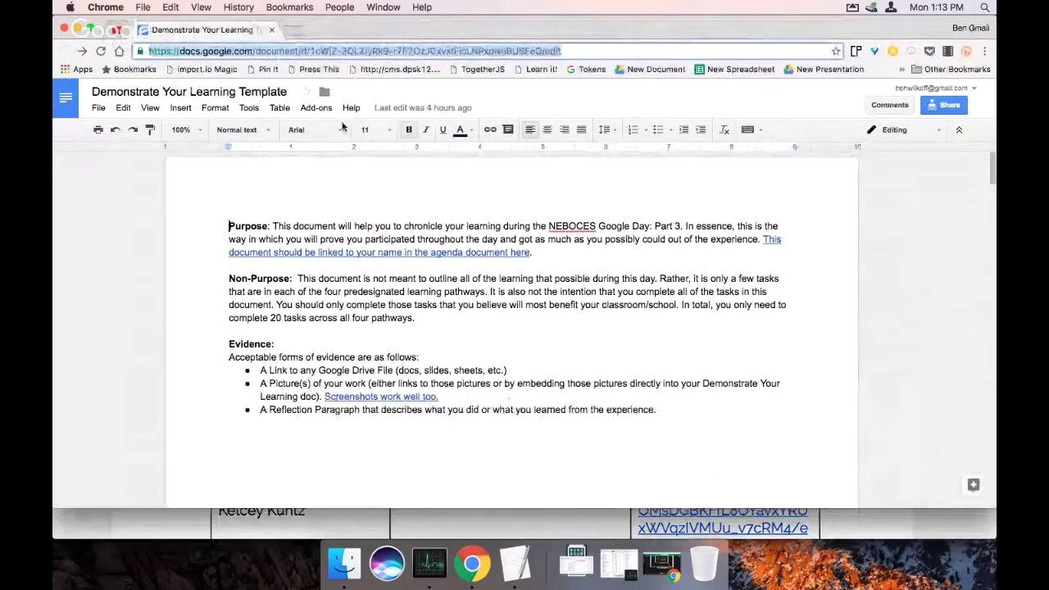
key("super+grave")
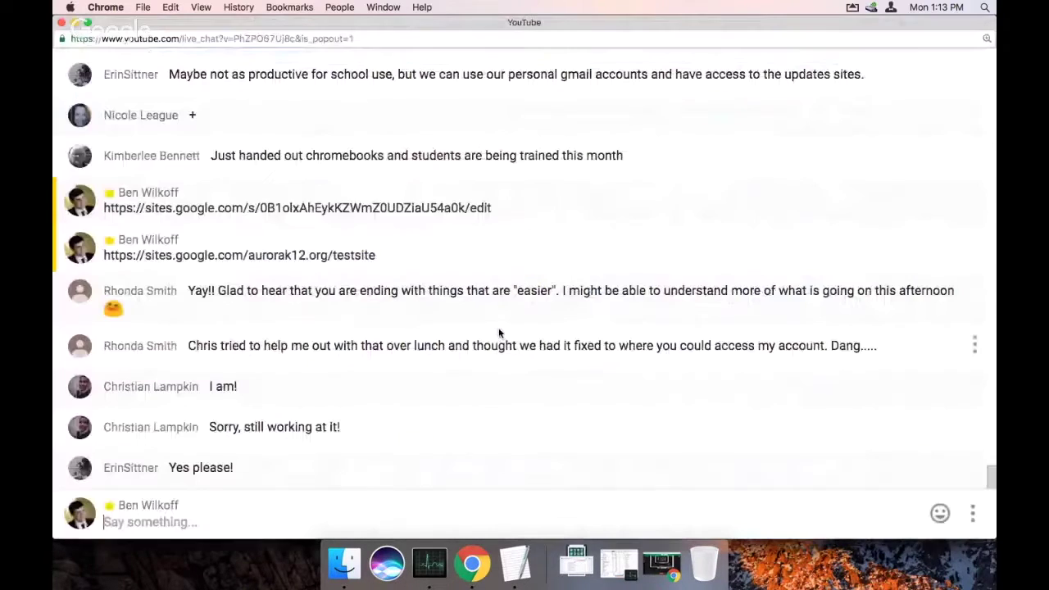
key("super+grave")
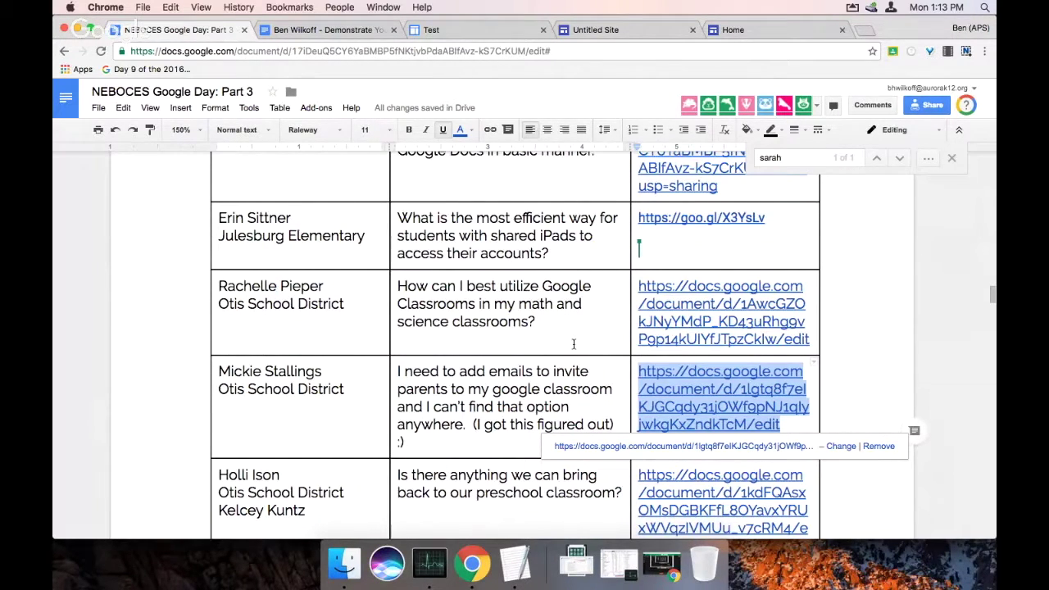
Step: Open another participant's Demonstrate Your Learning evidence doc from the agenda table in a new tab
left_click(518, 305)
left_click(693, 303)
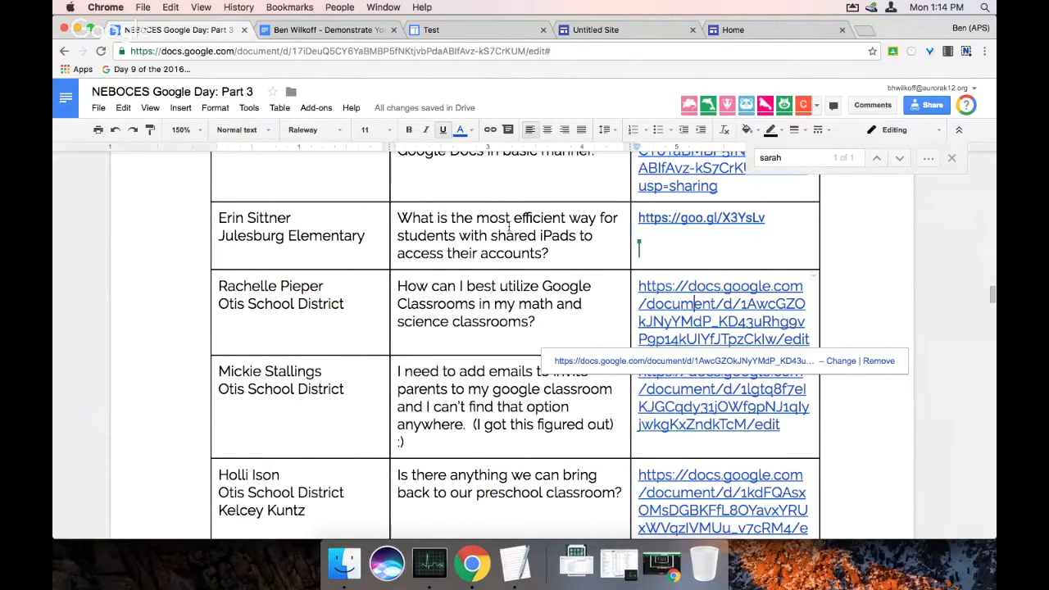
scroll(508, 227, "up", 2)
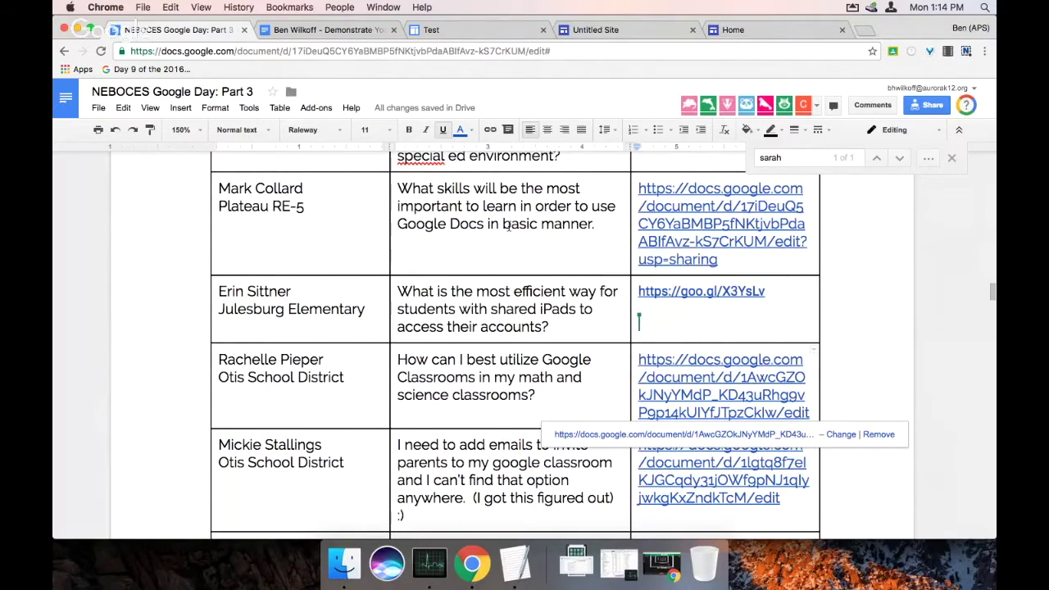
scroll(508, 227, "up", 3)
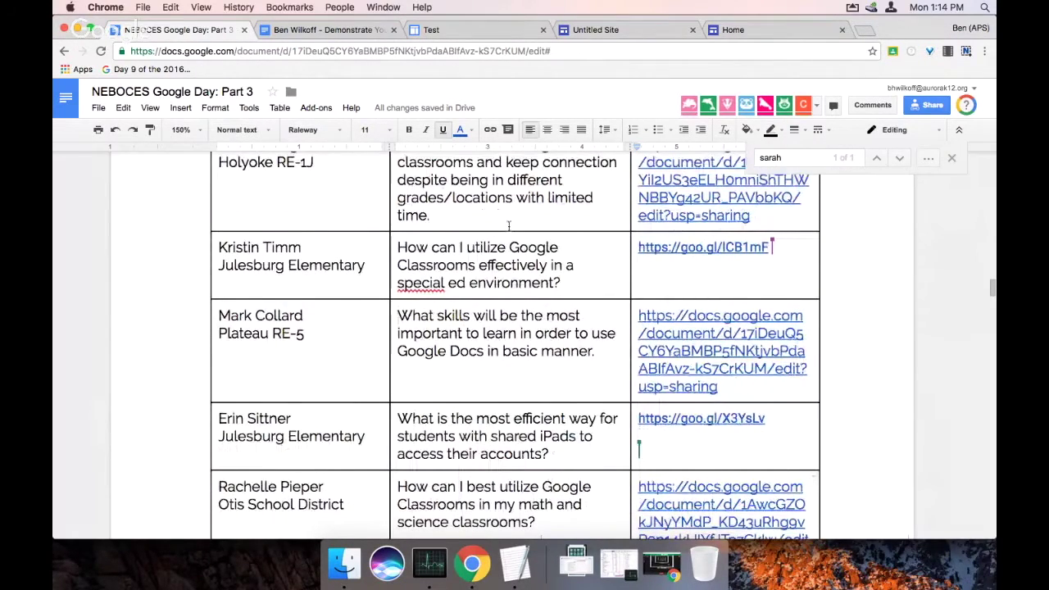
scroll(508, 227, "up", 10)
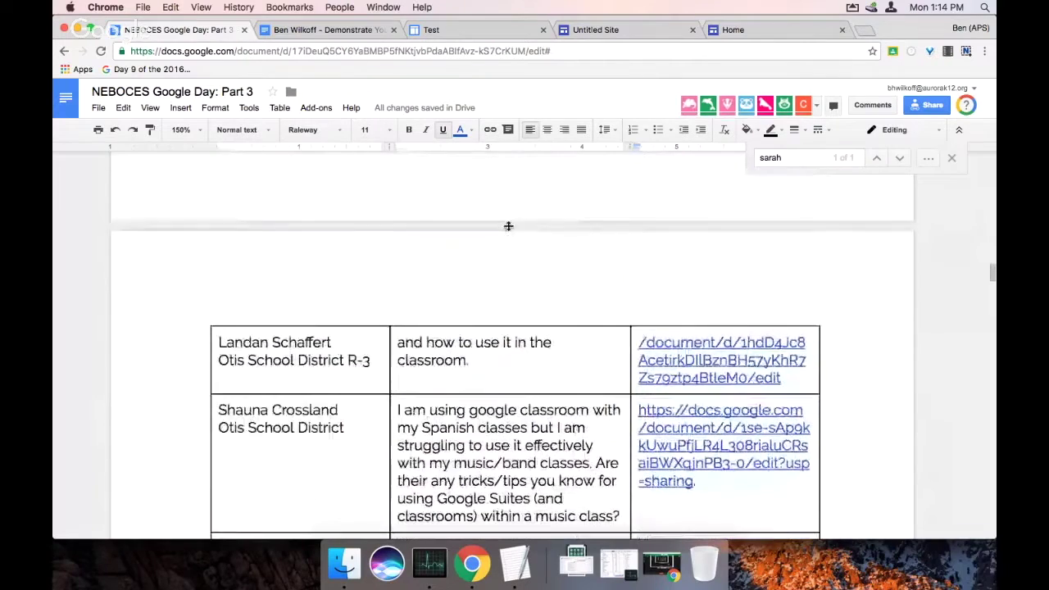
scroll(508, 227, "up", 5)
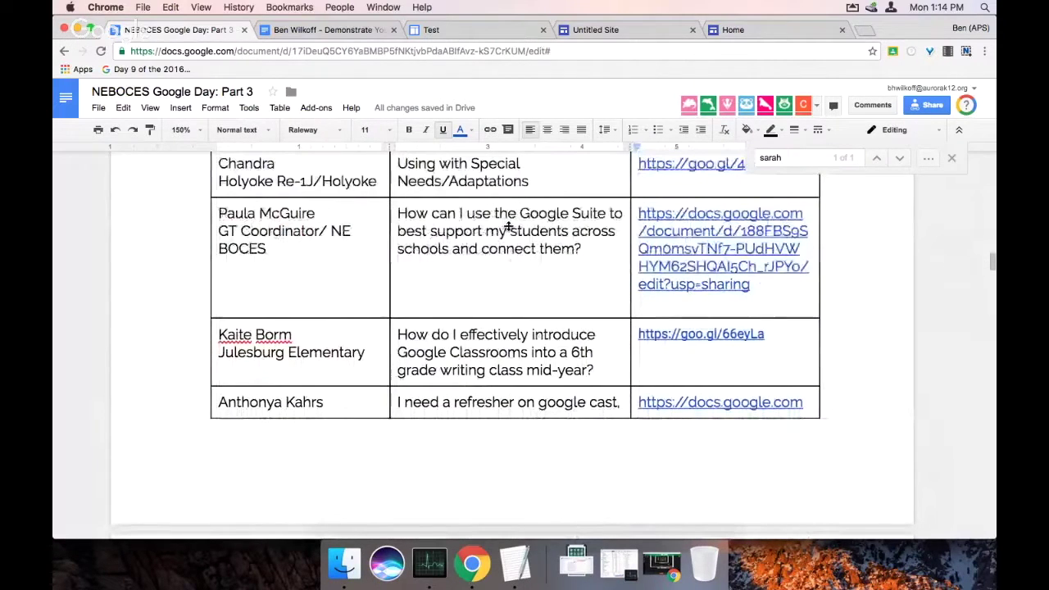
scroll(508, 227, "up", 3)
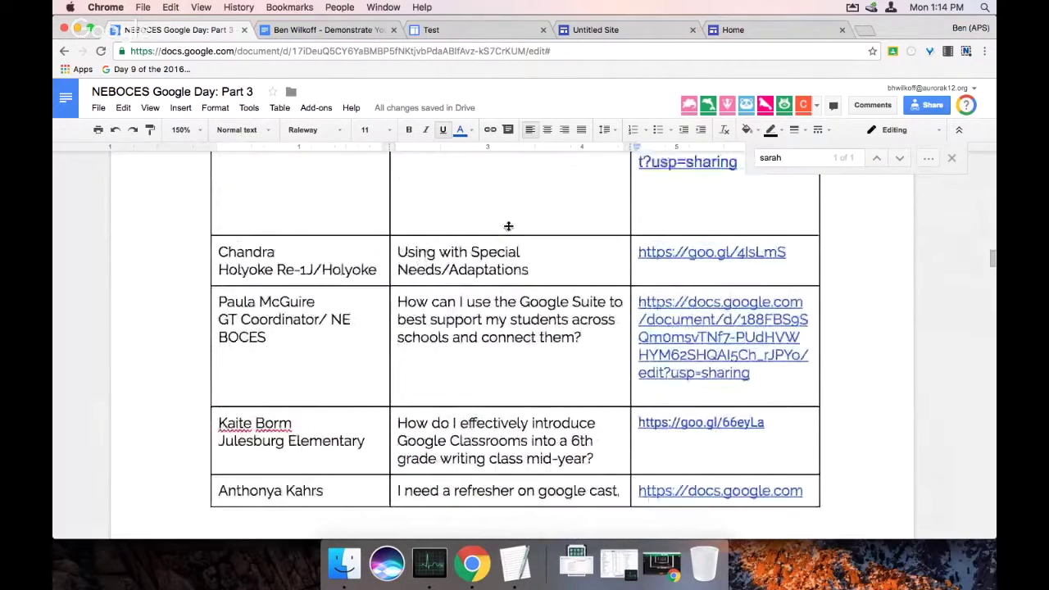
scroll(508, 226, "up", 4)
left_click(717, 230)
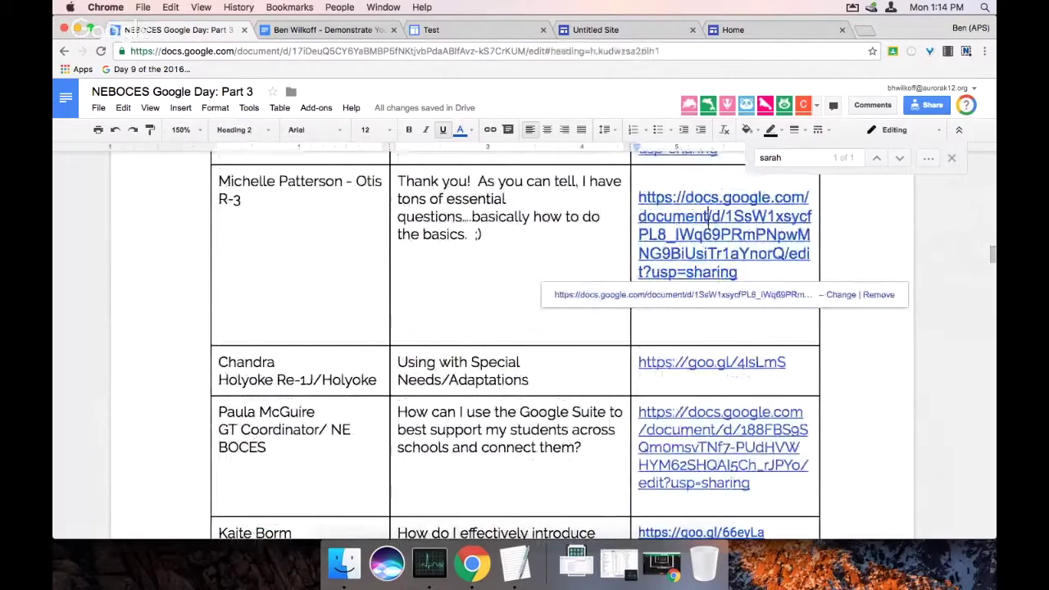
left_click(711, 296)
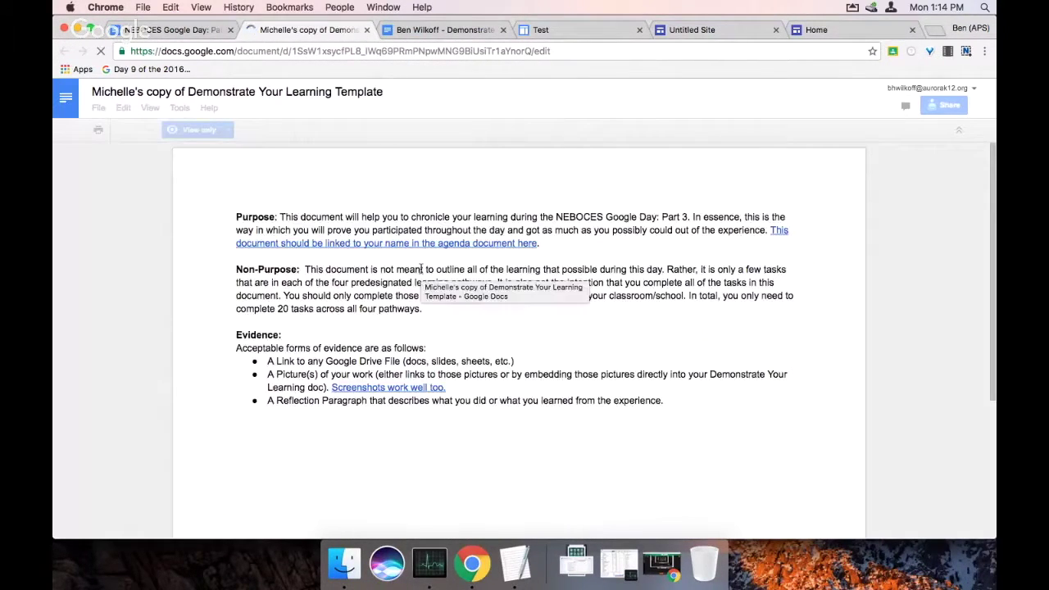
Step: Read the participant's evidence from Pathway 1 through Pathway 3, then close that doc's tab
scroll(420, 269, "down", 5)
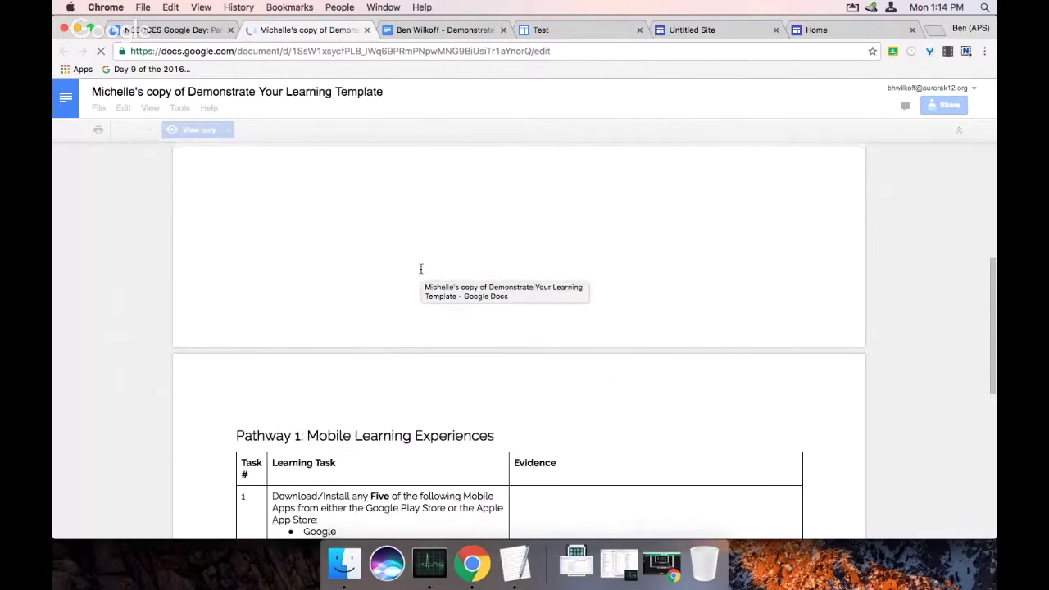
scroll(420, 268, "down", 5)
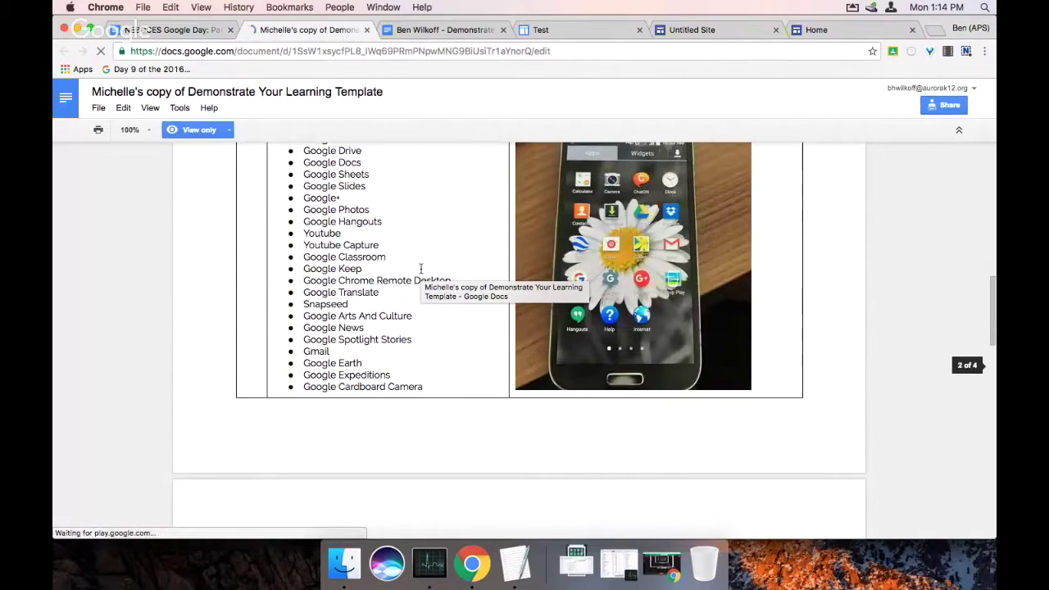
scroll(420, 268, "down", 3)
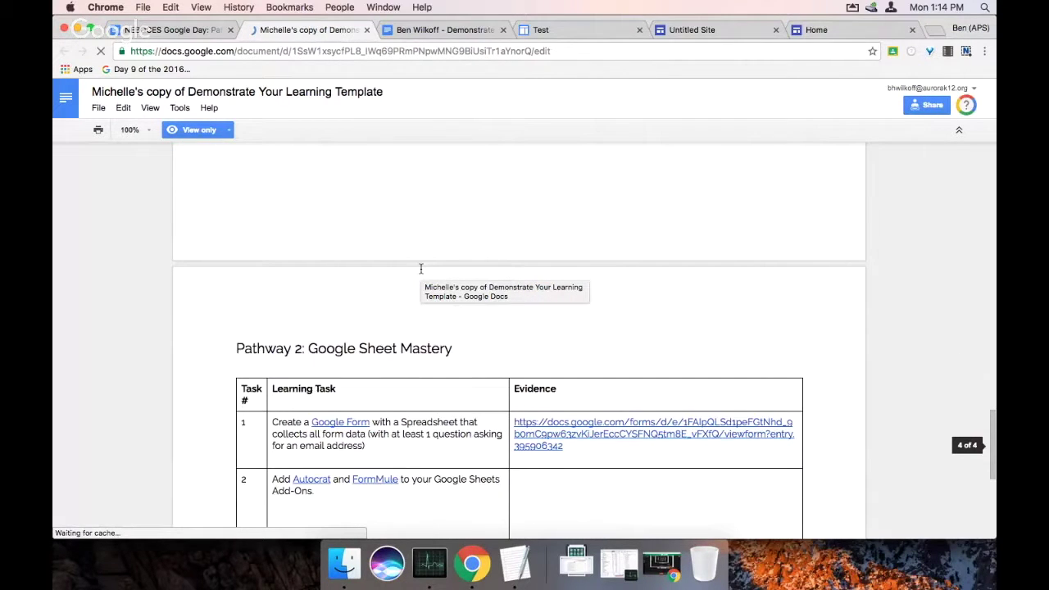
scroll(421, 269, "down", 3)
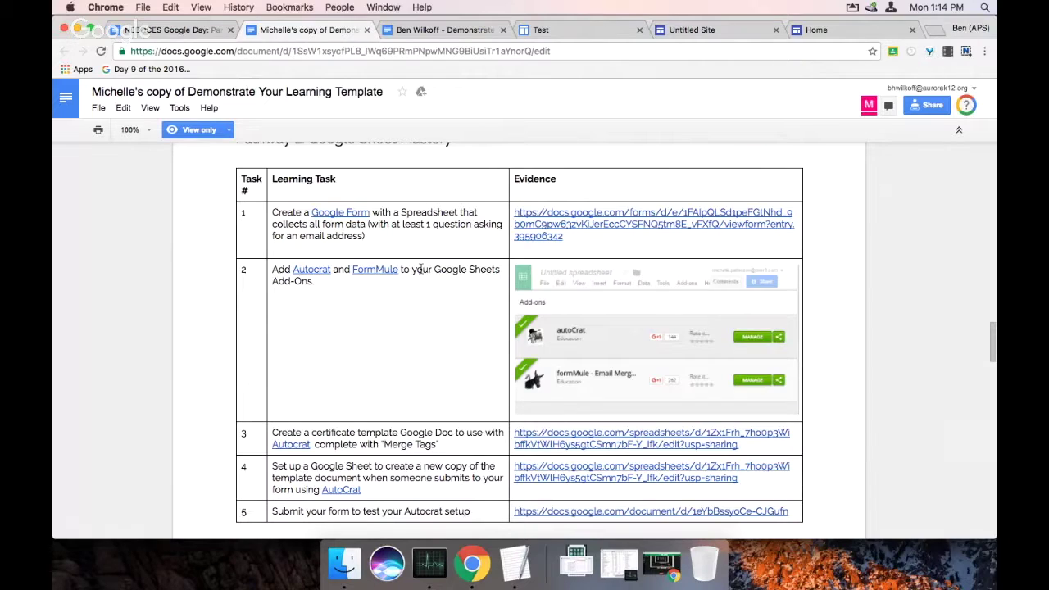
scroll(420, 269, "down", 1)
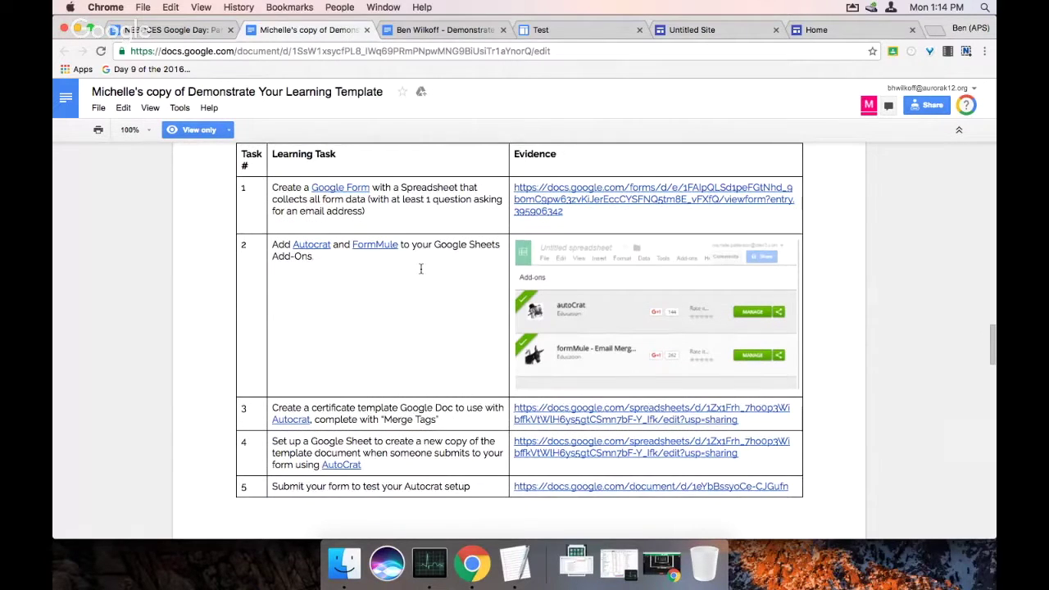
scroll(420, 269, "down", 10)
scroll(420, 269, "up", 3)
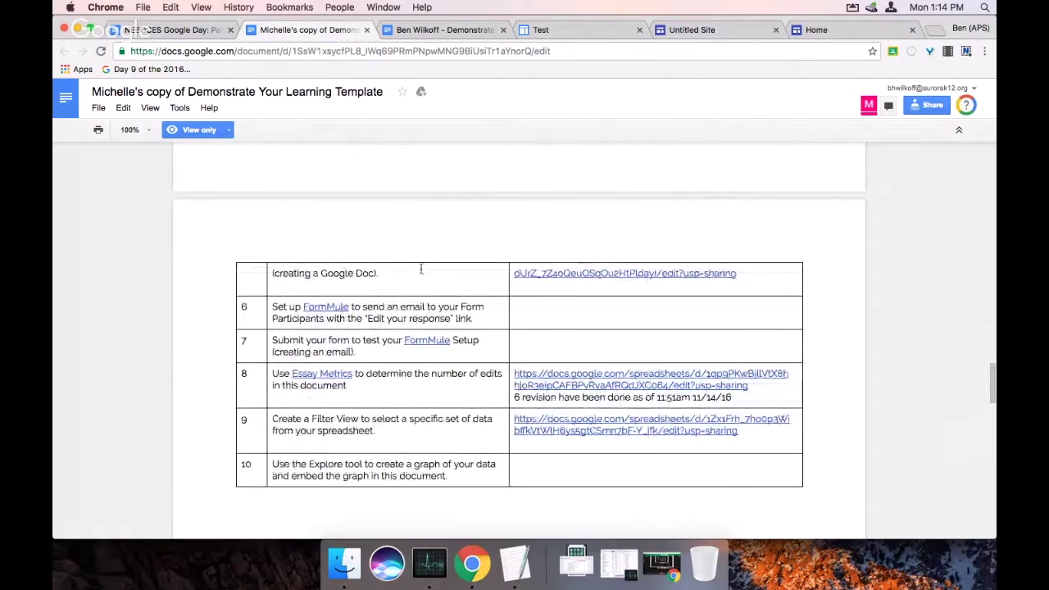
scroll(421, 268, "down", 5)
scroll(421, 269, "down", 10)
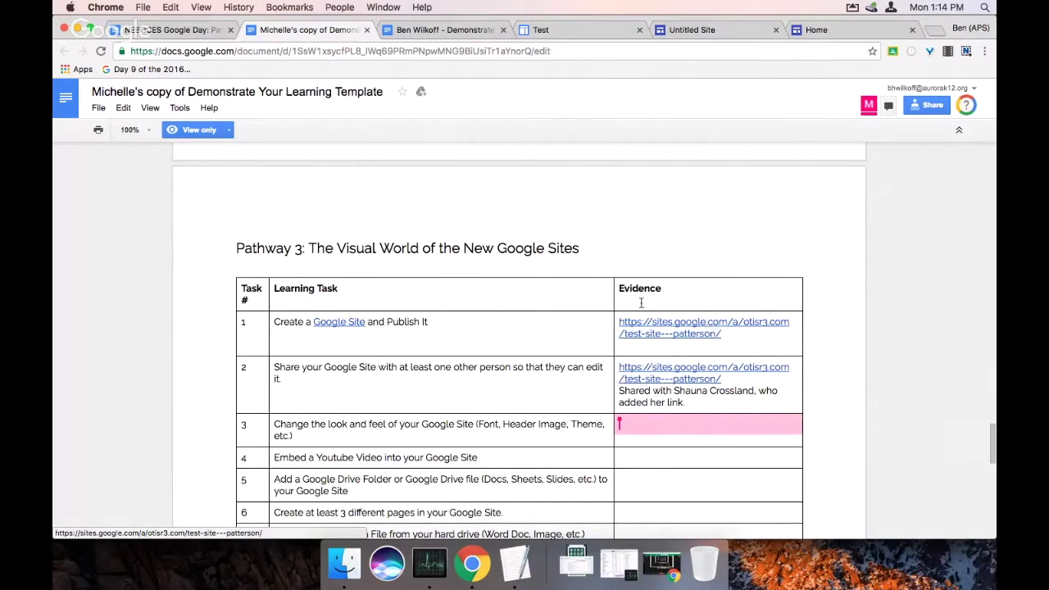
scroll(561, 265, "up", 2)
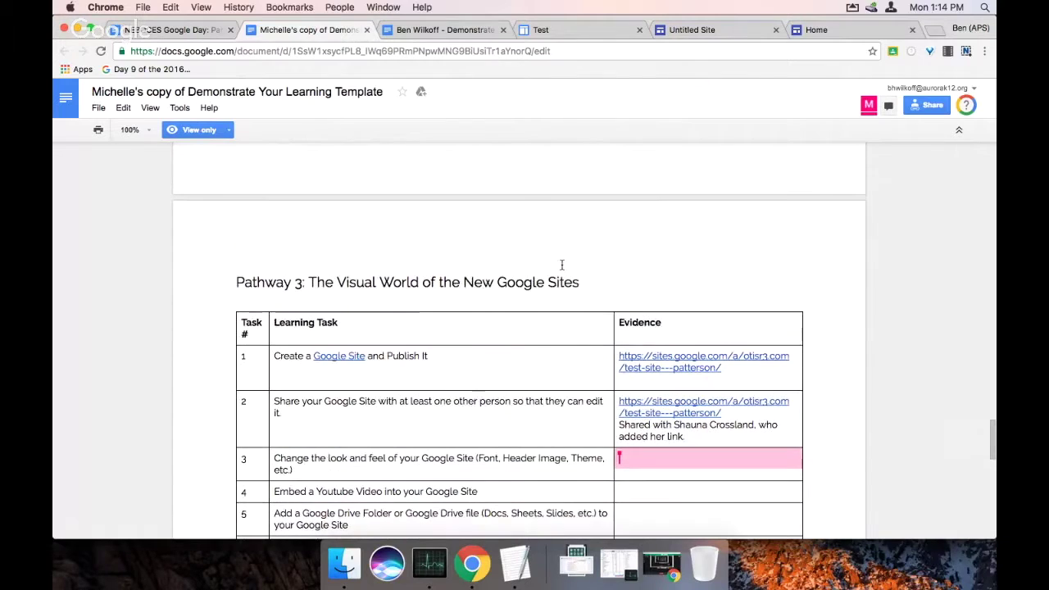
scroll(561, 265, "up", 10)
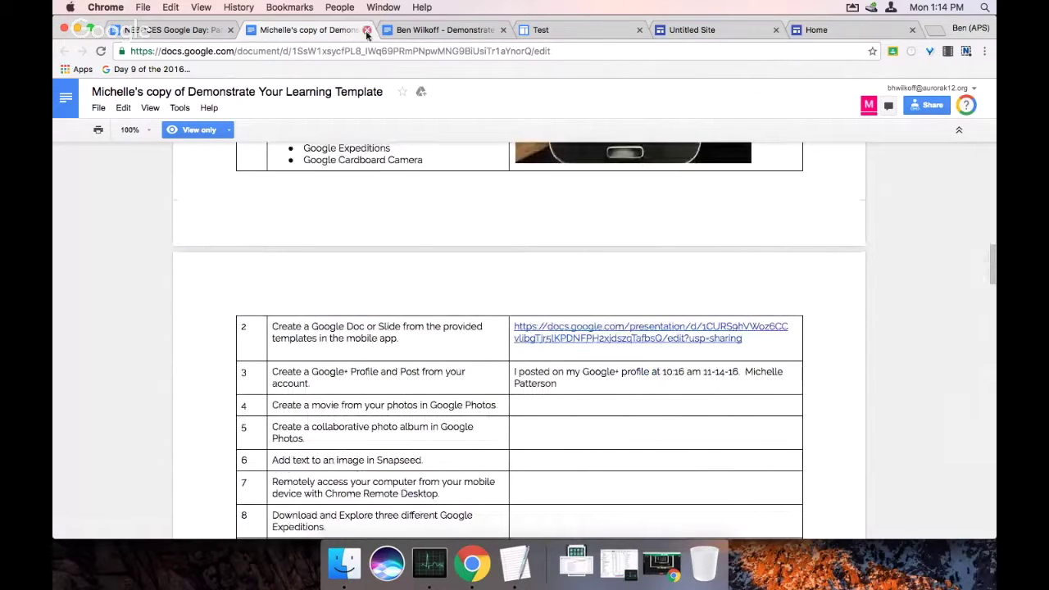
left_click(366, 30)
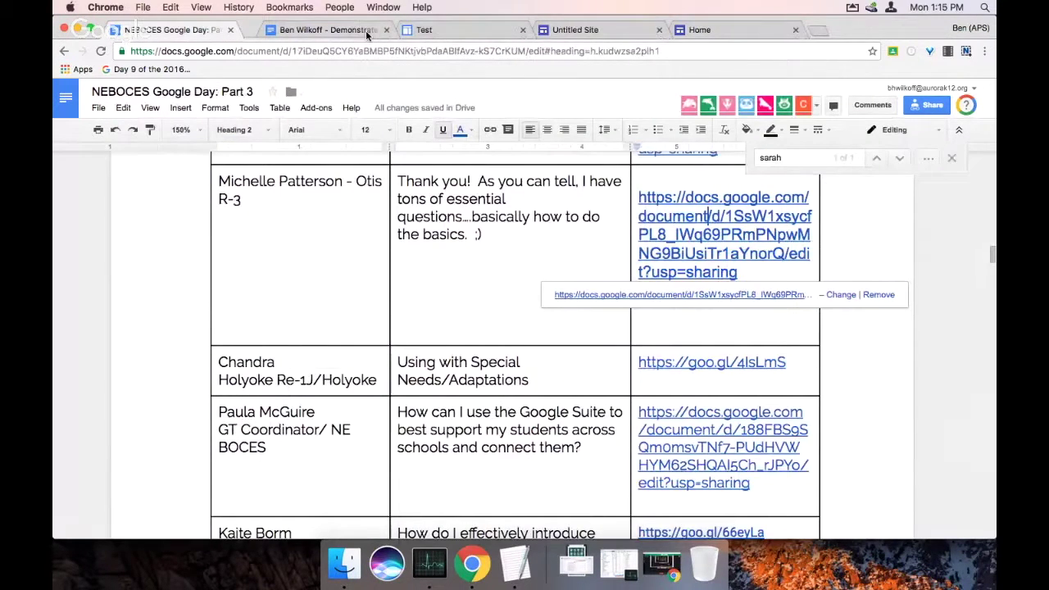
Step: Check the bottom of the agenda table, then move on to the Test Google Site's Home page
scroll(393, 361, "down", 5)
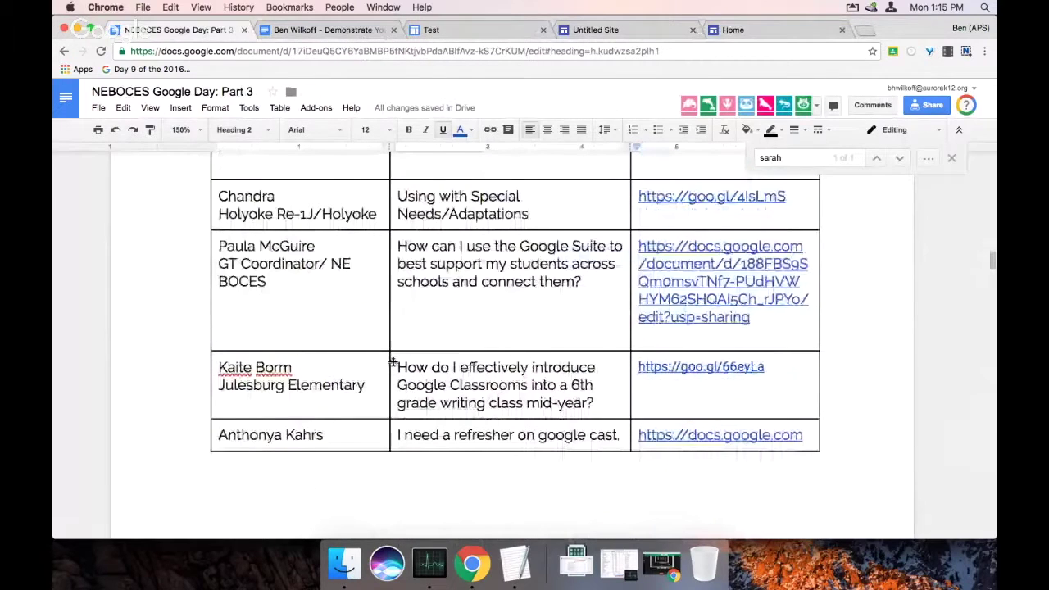
scroll(393, 361, "down", 1)
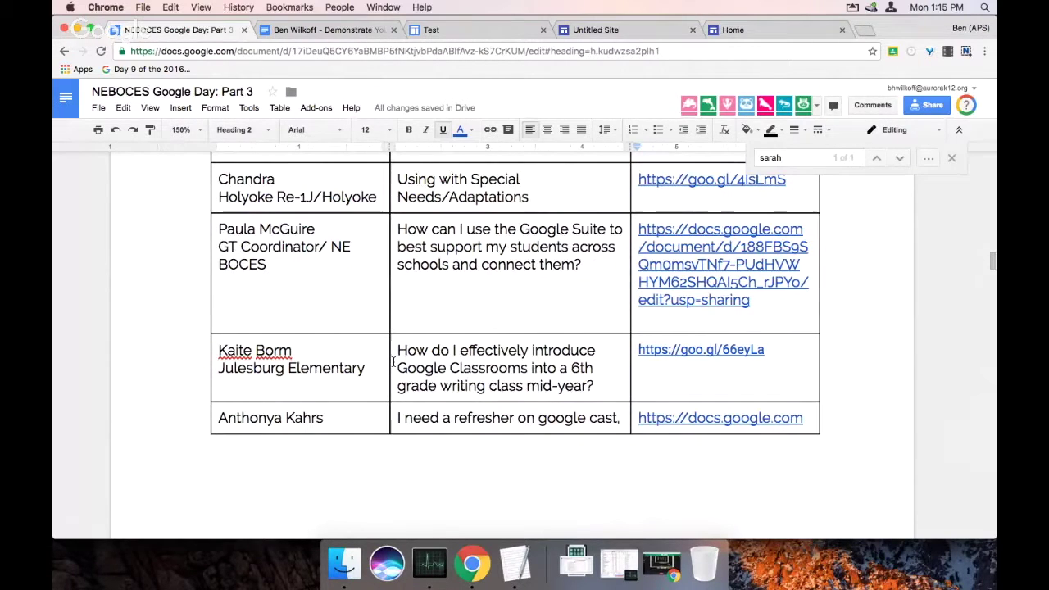
scroll(394, 361, "down", 5)
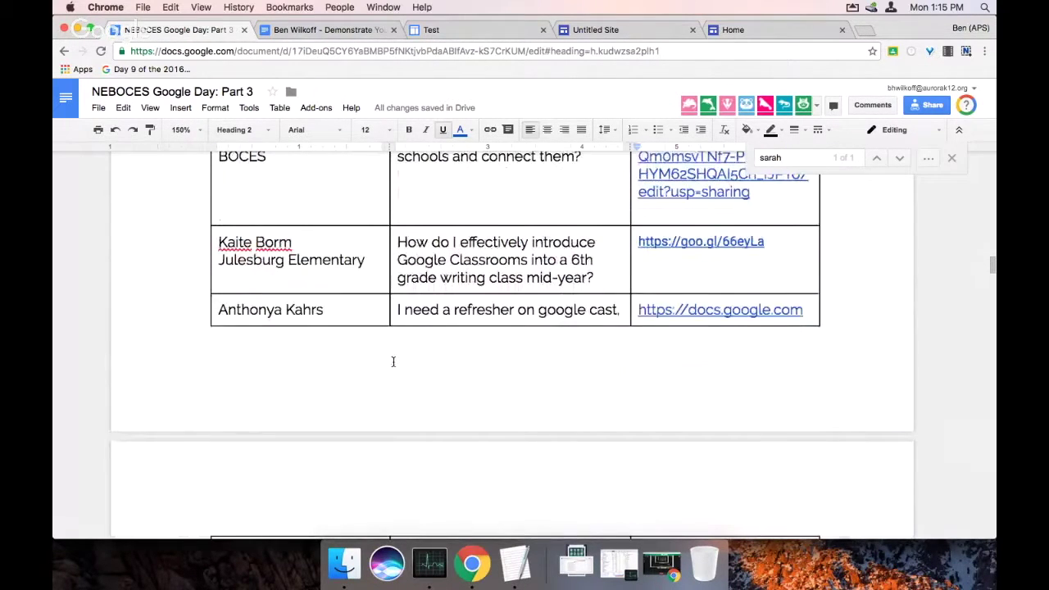
scroll(394, 362, "up", 6)
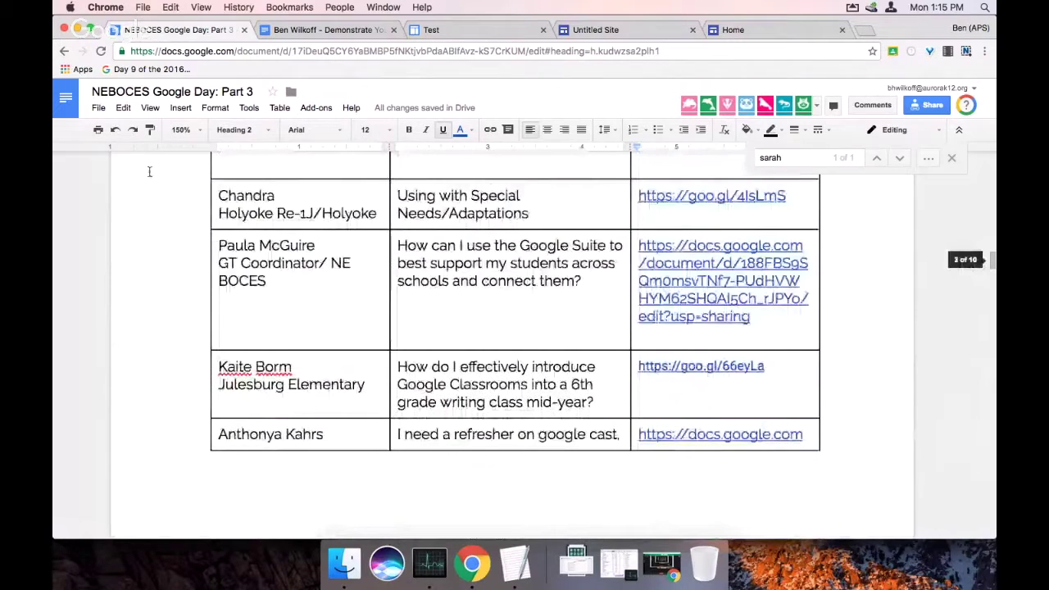
left_click(328, 29)
left_click(464, 31)
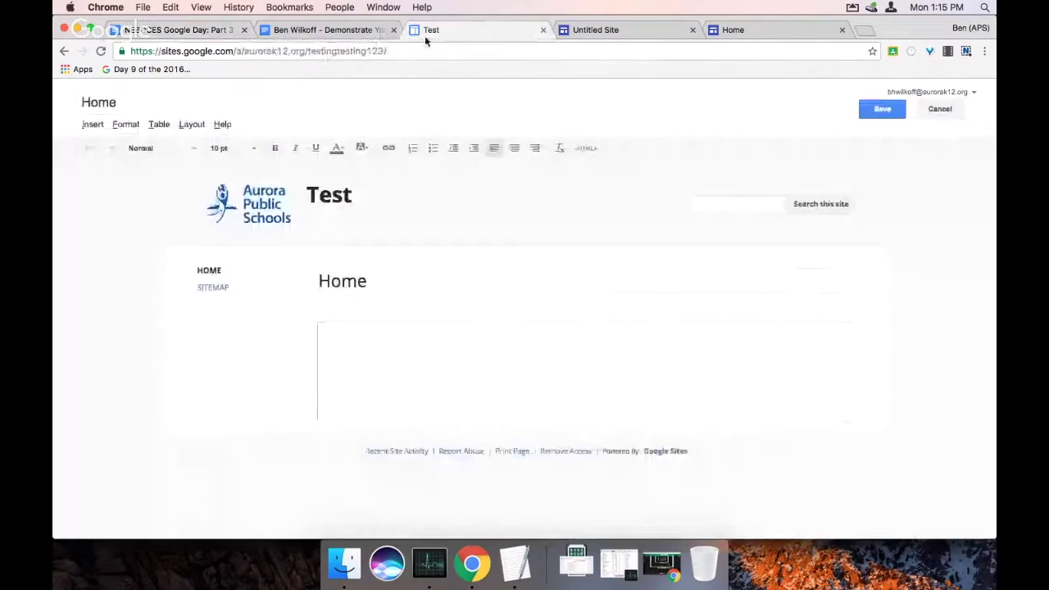
Step: Close the Test site tab and look over Chrome's browsing history page
left_click(542, 30)
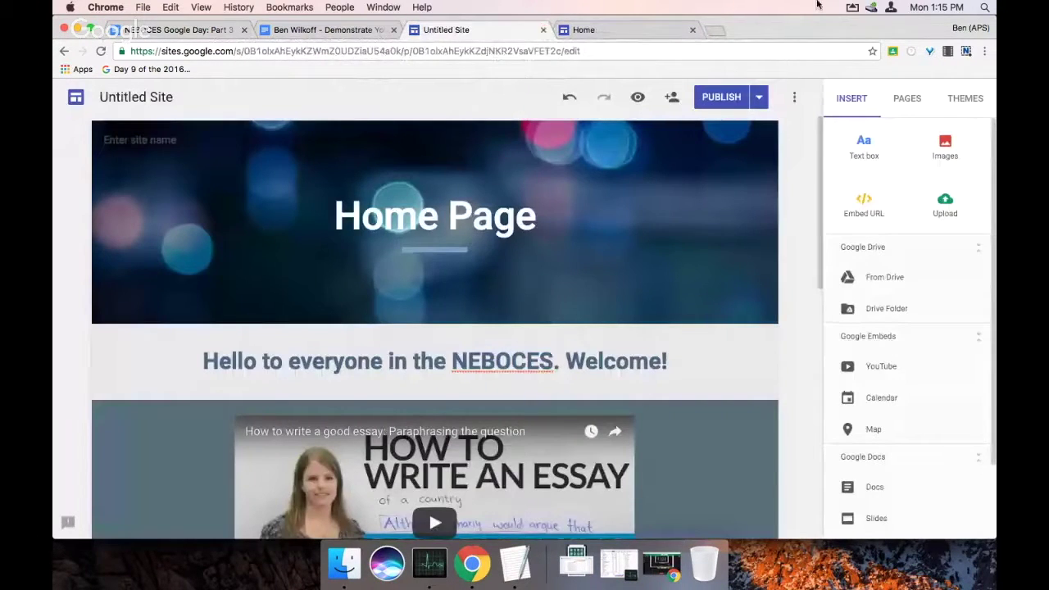
left_click(985, 52)
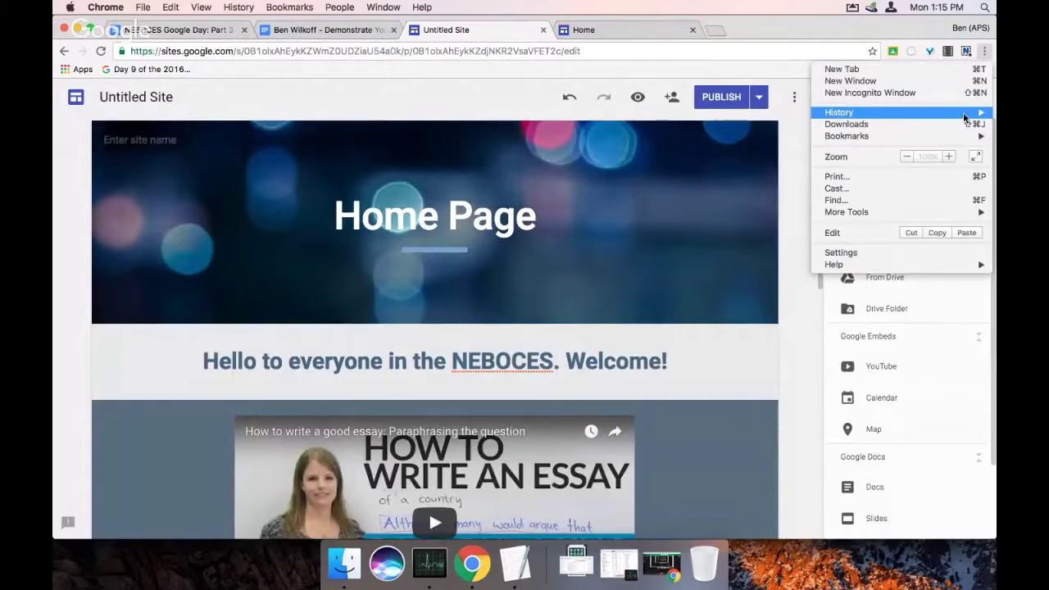
mouse_move(861, 113)
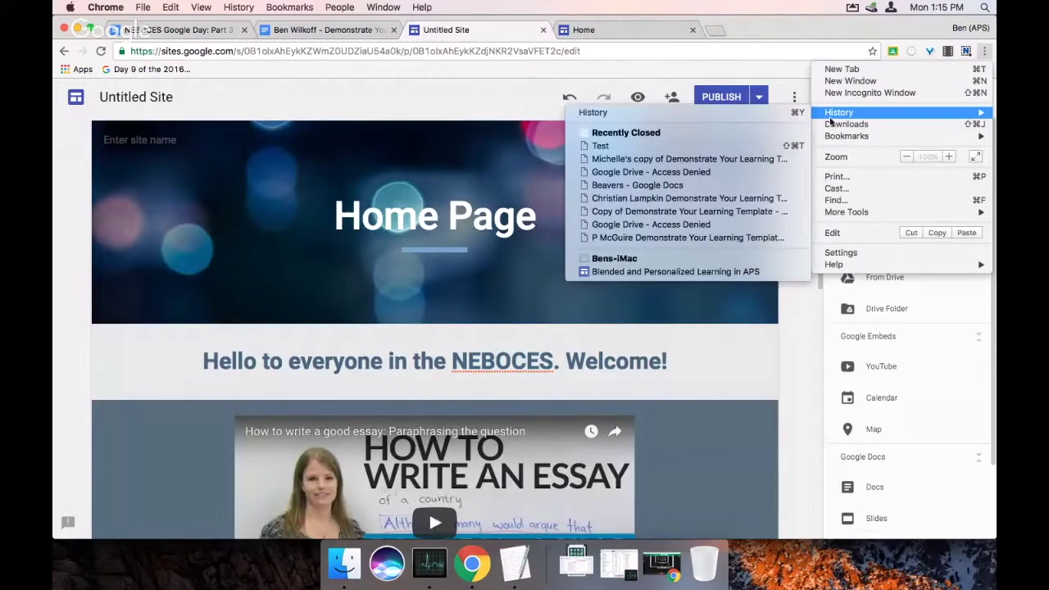
left_click(750, 112)
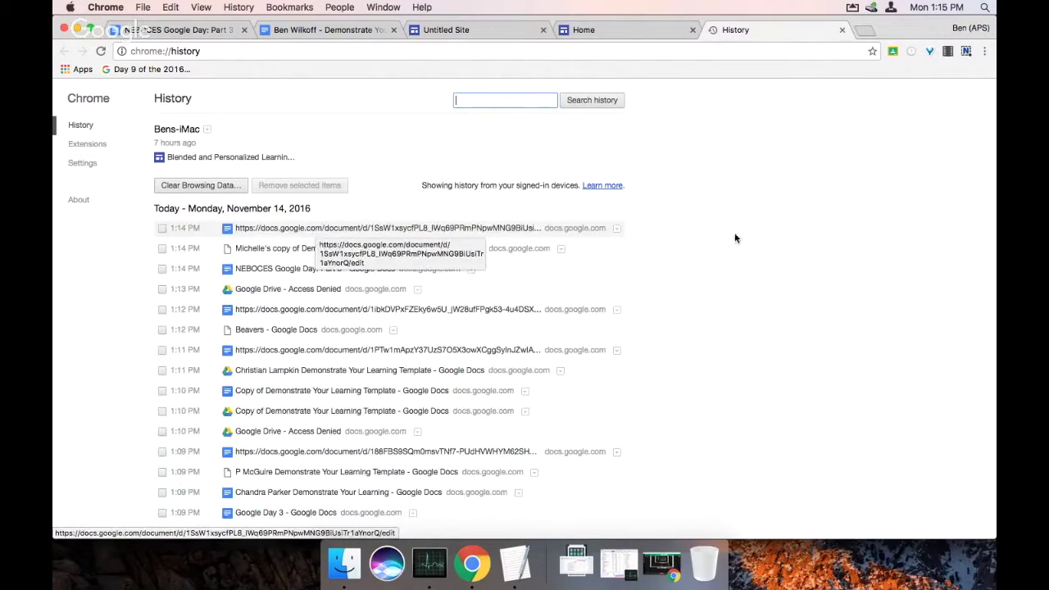
left_click(843, 30)
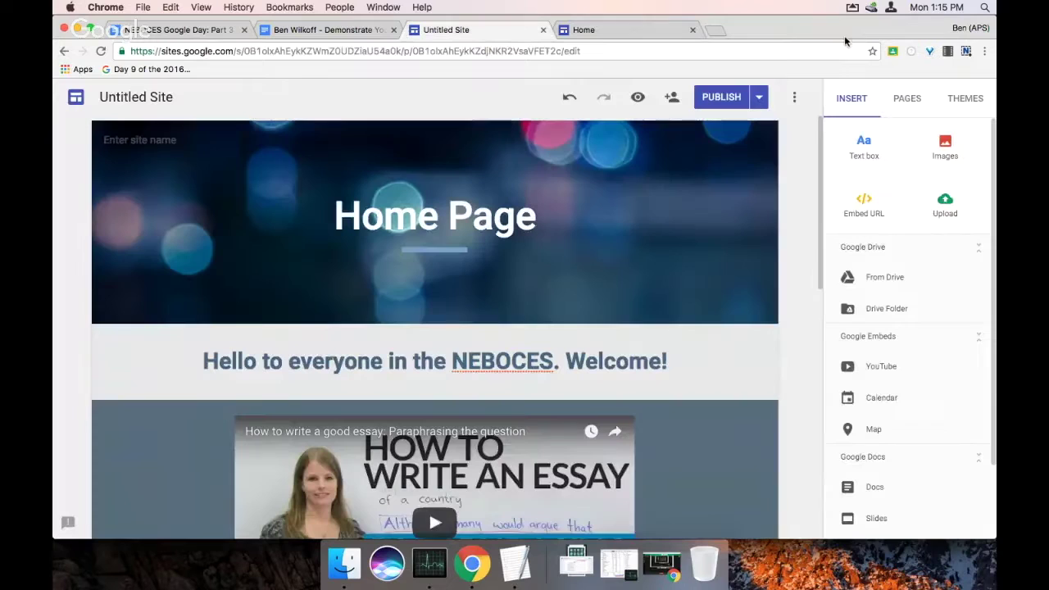
Step: Reopen the closed Test site from Chrome's History menu and return to the Untitled Site editor
left_click(984, 52)
mouse_move(869, 112)
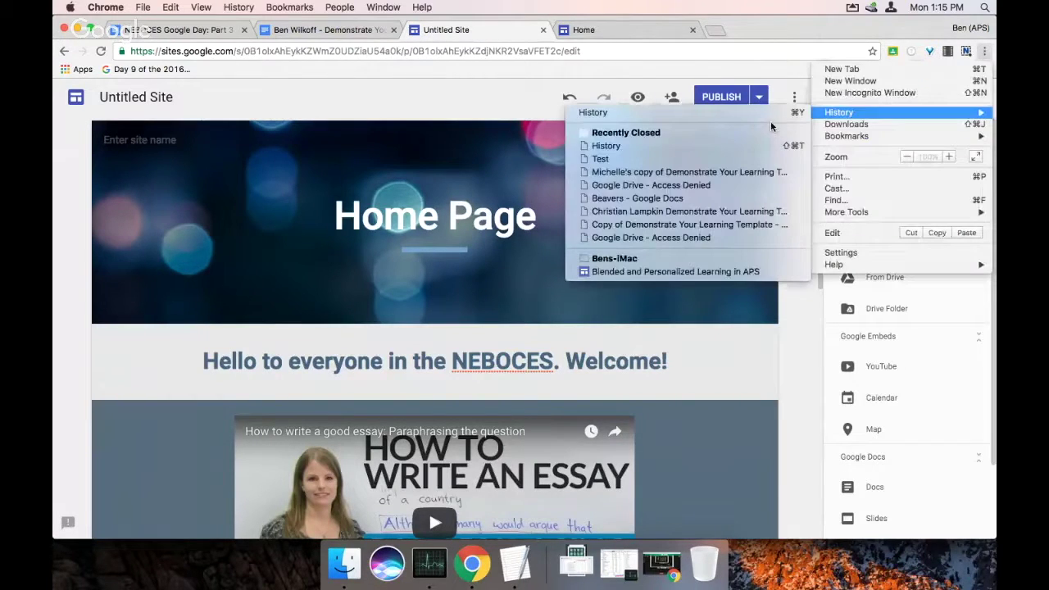
left_click(729, 158)
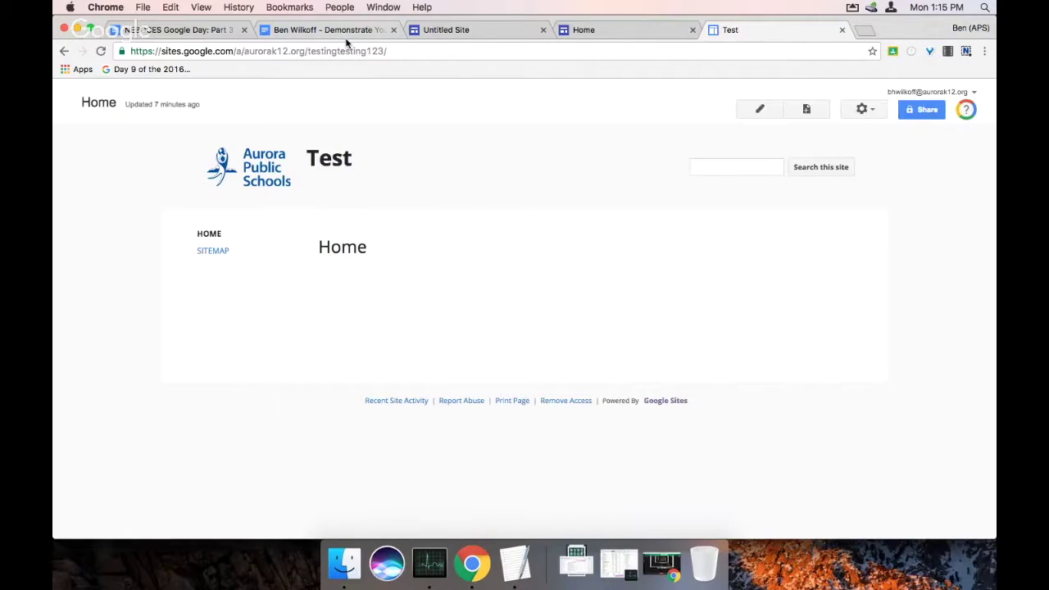
left_click(488, 30)
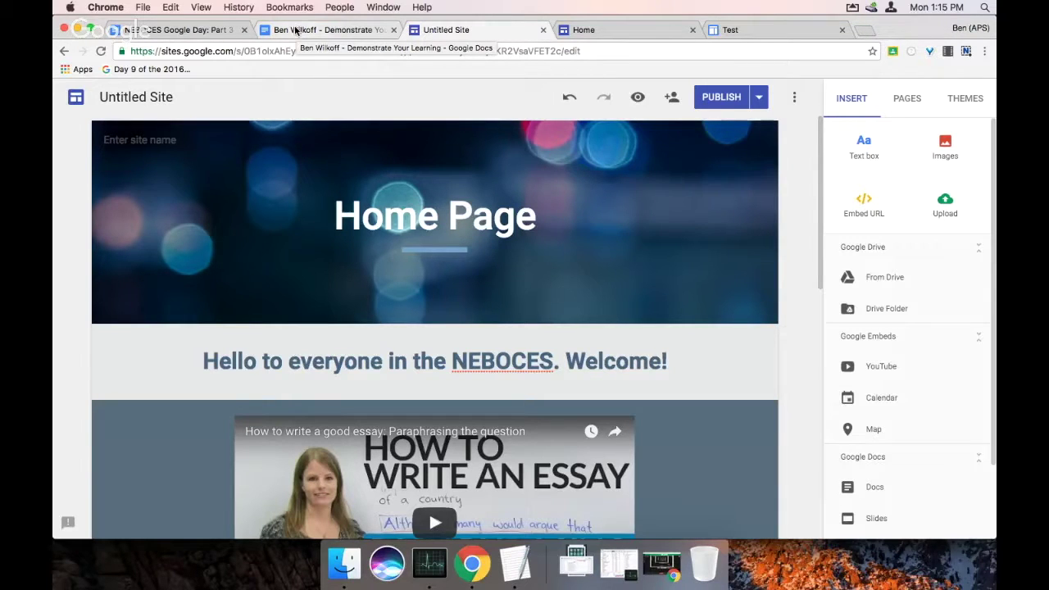
left_click(296, 30)
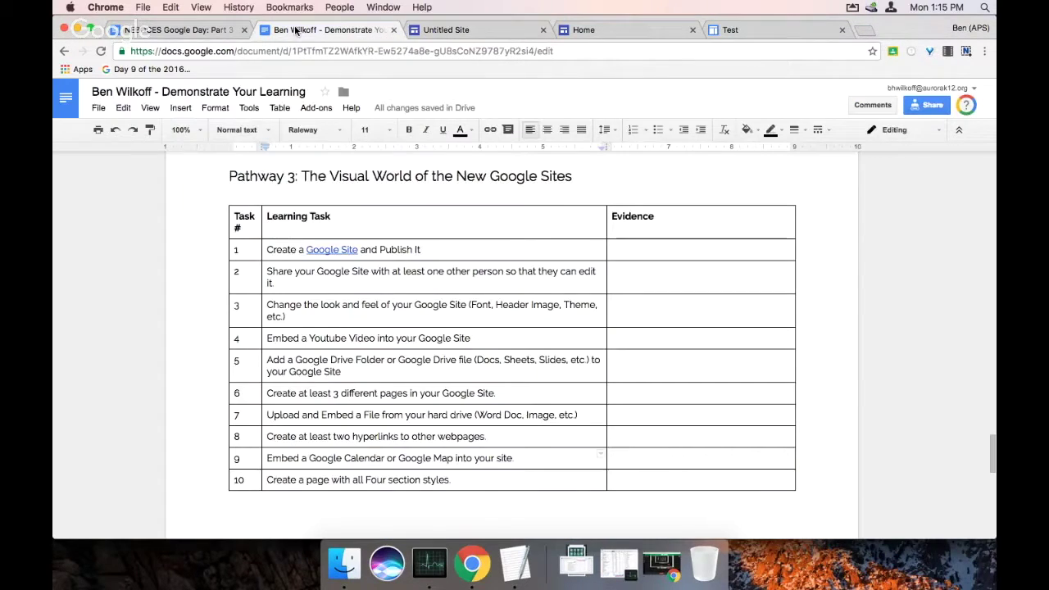
scroll(466, 314, "down", 2)
scroll(466, 314, "down", 1)
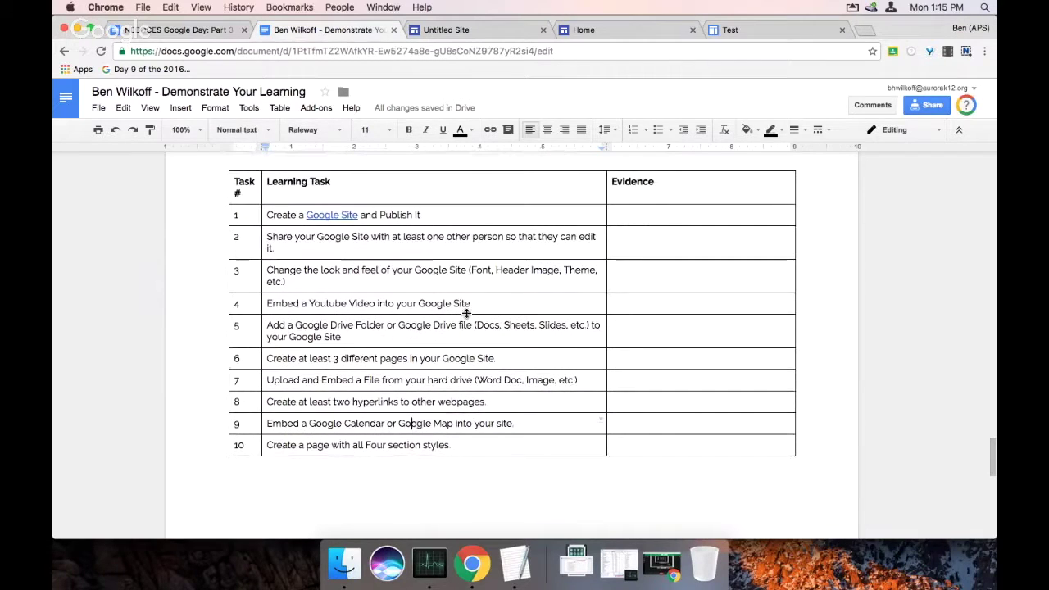
left_click(305, 357)
double_click(359, 358)
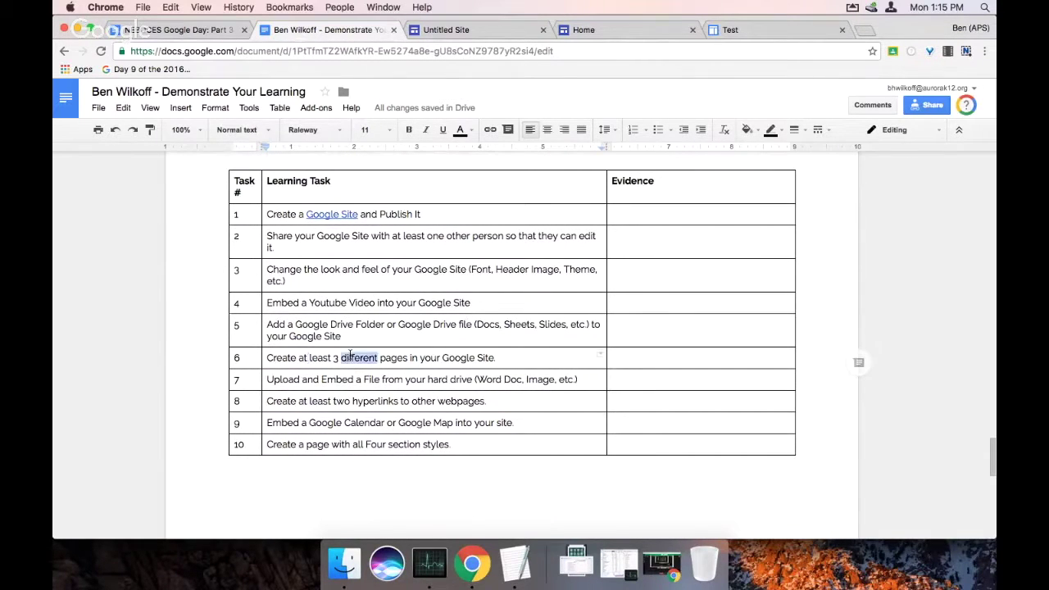
triple_click(407, 358)
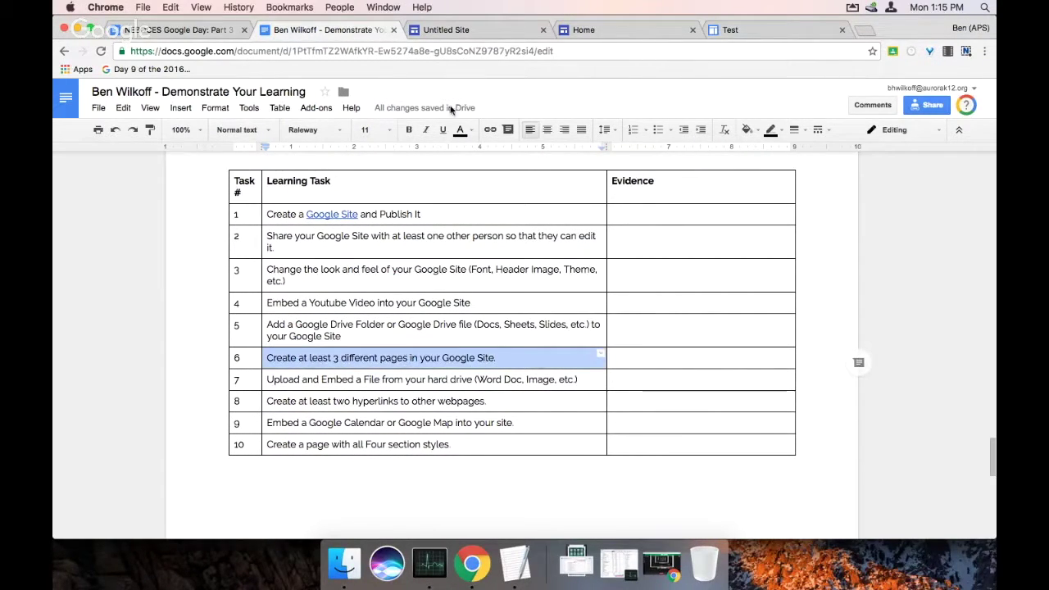
left_click(483, 33)
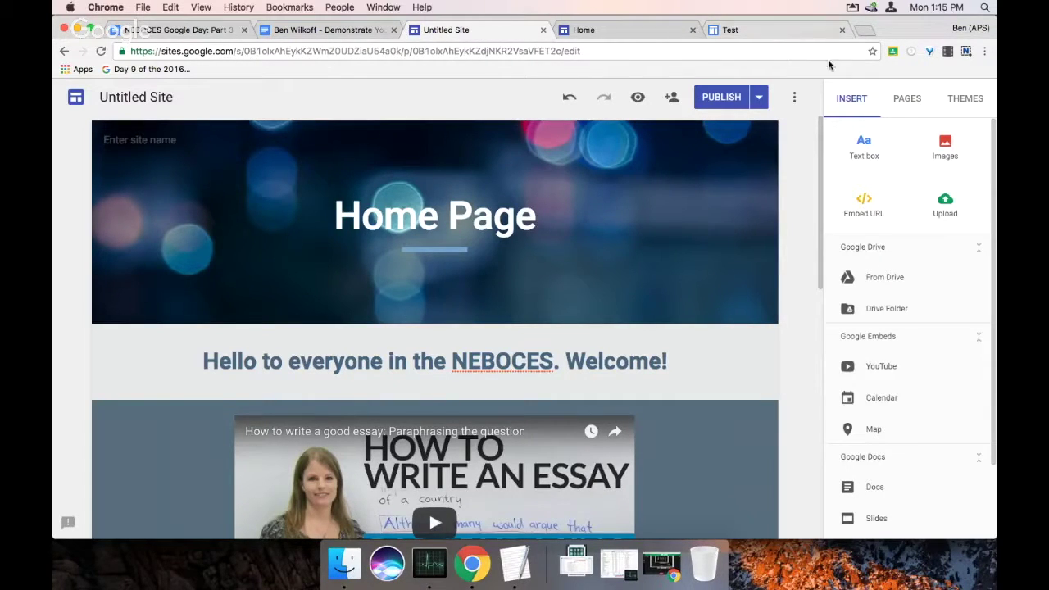
Step: Add three new site pages named Google Day 1, Google Day 2 and Google Day 3
left_click(913, 100)
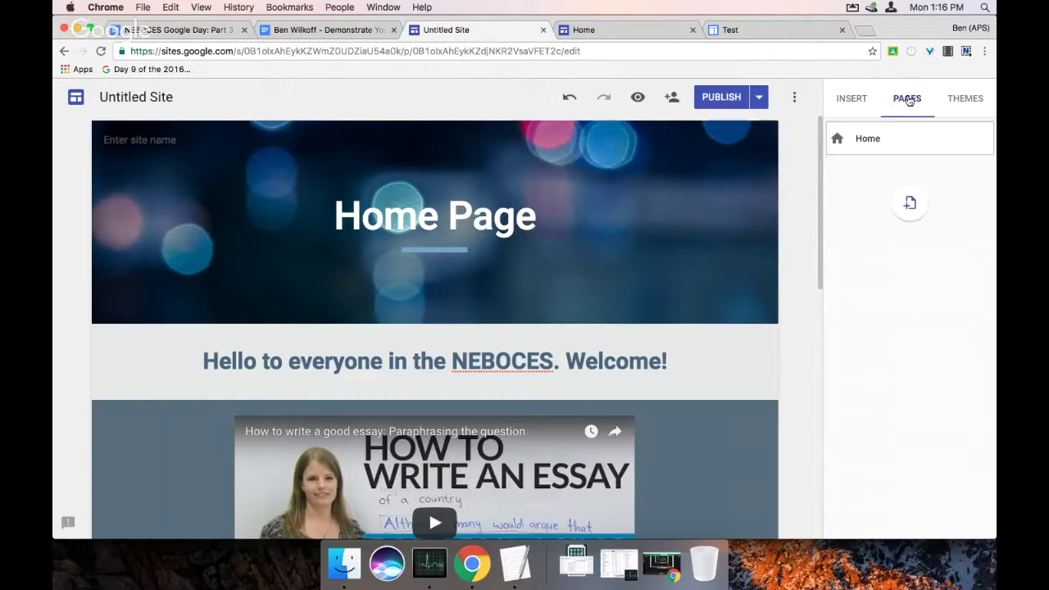
left_click(910, 215)
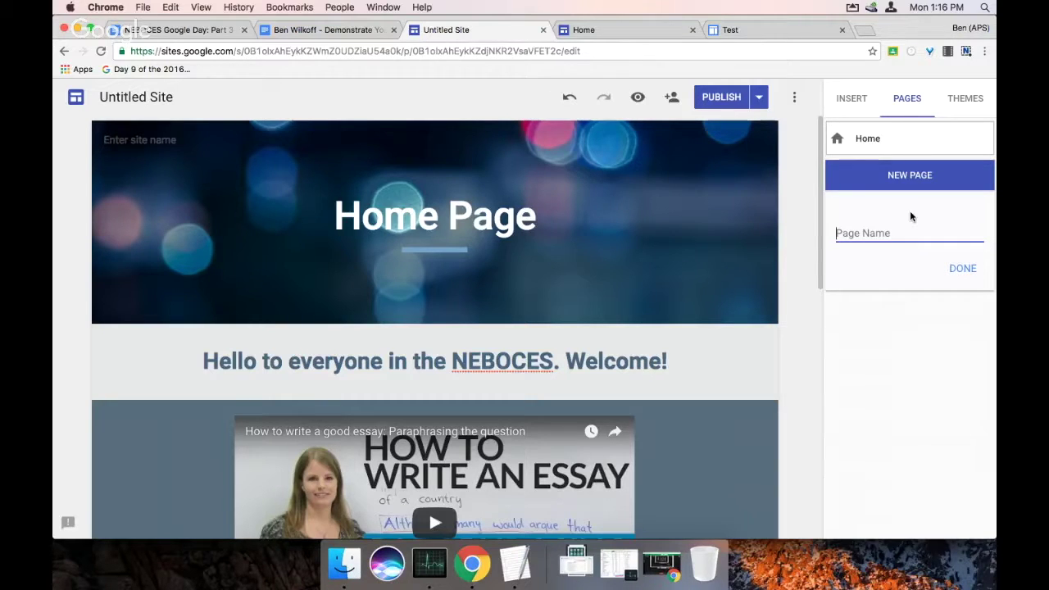
type("Google Day 1")
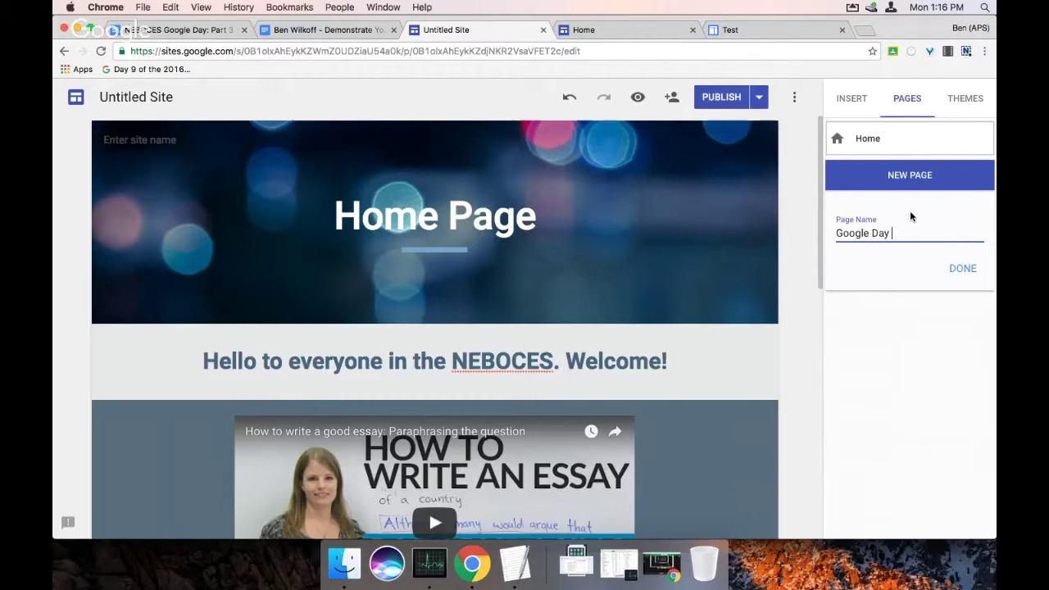
left_click(964, 269)
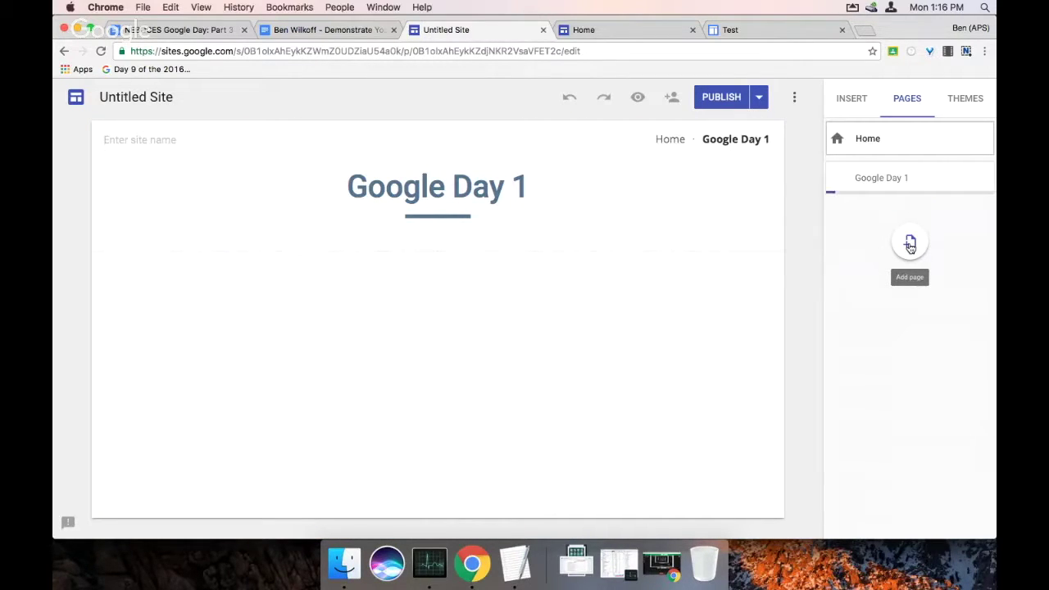
left_click(909, 244)
type("Googl")
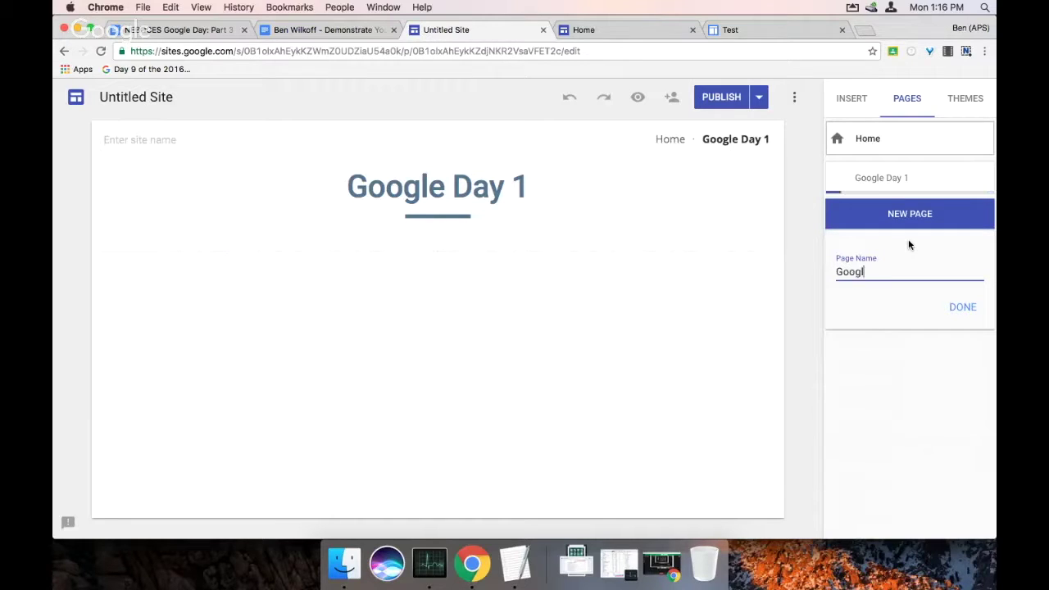
type("e Day 2")
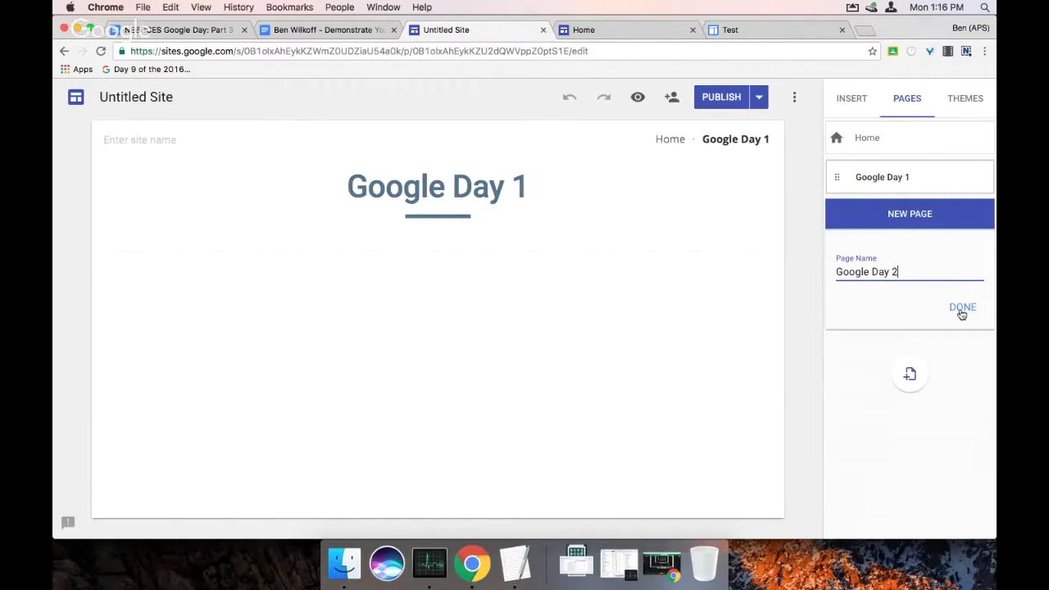
left_click(959, 309)
left_click(907, 282)
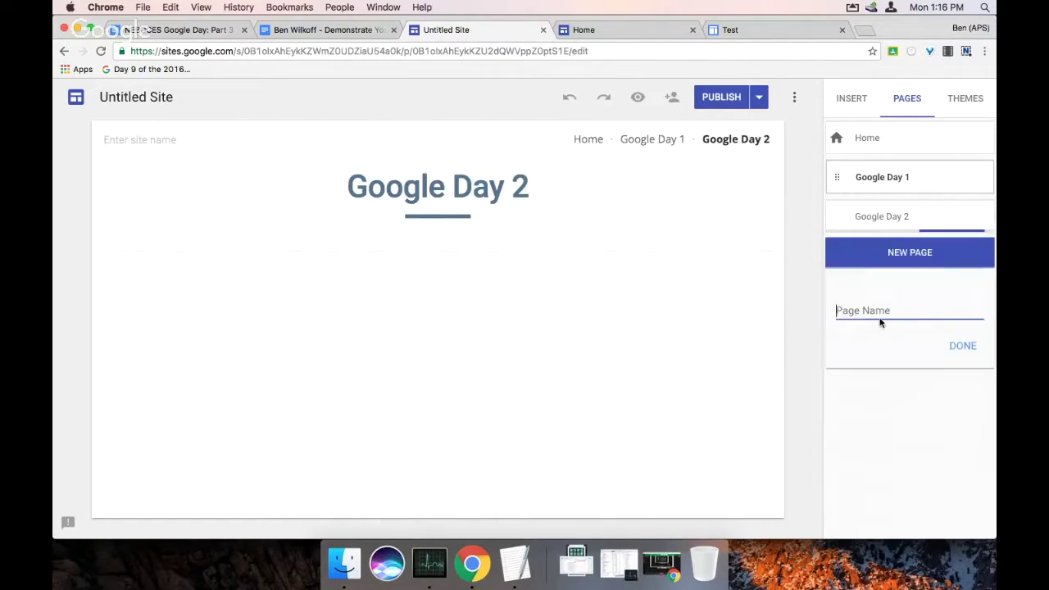
type("Google Day 3")
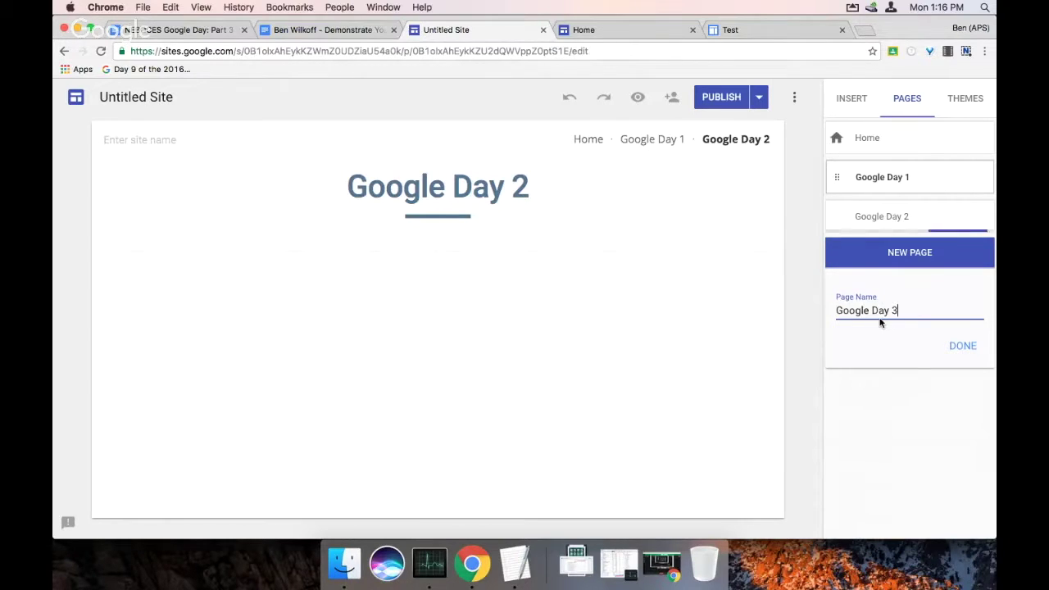
key("Return")
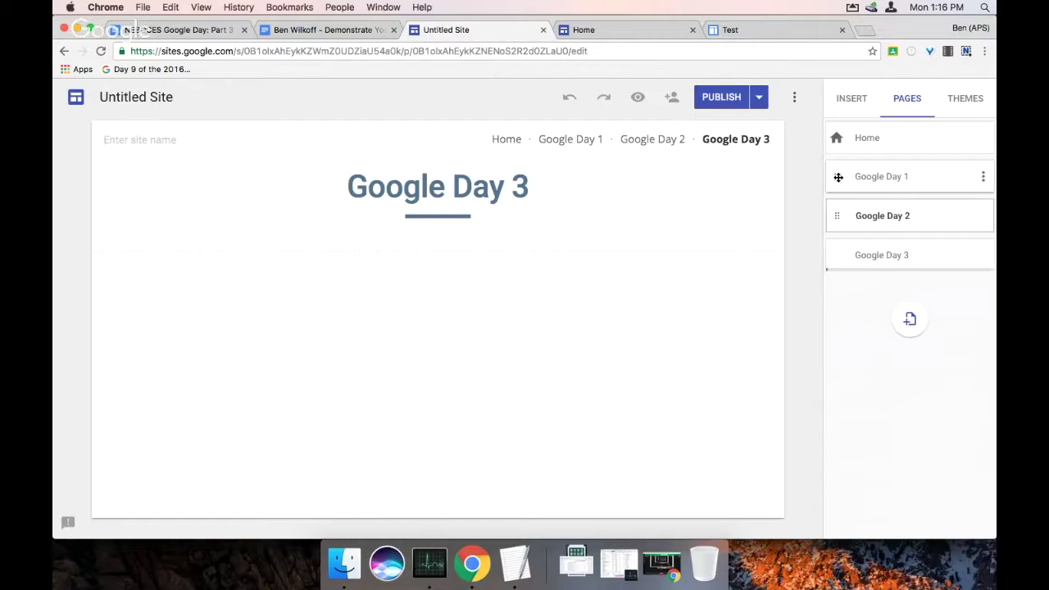
Step: Nest the Google Day 1, 2 and 3 pages beneath the Home page
left_click_drag(839, 177, 910, 146)
left_click_drag(836, 209, 872, 175)
left_click_drag(852, 242, 871, 205)
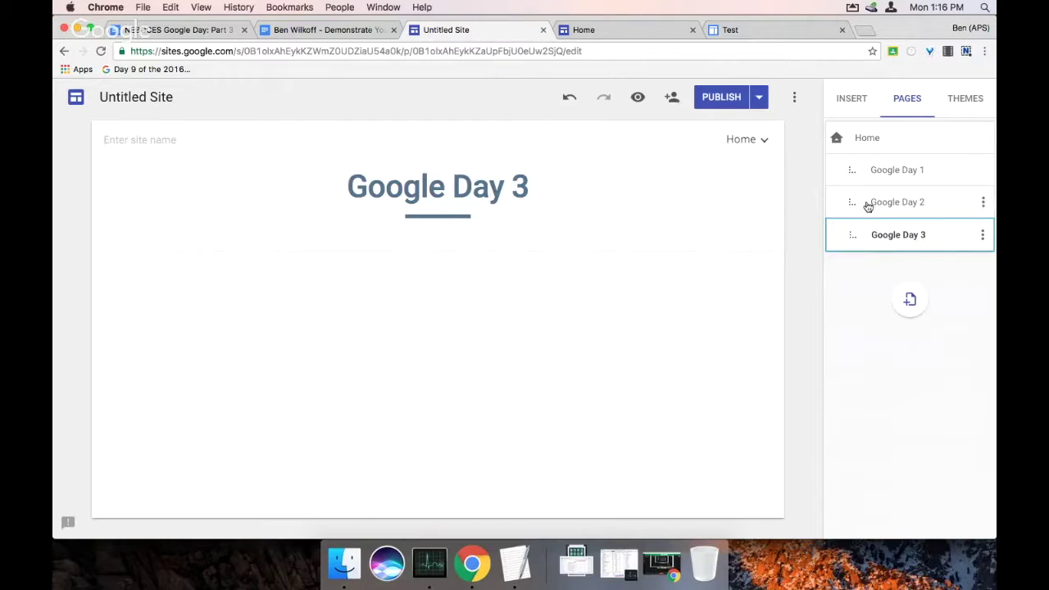
left_click(776, 144)
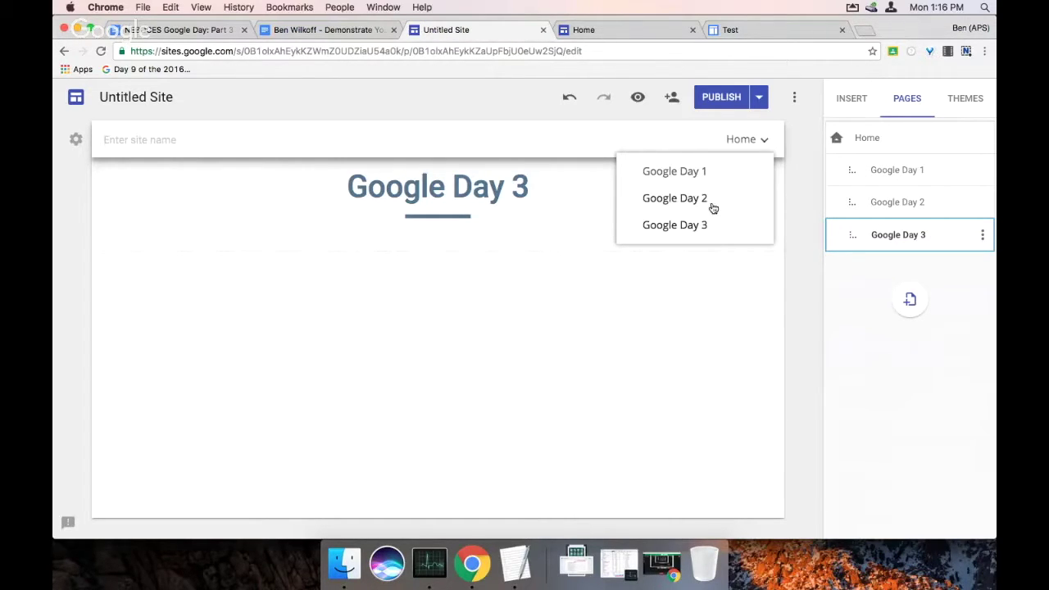
Step: On the Google Day 1 page, insert from Google Drive and search for 'day 1'
left_click(906, 169)
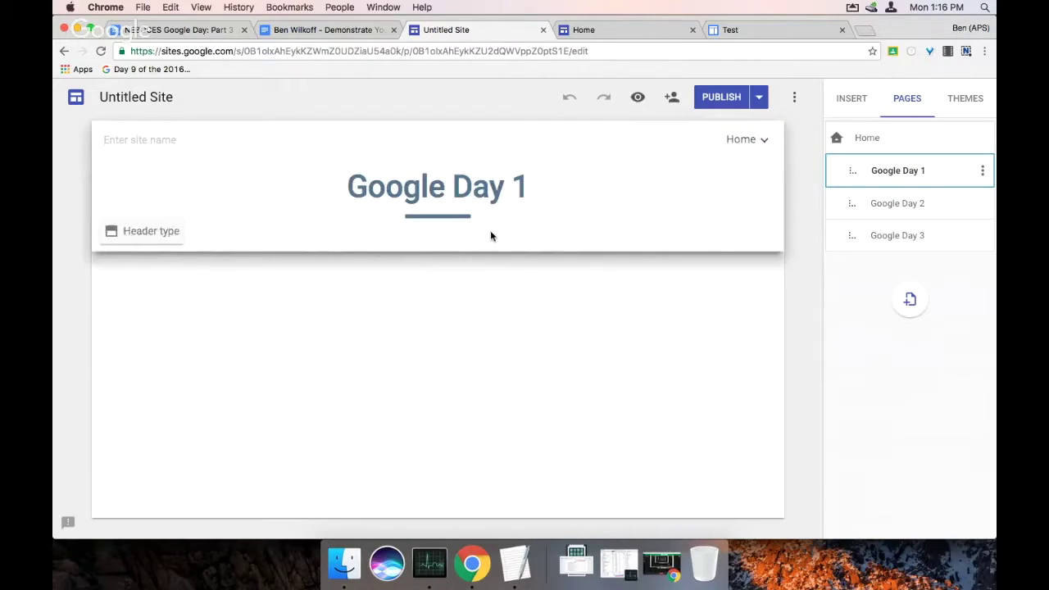
double_click(422, 319)
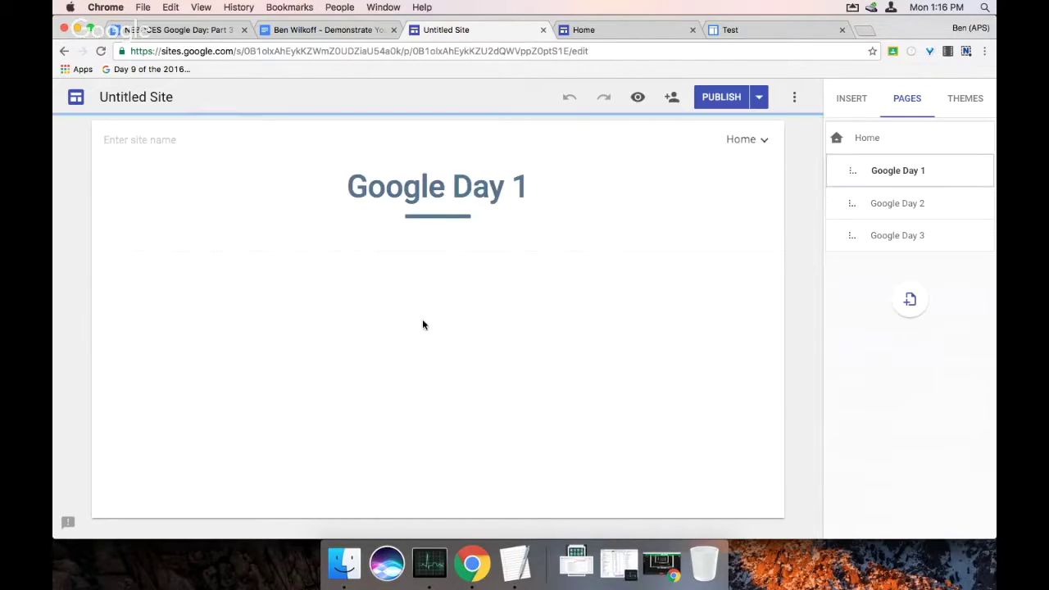
left_click(427, 361)
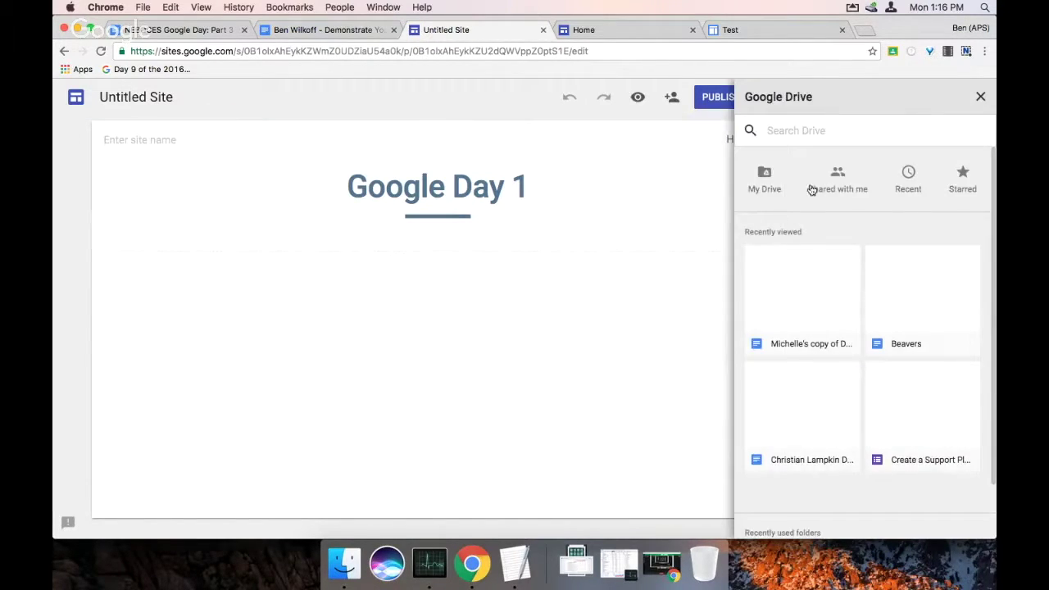
left_click(796, 133)
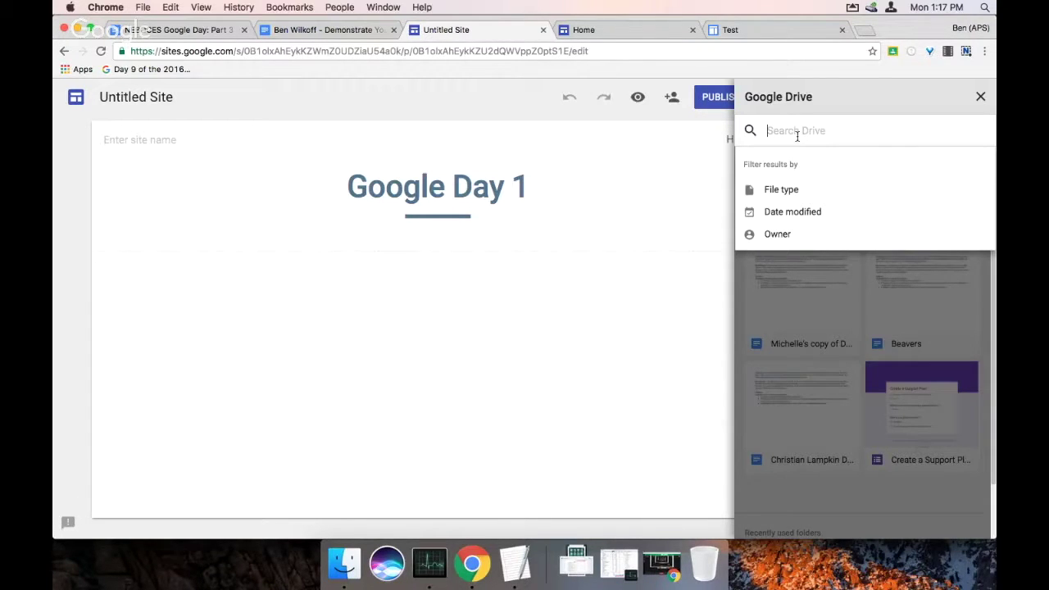
type("day 1")
key("Return")
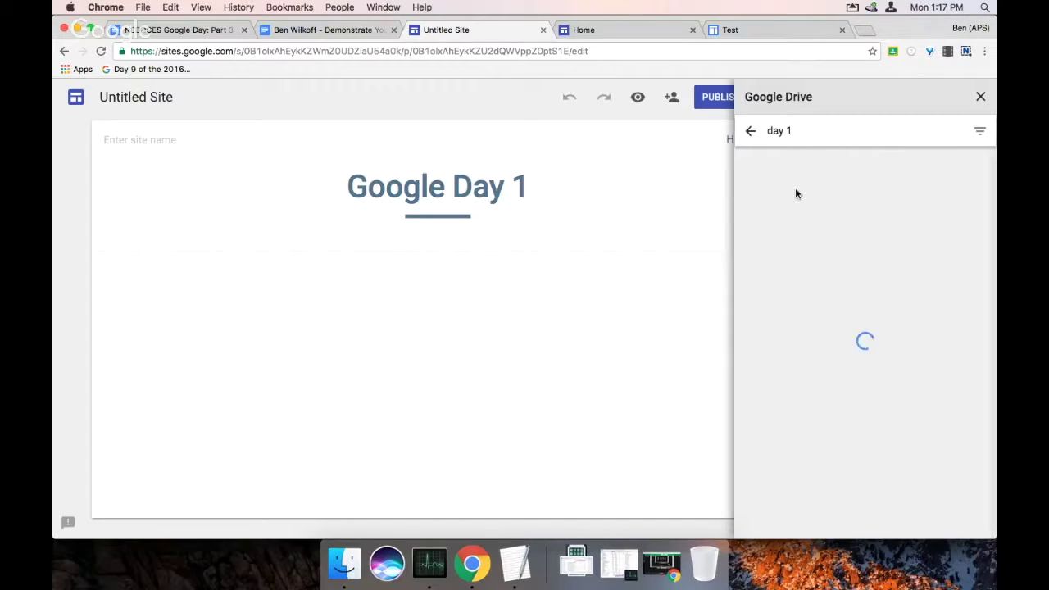
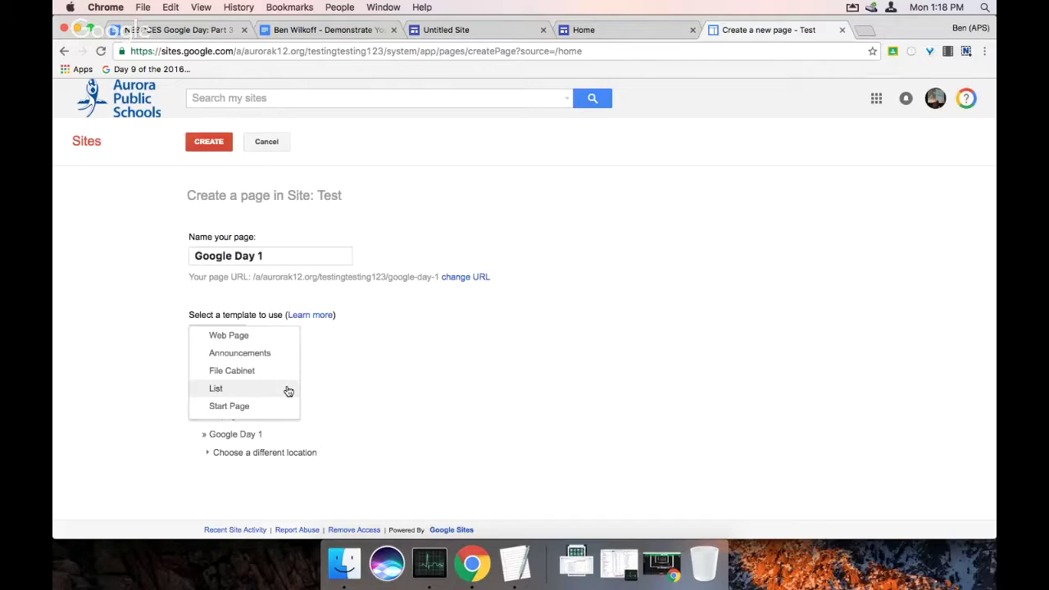
Step: Create and save the Google Day 1 web page under Home, then begin another page
left_click(391, 413)
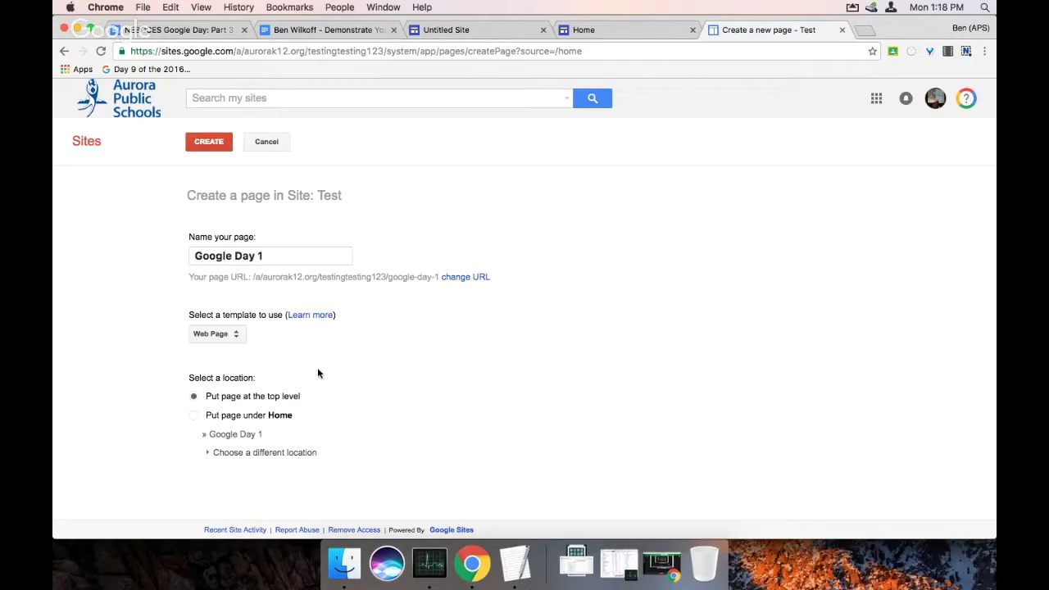
left_click(193, 415)
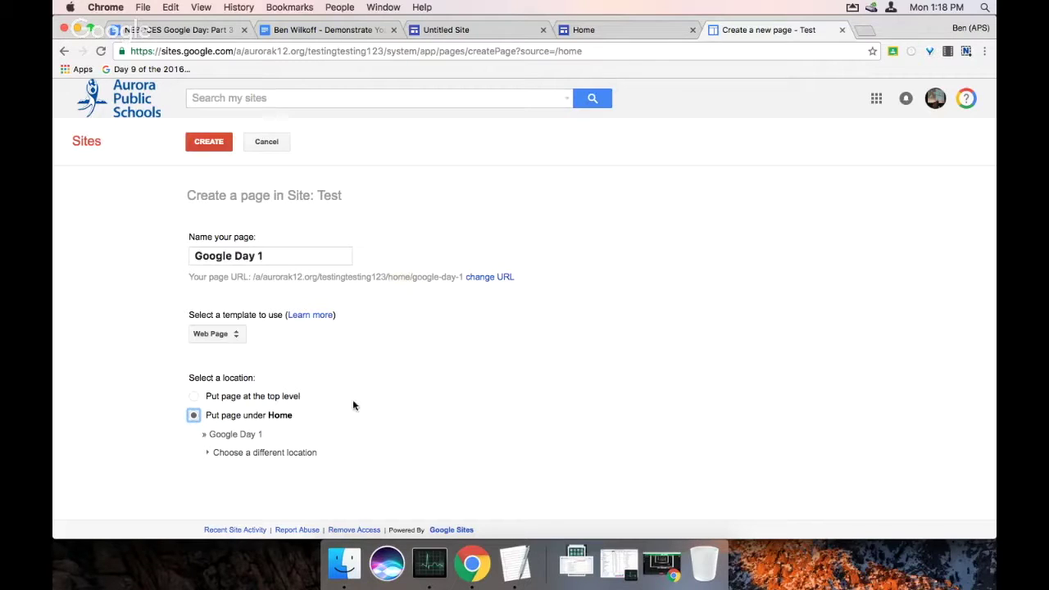
left_click(208, 141)
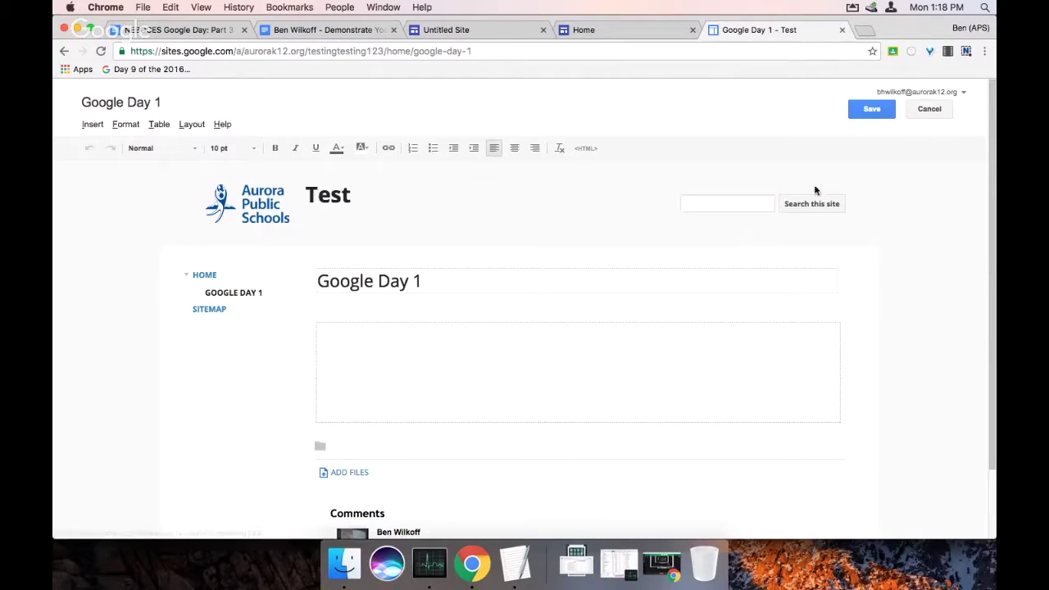
left_click(875, 110)
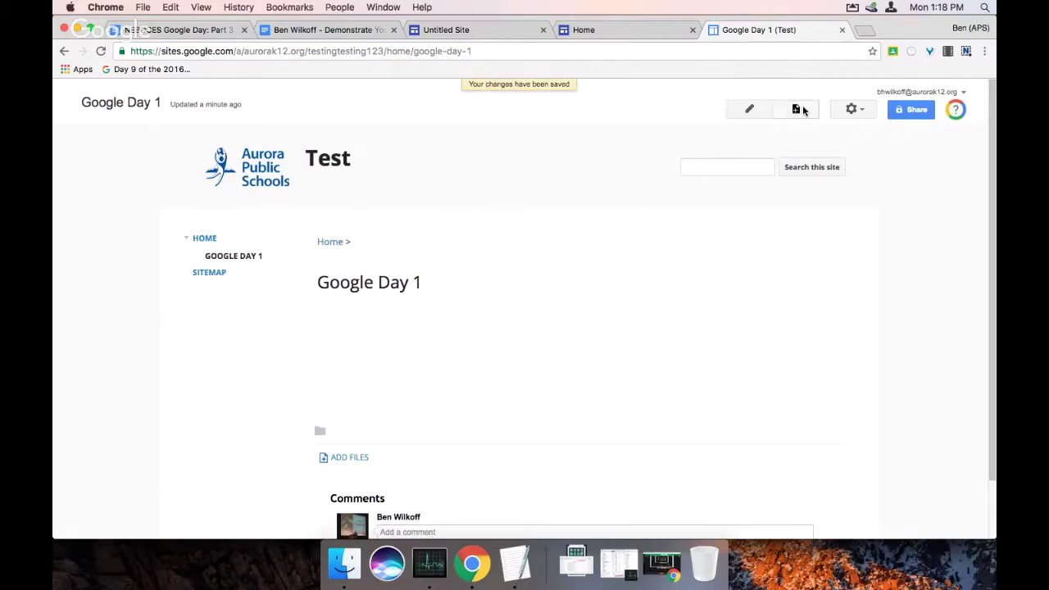
left_click(798, 110)
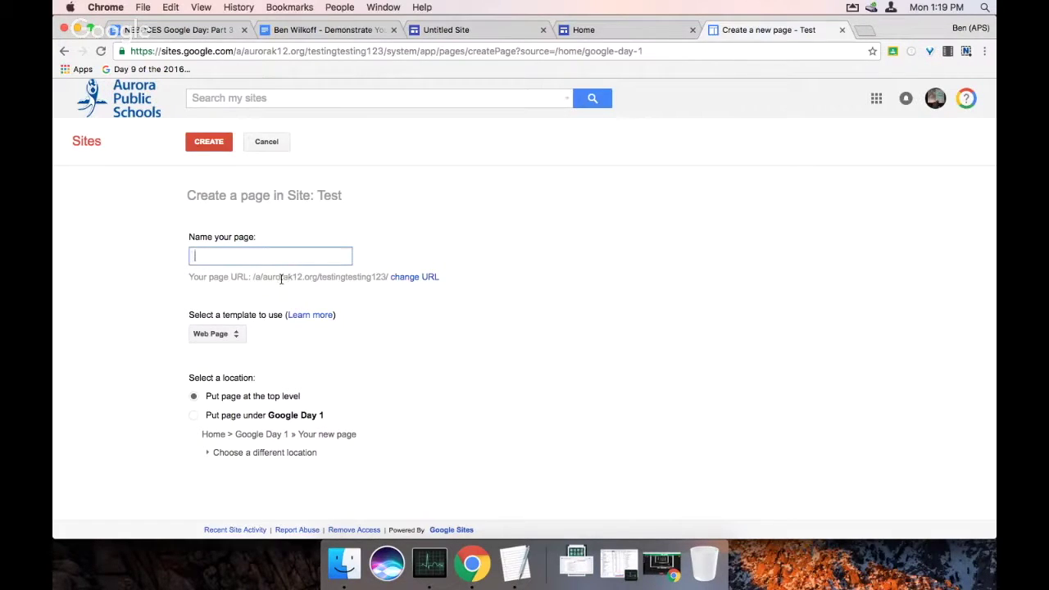
Step: Create a top-level page named 'File Cabinet' using the File Cabinet template
left_click(213, 333)
left_click(238, 370)
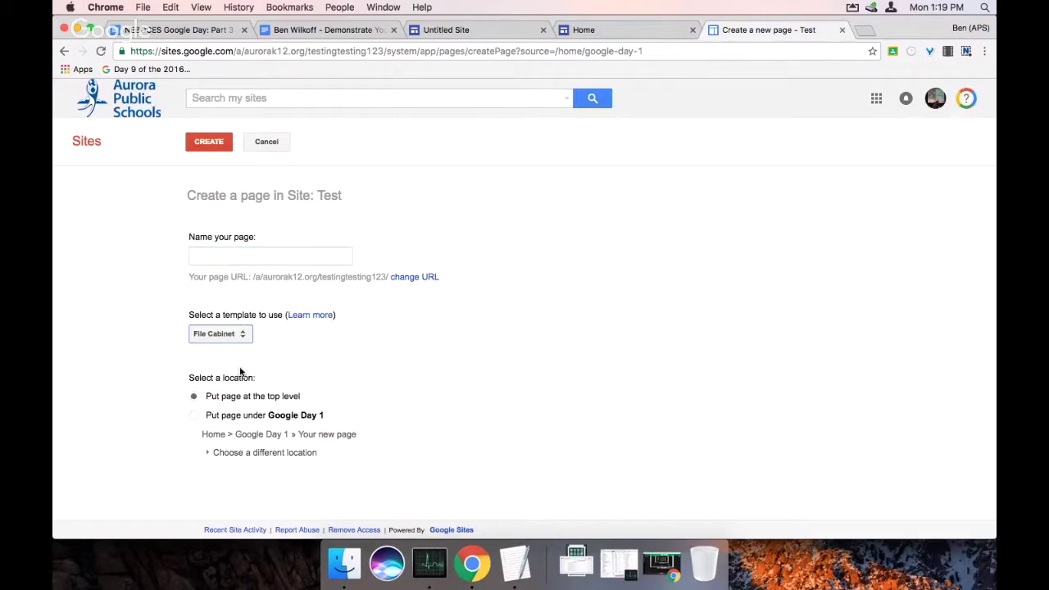
left_click(216, 257)
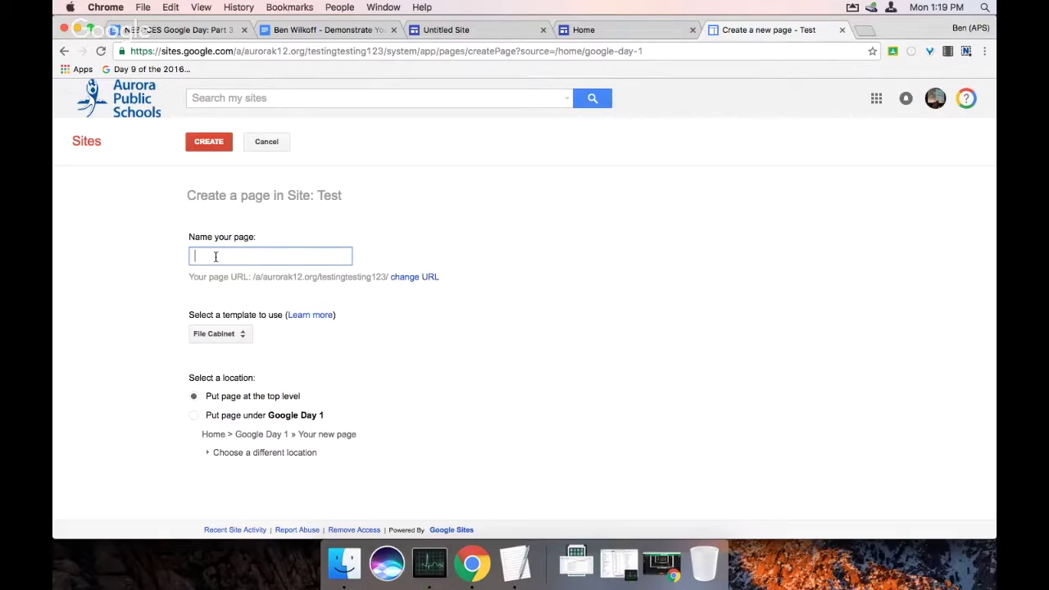
type("File Ca")
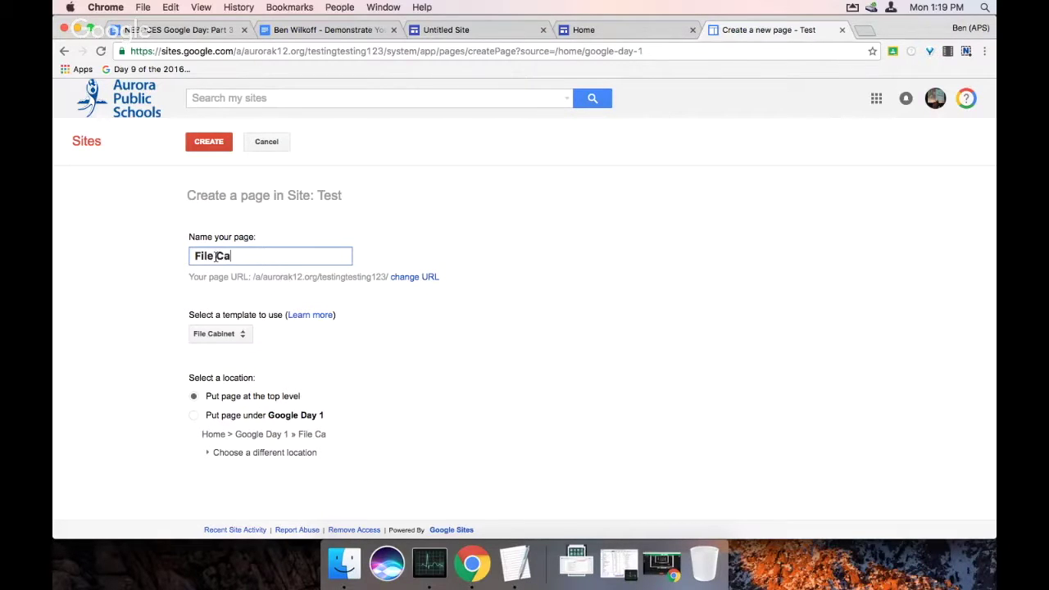
type("binet")
left_click(243, 164)
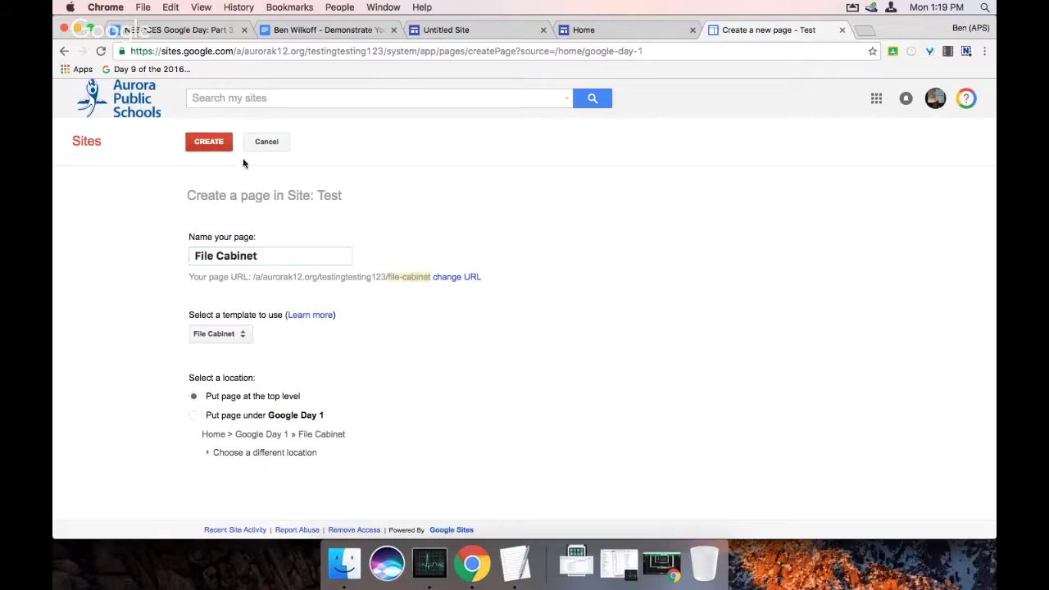
left_click(215, 143)
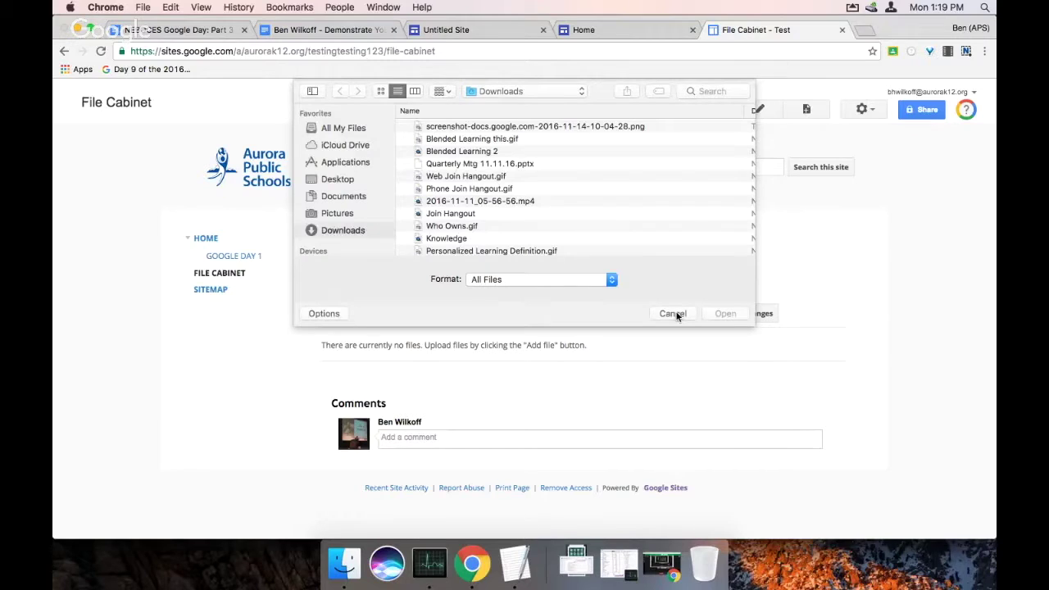
Step: Start uploading 'Blended Learning this.gif', then dismiss the upload
left_click(507, 139)
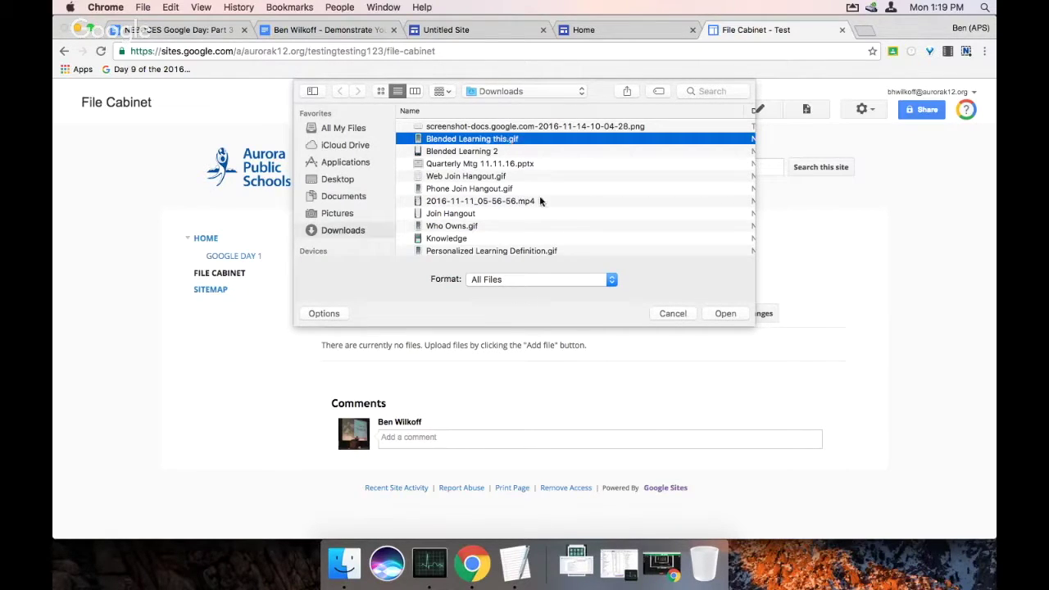
key("Return")
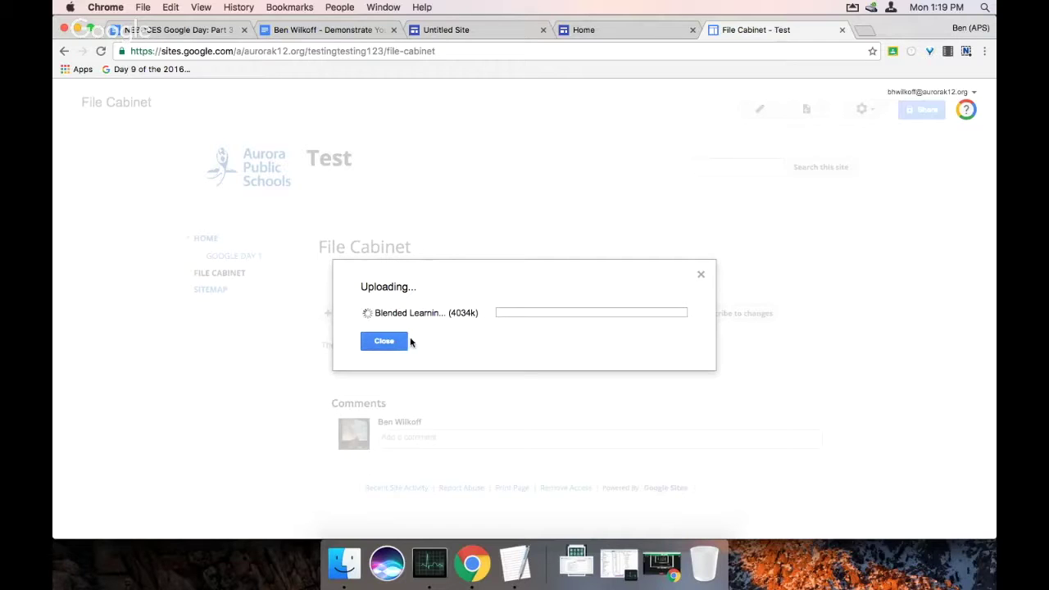
left_click(701, 277)
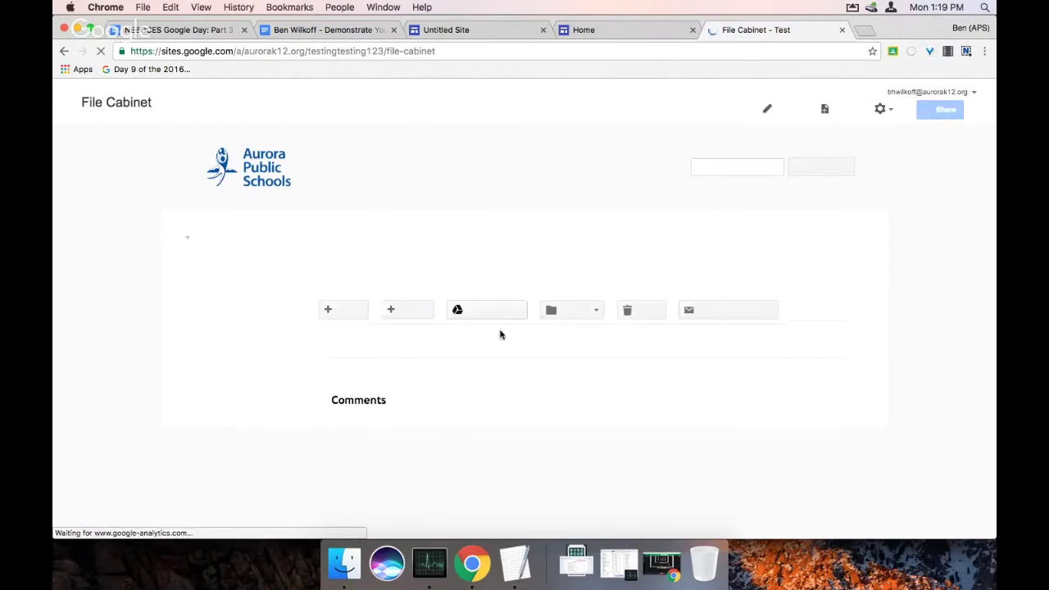
Step: Attach the Drive document 'NEBOCES Google Day: Part 3' and verify it opens from the cabinet
left_click(491, 314)
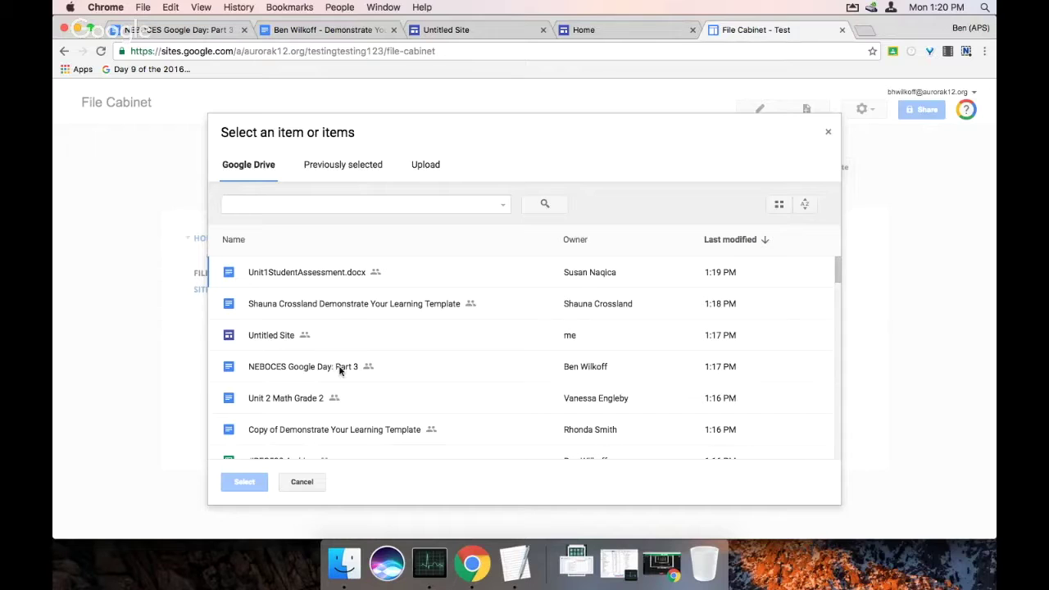
left_click(339, 366)
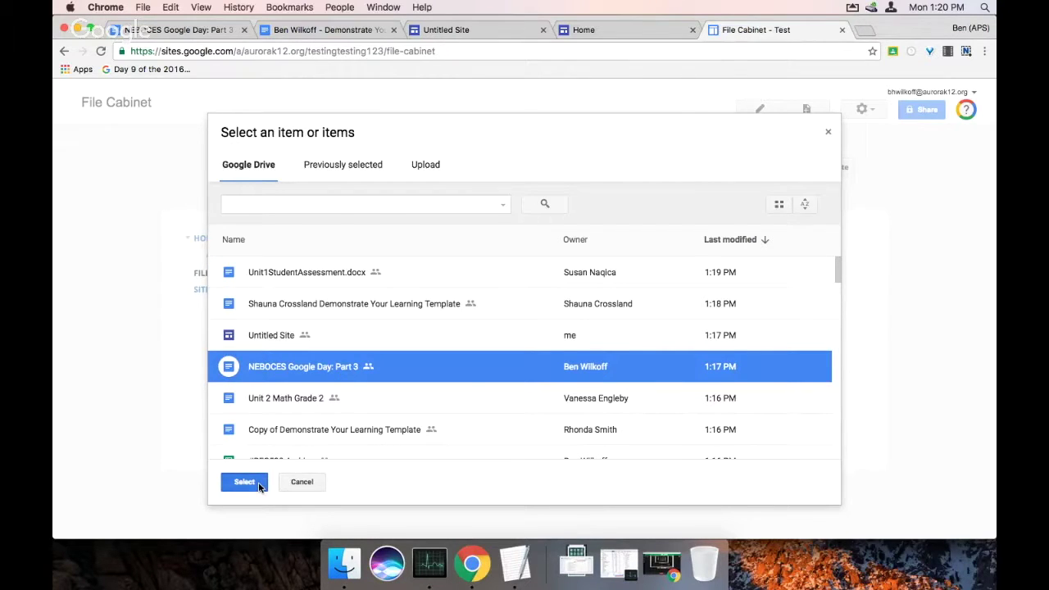
left_click(244, 482)
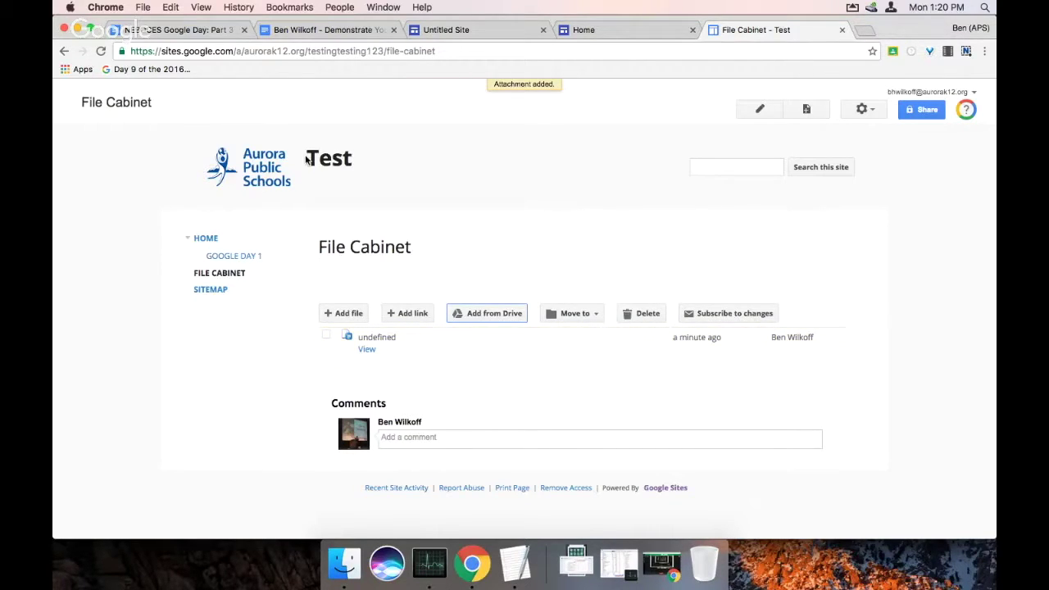
left_click(98, 53)
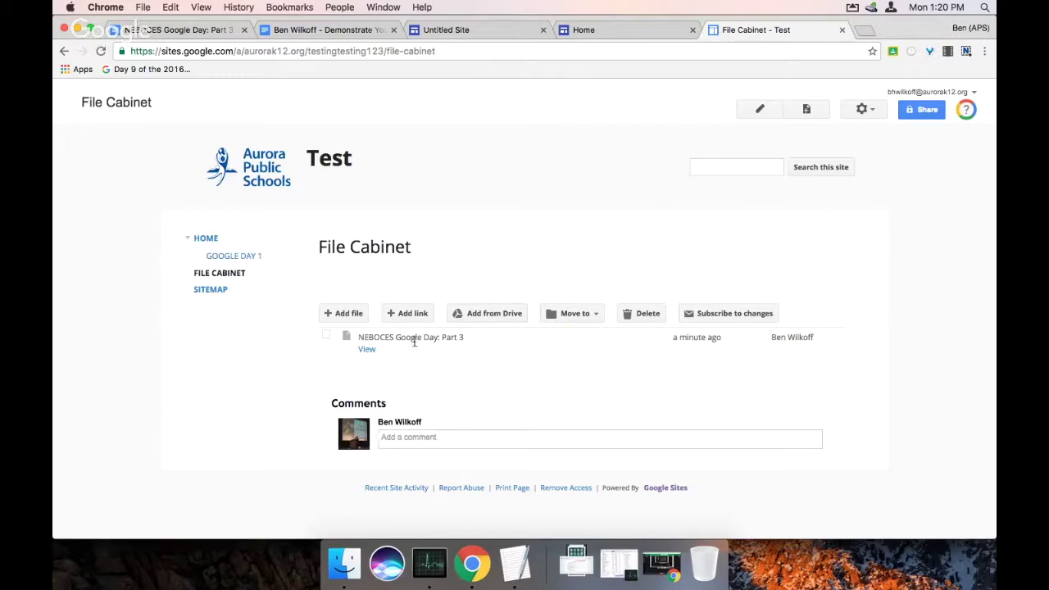
left_click(367, 350)
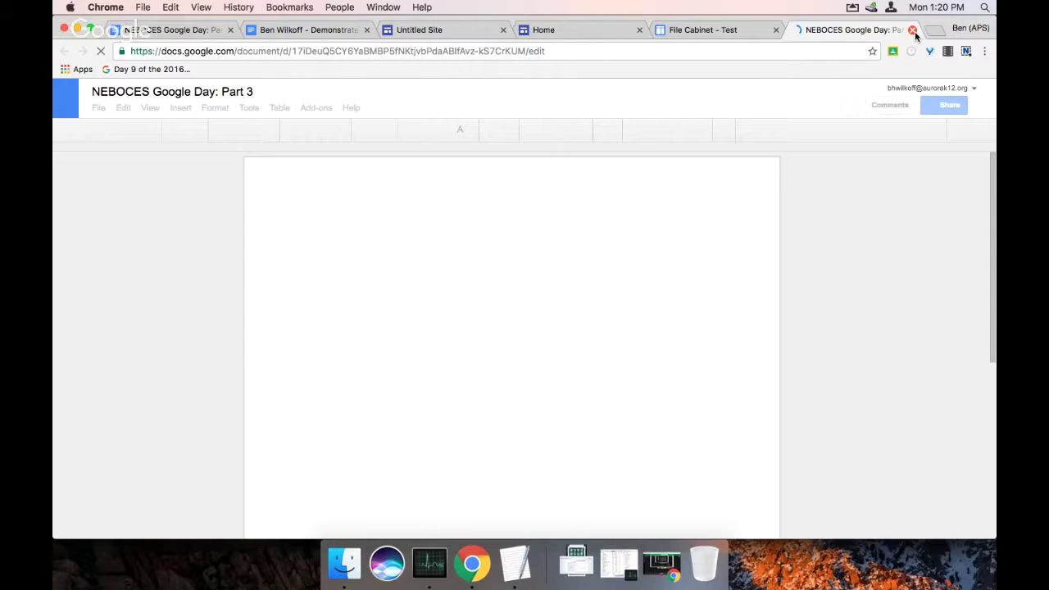
key("super+w")
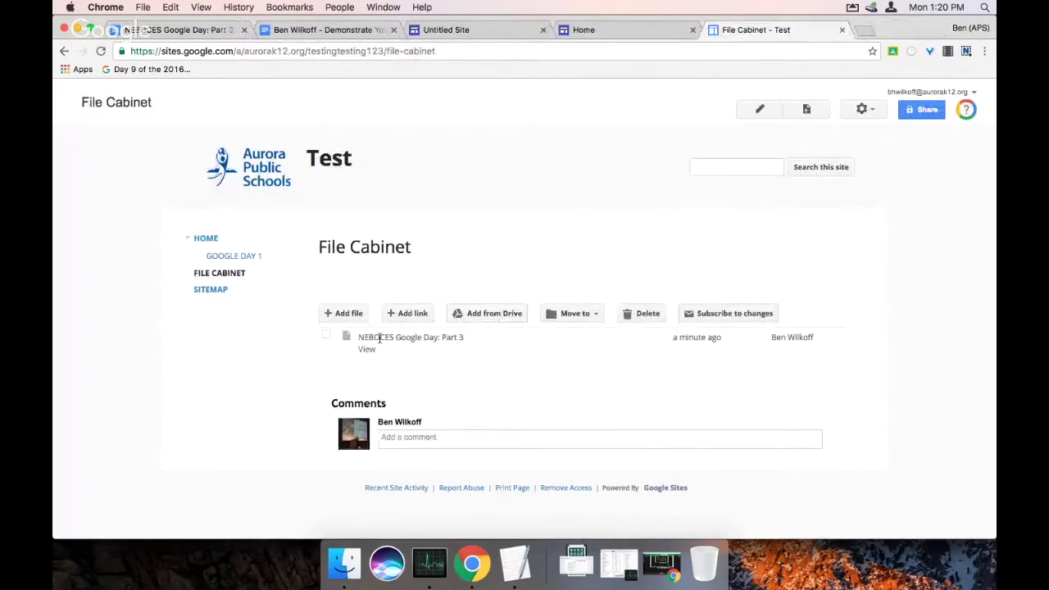
Step: Look over the Move to options and comment box, then view the new site's Home Page
left_click(590, 314)
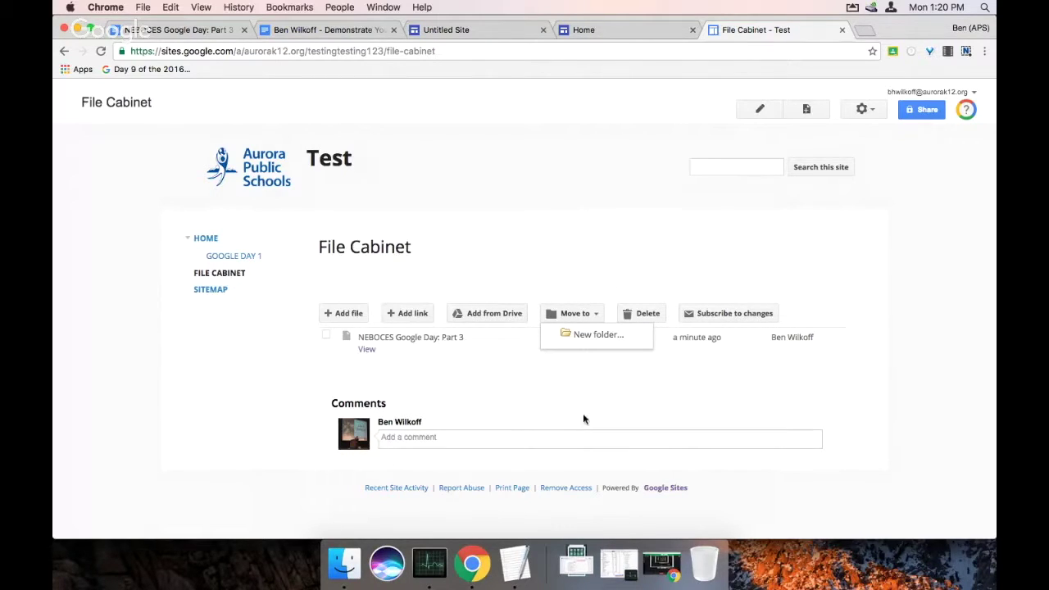
left_click(514, 378)
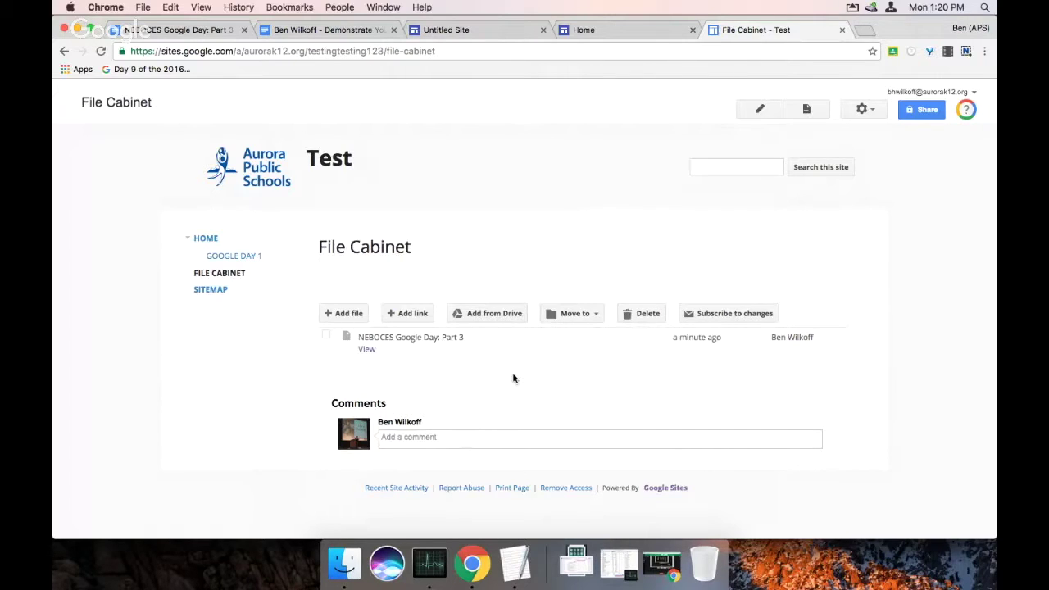
left_click(451, 440)
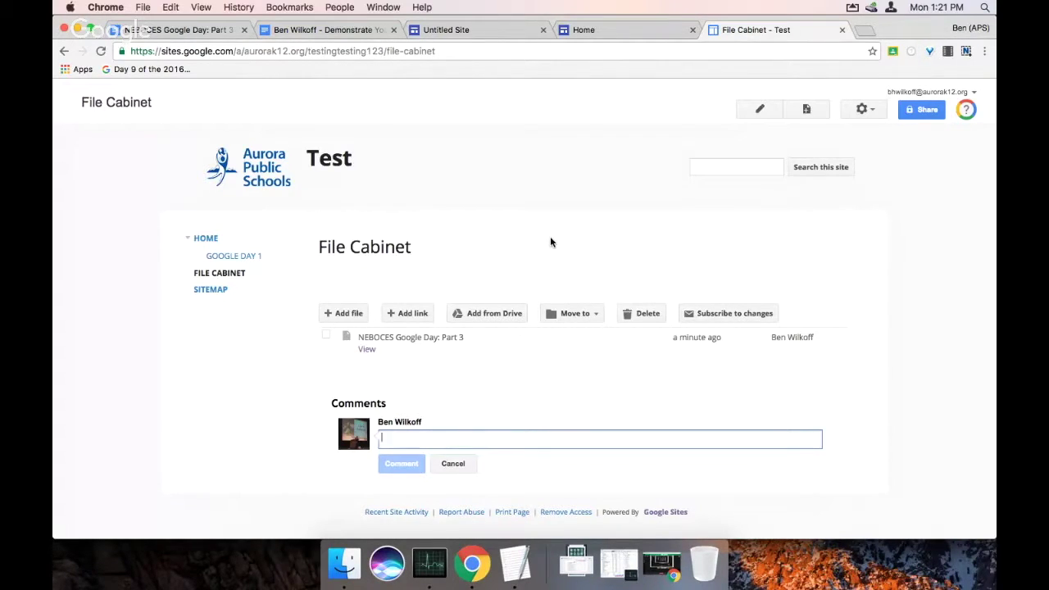
left_click(618, 30)
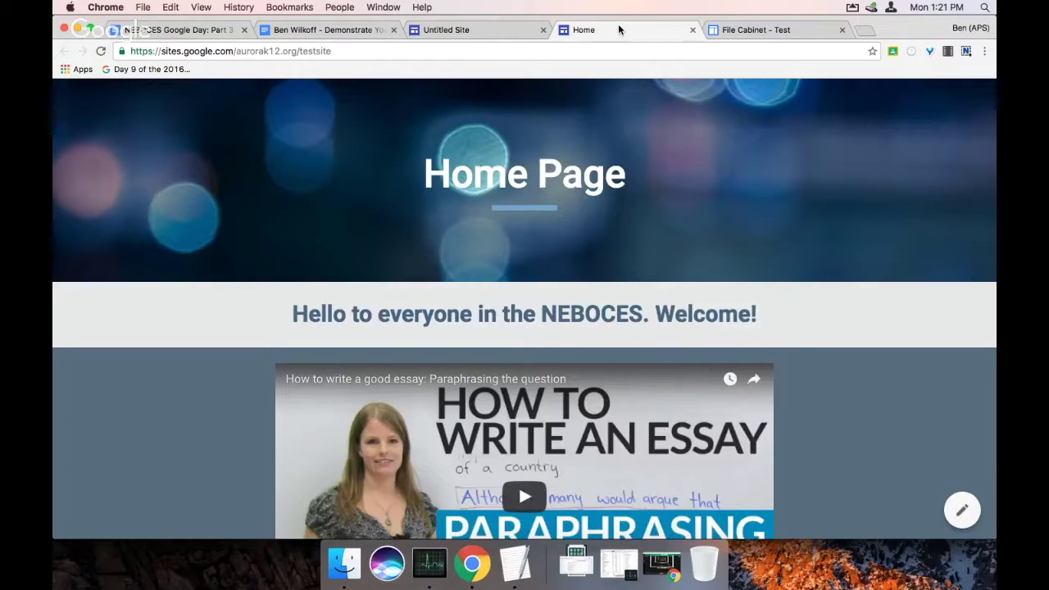
Step: Rename the site to 'NEBOCES Google Day: Part 3 (The Site)' and publish it
left_click(450, 30)
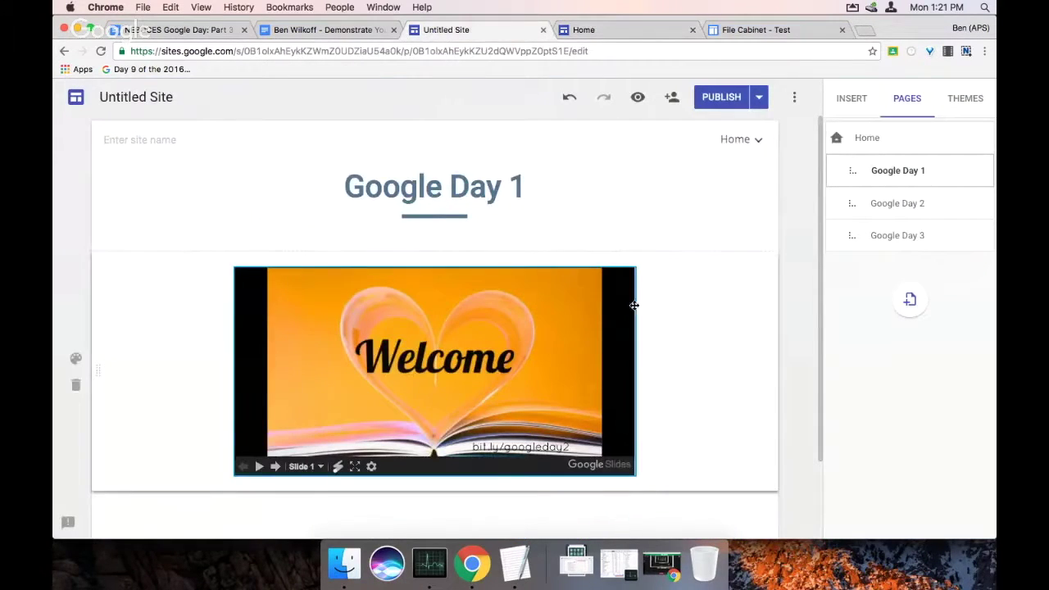
left_click(728, 102)
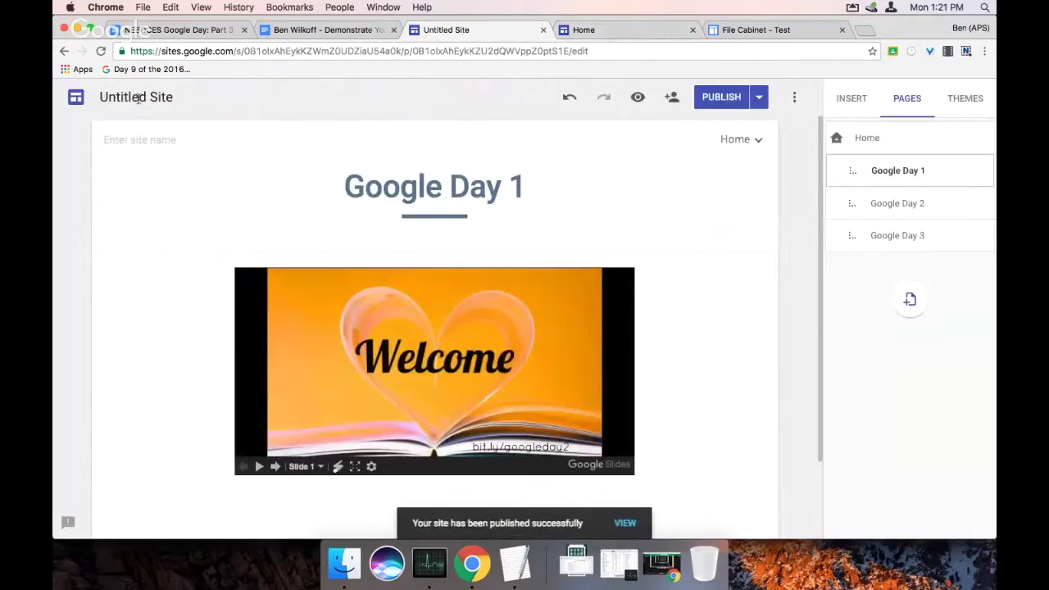
left_click(136, 97)
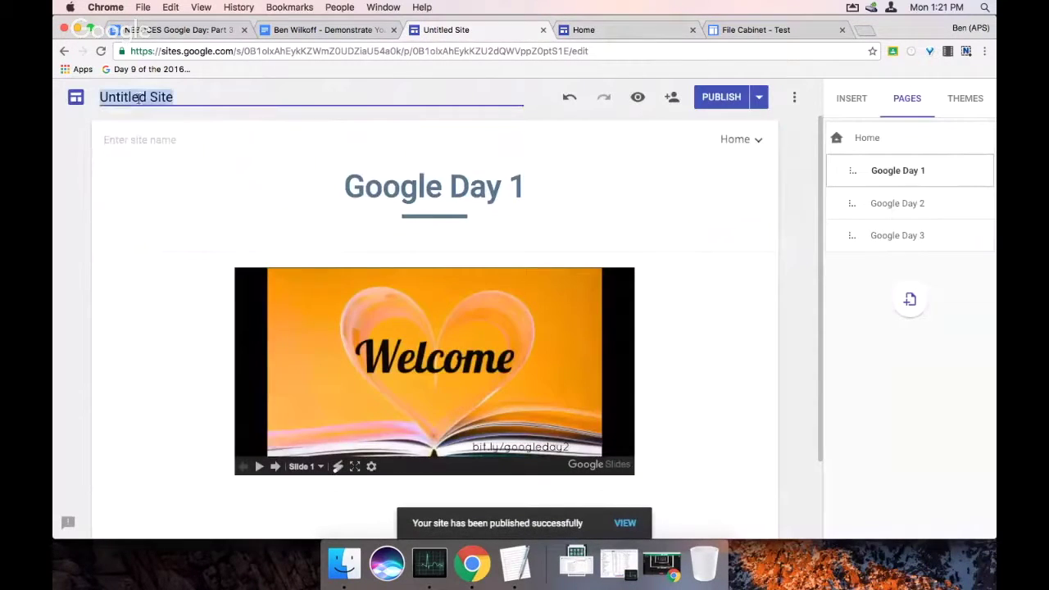
type("N")
key("BackSpace")
type("NE ")
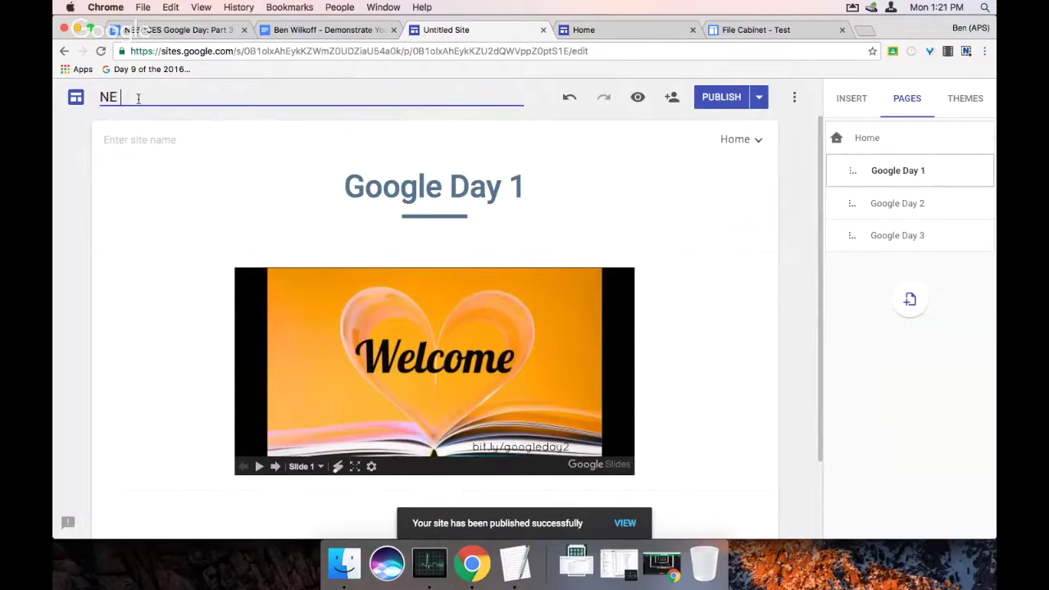
type("BOCES")
type(" 2016")
key("BackSpace")
key("BackSpace")
key("BackSpace")
key("BackSpace")
type("Goo")
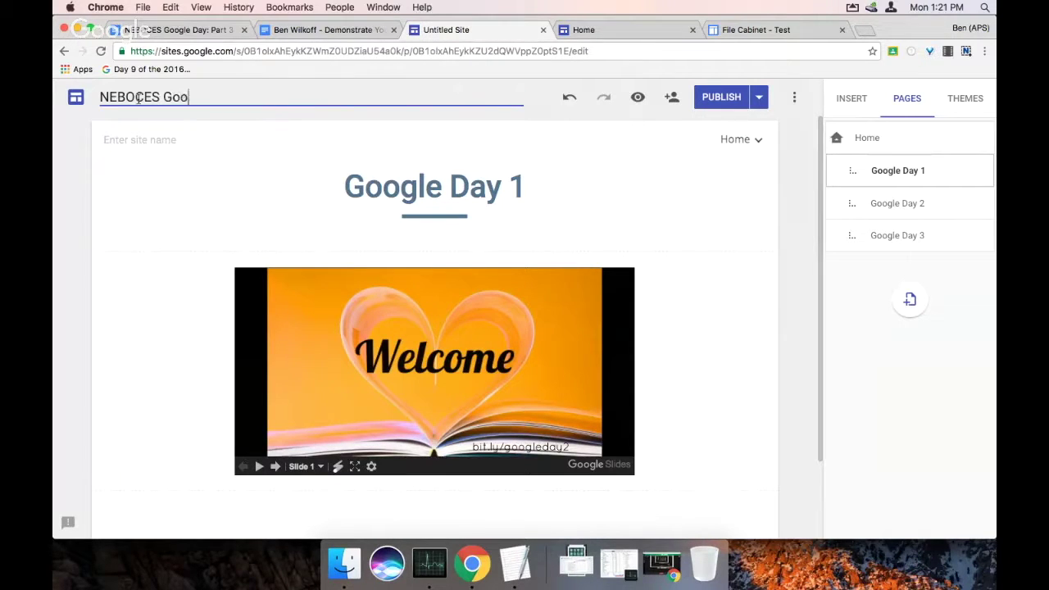
type("gle Day : Part 3 S")
key("BackSpace")
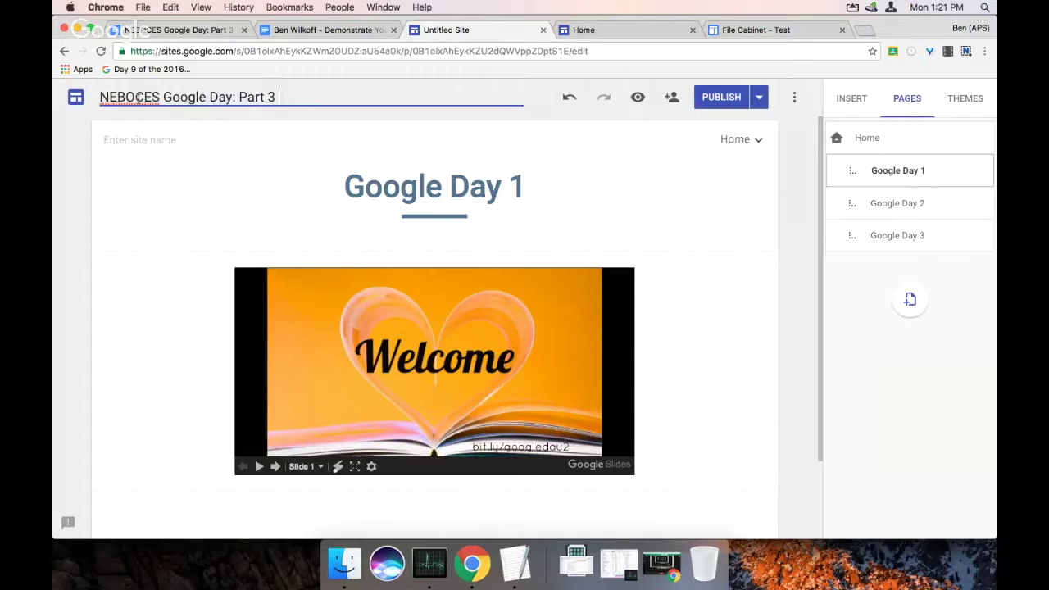
type("(The Site)")
left_click(700, 99)
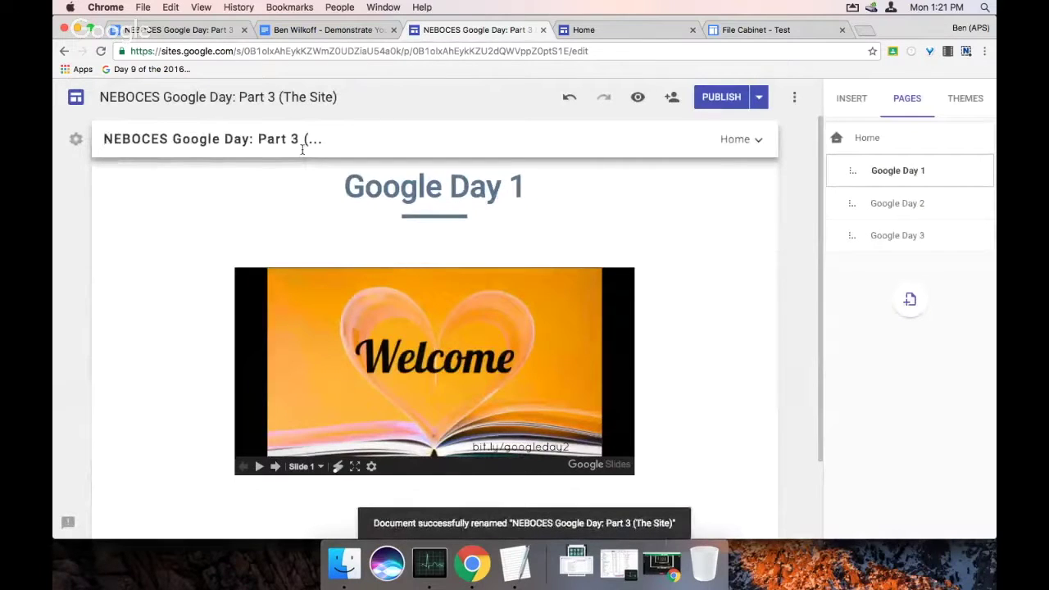
Step: Clear the site name from the page header and publish again
double_click(236, 143)
left_click(227, 141)
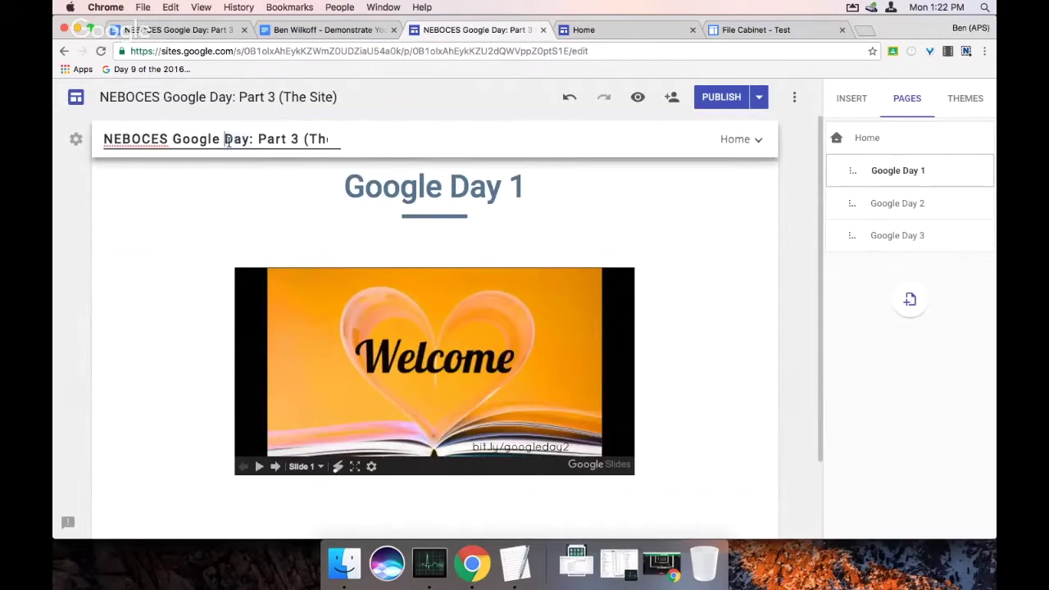
key("super+a")
key("BackSpace")
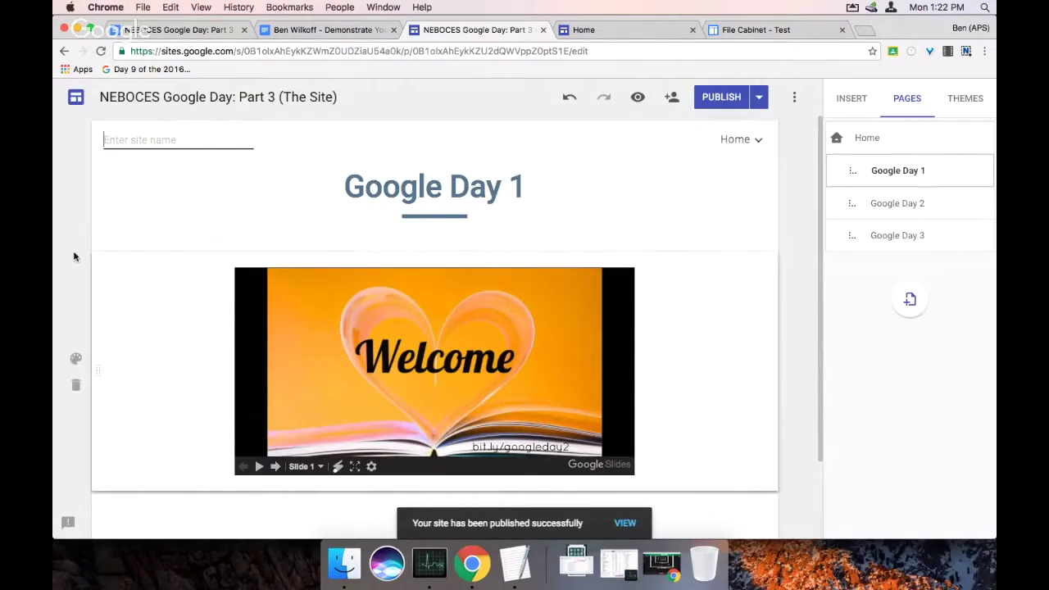
left_click(711, 98)
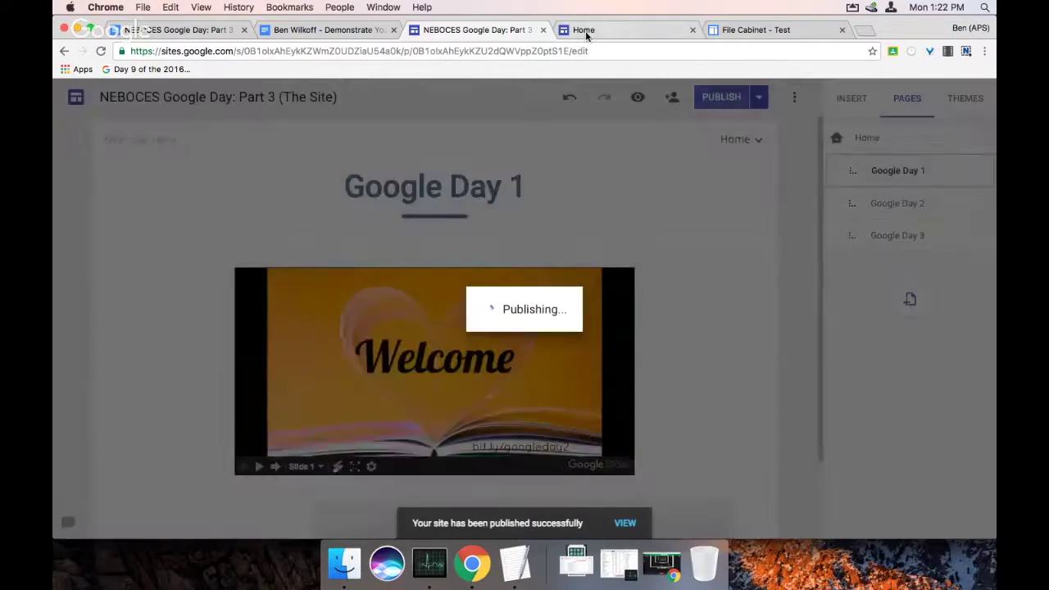
Step: Reload the published Home Page and show the pages listed under Home
left_click(585, 30)
key("super+r")
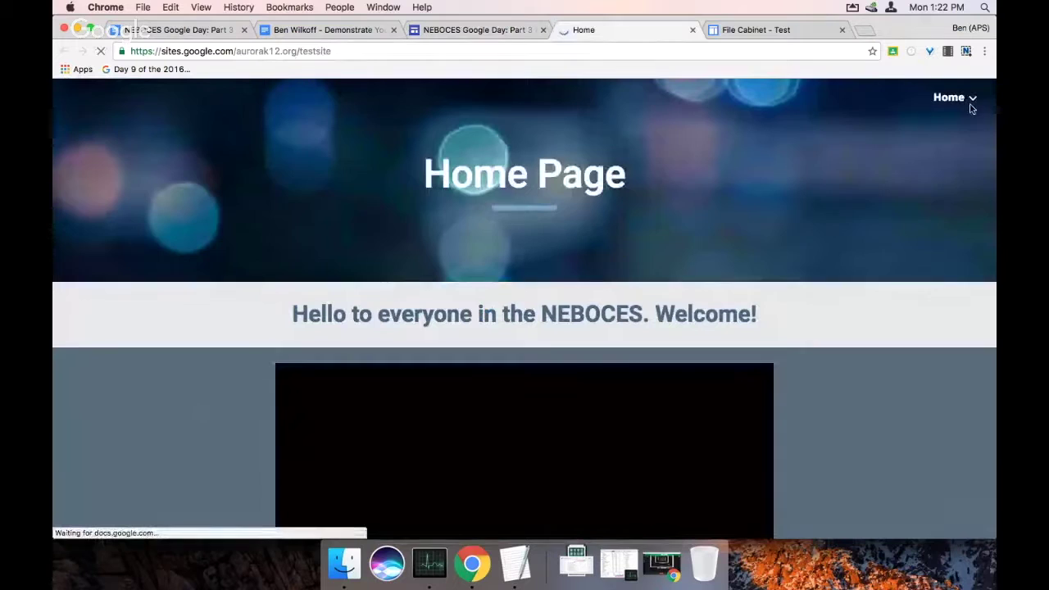
left_click(973, 100)
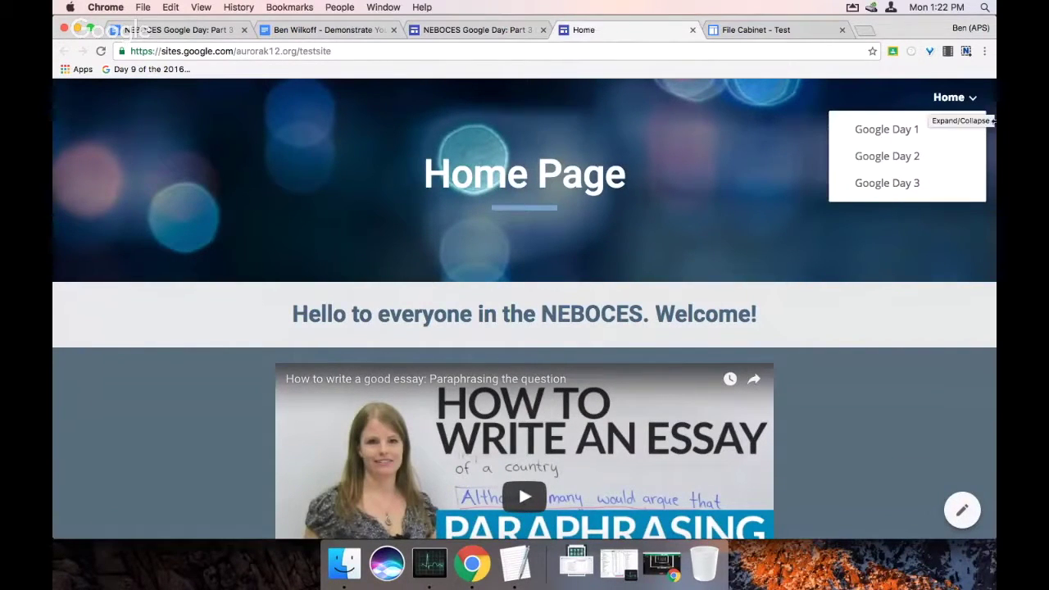
Step: Test the navigation drawer and Home subpages at phone-like width, then restore the window width
left_click_drag(996, 172, 377, 197)
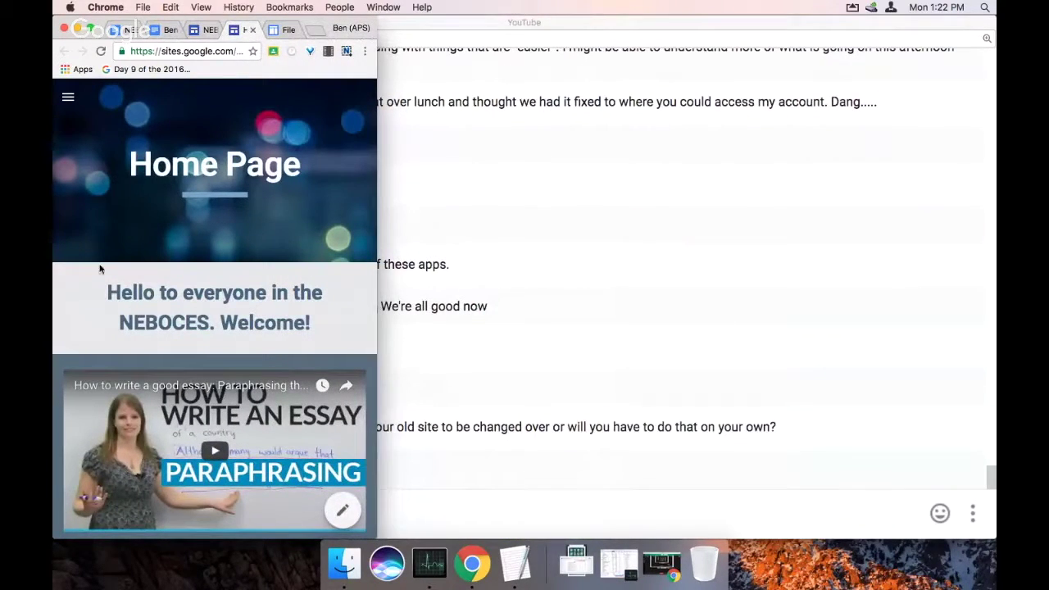
left_click(68, 99)
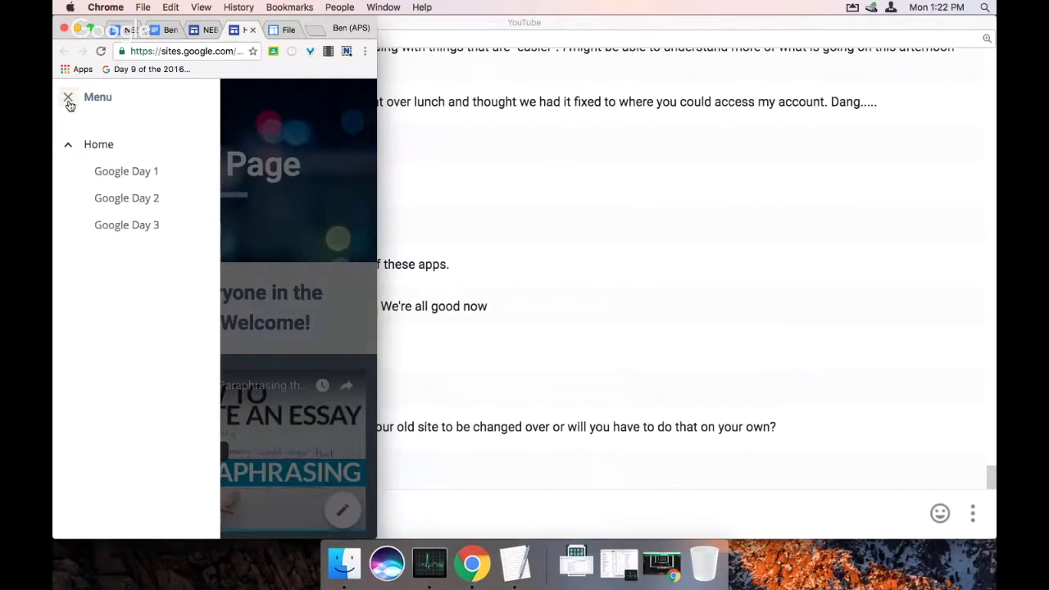
left_click(68, 99)
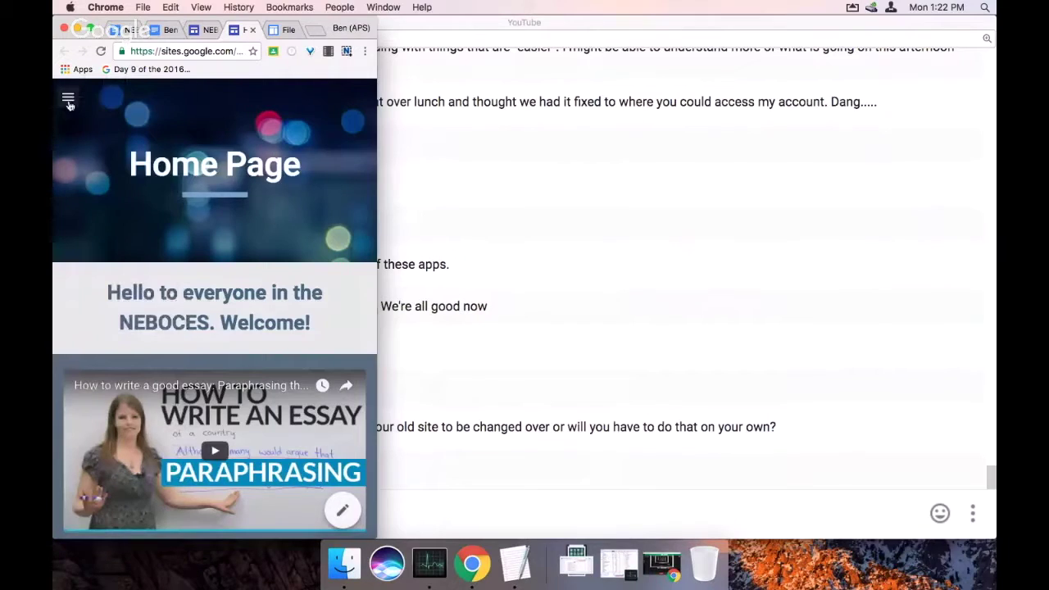
left_click(69, 100)
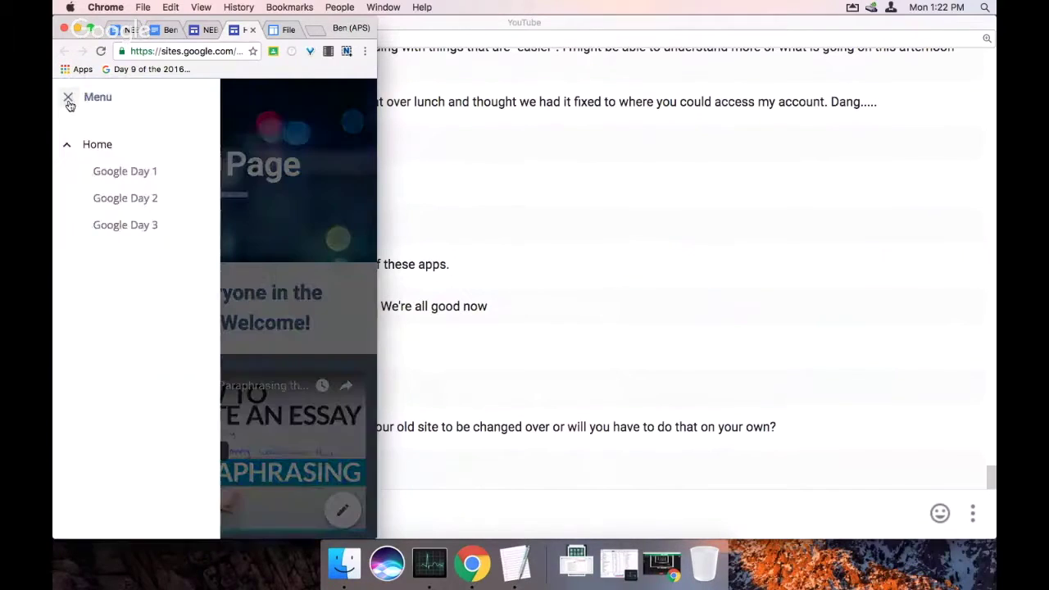
left_click(67, 148)
left_click(67, 147)
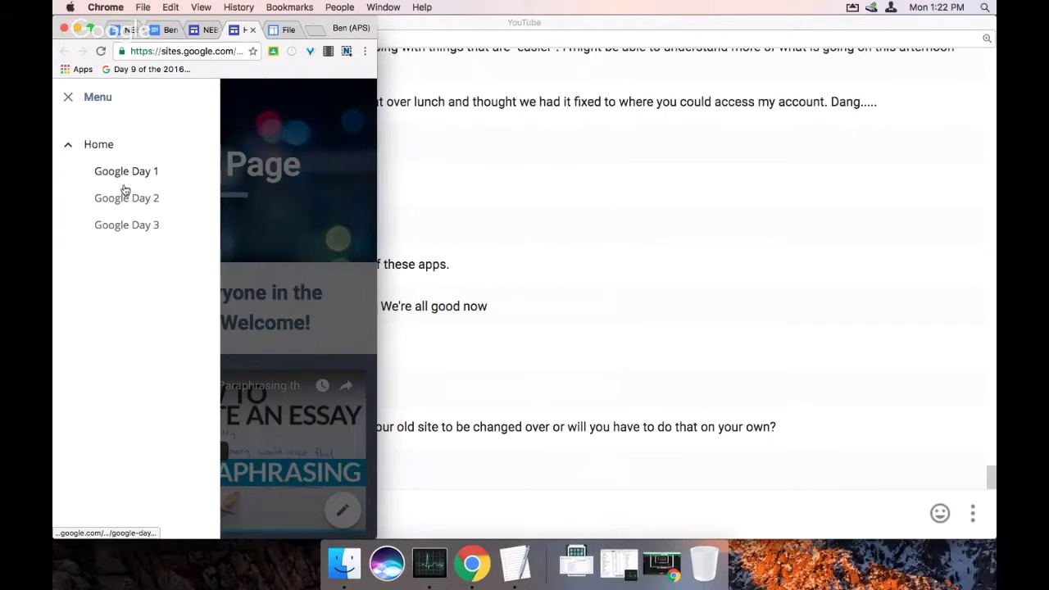
left_click(68, 149)
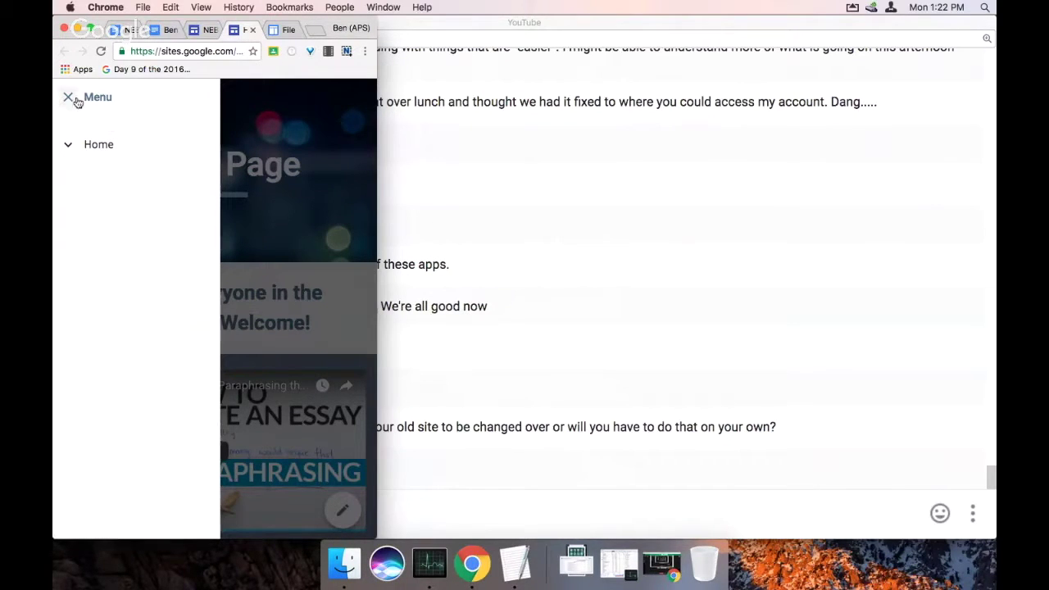
left_click(72, 99)
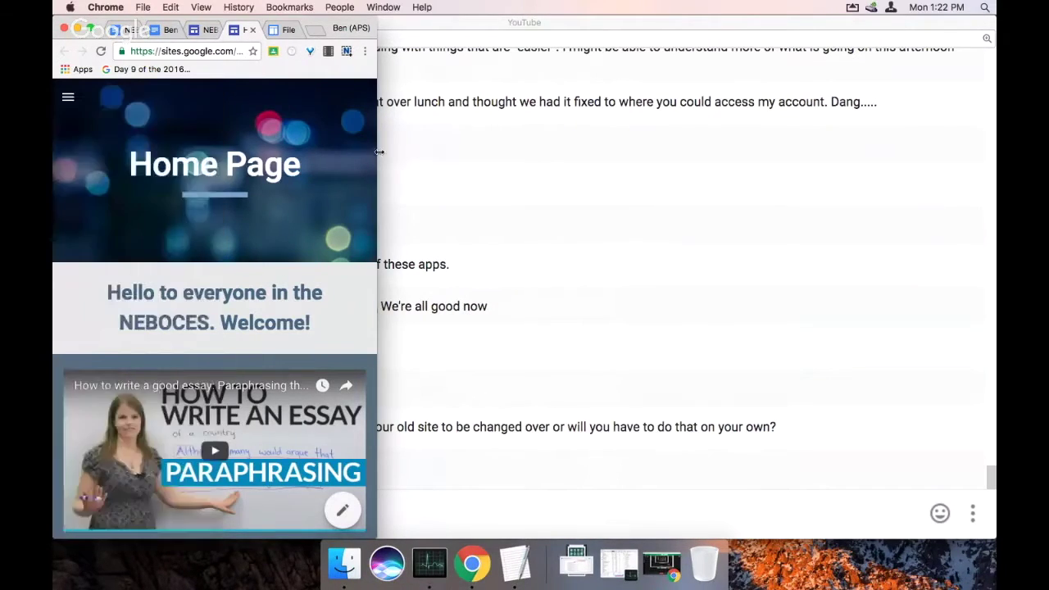
left_click_drag(377, 164, 994, 172)
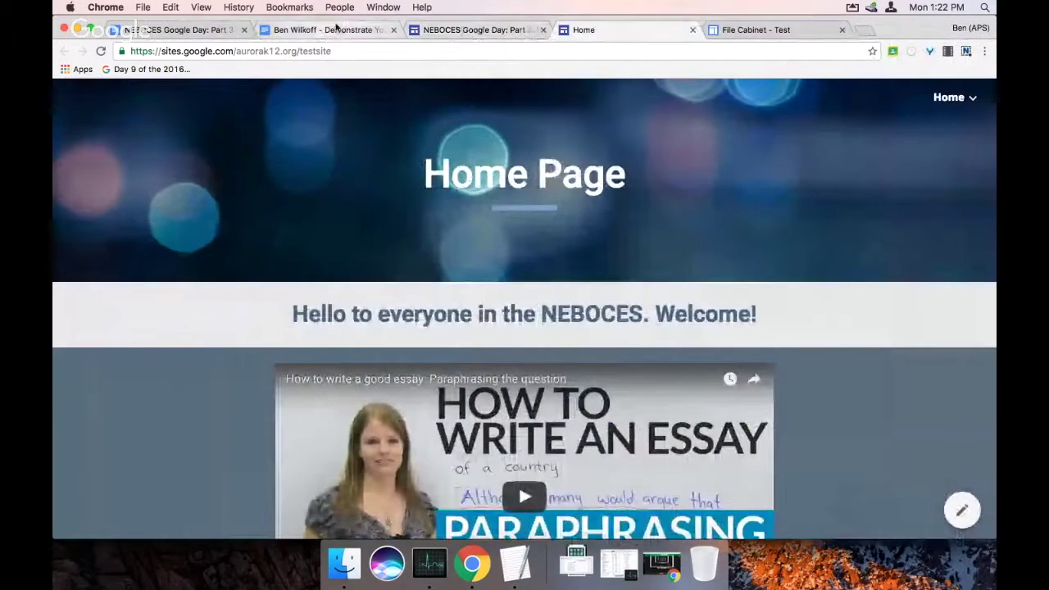
Step: Read task 7 on uploading and embedding a file, then reopen Home in the editor
left_click(485, 33)
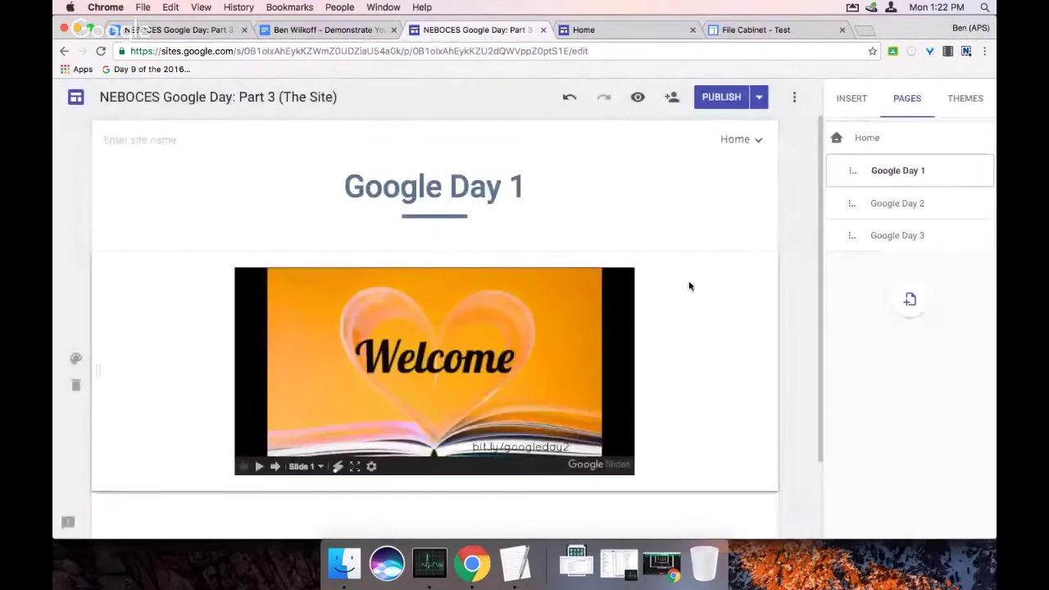
left_click(357, 32)
scroll(381, 348, "down", 1)
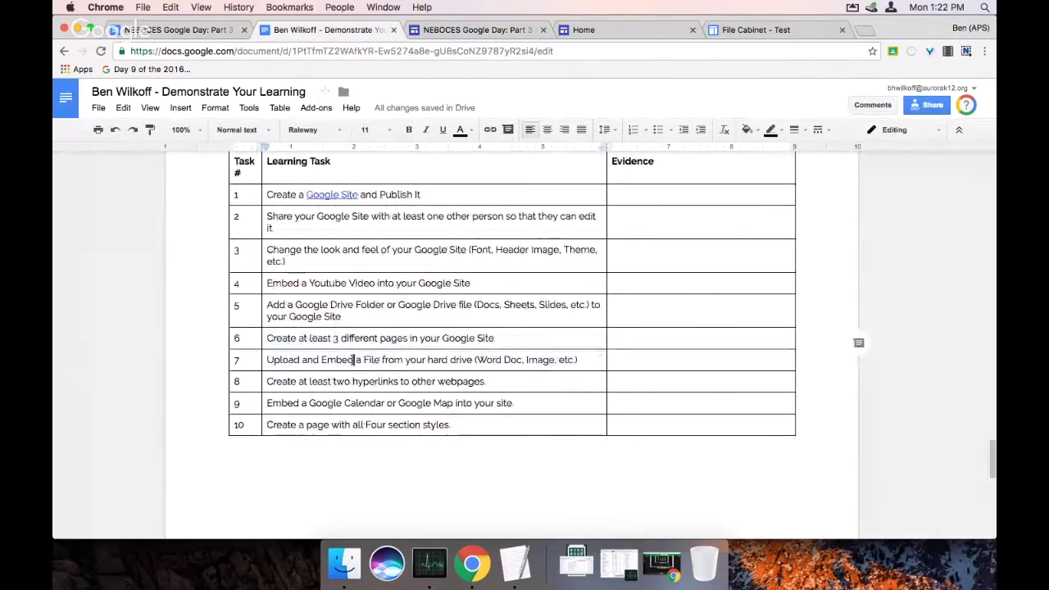
triple_click(352, 361)
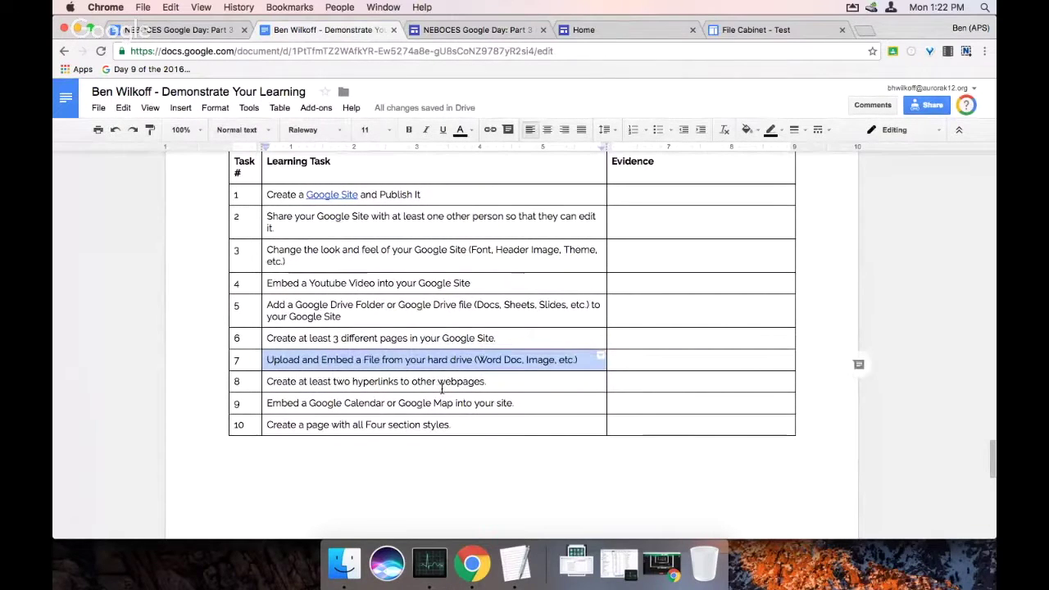
left_click(475, 31)
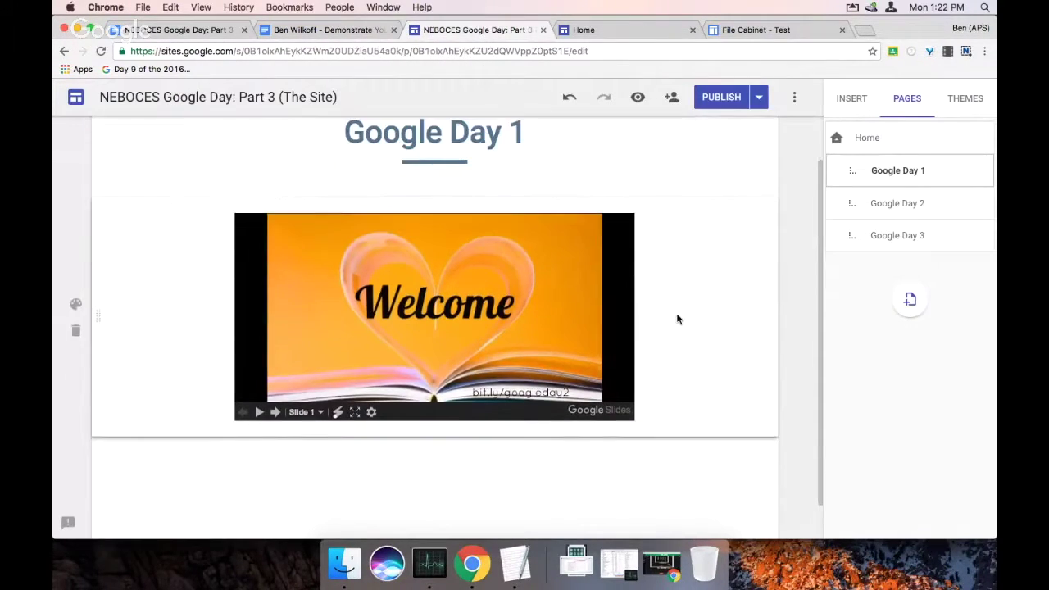
left_click(858, 139)
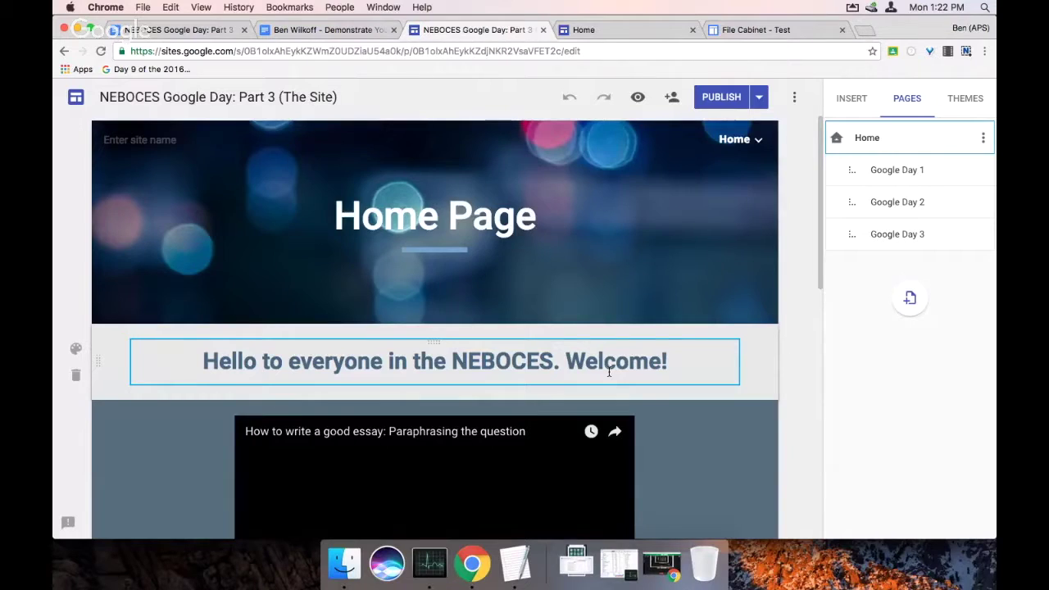
Step: Upload 10-17 Google Course.docx from Downloads into the Home page below the learning doc
scroll(609, 373, "down", 10)
double_click(442, 457)
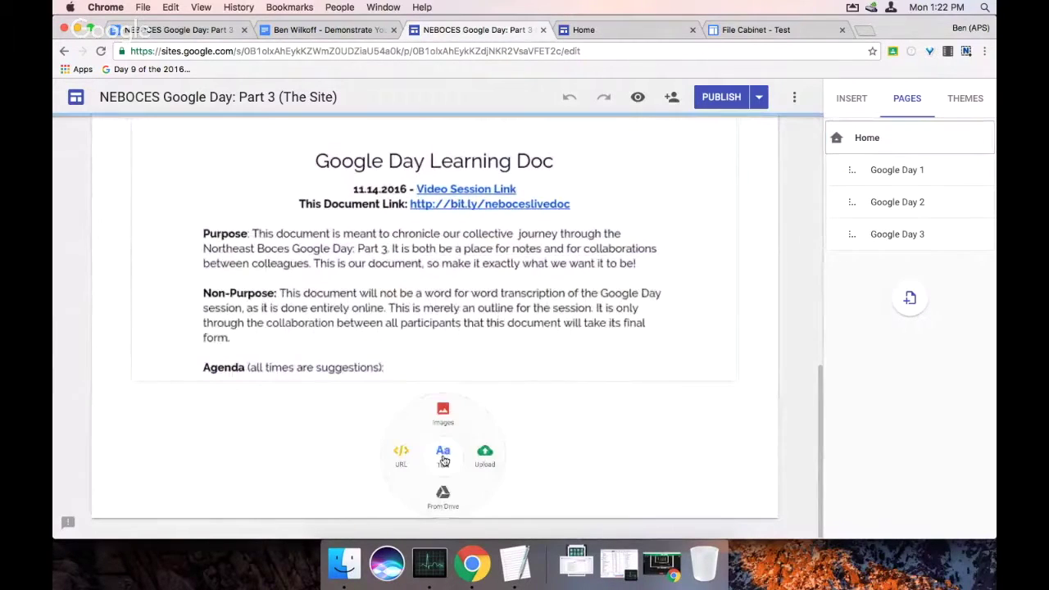
left_click(482, 456)
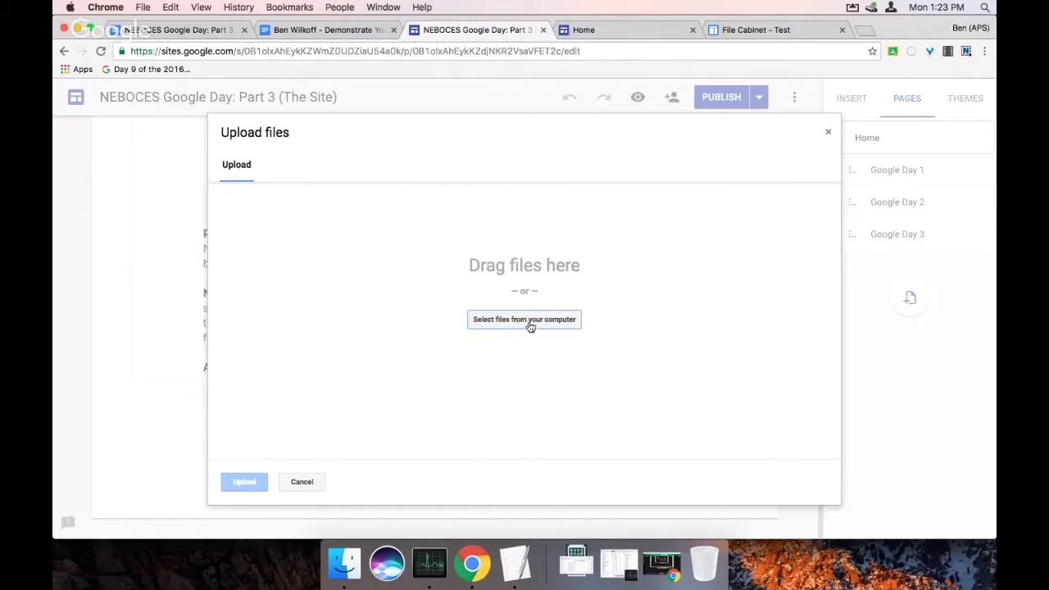
left_click(530, 322)
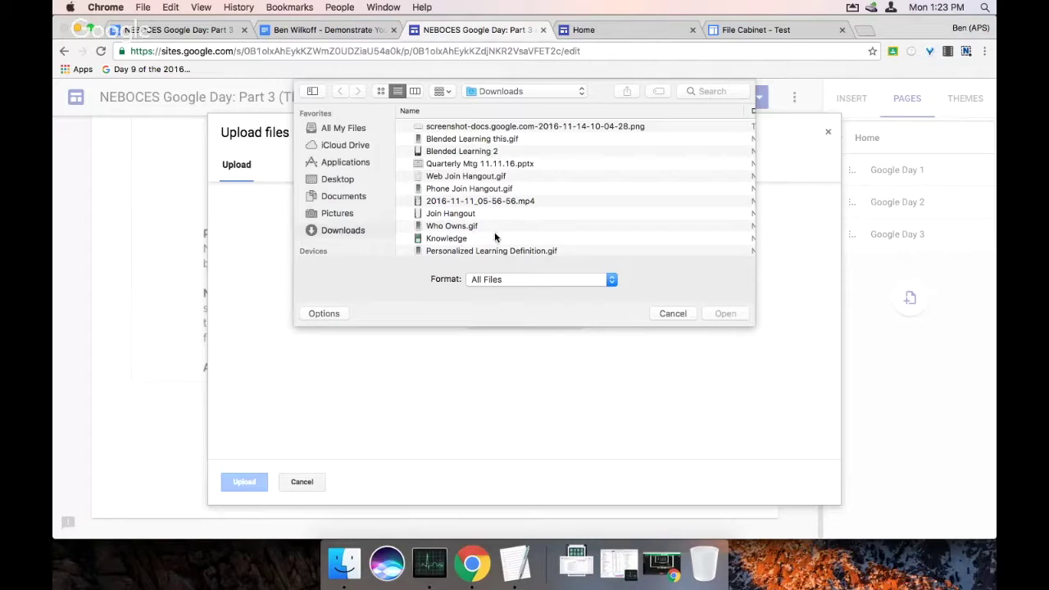
scroll(478, 203, "down", 4)
scroll(478, 203, "down", 10)
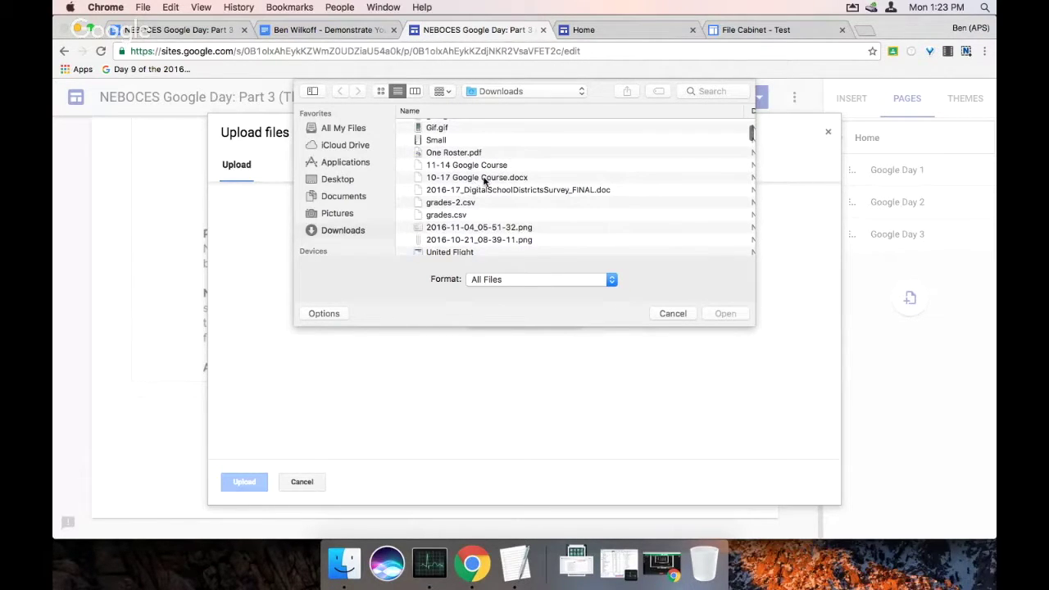
double_click(484, 179)
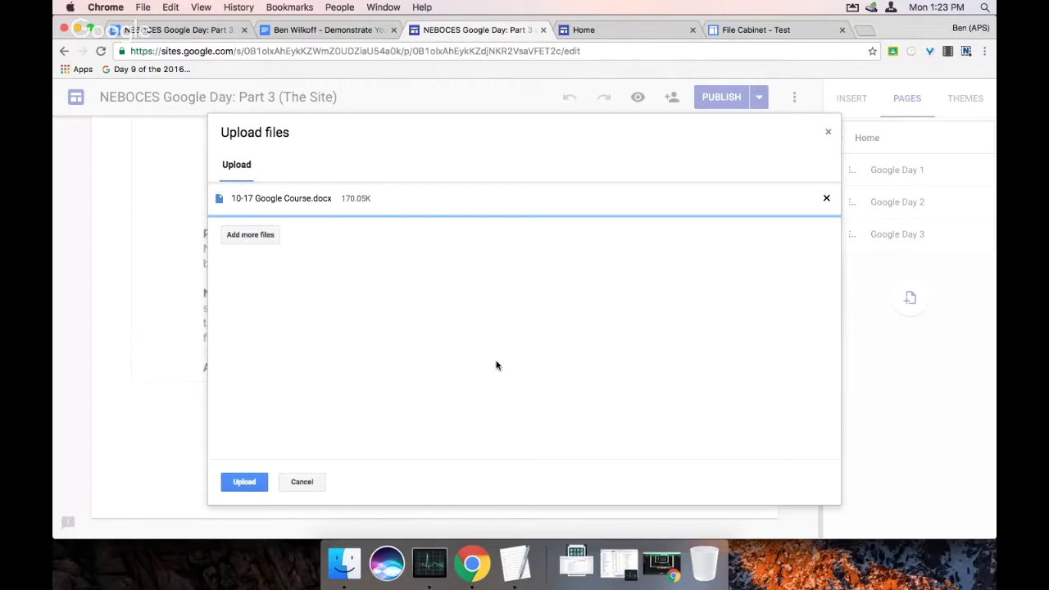
left_click(244, 488)
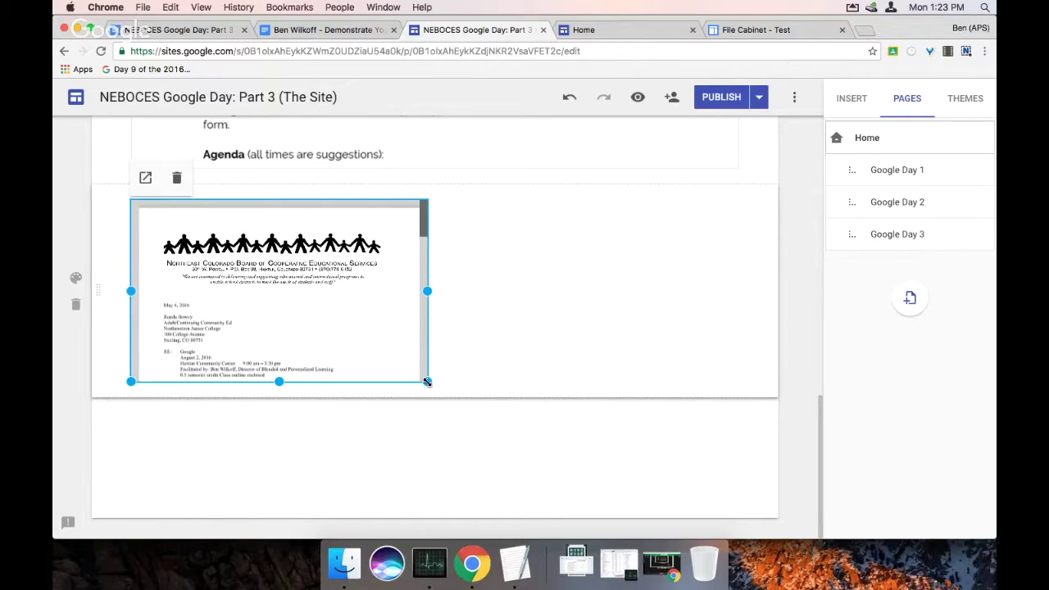
Step: Enlarge the embedded 10-17 Google Course letter, centre it, and stretch it taller
left_click_drag(427, 381, 580, 454)
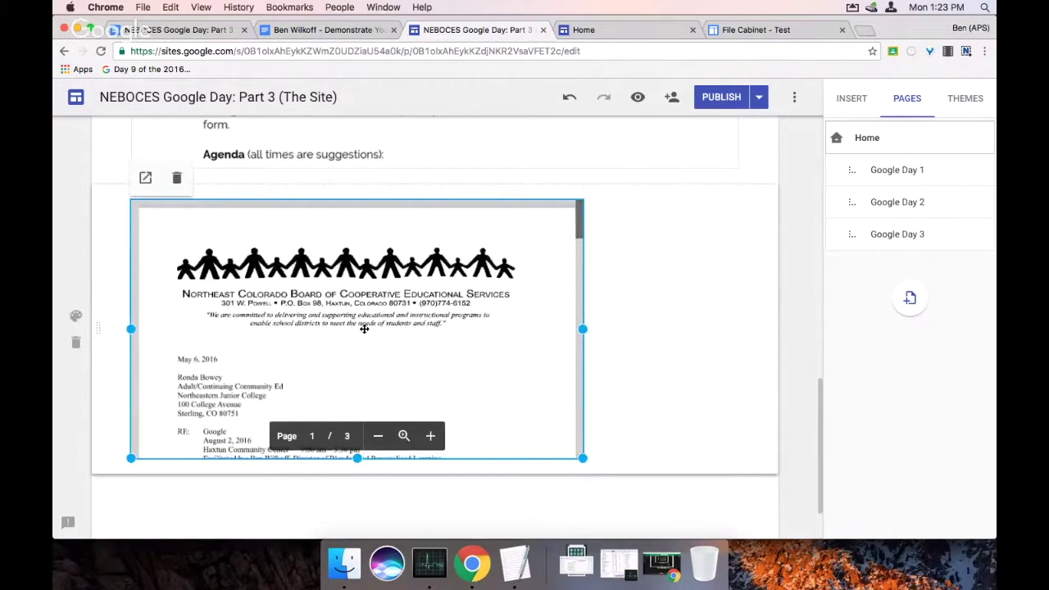
left_click_drag(363, 327, 428, 326)
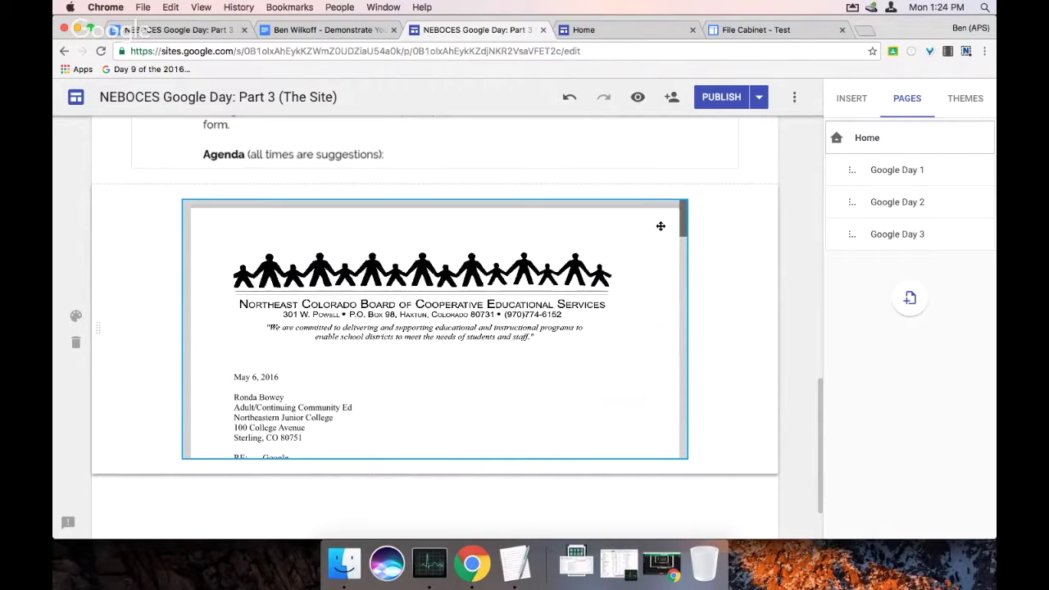
left_click(553, 352)
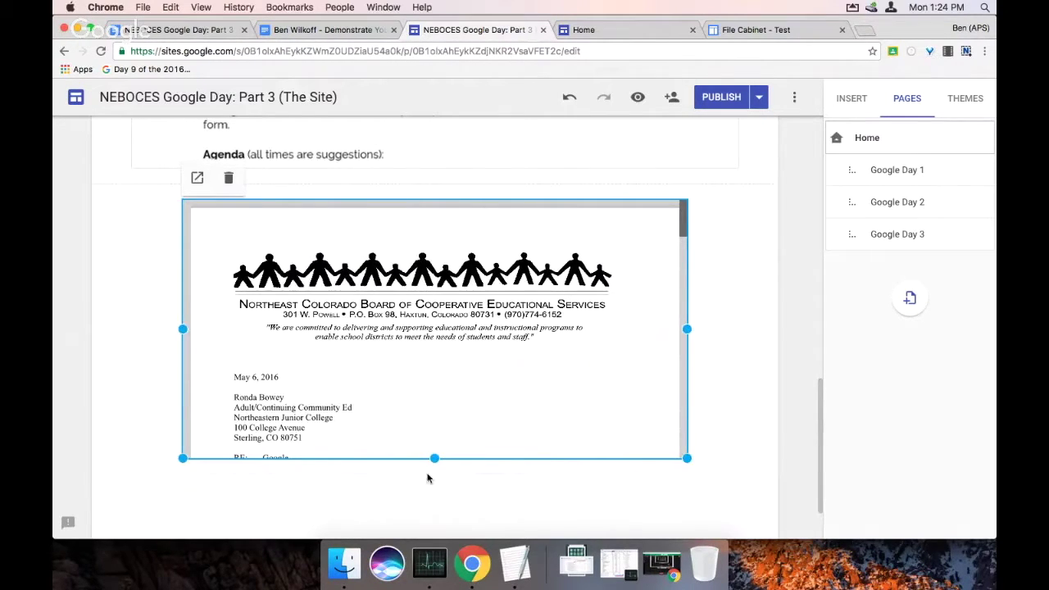
left_click_drag(434, 458, 435, 504)
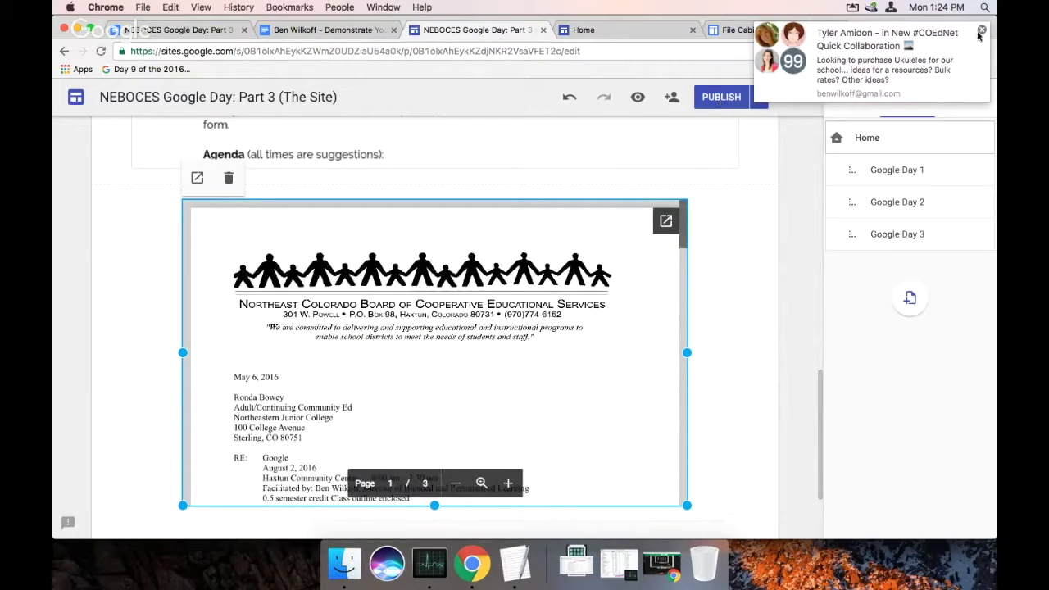
left_click(716, 100)
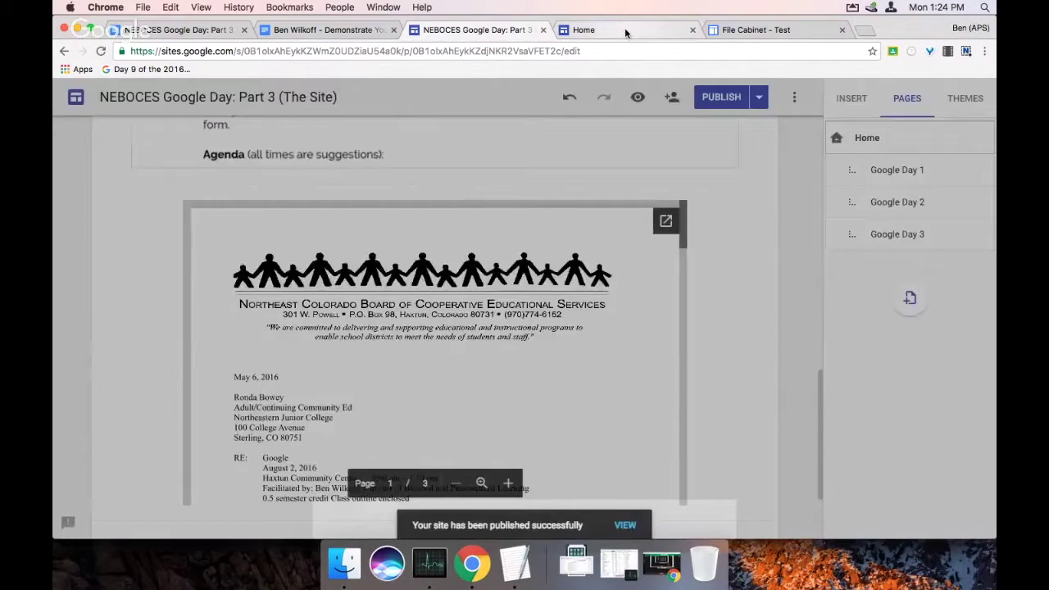
left_click(625, 32)
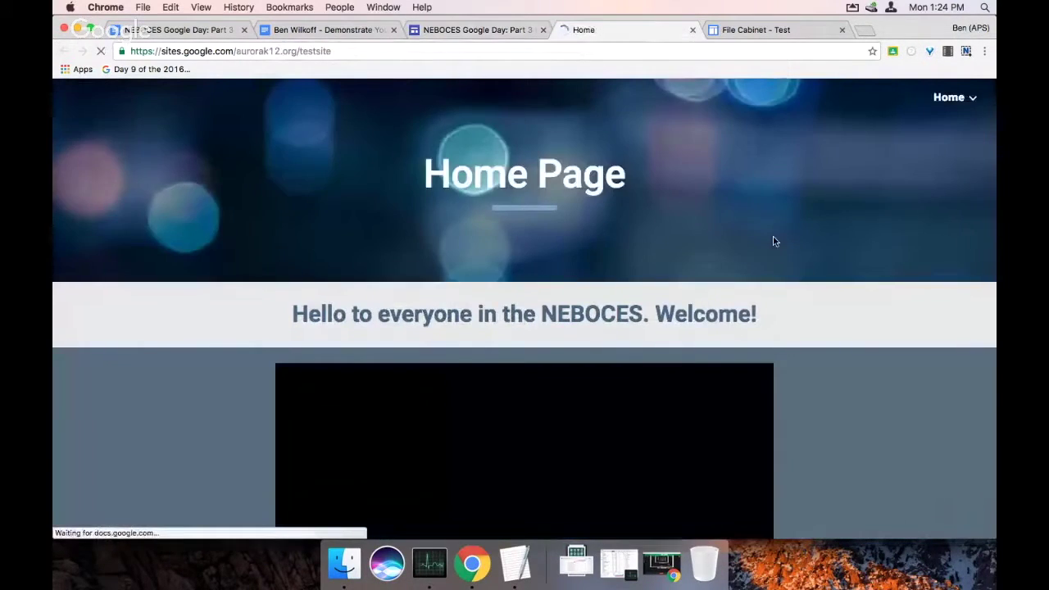
scroll(854, 377, "down", 3)
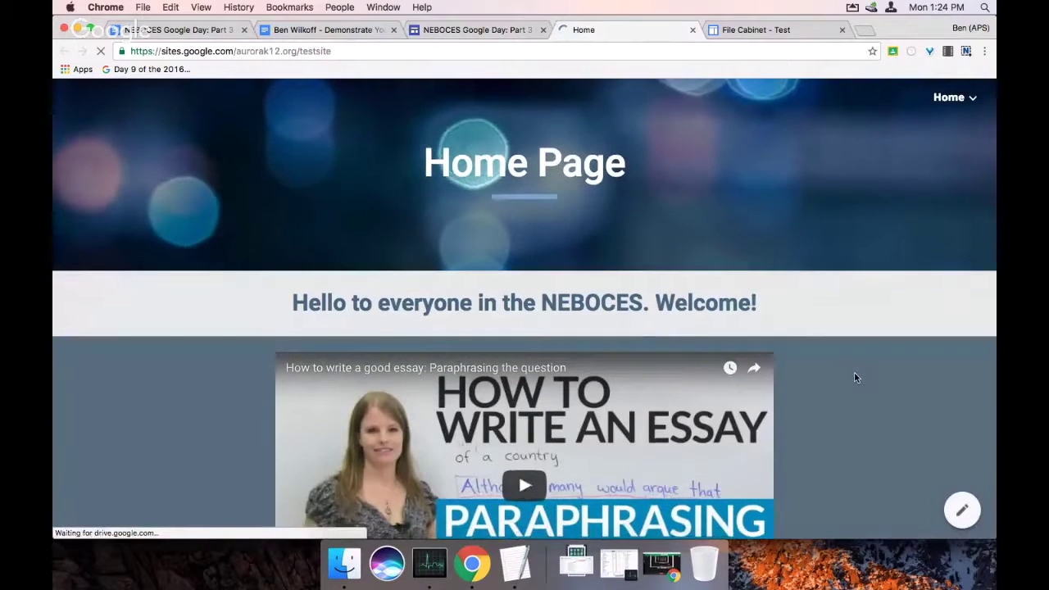
scroll(855, 377, "down", 2)
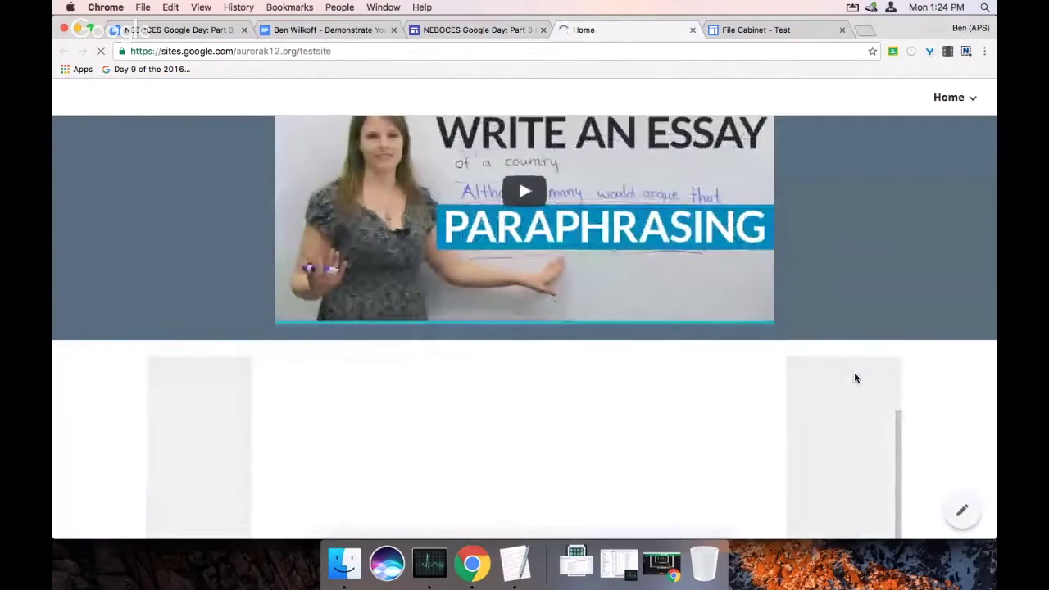
scroll(950, 387, "down", 10)
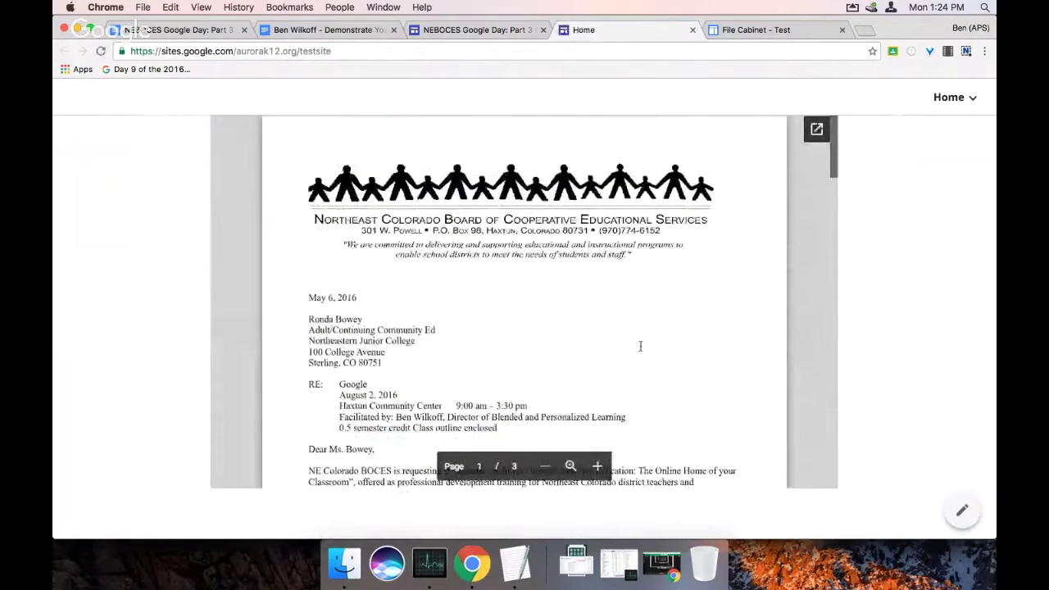
scroll(638, 342, "down", 10)
scroll(637, 341, "up", 10)
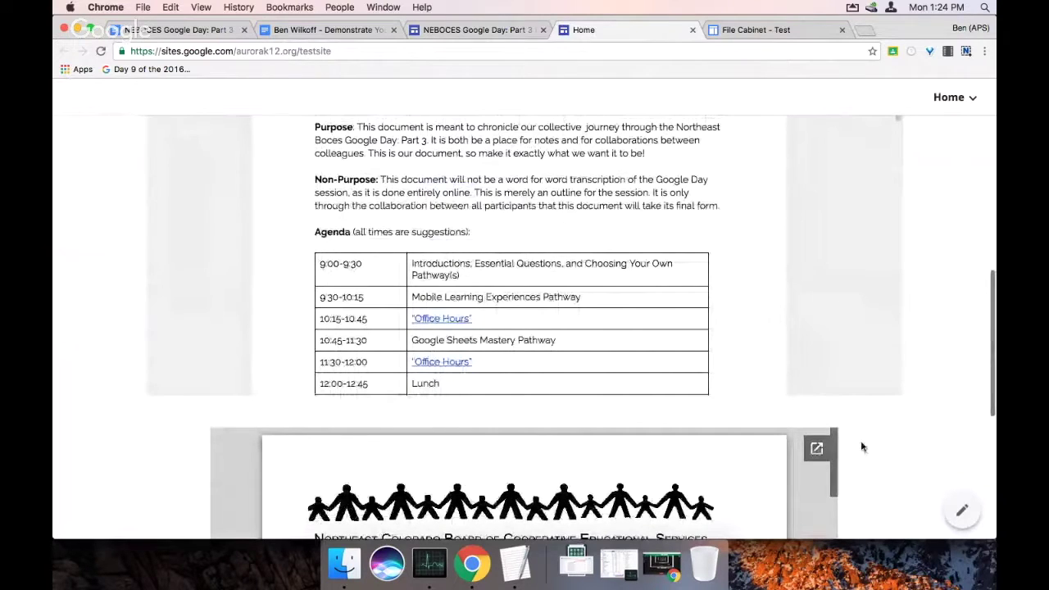
left_click(817, 451)
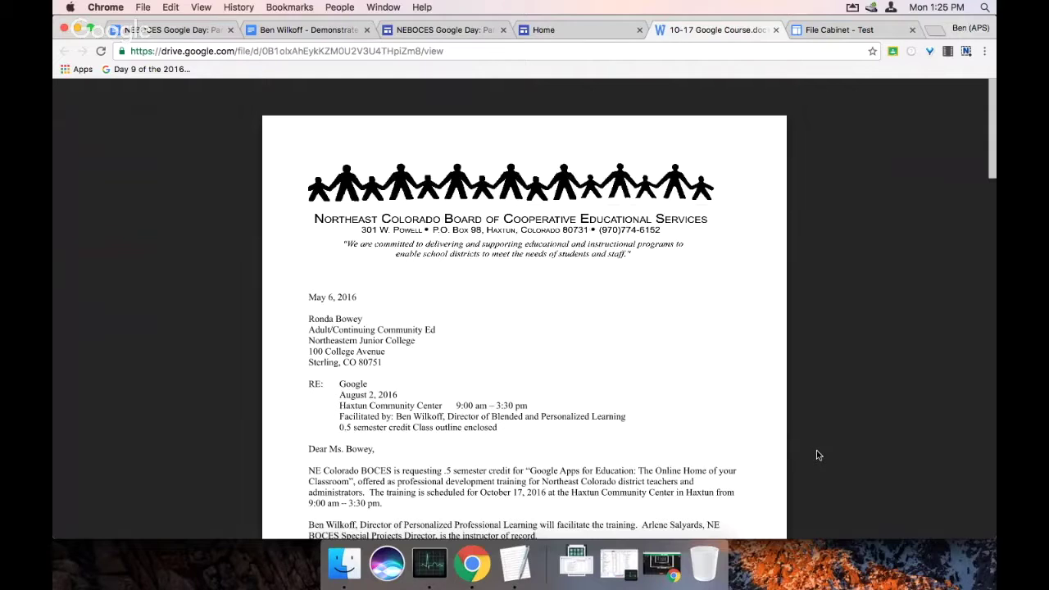
left_click(775, 30)
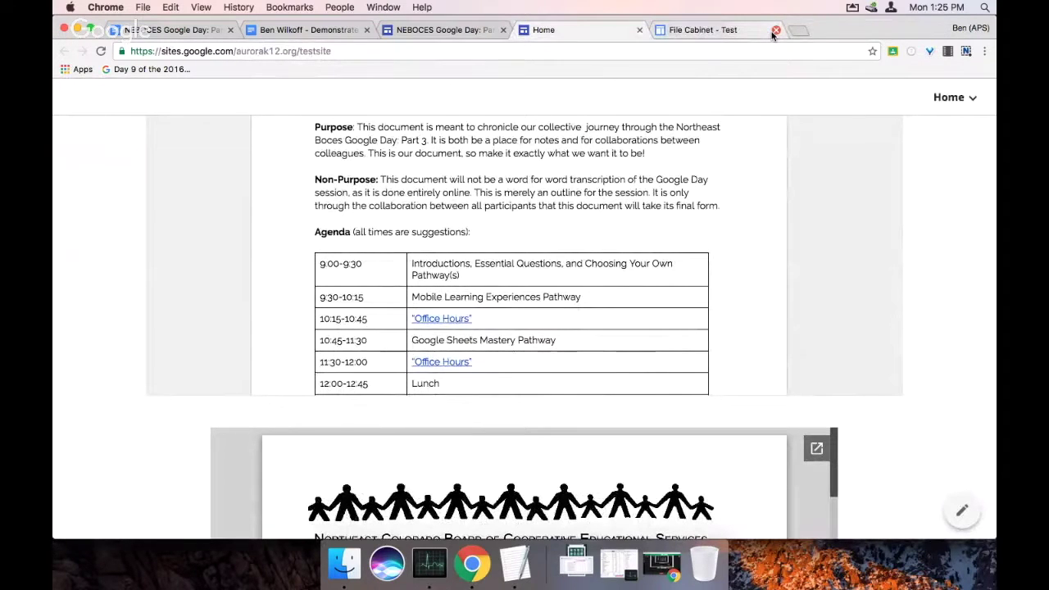
Step: Review the checklist task about creating two hyperlinks
left_click(353, 33)
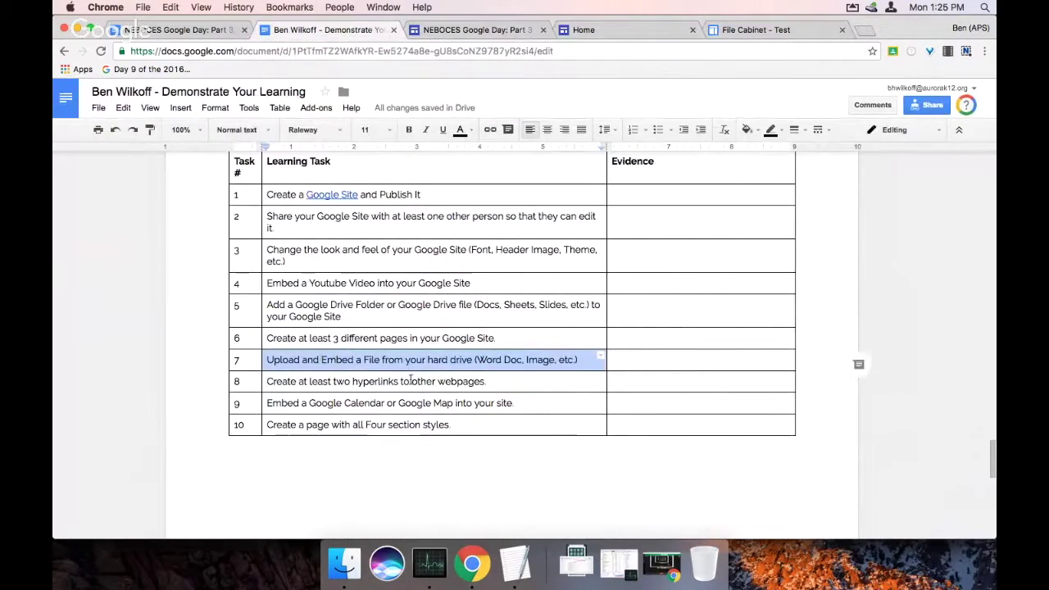
scroll(410, 380, "down", 2)
triple_click(386, 363)
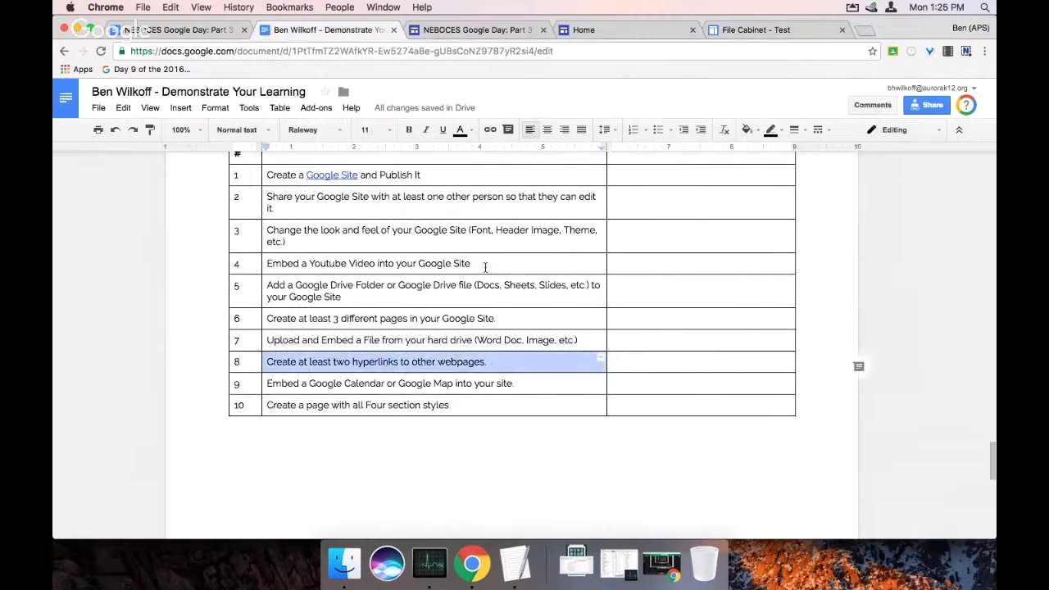
Step: Select NEBOCES in the welcome heading and open the Insert link box for it
left_click(514, 31)
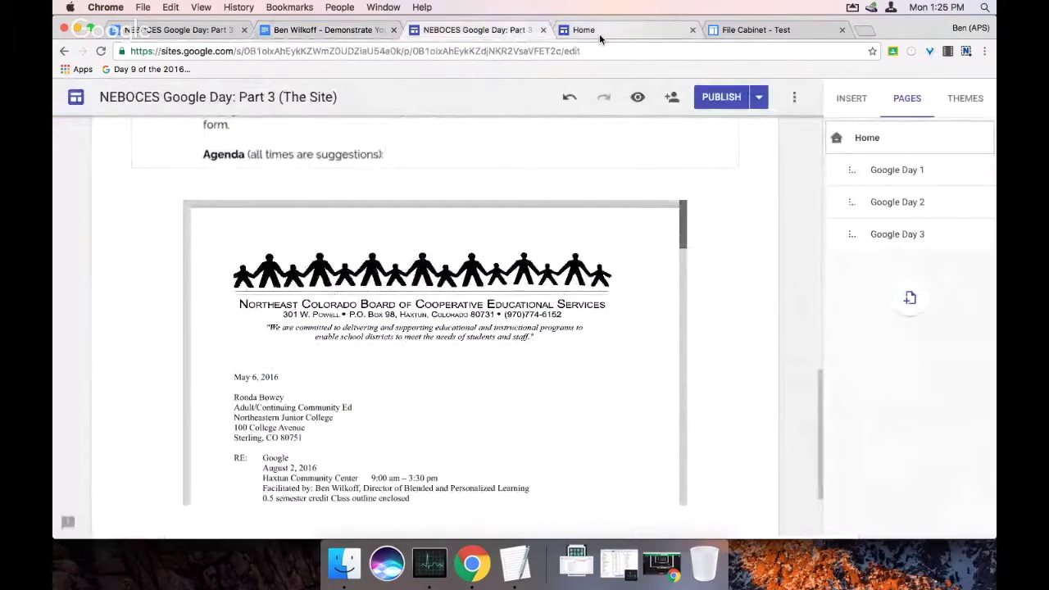
scroll(768, 251, "up", 10)
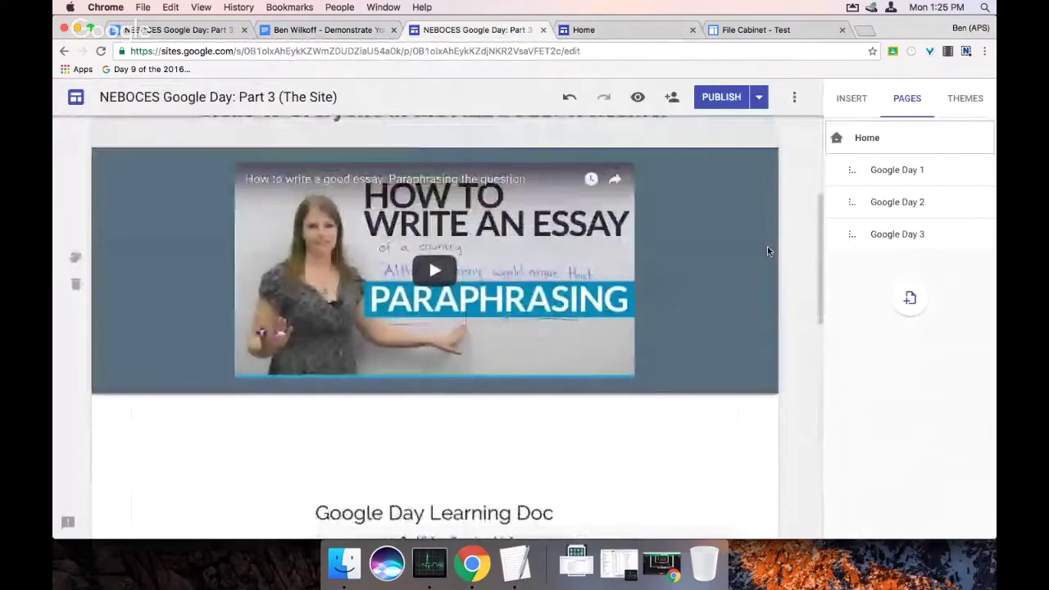
scroll(767, 251, "up", 5)
left_click(445, 361)
double_click(413, 360)
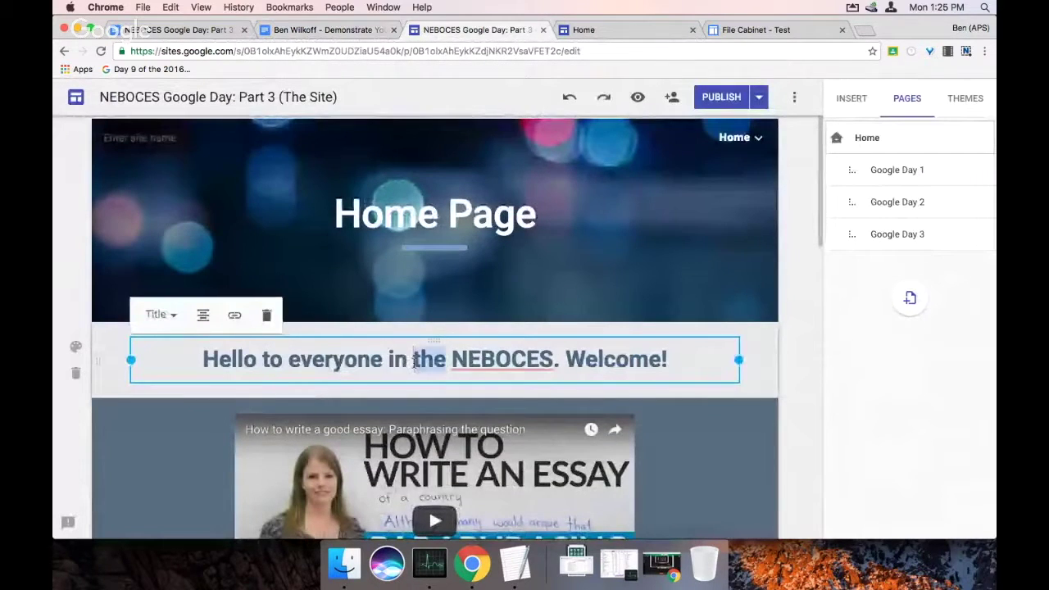
double_click(495, 358)
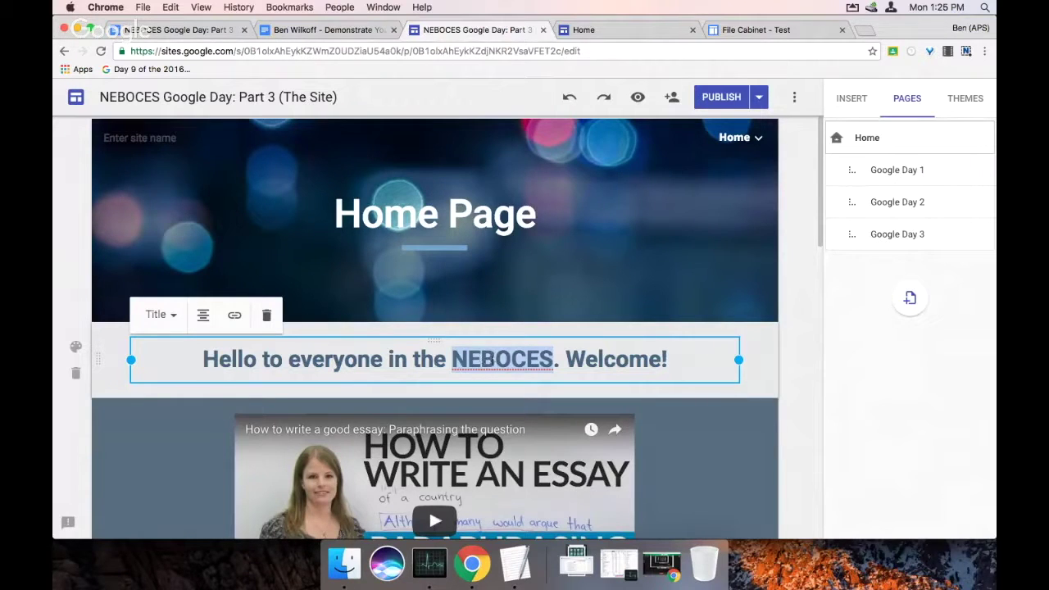
double_click(491, 359)
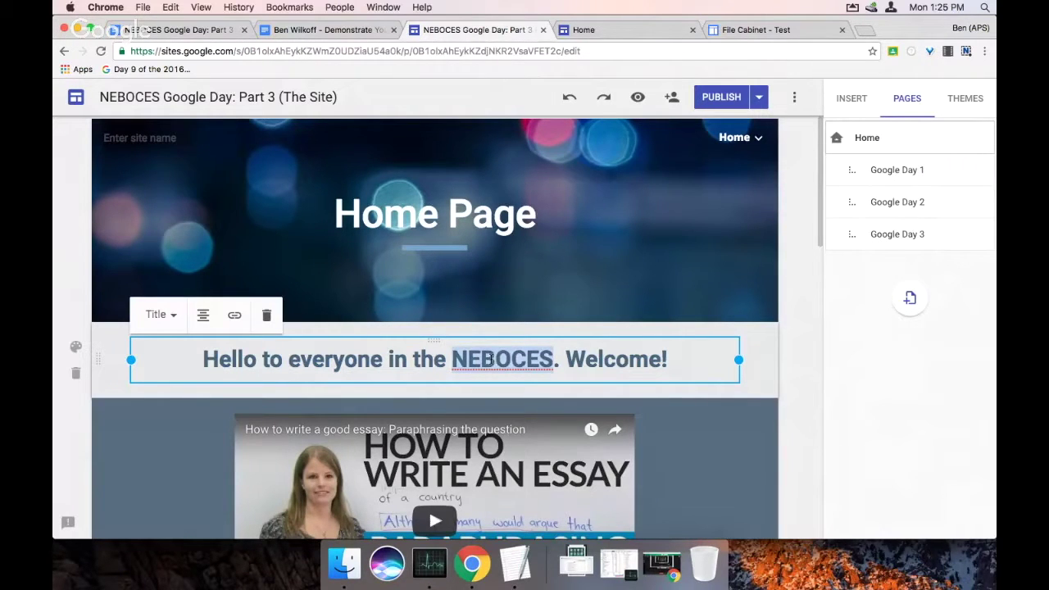
left_click(235, 317)
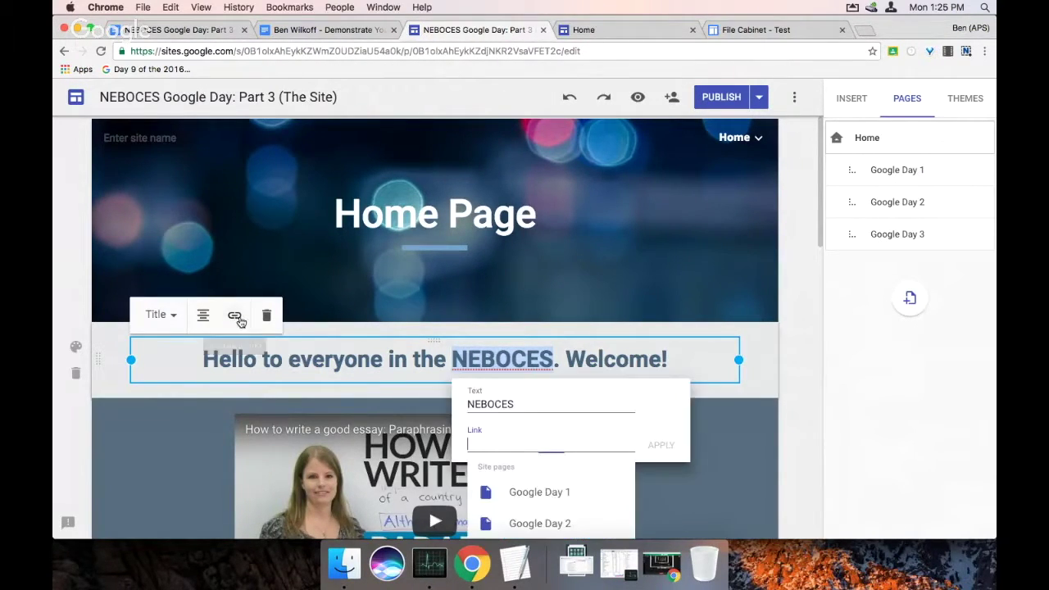
scroll(496, 433, "down", 3)
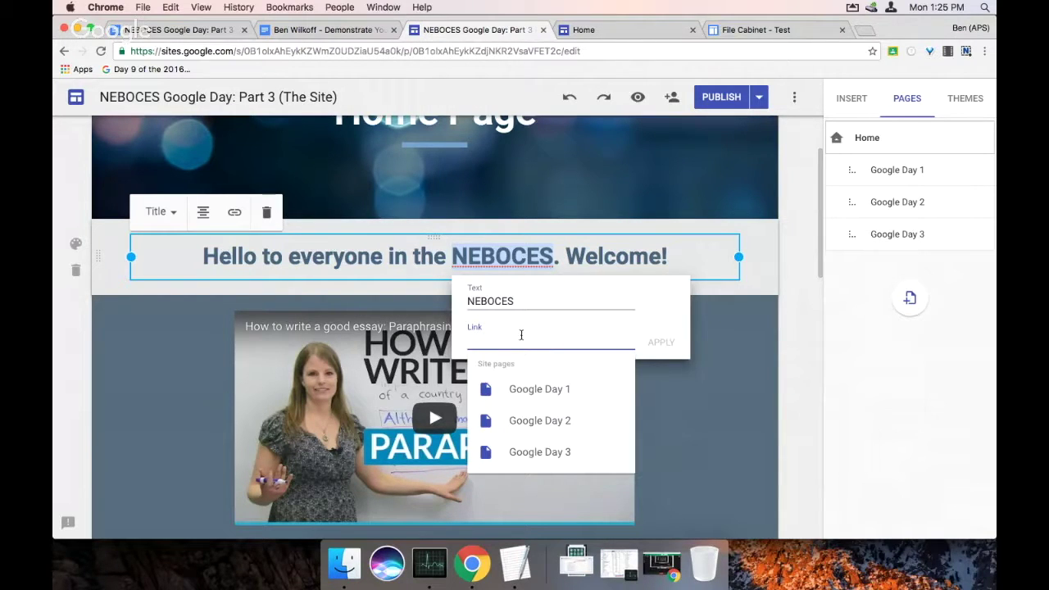
left_click(872, 37)
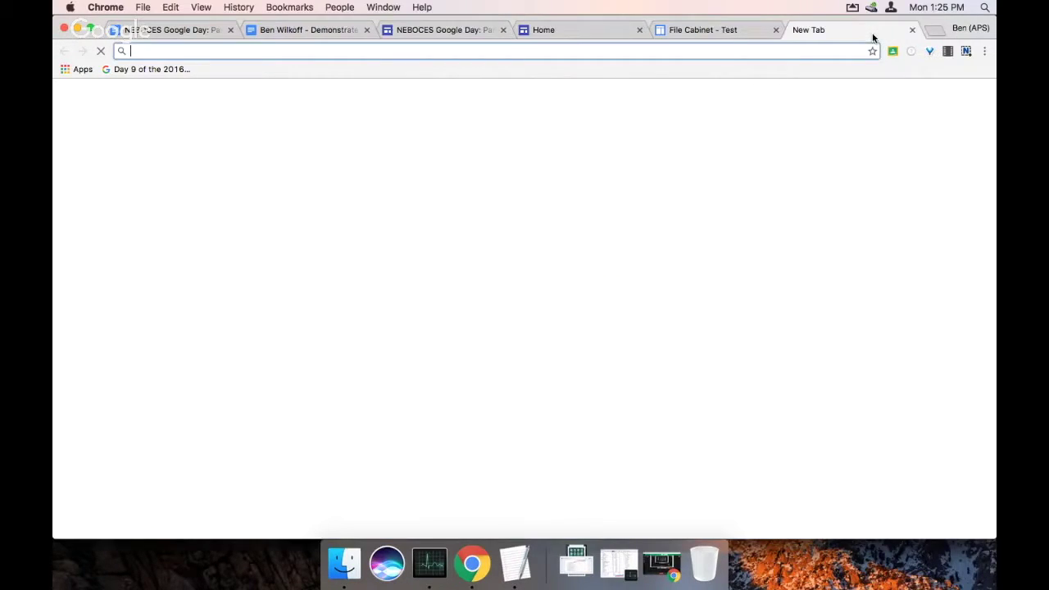
type("ne boces colorad")
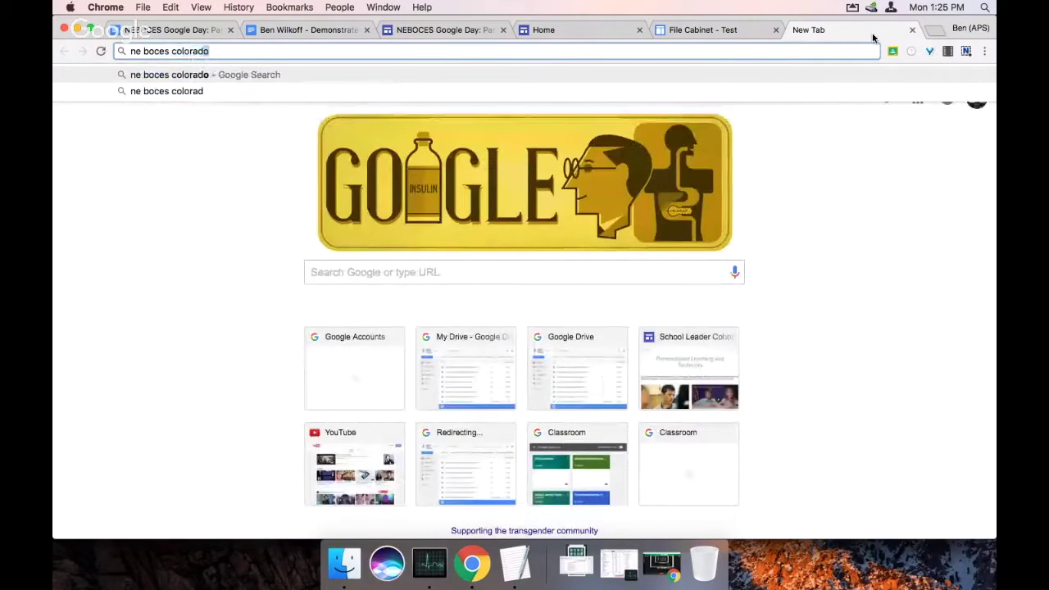
key("Return")
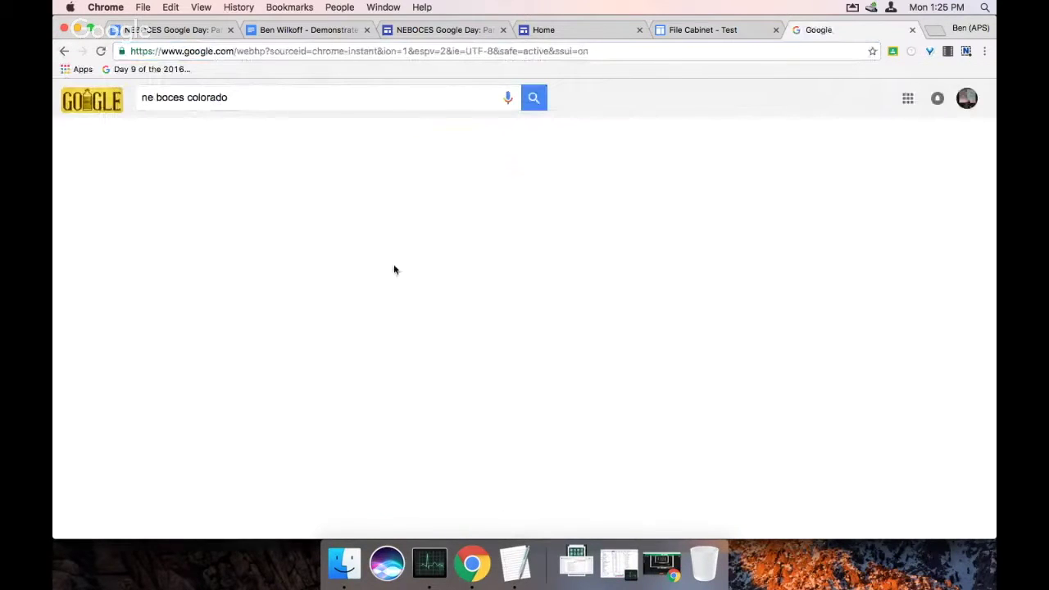
left_click(214, 201)
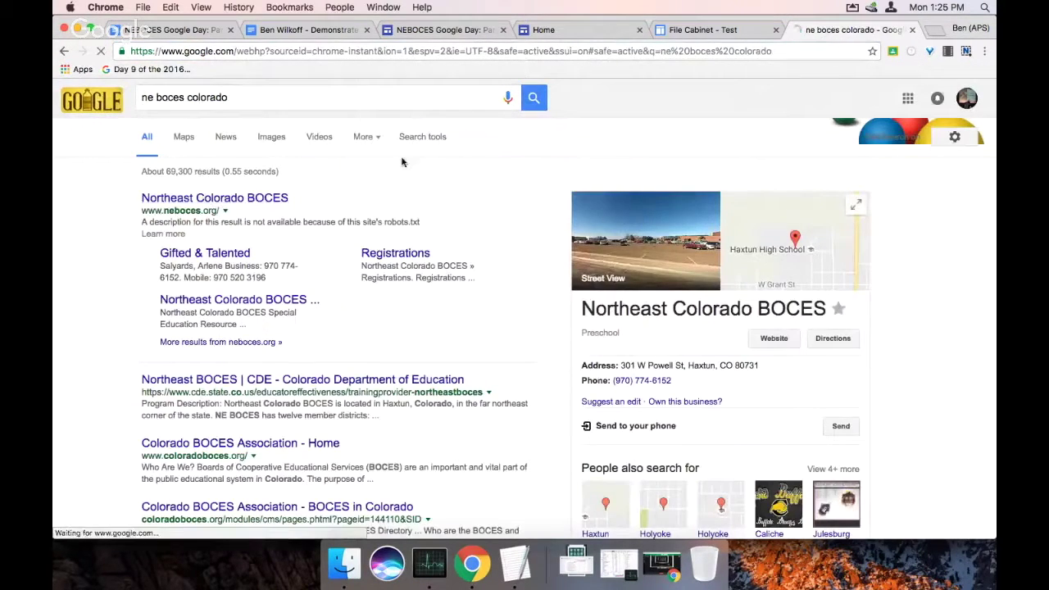
left_click(359, 50)
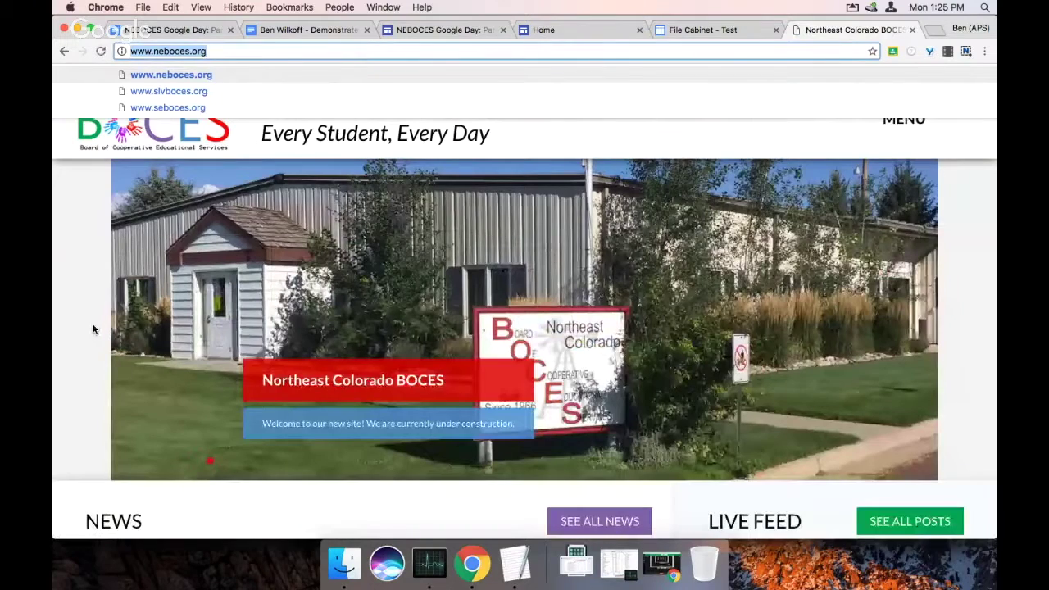
scroll(93, 335, "down", 10)
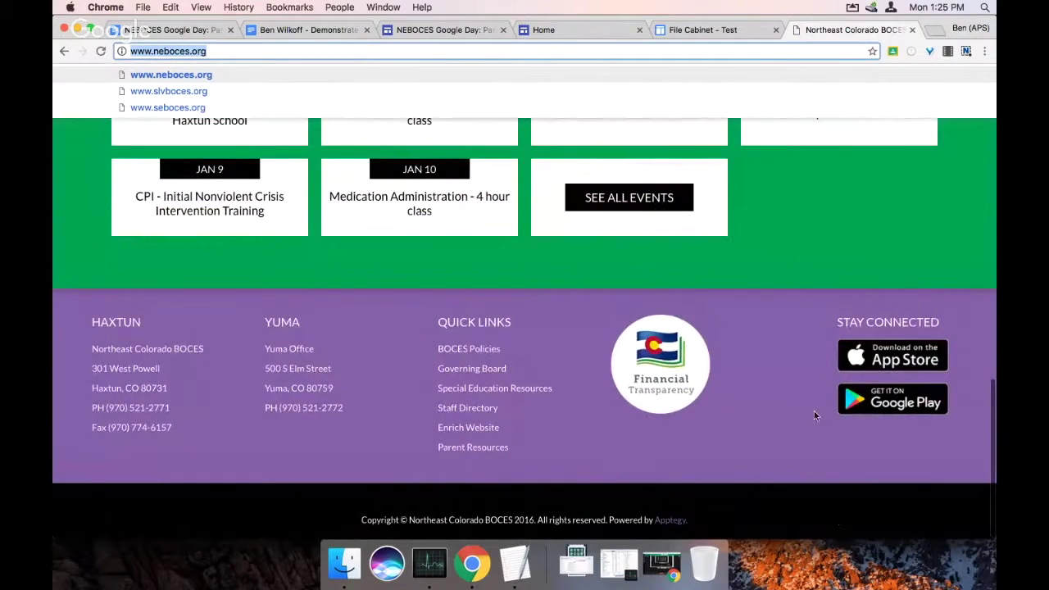
key("Home")
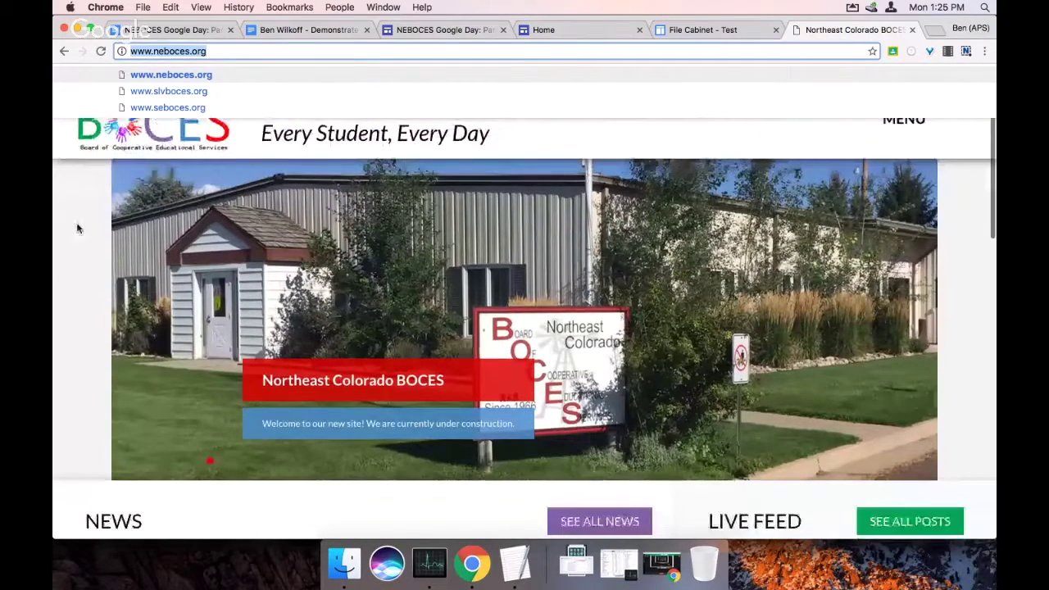
left_click(78, 230)
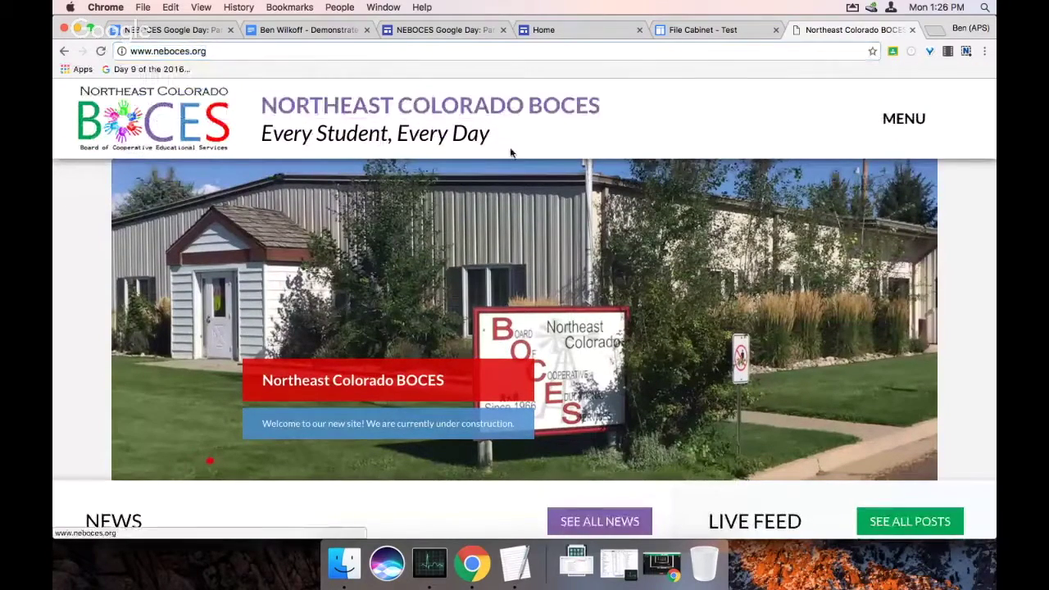
left_click(668, 56)
key("super+c")
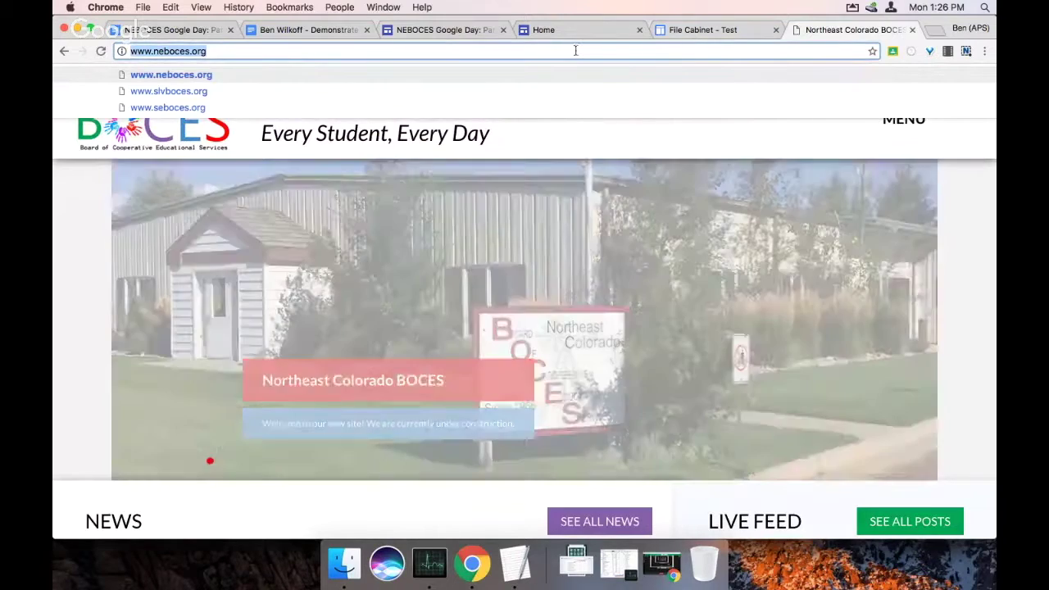
left_click(443, 29)
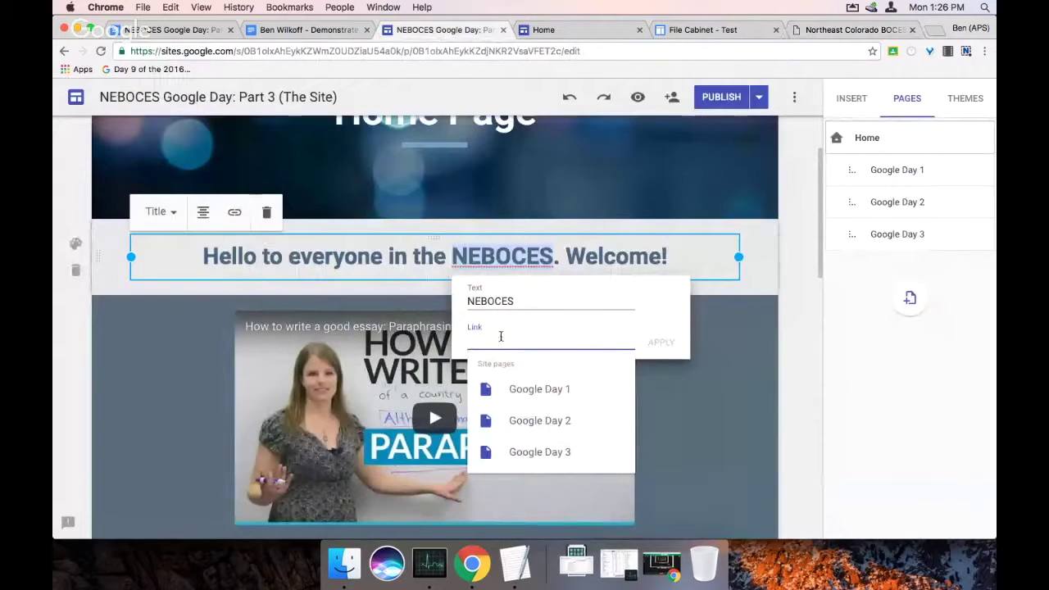
key("super+v")
left_click(663, 342)
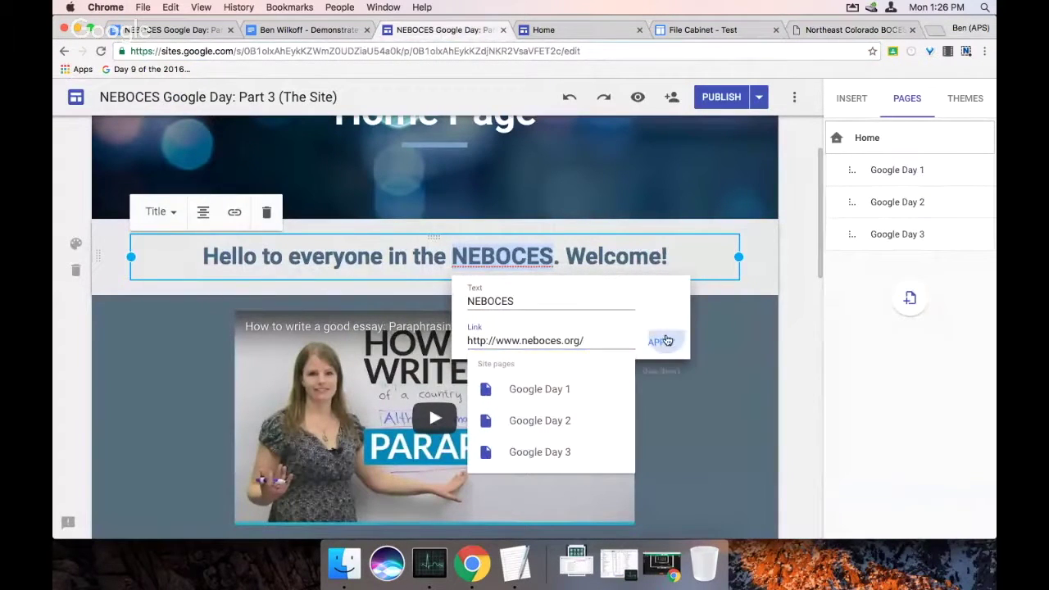
left_click(729, 97)
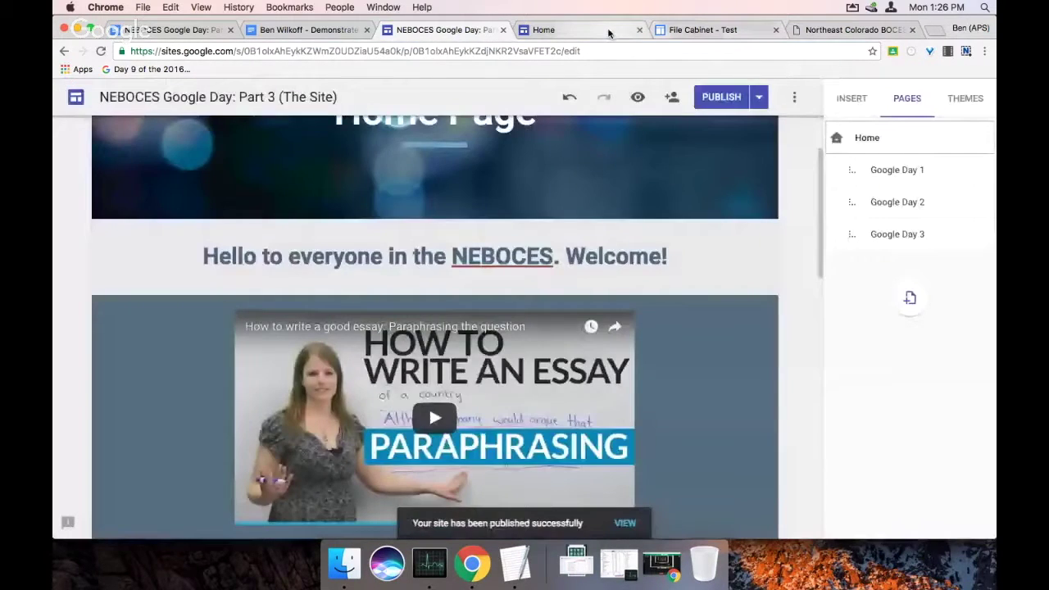
Step: Reload the published site to show the live NEBOCES link, then return to the learning-task checklist
left_click(609, 31)
key("super+r")
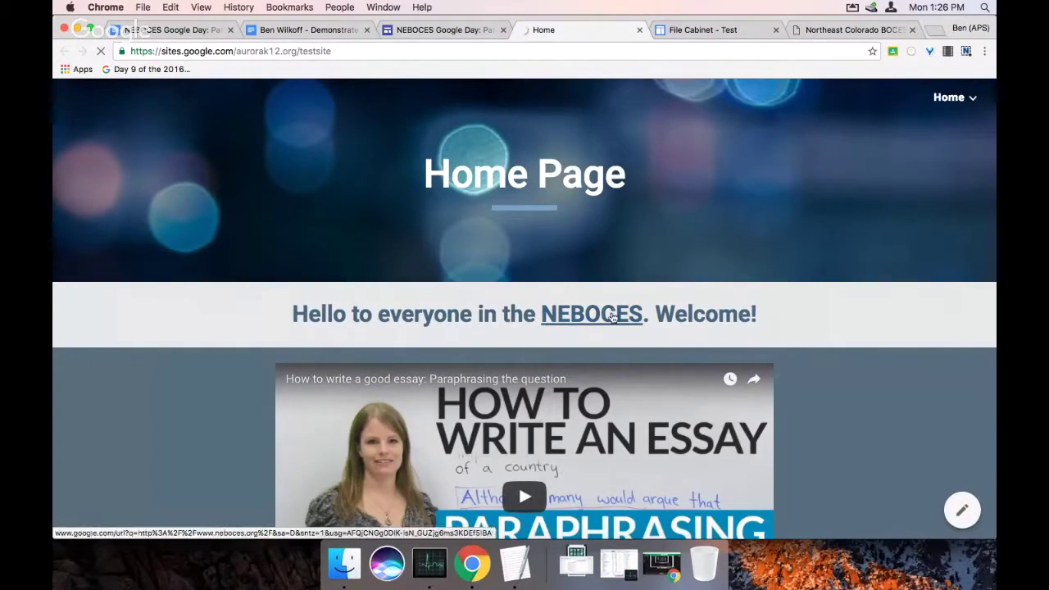
left_click(336, 33)
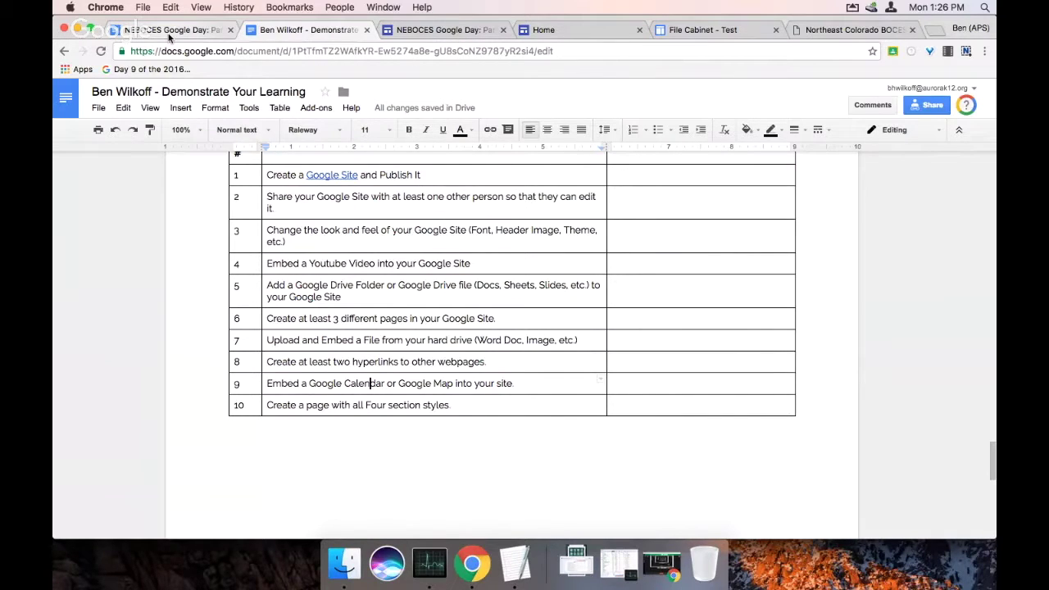
Step: Select Julesburg Elementary in the Google Day: Part 3 participants table, then return to the site editor
left_click(169, 34)
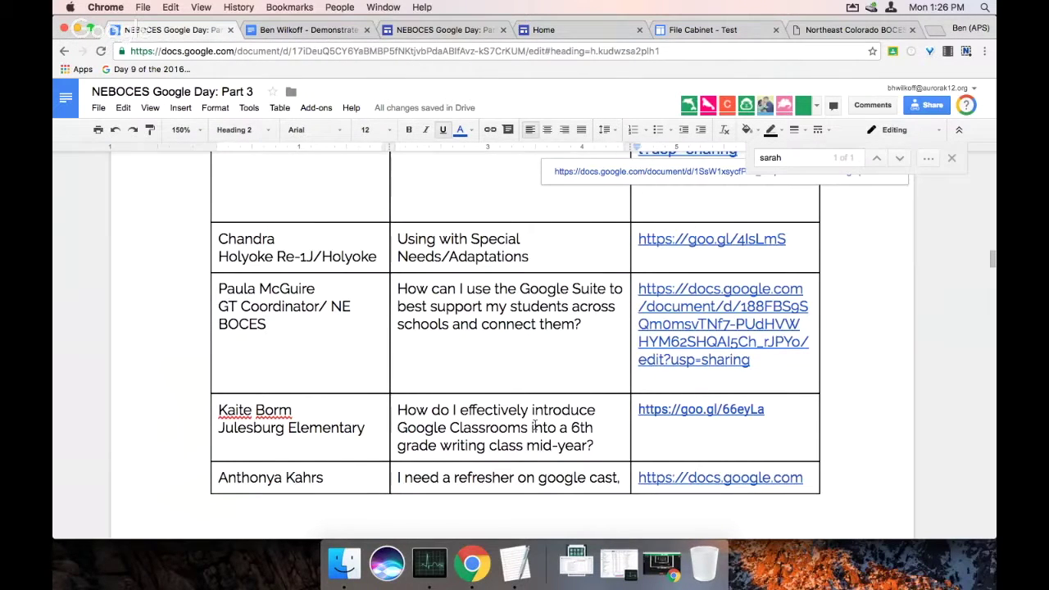
left_click_drag(218, 428, 256, 428)
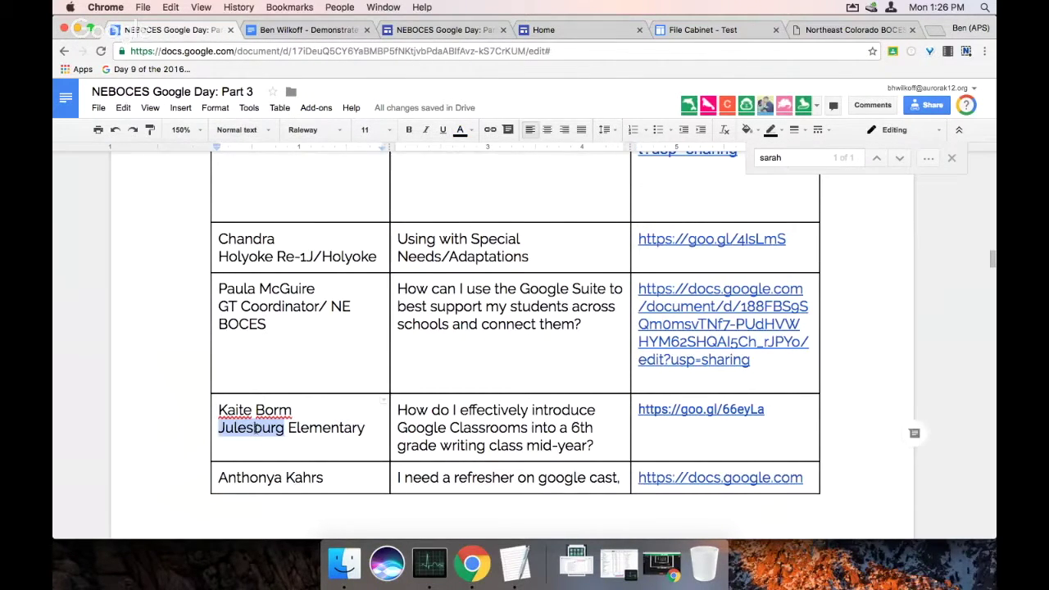
triple_click(256, 428)
key("super+c")
left_click(416, 31)
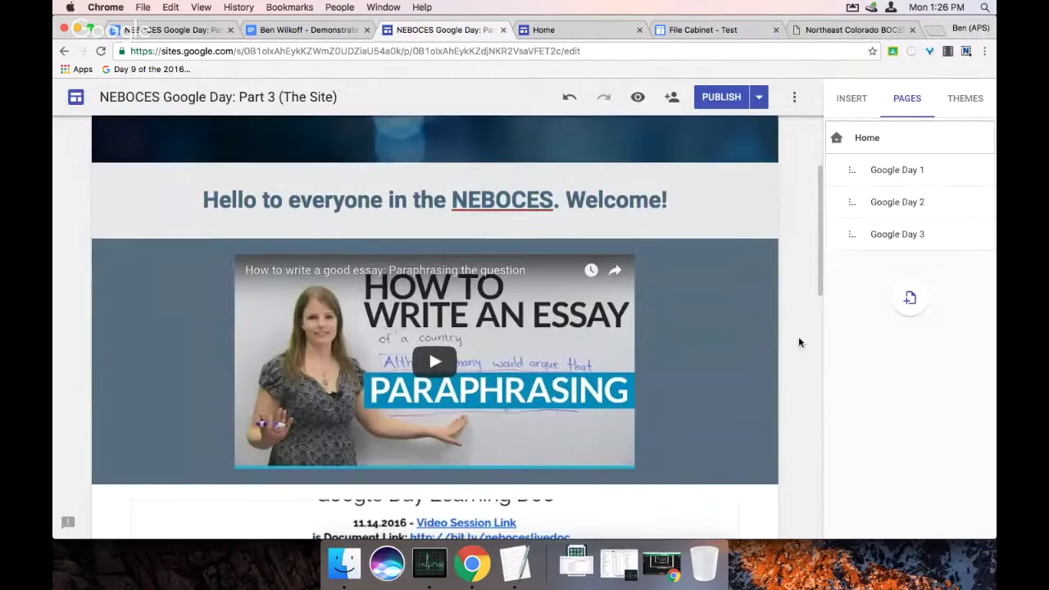
Step: Start a map insert below the letter and locate Julesburg Elementary School
scroll(800, 343, "down", 1)
scroll(639, 412, "down", 5)
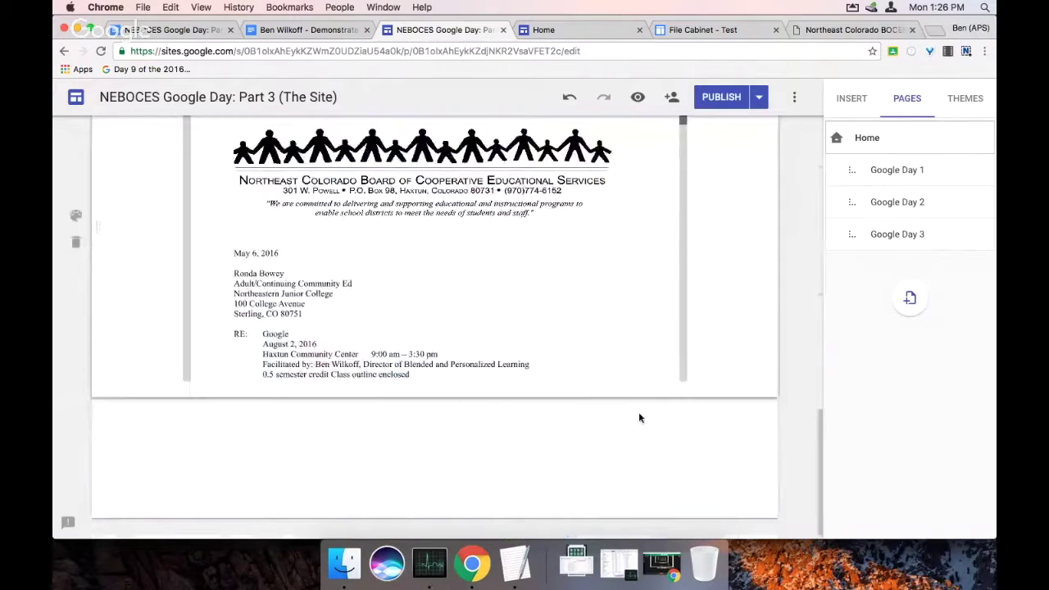
left_click(874, 97)
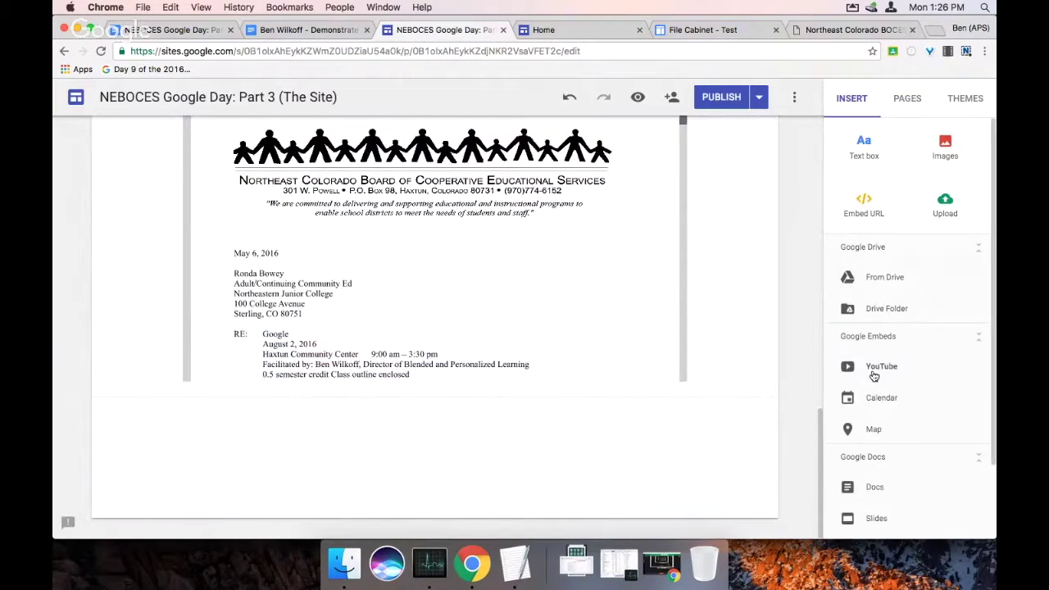
left_click(874, 429)
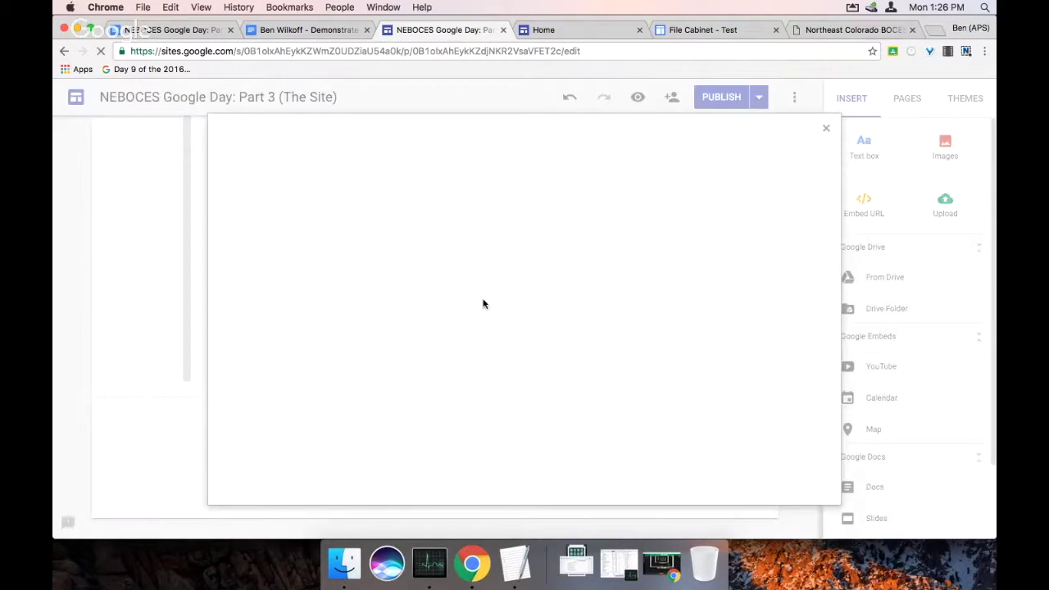
left_click(264, 119)
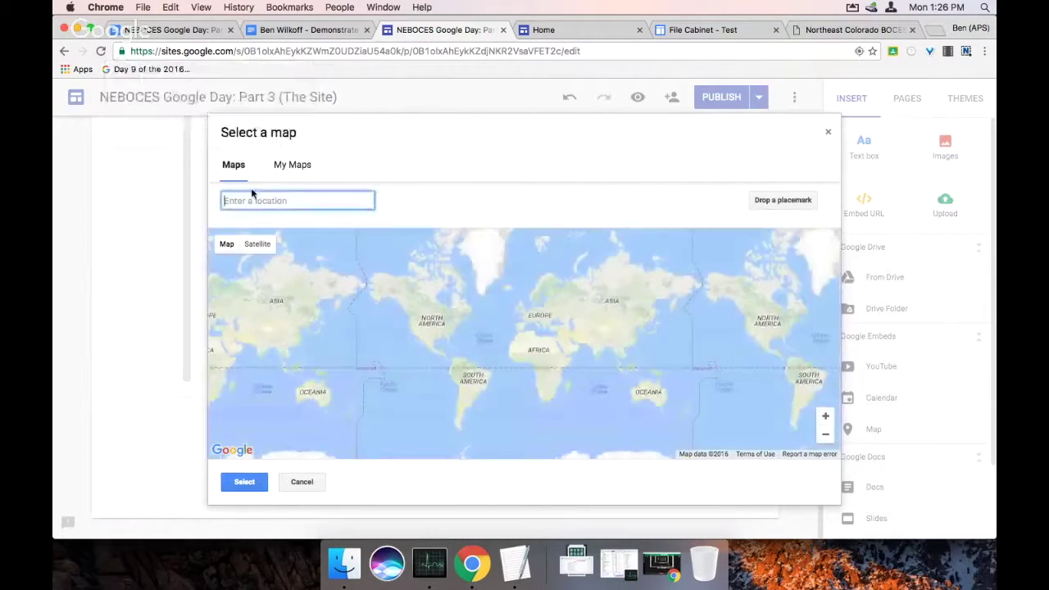
key("super+v")
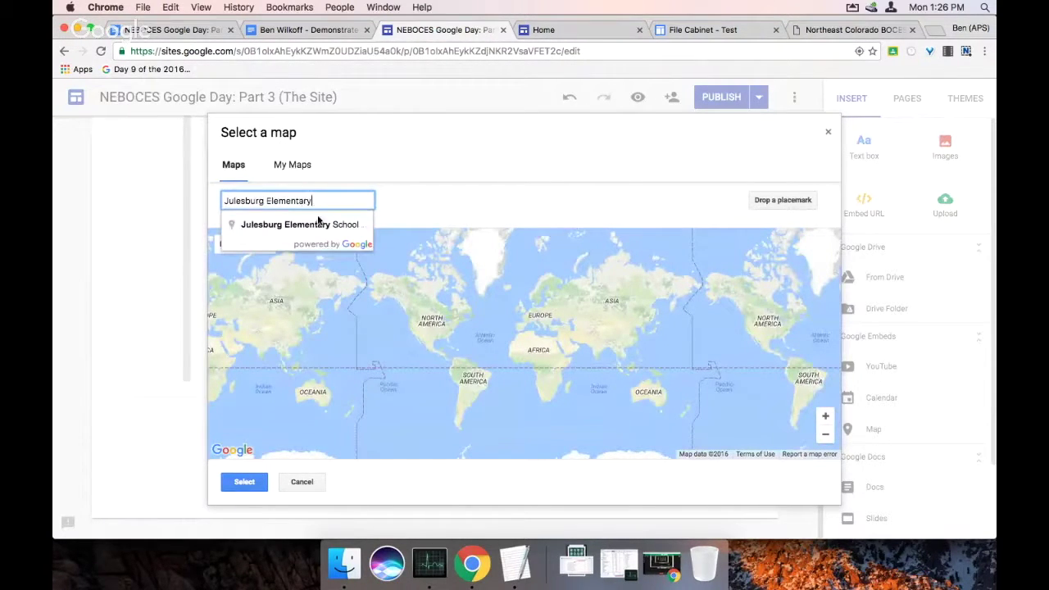
left_click(318, 222)
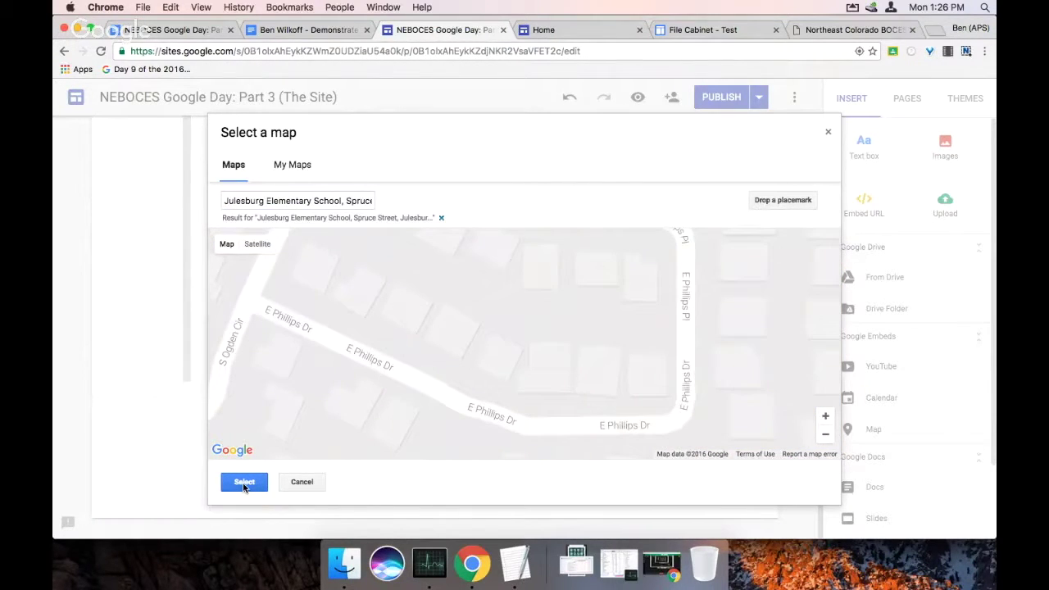
left_click(335, 204)
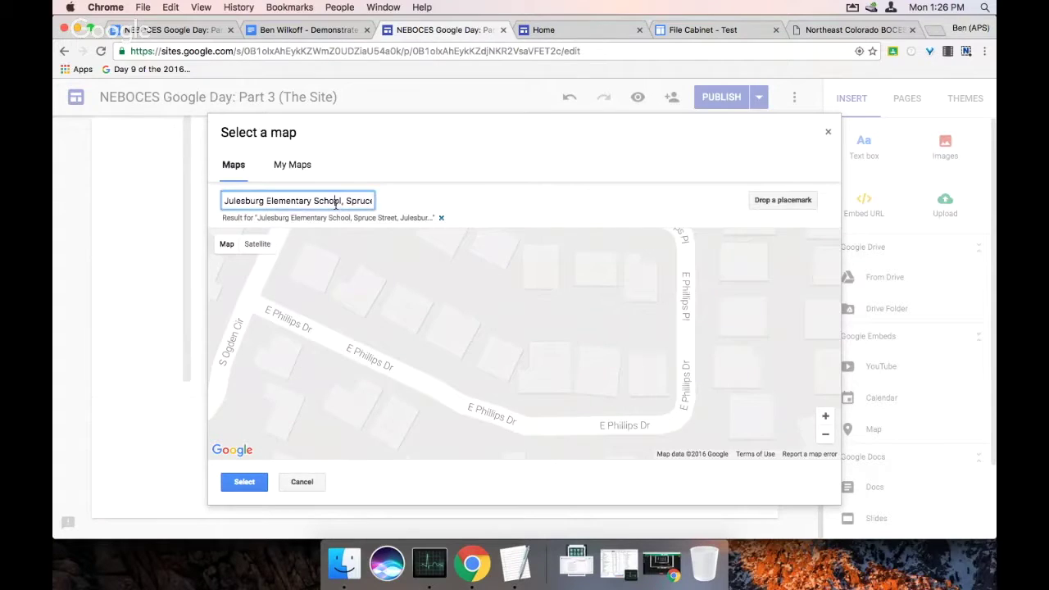
key("Return")
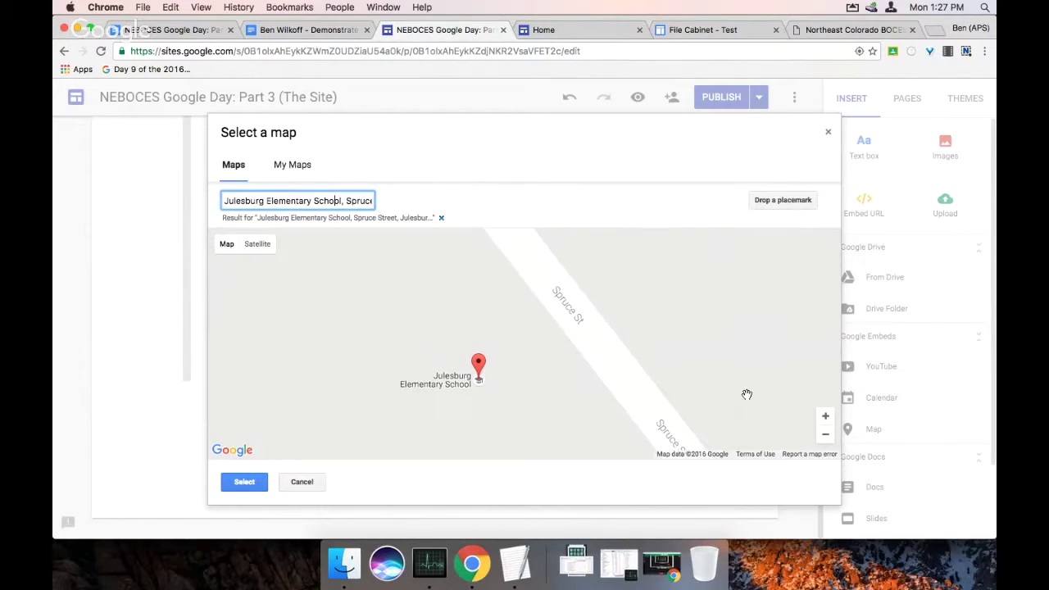
Step: Zoom the map out eight levels to the state border region and add it to the page
left_click(824, 438)
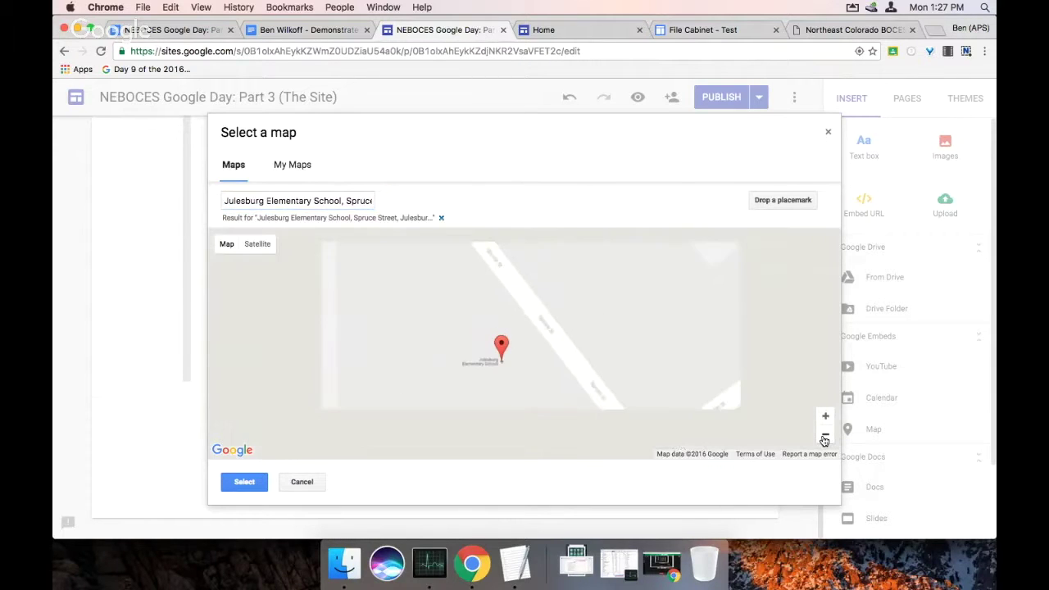
left_click(824, 438)
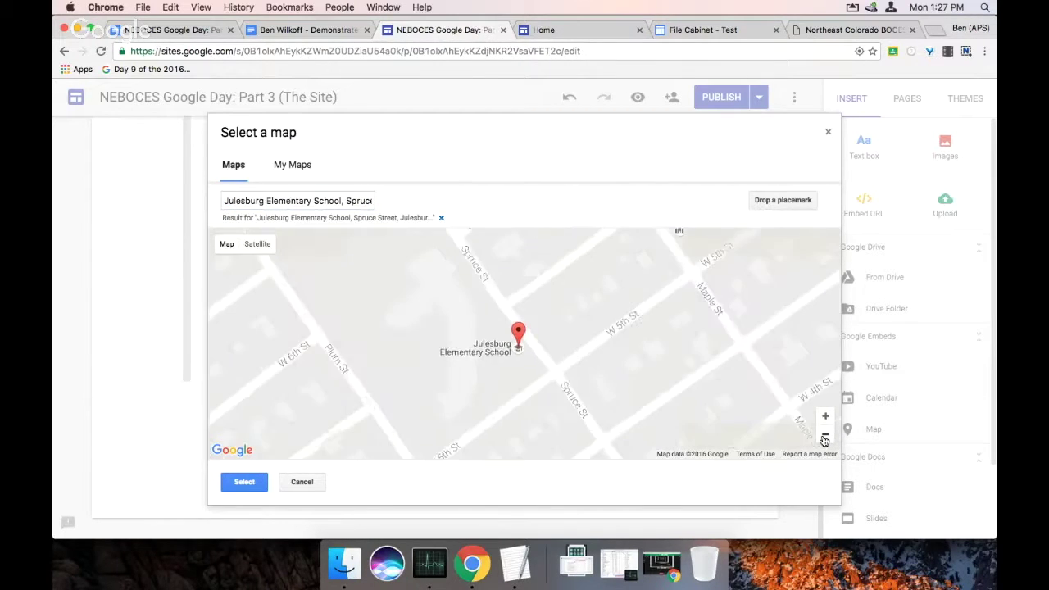
left_click(825, 439)
left_click(825, 439)
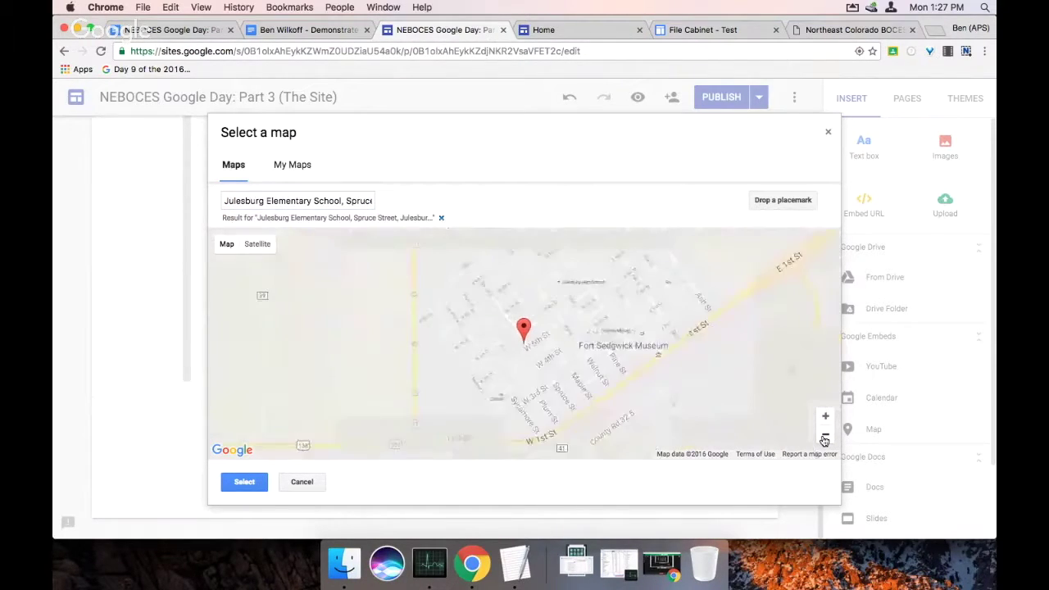
left_click(824, 438)
left_click(825, 438)
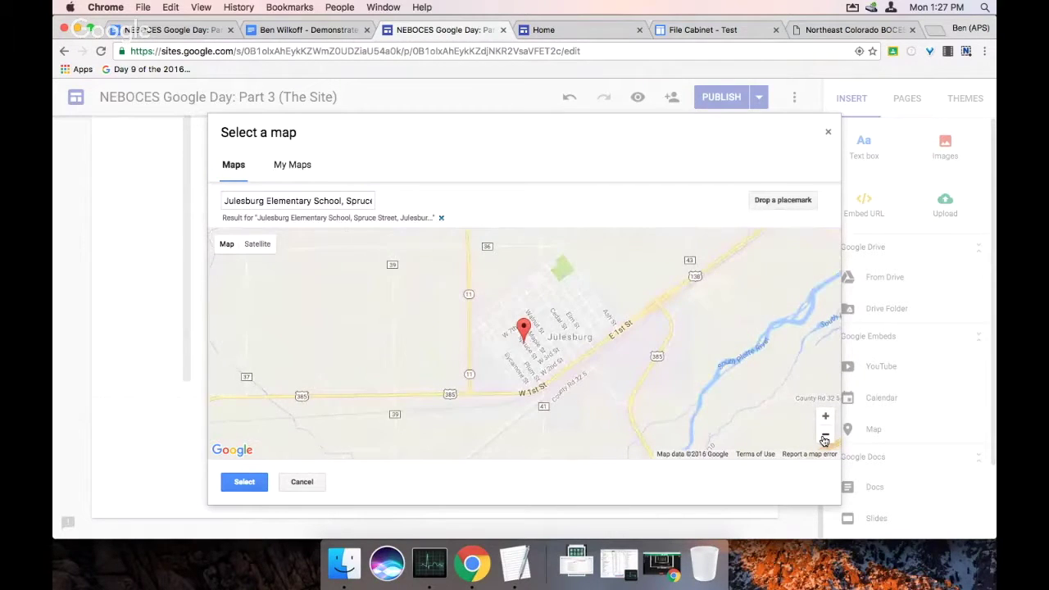
left_click(825, 439)
left_click(824, 438)
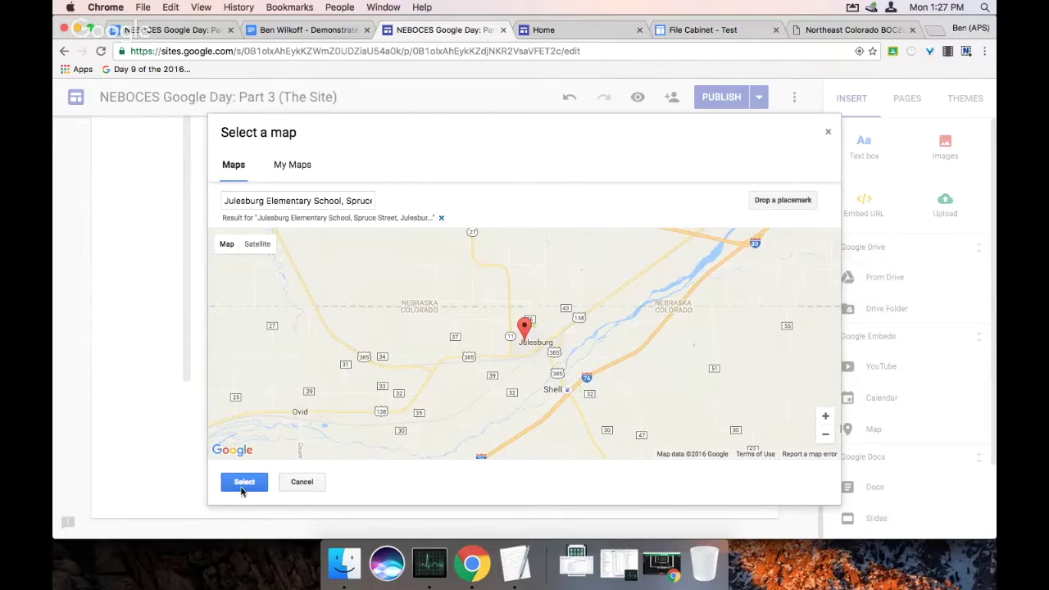
left_click(244, 483)
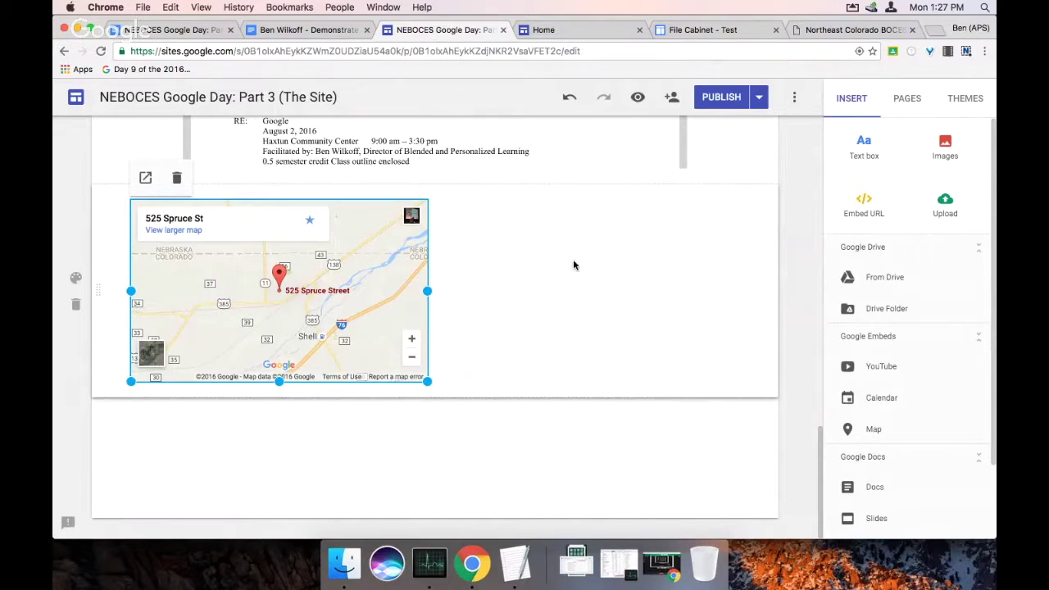
Step: Insert the Fun Learners! calendar, move it beside the school map, and publish the site
left_click(868, 397)
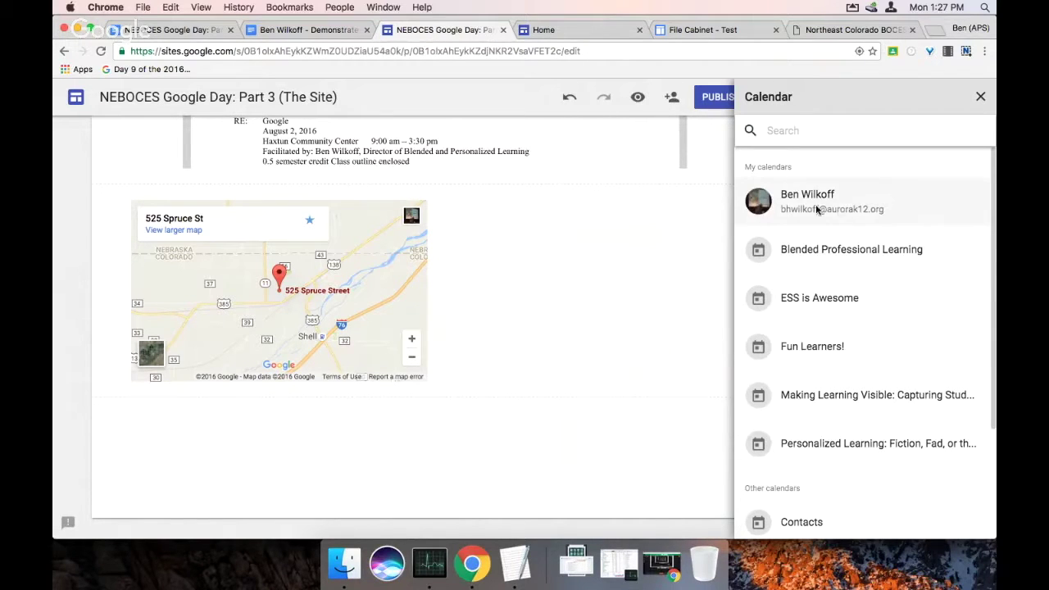
left_click(836, 346)
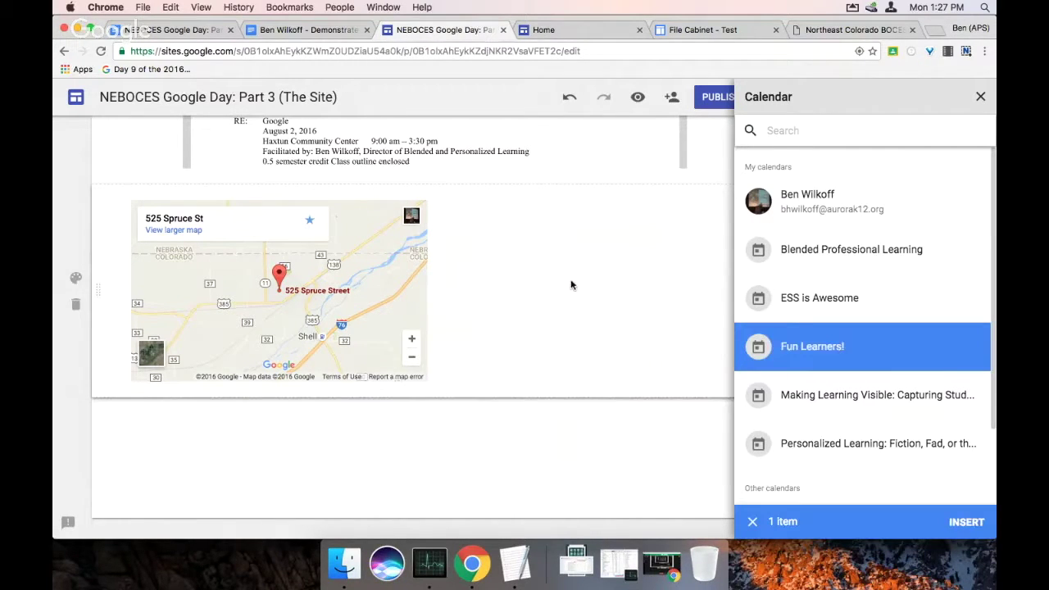
left_click(966, 521)
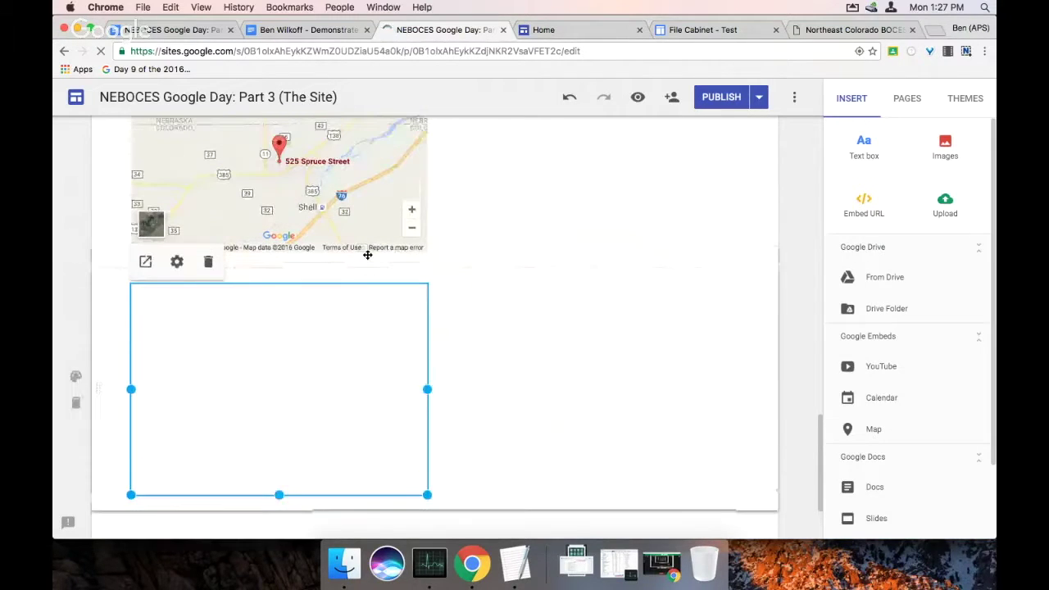
left_click_drag(352, 344, 574, 174)
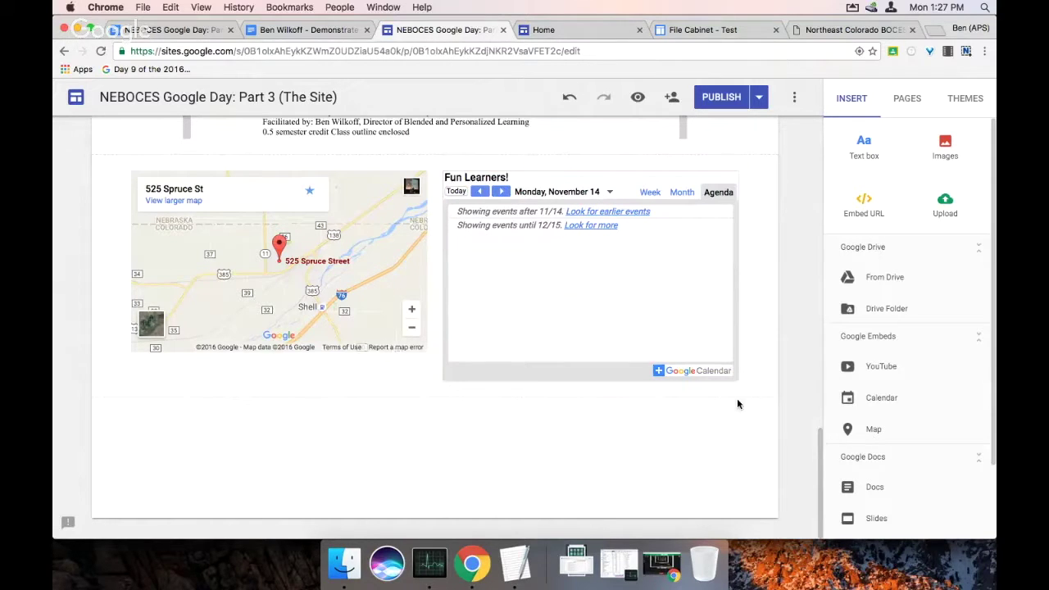
left_click(725, 97)
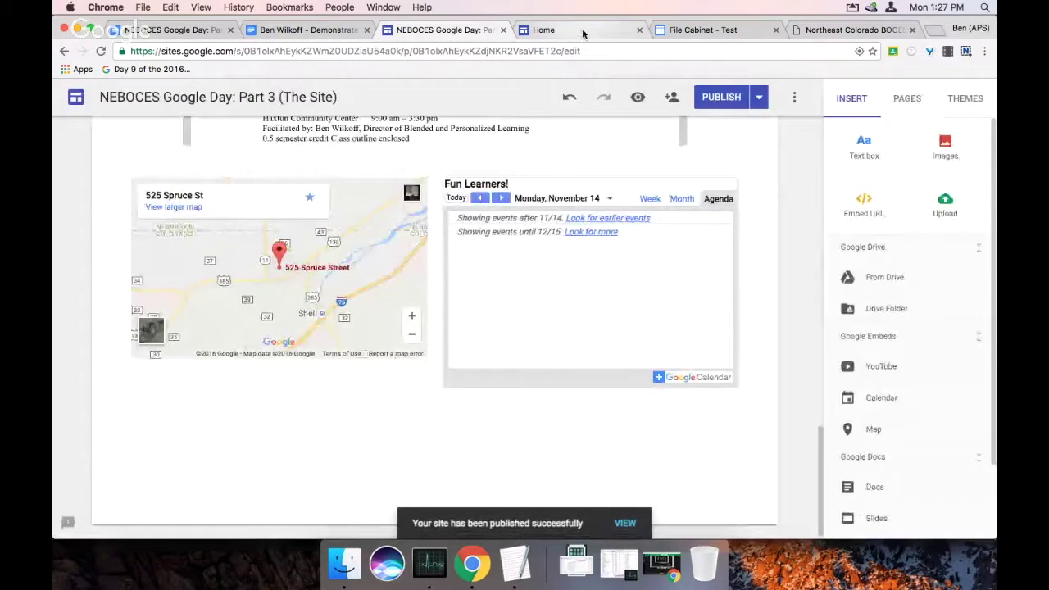
Step: Reload the published Home page, review the map and calendar, then switch to the File Cabinet page
left_click(582, 30)
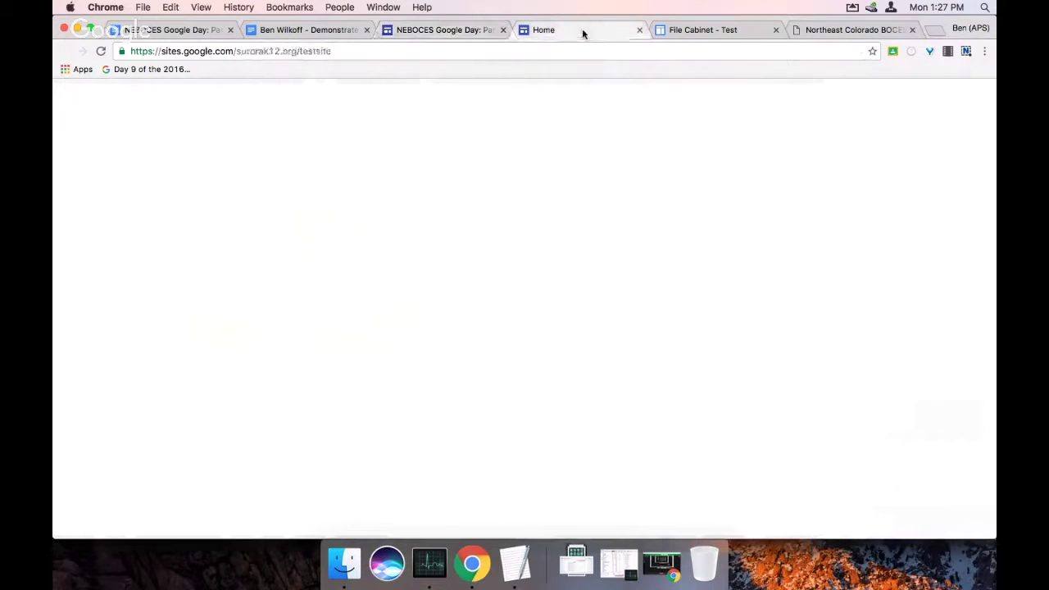
key("super+r")
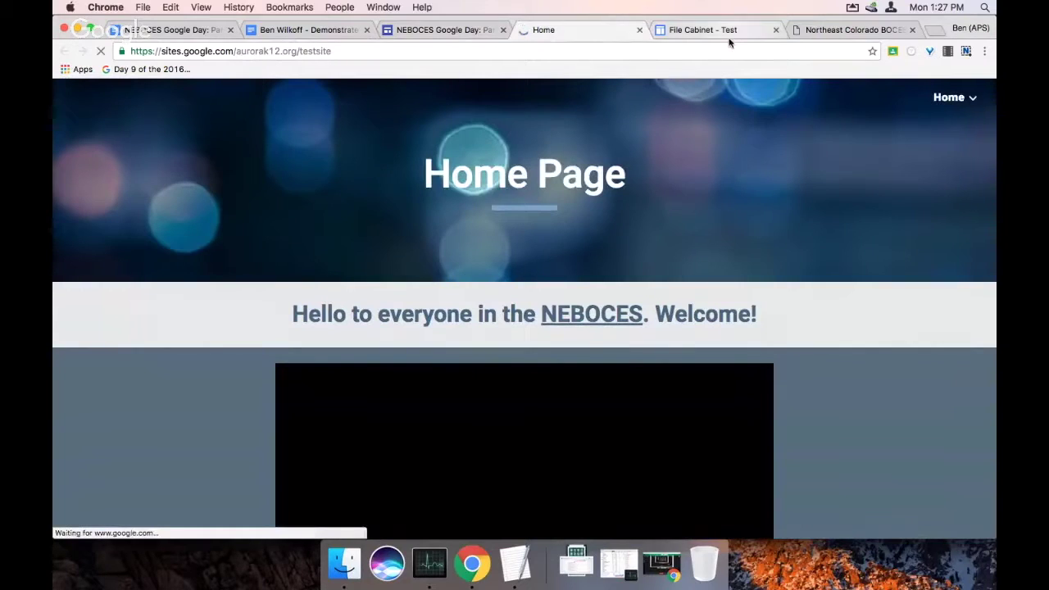
scroll(849, 398, "down", 10)
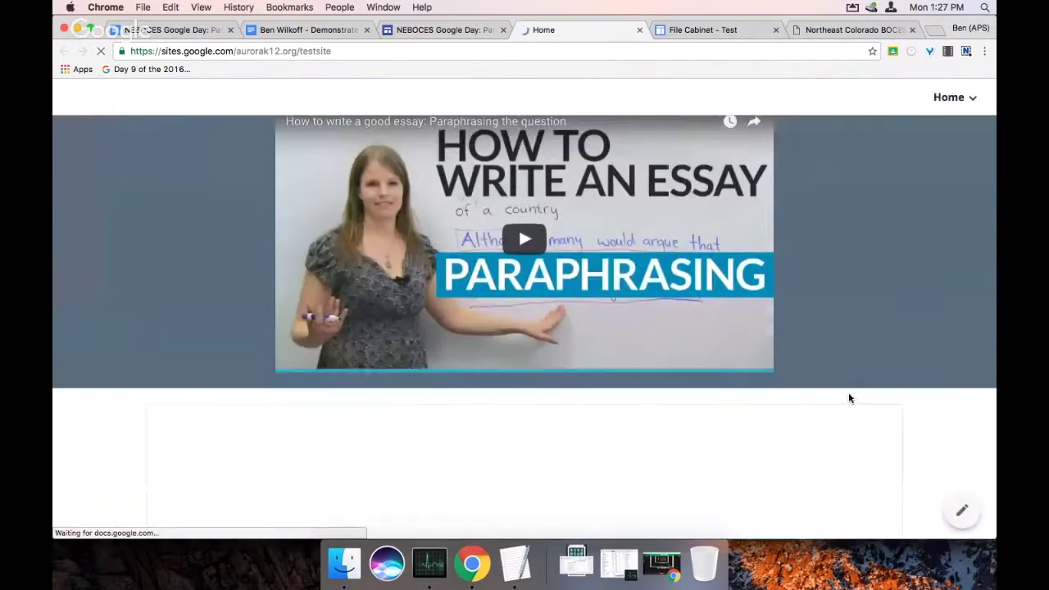
scroll(848, 392, "down", 5)
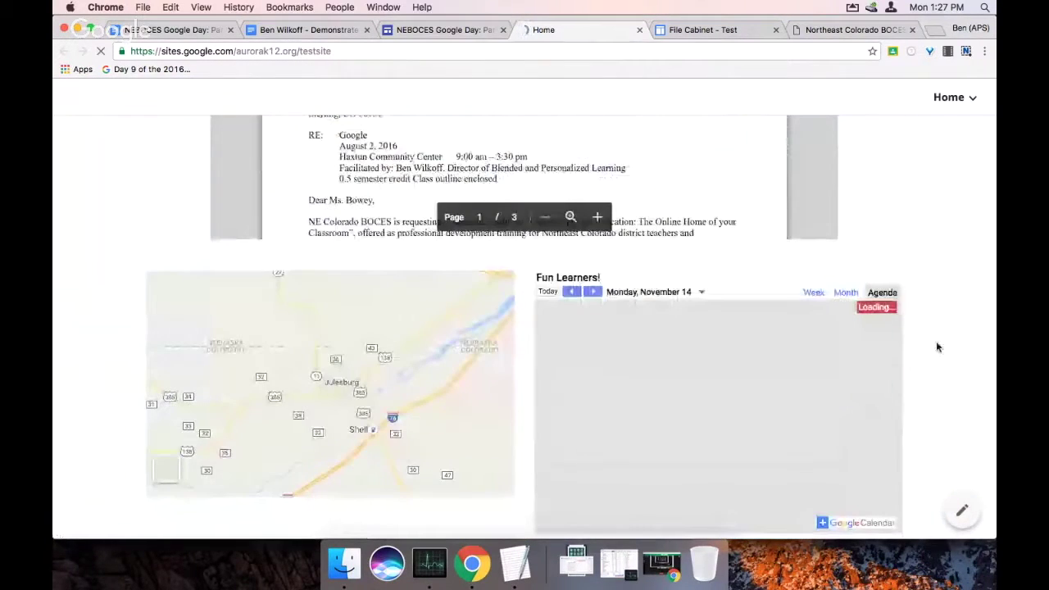
scroll(952, 325, "down", 1)
scroll(952, 327, "down", 2)
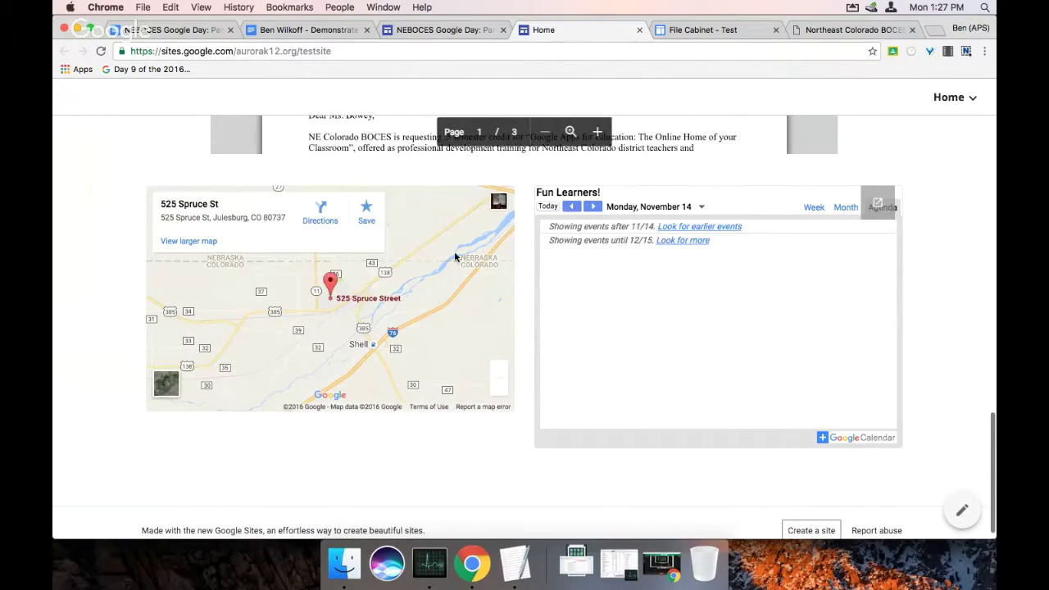
mouse_move(440, 314)
left_mouse_down()
mouse_move(405, 314)
mouse_move(412, 325)
mouse_move(412, 304)
mouse_move(429, 316)
left_mouse_up()
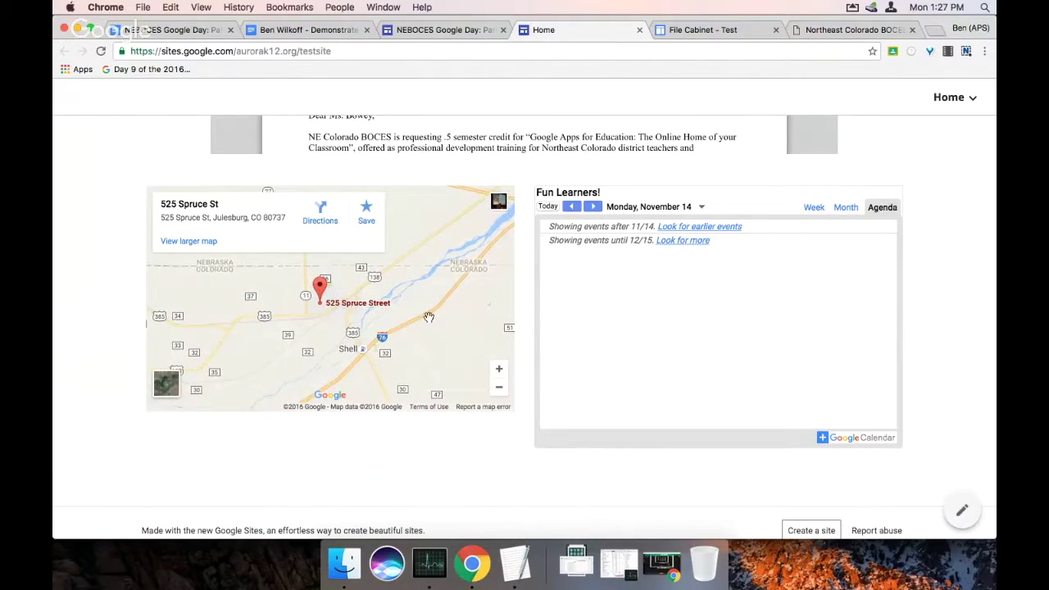
mouse_move(500, 204)
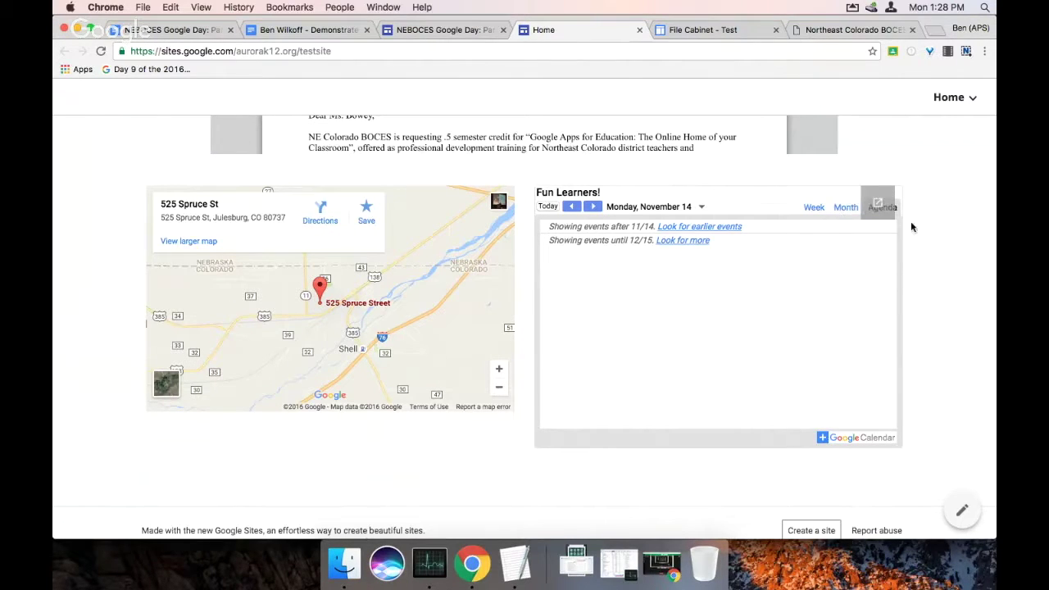
left_click(705, 33)
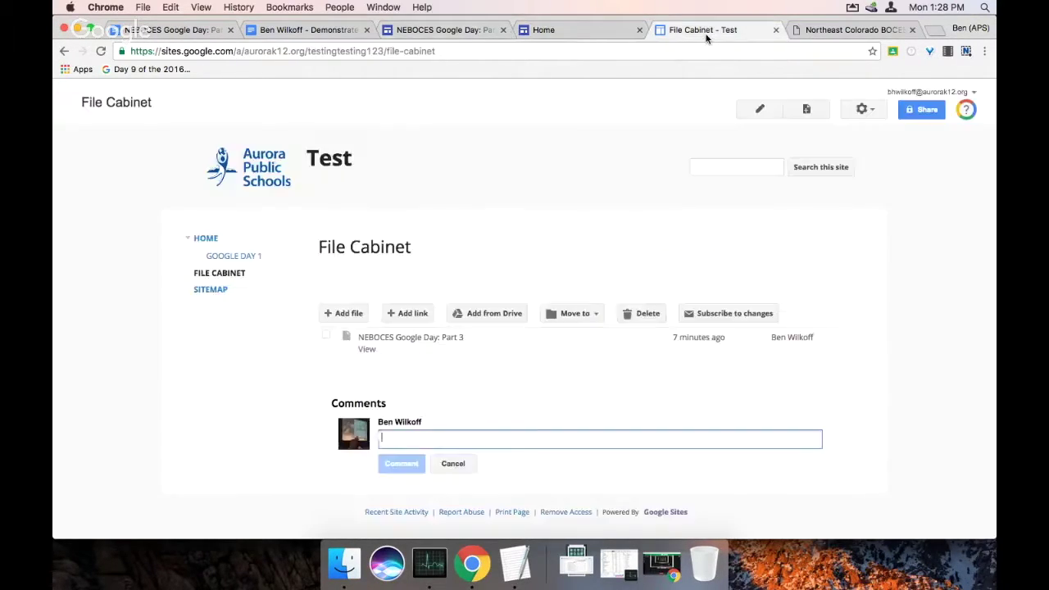
Step: Edit the File Cabinet page and insert a titled map of Julesburg Elementary School
left_click(762, 110)
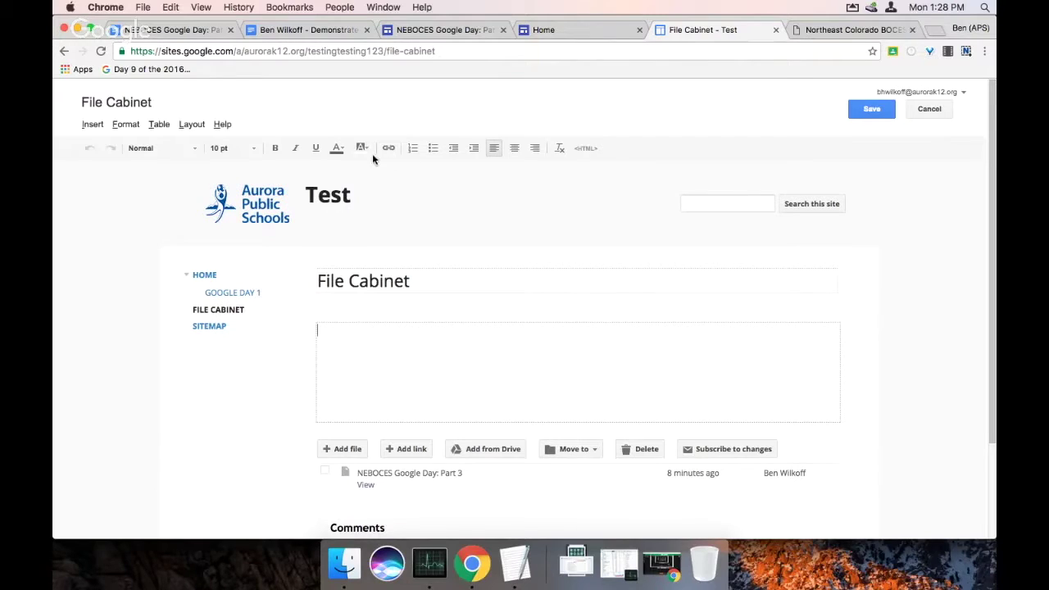
left_click(89, 129)
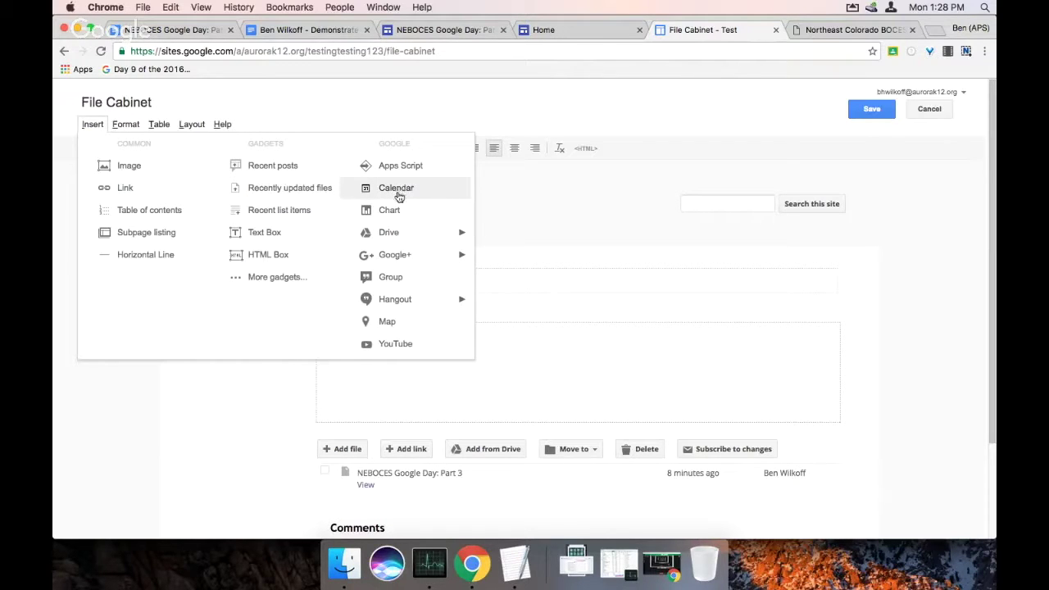
left_click(417, 321)
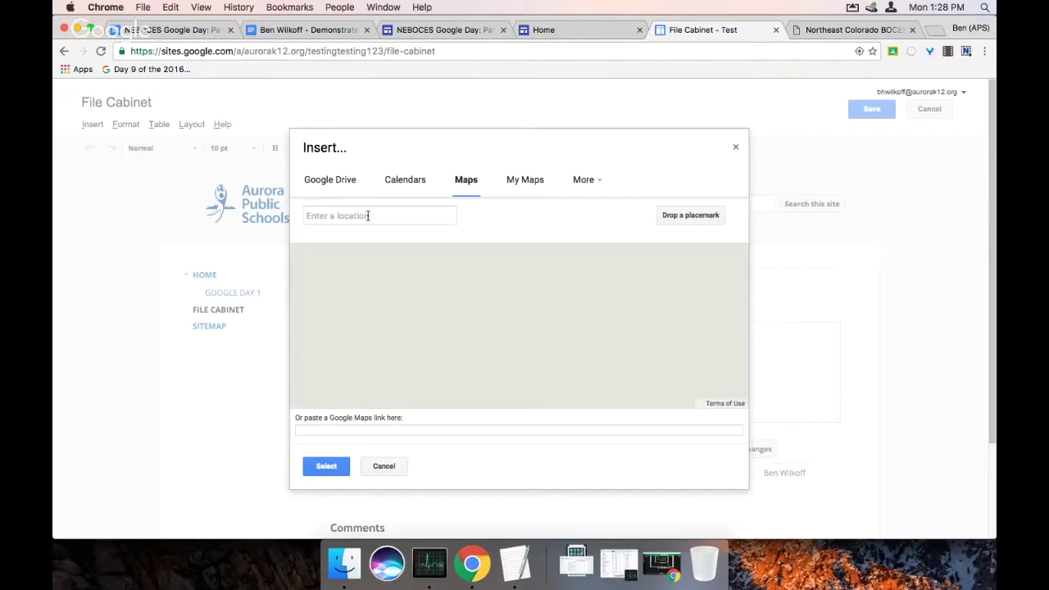
left_click(368, 215)
type("Julesburg Elementary")
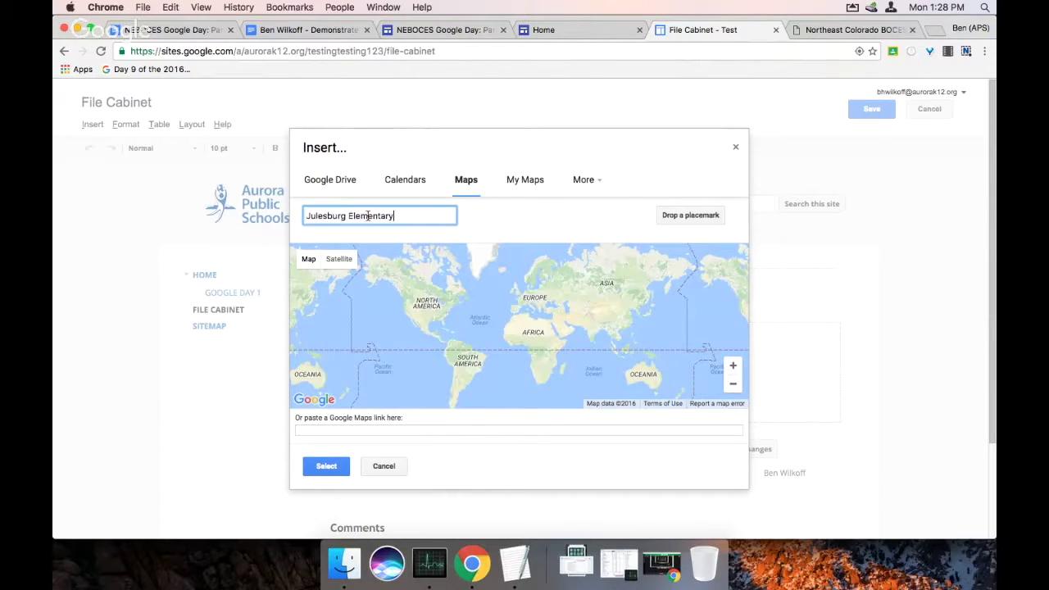
left_click(403, 236)
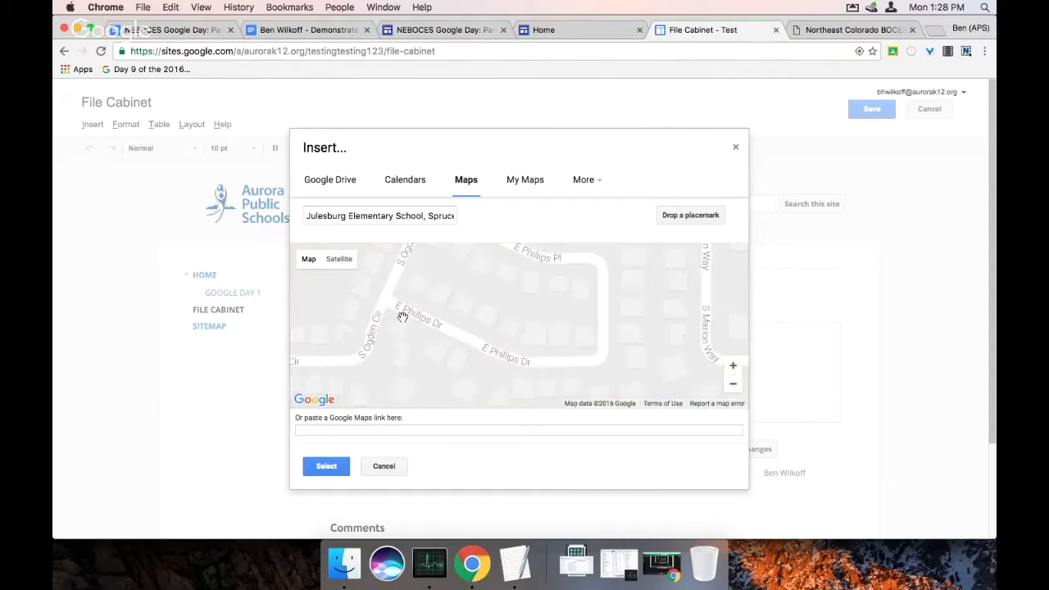
left_click(324, 467)
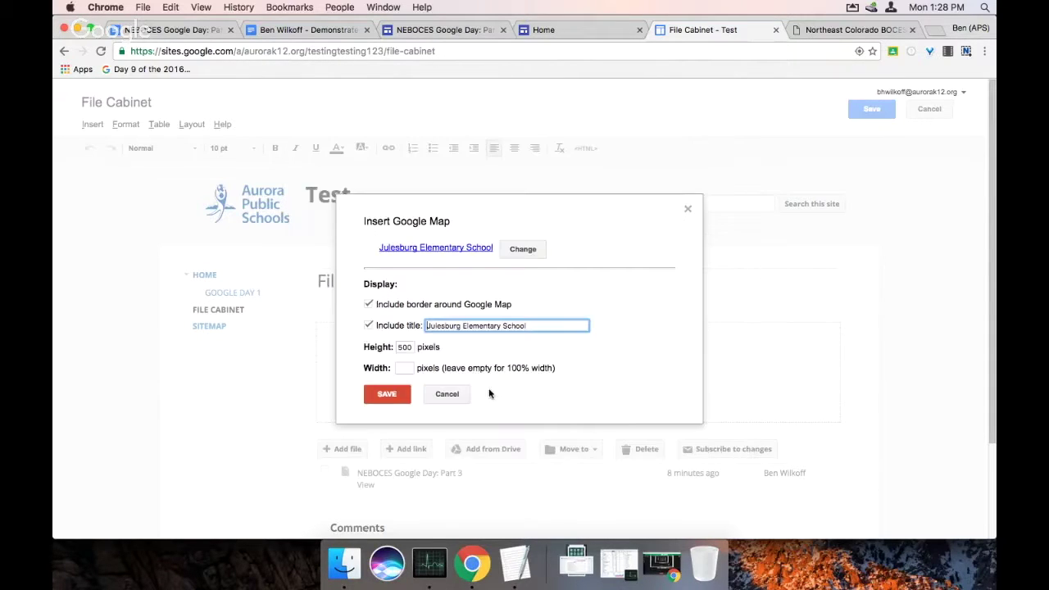
left_click(388, 396)
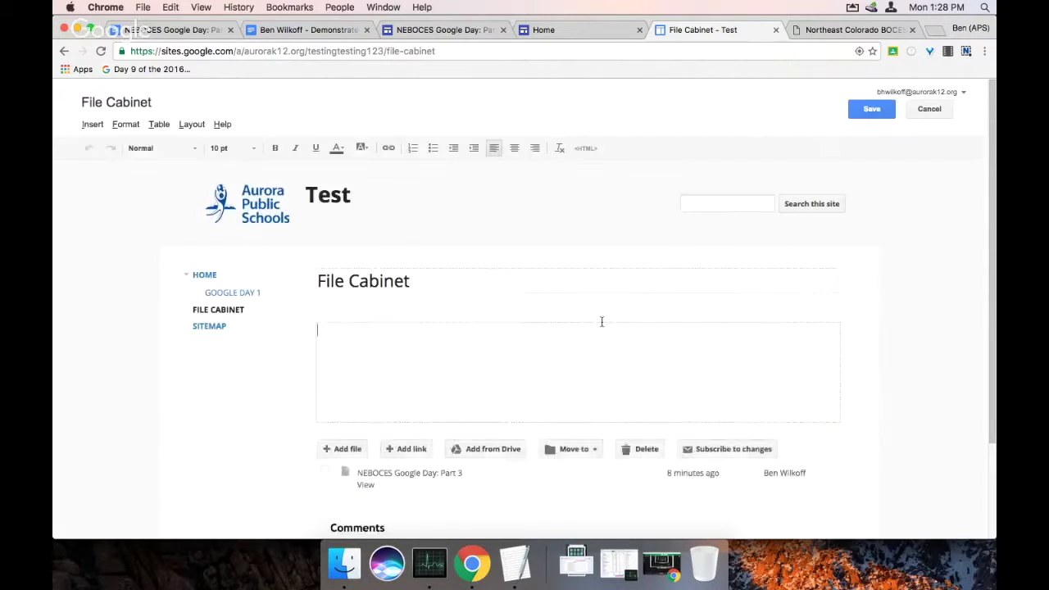
Step: Save the File Cabinet page with the new map, then return to the learning-task checklist
left_click(860, 113)
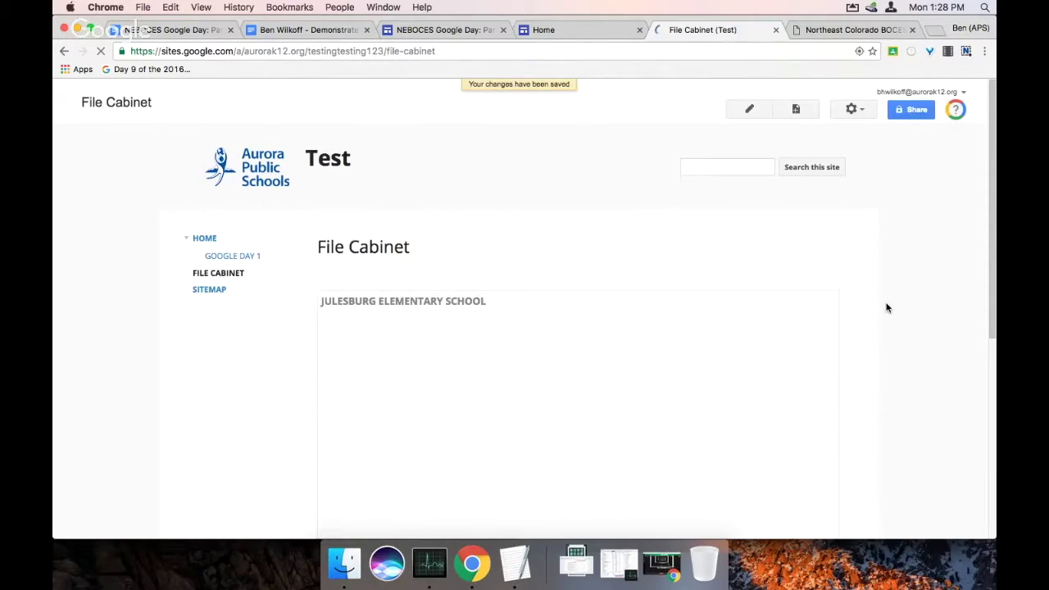
scroll(886, 308, "down", 4)
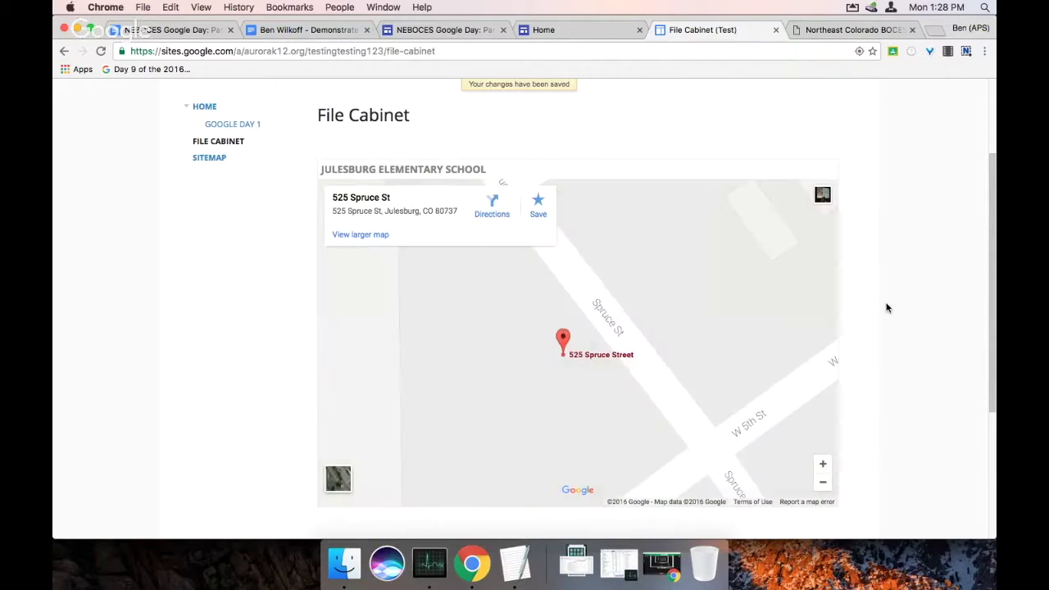
scroll(886, 308, "down", 2)
scroll(886, 307, "up", 6)
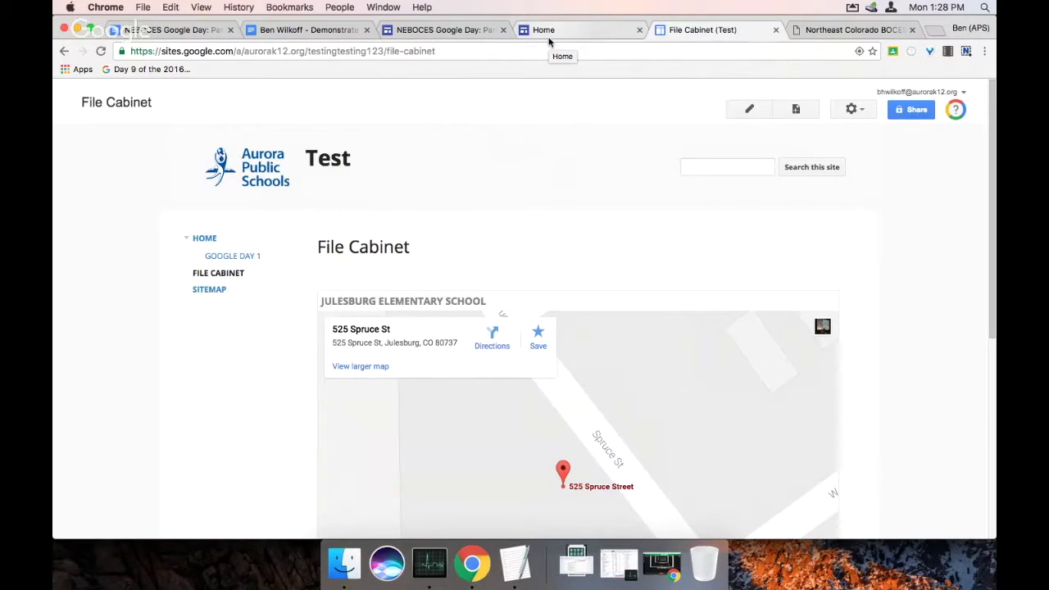
left_click(324, 33)
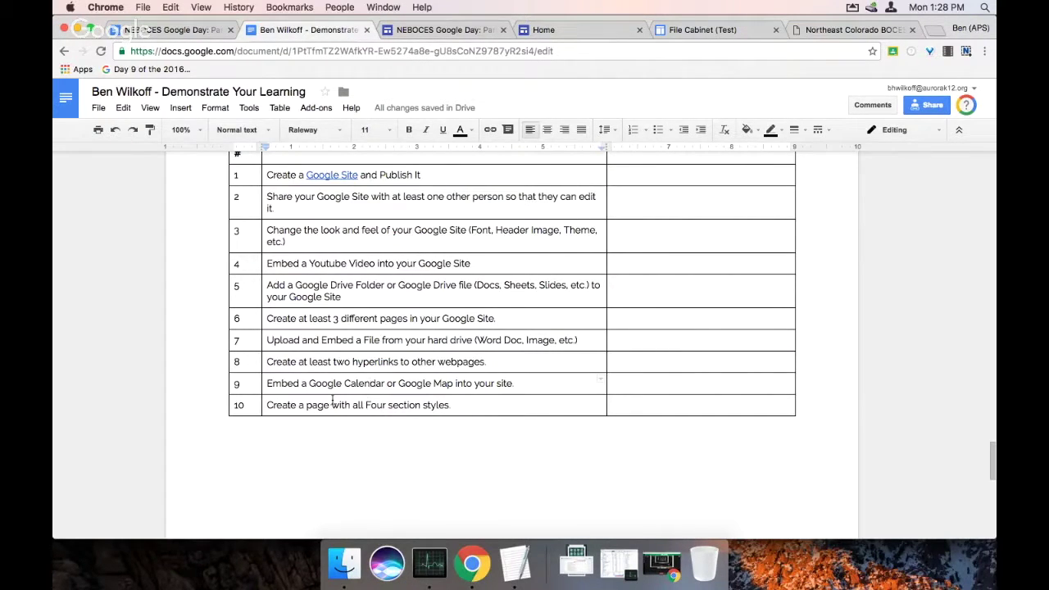
Step: Select checklist row 10 about all four section styles, then return to the NEBOCES site editor
triple_click(332, 401)
scroll(397, 410, "down", 2)
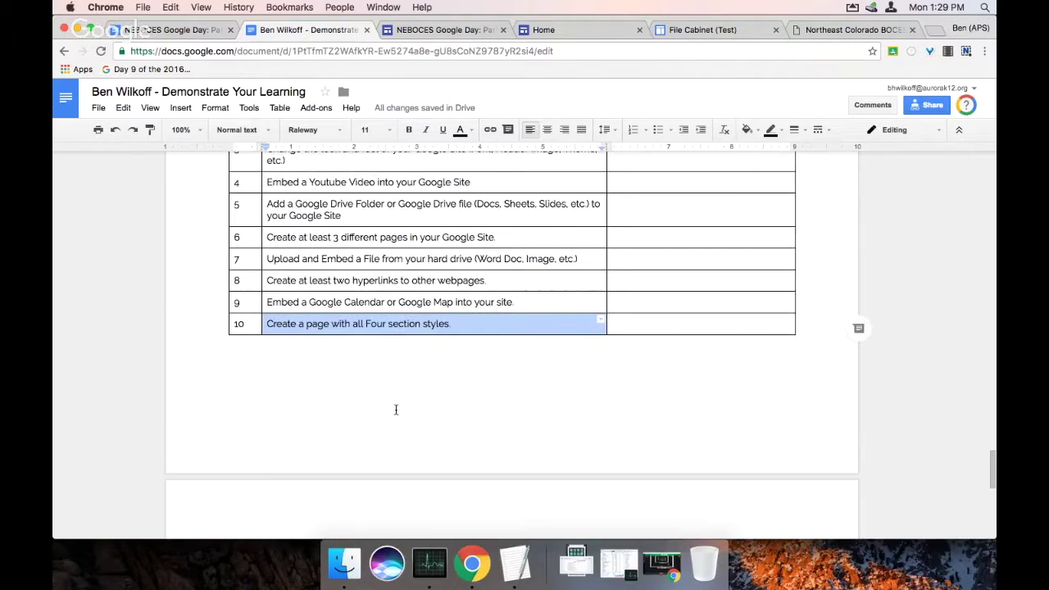
scroll(396, 410, "up", 1)
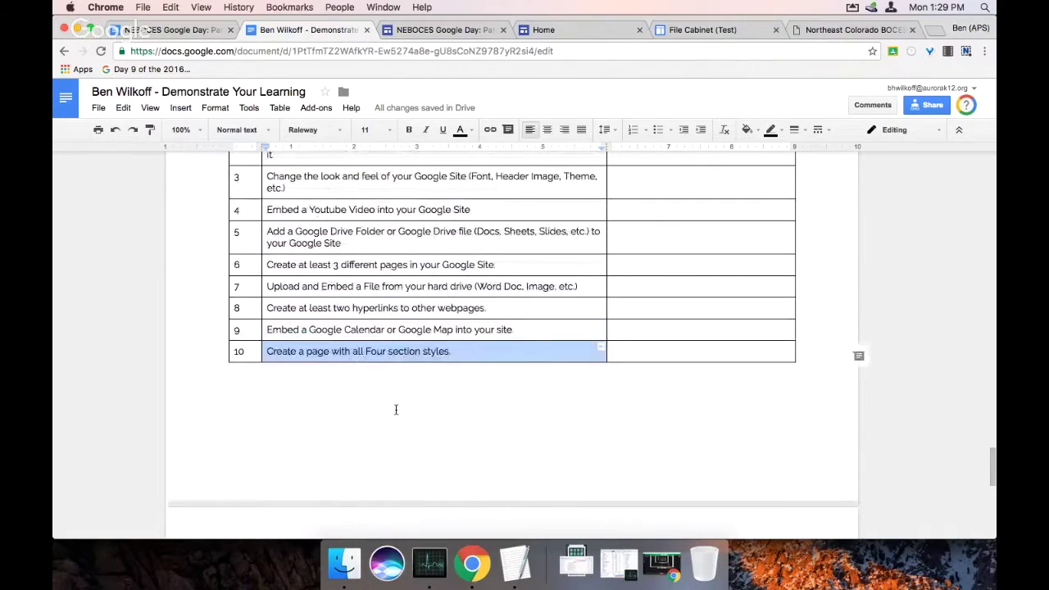
left_click(442, 30)
scroll(445, 263, "up", 1)
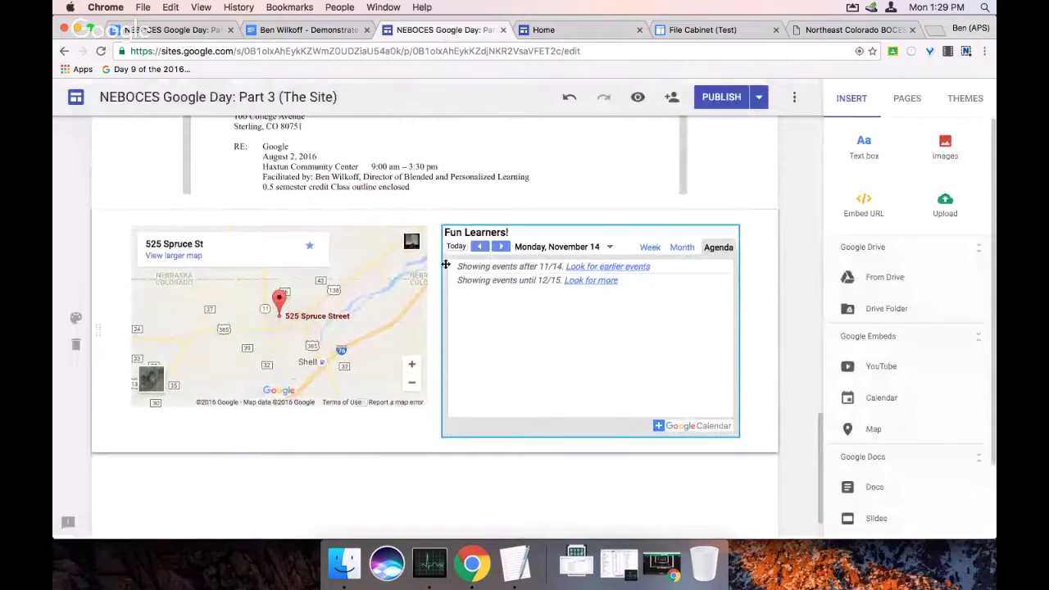
Step: View the heading section's style choices without changing them, then go to the list of all sites
scroll(445, 264, "up", 15)
scroll(445, 263, "down", 3)
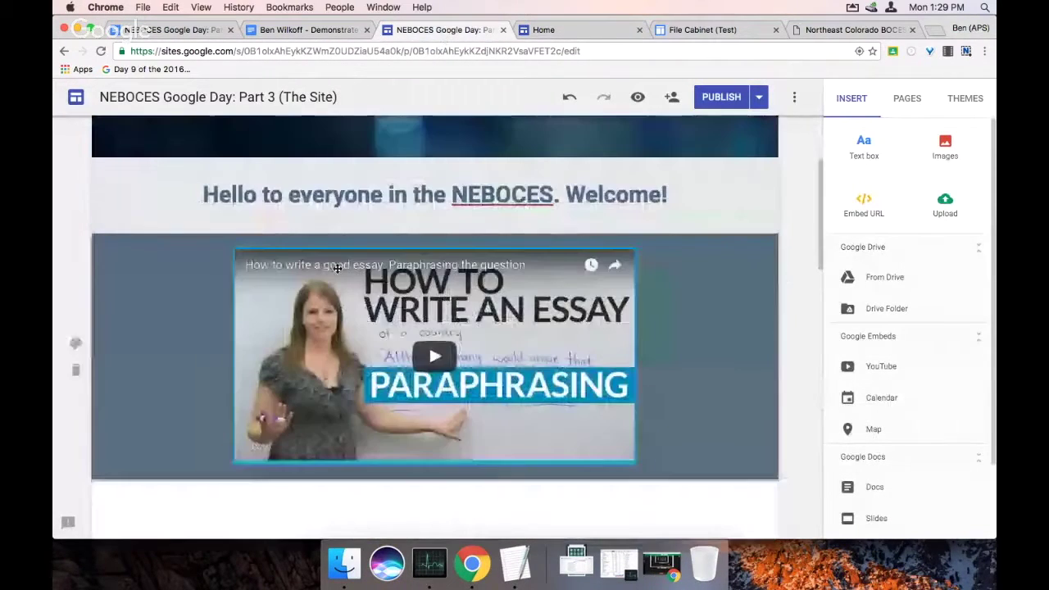
left_click(75, 182)
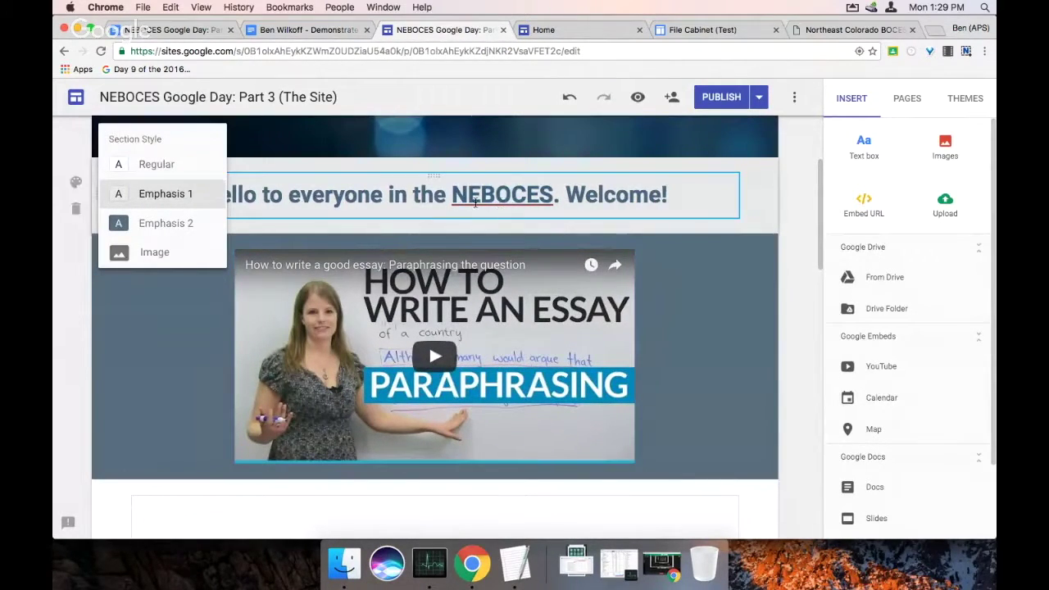
left_click(426, 205)
left_click(806, 233)
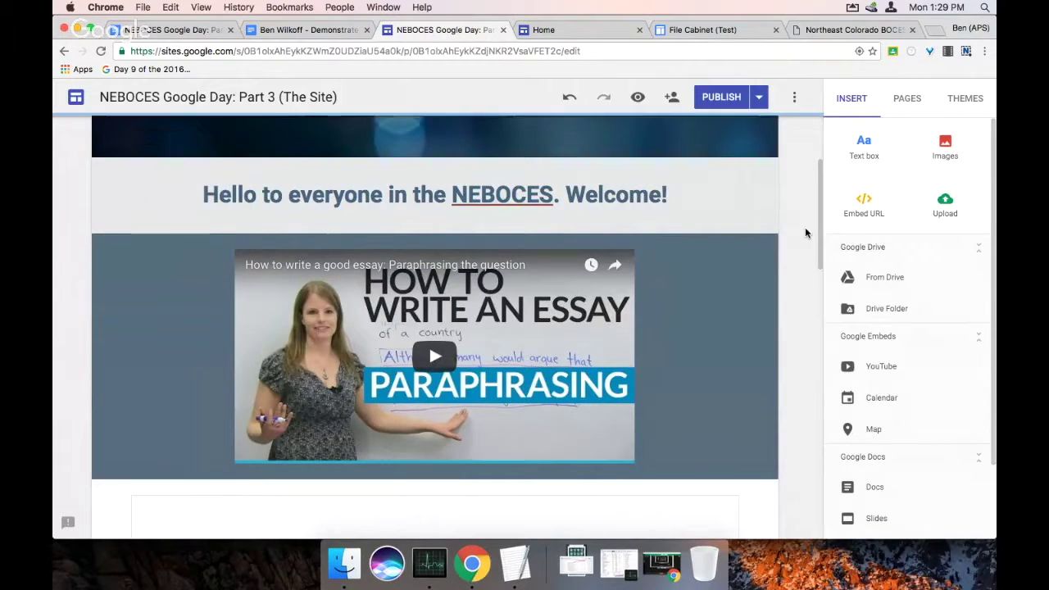
scroll(806, 234, "up", 3)
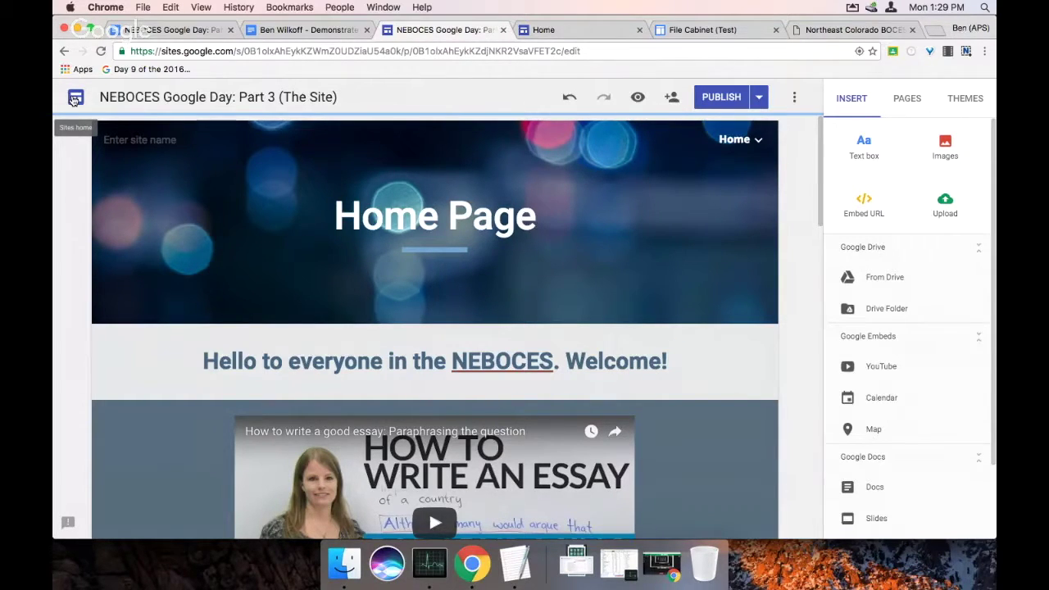
left_click(74, 100)
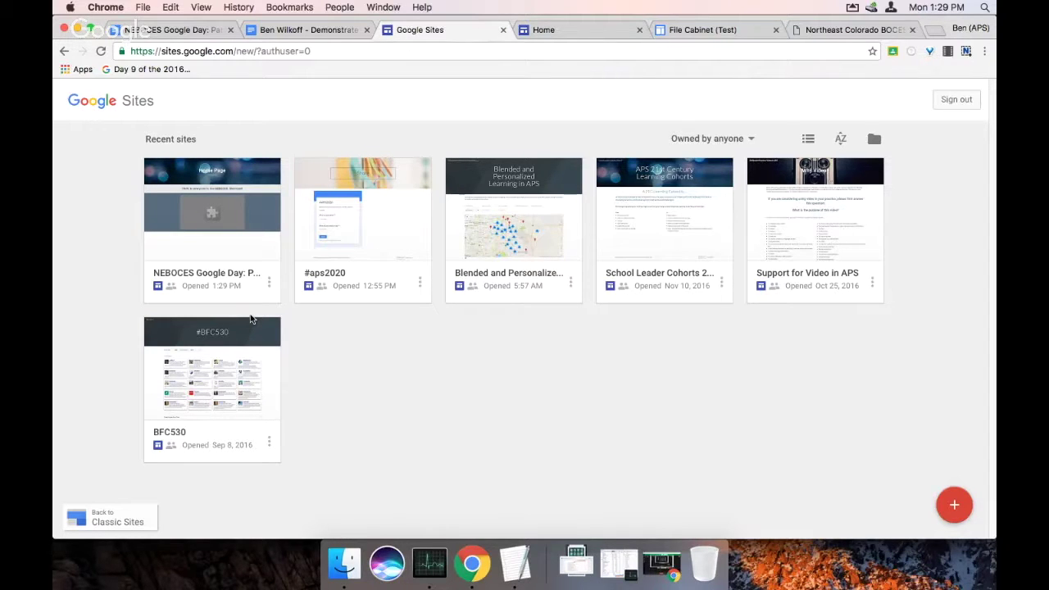
Step: Open the 1:30-2:00 Office Hours Hangouts link from the Google Day: Part 3 agenda
left_click(310, 34)
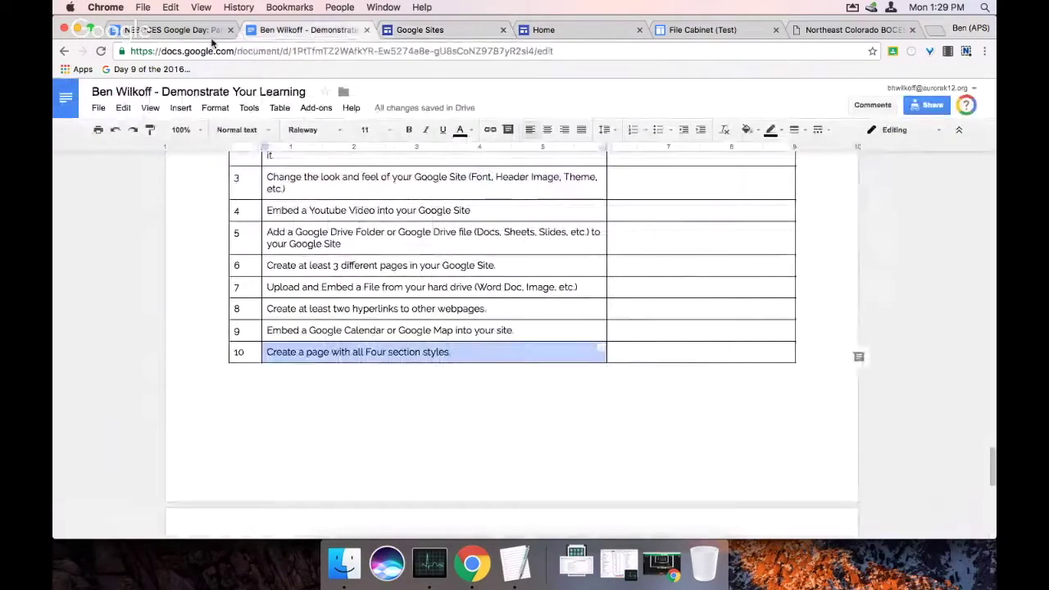
left_click(206, 36)
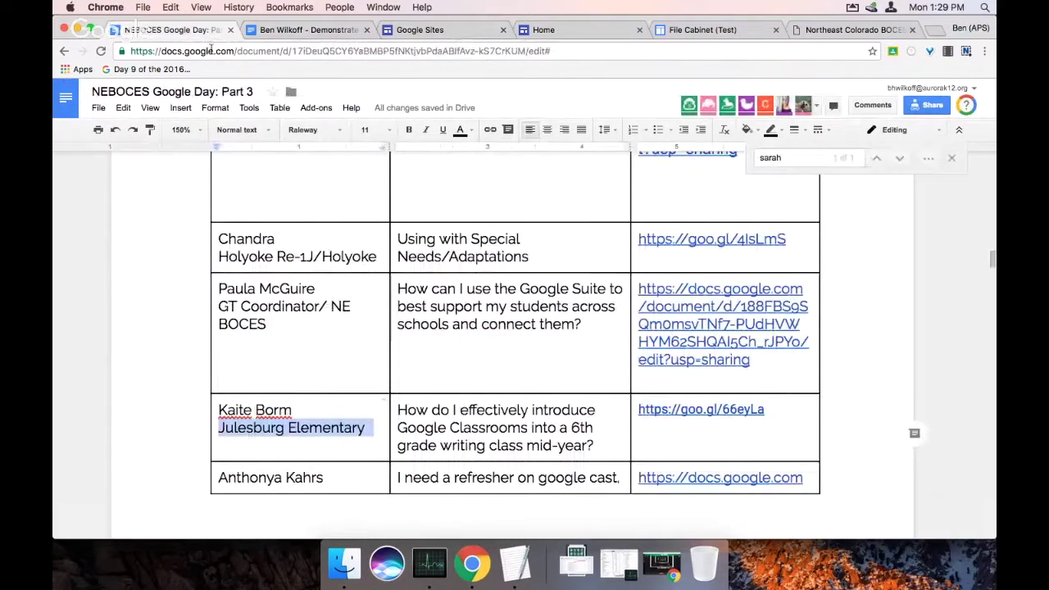
scroll(454, 285, "down", 5)
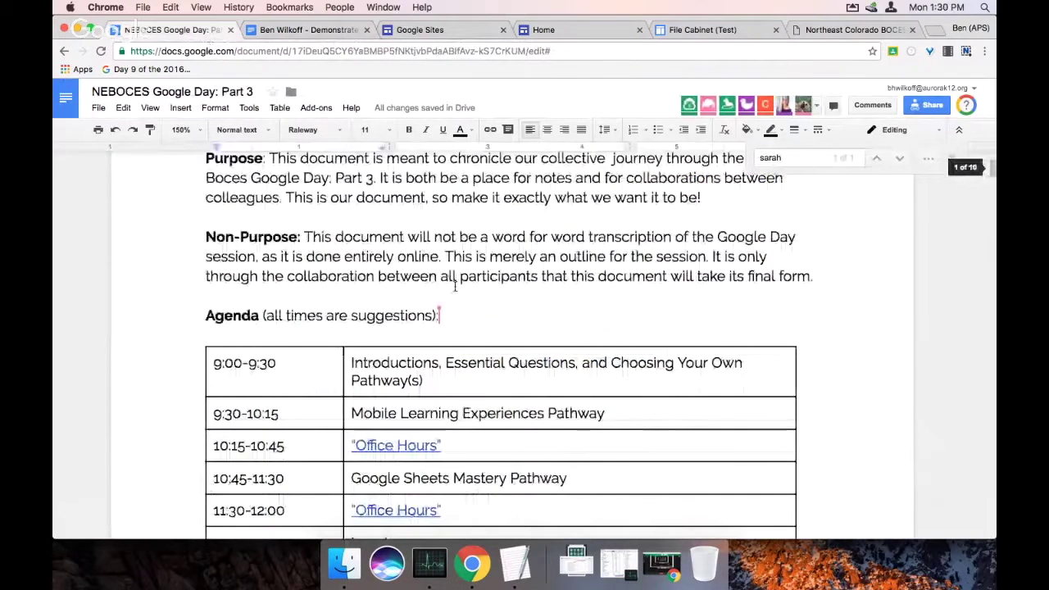
scroll(455, 285, "down", 2)
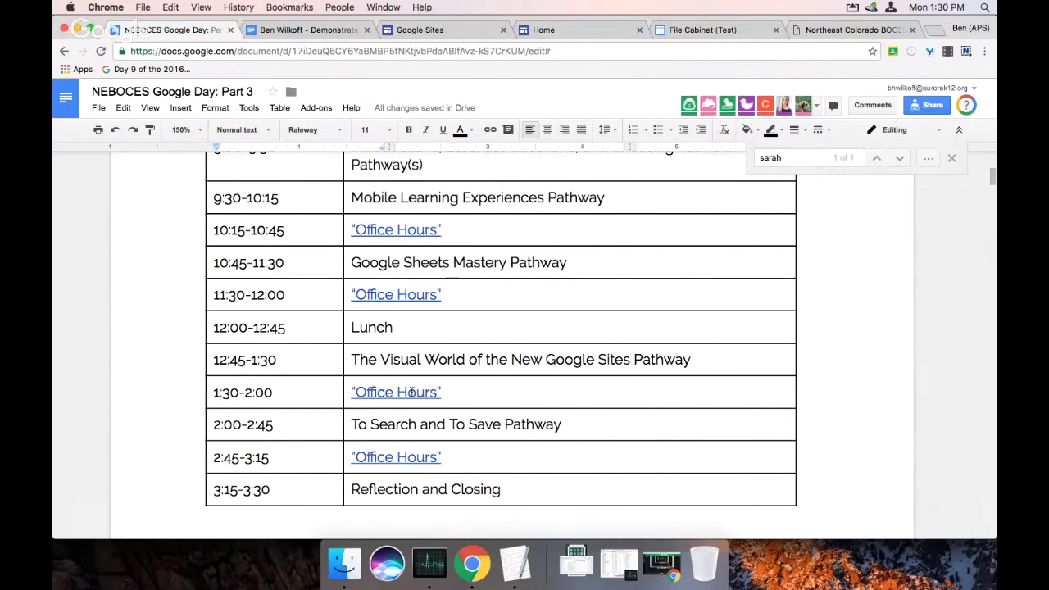
left_click(402, 398)
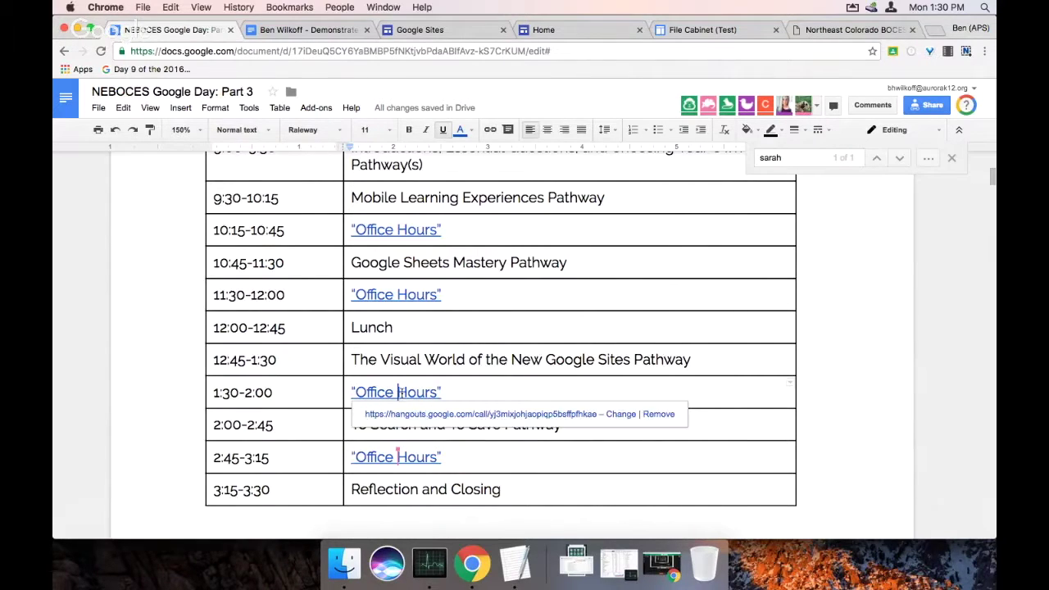
left_click(459, 416)
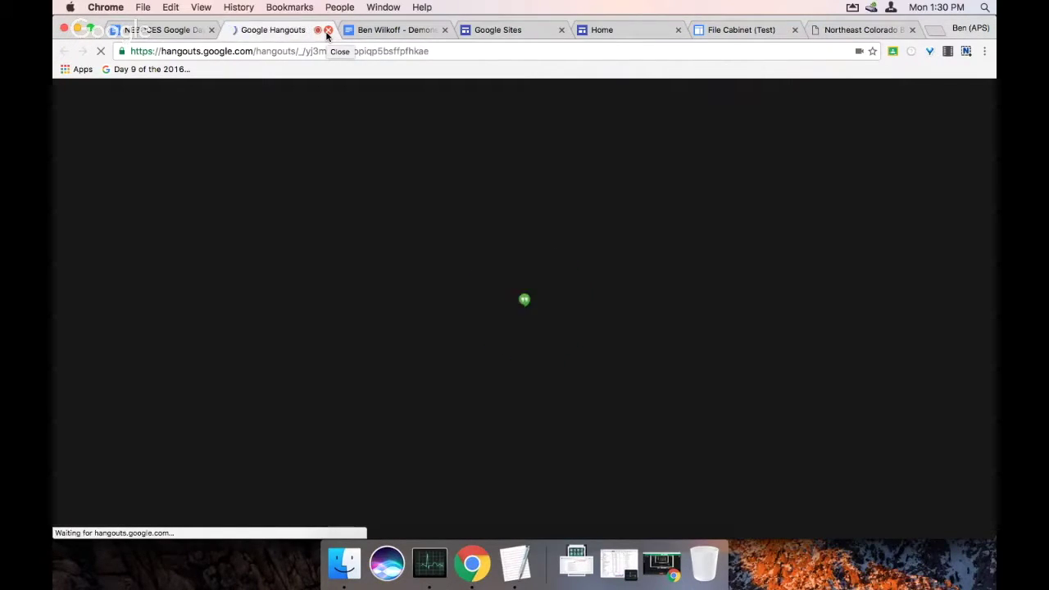
Step: Close the Hangouts tab, type 'november 9' in a new tab, check the date, then close the tab
left_click(327, 32)
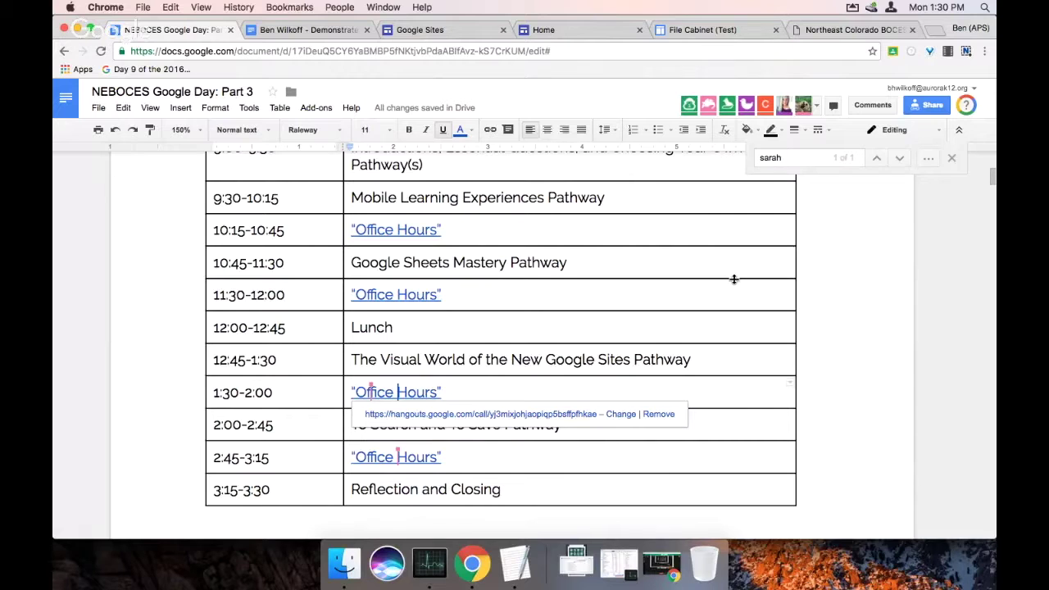
key("ctrl+t")
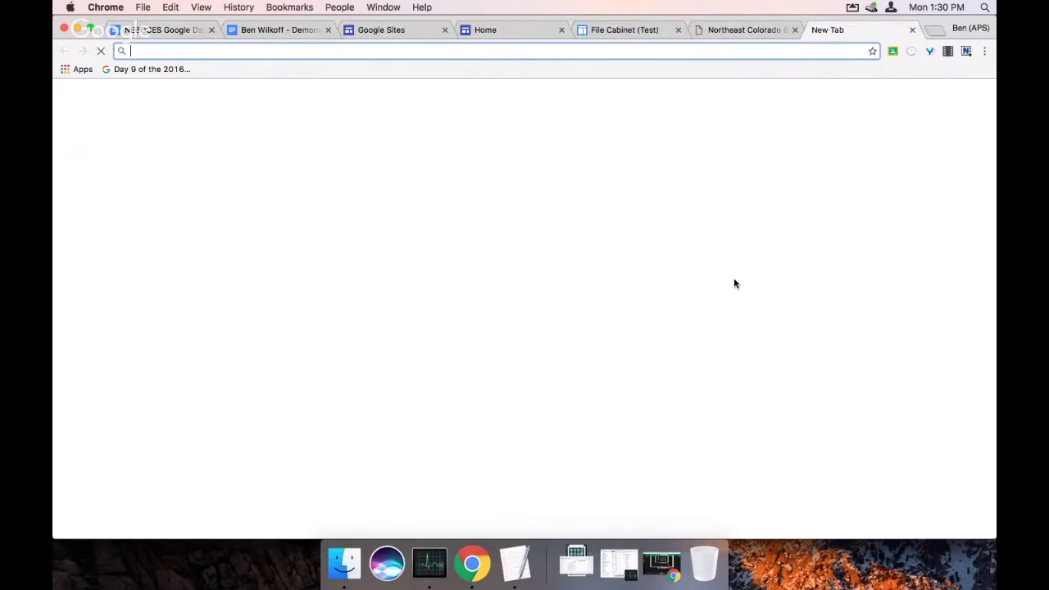
type("november 9")
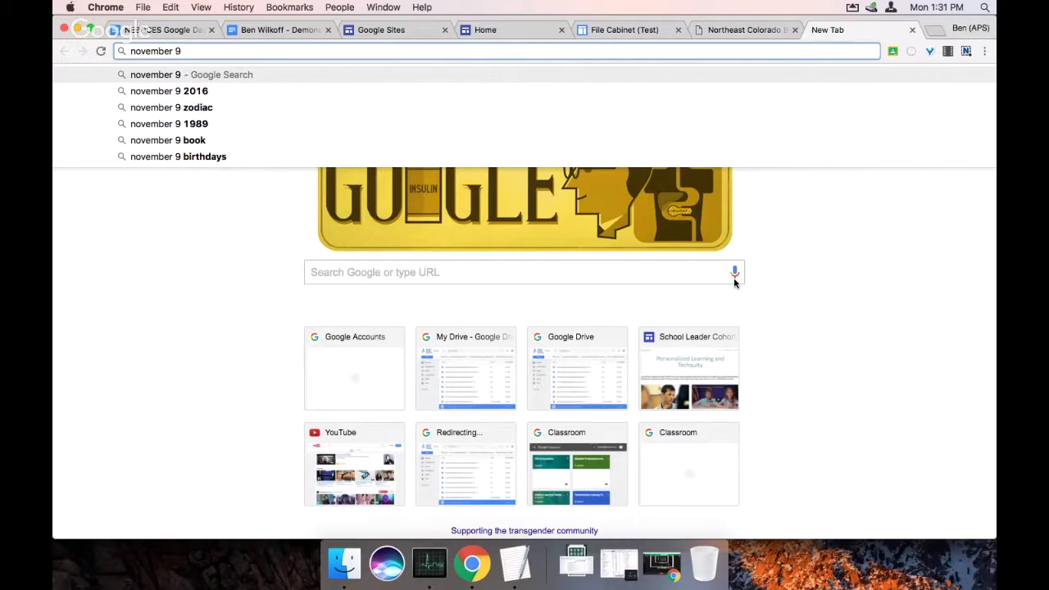
left_click(922, 6)
left_click(923, 6)
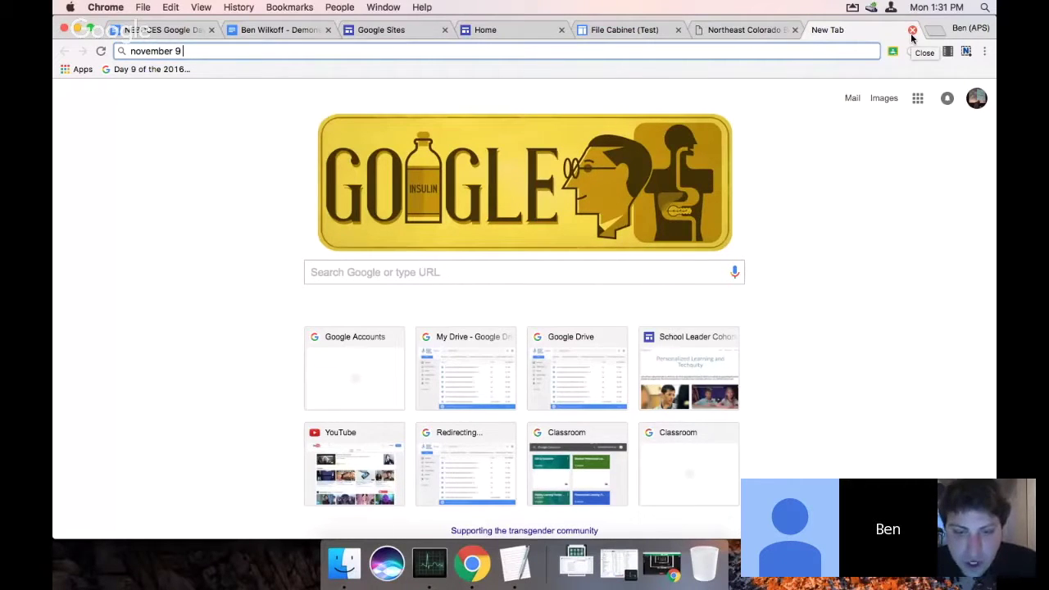
left_click(912, 32)
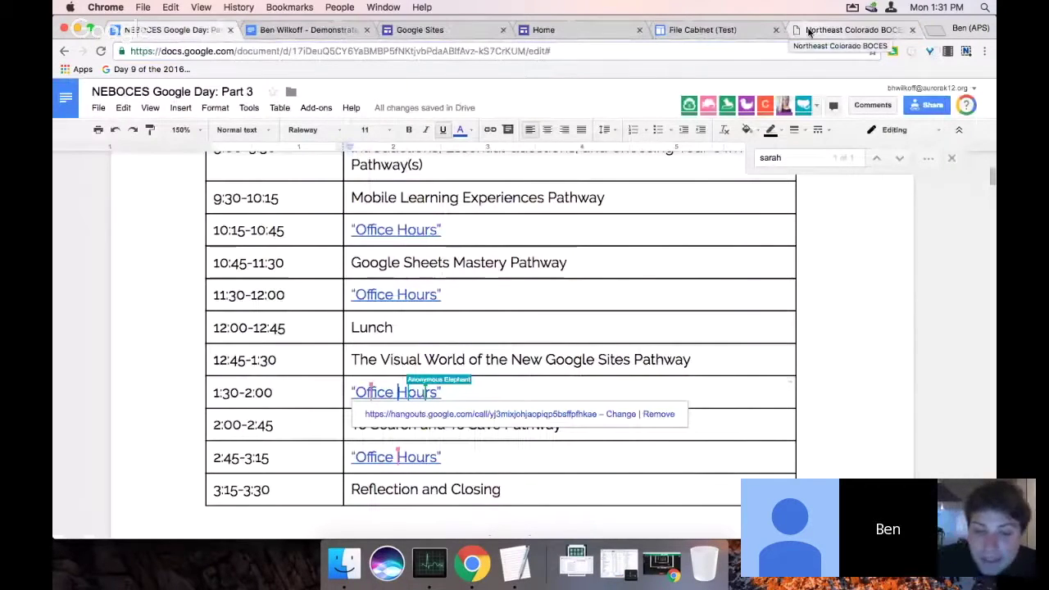
Step: From the File Cabinet (Test) page, open the Test site's Sharing and Permissions settings
left_click(749, 32)
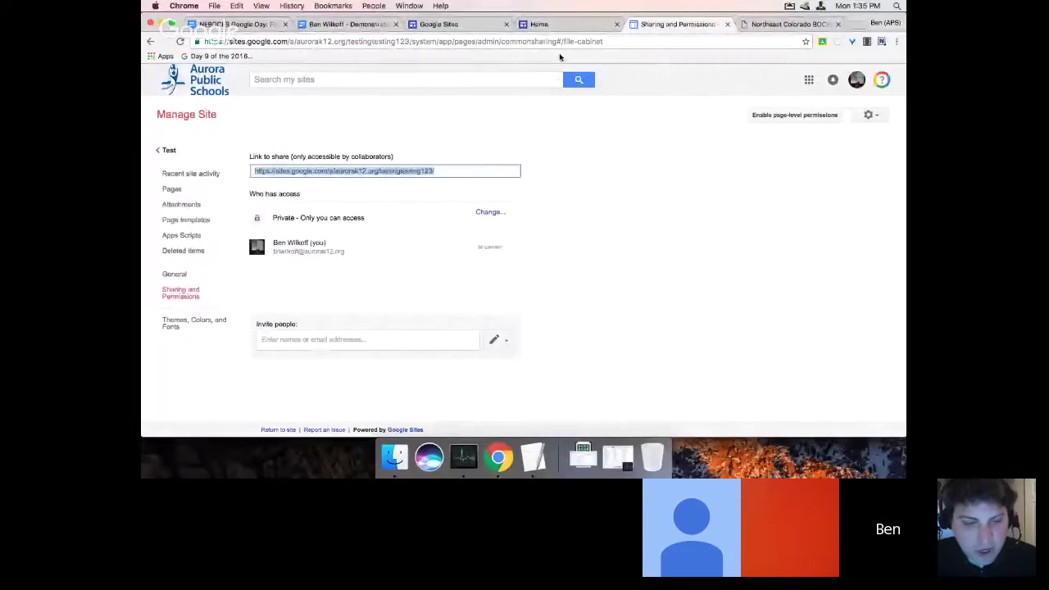
left_click(150, 41)
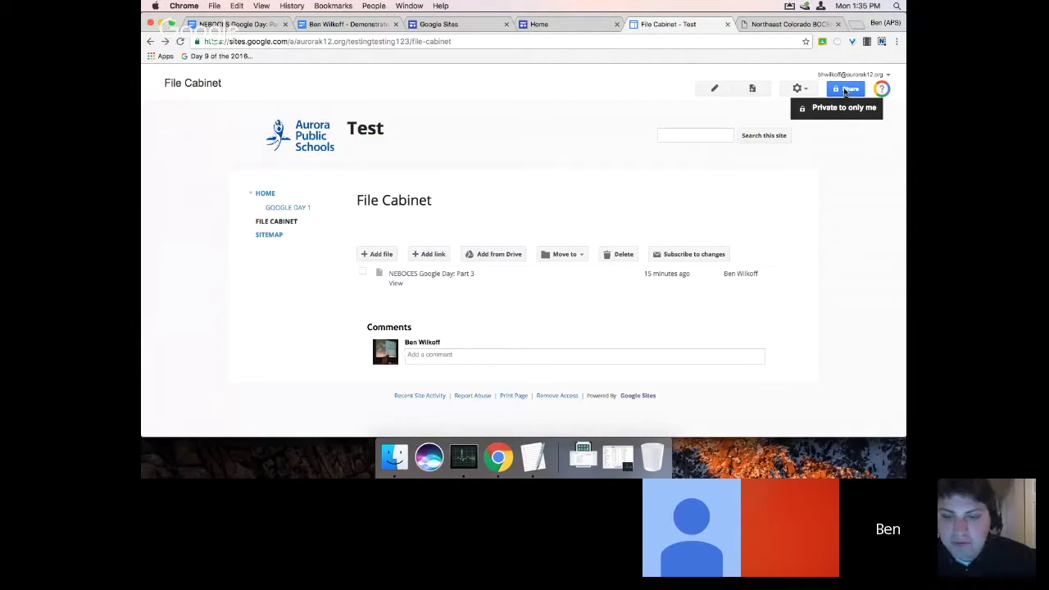
left_click(845, 89)
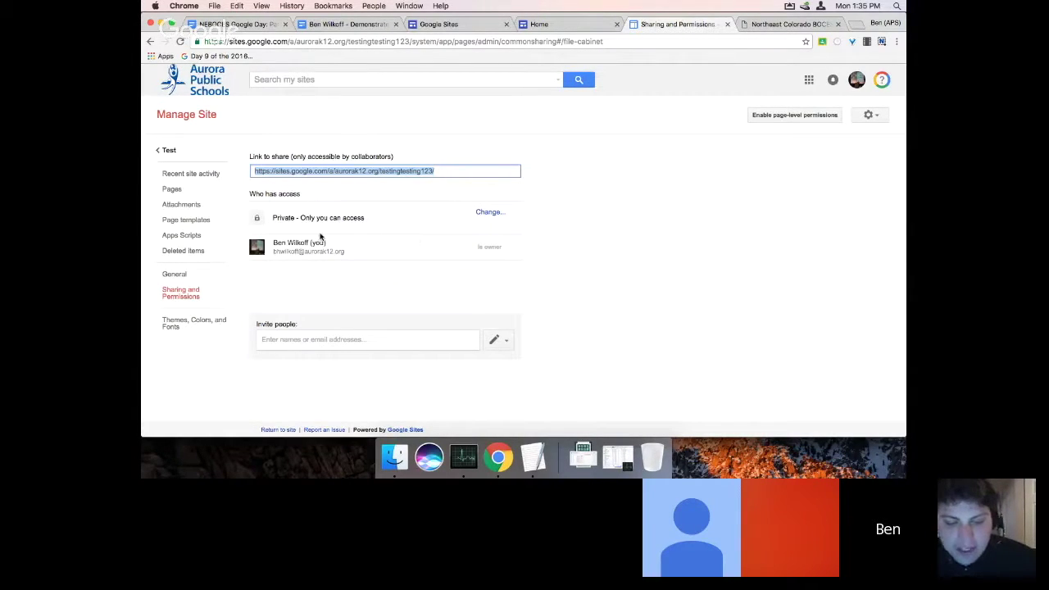
Step: Change the Test site's visibility to 'On - Public on the web' and save
left_click(478, 215)
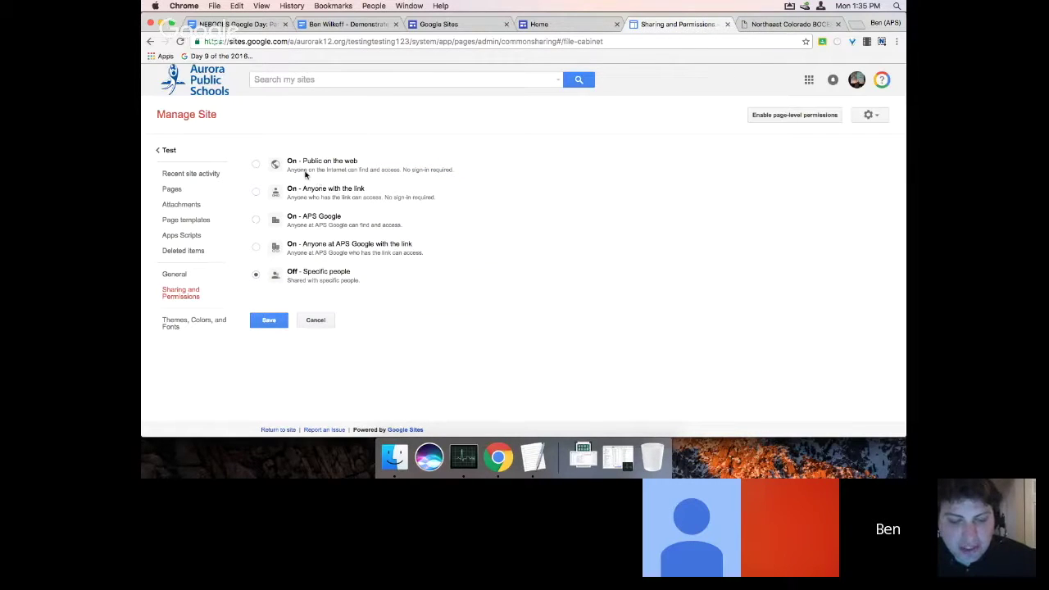
left_click(304, 173)
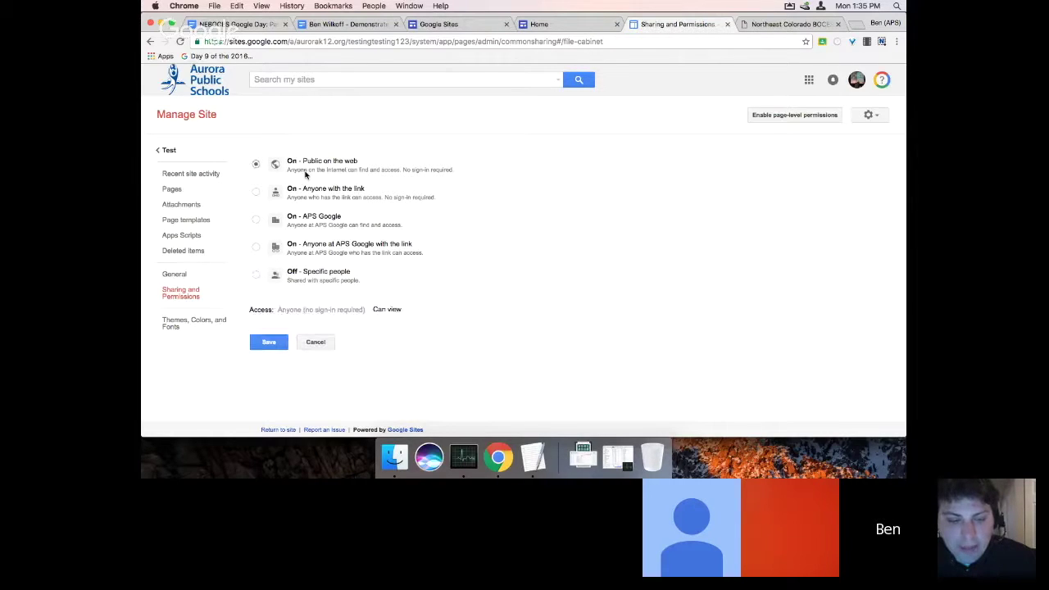
left_click(302, 192)
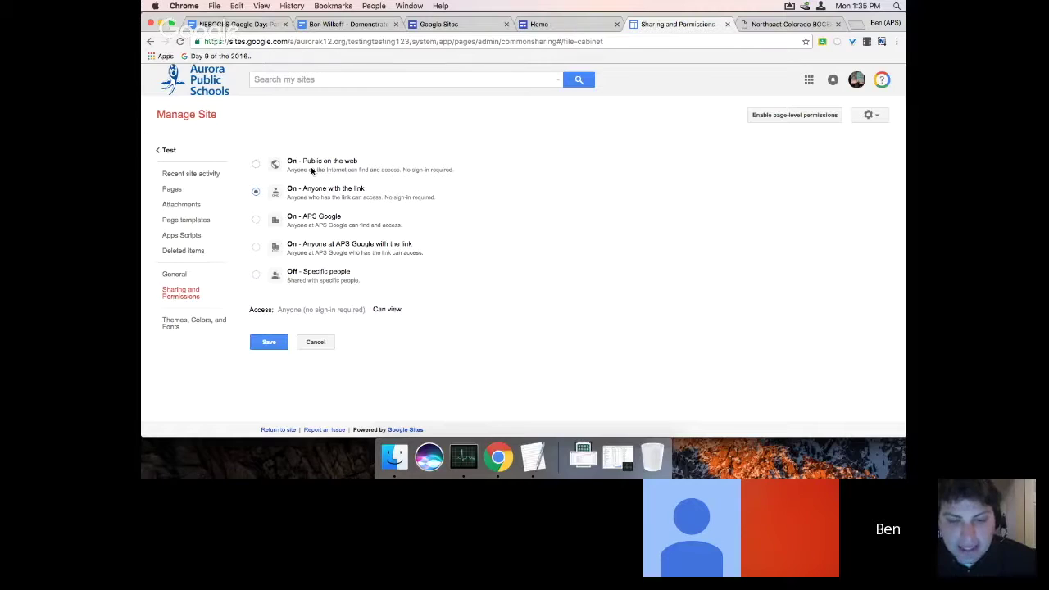
left_click(311, 169)
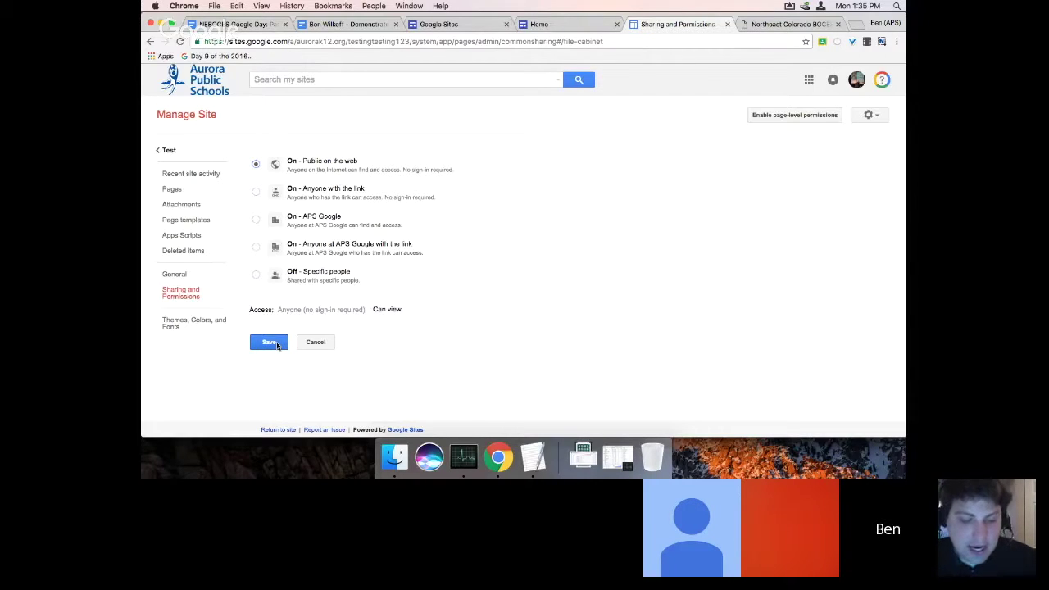
left_click(277, 345)
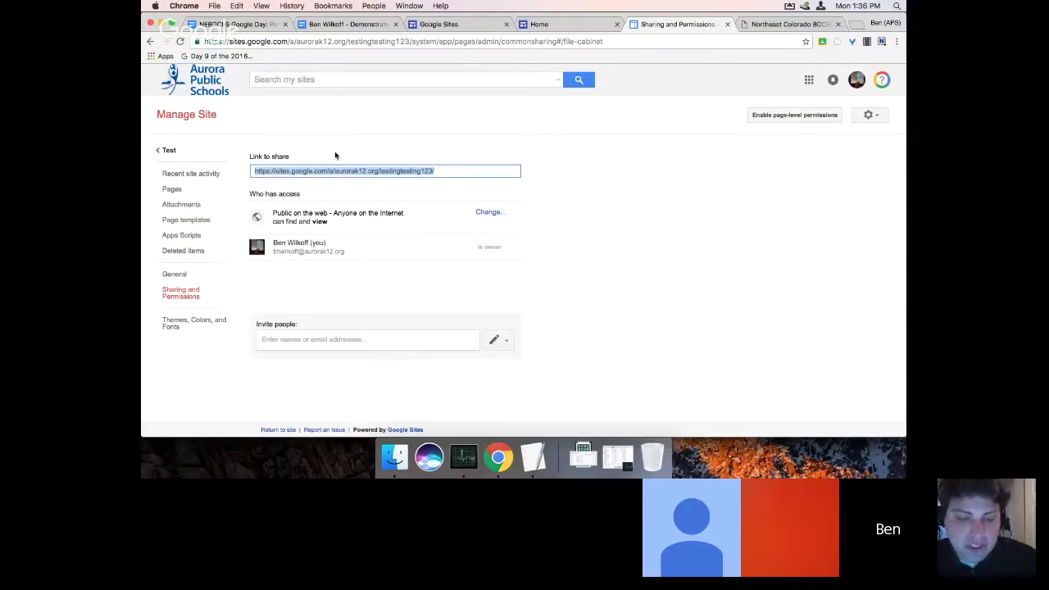
left_click(238, 24)
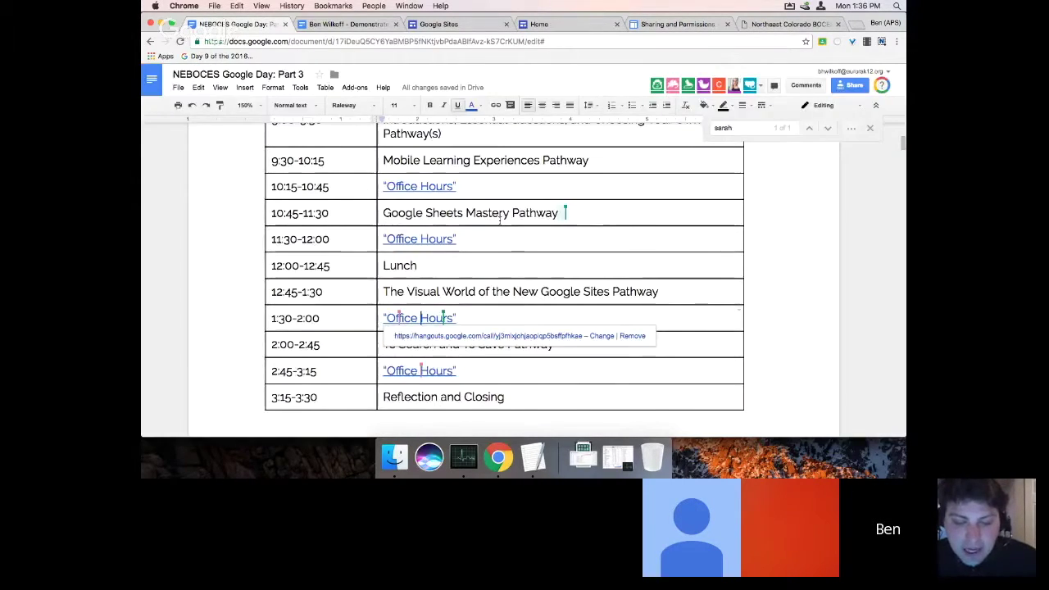
Step: Under Reflection and Closing, open the Google Day Feedback form link in a new tab
scroll(500, 220, "down", 20)
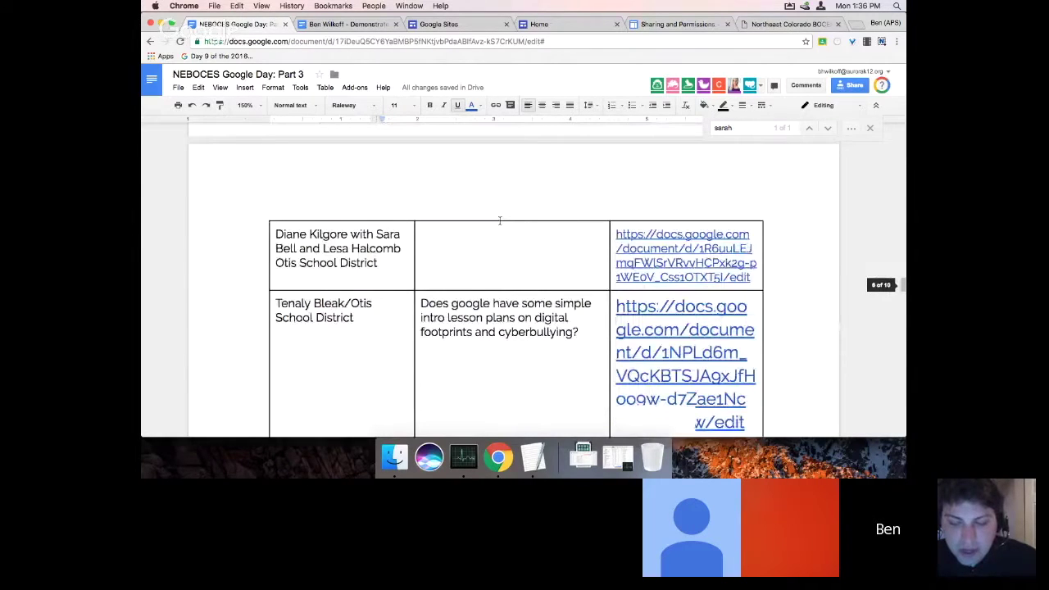
scroll(500, 220, "down", 15)
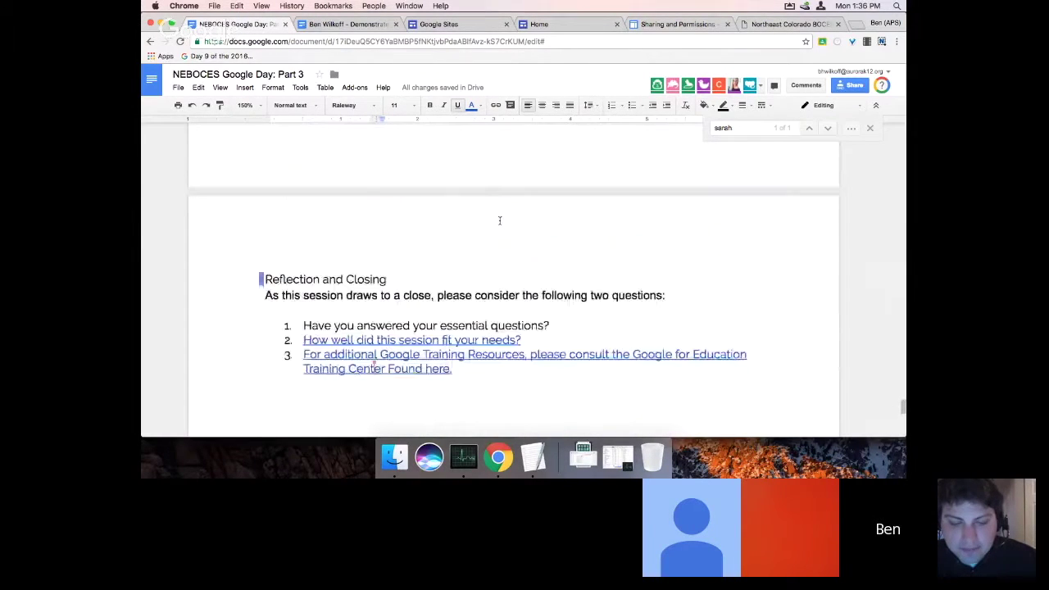
scroll(499, 221, "down", 5)
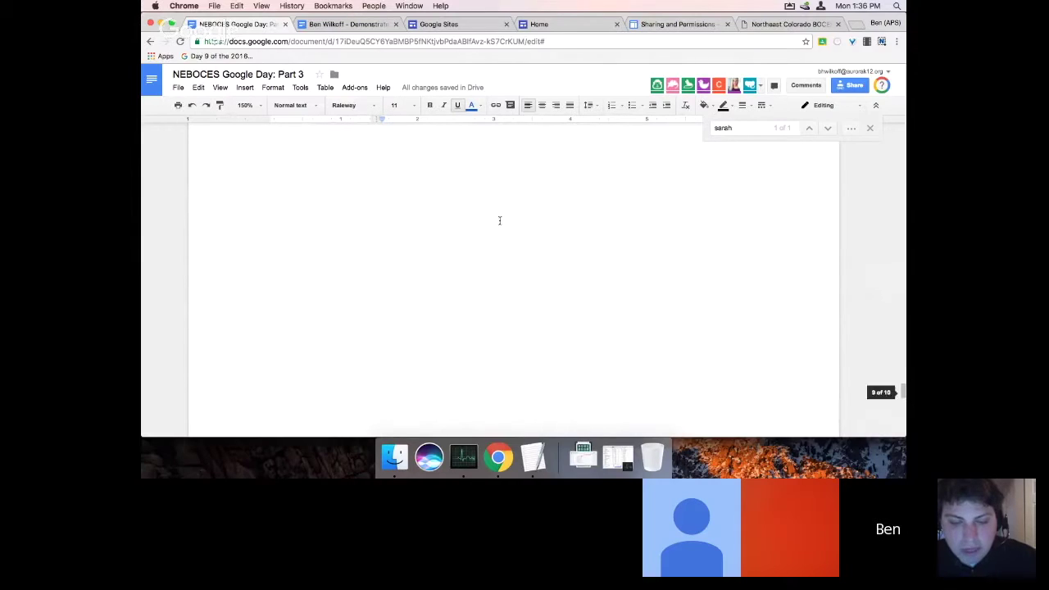
scroll(499, 221, "up", 5)
scroll(499, 221, "down", 3)
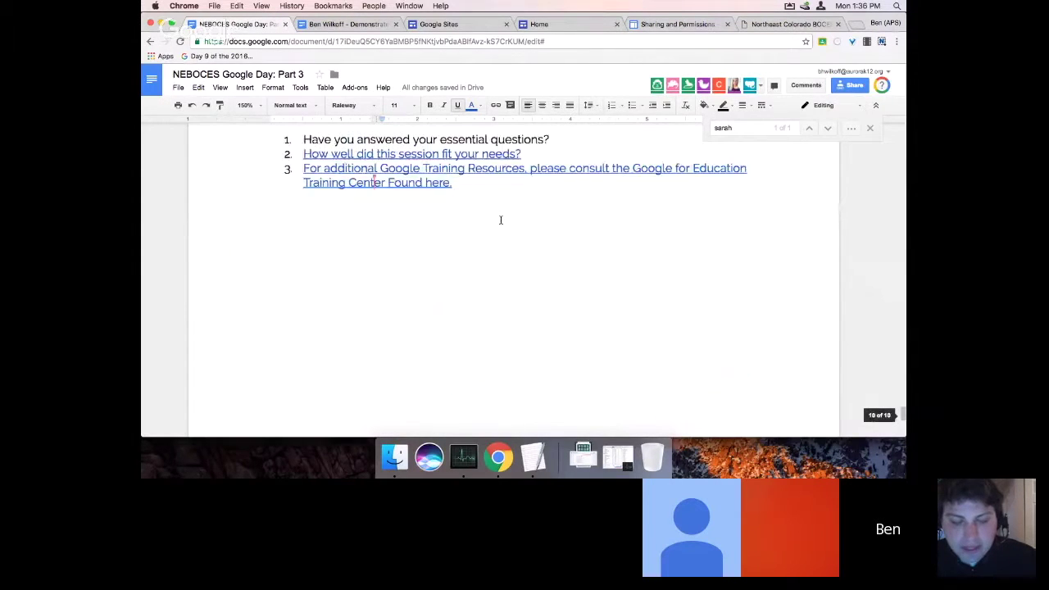
scroll(501, 219, "up", 1)
scroll(500, 220, "up", 1)
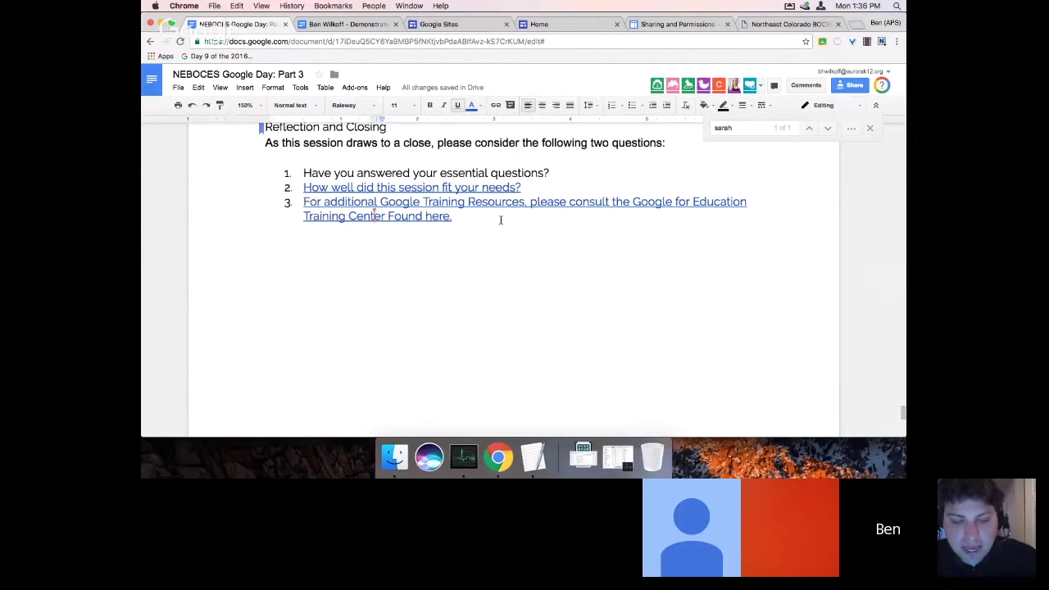
scroll(501, 220, "up", 1)
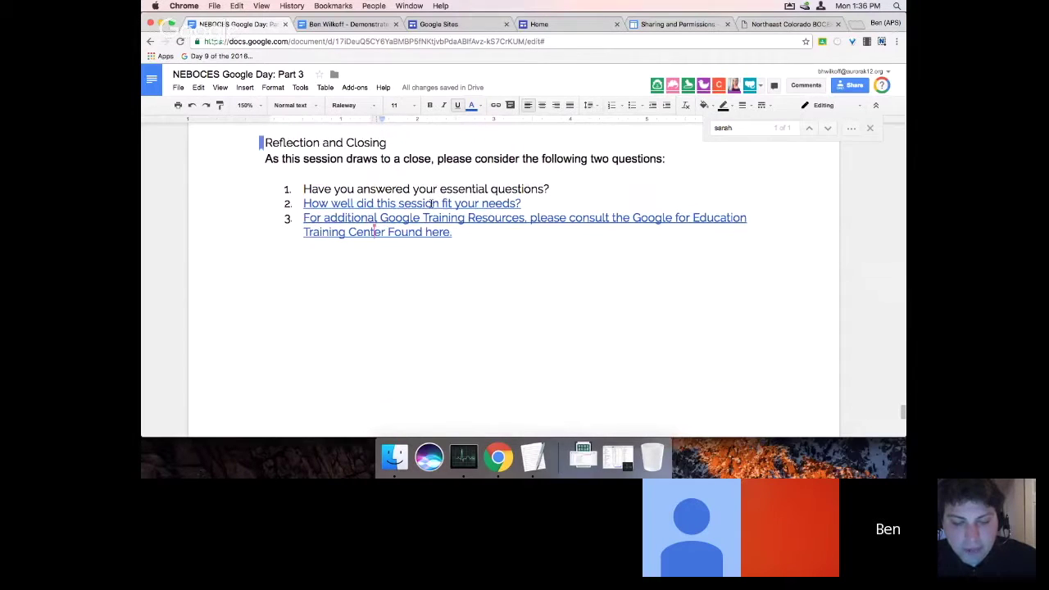
left_click(437, 203)
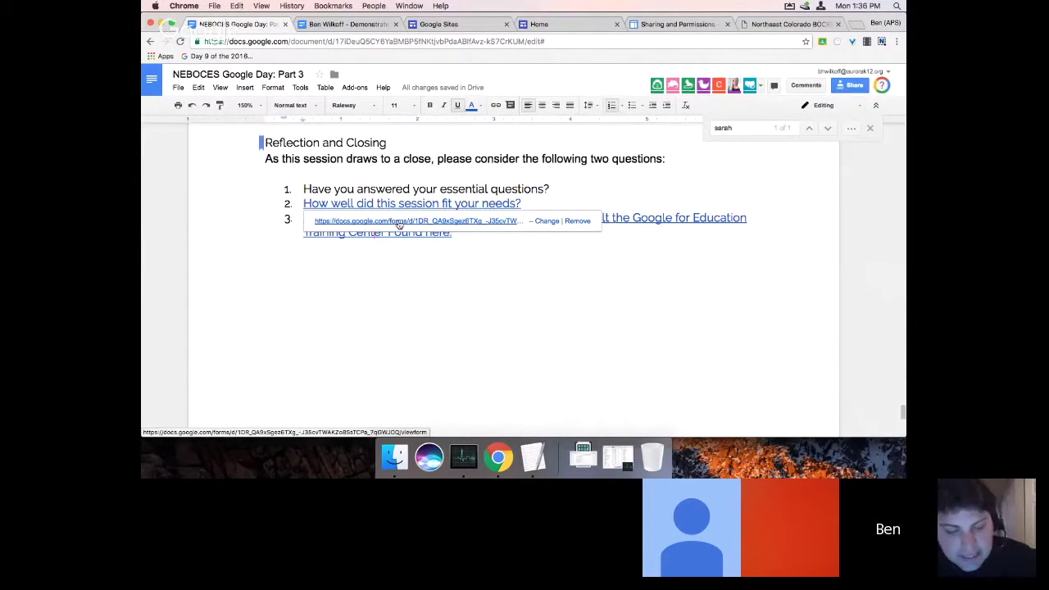
left_click(399, 222)
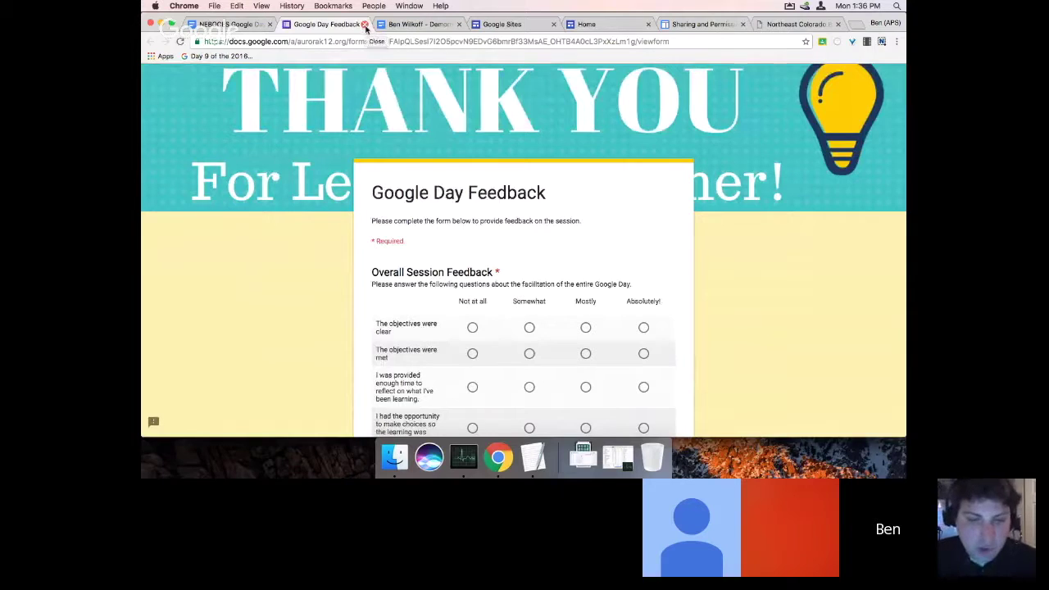
Step: Close the feedback form and go back to the Google Sites recent sites list
left_click(364, 24)
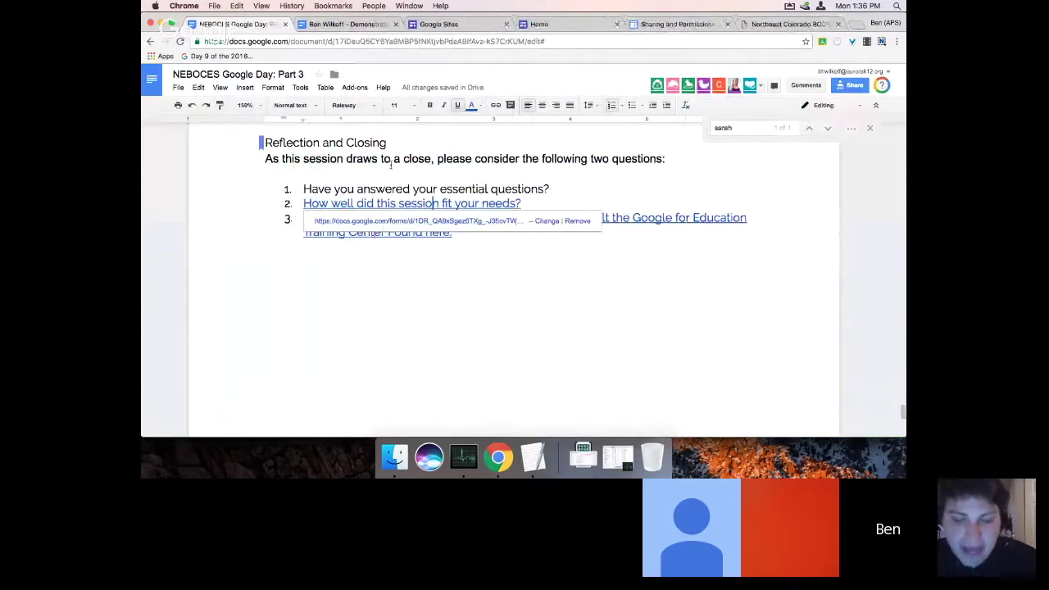
scroll(390, 164, "up", 8)
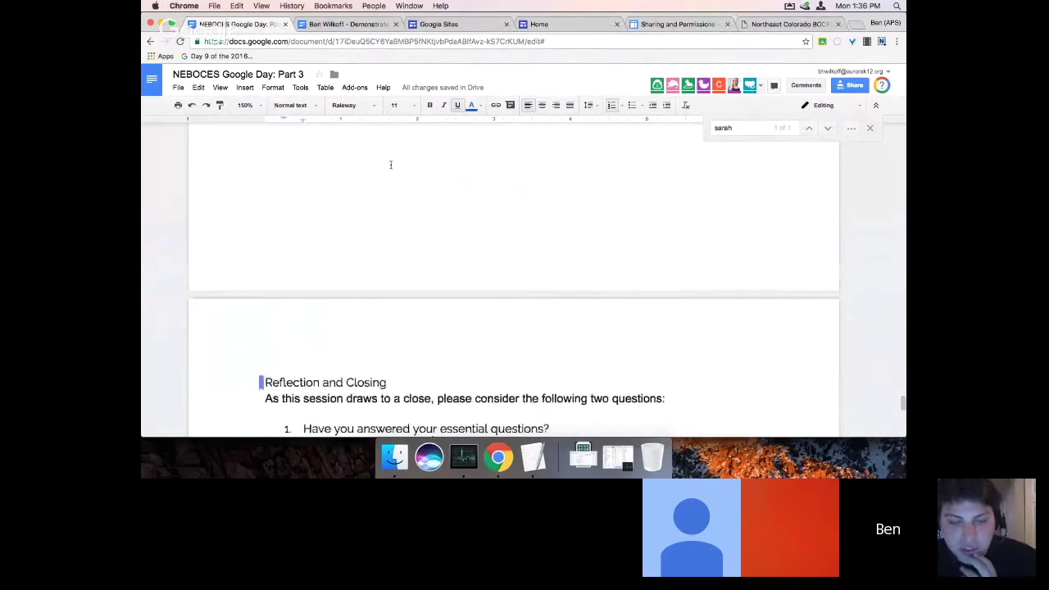
scroll(390, 165, "up", 6)
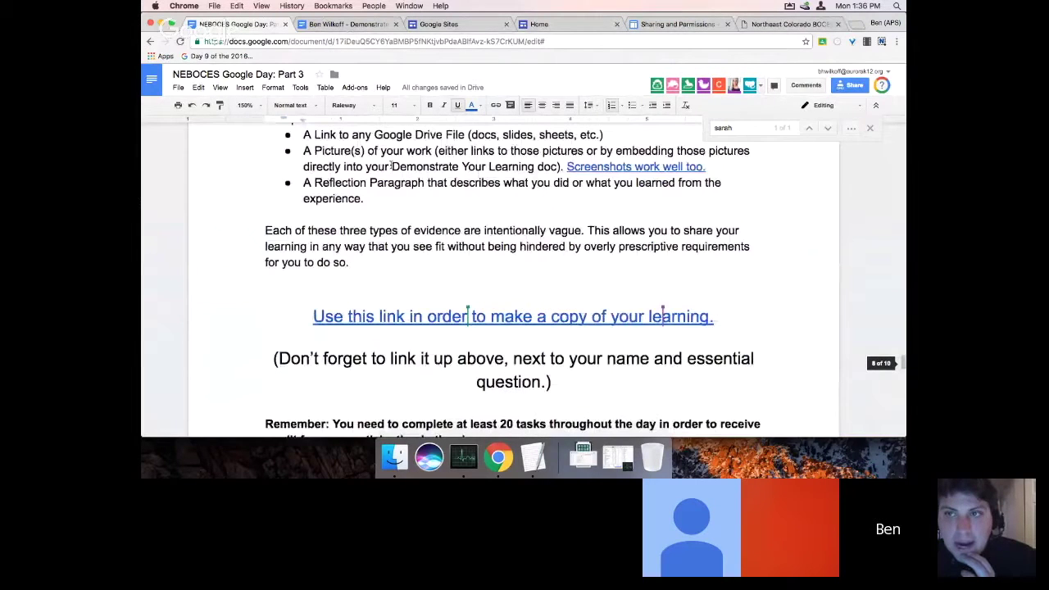
scroll(390, 164, "up", 6)
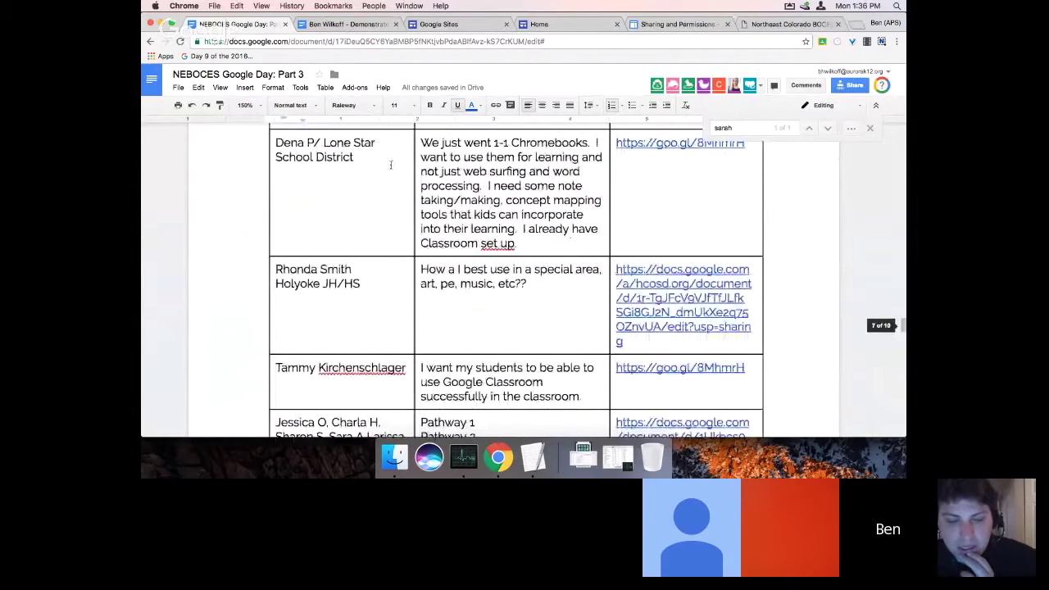
scroll(390, 165, "up", 3)
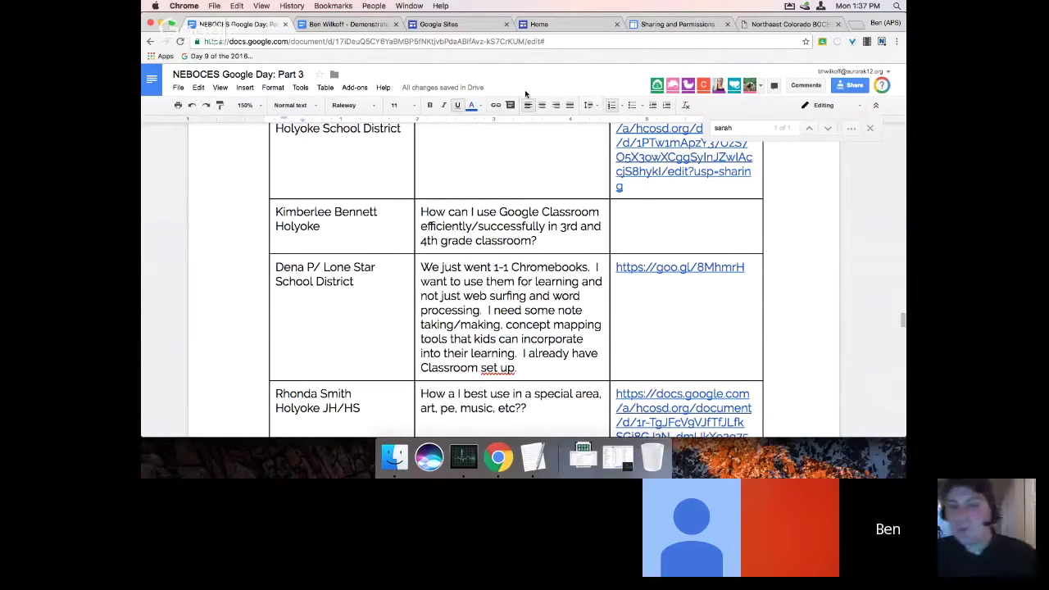
left_click(434, 26)
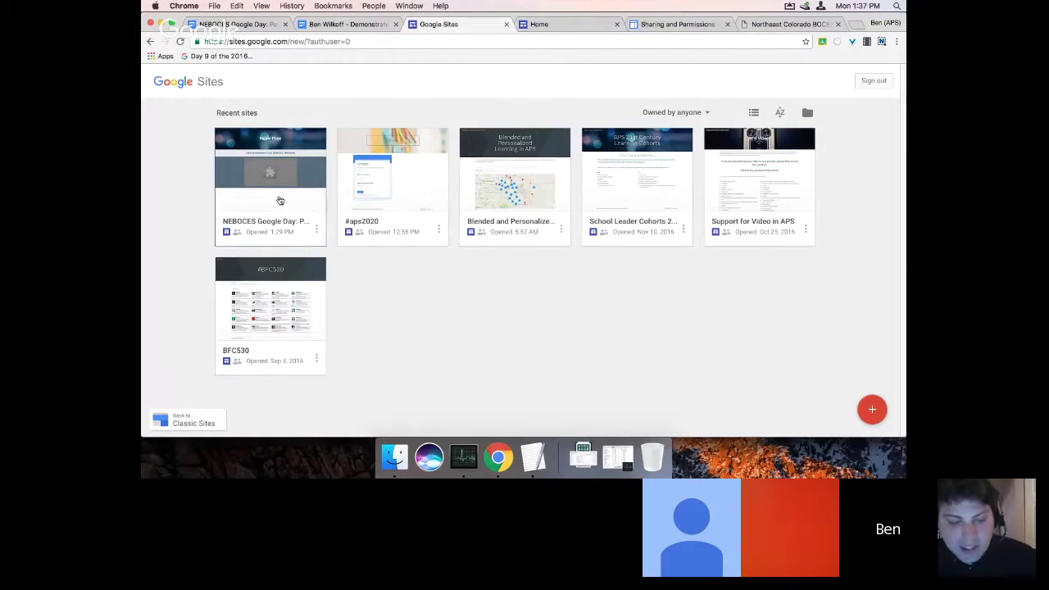
Step: Open the NEBOCES Google Day: Part 3 site card from Recent sites
left_click(278, 200)
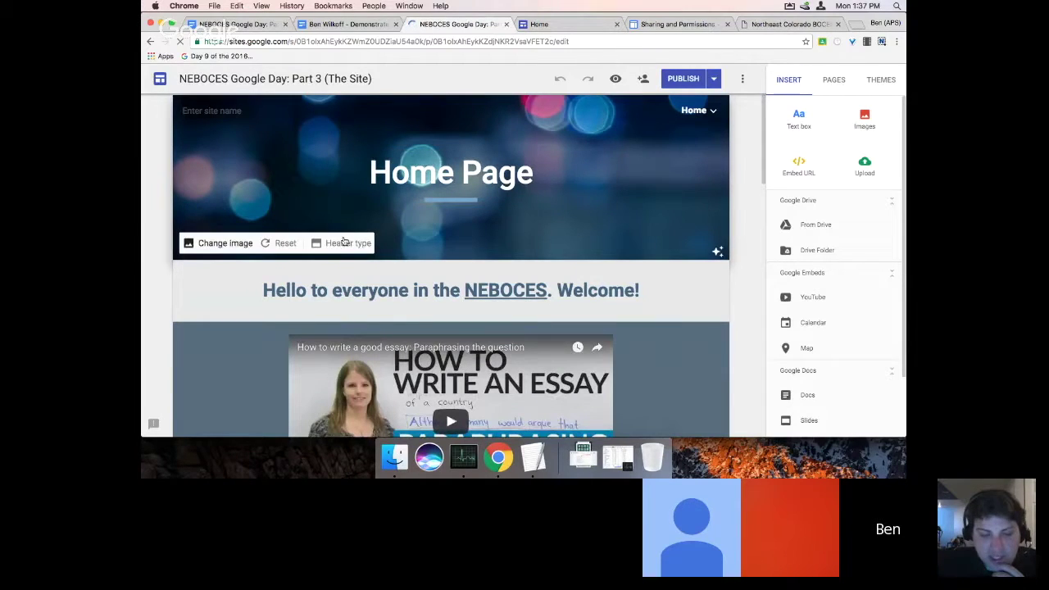
Step: Change the Home Page header type from Banner to Large banner, after trying Title only
left_click(339, 245)
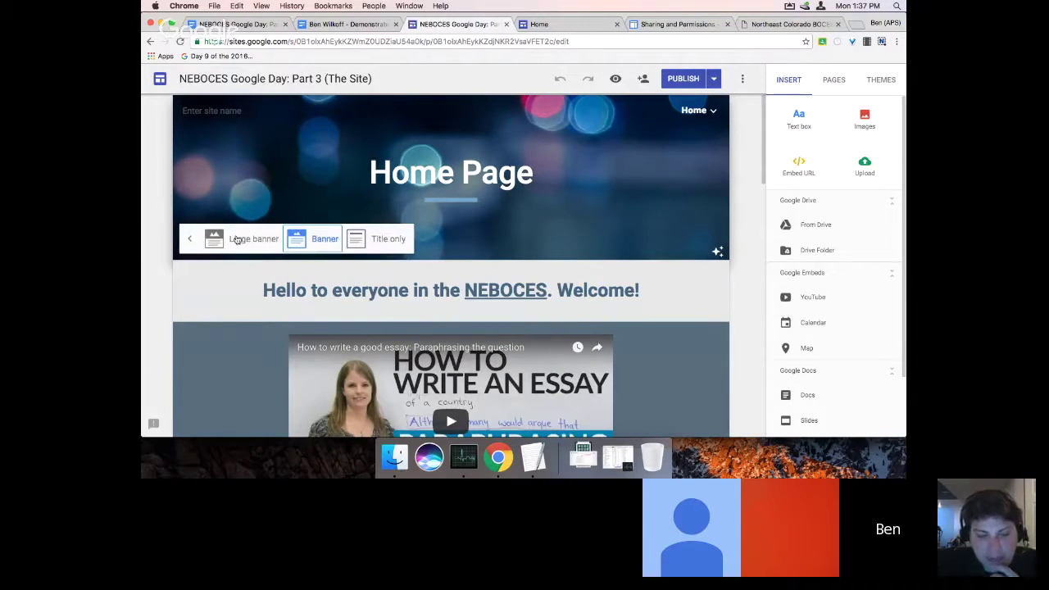
left_click(365, 239)
left_click(269, 193)
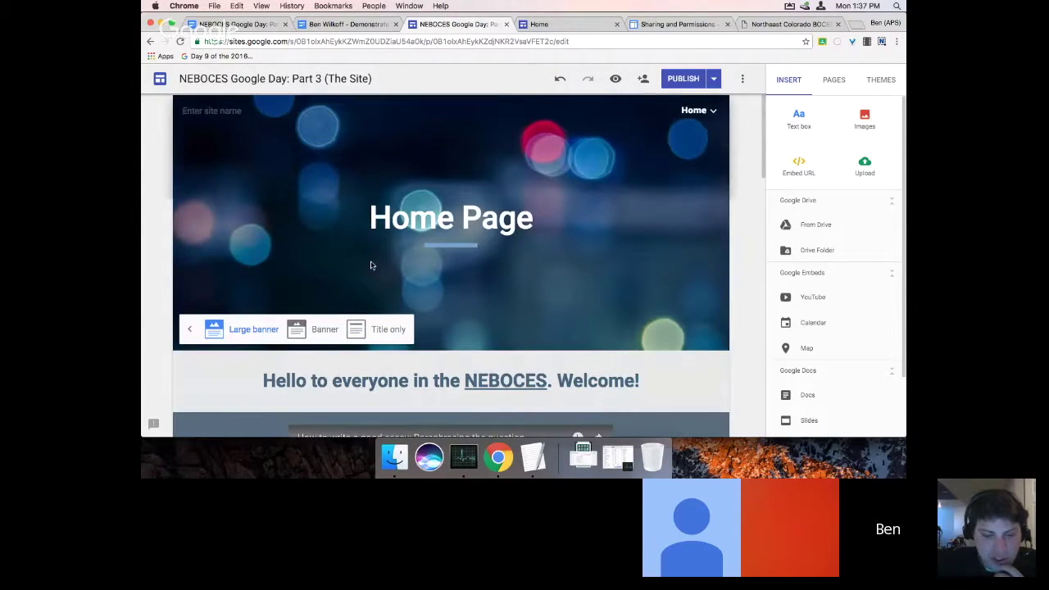
scroll(291, 277, "down", 2)
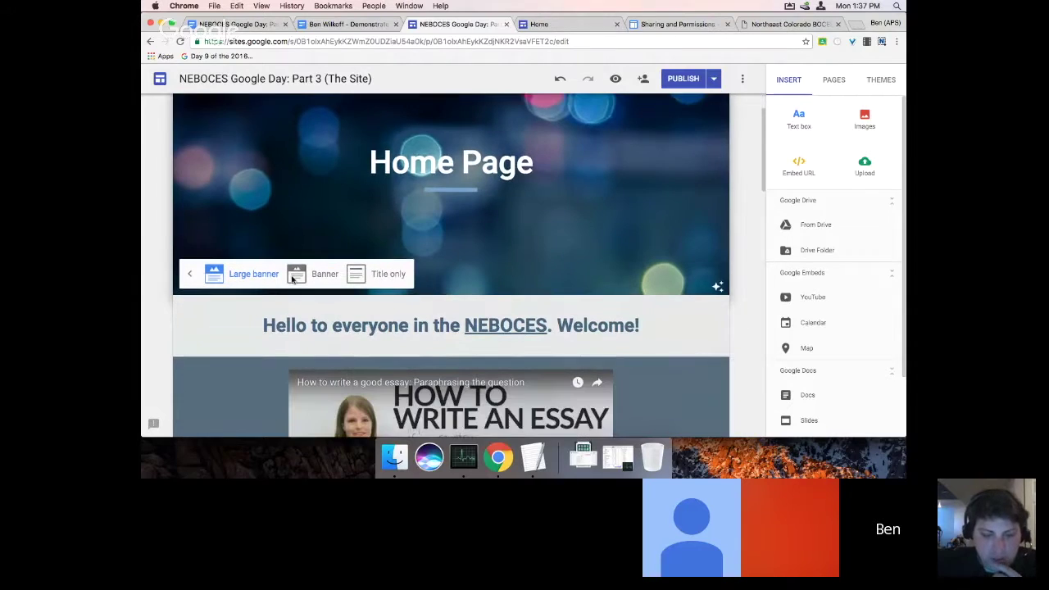
scroll(291, 279, "down", 3)
left_click(161, 240)
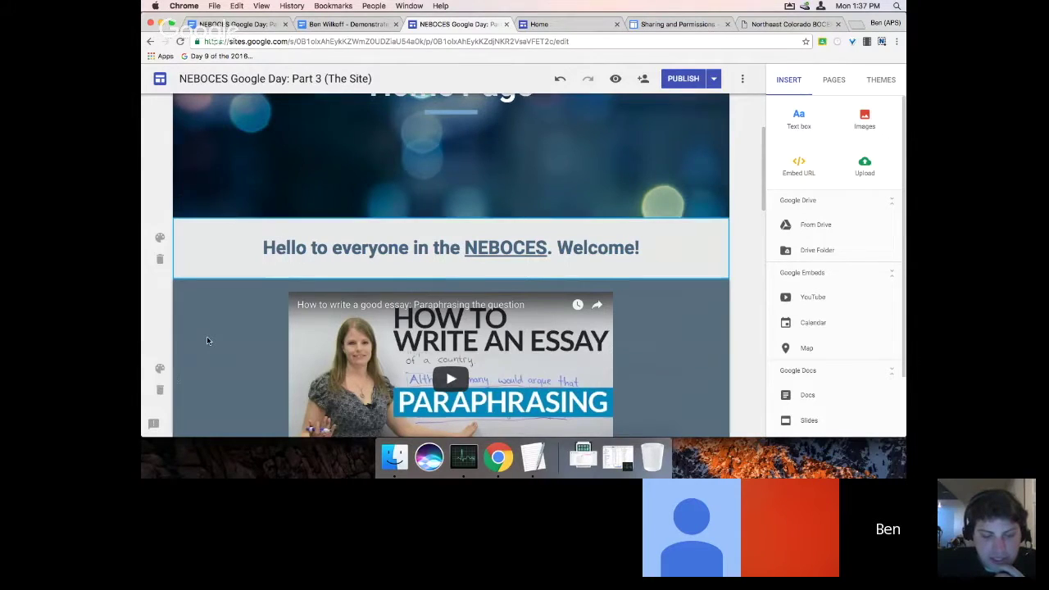
scroll(206, 336, "down", 3)
Step: Set the Google Day Learning Doc section's style to the third colourful gallery image
left_click(160, 262)
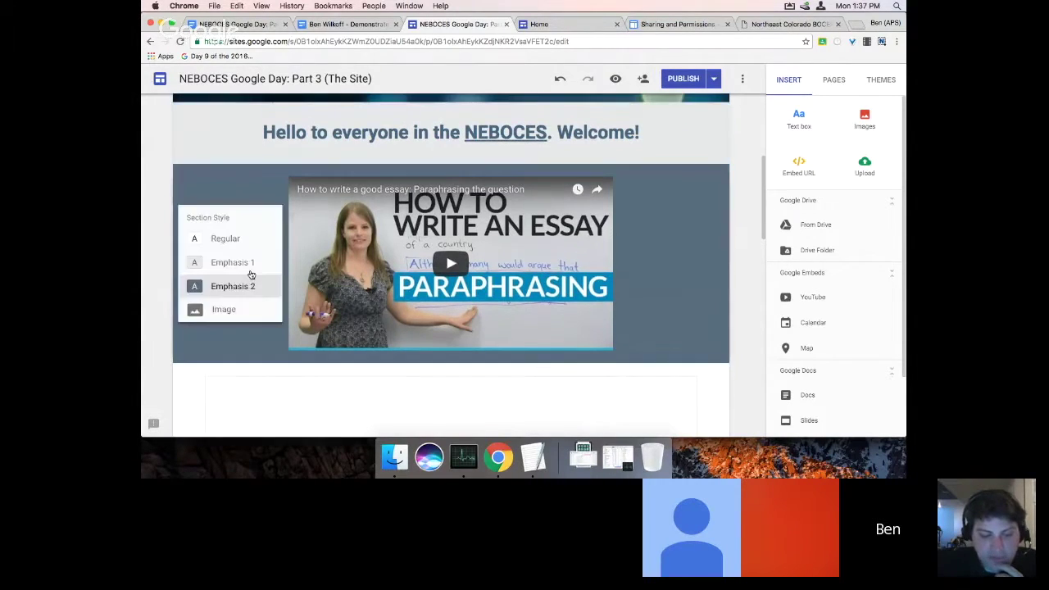
scroll(238, 316, "down", 1)
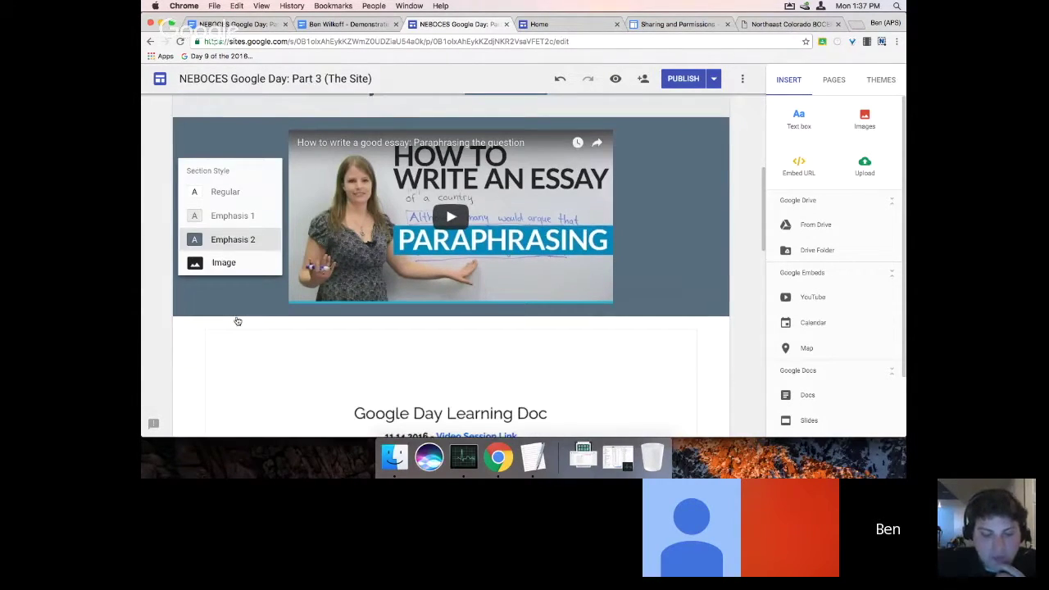
scroll(238, 321, "down", 4)
left_click(159, 293)
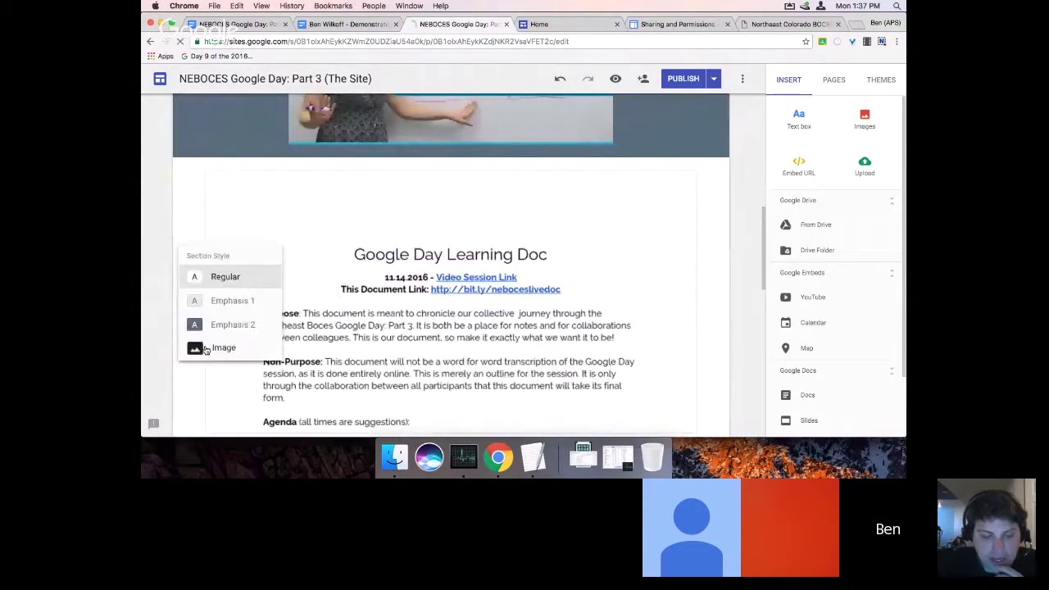
left_click(217, 348)
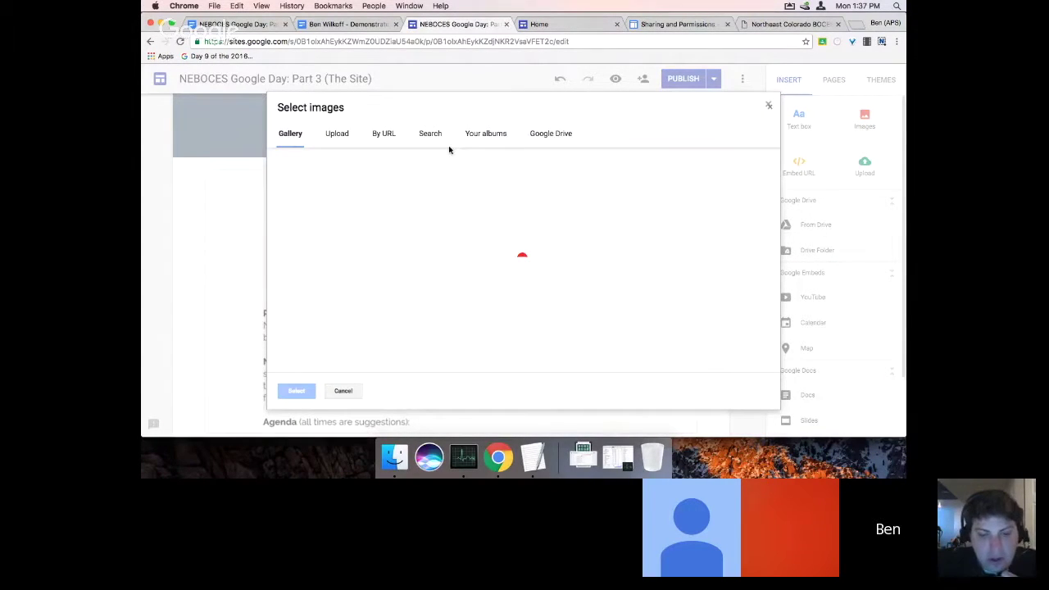
left_click(529, 223)
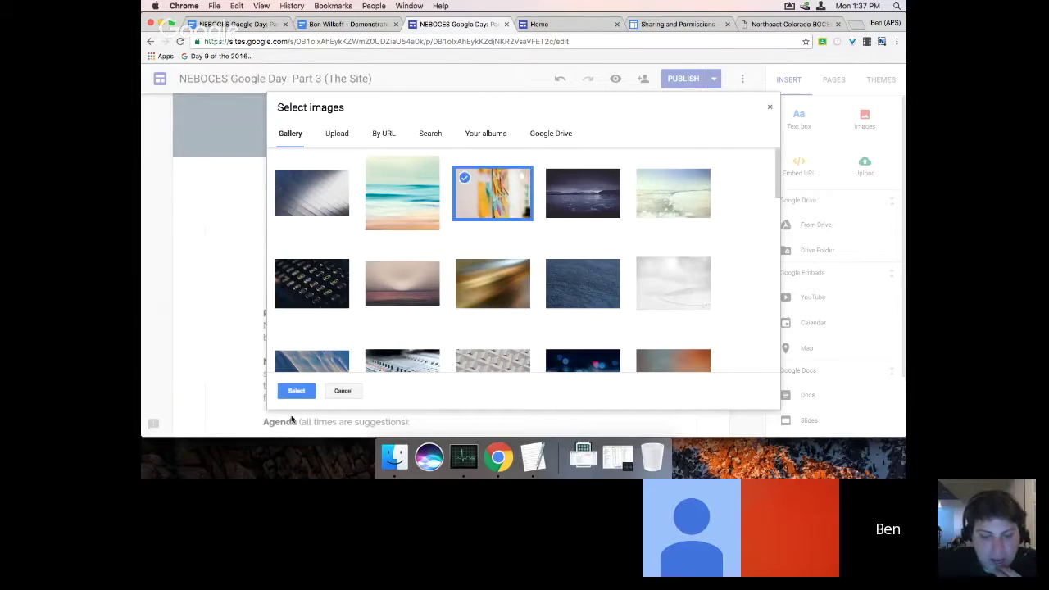
left_click(296, 392)
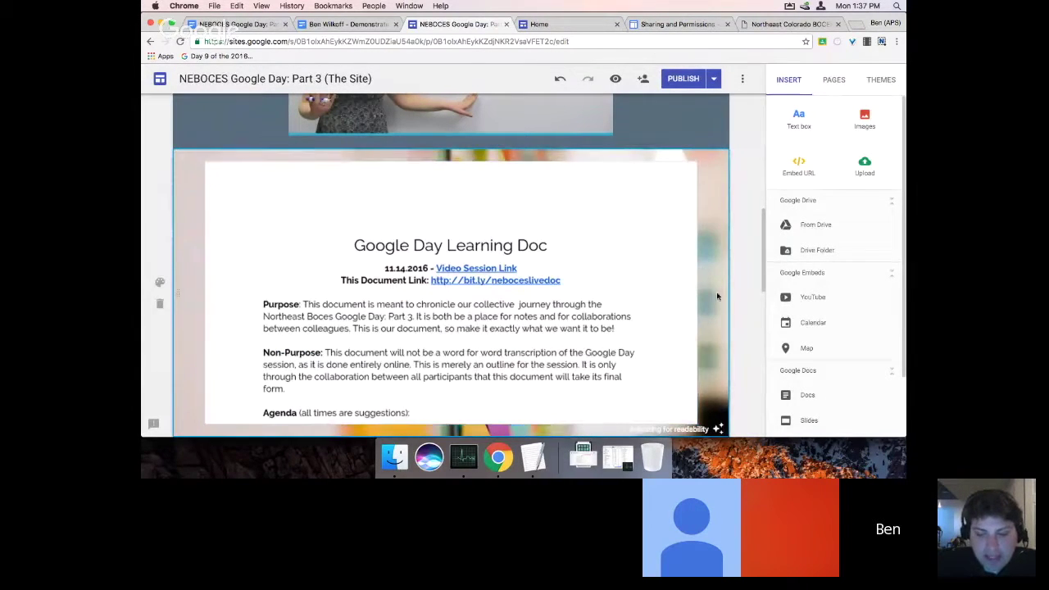
scroll(710, 292, "down", 3)
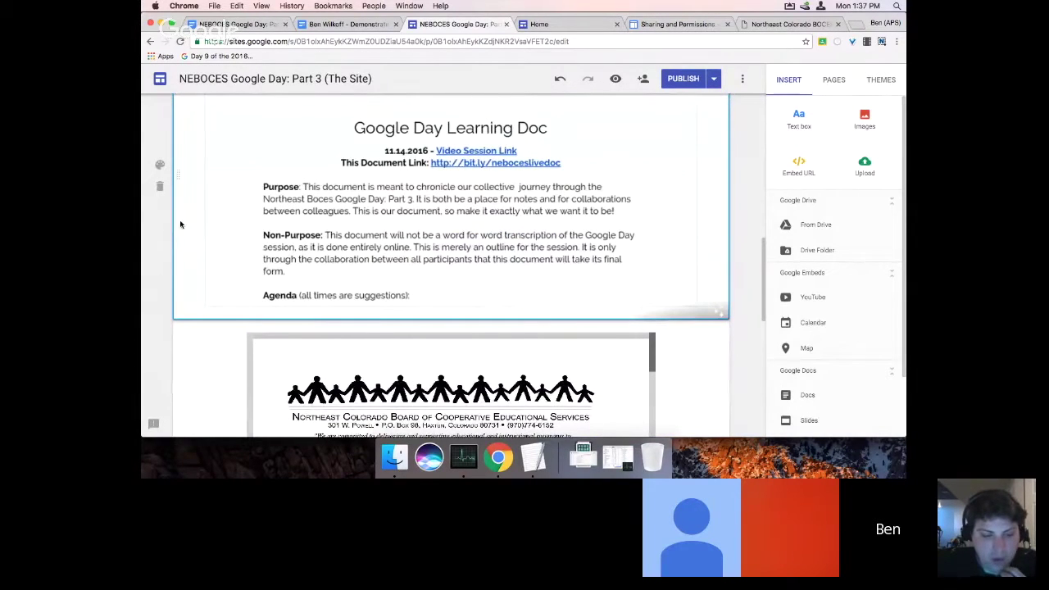
scroll(163, 239, "up", 2)
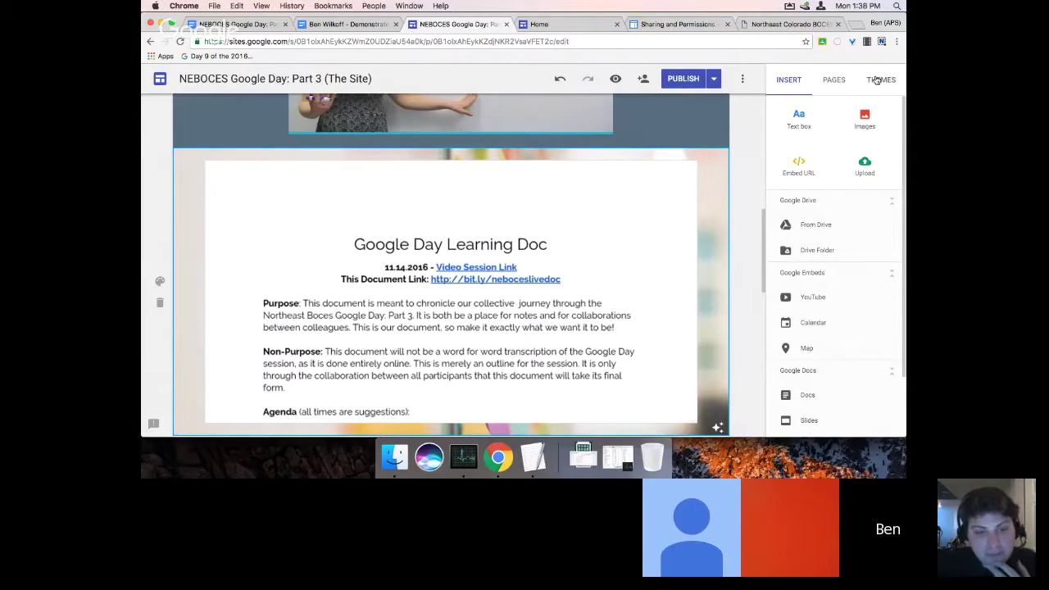
Step: Apply the Diplomat theme and try its blue and maroon colour options
left_click(876, 79)
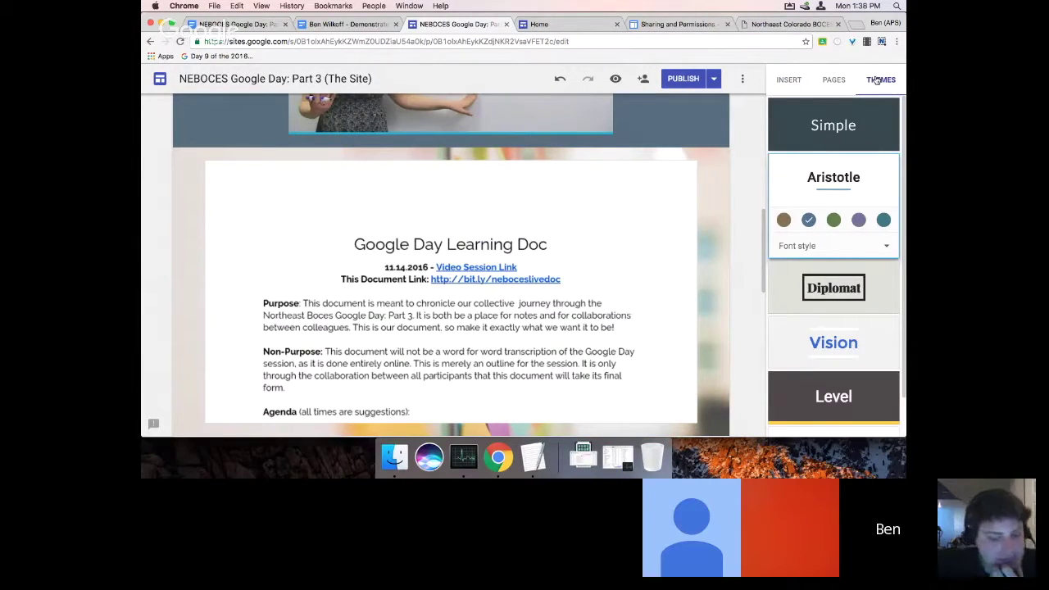
left_click(868, 300)
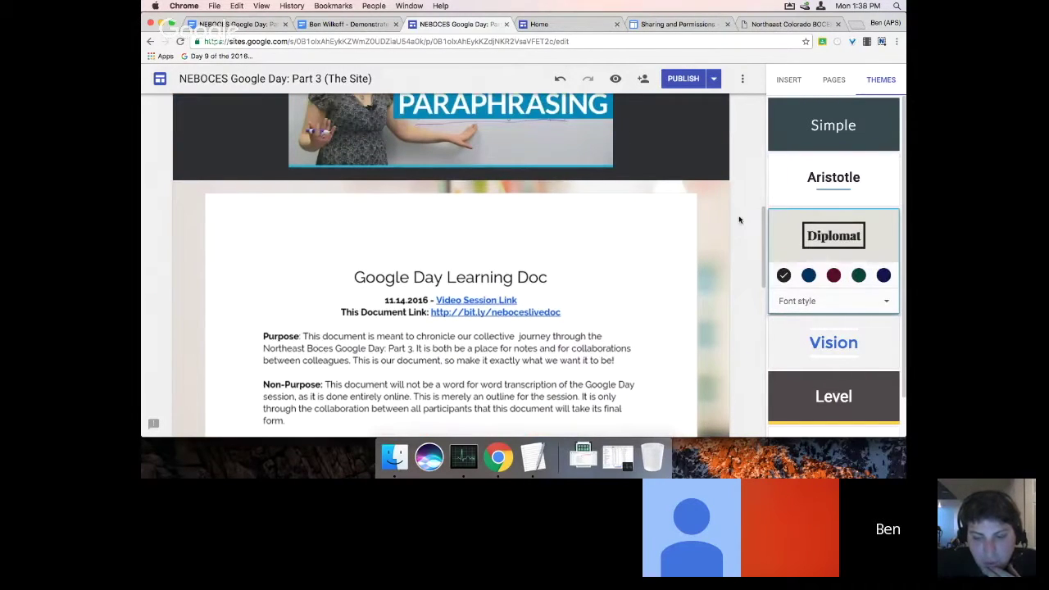
scroll(739, 219, "up", 4)
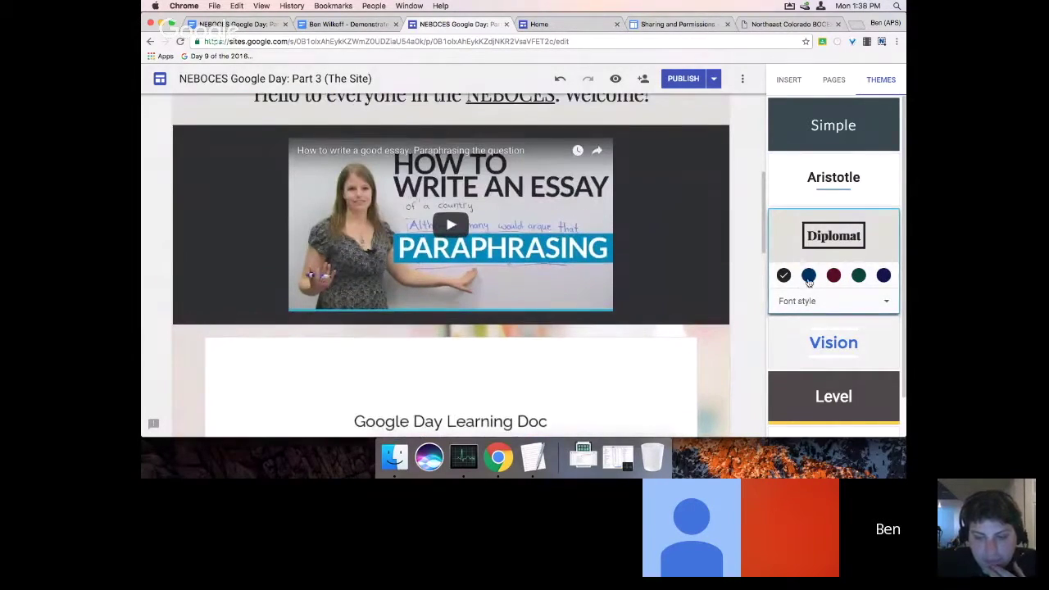
left_click(809, 277)
scroll(733, 233, "up", 3)
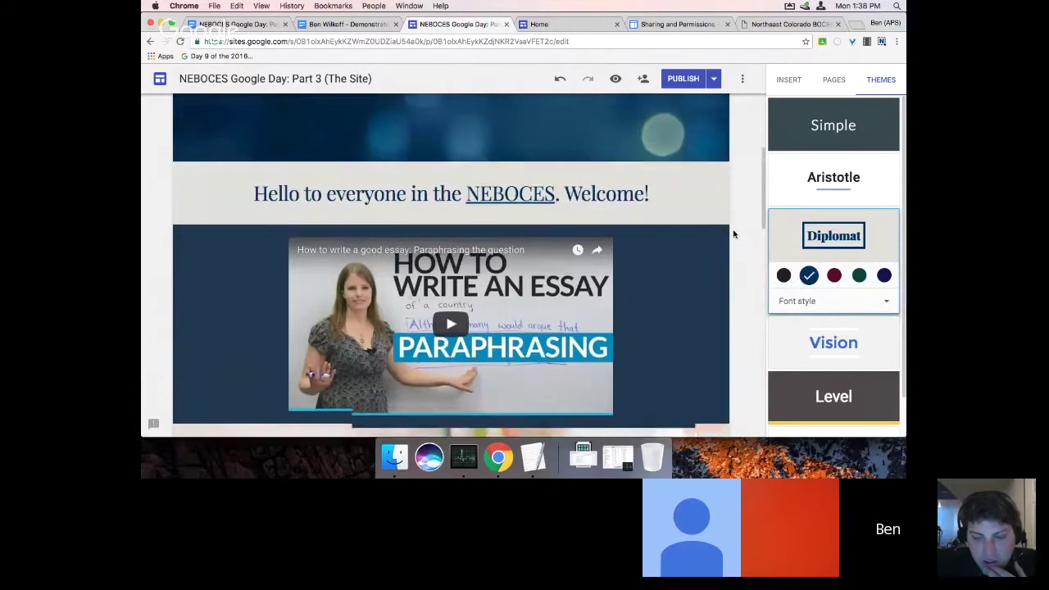
scroll(734, 234, "up", 2)
left_click(834, 276)
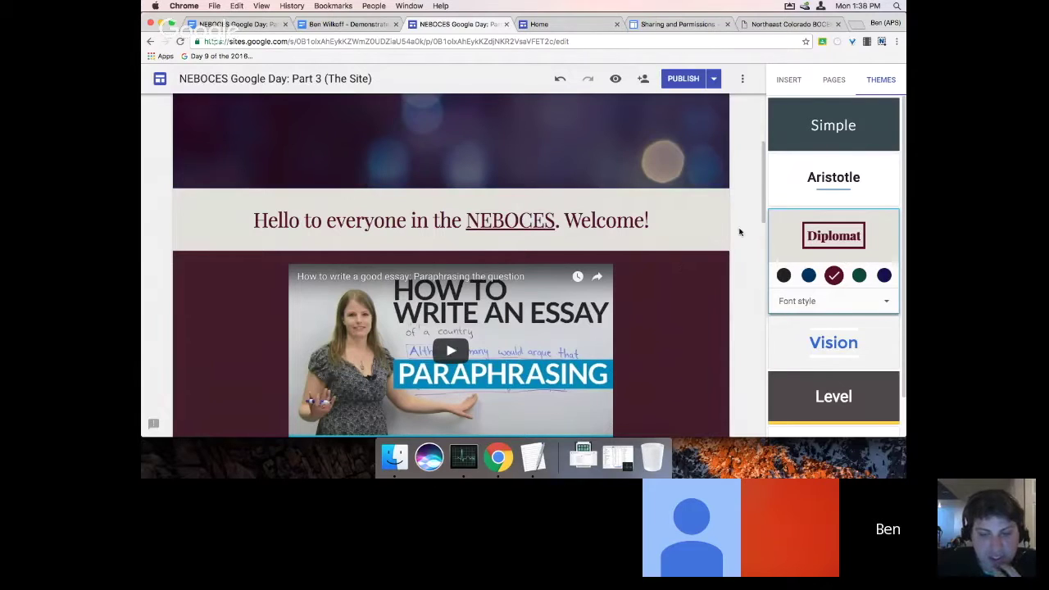
Step: Switch Diplomat to green, leaving the font style unchanged
scroll(739, 233, "up", 4)
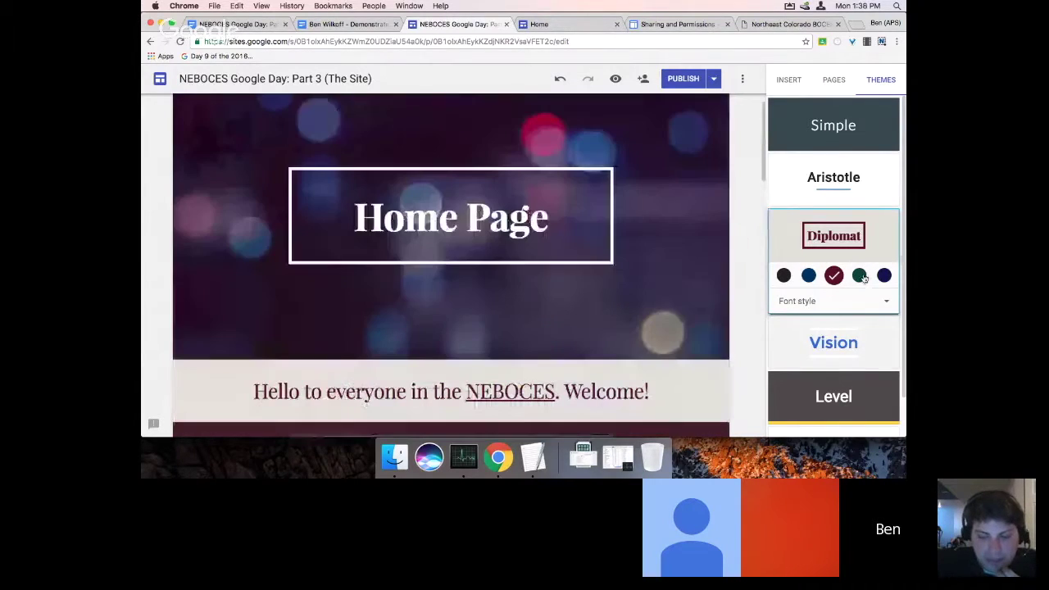
right_click(661, 274)
left_click(859, 275)
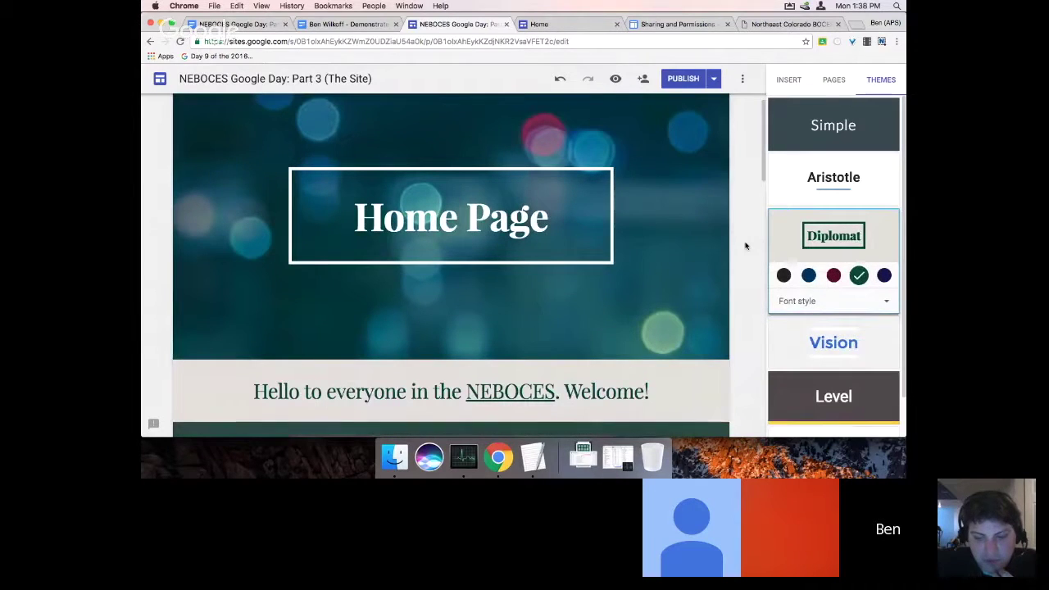
scroll(744, 243, "down", 2)
left_click(807, 301)
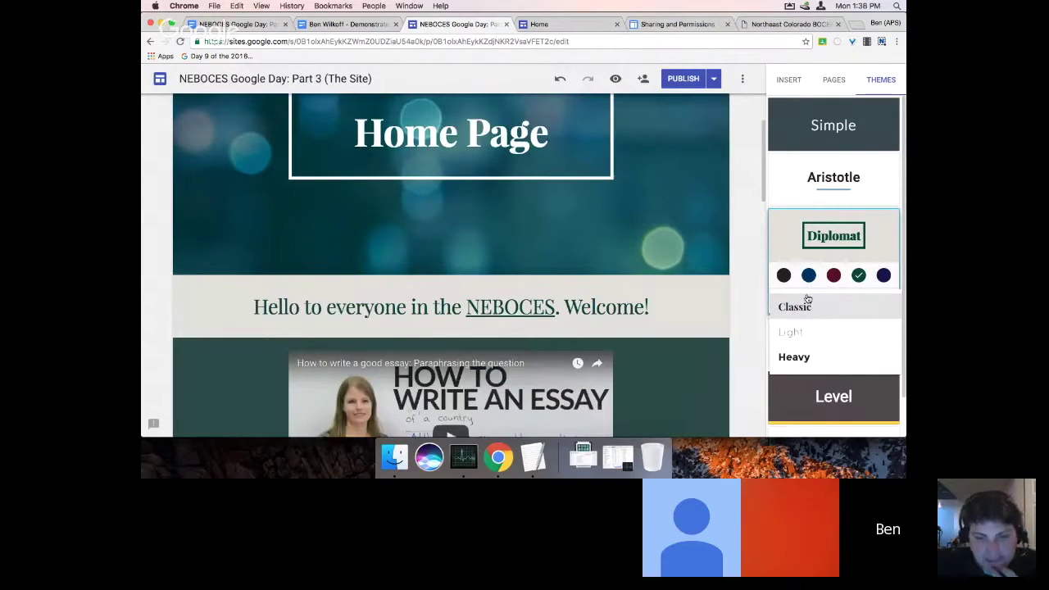
left_click(753, 212)
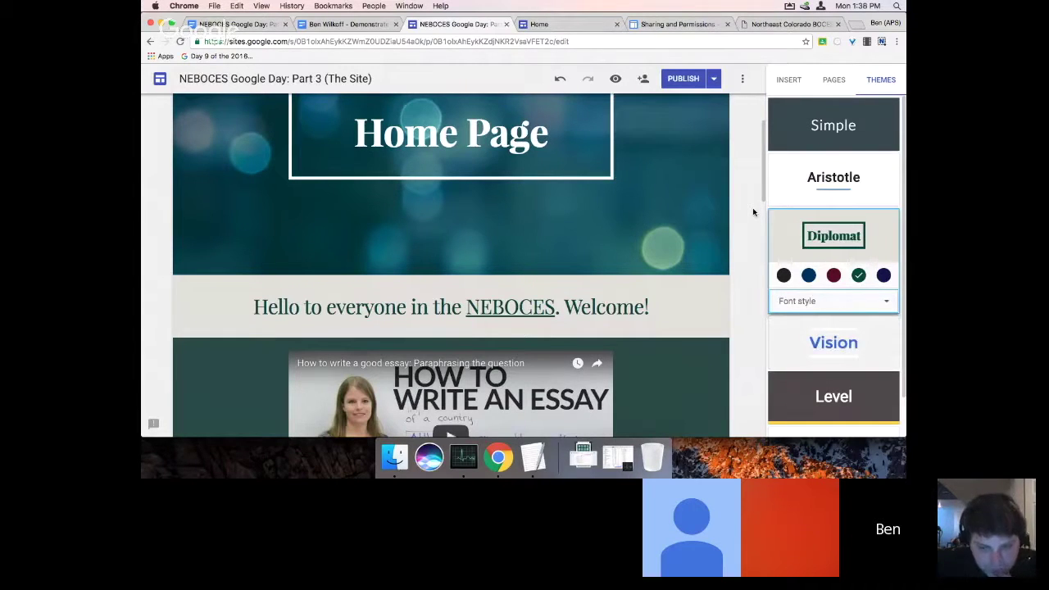
left_click(668, 24)
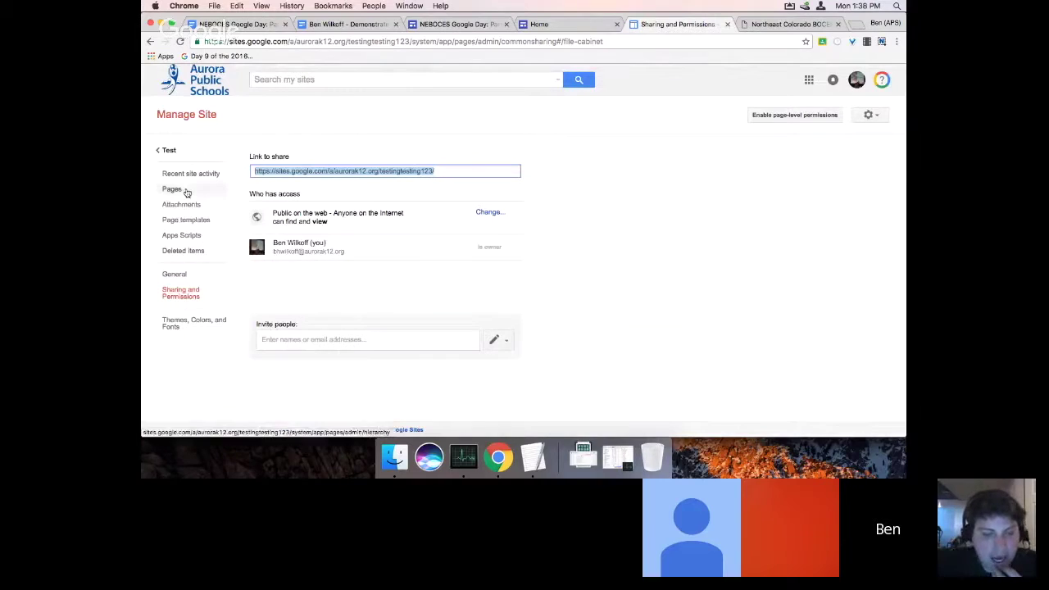
Step: On the classic Test site, cancel Create page, edit the Home page and show its Layout menu
left_click(233, 158)
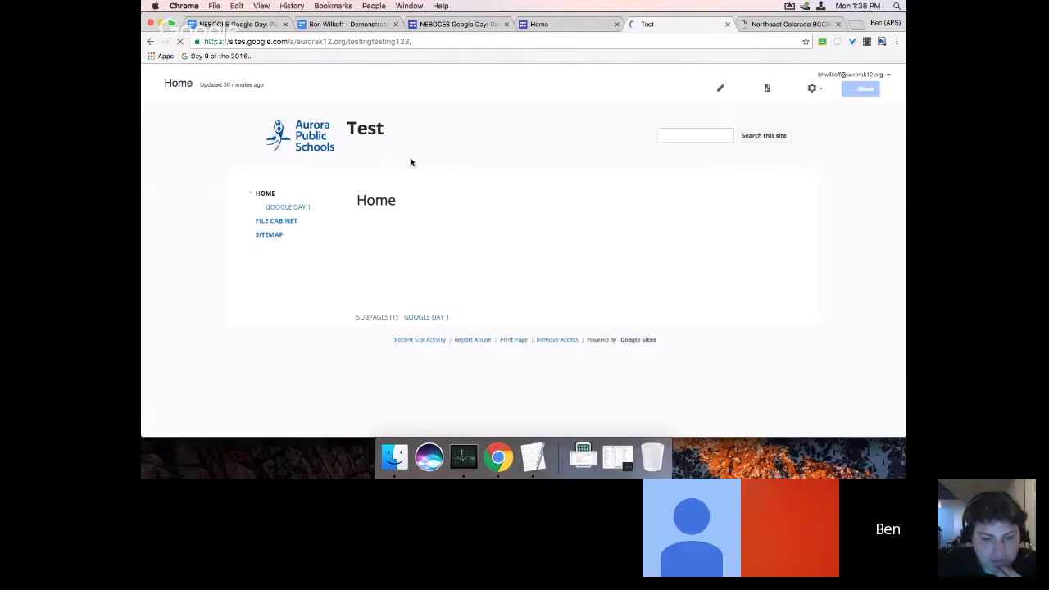
left_click(752, 89)
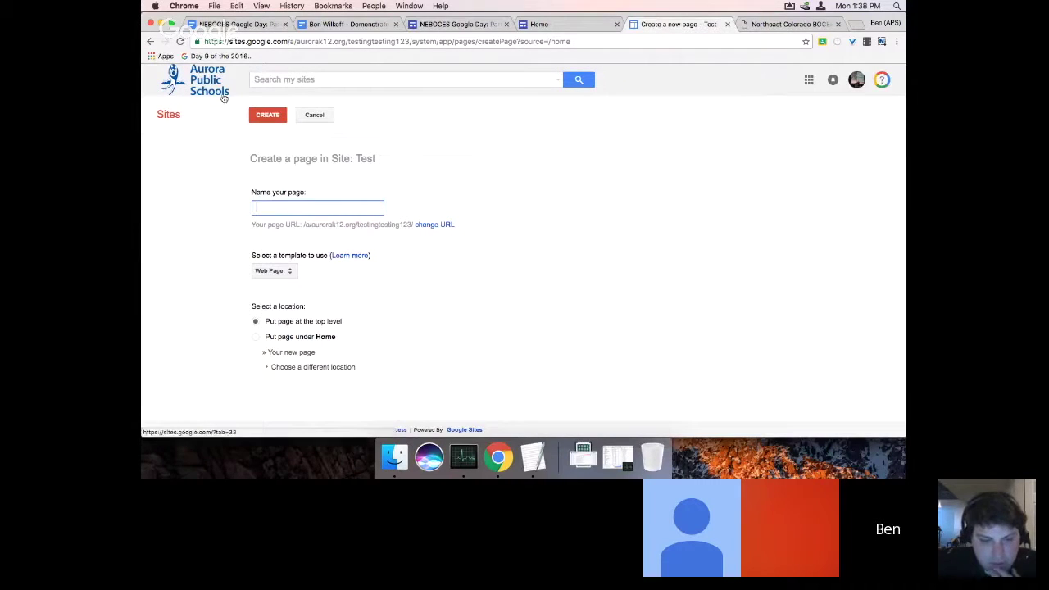
left_click(310, 115)
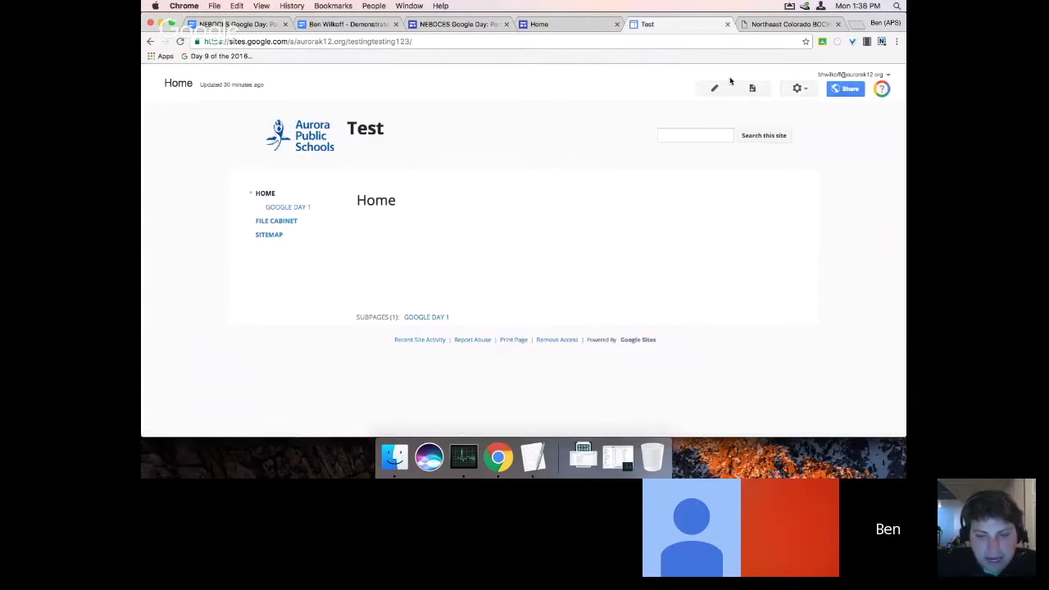
left_click(714, 90)
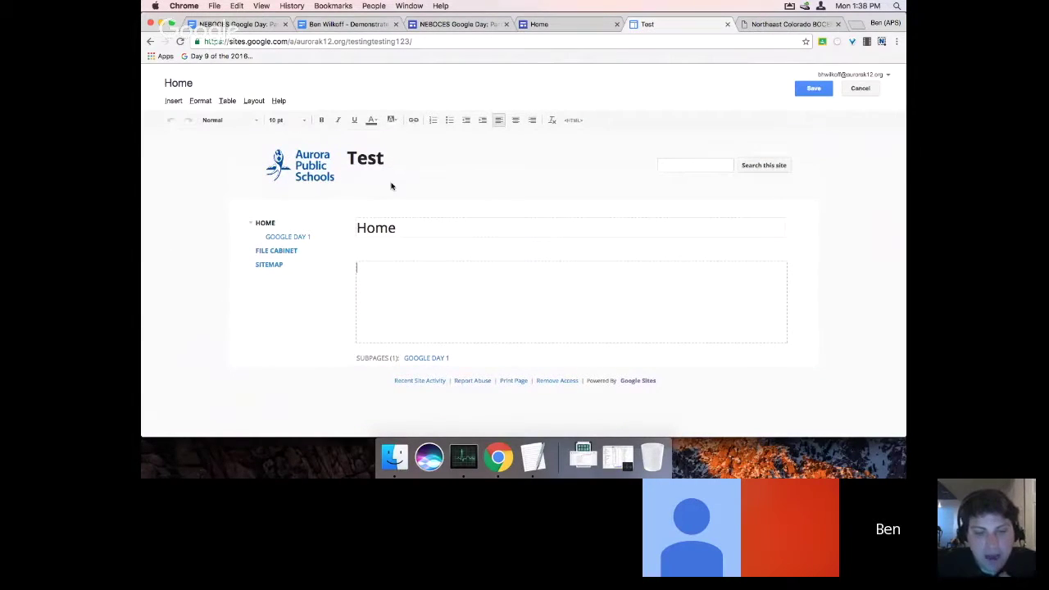
left_click(255, 102)
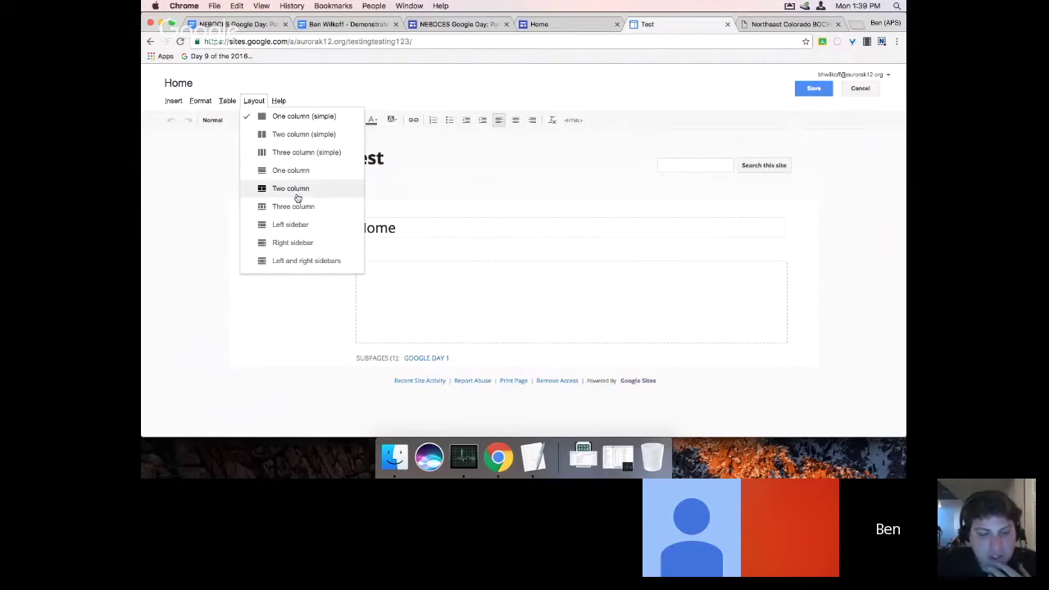
Step: Apply the Two column layout and look through the Format menu and text colour palette
left_click(291, 189)
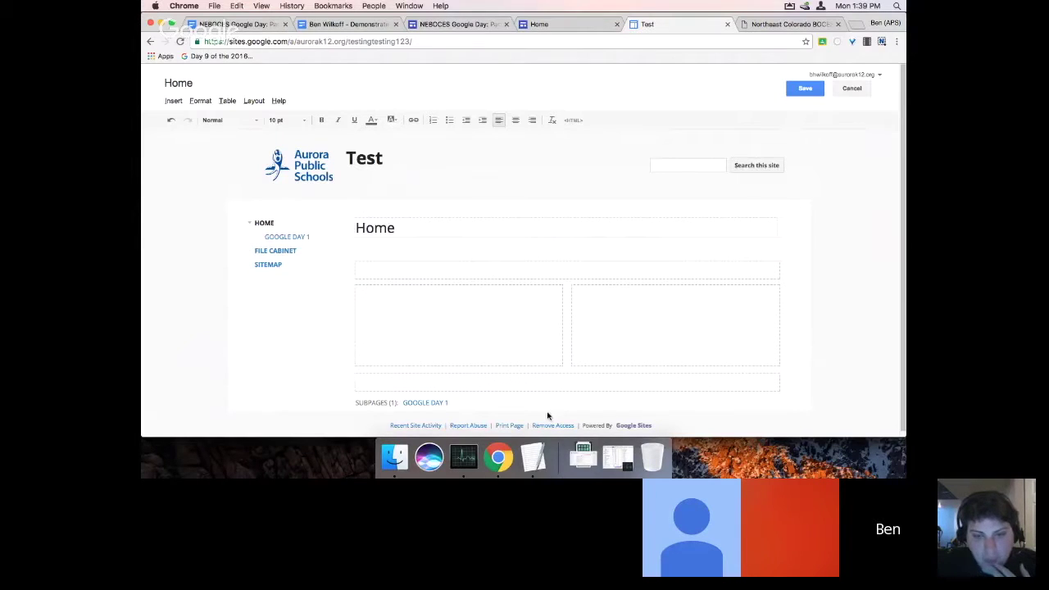
left_click(558, 384)
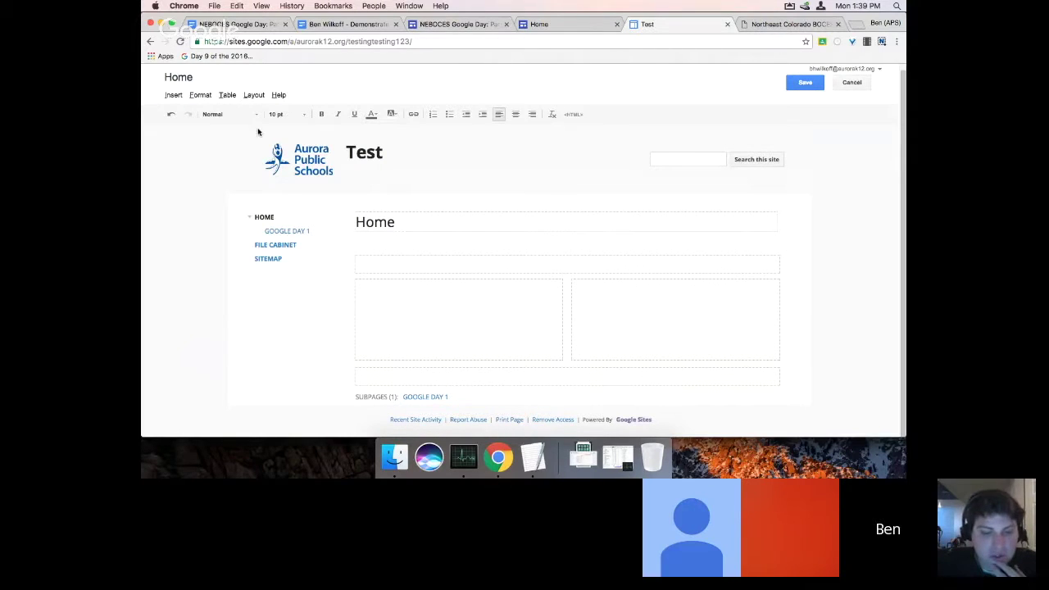
left_click(199, 95)
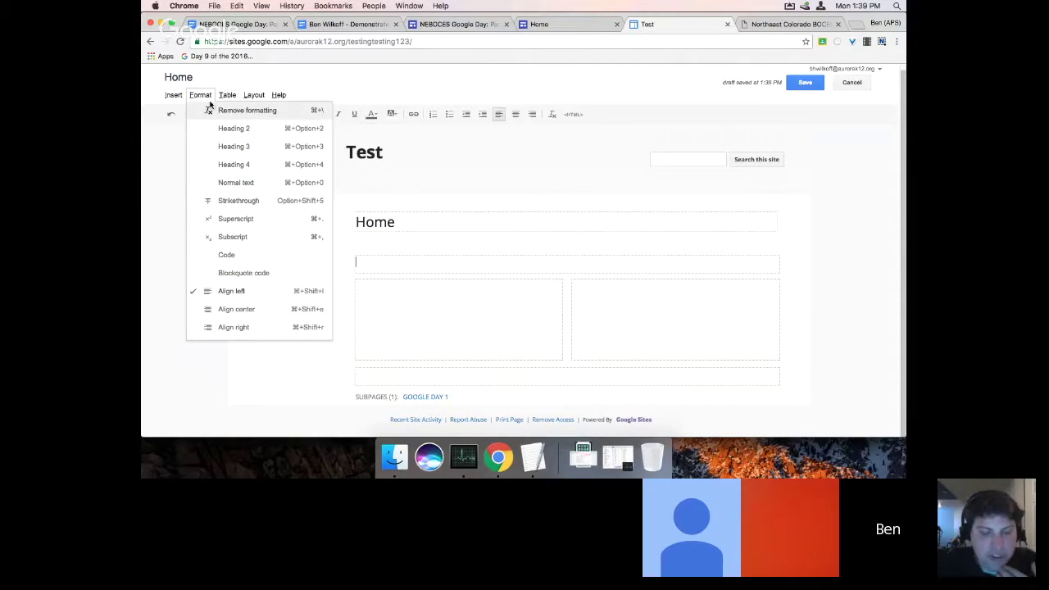
left_click(410, 164)
left_click(371, 114)
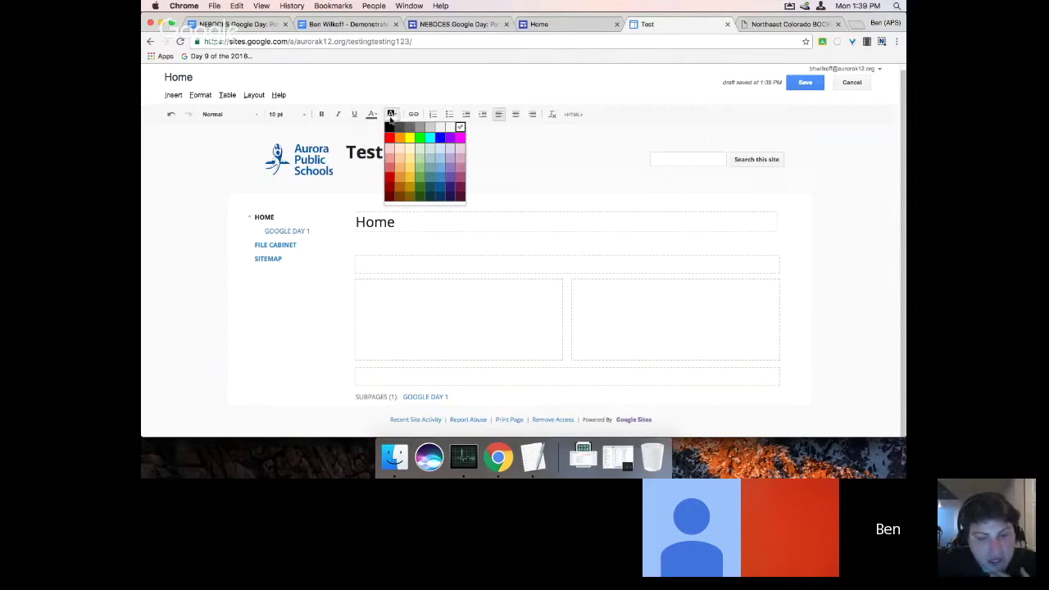
left_click(373, 119)
left_click(374, 120)
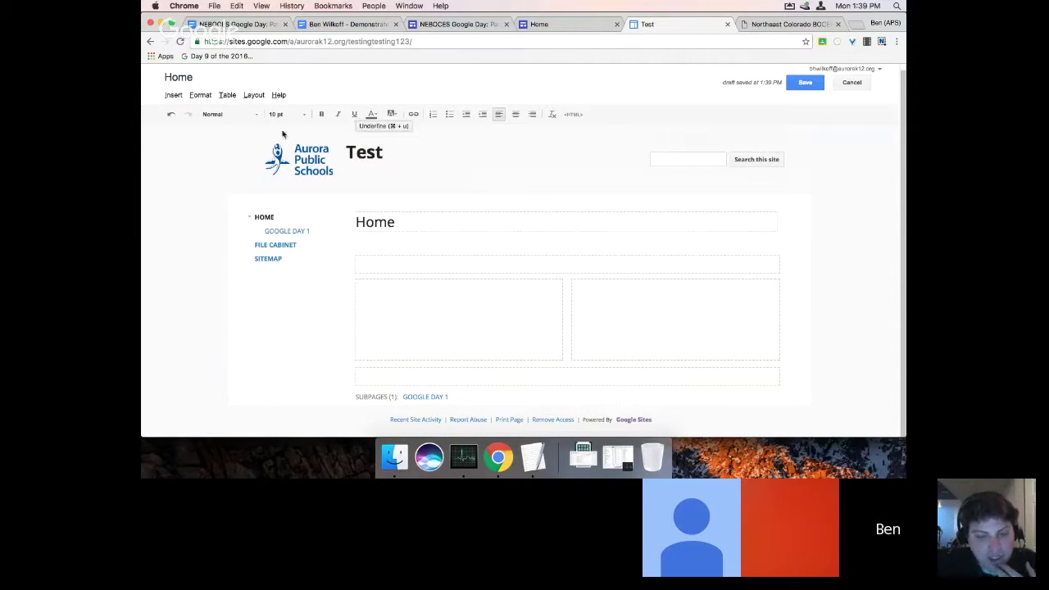
Step: Check the font size and font lists, then try the top, left and bottom content boxes
left_click(287, 114)
left_click(240, 114)
left_click(238, 115)
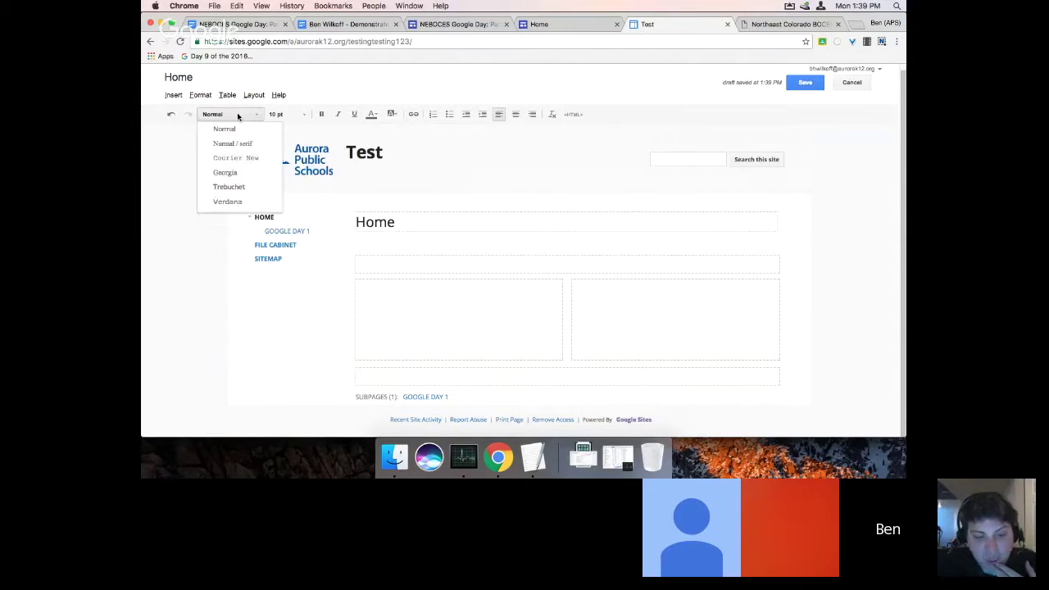
left_click(348, 133)
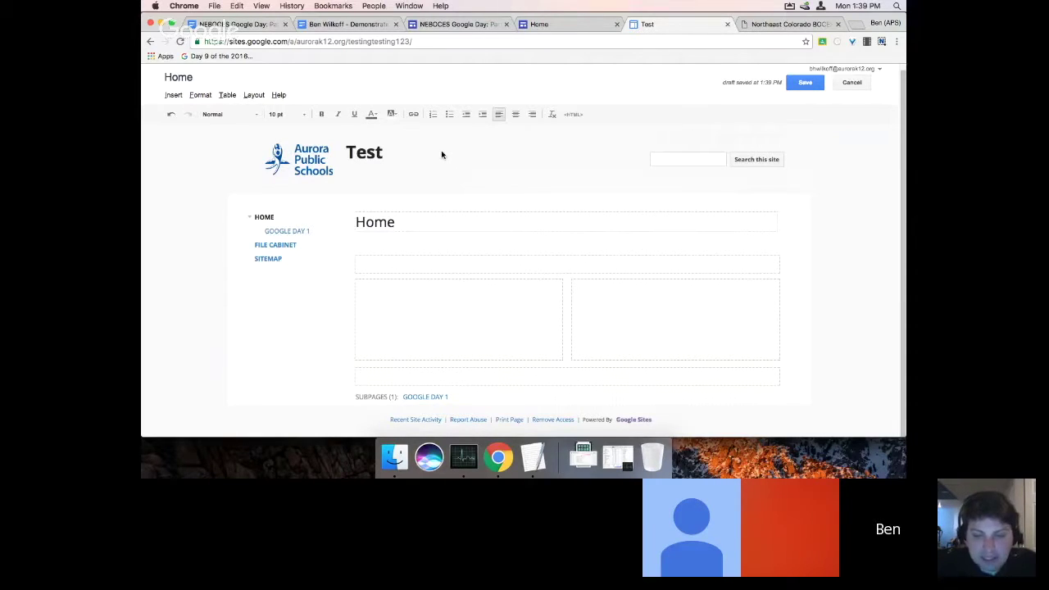
left_click(410, 267)
left_click(412, 300)
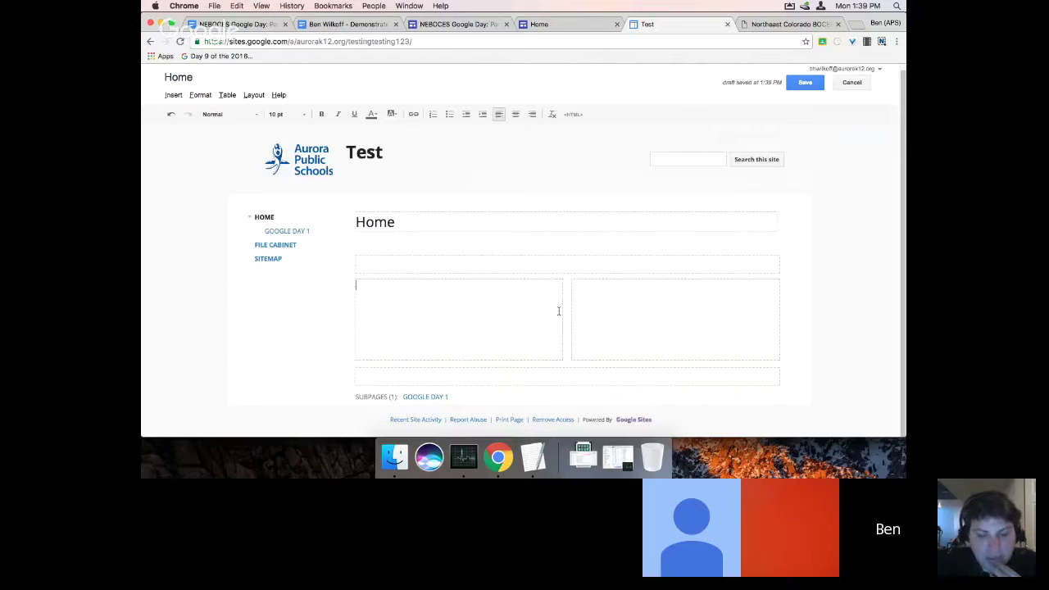
left_click(573, 368)
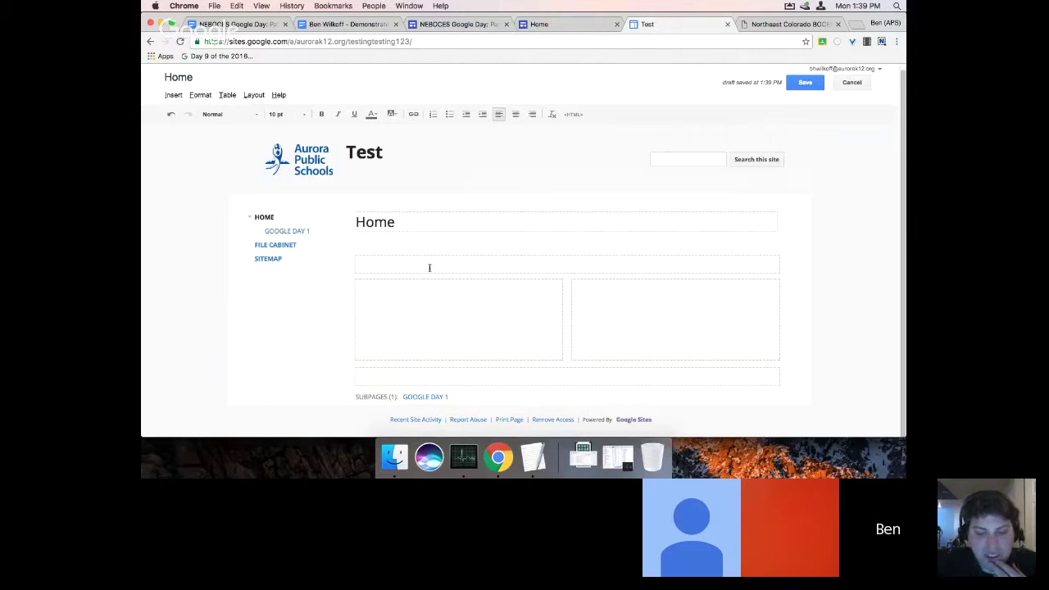
scroll(451, 322, "down", 1)
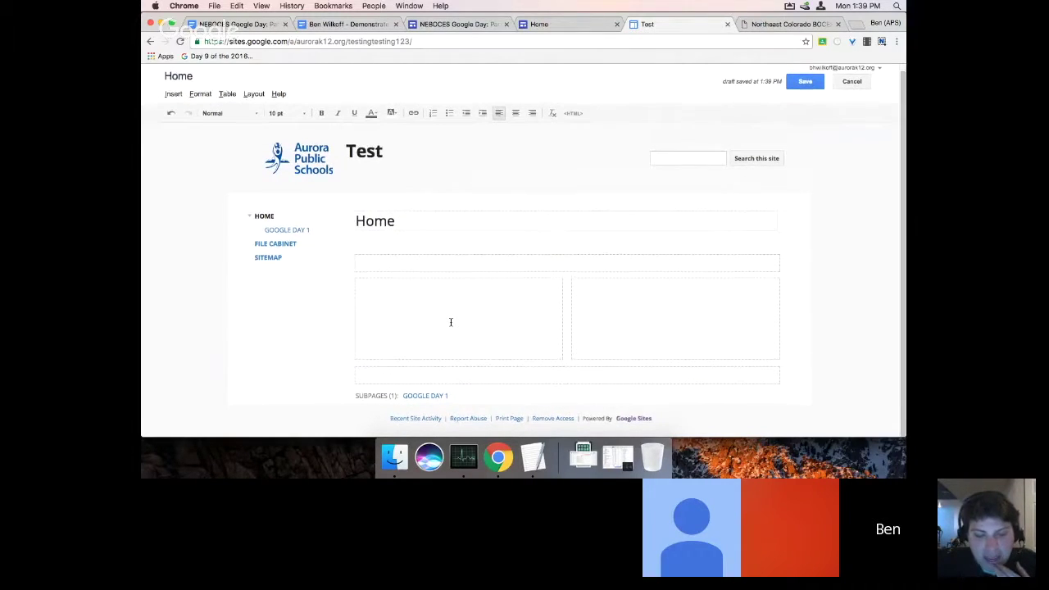
scroll(451, 322, "up", 1)
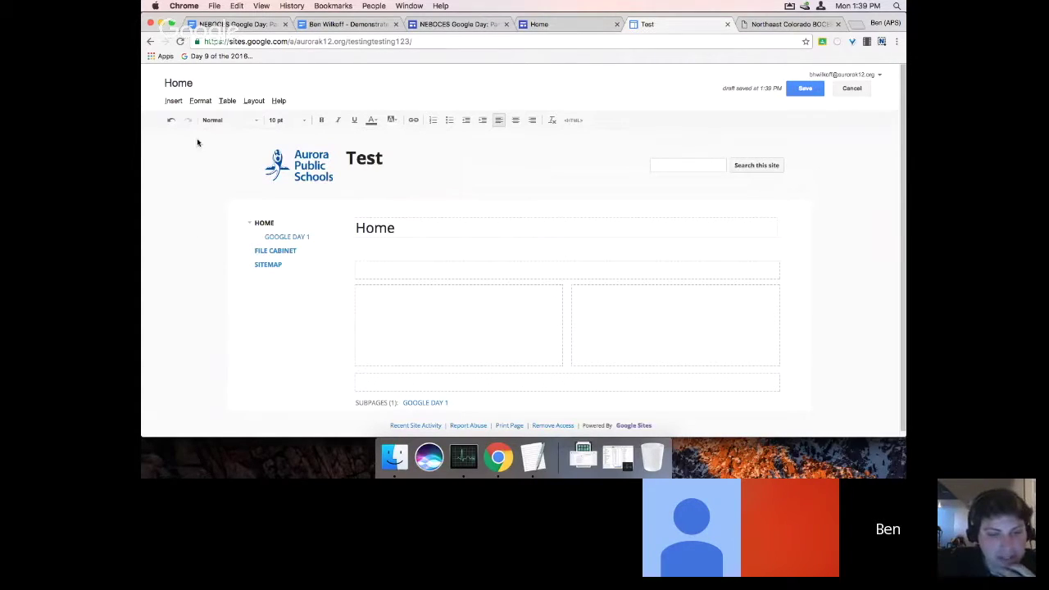
left_click(349, 25)
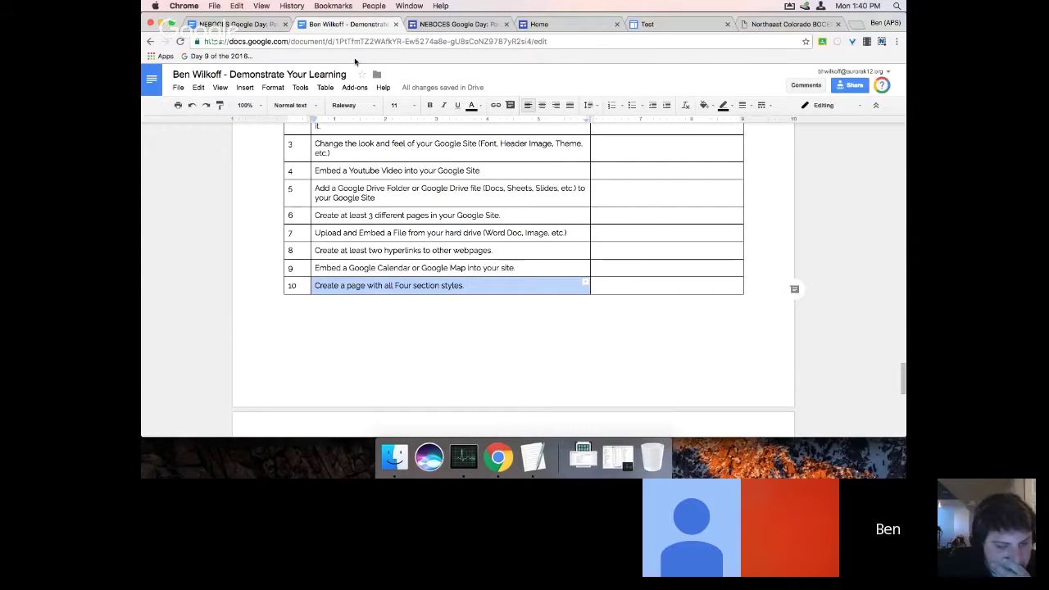
Step: Bring up the Demonstrate Your Learning task table ending with uploading a YouTube video, then mute the sound
left_click(400, 267)
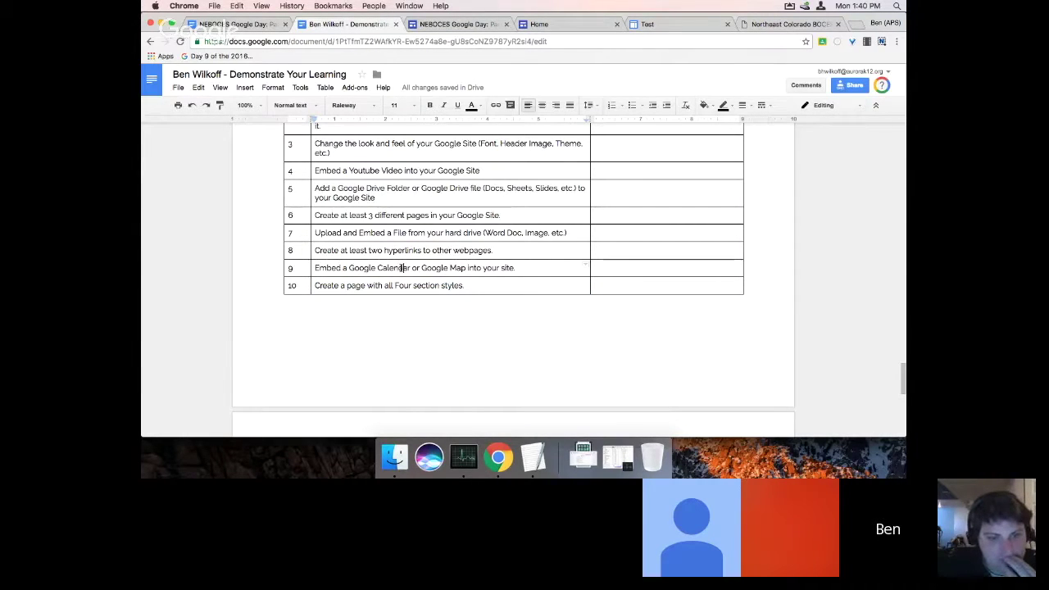
scroll(401, 267, "up", 1)
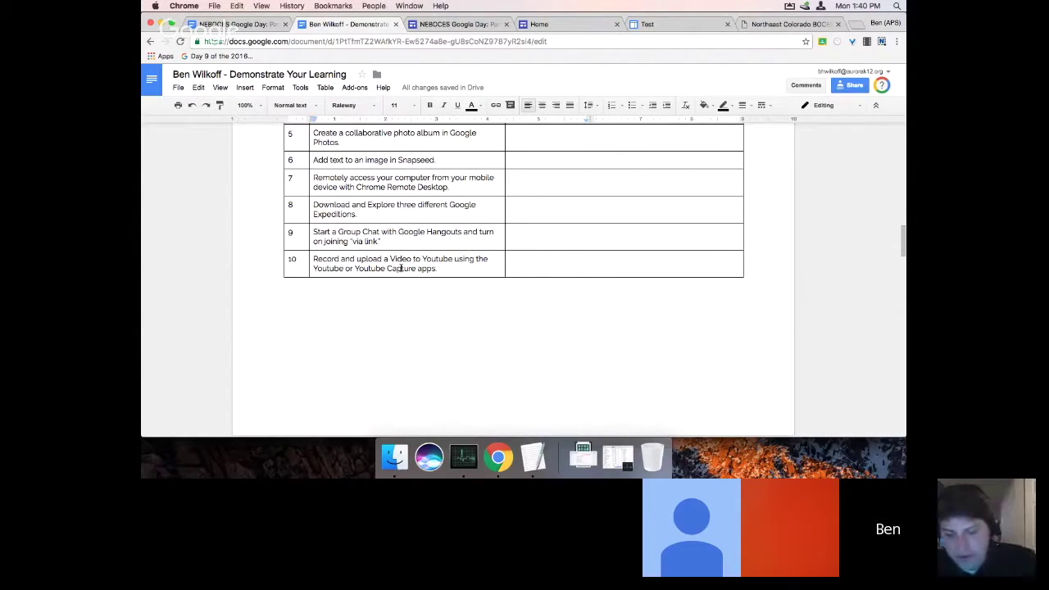
key("XF86AudioMute")
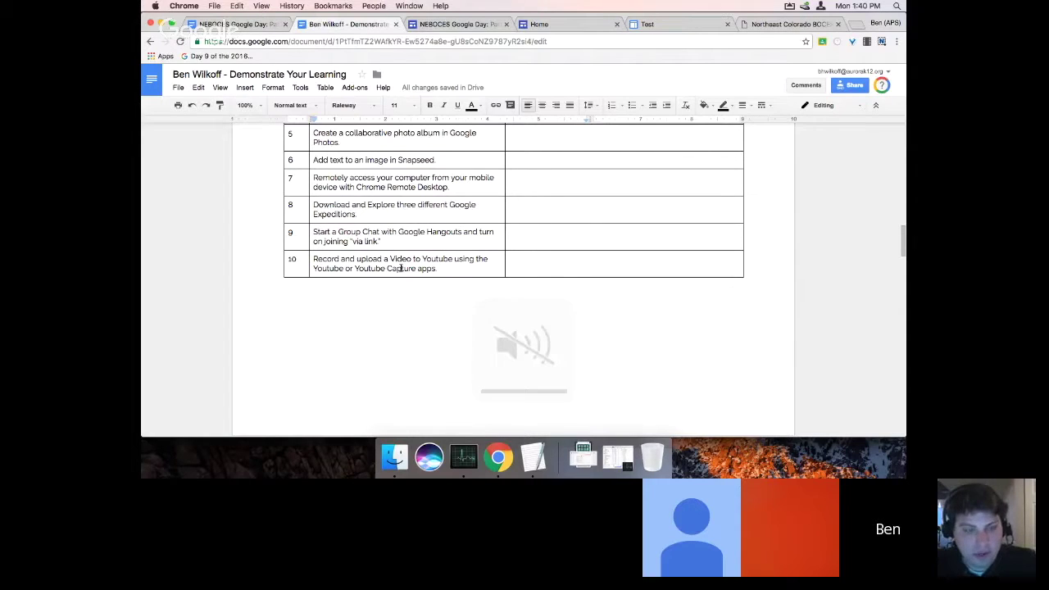
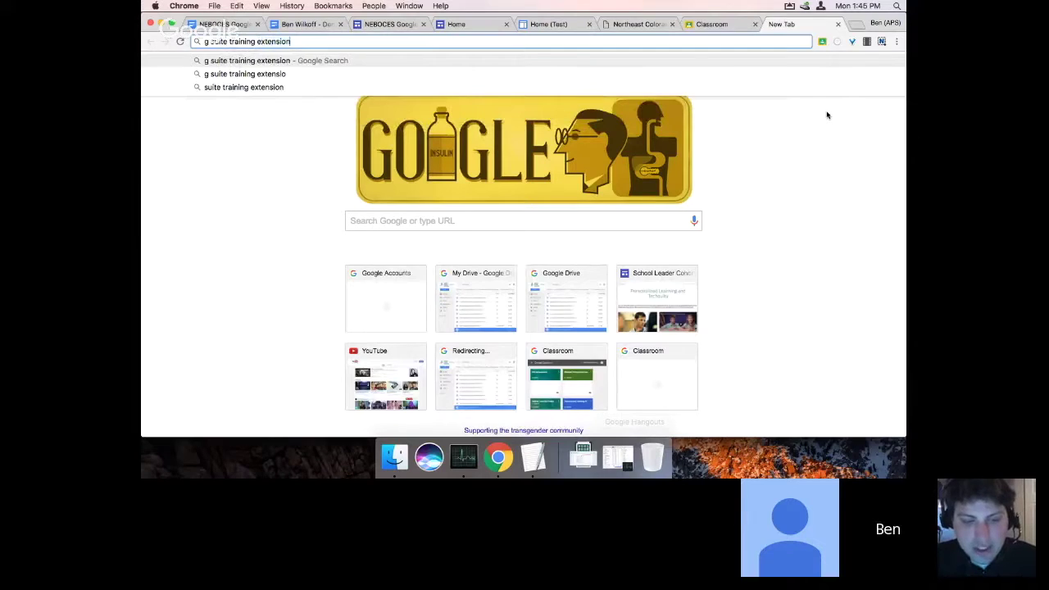
Step: Search for 'g suite training extension' and go to the G Suite Training Chrome Web Store page
key("Return")
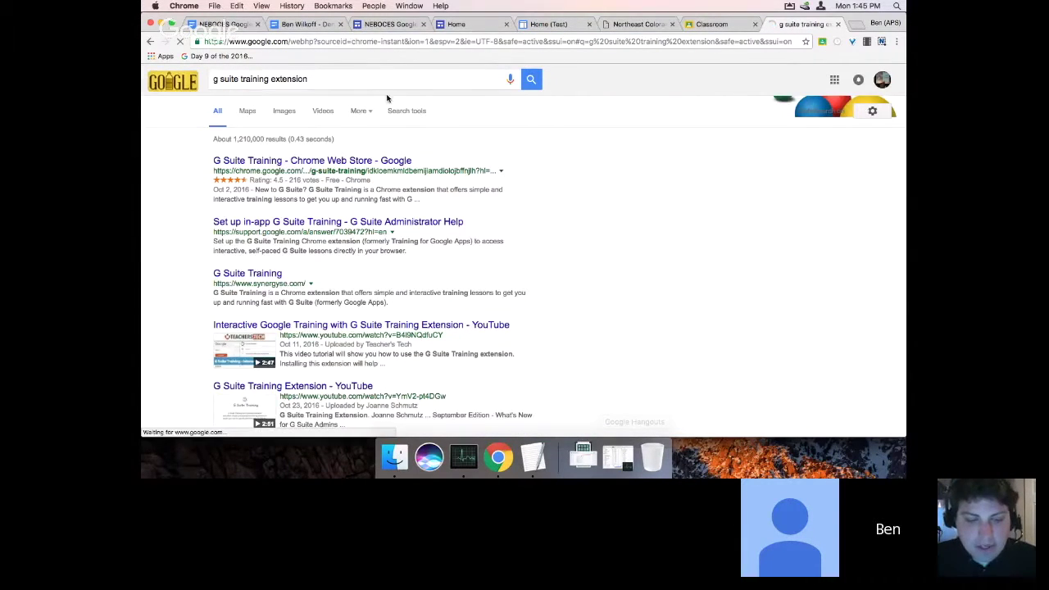
left_click(421, 41)
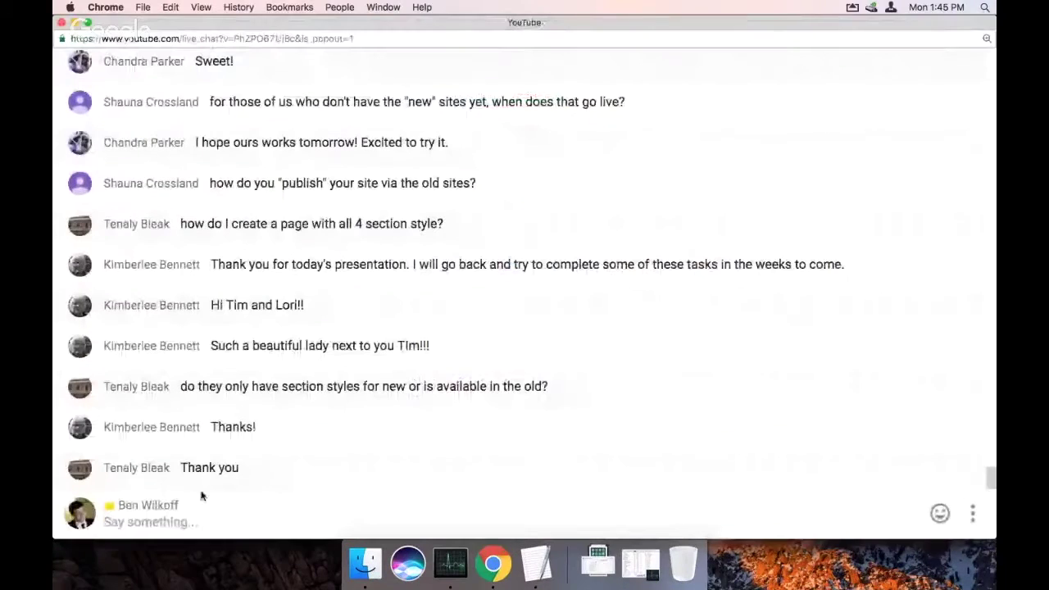
Step: Post the G Suite Training store link in the YouTube live chat, then close the store tab
type("https://chrome.google.com/webstore/detail/g-suite-training/ldkloemkmidbemjamdokjfhjh?hl=en")
key("Return")
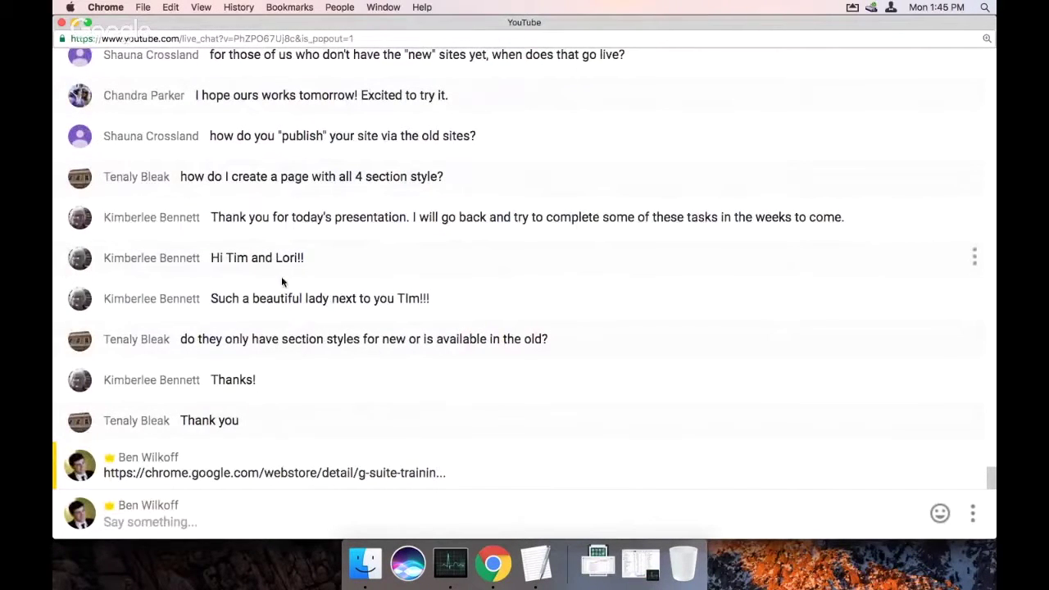
key("super+grave")
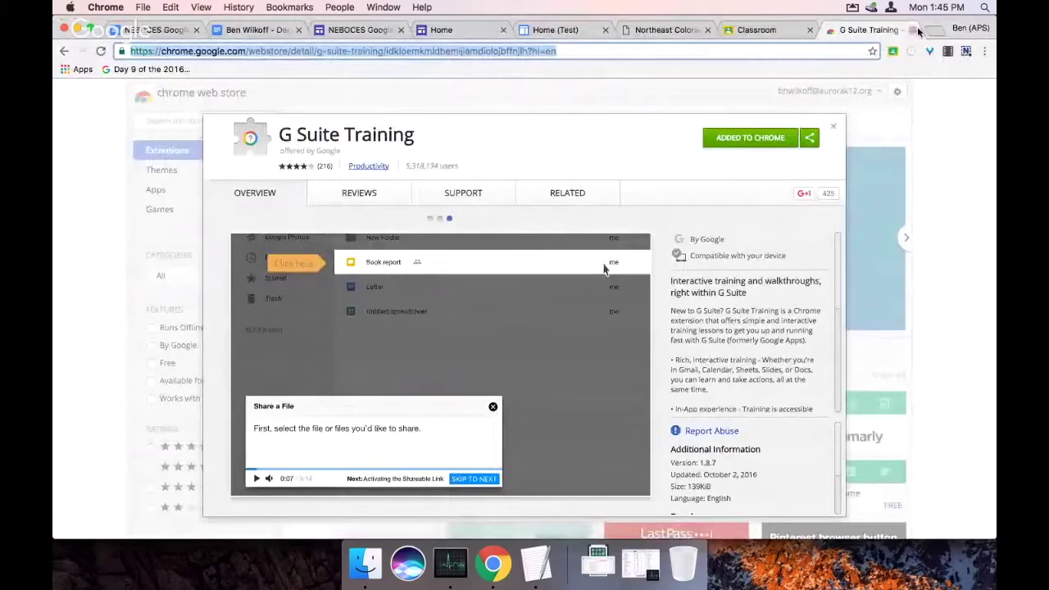
key("super+w")
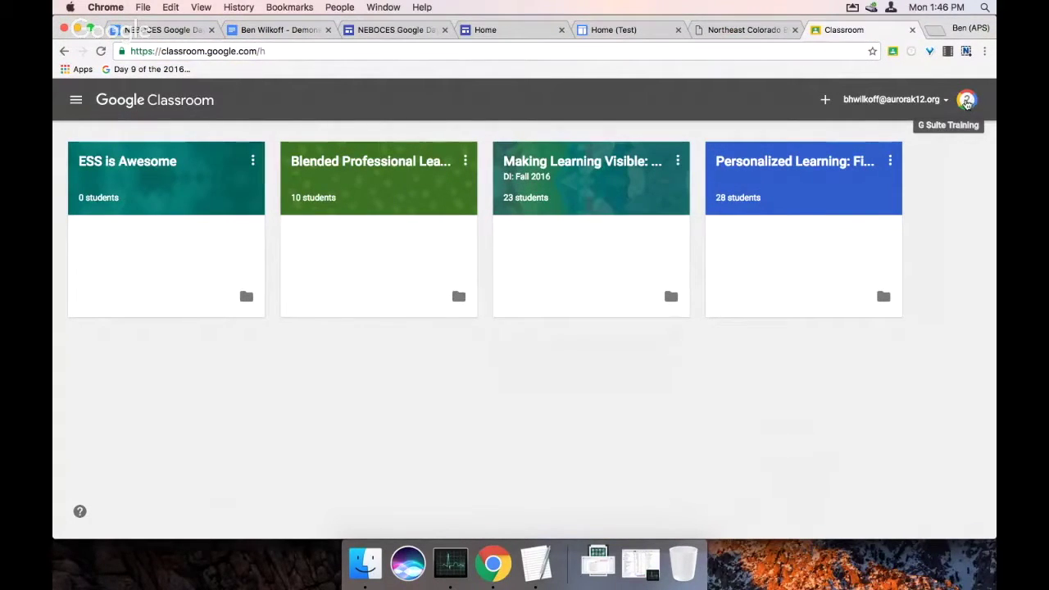
Step: Play the 'Creating a Class' lesson from G Suite Training's Creating & Managing Classes section
left_click(967, 100)
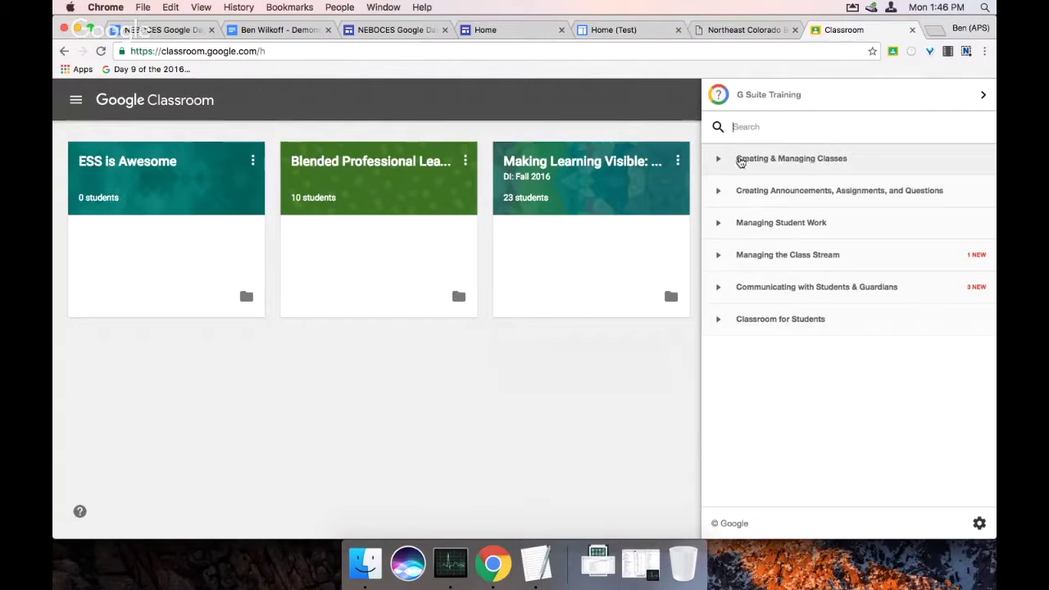
left_click(719, 162)
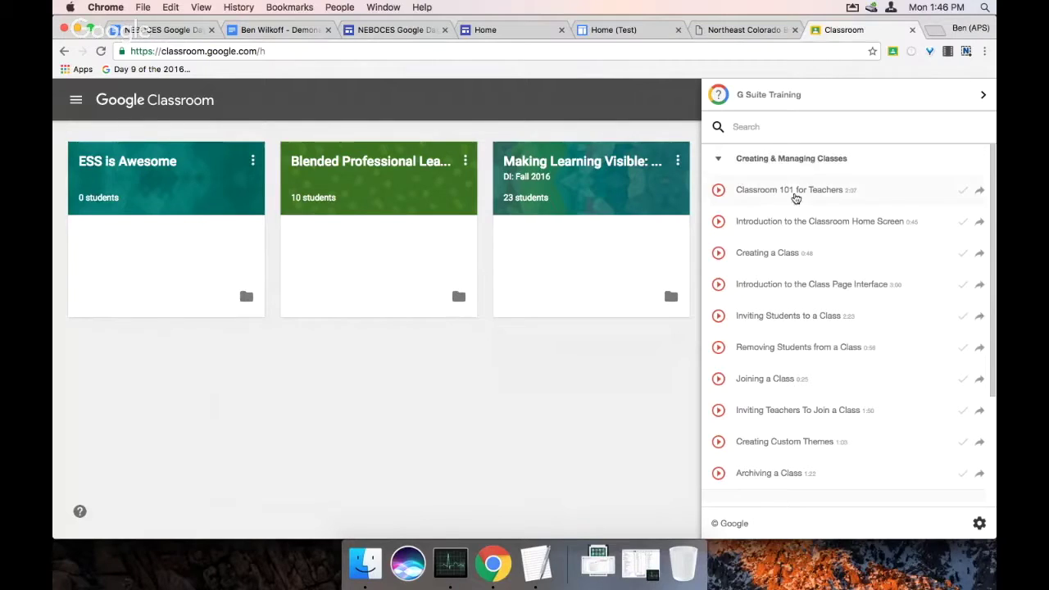
left_click(766, 259)
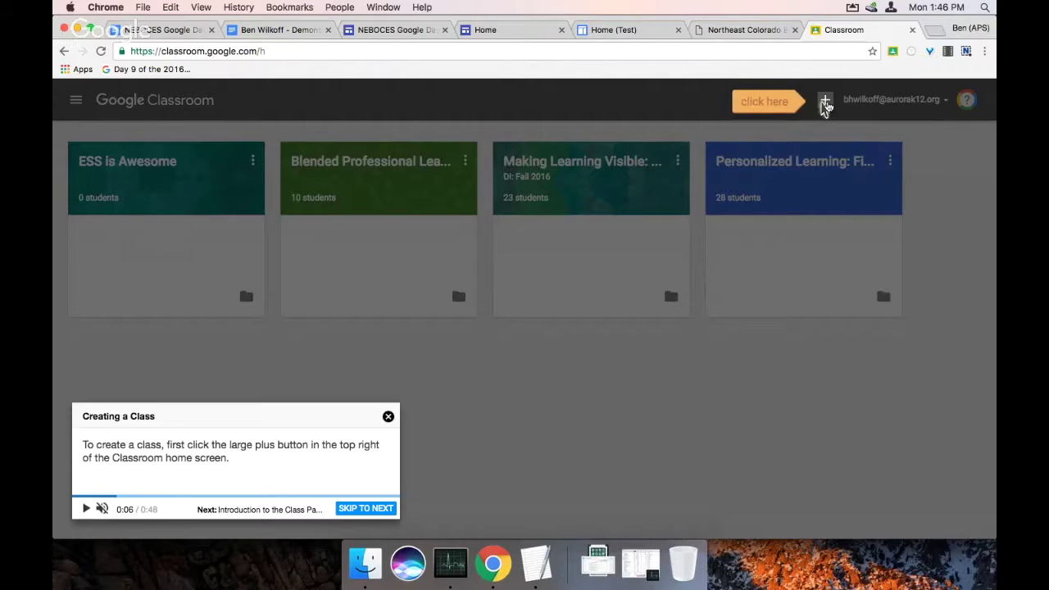
Step: Start a new class named 'NEBOCES Quick Test Class' and end the training walkthrough
left_click(825, 104)
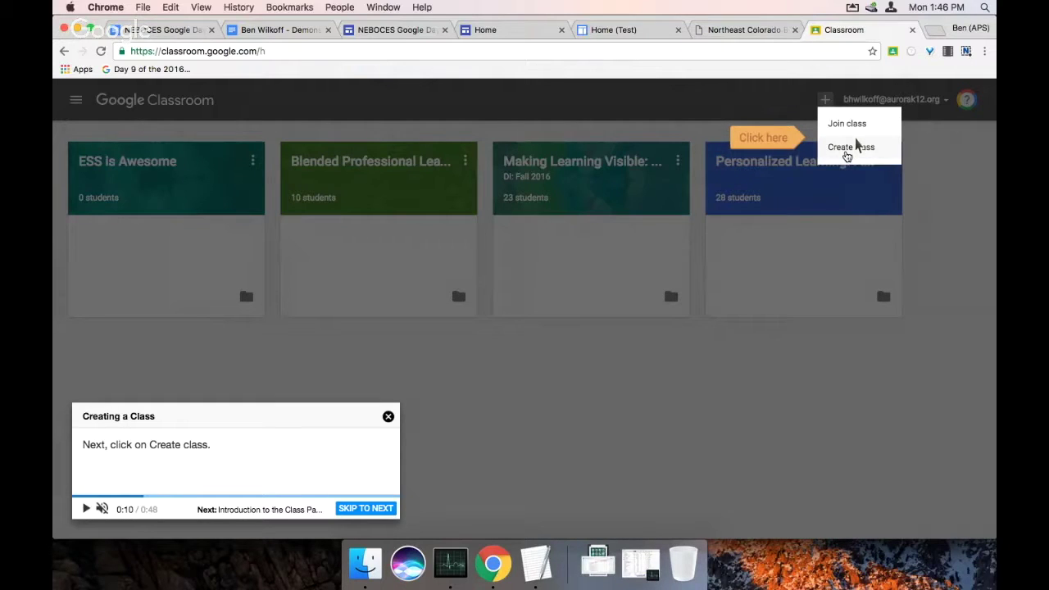
left_click(852, 148)
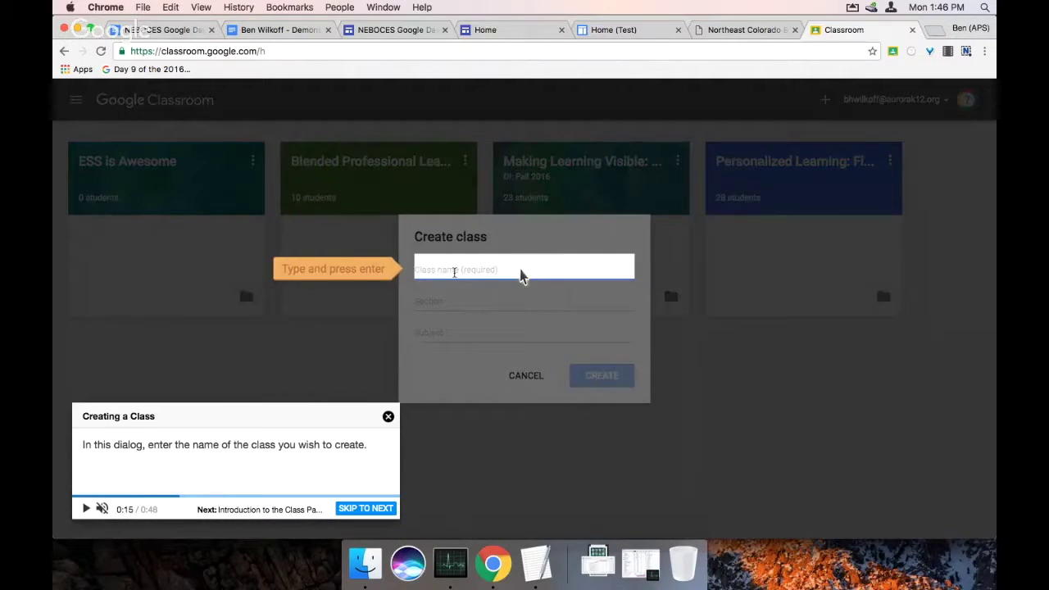
type("NE")
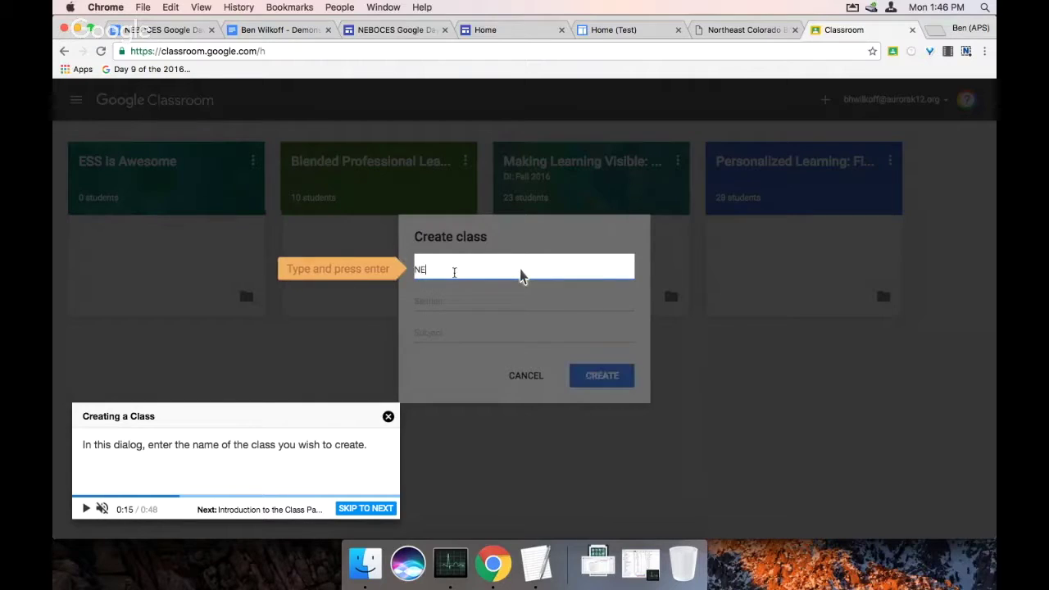
type("BOCES Quick Test")
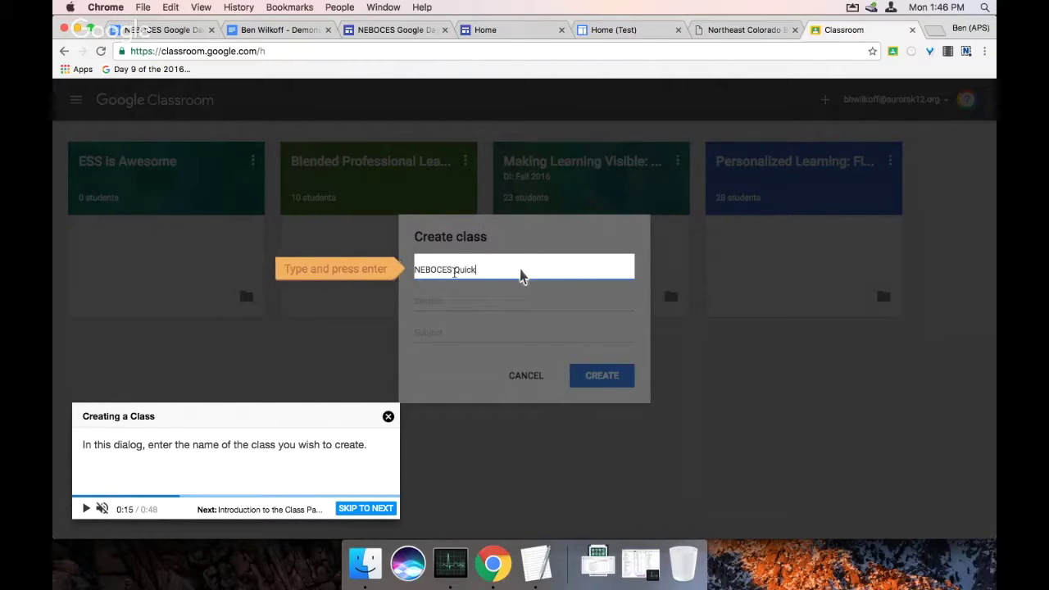
type(" Class")
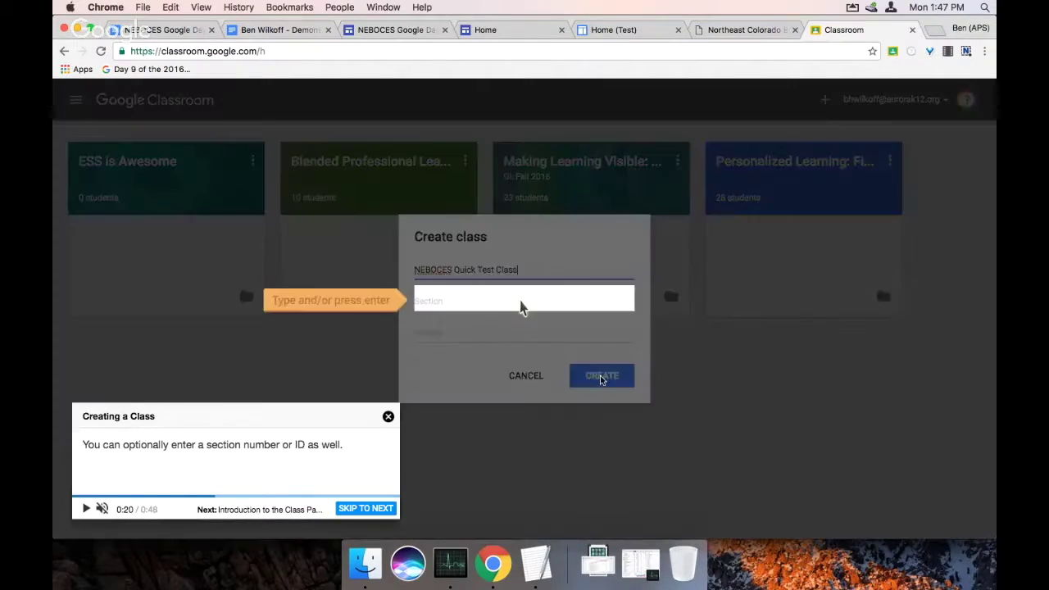
left_click(598, 380)
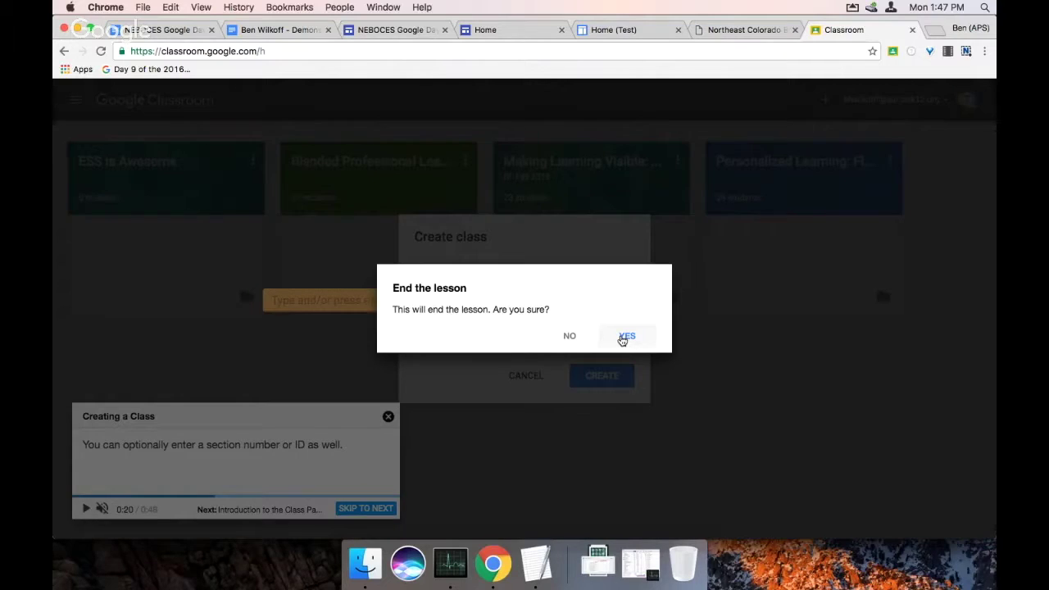
left_click(624, 337)
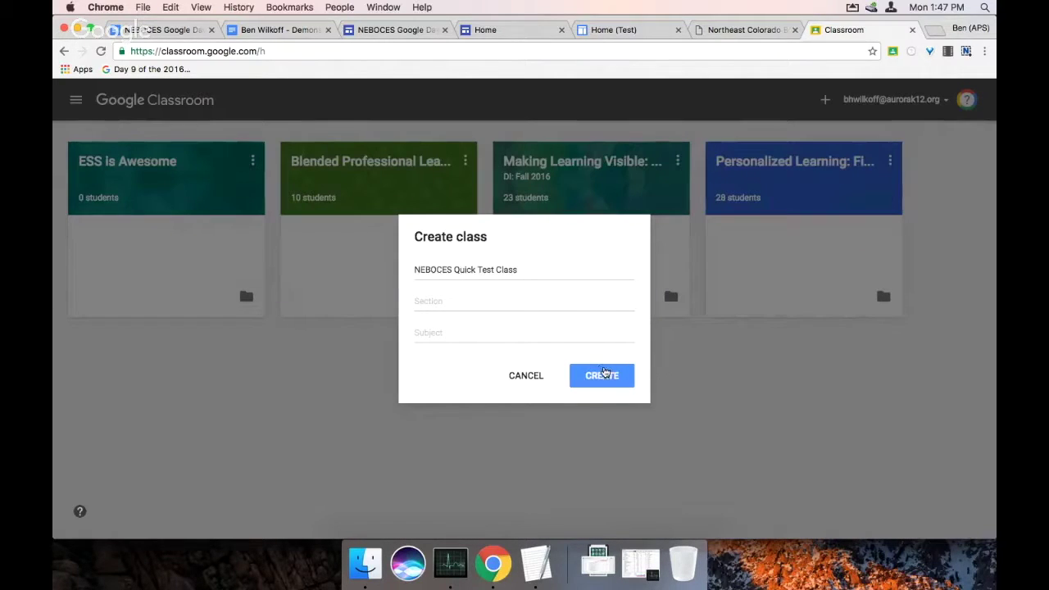
Step: Create the NEBOCES Quick Test Class and show the G Suite Training lesson list beside its stream
left_click(604, 373)
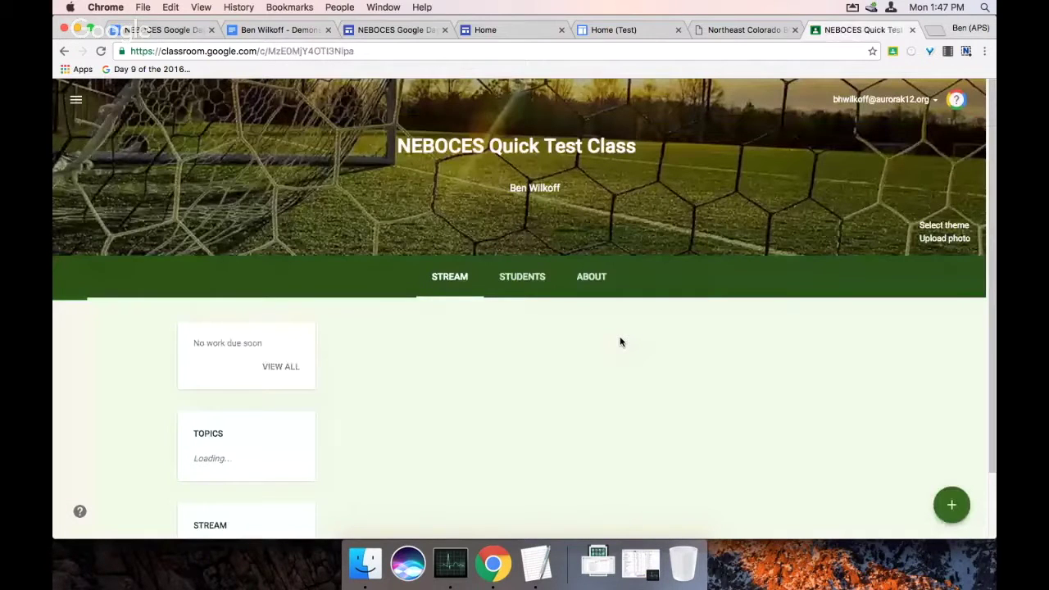
scroll(749, 300, "down", 2)
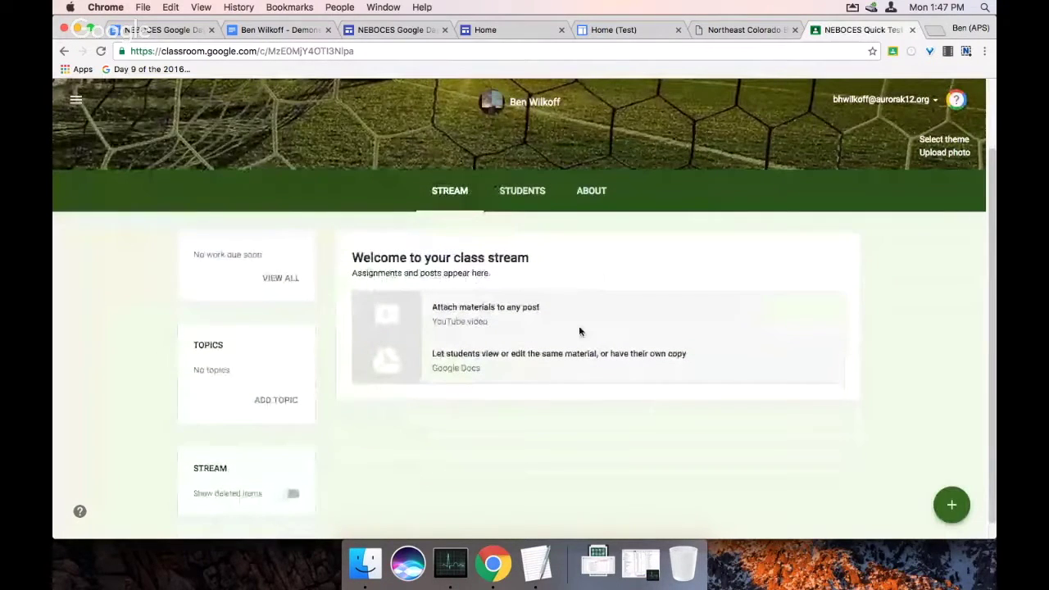
scroll(579, 330, "down", 1)
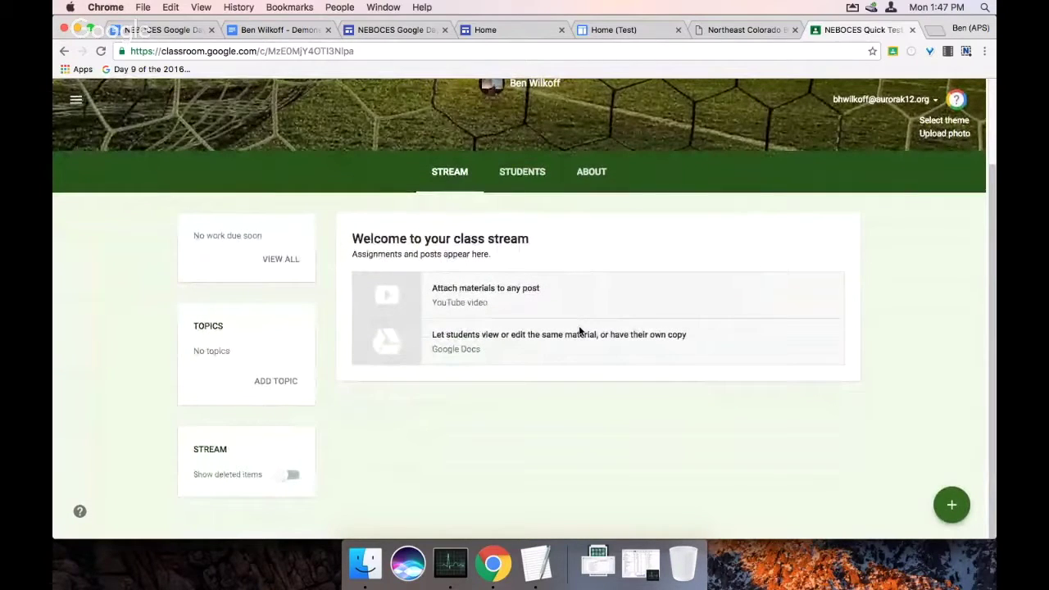
left_click(957, 100)
scroll(836, 374, "down", 5)
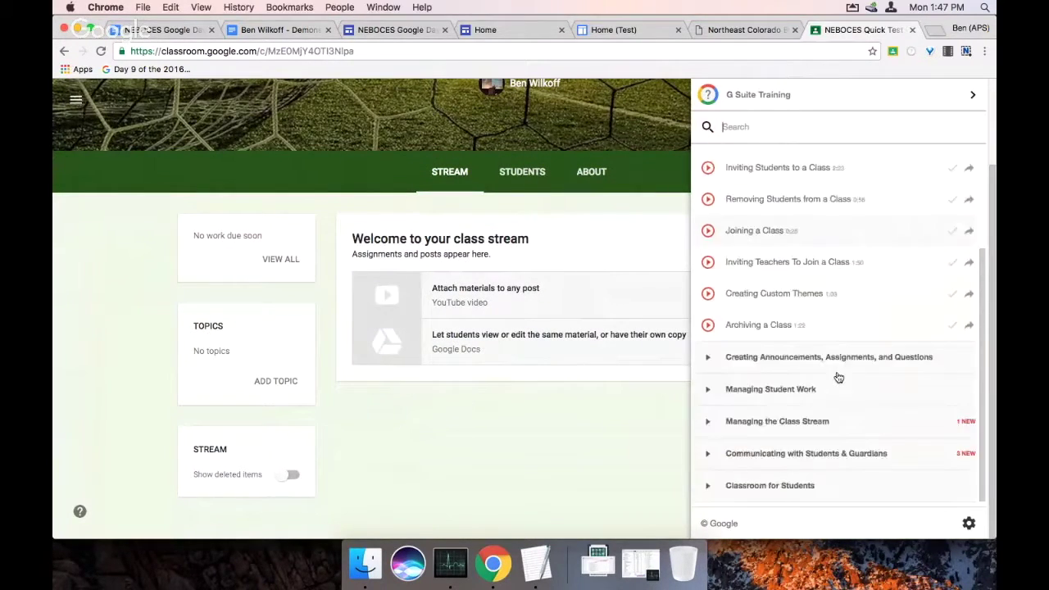
Step: Play the 'Filtering Your Stream by Topic' lesson under Managing the Class Stream
scroll(836, 375, "up", 5)
left_click(710, 161)
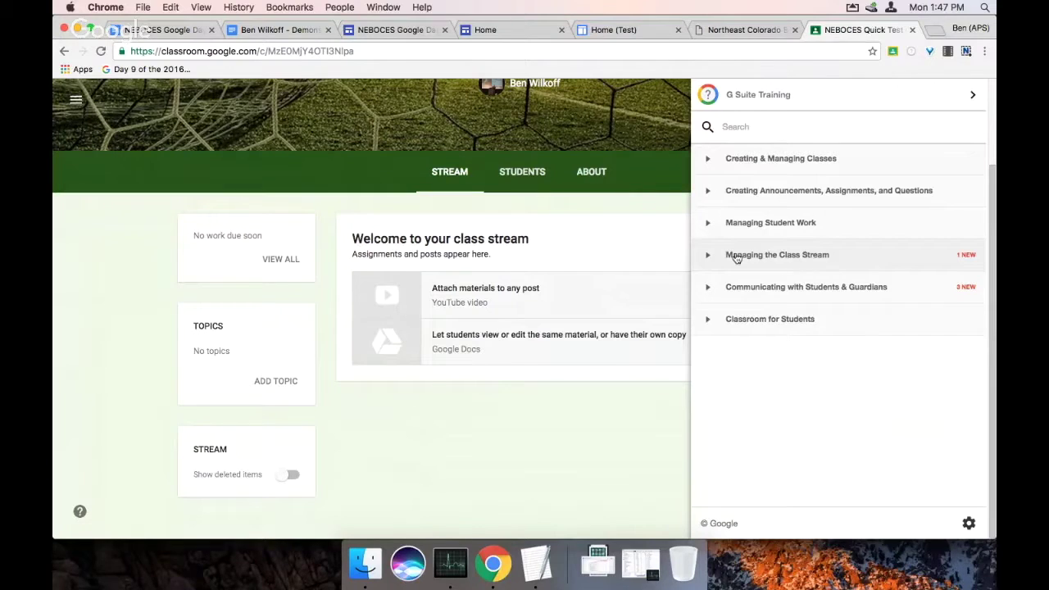
left_click(710, 256)
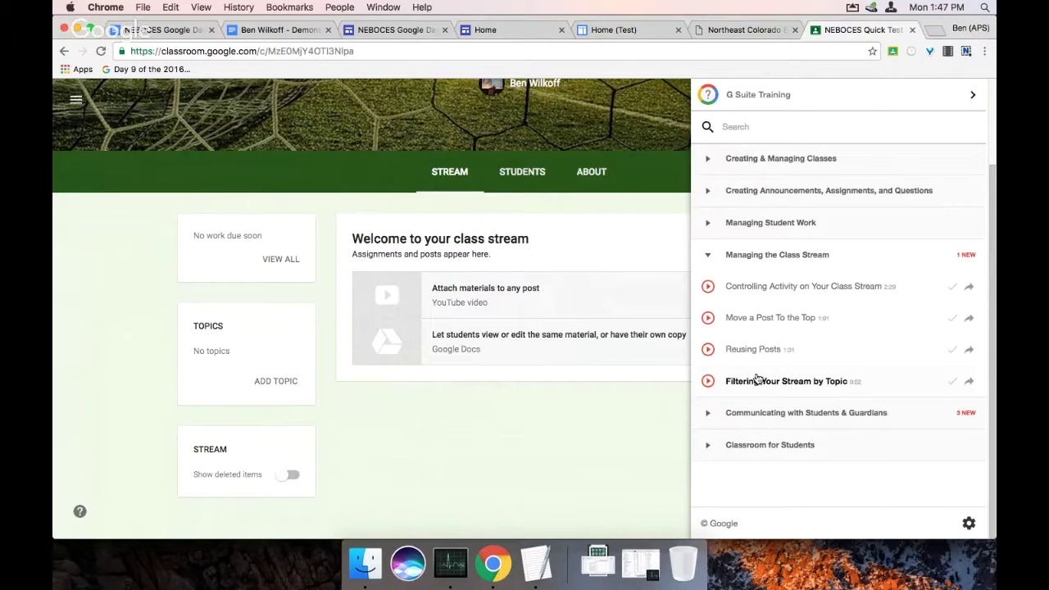
left_click(758, 380)
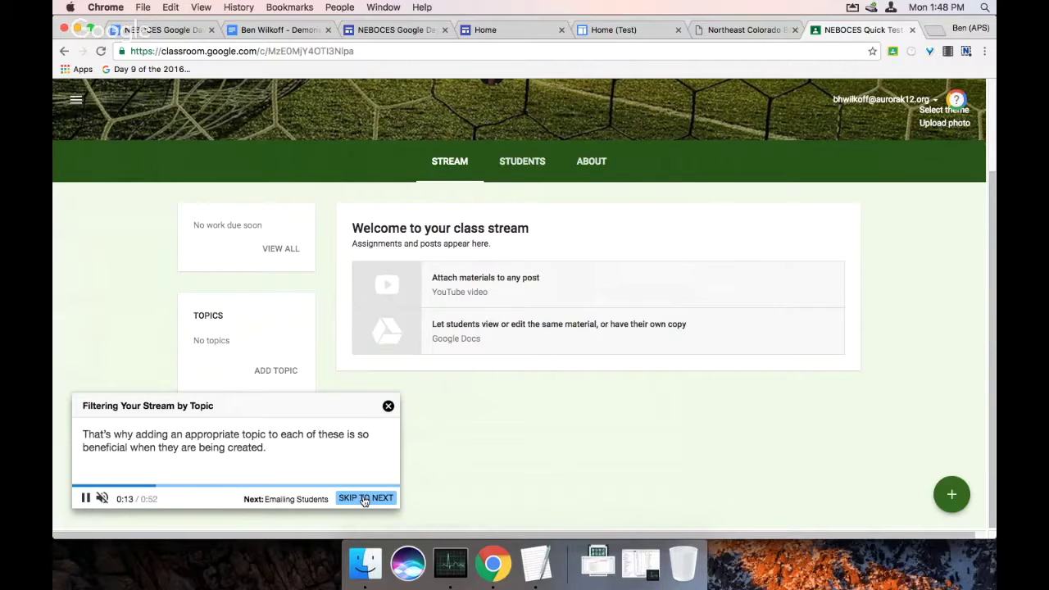
Step: Skip to the next walkthrough, end the lesson, and switch to the session notes document
left_click(365, 498)
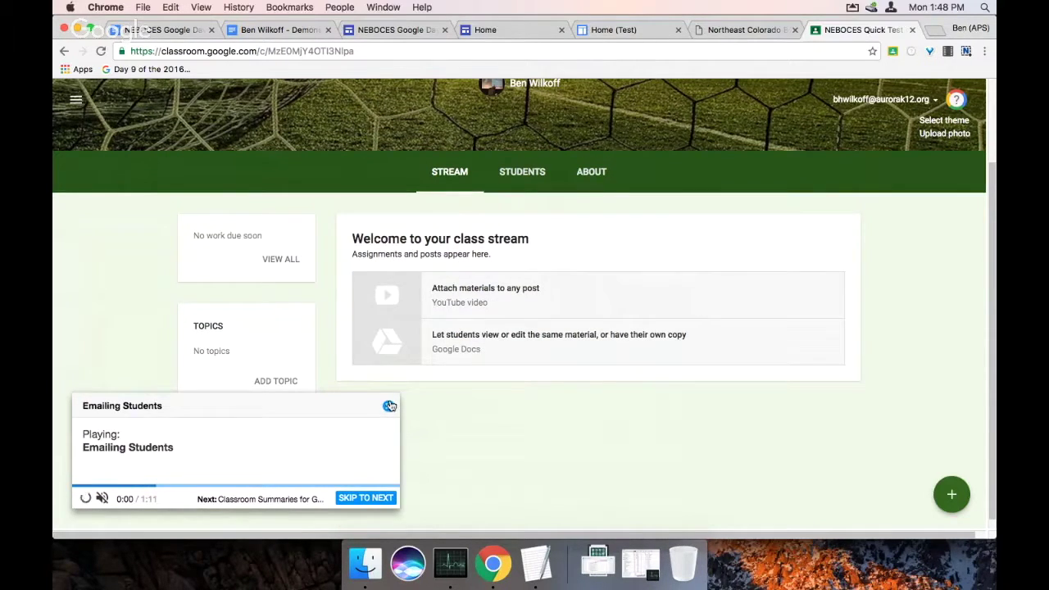
left_click(388, 405)
left_click(626, 336)
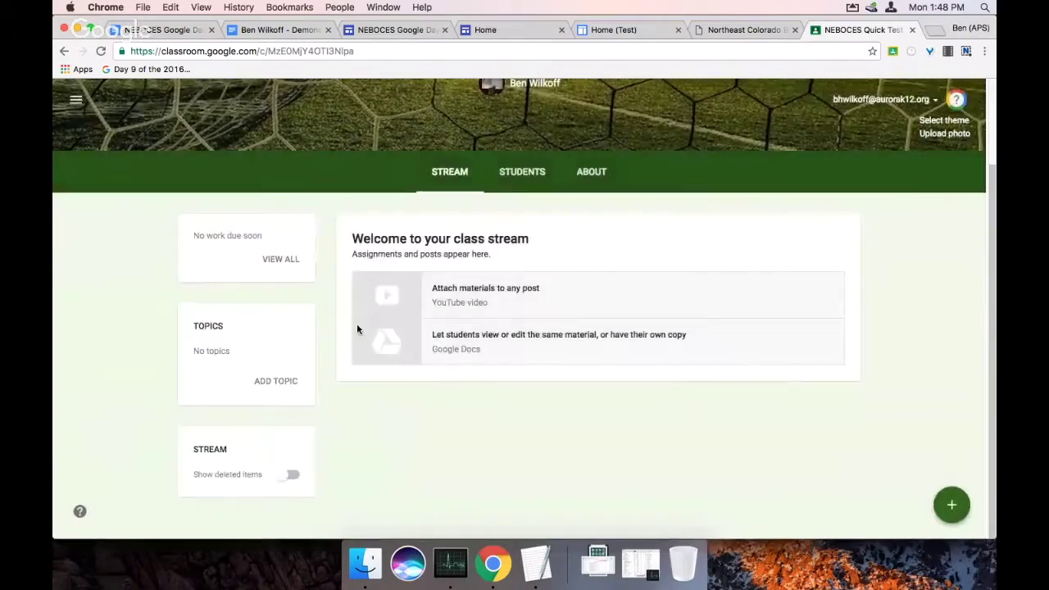
scroll(357, 324, "up", 3)
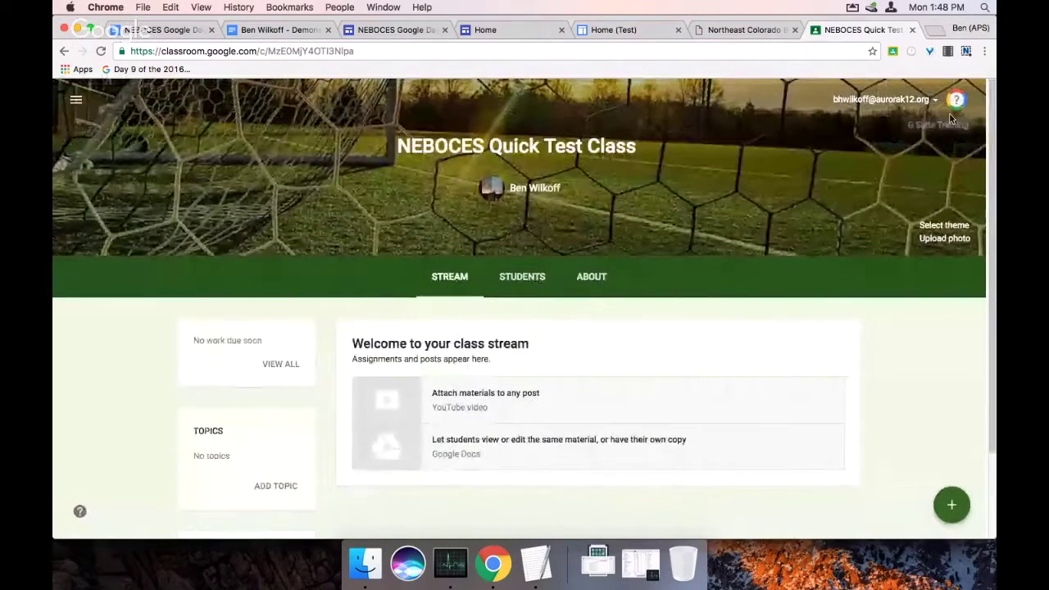
scroll(588, 328, "down", 1)
scroll(588, 328, "down", 2)
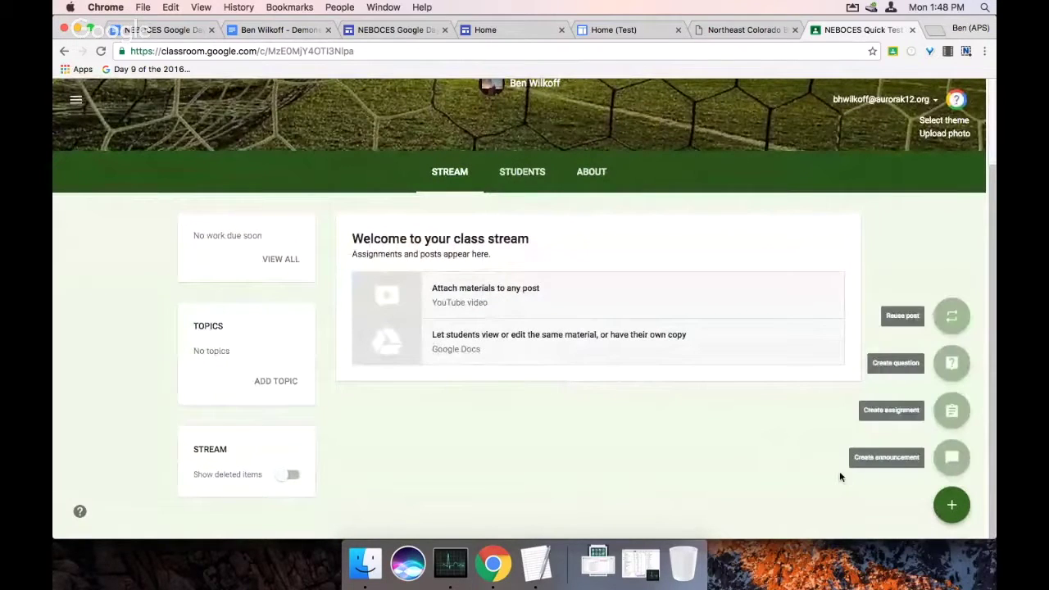
left_click(177, 30)
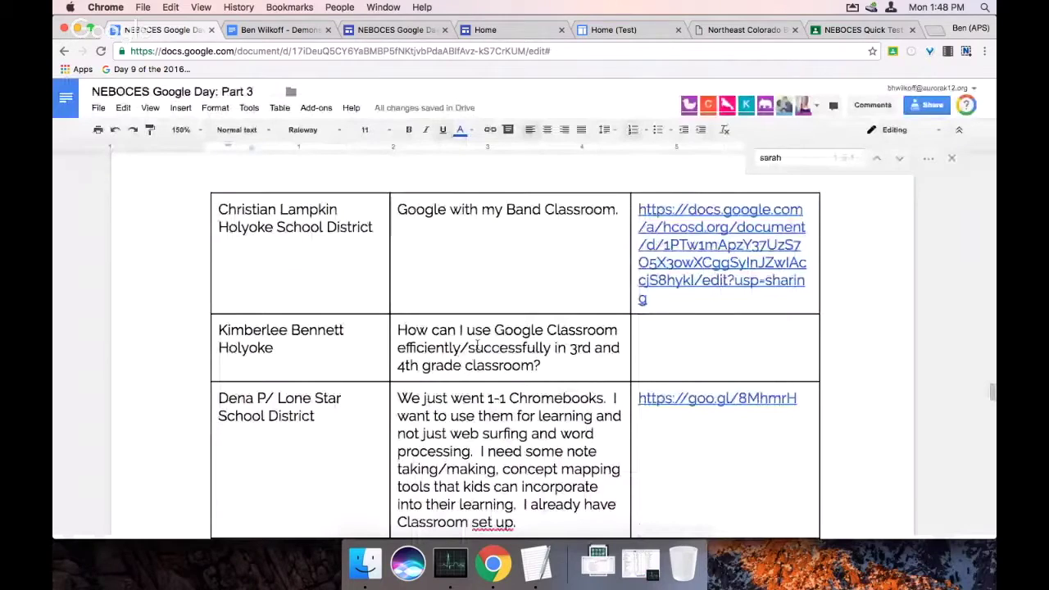
Step: Find 'google class' in the session notes, then return to the new class tab
key("Return")
type("cl")
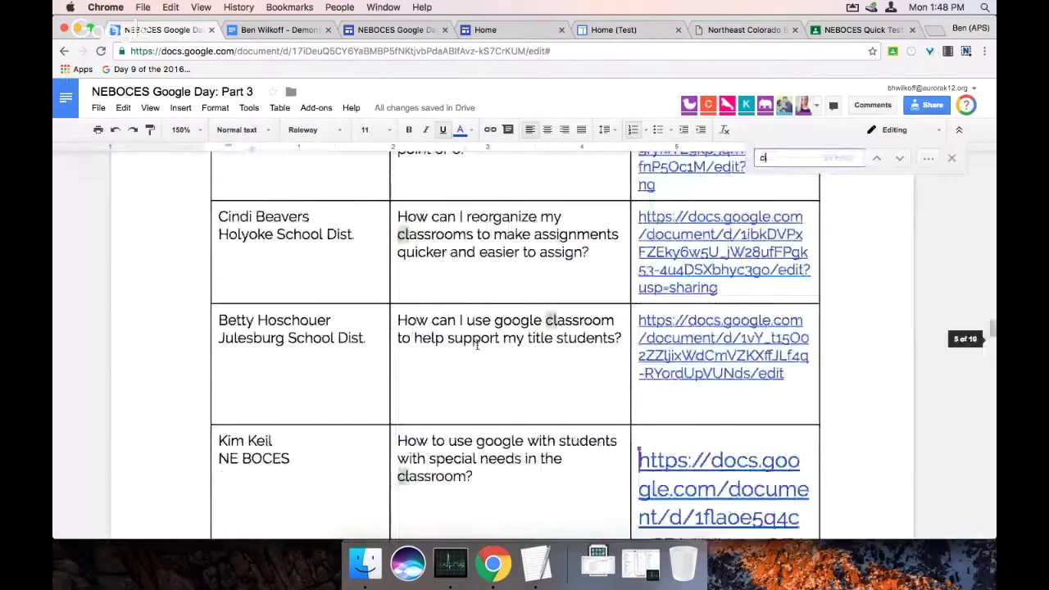
key("BackSpace")
type("goog")
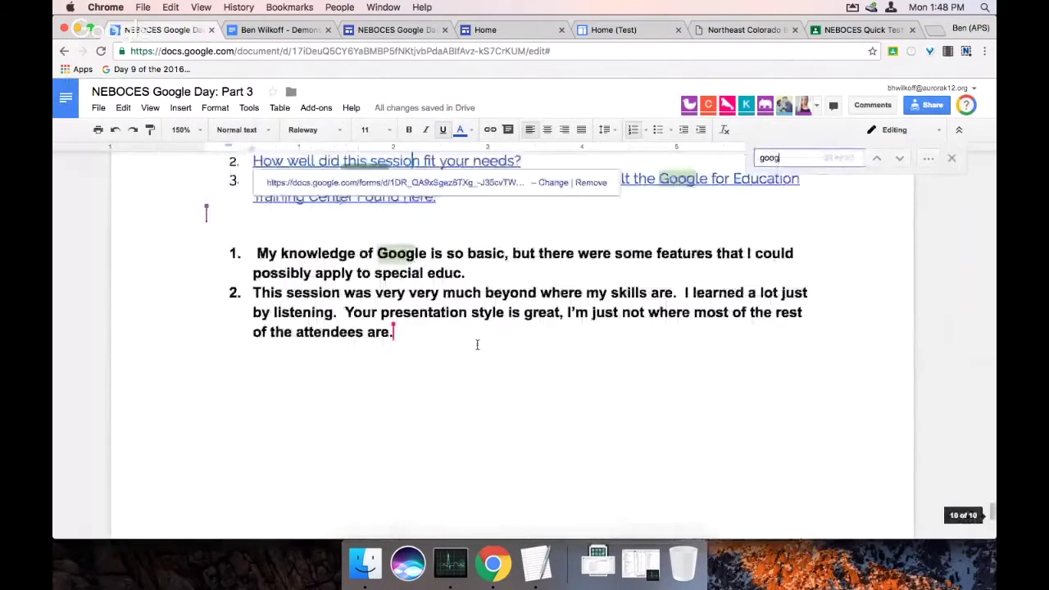
type("le c")
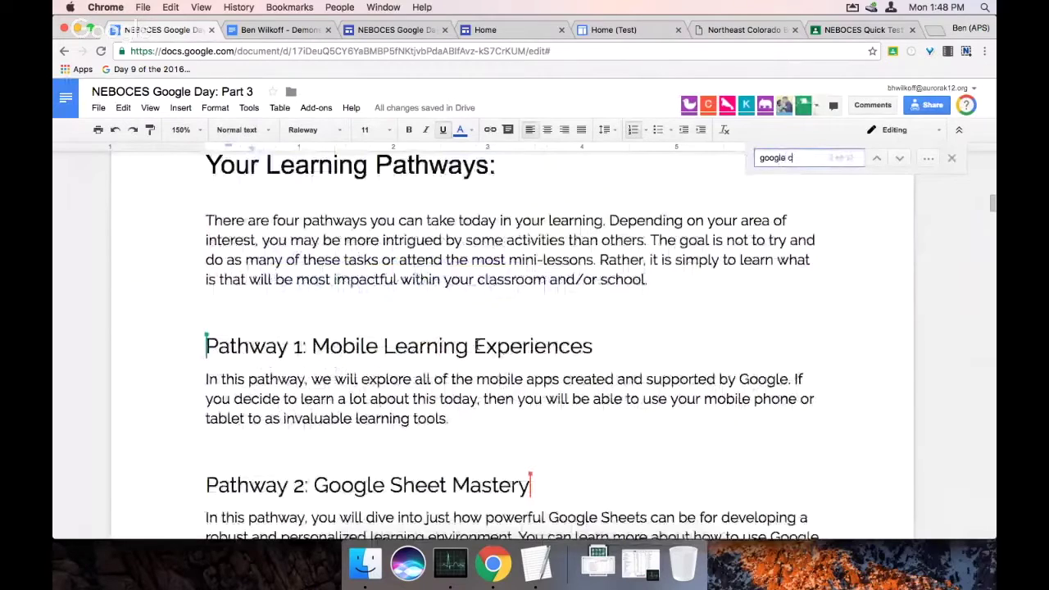
type("lass")
scroll(496, 385, "down", 2)
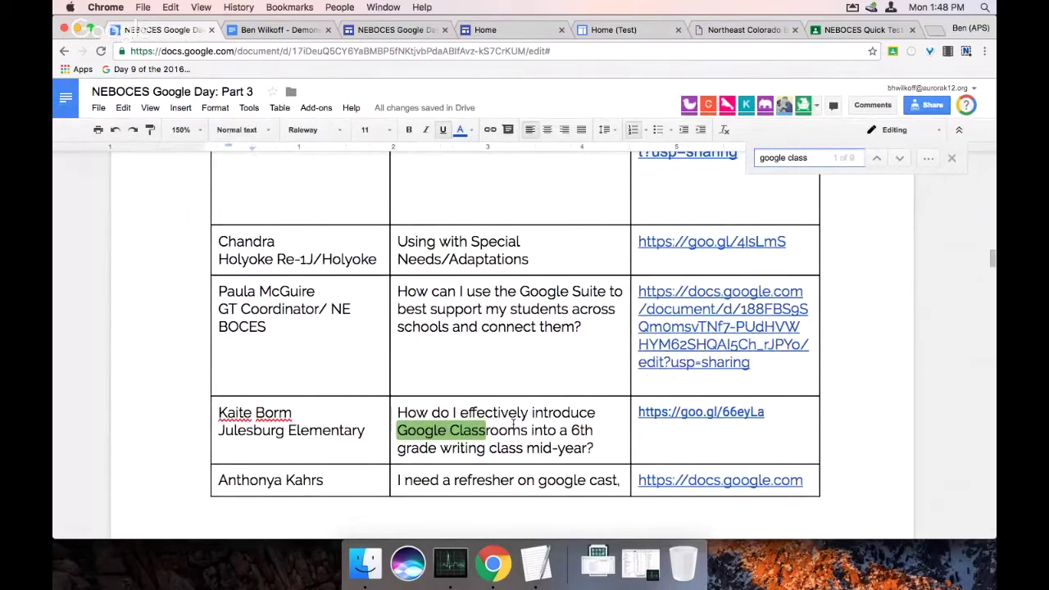
left_click(862, 30)
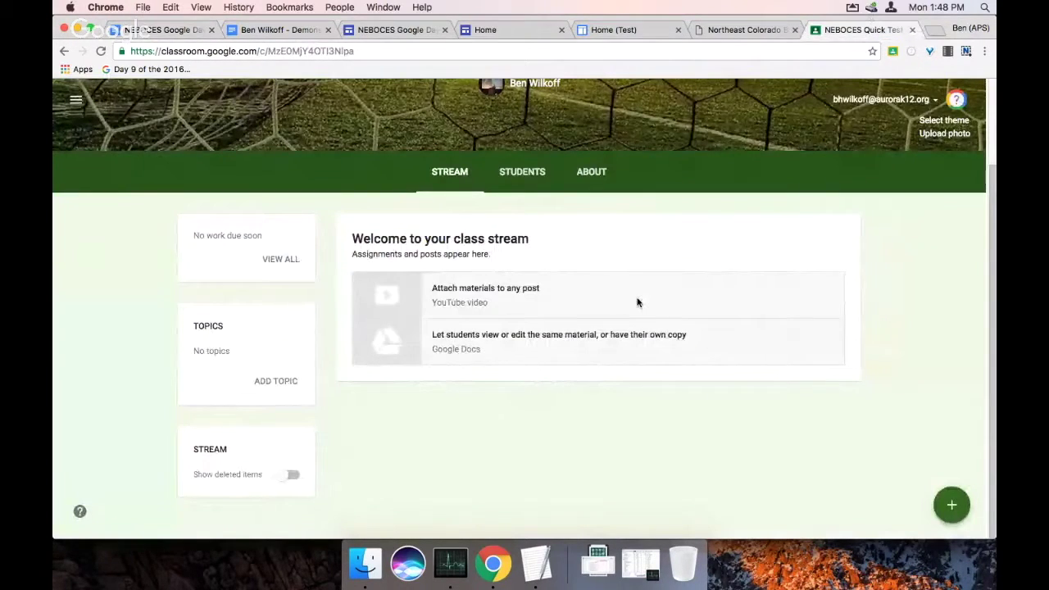
Step: Start a new question post from the green + button on the class stream
scroll(637, 303, "up", 1)
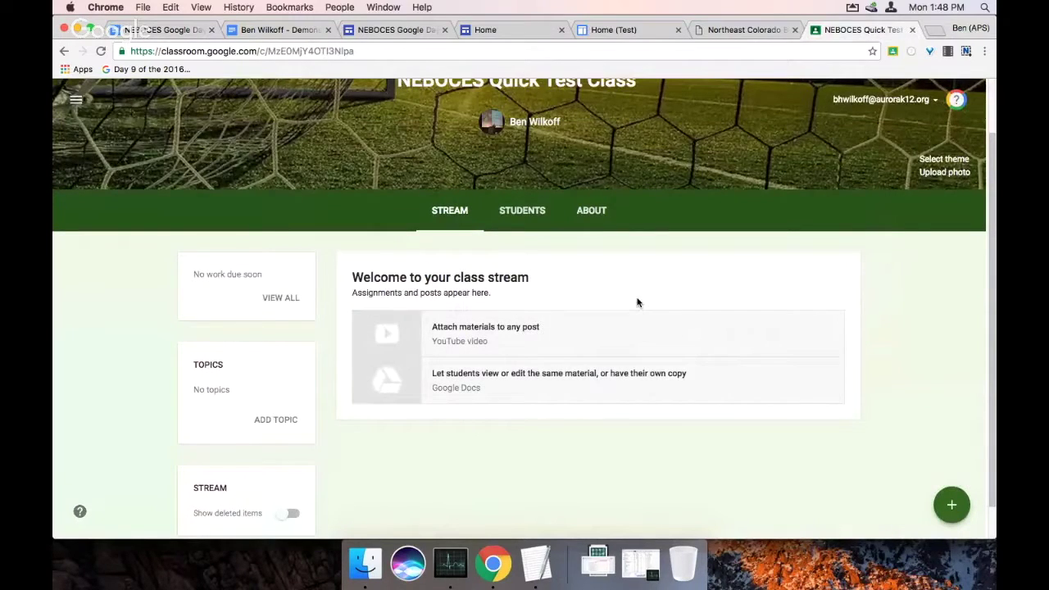
scroll(638, 303, "up", 2)
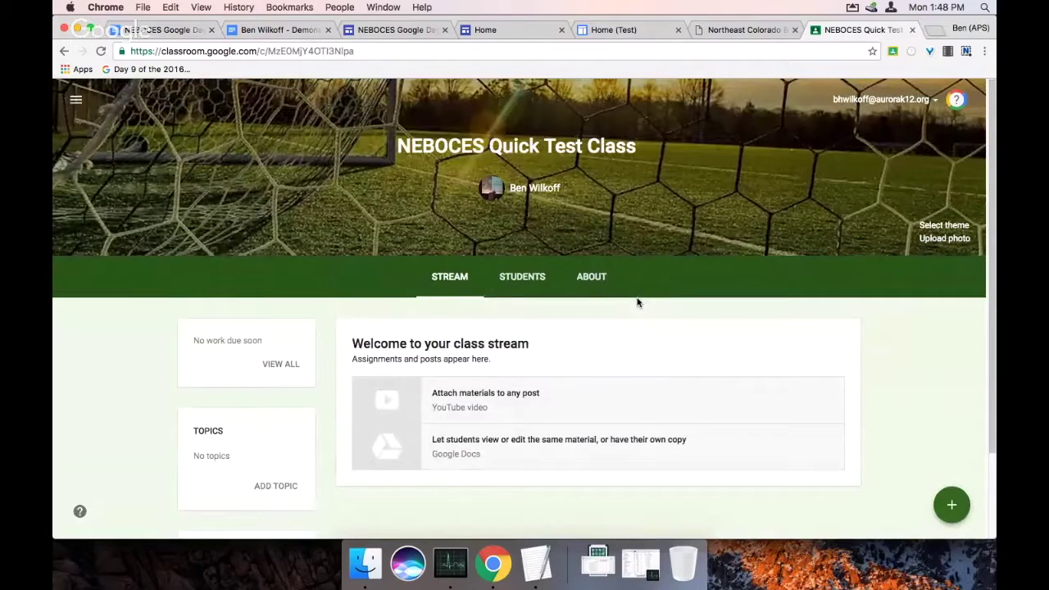
scroll(638, 302, "down", 1)
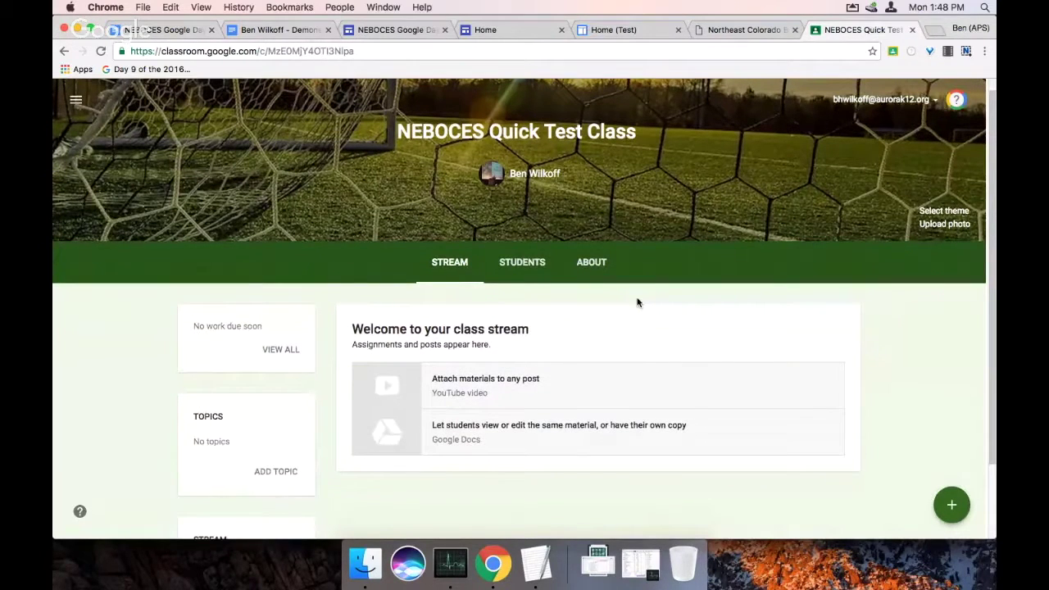
scroll(637, 302, "down", 1)
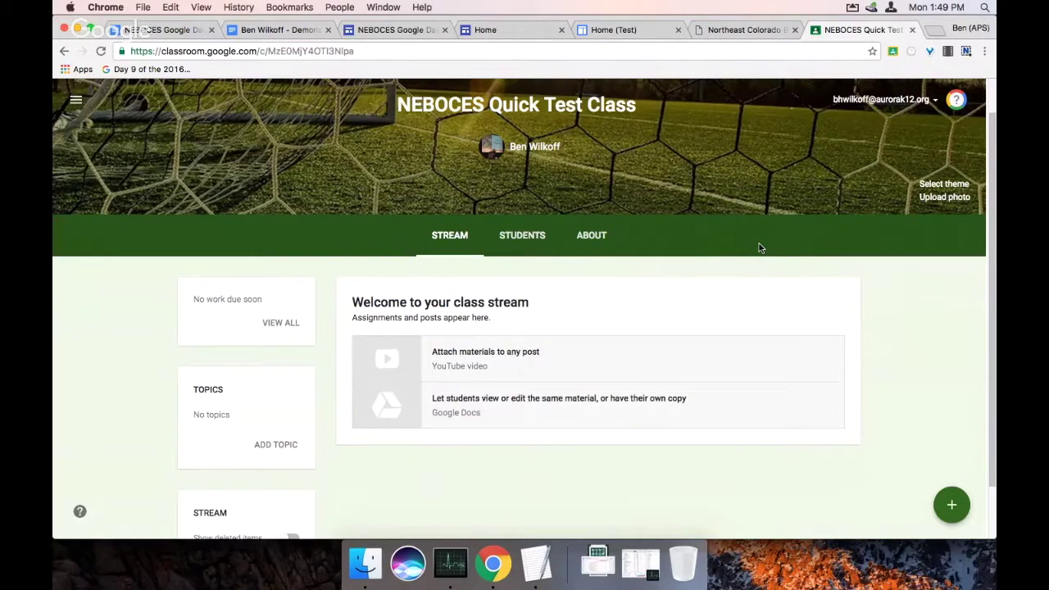
mouse_move(953, 505)
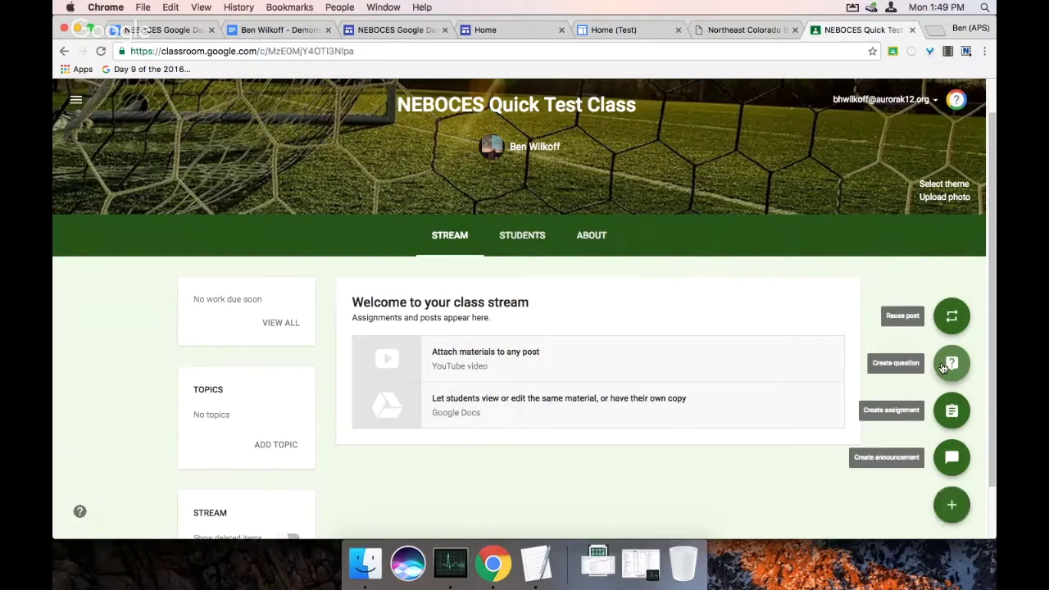
left_click(951, 363)
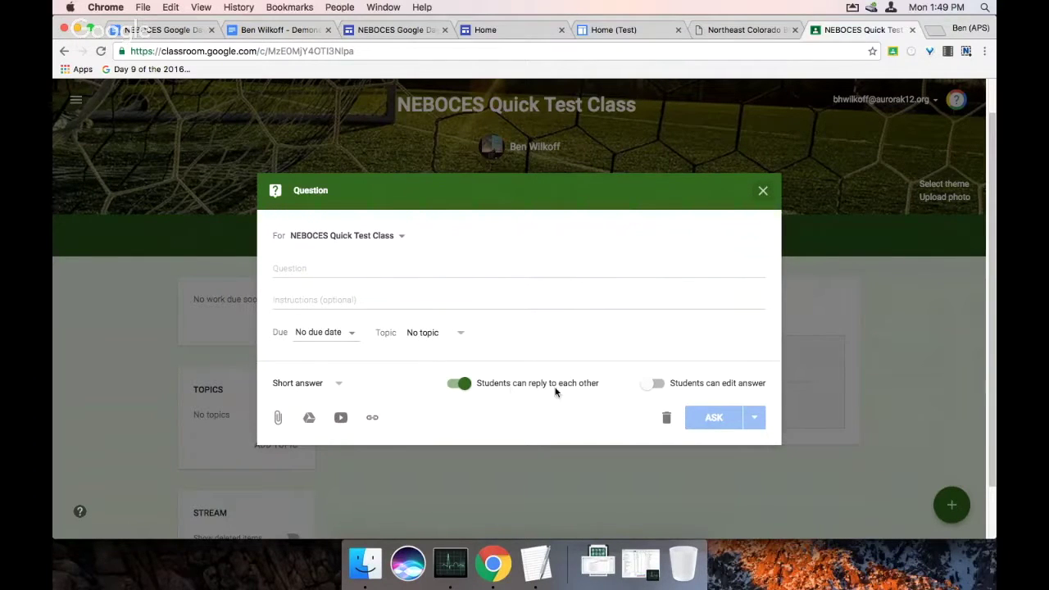
Step: Allow students to edit answers, keep Short answer, discard the draft, and view the Students page
left_click(658, 385)
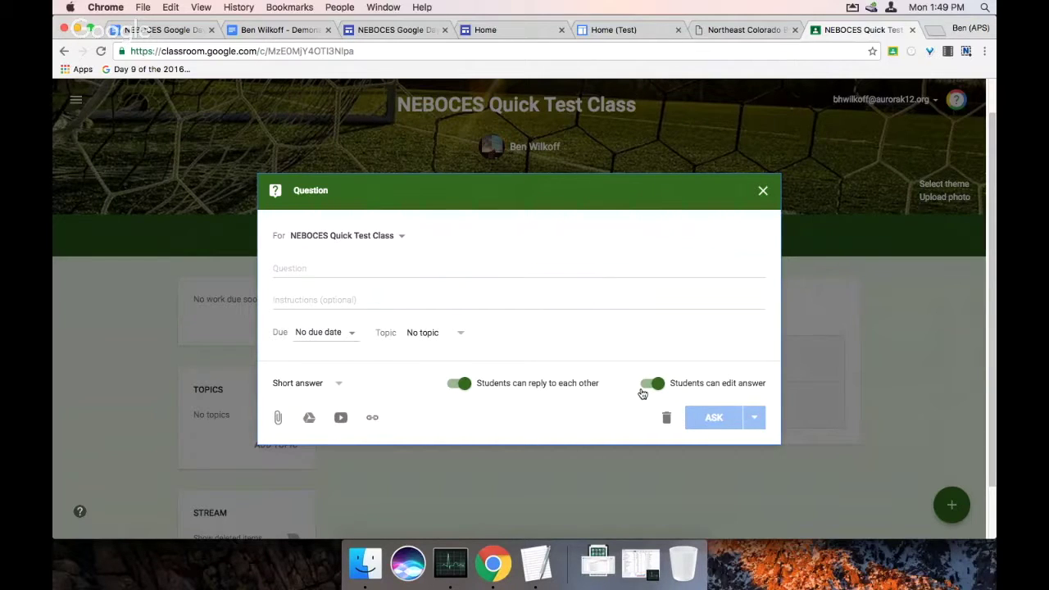
left_click(326, 390)
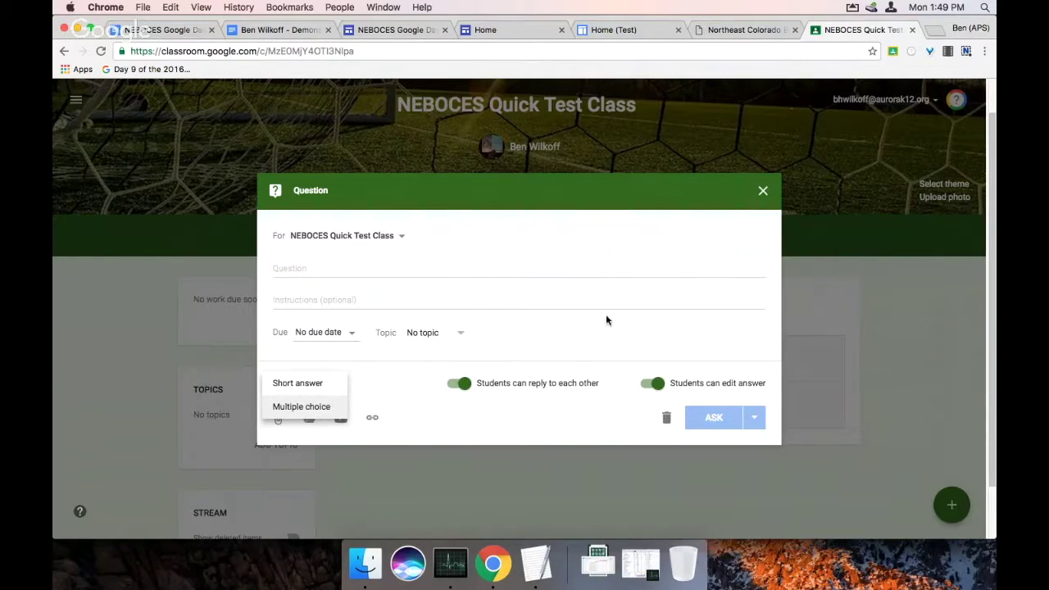
left_click(492, 359)
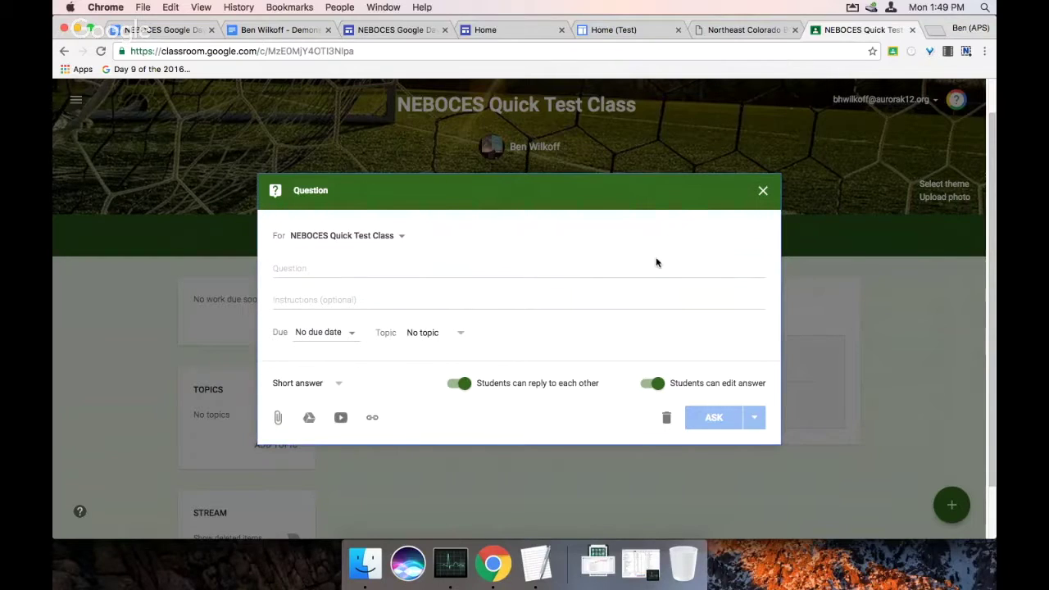
left_click(763, 192)
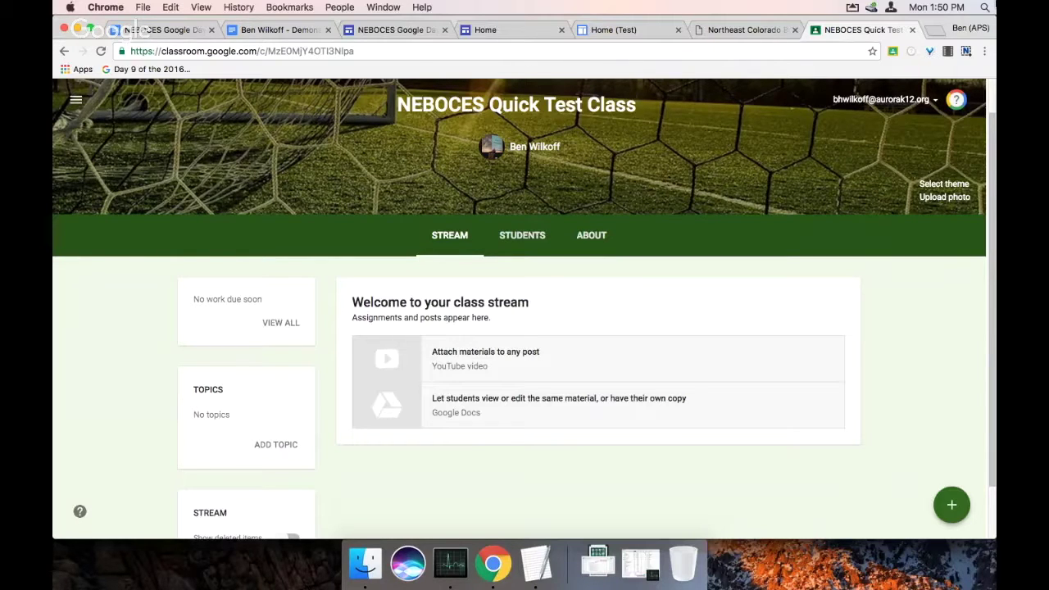
left_click(537, 235)
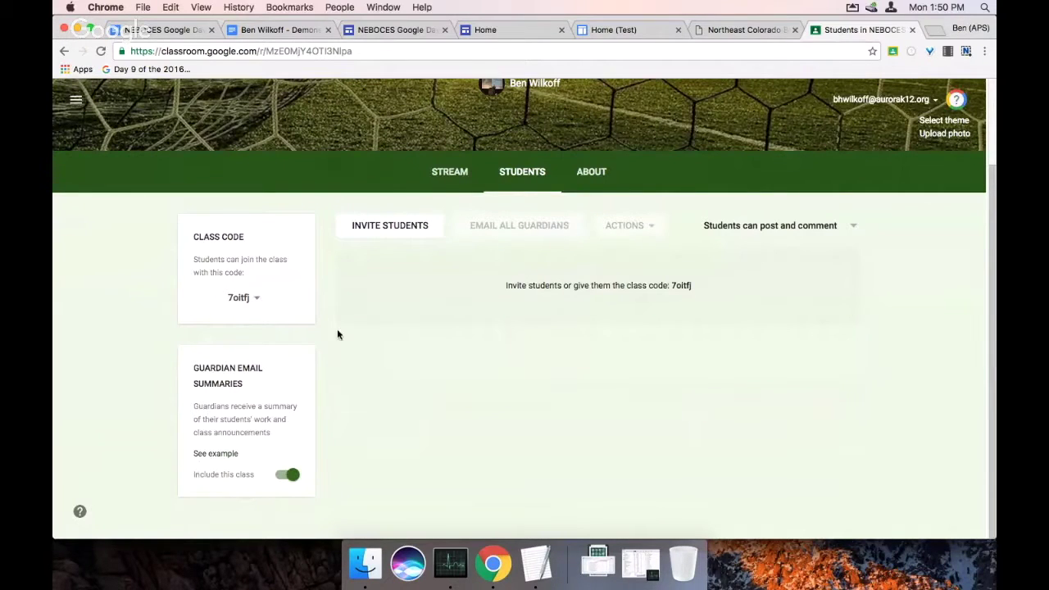
Step: Add an 'Essay Writing' topic on the class stream and check its options menu
left_click(440, 172)
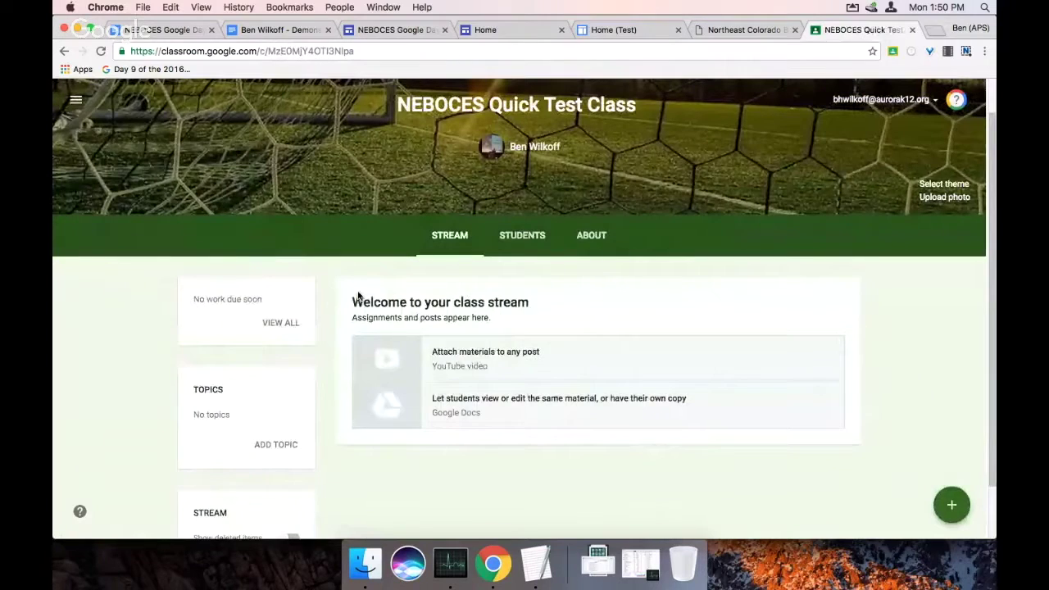
scroll(358, 297, "down", 2)
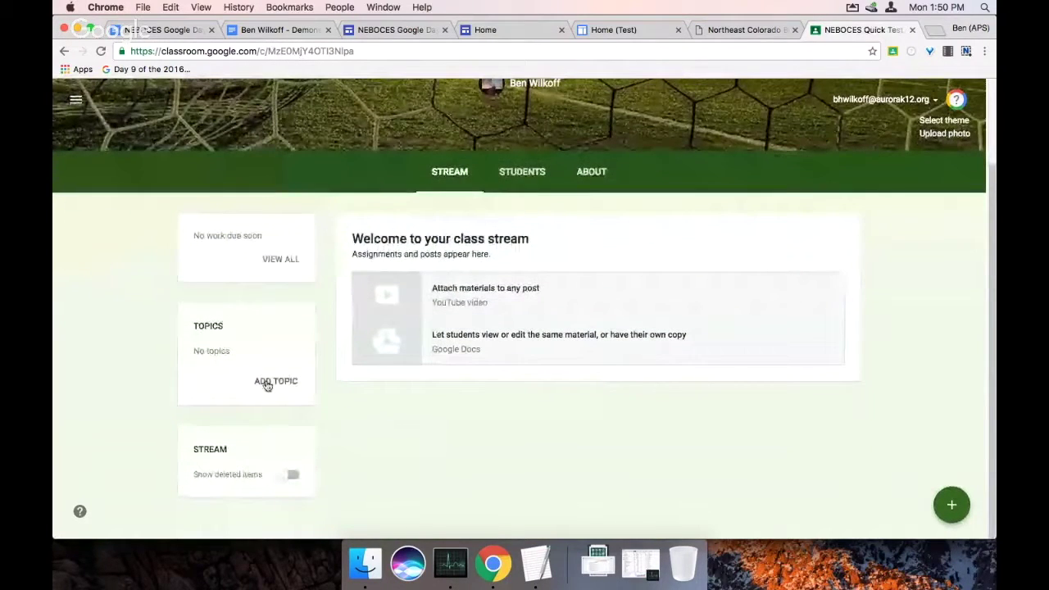
left_click(272, 382)
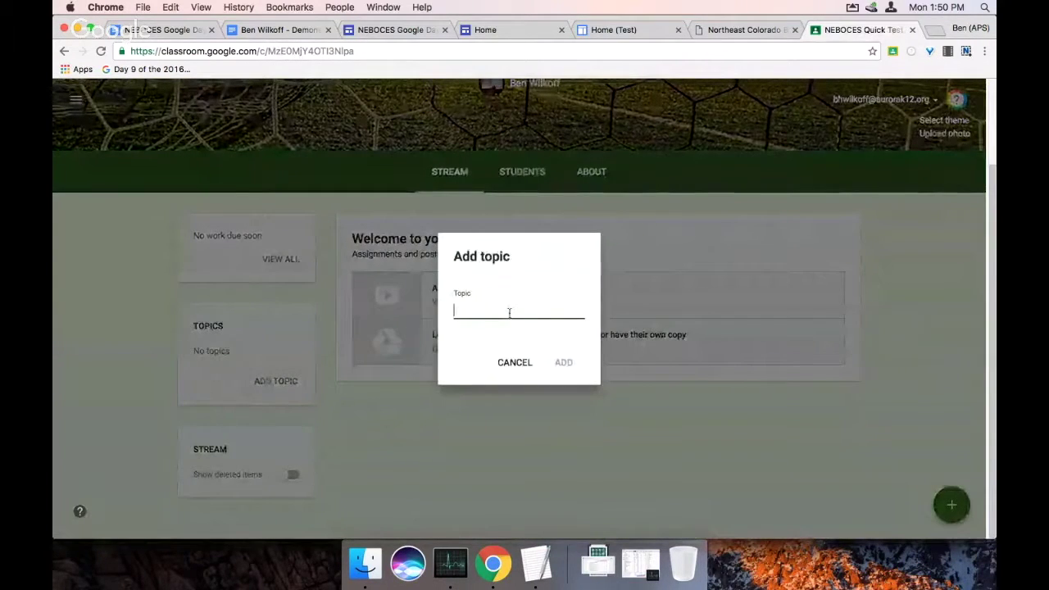
type("Esse")
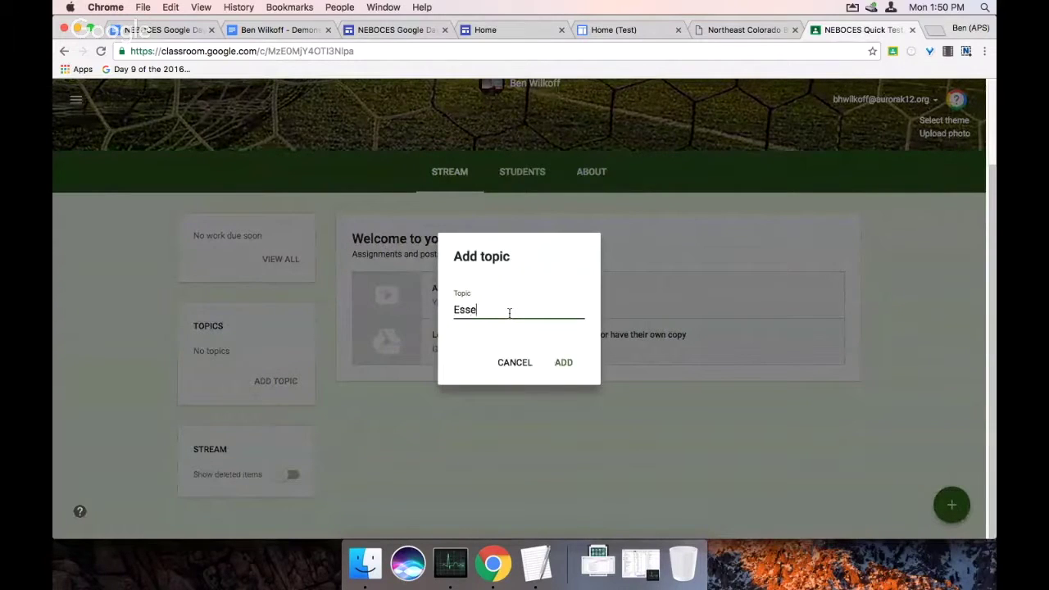
key("BackSpace")
type("ay Writing")
left_click(574, 371)
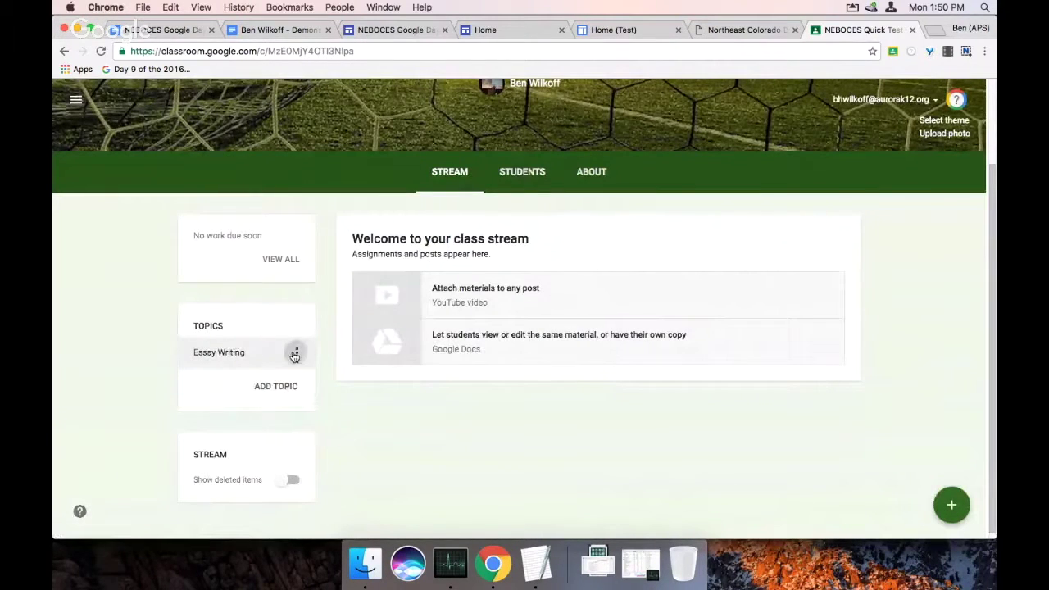
left_click(296, 352)
left_click(316, 333)
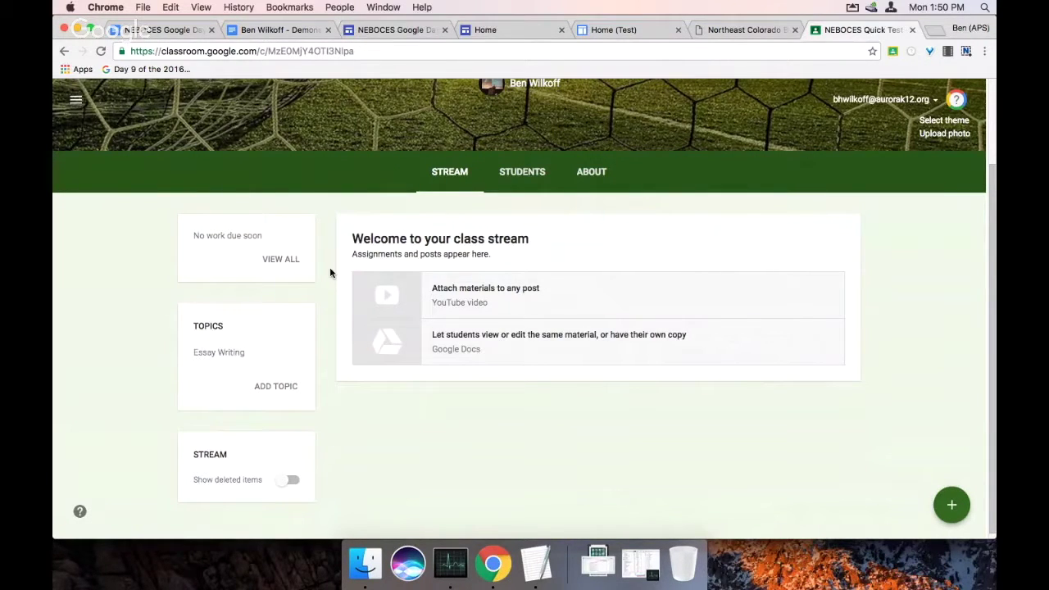
scroll(330, 273, "up", 3)
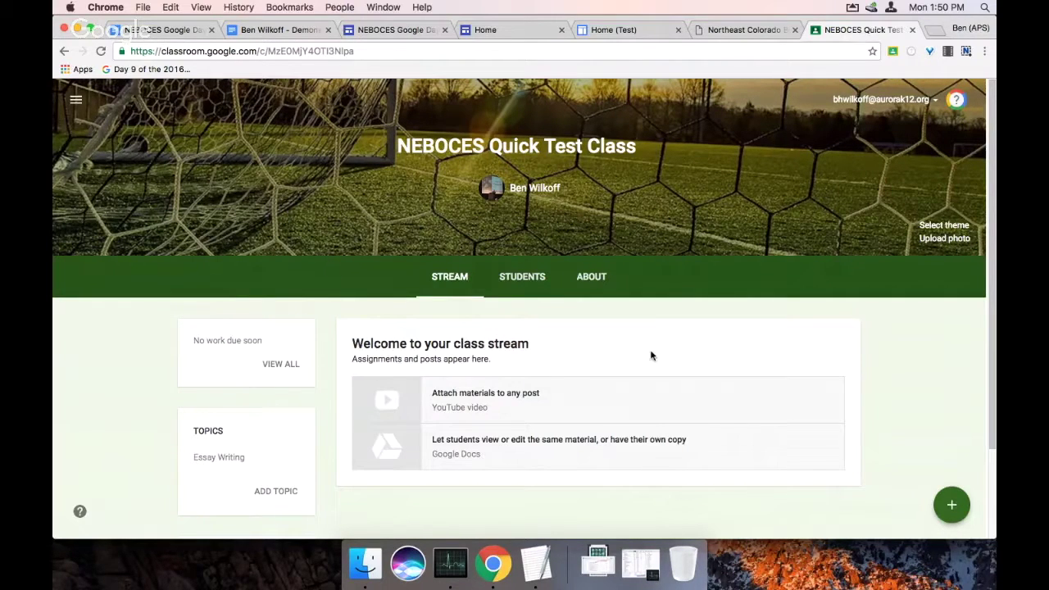
Step: Leave the class stream and bring the Demonstrate Your Learning document to the front
mouse_move(946, 506)
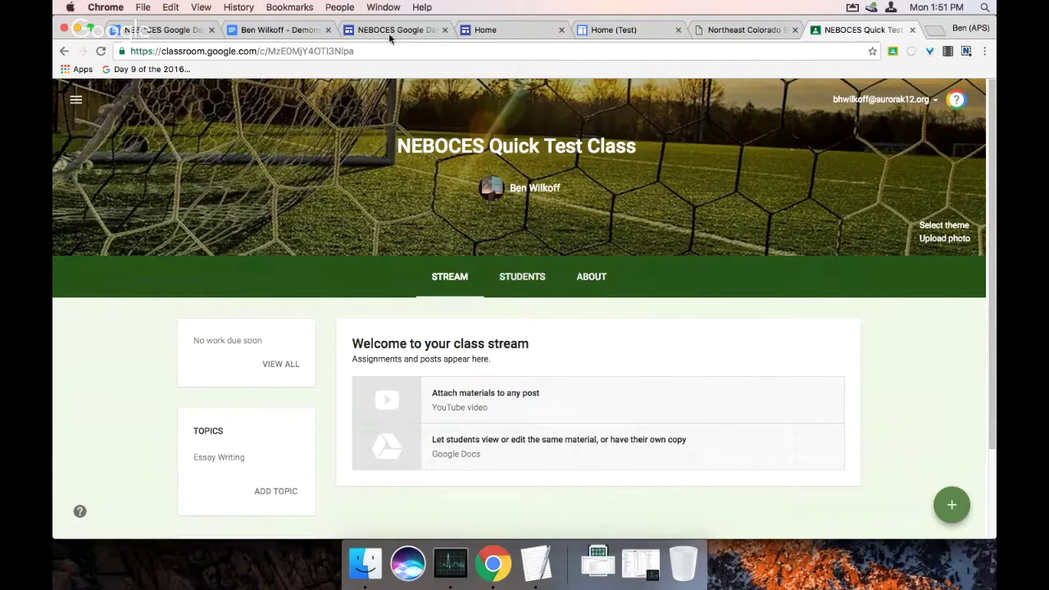
left_click(279, 29)
Step: Review the Google Classroom questions in NEBOCES Google Day: Part 3, selecting the music/band one
key("super+1")
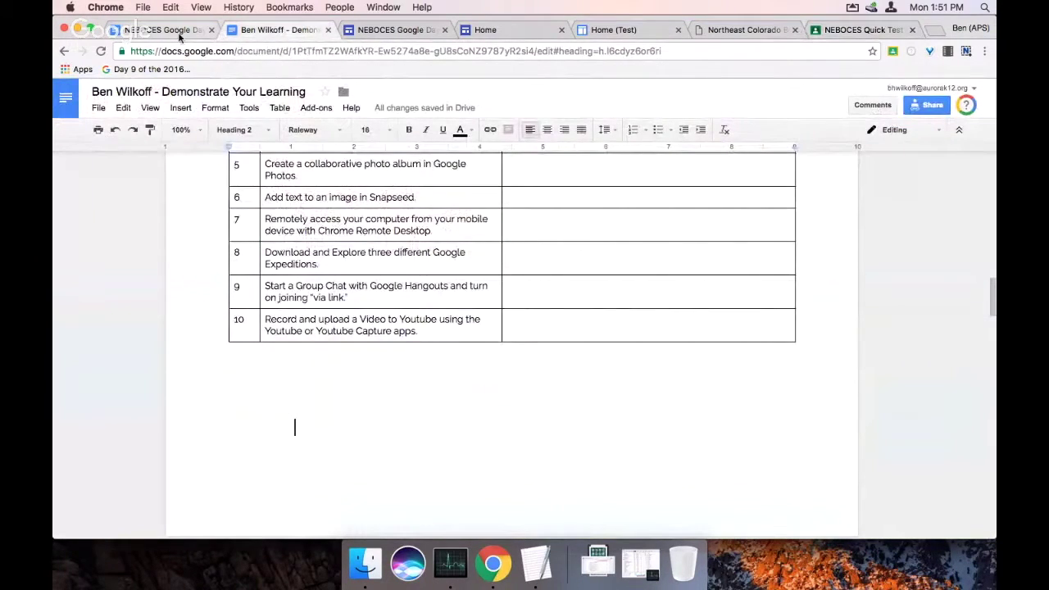
scroll(541, 347, "down", 2)
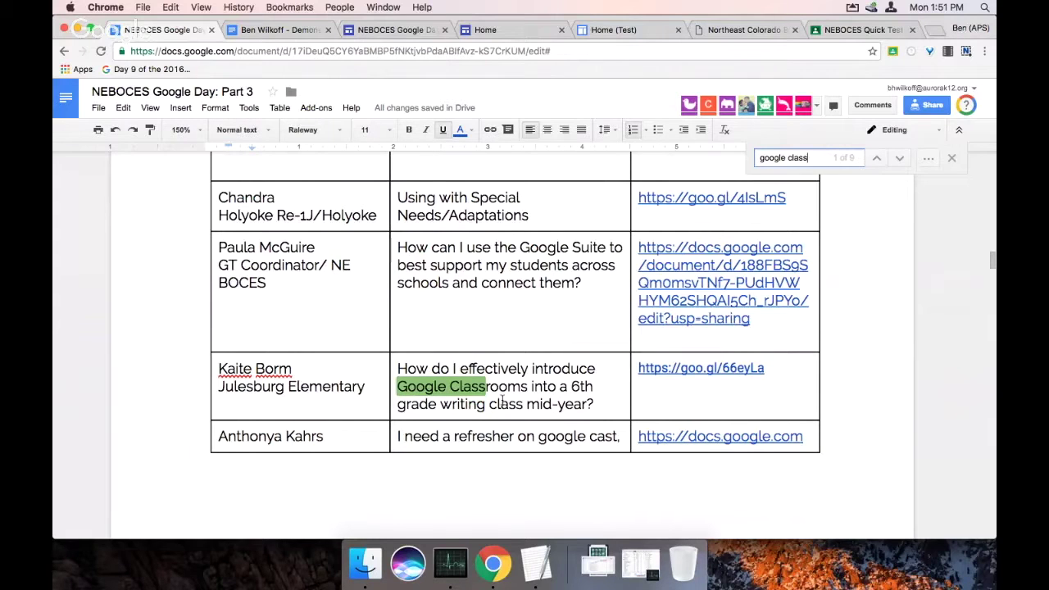
scroll(503, 399, "down", 1)
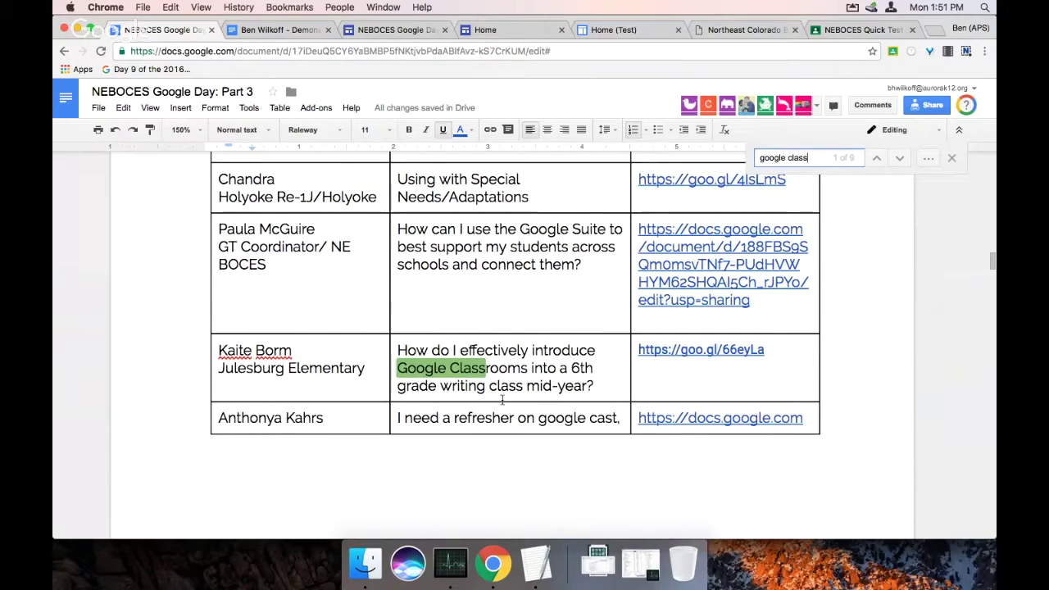
scroll(502, 399, "down", 5)
scroll(500, 426, "up", 2)
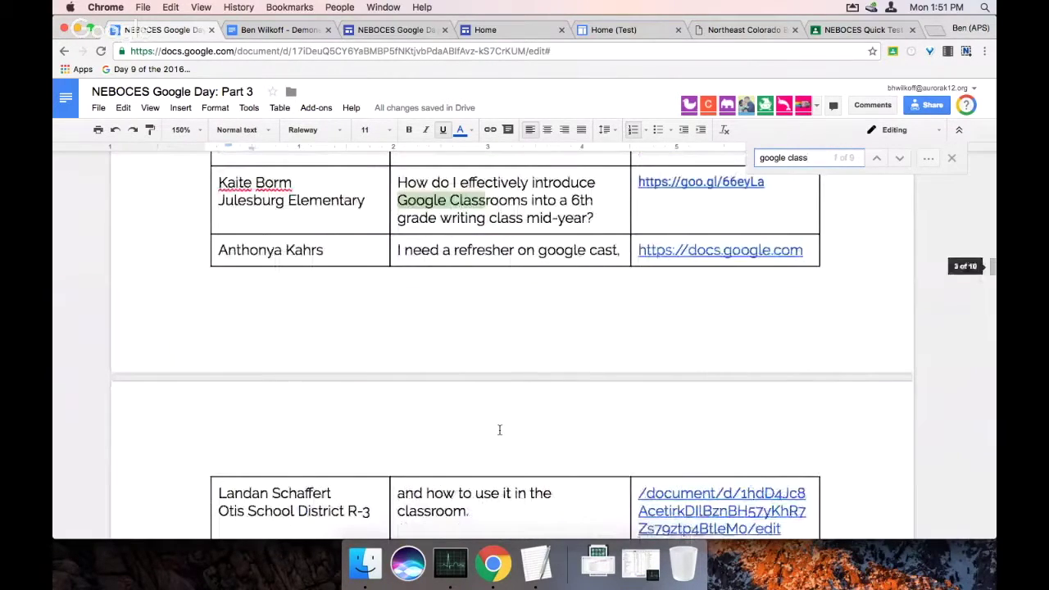
scroll(499, 430, "down", 4)
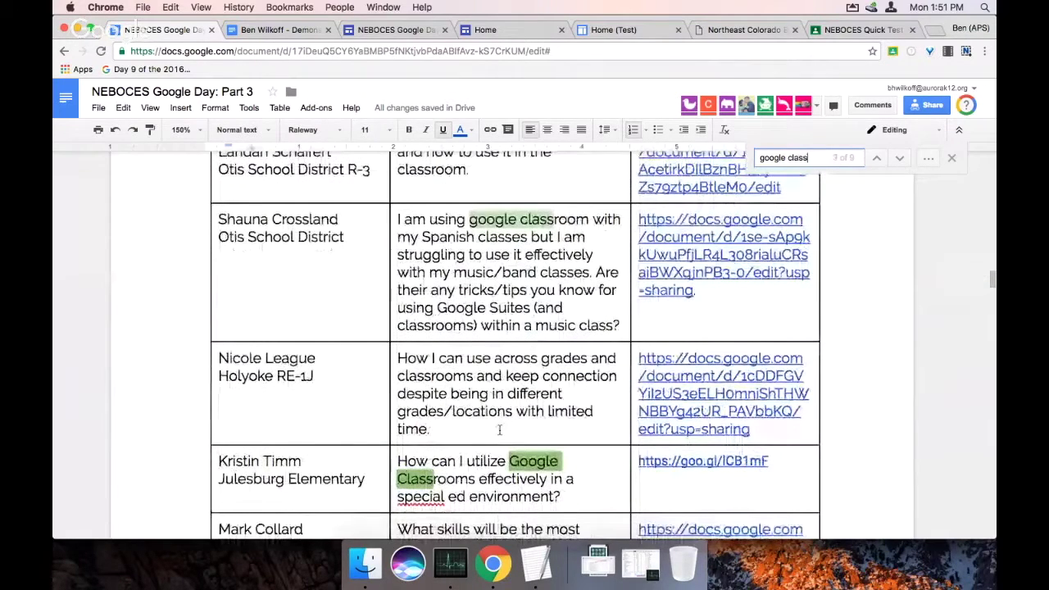
left_click_drag(398, 219, 629, 328)
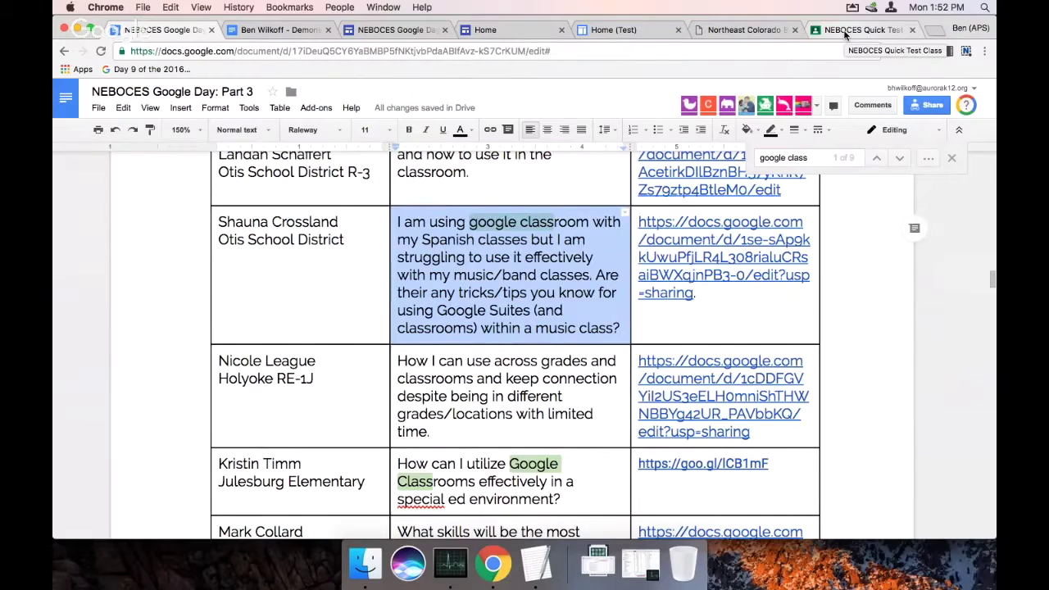
left_click(844, 32)
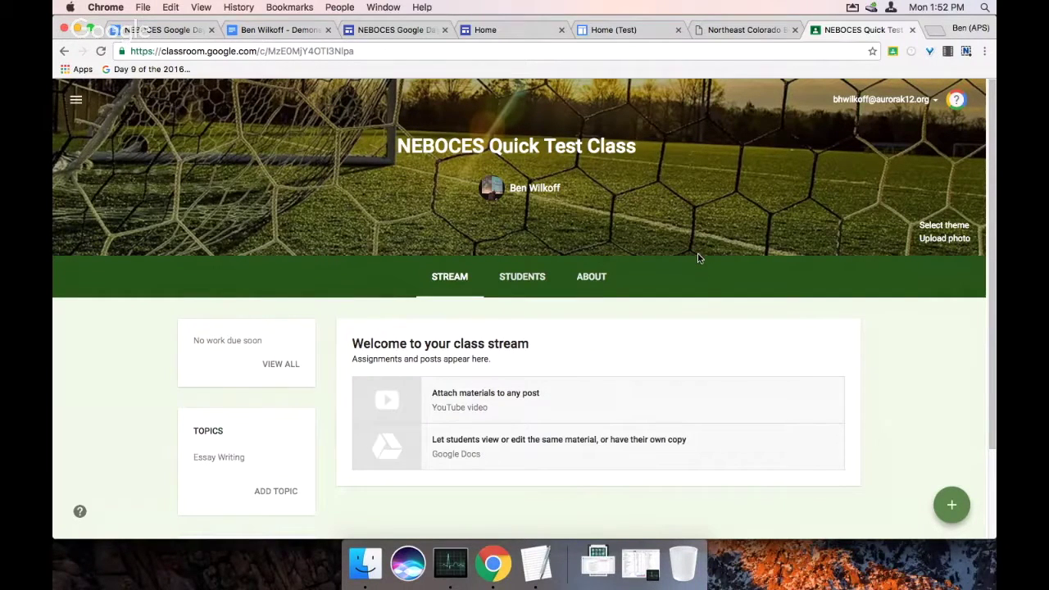
left_click(952, 508)
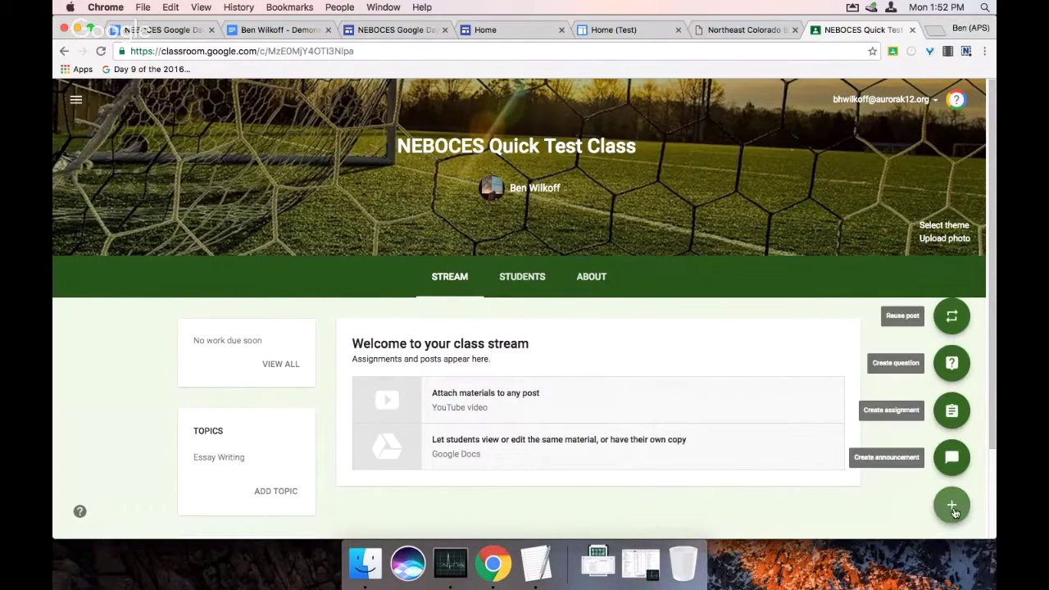
left_click(950, 458)
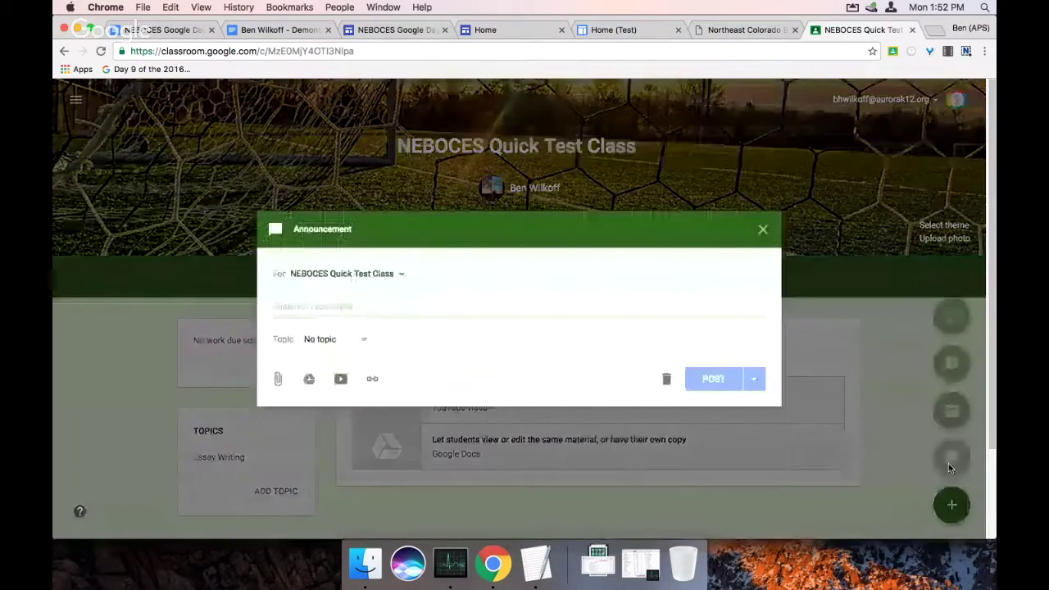
left_click(277, 379)
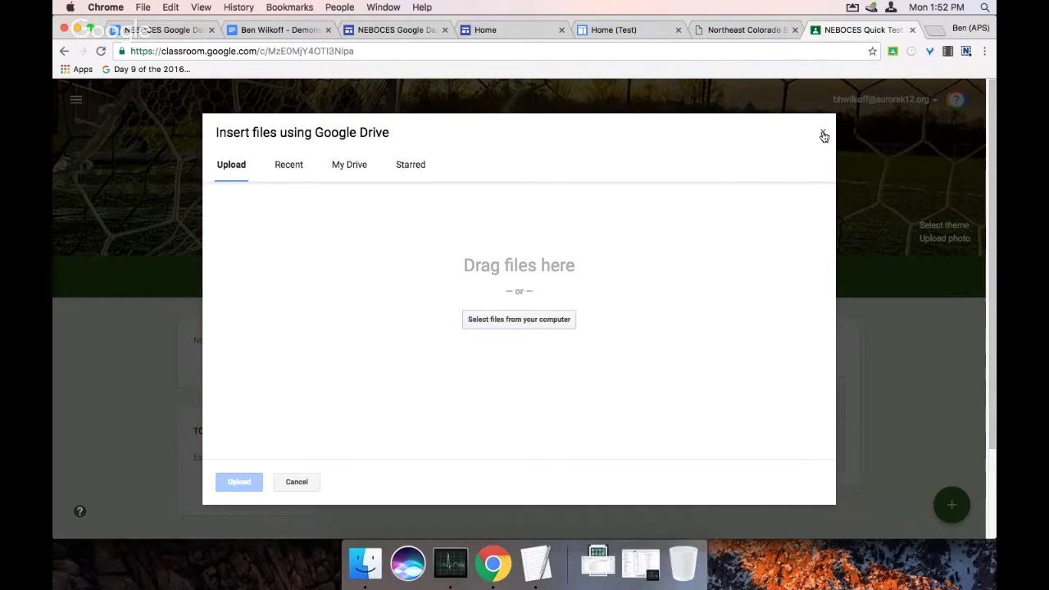
left_click(821, 133)
left_click(763, 232)
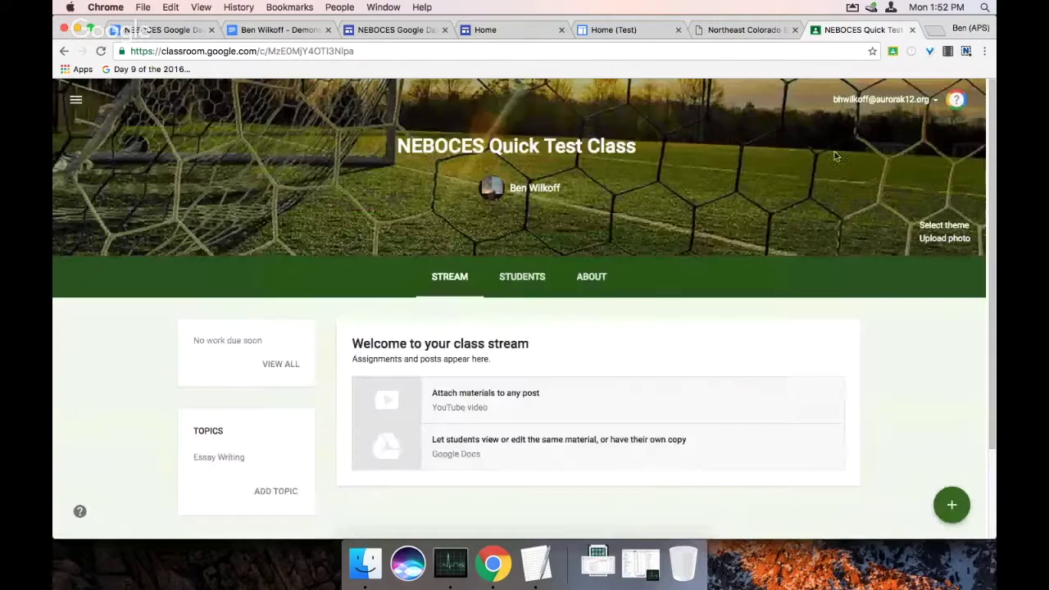
Step: Search Google for screencastify, open screencastify.com and select its web address
key("super+t")
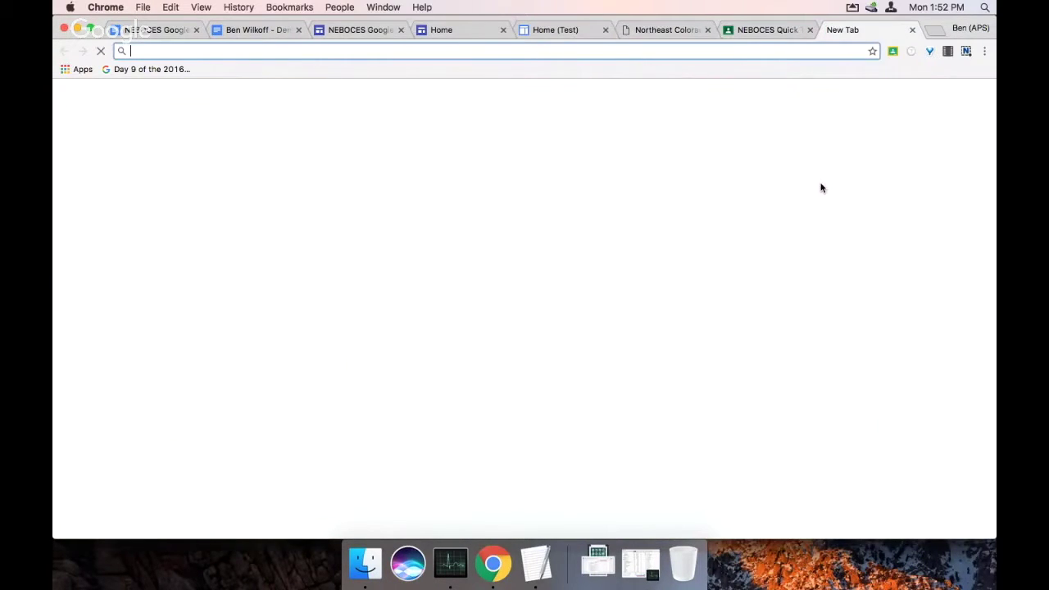
type("screencast")
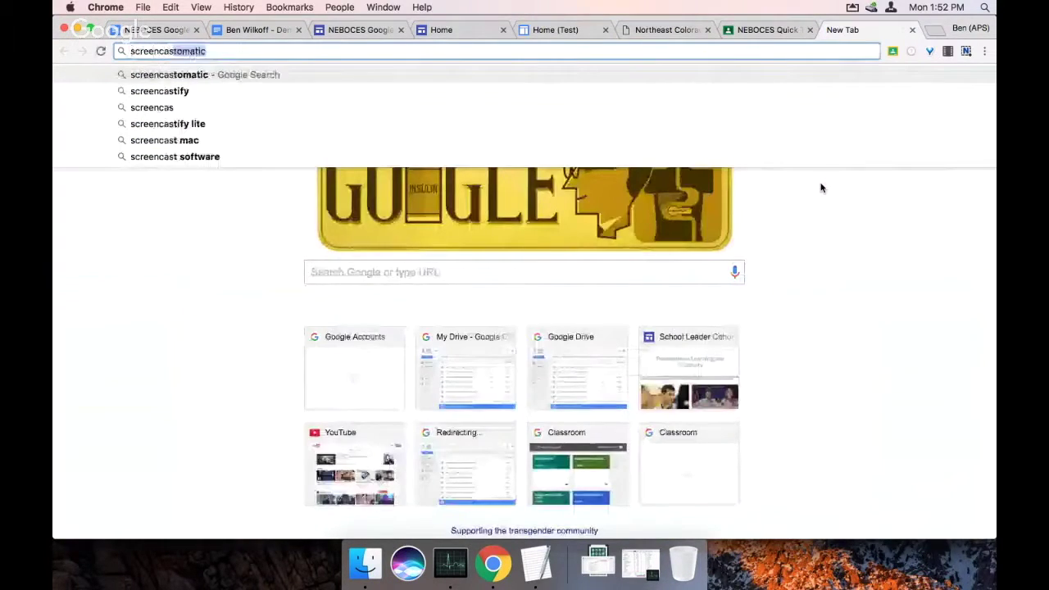
type("ify")
key("Return")
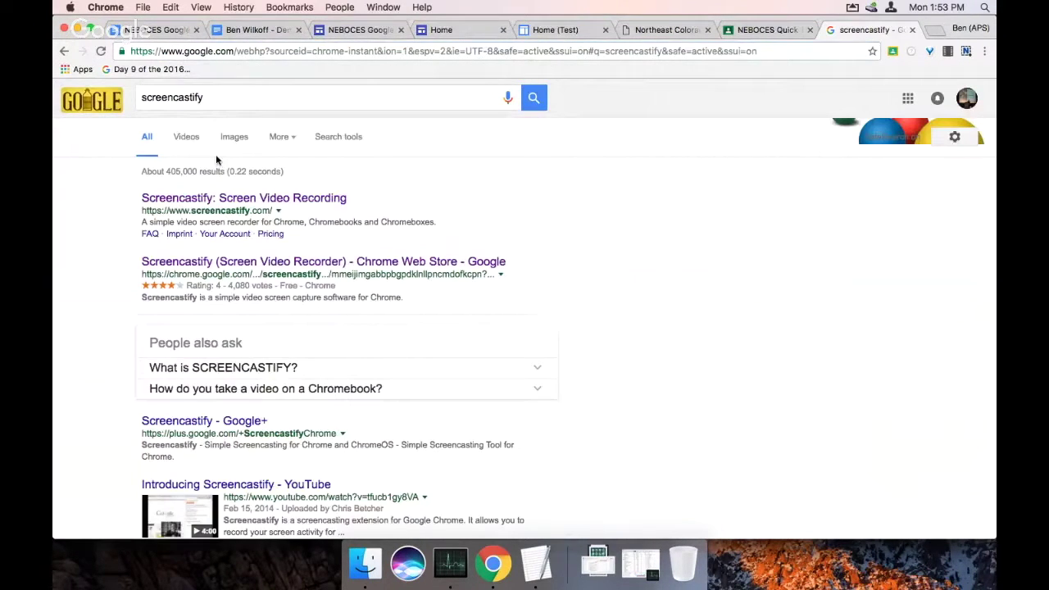
left_click(237, 204)
left_click(293, 51)
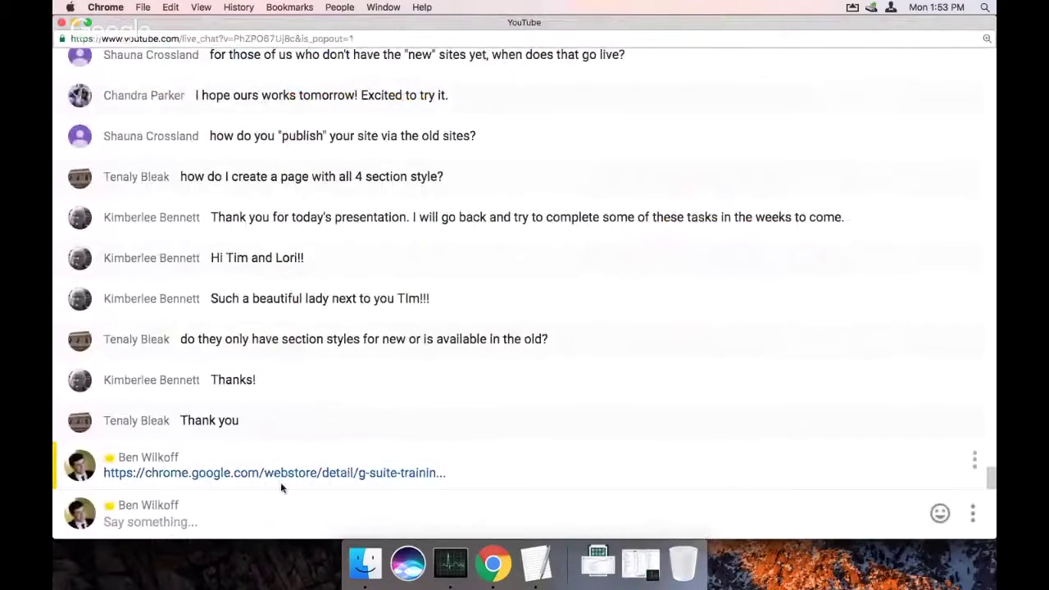
Step: Post the Screencastify link in the YouTube live chat and return to the NEBOCES notes
type("https://www.screencastify.com/")
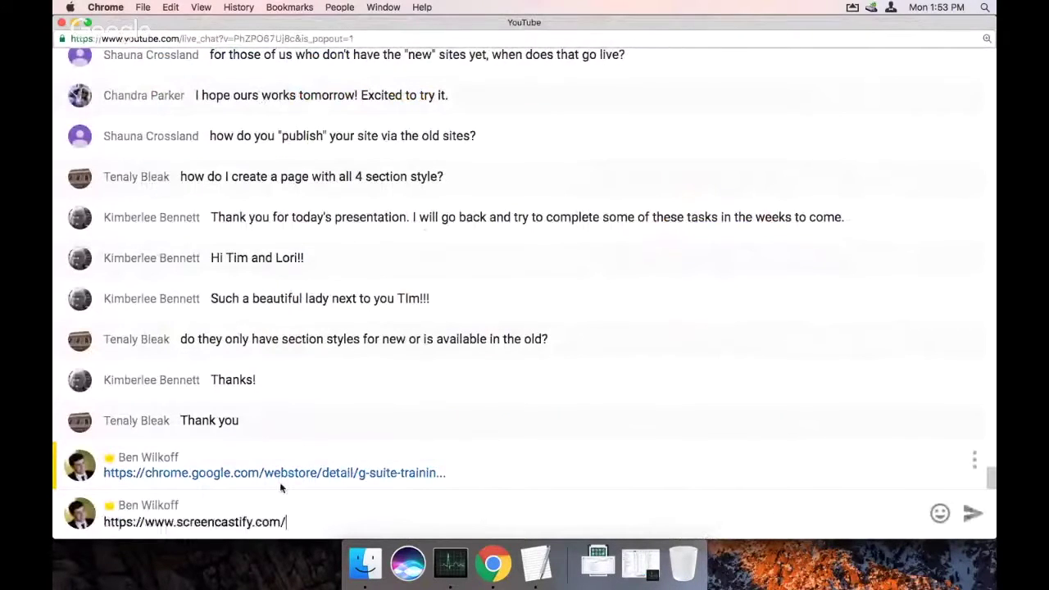
key("Return")
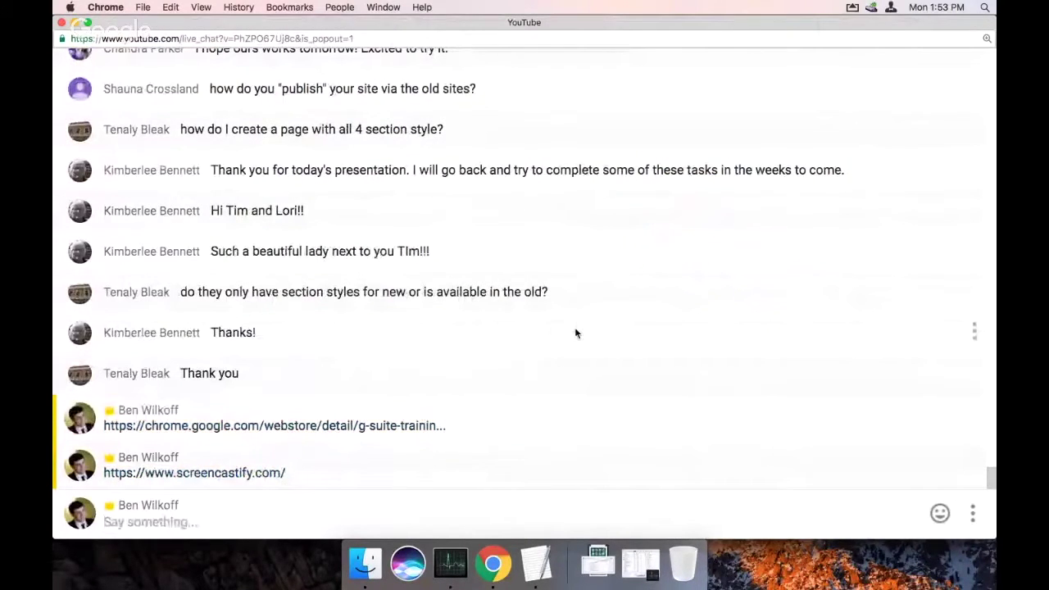
key("super+grave")
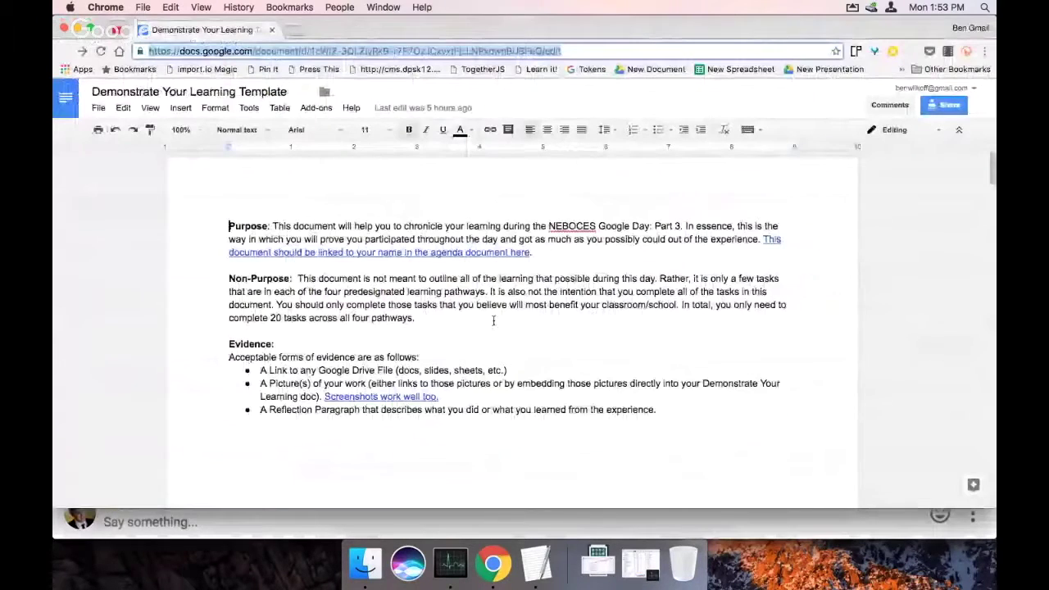
key("super+grave")
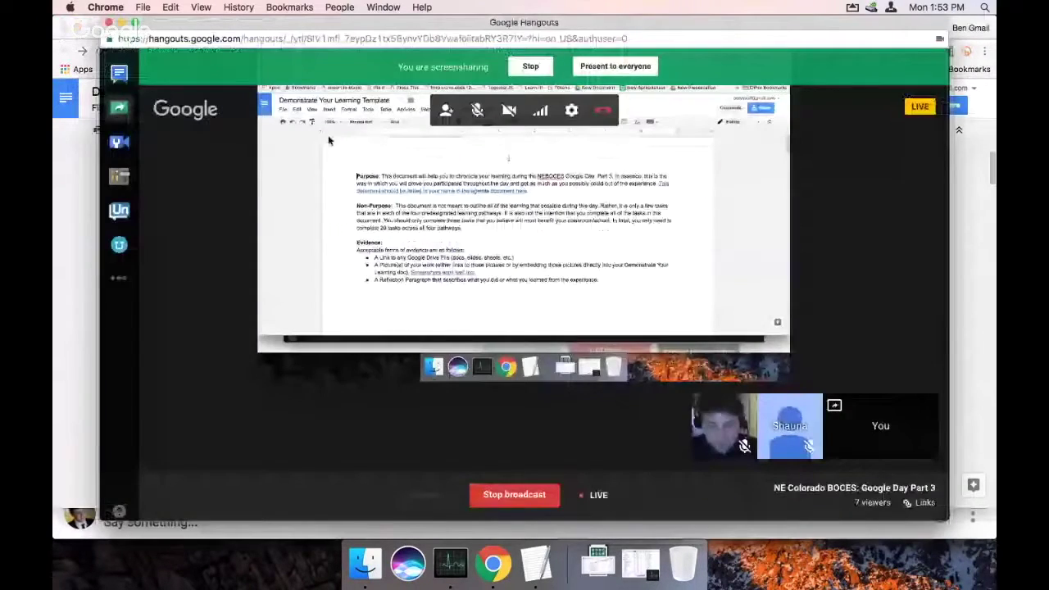
key("super+grave")
left_click(257, 34)
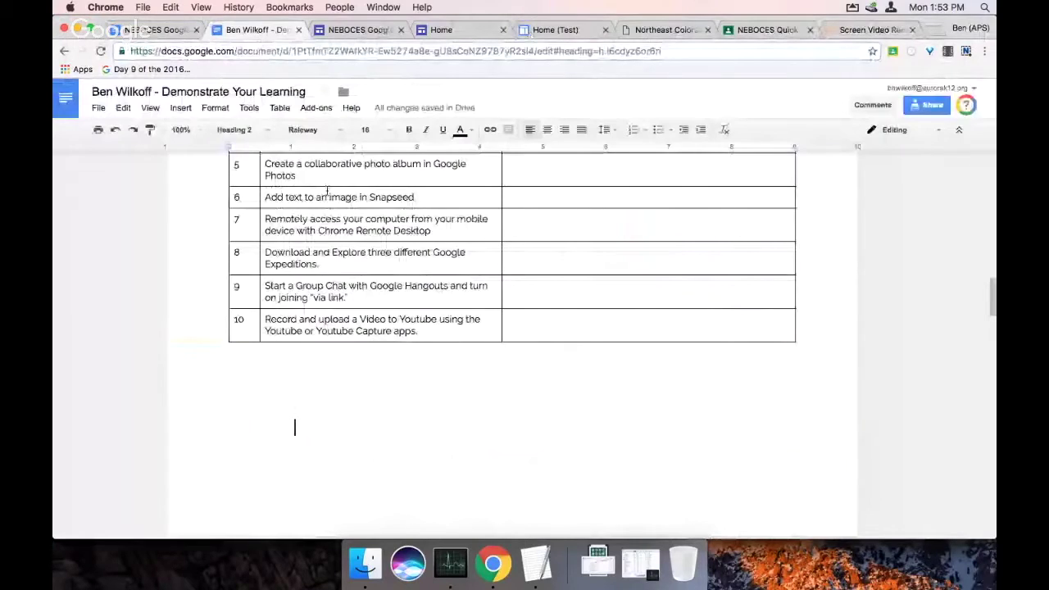
left_click(161, 30)
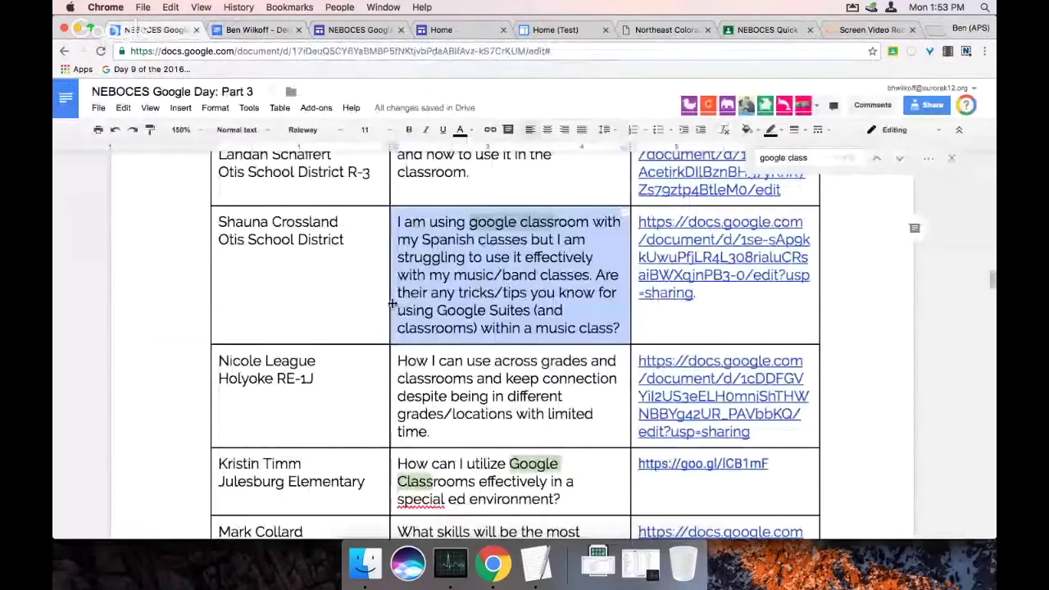
Step: Scroll the NEBOCES participant table to the special-ed Classroom question, then return to Screencastify
scroll(394, 305, "down", 1)
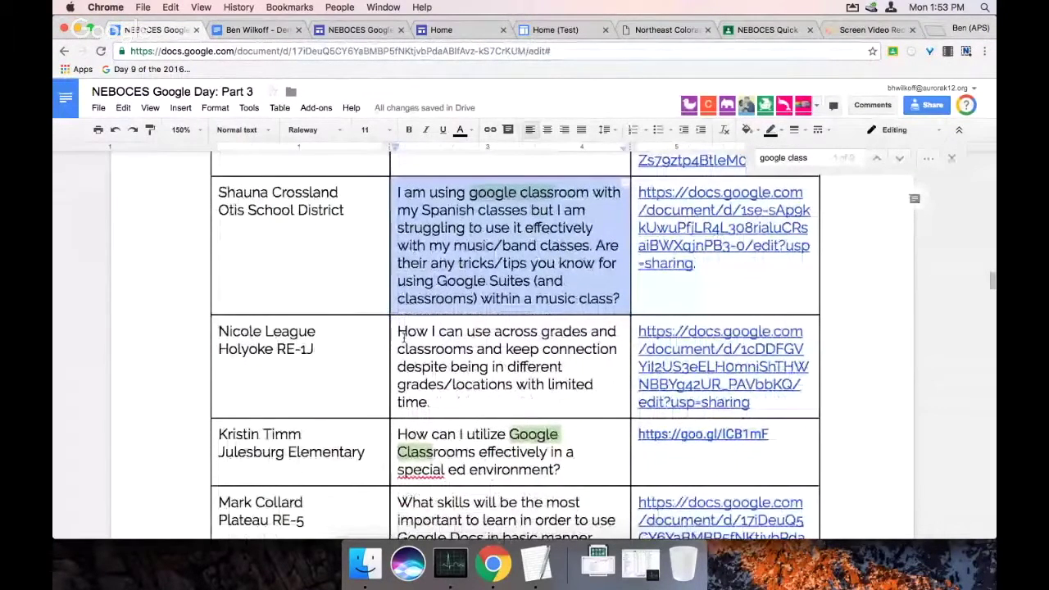
scroll(402, 336, "down", 2)
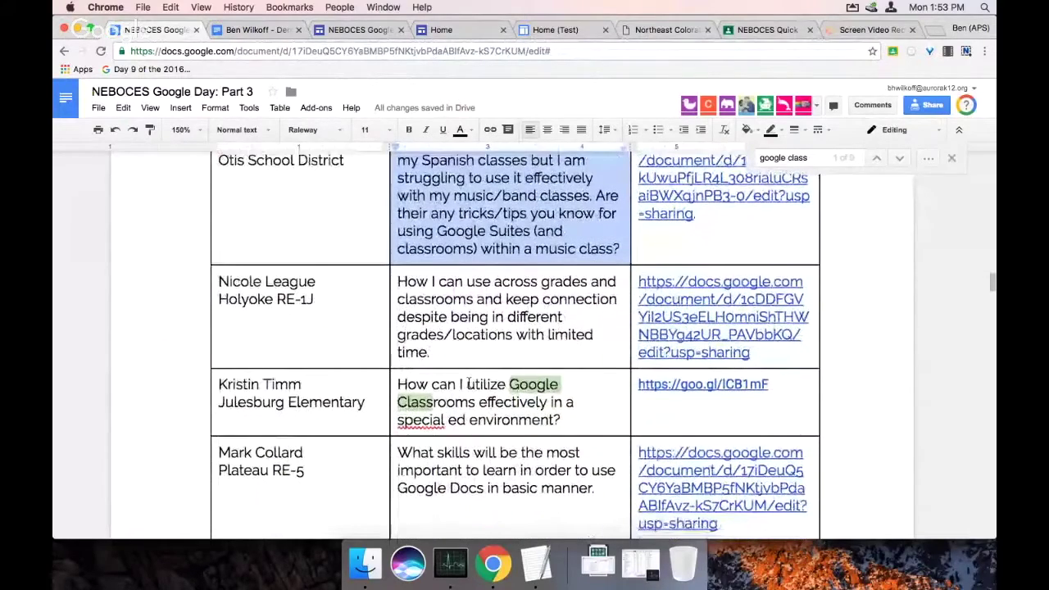
left_click(468, 384)
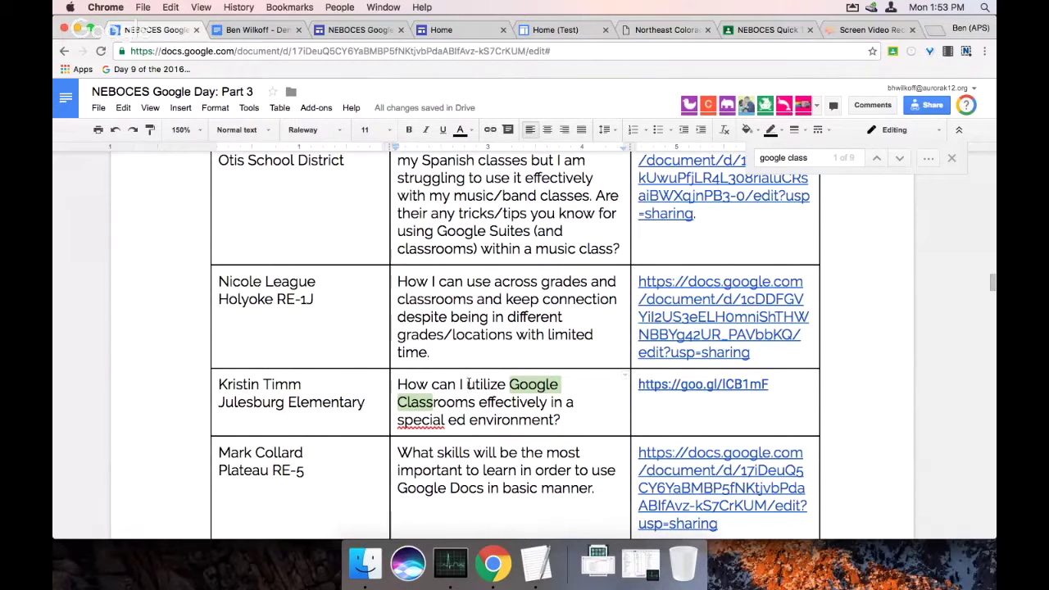
left_click(883, 32)
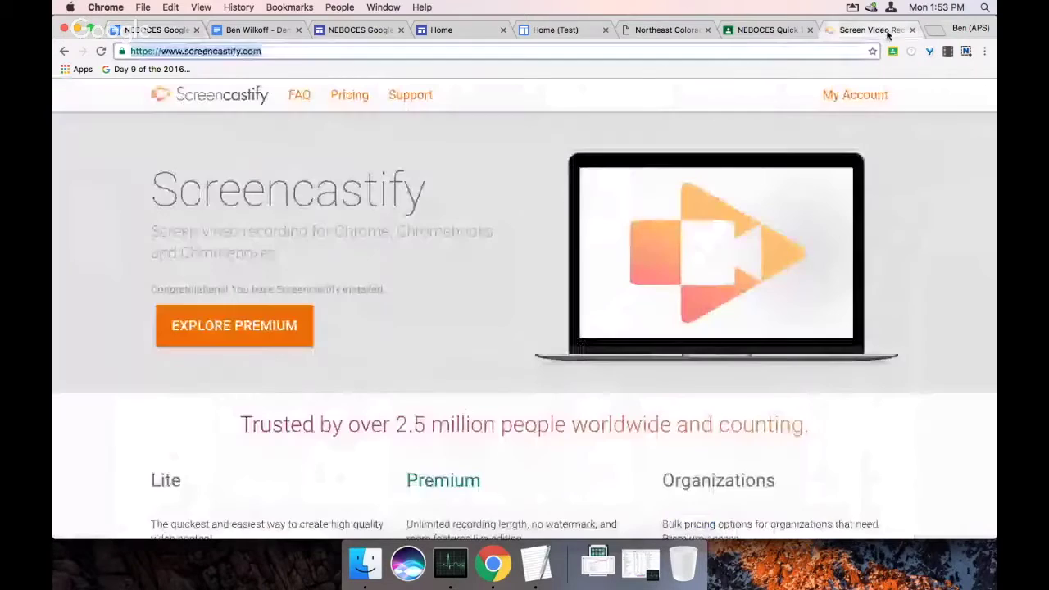
Step: Accept Screencastify's privacy notice and answer its survey as Educator, Other
left_click(948, 52)
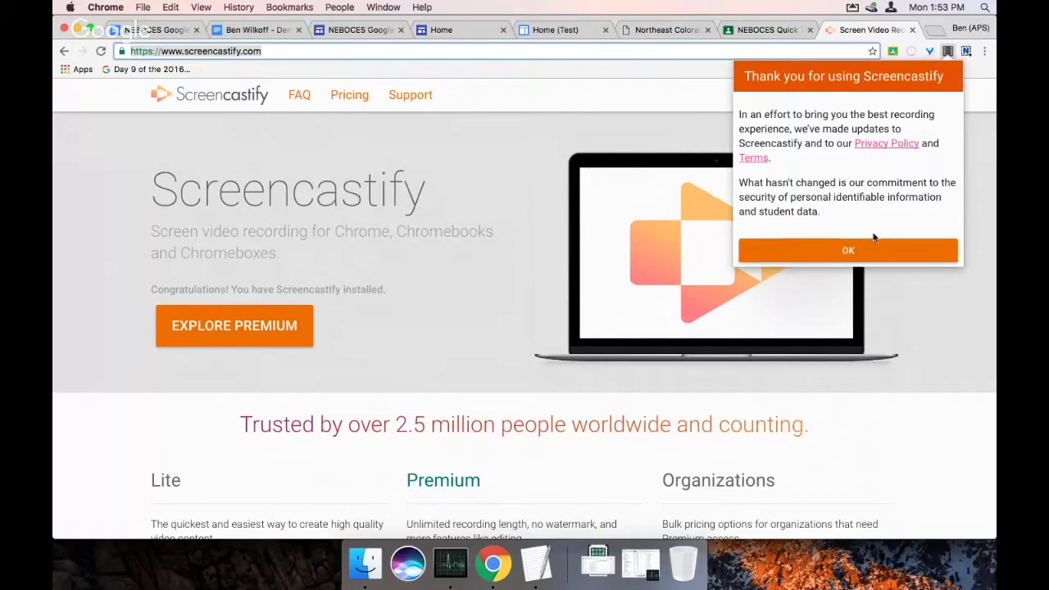
left_click(867, 254)
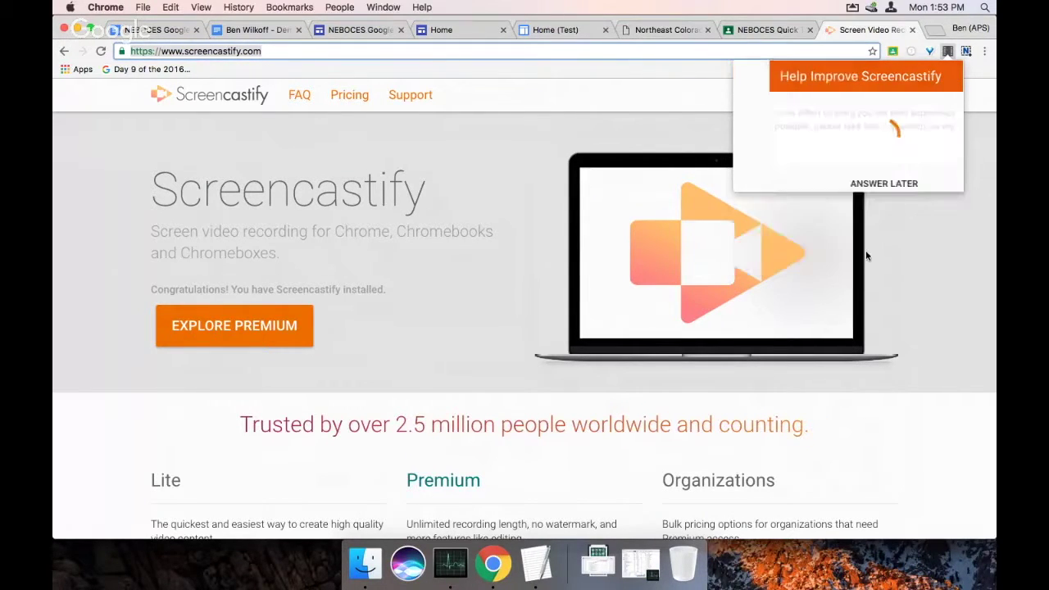
left_click(772, 199)
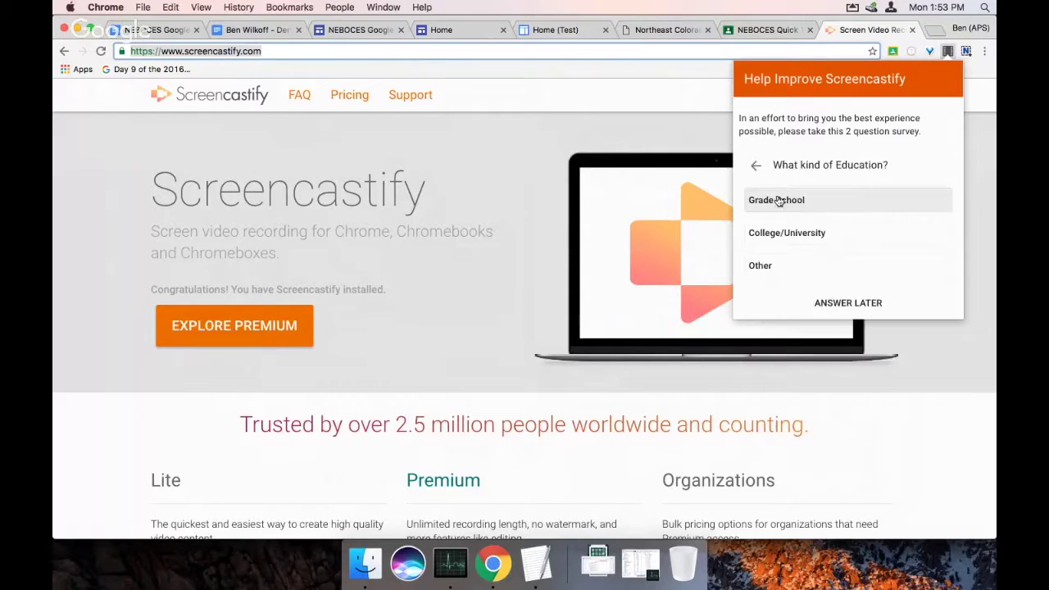
left_click(817, 270)
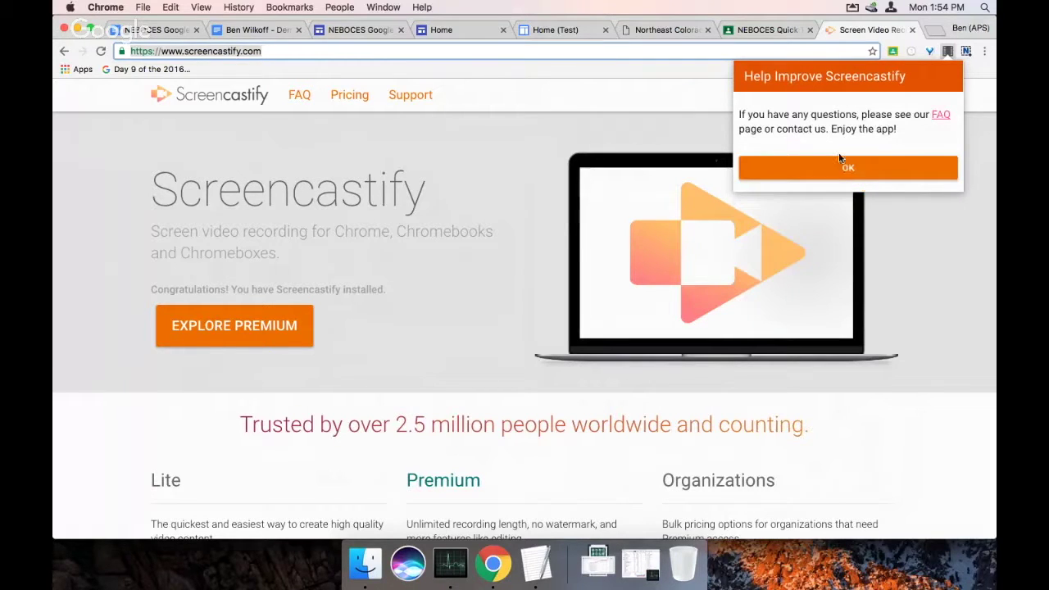
left_click(841, 163)
Step: Try the Cam and Tab modes, set the recorder to Desktop, and close the options
left_click(948, 51)
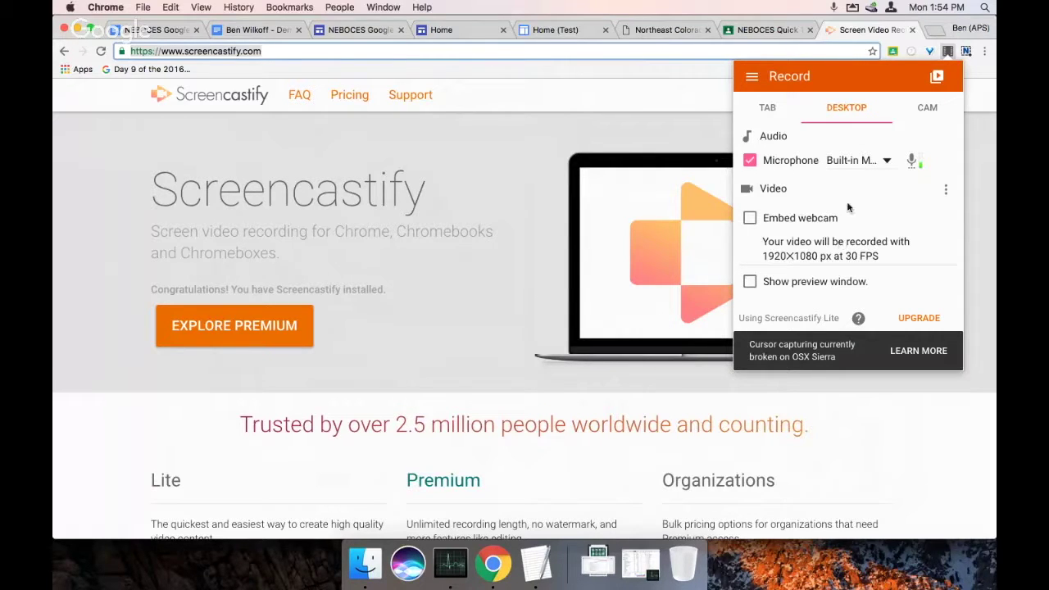
left_click(927, 109)
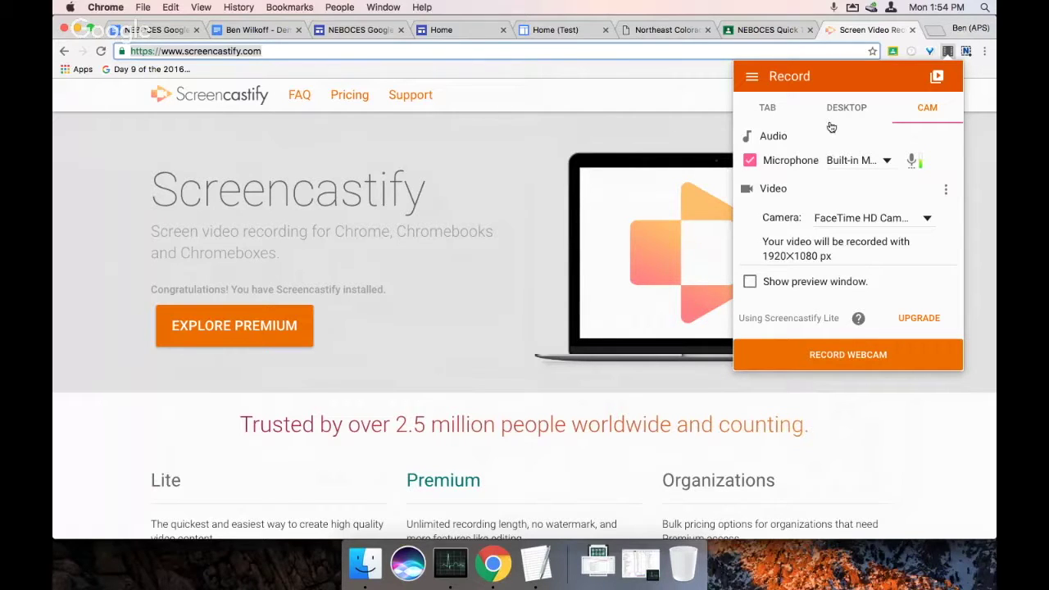
left_click(768, 108)
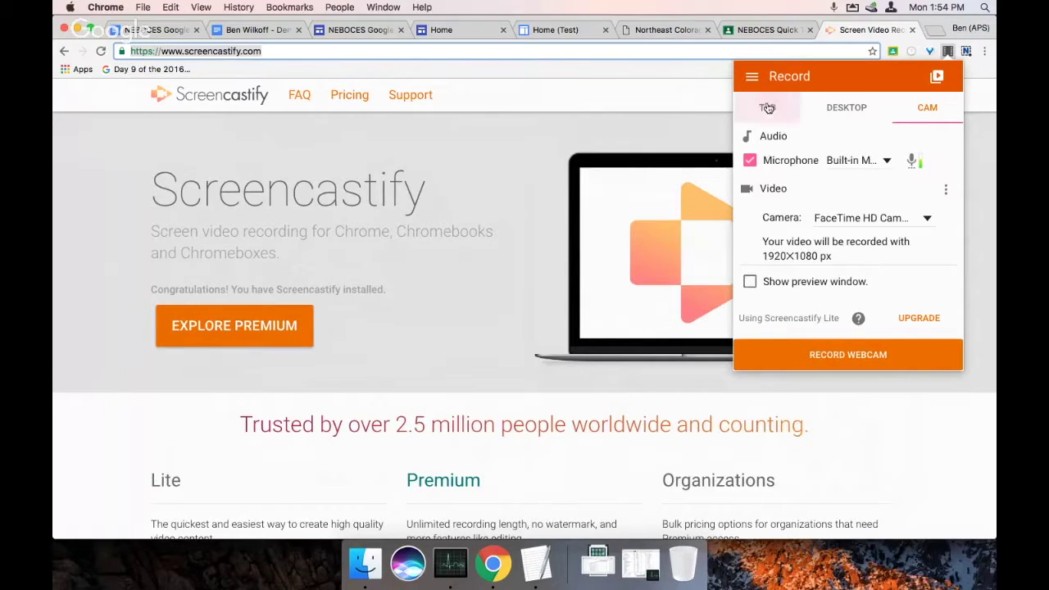
left_click(856, 108)
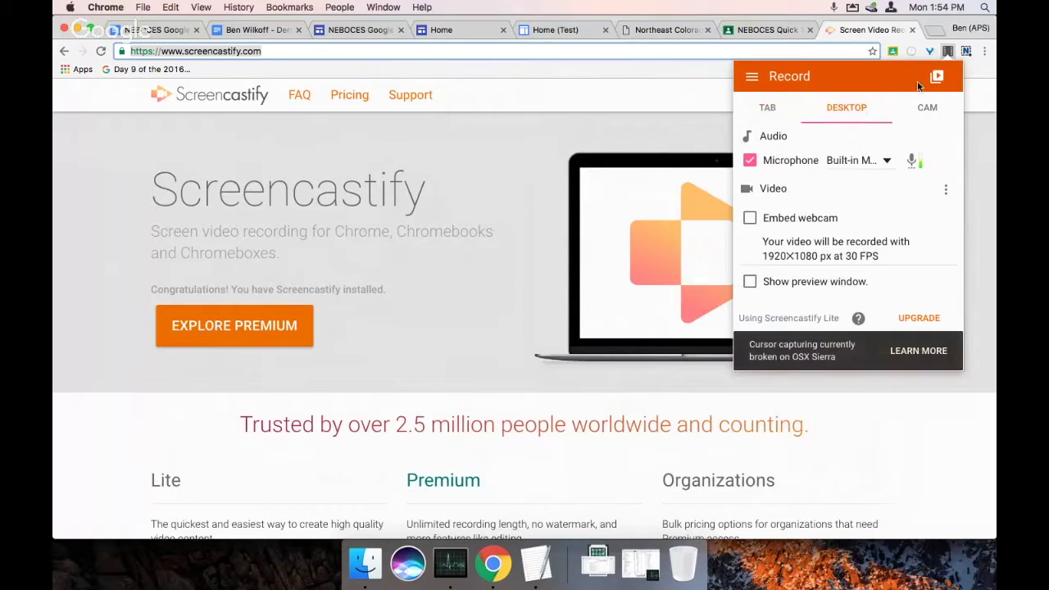
left_click(648, 113)
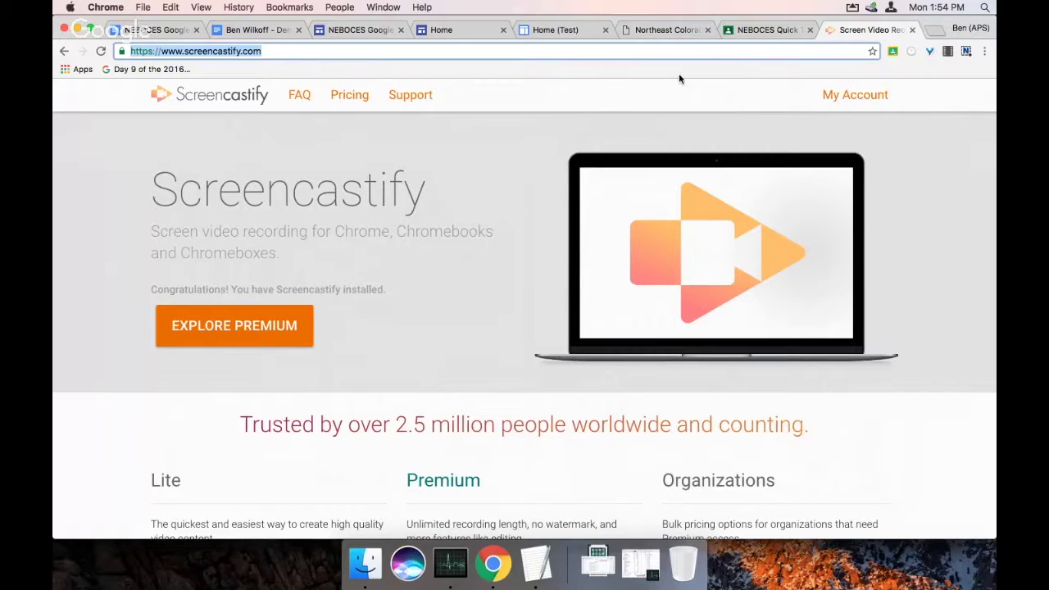
Step: Scroll down the NEBOCES Google Day: Part 3 participant table, then go to the Quick Test Class
left_click(749, 31)
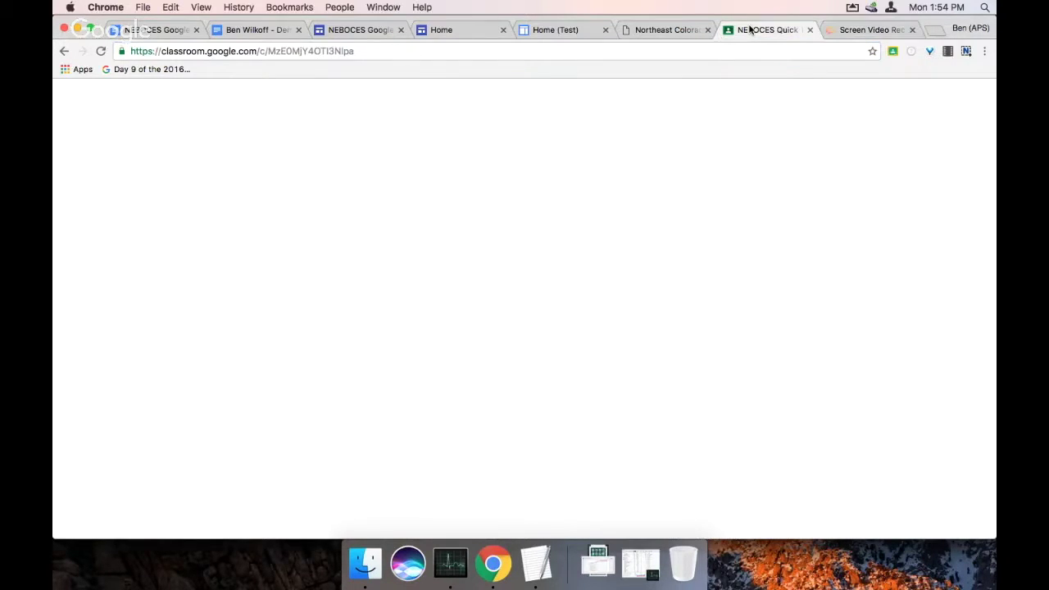
key("super+2")
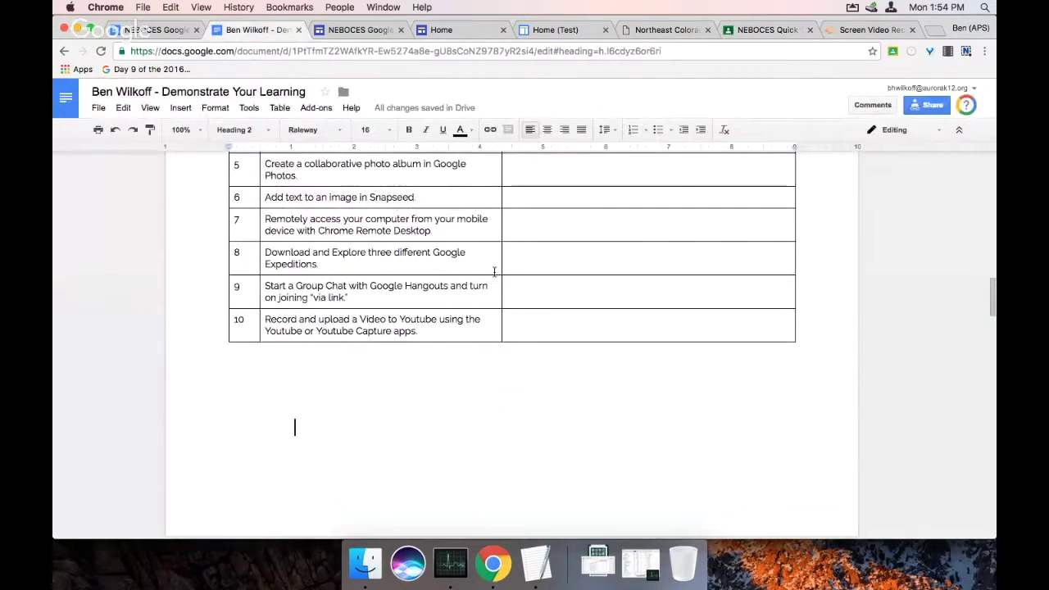
key("super+1")
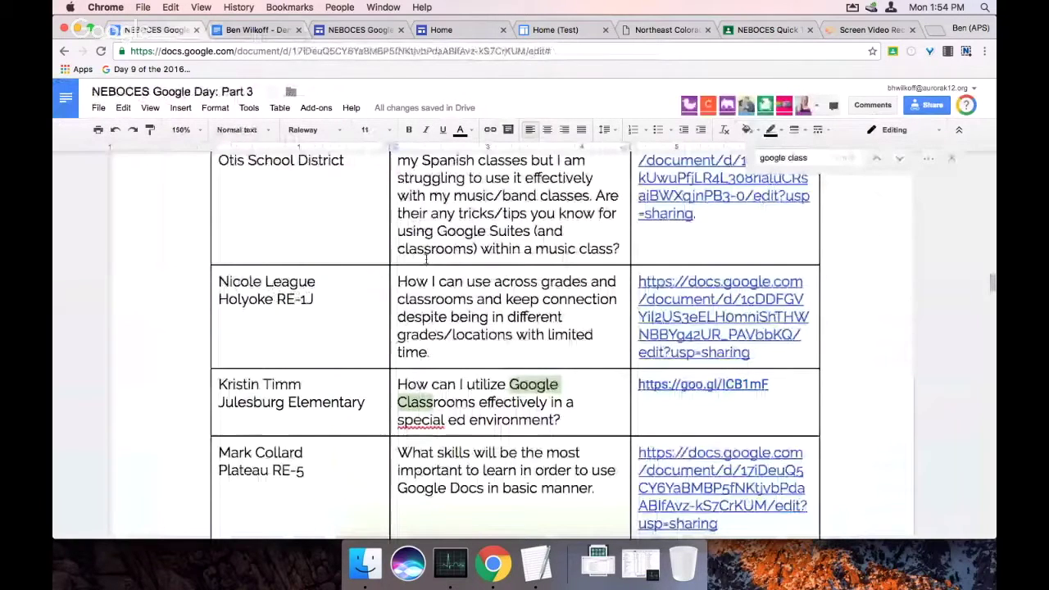
left_click(328, 382)
scroll(330, 384, "down", 1)
scroll(330, 382, "down", 2)
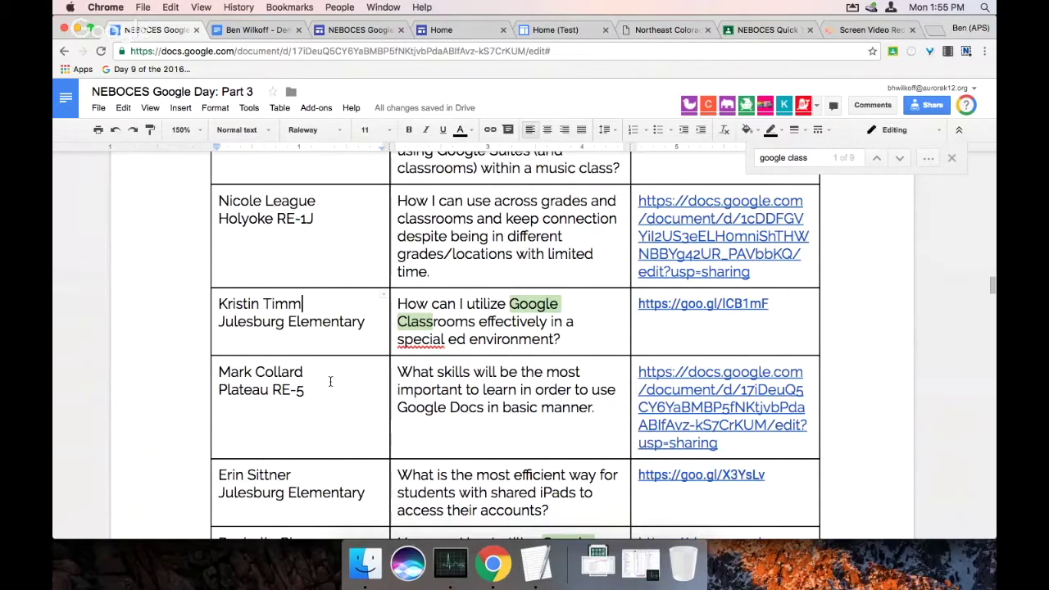
left_click(769, 30)
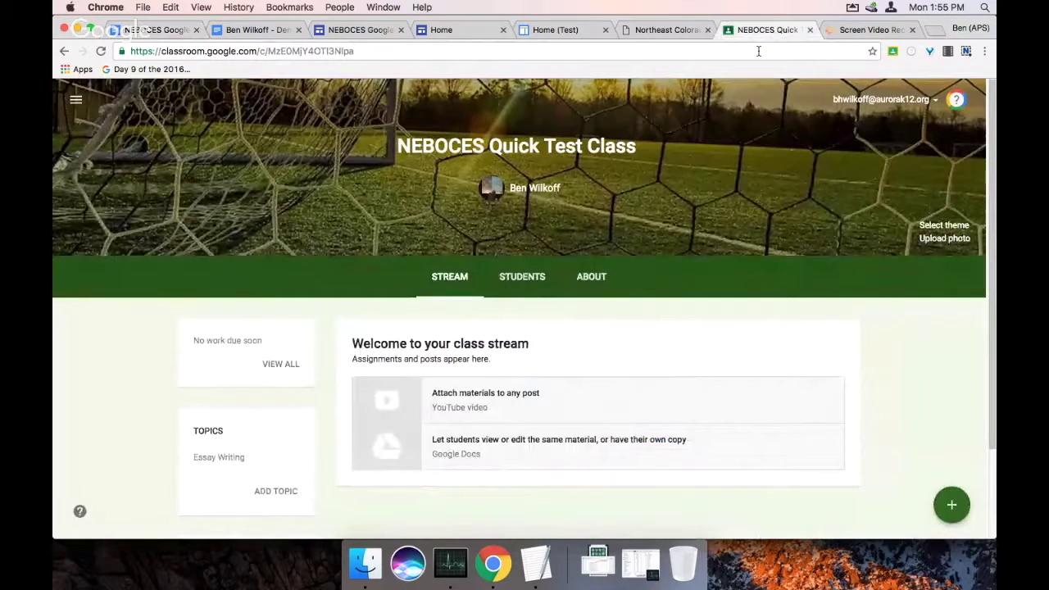
Step: Check the class's Students page, then start a new announcement from the Stream
left_click(524, 294)
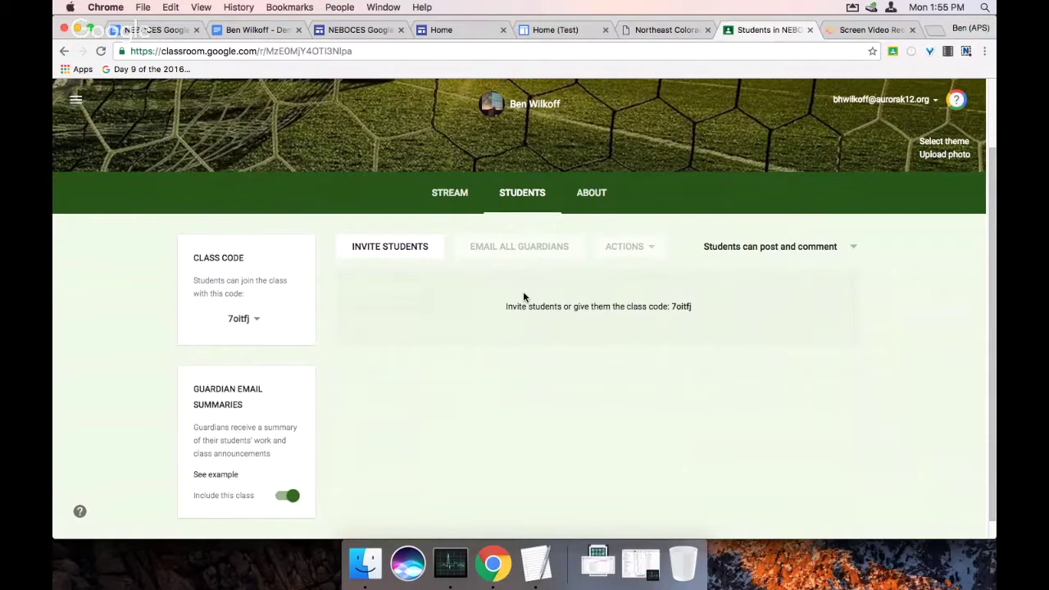
left_click(449, 192)
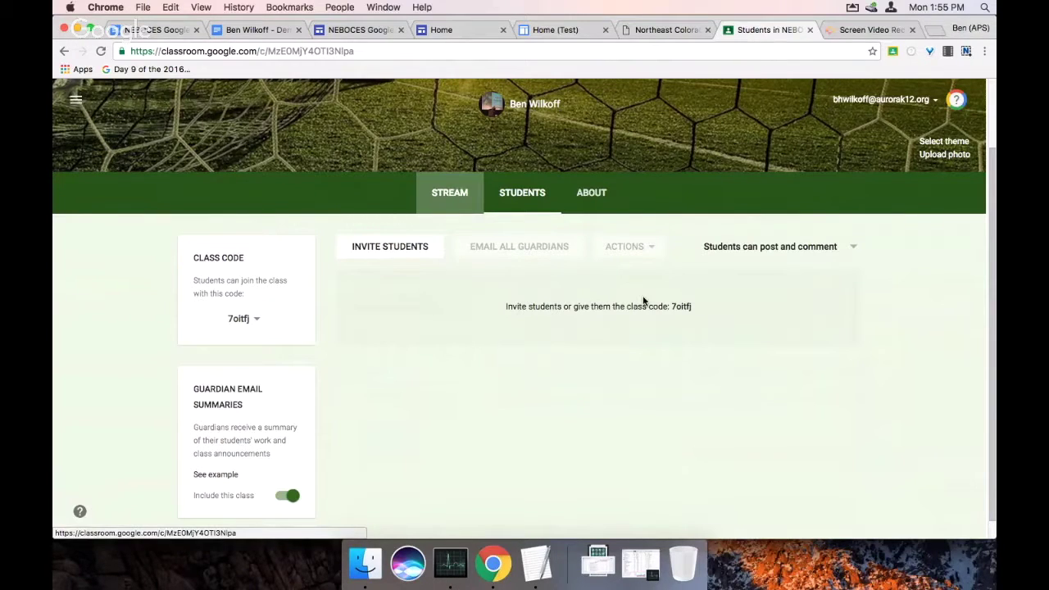
mouse_move(953, 504)
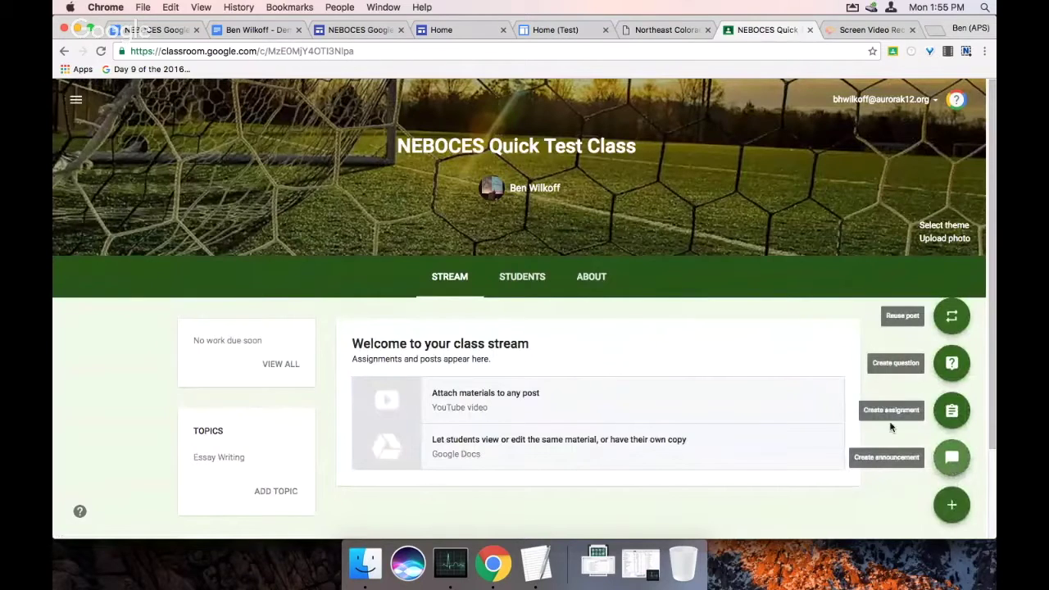
left_click(951, 459)
Step: Add ESS is Awesome, Blended, Making Learning and Personalized as recipients, then discard the announcement
left_click(399, 273)
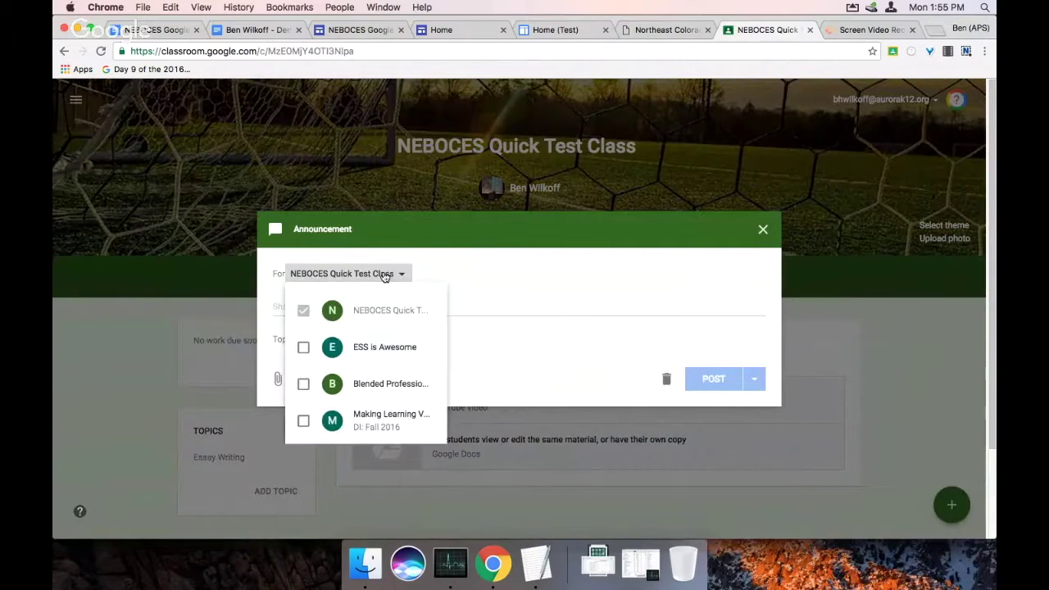
left_click(303, 350)
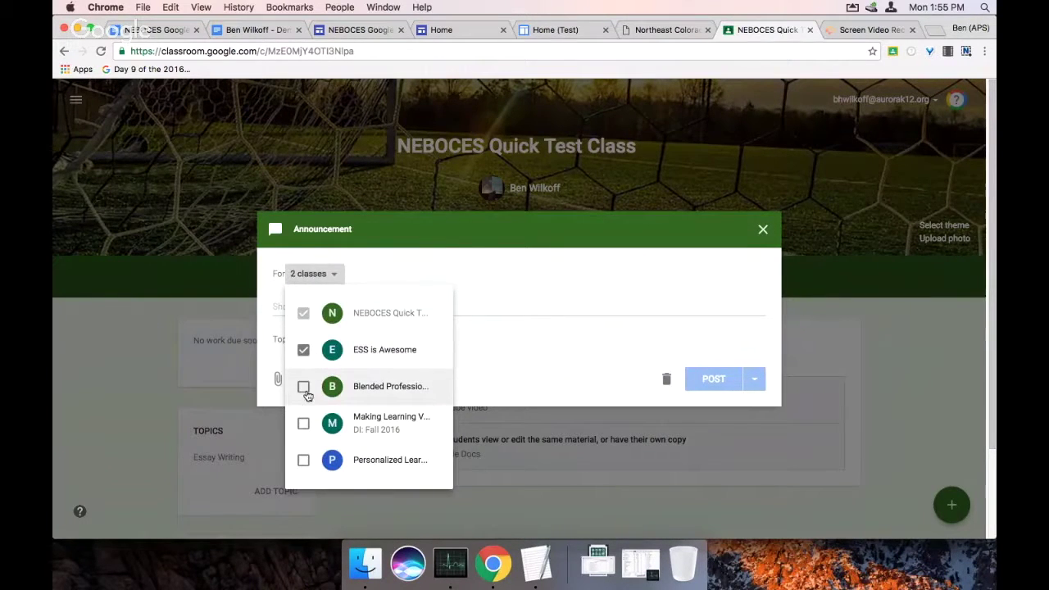
left_click(303, 386)
left_click(304, 422)
left_click(303, 459)
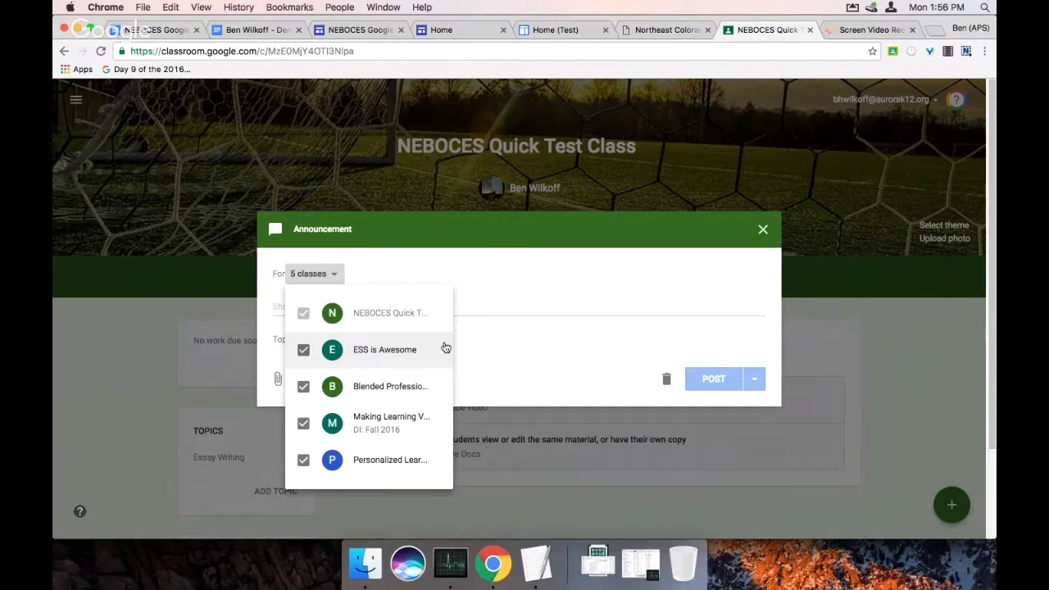
left_click(764, 234)
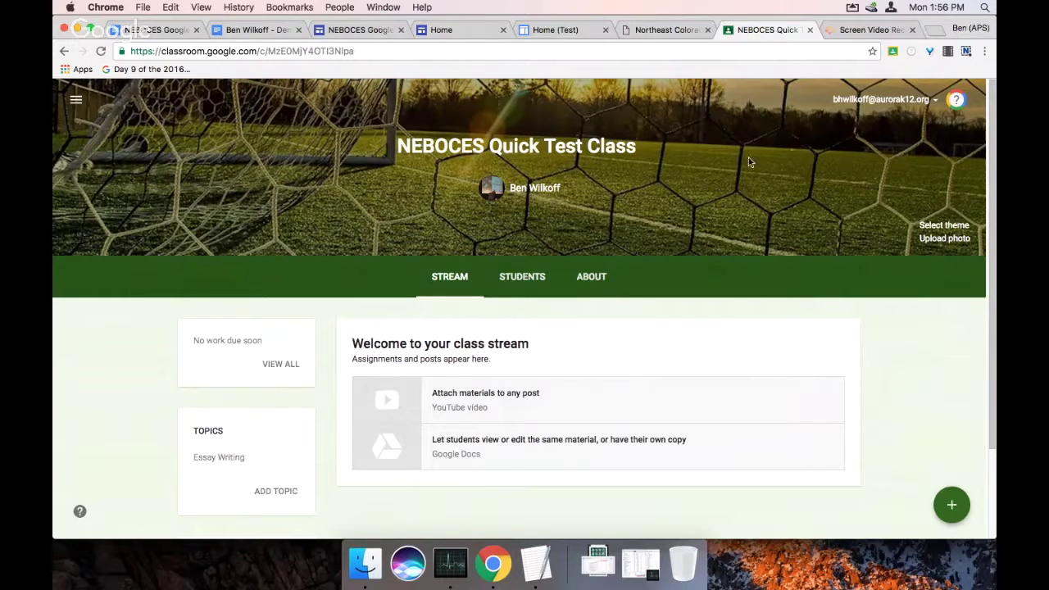
Step: Search 'read and write for' and open the Read&Write for Google Chrome Web Store page
left_click(874, 29)
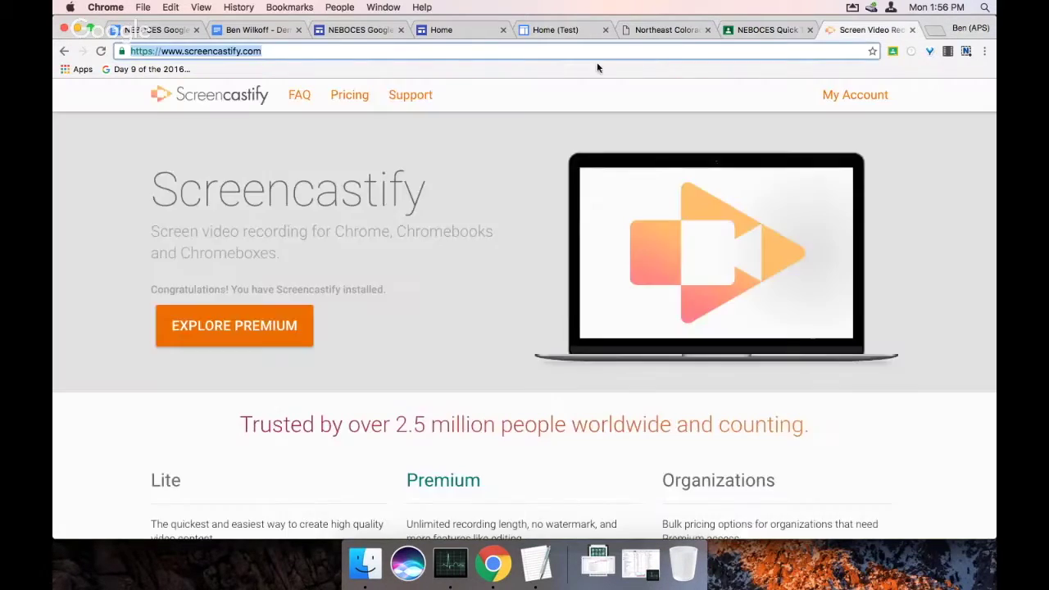
type("read ")
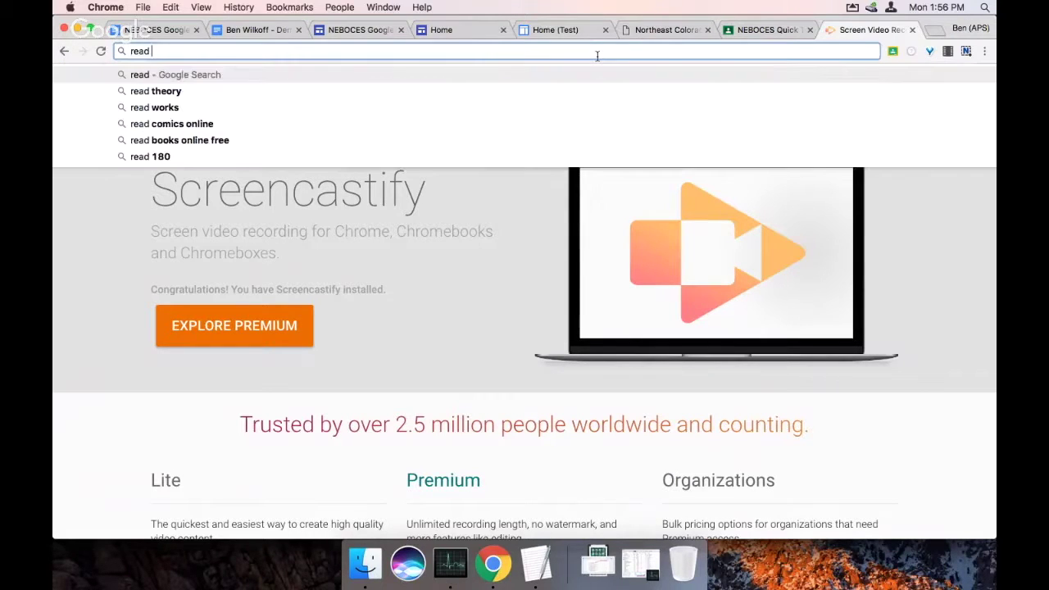
type("and write for")
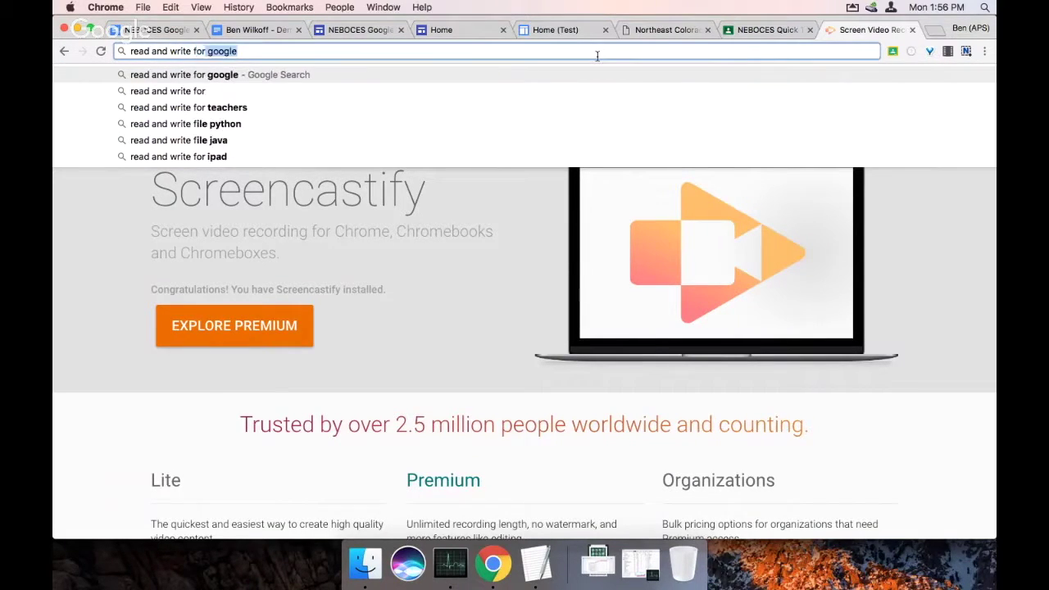
key("Return")
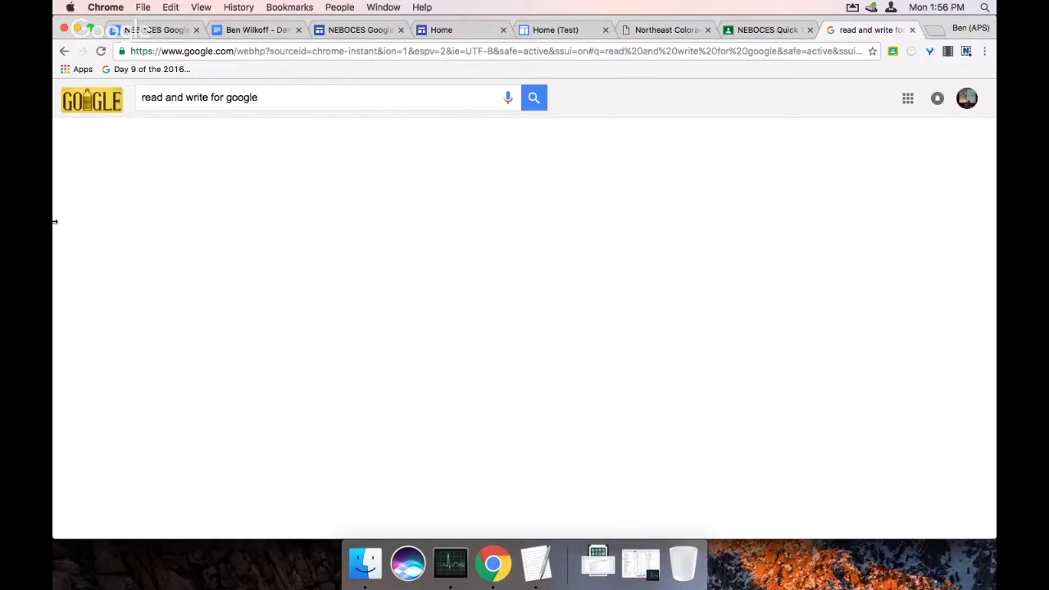
left_click(211, 199)
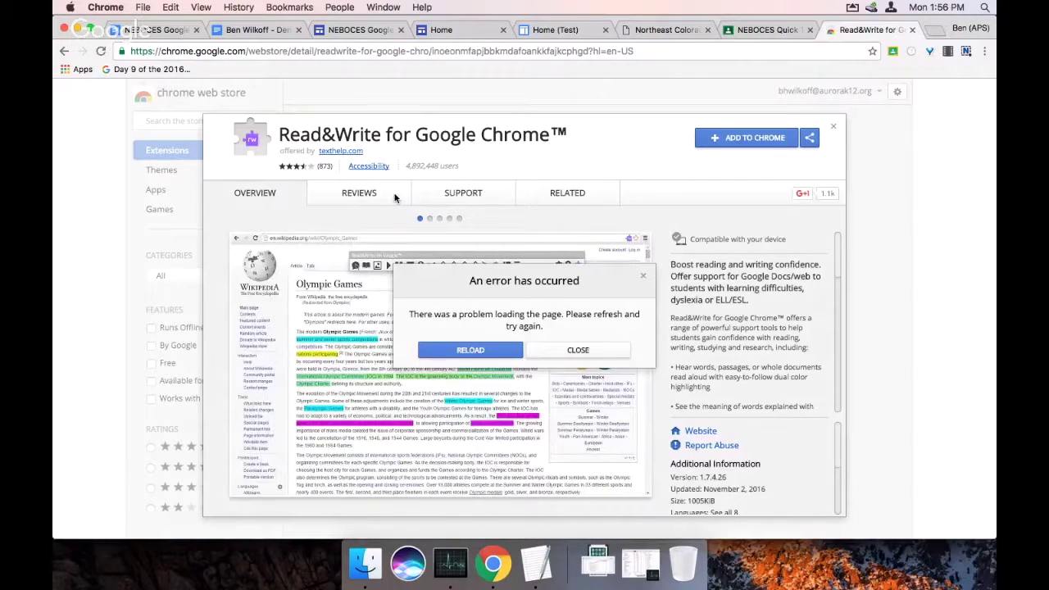
left_click(533, 349)
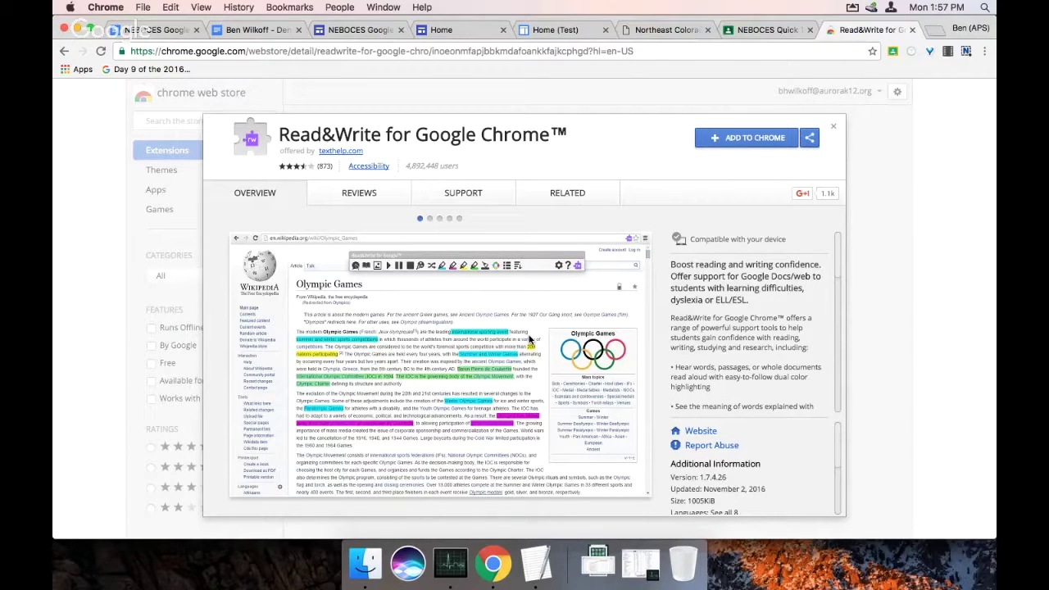
left_click(510, 50)
key("super+c")
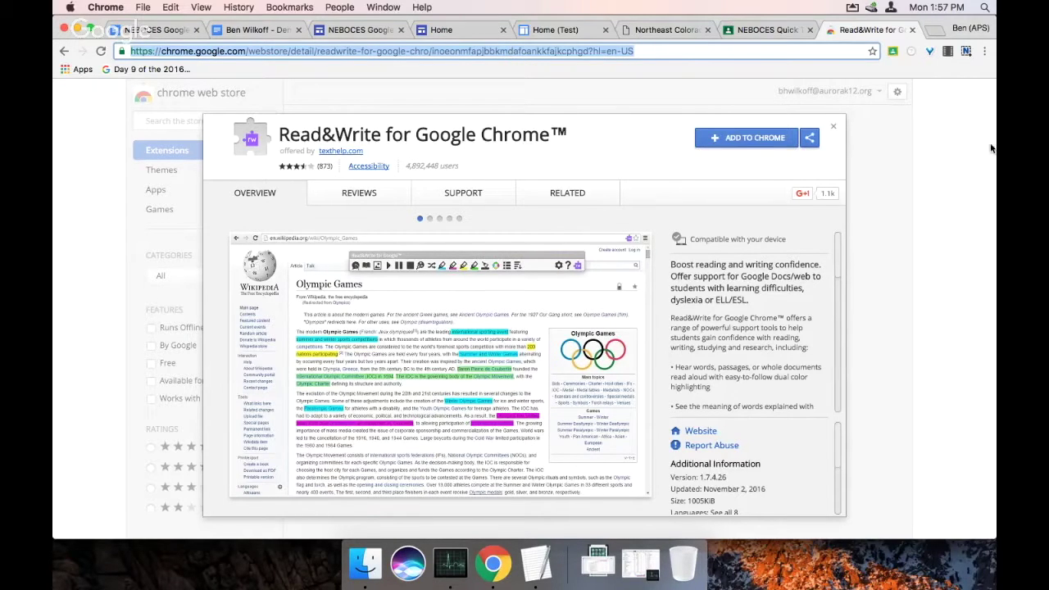
Step: Share the Read&Write store link in the YouTube live chat and return to Chrome
key("super+grave")
key("super+grave")
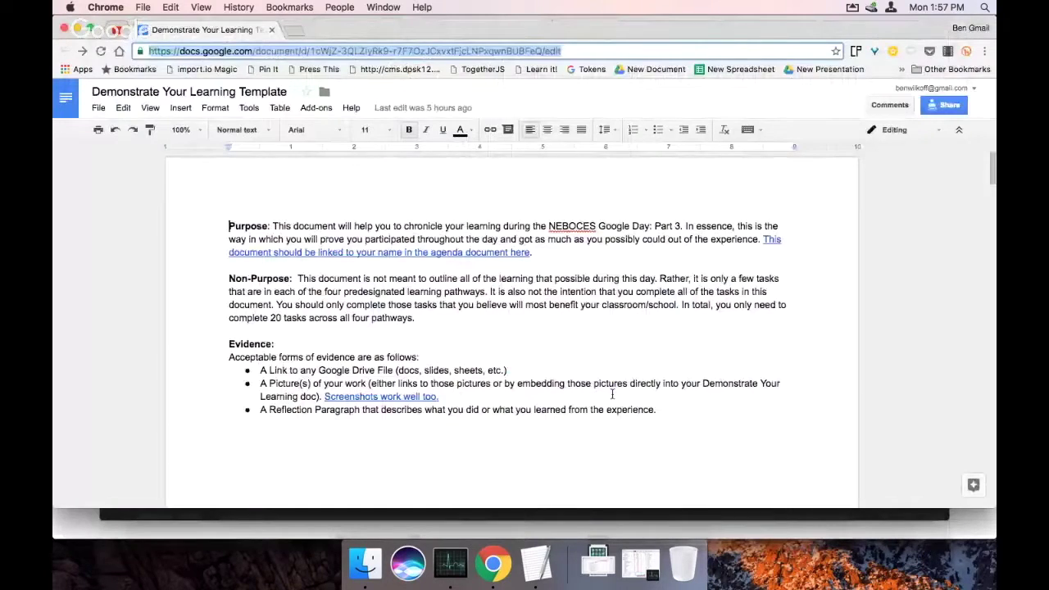
key("super+grave")
left_click(187, 507)
key("super+v")
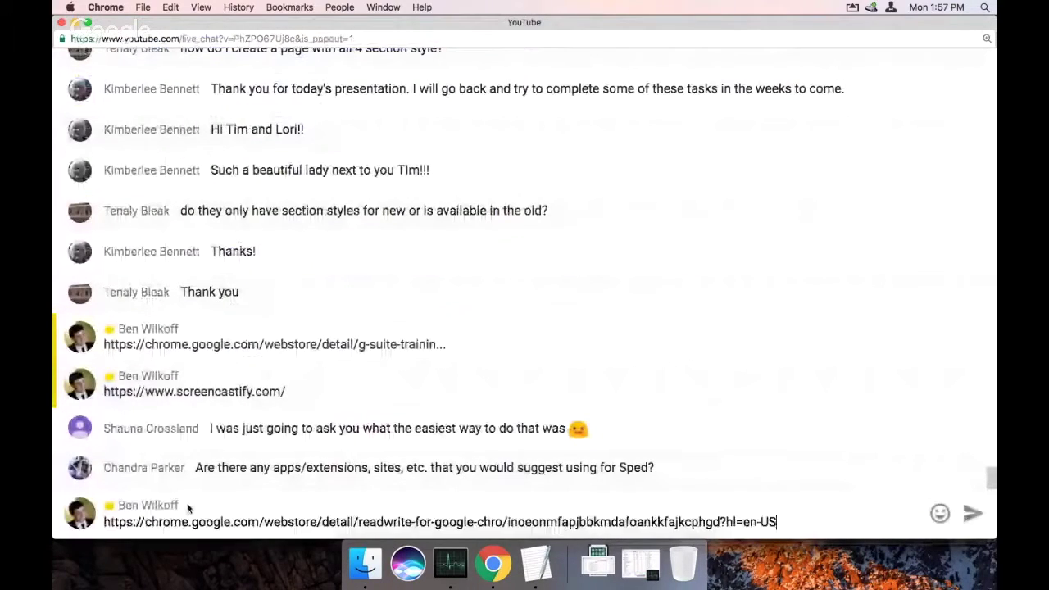
key("Return")
key("super+grave")
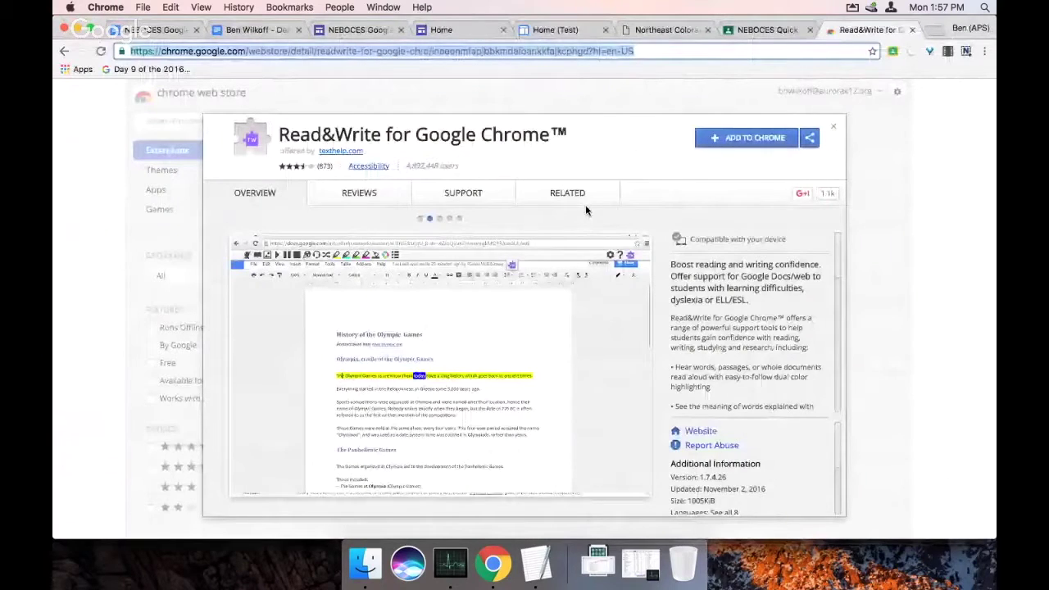
Step: Go to newsela.com and open the Thanksgiving shopping article
type("newsela.com")
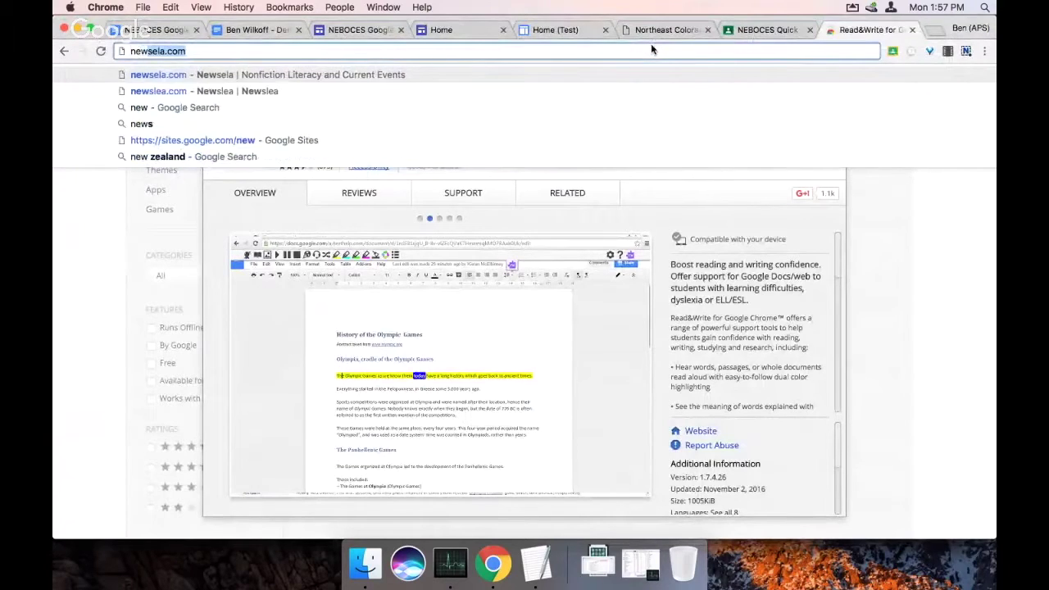
key("Return")
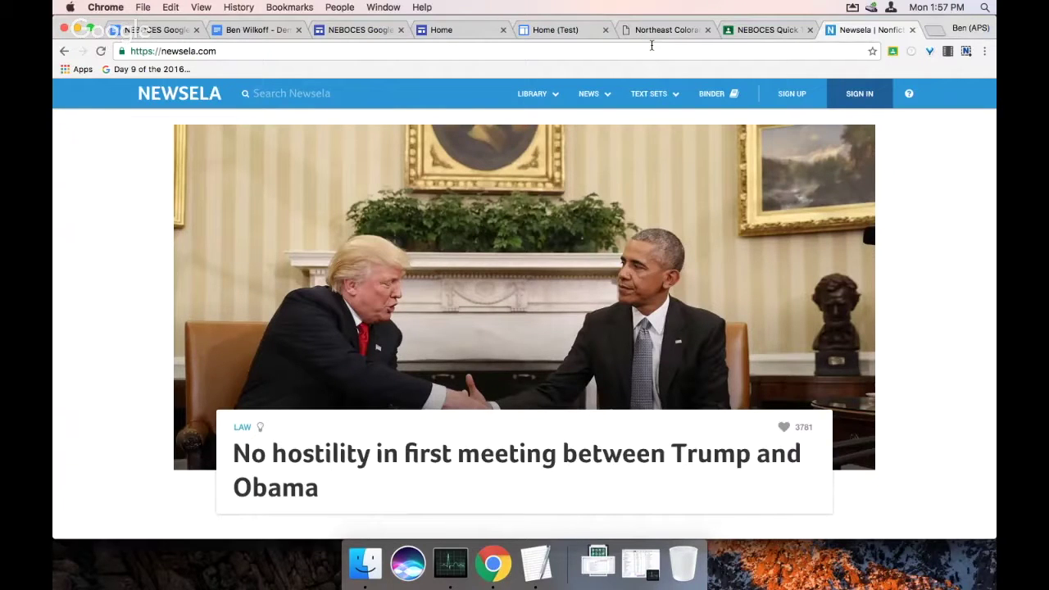
scroll(959, 240, "down", 2)
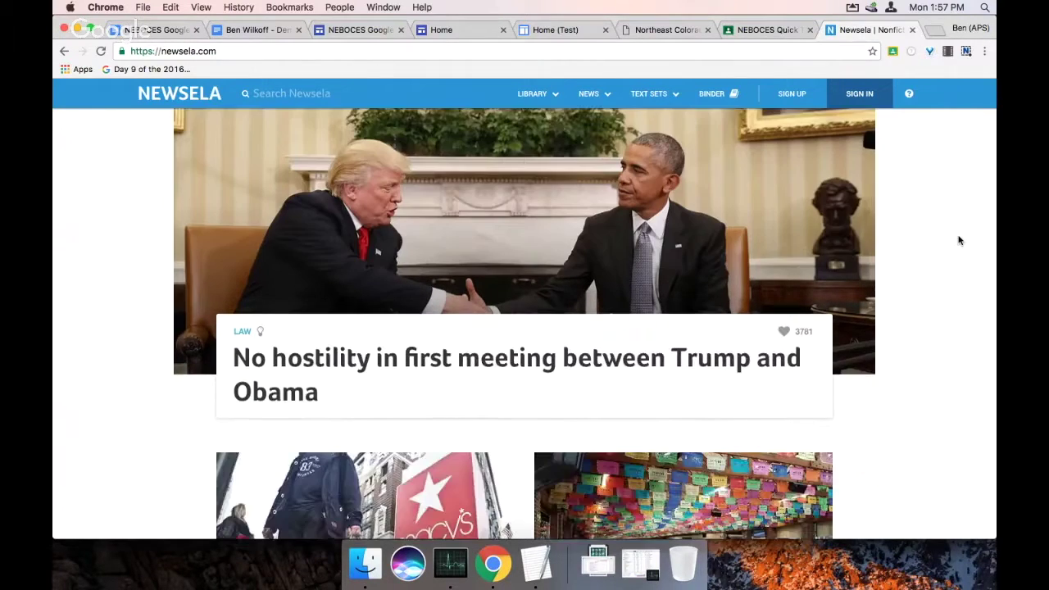
scroll(959, 240, "down", 6)
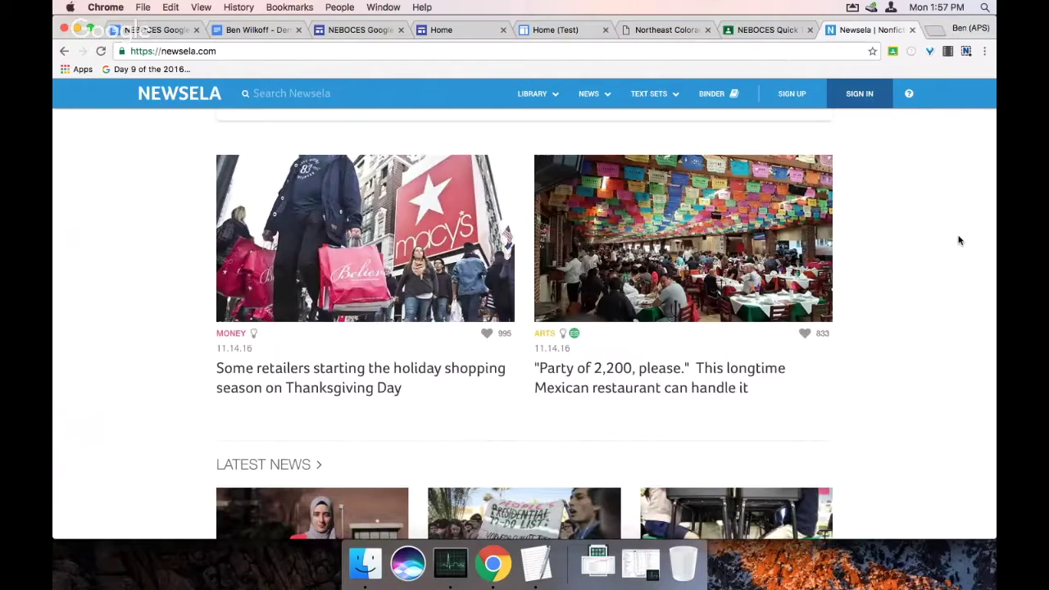
left_click(375, 375)
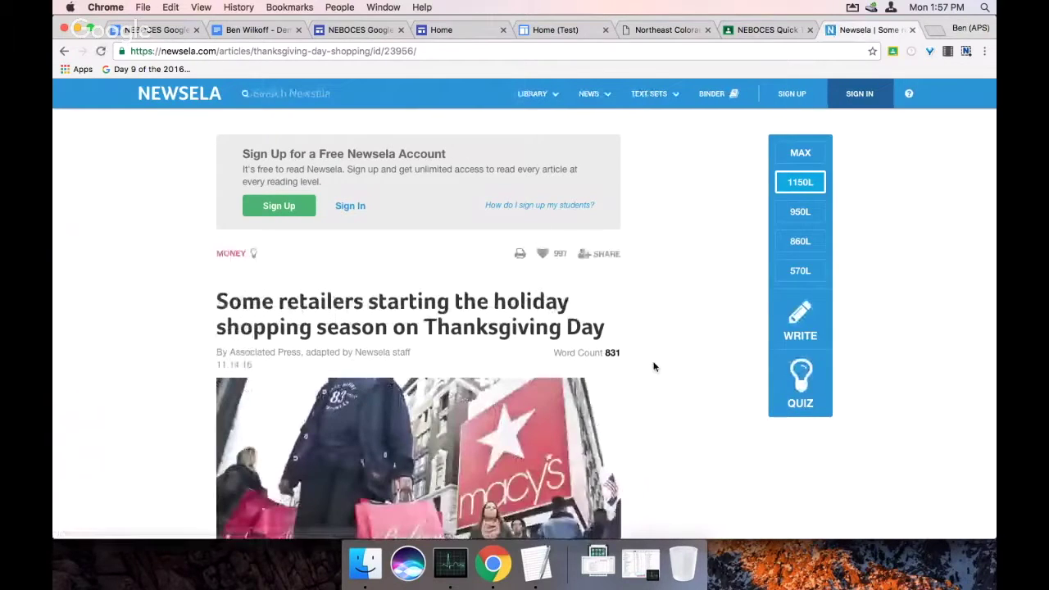
Step: Switch the article to the 570L reading level, showing its 333-word version
scroll(653, 363, "down", 5)
scroll(653, 363, "up", 3)
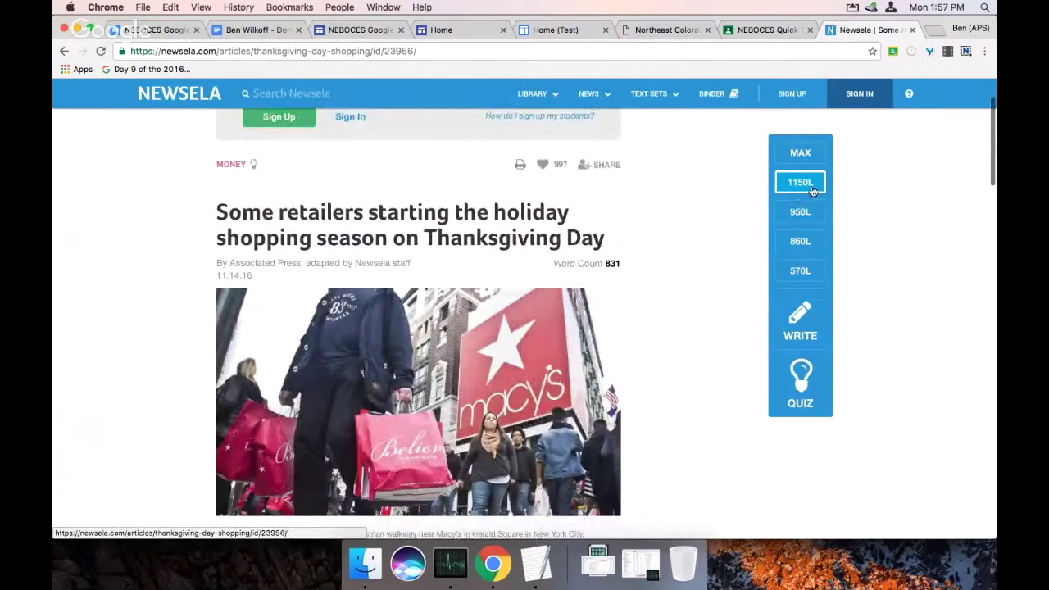
left_click(801, 283)
scroll(677, 384, "down", 2)
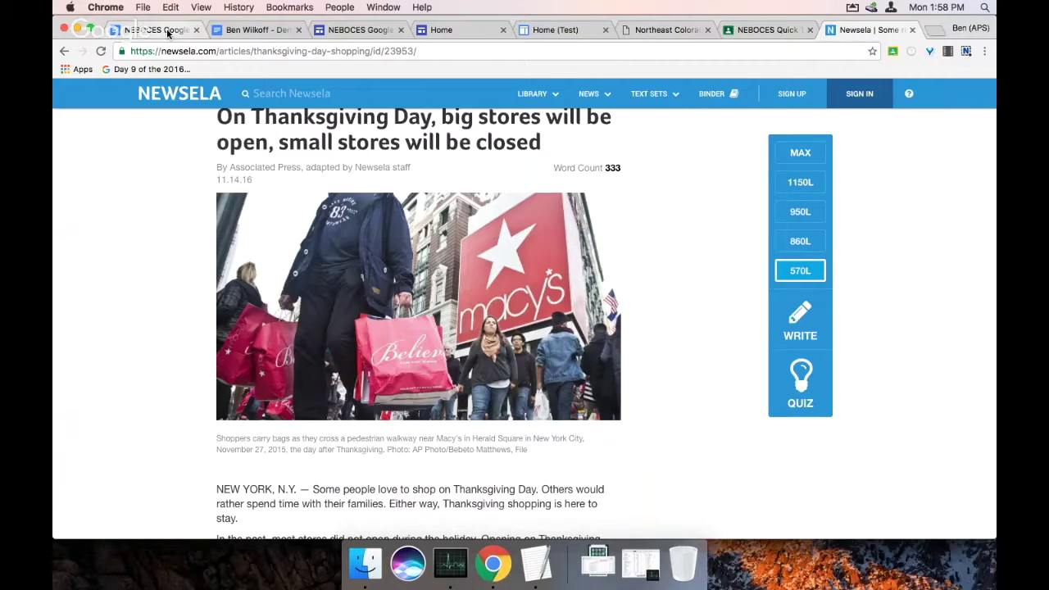
left_click(167, 33)
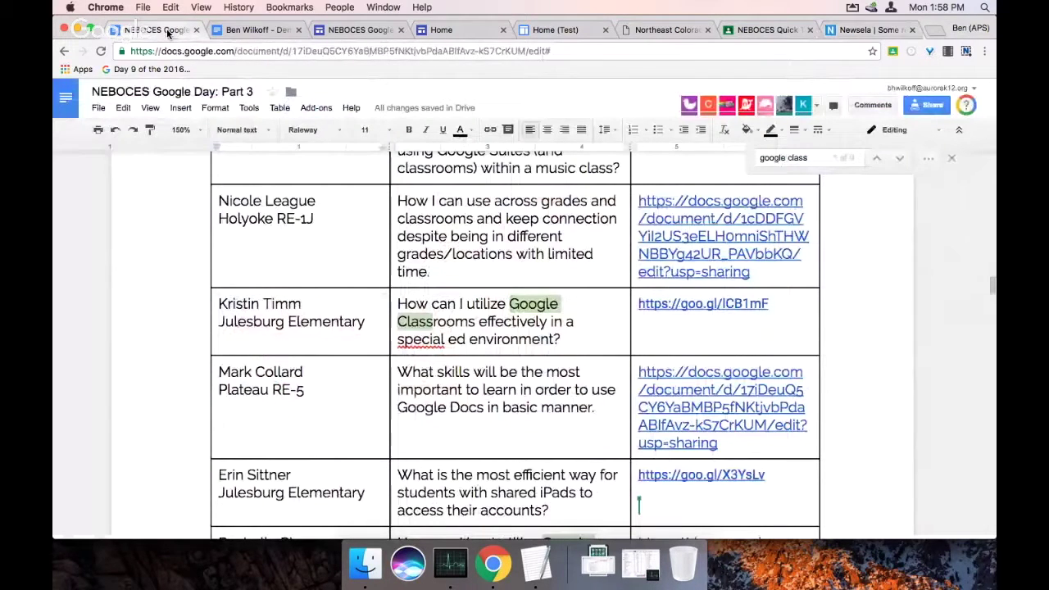
Step: Scroll through the table in the NEBOCES Google Day: Part 3 doc
scroll(489, 349, "down", 1)
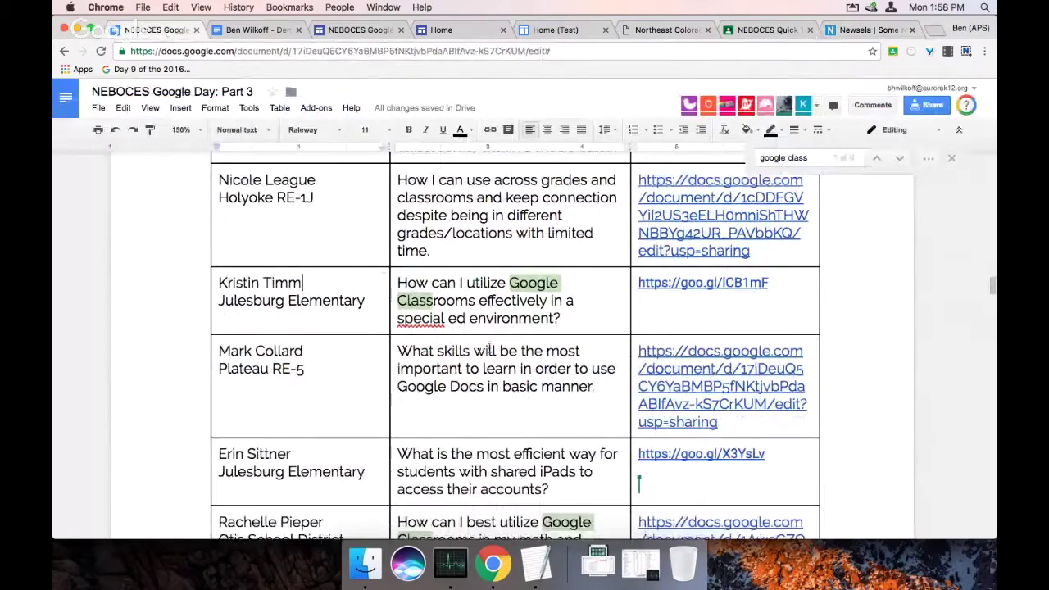
scroll(489, 349, "down", 5)
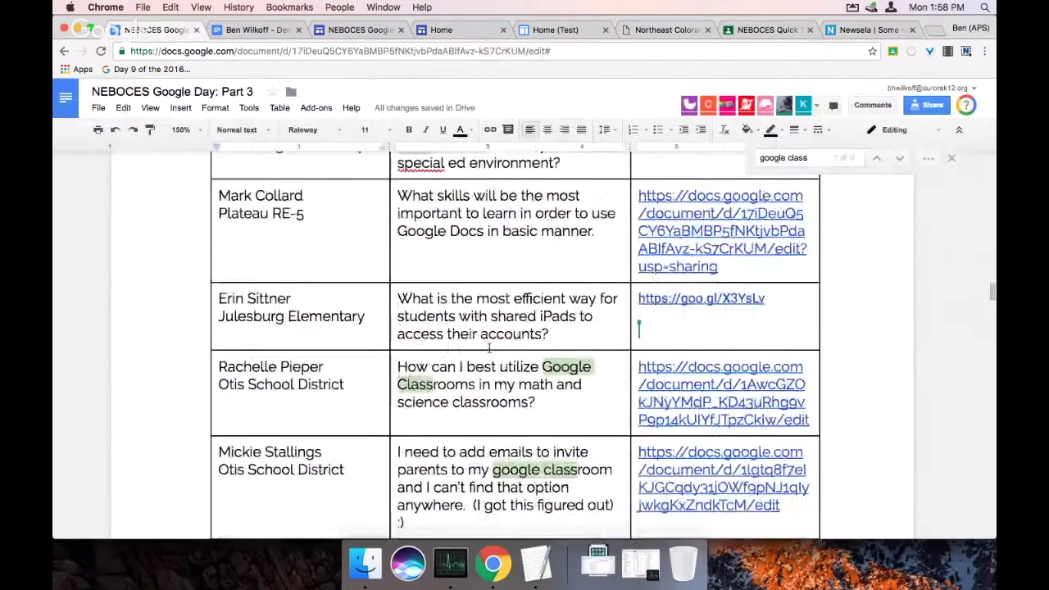
scroll(489, 349, "down", 1)
left_click(491, 355)
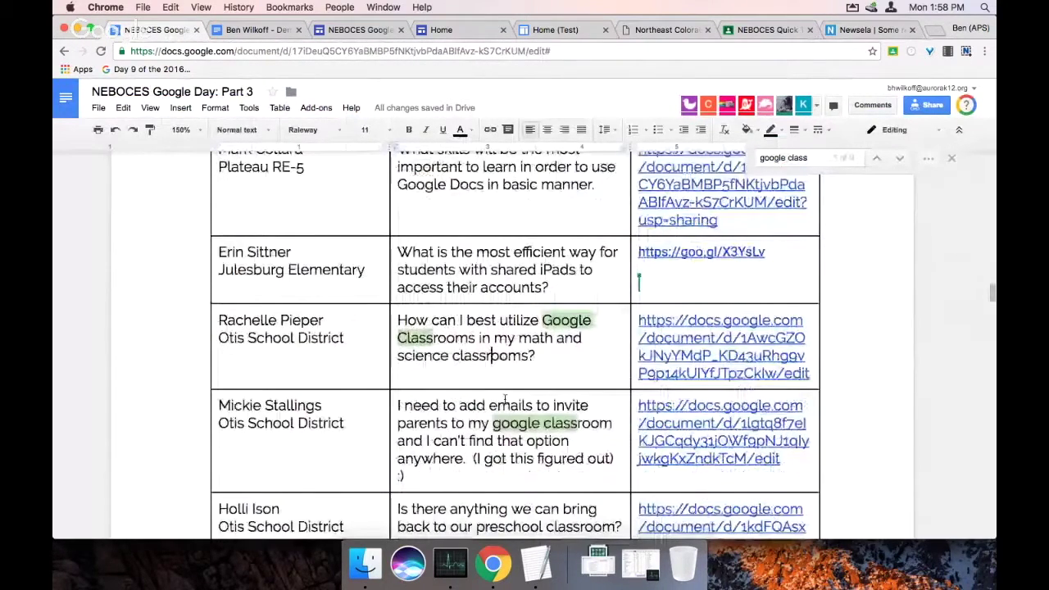
scroll(506, 400, "down", 1)
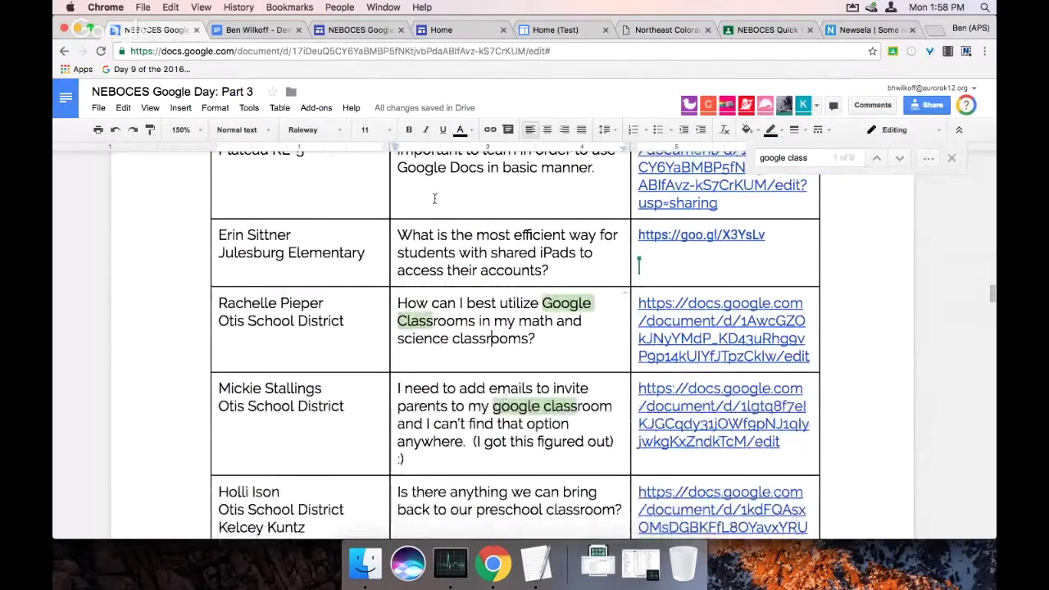
Step: Review the Pathway 4 tasks in the Demonstrate Your Learning doc, then return to the NEBOCES doc
left_click(256, 30)
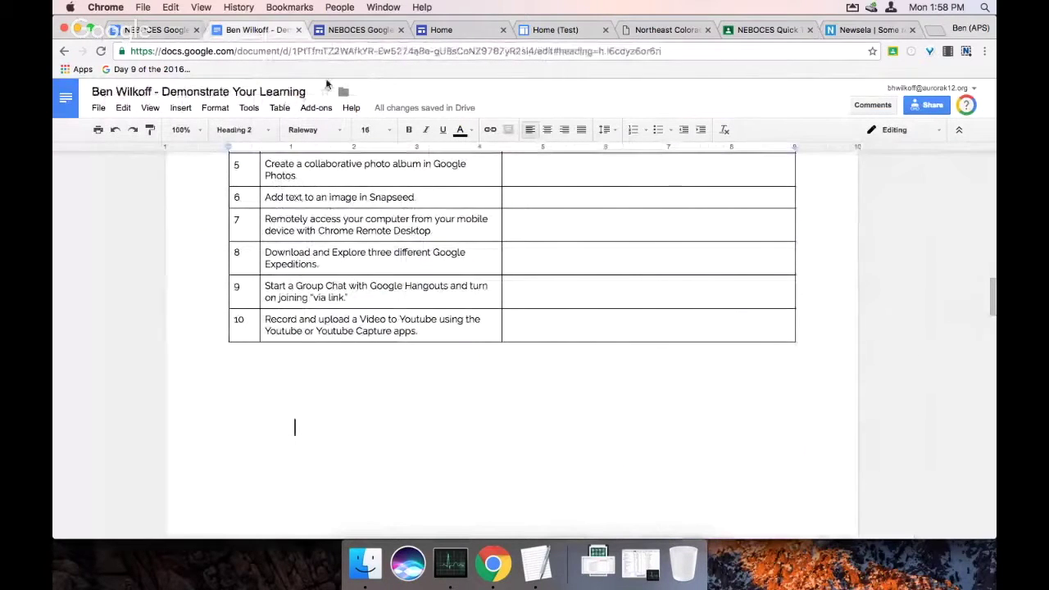
scroll(358, 234, "down", 5)
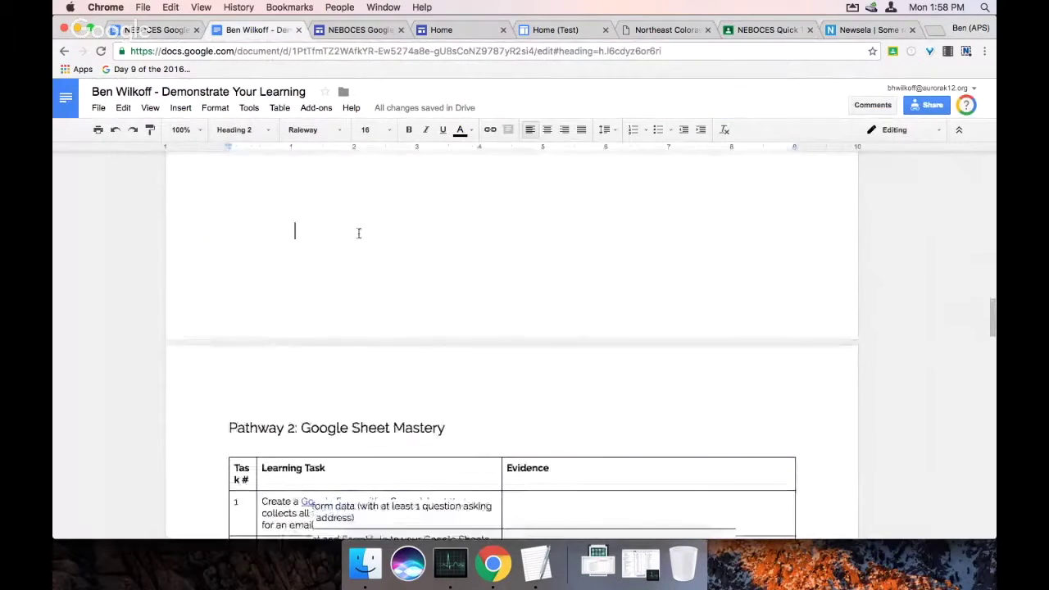
scroll(358, 234, "down", 10)
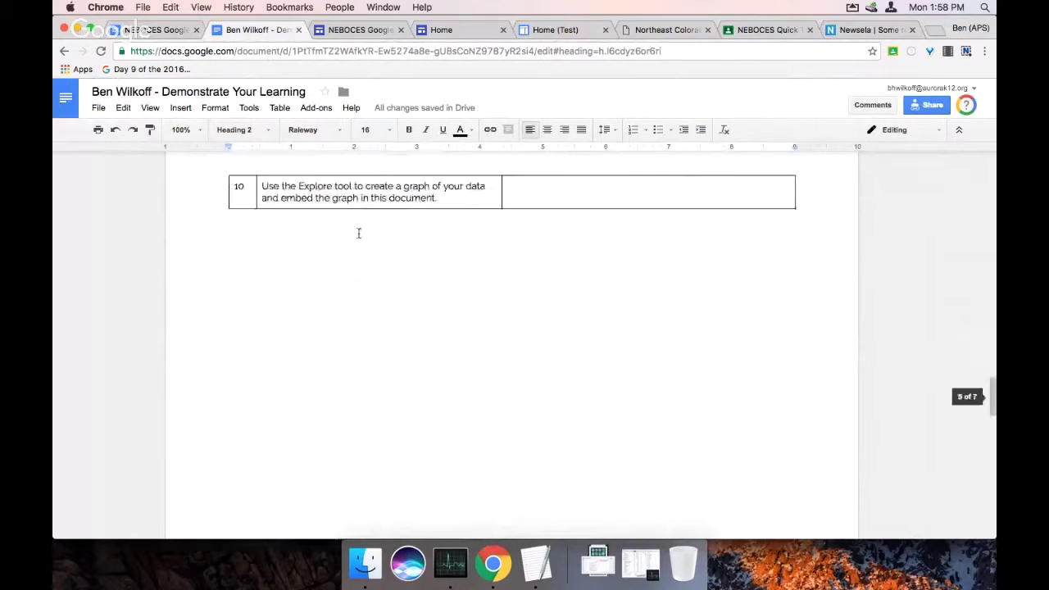
scroll(358, 234, "down", 15)
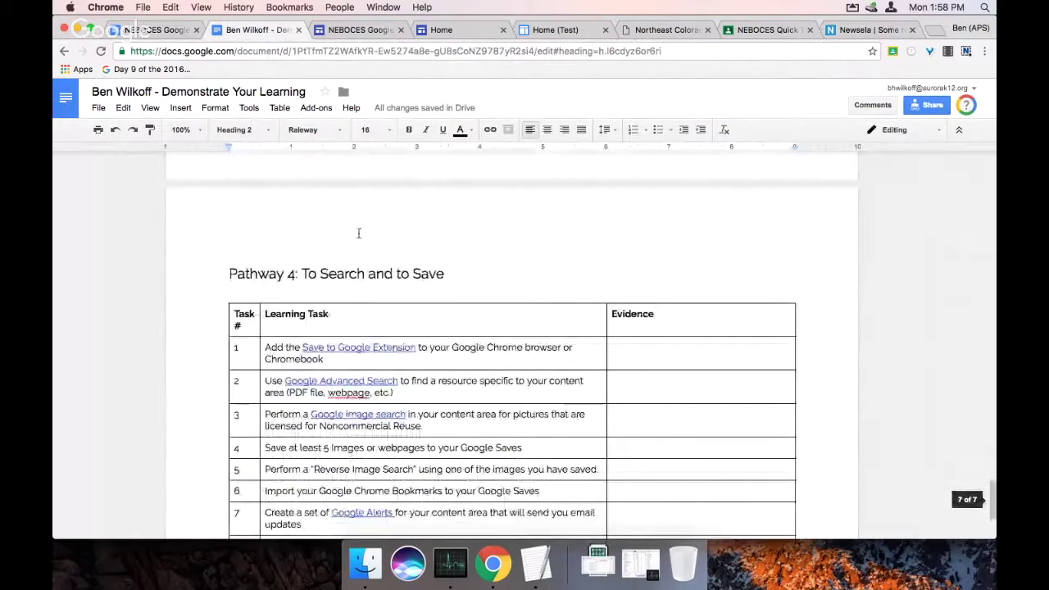
scroll(358, 233, "down", 3)
scroll(358, 234, "down", 1)
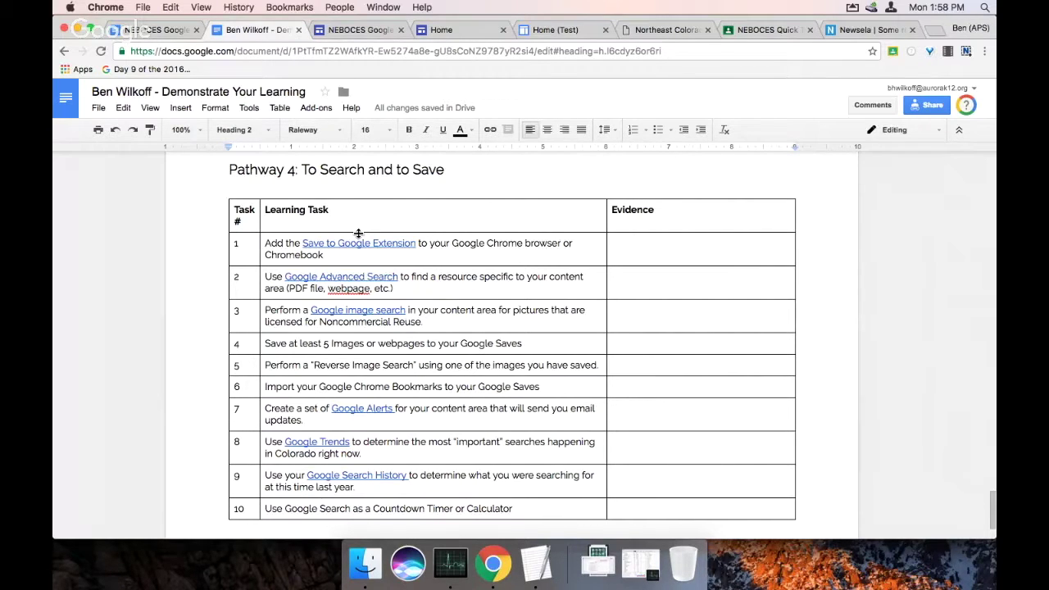
left_click(164, 29)
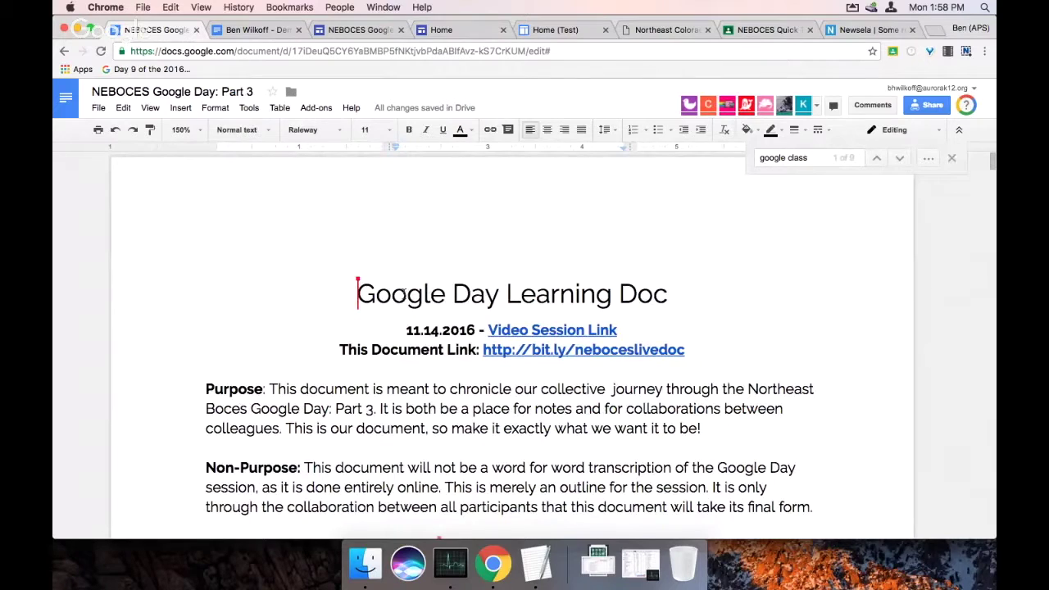
Step: In Demonstrate Your Learning, bring up the Pathway 4 table and show the Save to Google Extension link
scroll(402, 293, "down", 1)
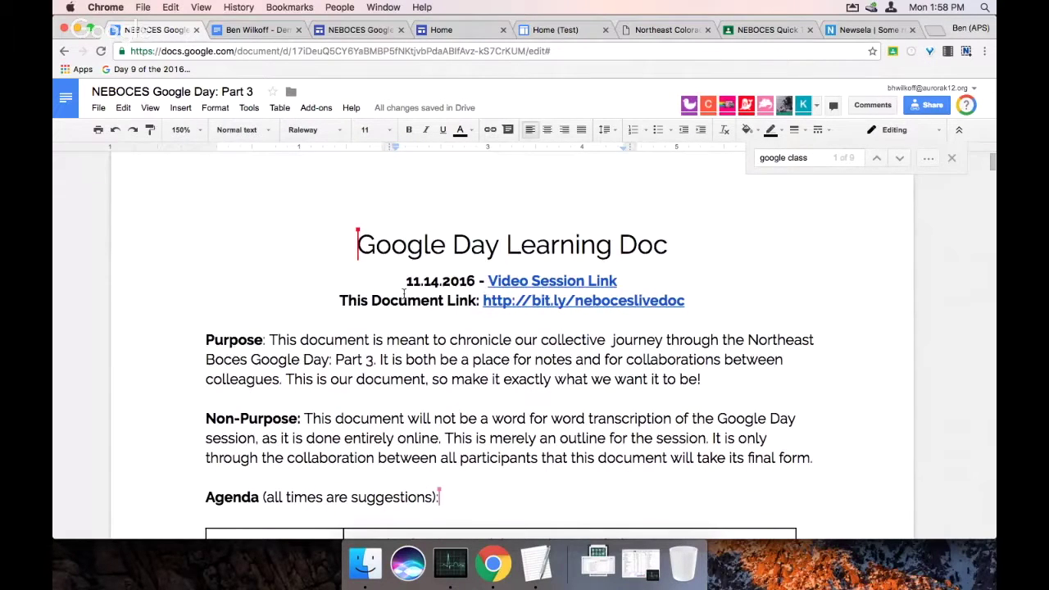
scroll(403, 293, "down", 10)
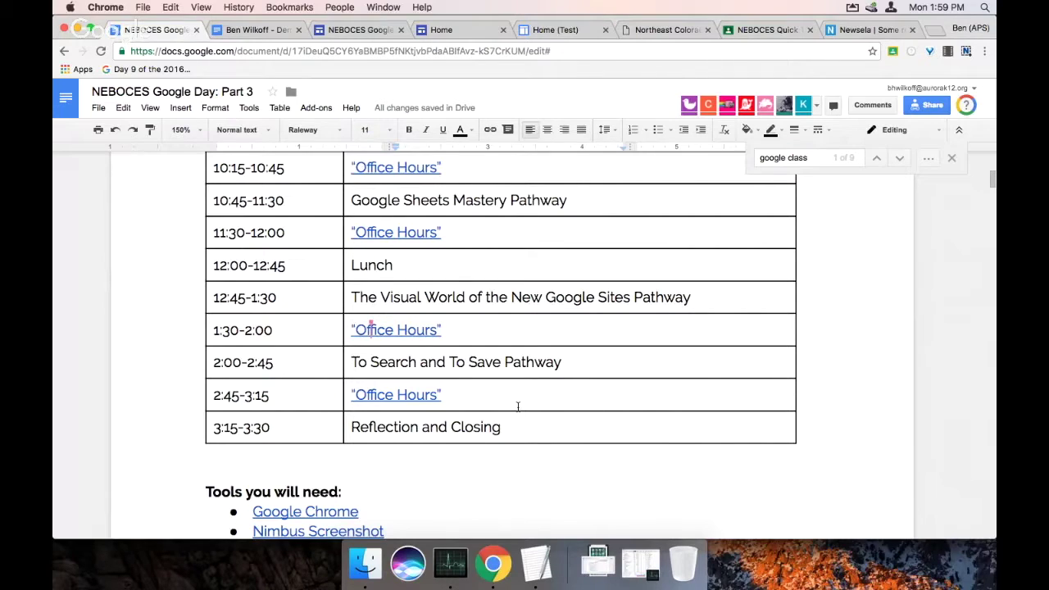
left_click(261, 29)
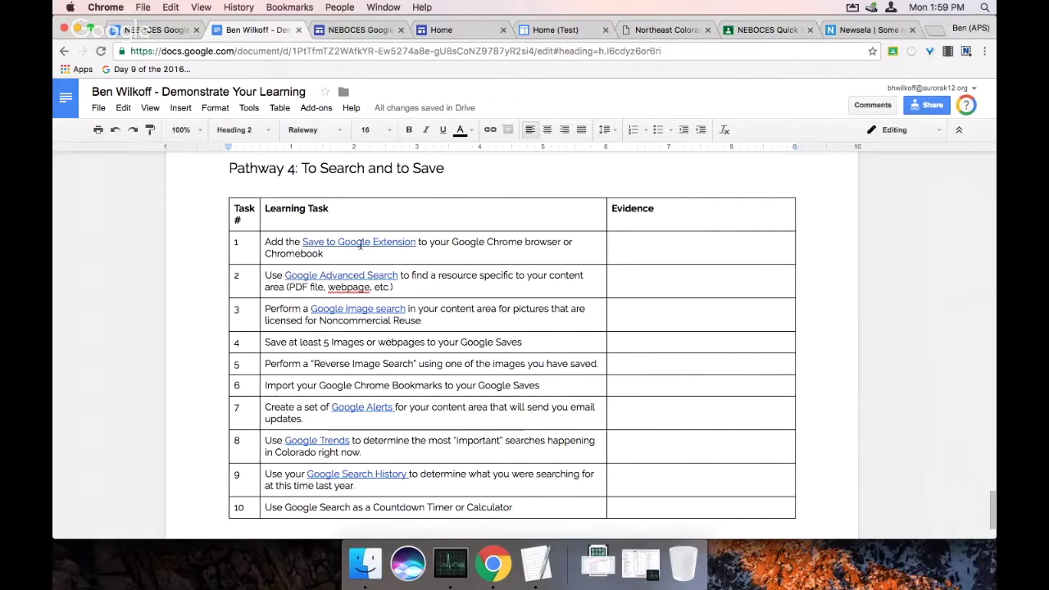
left_click(361, 244)
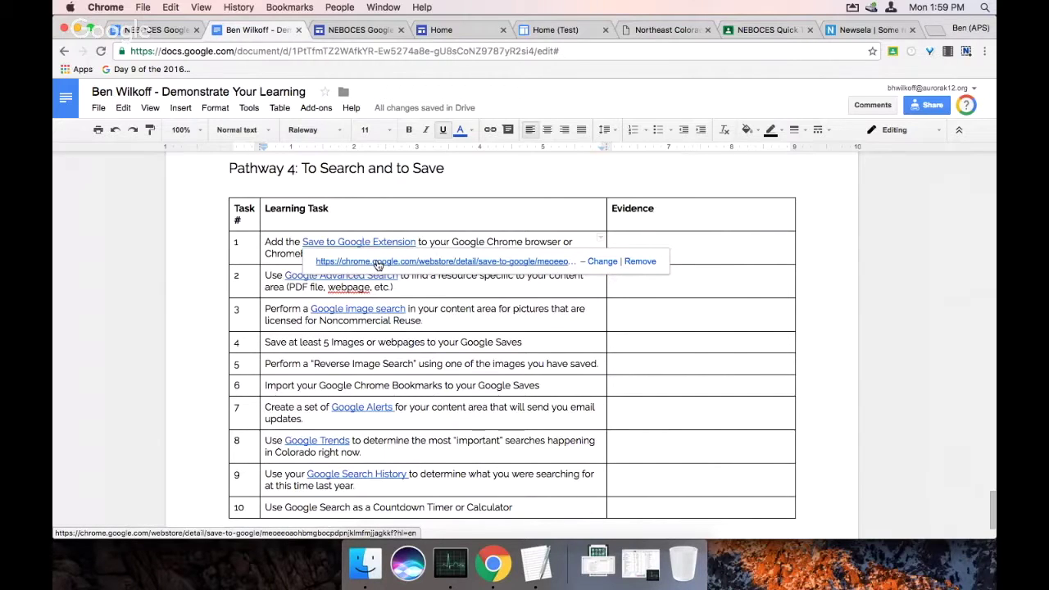
Step: Add the Save to Google extension to Chrome from its Web Store page, then return to Newsela
left_click(377, 262)
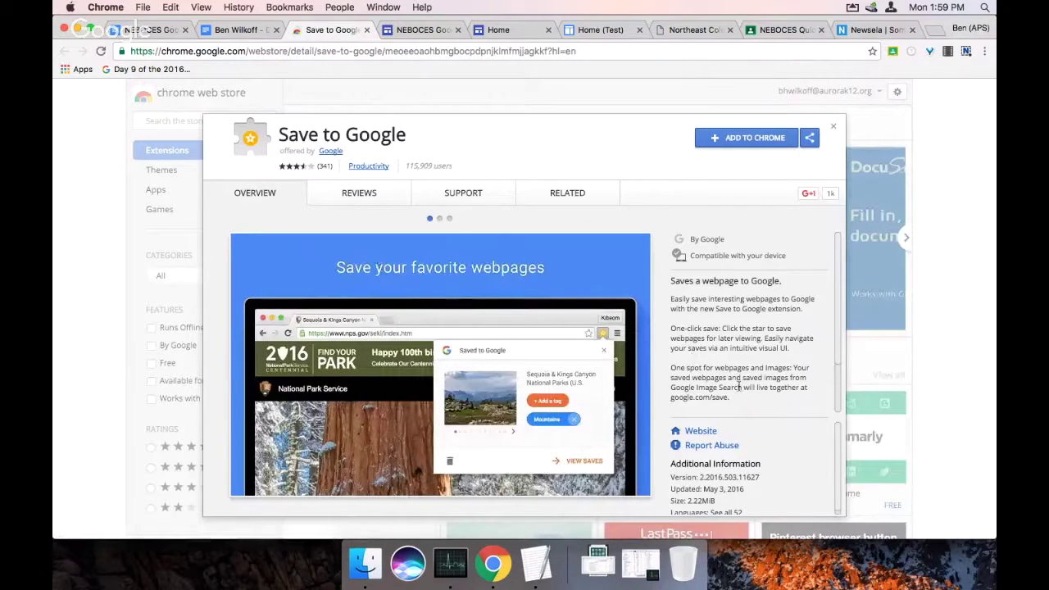
scroll(735, 414, "down", 1)
scroll(735, 413, "down", 1)
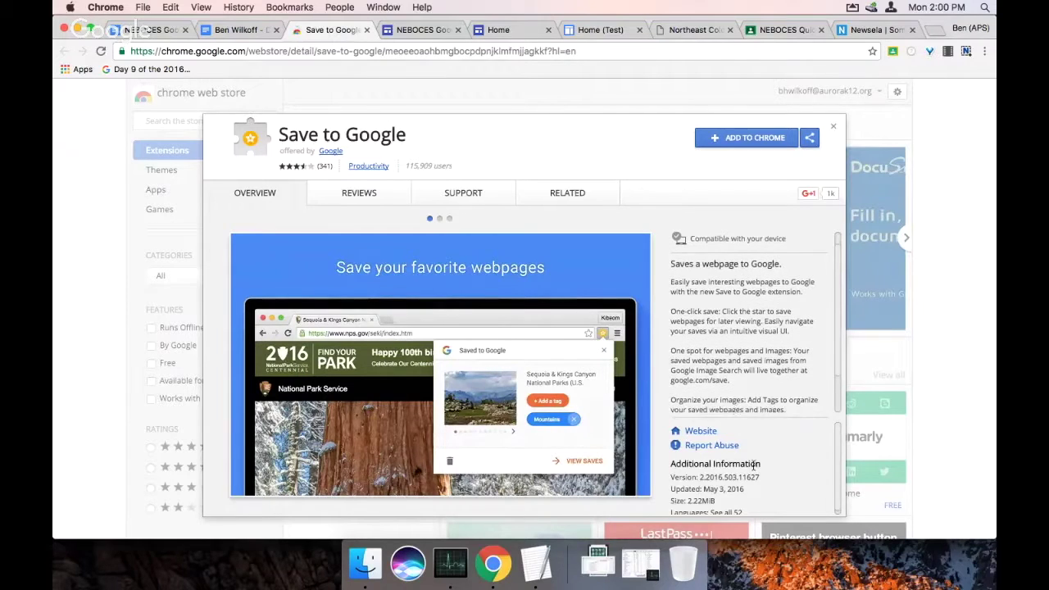
scroll(753, 465, "down", 1)
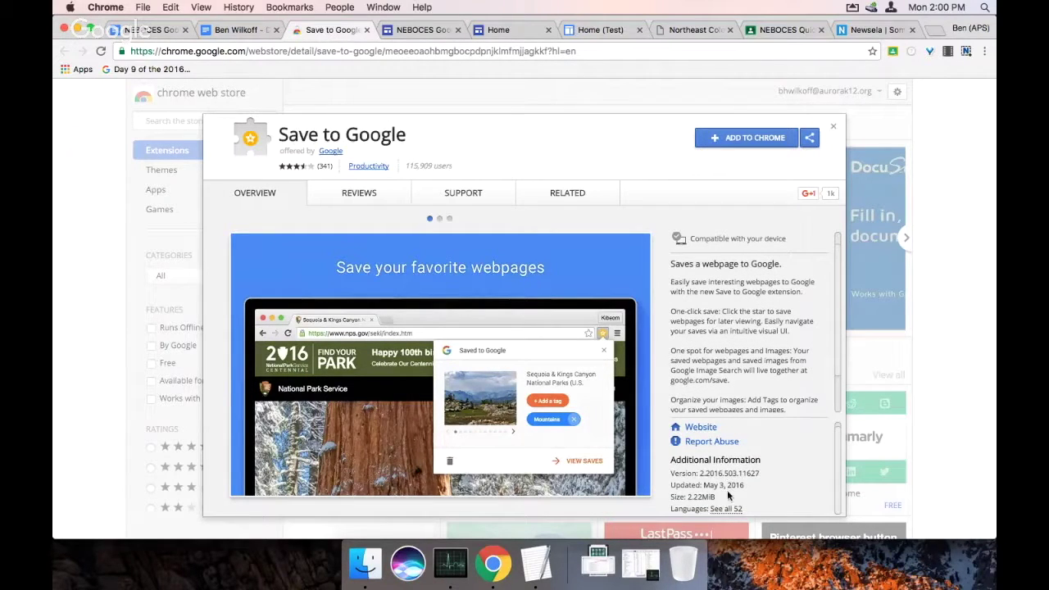
scroll(768, 470, "up", 1)
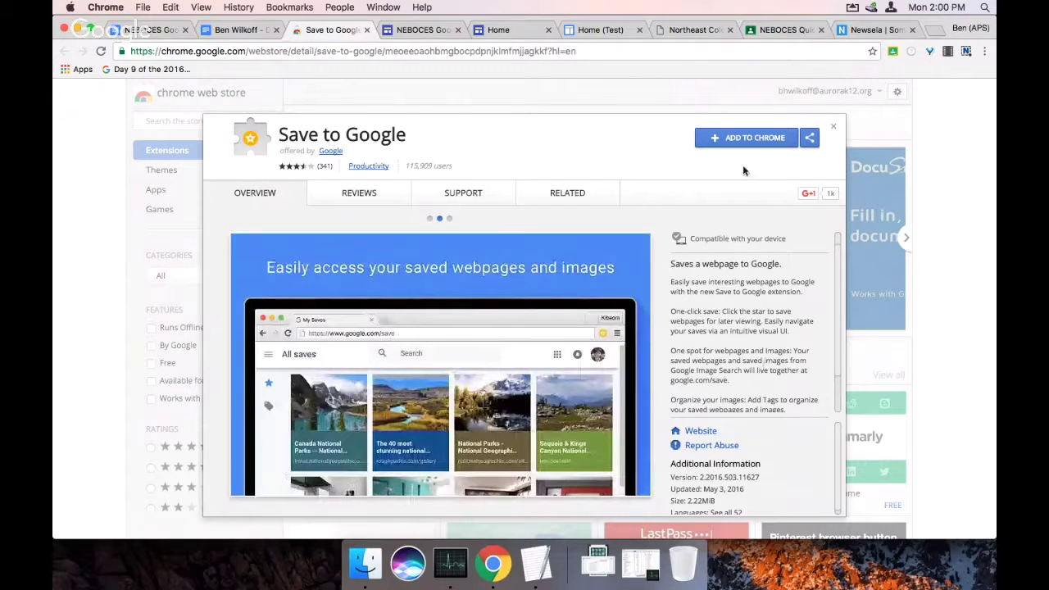
left_click(738, 141)
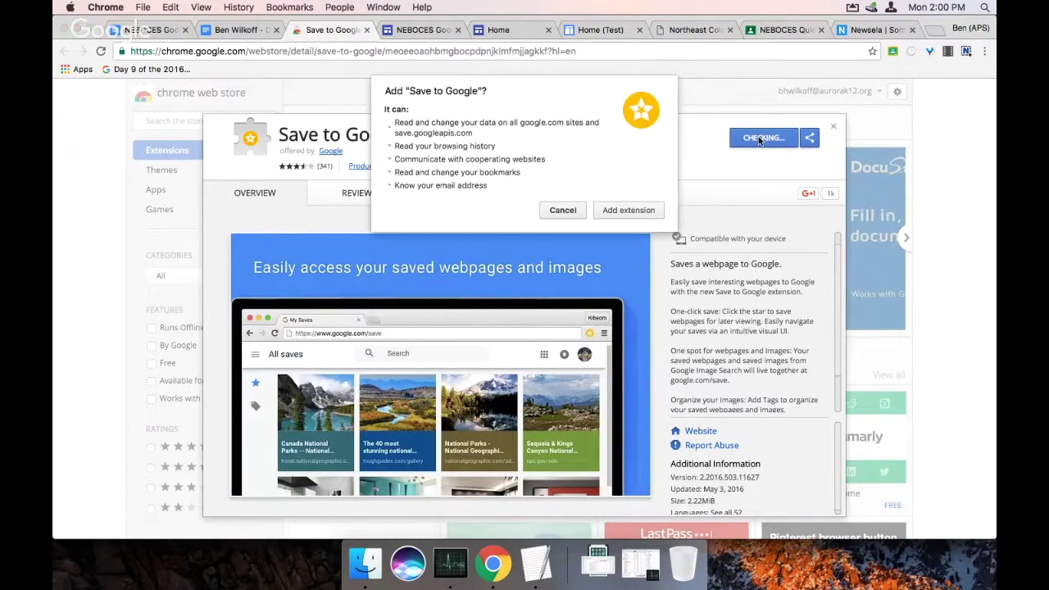
left_click(651, 210)
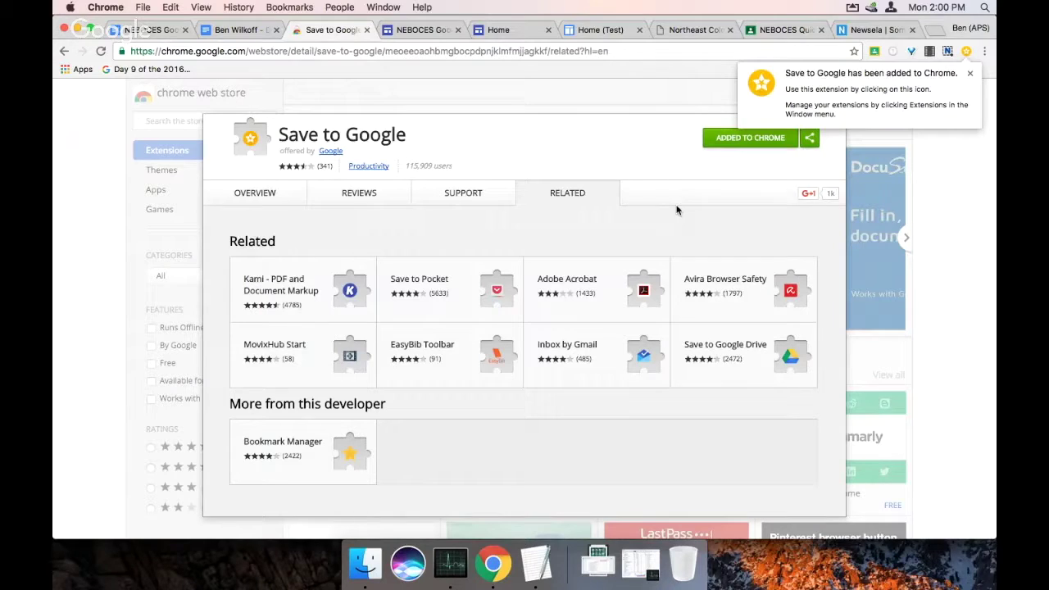
left_click(970, 75)
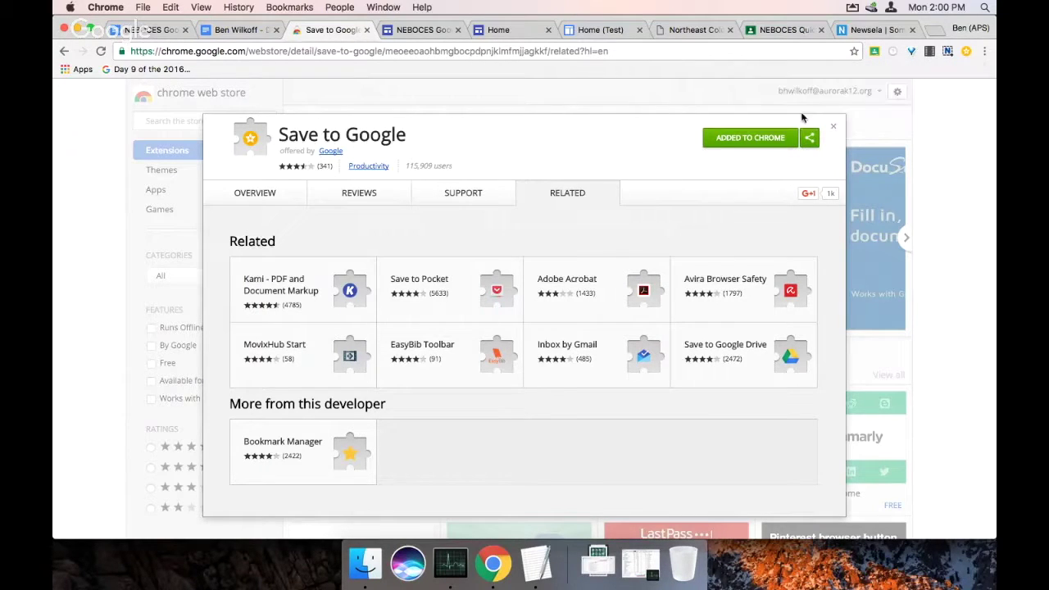
left_click(884, 33)
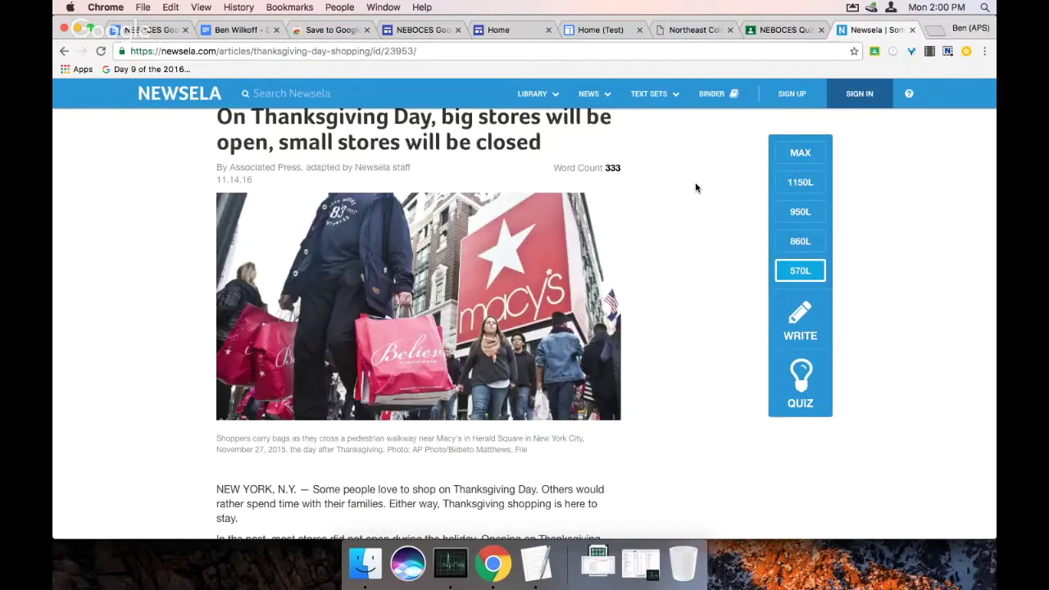
Step: Save the Newsela Thanksgiving article with a new thumbnail, tagged Newsela and Shopping, then view saves
scroll(687, 322, "up", 3)
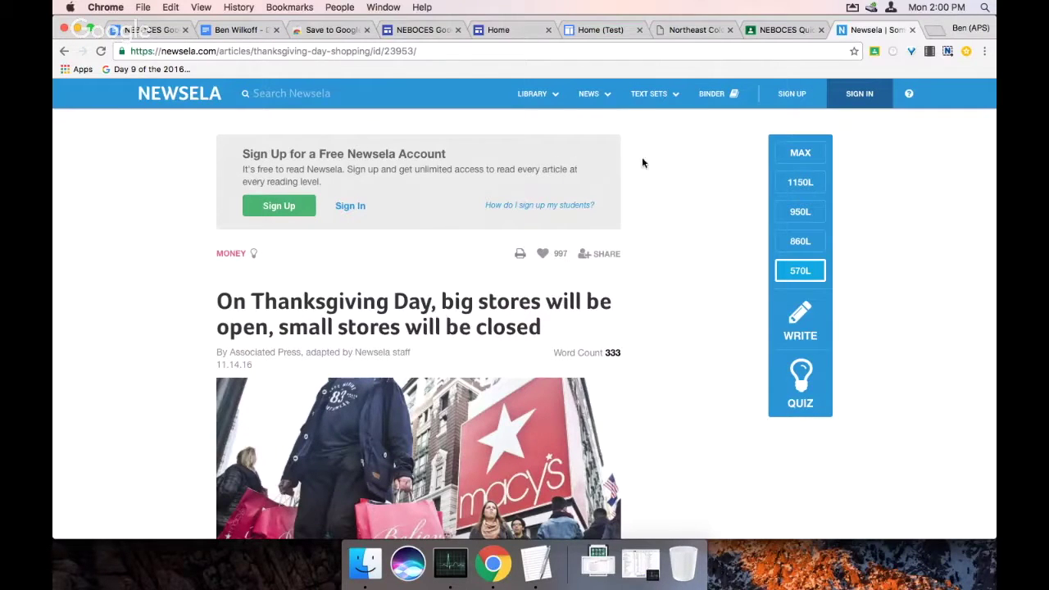
left_click(967, 52)
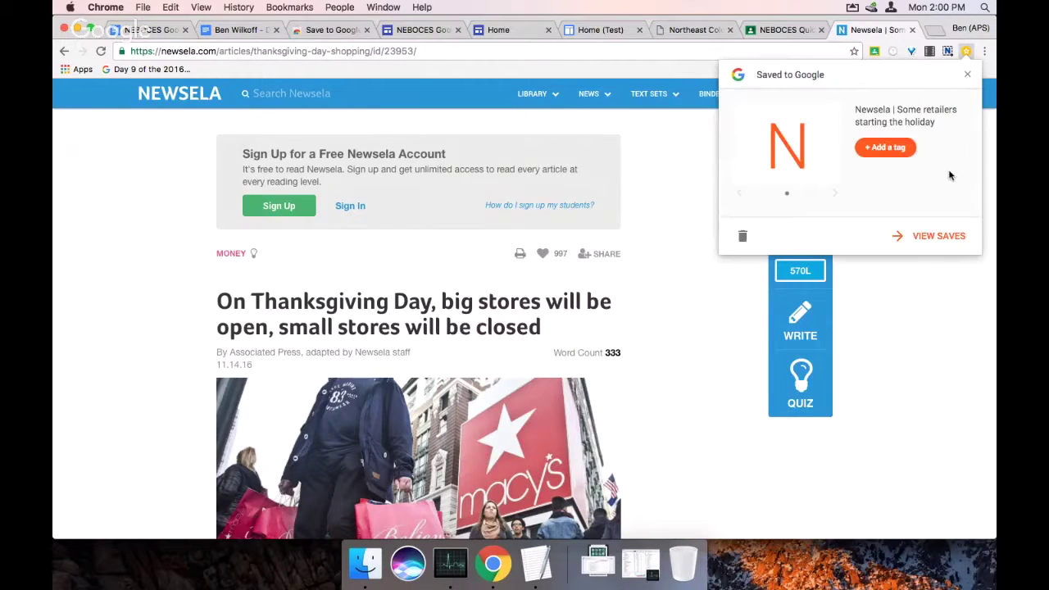
left_click(899, 148)
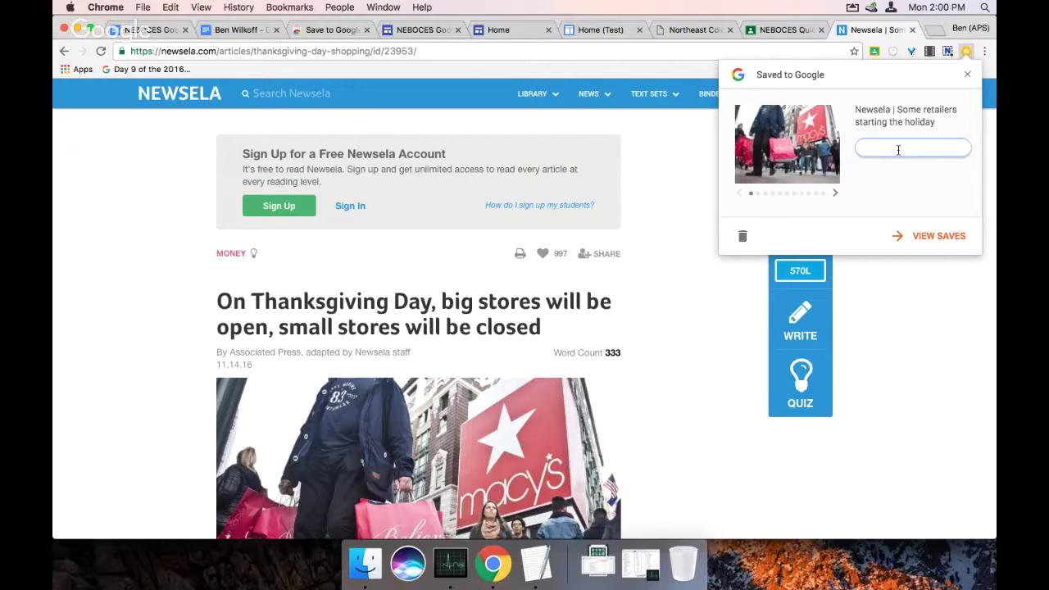
left_click(836, 198)
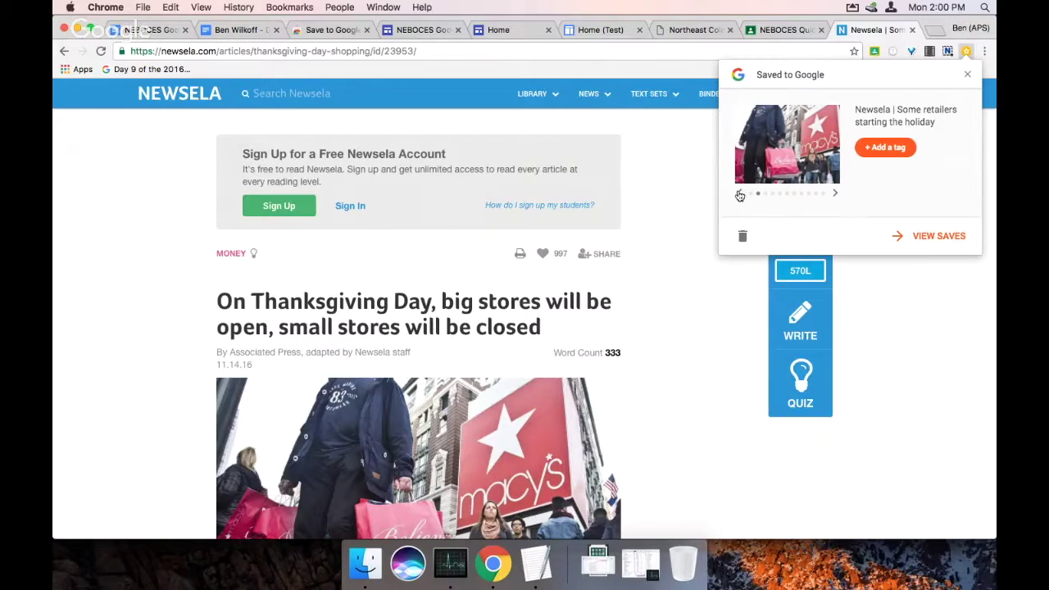
left_click(886, 147)
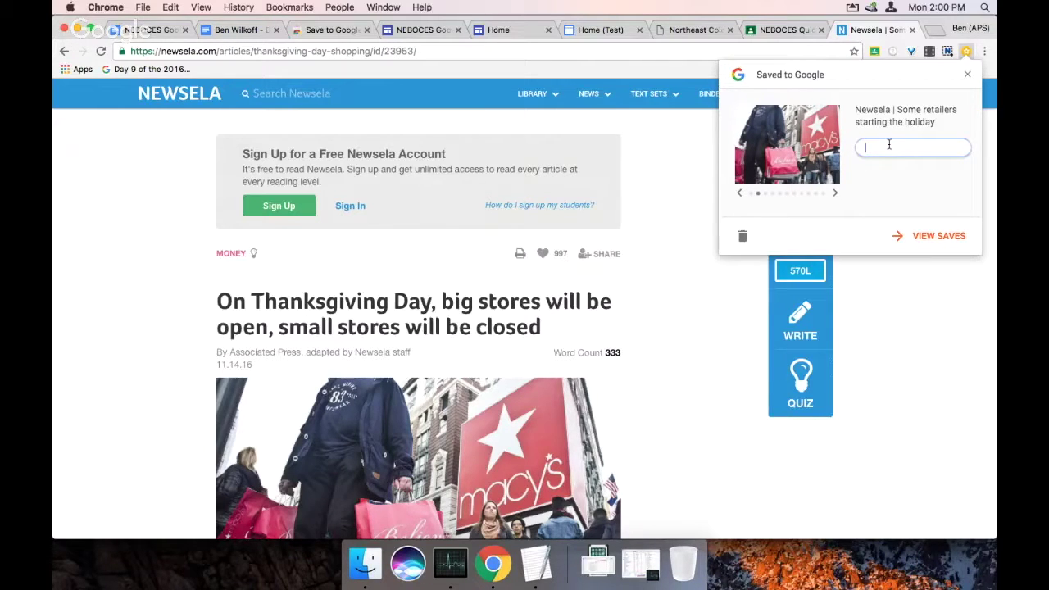
type("Newsela")
key("Return")
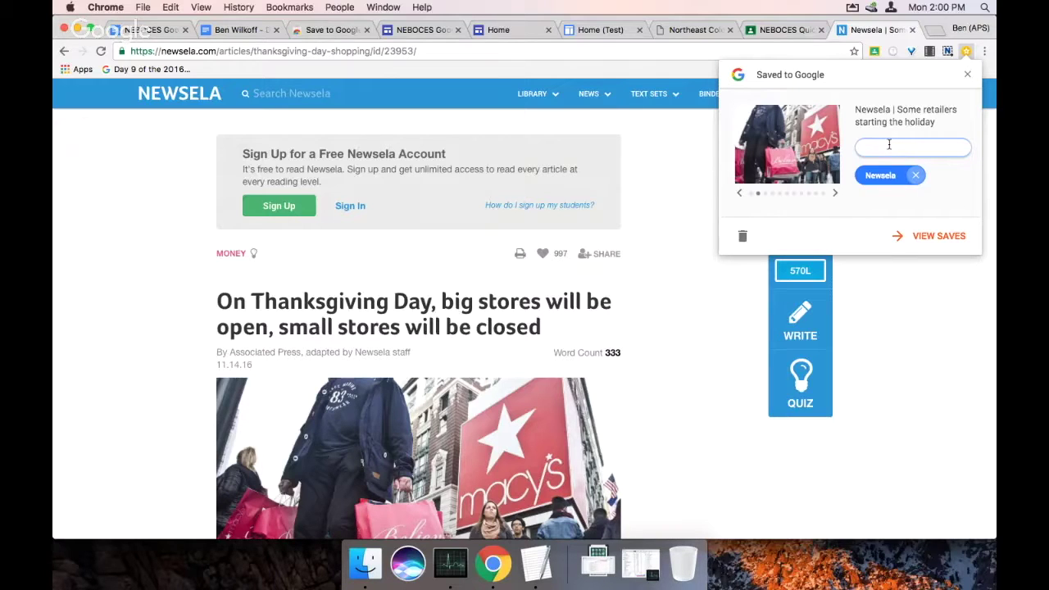
type("Shopping")
key("Return")
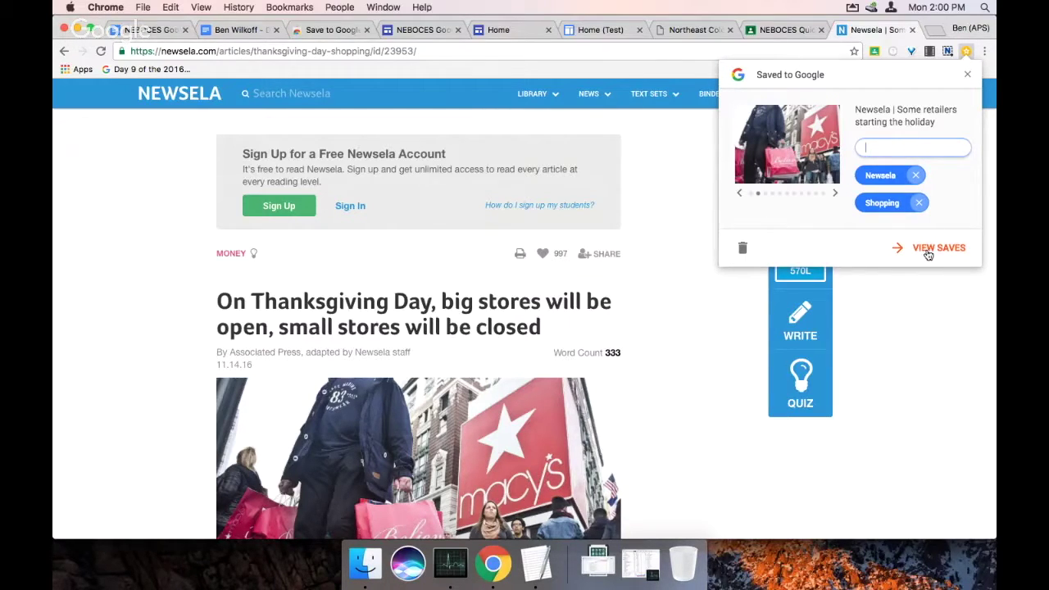
left_click(928, 255)
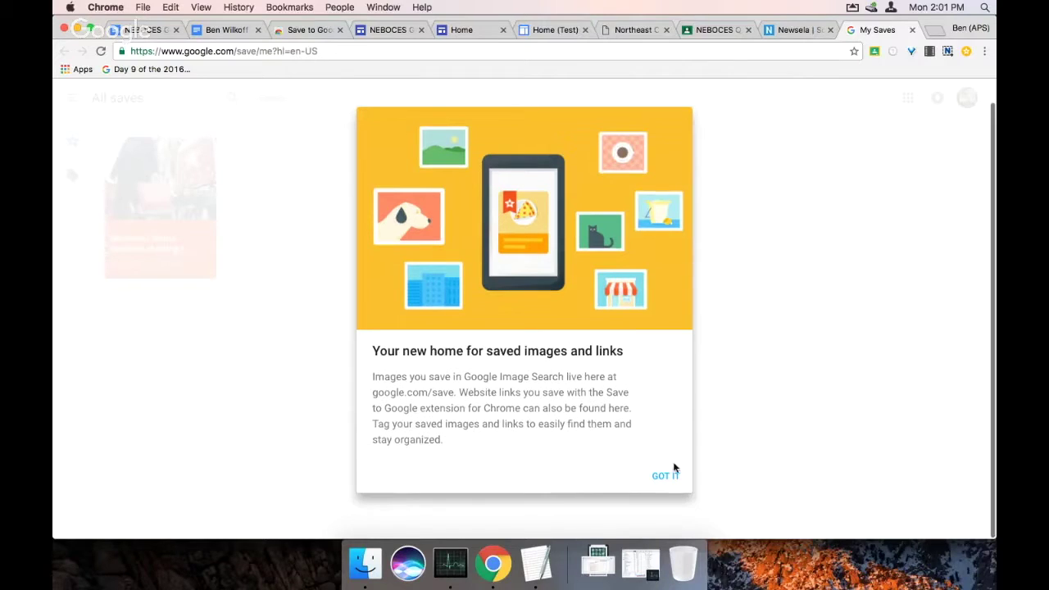
Step: Dismiss the Google Save welcome message and load google.com/save/ to list all saves
left_click(667, 475)
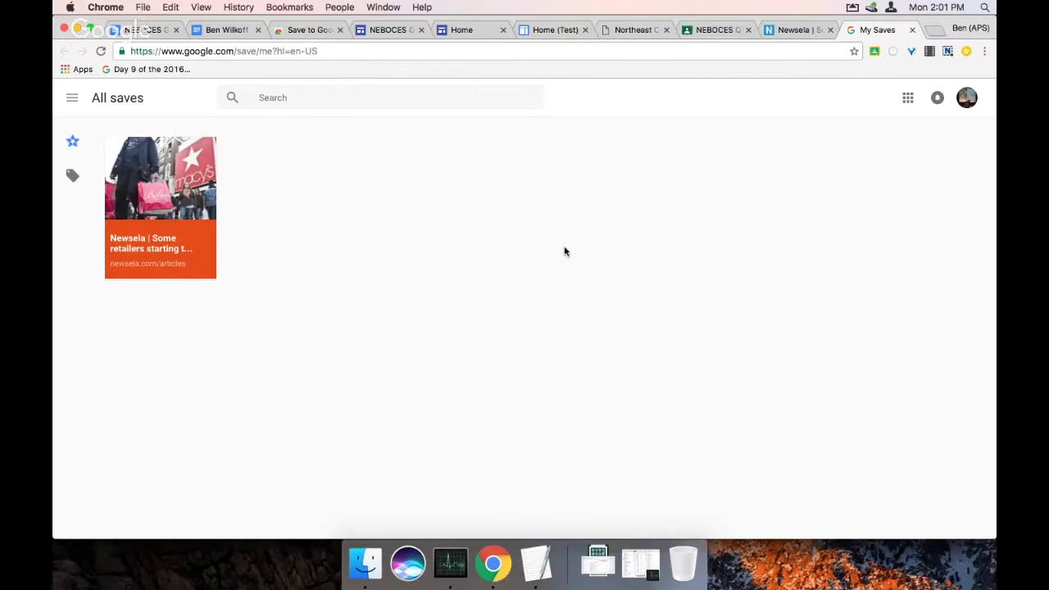
left_click(73, 187)
left_click_drag(260, 51, 404, 54)
key("BackSpace")
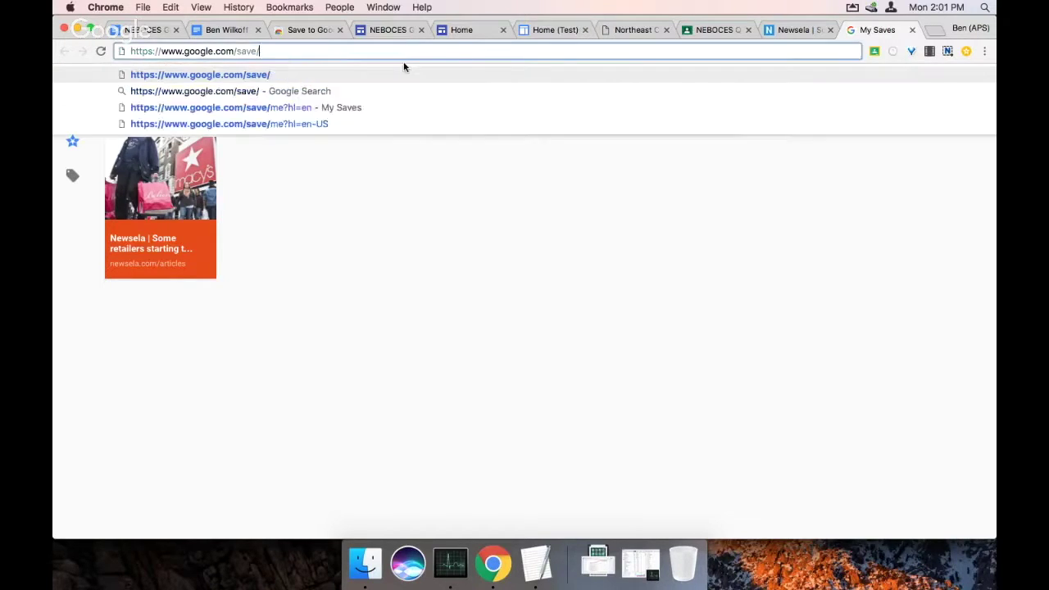
key("Return")
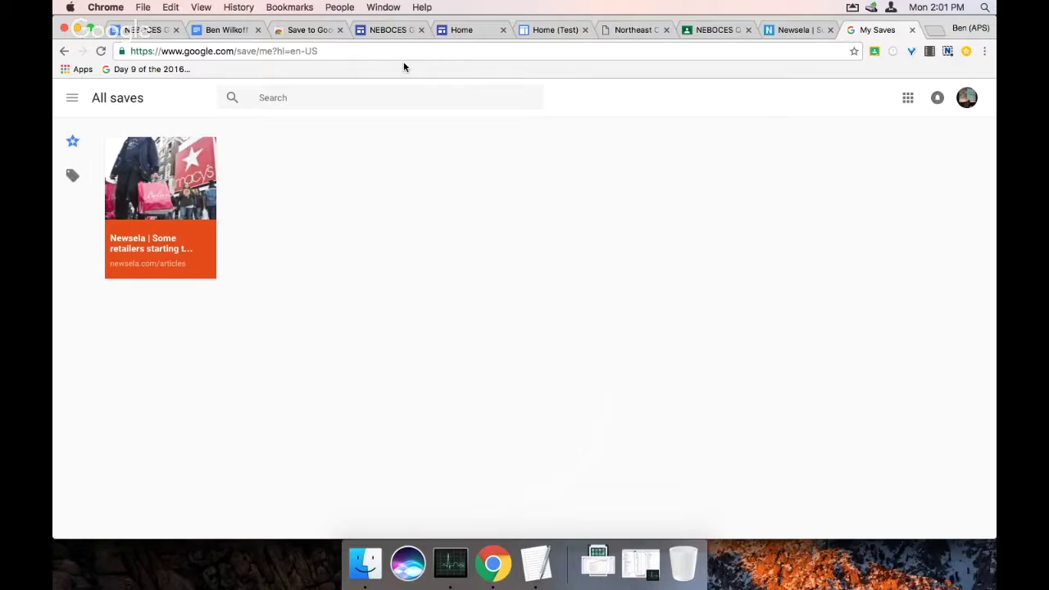
Step: From the learning doc, open the Google Advanced Search link in the Pathway 4 table
left_click(232, 32)
left_click(265, 287)
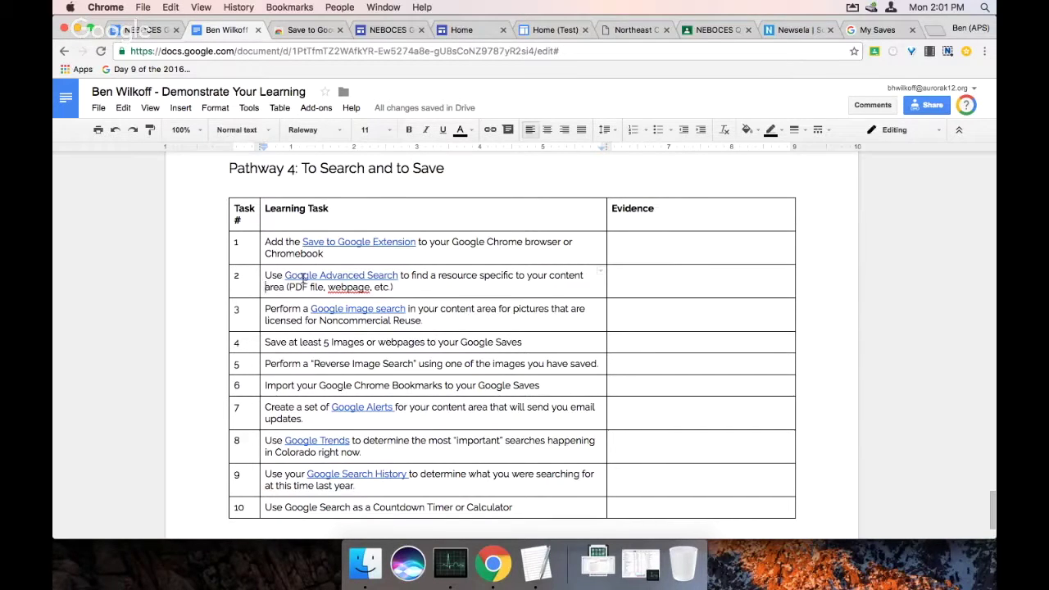
left_click(304, 277)
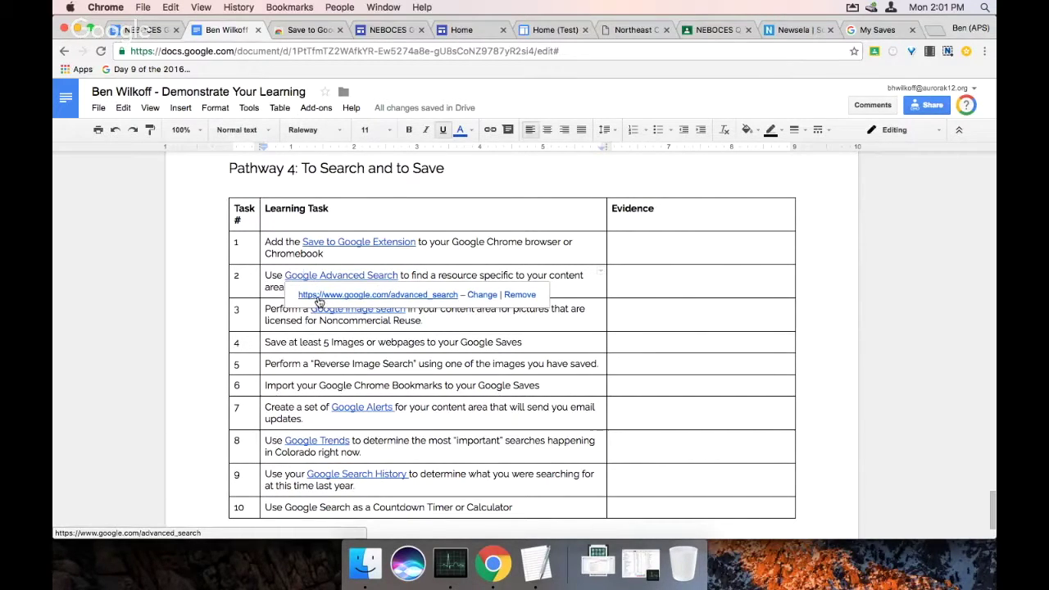
left_click(319, 297)
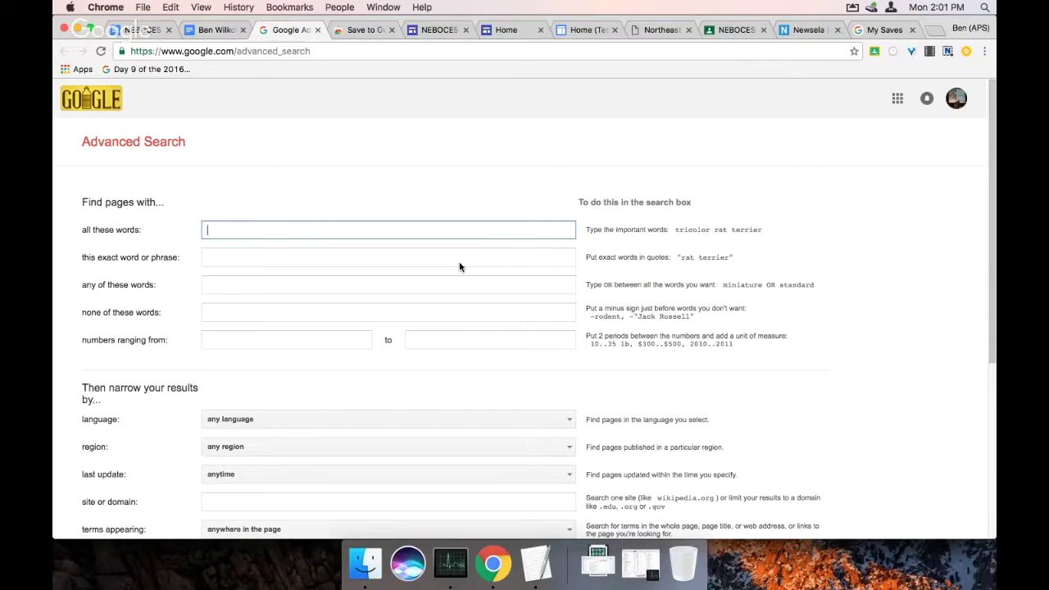
Step: Look over the Advanced Search fields, checking the learning doc task once more
scroll(460, 266, "down", 1)
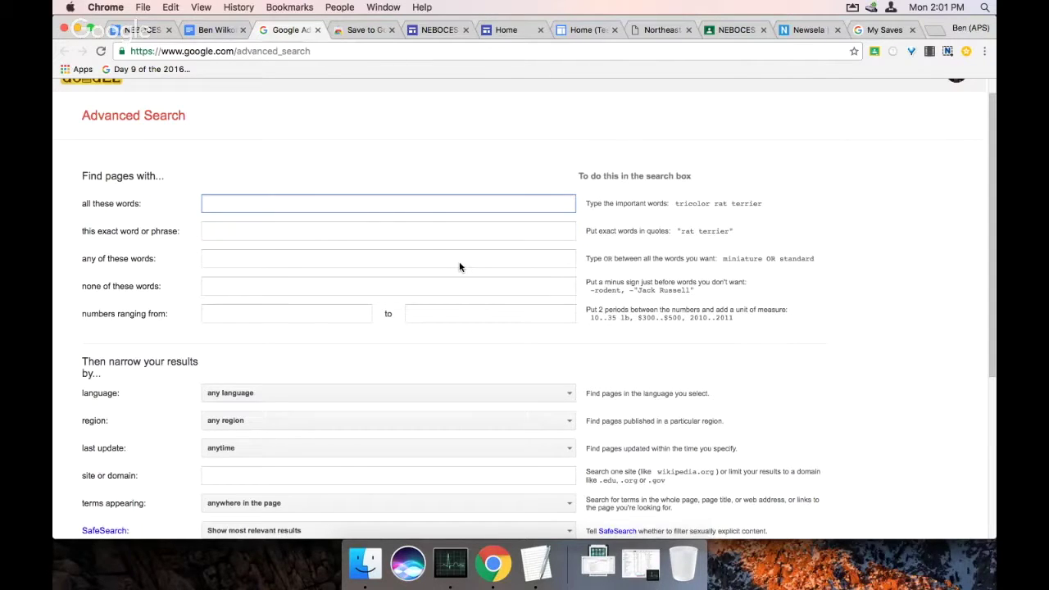
scroll(460, 266, "down", 1)
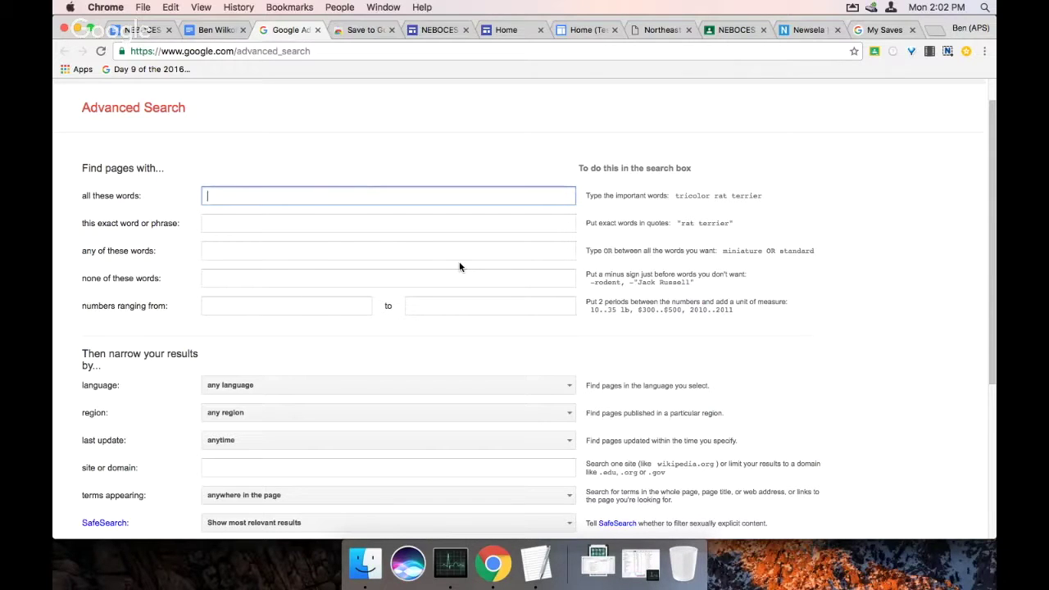
scroll(459, 266, "down", 1)
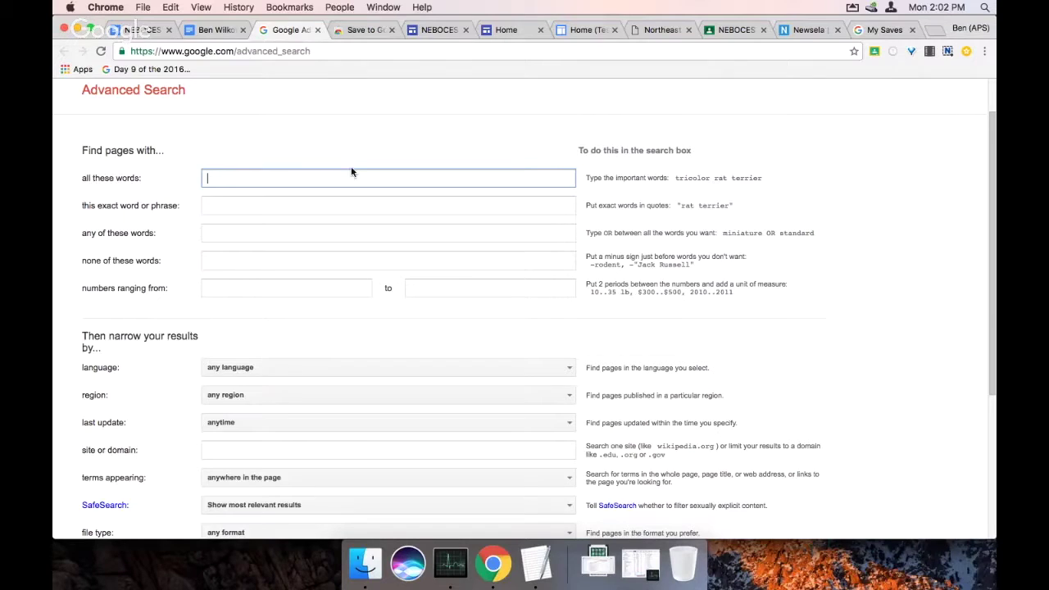
scroll(346, 172, "down", 1)
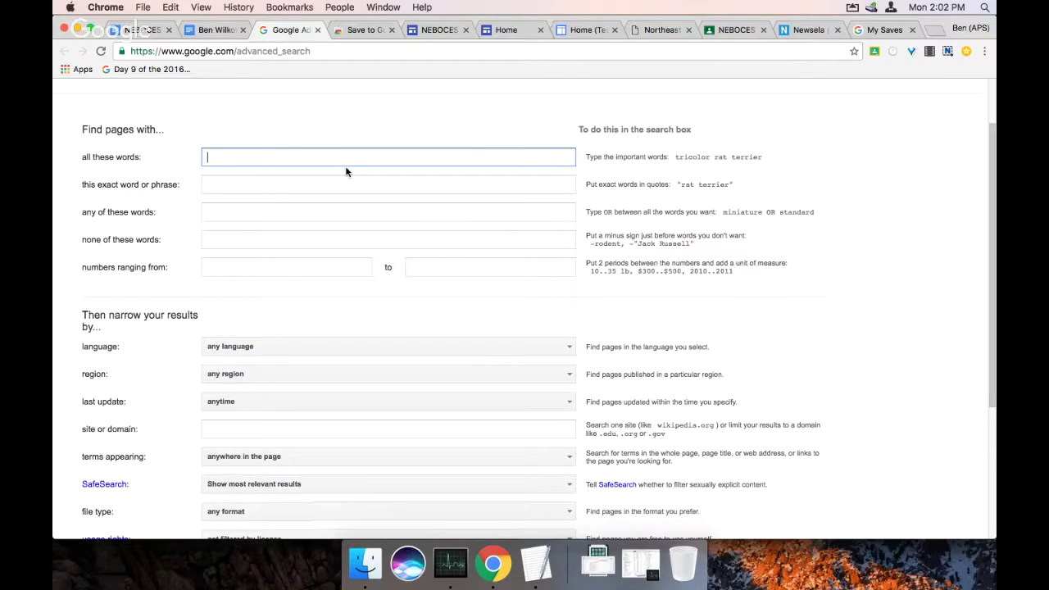
scroll(345, 172, "down", 2)
scroll(345, 172, "up", 3)
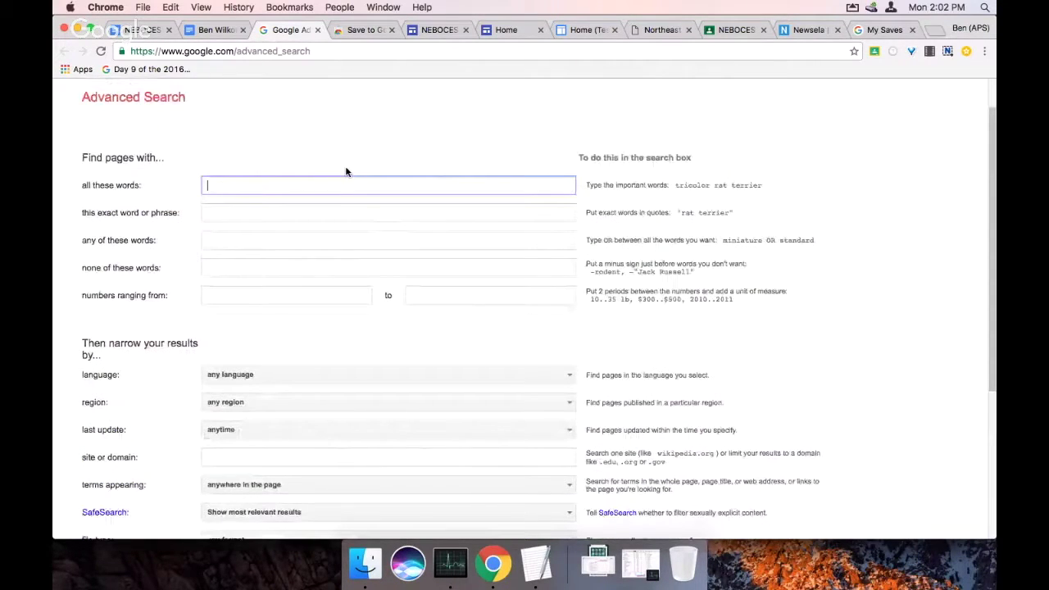
left_click(217, 215)
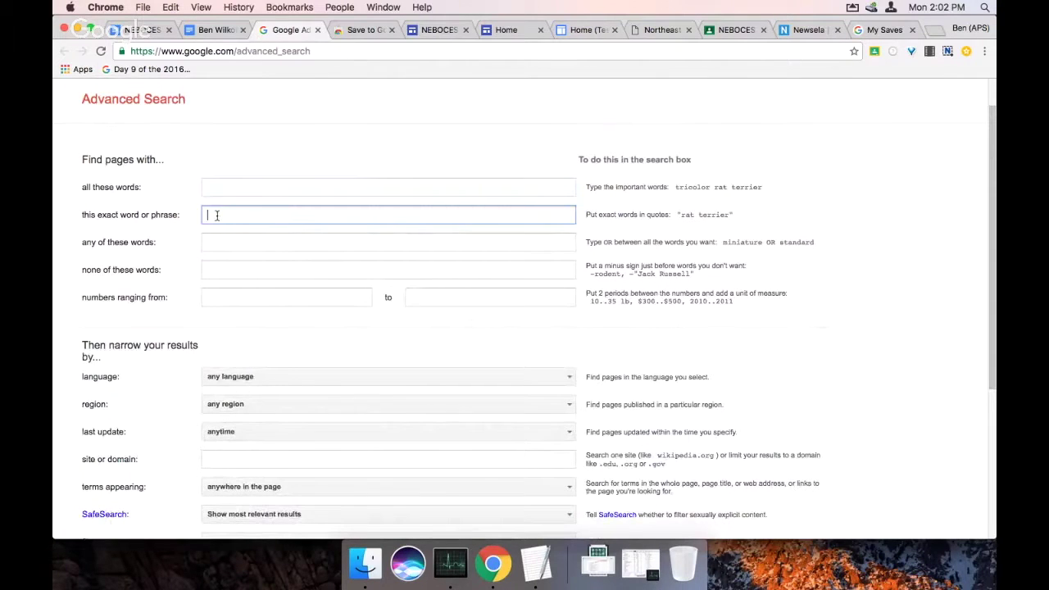
scroll(230, 235, "down", 1)
scroll(229, 236, "down", 1)
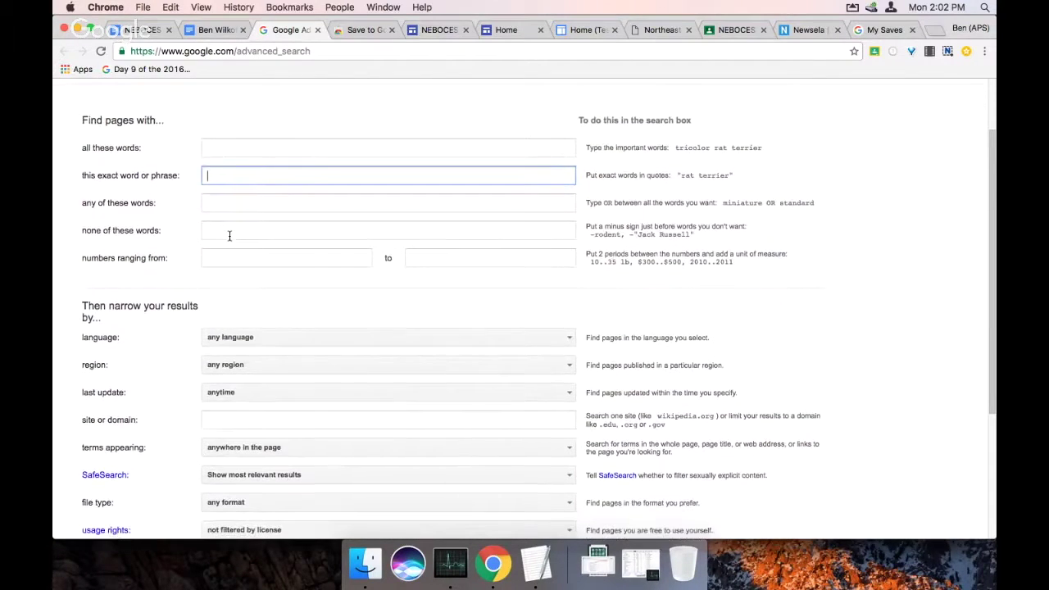
left_click(217, 29)
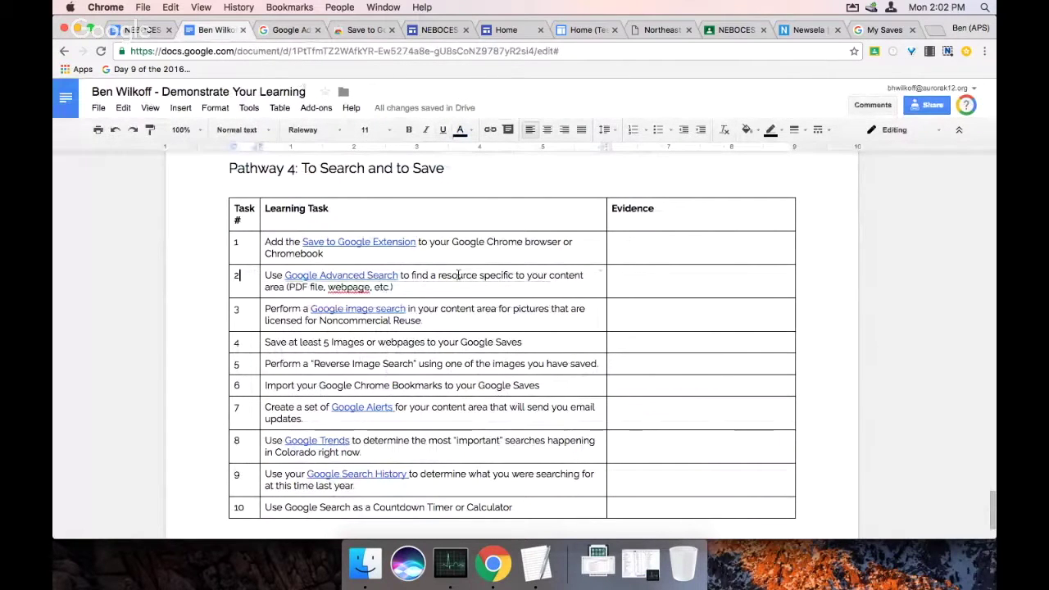
left_click(275, 32)
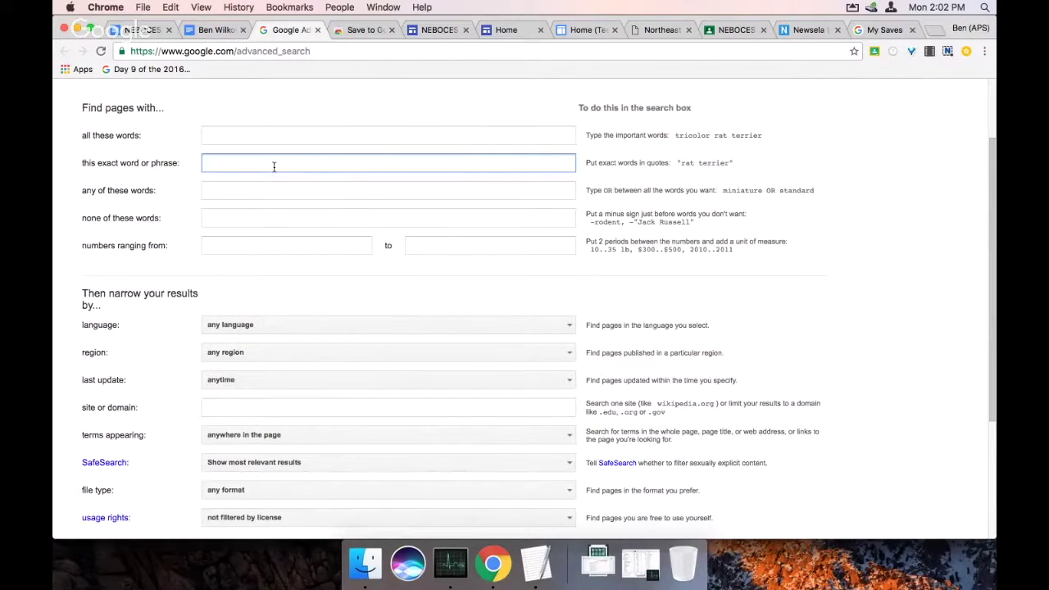
Step: Put essay writing in the exact word or phrase field, clearing the quoted text from all these words
left_click(260, 136)
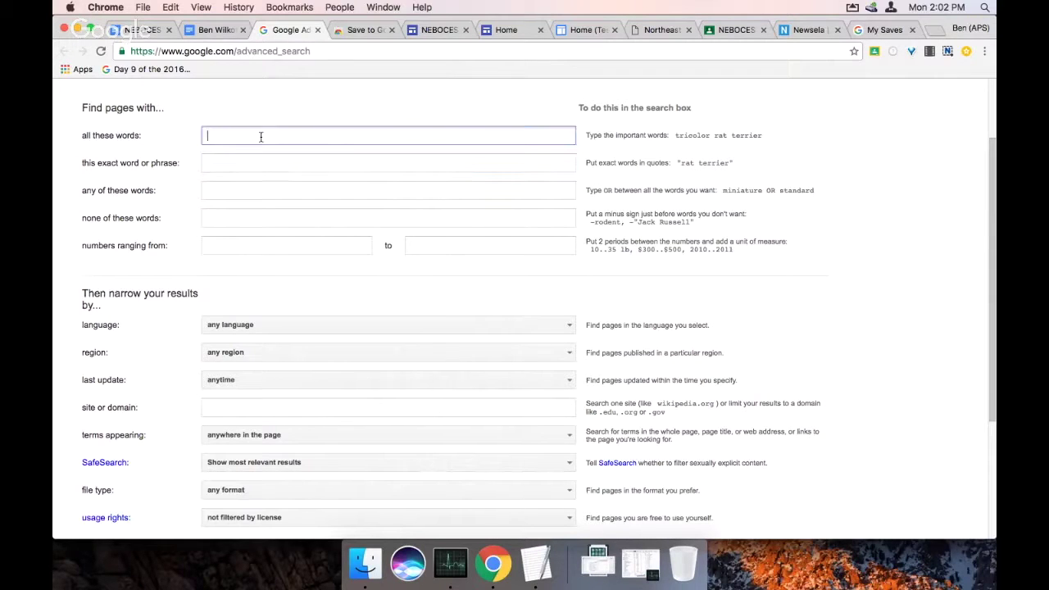
type("\"essay writing\"")
left_click_drag(273, 134, 182, 135)
key("BackSpace")
left_click(238, 169)
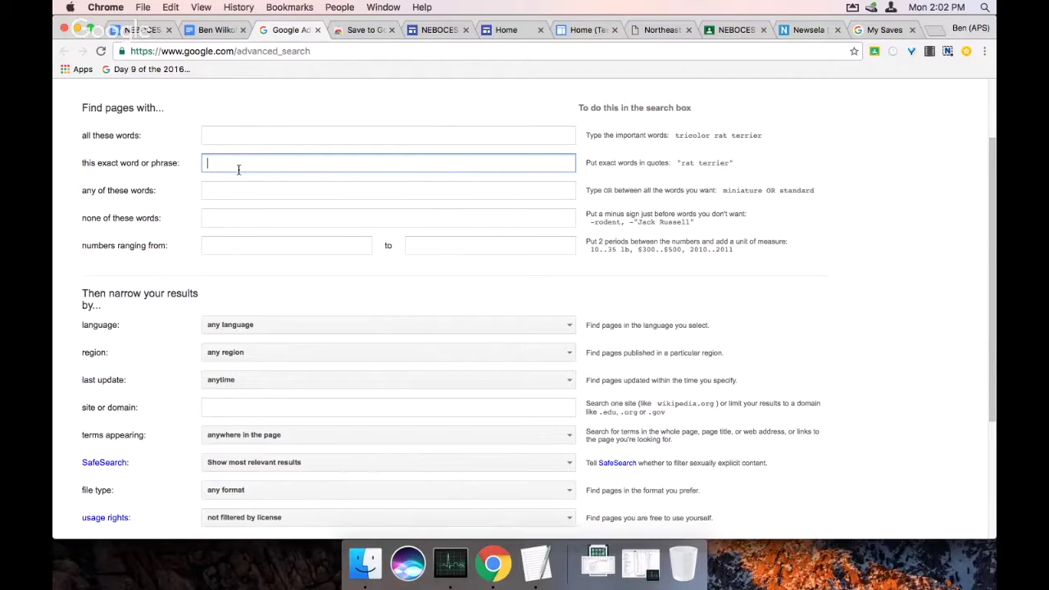
type("essay writing")
Step: Limit results to Adobe Acrobat PDF, exclude "write my essay for me", and run the search
scroll(607, 252, "down", 3)
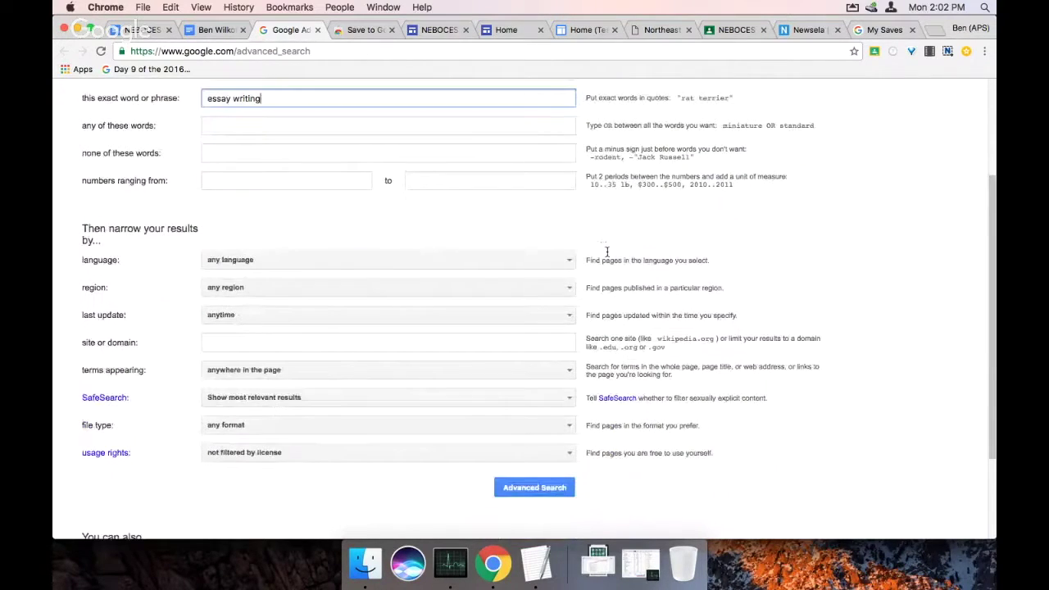
scroll(608, 252, "down", 1)
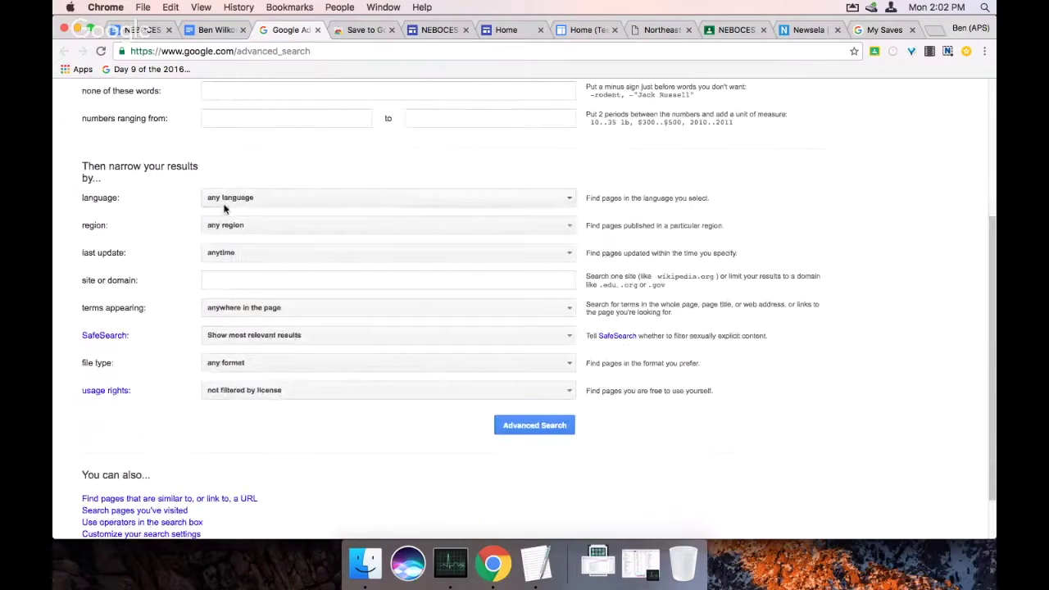
left_click(250, 364)
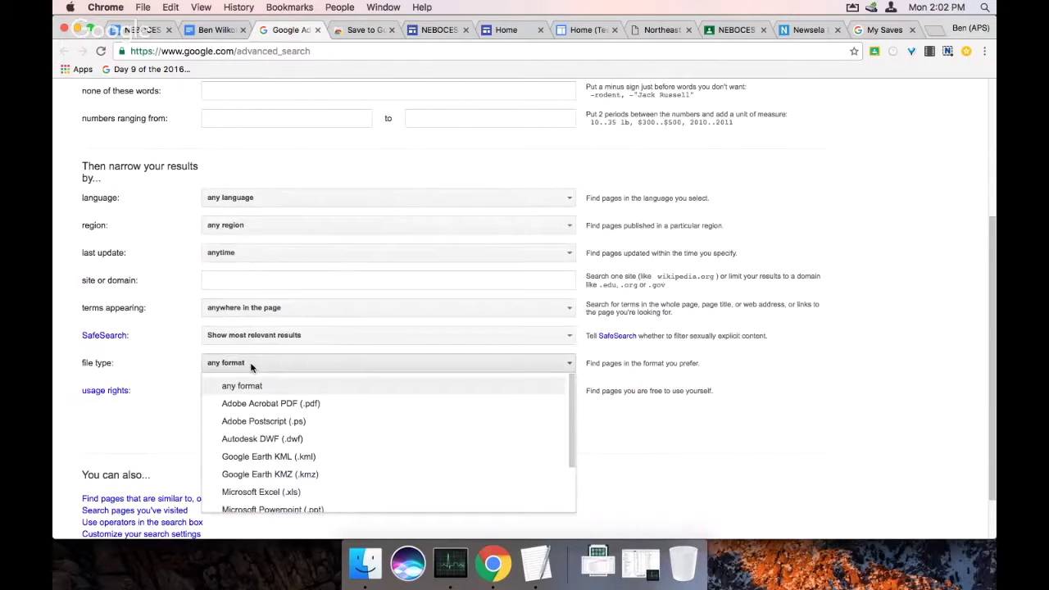
left_click(295, 403)
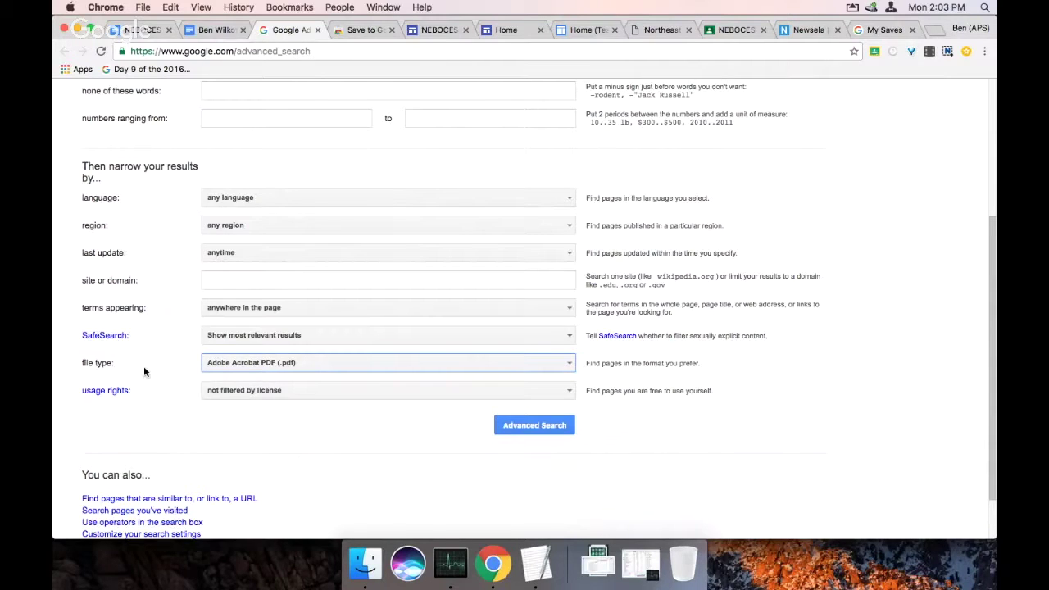
scroll(143, 365, "up", 2)
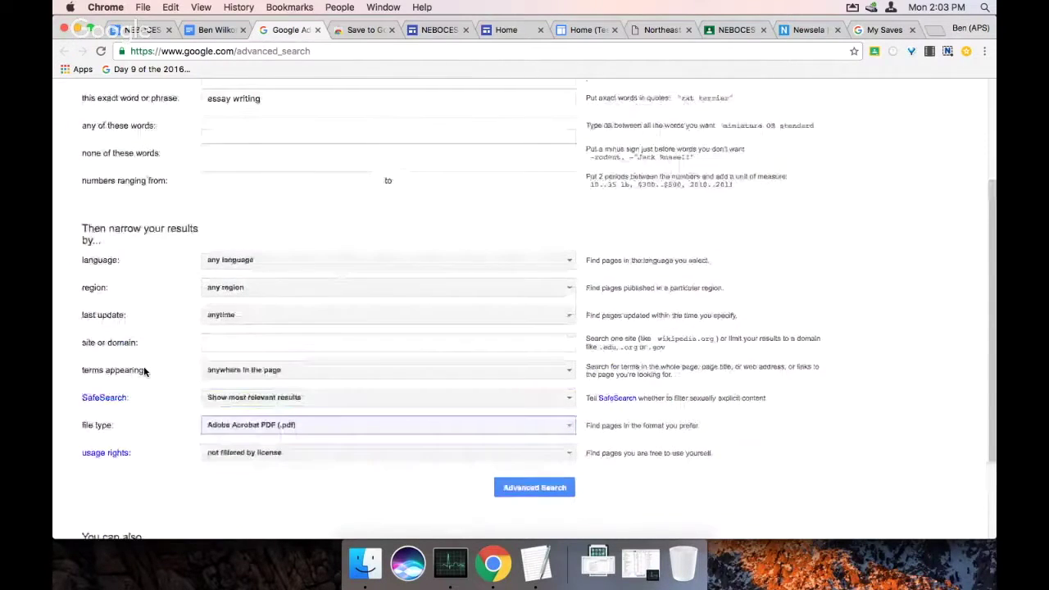
left_click(213, 173)
type("free")
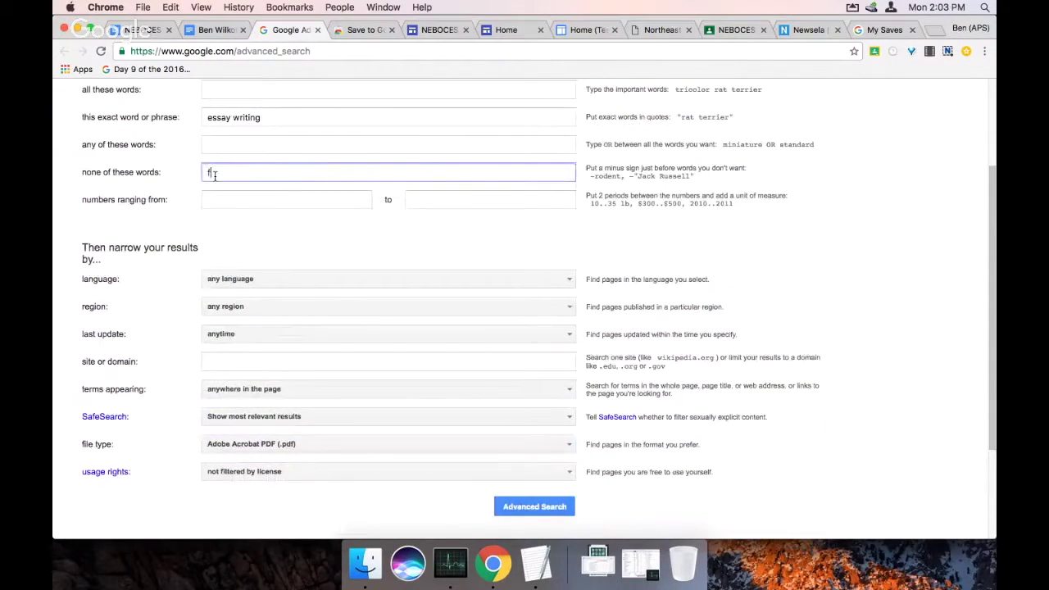
key("BackSpace")
key("BackSpace")
key("BackSpace")
key("BackSpace")
scroll(215, 174, "up", 3)
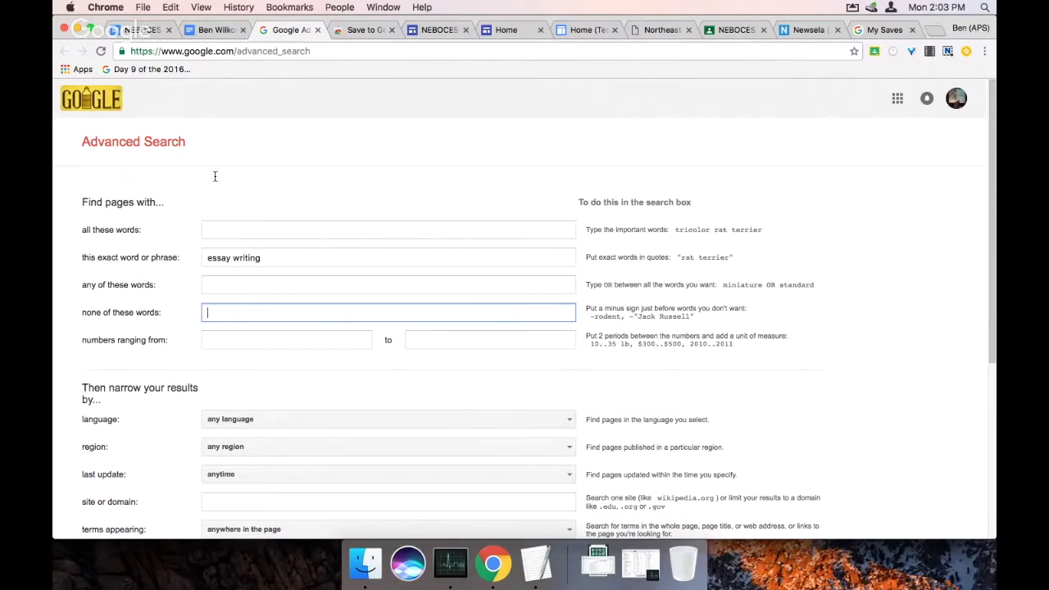
type("\"write my essay for me\"")
scroll(498, 136, "down", 5)
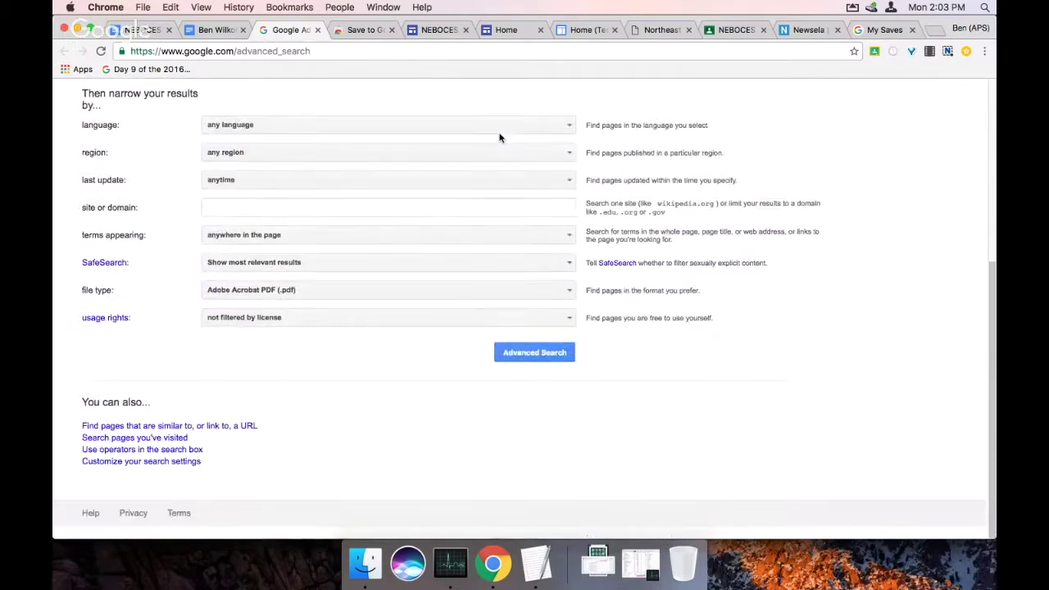
left_click(541, 363)
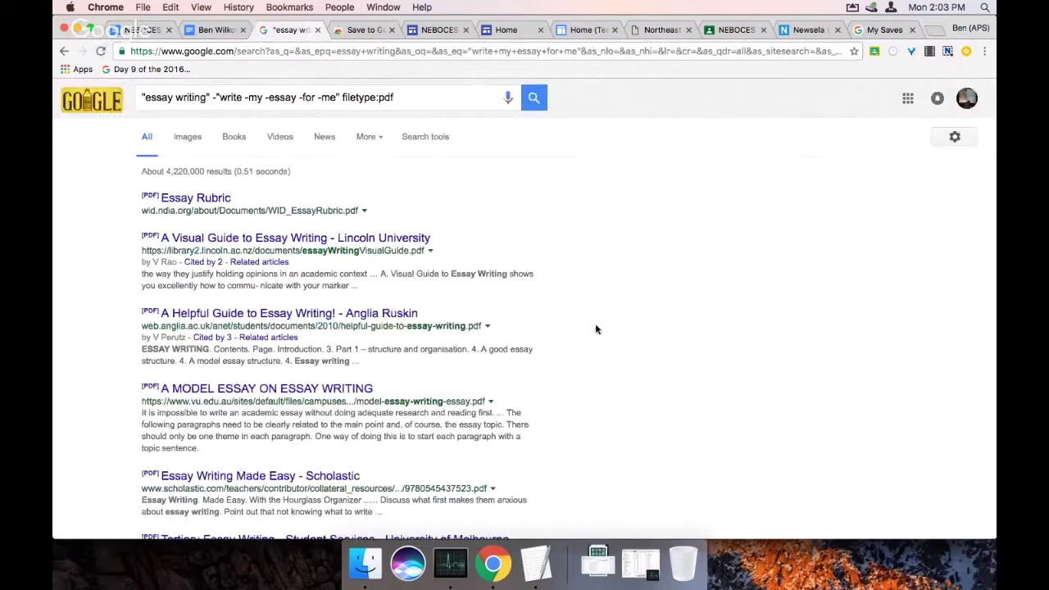
Step: Open Victoria University's 'A Model Essay on Essay Writing' PDF from the results and skim it
scroll(595, 329, "down", 1)
scroll(597, 325, "up", 1)
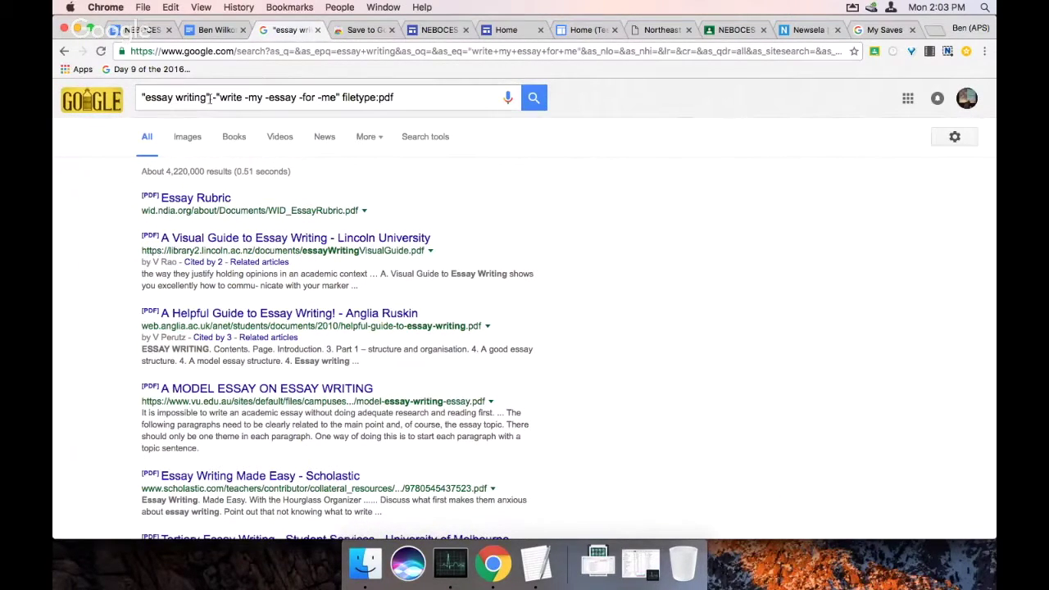
scroll(458, 309, "down", 1)
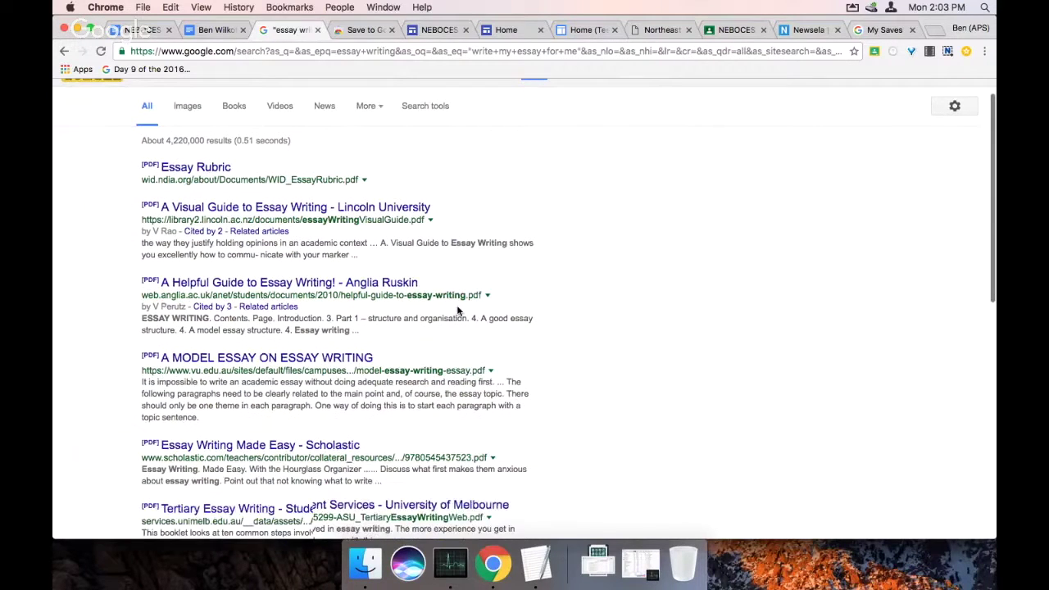
scroll(458, 310, "down", 3)
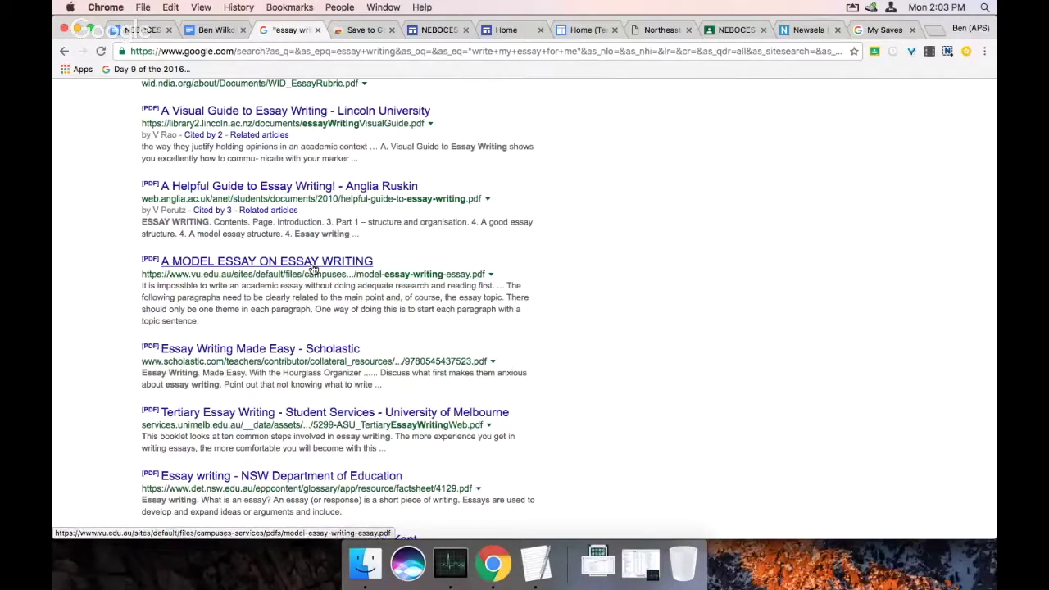
left_click(312, 267)
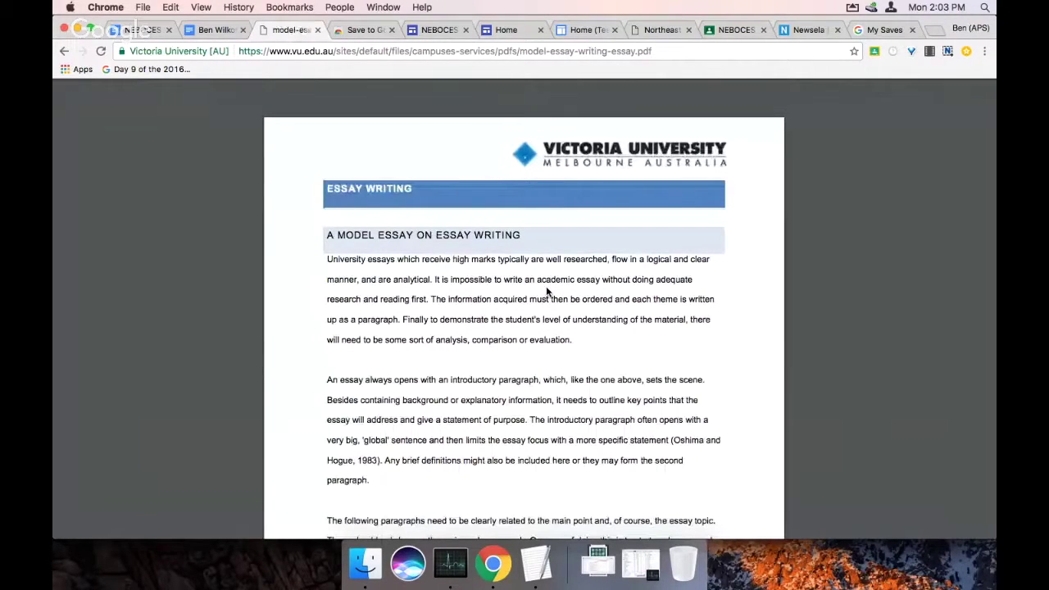
scroll(547, 290, "down", 2)
scroll(547, 291, "down", 15)
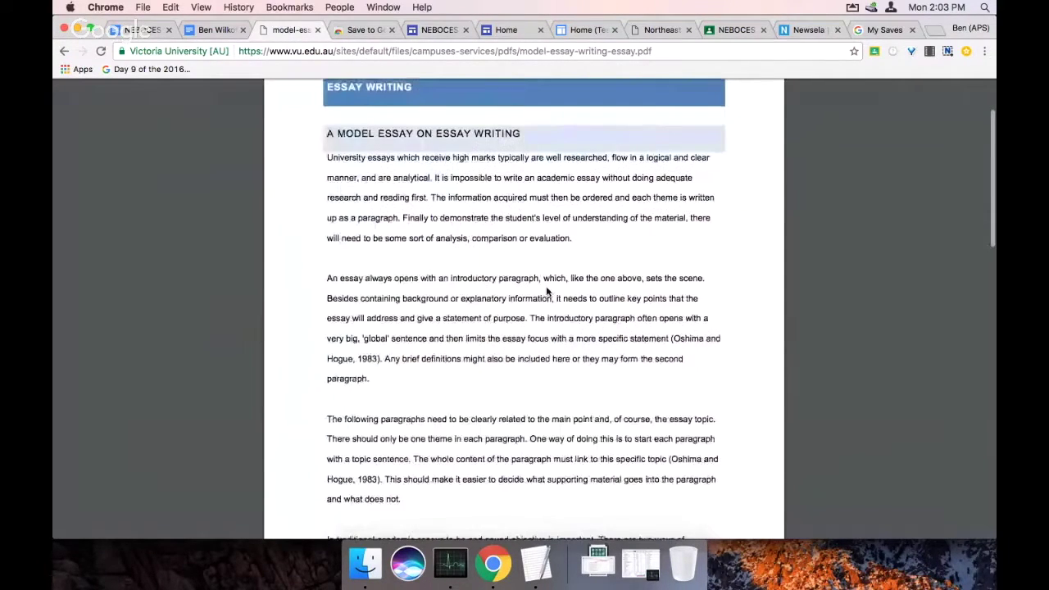
scroll(546, 286, "up", 20)
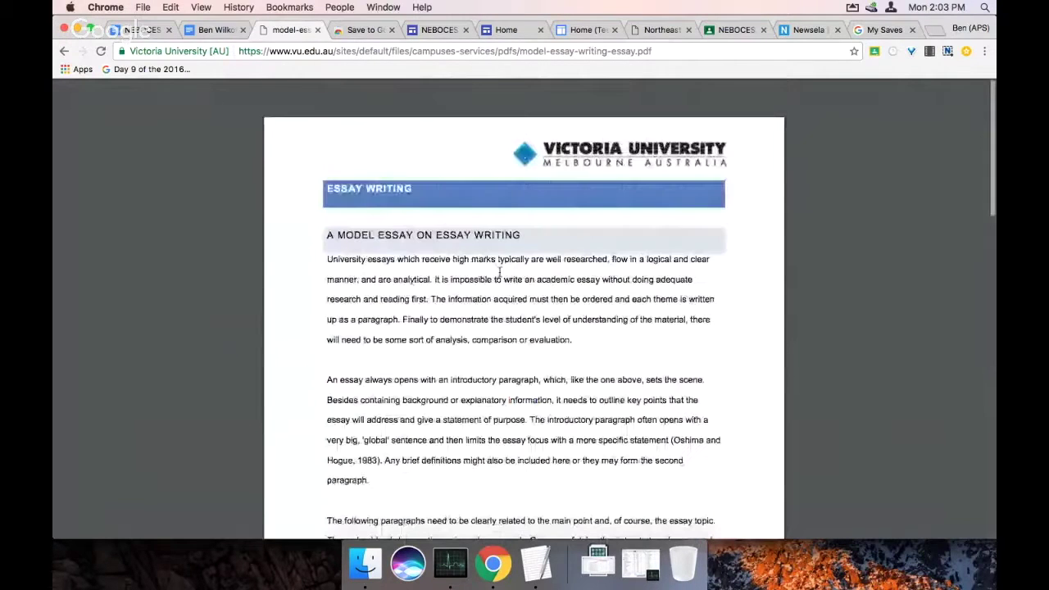
Step: Close the PDF and open the doc's Google Advanced Search link in a new tab
left_click(318, 31)
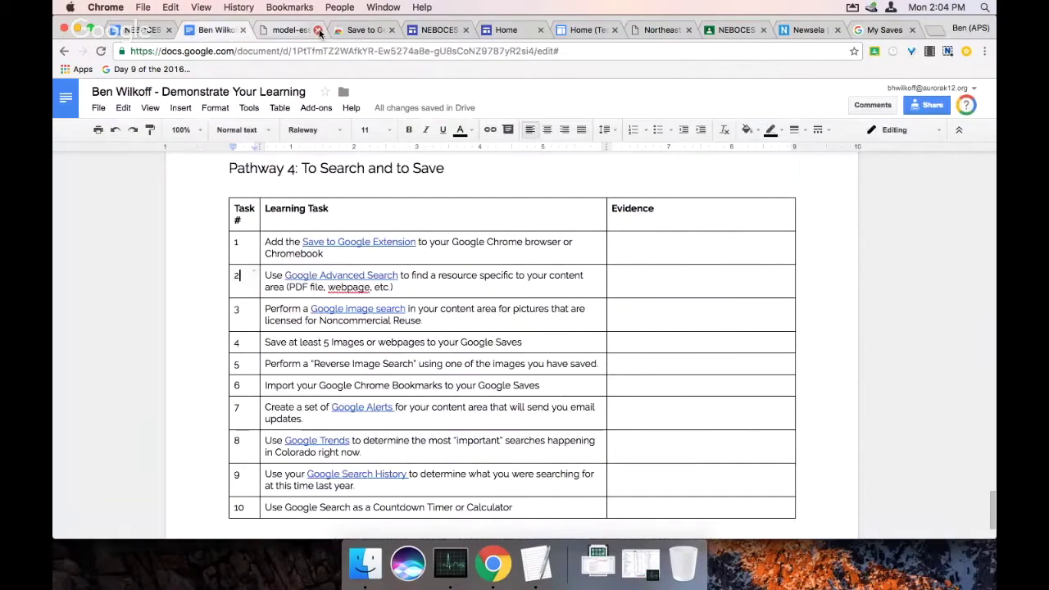
left_click(335, 279)
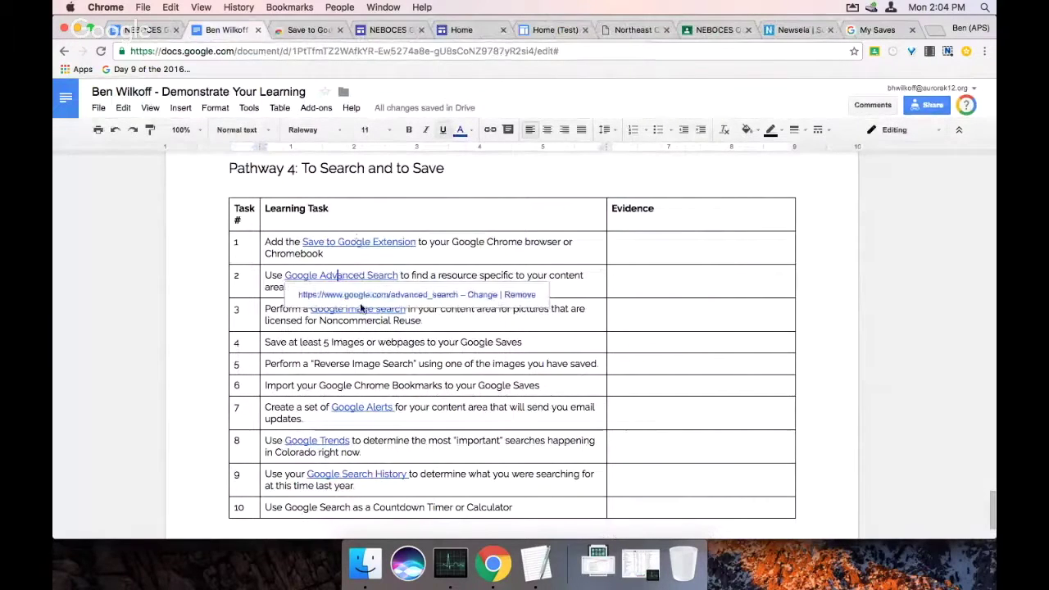
left_click(365, 295)
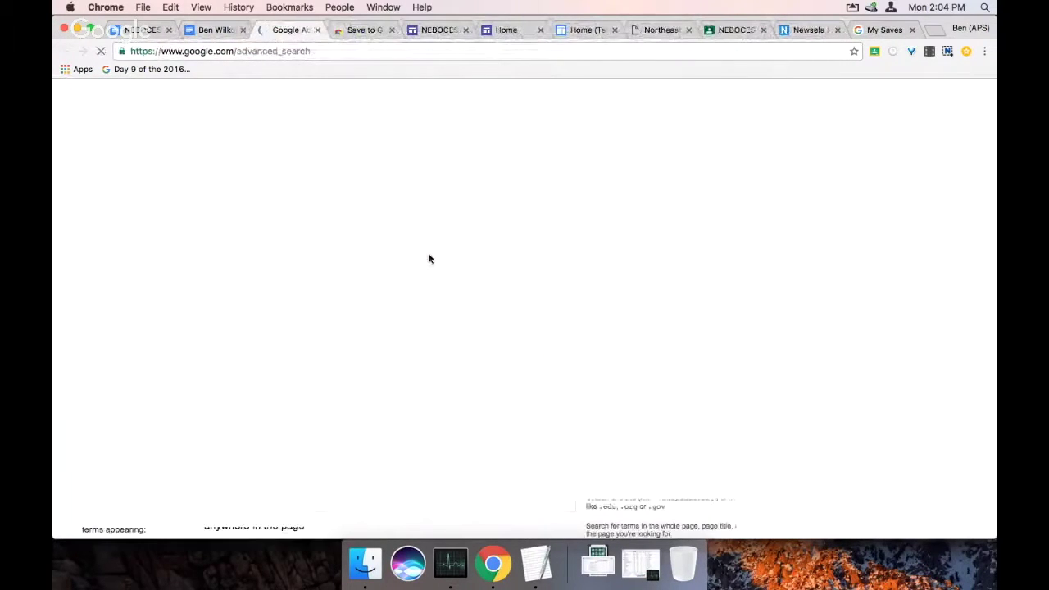
scroll(428, 254, "down", 1)
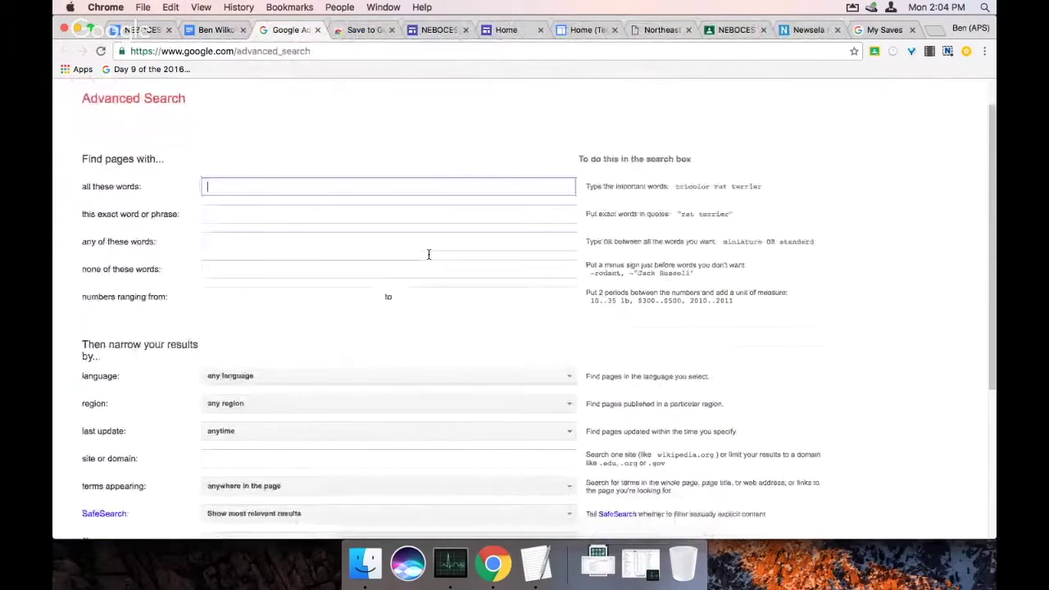
scroll(427, 254, "down", 5)
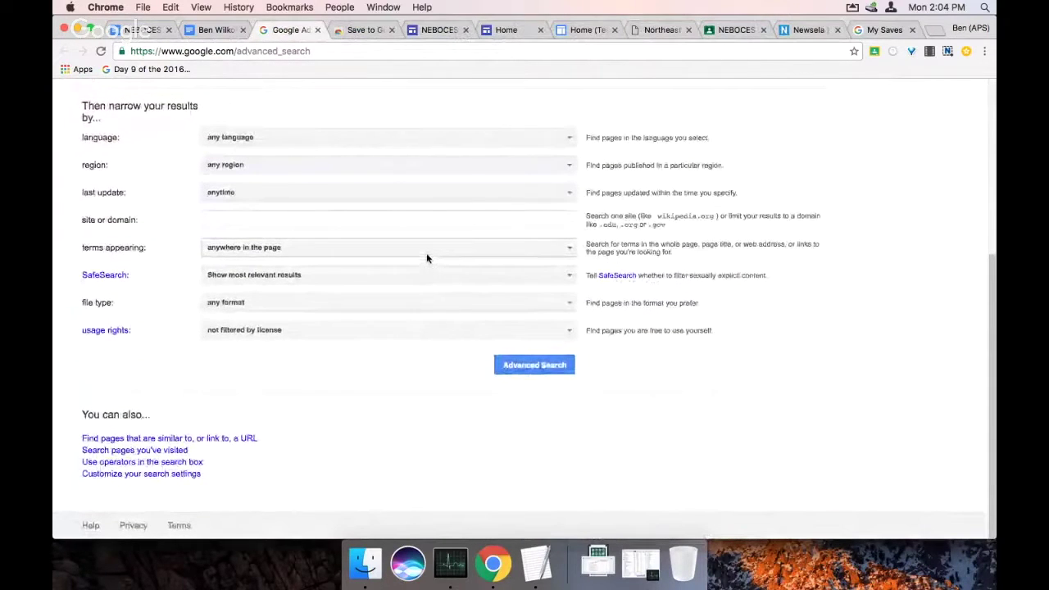
Step: Review the 'terms appearing' options, keep anywhere in the page, and open the search operators help
left_click(426, 256)
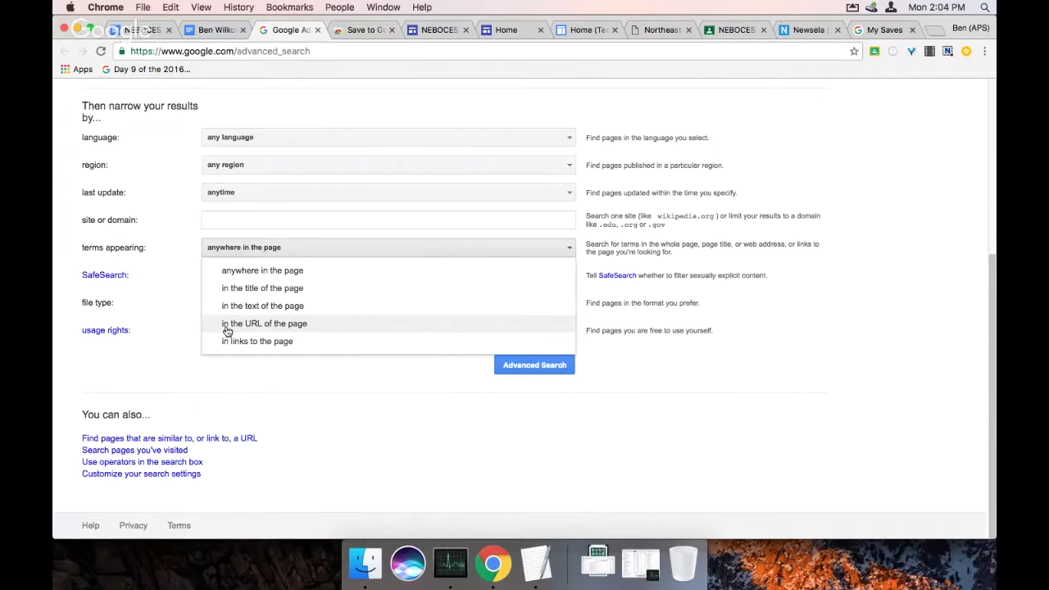
left_click(183, 291)
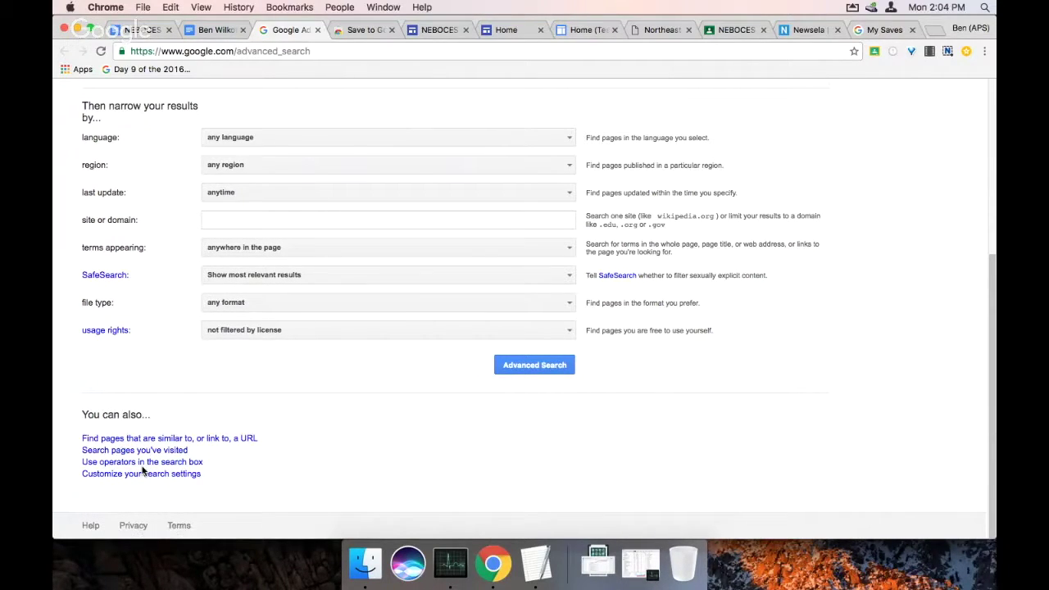
left_click(141, 464)
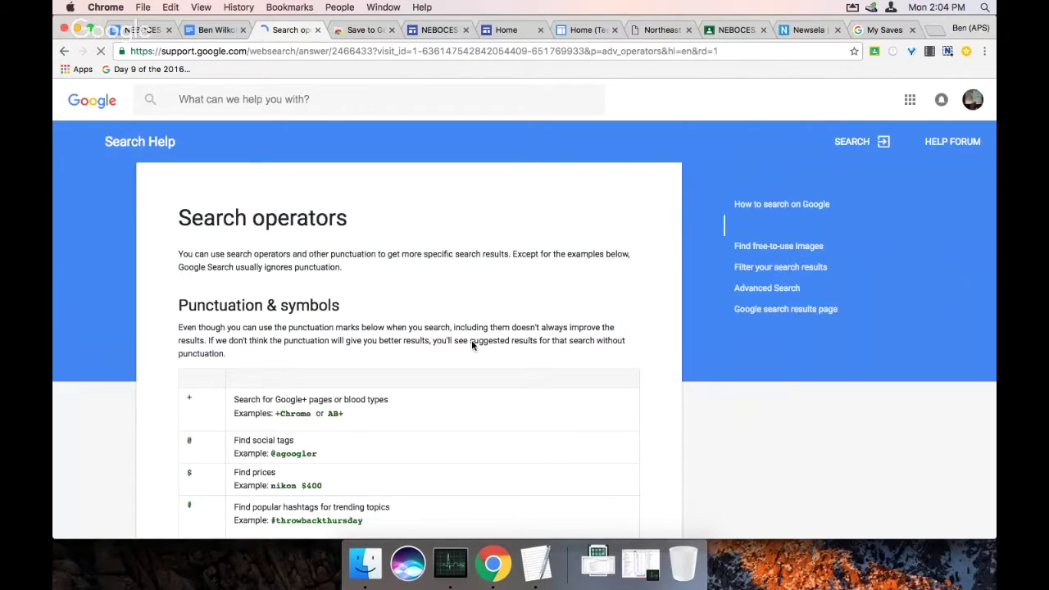
Step: Scroll to the Search operators table and highlight the site: operator examples
scroll(472, 344, "down", 4)
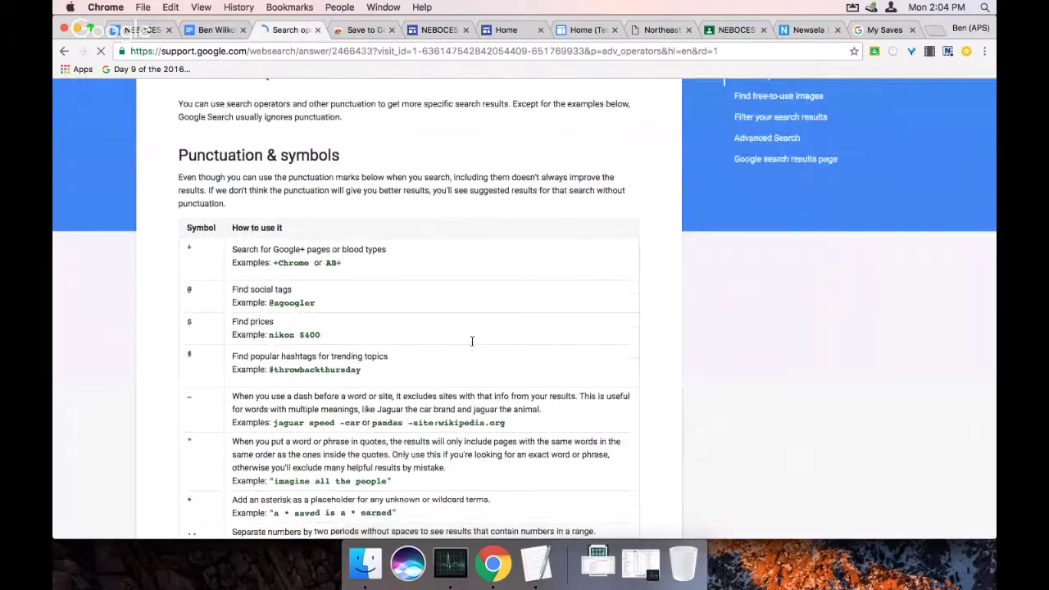
scroll(472, 341, "down", 6)
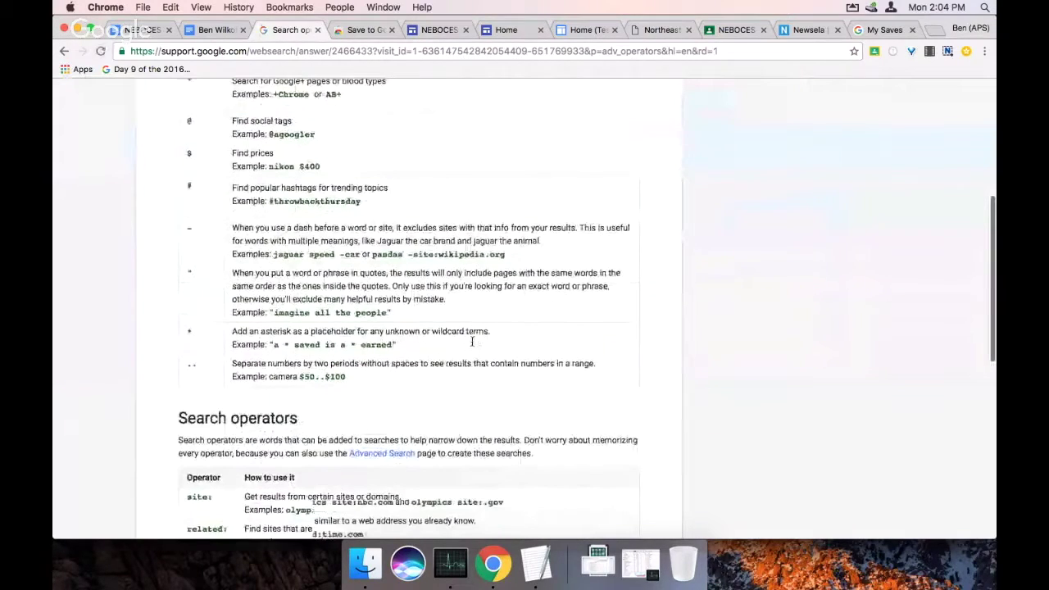
scroll(472, 341, "down", 3)
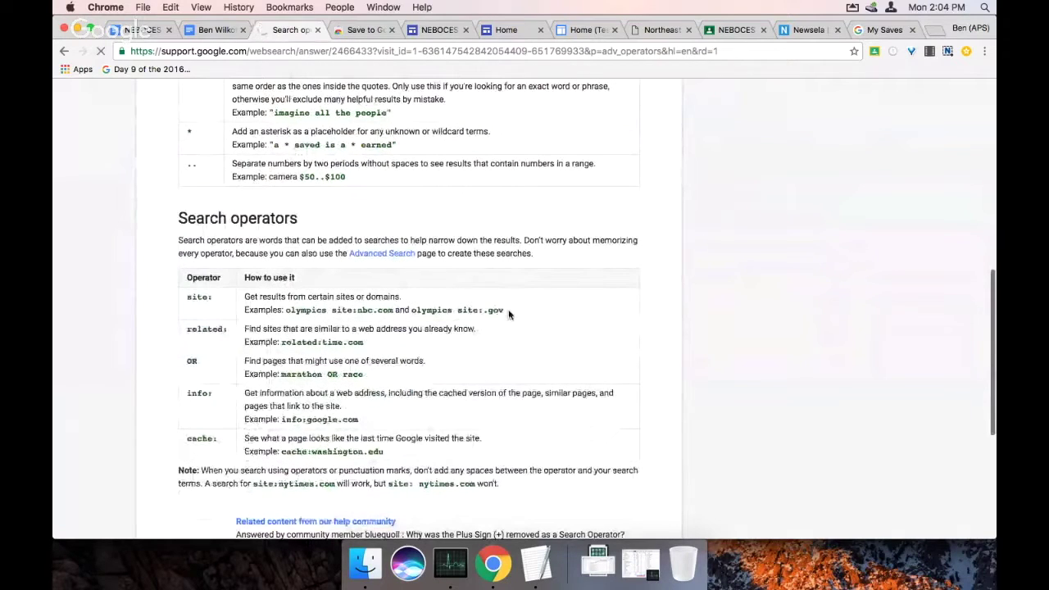
left_click_drag(506, 309, 187, 295)
left_click(264, 296)
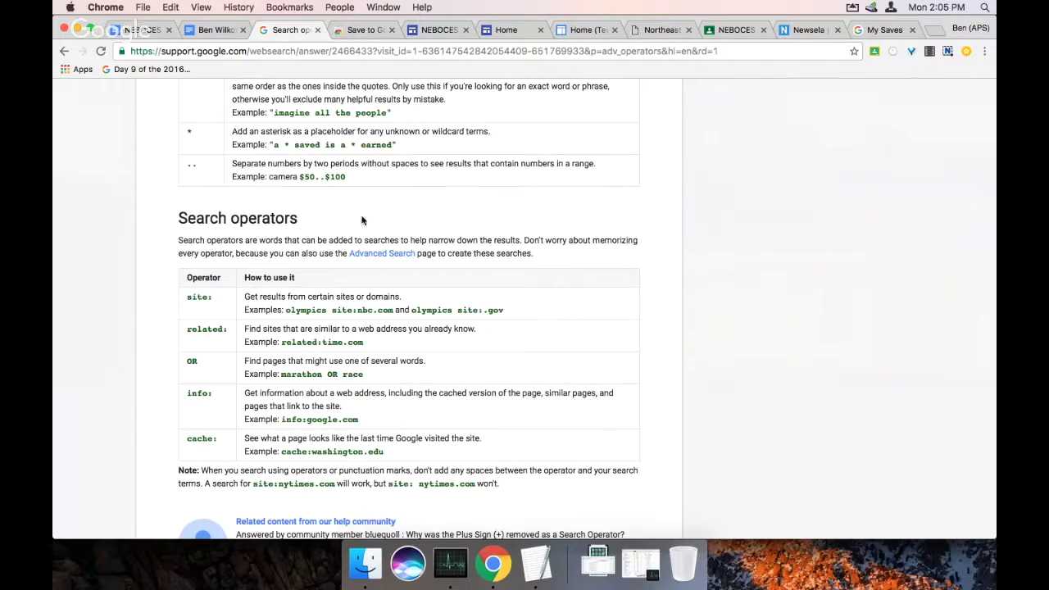
Step: Close the help and open the Google Image search link from task 3 of the learning doc
left_click(318, 30)
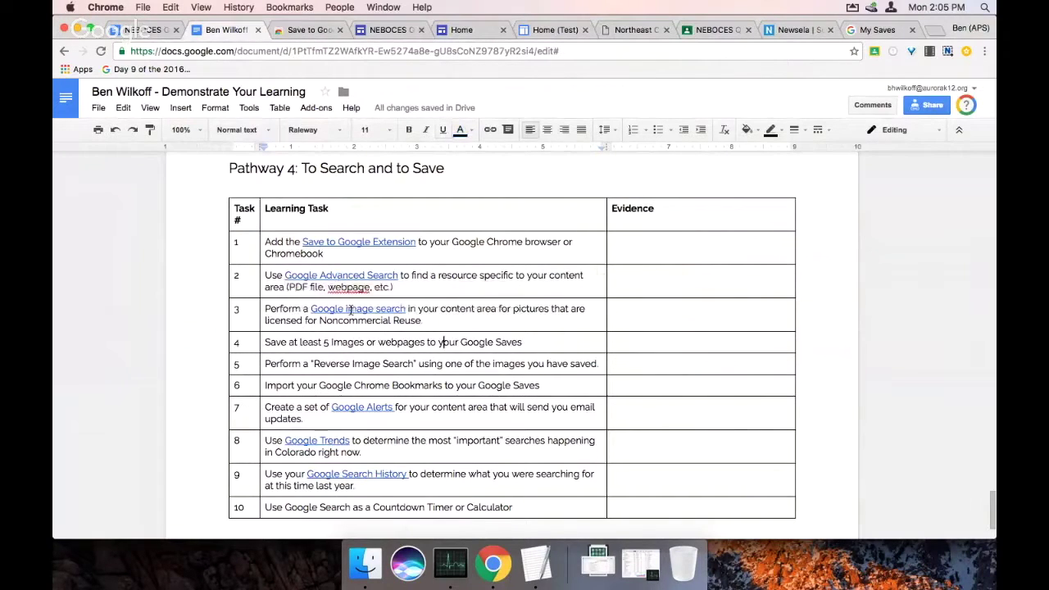
left_click(349, 308)
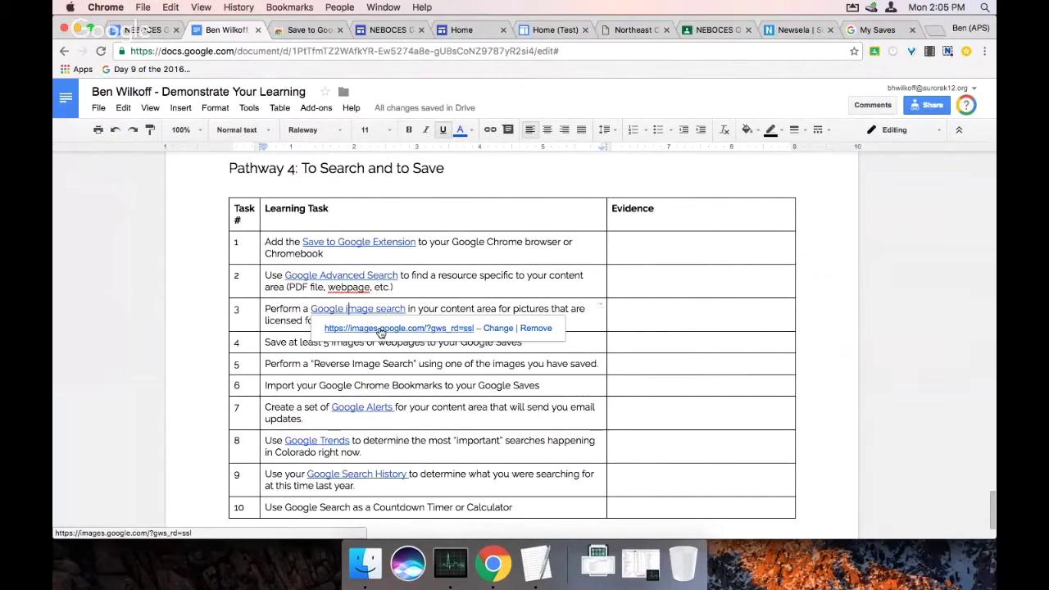
left_click(380, 329)
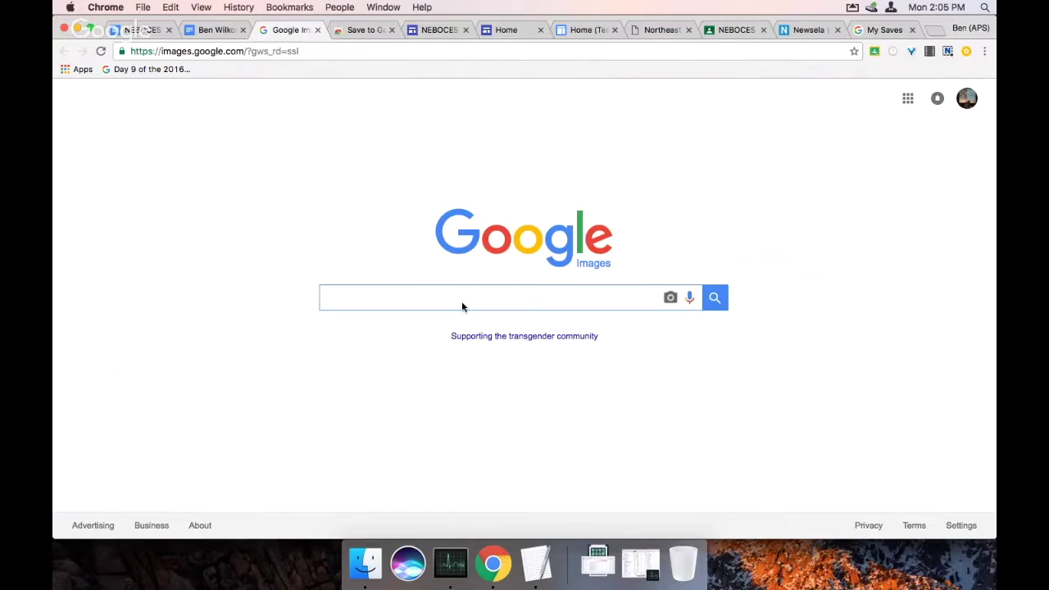
left_click(215, 30)
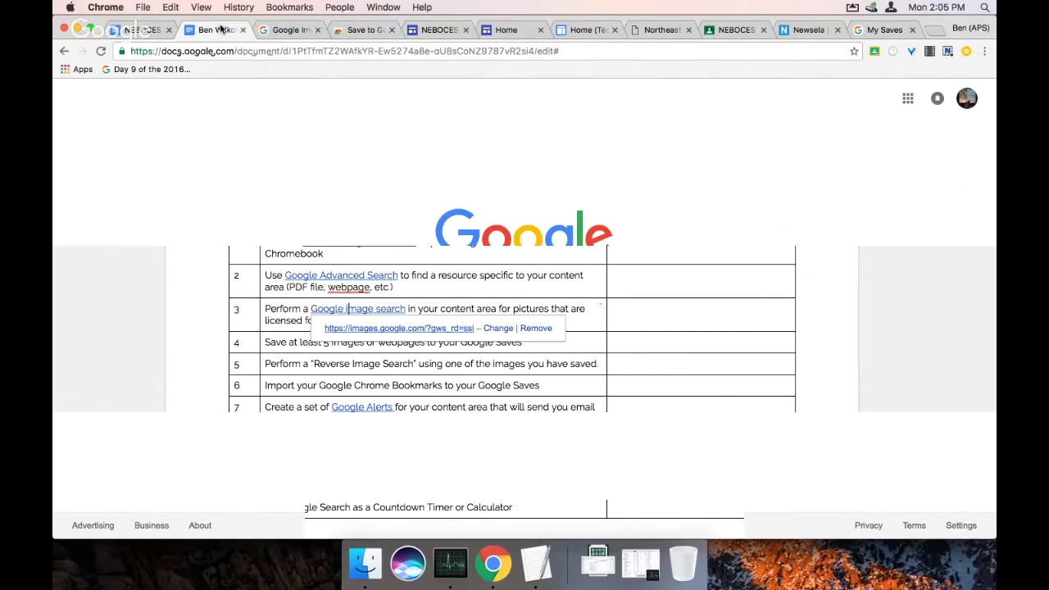
left_click(292, 310)
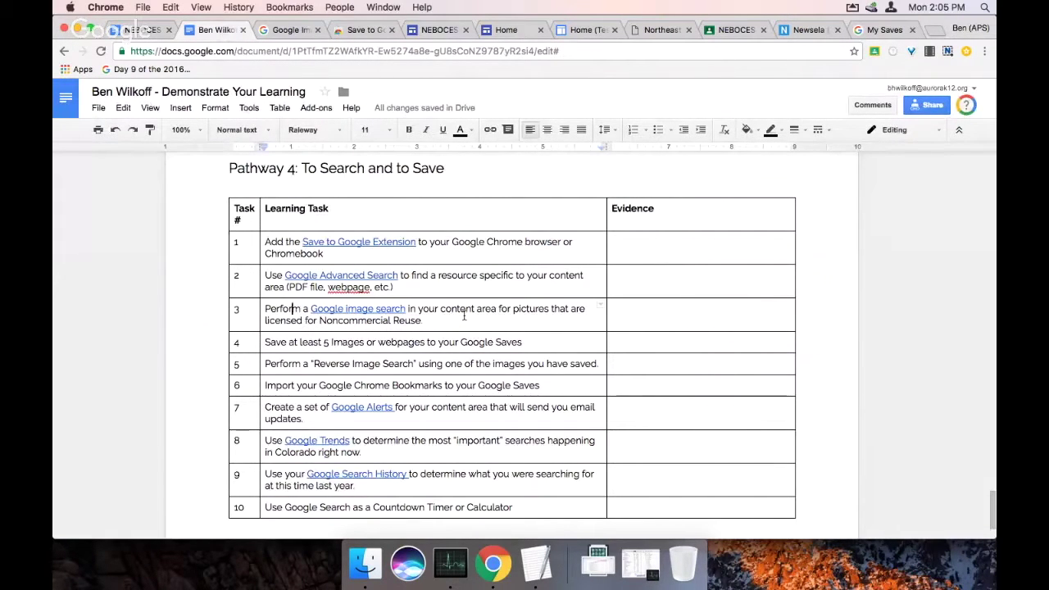
left_click(298, 36)
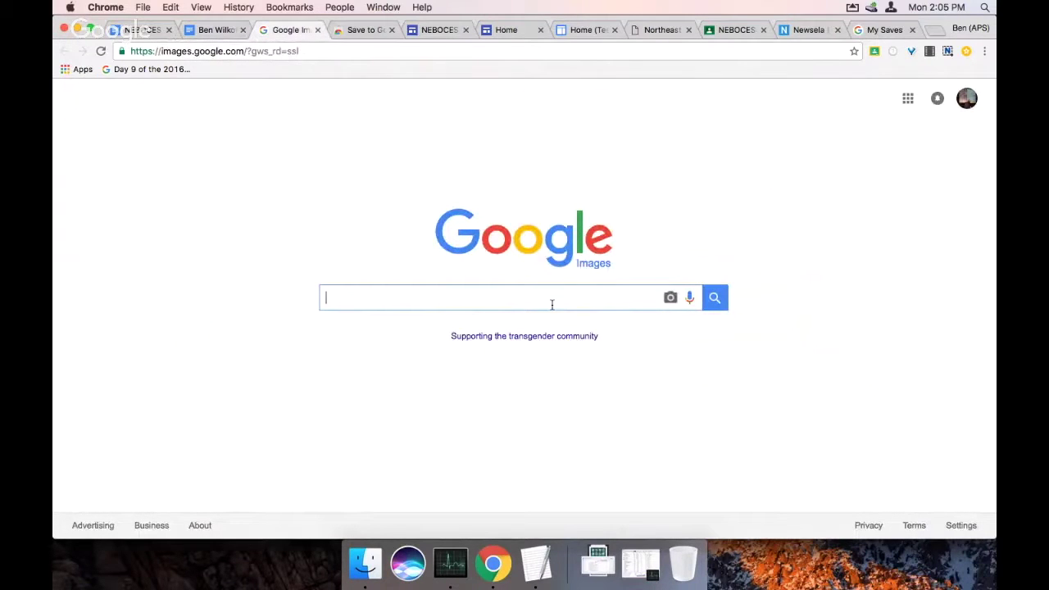
Step: Search Google Images for "essay writing" in quotes
type("\"essay wir")
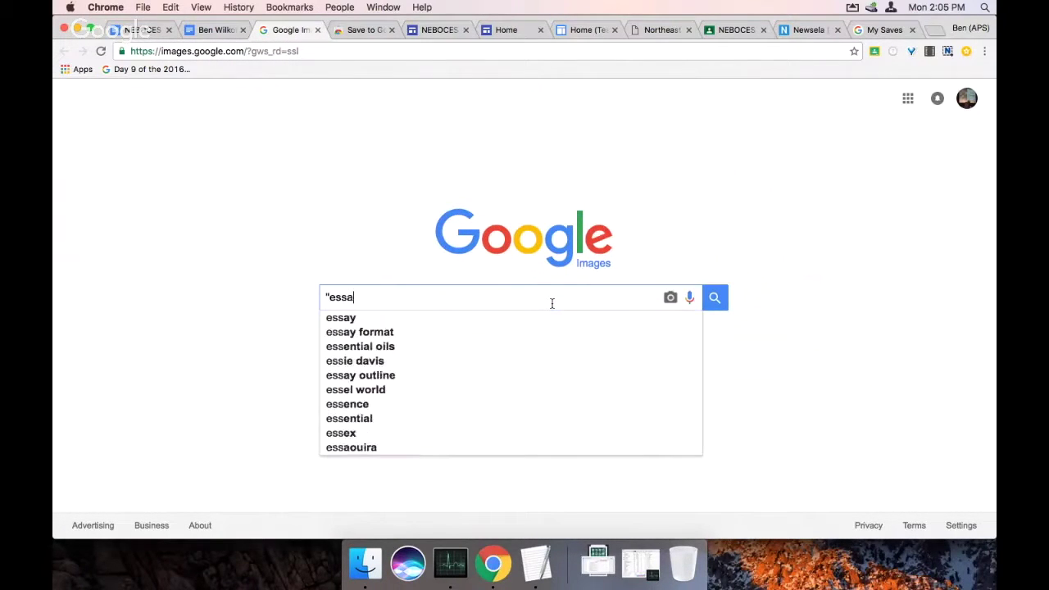
type("ting\"")
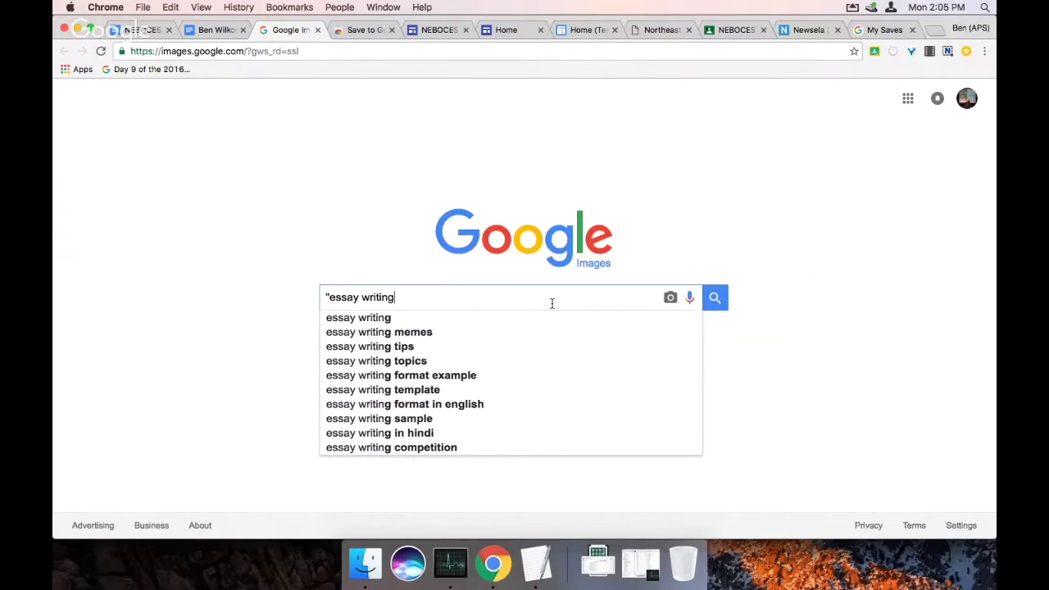
key("Return")
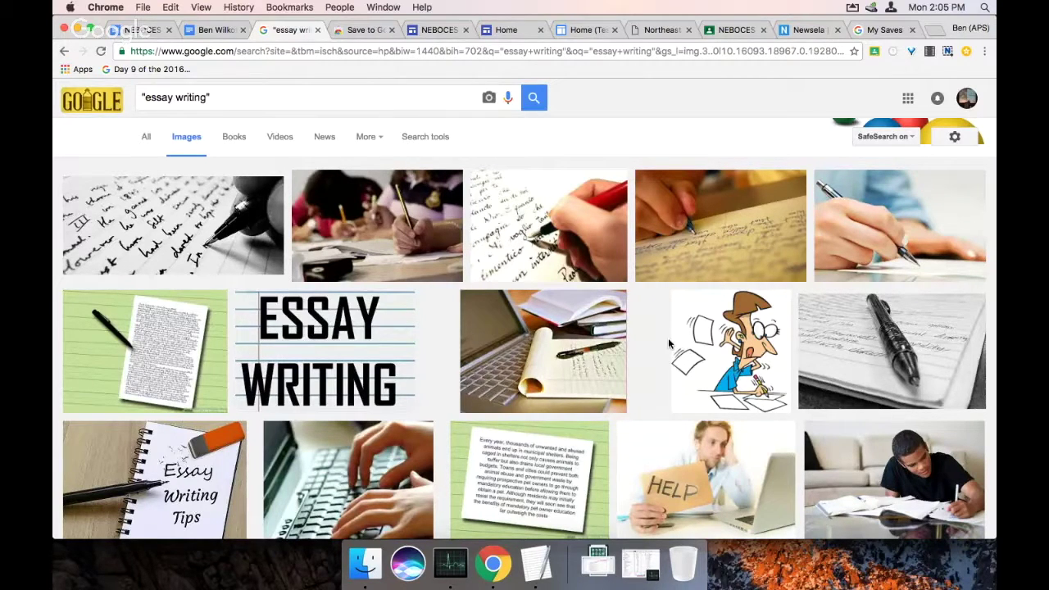
Step: Limit the essay writing image results to images labeled for noncommercial reuse
left_click(429, 141)
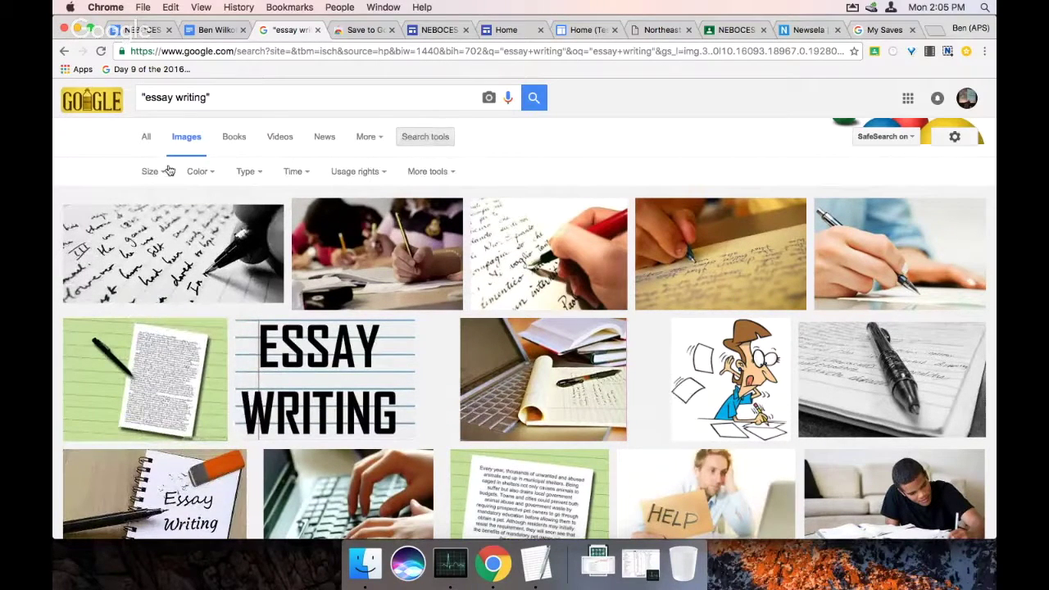
left_click(353, 171)
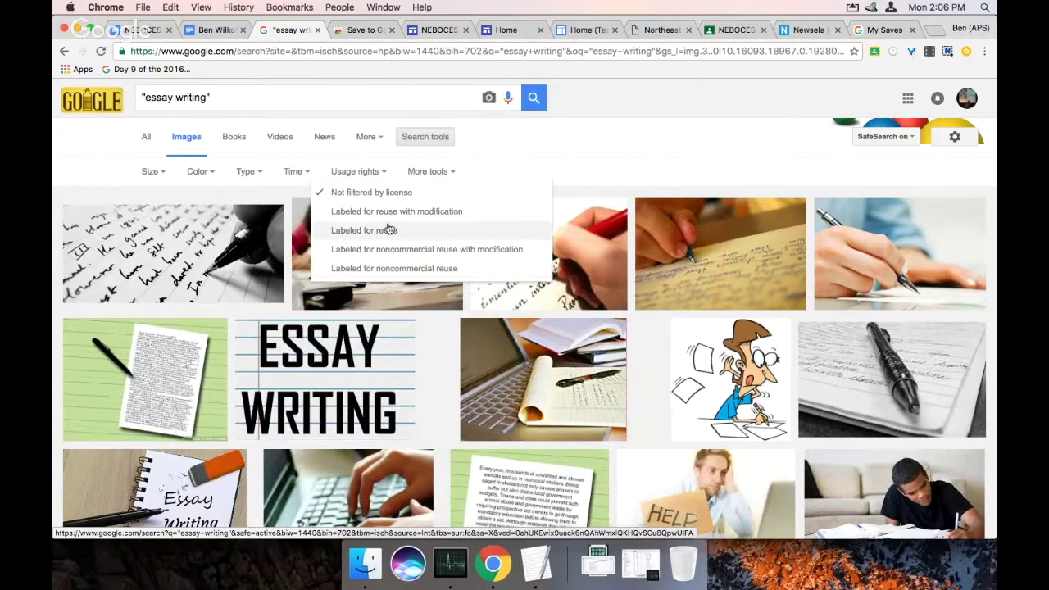
left_click(396, 267)
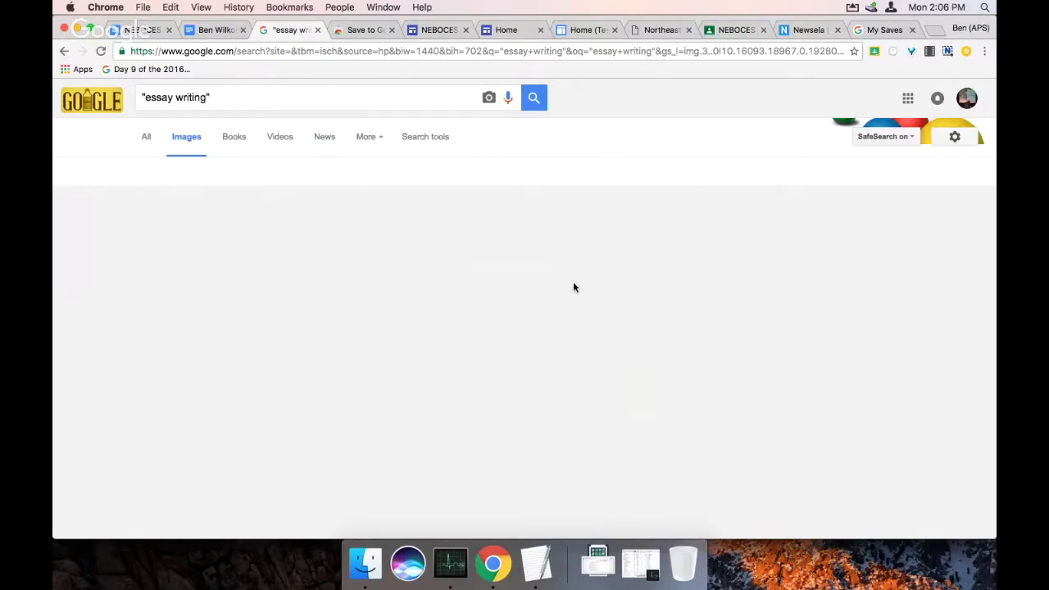
Step: Preview the Resume Writing Tips image, then go back to the NEBOCES agenda doc
scroll(516, 287, "down", 2)
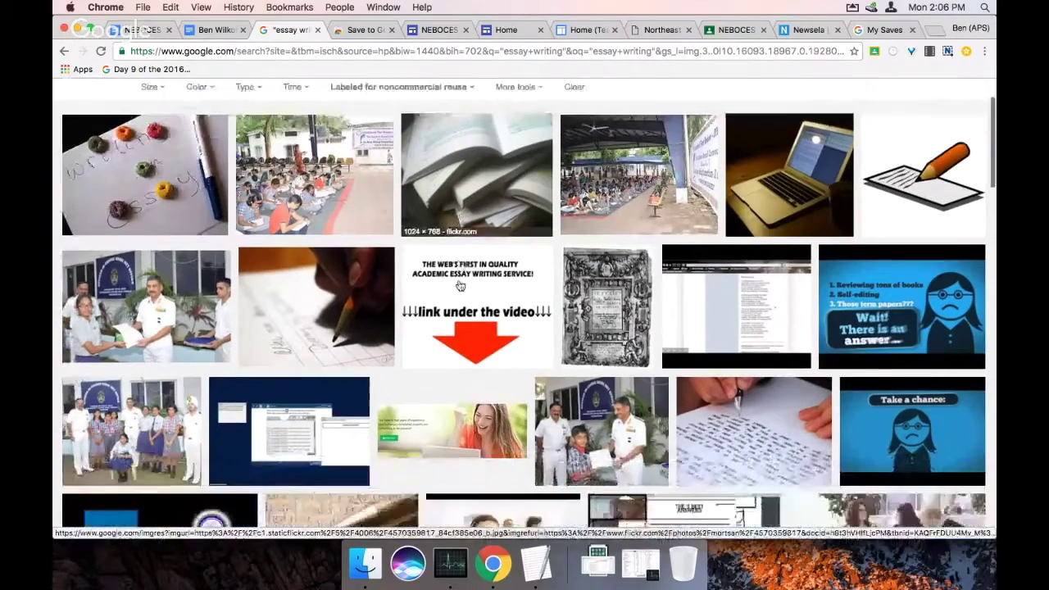
scroll(459, 285, "down", 10)
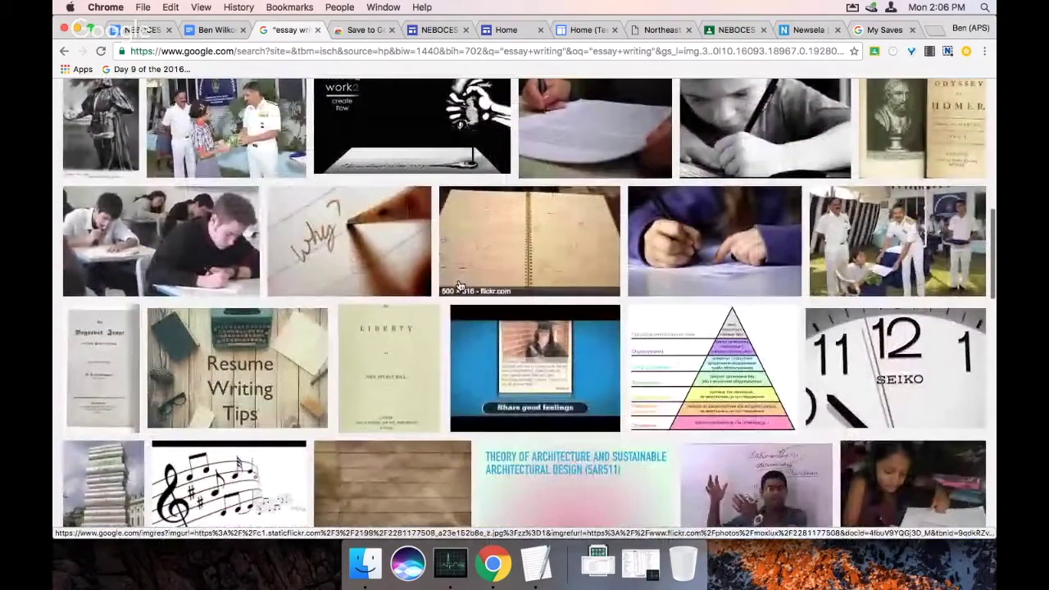
scroll(459, 285, "down", 3)
scroll(262, 257, "down", 1)
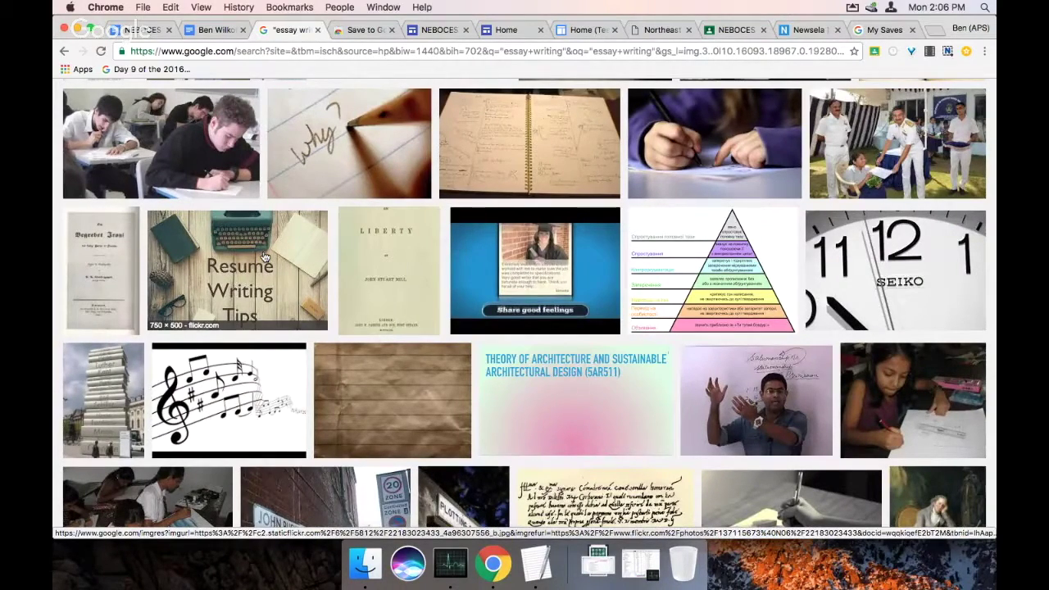
scroll(265, 258, "up", 4)
left_click(444, 279)
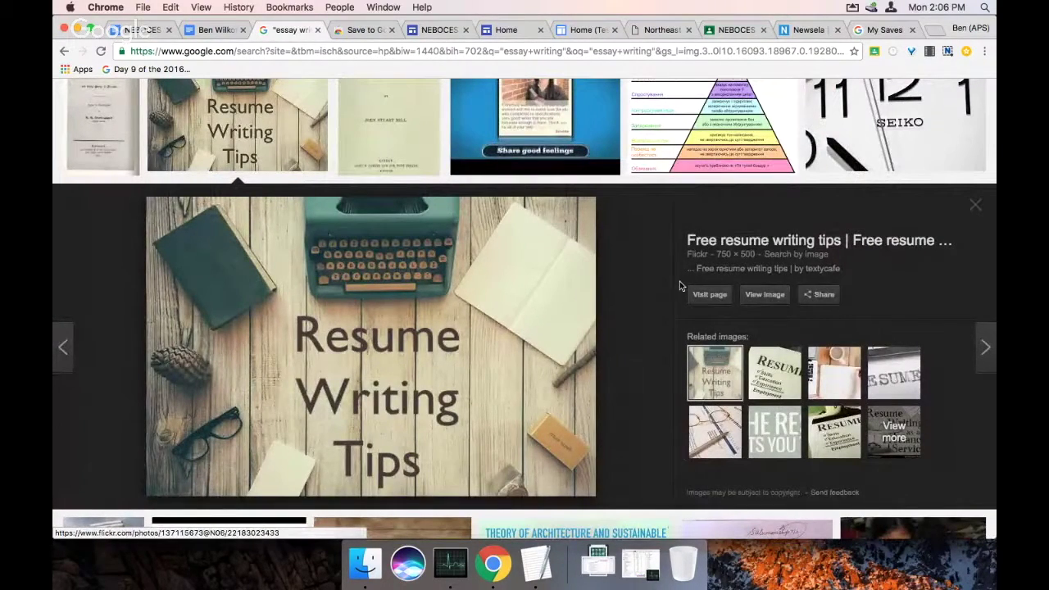
scroll(677, 246, "up", 2)
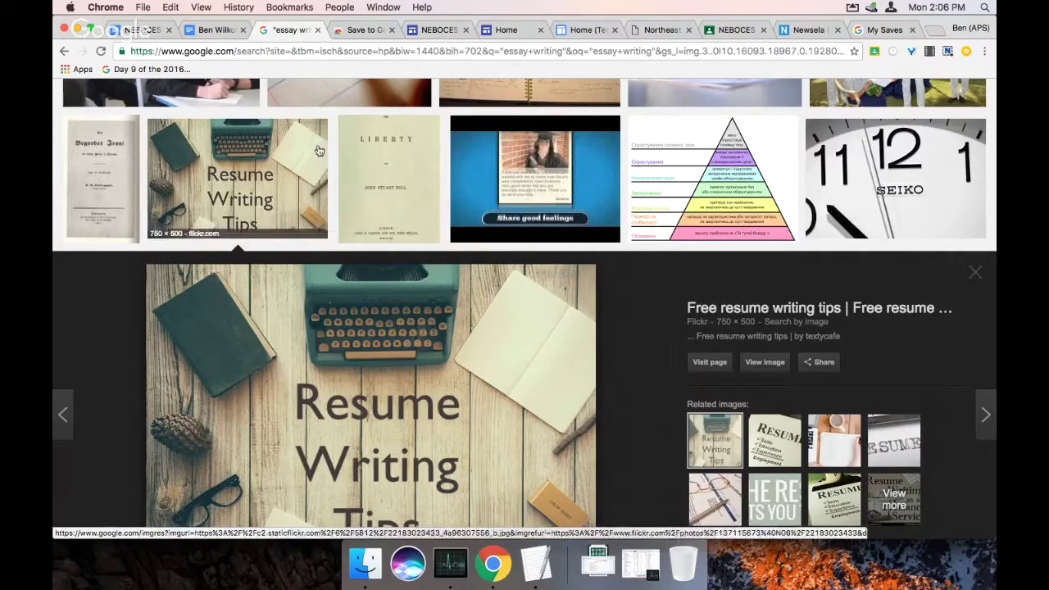
left_click(137, 29)
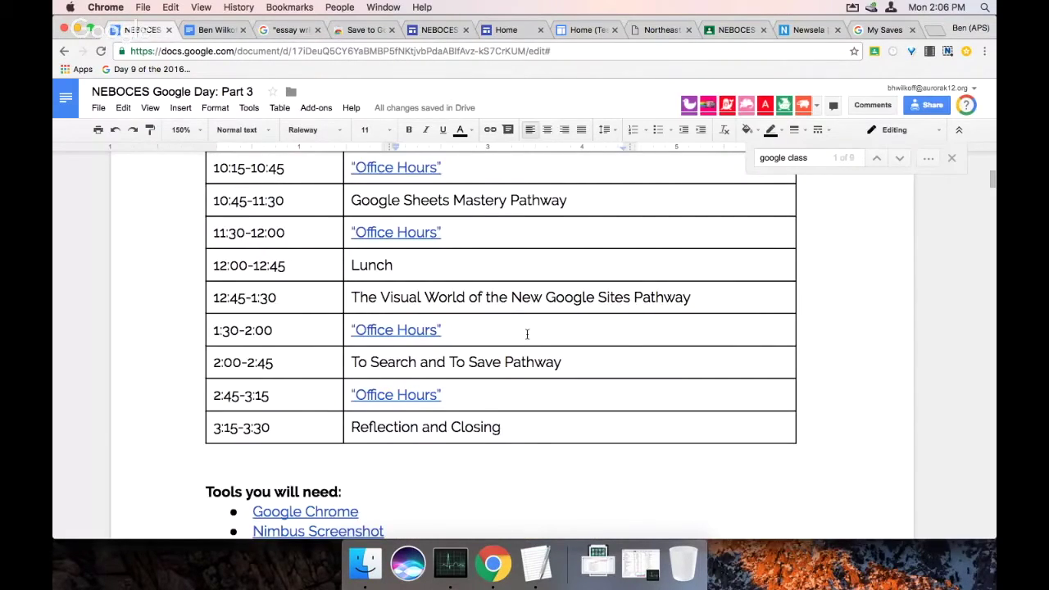
Step: Find a participant's name in the agenda, open their linked document, and close it
key("ctrl+f")
type("holli")
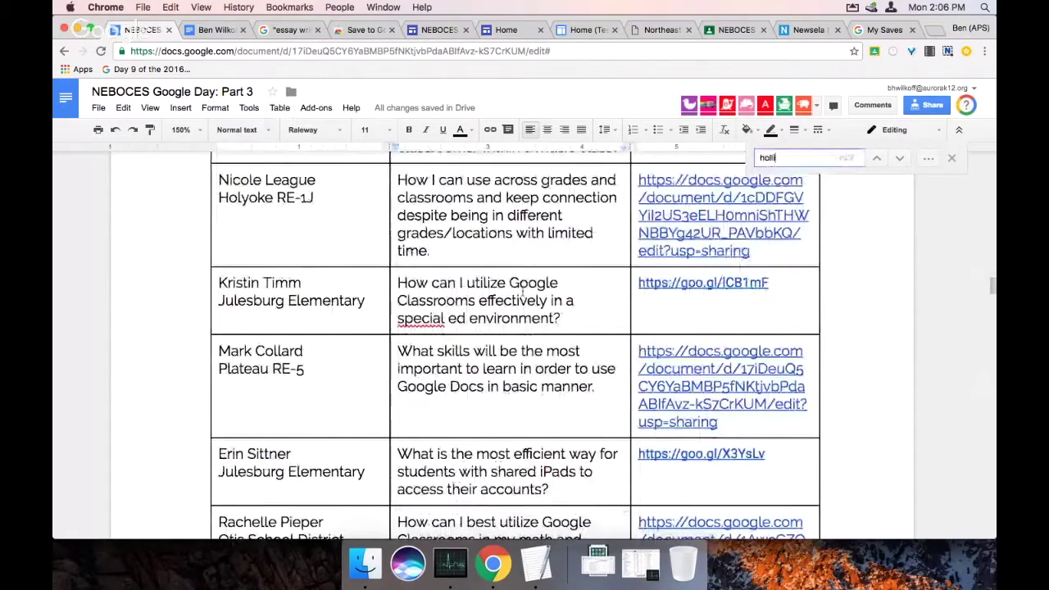
scroll(522, 291, "down", 2)
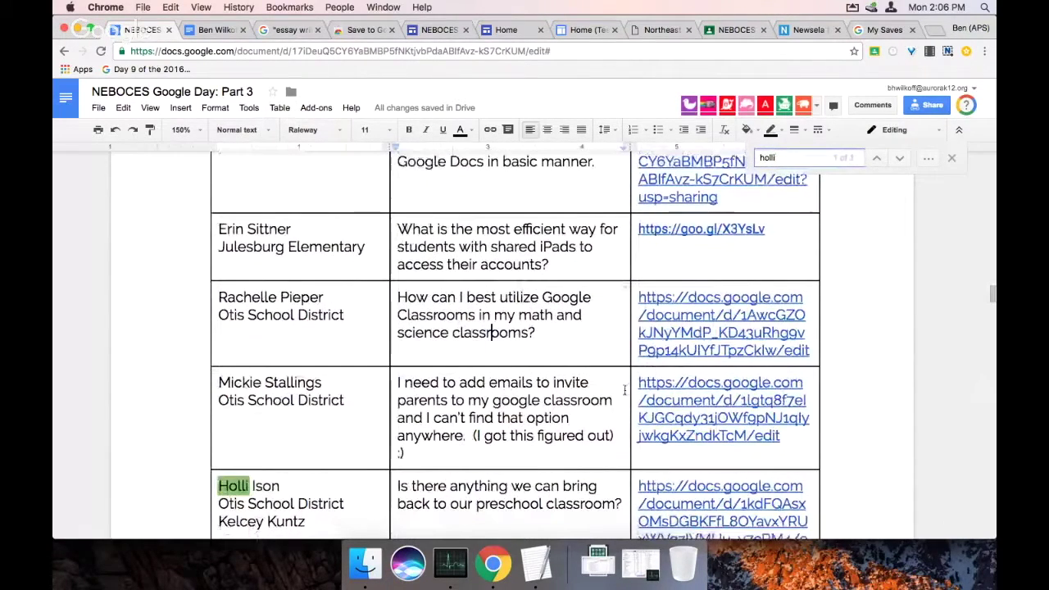
left_click(704, 495)
left_click(706, 497)
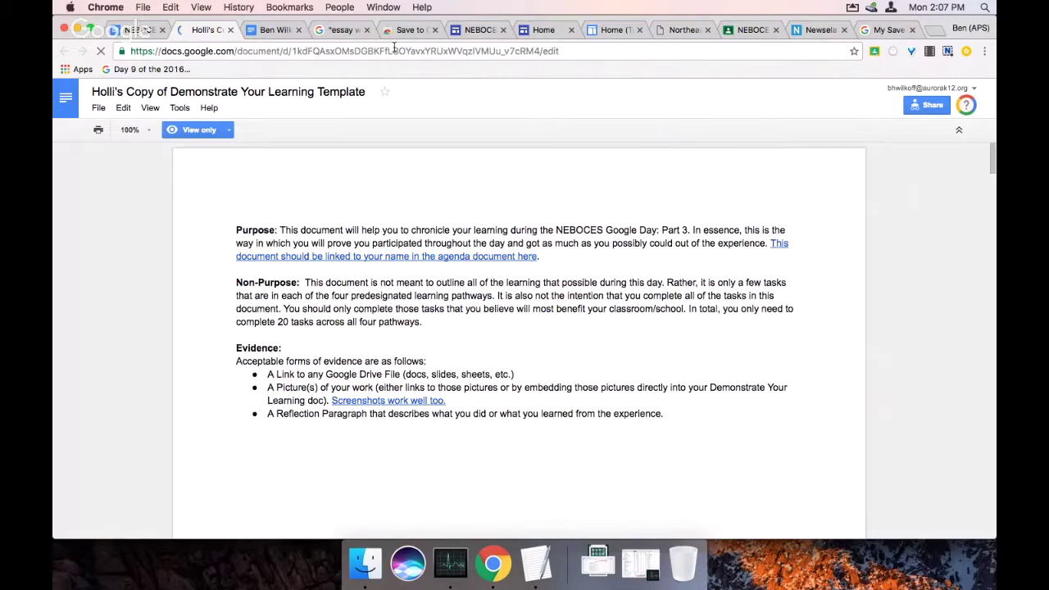
key("super+w")
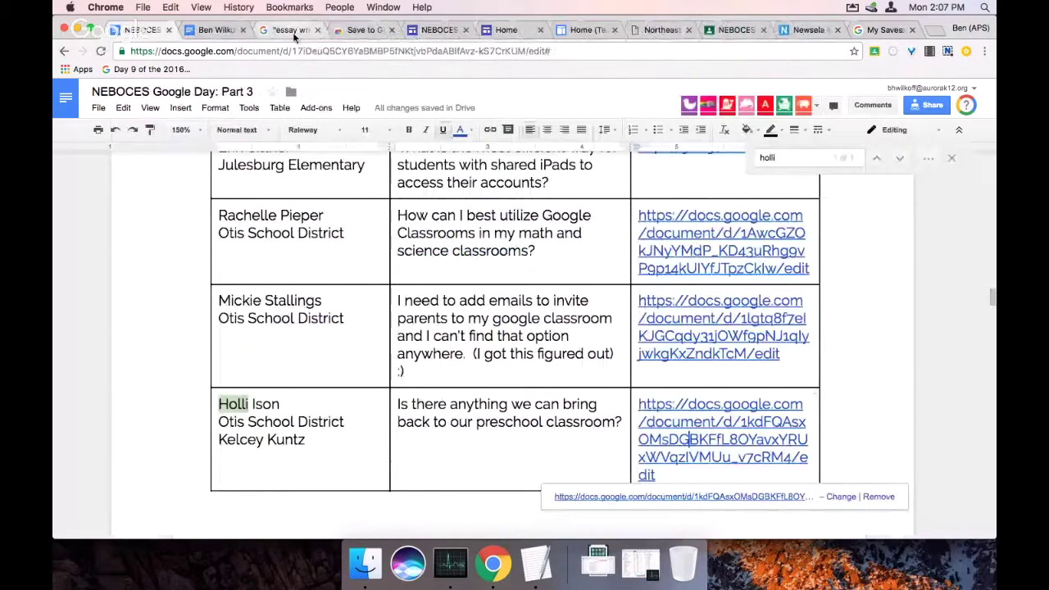
Step: Back in the essay writing image results, preview the 'writing an essay' Flickr photo
left_click(291, 31)
left_click(535, 162)
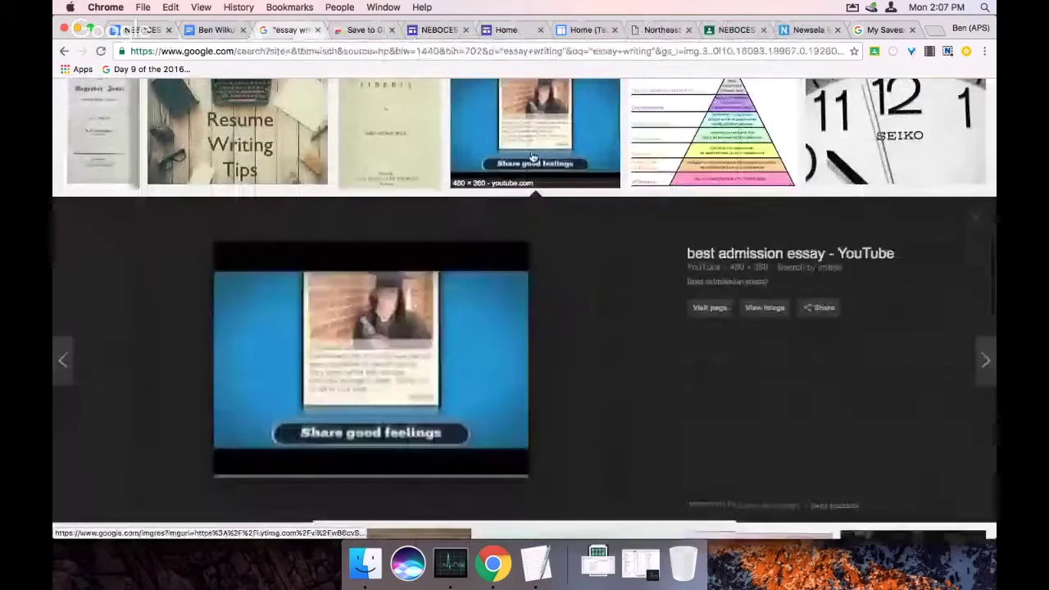
scroll(562, 295, "up", 10)
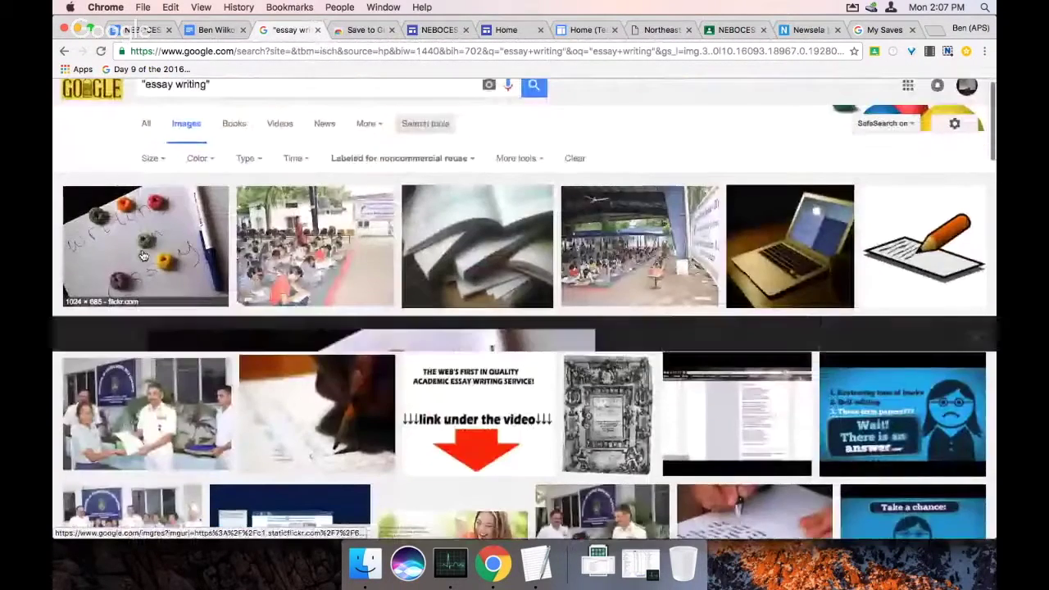
left_click(143, 255)
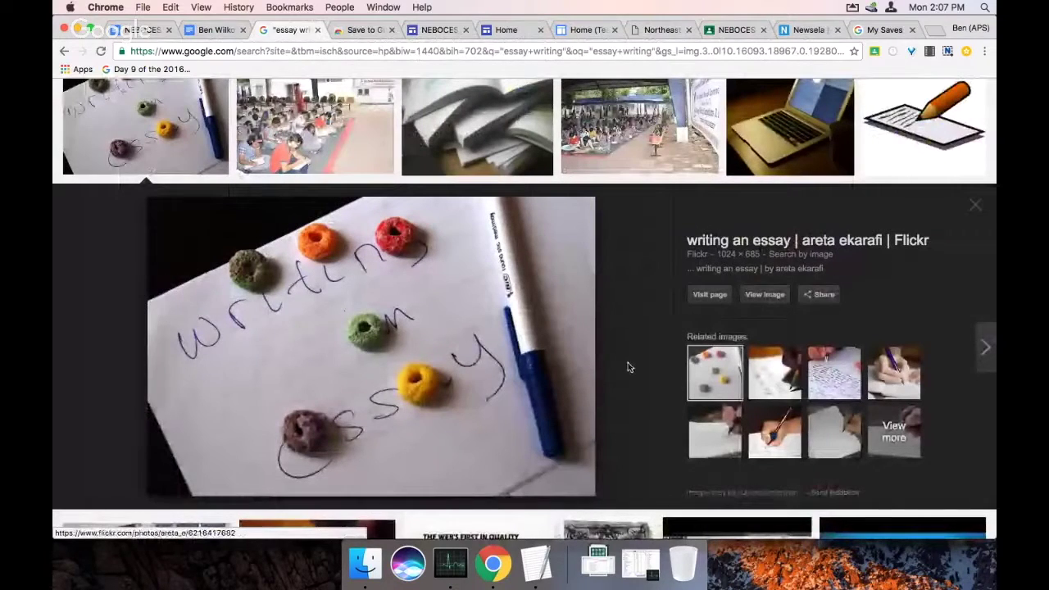
Step: Paste the filtered image search URL into task 3's Evidence cell in the Demonstrate Your Learning doc
scroll(644, 350, "up", 1)
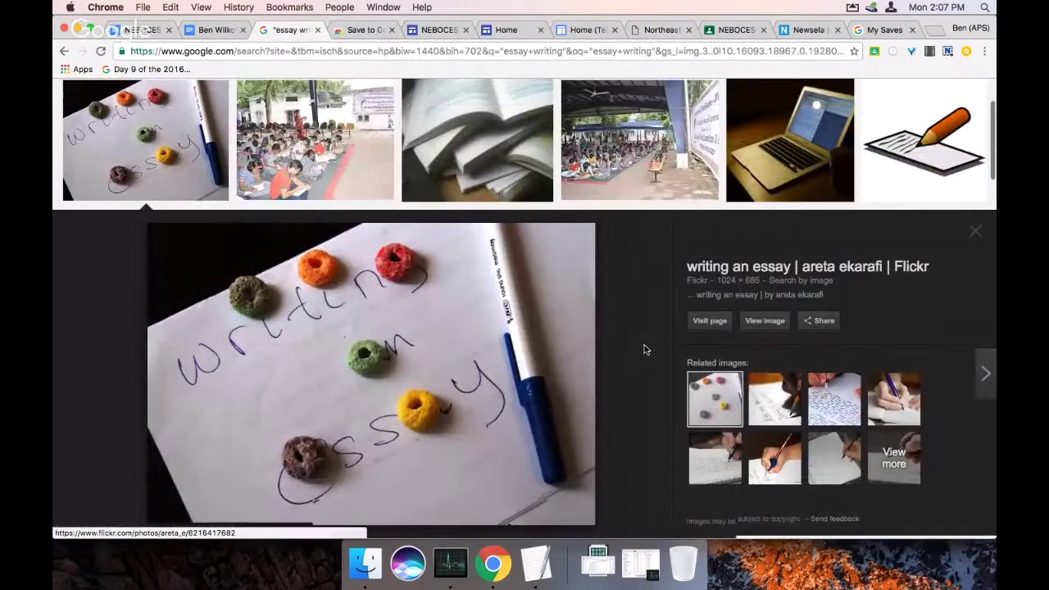
scroll(645, 347, "up", 3)
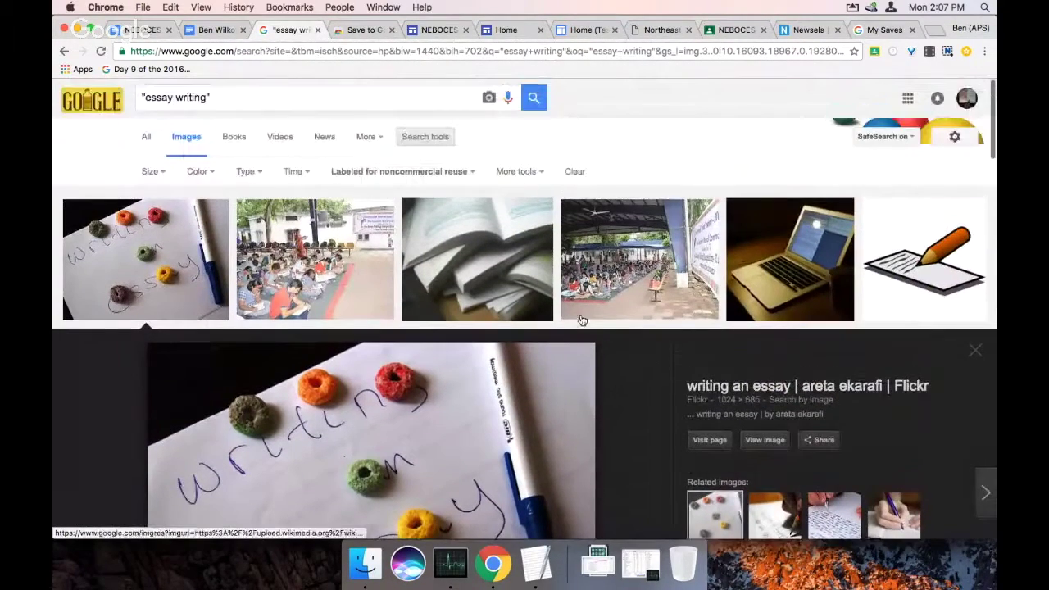
left_click(463, 52)
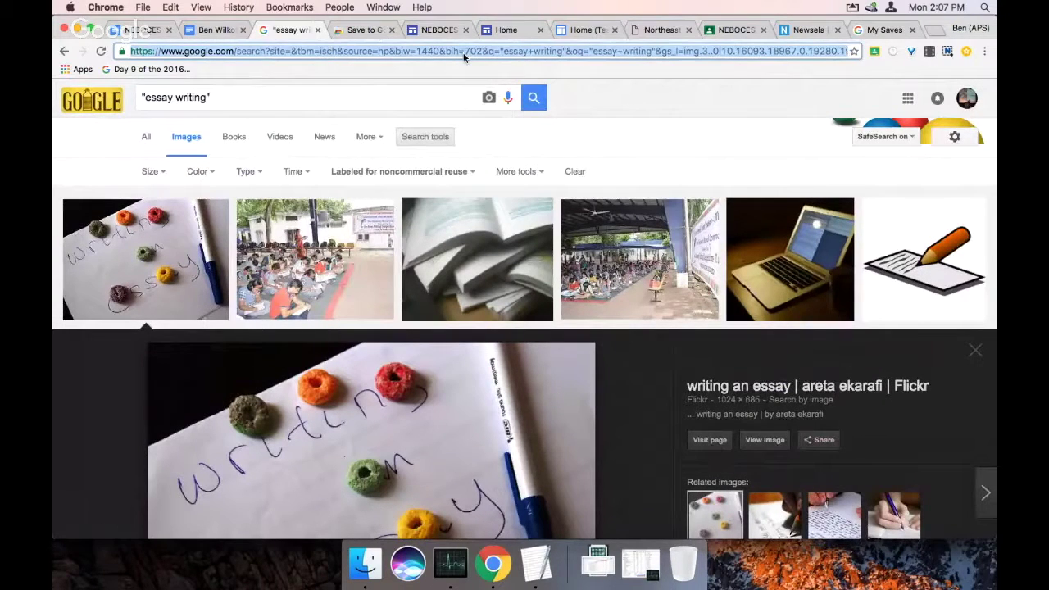
left_click(202, 31)
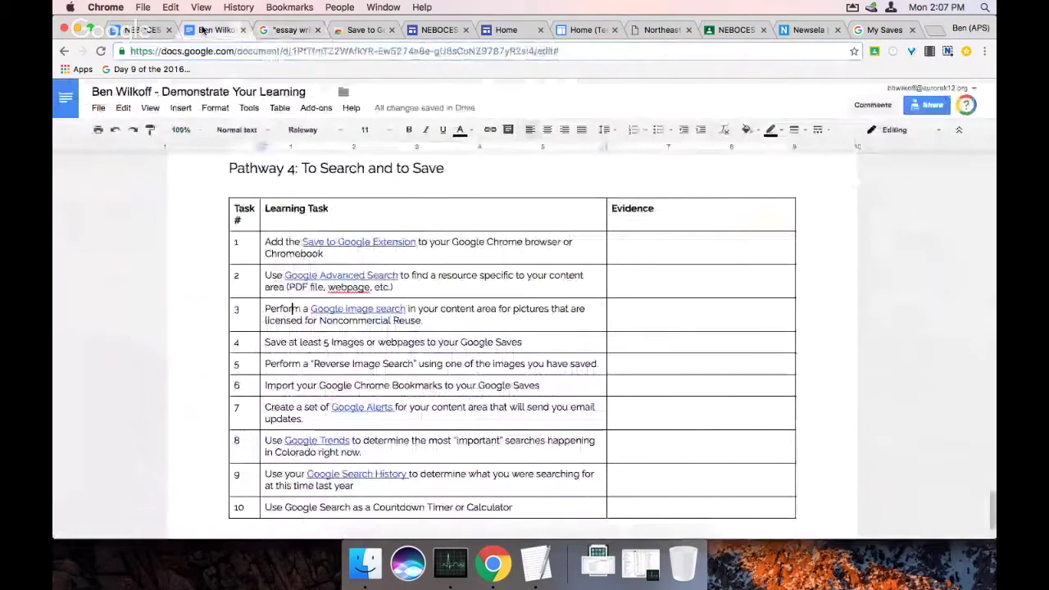
left_click(650, 312)
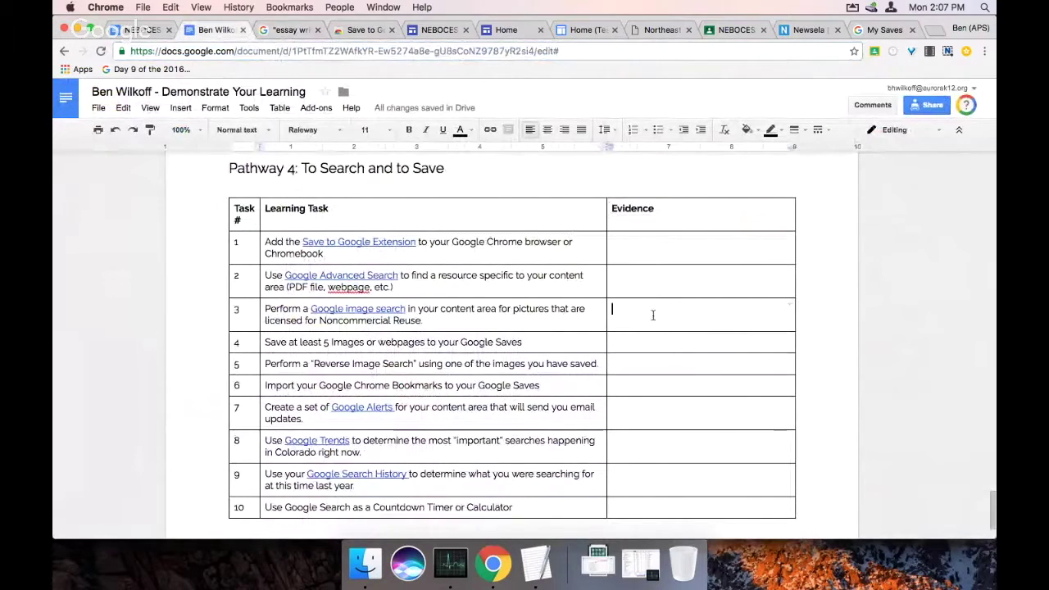
type("https://www.google.com/search?site=&tbm=isch&source=hp&biw=1440&bih=702&q=%22essay+writing%22&oq=%22essay+writing%22&gs_l=img.3..0l10.16093.18967.0.19280.19.16.1.0.0.0.235.1387.6j3j2.11.0....0...1.1.64.img..7.11.1160....0i10i24k1j0i24k1.knPVhxbxLuo&safe=active&ssui=on#q=%22essay+writing%22&safe=active&tbm=isch&tbs=sur:f&imgrc=vIWAy-2hYnGynM%3A")
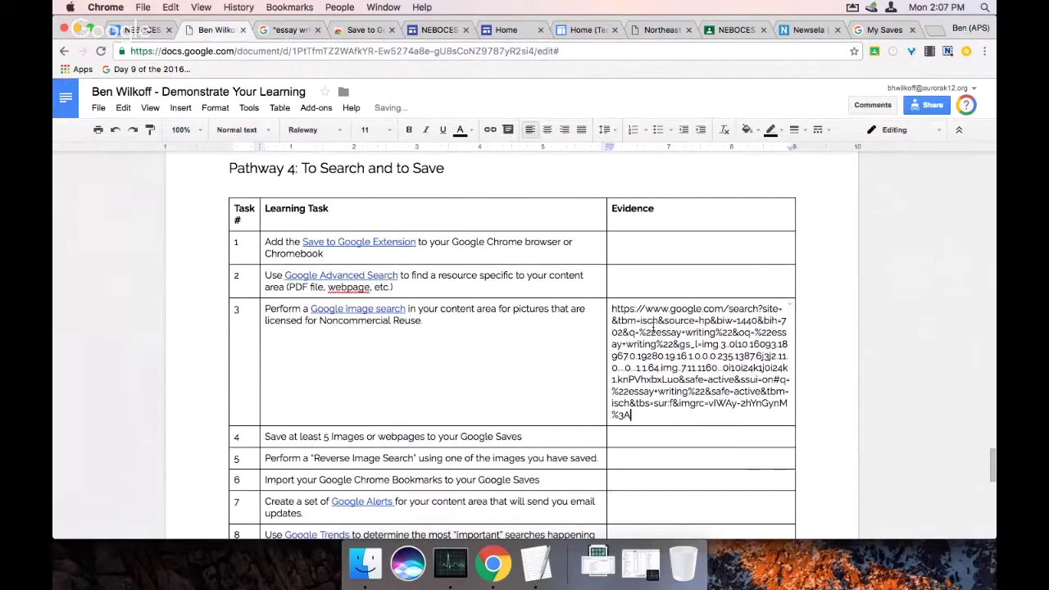
scroll(540, 383, "down", 1)
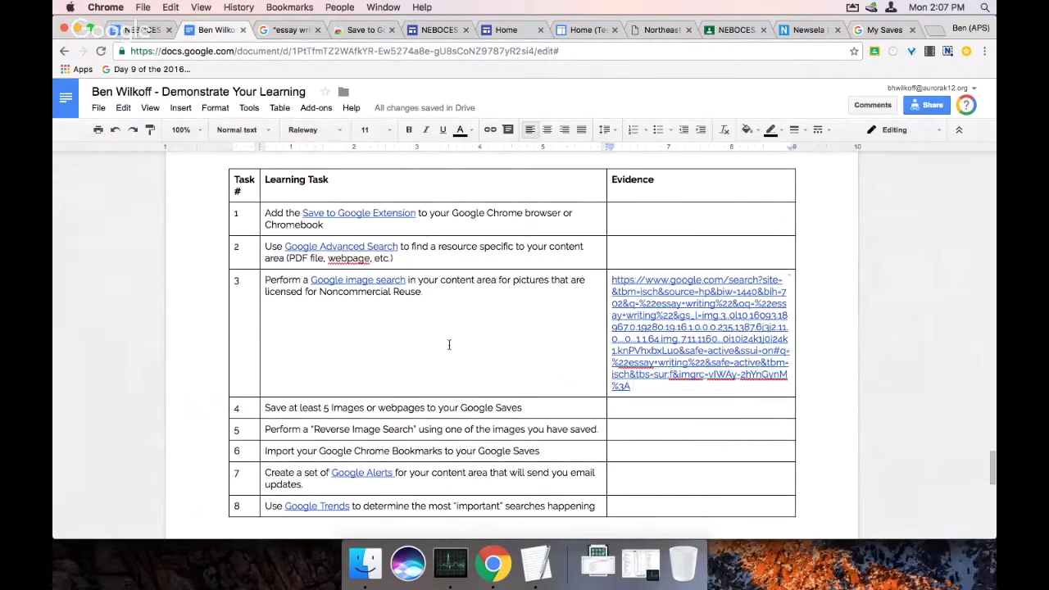
scroll(449, 344, "down", 1)
scroll(448, 345, "down", 1)
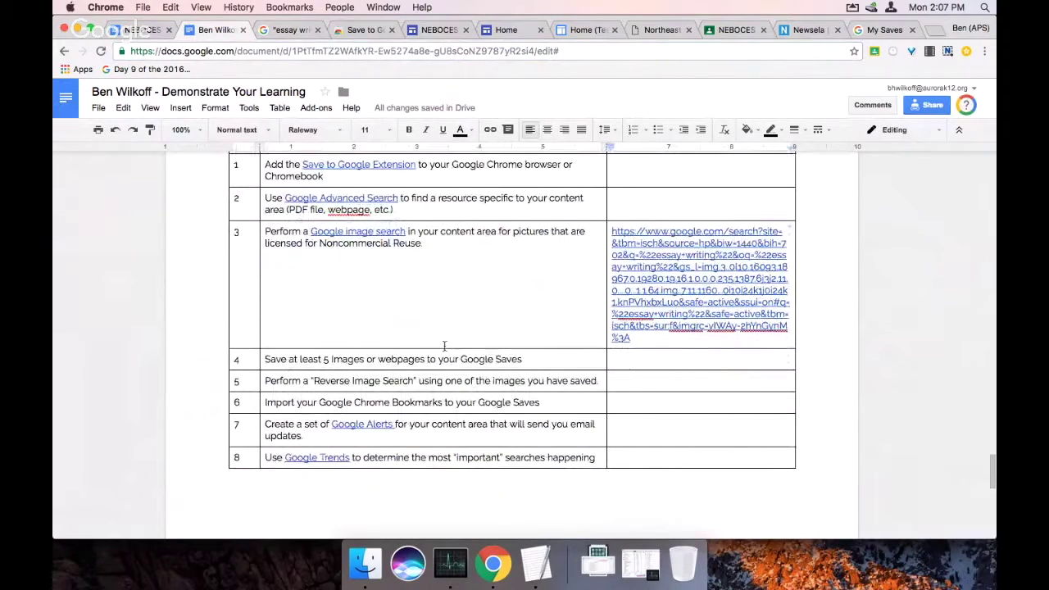
left_click(264, 31)
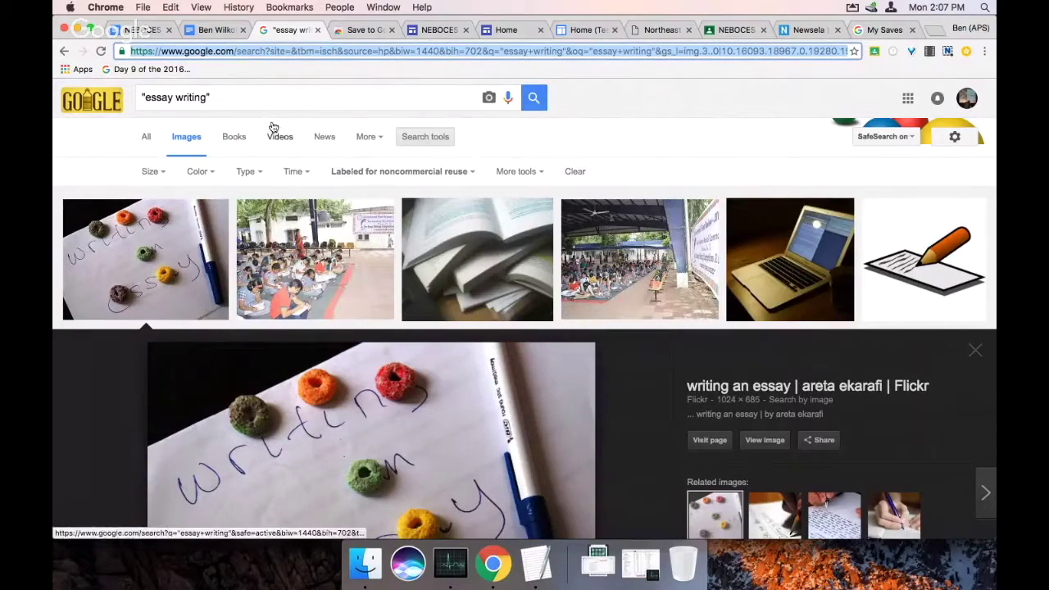
Step: Reload the filtered image results and preview the first handwriting image
key("Return")
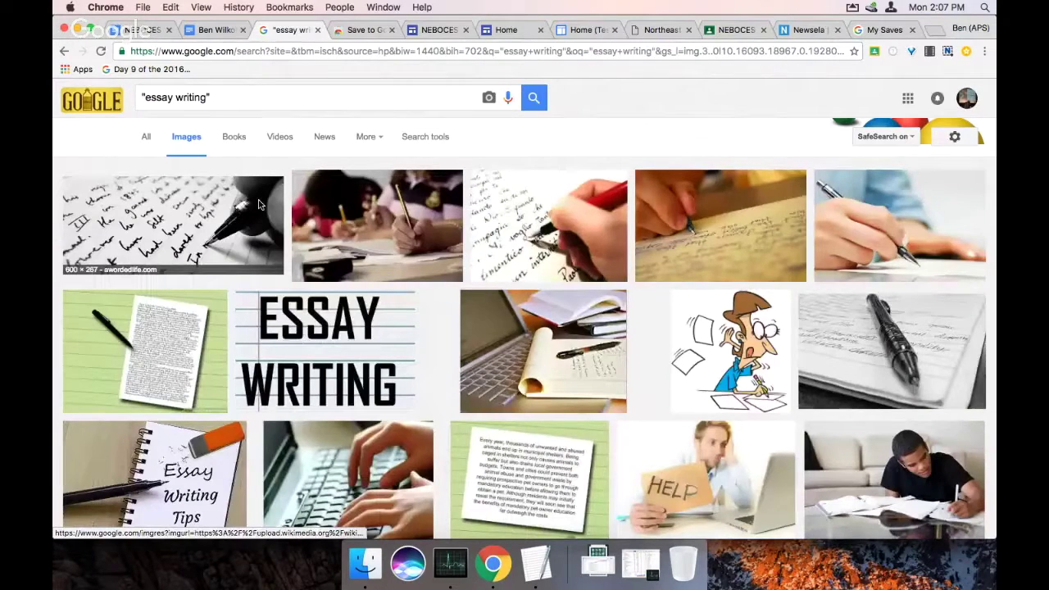
left_click(258, 204)
left_click(316, 316)
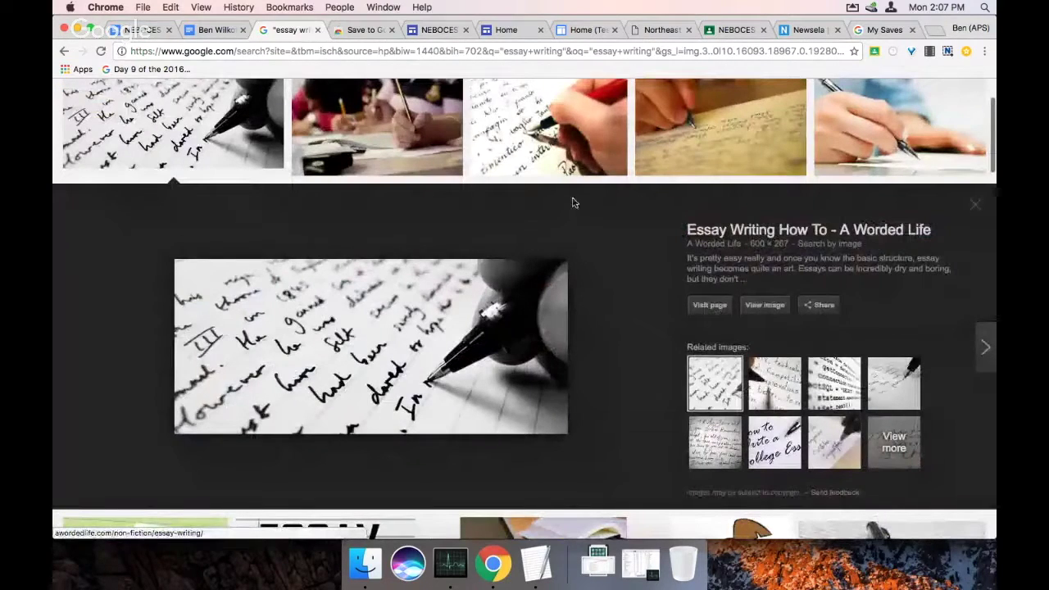
scroll(258, 187, "up", 3)
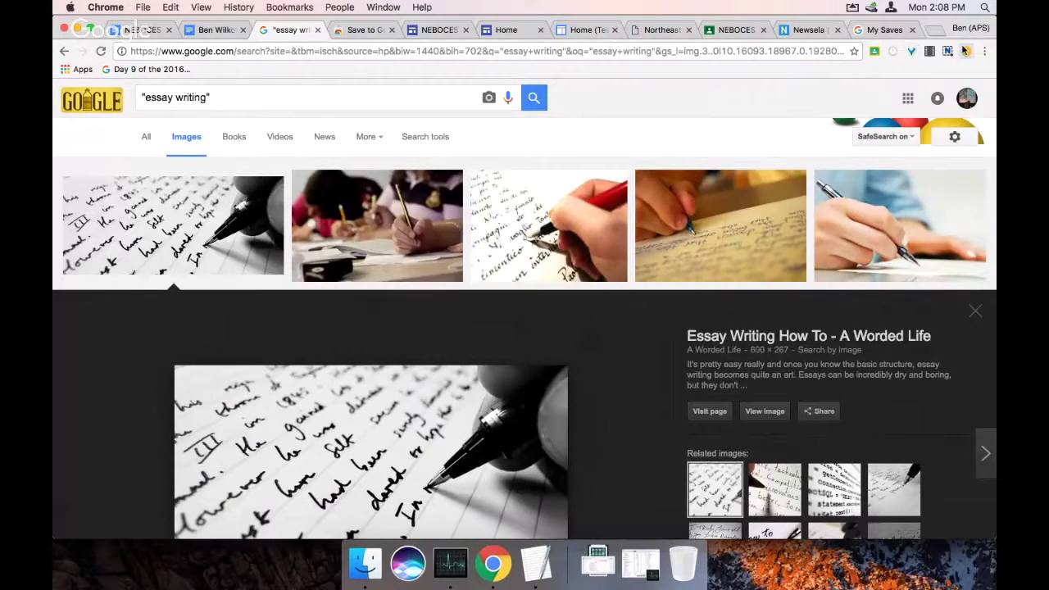
Step: Run a fresh Google Images search for 'essay writing' and preview the first handwriting image
left_click(885, 30)
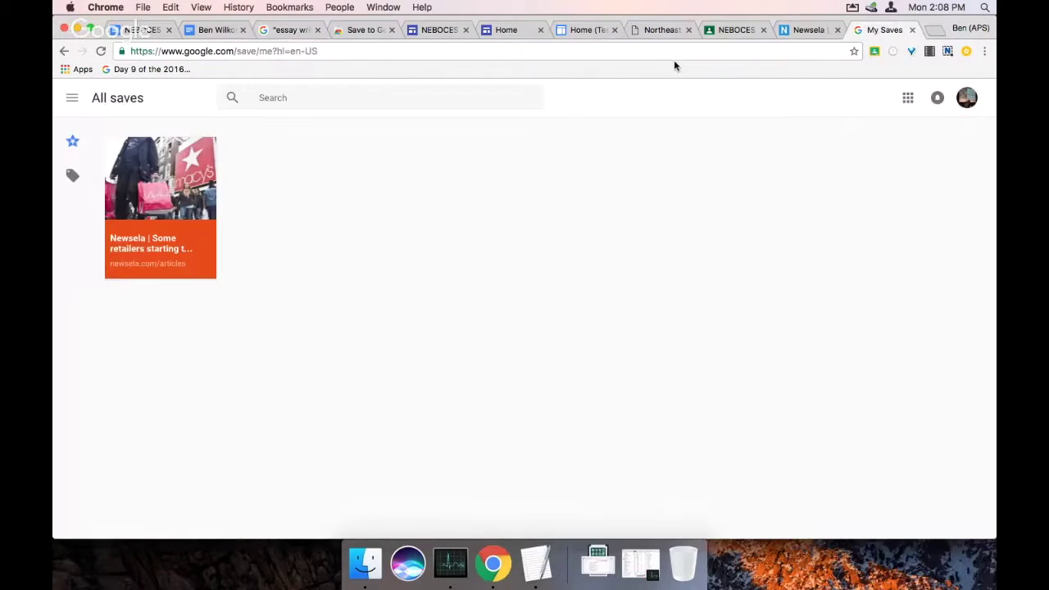
left_click(382, 49)
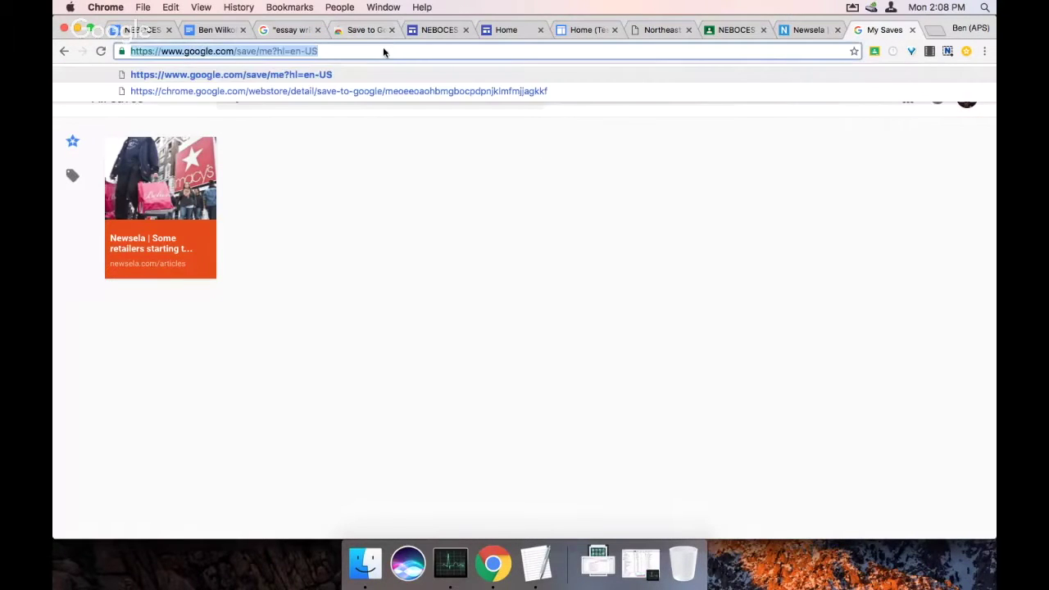
type("googl")
key("BackSpace")
key("BackSpace")
key("BackSpace")
key("BackSpace")
key("BackSpace")
key("BackSpace")
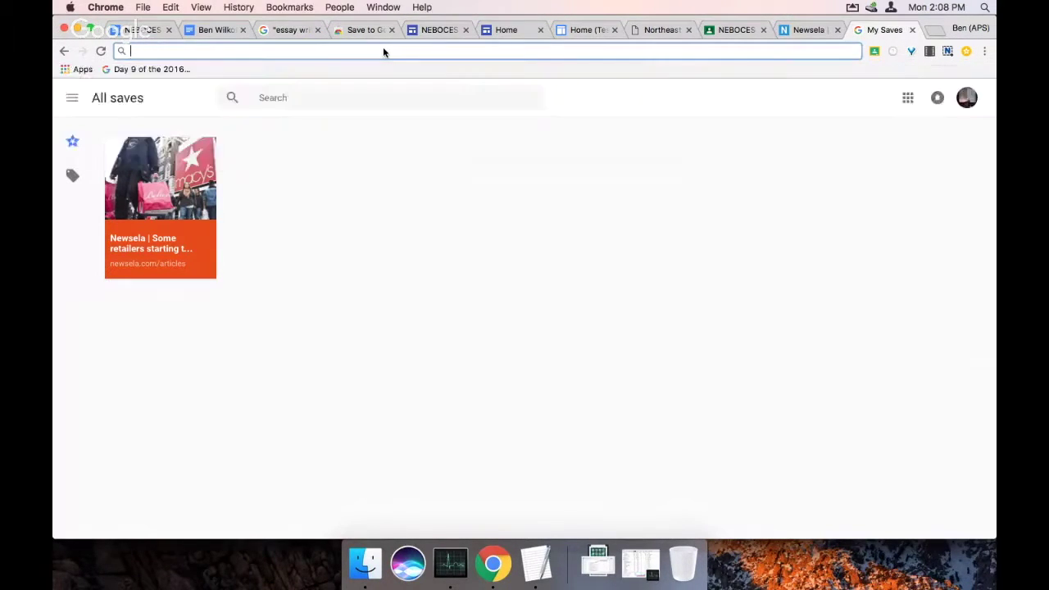
type("essay writing")
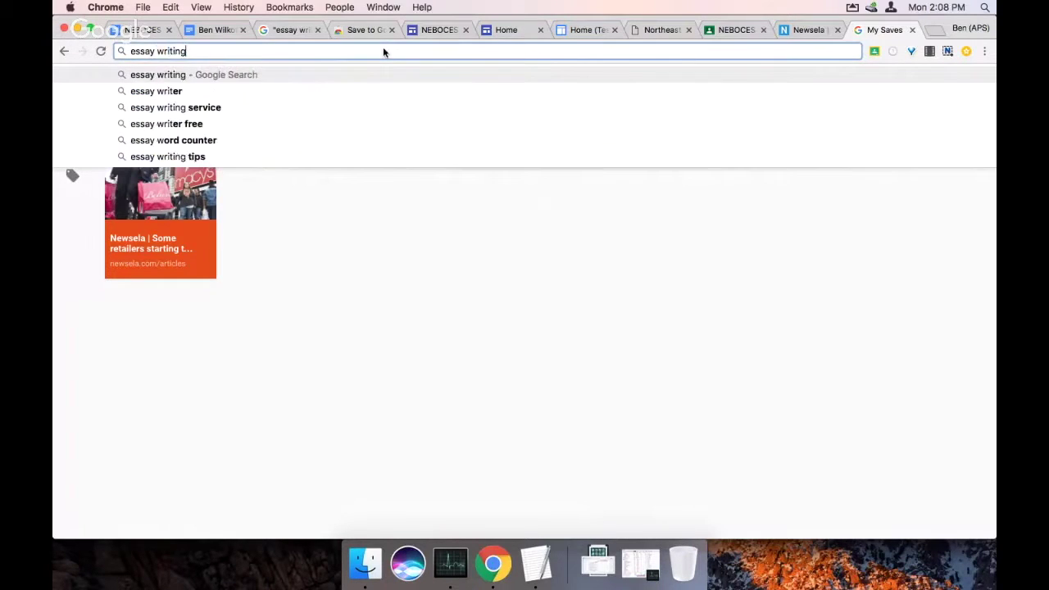
key("Return")
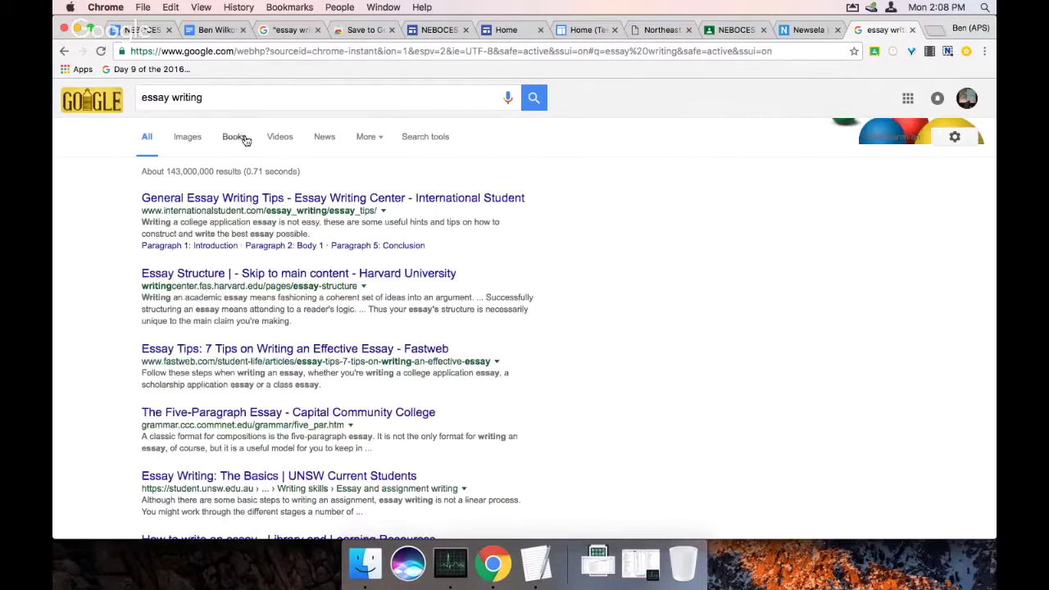
left_click(188, 138)
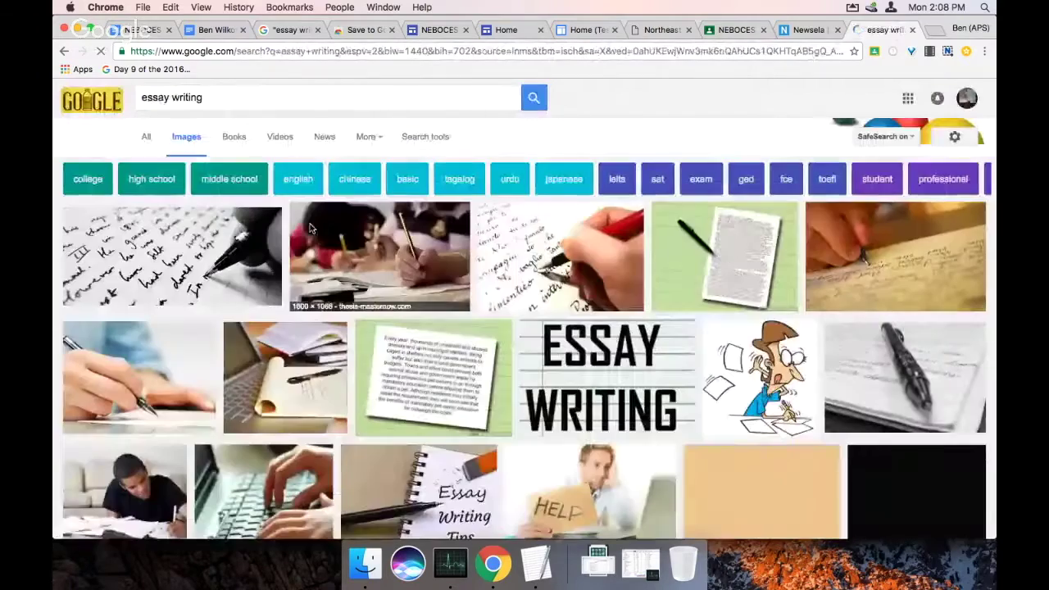
left_click(231, 245)
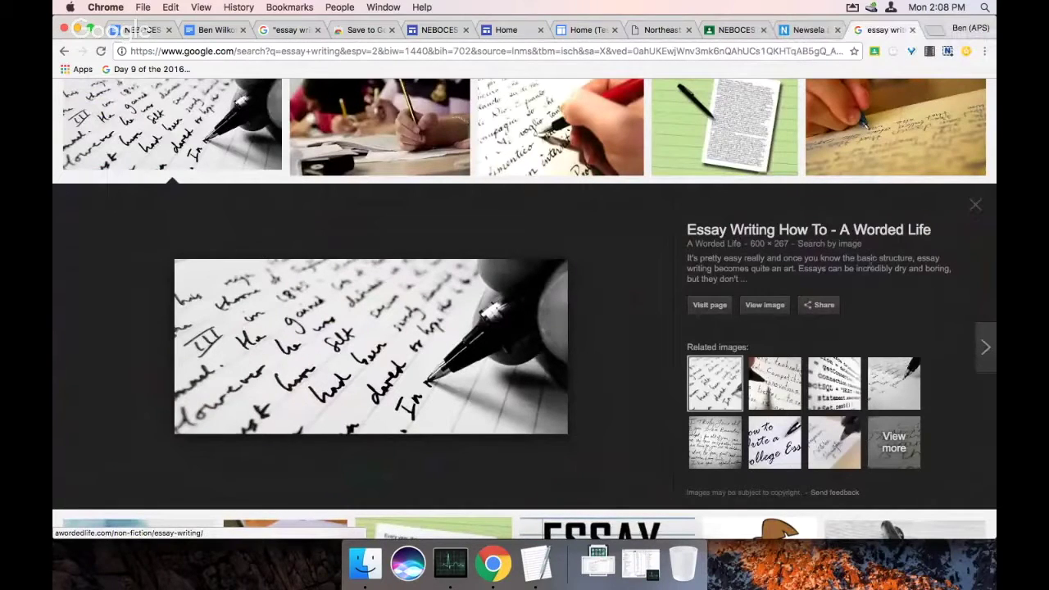
Step: Save the full-size writing-essay.jpg (600×267) to Google Saves and close the extra tabs
scroll(974, 299, "down", 3)
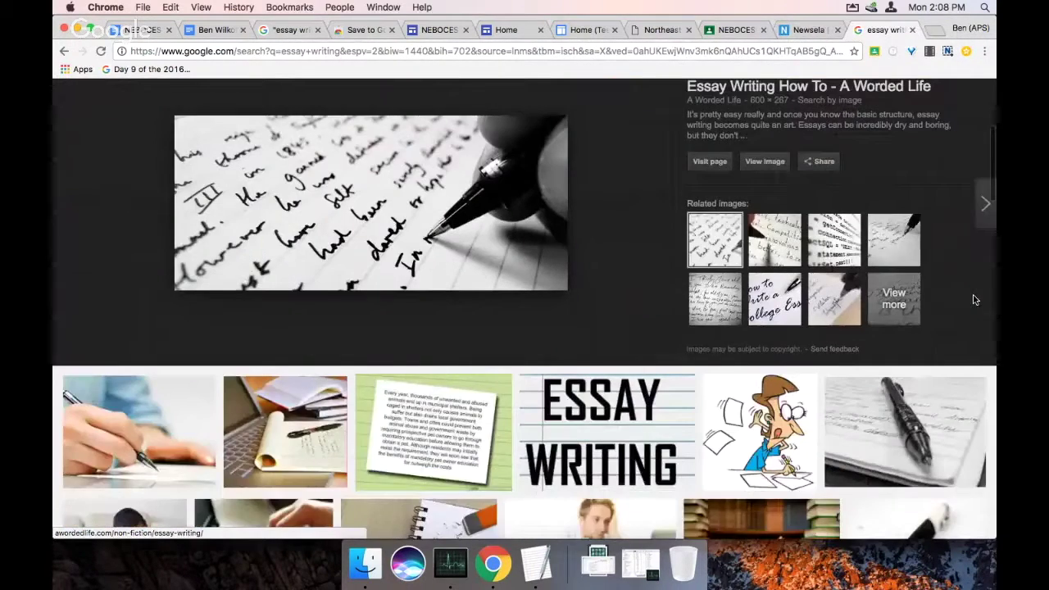
scroll(974, 299, "up", 6)
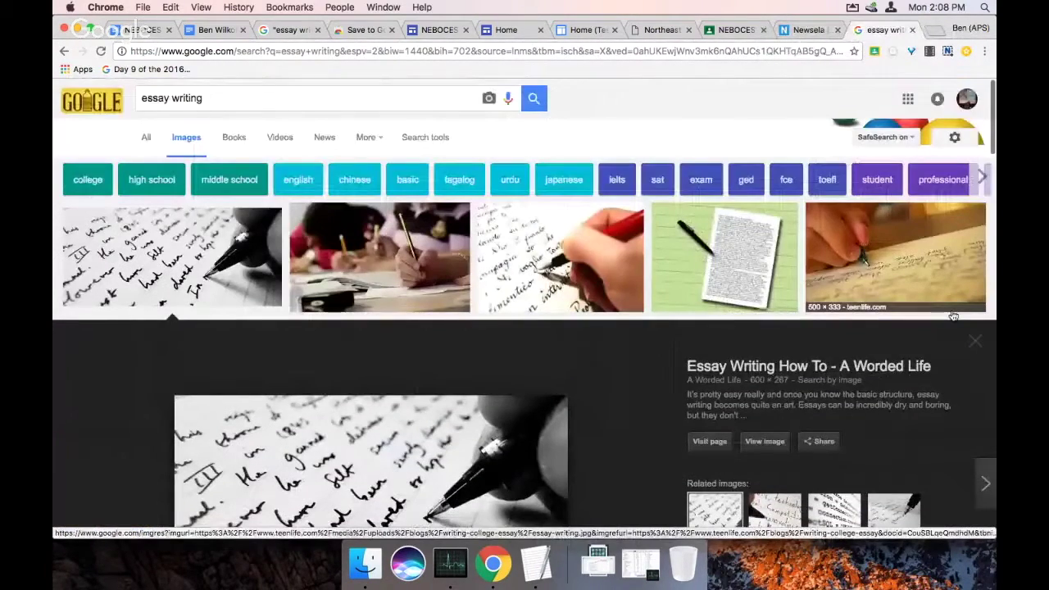
left_click(765, 441)
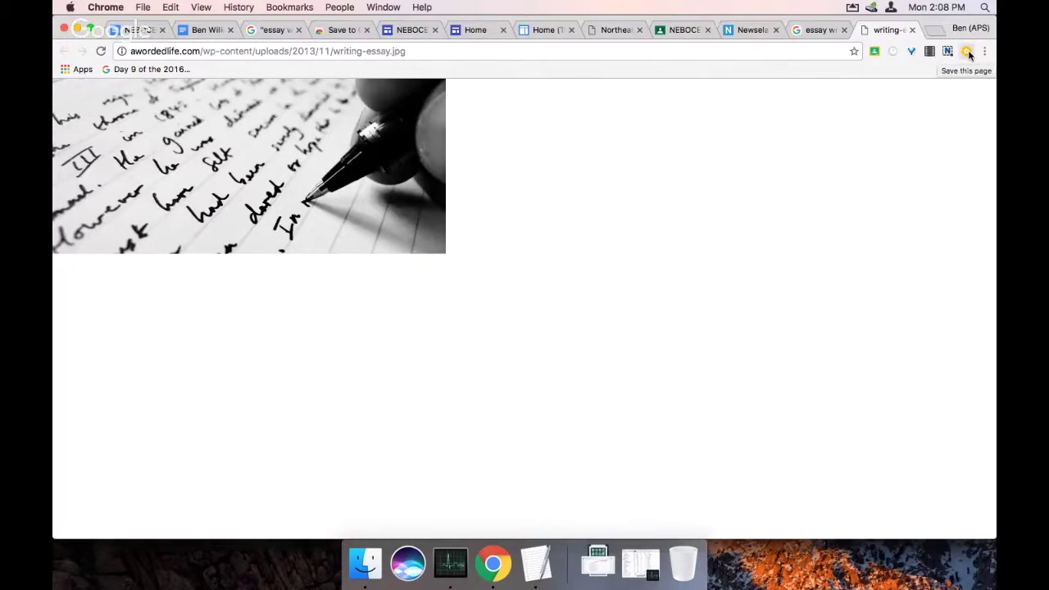
left_click(967, 52)
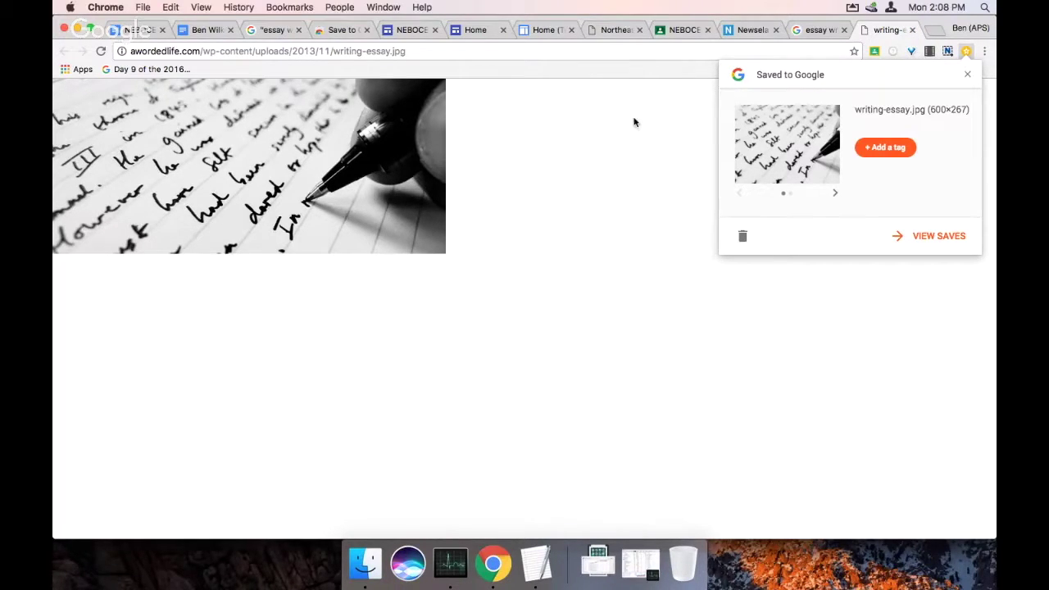
left_click(912, 30)
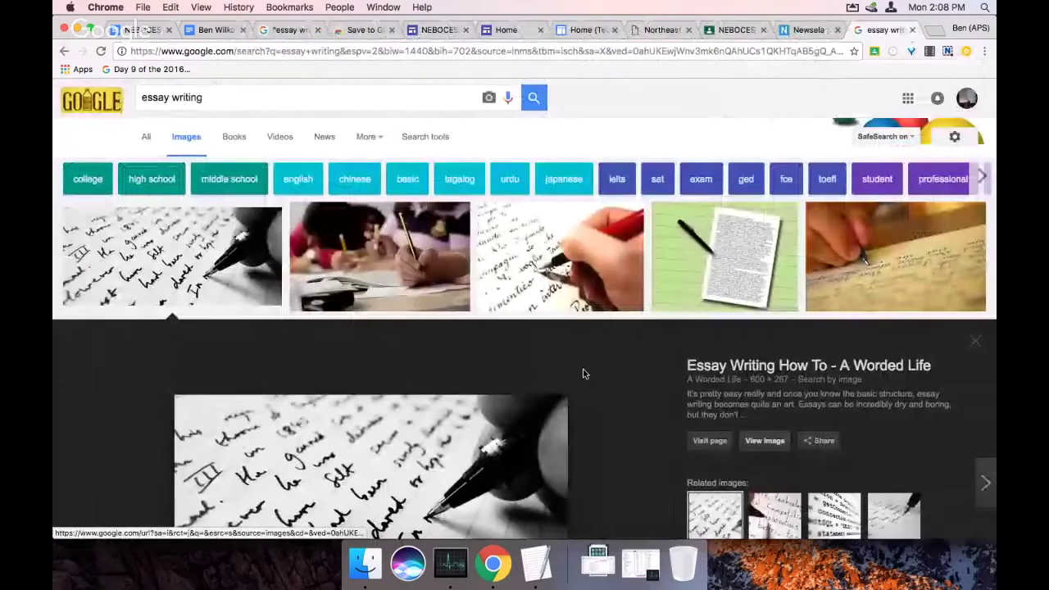
scroll(584, 373, "down", 5)
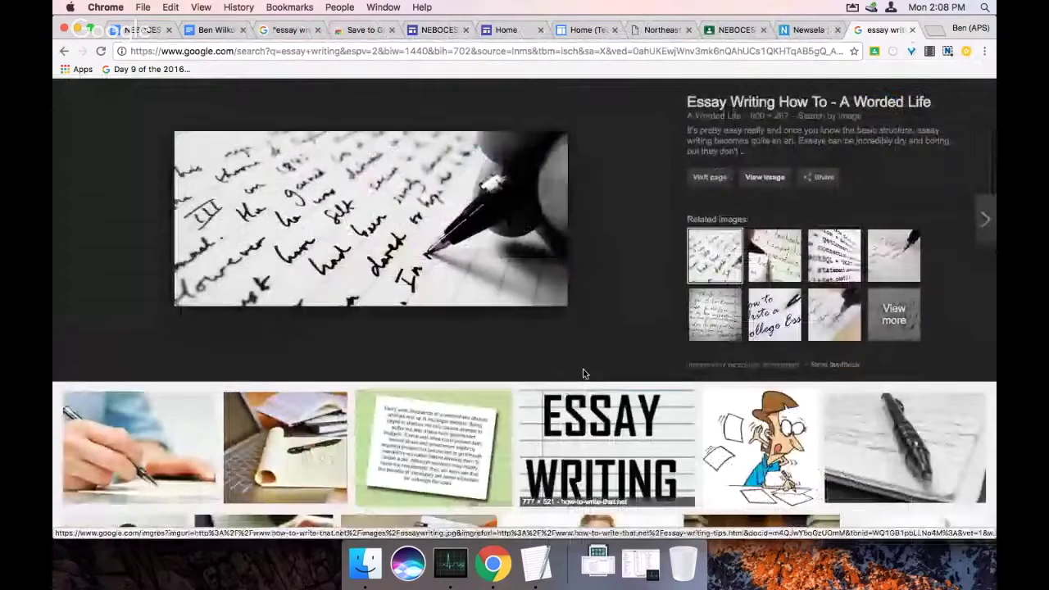
scroll(584, 373, "up", 2)
left_click(708, 236)
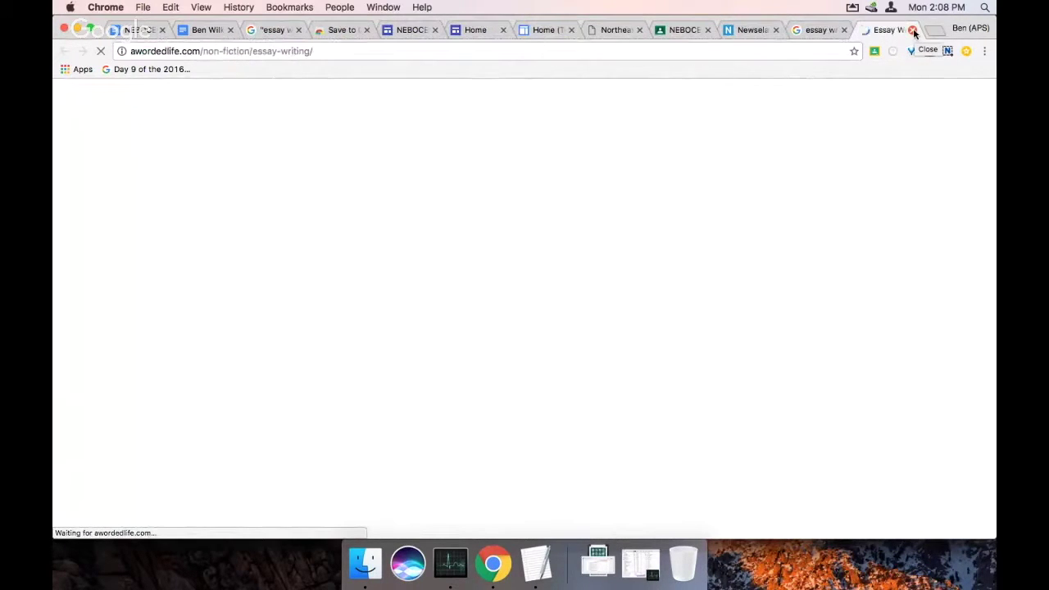
left_click(912, 31)
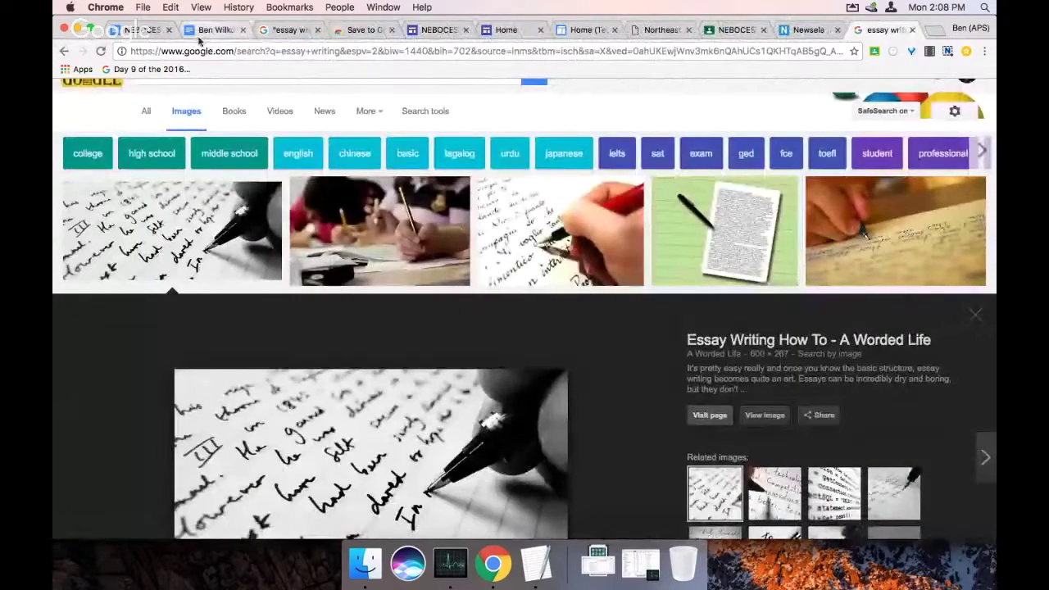
Step: Open and close the learning doc linked in the agenda's last row, then return to the Demonstrate Your Learning doc
left_click(199, 36)
left_click(141, 29)
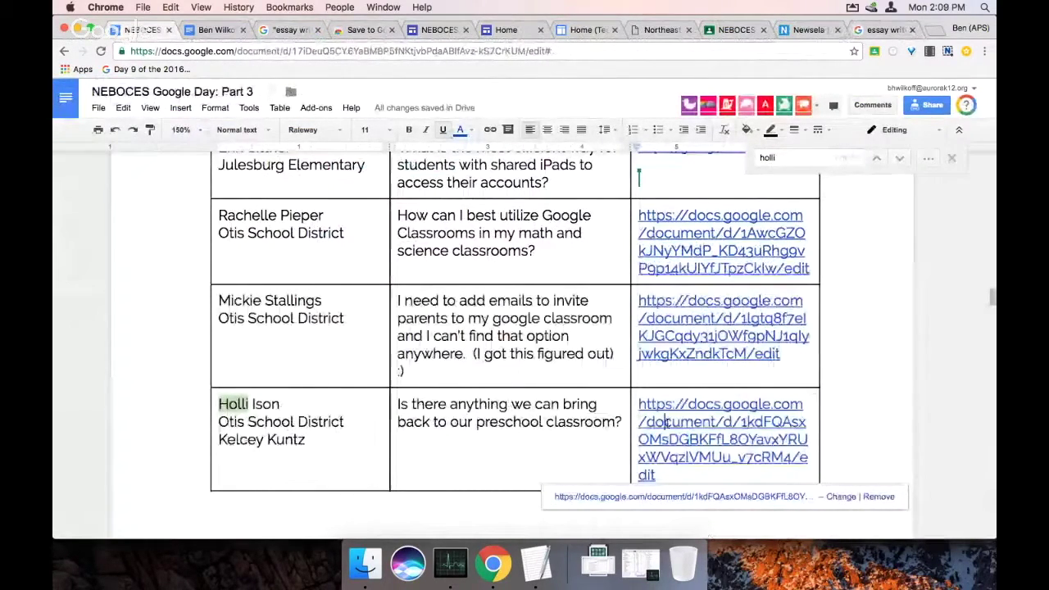
scroll(574, 407, "down", 1)
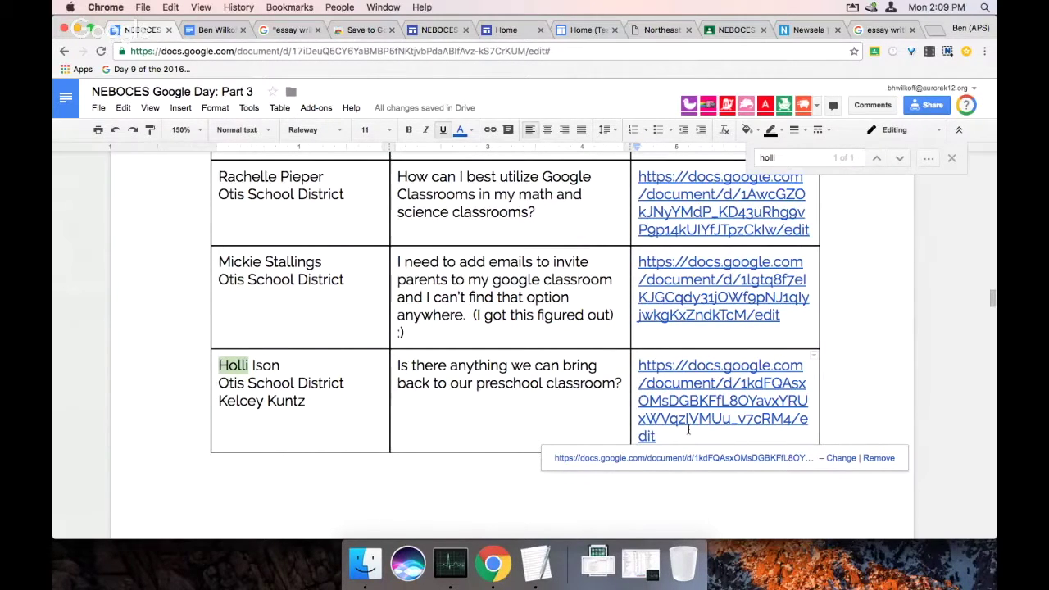
left_click(674, 458)
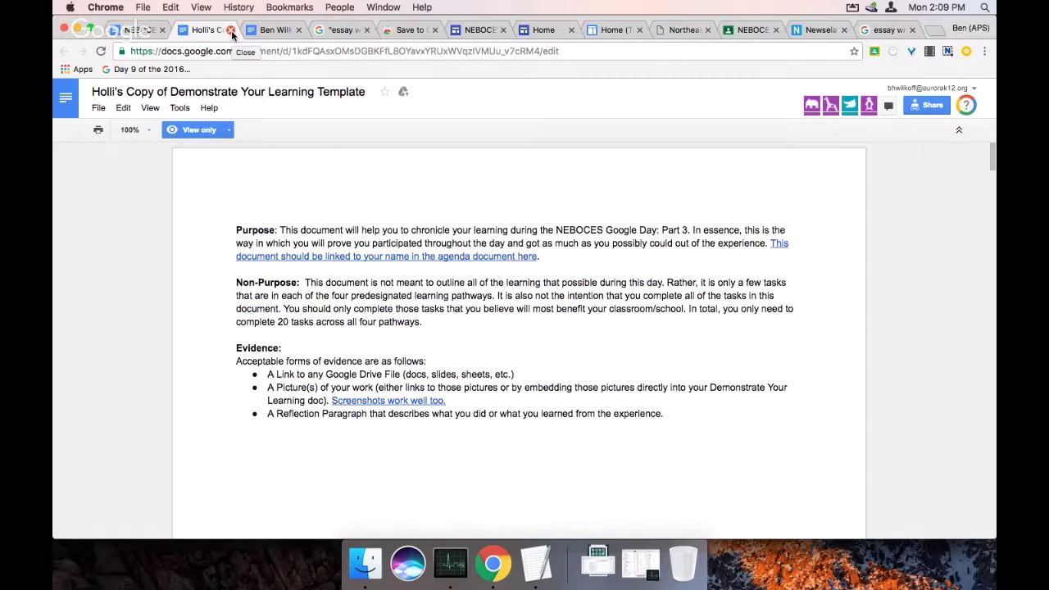
left_click(231, 31)
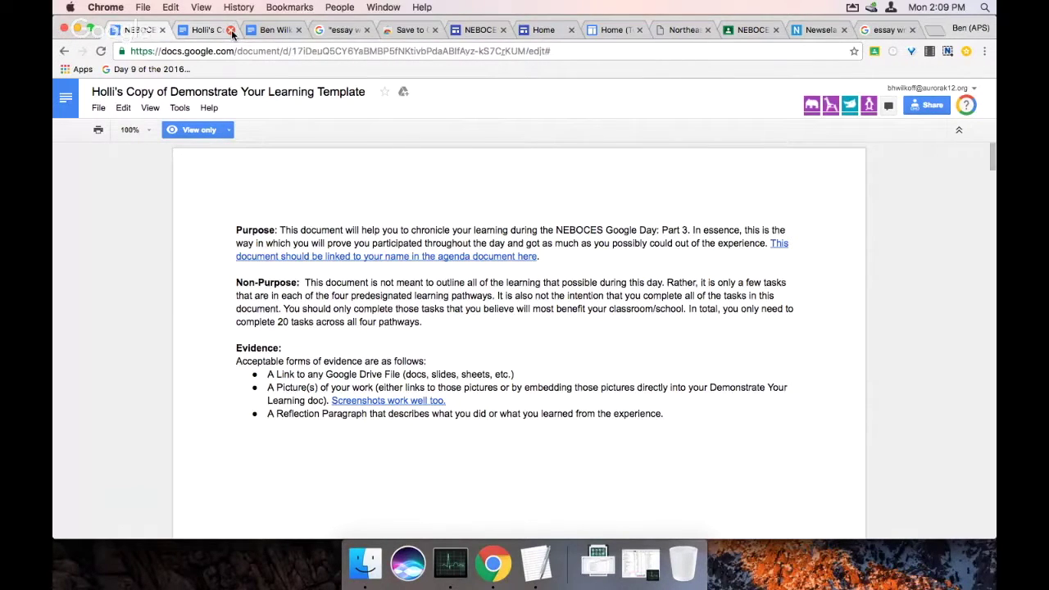
left_click(231, 30)
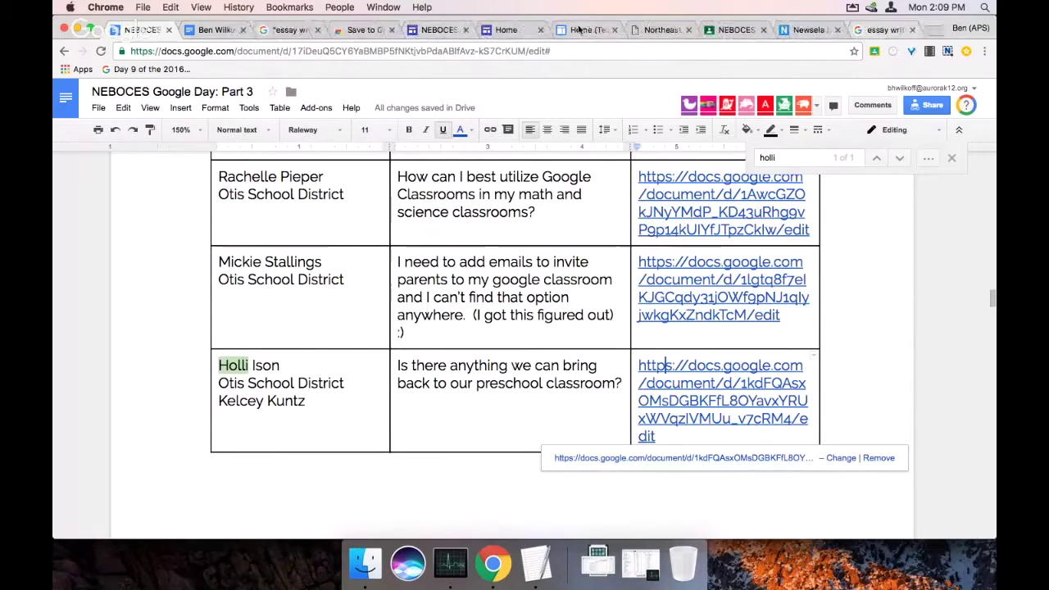
left_click(220, 30)
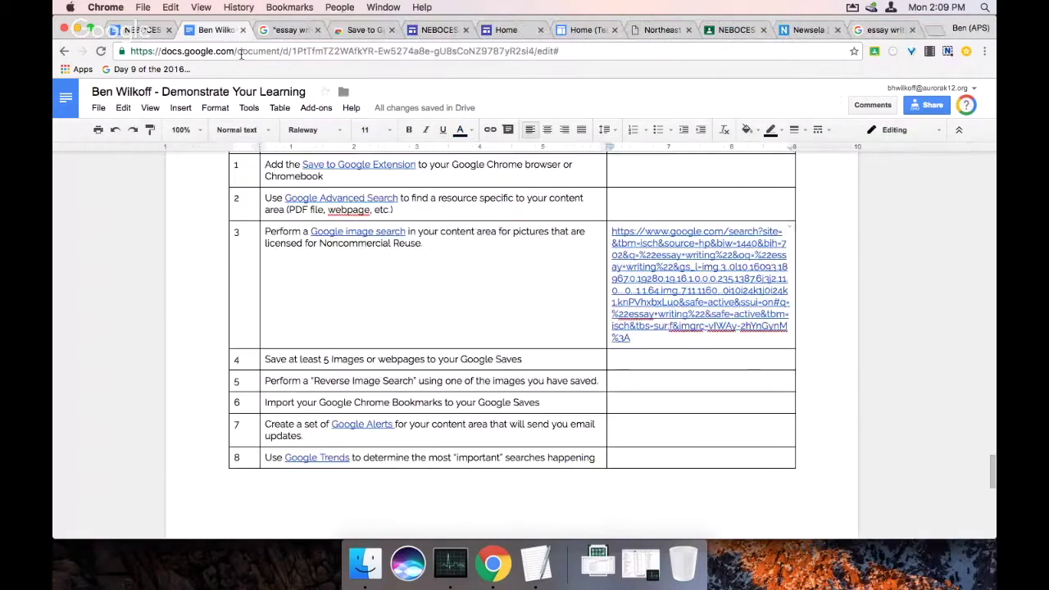
Step: Review task 5's reverse image search text, then open A Worded Life's 'Essay Writing How To' source article
triple_click(344, 384)
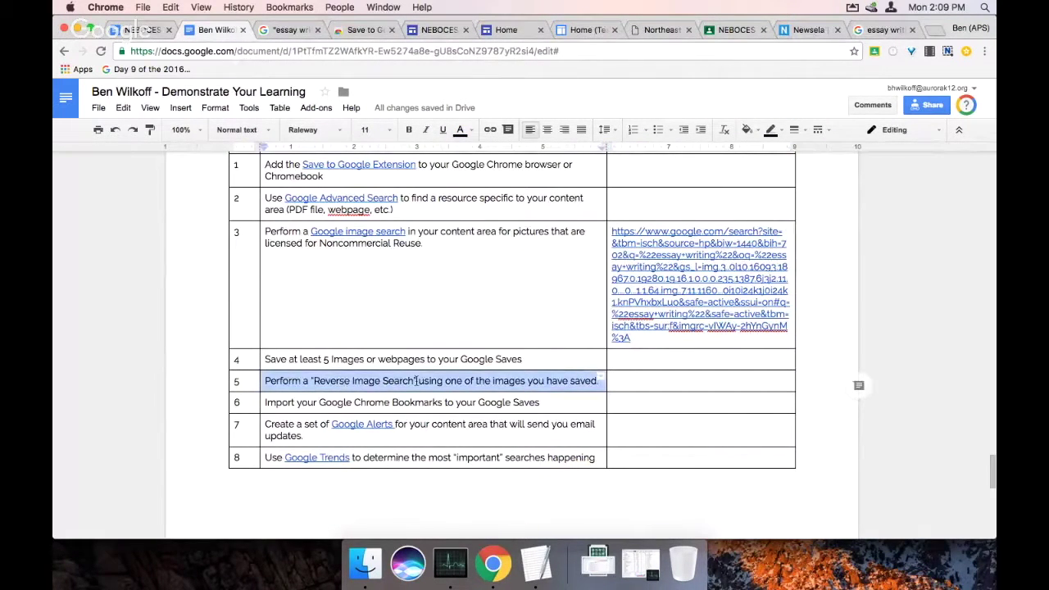
left_click(893, 33)
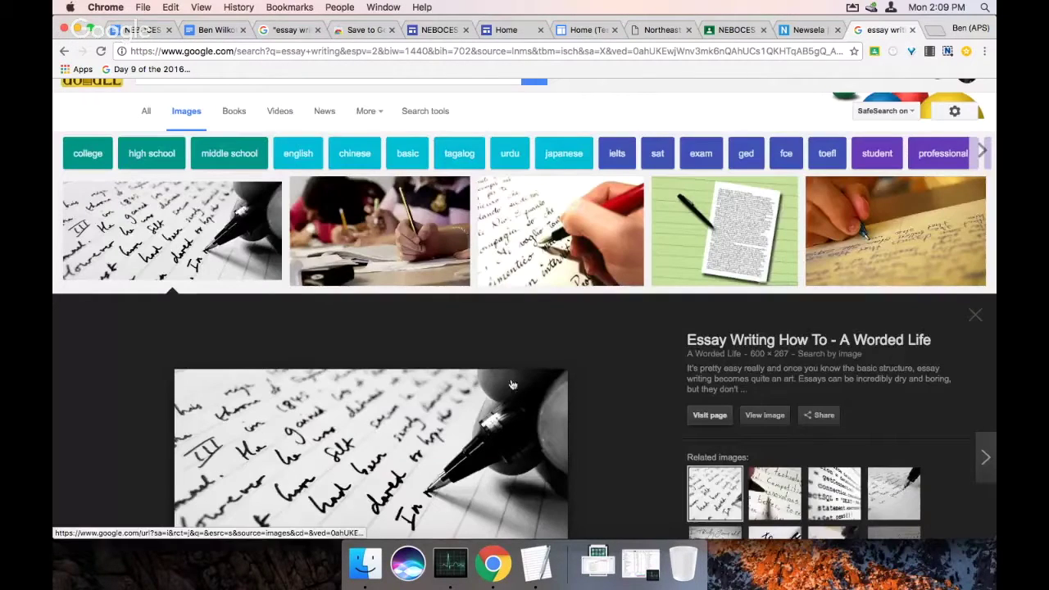
left_click(527, 365)
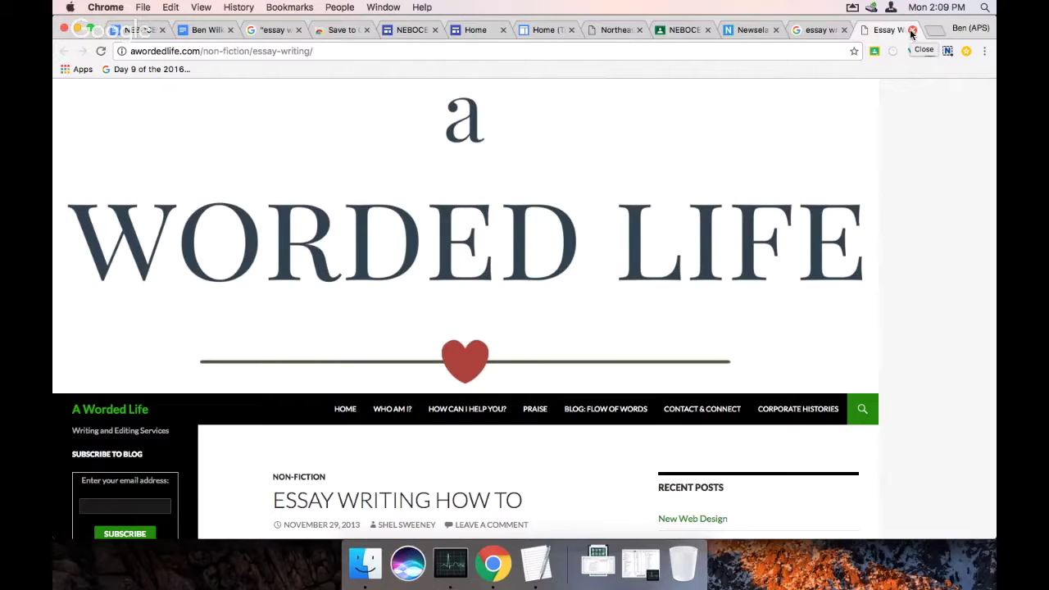
scroll(613, 283, "down", 2)
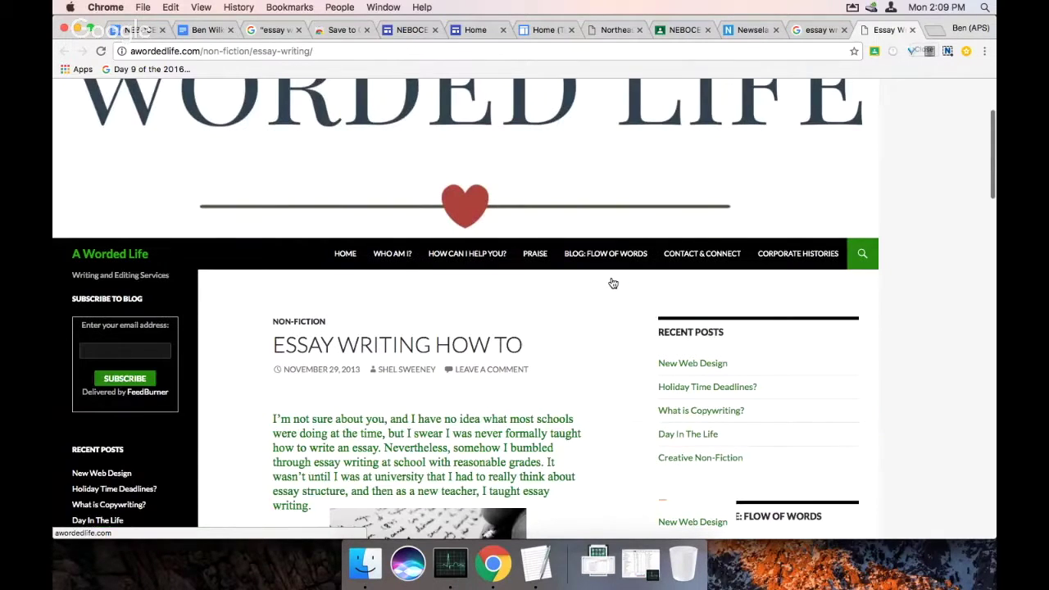
scroll(613, 283, "down", 3)
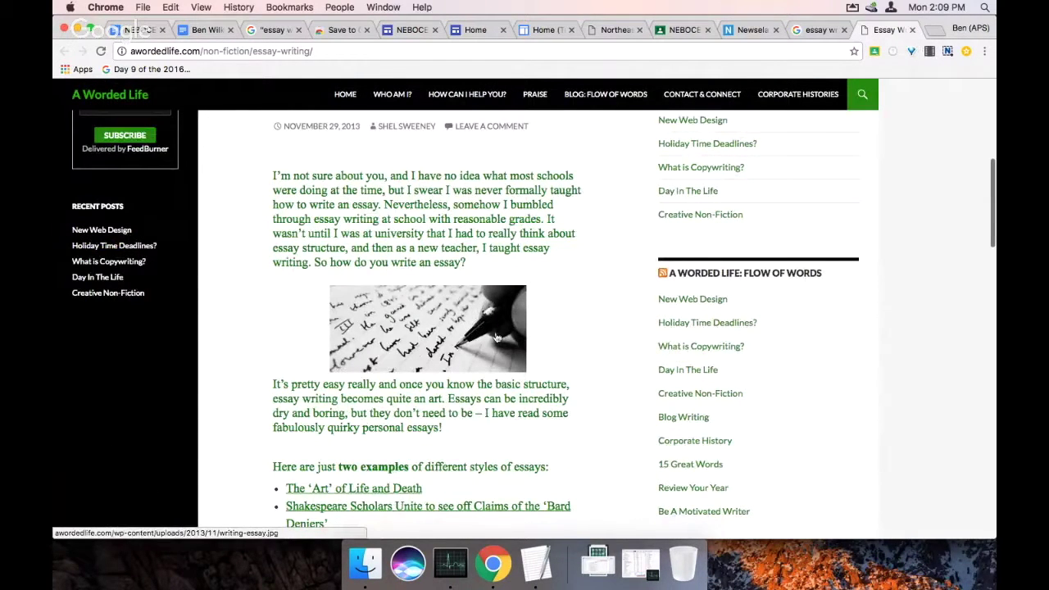
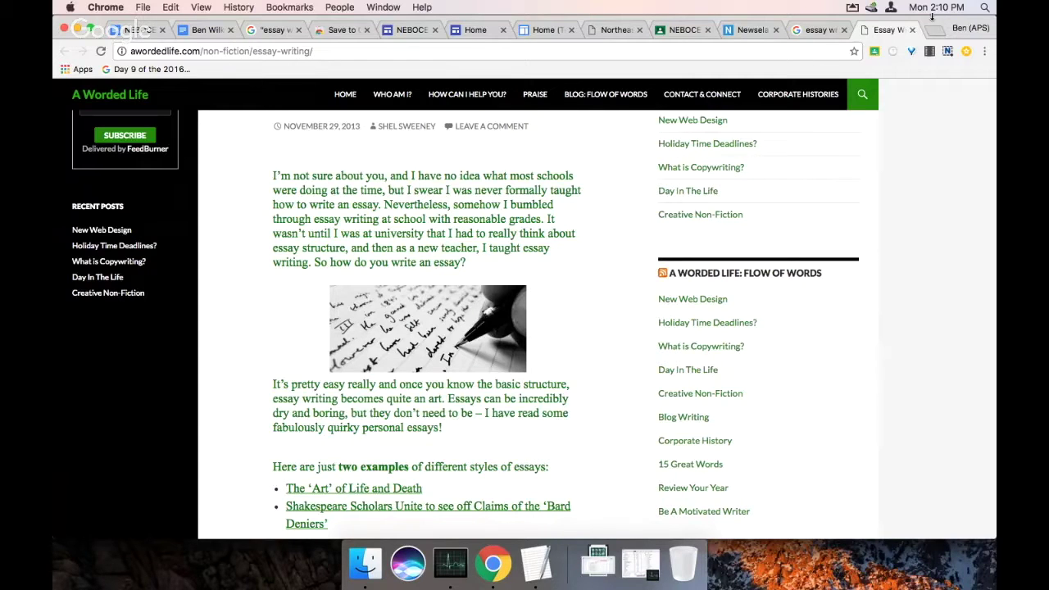
Step: Copy the essay image's address from the article page
right_click(498, 317)
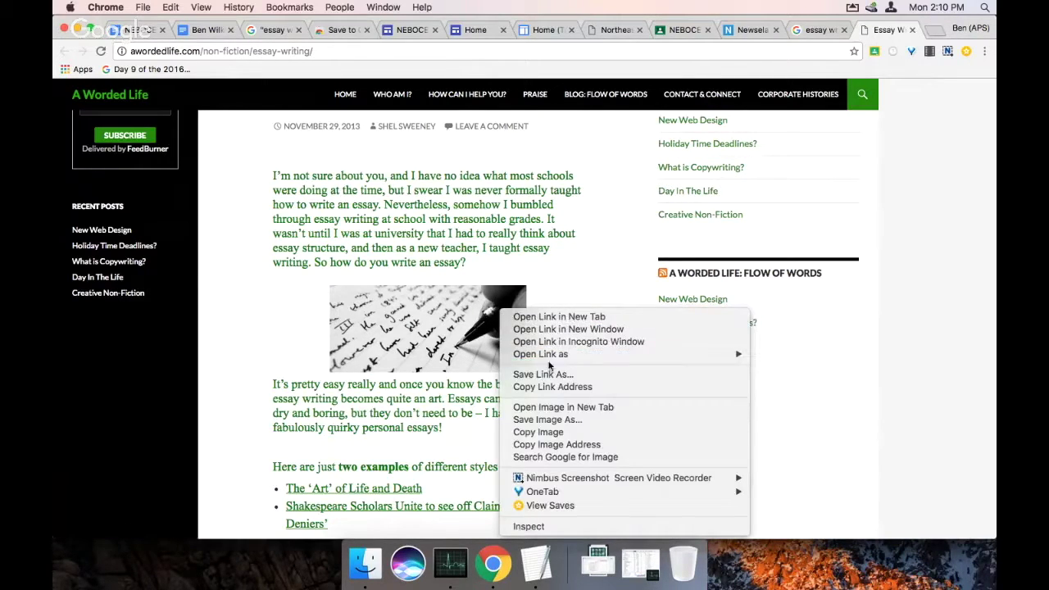
left_click(551, 386)
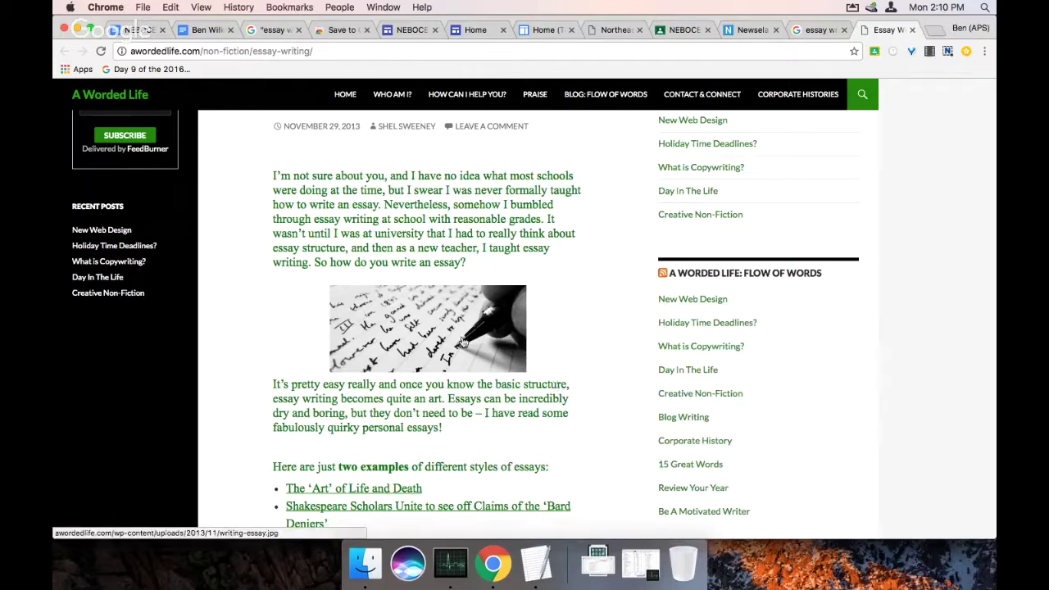
right_click(524, 326)
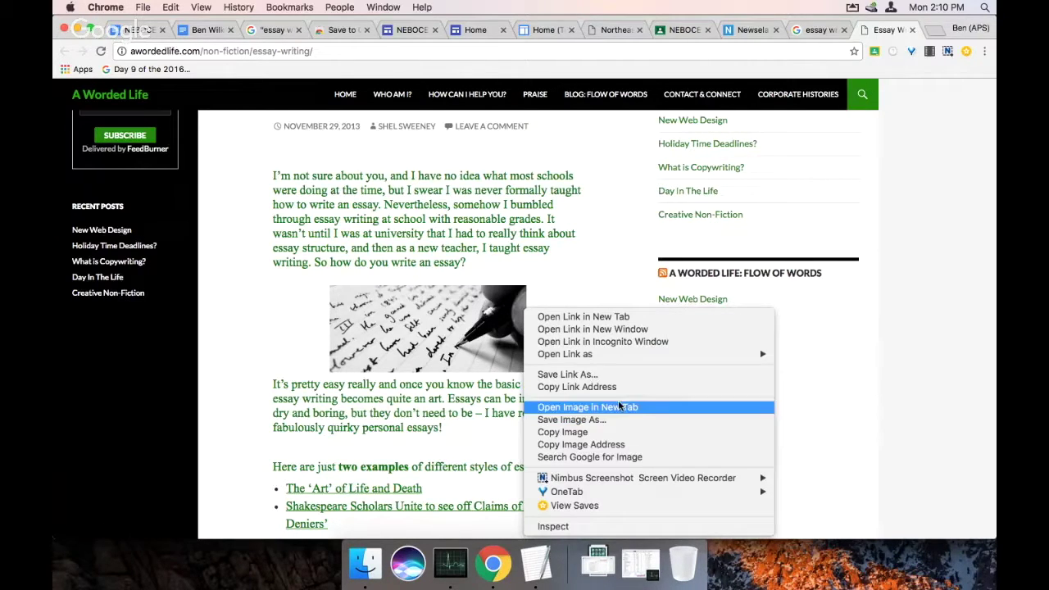
left_click(641, 456)
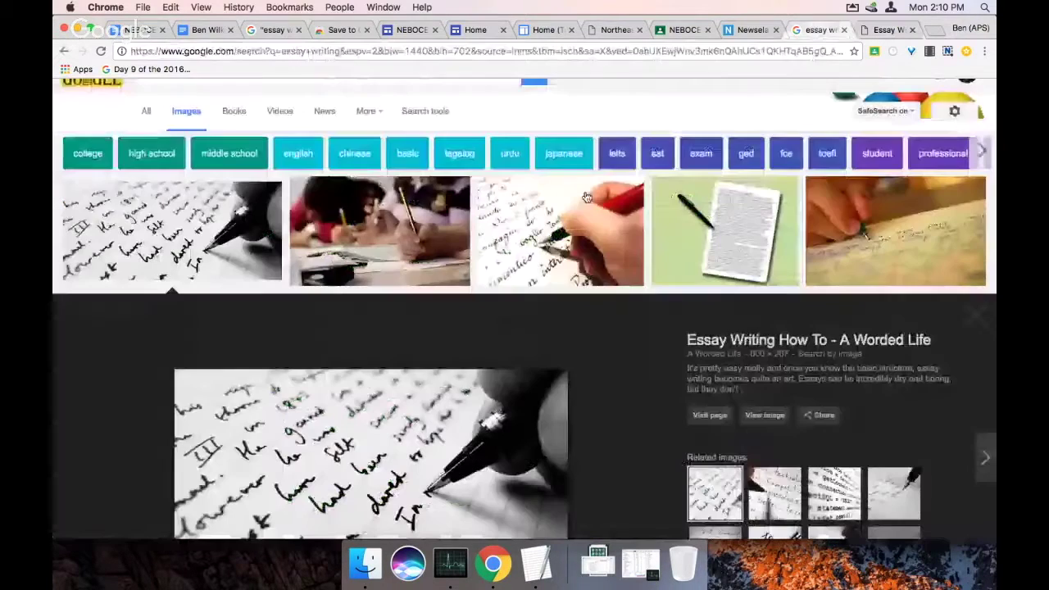
Step: Edit the results URL to google.com/images to load the Google Images home page
scroll(380, 130, "up", 2)
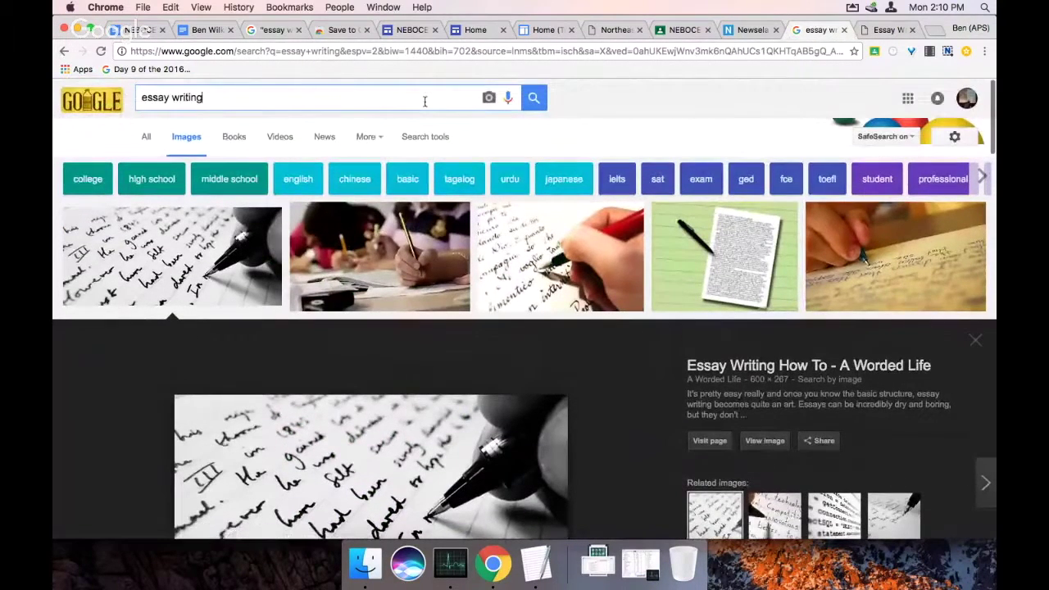
triple_click(423, 98)
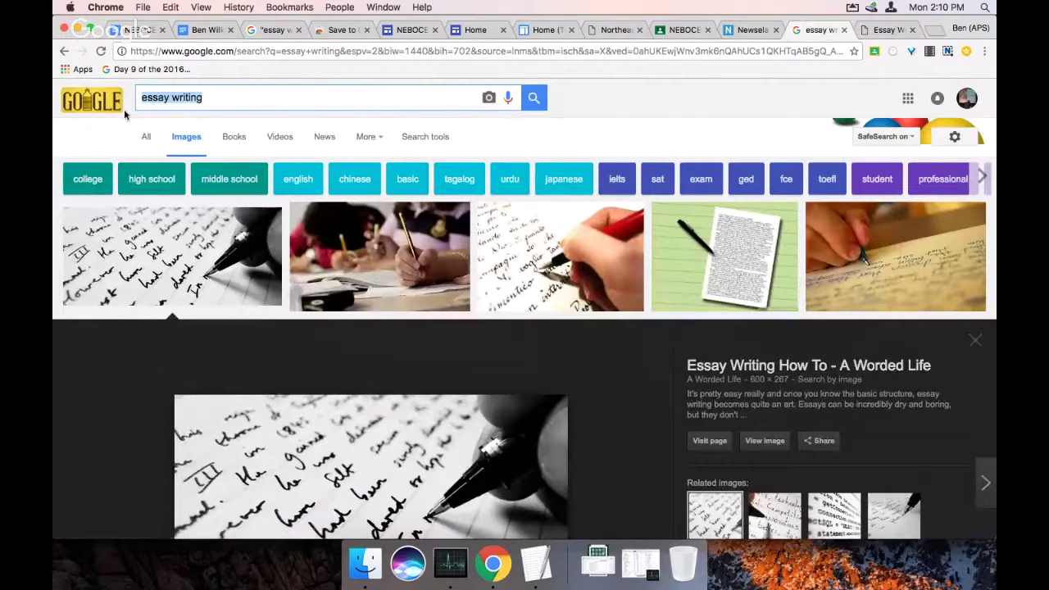
left_click(195, 147)
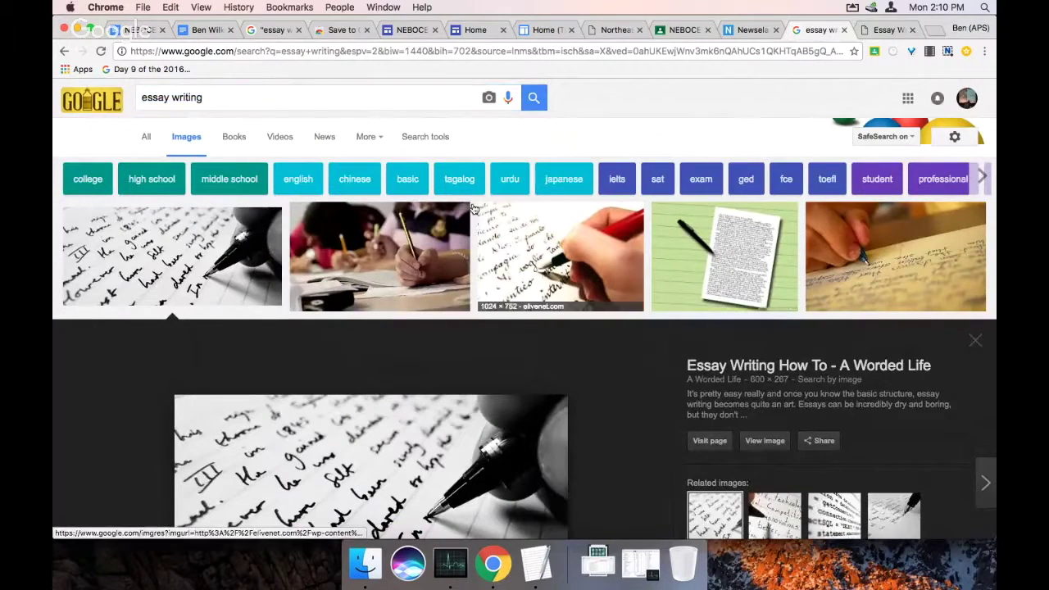
left_click_drag(237, 51, 369, 158)
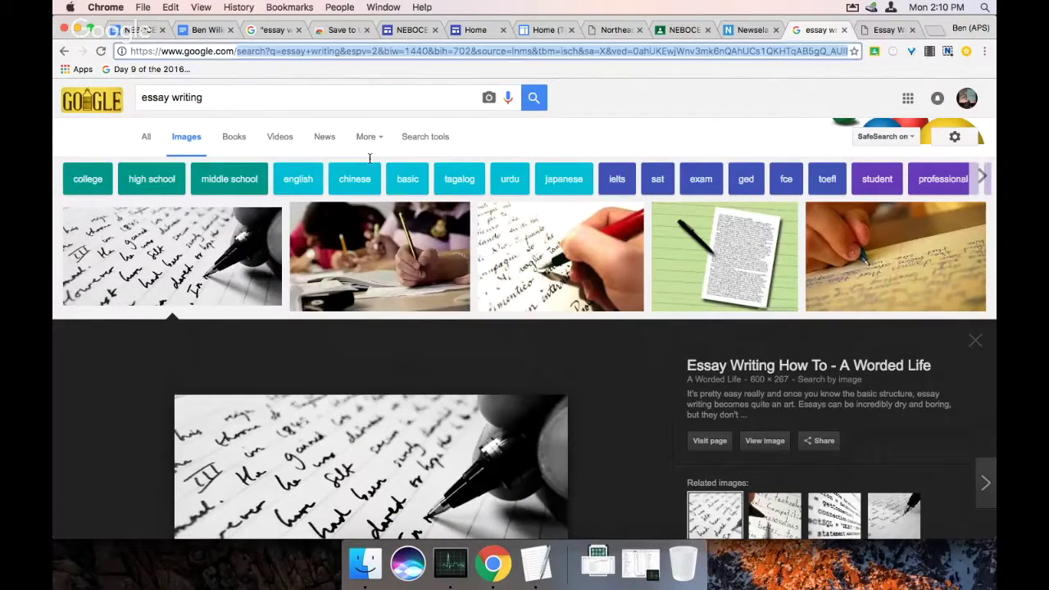
type("images")
key("Return")
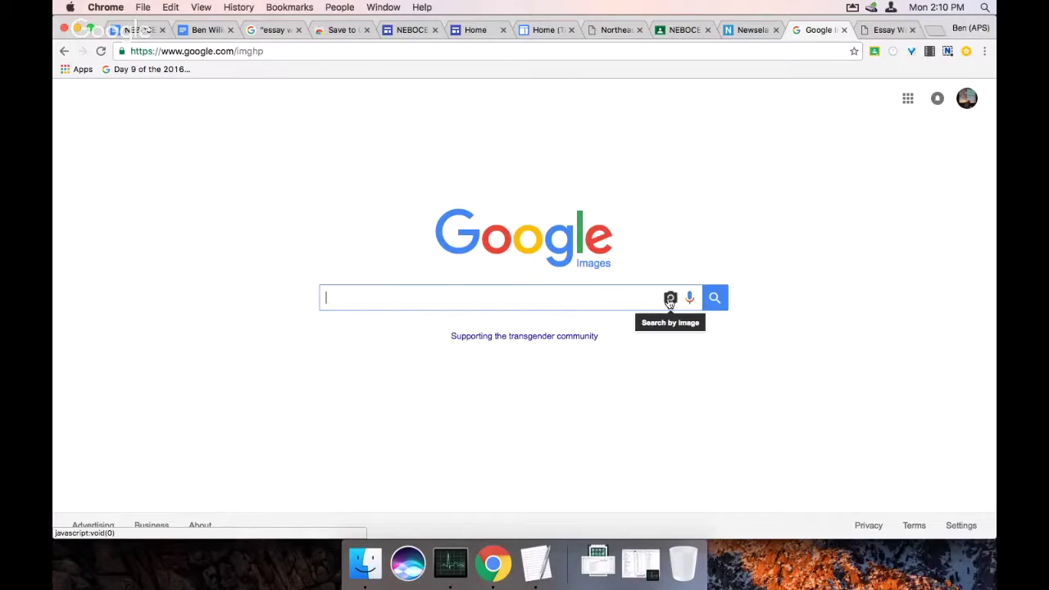
Step: Paste the essay image address into search by image, then switch to the upload option
left_click(670, 299)
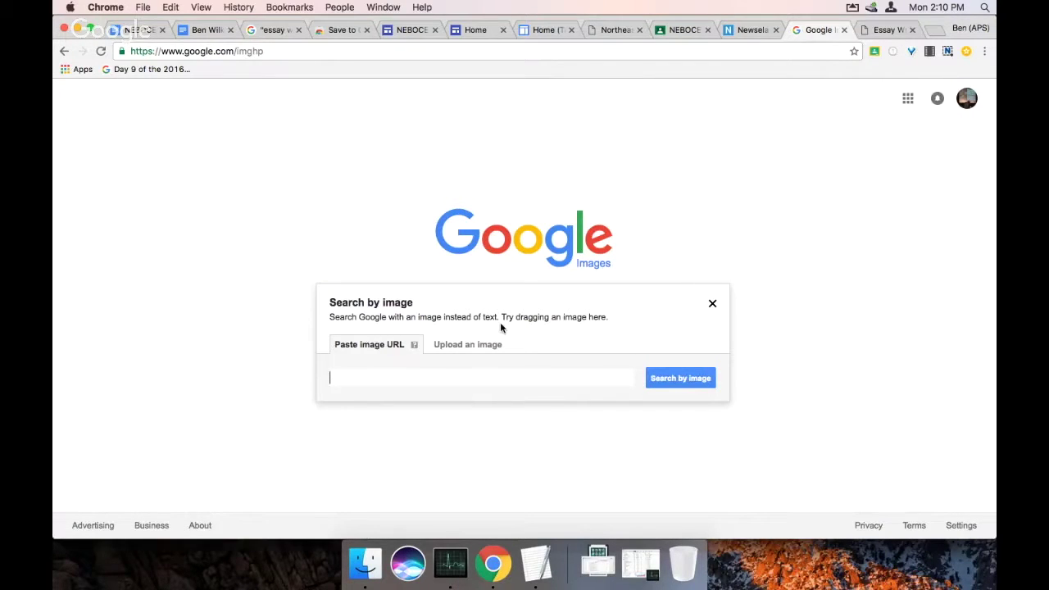
left_click(393, 373)
key("super+v")
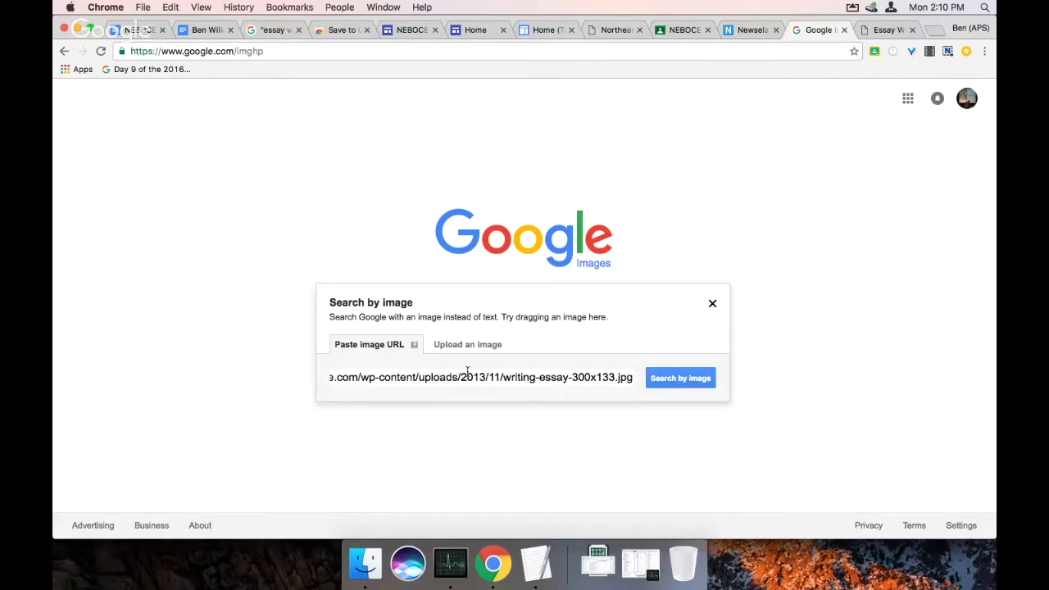
left_click(469, 347)
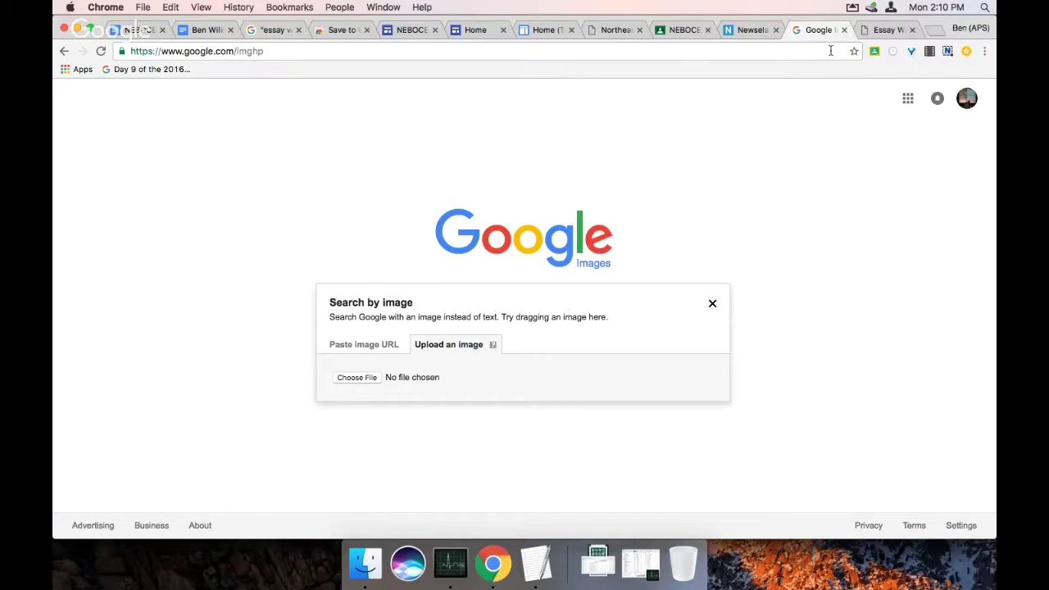
Step: Save the essay image from the A Worded Life article to Downloads
left_click(879, 33)
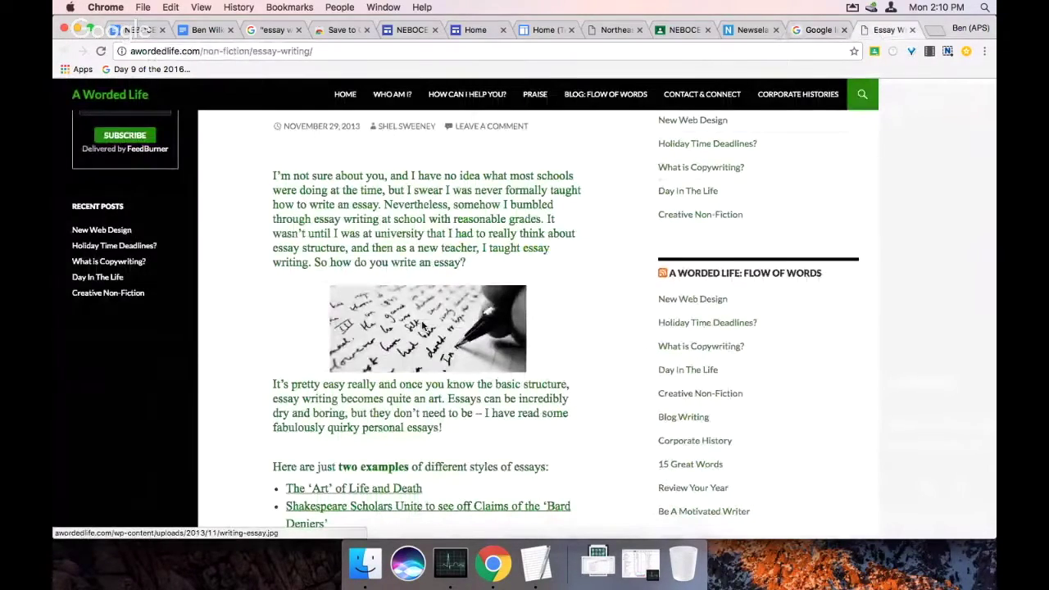
right_click(424, 310)
left_click(471, 419)
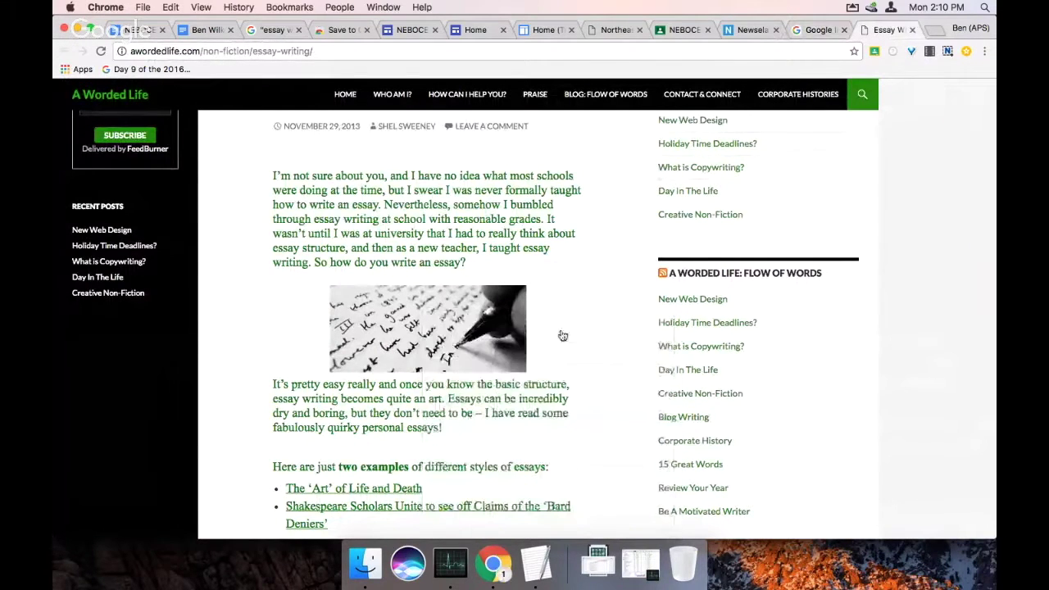
left_click(631, 212)
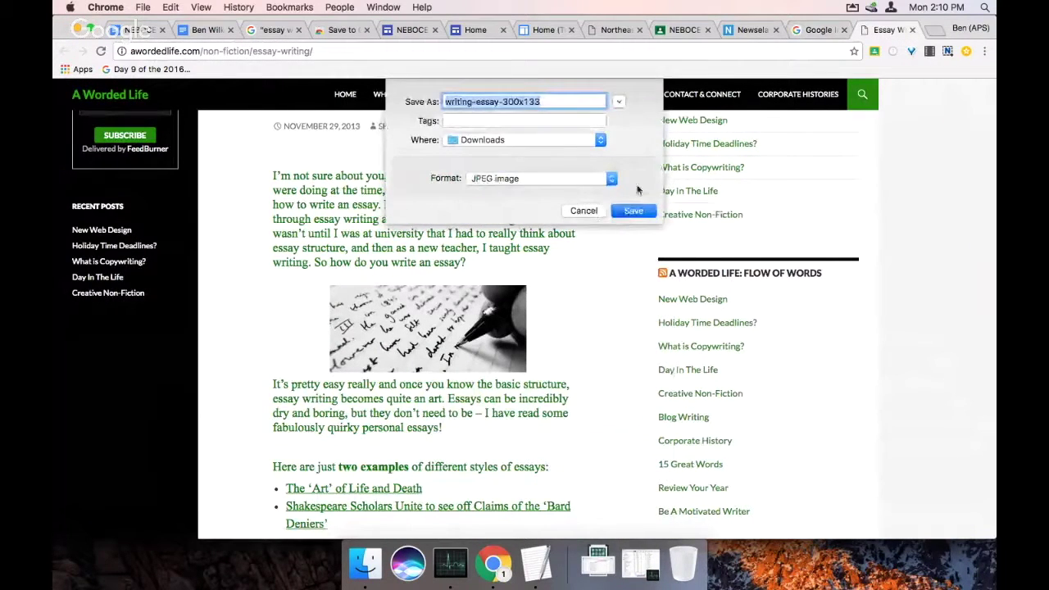
Step: Drag the downloaded essay image into the image search, retrying after an error page
left_click(819, 30)
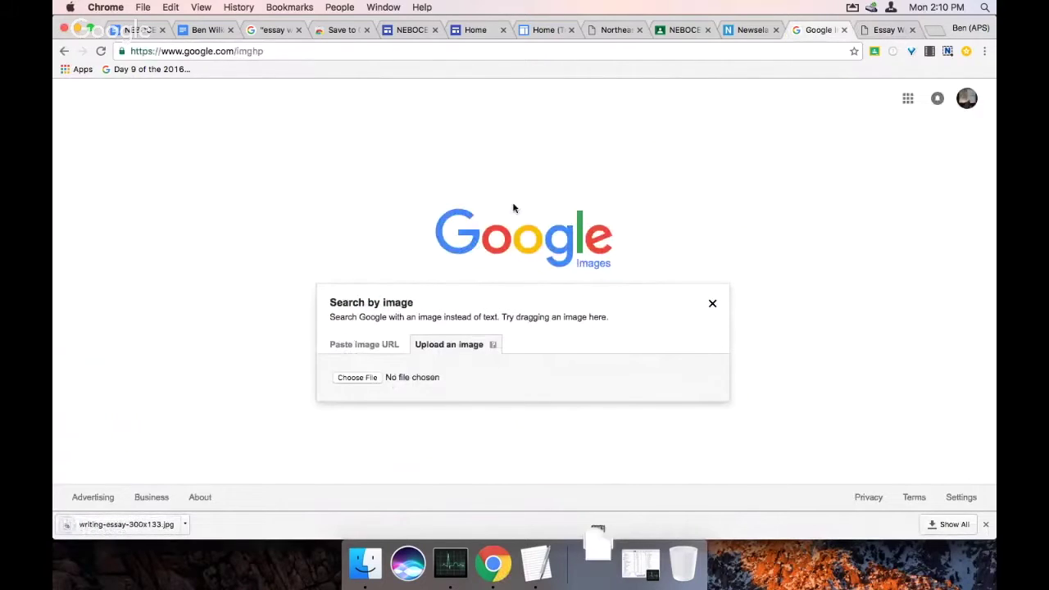
left_click_drag(126, 524, 447, 376)
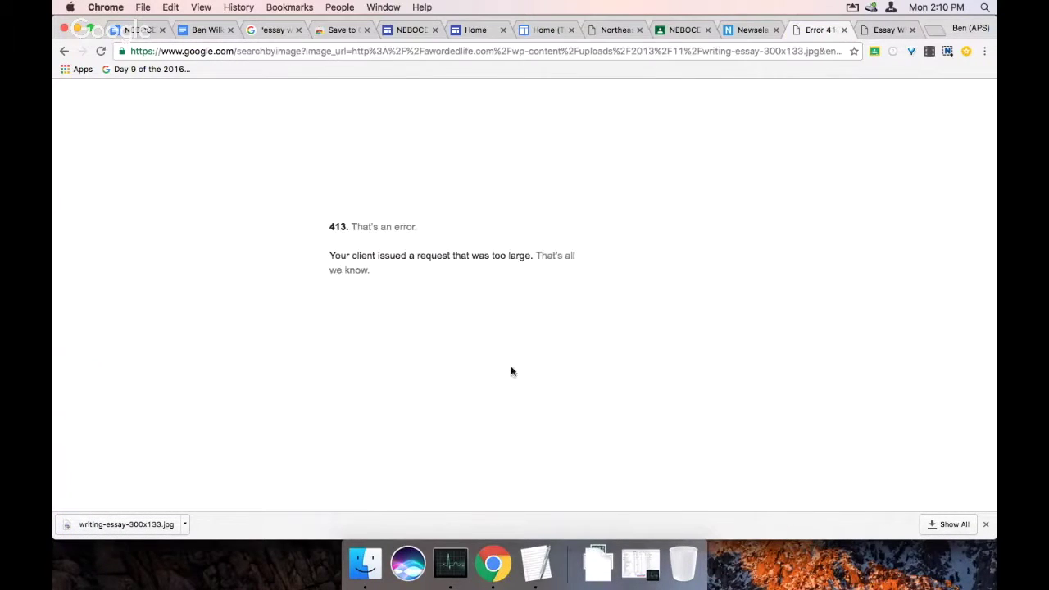
left_click(64, 51)
left_click_drag(126, 525, 489, 330)
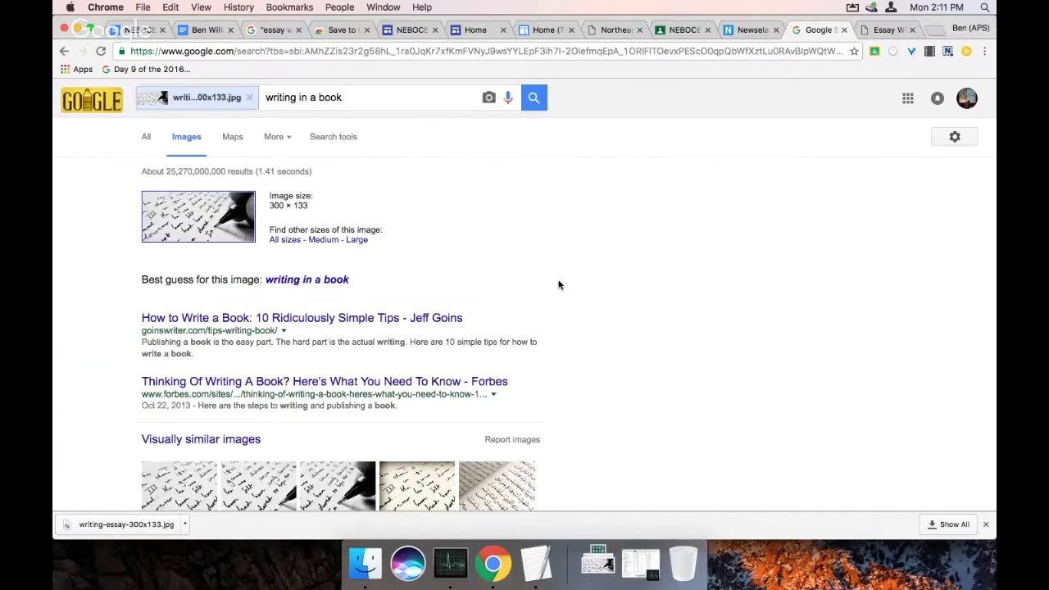
scroll(558, 284, "down", 2)
scroll(558, 284, "down", 3)
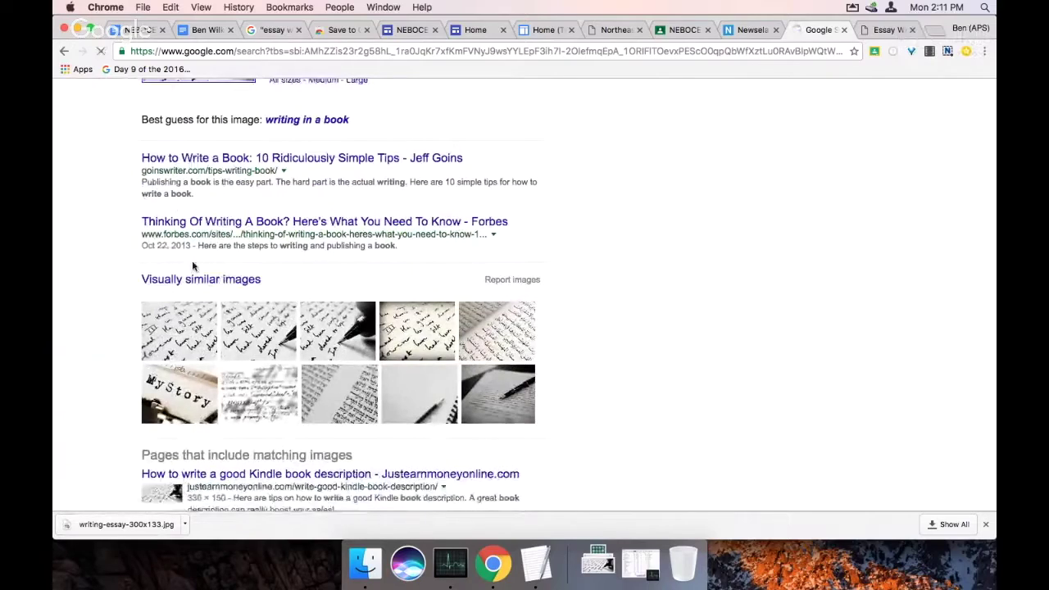
Step: Open and browse the visually similar images for the essay picture
left_click(192, 278)
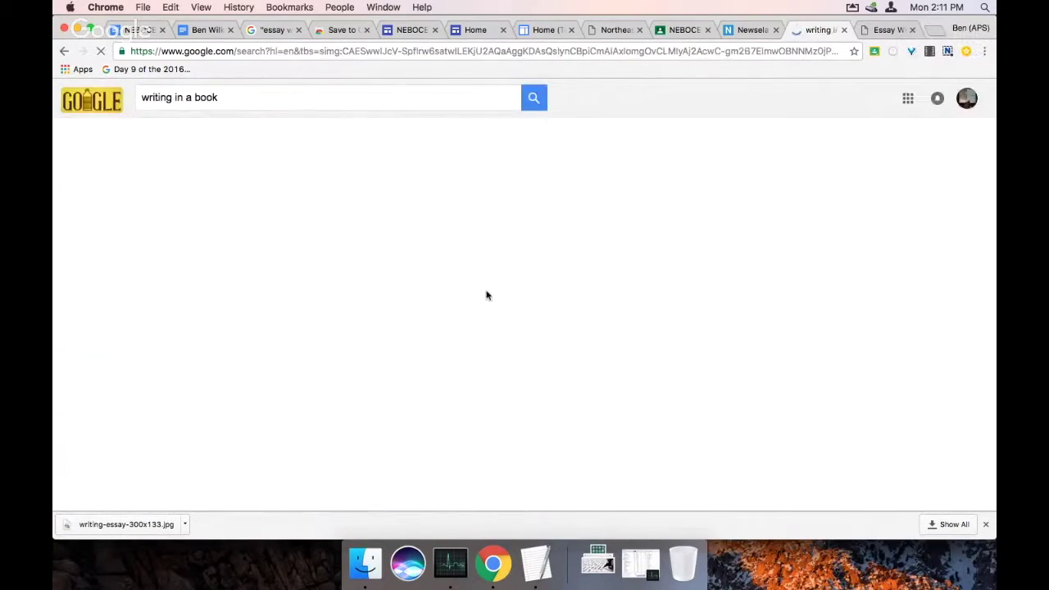
scroll(497, 305, "down", 1)
scroll(498, 305, "up", 1)
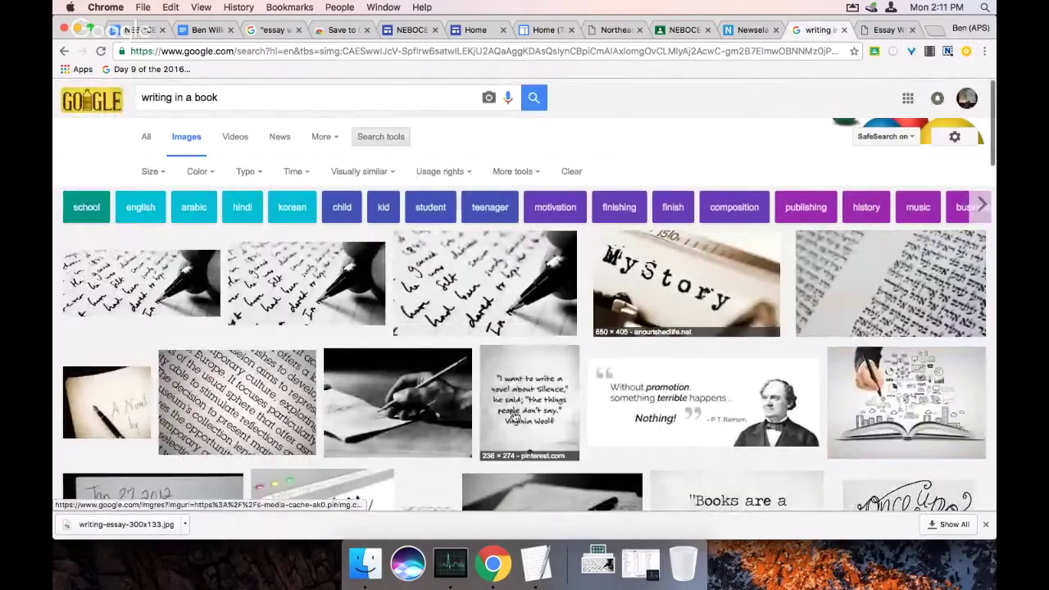
scroll(514, 417, "down", 10)
scroll(514, 417, "down", 10)
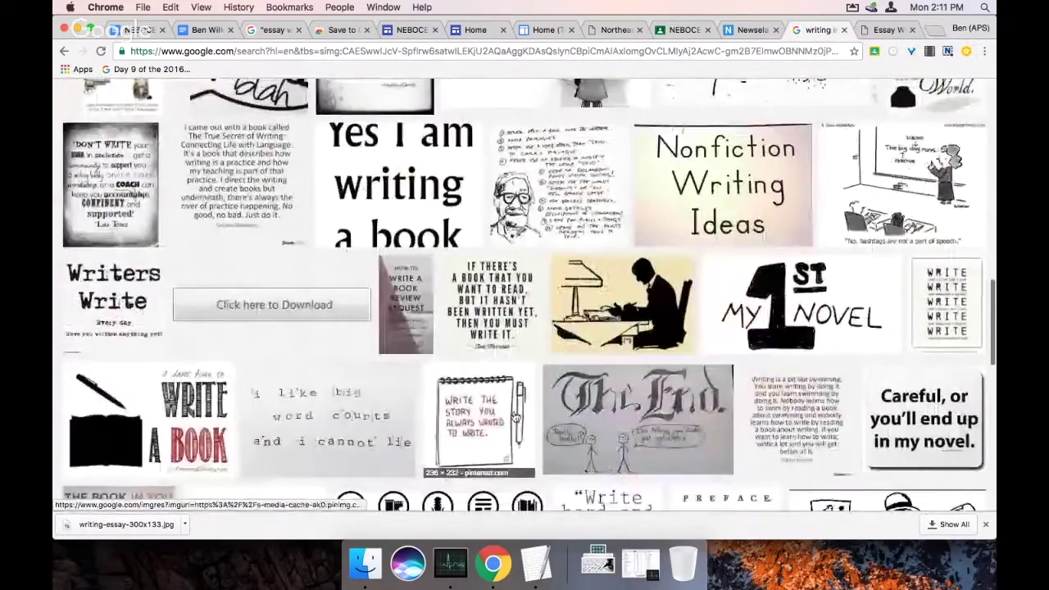
scroll(515, 417, "up", 2)
scroll(514, 417, "up", 20)
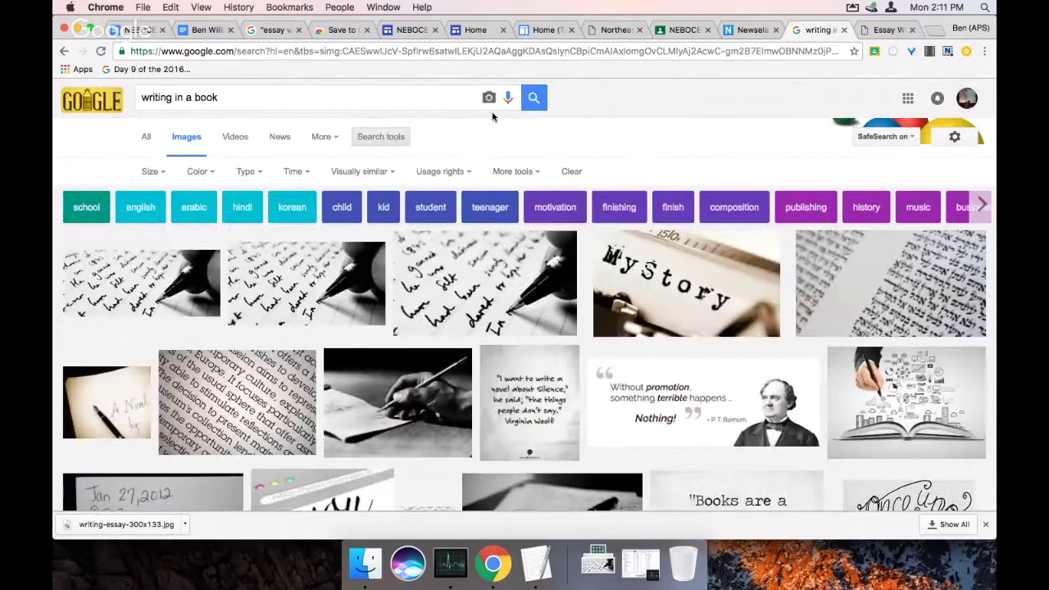
Step: Reverse-search the pasted essay image address, getting 'writing in a book' results
left_click(393, 96)
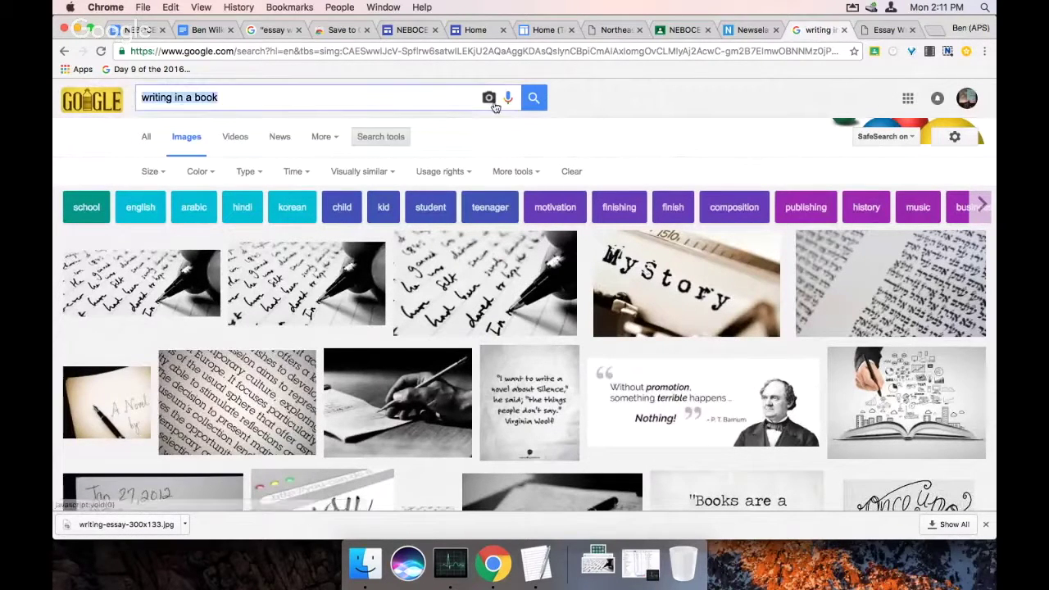
left_click(489, 99)
key("super+v")
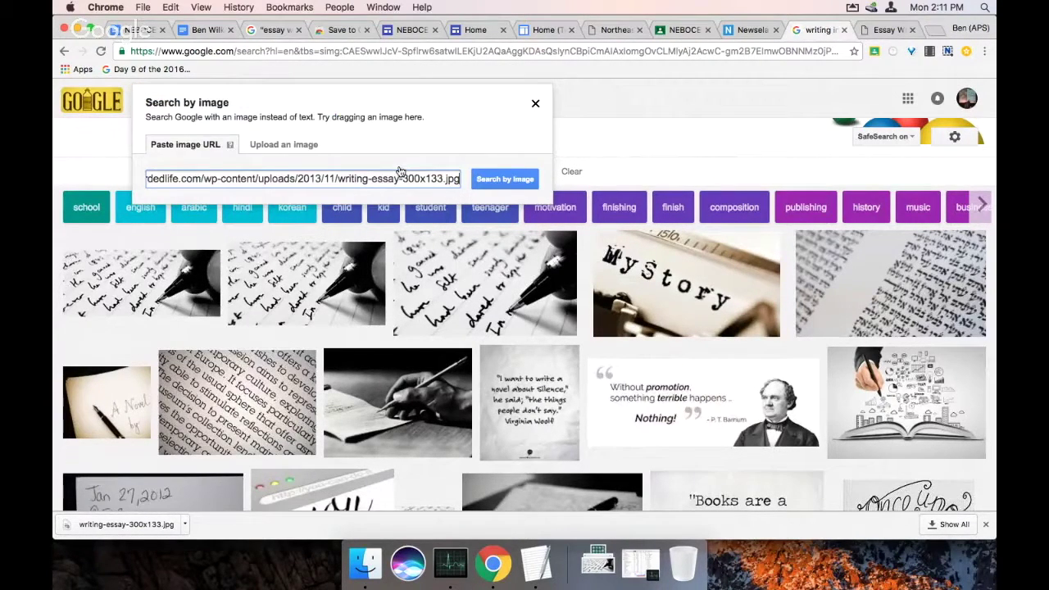
key("Return")
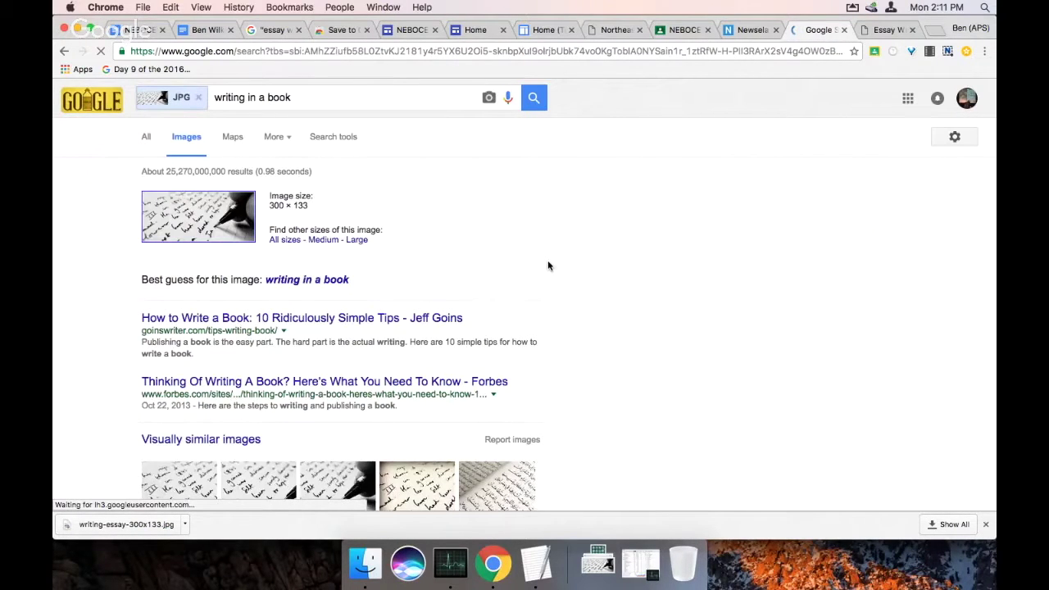
scroll(548, 266, "down", 5)
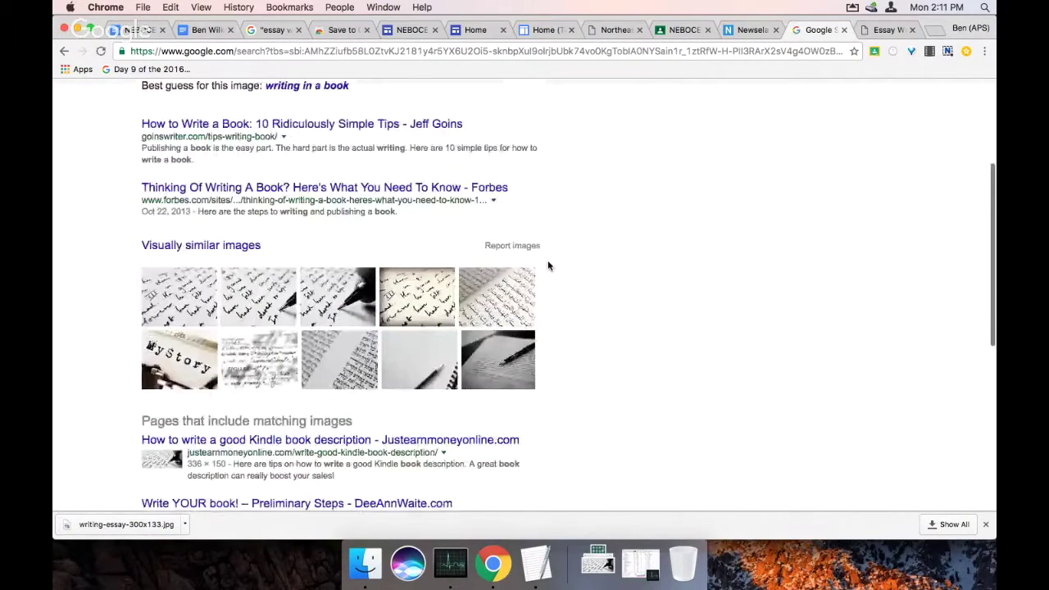
scroll(548, 260, "up", 6)
left_click(207, 29)
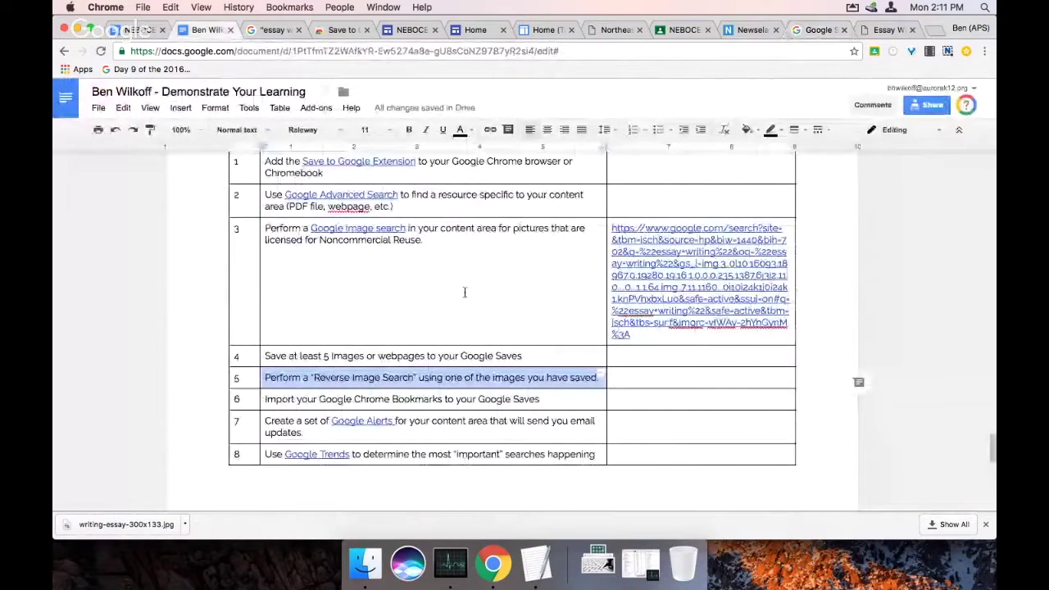
Step: Review the reverse image search task in the Demonstrate Your Learning doc
scroll(464, 291, "down", 1)
left_click(528, 306)
scroll(527, 306, "down", 3)
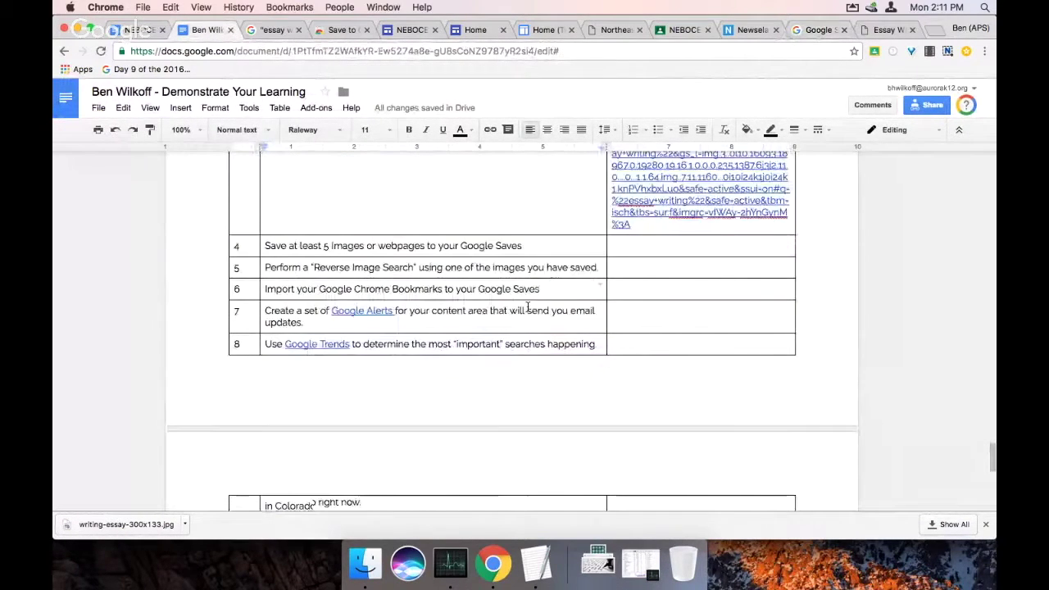
scroll(527, 306, "up", 1)
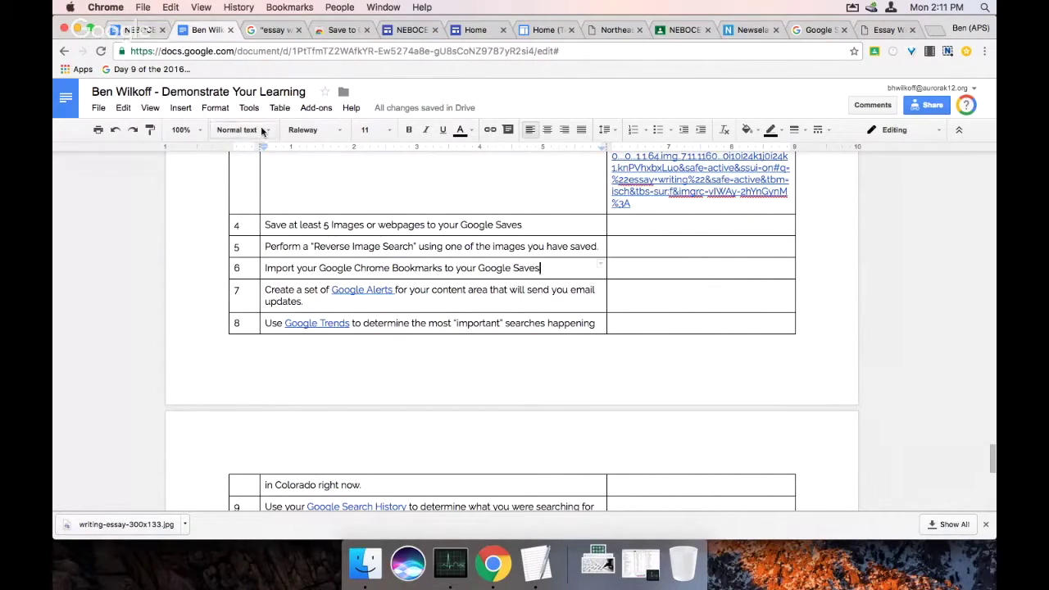
scroll(536, 300, "down", 4)
scroll(535, 300, "up", 2)
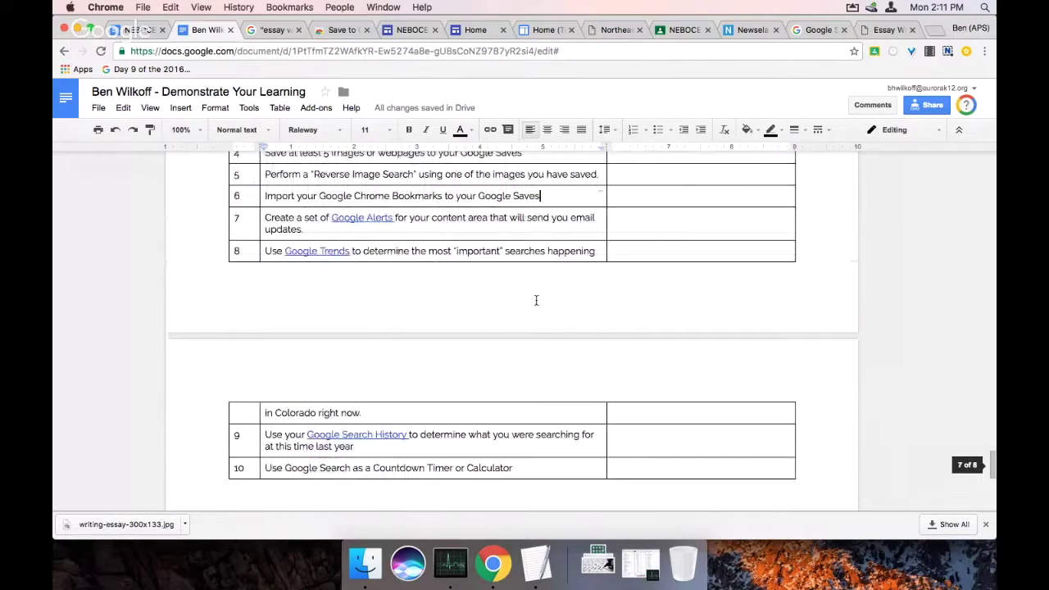
scroll(536, 300, "up", 1)
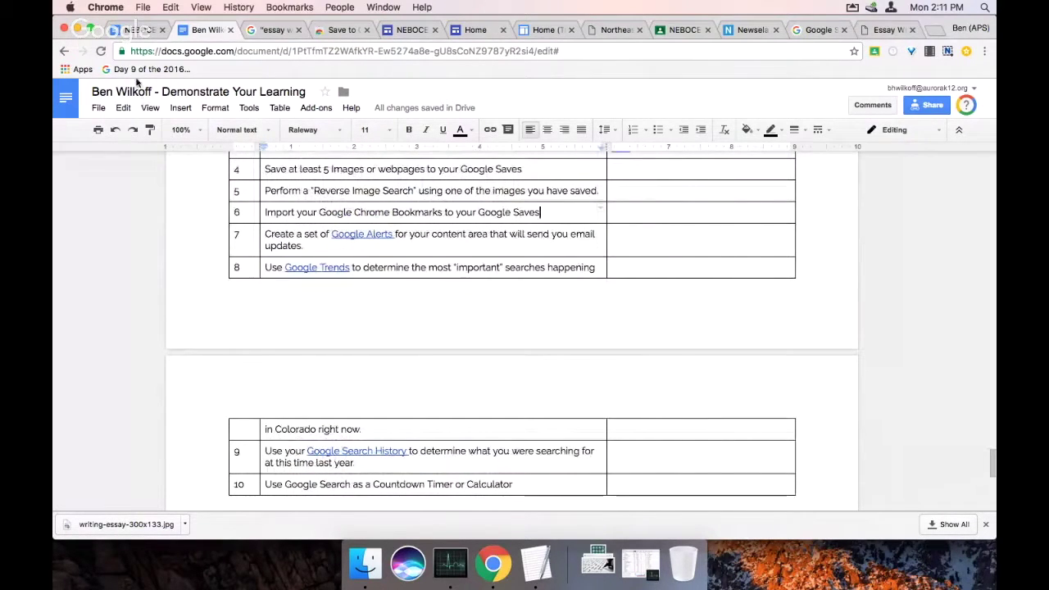
Step: Scroll through the participant table in the NEBOCES Google Day: Part 3 doc
left_click(128, 34)
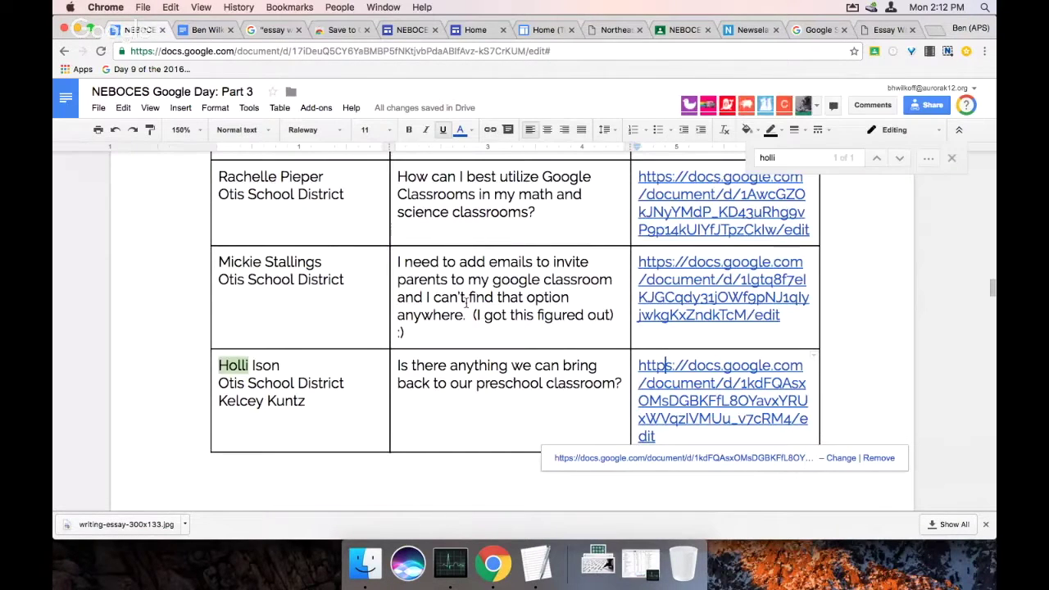
scroll(465, 303, "up", 5)
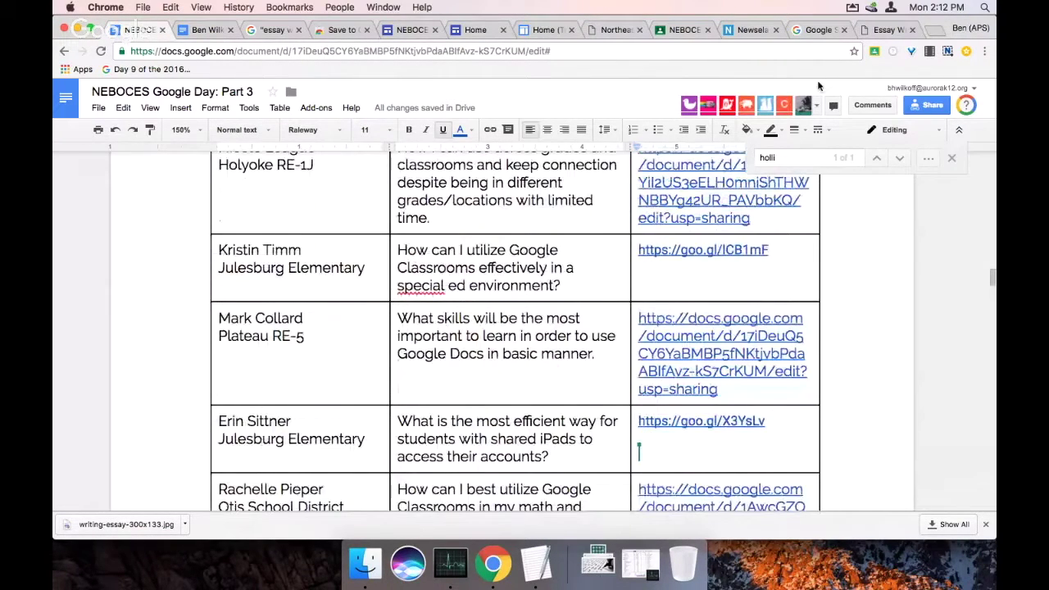
scroll(684, 231, "up", 1)
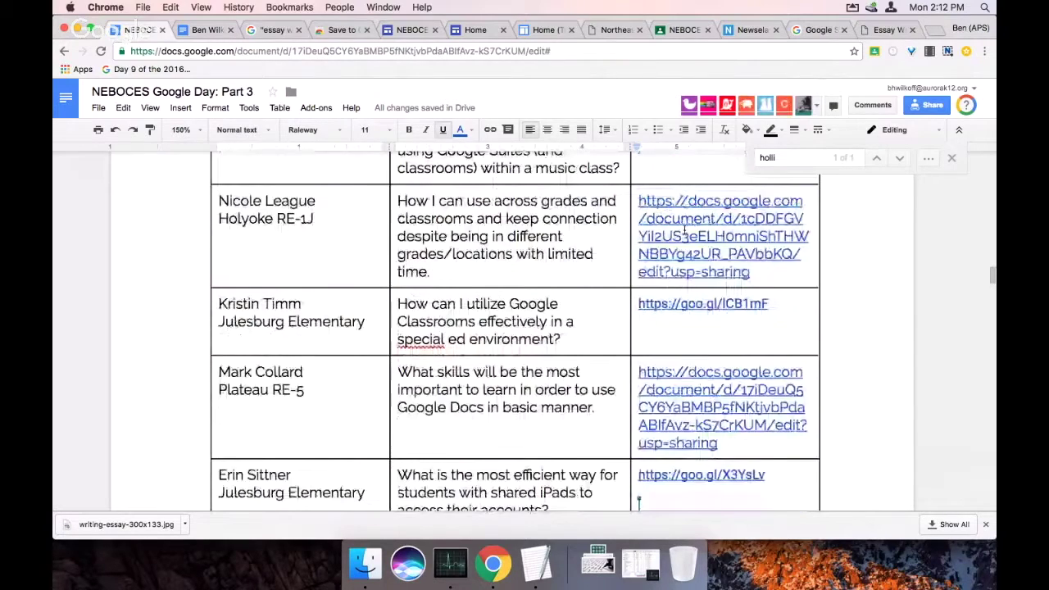
scroll(684, 231, "up", 2)
scroll(684, 230, "up", 2)
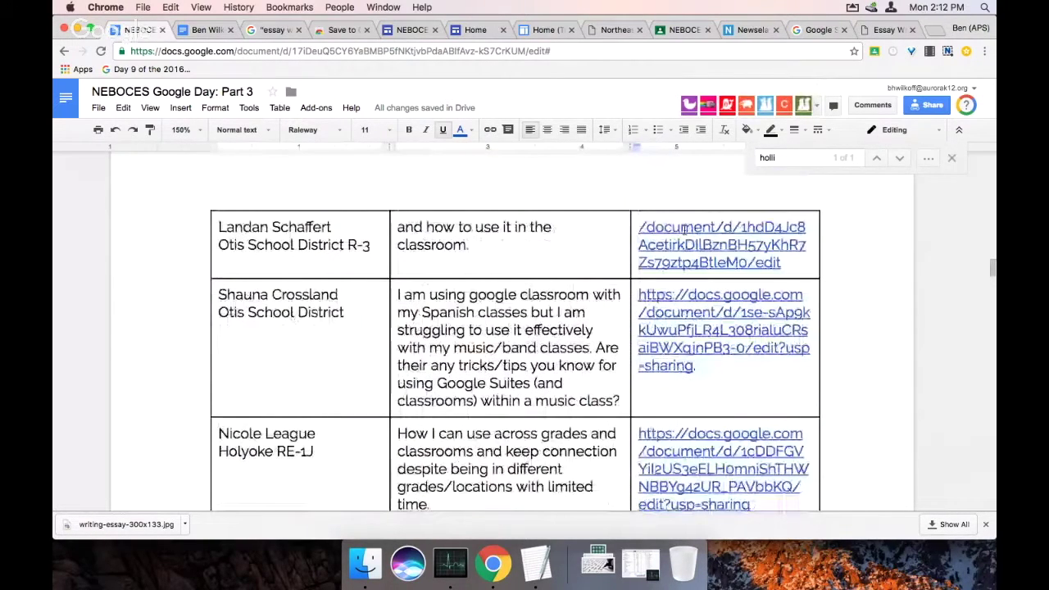
scroll(684, 231, "down", 2)
scroll(685, 231, "down", 1)
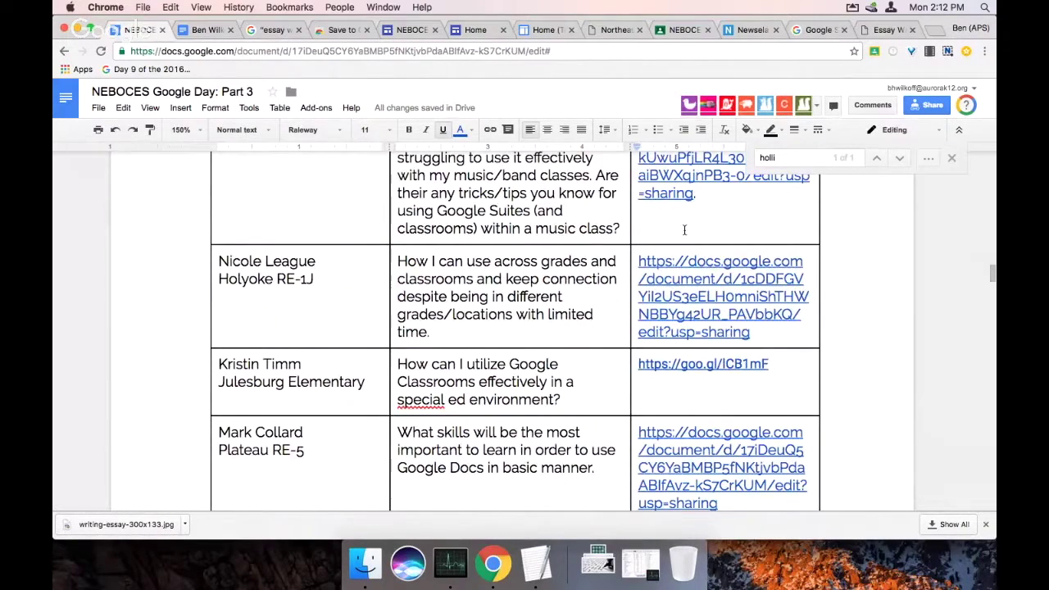
Step: Open a participant's goo.gl short link from the table
scroll(684, 230, "down", 10)
scroll(684, 231, "up", 3)
scroll(684, 230, "up", 10)
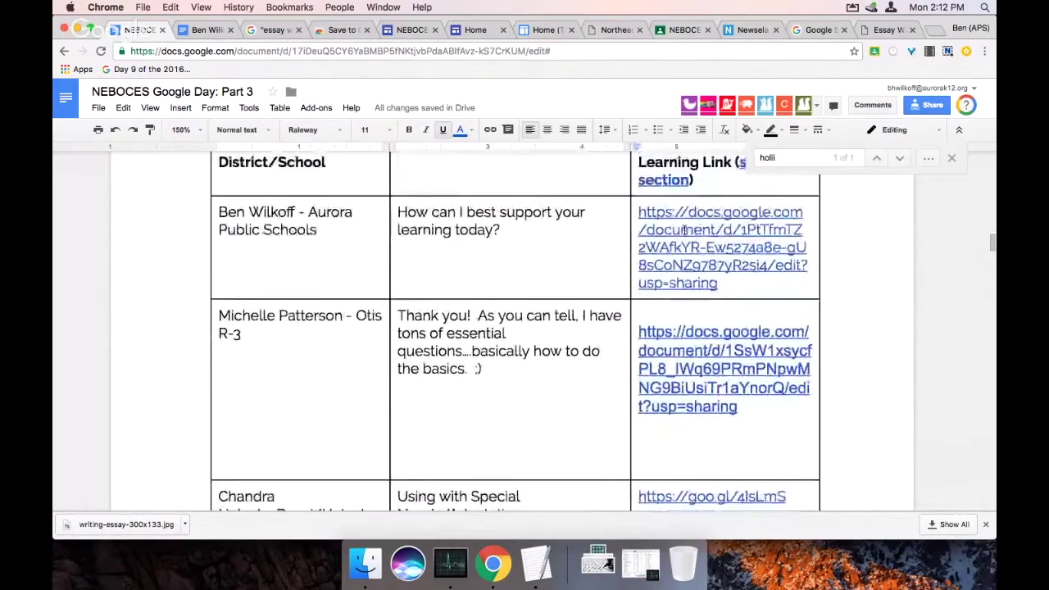
scroll(685, 230, "down", 10)
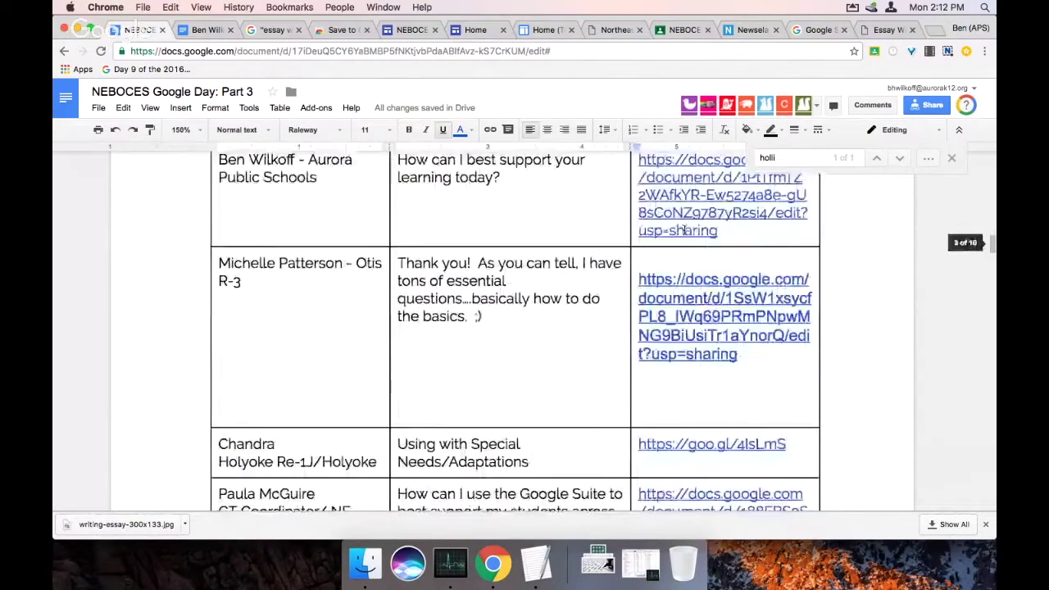
scroll(674, 338, "down", 1)
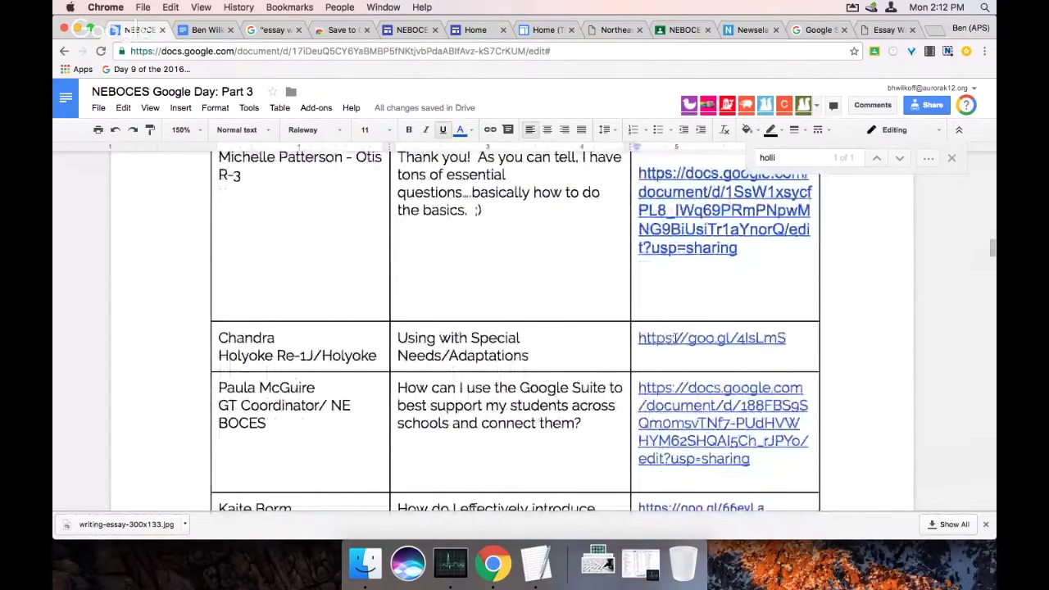
left_click(675, 338)
left_click(684, 363)
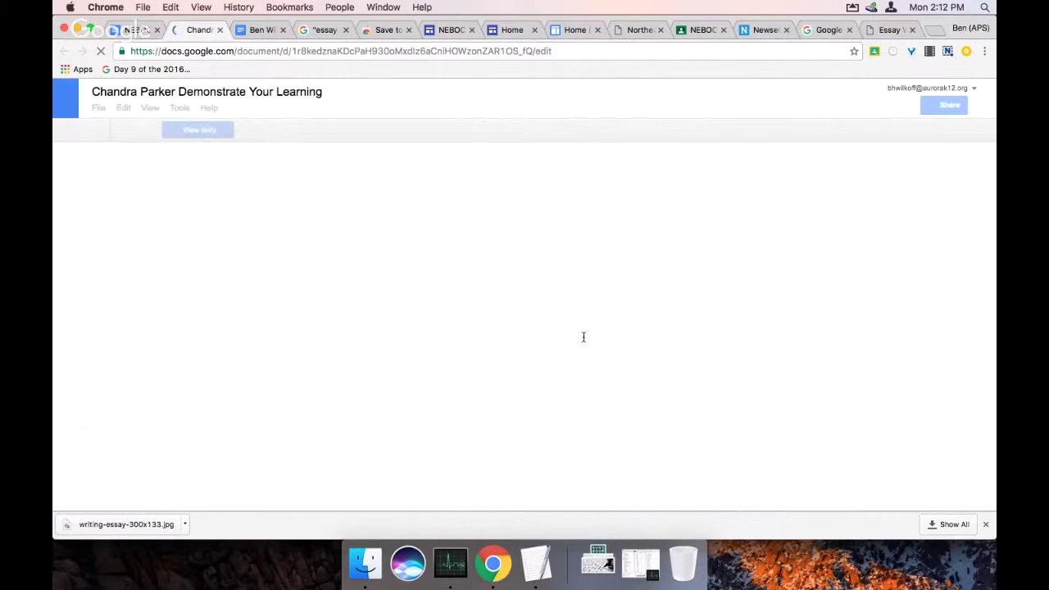
Step: Close the image-results and essay blog tabs, then bring up the Save to Google extension menu
scroll(583, 337, "down", 5)
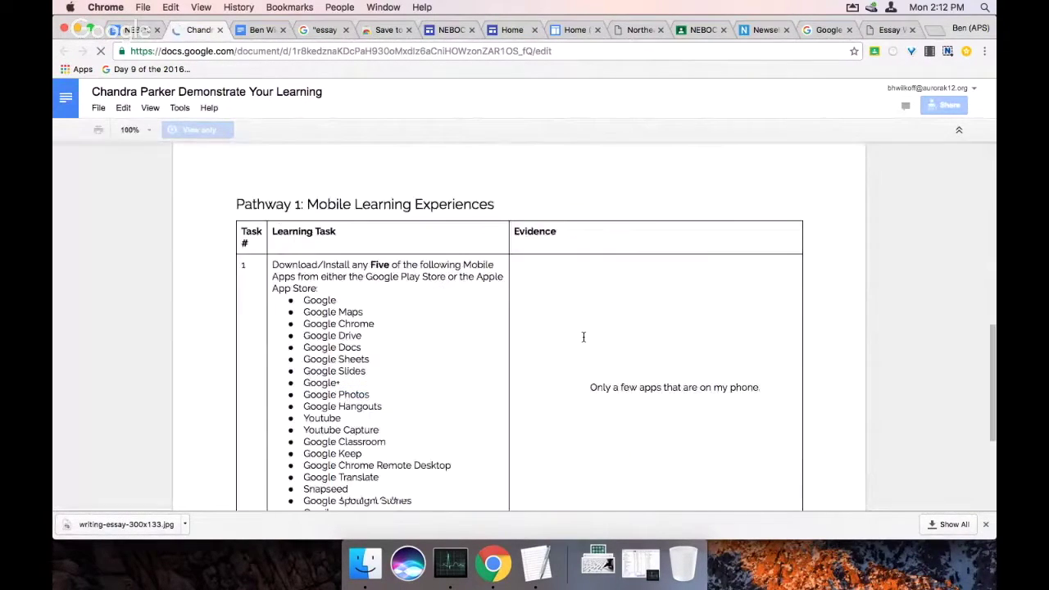
scroll(584, 336, "down", 3)
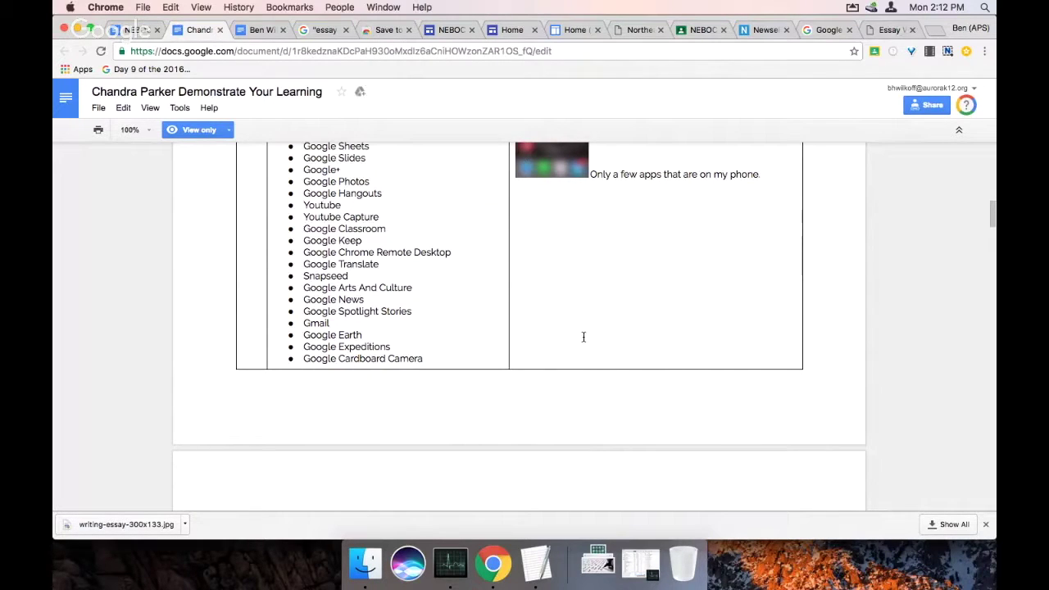
left_click(826, 32)
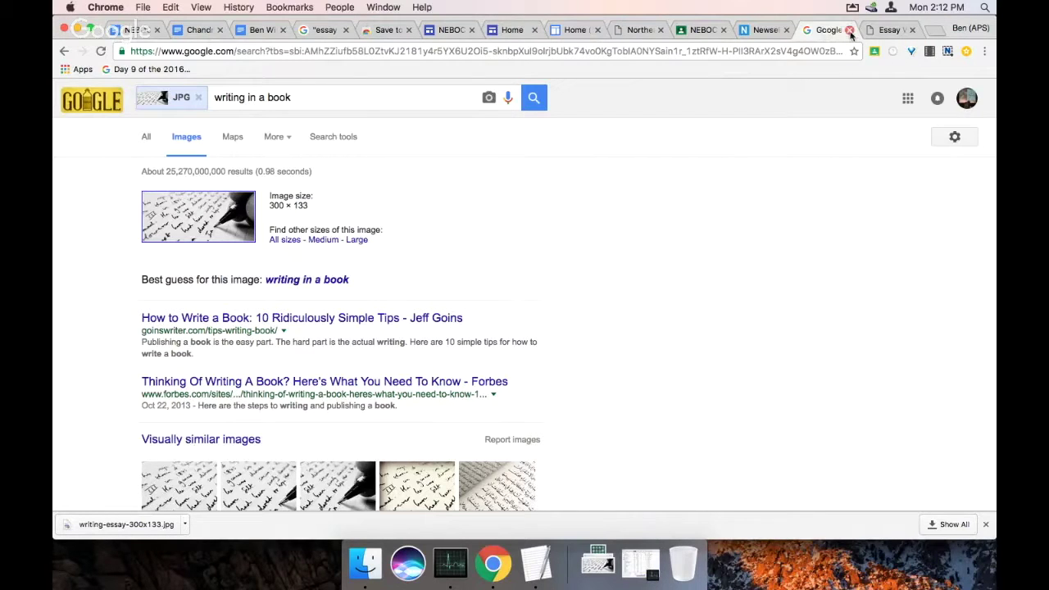
left_click(851, 32)
left_click(911, 33)
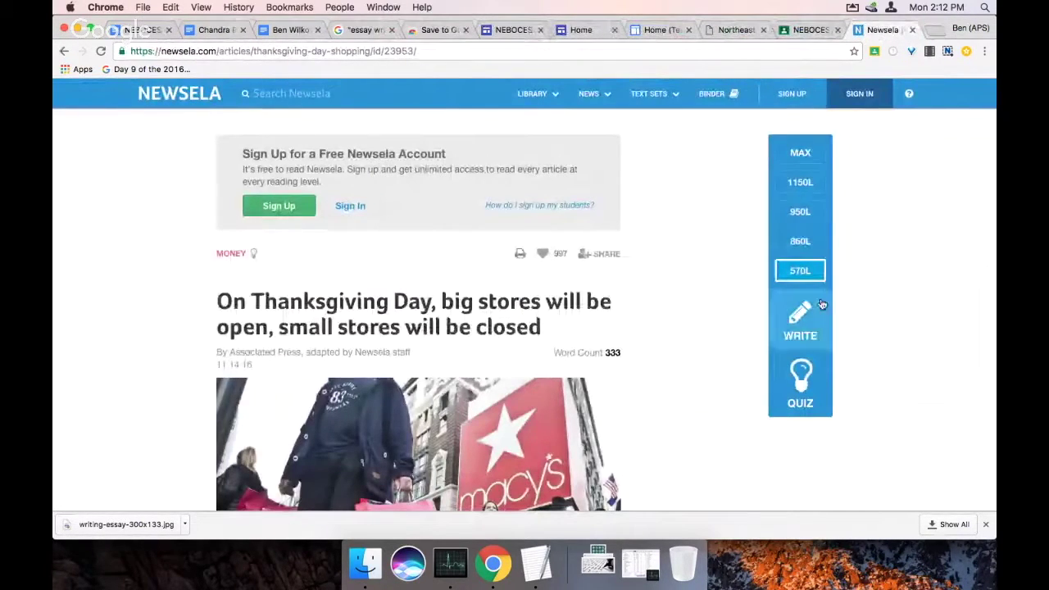
right_click(966, 51)
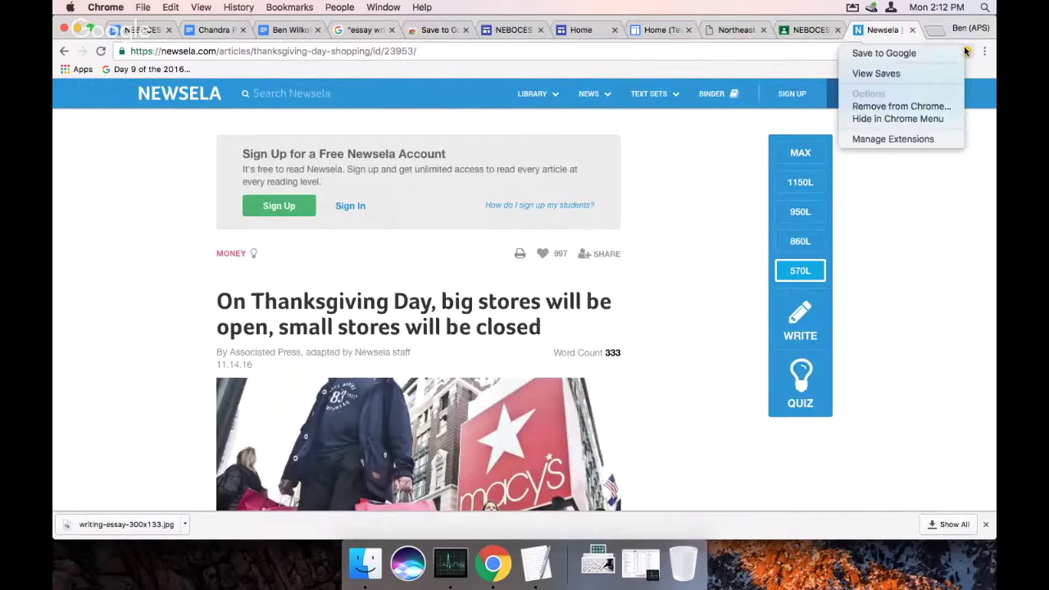
Step: Remove the Save to Google extension from Chrome and close its store page
left_click(929, 104)
left_click(625, 201)
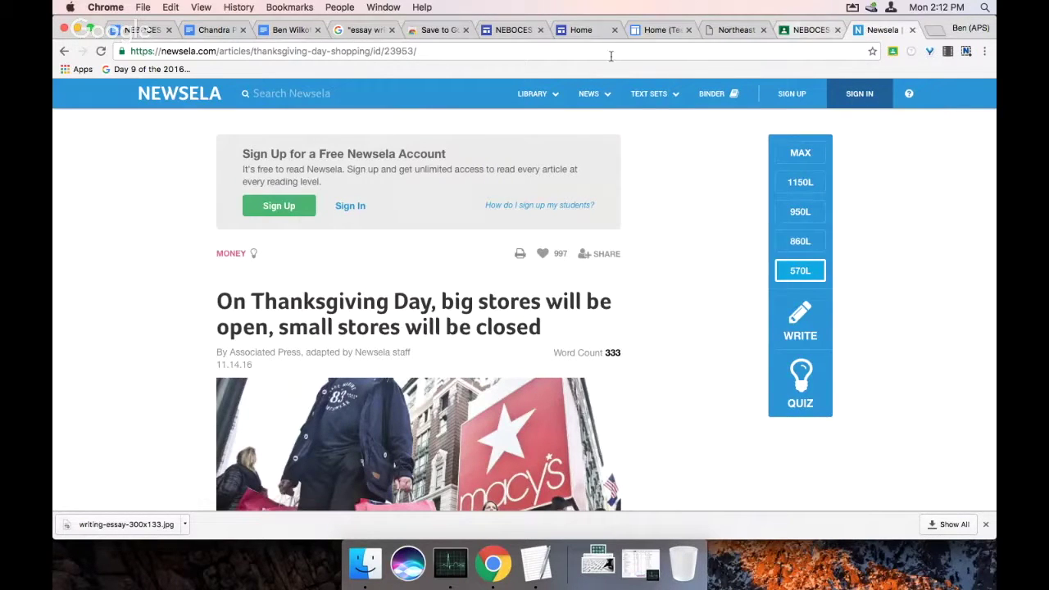
left_click(438, 30)
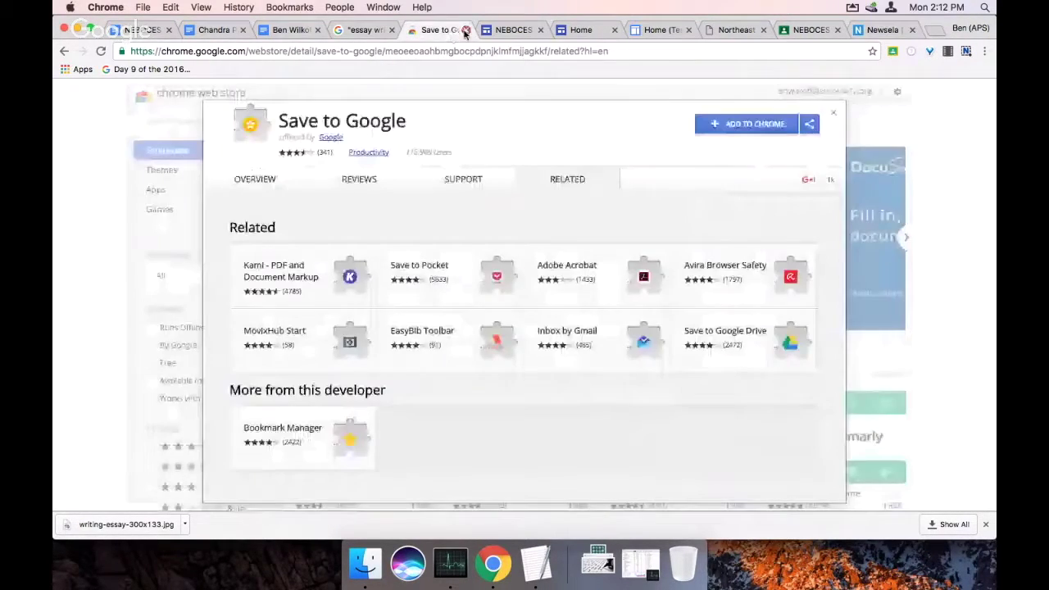
left_click(466, 30)
Step: Close the essay results, Sites editor, Home, Home (Test), Northeast and Classroom tabs
left_click(420, 30)
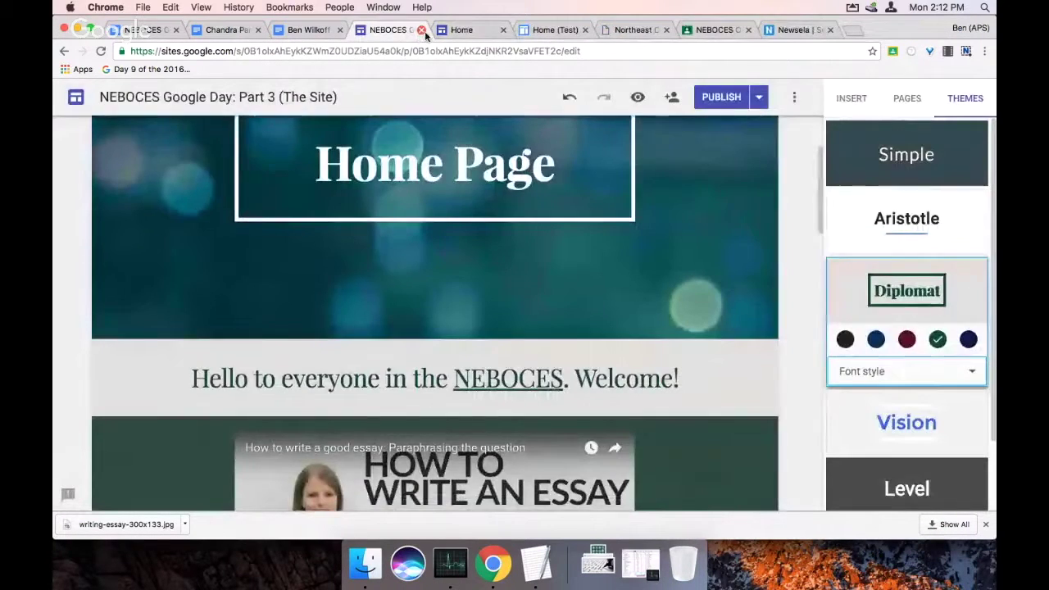
left_click(421, 30)
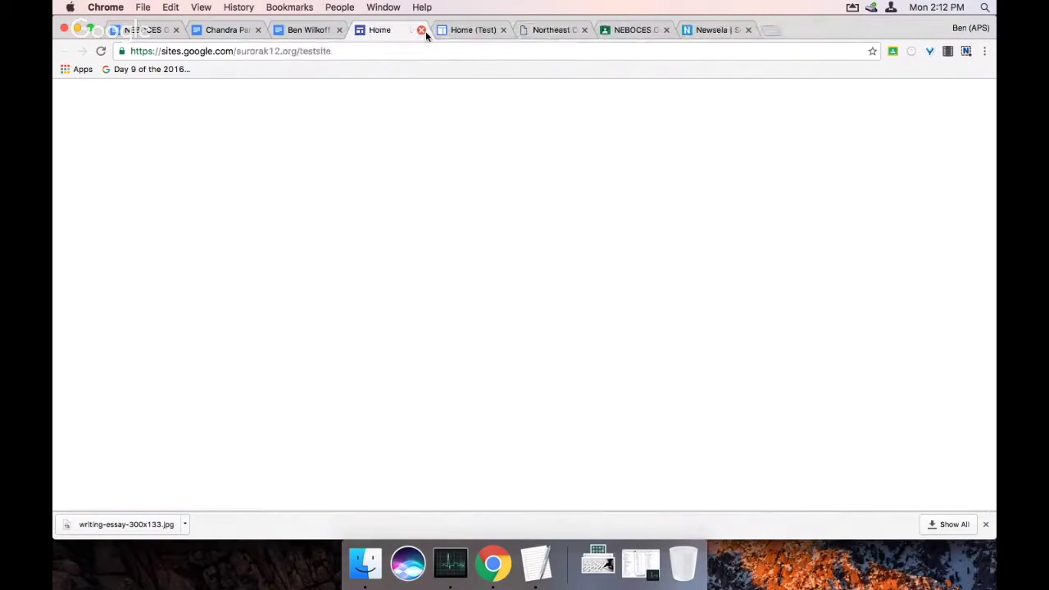
left_click(421, 30)
left_click(421, 30)
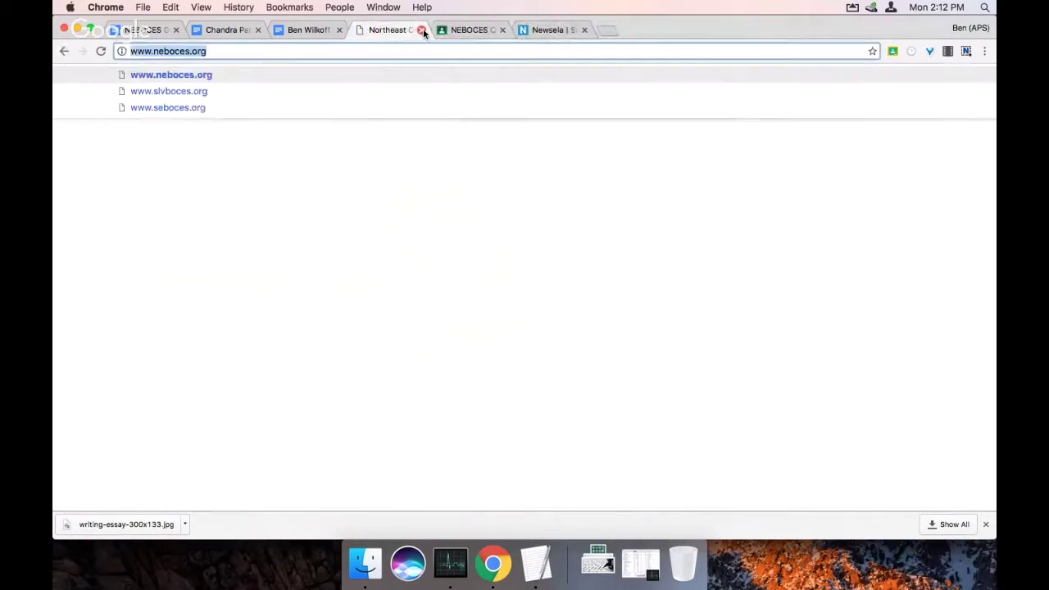
left_click(421, 30)
left_click(420, 31)
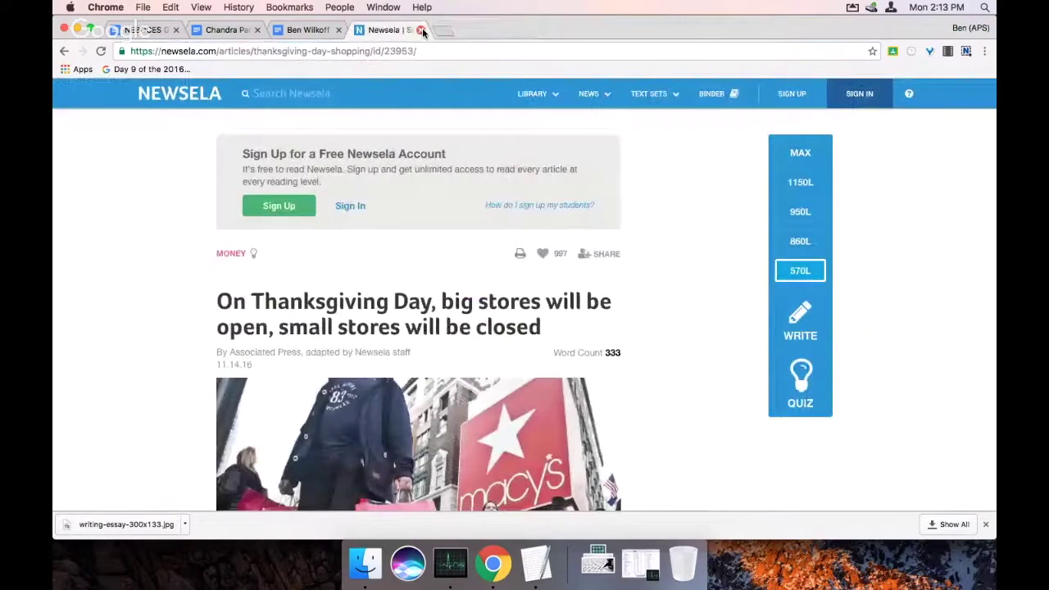
left_click(165, 35)
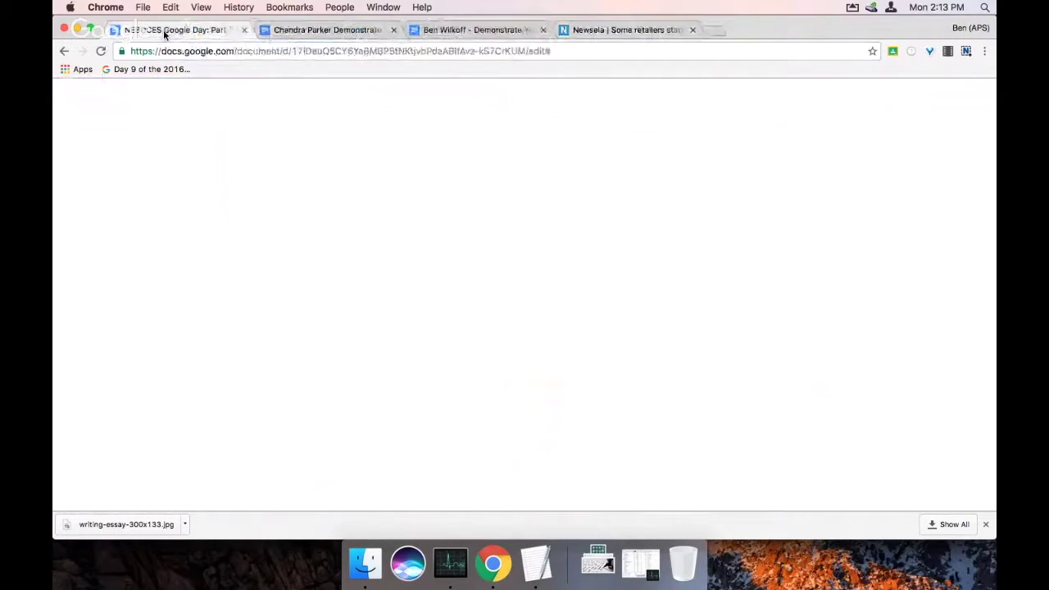
Step: Open the Save to Google Extension's Web Store page from the instructor's doc link
left_click(345, 33)
left_click(446, 31)
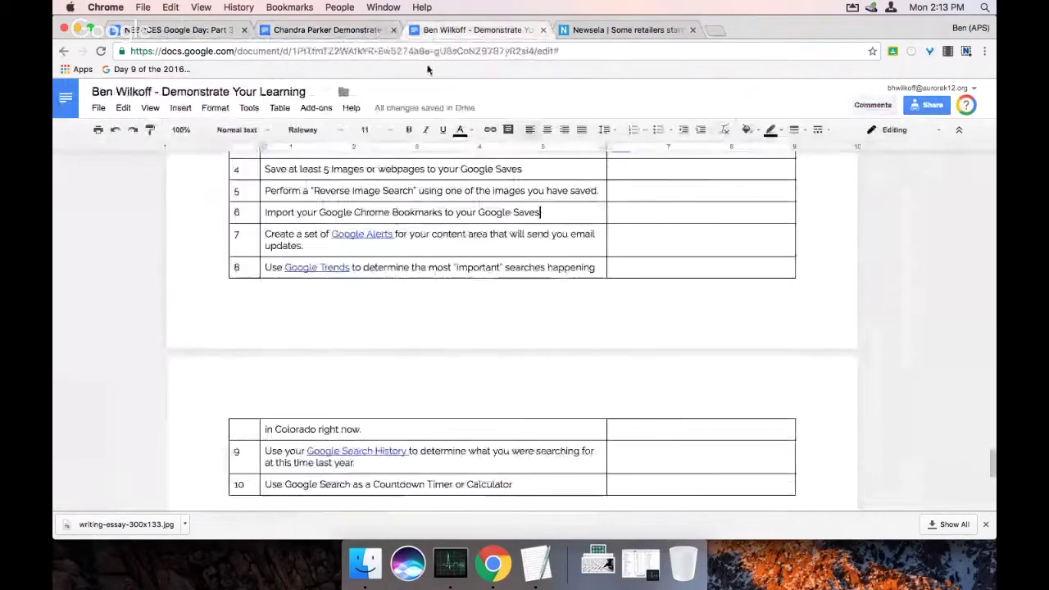
scroll(465, 361, "up", 3)
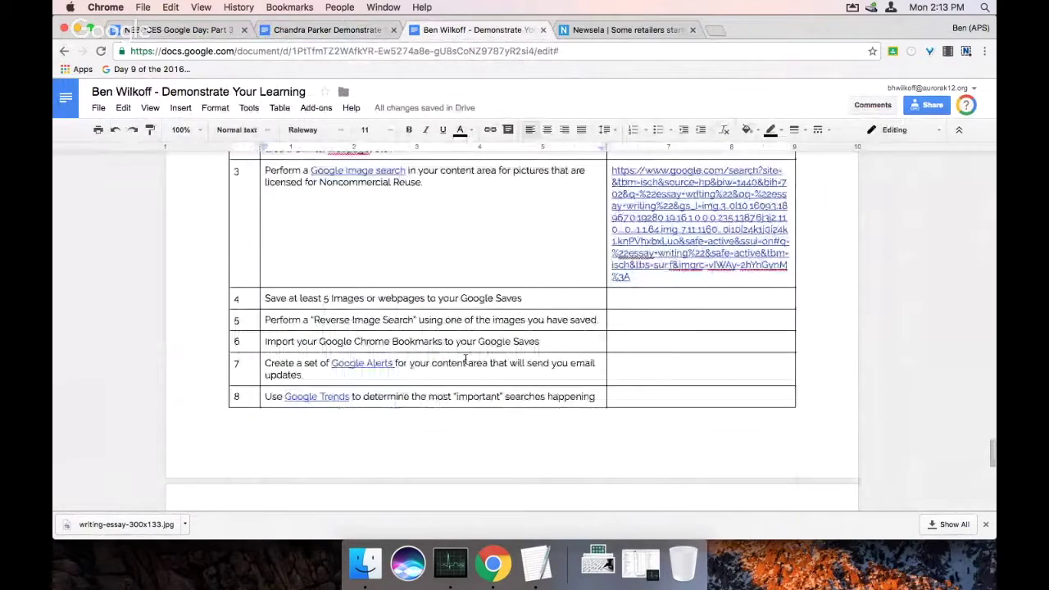
scroll(464, 360, "up", 2)
scroll(465, 359, "up", 2)
left_click(335, 240)
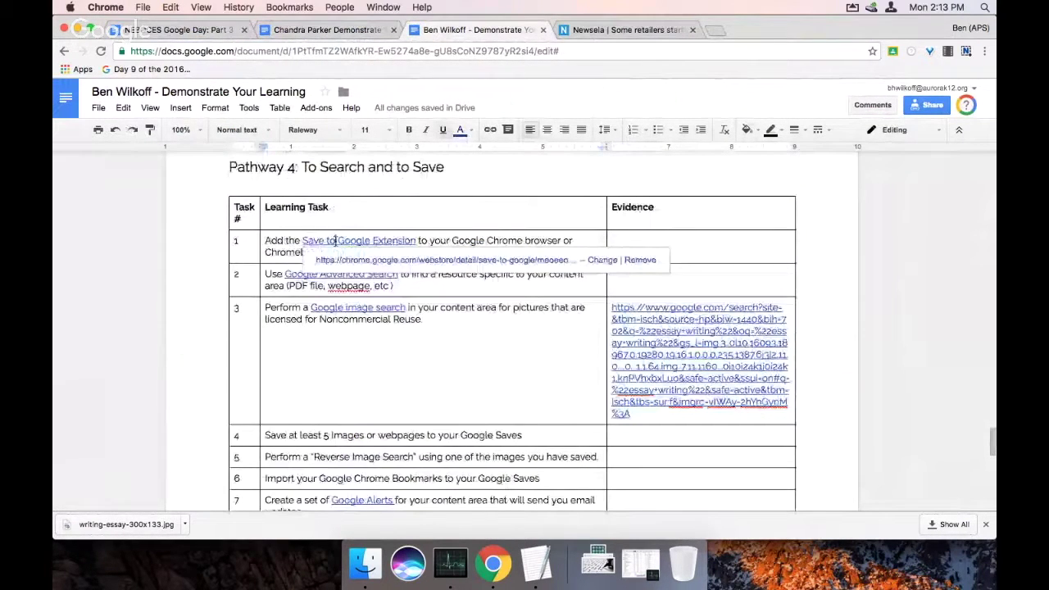
left_click(391, 264)
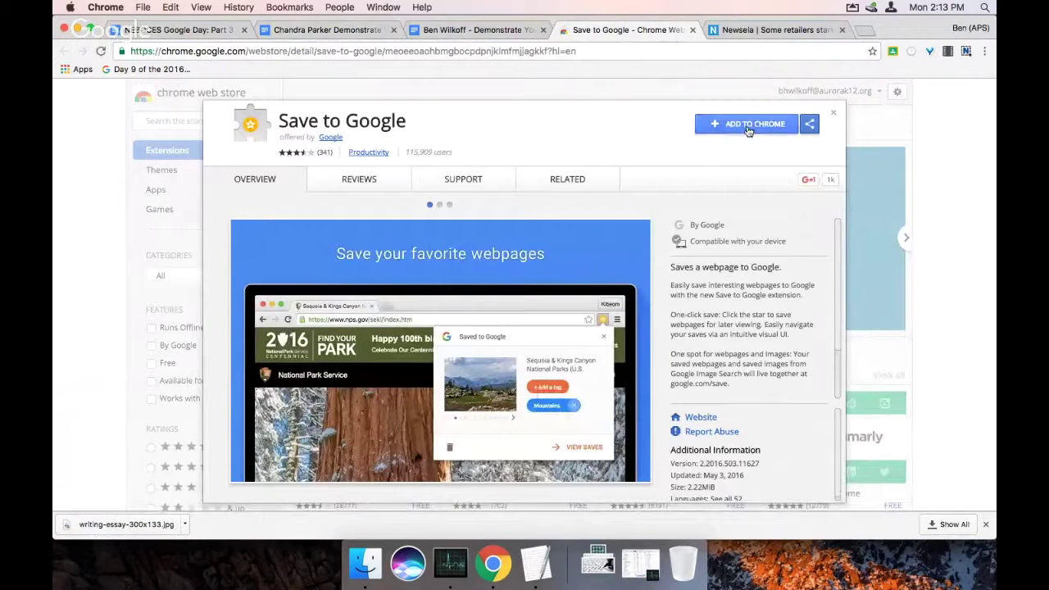
Step: Add the Save to Google extension back to Chrome
left_click(748, 130)
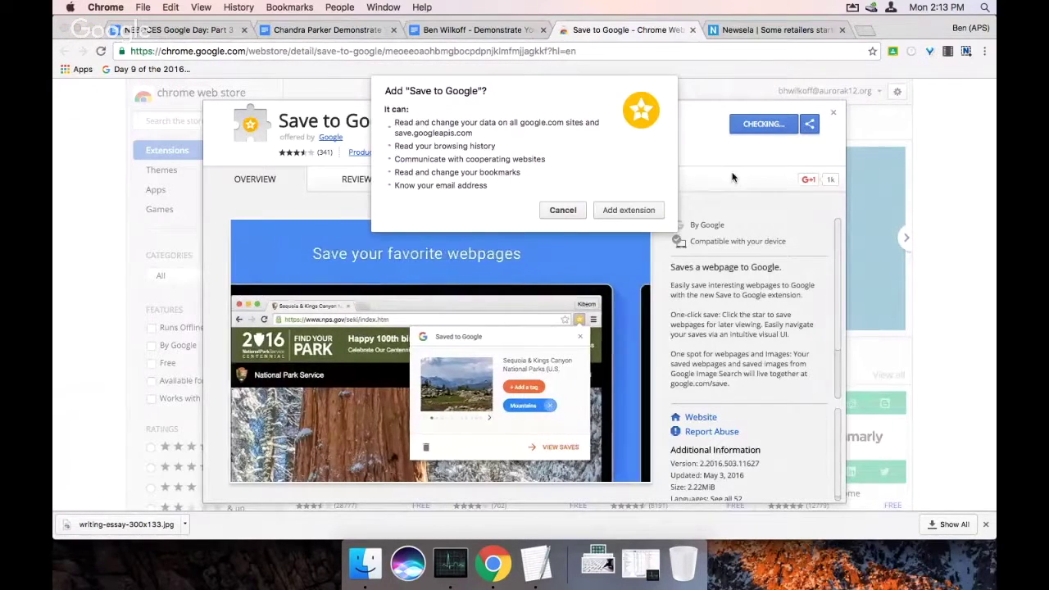
left_click(629, 209)
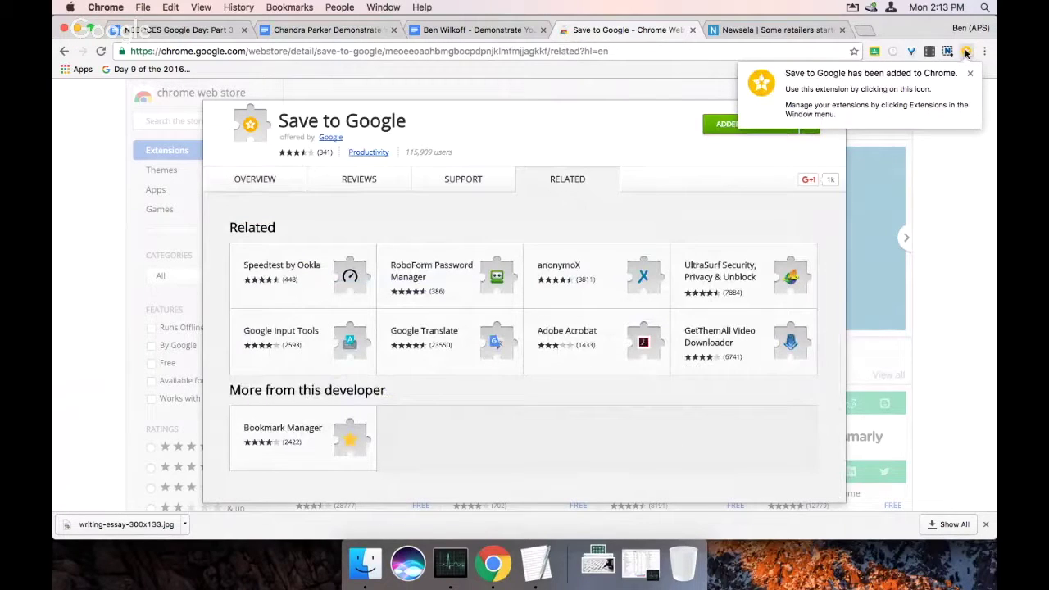
left_click(863, 31)
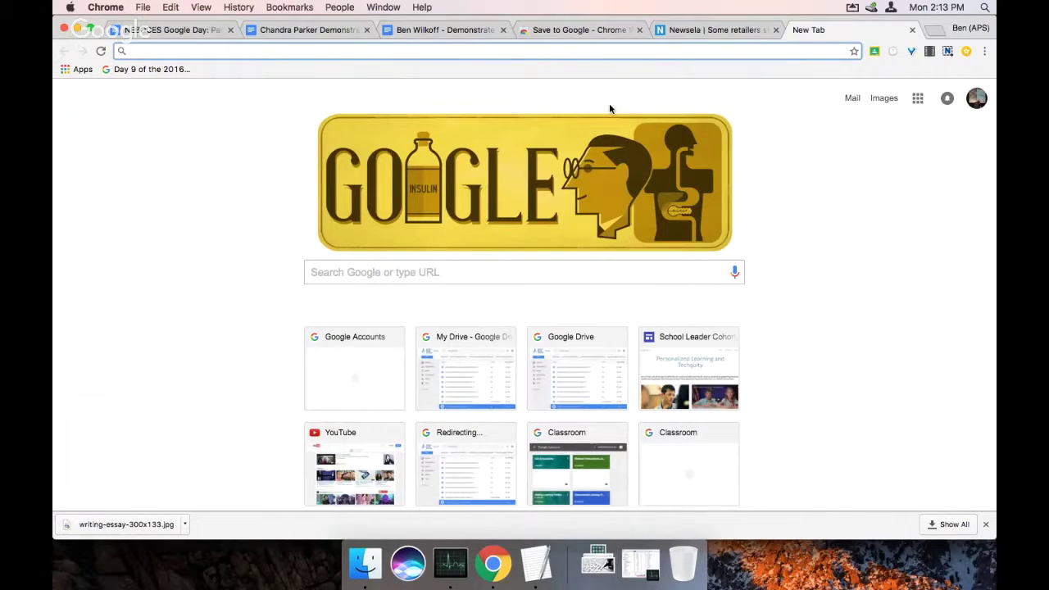
Step: Search 'broncos game' and open the controversial Broncos-Saints return article
type("broncos ")
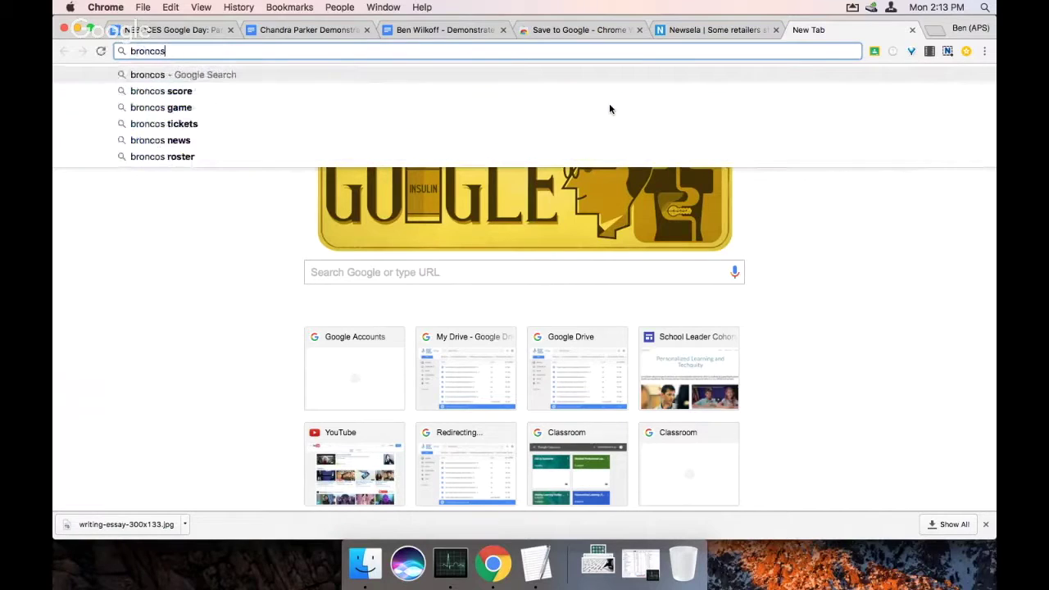
type("game")
key("Return")
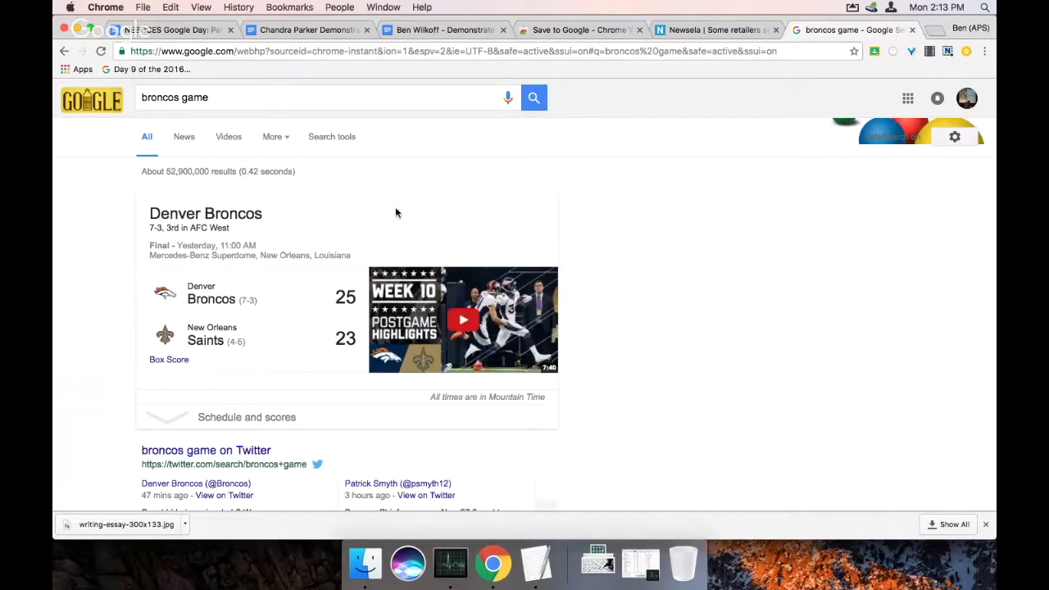
scroll(394, 213, "down", 3)
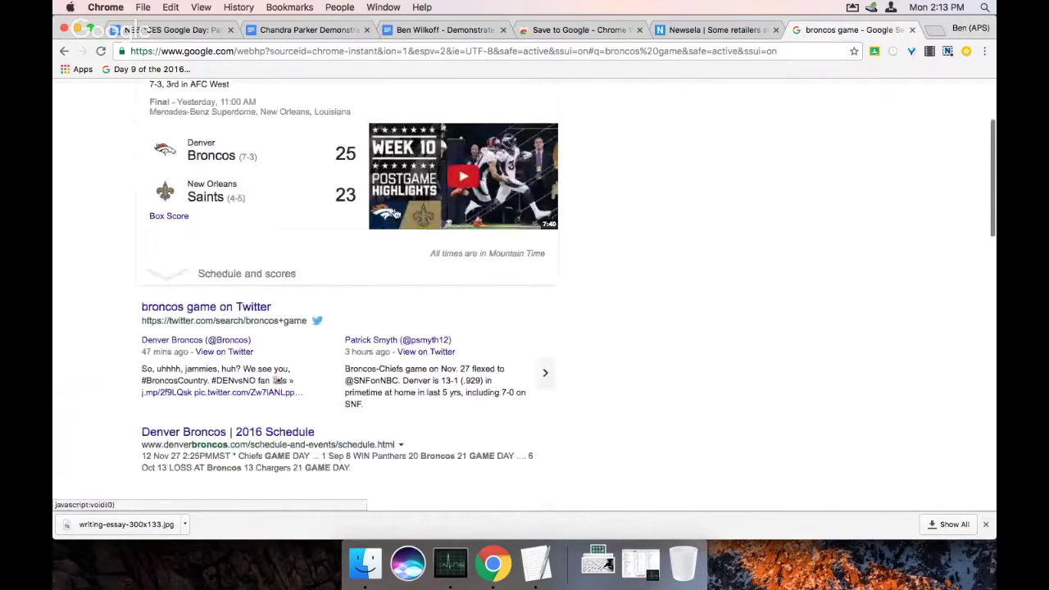
scroll(395, 213, "down", 4)
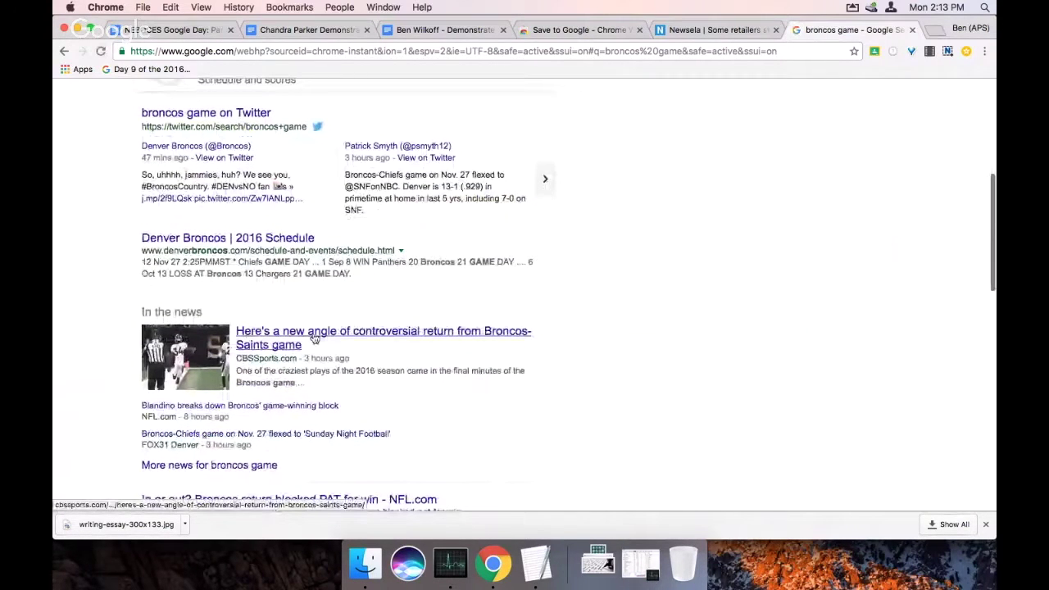
left_click(314, 338)
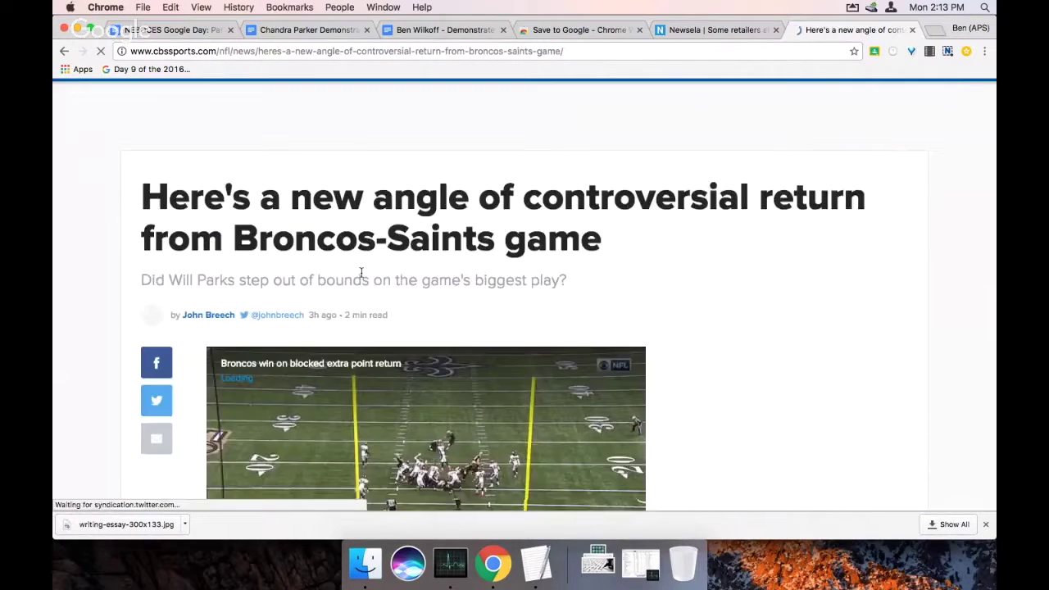
Step: Skip the ad interstitial and save the CBS Sports article with Save to Google
scroll(361, 272, "down", 10)
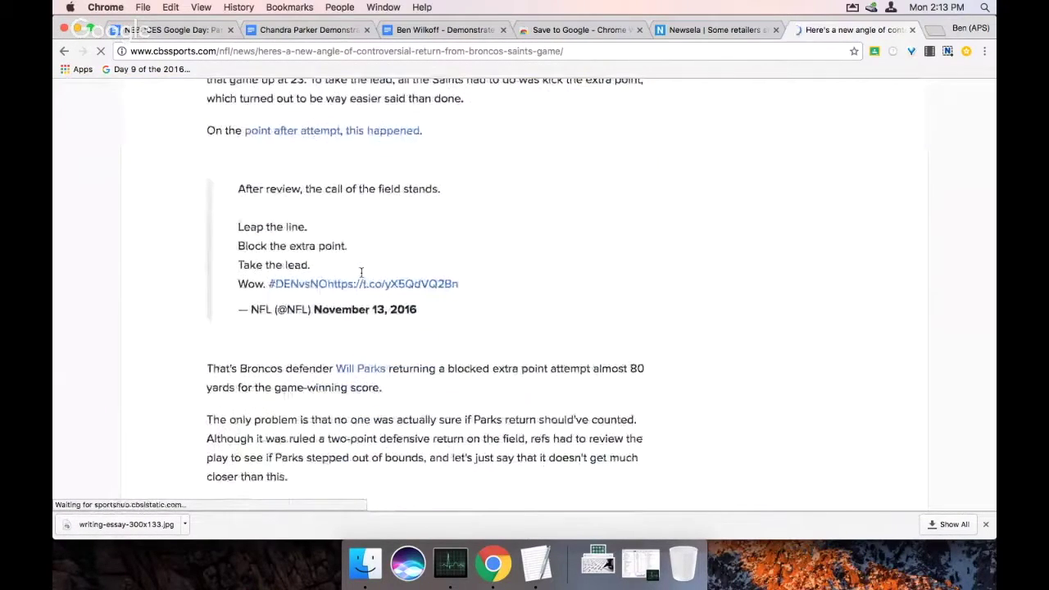
scroll(360, 272, "down", 8)
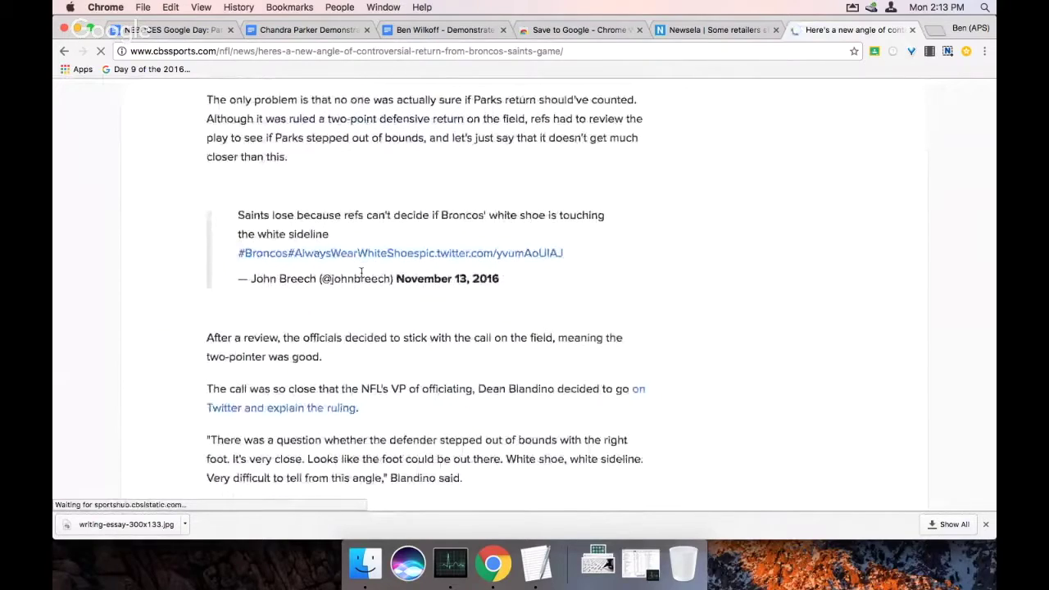
scroll(361, 272, "up", 10)
scroll(360, 274, "down", 11)
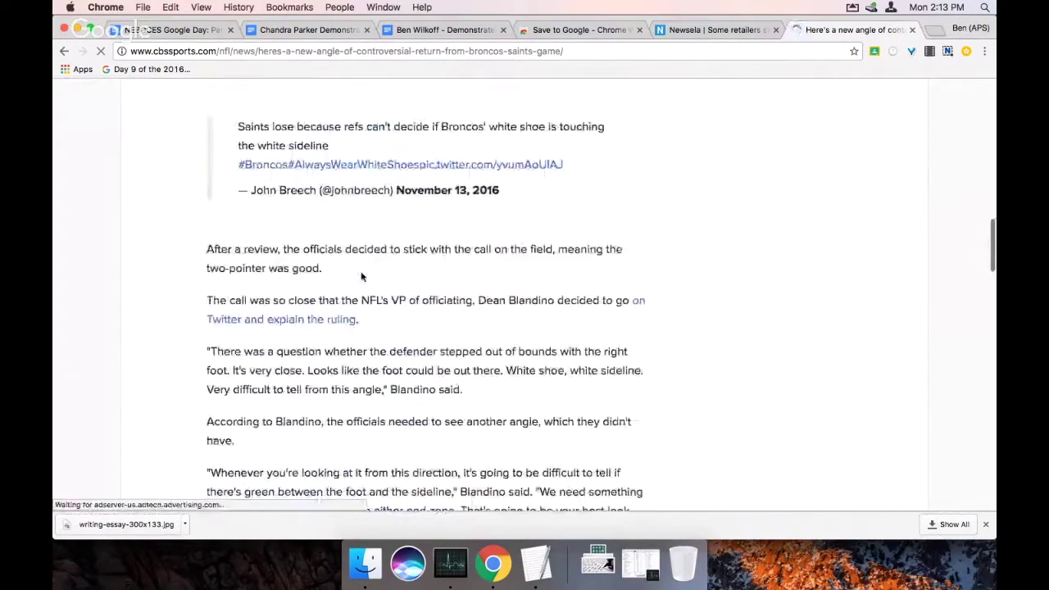
scroll(361, 276, "down", 5)
scroll(360, 276, "up", 20)
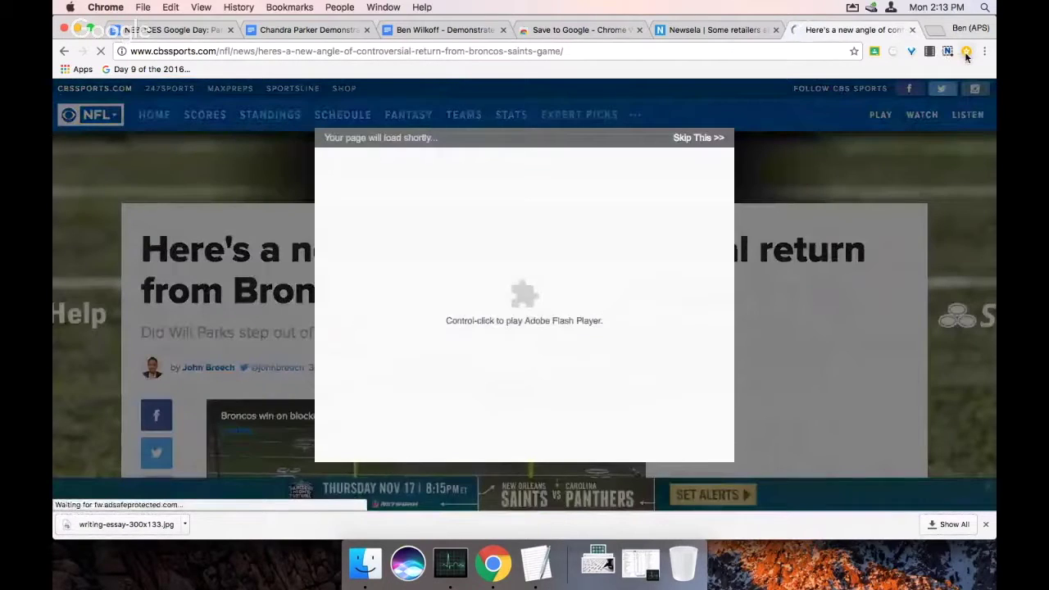
left_click(705, 144)
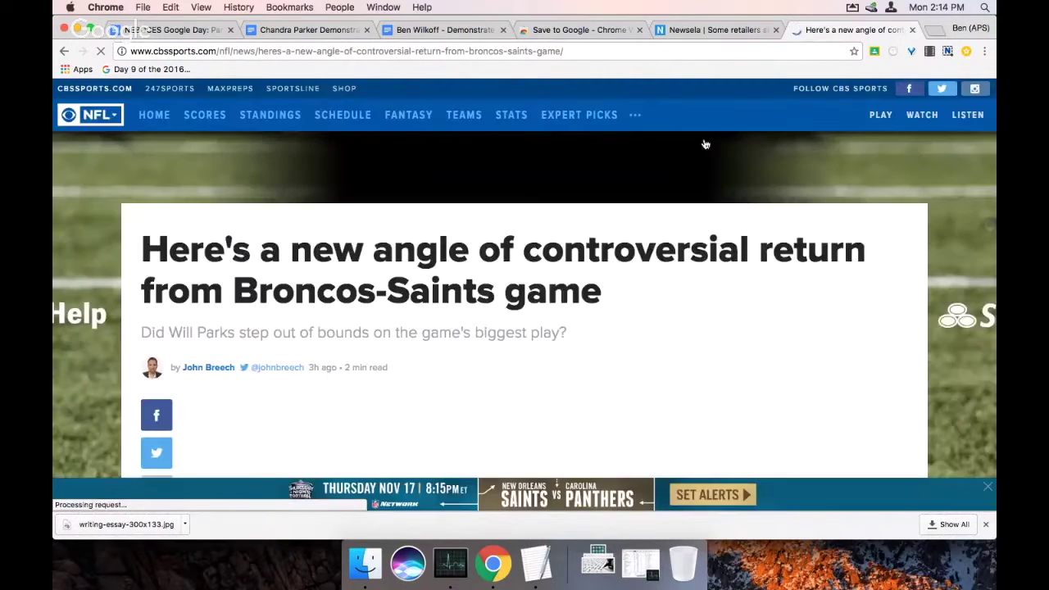
scroll(819, 176, "down", 1)
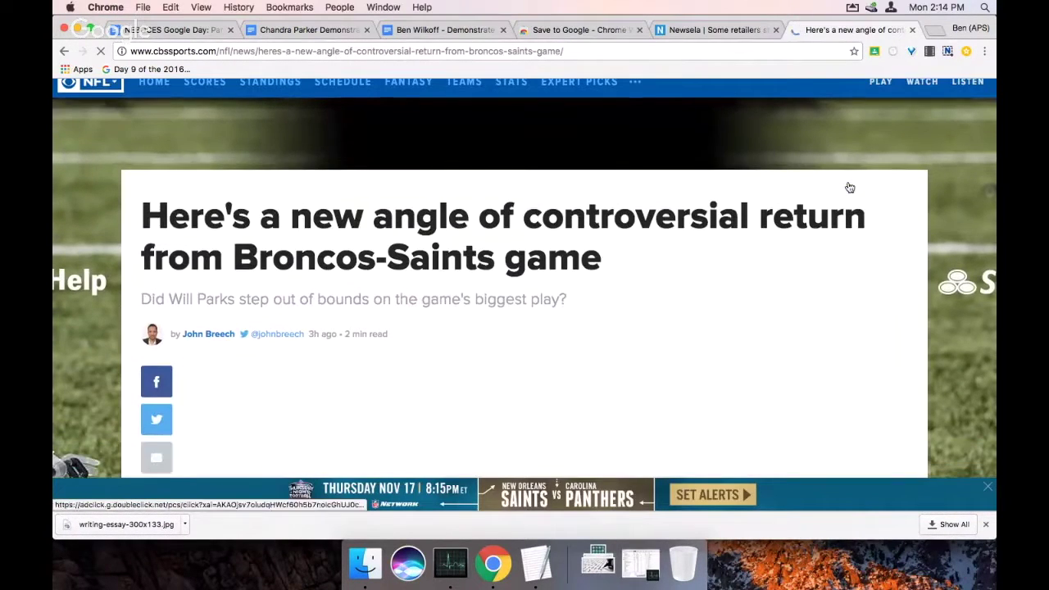
left_click(967, 52)
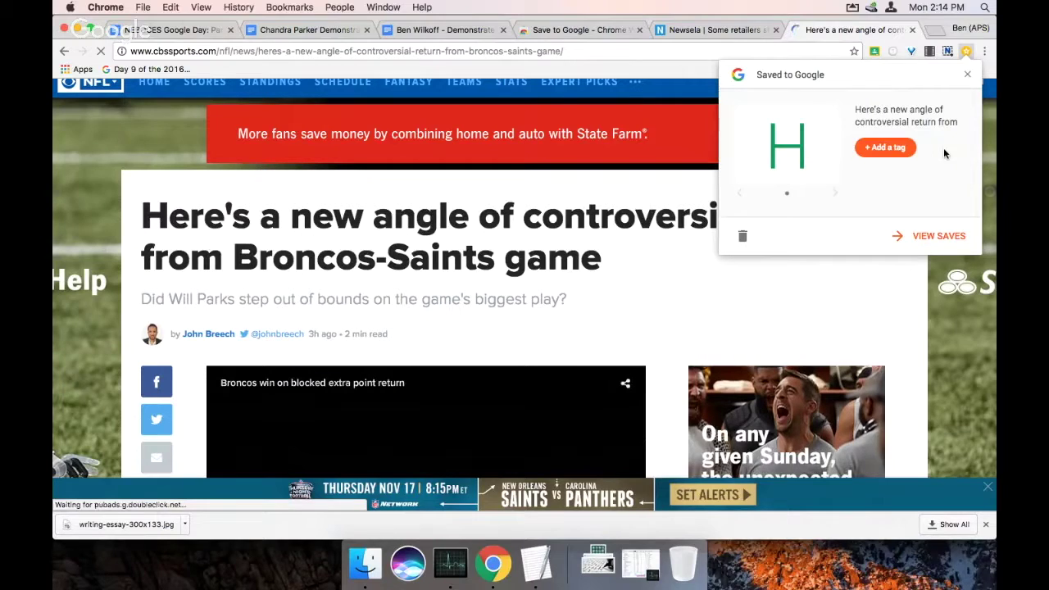
Step: Tag the saved article 'Denver Broncos' and view all saves
left_click(886, 149)
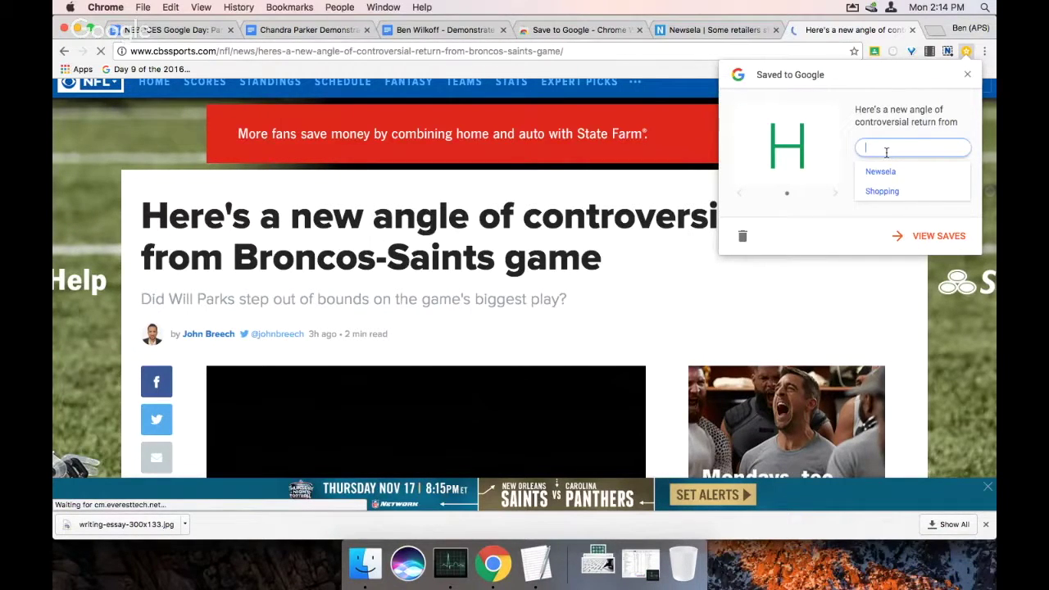
type("Denver Broncos")
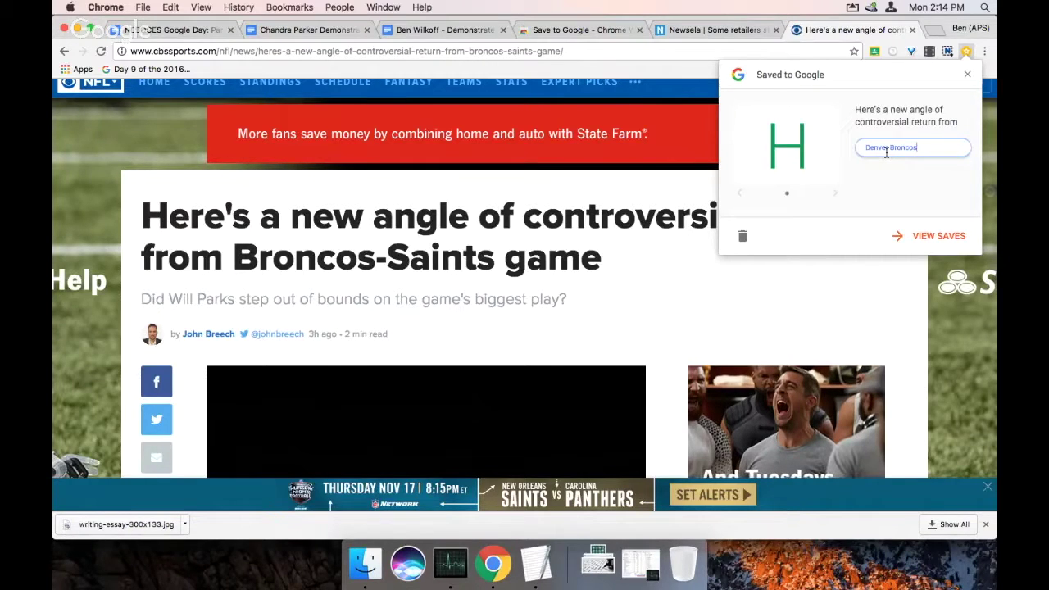
key("Return")
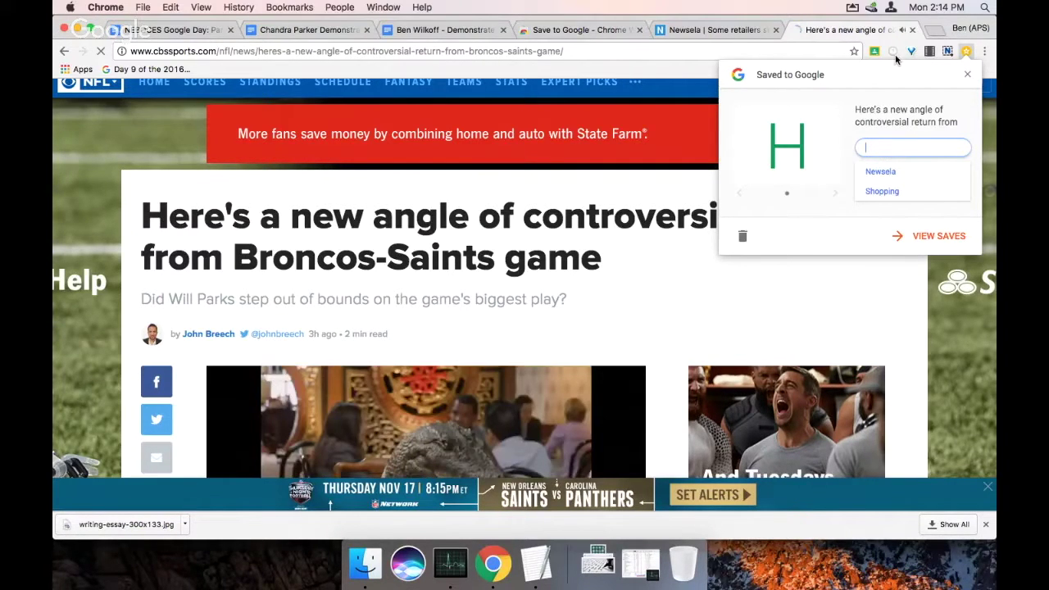
left_click(926, 235)
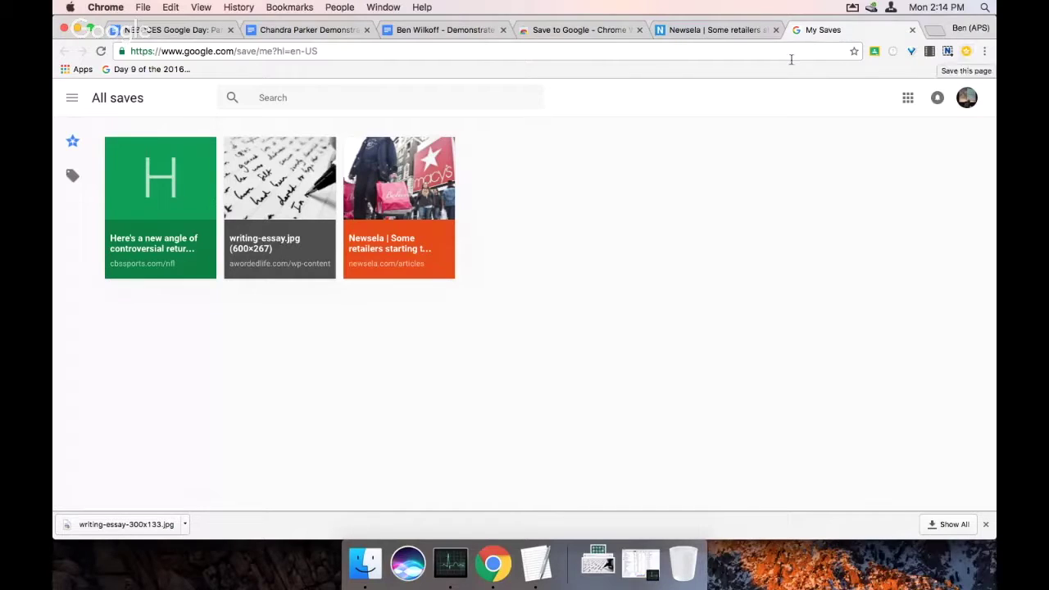
Step: Import Chrome bookmarks into Google Save, then check the YouTube live chat window
left_click(73, 98)
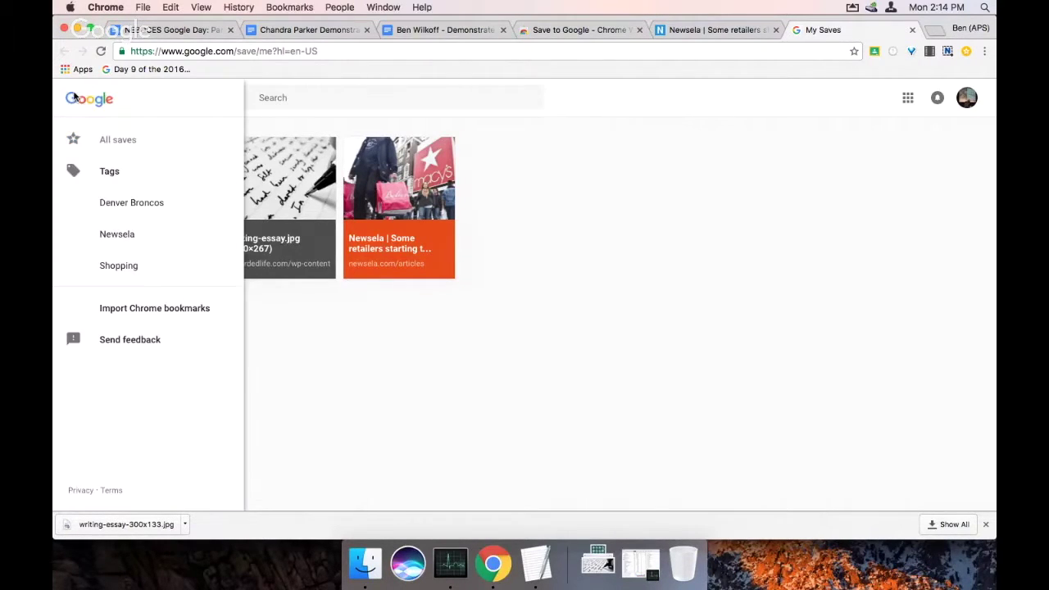
left_click(179, 323)
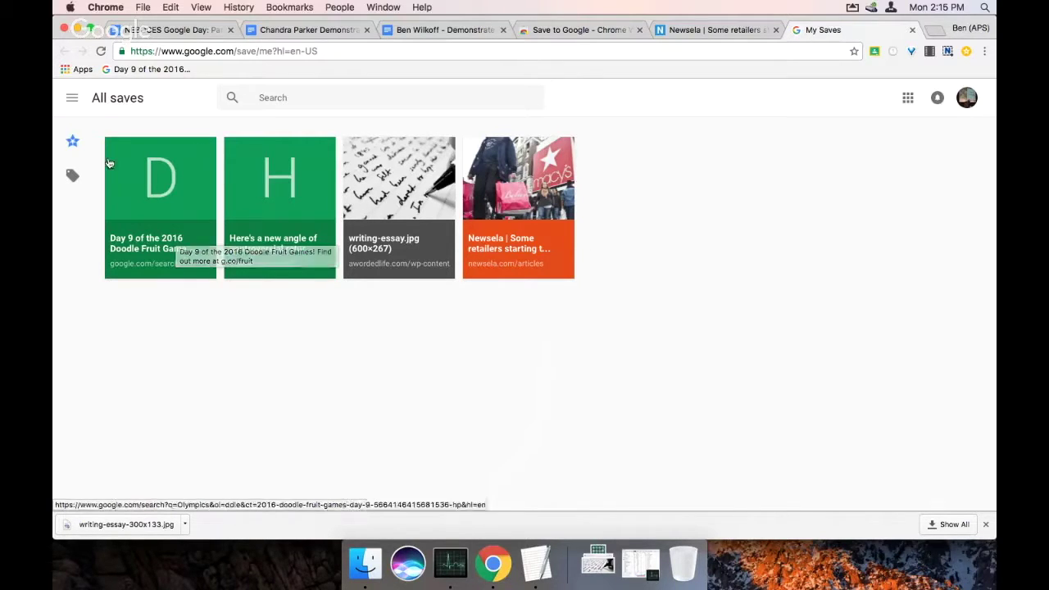
key("super+grave")
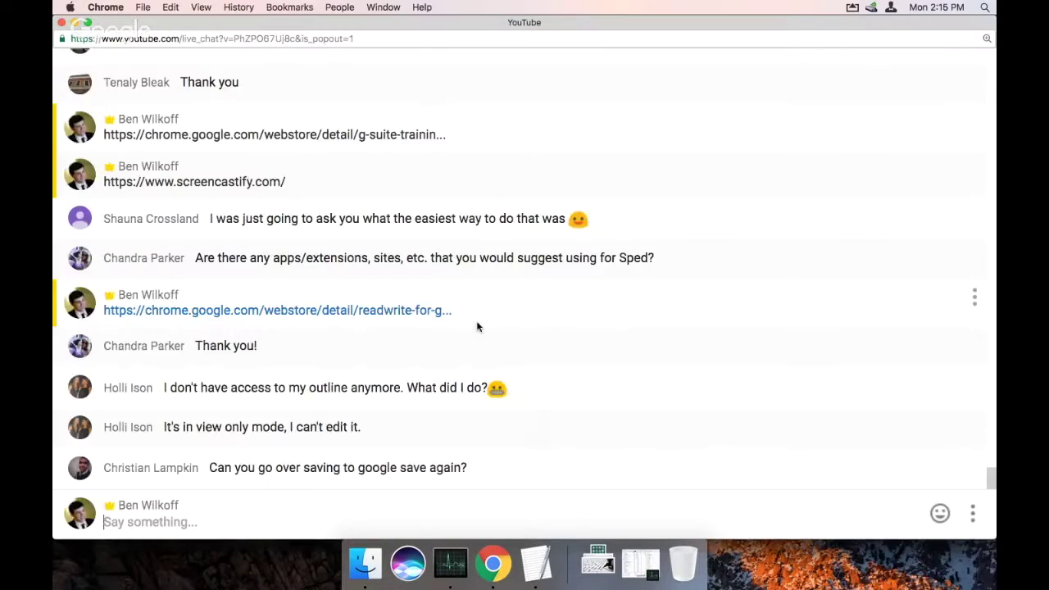
Step: Load google.com/save in a new tab
key("super+grave")
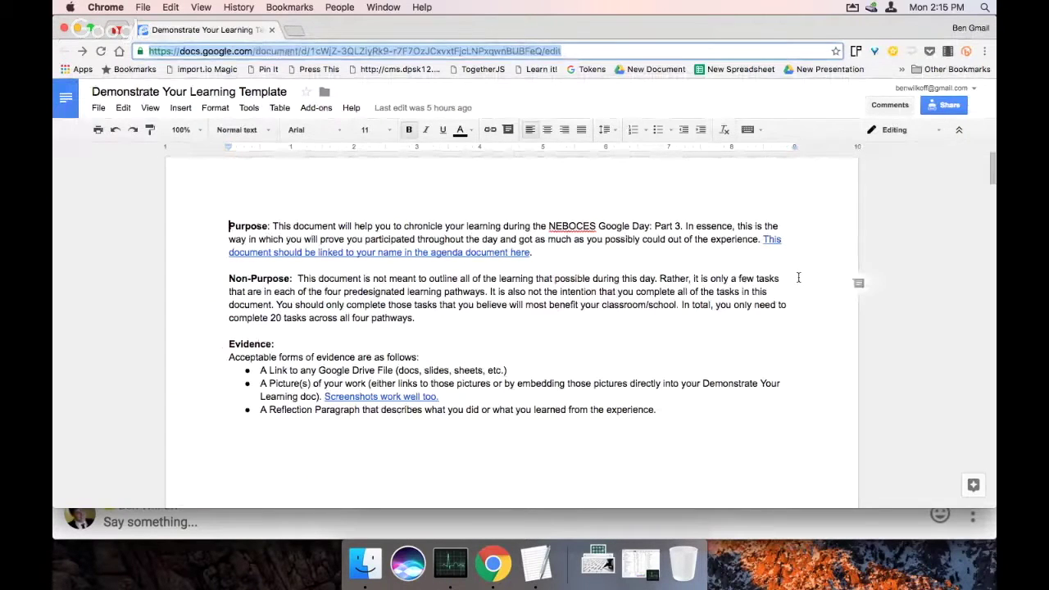
key("super+t")
type("sc")
key("BackSpace")
key("BackSpace")
type("goog")
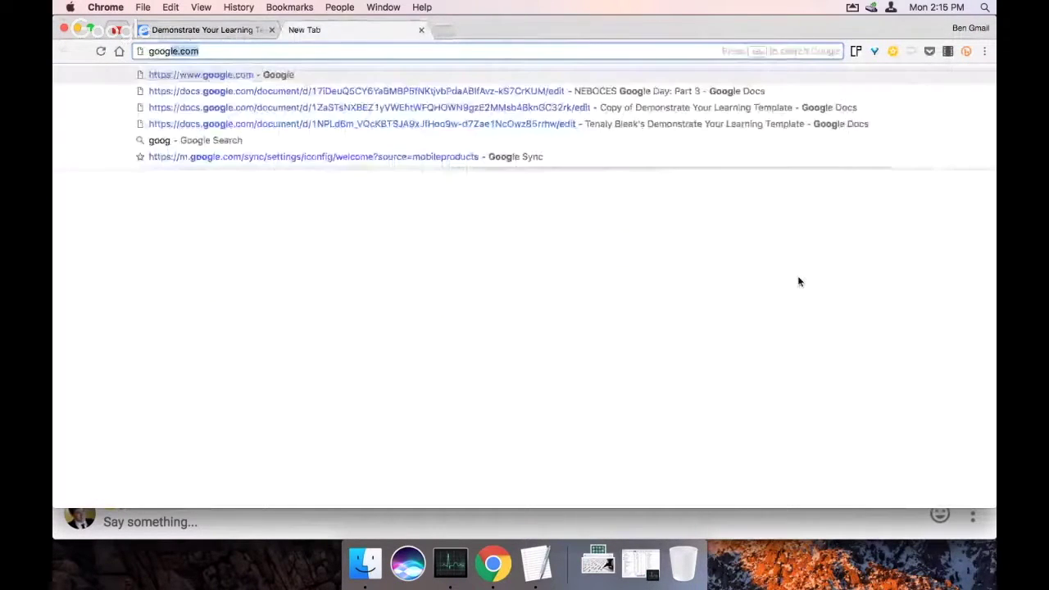
type("le.com/save")
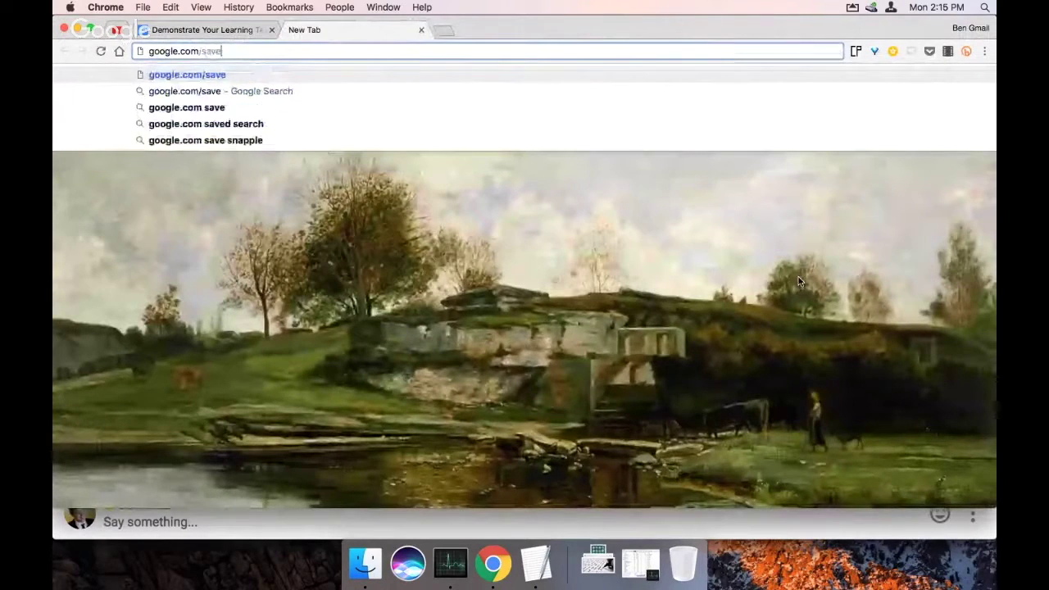
key("Return")
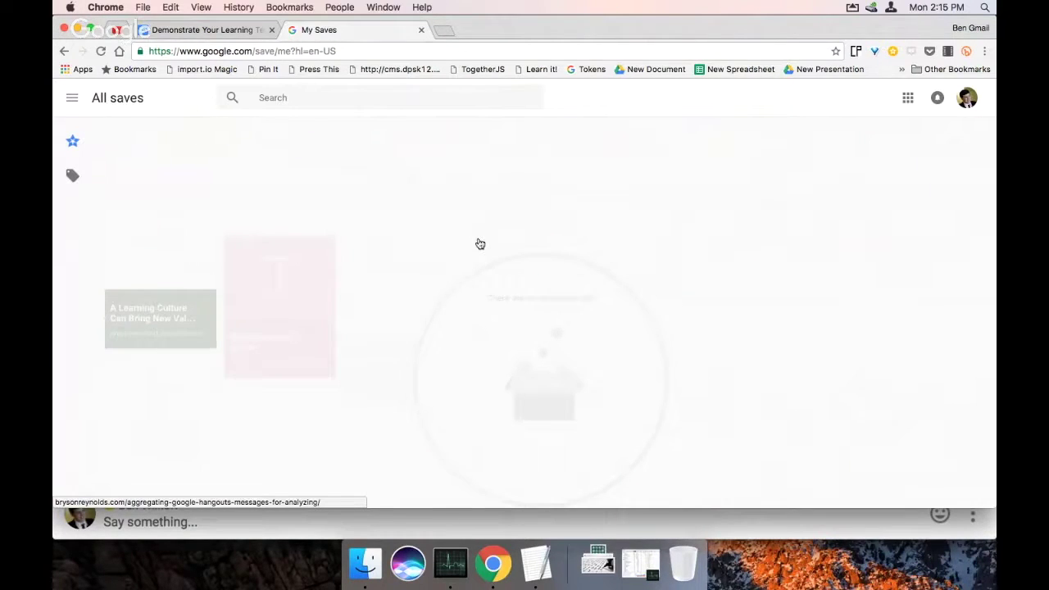
Step: Browse the Digital Badges and Apple Classroom tag collections, then return to the participant's doc
scroll(479, 243, "down", 2)
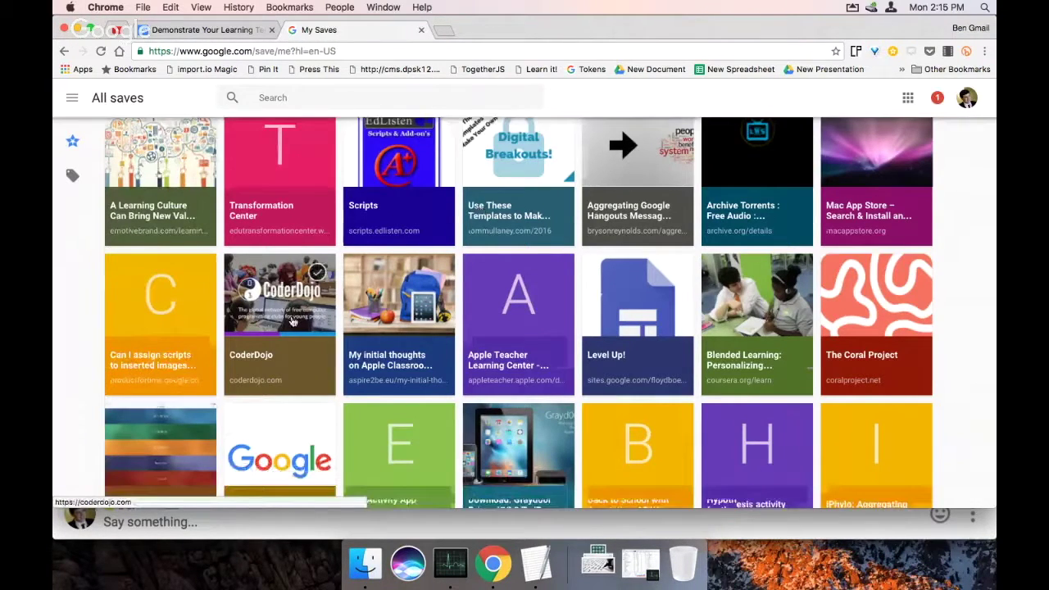
left_click(79, 177)
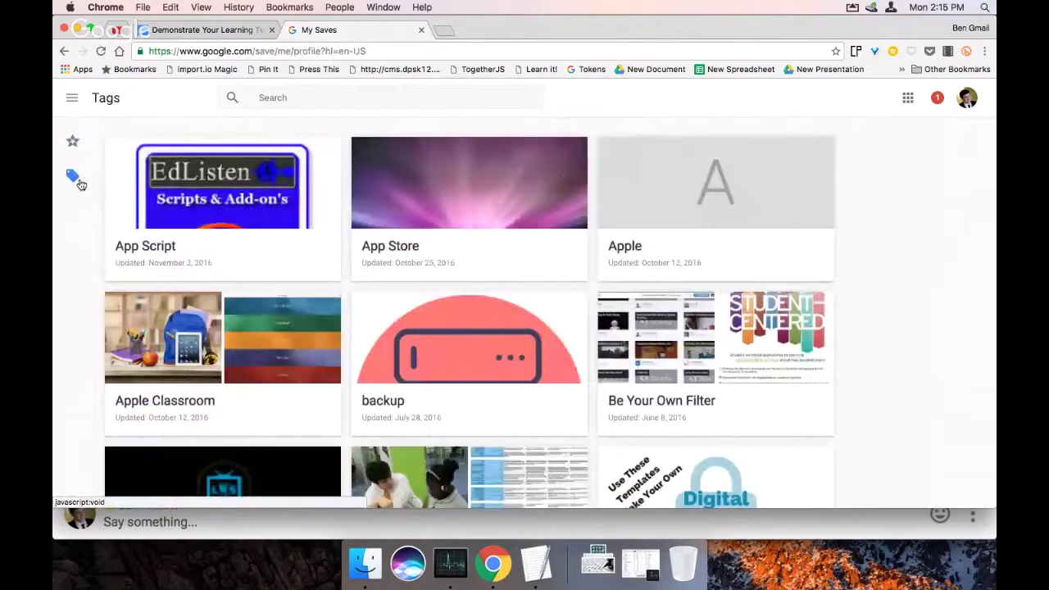
scroll(385, 246, "down", 4)
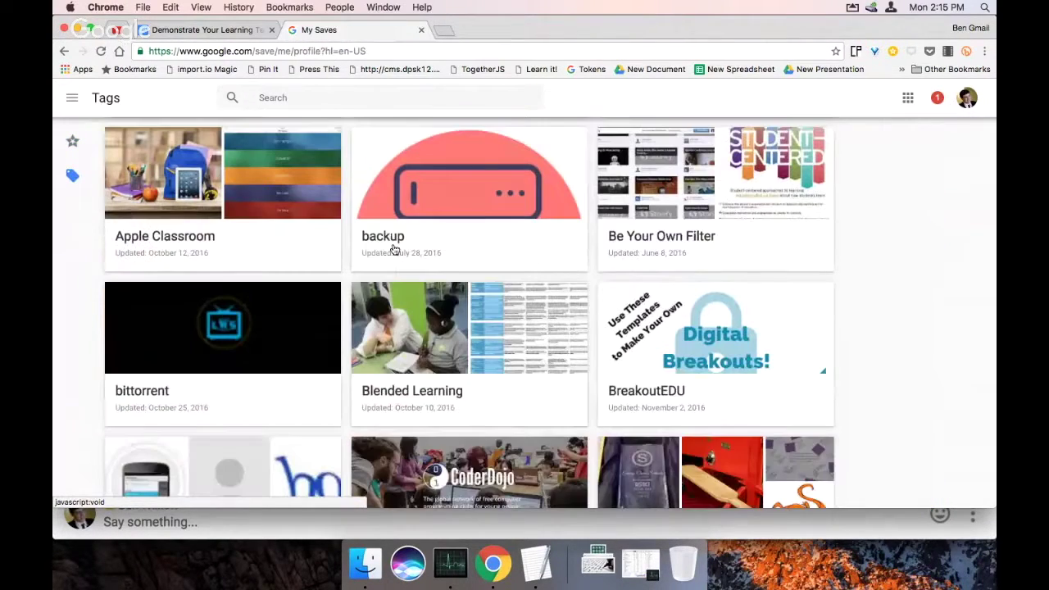
scroll(394, 249, "down", 5)
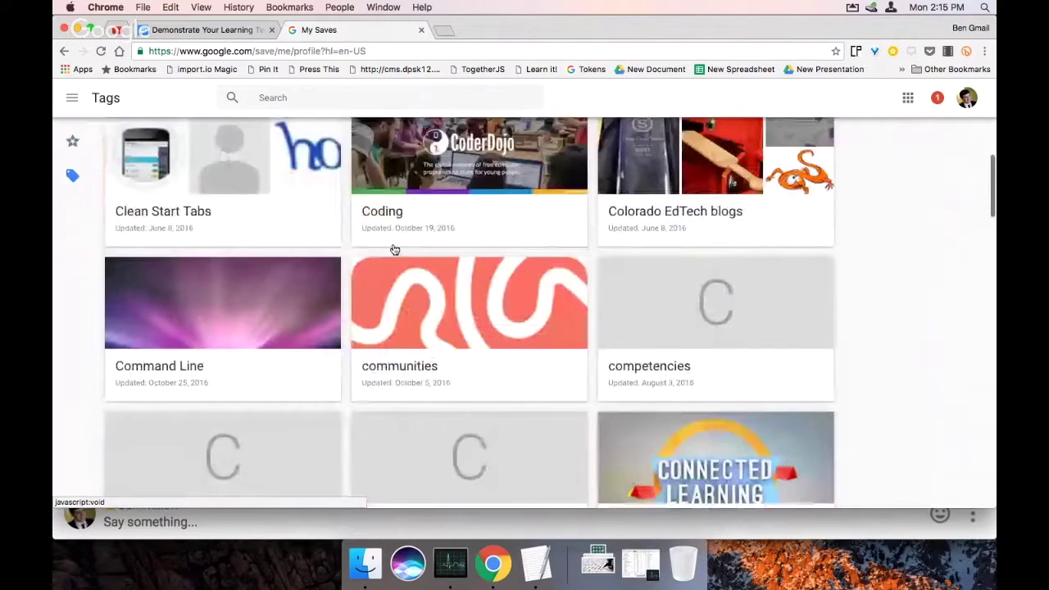
scroll(394, 249, "down", 3)
scroll(394, 249, "down", 4)
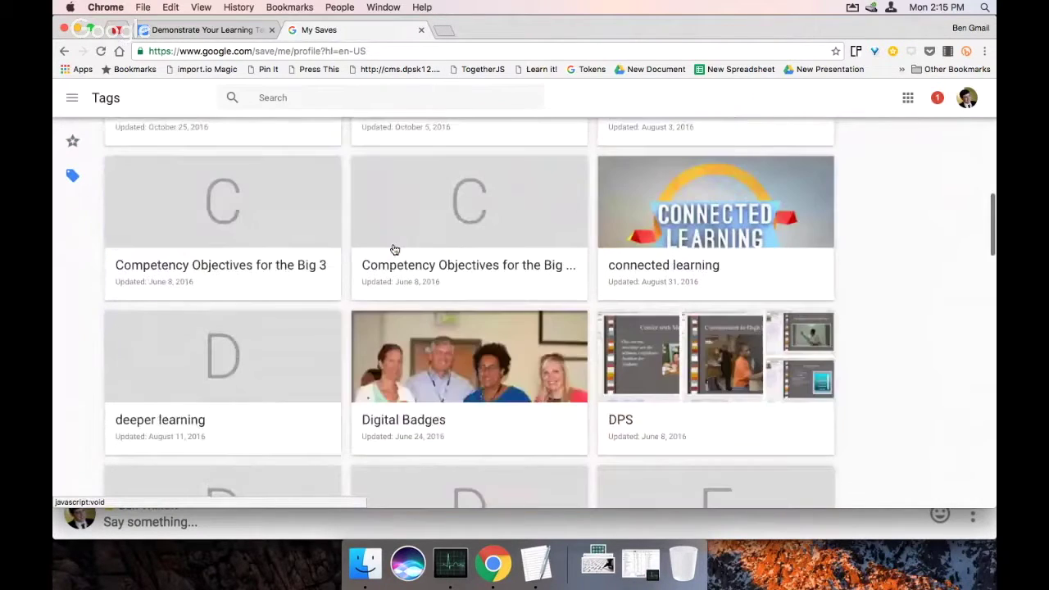
left_click(394, 298)
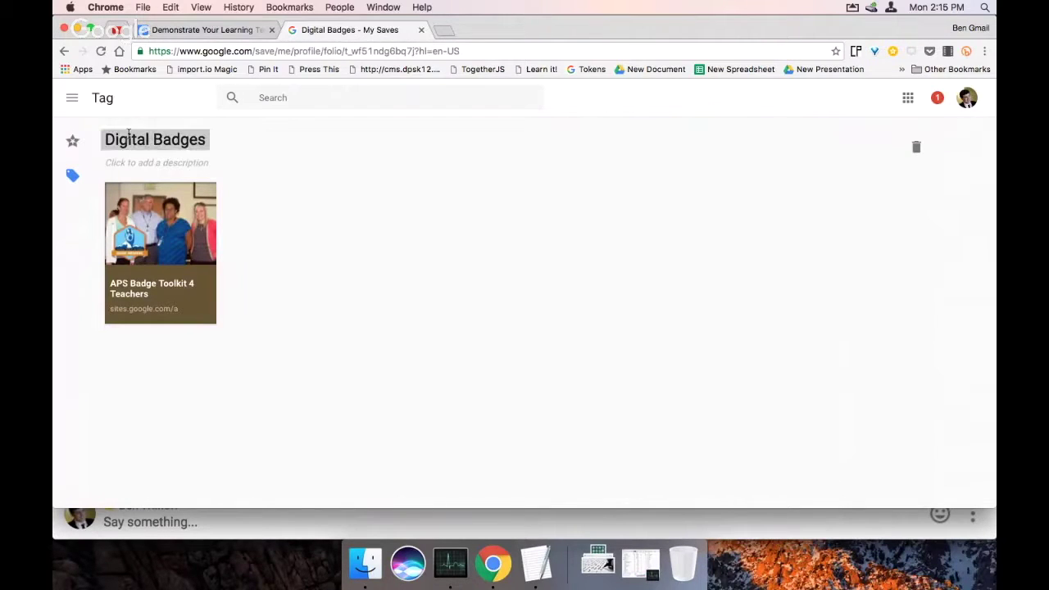
key("super+bracketleft")
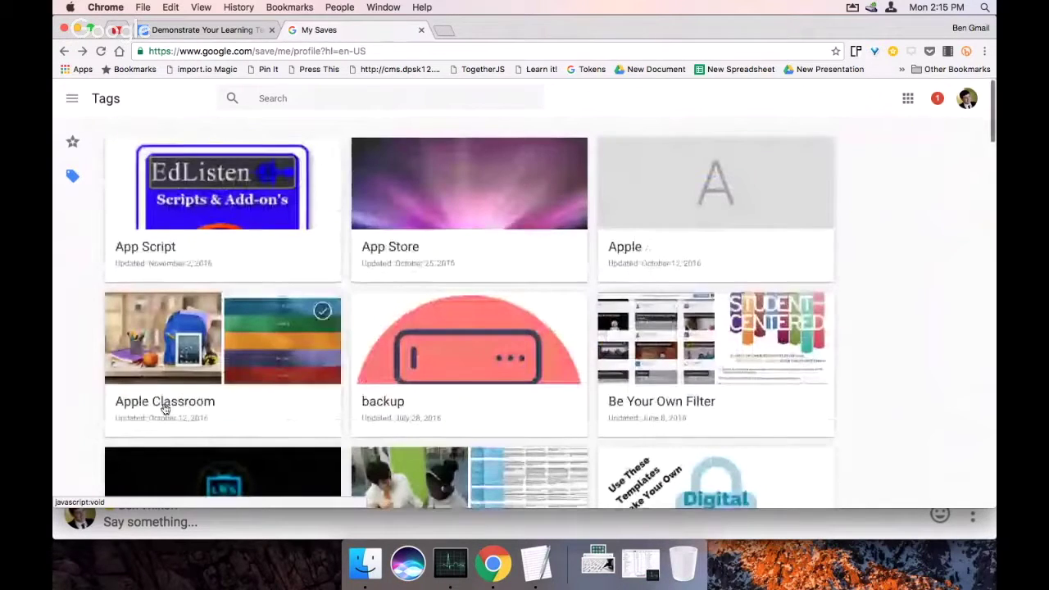
left_click(161, 406)
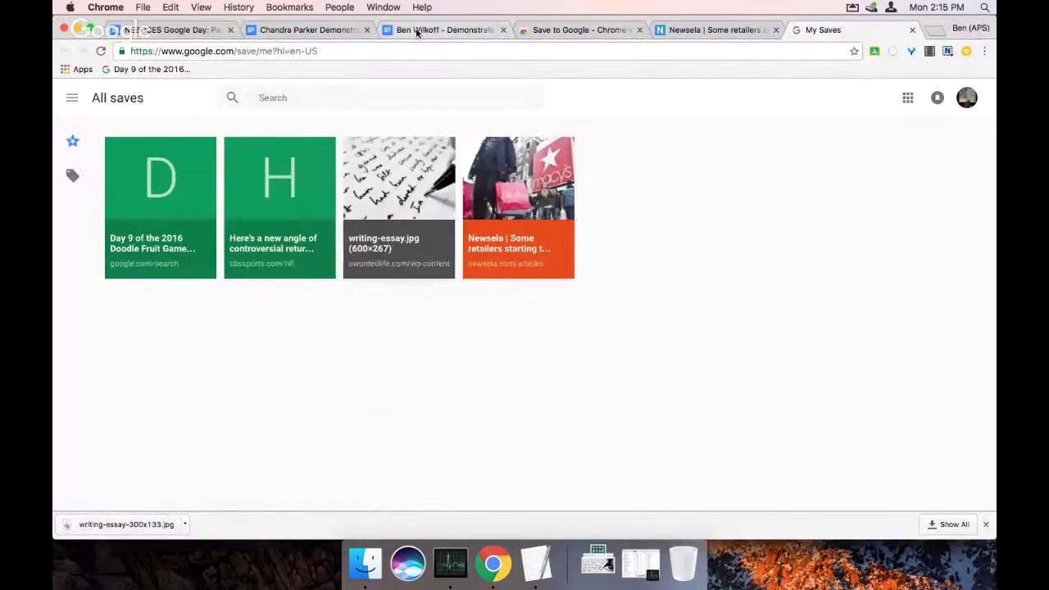
left_click(327, 29)
scroll(521, 303, "down", 15)
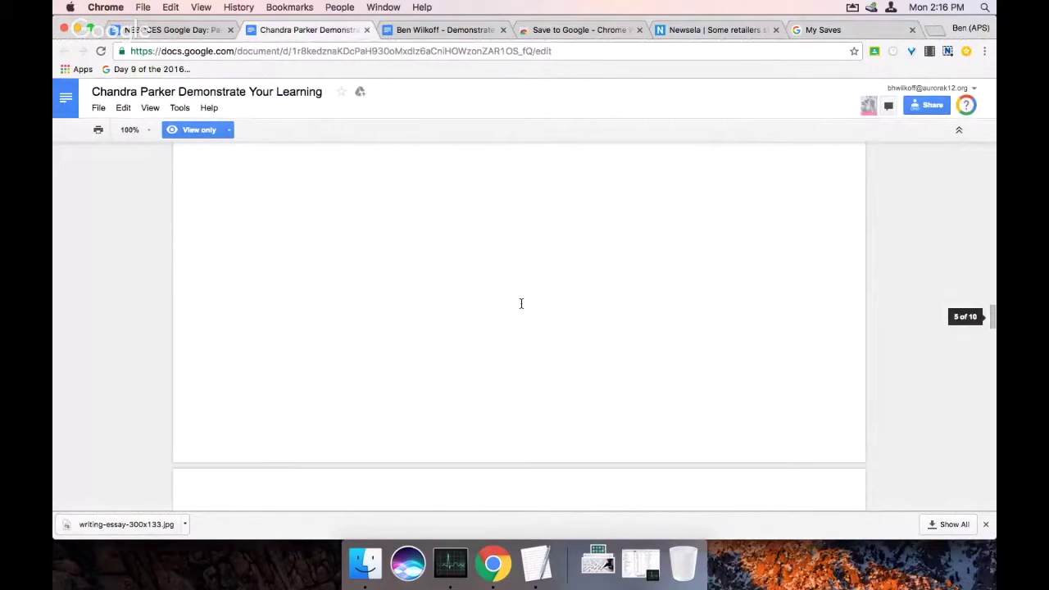
Step: Scroll the participant's doc to the Pathway 4 table, then close its tab
scroll(521, 303, "down", 10)
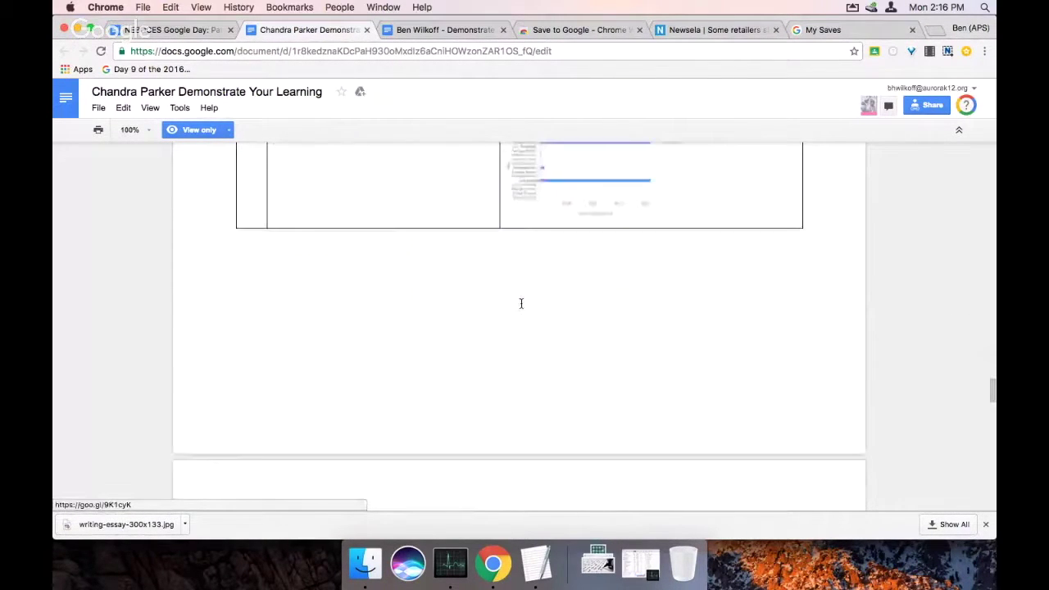
scroll(520, 303, "down", 15)
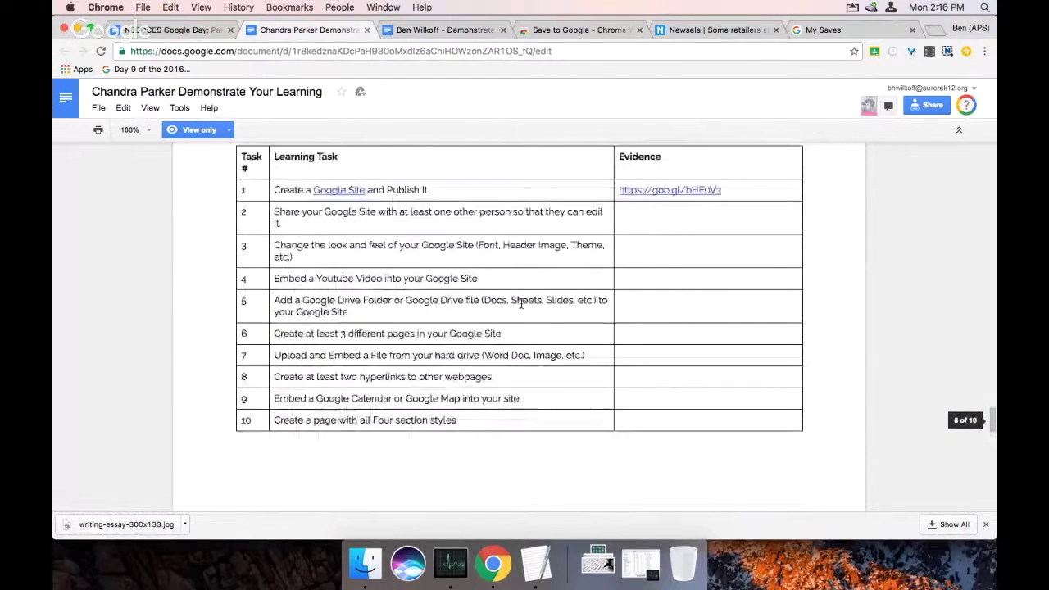
scroll(520, 303, "down", 5)
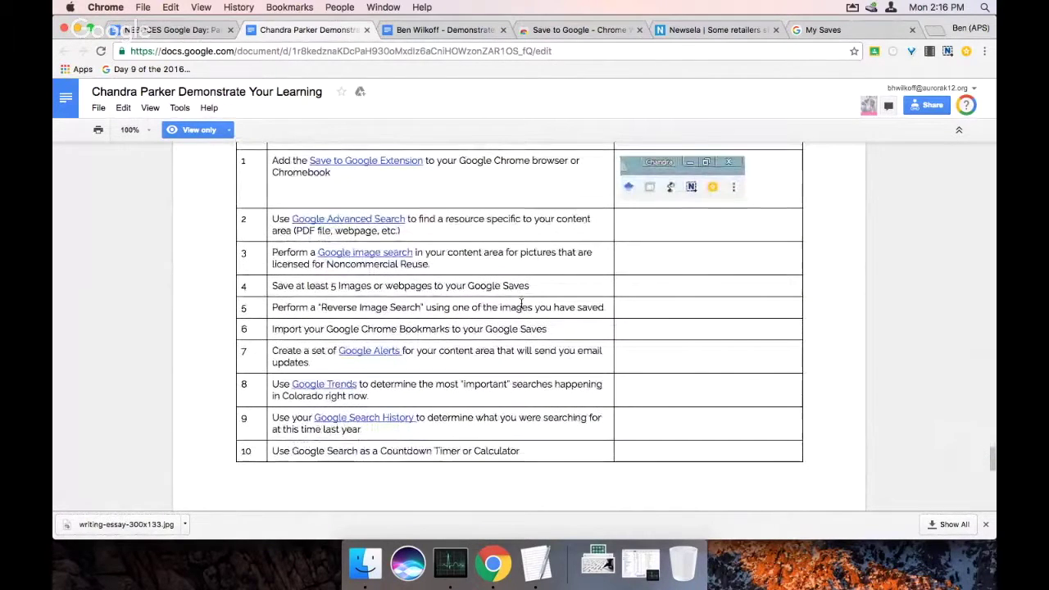
scroll(520, 303, "up", 1)
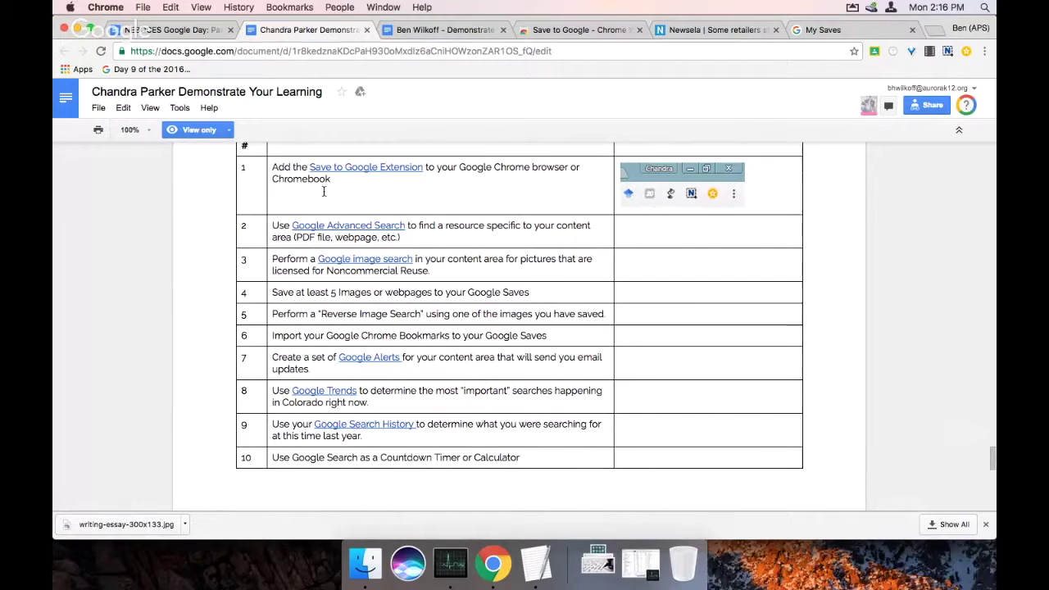
scroll(373, 205, "up", 1)
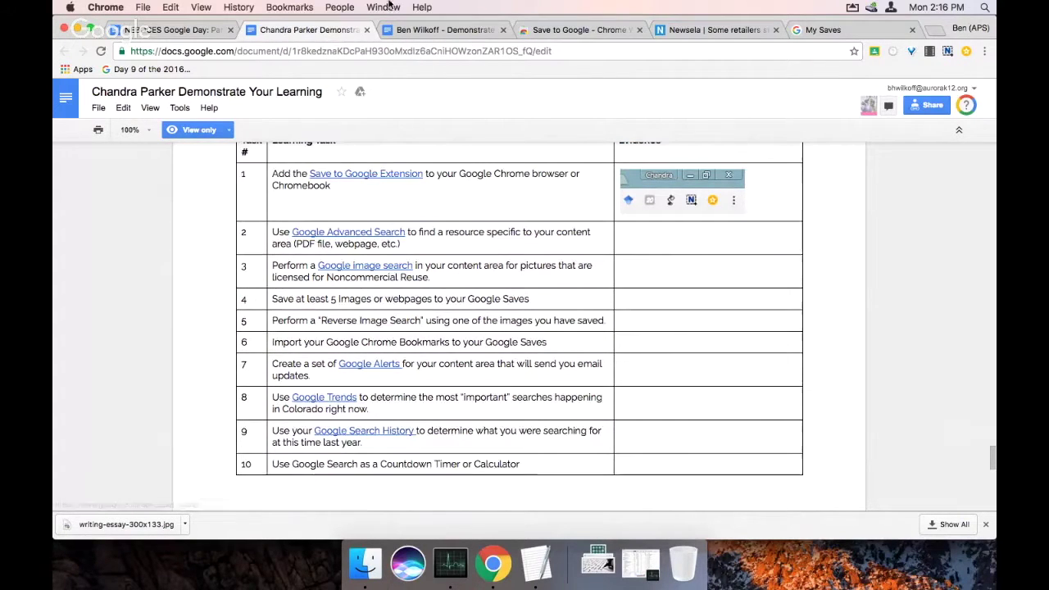
left_click(368, 31)
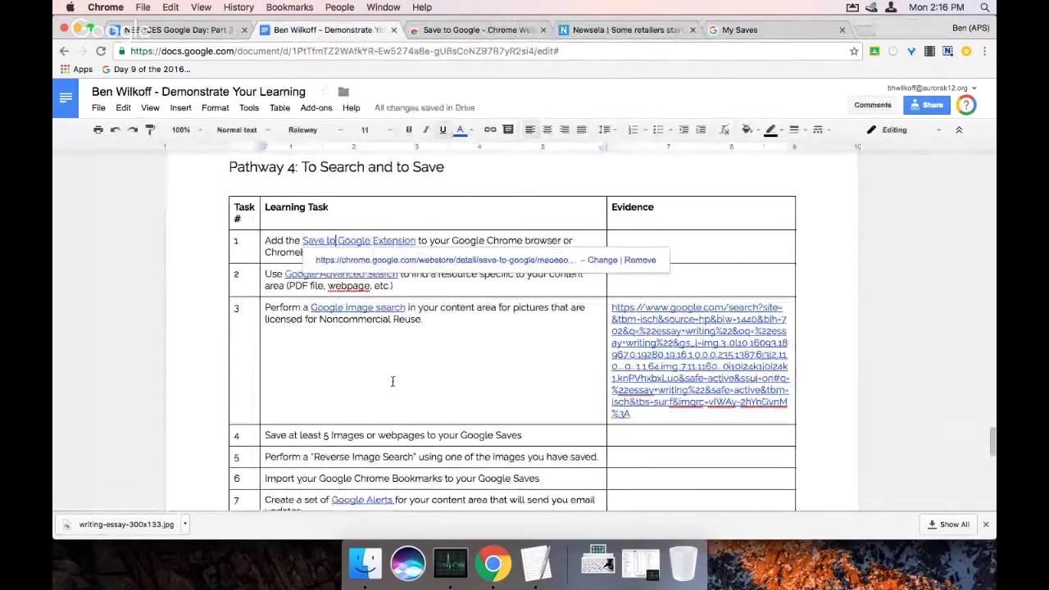
scroll(391, 376, "down", 1)
Step: Switch to NEBOCES Google Day: Part 3, scroll the participant table, and open a linked doc
left_click(170, 35)
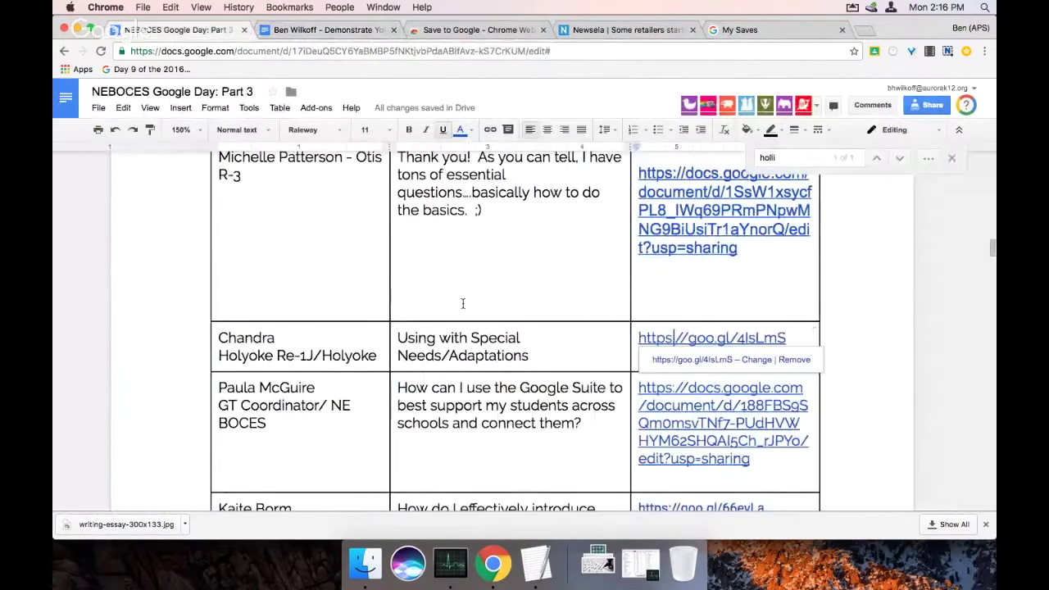
scroll(462, 303, "down", 5)
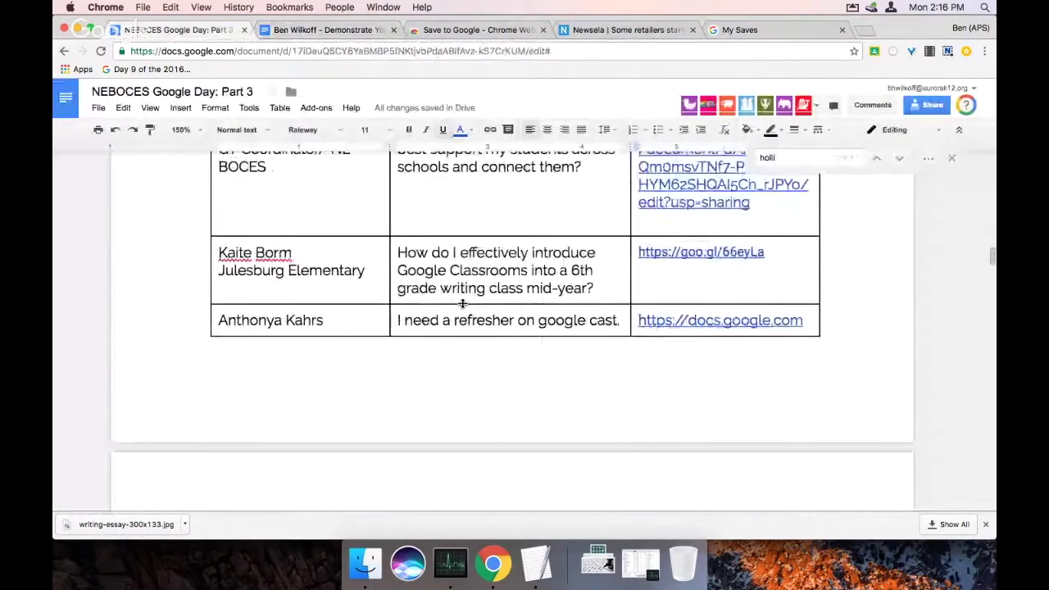
scroll(463, 303, "down", 5)
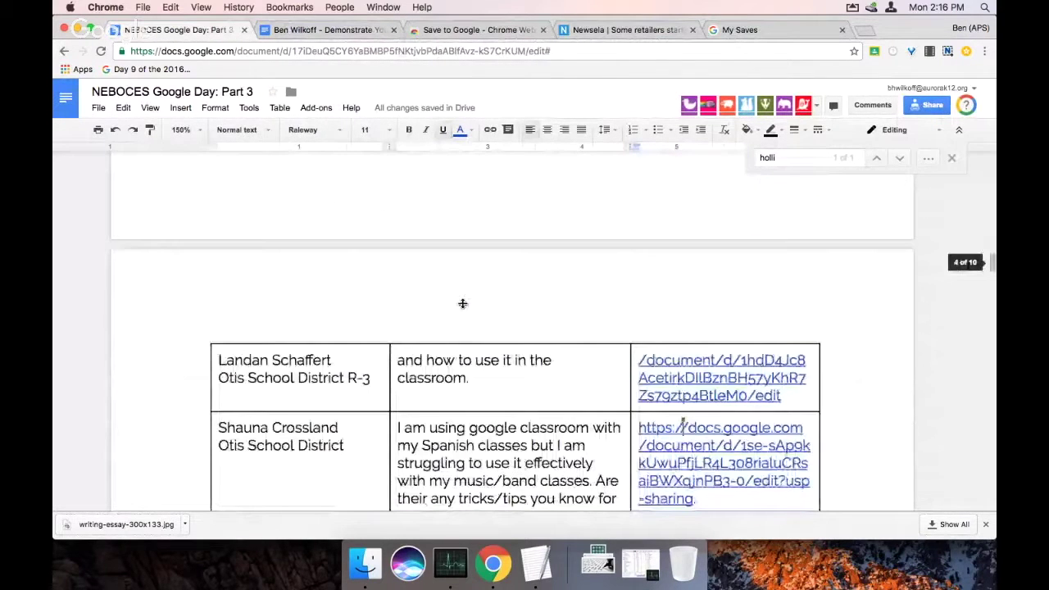
scroll(462, 303, "down", 1)
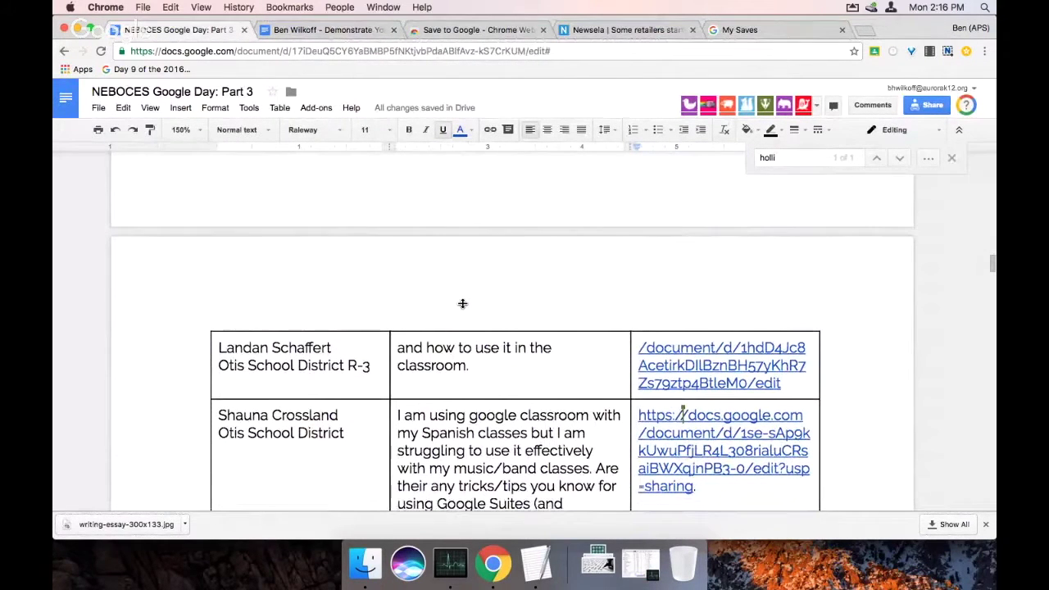
scroll(462, 303, "down", 1)
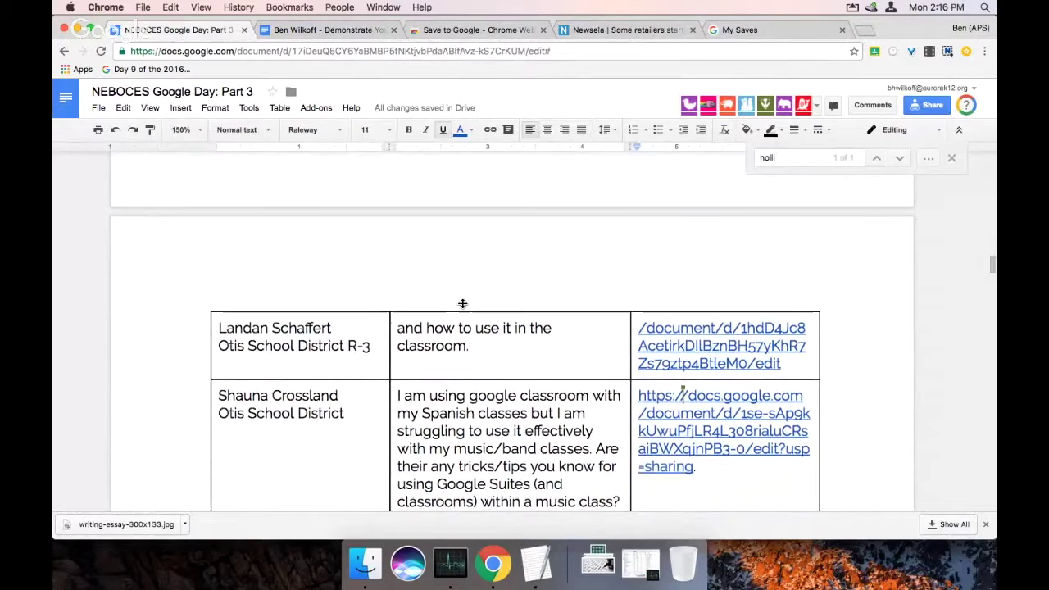
scroll(463, 303, "down", 1)
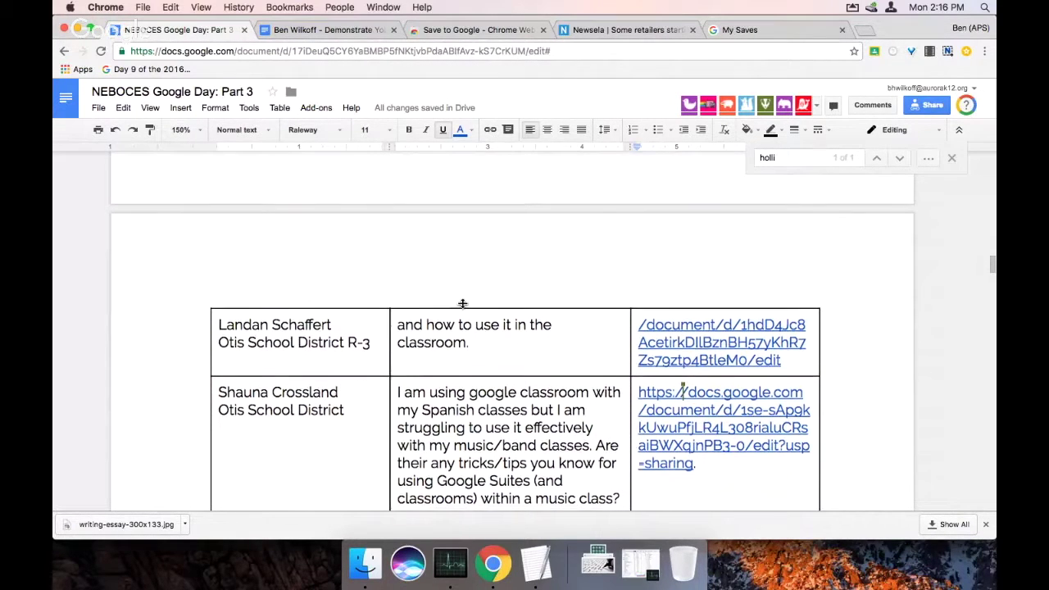
scroll(462, 303, "down", 3)
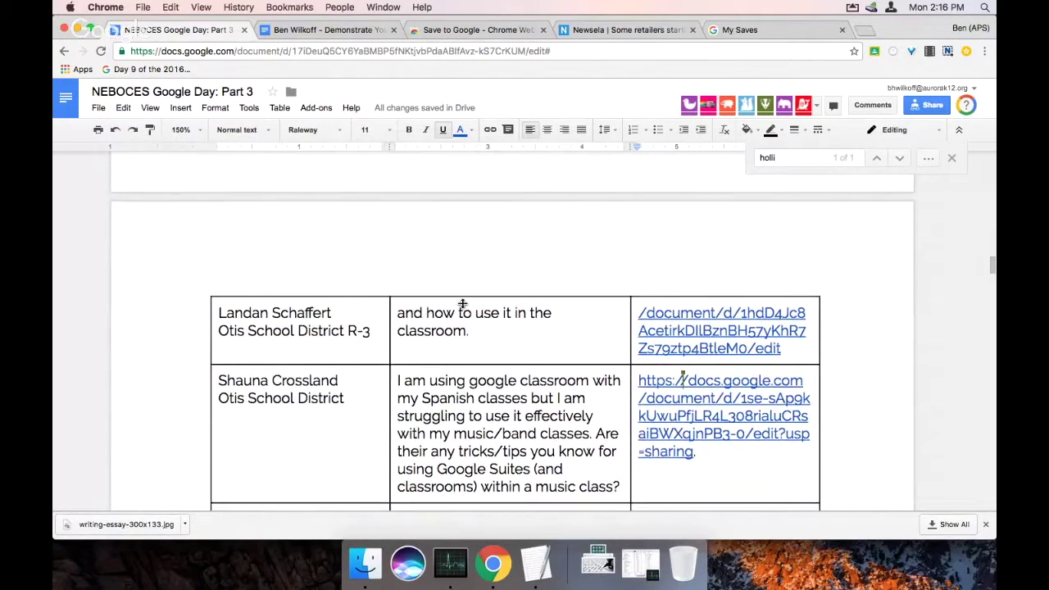
scroll(462, 303, "down", 1)
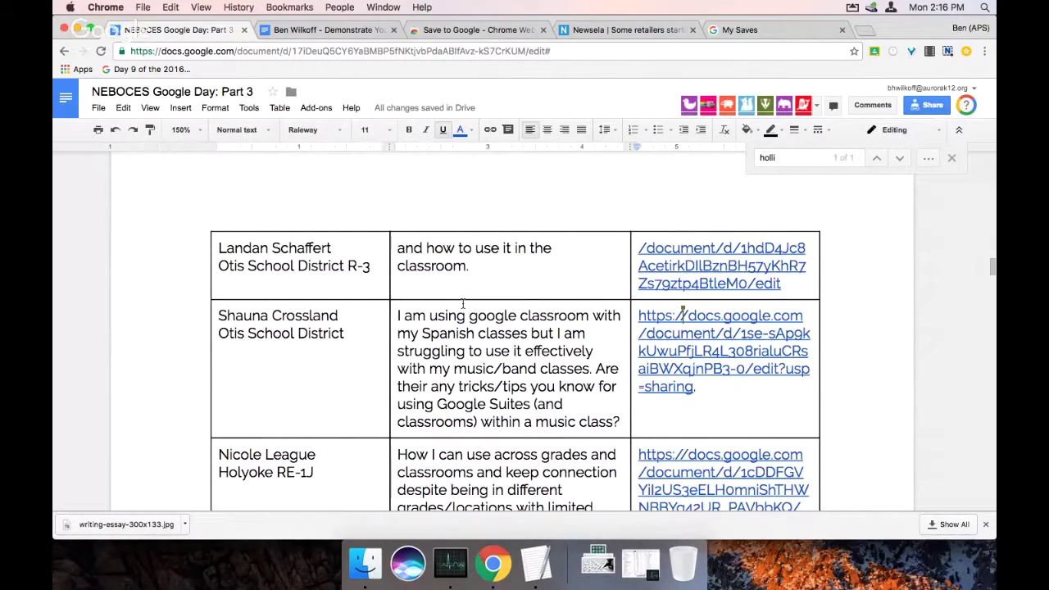
scroll(518, 396, "down", 3)
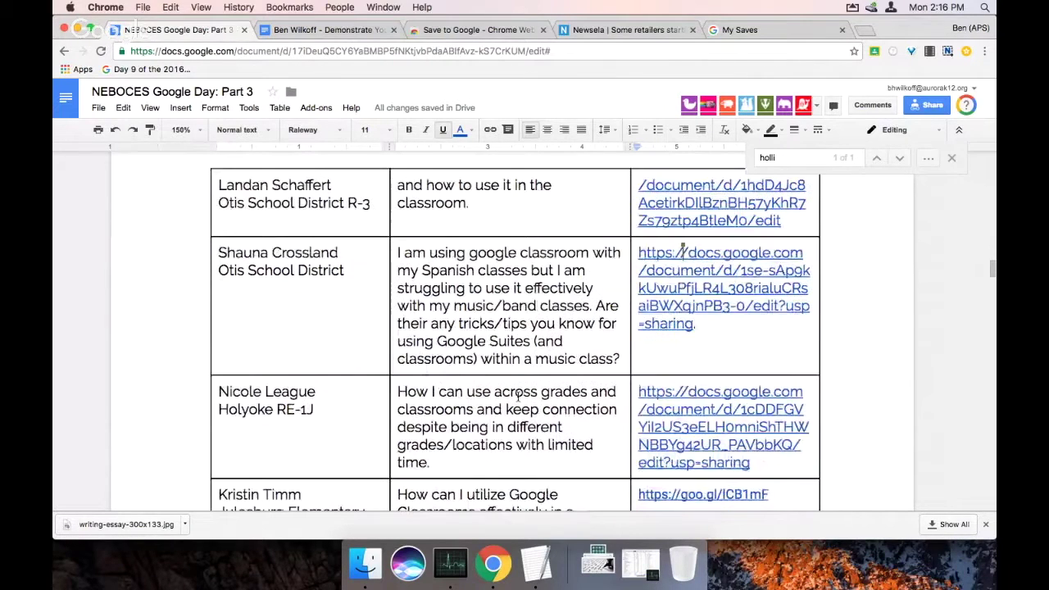
scroll(687, 236, "down", 3)
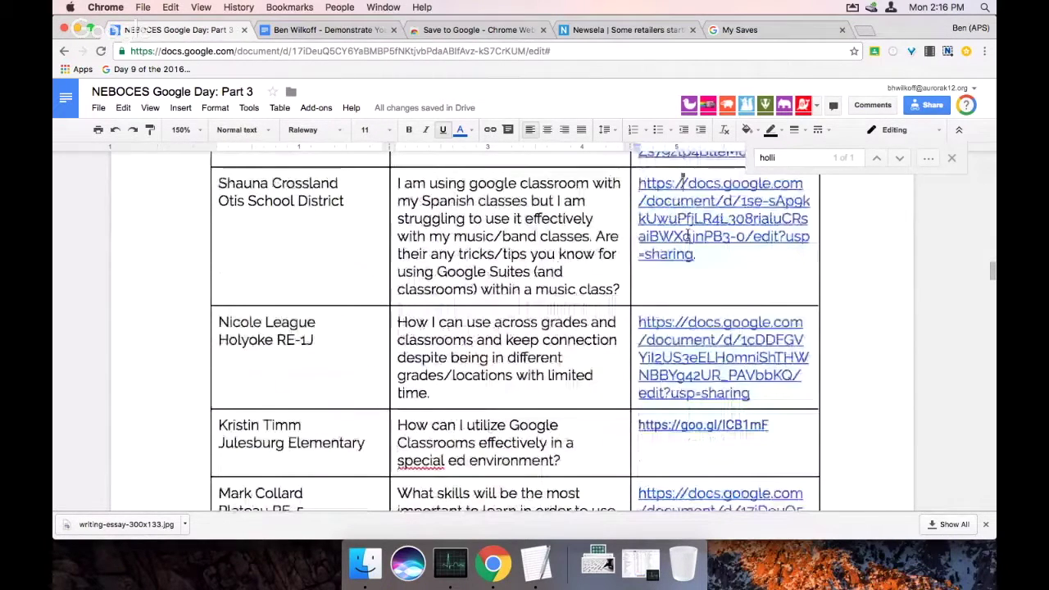
left_click(686, 236)
Step: Open a participant's Demonstrate Your Learning Template in a new tab and scroll to Pathway 4
left_click(623, 282)
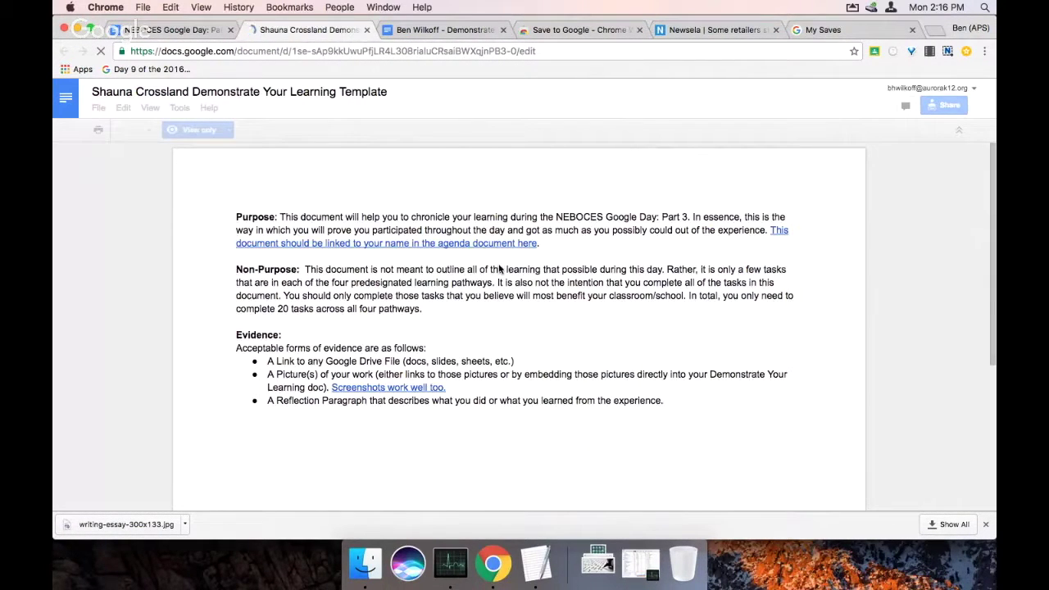
scroll(498, 263, "down", 3)
scroll(498, 268, "down", 10)
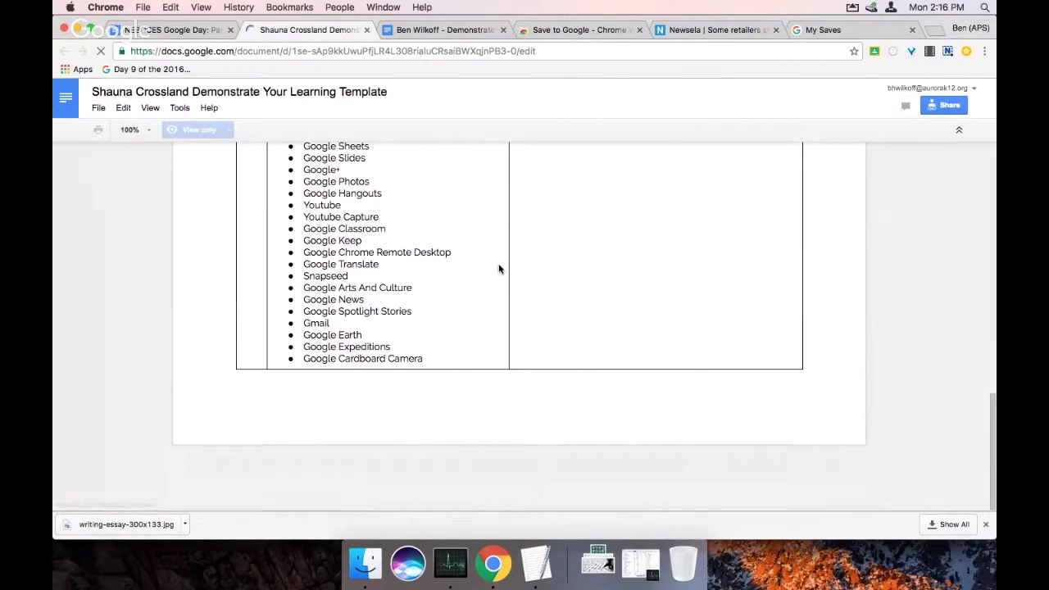
scroll(498, 269, "down", 5)
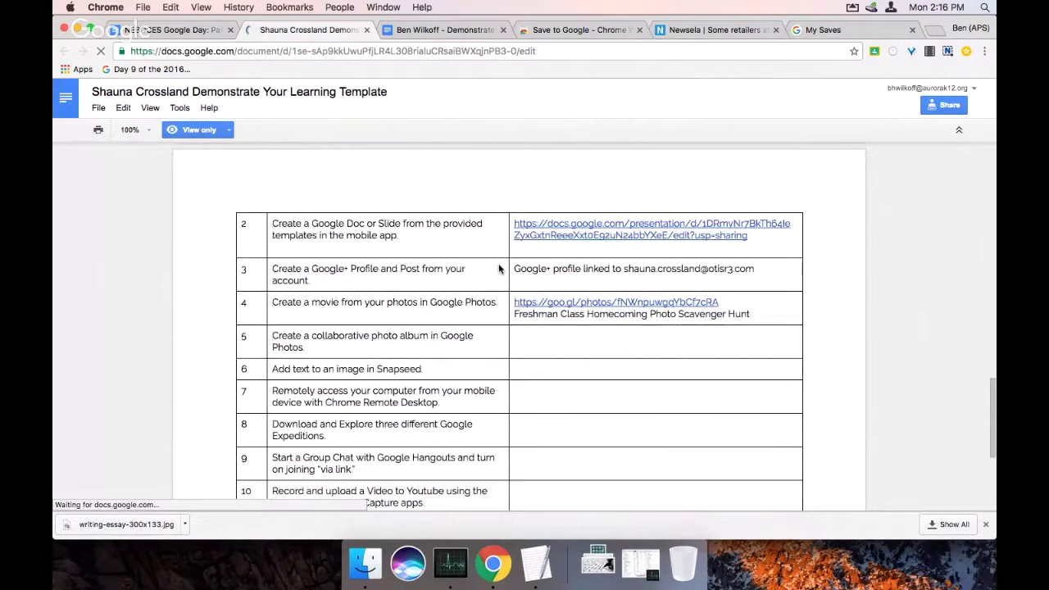
scroll(499, 269, "down", 5)
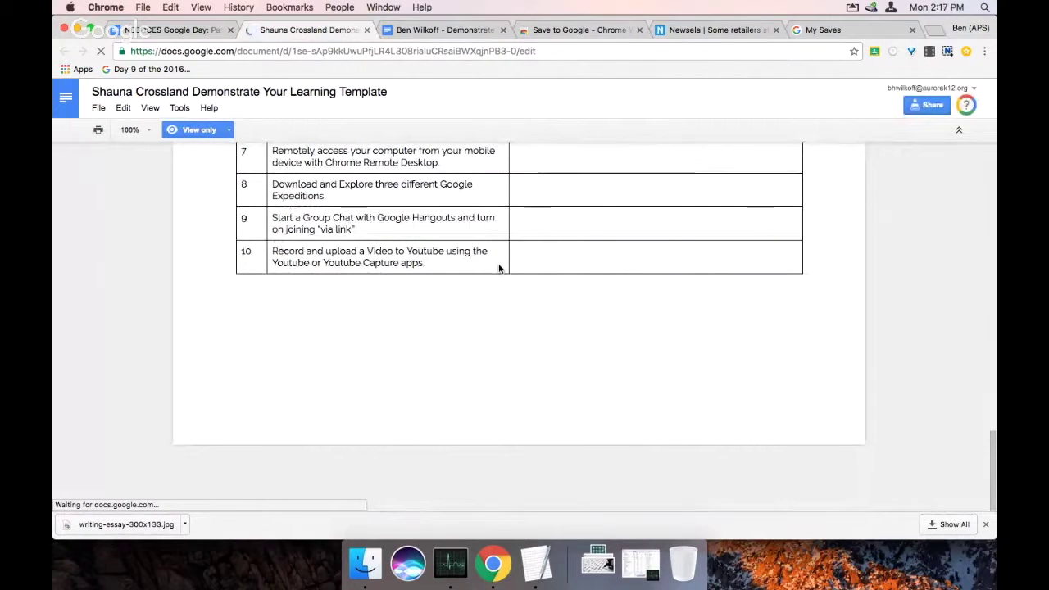
scroll(498, 269, "down", 5)
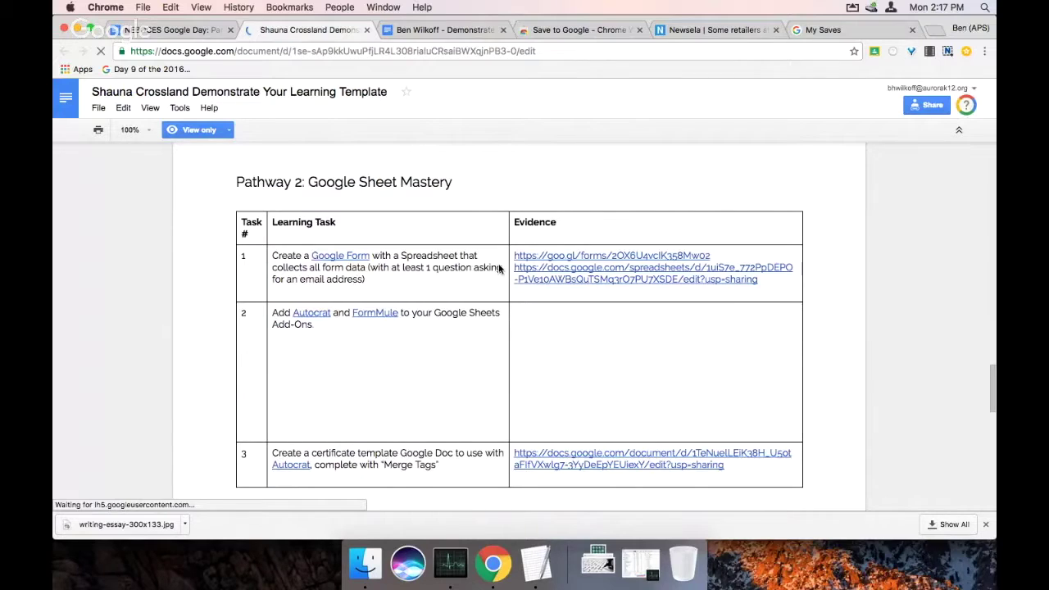
scroll(498, 269, "down", 5)
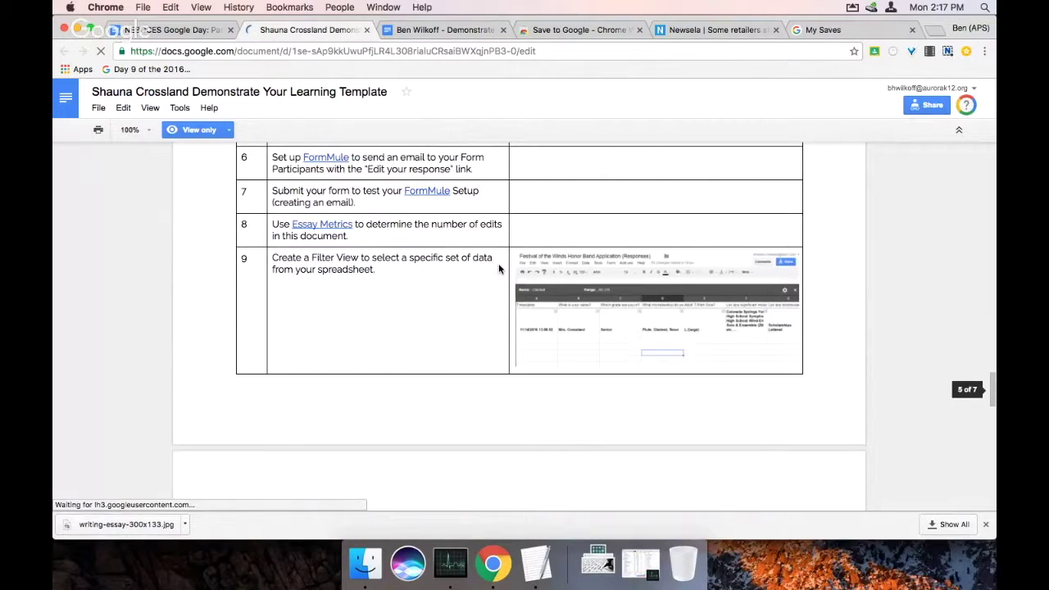
scroll(499, 263, "down", 3)
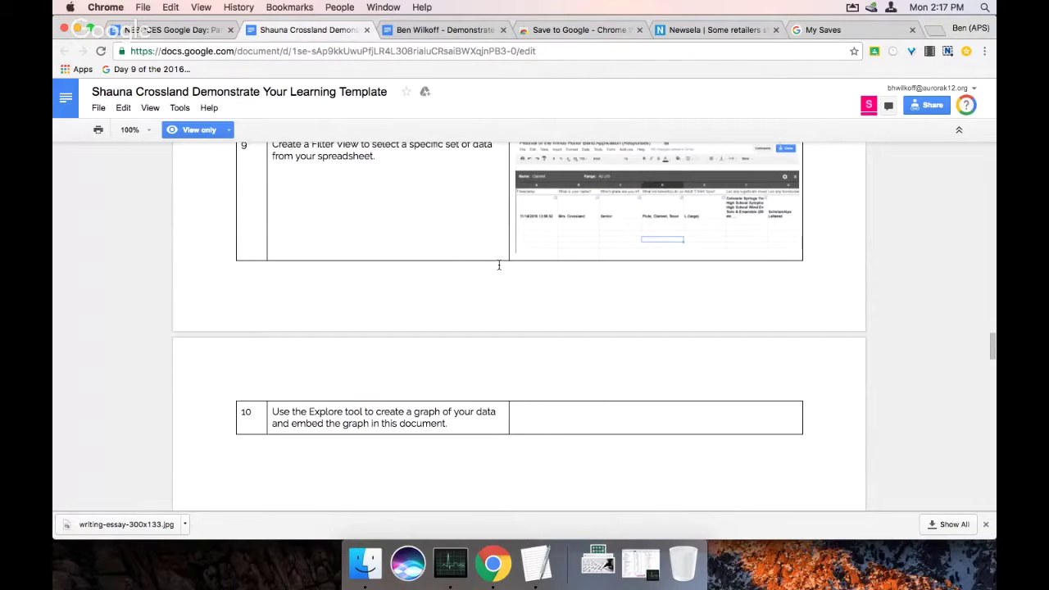
scroll(499, 265, "down", 5)
scroll(498, 265, "down", 6)
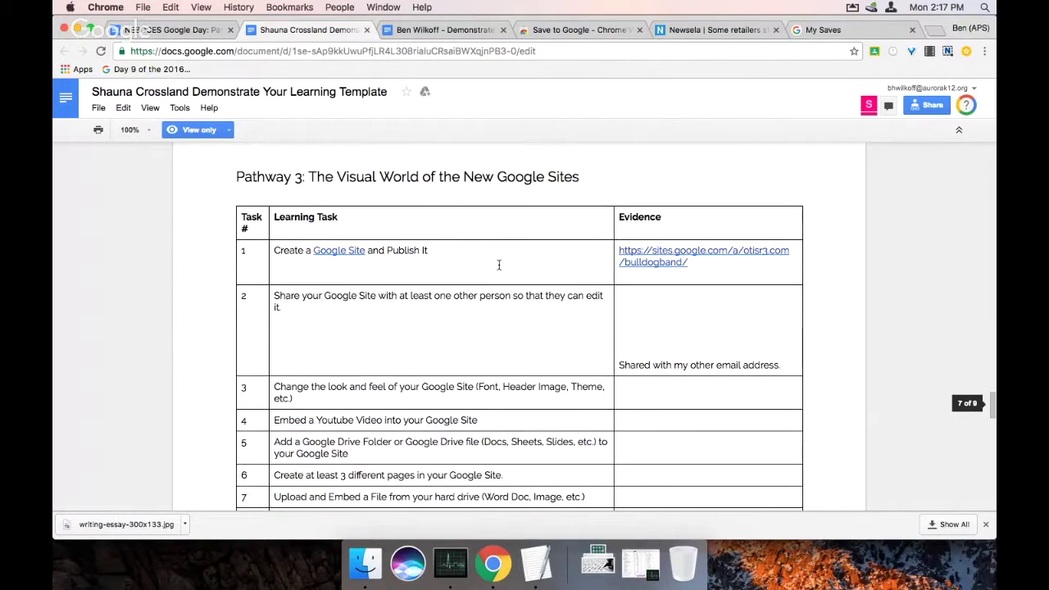
scroll(498, 265, "down", 1)
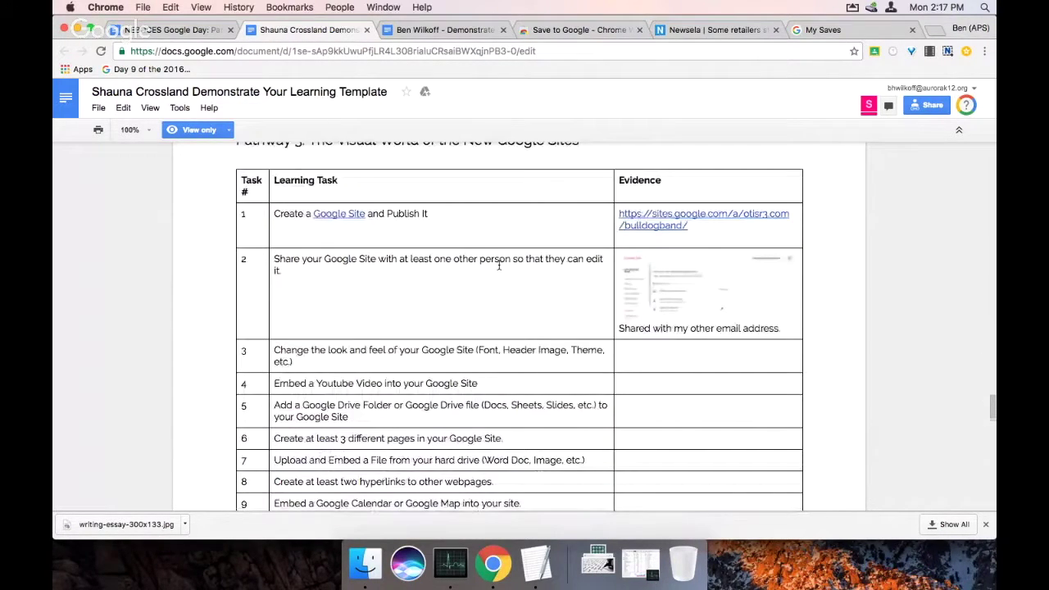
scroll(498, 264, "down", 10)
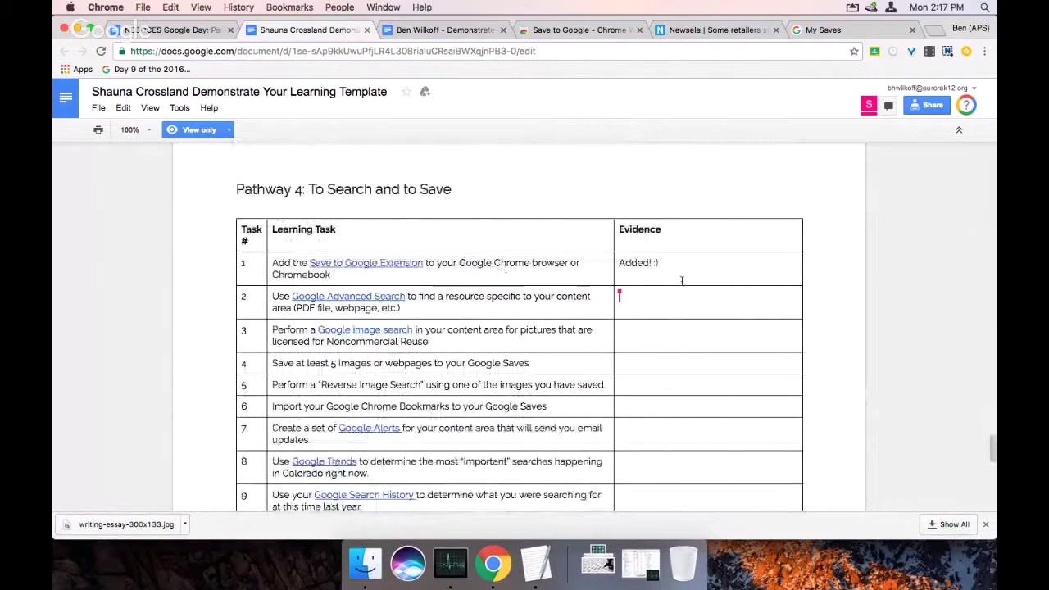
Step: Highlight the 'Added! :)' evidence for the Save to Google Extension task
triple_click(680, 267)
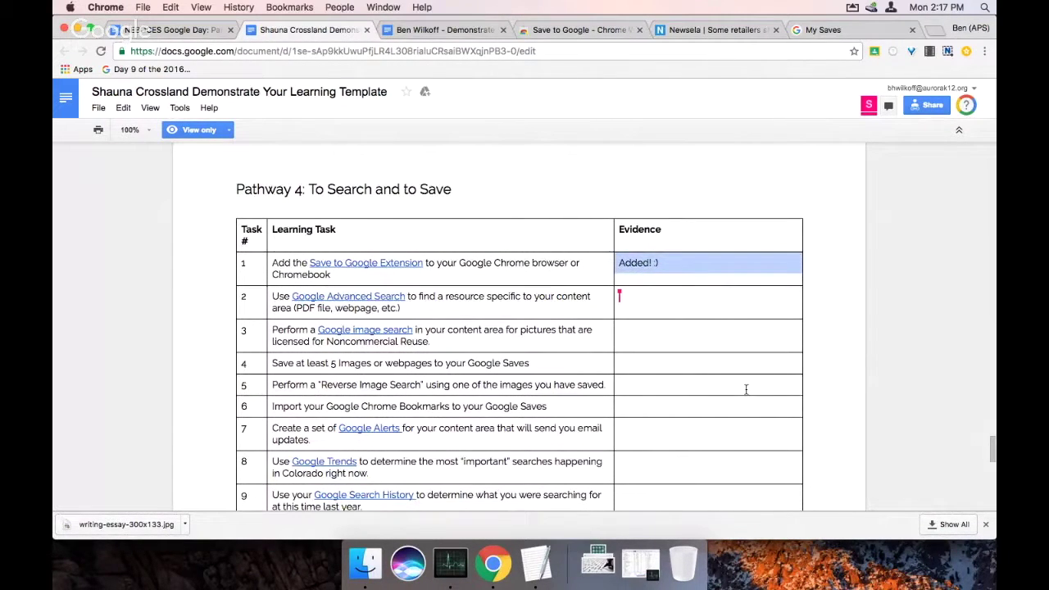
left_click(659, 262)
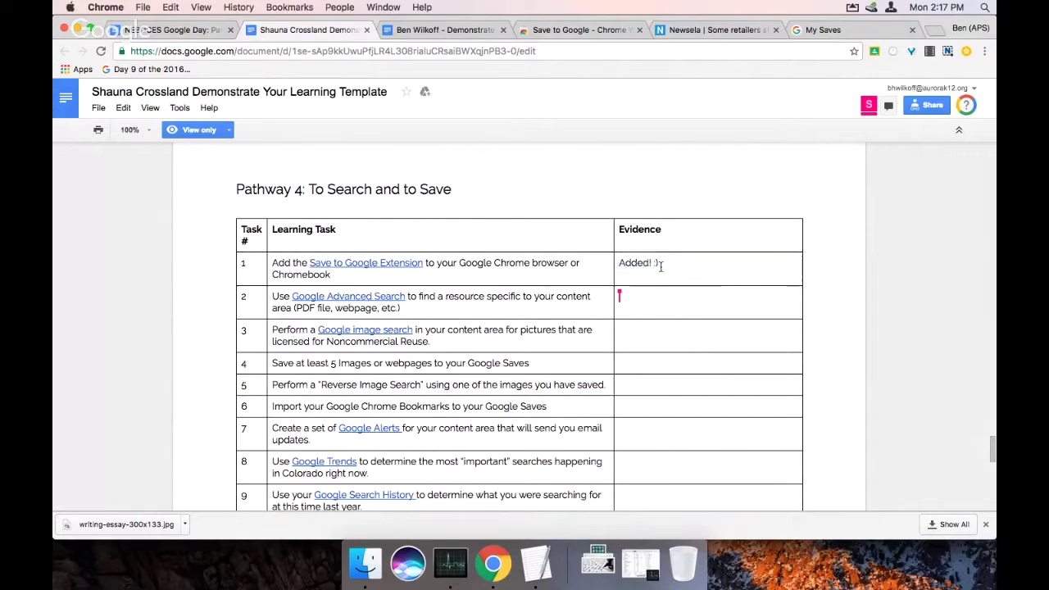
scroll(459, 243, "up", 3)
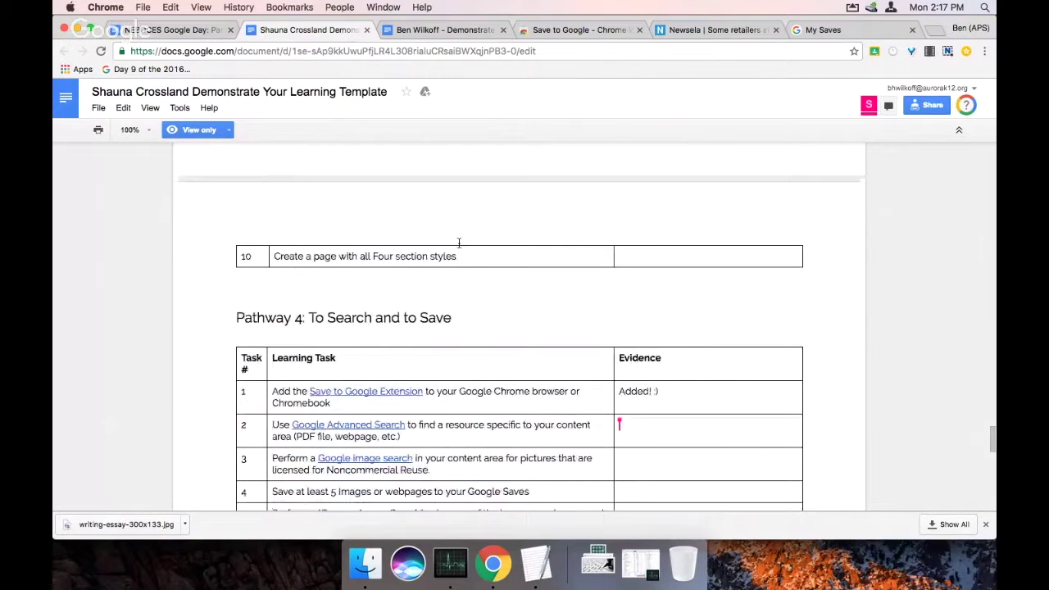
Step: Close the participant's template and highlight task 6, Import your Google Chrome Bookmarks, in your own doc
left_click(367, 30)
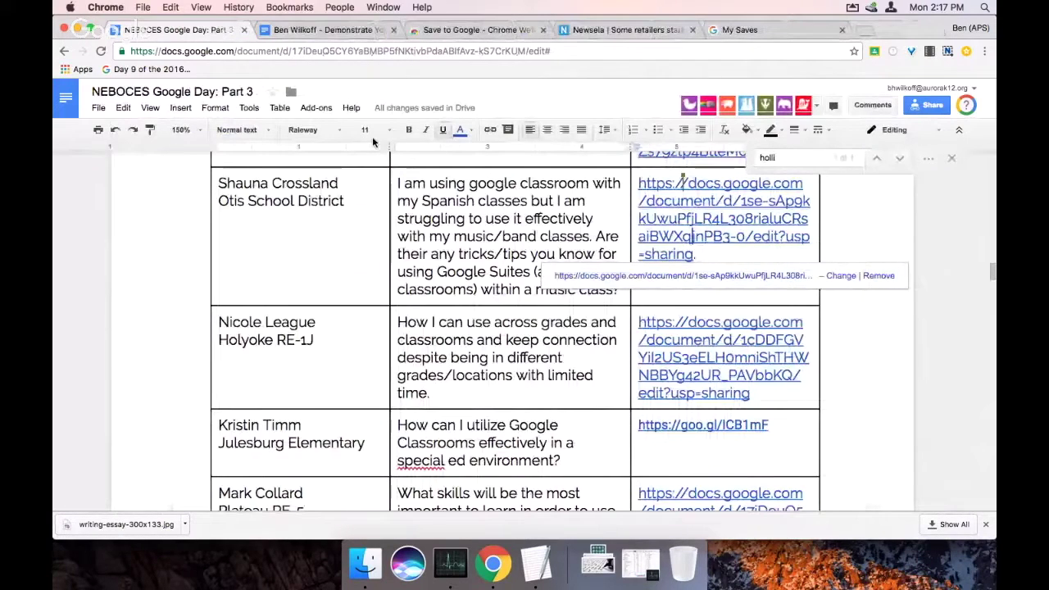
key("ctrl+Tab")
scroll(382, 312, "down", 1)
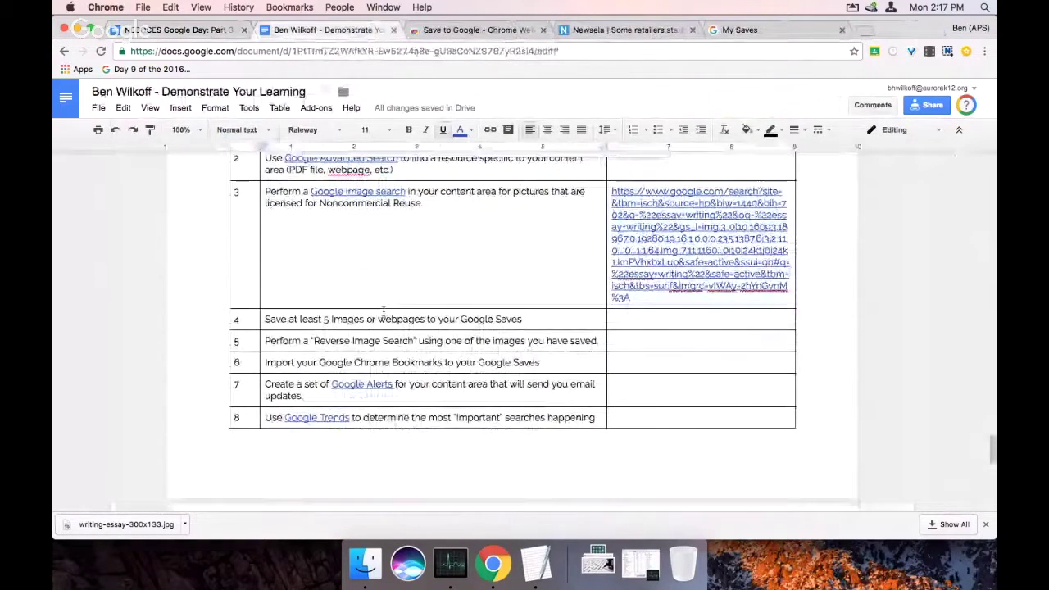
scroll(434, 319, "down", 2)
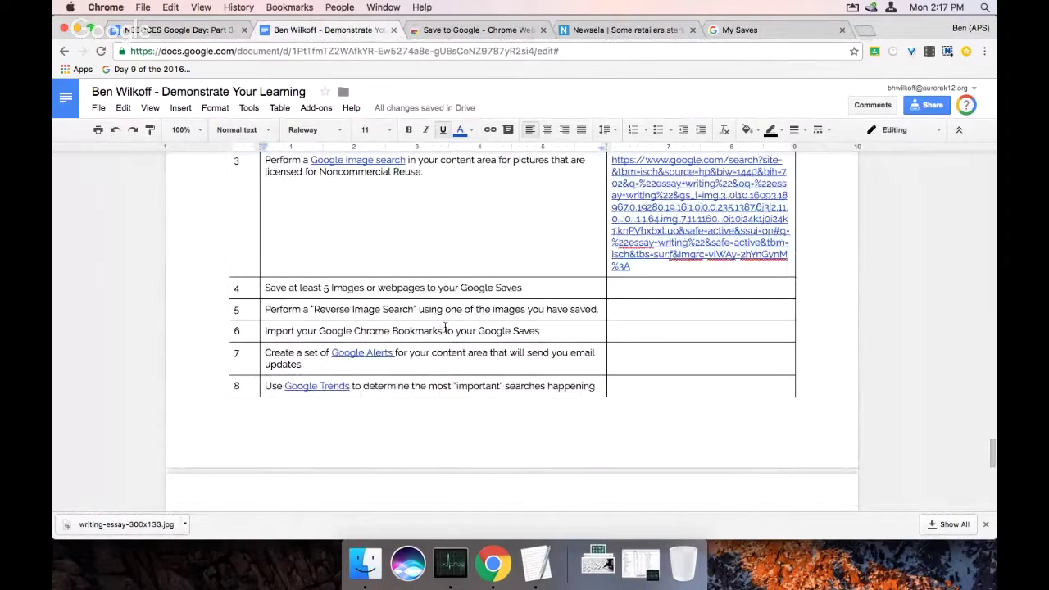
triple_click(445, 328)
scroll(446, 332, "down", 2)
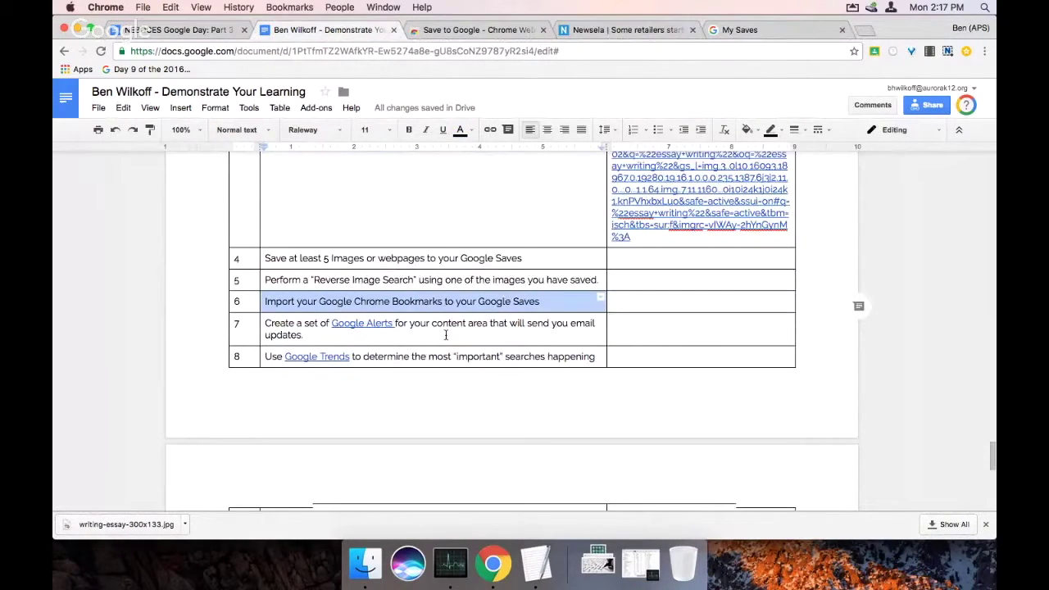
scroll(446, 335, "down", 2)
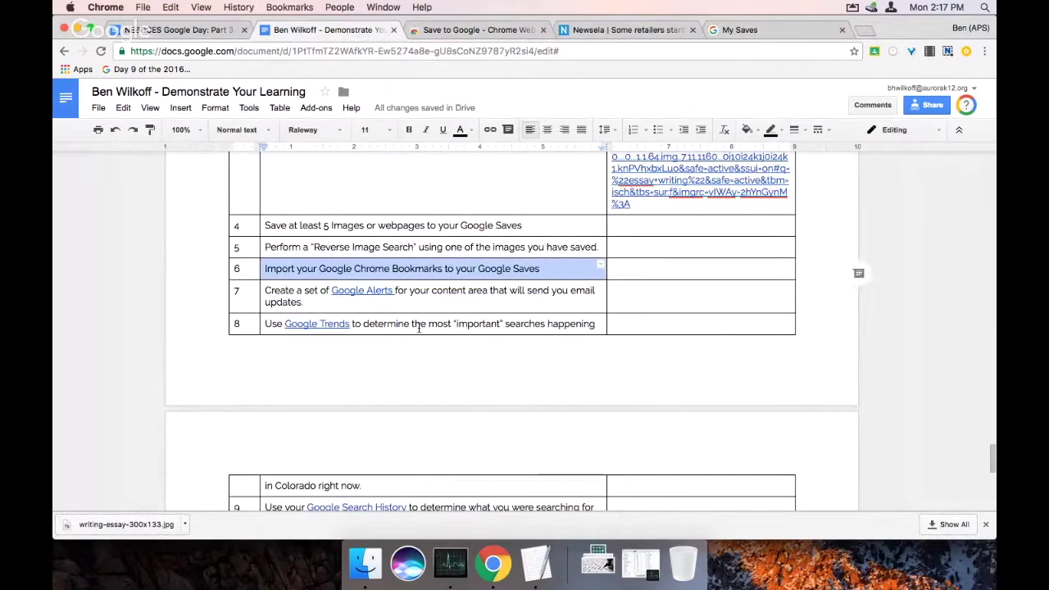
scroll(419, 327, "down", 2)
scroll(419, 329, "down", 3)
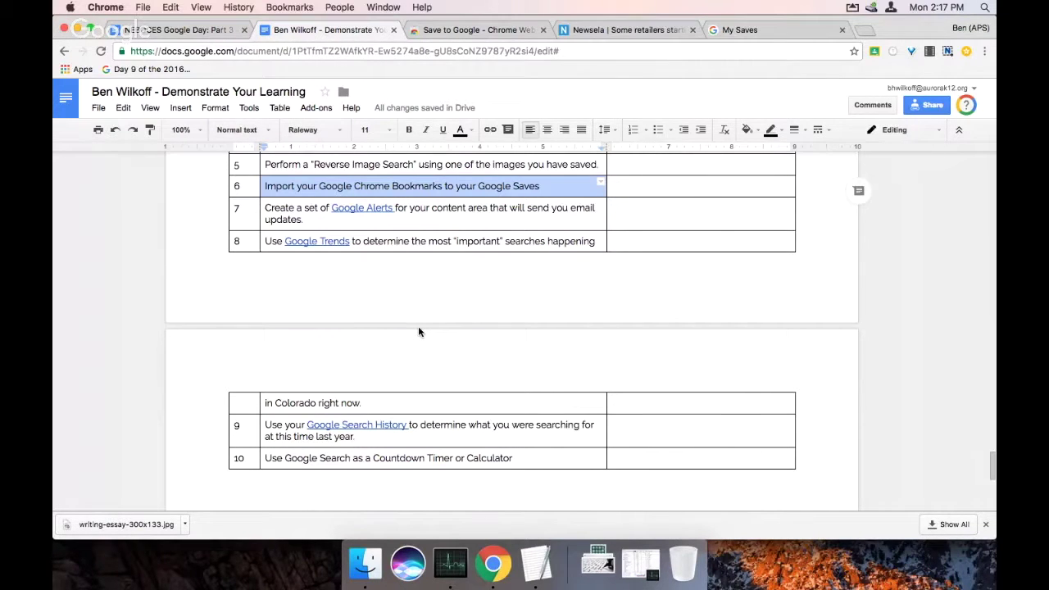
left_click(420, 239)
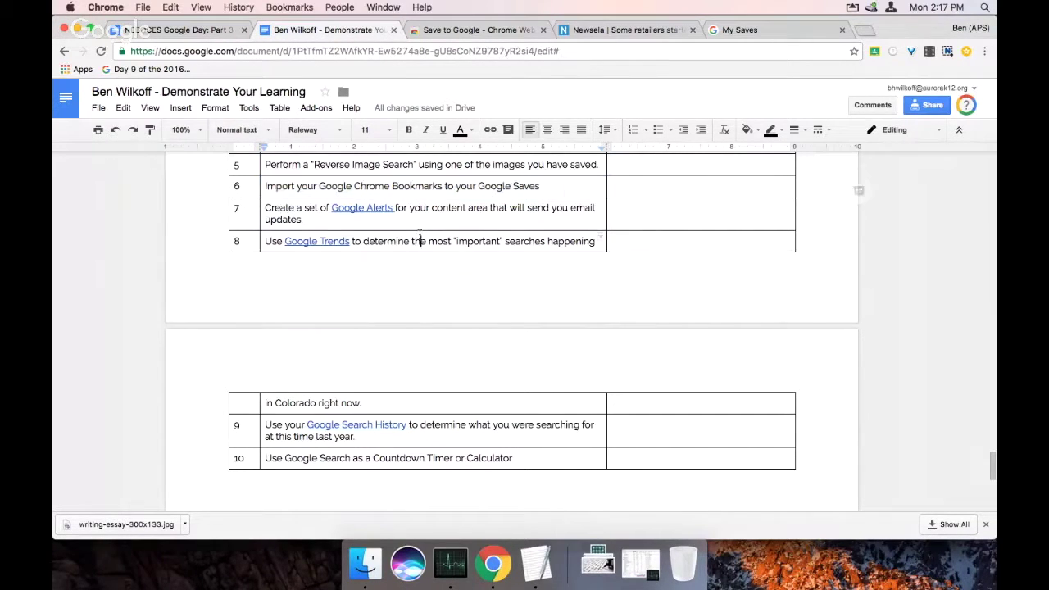
left_click(371, 208)
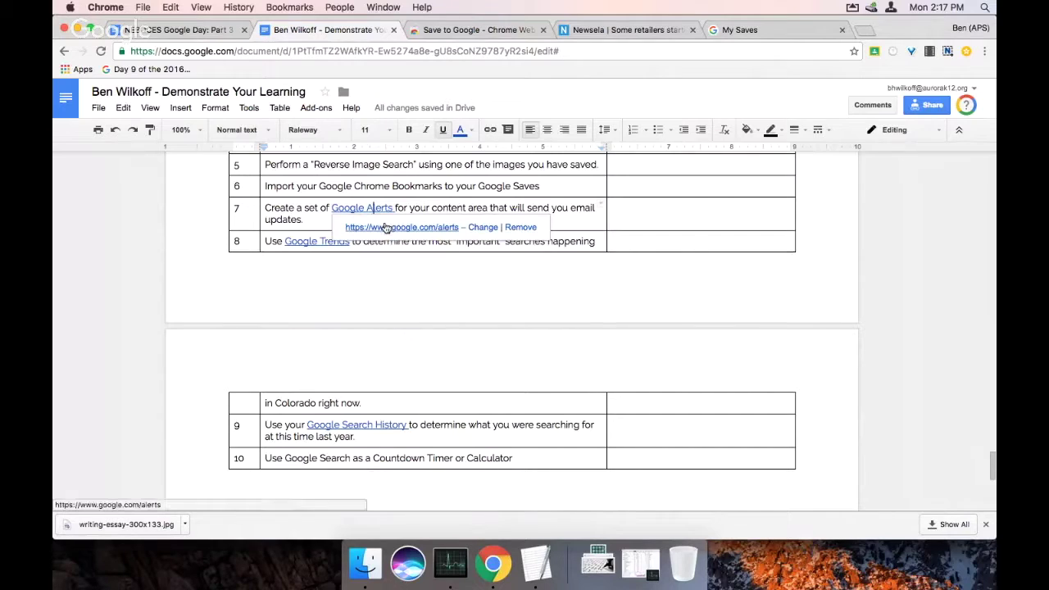
Step: Open Google Alerts in a new tab and create an alert for julesburg colorado
left_click(386, 227)
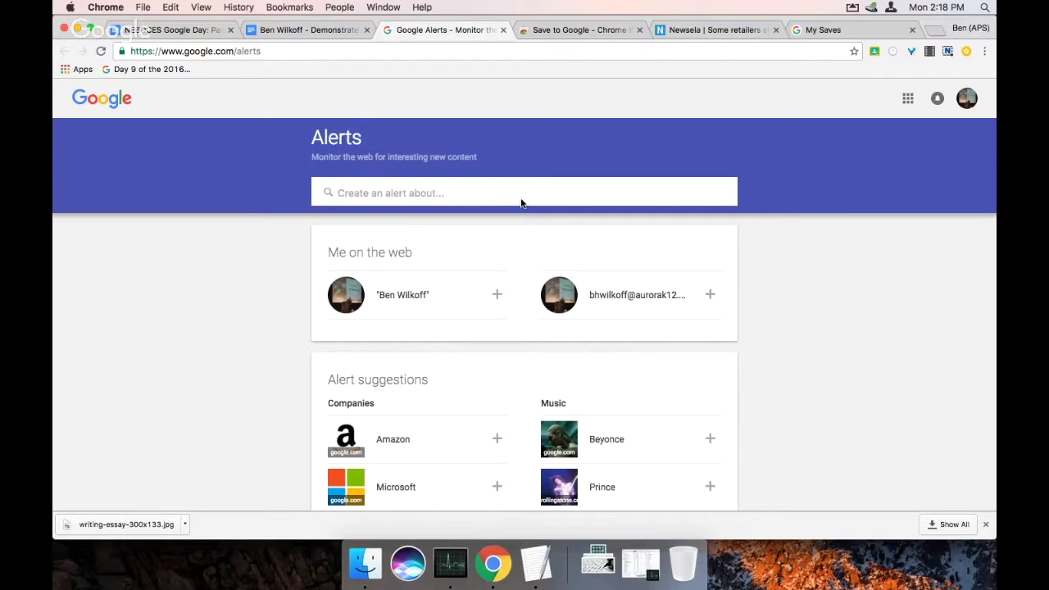
type("\"")
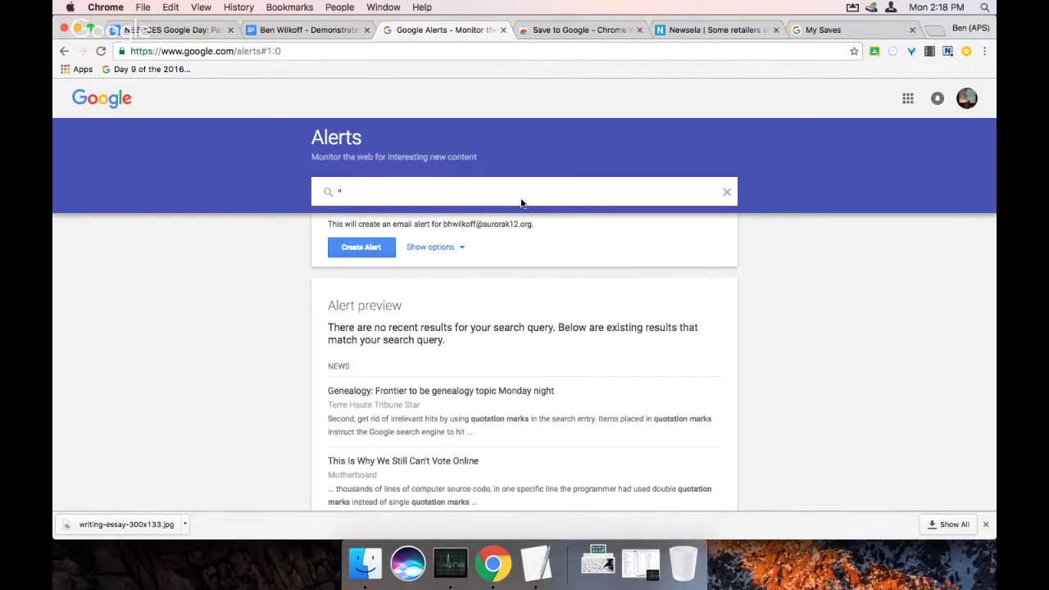
key("BackSpace")
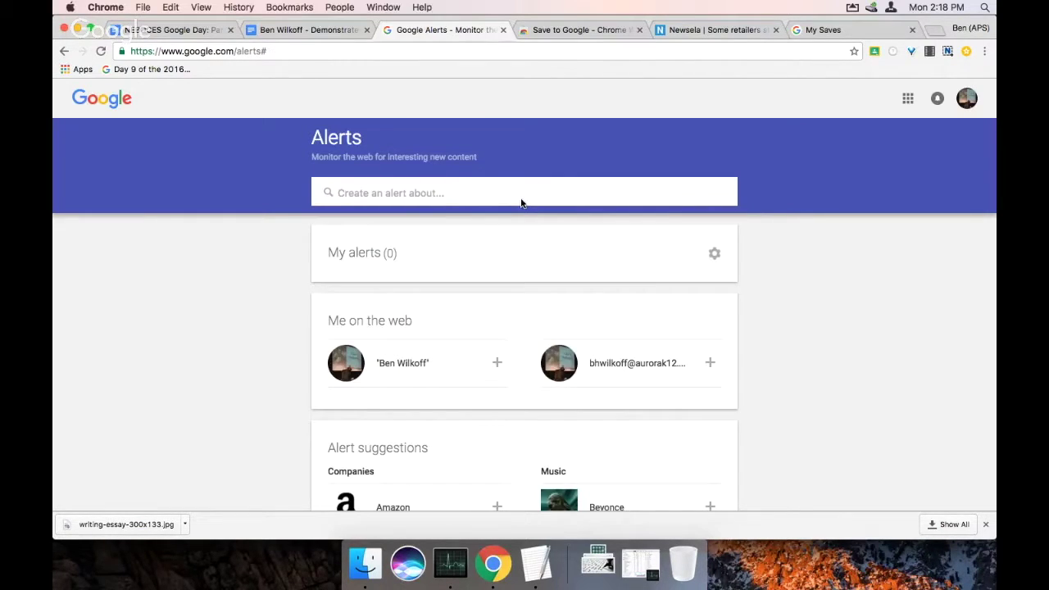
type("julesburg")
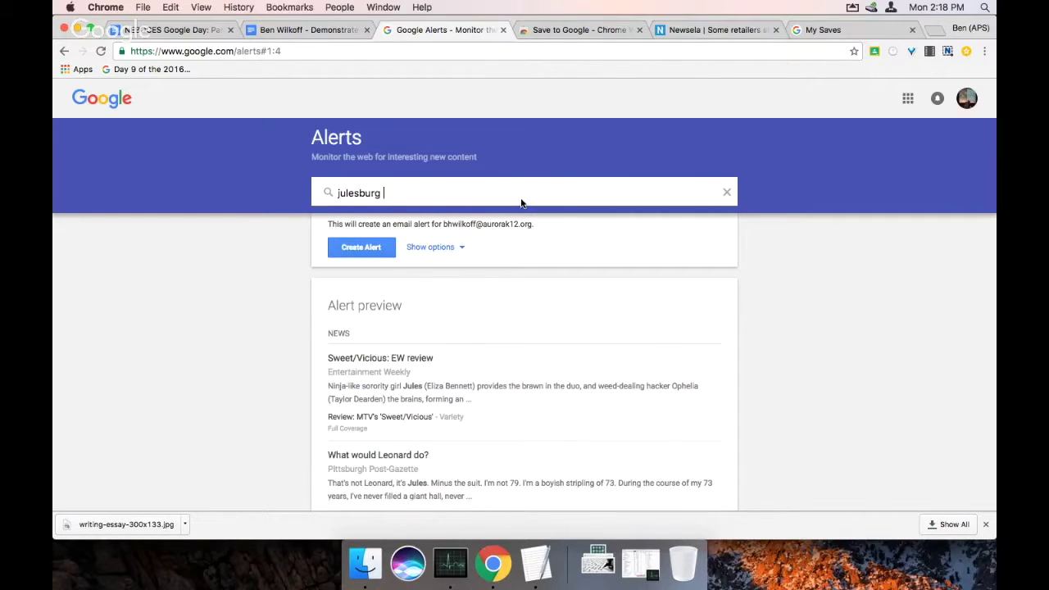
type(" colorado")
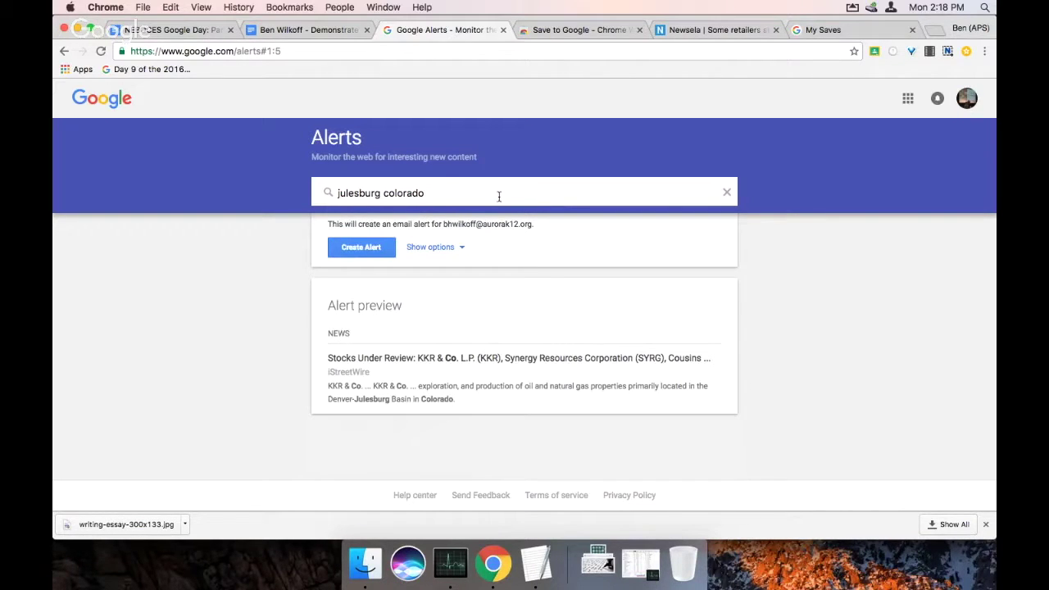
left_click(360, 246)
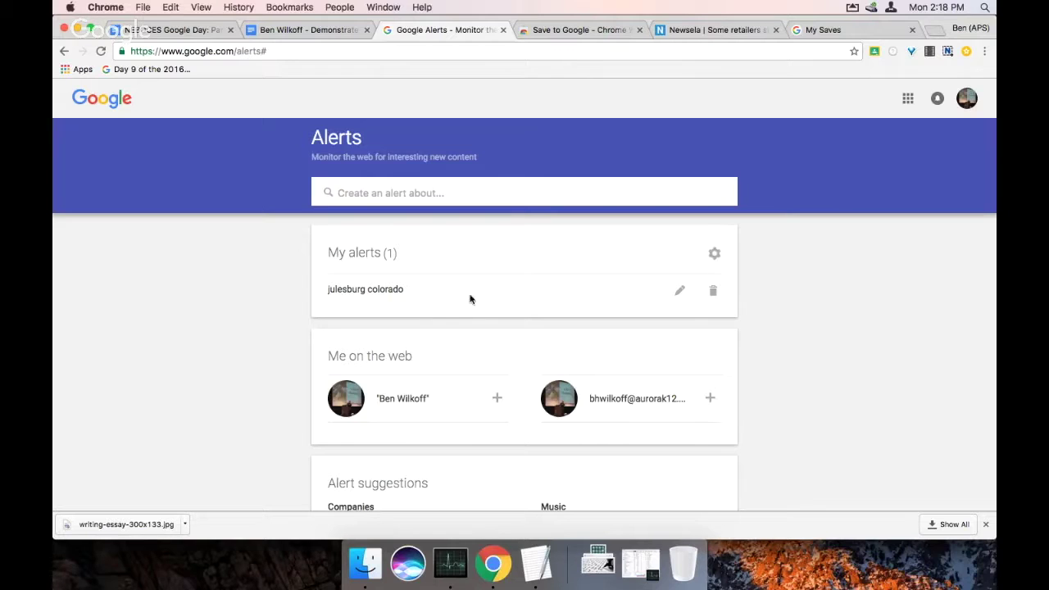
Step: Review the julesburg colorado alert's options, keeping it at most once a day
left_click(679, 292)
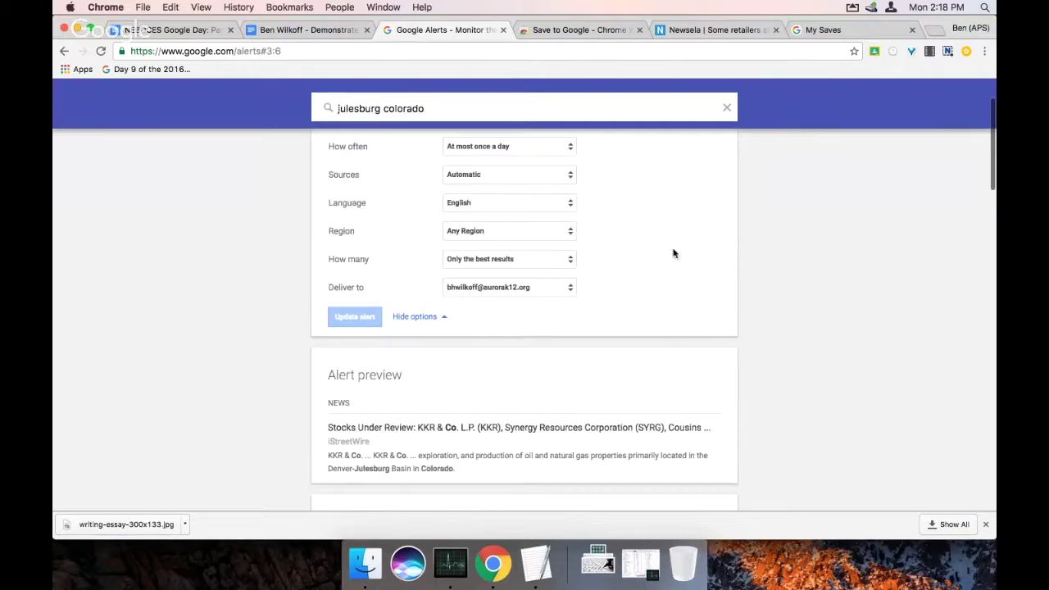
scroll(620, 229, "up", 2)
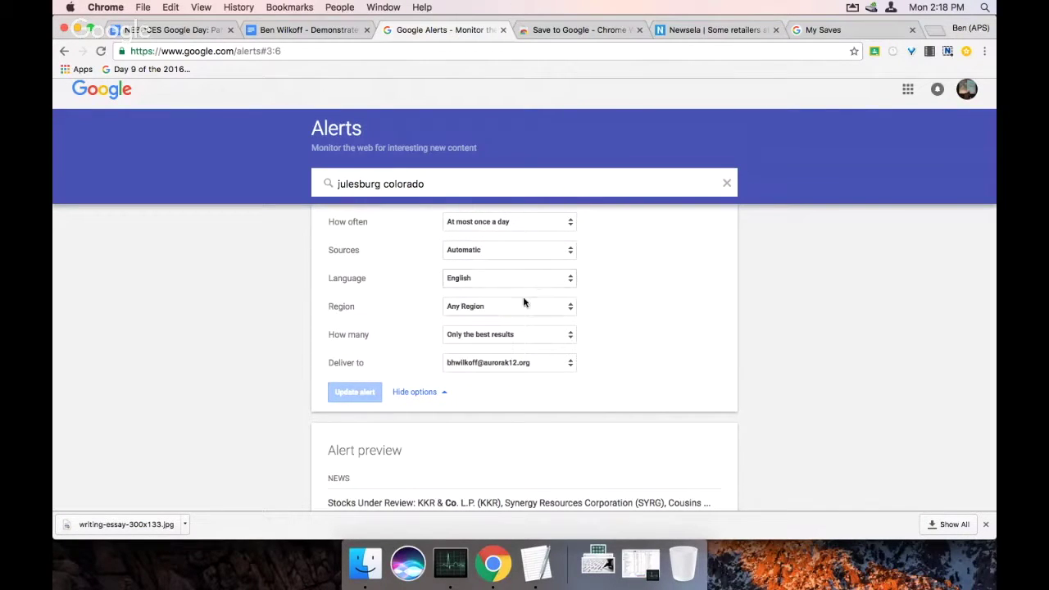
left_click(525, 223)
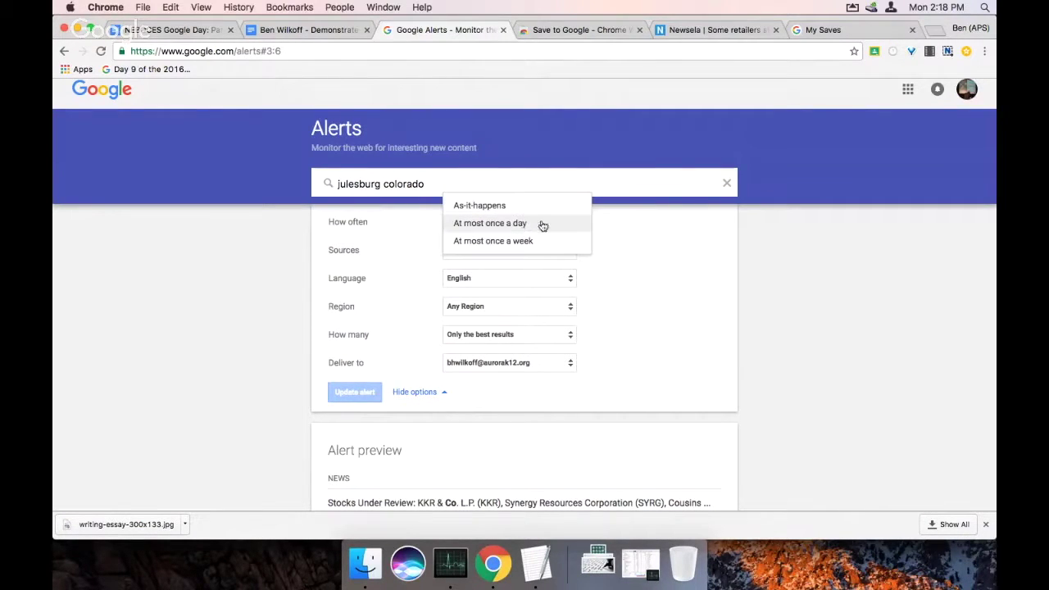
left_click(609, 236)
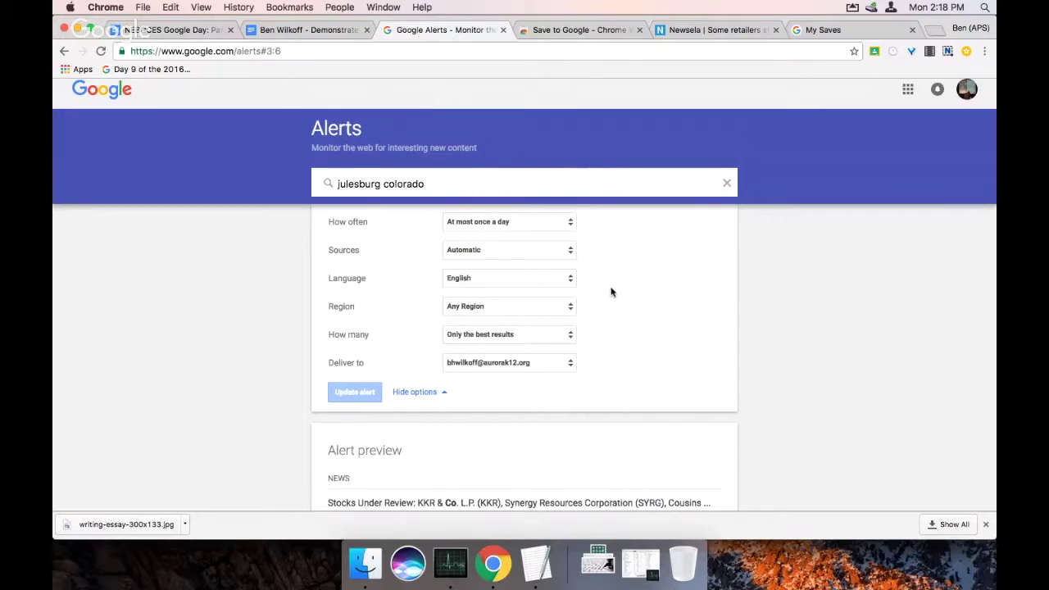
left_click(528, 362)
left_click(640, 352)
left_click(727, 183)
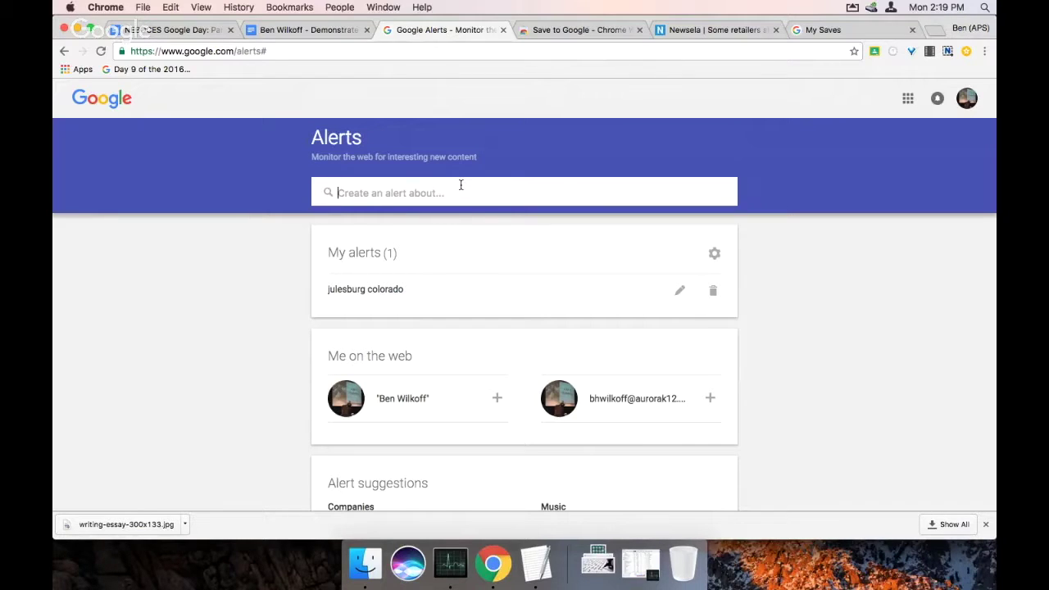
Step: Create a second alert for "essay writing" 6th grade
type("\"essa")
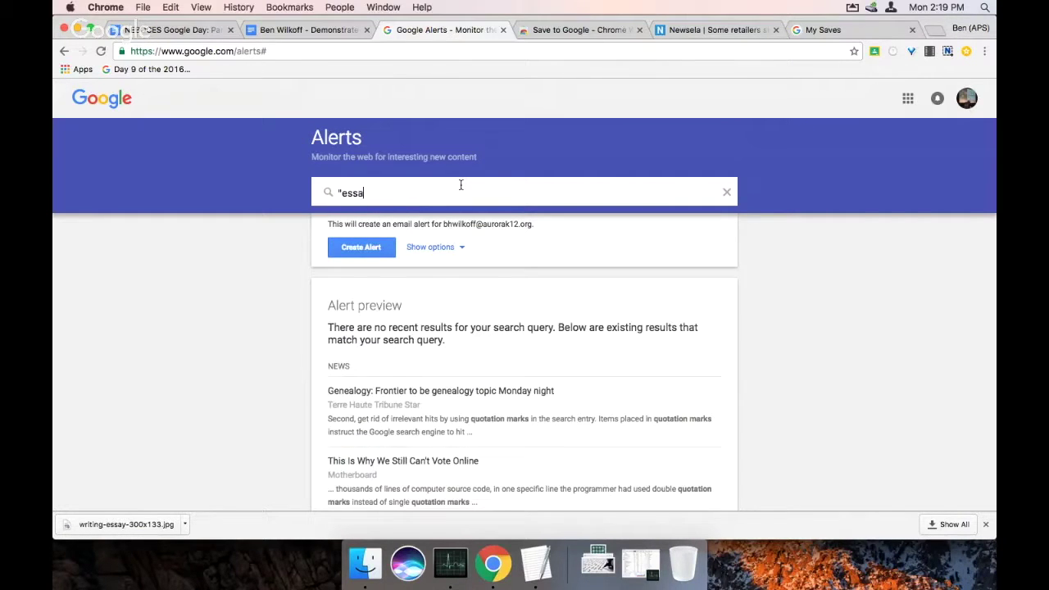
type("y writing\"")
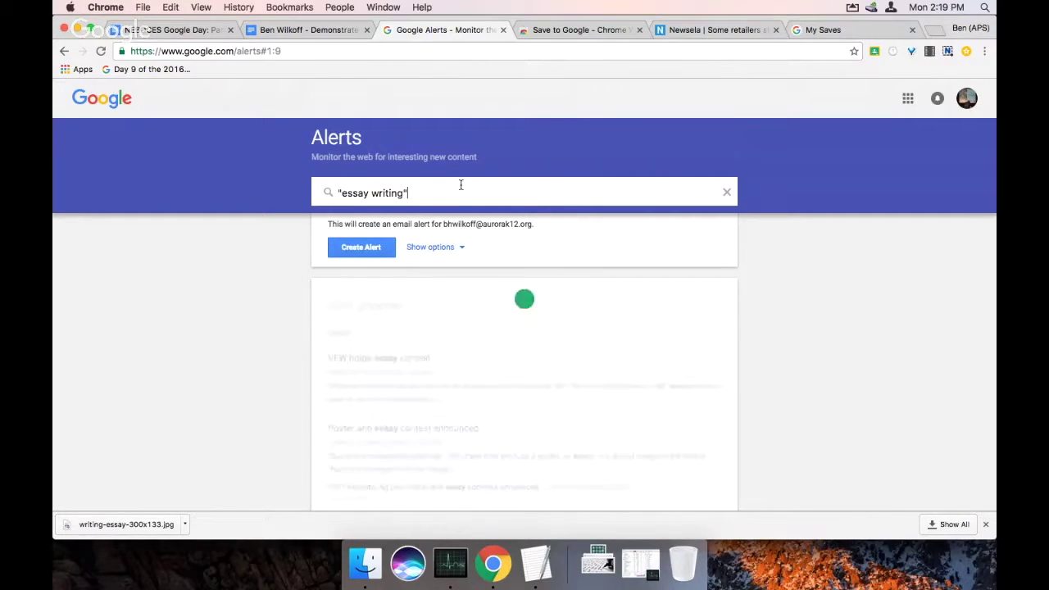
type(" 6")
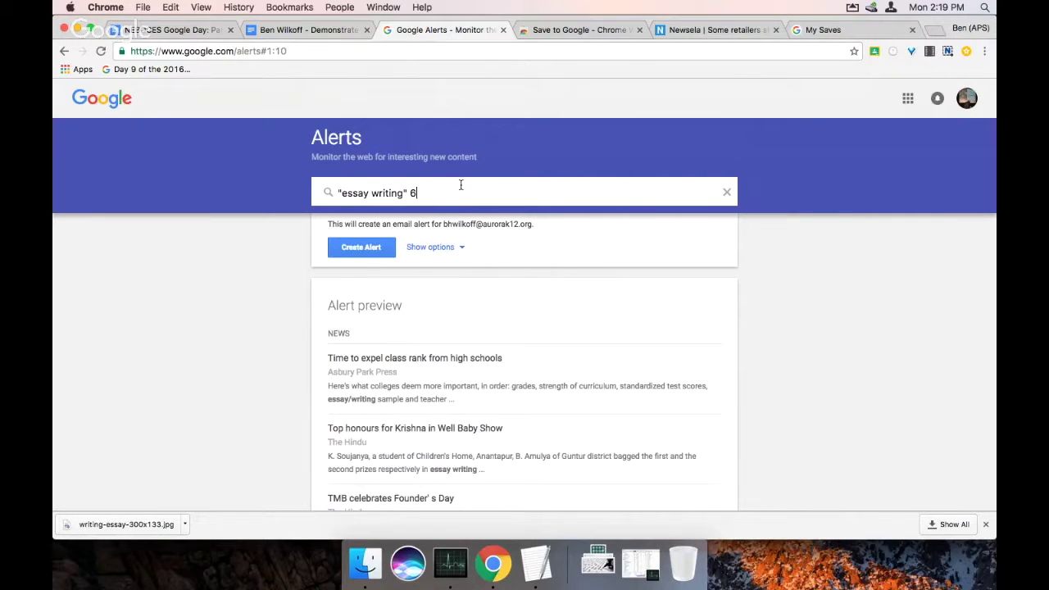
type("th grade")
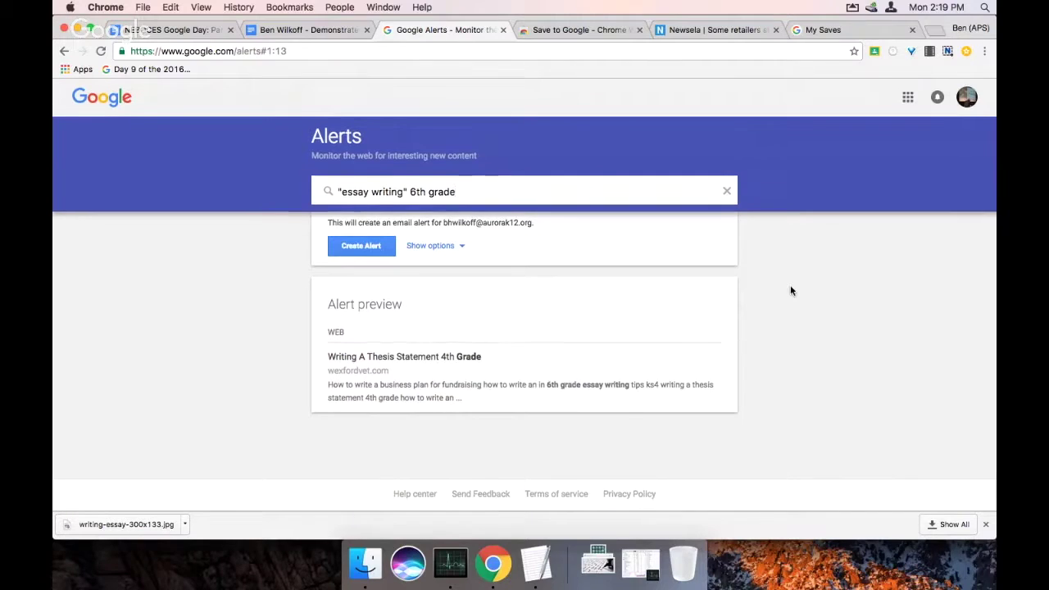
left_click(376, 248)
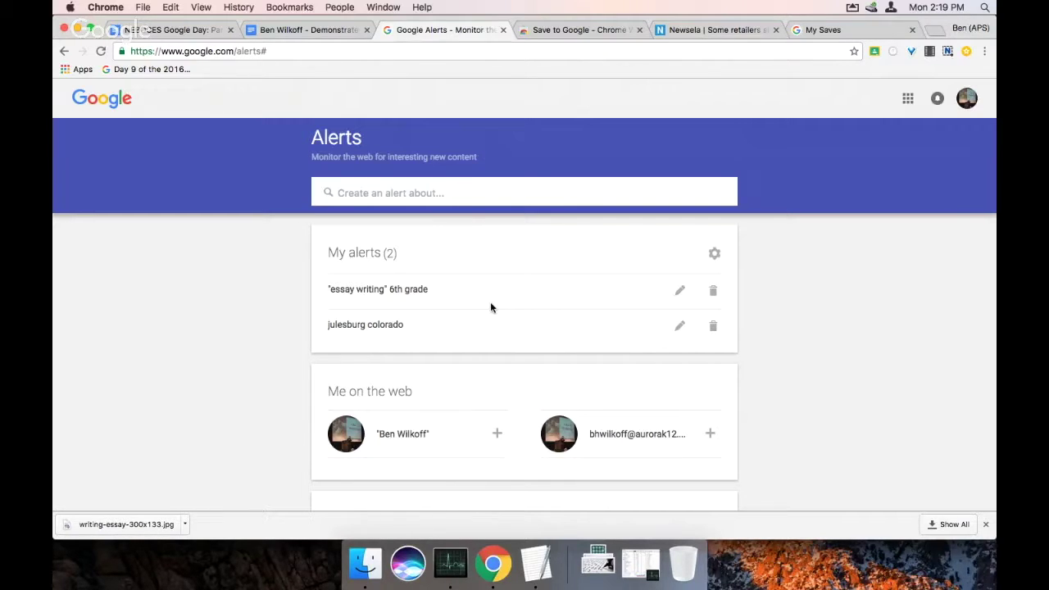
left_click(393, 201)
Step: Close the Alerts tab and open task 8's Google Trends link in a new tab
left_click(503, 31)
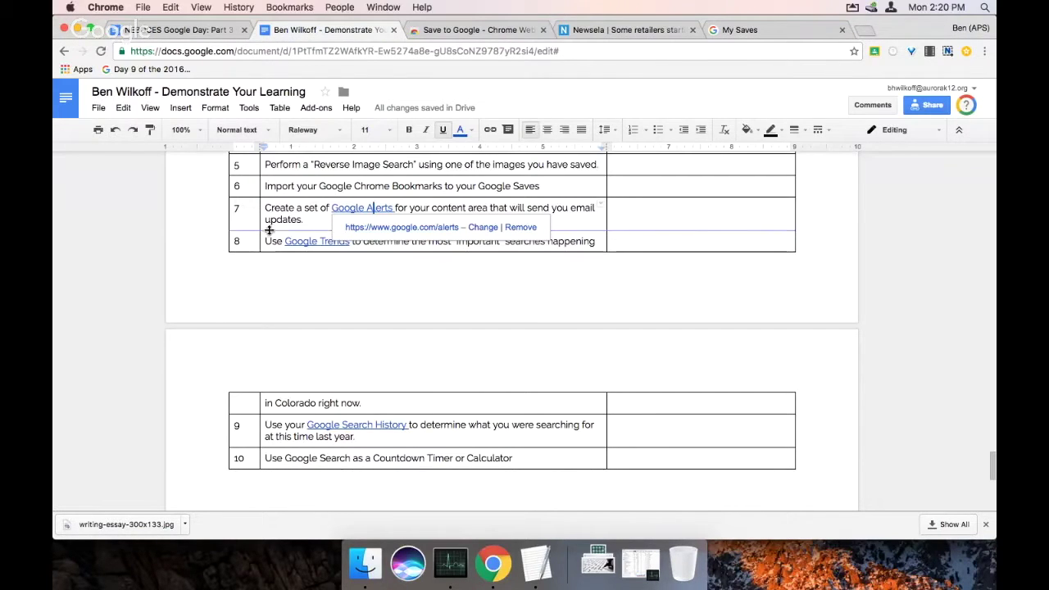
left_click(344, 229)
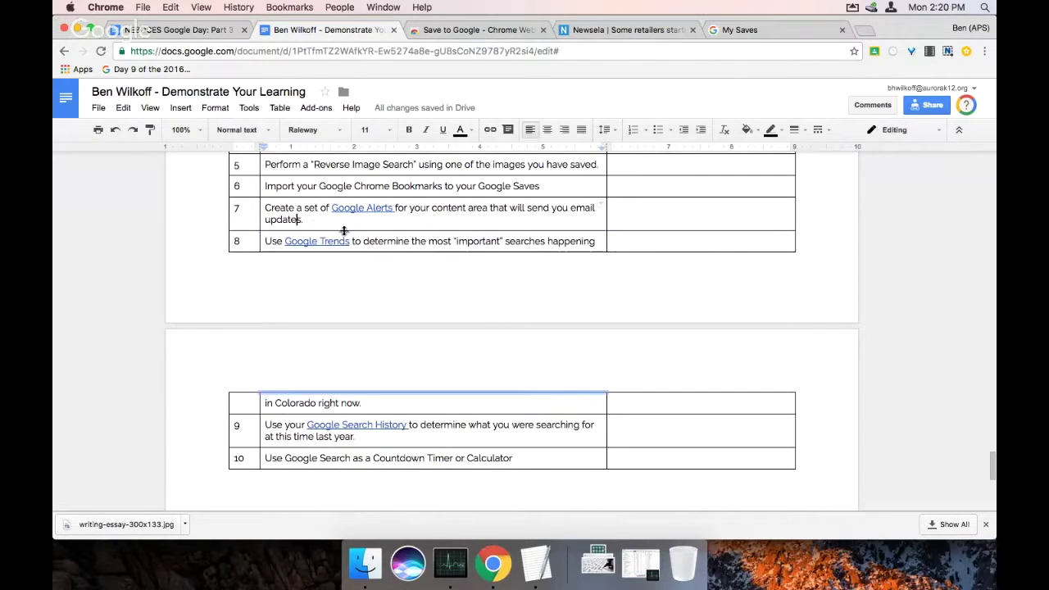
scroll(344, 230, "down", 1)
left_click(326, 228)
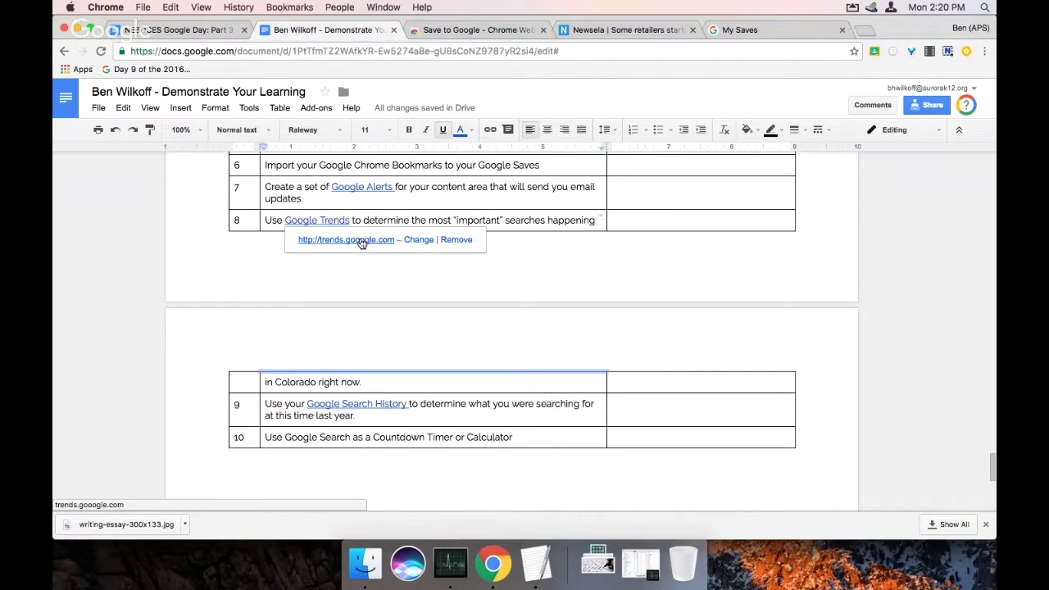
left_click(361, 241)
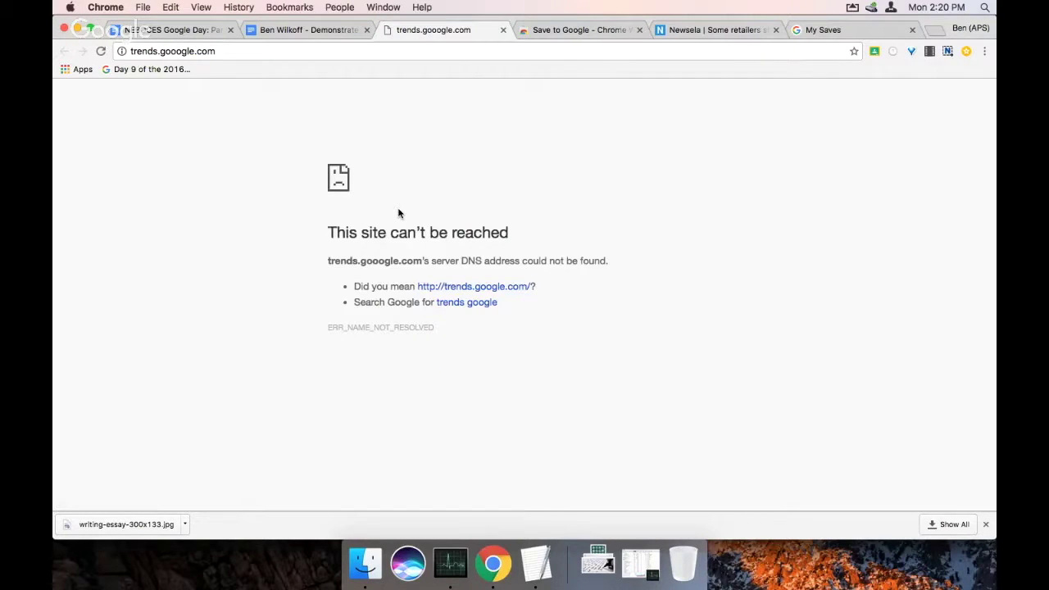
Step: Remove the extra o in the browser address bar and load trends.google.com
left_click(239, 53)
left_click(233, 53)
left_click(890, 9)
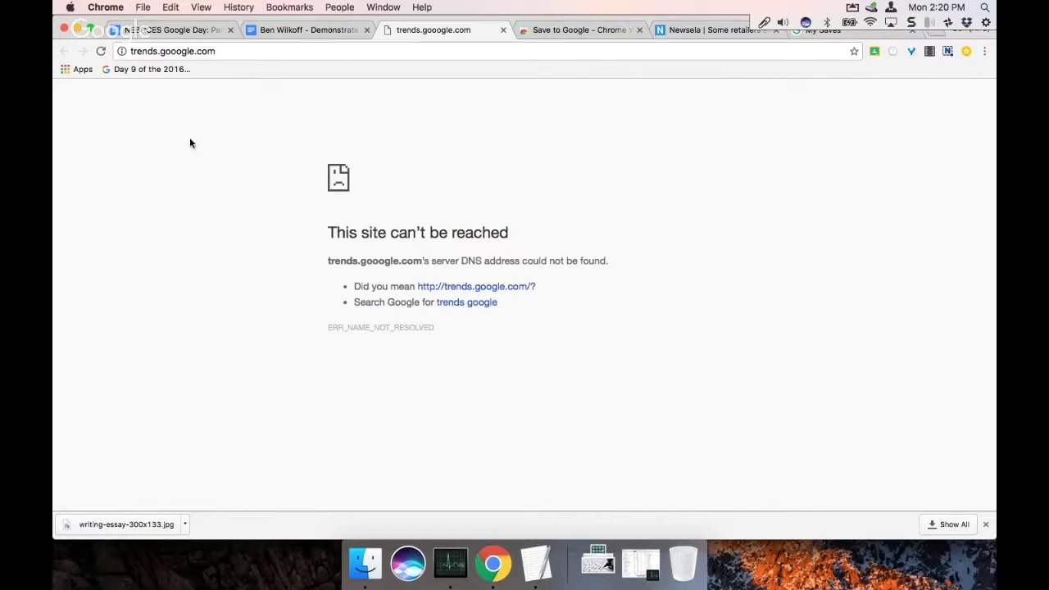
left_click(156, 52)
key("Right")
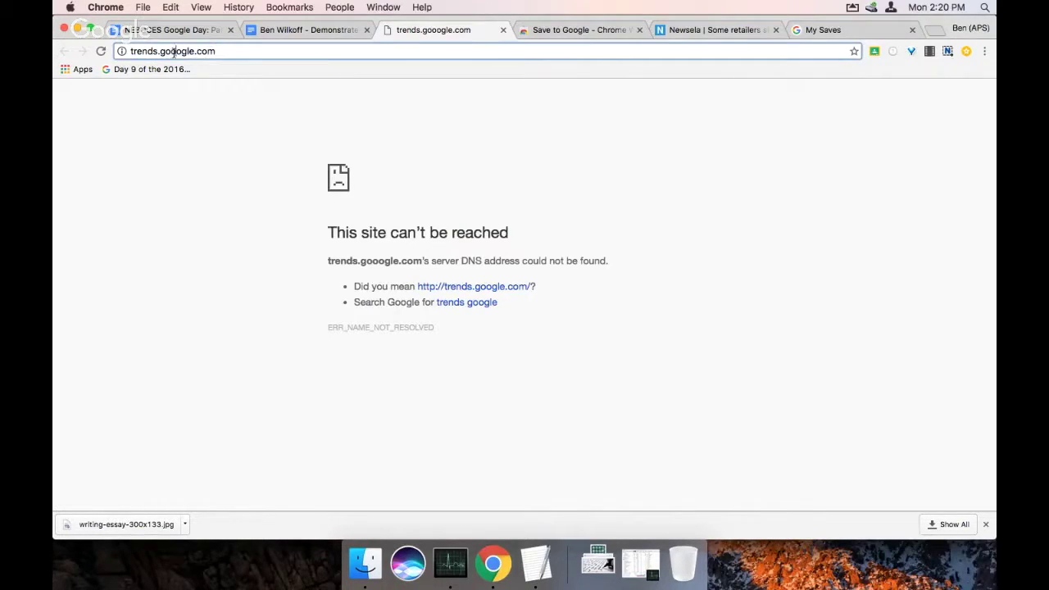
left_click(175, 51)
key("BackSpace")
key("Return")
left_click(325, 33)
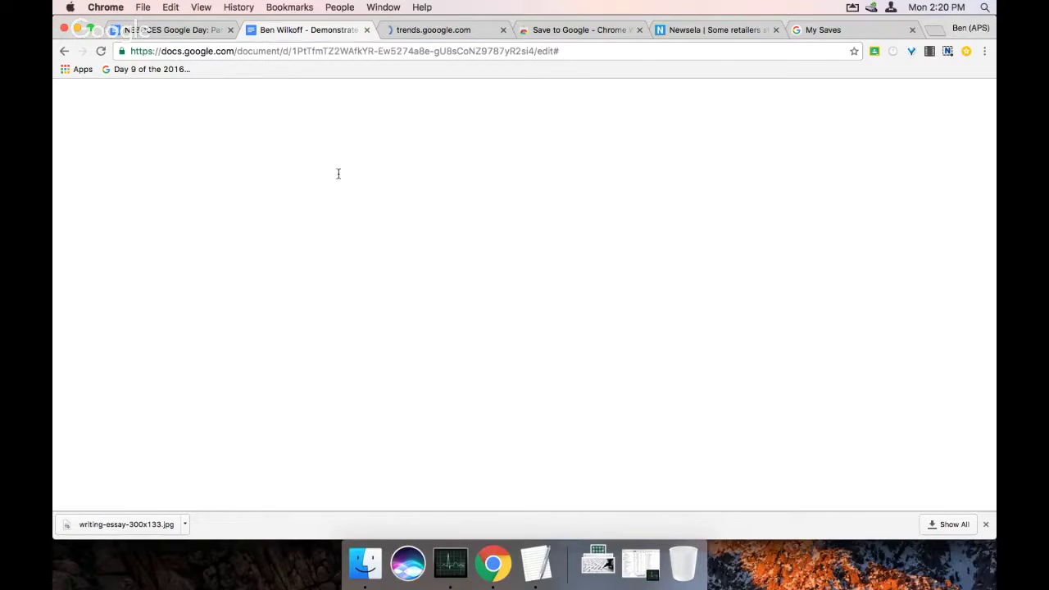
left_click(418, 240)
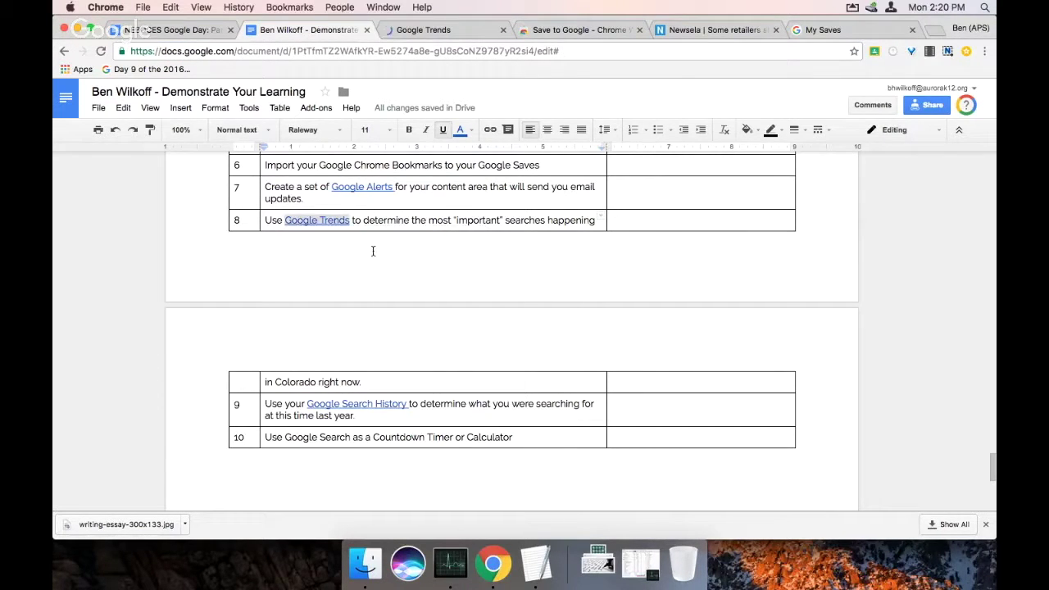
left_click(389, 272)
left_click(363, 267)
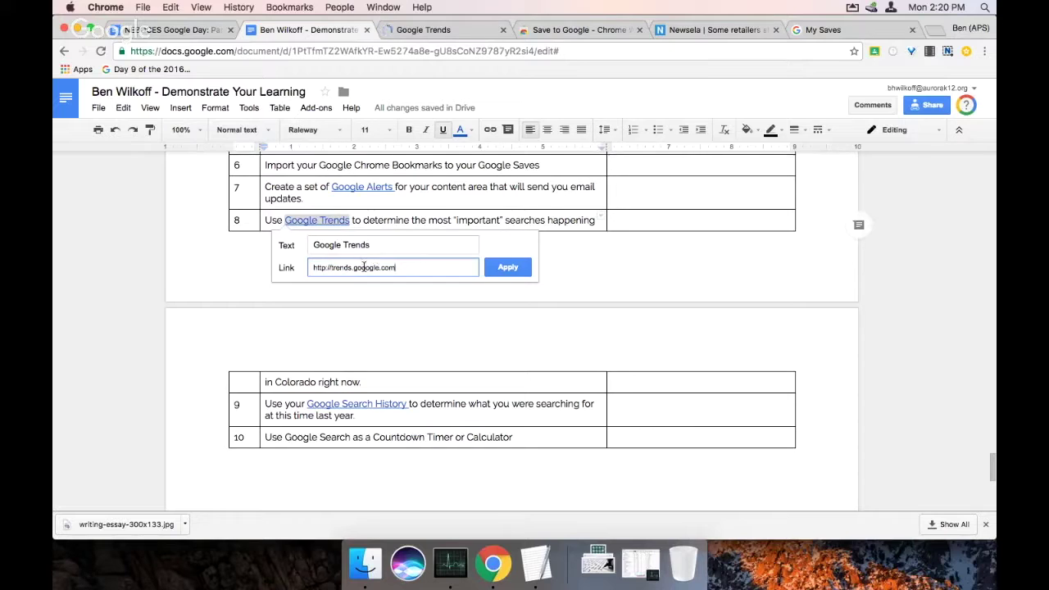
key("BackSpace")
left_click(497, 263)
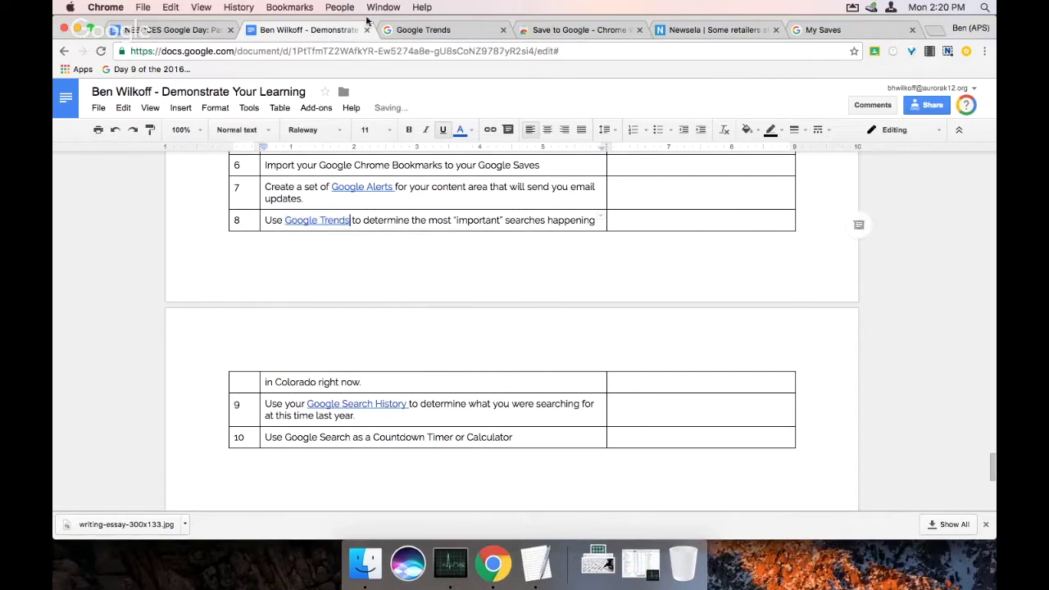
Step: Switch to the Google Trends tab and scroll through Featured insights and Stories trending now
left_click(422, 30)
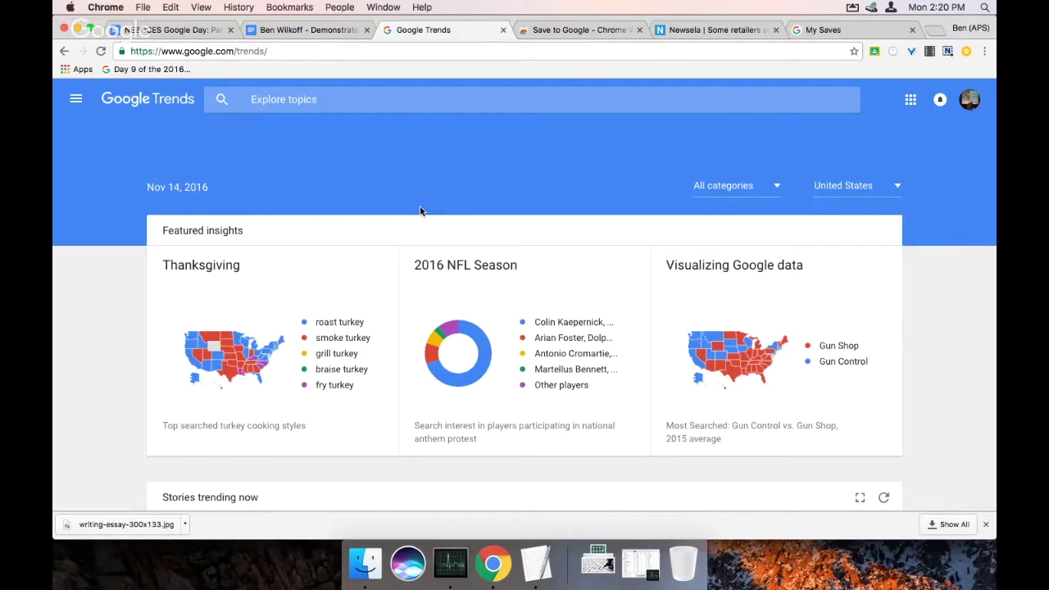
scroll(419, 211, "down", 3)
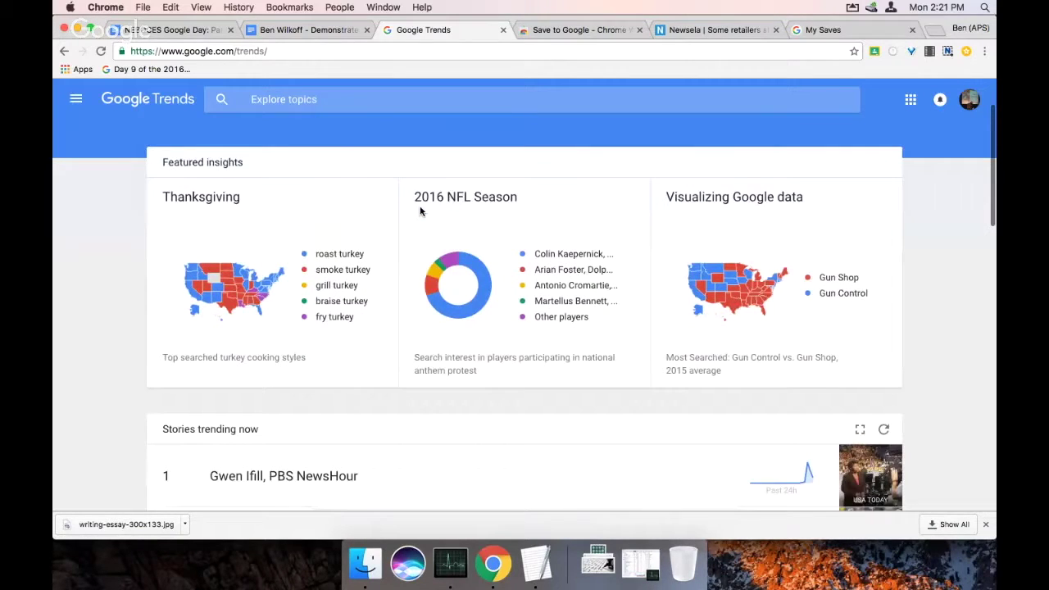
scroll(420, 212, "down", 5)
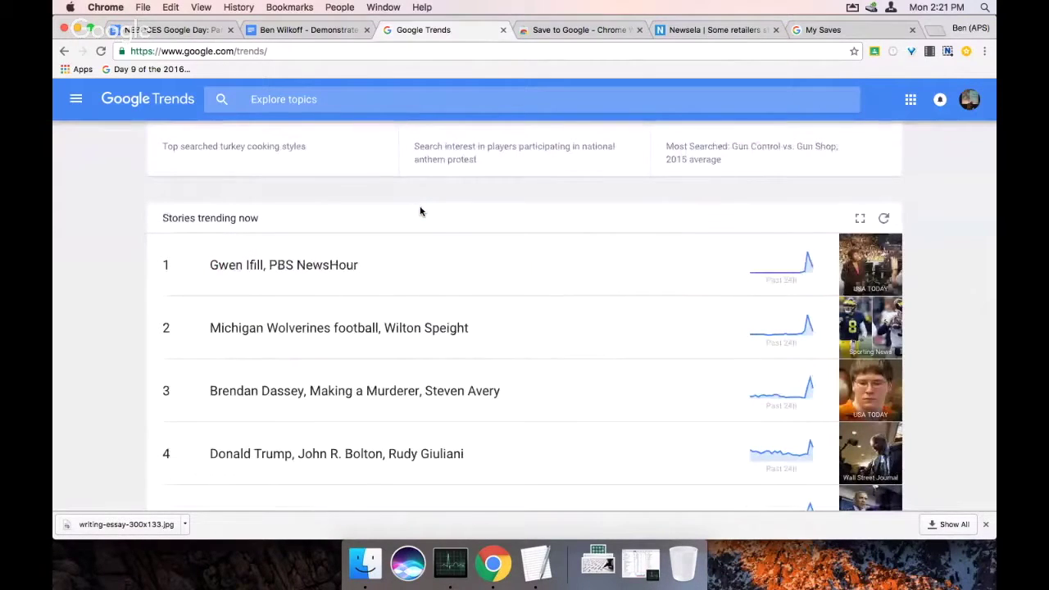
scroll(419, 211, "down", 1)
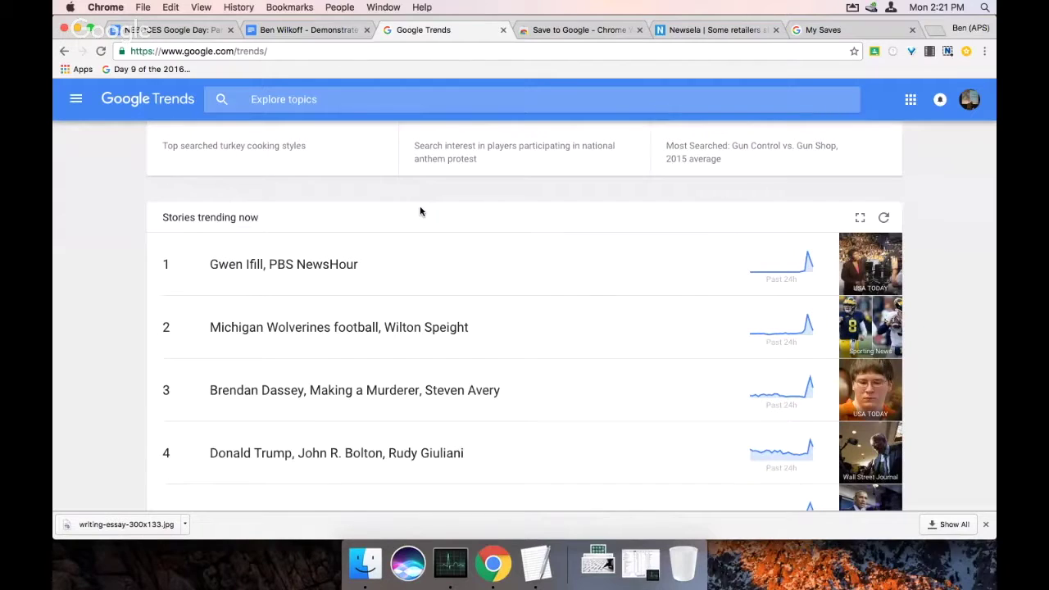
scroll(419, 212, "down", 1)
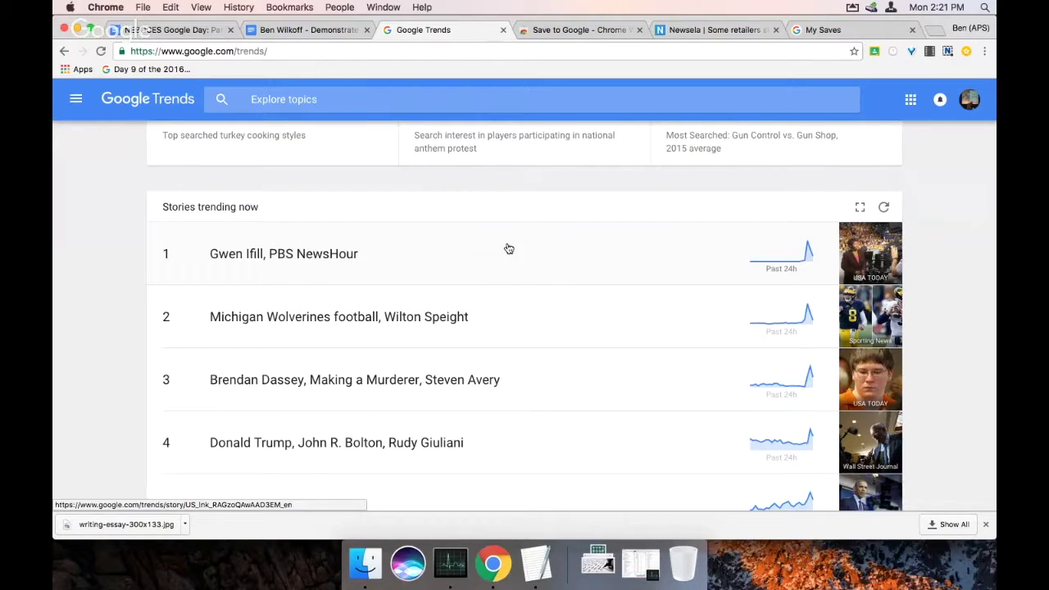
scroll(508, 248, "down", 3)
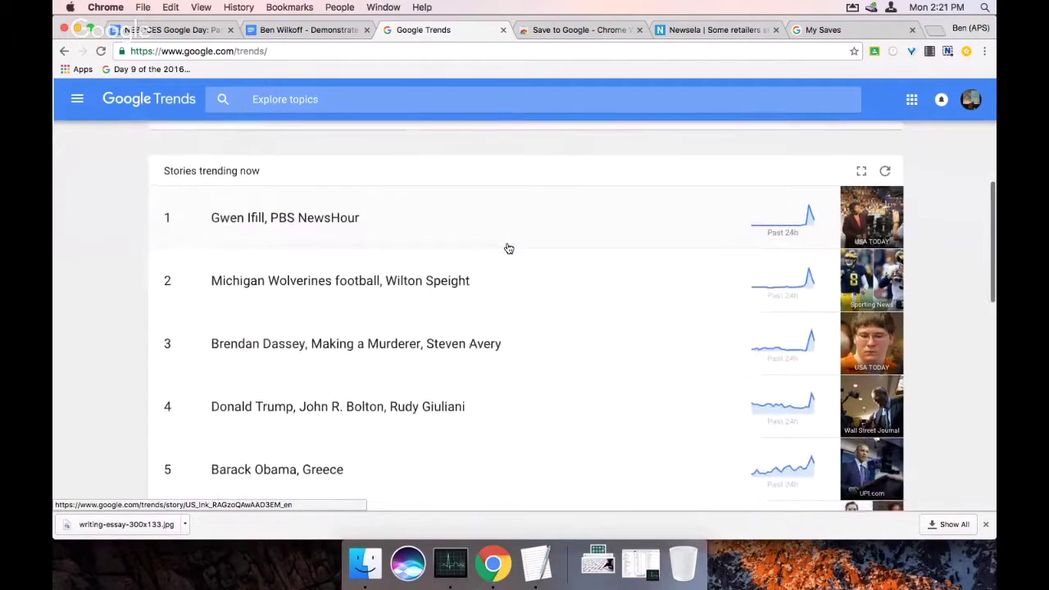
scroll(508, 248, "down", 1)
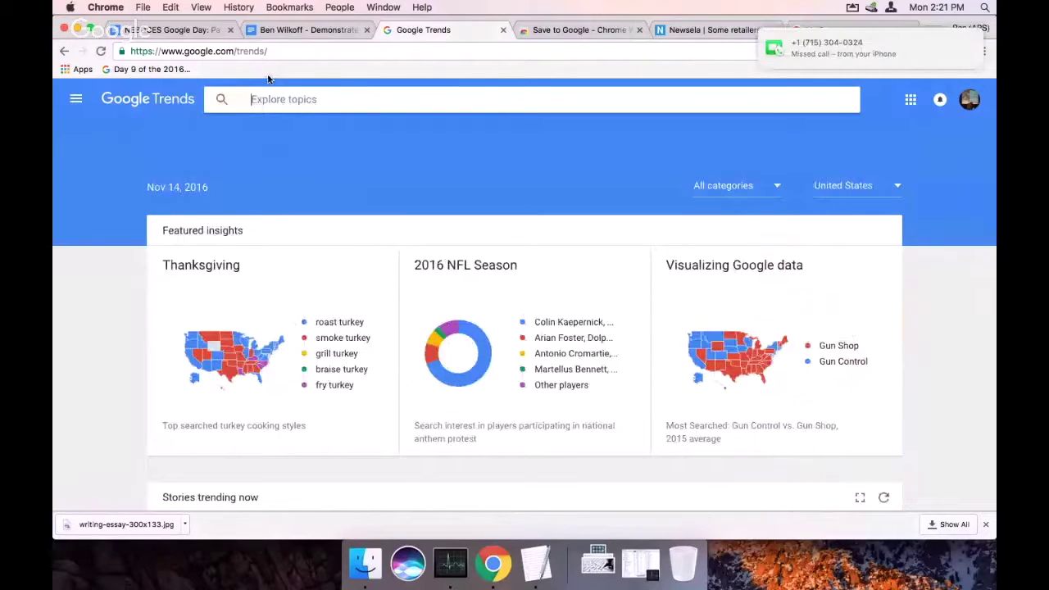
Step: Search Google Trends for 'essay writing' and set the time range to 2004 - present
type("essay writing")
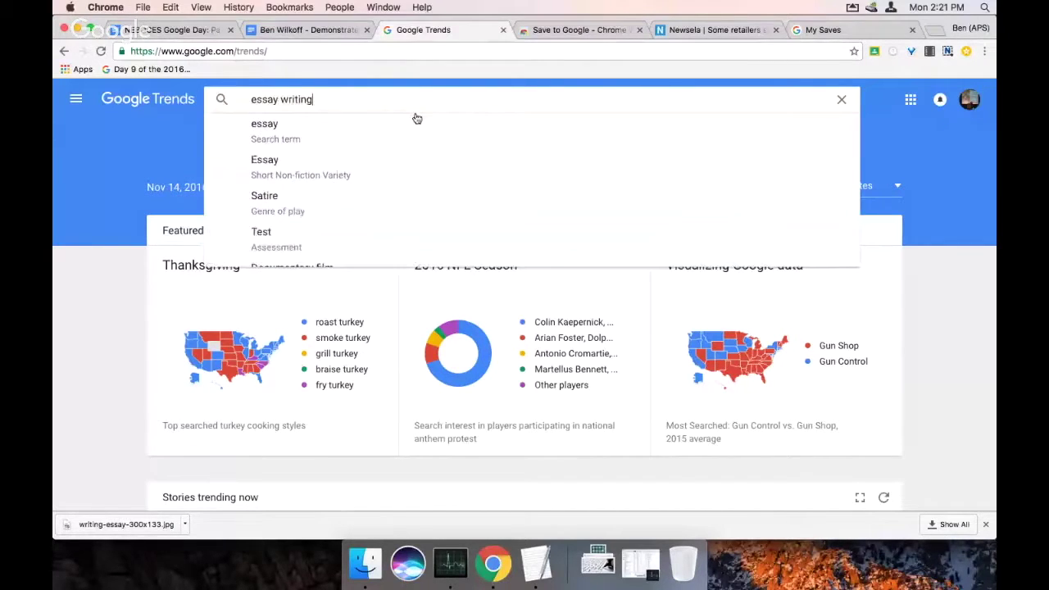
key("Return")
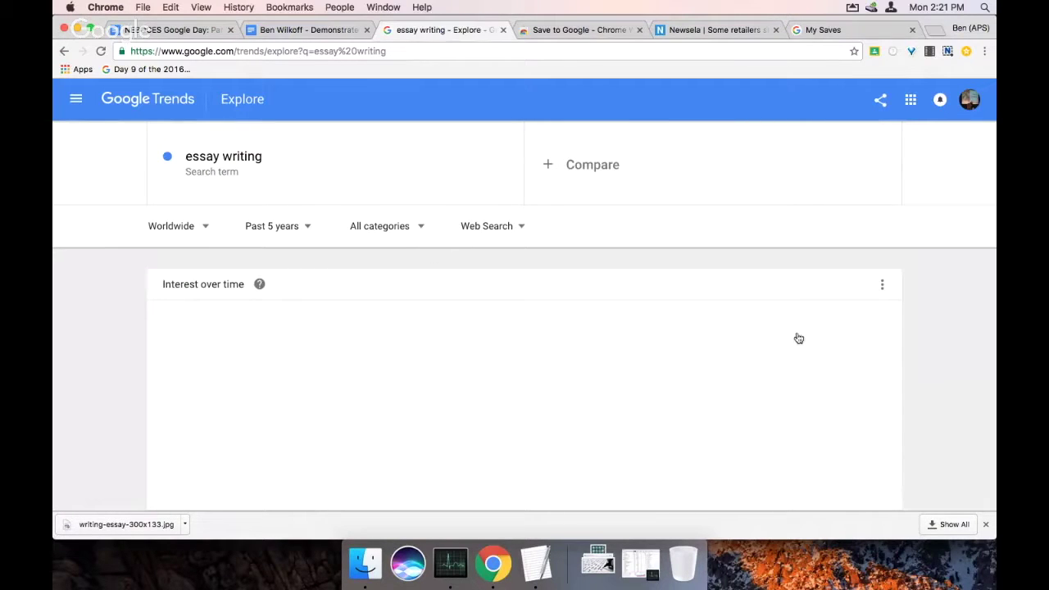
scroll(947, 322, "down", 1)
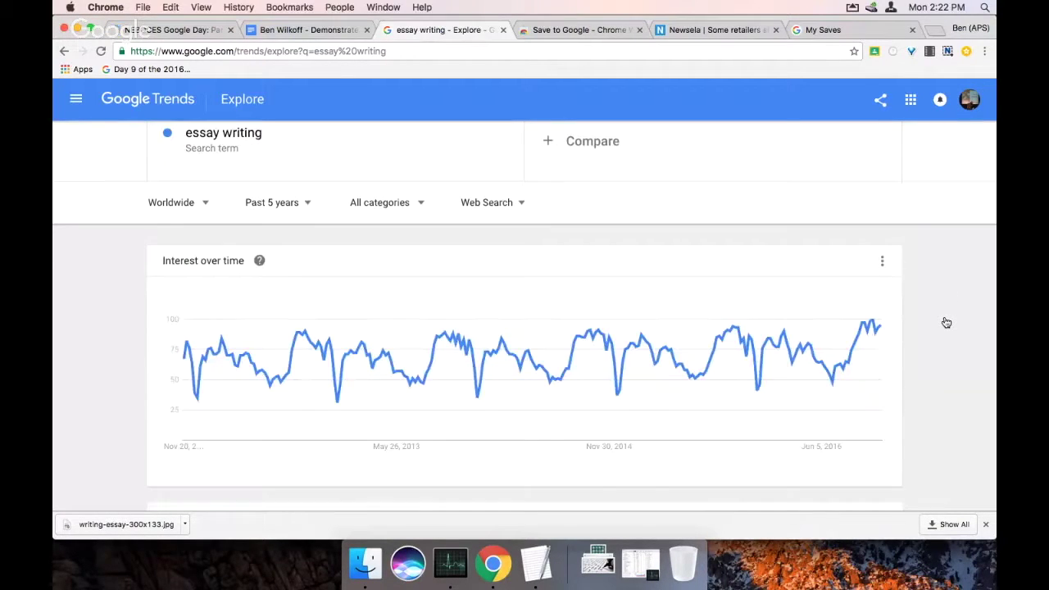
scroll(944, 317, "down", 2)
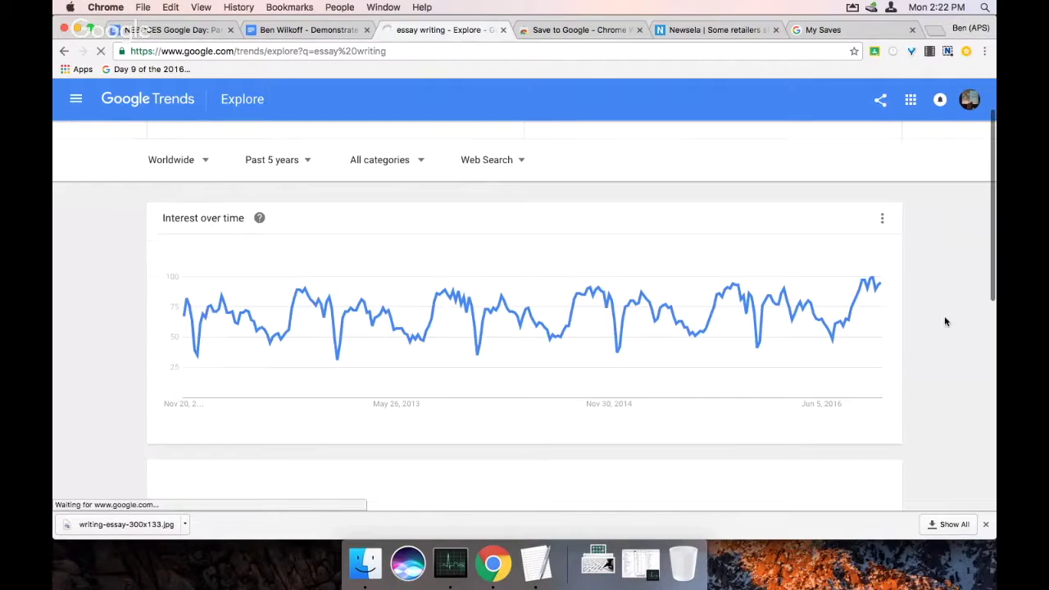
left_click(285, 161)
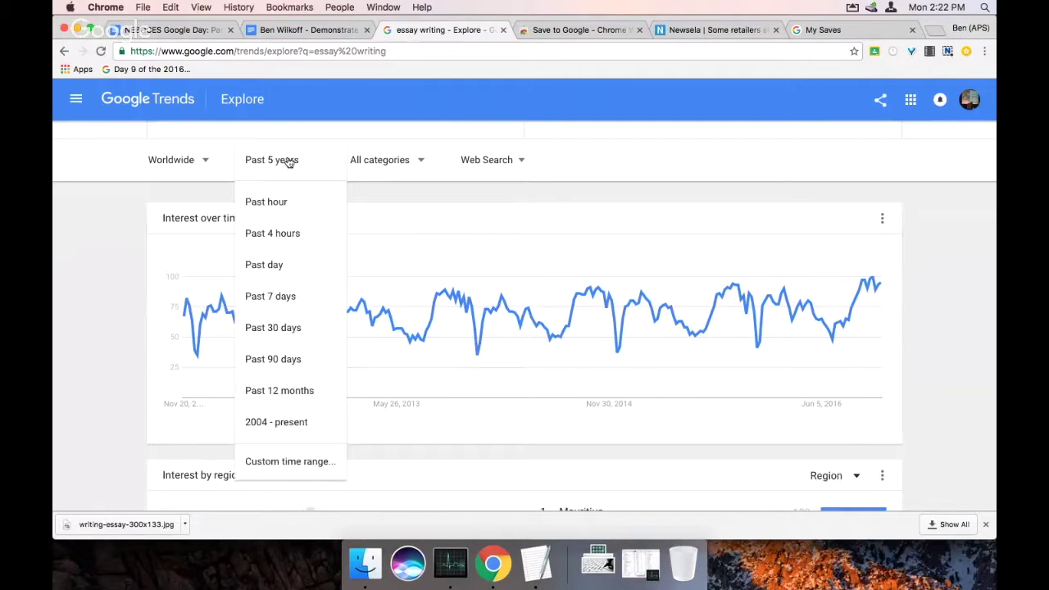
left_click(276, 424)
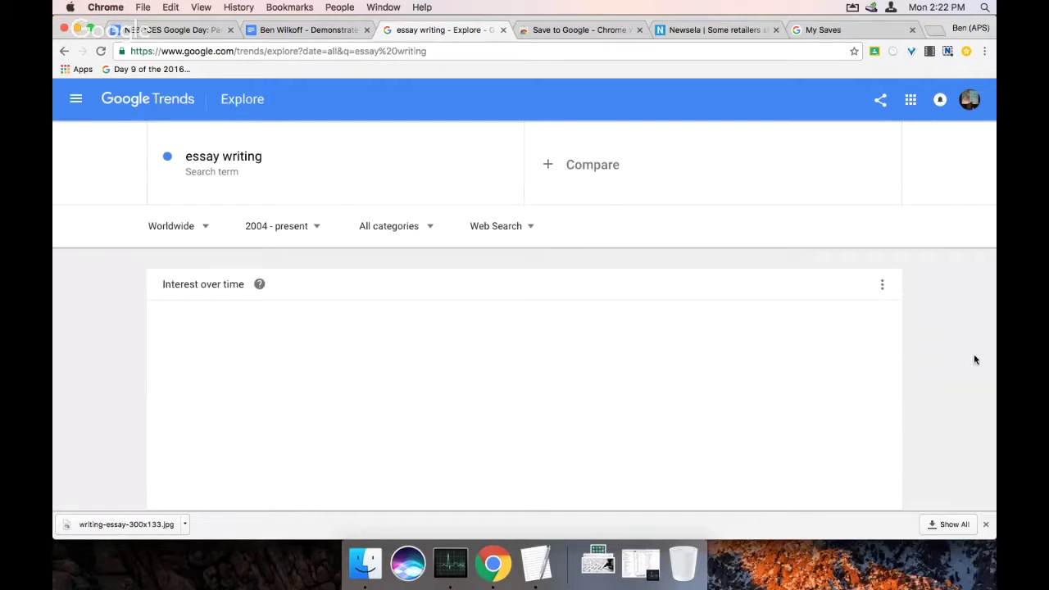
Step: Switch Interest by region from Region to City, showing Karachi at the top
scroll(975, 358, "down", 1)
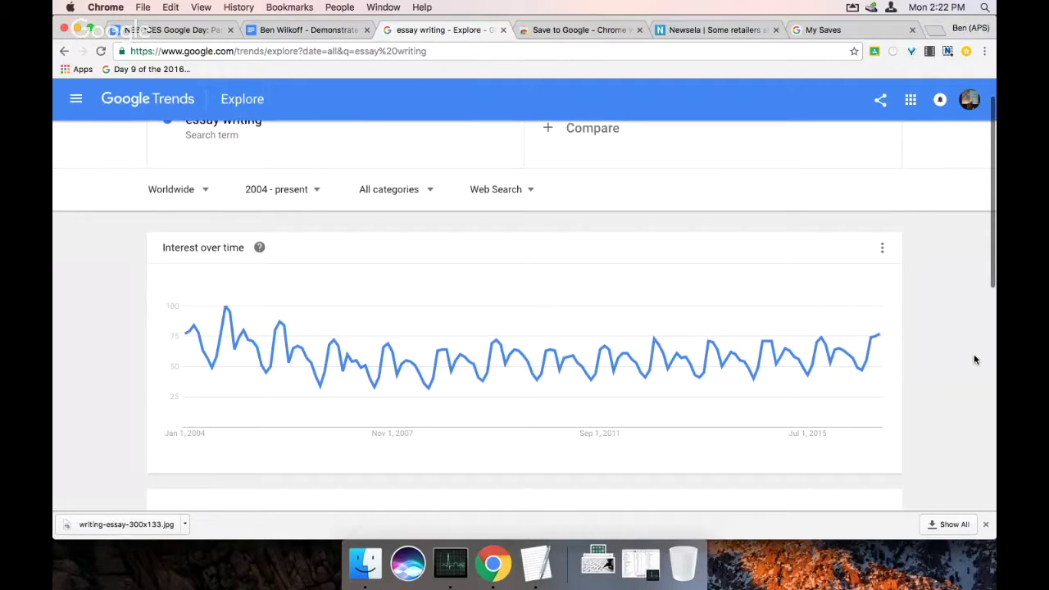
scroll(277, 312, "down", 1)
mouse_move(276, 313)
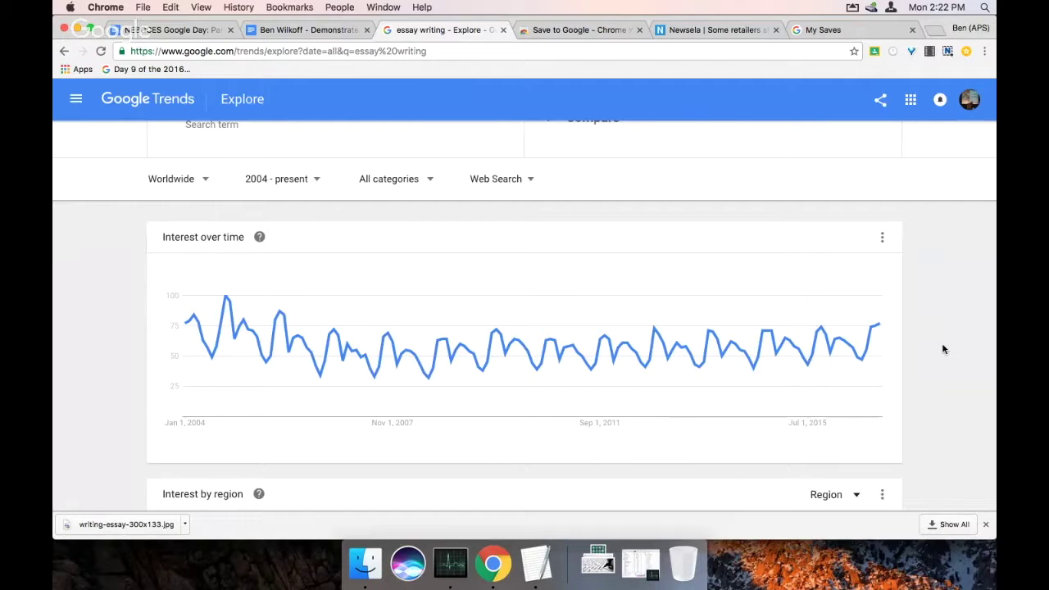
scroll(942, 349, "down", 5)
scroll(848, 280, "up", 2)
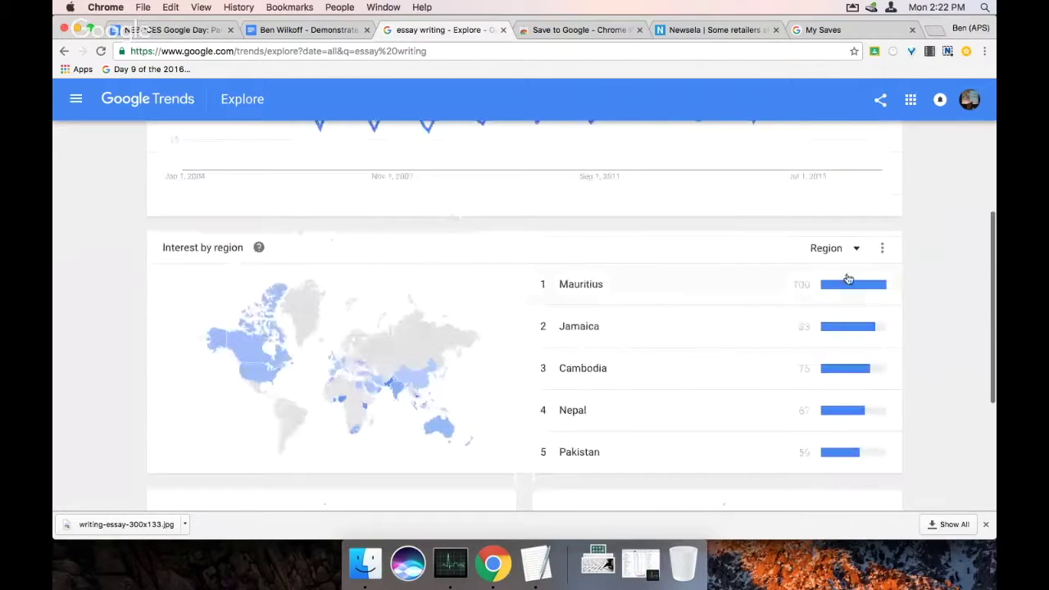
left_click(849, 249)
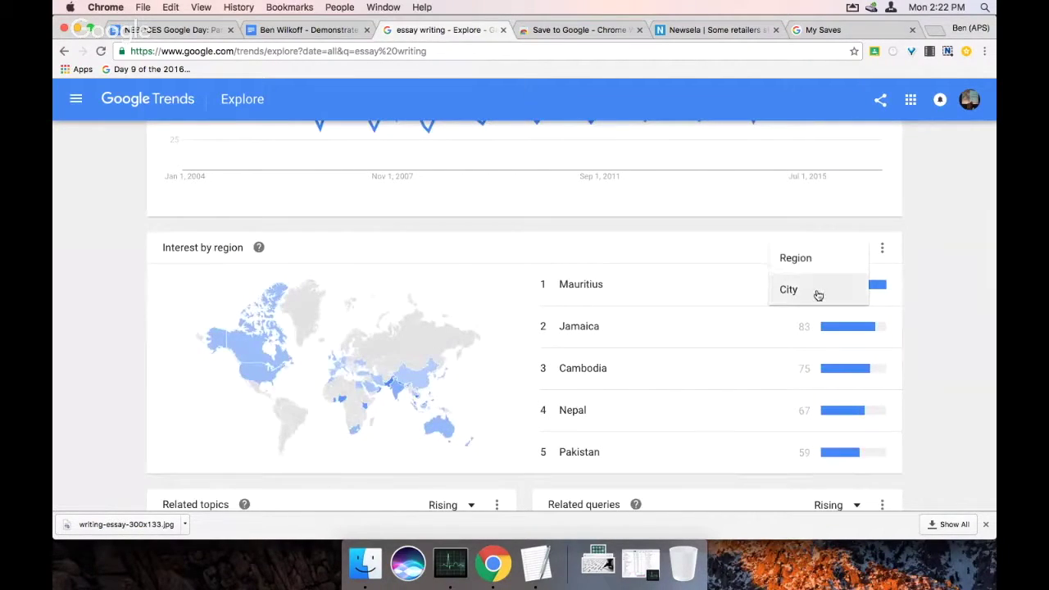
left_click(816, 291)
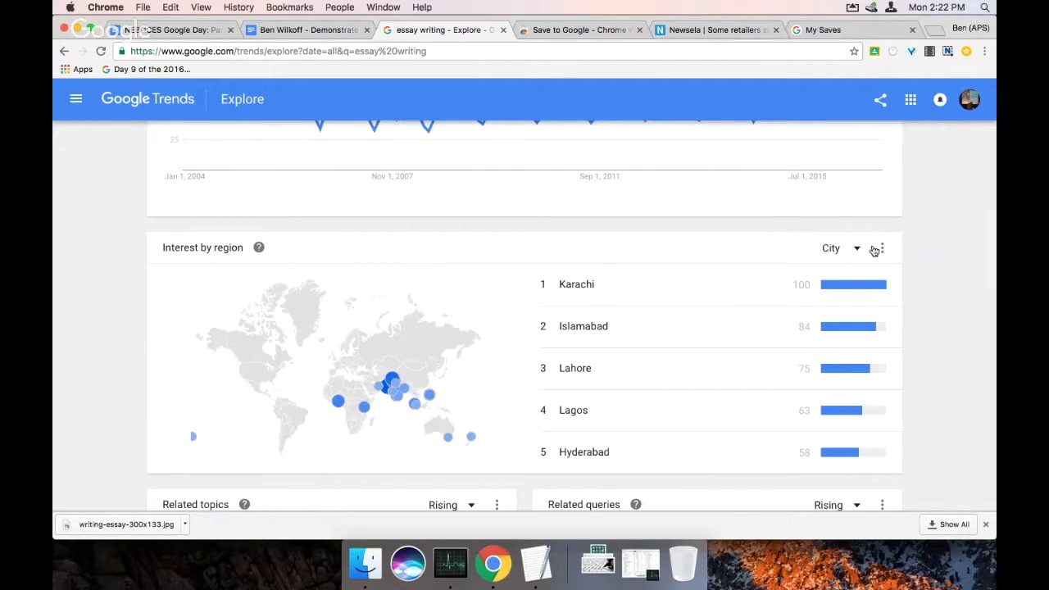
scroll(695, 319, "down", 5)
scroll(694, 318, "up", 5)
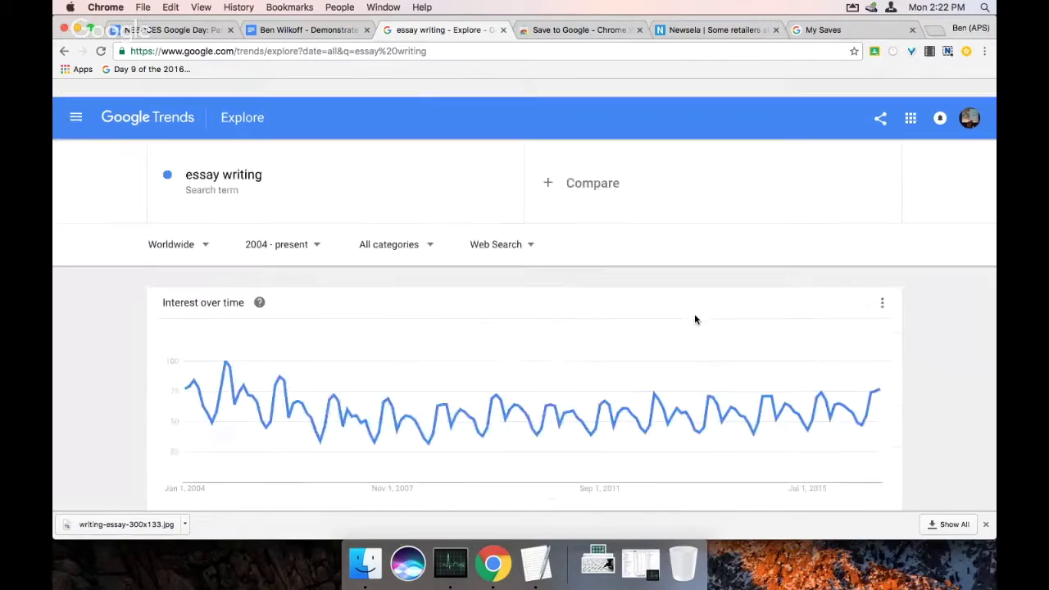
Step: Limit the essay writing location from Worldwide to Denver, CO, US by searching 'denver'
left_click(191, 232)
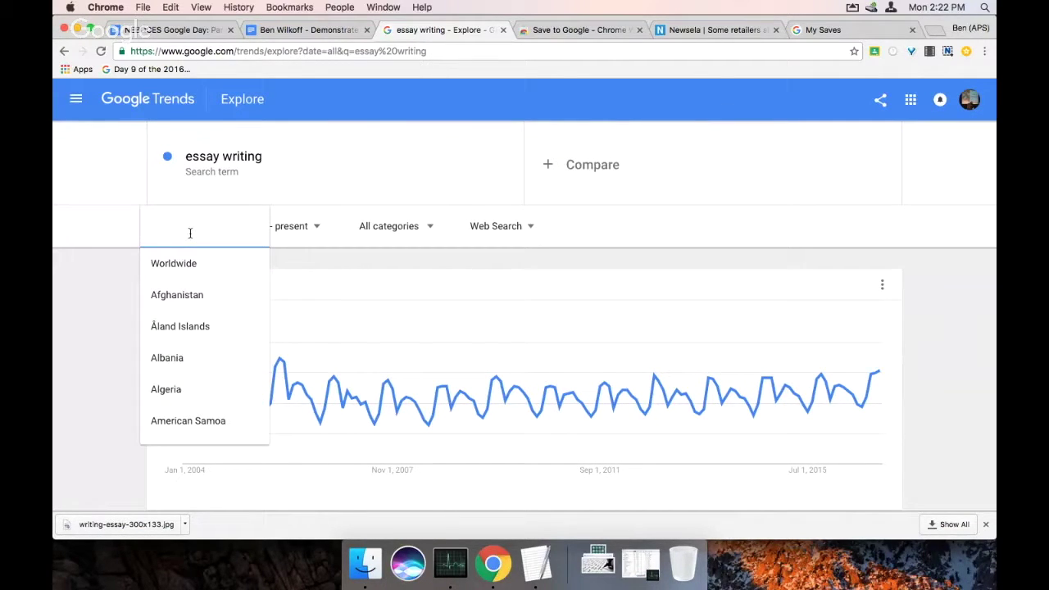
type("denver")
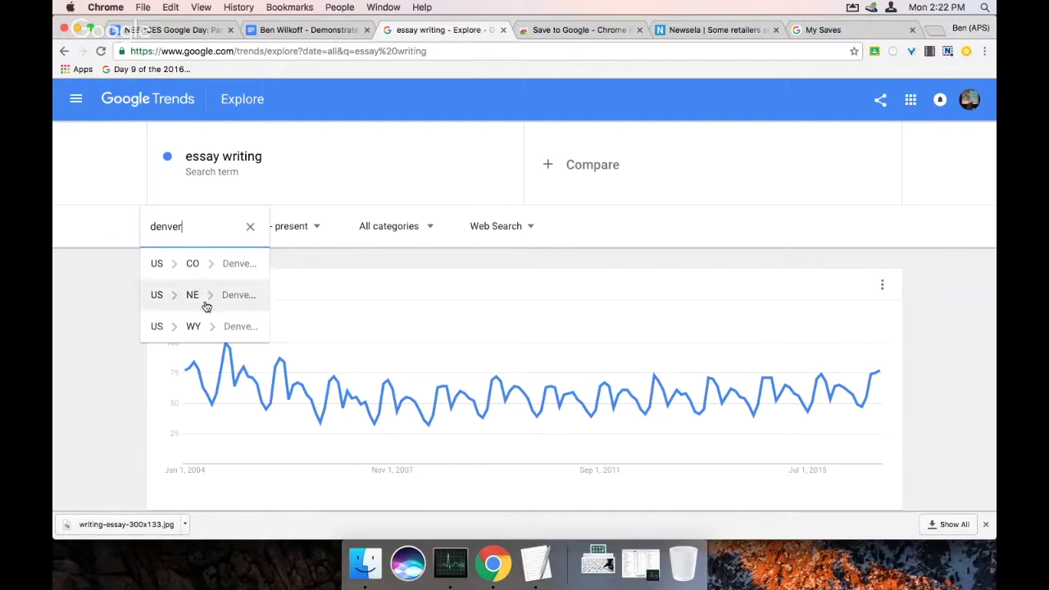
left_click(220, 264)
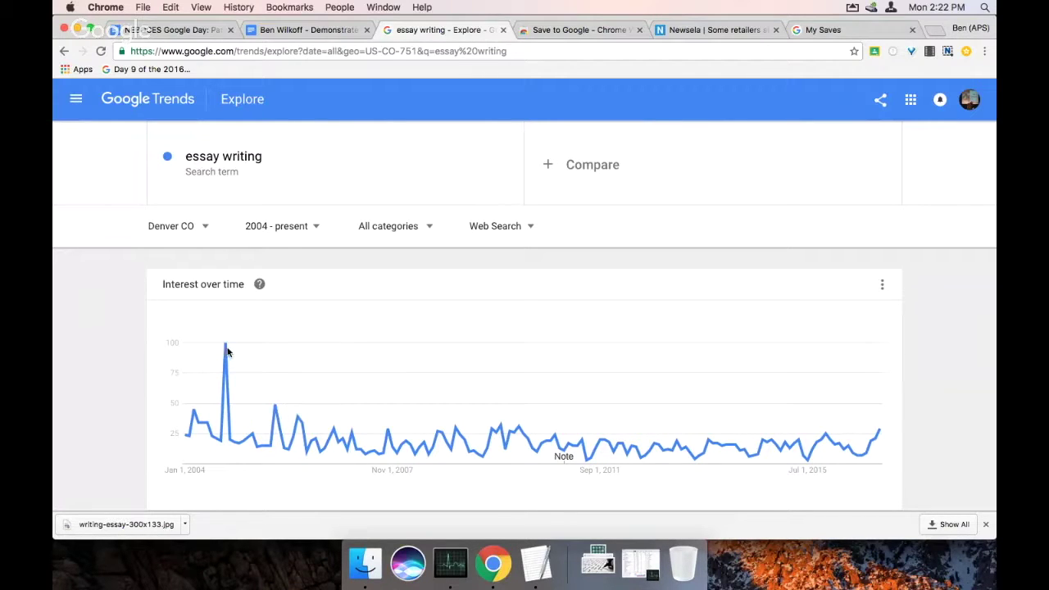
mouse_move(227, 352)
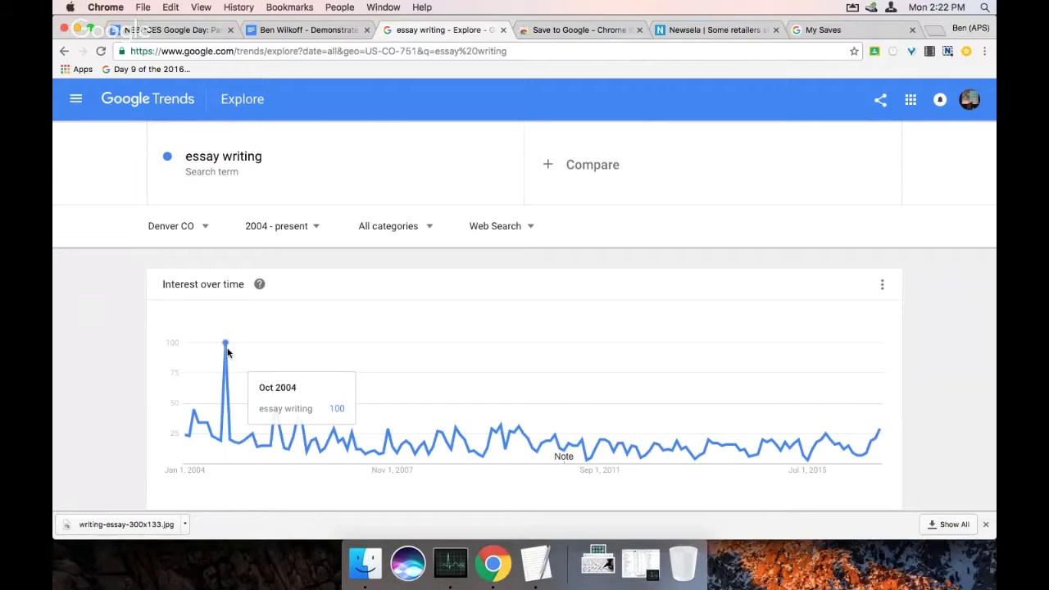
scroll(100, 366, "down", 4)
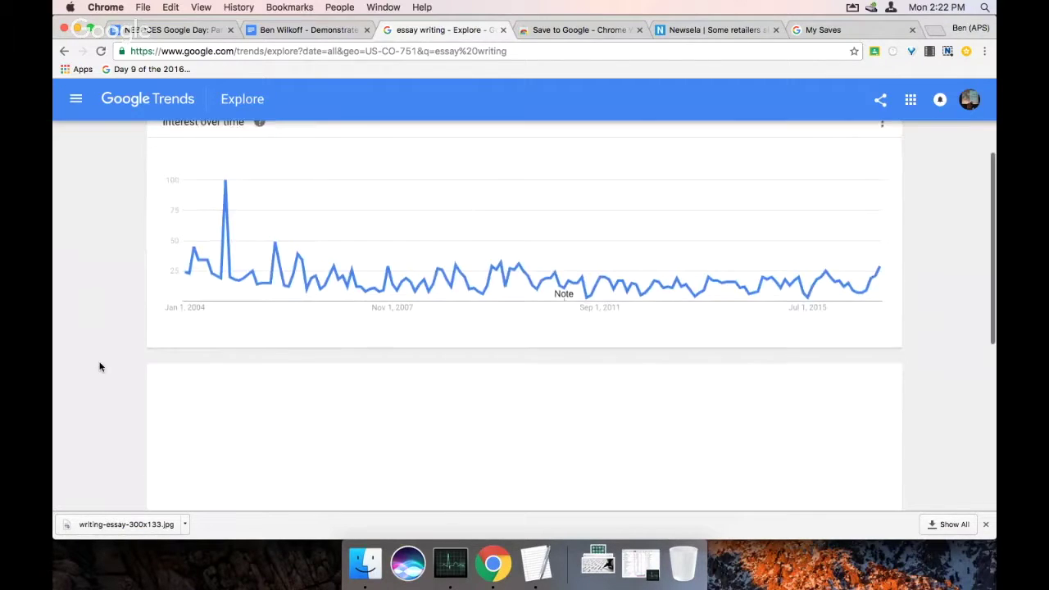
scroll(100, 366, "down", 3)
scroll(100, 366, "up", 6)
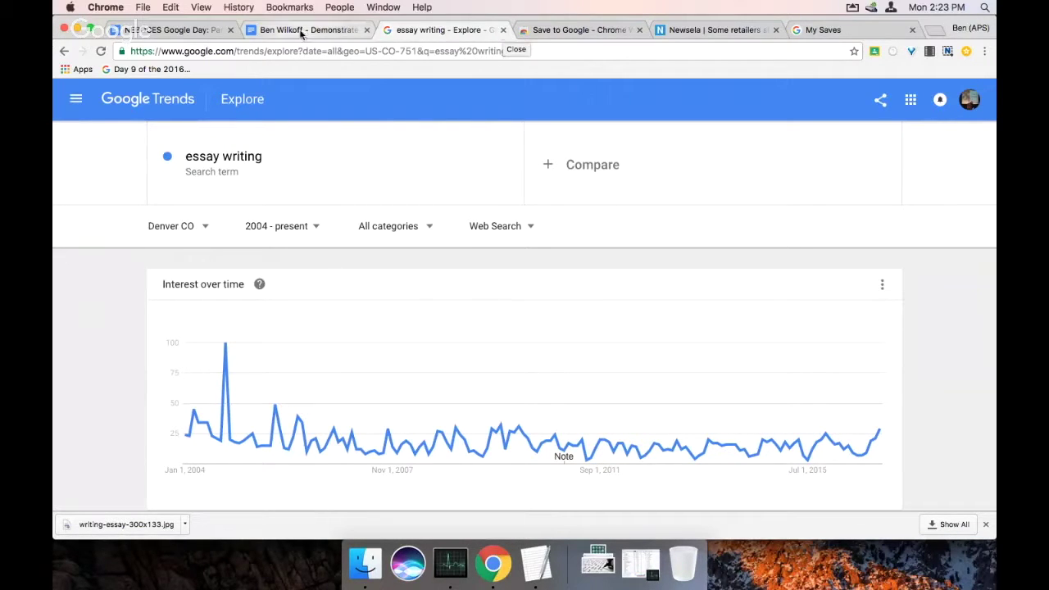
left_click(122, 99)
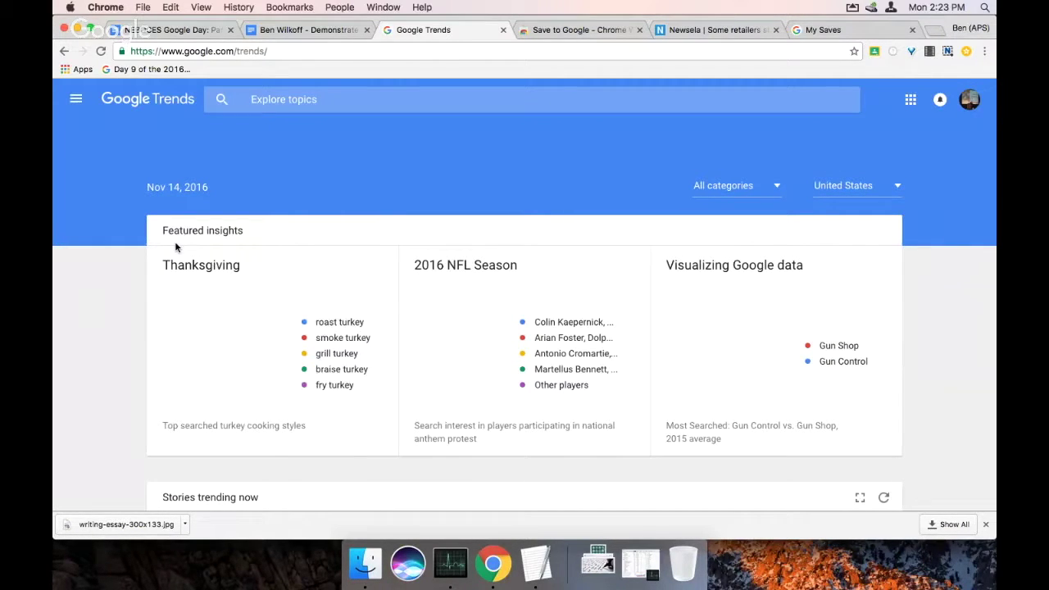
scroll(147, 359, "down", 5)
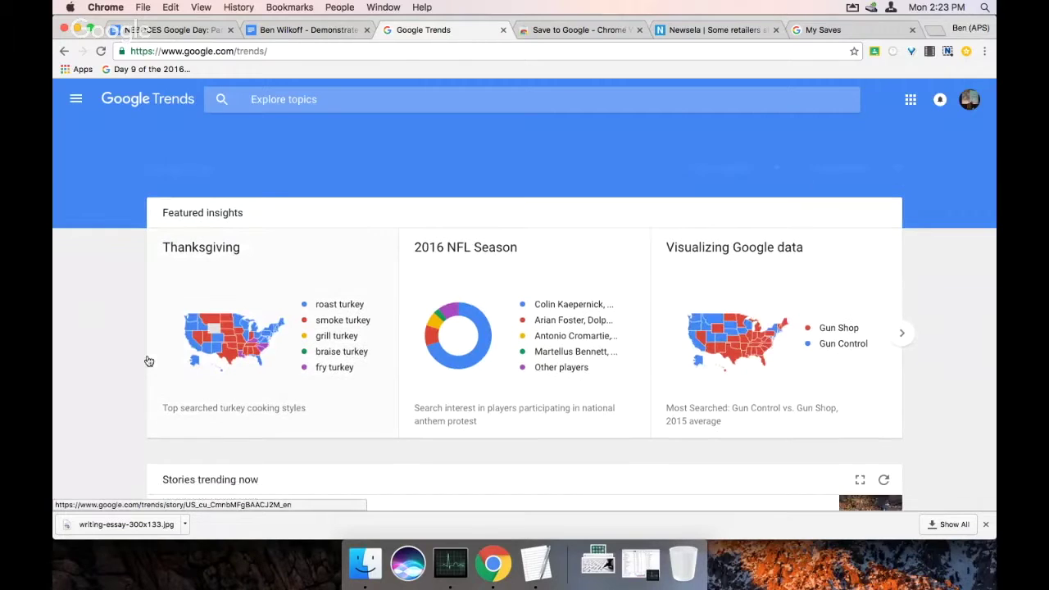
scroll(147, 359, "down", 4)
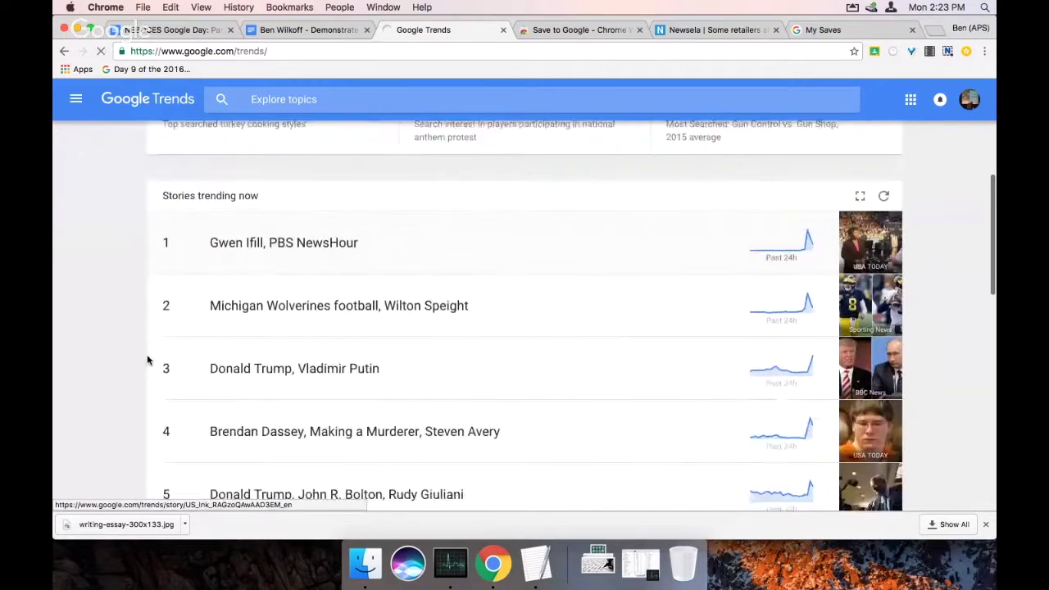
scroll(147, 359, "down", 2)
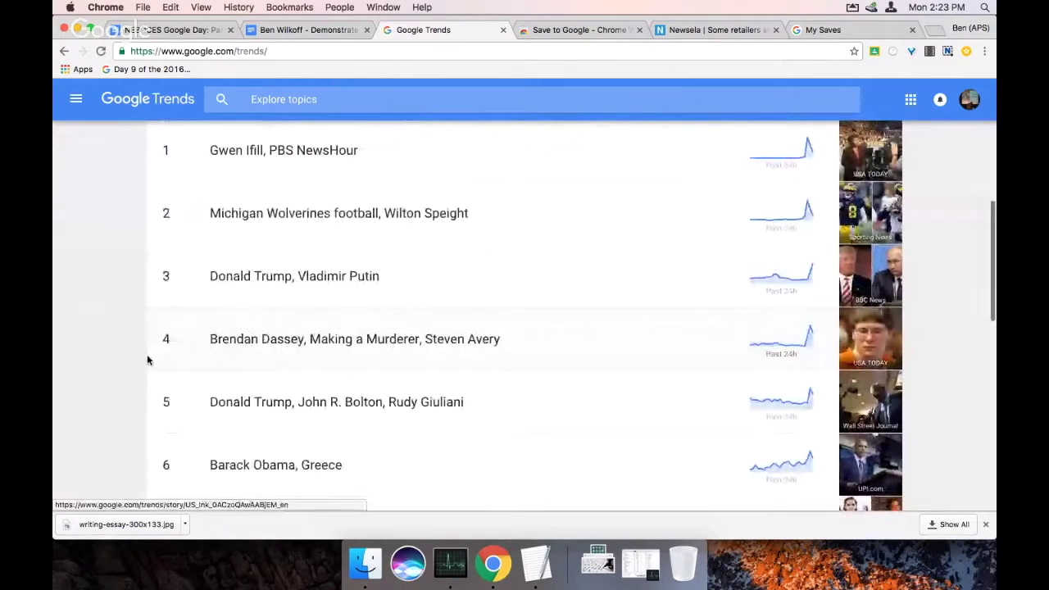
scroll(148, 359, "down", 9)
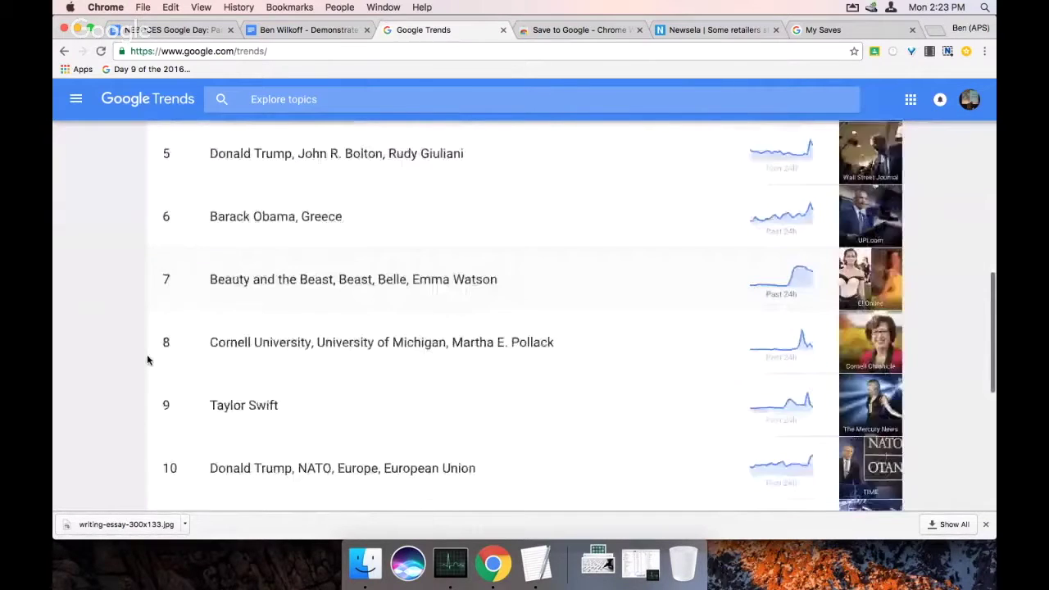
scroll(147, 359, "down", 6)
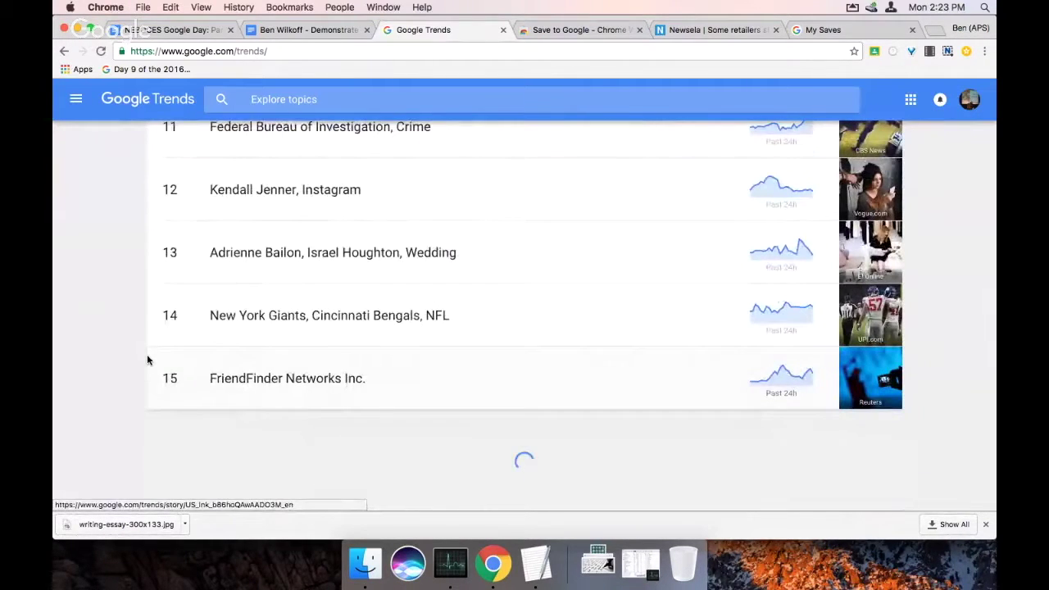
scroll(147, 359, "up", 20)
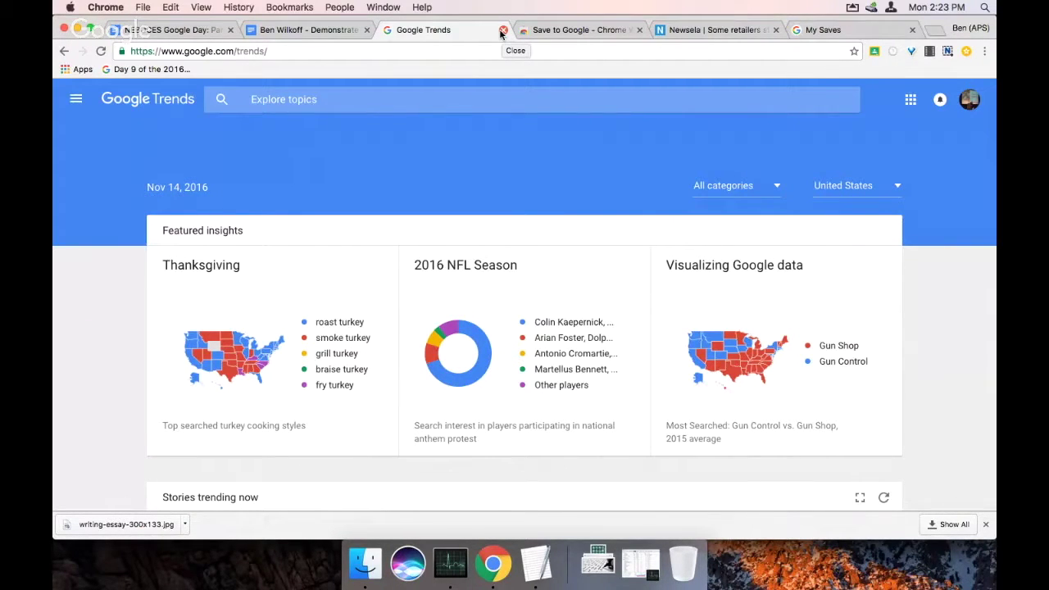
Step: Close the Google Trends and Save to Google tabs, returning to the Demonstrate Your Learning doc
left_click(503, 30)
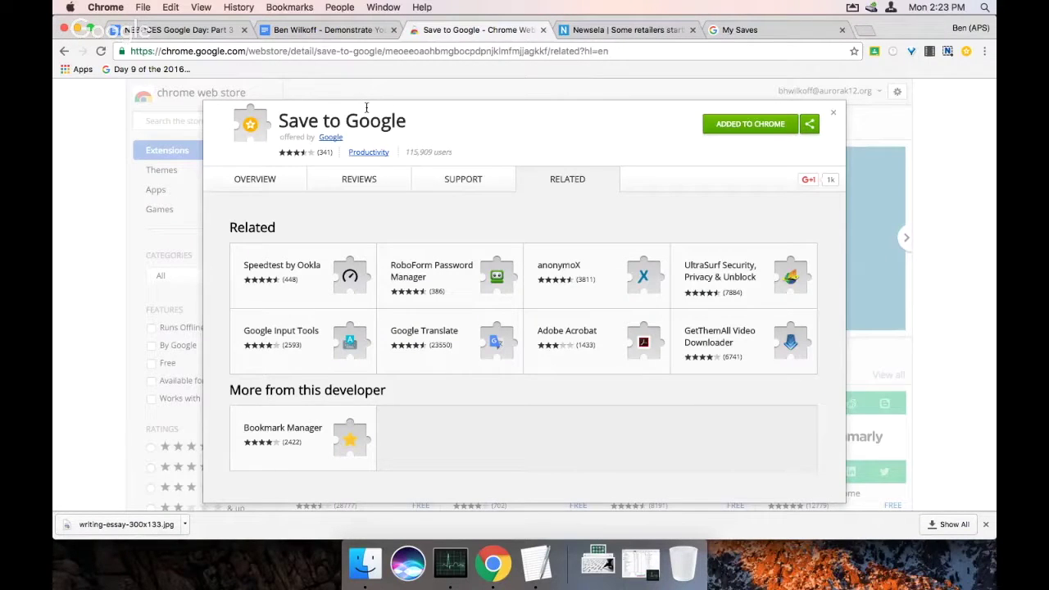
key("super+w")
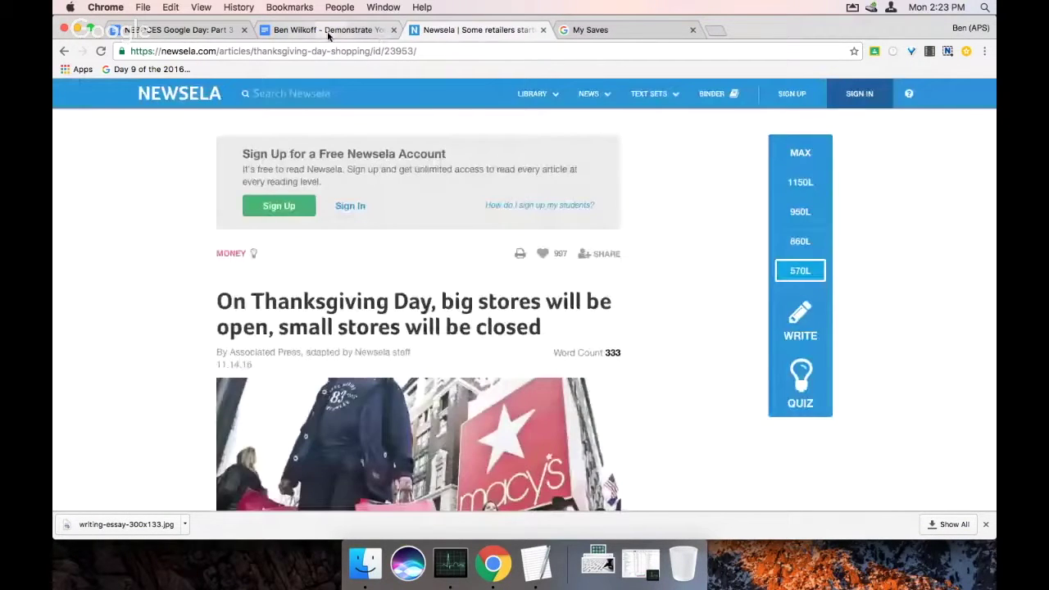
left_click(379, 30)
Step: Follow the doc's Google Search History link to open My Activity in a new tab
scroll(436, 355, "down", 1)
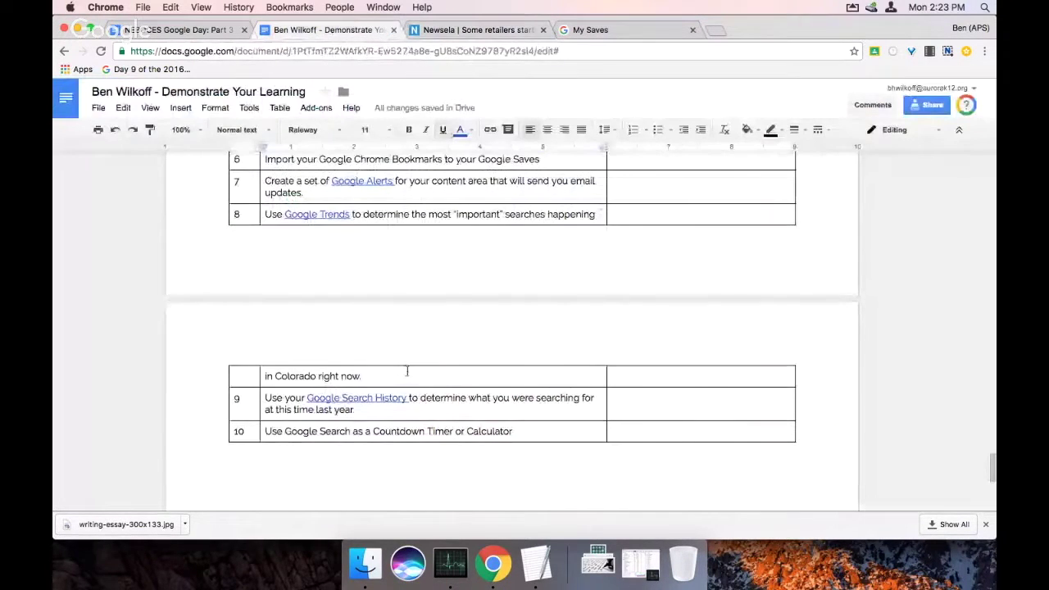
left_click(373, 398)
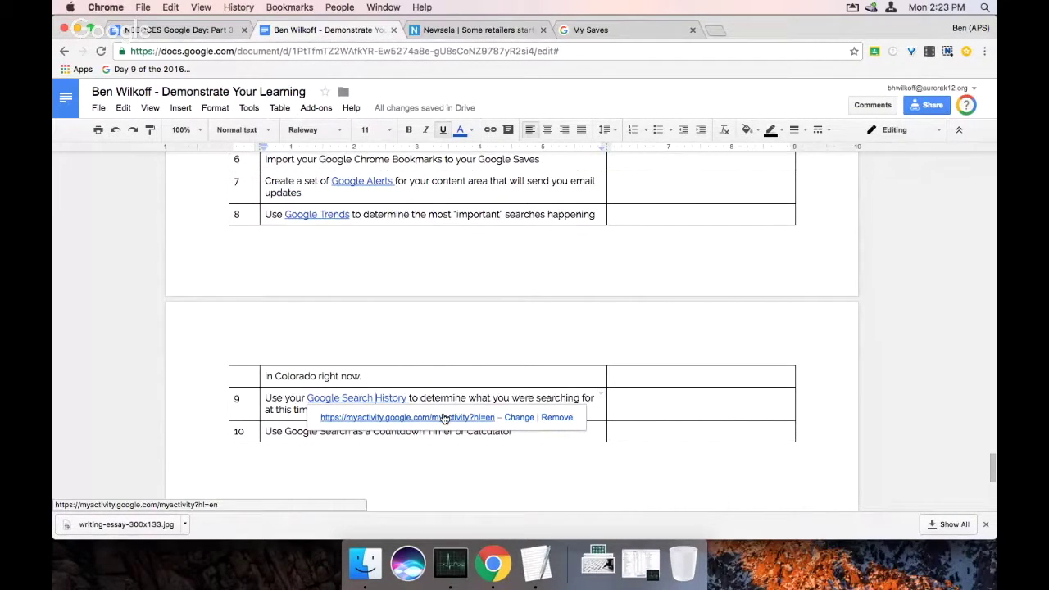
left_click(443, 418)
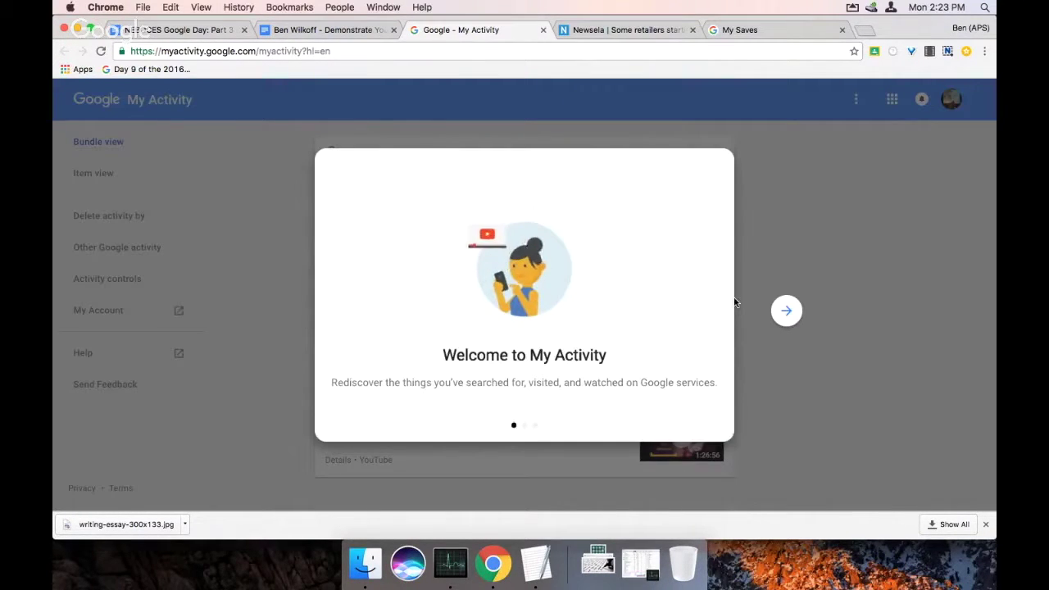
Step: Dismiss the two My Activity welcome cards, browse the YouTube watch history, then bring up the live chat
left_click(788, 312)
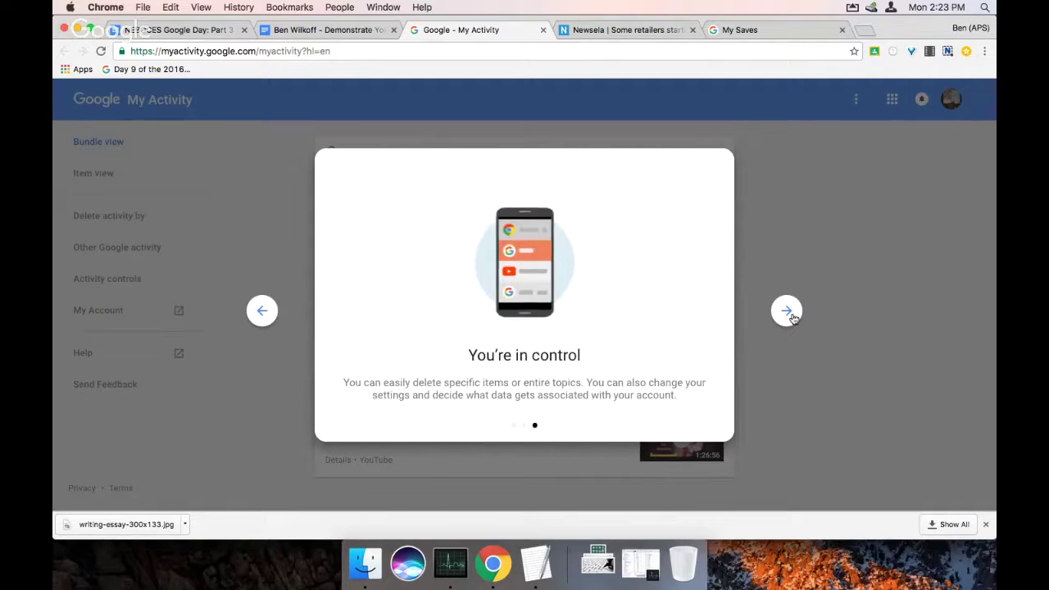
left_click(788, 312)
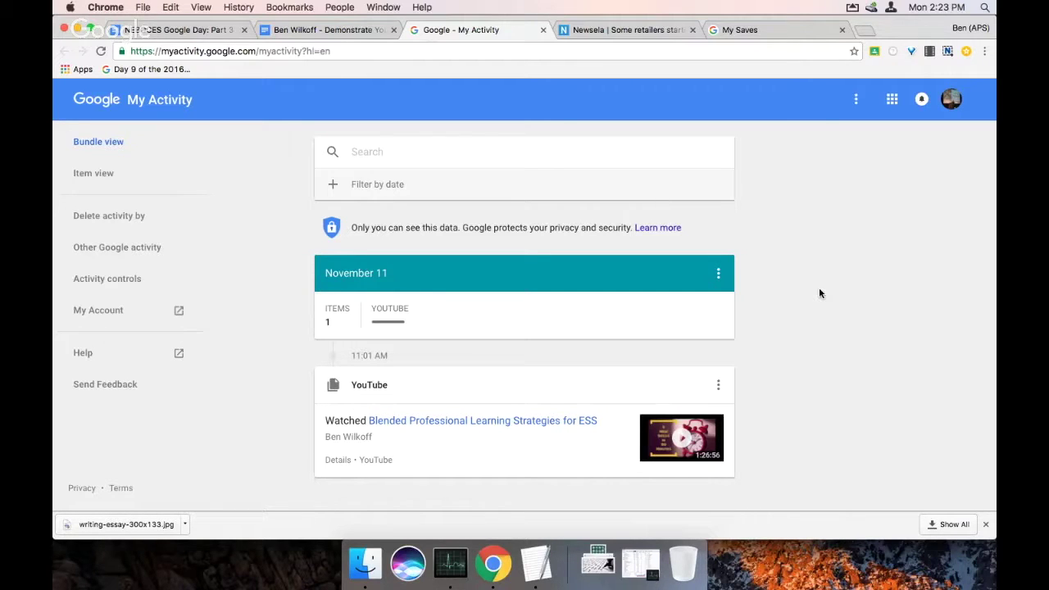
scroll(818, 293, "down", 5)
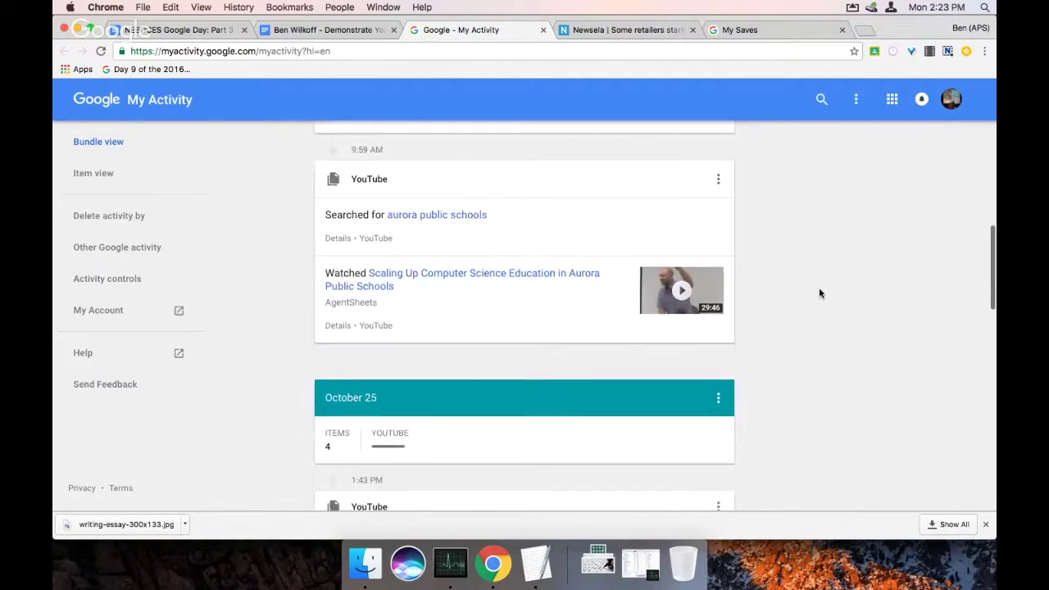
scroll(818, 293, "up", 5)
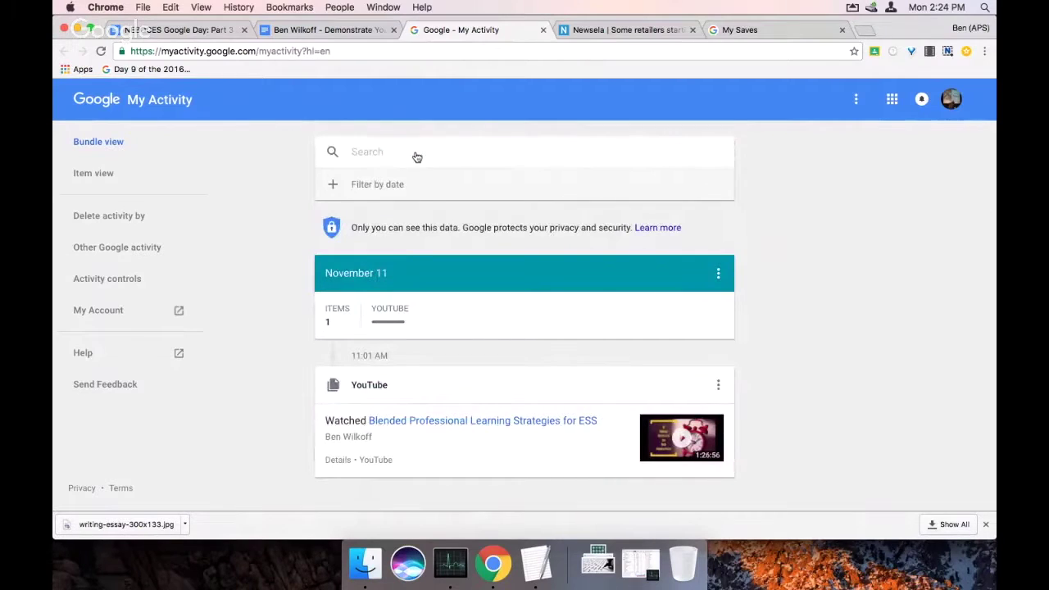
scroll(805, 393, "down", 10)
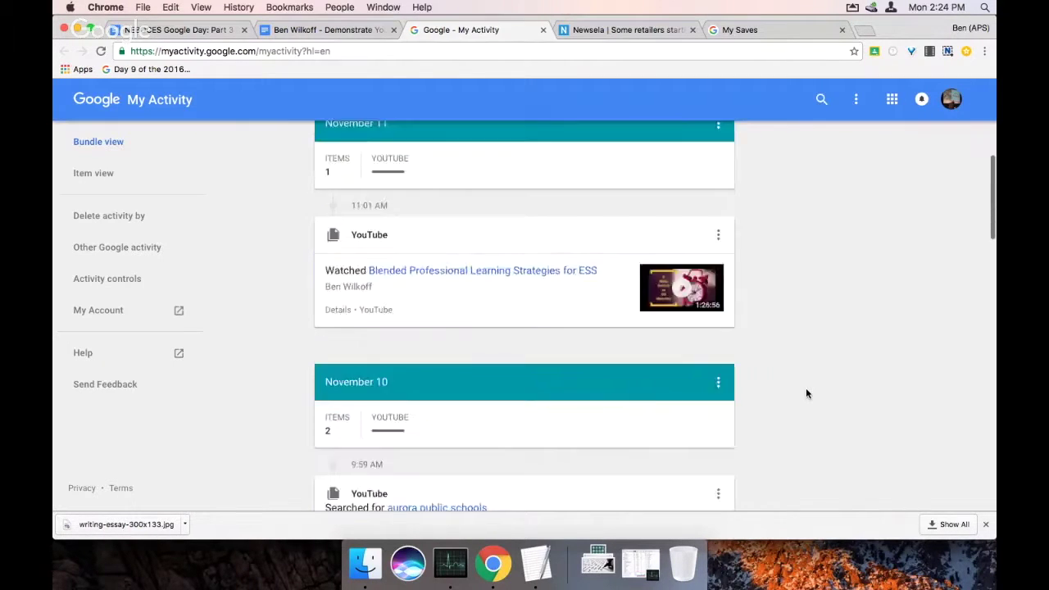
scroll(806, 394, "up", 10)
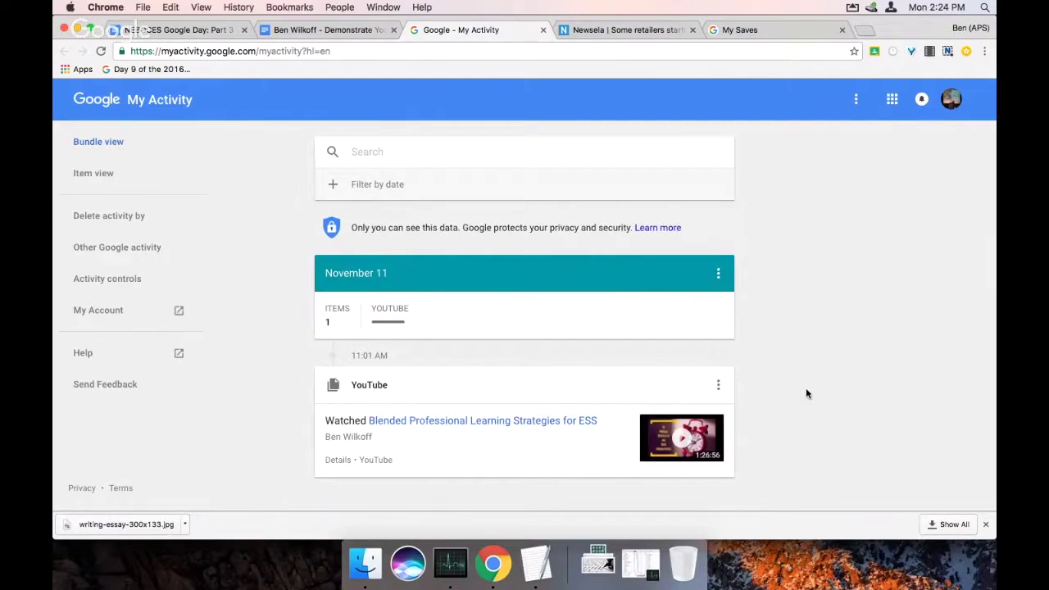
key("super+grave")
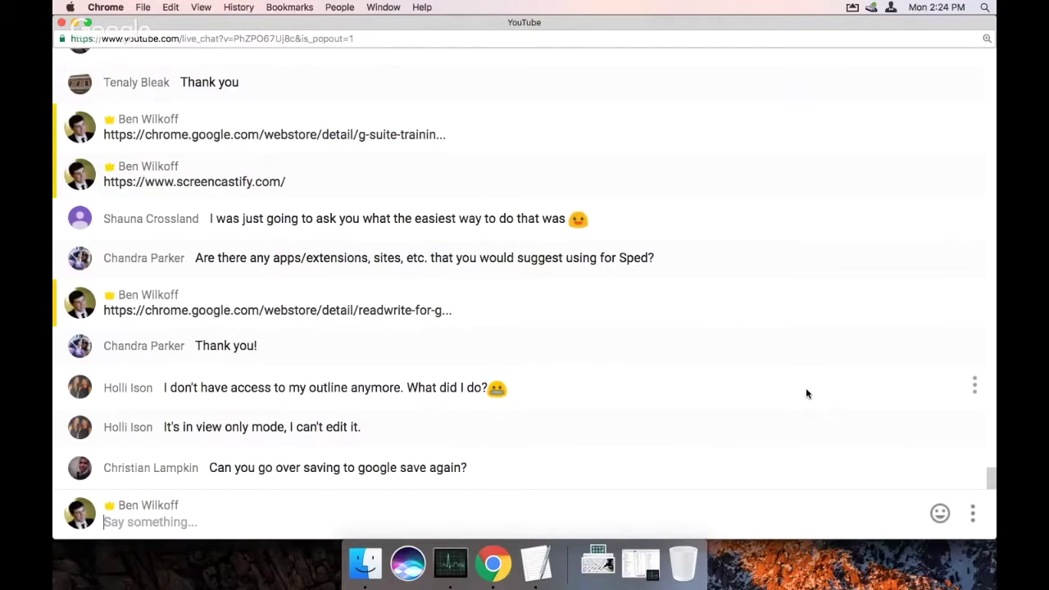
Step: Load the pasted My Activity URL in a new tab and sign in with the saved password
key("super+grave")
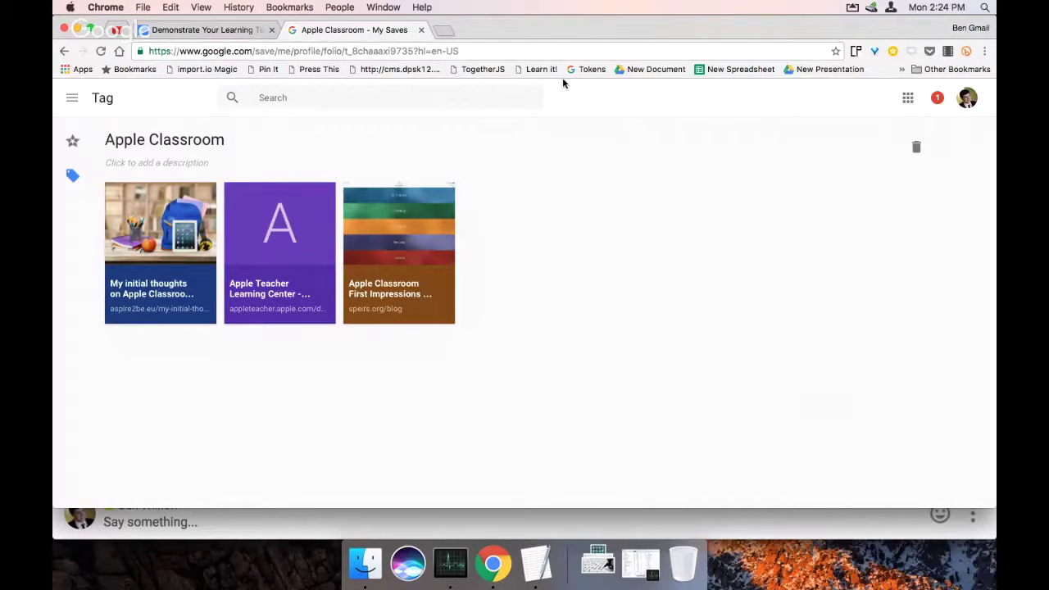
left_click(443, 31)
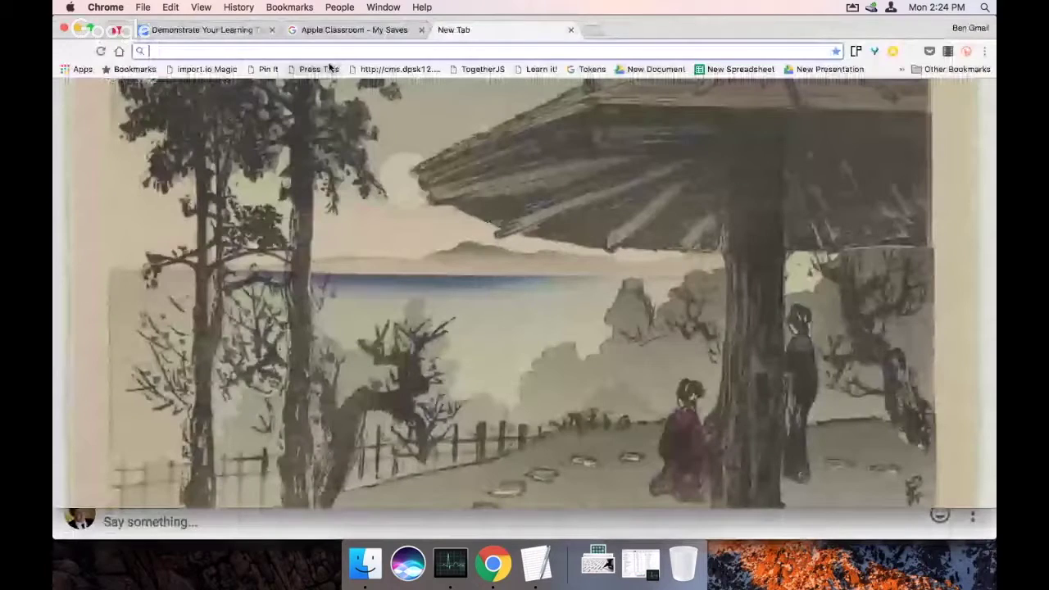
type("https://myactivity.google.com/myactivity?hl=en")
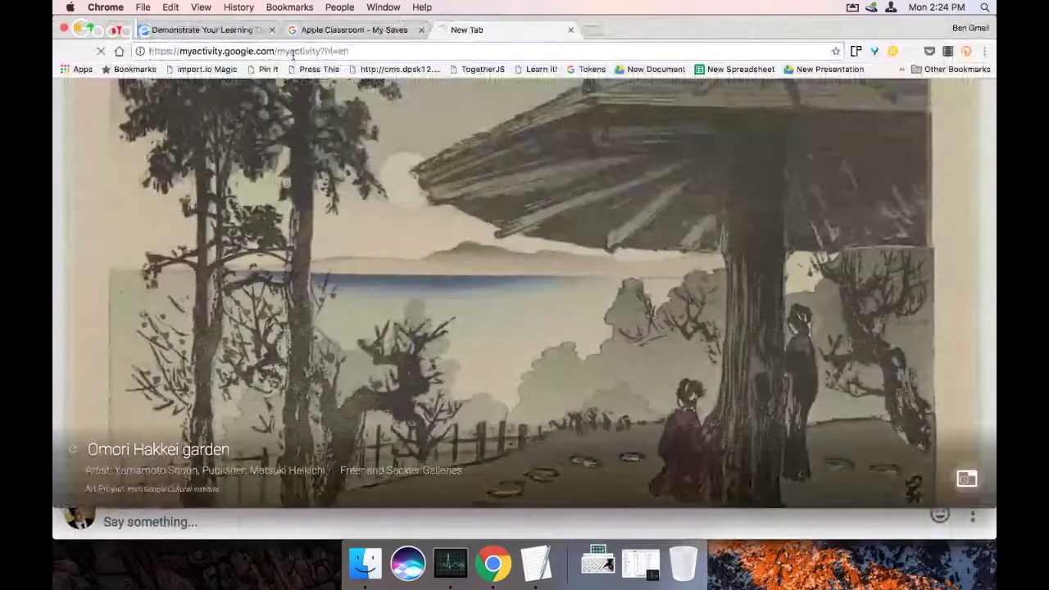
key("Return")
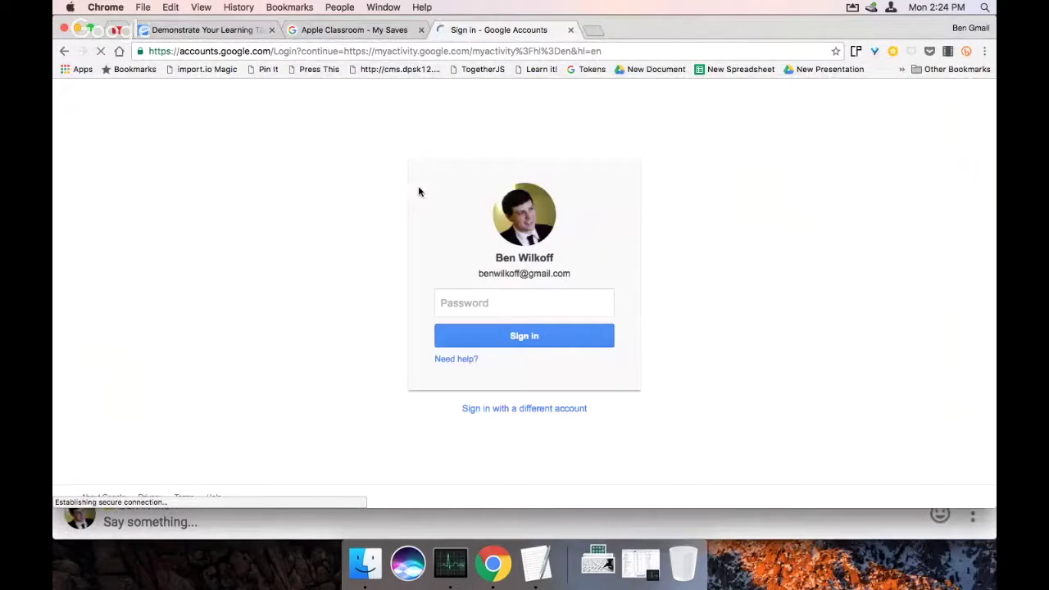
left_click(500, 303)
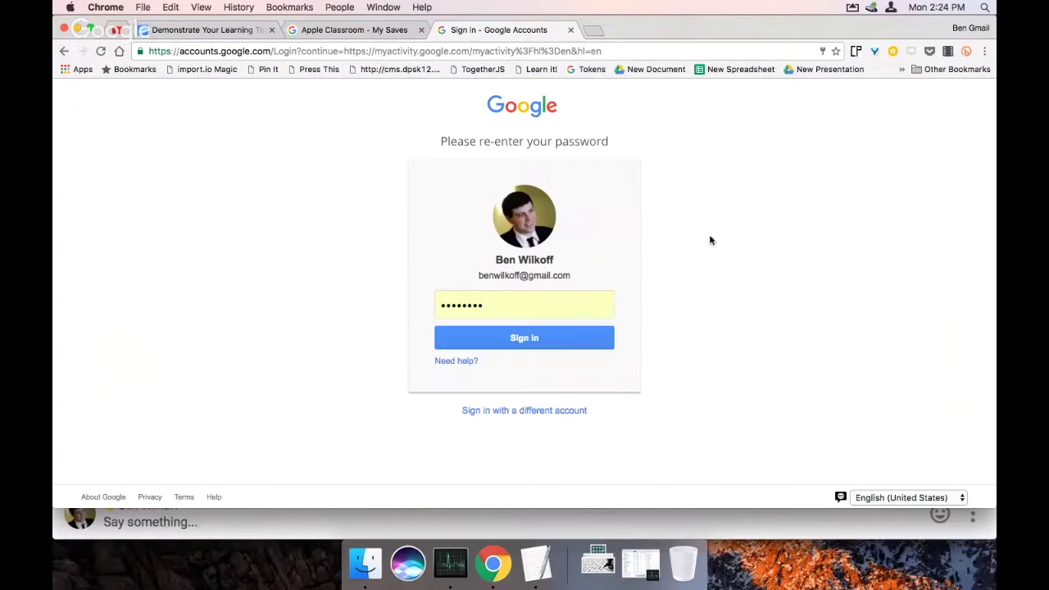
key("Return")
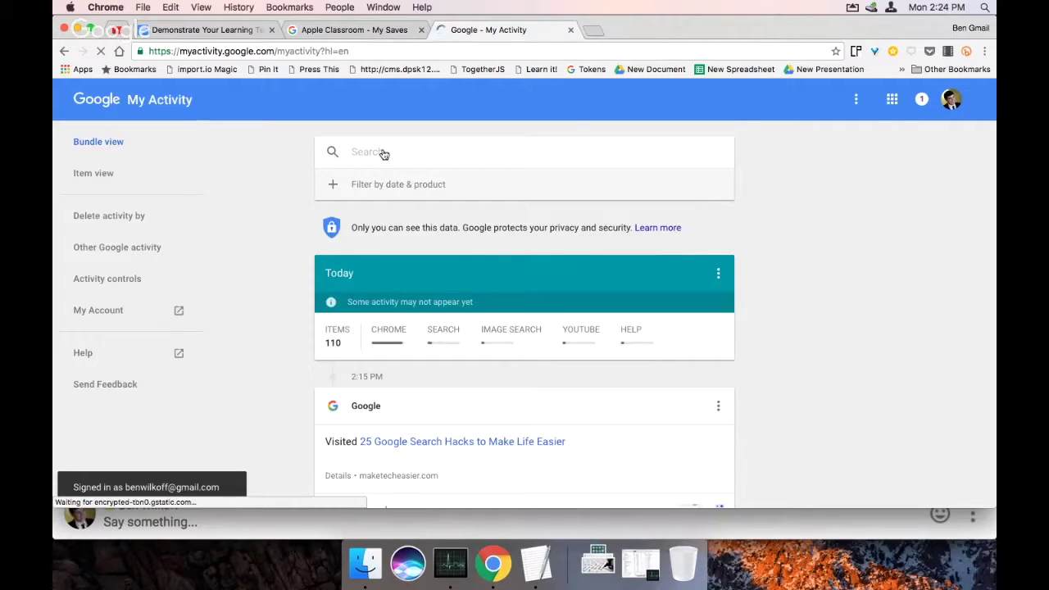
Step: Search the activity history for 'november 2015' and scroll through the results
left_click(382, 152)
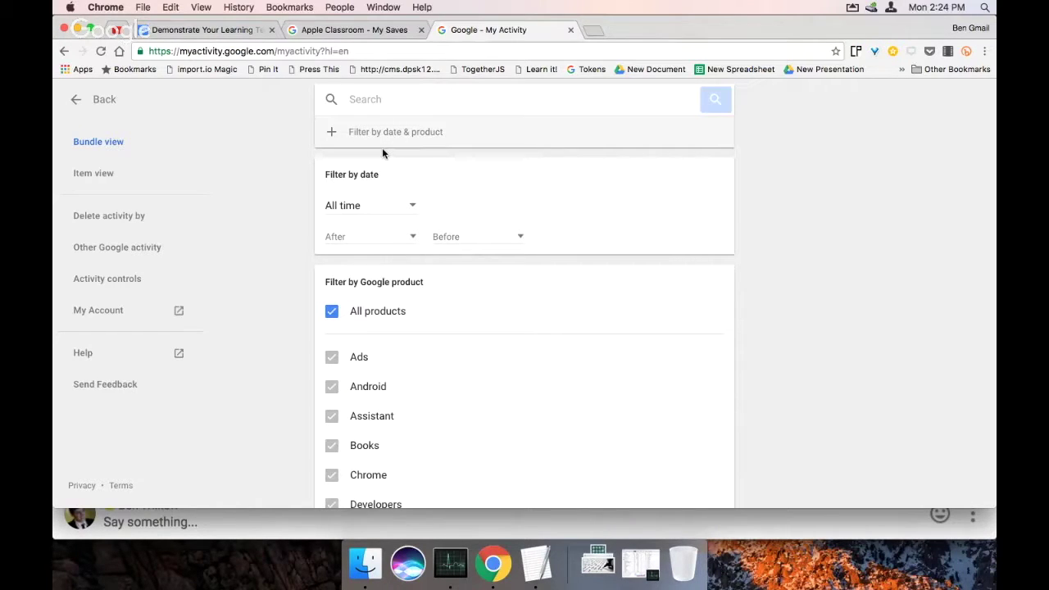
type("november of 201")
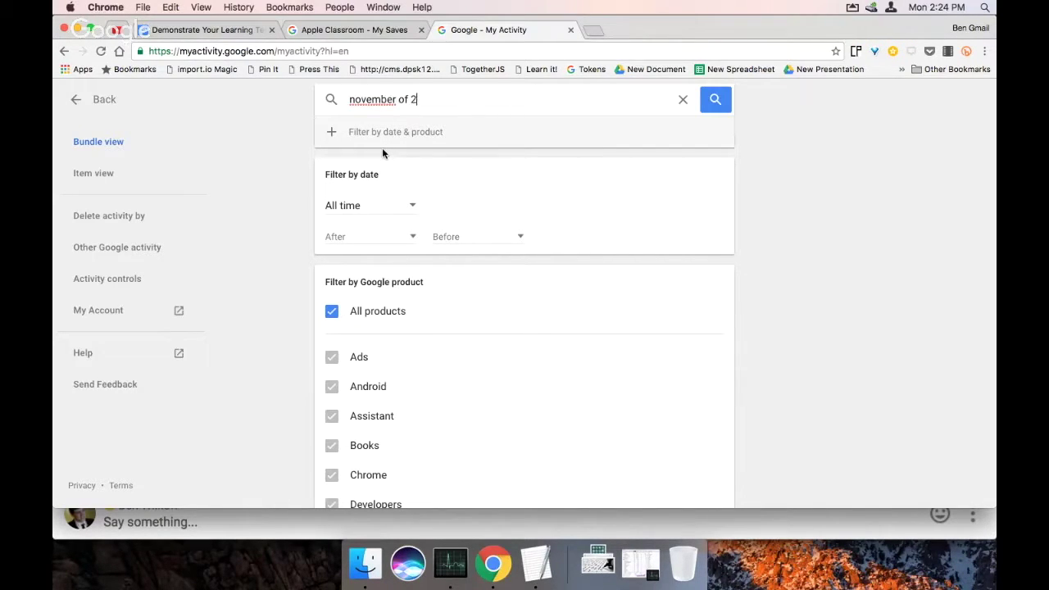
key("BackSpace")
key("BackSpace")
key("BackSpace")
key("BackSpace")
key("BackSpace")
key("BackSpace")
type("2015")
key("Return")
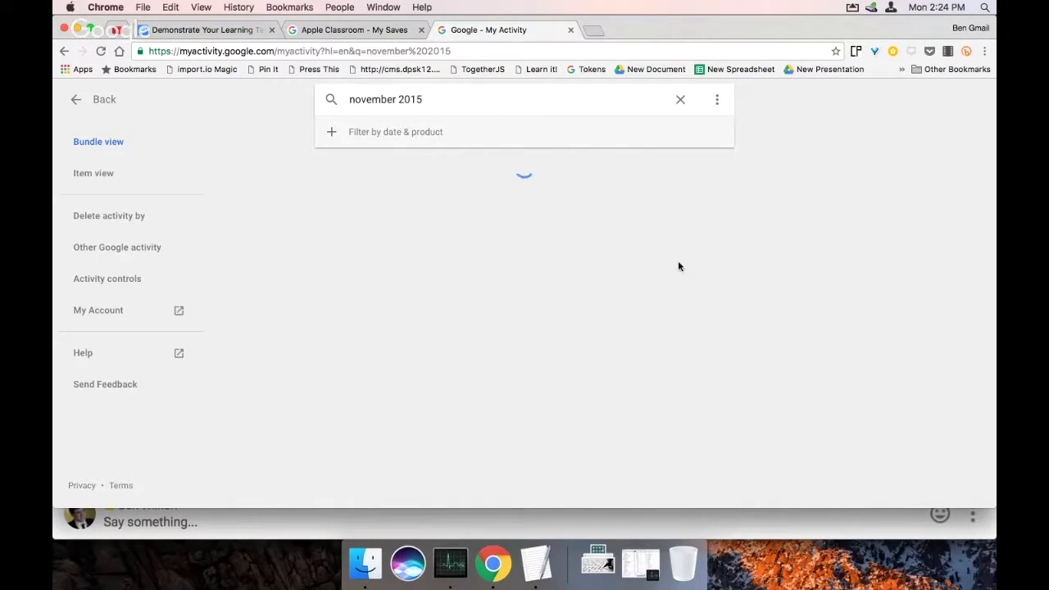
scroll(487, 233, "down", 3)
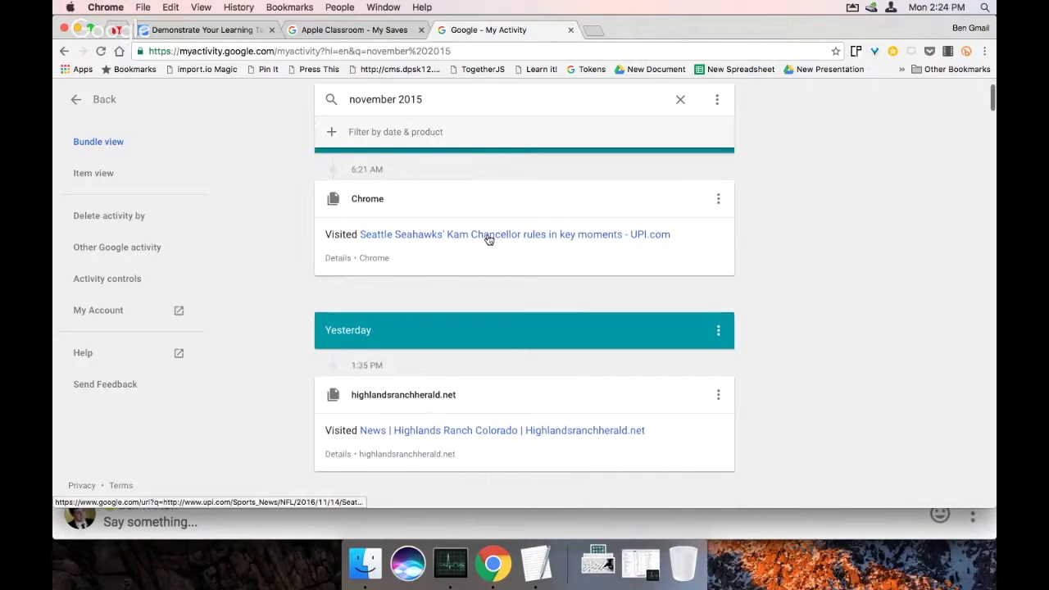
scroll(488, 238, "down", 10)
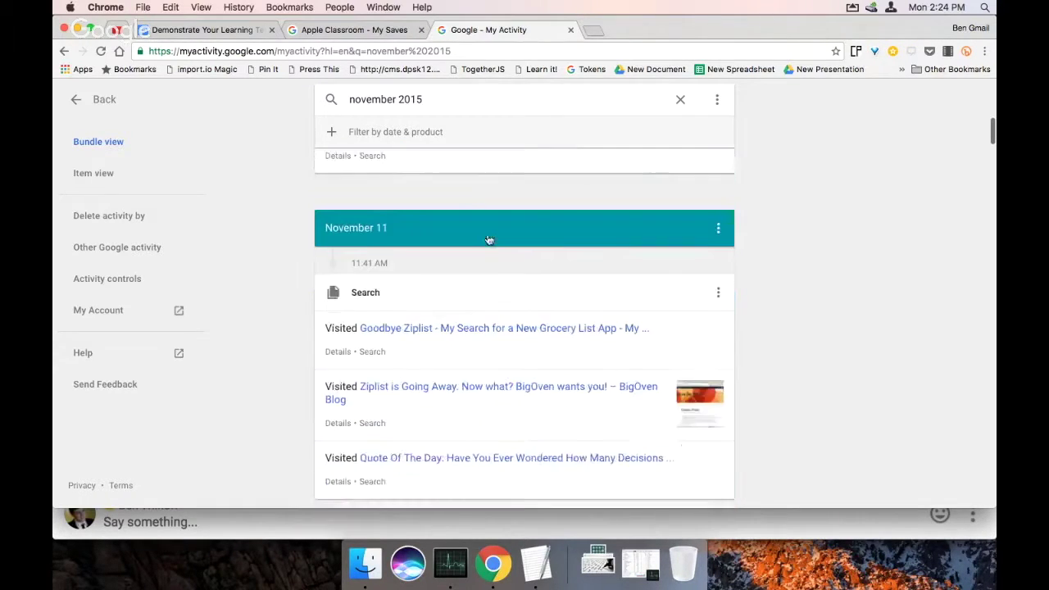
scroll(489, 240, "down", 3)
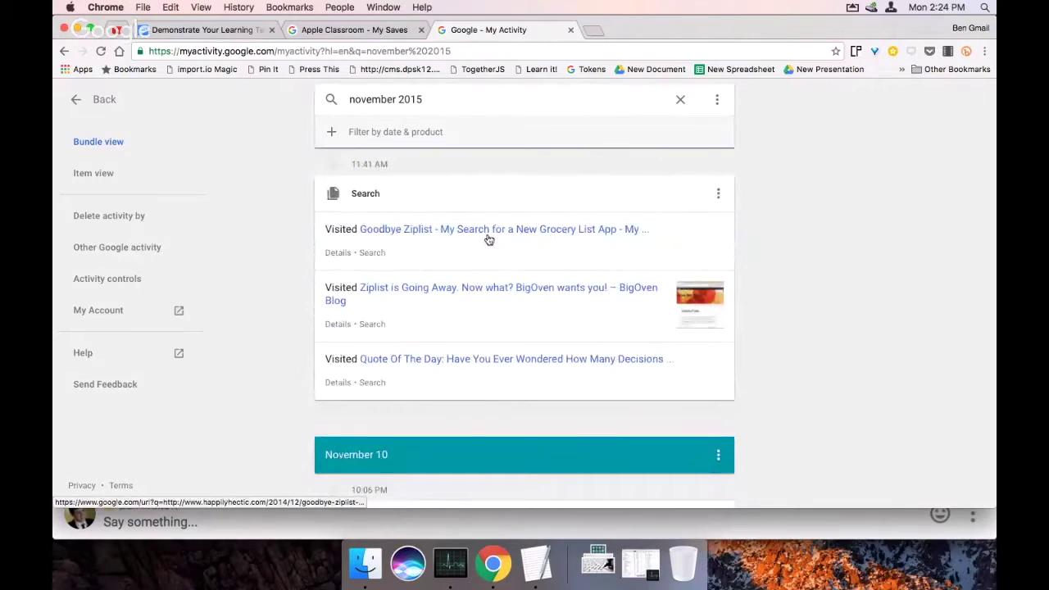
scroll(486, 237, "up", 15)
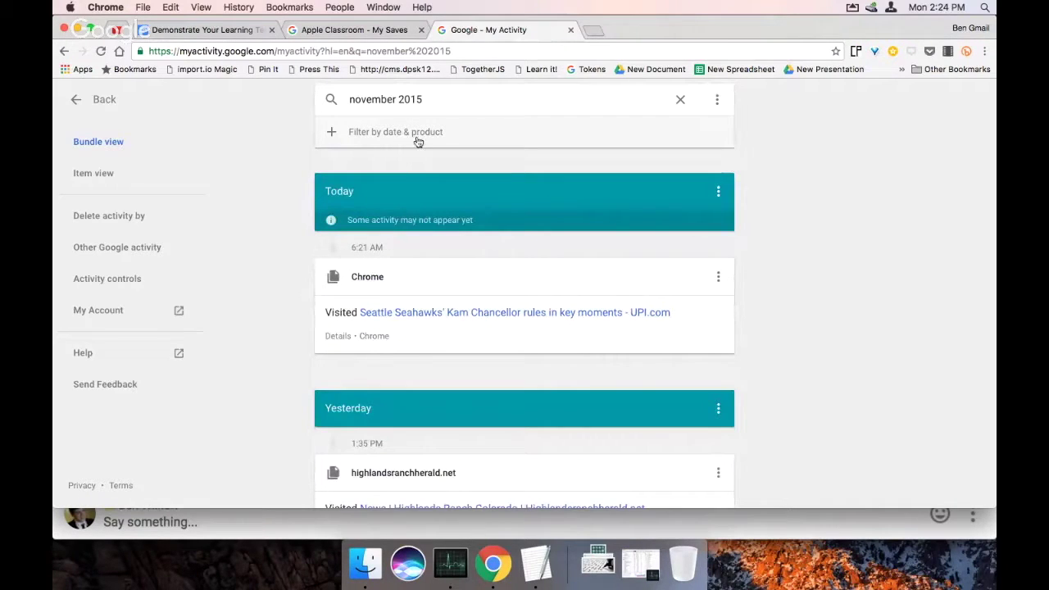
Step: Open Filter by date & product, cancel the After date calendar, and close the My Activity tab
left_click(448, 98)
left_click(357, 136)
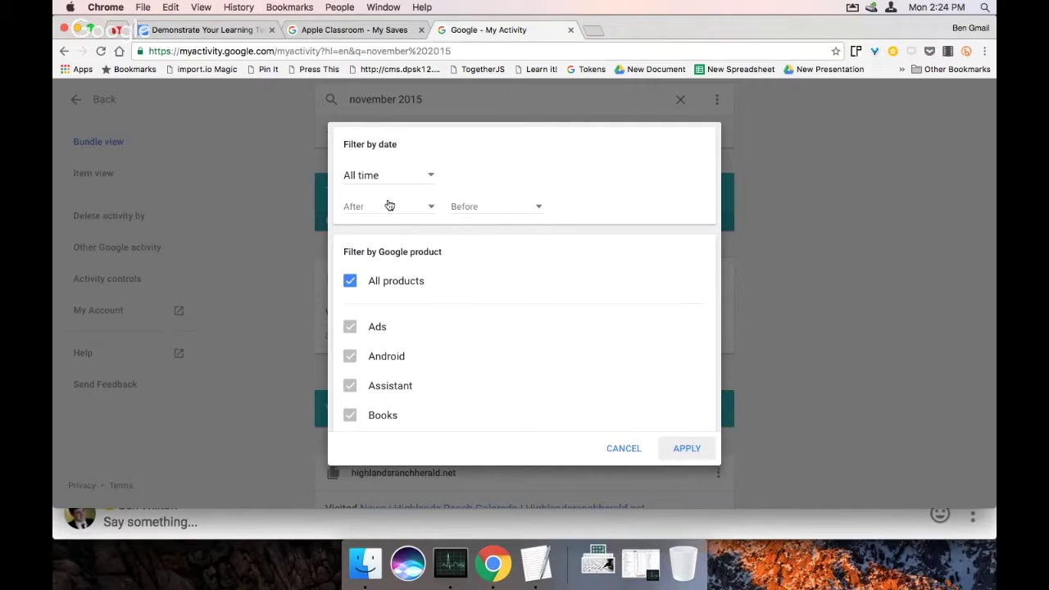
left_click(389, 205)
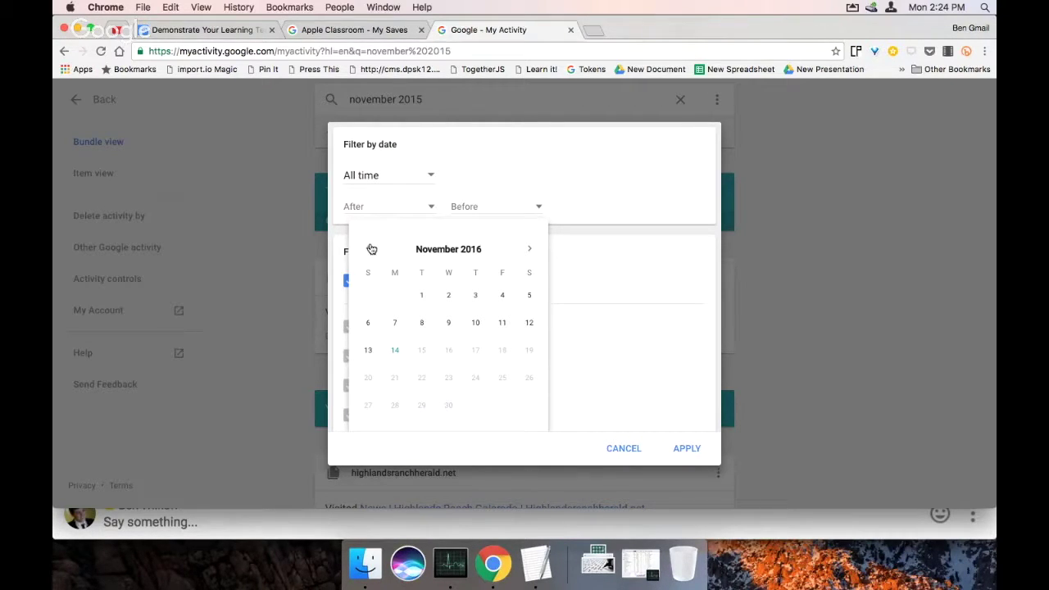
left_click(630, 454)
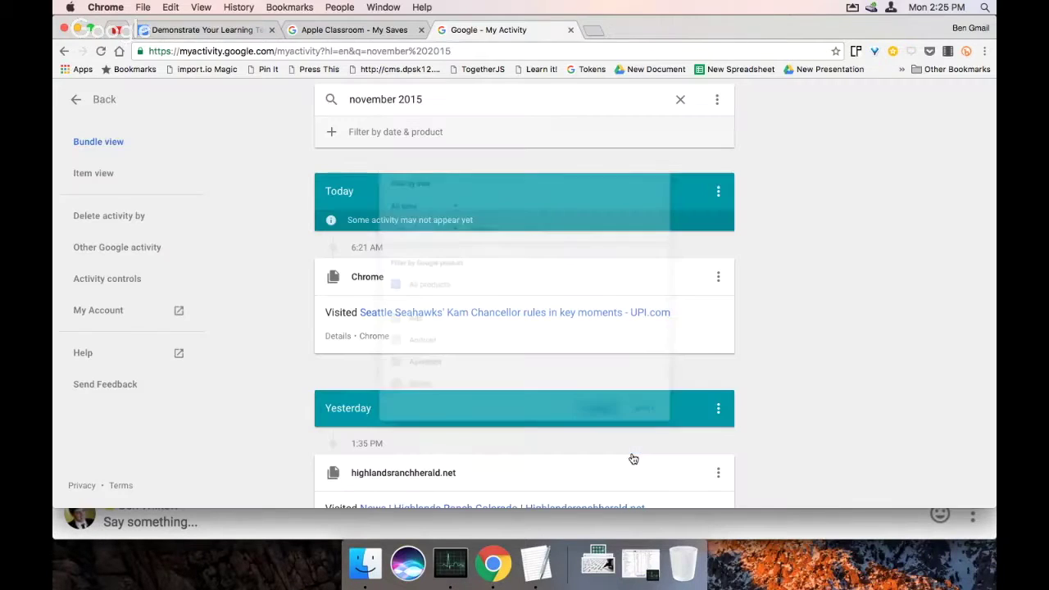
left_click(571, 31)
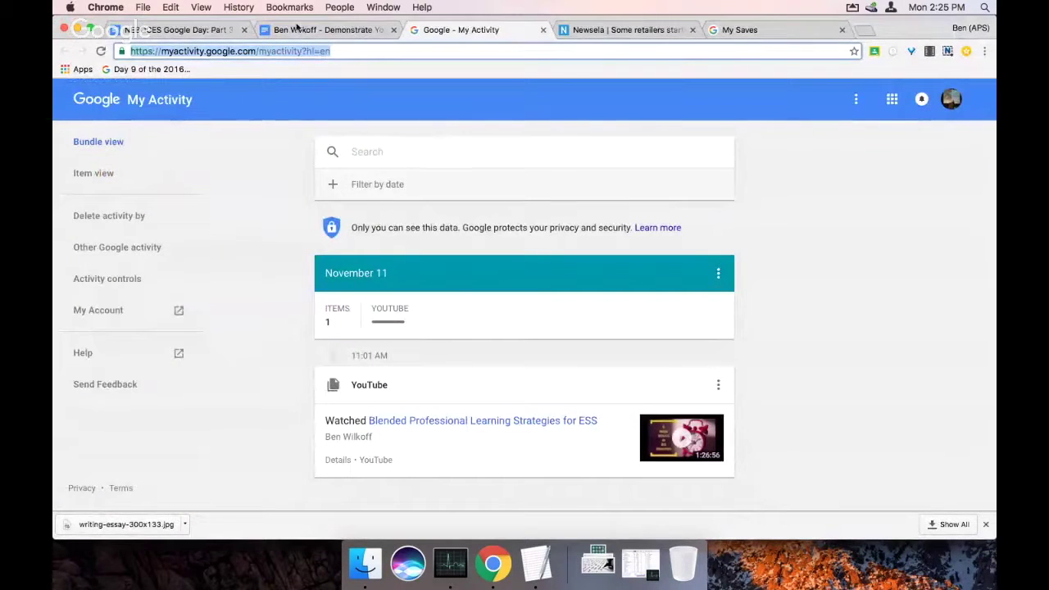
Step: Dismiss the Search History link preview and move to the NEBOCES Google Day: Part 3 document
left_click(297, 30)
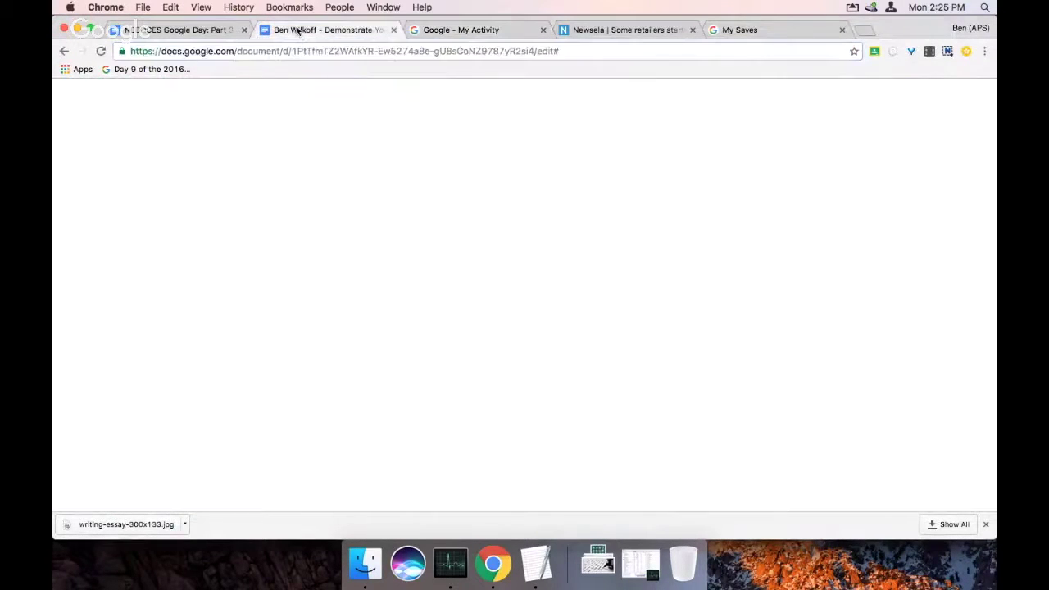
left_click(269, 409)
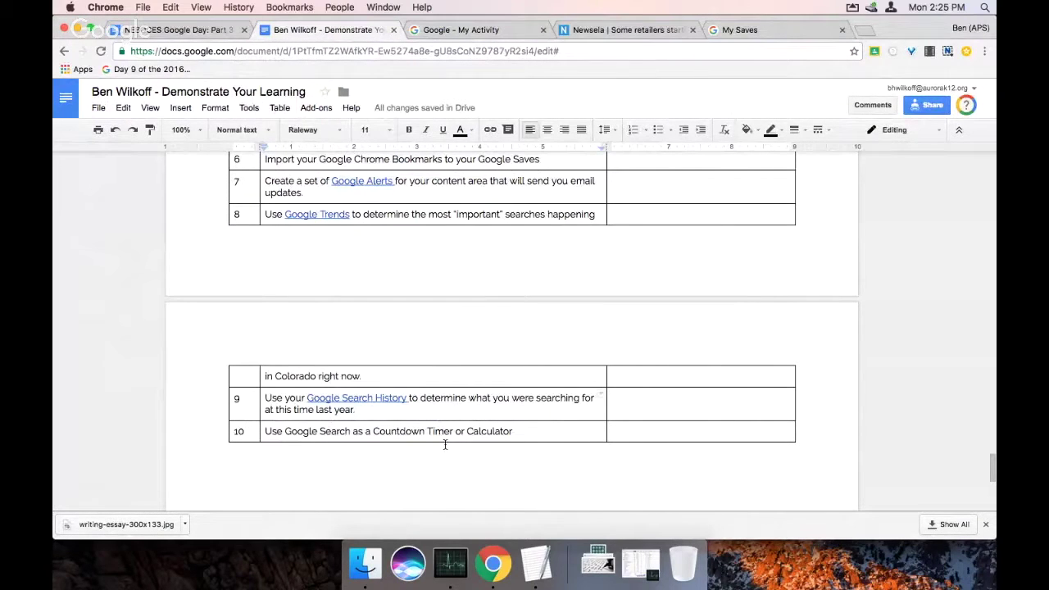
left_click(176, 30)
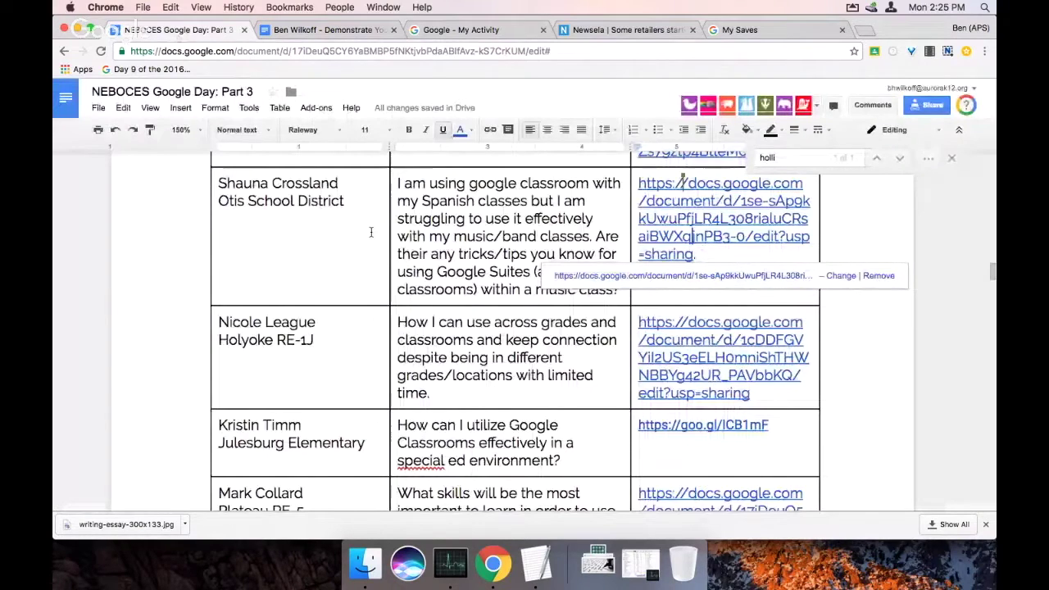
scroll(402, 384, "up", 10)
scroll(402, 385, "down", 15)
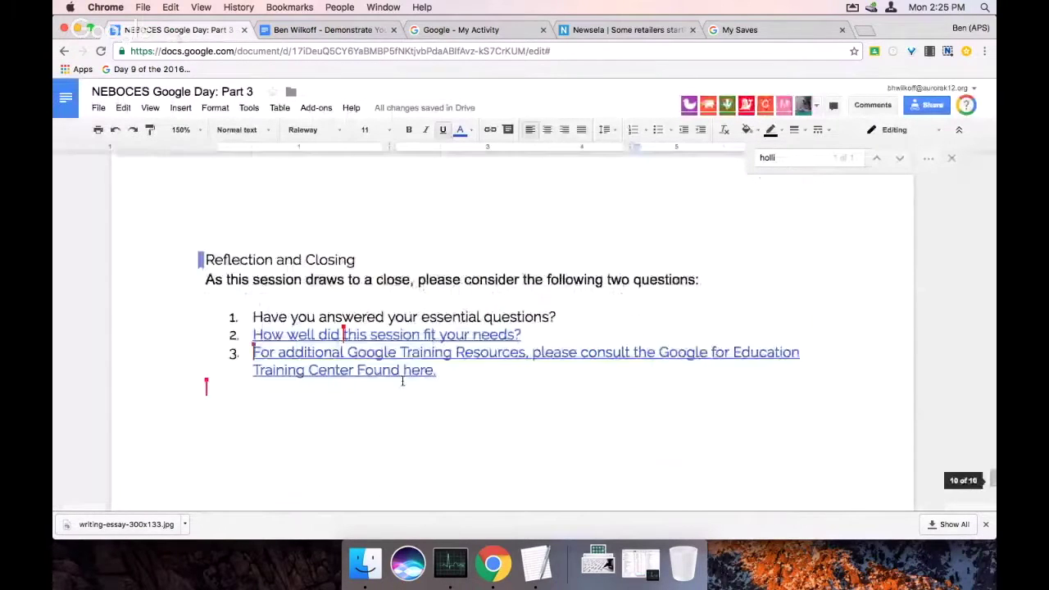
scroll(402, 381, "down", 2)
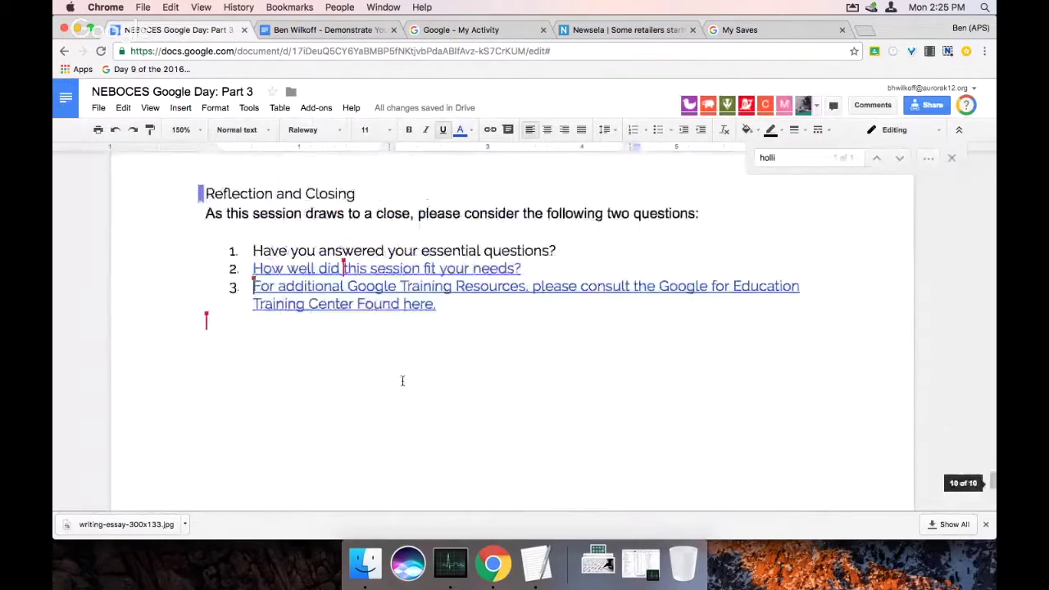
Step: Open the session feedback form from the Reflection and Closing link, then close it
left_click(395, 271)
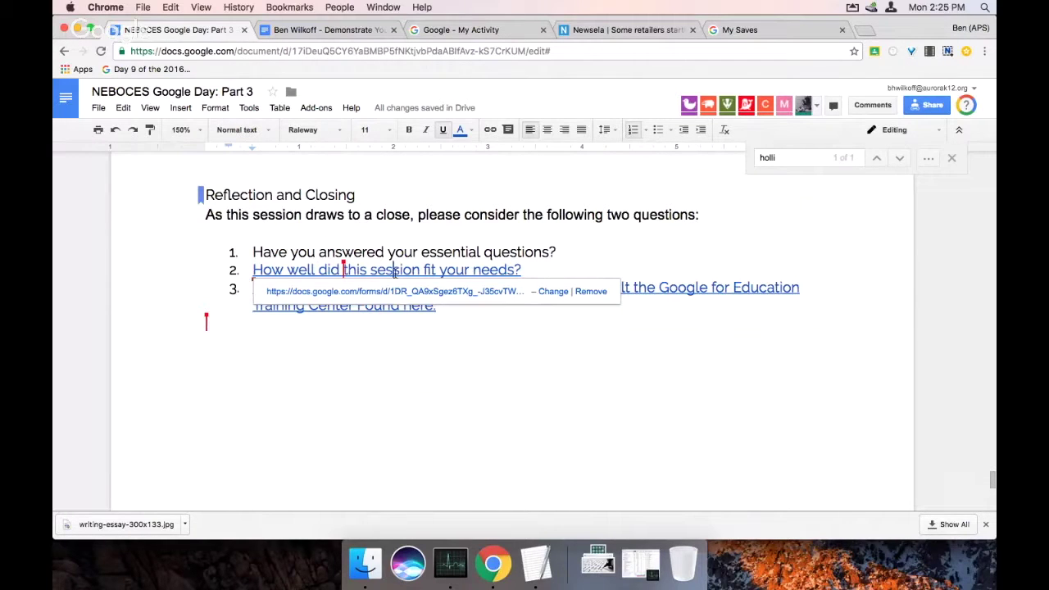
left_click(328, 256)
left_click(457, 273)
left_click(450, 294)
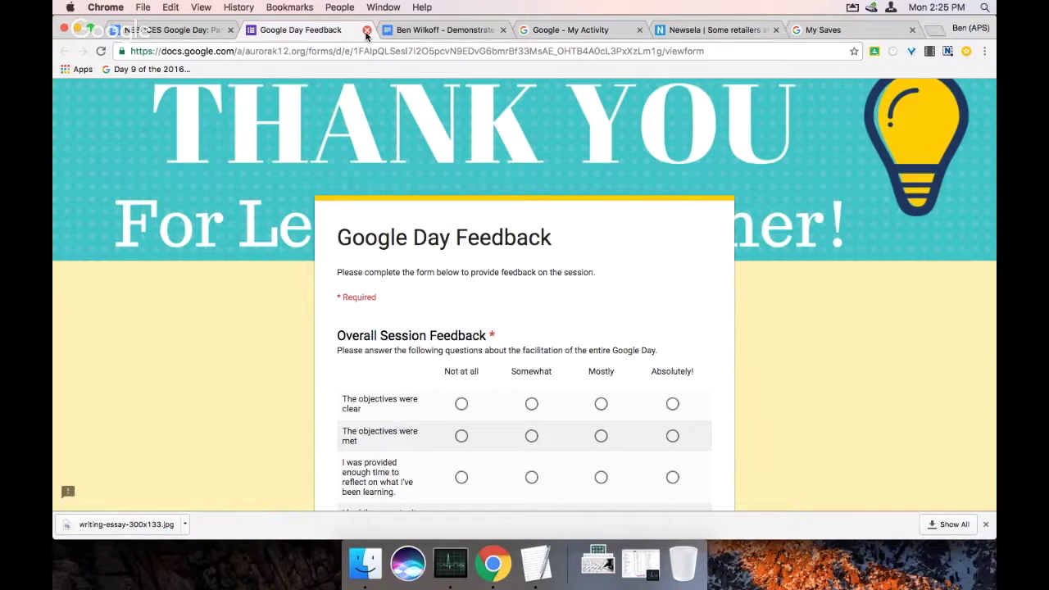
left_click(366, 31)
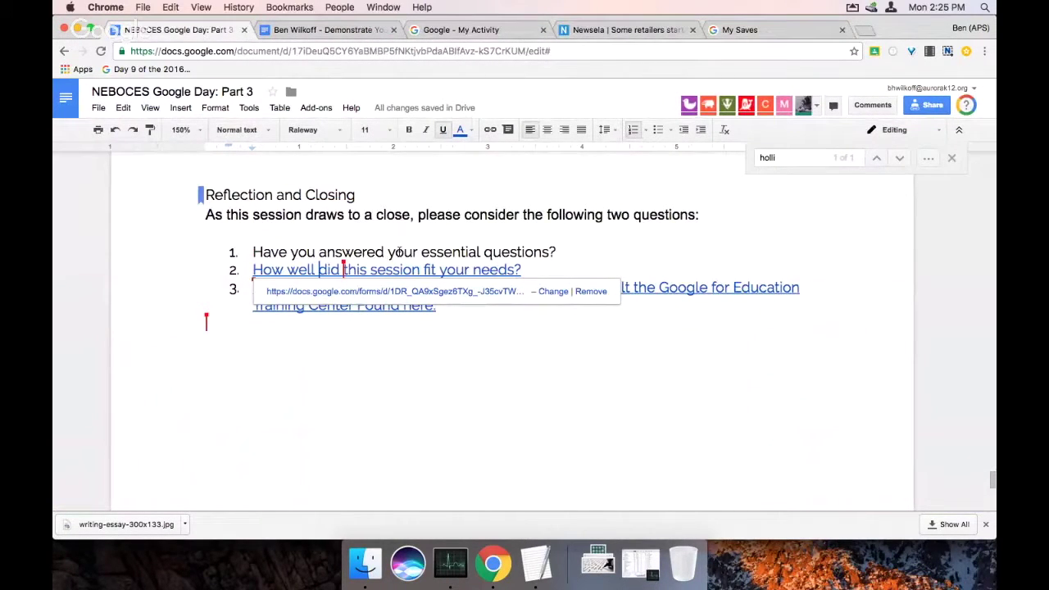
Step: Highlight the row 10 timer or calculator task in Demonstrate Your Learning, then show My Saves
left_click(318, 31)
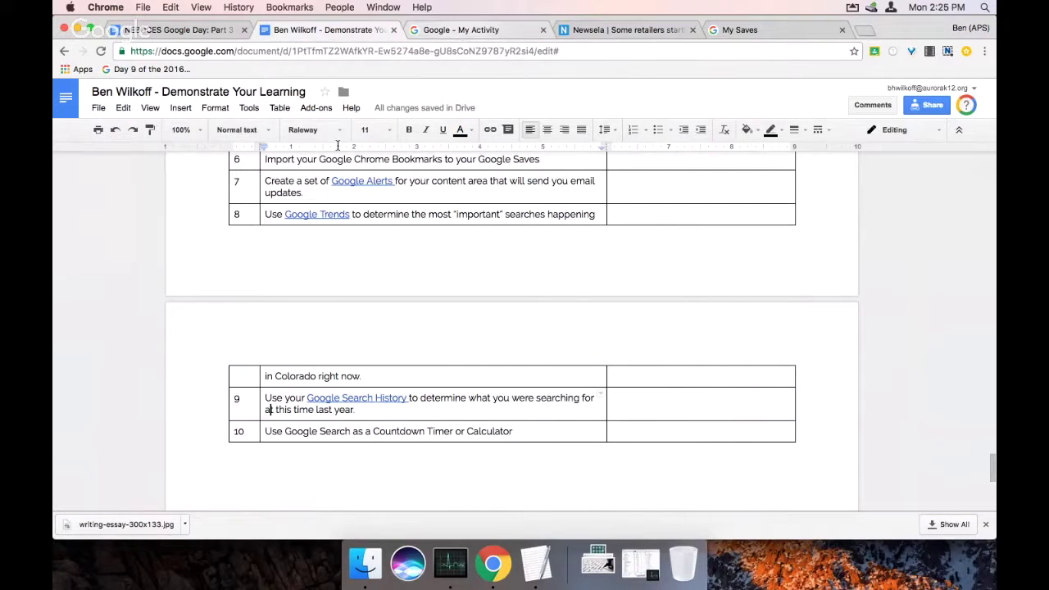
left_click(468, 29)
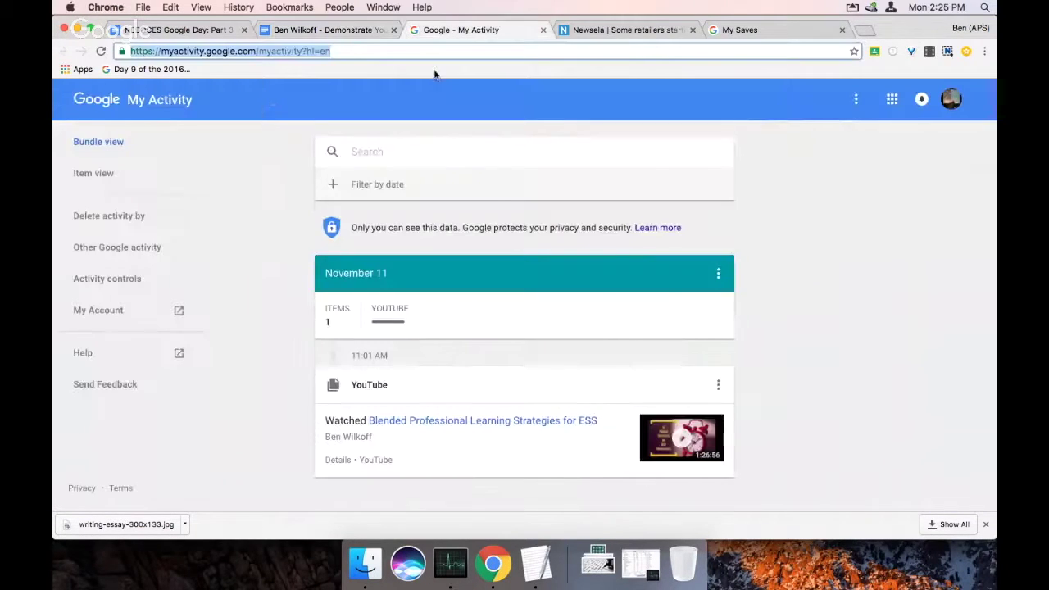
left_click(350, 31)
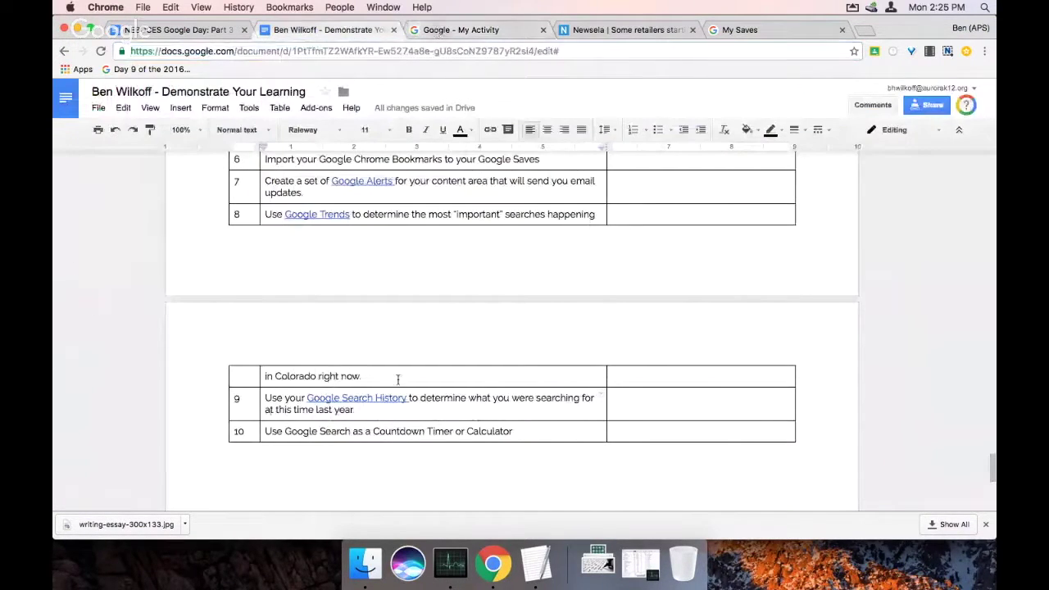
triple_click(414, 435)
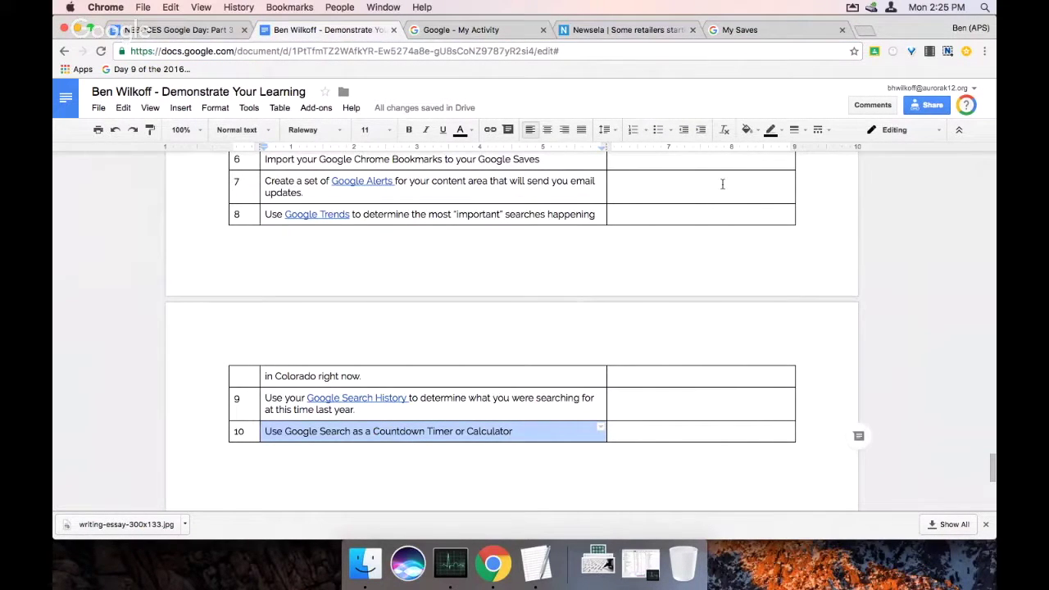
left_click(759, 30)
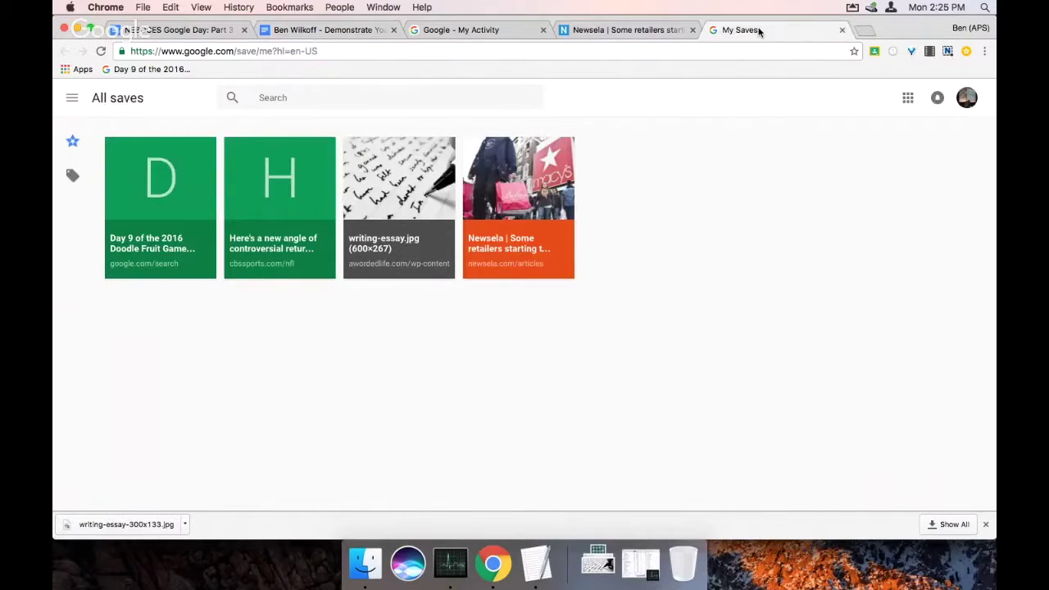
left_click(536, 54)
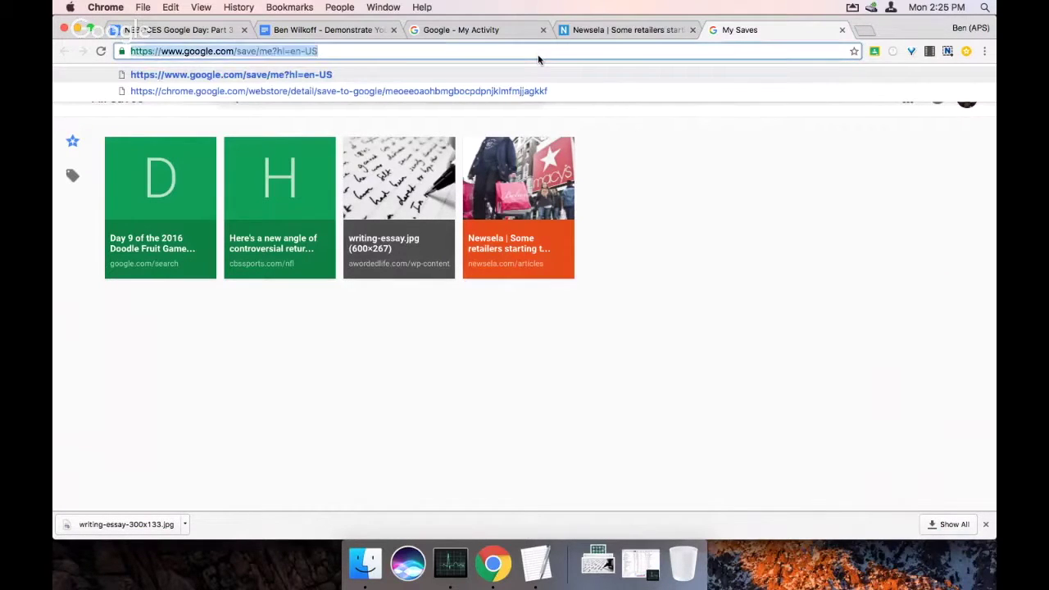
Step: Go to google.com and search 'timer 20 minutes' to start a 20-minute countdown
type("goo")
key("Return")
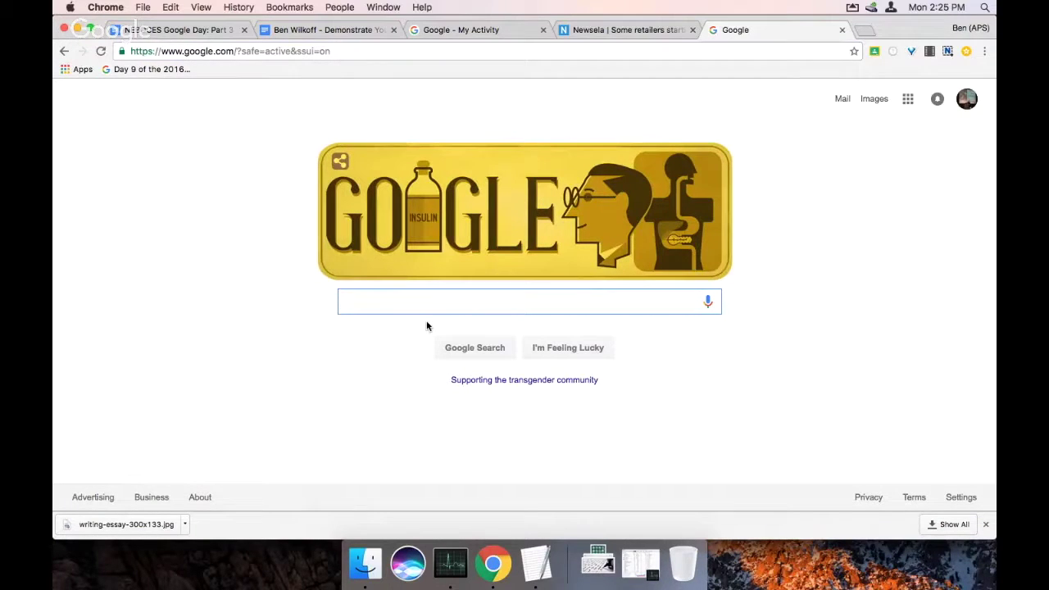
type("time")
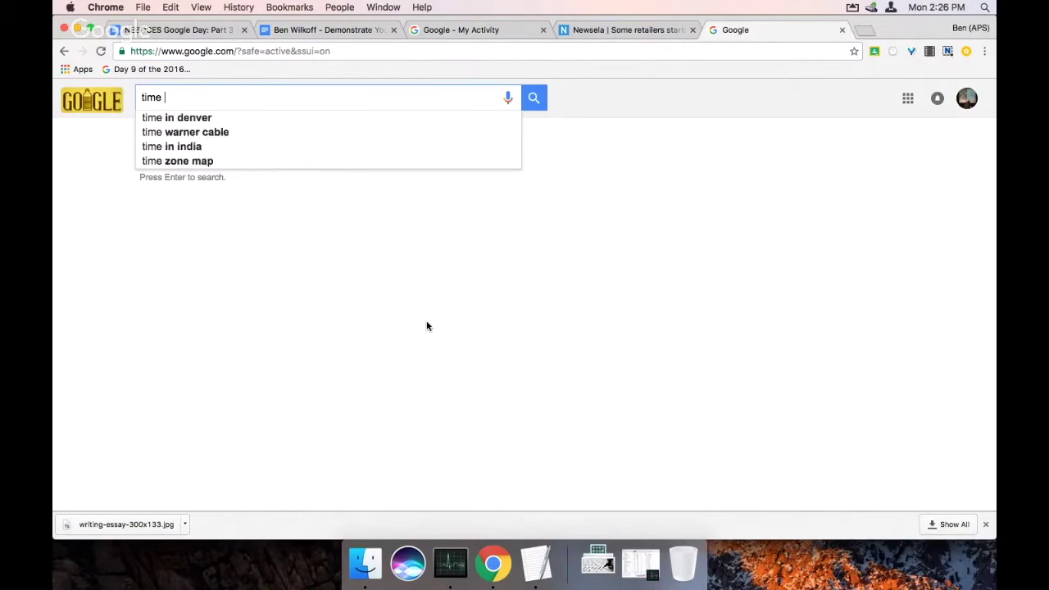
type("r 20 m")
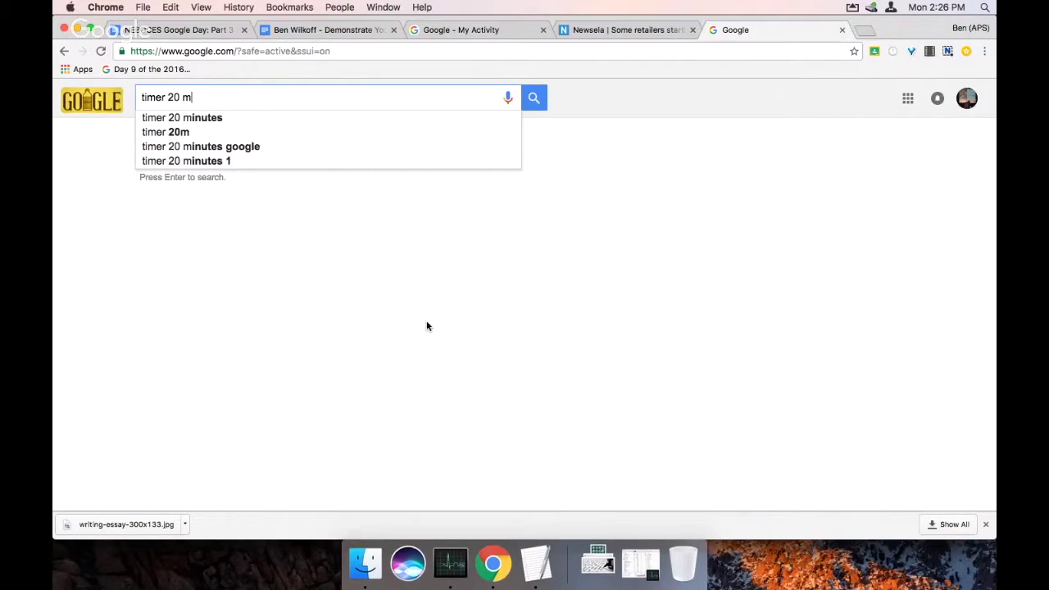
type("inutes")
key("Return")
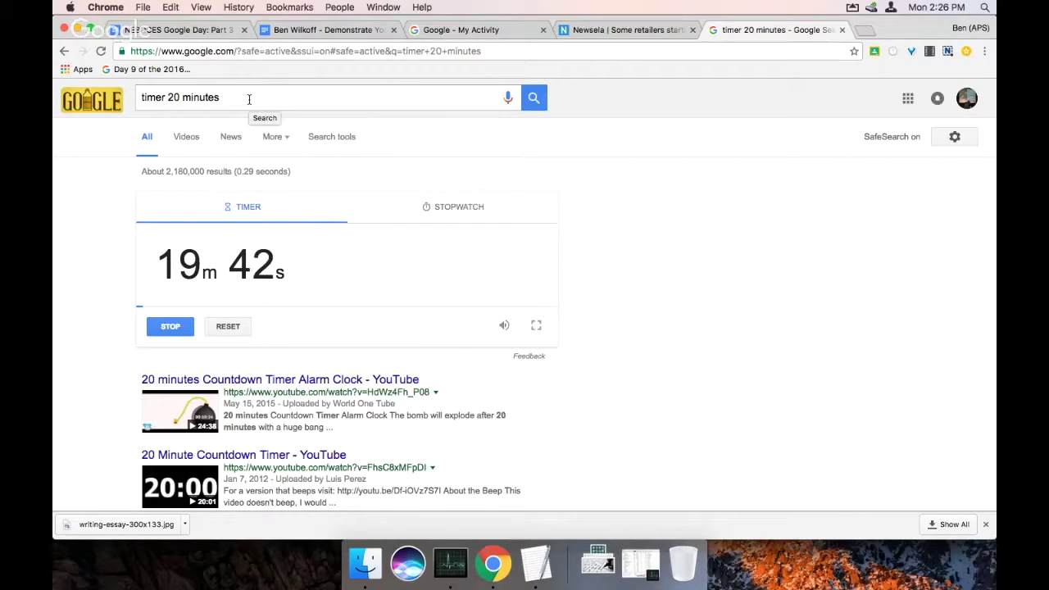
triple_click(249, 99)
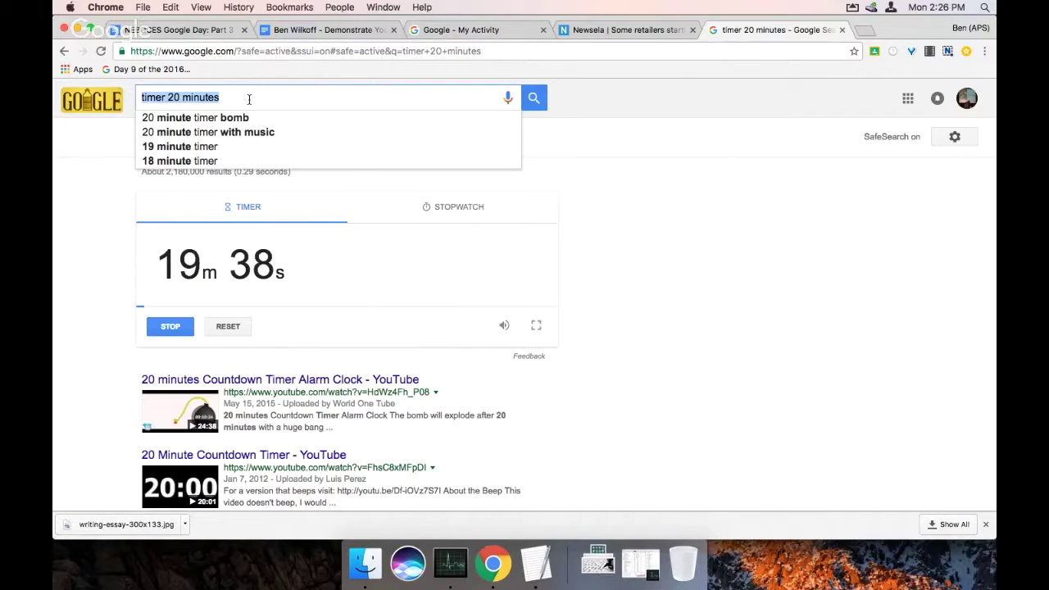
Step: Replace the query with '8*12=' to bring up the calculator showing 96
type("*")
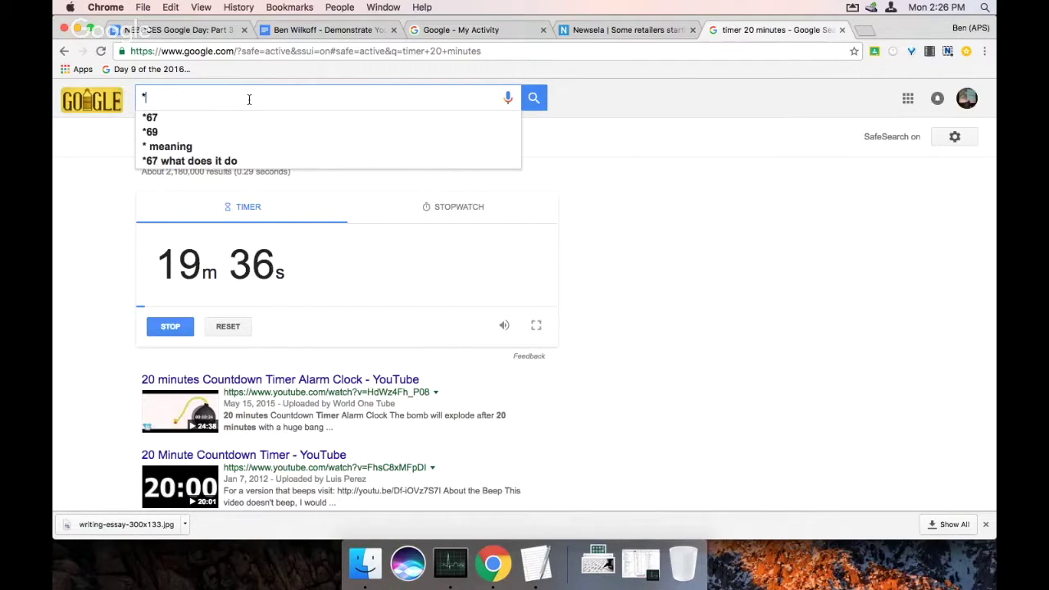
key("BackSpace")
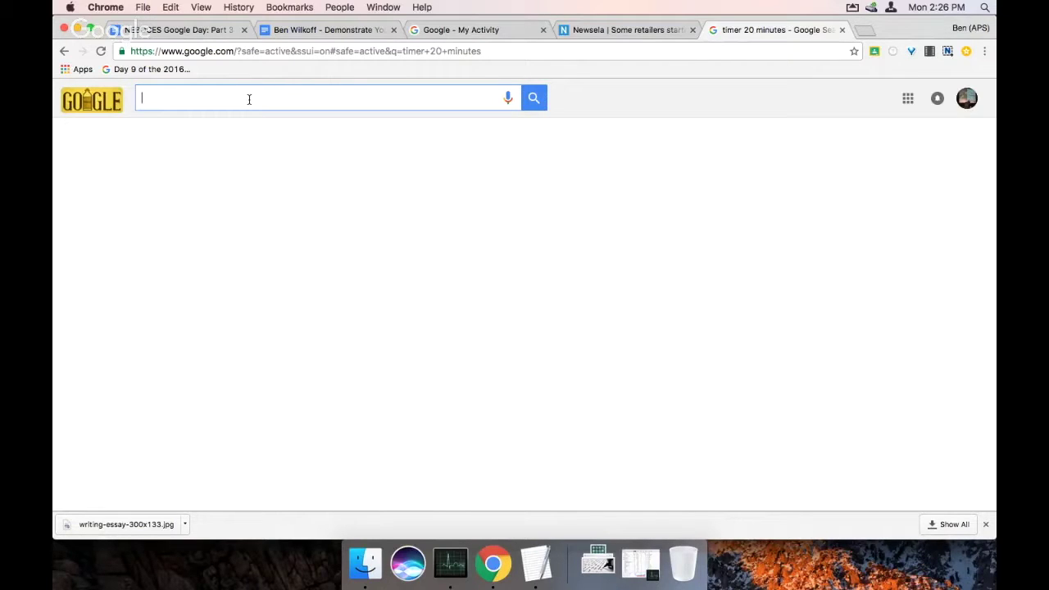
type("8*")
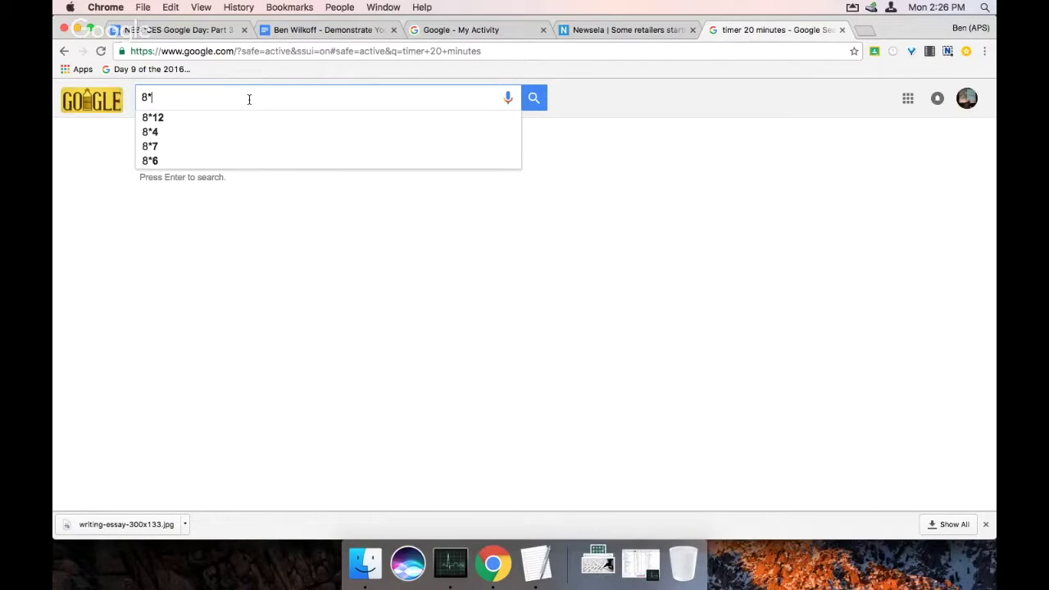
type("12=")
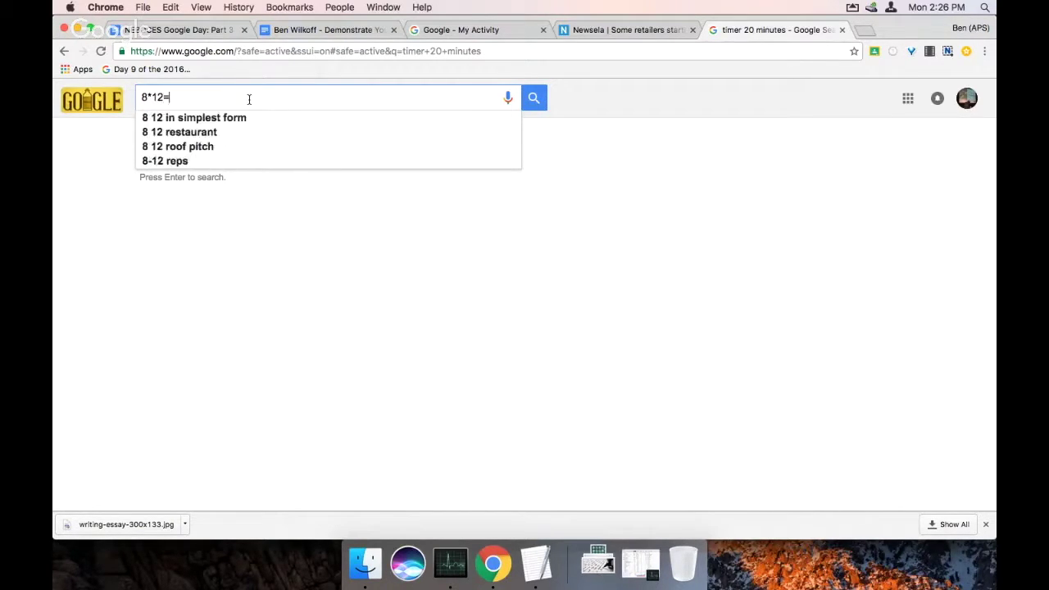
key("Return")
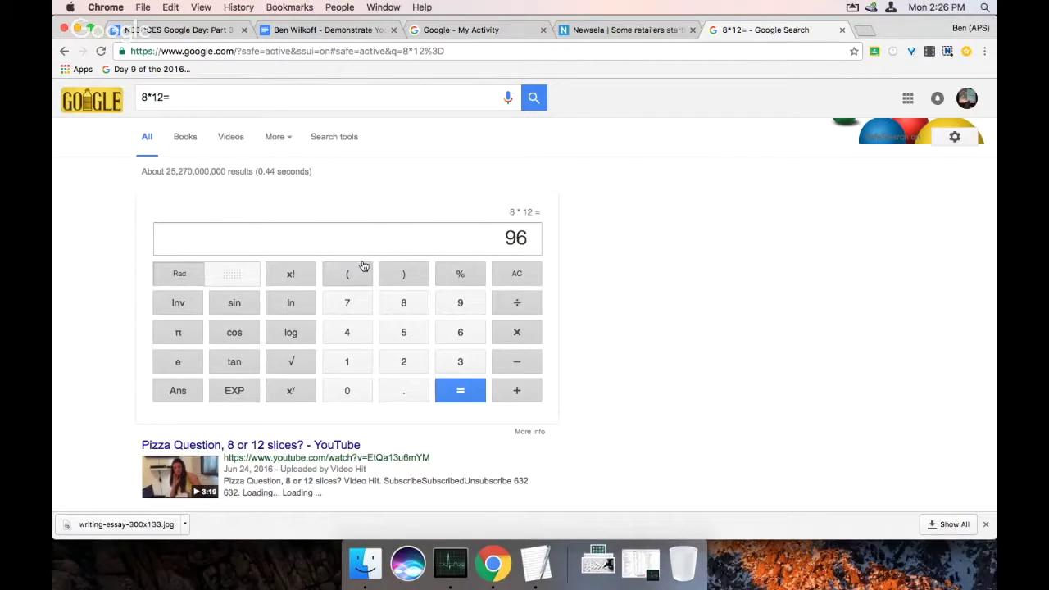
Step: Clear the calculator and compute 33 × 6 = 198 on its keypad
left_click(523, 276)
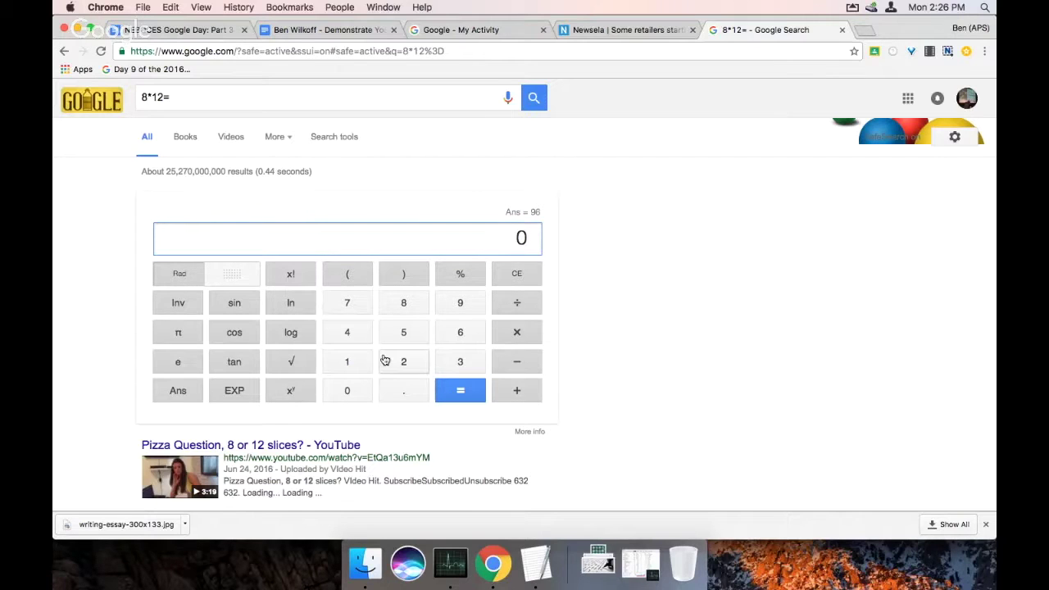
double_click(445, 371)
left_click(517, 333)
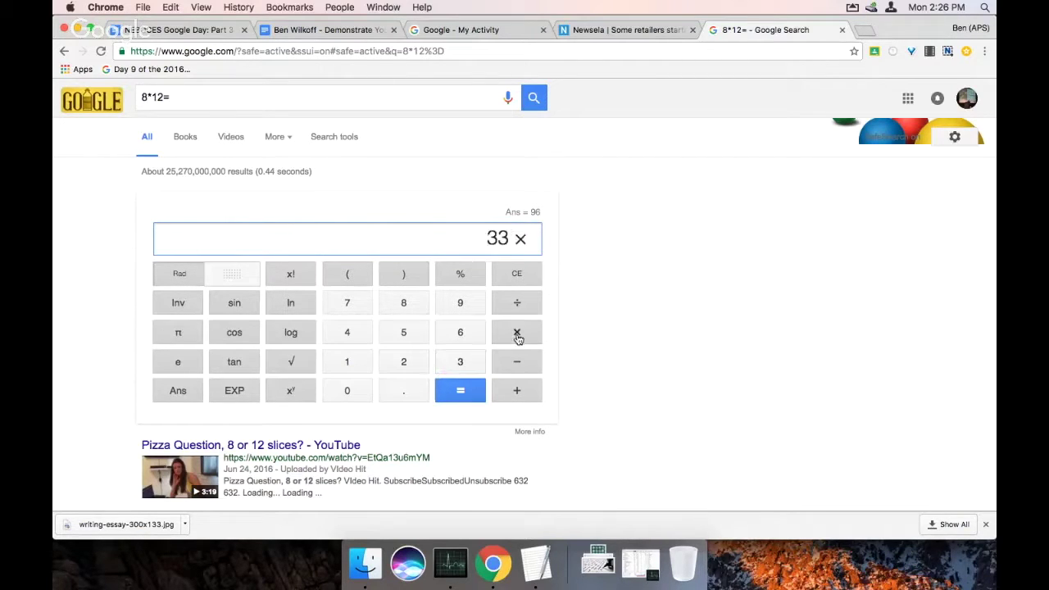
left_click(461, 328)
left_click(461, 391)
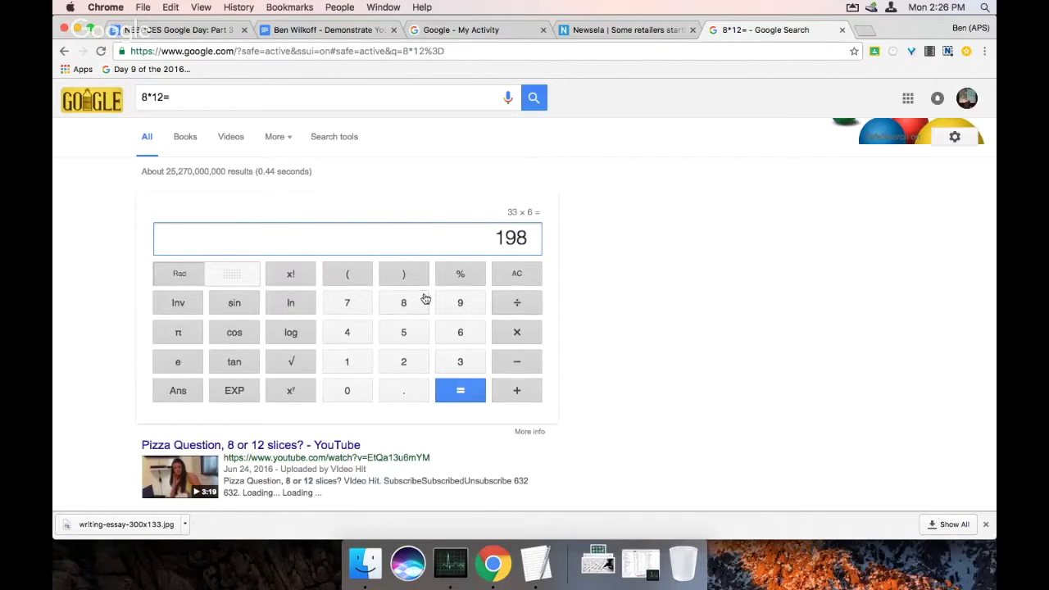
scroll(427, 298, "down", 1)
scroll(426, 300, "up", 1)
scroll(407, 231, "down", 1)
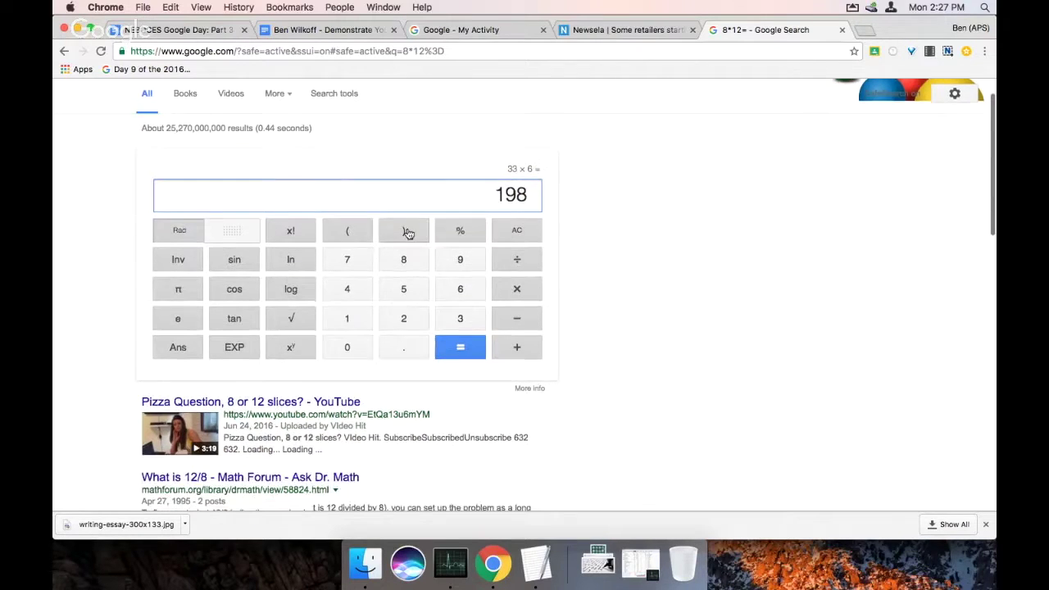
scroll(407, 231, "up", 1)
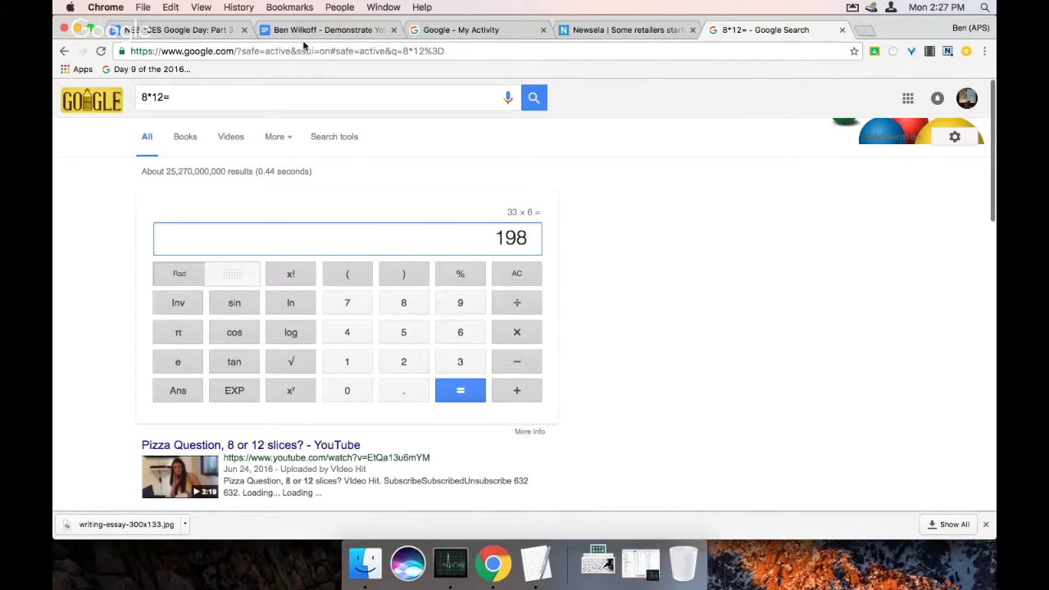
Step: Scroll through the task list in the Demonstrate Your Learning document
left_click(324, 29)
scroll(408, 407, "down", 5)
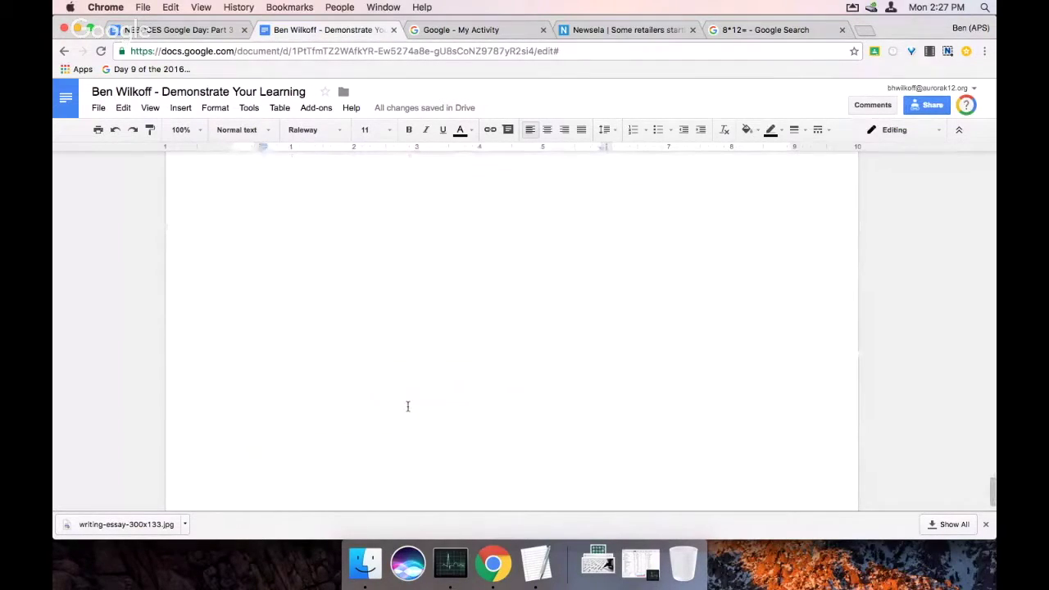
scroll(407, 408, "up", 10)
scroll(407, 406, "up", 20)
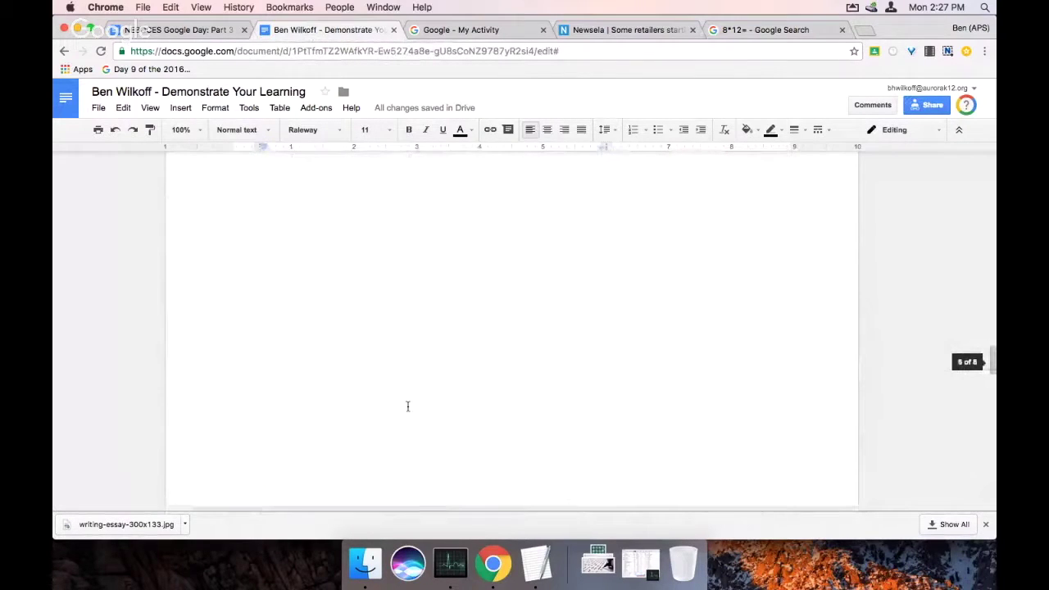
scroll(407, 408, "up", 3)
scroll(407, 407, "down", 15)
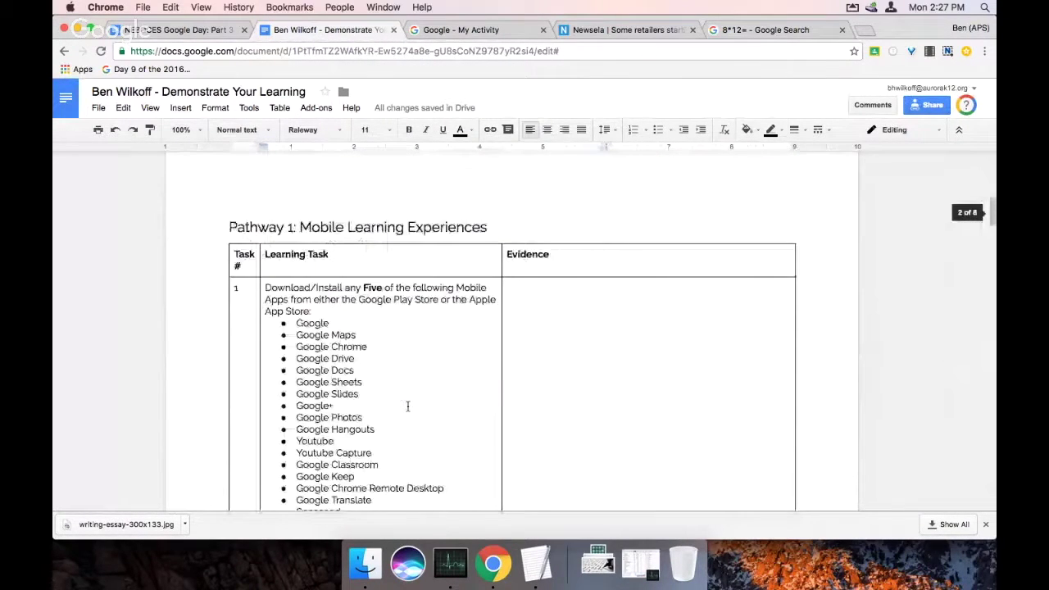
scroll(407, 407, "down", 18)
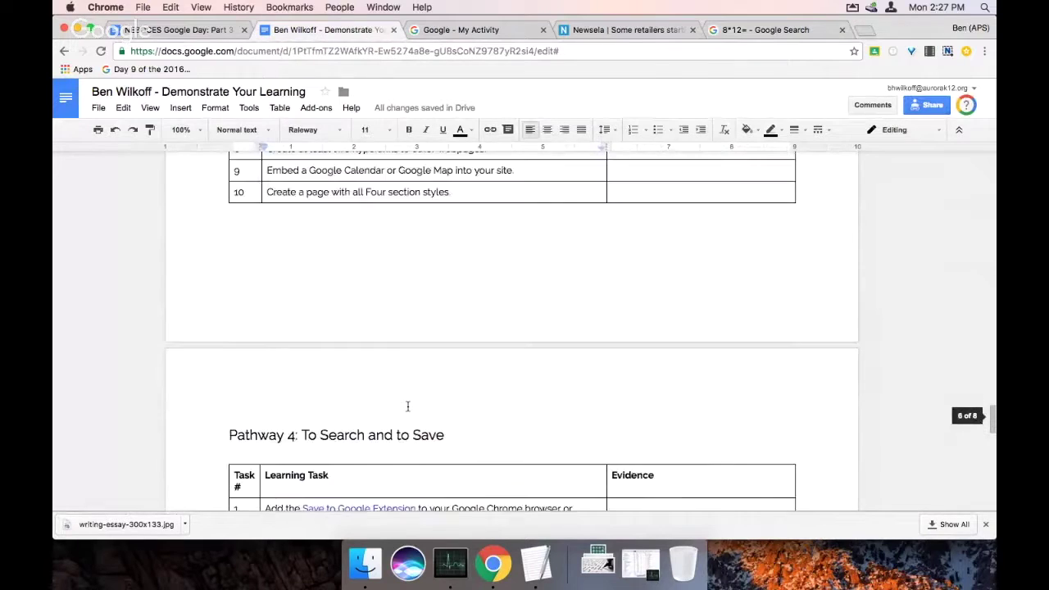
scroll(408, 405, "down", 1)
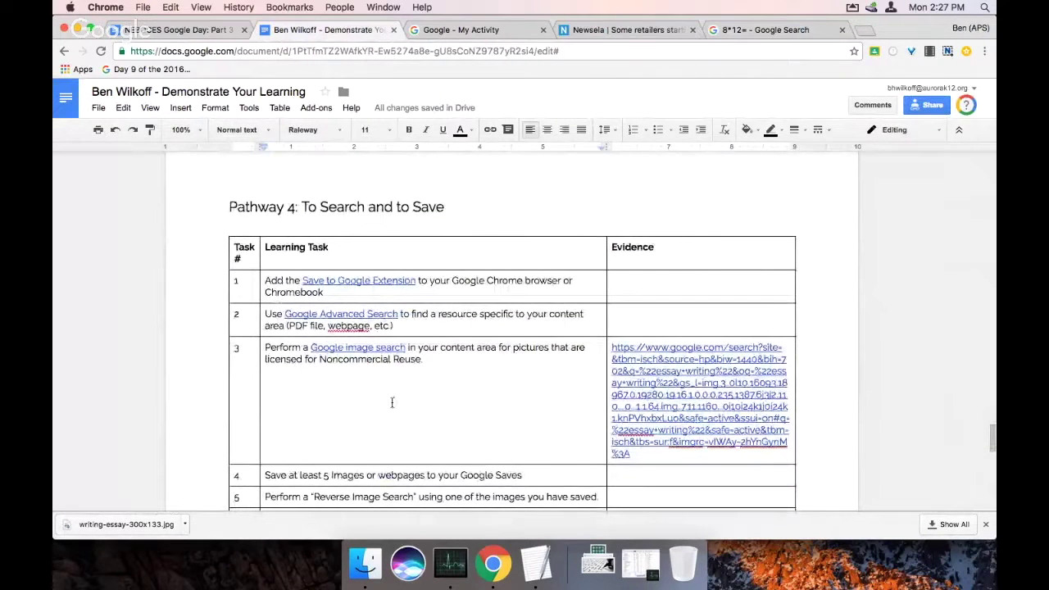
Step: Dismiss the link preview in NEBOCES Google Day: Part 3 and scroll to Reflection and Closing
left_click(185, 30)
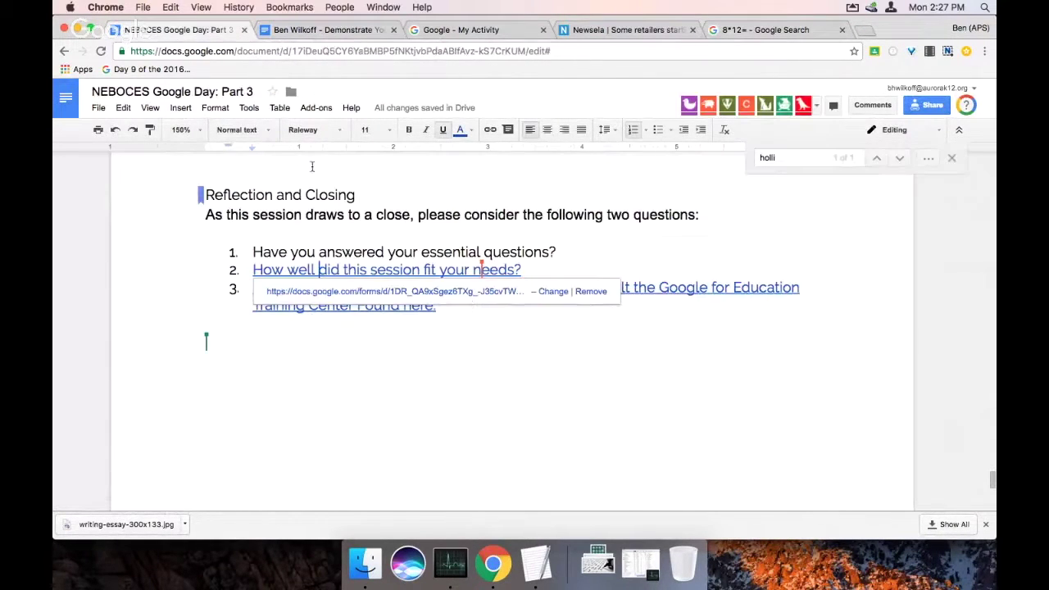
left_click(469, 252)
scroll(471, 252, "down", 5)
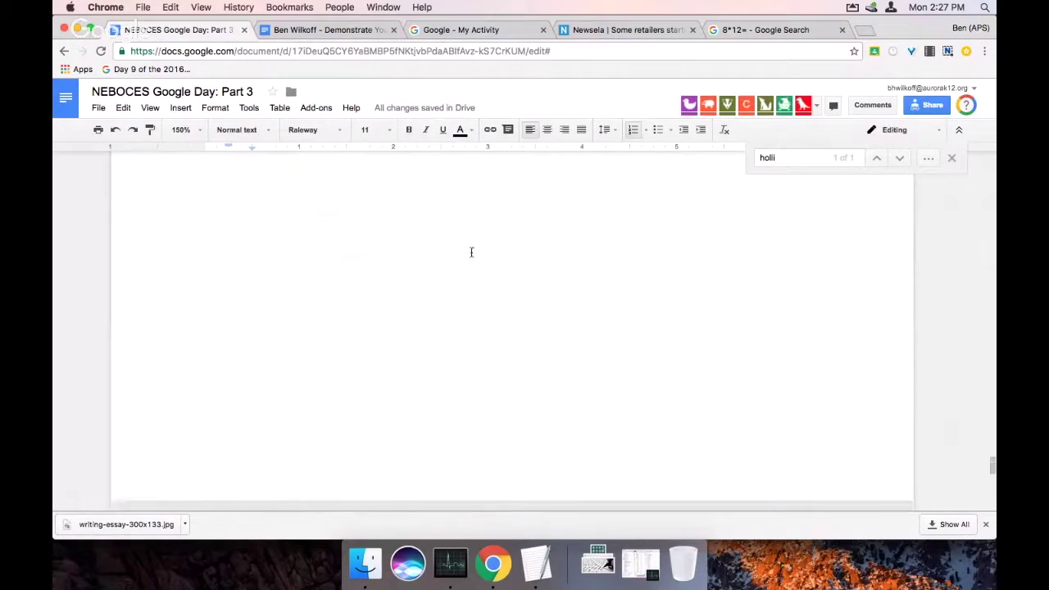
scroll(472, 252, "up", 15)
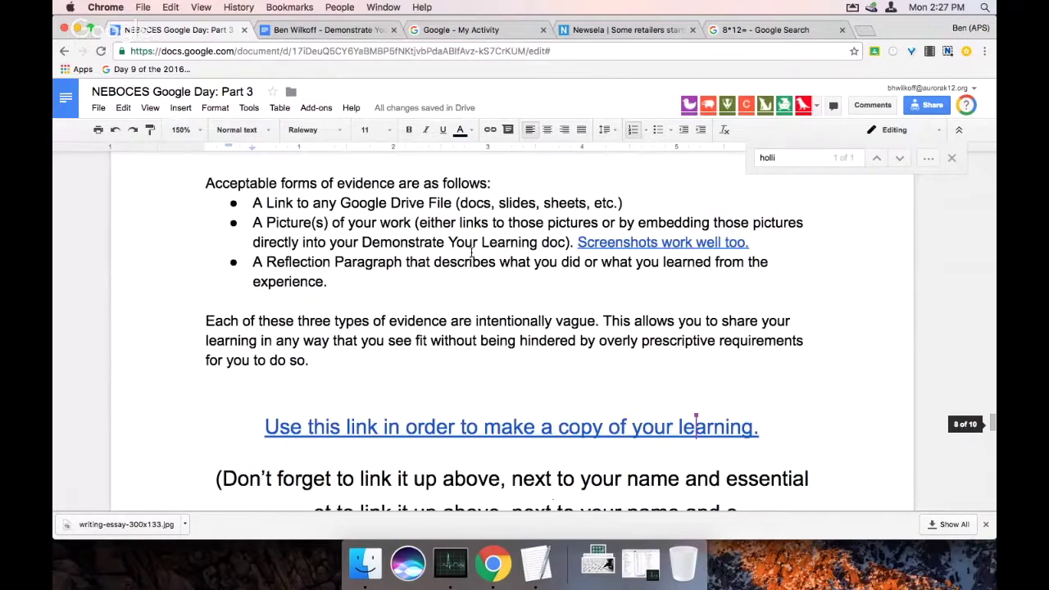
scroll(471, 252, "down", 10)
scroll(471, 253, "up", 10)
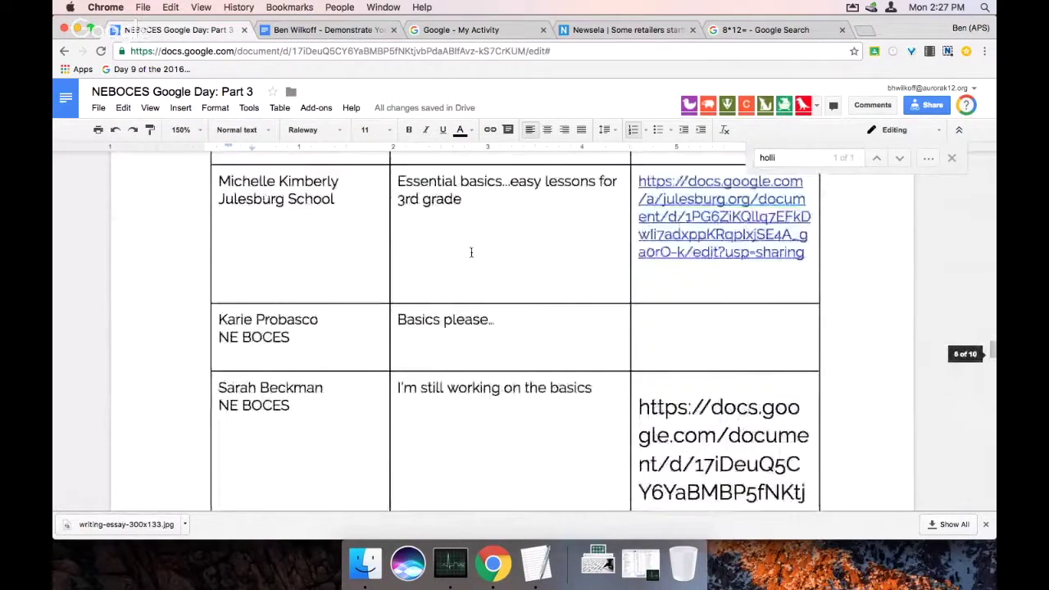
scroll(471, 253, "up", 10)
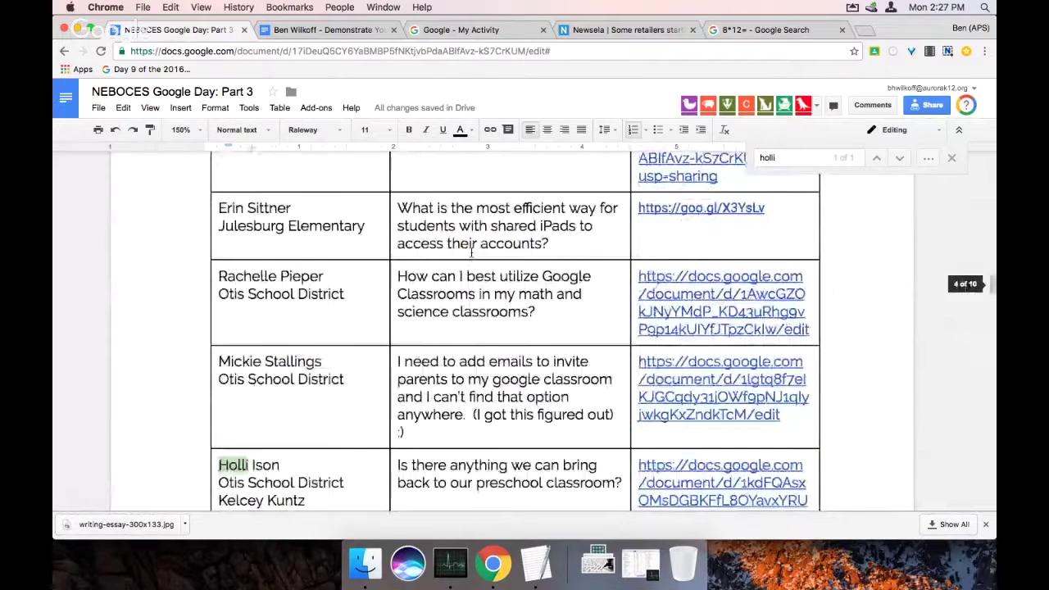
scroll(472, 253, "up", 10)
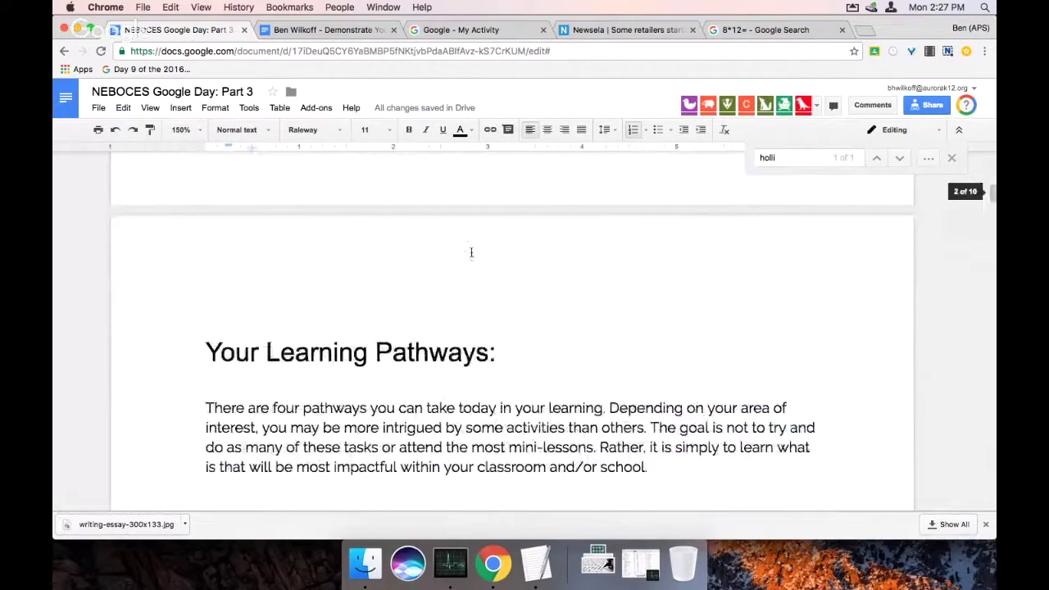
scroll(471, 252, "down", 2)
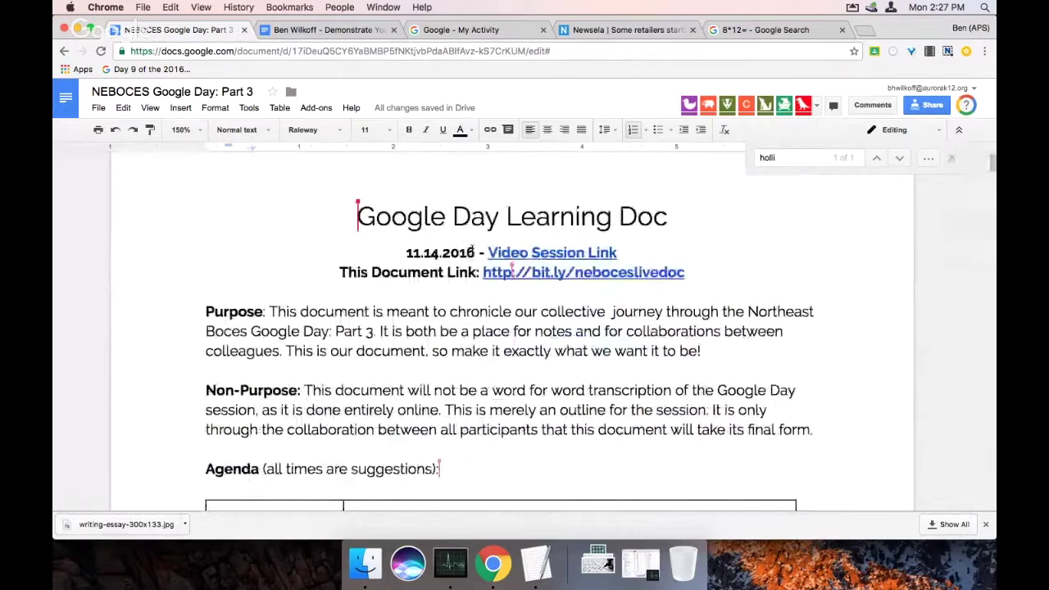
scroll(471, 252, "down", 10)
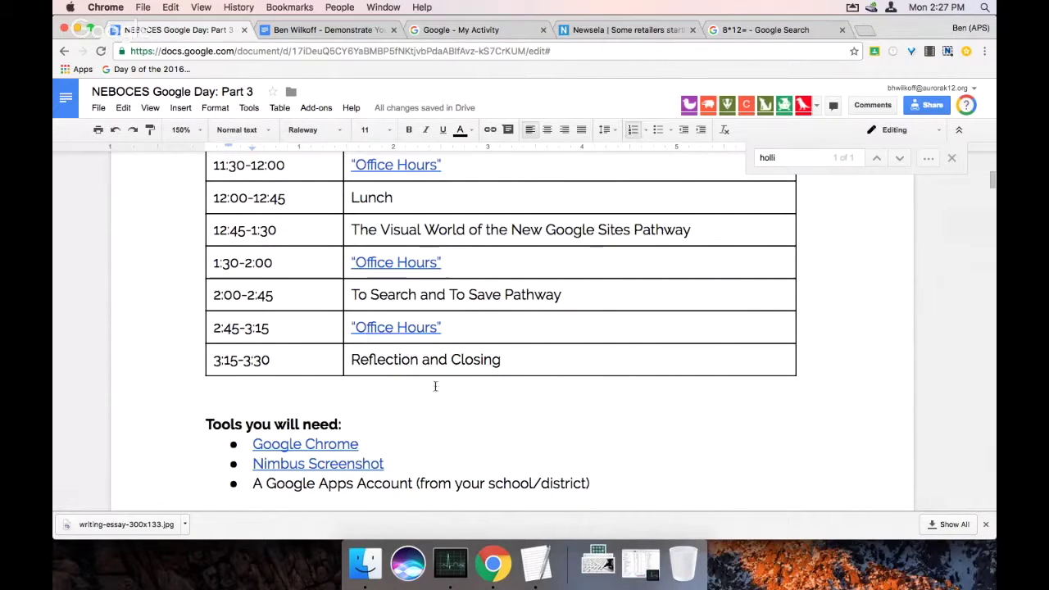
scroll(453, 309, "down", 10)
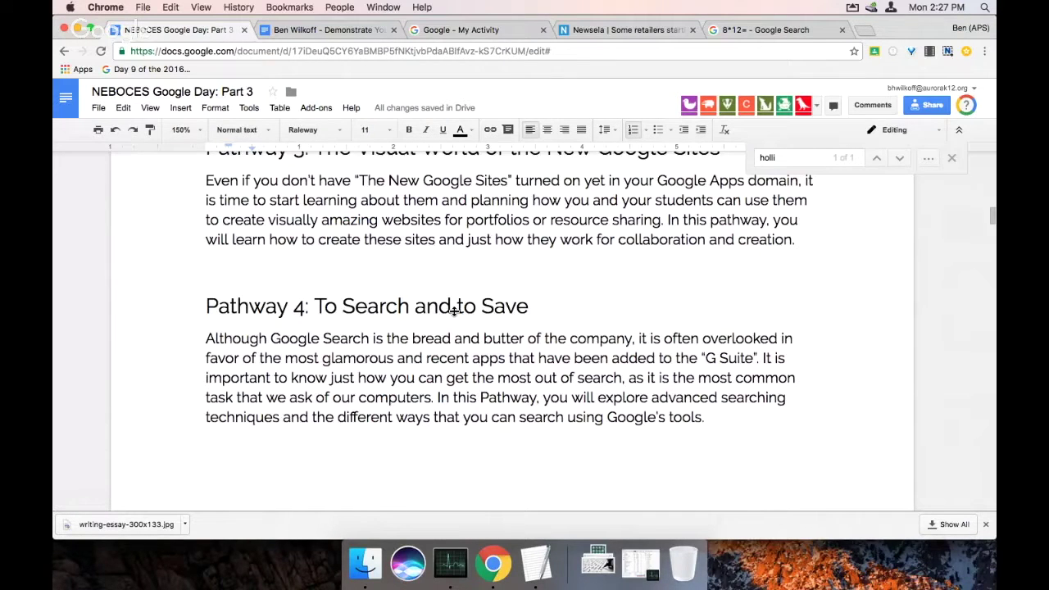
scroll(454, 310, "down", 10)
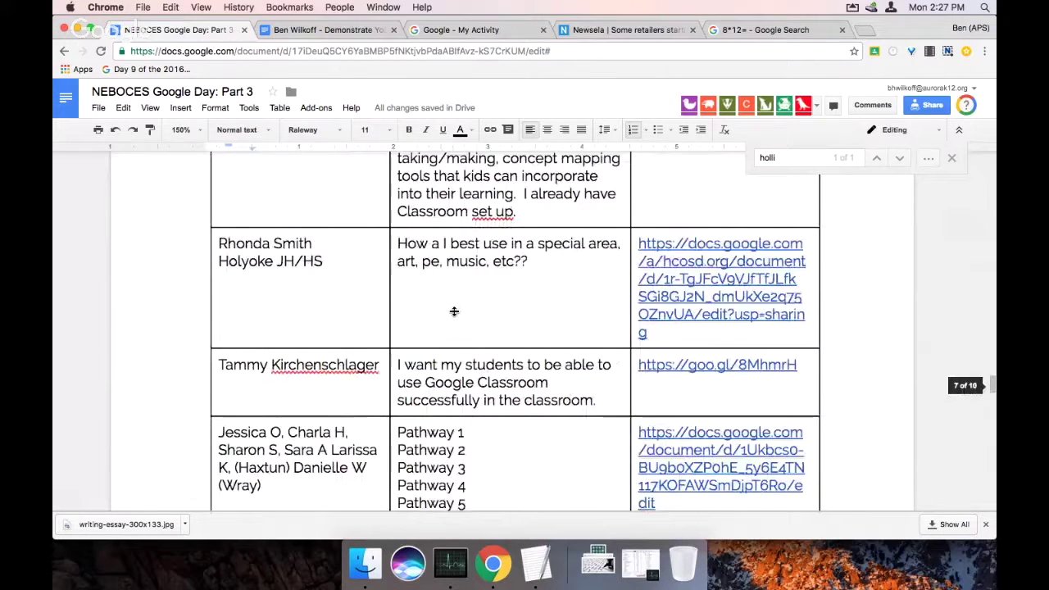
scroll(454, 312, "down", 15)
scroll(454, 309, "up", 3)
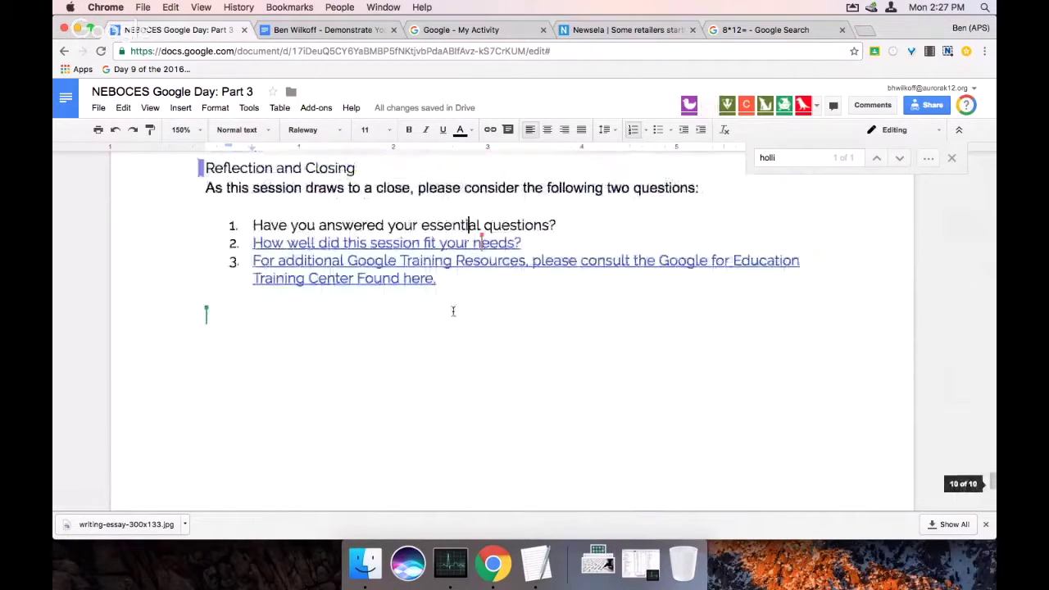
Step: Open the Google Day Feedback form via the 'How well did this session fit your needs?' link
left_click(382, 288)
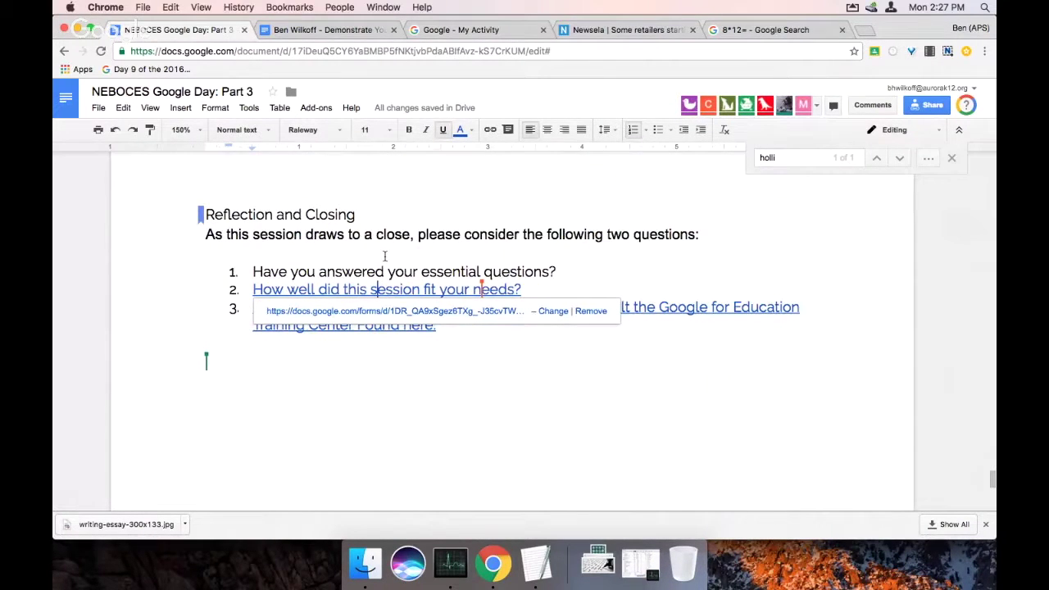
left_click(383, 257)
left_click(356, 291)
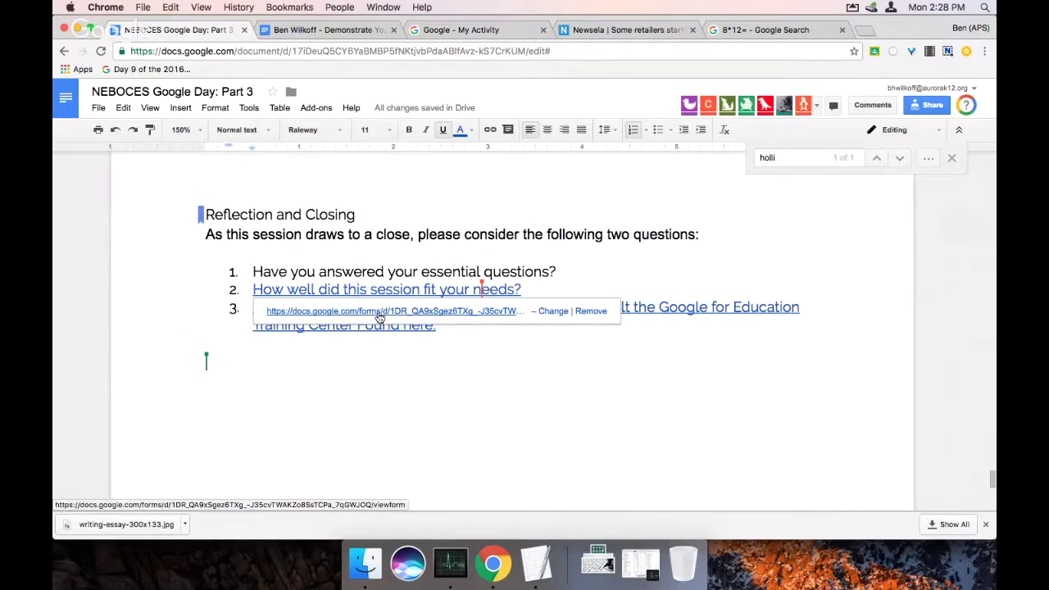
left_click(378, 312)
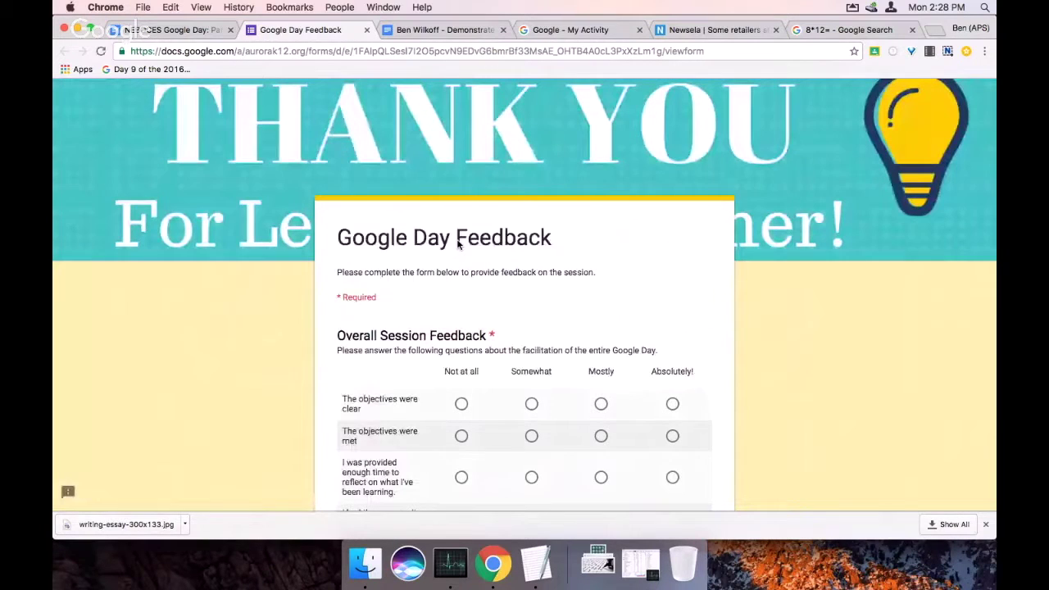
Step: Scroll through the Google Day Feedback form down to Submit and back, then close its tab
scroll(525, 243, "down", 10)
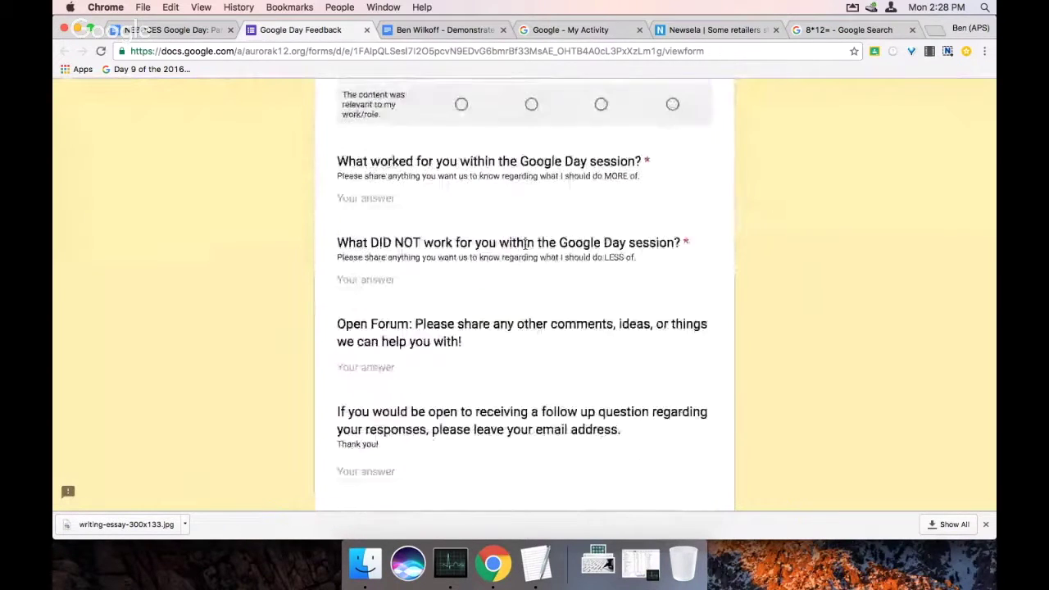
scroll(525, 244, "down", 3)
scroll(525, 243, "up", 8)
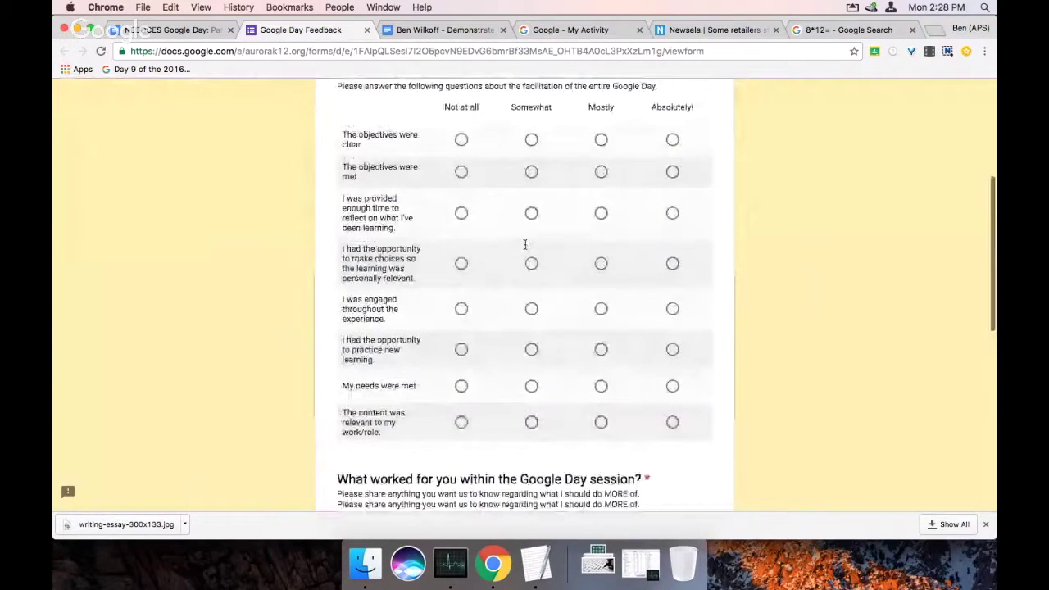
scroll(525, 243, "up", 4)
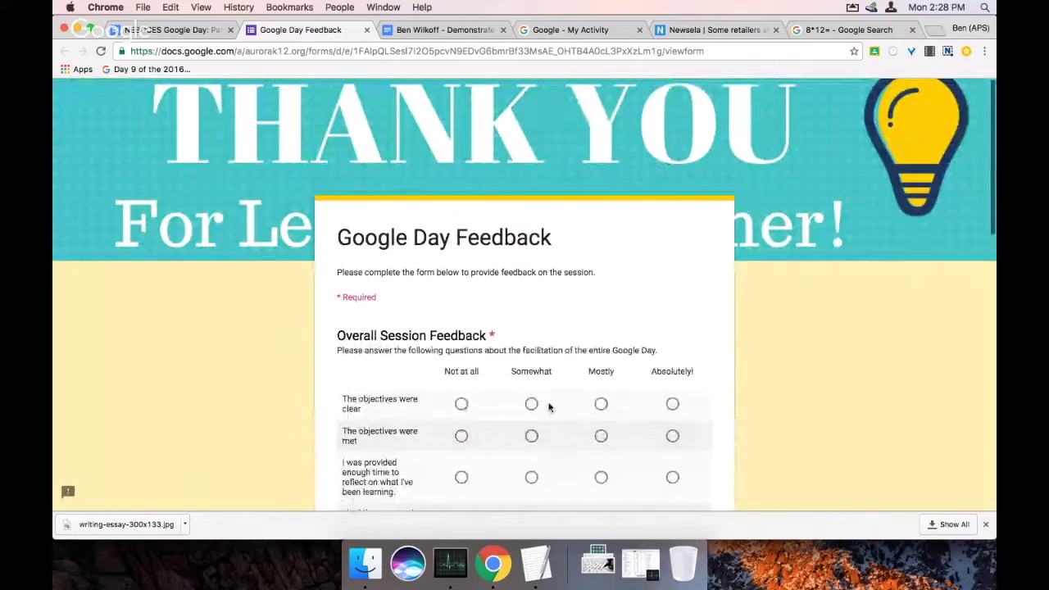
scroll(622, 391, "down", 10)
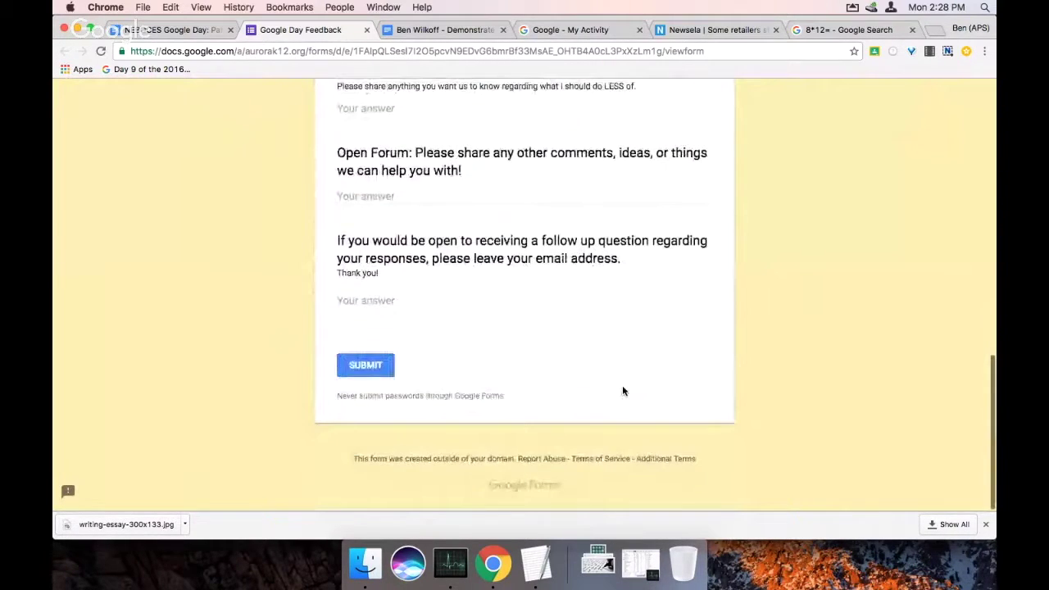
scroll(622, 391, "up", 10)
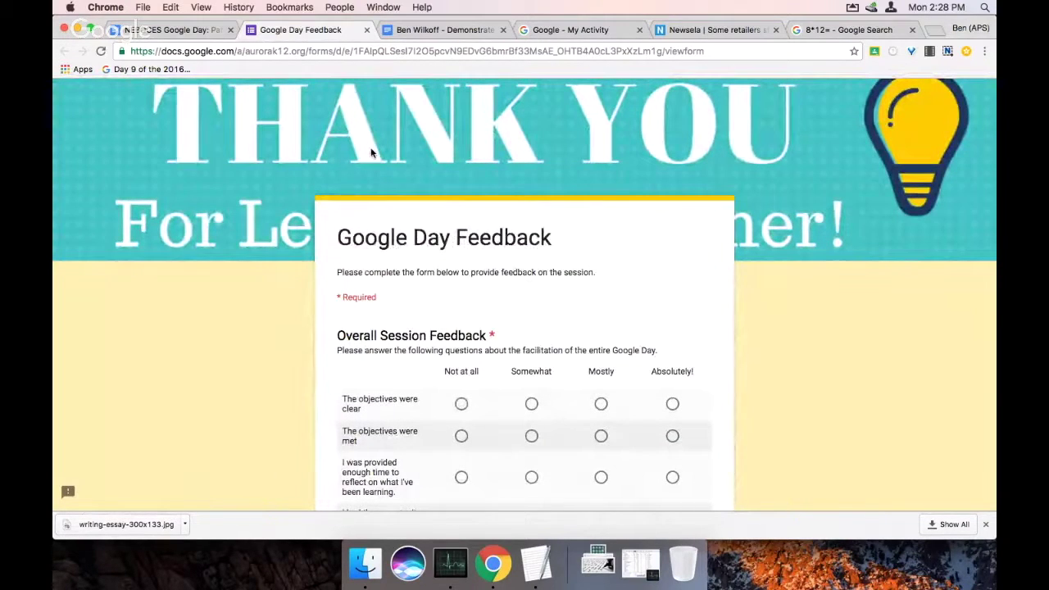
left_click(367, 31)
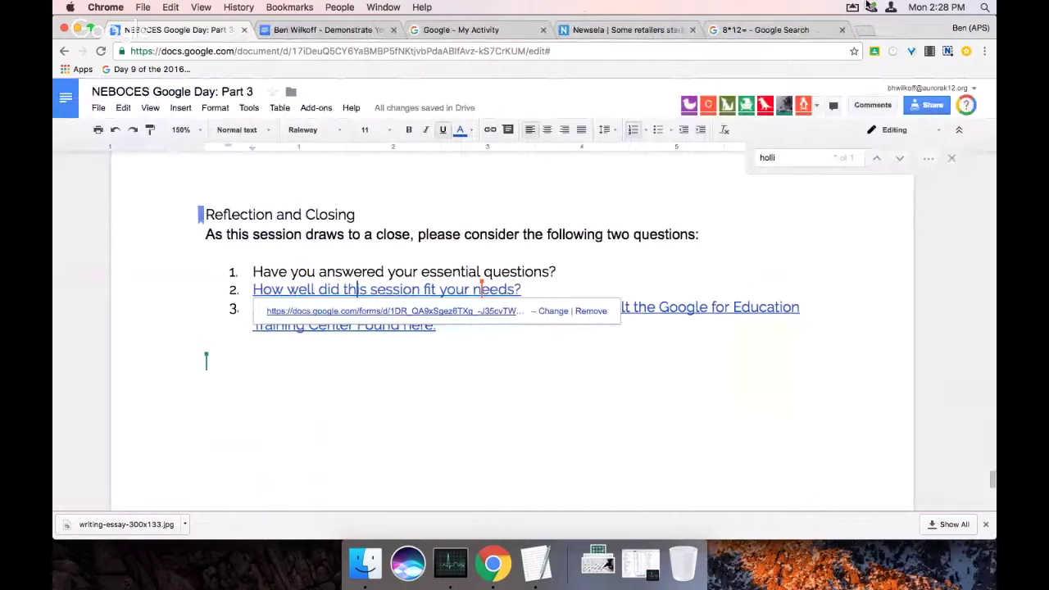
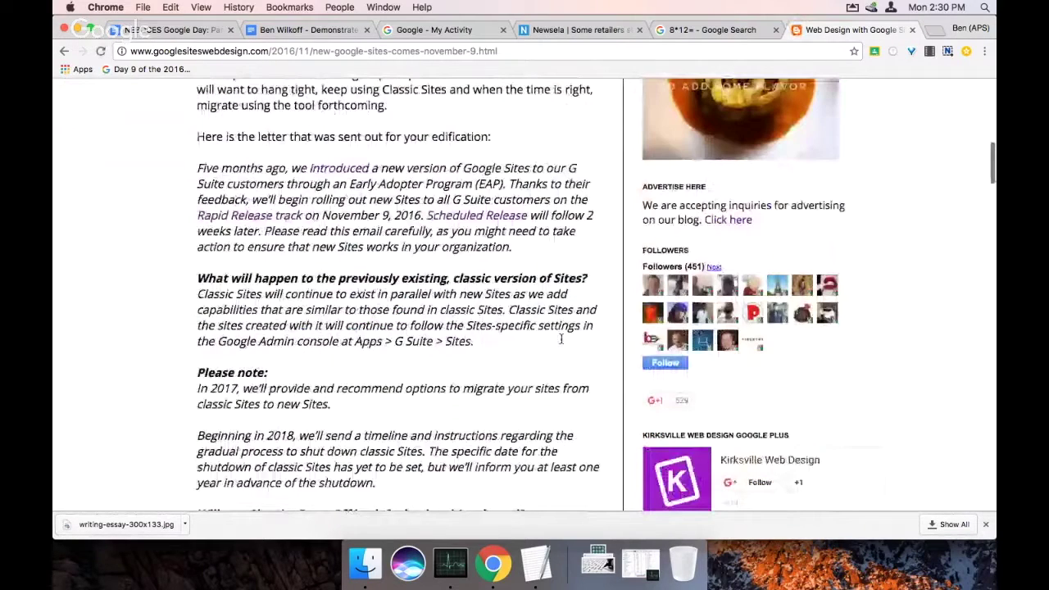
Step: Post the Google Sites blog post's URL in YouTube Live Chat, then return to the blog post
scroll(561, 339, "up", 2)
left_click(479, 49)
key("super+c")
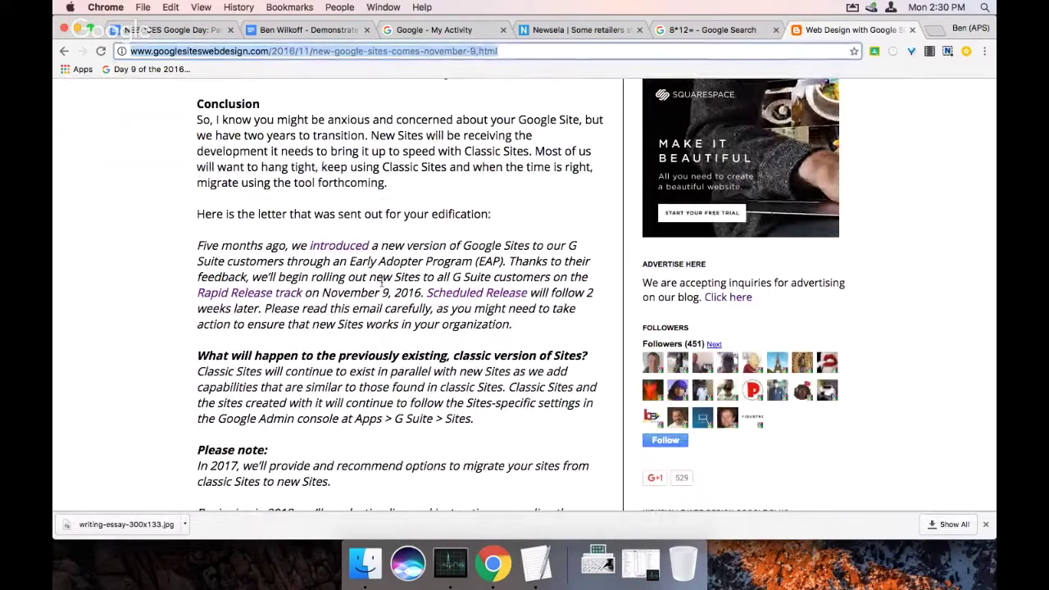
key("super+grave")
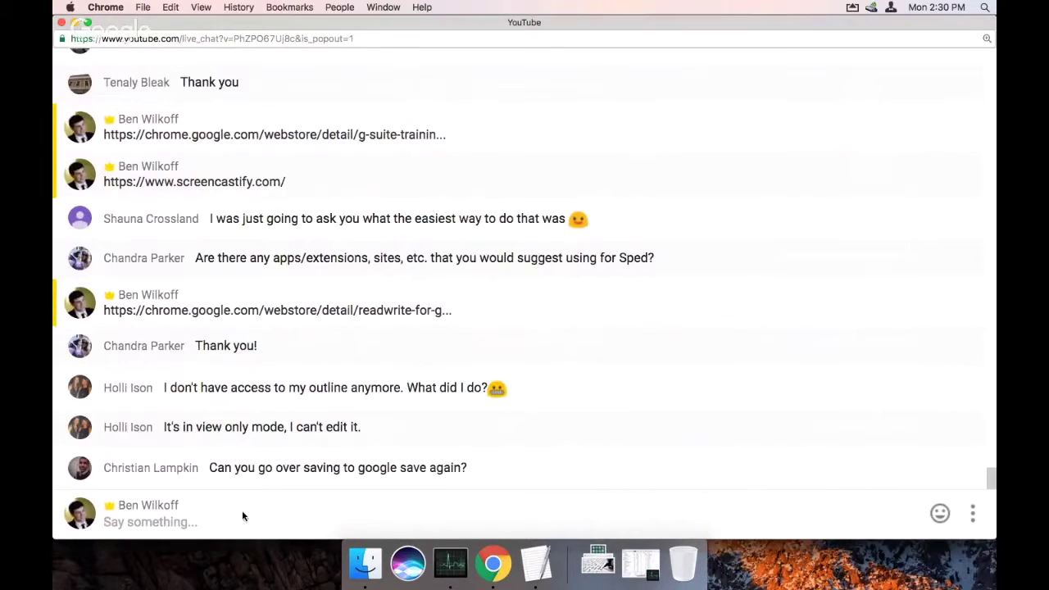
left_click(184, 516)
key("super+v")
key("Return")
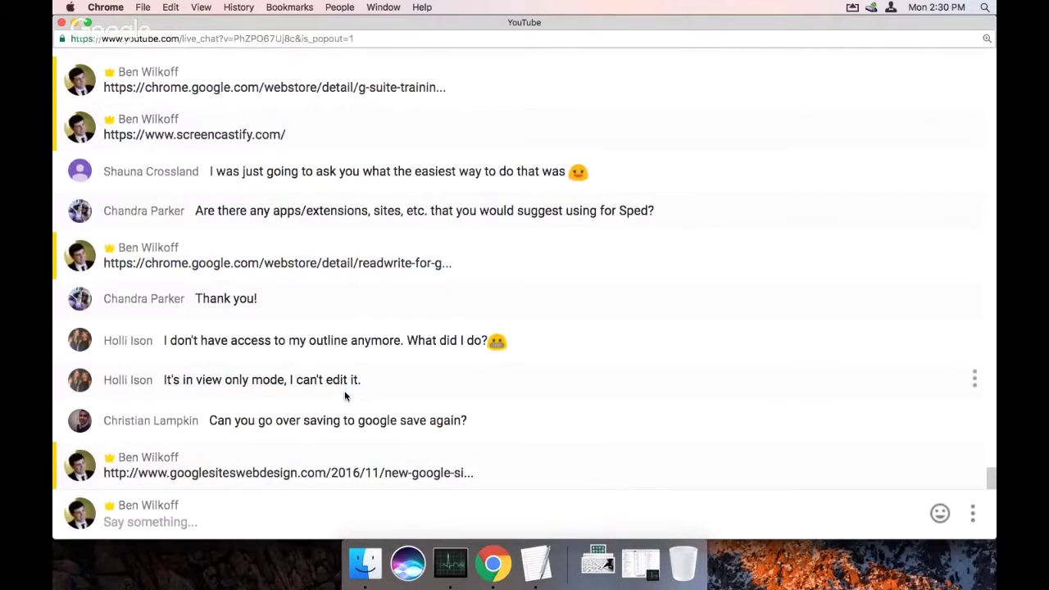
scroll(344, 396, "up", 10)
scroll(344, 396, "down", 10)
key("super+grave")
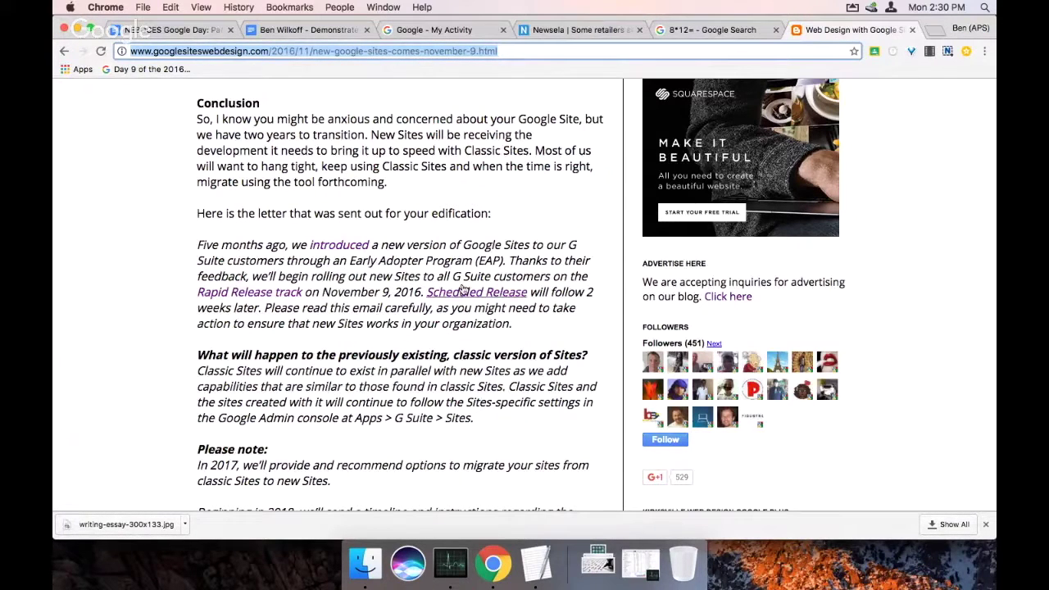
Step: Open the Scheduled Release help article and highlight the release track description
left_click(508, 293)
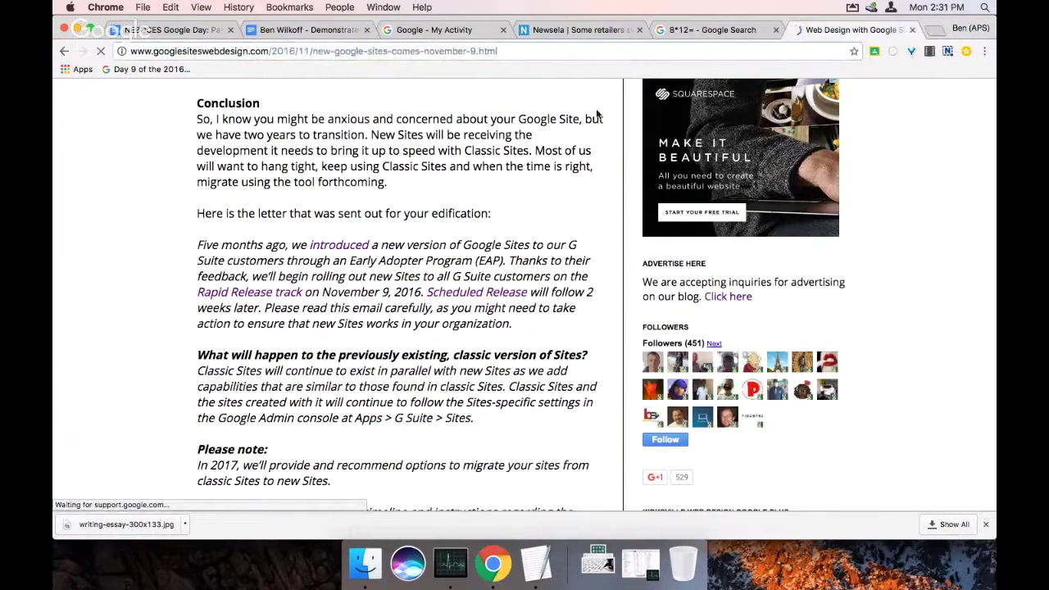
scroll(508, 322, "down", 4)
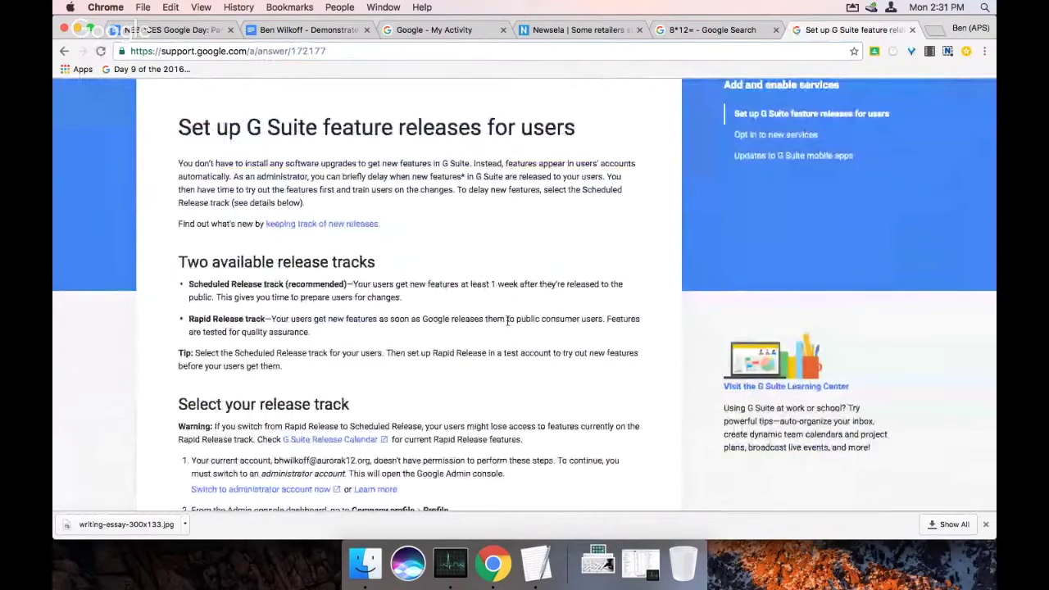
left_click_drag(189, 280, 402, 300)
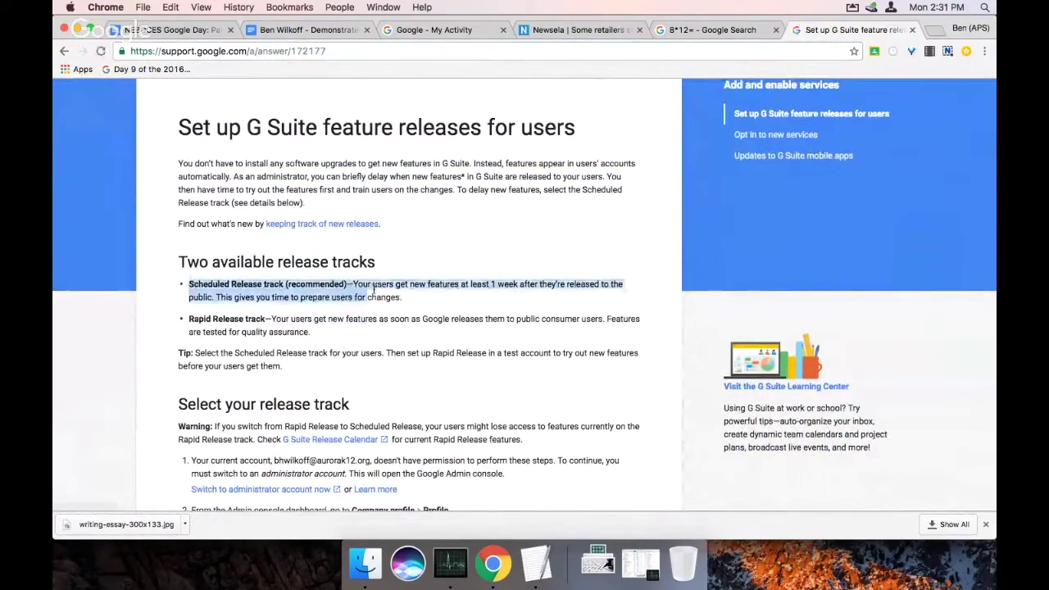
scroll(483, 311, "down", 5)
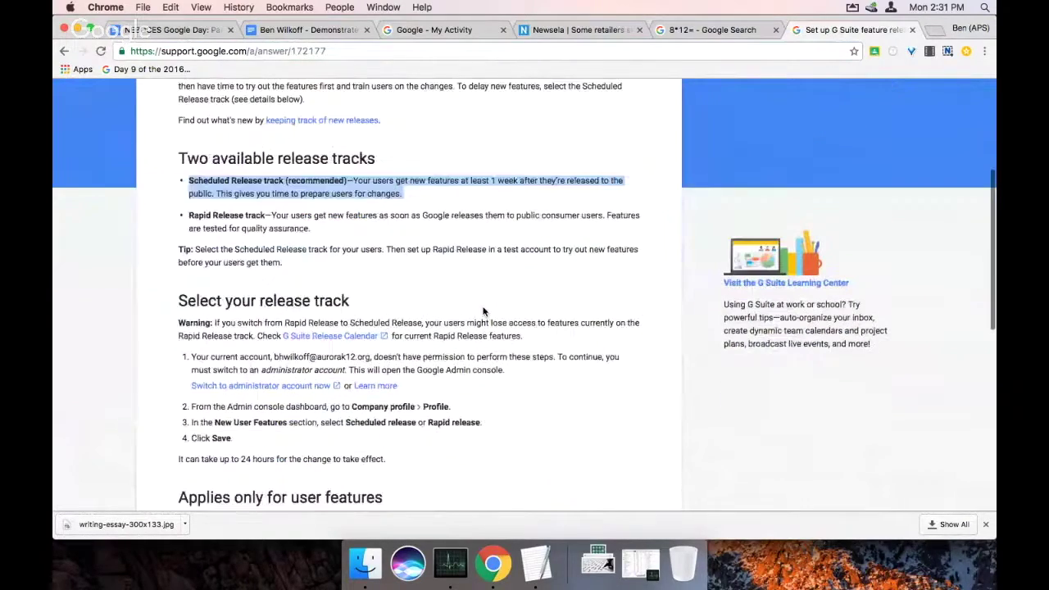
scroll(484, 308, "down", 3)
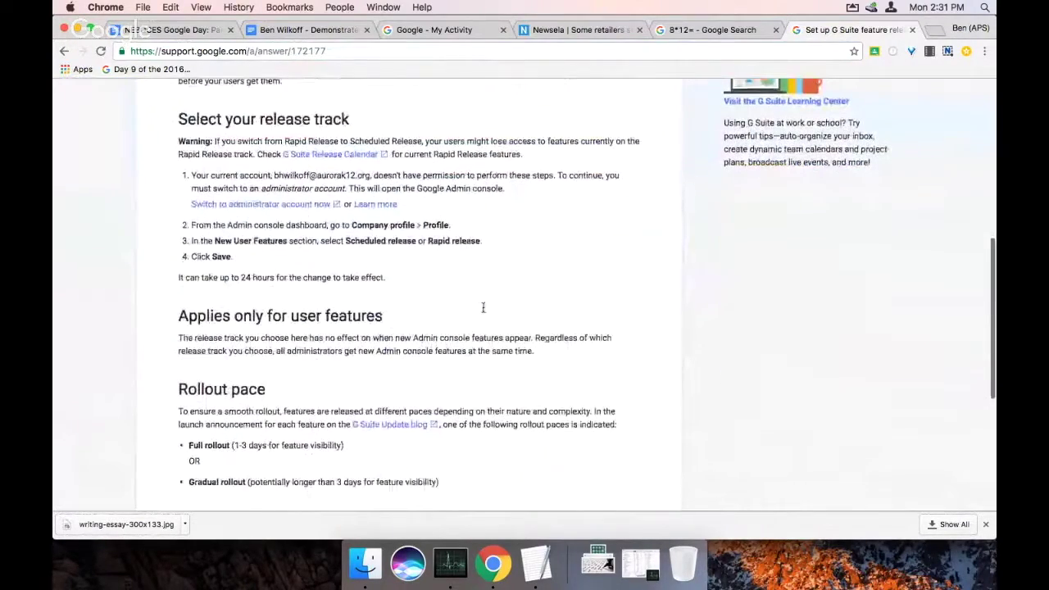
scroll(483, 307, "down", 1)
scroll(482, 308, "down", 2)
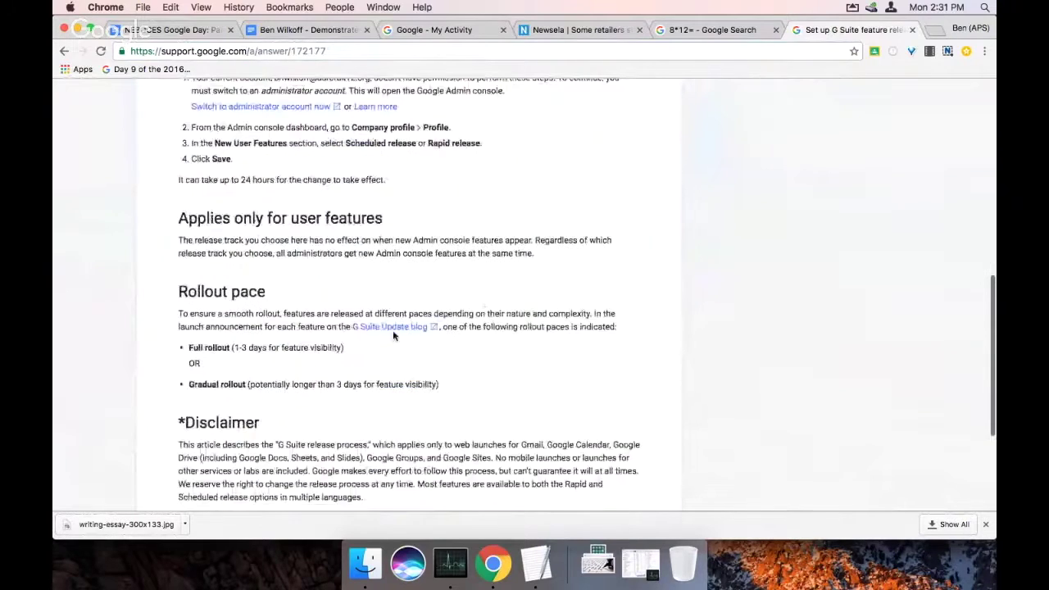
scroll(463, 267, "down", 3)
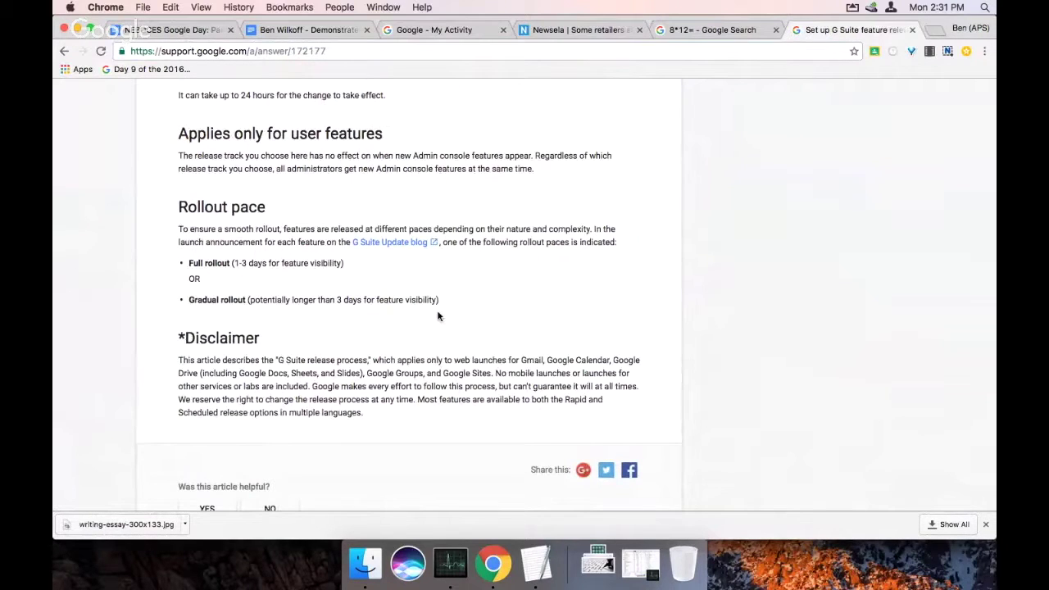
Step: Highlight the full versus gradual rollout pace text, then open the G Suite Update blog in a new tab
scroll(438, 315, "up", 1)
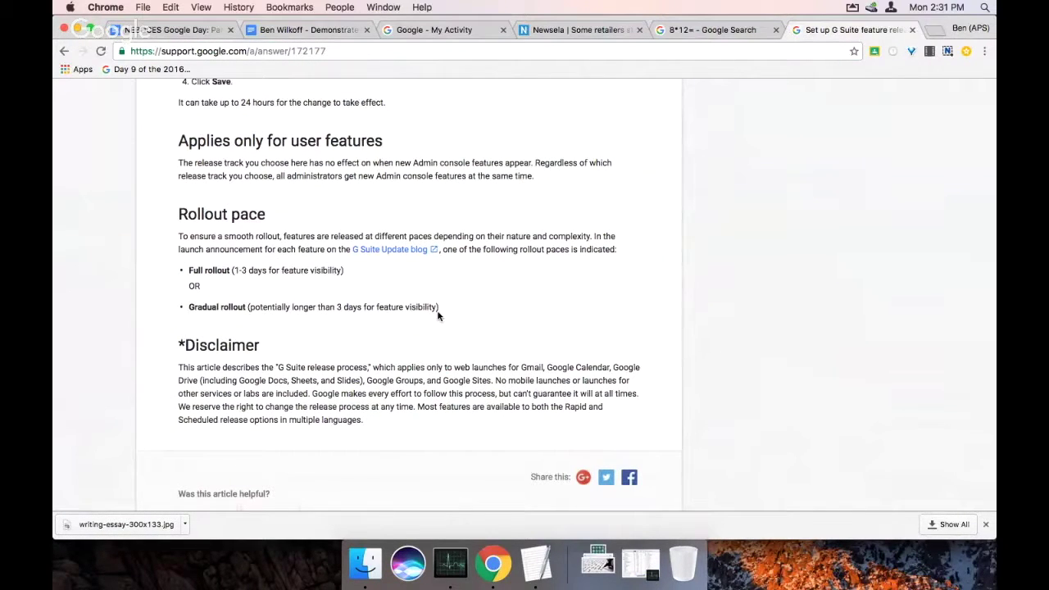
scroll(437, 315, "down", 1)
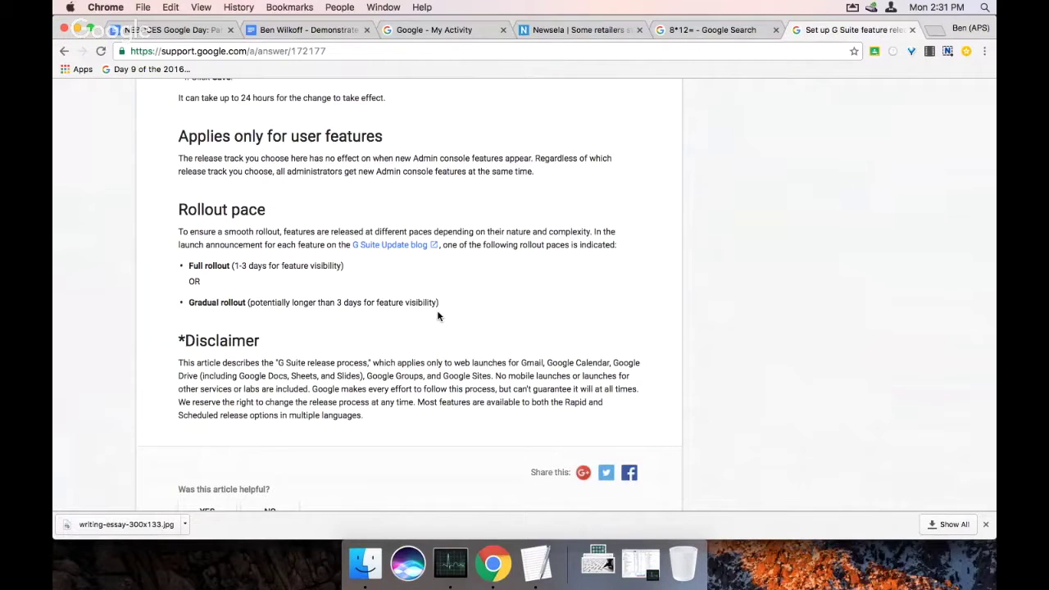
scroll(438, 316, "up", 3)
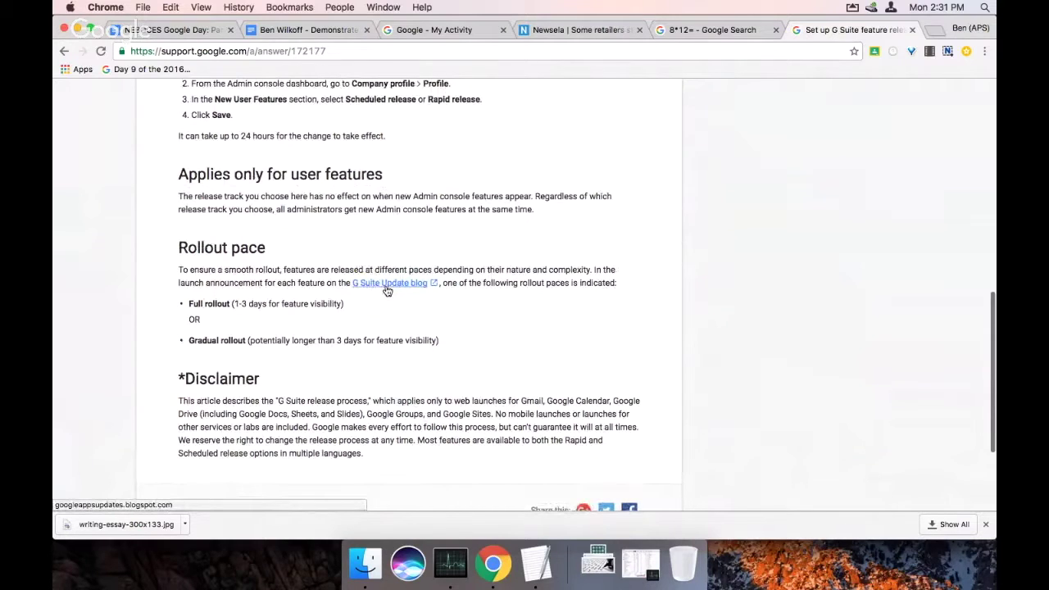
scroll(407, 304, "up", 3)
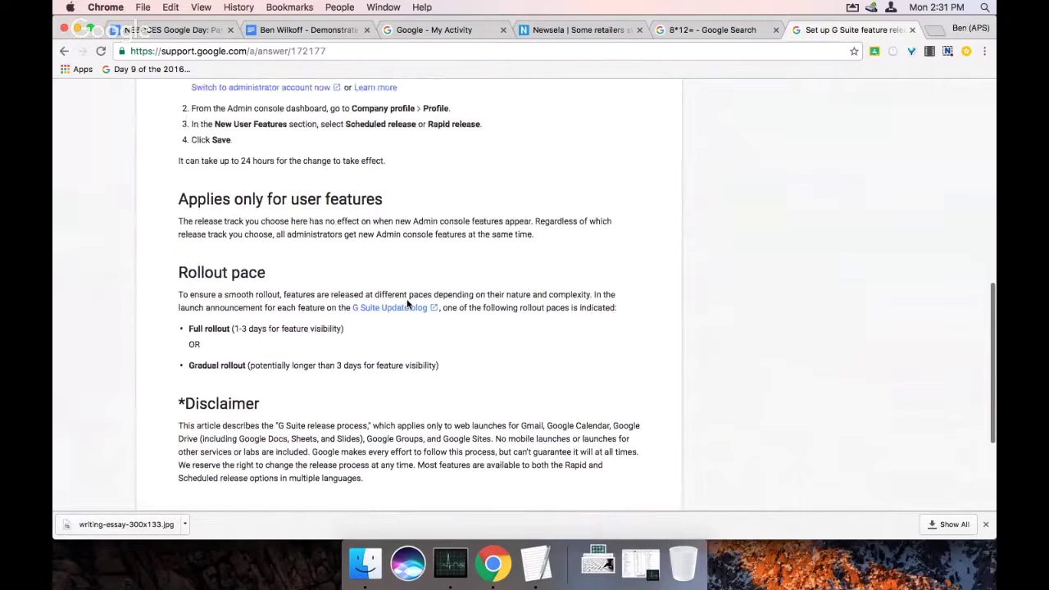
scroll(304, 382, "up", 2)
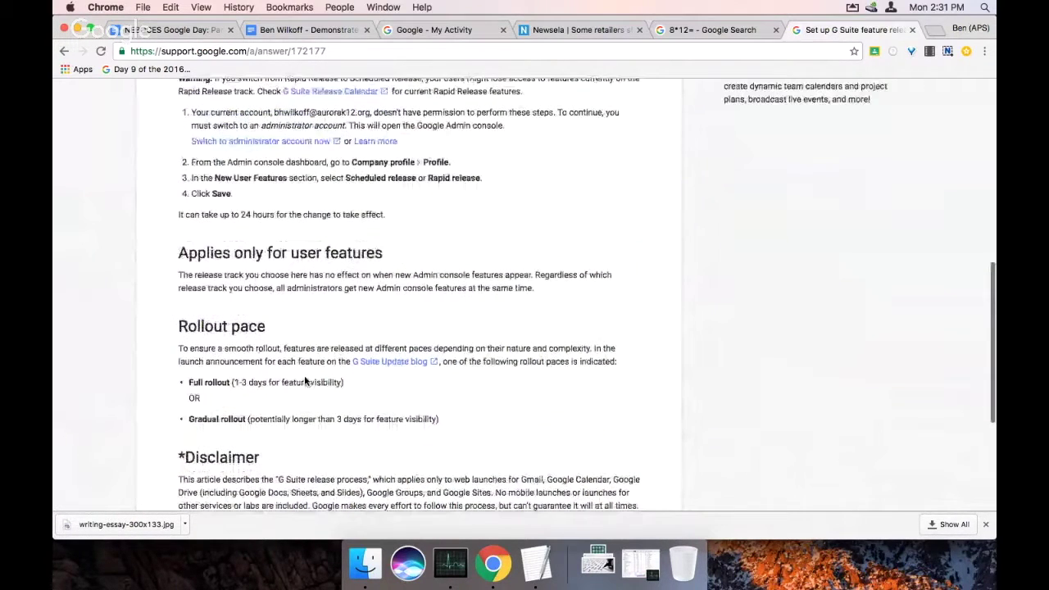
scroll(305, 382, "up", 3)
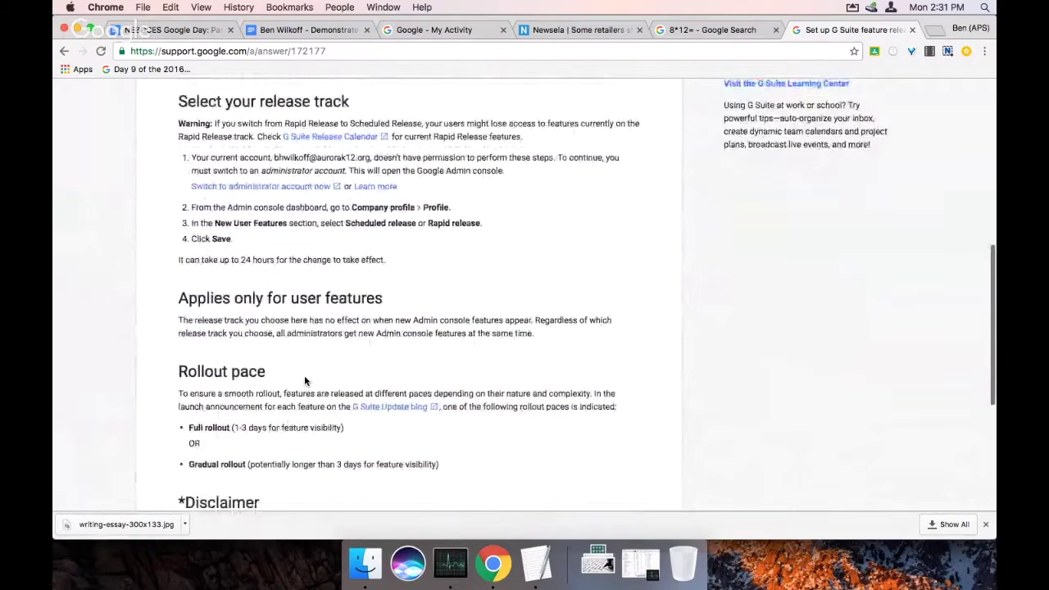
scroll(304, 380, "down", 1)
left_click_drag(188, 407, 462, 445)
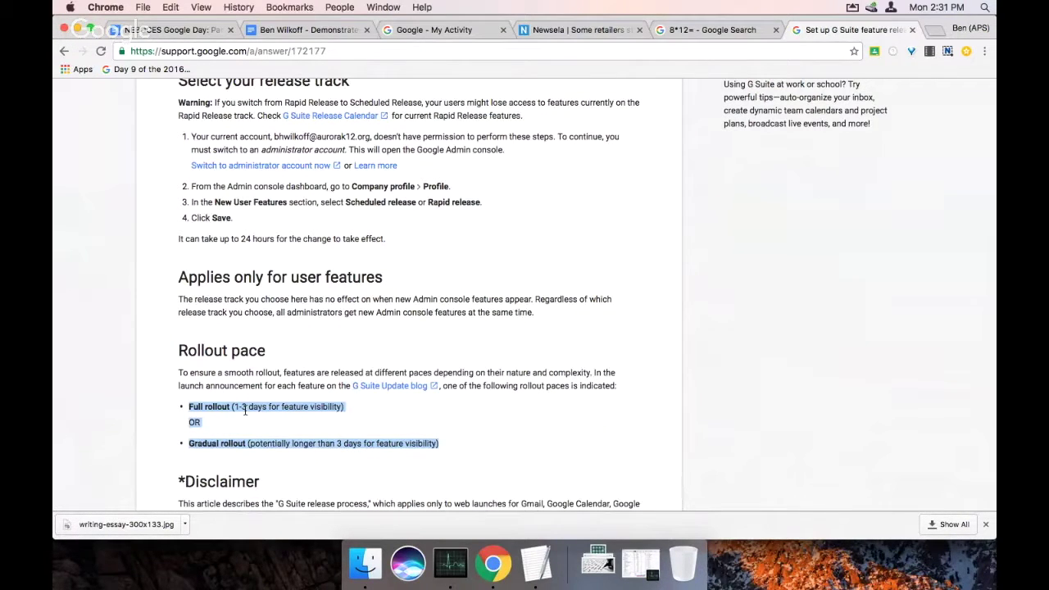
left_click(272, 410)
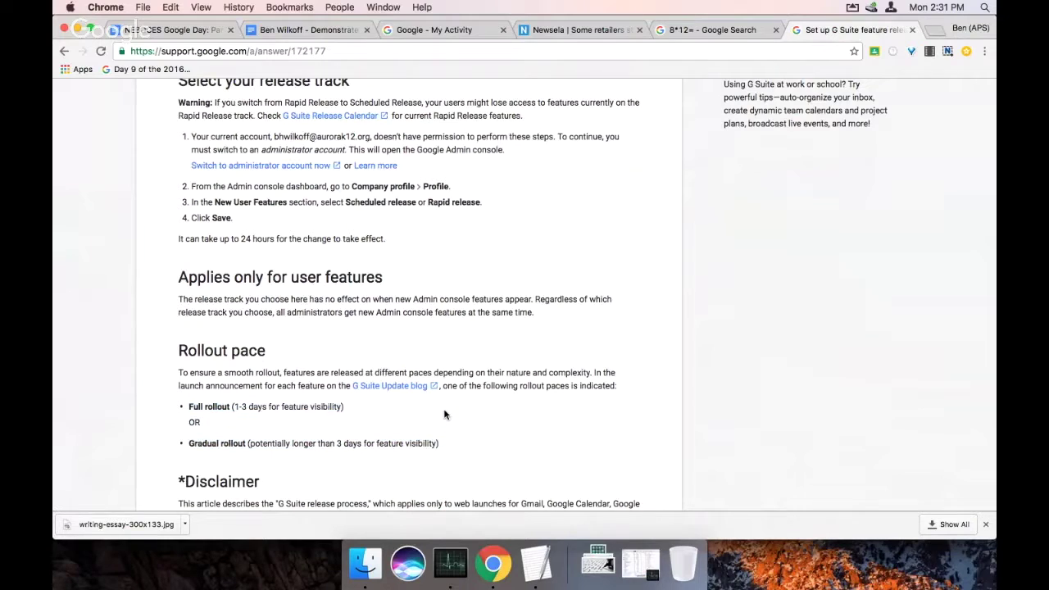
scroll(444, 415, "down", 1)
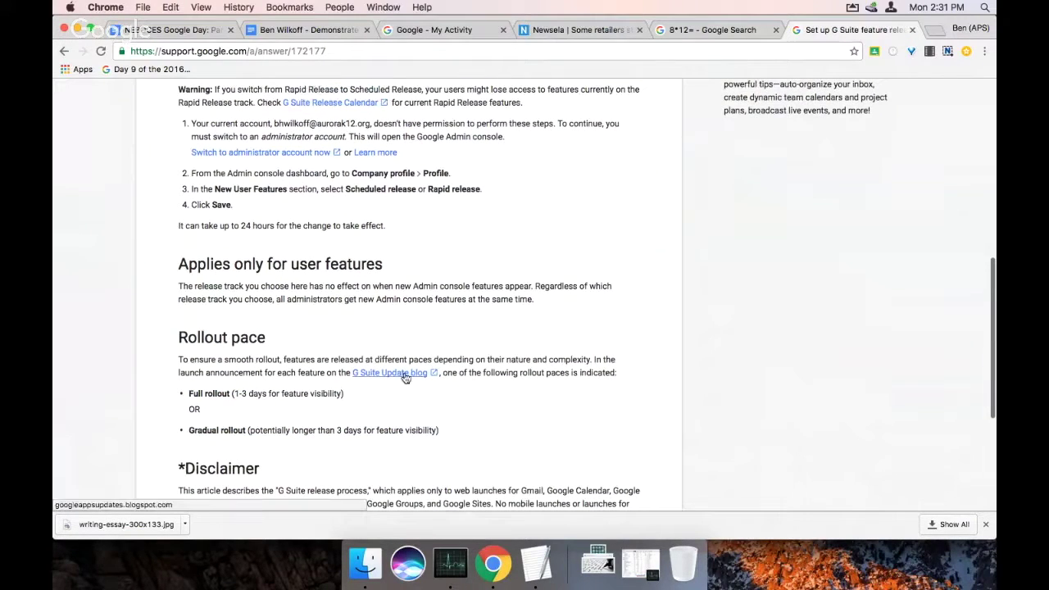
left_click(404, 374)
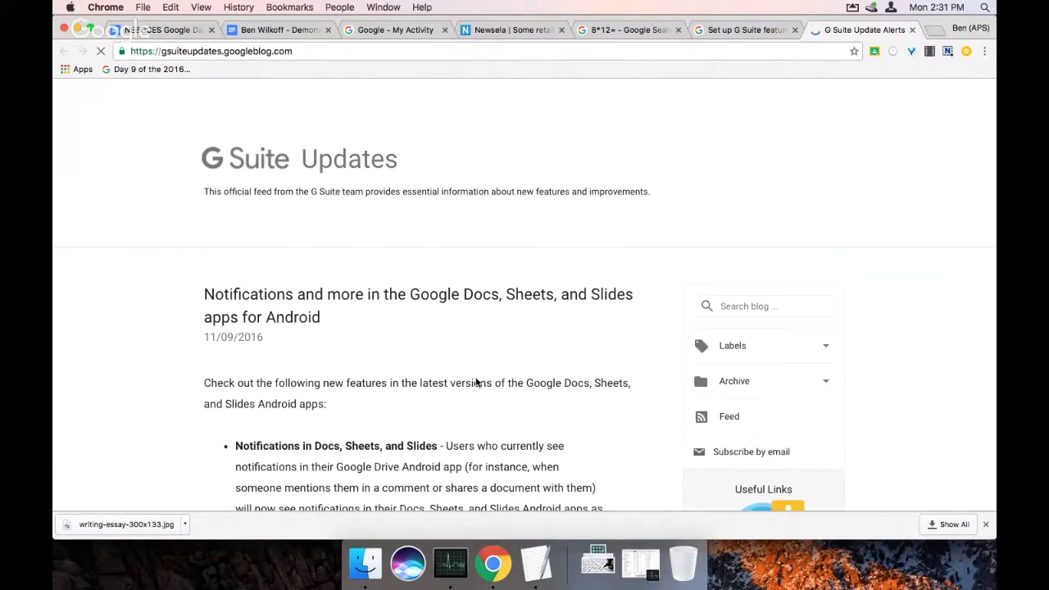
Step: Read through the Android apps post, then return to the Demonstrate Your Learning document's Pathway 4 table
scroll(476, 382, "down", 1)
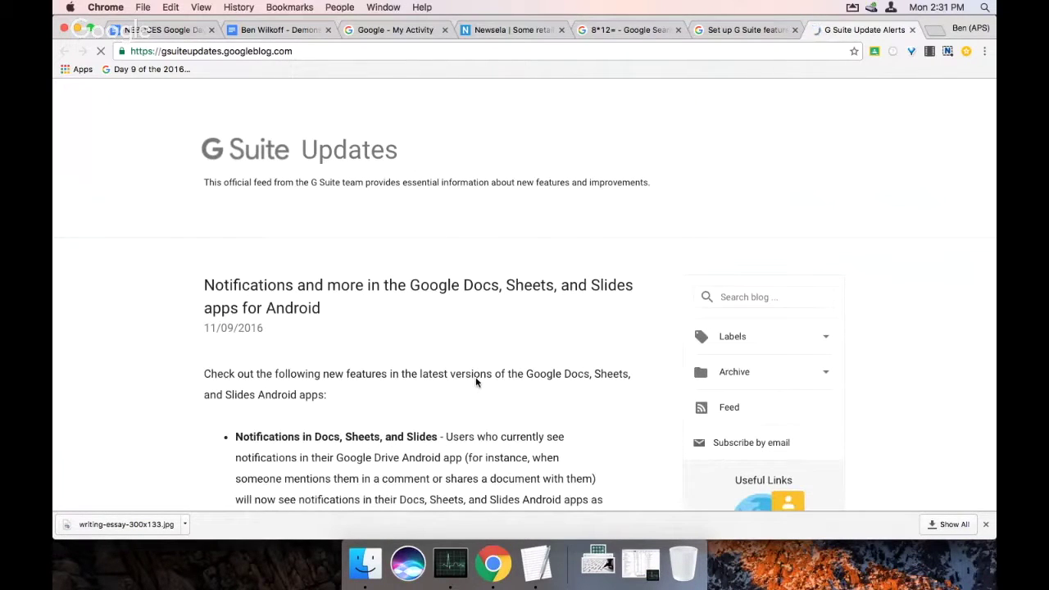
scroll(476, 382, "down", 1)
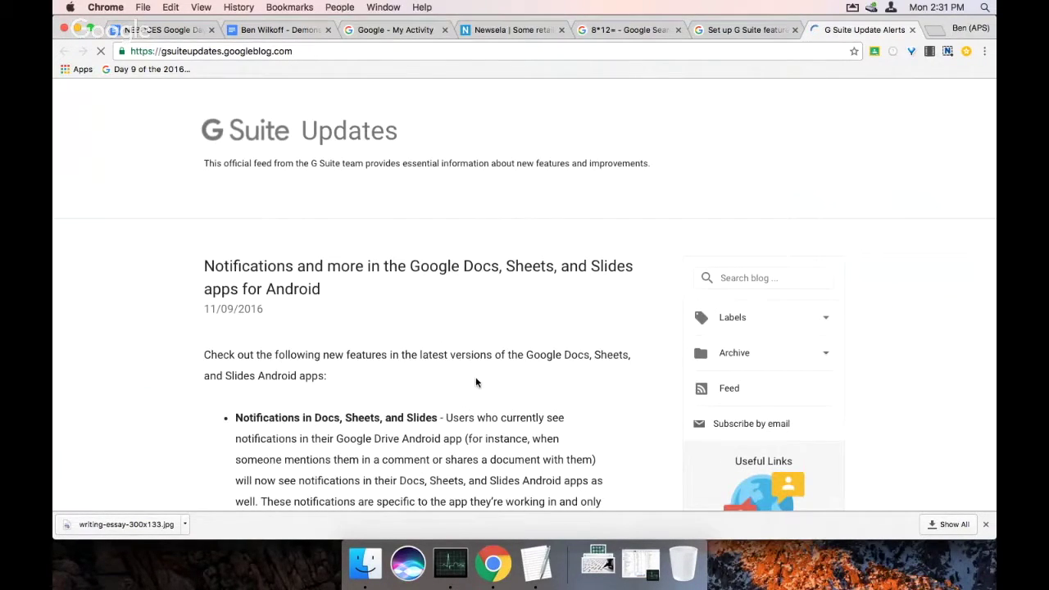
scroll(475, 382, "down", 10)
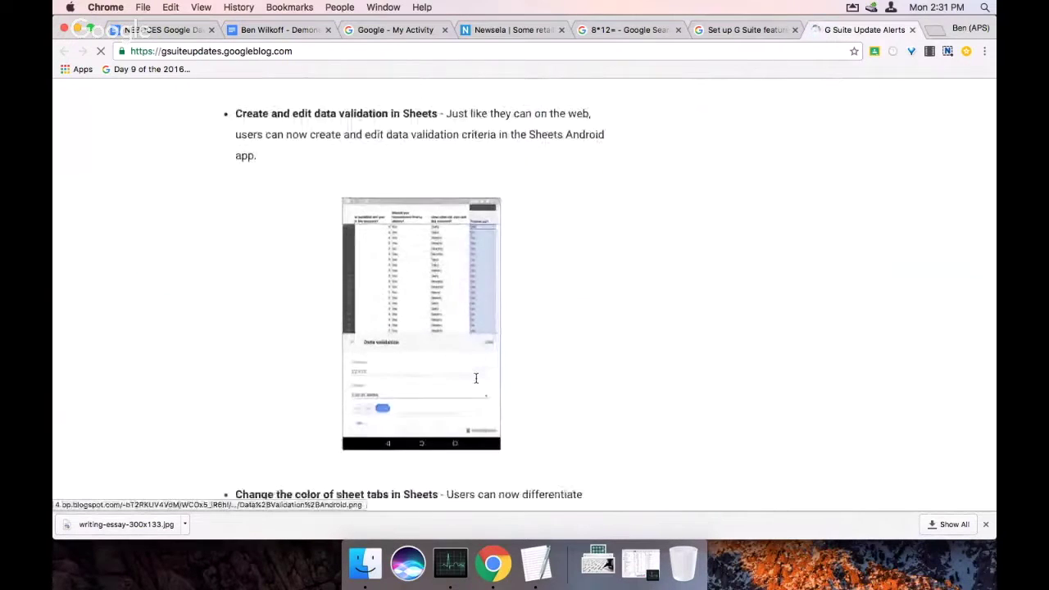
scroll(476, 379, "down", 5)
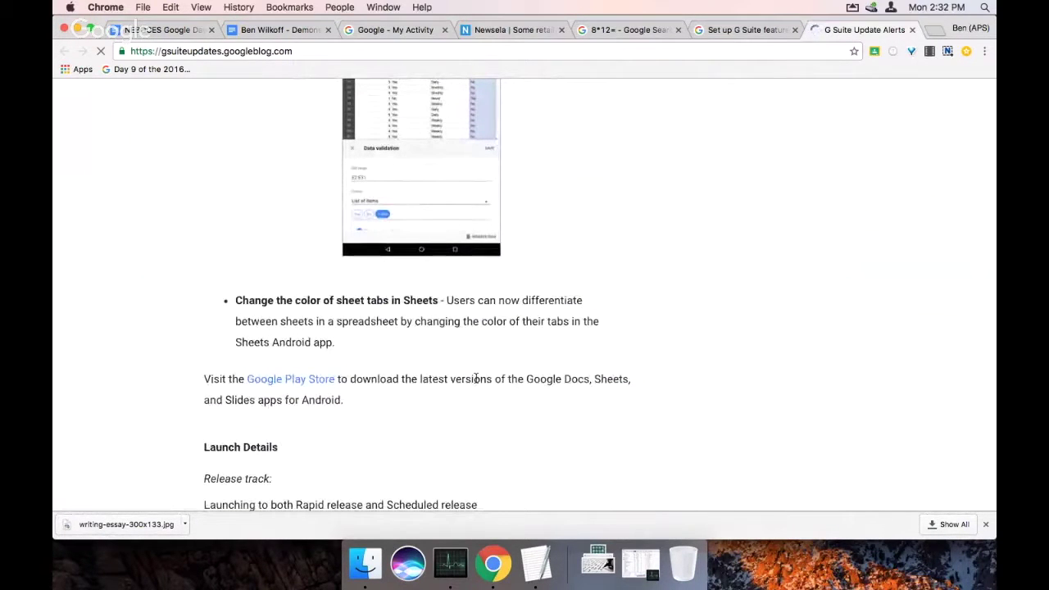
scroll(475, 379, "down", 1)
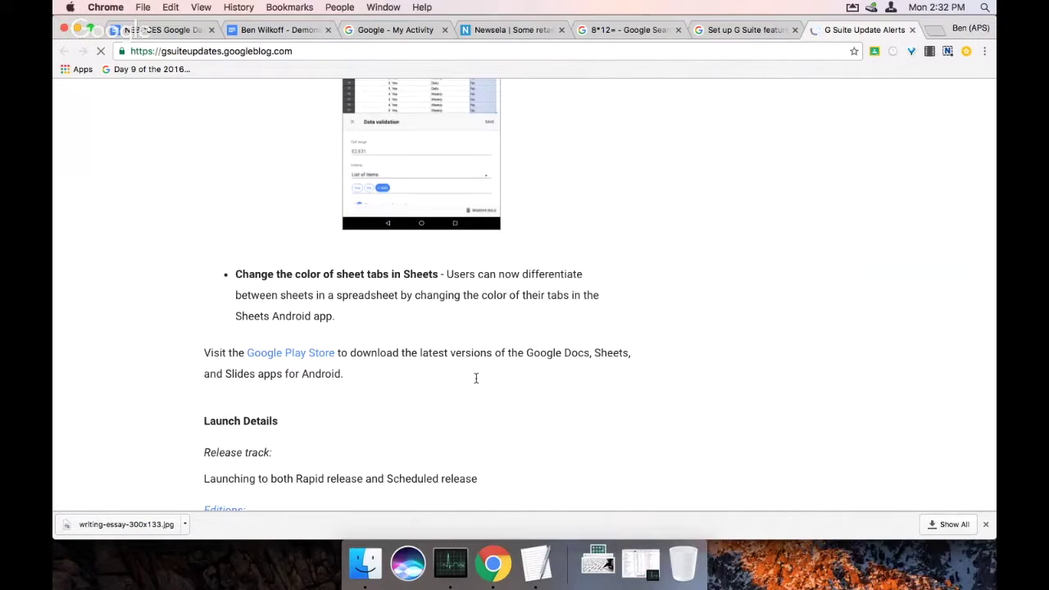
scroll(476, 378, "up", 2)
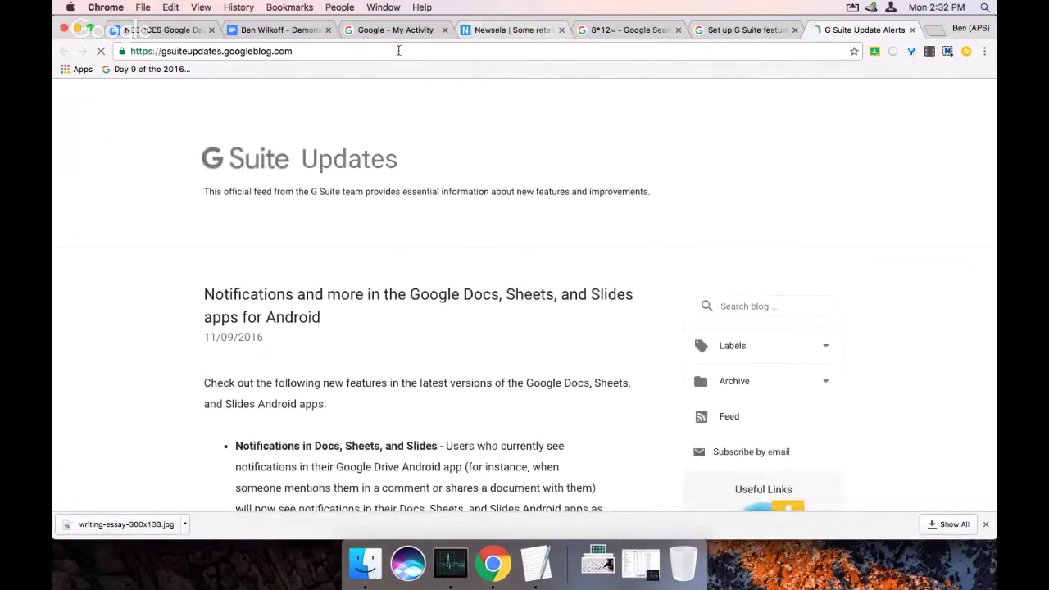
left_click(258, 35)
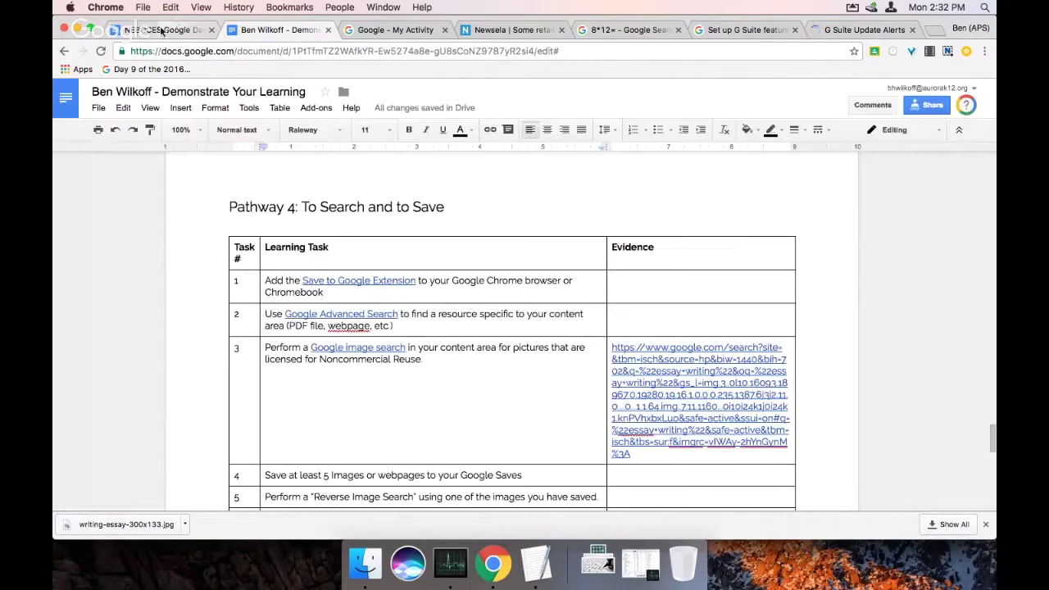
Step: Visit the NEBOCES doc's Reflection and Closing section, the G Suite features help article and the Sites web design article
left_click(166, 29)
left_click(785, 217)
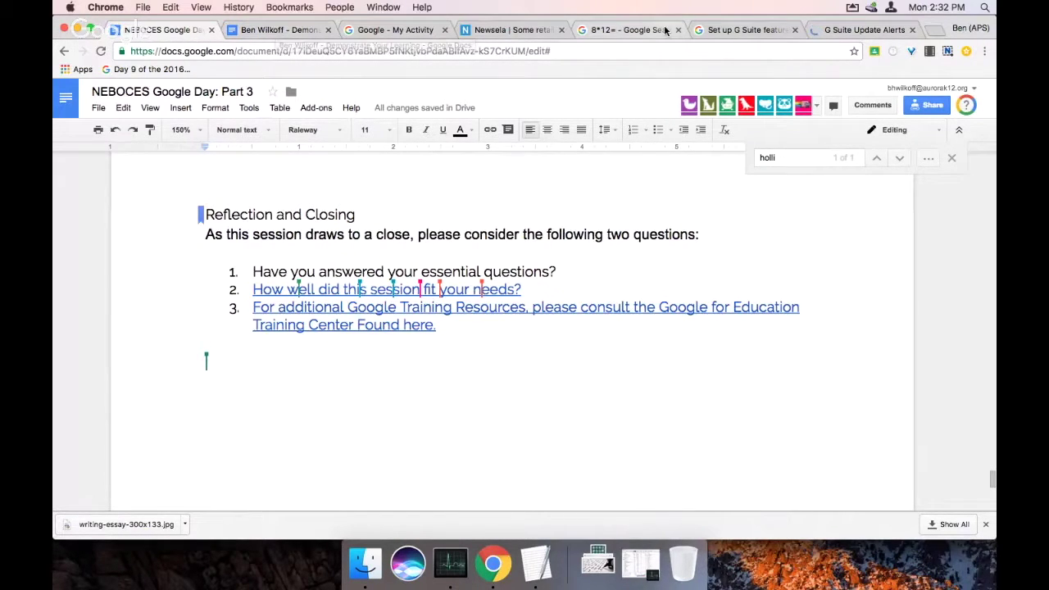
left_click(729, 33)
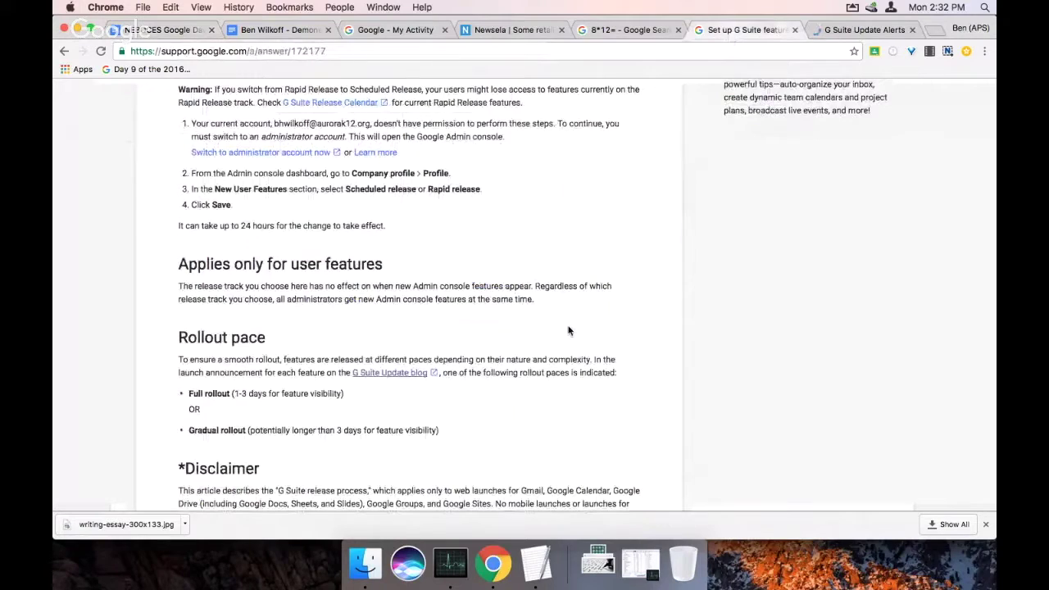
key("super+bracketleft")
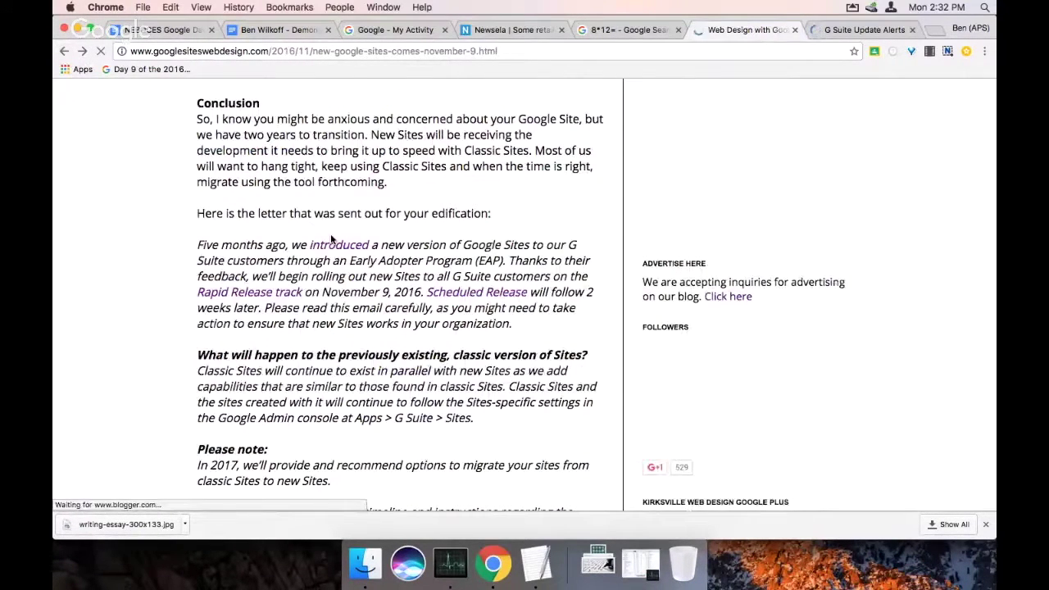
scroll(331, 238, "down", 2)
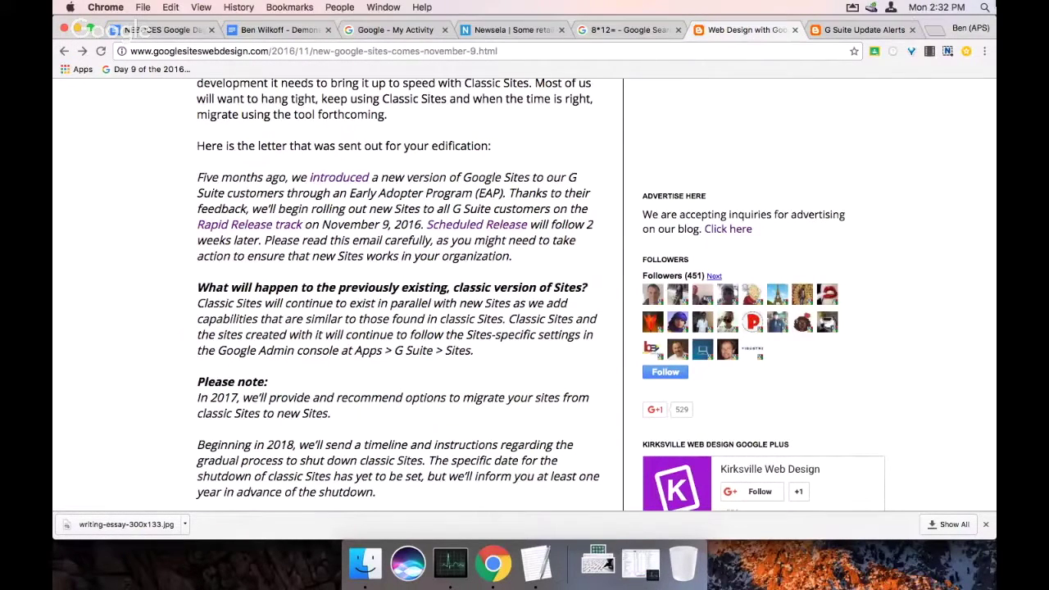
Step: Close the Update Alerts, Web Design, 8*12= search, My Activity and Newsela tabs, then bring up the live chat
left_click(854, 29)
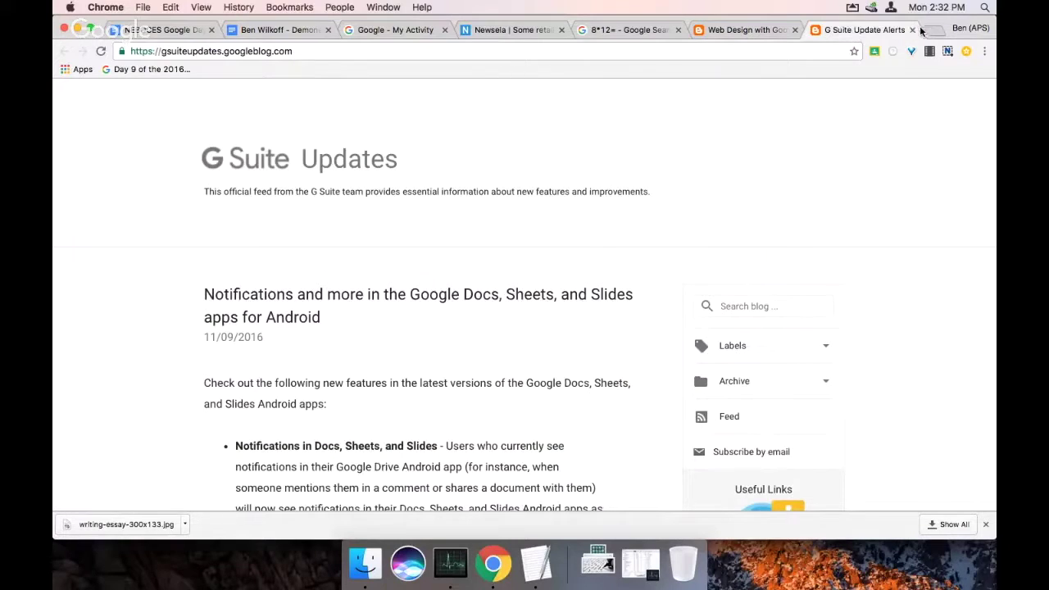
left_click(912, 29)
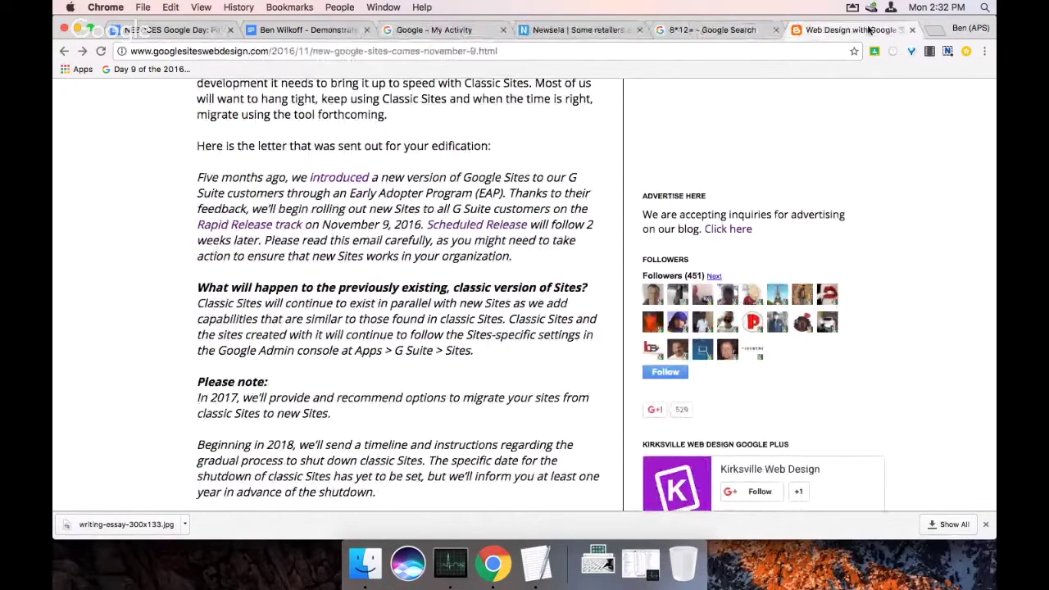
key("super+w")
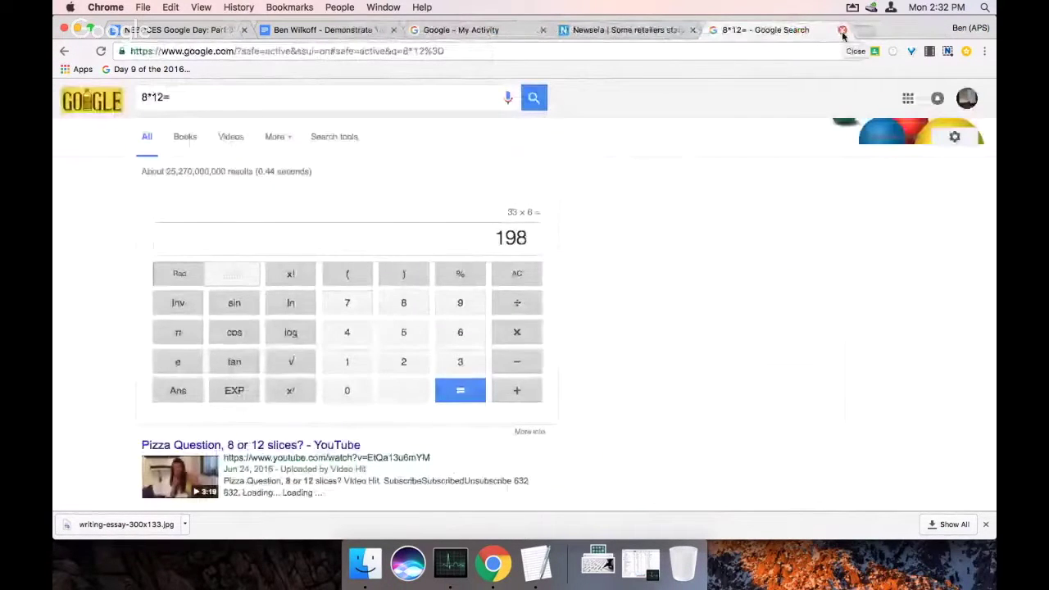
left_click(841, 30)
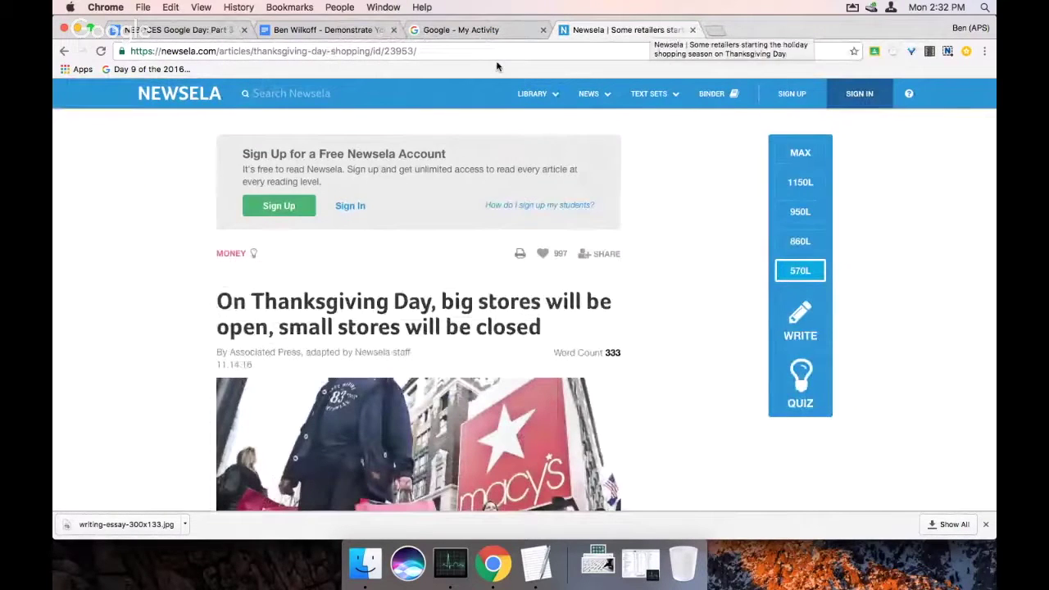
left_click(440, 31)
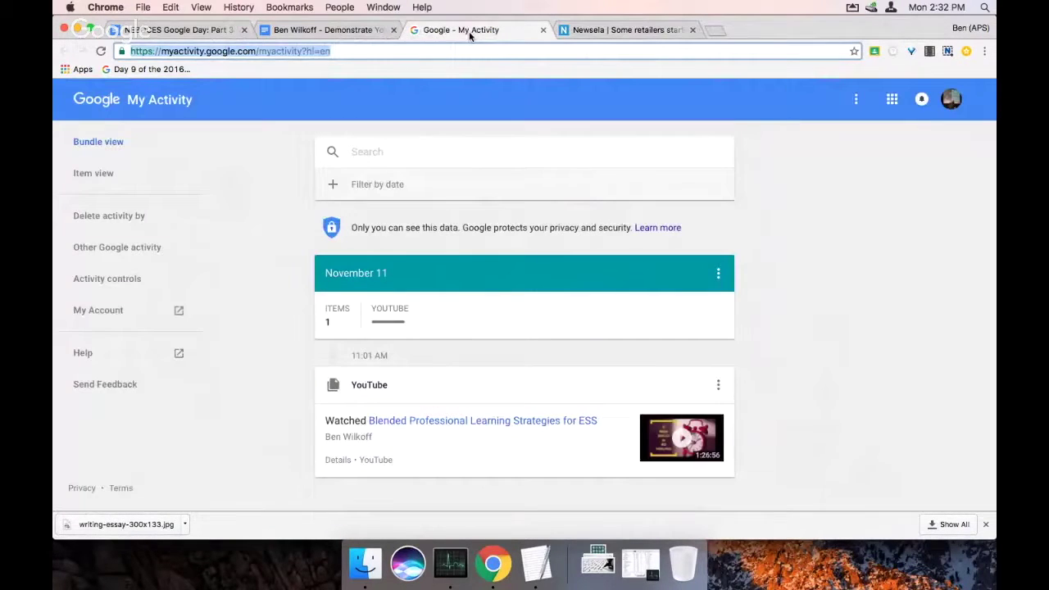
left_click(543, 31)
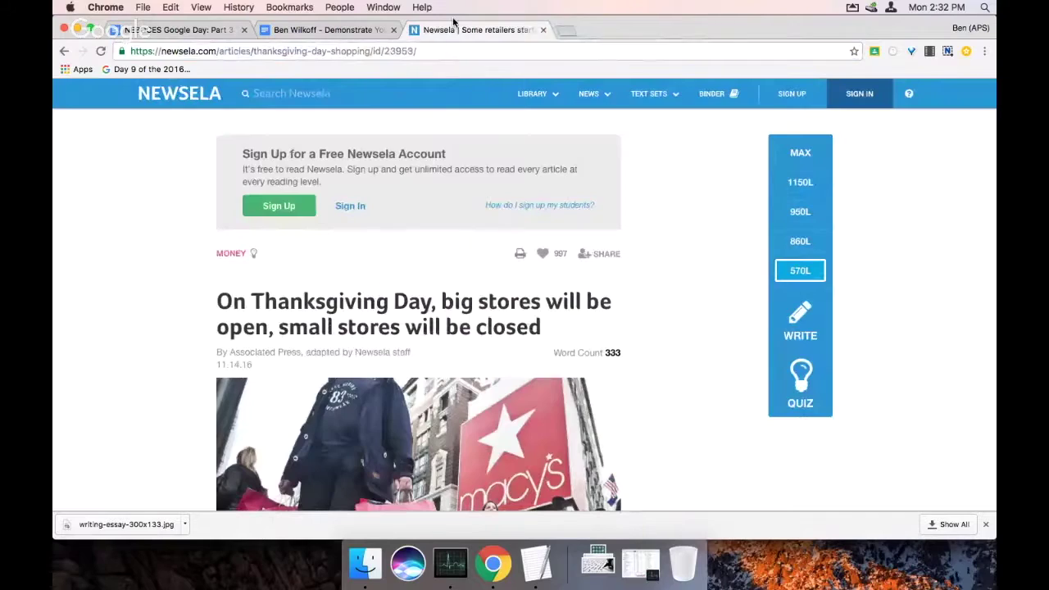
left_click(542, 30)
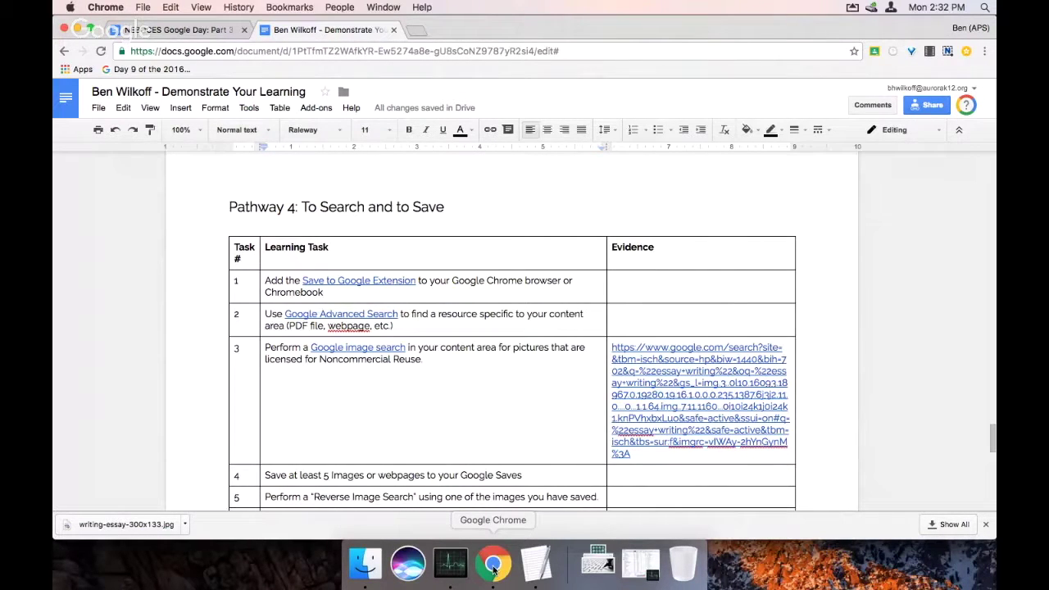
left_click(492, 564)
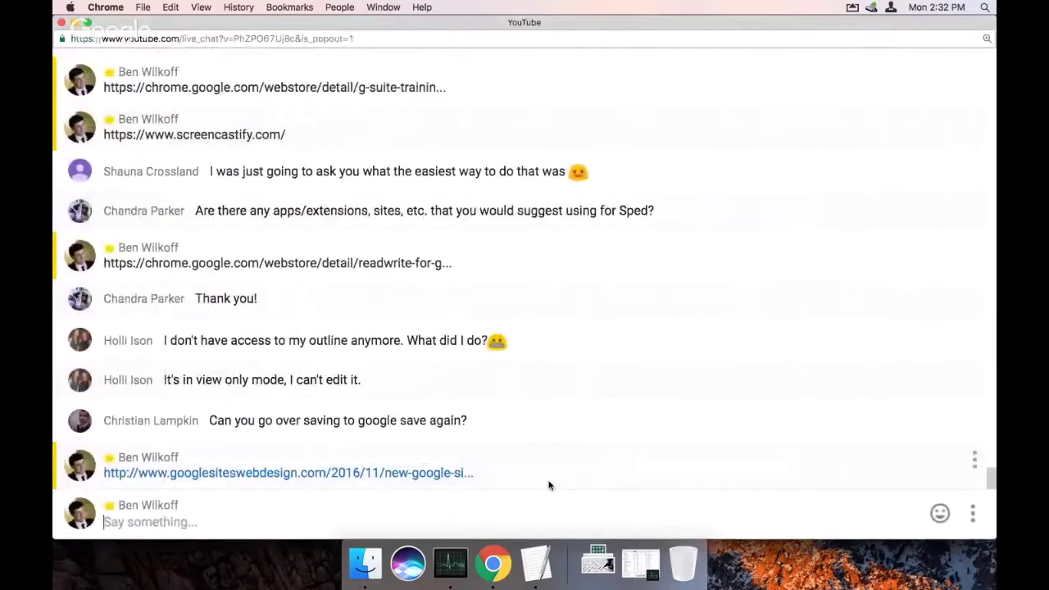
key("super+grave")
key("super+grave")
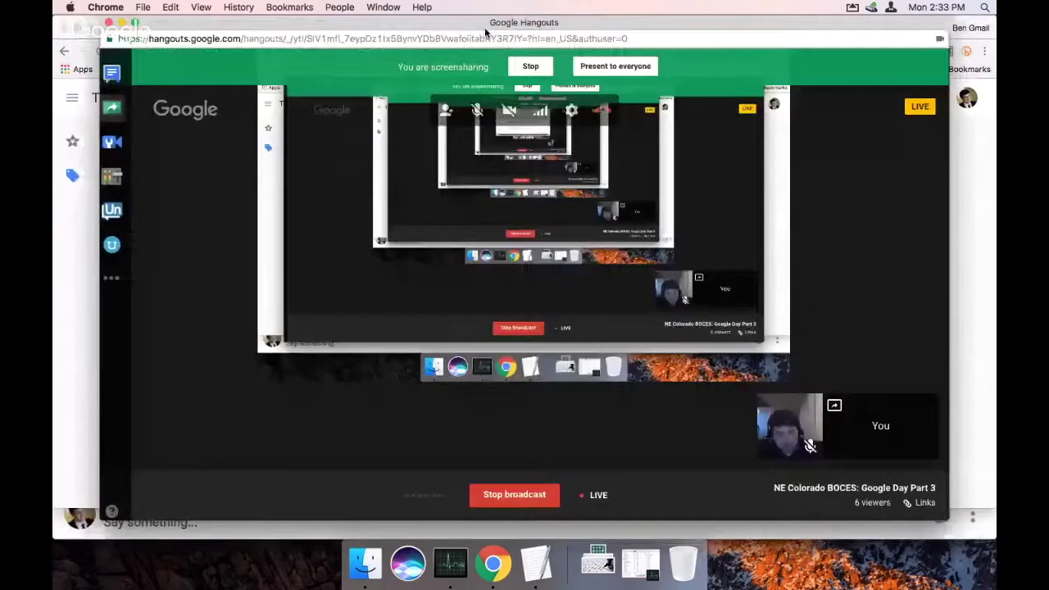